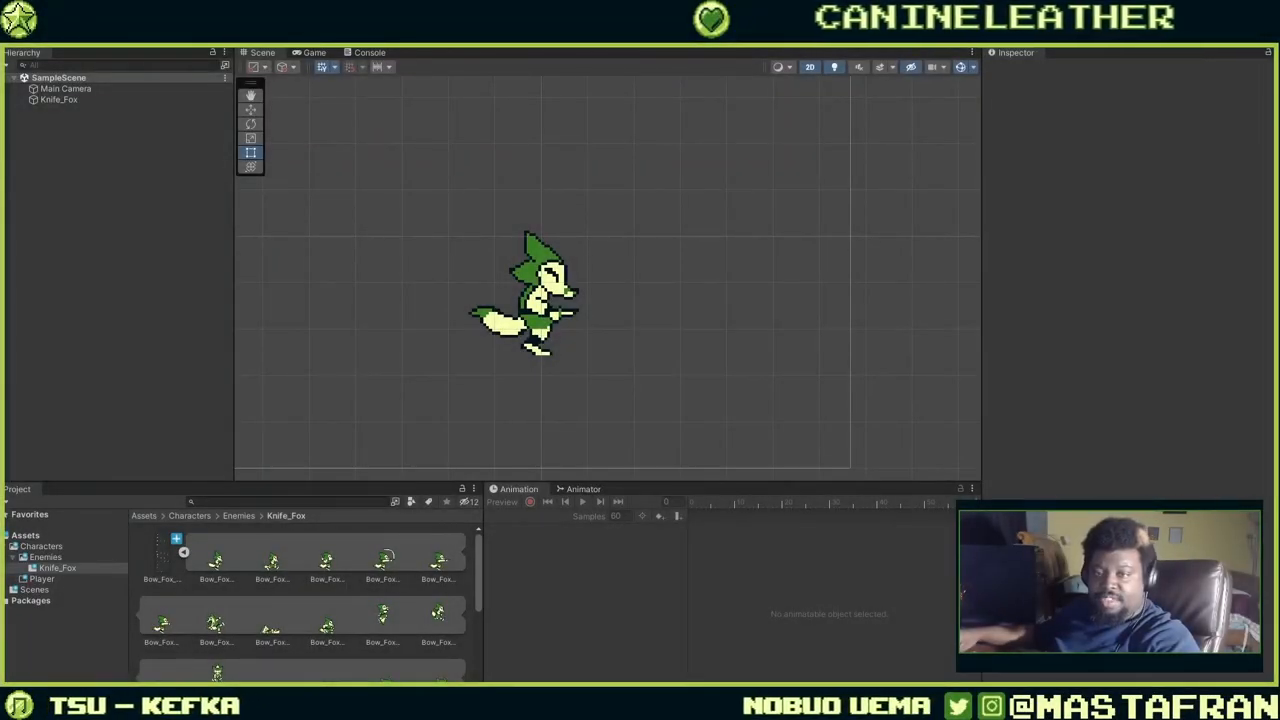
middle_drag(444, 184, 478, 180)
scroll(577, 331, up, 2)
scroll(575, 283, up, 3)
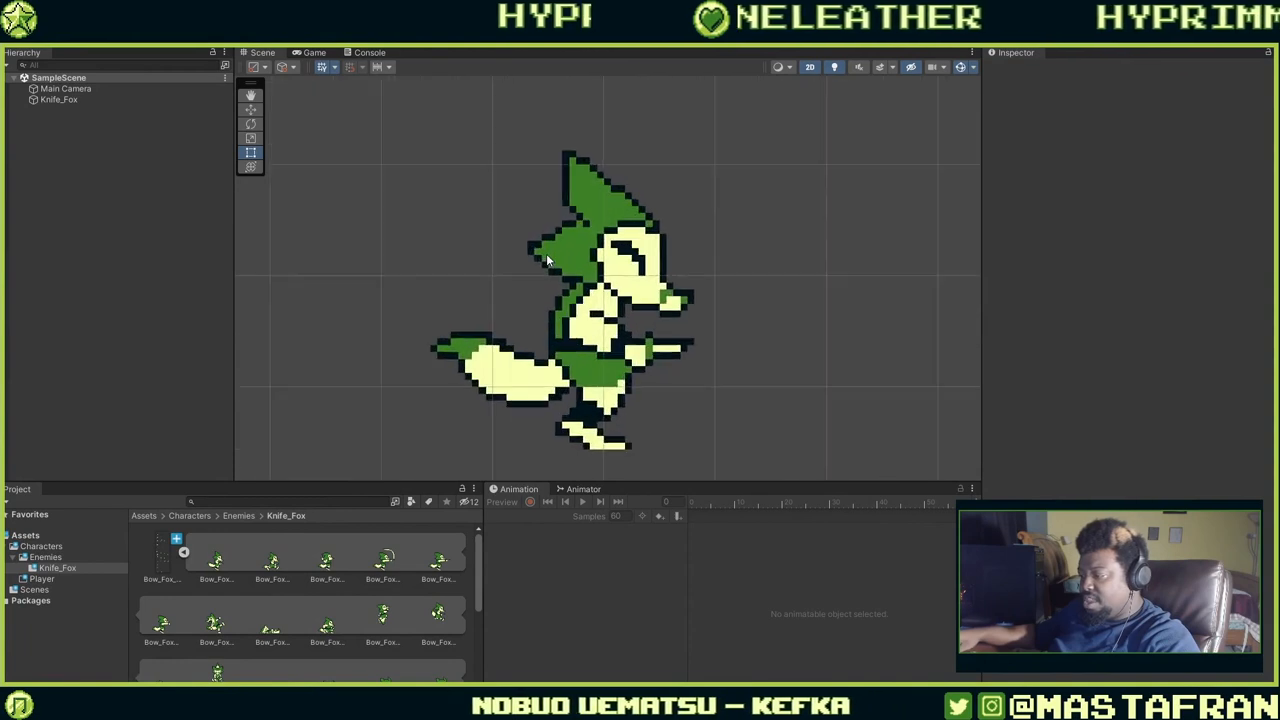
scroll(612, 350, up, 3)
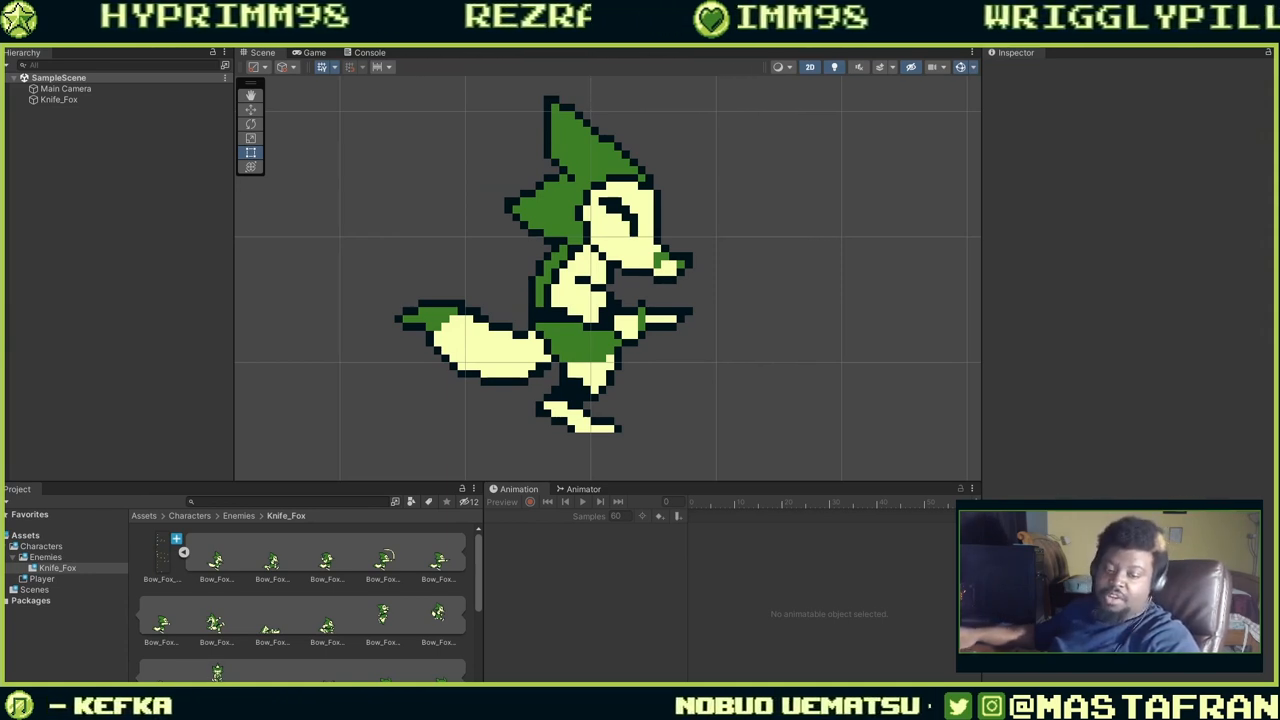
Switch to Aseprite, pick a frame on the Fox Body layer and play the fox animation on the canvas.
key(alt+Tab)
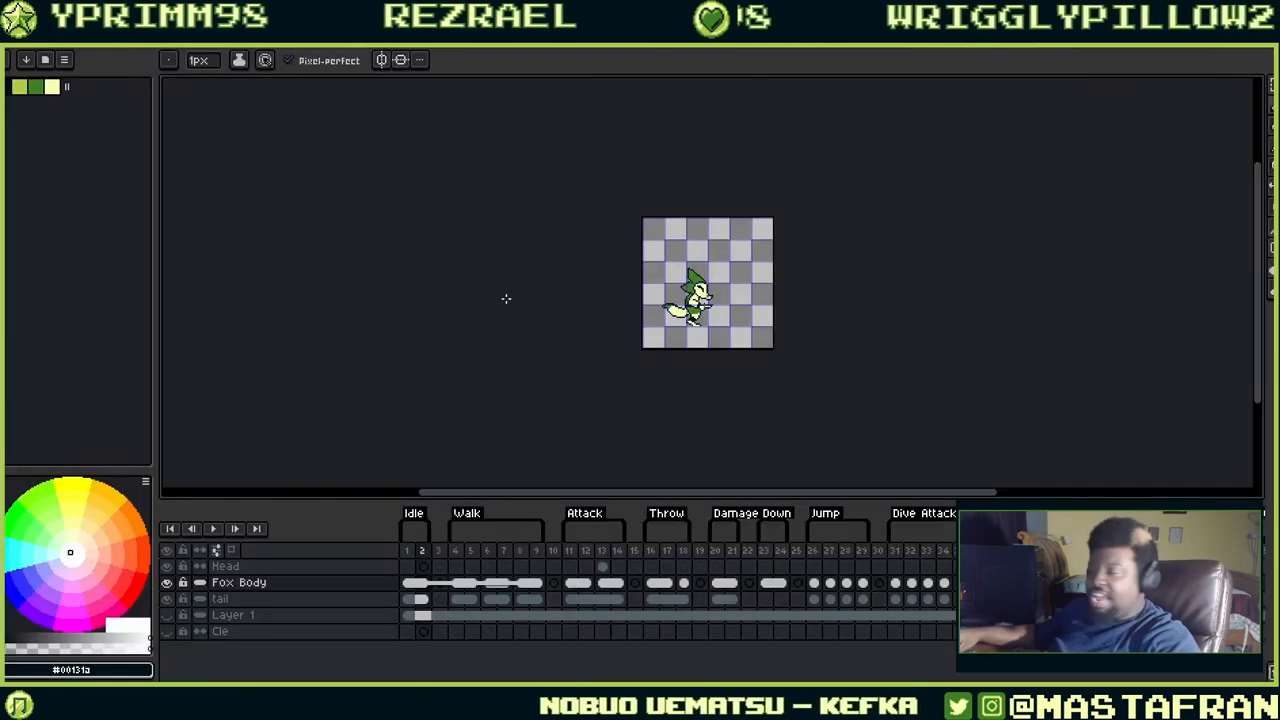
scroll(775, 274, up, 6)
scroll(796, 268, down, 3)
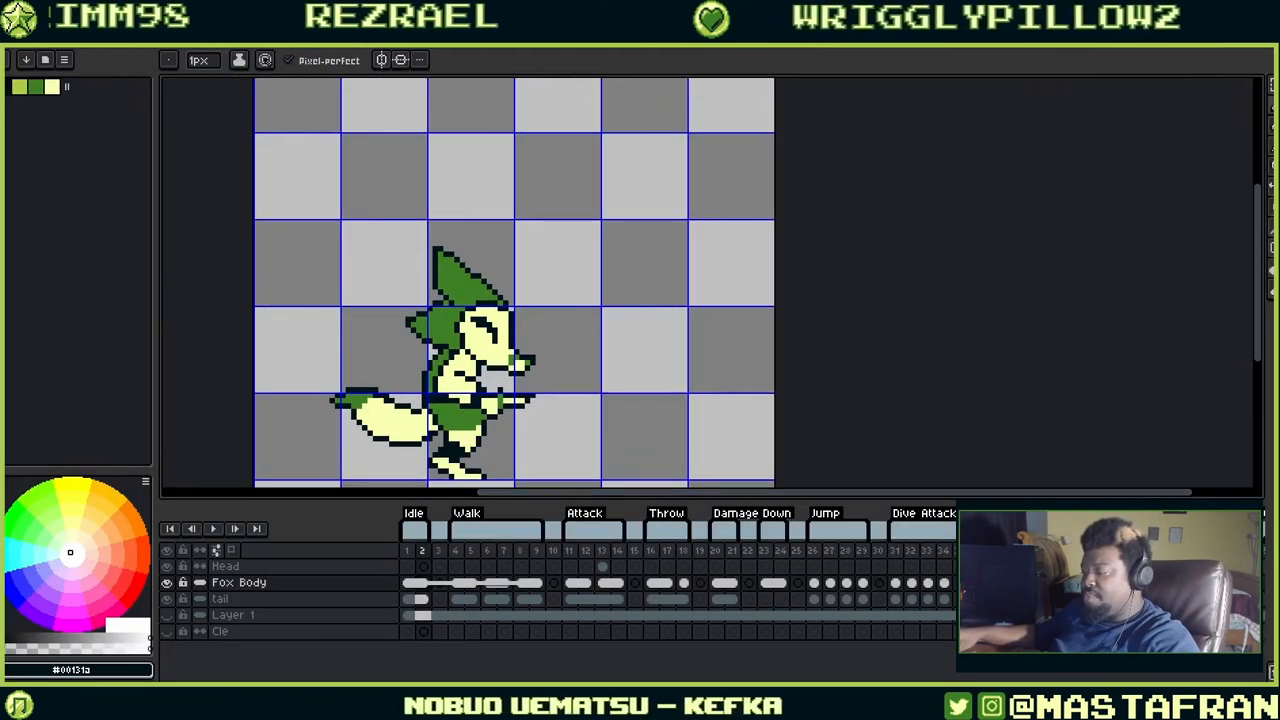
click(1030, 582)
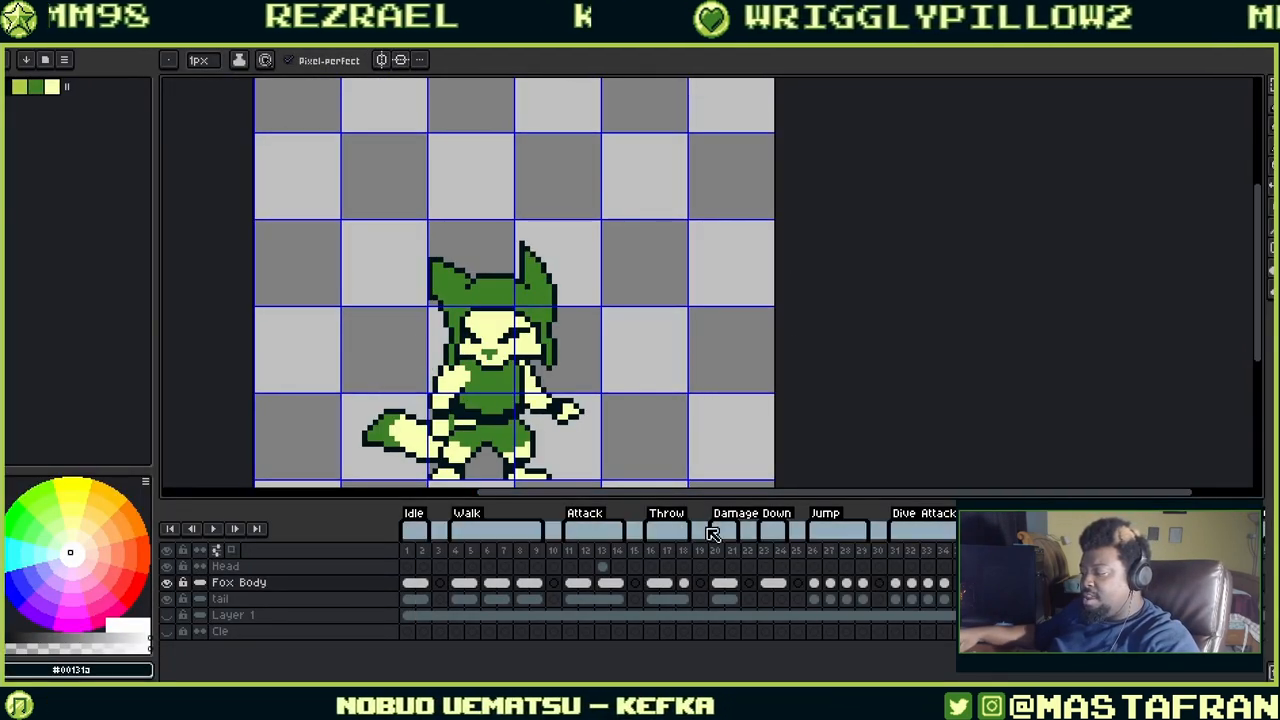
click(215, 526)
middle_drag(471, 315, 498, 243)
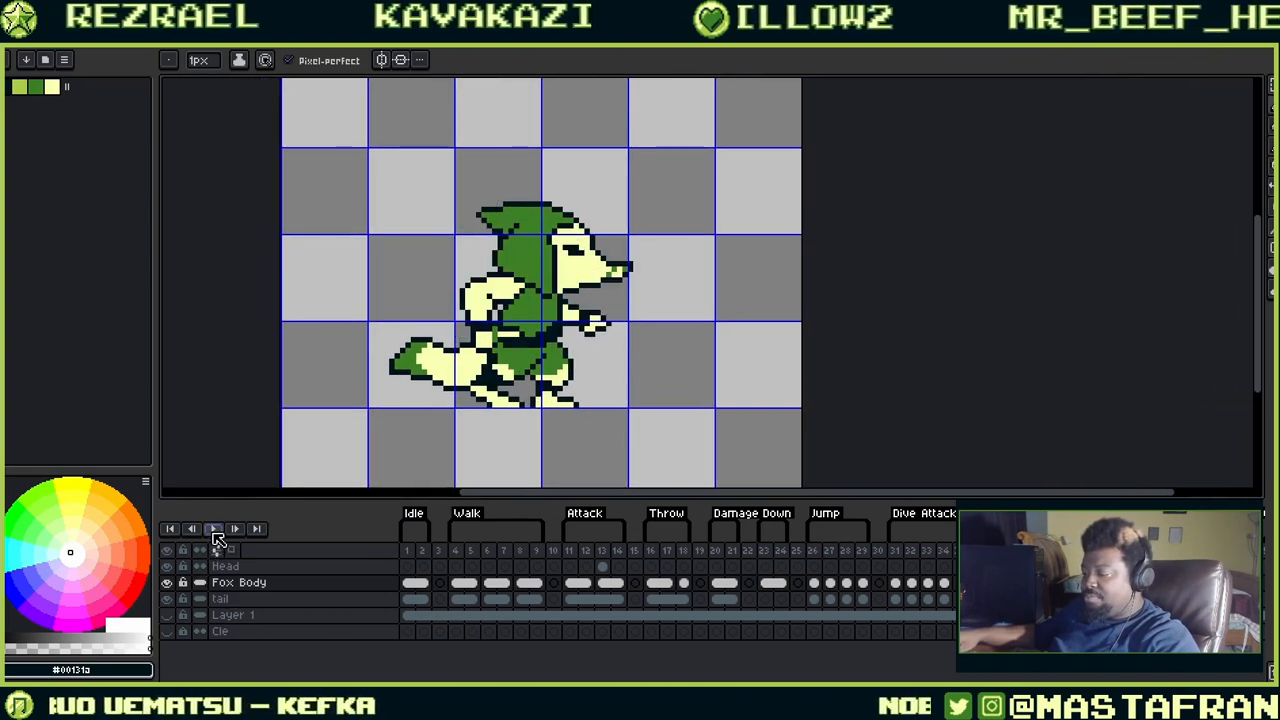
Switch back to Unity, select the Knife_Fox object and preview its Knife_Fox_Animation_Walk clip.
key(alt+Tab)
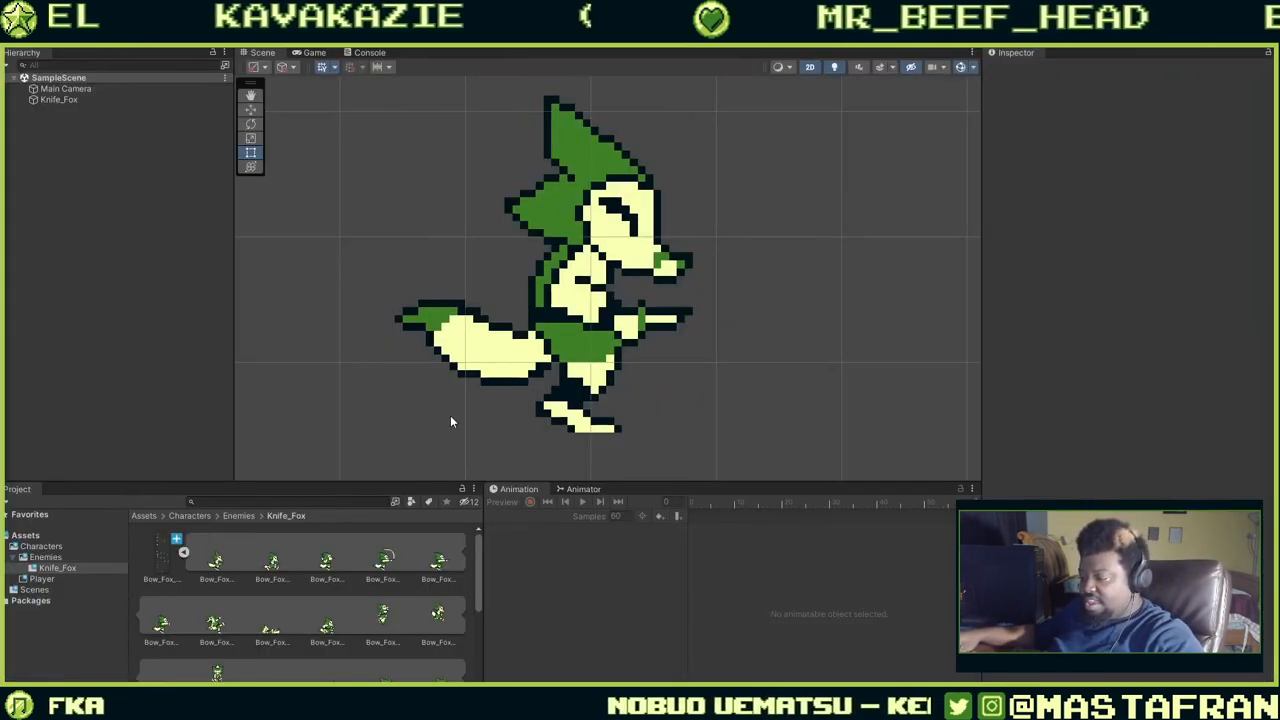
click(583, 443)
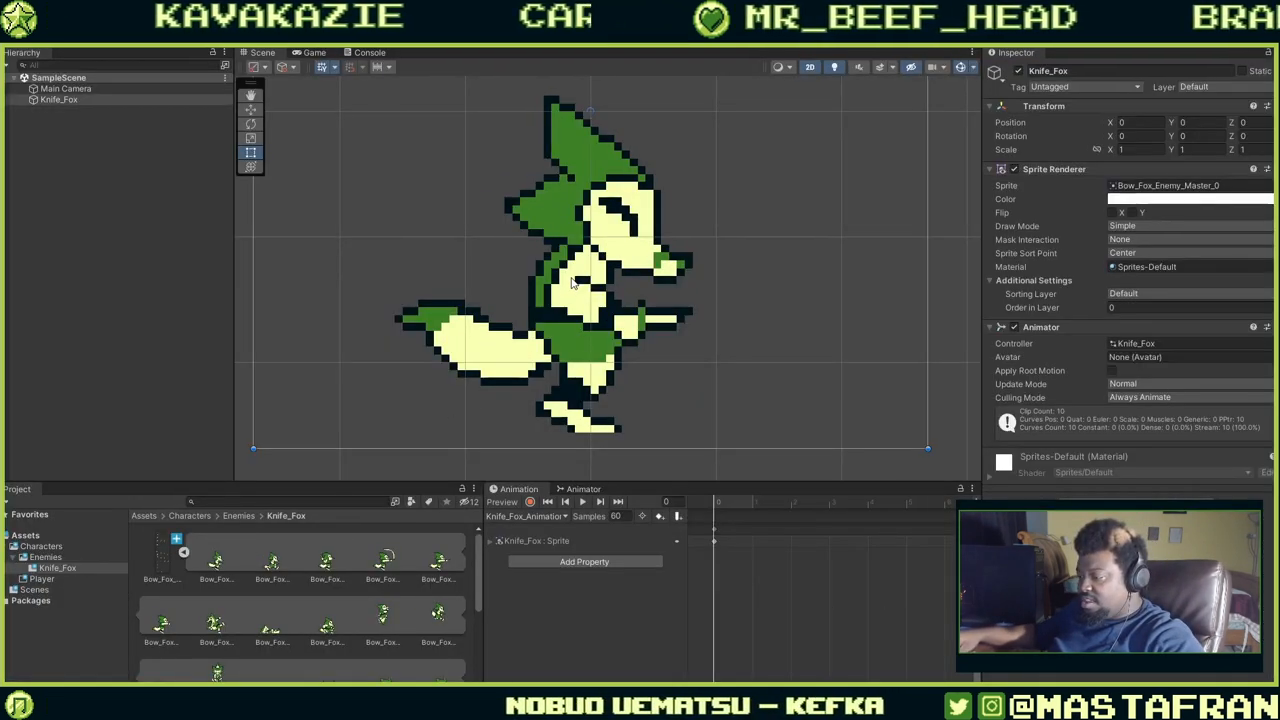
click(531, 541)
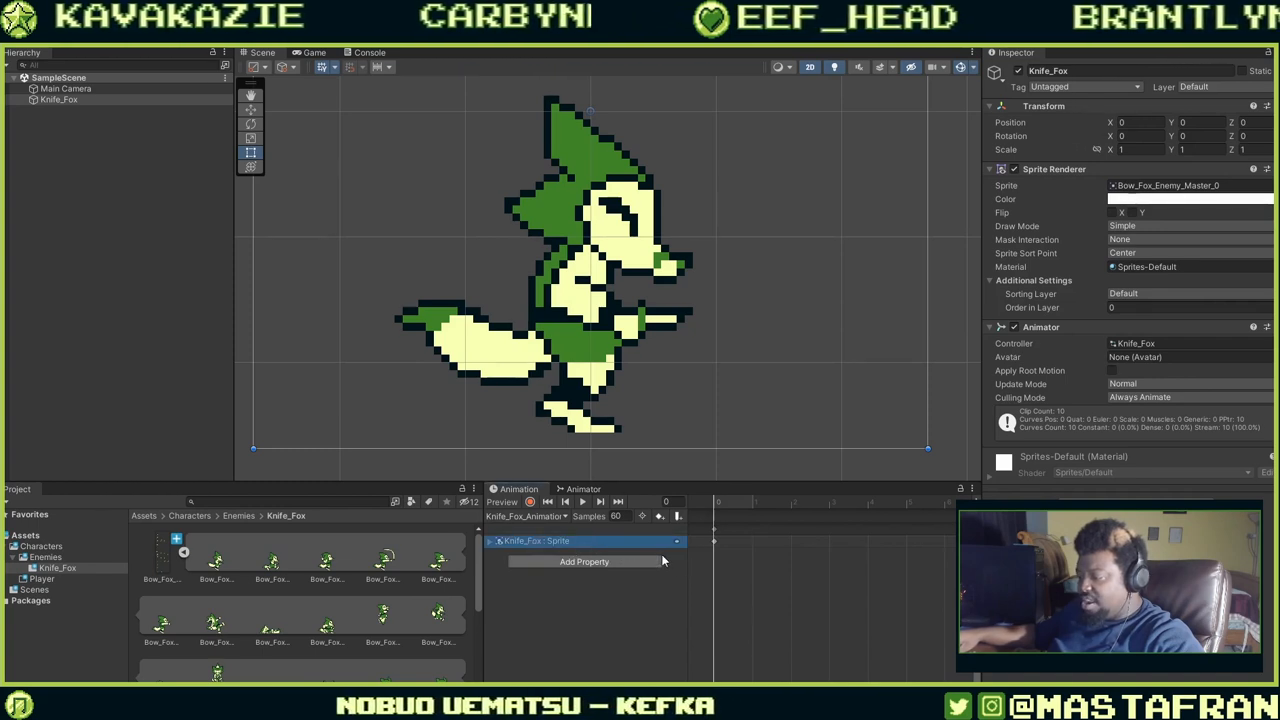
click(490, 544)
click(490, 546)
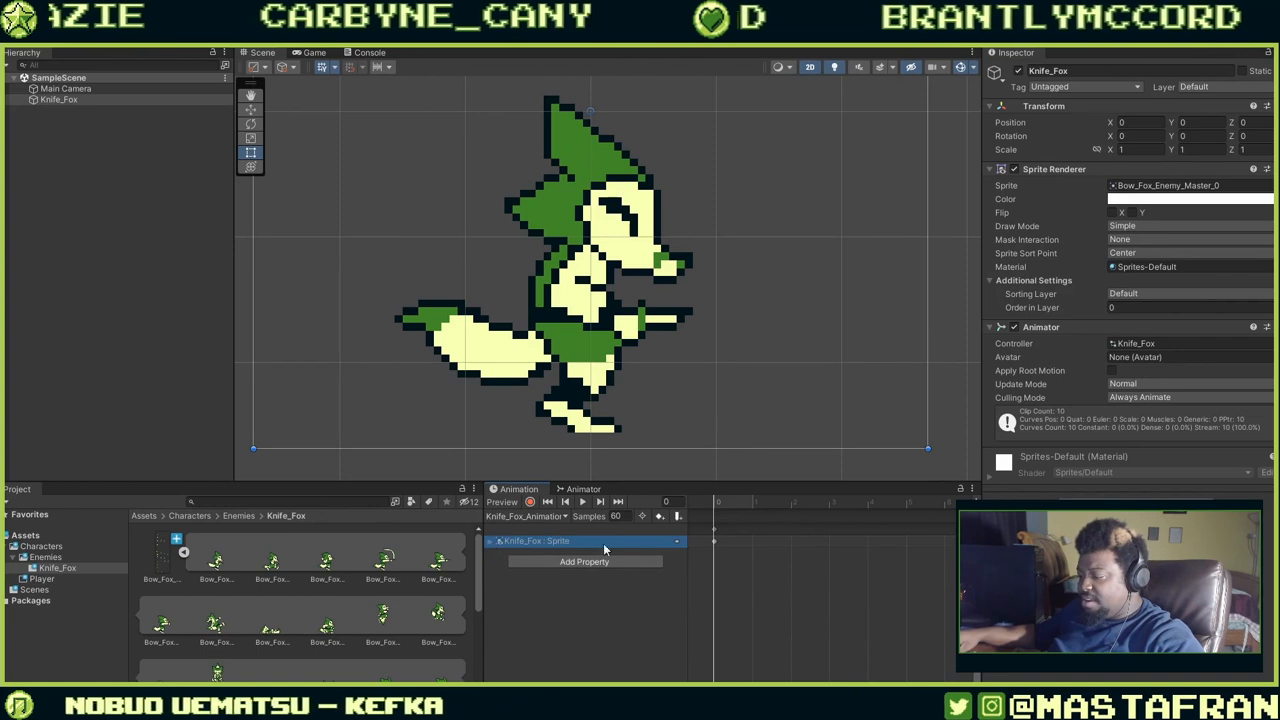
click(547, 518)
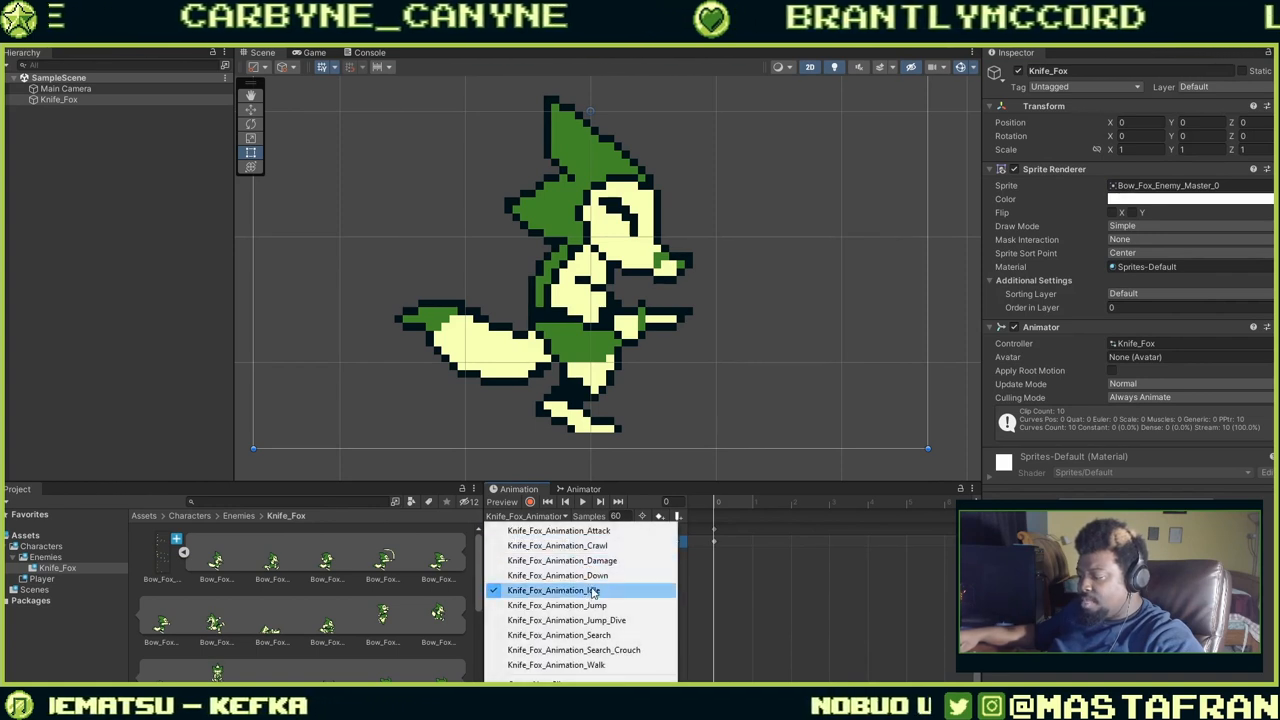
click(580, 664)
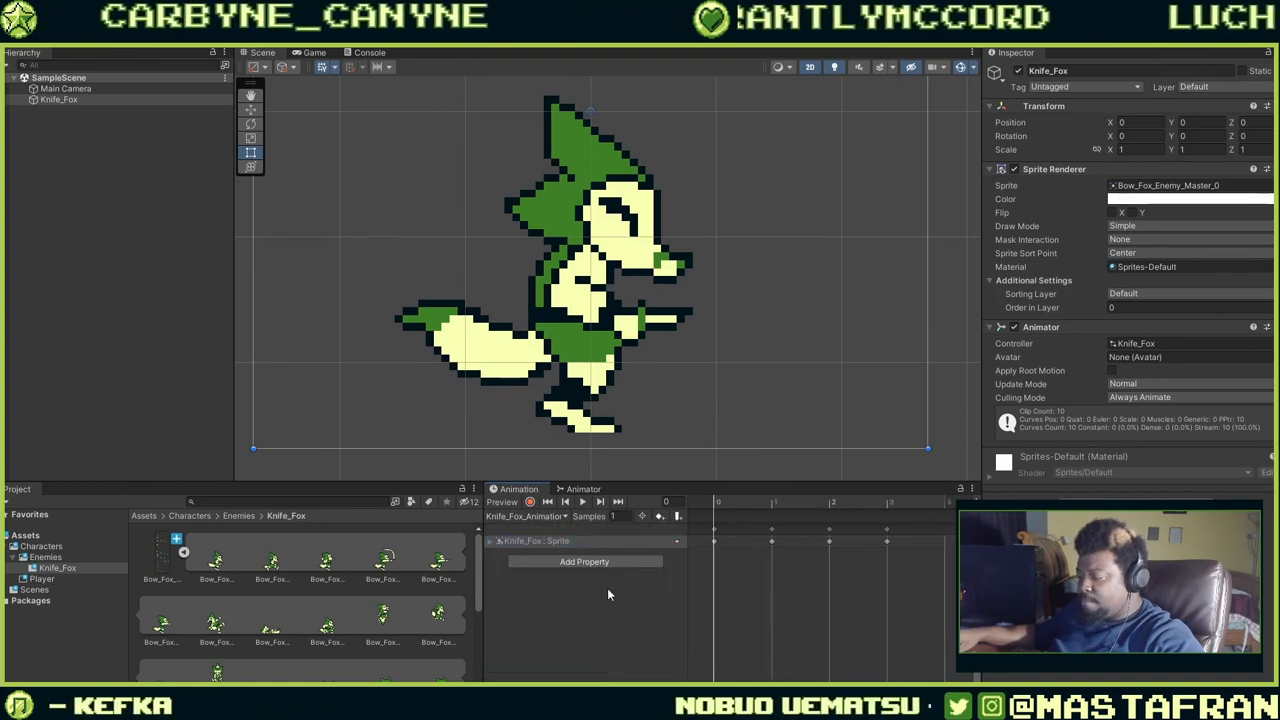
click(583, 502)
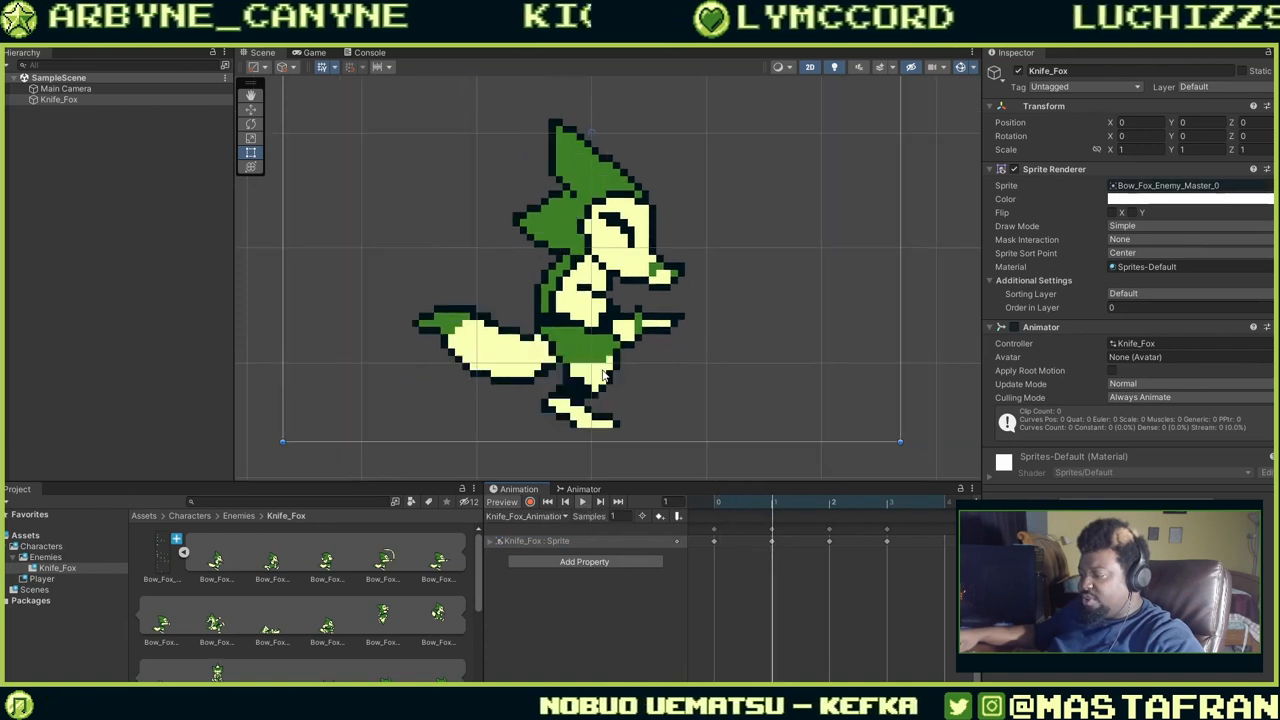
scroll(604, 373, down, 2)
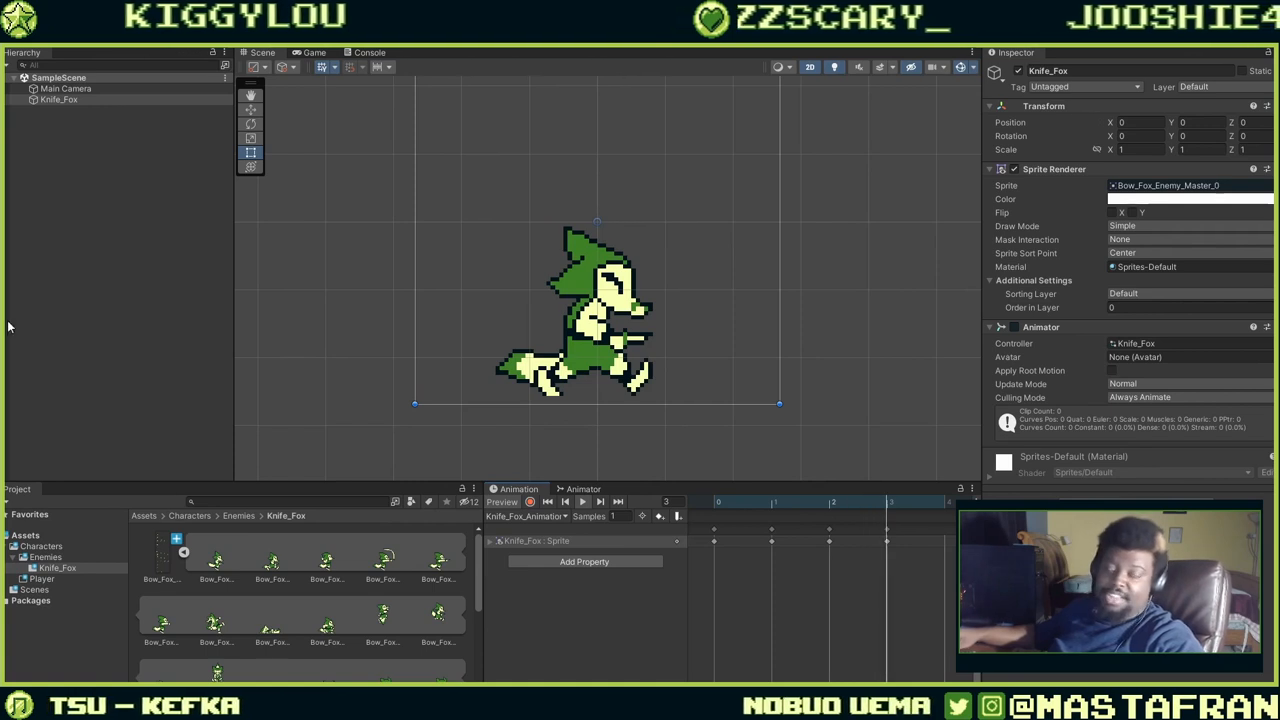
Rename the Bow_Fox_Enemy_Master sprite sheet as Knife_Fox_Enemy_.
click(161, 580)
right_click(161, 580)
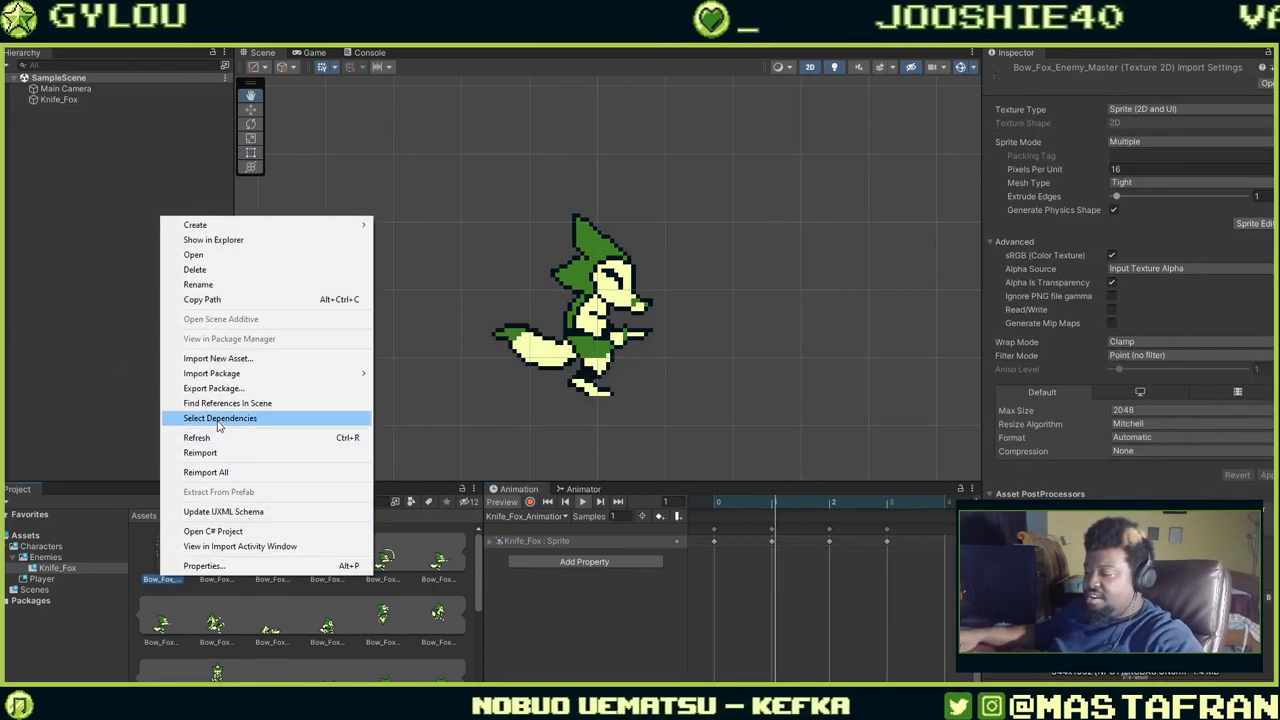
click(197, 284)
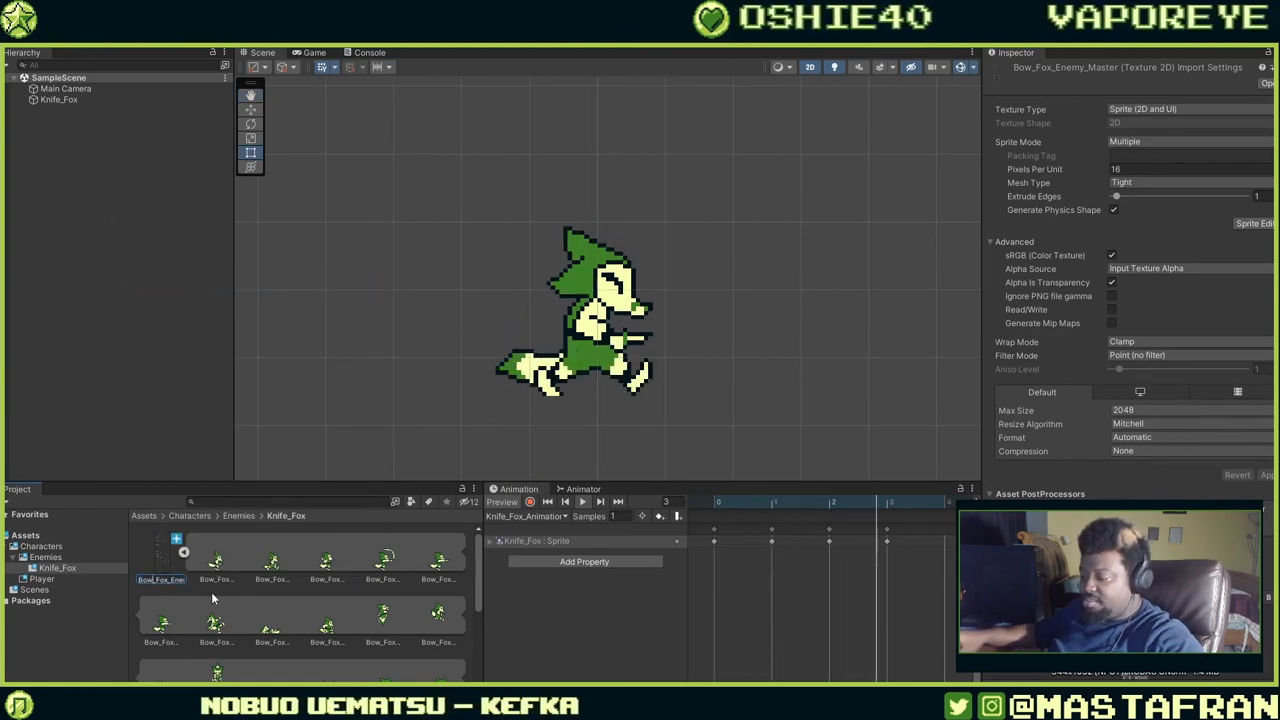
key(BackSpace)
key(BackSpace)
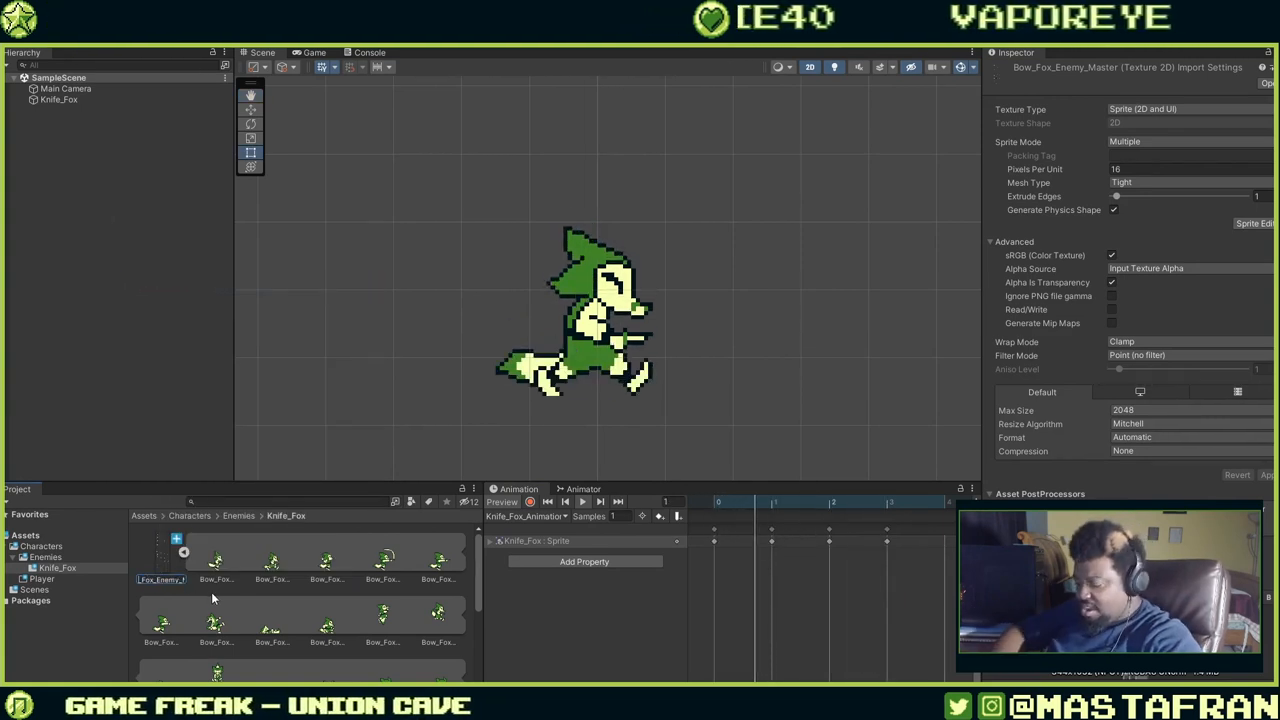
text(Knife)
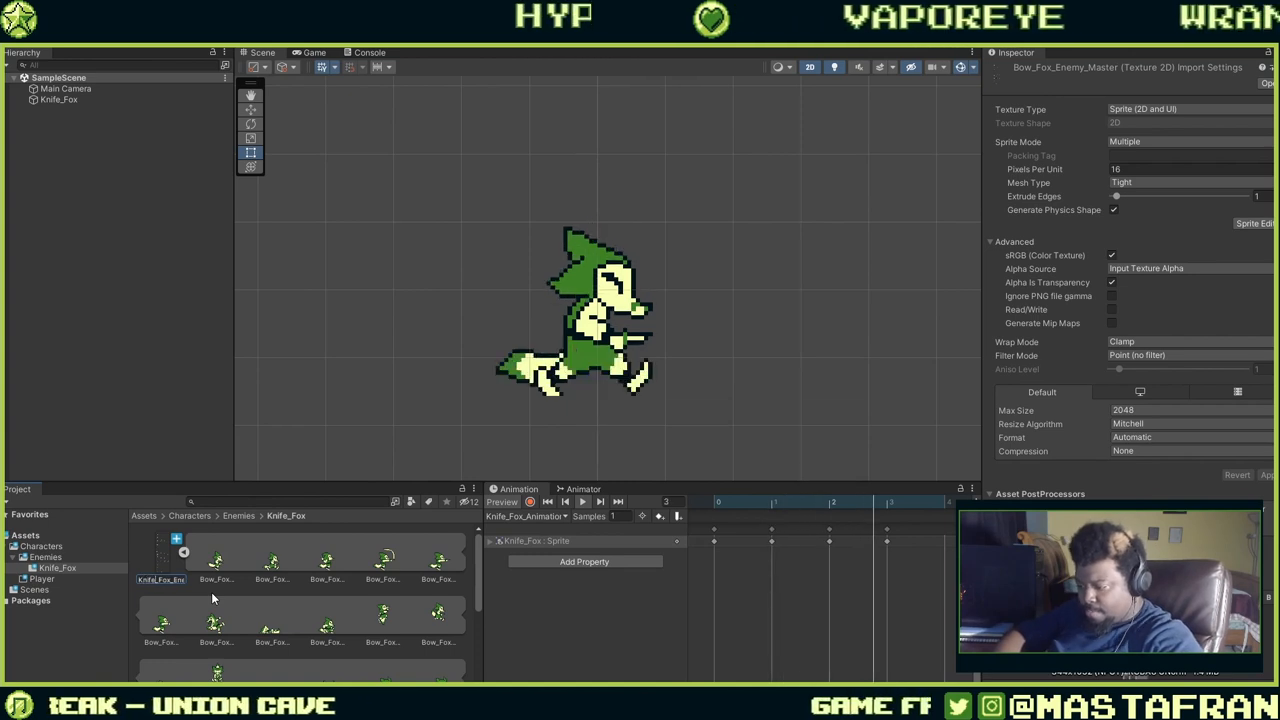
key(End)
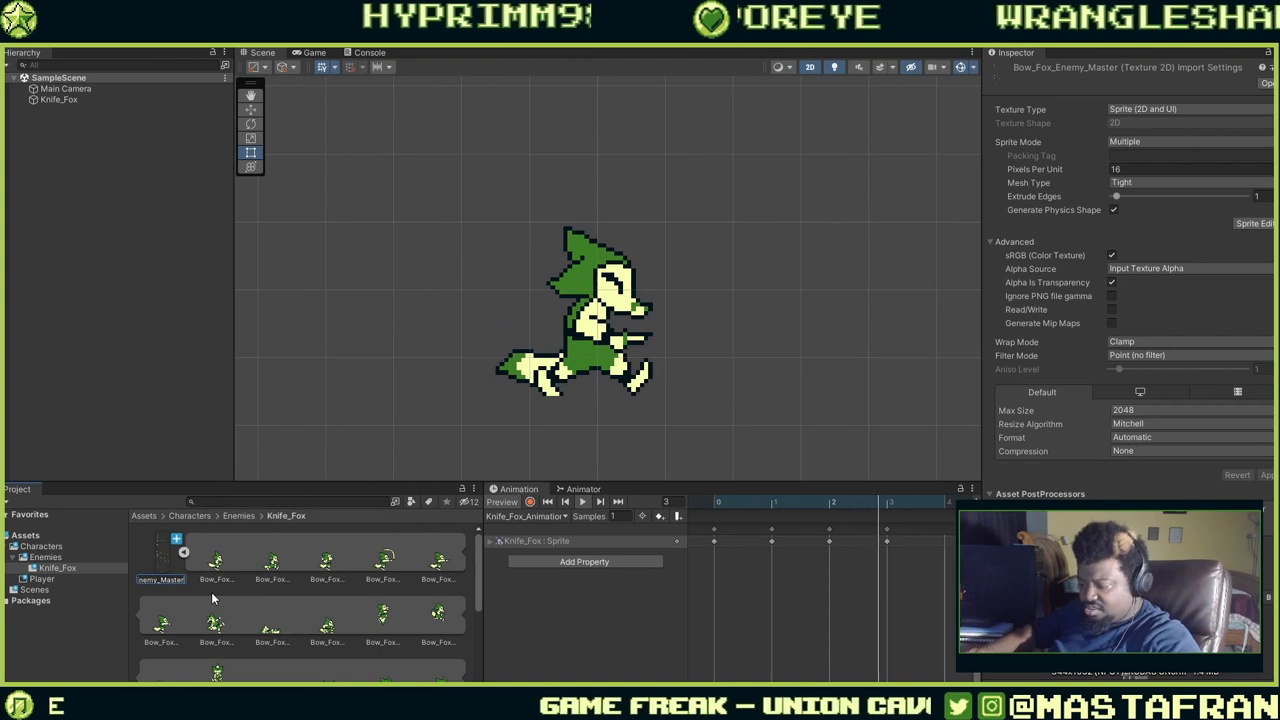
text(-)
text(Sheet)
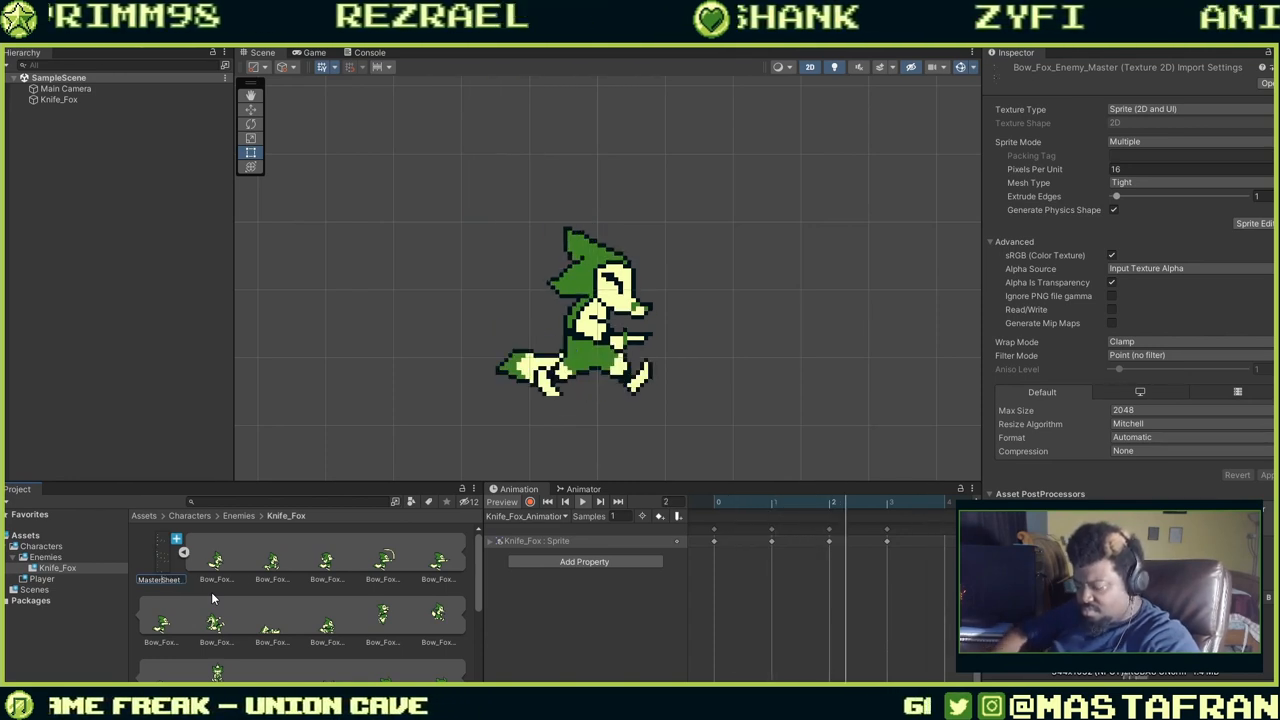
key(ctrl+a)
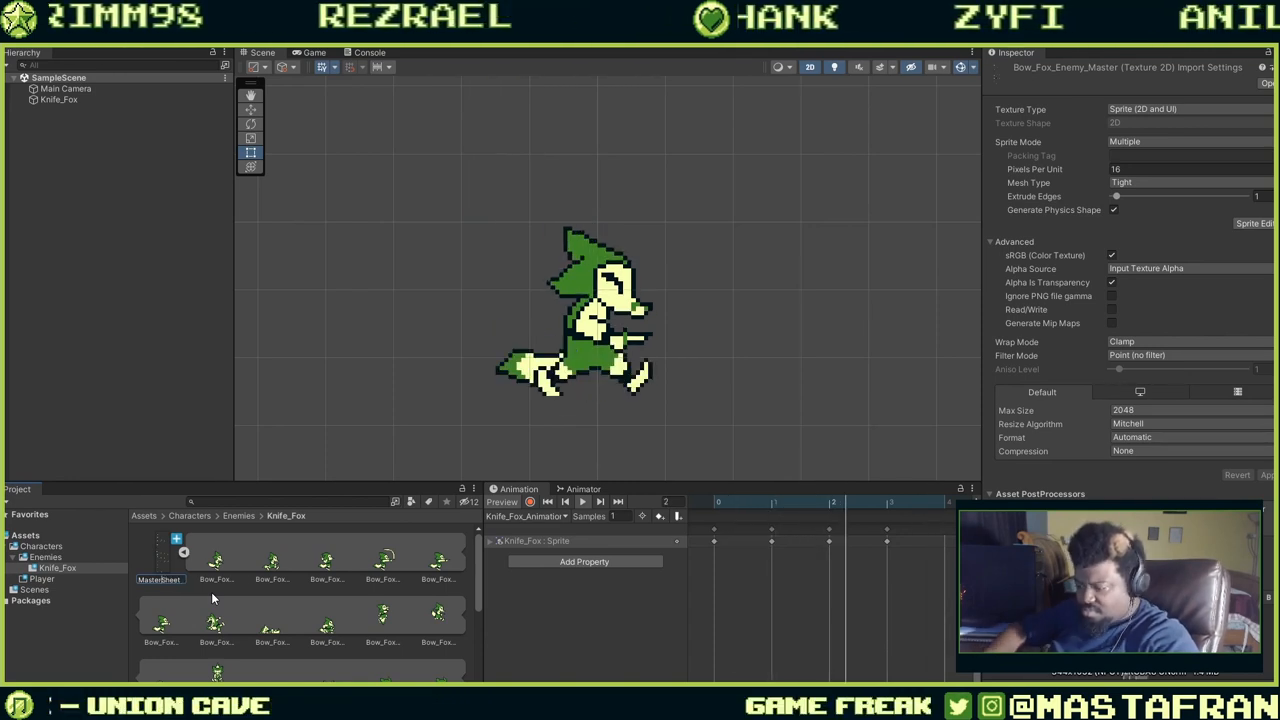
key(BackSpace)
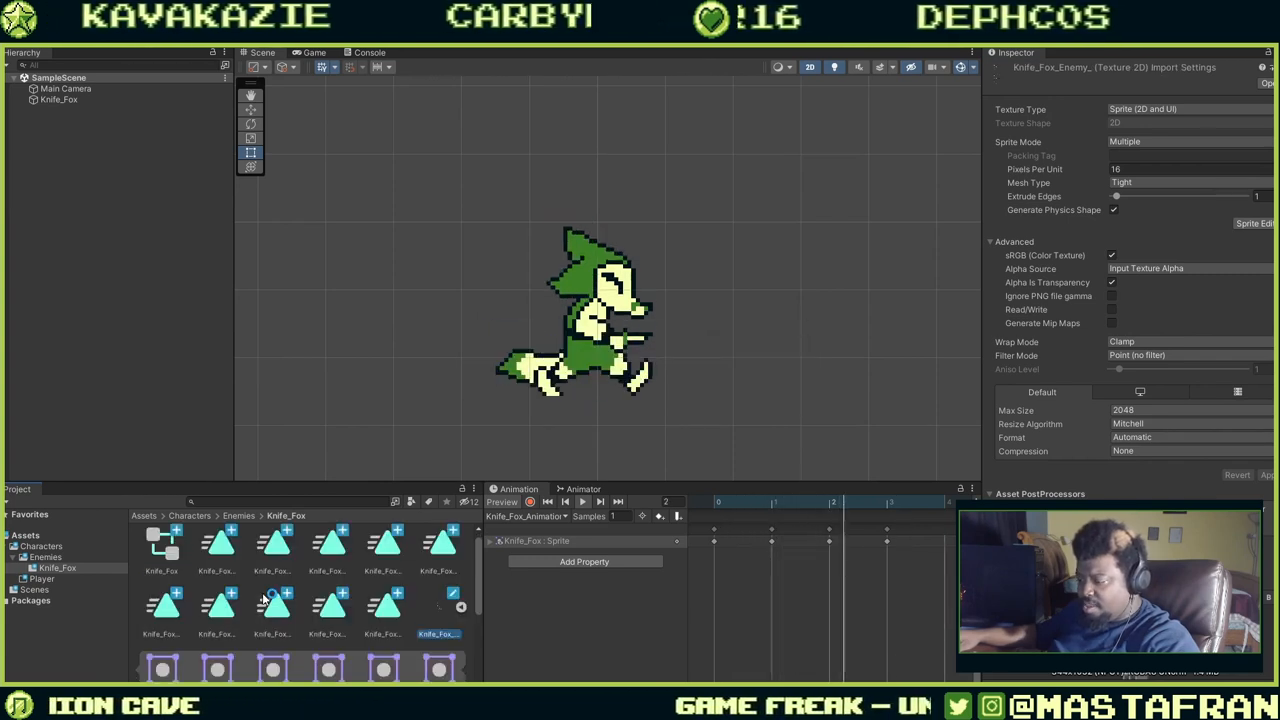
Look through the Knife_Fox folder to check its animation clips and the names of the sprite slices.
scroll(262, 598, down, 5)
scroll(260, 596, up, 4)
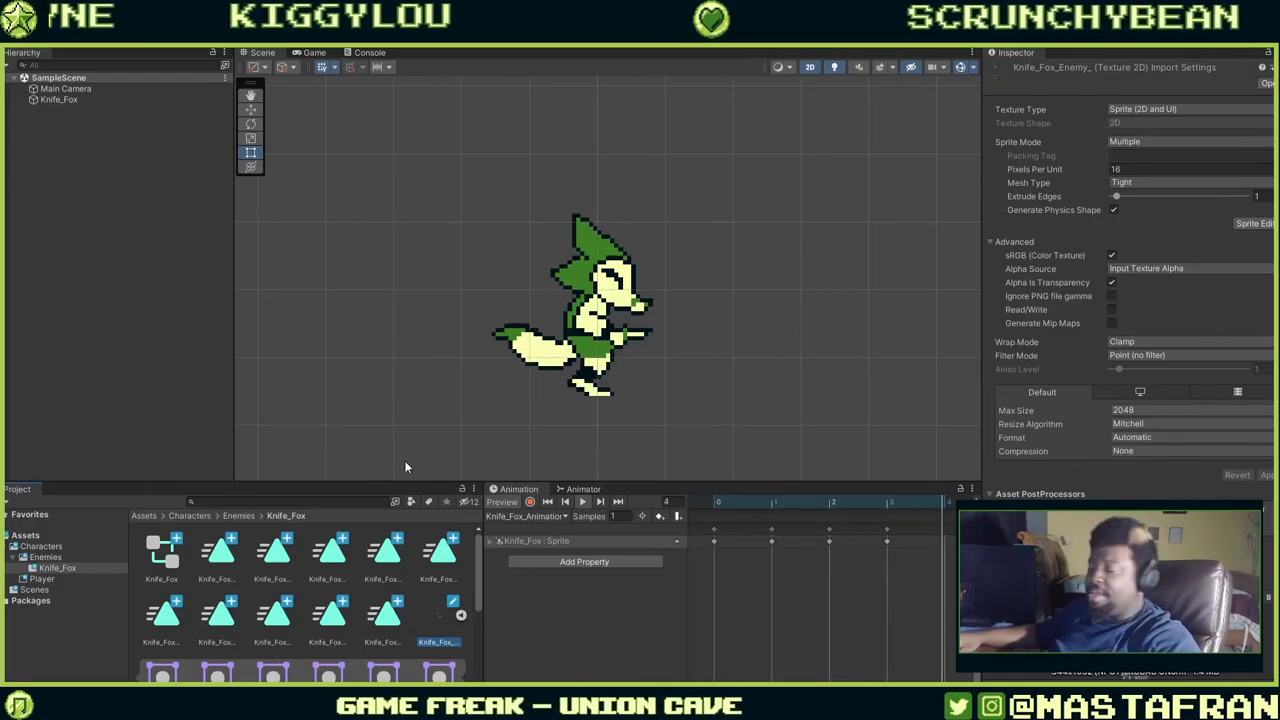
scroll(278, 598, down, 4)
scroll(278, 598, up, 3)
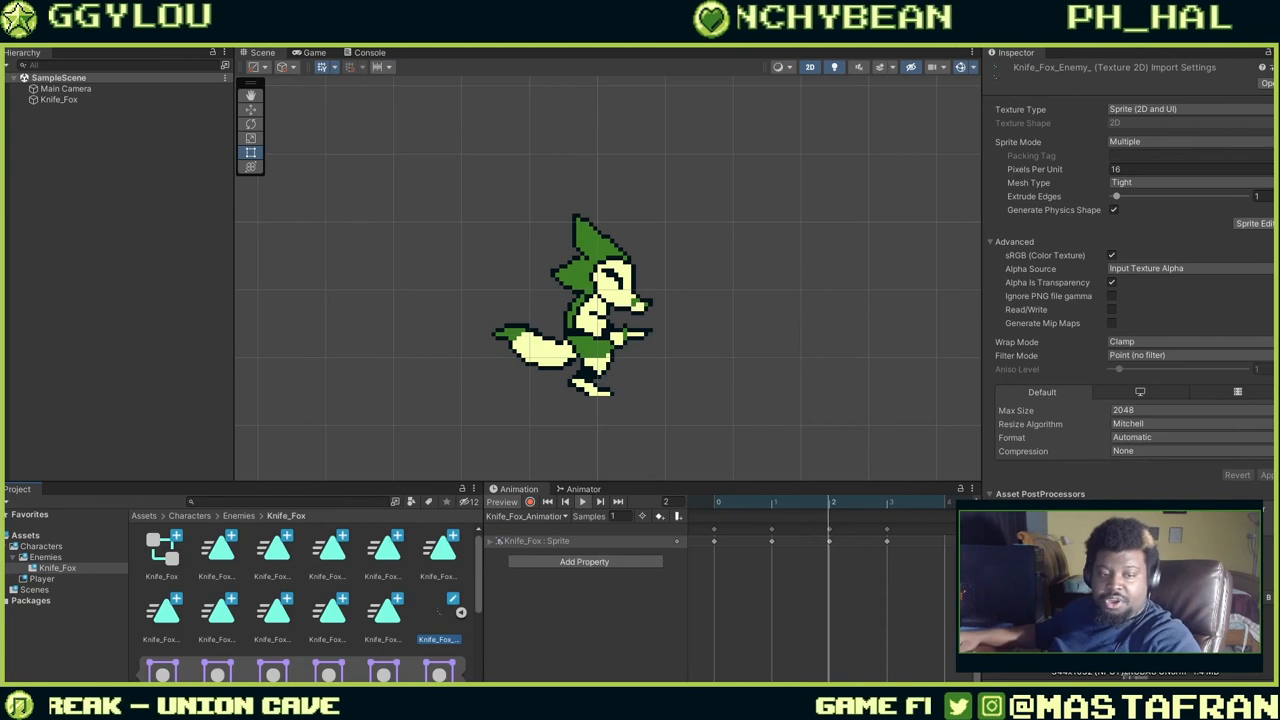
scroll(335, 637, down, 4)
scroll(335, 639, up, 4)
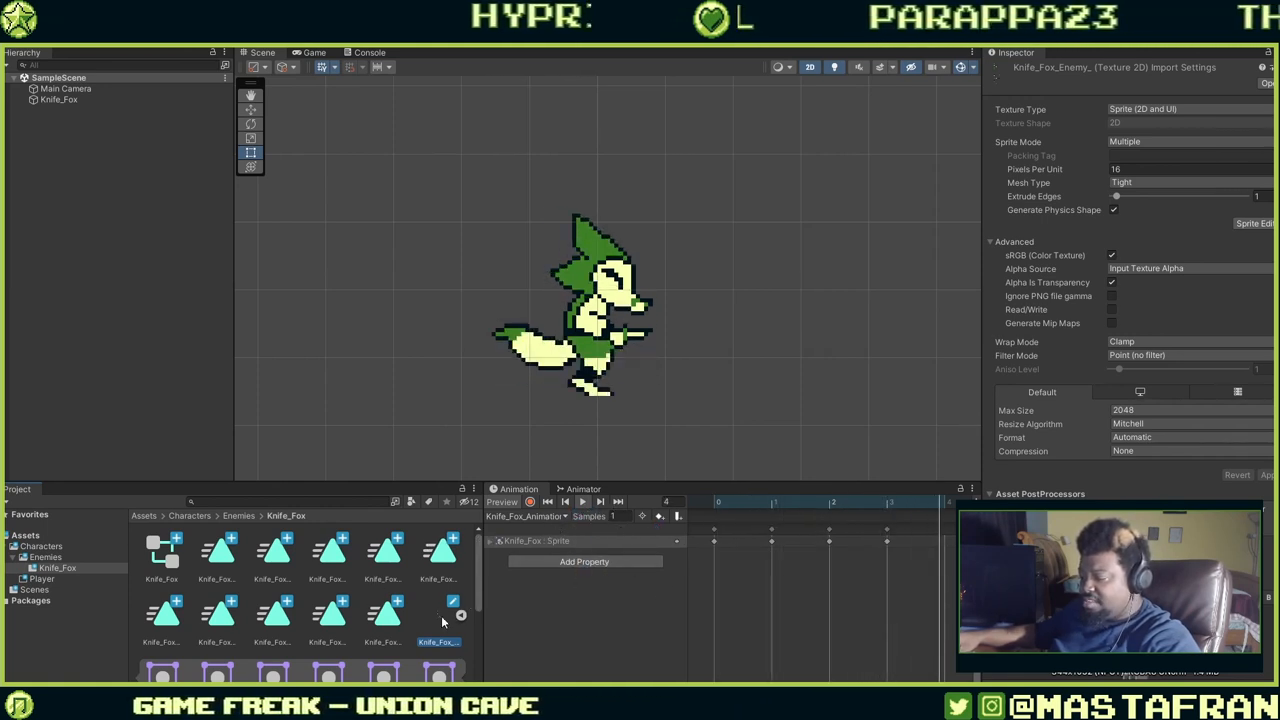
scroll(393, 622, down, 5)
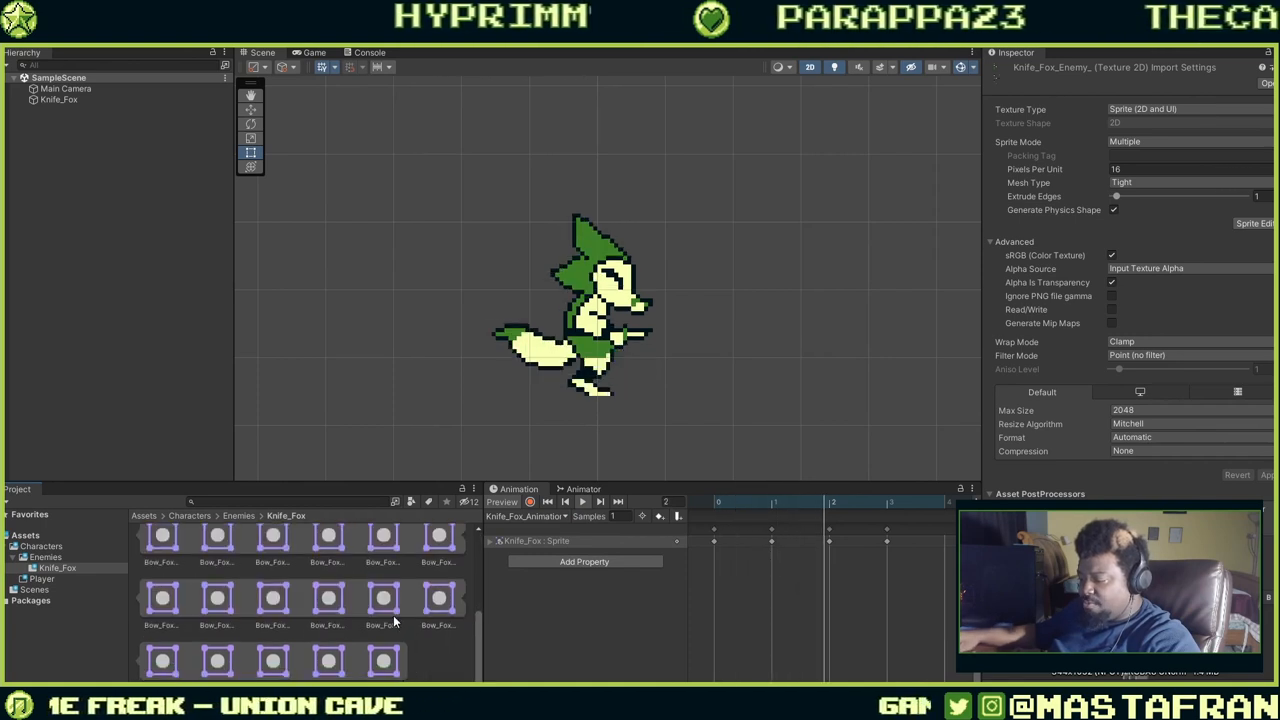
scroll(393, 615, up, 3)
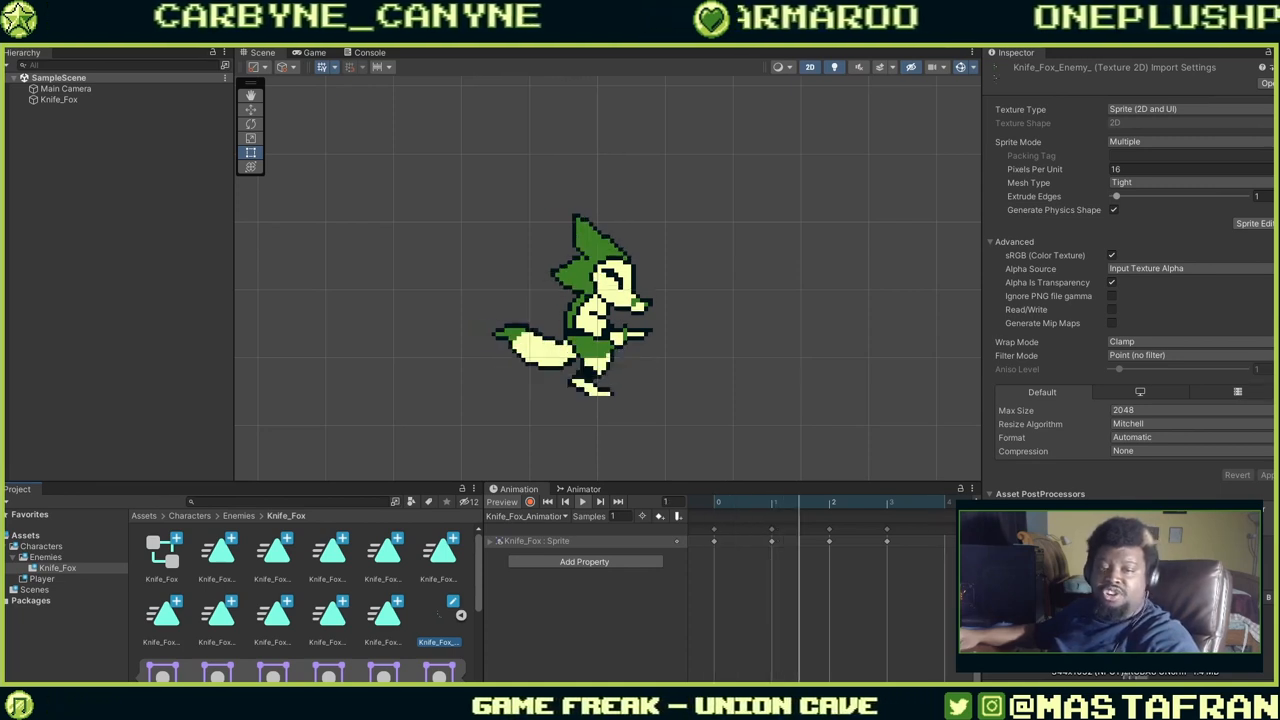
Stop the walk clip preview at frame 0 and review the sprite slices in the Knife_Fox folder.
click(629, 634)
drag(737, 507, 765, 514)
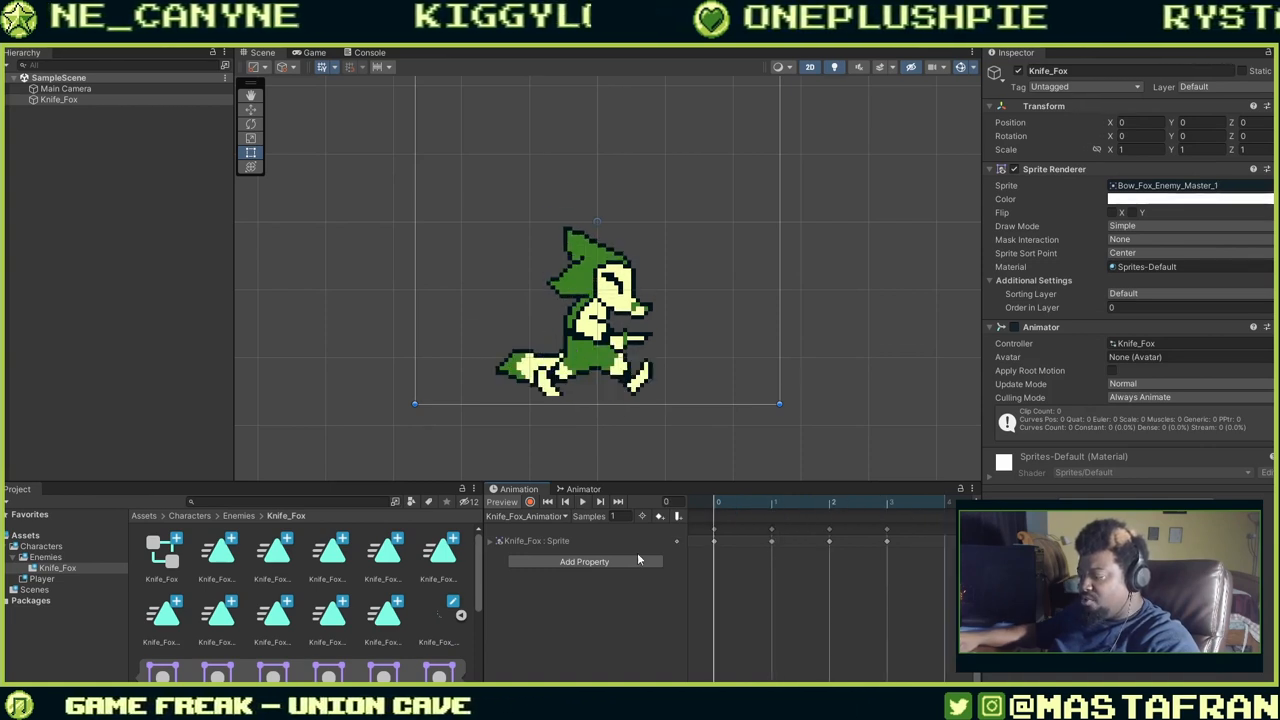
scroll(310, 655, down, 3)
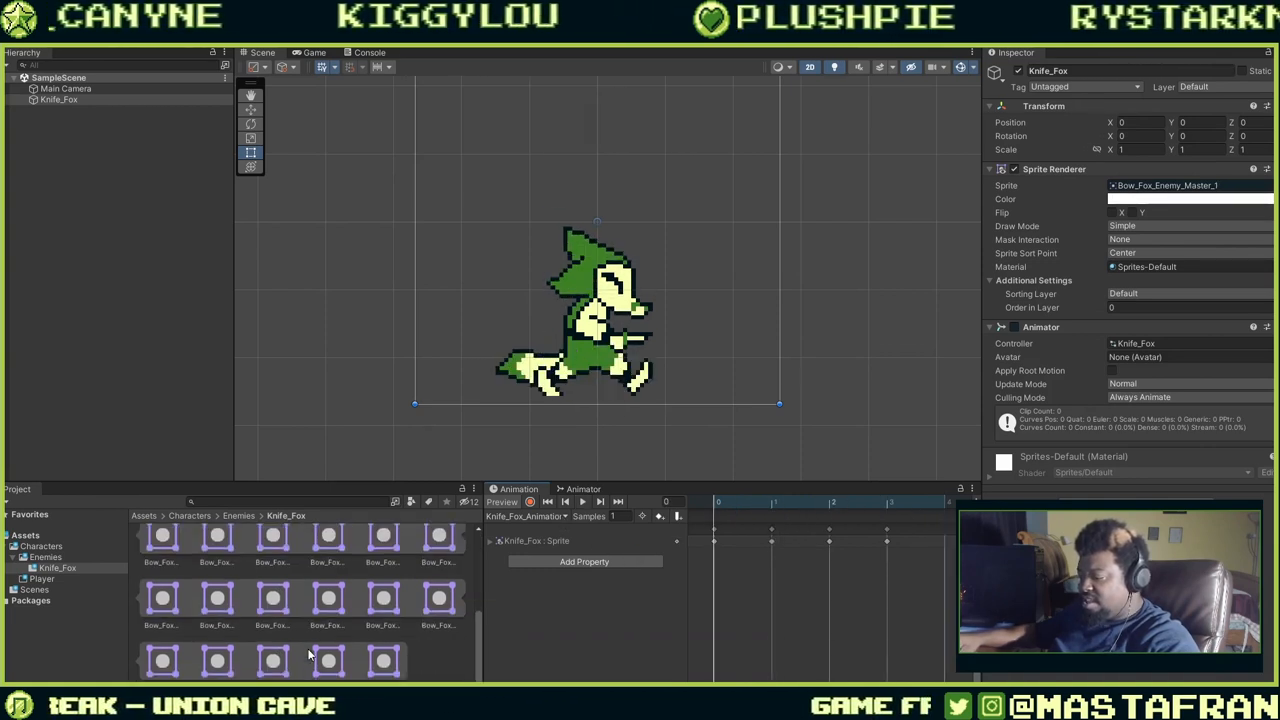
scroll(320, 640, up, 4)
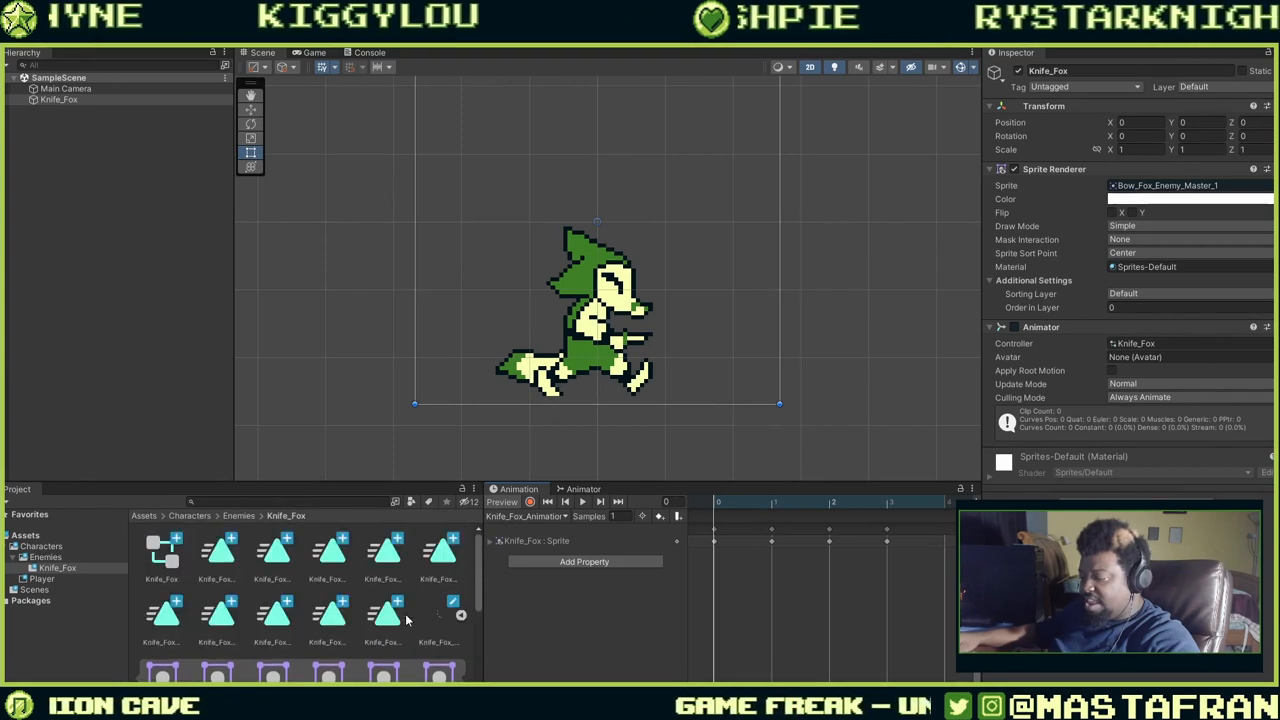
Inspect the Knife_Fox animator controller and the Knife_Fox_Animation_Attack clip.
click(165, 556)
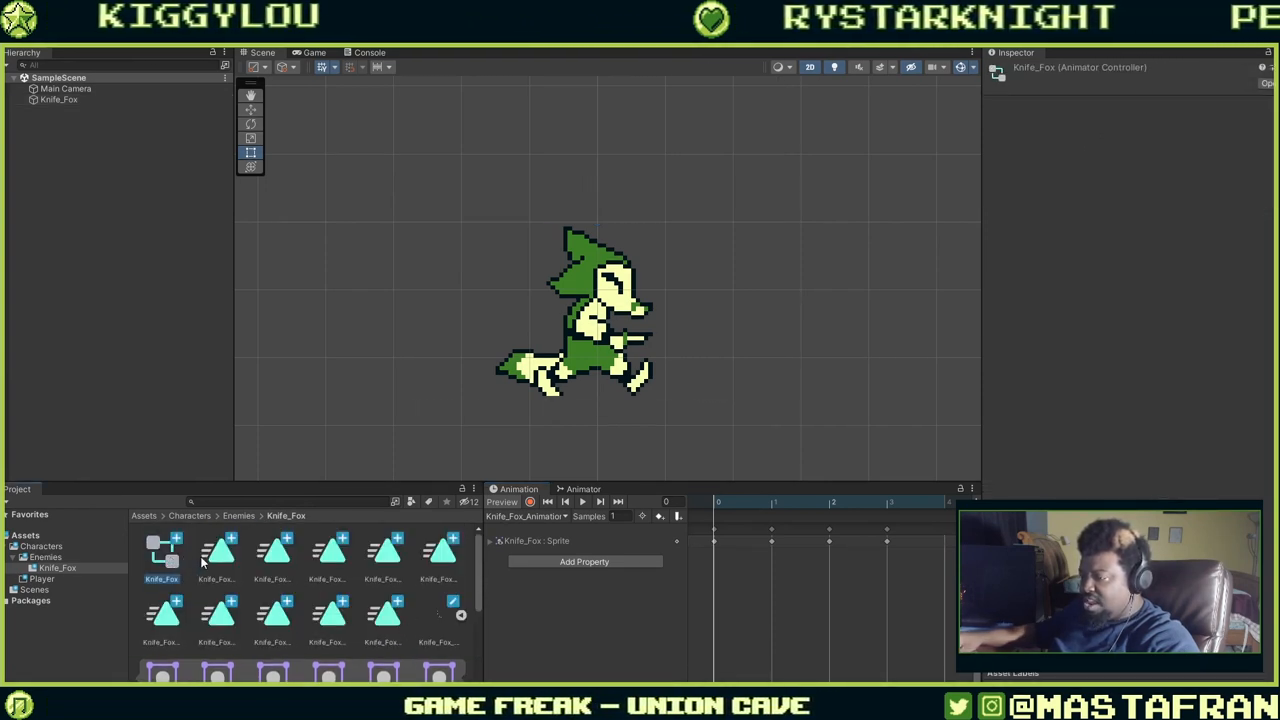
right_click(168, 563)
key(Escape)
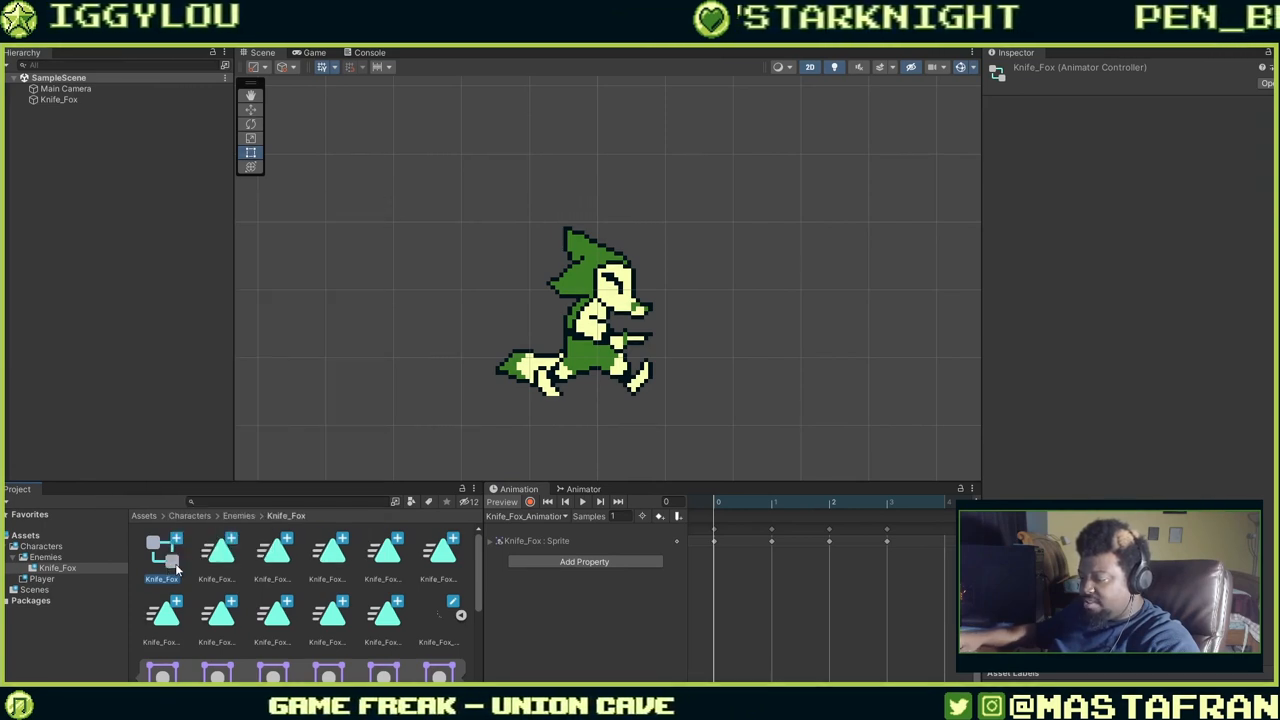
click(218, 552)
Rename the Knife_Fox_Enemy_ sprite sheet in the Knife_Fox folder as Knife_Fox_Enemy_Master.
scroll(440, 578, down, 2)
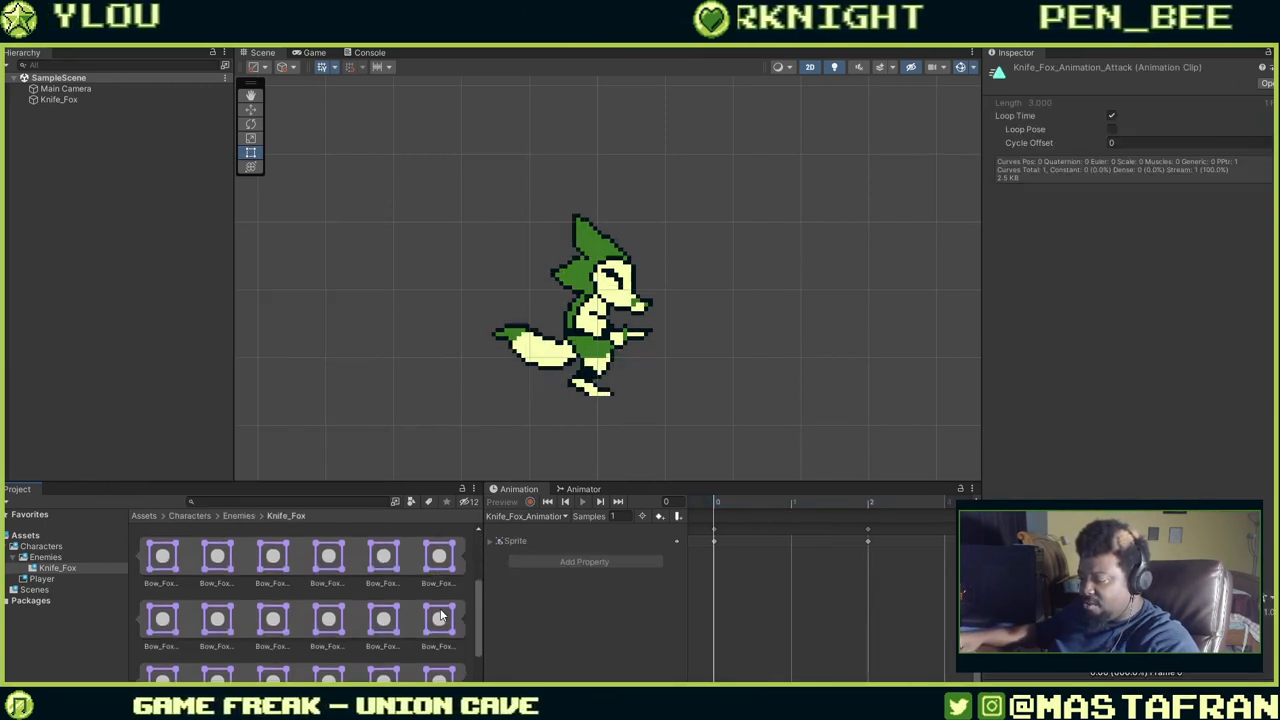
click(444, 575)
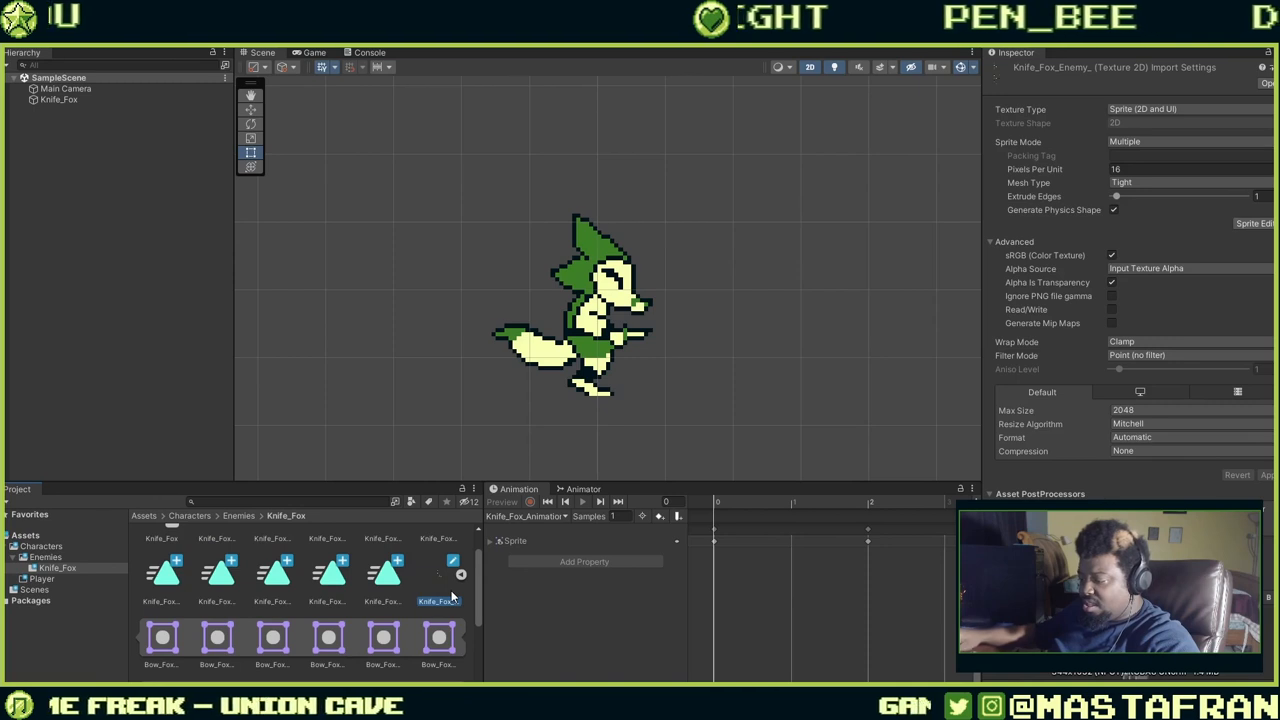
right_click(454, 592)
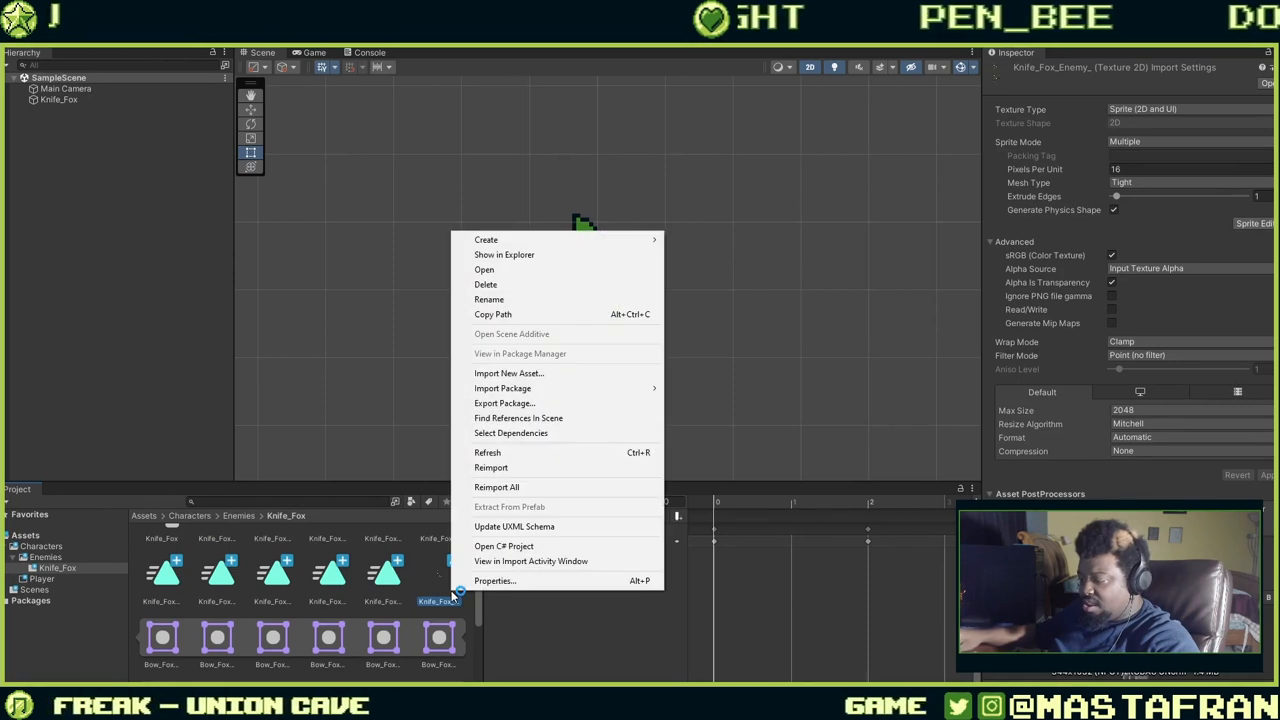
click(510, 300)
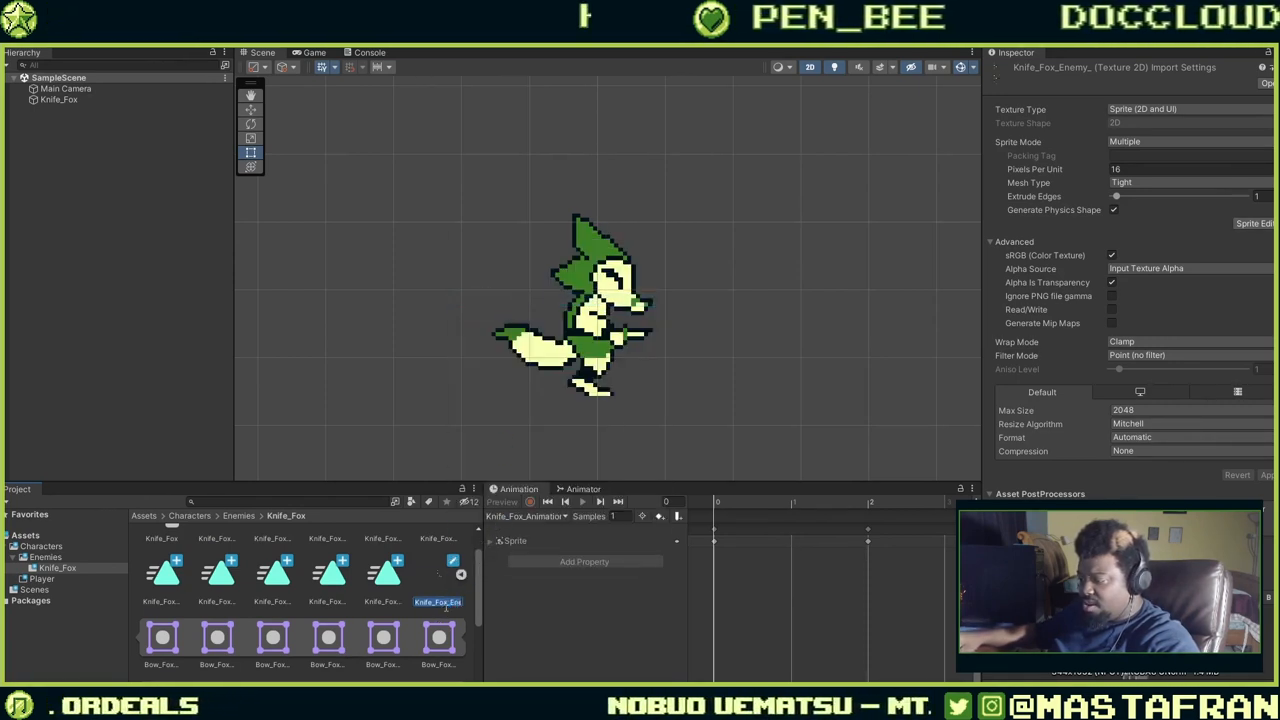
scroll(447, 598, up, 1)
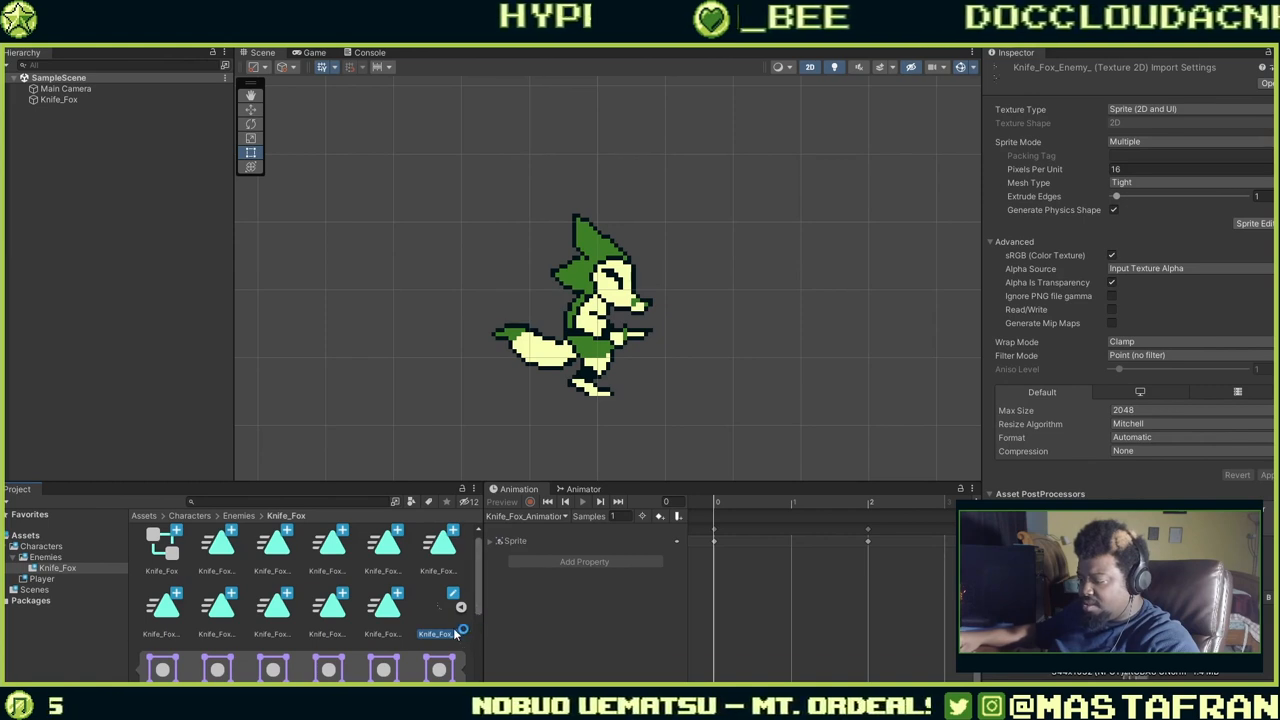
right_click(455, 634)
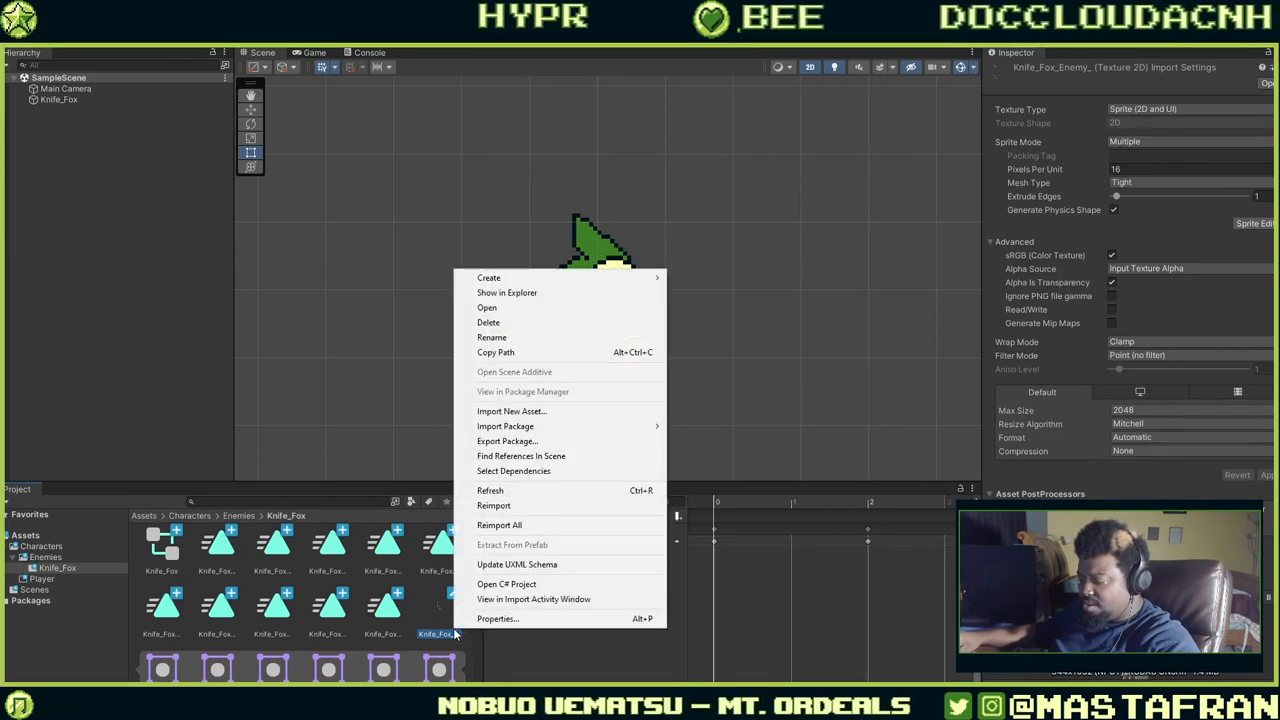
click(505, 337)
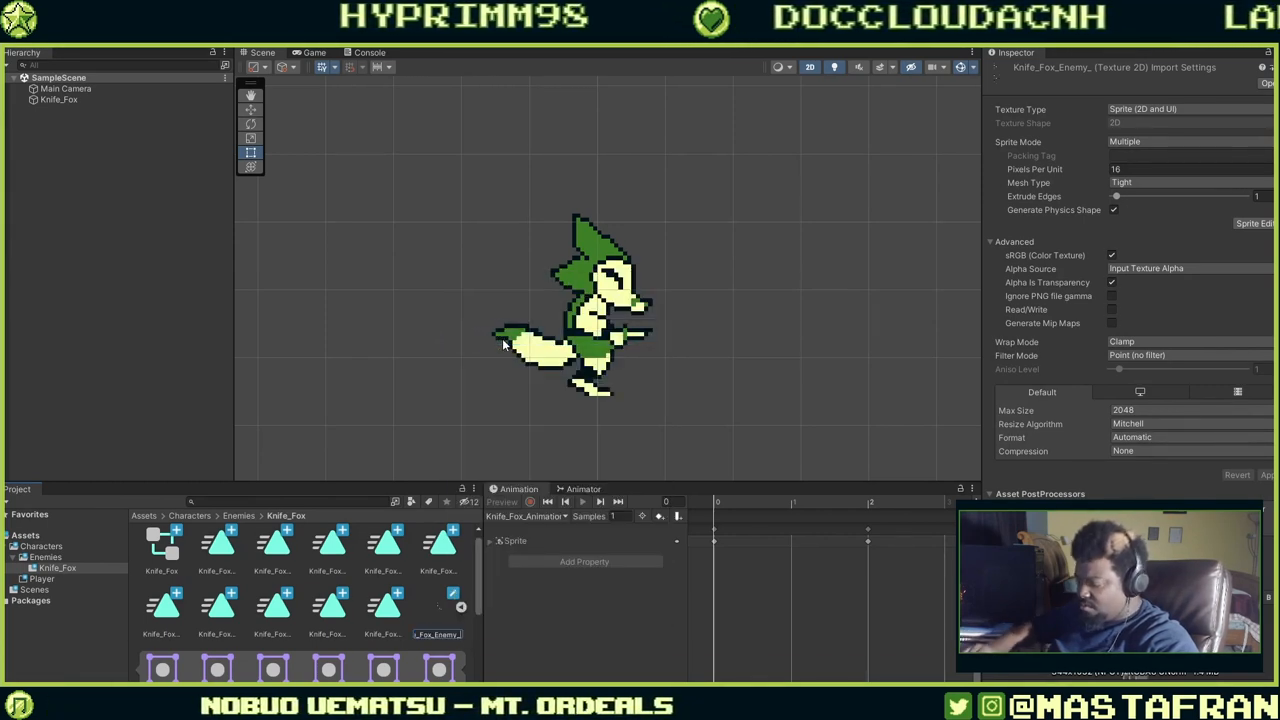
text(M)
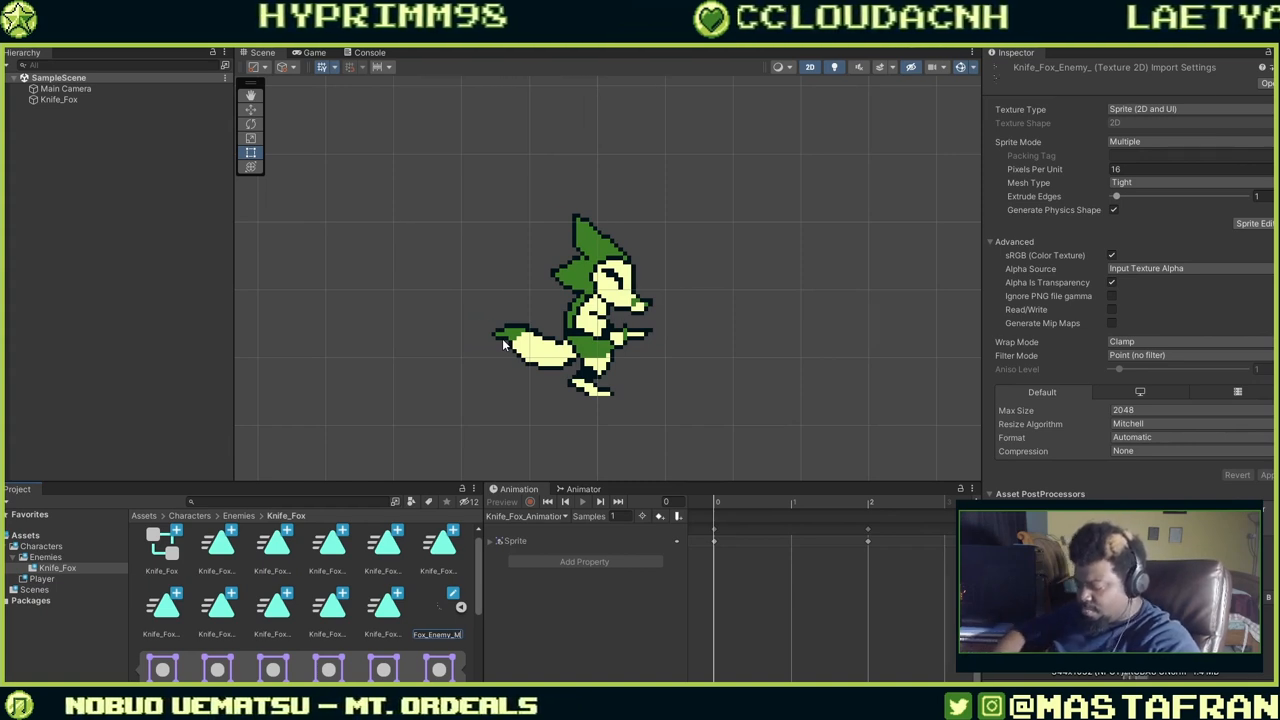
text(ast)
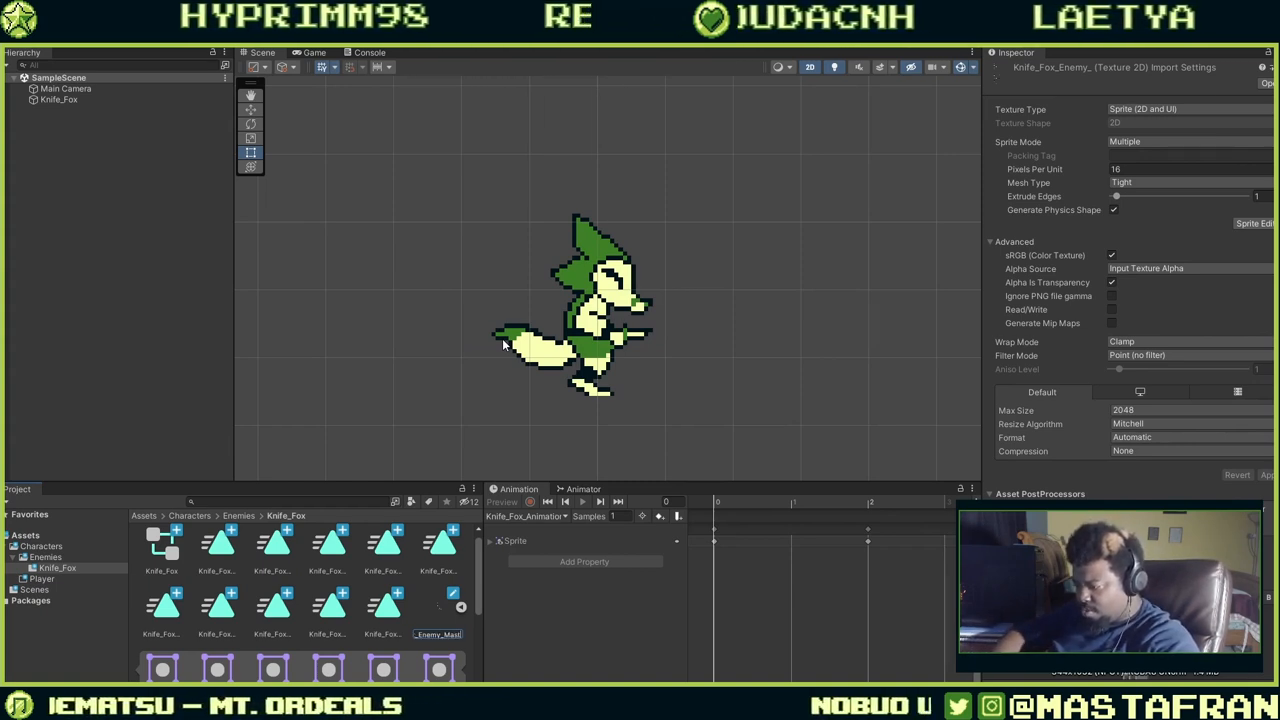
text(er)
key(Return)
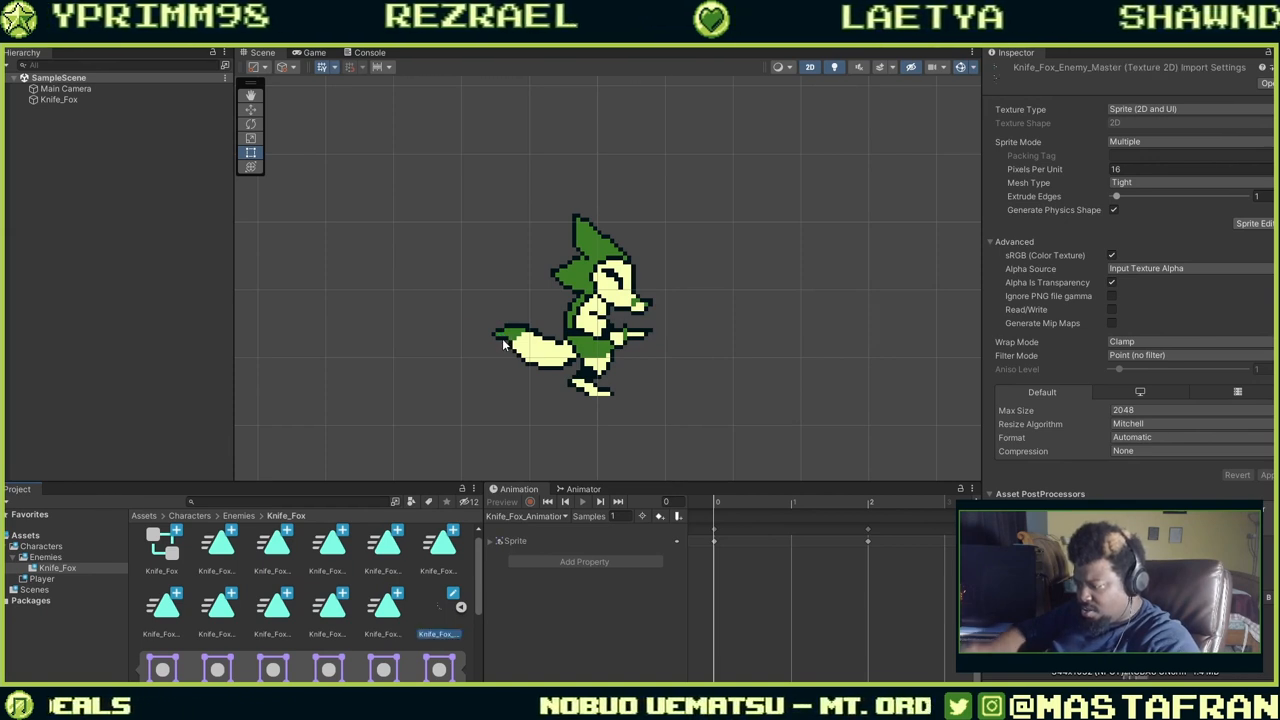
Delete the Knife_Fox_Enemy_Master sprite sheet from the Knife_Fox folder.
scroll(412, 584, down, 2)
scroll(348, 650, up, 2)
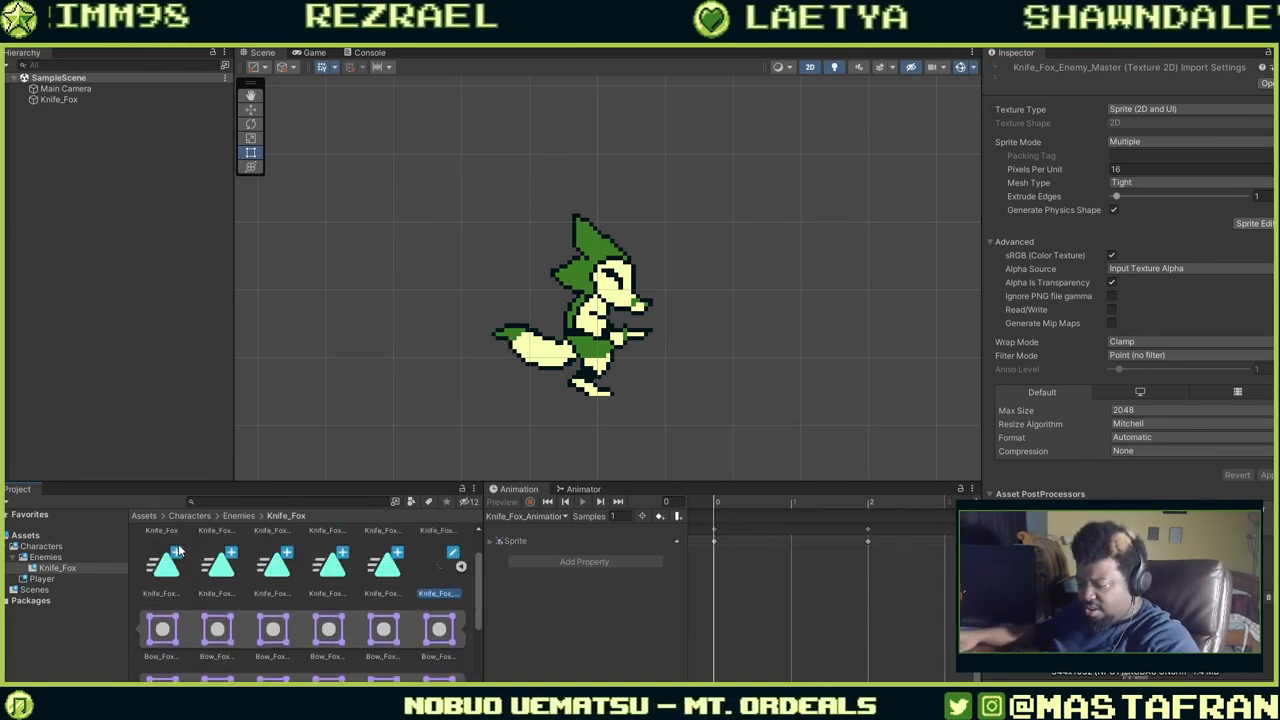
right_click(437, 622)
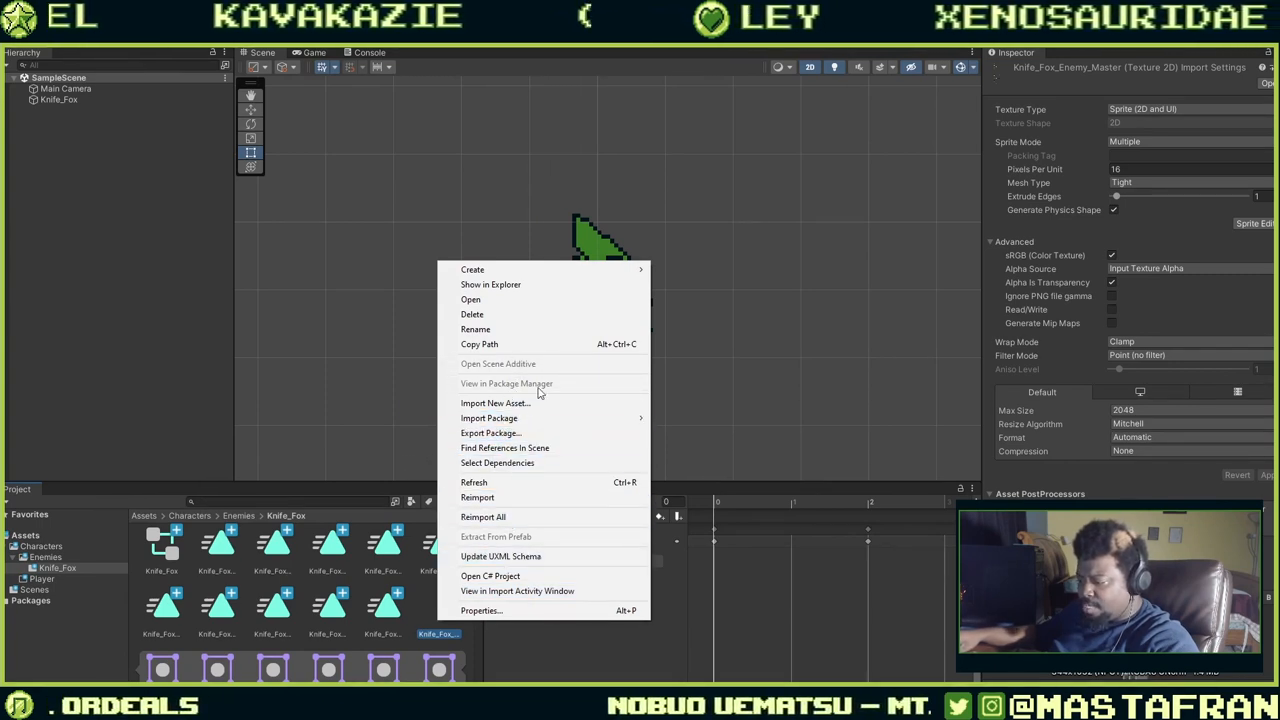
click(534, 314)
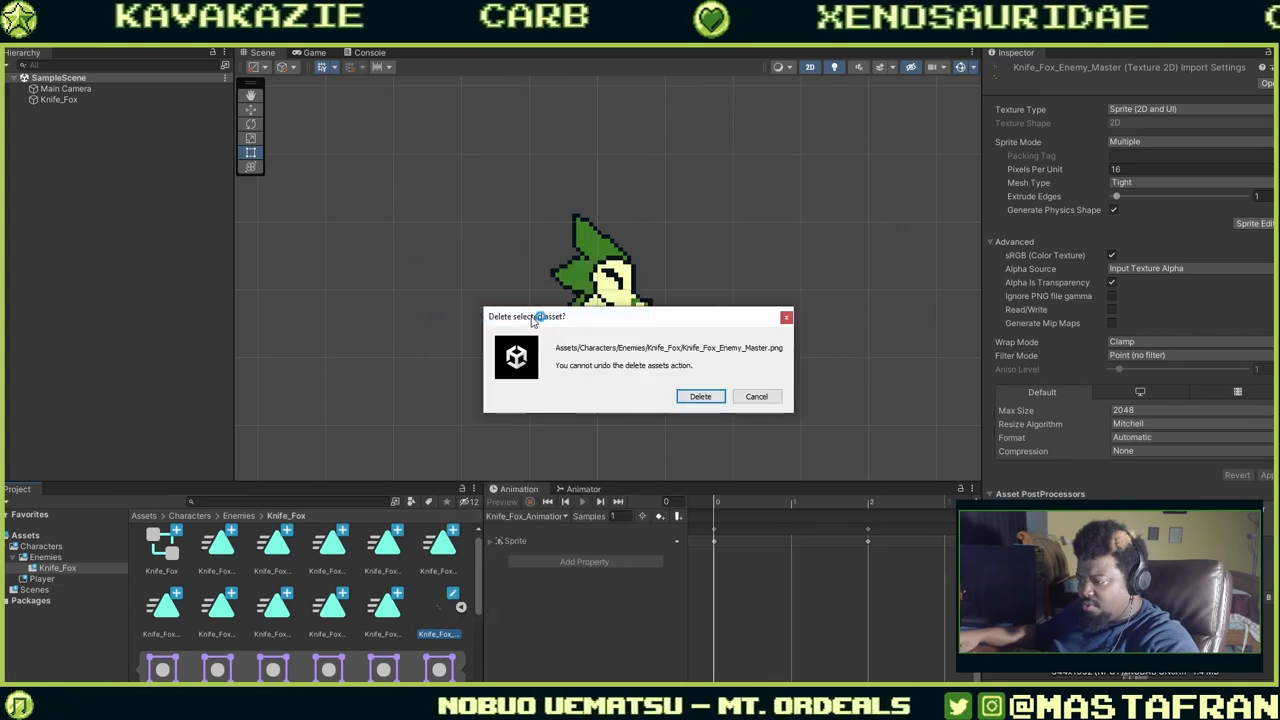
click(704, 397)
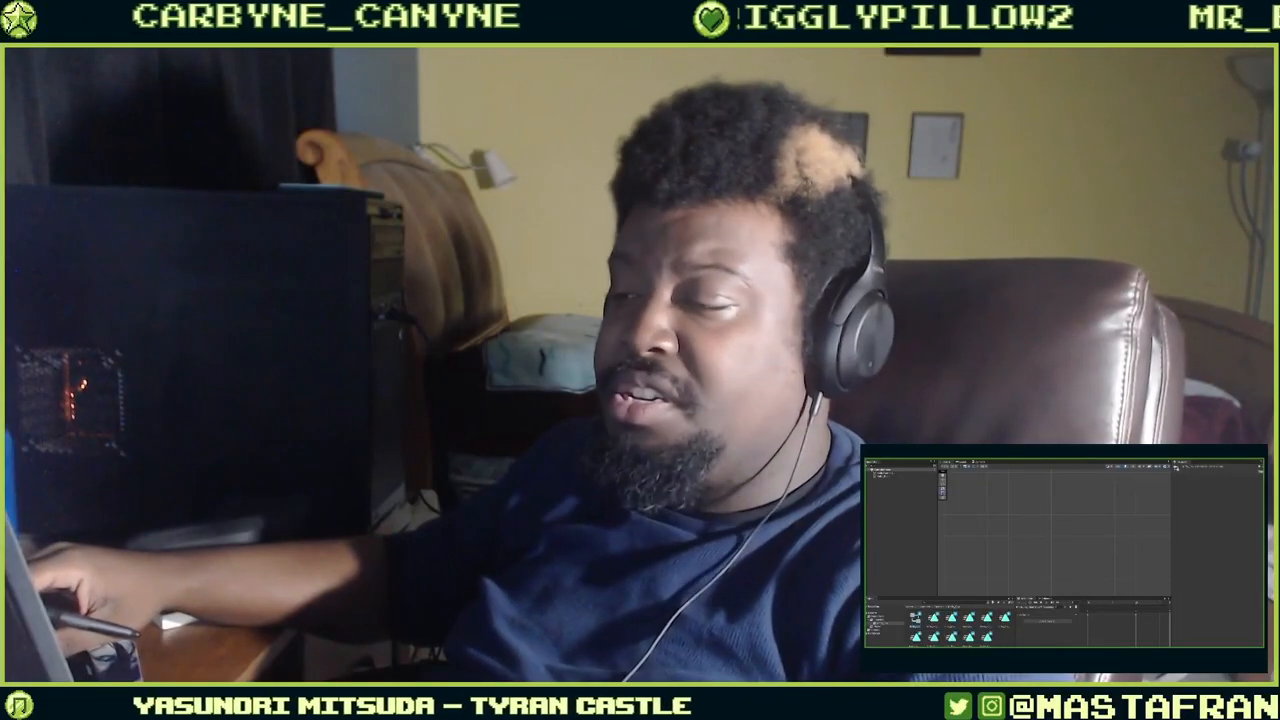
Switch to the bedroom illustration in Clip Studio Paint, hide the palettes and look over the artwork down to the foot of the bed.
key(alt+Tab)
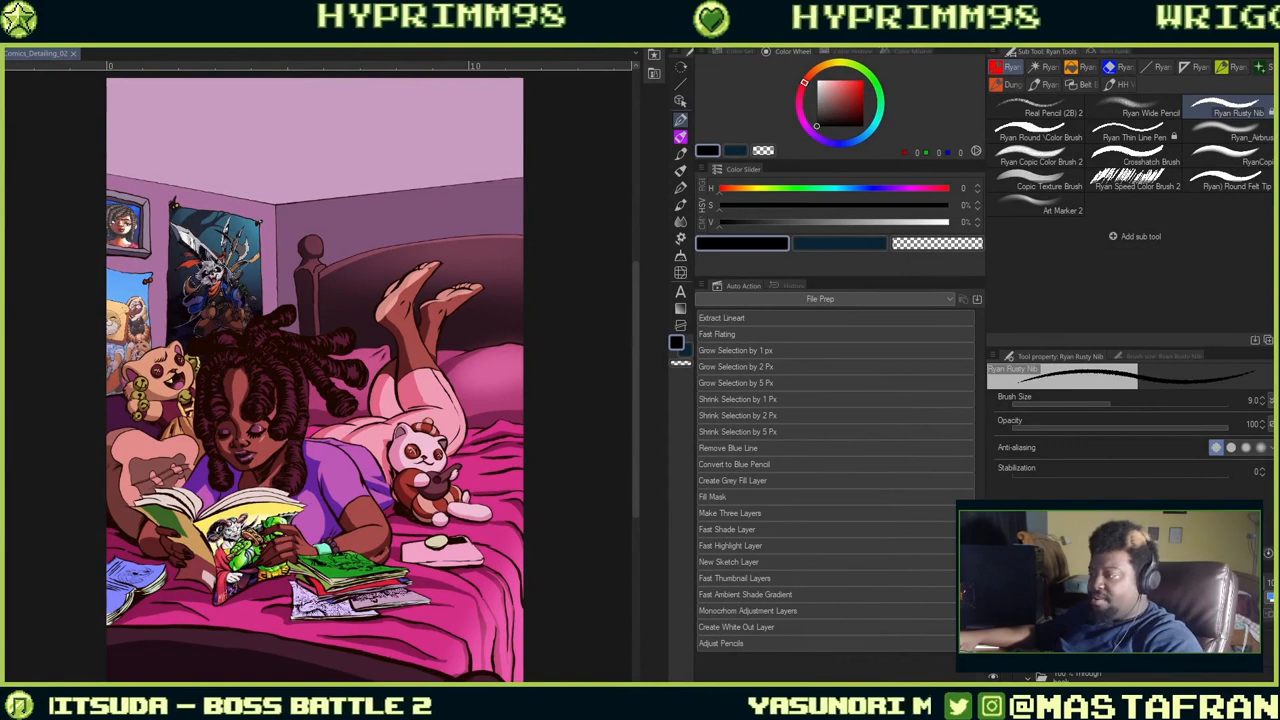
key(Tab)
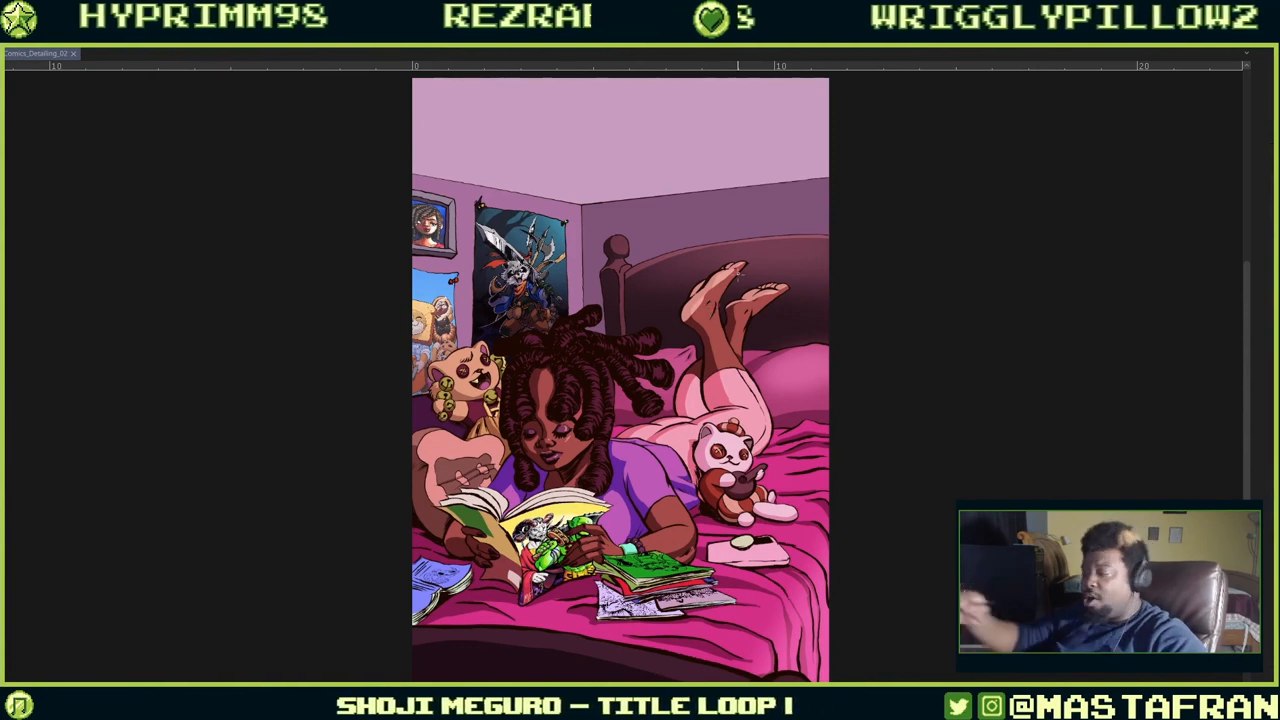
mouse_move(738, 253)
ctrl+mouse_down()
mouse_move(764, 268)
mouse_move(755, 263)
ctrl+mouse_up()
drag(777, 391, 784, 255)
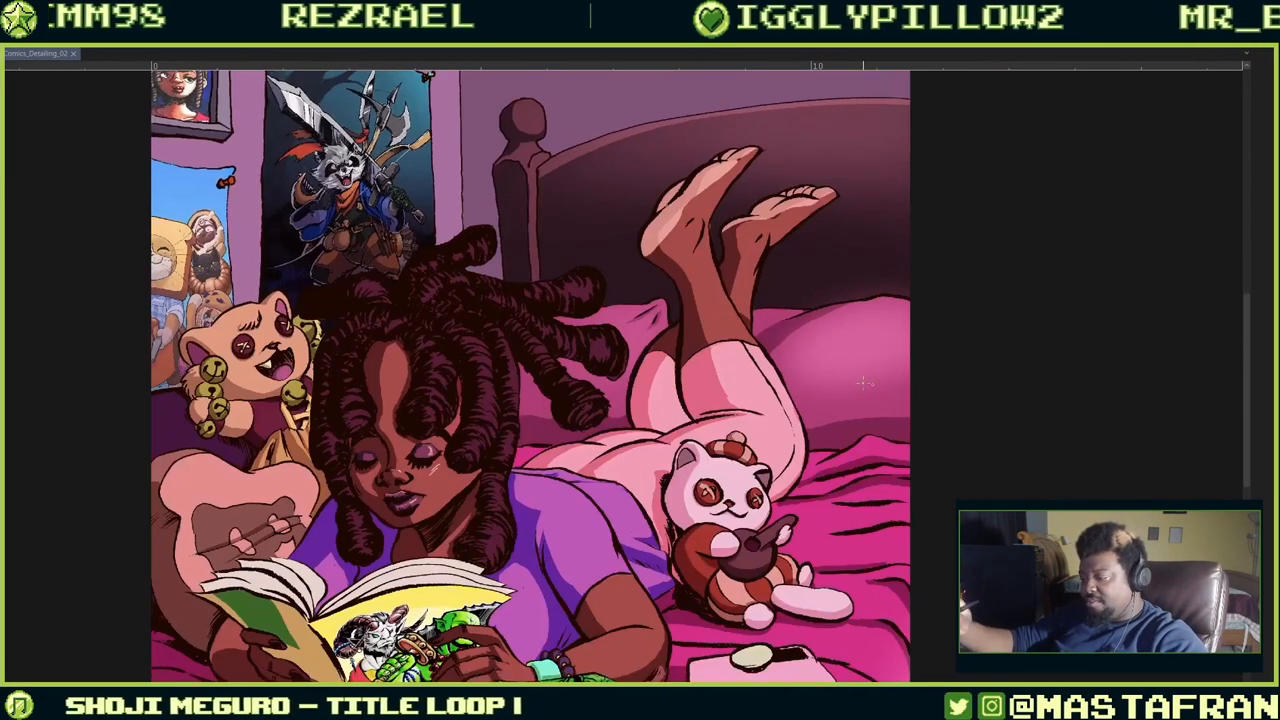
drag(767, 562, 759, 446)
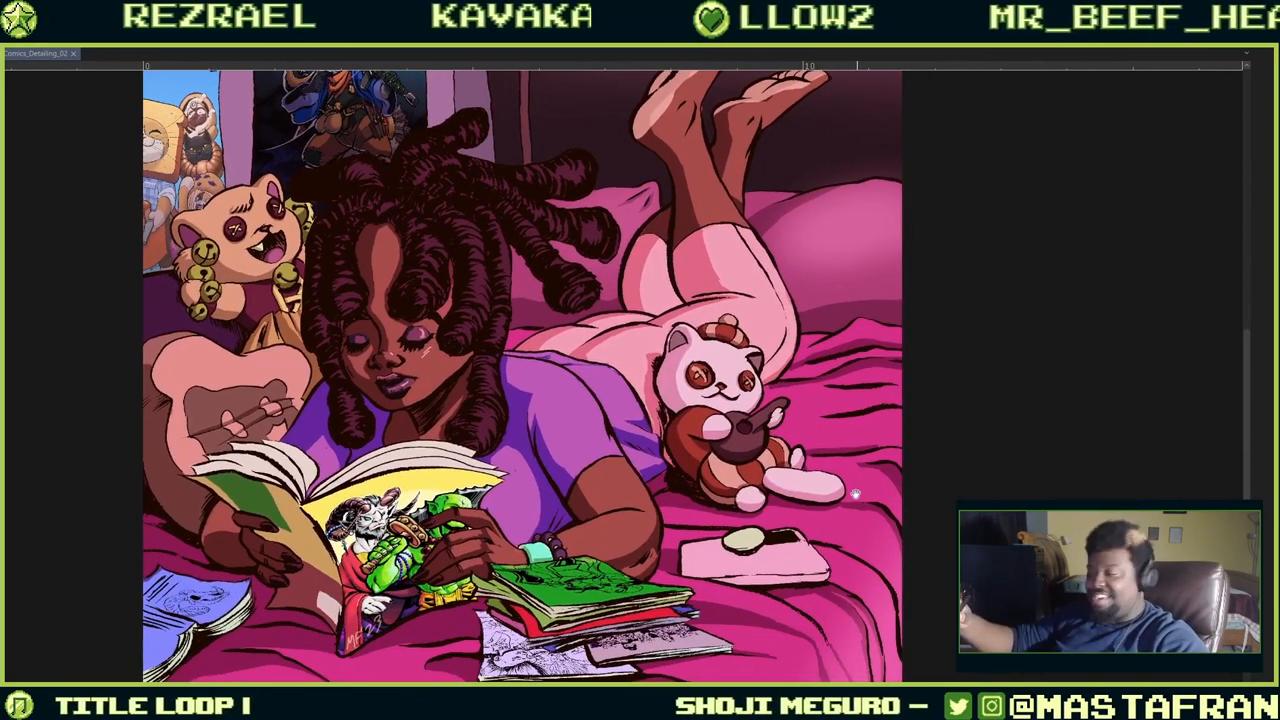
drag(808, 518, 852, 432)
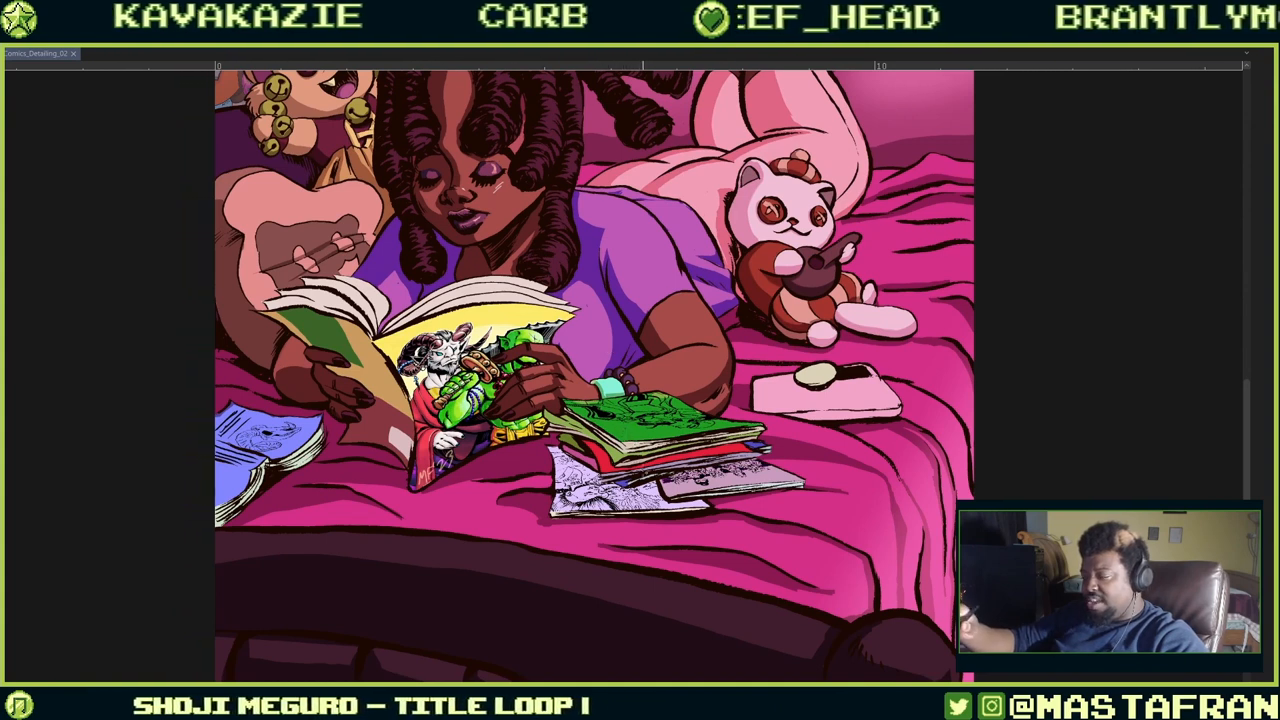
Examine the open comic and stacked books up close, followed by the portrait and posters on the bedroom wall.
scroll(672, 459, up, 3)
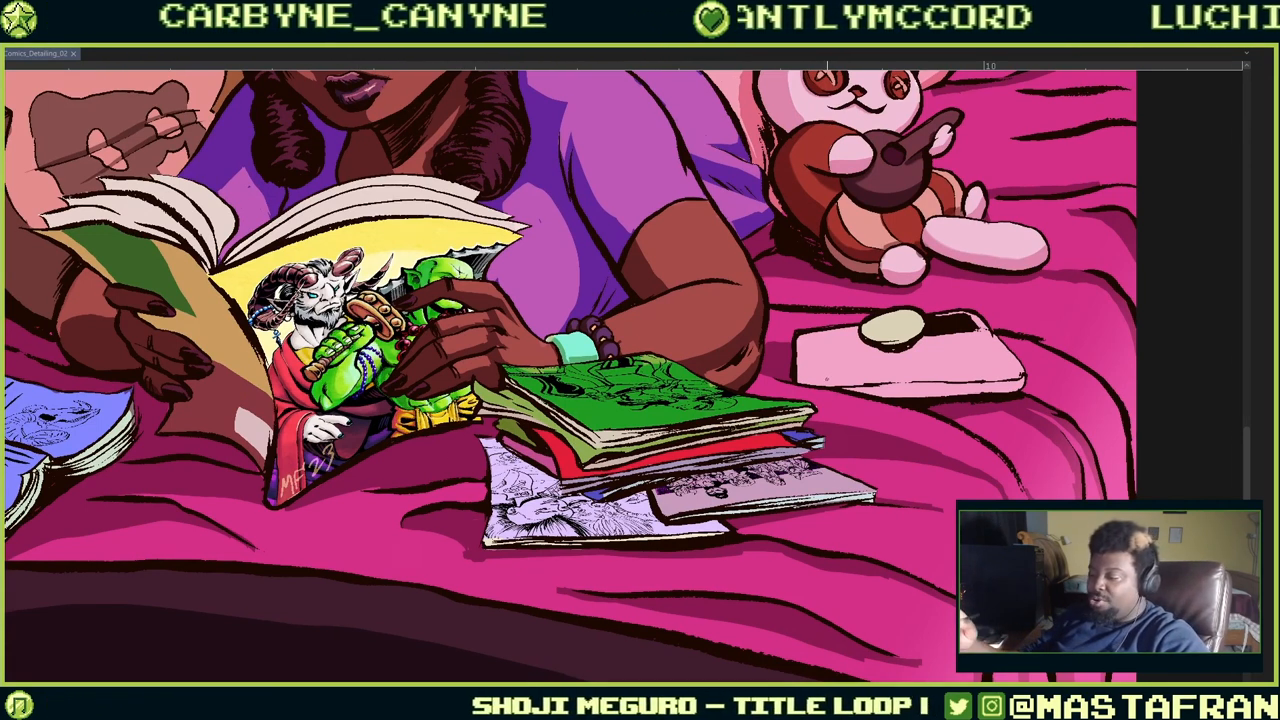
drag(619, 342, 773, 330)
mouse_move(954, 223)
mouse_down()
mouse_move(863, 374)
mouse_move(855, 507)
mouse_up()
drag(682, 200, 752, 519)
drag(687, 264, 755, 484)
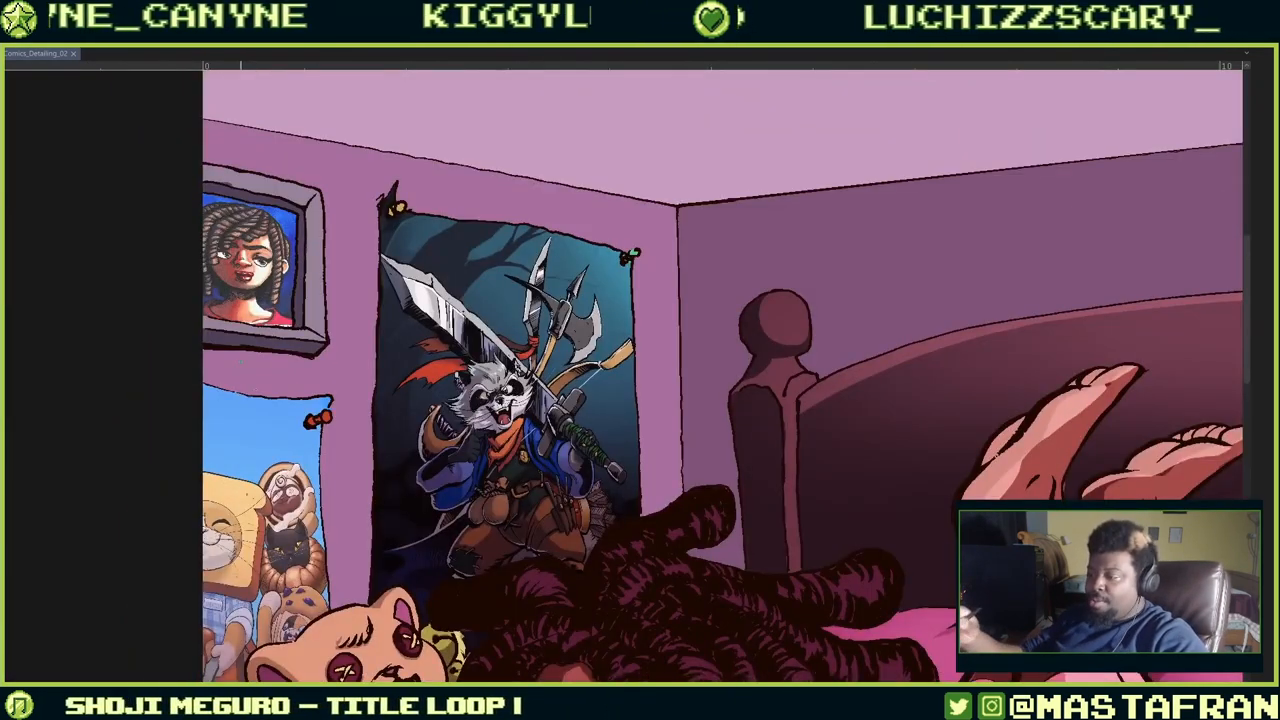
drag(626, 436, 676, 376)
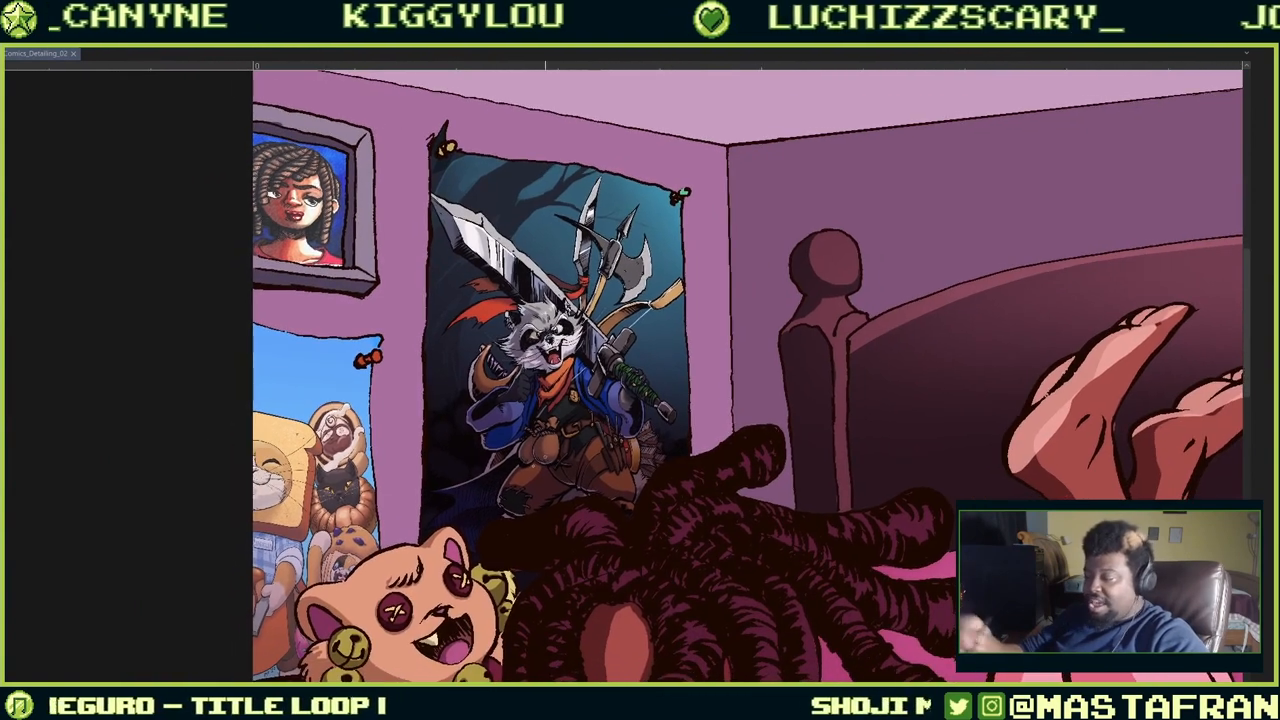
Review the overall composition of the illustration, from the ceiling and headboard to the reading figure and the bed.
drag(999, 438, 692, 309)
alt+click(850, 356)
drag(901, 502, 703, 428)
scroll(782, 486, down, 1)
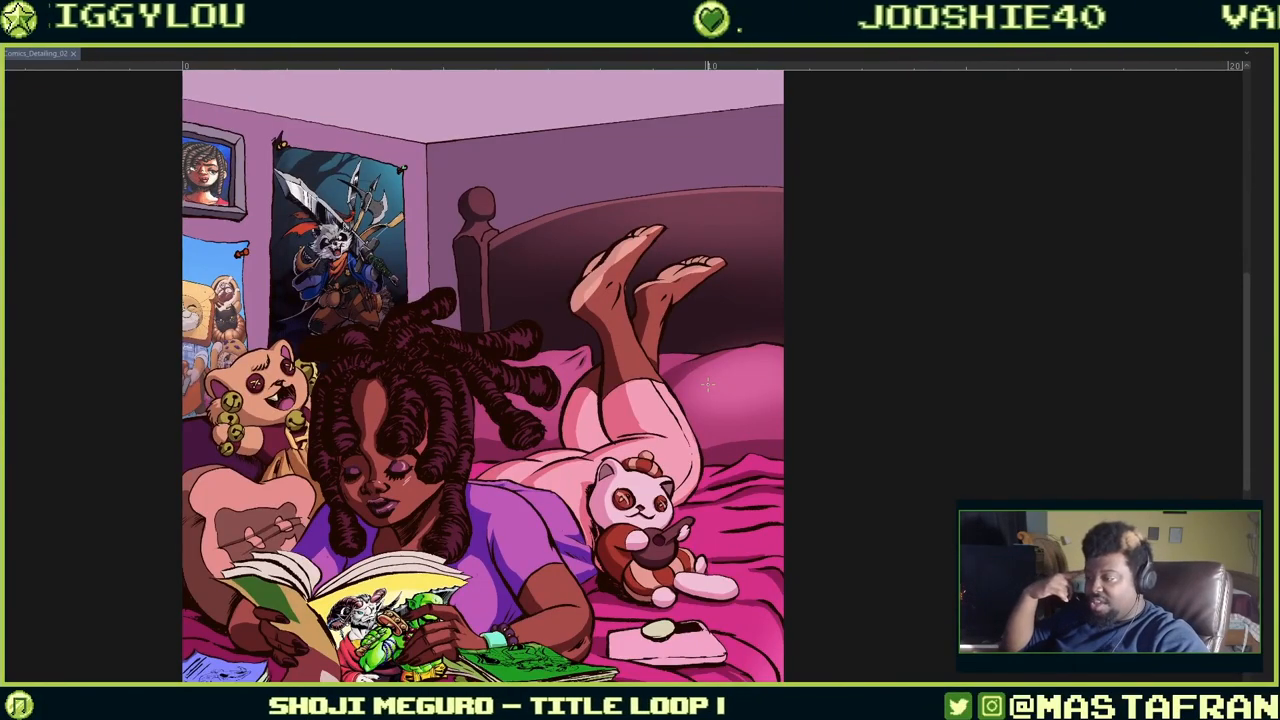
drag(676, 426, 623, 572)
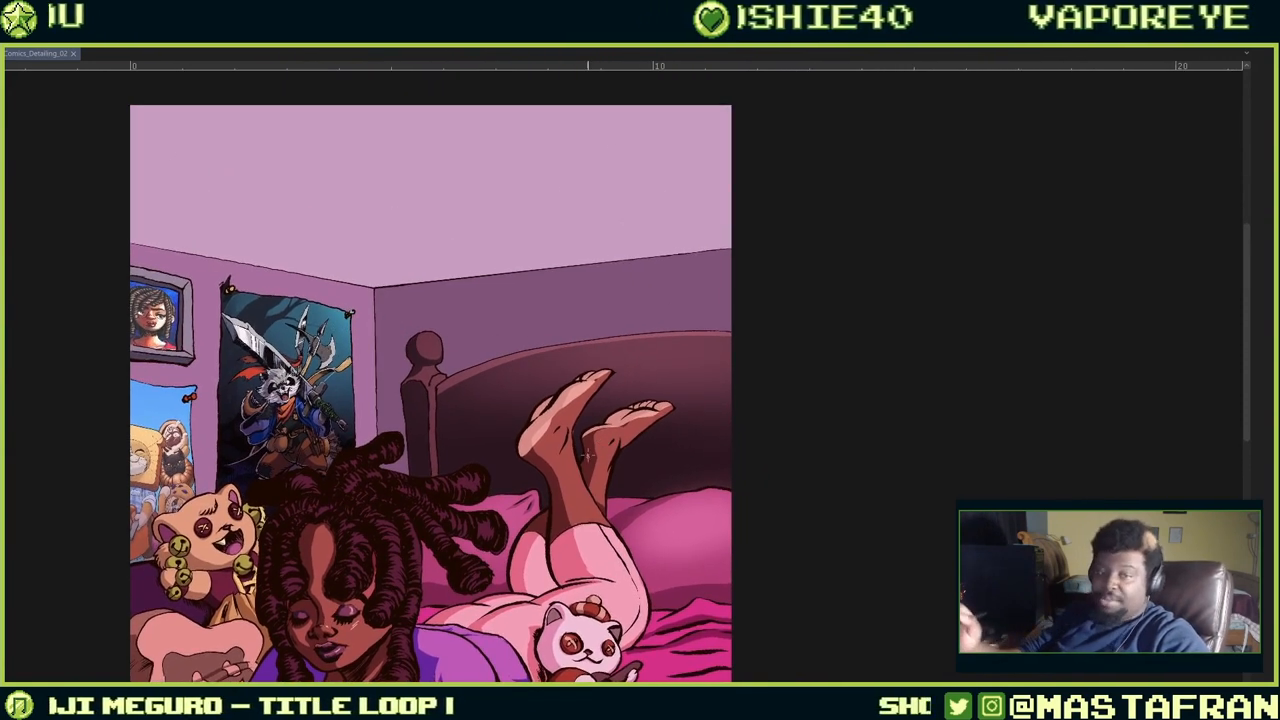
drag(591, 627, 576, 390)
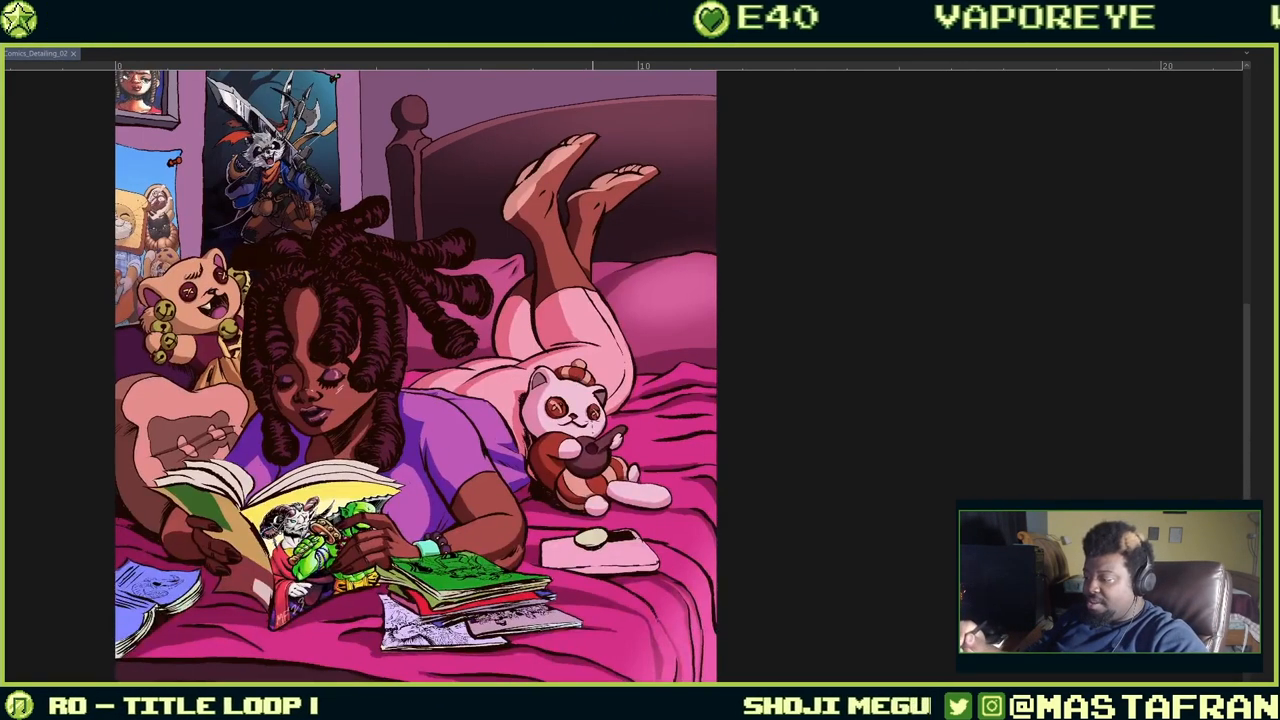
scroll(590, 486, down, 3)
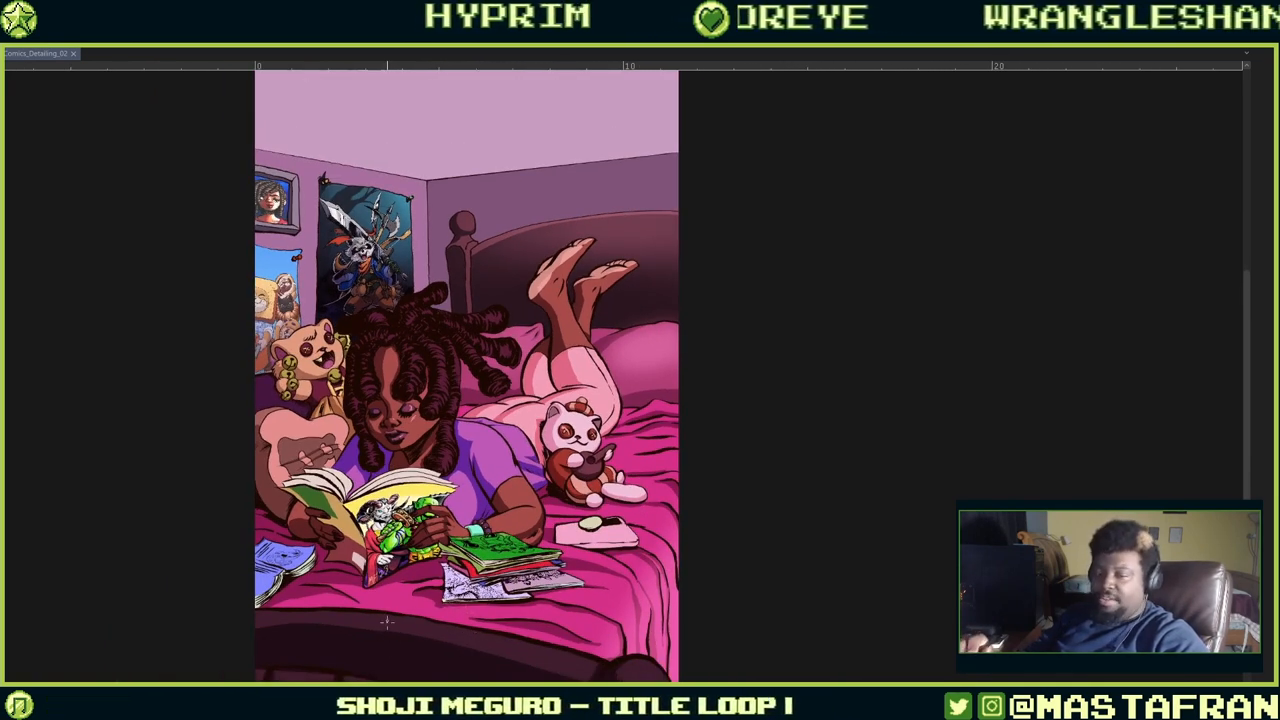
Inspect the details of the plush, the phone, the stacked comics and the comic cover in the reader's hands.
scroll(471, 578, up, 4)
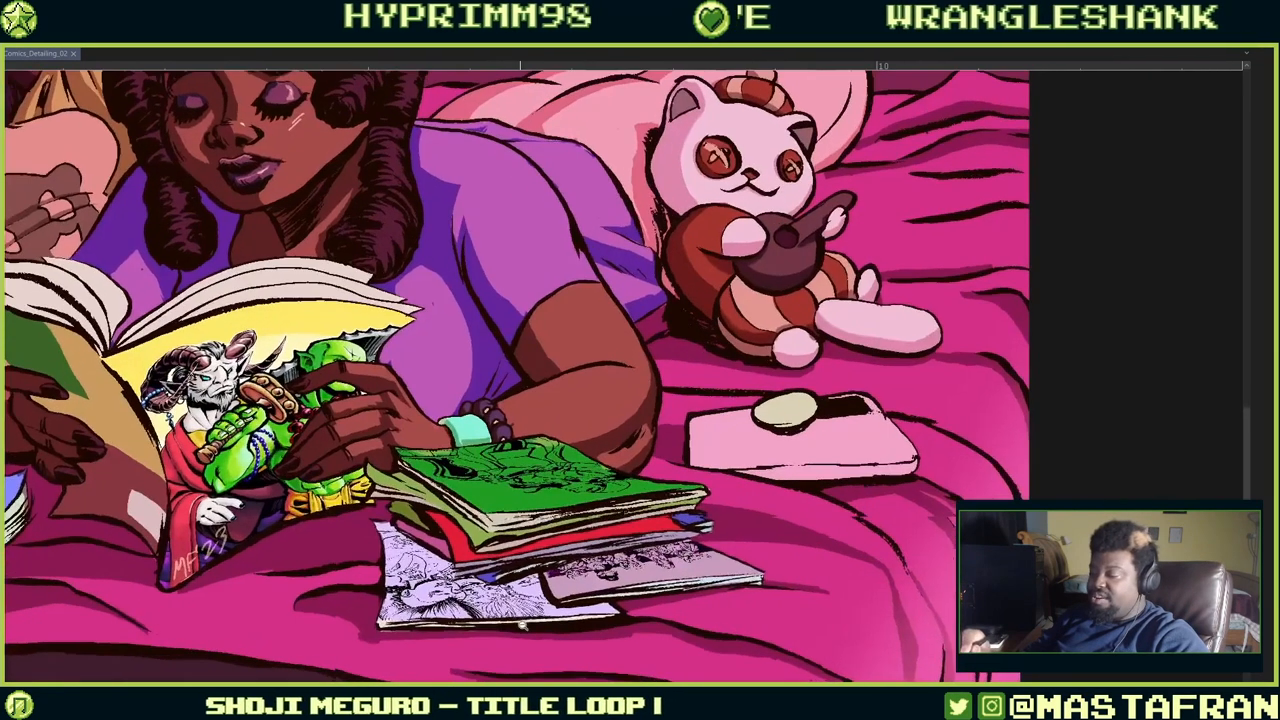
scroll(475, 560, up, 1)
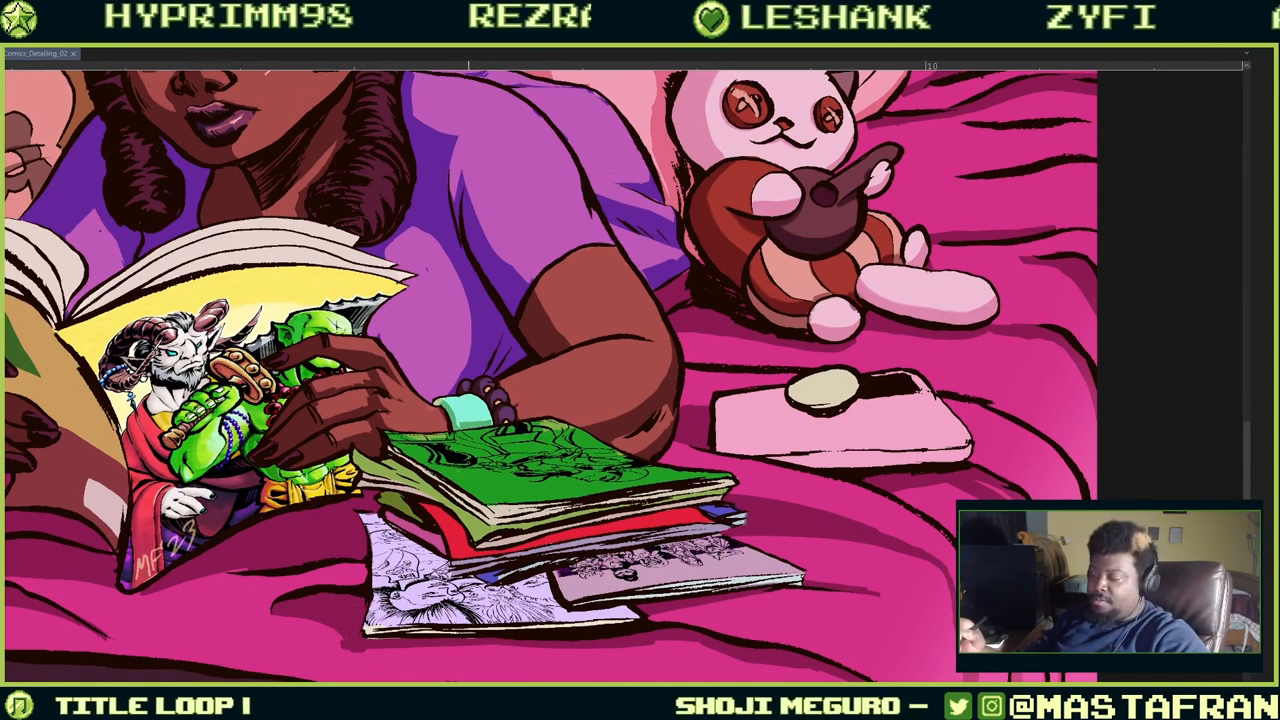
middle_drag(420, 400, 840, 375)
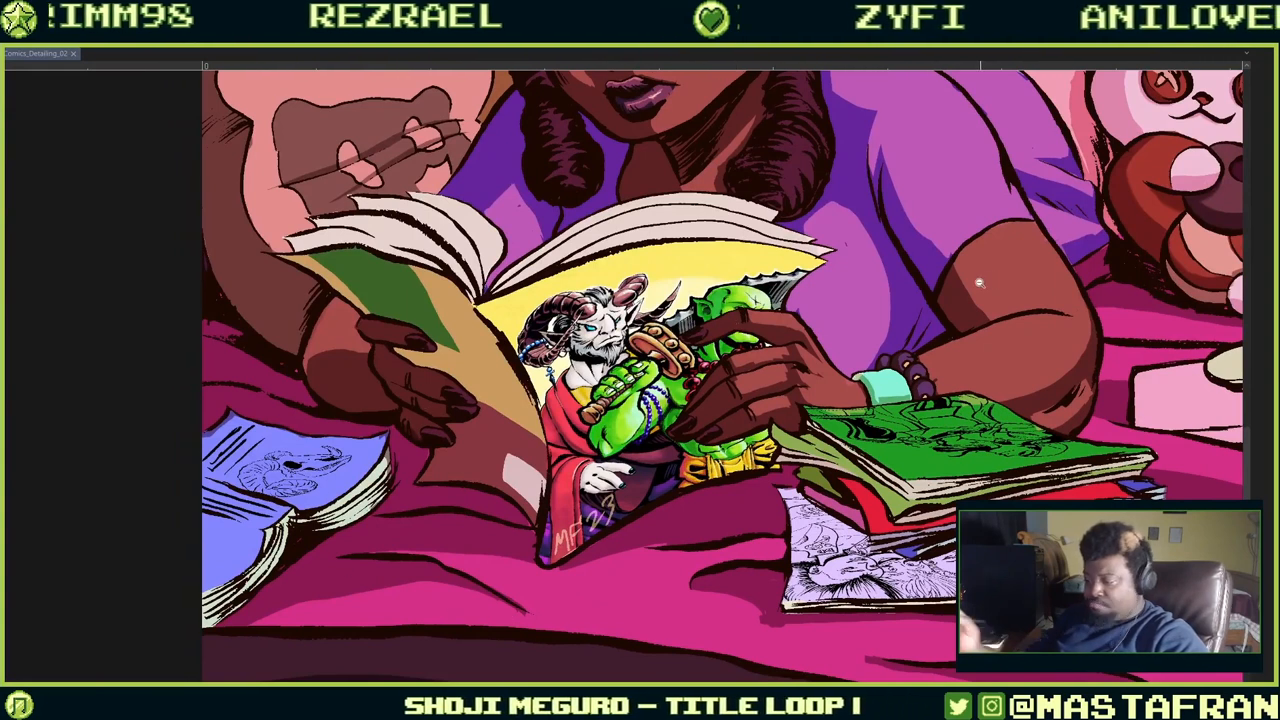
scroll(975, 280, down, 6)
middle_drag(1025, 280, 585, 526)
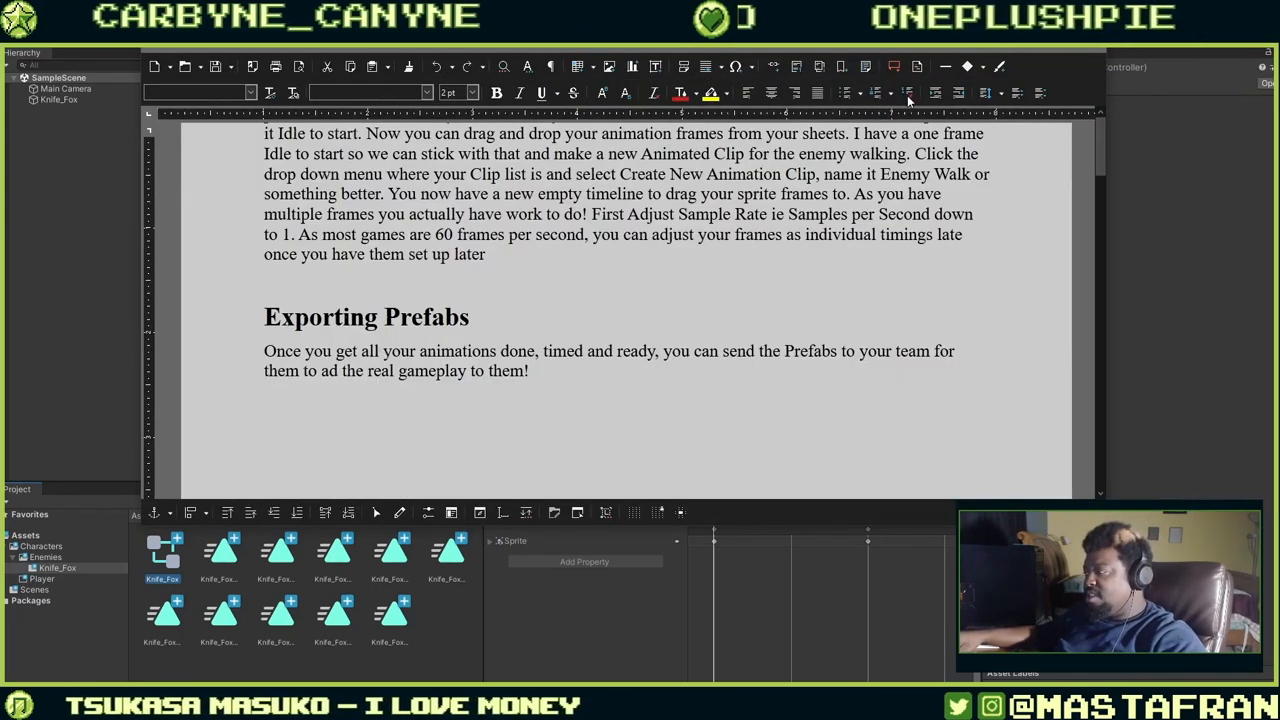
Move the LibreOffice Writer window off the Unity project and review the tutorial draft from Exporting Sprites from Aseprite to Exporting Prefabs.
drag(909, 46, 1279, 39)
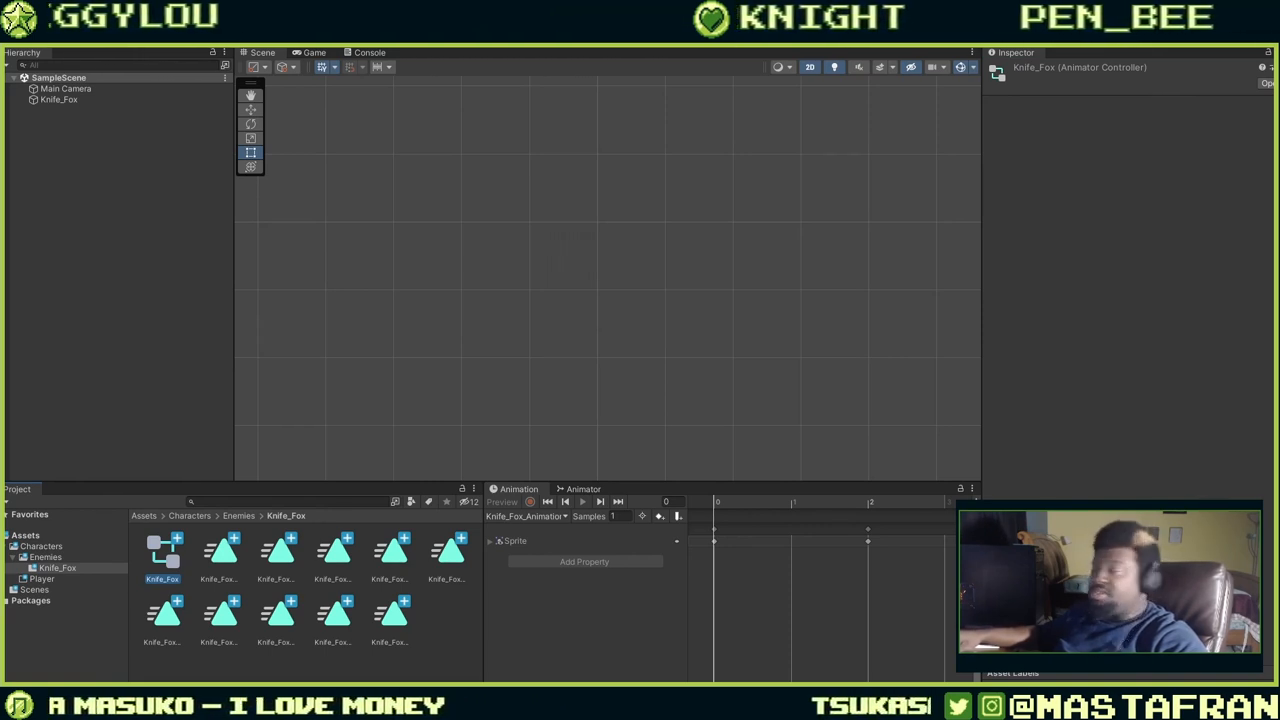
drag(1279, 97, 545, 1)
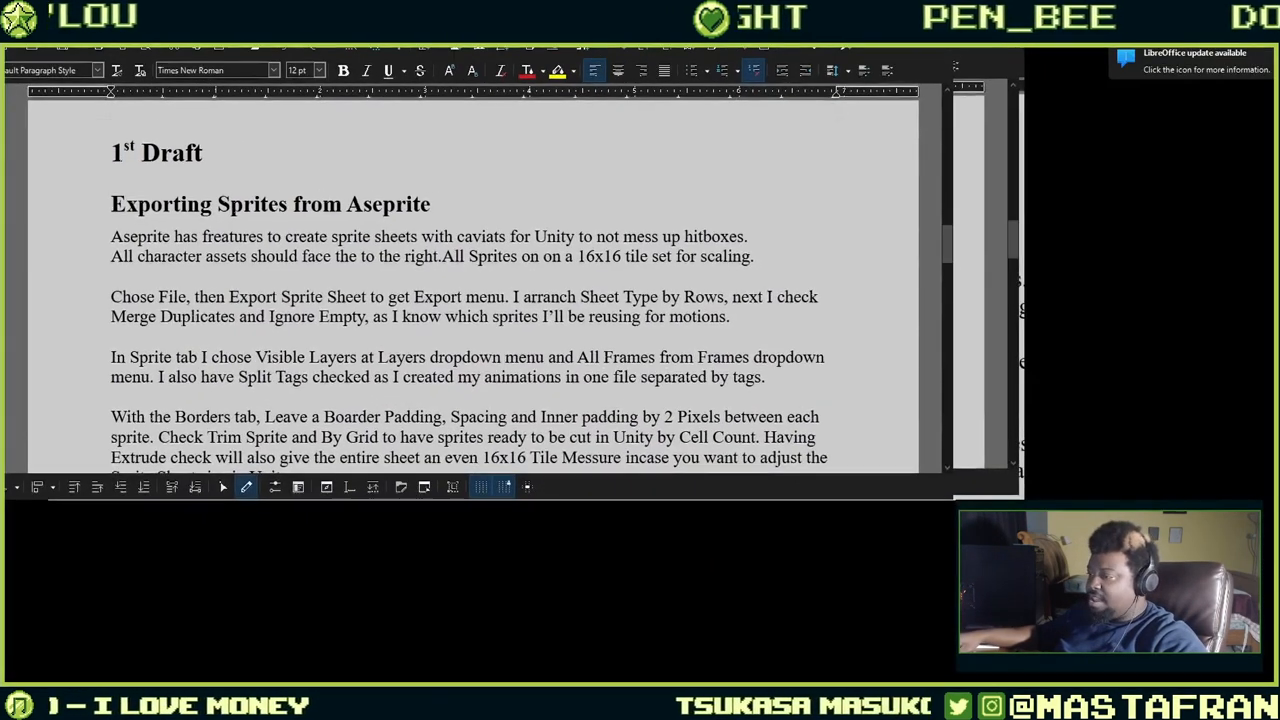
scroll(482, 225, down, 9)
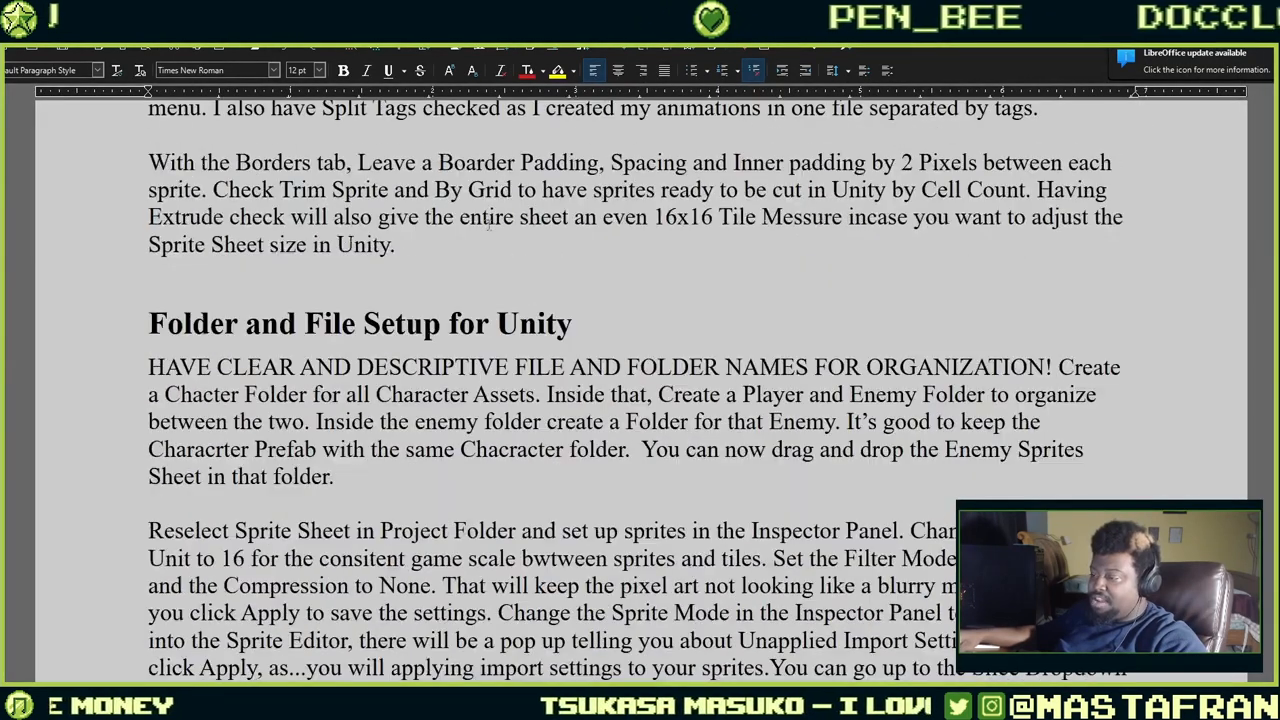
scroll(495, 216, down, 20)
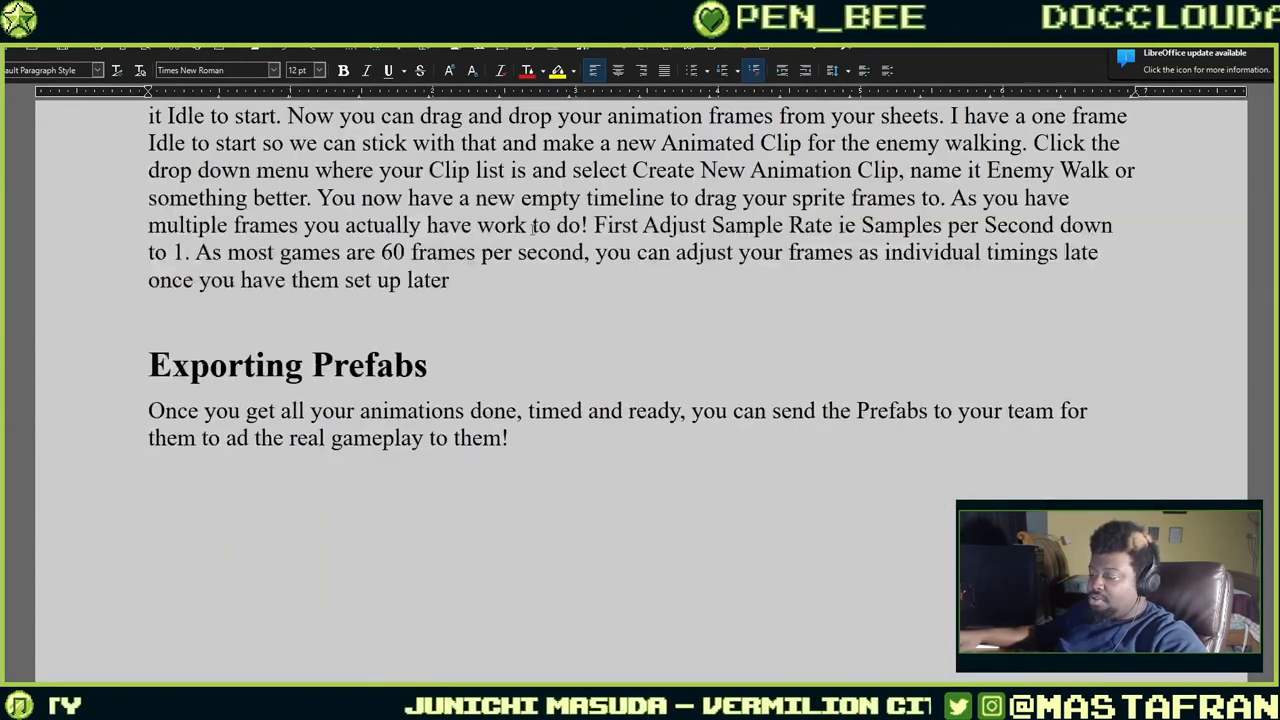
scroll(528, 424, up, 20)
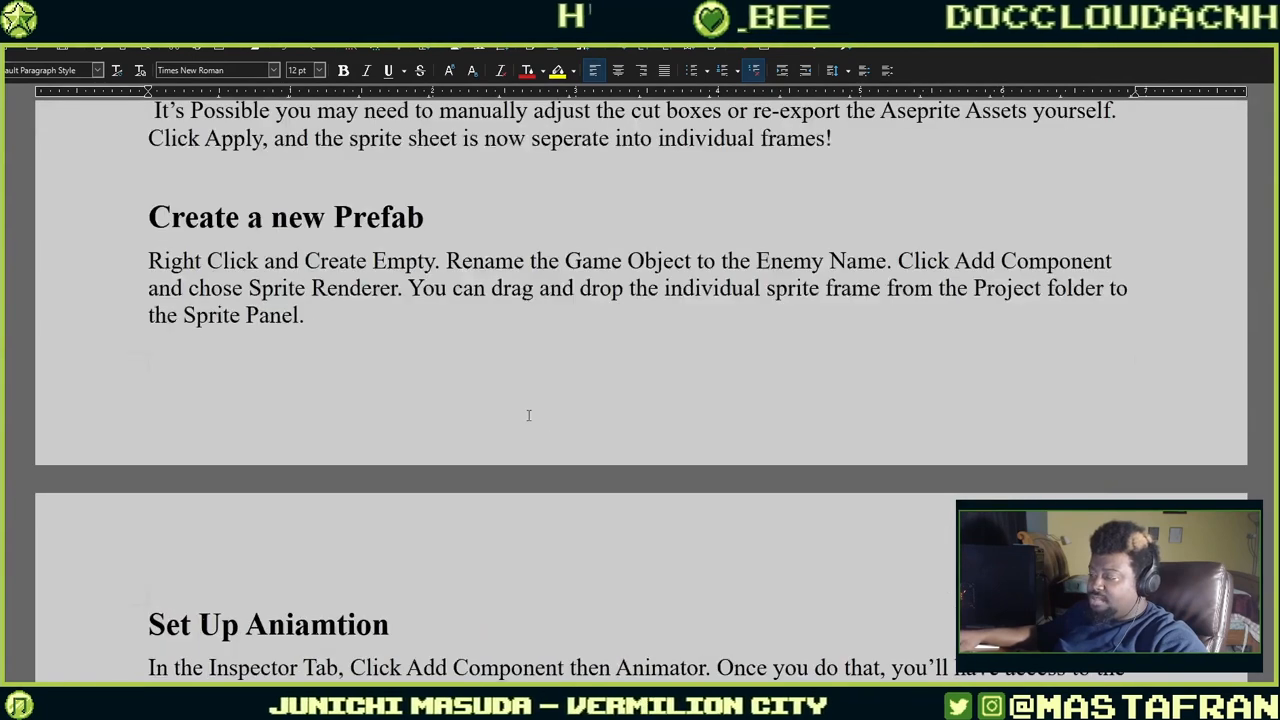
Move the tutorial draft off the Unity project and switch to the knife fox sprite file in Aseprite.
drag(530, 4, 1279, 76)
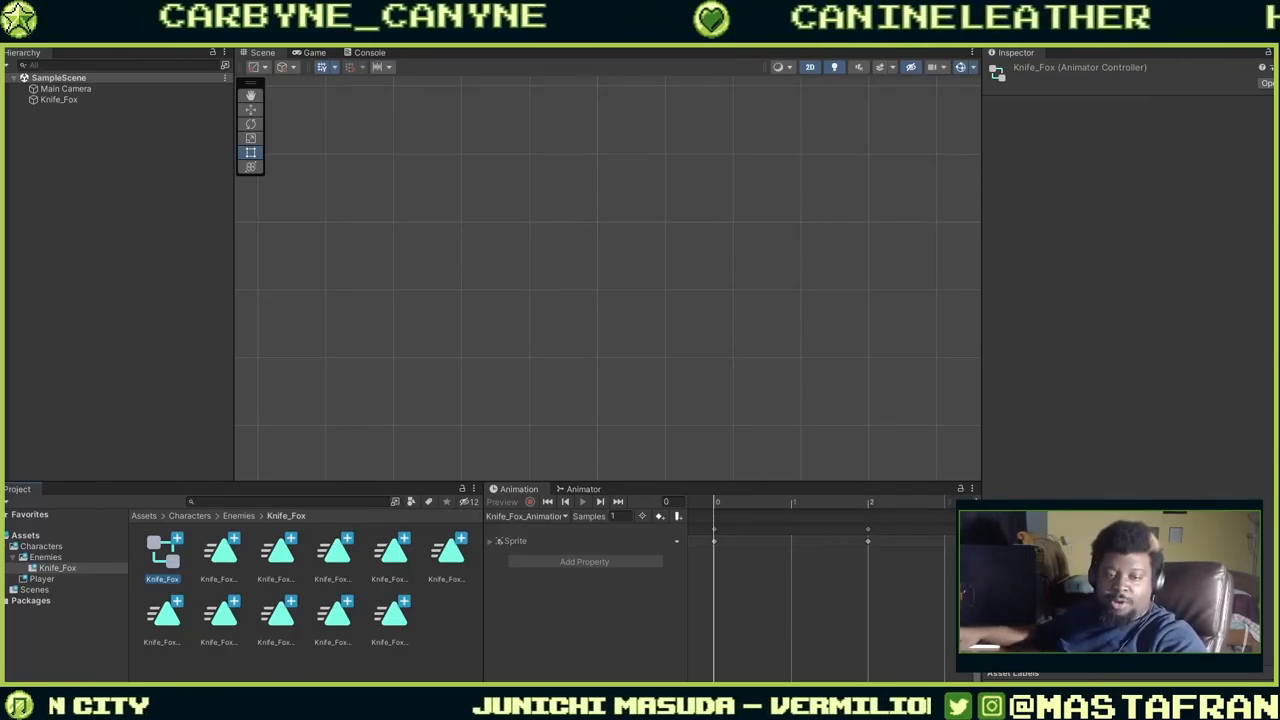
key(alt+Tab)
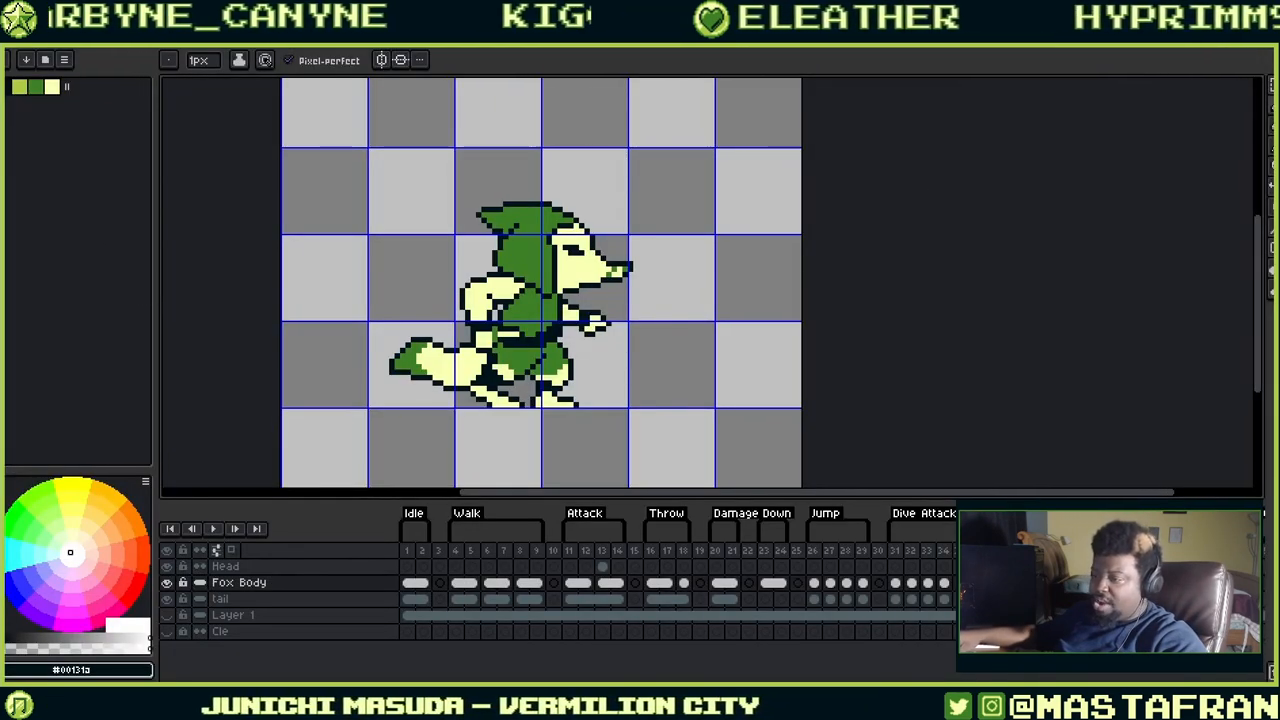
key(alt+f)
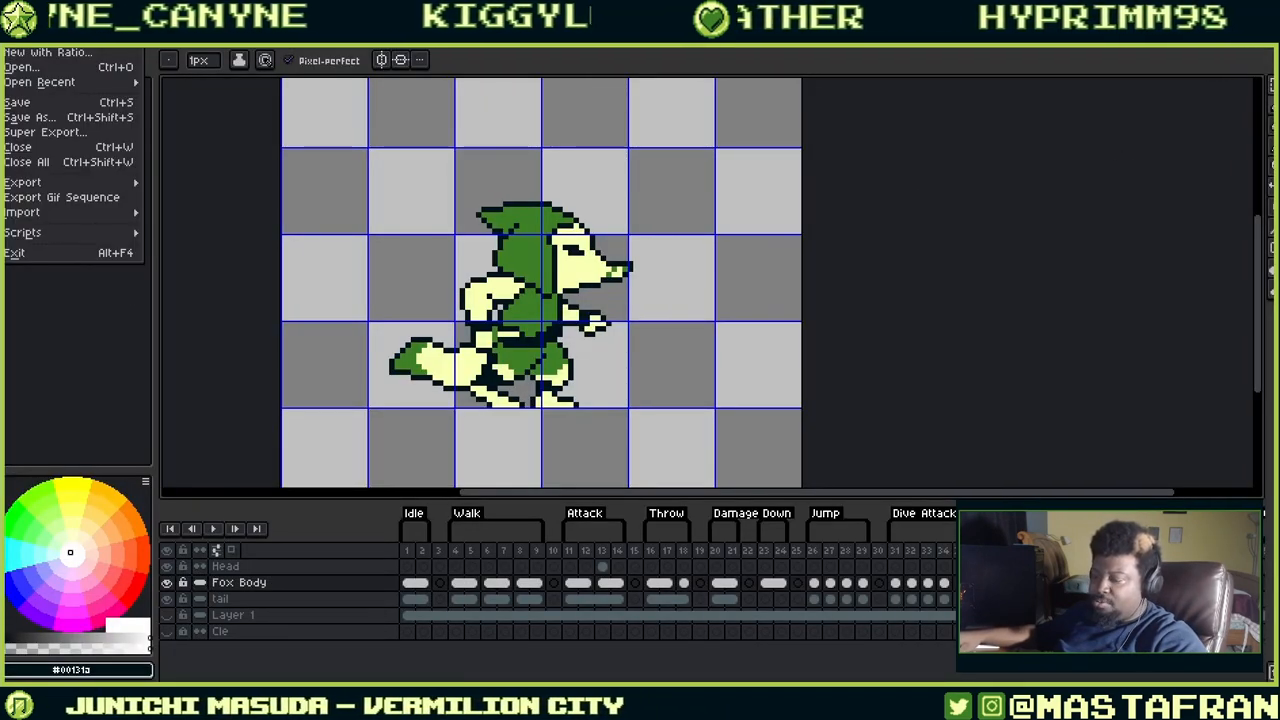
key(Right)
key(Escape)
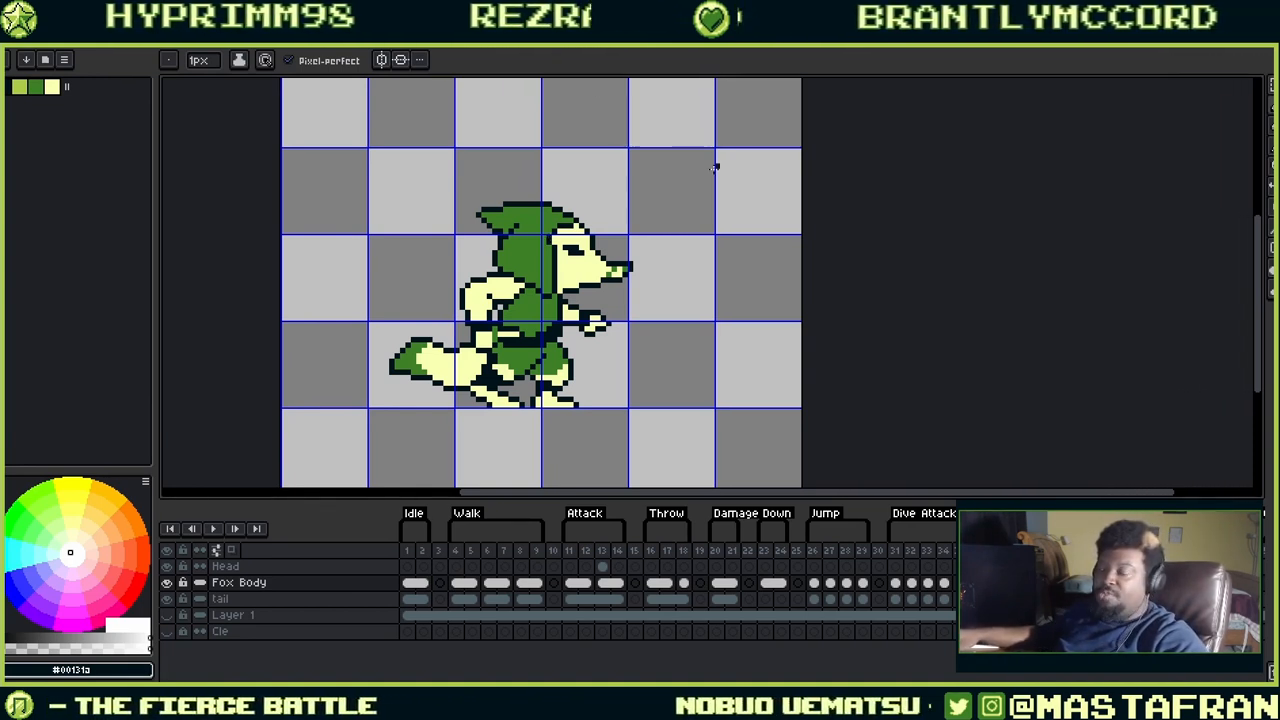
Preview the fox's tagged animations on the canvas, covering the Idle, Walk, Attack, Throw and Damage frames.
scroll(634, 300, down, 5)
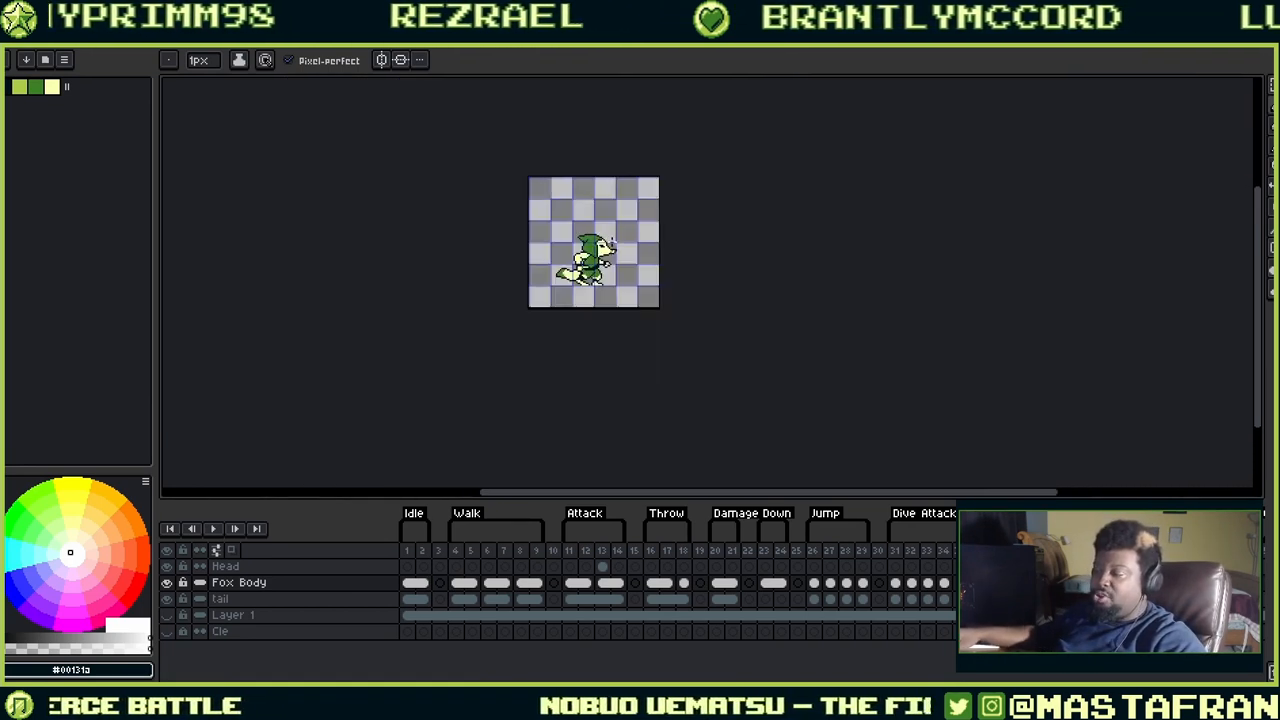
scroll(611, 240, up, 4)
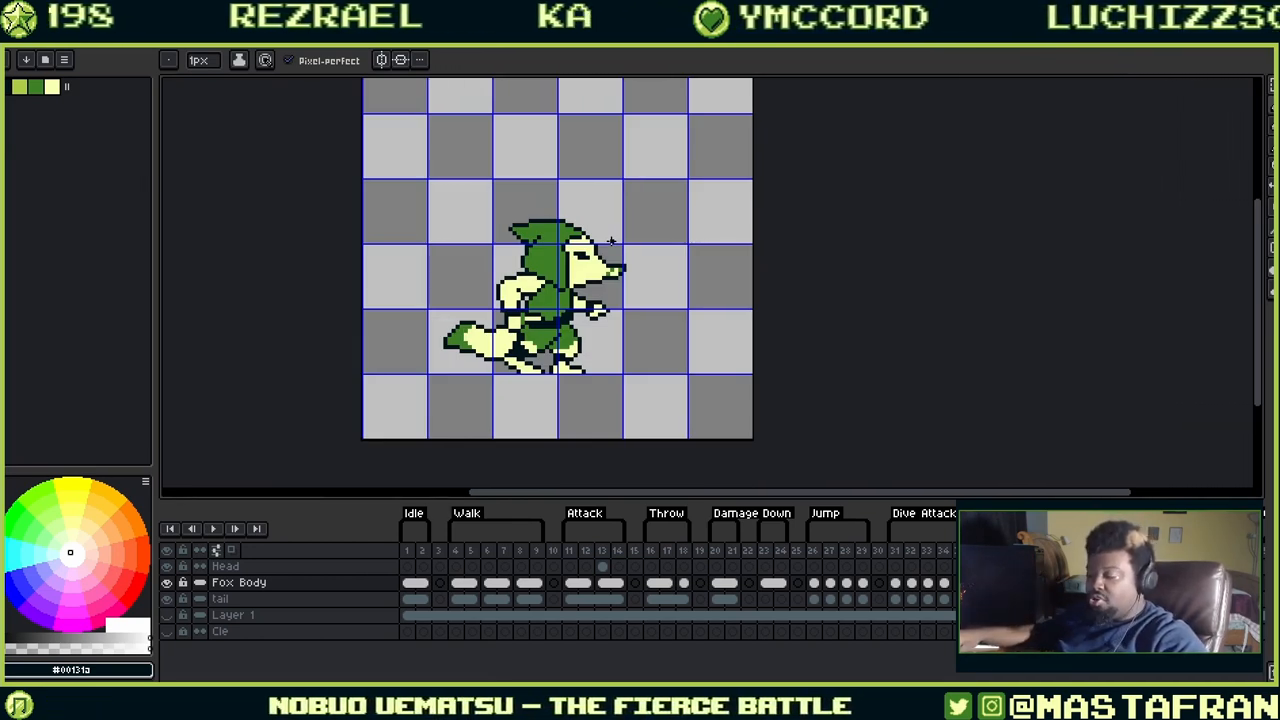
click(407, 550)
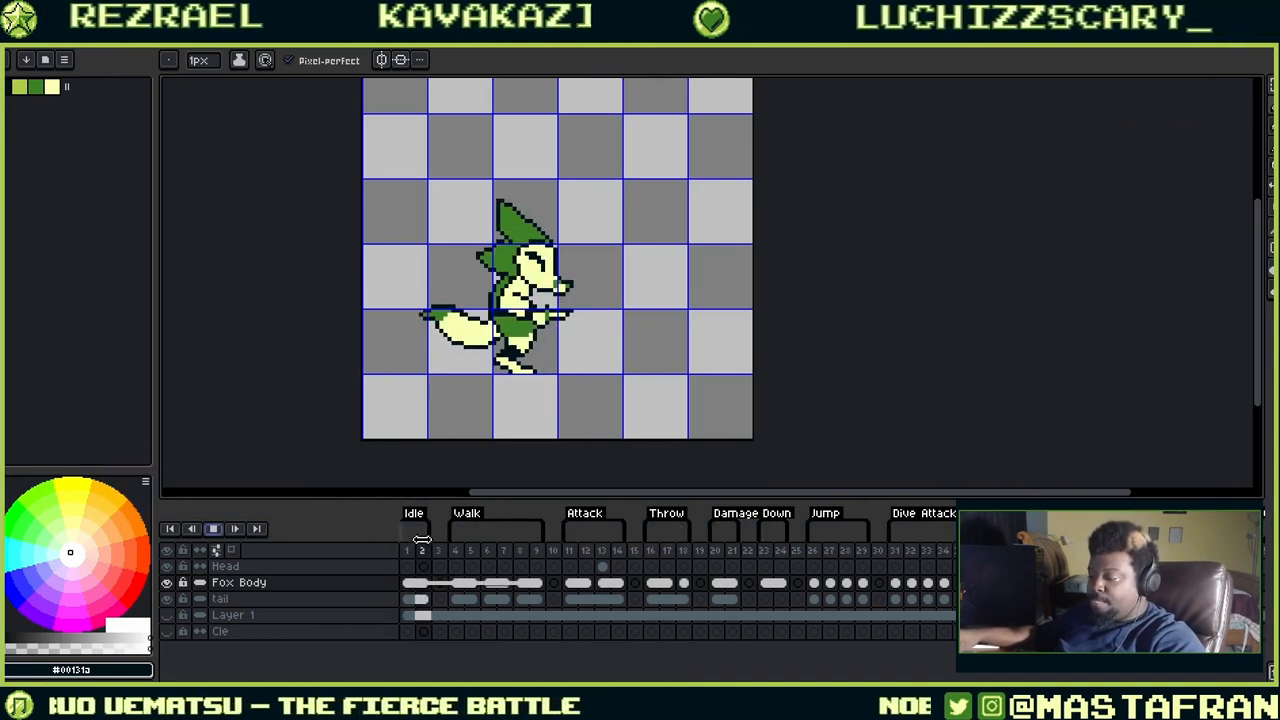
click(465, 552)
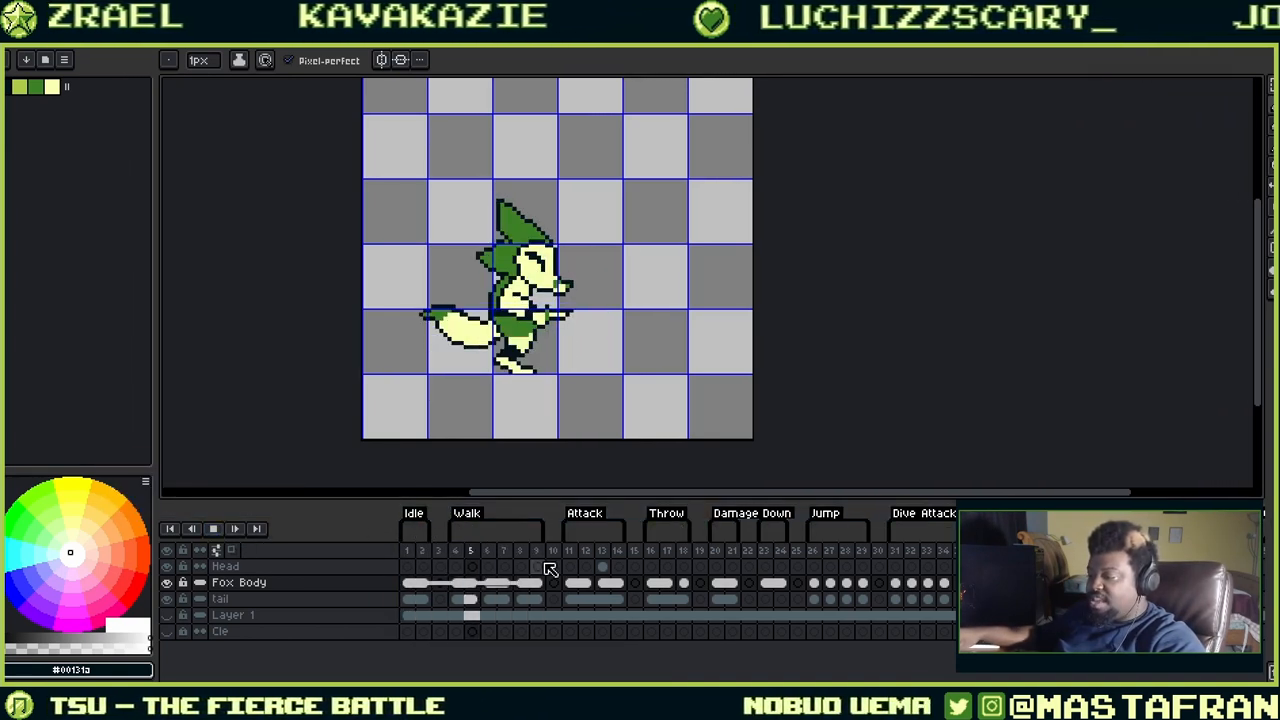
click(582, 556)
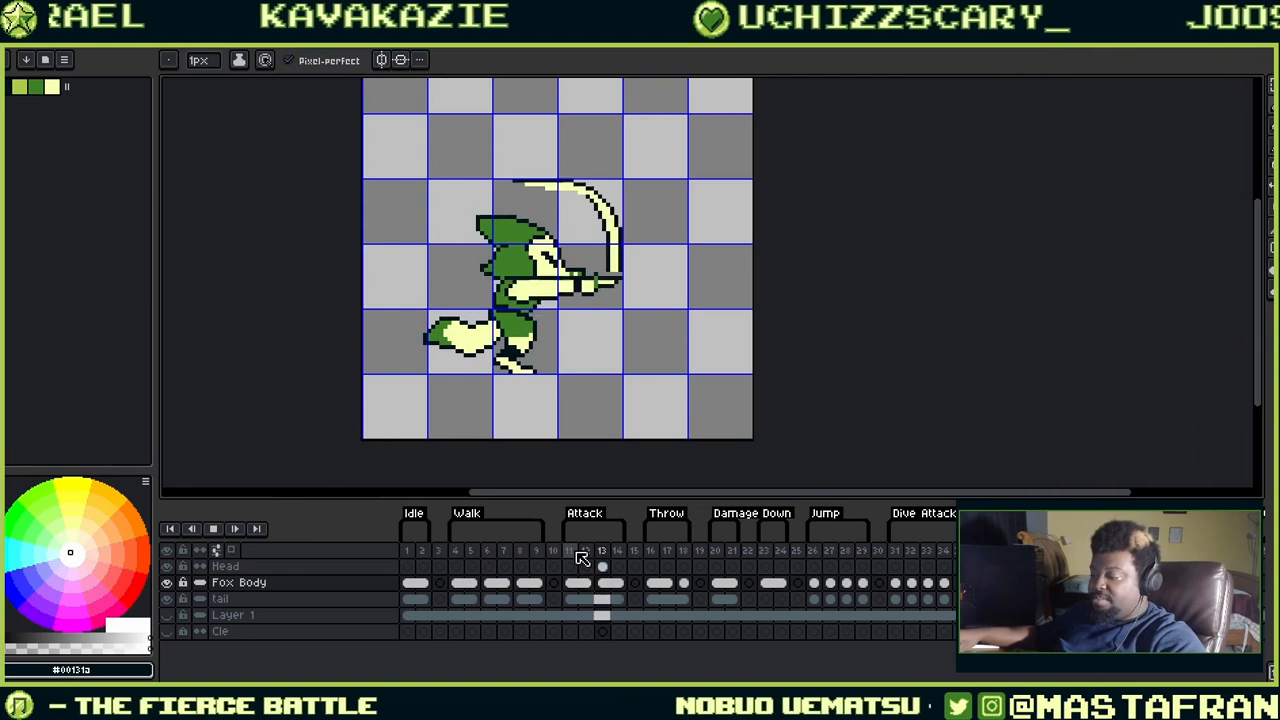
click(650, 556)
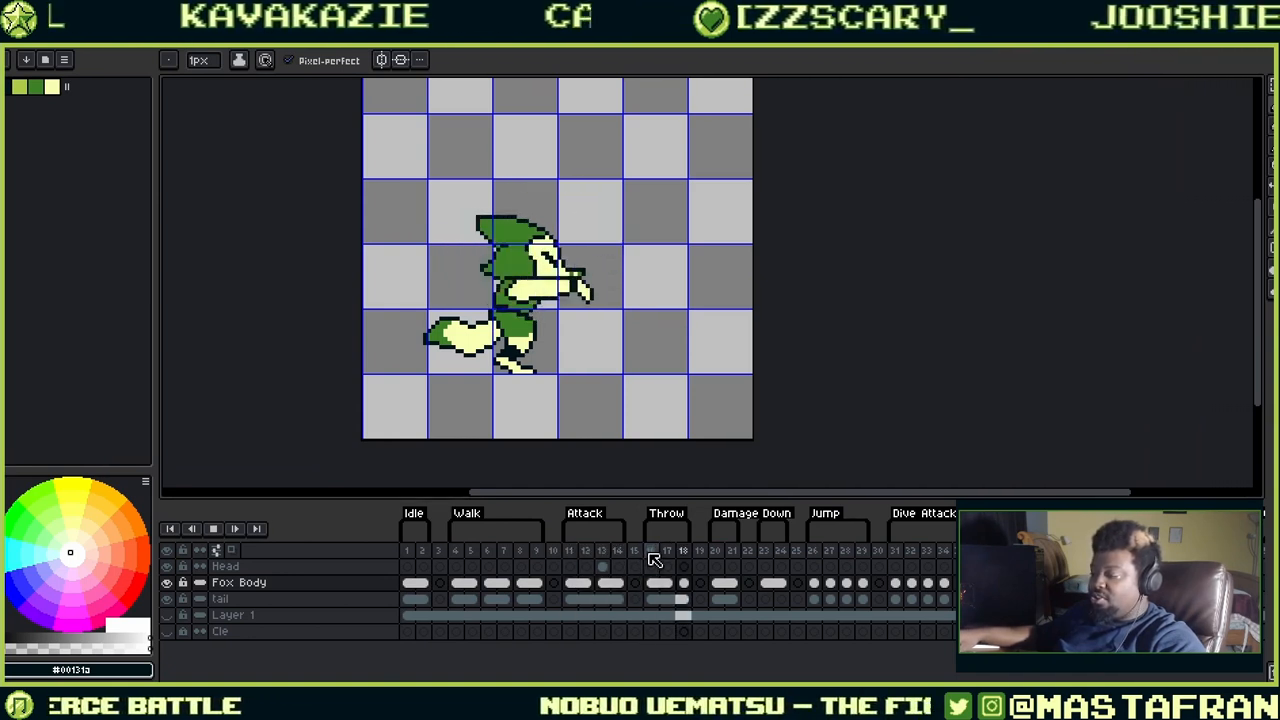
click(722, 557)
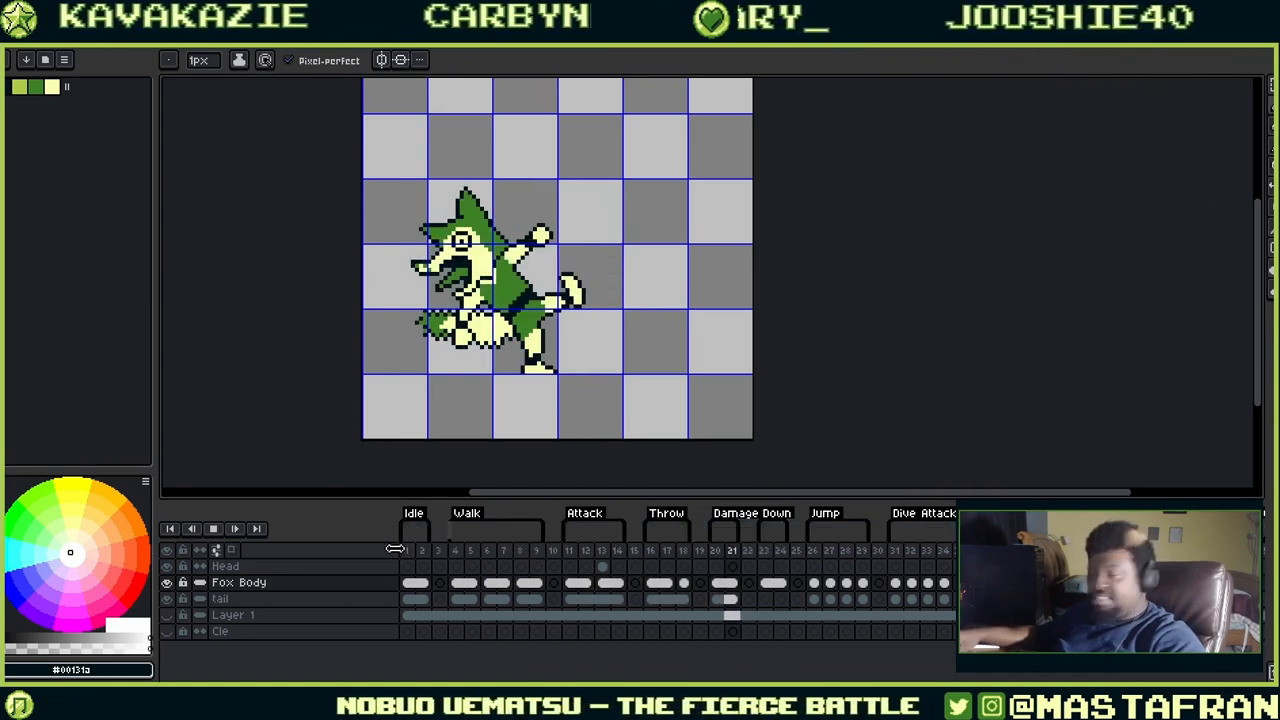
Bring up the Export Sprite Sheet settings for the knife fox and reposition the dialog over the sheet preview.
click(10, 22)
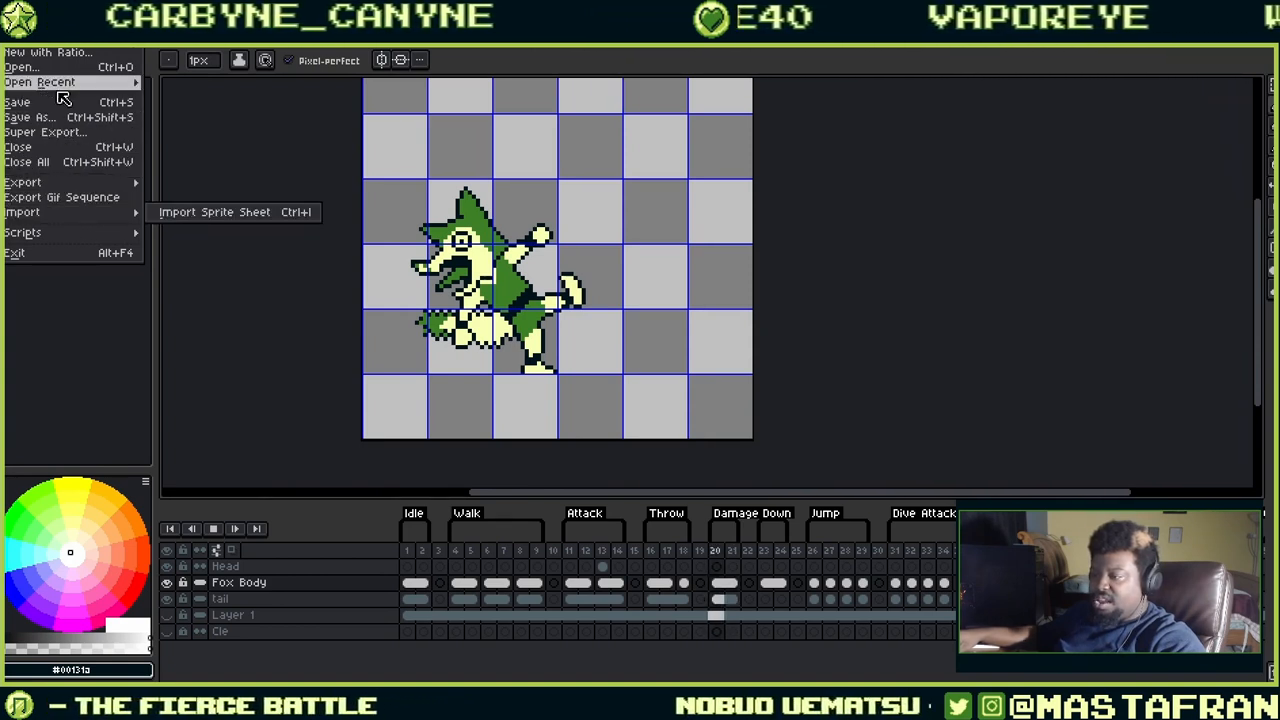
mouse_move(60, 183)
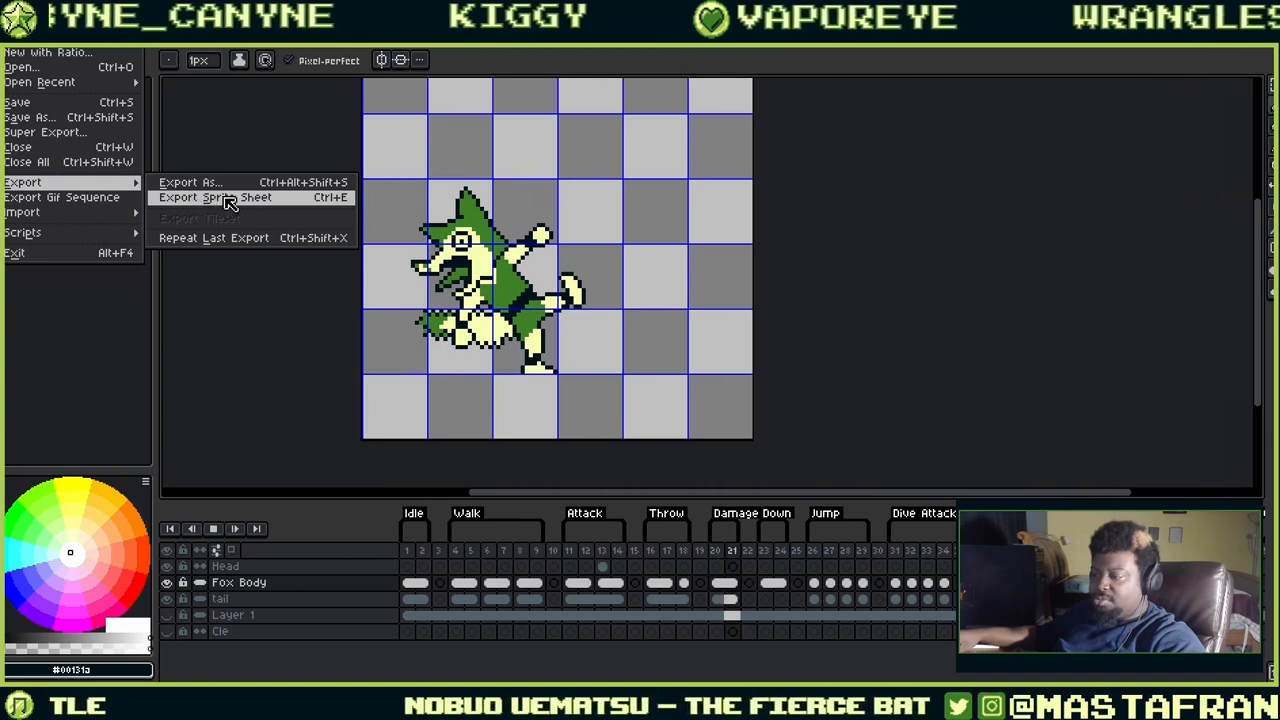
click(229, 199)
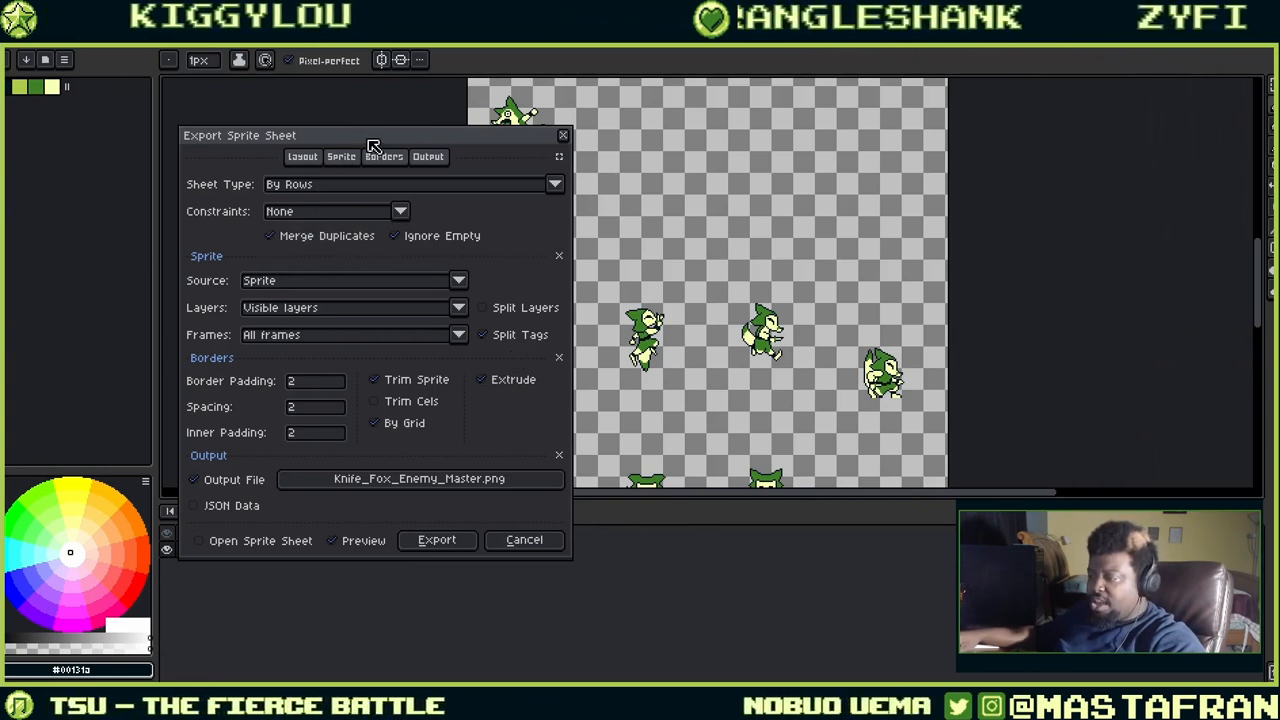
drag(370, 143, 934, 106)
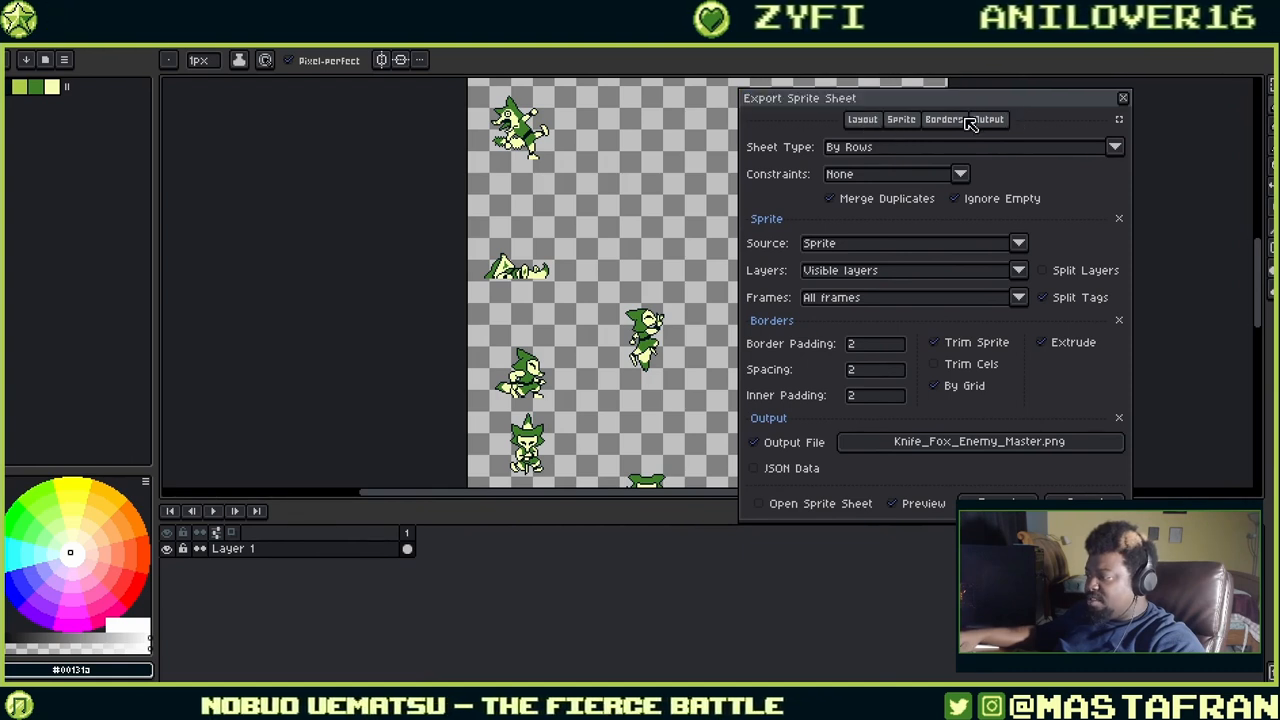
drag(950, 100, 691, 117)
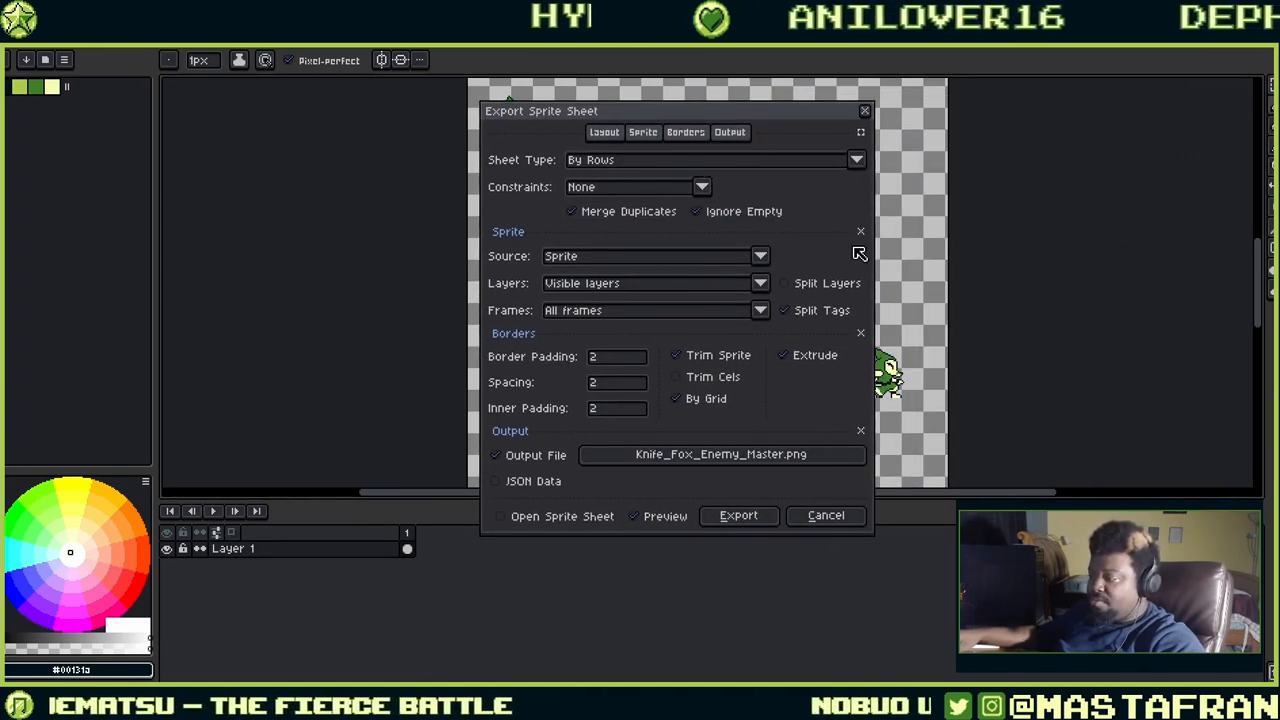
Review the Layout, Sprite, Borders and Output export settings one section at a time, and show all sections together again.
click(860, 431)
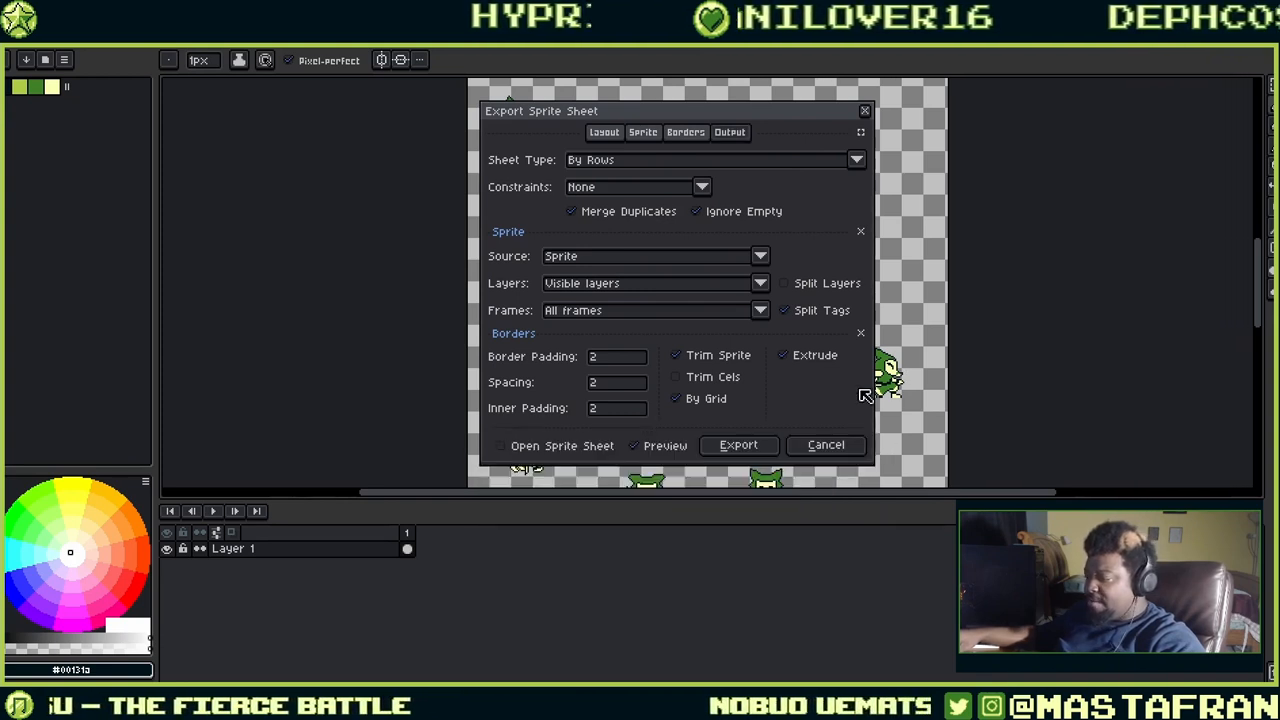
click(860, 333)
click(860, 232)
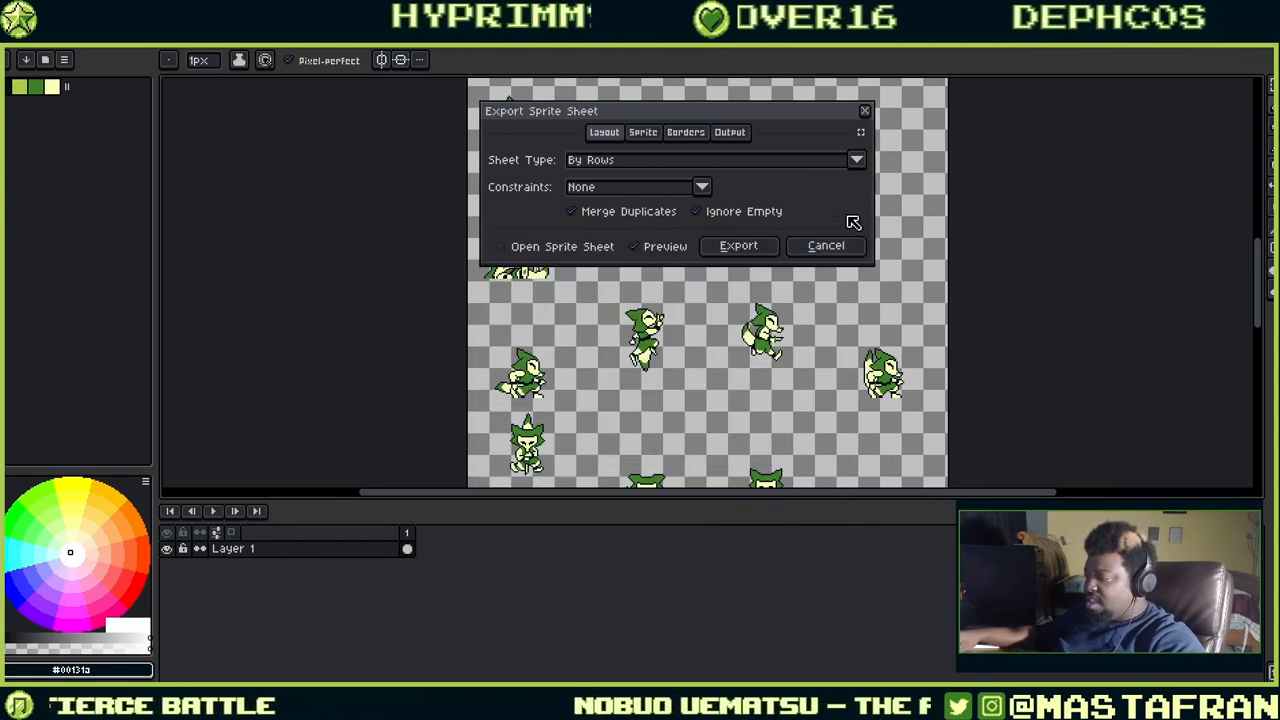
click(643, 133)
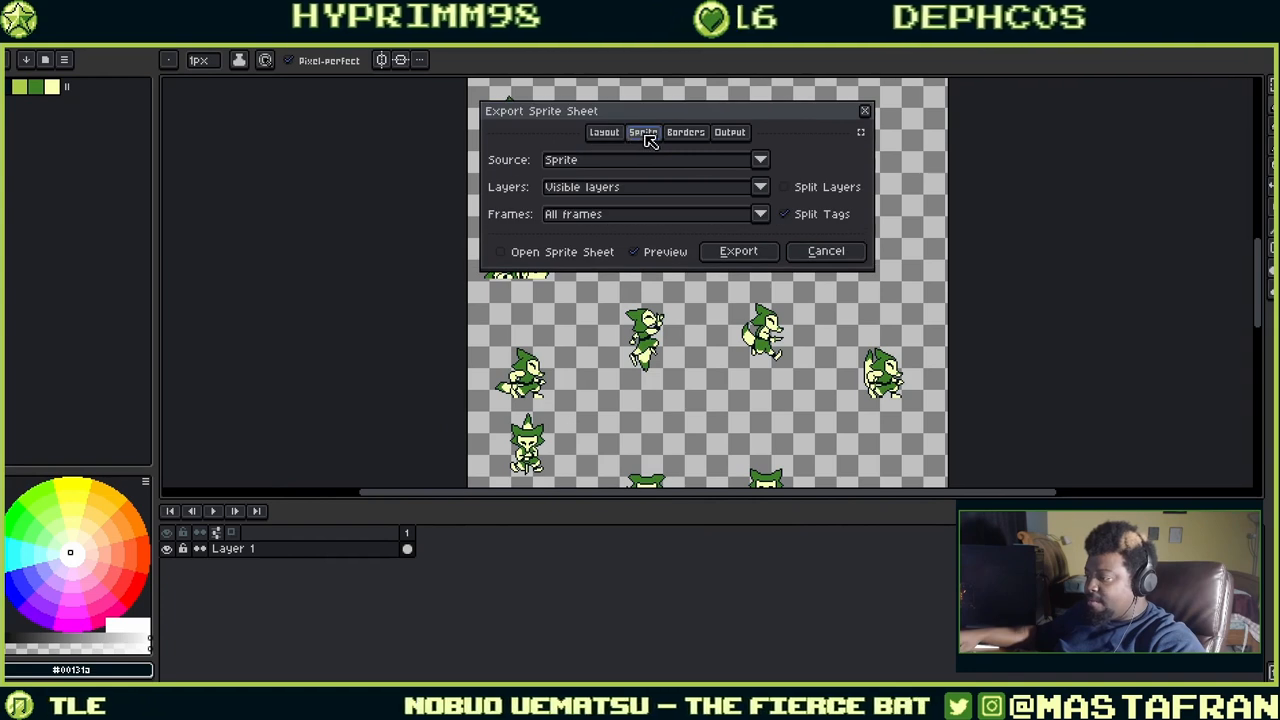
click(685, 132)
click(730, 133)
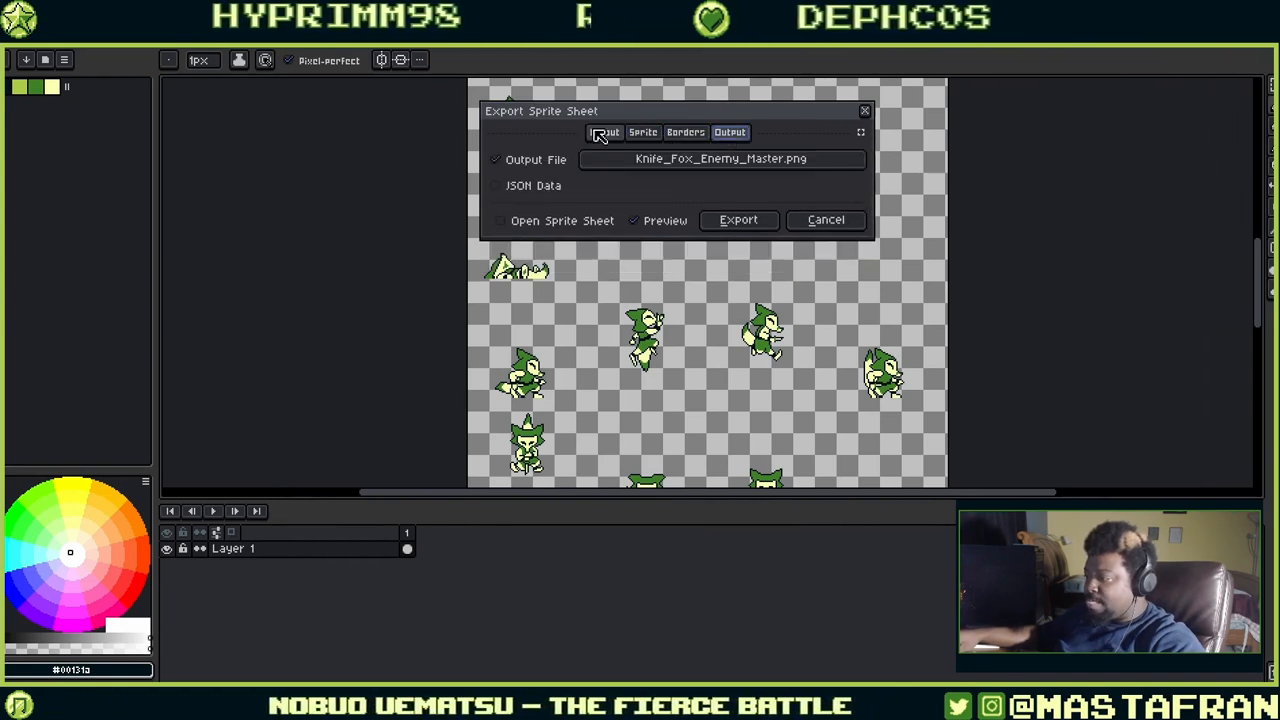
click(603, 132)
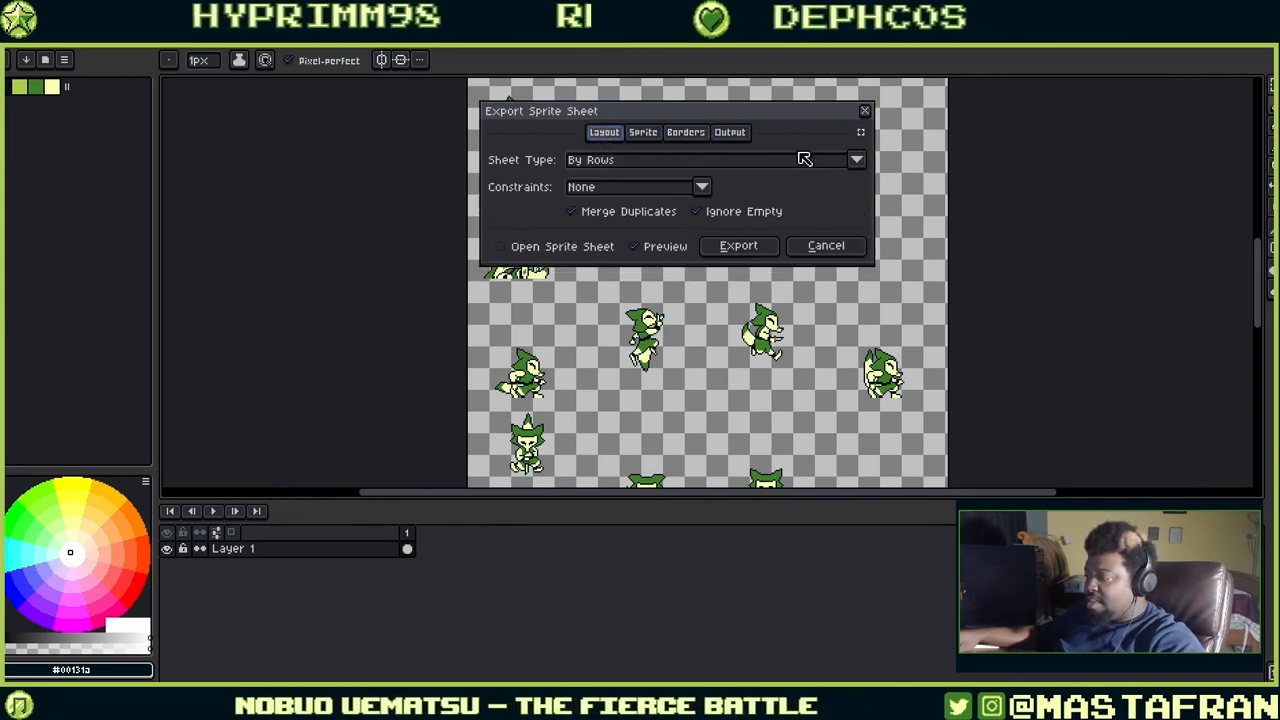
click(860, 133)
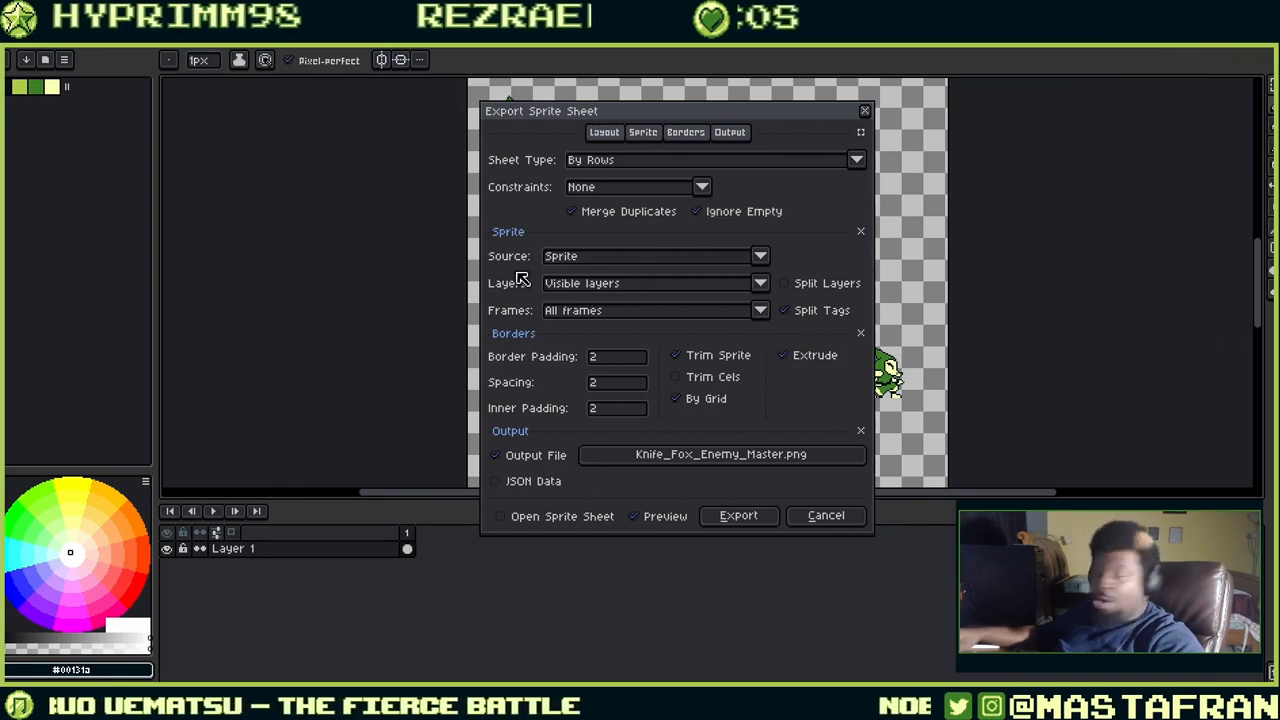
Move the export dialog clear of the preview and examine the sprite sheet rows from the idle pose down to the last row.
drag(648, 134, 628, 105)
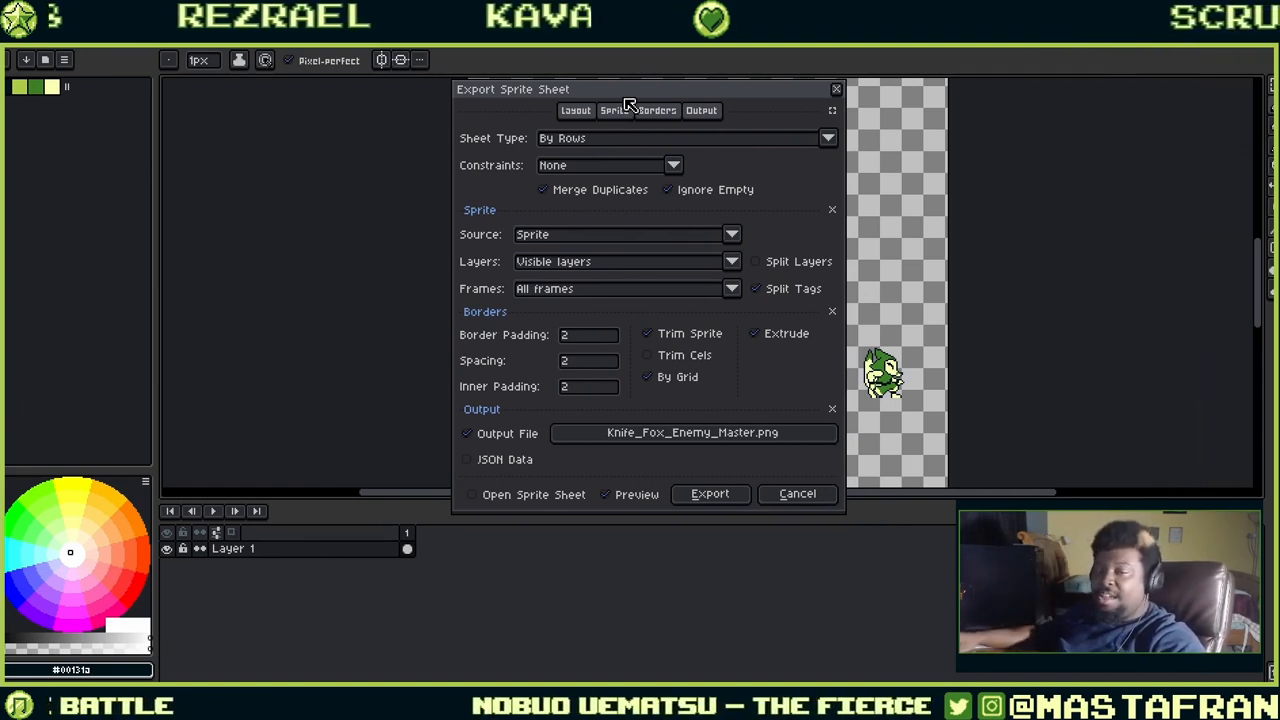
drag(530, 93, 163, 71)
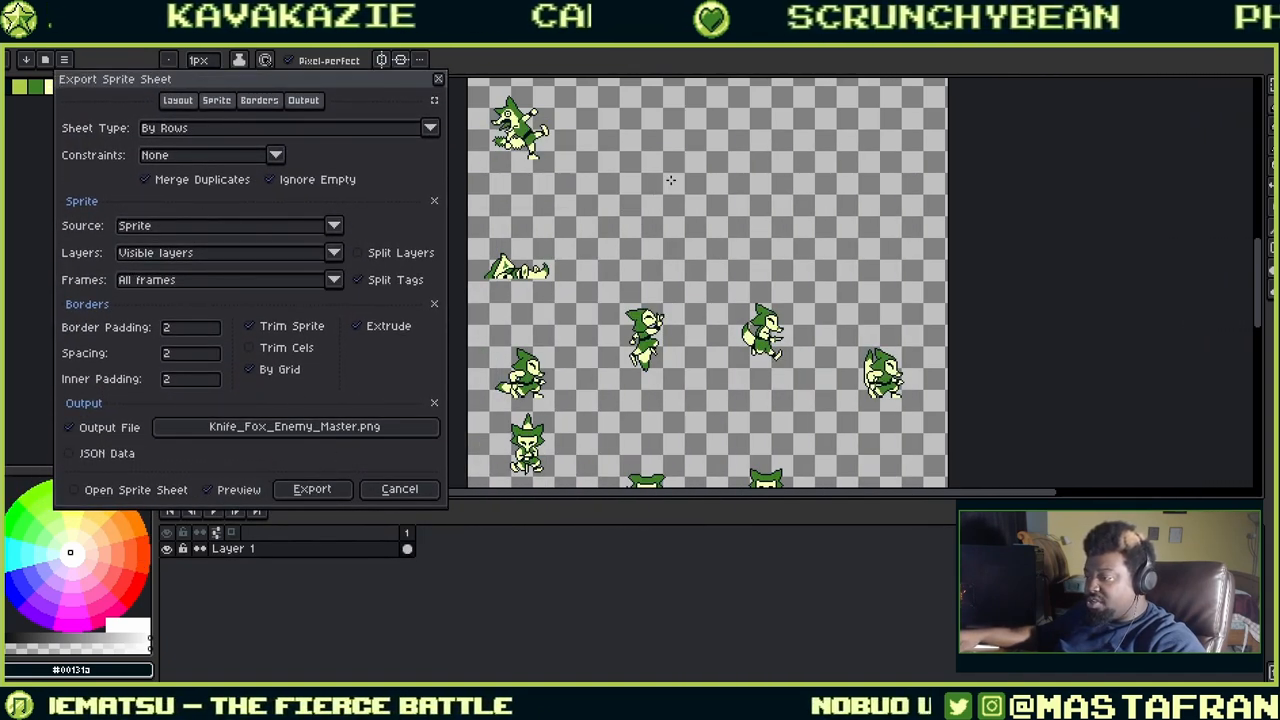
middle_drag(687, 245, 677, 433)
middle_drag(630, 217, 640, 407)
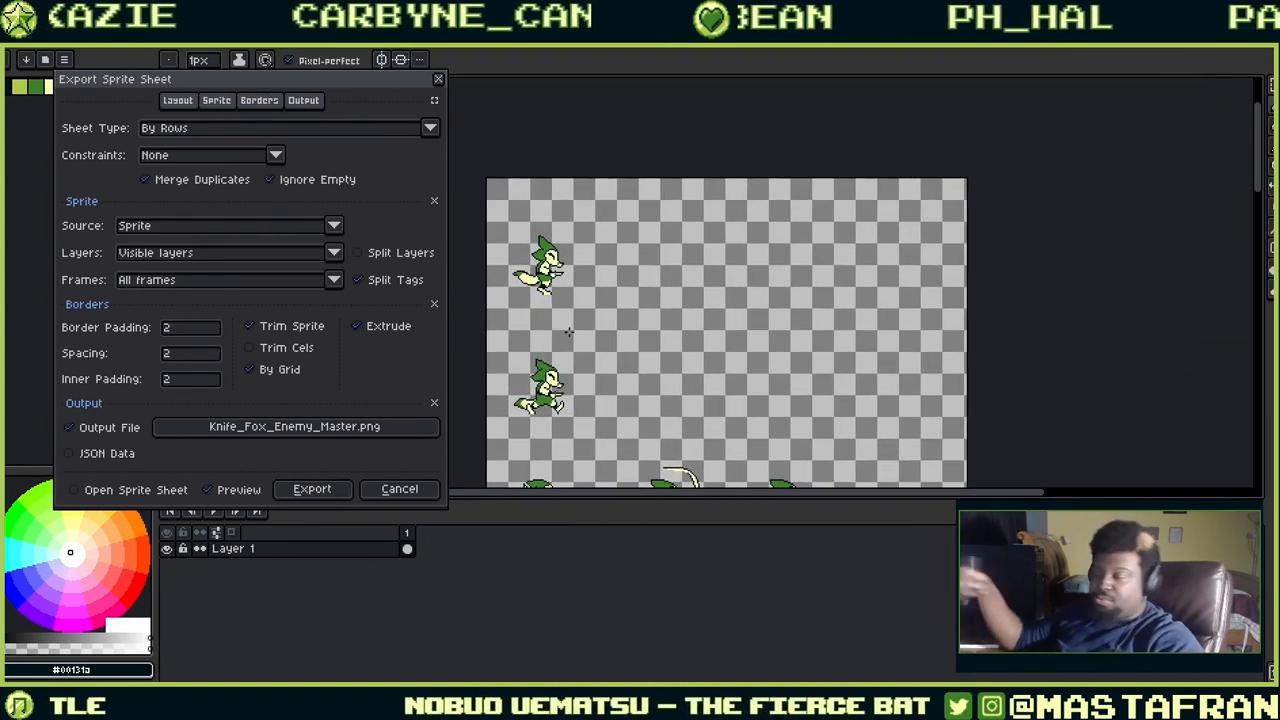
middle_drag(772, 365, 784, 298)
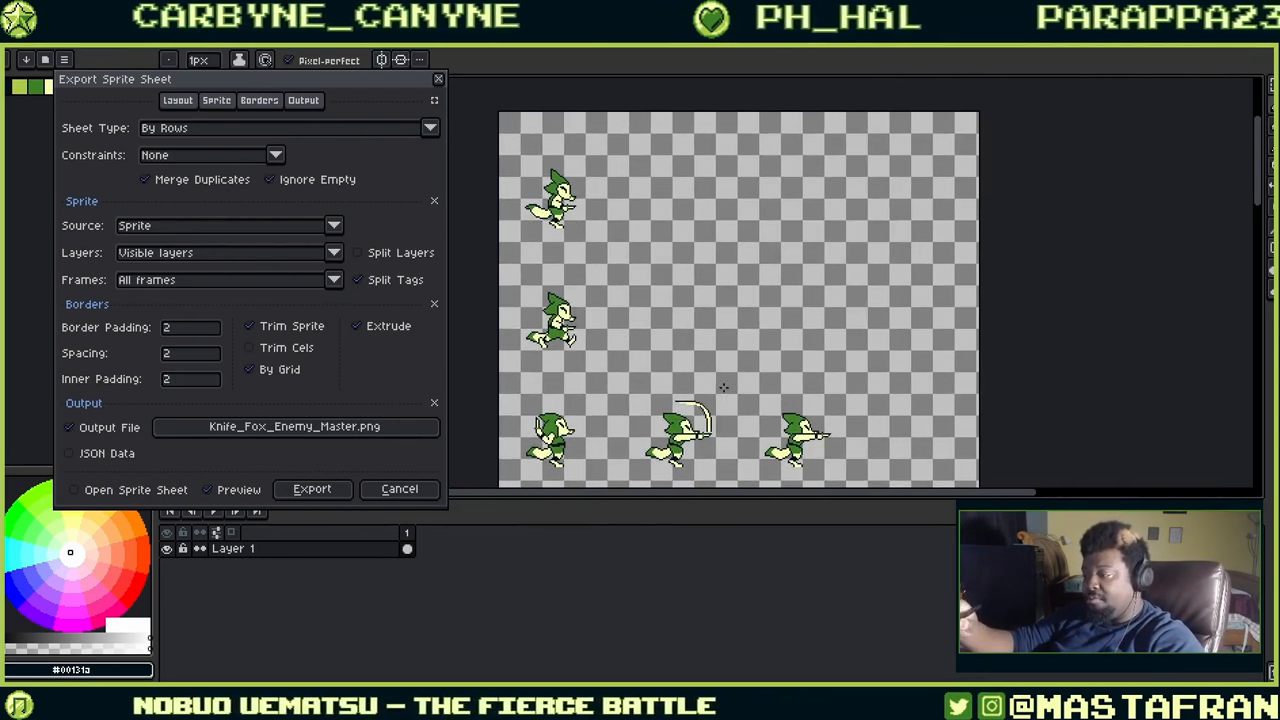
middle_drag(723, 387, 767, 255)
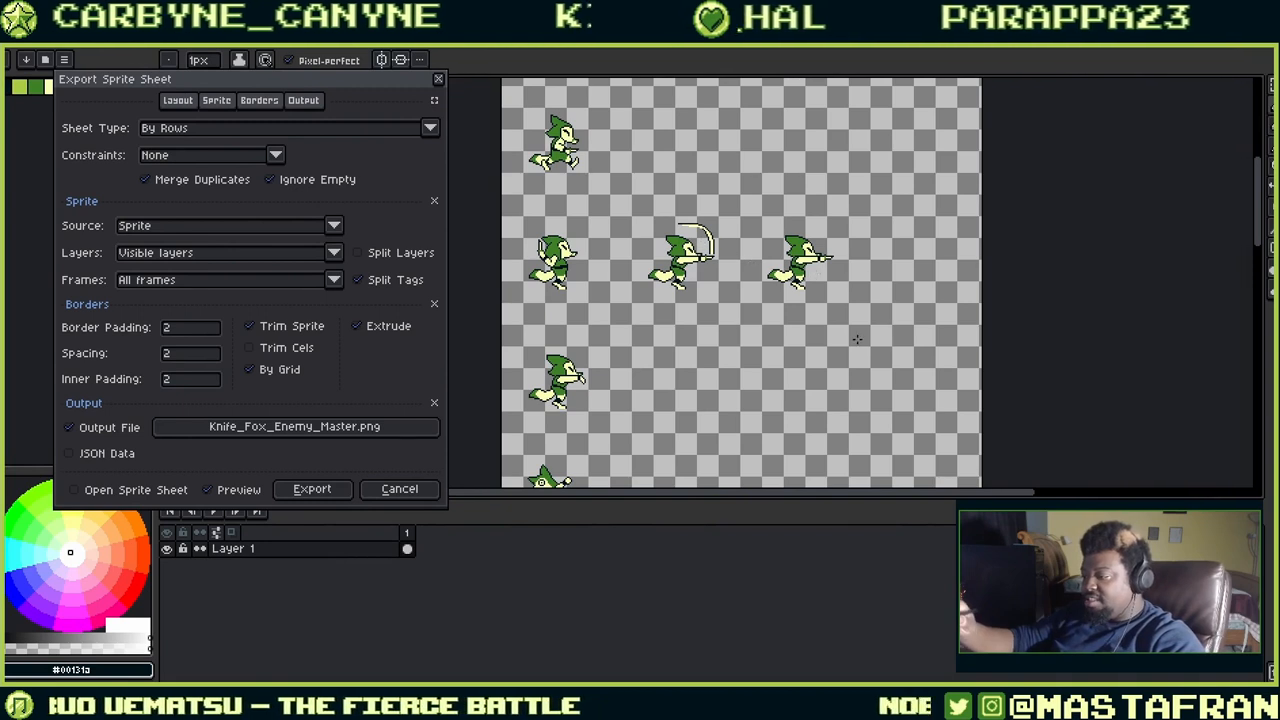
middle_drag(680, 407, 735, 178)
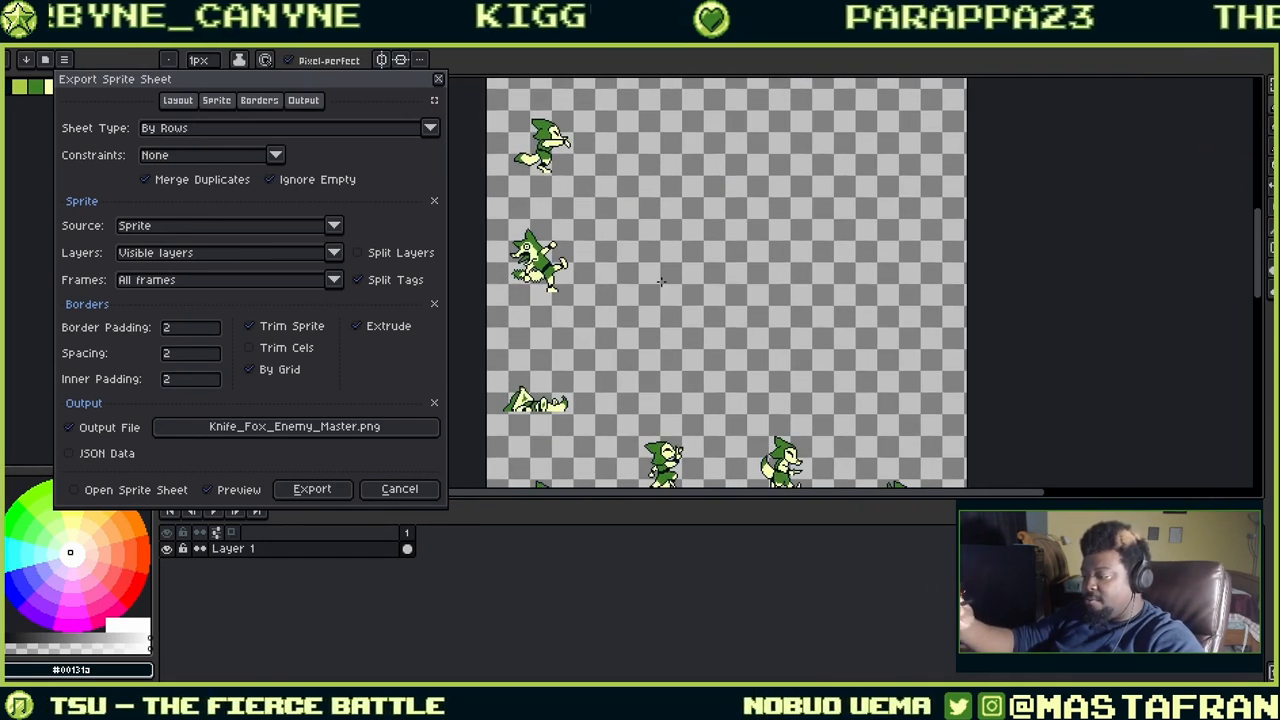
middle_drag(649, 383, 653, 229)
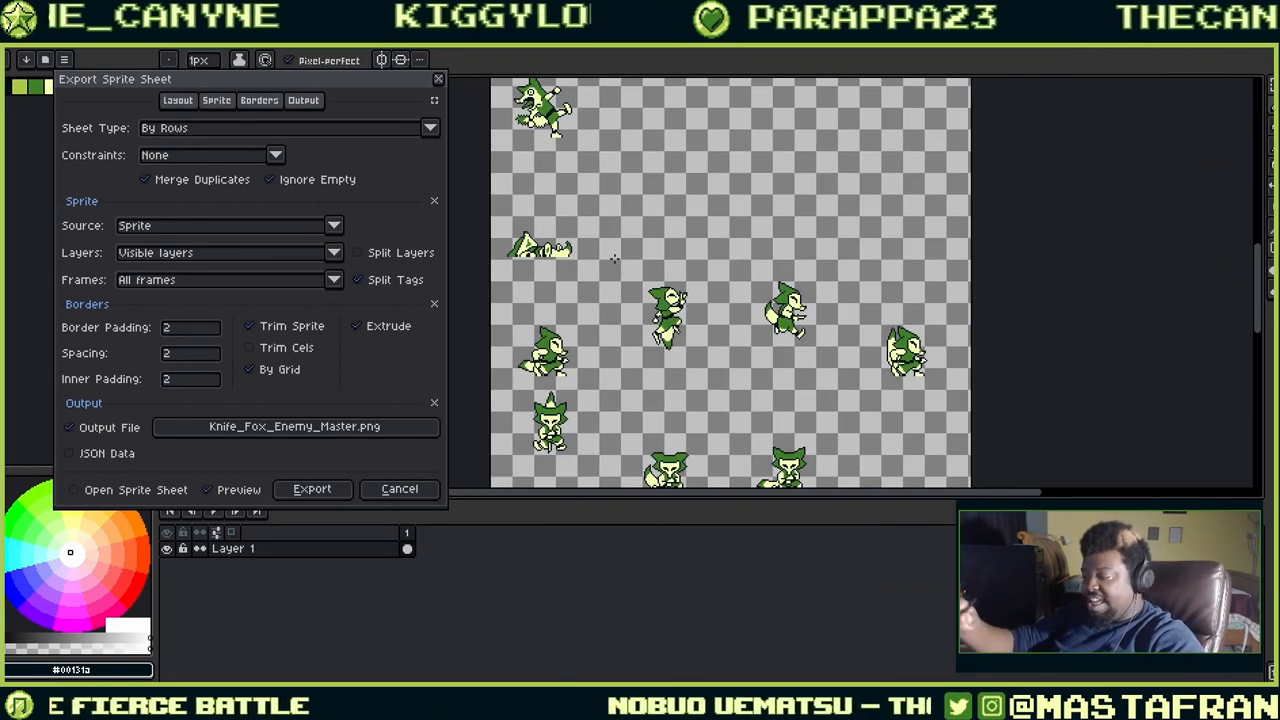
scroll(771, 289, down, 3)
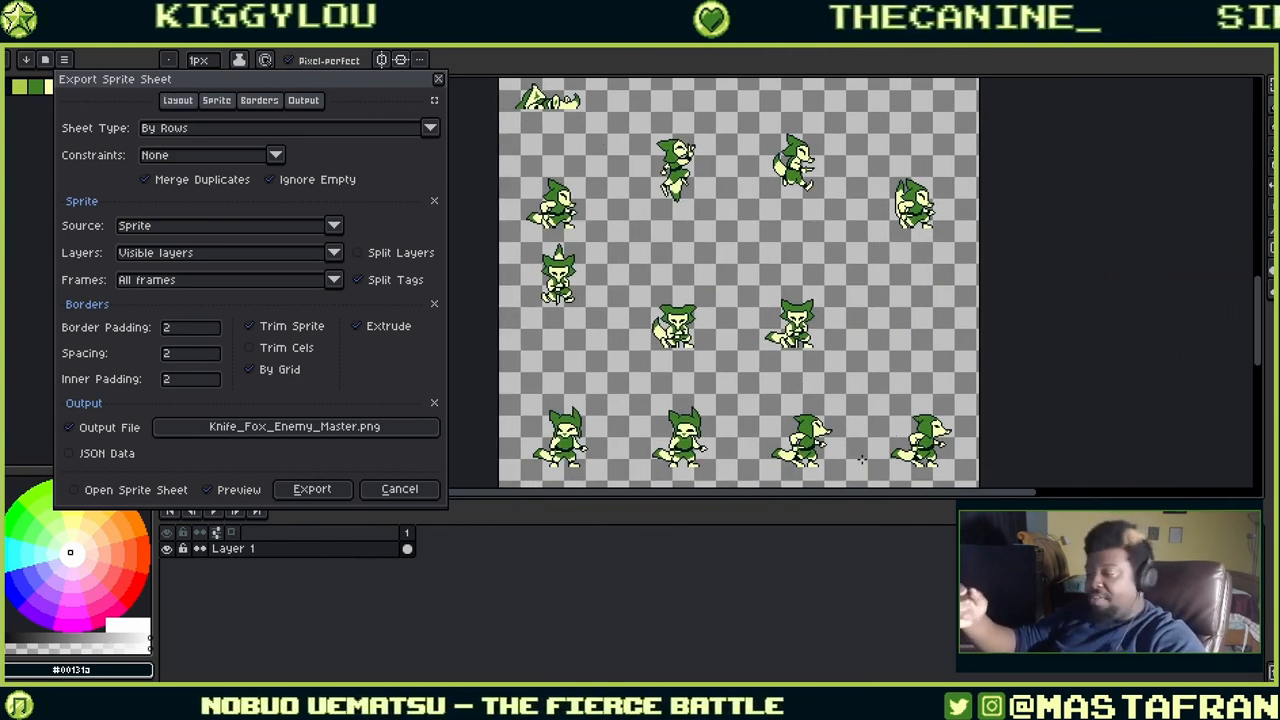
Try Tilesets as the sprite sheet's export source and leave the source set to Sprite Grid.
click(337, 227)
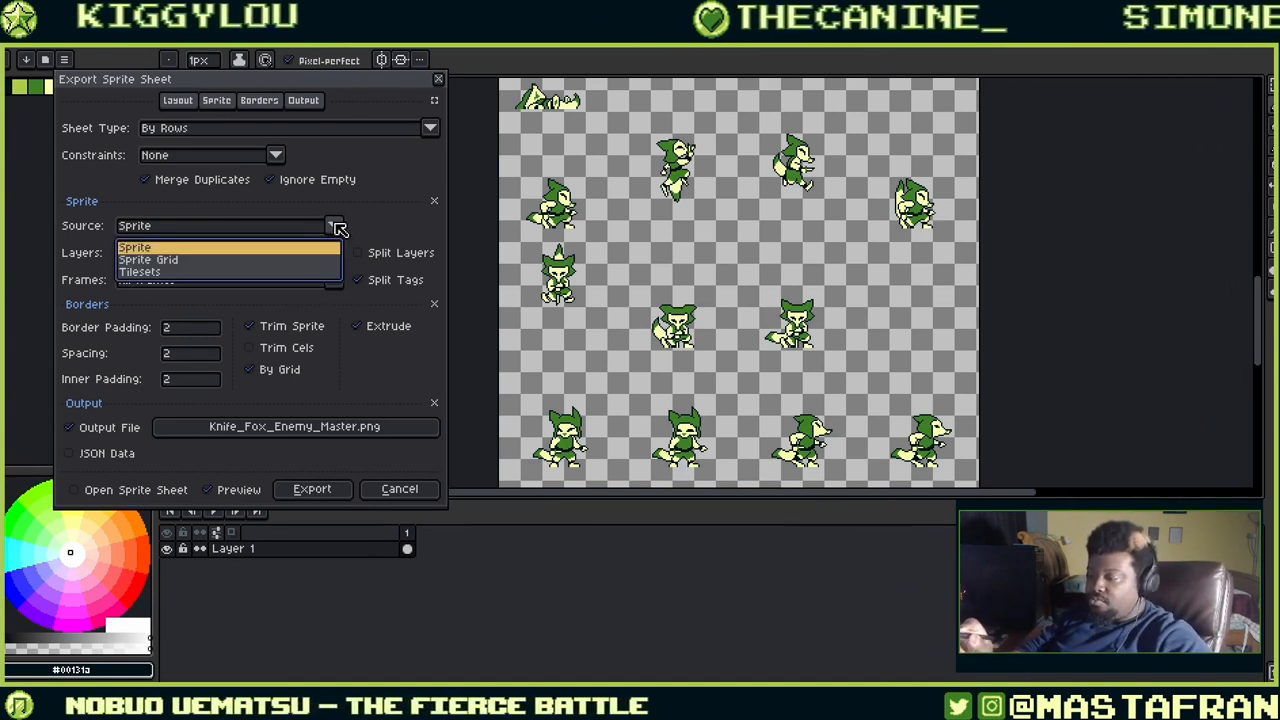
click(336, 227)
click(335, 227)
click(297, 258)
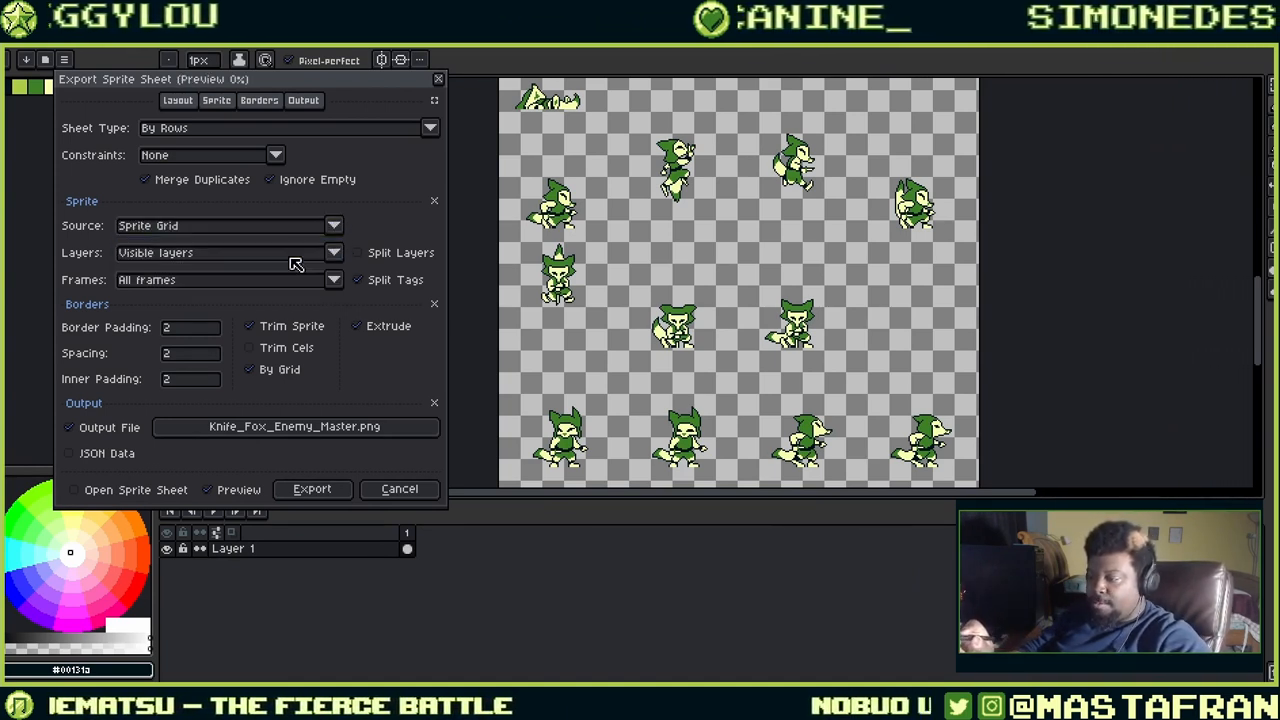
click(330, 226)
click(282, 272)
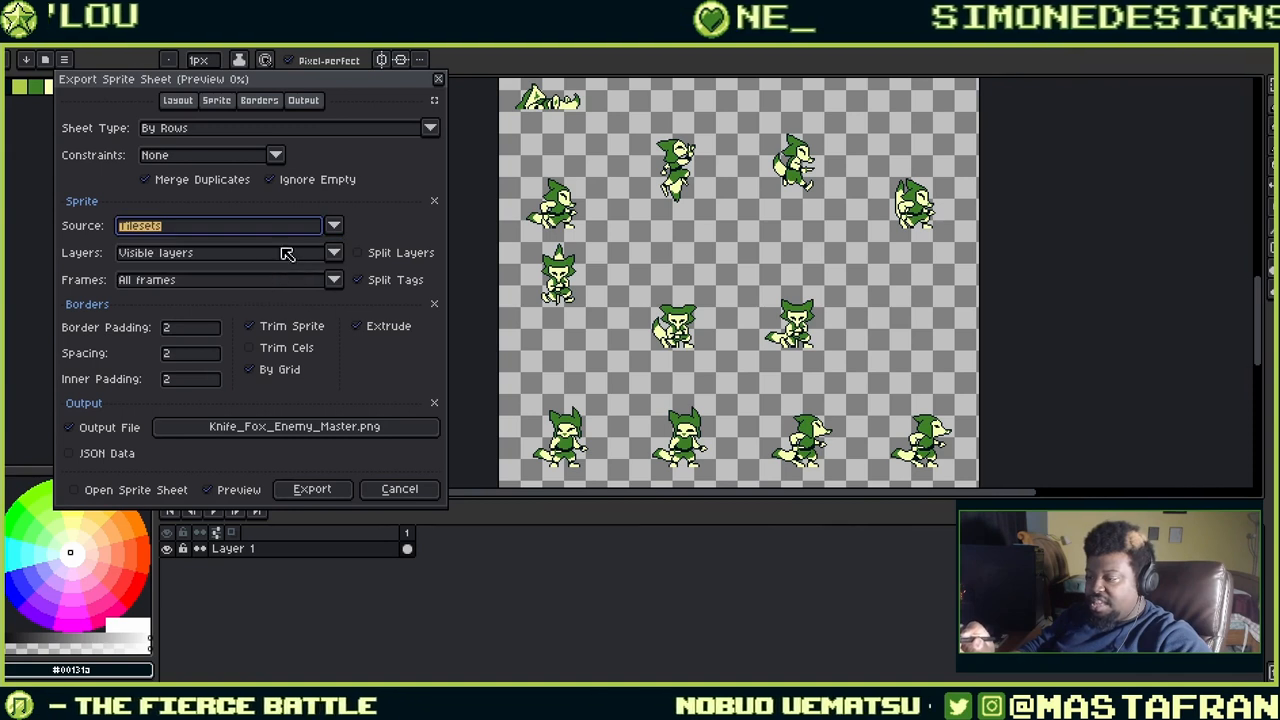
click(333, 227)
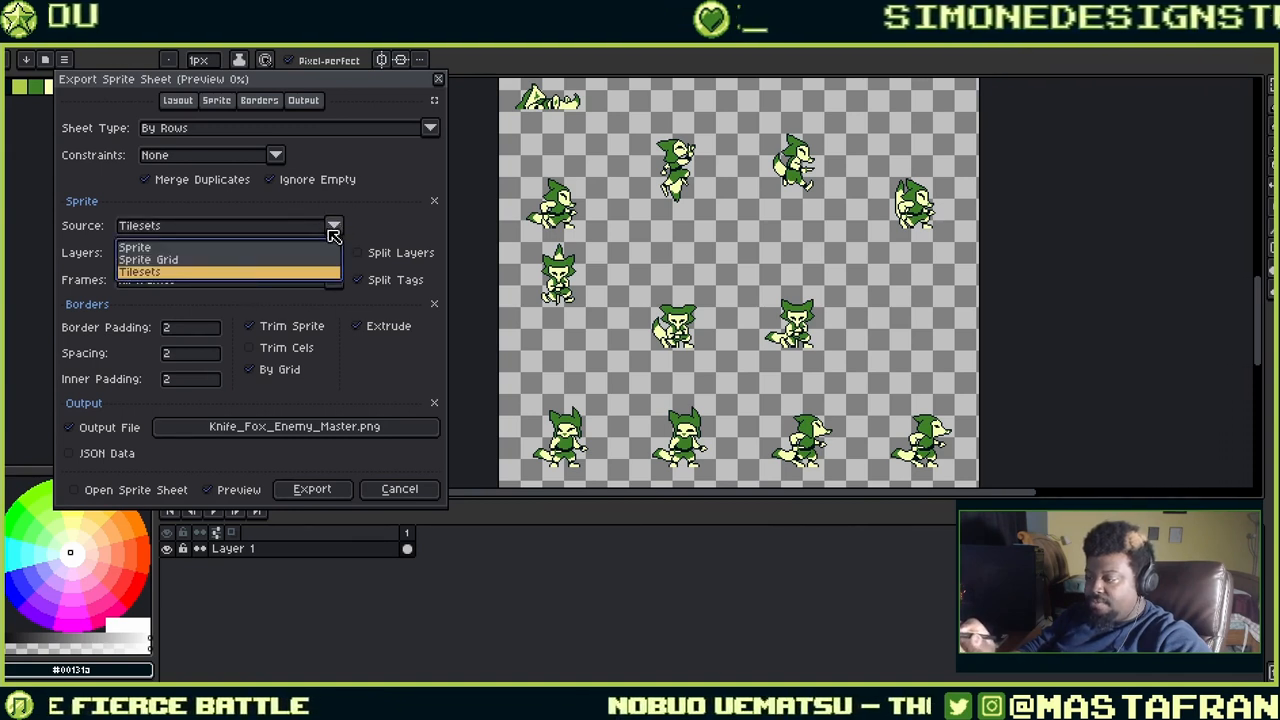
click(260, 273)
click(328, 230)
click(287, 260)
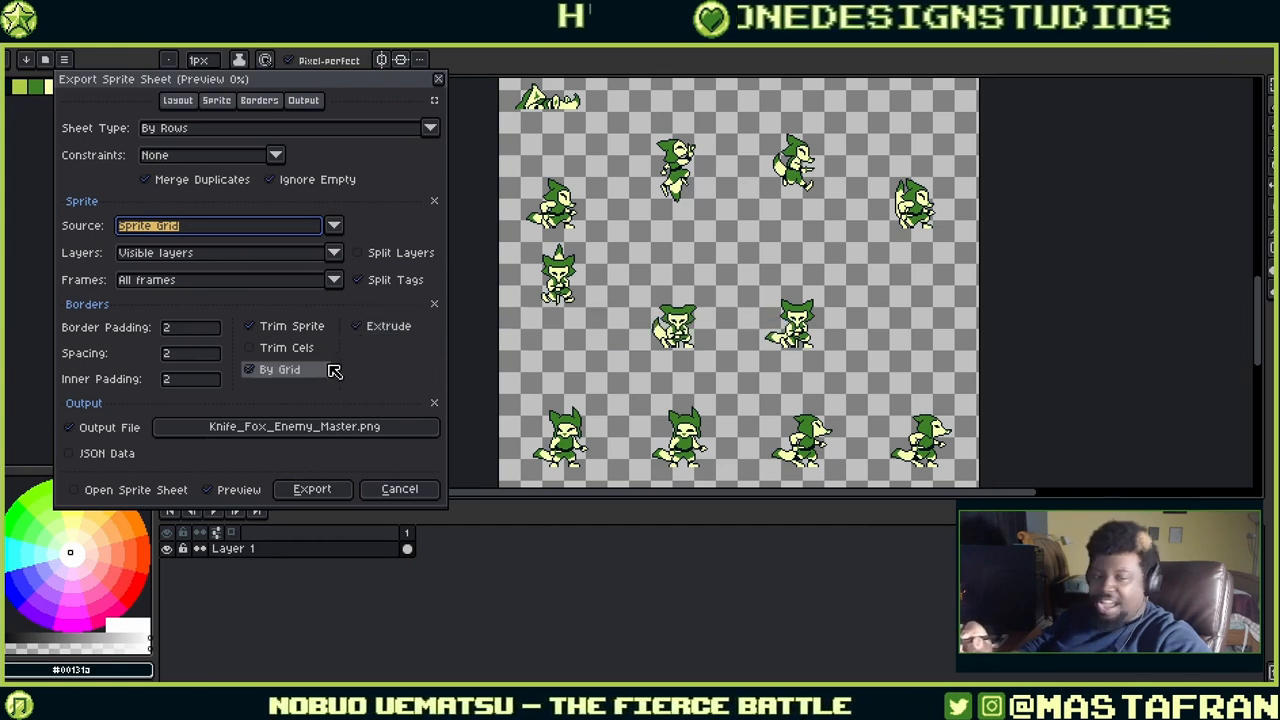
Set the export source to Sprite and review the Layers and Frames choices, keeping Visible layers and All frames.
click(333, 226)
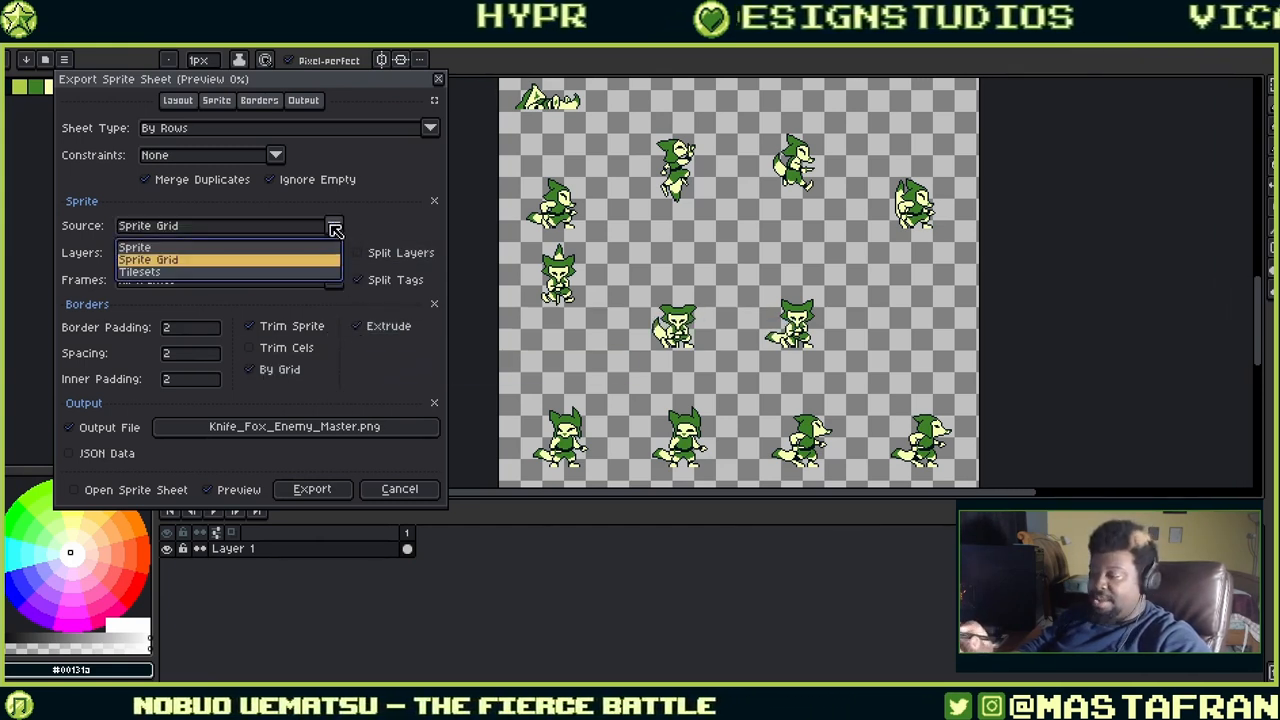
click(200, 246)
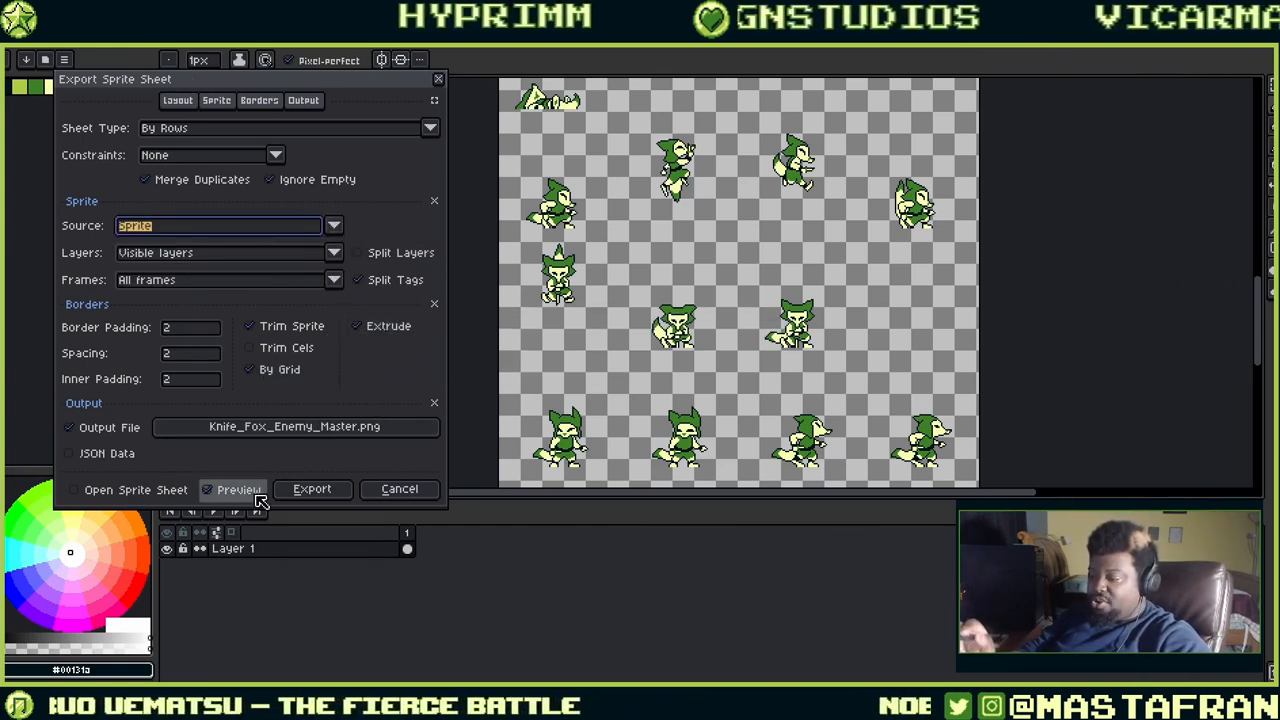
click(333, 253)
click(328, 273)
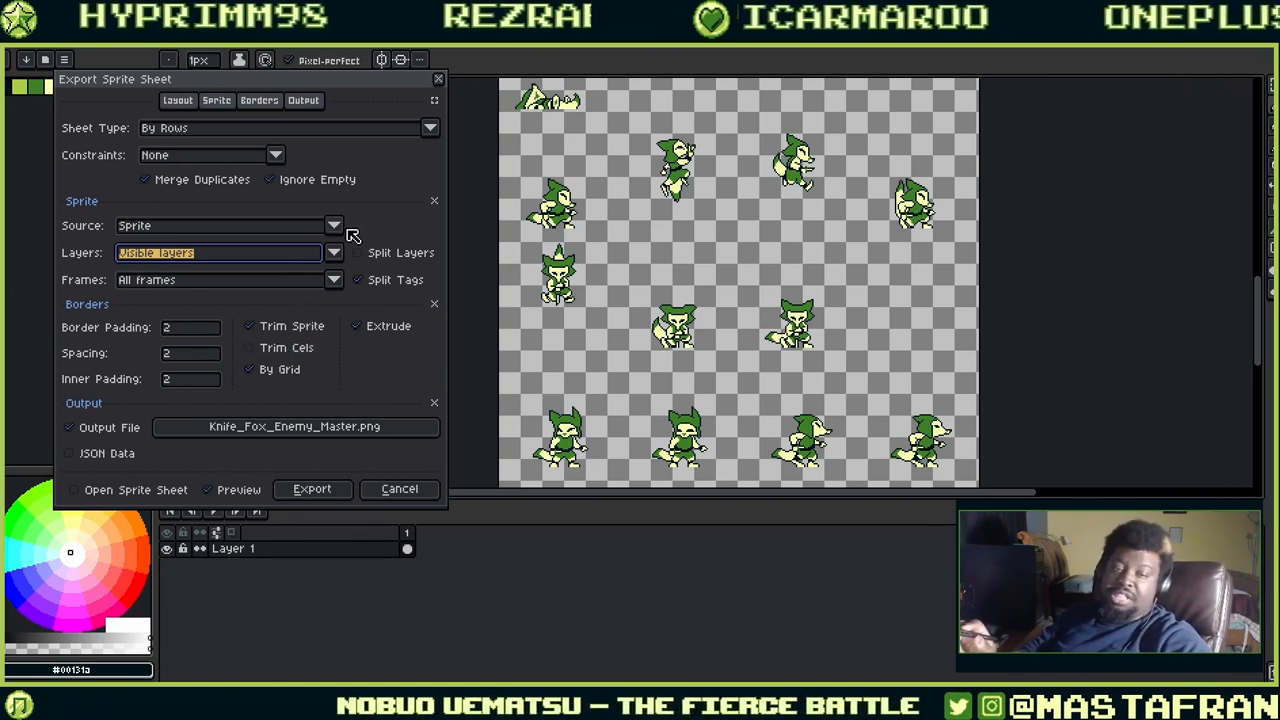
click(333, 253)
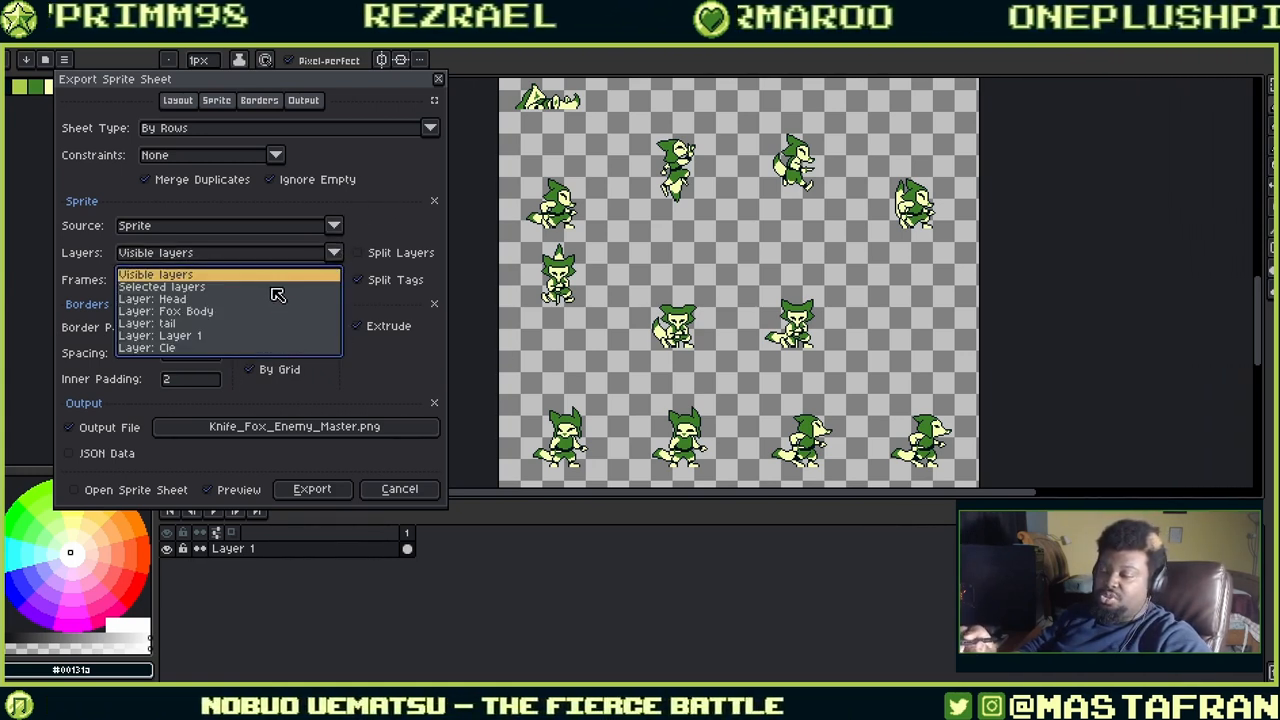
click(384, 225)
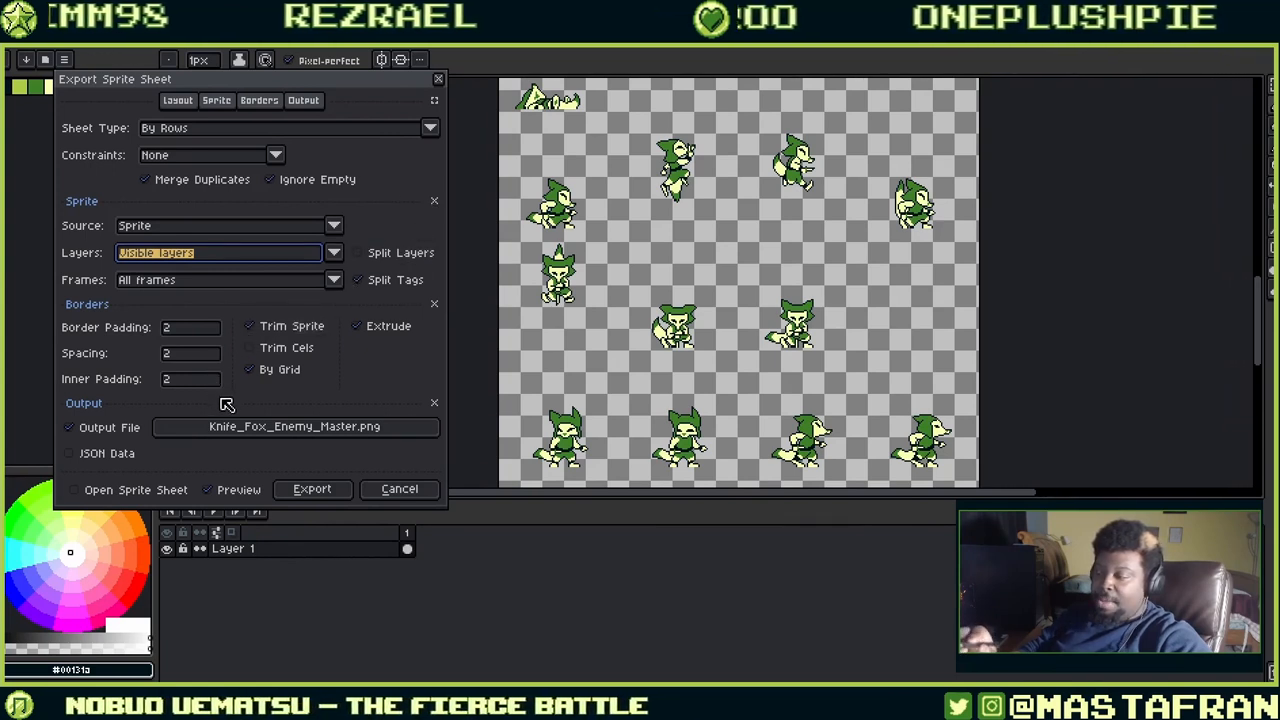
click(331, 281)
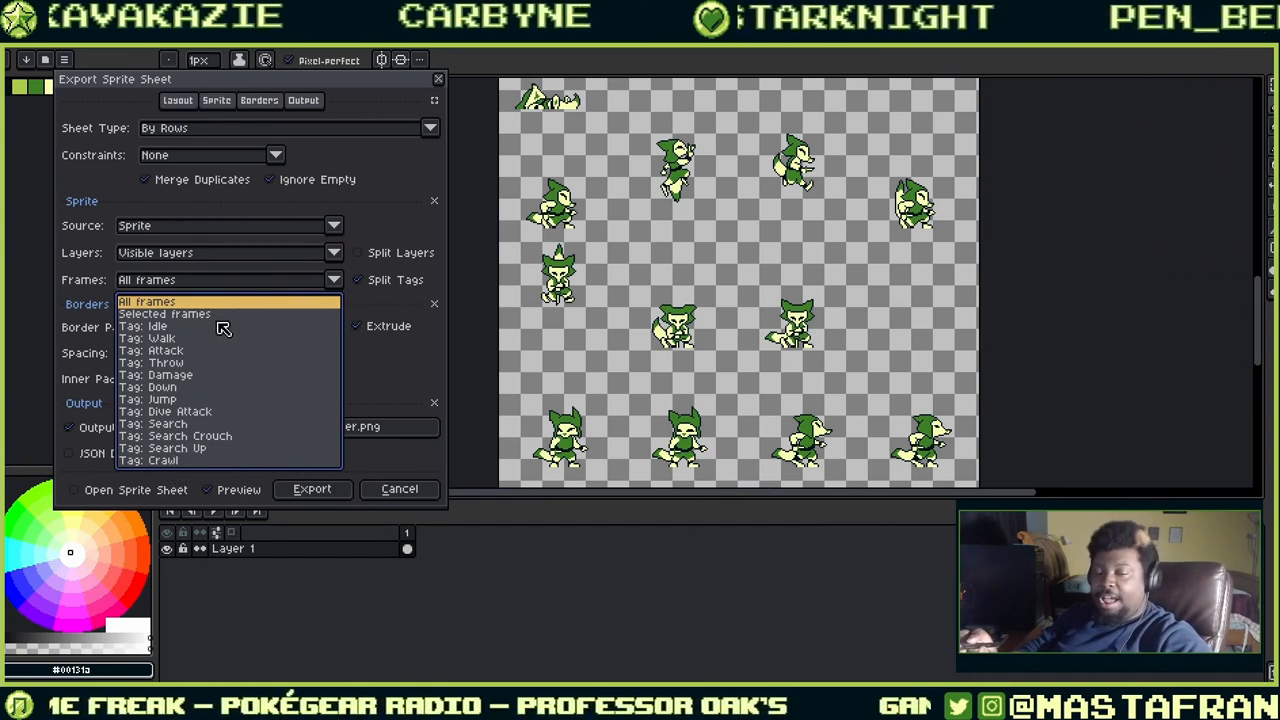
click(385, 171)
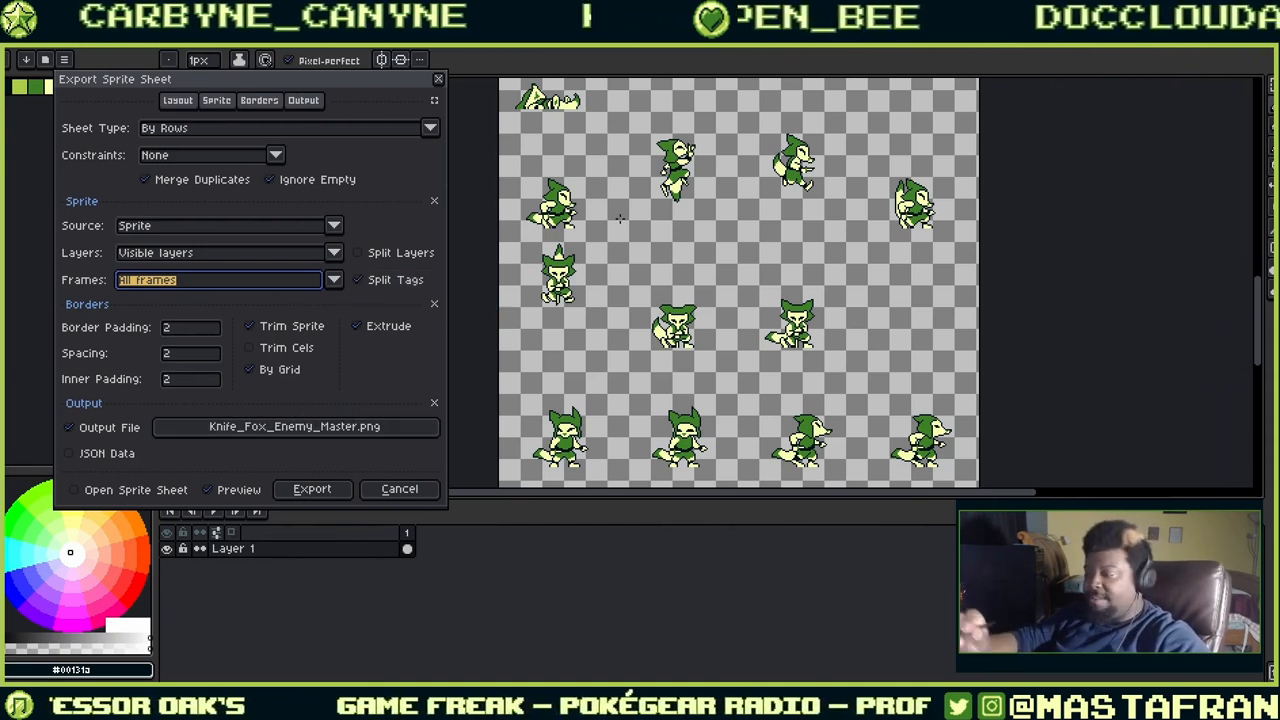
Try the sheet without Split Tags, examine the resulting strip to its end, and turn Split Tags back on.
click(378, 281)
drag(713, 226, 995, 299)
drag(1126, 298, 684, 311)
drag(1146, 293, 746, 273)
drag(1135, 264, 832, 275)
drag(1150, 271, 812, 292)
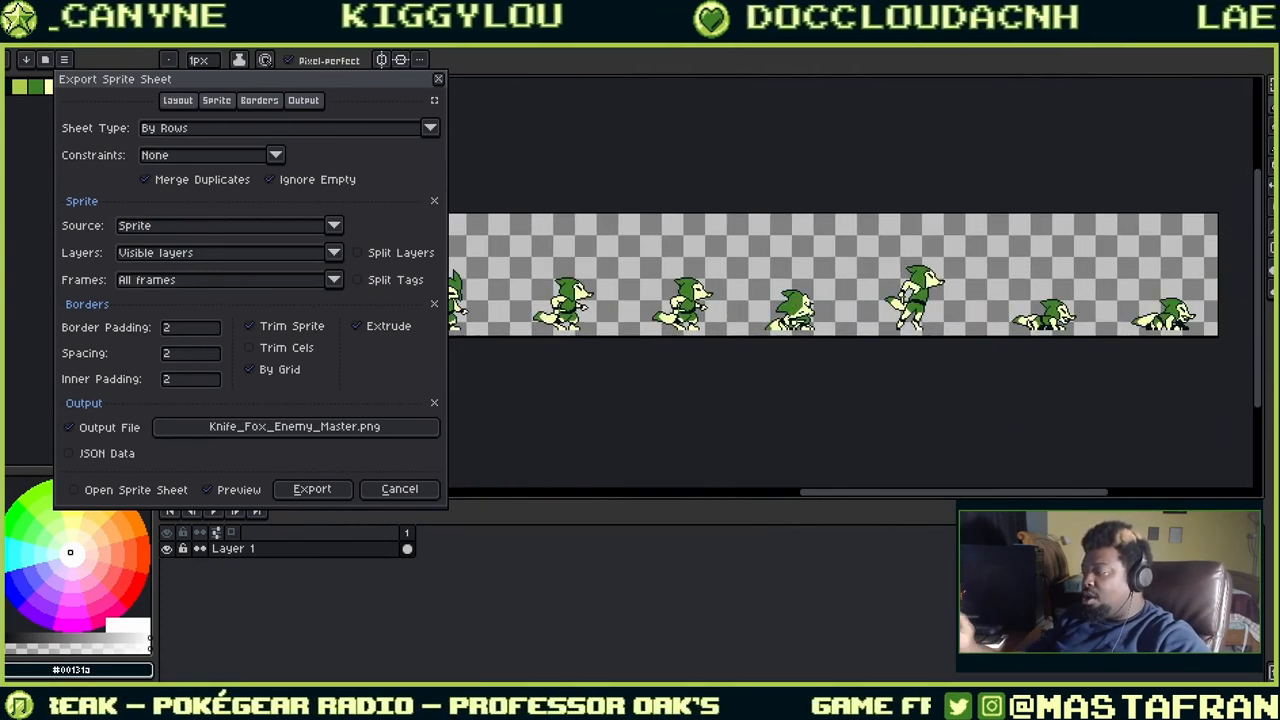
drag(1097, 339, 835, 348)
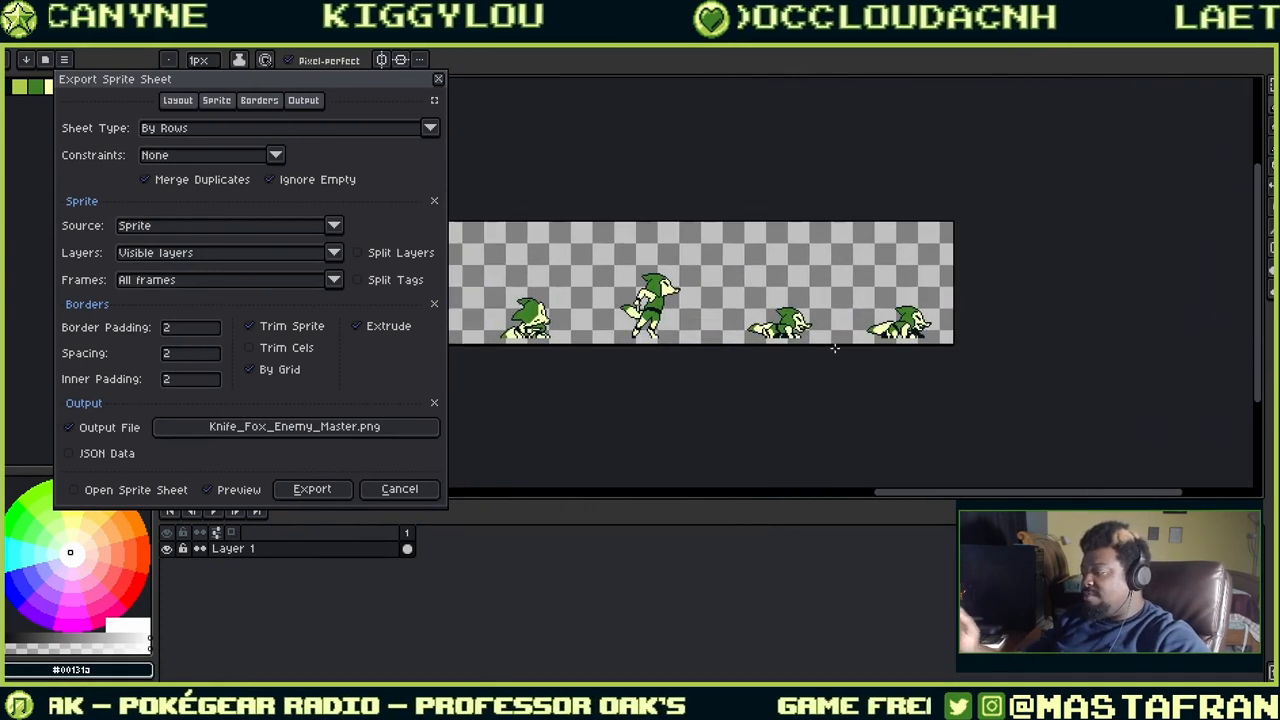
click(395, 280)
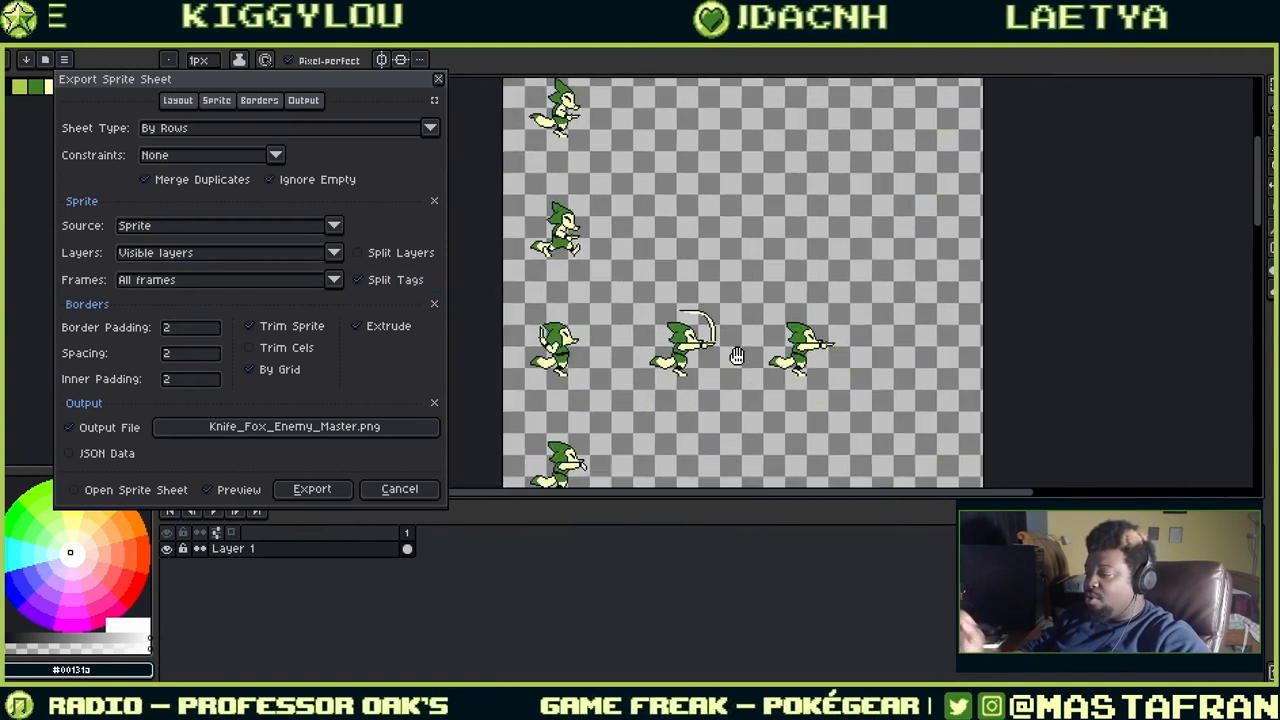
middle_drag(737, 356, 781, 246)
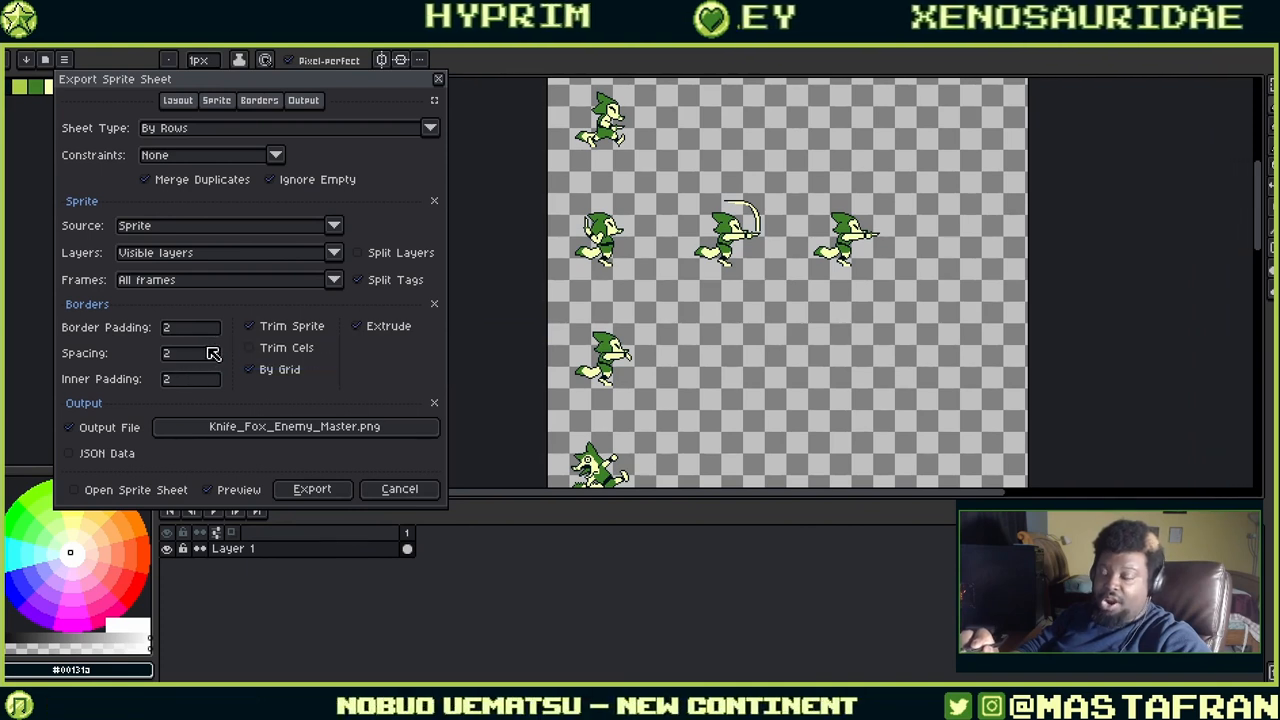
Try the sheet with border padding, spacing and inner padding all set to 0.
middle_drag(744, 179, 749, 417)
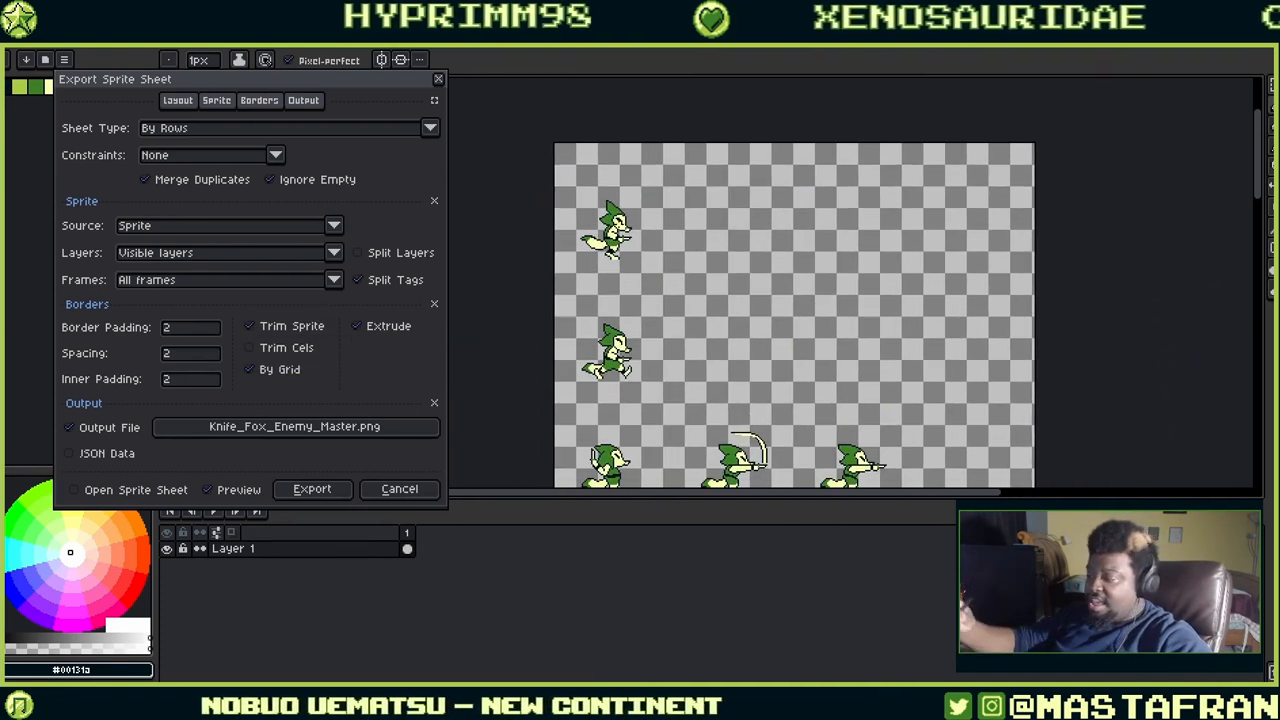
drag(175, 326, 117, 383)
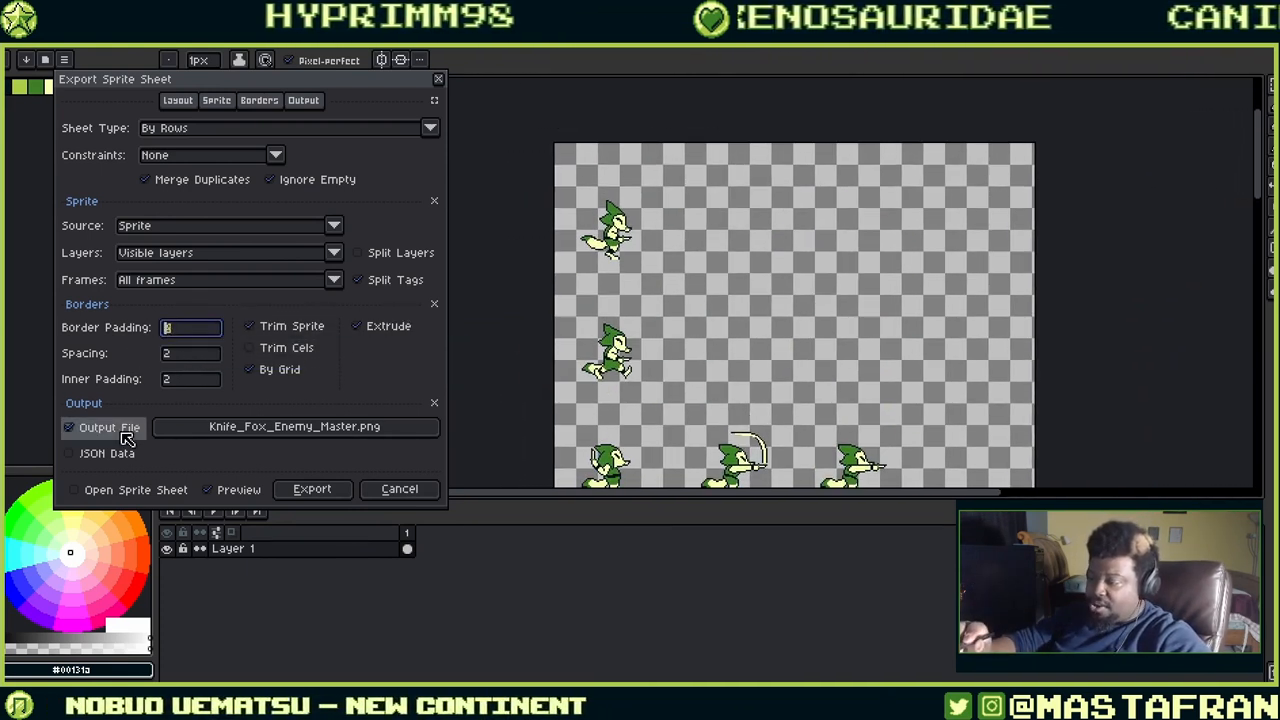
text(0)
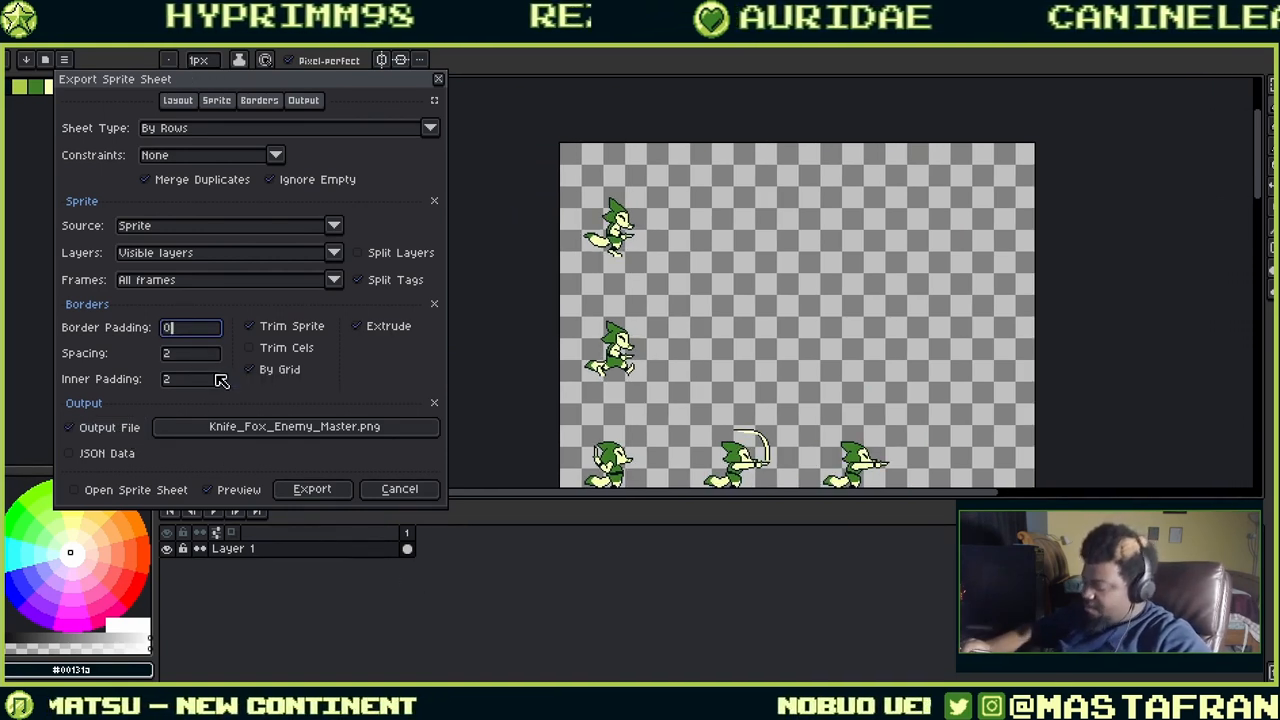
key(Tab)
text(0)
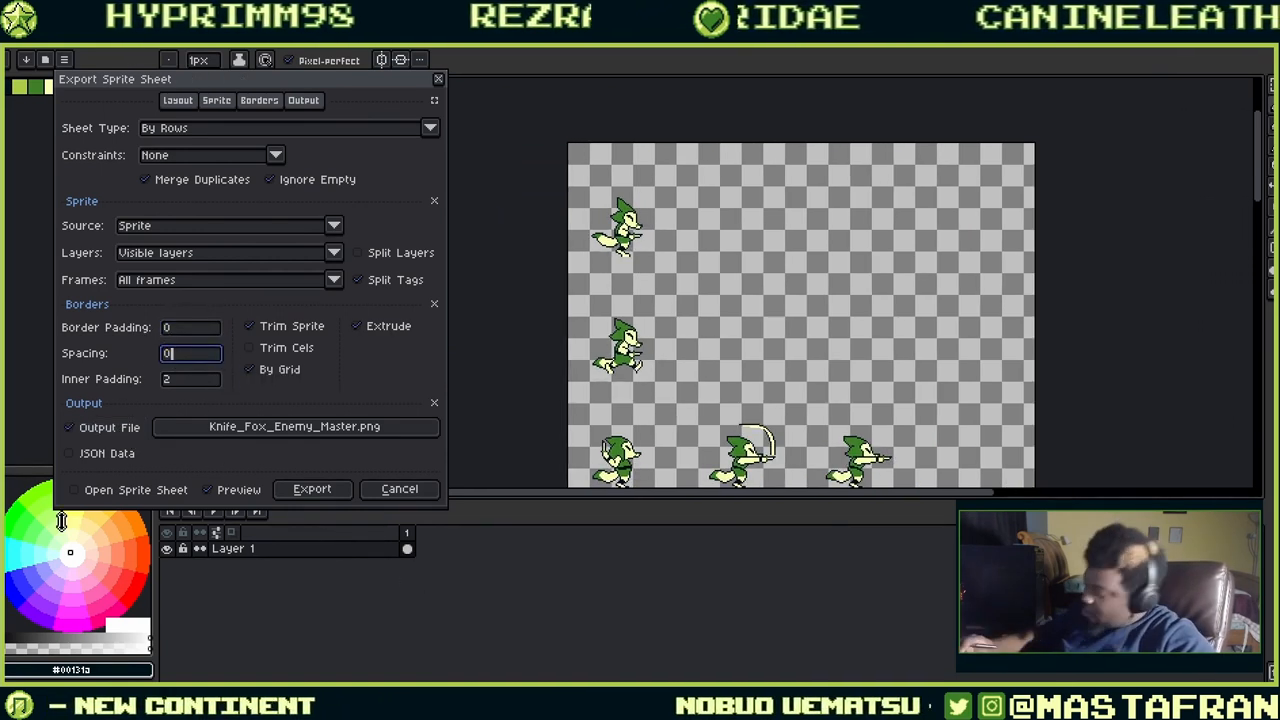
key(Tab)
text(0)
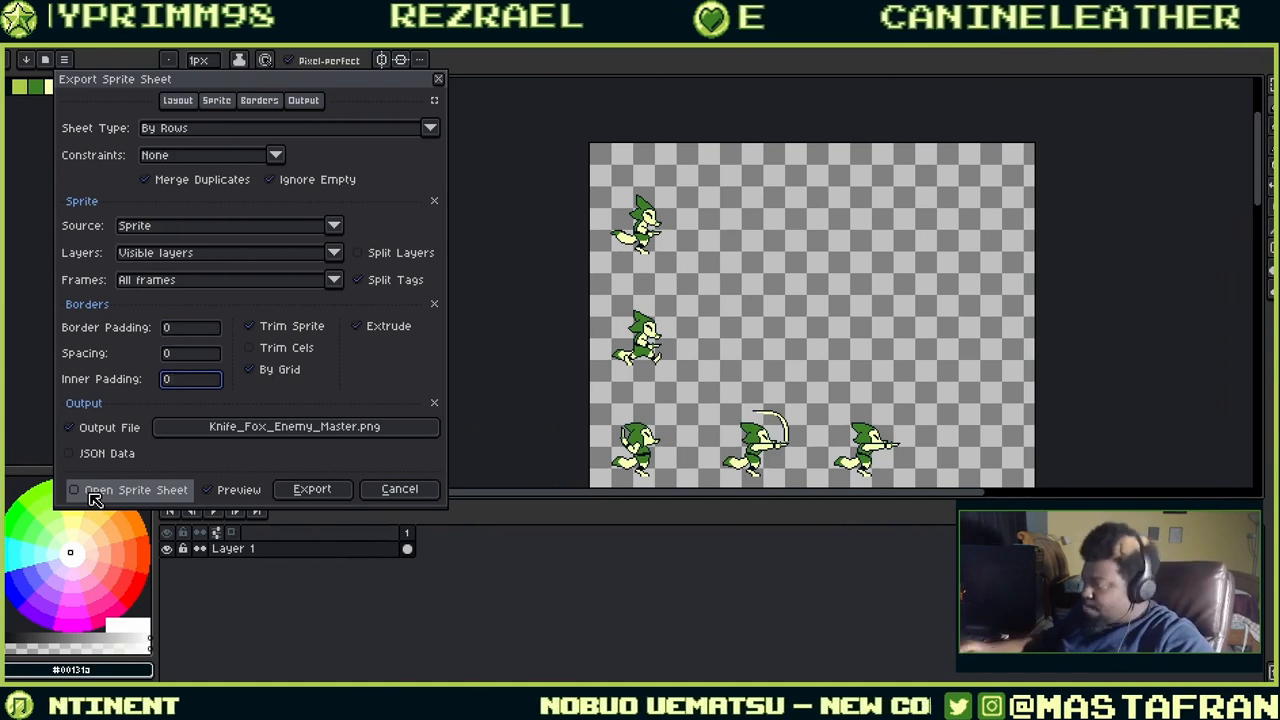
middle_drag(863, 355, 780, 226)
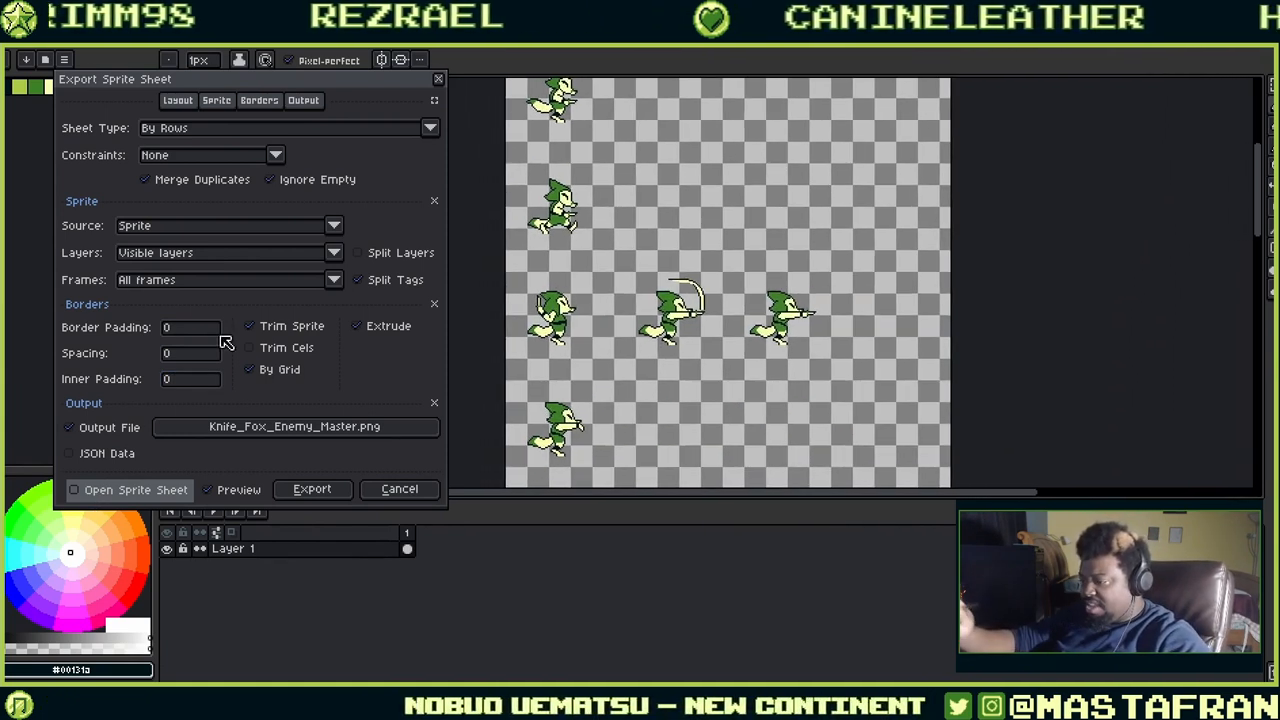
Set the border padding, spacing and inner padding to 2 each.
text(2)
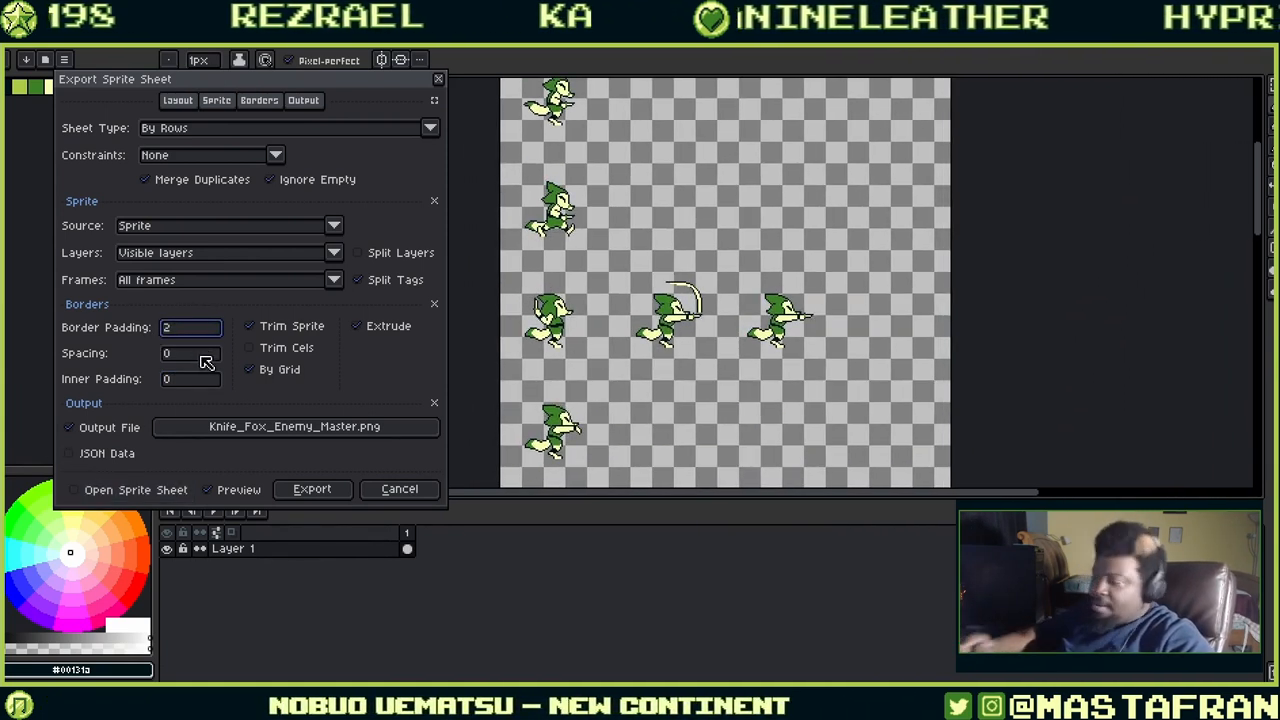
key(Tab)
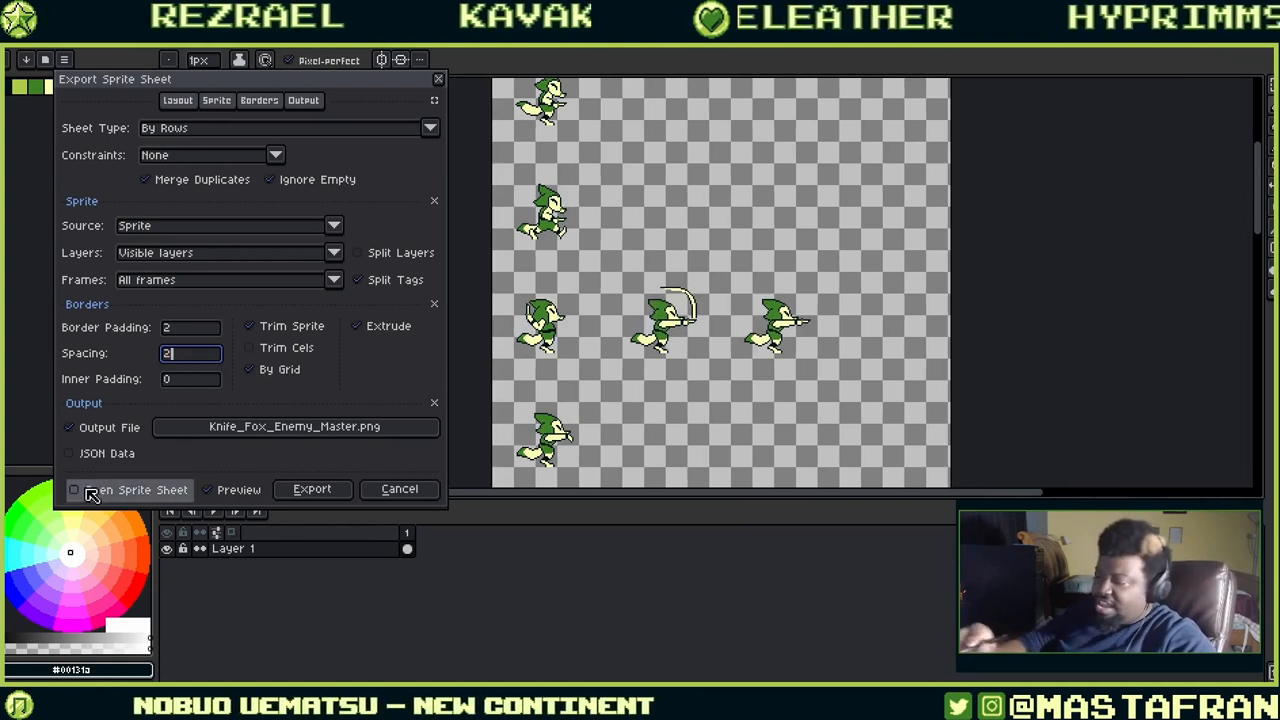
key(Tab)
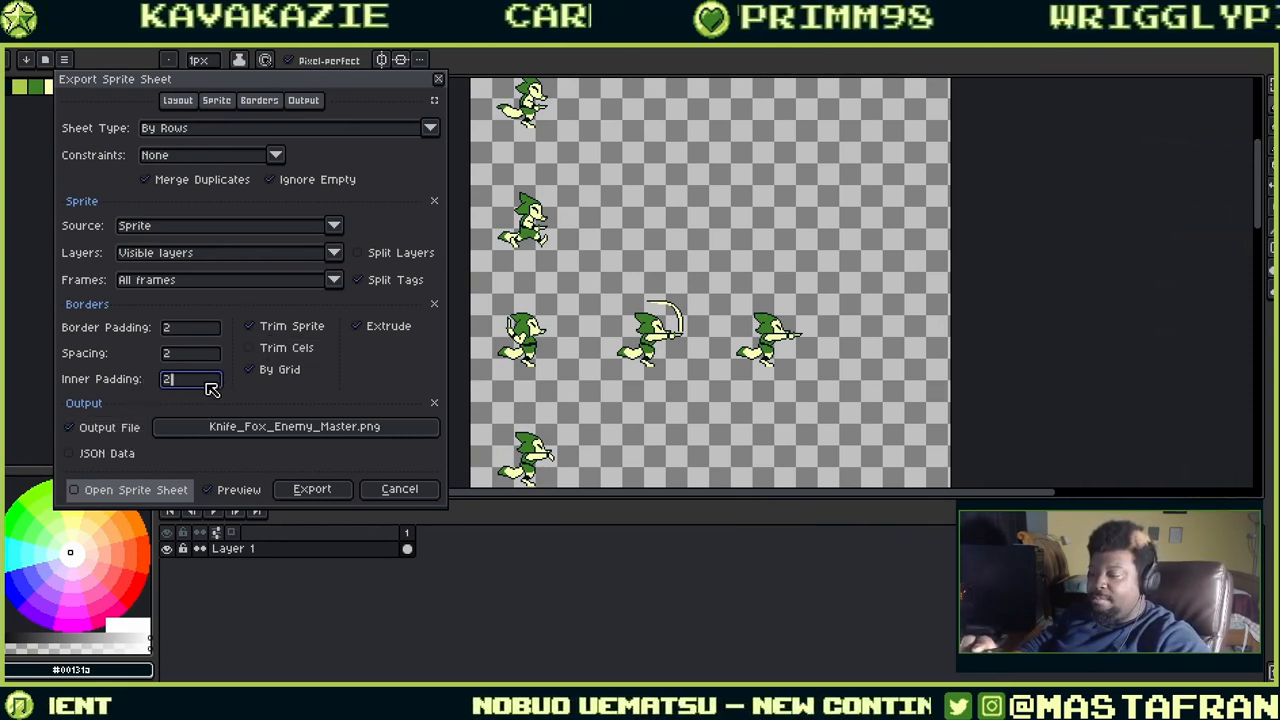
Compare the sheet without Trim Sprite and turn Trim Sprite back on.
click(272, 330)
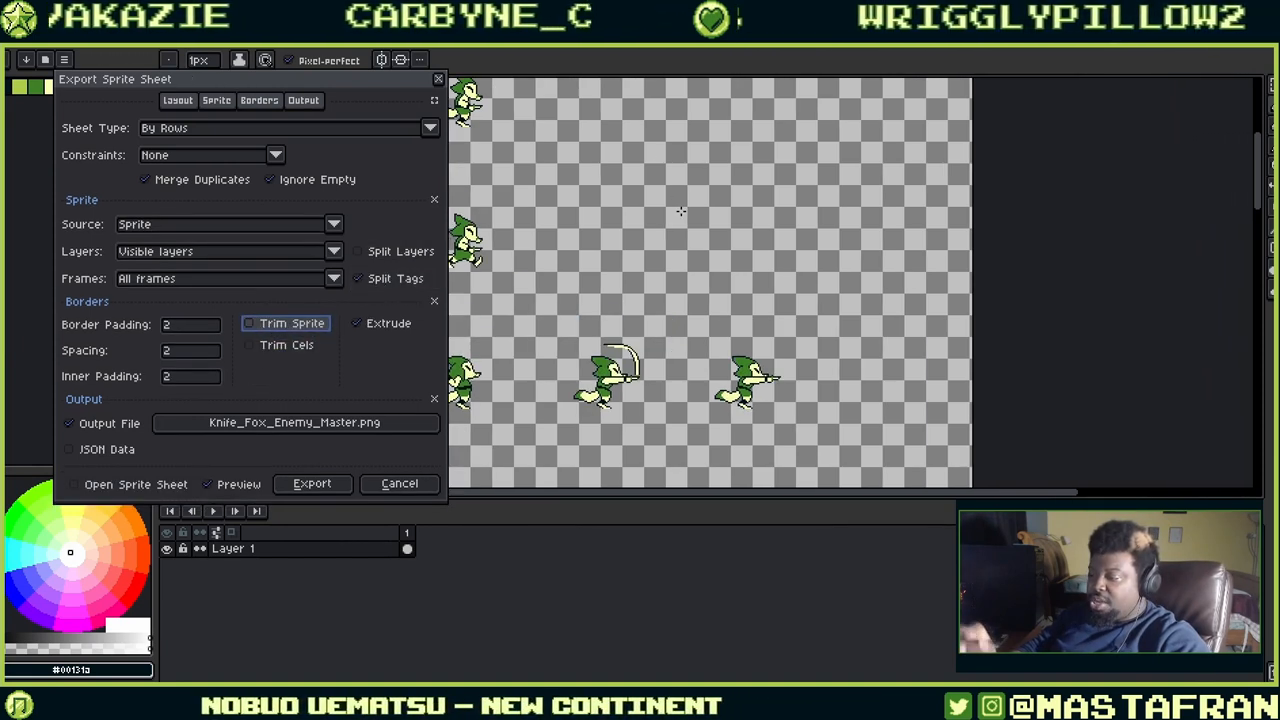
middle_drag(688, 170, 813, 268)
click(270, 326)
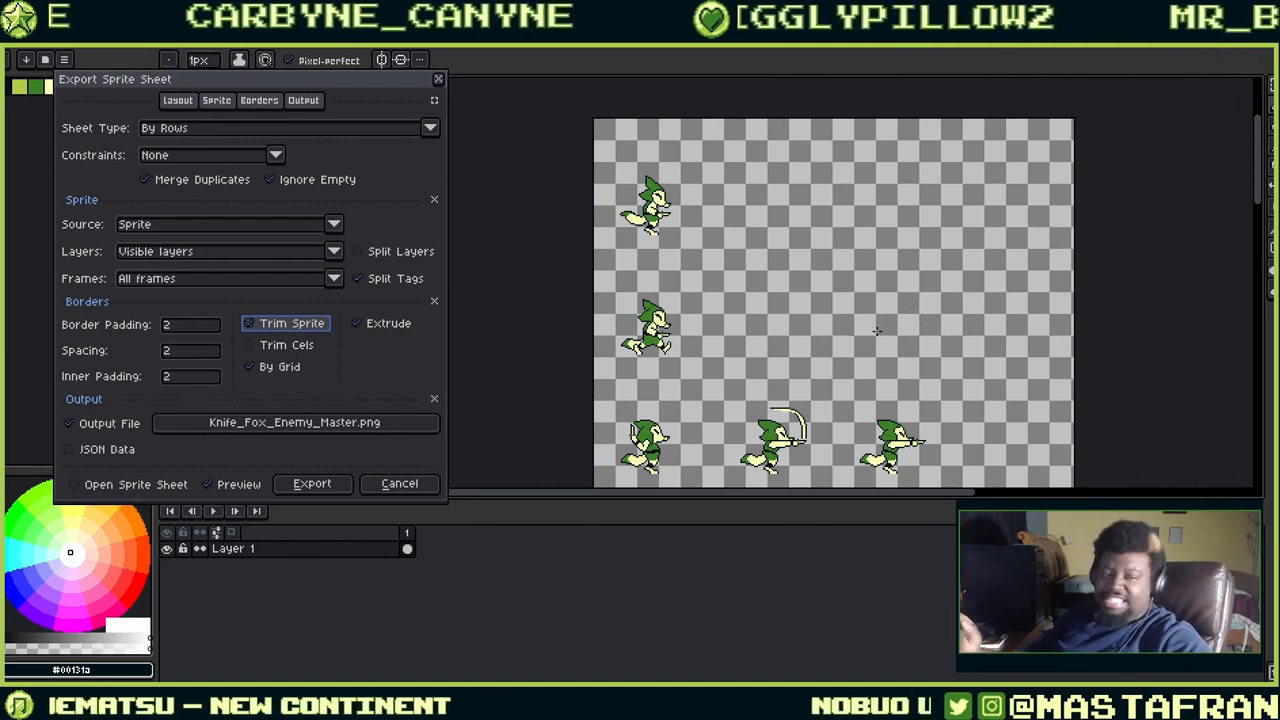
Try Trim Cels with By Grid switched off and examine the edges of the attack poses up close.
click(255, 367)
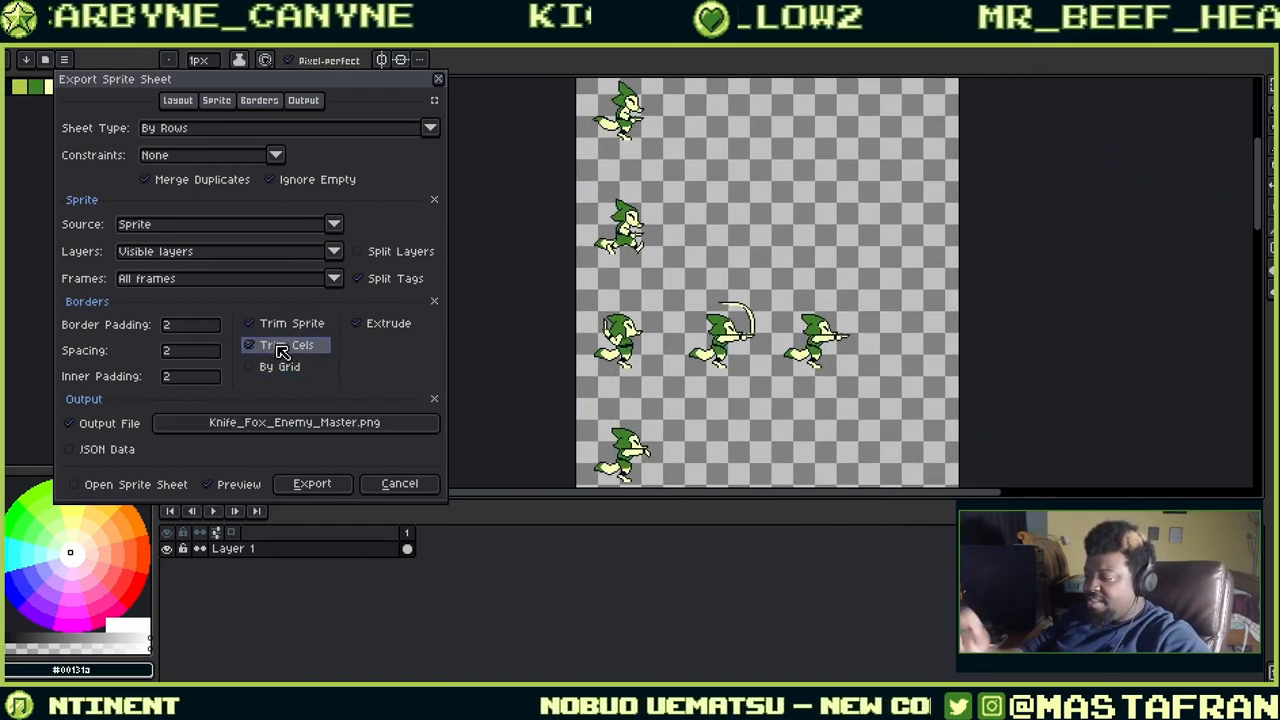
click(250, 344)
middle_drag(924, 256, 764, 334)
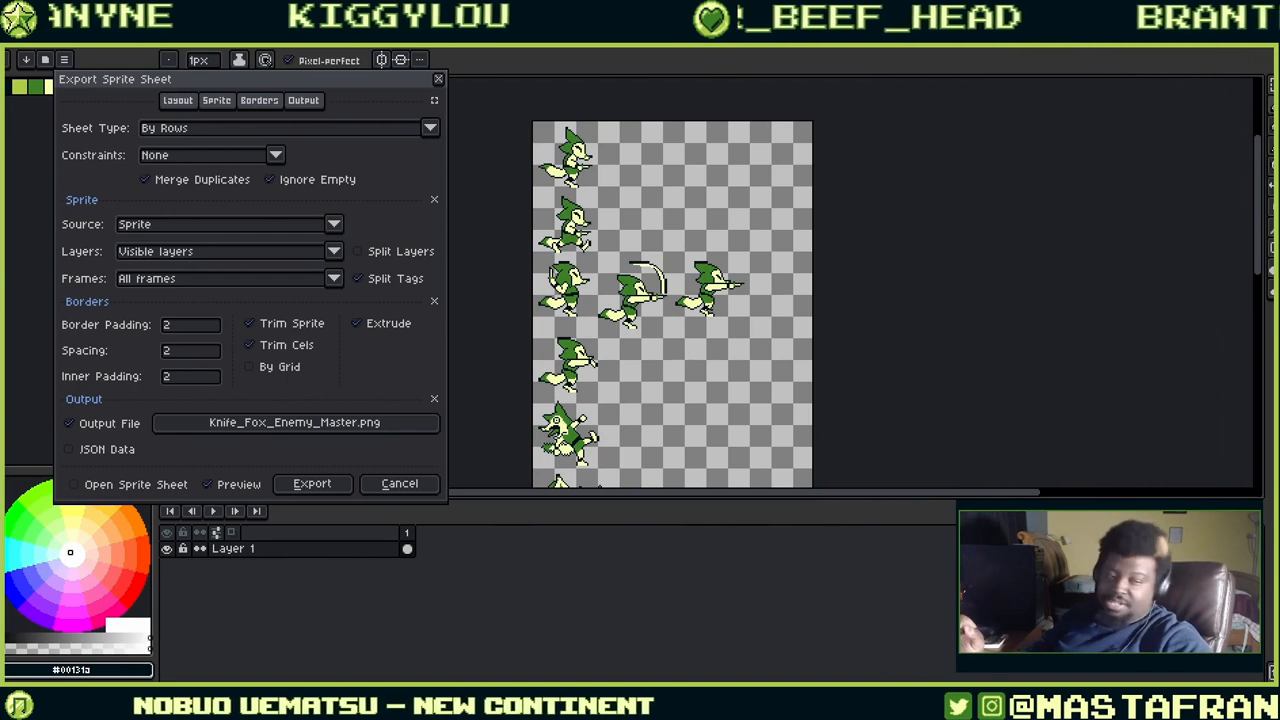
scroll(622, 262, up, 2)
scroll(627, 241, down, 1)
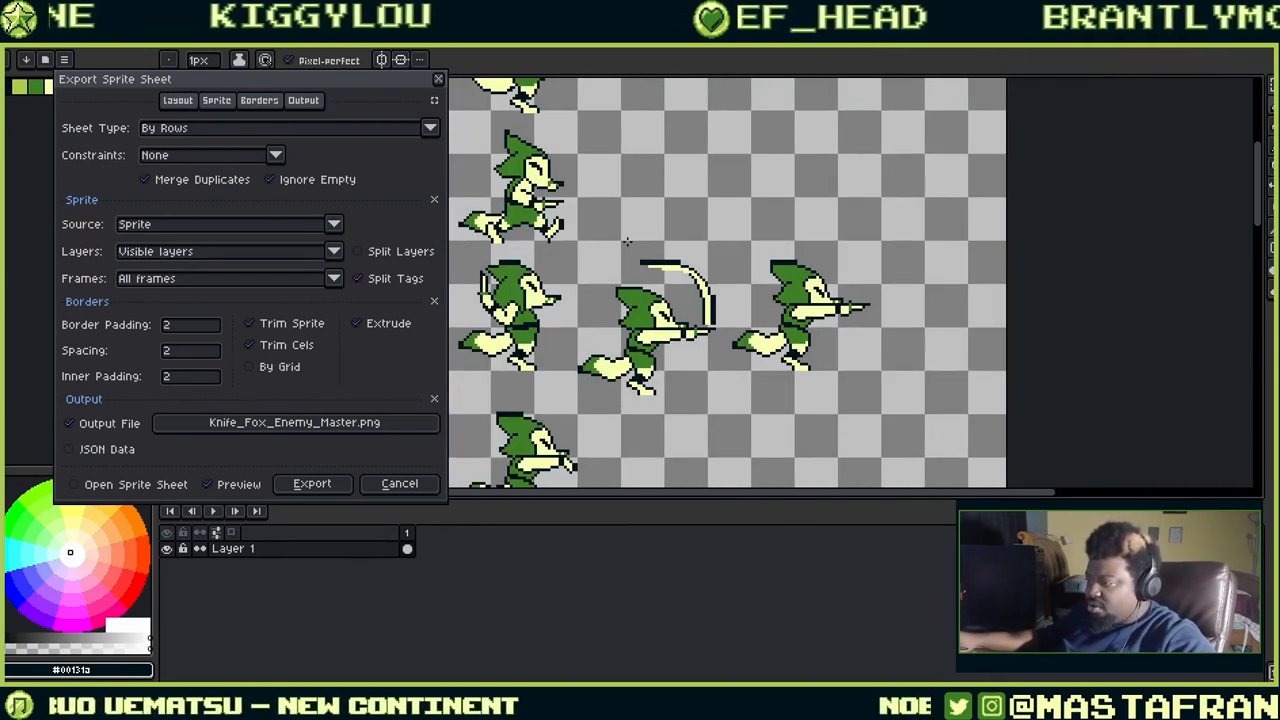
middle_drag(752, 376, 752, 356)
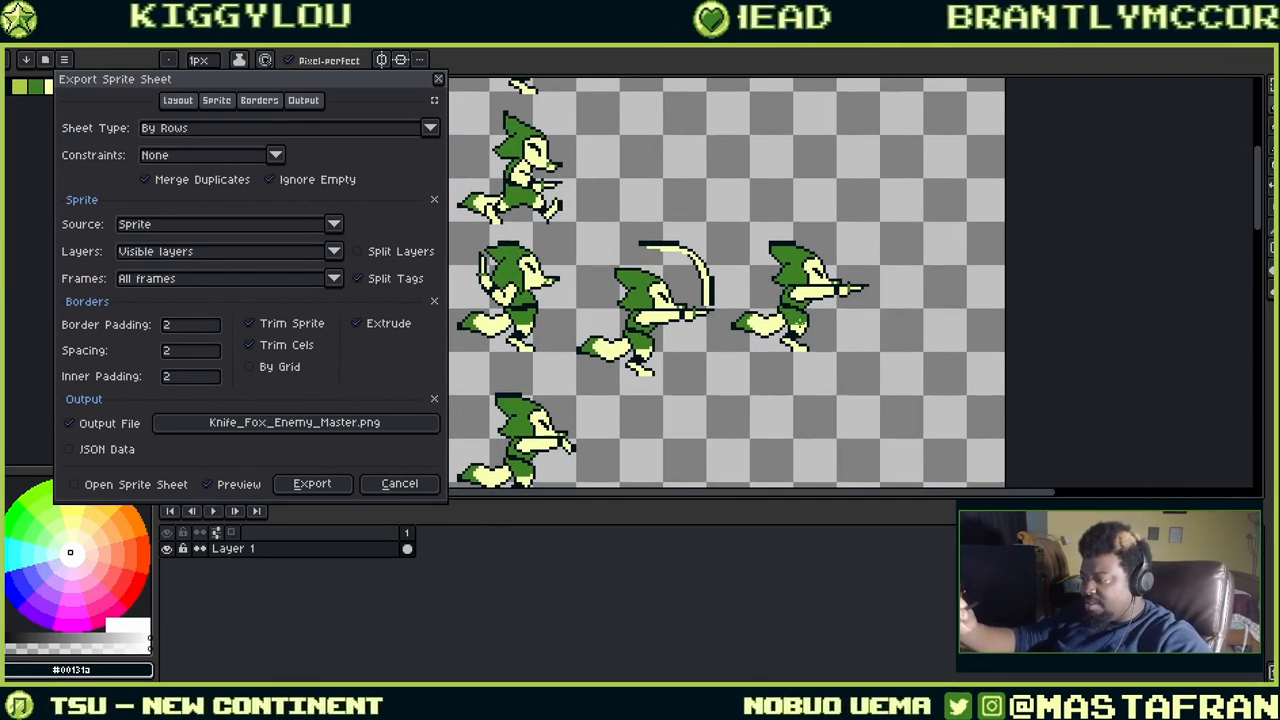
scroll(679, 257, up, 2)
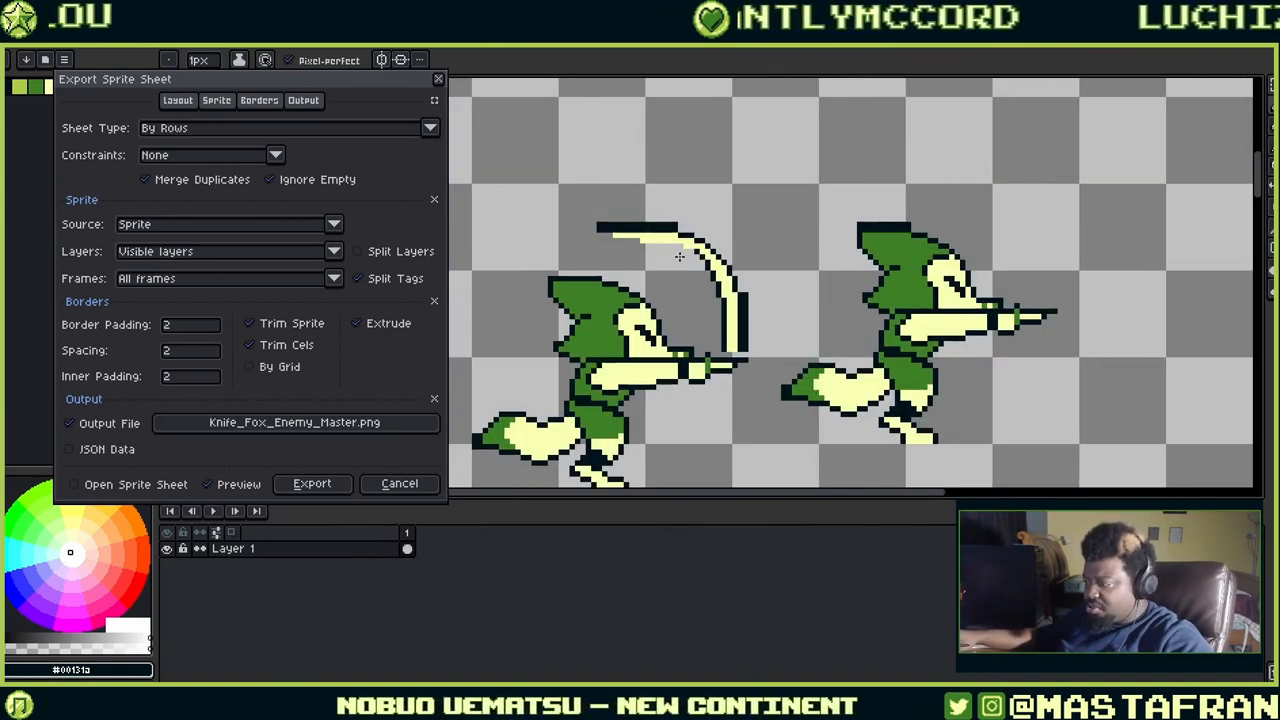
Switch Trim Cels off and By Grid on, and check the running pose and upper sheet rows.
click(250, 344)
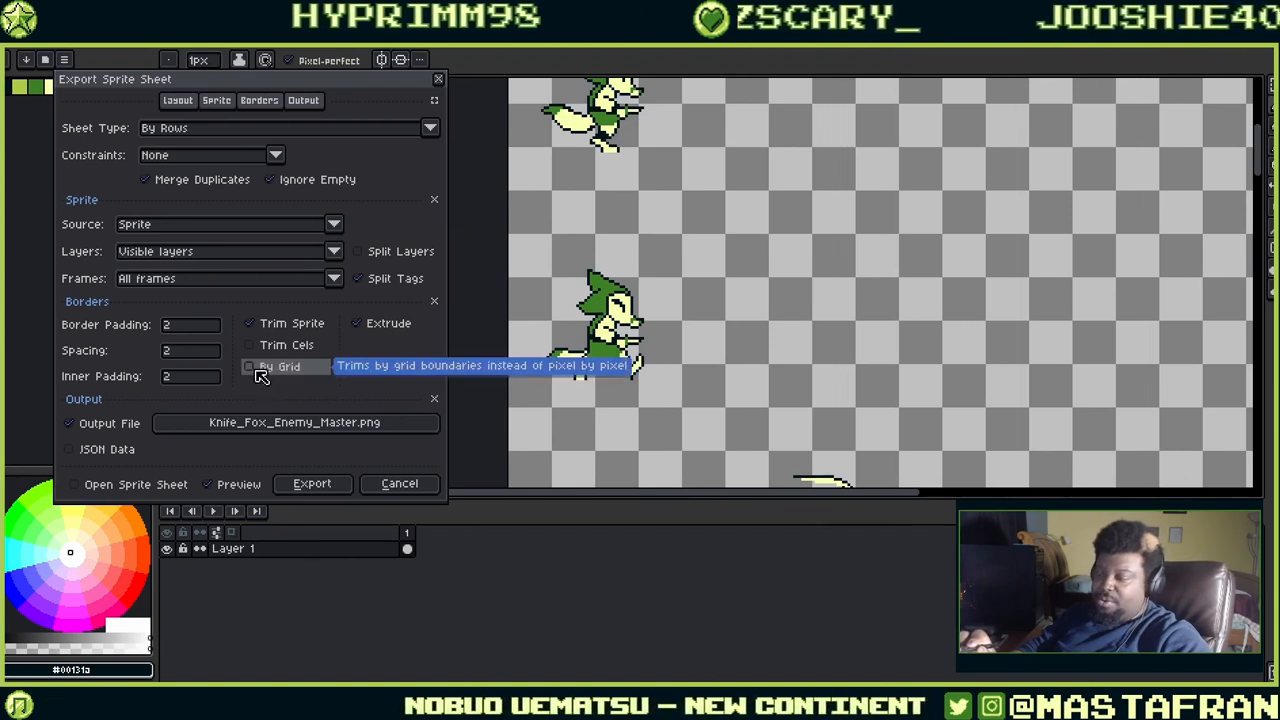
click(256, 370)
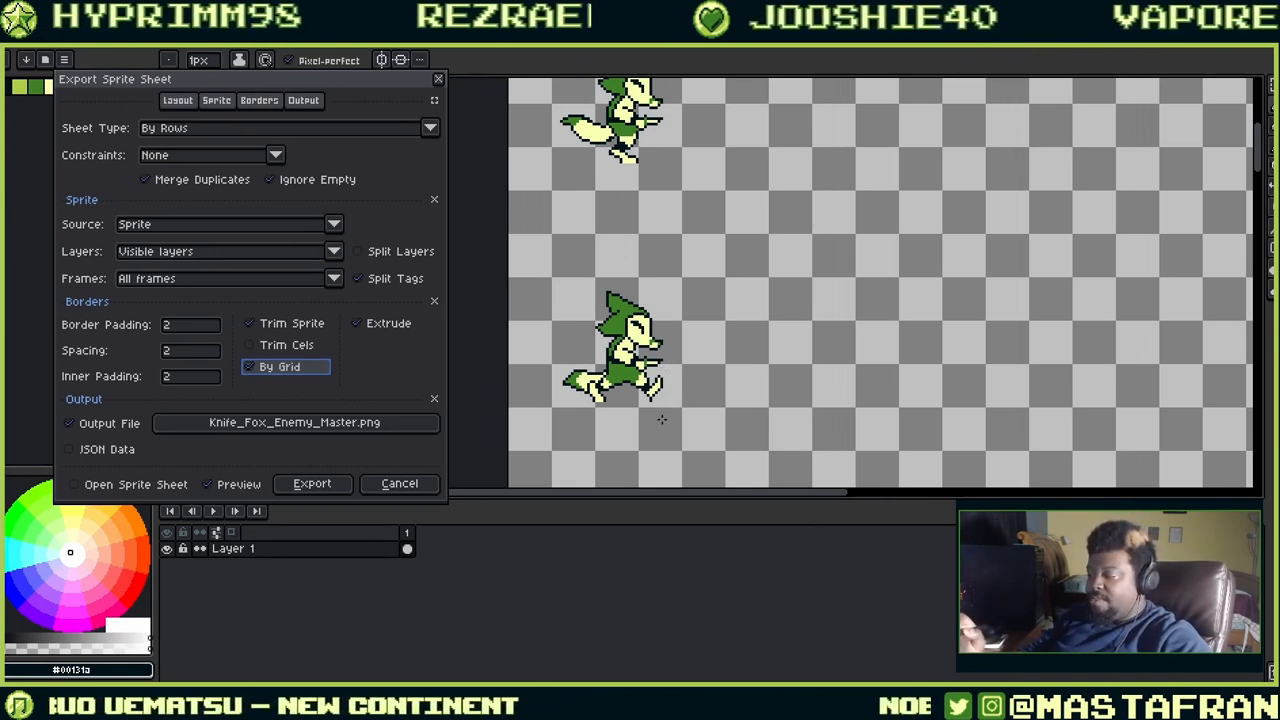
middle_drag(678, 369, 754, 285)
scroll(754, 285, up, 2)
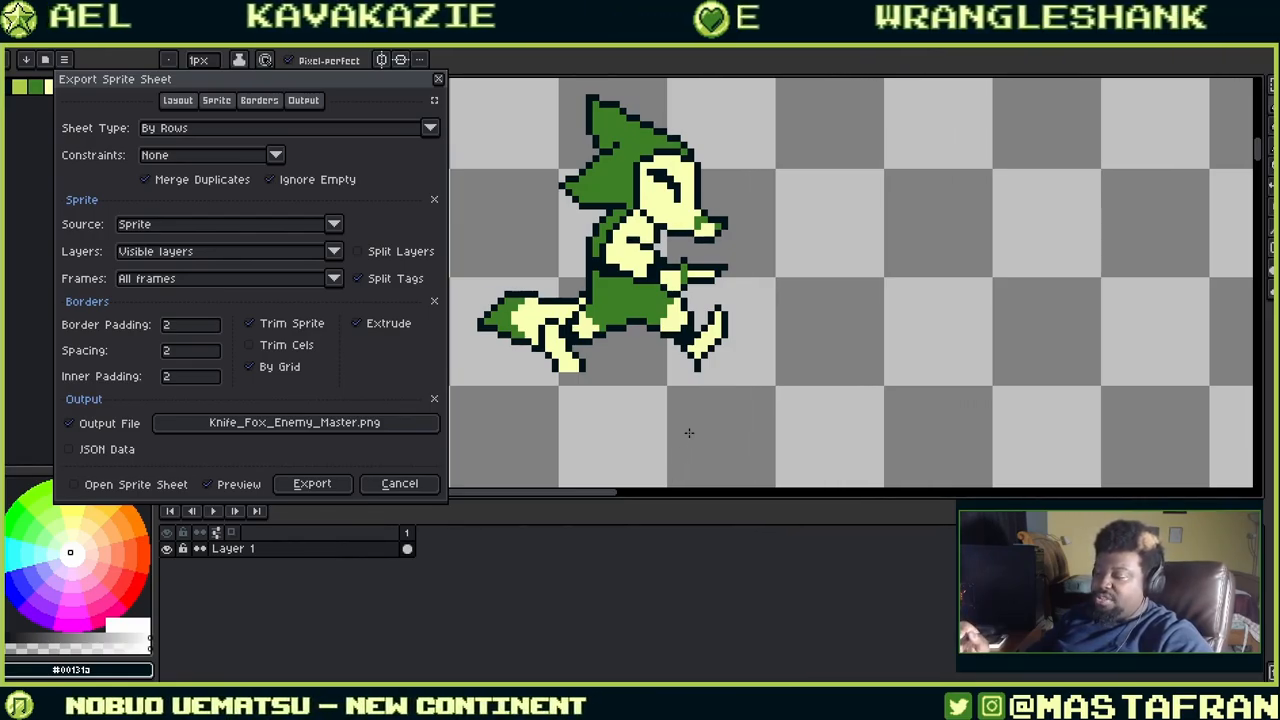
middle_drag(684, 226, 784, 287)
scroll(778, 276, down, 5)
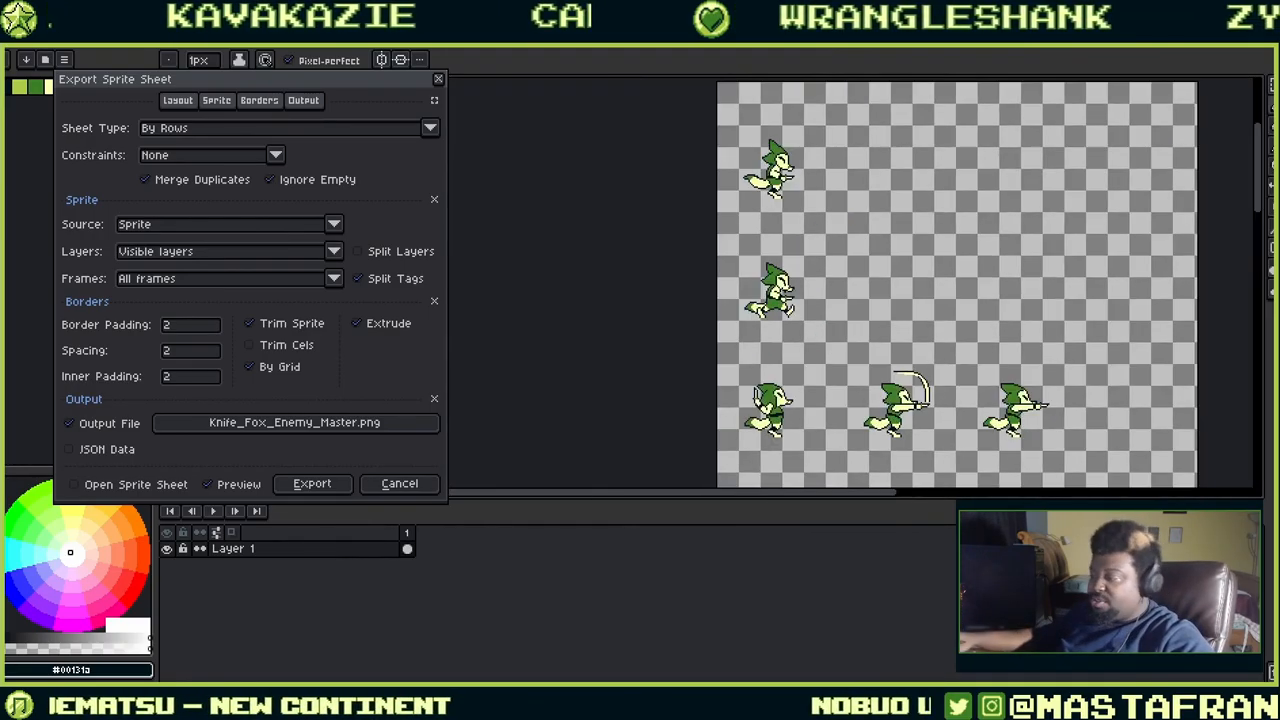
scroll(806, 283, up, 3)
scroll(814, 281, down, 2)
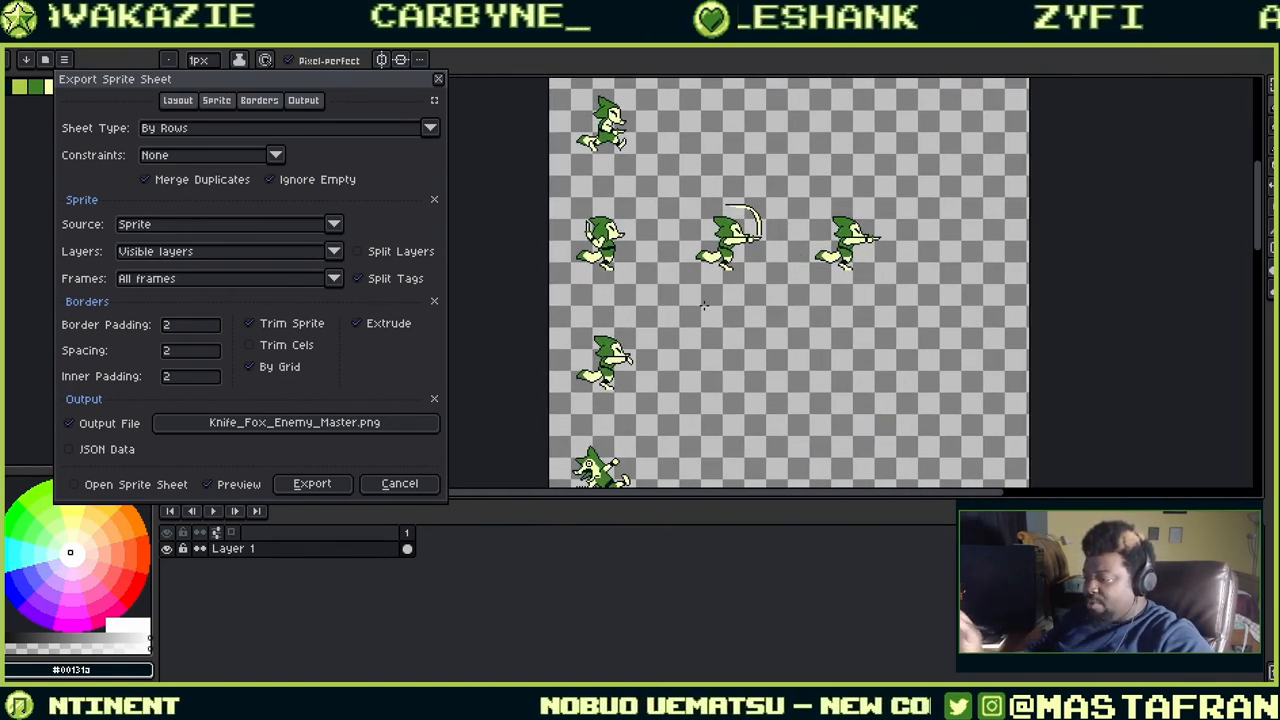
Compare the sheet without Extrude, turn Extrude back on and check the sheet's upper edge.
click(362, 331)
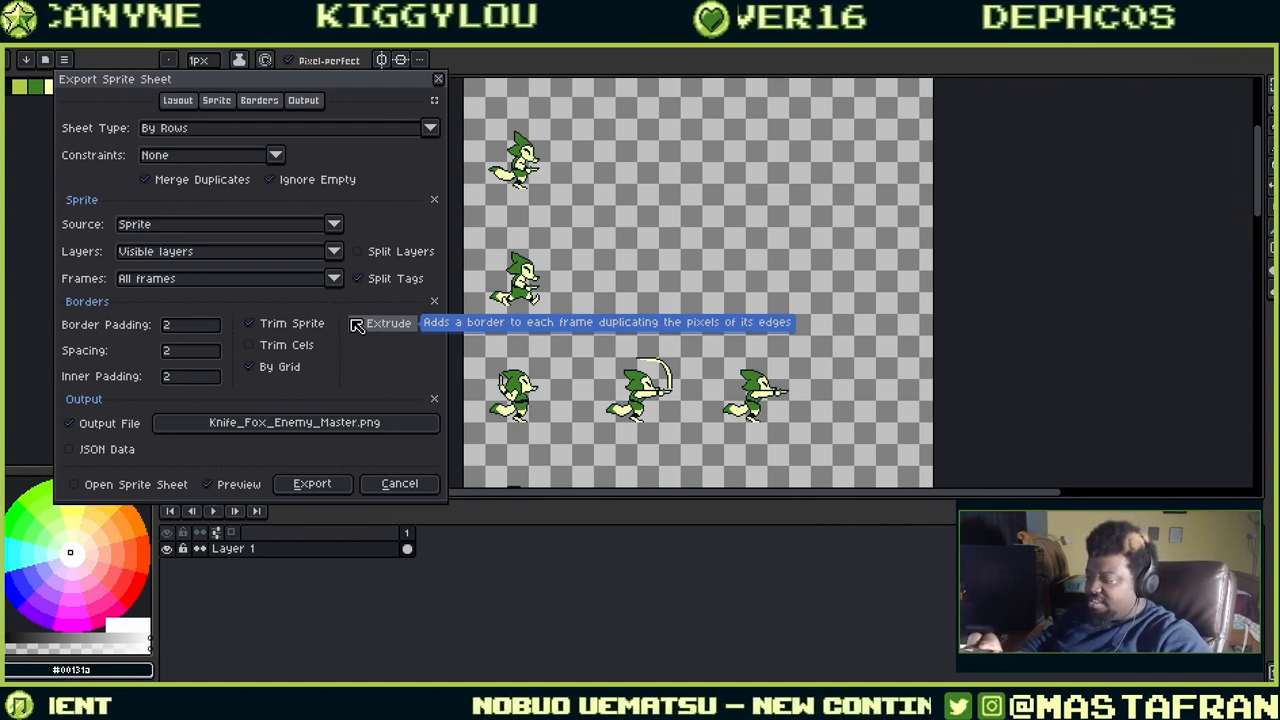
click(357, 323)
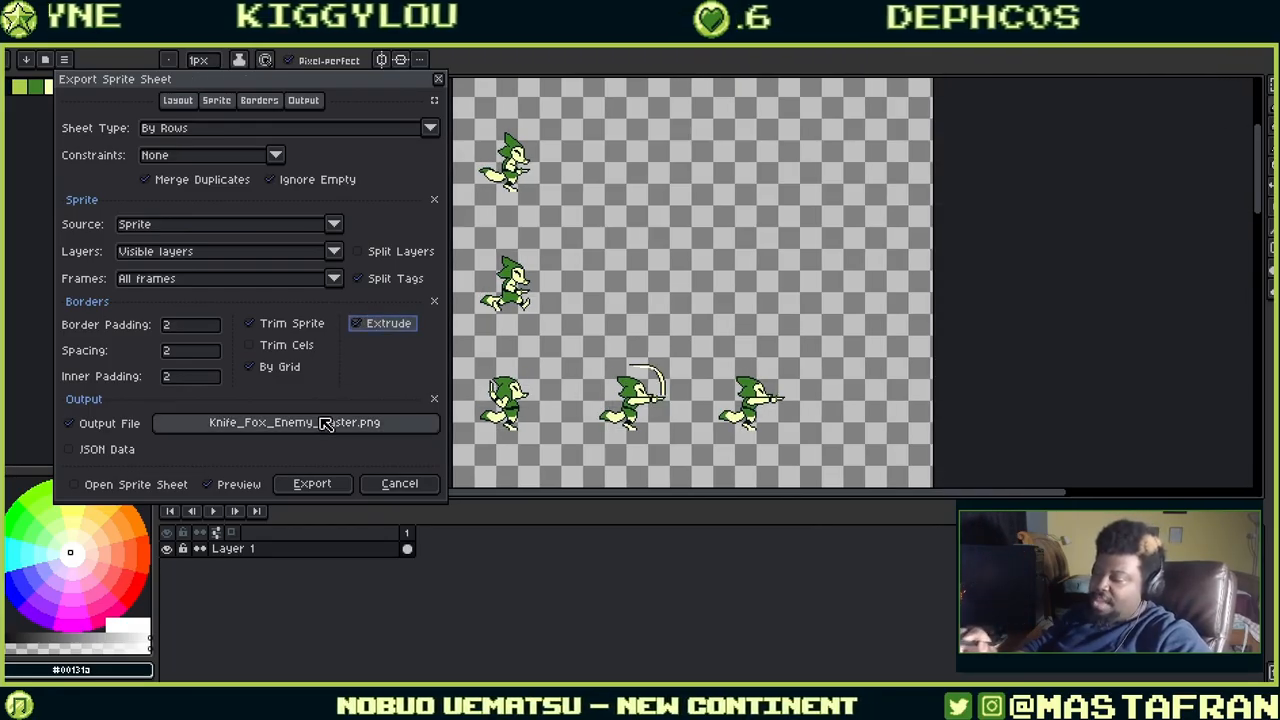
middle_drag(1009, 254, 985, 318)
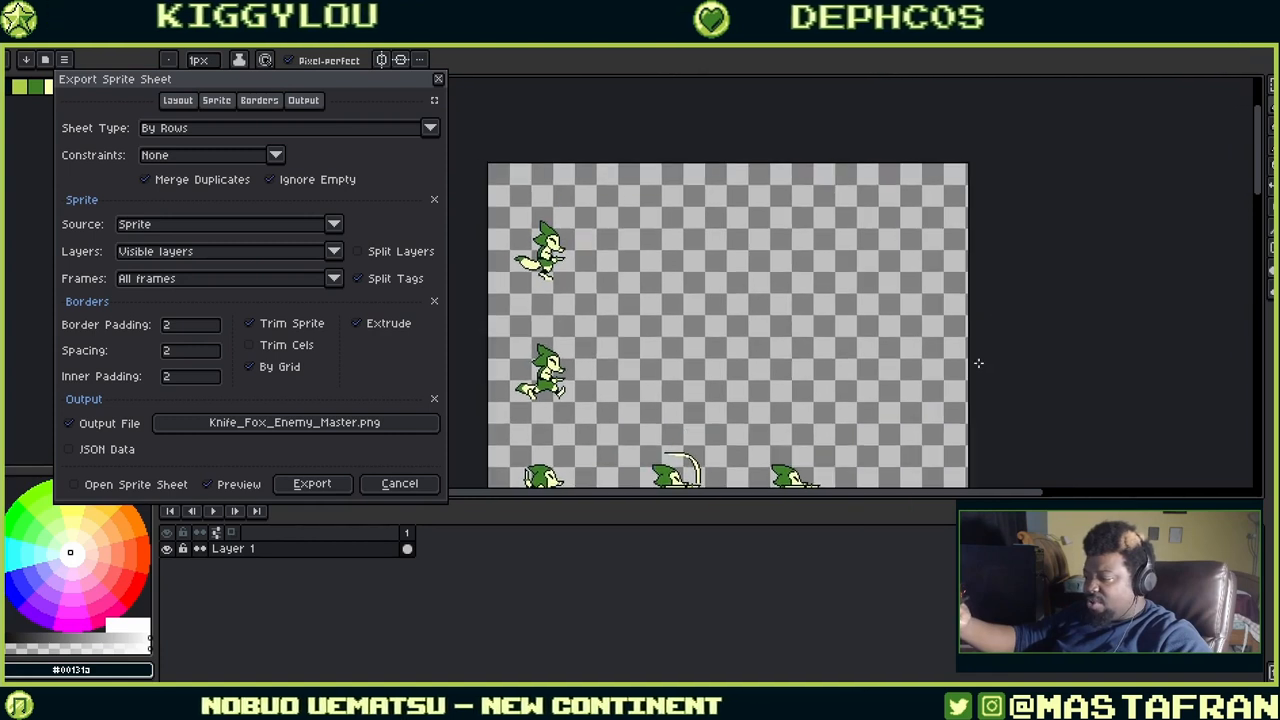
Review the sprite sheet preview from its upper rows down to the crawl poses, and switch Extrude off.
middle_drag(885, 296, 965, 106)
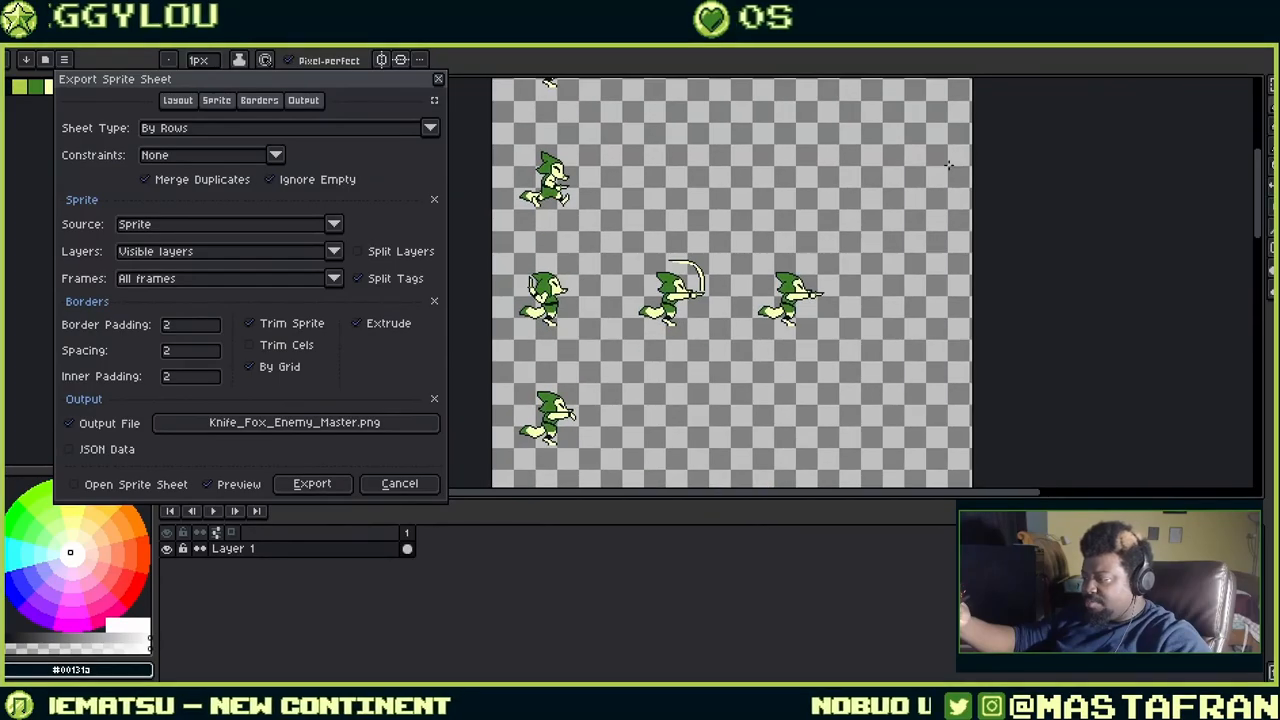
middle_drag(955, 385, 921, 186)
middle_drag(917, 368, 999, 295)
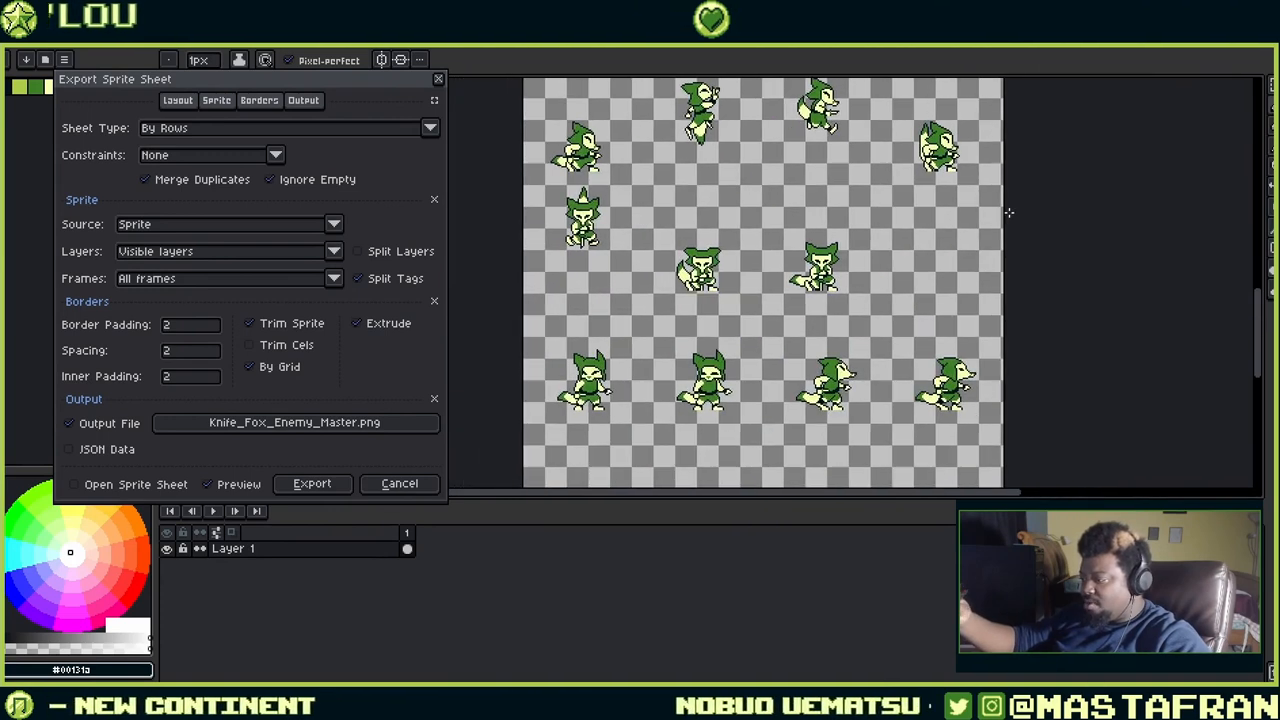
middle_drag(1004, 350, 998, 188)
middle_drag(953, 377, 947, 233)
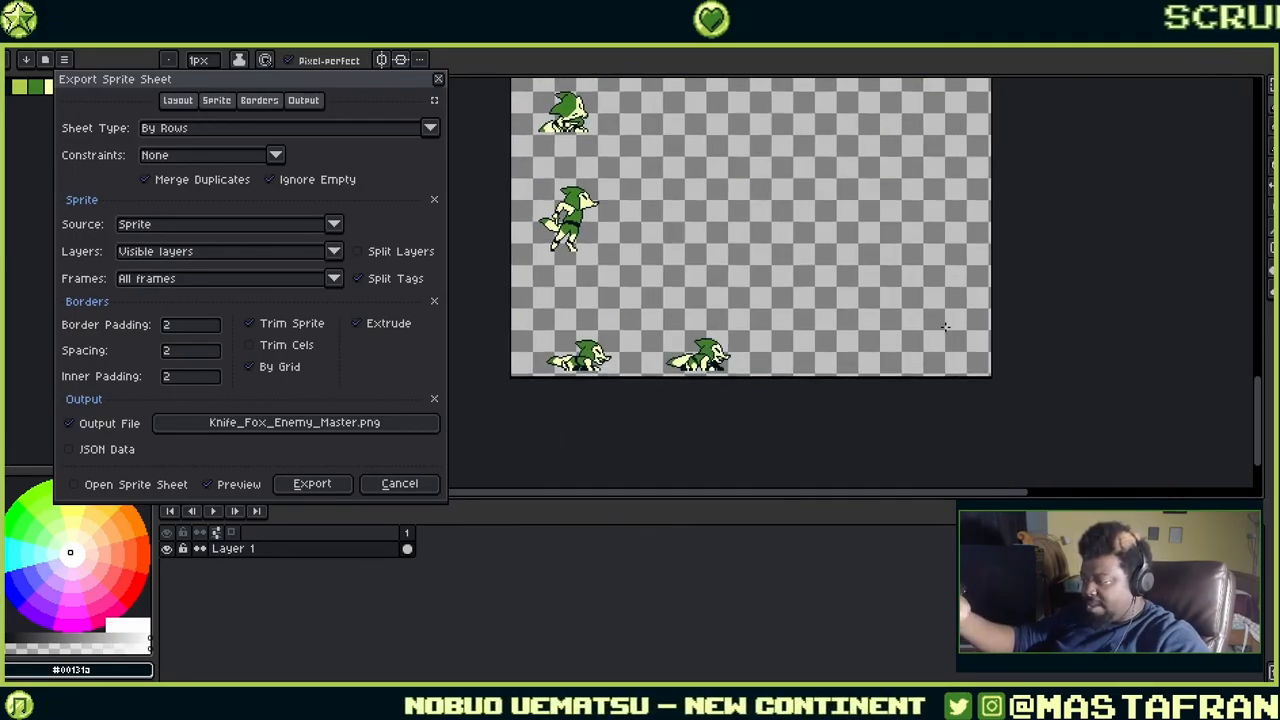
click(412, 325)
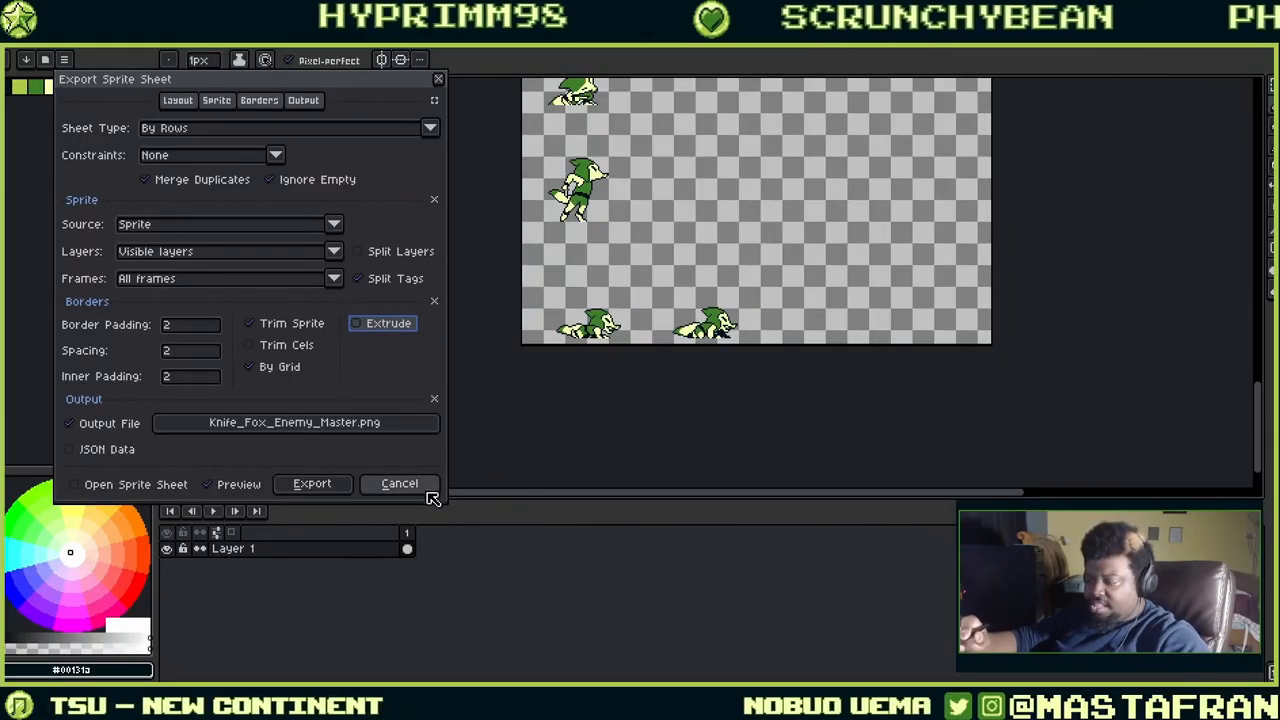
Export the sprite sheet, choosing Knife_Fox_Enemy_Master.png as the output file and overwriting the existing one.
click(389, 423)
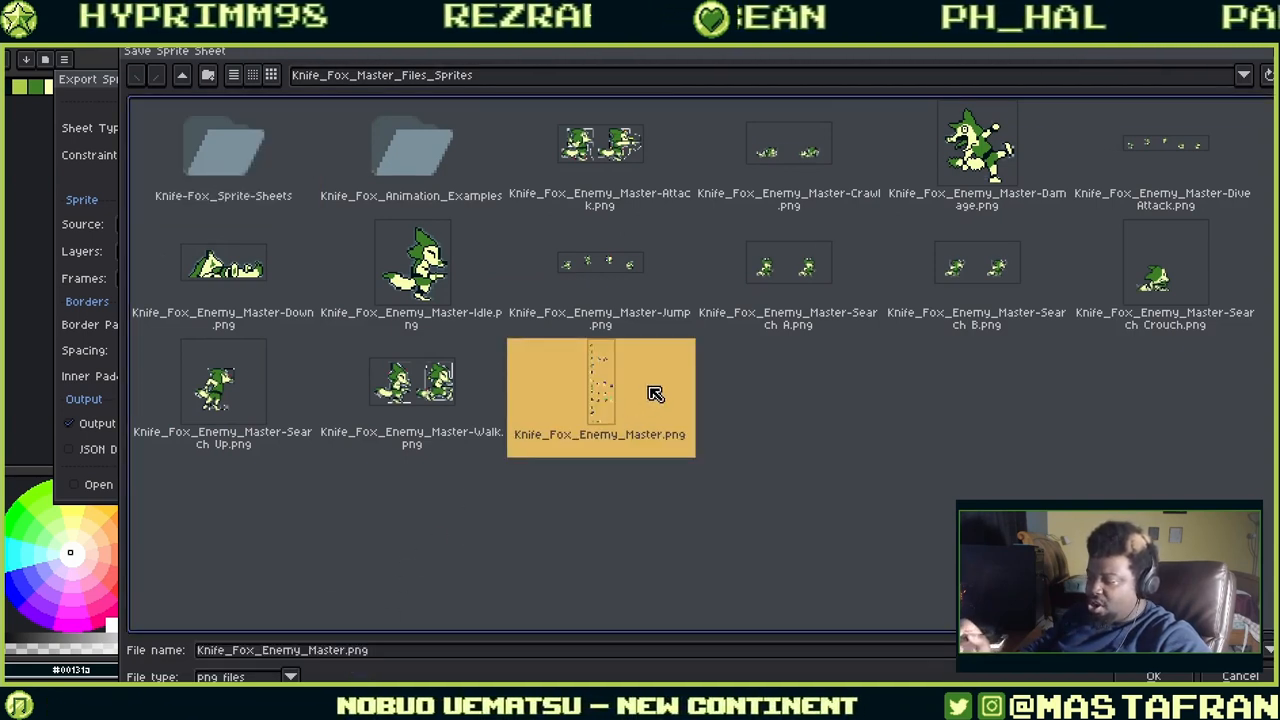
click(626, 420)
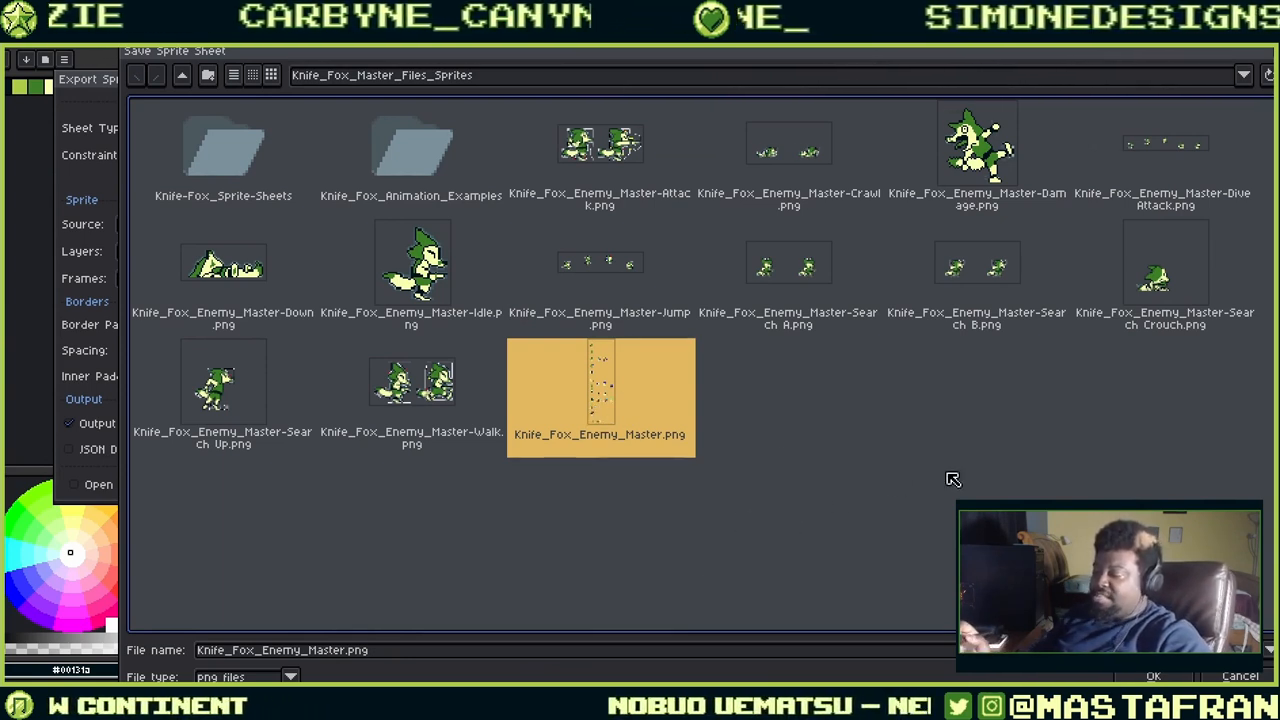
key(Return)
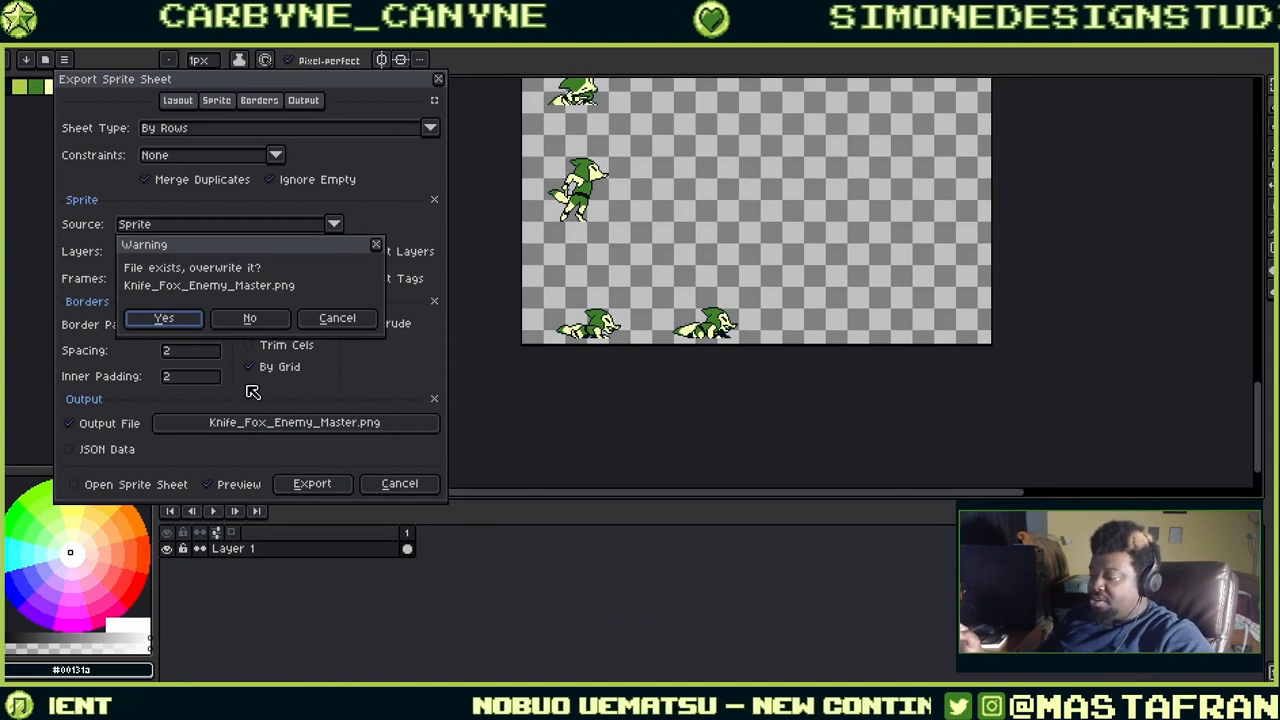
click(164, 318)
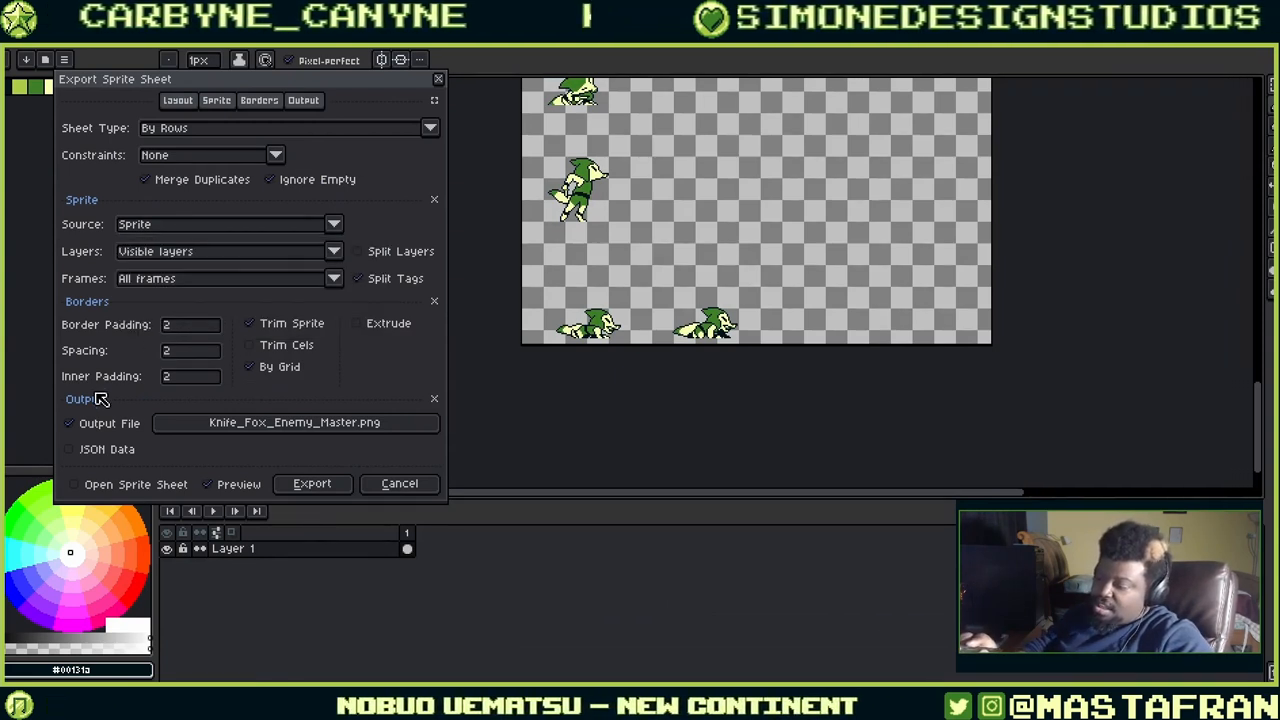
click(343, 484)
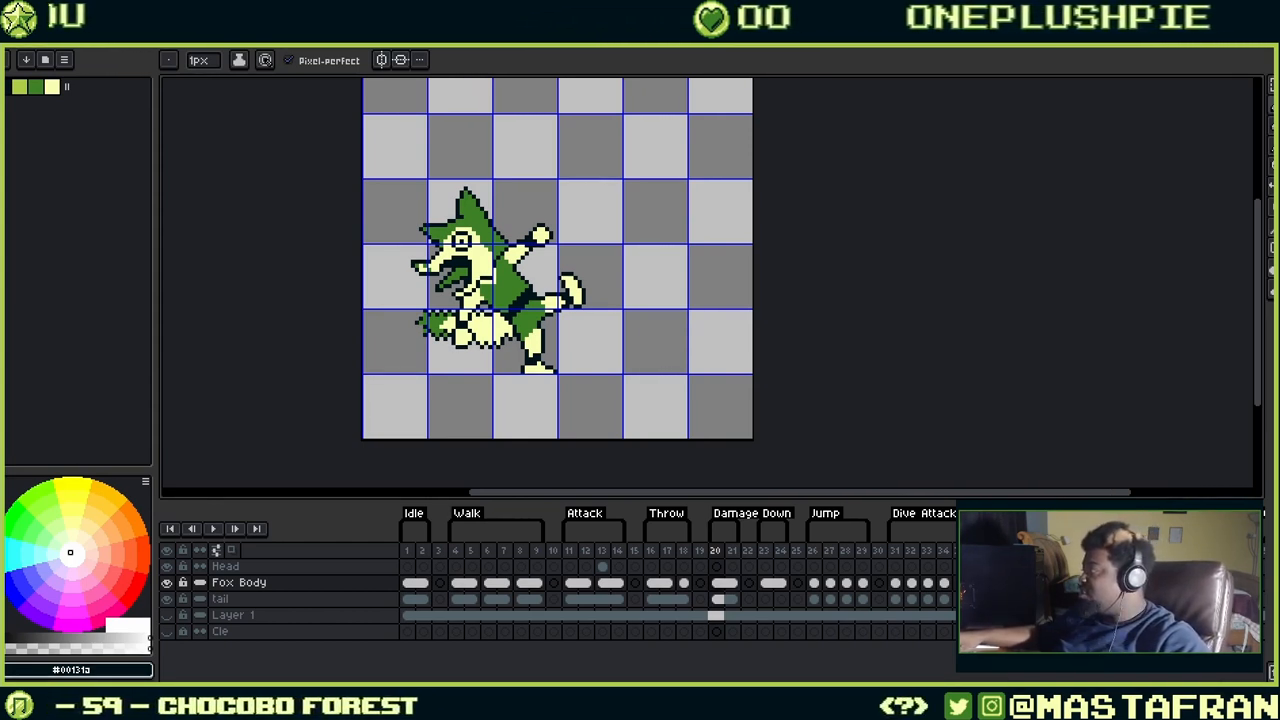
Inspect the exported Knife_Fox_Enemy_Master.png up close in the image viewer, from the idle pose down to the jump poses, and close it.
drag(1279, 103, 567, 92)
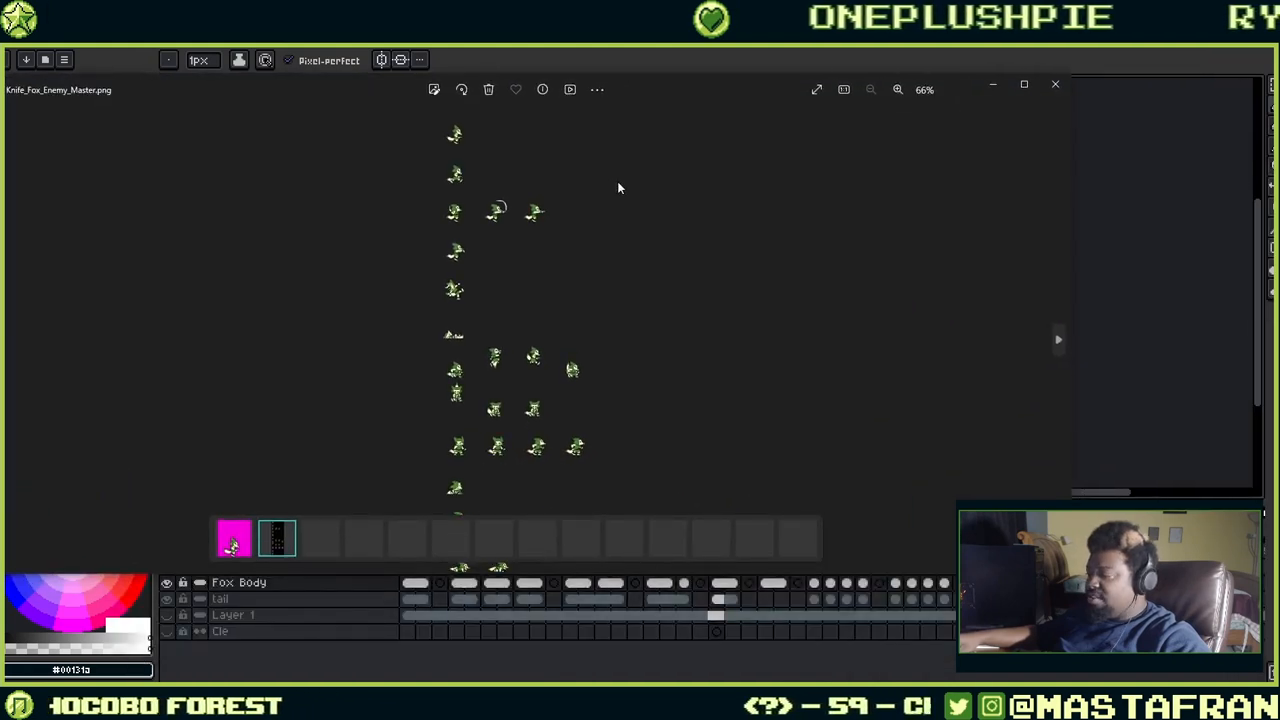
scroll(512, 213, up, 1)
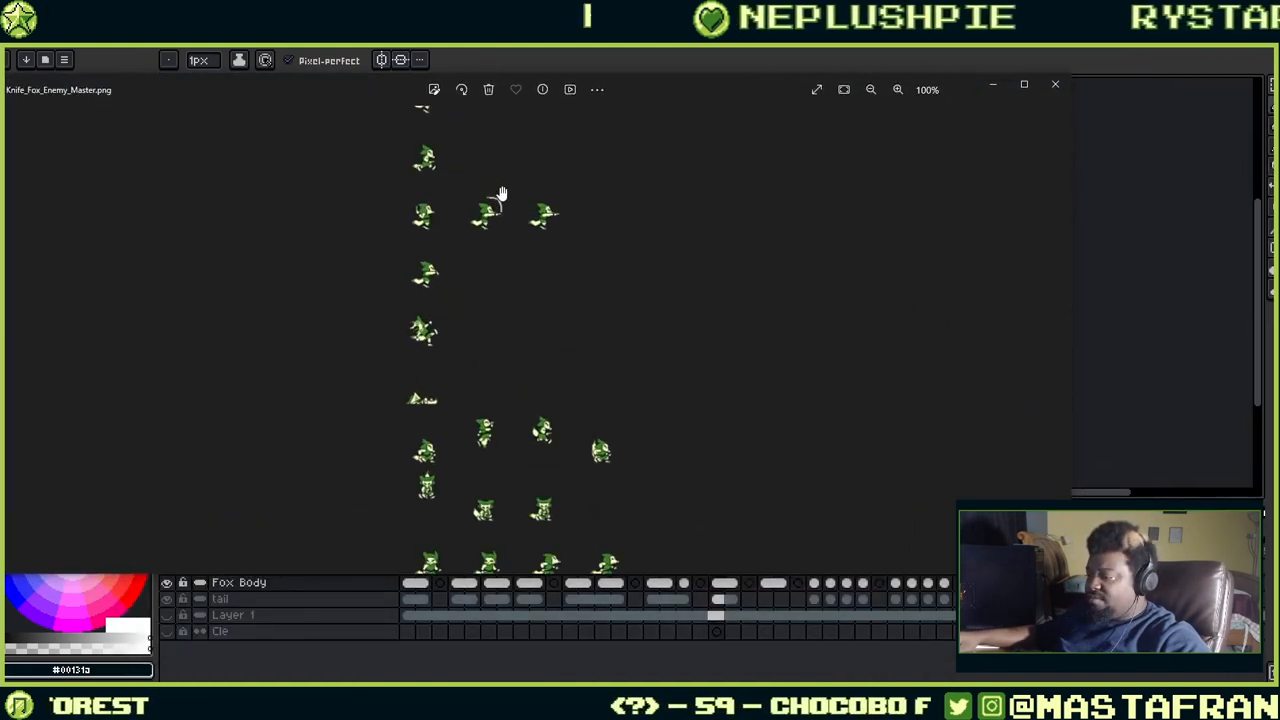
scroll(500, 190, up, 5)
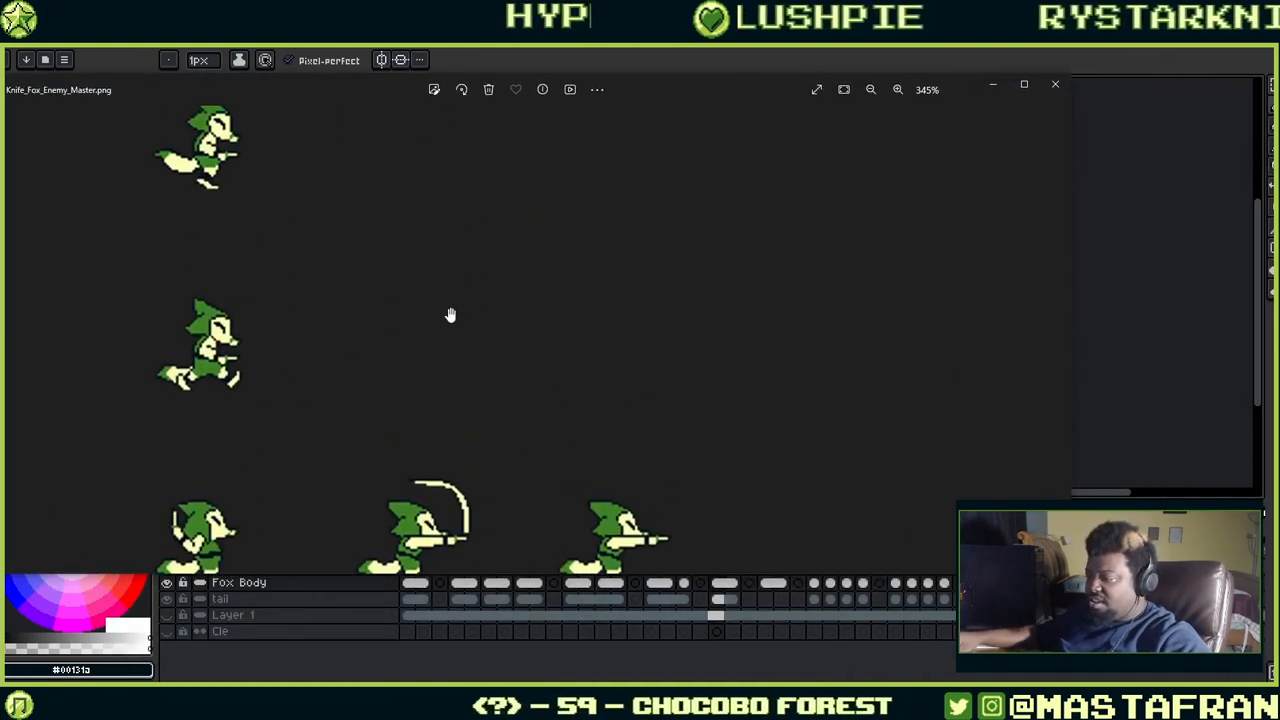
drag(449, 314, 509, 152)
drag(503, 423, 514, 230)
drag(431, 459, 435, 250)
drag(466, 426, 421, 305)
scroll(343, 528, down, 6)
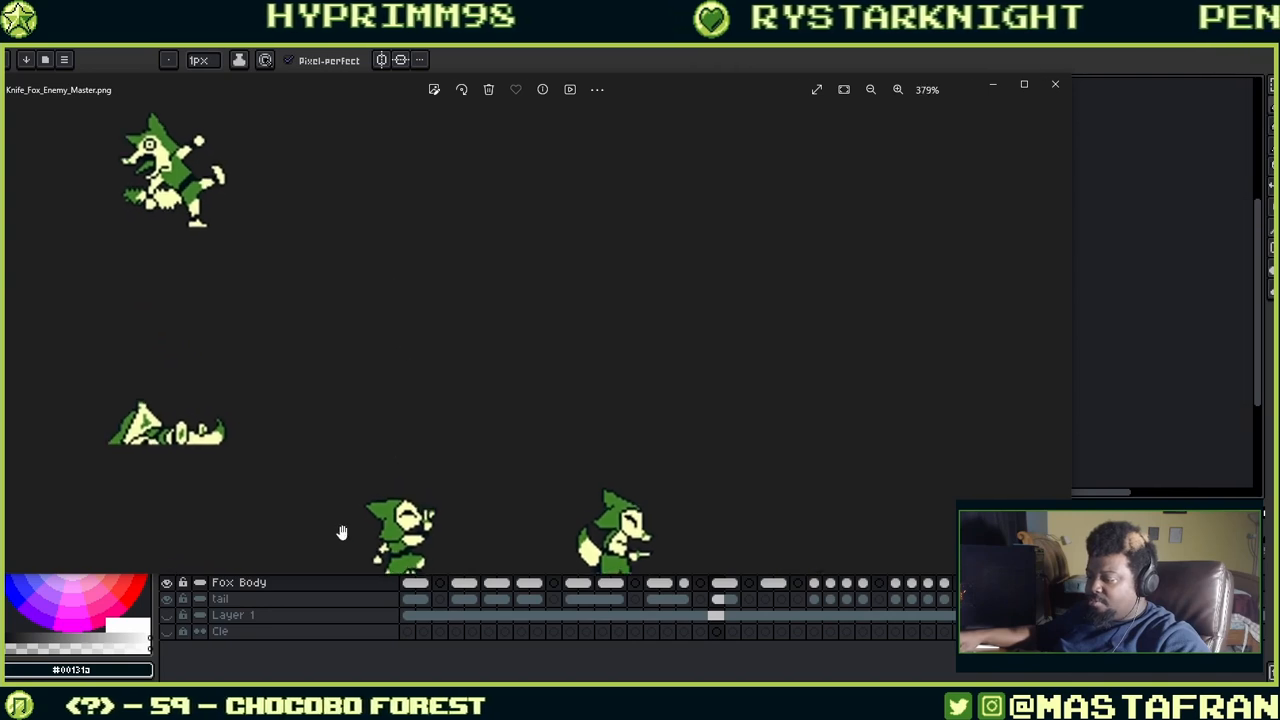
scroll(432, 357, down, 4)
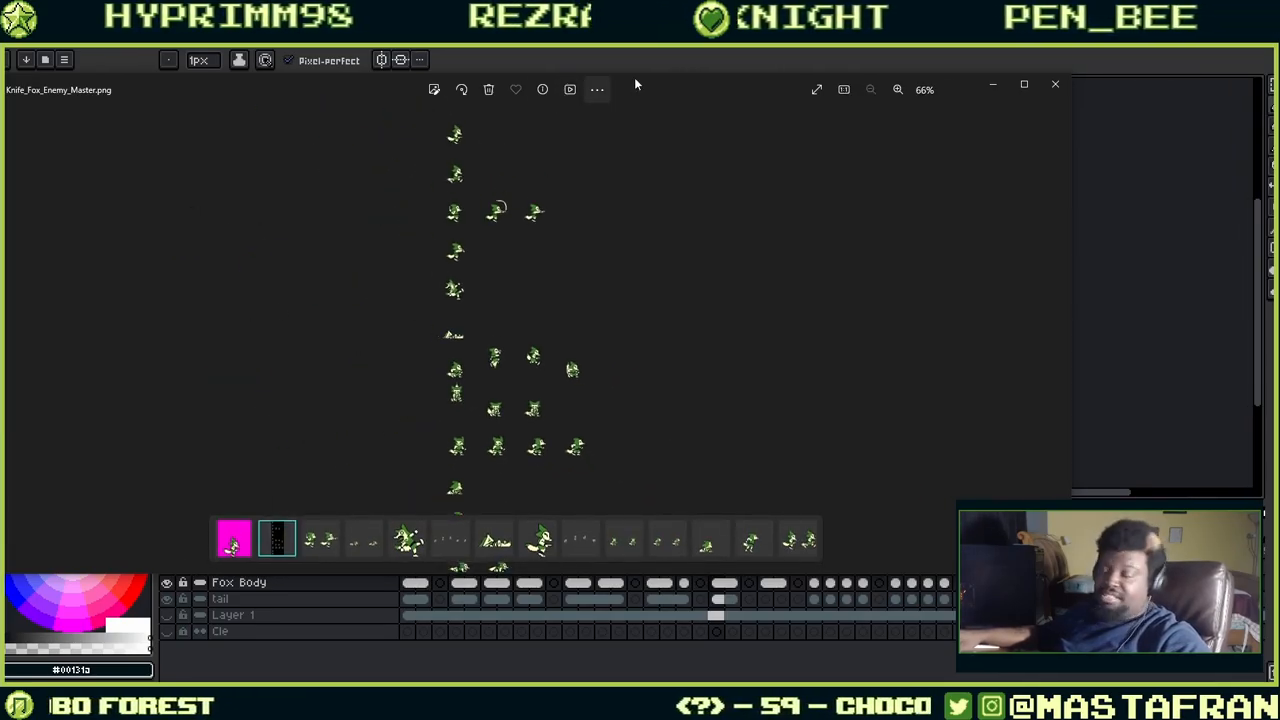
click(1054, 84)
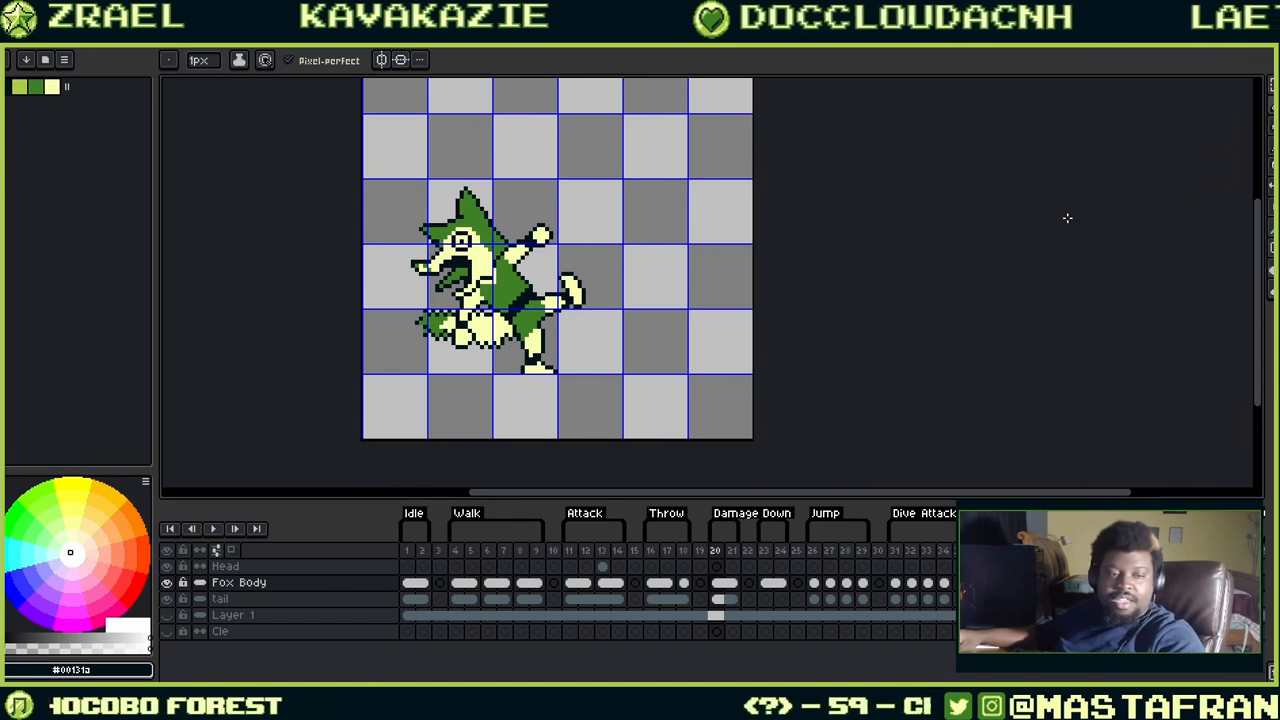
Switch to Unity, import Knife_Fox_Enemy_Master.png from File Explorer into the Knife_Fox assets folder, and select the imported texture.
key(alt+Tab)
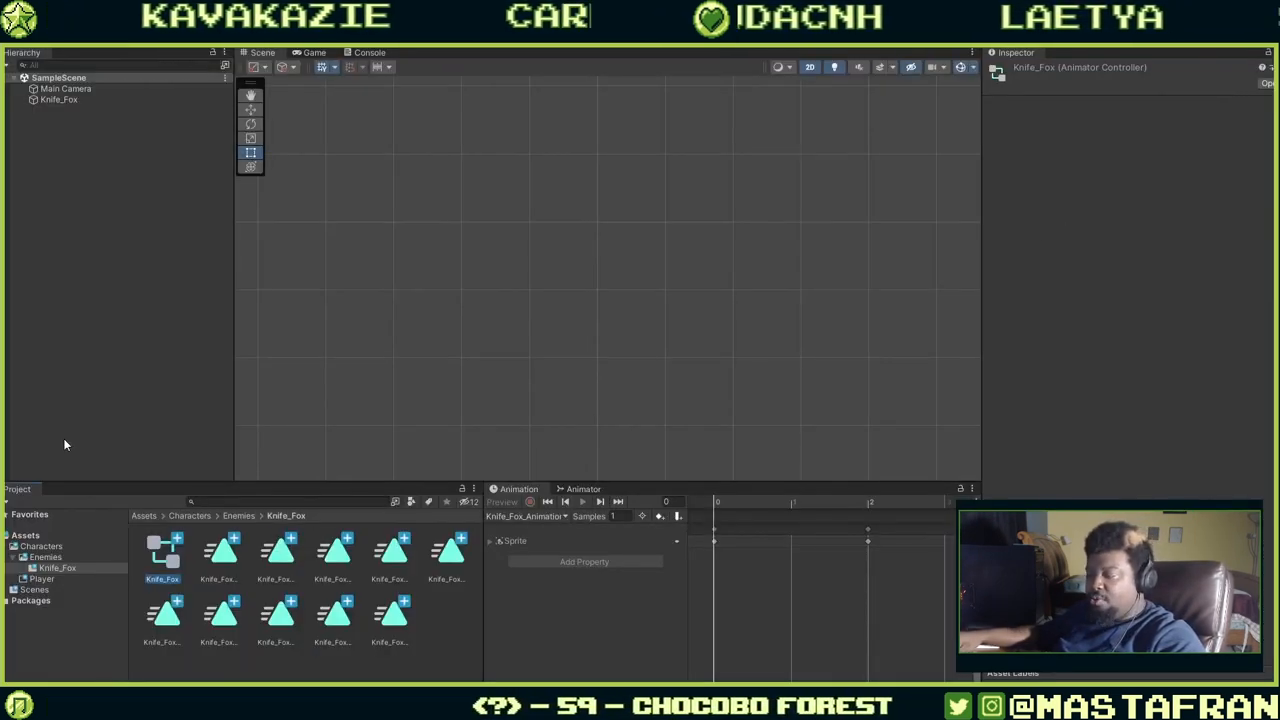
click(104, 212)
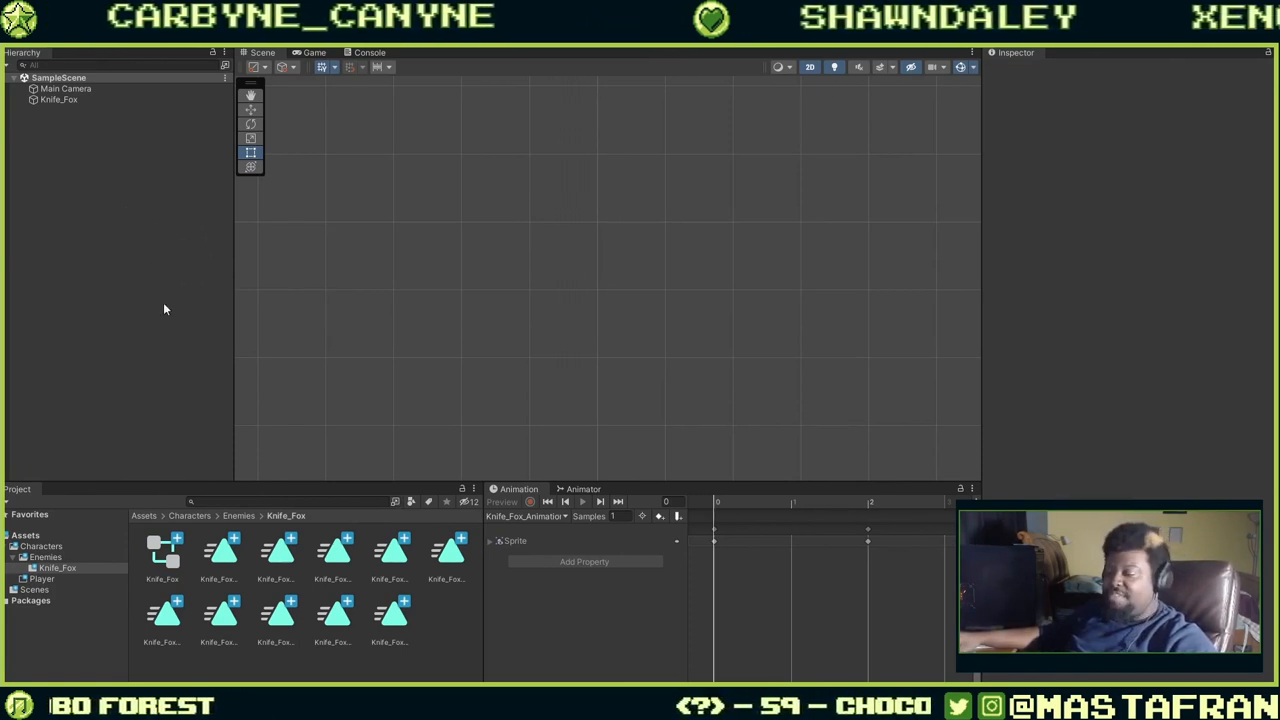
click(57, 567)
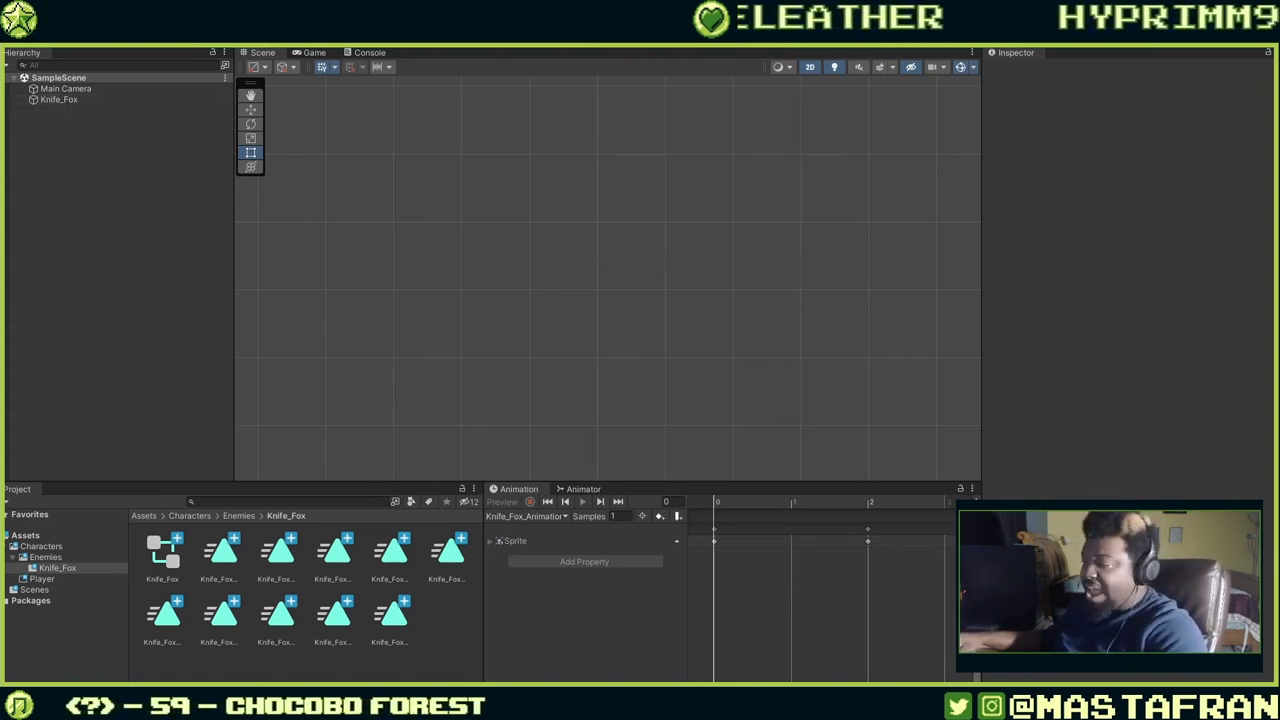
drag(1279, 212, 758, 11)
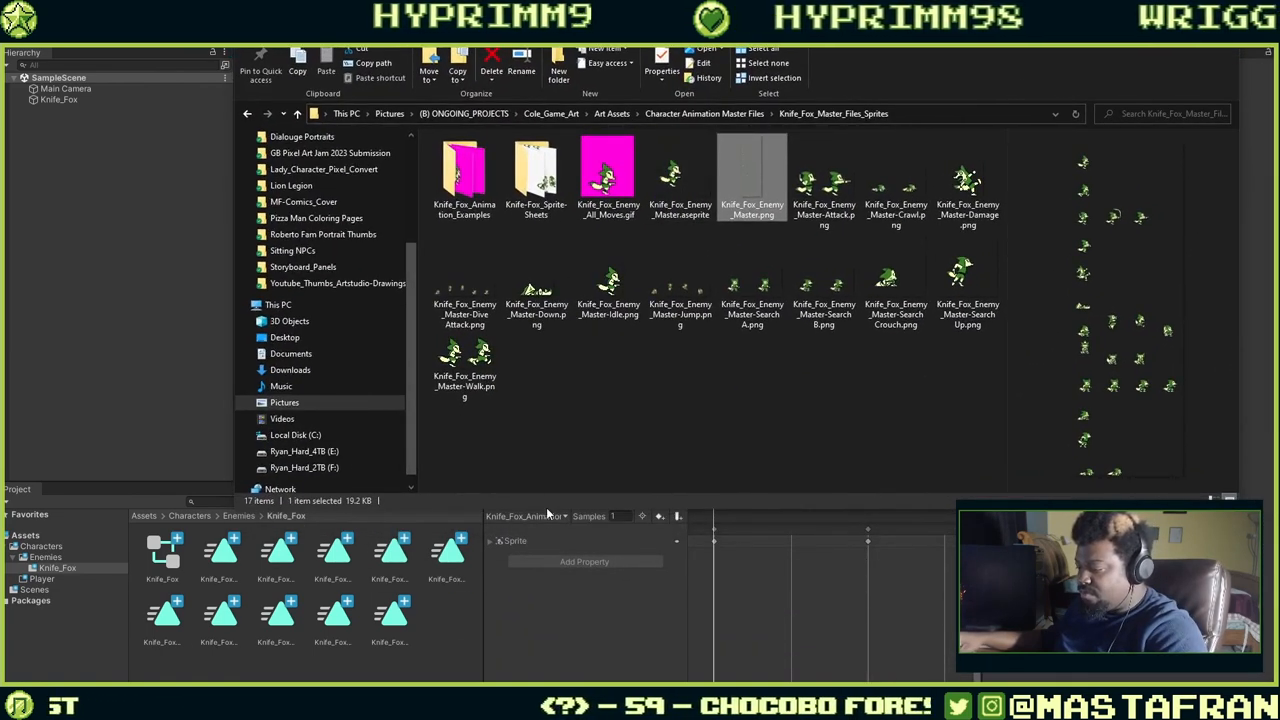
drag(546, 508, 547, 464)
drag(752, 178, 385, 648)
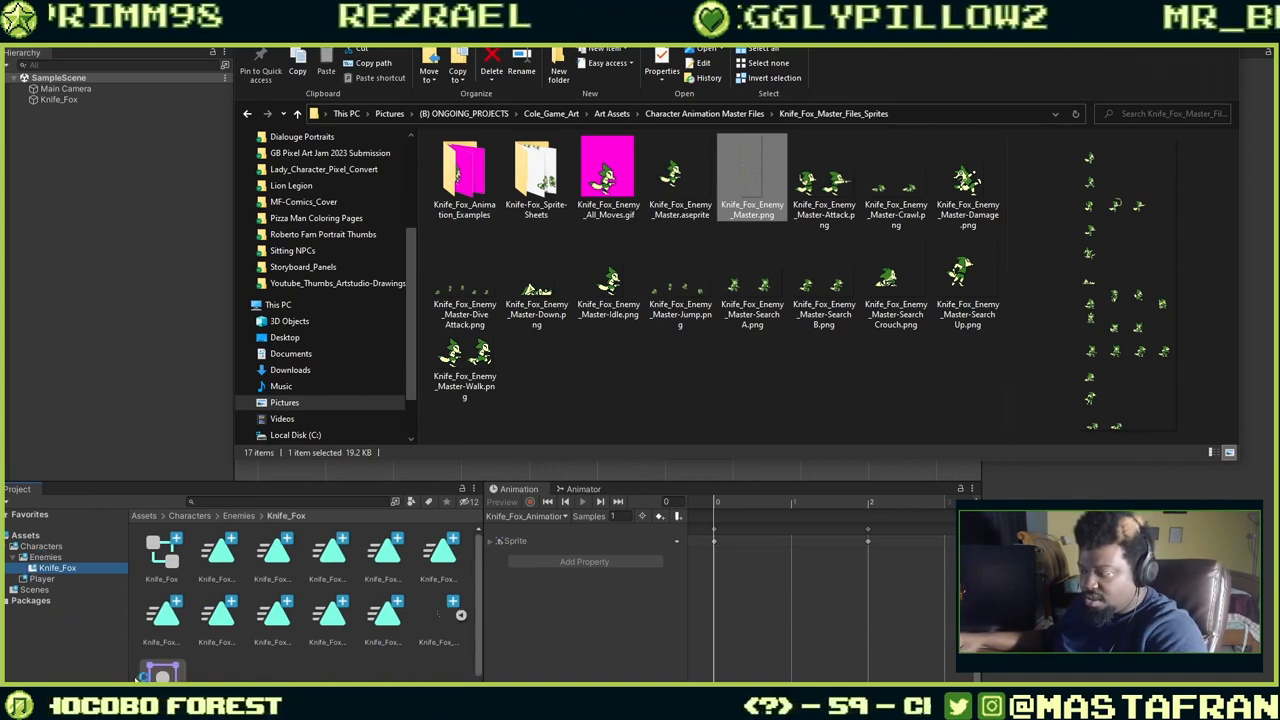
click(440, 612)
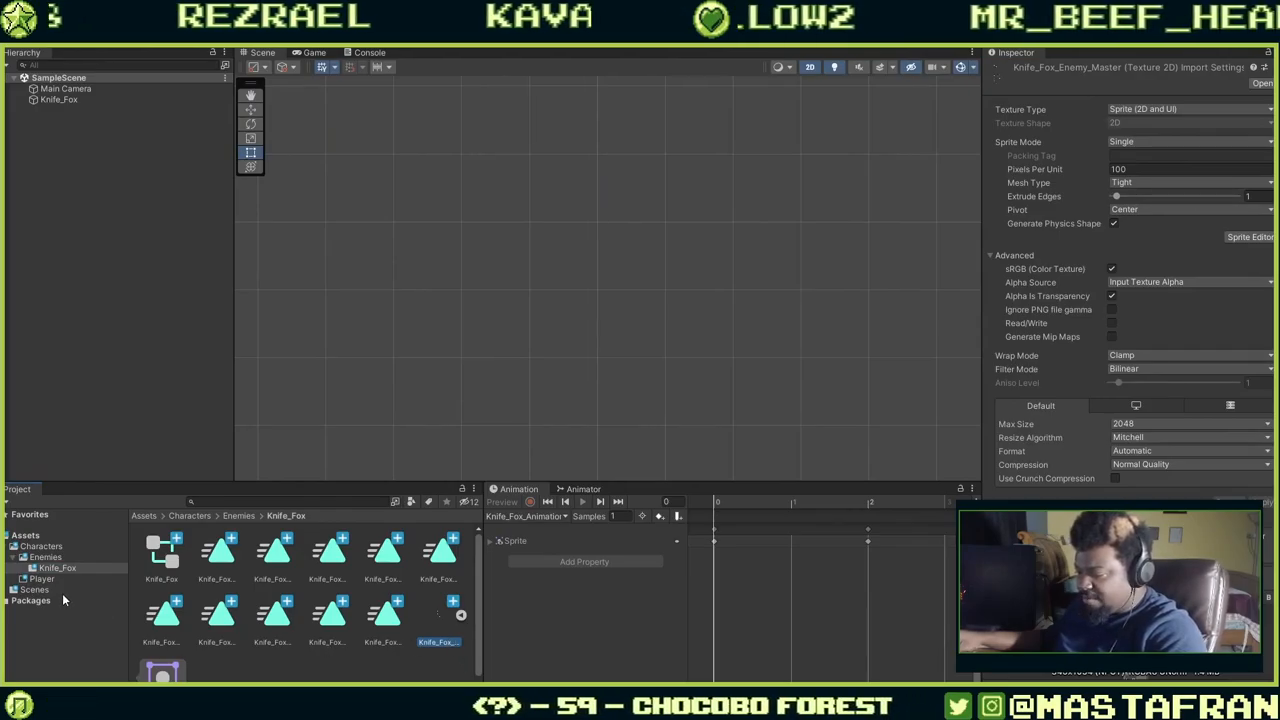
Collapse the Assets tree and undock the Project panel as an enlarged floating window over the Scene view.
click(8, 535)
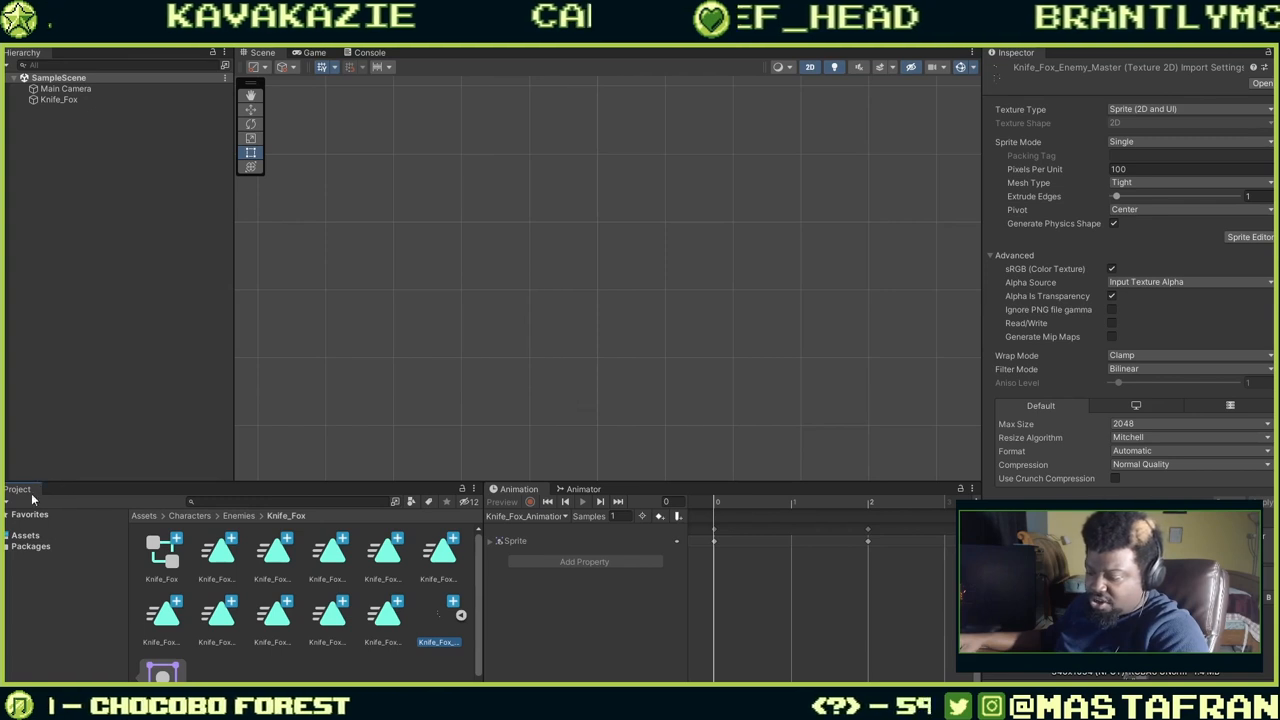
drag(26, 497, 86, 377)
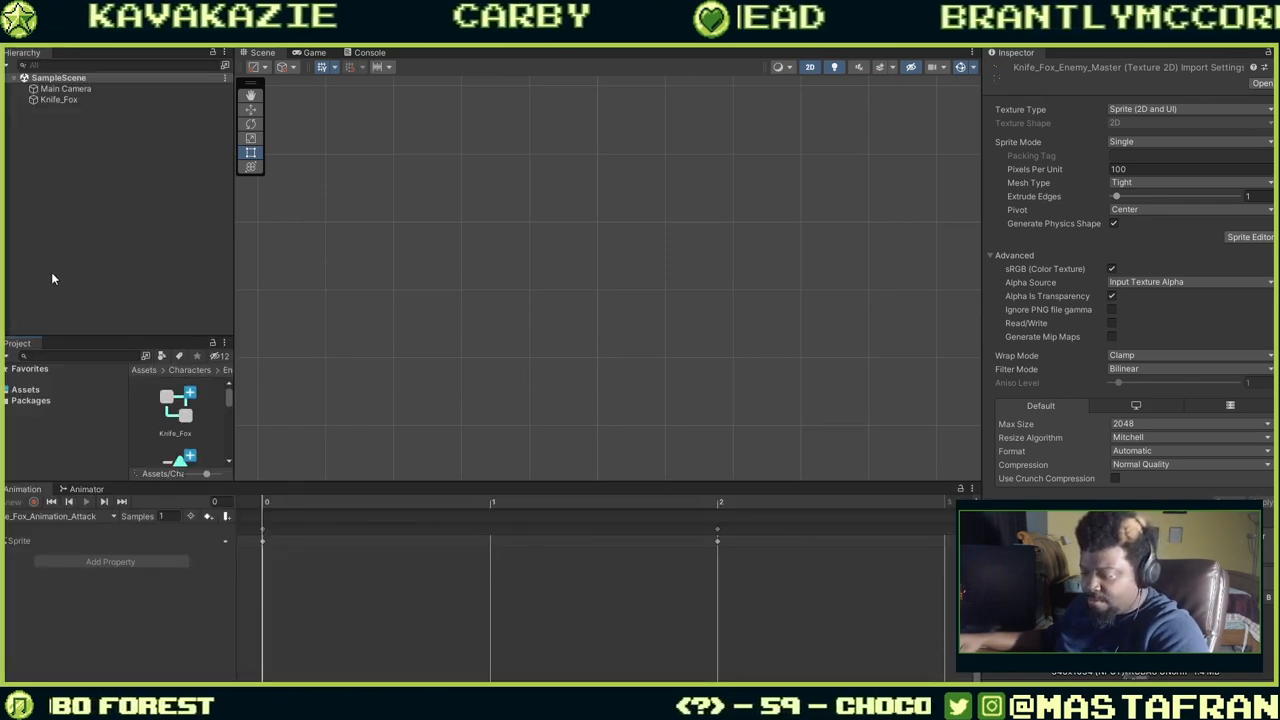
drag(30, 345, 497, 308)
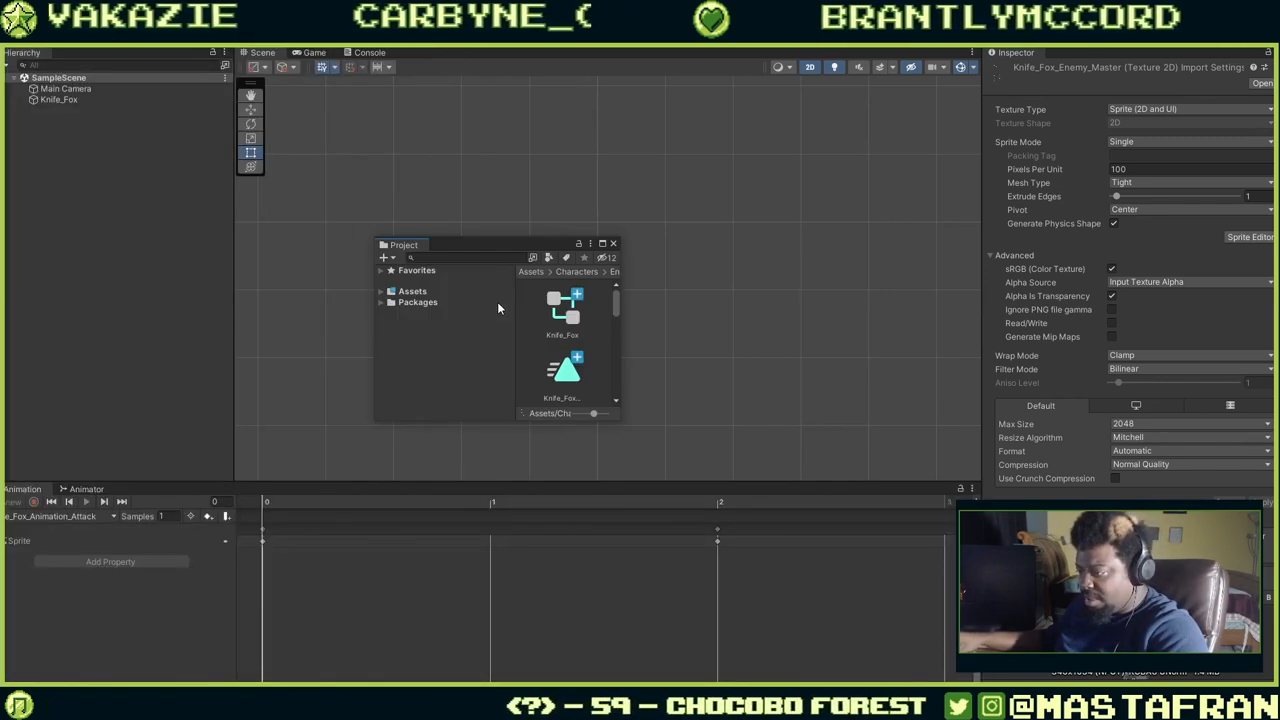
click(605, 245)
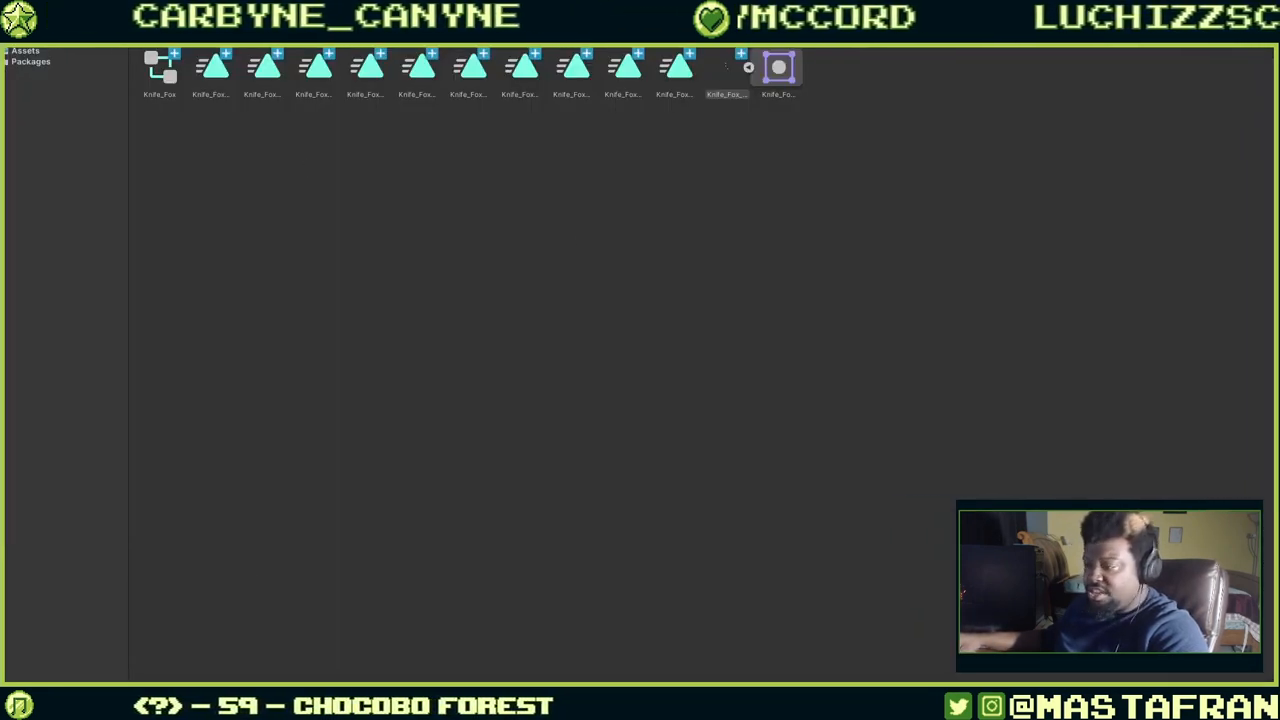
drag(245, 6, 274, 107)
drag(403, 283, 1120, 682)
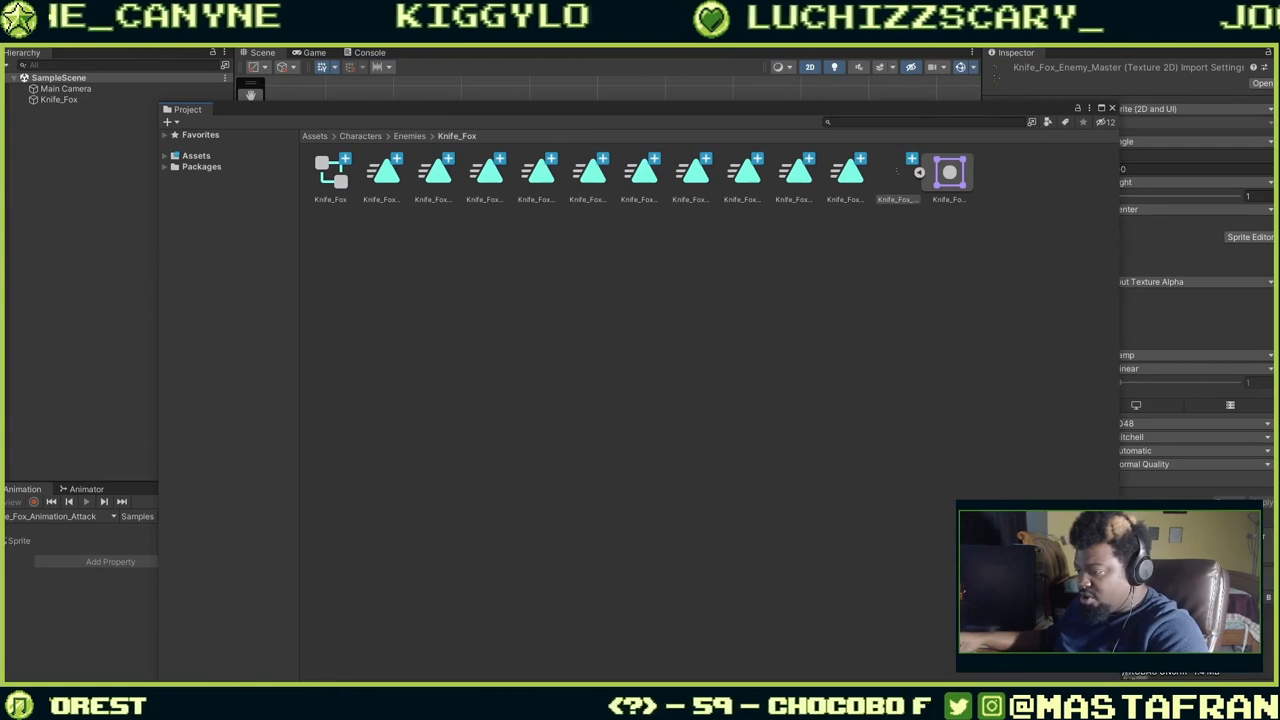
Expand the Assets tree, collapse Characters, and show the contents of the Scenes folder.
click(167, 157)
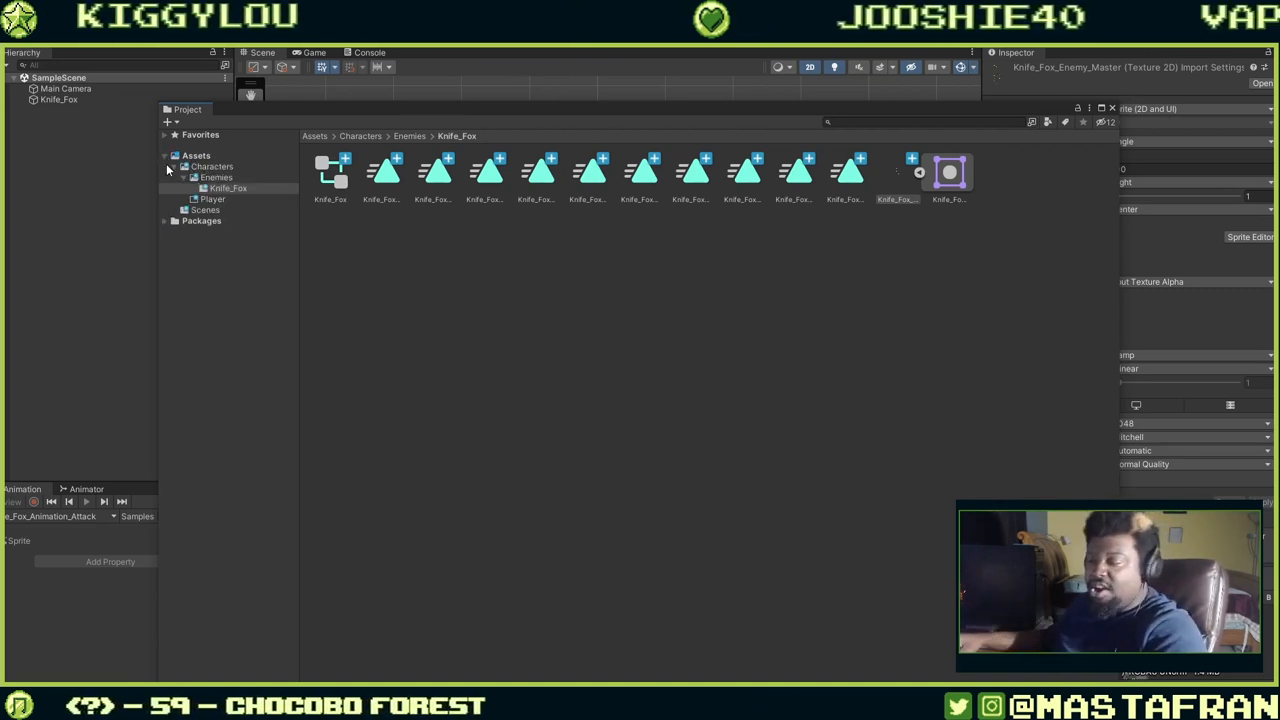
click(175, 167)
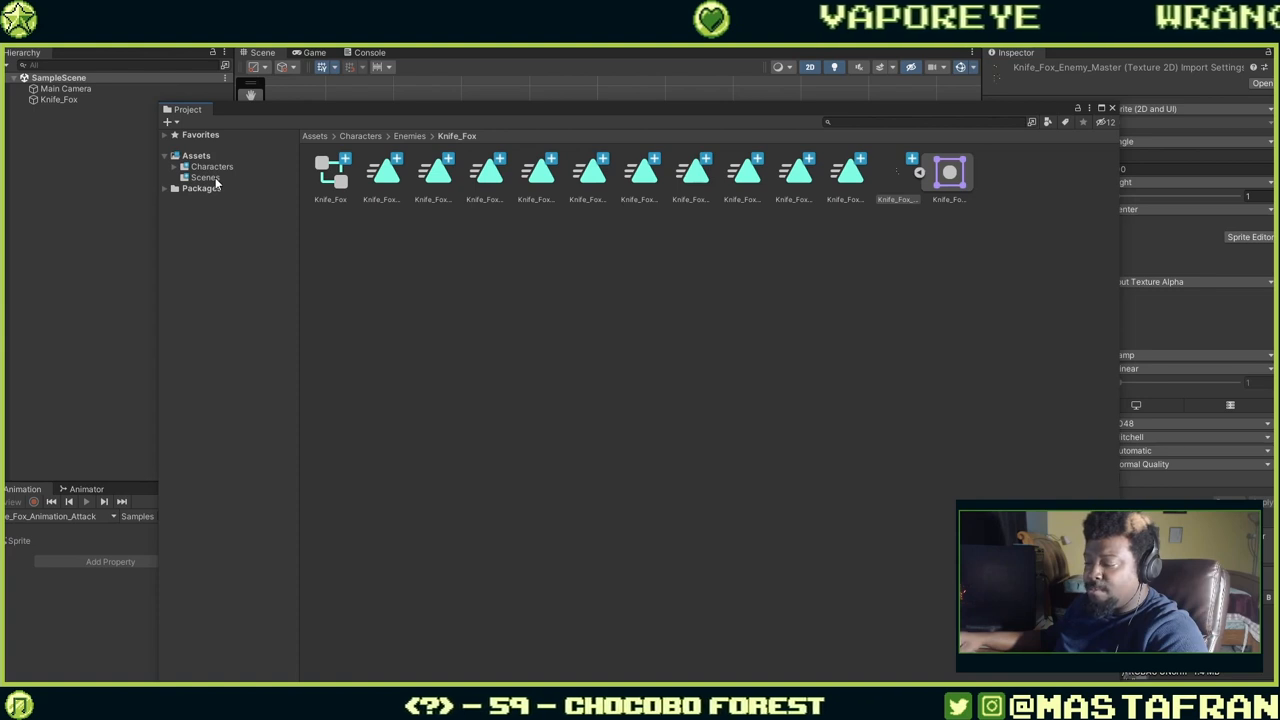
right_click(213, 179)
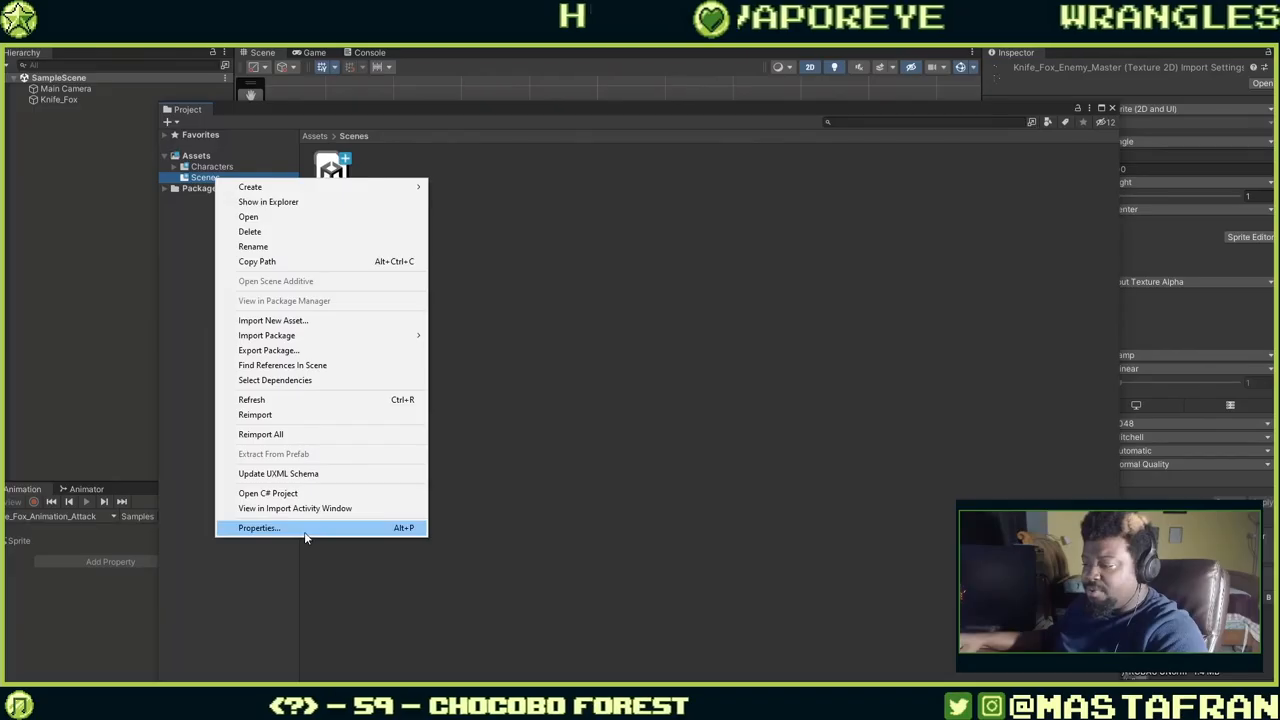
click(143, 405)
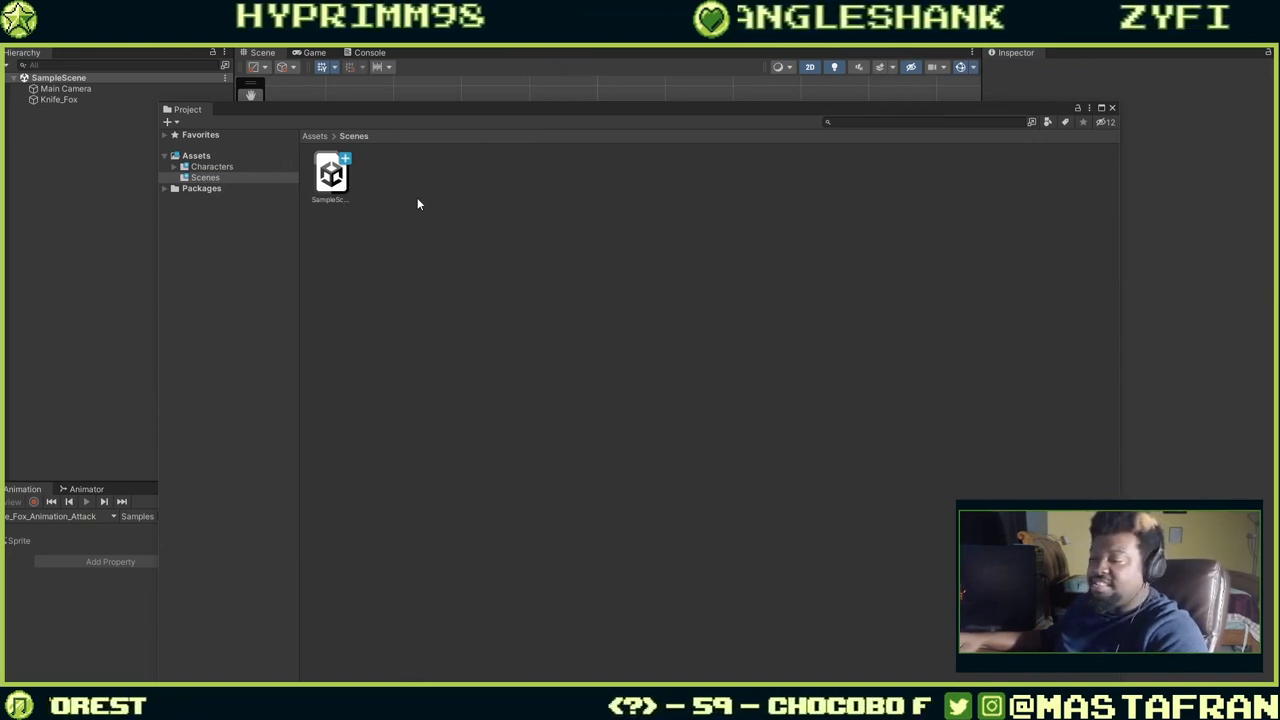
Create a folder named Environments inside the Characters folder.
click(222, 168)
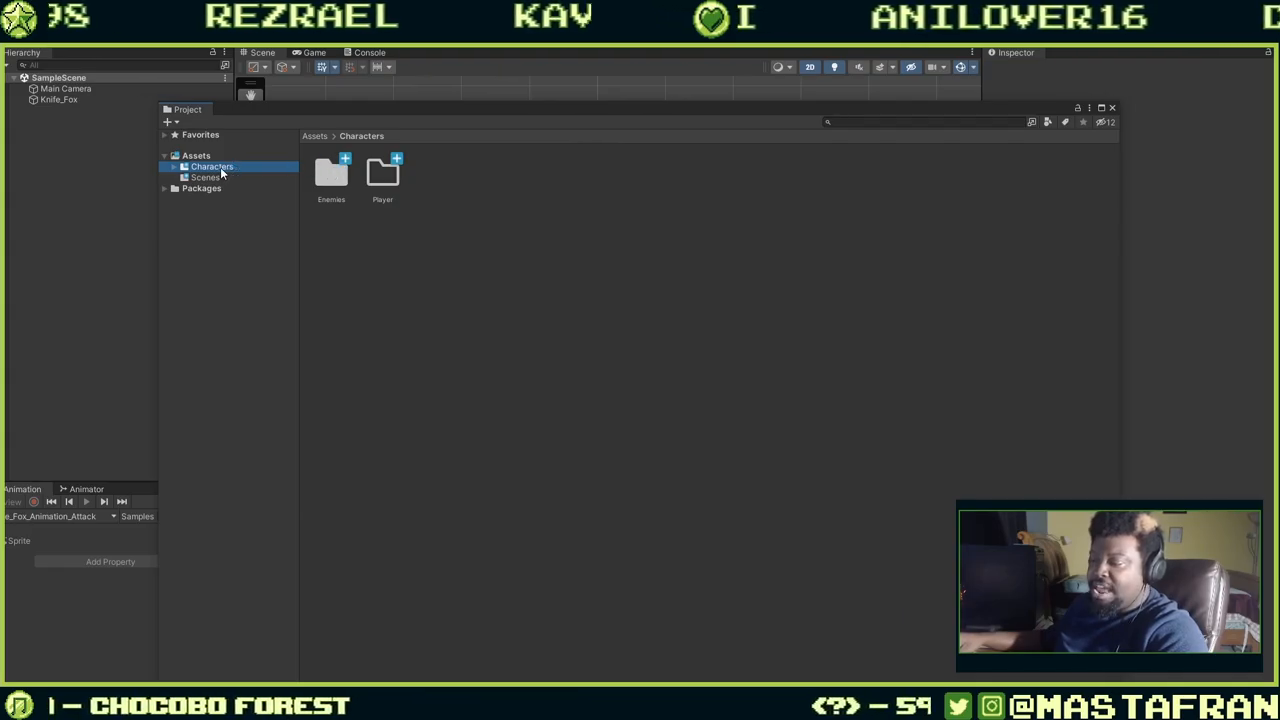
right_click(222, 172)
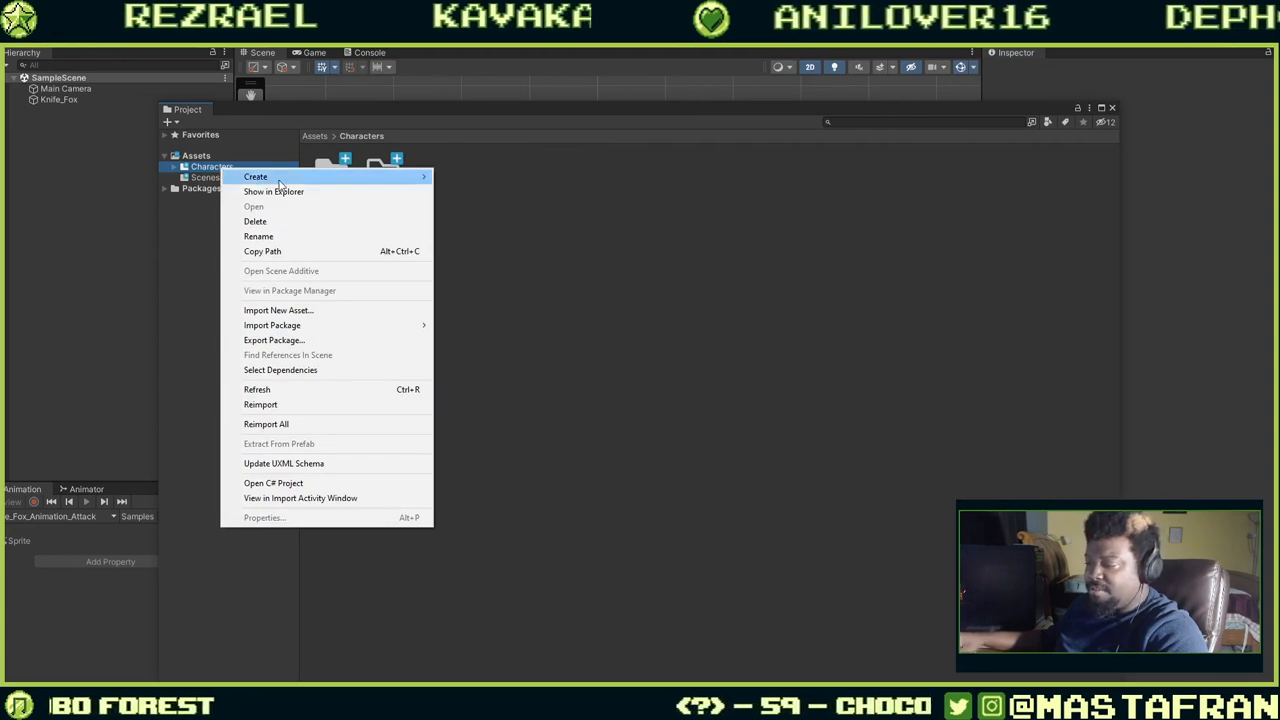
mouse_move(339, 181)
click(517, 100)
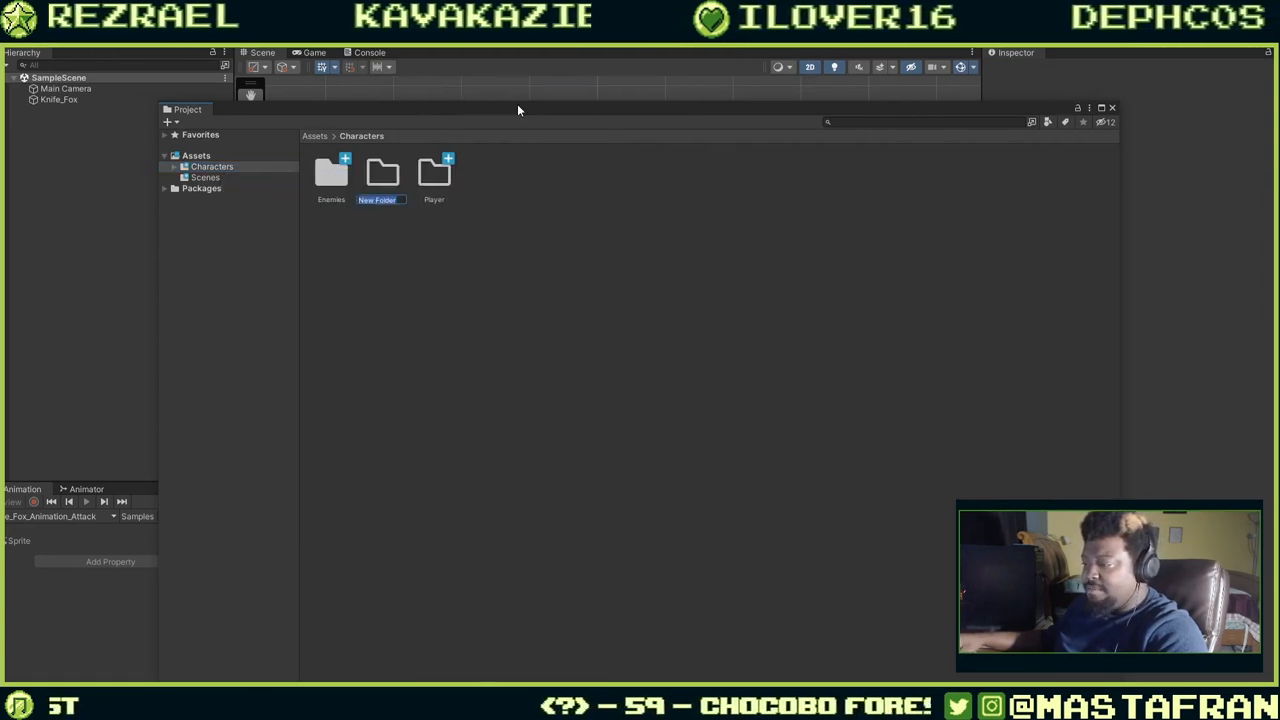
text(Art)
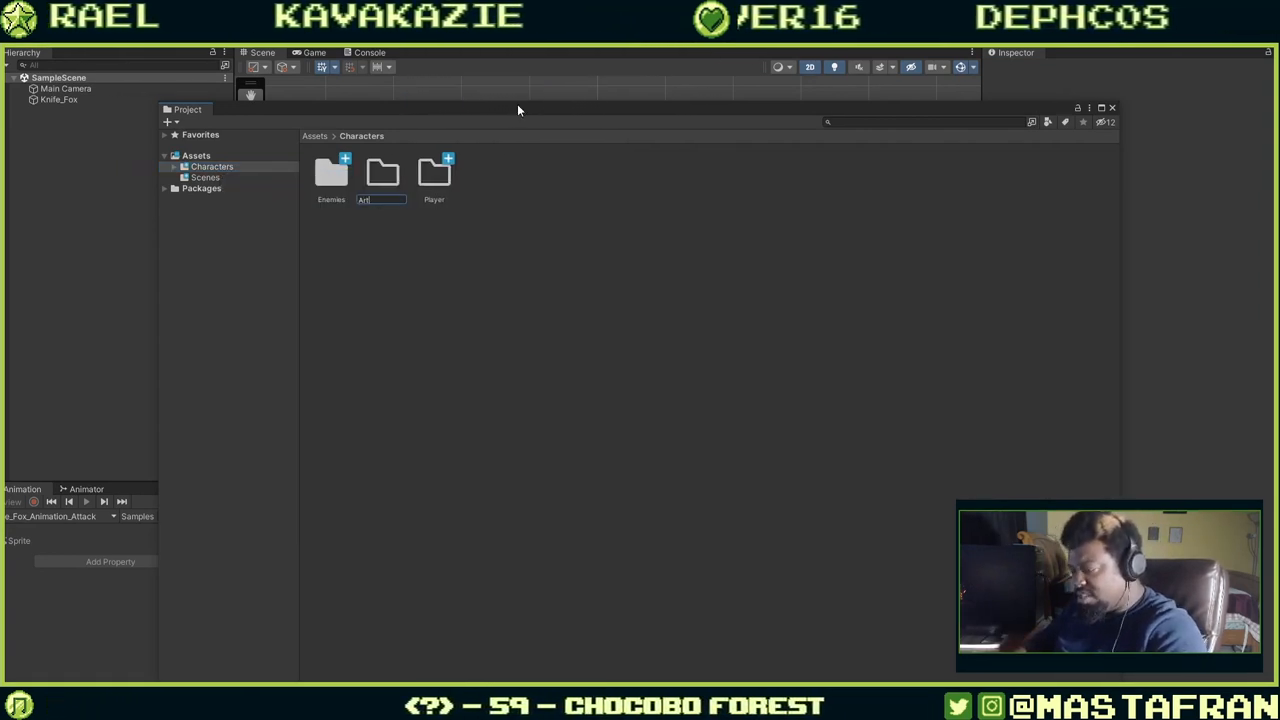
key(BackSpace)
key(BackSpace)
key(BackSpace)
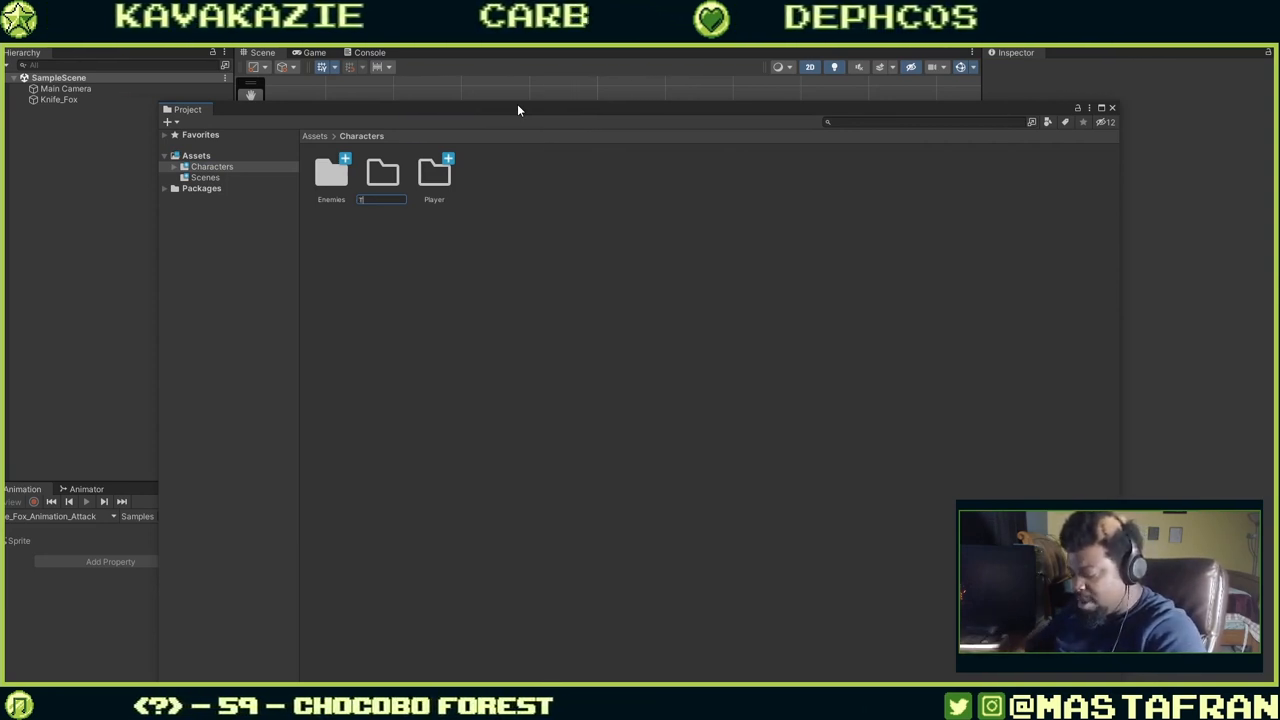
text(T)
key(BackSpace)
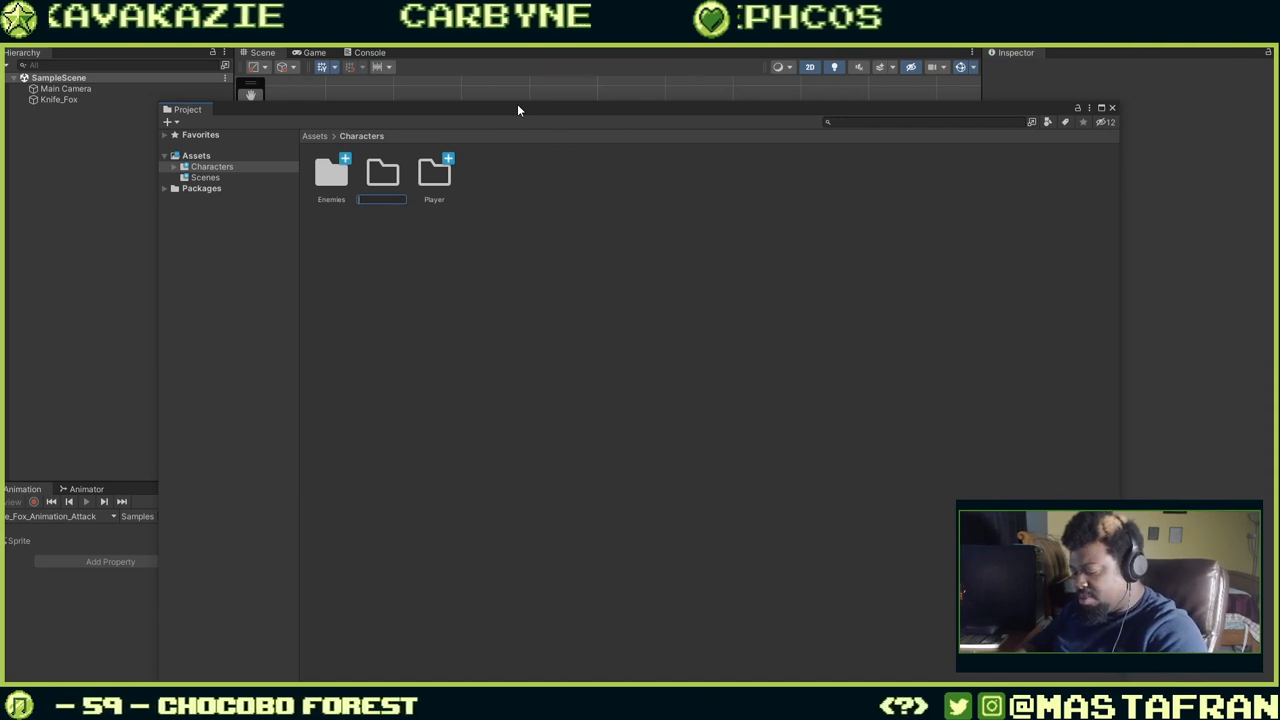
text(Environ)
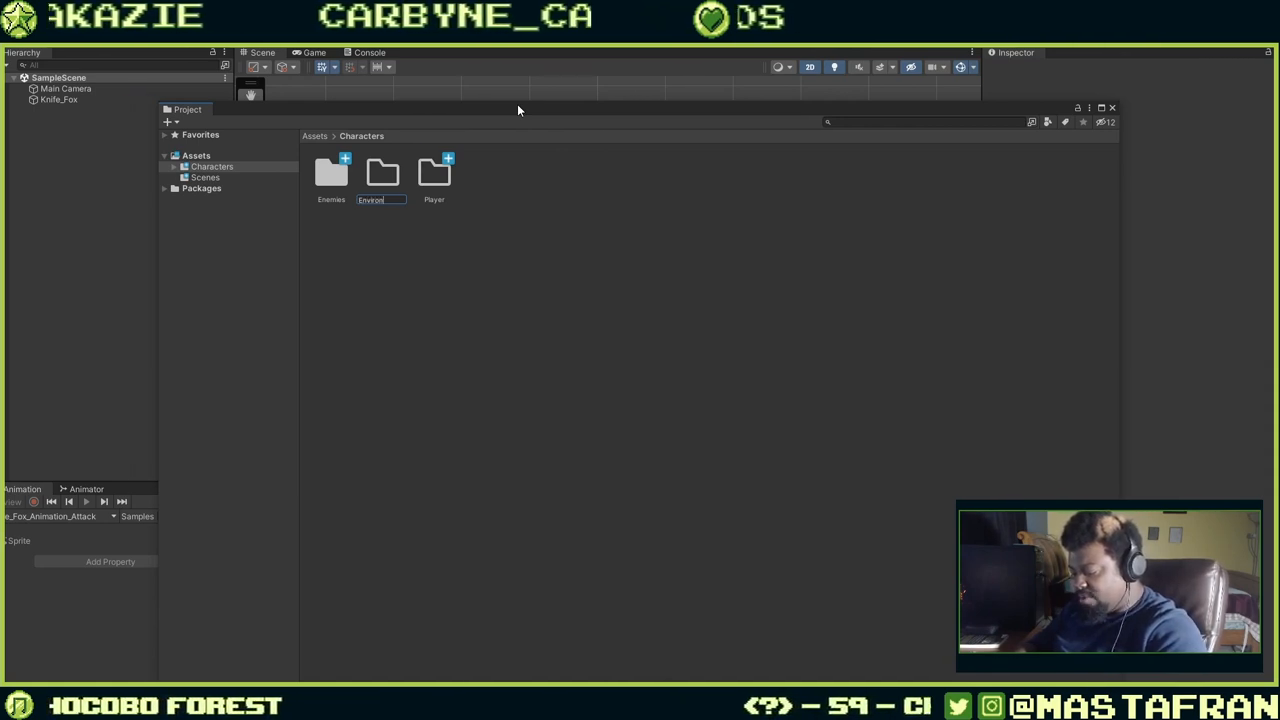
text(ments)
key(Return)
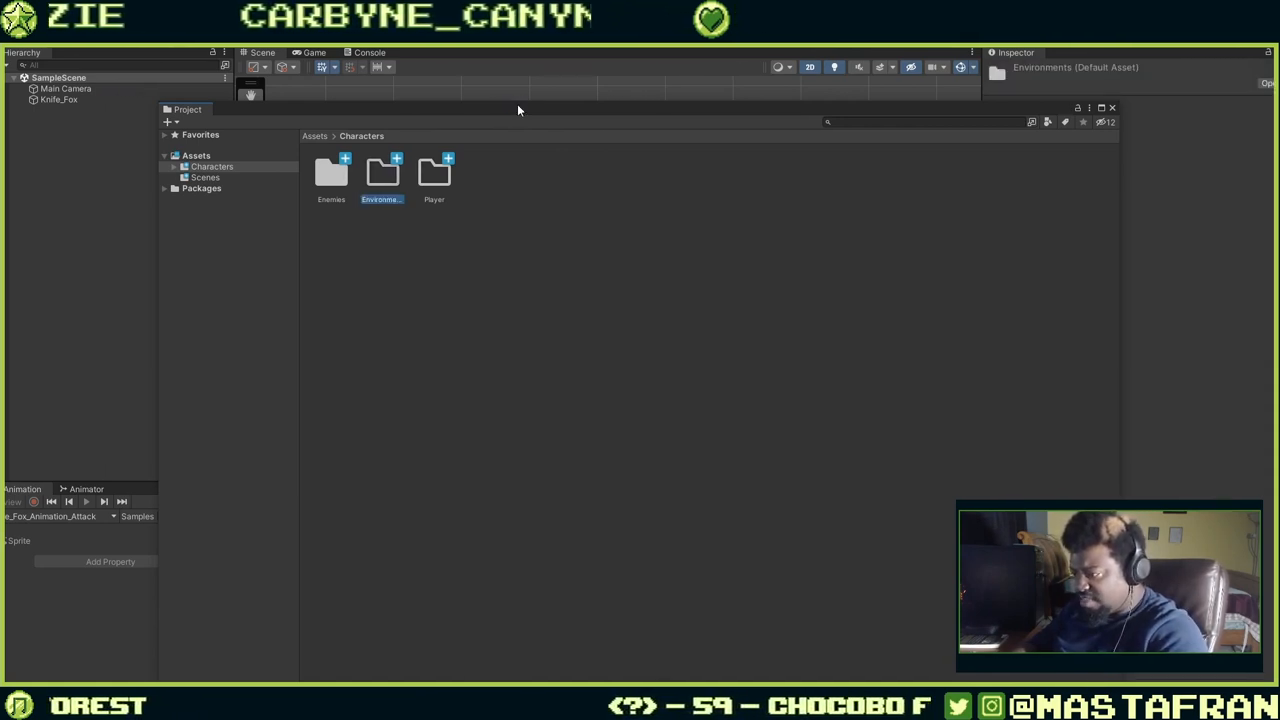
Create a folder named Art_Assets directly under Assets and move the Characters folder into it.
click(200, 156)
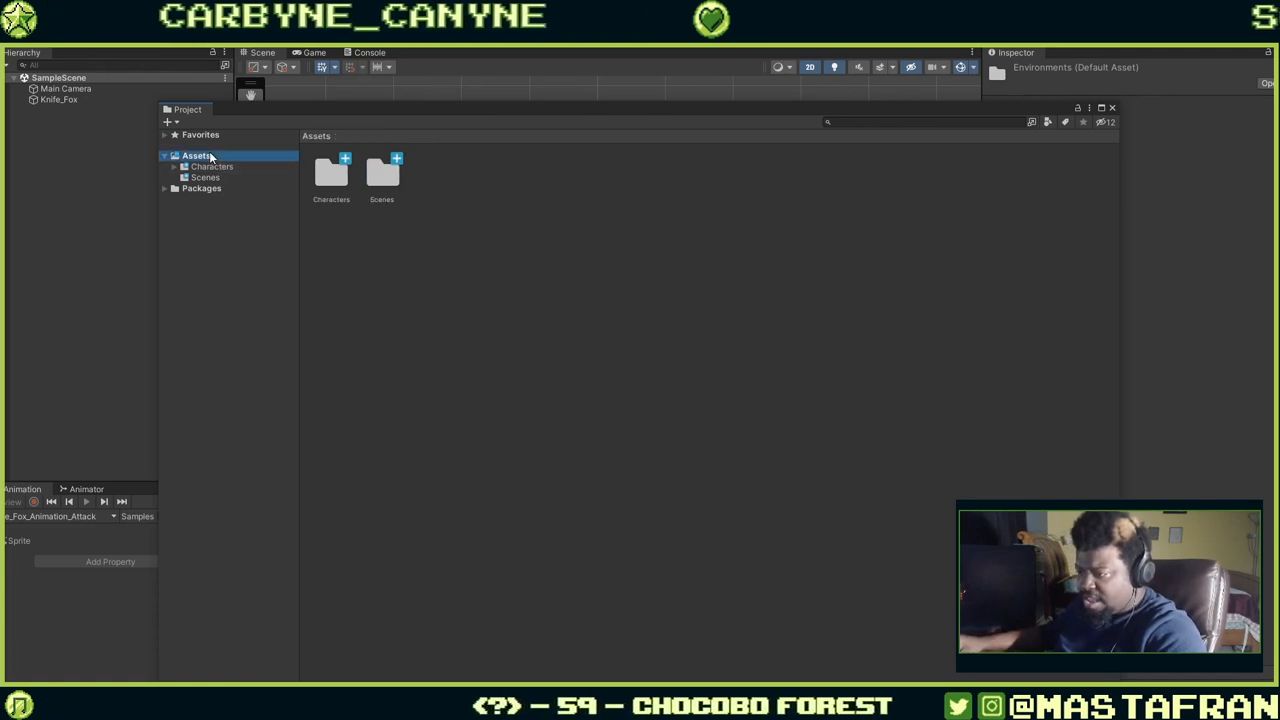
right_click(378, 225)
mouse_move(420, 233)
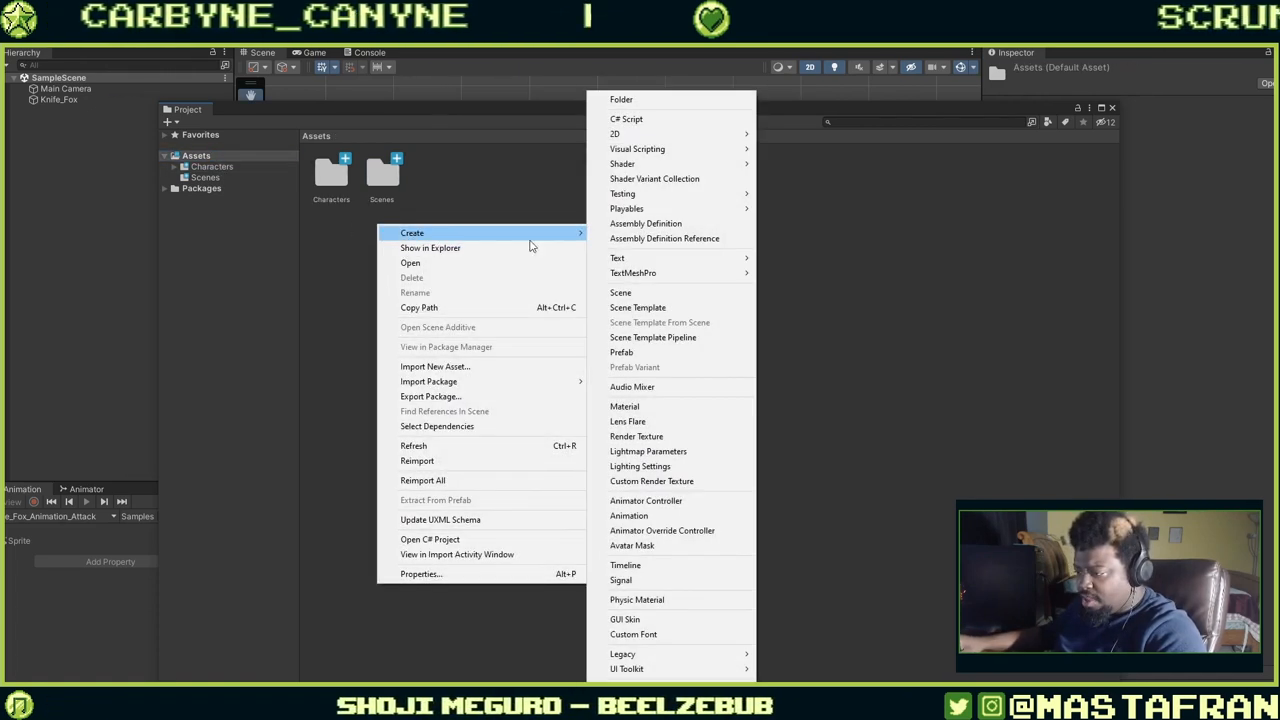
click(629, 100)
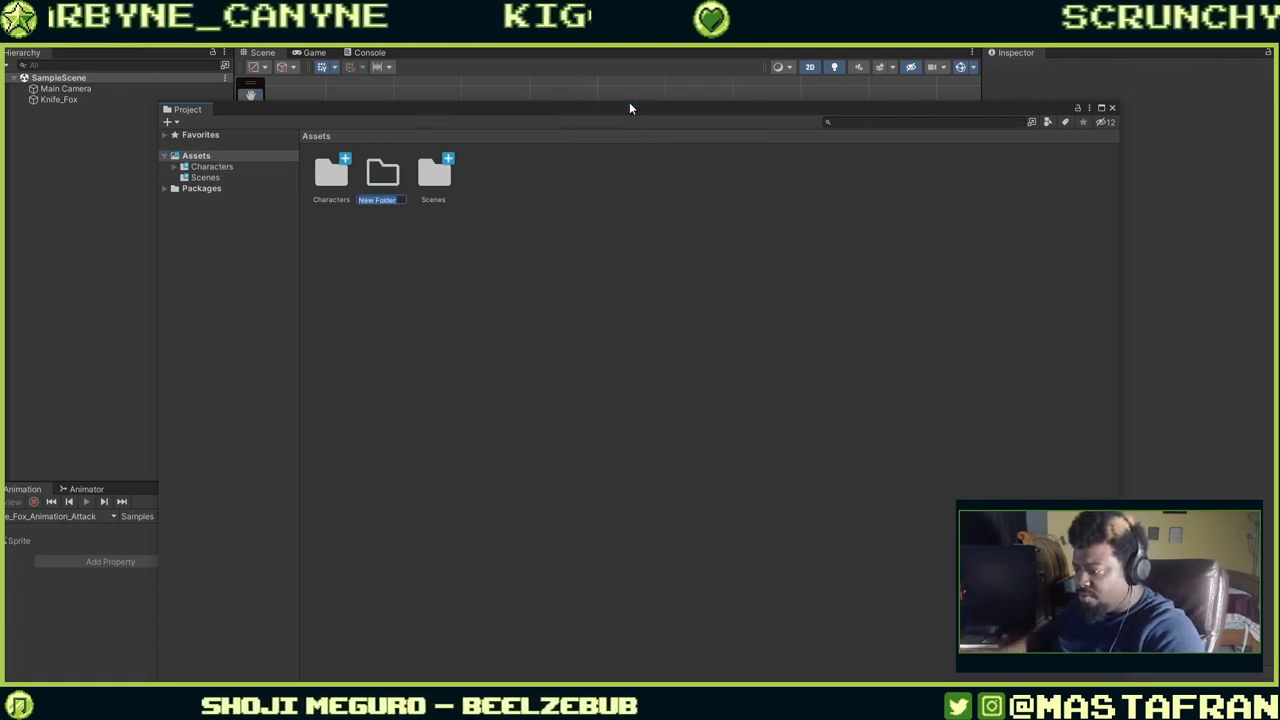
text(Art)
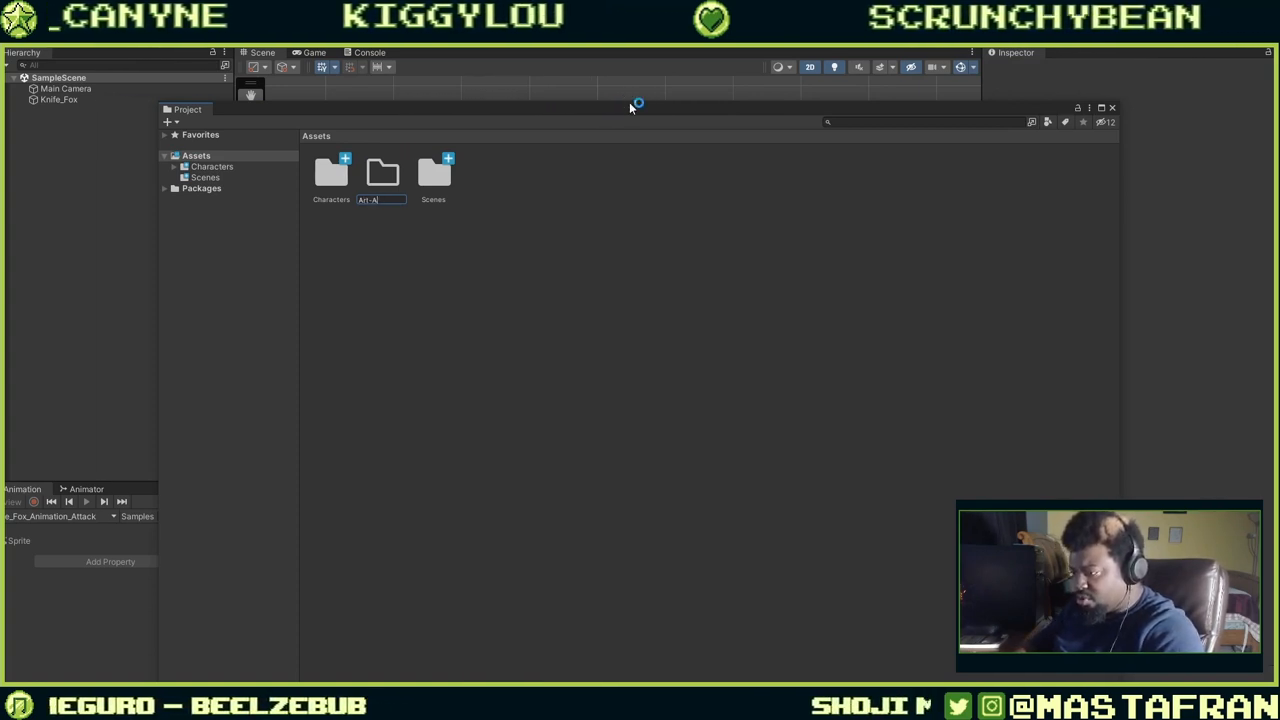
text(_Asse)
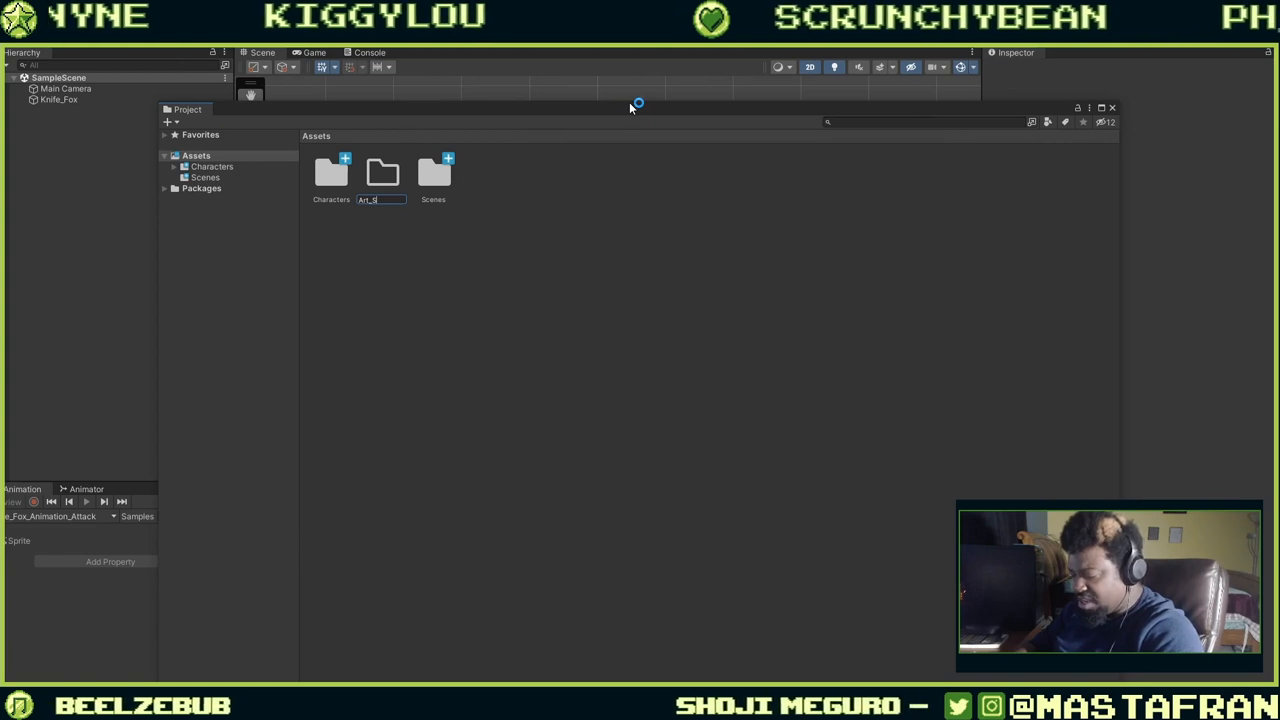
text(A)
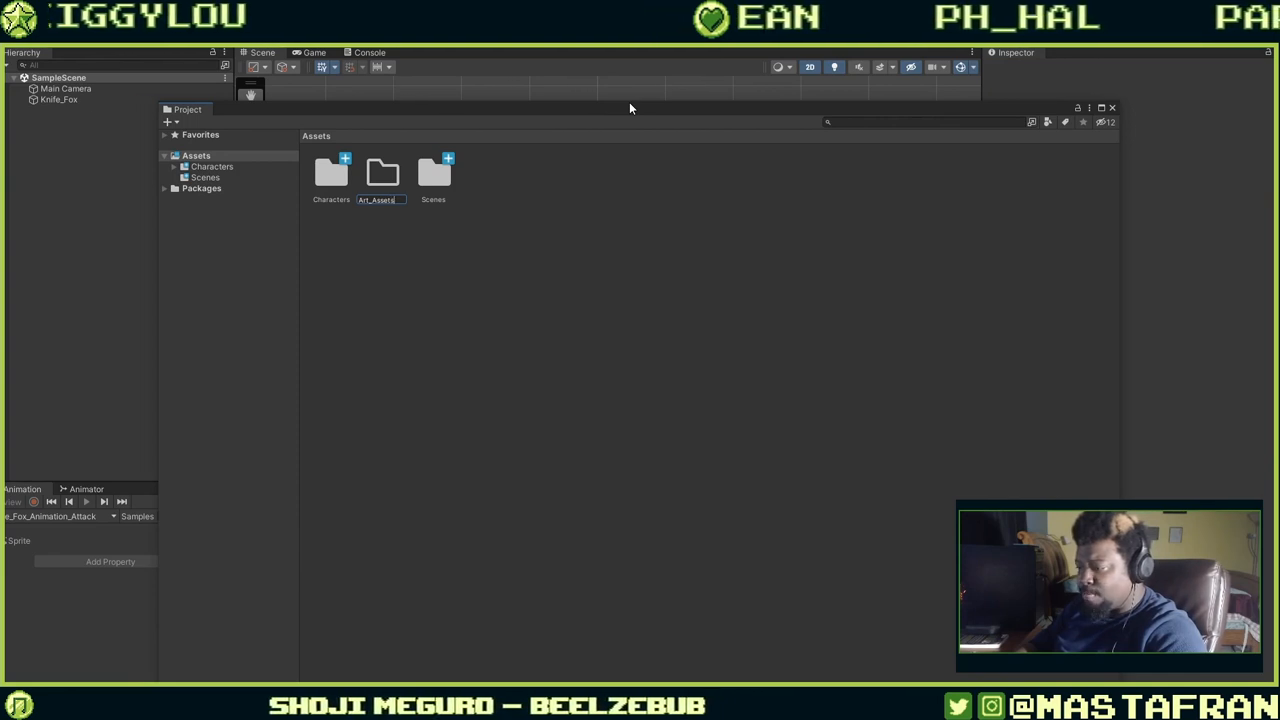
key(Return)
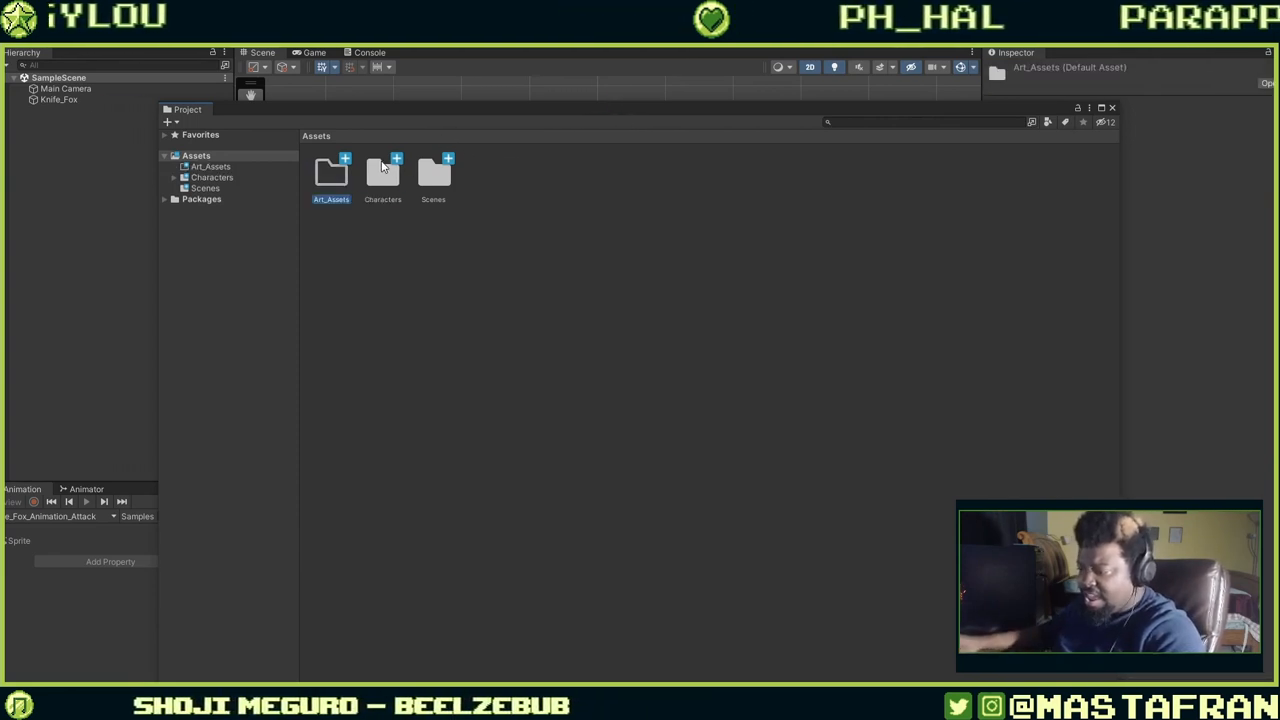
click(390, 183)
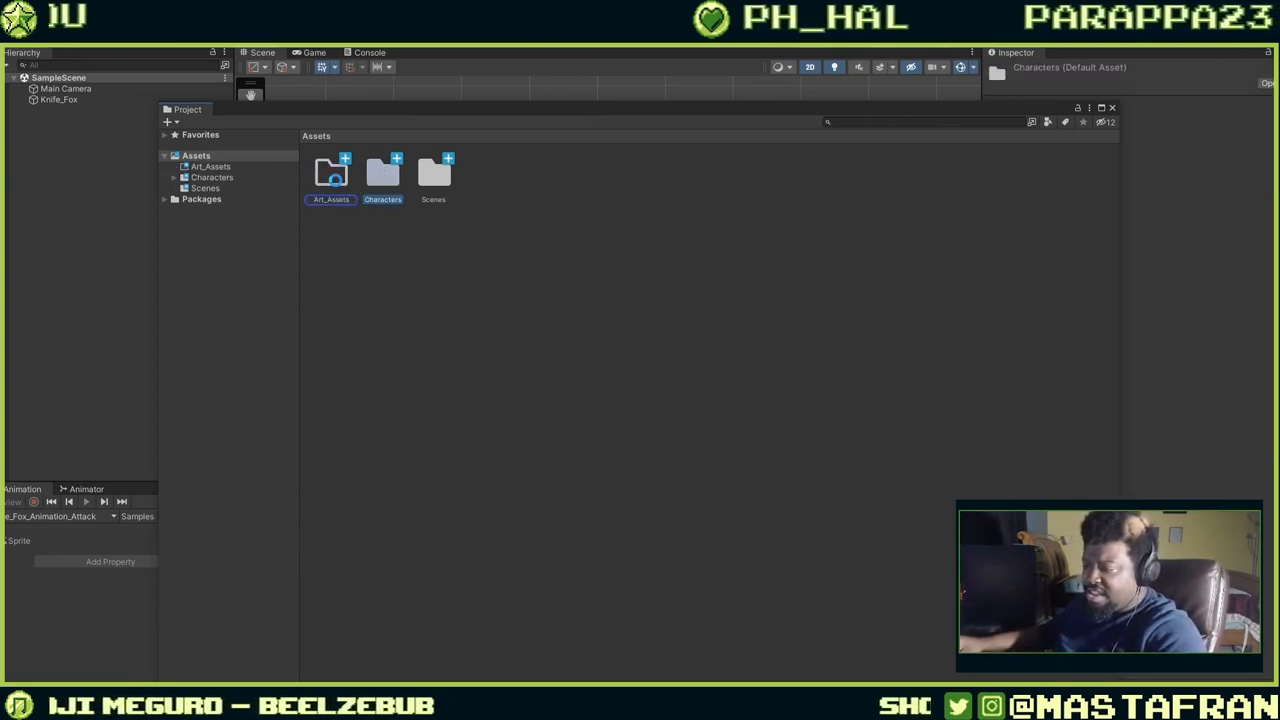
key(Delete)
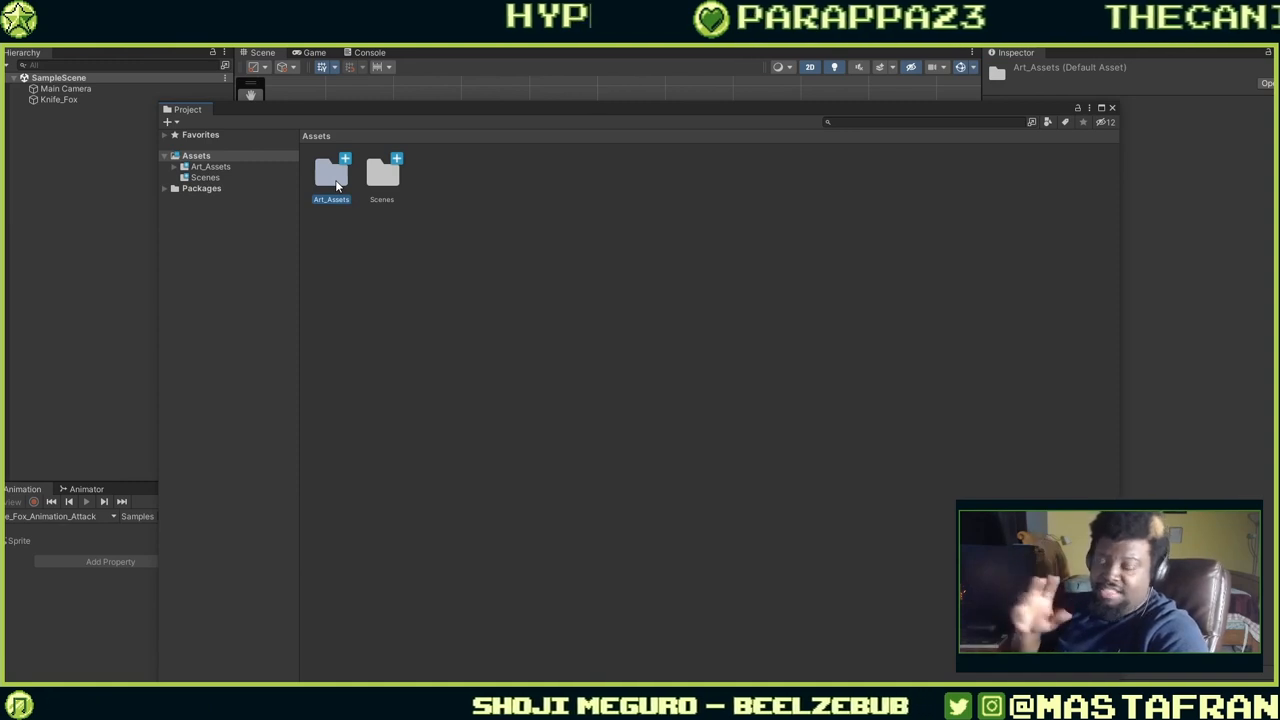
Delete the Environments folder from Art_Assets/Characters.
double_click(335, 178)
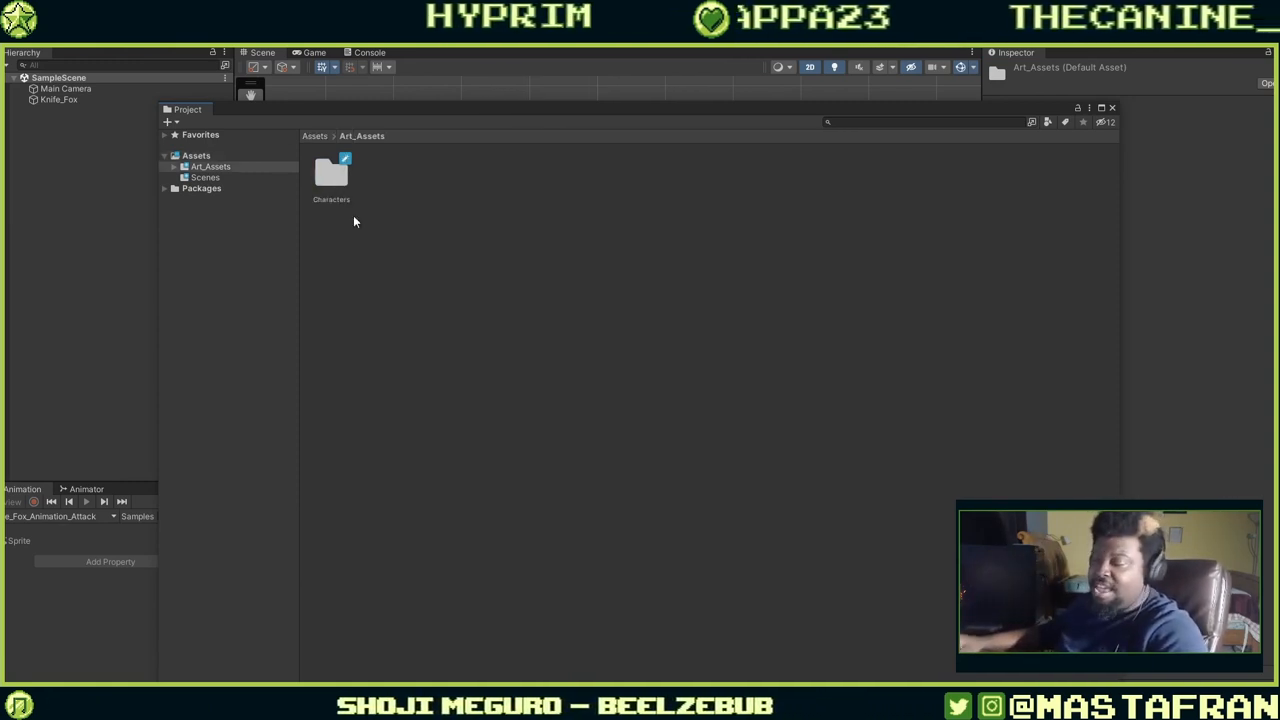
double_click(333, 186)
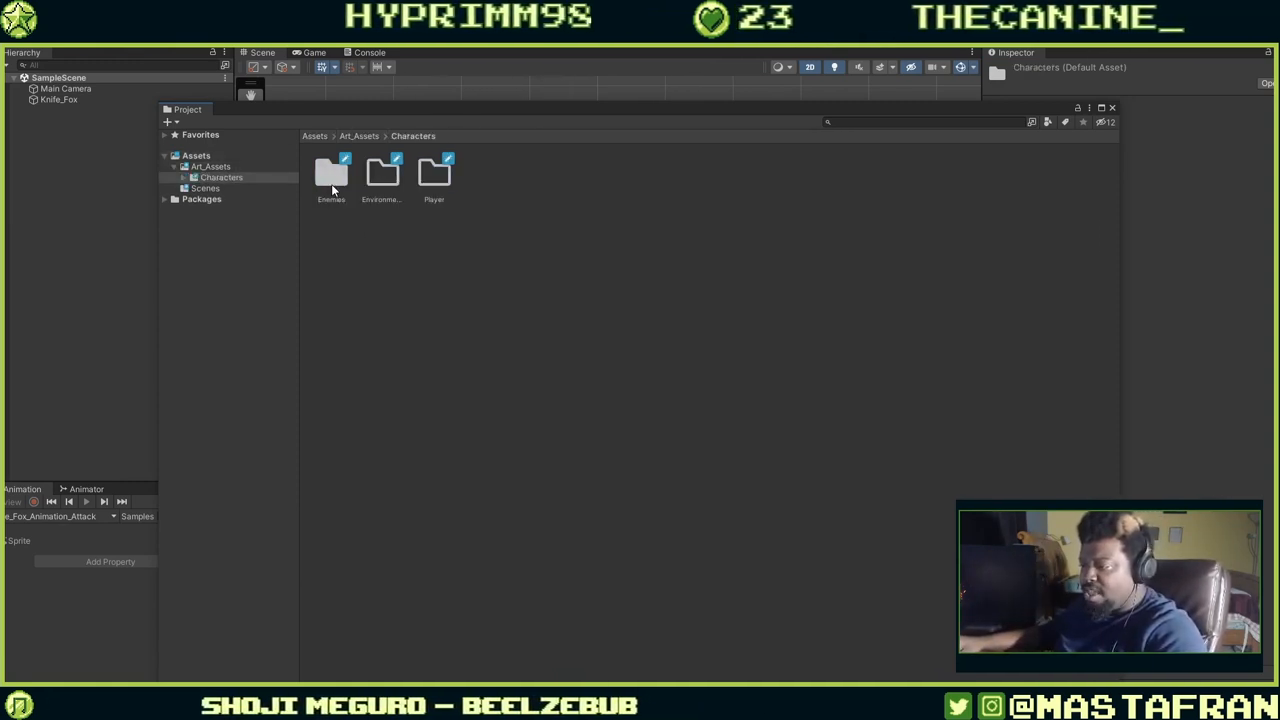
click(389, 180)
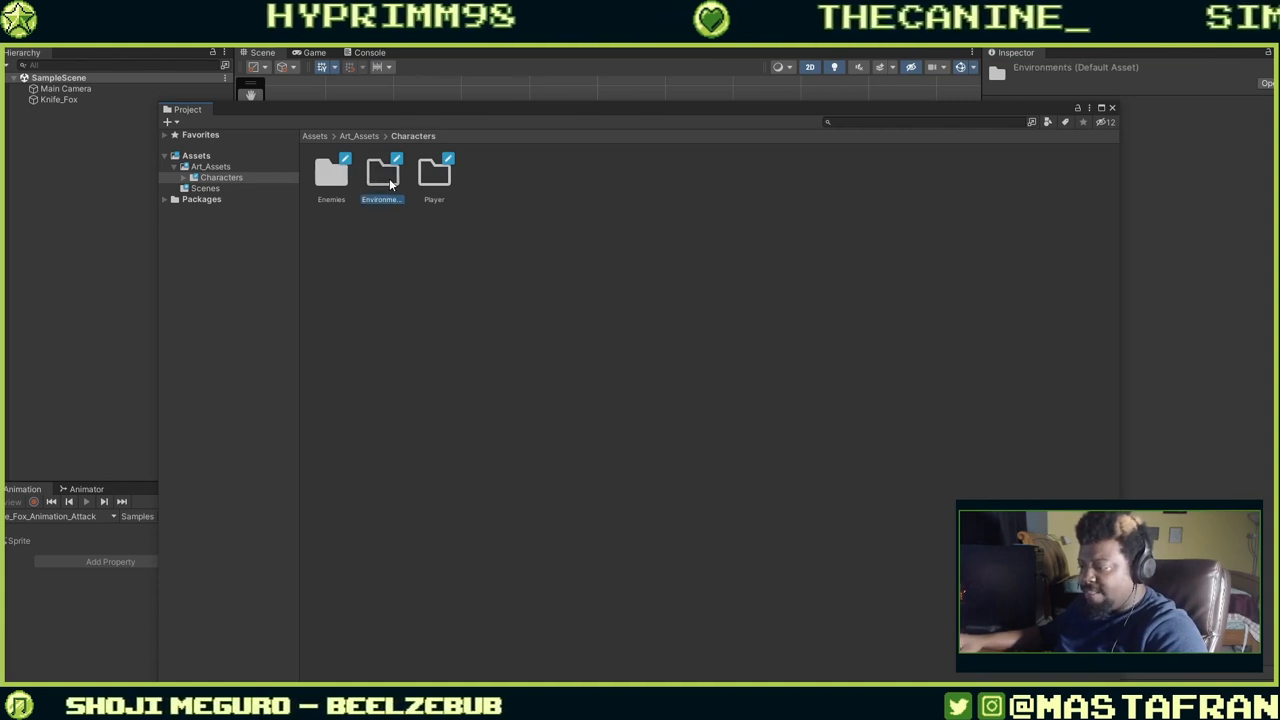
right_click(390, 181)
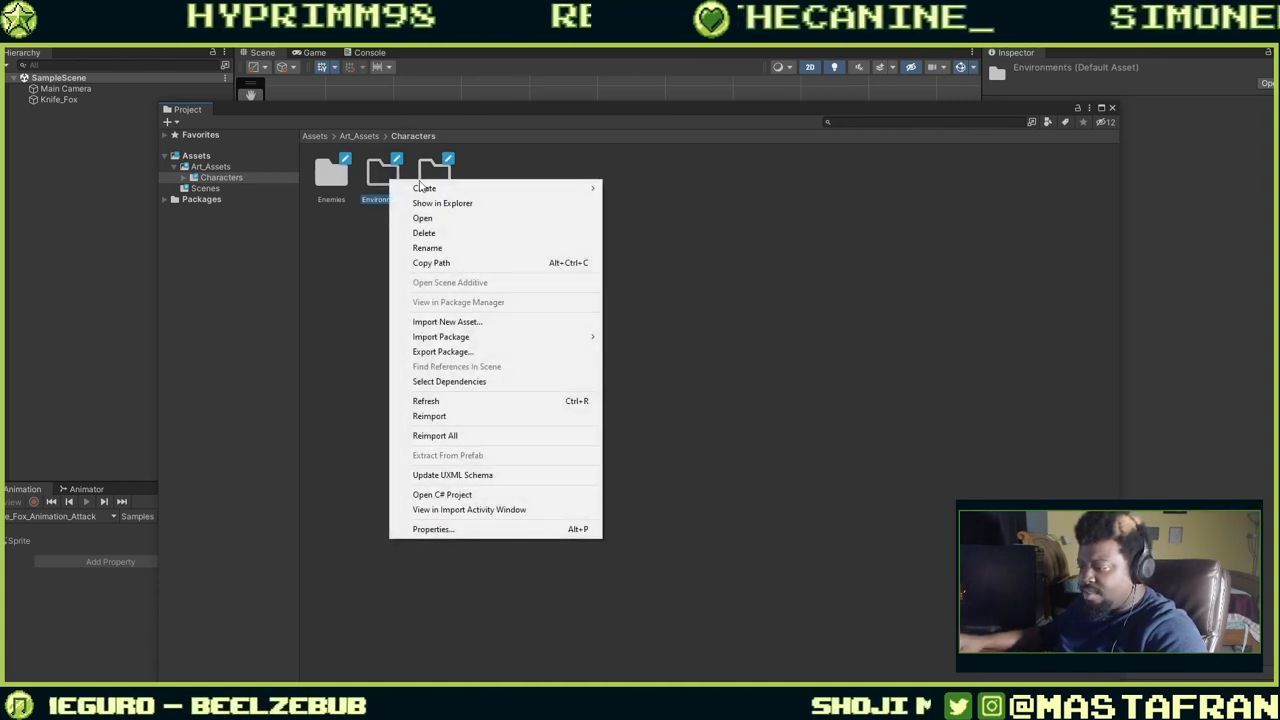
click(436, 236)
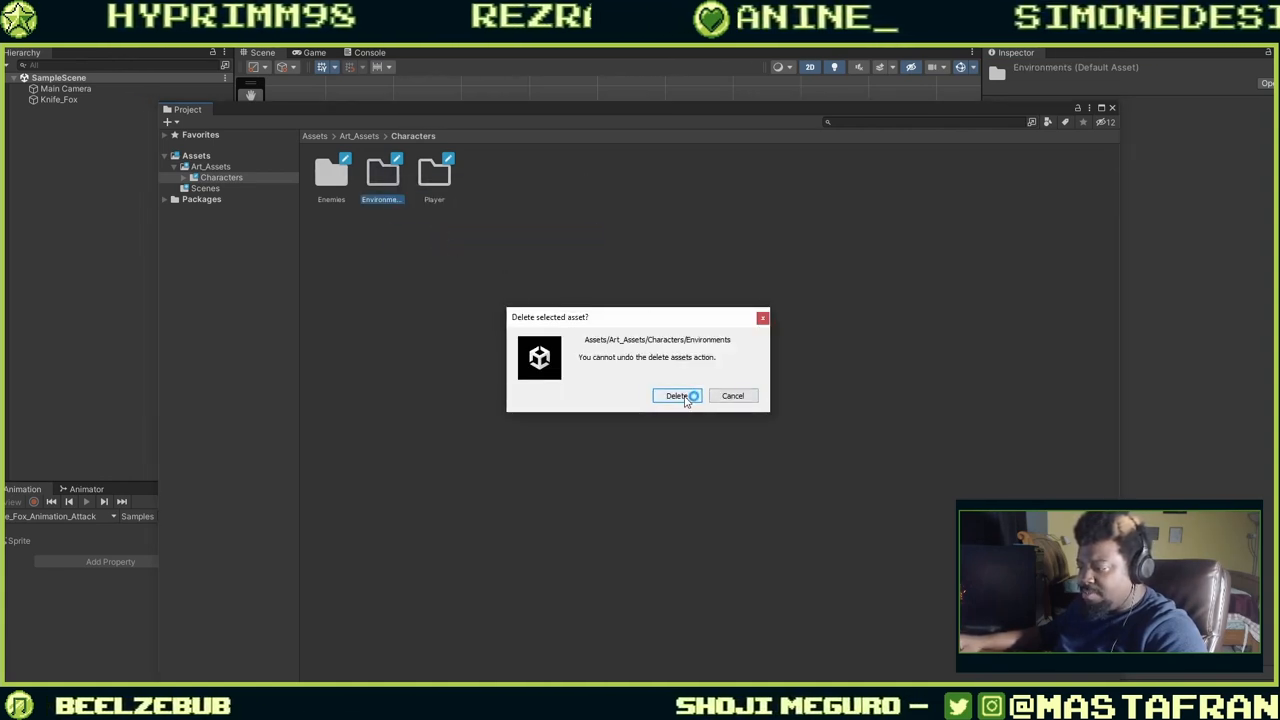
click(678, 396)
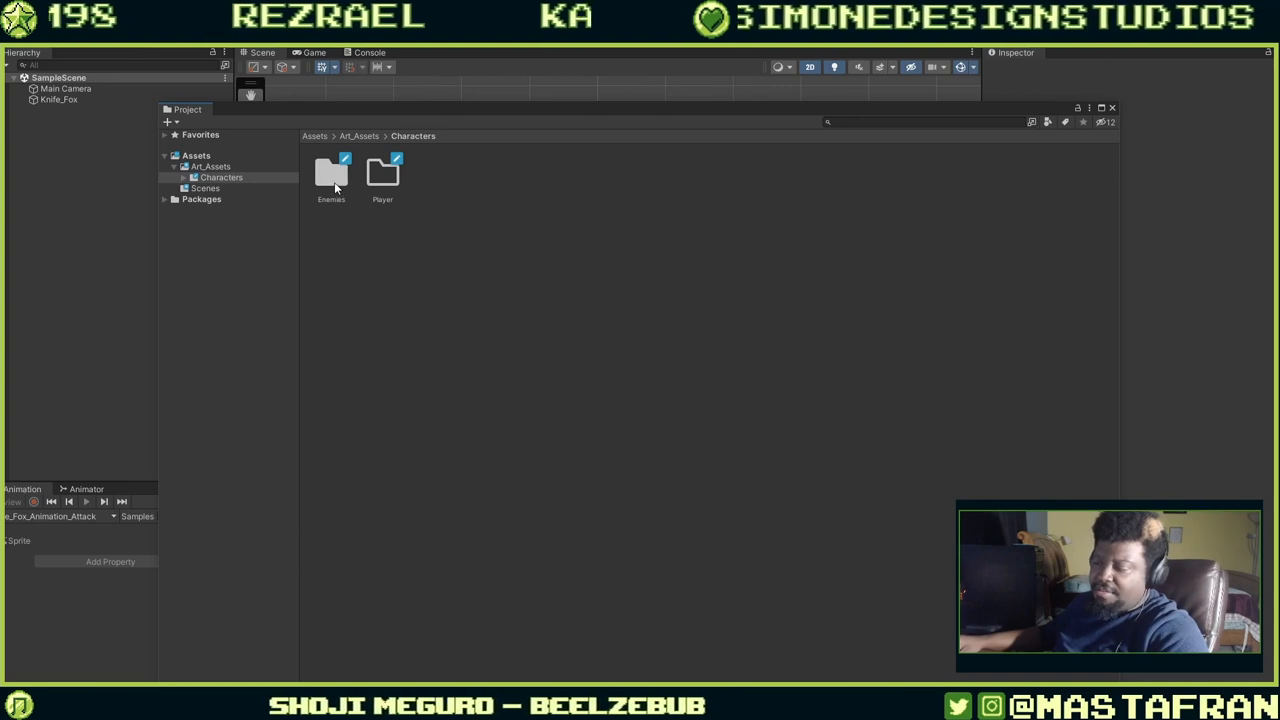
Create a folder named Bow_Fox inside the Enemies folder.
double_click(334, 183)
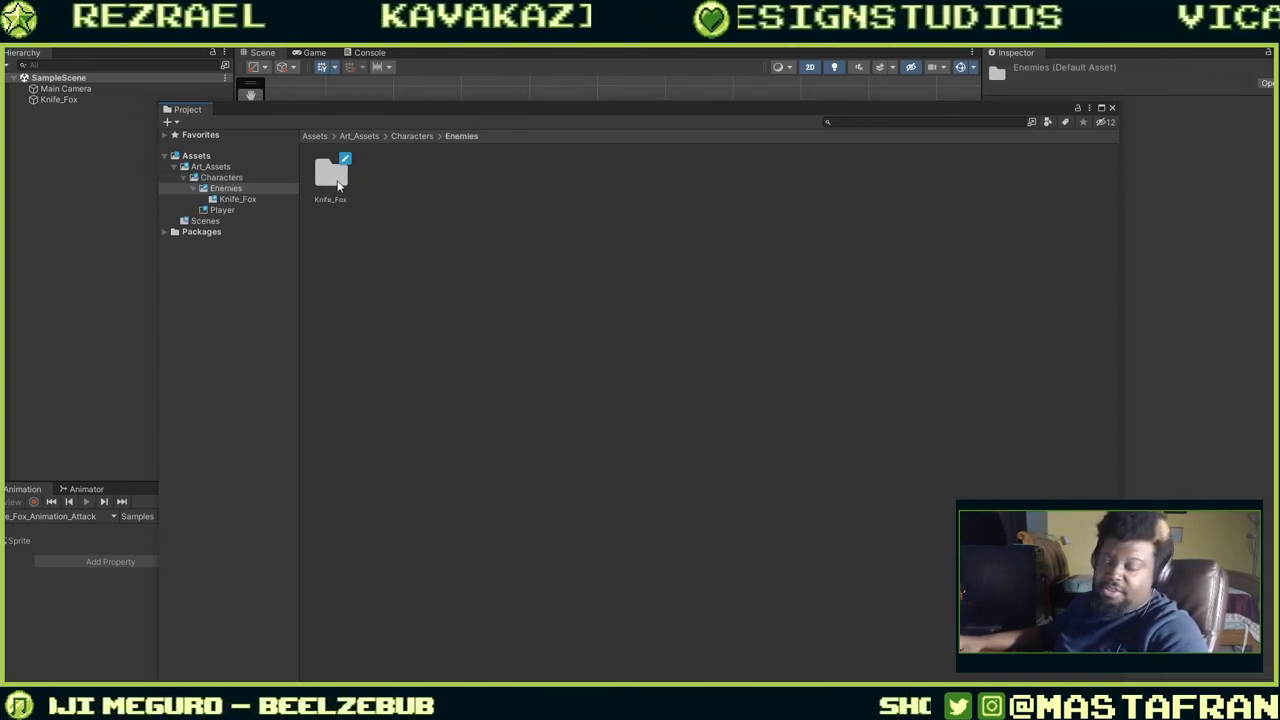
right_click(415, 192)
mouse_move(520, 194)
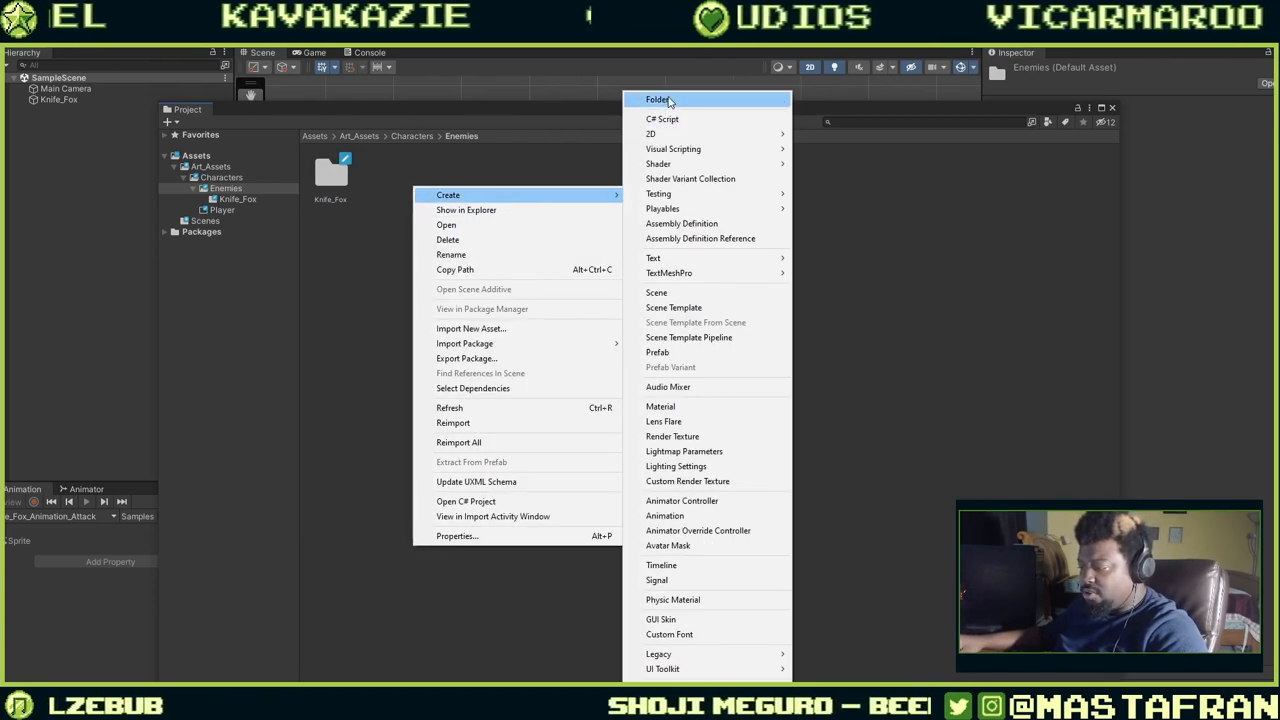
click(667, 100)
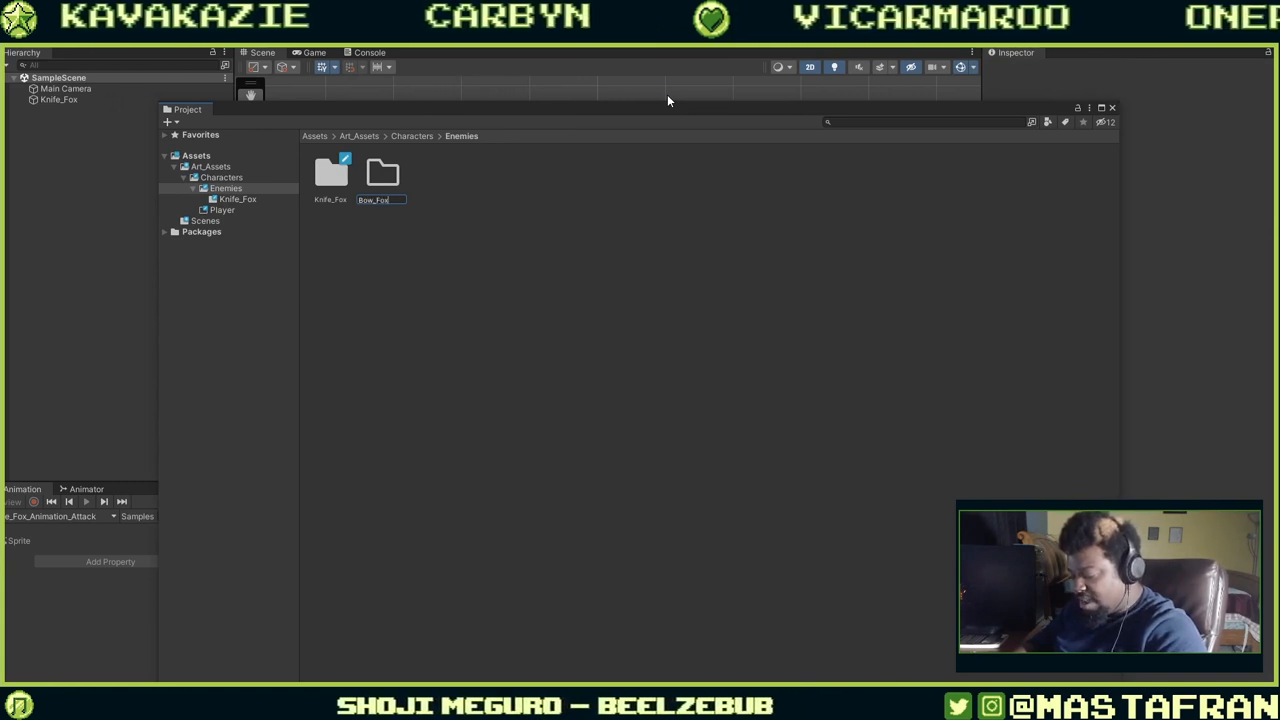
key(Return)
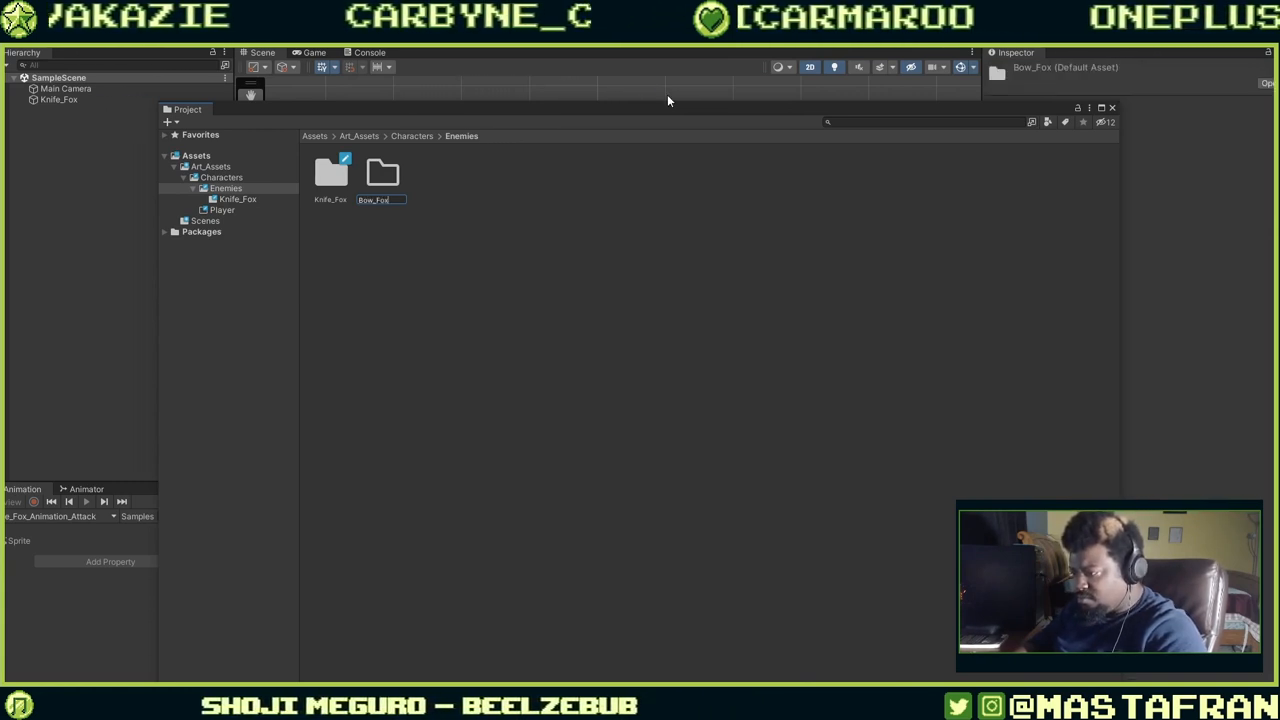
Create a folder named Bandit_Weasel in the Enemies folder, alongside Bow_Fox and Knife_Fox.
right_click(527, 203)
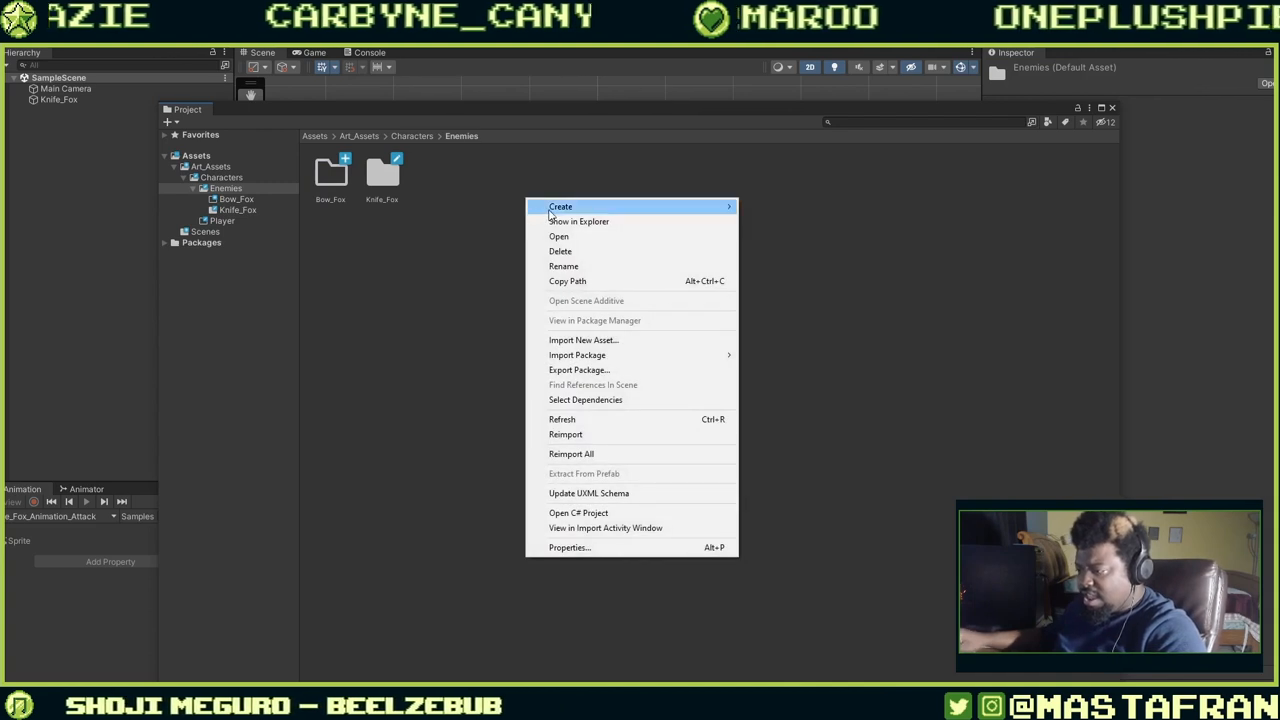
mouse_move(545, 203)
click(768, 99)
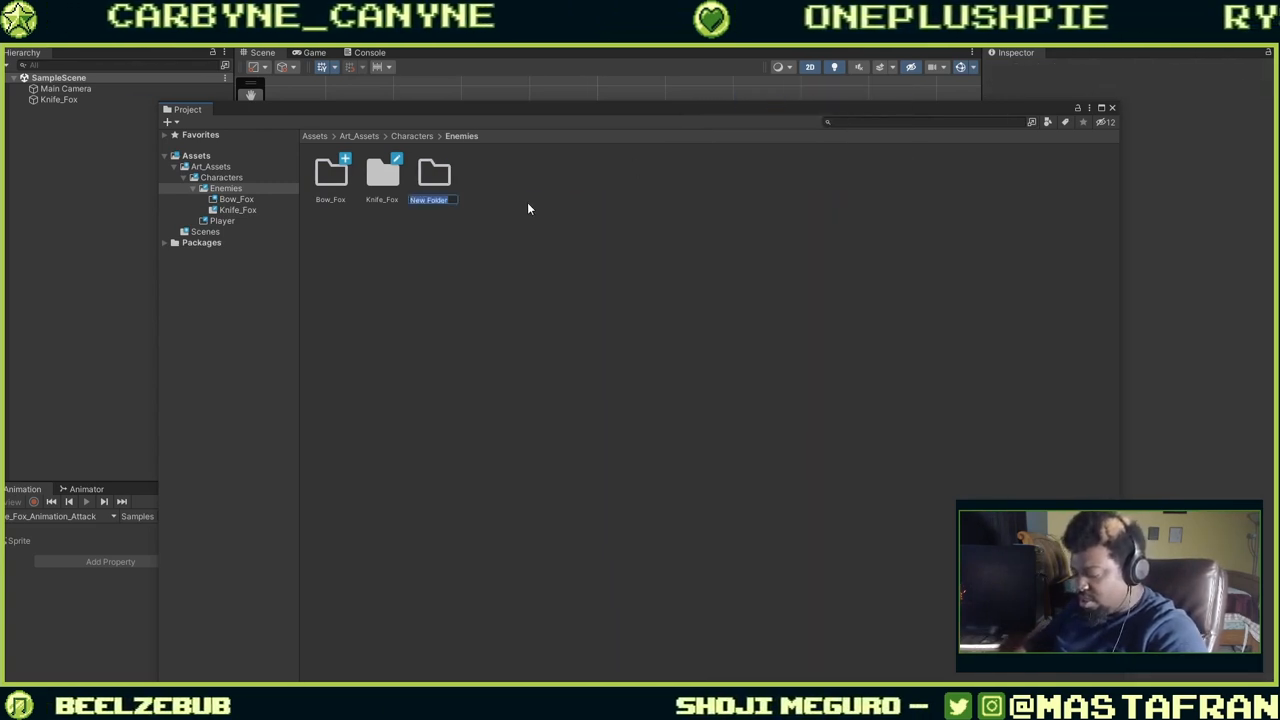
text(Kni)
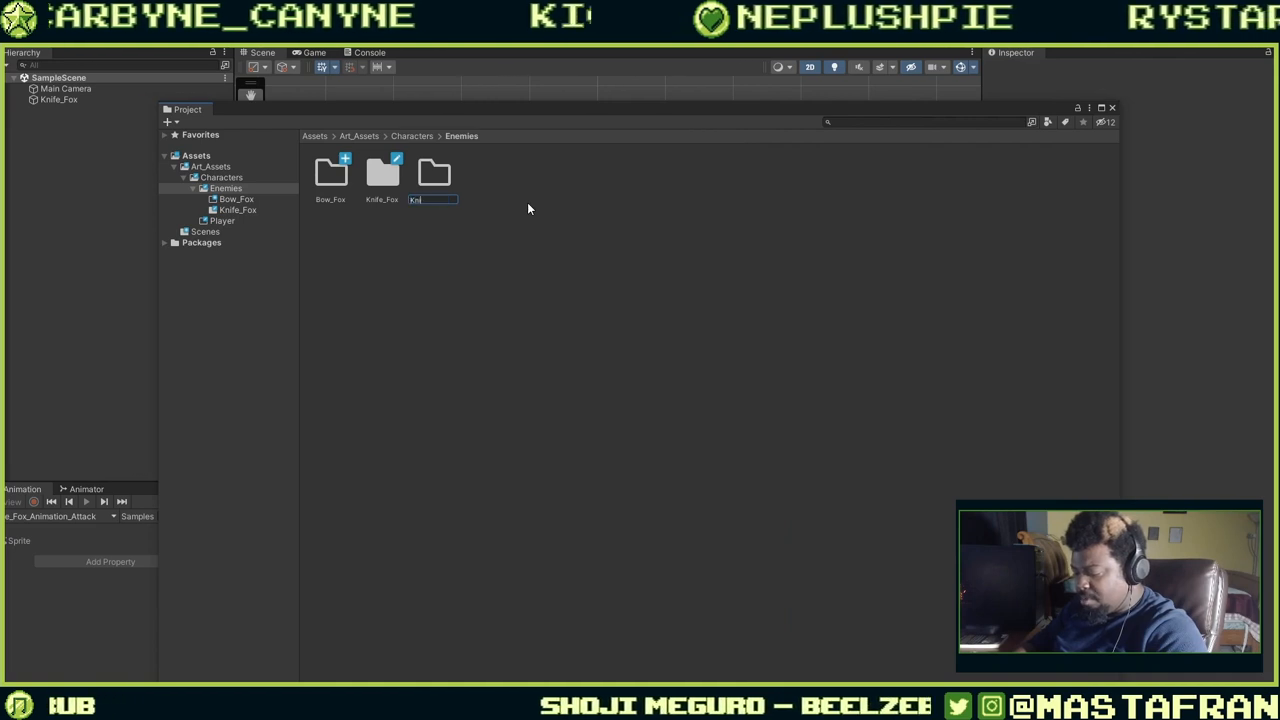
text(fe_W)
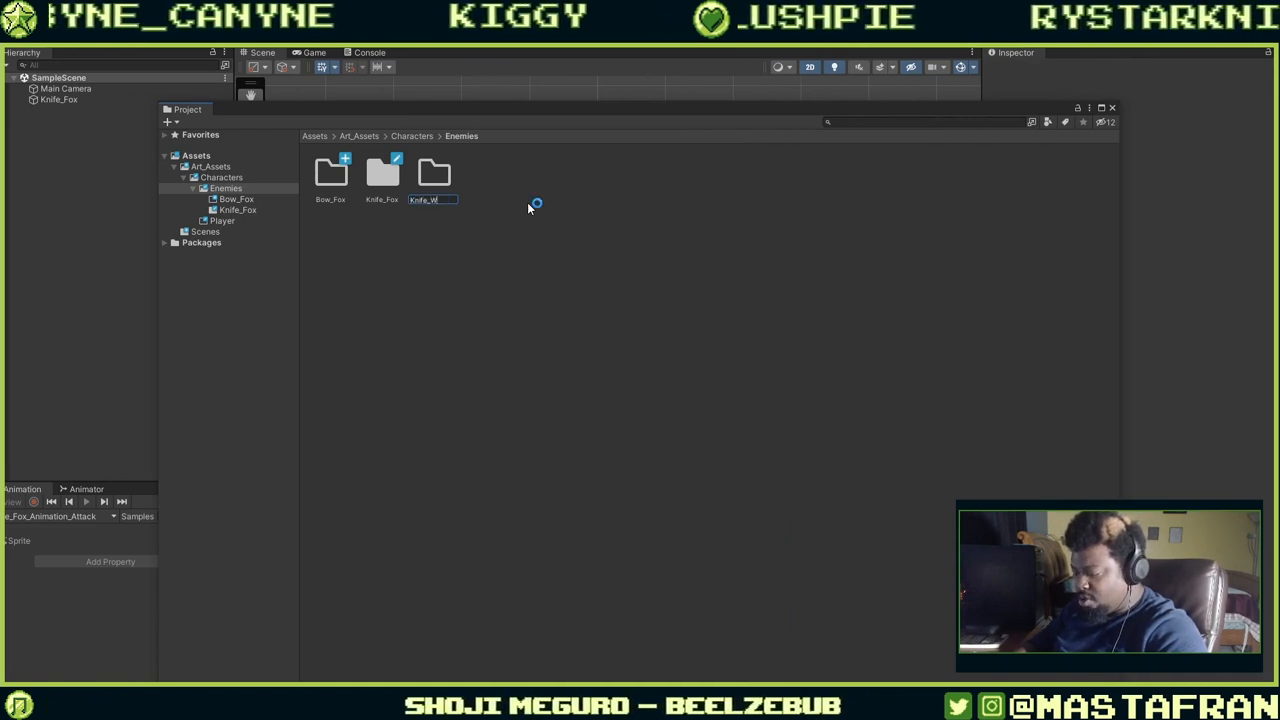
text(easel)
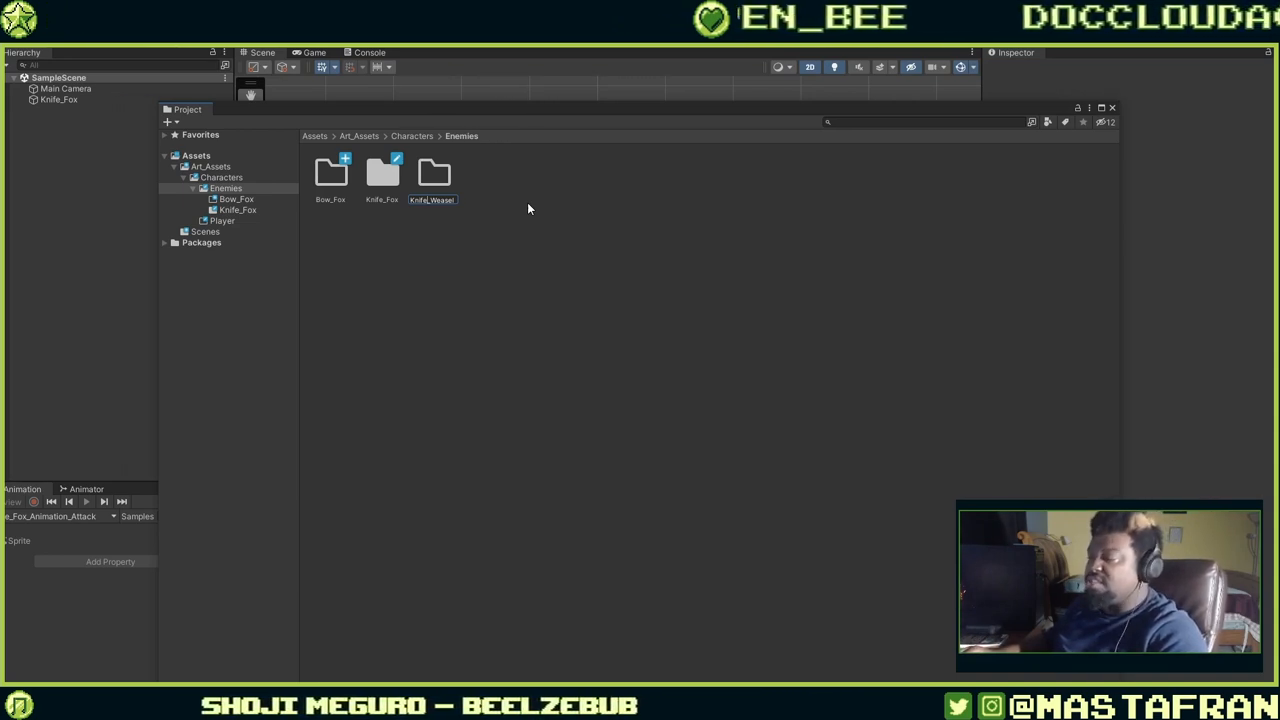
key(BackSpace)
key(BackSpace)
key(BackSpace)
key(BackSpace)
key(BackSpace)
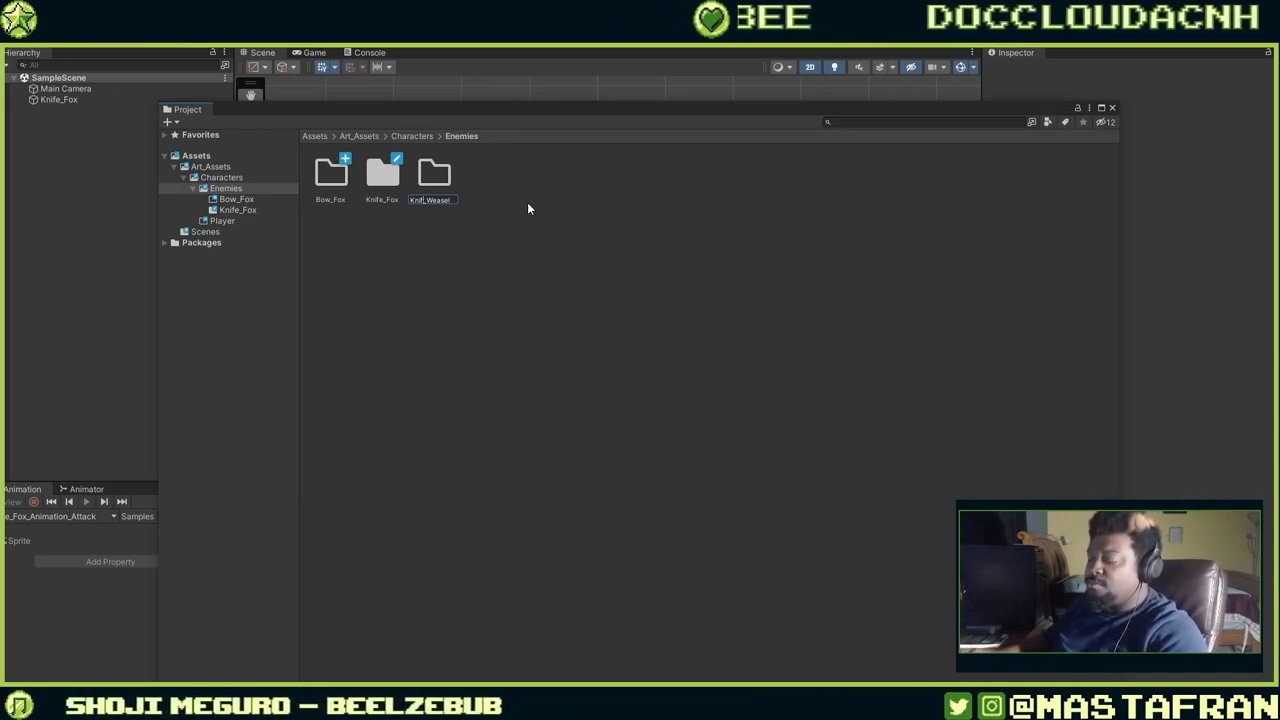
text(Bandit)
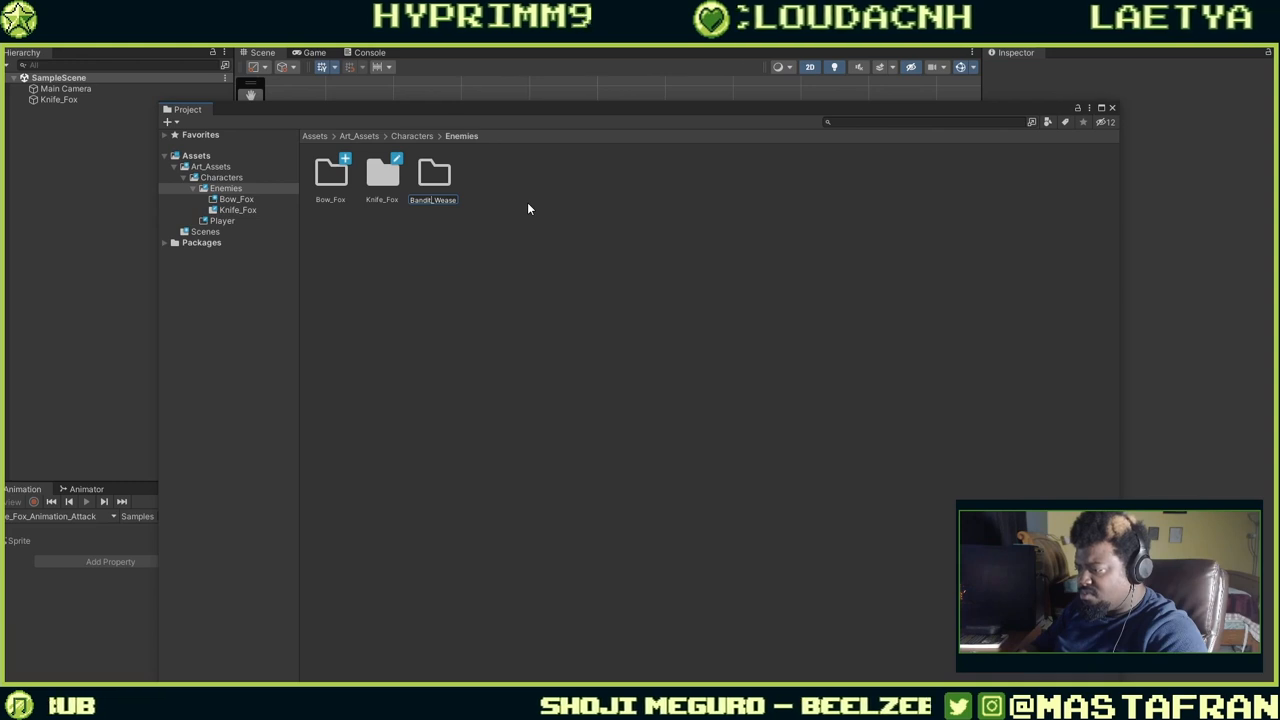
key(Return)
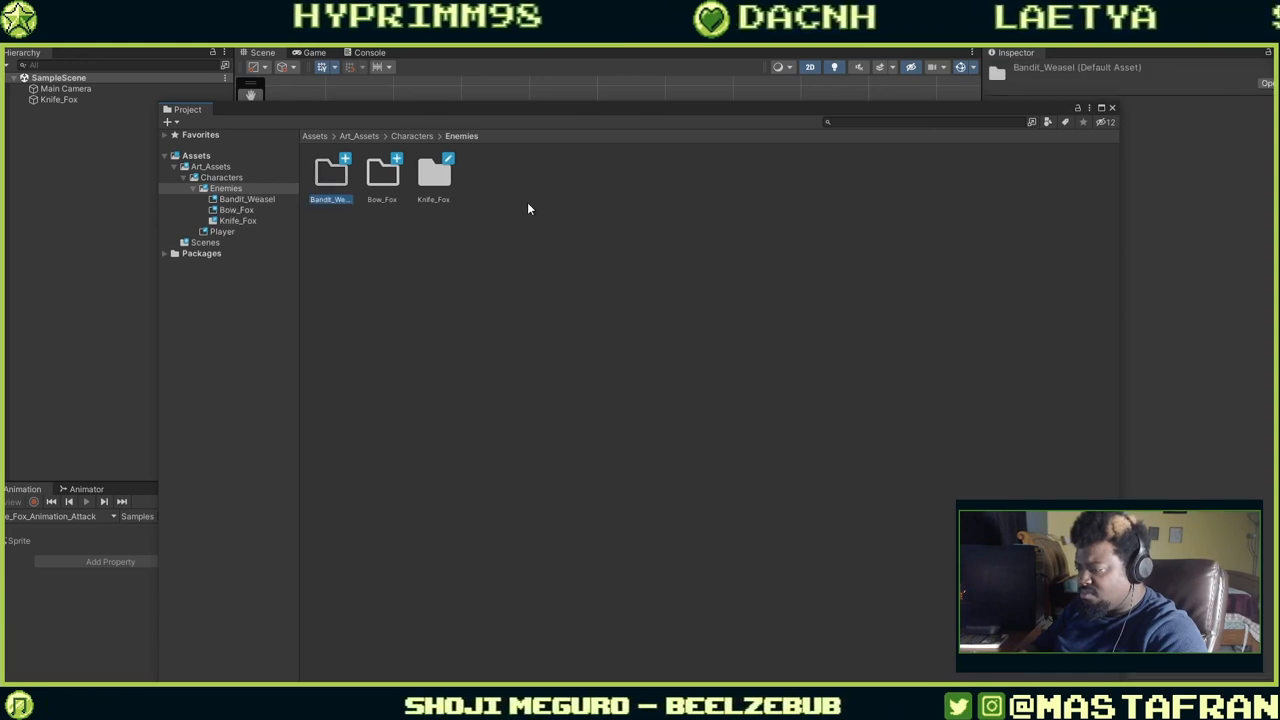
Create a folder named Club_bear inside the Enemies folder.
right_click(520, 182)
mouse_move(556, 190)
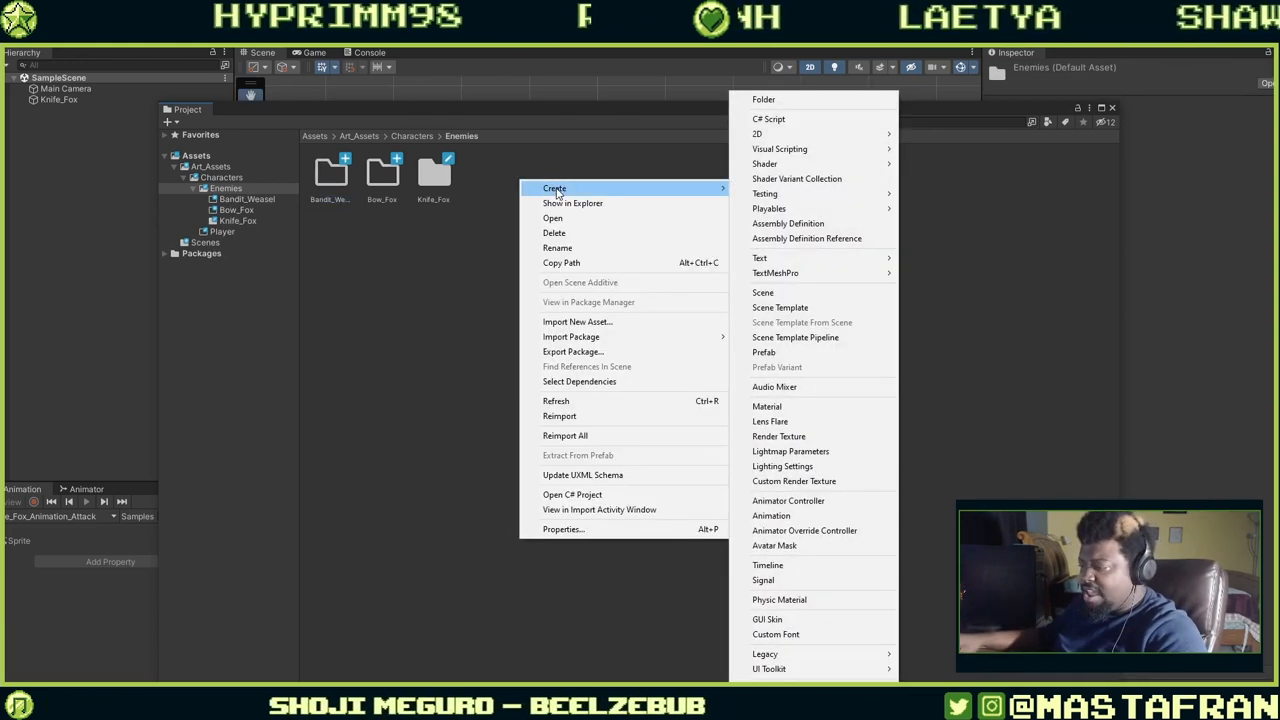
click(743, 102)
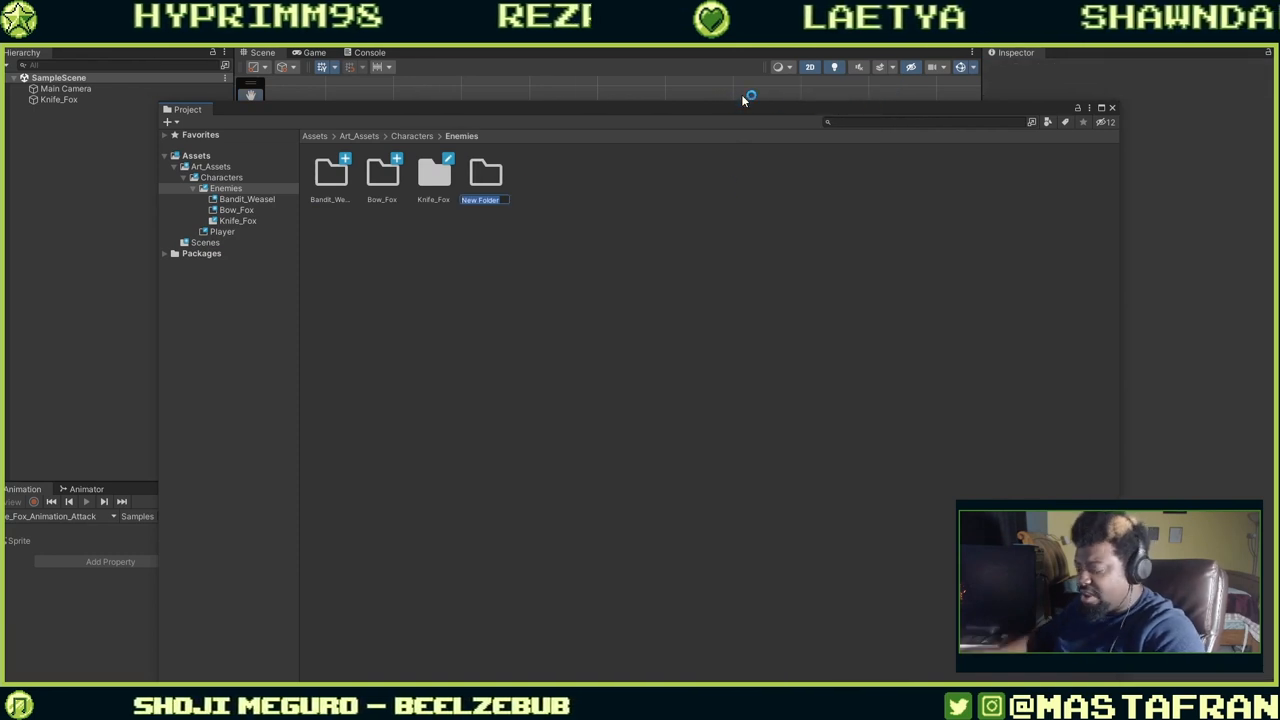
text(B)
key(BackSpace)
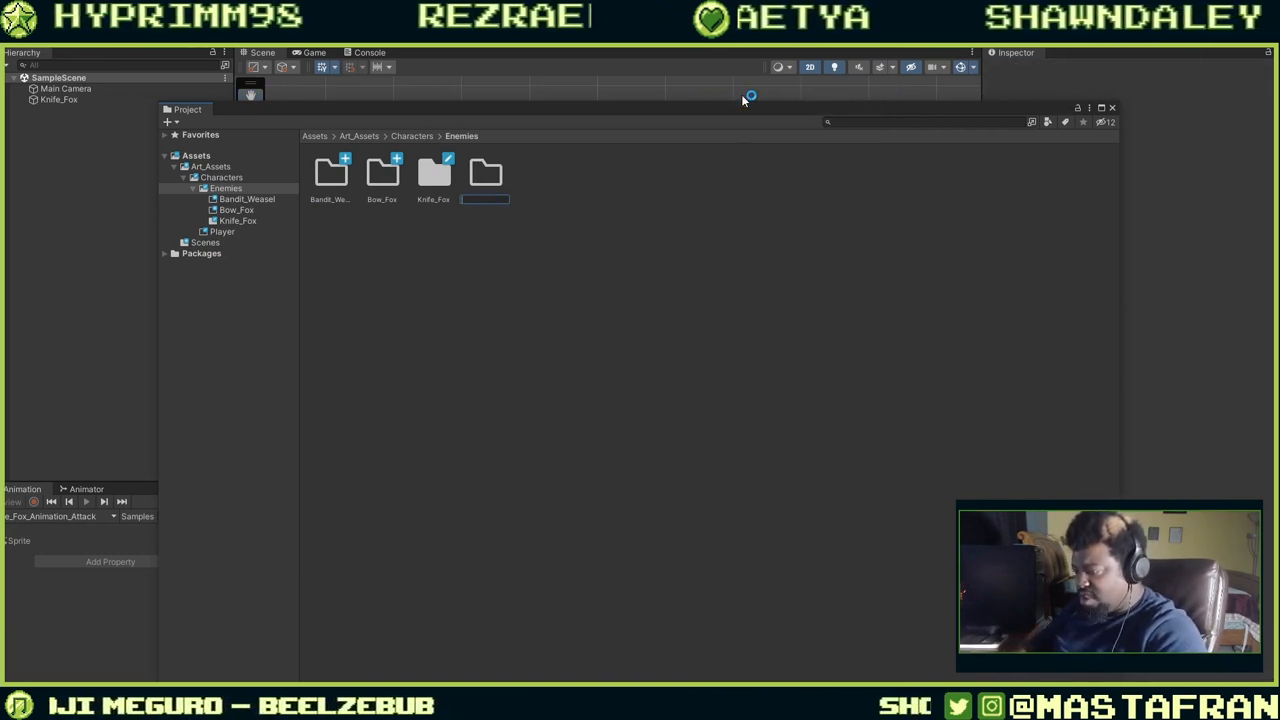
text(Club)
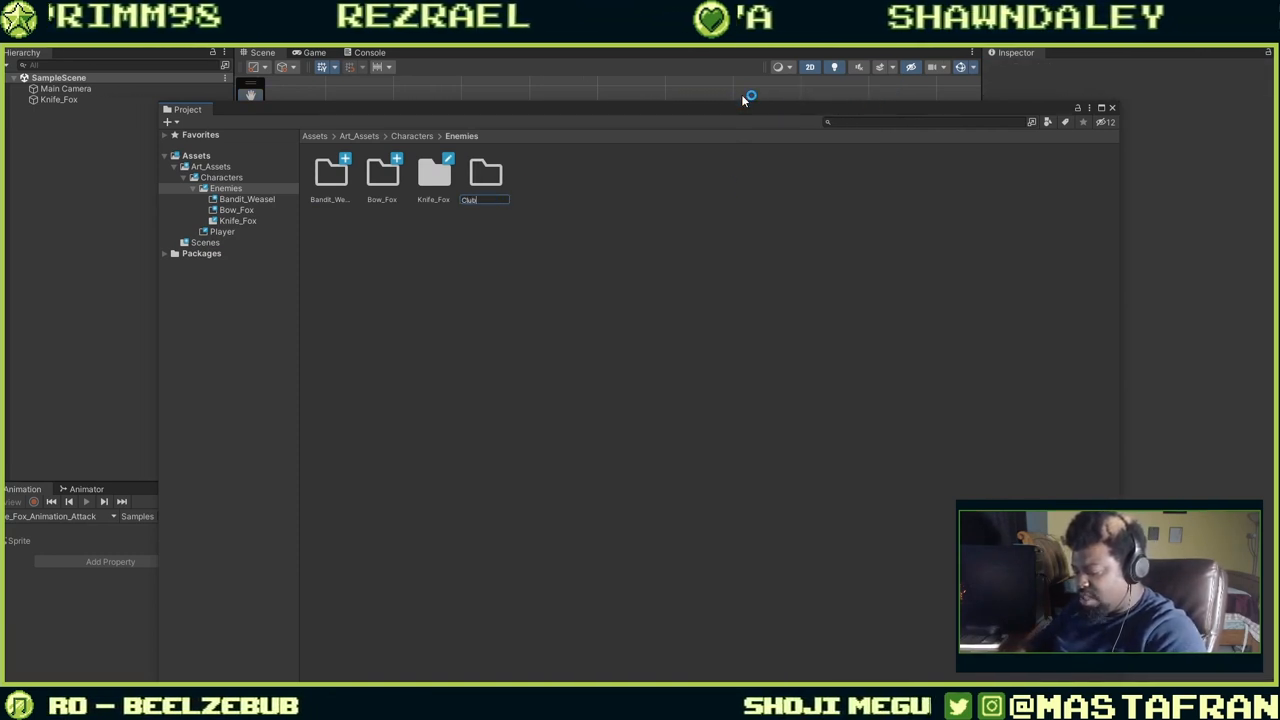
text(_b)
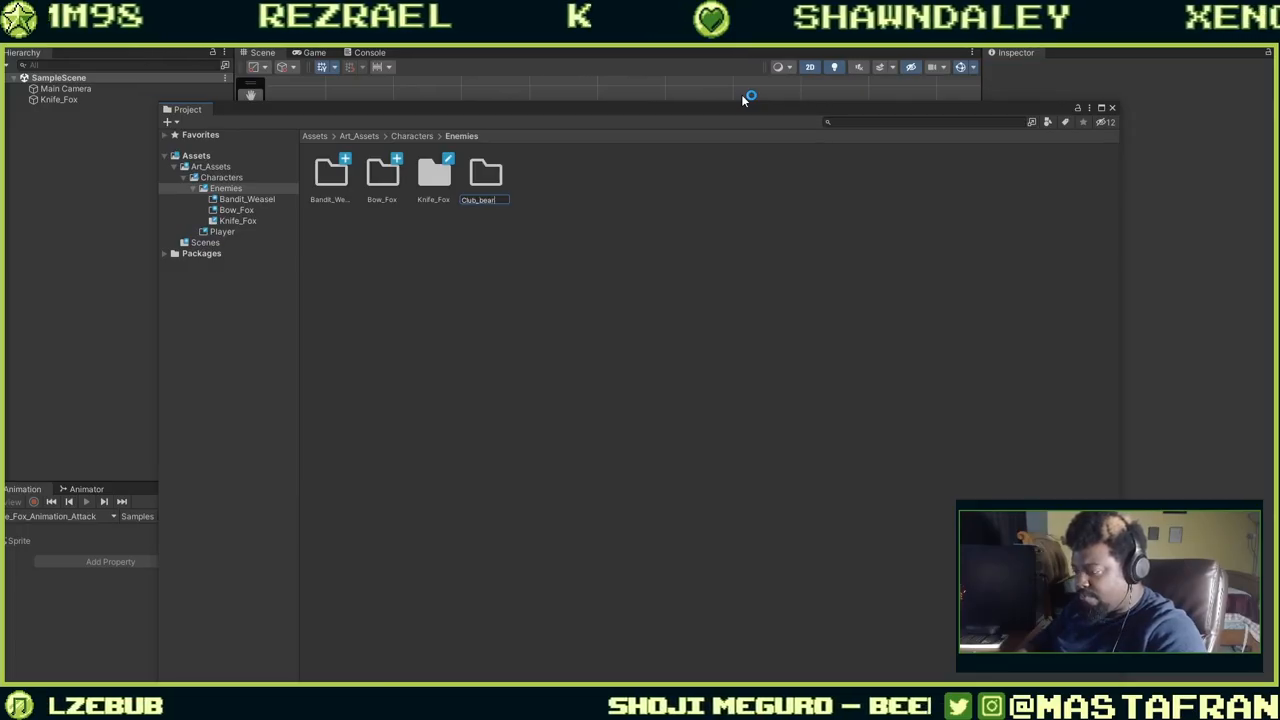
text(ear)
key(Return)
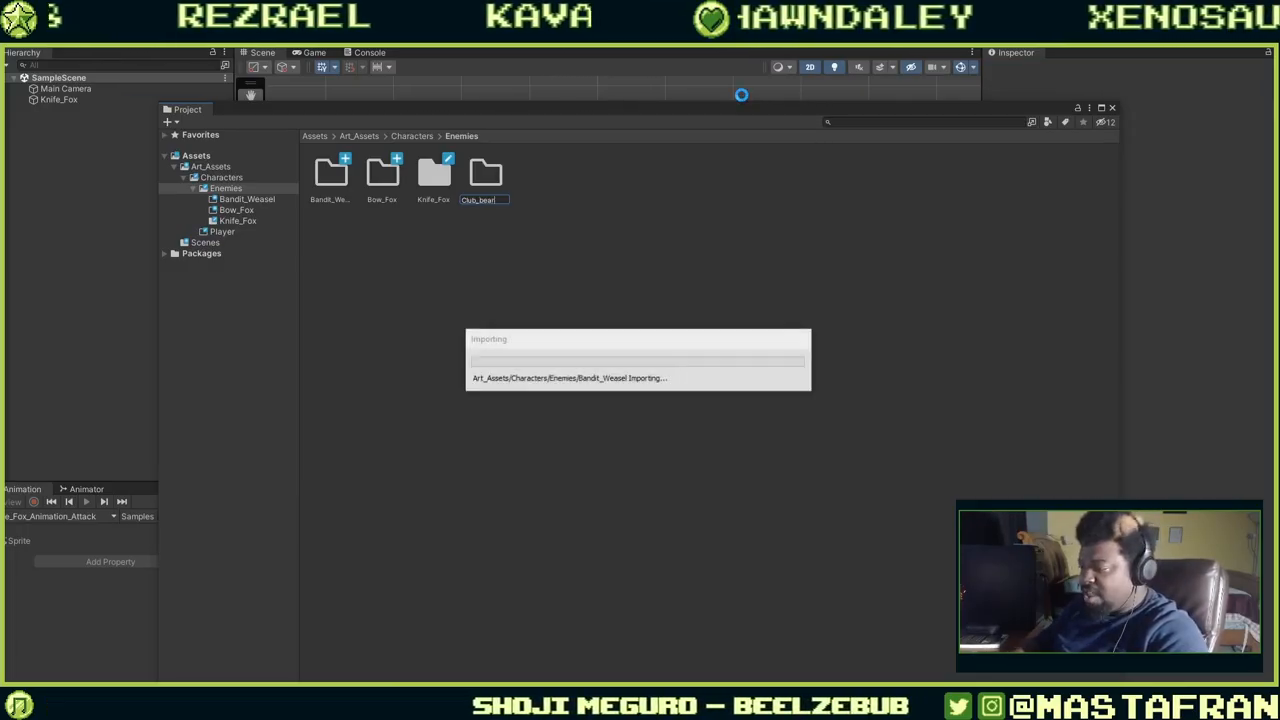
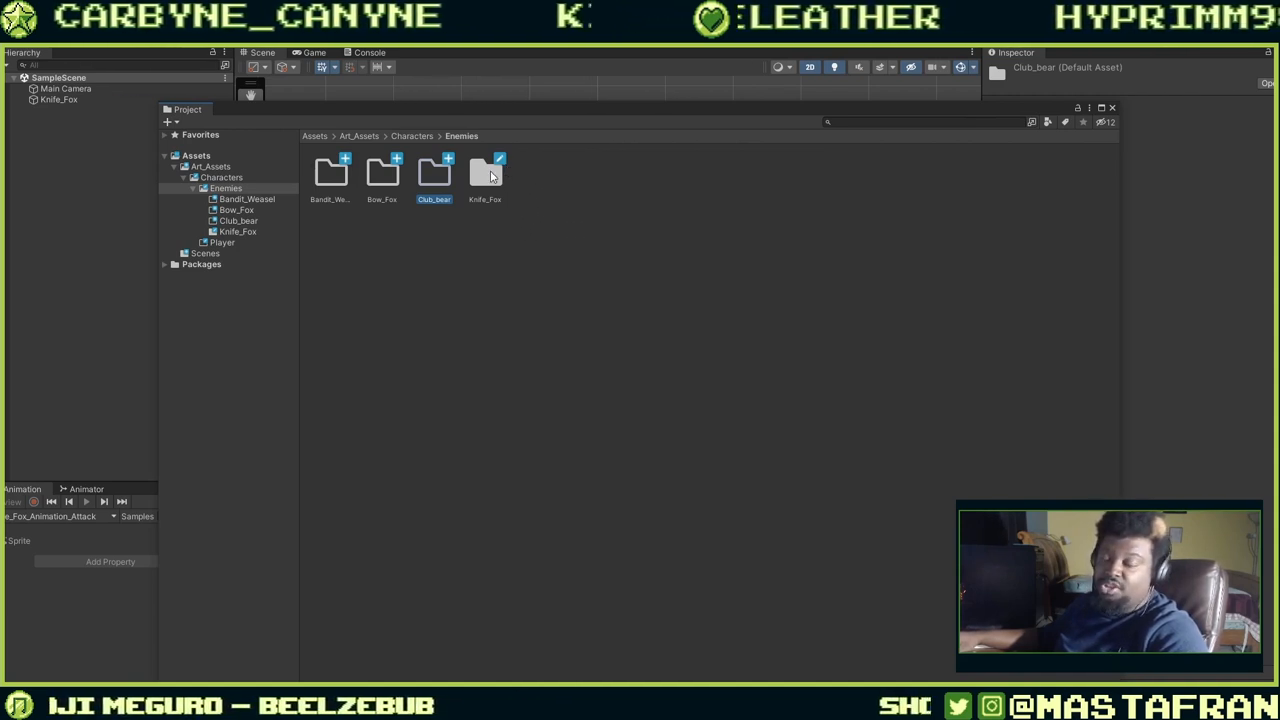
Open the Knife_Fox folder and create a 2D Square sprite asset in it with its default name.
double_click(491, 176)
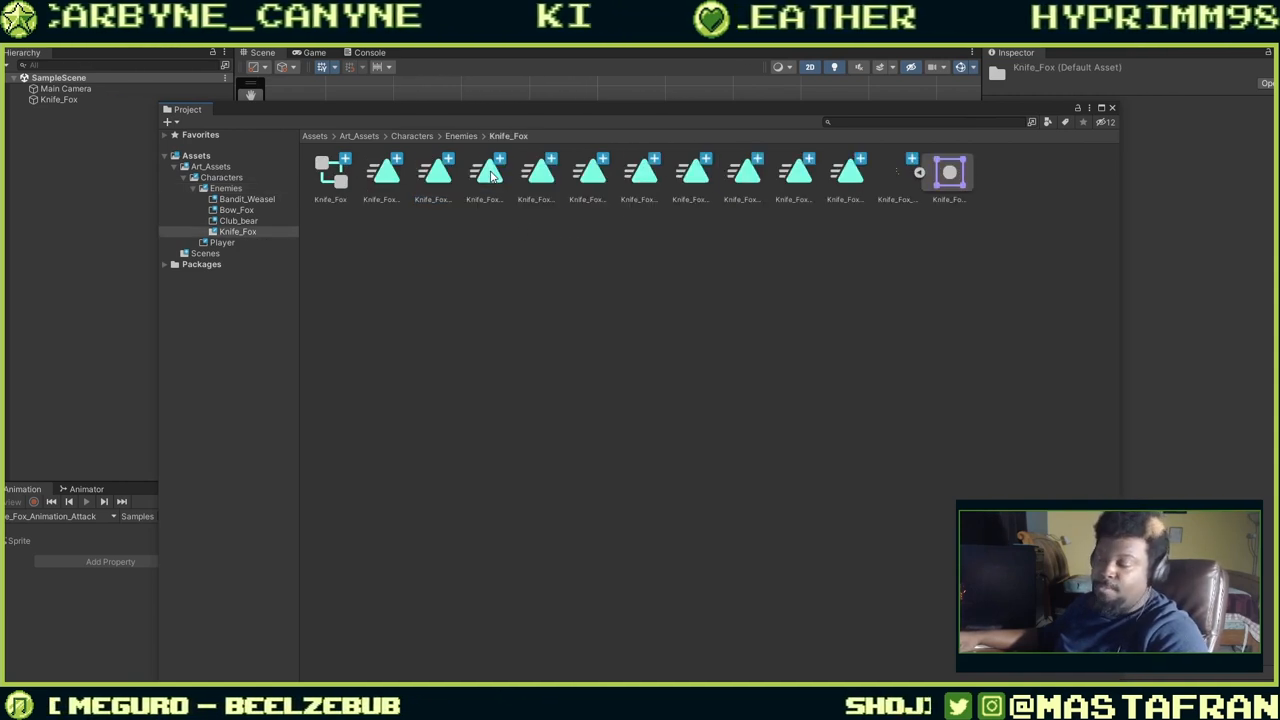
click(895, 183)
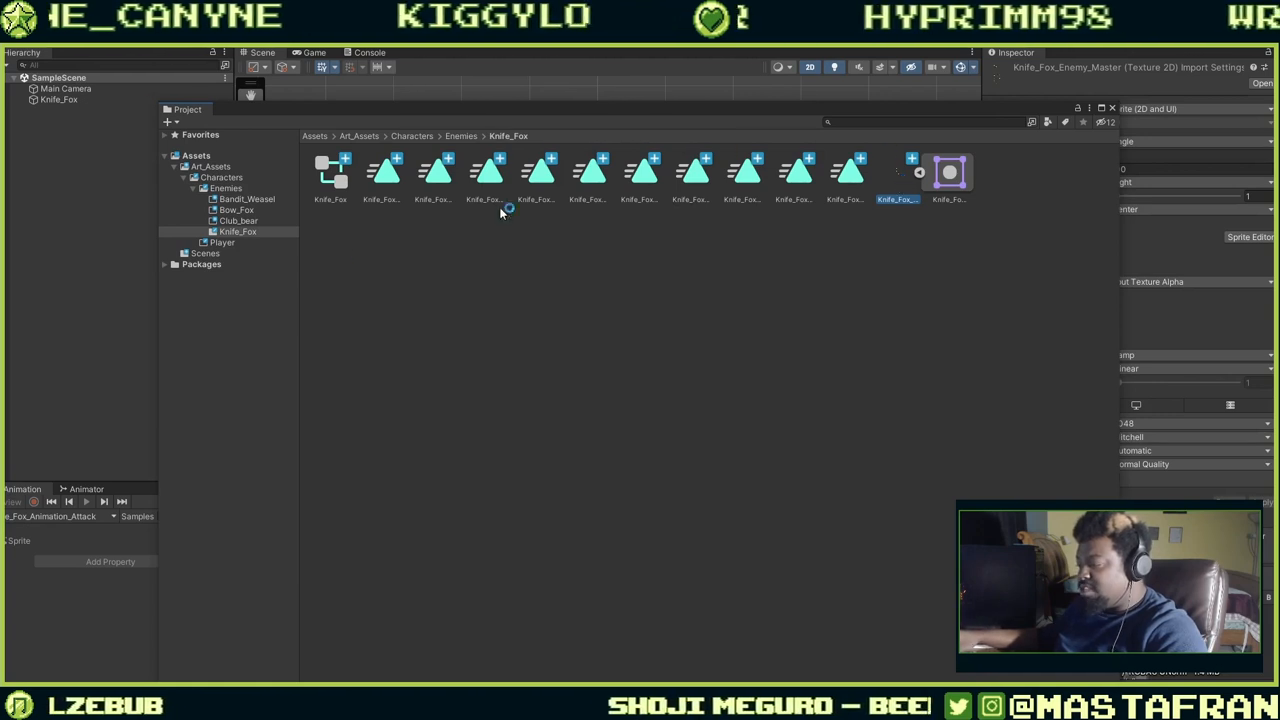
right_click(337, 245)
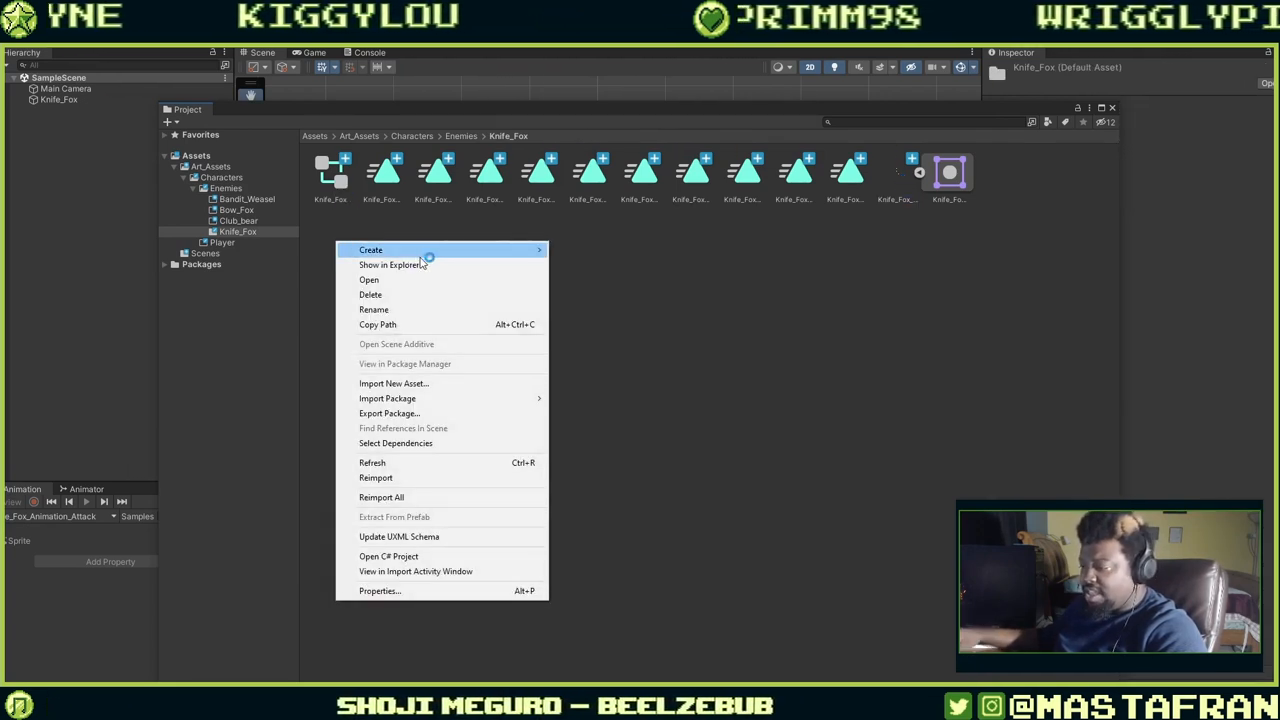
mouse_move(420, 250)
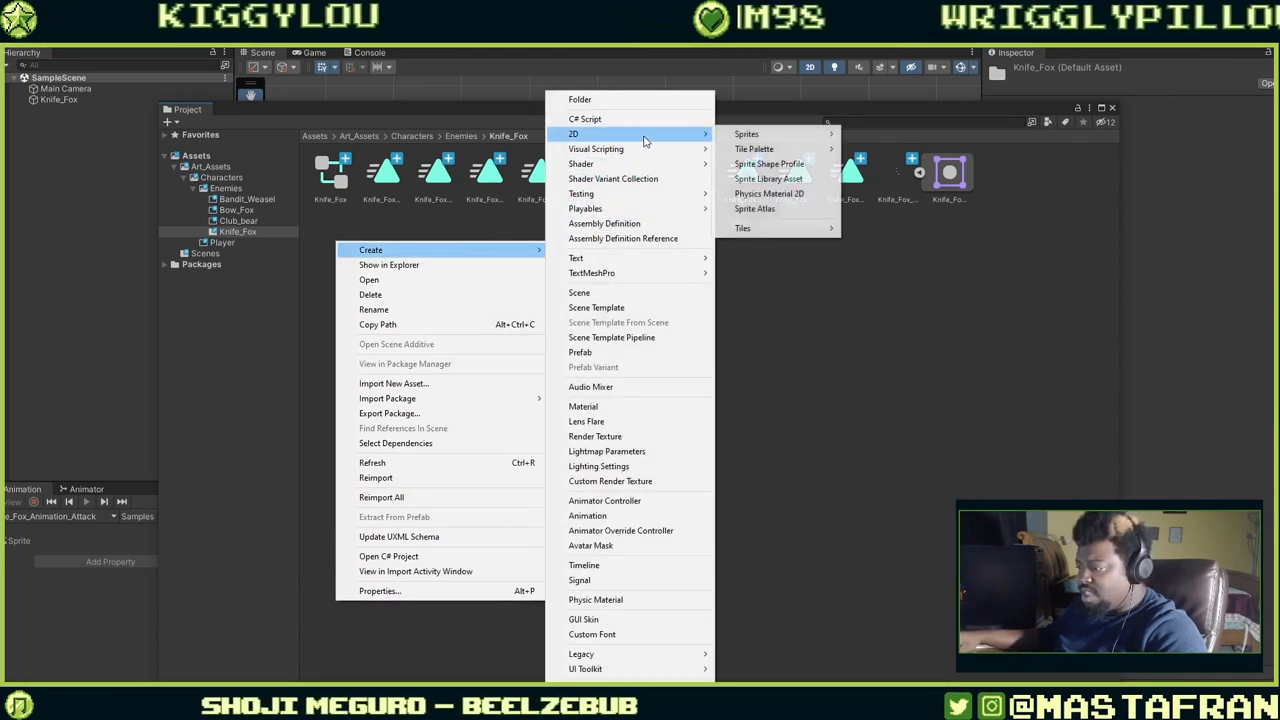
mouse_move(690, 134)
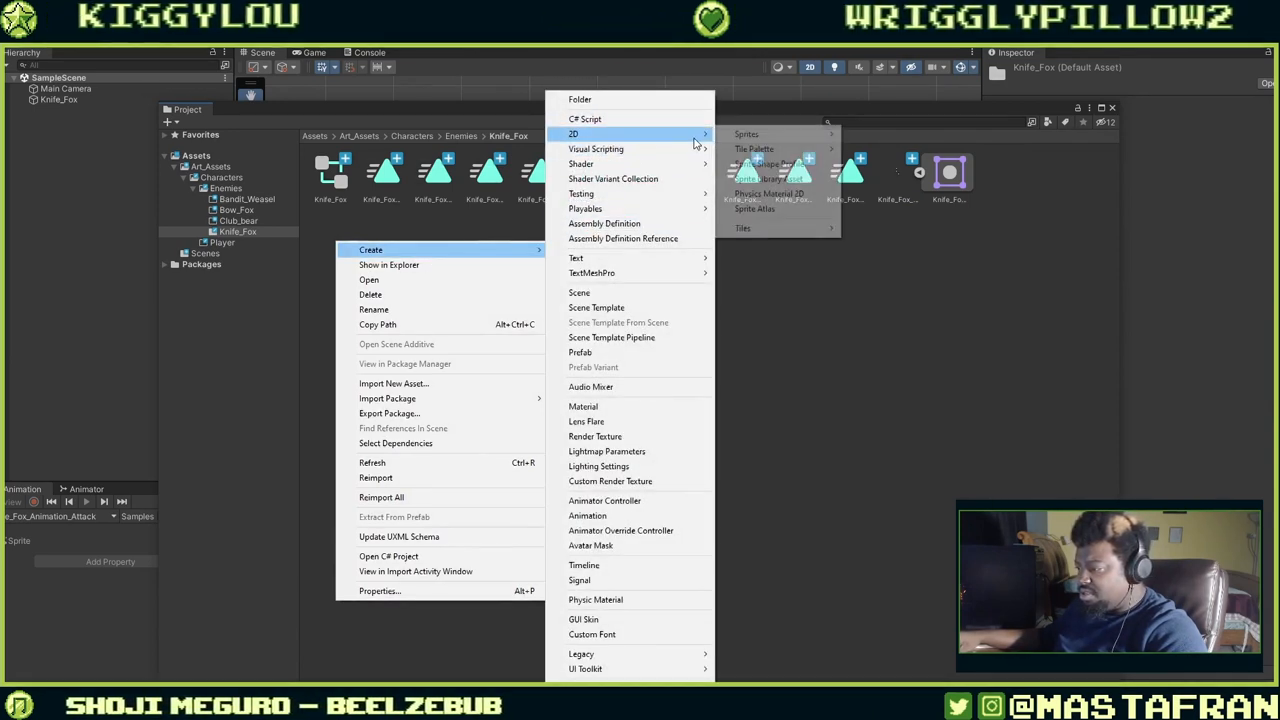
mouse_move(742, 140)
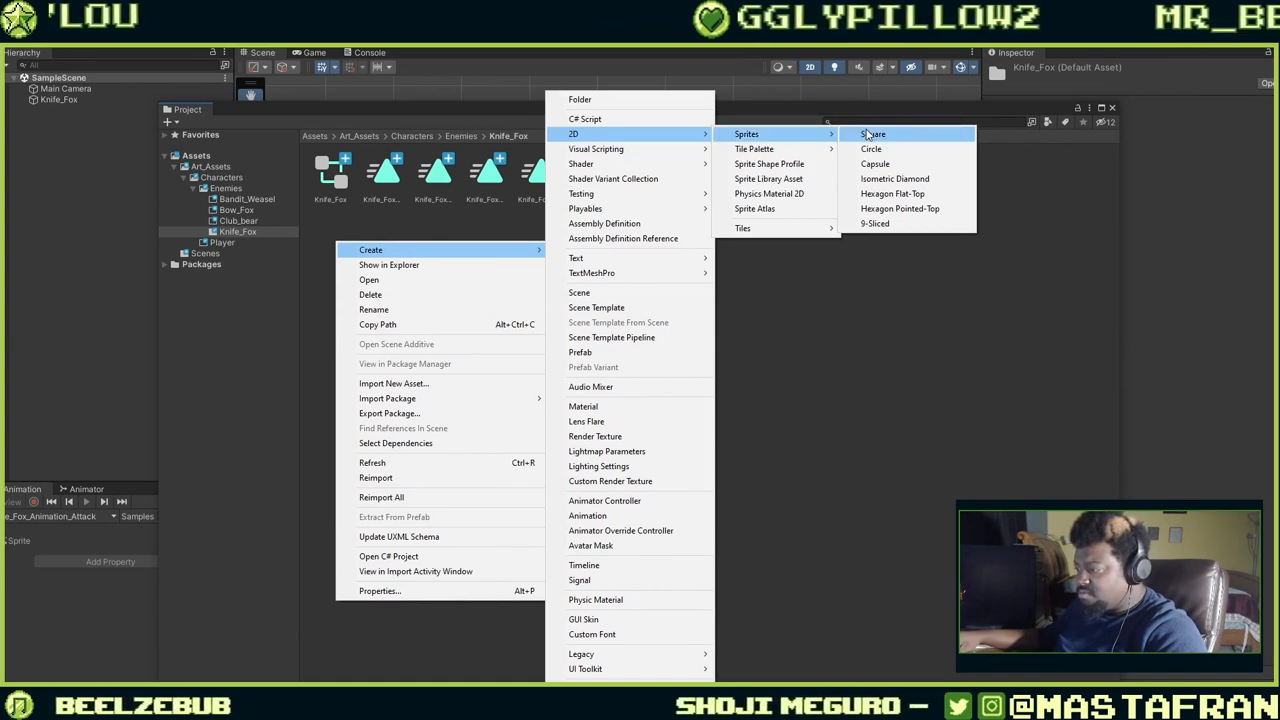
click(868, 134)
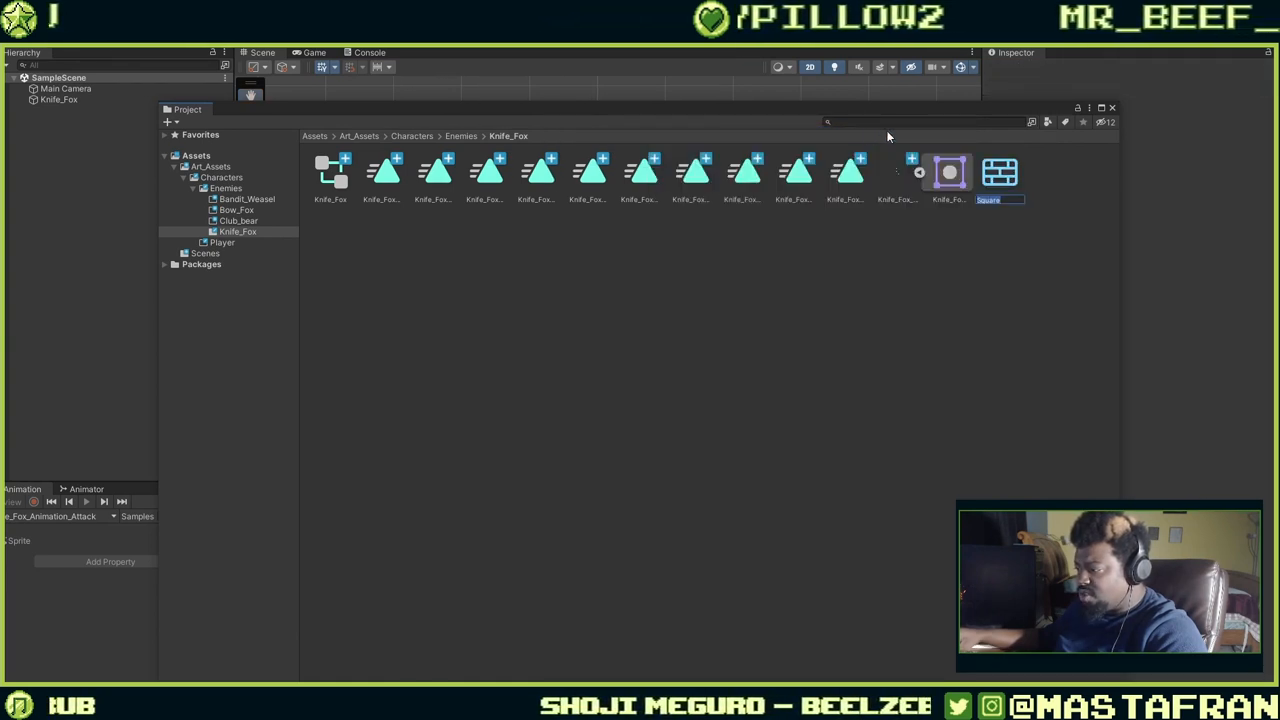
click(1004, 183)
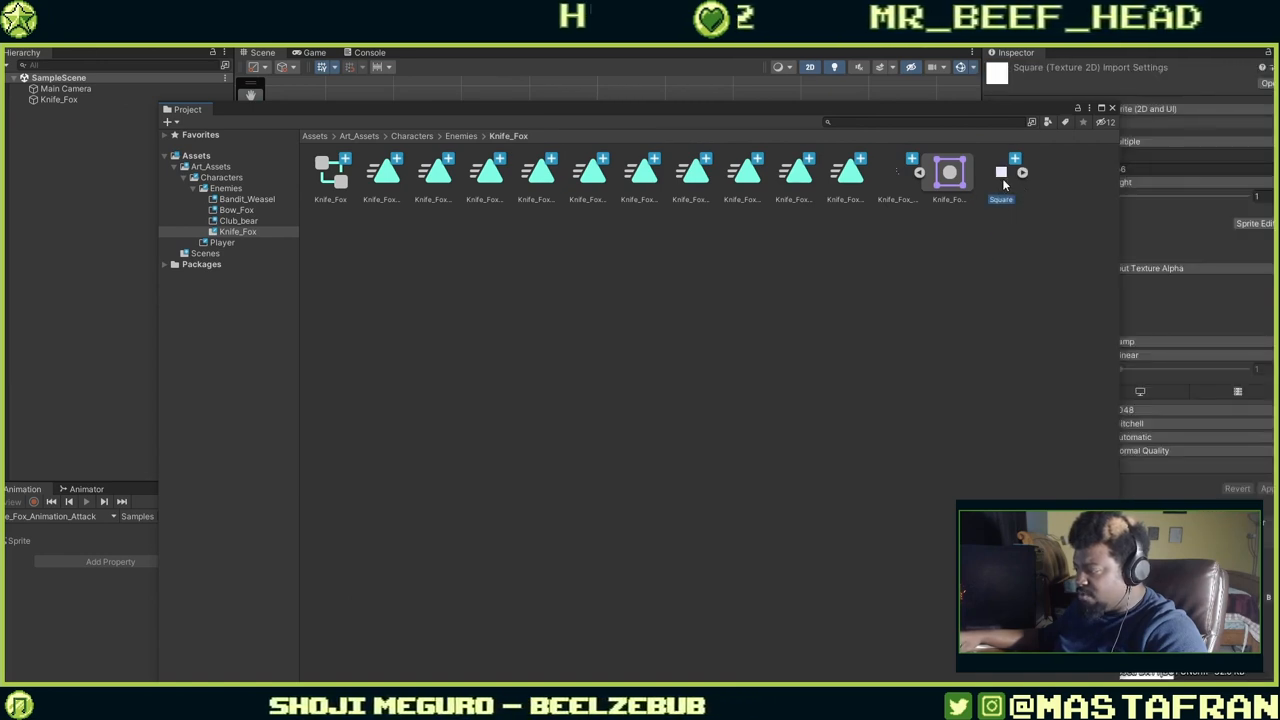
Delete the Square sprite from the Knife_Fox folder.
drag(1031, 115, 824, 170)
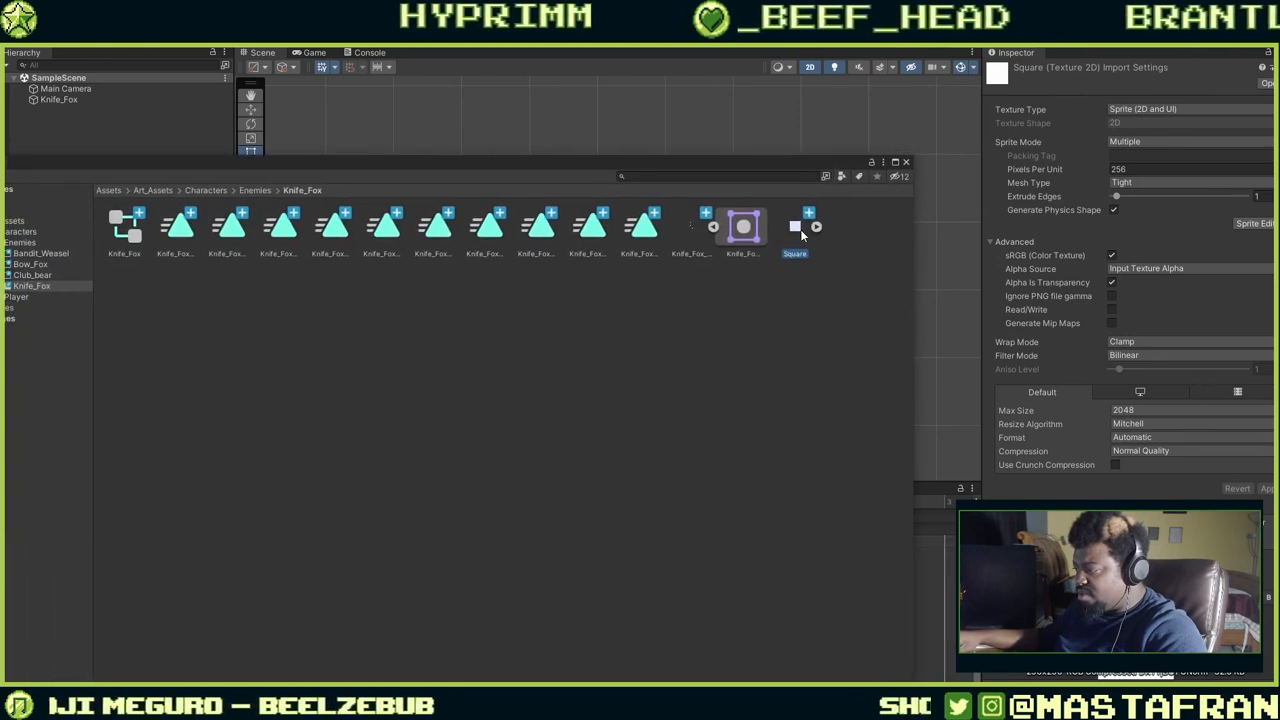
right_click(801, 234)
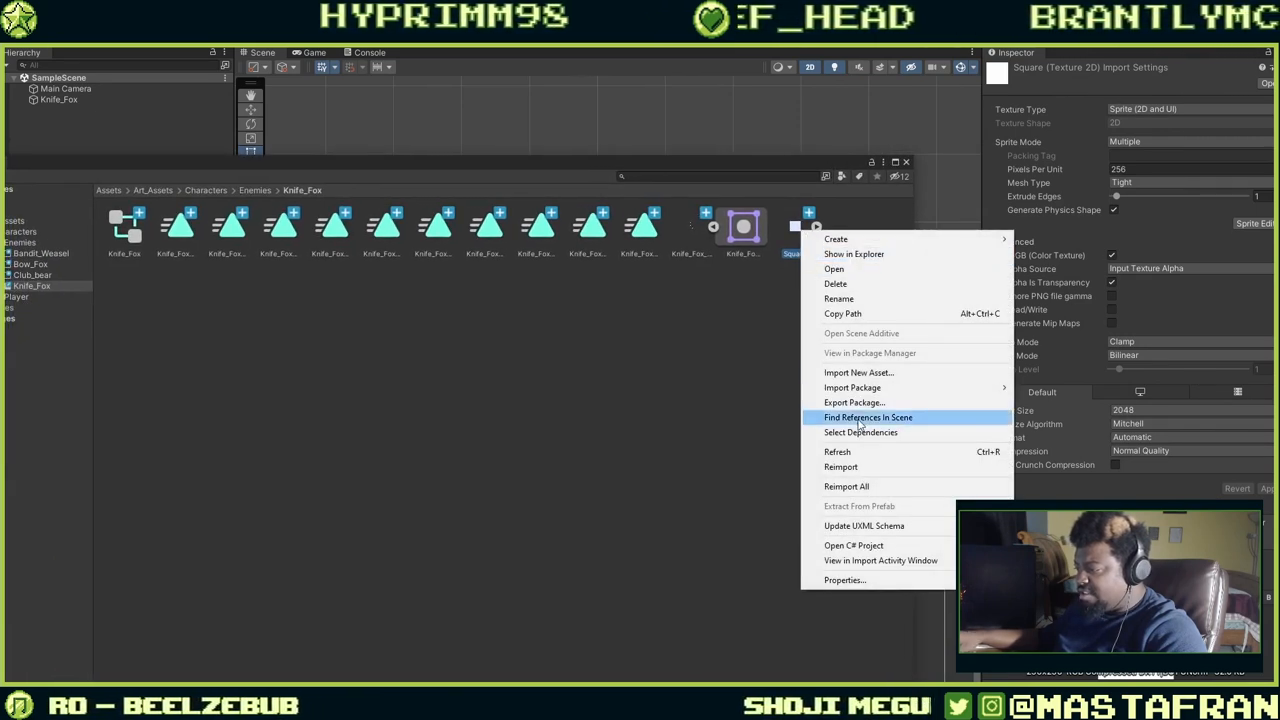
click(840, 284)
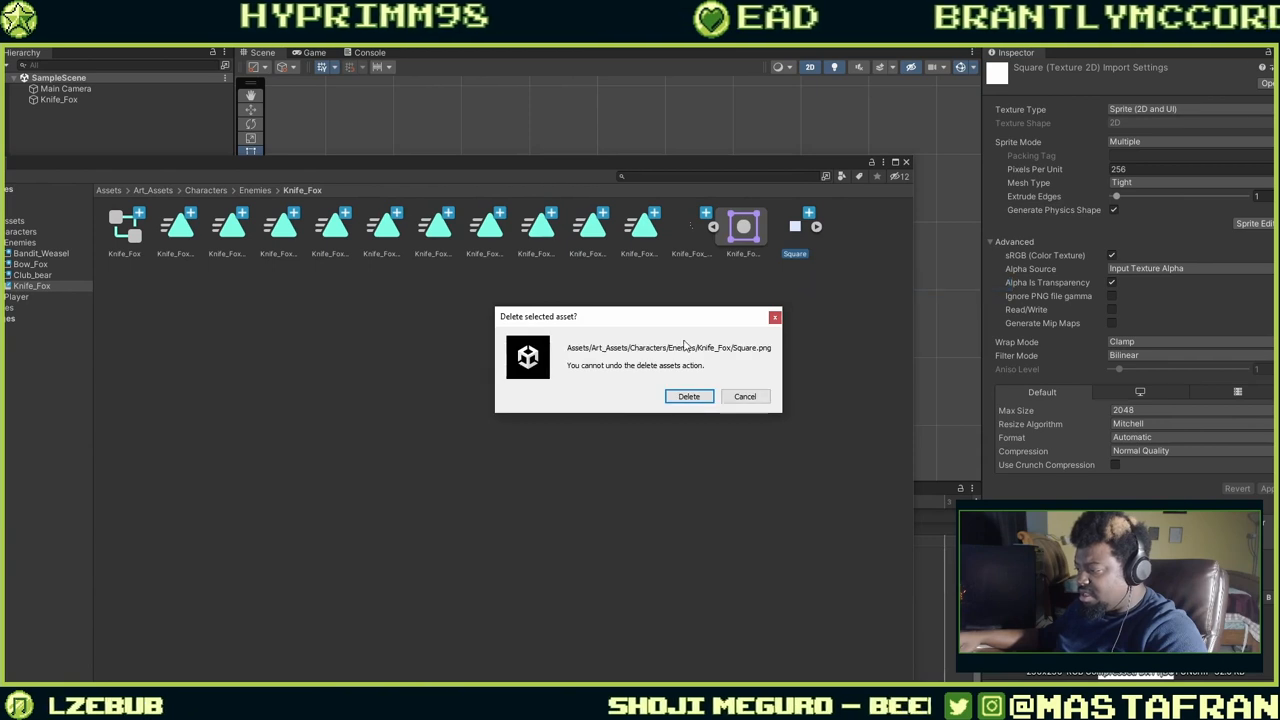
click(682, 397)
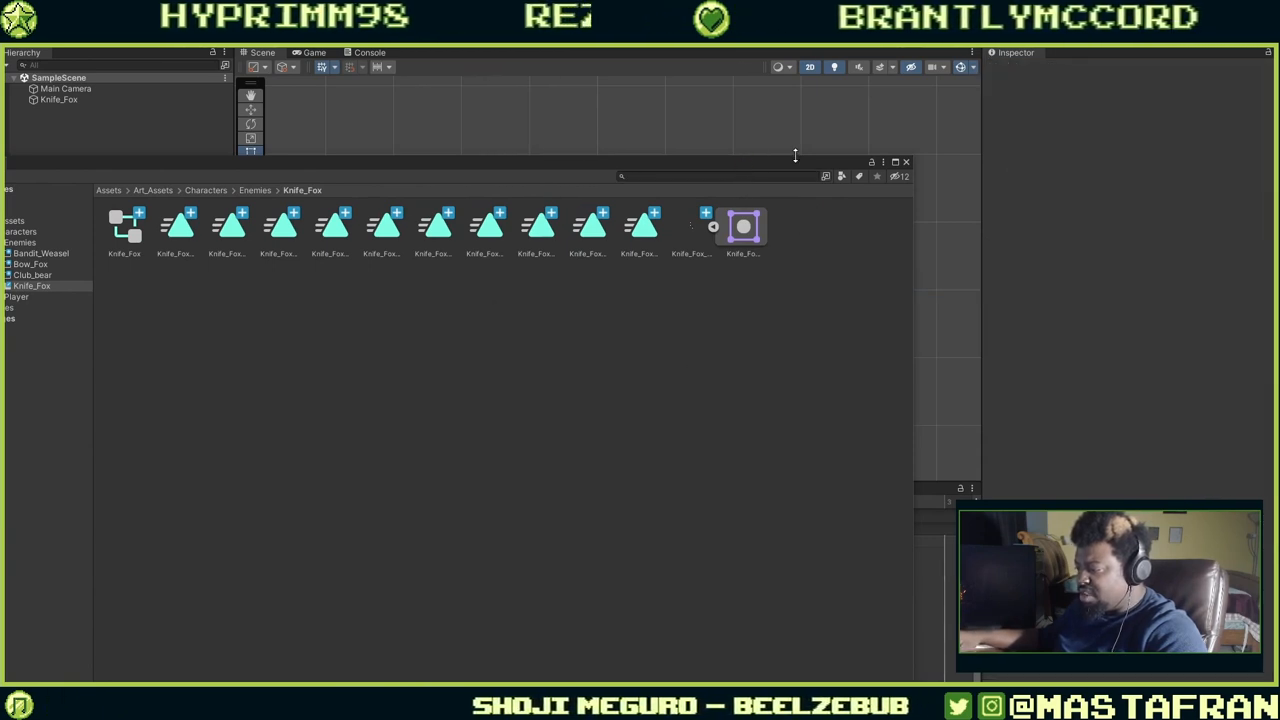
Dock the floating Project window back into the main layout beside the Animation window.
drag(455, 157, 649, 169)
drag(387, 214, 17, 593)
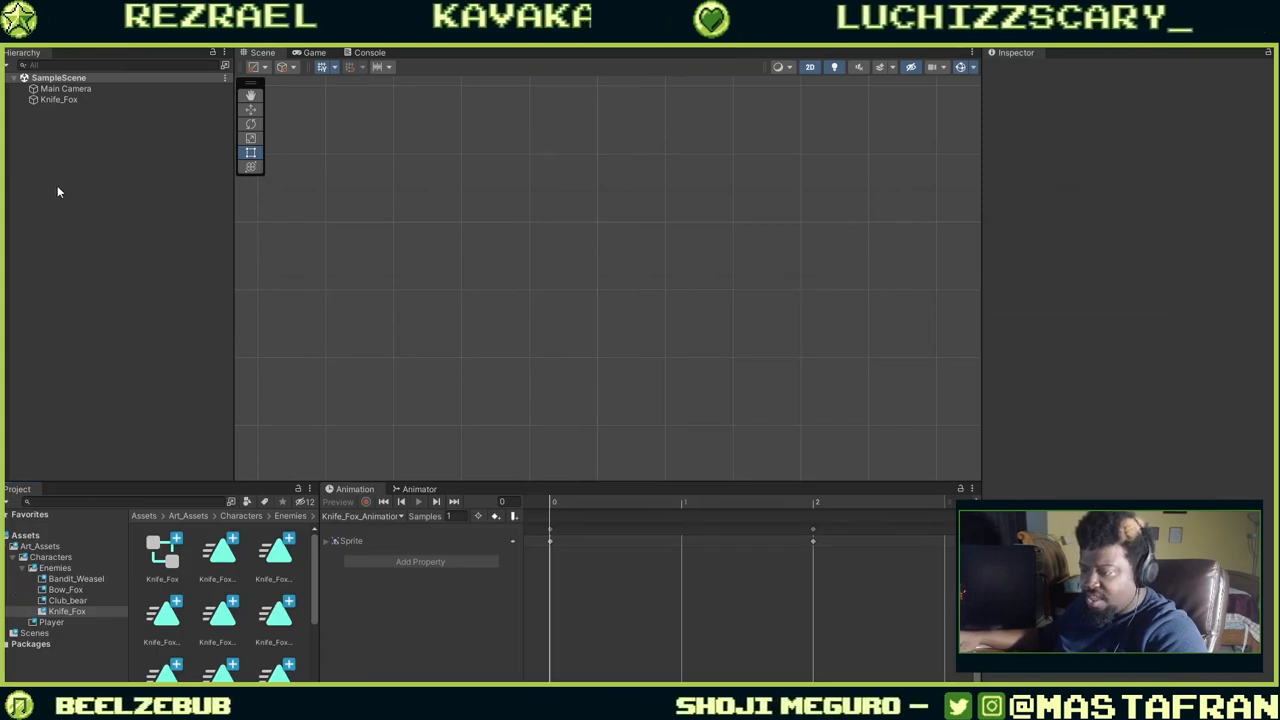
Create an empty game object named Bow_Fox in SampleScene.
click(52, 99)
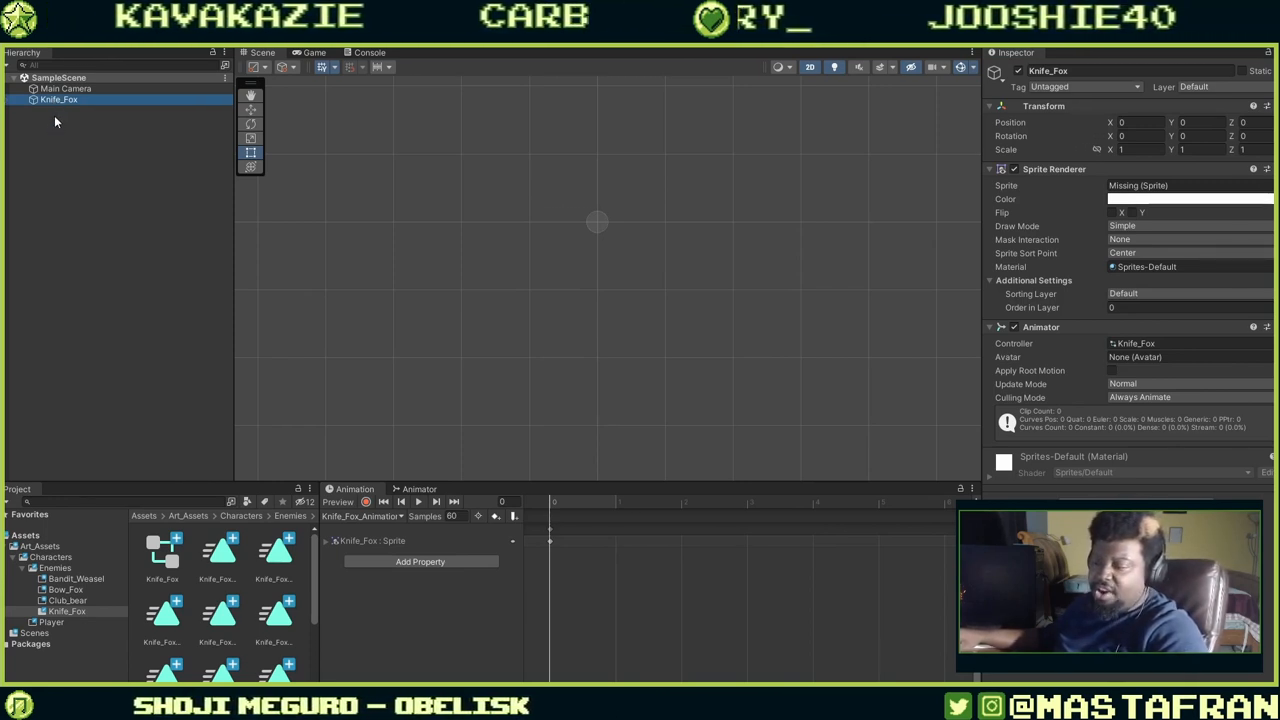
right_click(55, 118)
mouse_move(193, 305)
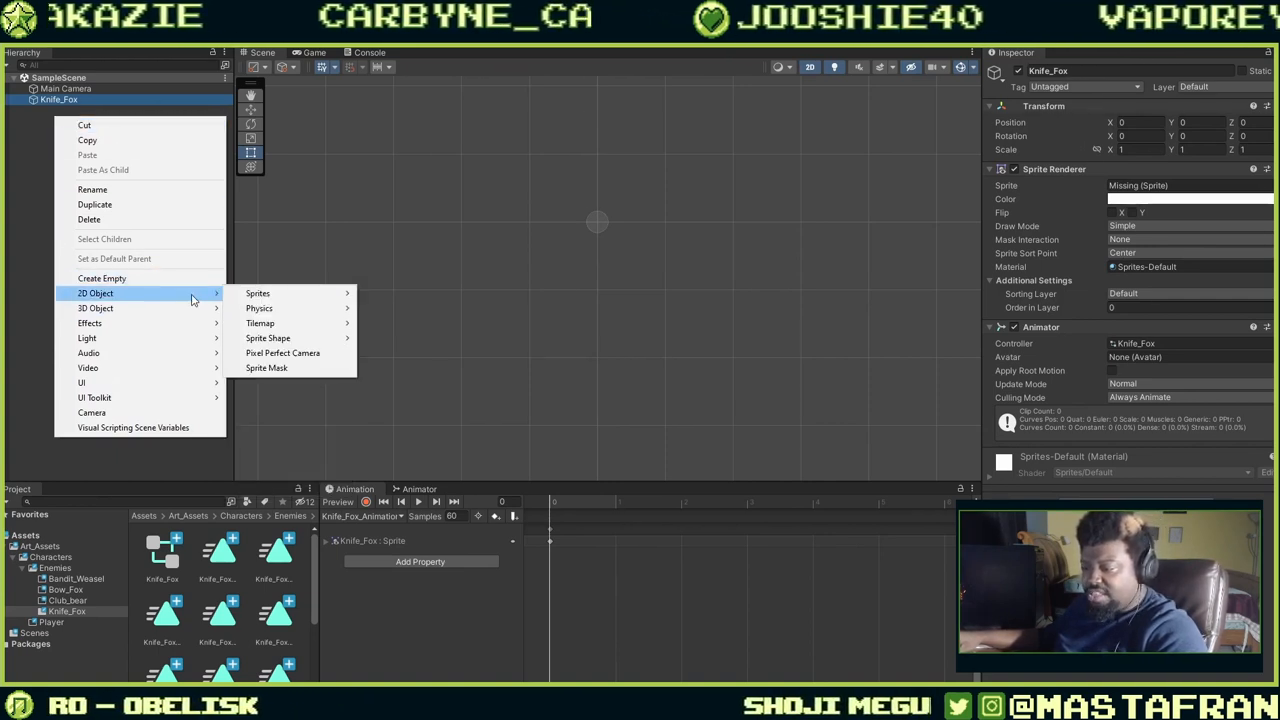
mouse_move(273, 296)
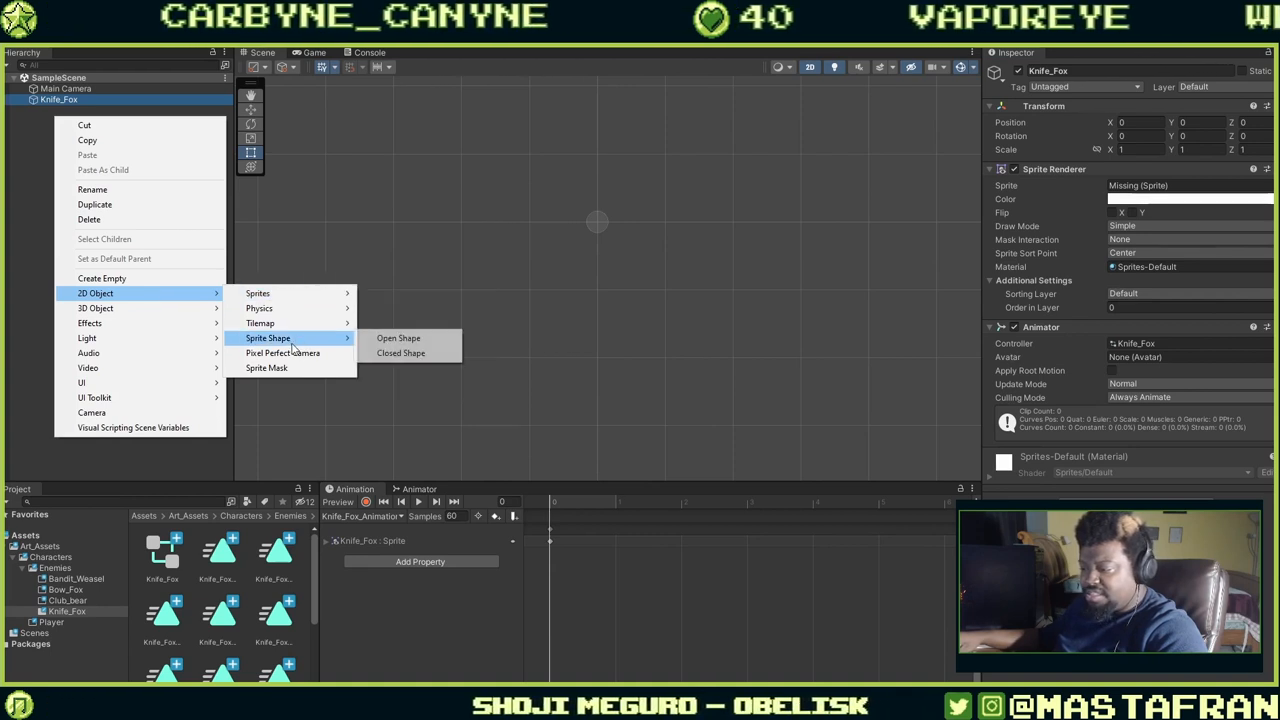
mouse_move(305, 326)
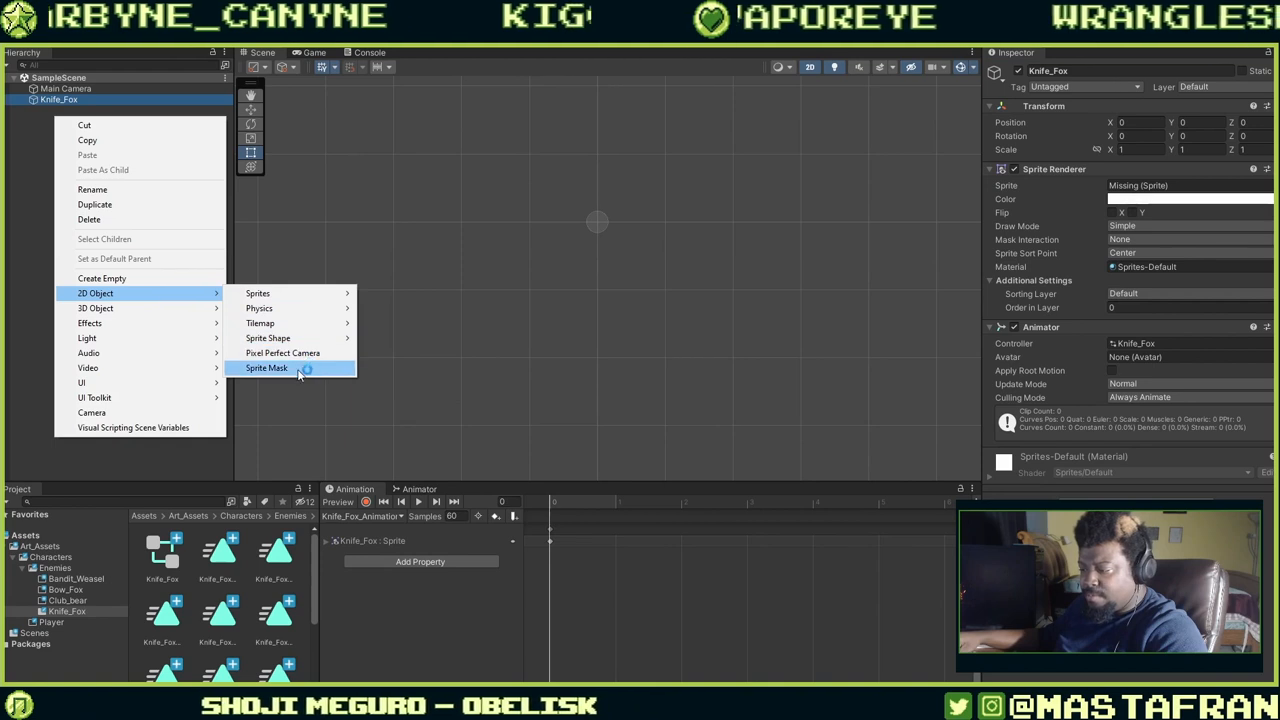
mouse_move(327, 297)
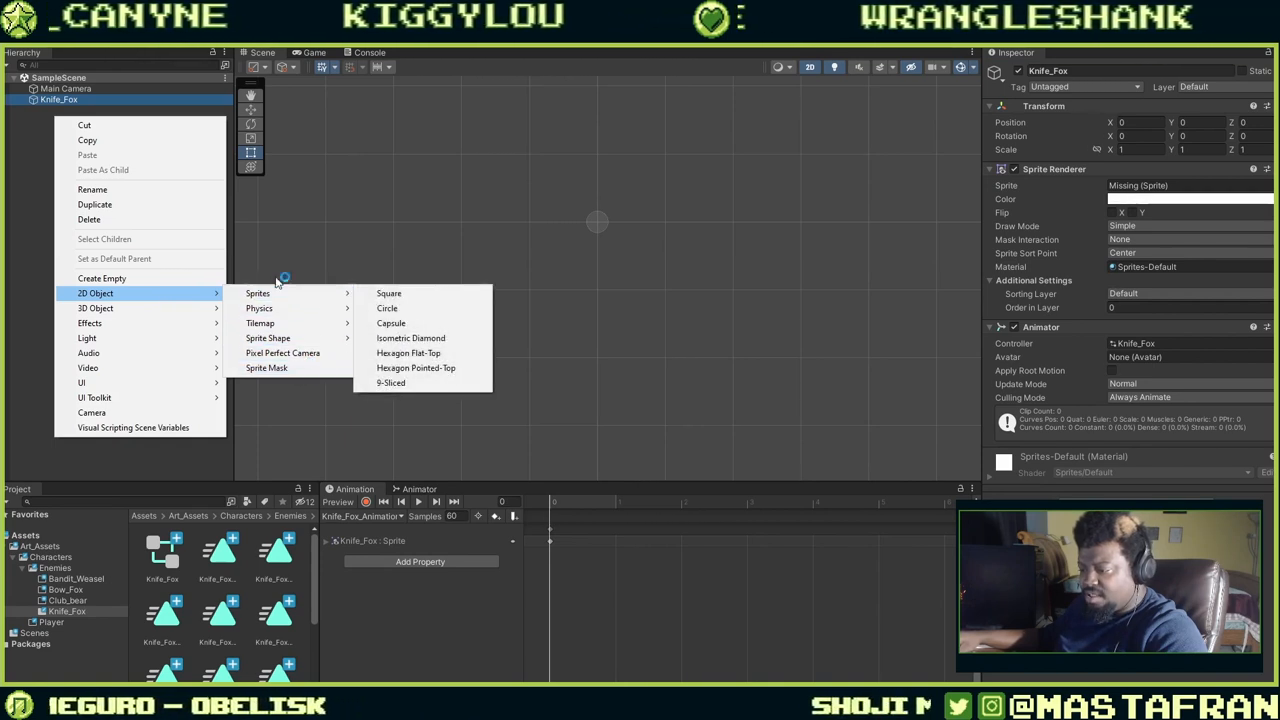
click(176, 281)
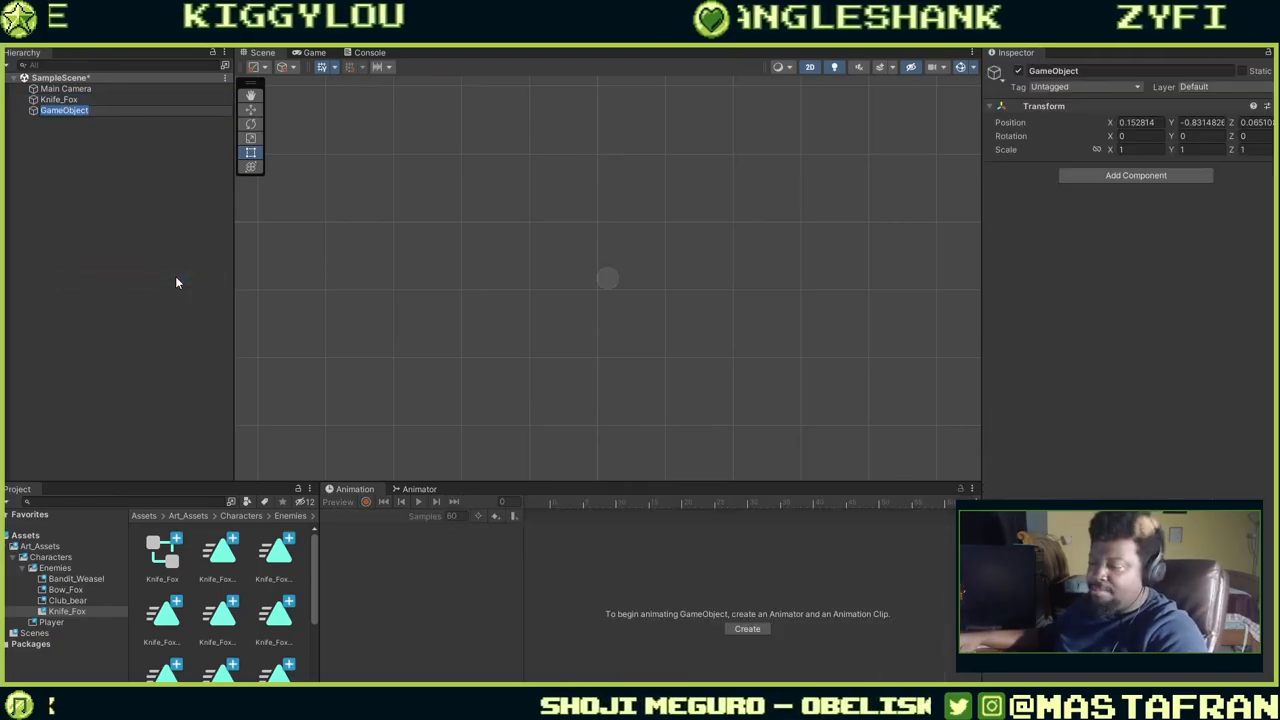
text(Bo)
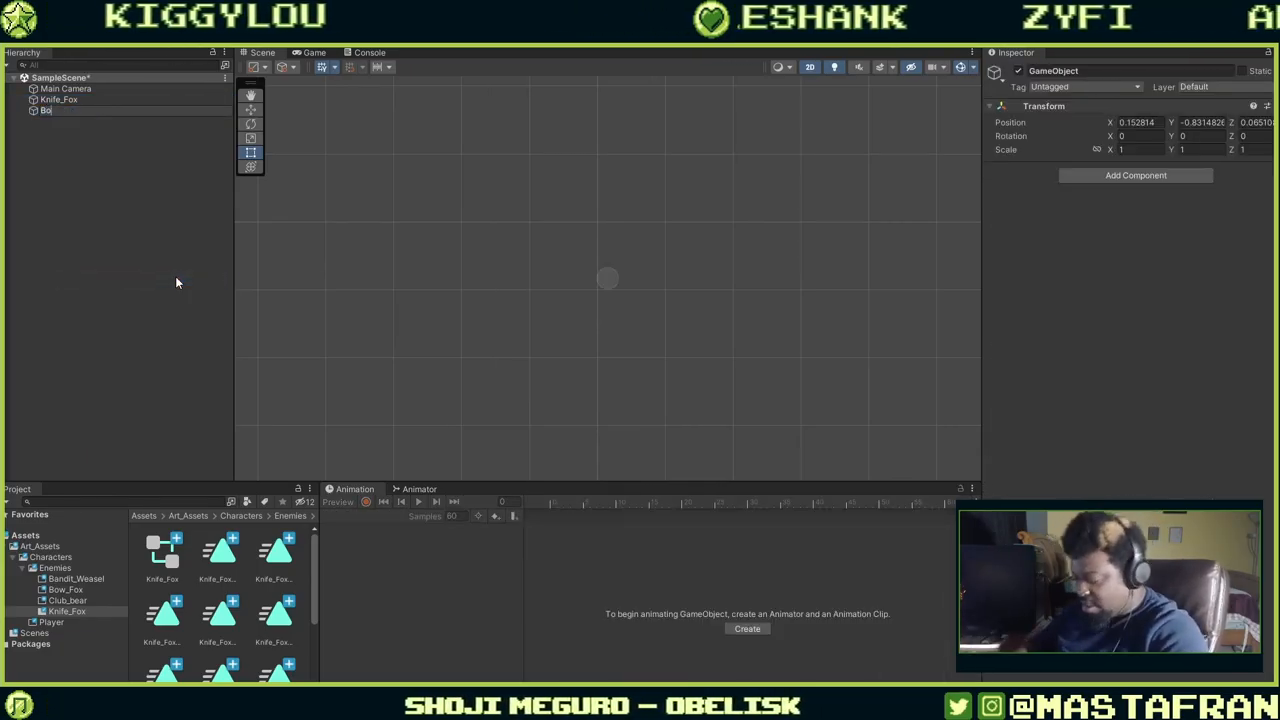
text(w_Fox)
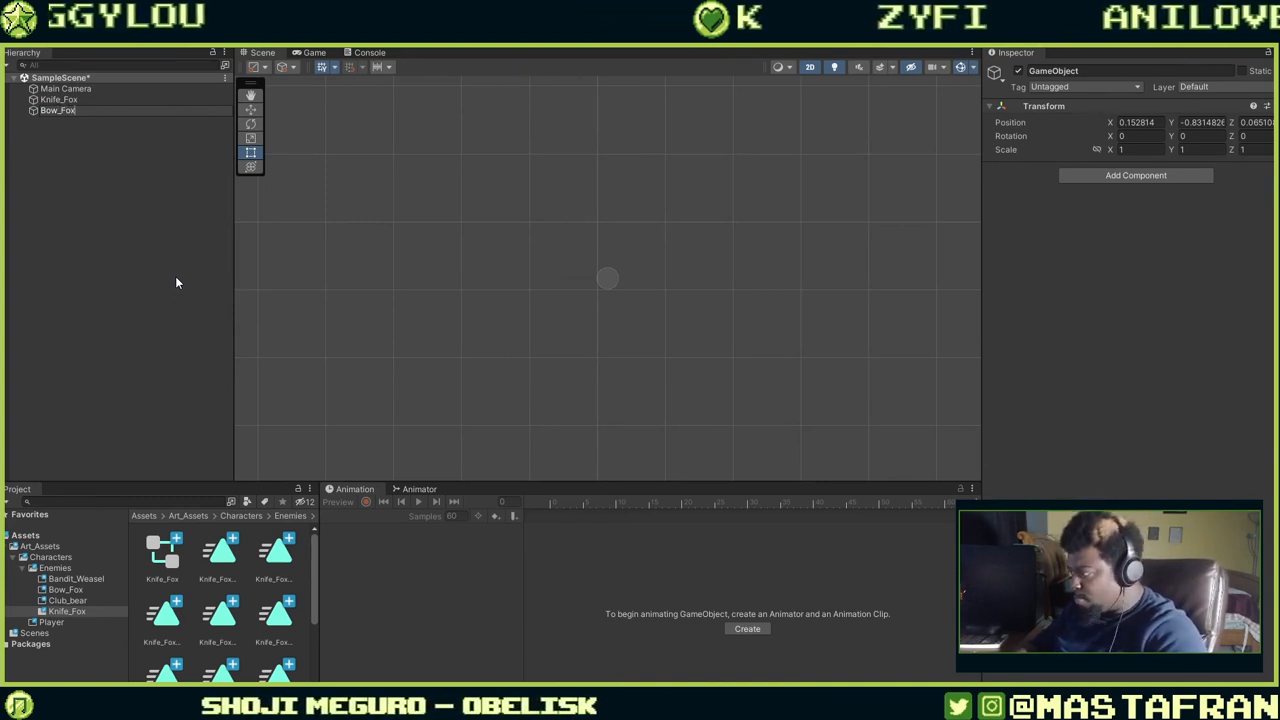
key(Return)
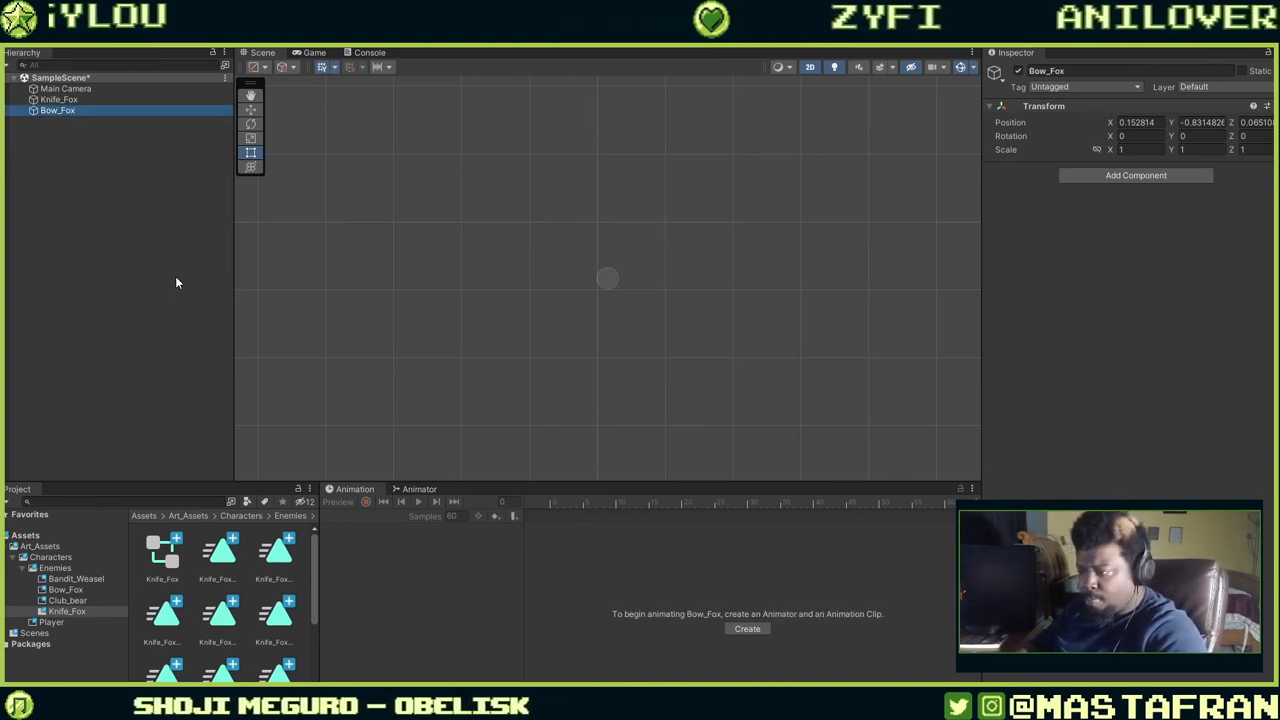
Add a Sprite Renderer component to the Bow_Fox object.
click(1133, 177)
text(a)
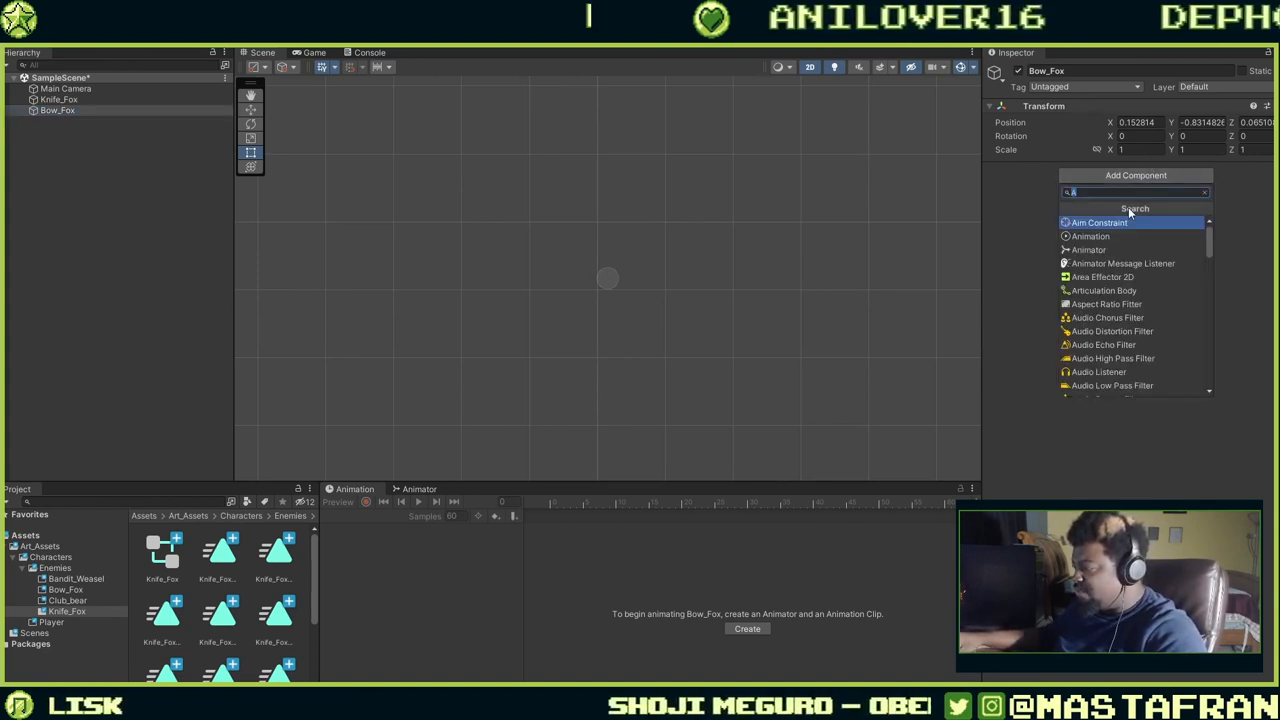
text(Sprite)
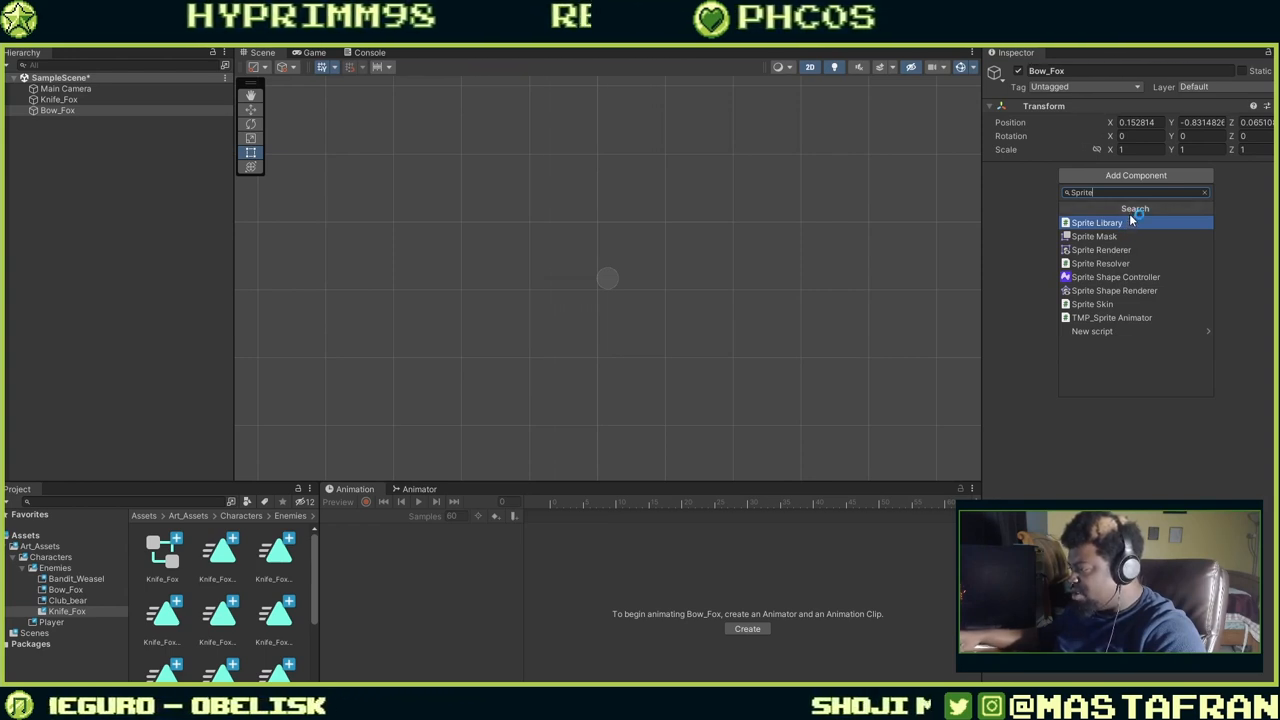
click(1114, 250)
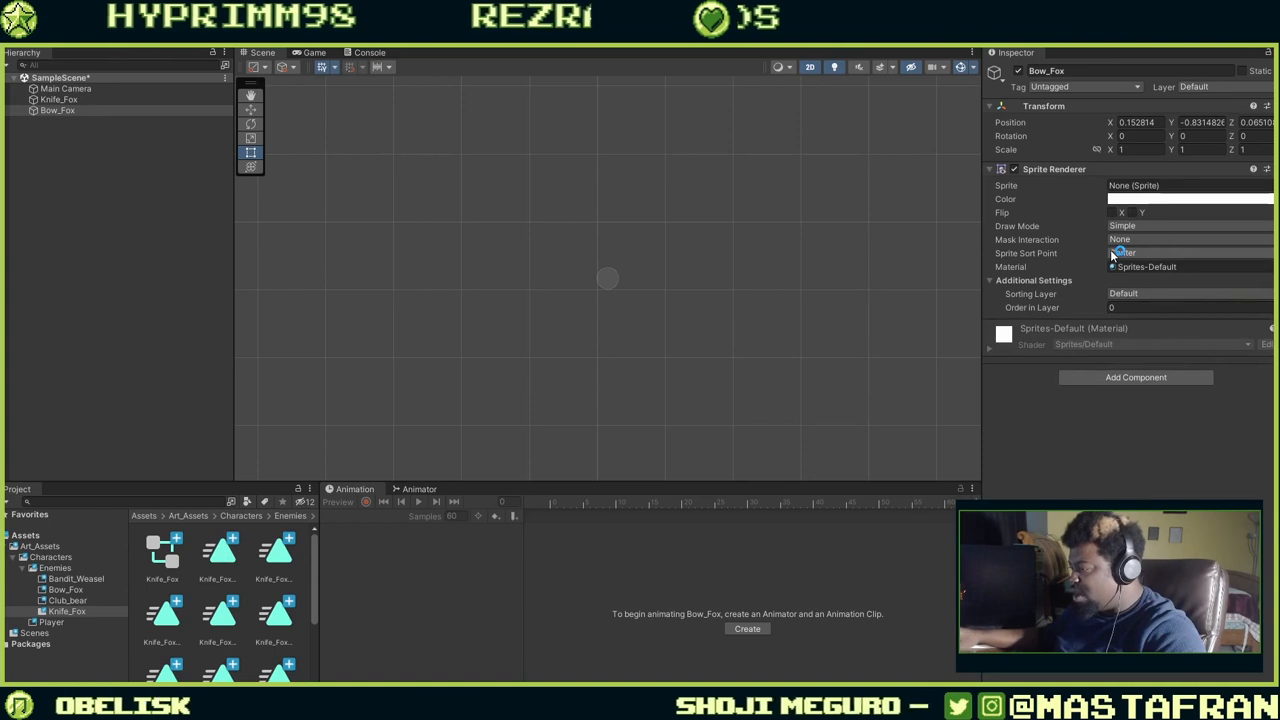
click(1119, 212)
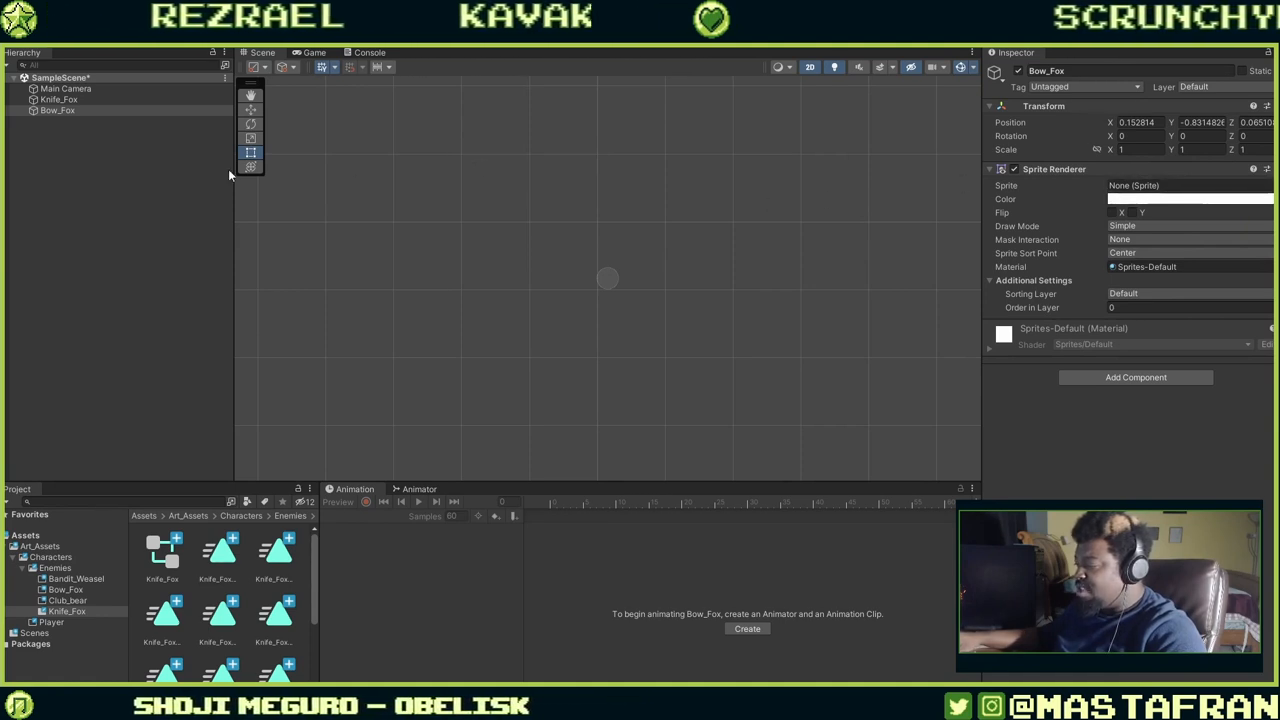
Widen the Project window and assign the Knife_Fox_Enemy_Master sprite to the Knife_Fox object's Sprite Renderer.
click(62, 100)
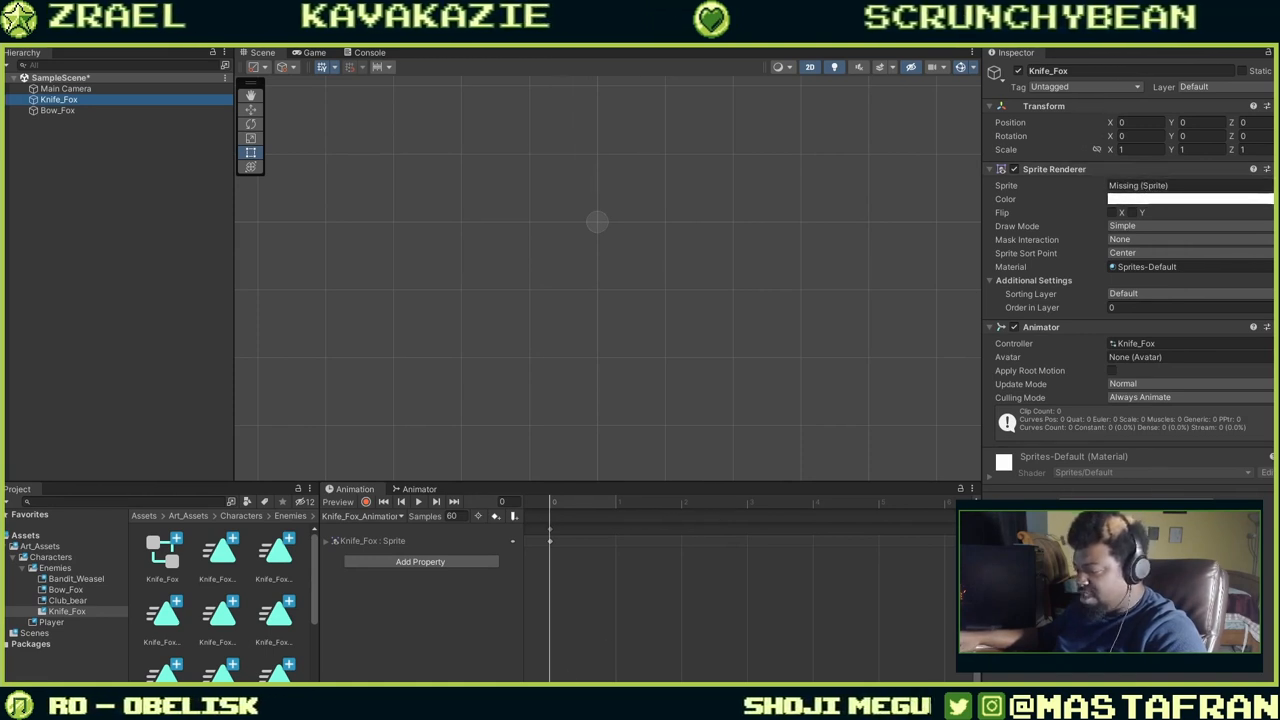
drag(320, 664, 424, 667)
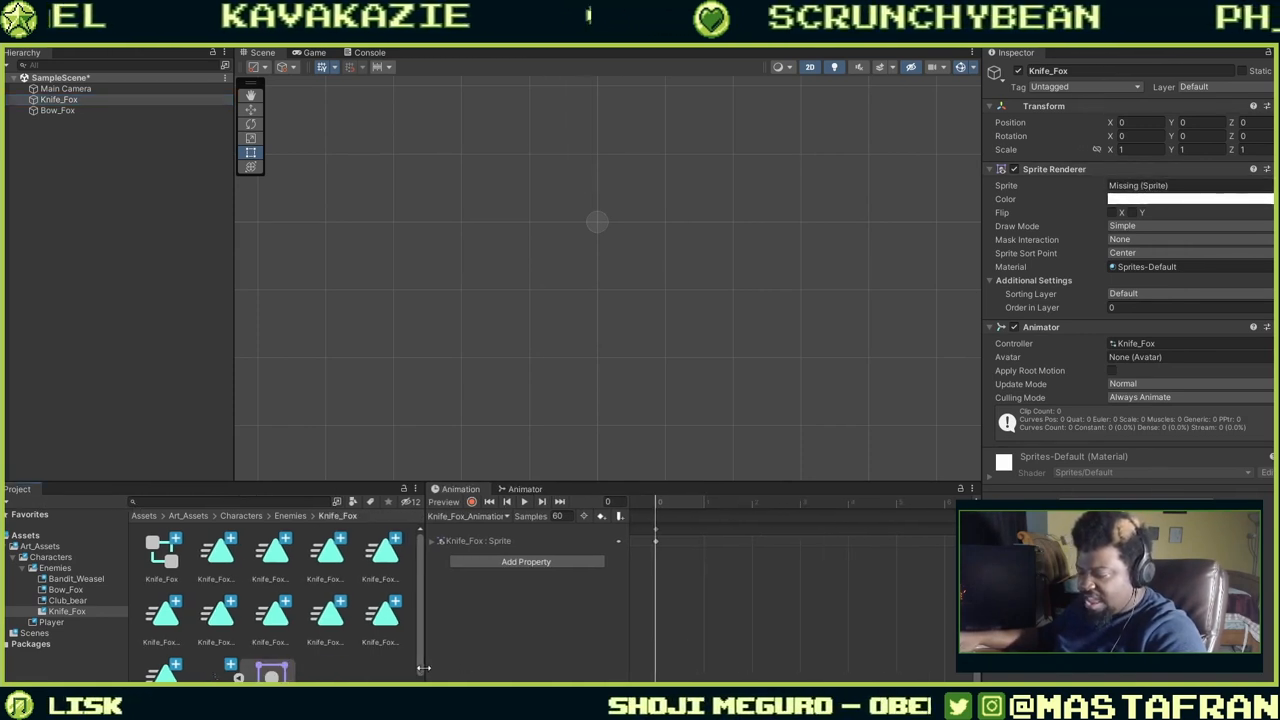
click(213, 670)
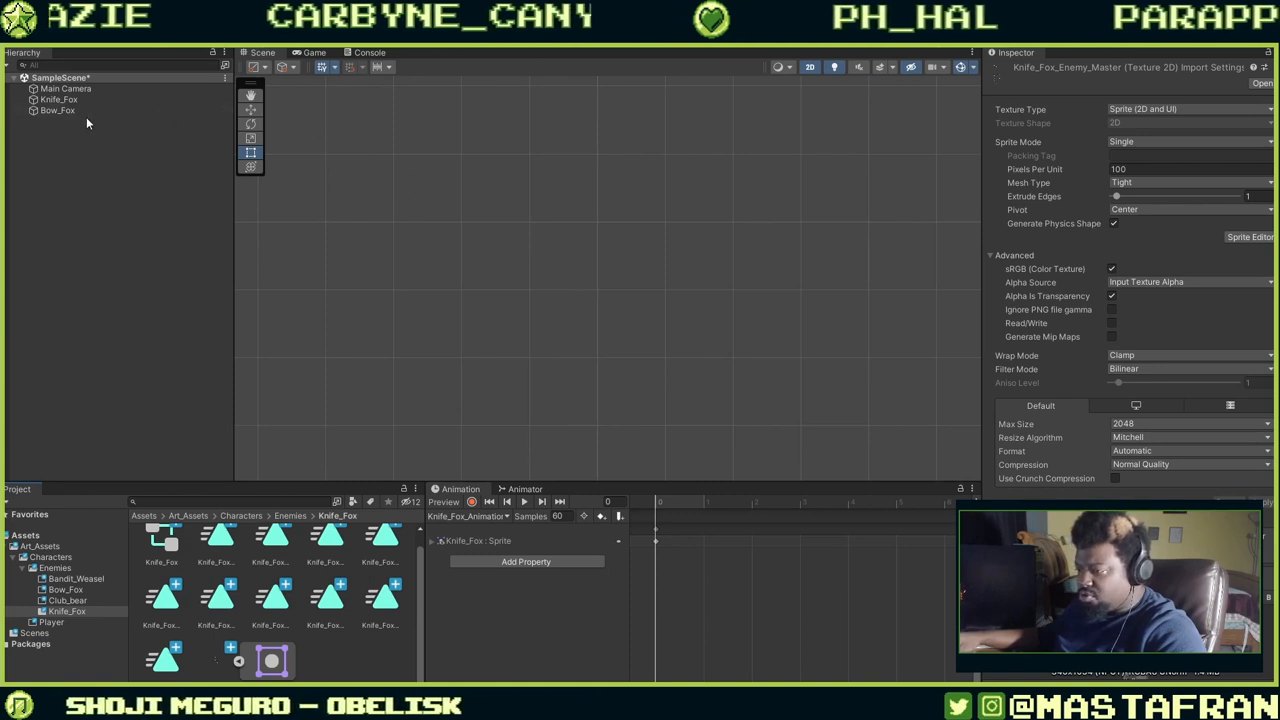
click(60, 99)
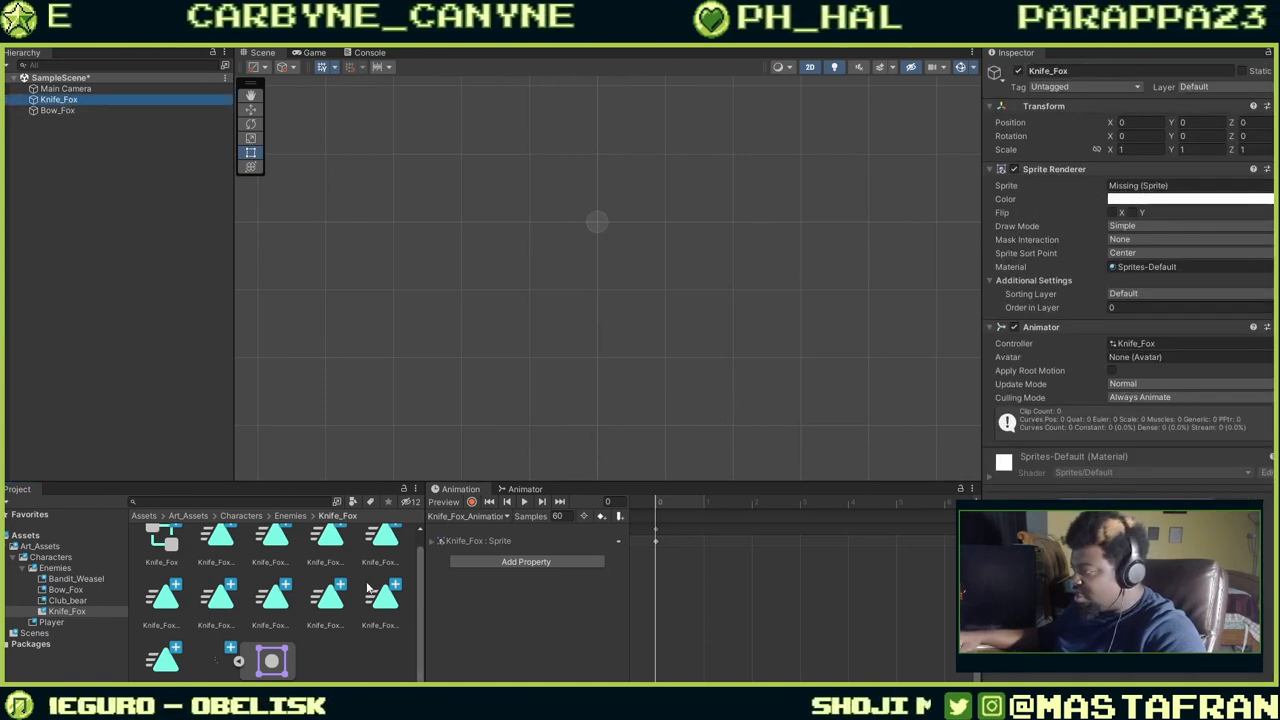
drag(1137, 221, 1143, 188)
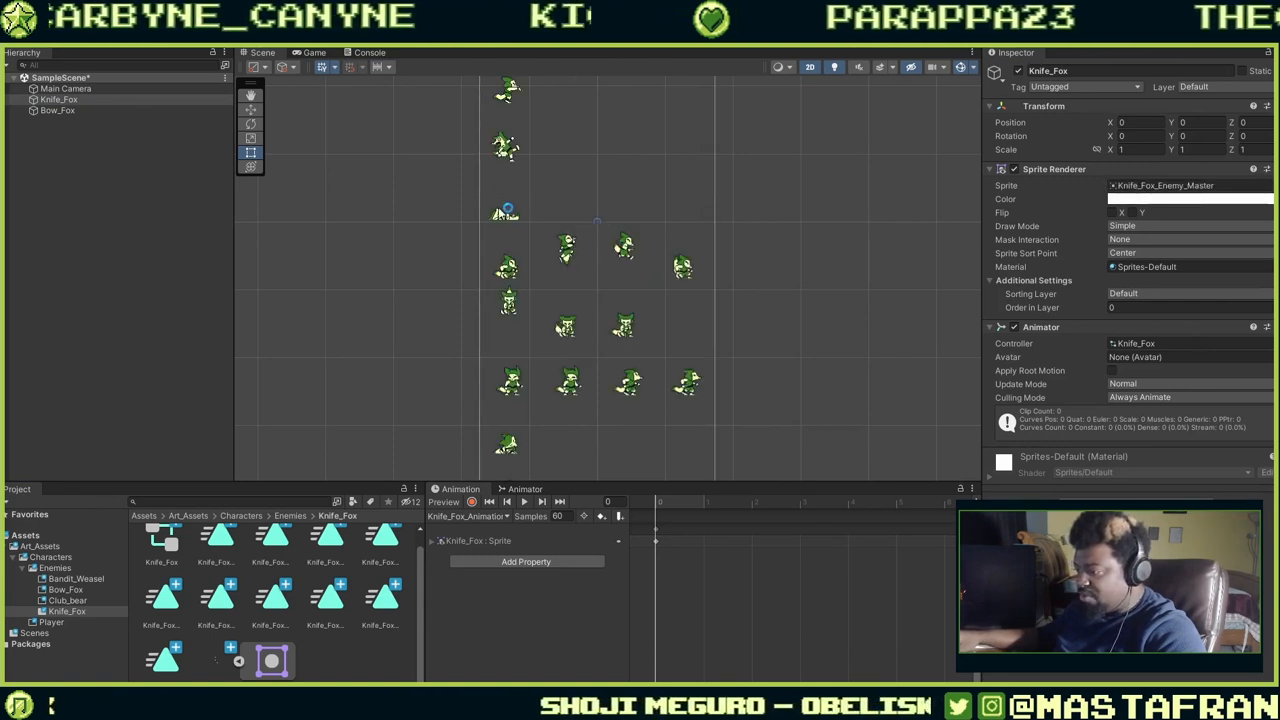
scroll(588, 224, down, 3)
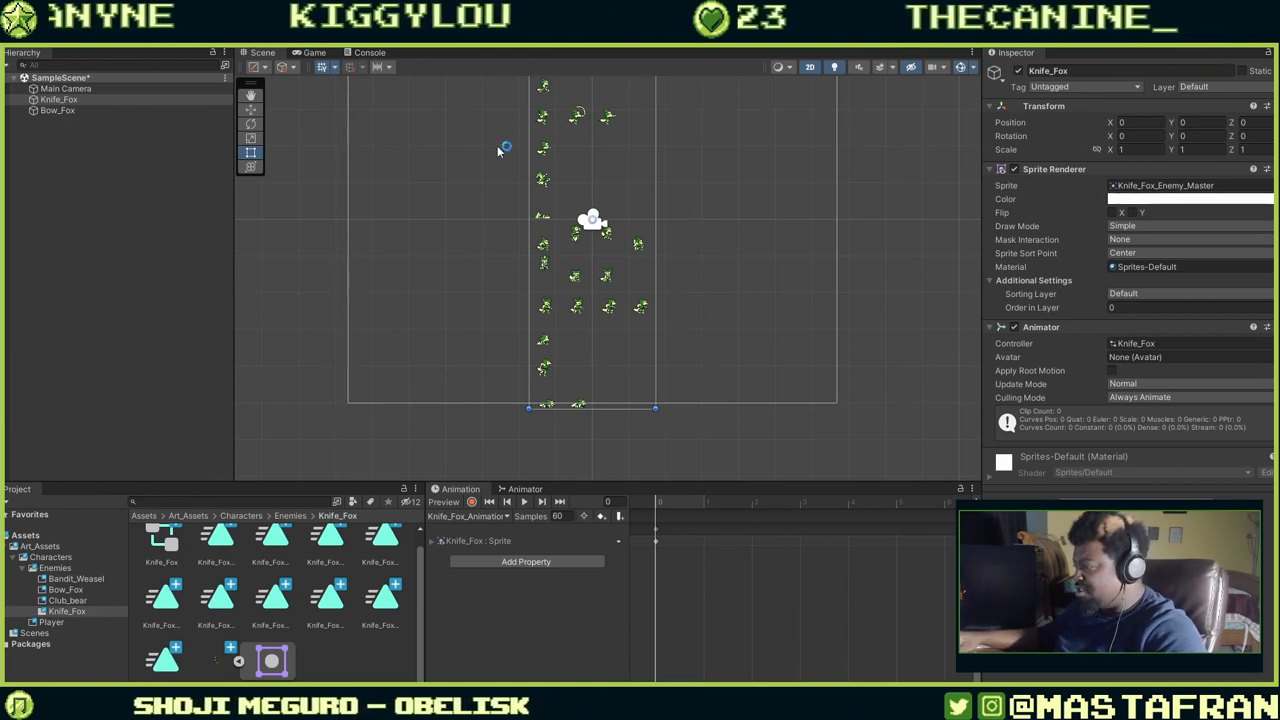
click(1183, 229)
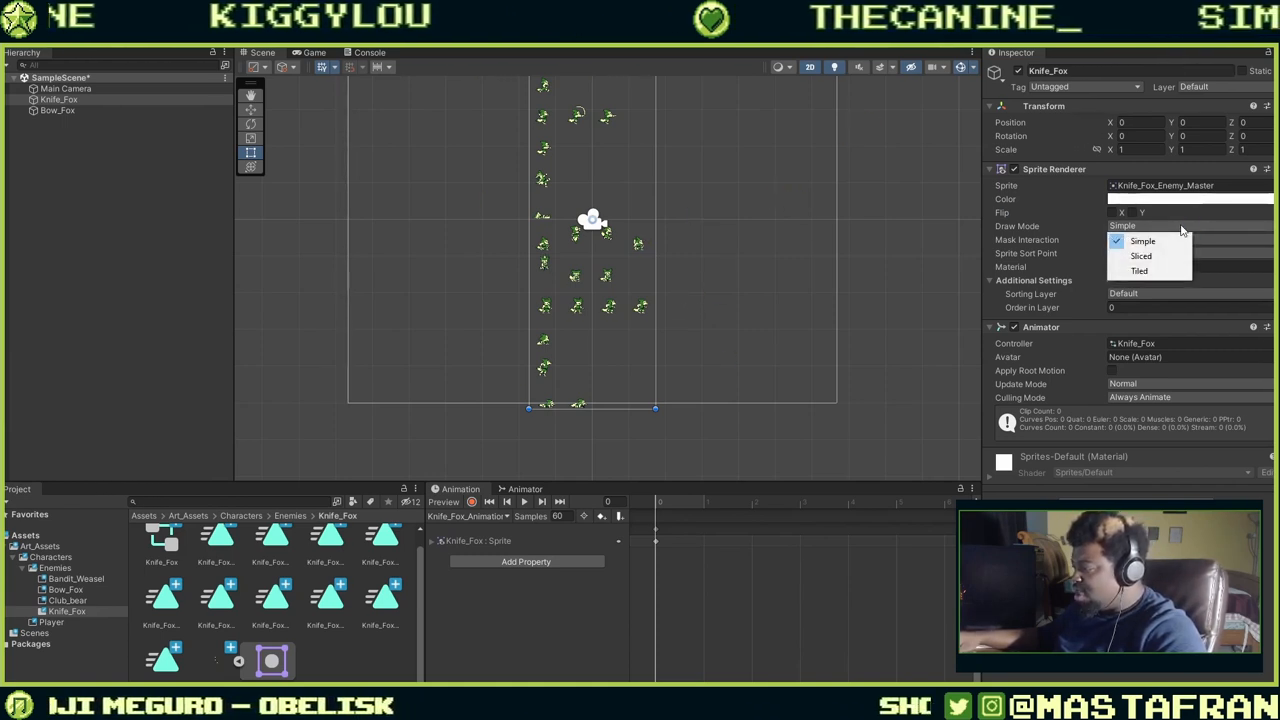
click(1084, 251)
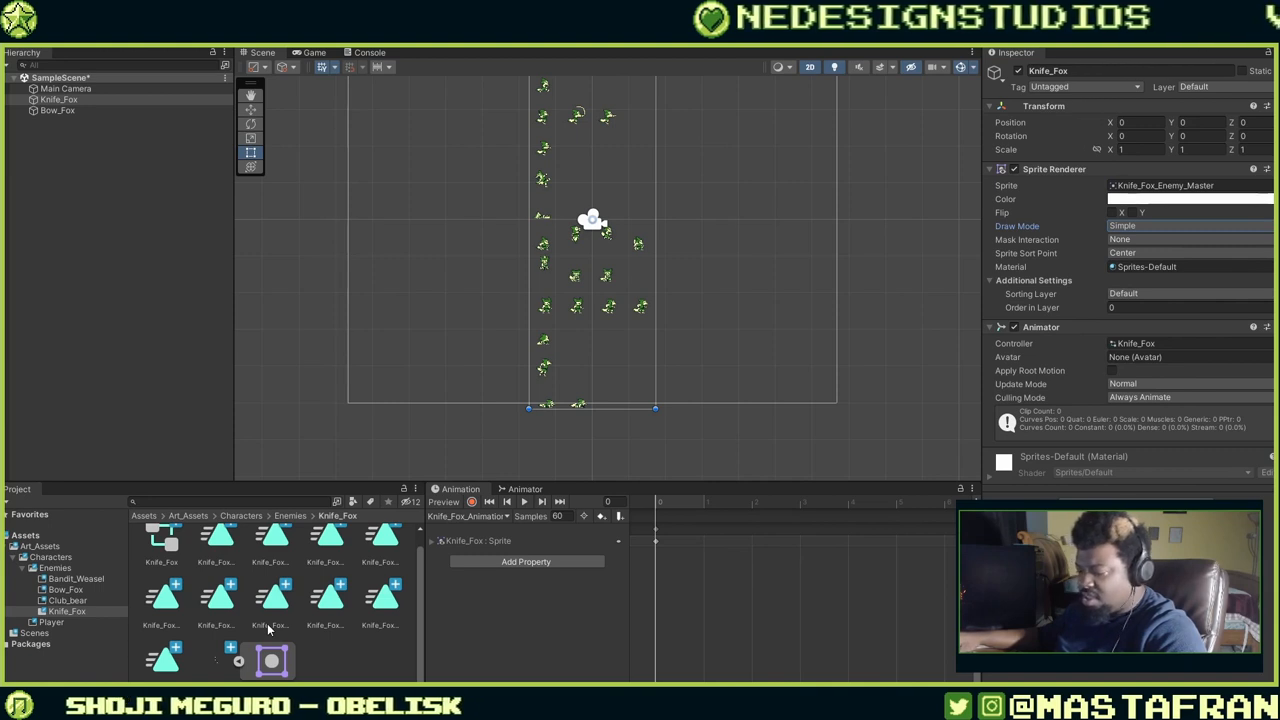
click(1185, 227)
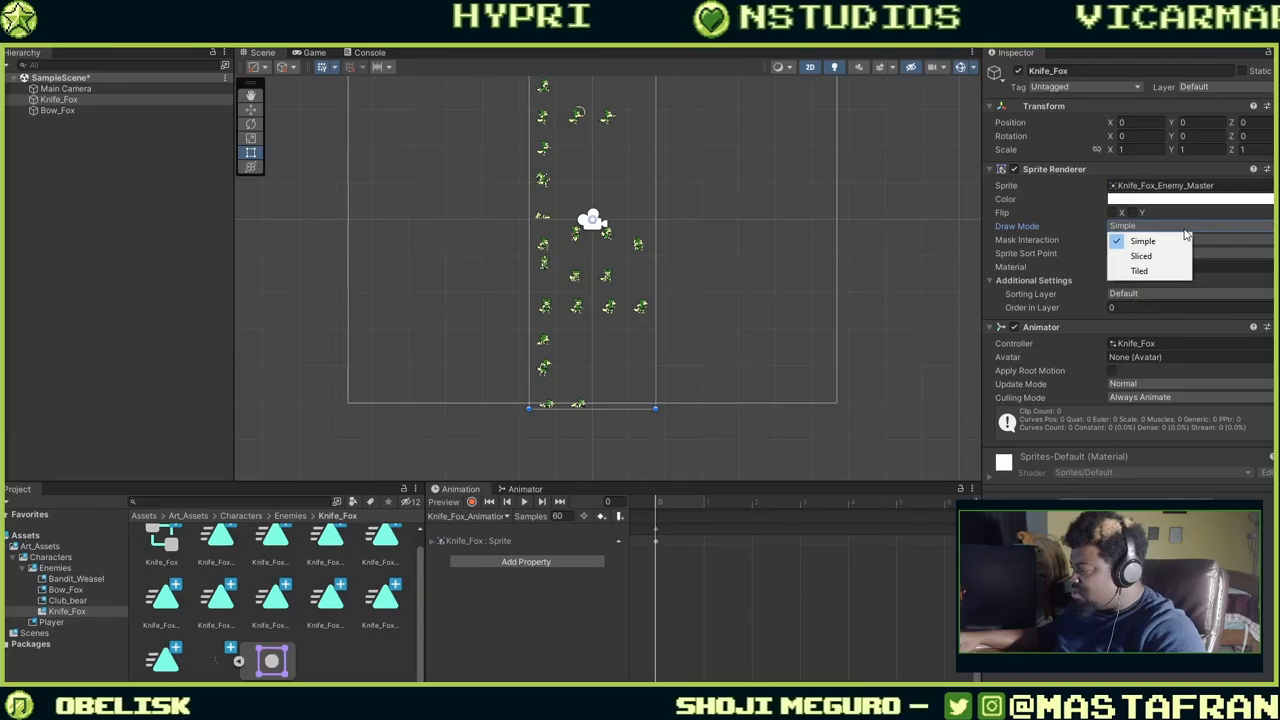
click(1150, 241)
click(1160, 240)
click(1107, 190)
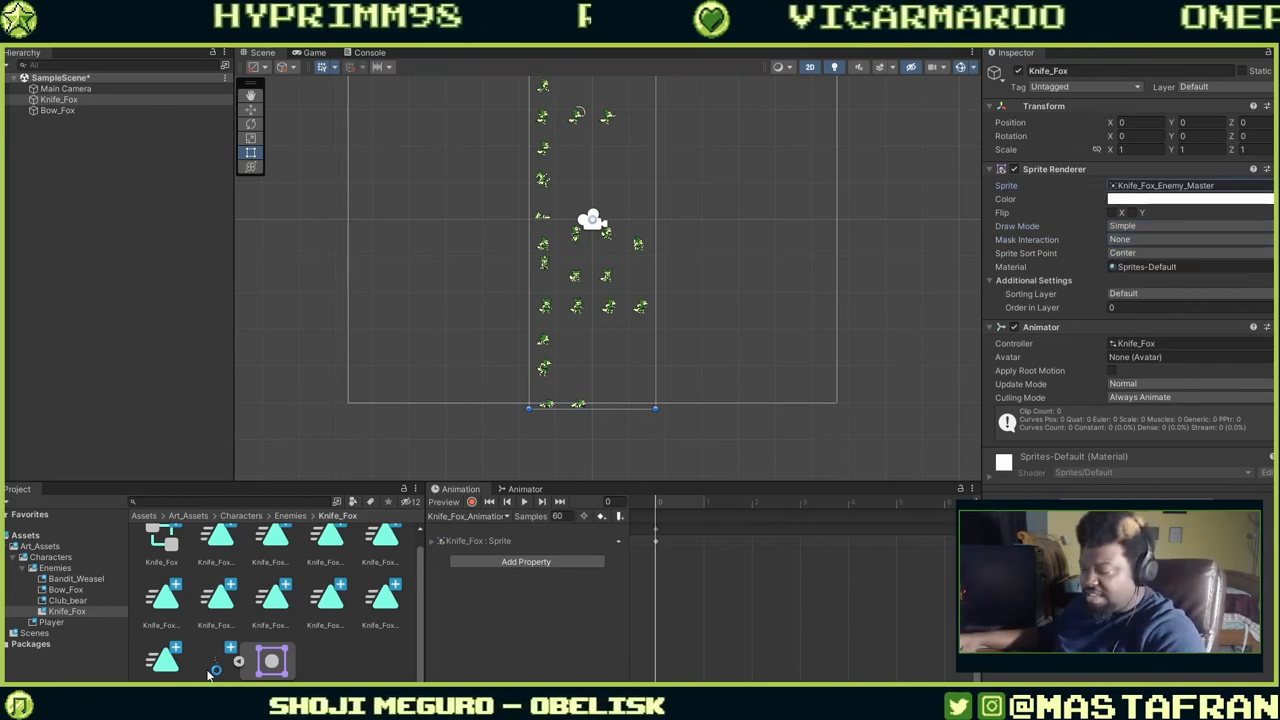
Set the Sprite Mode of the Knife_Fox_Enemy_Master texture to Multiple.
click(272, 660)
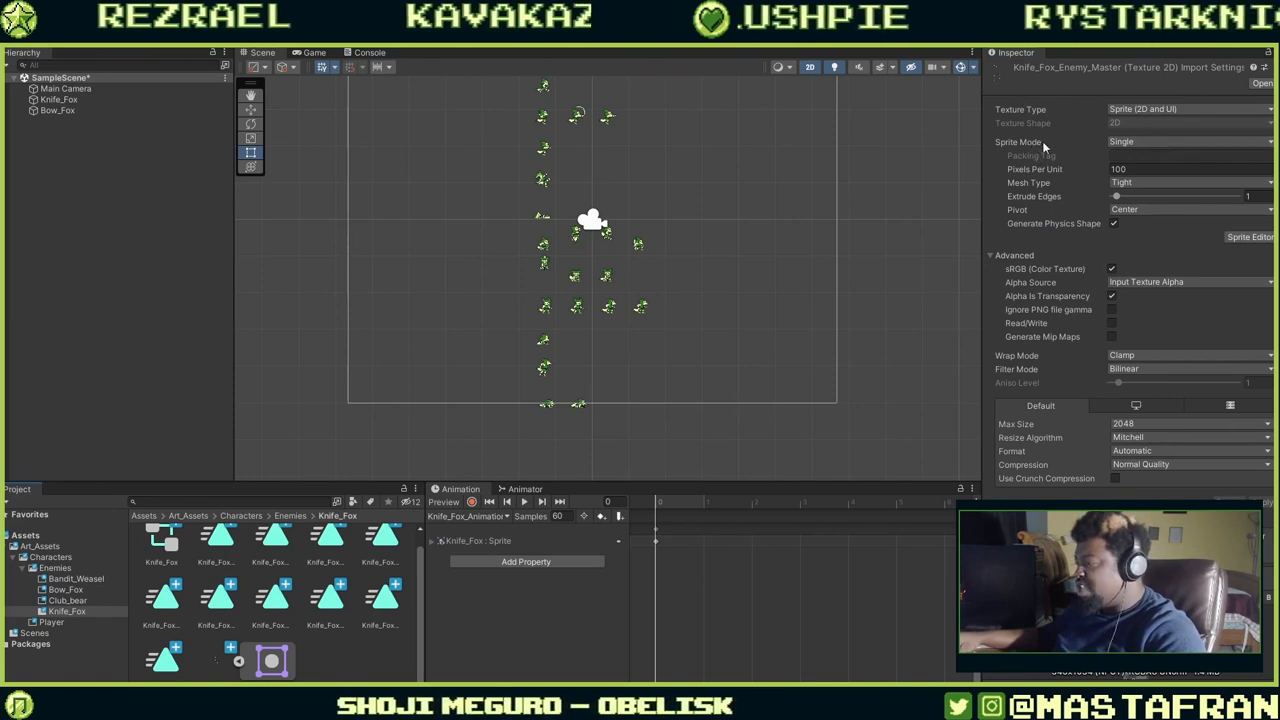
click(1137, 145)
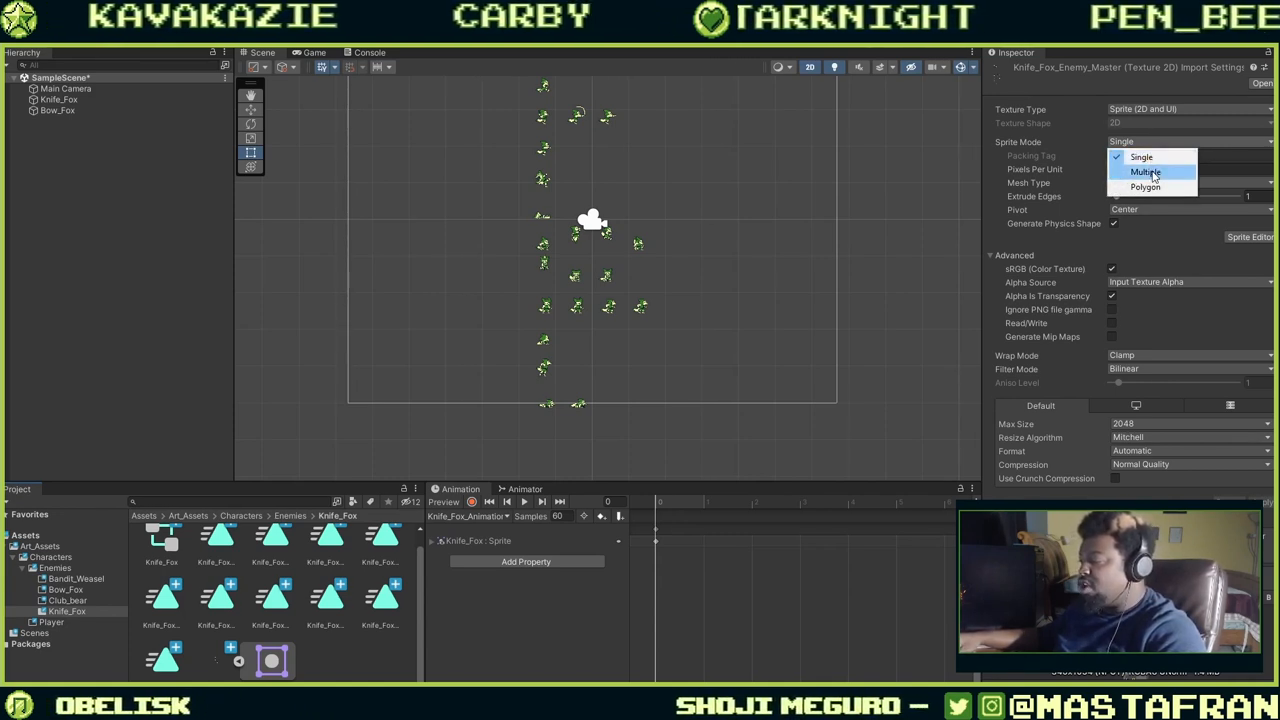
click(1146, 172)
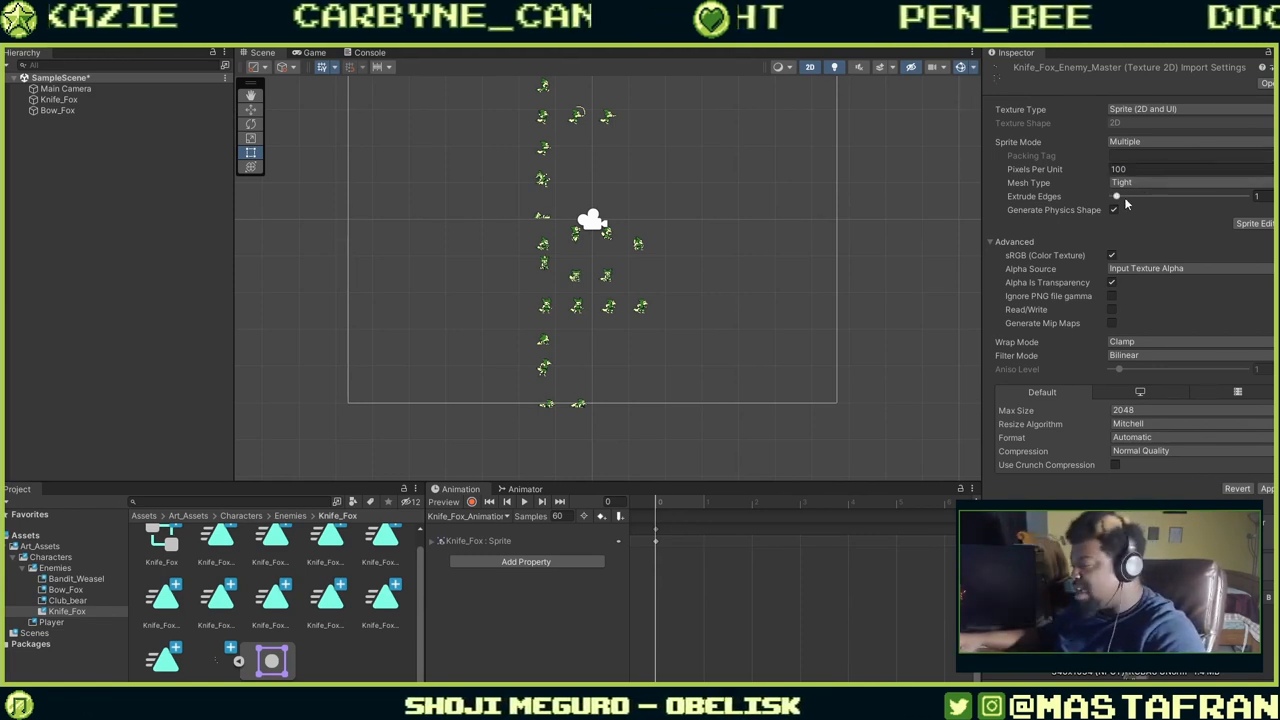
click(1146, 184)
click(1068, 197)
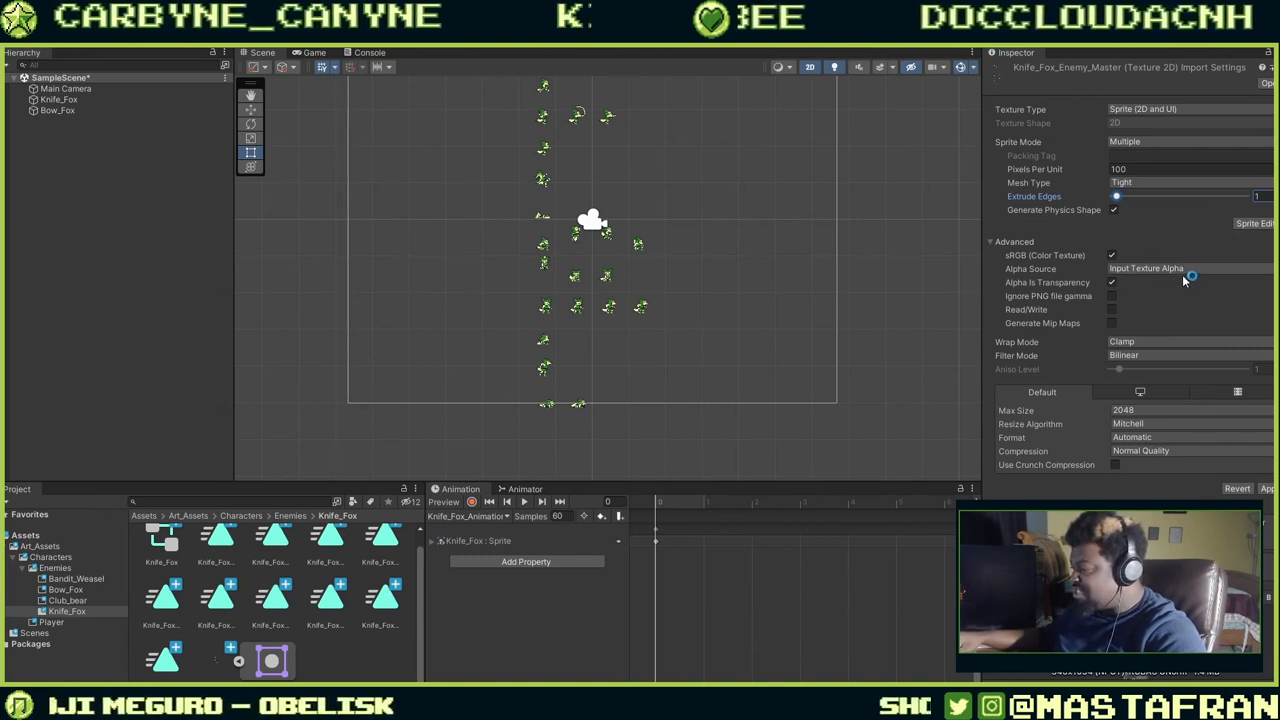
Set the texture's Filter Mode to Point (no filter) and Compression to None, and apply the import settings.
click(1121, 358)
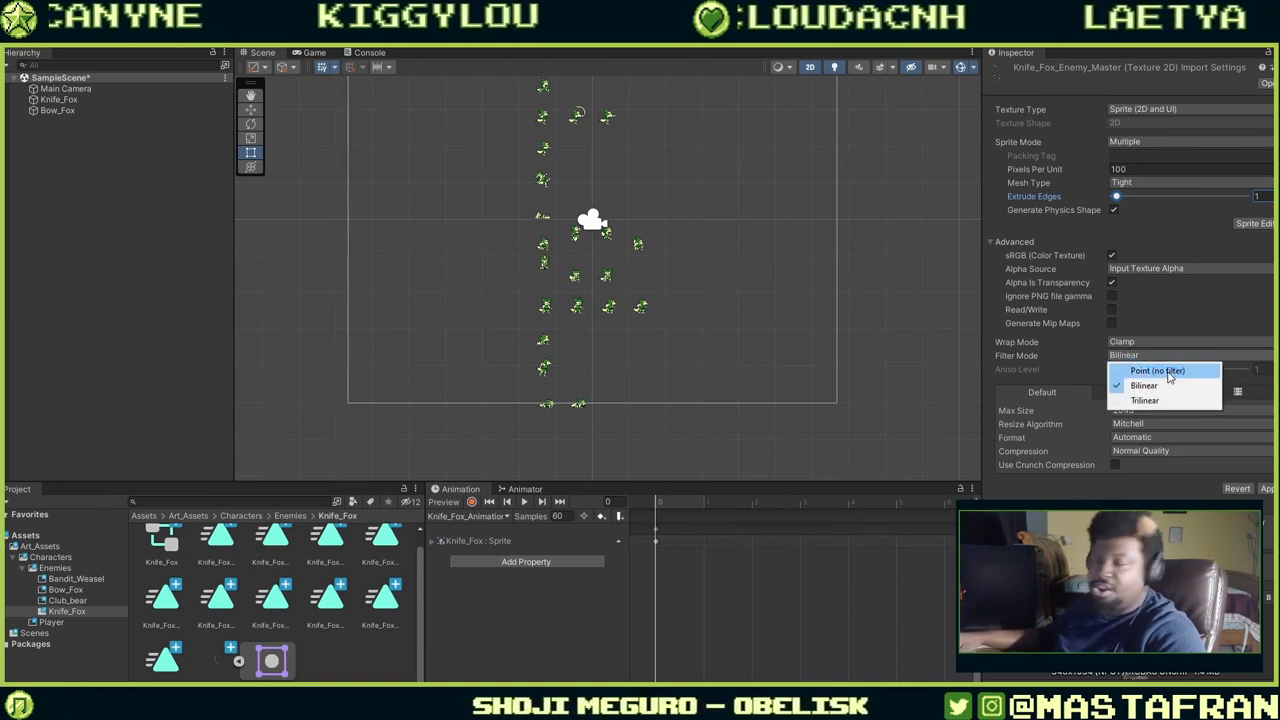
click(1169, 371)
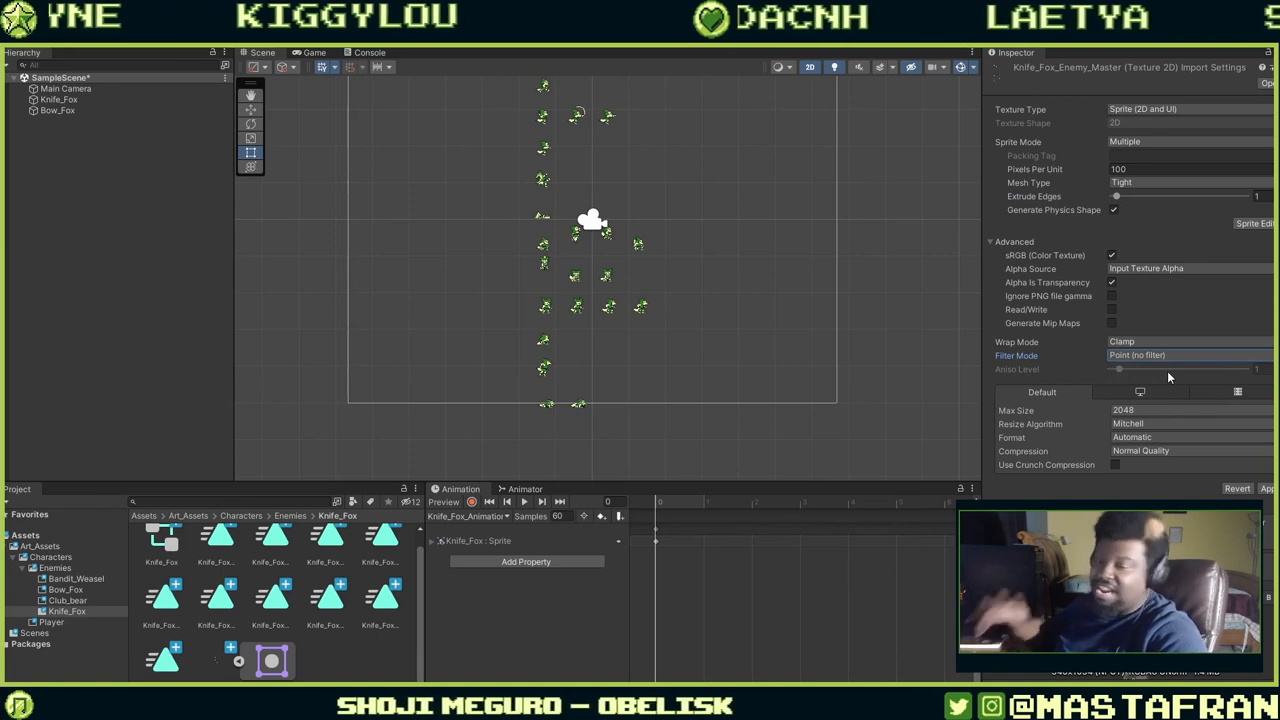
click(1136, 412)
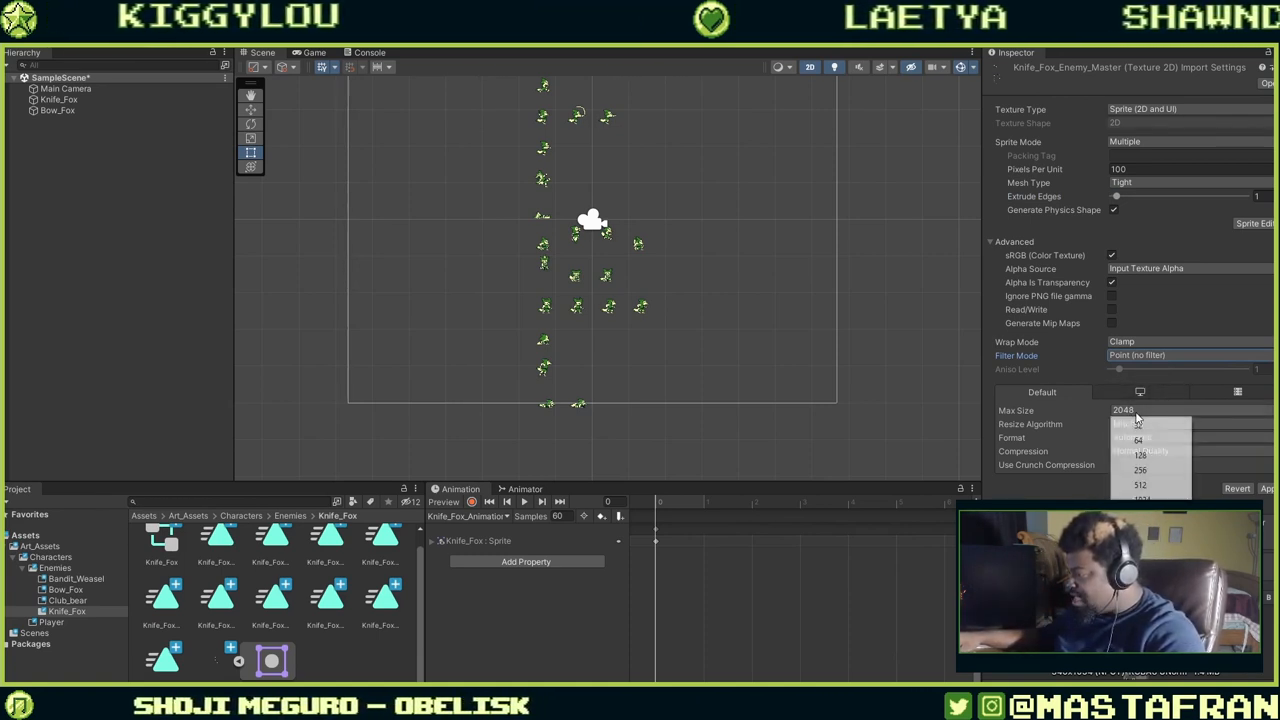
click(1022, 380)
click(1128, 451)
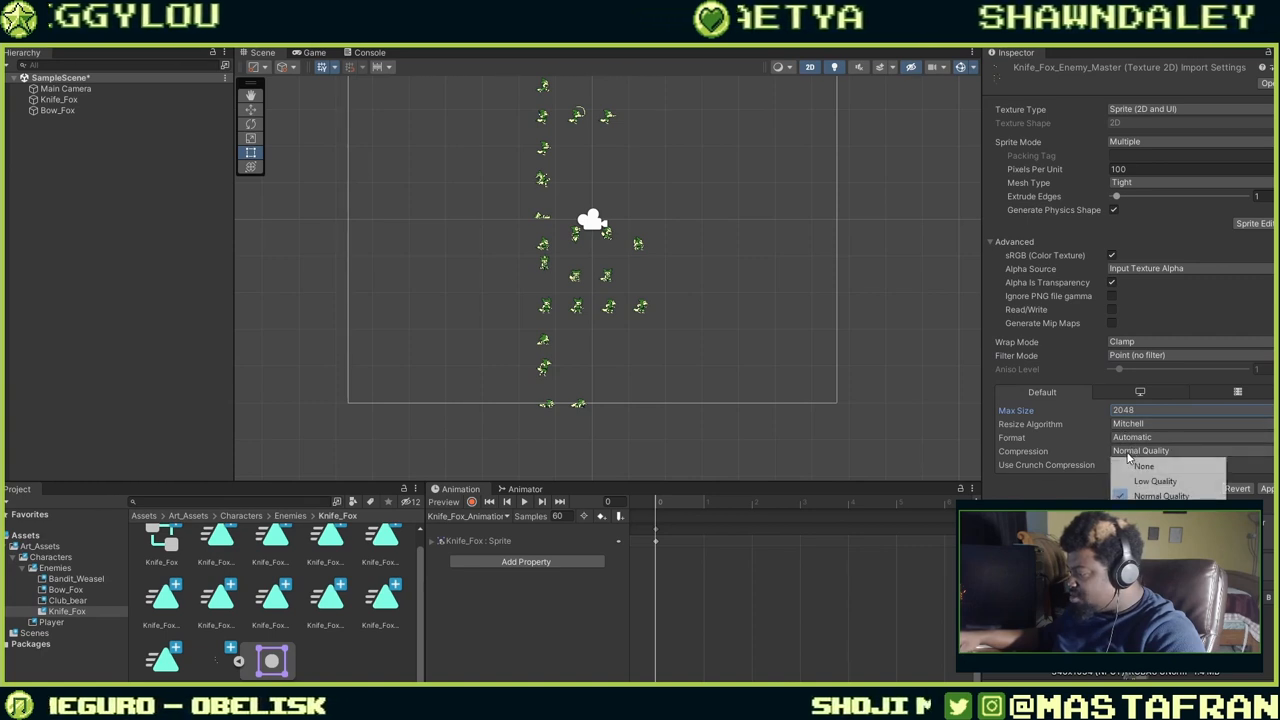
click(1142, 462)
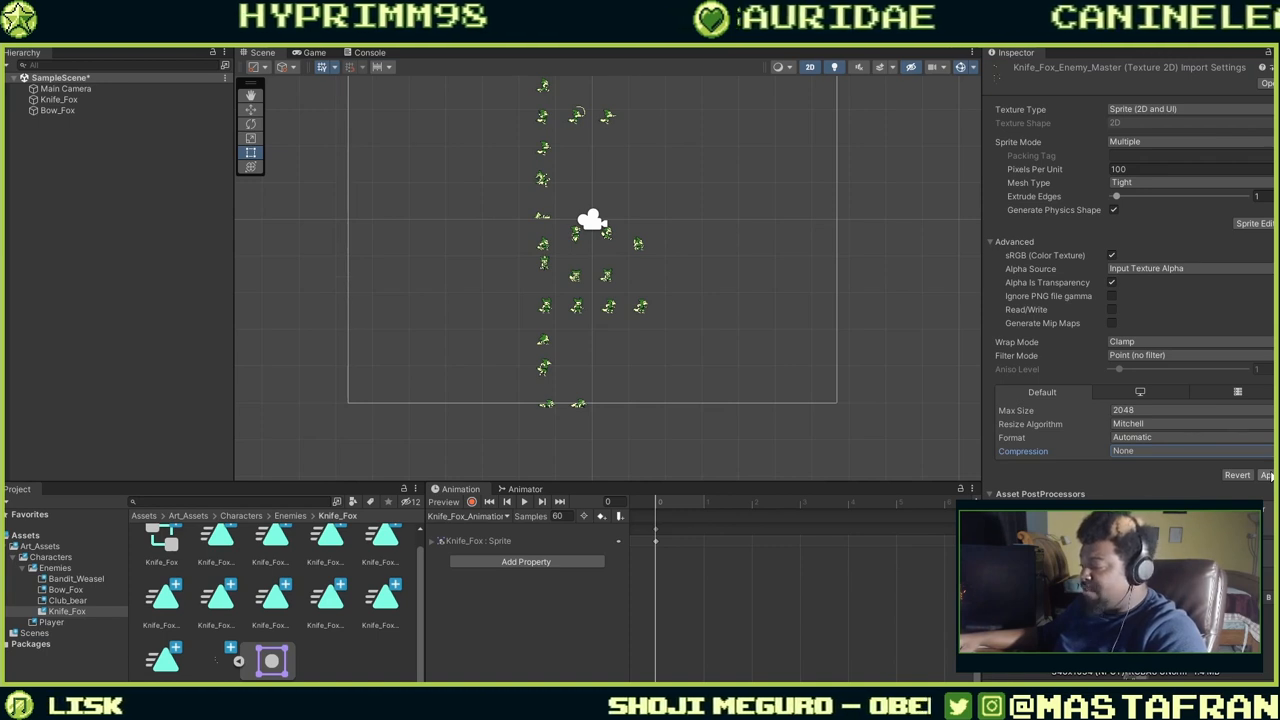
click(1268, 476)
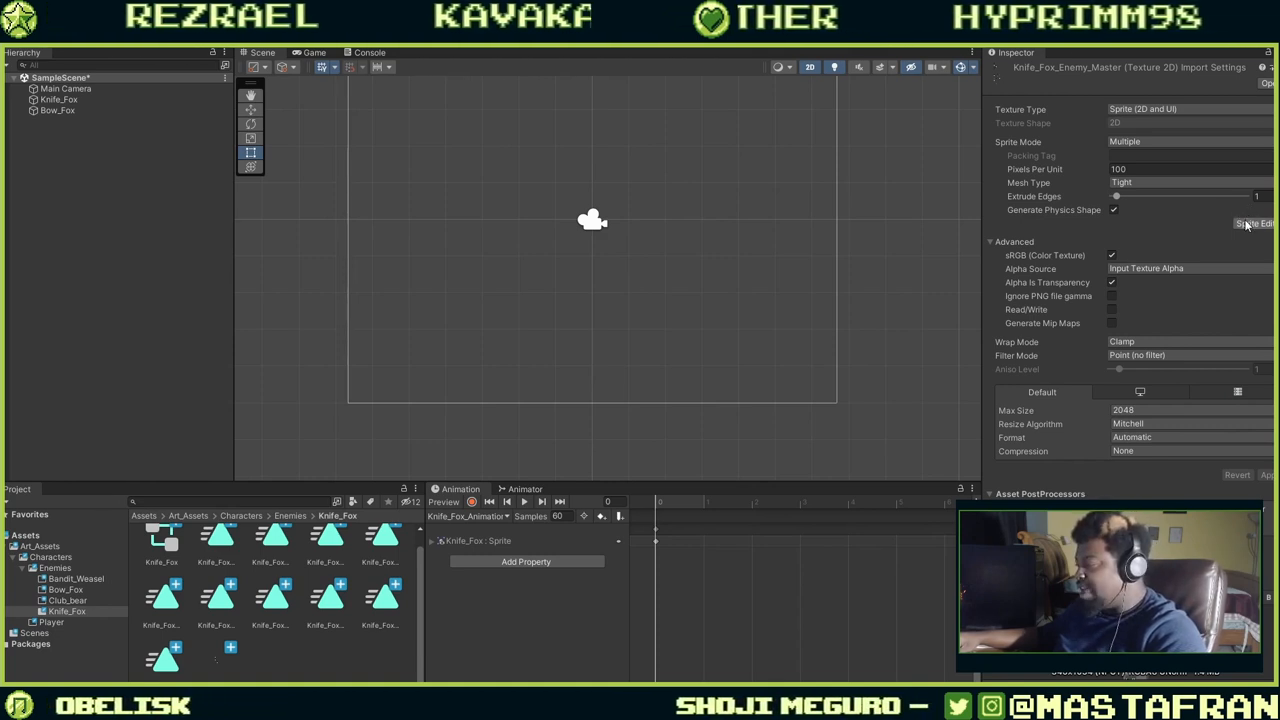
Open the Knife_Fox_Enemy_Master sheet in the Sprite Editor and maximize the editor window.
click(1250, 224)
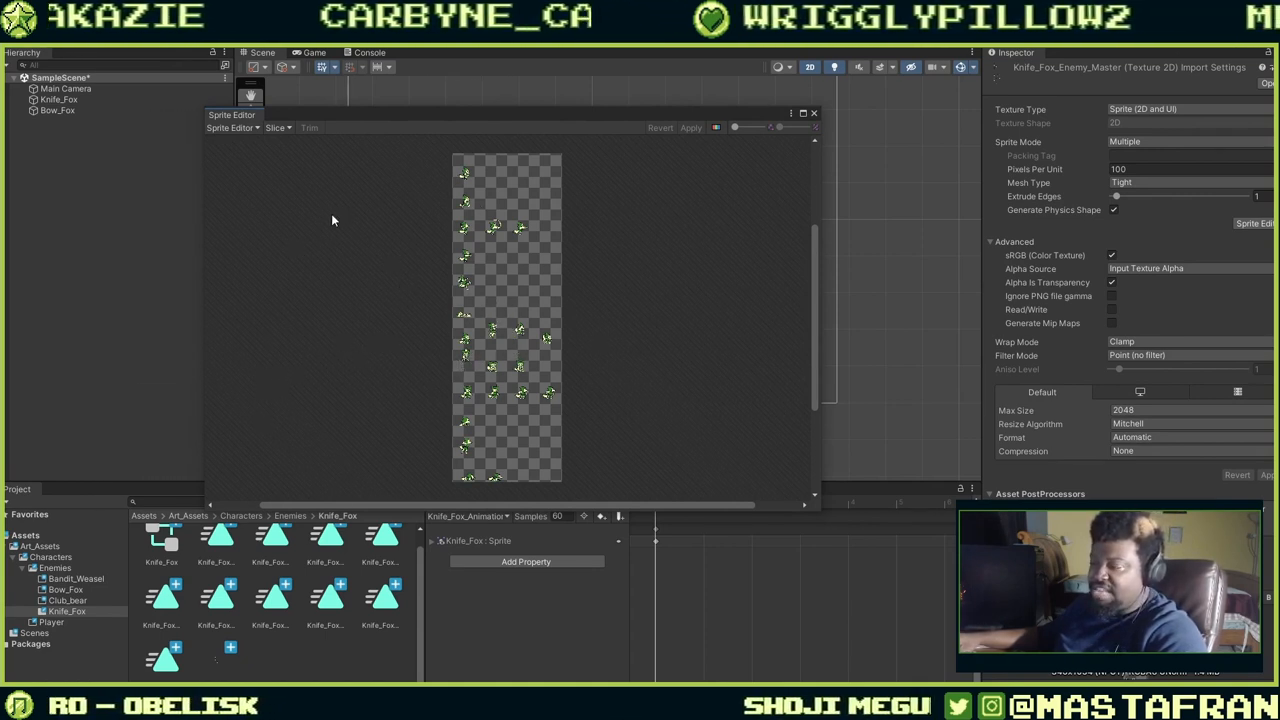
scroll(466, 180, up, 2)
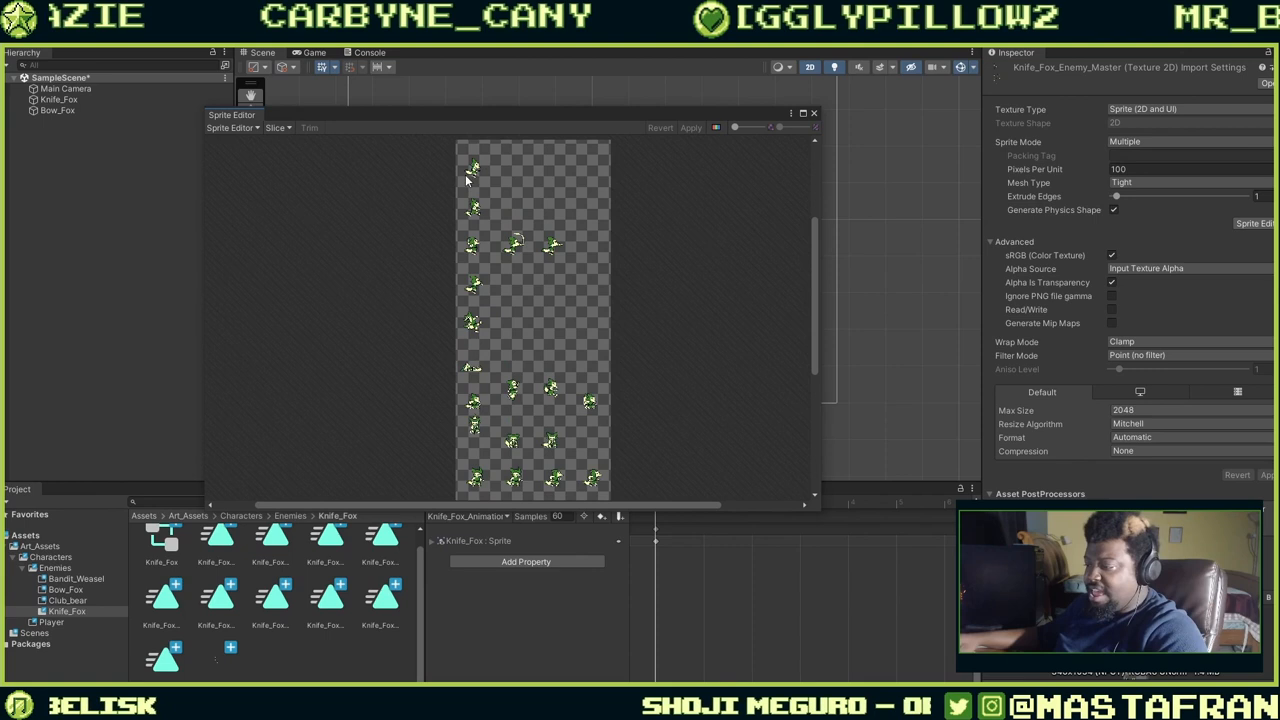
click(805, 113)
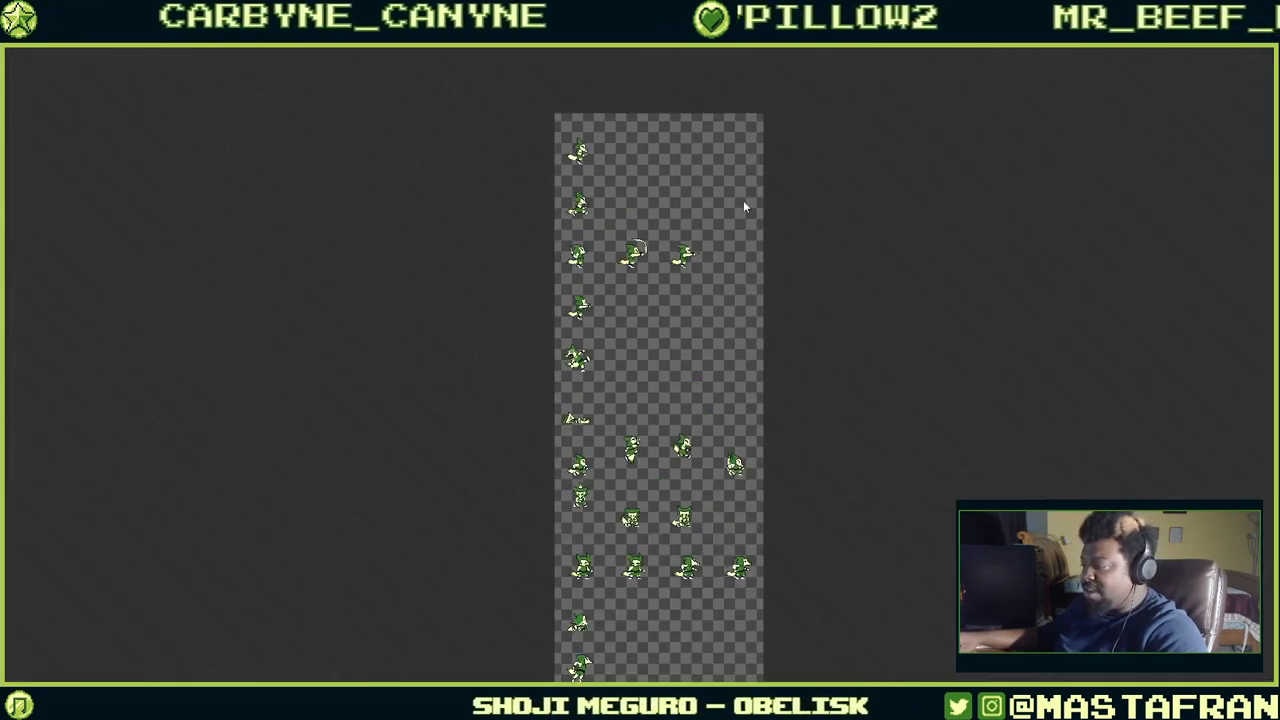
scroll(722, 334, up, 3)
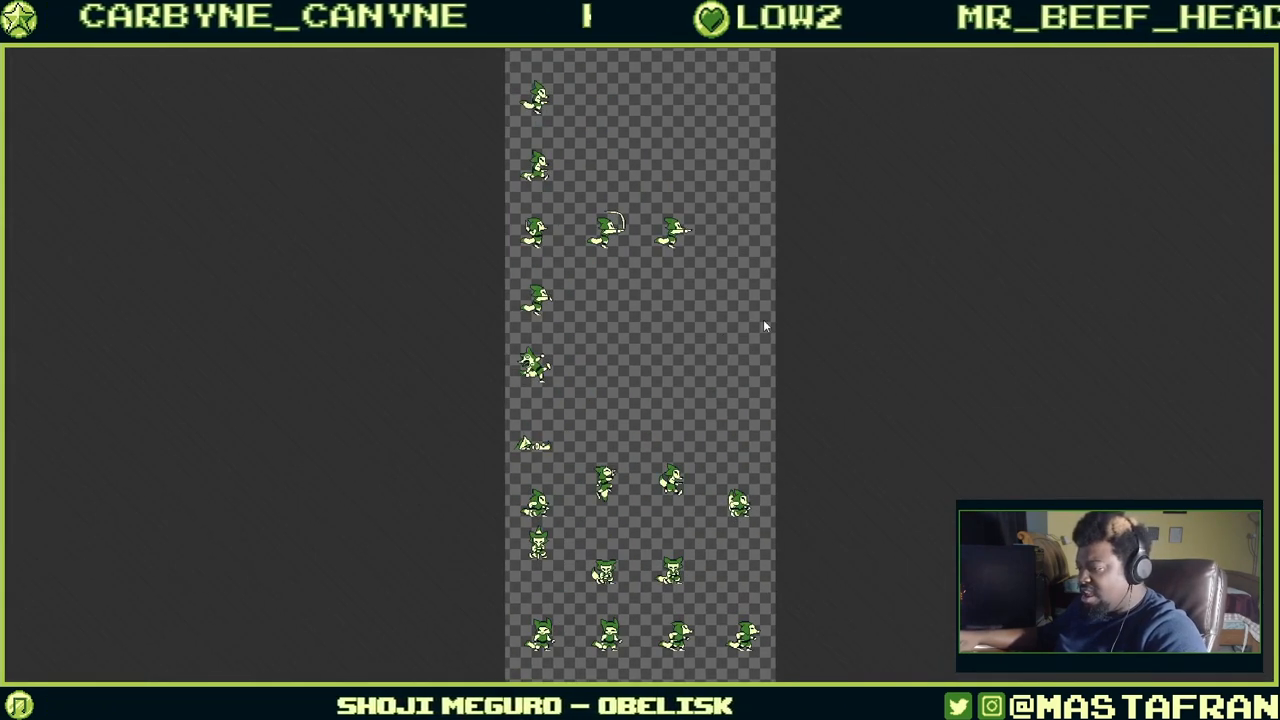
scroll(766, 324, down, 2)
middle_drag(768, 312, 645, 262)
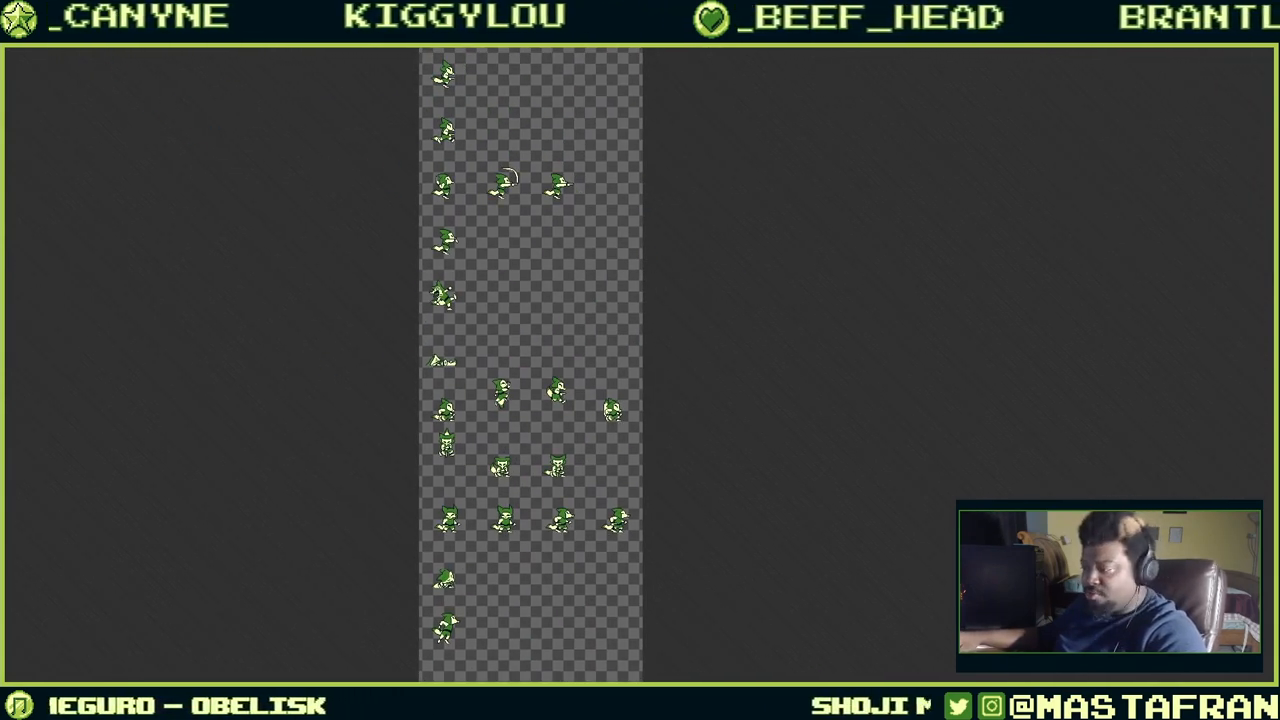
Set the slice type to Grid By Cell Count with 4 columns and check the divisions against the fox frames.
click(63, 15)
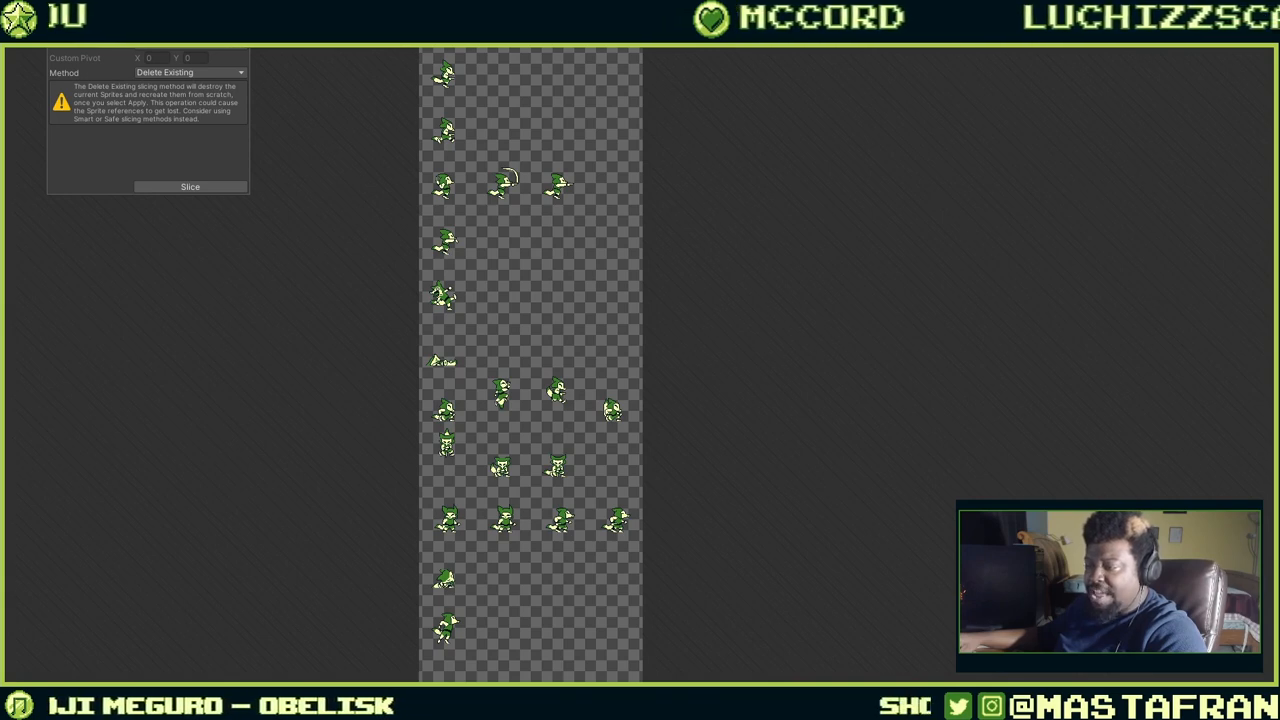
click(28, 16)
click(62, 14)
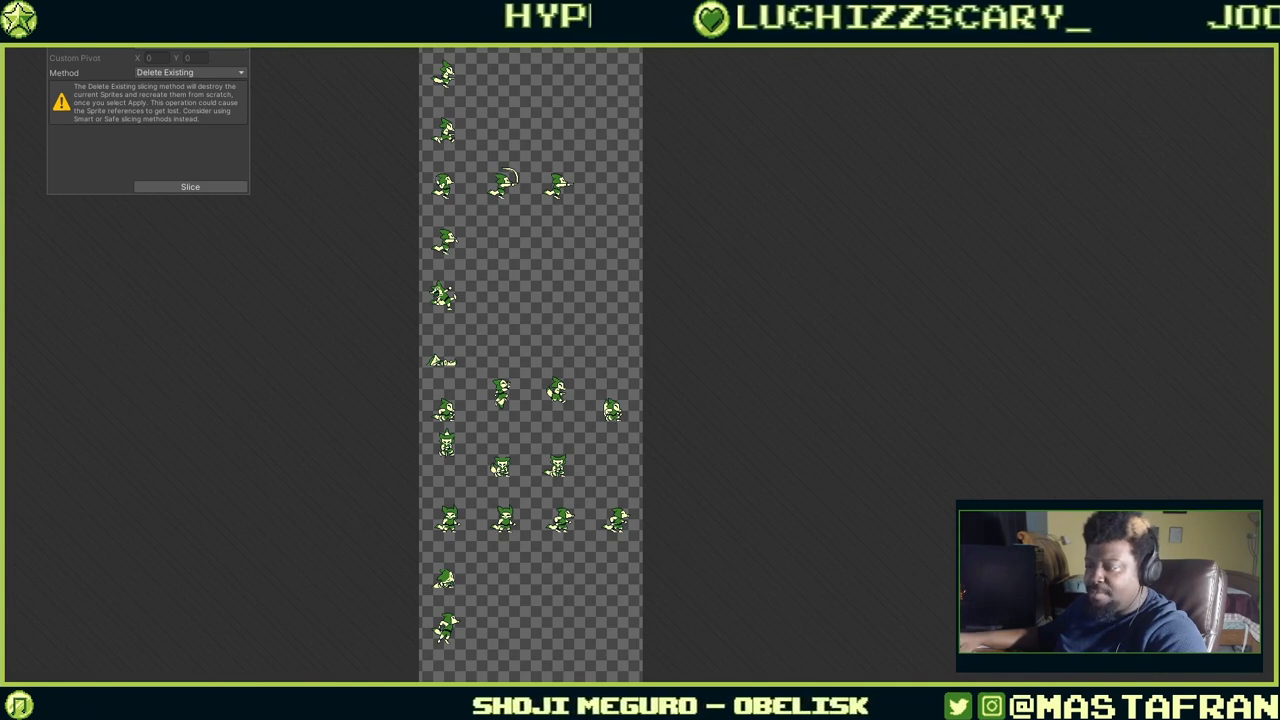
click(190, 47)
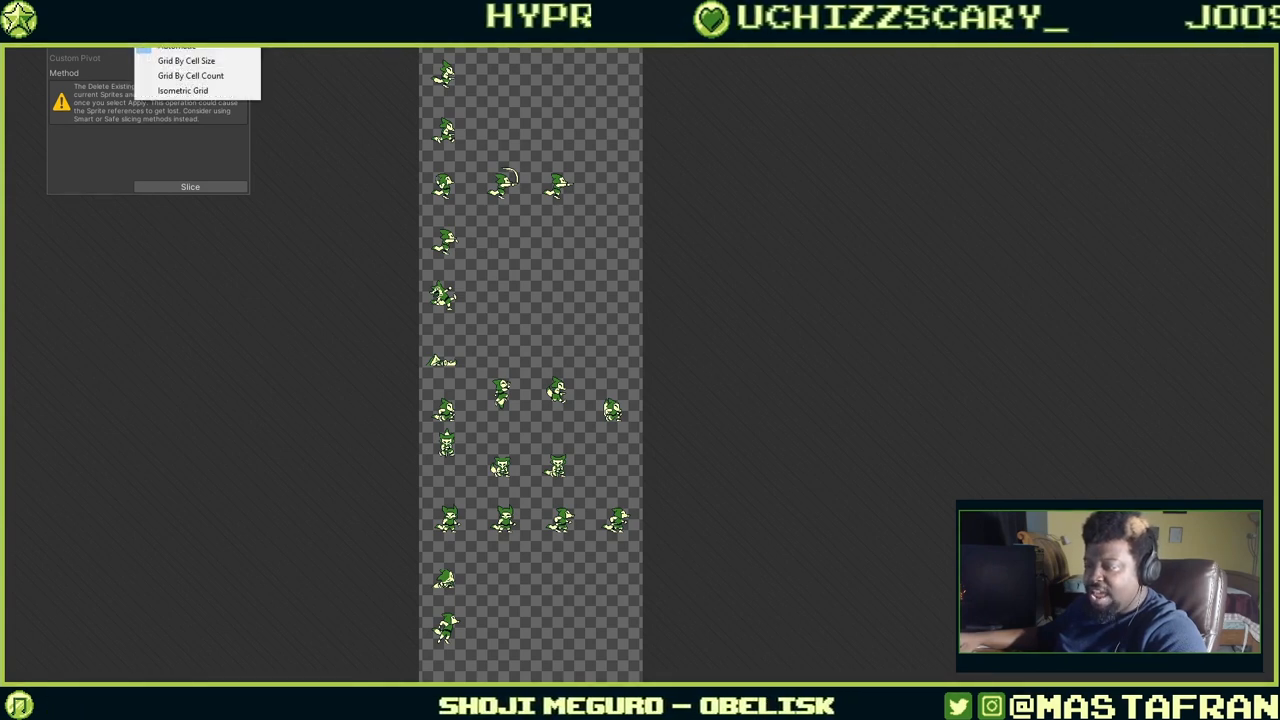
click(185, 77)
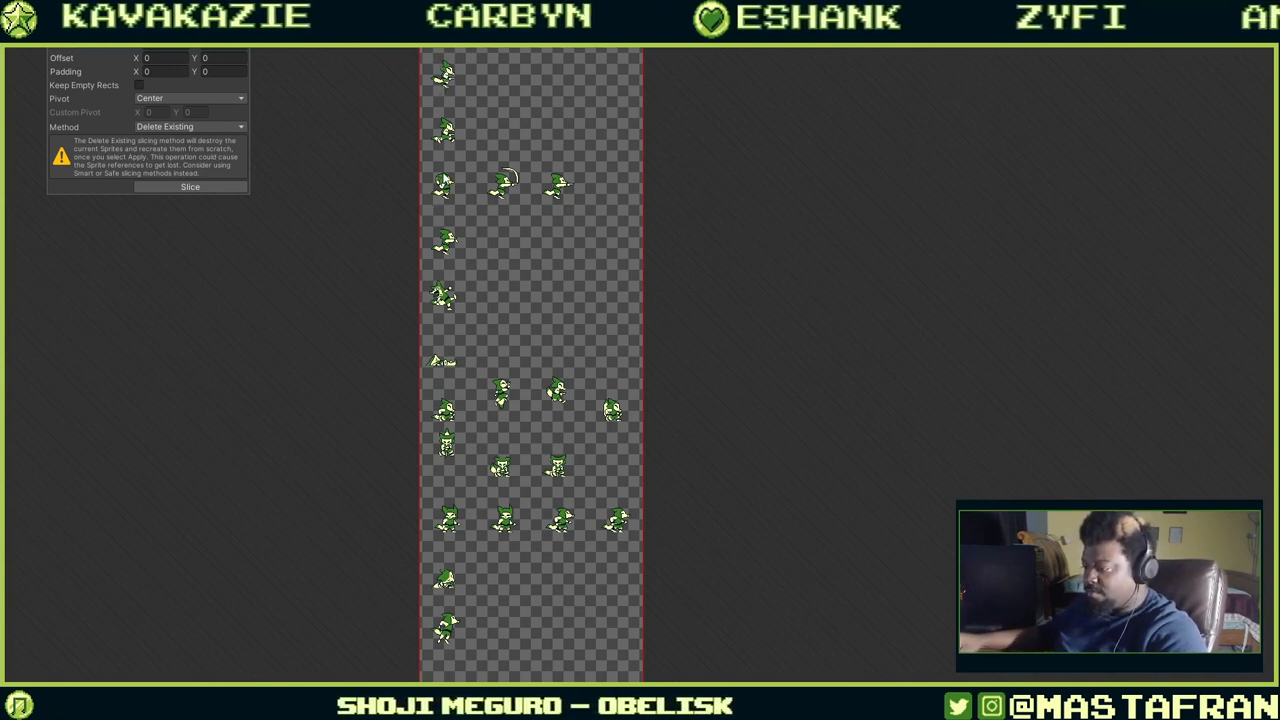
scroll(455, 415, up, 1)
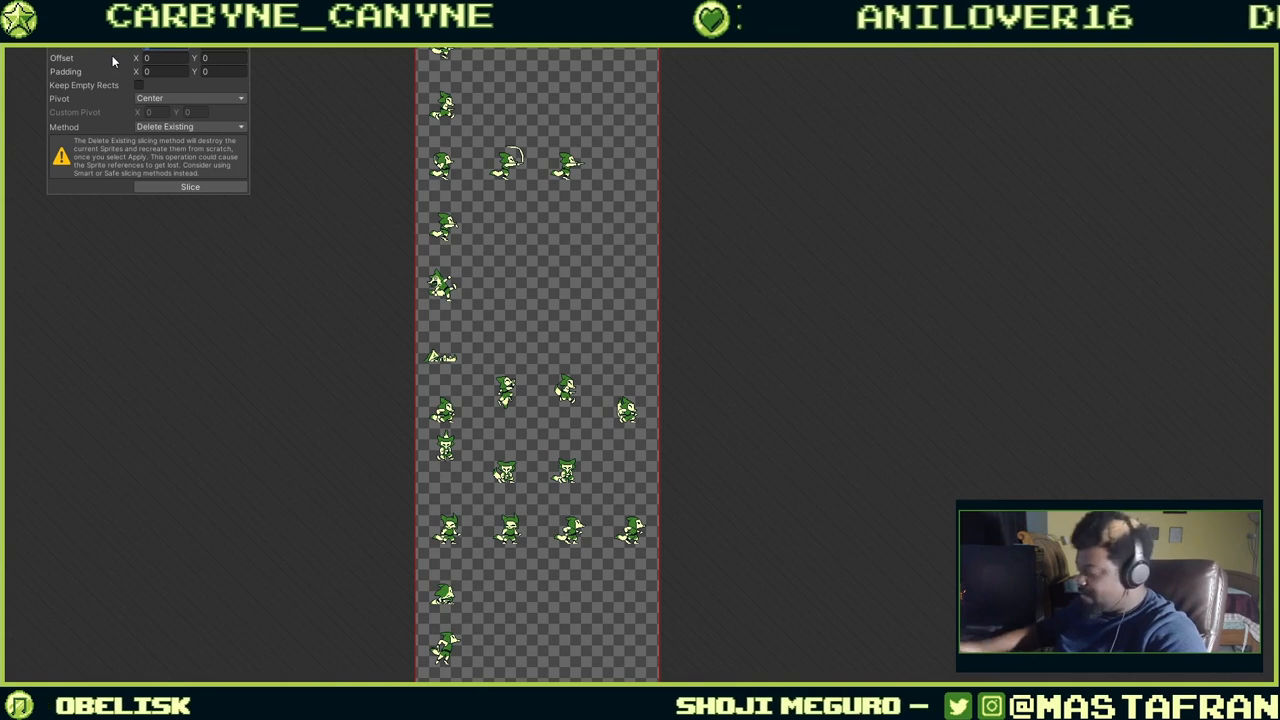
text(4)
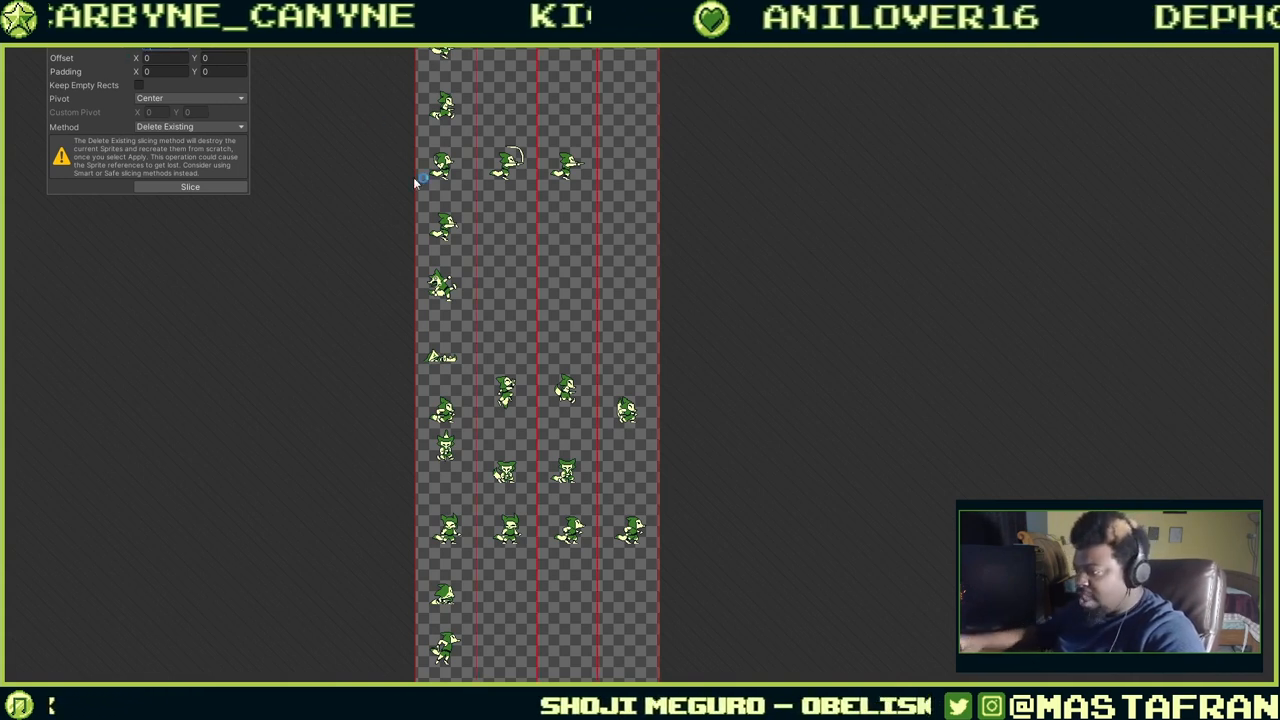
scroll(477, 171, up, 5)
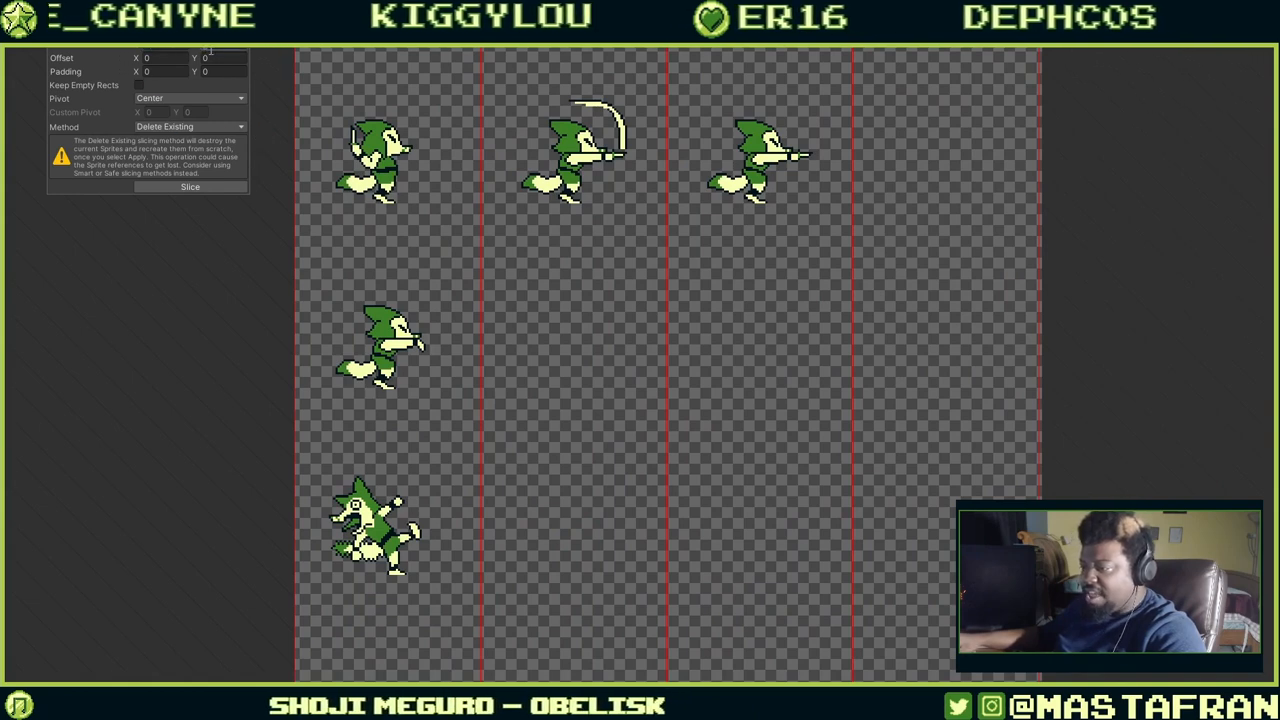
scroll(503, 118, down, 10)
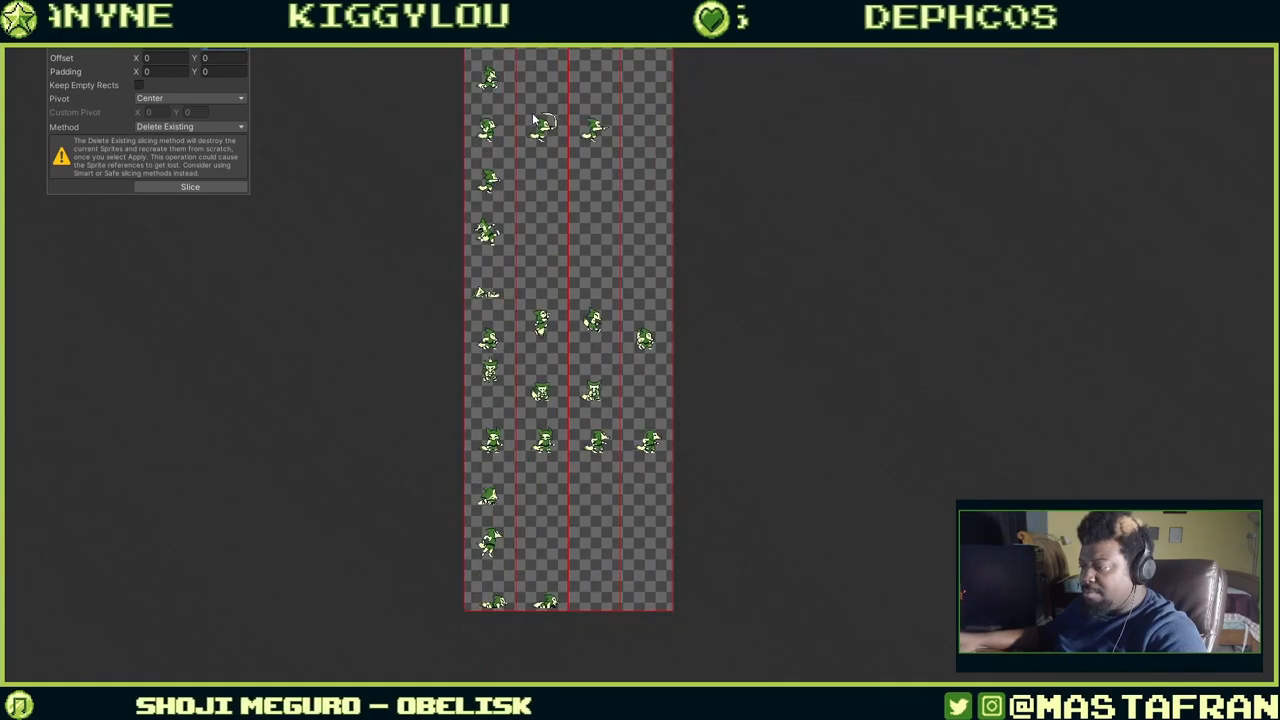
click(533, 120)
middle_drag(532, 120, 507, 230)
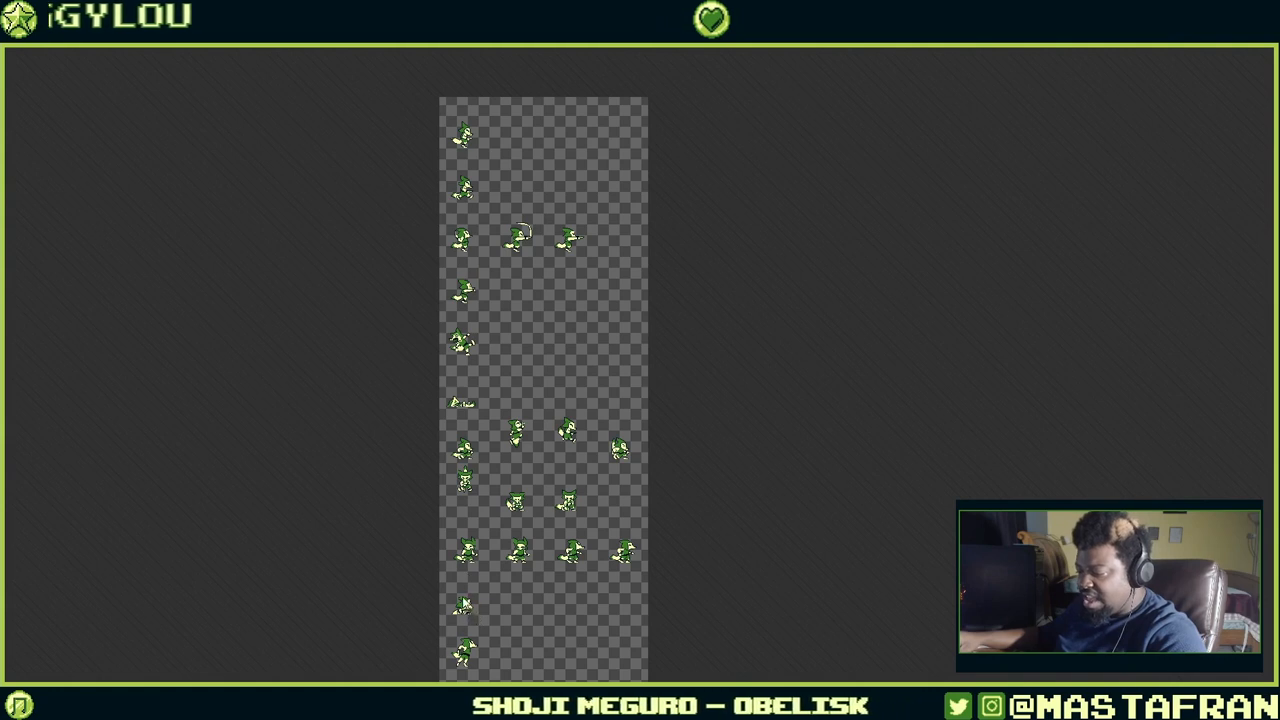
middle_drag(420, 632, 405, 498)
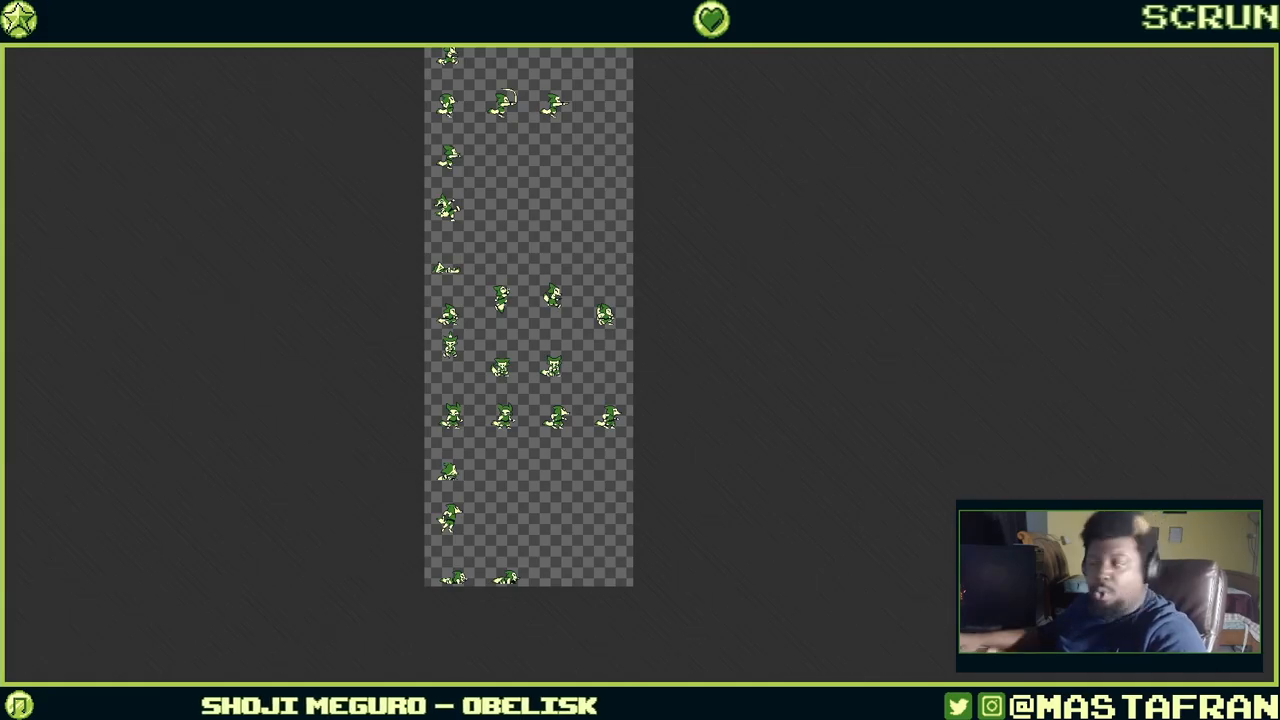
Set the number of rows to 12 for the Grid By Cell Count slicing of the fox sheet.
click(66, 14)
click(224, 49)
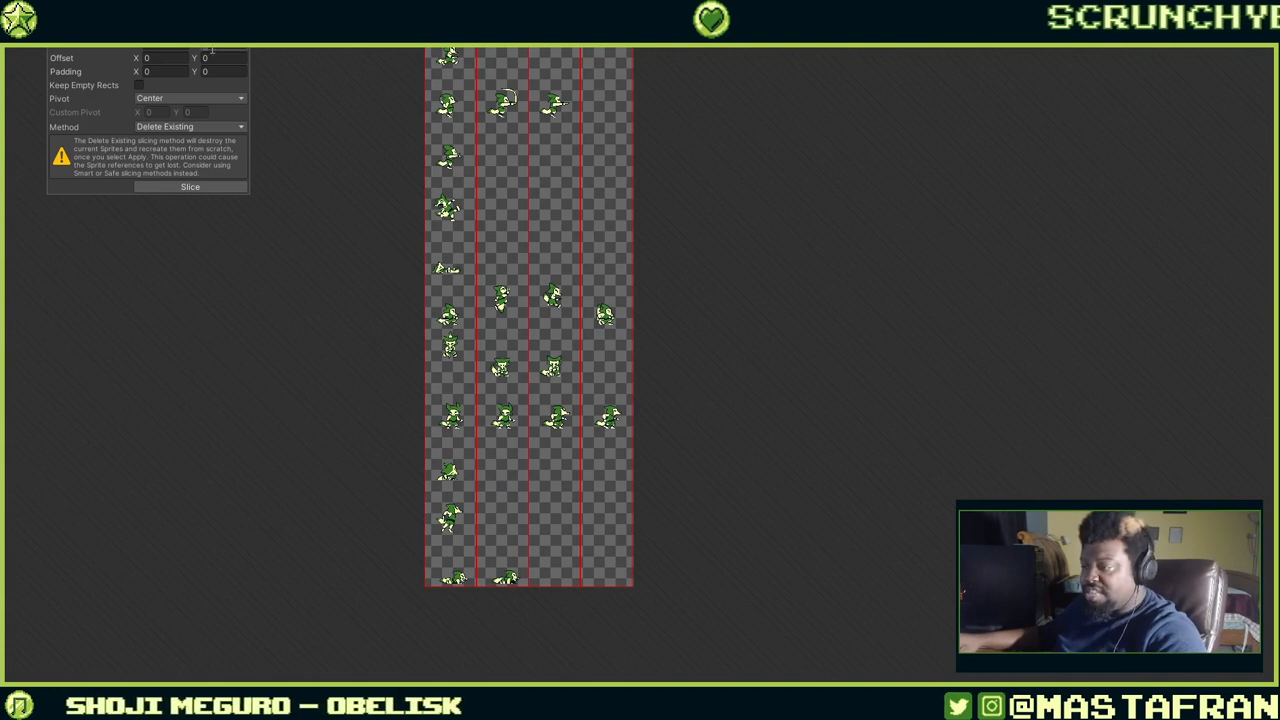
text(2)
key(BackSpace)
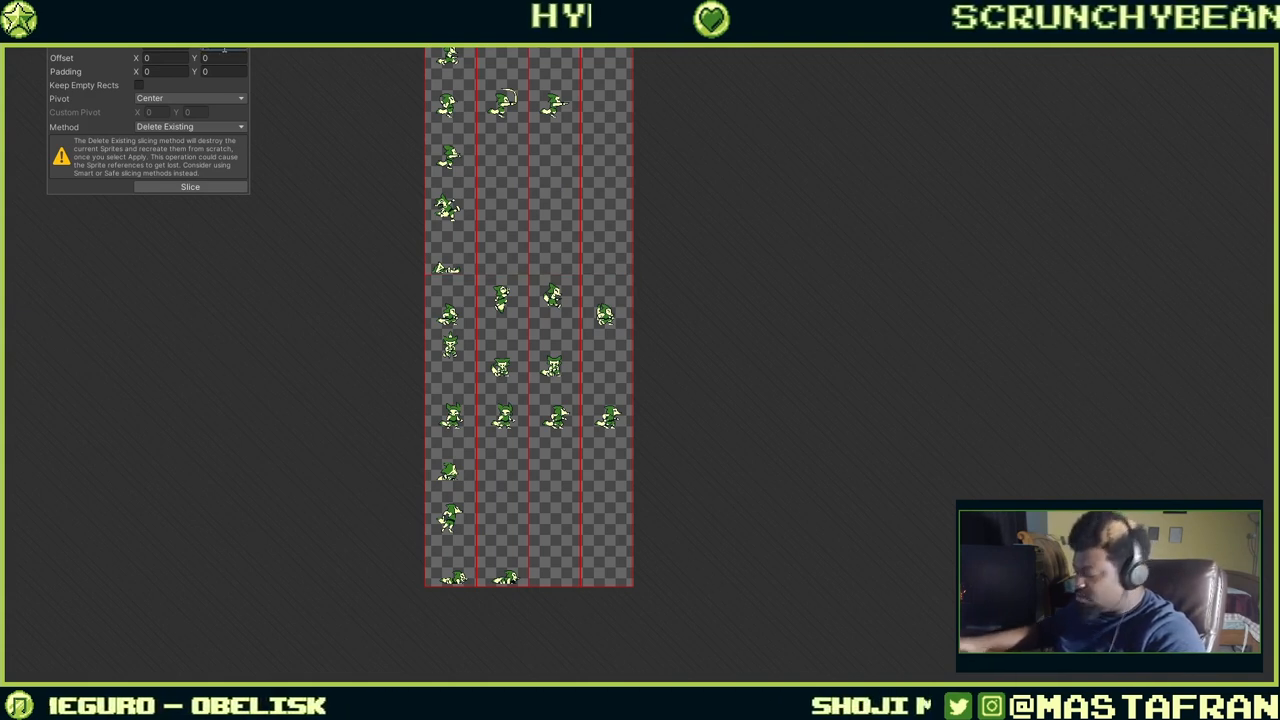
text(12)
click(273, 306)
scroll(430, 466, up, 6)
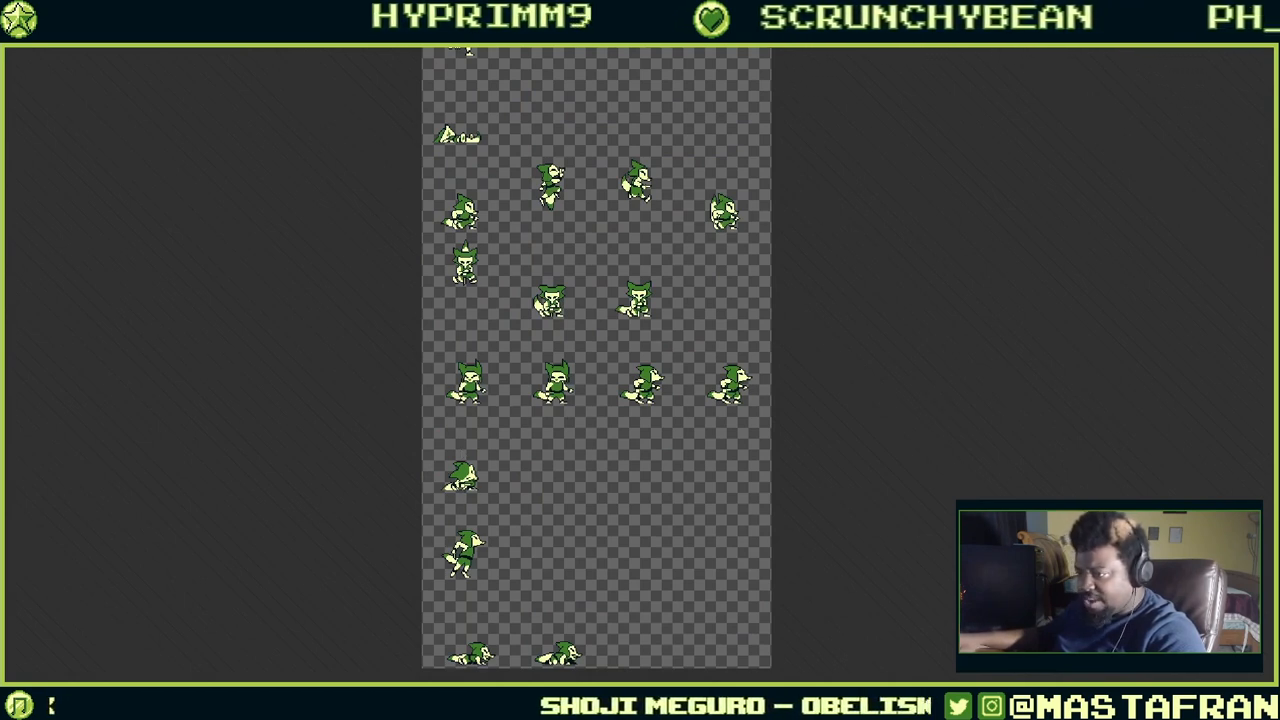
Examine the slicing grid over the whole sheet to check that each fox frame fits inside its cell.
click(66, 14)
scroll(491, 532, down, 1)
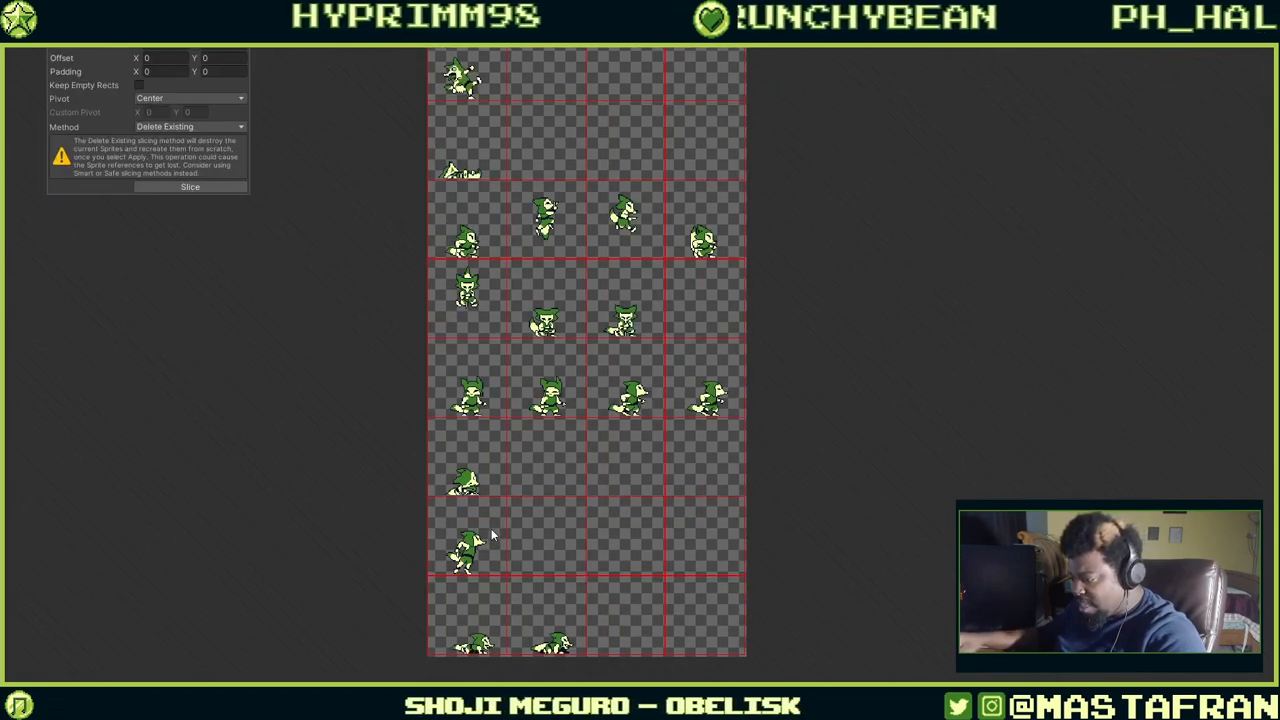
scroll(496, 530, up, 3)
middle_drag(499, 525, 517, 625)
scroll(514, 596, up, 2)
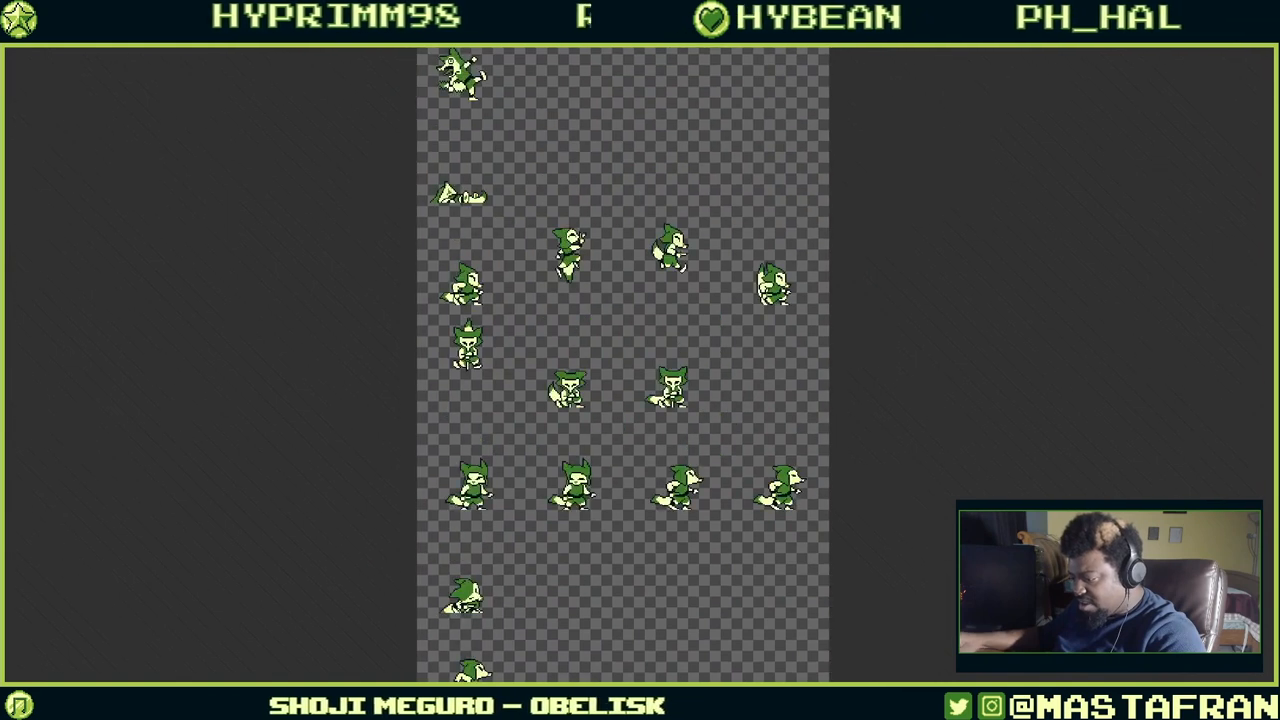
alt+scroll(524, 630, down, 5)
click(66, 16)
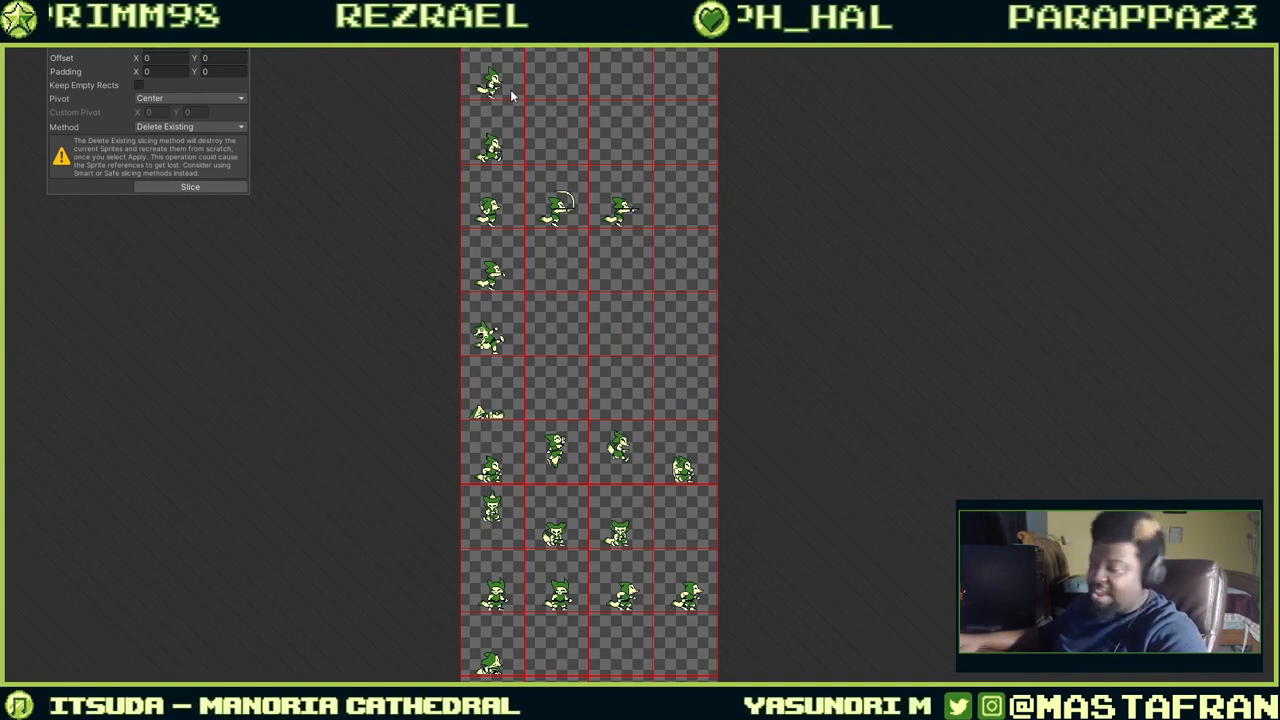
scroll(512, 115, up, 2)
scroll(512, 250, up, 3)
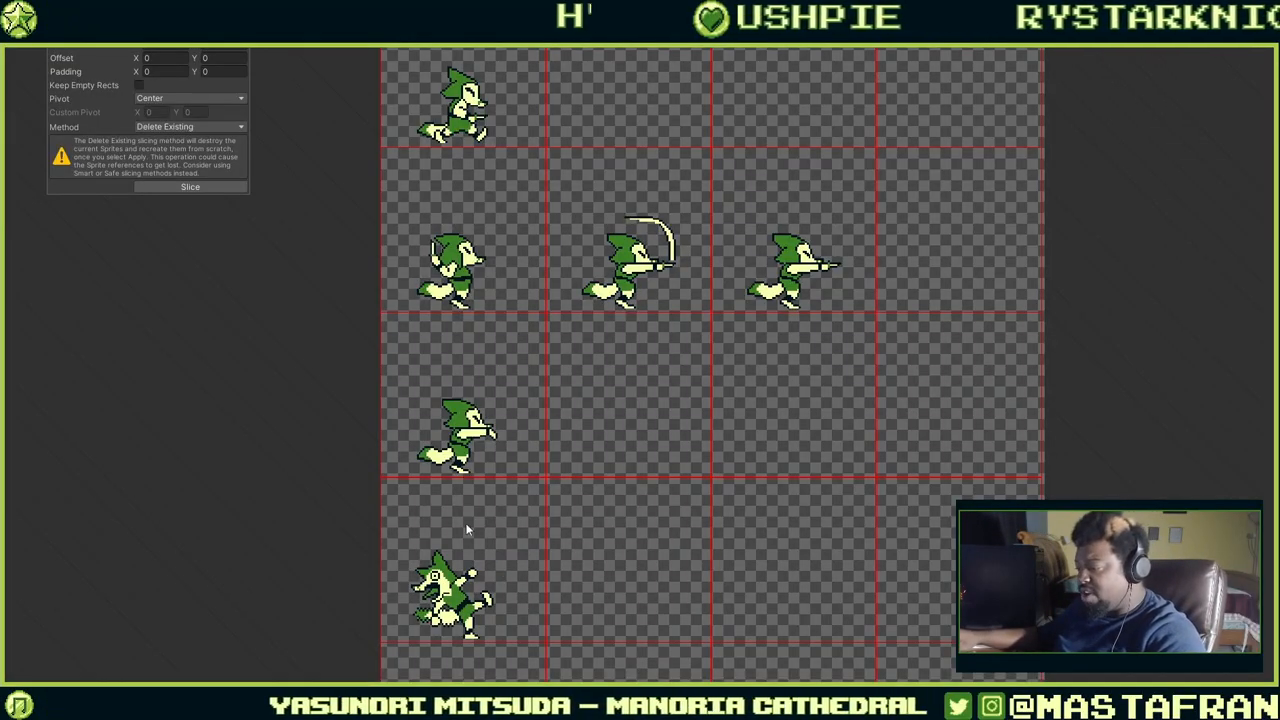
scroll(591, 251, down, 1)
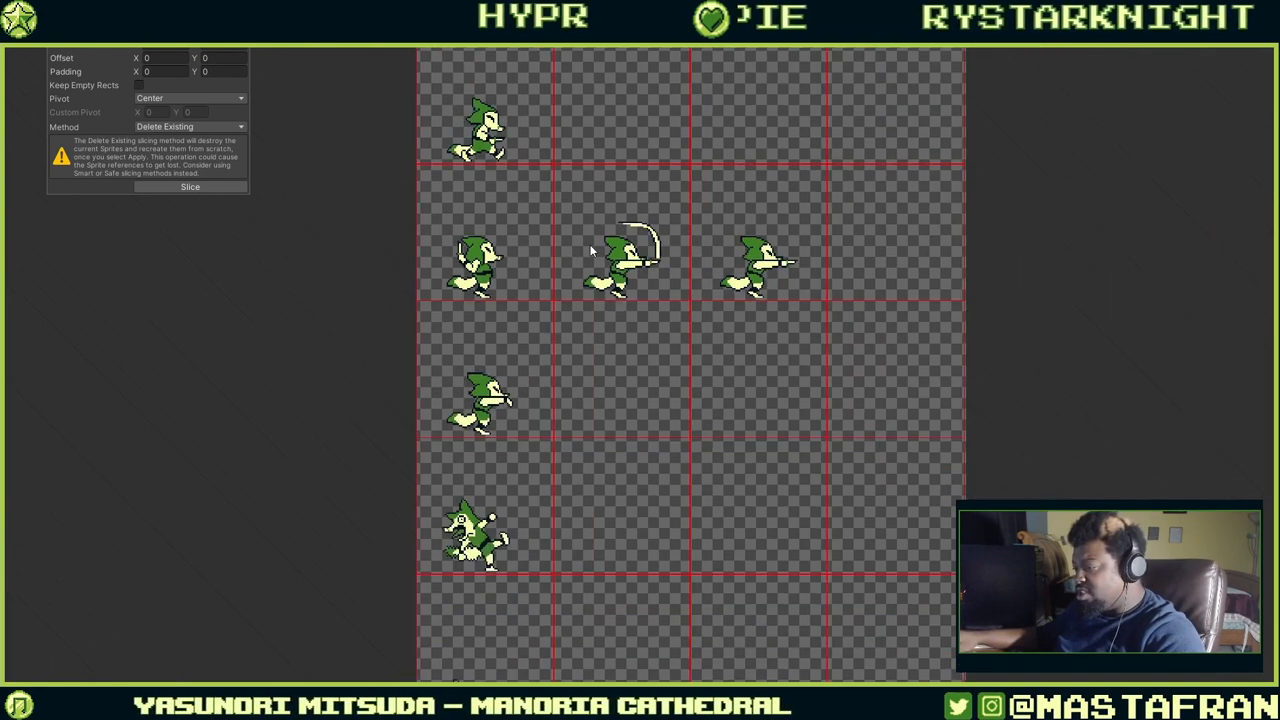
scroll(591, 251, down, 1)
scroll(675, 270, down, 2)
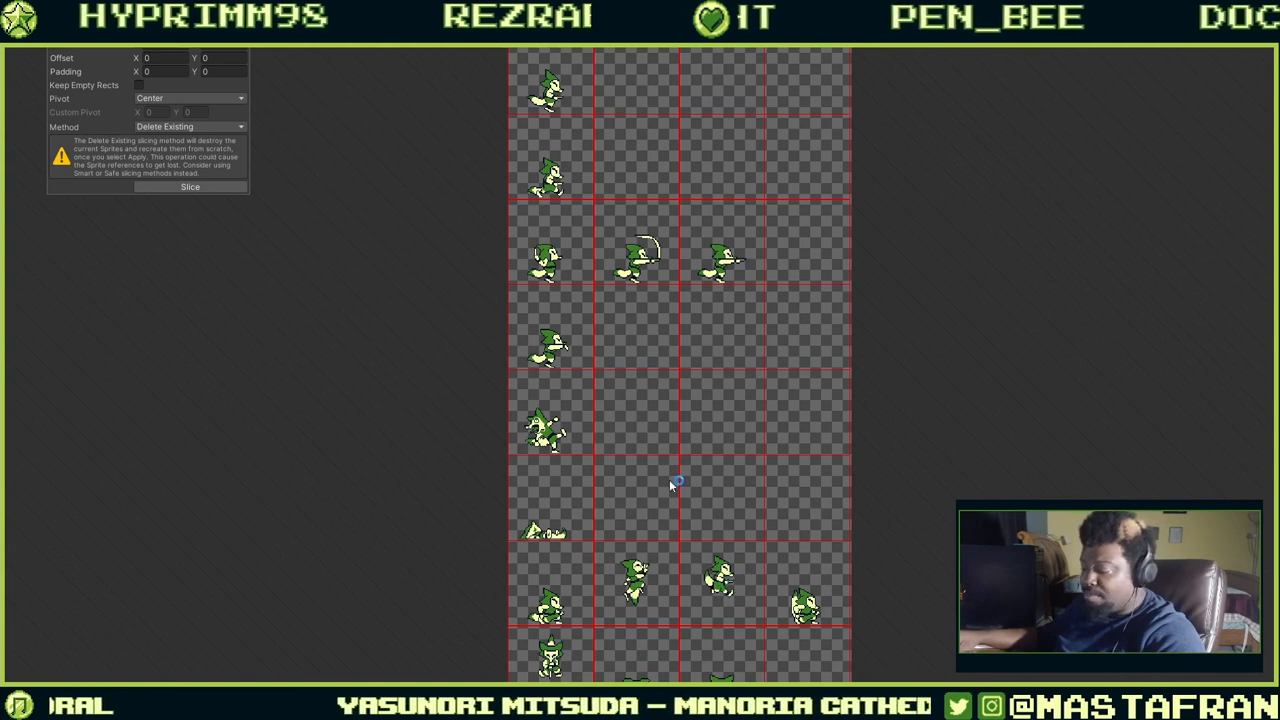
Review the pivot and method options, keep Center and Delete Existing, and slice the fox sheet.
click(159, 99)
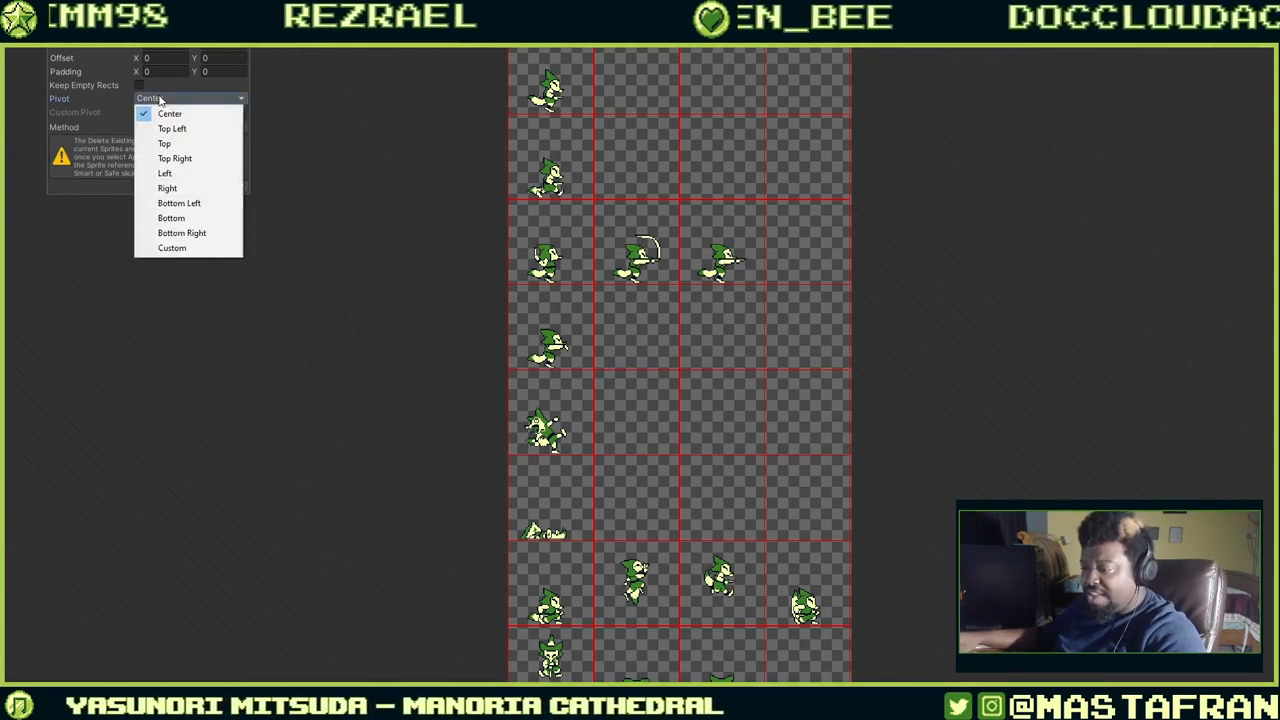
click(120, 107)
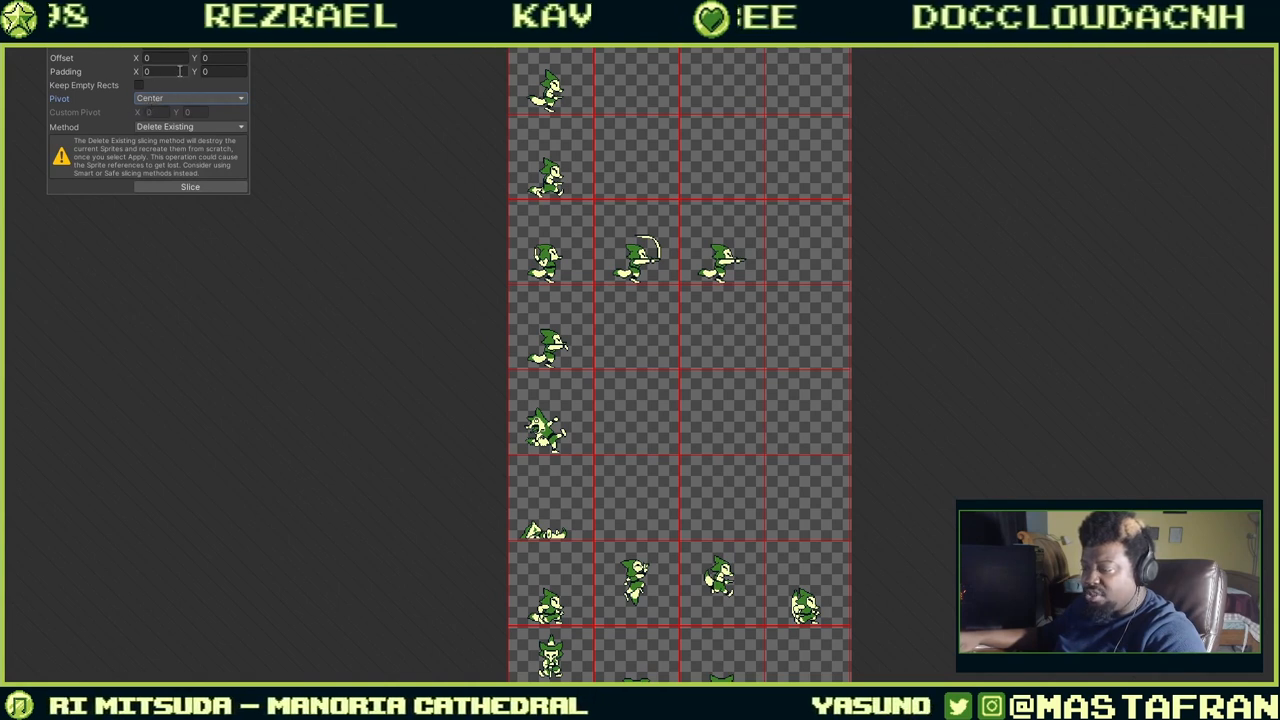
click(199, 99)
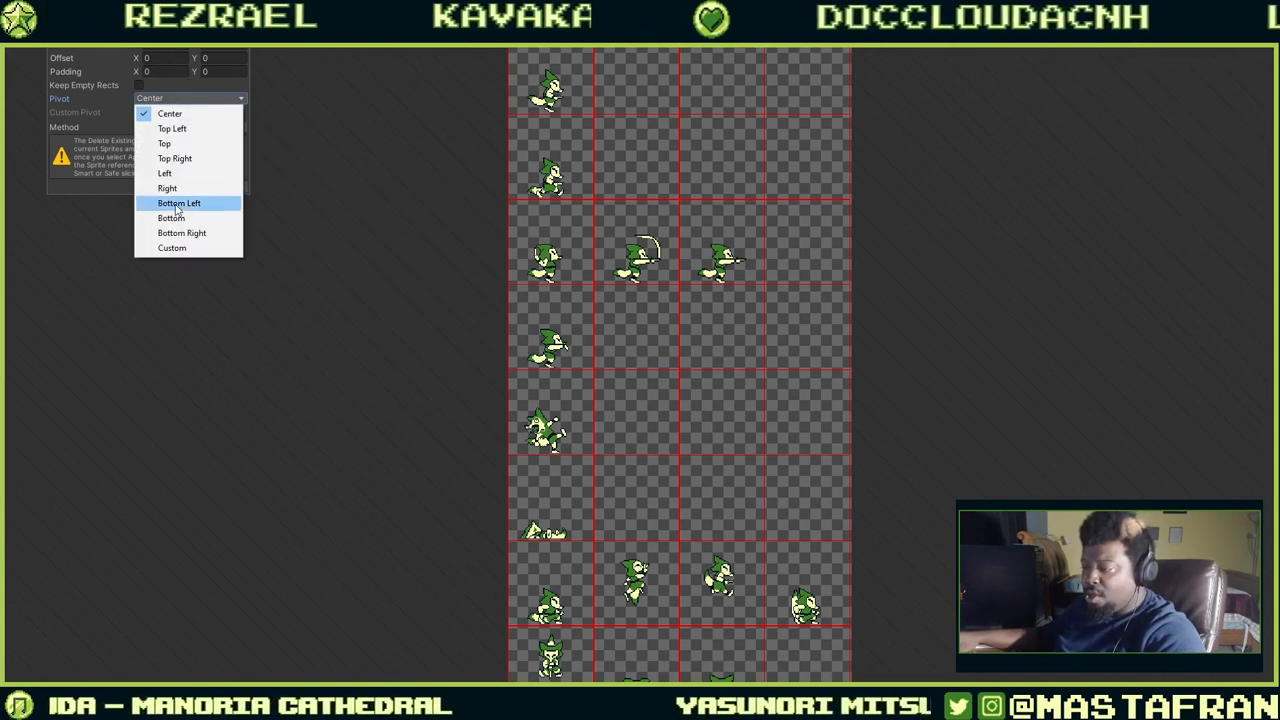
click(101, 144)
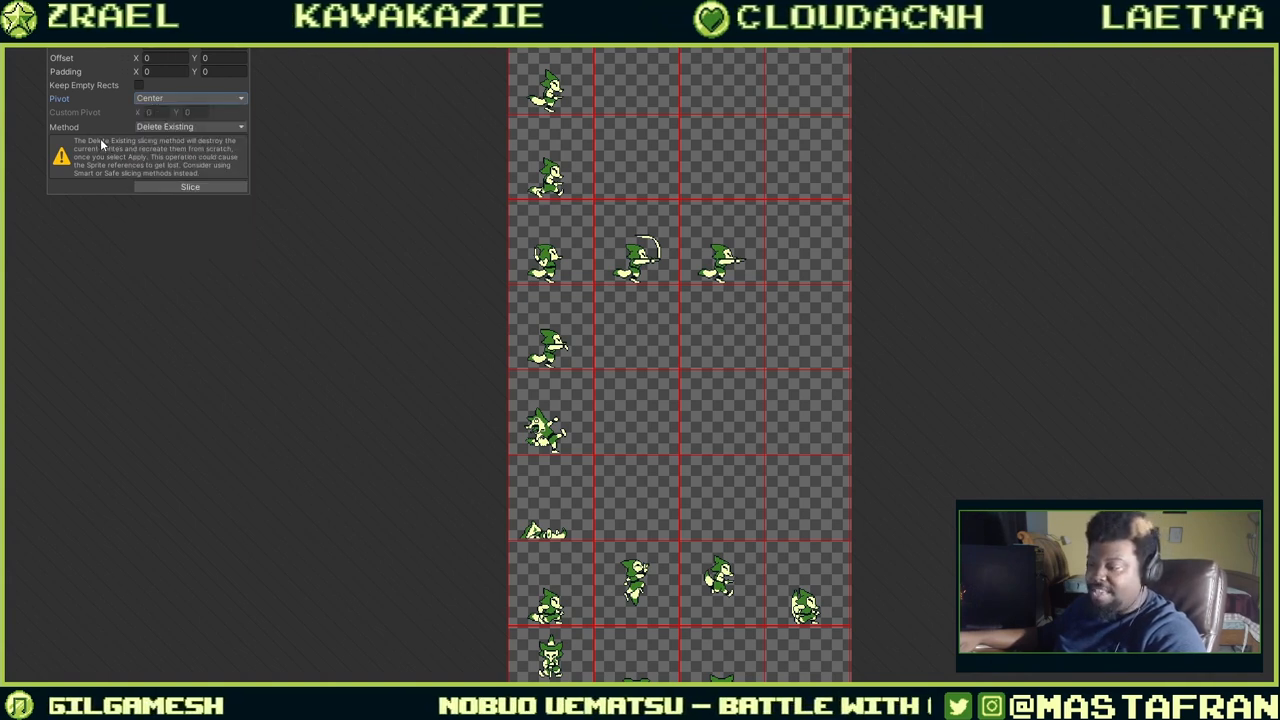
click(160, 127)
click(103, 147)
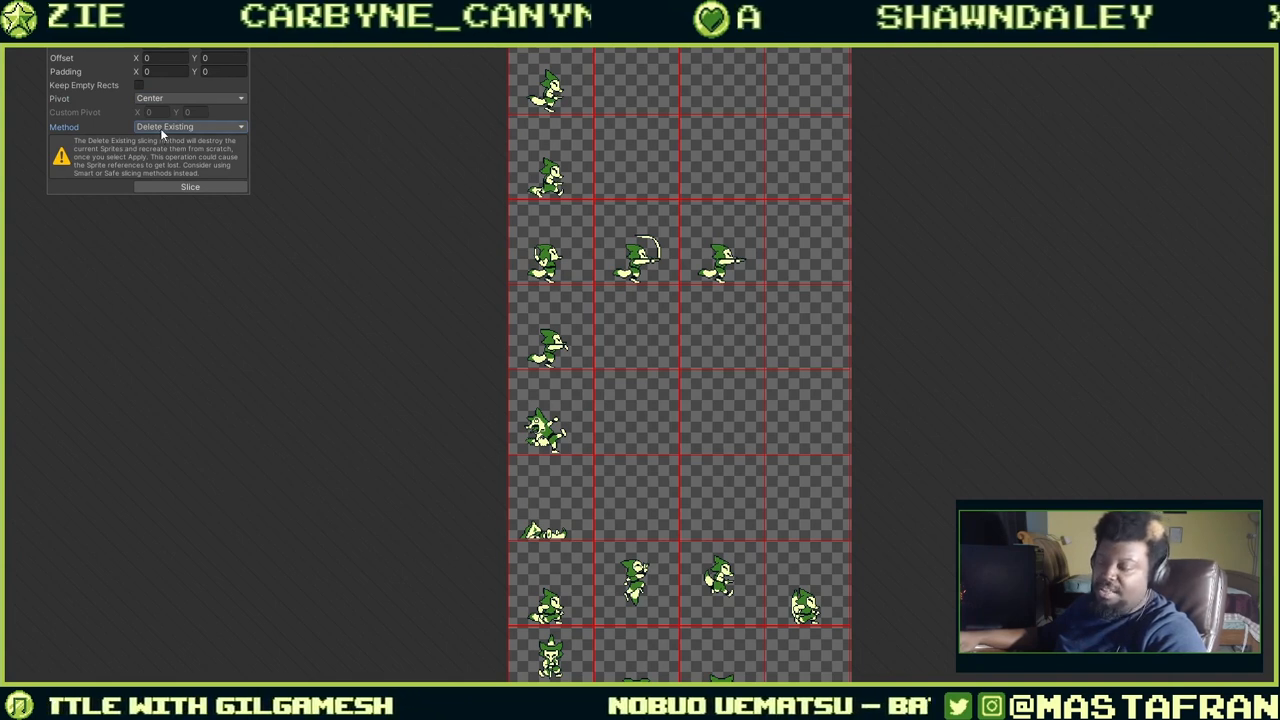
click(162, 130)
click(108, 155)
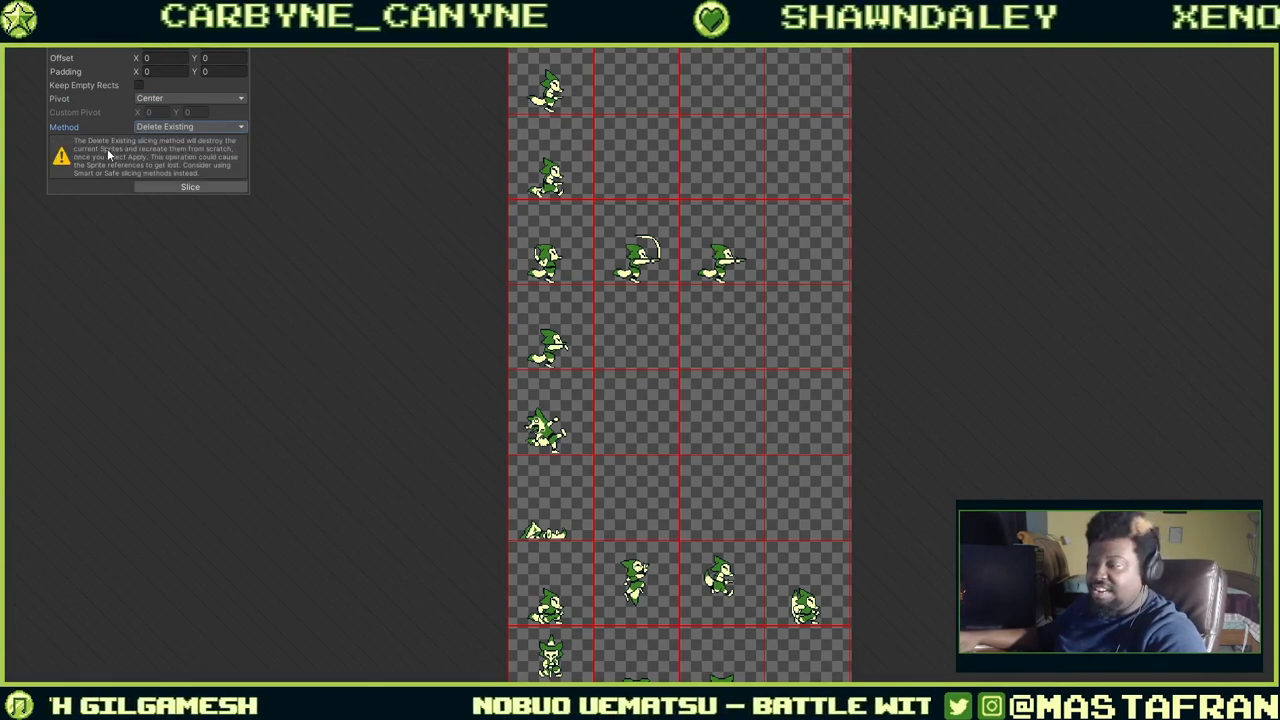
click(187, 186)
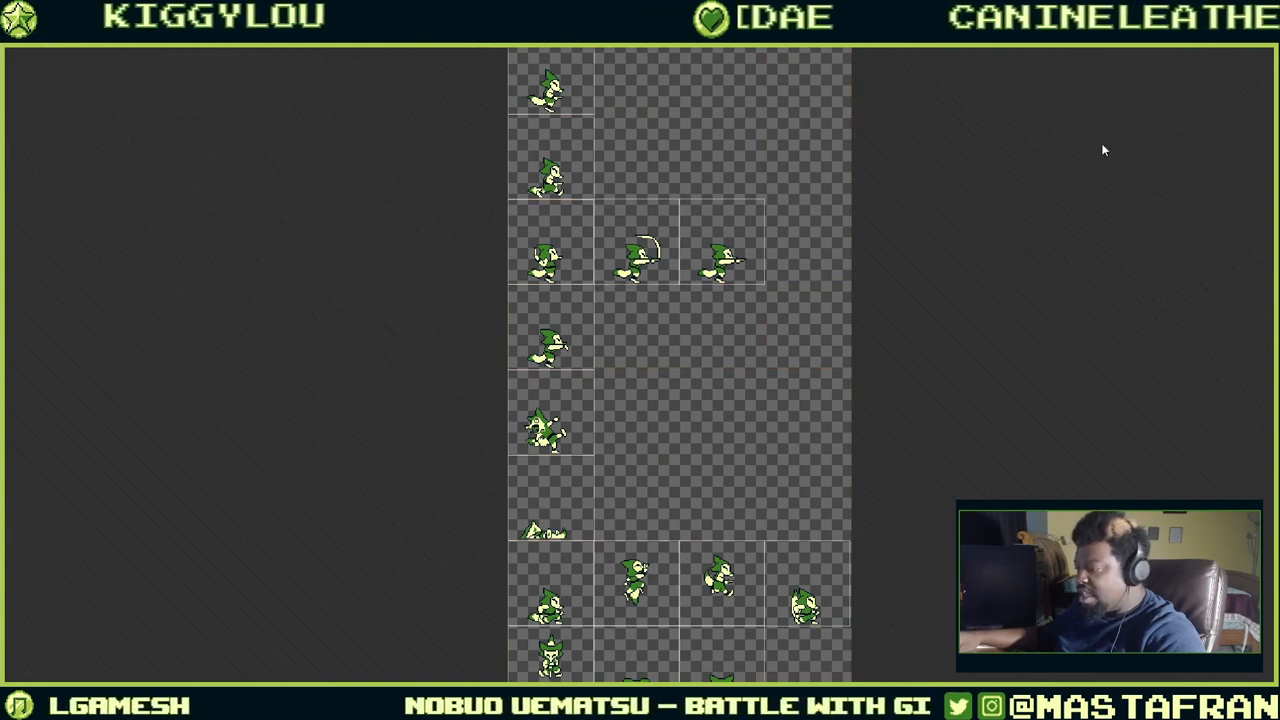
Select the first fox frame's sprite rectangle and inspect its boundaries up close.
mouse_move(567, 94)
mouse_down()
mouse_move(673, 106)
mouse_move(566, 94)
mouse_up()
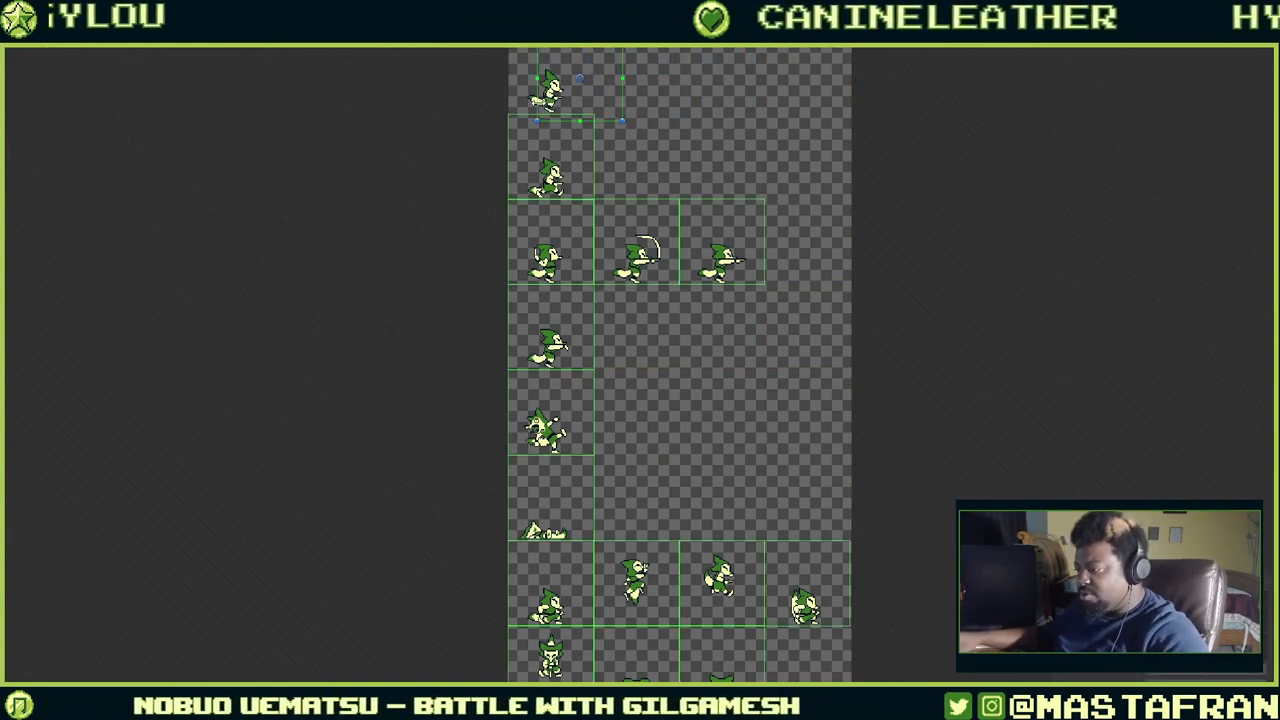
scroll(594, 96, up, 3)
scroll(581, 95, up, 6)
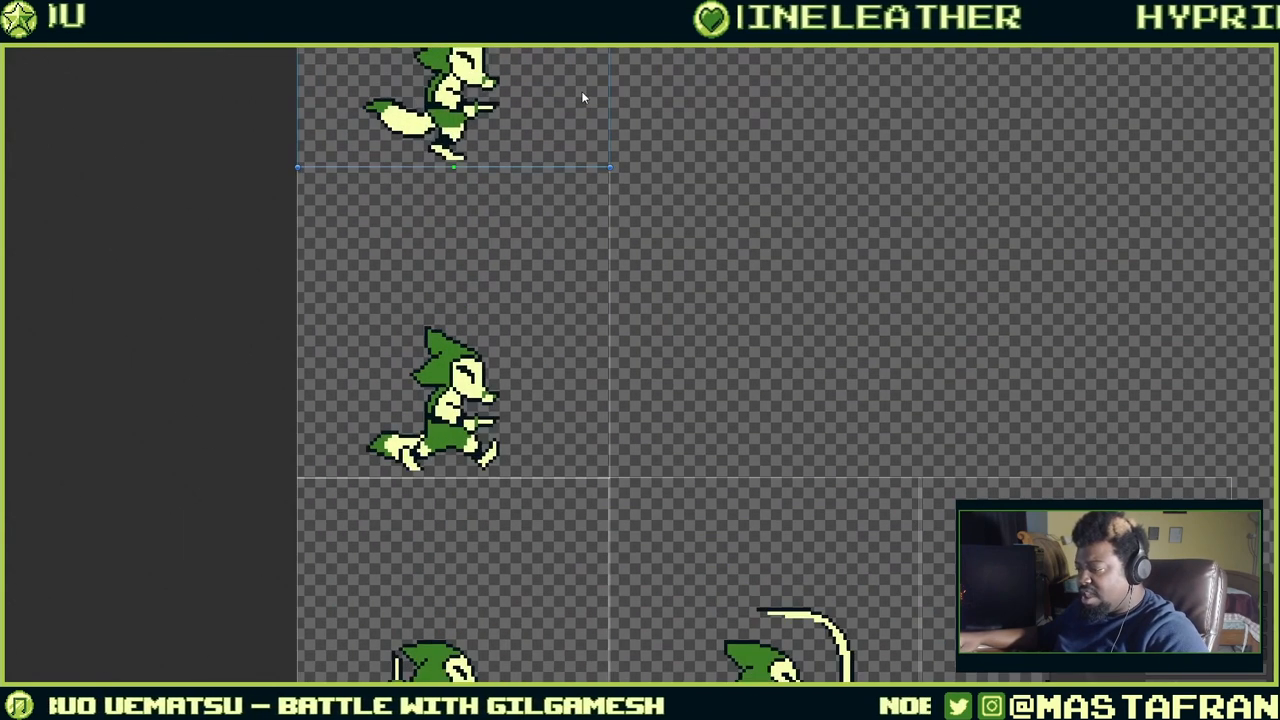
middle_drag(585, 100, 660, 367)
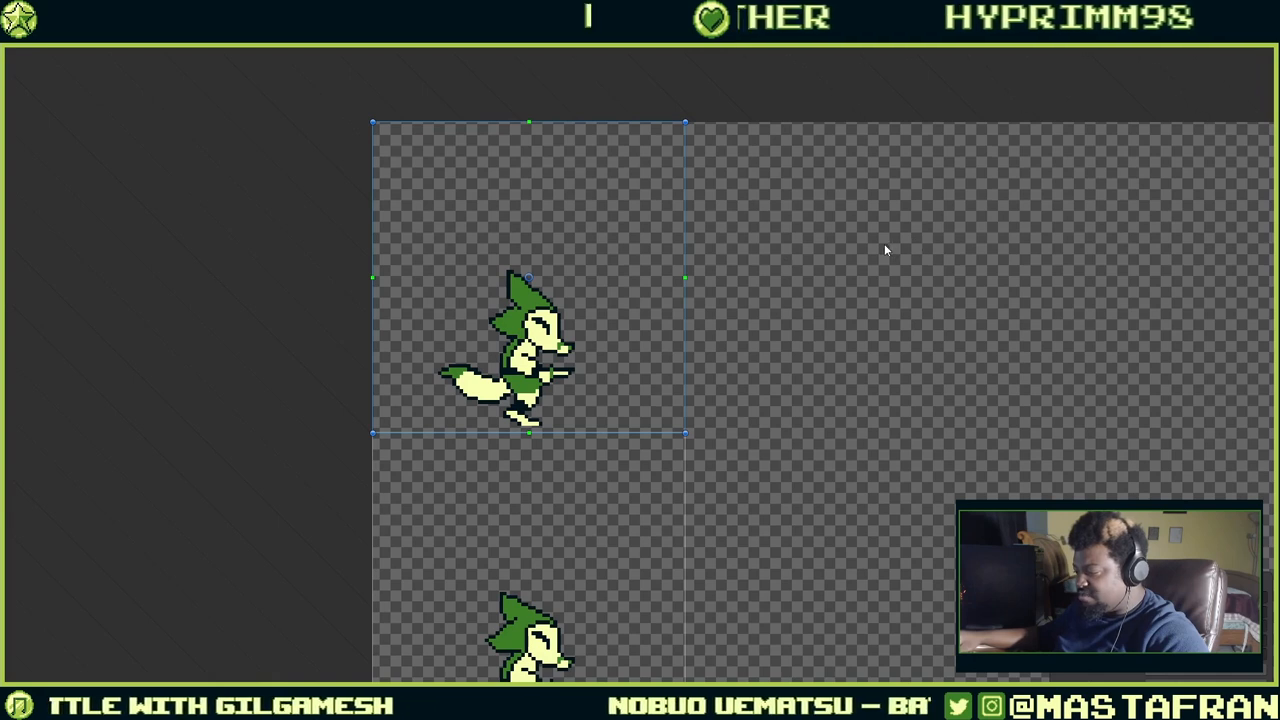
middle_drag(854, 186, 752, 110)
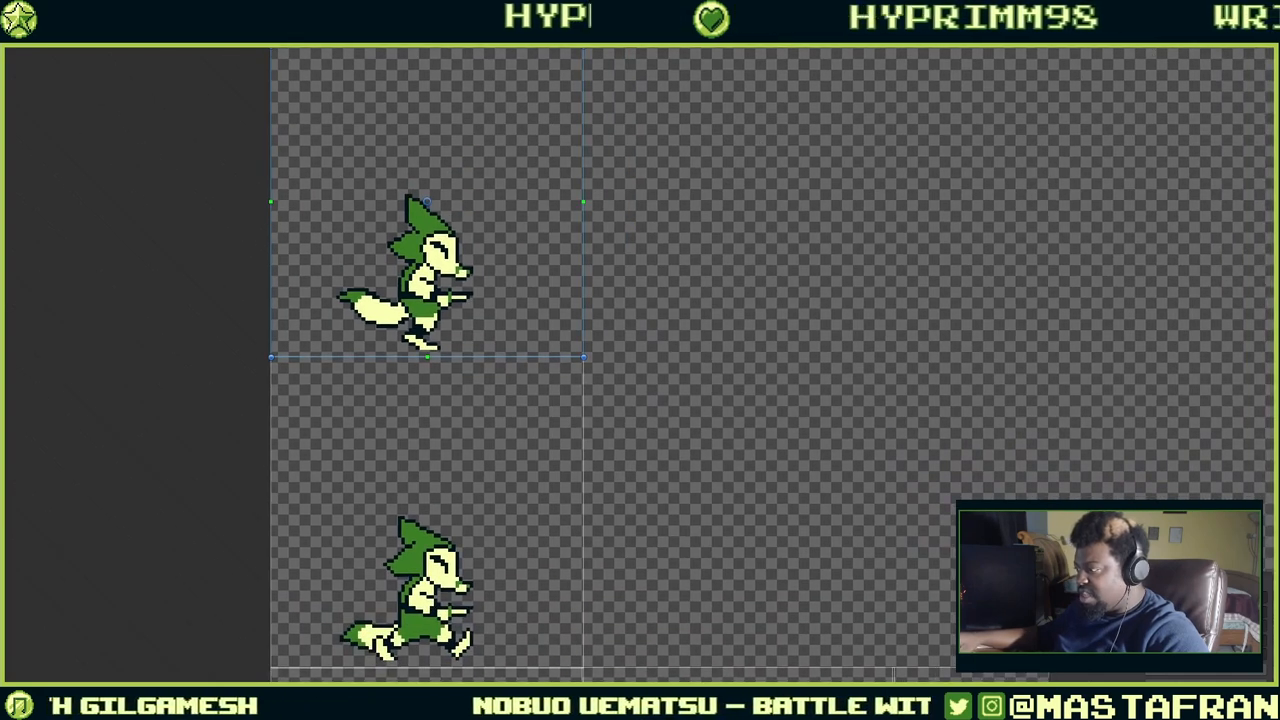
scroll(800, 68, down, 2)
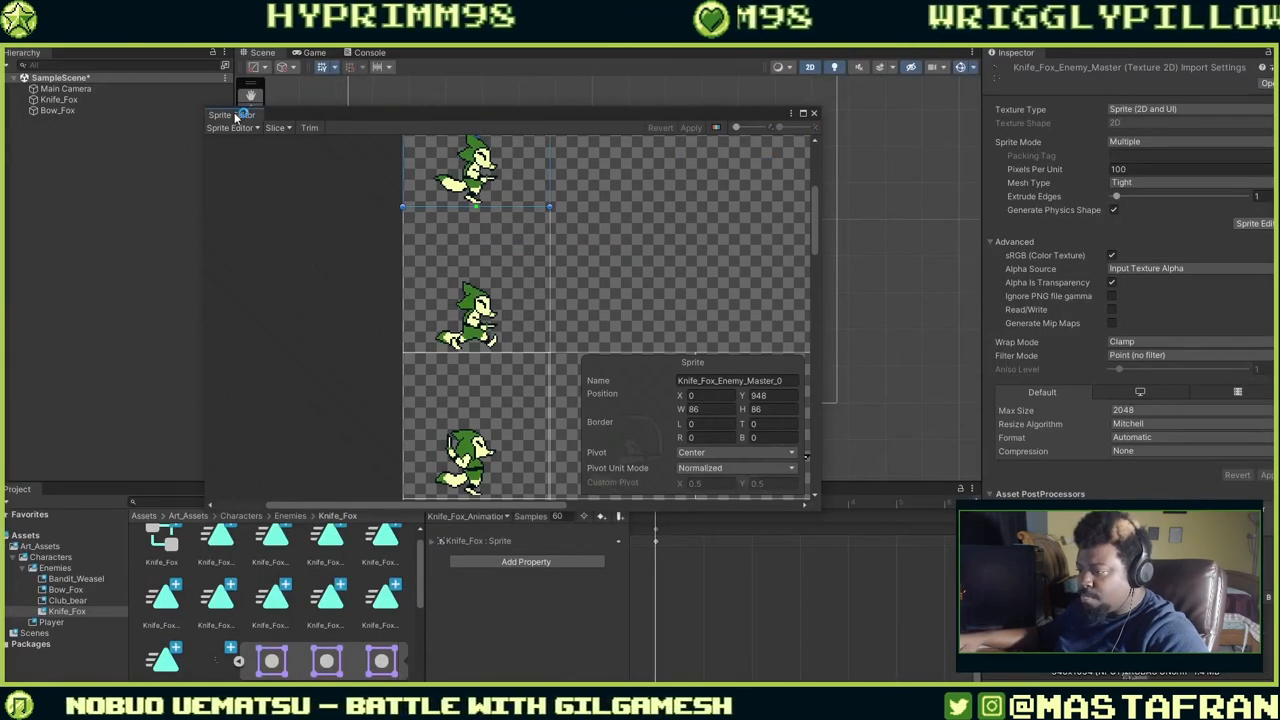
Dock the Sprite Editor between the Scene view and the Inspector, and frame the fox sprites in it.
drag(233, 114, 1126, 60)
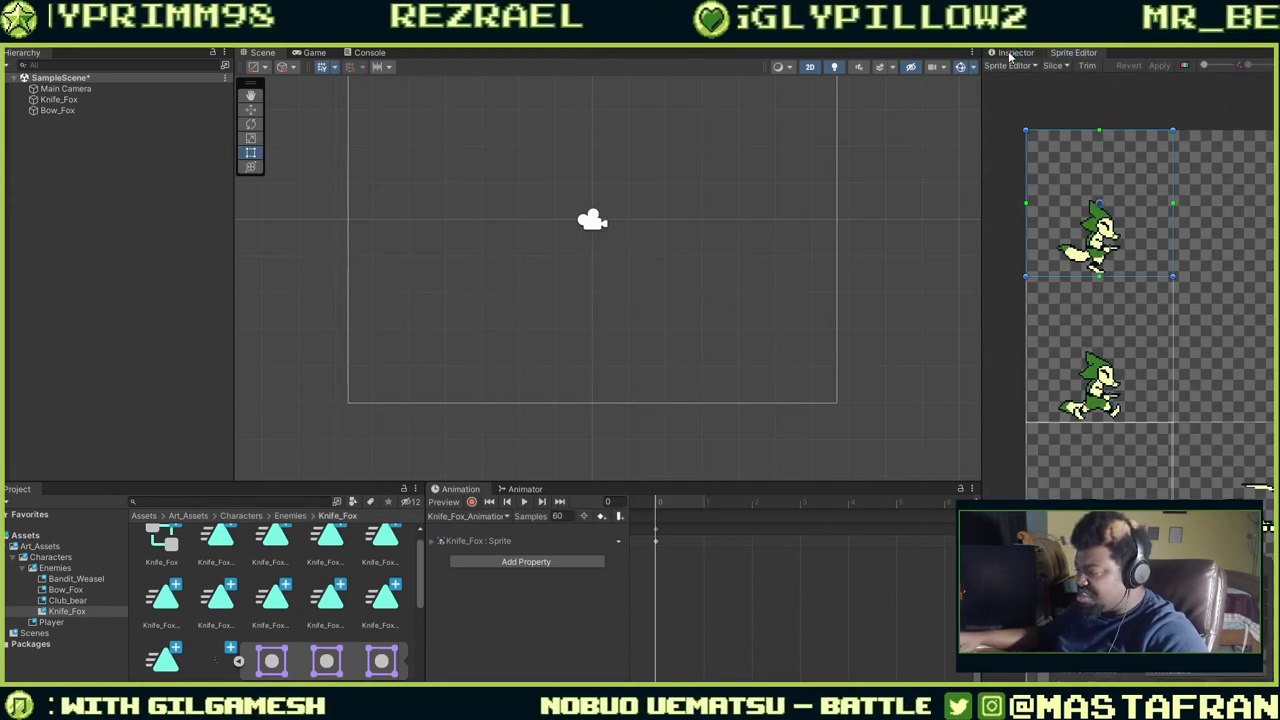
drag(1067, 57, 975, 142)
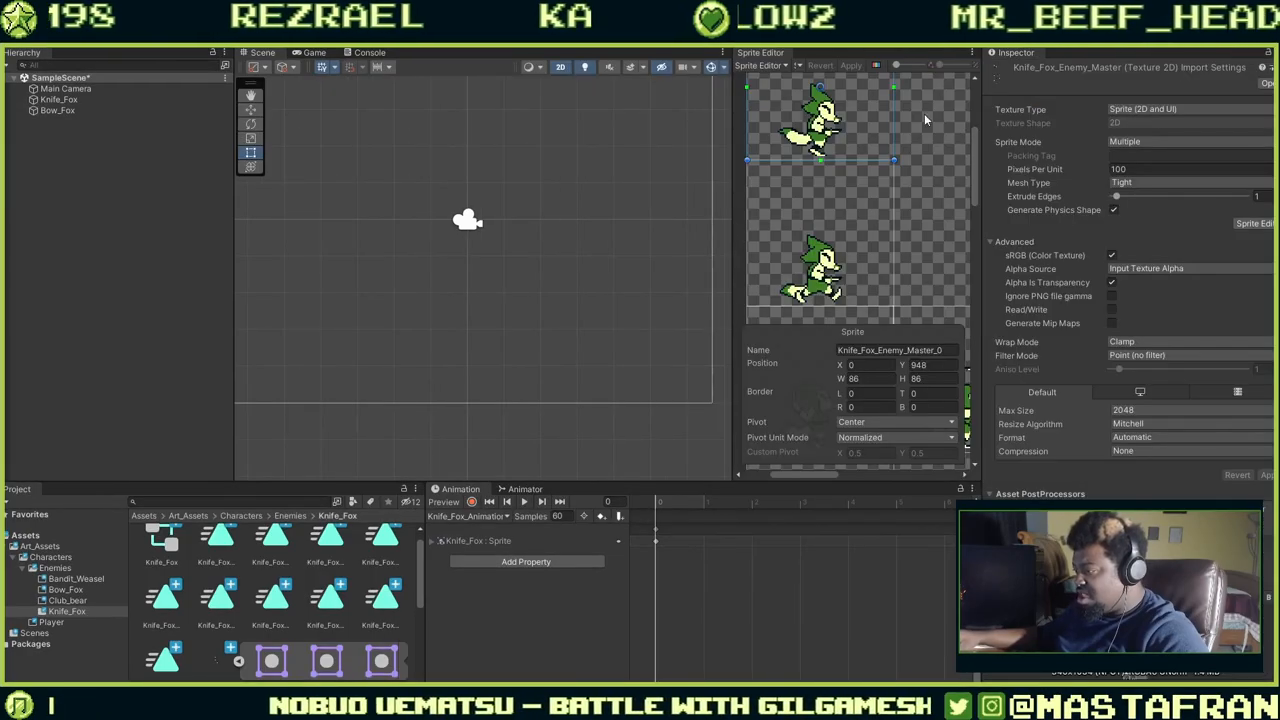
scroll(894, 142, down, 3)
middle_drag(903, 135, 845, 135)
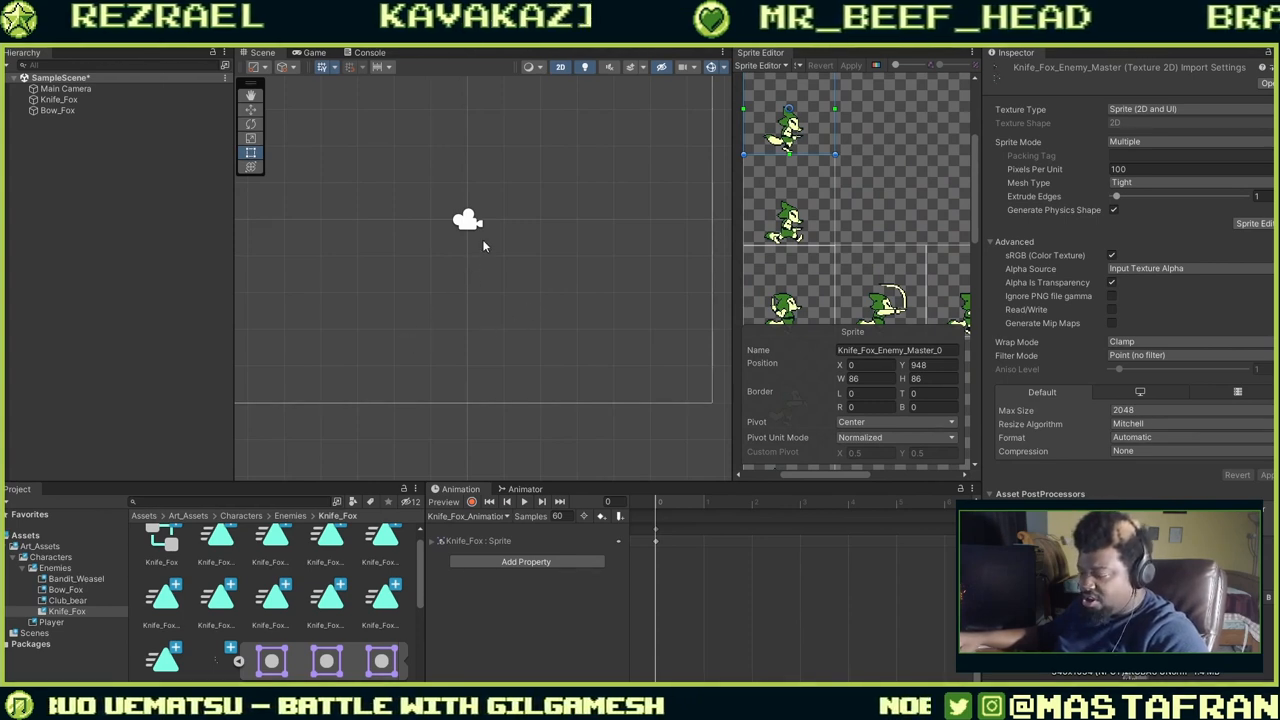
Look through the sliced sprites in the Knife_Fox folder and widen the Project panel to show more of them.
middle_drag(483, 246, 432, 305)
click(42, 100)
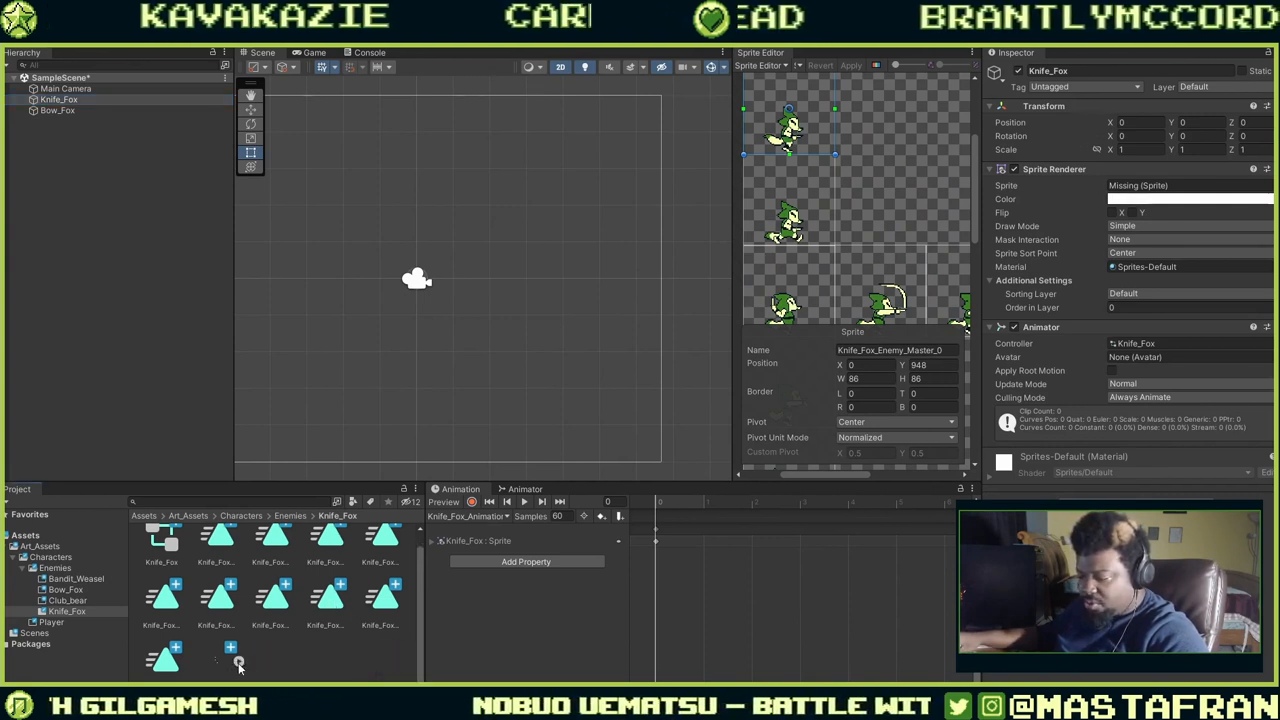
scroll(260, 670, down, 5)
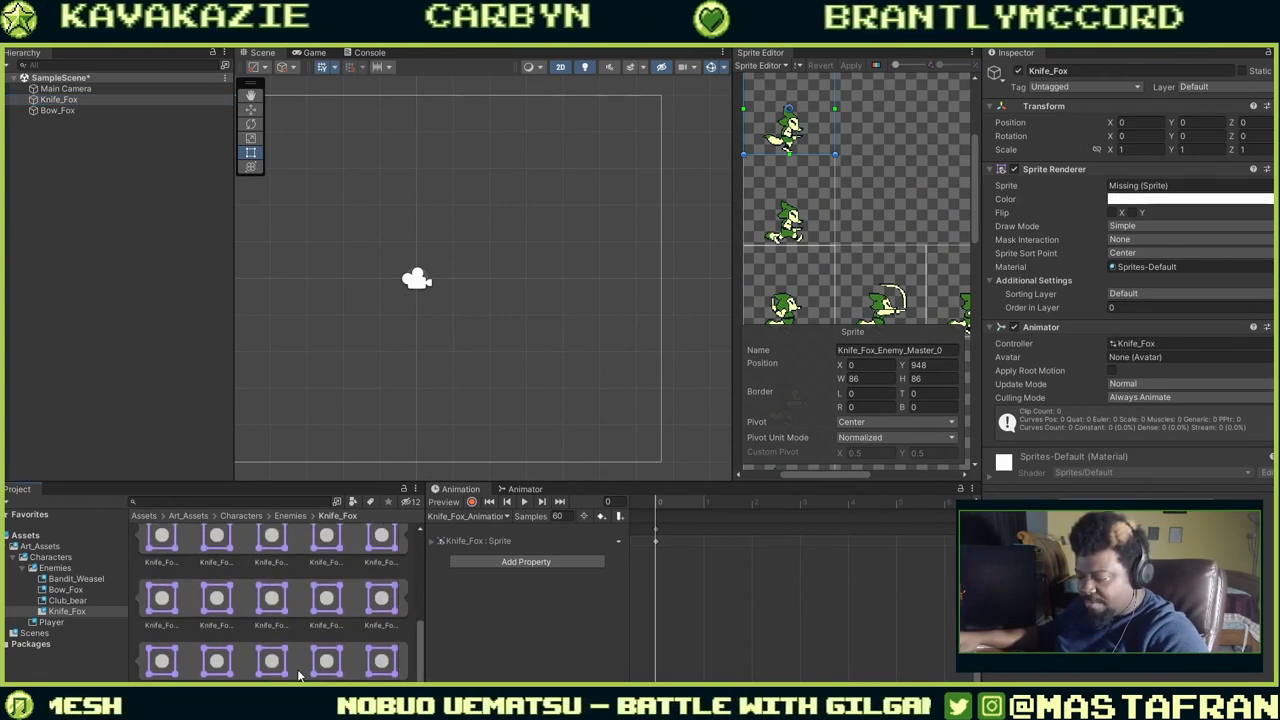
click(380, 662)
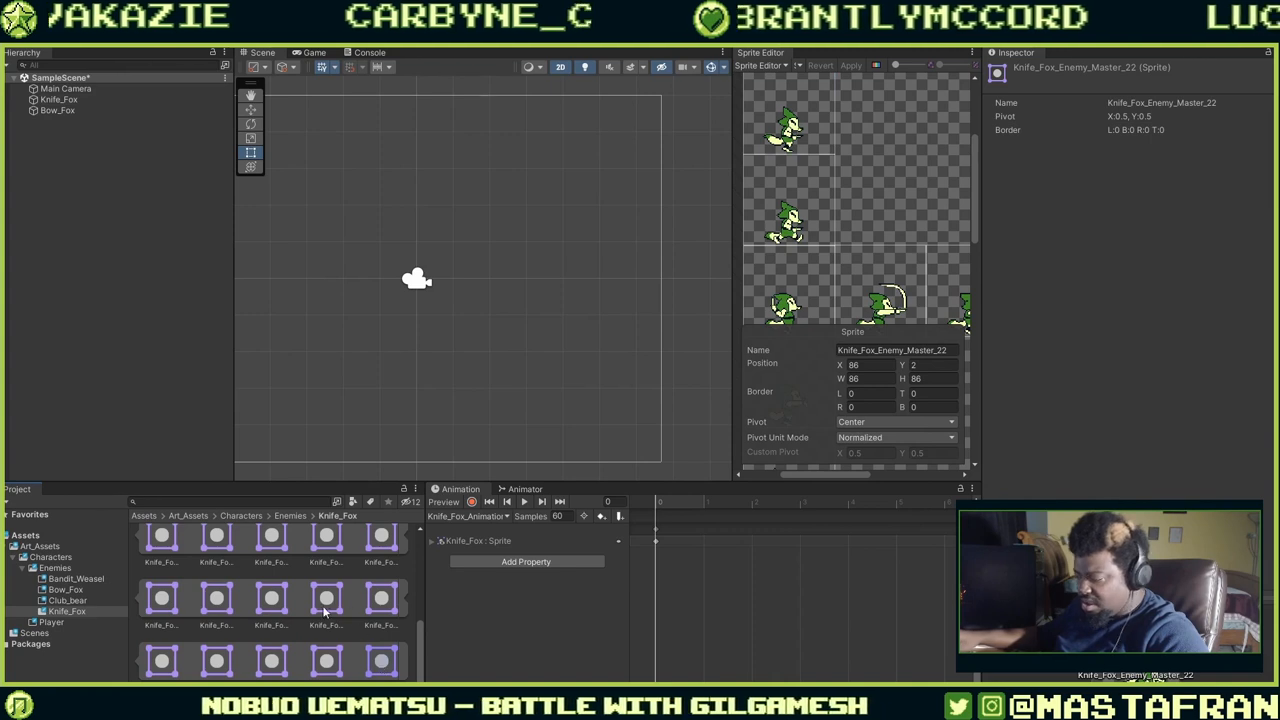
scroll(300, 606, up, 4)
click(271, 598)
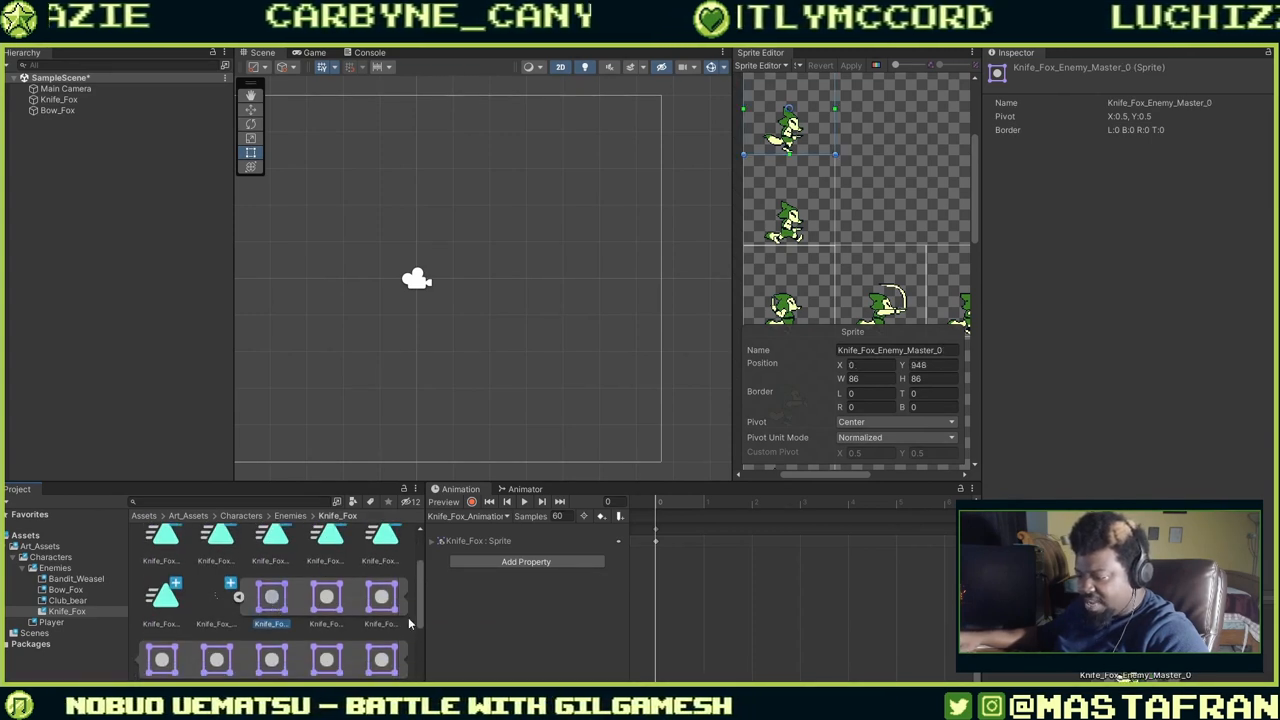
drag(426, 620, 530, 580)
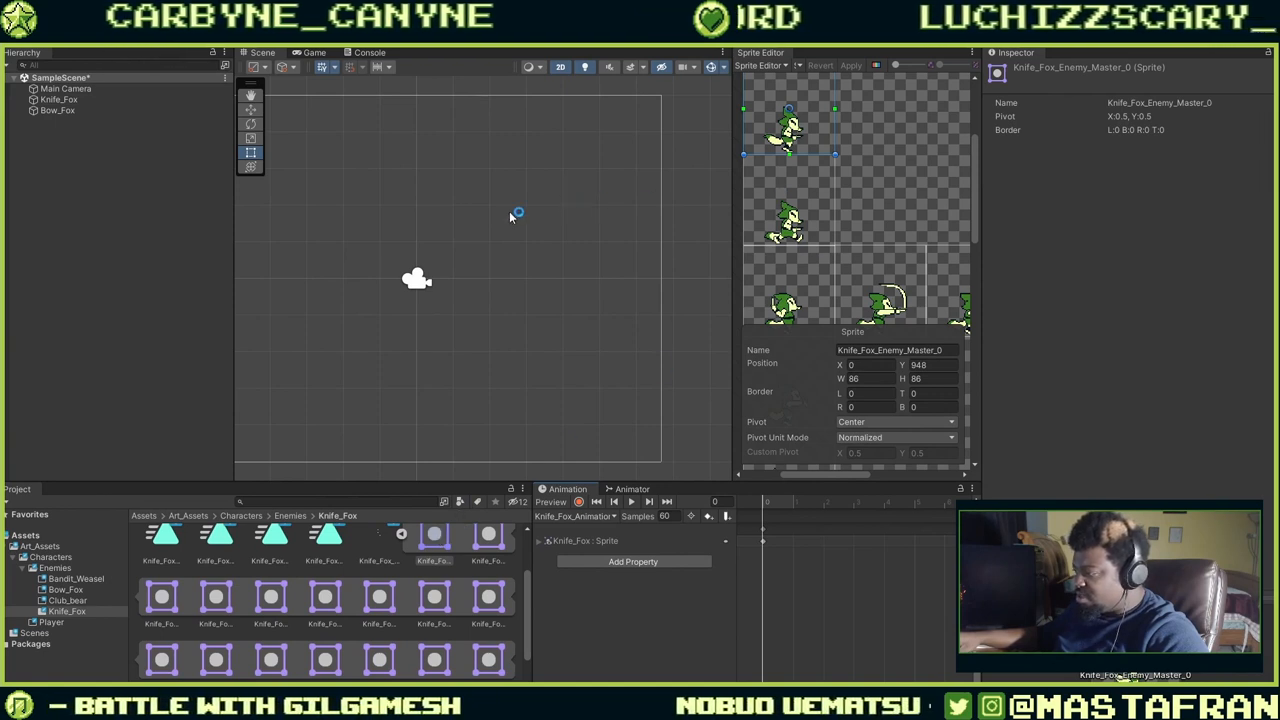
Assign Knife_Fox_Enemy_Master_0 as the Sprite Renderer's sprite on the Knife_Fox object and check it in the scene.
drag(76, 119, 60, 100)
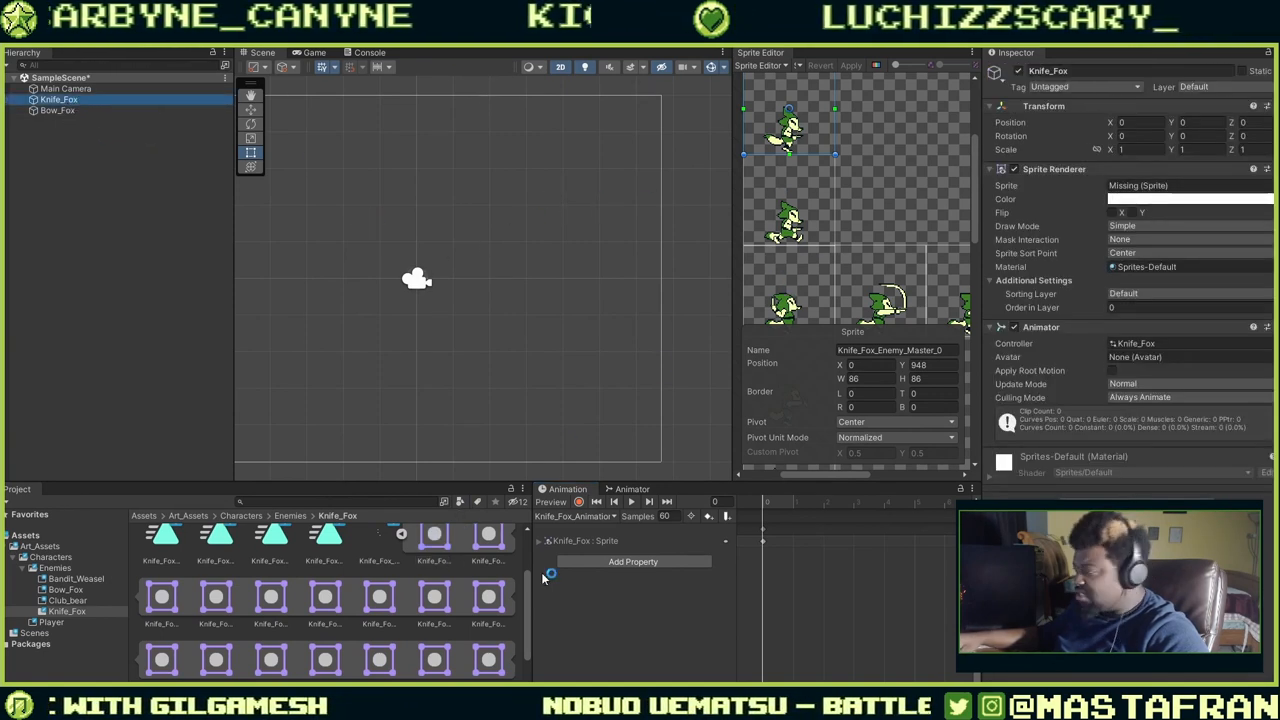
drag(430, 541, 1189, 256)
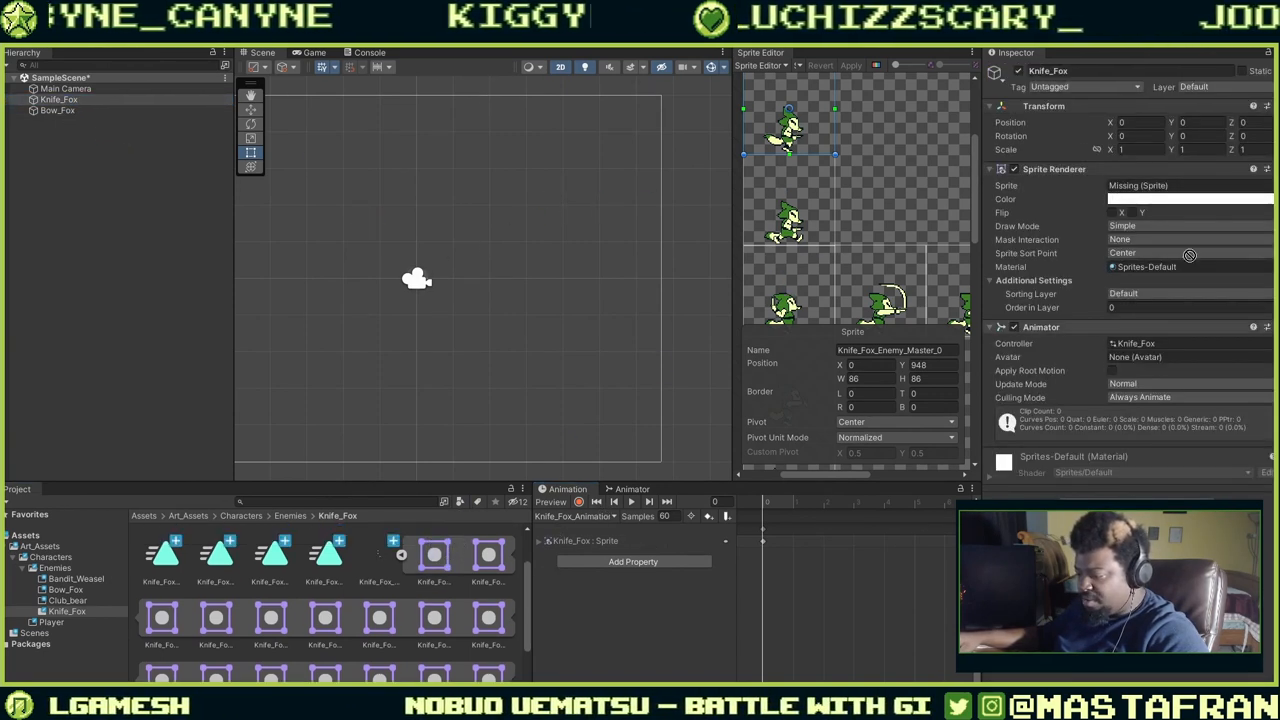
drag(1194, 191, 1196, 193)
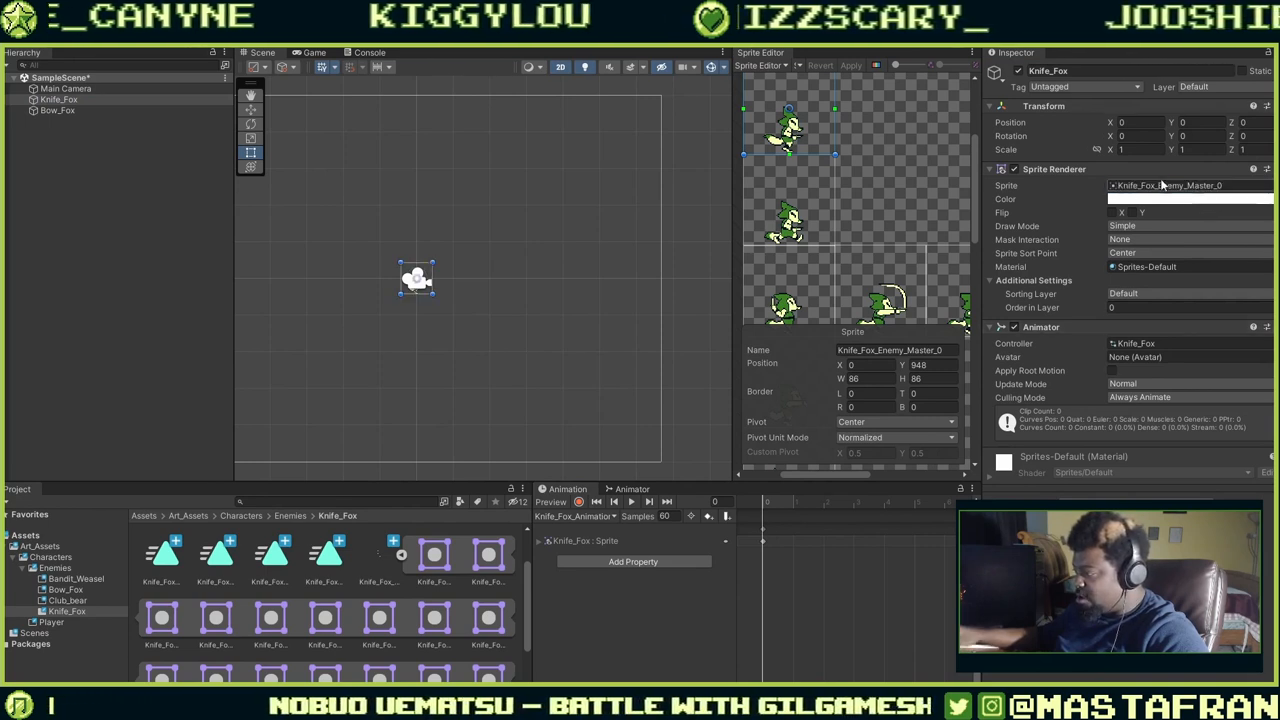
scroll(410, 289, up, 6)
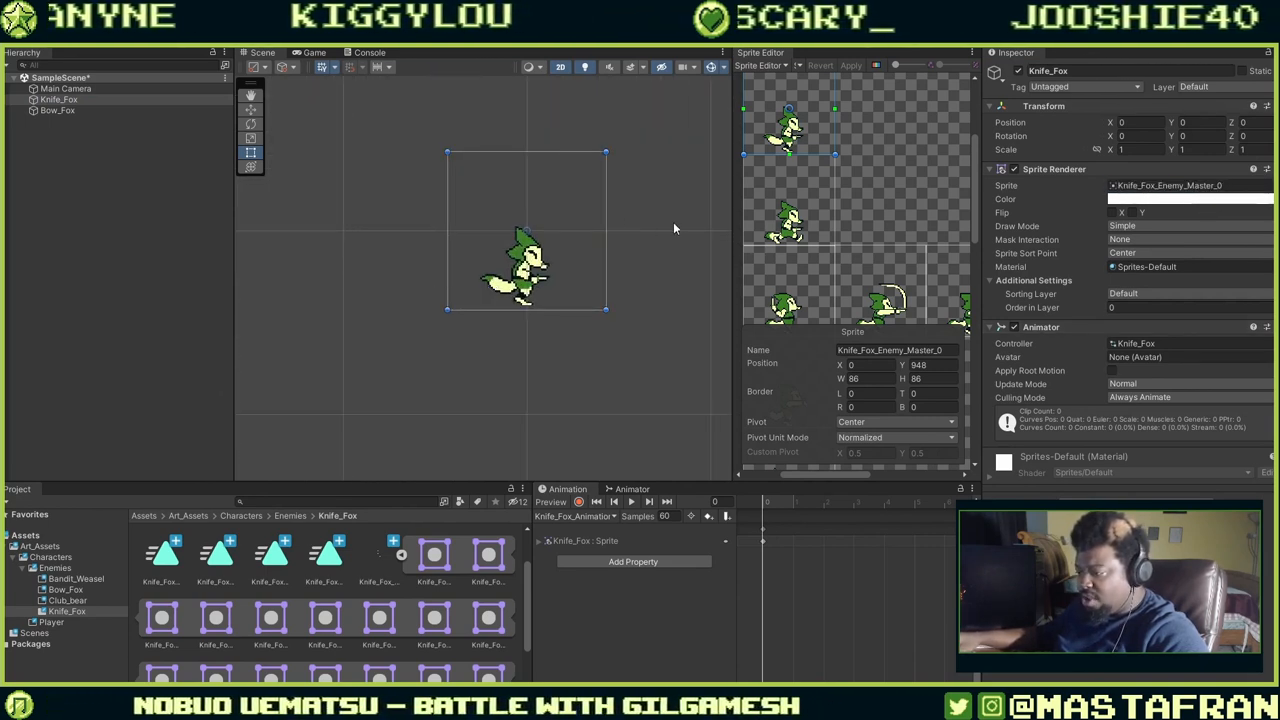
scroll(663, 214, up, 2)
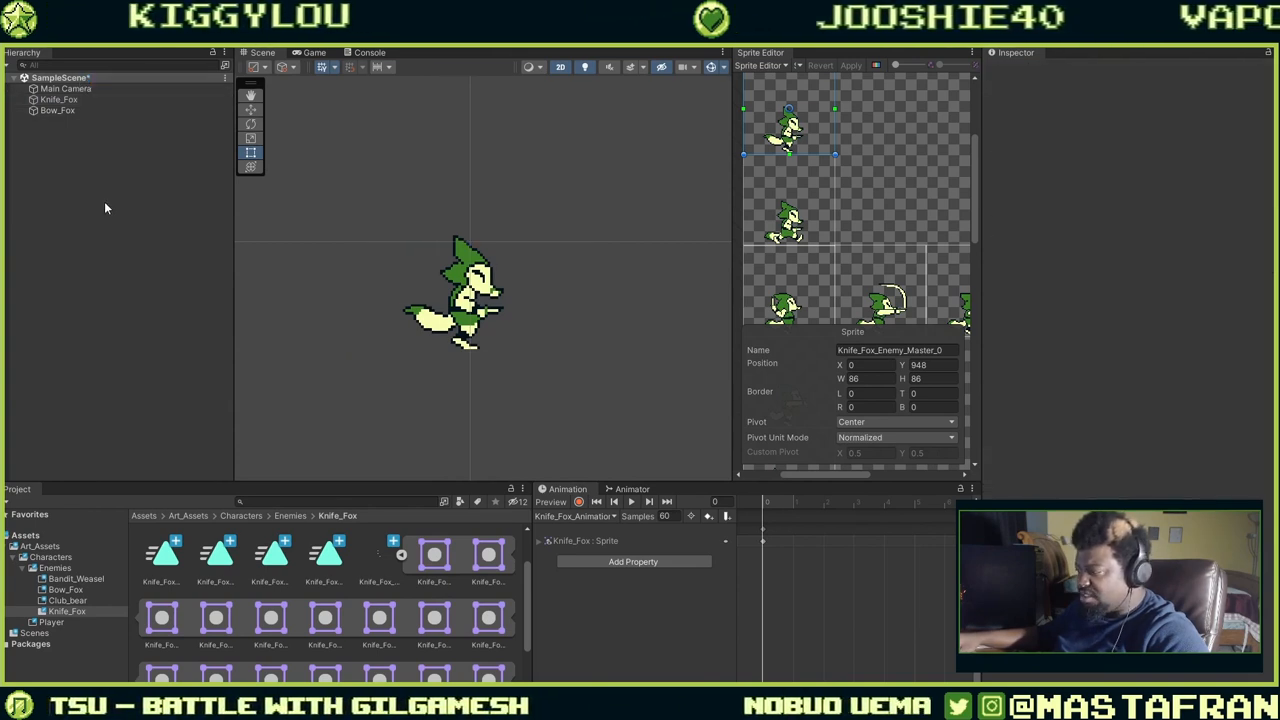
click(77, 101)
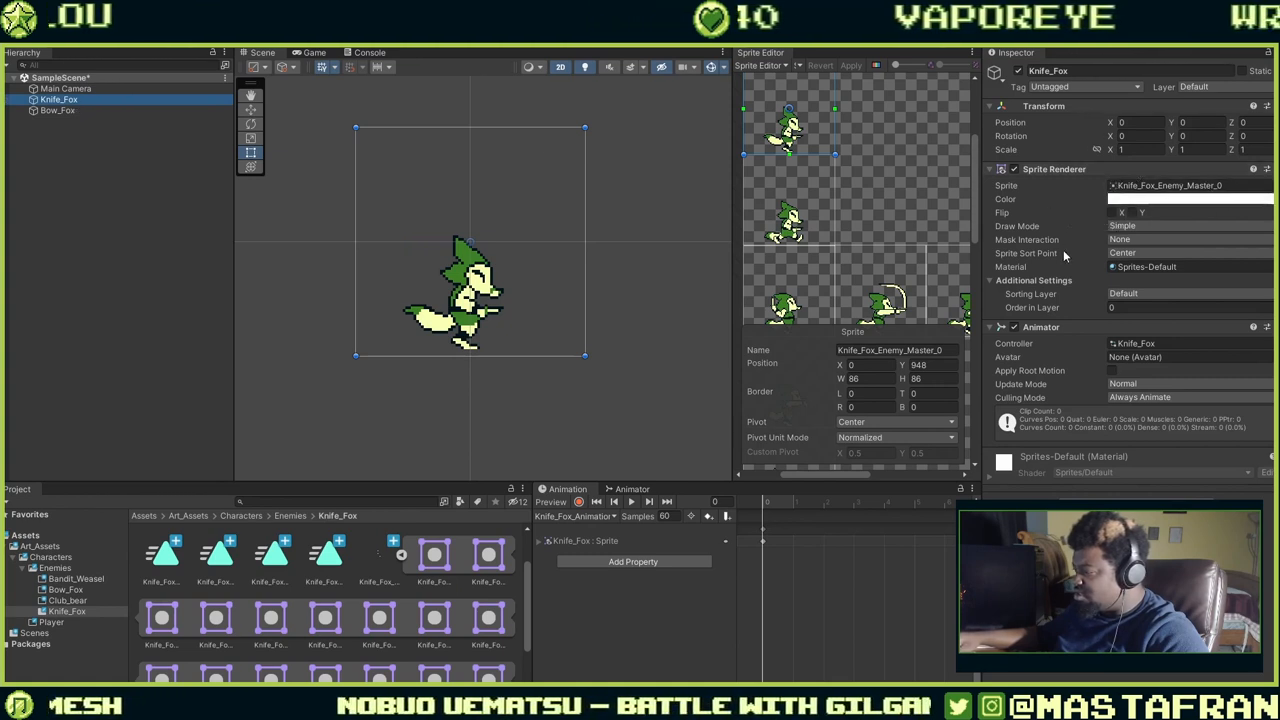
Set the Knife_Fox_Enemy_Master texture's Pixels Per Unit to 16, apply it, and check the knife fox's scale against the scene grid.
click(86, 79)
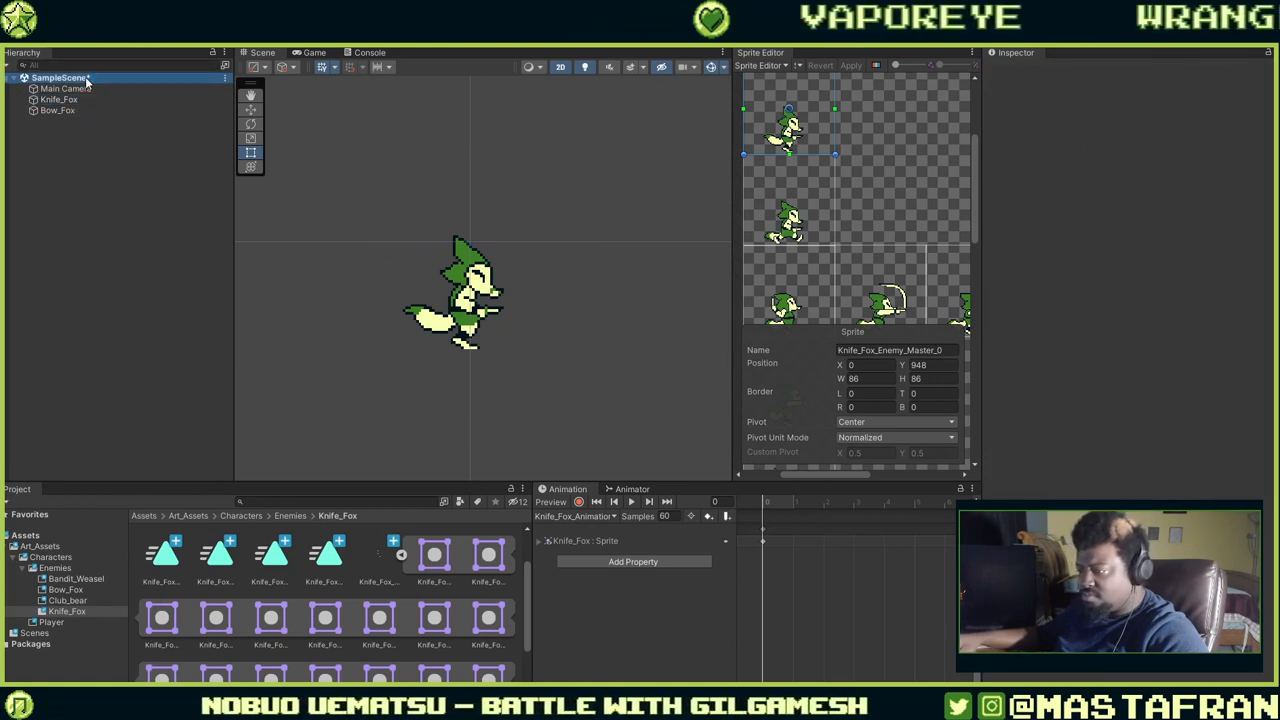
click(65, 89)
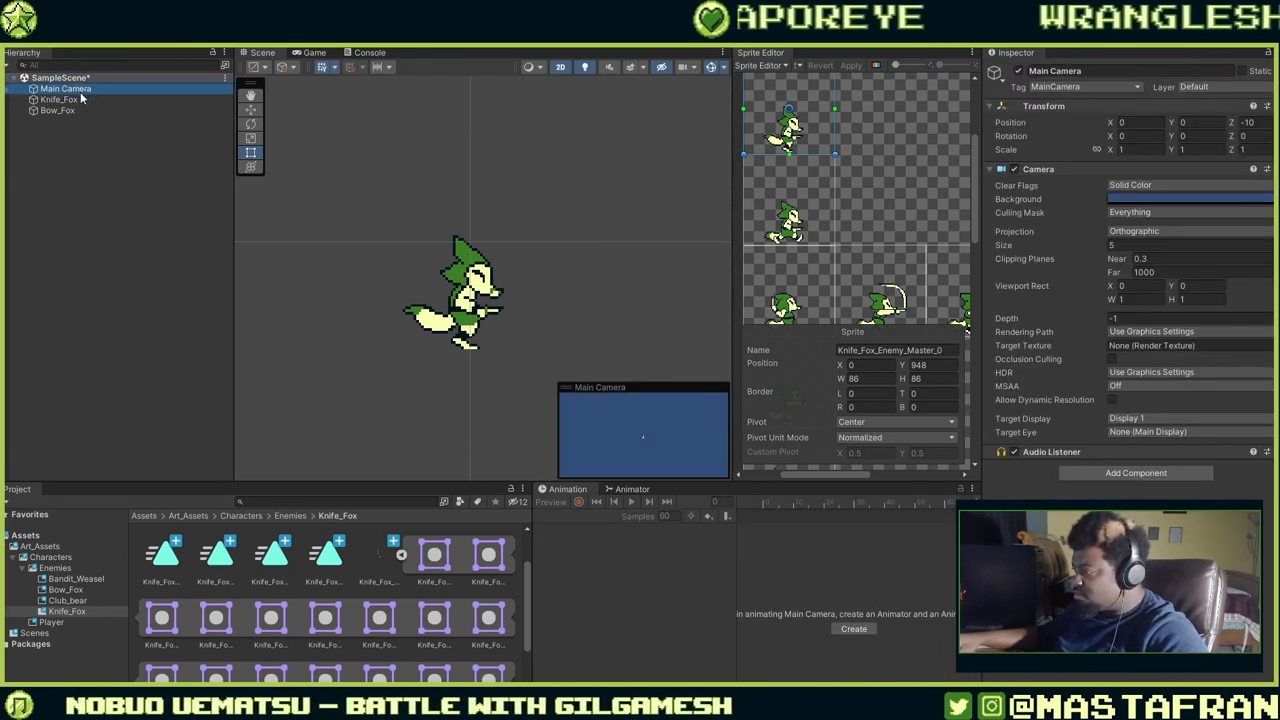
click(82, 99)
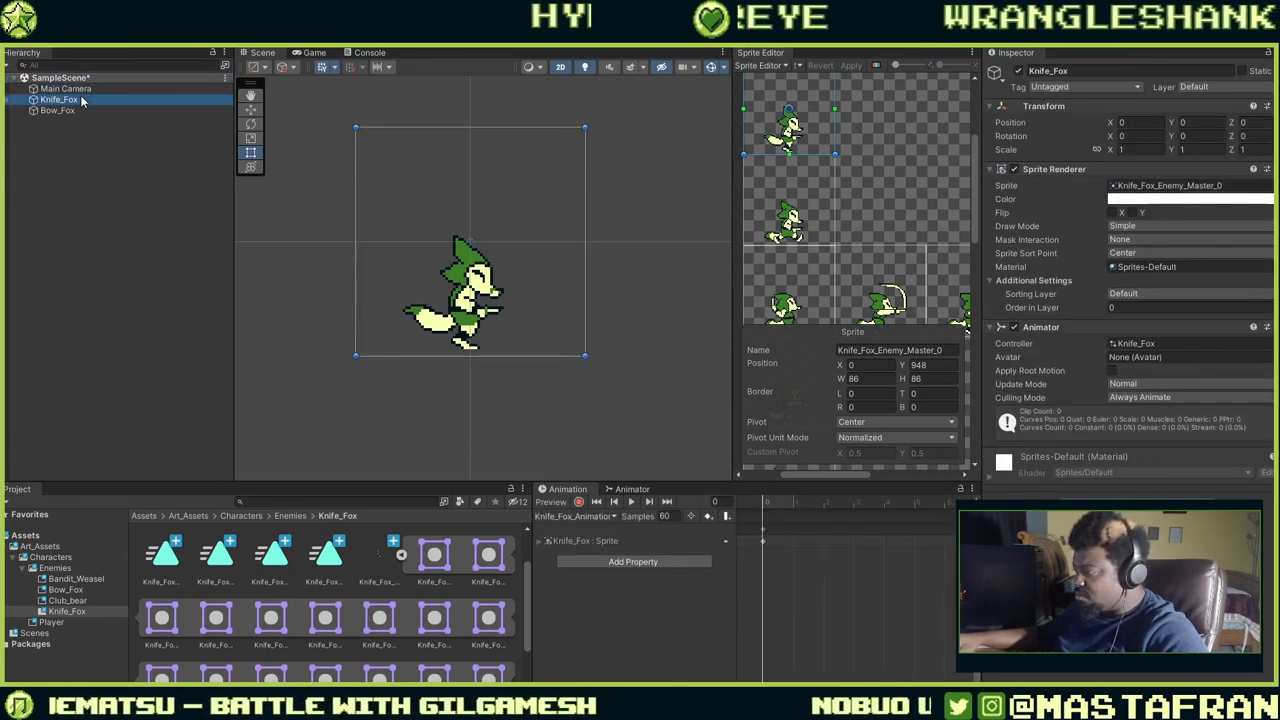
scroll(386, 598, up, 2)
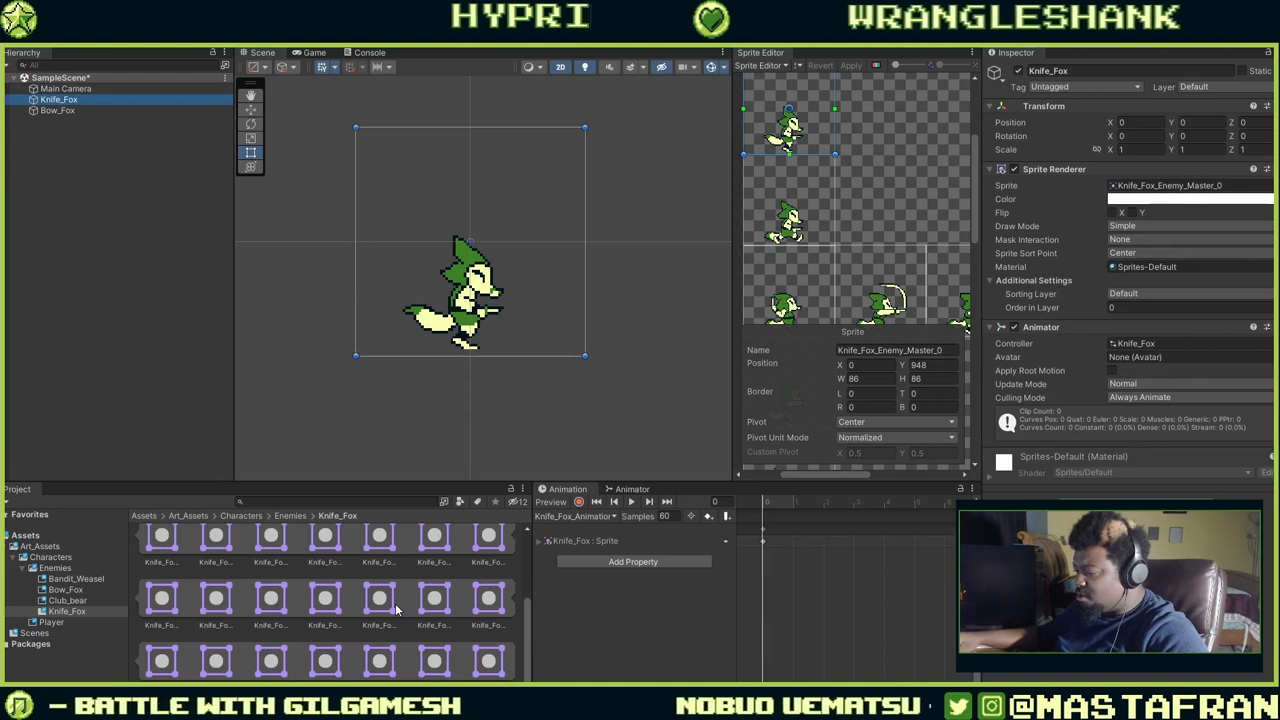
scroll(386, 598, down, 1)
click(382, 558)
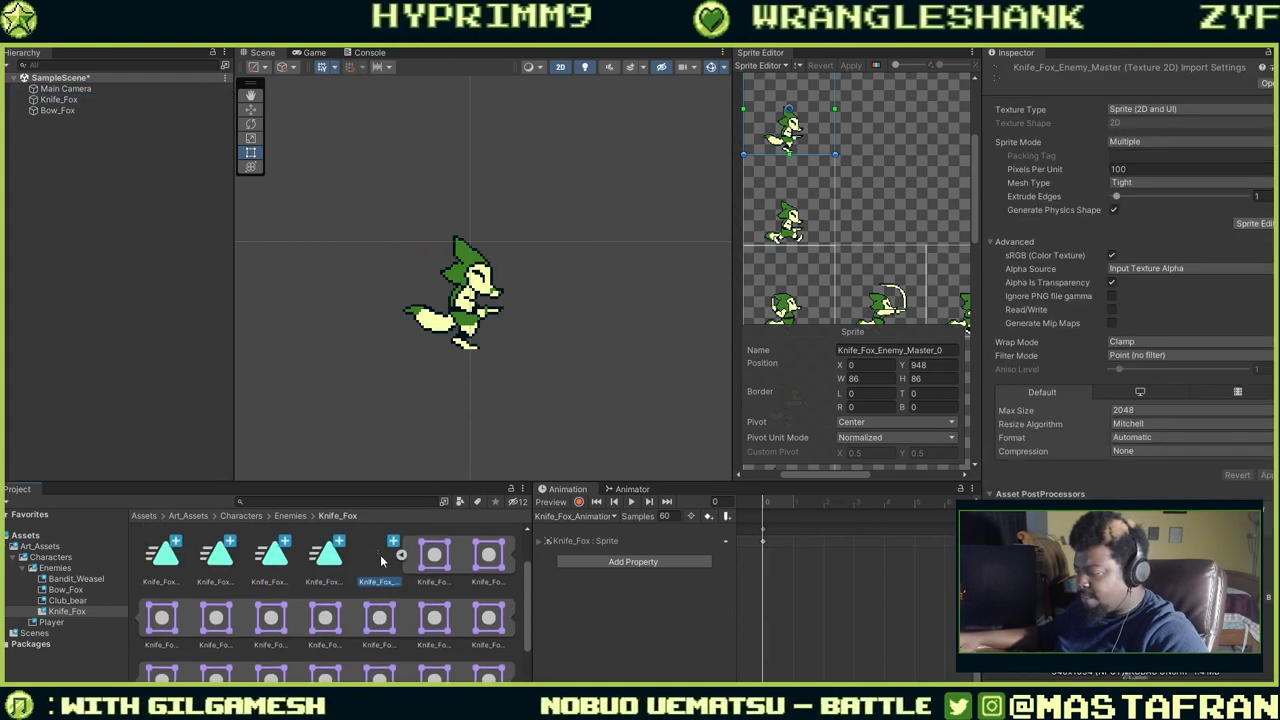
click(1142, 170)
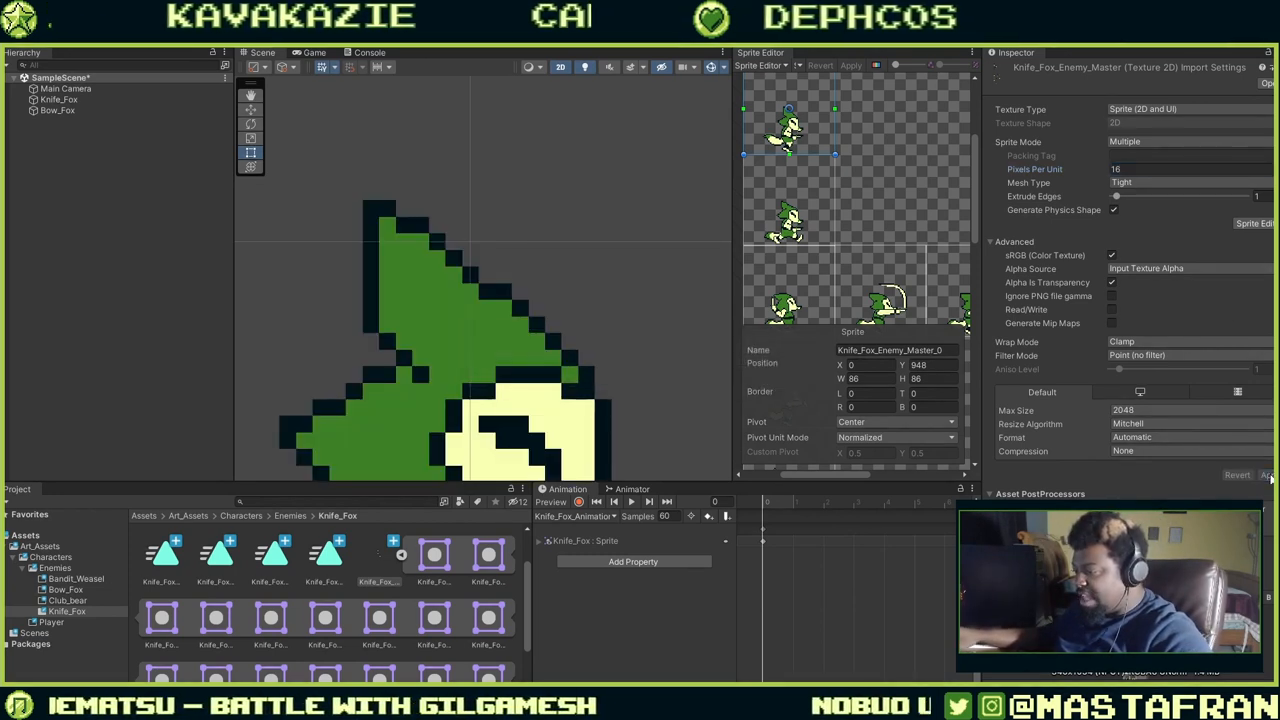
scroll(437, 377, down, 2)
middle_drag(437, 377, 428, 342)
scroll(428, 342, down, 5)
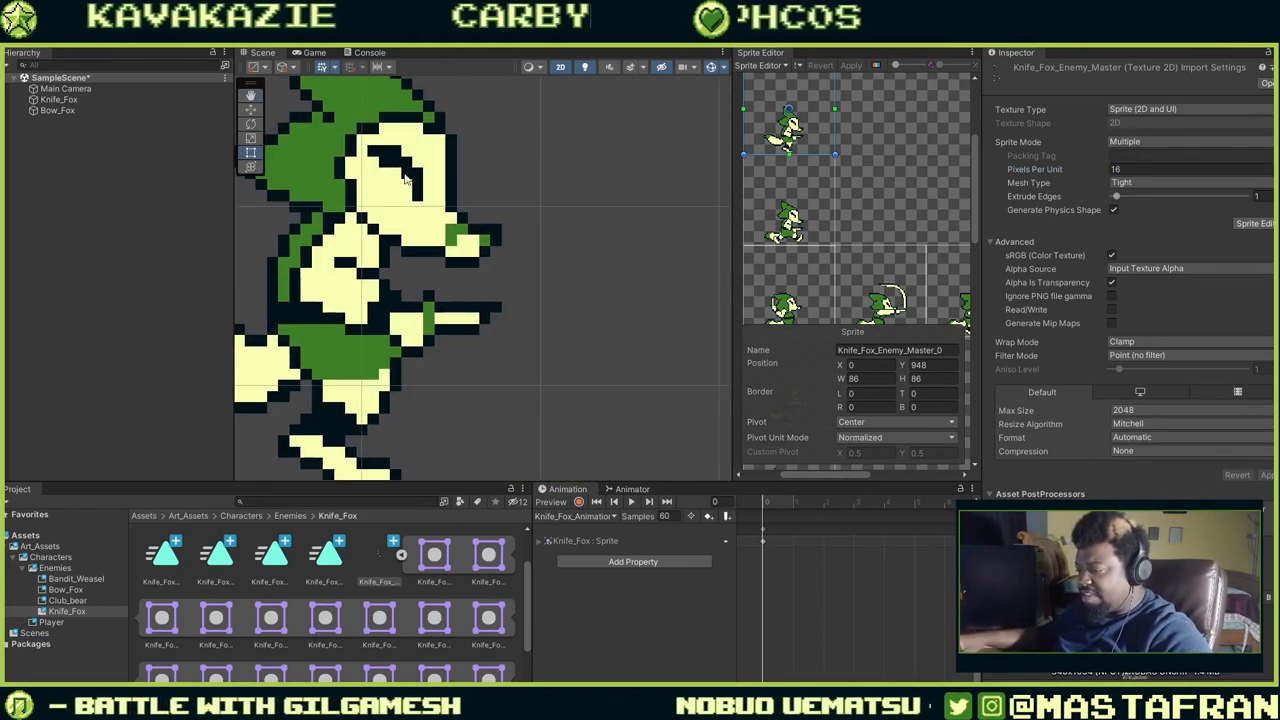
key(t)
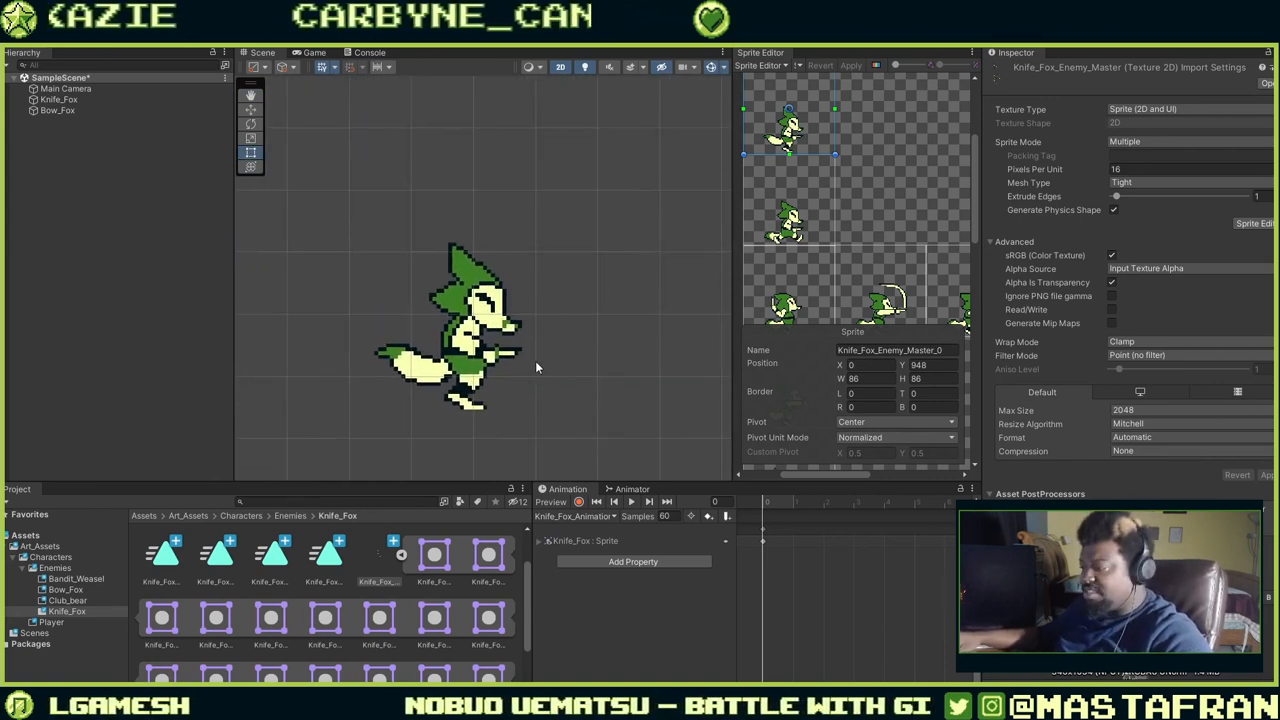
middle_drag(538, 334, 545, 235)
scroll(547, 307, up, 2)
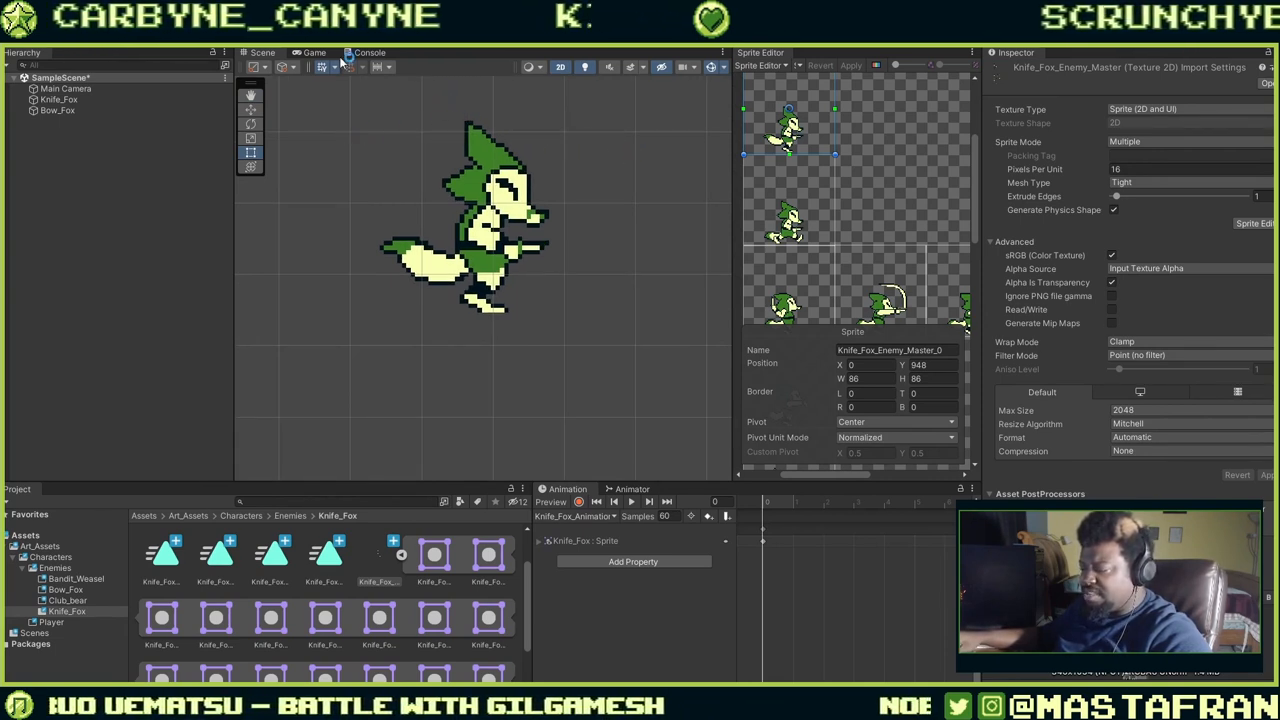
click(262, 38)
mouse_move(216, 38)
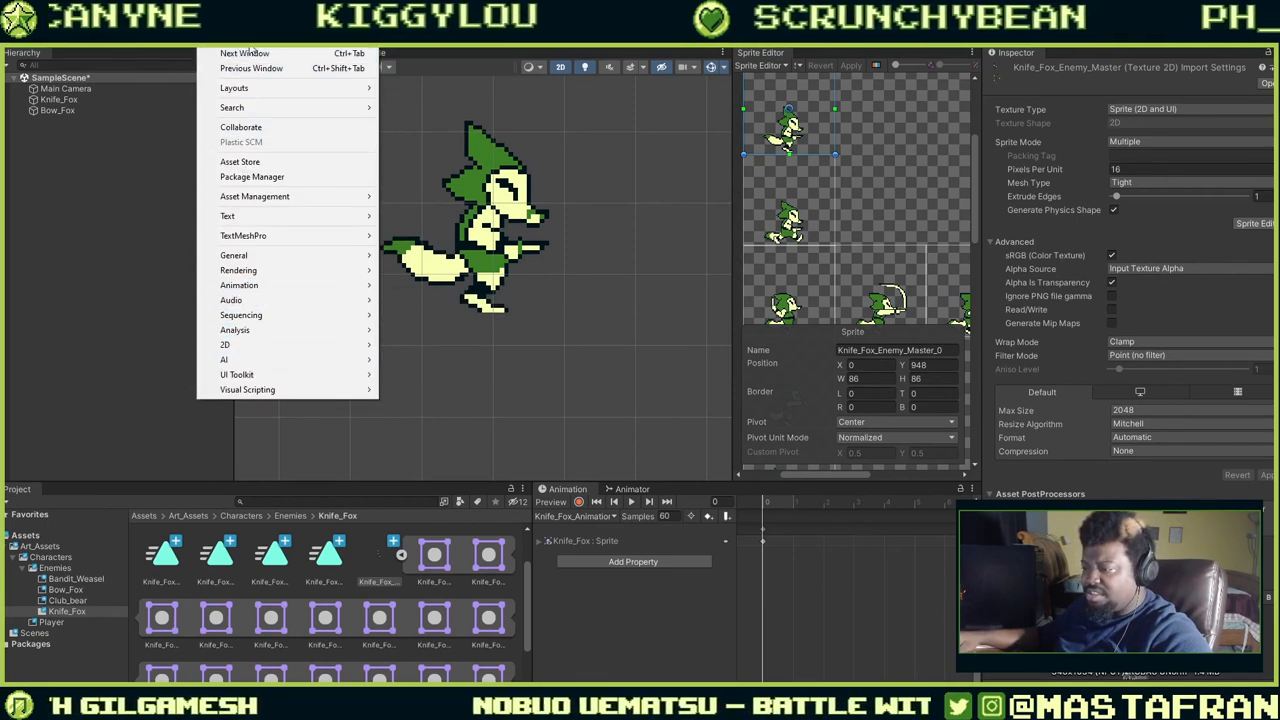
mouse_move(280, 38)
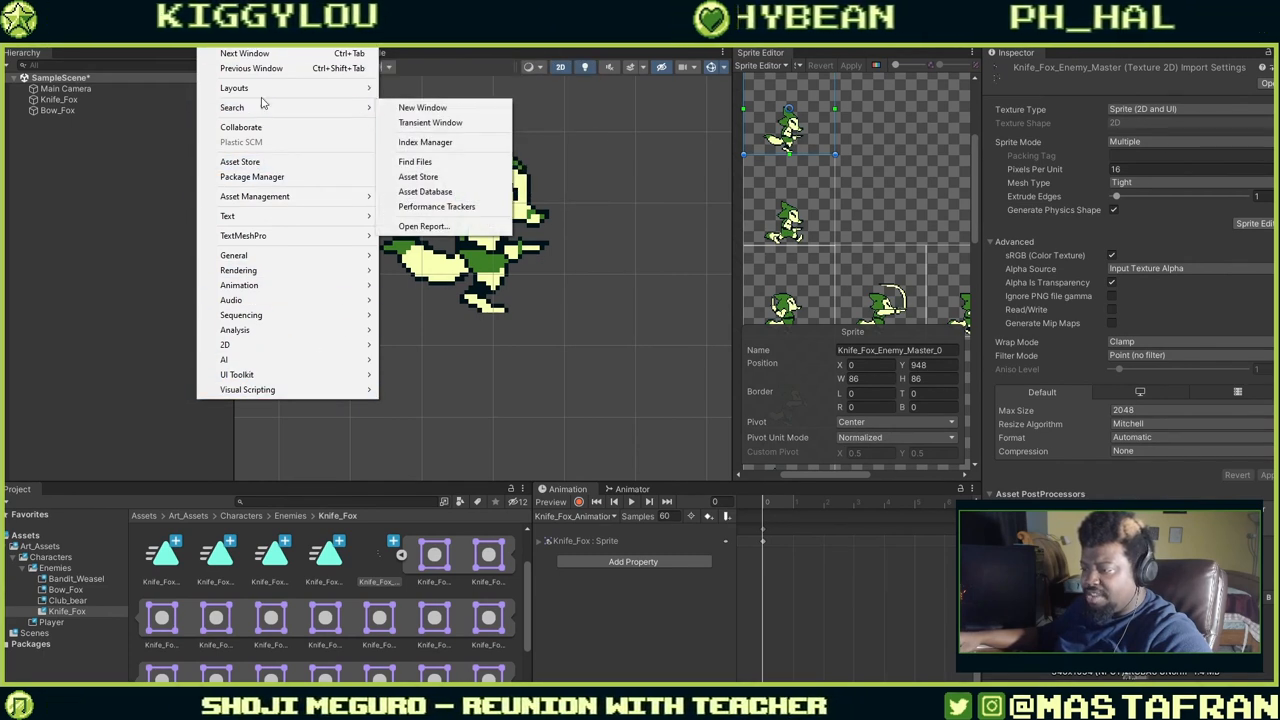
mouse_move(262, 93)
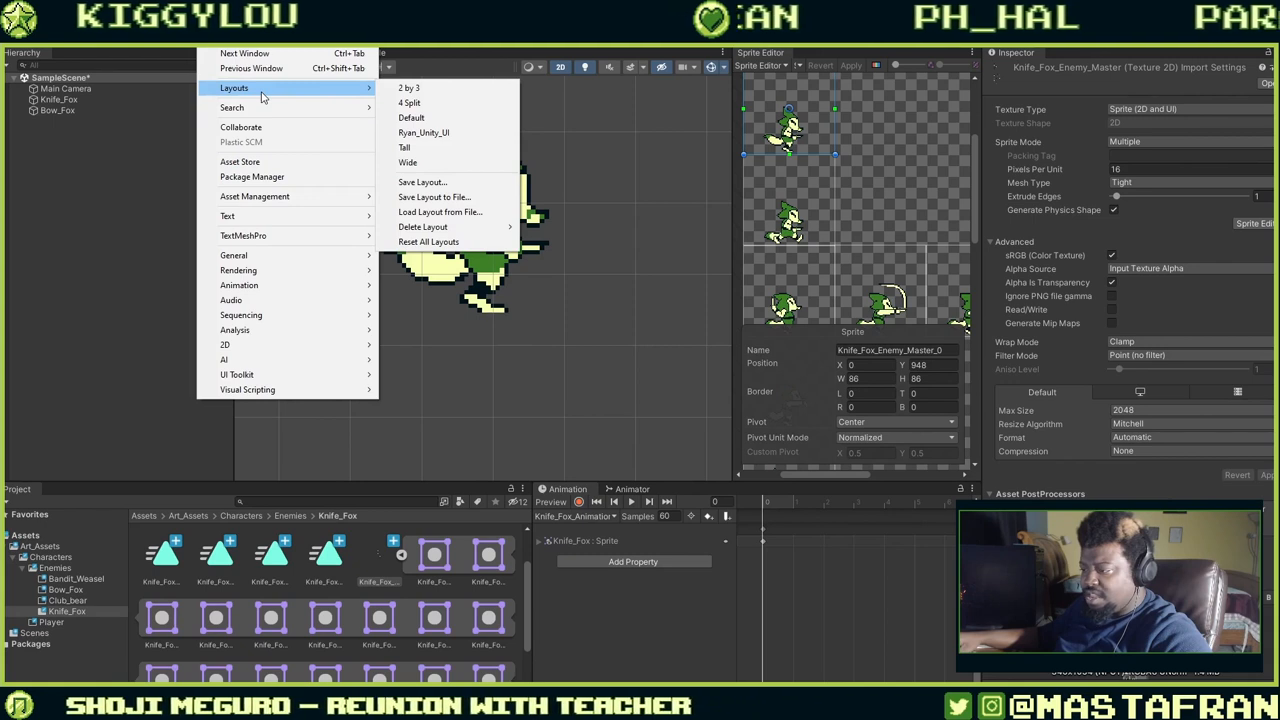
mouse_move(252, 16)
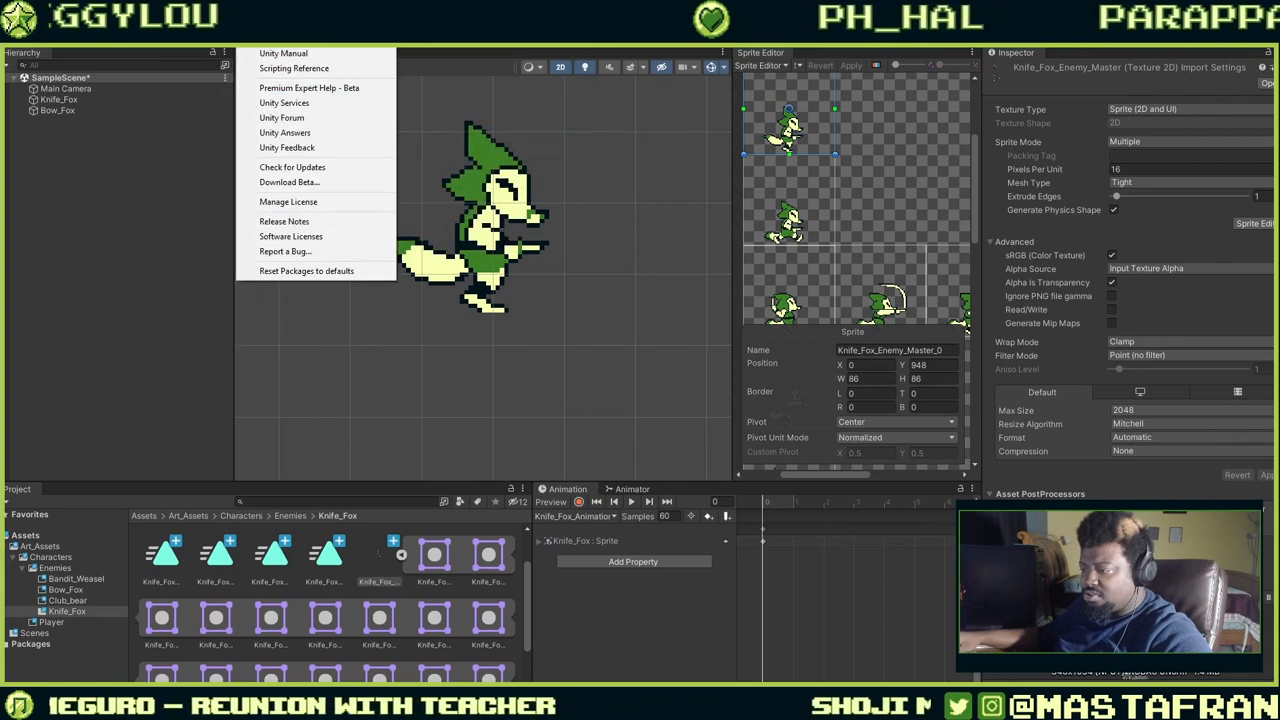
mouse_move(92, 16)
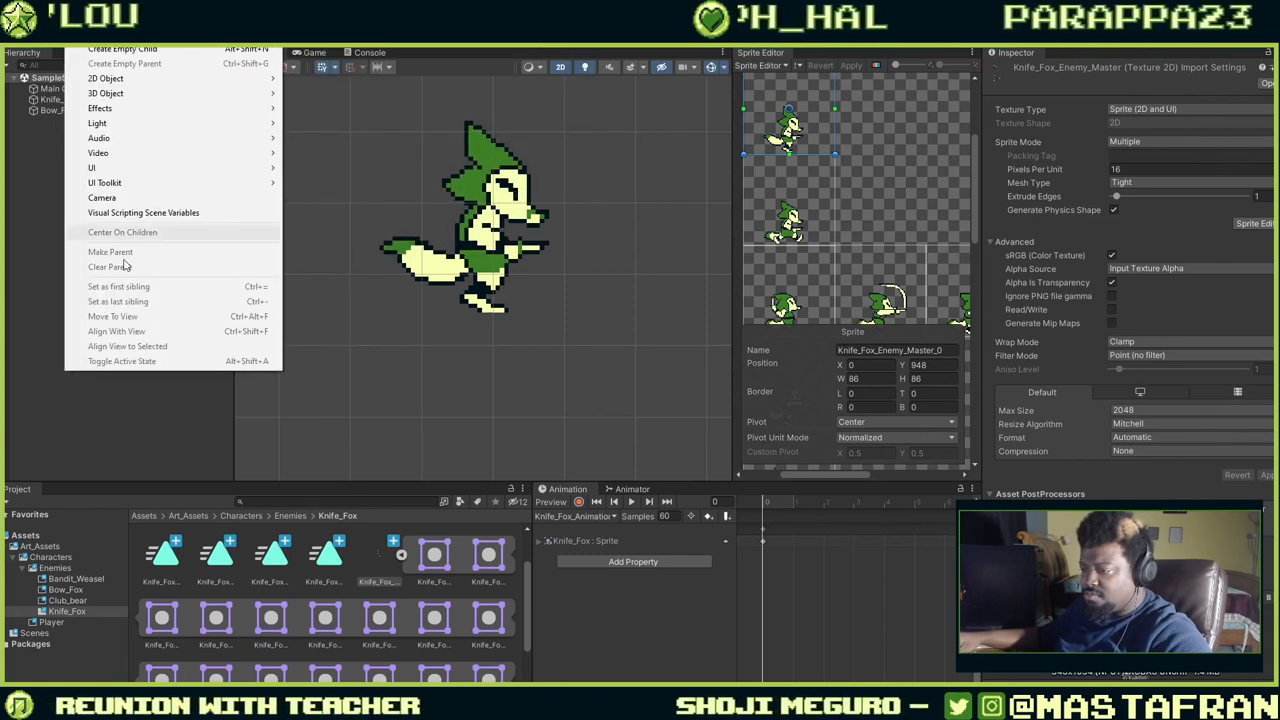
click(168, 422)
scroll(537, 197, up, 6)
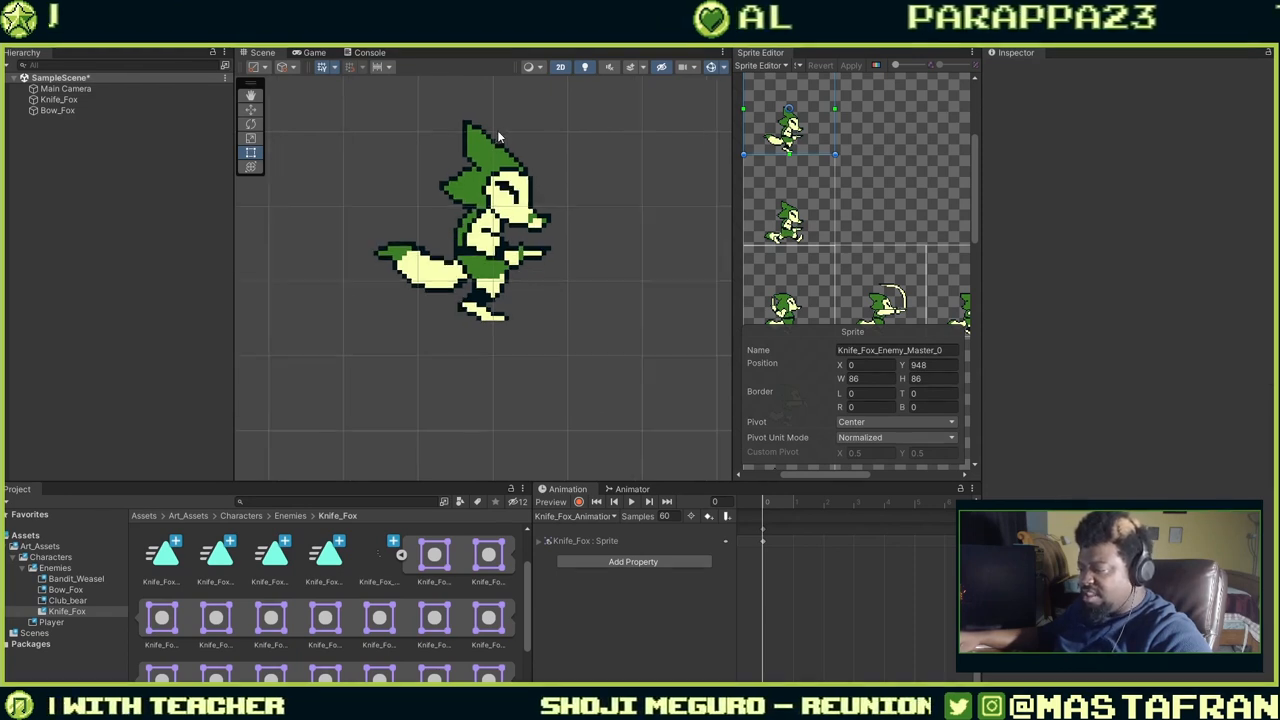
scroll(620, 200, down, 5)
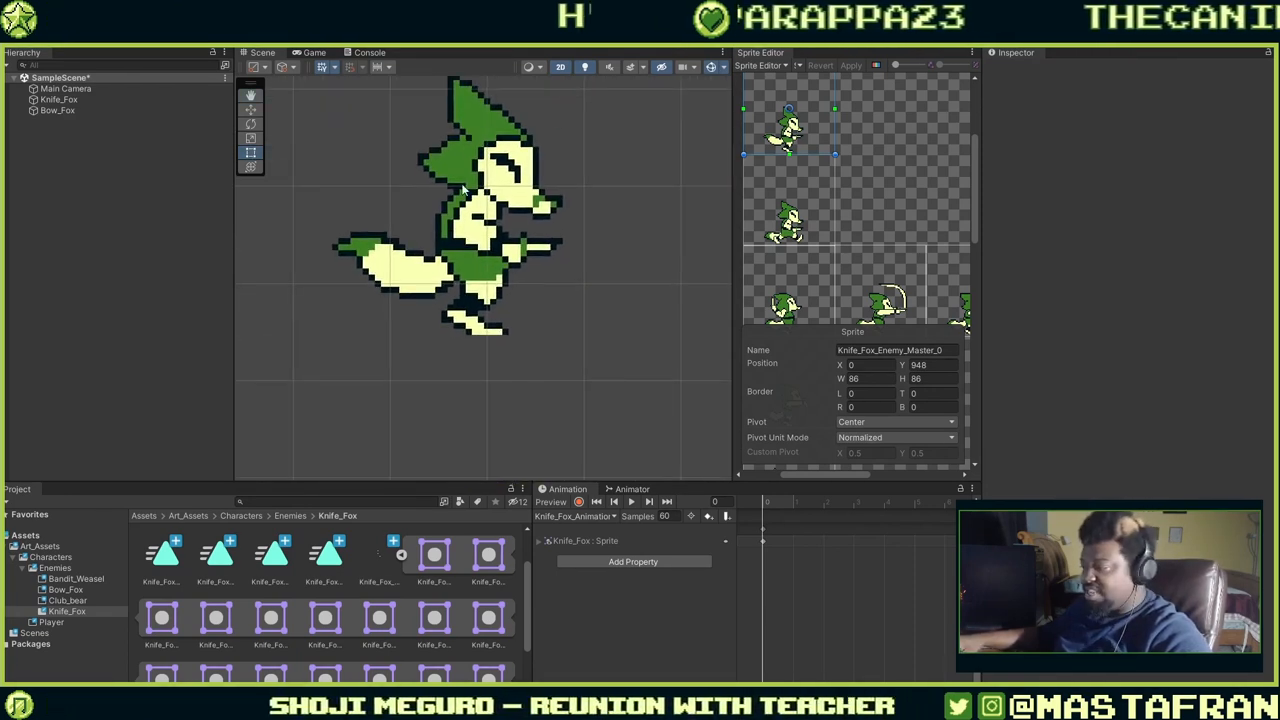
scroll(443, 236, down, 2)
middle_drag(443, 236, 450, 327)
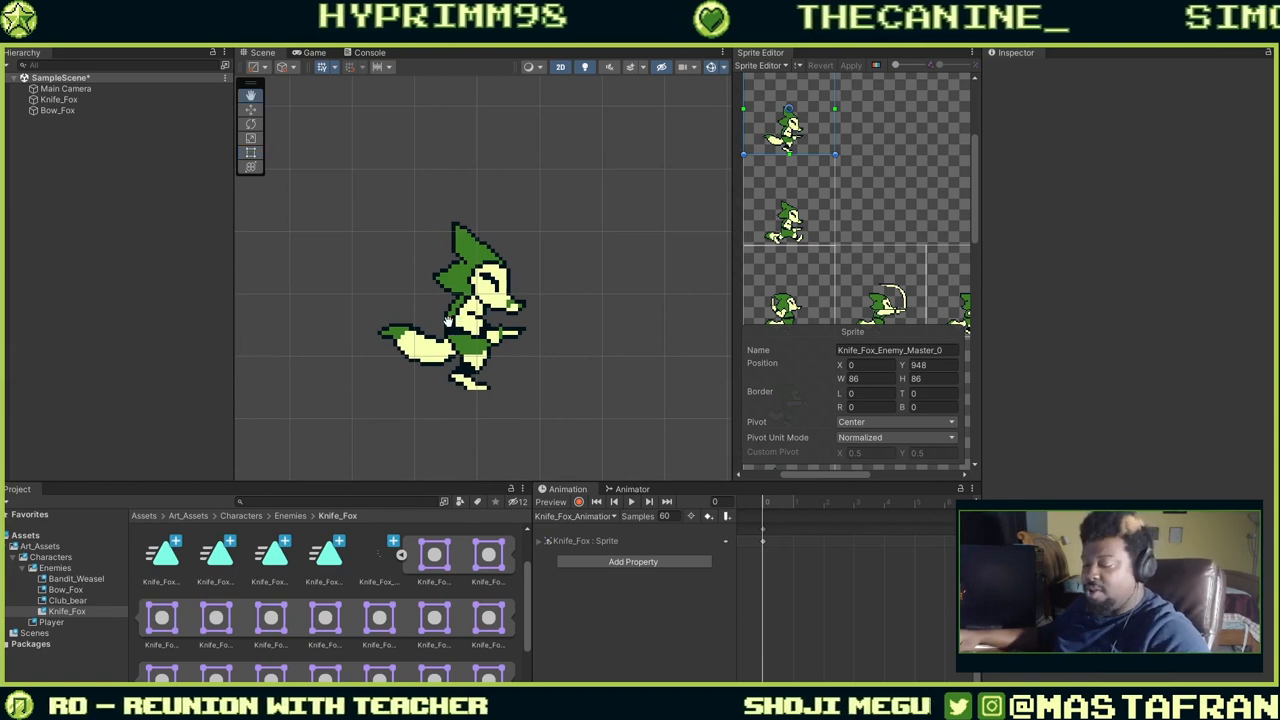
Switch to Aseprite and draw one horizontal and one vertical line across the grid tile beside the fox's standing foot on frame 20.
key(alt+Tab)
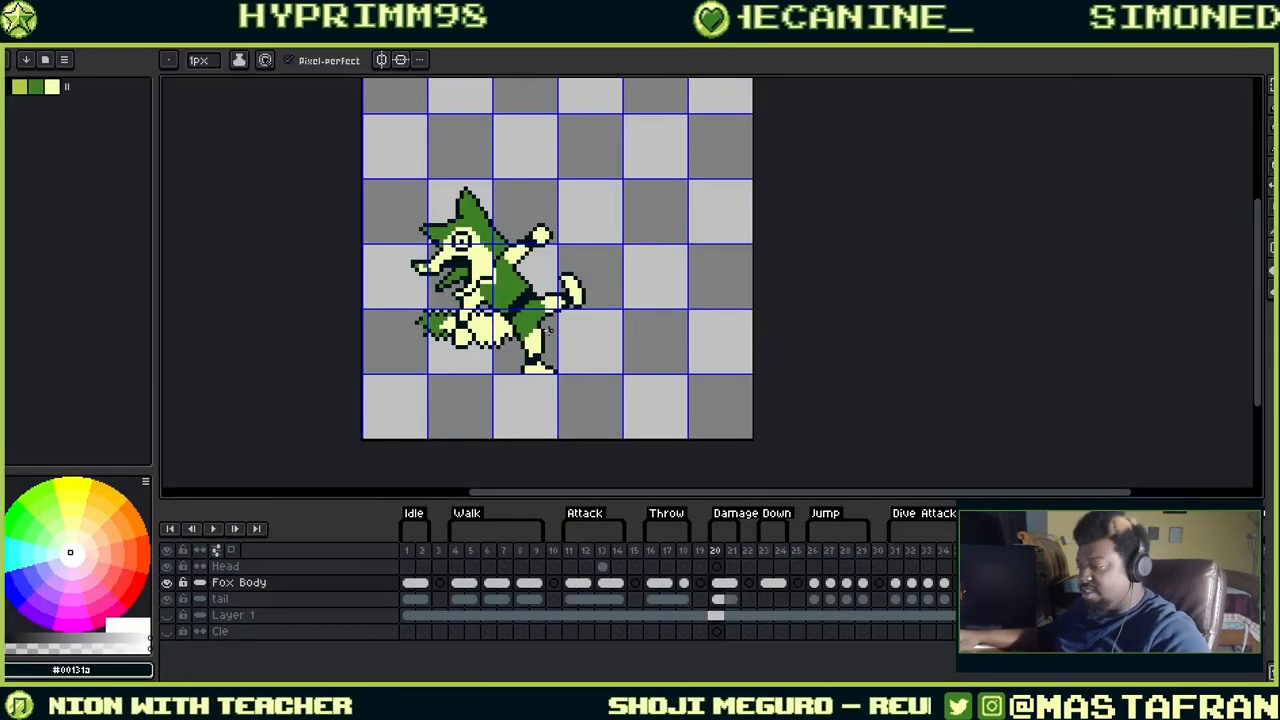
scroll(538, 320, up, 4)
scroll(542, 315, down, 4)
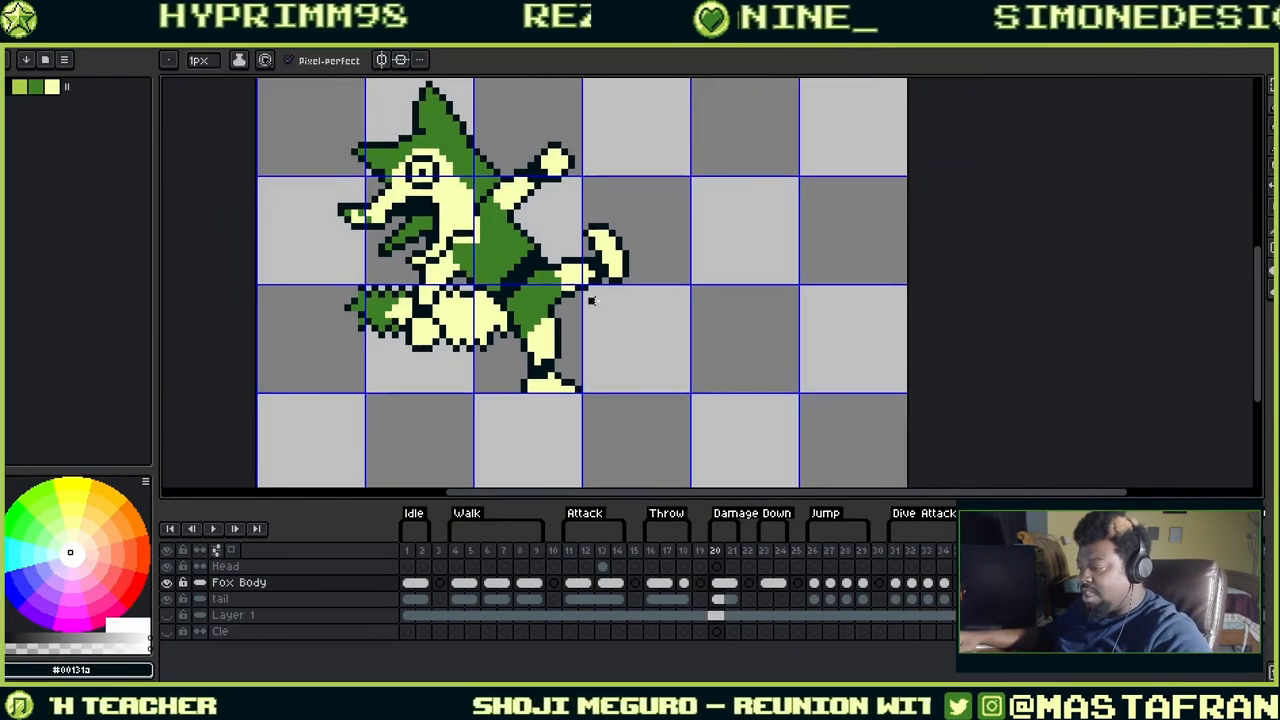
mouse_move(675, 321)
mouse_down()
mouse_move(689, 327)
mouse_move(672, 395)
mouse_up()
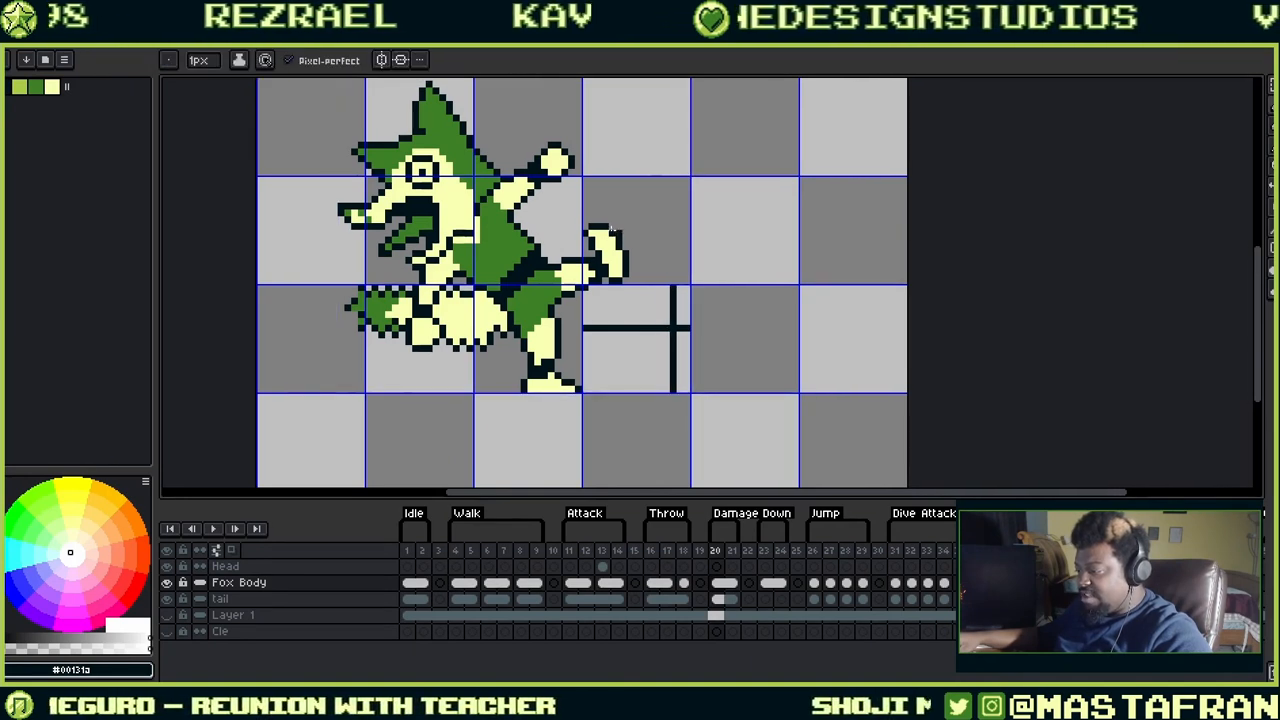
scroll(570, 231, down, 1)
middle_drag(565, 233, 604, 298)
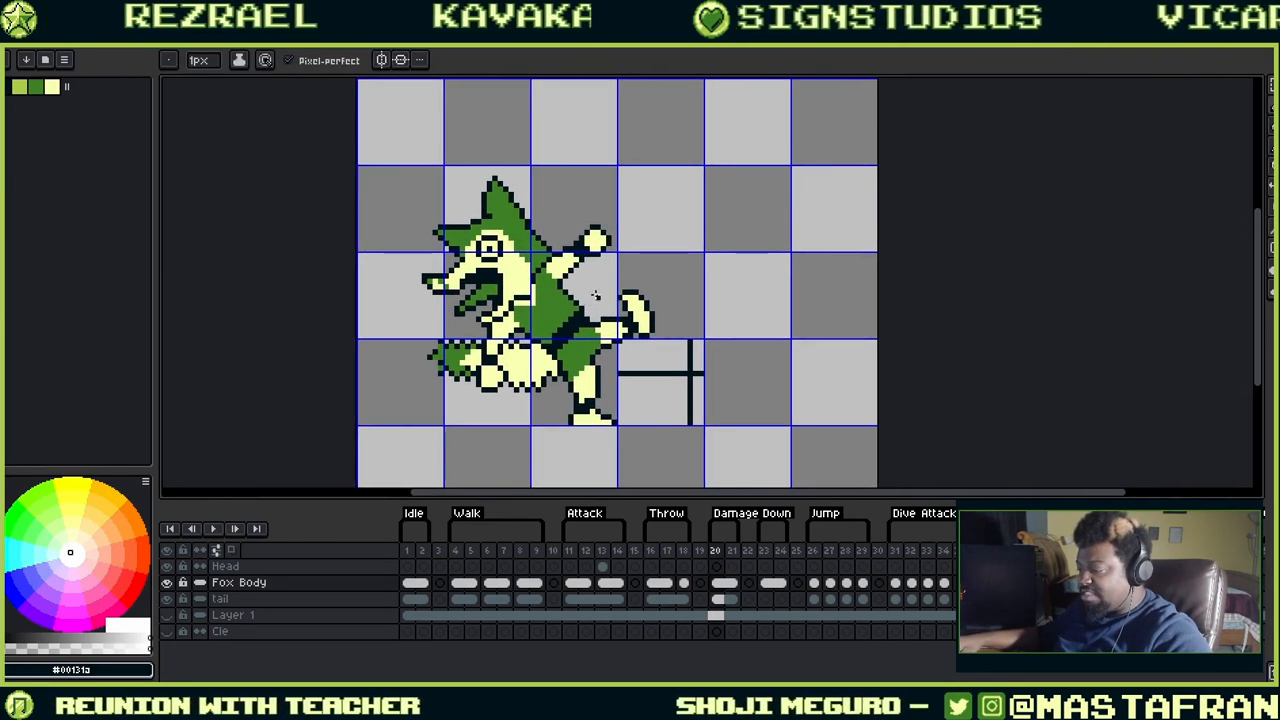
key(v)
drag(542, 281, 565, 281)
key(ctrl+z)
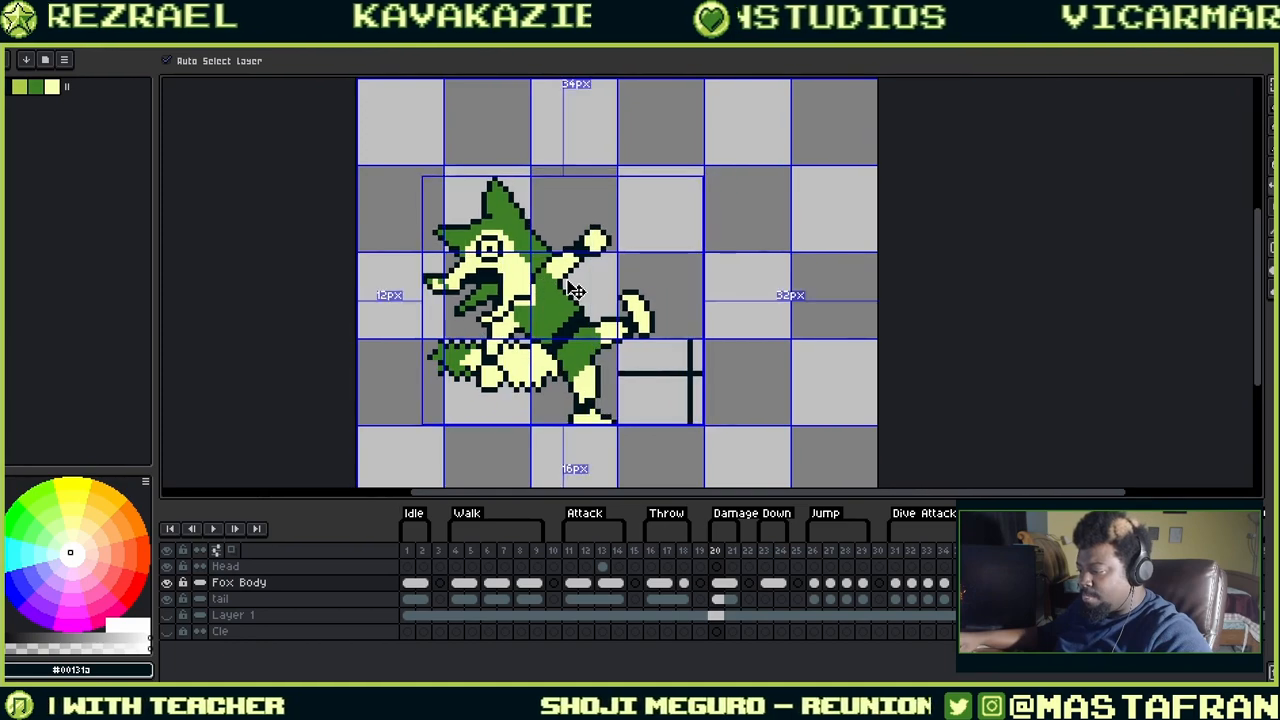
key(ctrl)
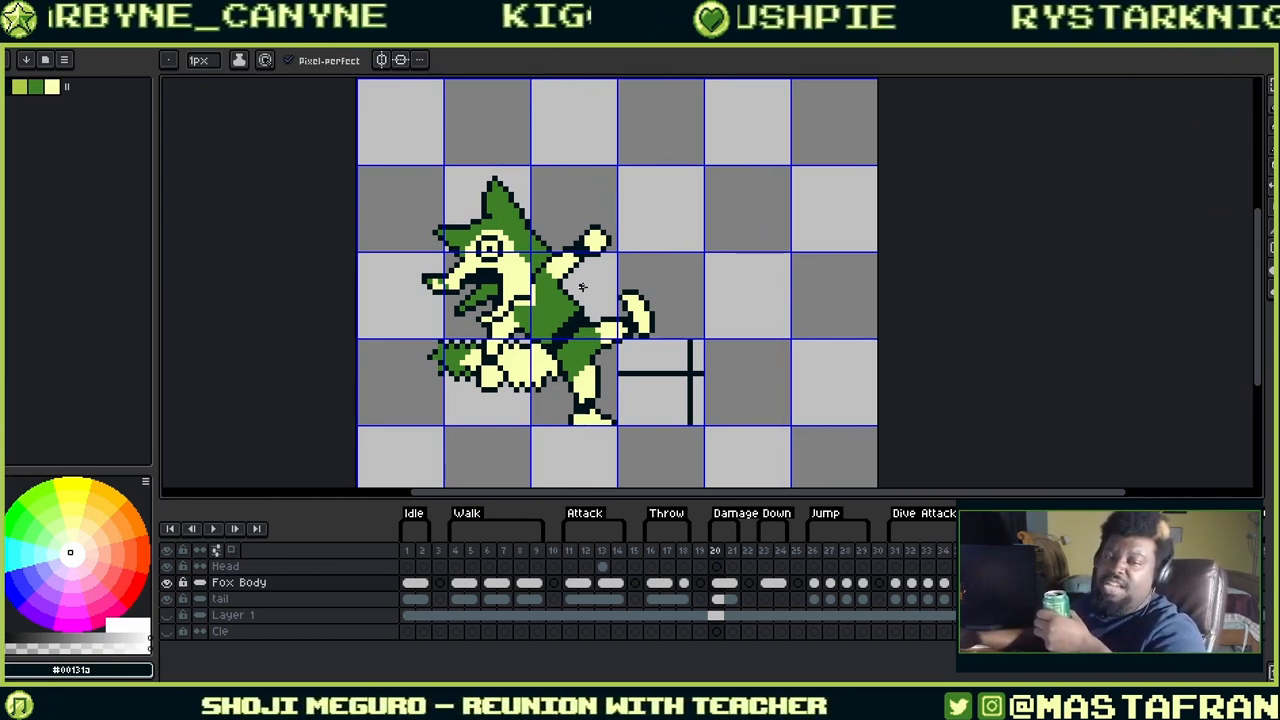
Switch back to Unity, select the Knife_Fox object and choose its Knife_Fox_Animation_Idle clip for editing.
key(ctrl+Tab)
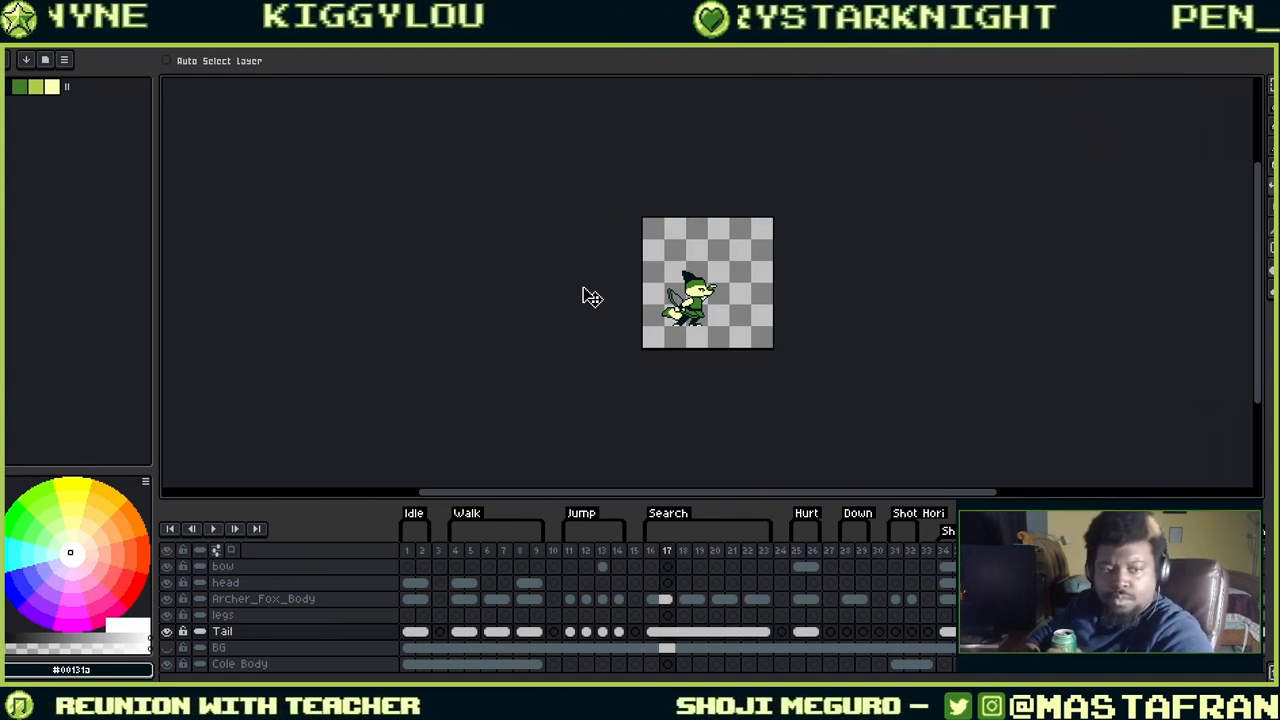
key(alt+Tab)
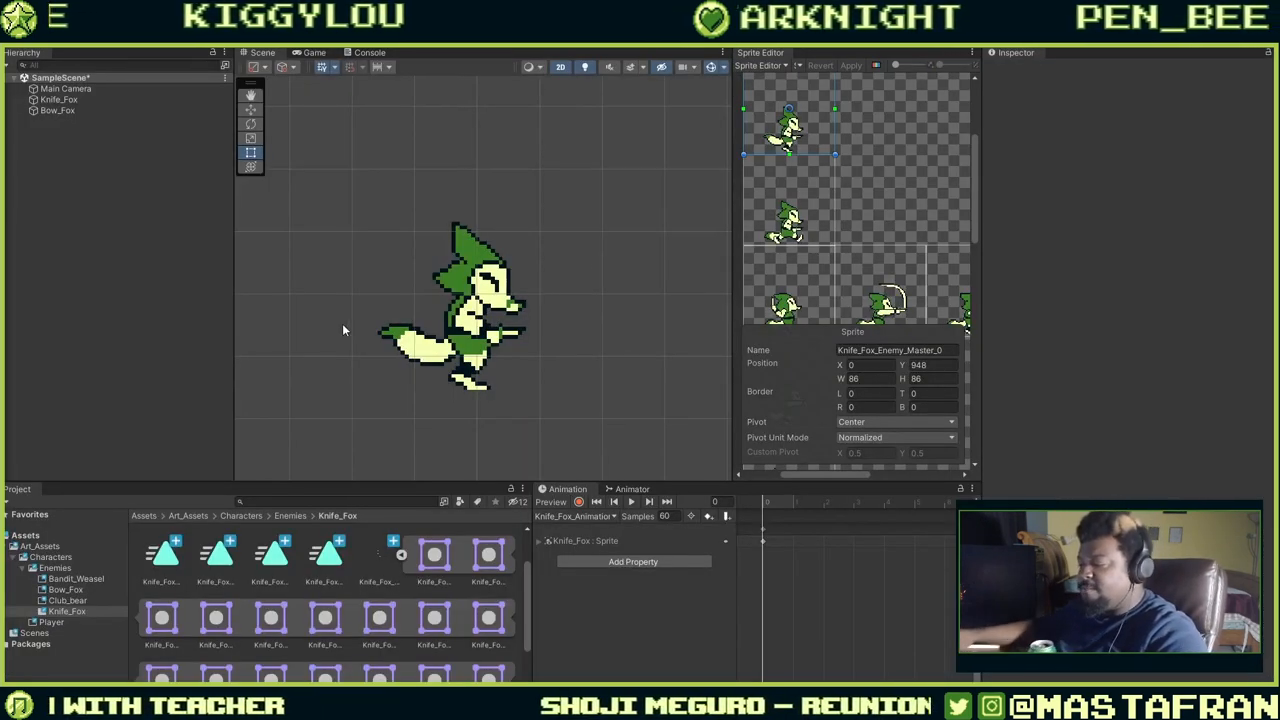
click(452, 336)
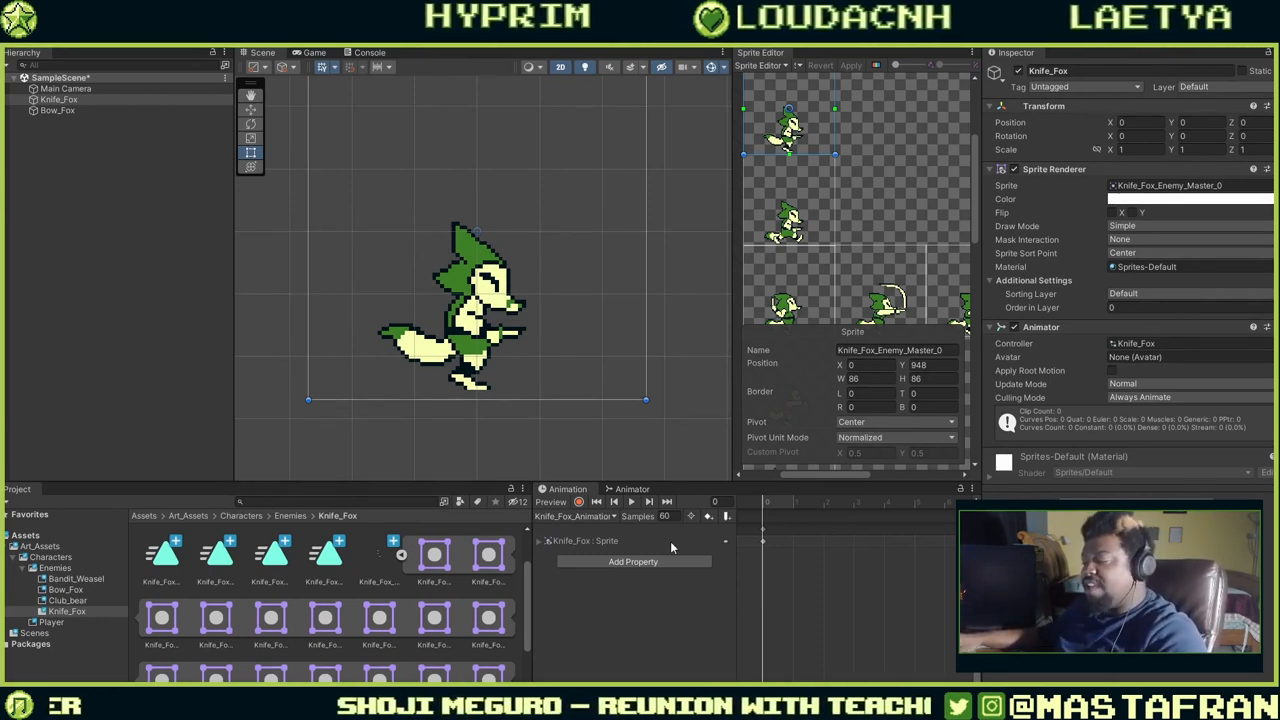
click(607, 515)
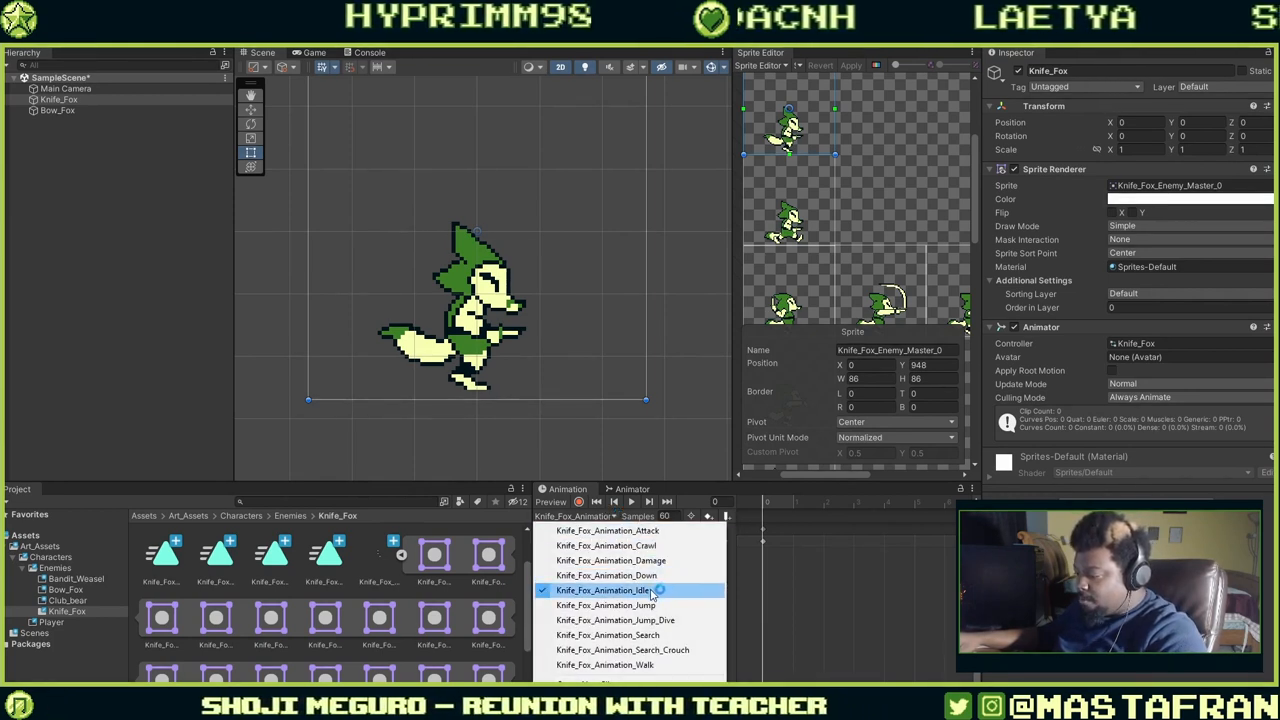
click(610, 590)
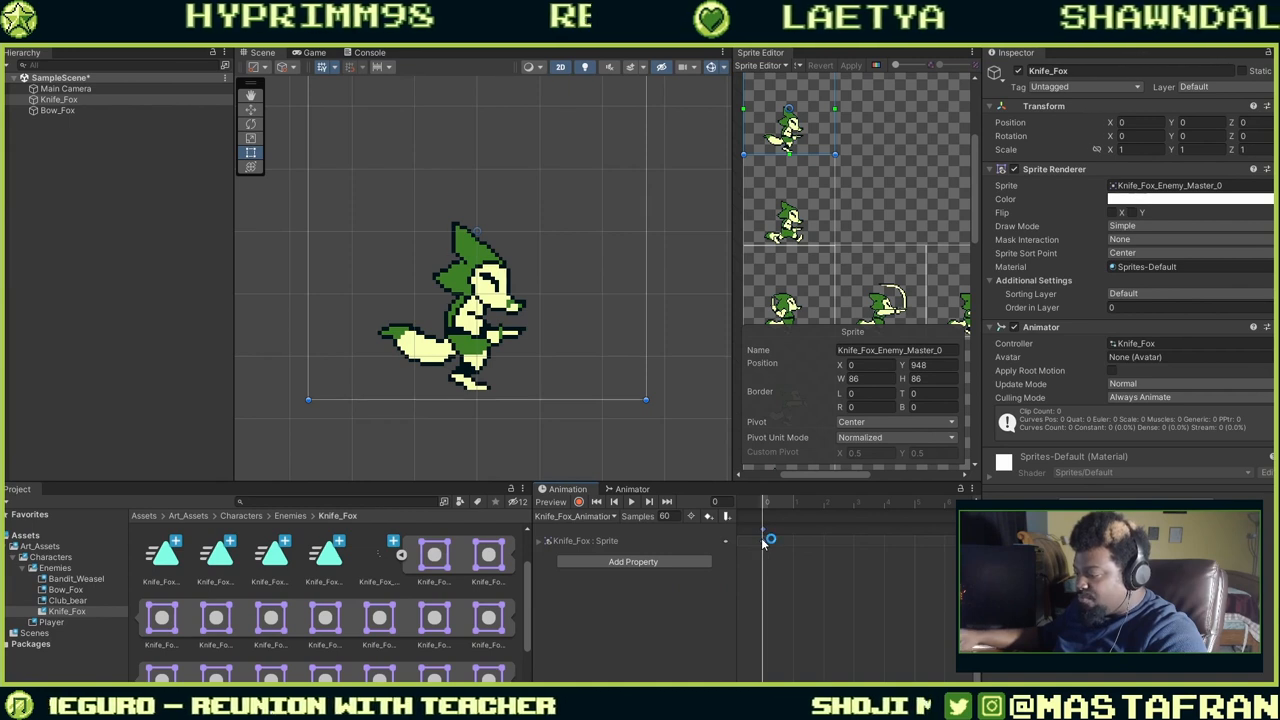
Set the sample rate of the Knife_Fox_Animation_Idle clip to 1.
scroll(435, 328, down, 6)
scroll(436, 322, up, 6)
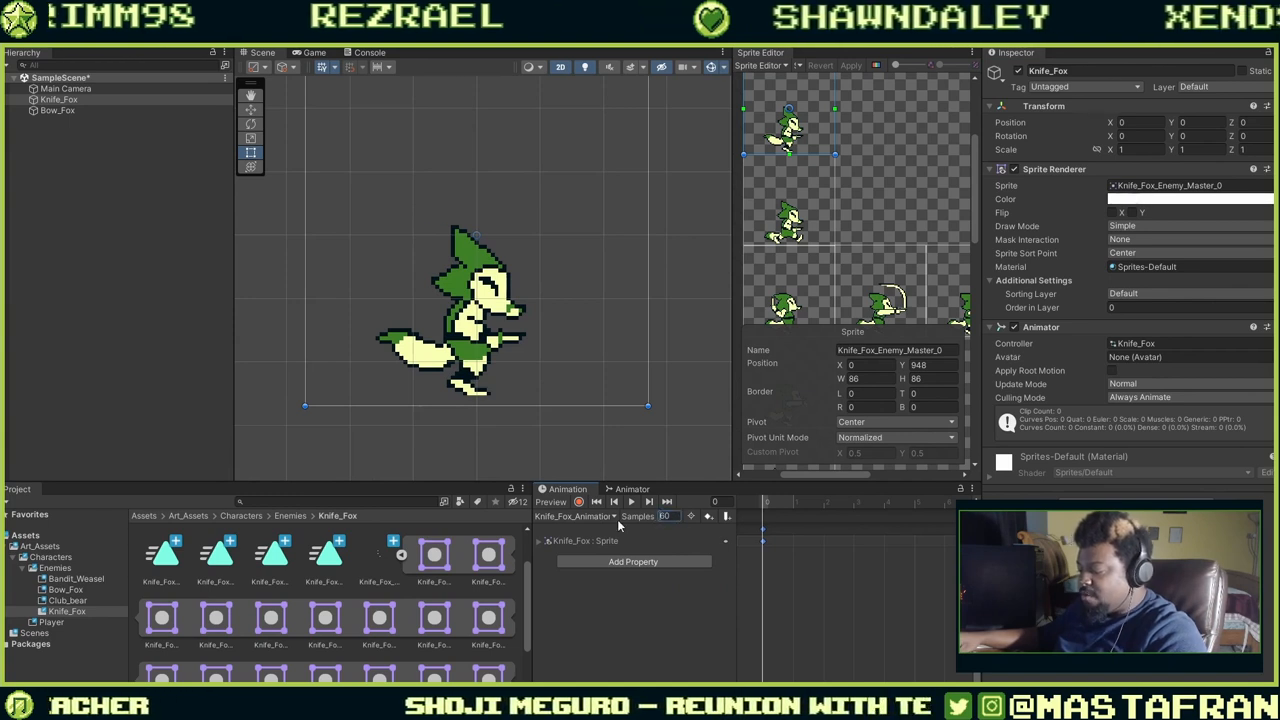
click(665, 516)
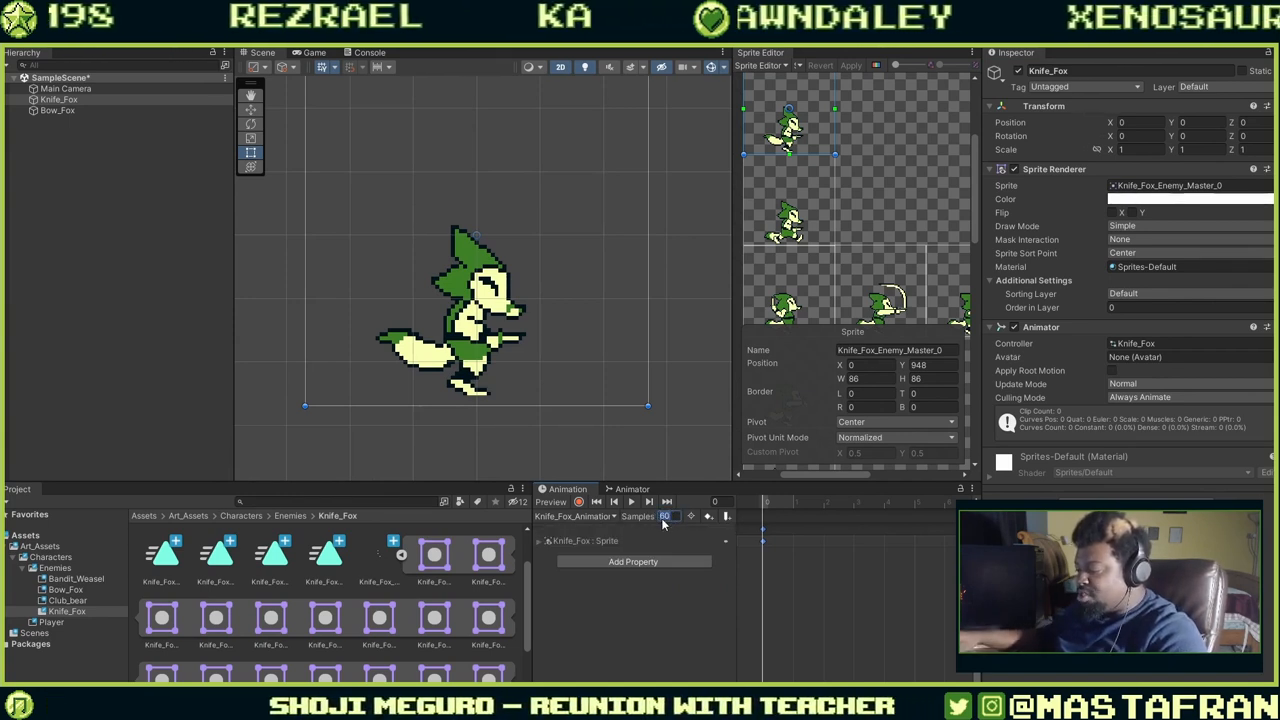
click(684, 612)
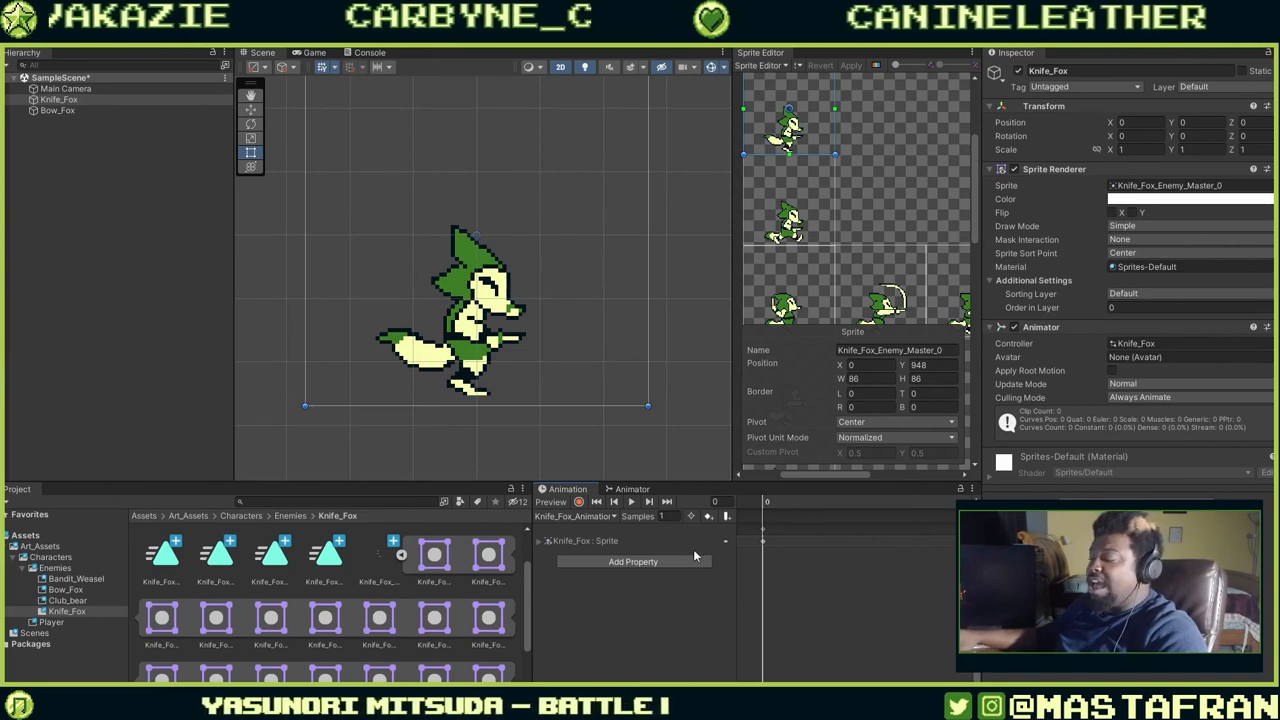
click(663, 543)
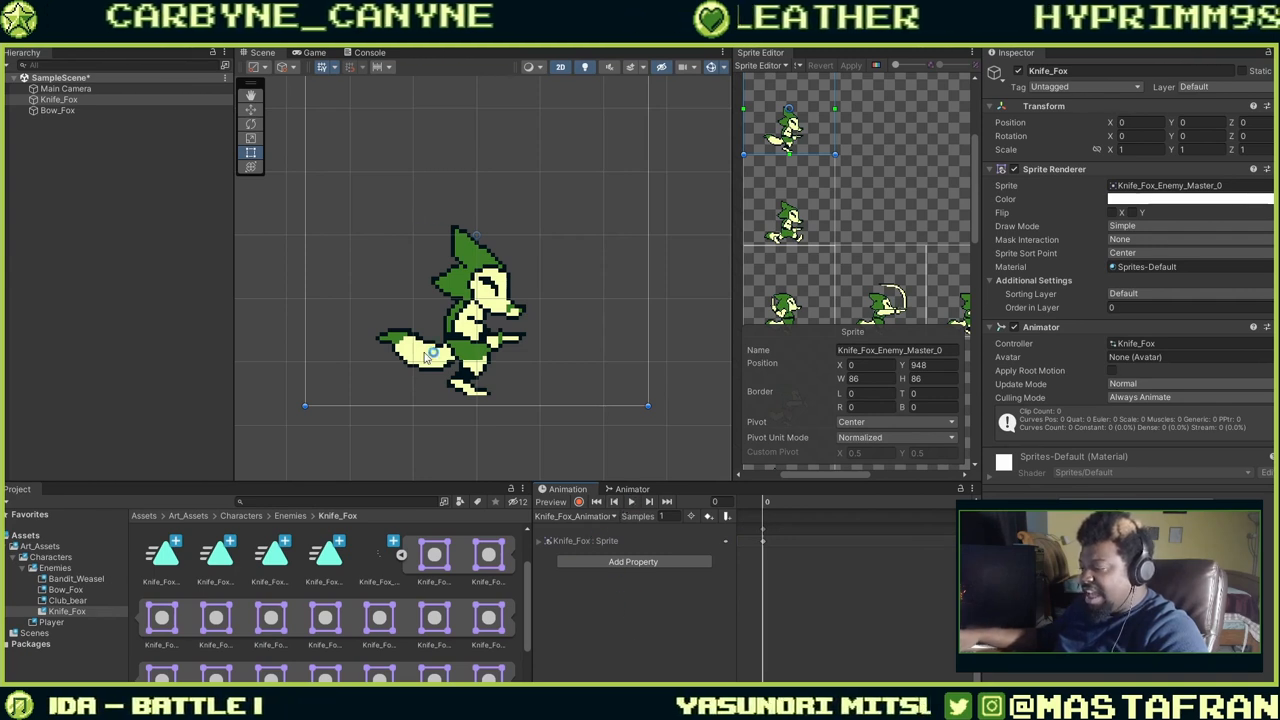
Select the Knife_Fox object and bring up the Animation window for it.
click(80, 101)
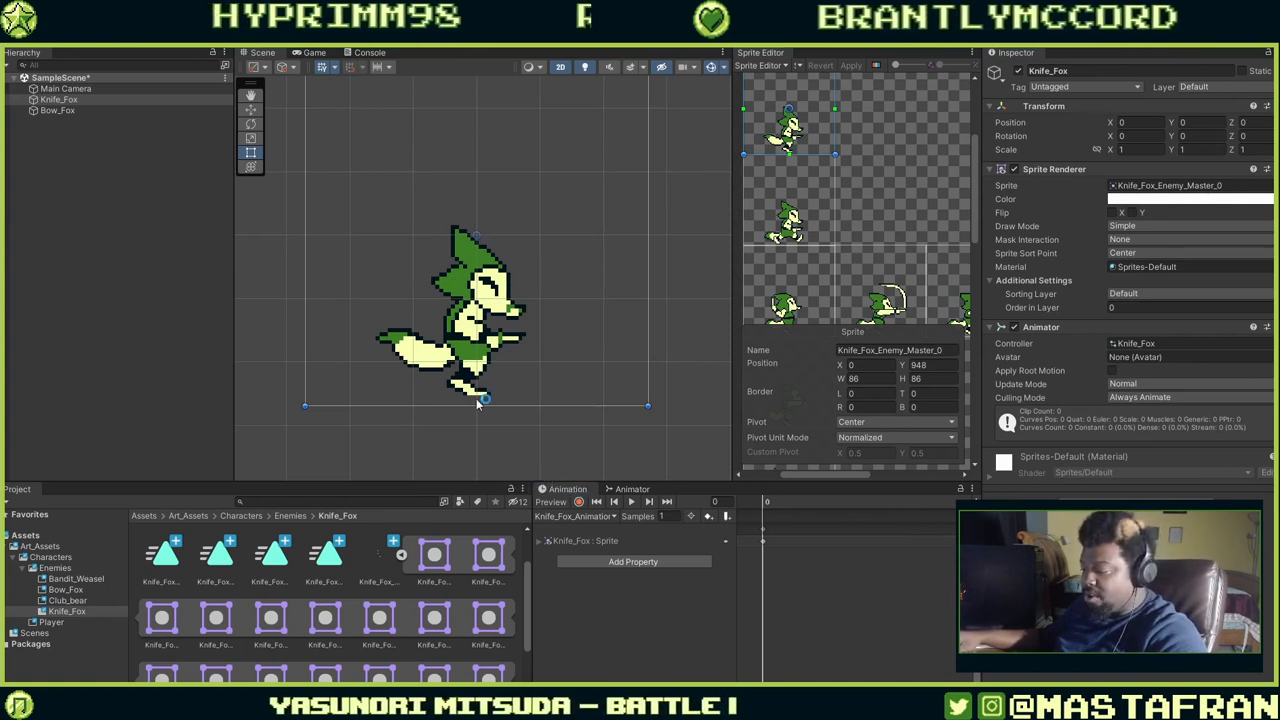
click(215, 32)
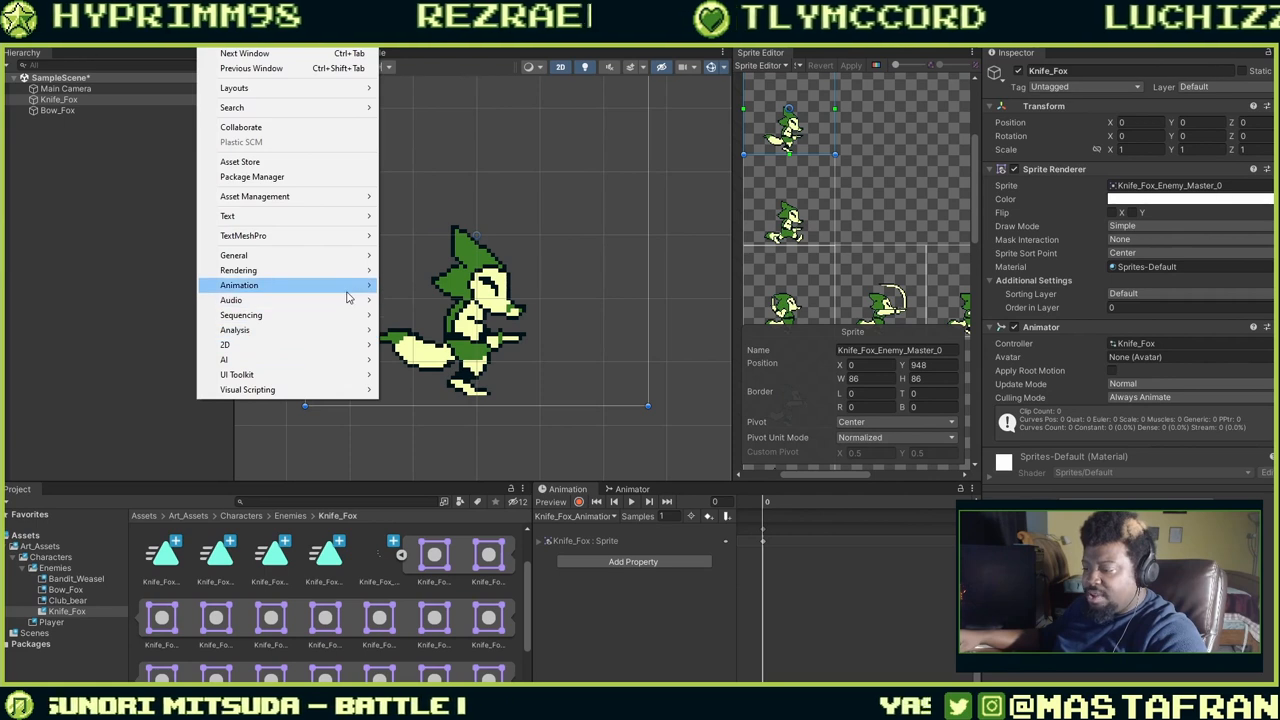
mouse_move(355, 285)
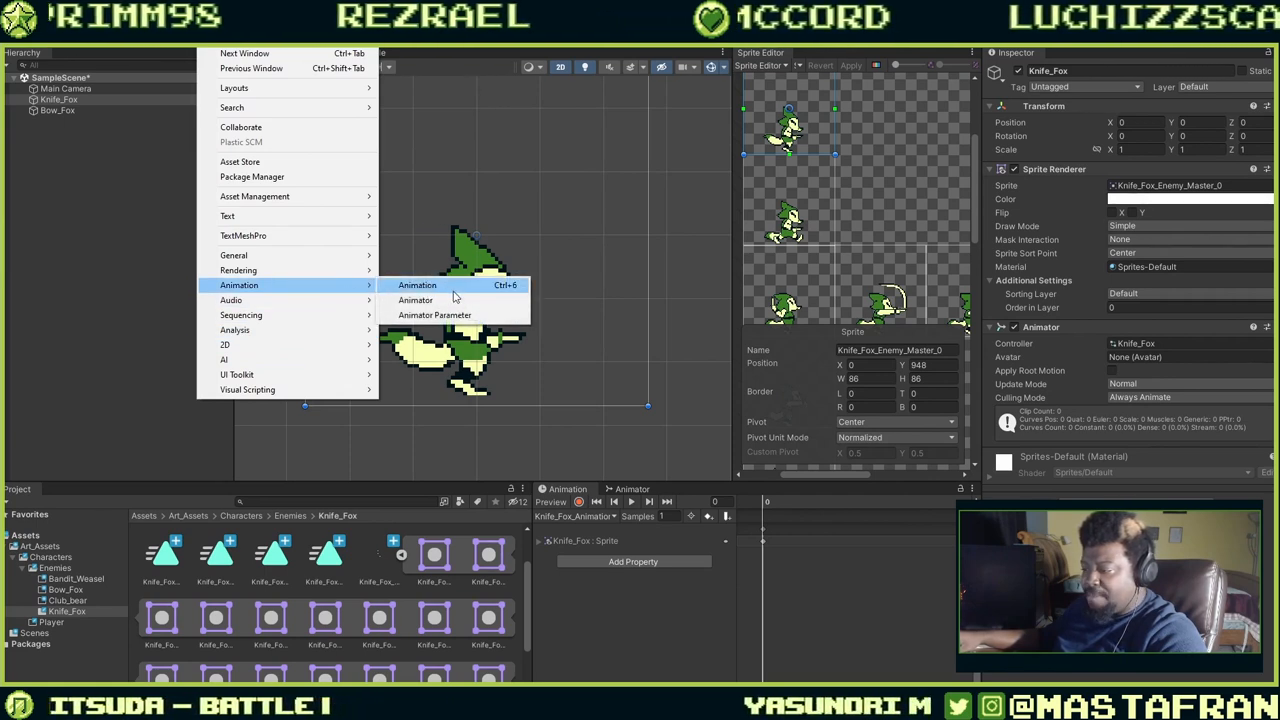
click(449, 294)
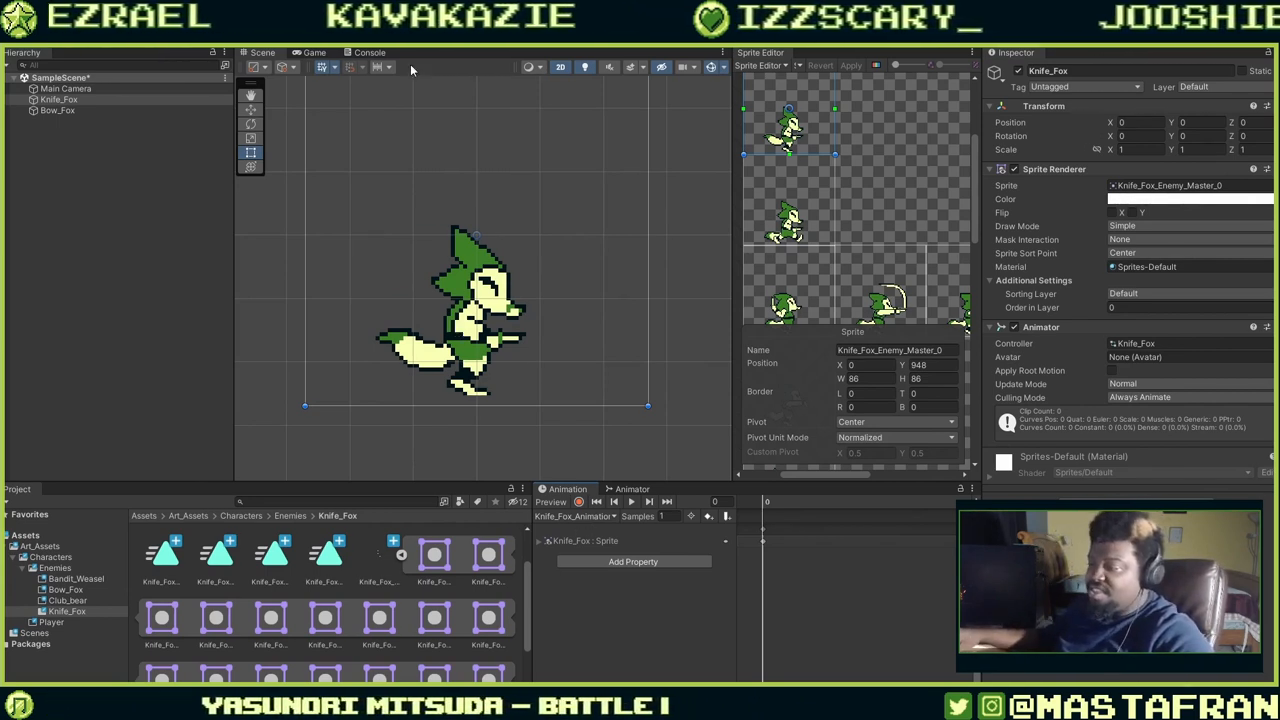
click(612, 517)
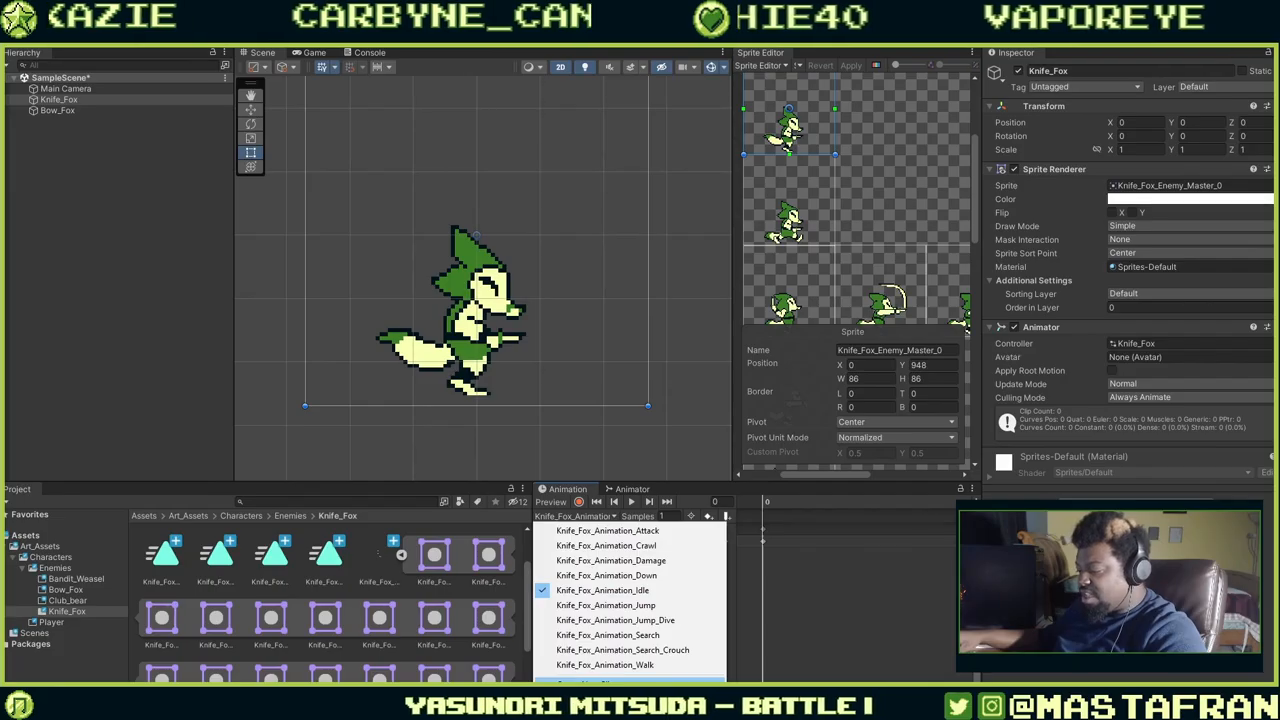
click(608, 683)
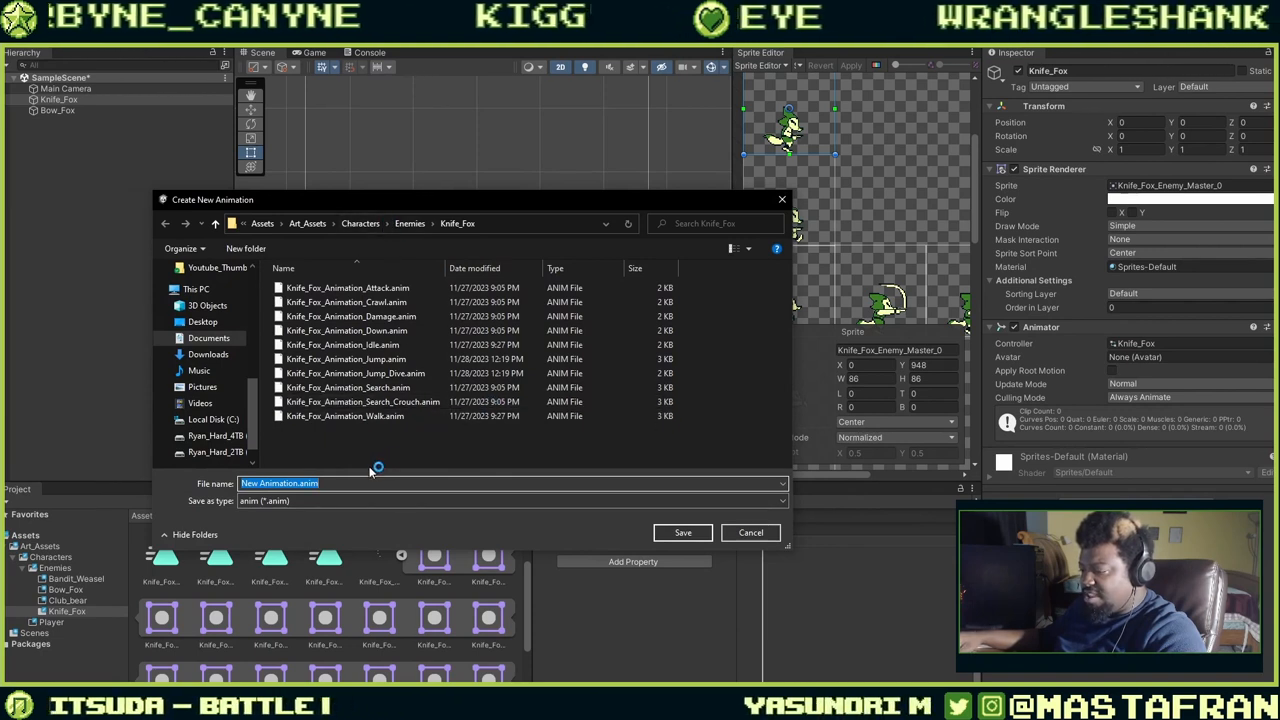
click(410, 223)
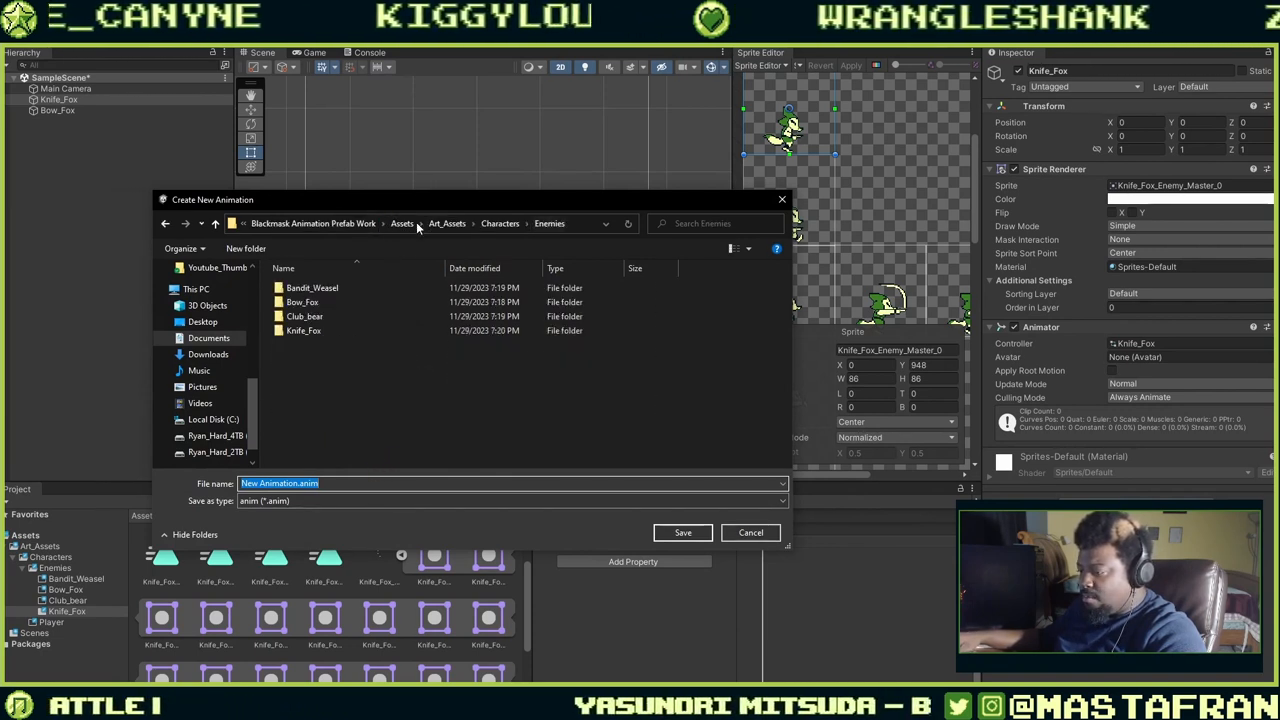
double_click(344, 326)
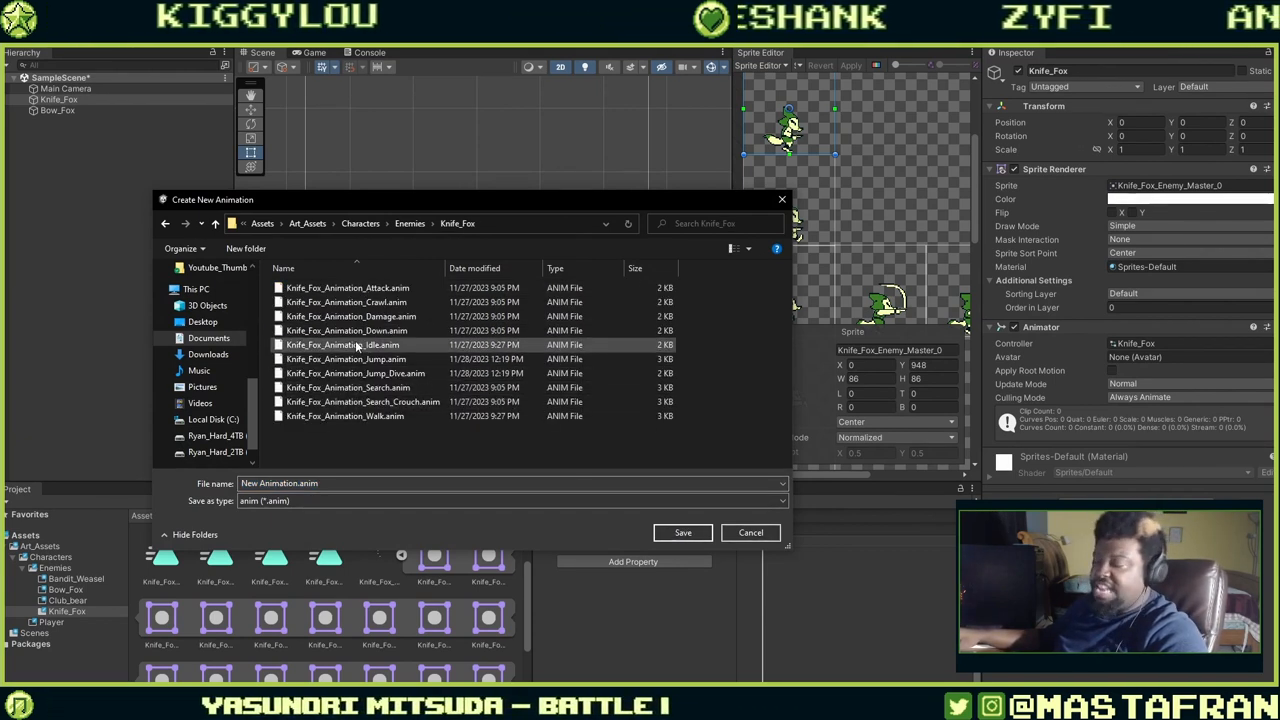
click(320, 483)
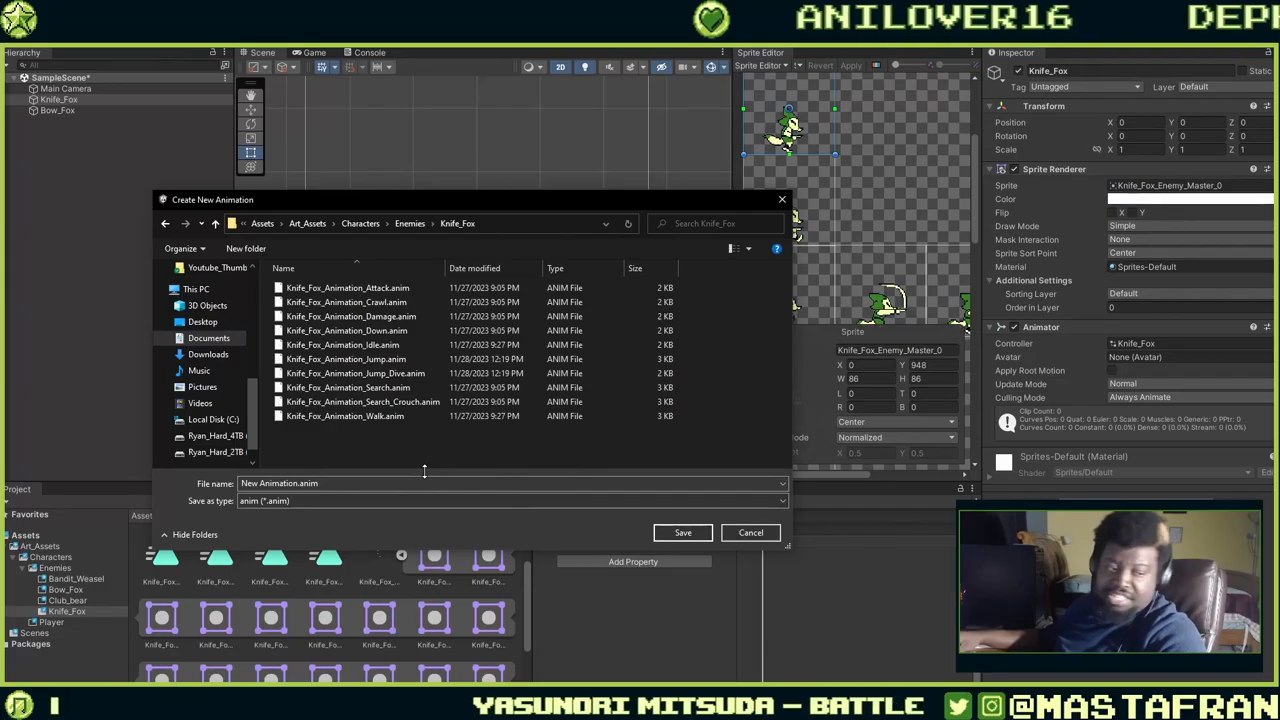
click(746, 533)
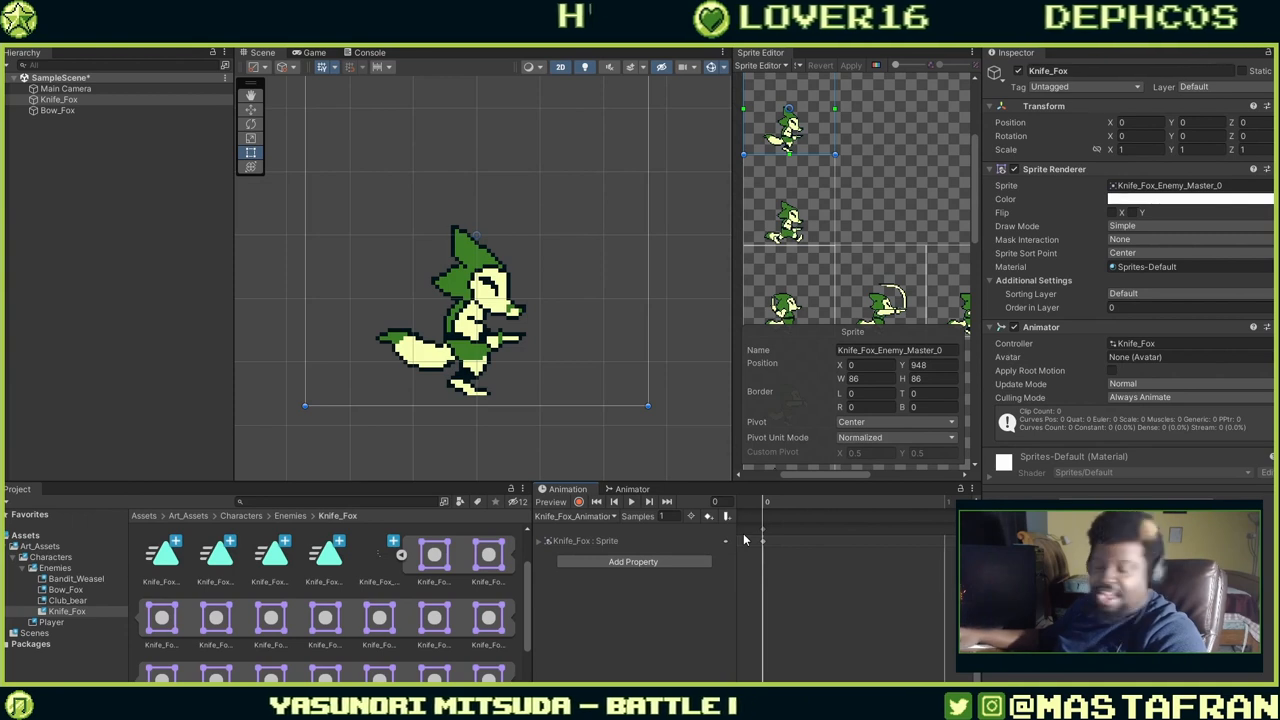
click(612, 516)
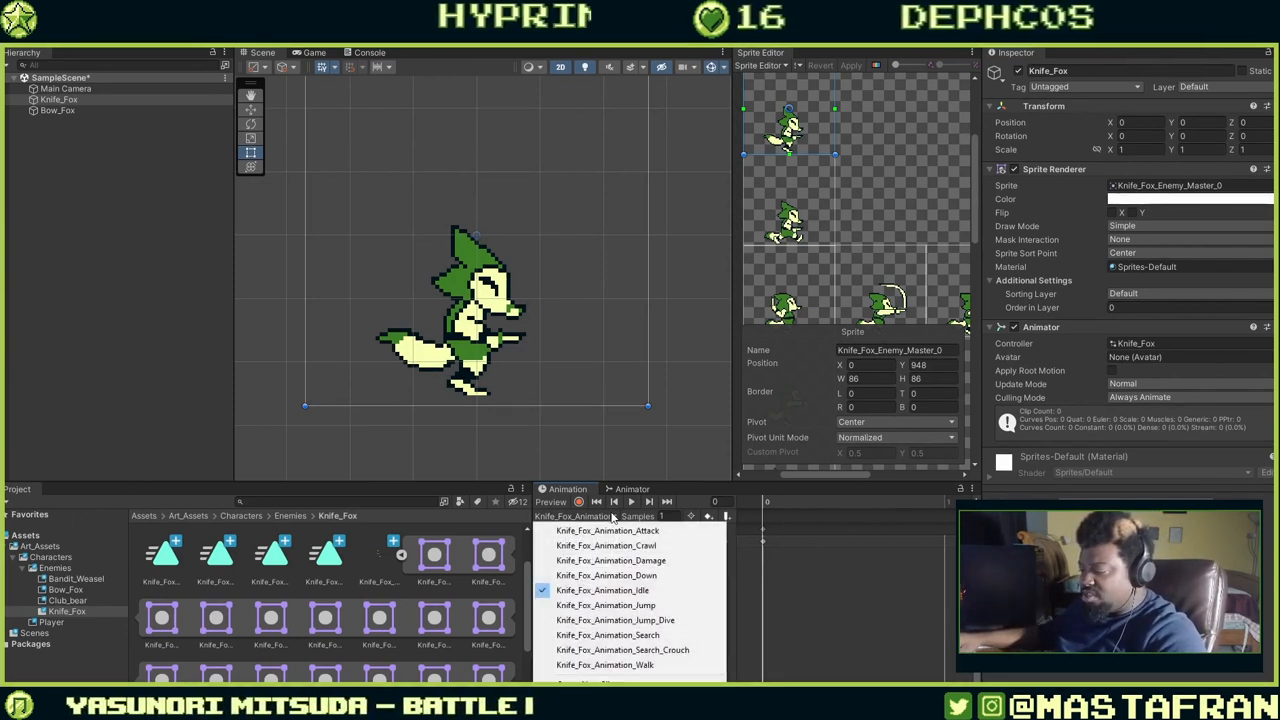
click(620, 591)
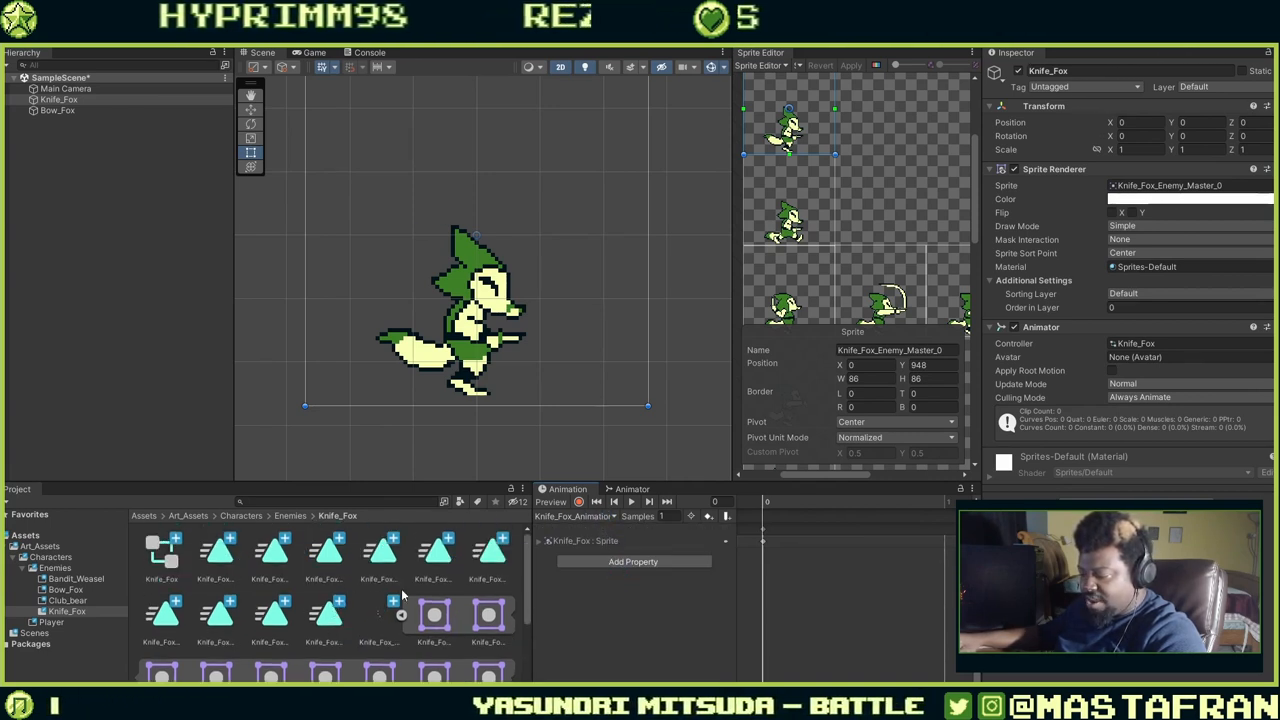
Rename the Knife_Fox_Animation_Jump clip in the Knife_Fox folder as Jump.
click(497, 573)
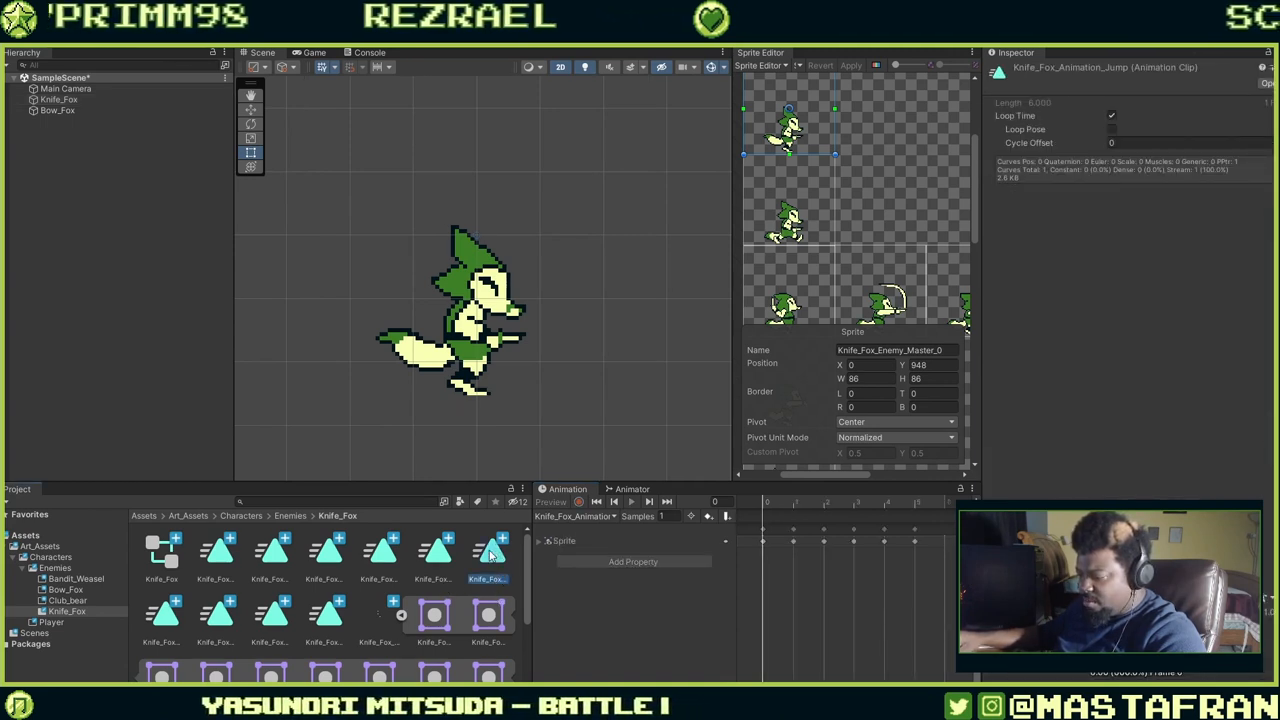
right_click(482, 551)
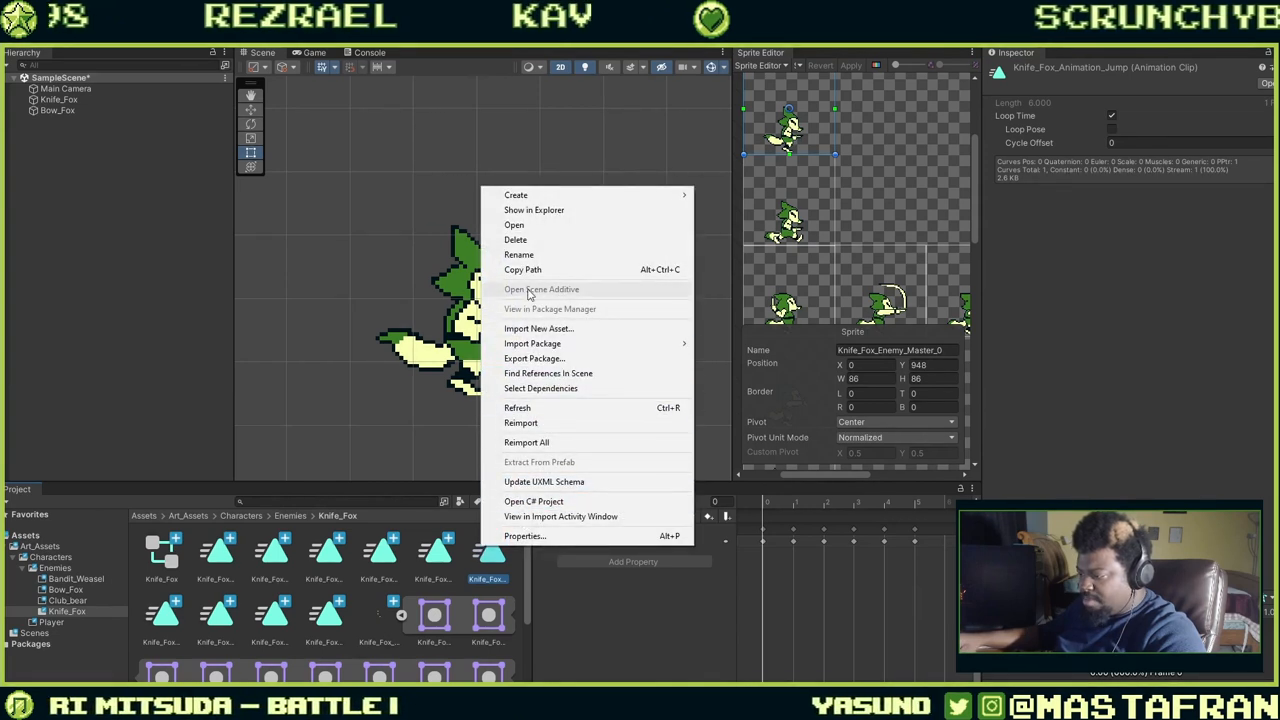
click(528, 255)
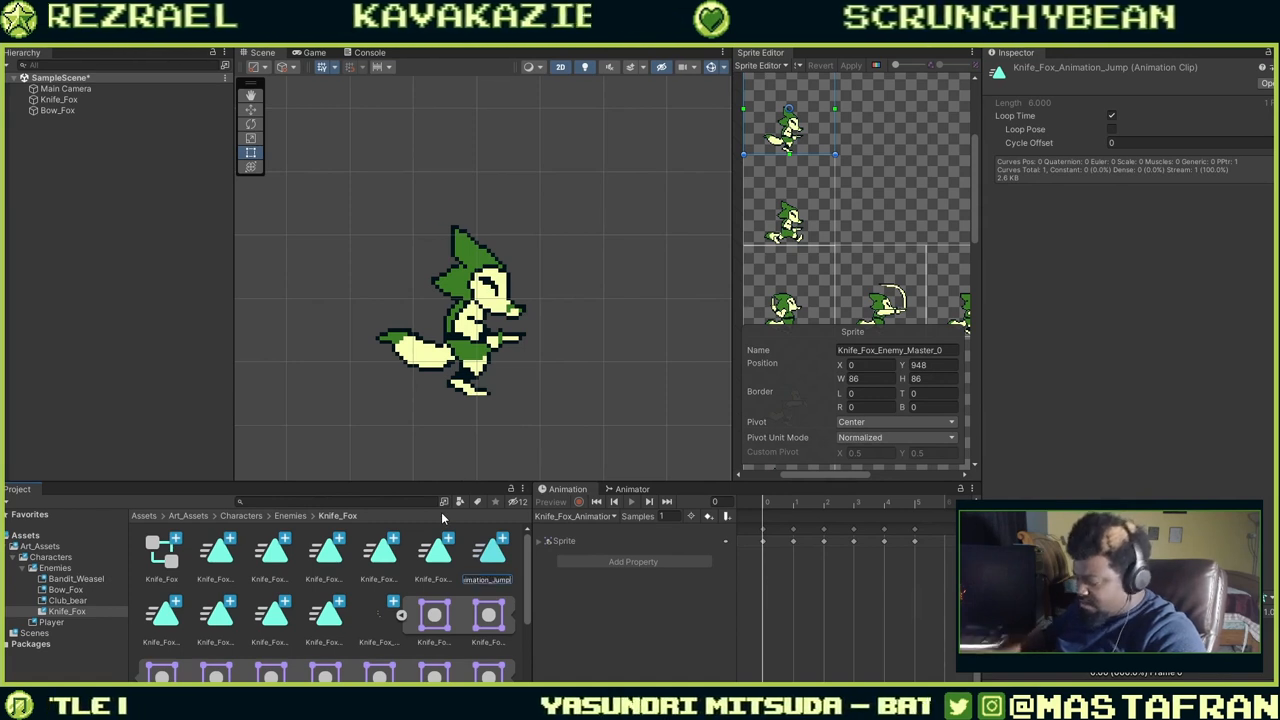
key(Left)
key(Left)
key(Left)
key(Left)
key(BackSpace)
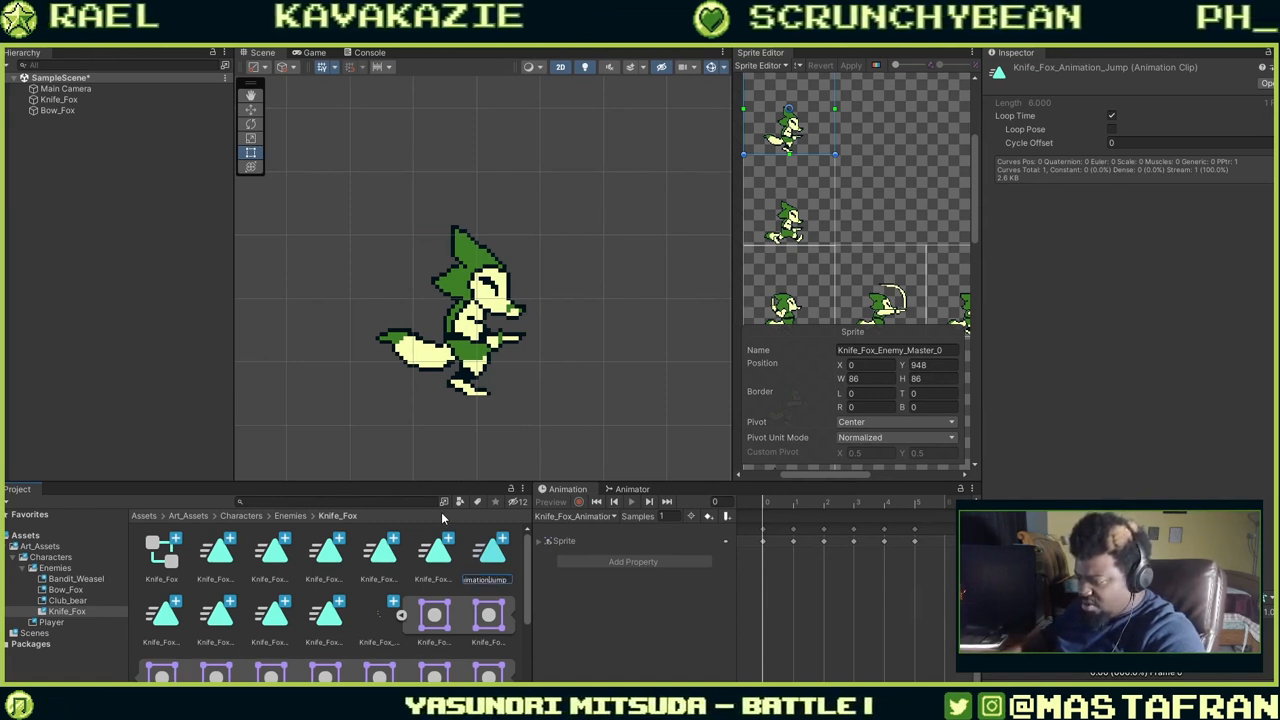
key(BackSpace)
key(BackSpace)
key(BackSpace)
key(BackSpace)
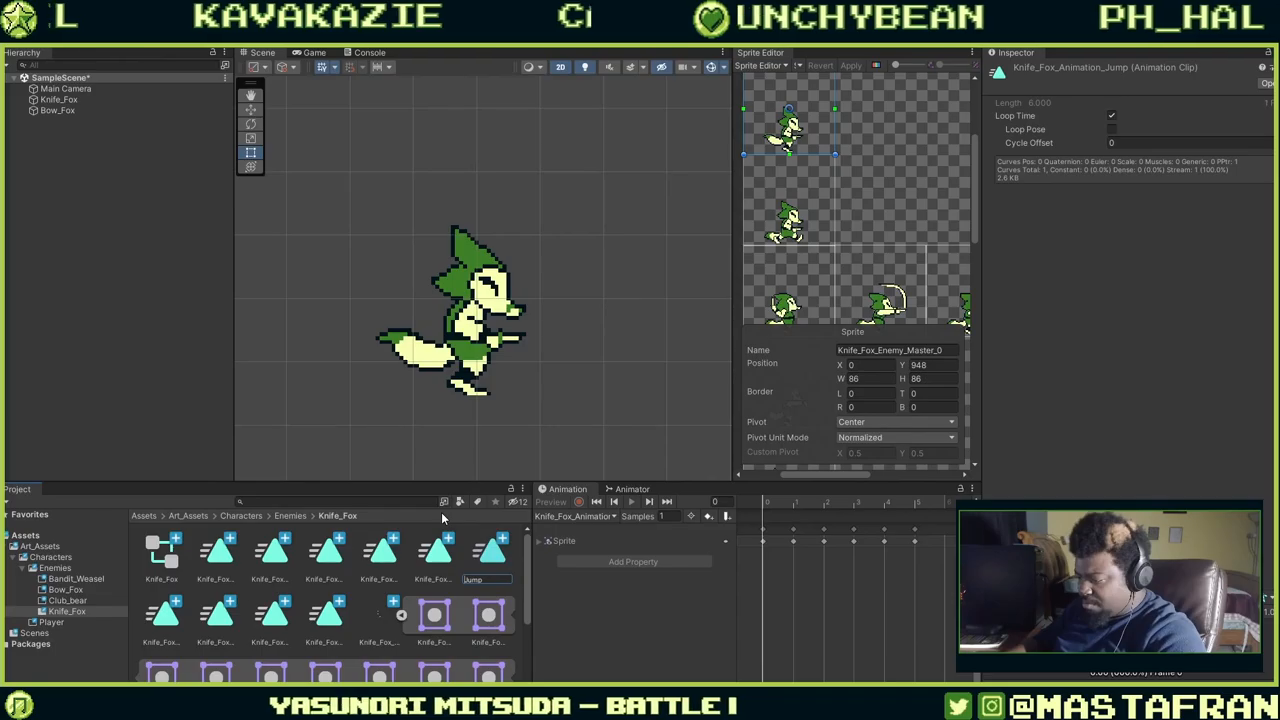
key(Return)
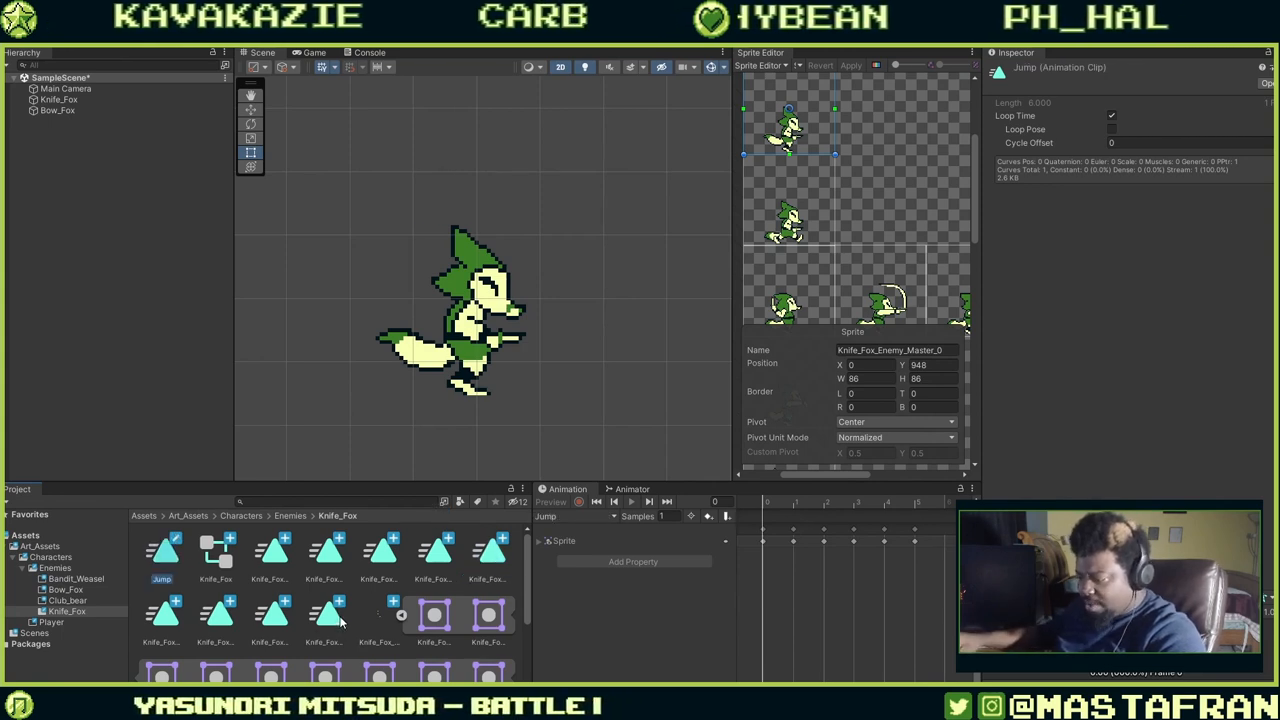
Rename the Knife_Fox_Animation_Attack clip as Attack and delete all of its sprite keyframes.
right_click(286, 563)
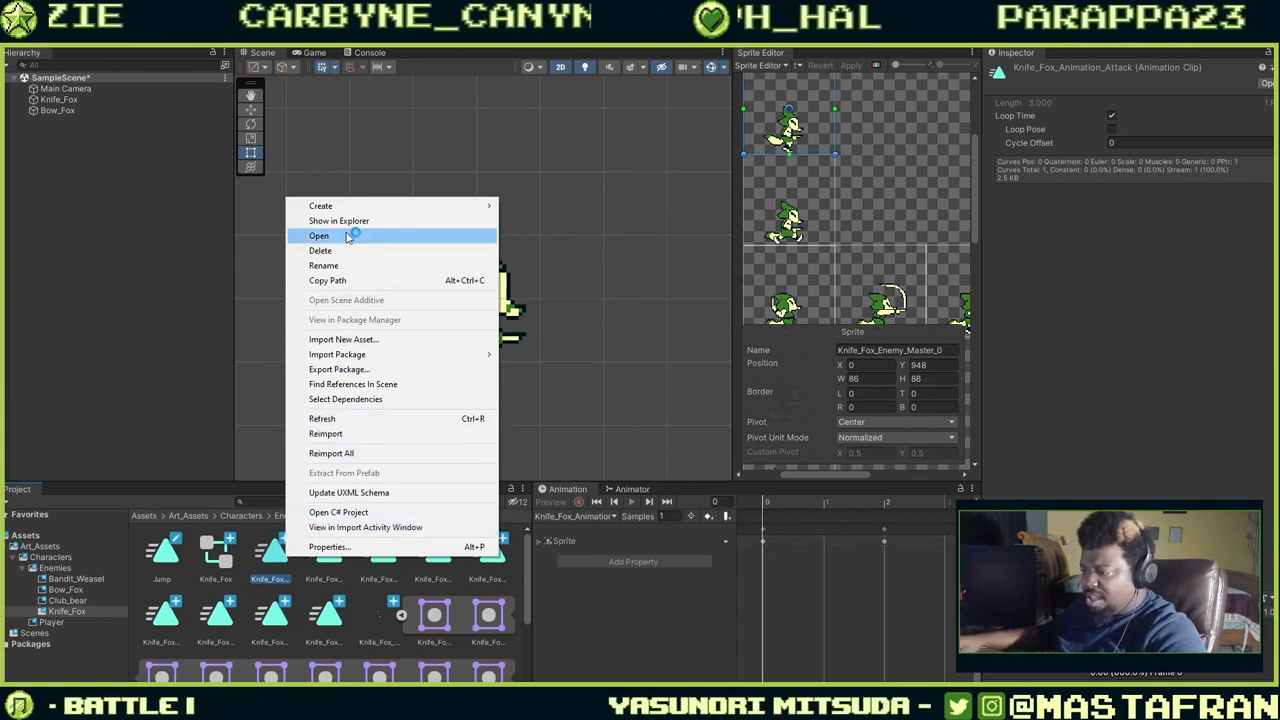
click(337, 265)
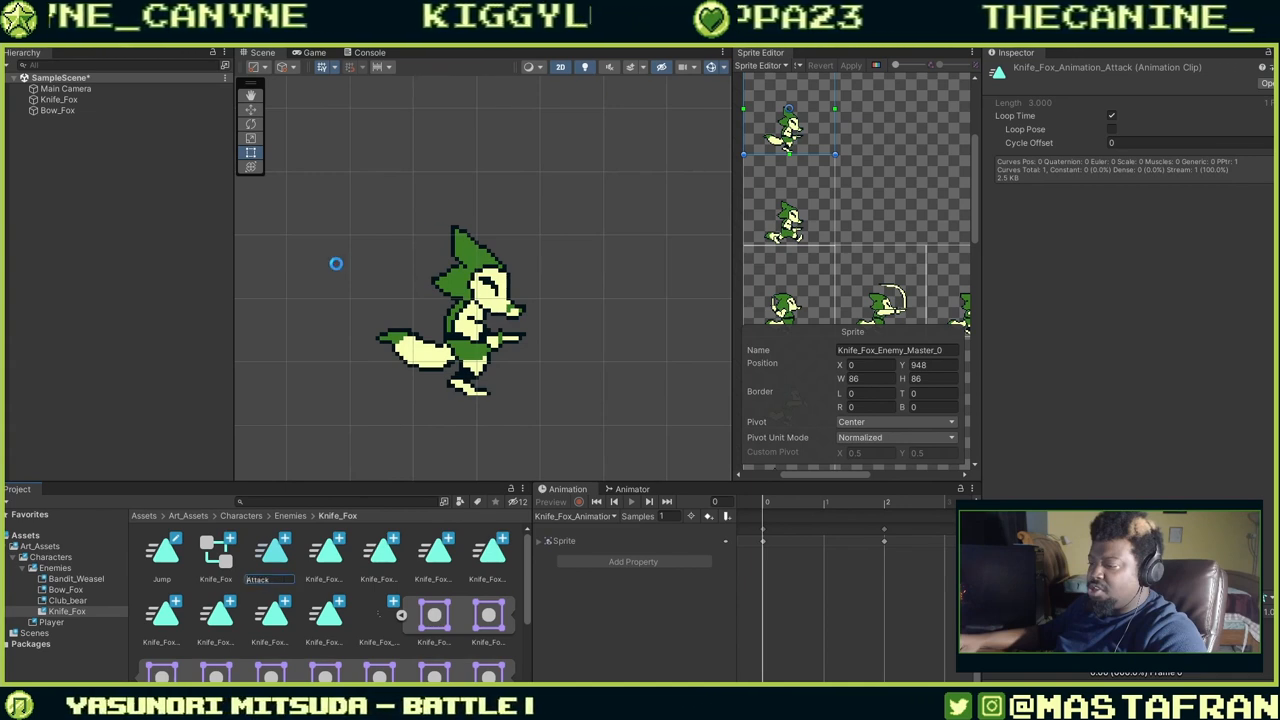
key(Return)
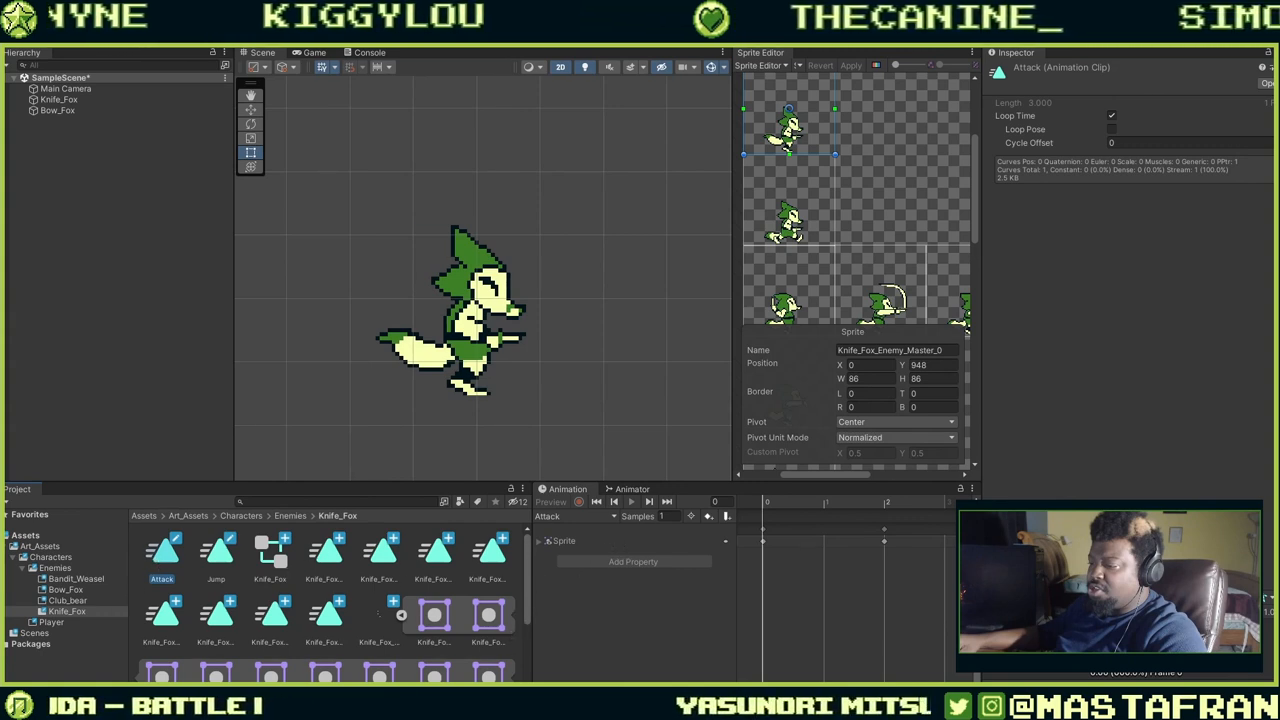
drag(923, 573, 749, 546)
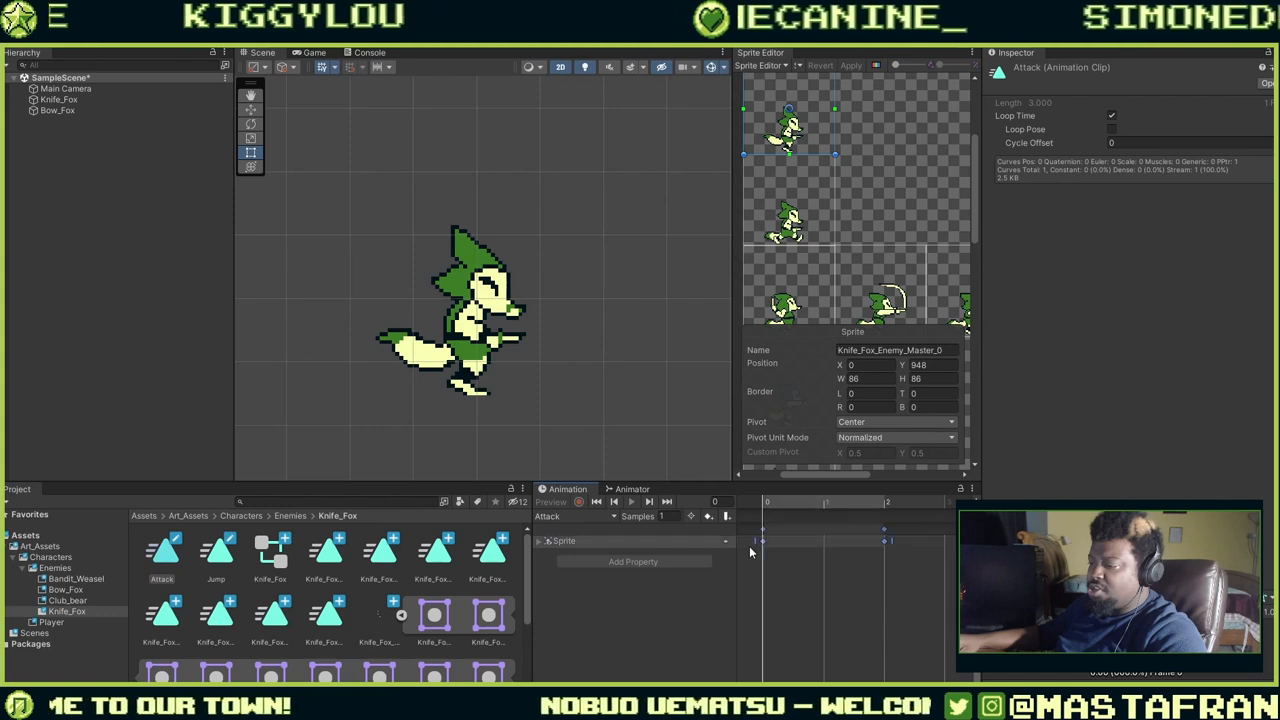
key(Delete)
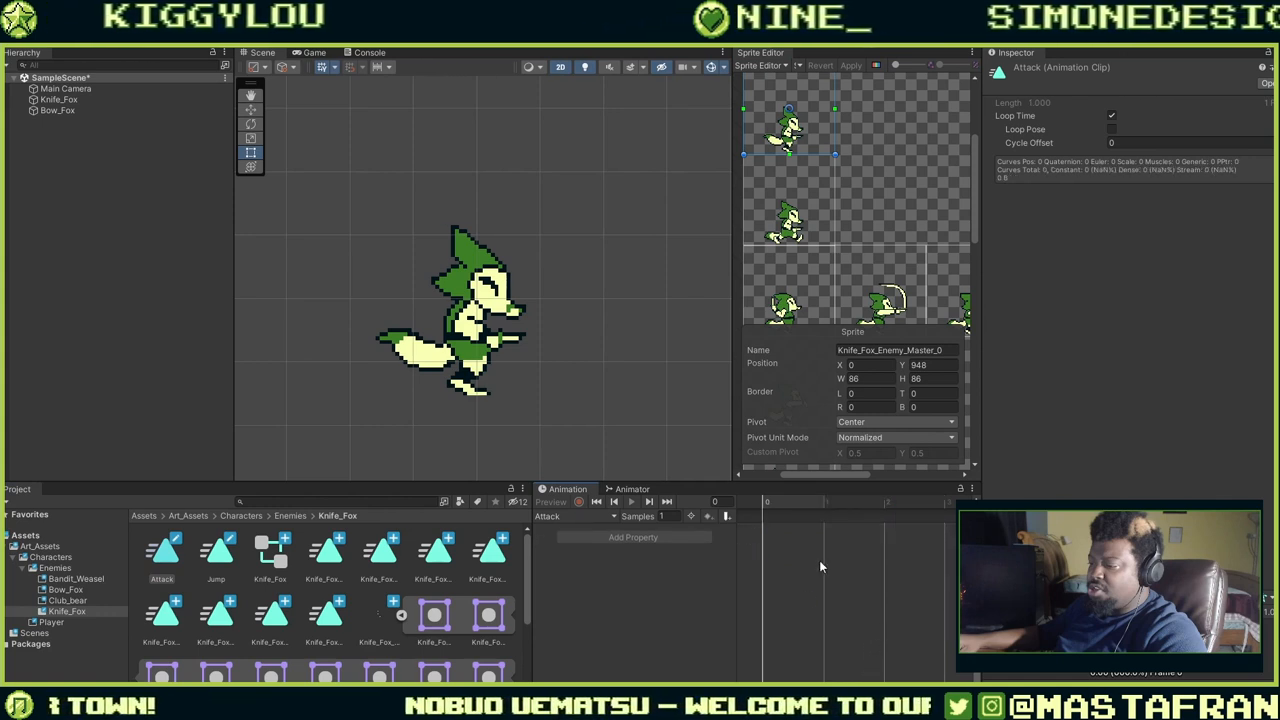
Enlarge the sprite preview and the project browser so the sliced Knife_Fox_Enemy_Master sprites can be inspected.
scroll(232, 667, down, 1)
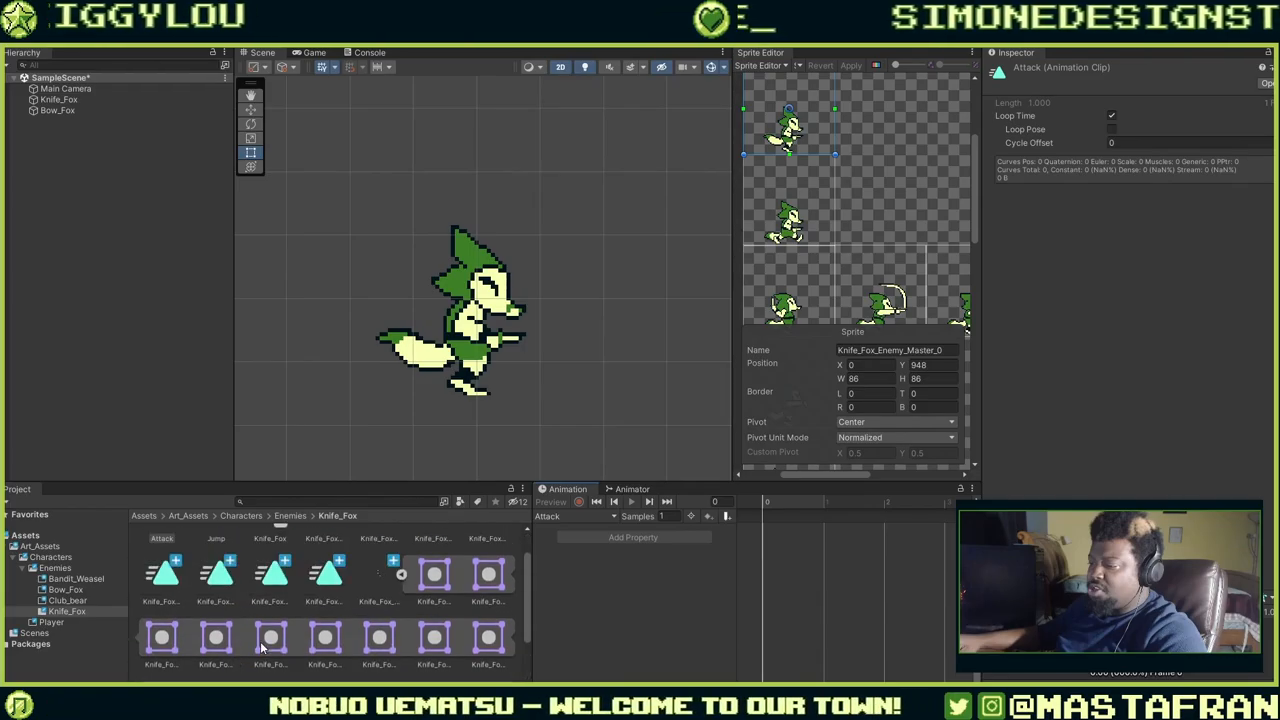
click(465, 576)
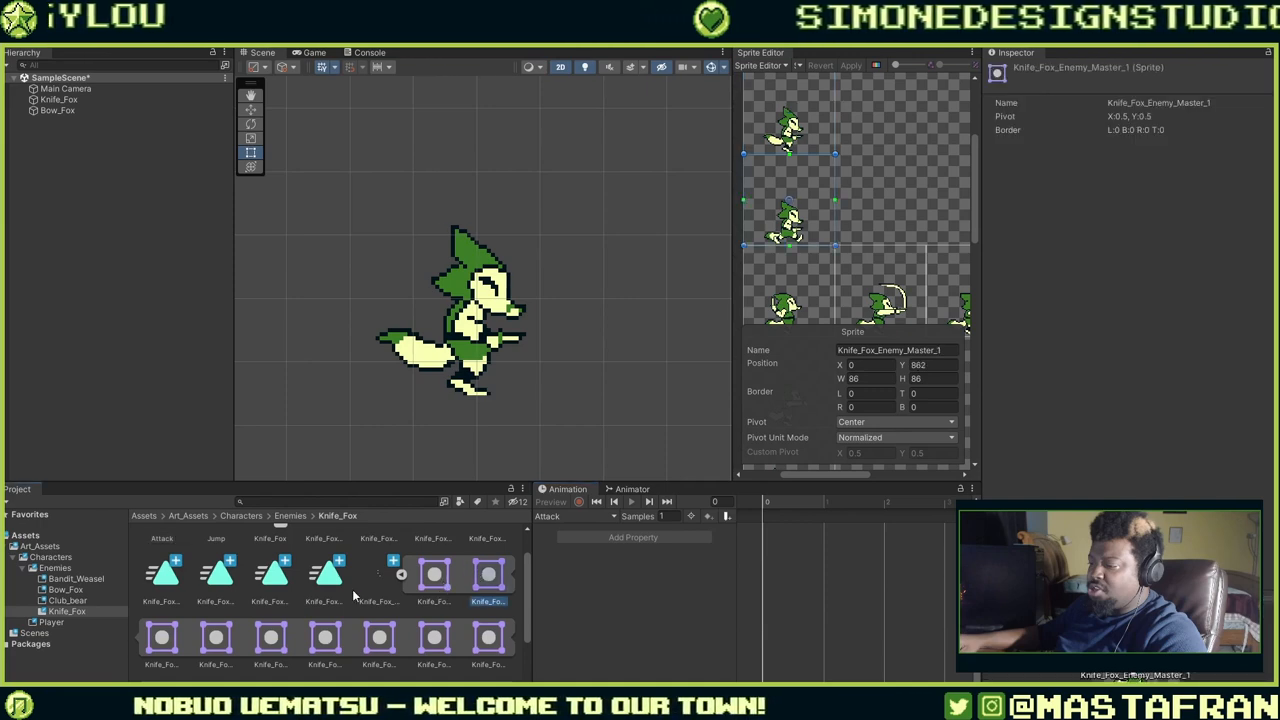
click(164, 638)
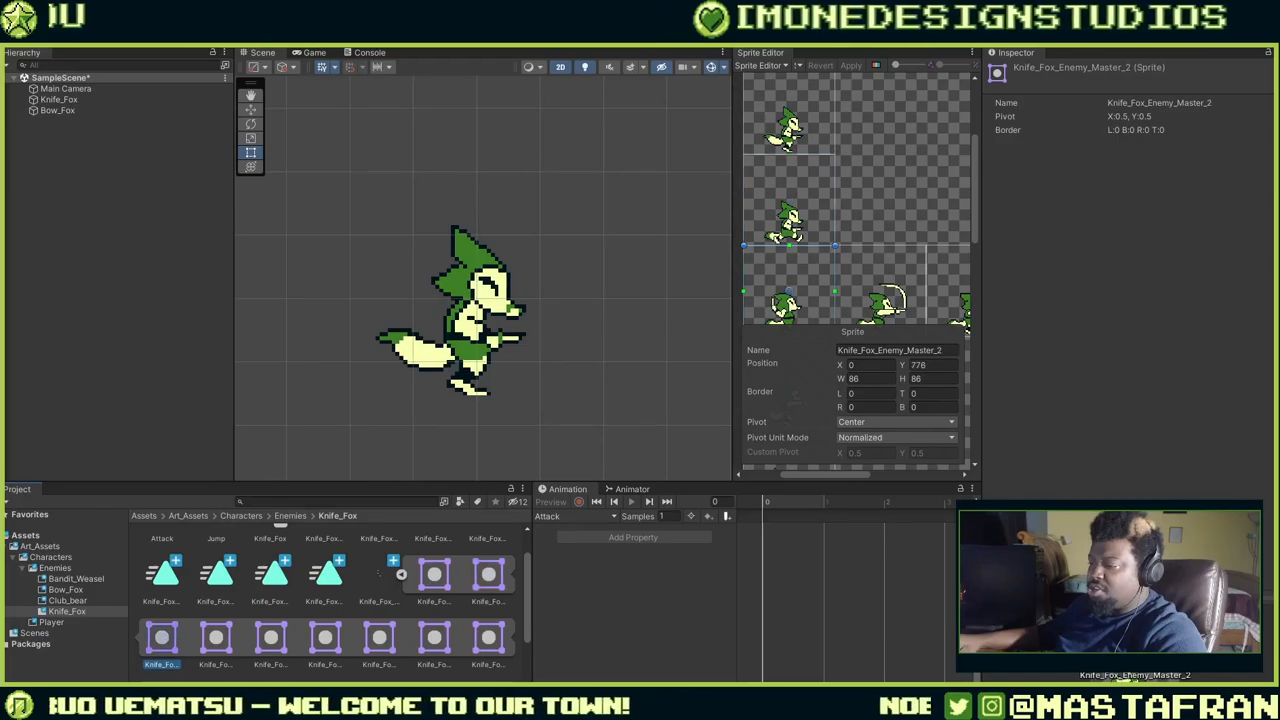
drag(1125, 640, 1123, 400)
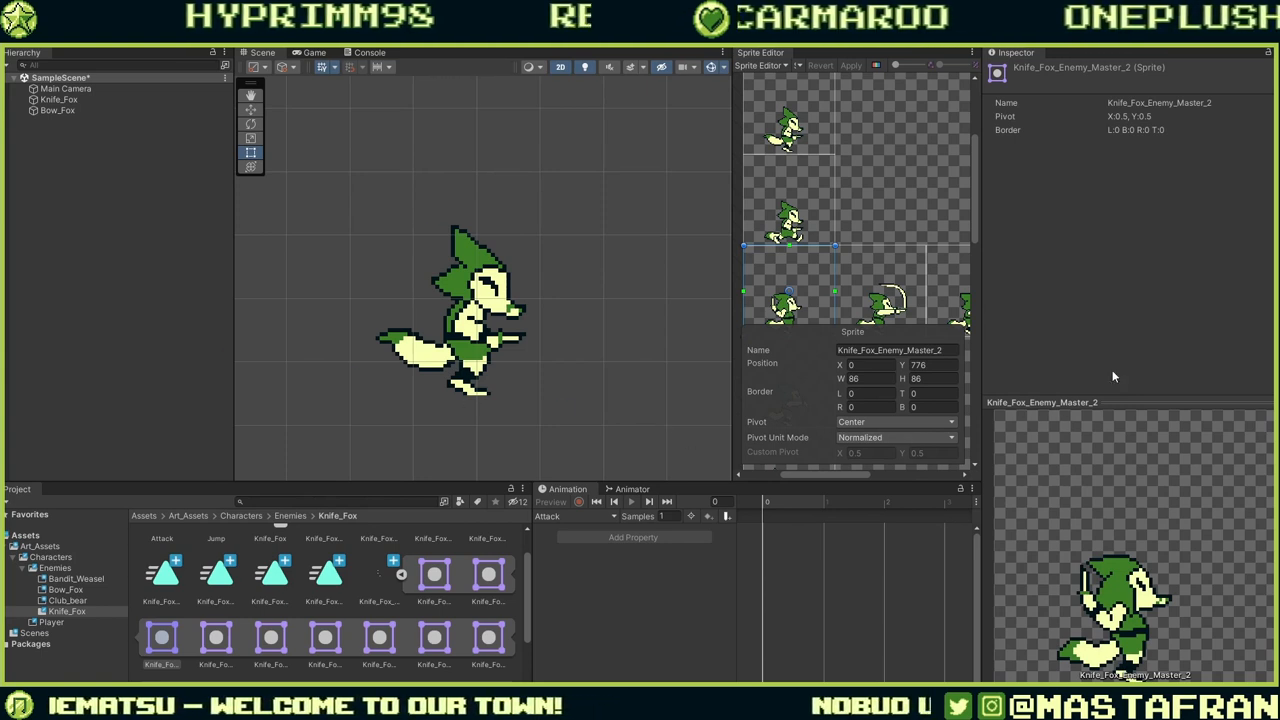
drag(1145, 396, 1136, 248)
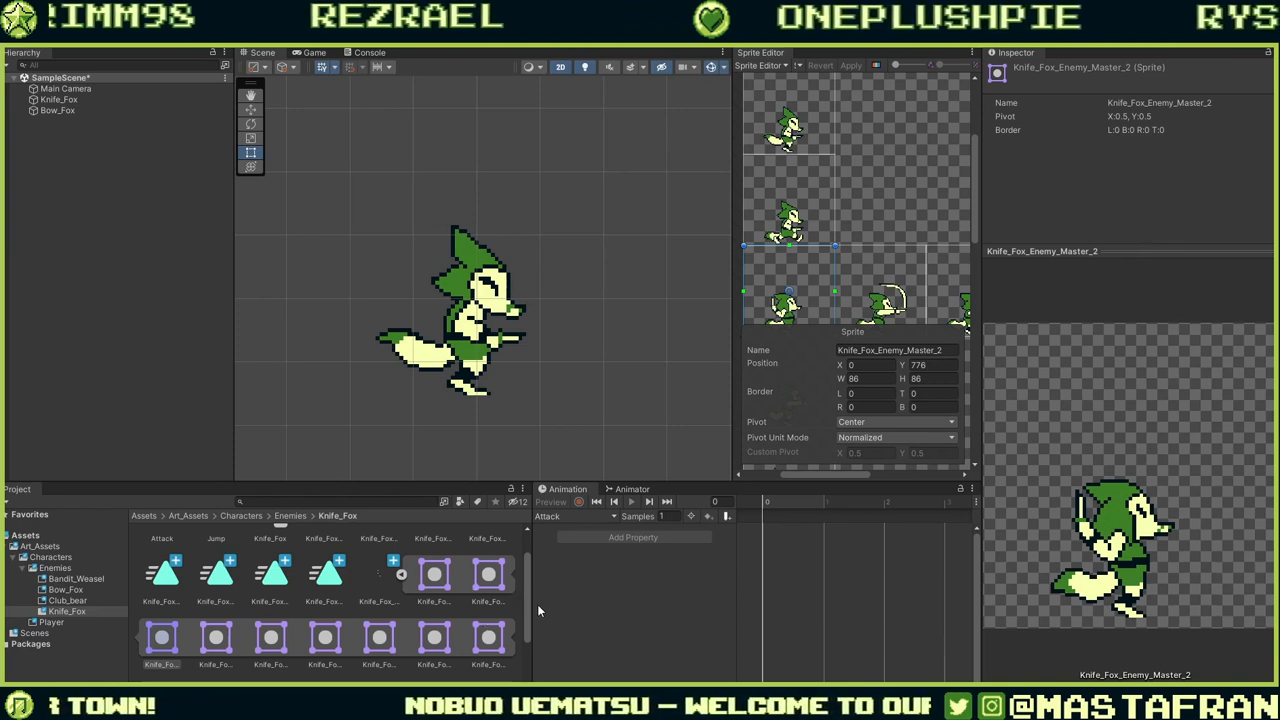
click(488, 637)
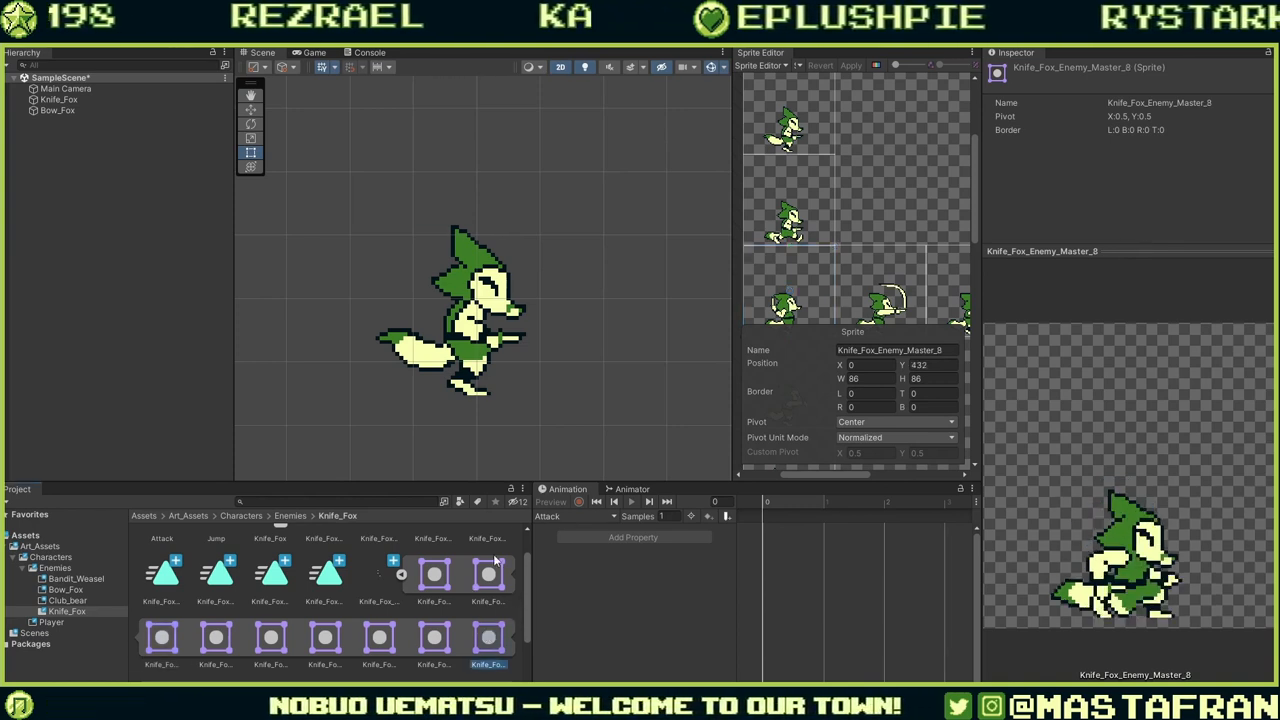
drag(444, 481, 447, 346)
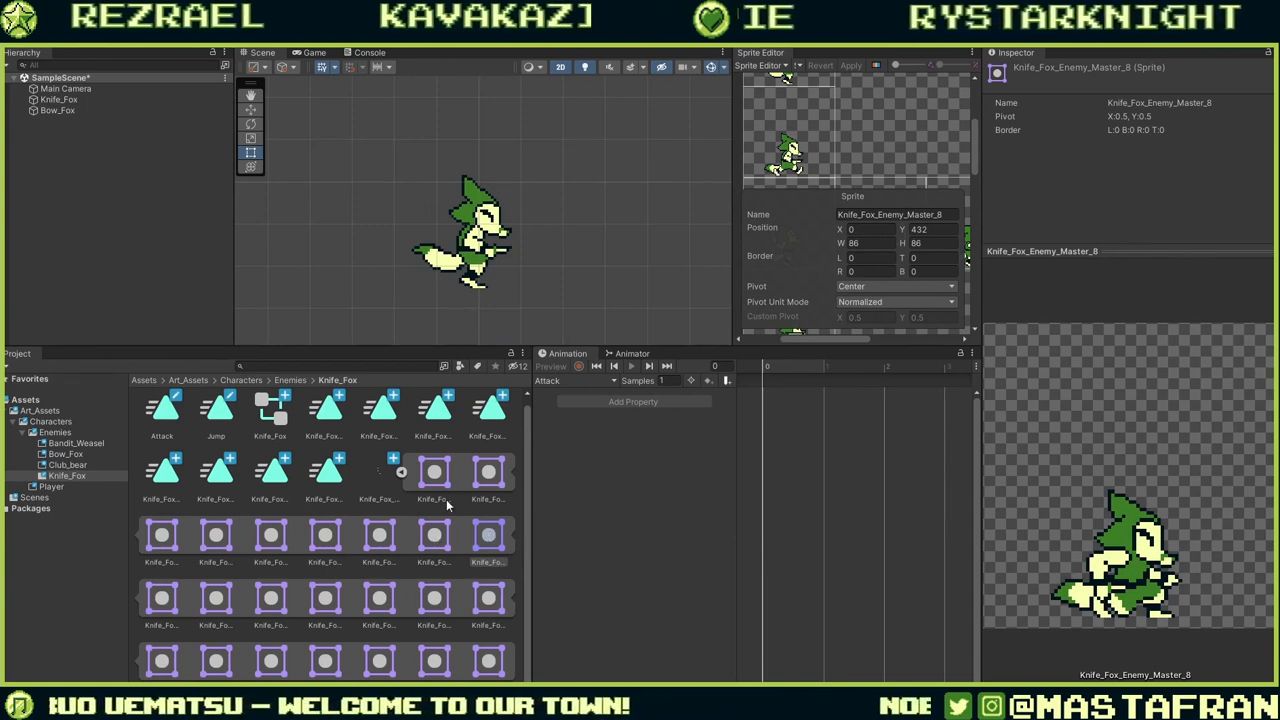
Preview the Knife_Fox_Enemy_Master_2, _3 and _4 sprites one by one to identify the attack frames.
click(165, 541)
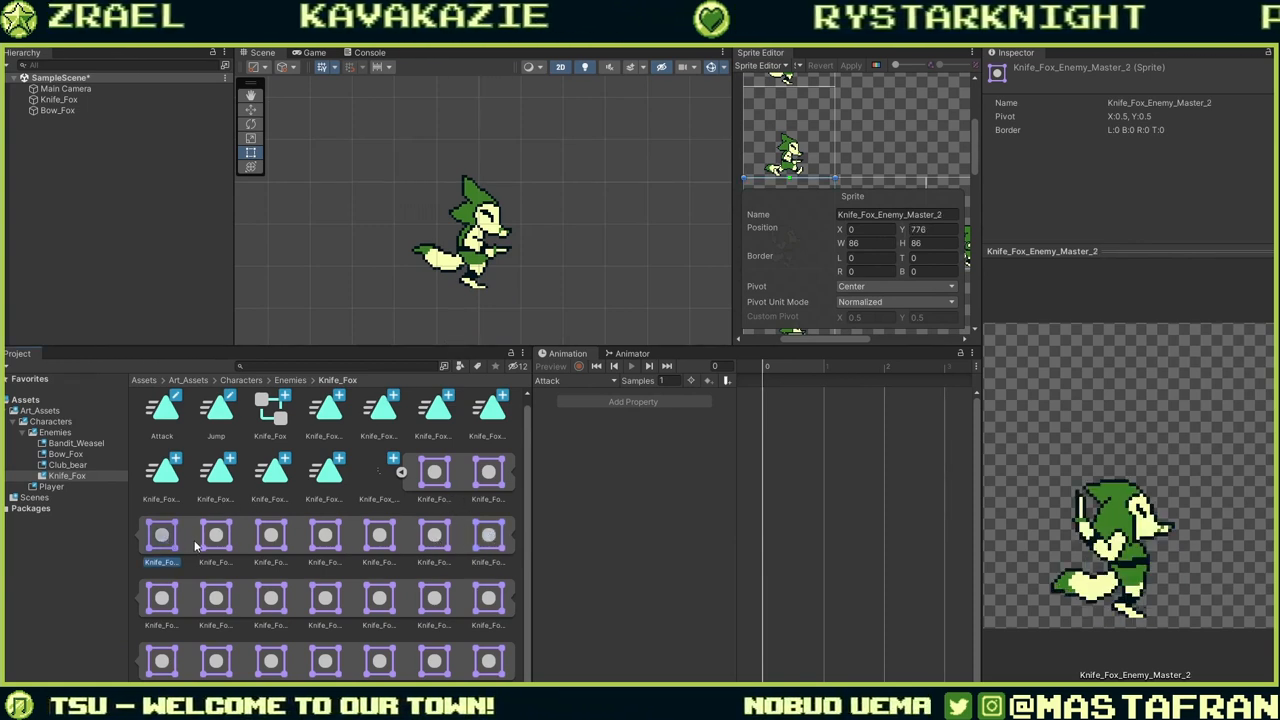
click(212, 543)
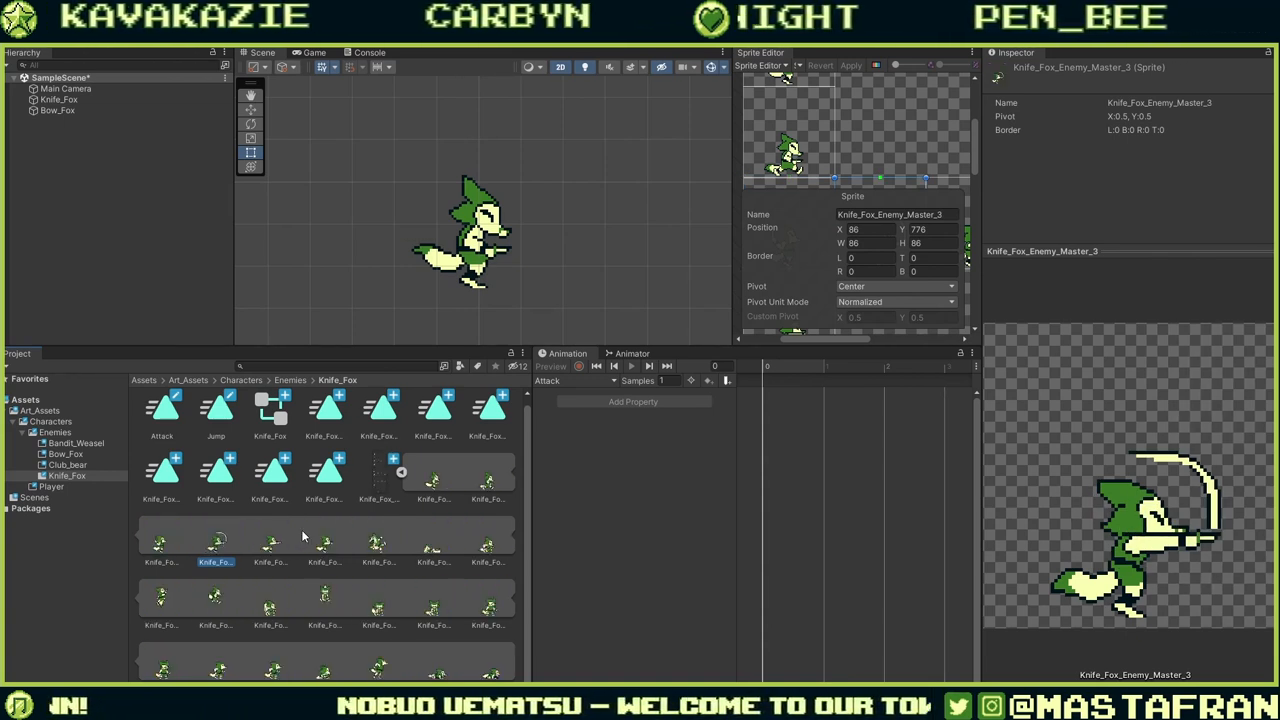
click(163, 543)
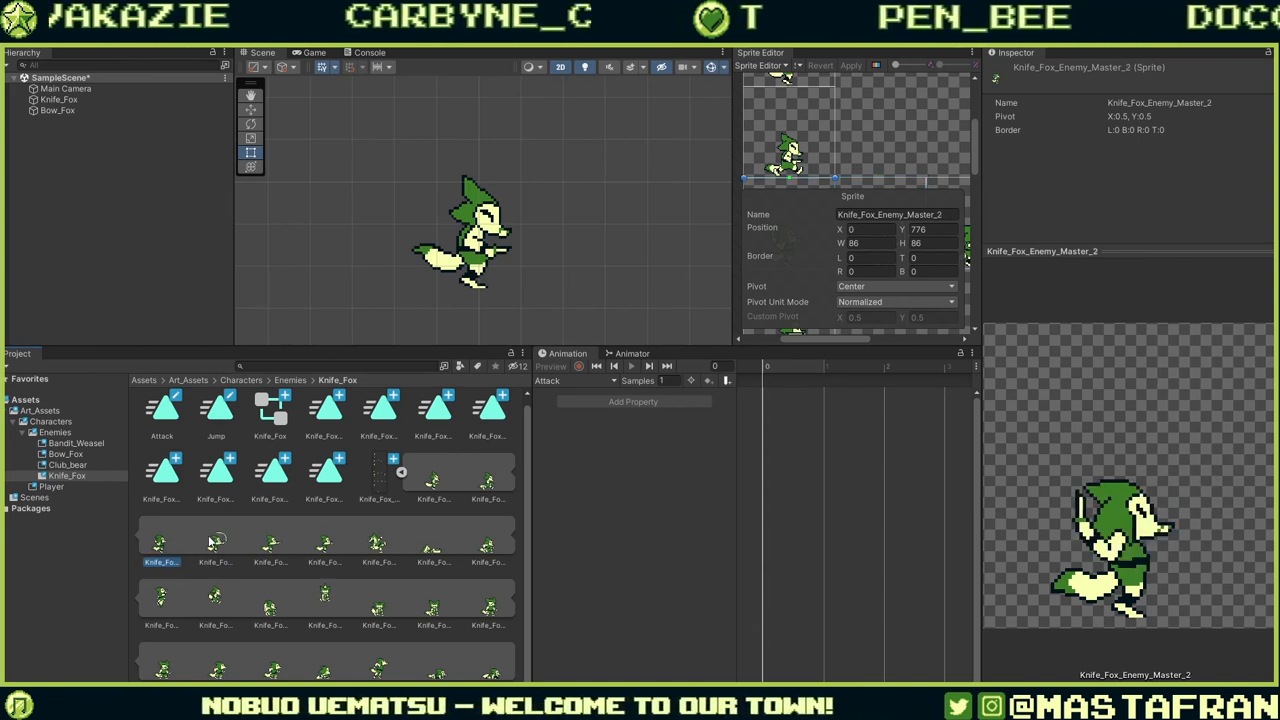
click(212, 543)
click(262, 540)
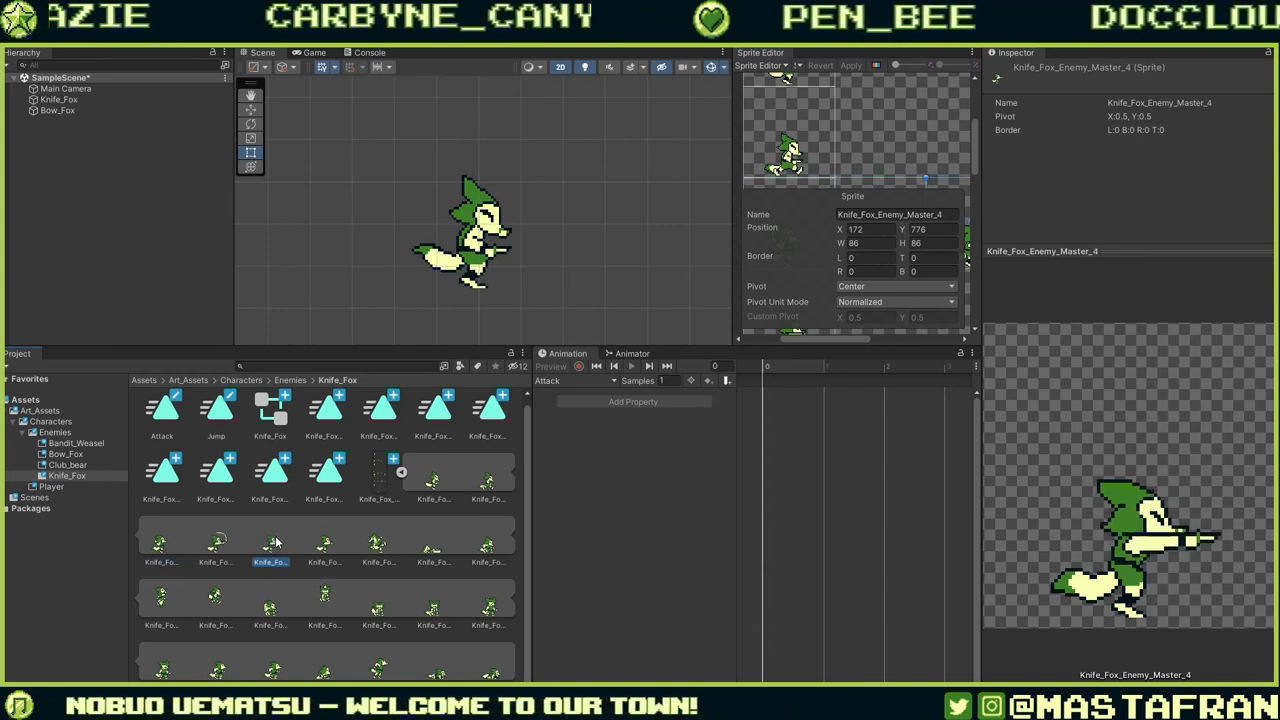
Try to place the Knife_Fox_Enemy_Master_2 to _4 sprites together on the empty Attack clip's timeline.
click(182, 547)
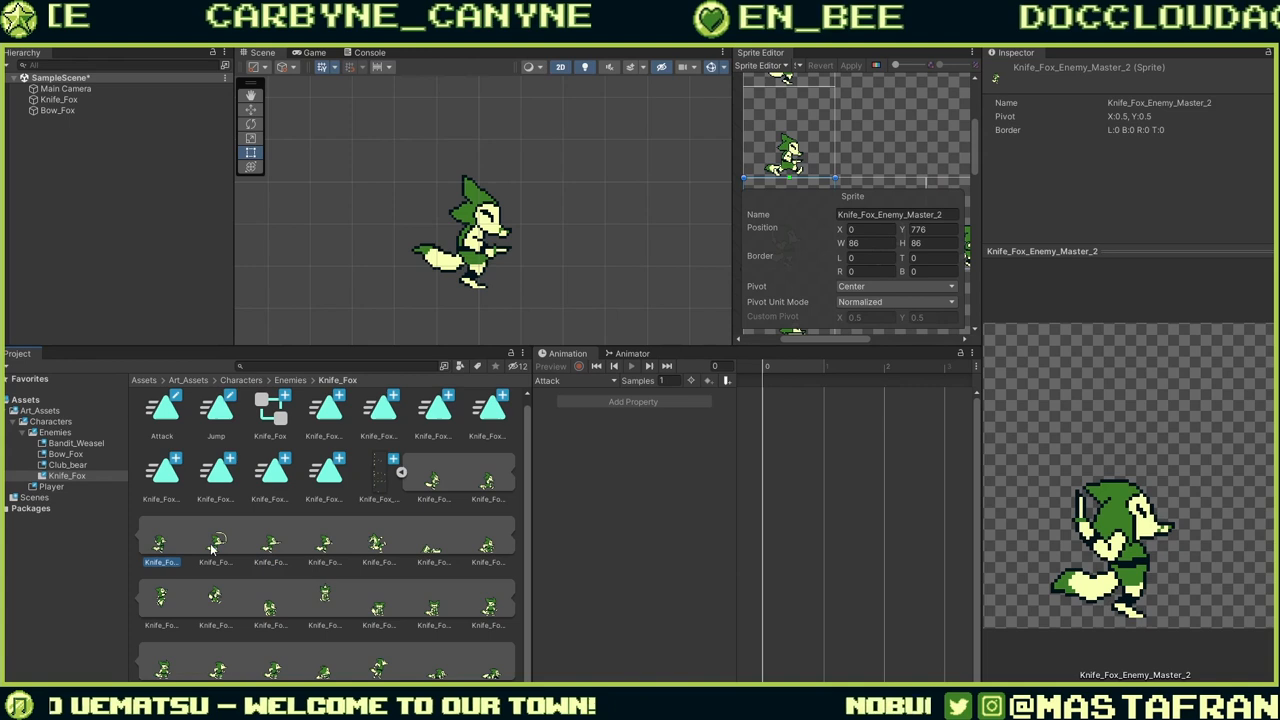
shift+click(263, 549)
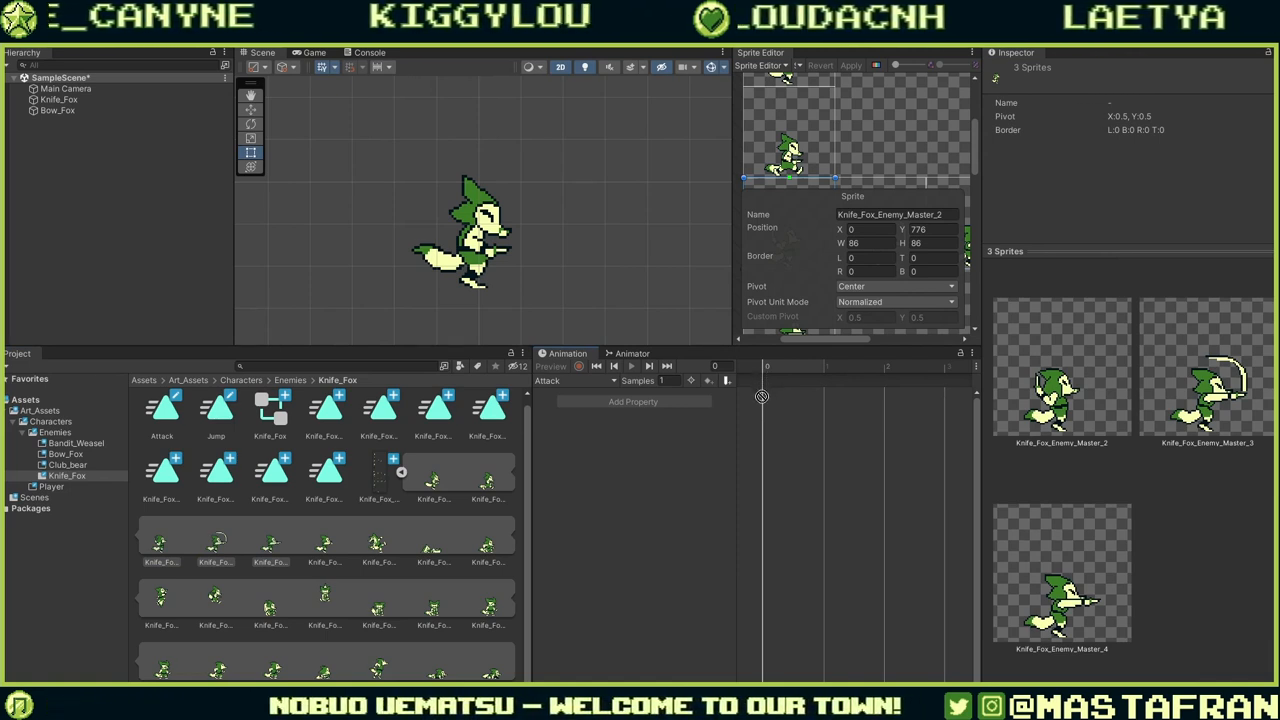
scroll(762, 405, down, 3)
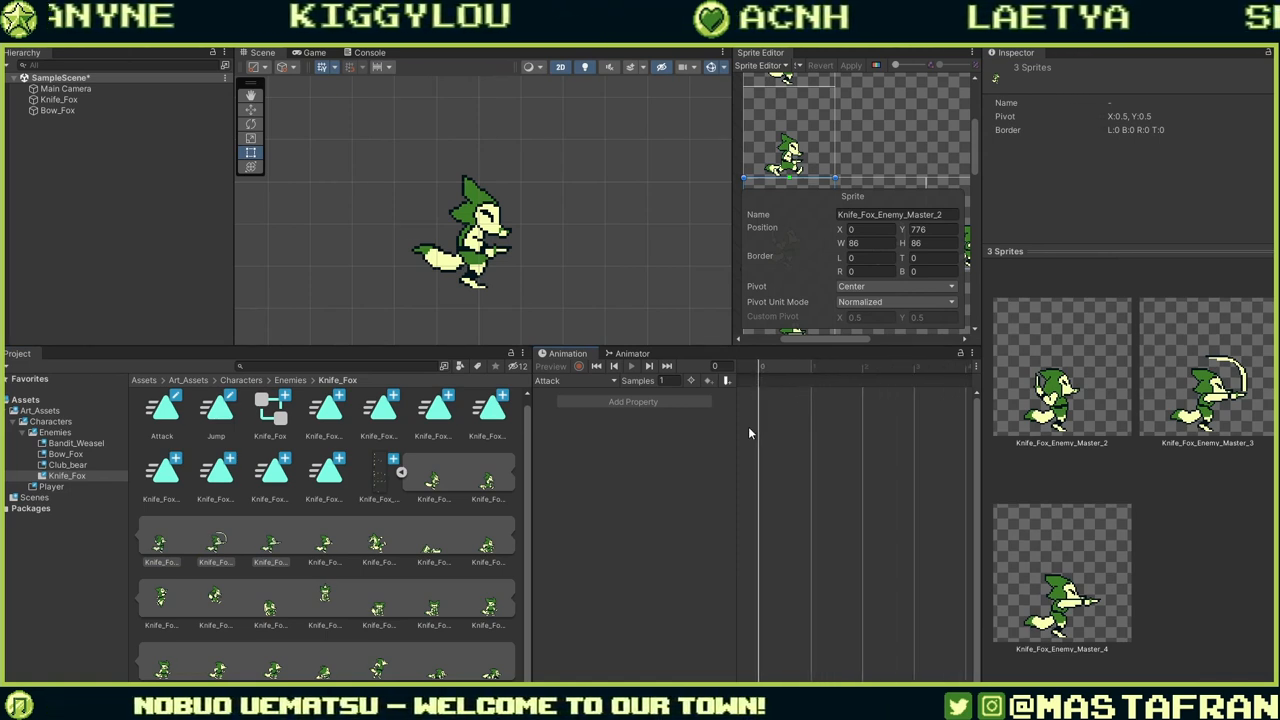
scroll(753, 415, down, 1)
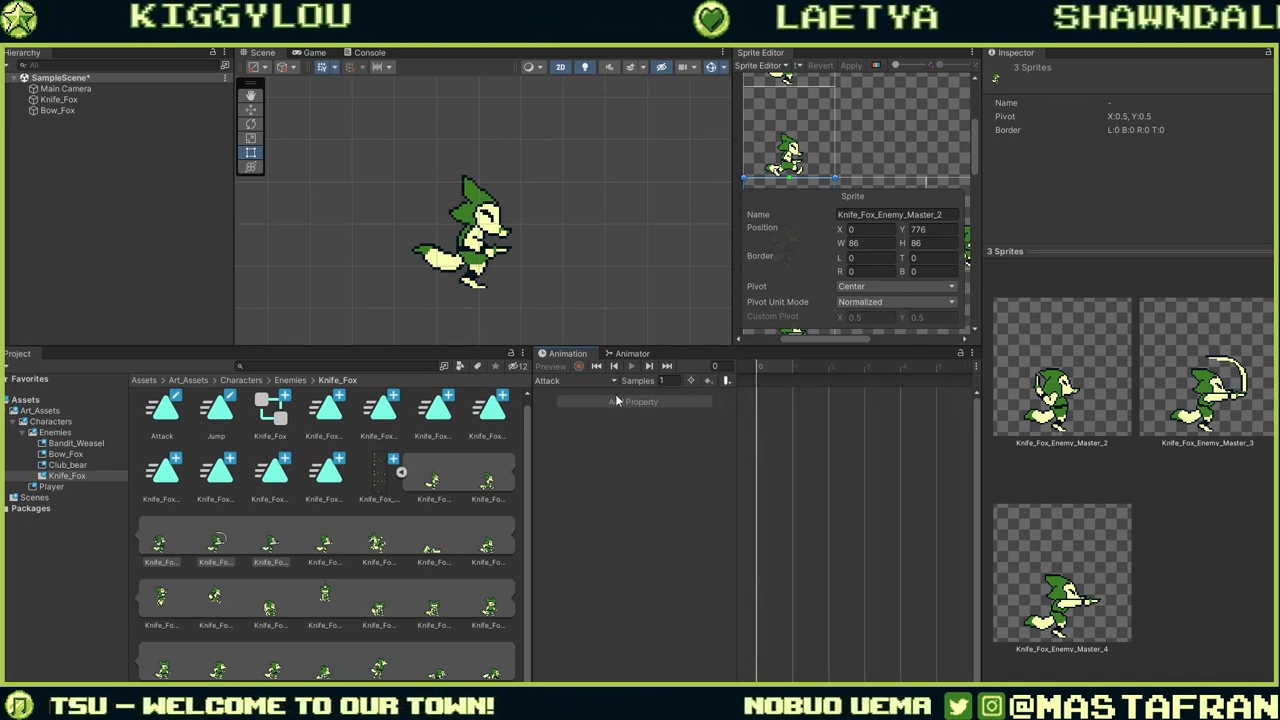
scroll(778, 417, up, 2)
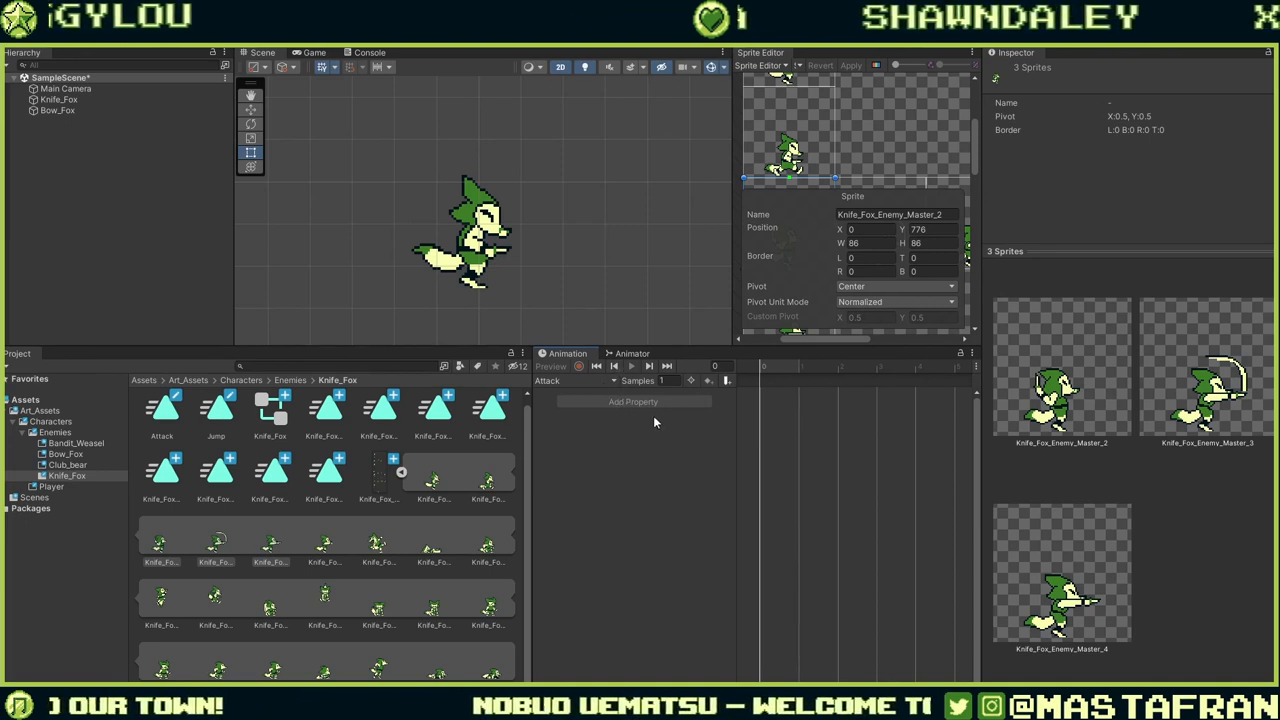
scroll(776, 401, up, 2)
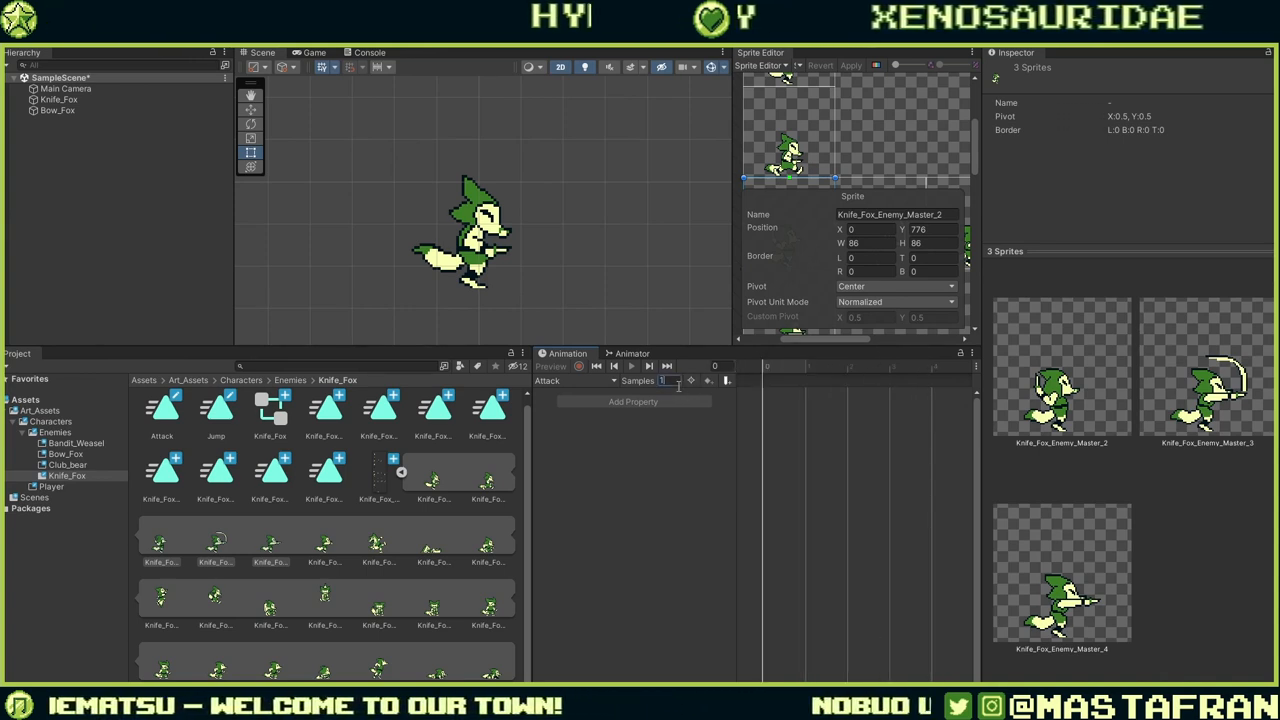
click(634, 431)
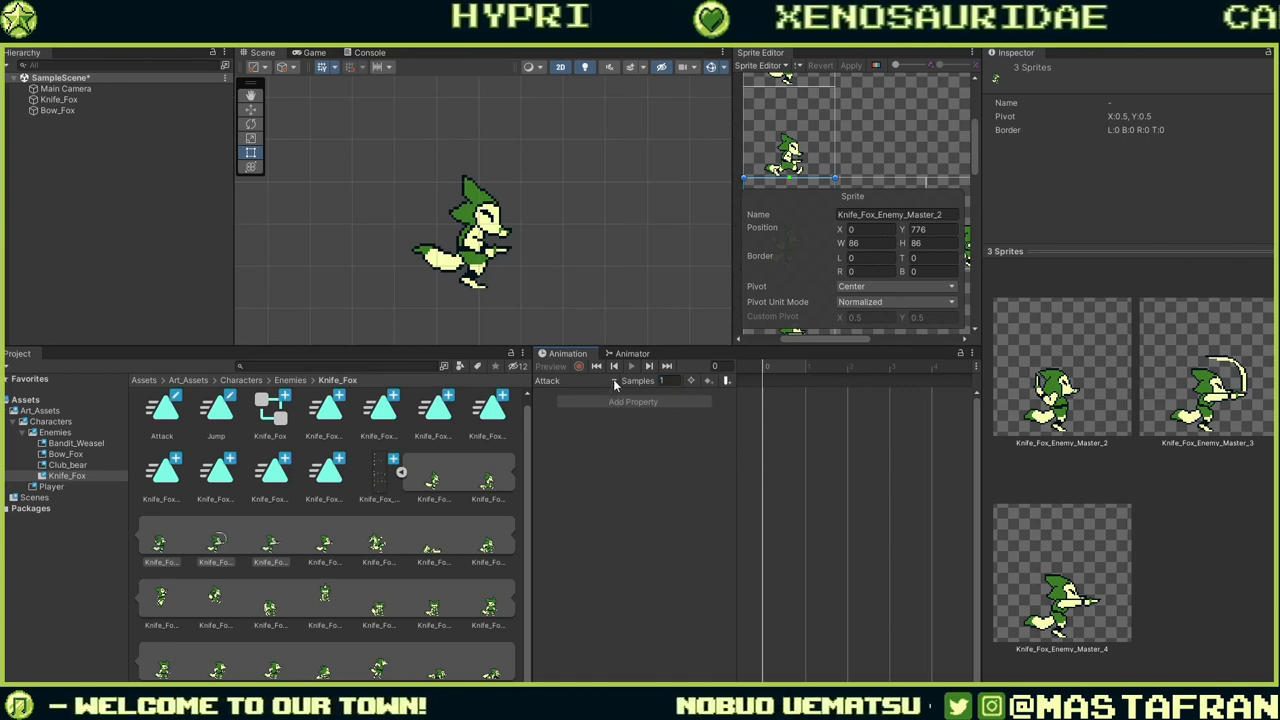
Try to place only the Knife_Fox_Enemy_Master_2 sprite at the start of the Attack clip's timeline.
click(438, 543)
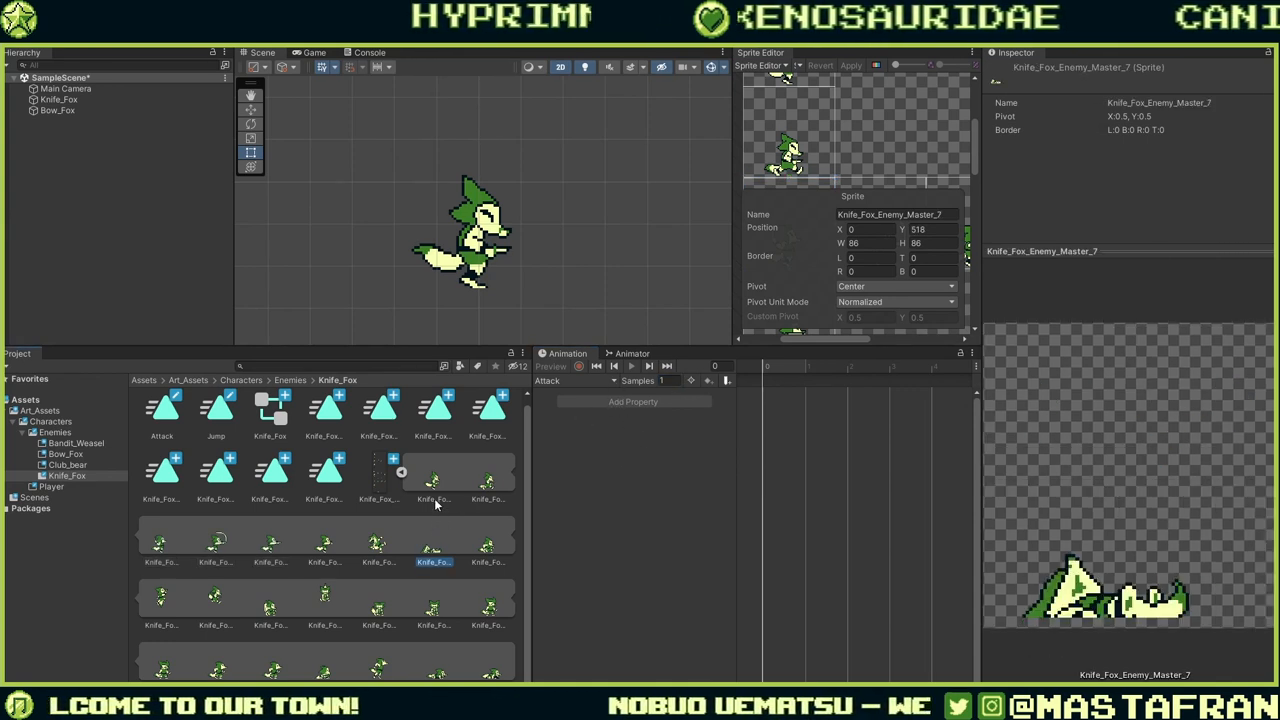
click(175, 552)
drag(175, 552, 763, 386)
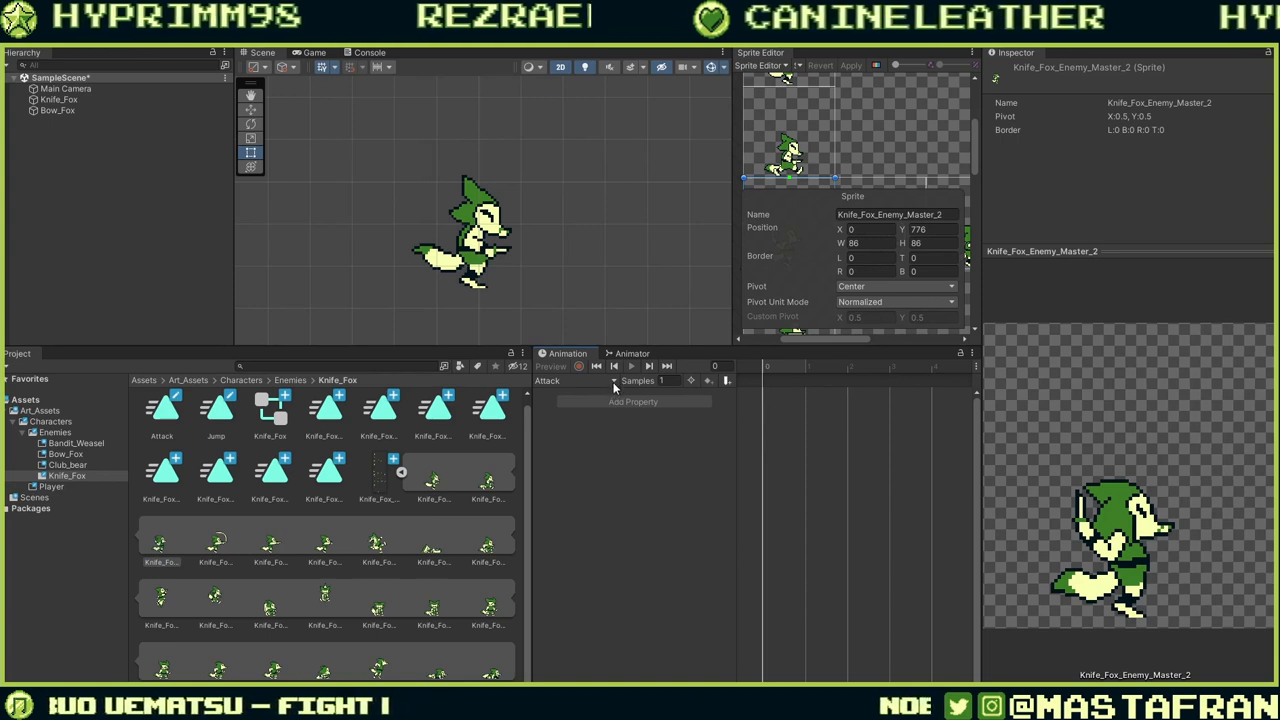
Select the Knife_Fox object in the scene and make Attack the active clip for editing.
click(430, 485)
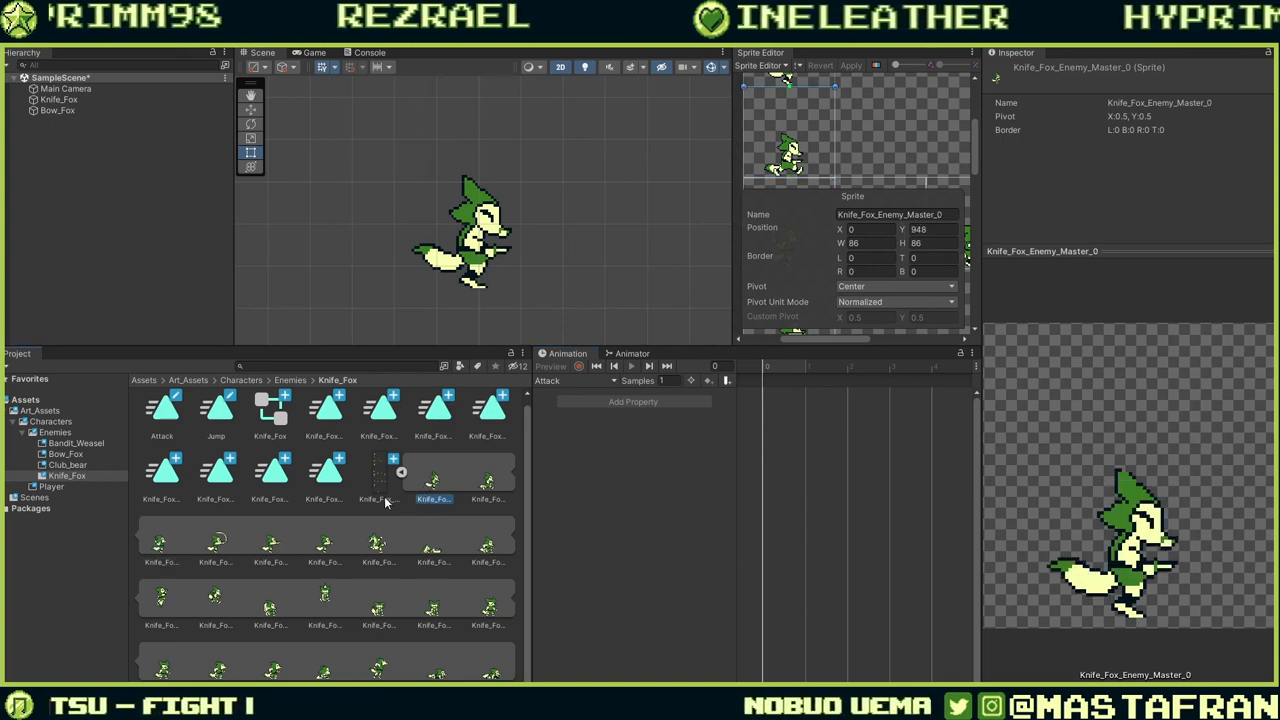
click(163, 414)
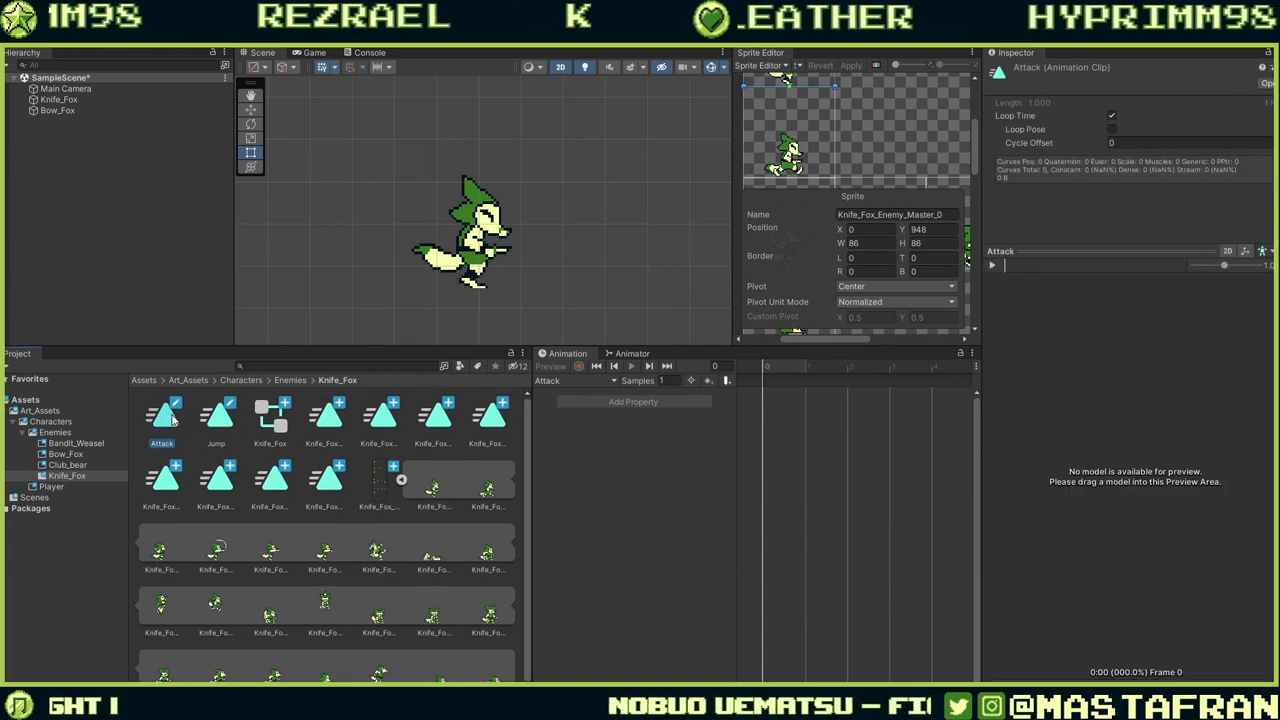
click(476, 256)
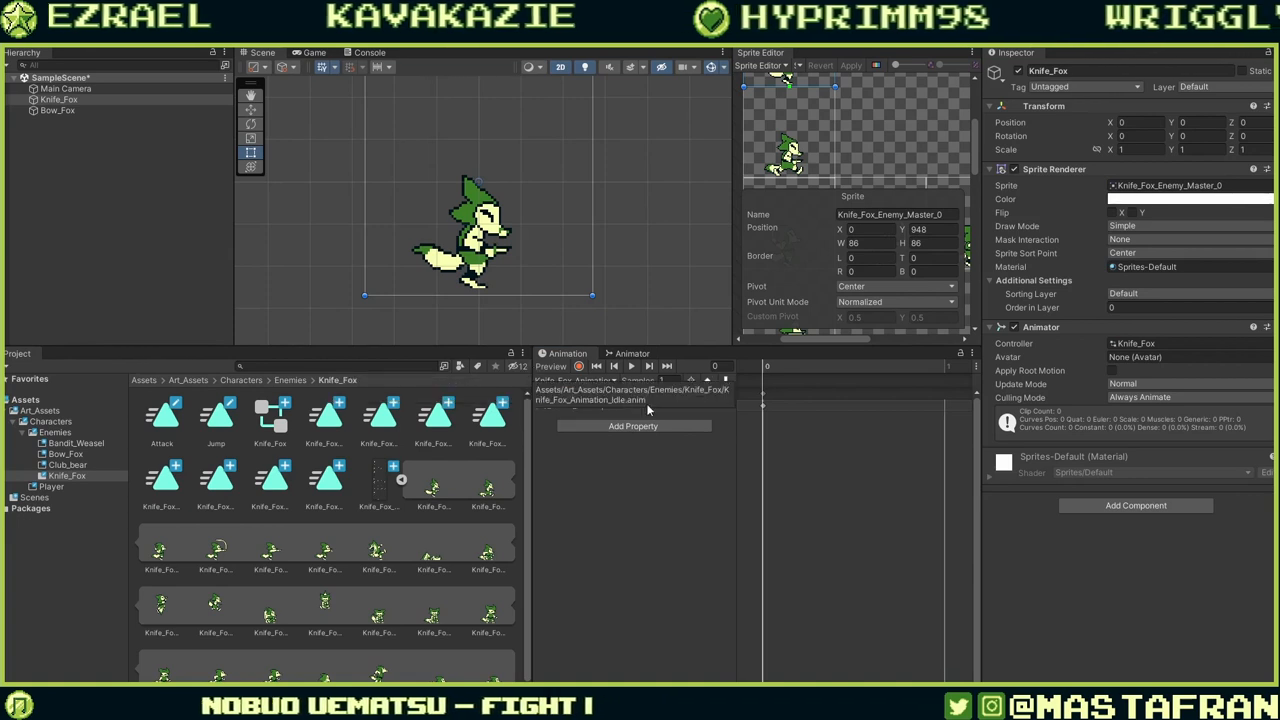
click(590, 381)
click(605, 397)
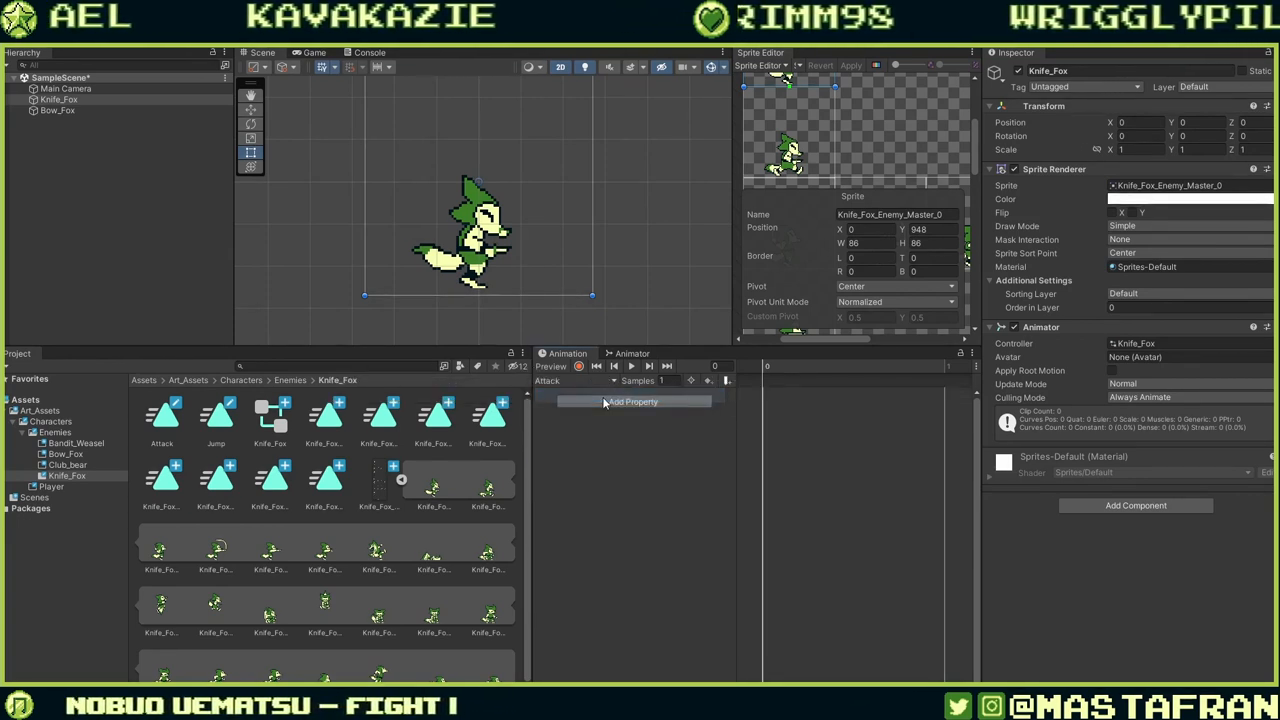
Add the Knife_Fox_Enemy_Master_2, _3 and _4 sprites as consecutive keyframes from frame 0 of the Attack clip.
click(158, 552)
ctrl+click(224, 549)
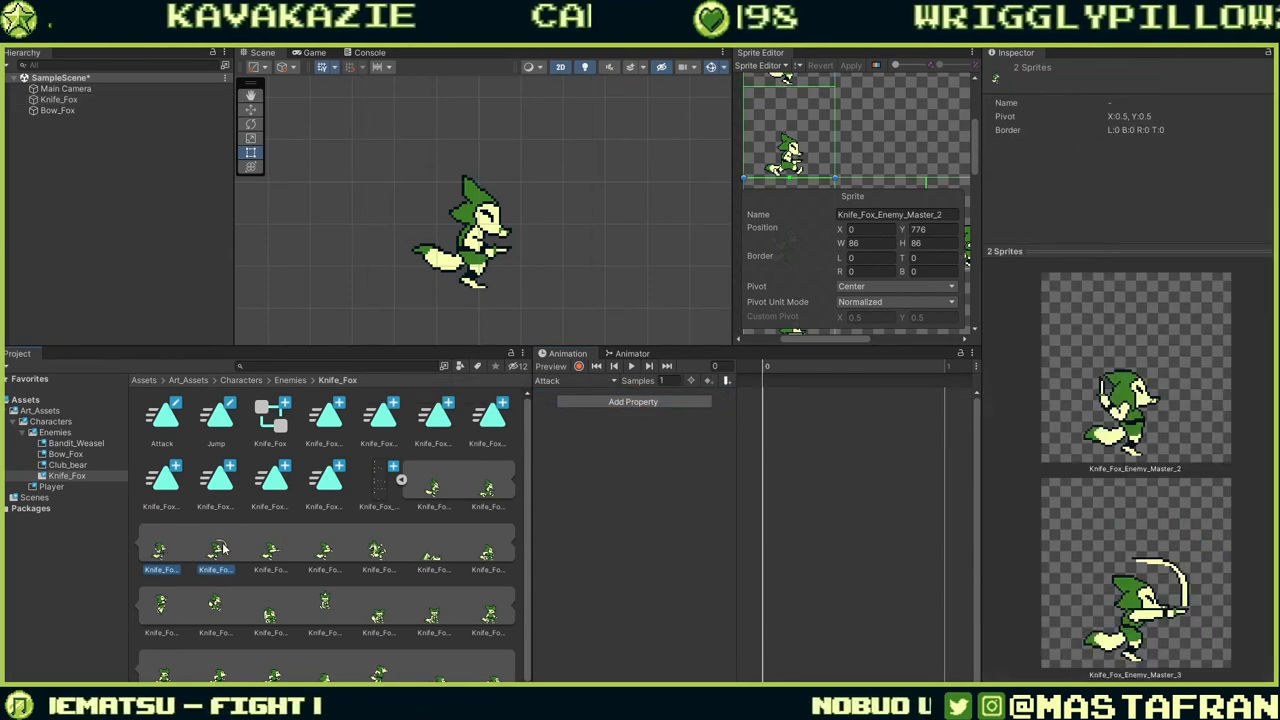
ctrl+click(286, 548)
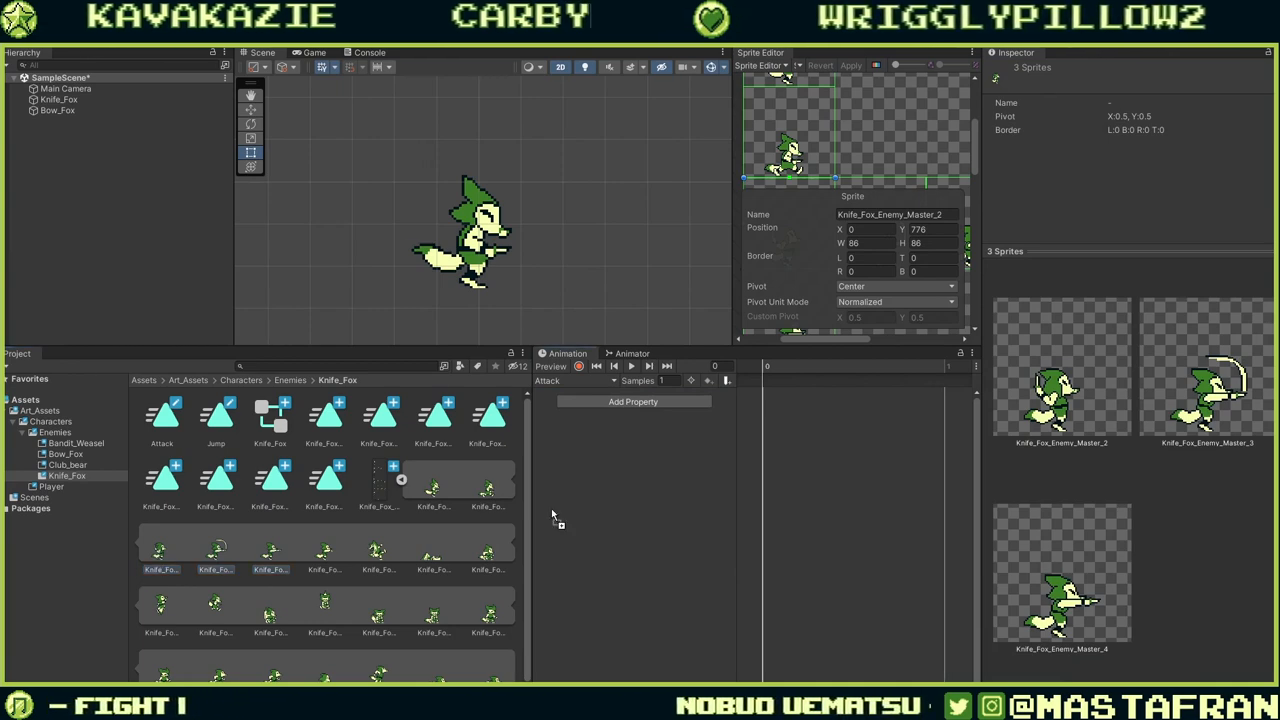
drag(759, 396, 763, 392)
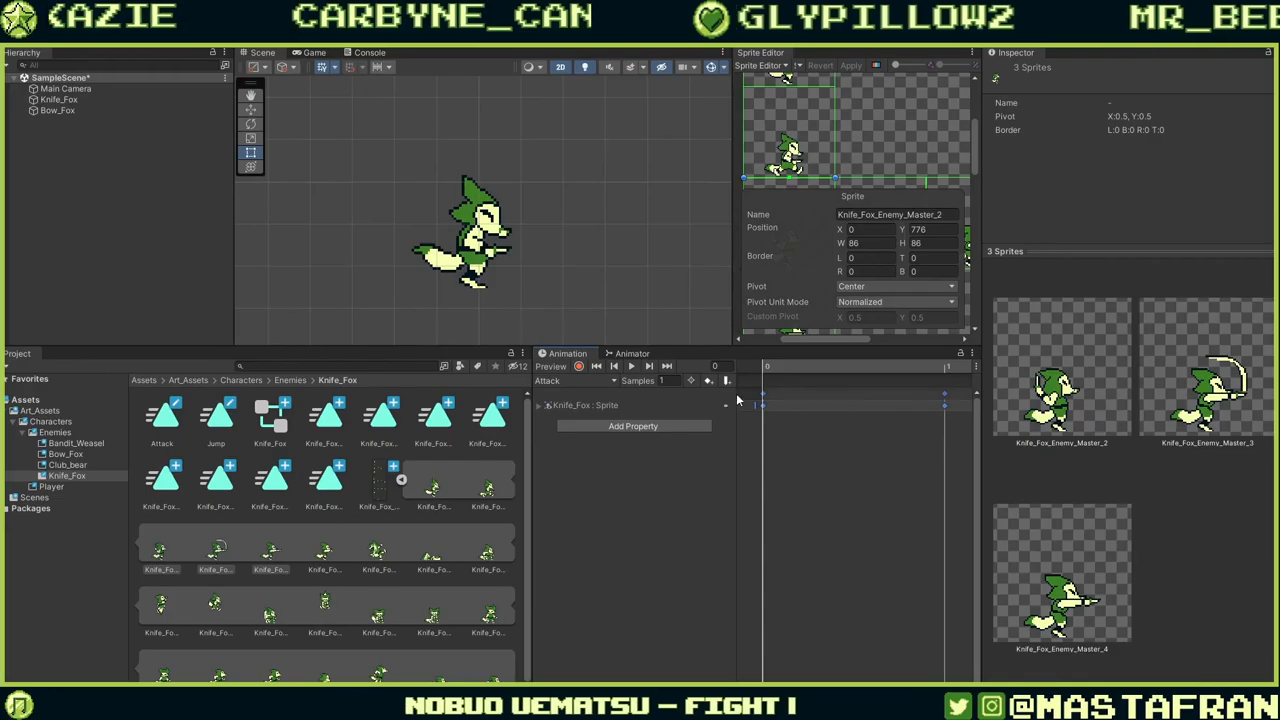
scroll(880, 425, down, 5)
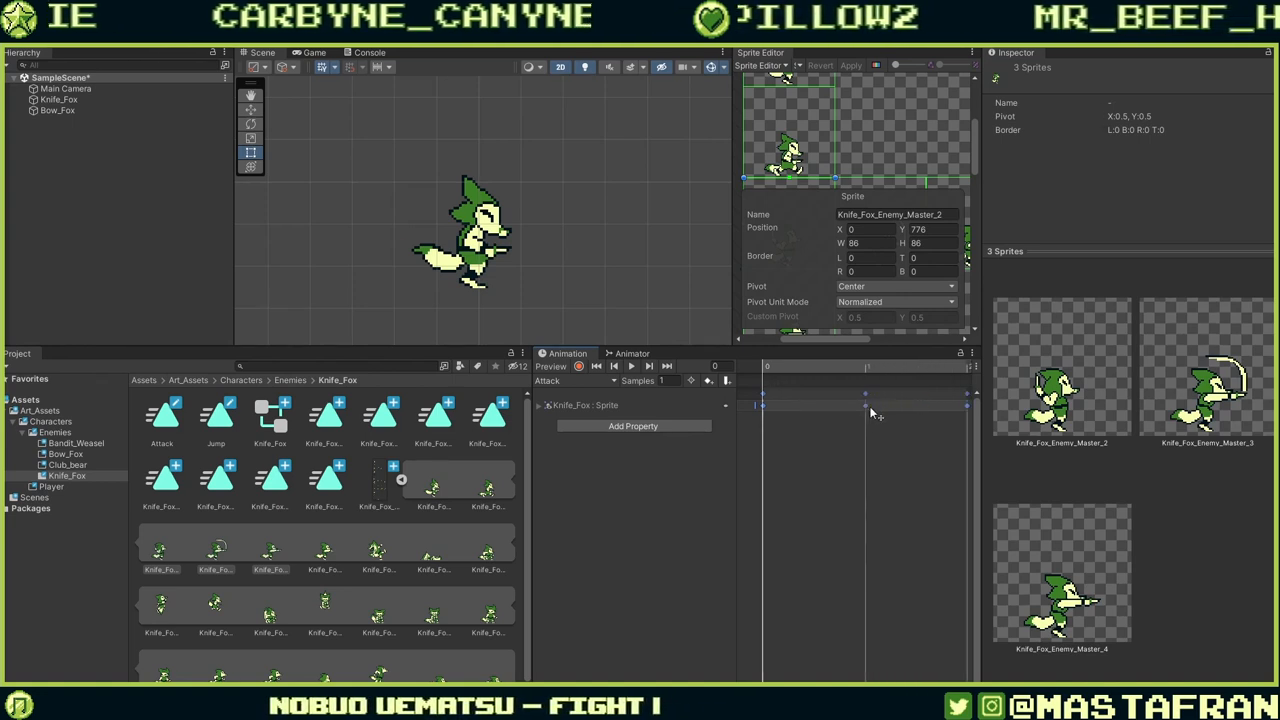
Play the Attack clip, set its sample rate to 60 and play it again to judge the speed.
click(631, 366)
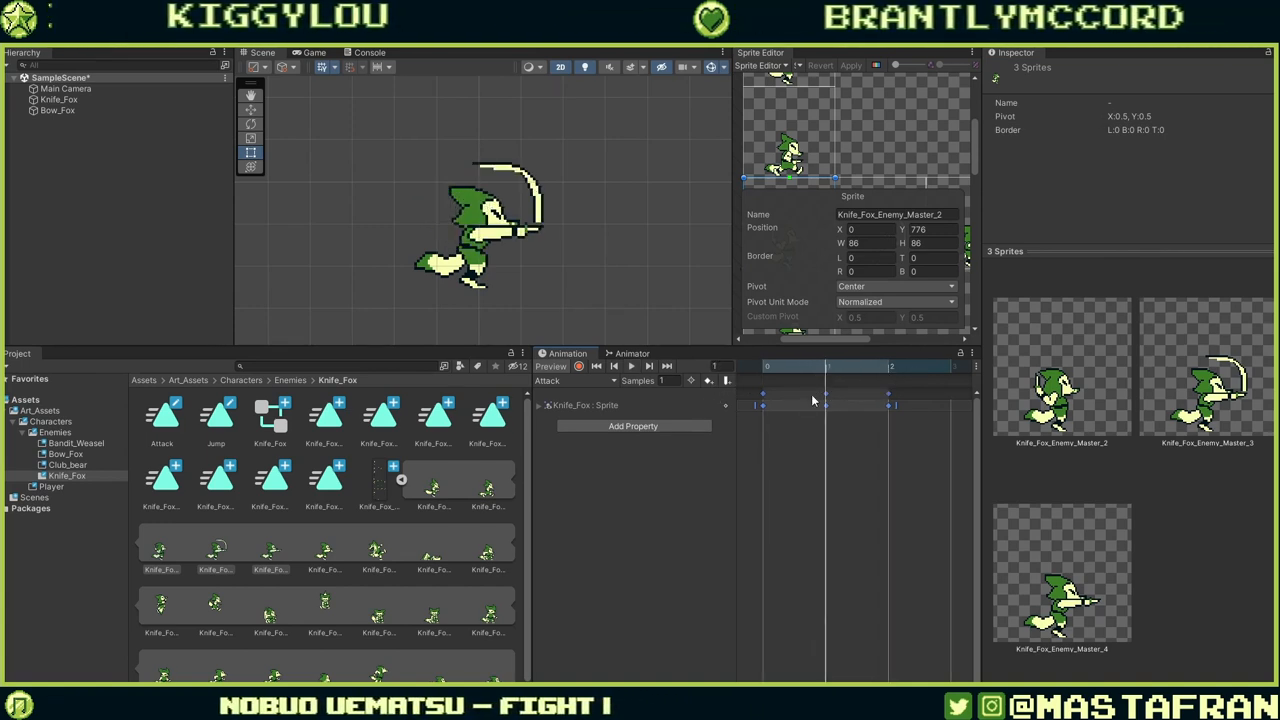
key(BackSpace)
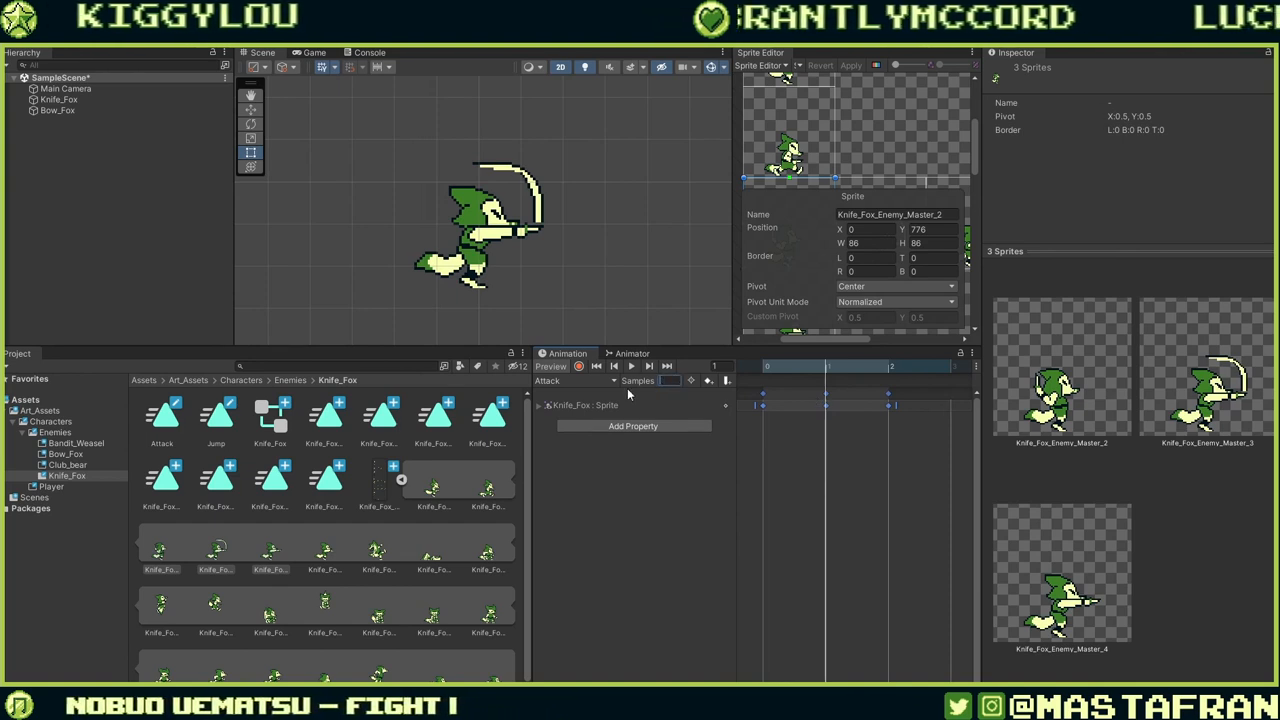
text(60)
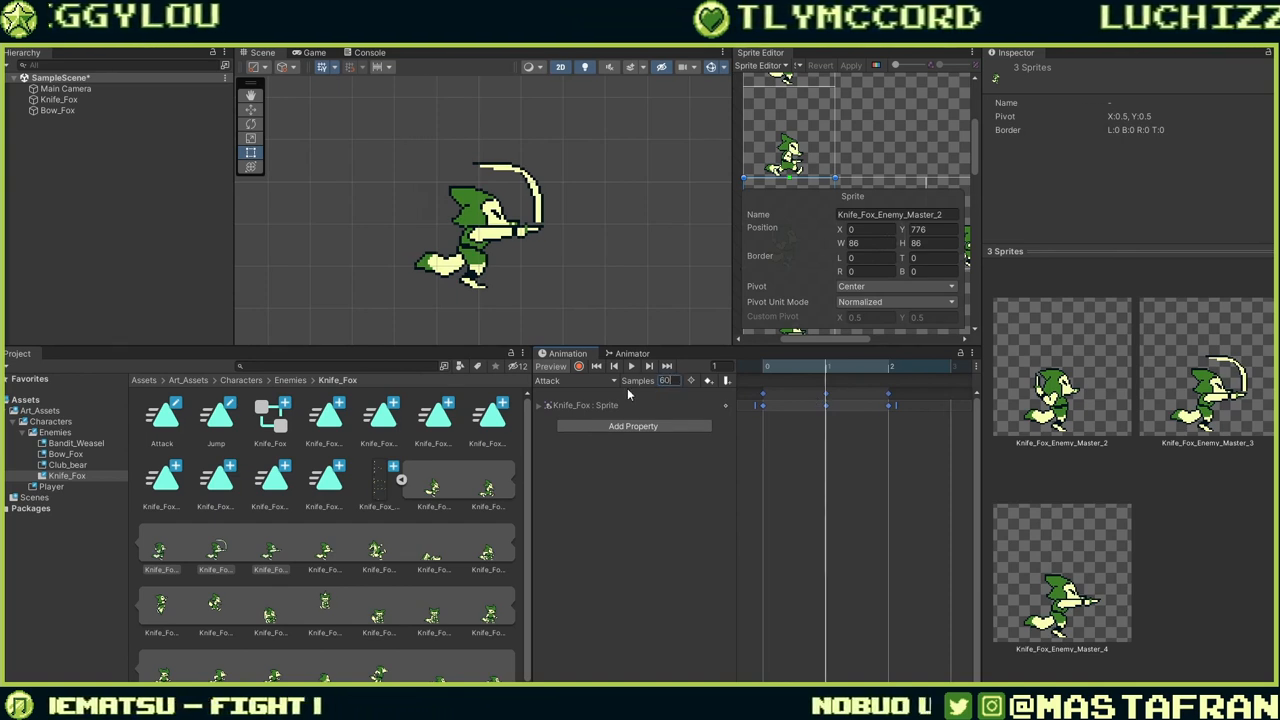
click(650, 506)
click(631, 366)
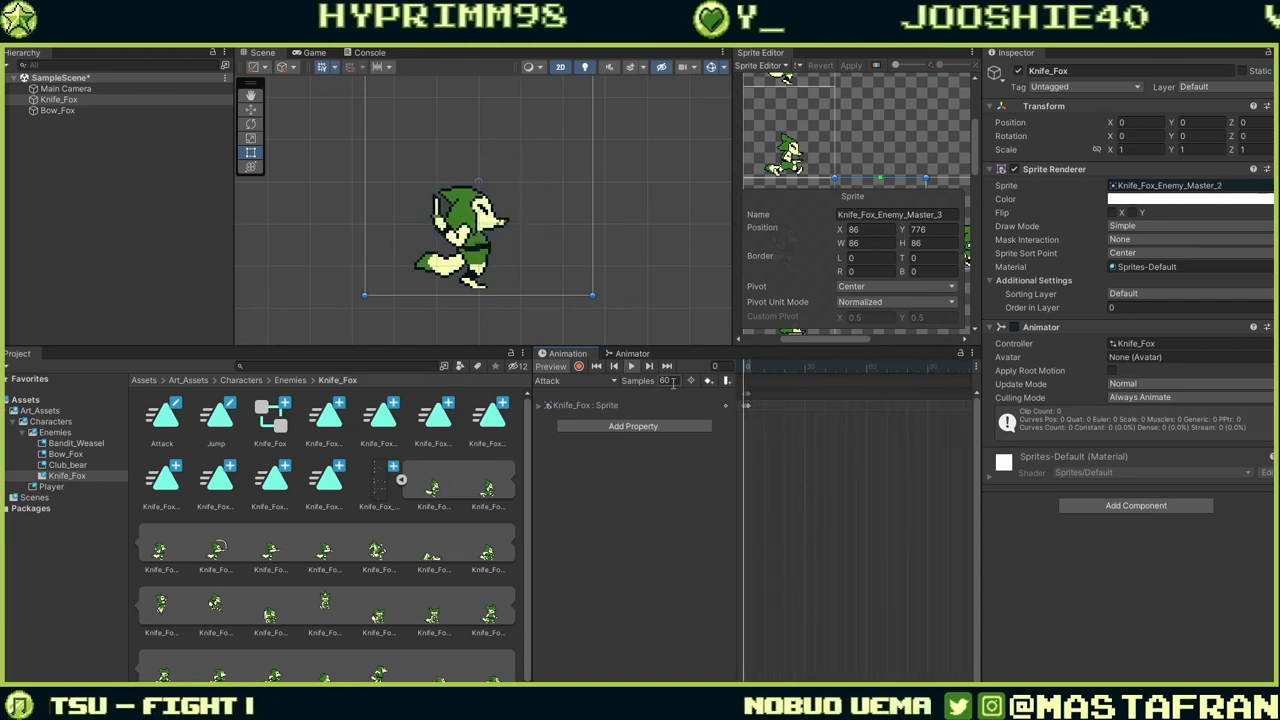
Set the Attack clip's sample rate to 15.
click(671, 382)
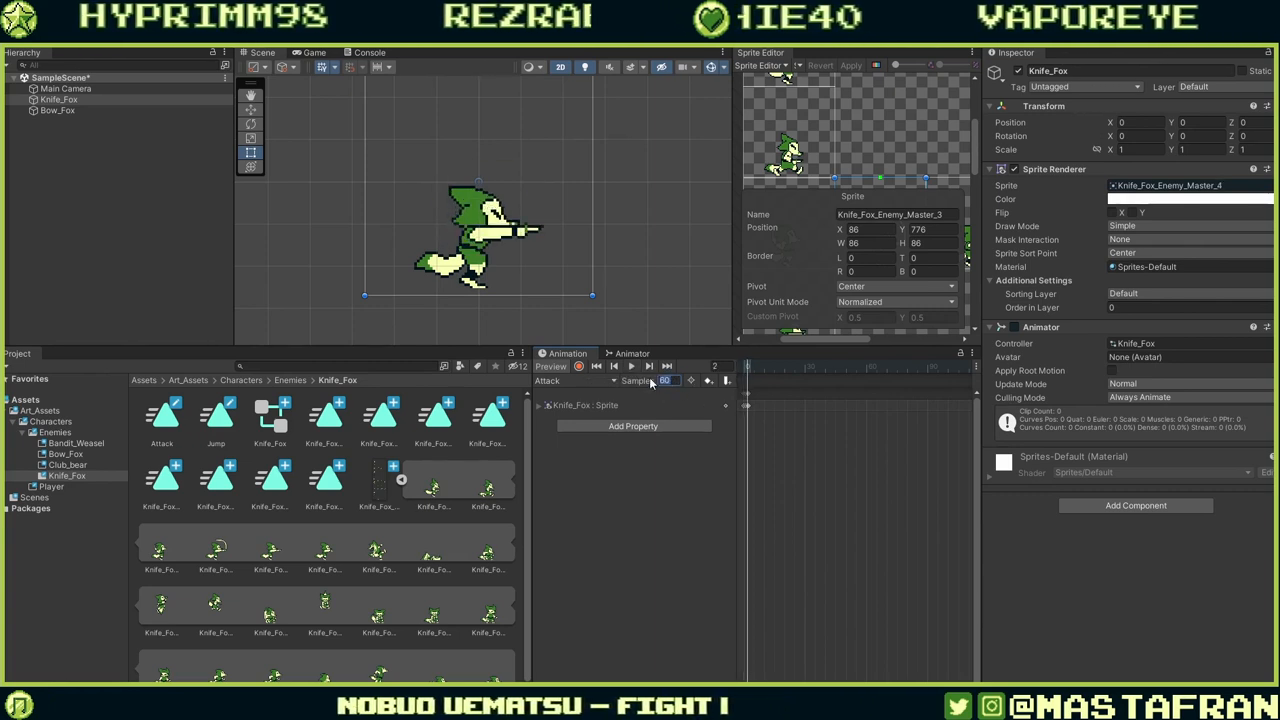
text(15)
key(Return)
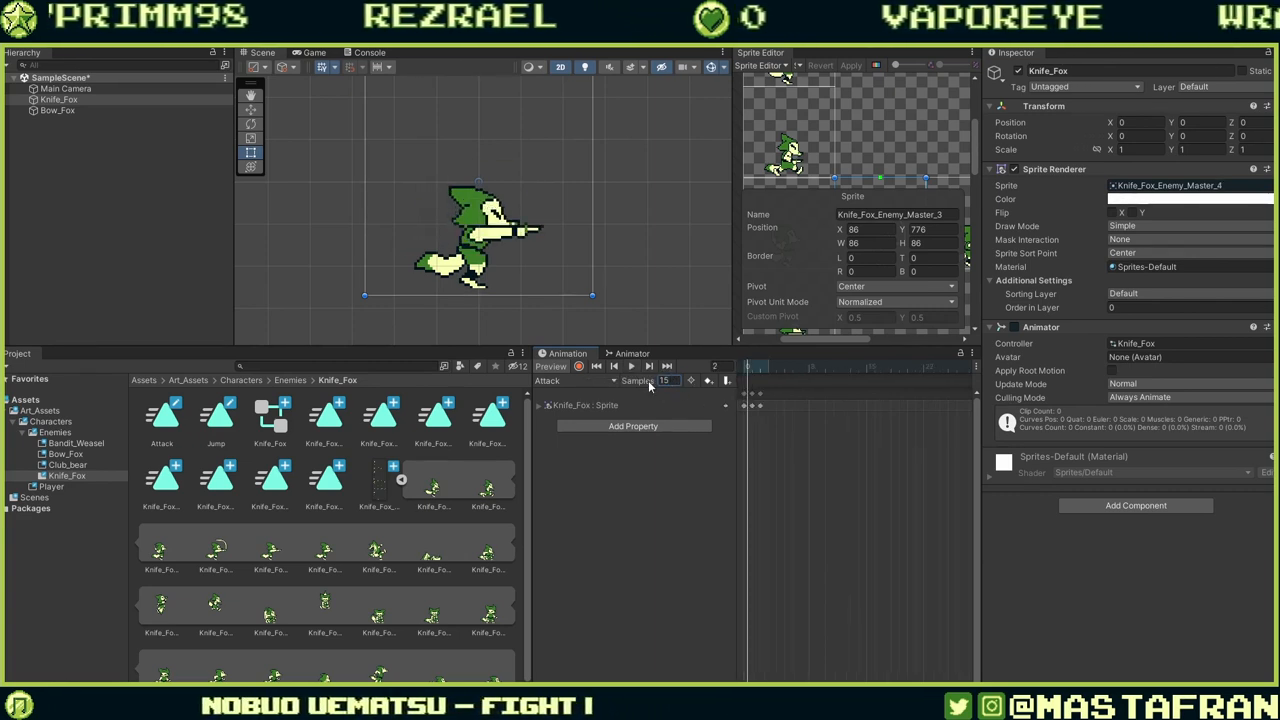
Shift the last two sprite keyframes of the Attack clip one frame later, to frames 2 and 3.
scroll(760, 440, up, 5)
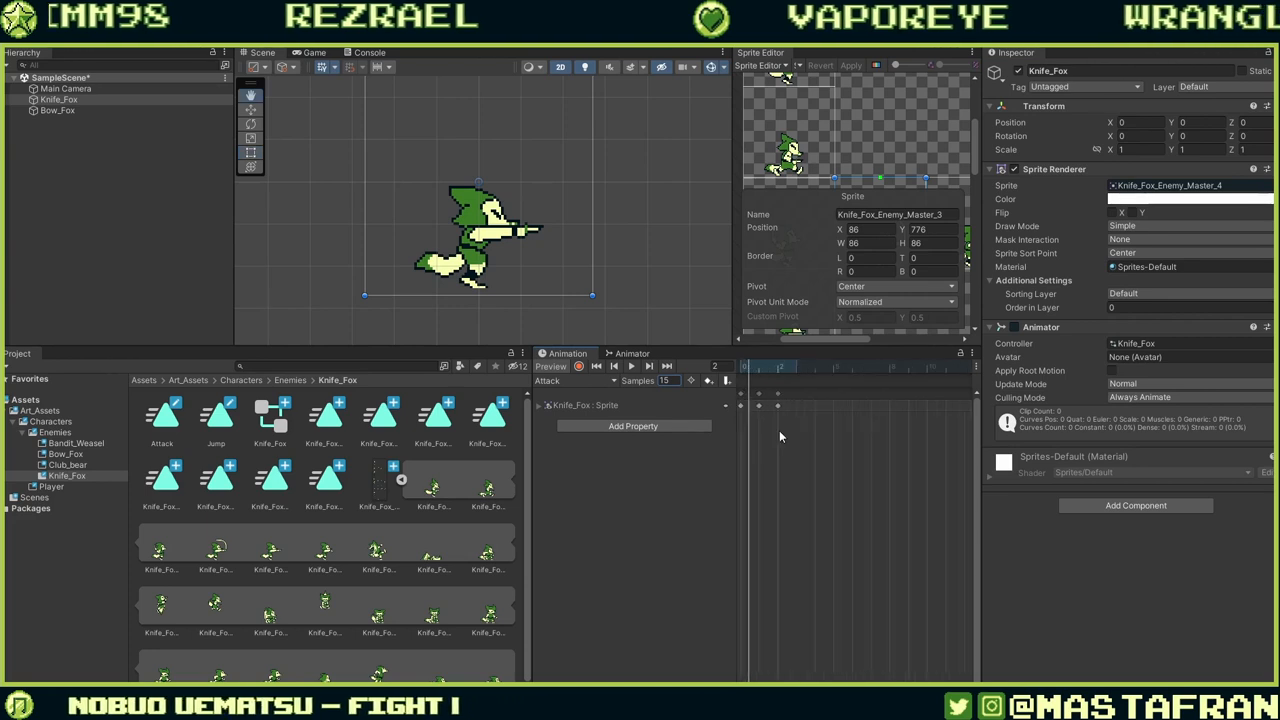
middle_drag(770, 430, 912, 433)
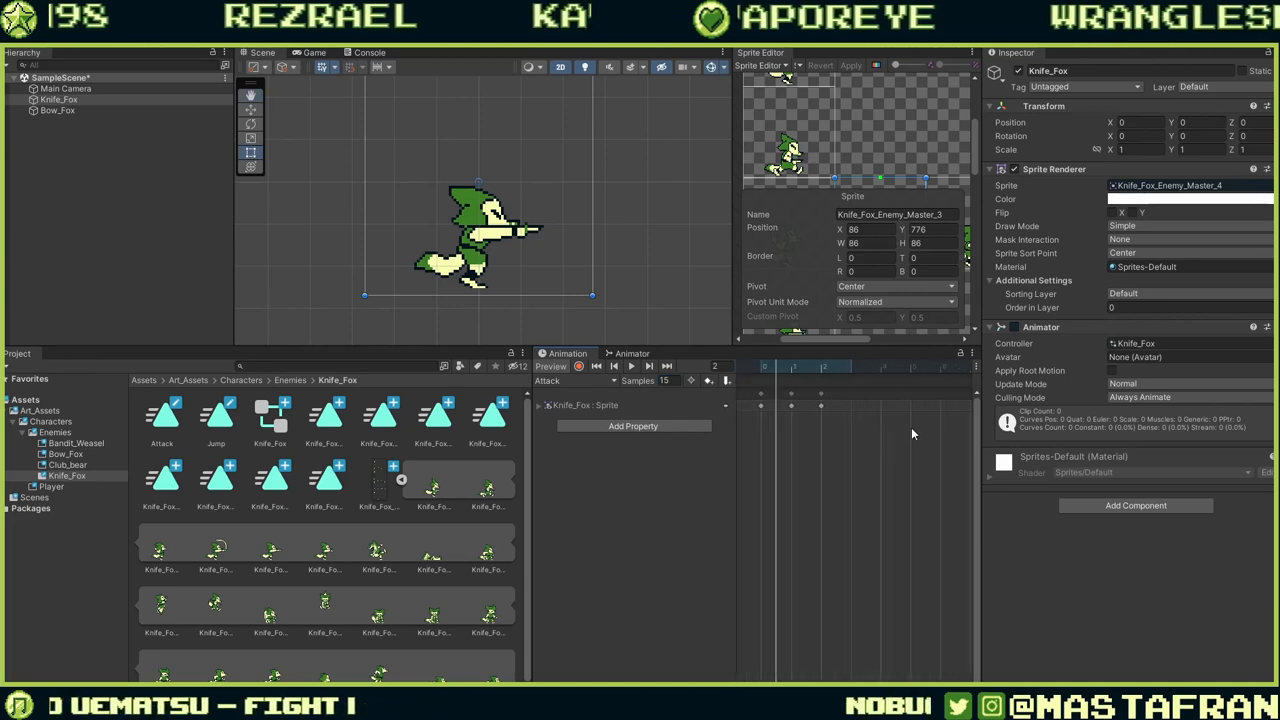
click(782, 374)
mouse_move(799, 374)
mouse_down()
mouse_move(826, 378)
mouse_move(742, 386)
mouse_move(791, 381)
mouse_up()
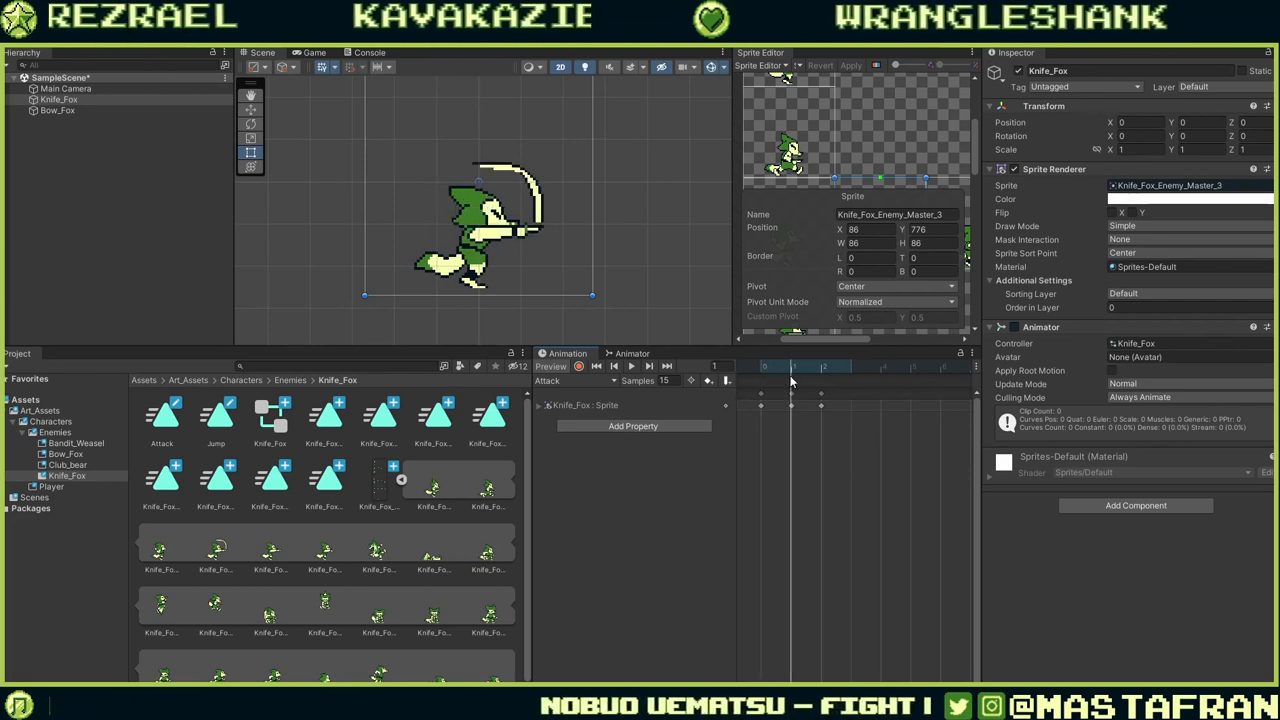
mouse_move(851, 424)
mouse_down()
mouse_move(797, 407)
mouse_move(852, 406)
mouse_up()
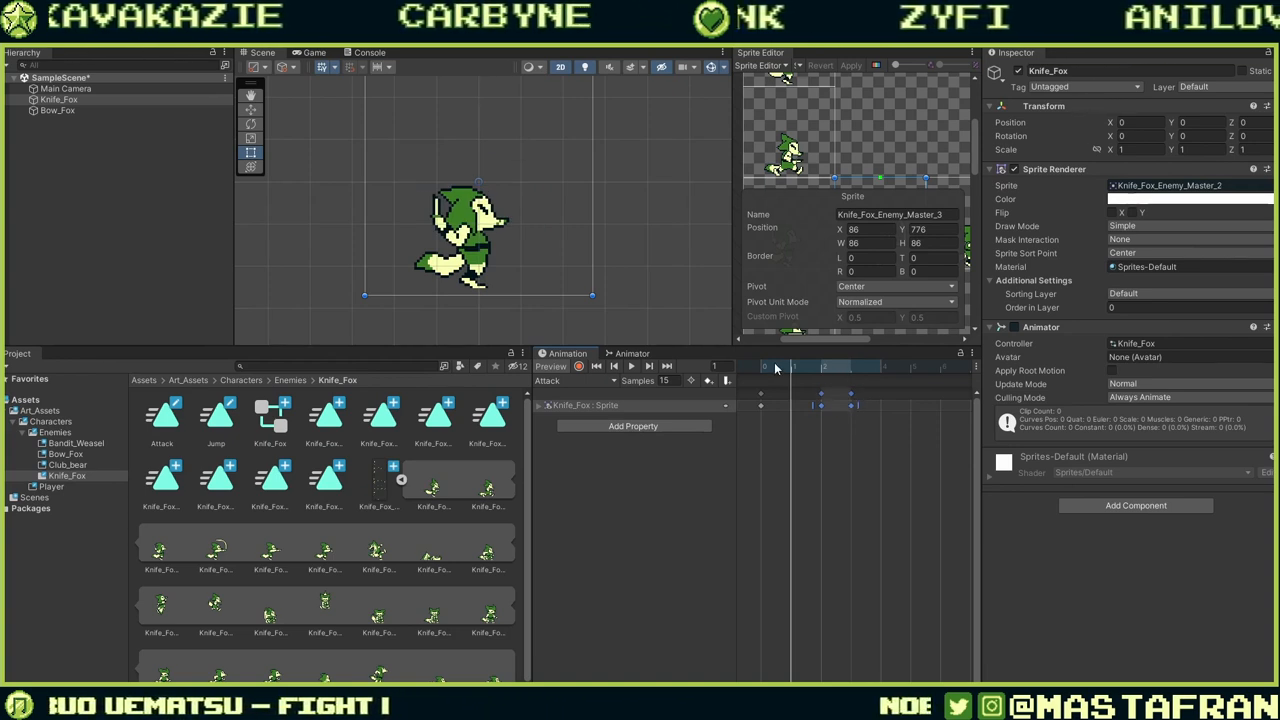
Preview the Attack clip and move its last sprite keyframe to frame 4.
click(640, 368)
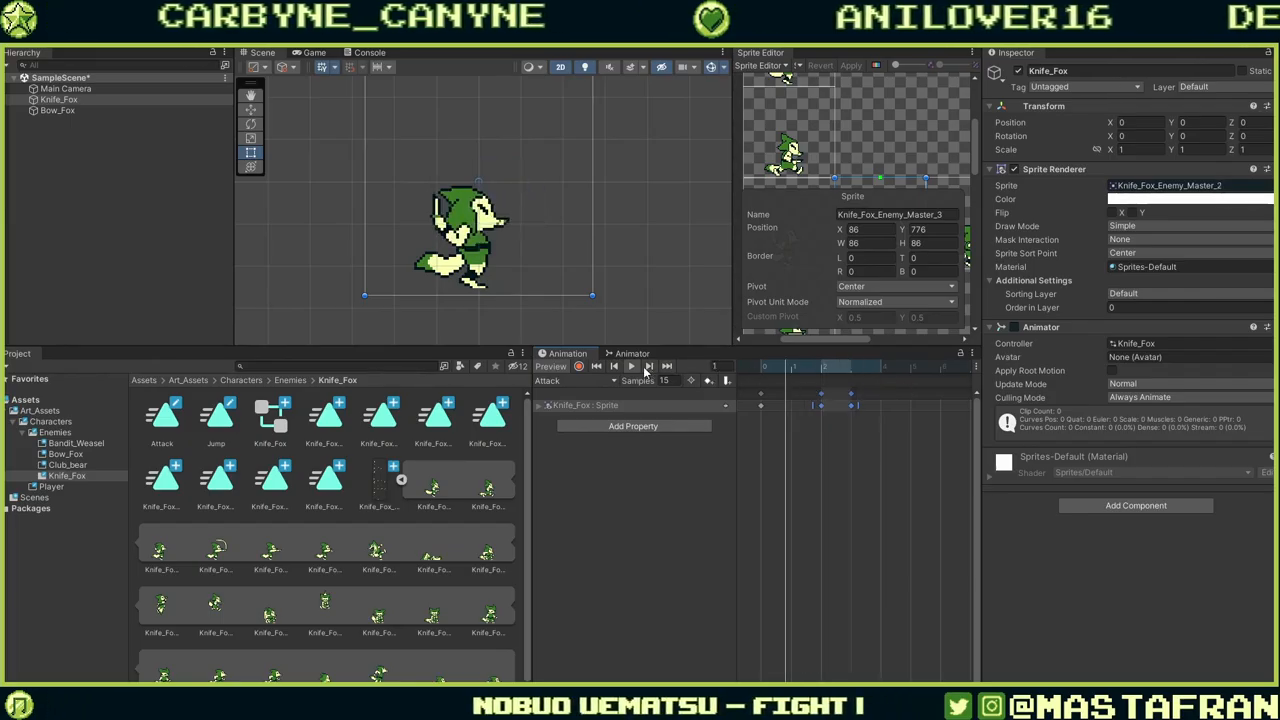
click(636, 368)
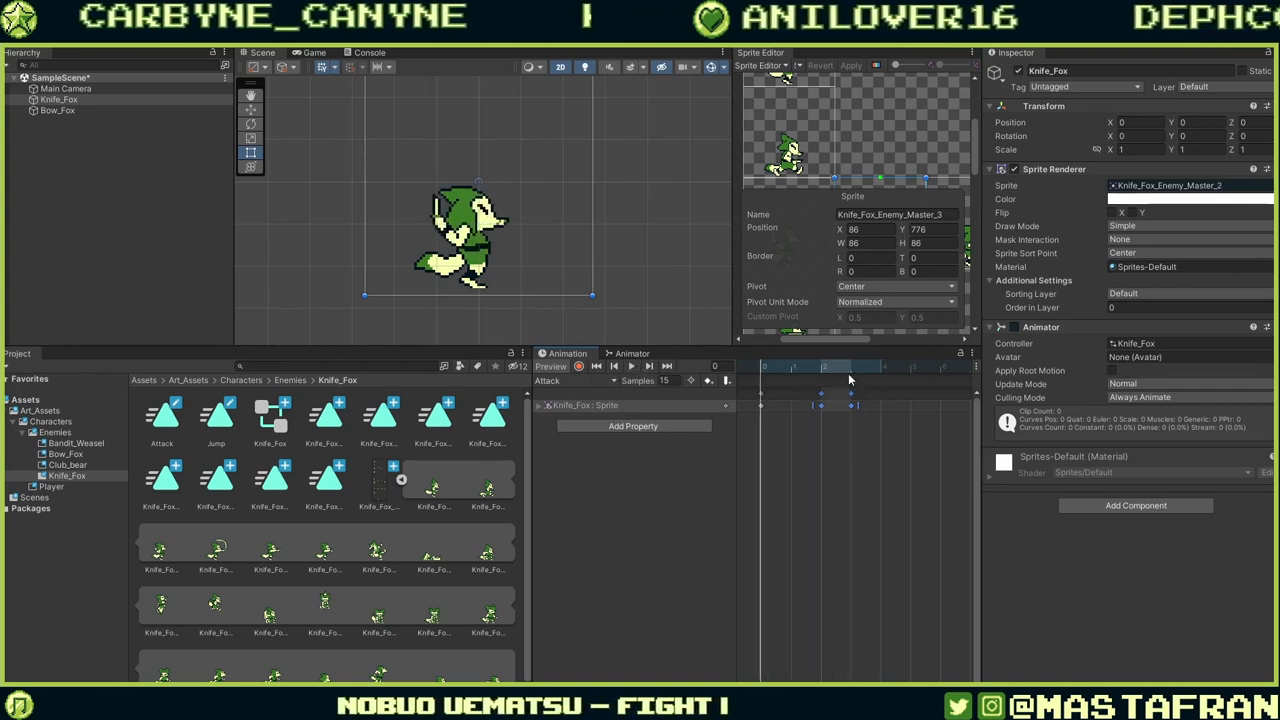
drag(853, 406, 883, 404)
Add the Knife_Fox_Enemy_Master_0 sprite at frame 6 of the Attack clip and play the animation back.
click(796, 368)
drag(770, 375, 929, 394)
drag(436, 496, 940, 397)
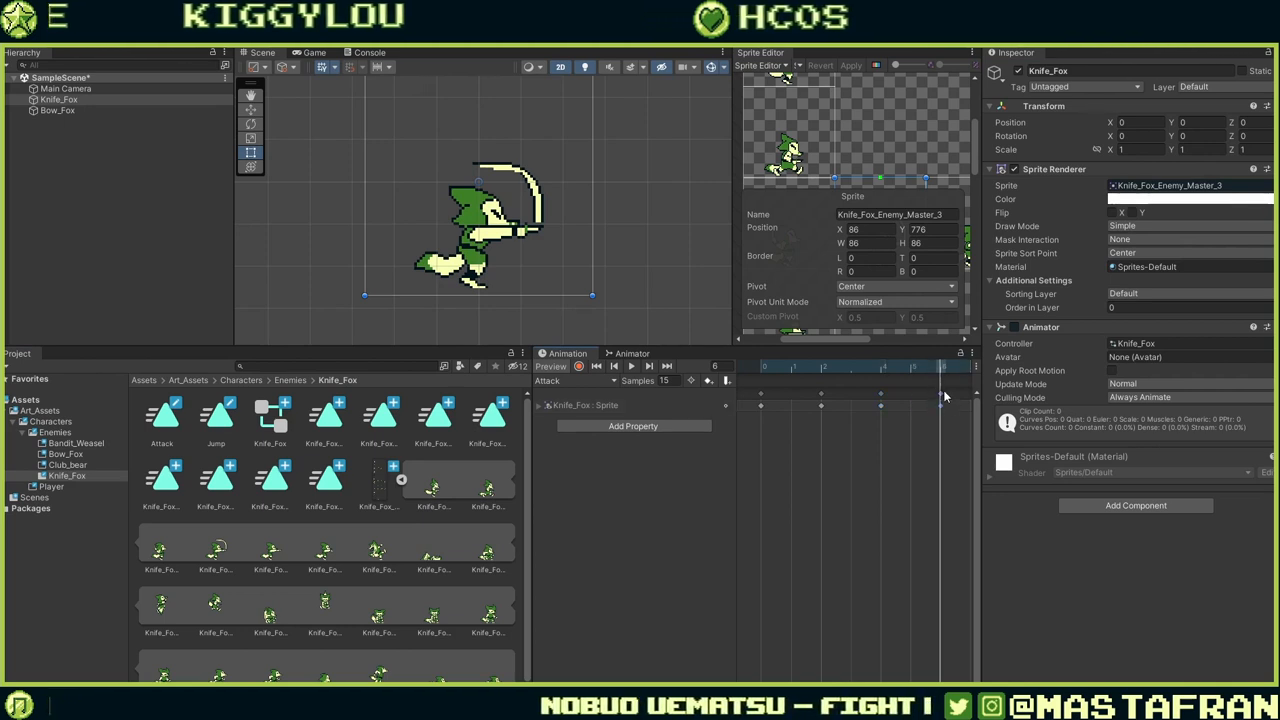
click(632, 368)
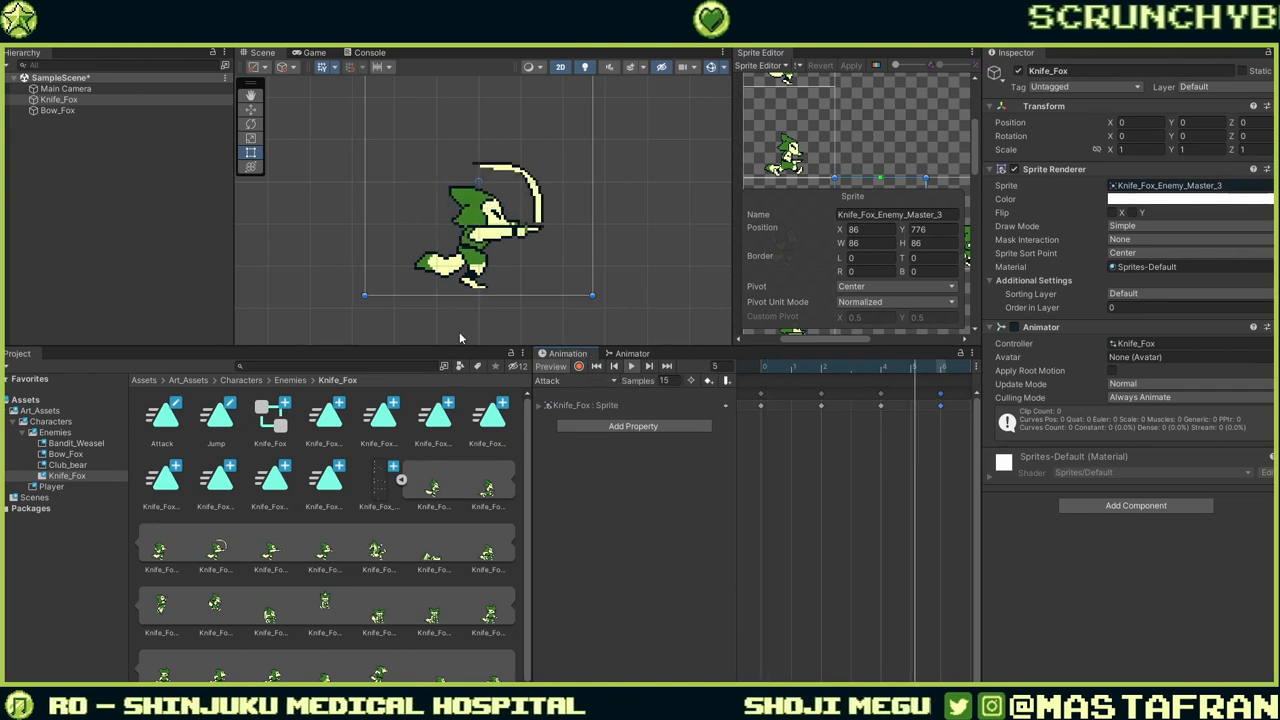
scroll(450, 255, up, 3)
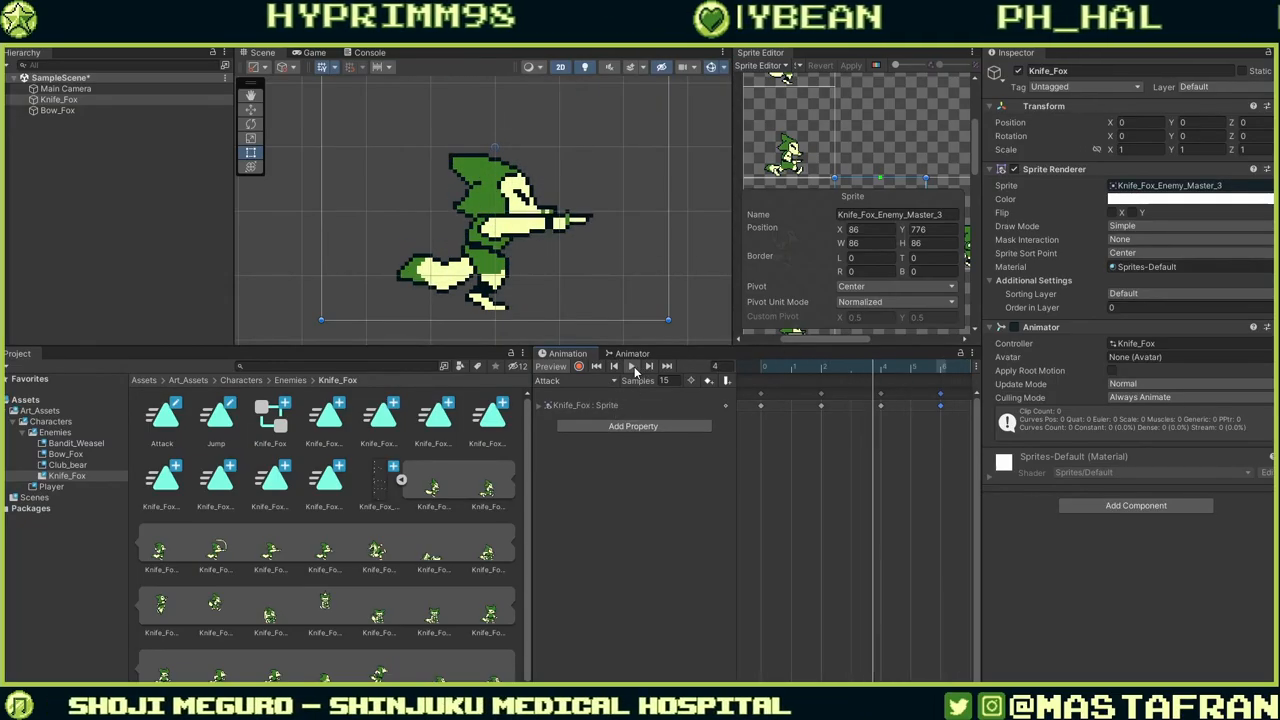
click(763, 375)
drag(763, 375, 816, 407)
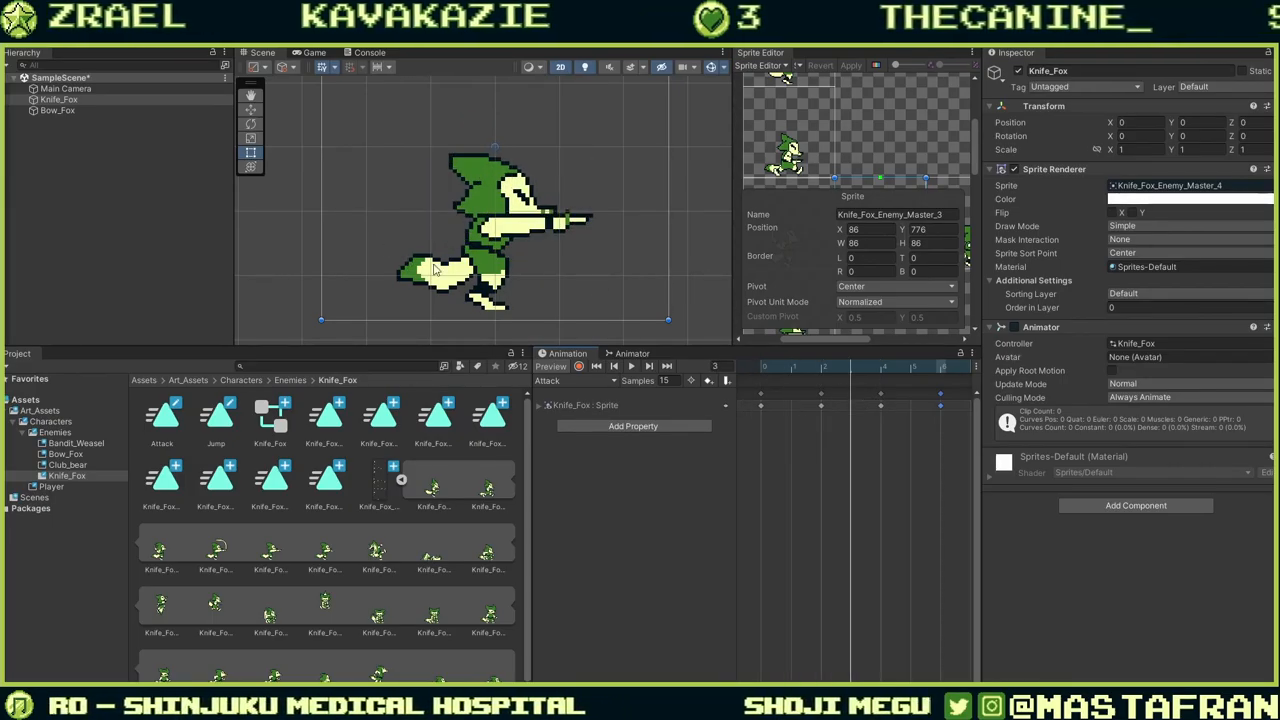
drag(843, 377, 884, 380)
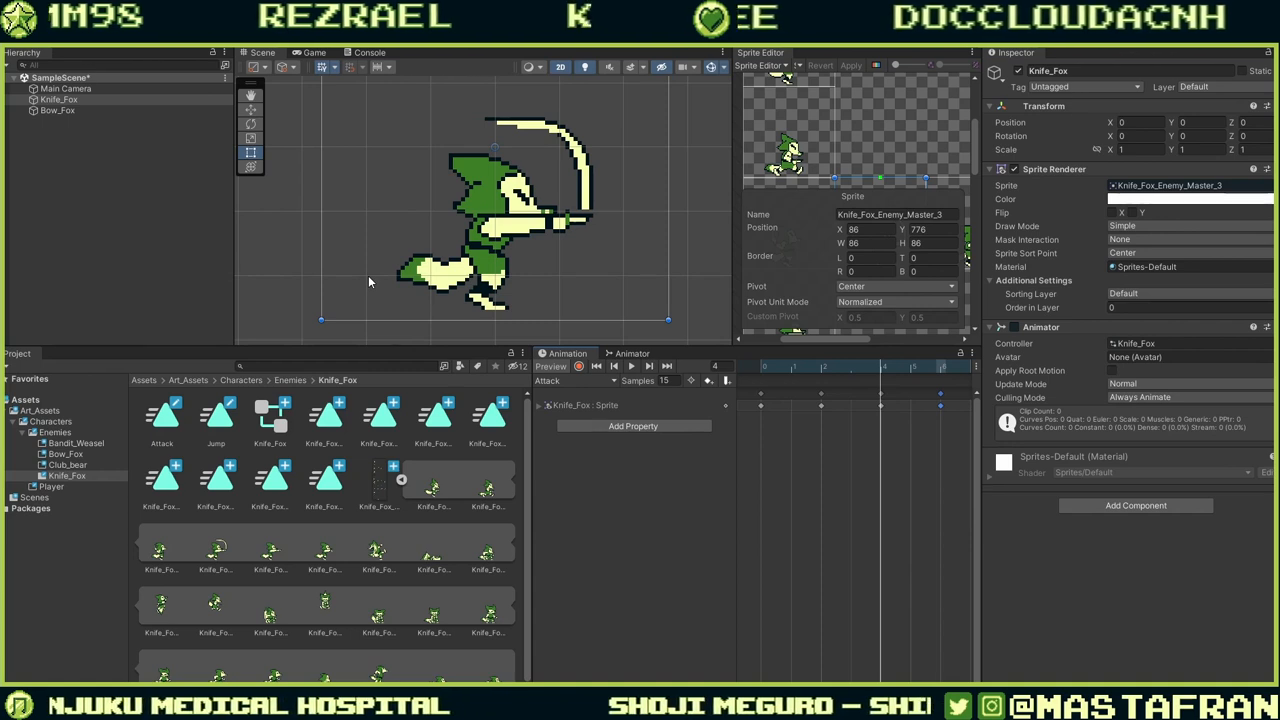
In the Jump clip, replace all existing sprite keyframes with a single Knife_Fox_Enemy_Master_0 keyframe at frame 0.
click(583, 379)
click(575, 410)
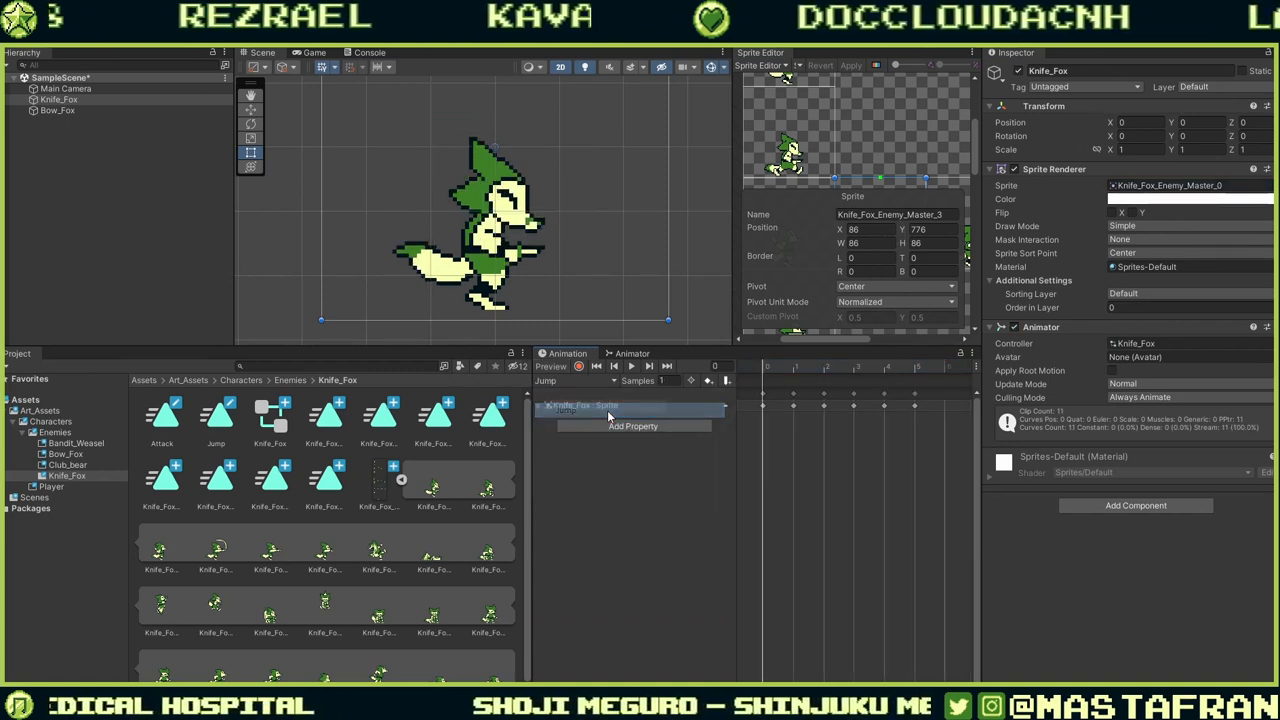
drag(934, 428, 749, 400)
key(Delete)
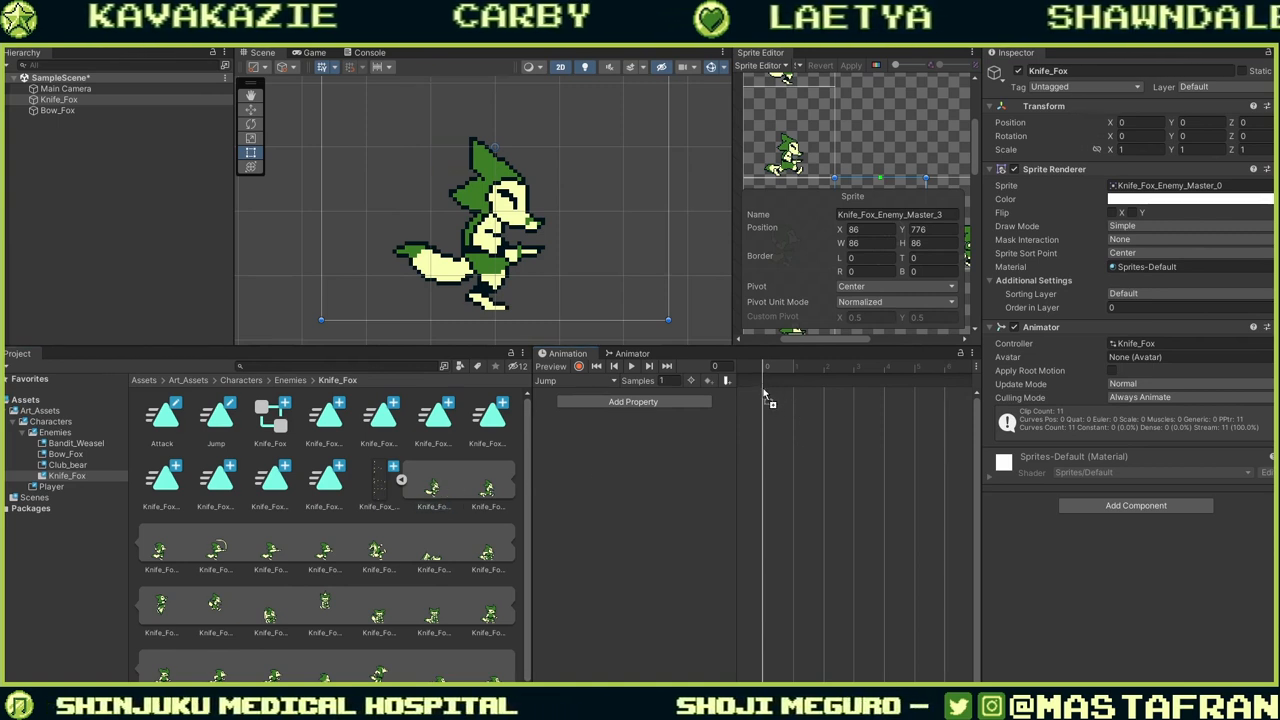
key(ctrl+z)
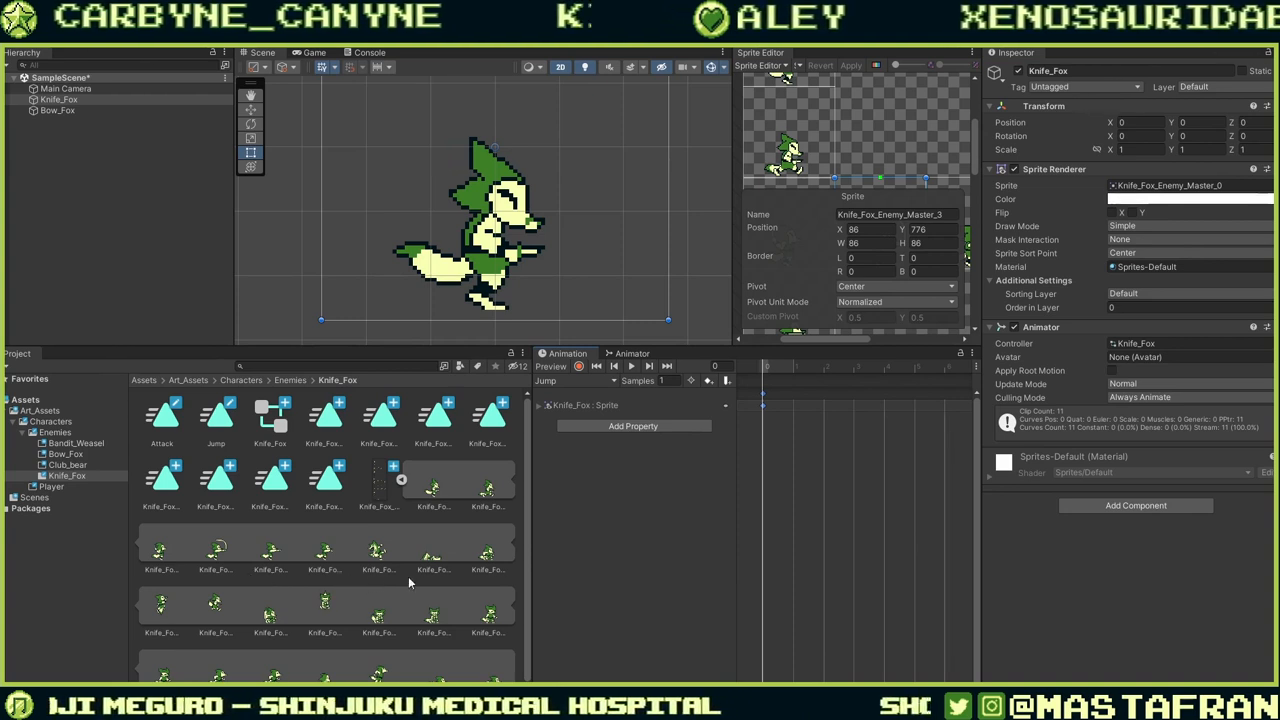
Add the sprites Knife_Fox_Enemy_Master_8 through Knife_Fox_Enemy_Master_11 to the Jump clip at frames 1 to 4.
click(487, 556)
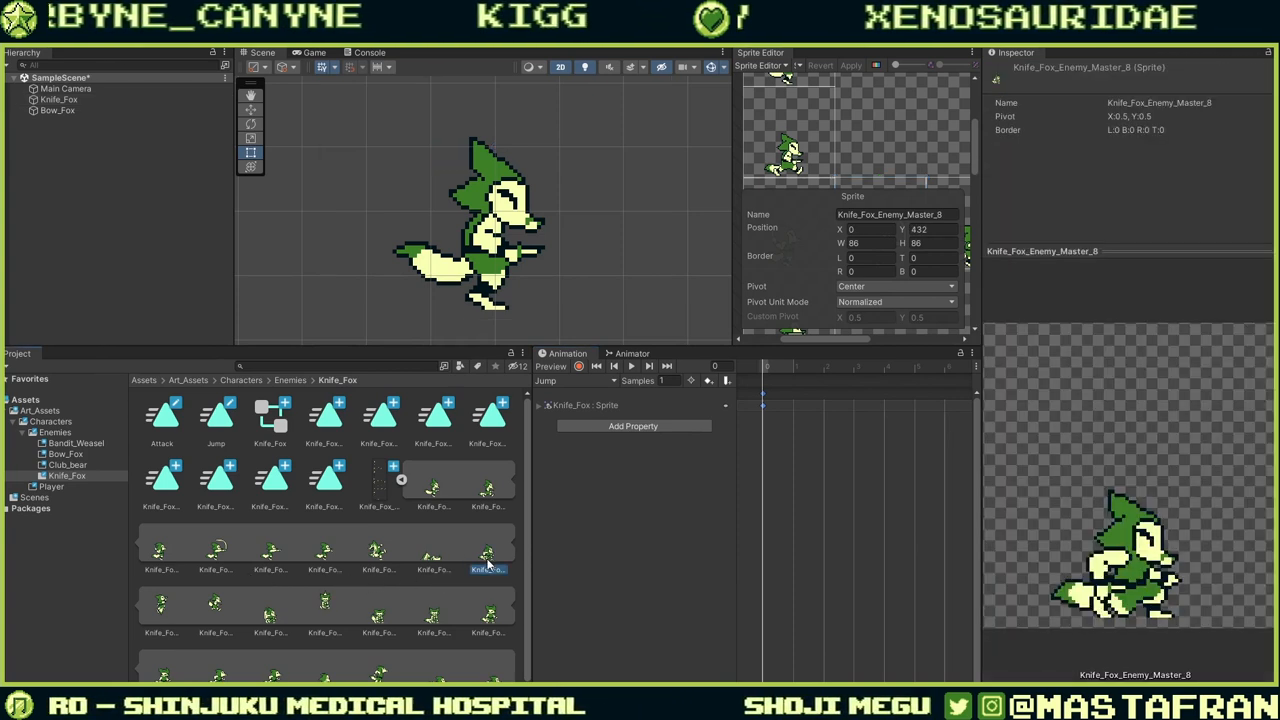
ctrl+click(163, 610)
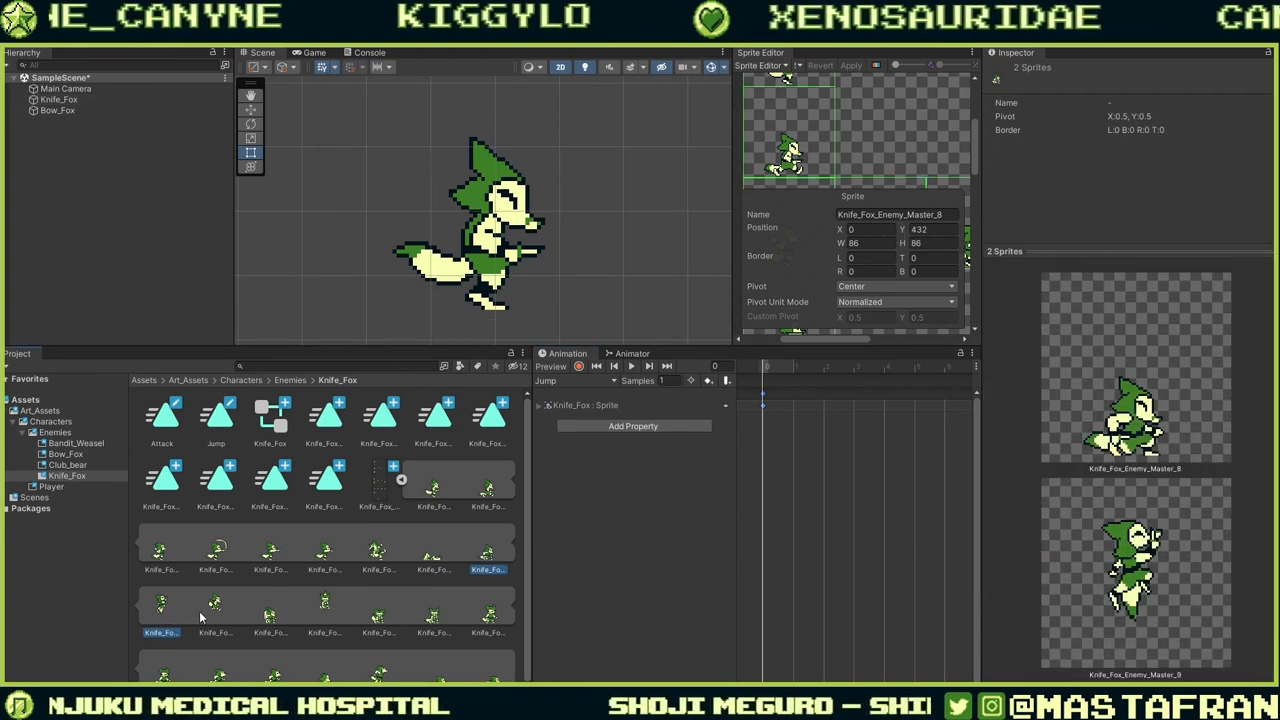
ctrl+click(215, 610)
ctrl+click(270, 615)
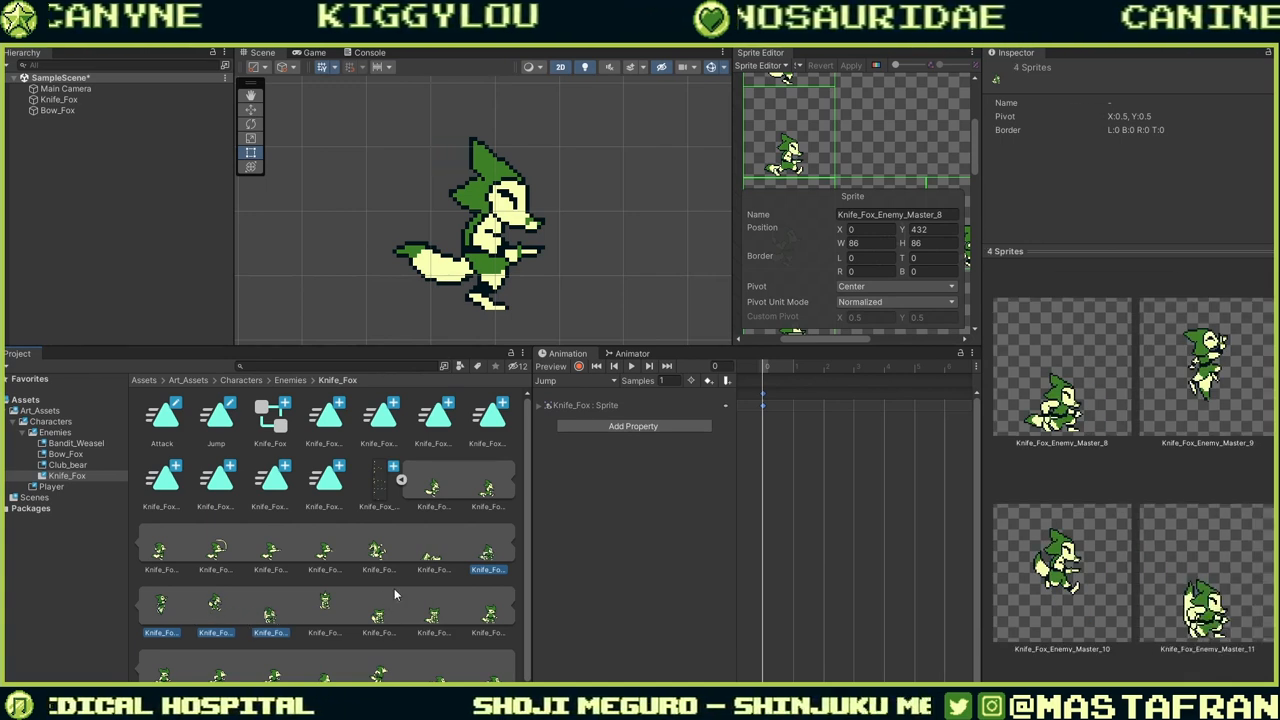
drag(470, 556, 708, 441)
drag(787, 413, 754, 402)
scroll(634, 289, up, 1)
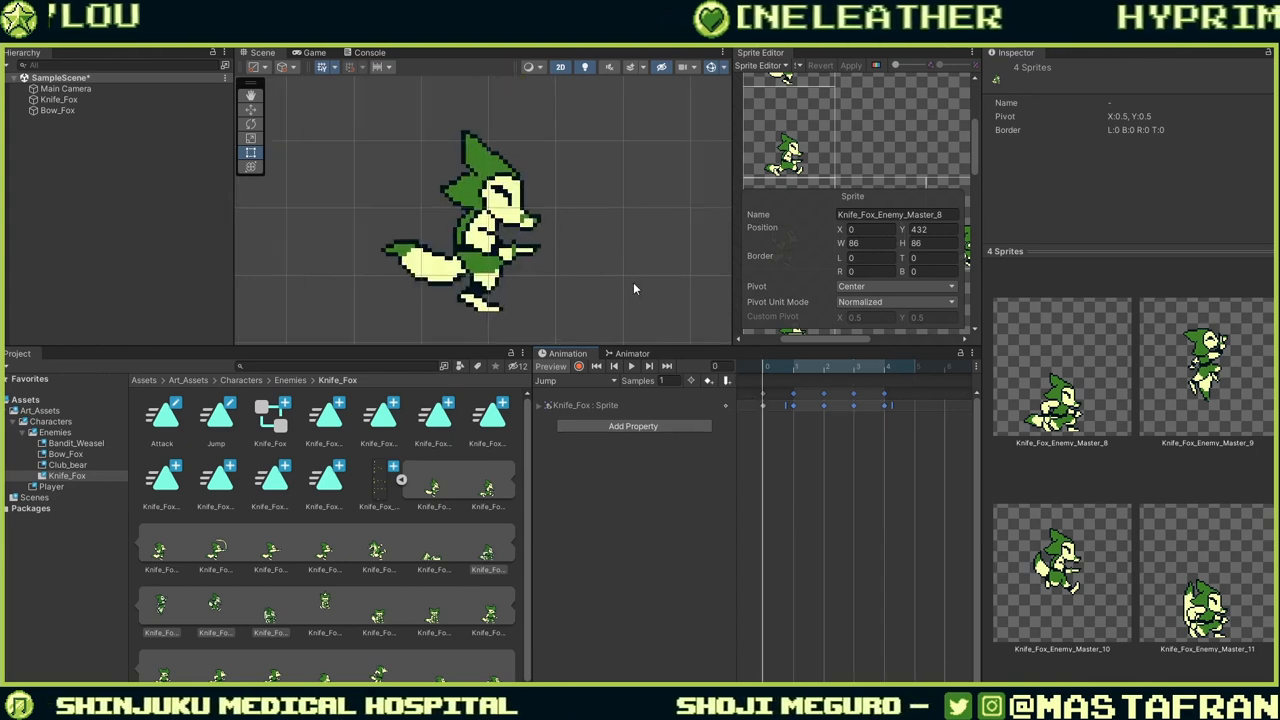
Set the Jump clip's sample rate to 15 and preview the animation.
scroll(634, 289, down, 3)
click(631, 366)
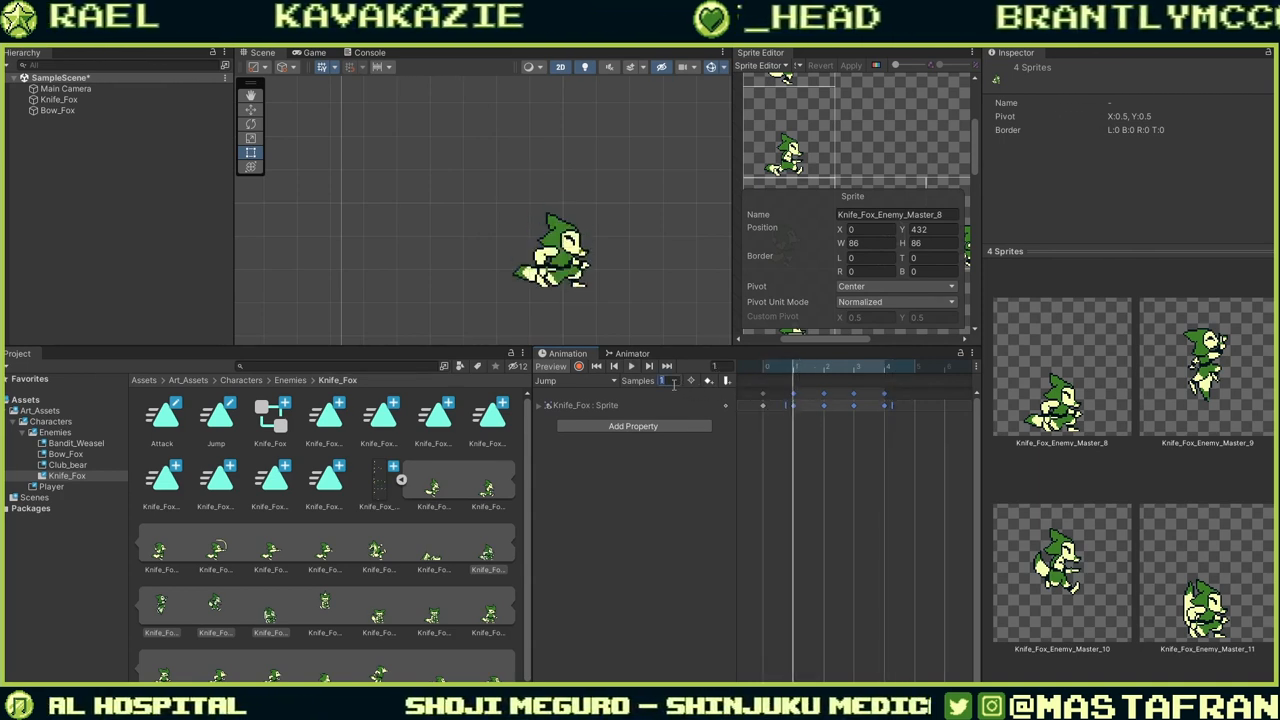
key(Return)
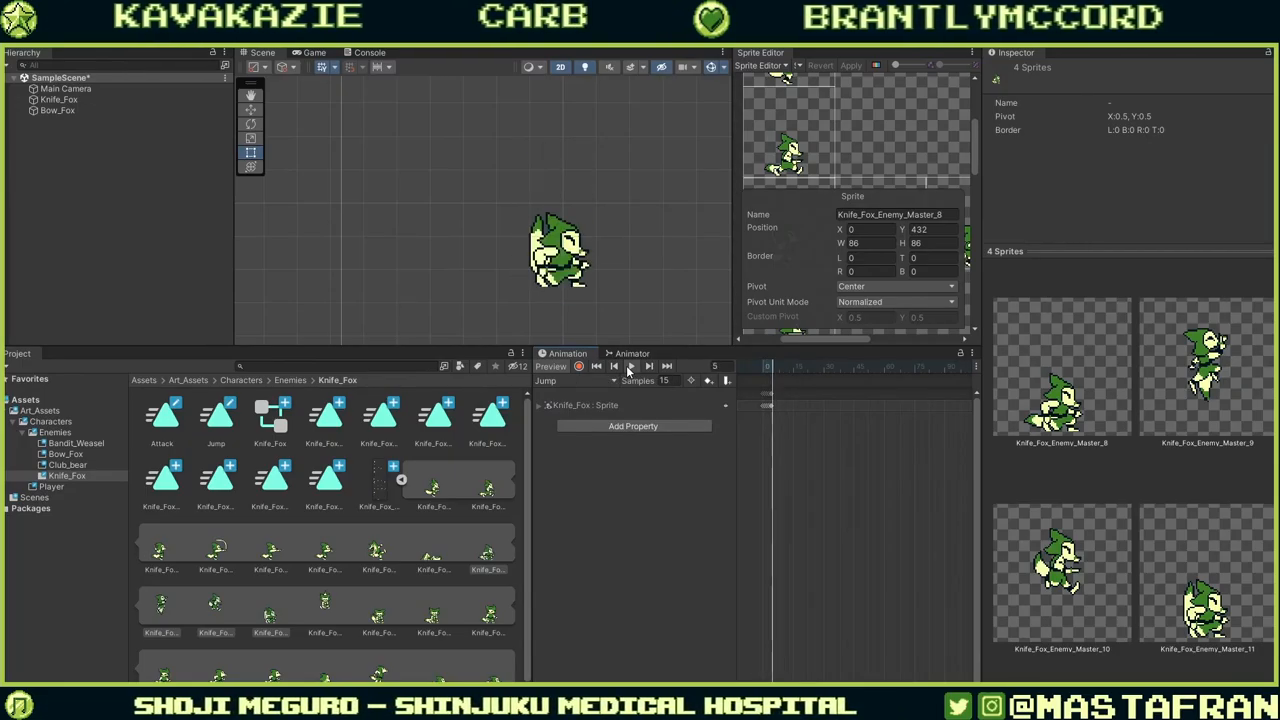
Shift the last three Jump keyframes one frame later, to frames 3, 4 and 5.
scroll(863, 467, up, 10)
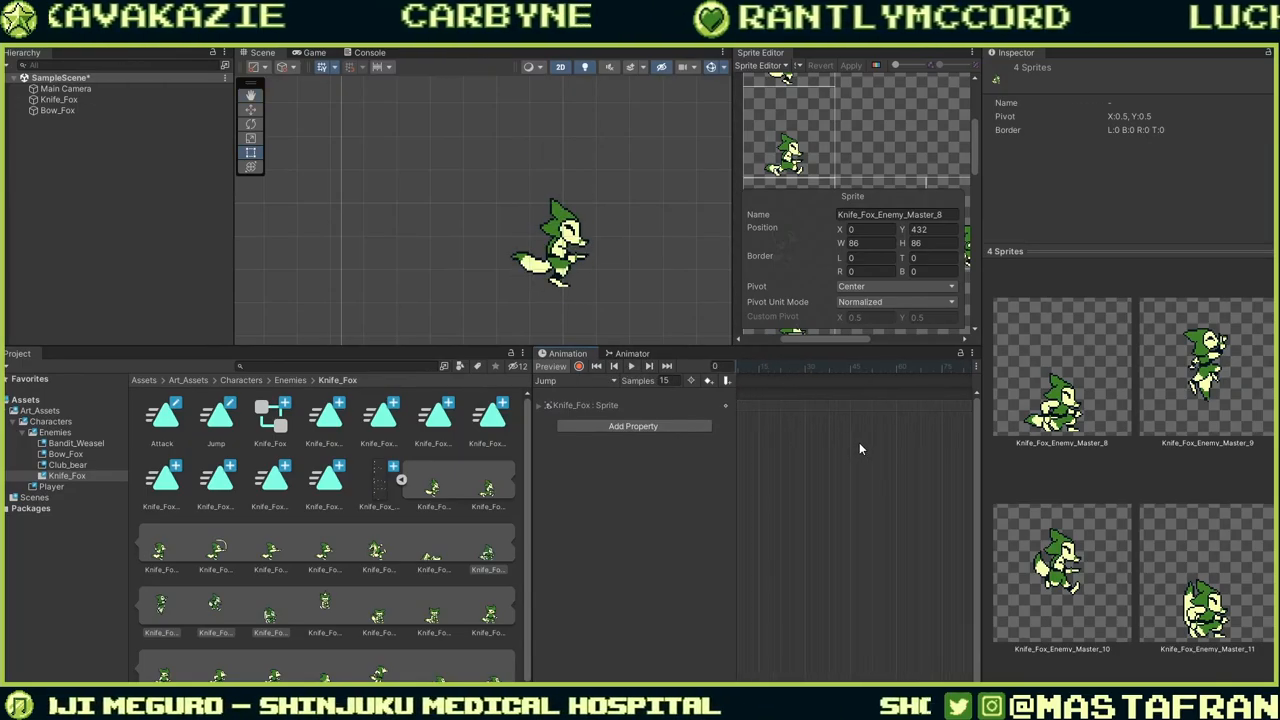
middle_drag(823, 430, 951, 504)
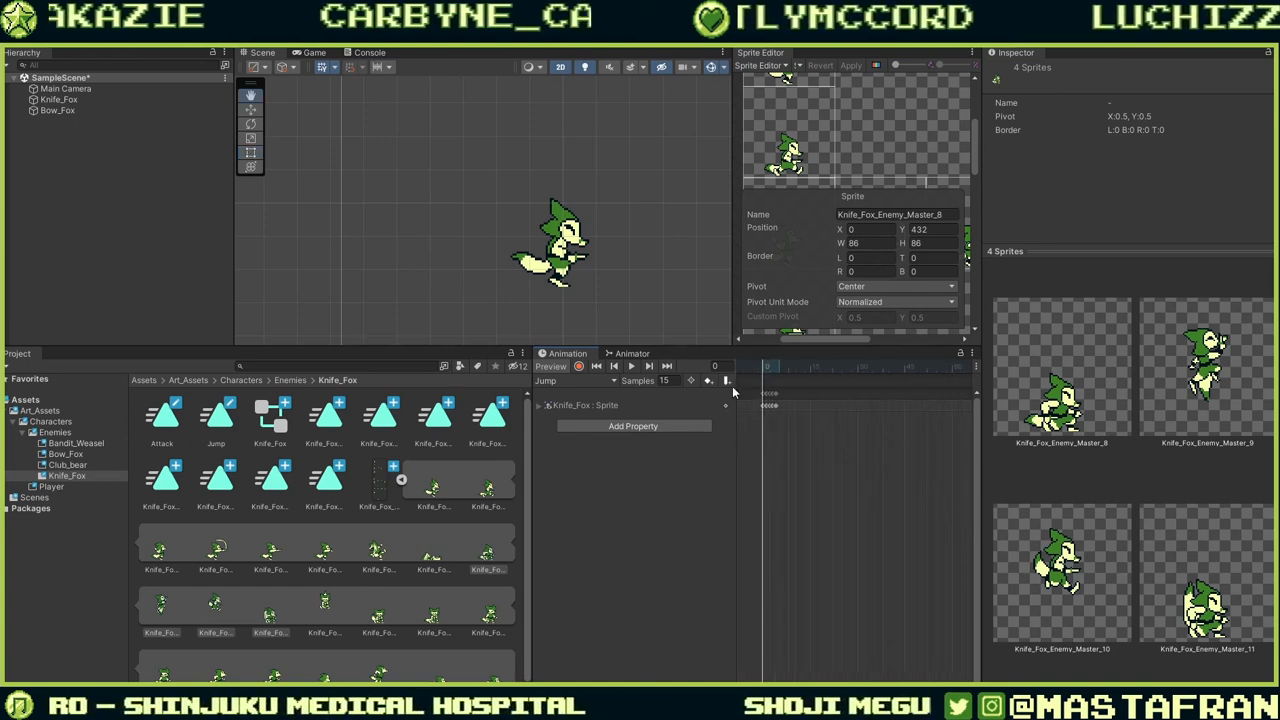
scroll(806, 408, up, 3)
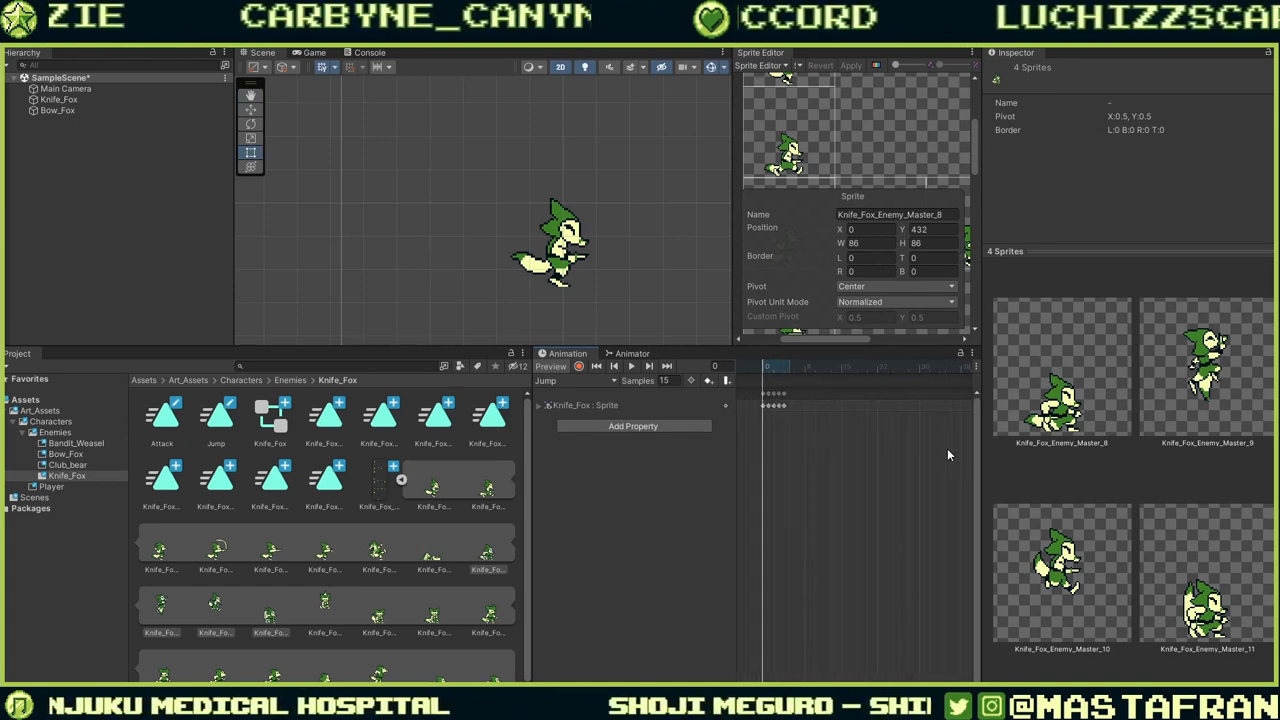
scroll(798, 449, up, 3)
drag(773, 374, 757, 386)
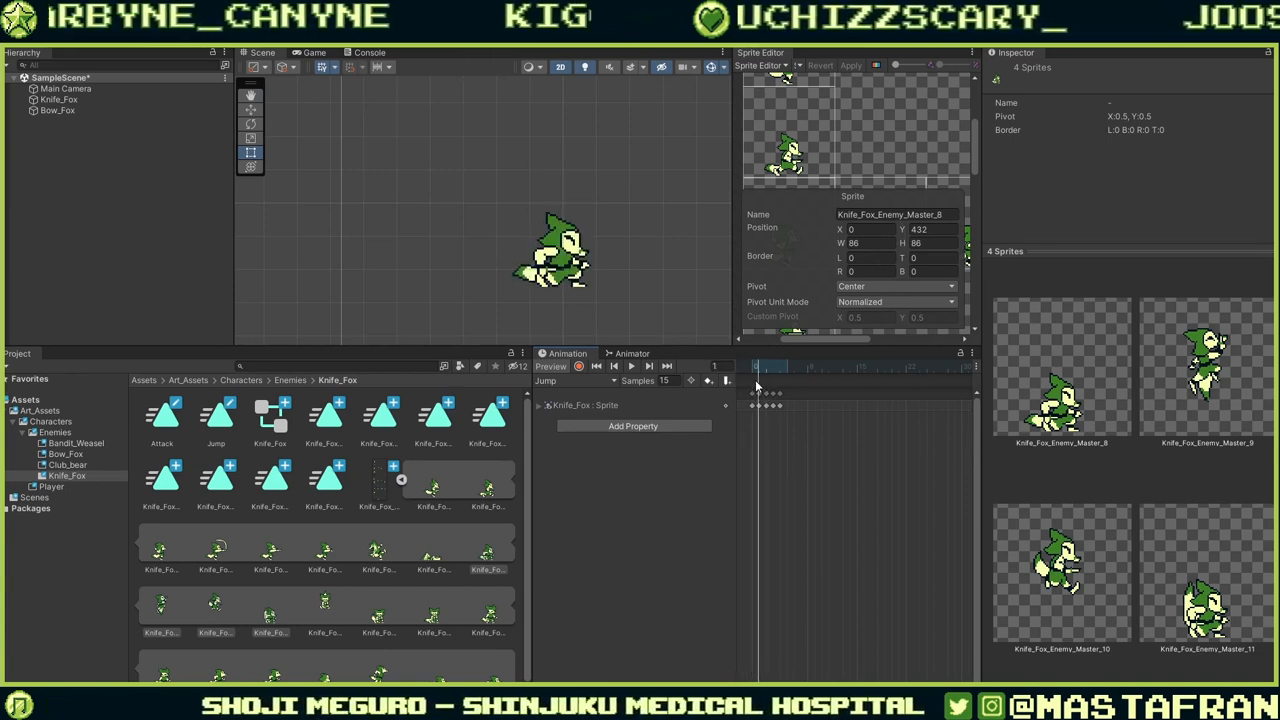
drag(844, 449, 768, 393)
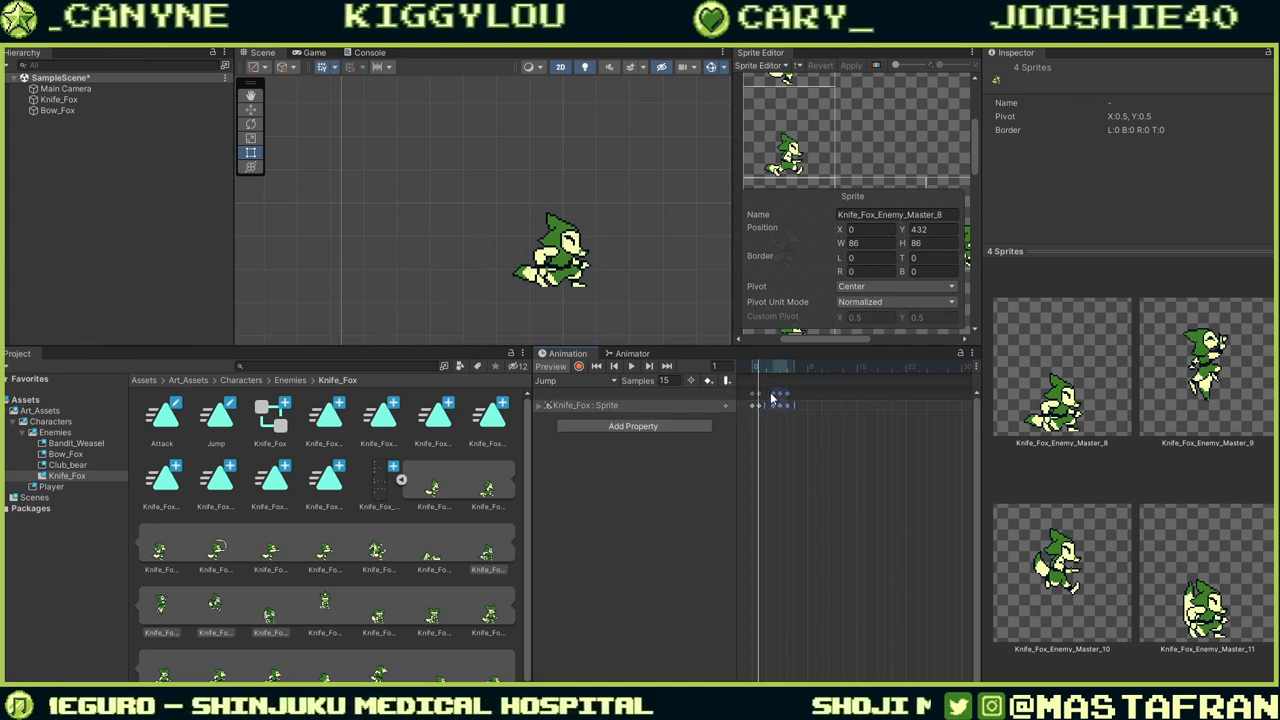
click(791, 418)
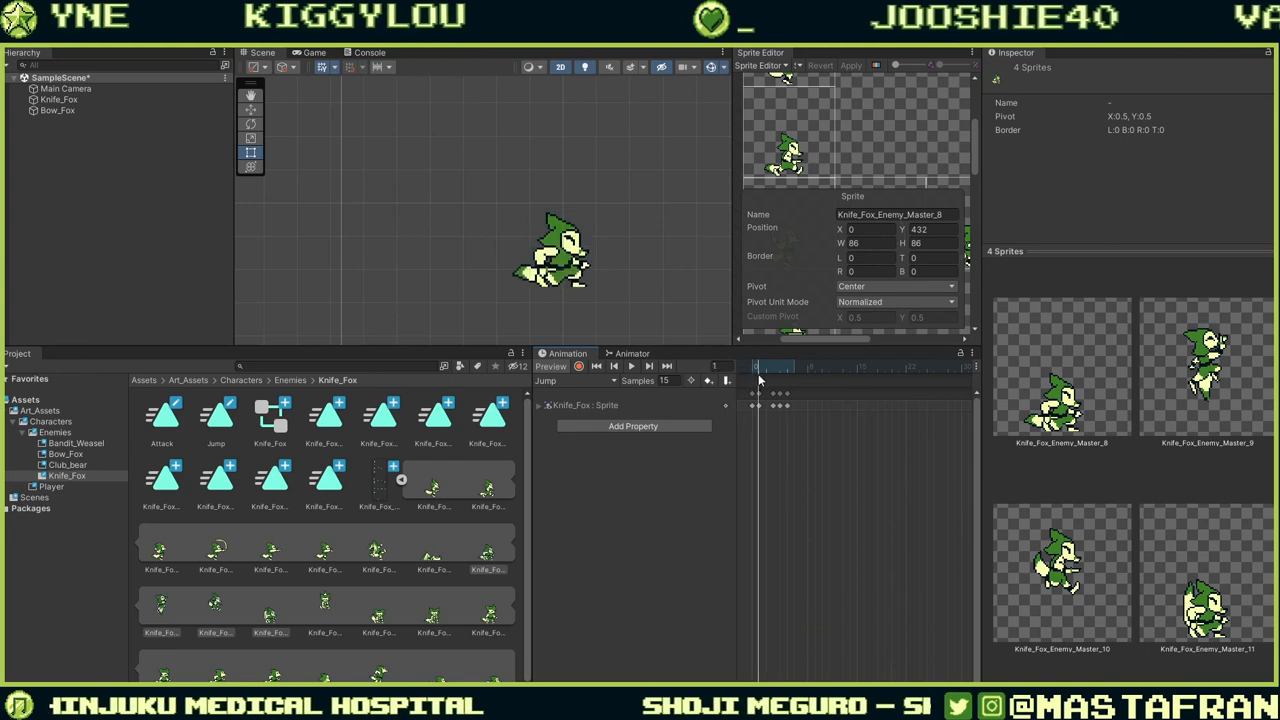
Spread out the last two Jump keyframes, placing them at frames 6 and 8.
drag(757, 378, 773, 380)
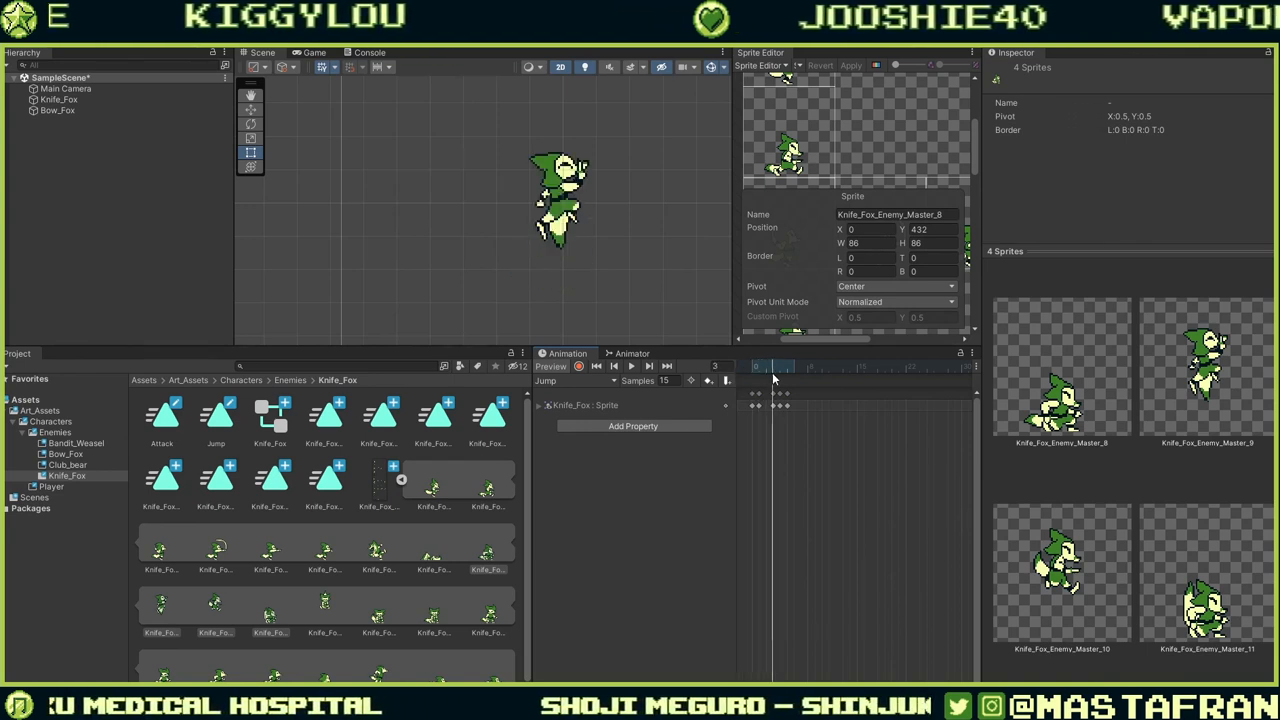
drag(840, 448, 786, 406)
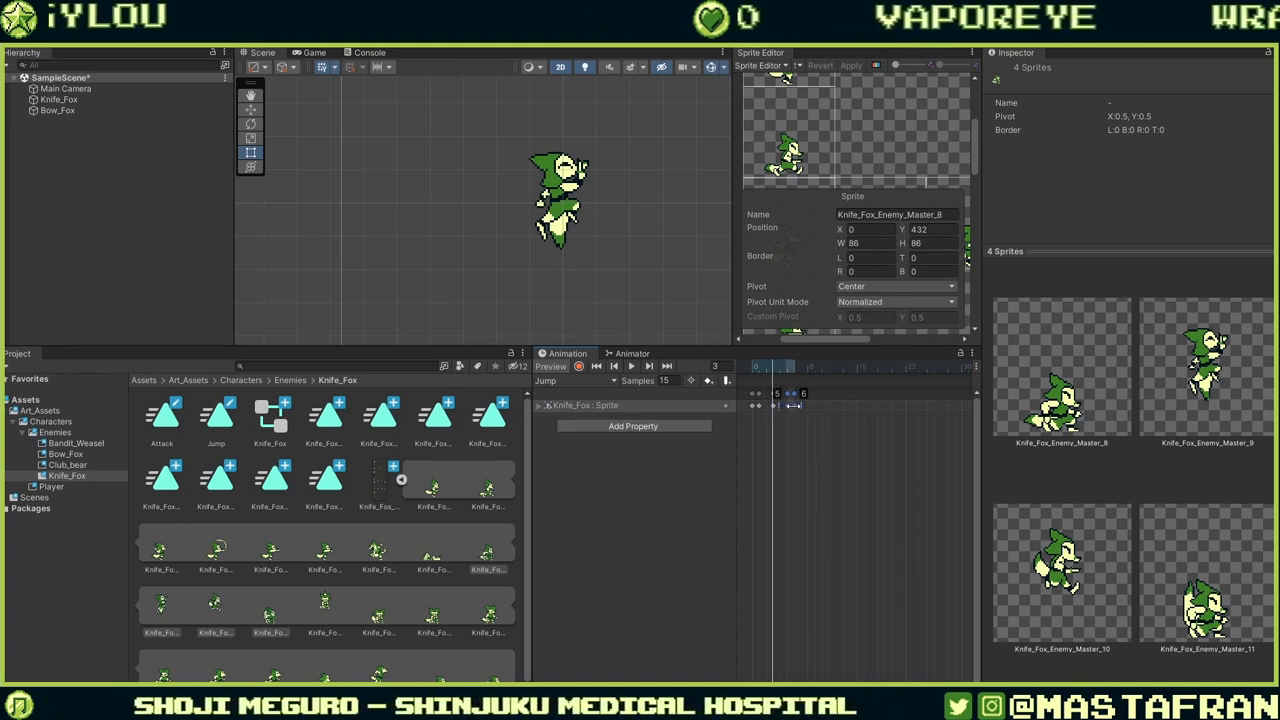
drag(796, 405, 754, 375)
click(836, 429)
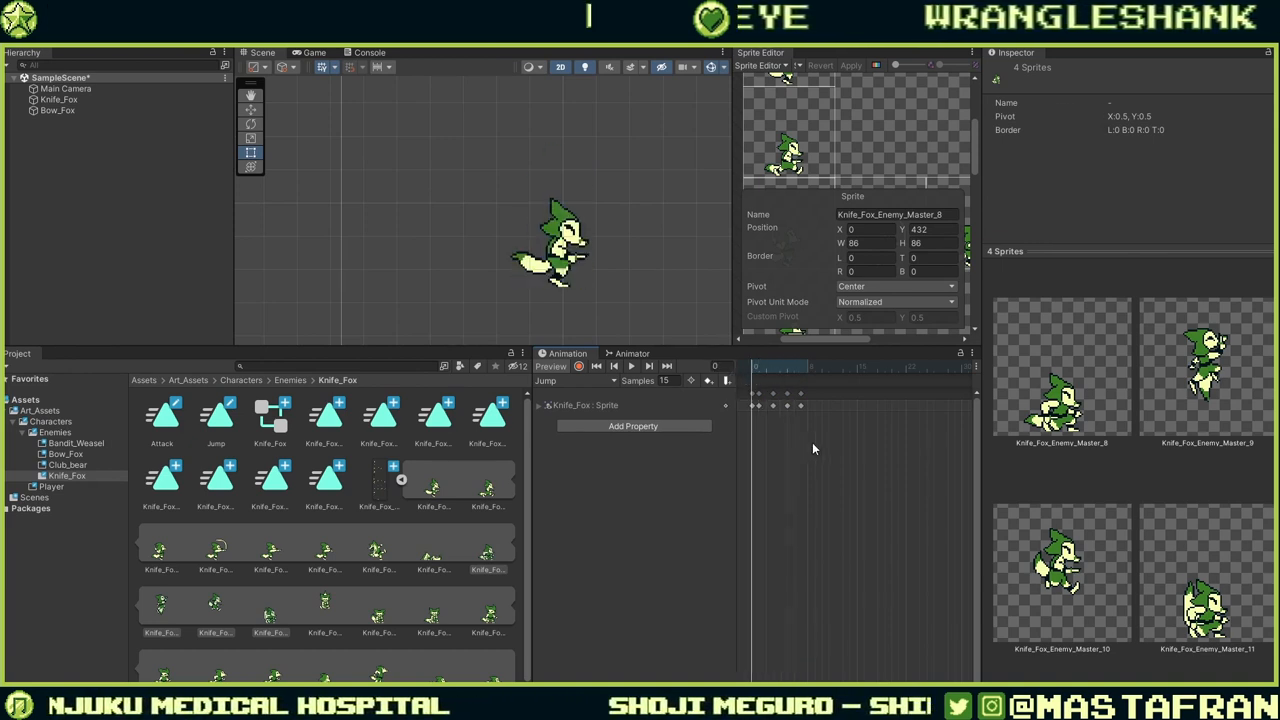
drag(812, 449, 798, 410)
Preview the Jump clip and move its last three keyframes two frames later, to frames 5, 8 and 10.
click(759, 370)
mouse_move(759, 370)
mouse_down()
mouse_move(797, 382)
mouse_move(753, 385)
mouse_up()
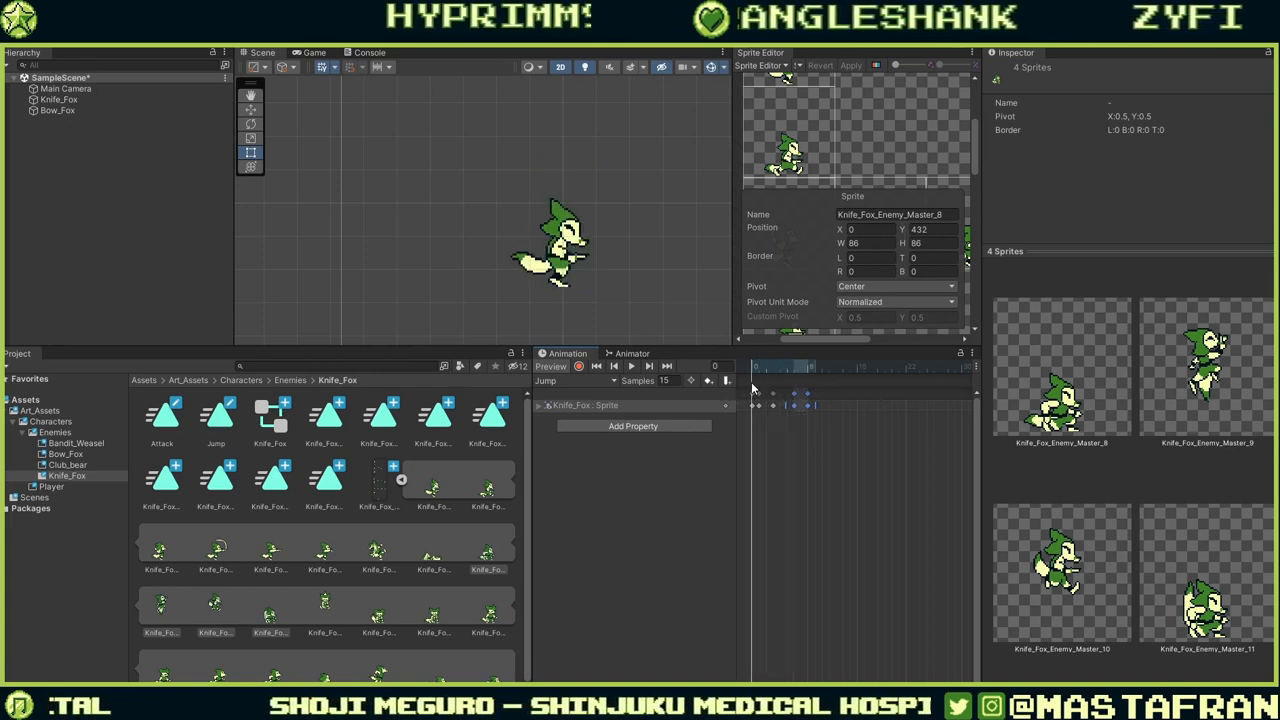
click(630, 366)
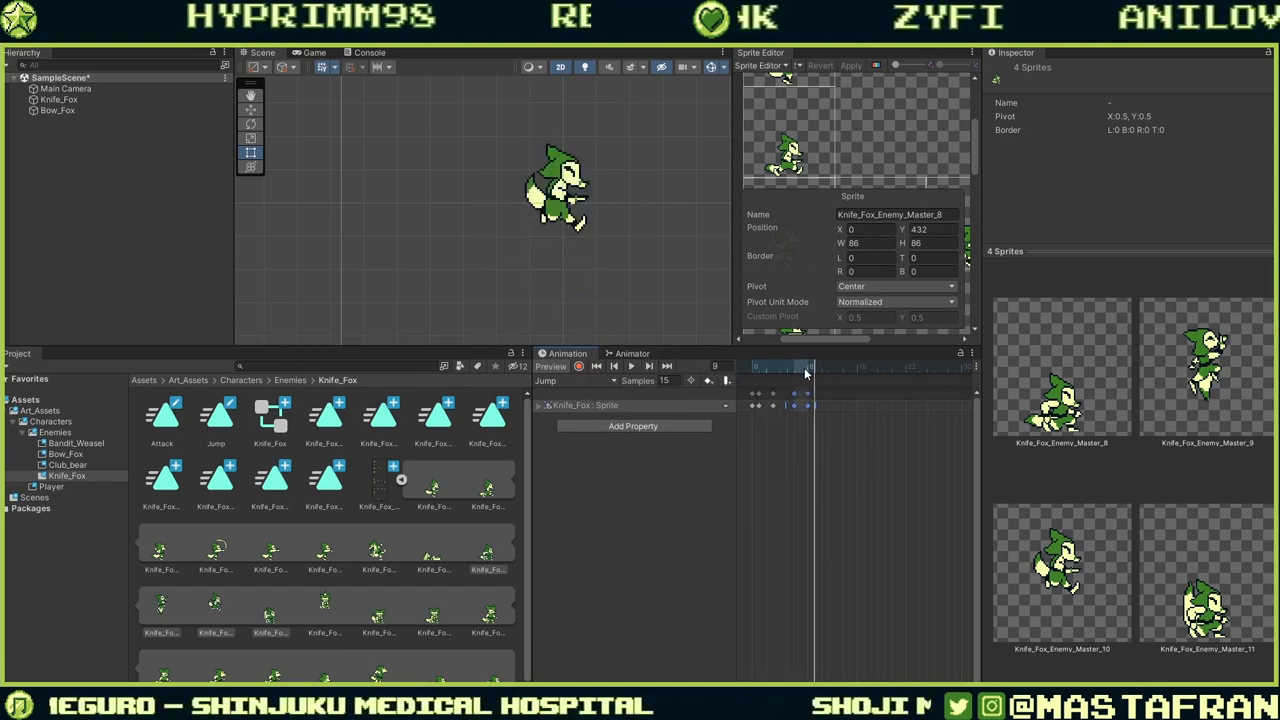
mouse_move(776, 372)
mouse_down()
mouse_move(802, 373)
mouse_move(772, 380)
mouse_up()
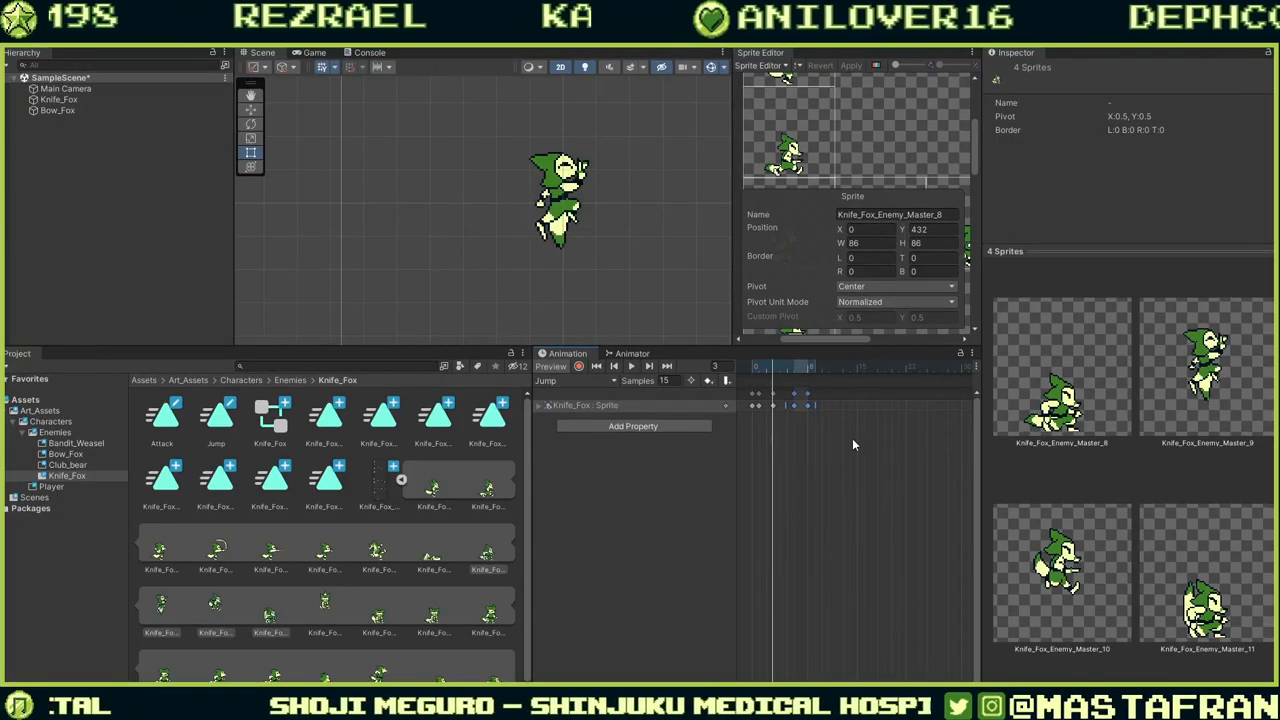
drag(857, 435, 808, 398)
Replace the sprite keyed at frame 8 of the Jump clip with Knife_Fox_Enemy_Master_10.
click(820, 390)
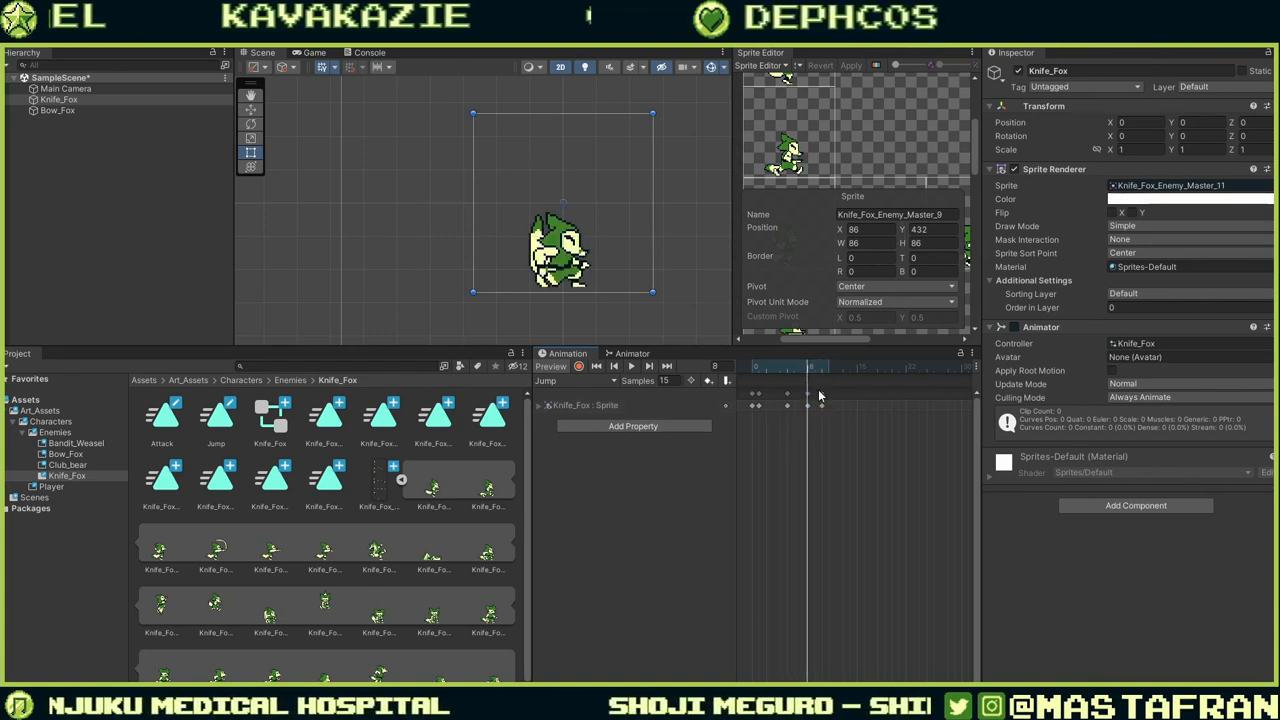
click(821, 396)
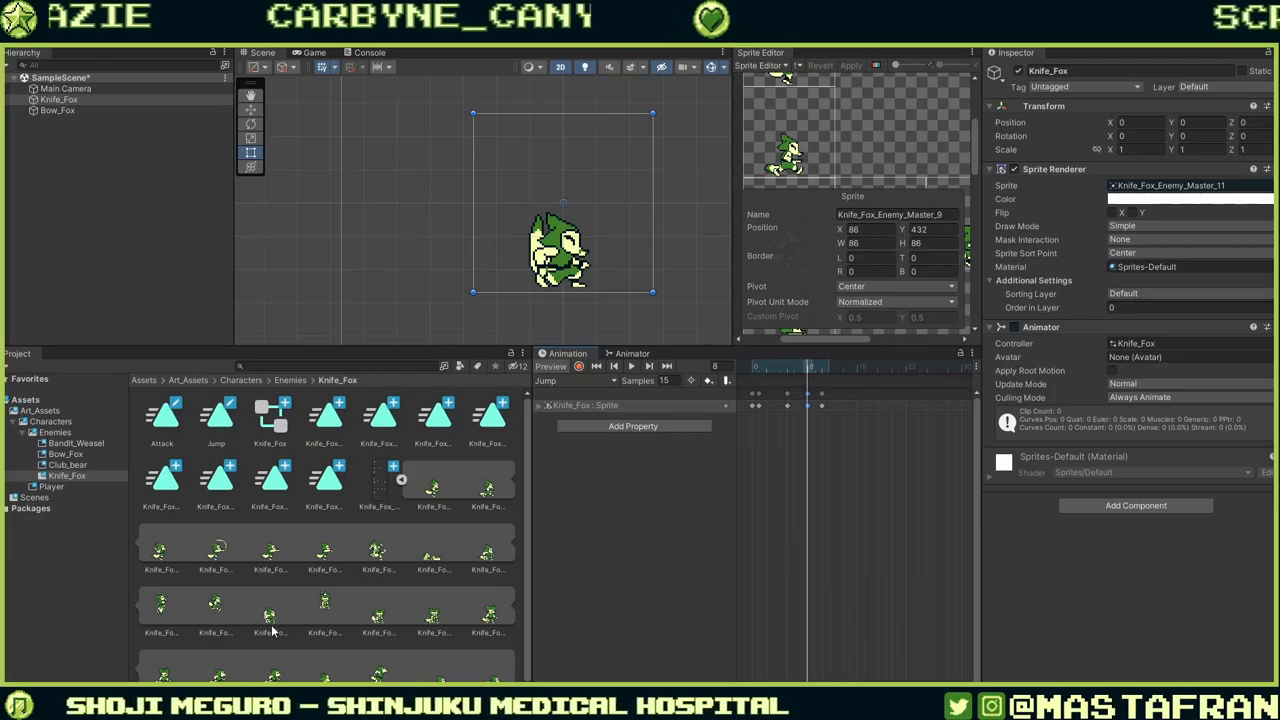
drag(215, 612, 811, 381)
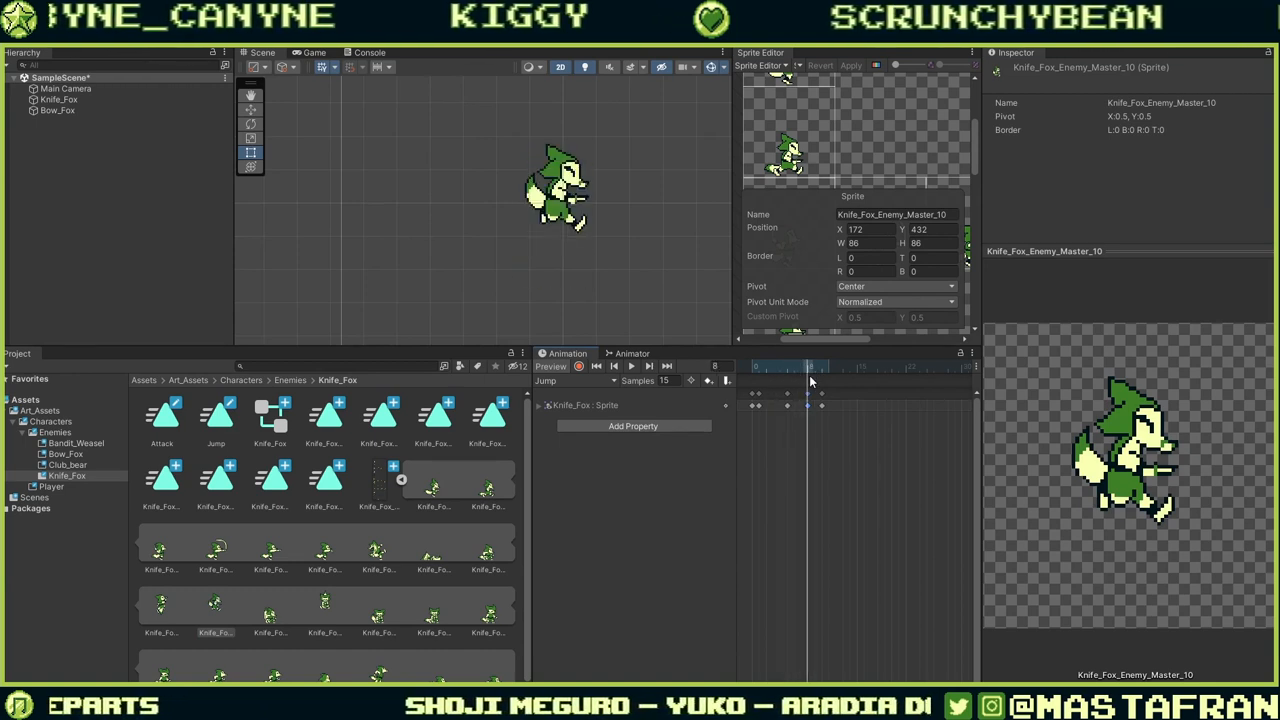
Move the last Jump keyframe to frame 11 and preview the clip from the start.
drag(850, 448, 821, 396)
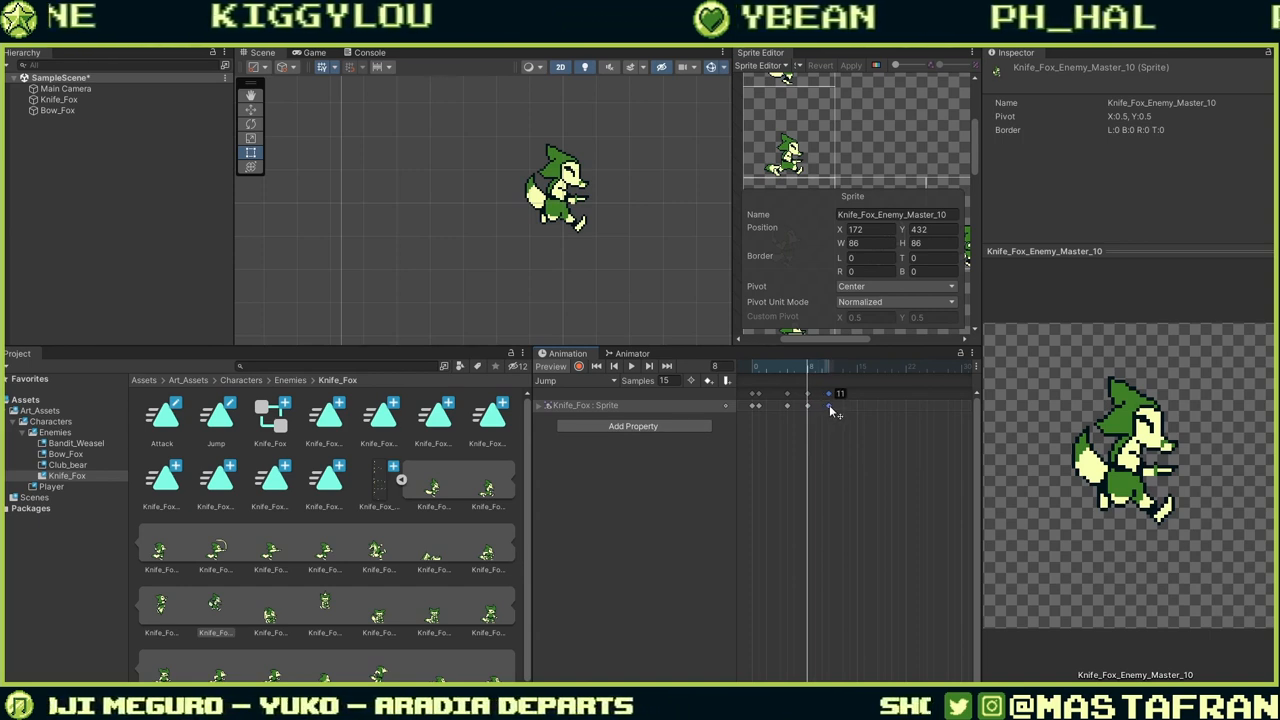
drag(808, 369, 733, 382)
click(630, 367)
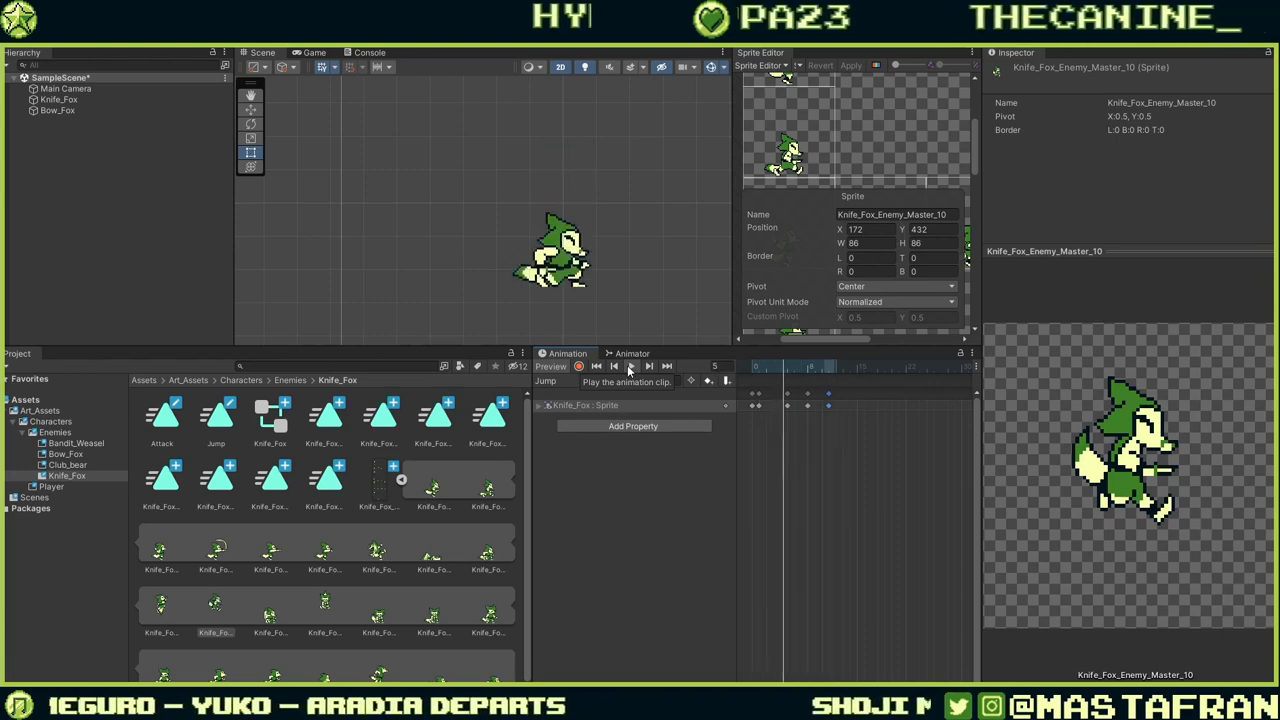
Try out Knife_Fox_Enemy_Master_0 as an extra closing Jump keyframe at frame 13 and remove it.
click(838, 369)
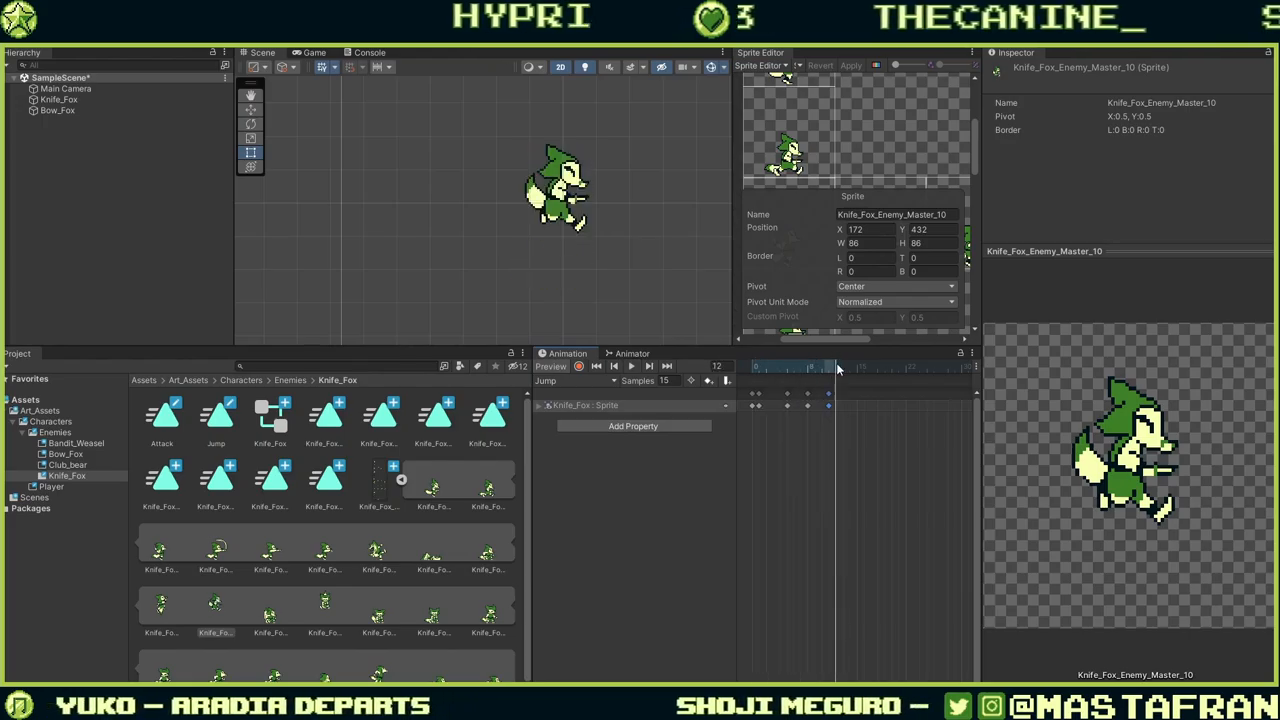
click(431, 489)
drag(429, 489, 758, 382)
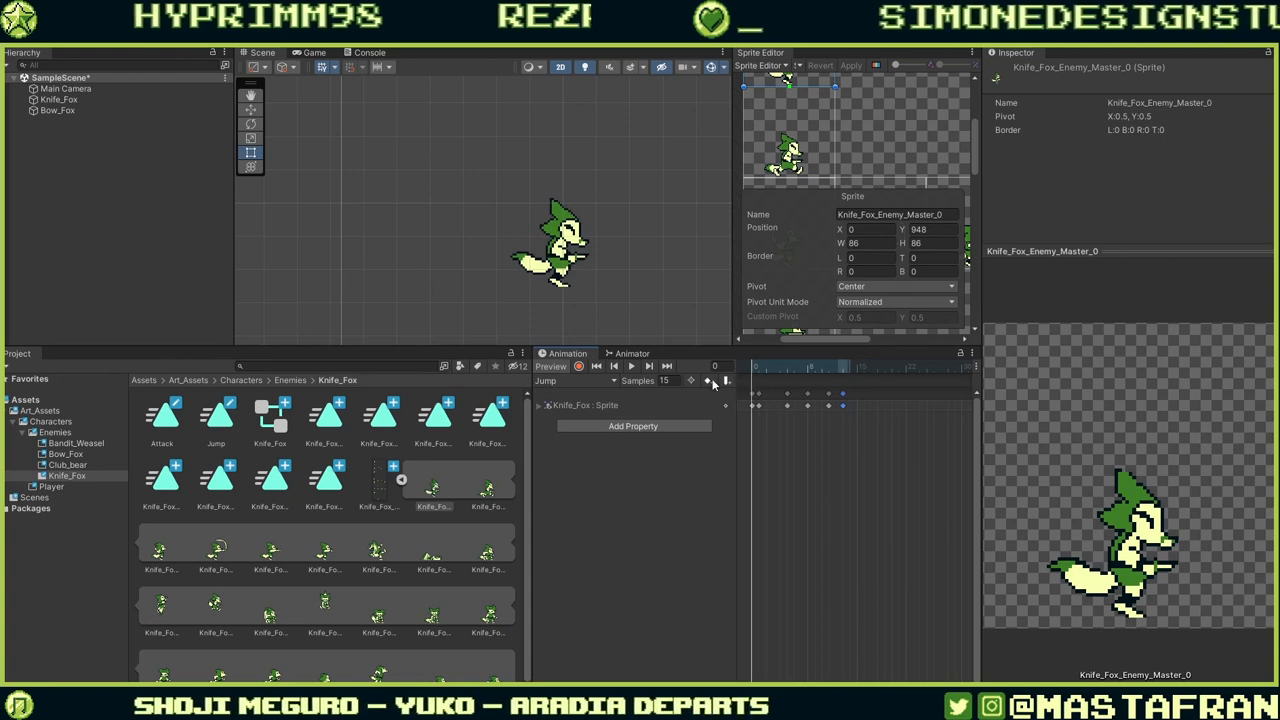
click(631, 367)
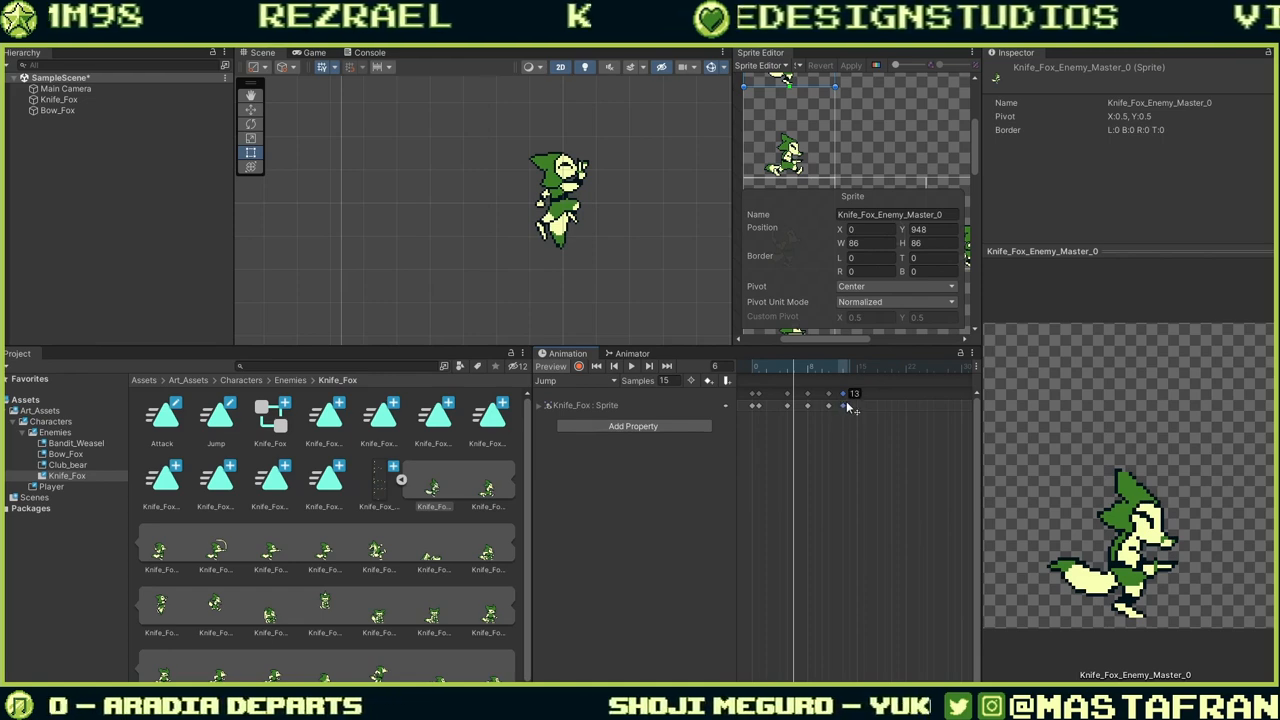
drag(850, 407, 841, 379)
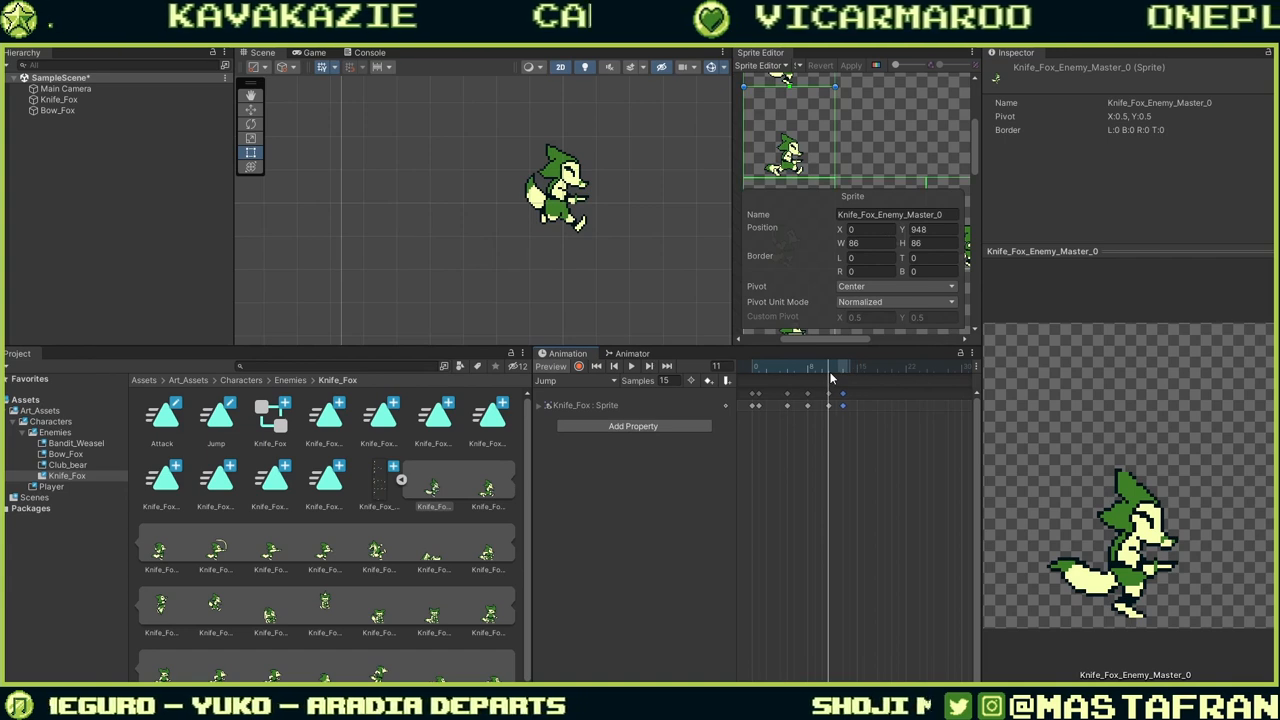
mouse_move(828, 370)
mouse_down()
mouse_move(812, 376)
mouse_move(835, 382)
mouse_up()
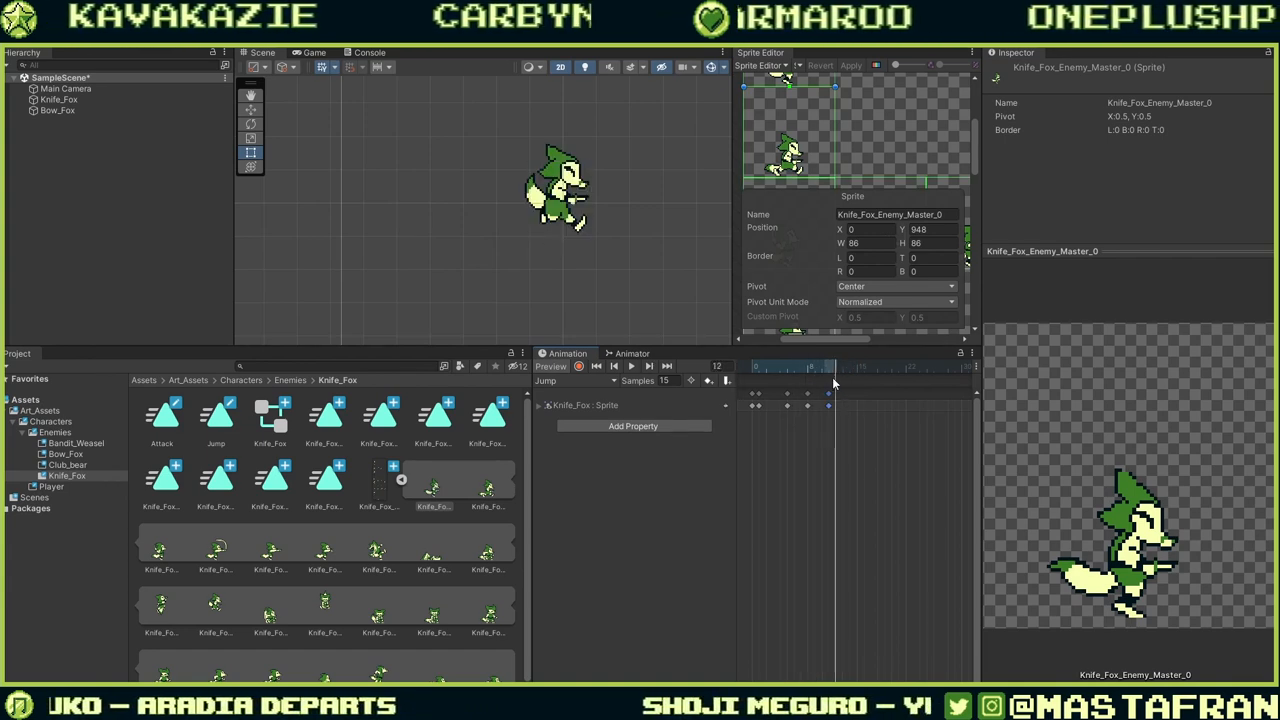
click(633, 366)
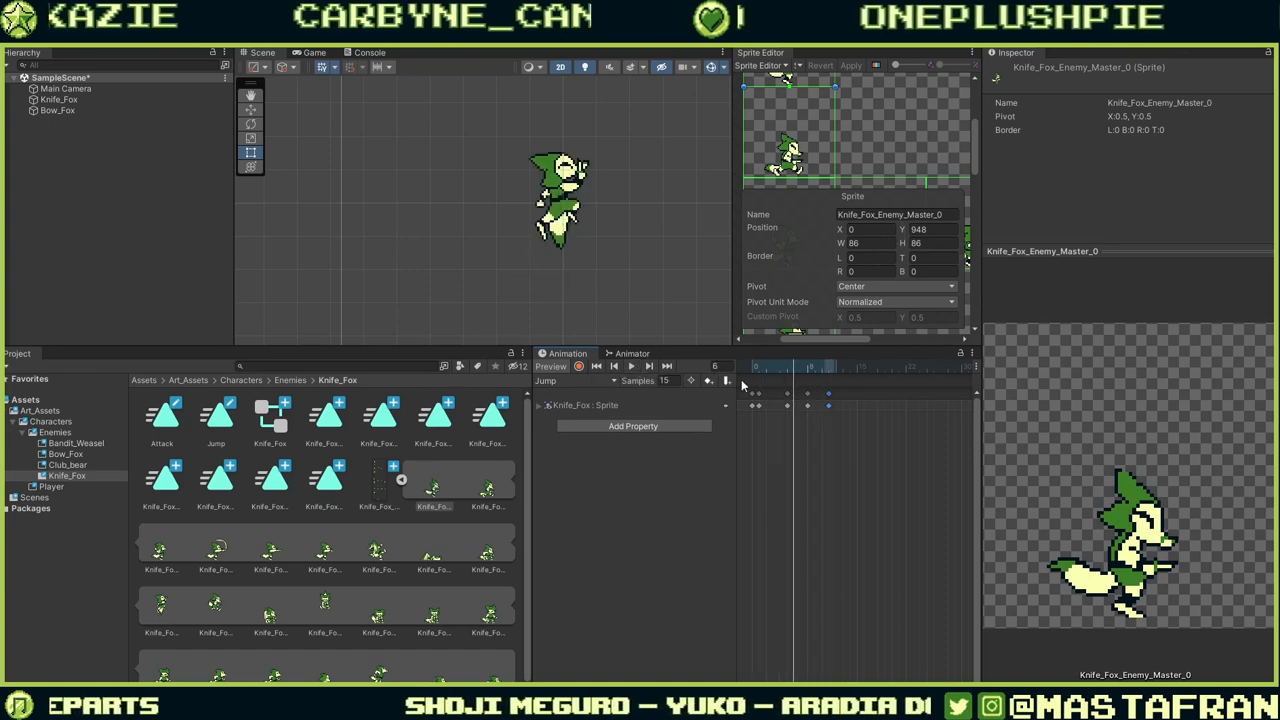
Extend the Jump clip with Knife_Fox_Enemy_Master_11 keyed at frame 13 and Knife_Fox_Enemy_Master_0 at frame 15, and preview it.
drag(808, 372, 878, 369)
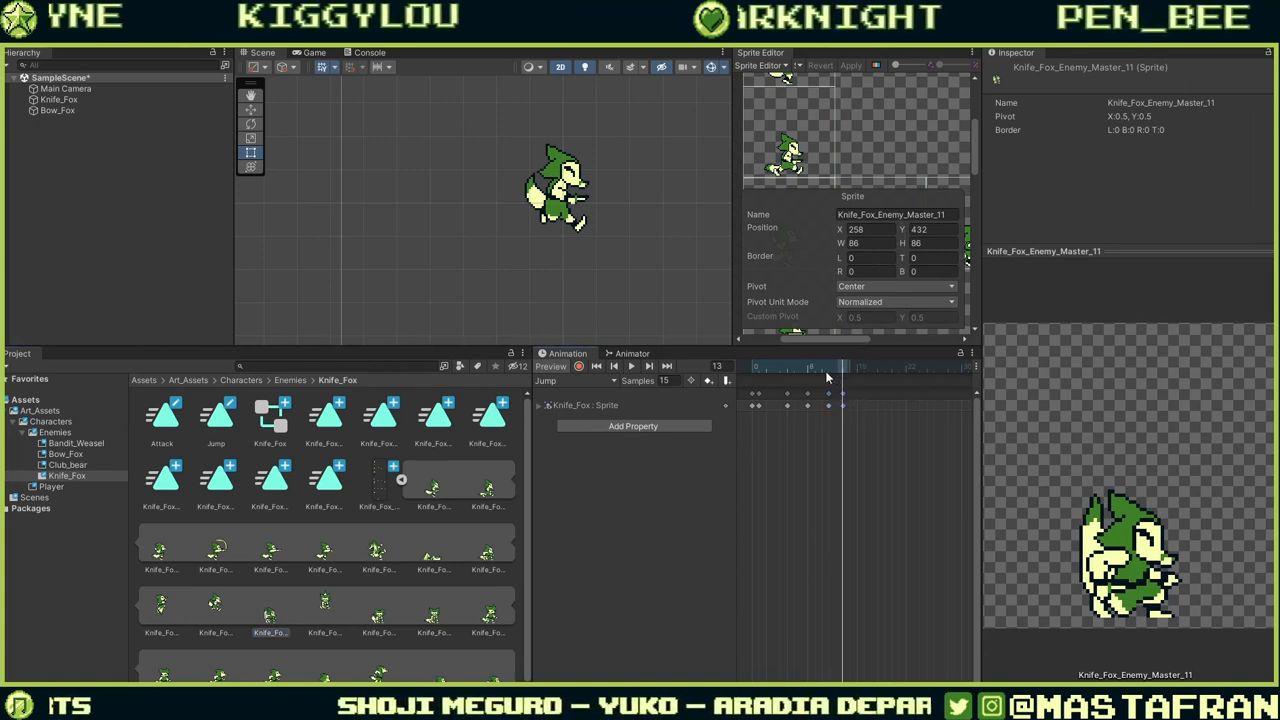
drag(828, 378, 857, 381)
click(436, 500)
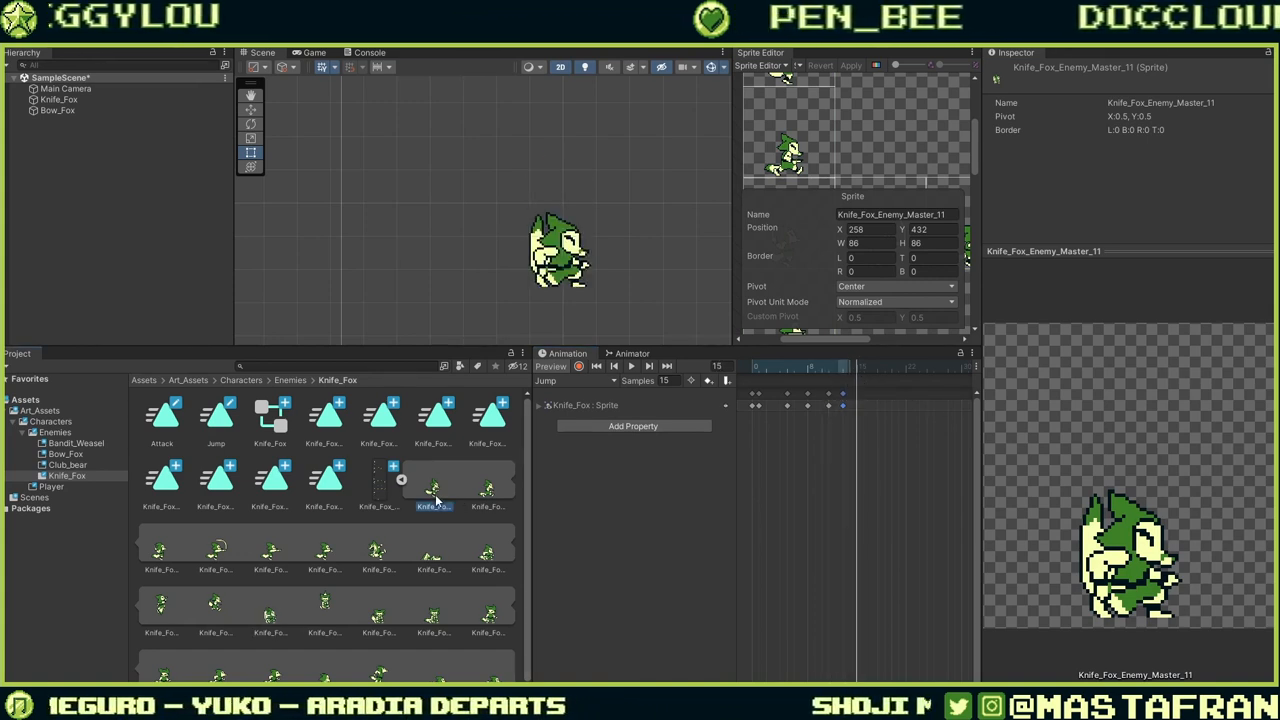
drag(436, 500, 502, 488)
drag(828, 410, 861, 412)
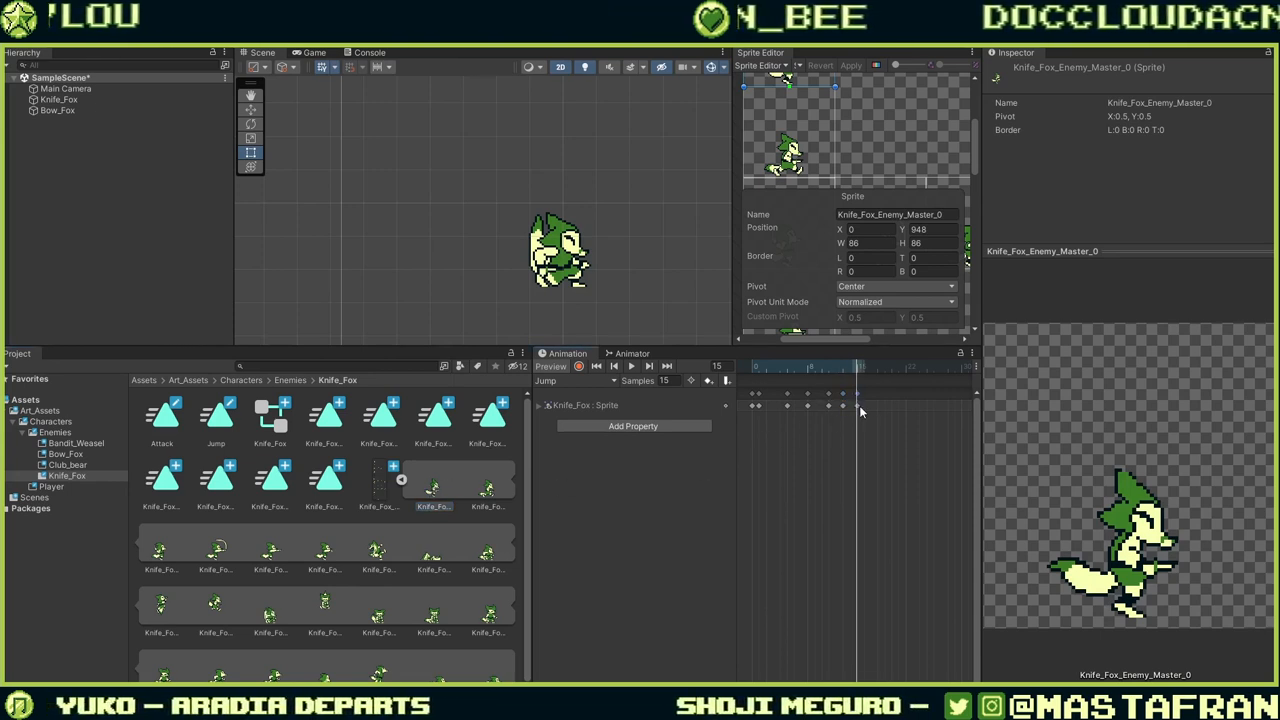
drag(850, 367, 733, 381)
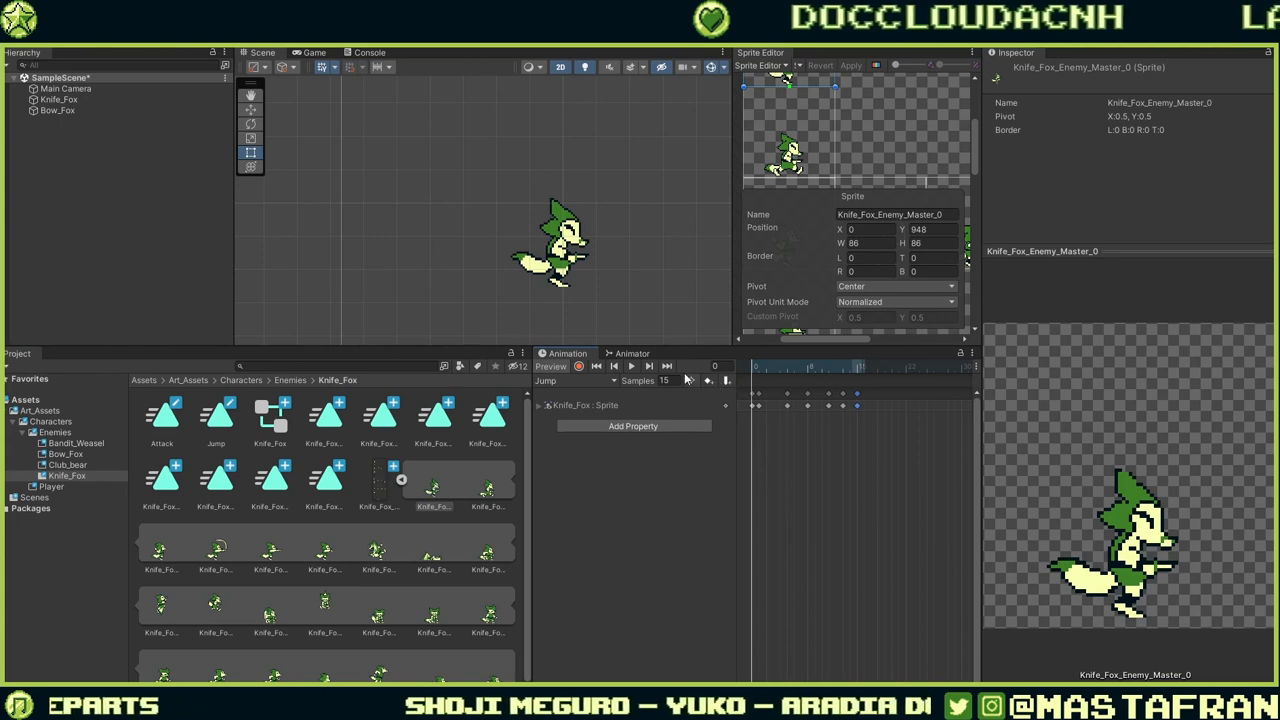
click(634, 369)
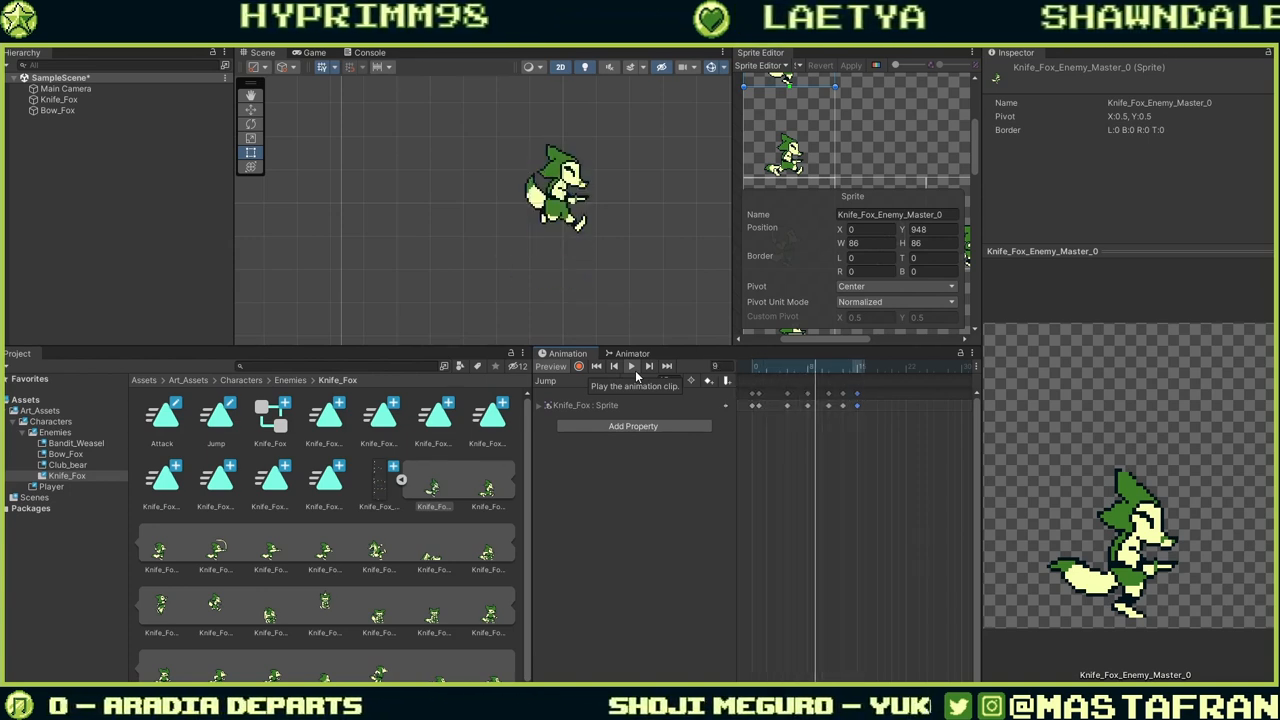
Move the last Jump keyframe to frame 16 and preview the clip from the start.
click(635, 371)
drag(808, 369, 845, 367)
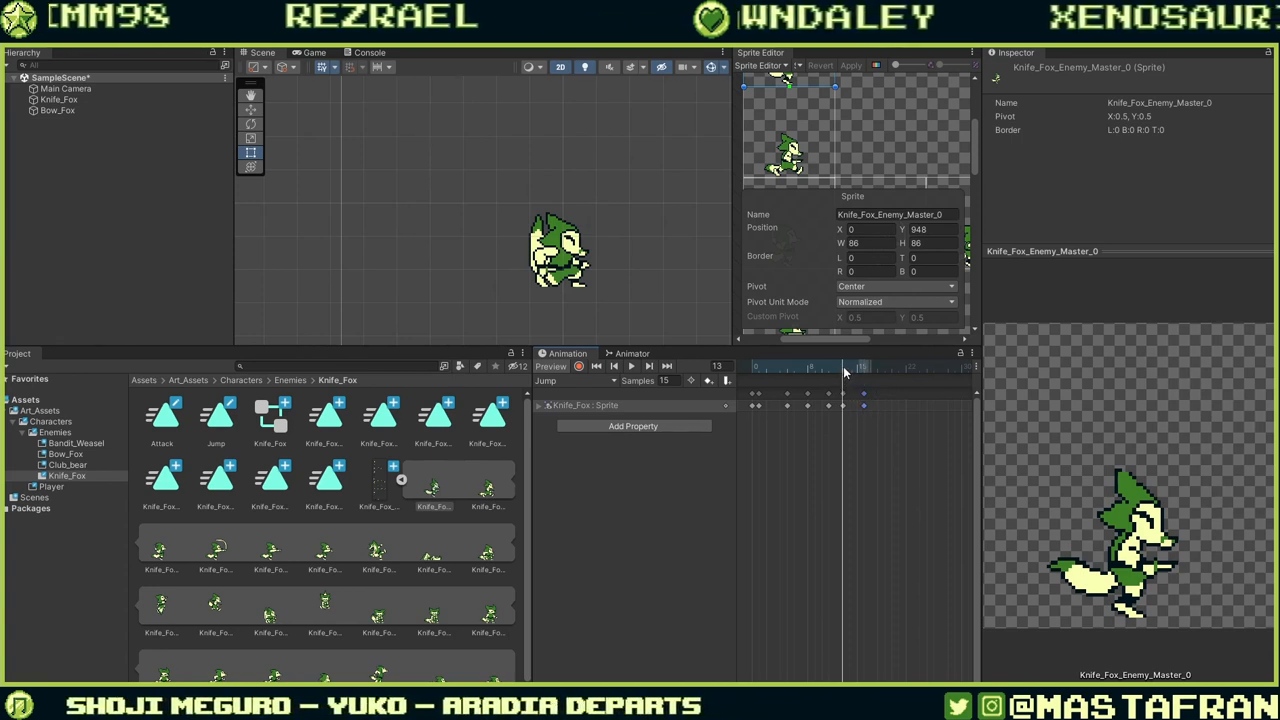
drag(845, 371, 733, 388)
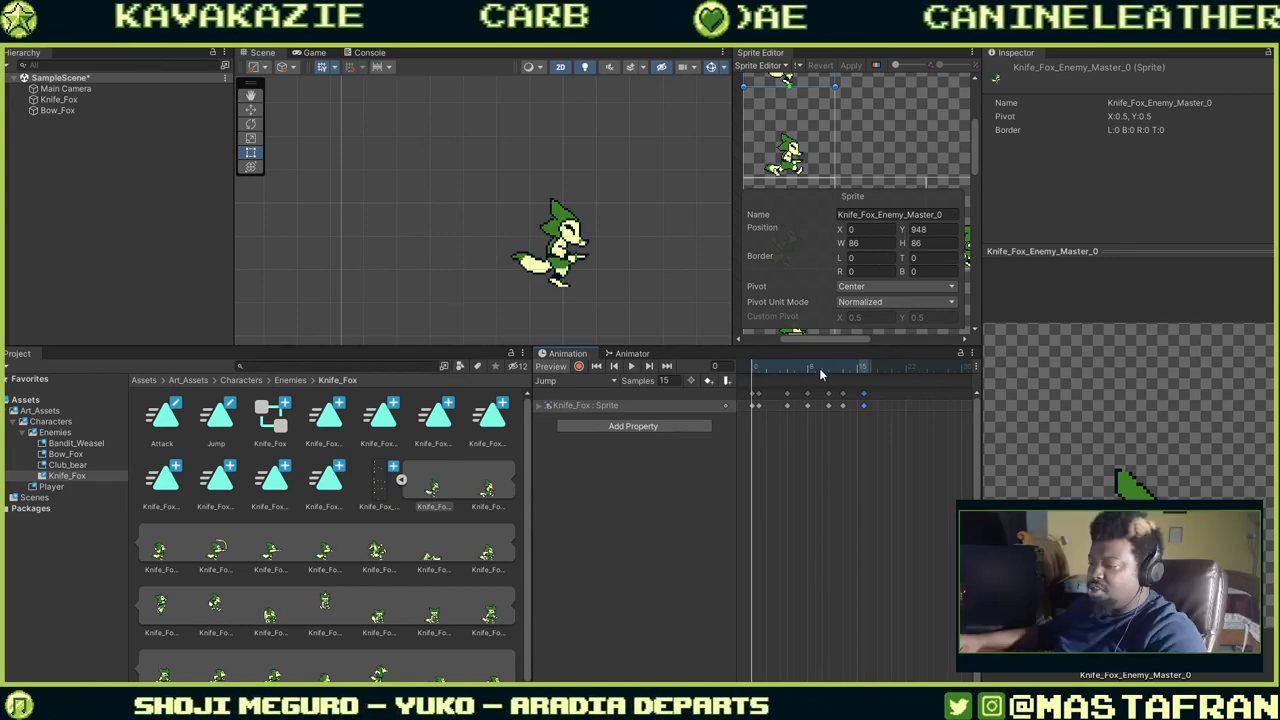
drag(768, 372, 693, 400)
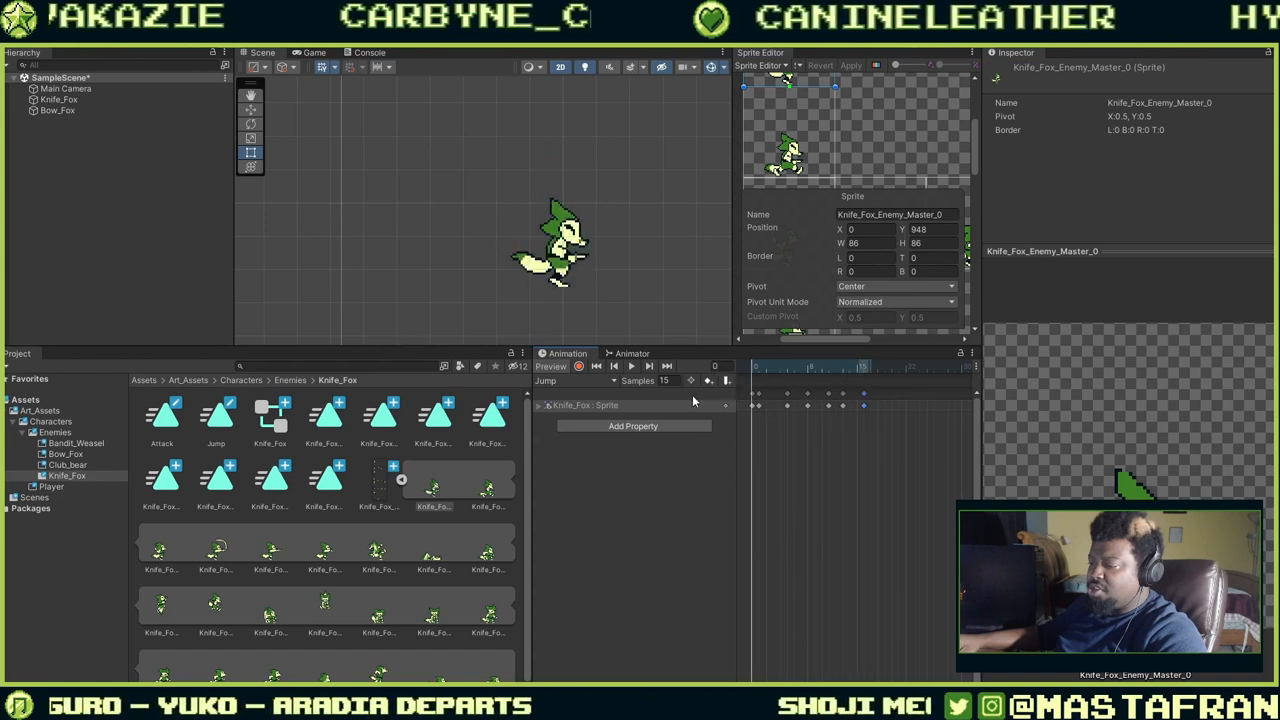
click(630, 367)
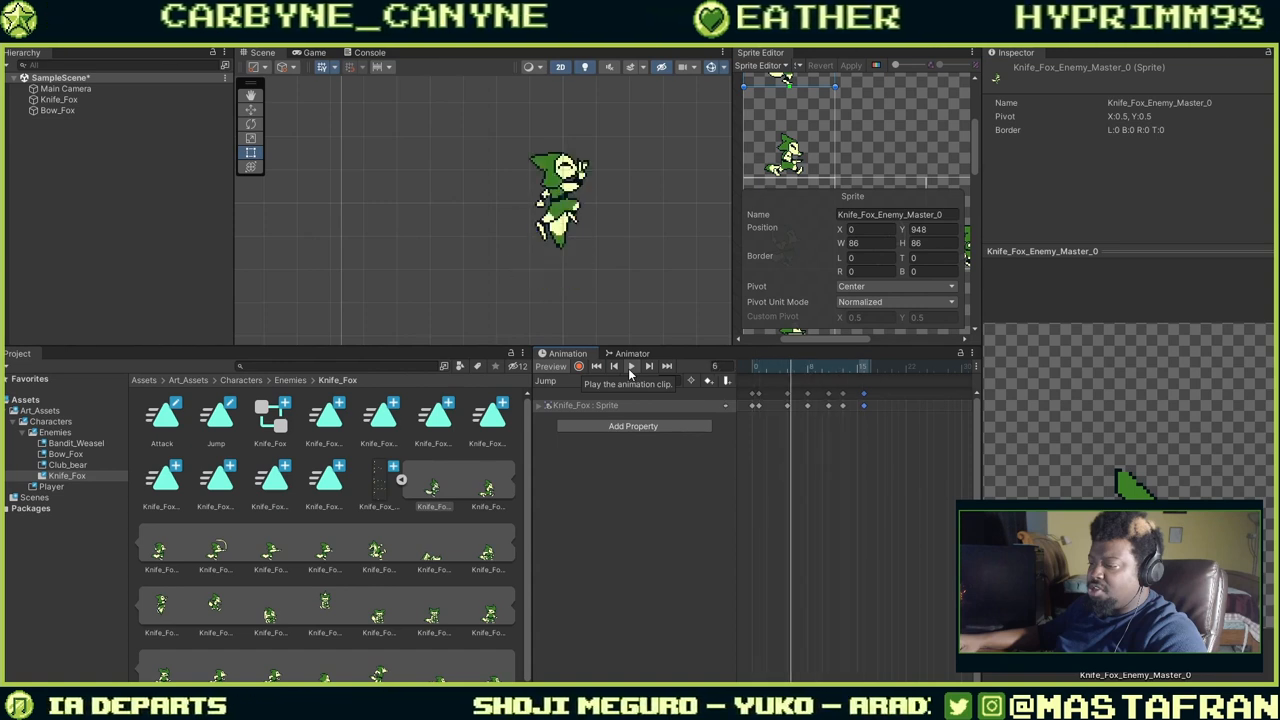
Delete the opening Knife_Fox_Enemy_Master_0 keyframe so the Jump clip starts with Knife_Fox_Enemy_Master_8 at frame 0, and preview it.
drag(837, 374, 758, 376)
click(752, 400)
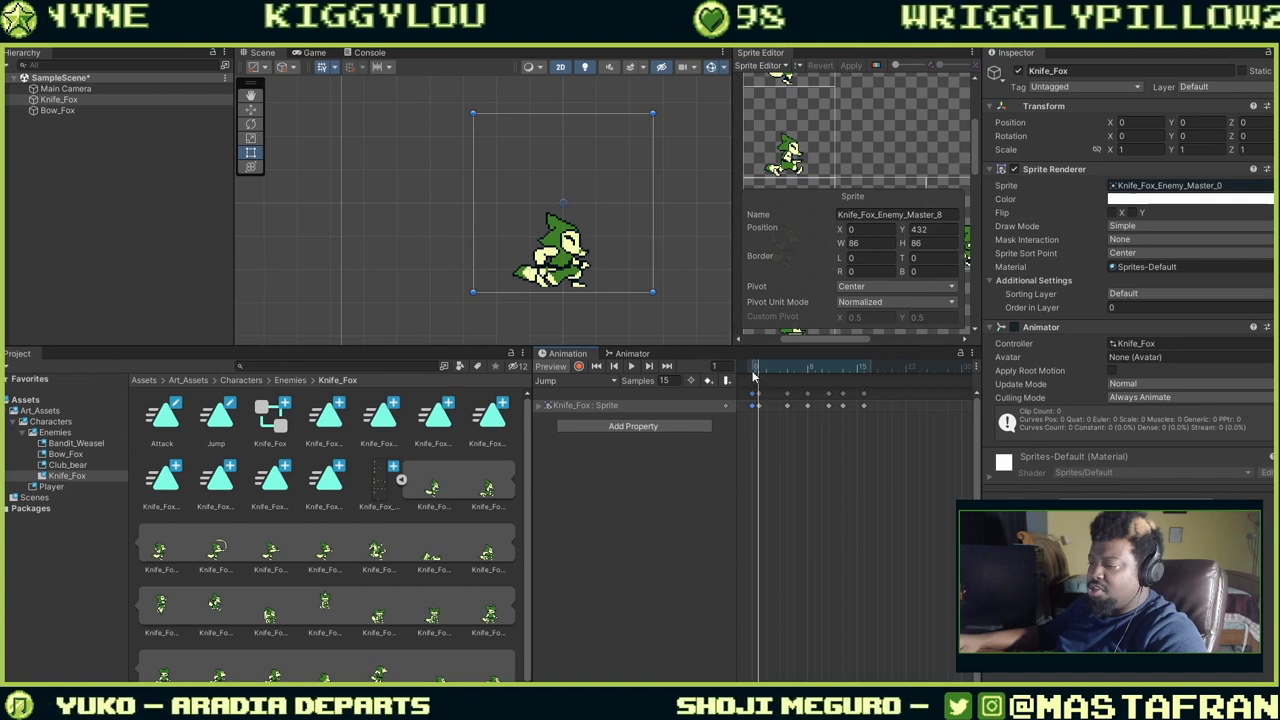
drag(756, 375, 761, 374)
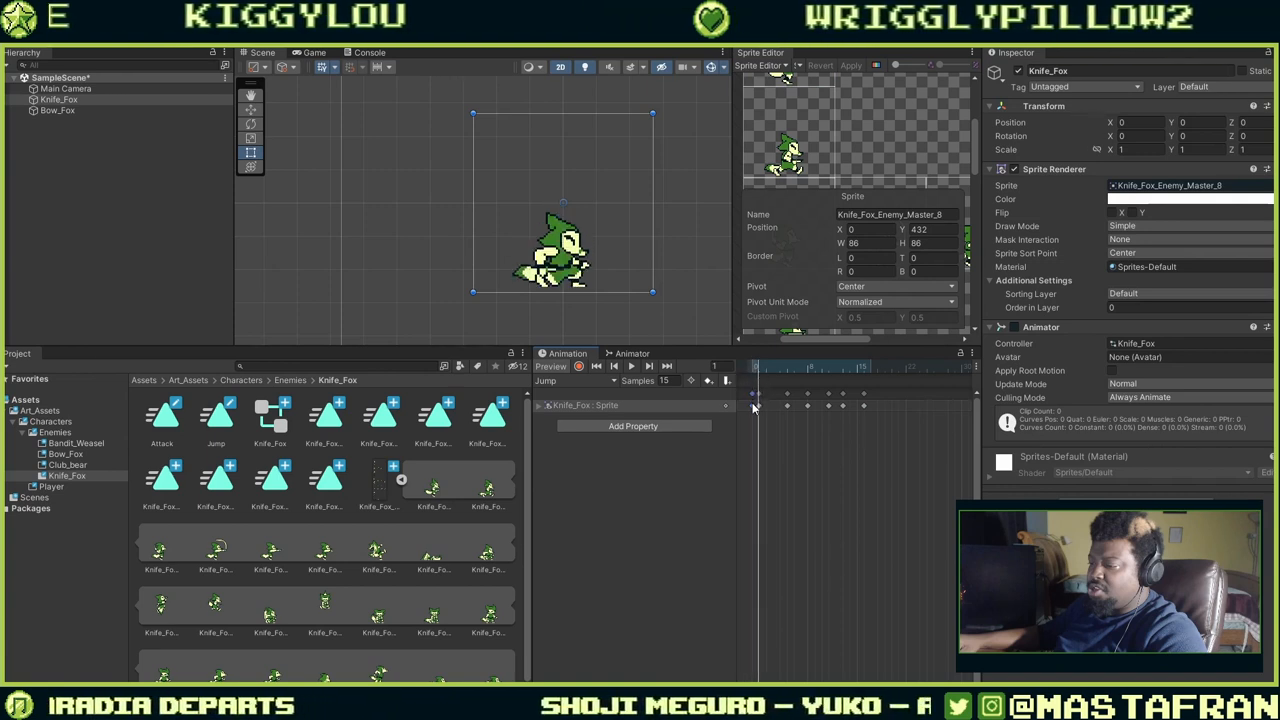
click(754, 408)
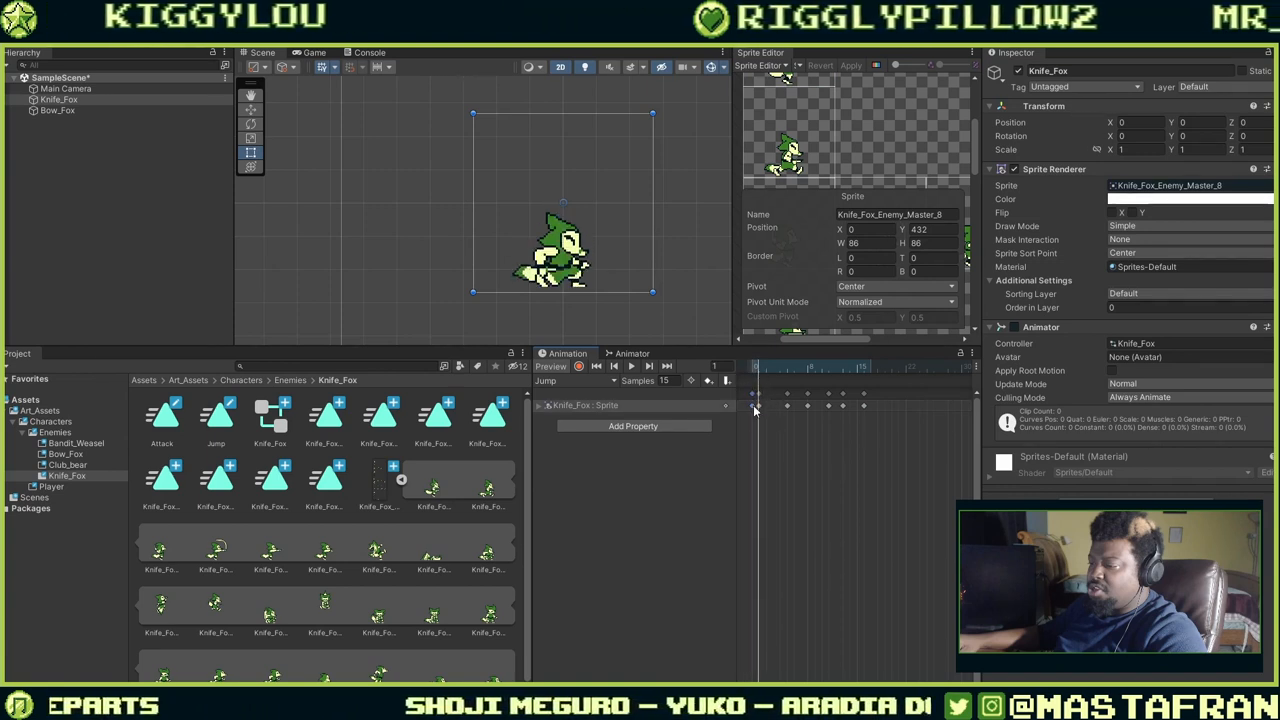
key(Delete)
drag(757, 367, 720, 426)
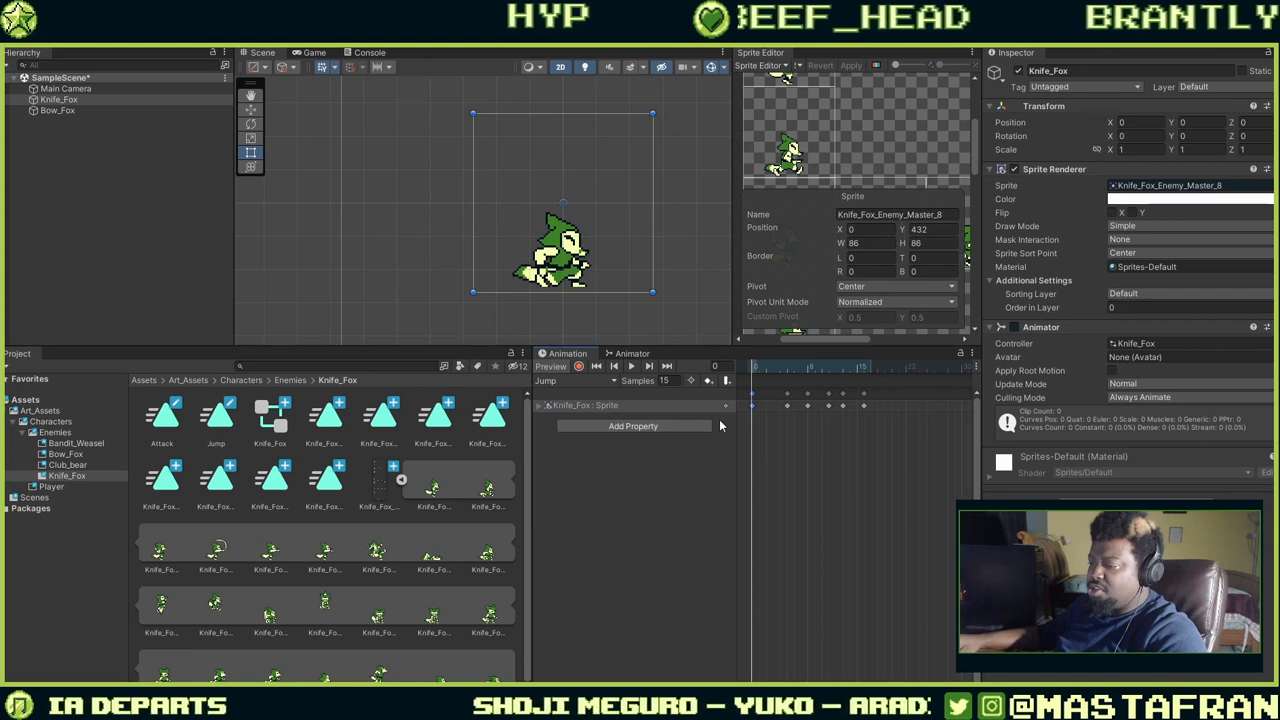
click(630, 366)
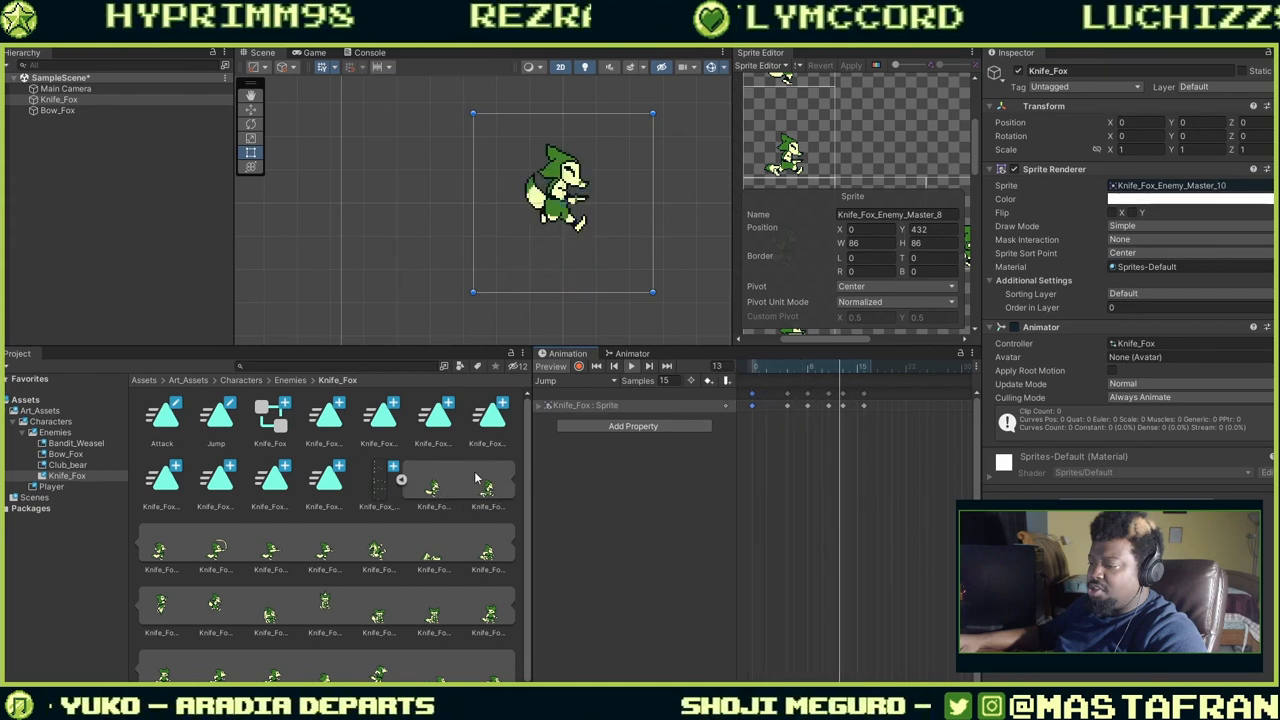
click(632, 367)
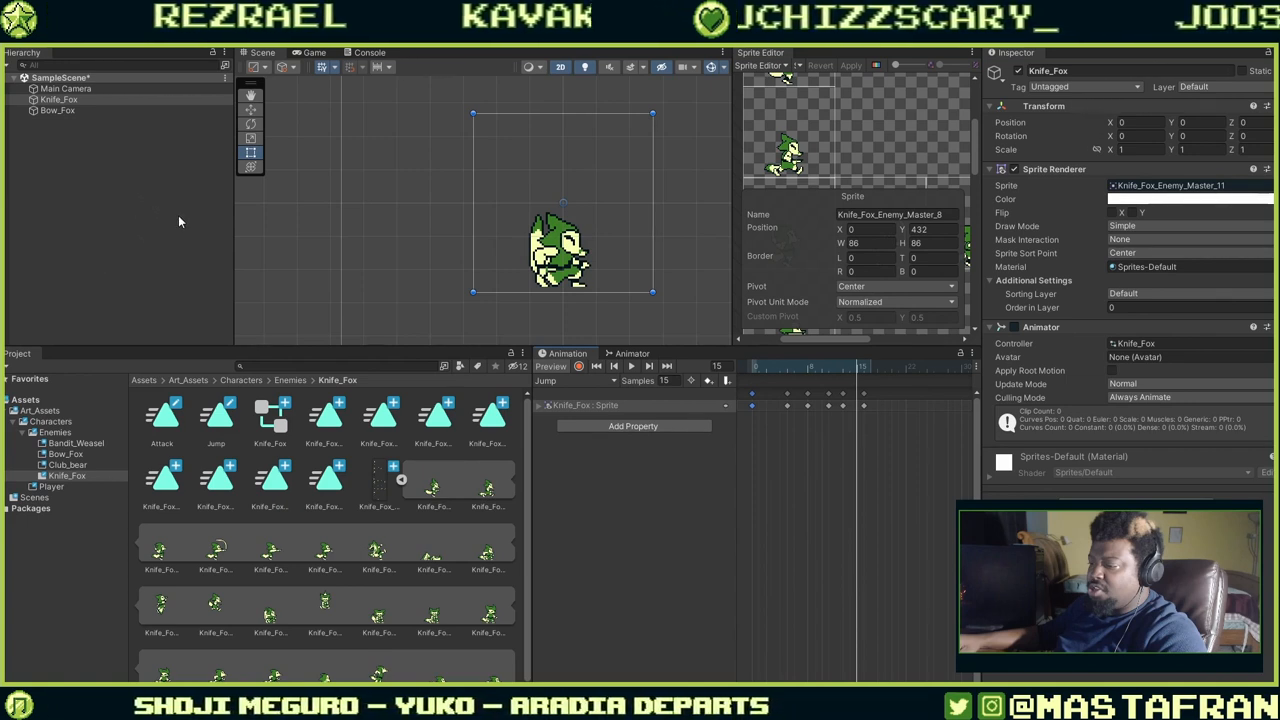
Select the Bow_Fox object in the scene and open the Bow_Fox asset folder under Enemies.
click(57, 111)
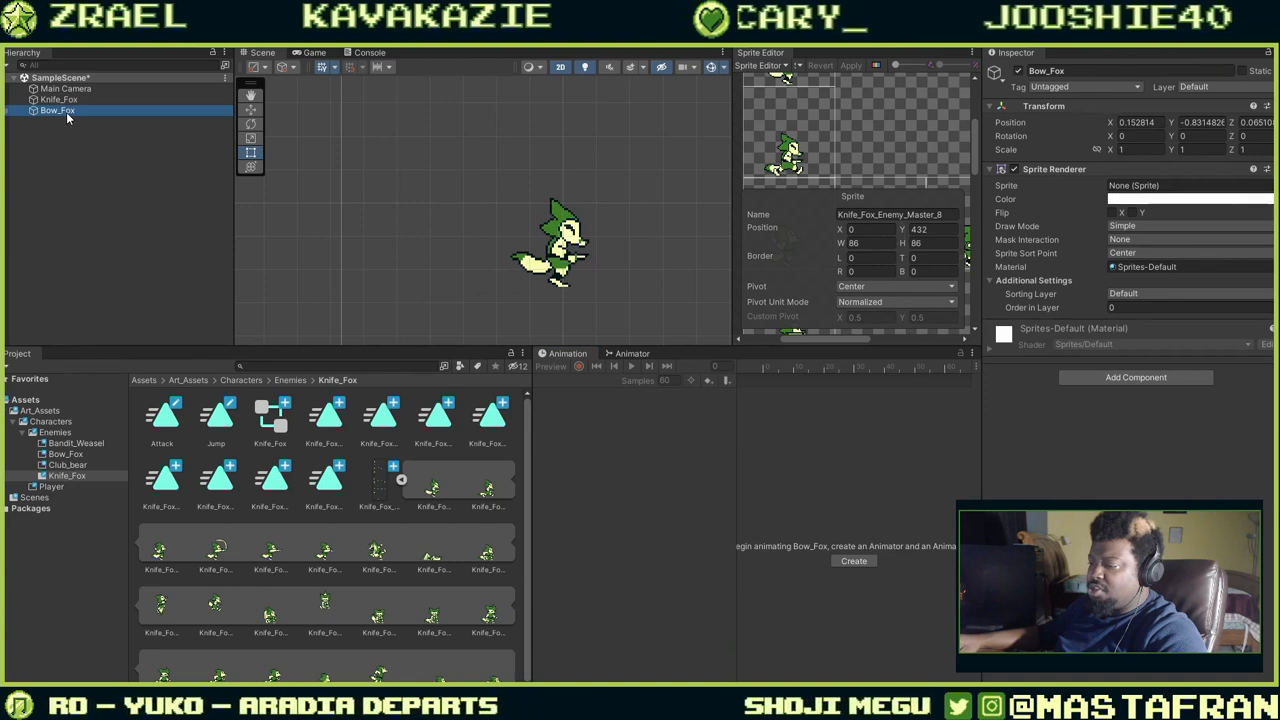
click(62, 454)
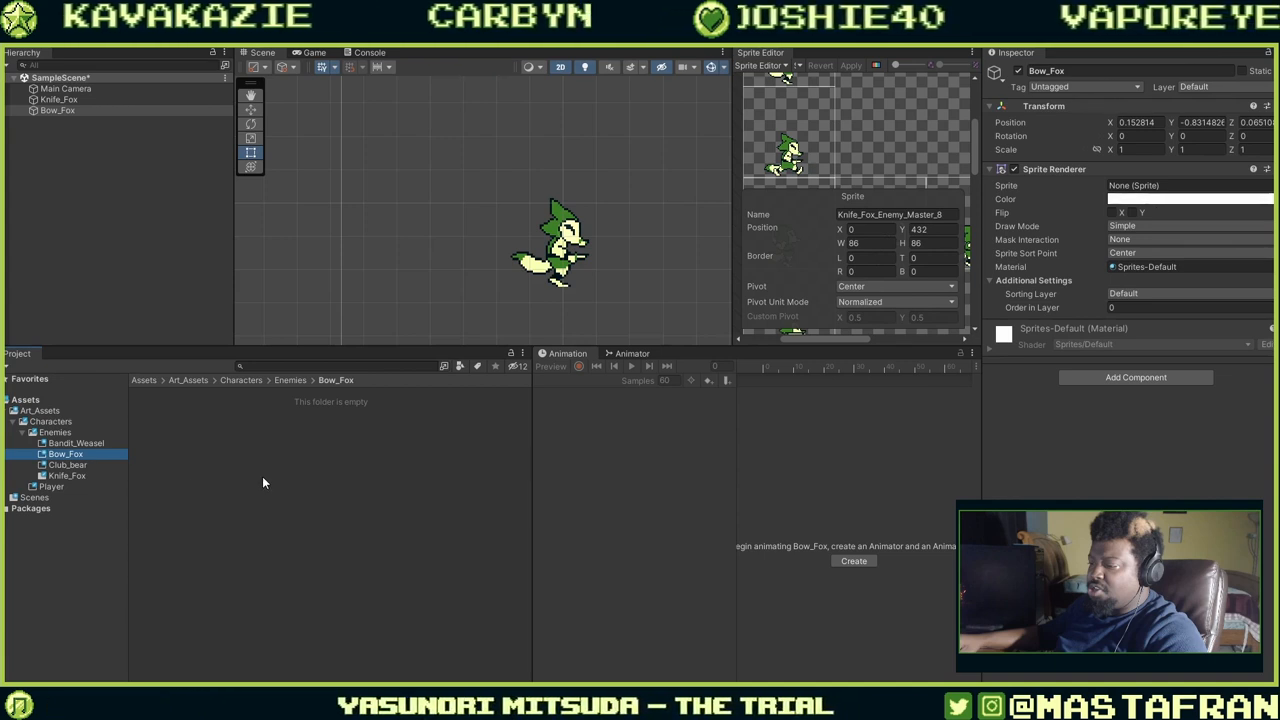
Switch to Aseprite and play through the archer fox's Idle, Walk, Jump, Search, Hurt, Down and Shot Hori frames.
key(alt+Tab)
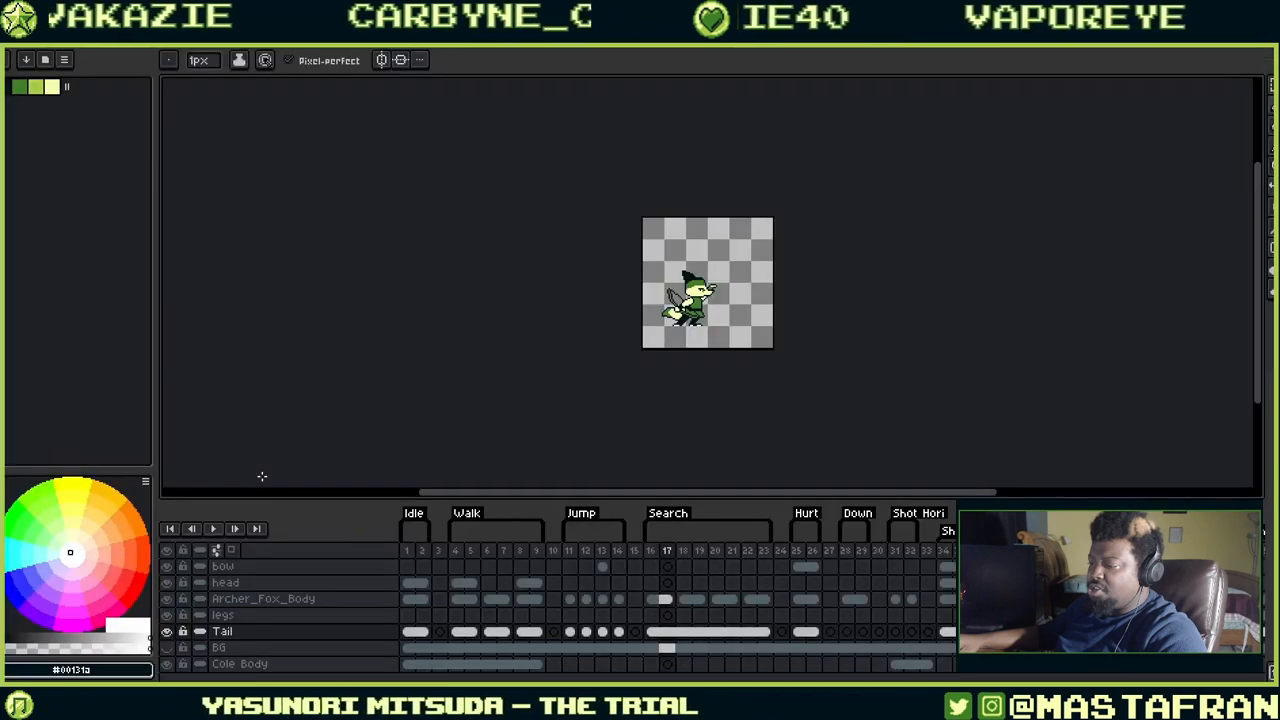
click(407, 550)
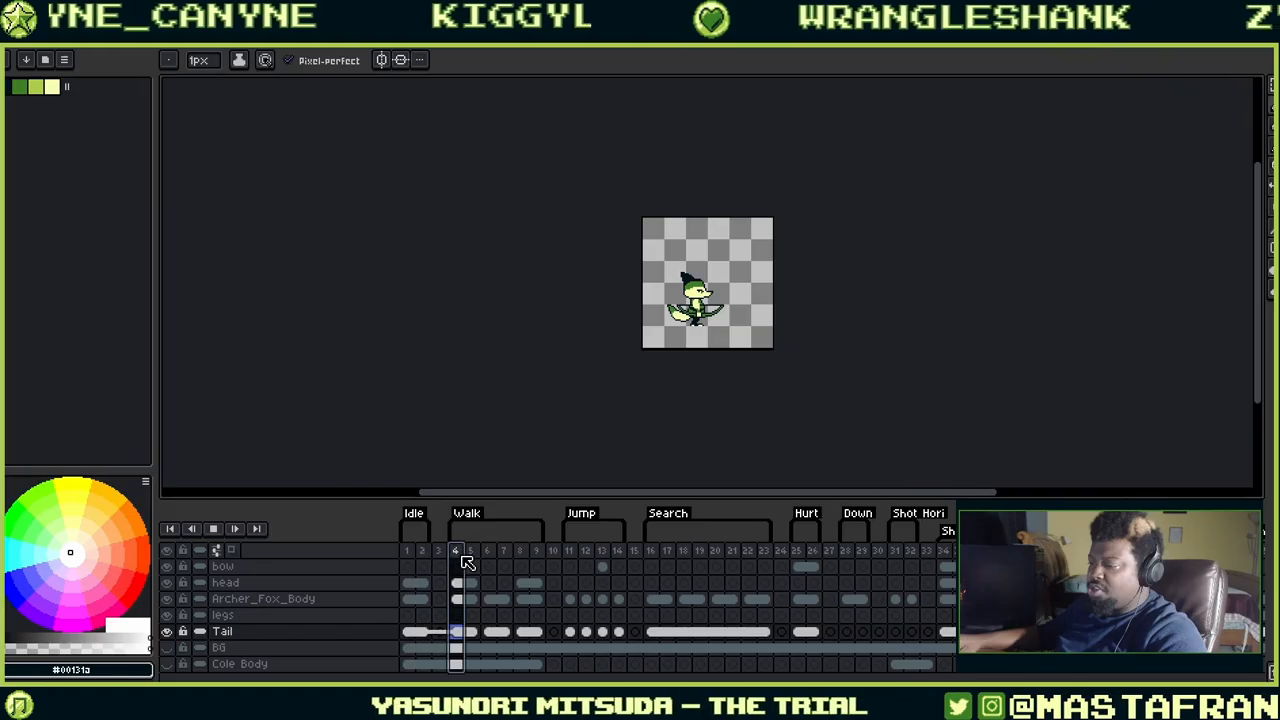
click(467, 562)
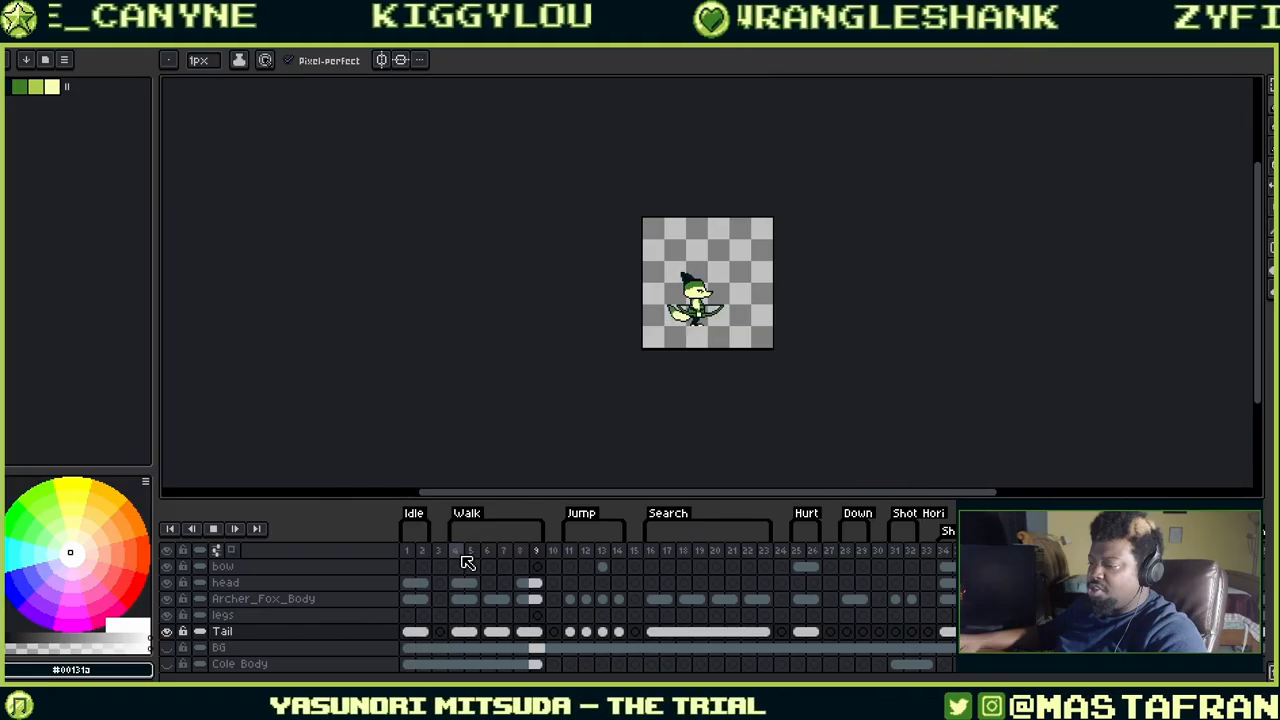
click(572, 551)
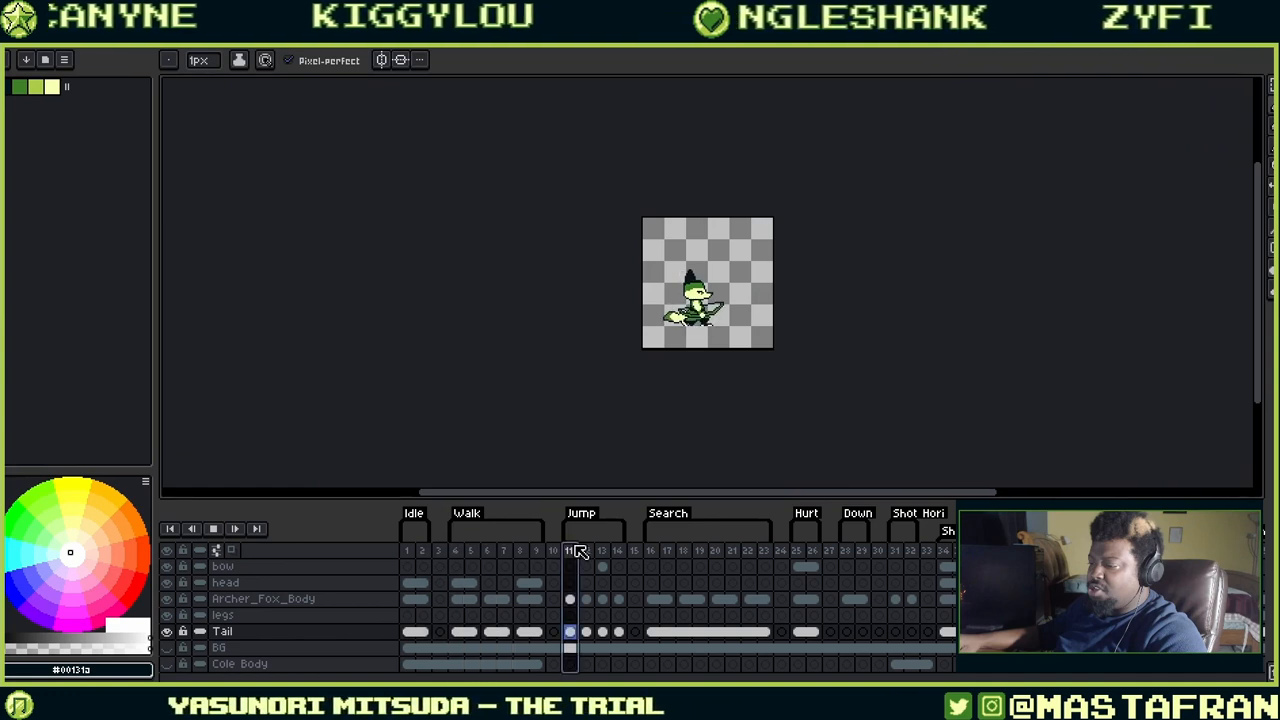
click(655, 551)
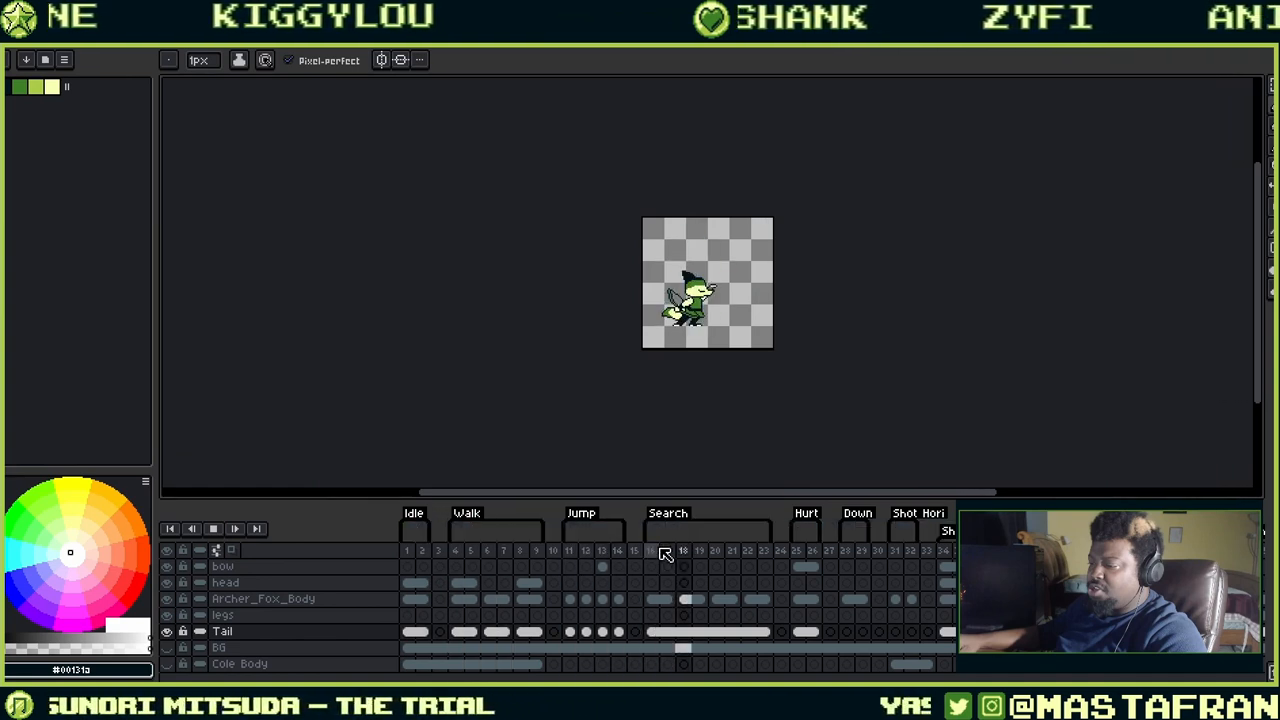
click(803, 551)
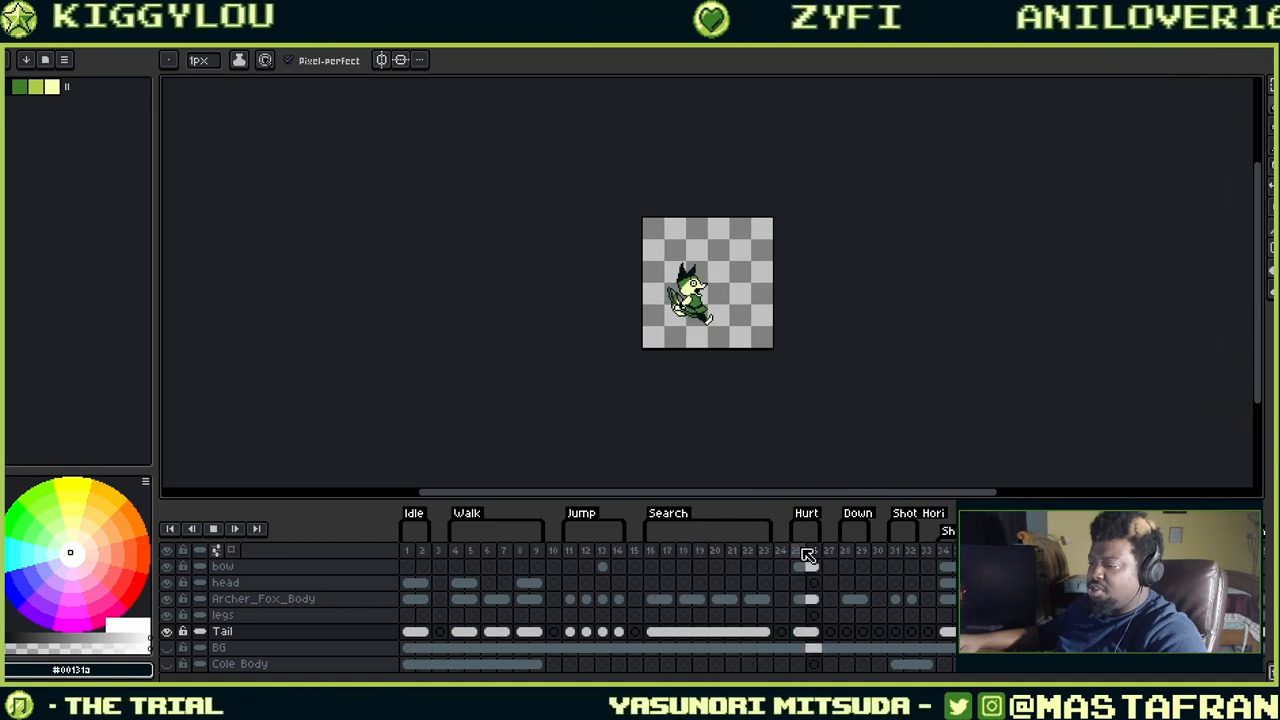
click(847, 551)
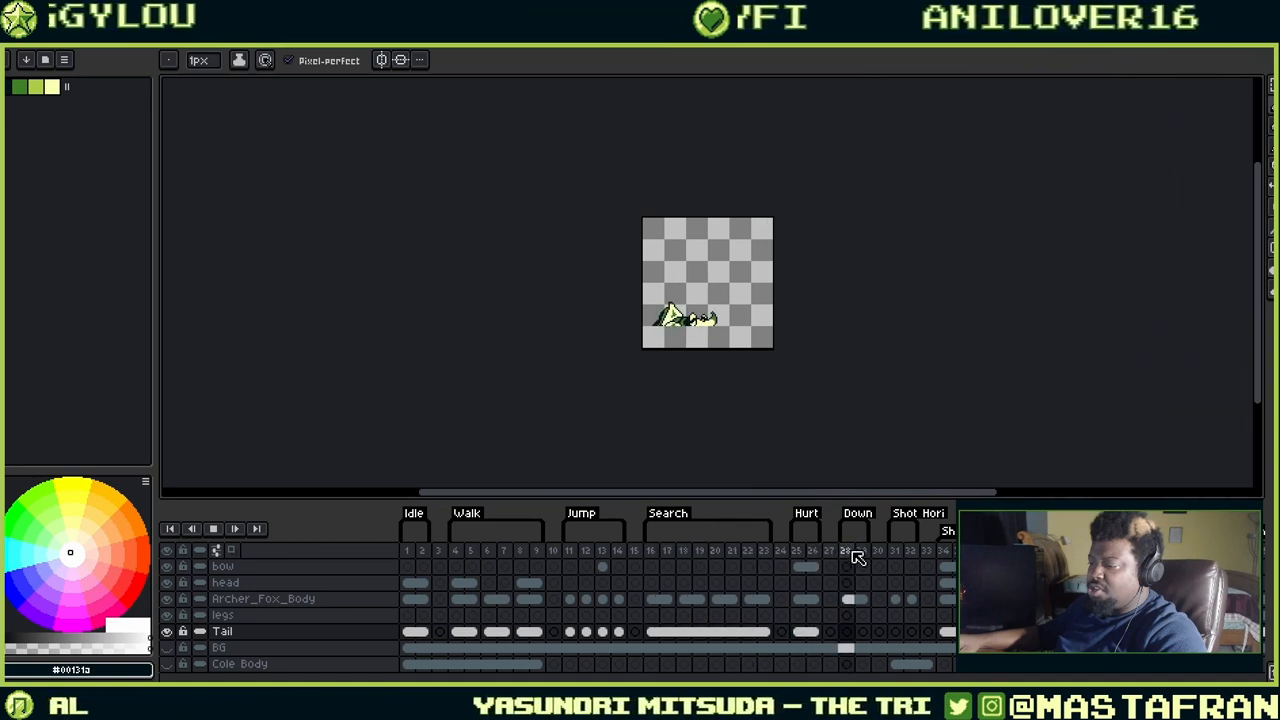
click(895, 553)
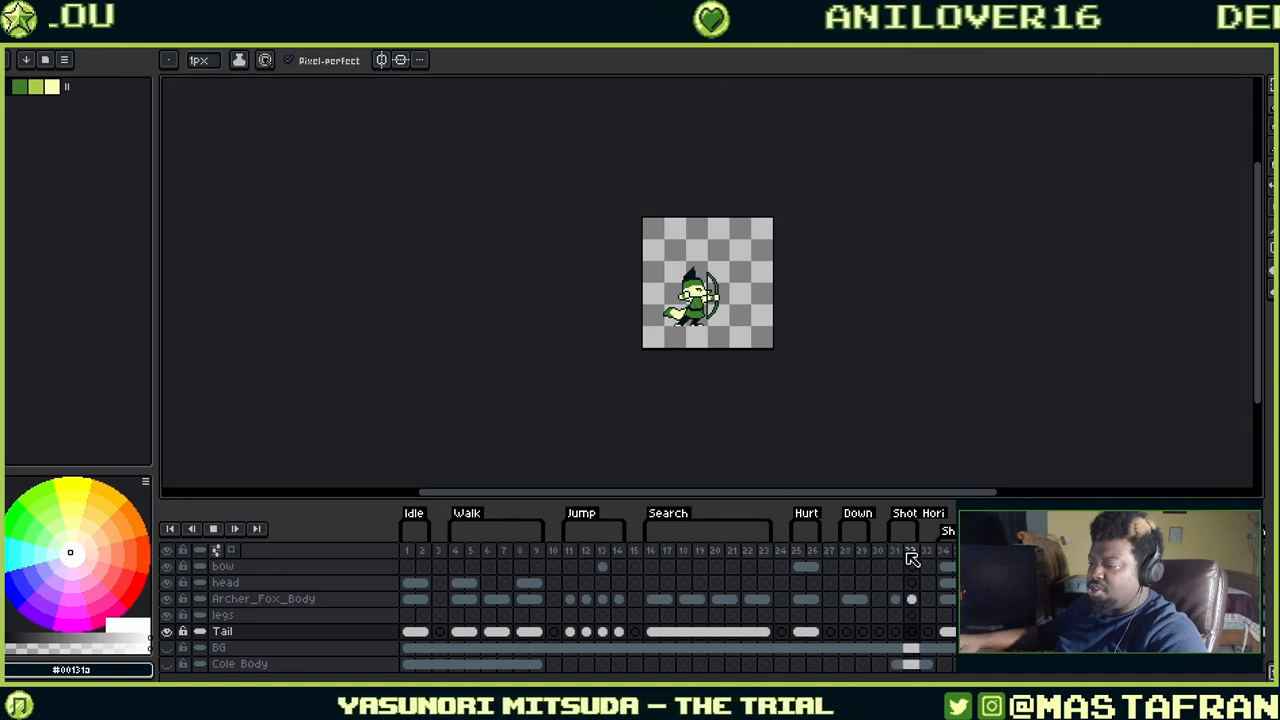
click(690, 553)
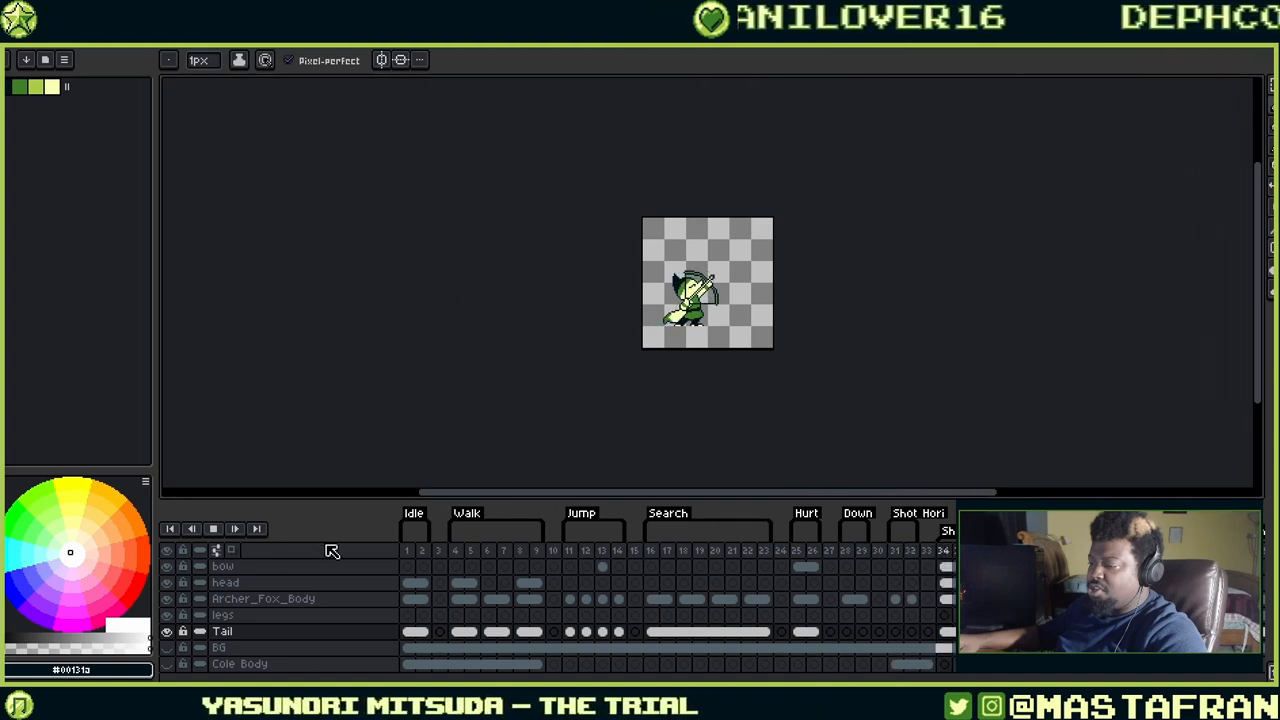
click(219, 528)
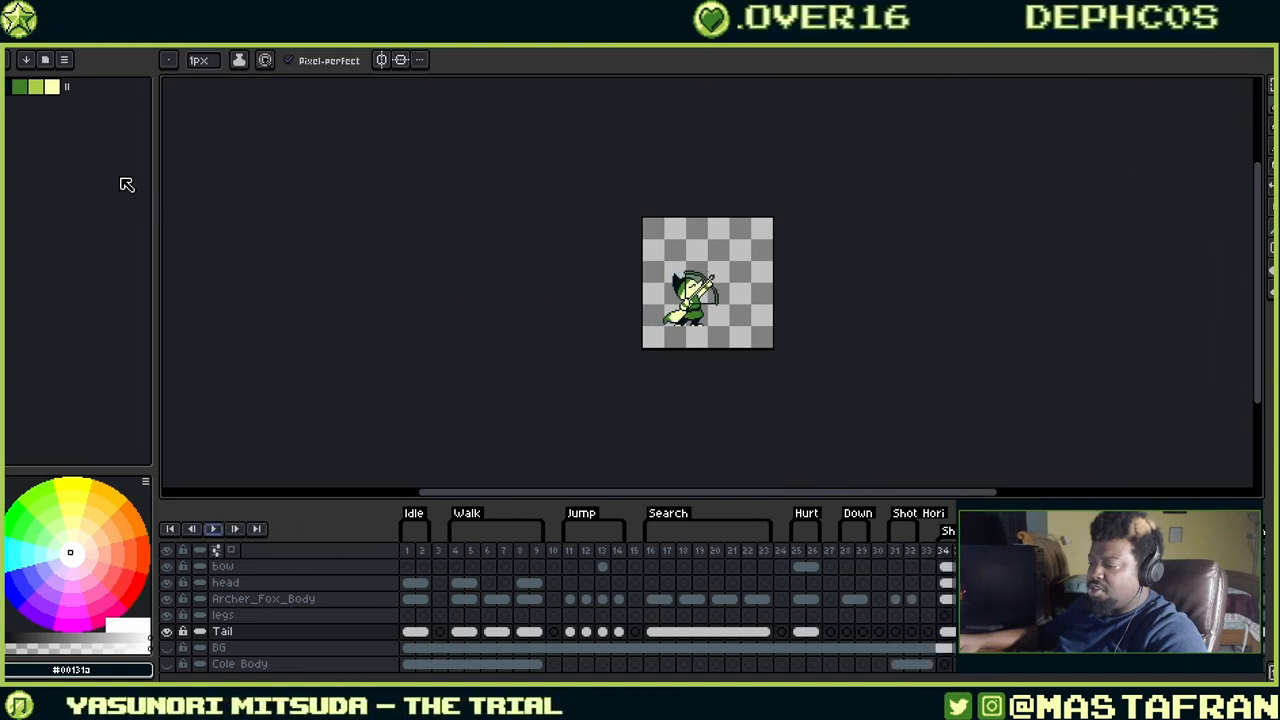
Open the sprite sheet export settings for the archer fox sprite.
click(16, 40)
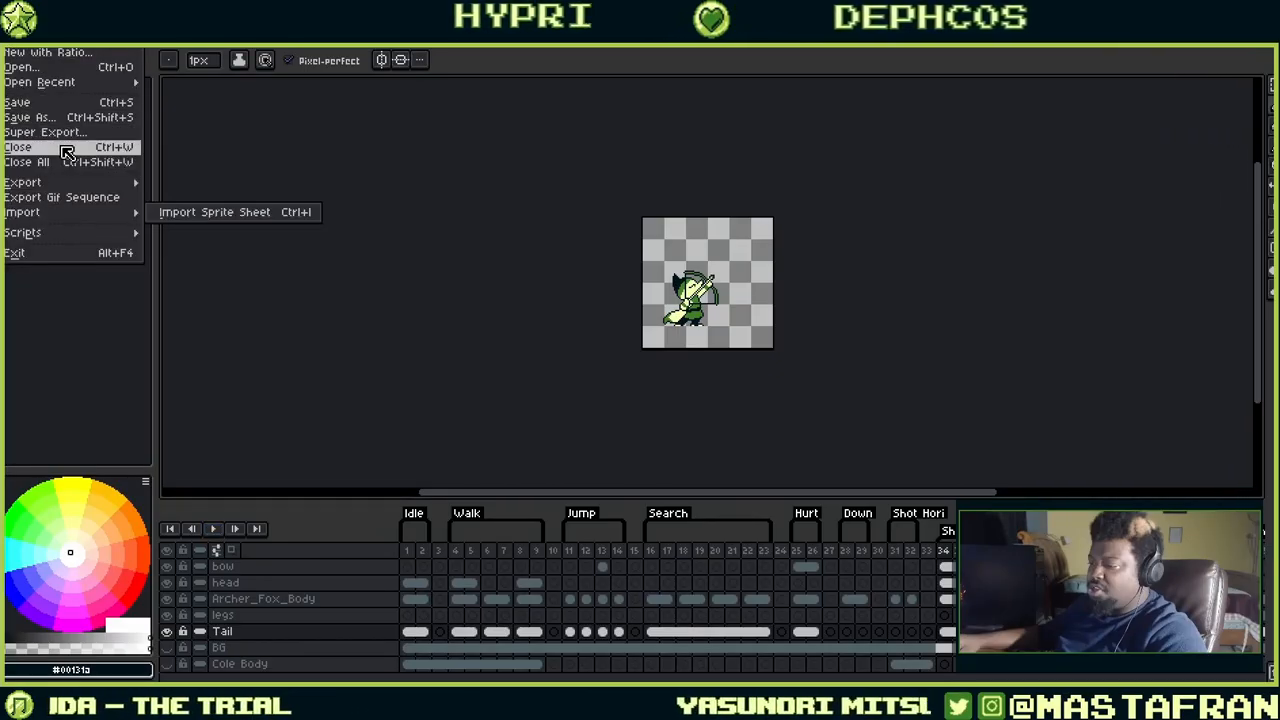
mouse_move(112, 182)
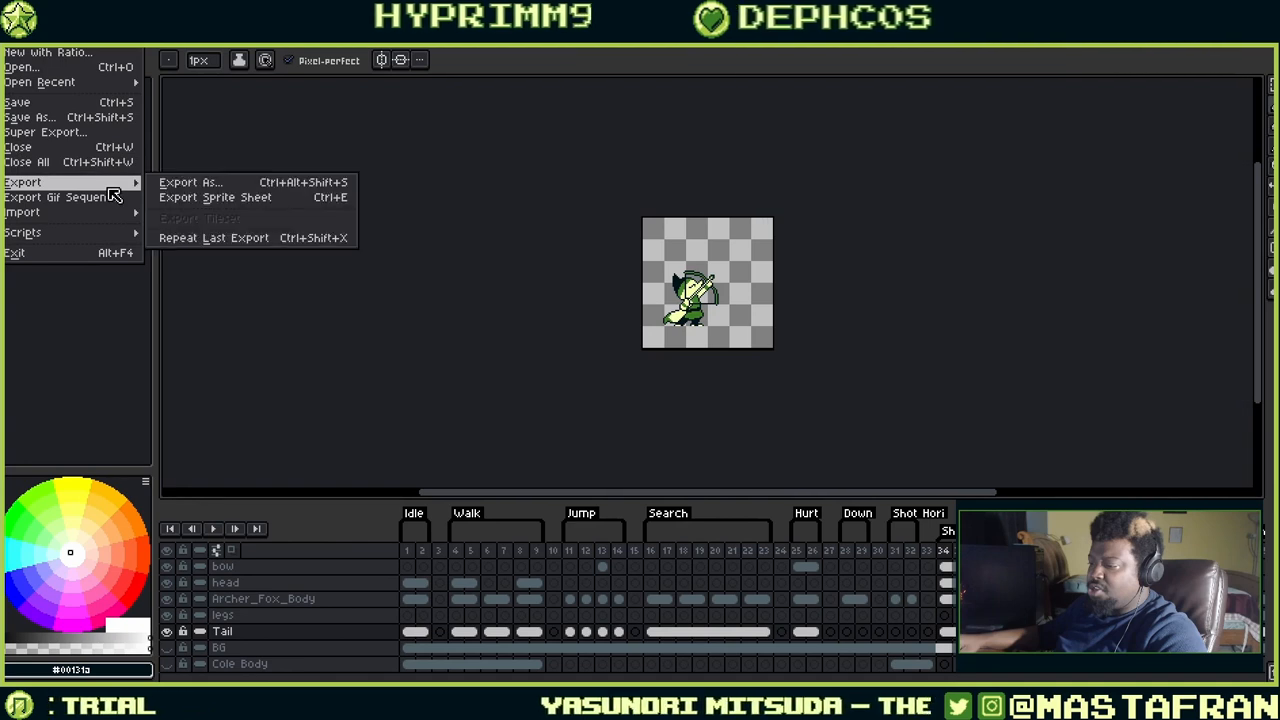
click(225, 198)
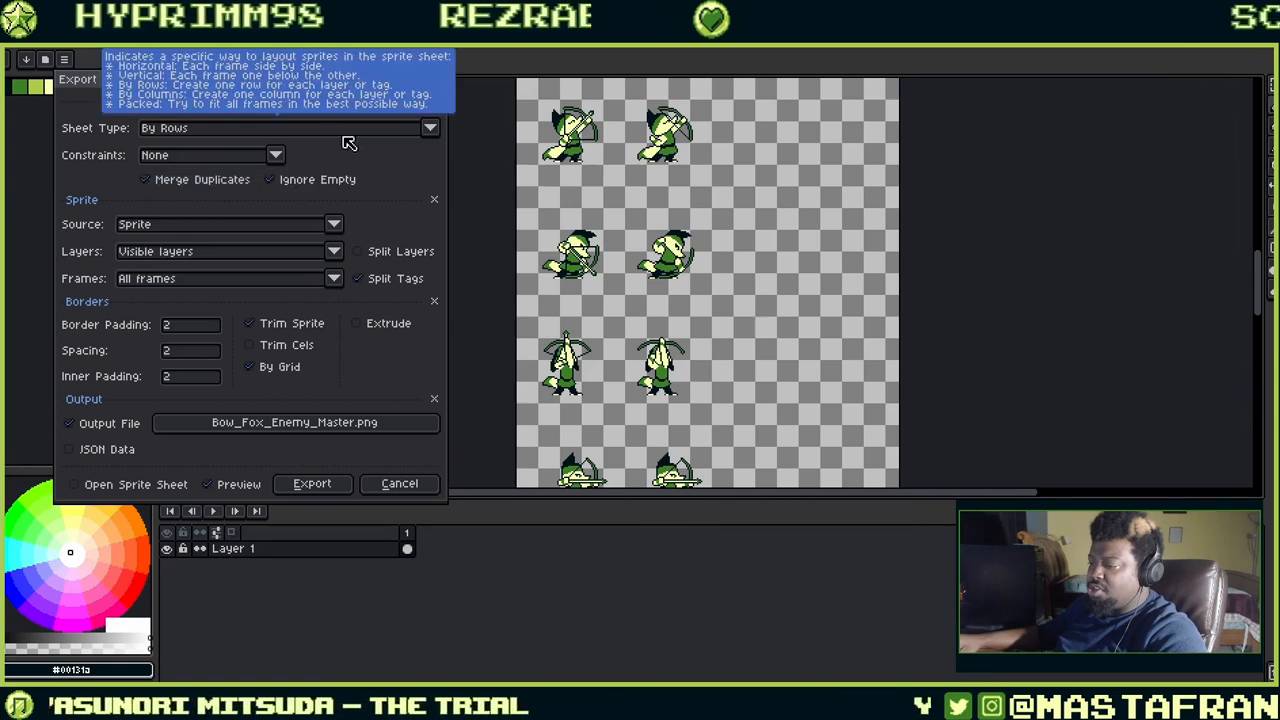
Try the sprite sheet with Merge Duplicates off, inspect the idle, walk and jump rows in the preview, and re-enable Merge Duplicates.
click(168, 179)
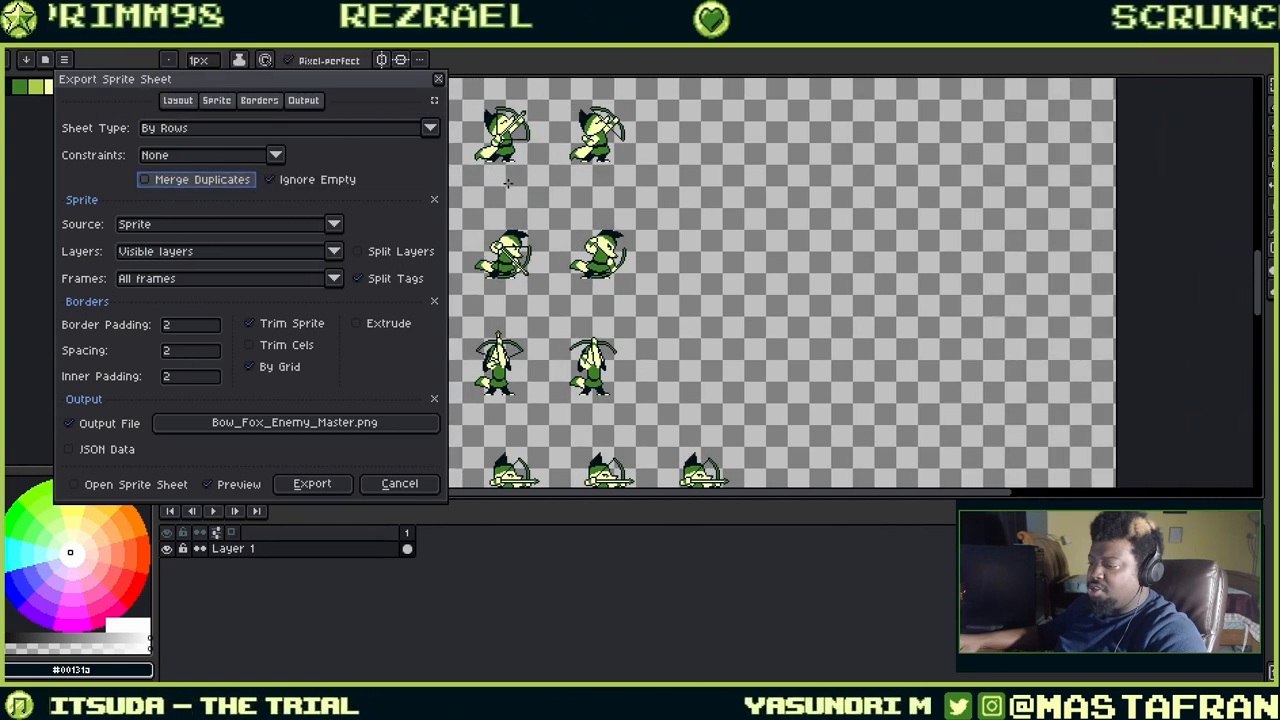
scroll(504, 171, down, 3)
middle_drag(532, 160, 651, 328)
scroll(651, 148, down, 1)
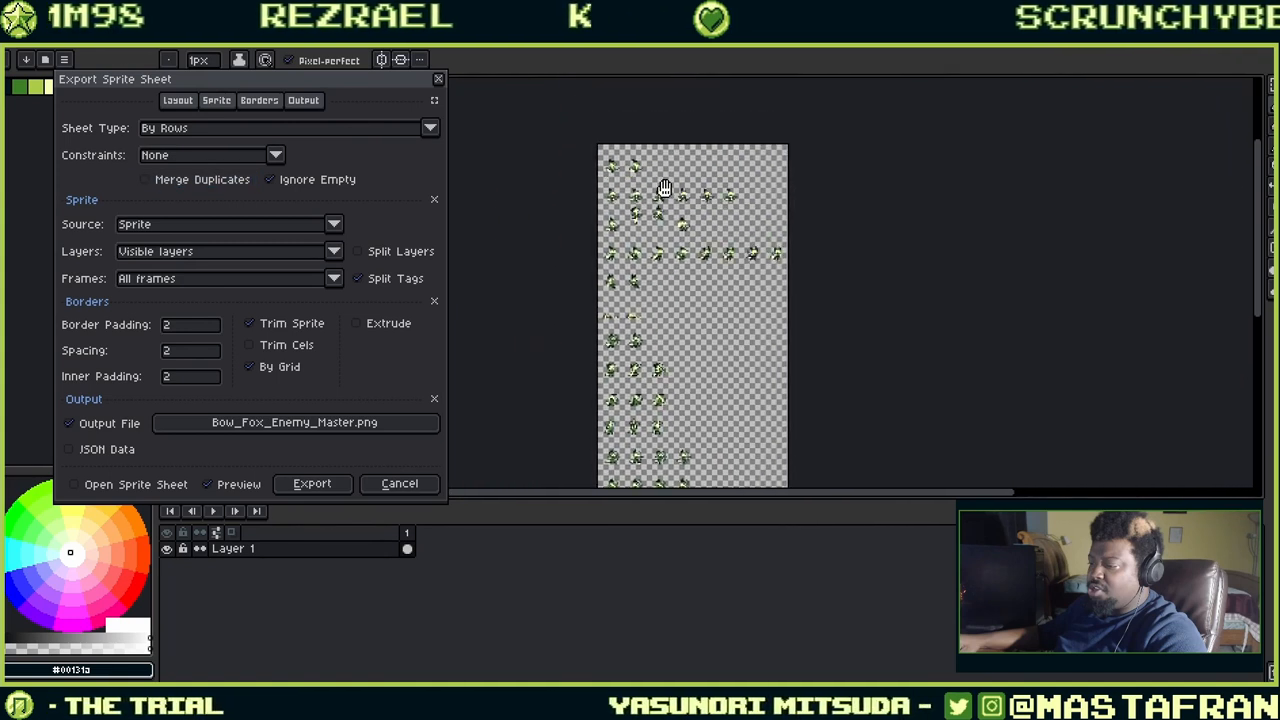
scroll(660, 165, up, 3)
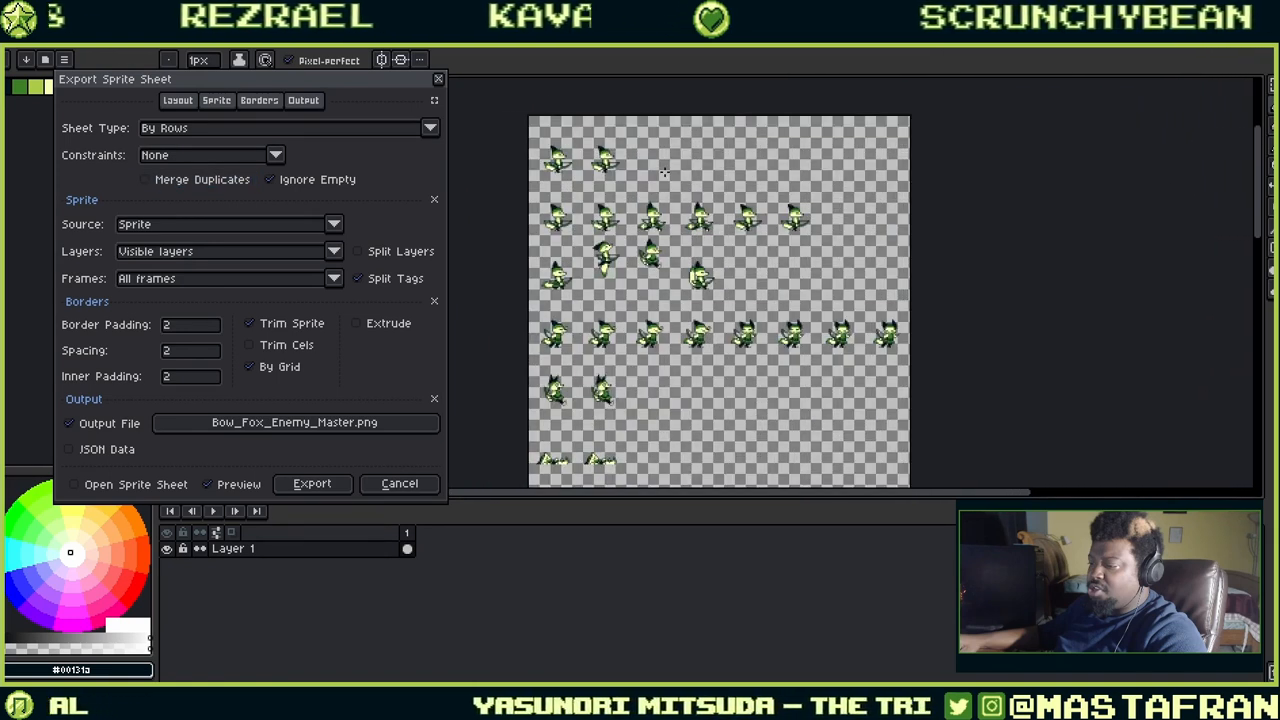
scroll(665, 171, up, 2)
scroll(665, 170, down, 1)
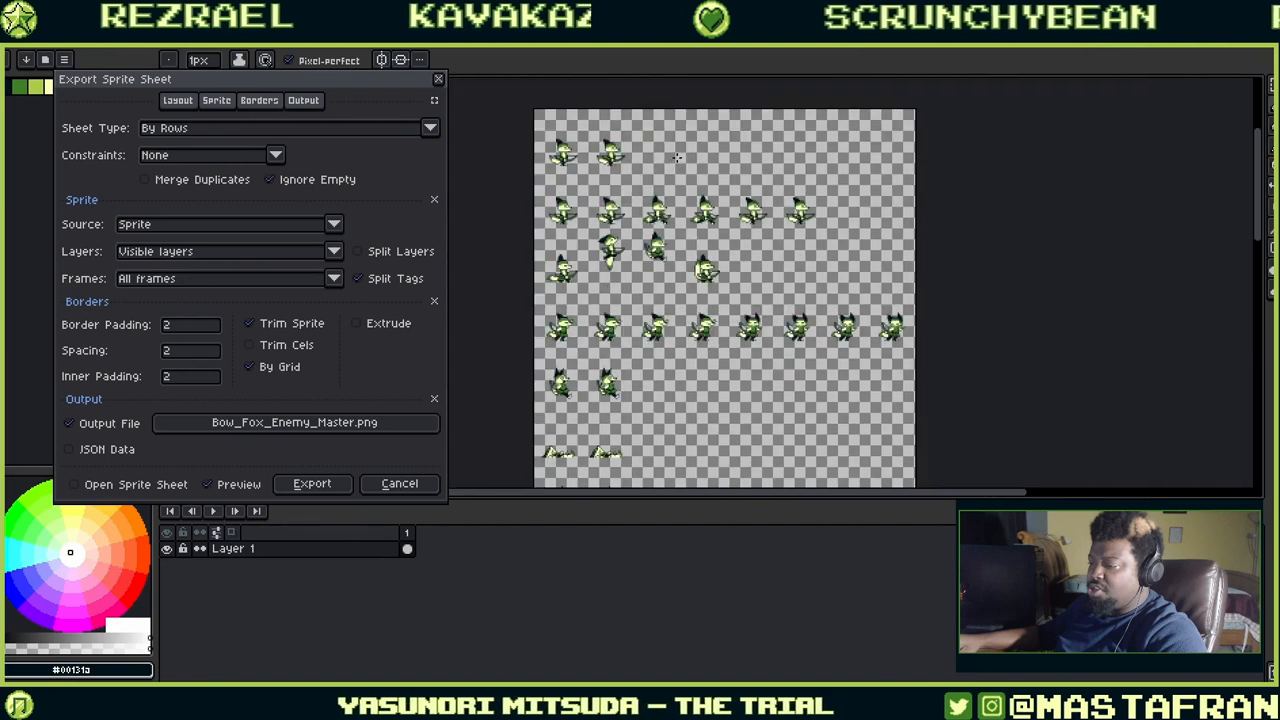
middle_drag(770, 176, 821, 223)
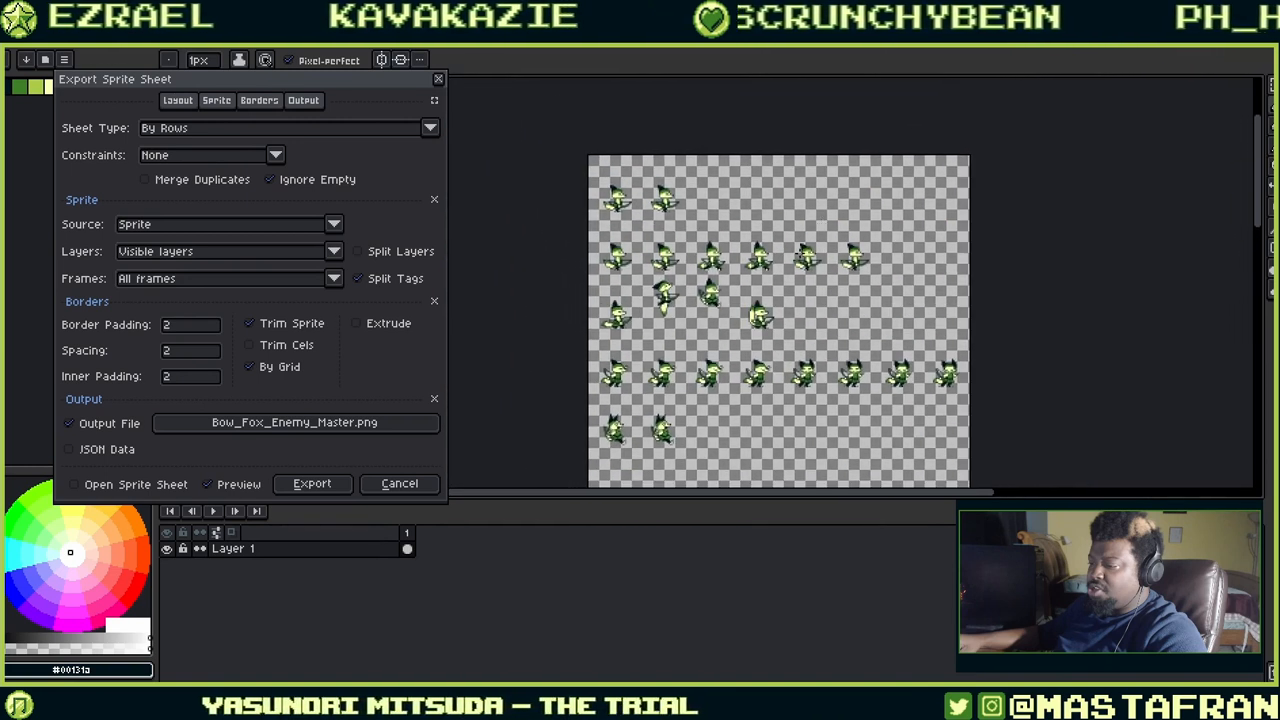
scroll(800, 251, up, 2)
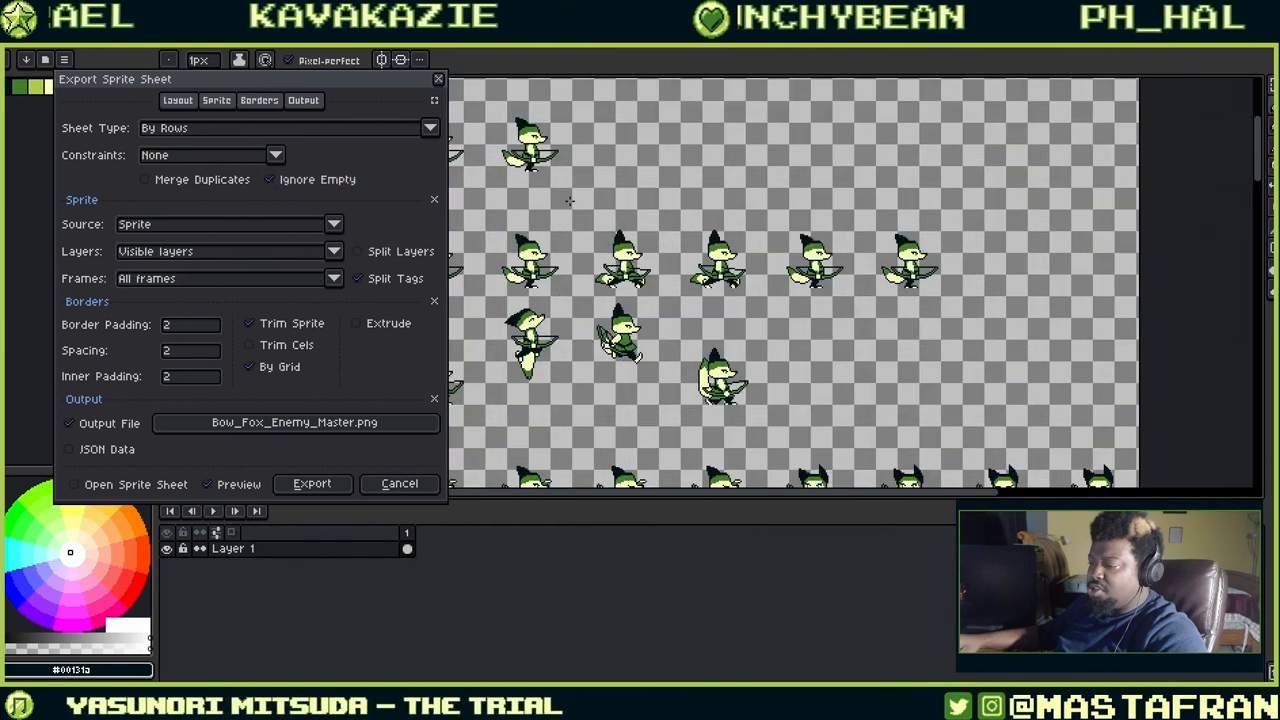
middle_drag(795, 191, 886, 214)
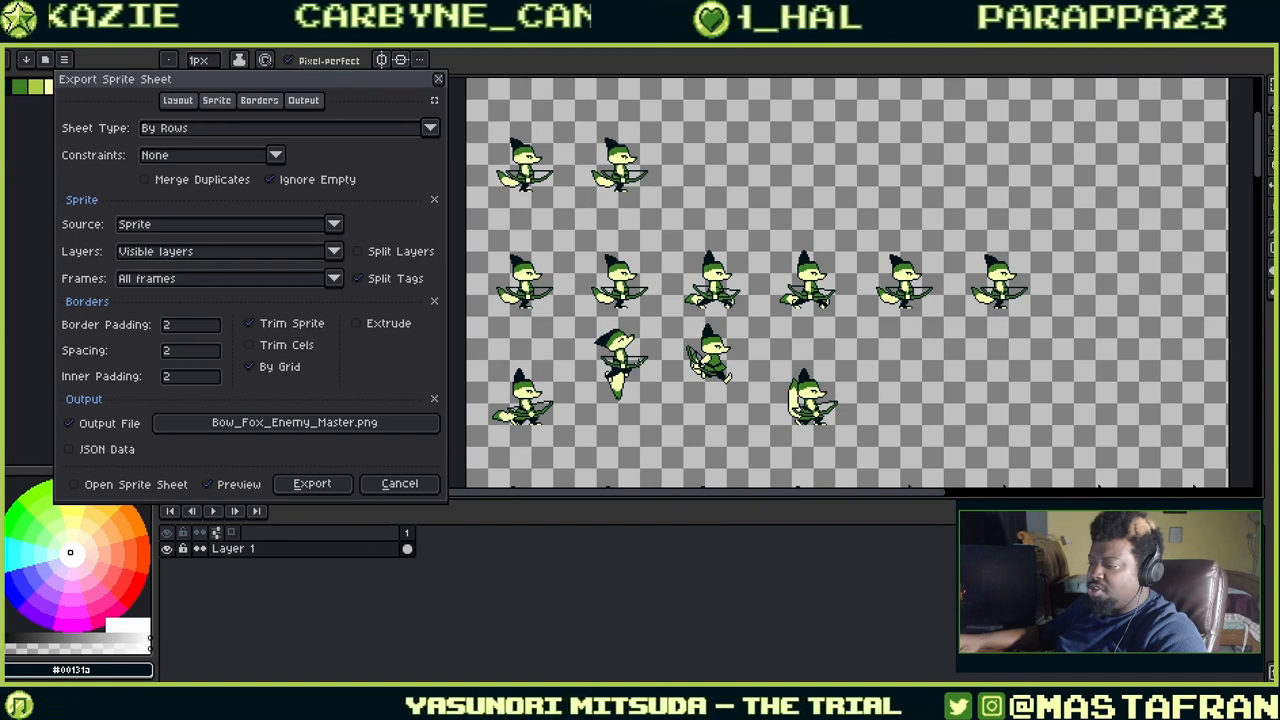
scroll(631, 352, up, 2)
scroll(642, 320, down, 1)
scroll(755, 410, up, 1)
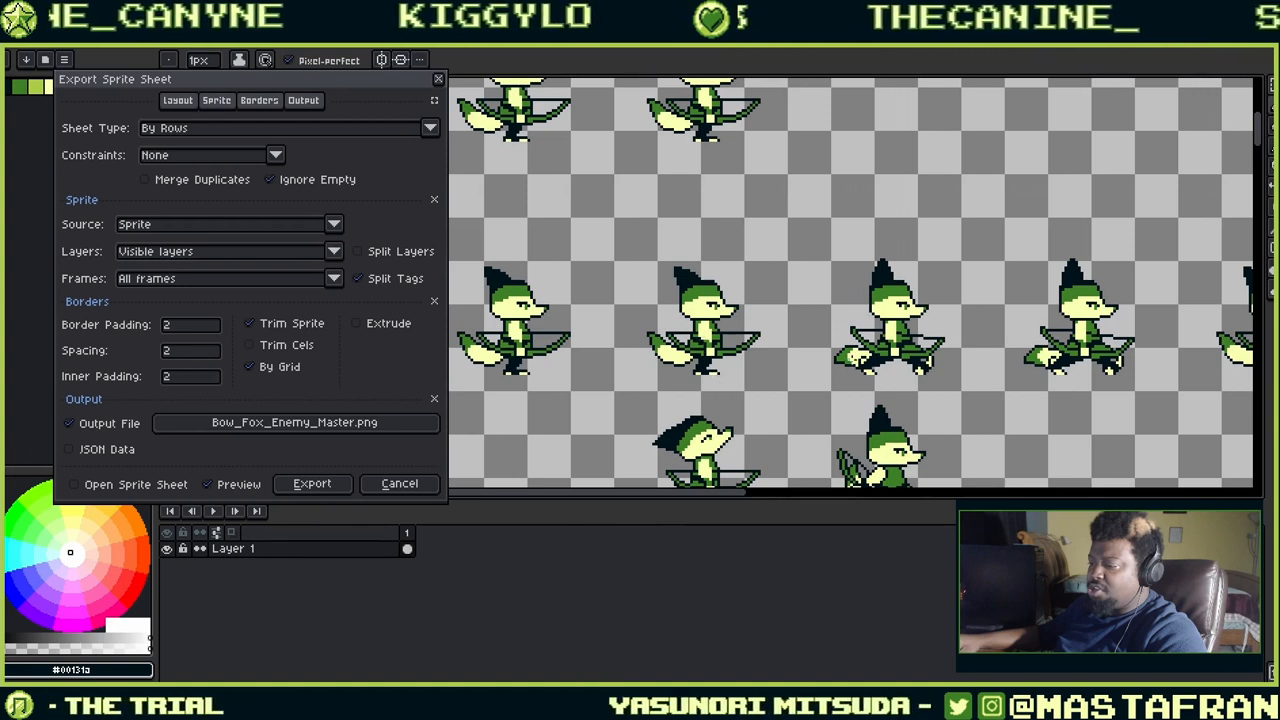
click(200, 179)
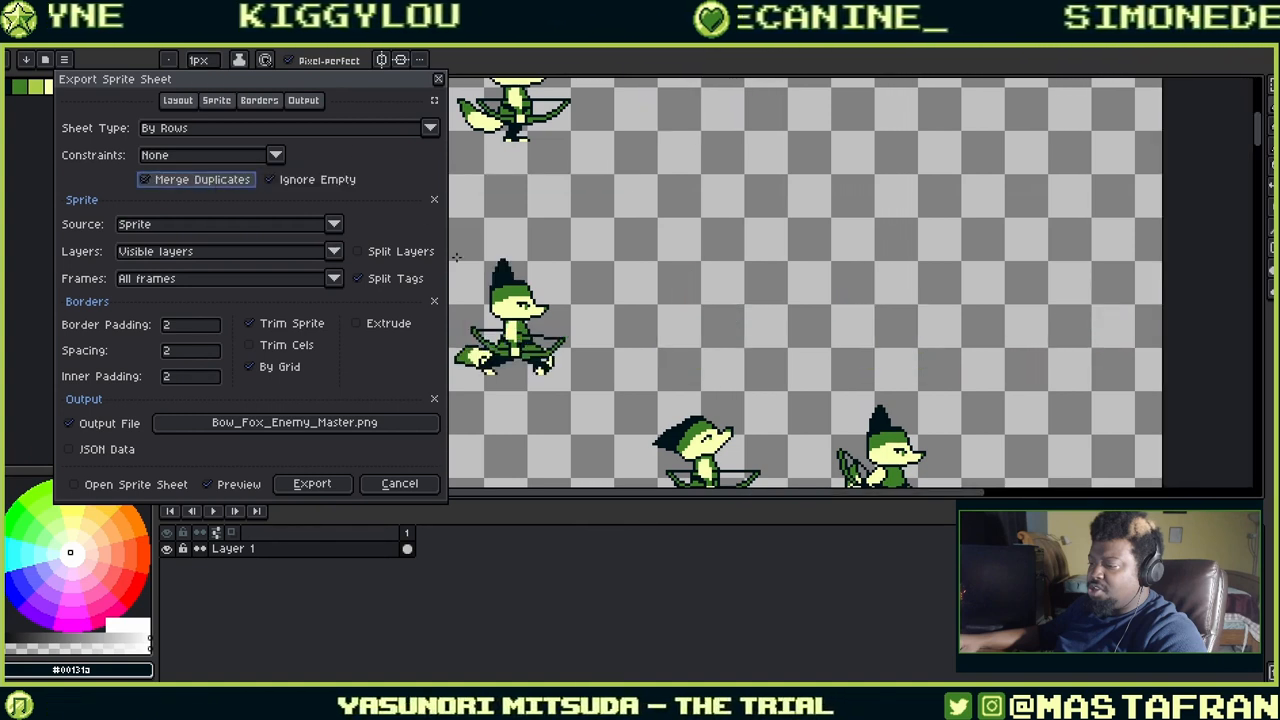
Examine the merged-duplicates sheet preview from the idle row down through the jump, search, hurt and bow-shooting rows.
middle_drag(507, 322, 610, 375)
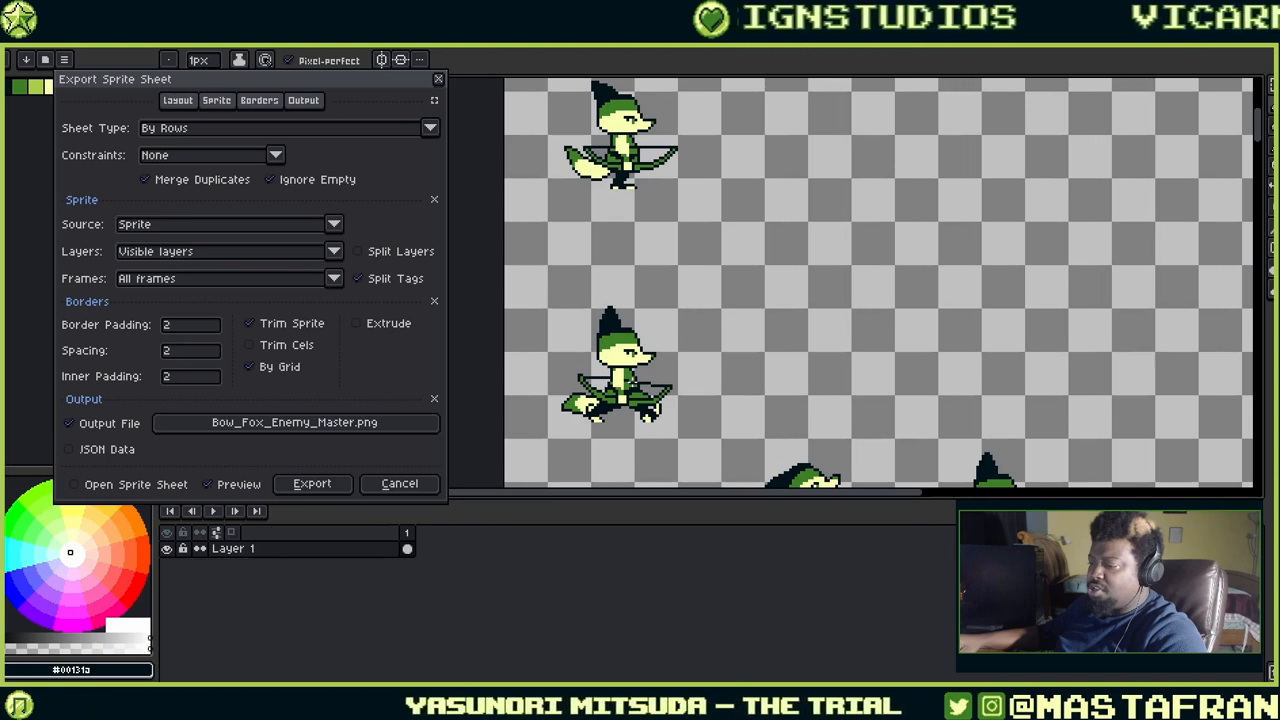
middle_drag(900, 300, 852, 283)
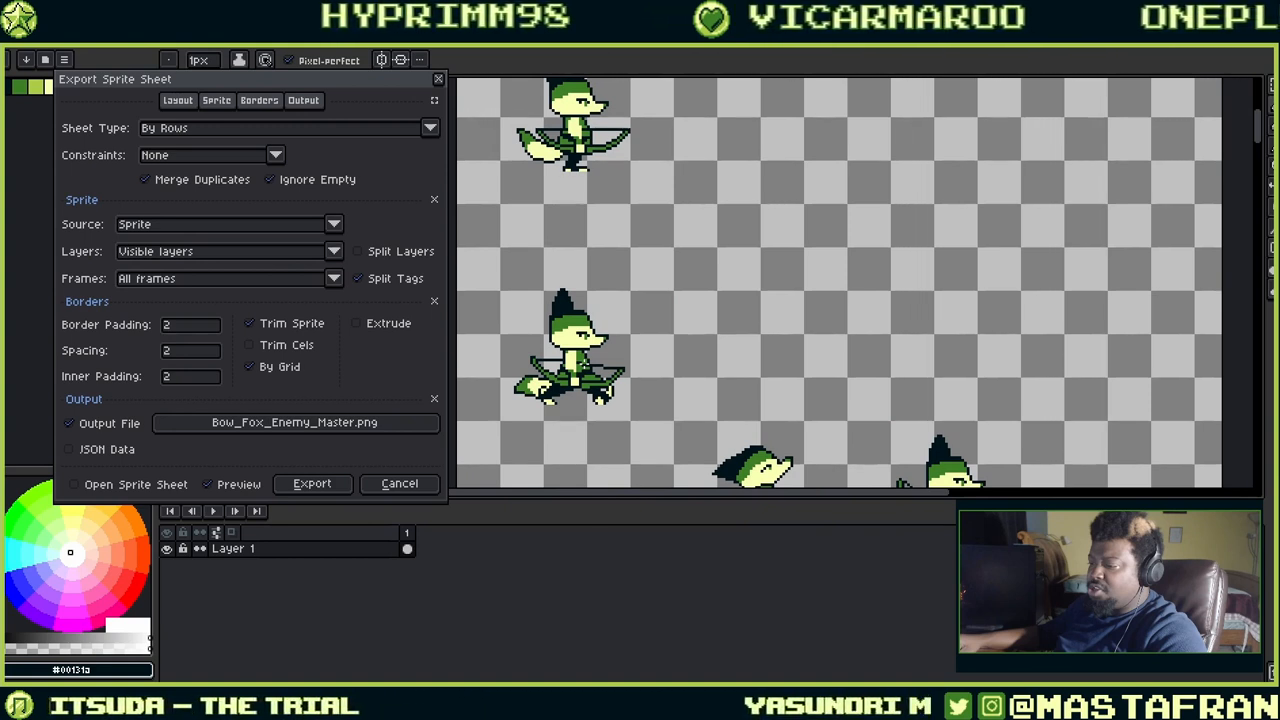
scroll(656, 370, down, 3)
scroll(656, 370, up, 1)
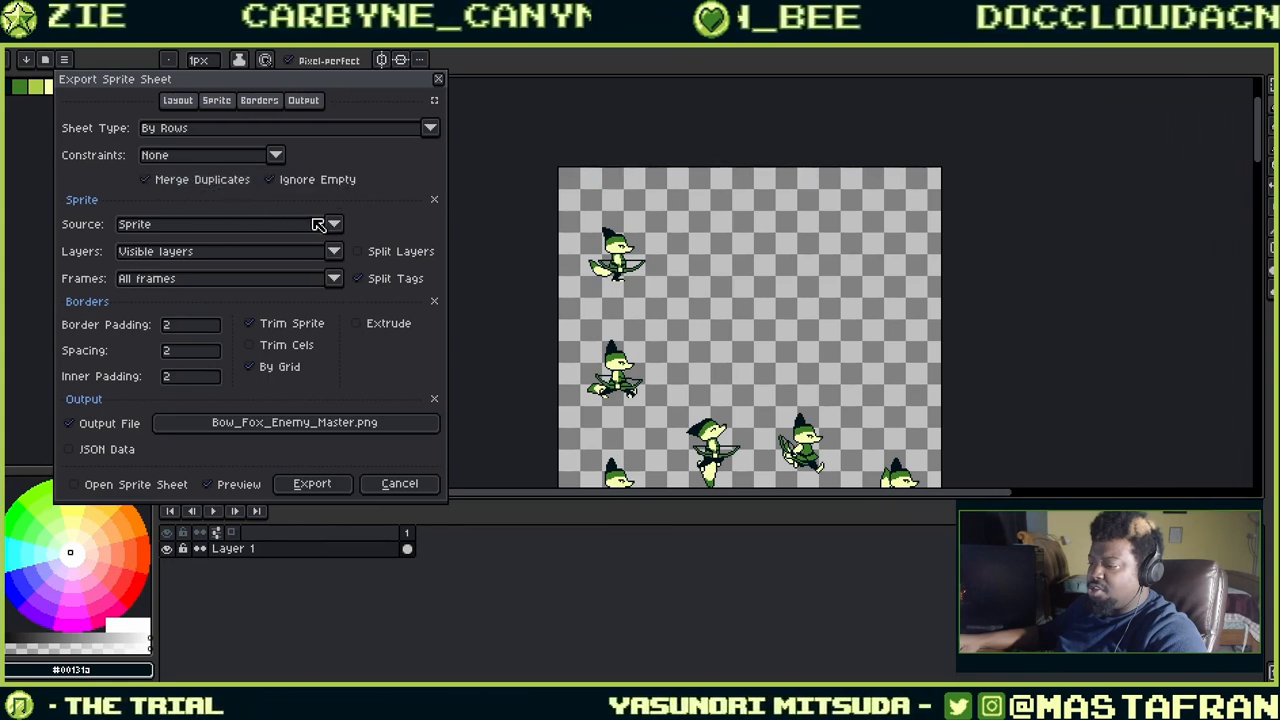
middle_drag(514, 261, 573, 79)
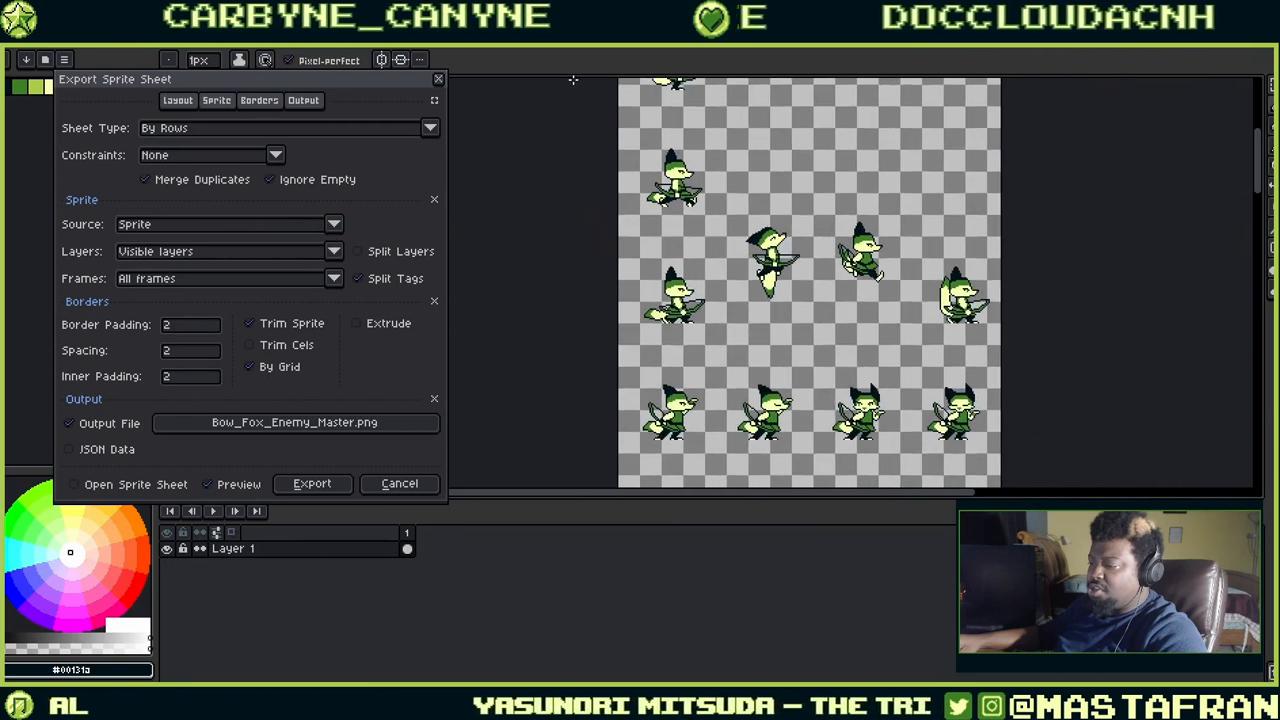
middle_drag(733, 287, 576, 152)
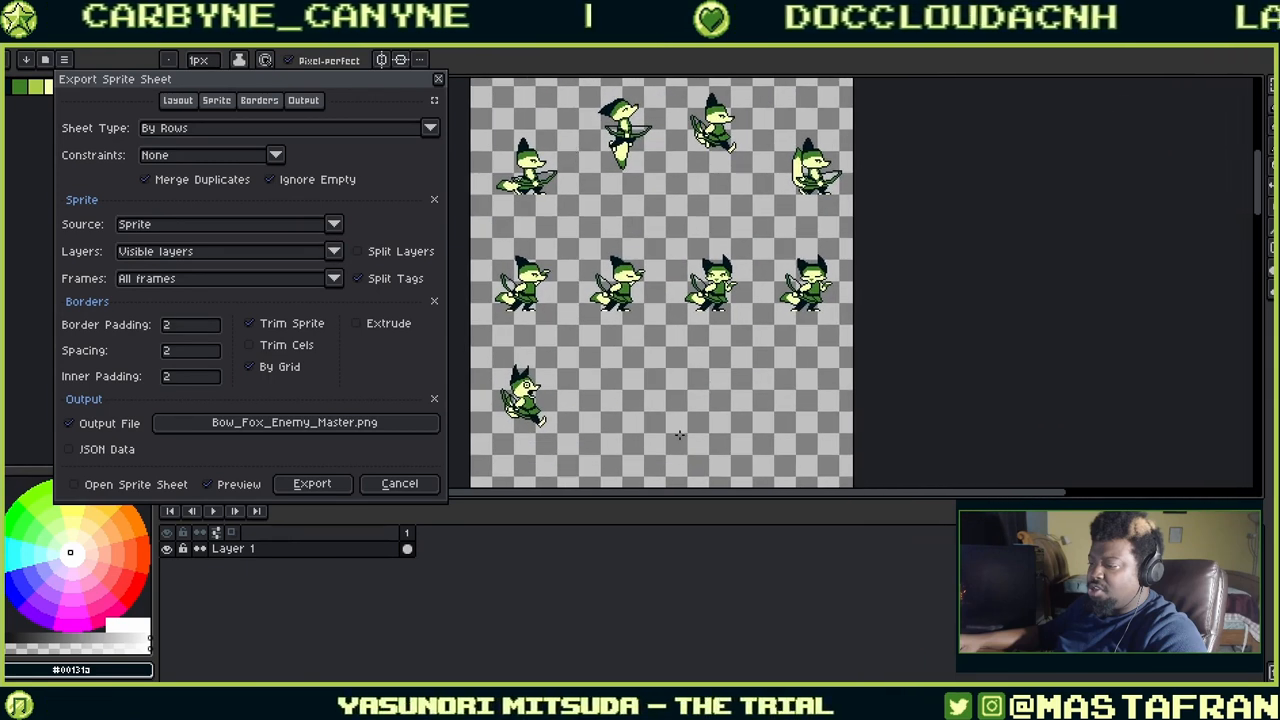
middle_drag(680, 435, 700, 190)
middle_drag(675, 325, 625, 78)
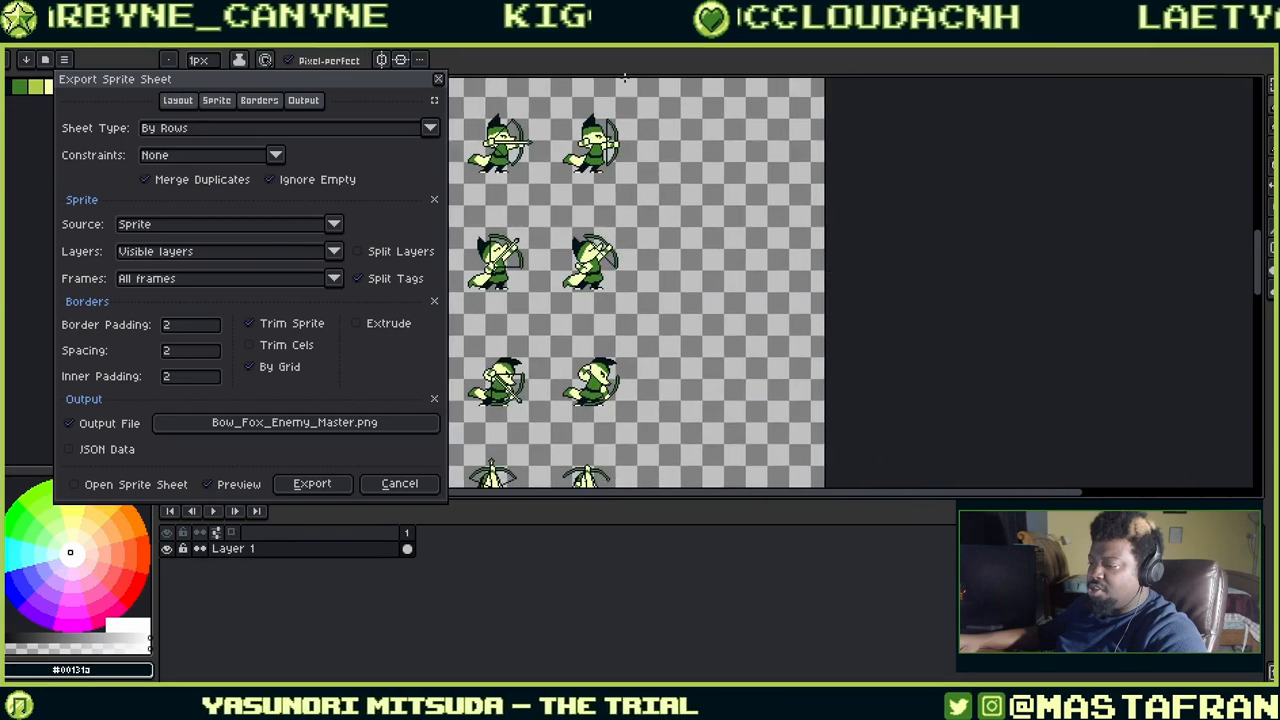
middle_drag(651, 393, 630, 118)
middle_drag(608, 318, 586, 166)
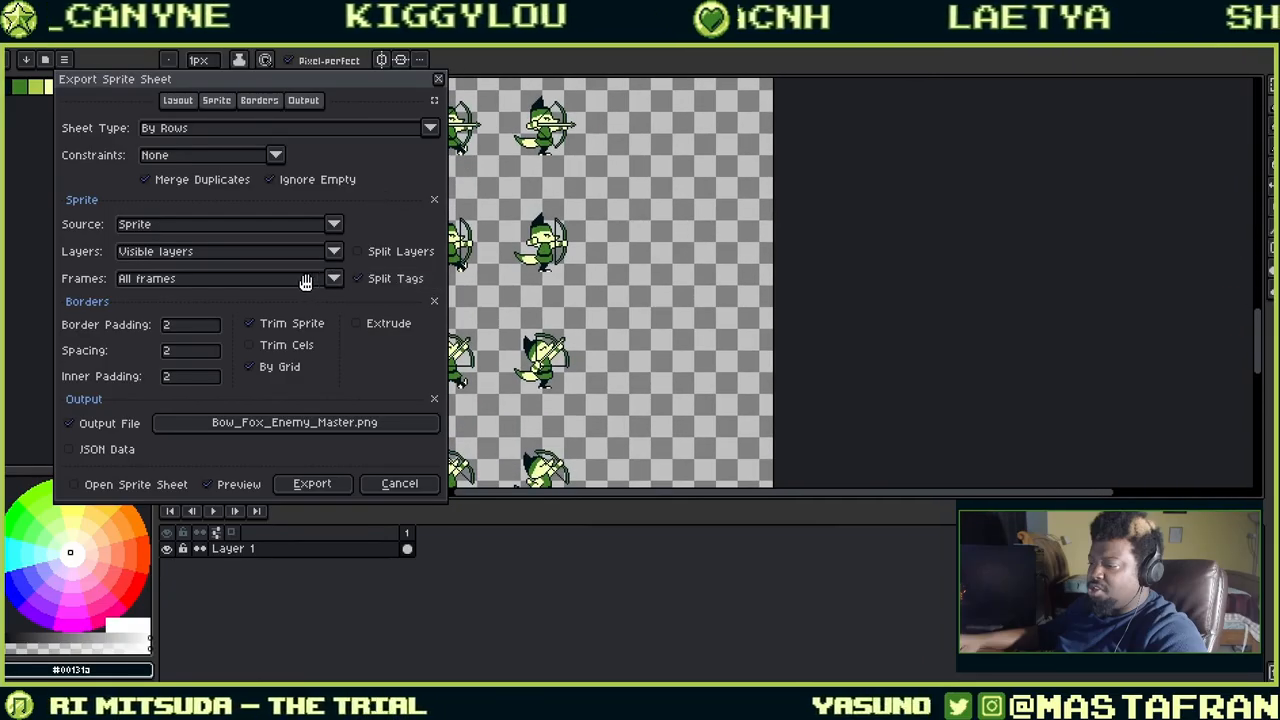
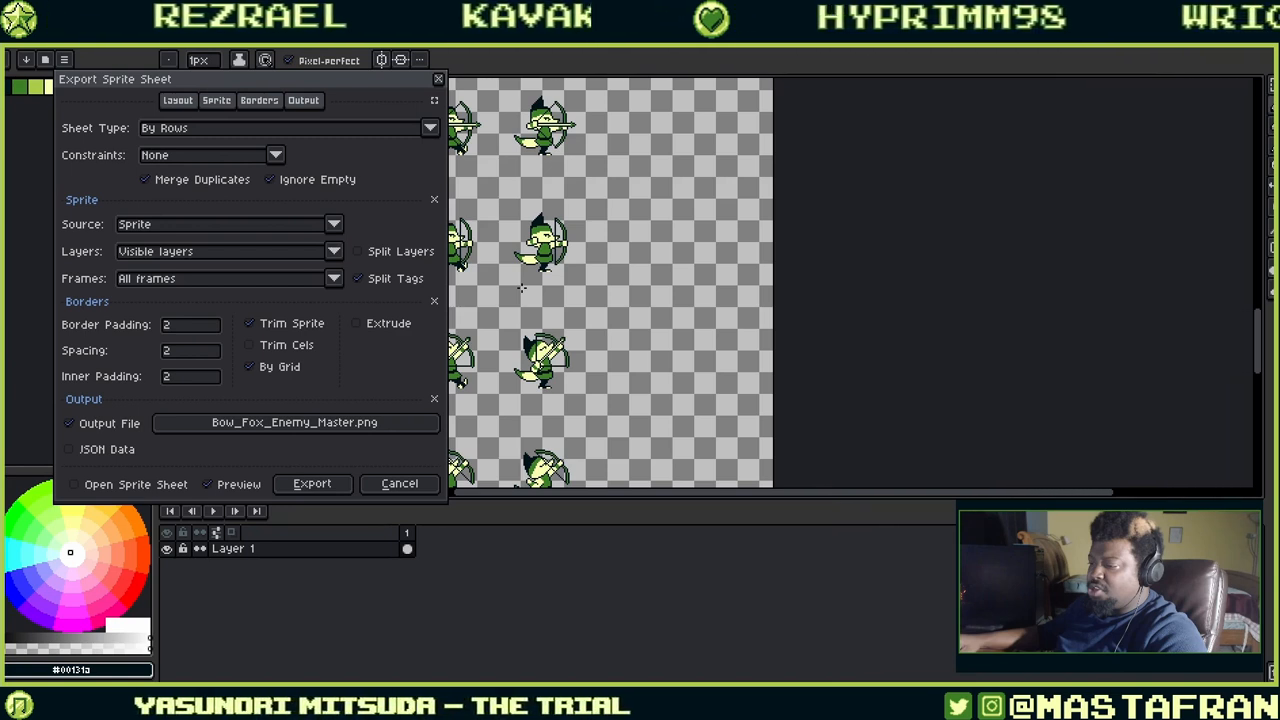
Export the sprite sheet as Bow_Fox_Enemy_Master.png into the Bow_Fox_Master_Files_Sprites folder.
click(298, 427)
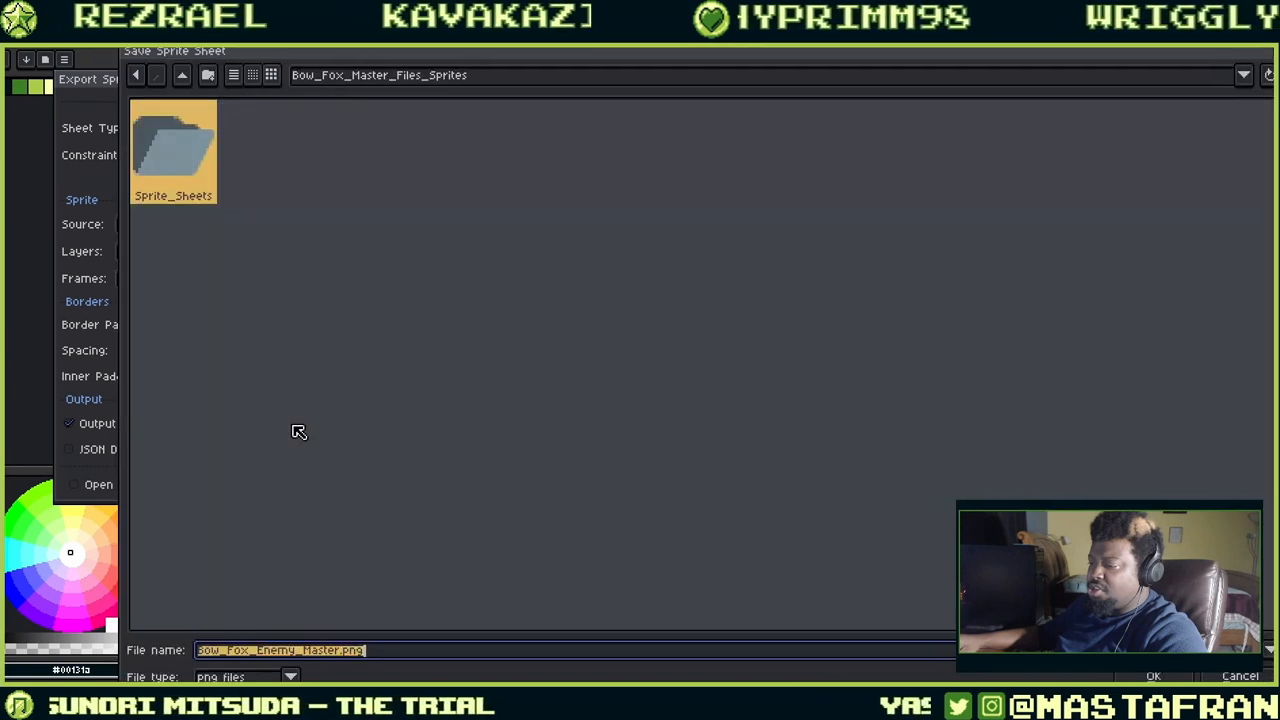
click(427, 306)
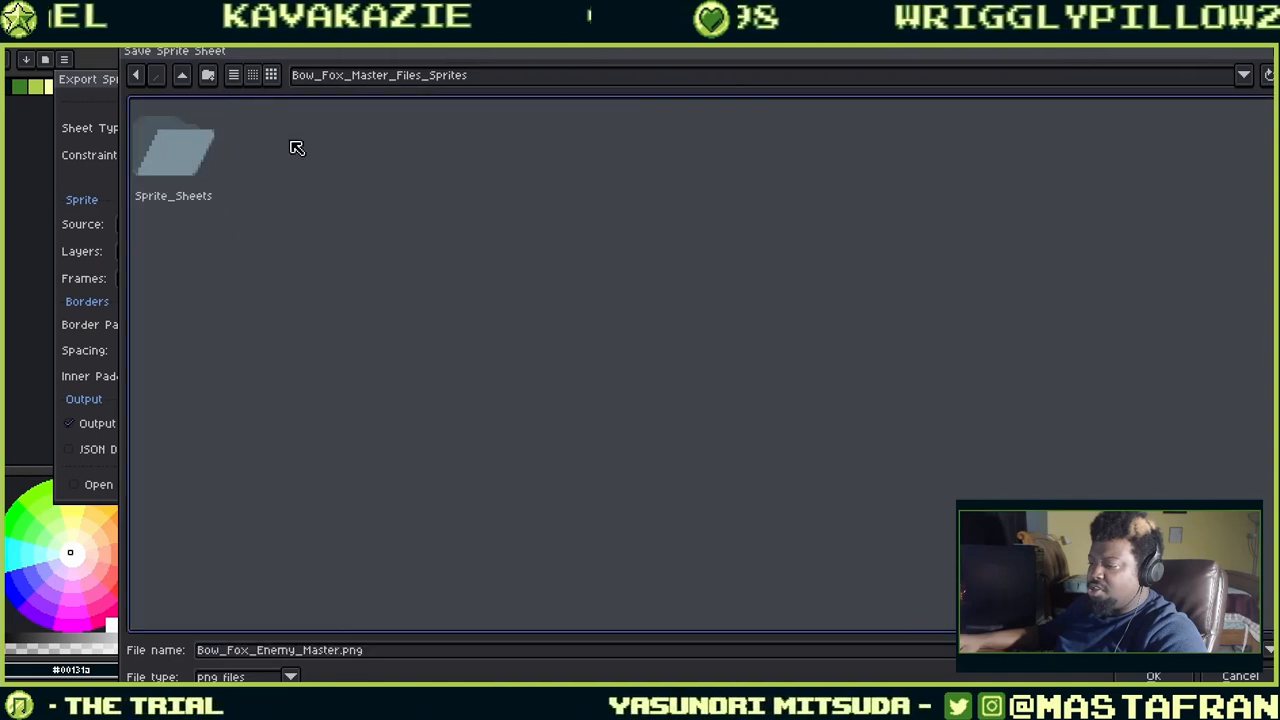
click(183, 80)
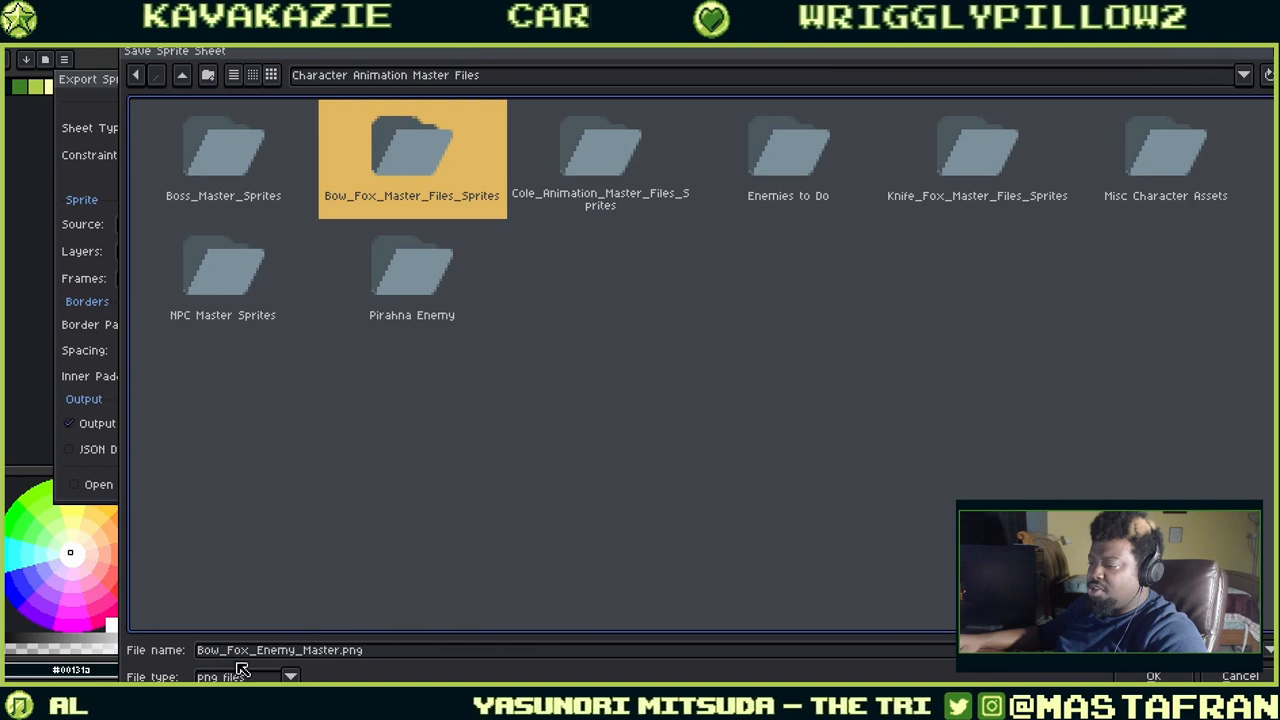
double_click(472, 205)
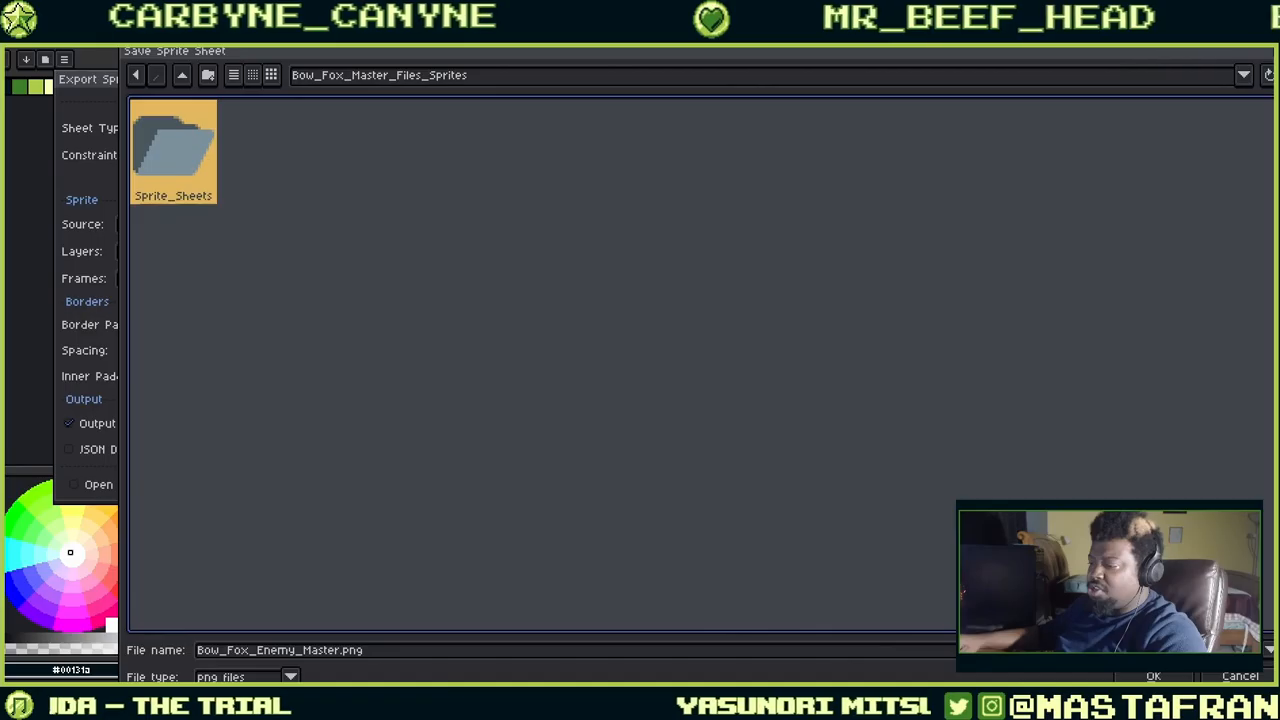
click(1150, 676)
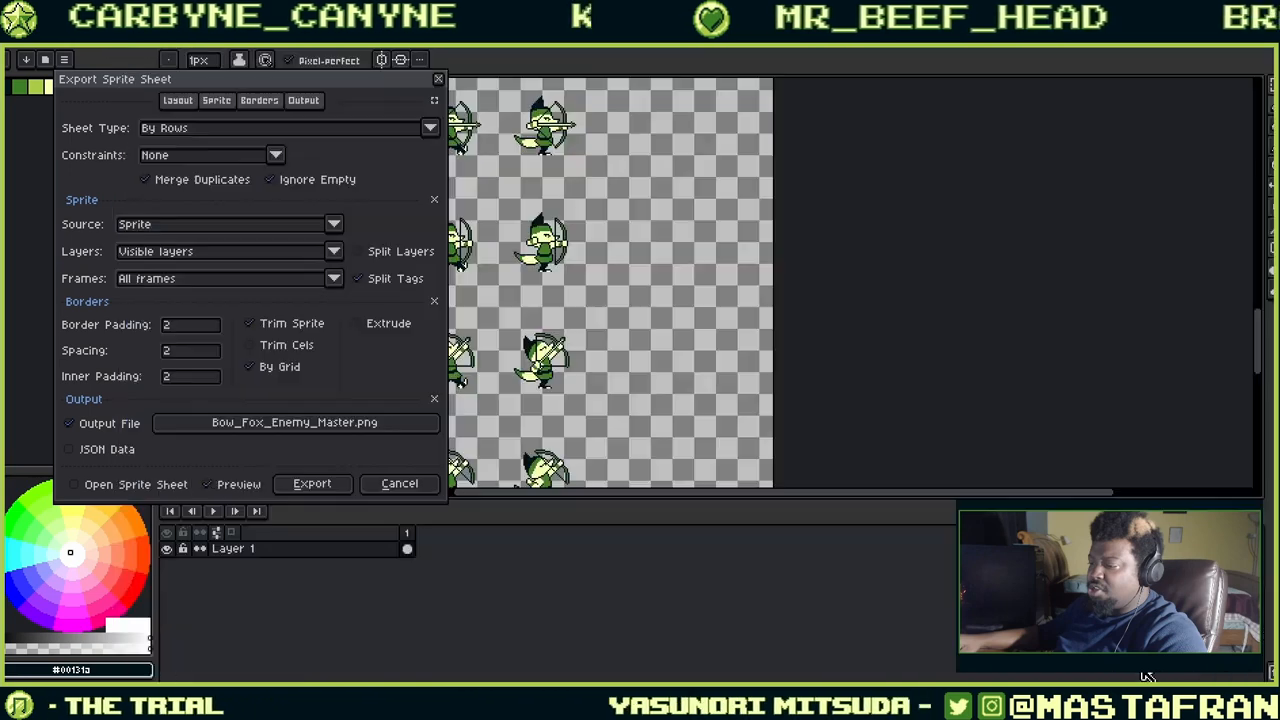
click(311, 484)
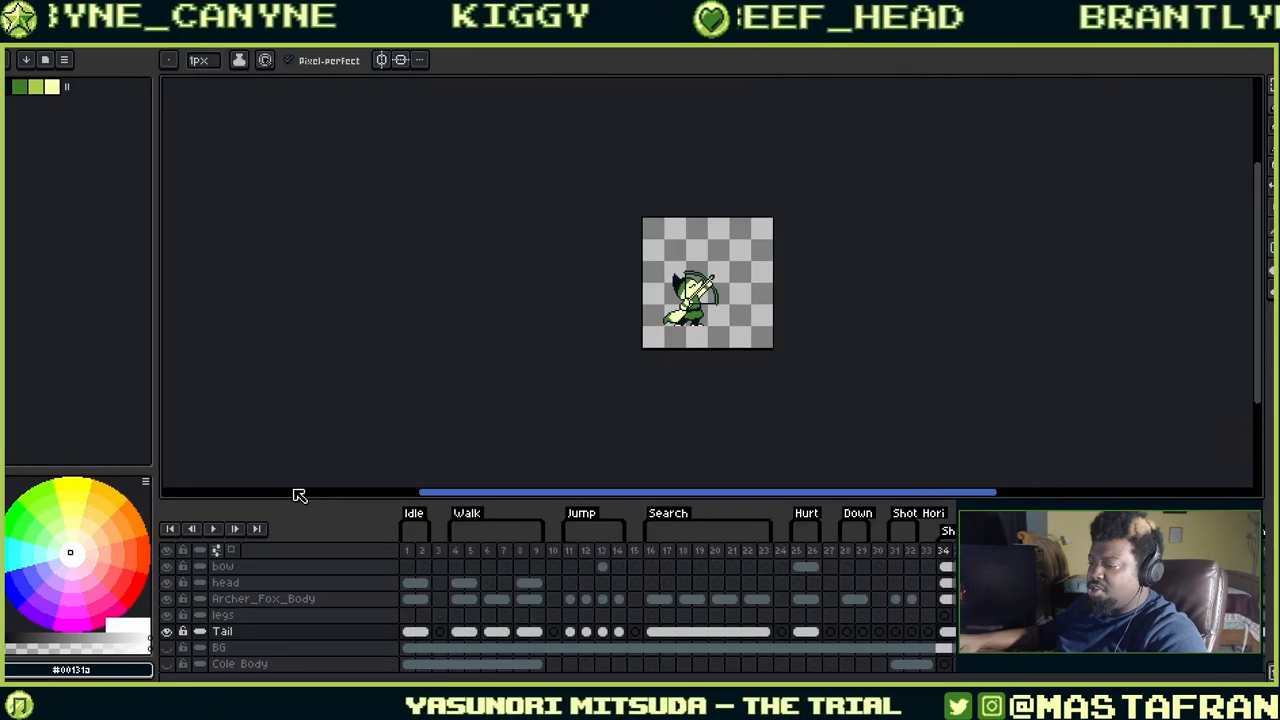
Switch to File Explorer and open the Bow_Fox_Master_Files_Sprites folder inside Character Animation Master Files.
key(alt+Tab)
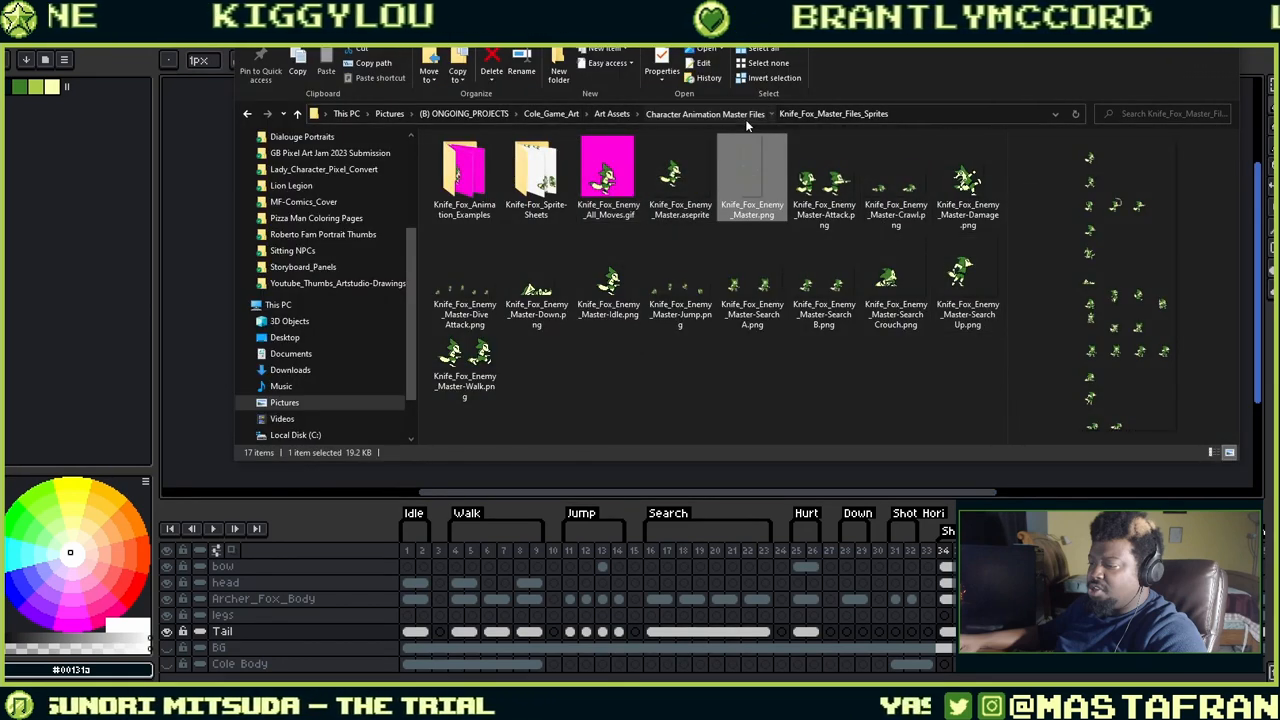
click(700, 114)
scroll(779, 342, down, 2)
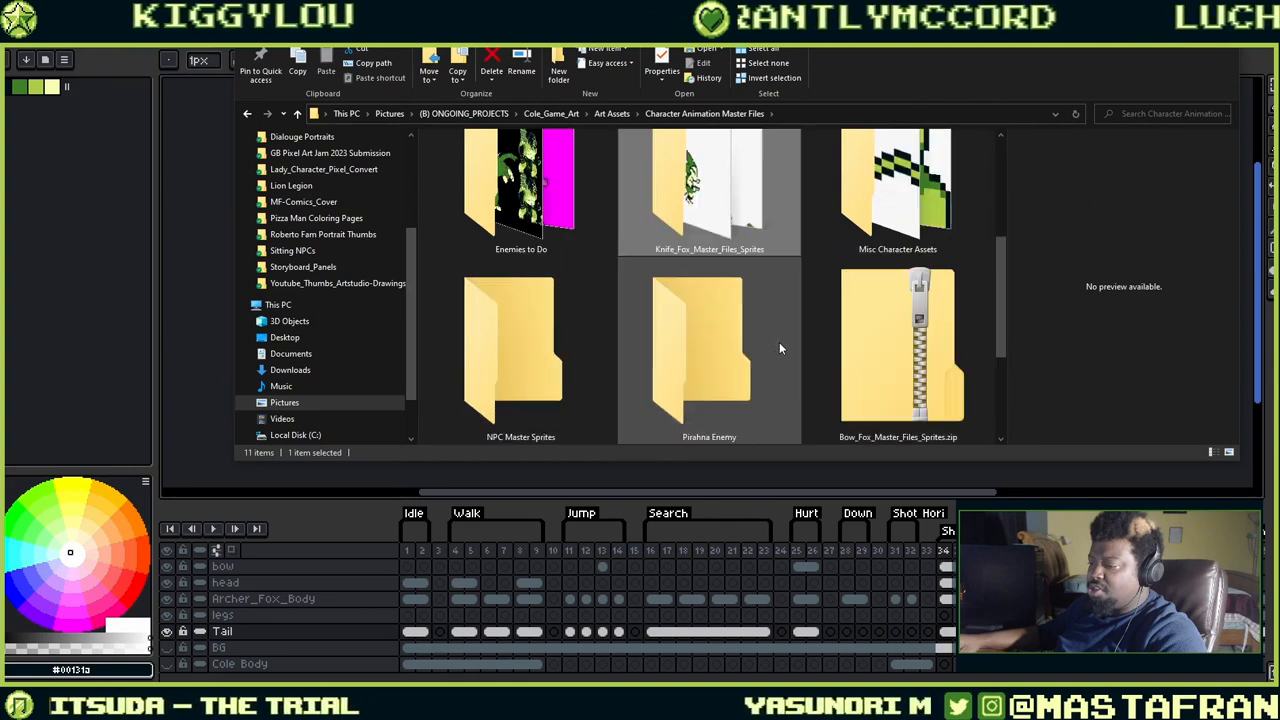
scroll(882, 364, down, 2)
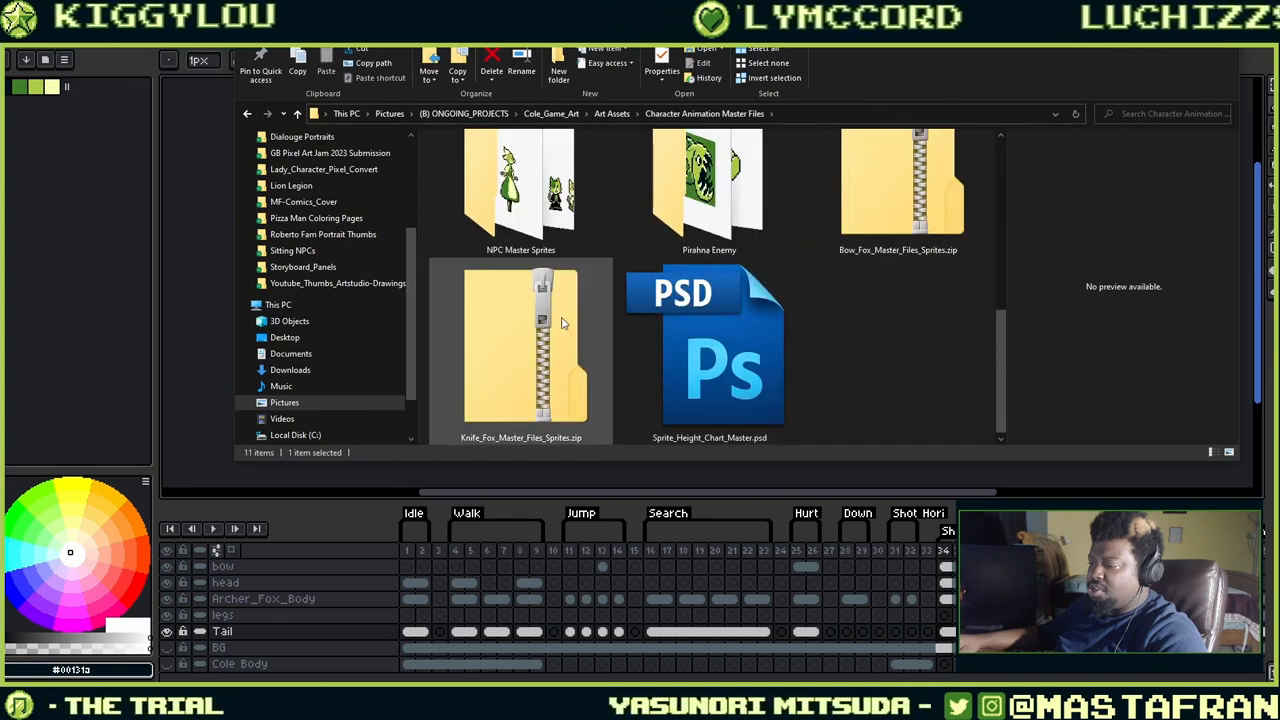
scroll(560, 314, up, 3)
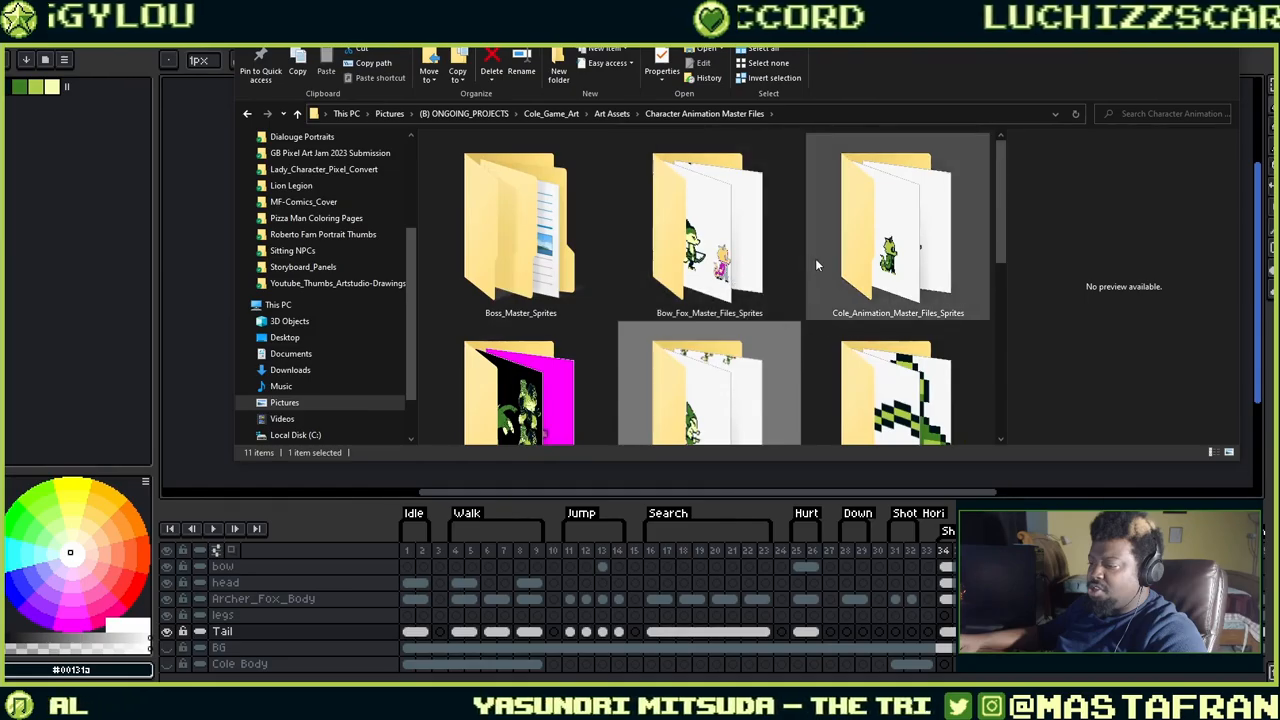
double_click(705, 245)
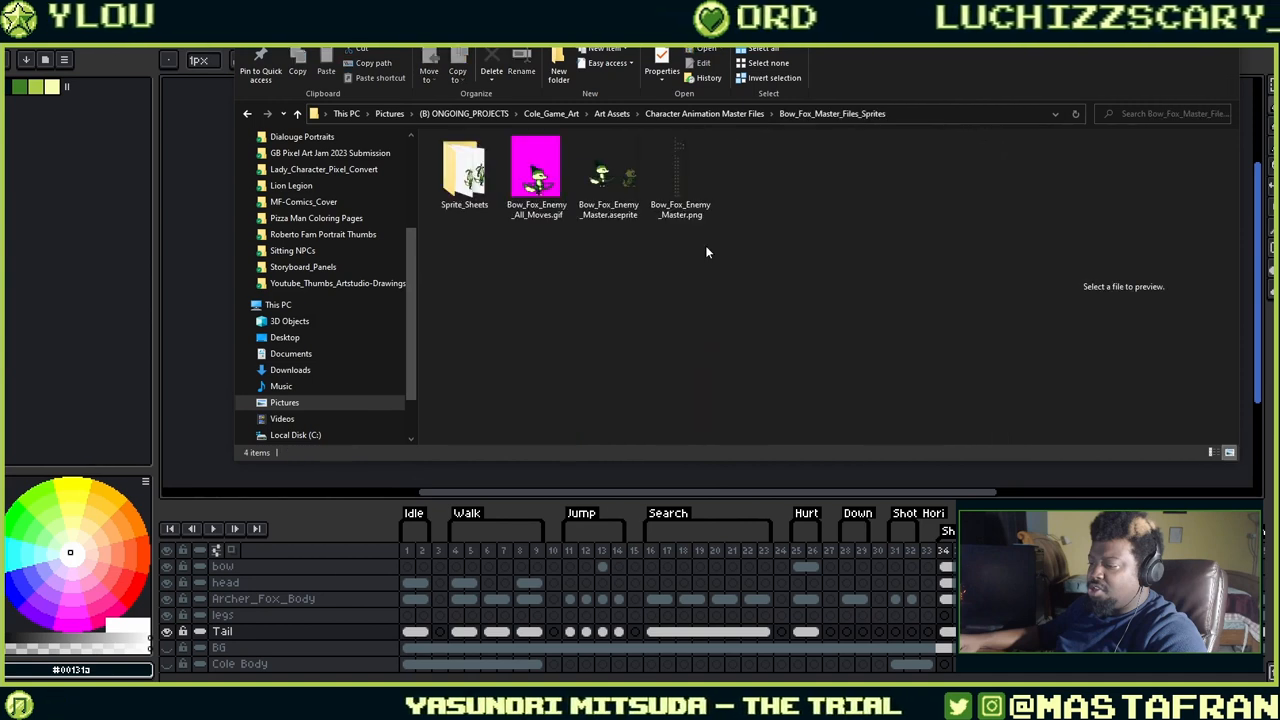
Open Bow_Fox_Enemy_Master.png in the image viewer and inspect the walk, jump and search frames up close.
click(684, 172)
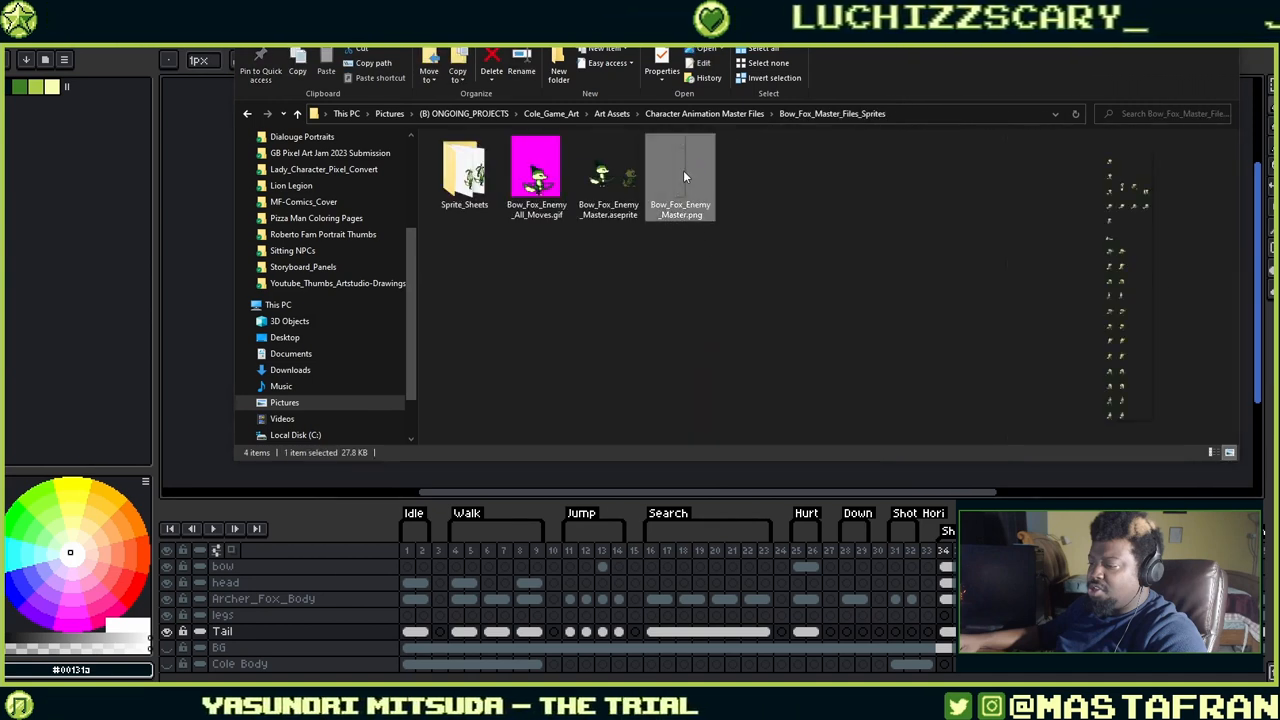
drag(2, 76, 853, 36)
click(1128, 29)
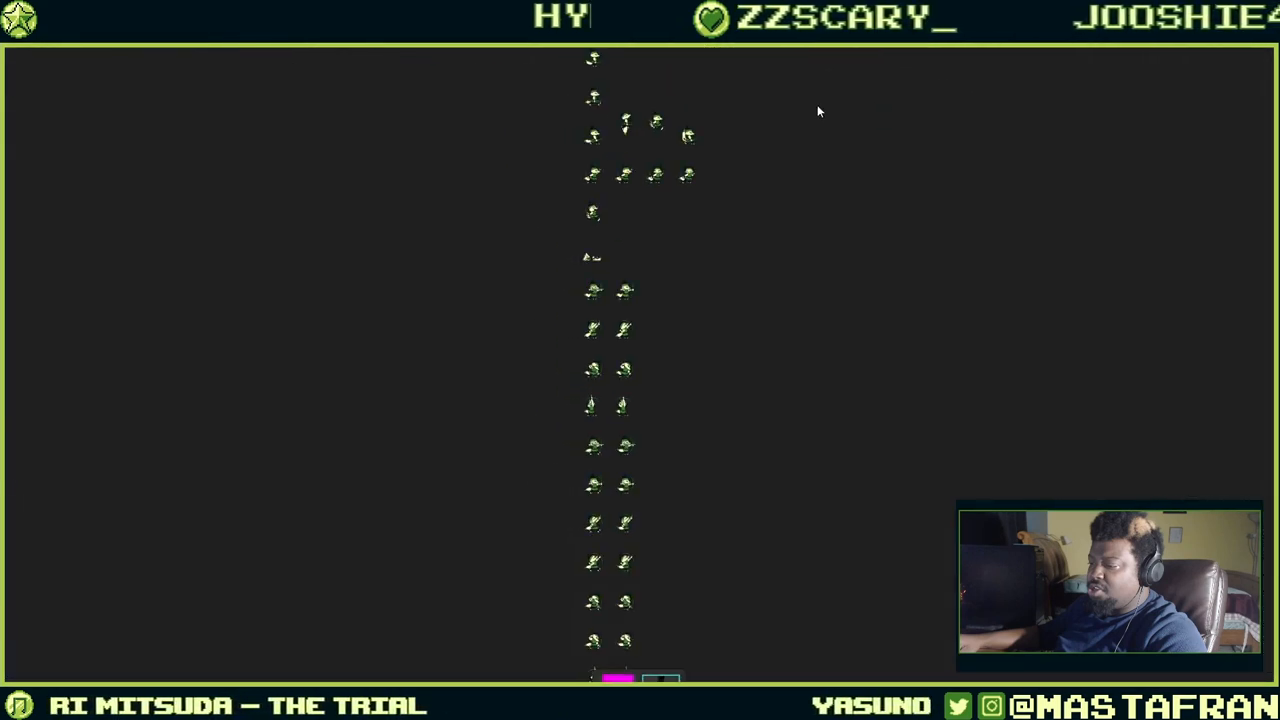
scroll(690, 100, up, 5)
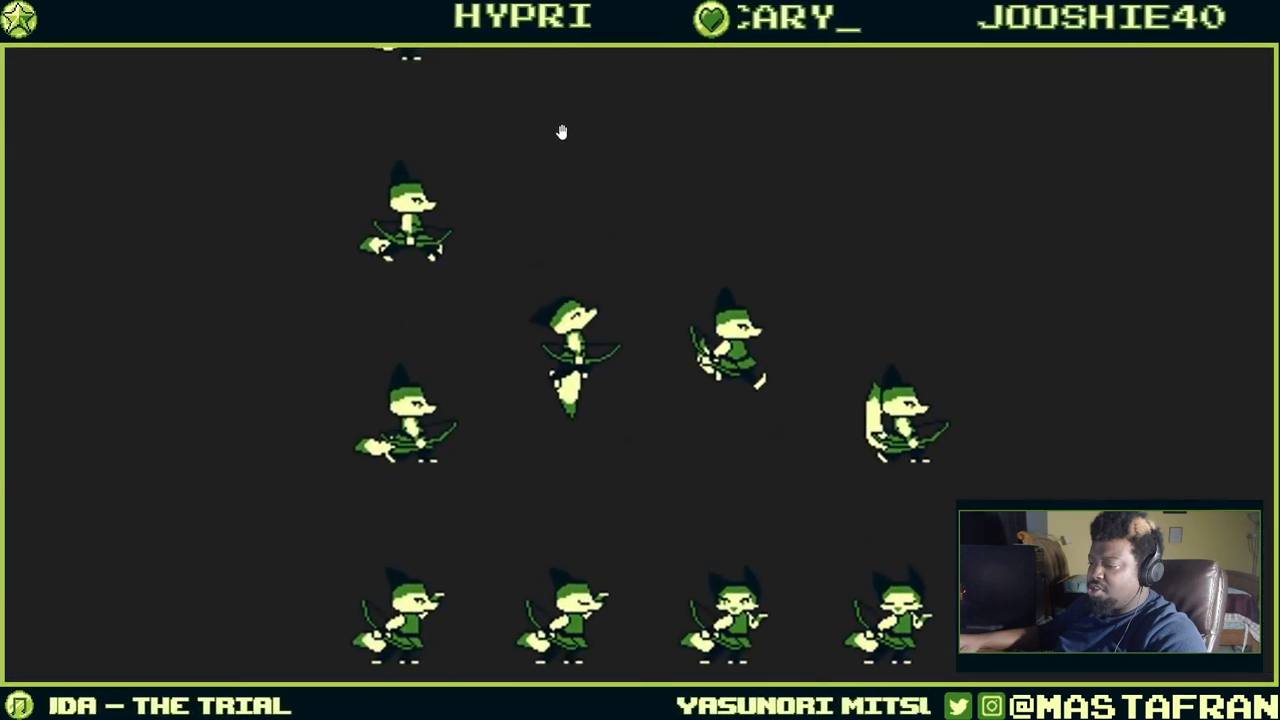
mouse_move(600, 240)
mouse_down()
mouse_move(617, 406)
mouse_move(606, 231)
mouse_up()
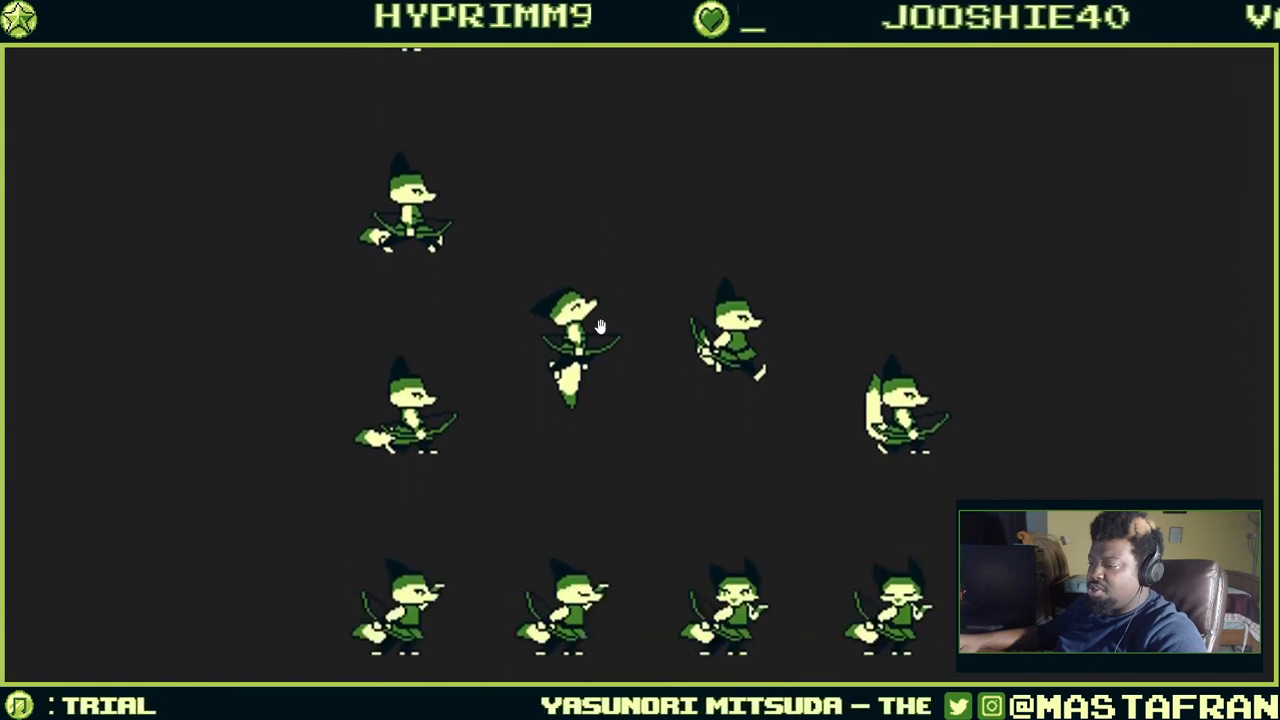
Inspect the exported sheet's remaining rows, from search and hurt down through the standing and walking bow-shooting poses, and close the image viewer.
drag(592, 443, 620, 21)
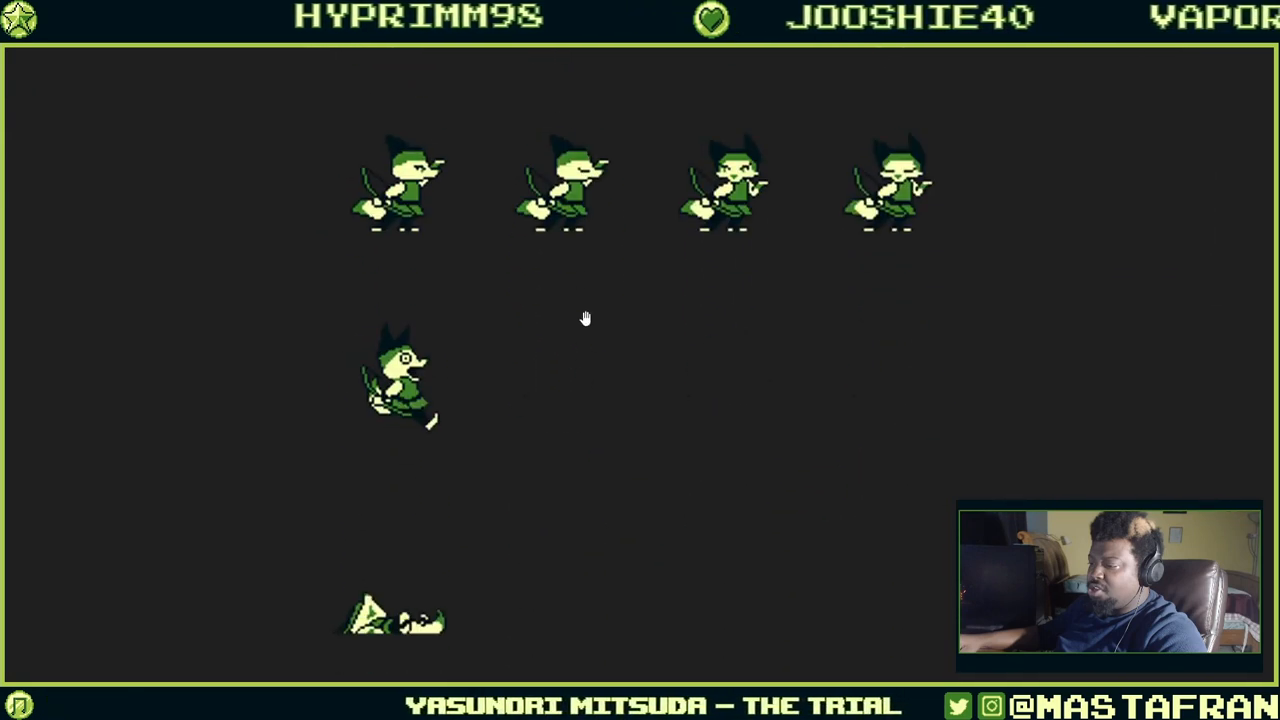
drag(588, 309, 765, 20)
drag(643, 390, 641, 4)
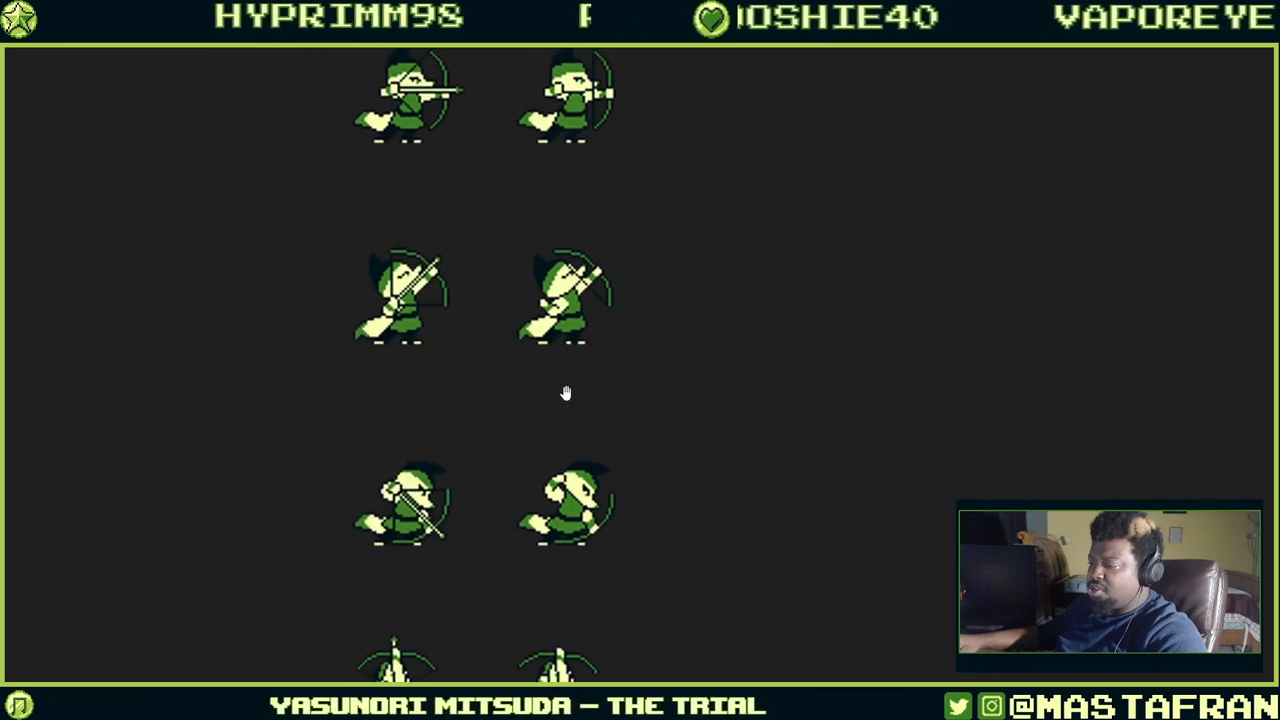
drag(564, 415, 590, 35)
drag(566, 479, 558, 162)
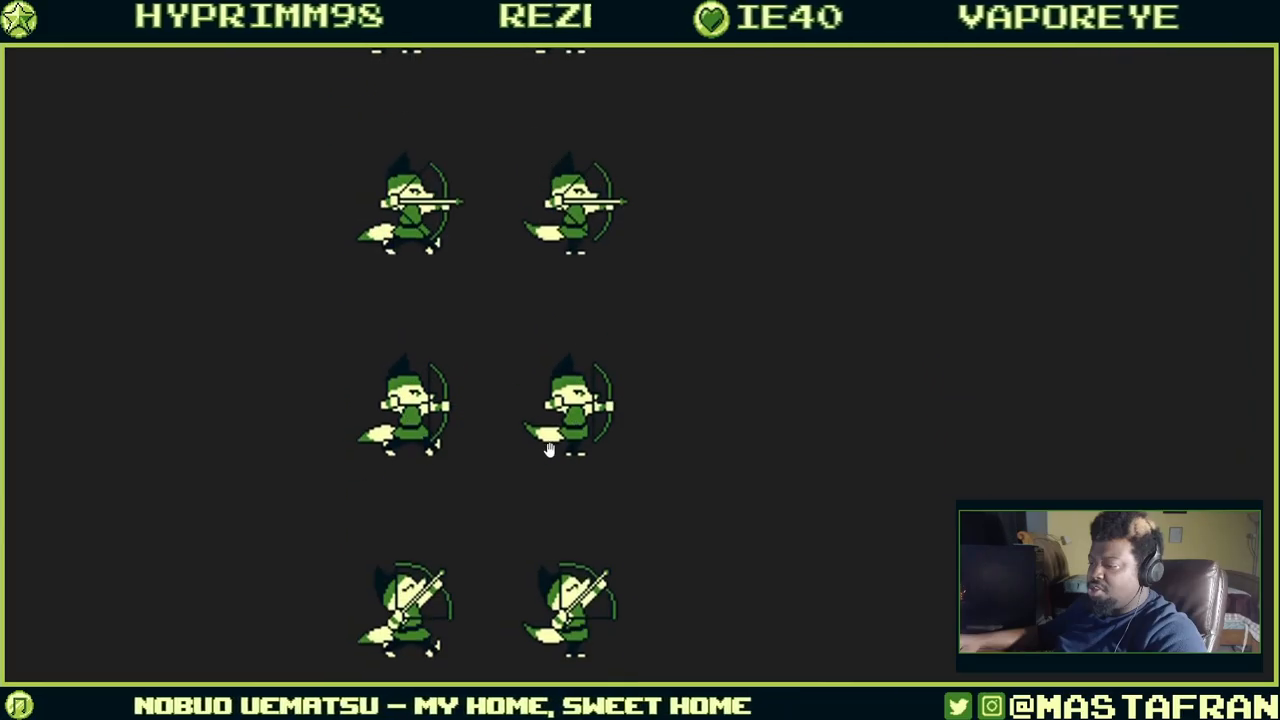
drag(517, 494, 505, 179)
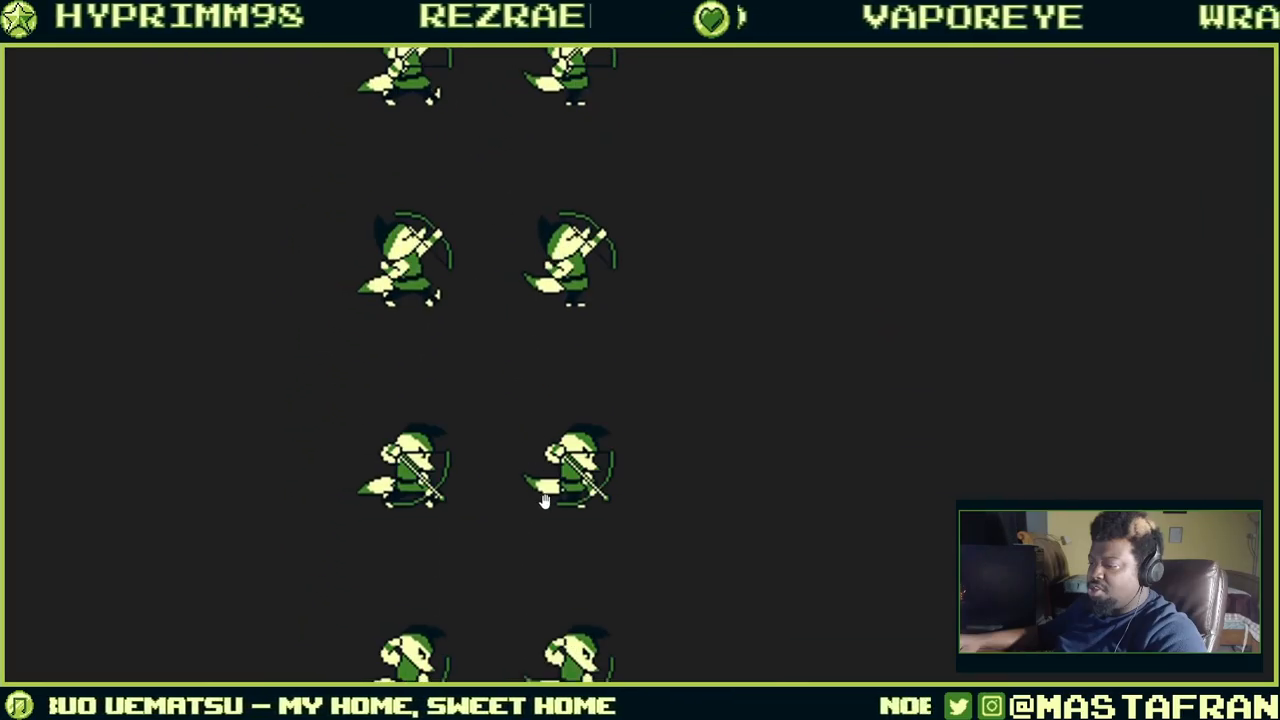
drag(520, 505, 523, 140)
drag(512, 188, 511, 160)
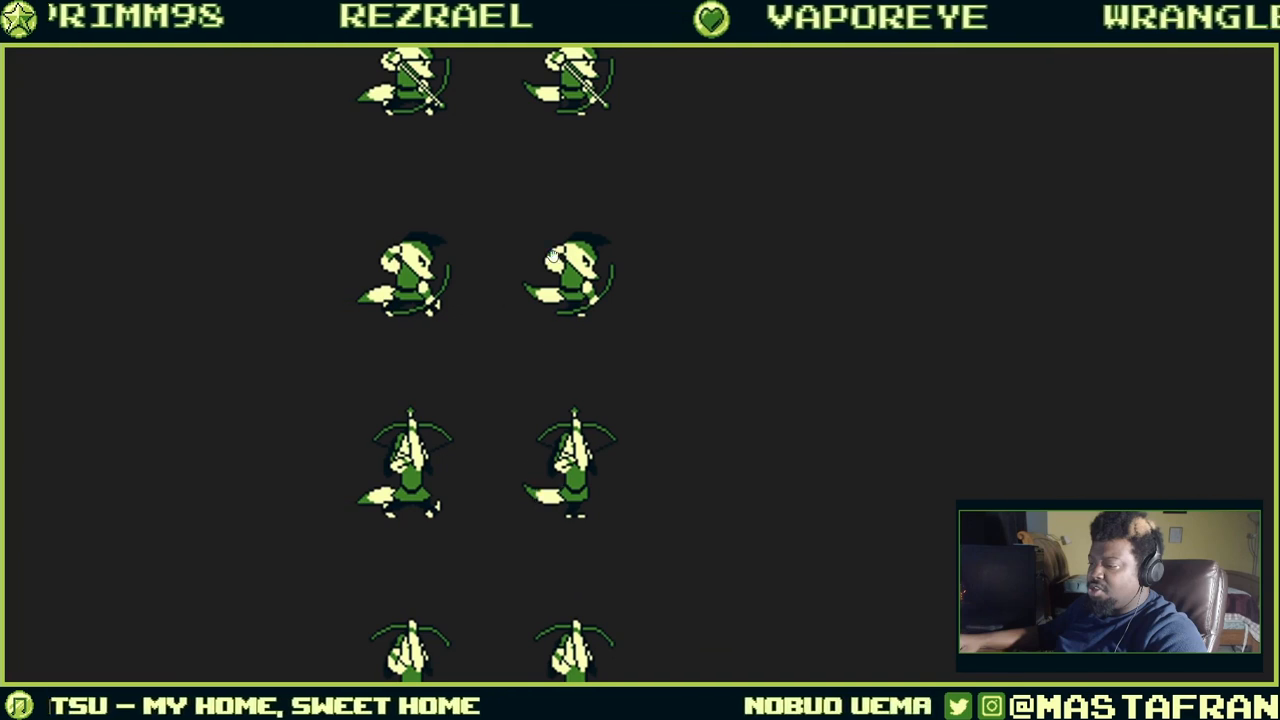
click(1257, 15)
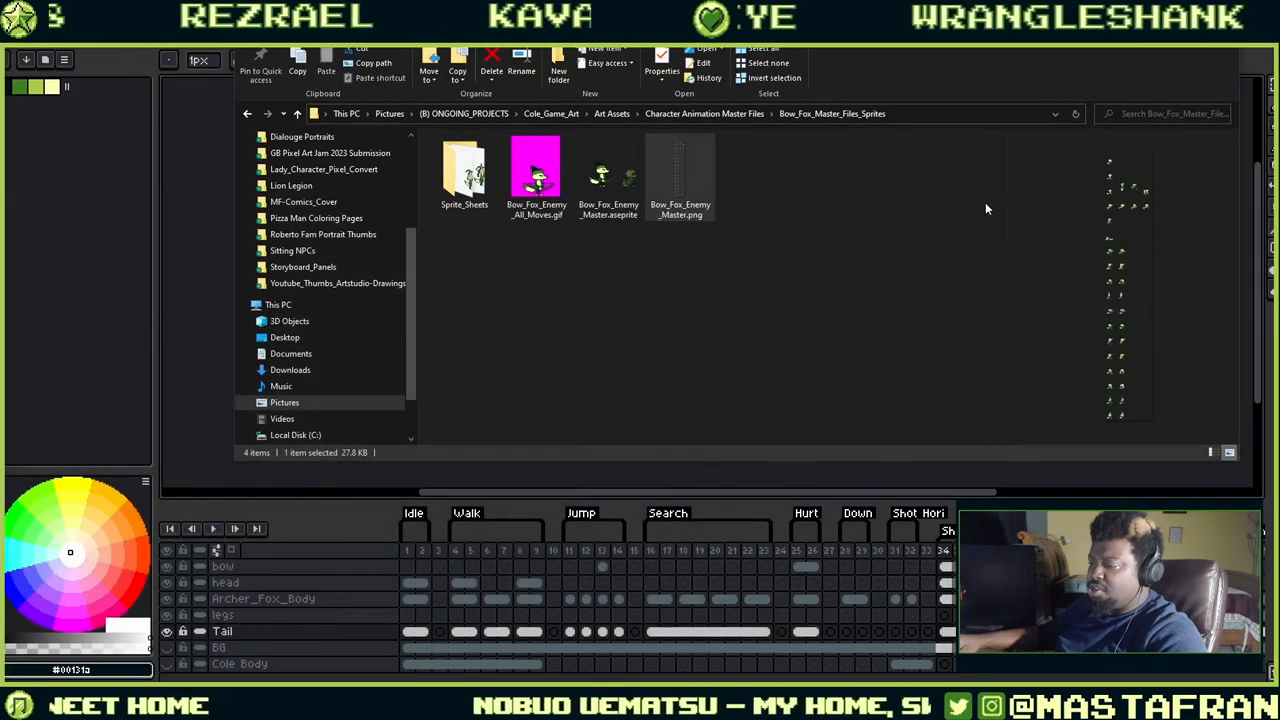
Import Bow_Fox_Enemy_Master.png from File Explorer into Unity's Bow_Fox folder under Enemies.
key(alt+Tab)
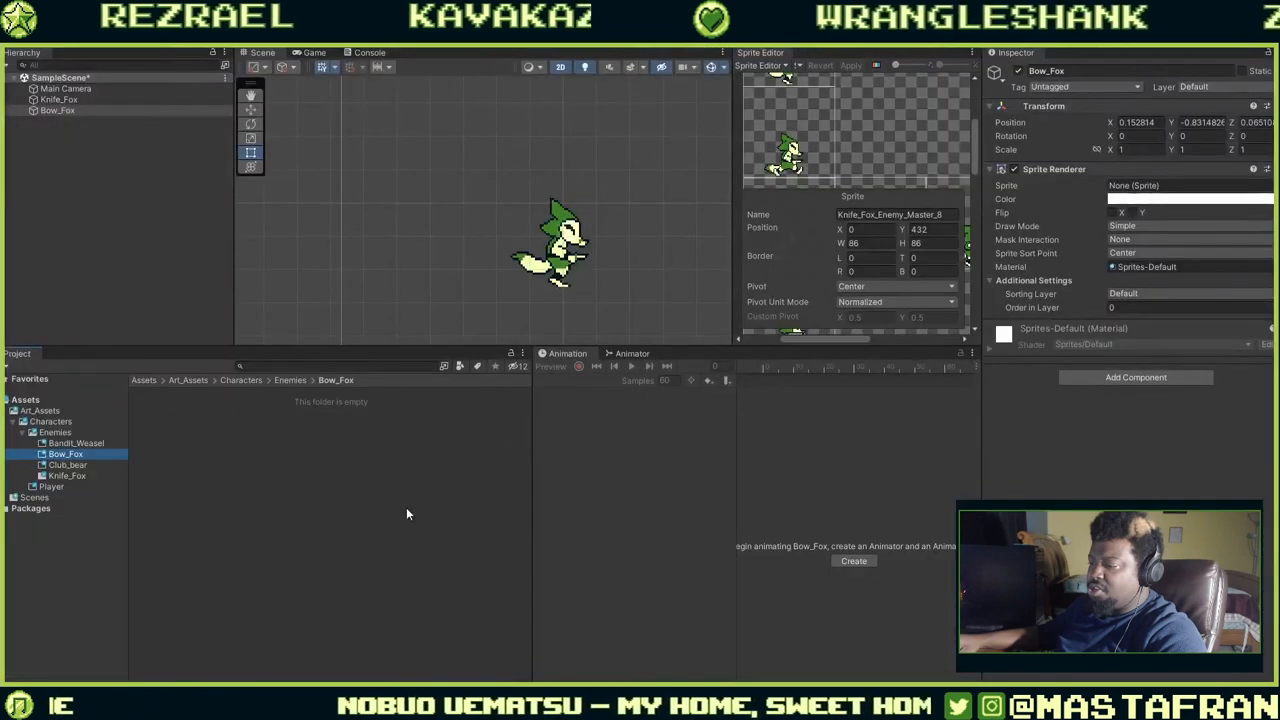
click(71, 109)
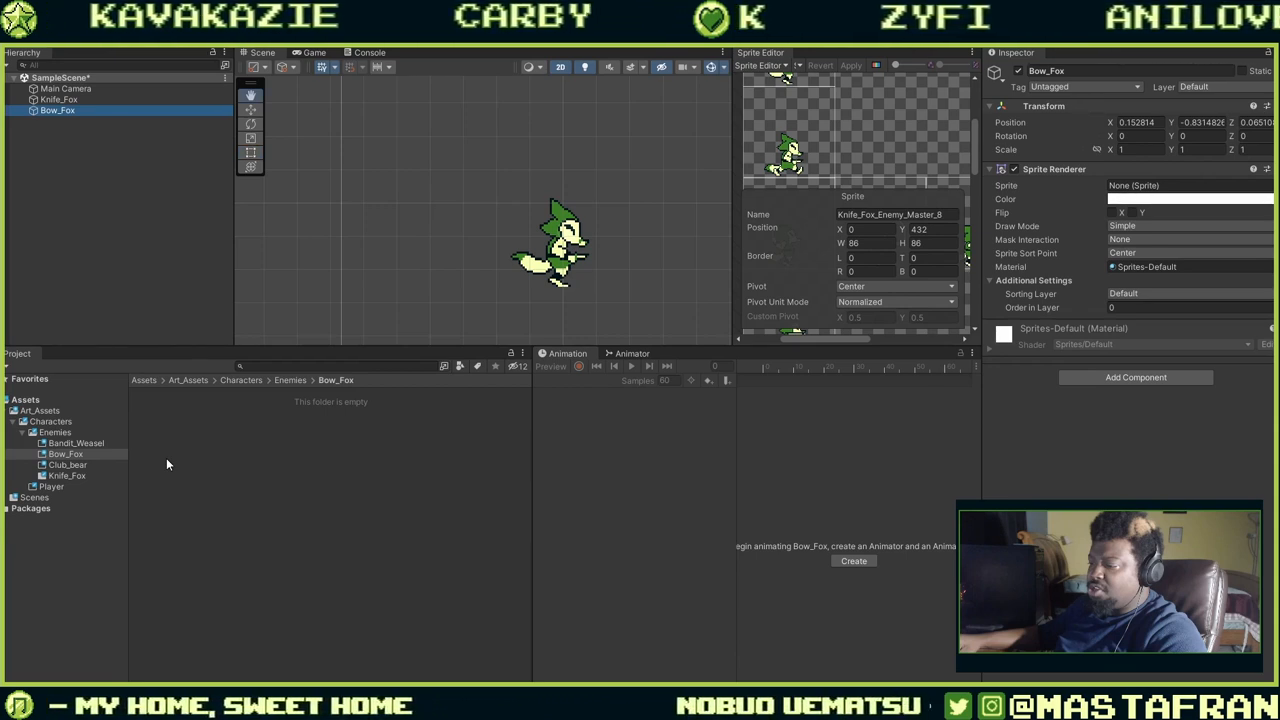
key(alt+Tab)
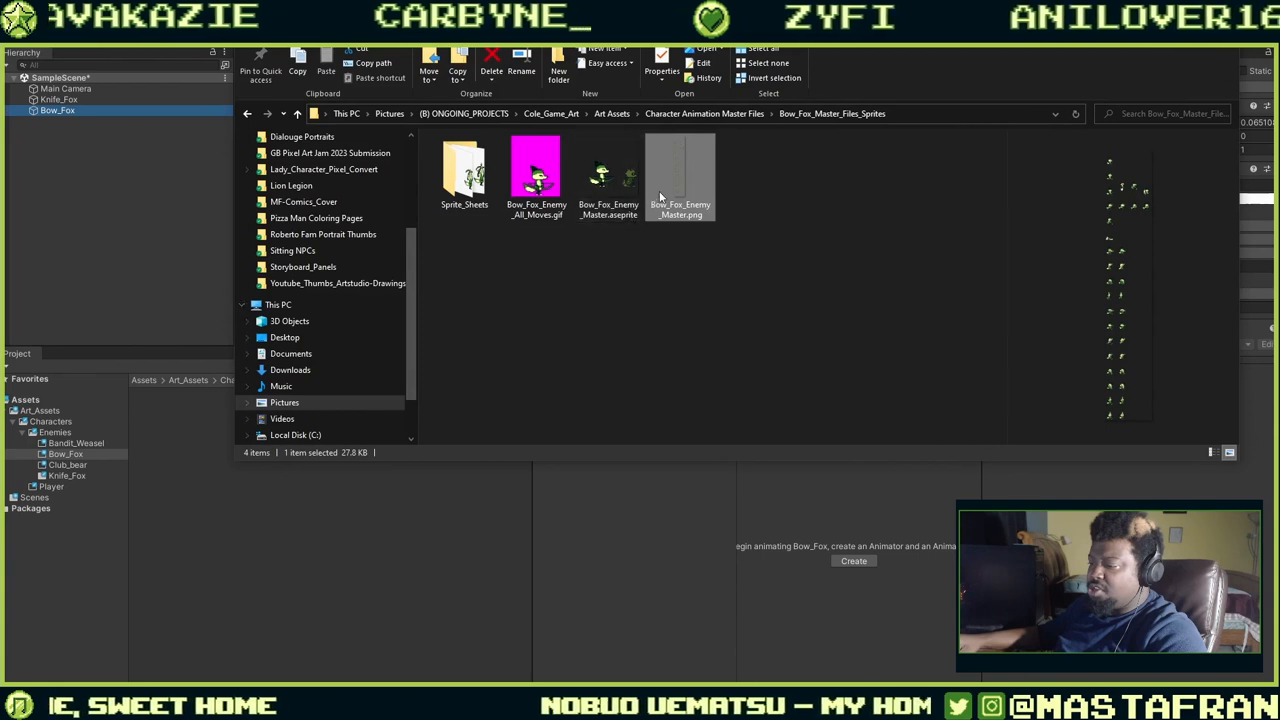
drag(674, 177, 401, 546)
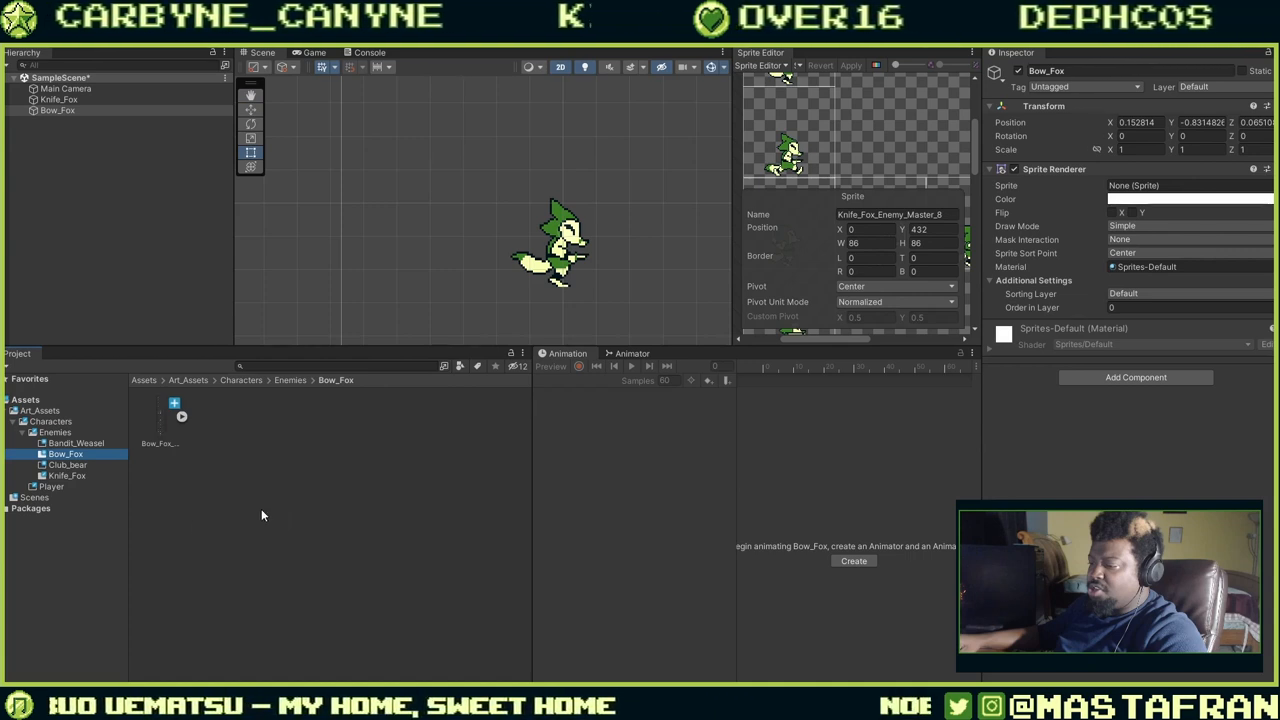
Set the imported Bow_Fox_Enemy_Master texture to 16 pixels per unit and Multiple sprite mode.
click(158, 433)
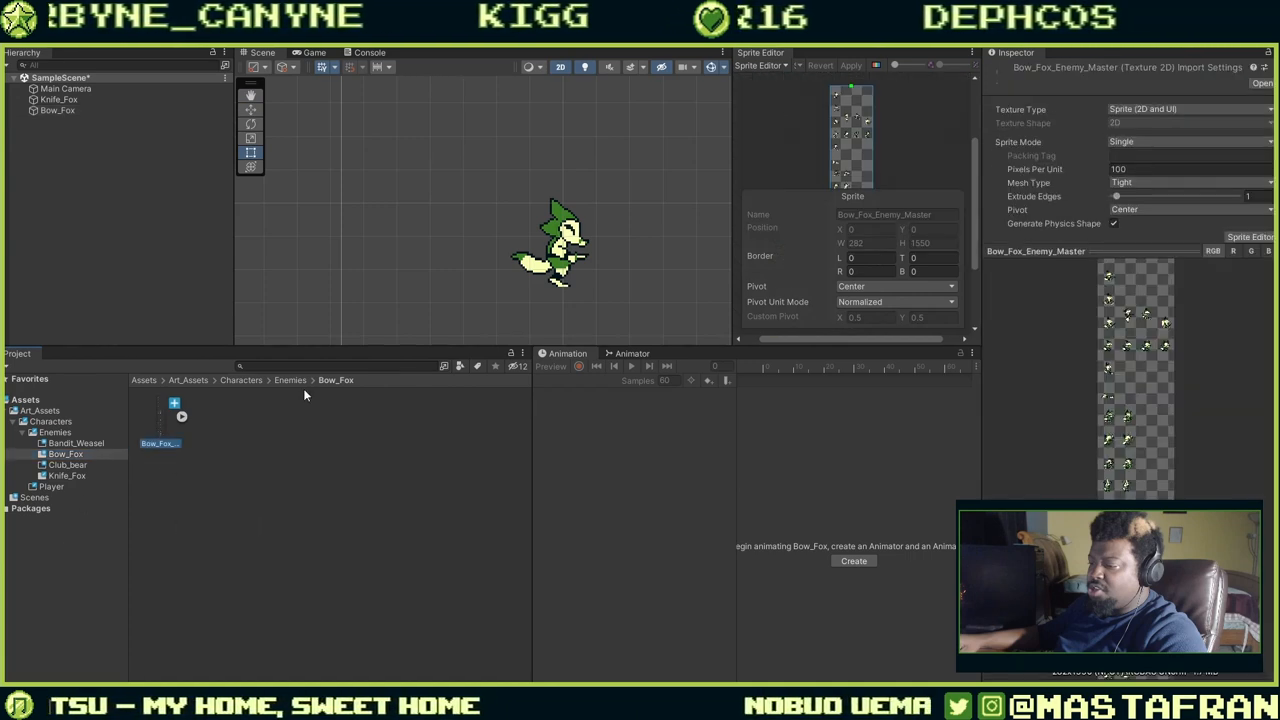
click(1133, 169)
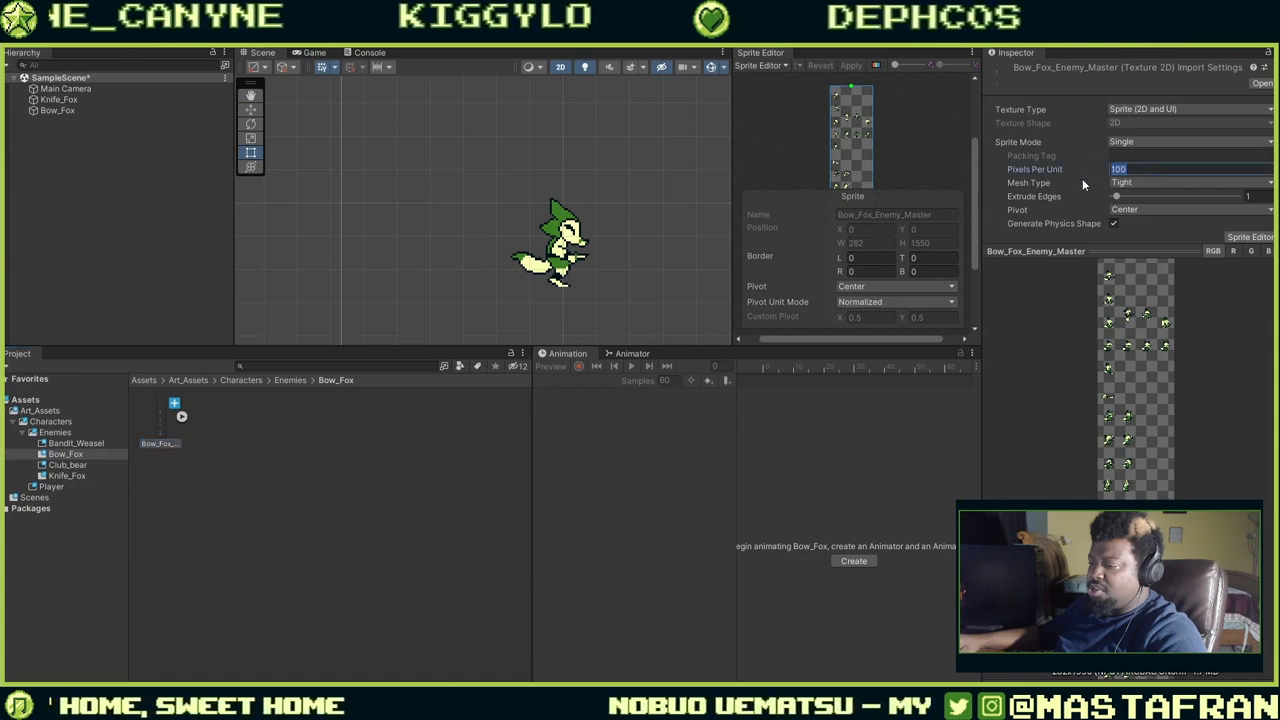
text(16)
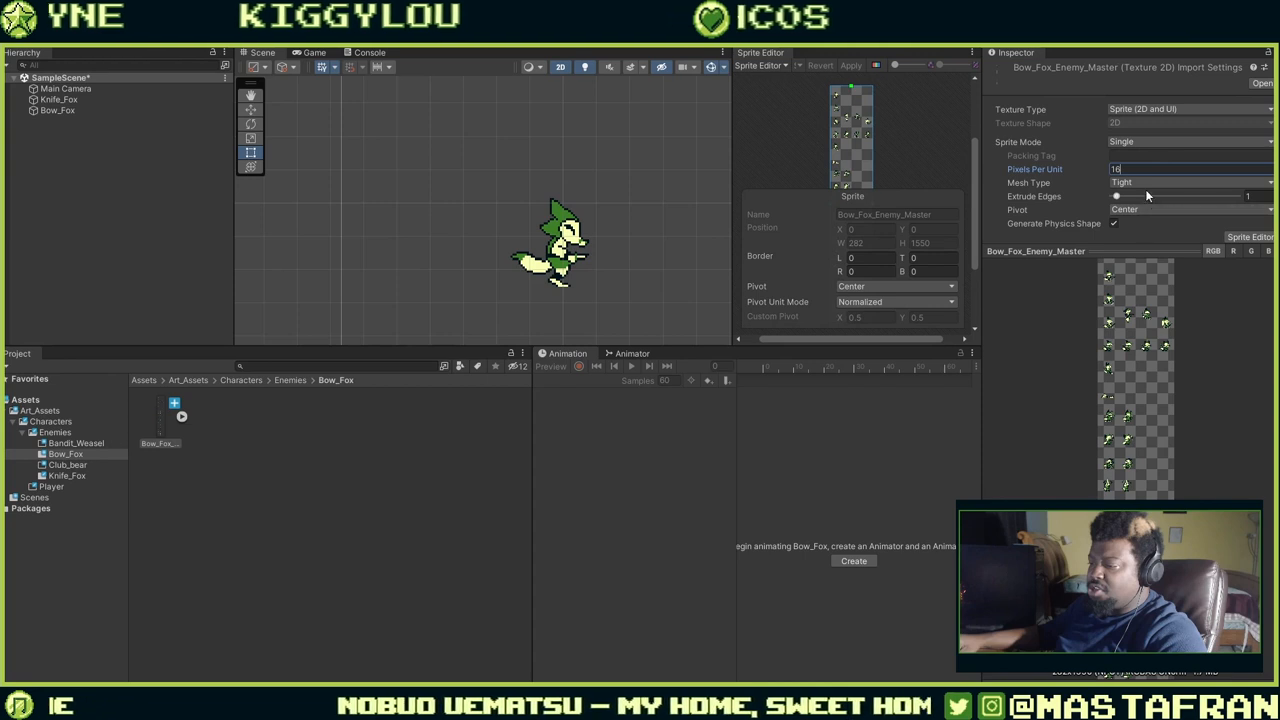
click(1143, 185)
click(1140, 142)
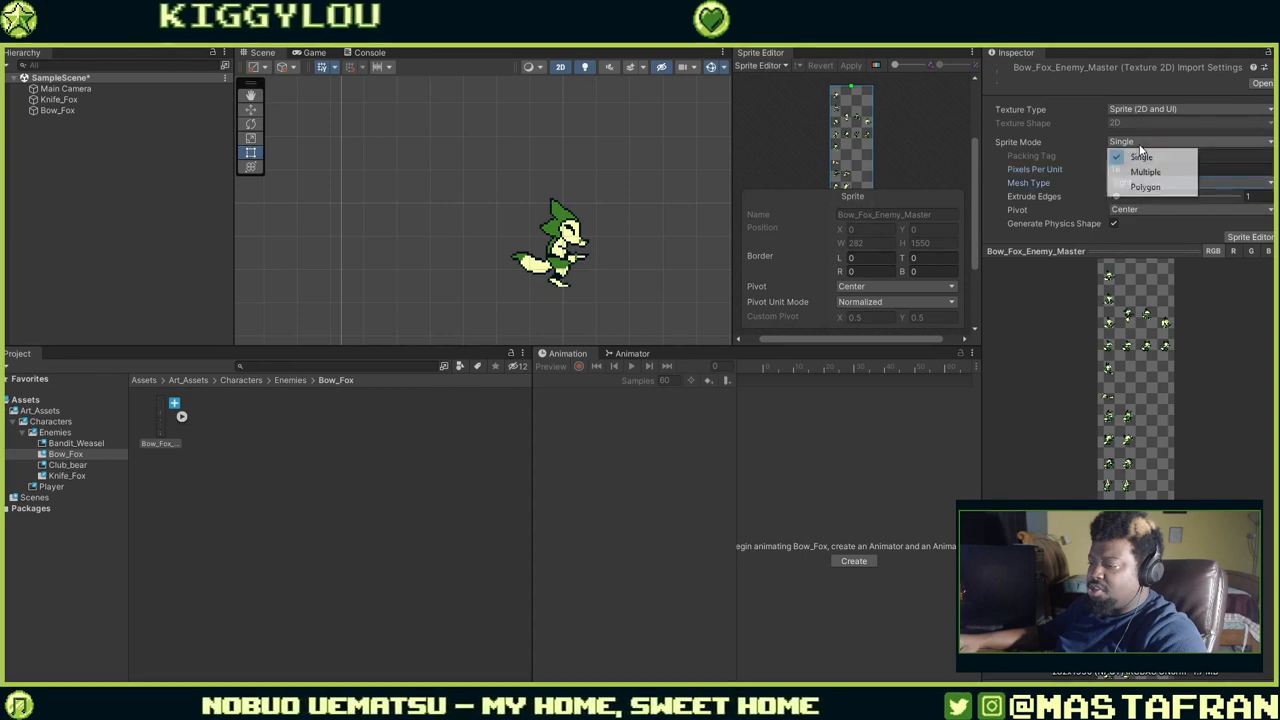
click(1140, 172)
Set the texture's filter mode to Point (no filter) and compression to None, and apply the import settings.
scroll(1140, 210, down, 3)
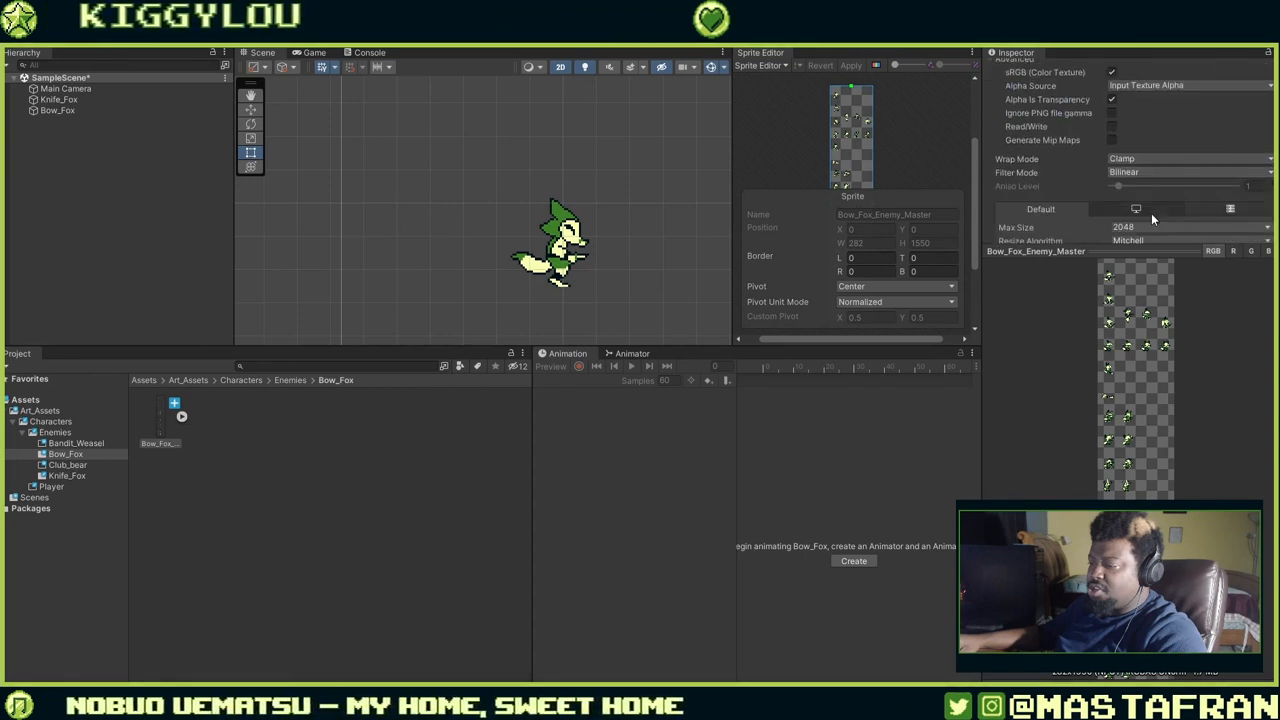
drag(1141, 246, 1131, 387)
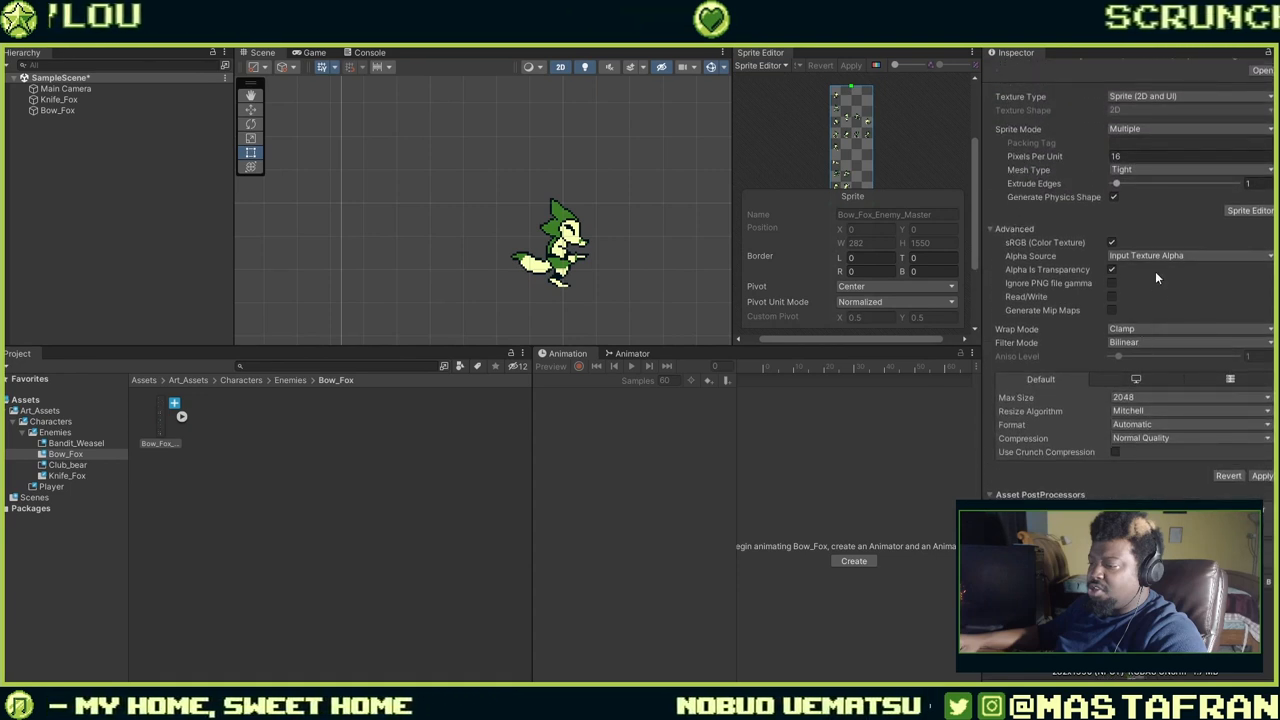
click(1135, 344)
click(1136, 358)
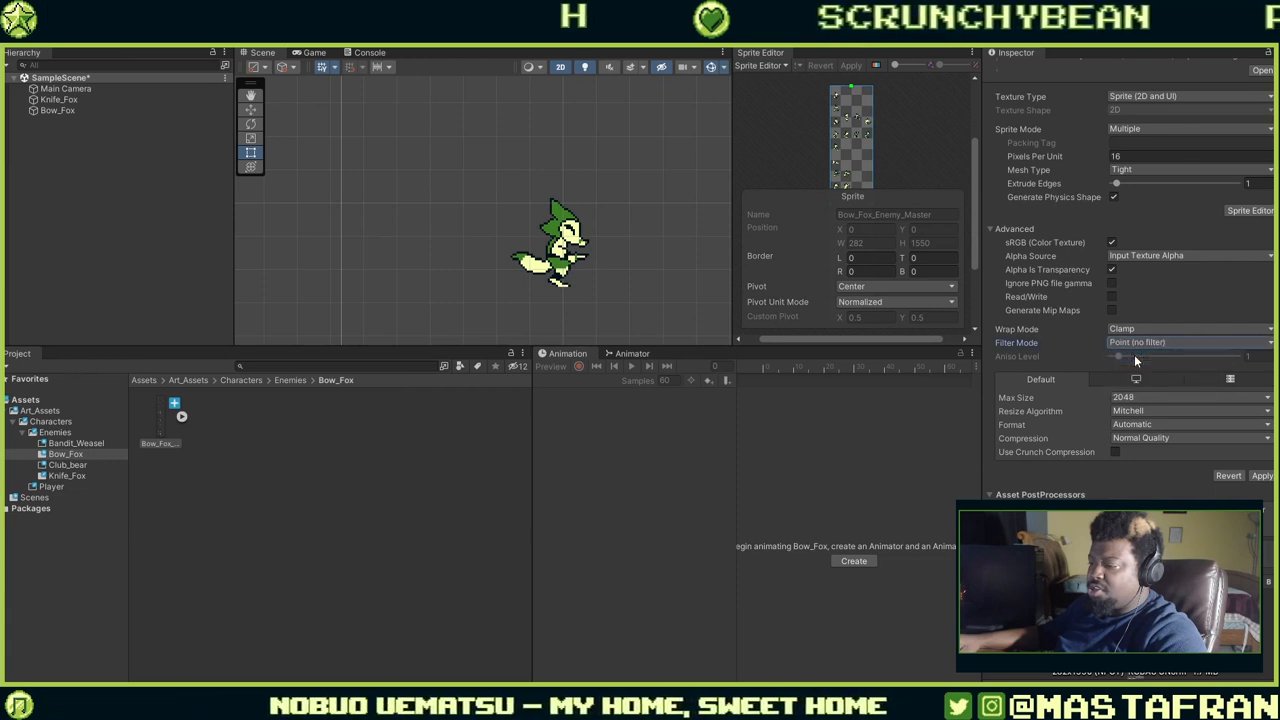
click(1141, 441)
click(1146, 451)
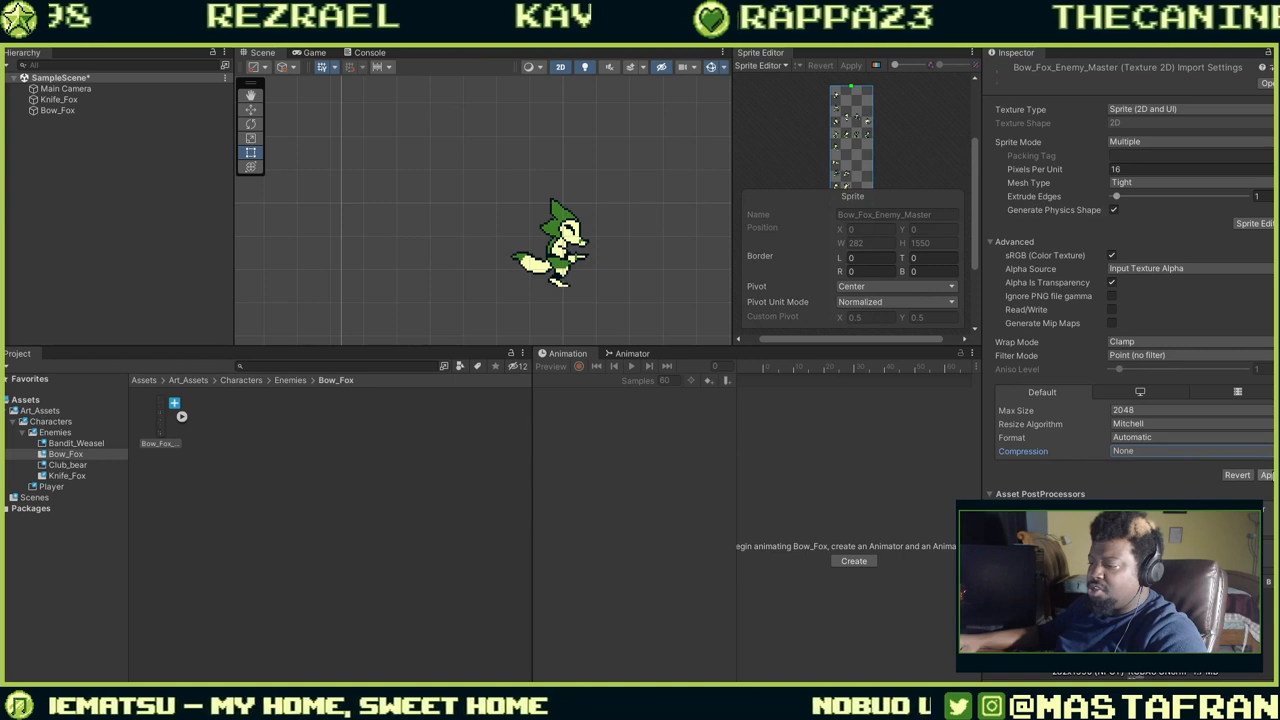
click(1269, 475)
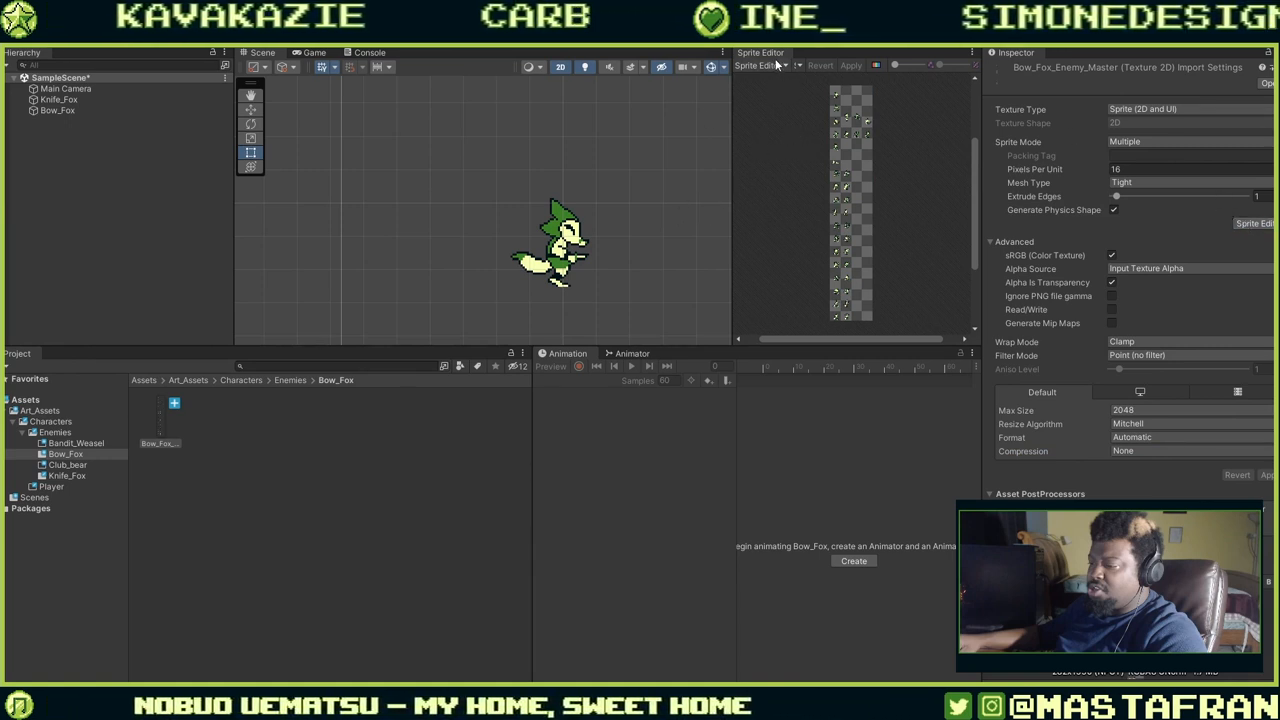
Detach the Sprite Editor into a floating window and widen it to work on the Bow_Fox sheet.
drag(772, 53, 459, 213)
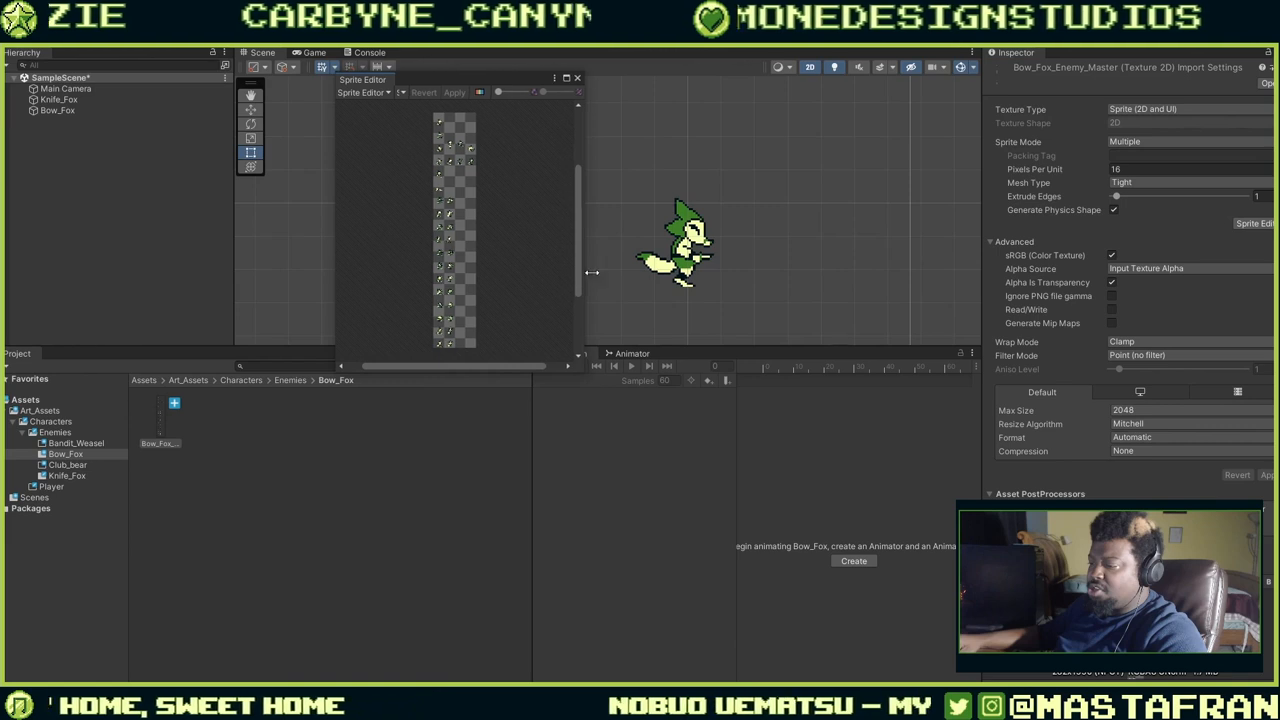
drag(583, 270, 925, 205)
scroll(741, 190, up, 2)
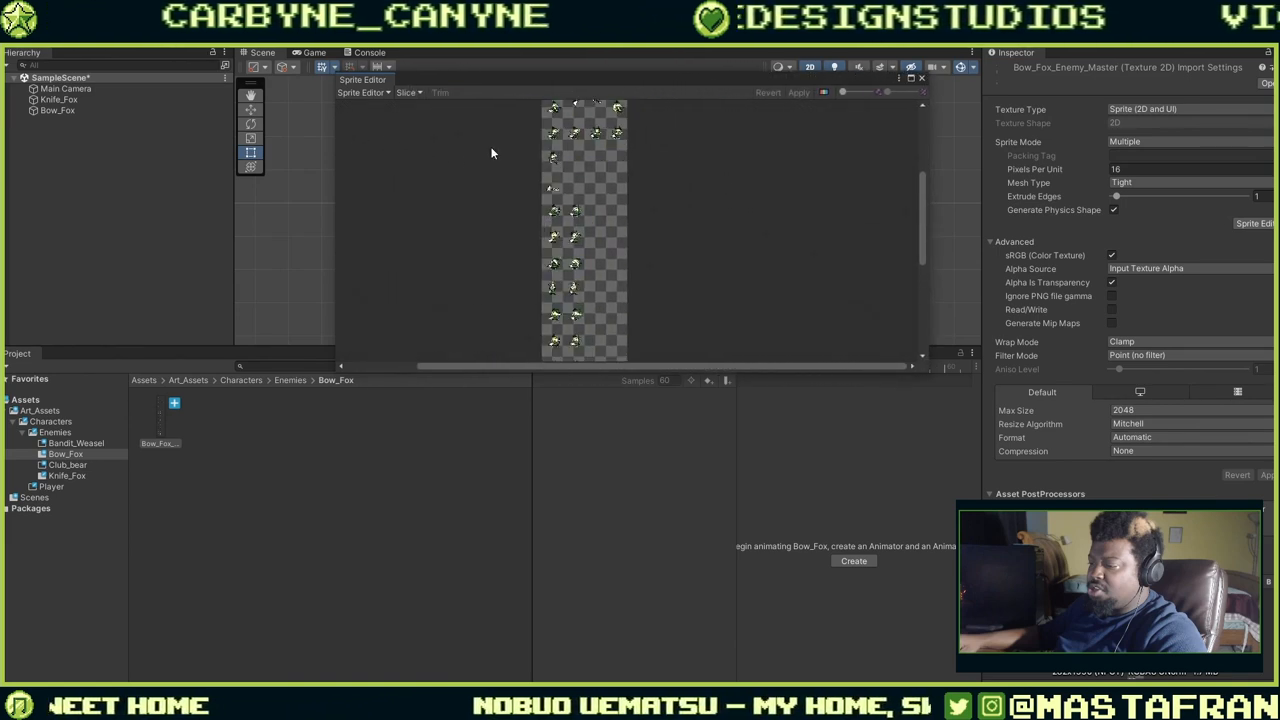
scroll(505, 150, up, 2)
Compare the Grid By Cell Count slice preview with the sheet's idle, walk, jump and search rows.
click(406, 92)
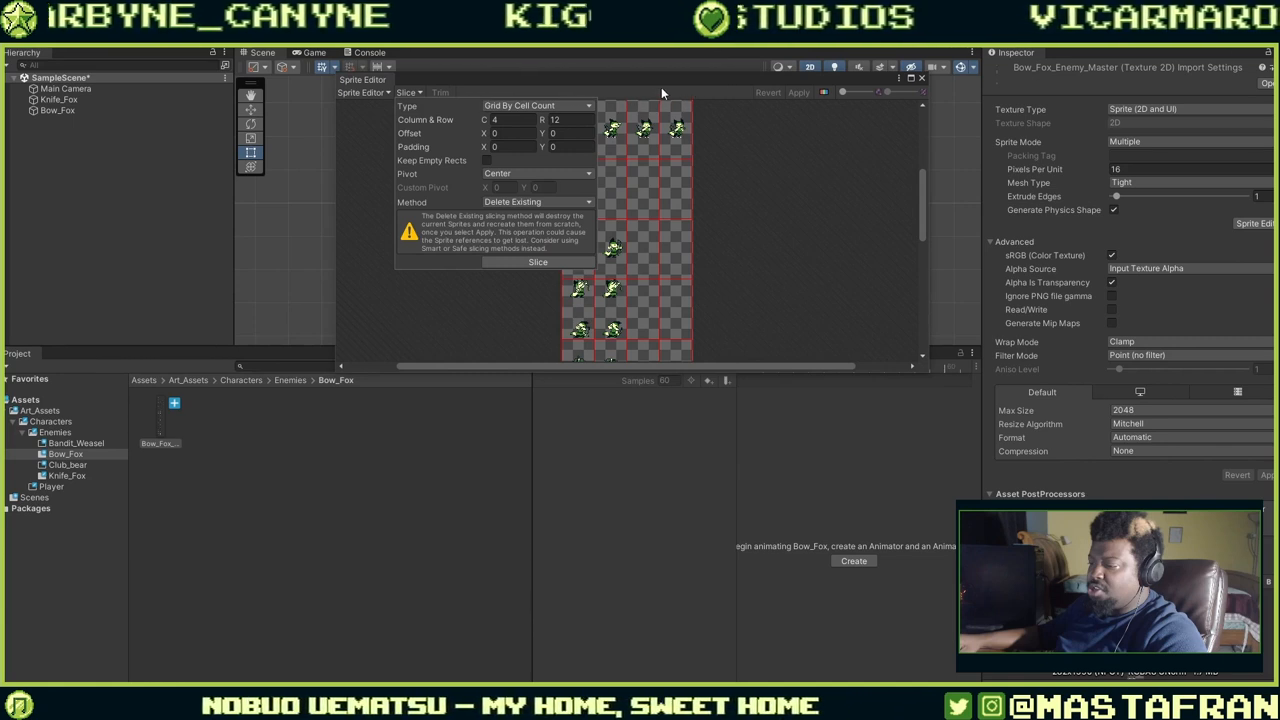
click(674, 112)
middle_drag(682, 136, 702, 320)
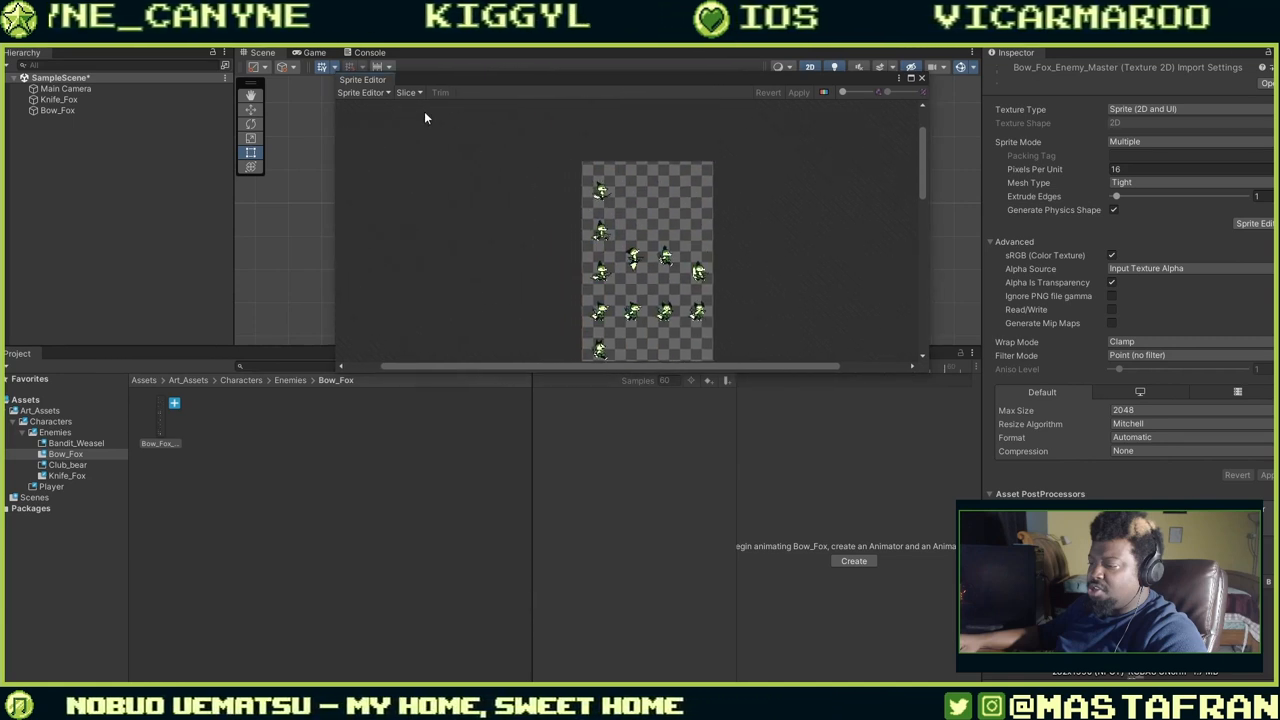
scroll(621, 189, up, 1)
scroll(568, 161, up, 1)
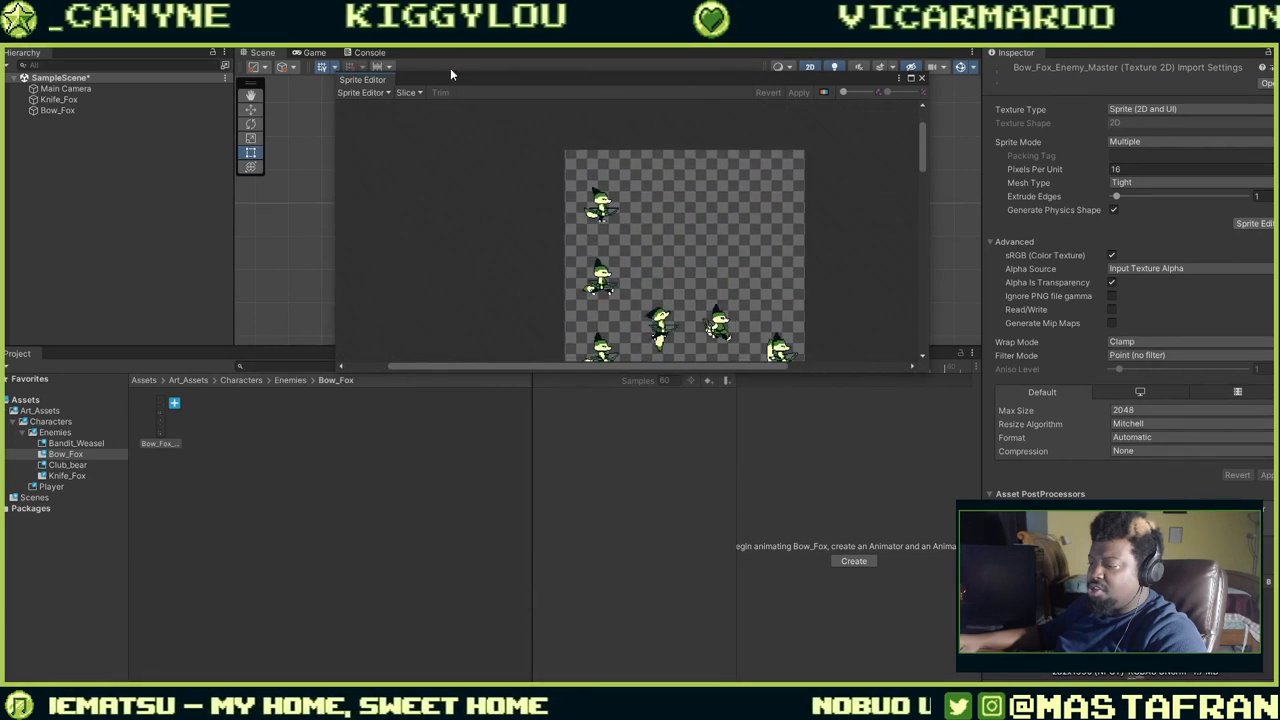
click(407, 92)
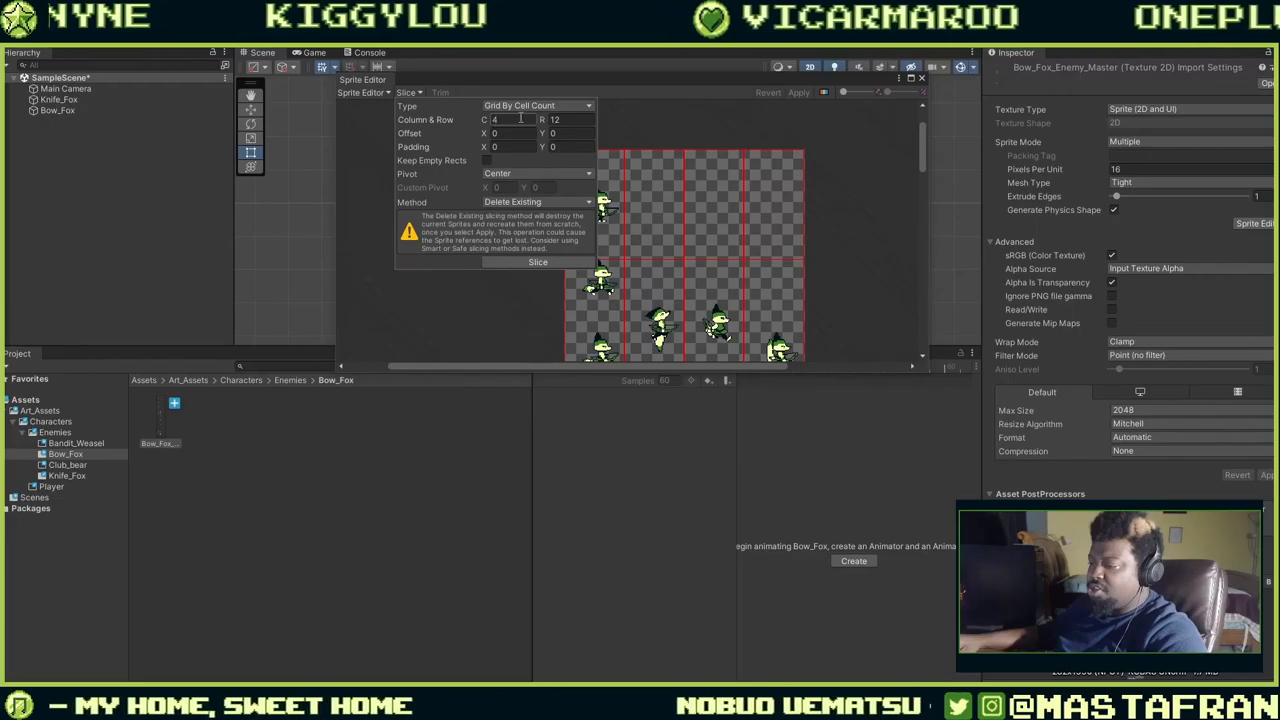
click(764, 286)
middle_drag(765, 281, 737, 112)
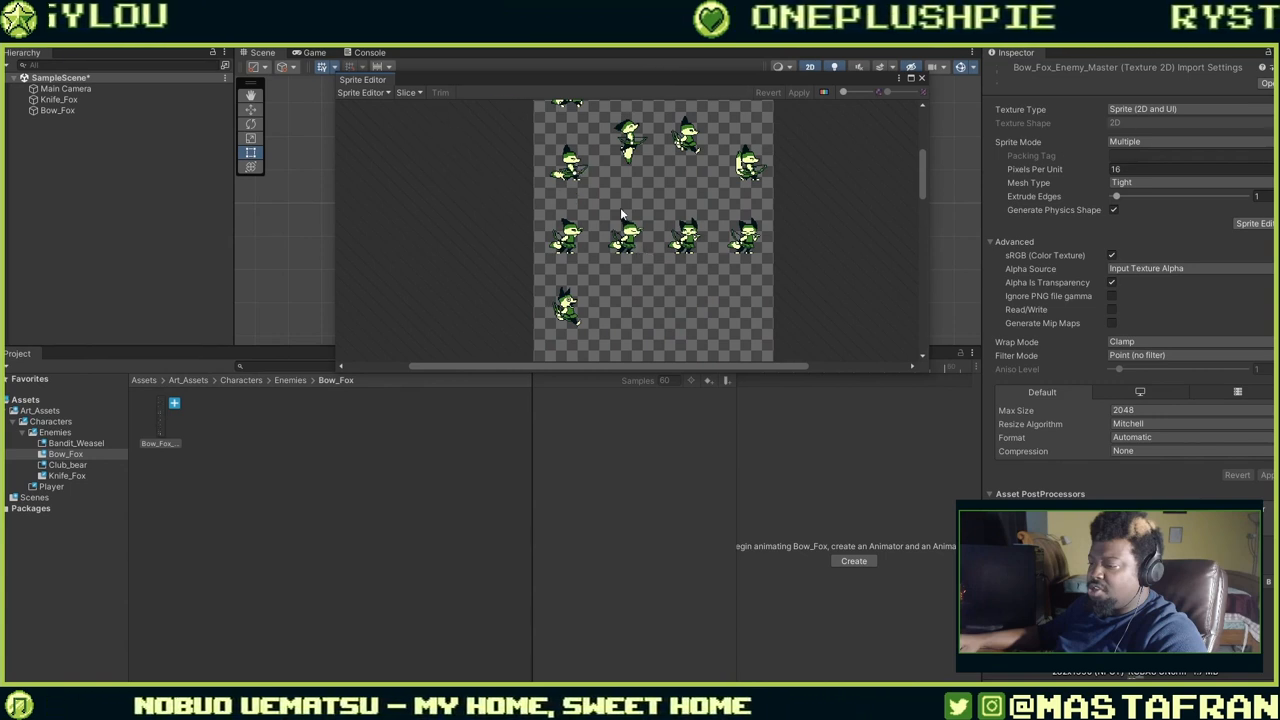
middle_drag(651, 196, 679, 371)
scroll(639, 245, down, 1)
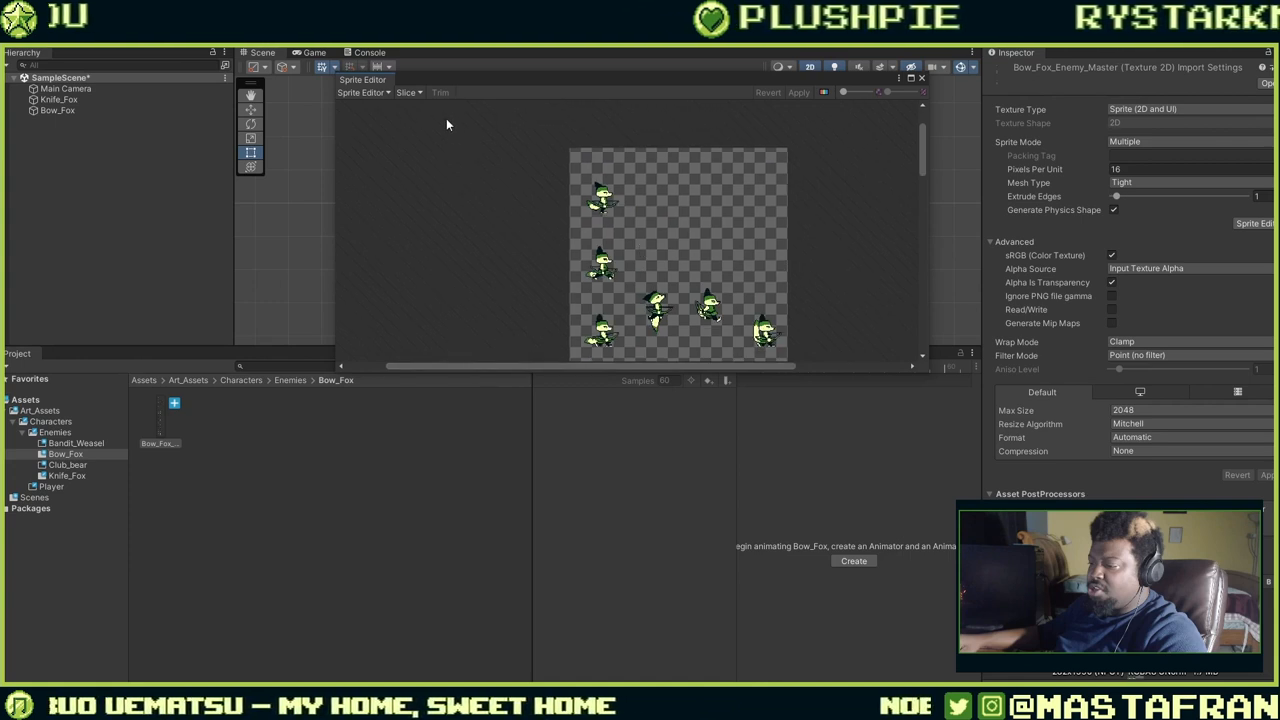
Check the slice grid's column and row counts against the bow-shooting rows further down the sheet.
click(407, 94)
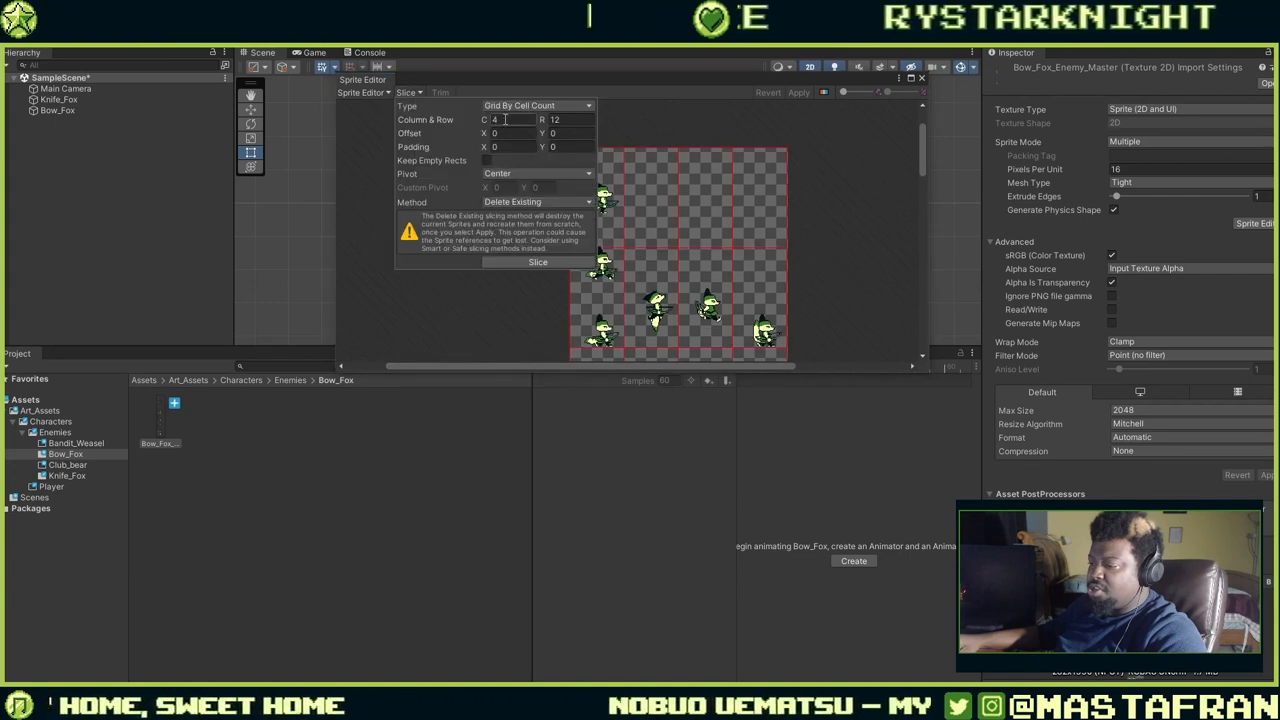
middle_drag(772, 309, 719, 160)
middle_drag(696, 269, 675, 99)
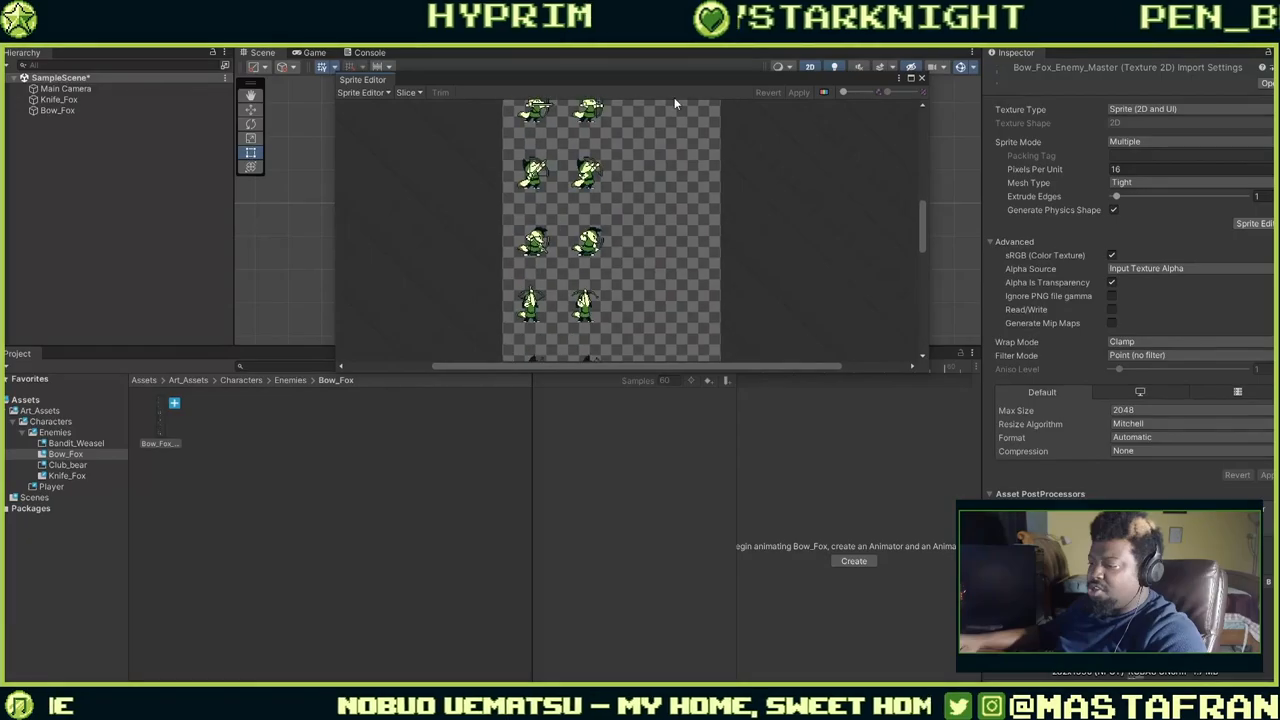
middle_drag(687, 312, 670, 93)
middle_drag(648, 306, 660, 110)
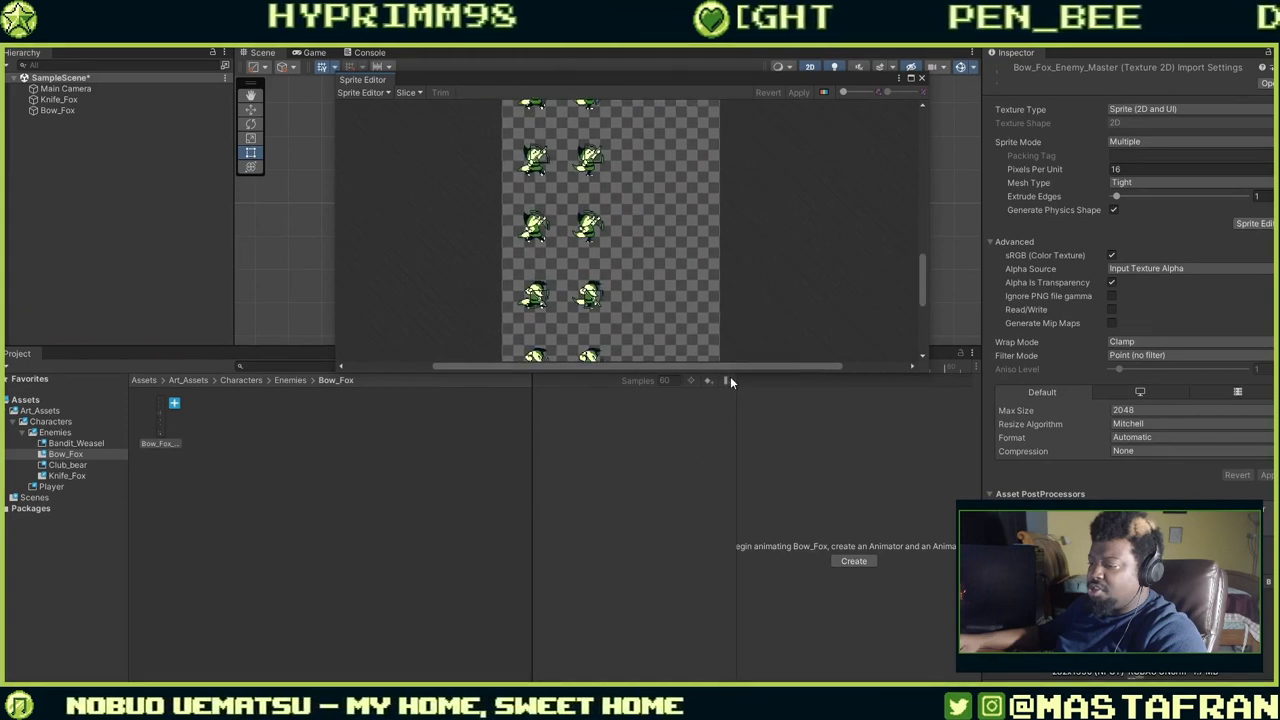
Enlarge the Sprite Editor window's height to show more sprite rows at once, returning to the sheet's first row.
drag(730, 376, 730, 680)
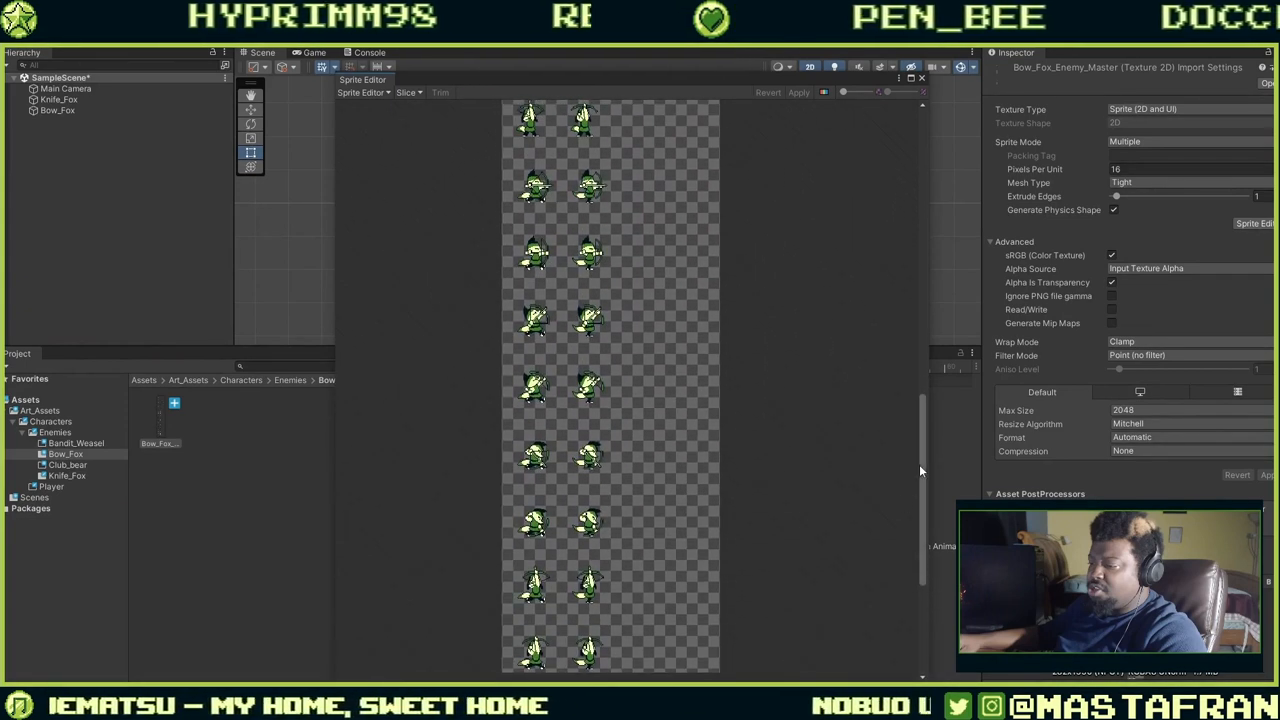
scroll(918, 463, down, 3)
drag(922, 487, 914, 263)
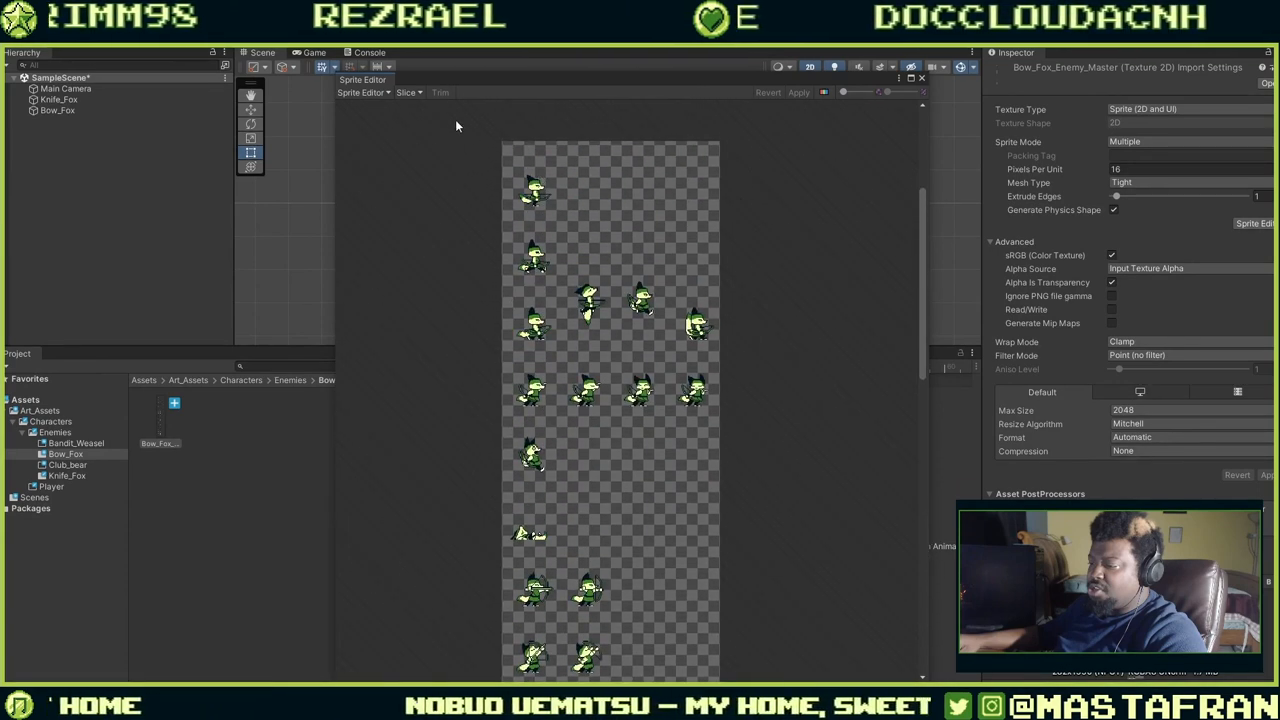
Set the Grid By Cell Count slice to 4 columns and 18 rows to match the Bow_Fox sheet's sprite rows.
click(408, 93)
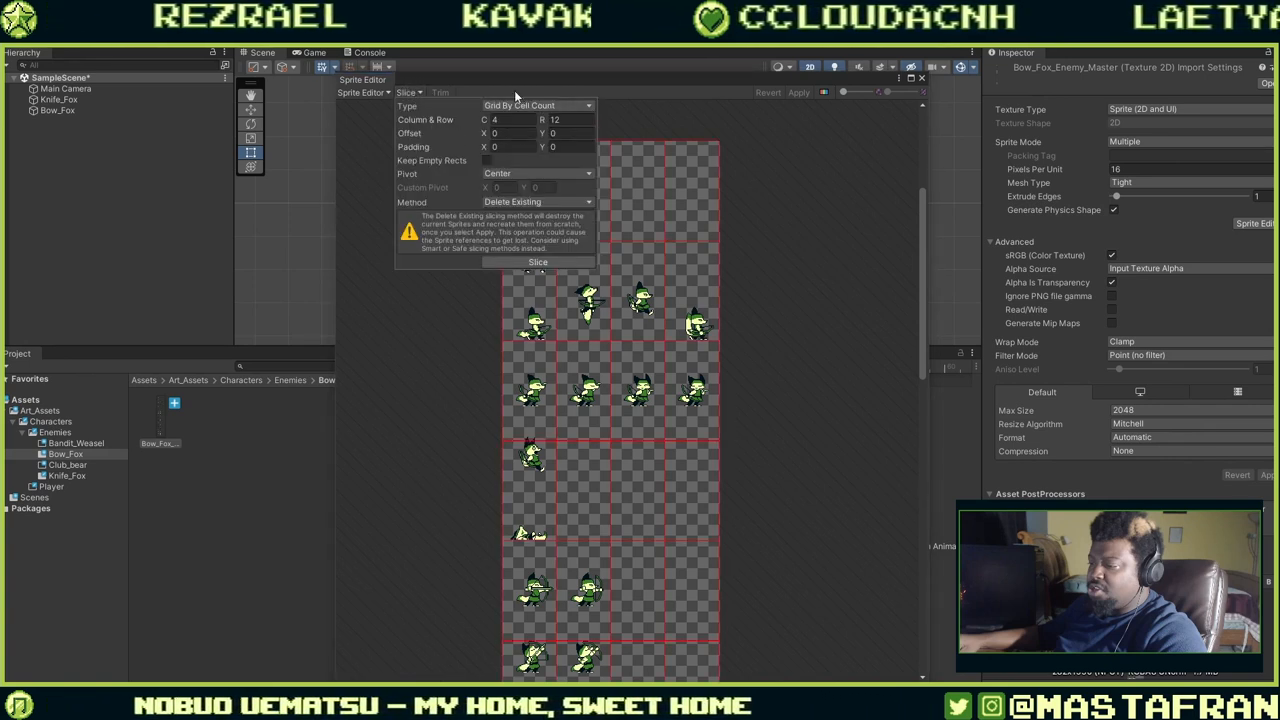
click(360, 363)
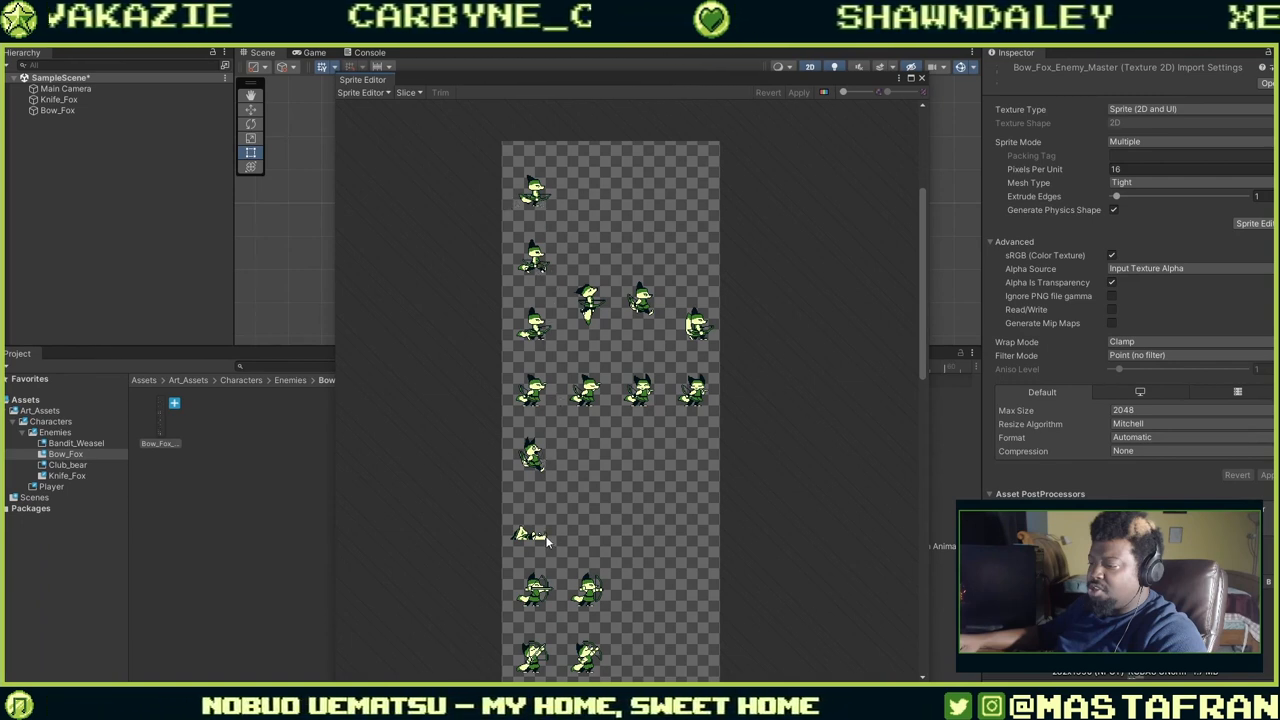
scroll(530, 582, down, 4)
scroll(530, 582, up, 4)
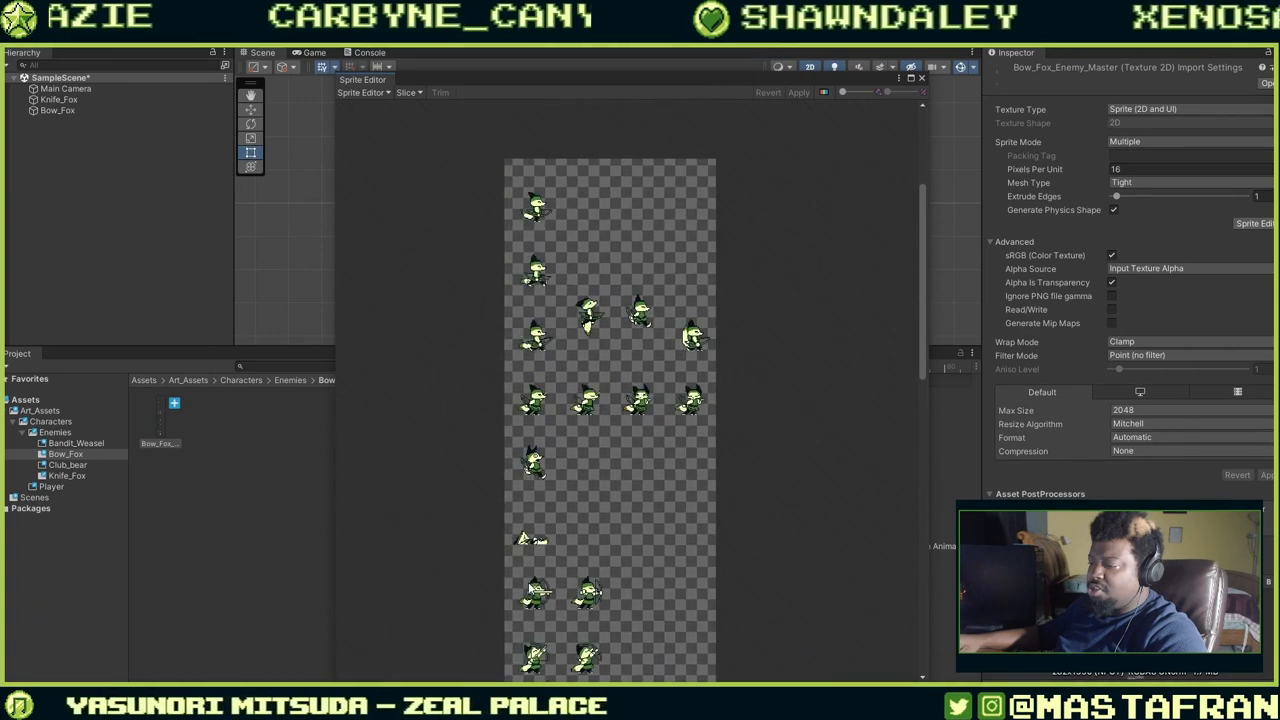
middle_drag(530, 582, 541, 232)
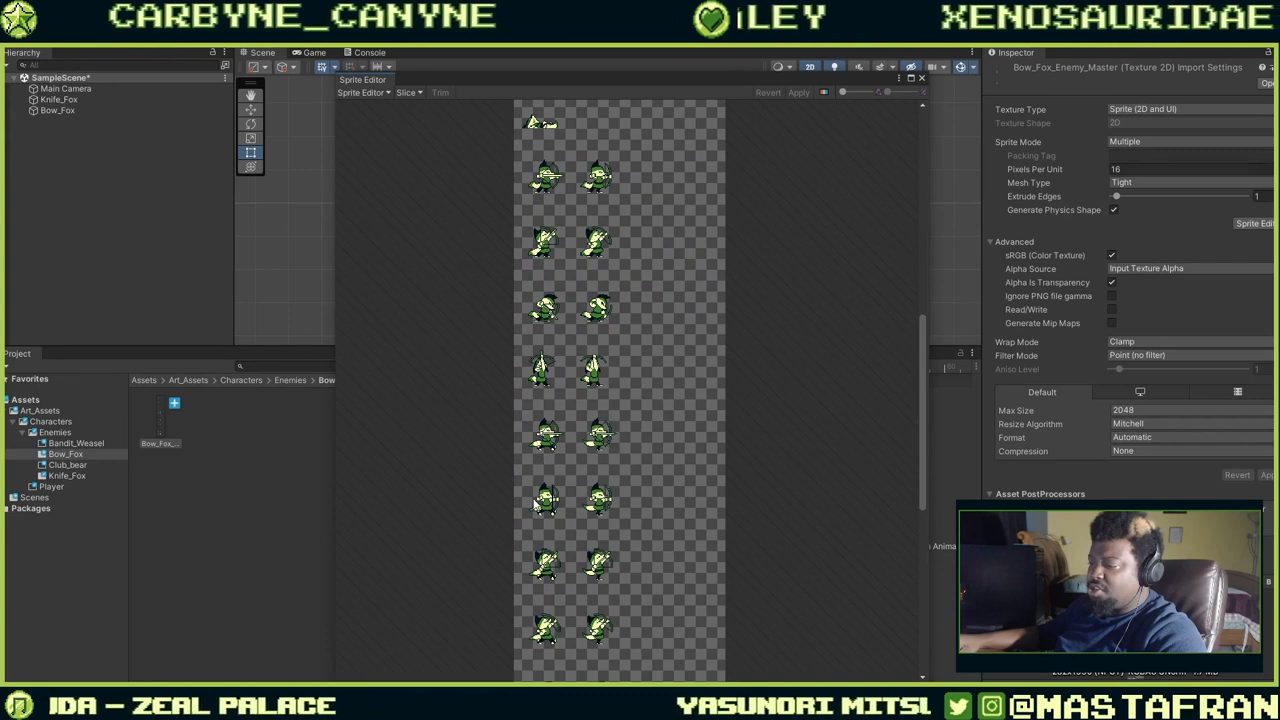
middle_drag(546, 505, 525, 200)
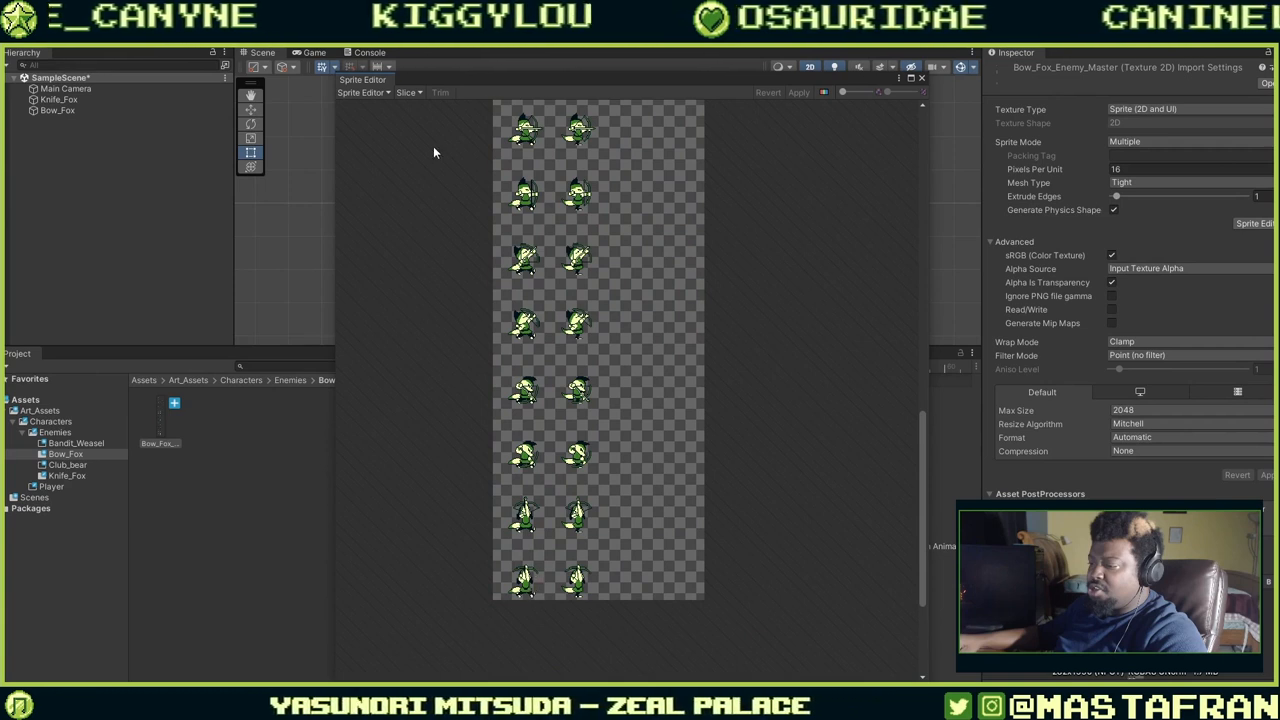
click(410, 92)
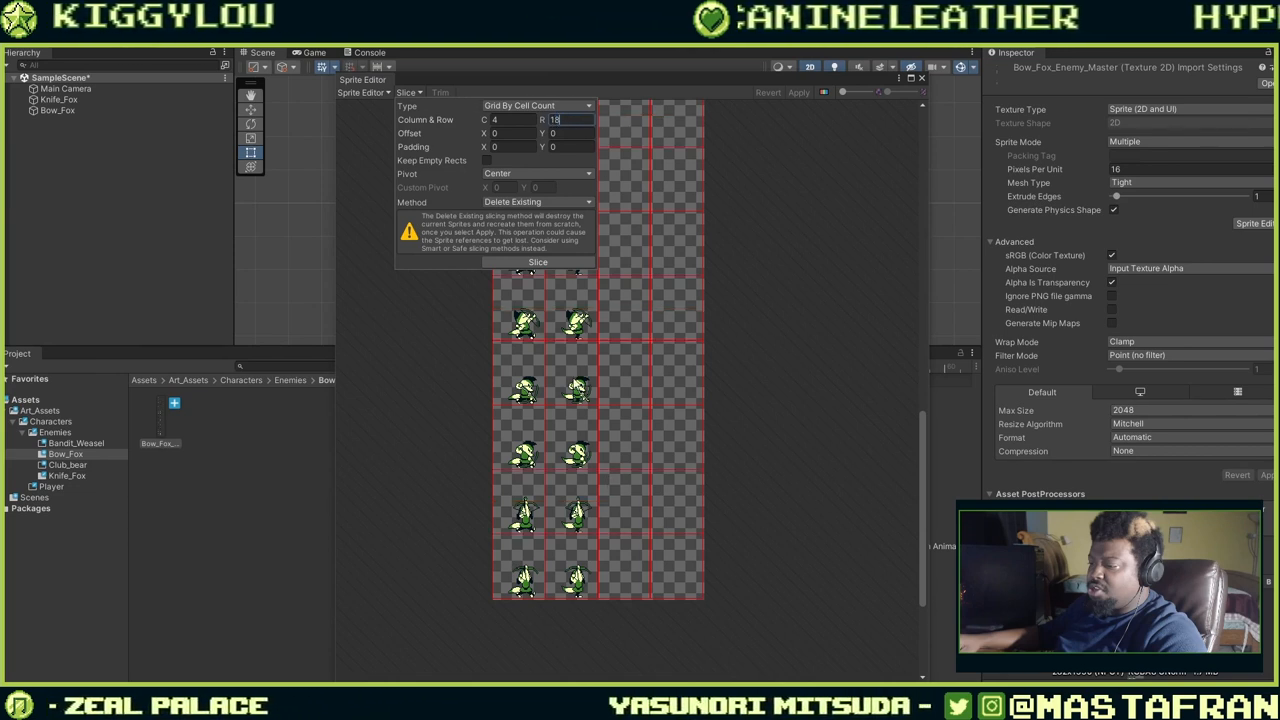
Slice the Bow_Fox sheet with the 4-column, 18-row grid, using Center pivot and Delete Existing.
middle_drag(587, 383, 627, 667)
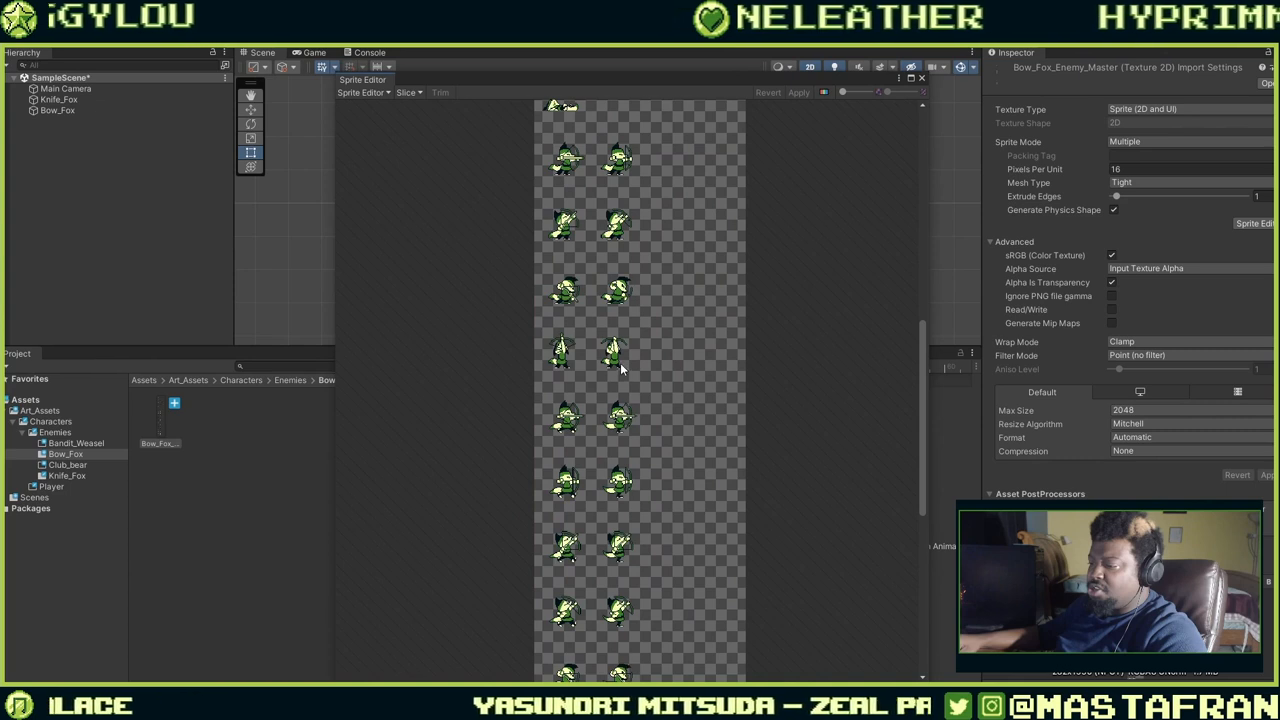
middle_drag(620, 368, 624, 510)
middle_drag(652, 267, 650, 502)
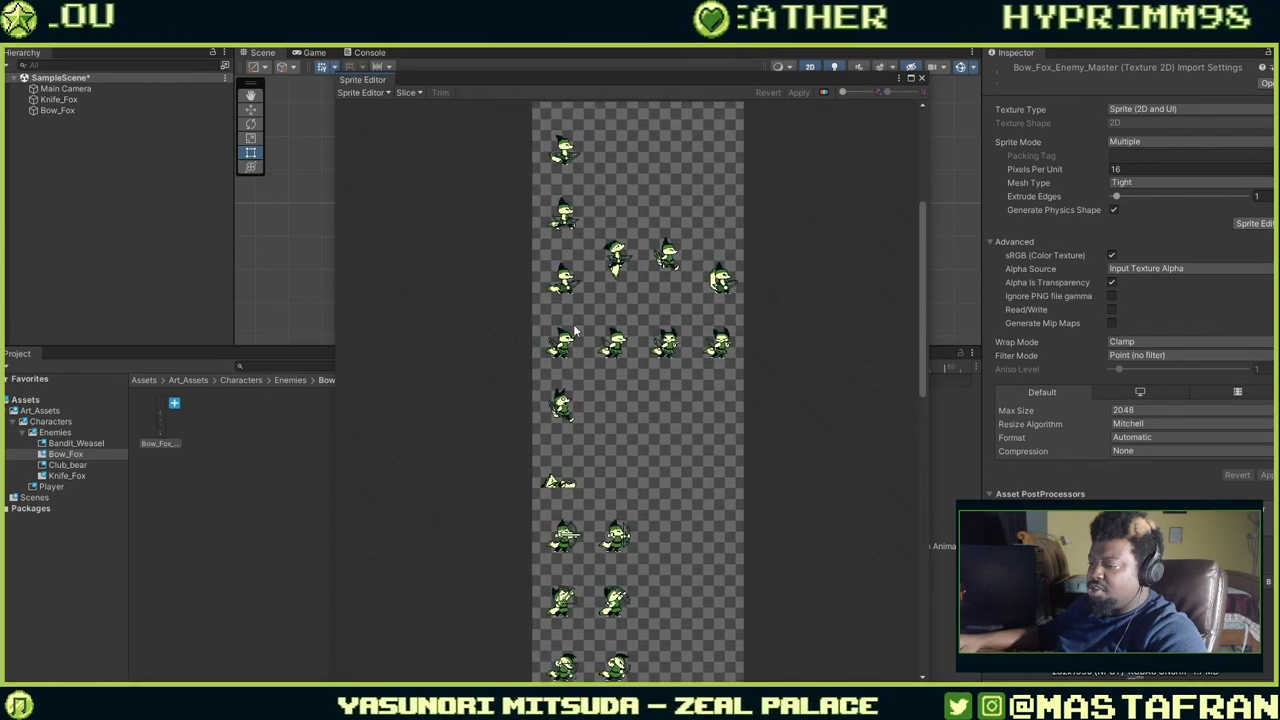
click(406, 92)
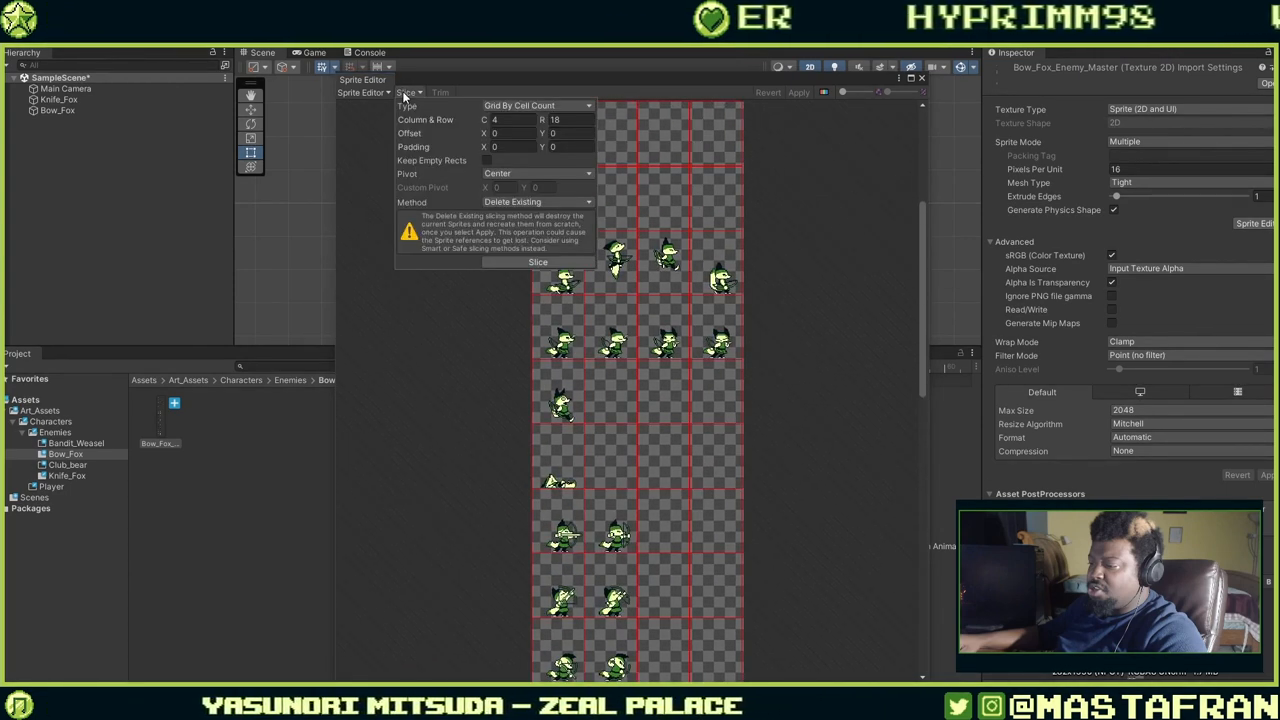
click(493, 265)
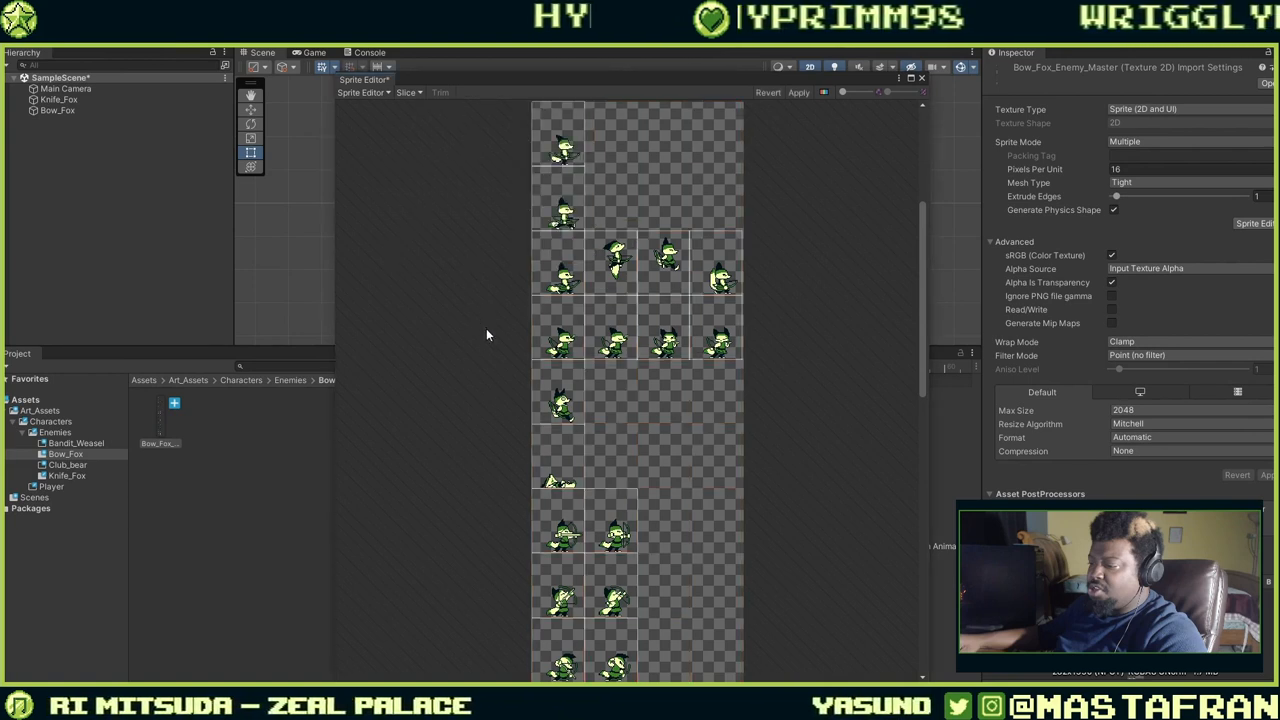
Review the sliced cells along the whole sheet, apply the slicing and close the Sprite Editor.
middle_drag(540, 560, 506, 240)
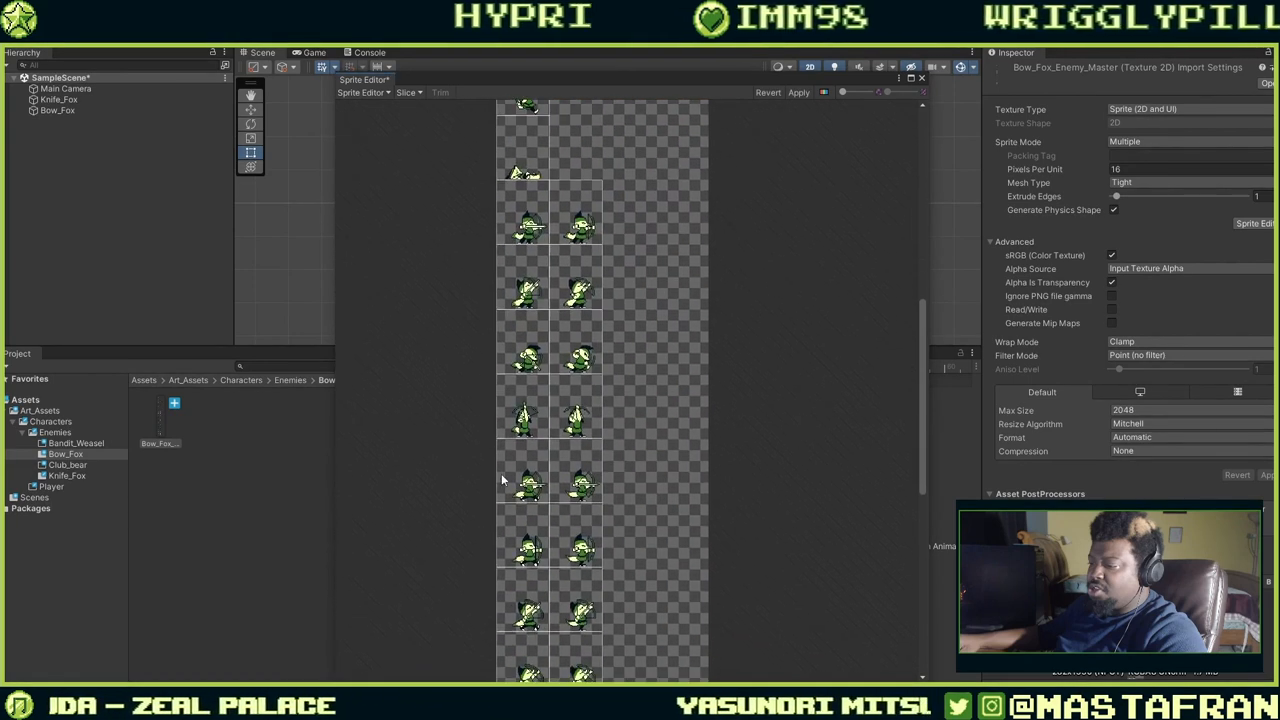
middle_drag(509, 509, 537, 154)
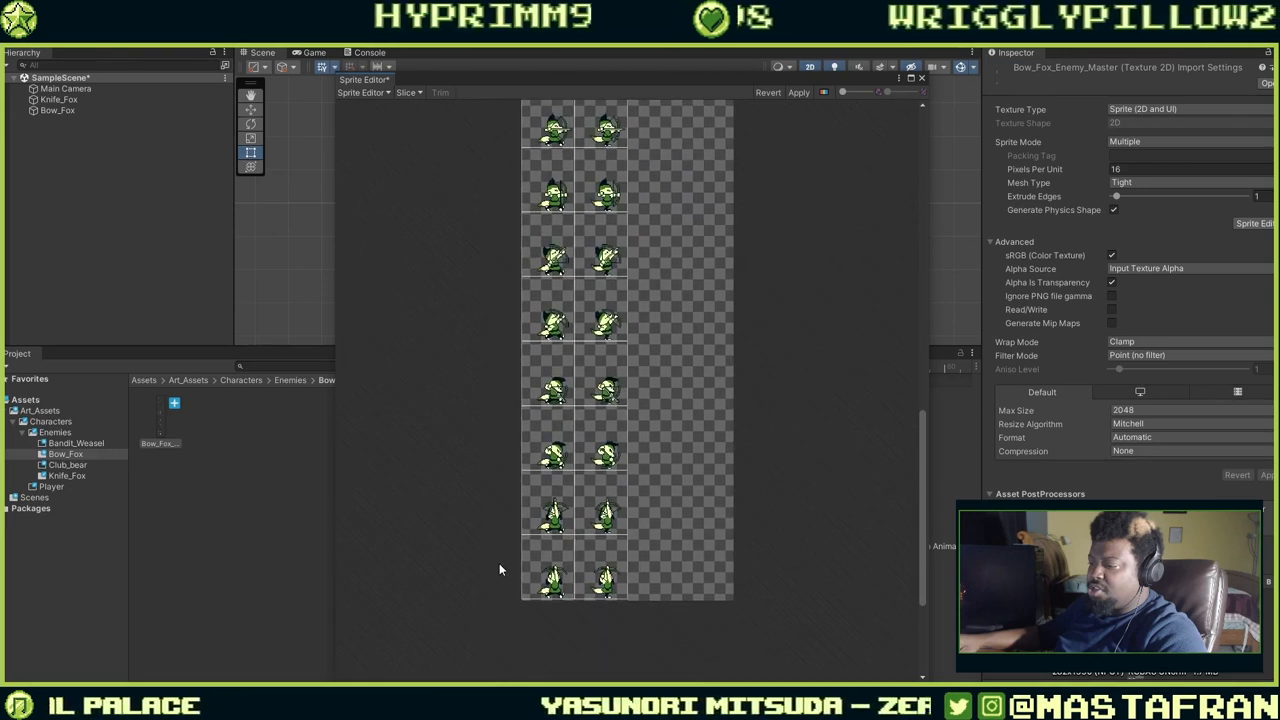
middle_drag(473, 370, 479, 506)
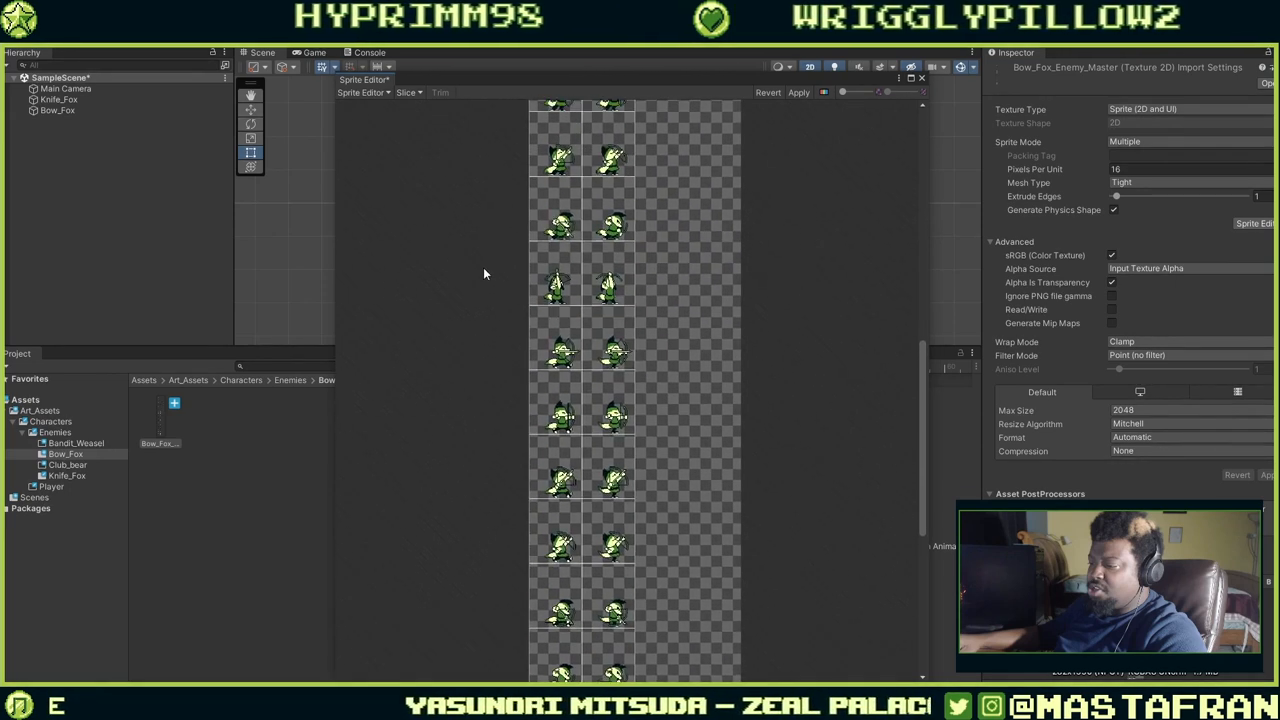
middle_drag(483, 267, 468, 454)
middle_drag(490, 233, 497, 437)
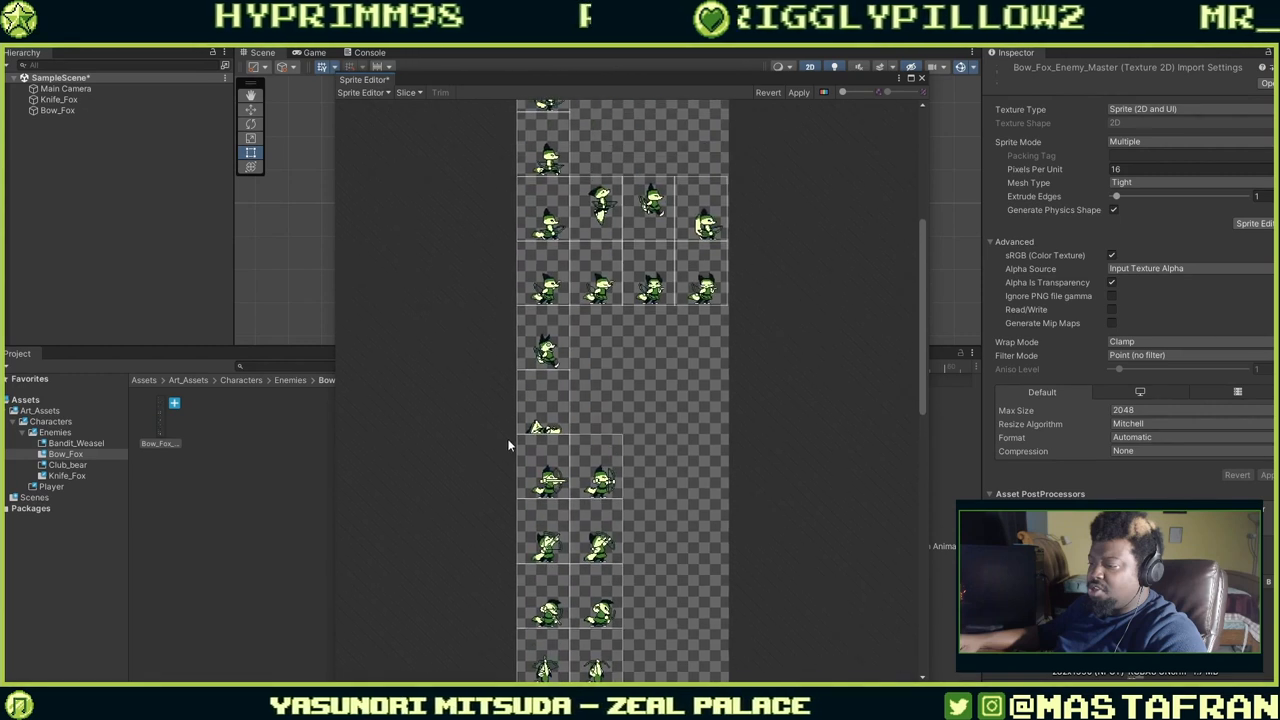
click(795, 93)
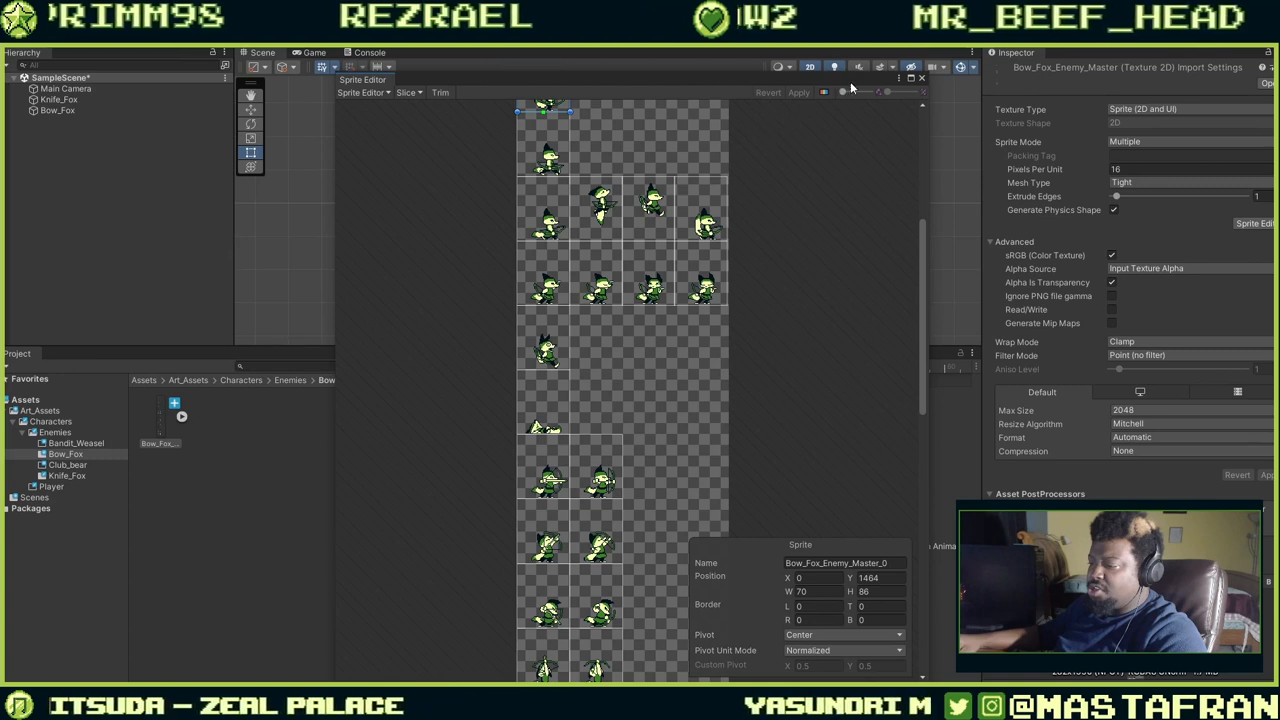
click(922, 79)
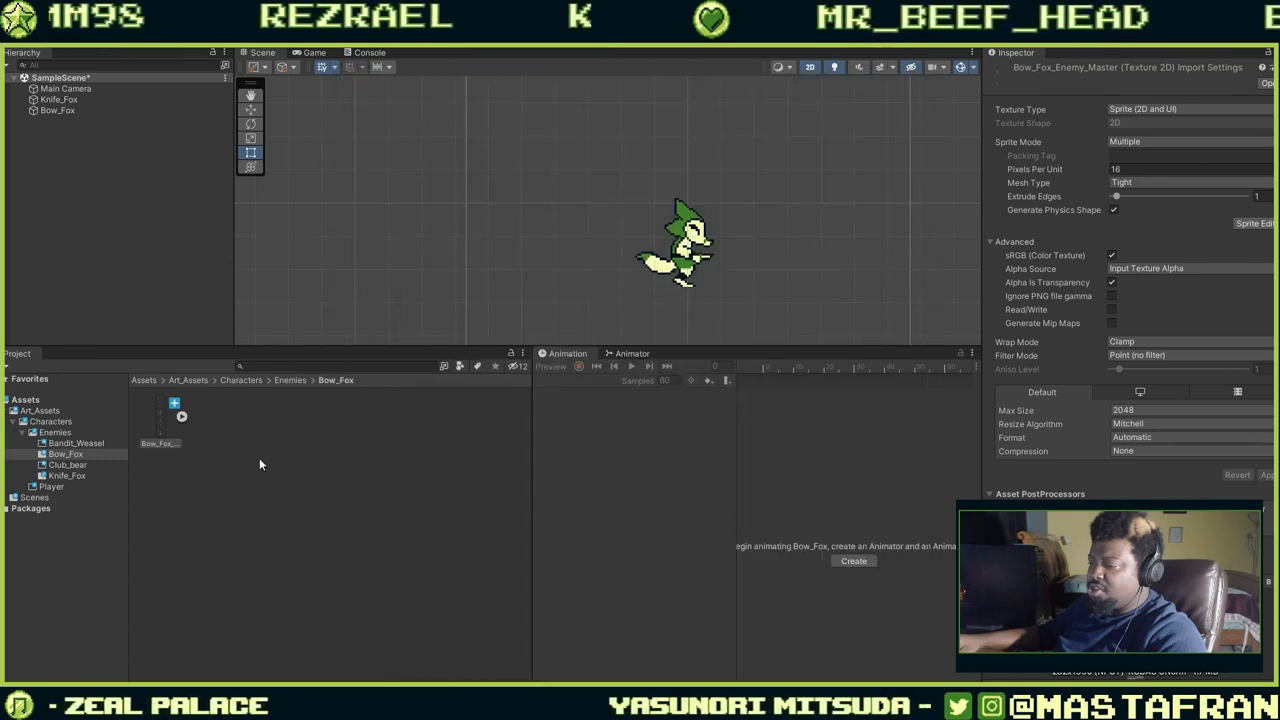
Expand the Bow_Fox sheet's sliced sprites in the project and select the Bow_Fox object in the scene.
click(182, 416)
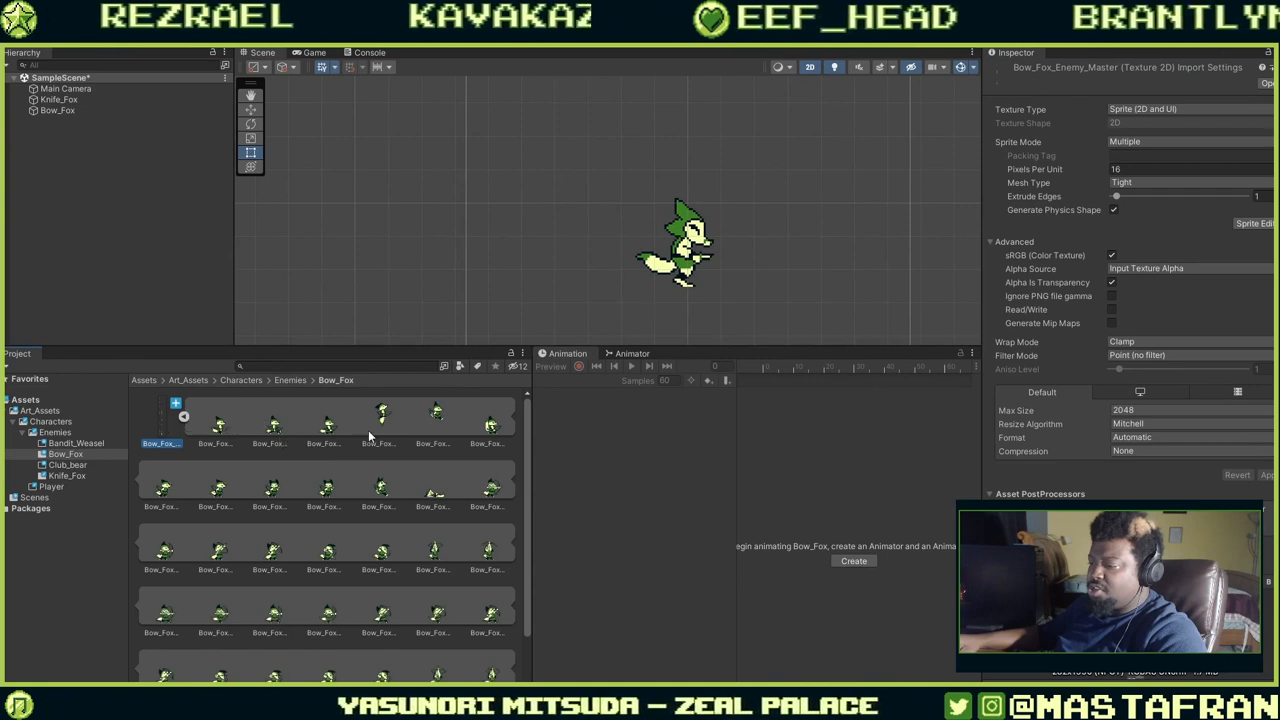
click(62, 115)
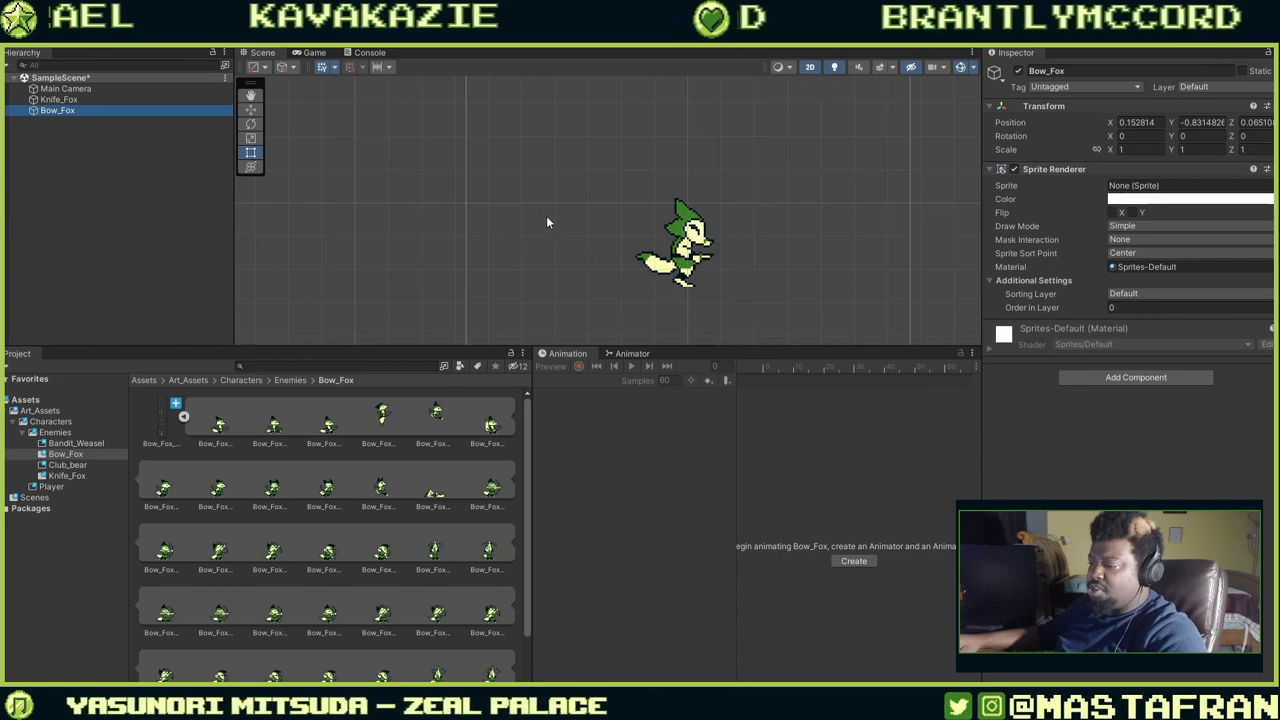
scroll(550, 321, down, 3)
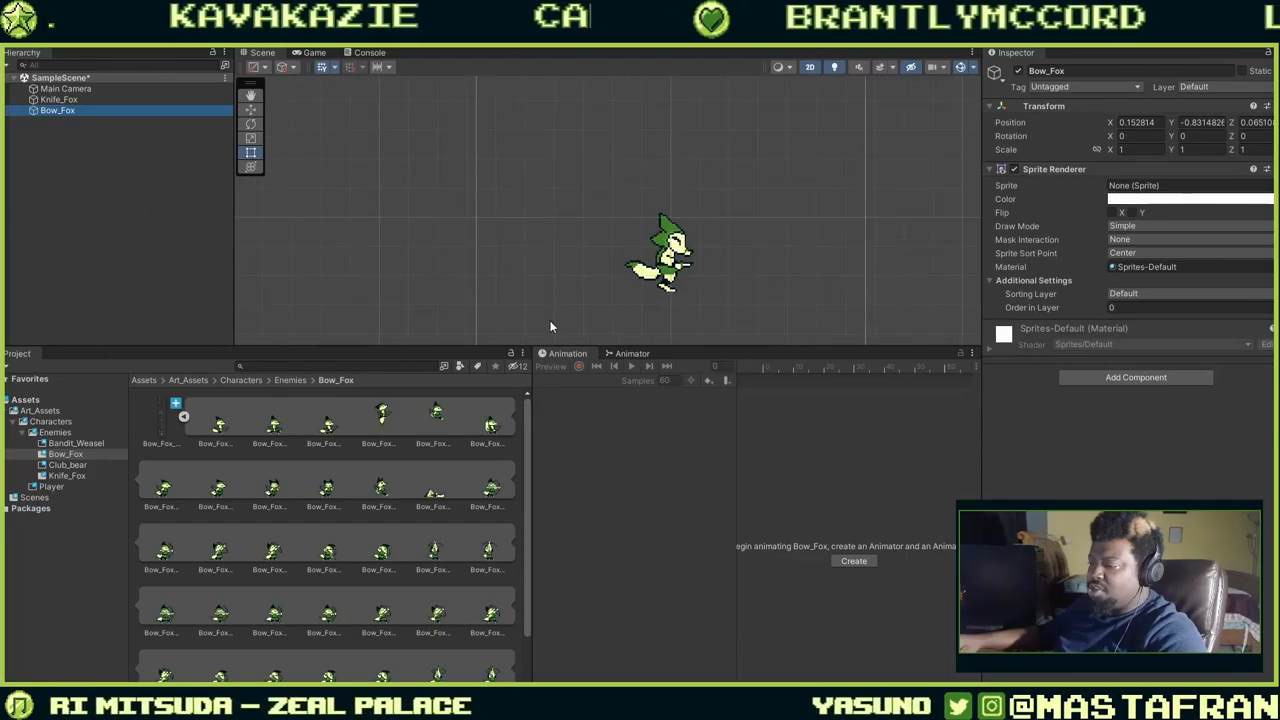
middle_drag(556, 313, 345, 233)
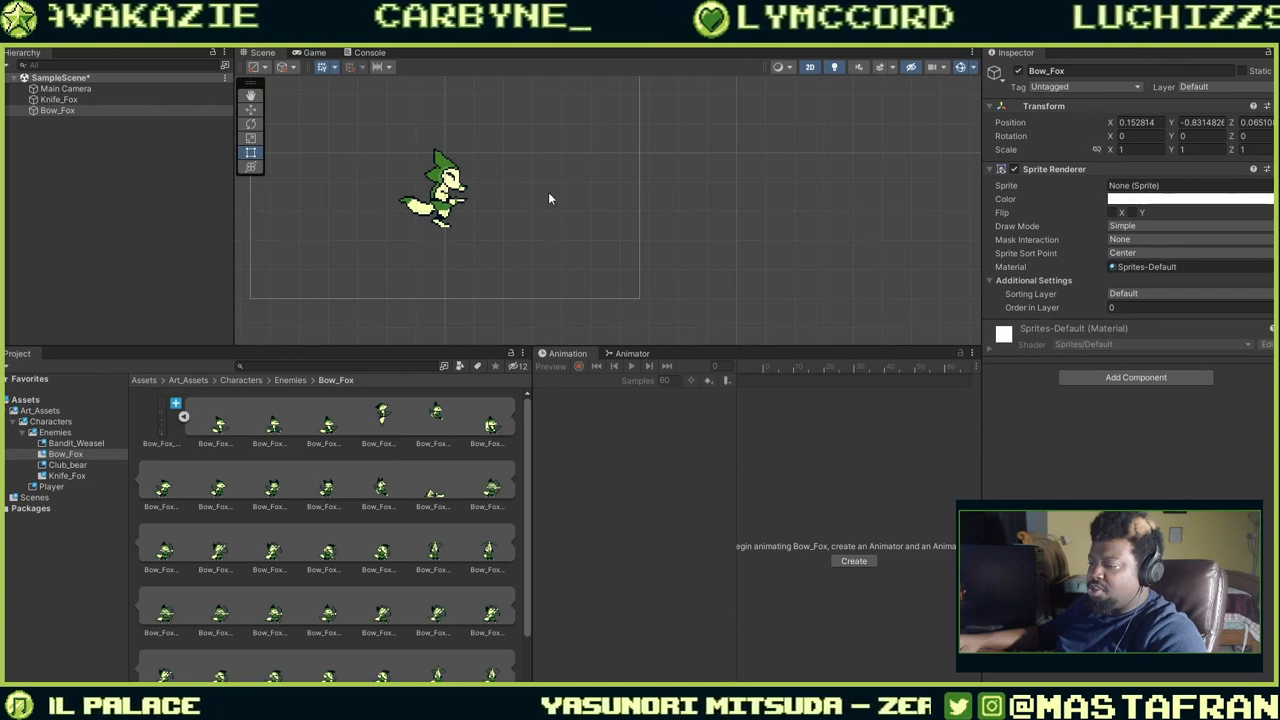
scroll(550, 190, down, 3)
scroll(552, 182, up, 1)
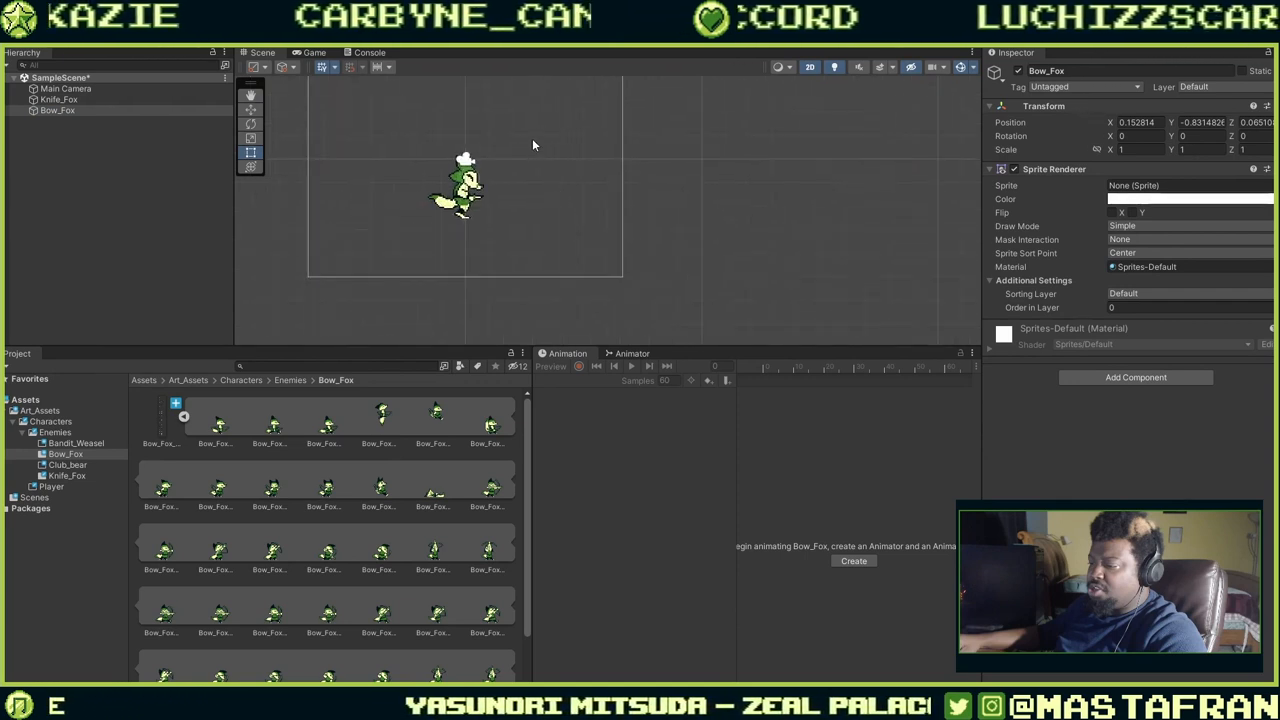
Assign Bow_Fox_Enemy_Master_0 to the Bow_Fox object's Sprite Renderer and move it beside Knife_Fox, at about X 2.83, Y -0.02.
click(35, 111)
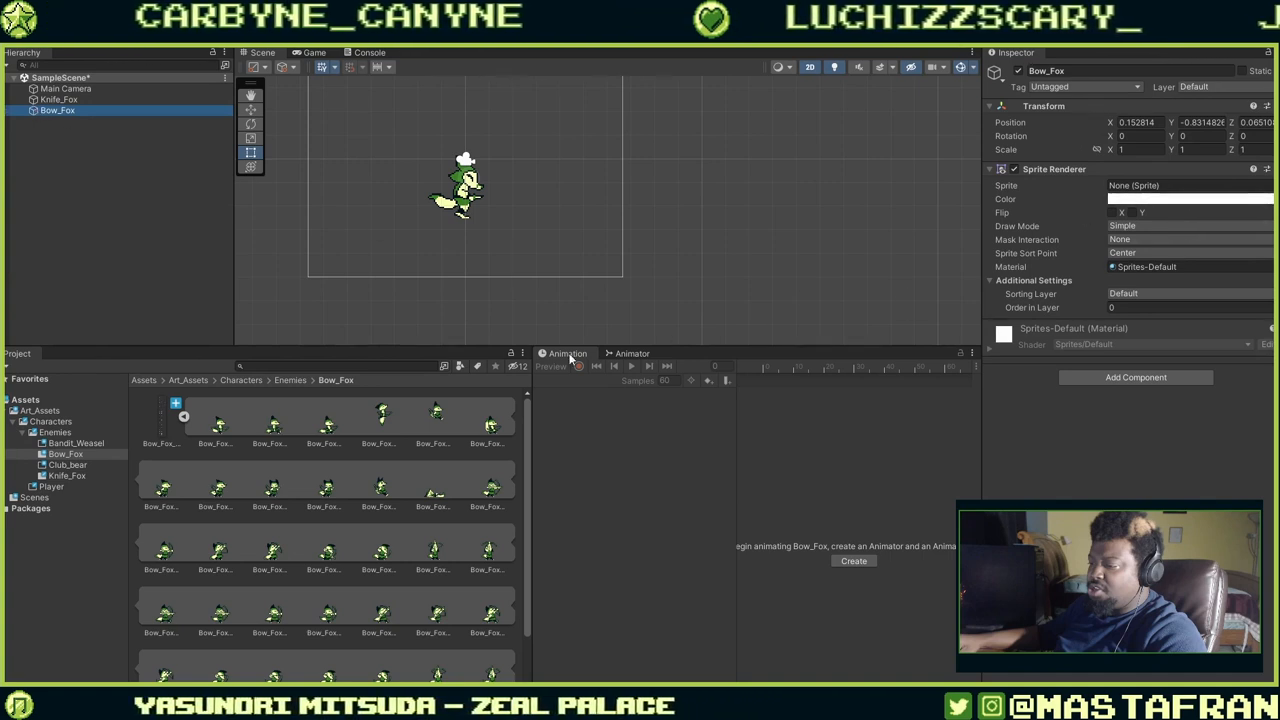
click(225, 445)
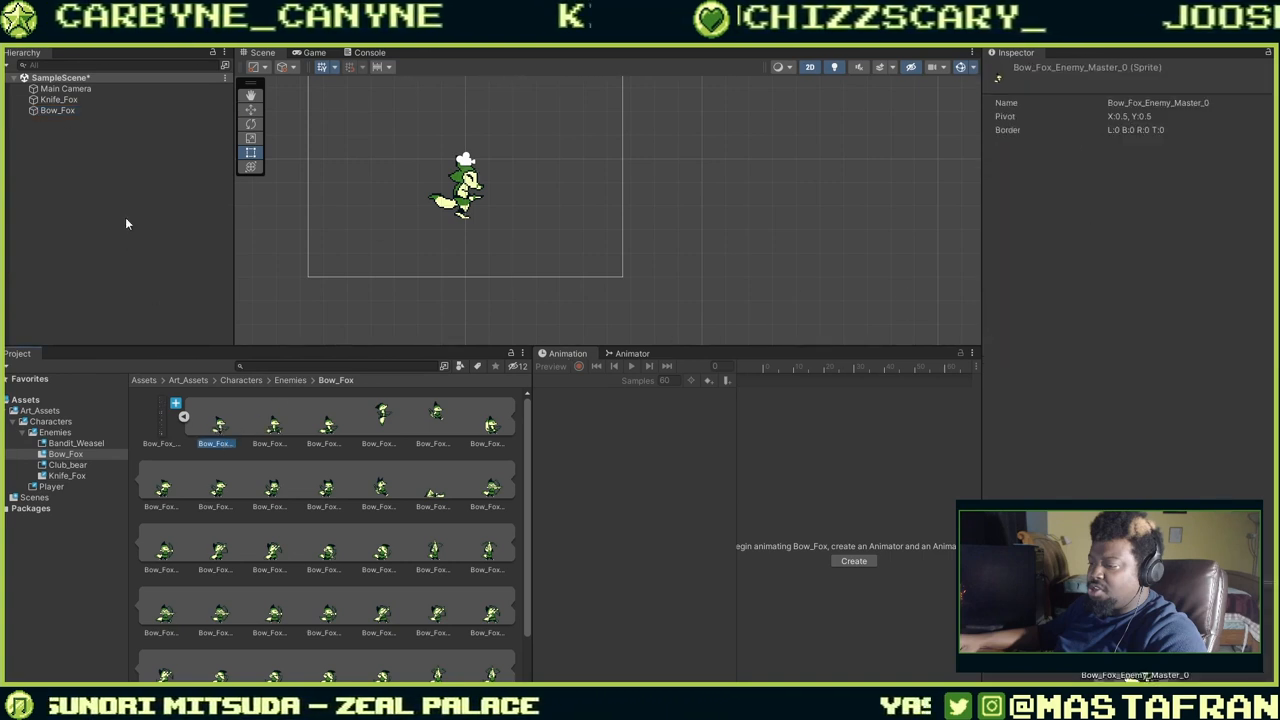
click(64, 111)
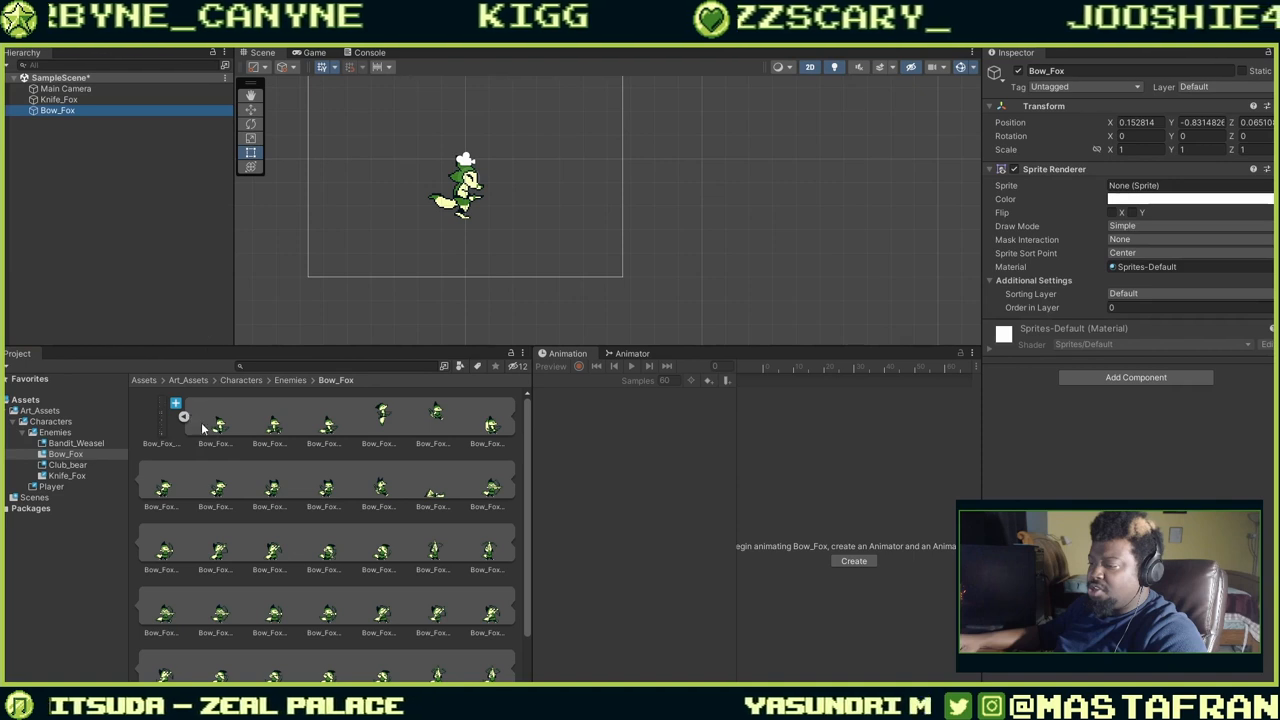
drag(497, 313, 1196, 194)
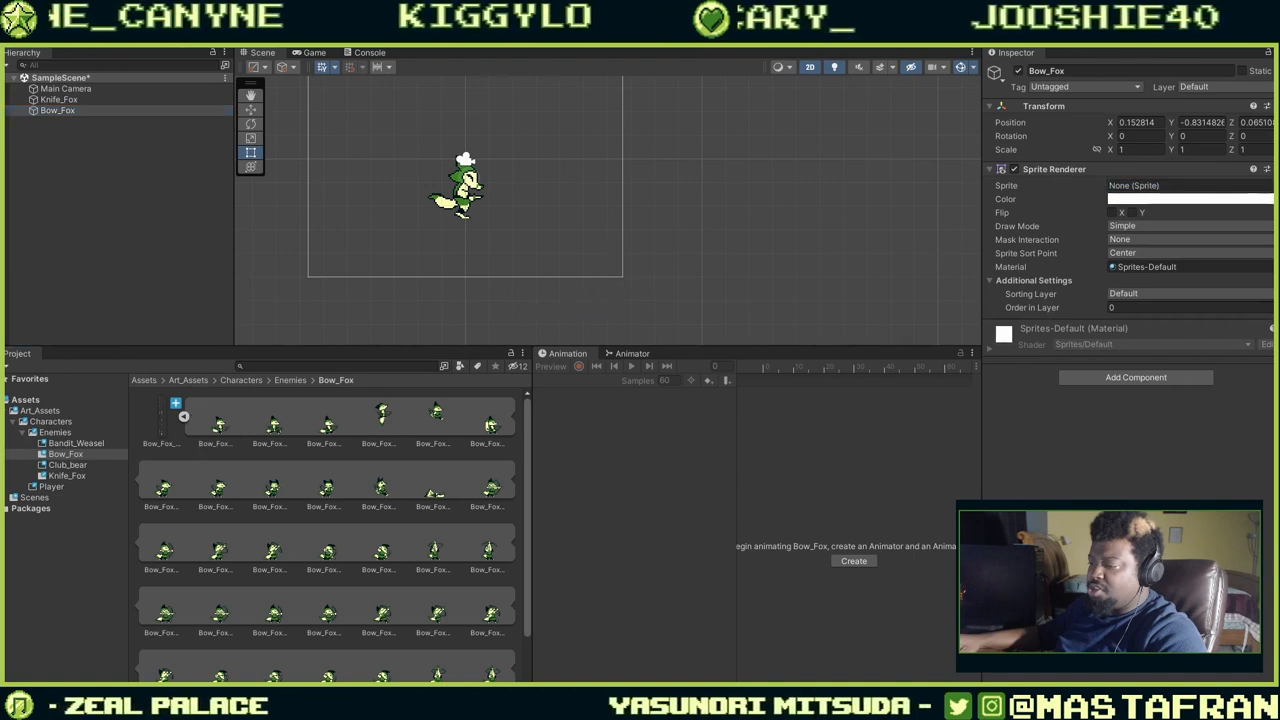
drag(1113, 202, 1122, 197)
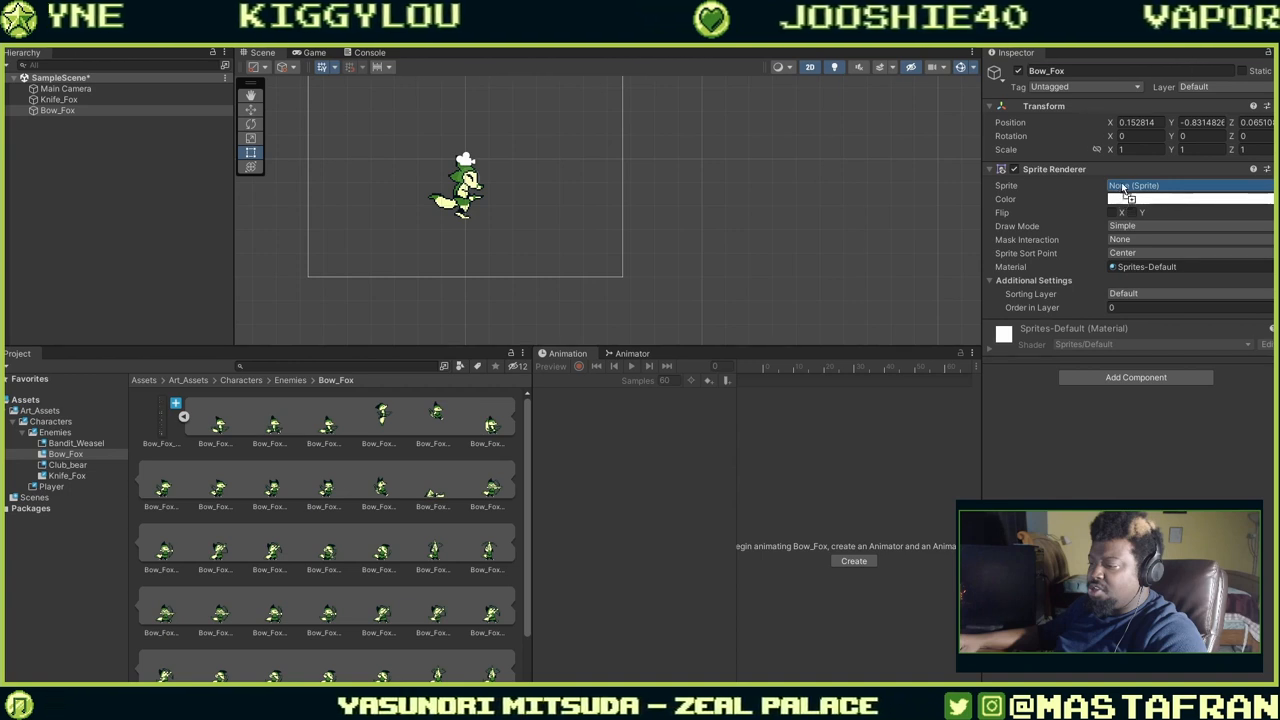
drag(1122, 190, 1122, 188)
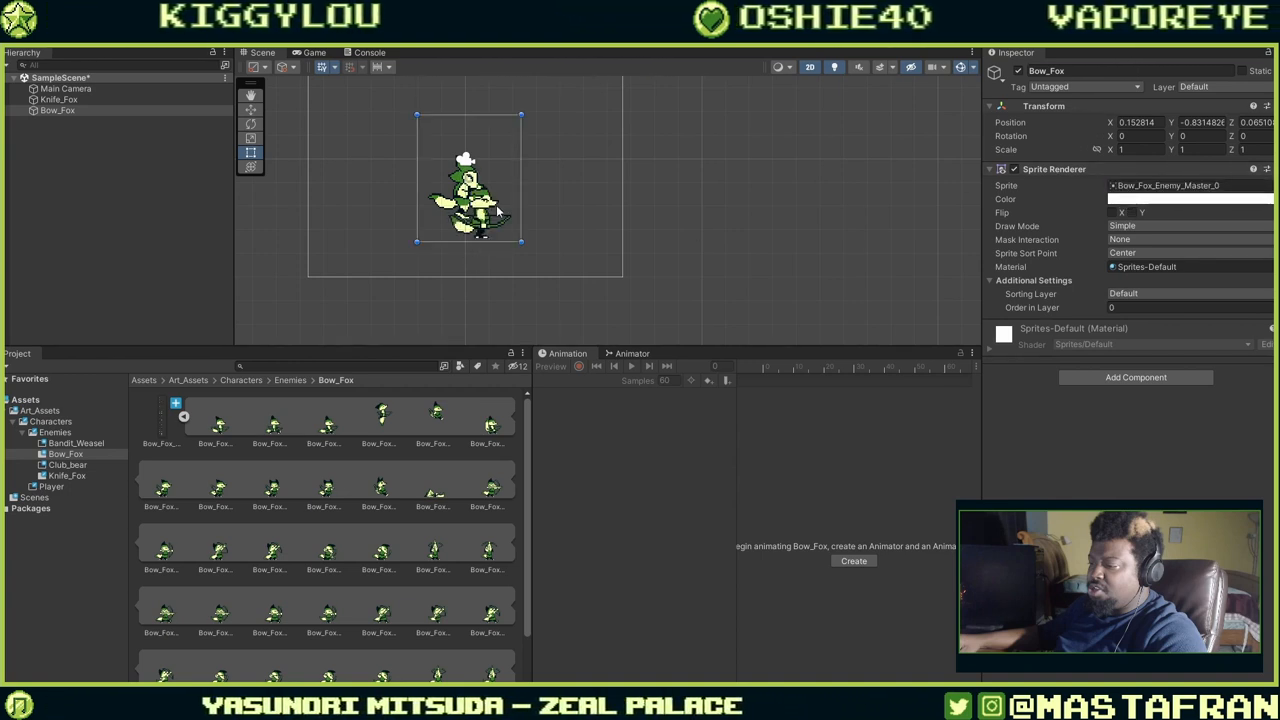
drag(497, 210, 551, 214)
scroll(545, 207, up, 4)
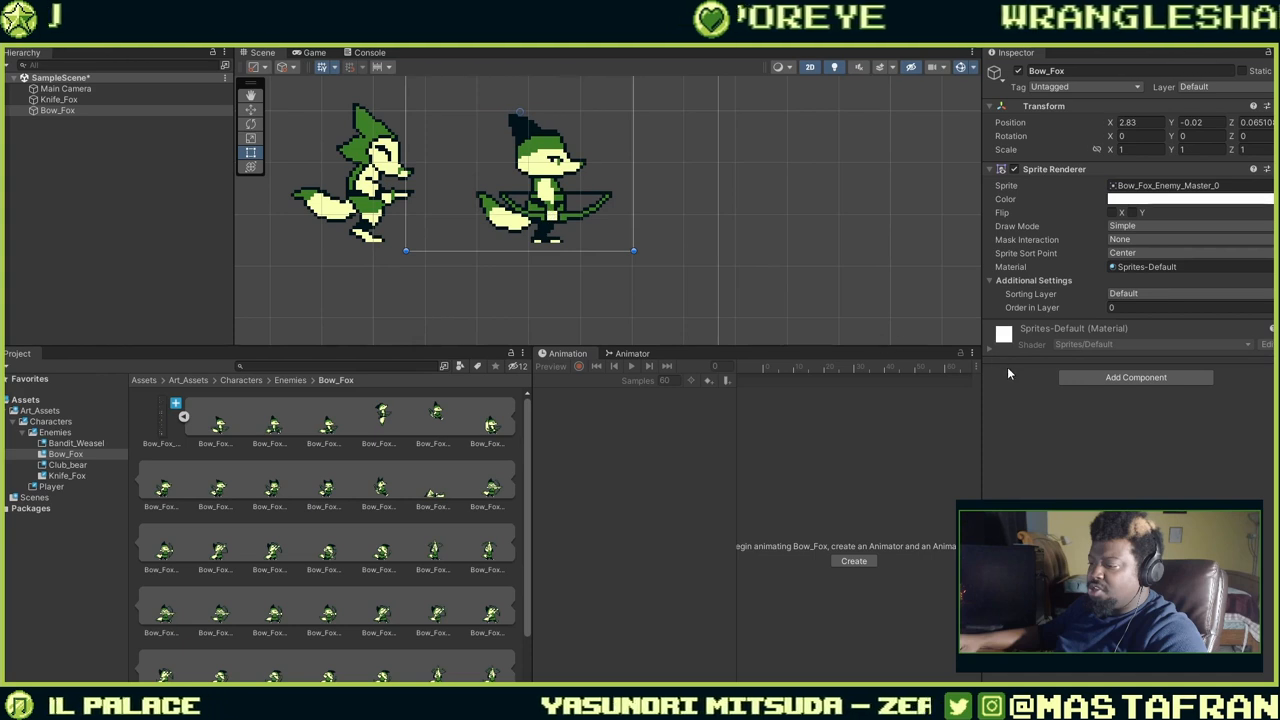
Add an Animation component to Bow_Fox and create its animation clip as Idle in the Bow_Fox folder.
click(1148, 378)
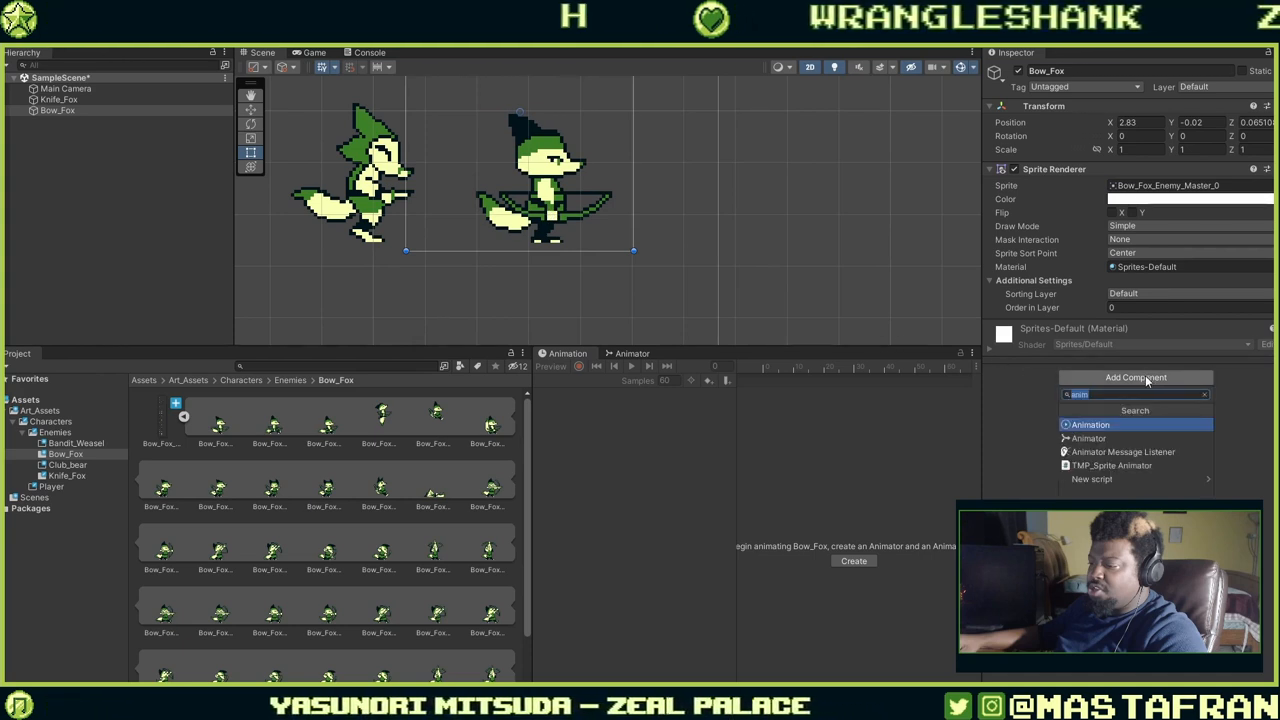
click(1116, 425)
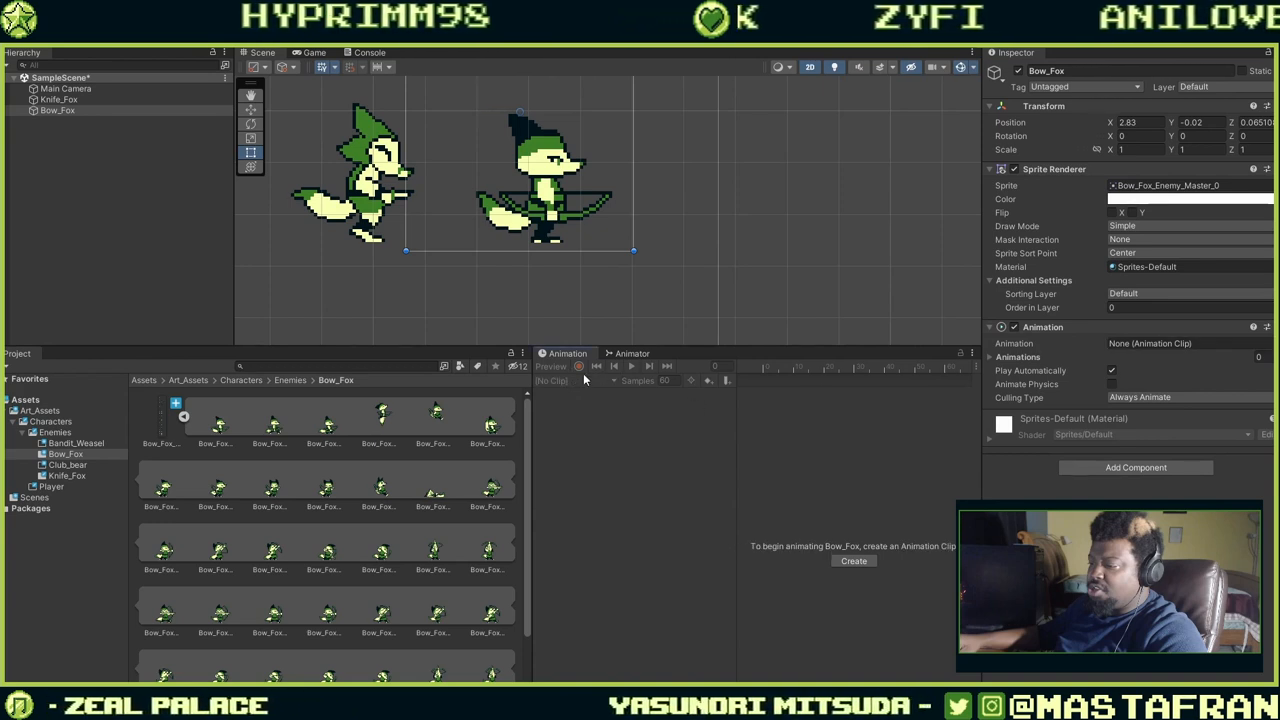
click(852, 561)
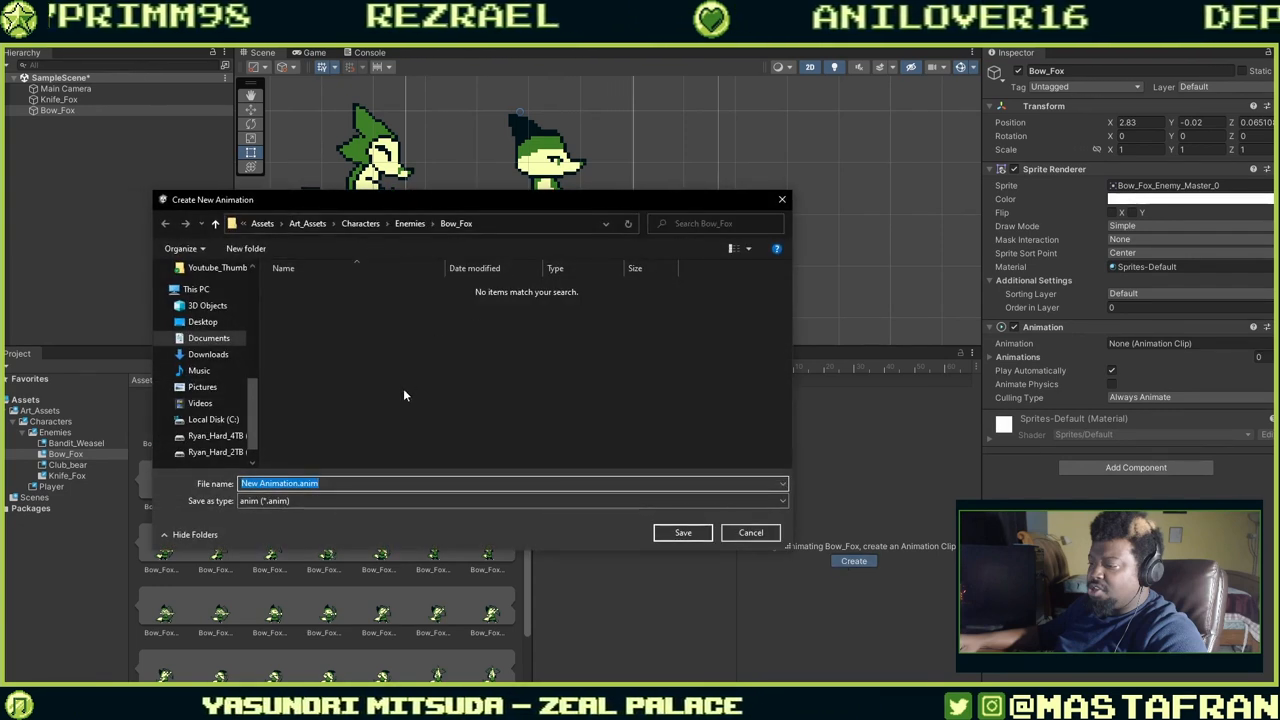
click(410, 223)
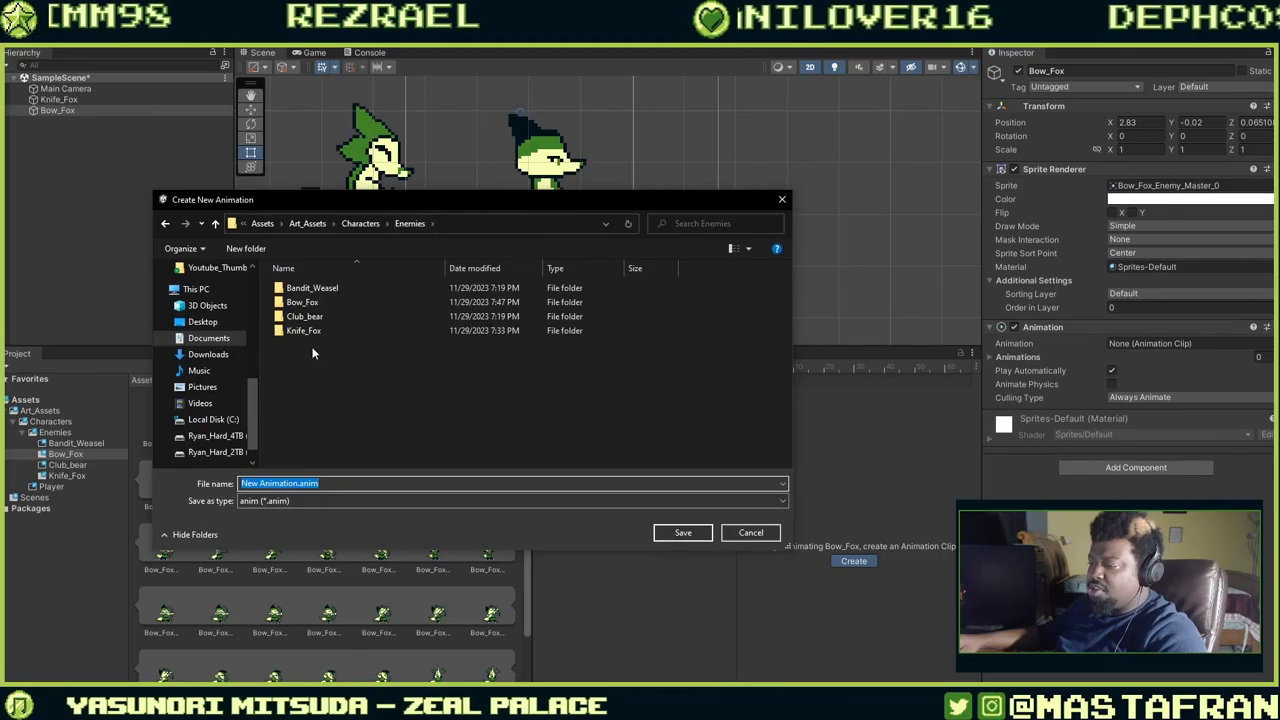
double_click(304, 302)
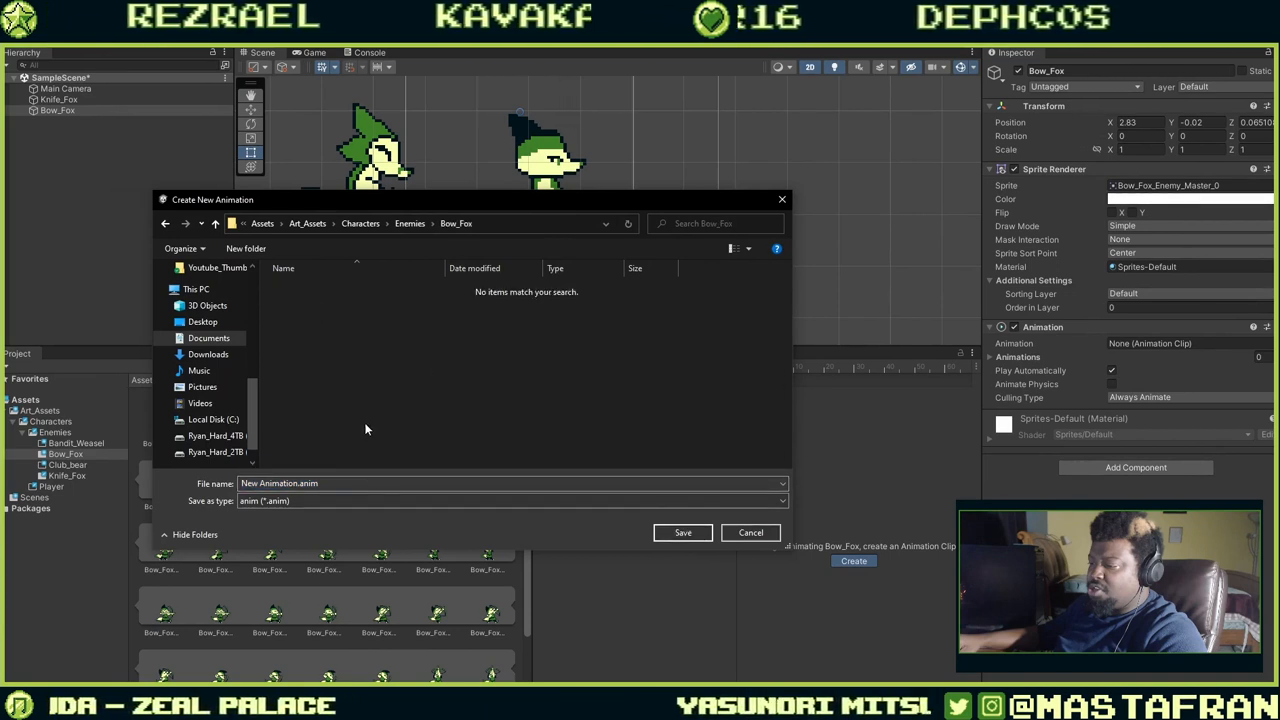
click(340, 483)
text(Idle)
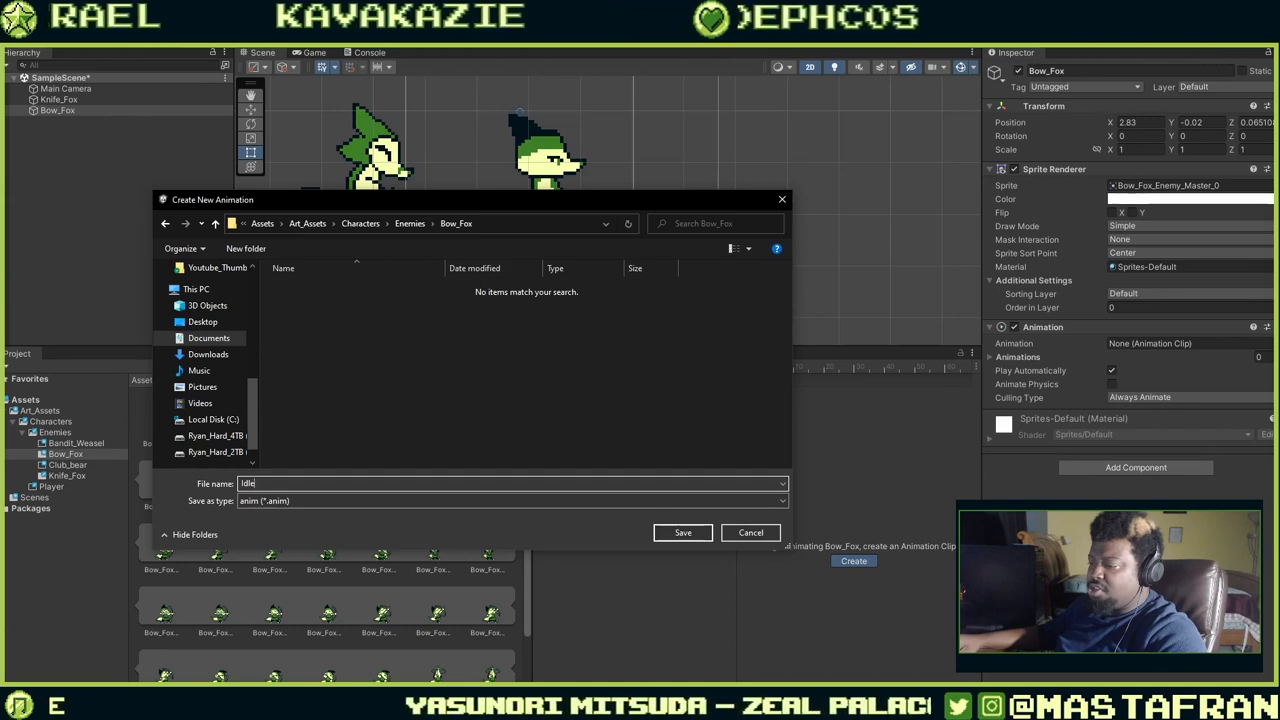
key(Return)
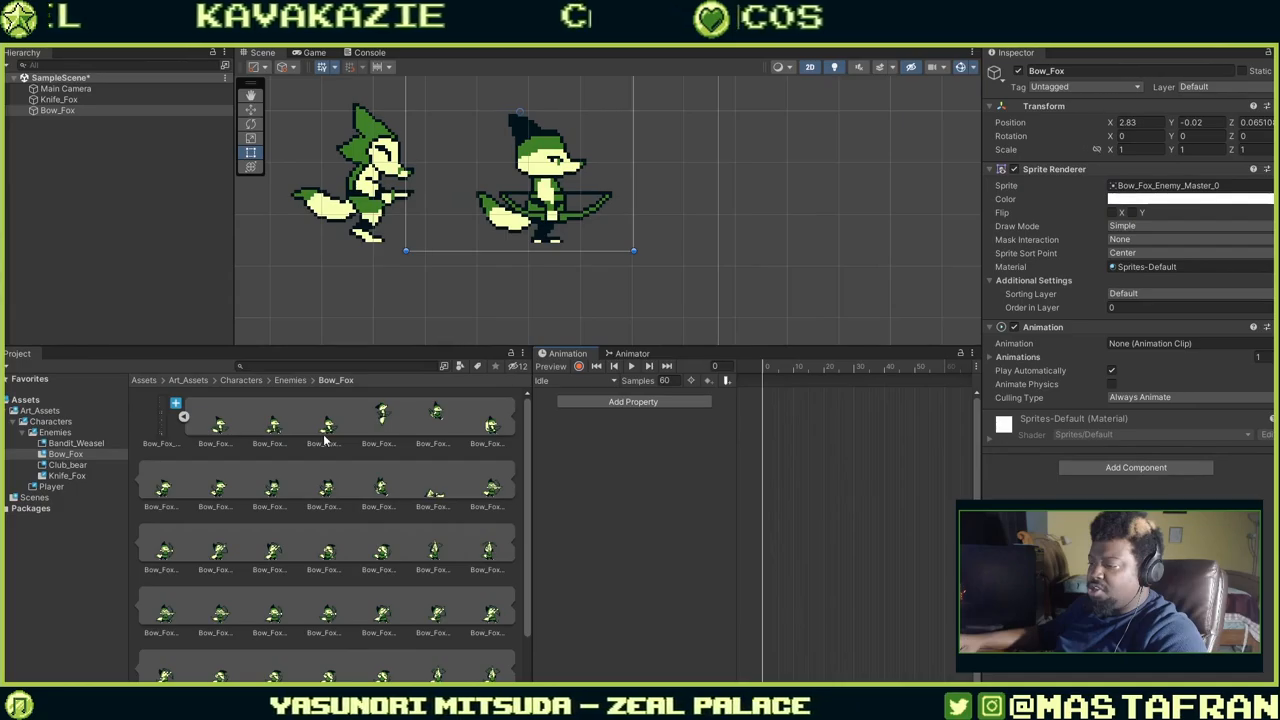
Add Bow_Fox_Enemy_Master_0 at frame 0 of the Idle clip and set its sample rate to 1.
drag(224, 432, 766, 408)
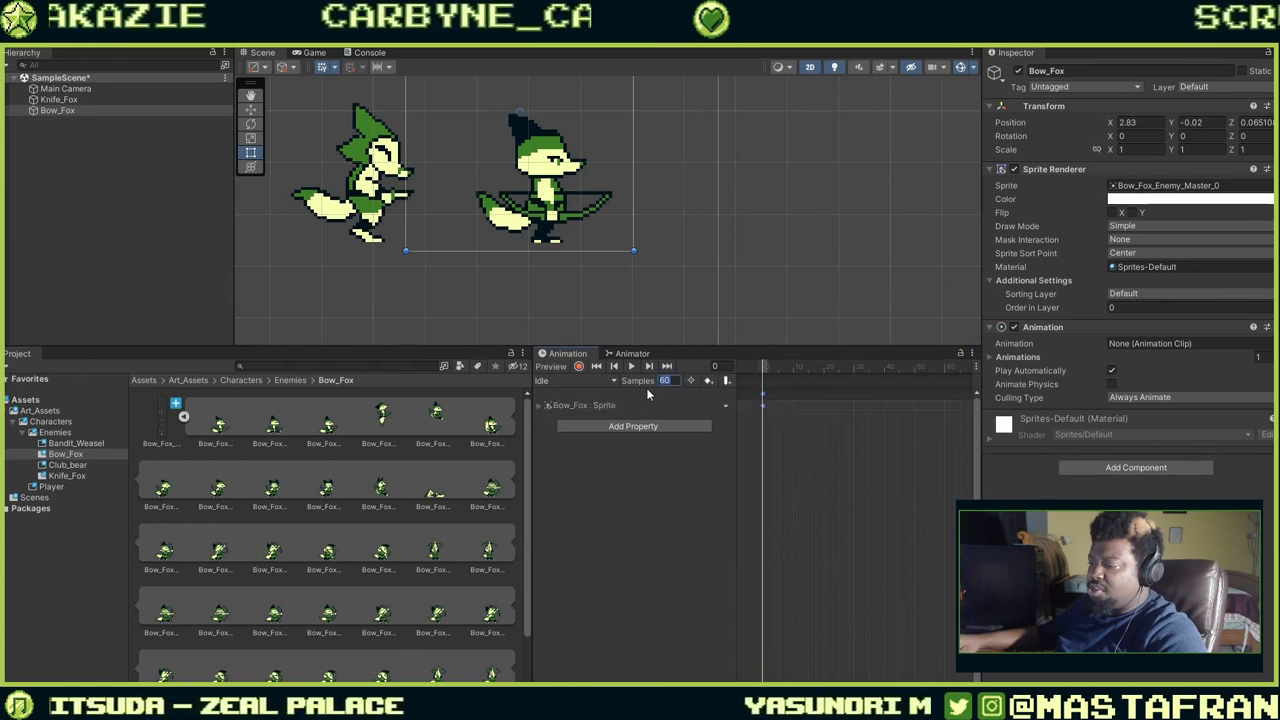
text(1)
key(Return)
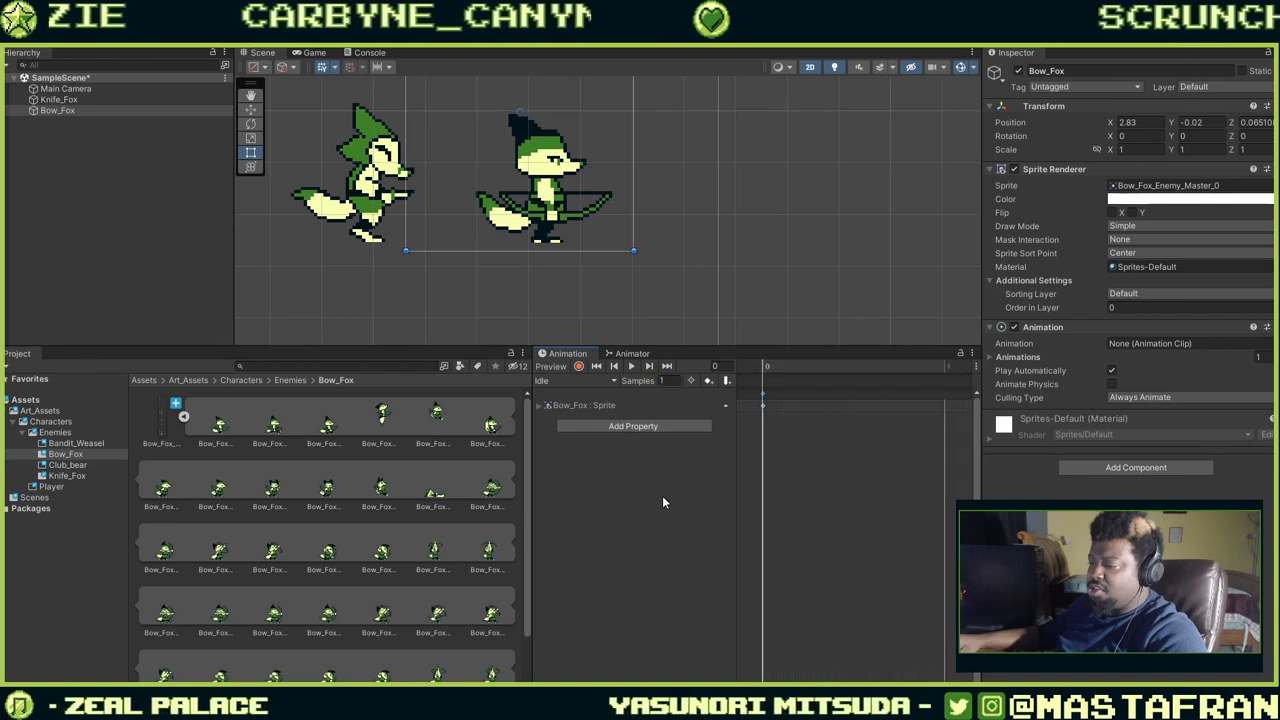
Create a new animation clip for Bow_Fox named Walk in the Bow_Fox folder.
click(614, 381)
click(588, 417)
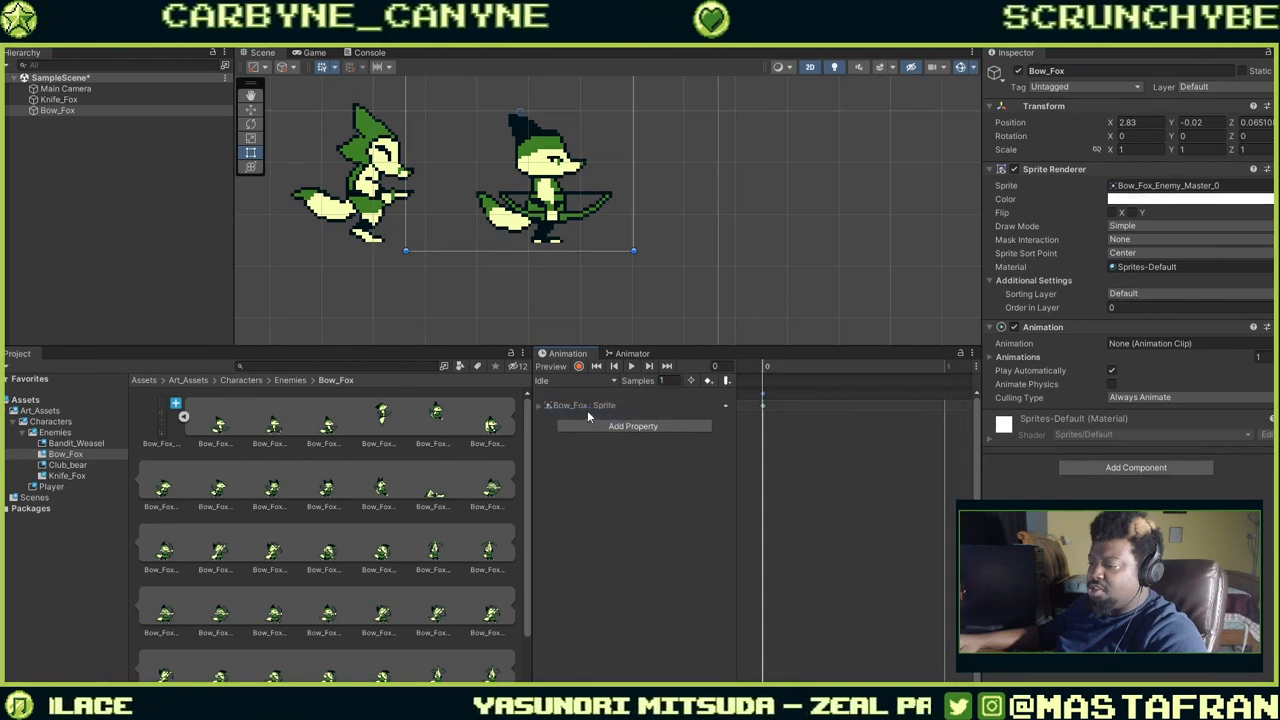
text(Walk)
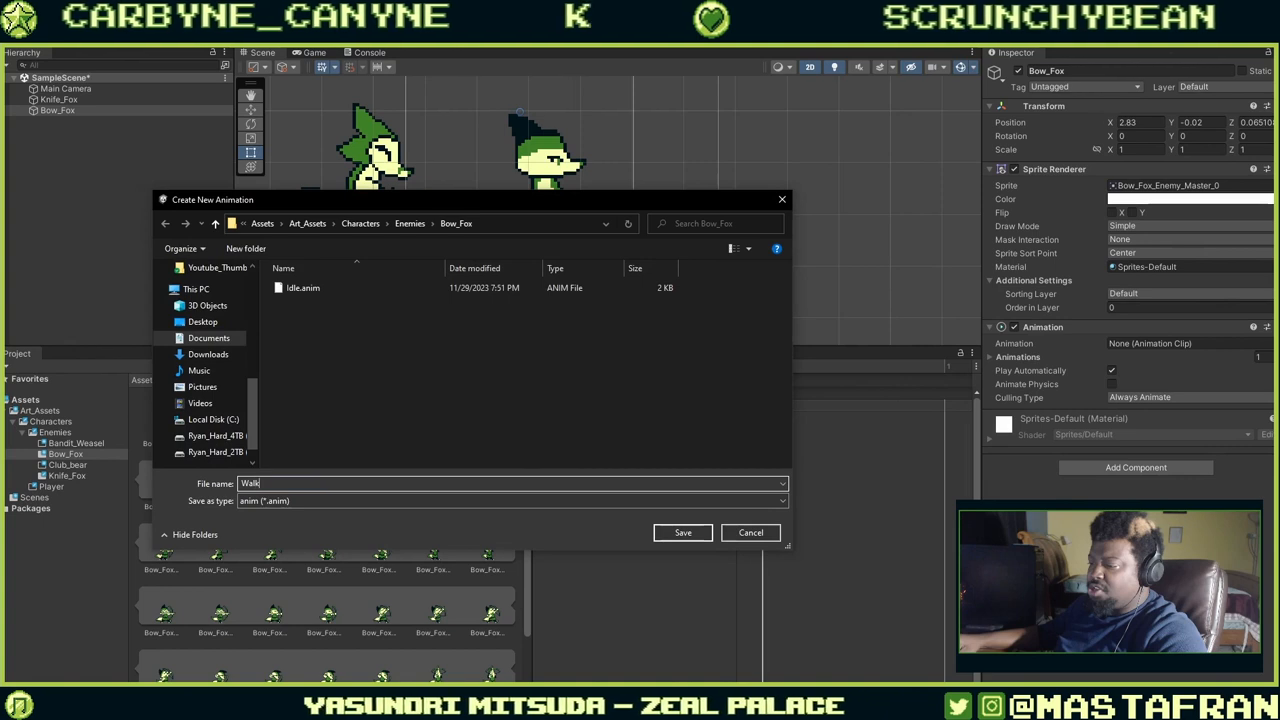
key(Return)
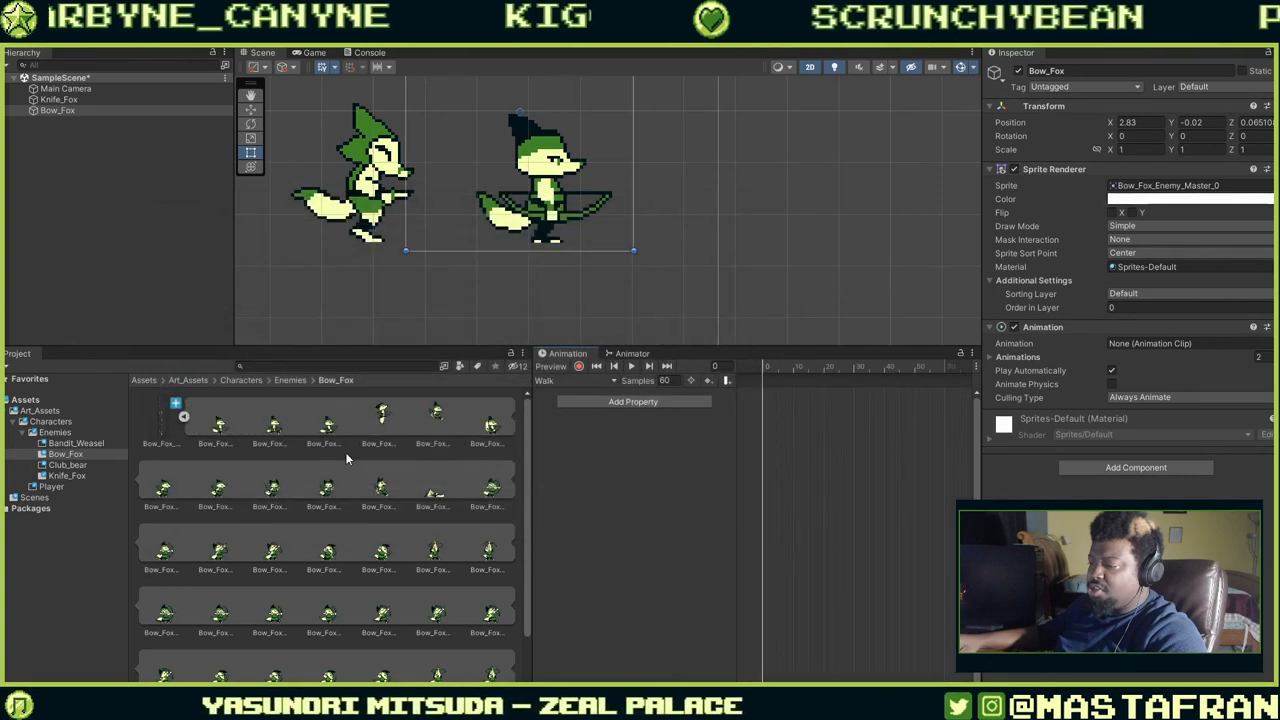
Add Bow_Fox_Enemy_Master_1 at the start of the Walk clip, followed by a Bow_Fox_Enemy_Master_0 keyframe.
click(270, 437)
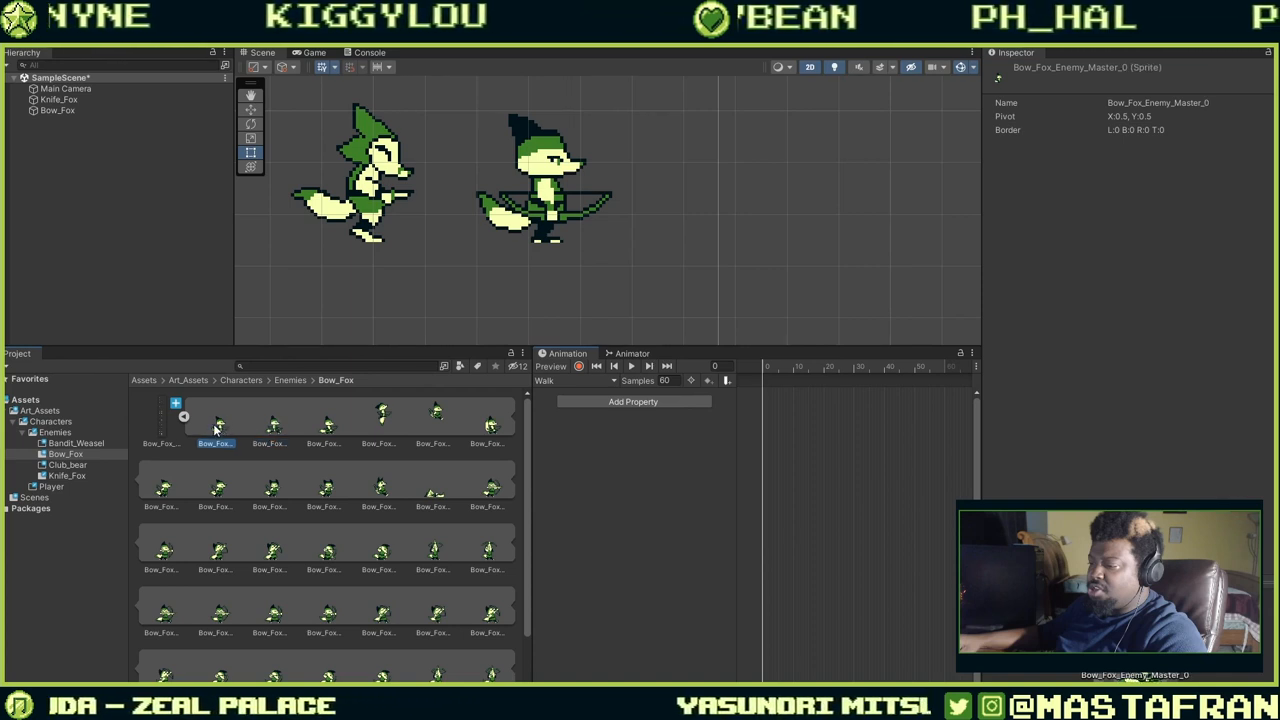
click(274, 428)
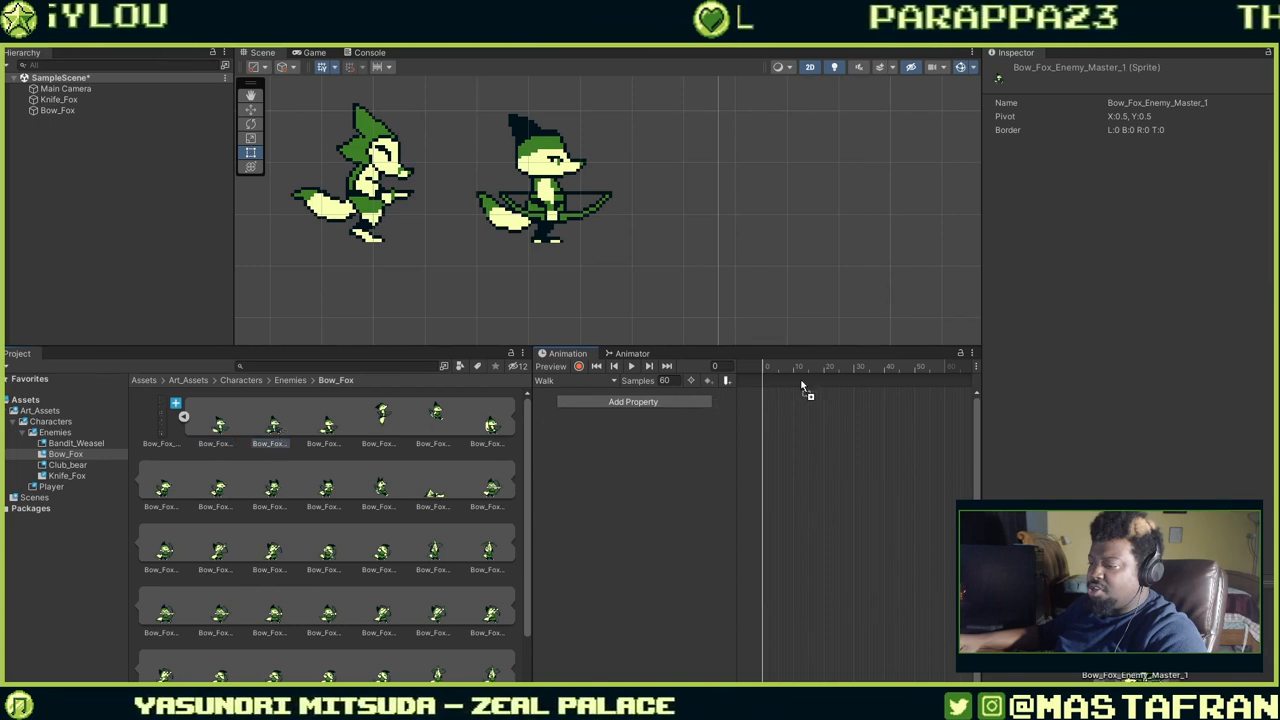
drag(767, 398, 765, 397)
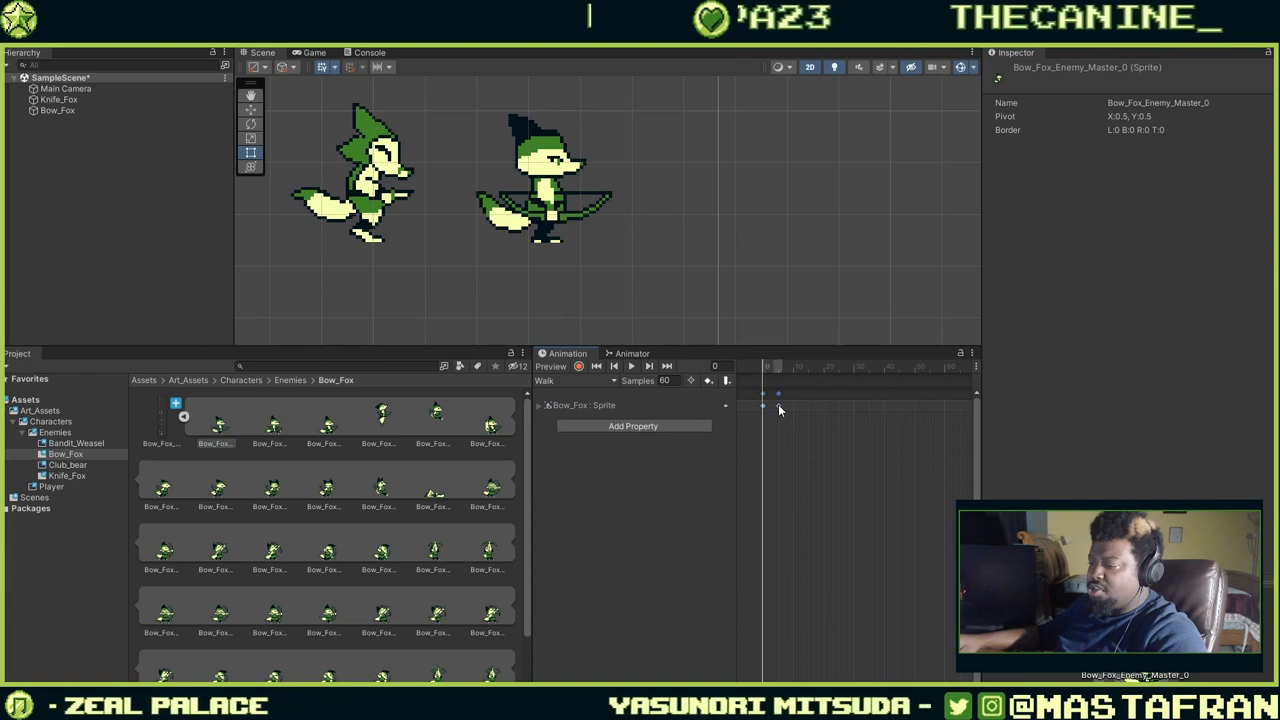
scroll(773, 411, up, 2)
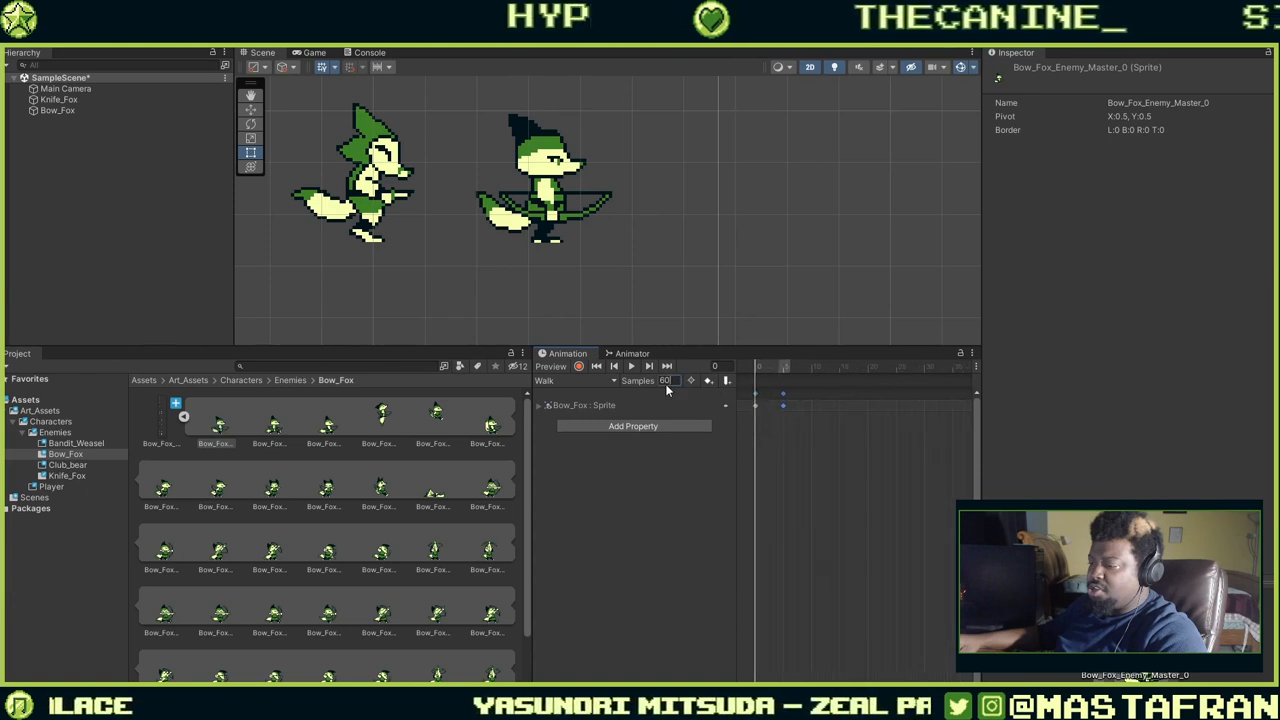
Set the Walk clip's sample rate to 1.
click(666, 384)
text(1)
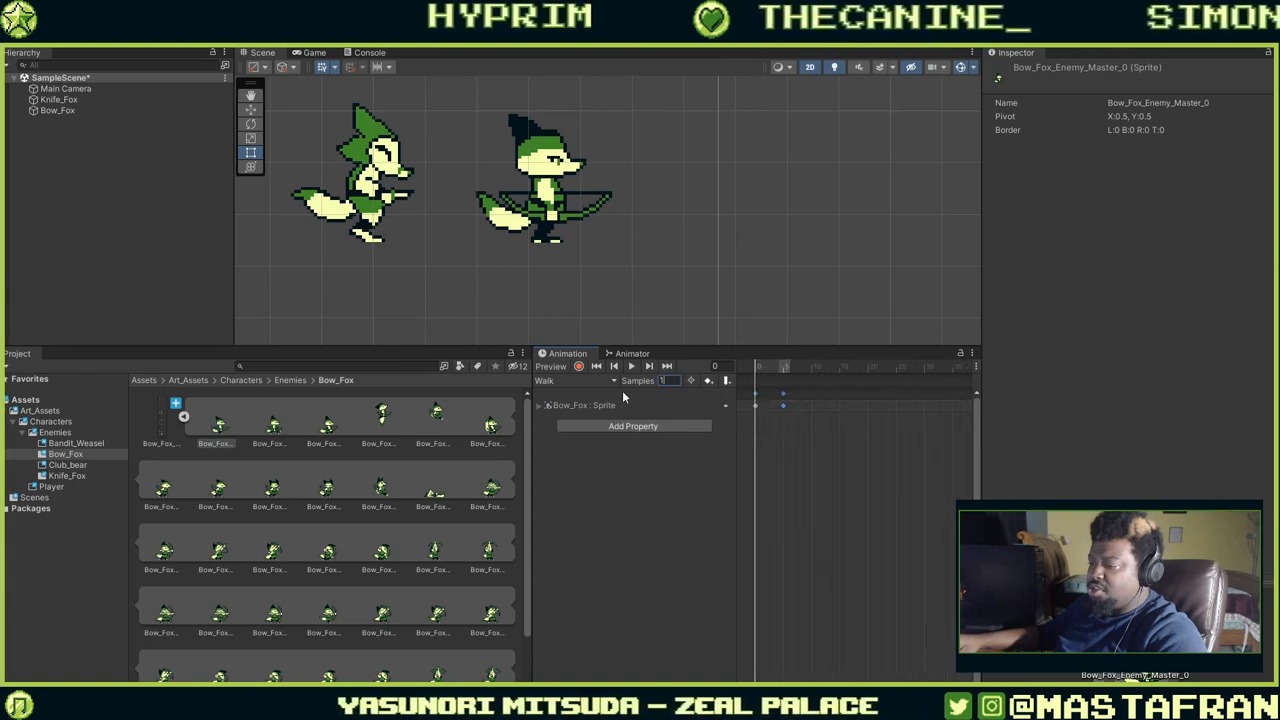
key(Return)
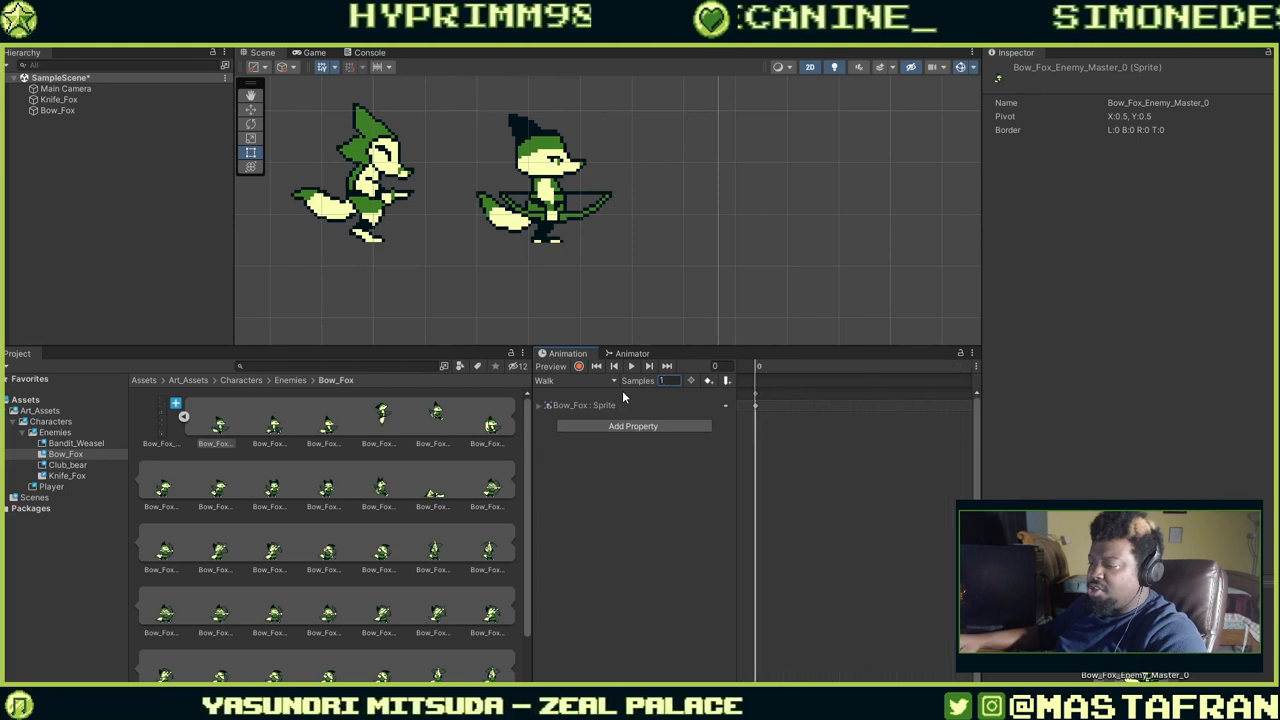
Move the Walk clip's second keyframe to frame 1 and copy both keyframes to frames 2 and 3.
scroll(800, 456, down, 5)
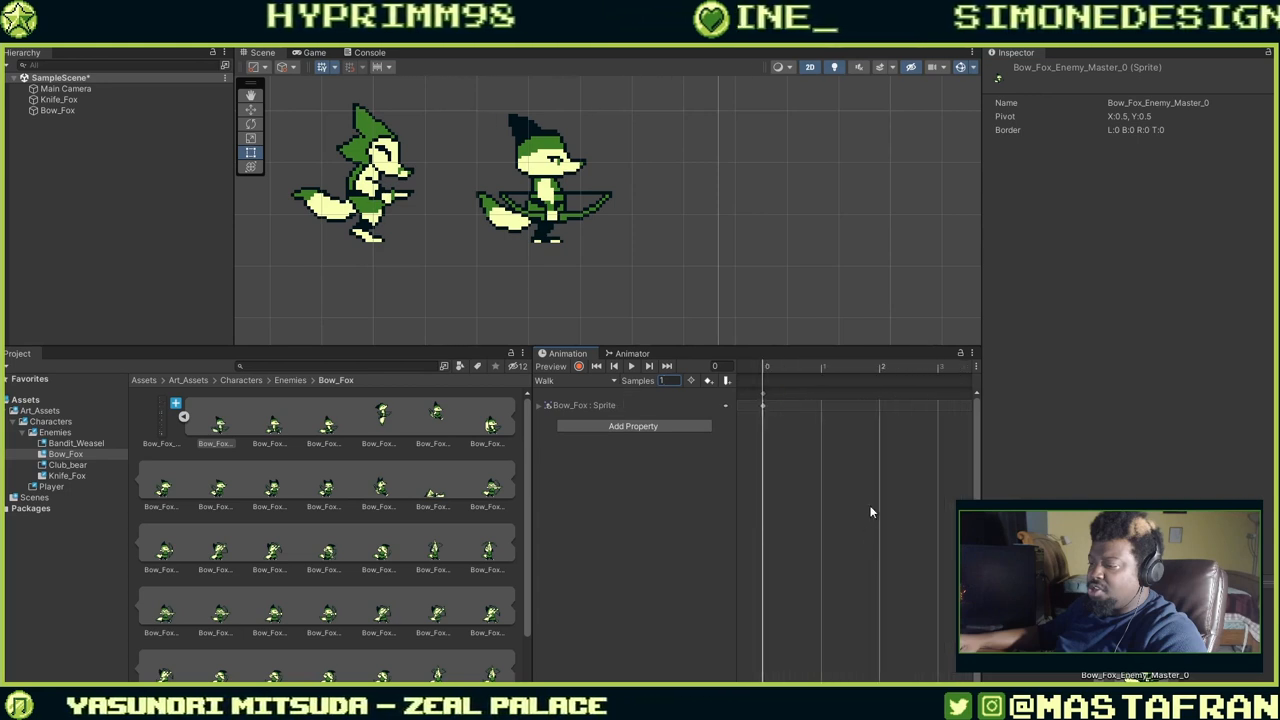
scroll(870, 512, down, 3)
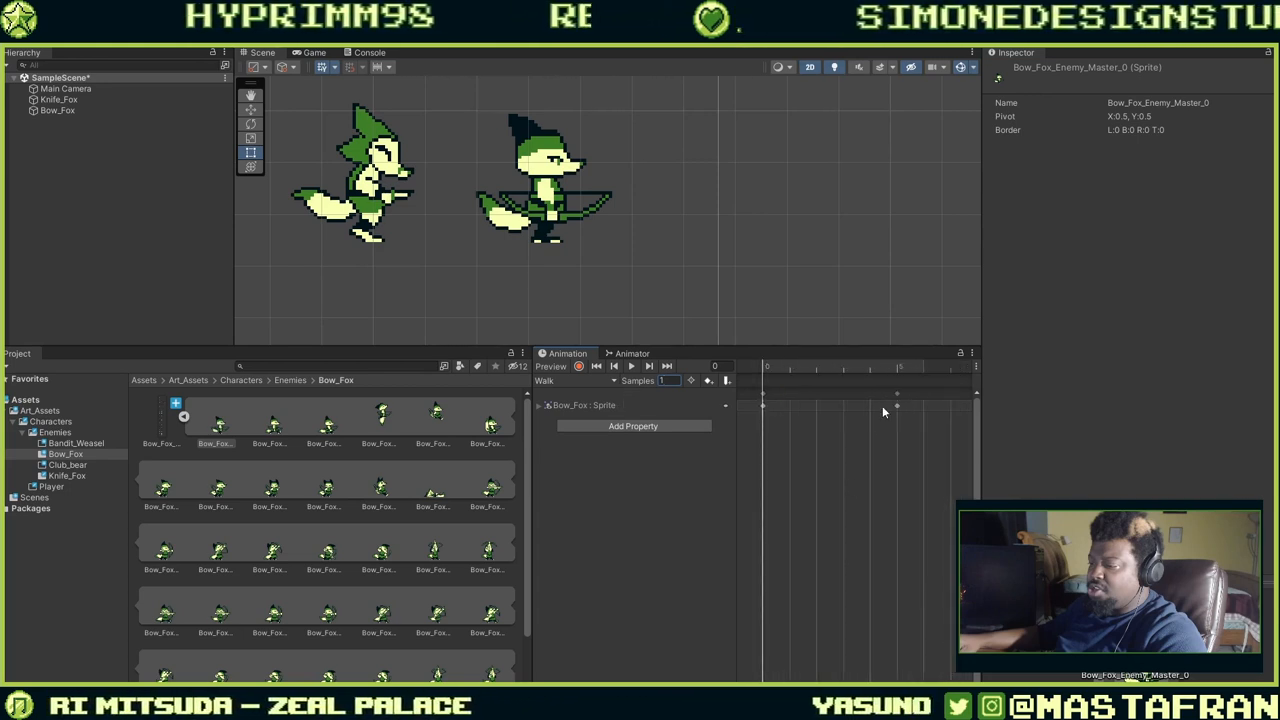
drag(896, 406, 773, 411)
scroll(816, 461, up, 3)
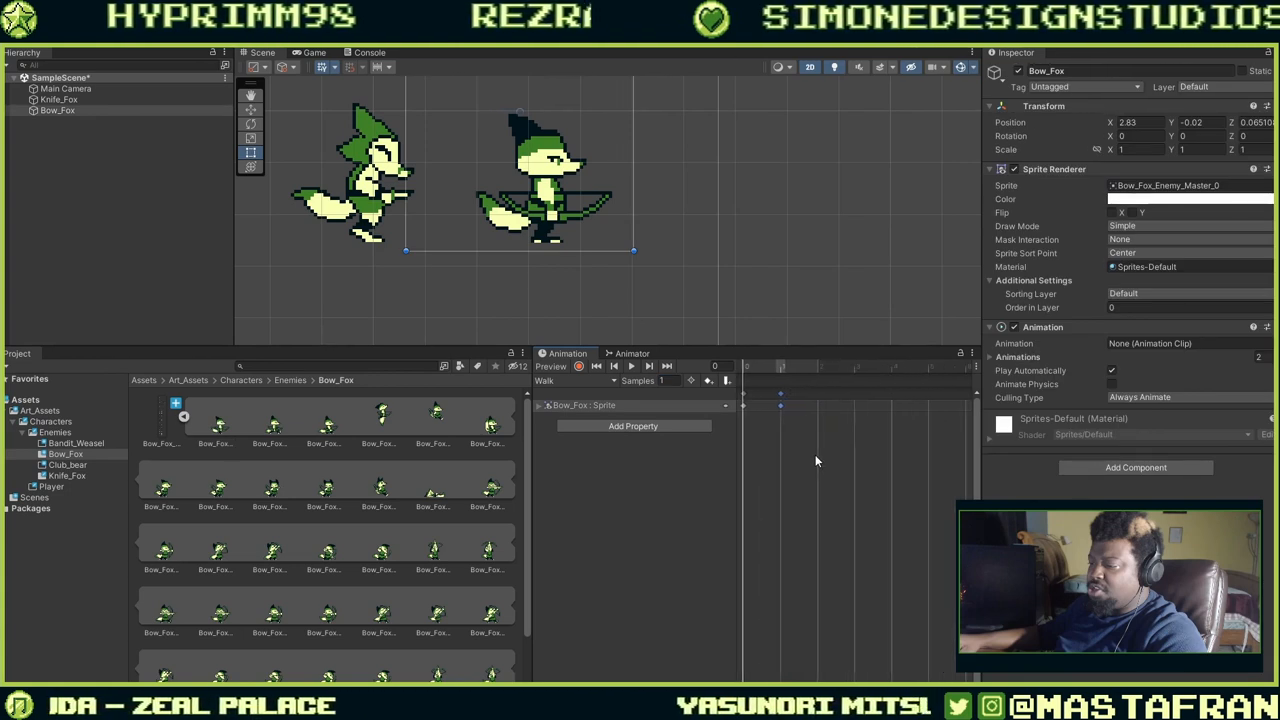
scroll(818, 456, up, 5)
middle_drag(817, 441, 988, 491)
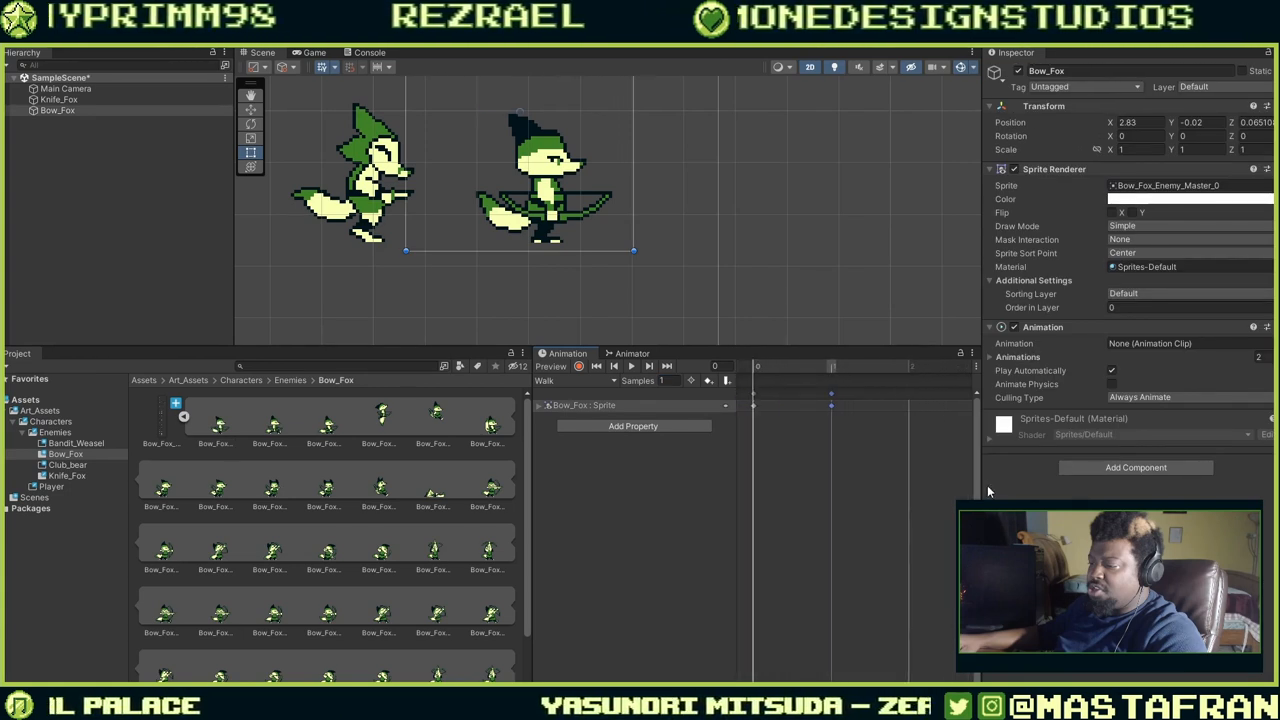
scroll(786, 430, down, 2)
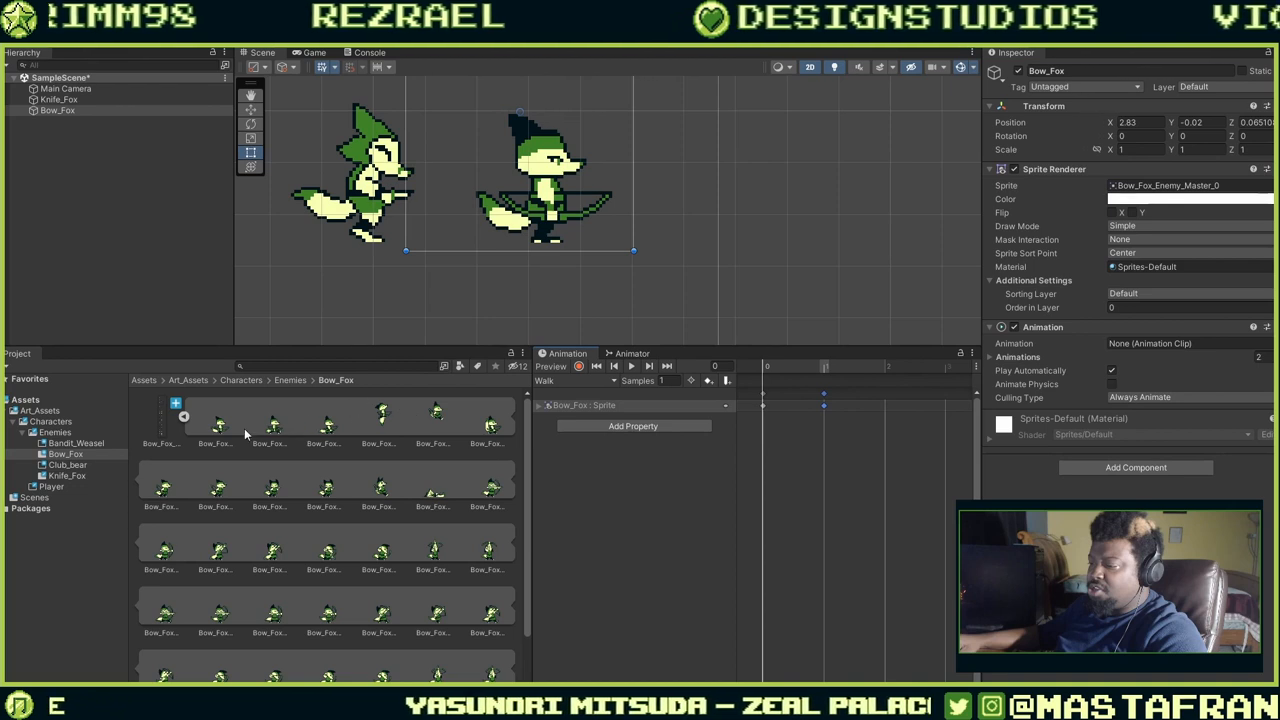
drag(850, 428, 770, 400)
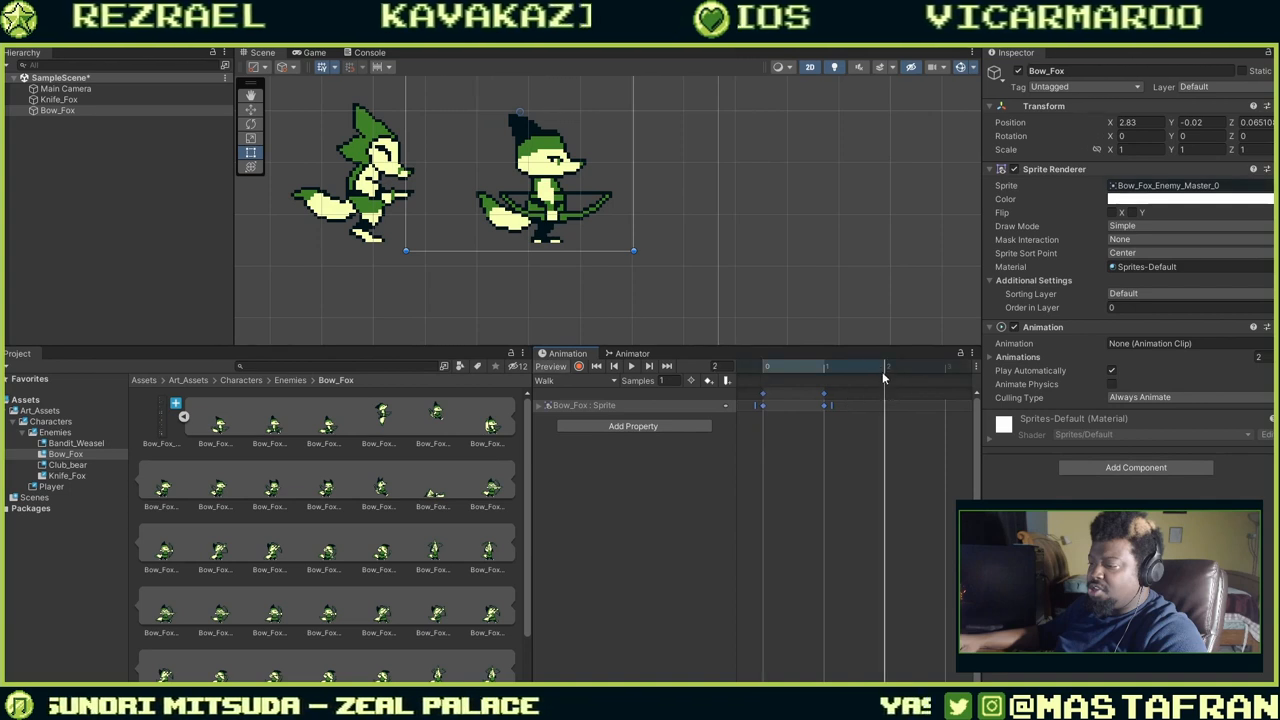
key(ctrl+v)
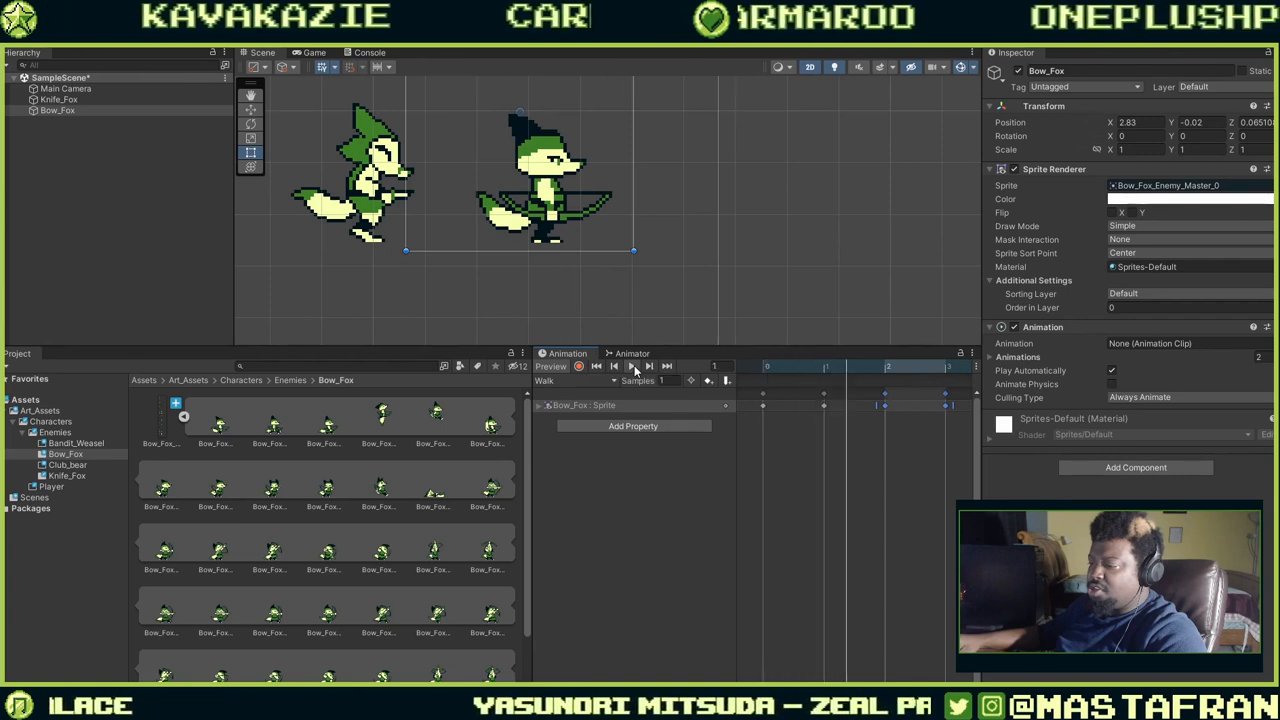
Play the Walk clip and scrub its timeline to check how the sprite changes in the scene.
click(820, 472)
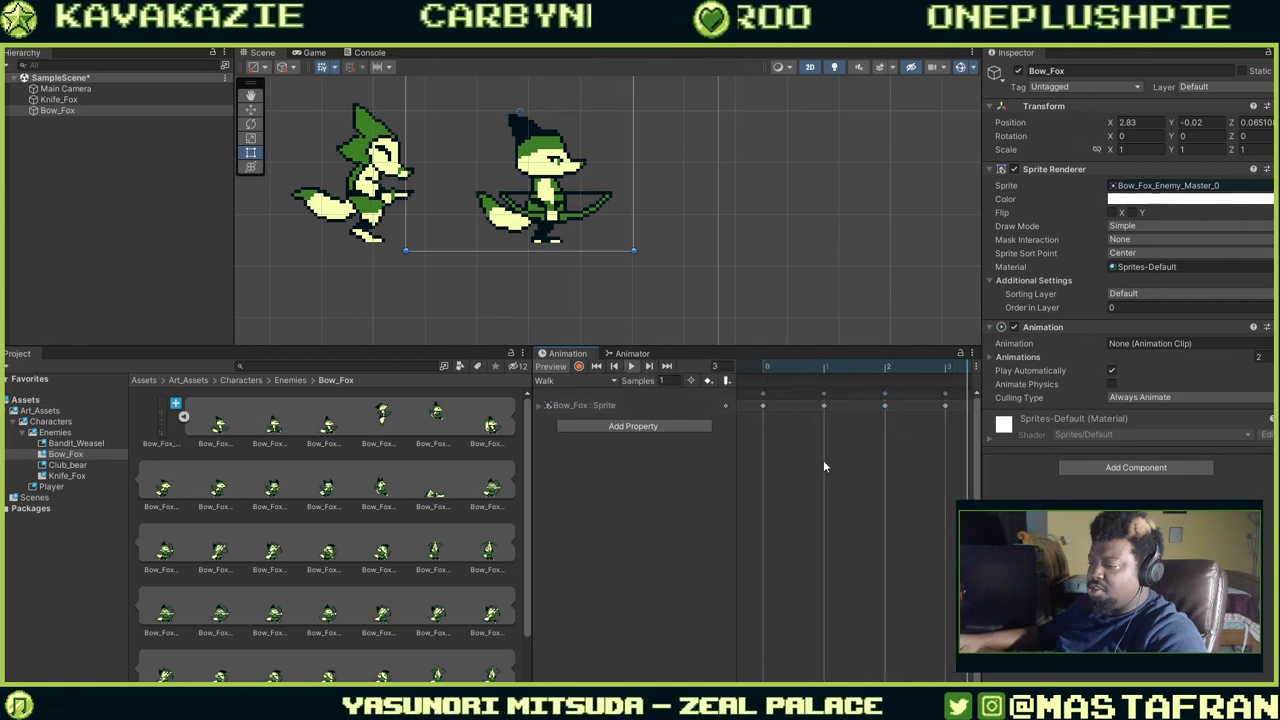
drag(818, 370, 750, 382)
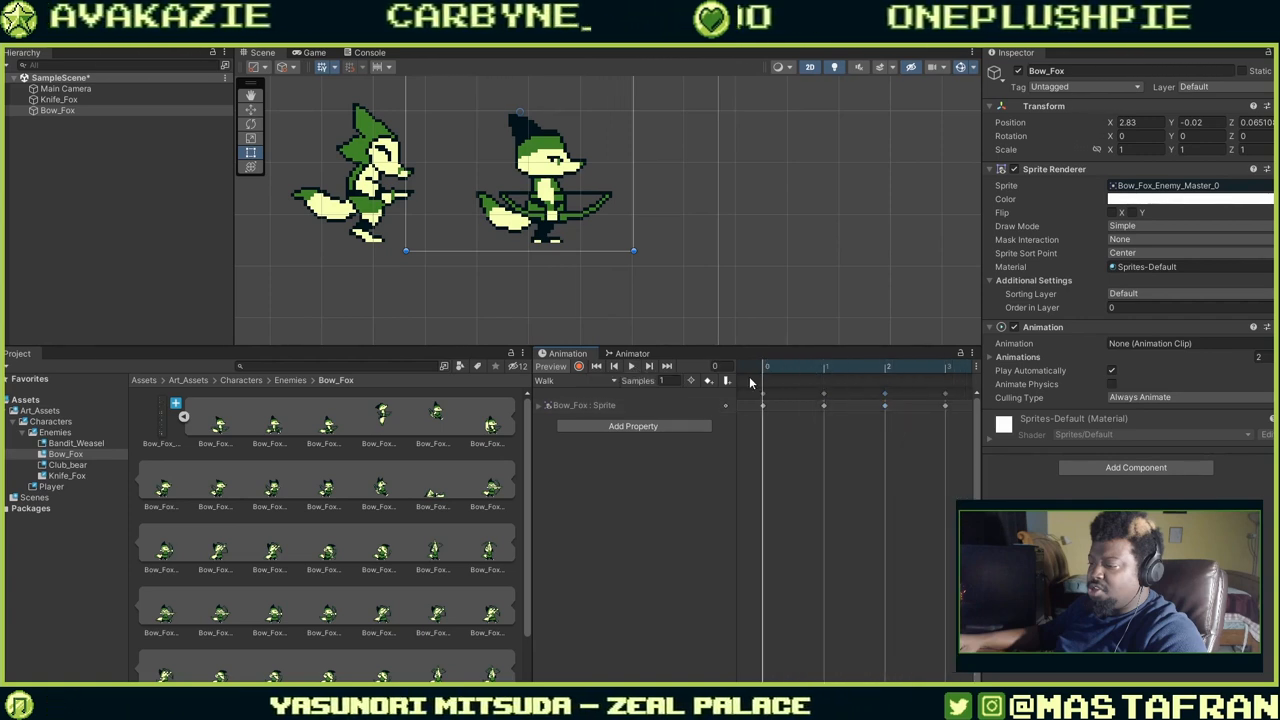
click(629, 368)
click(810, 372)
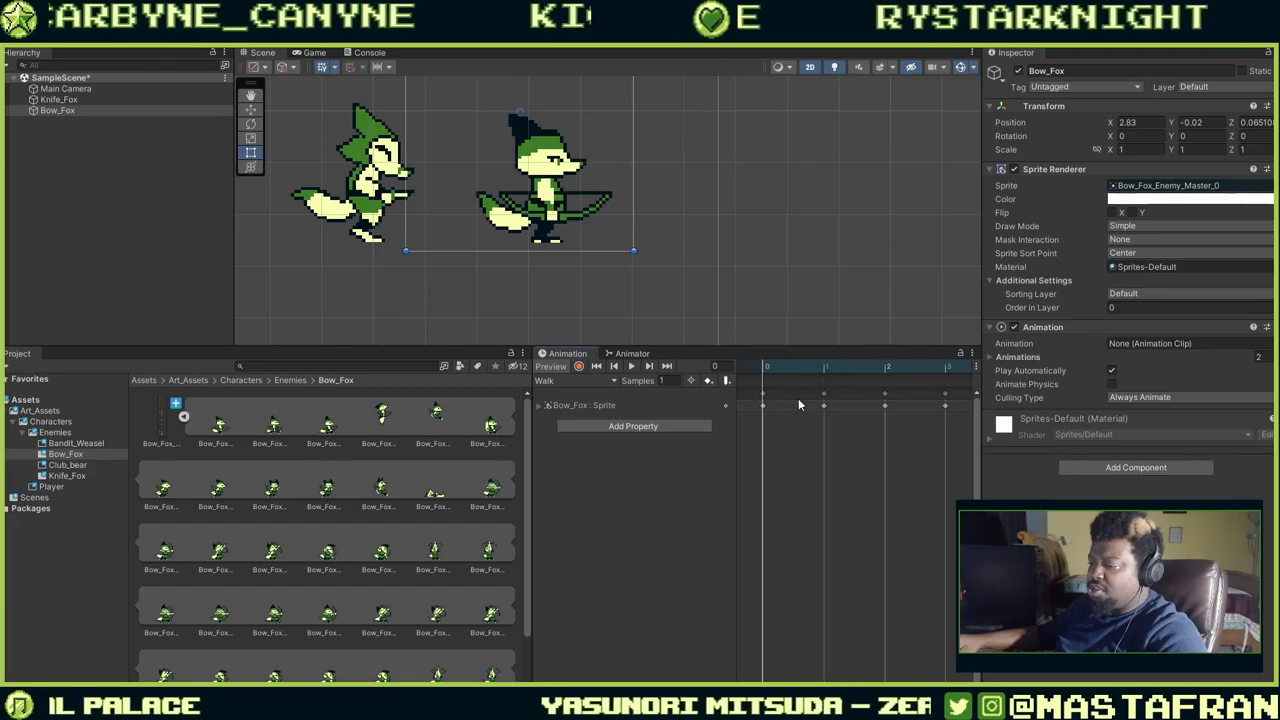
click(824, 405)
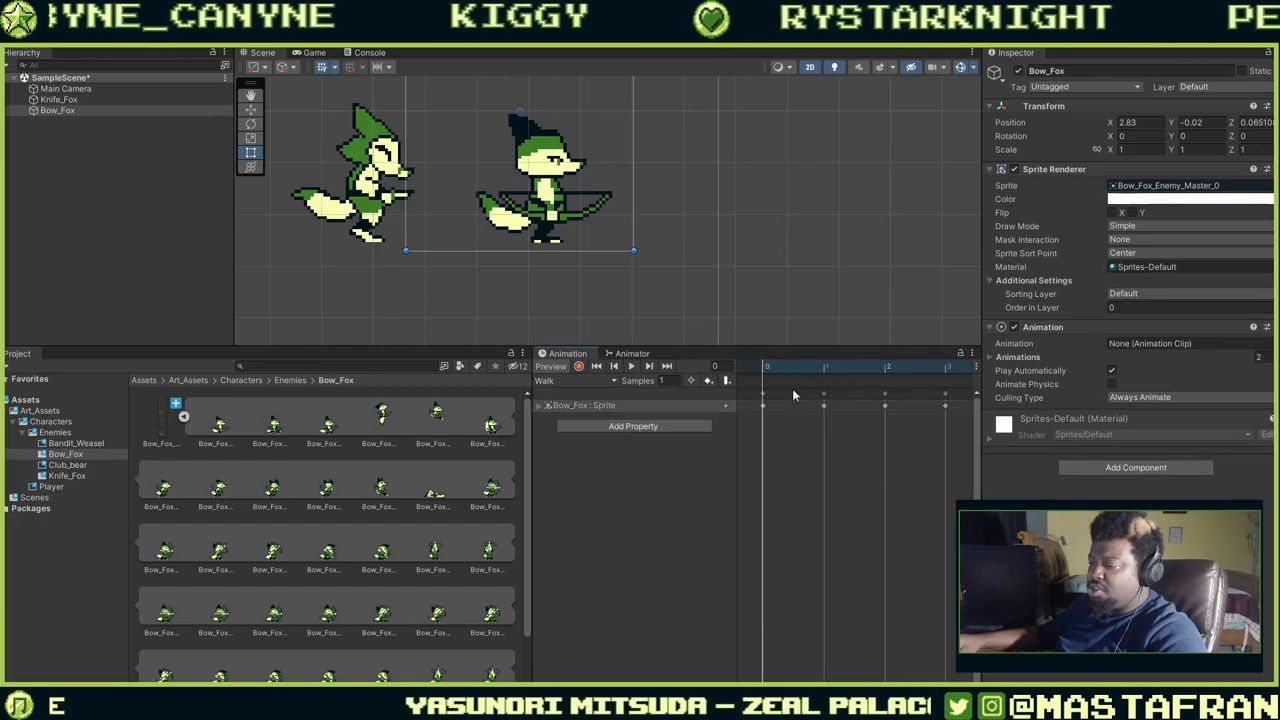
Try to replace the sprite at frame 0 of the Walk clip with Bow_Fox_Enemy_Master_1.
click(813, 372)
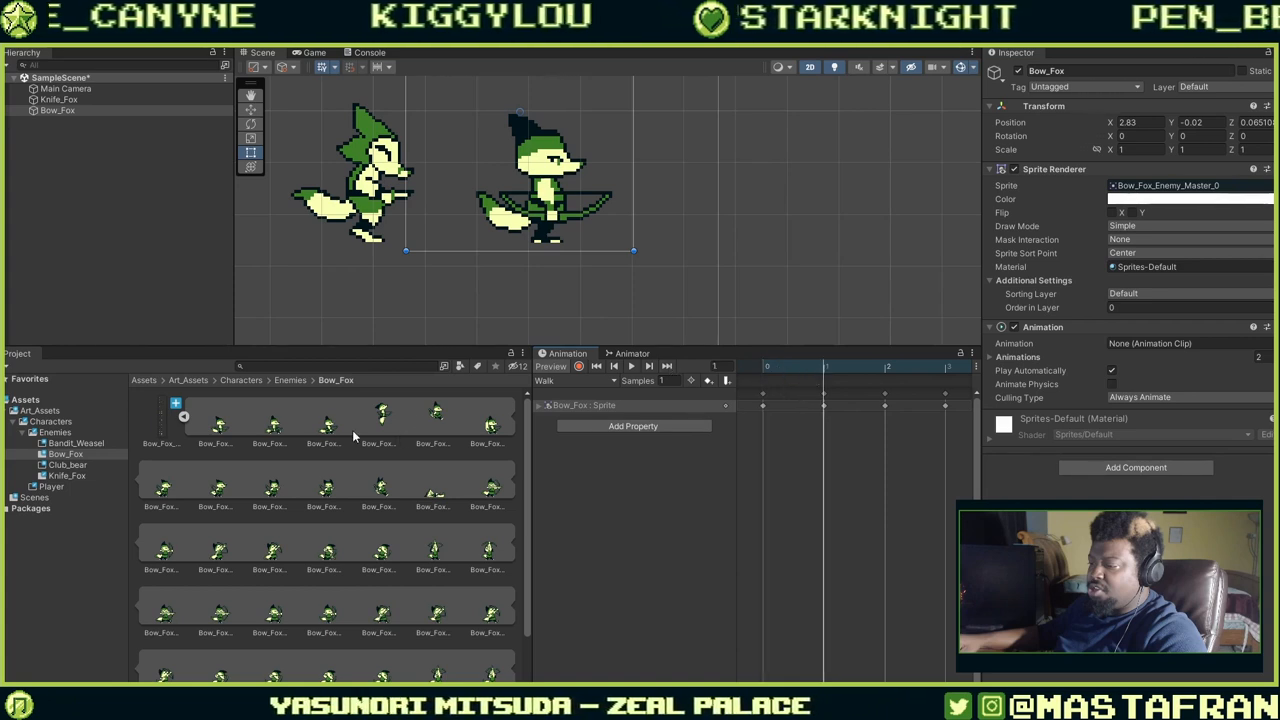
click(273, 425)
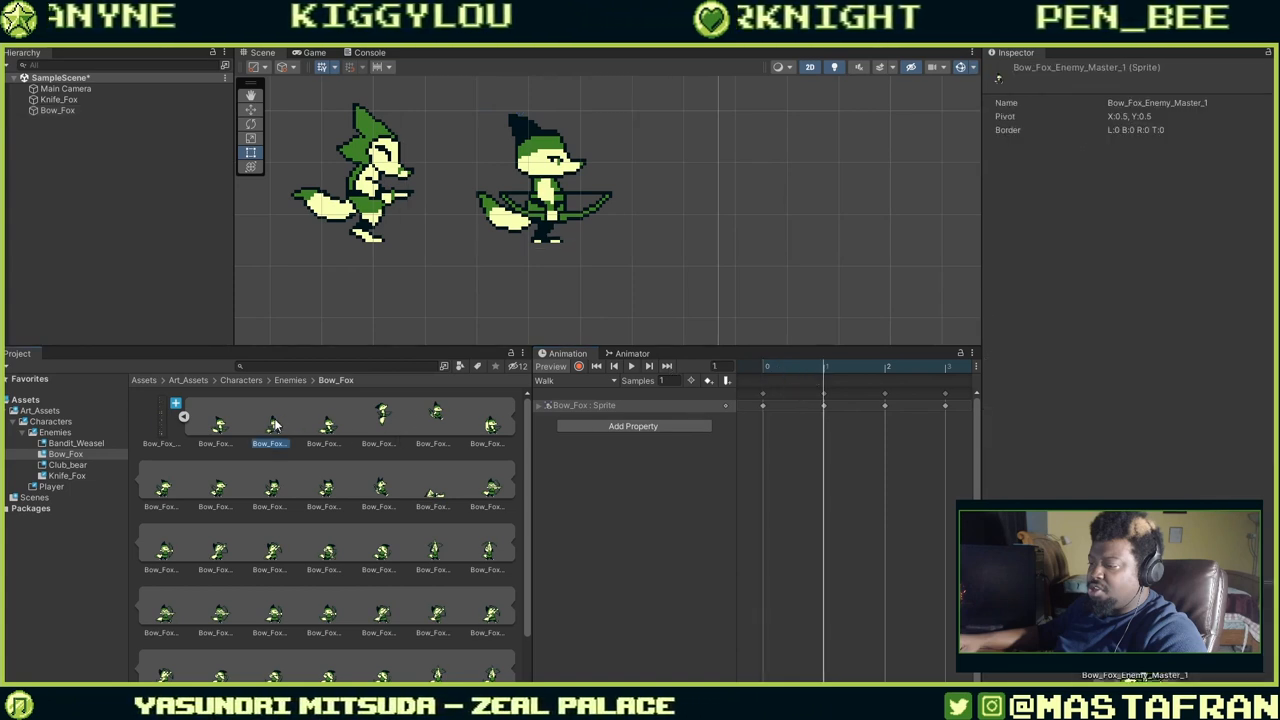
click(824, 407)
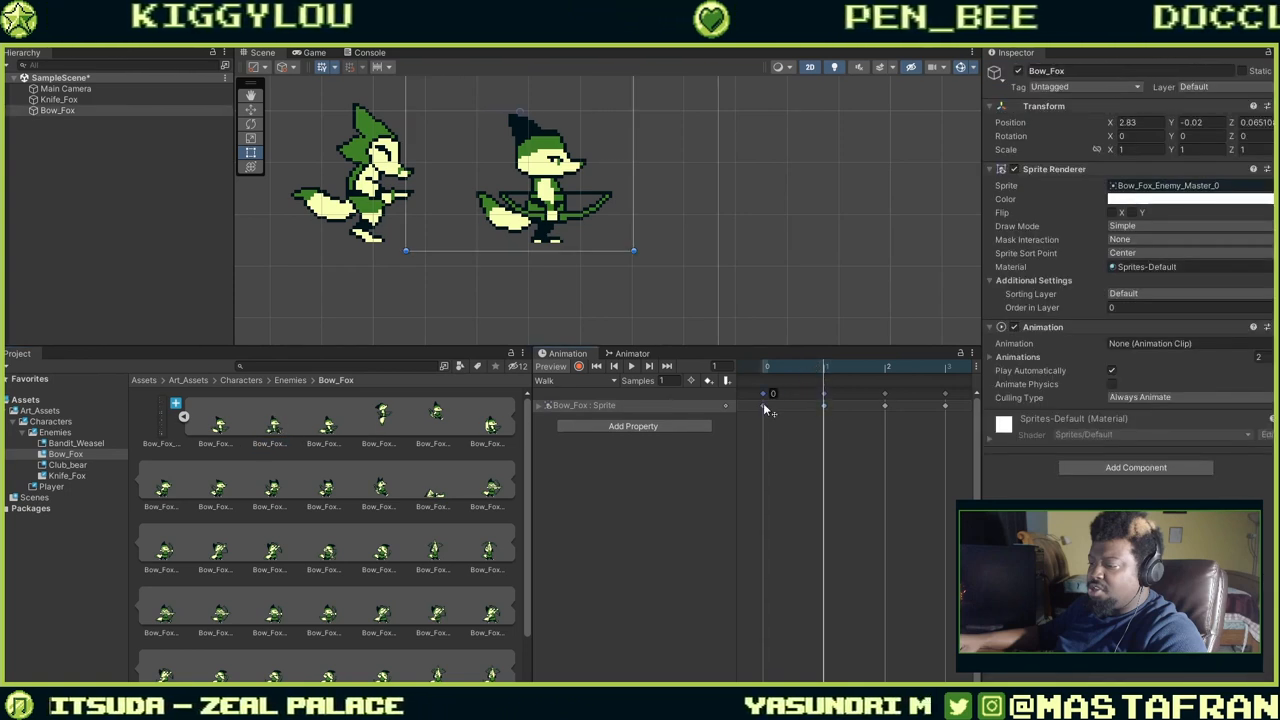
drag(266, 432, 764, 407)
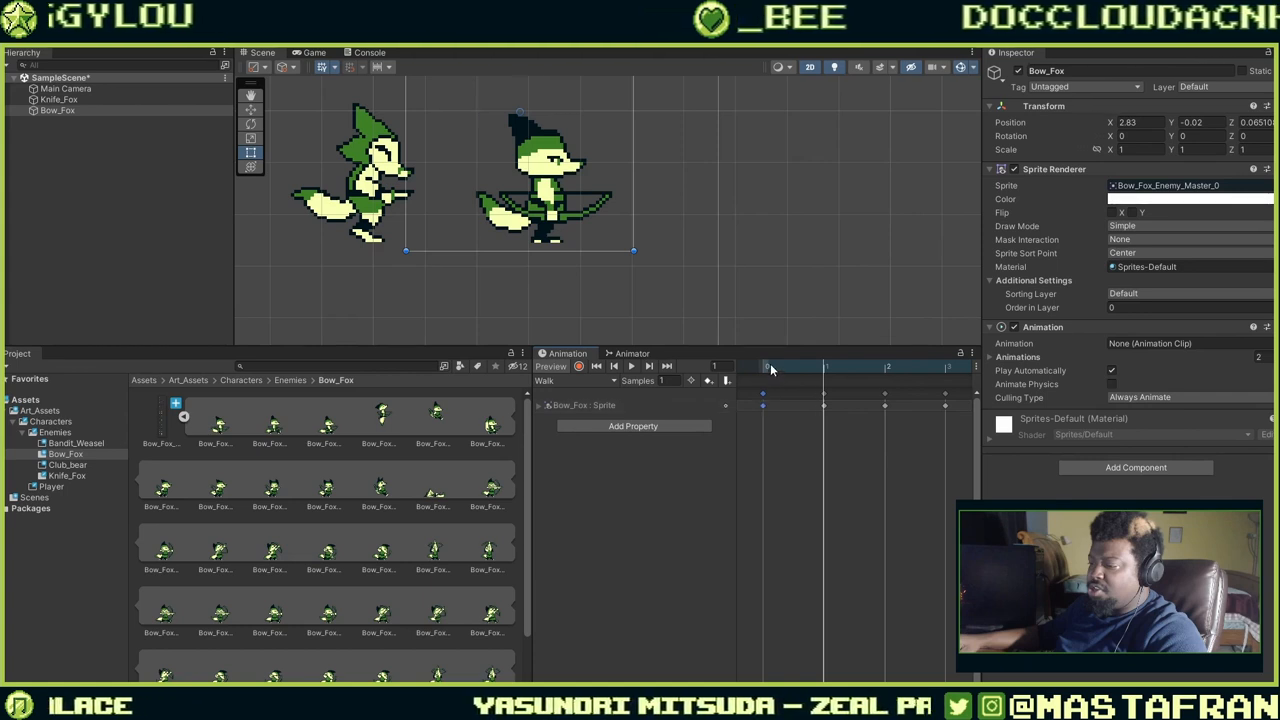
Scrub through frames 0 to 2 of the Walk clip to compare the sprites at its keyframes.
click(766, 366)
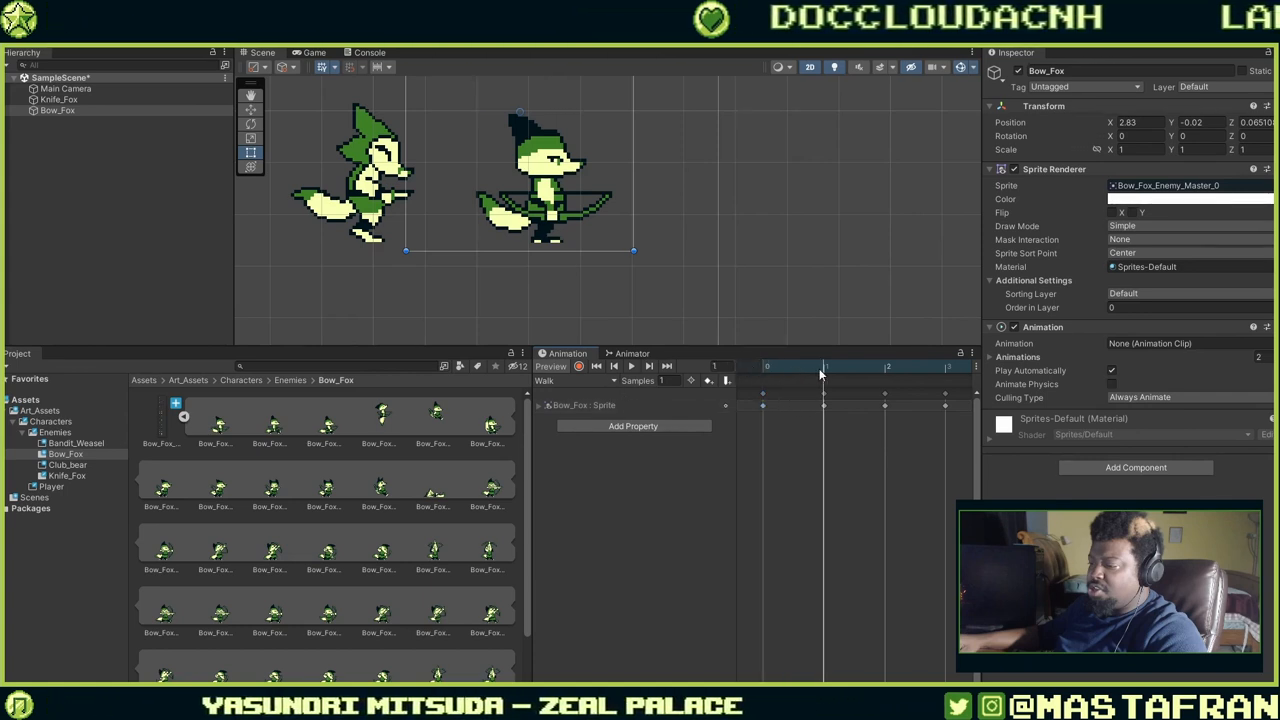
drag(855, 374, 678, 397)
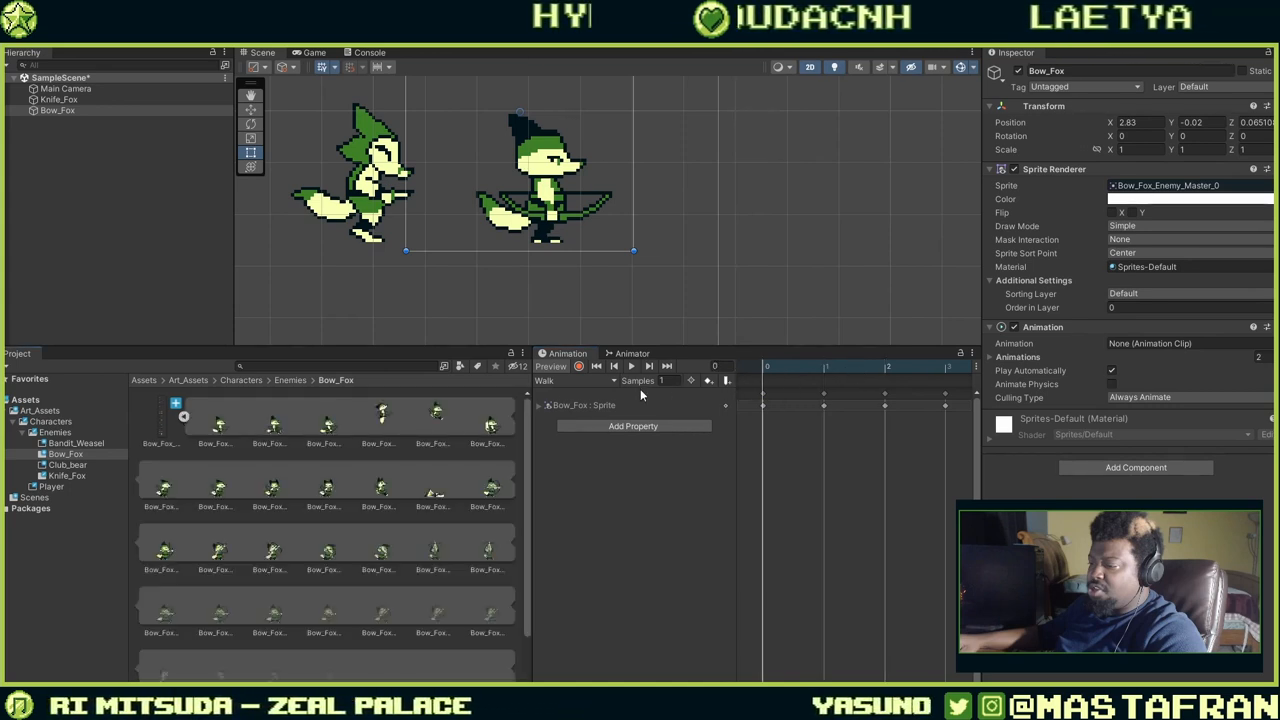
click(824, 391)
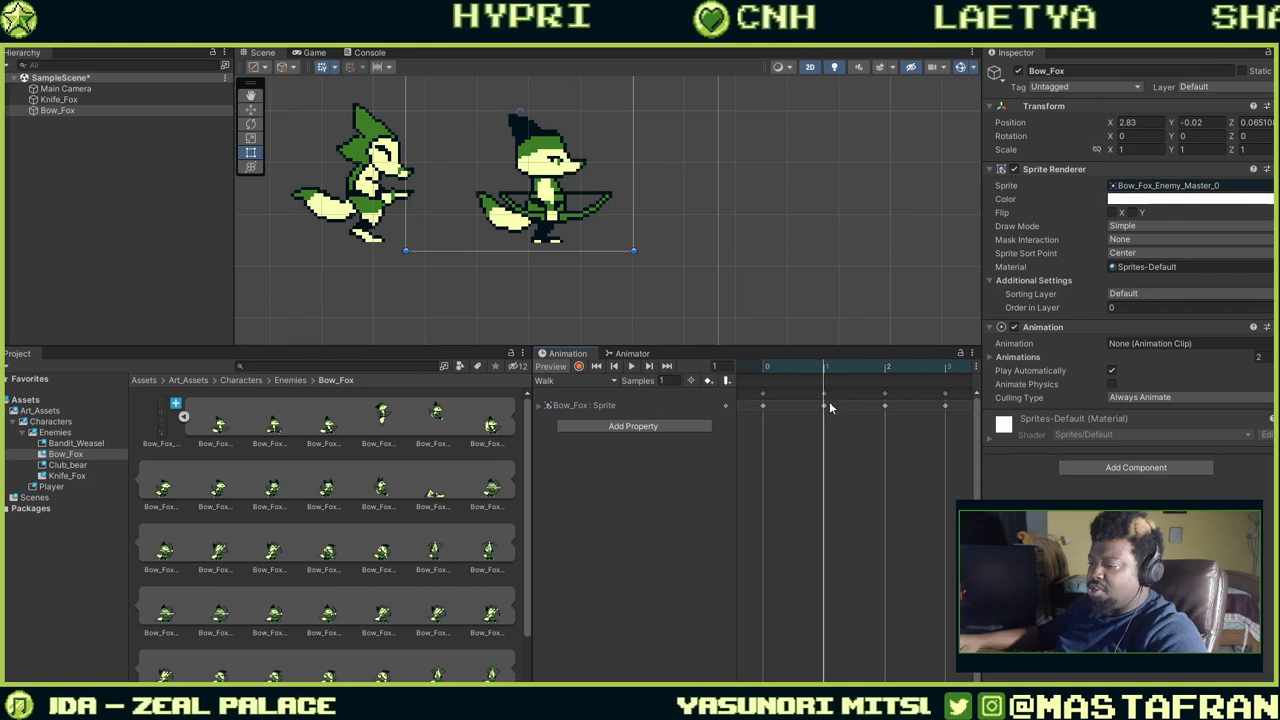
click(885, 406)
drag(883, 367, 748, 402)
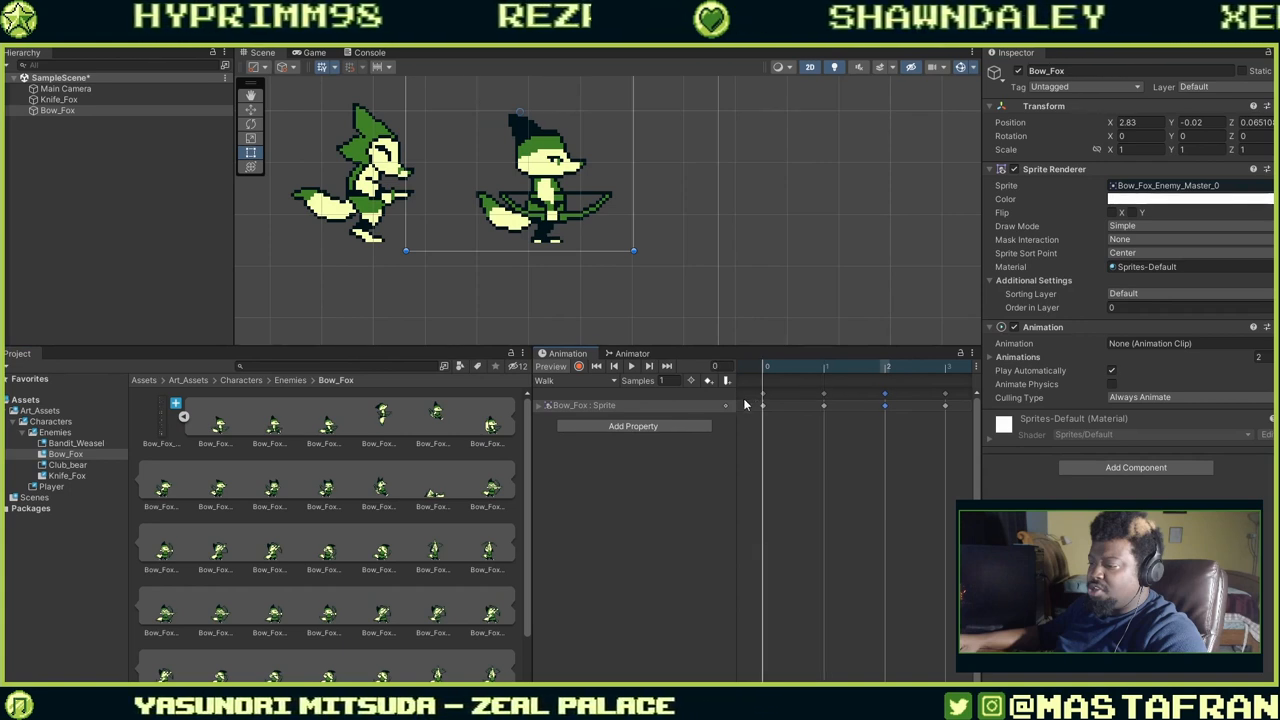
Delete all of the Walk clip's sprite keyframes.
drag(952, 436, 810, 394)
key(Delete)
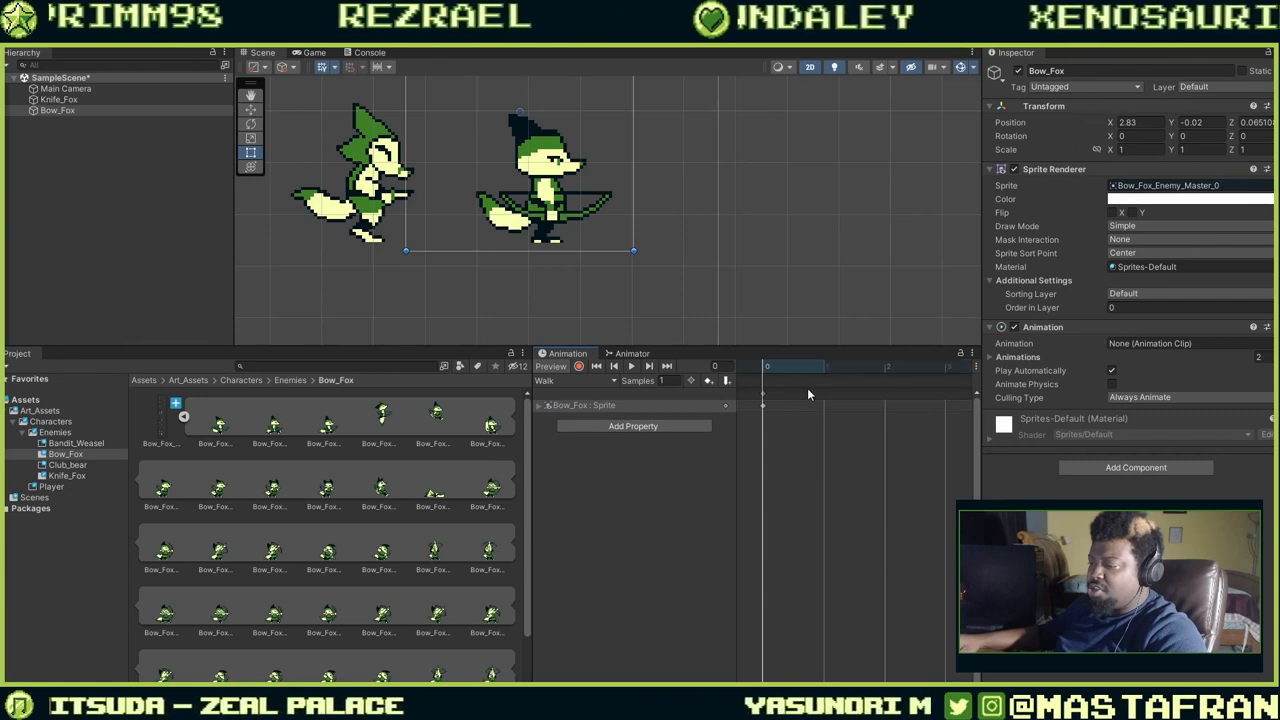
key(Delete)
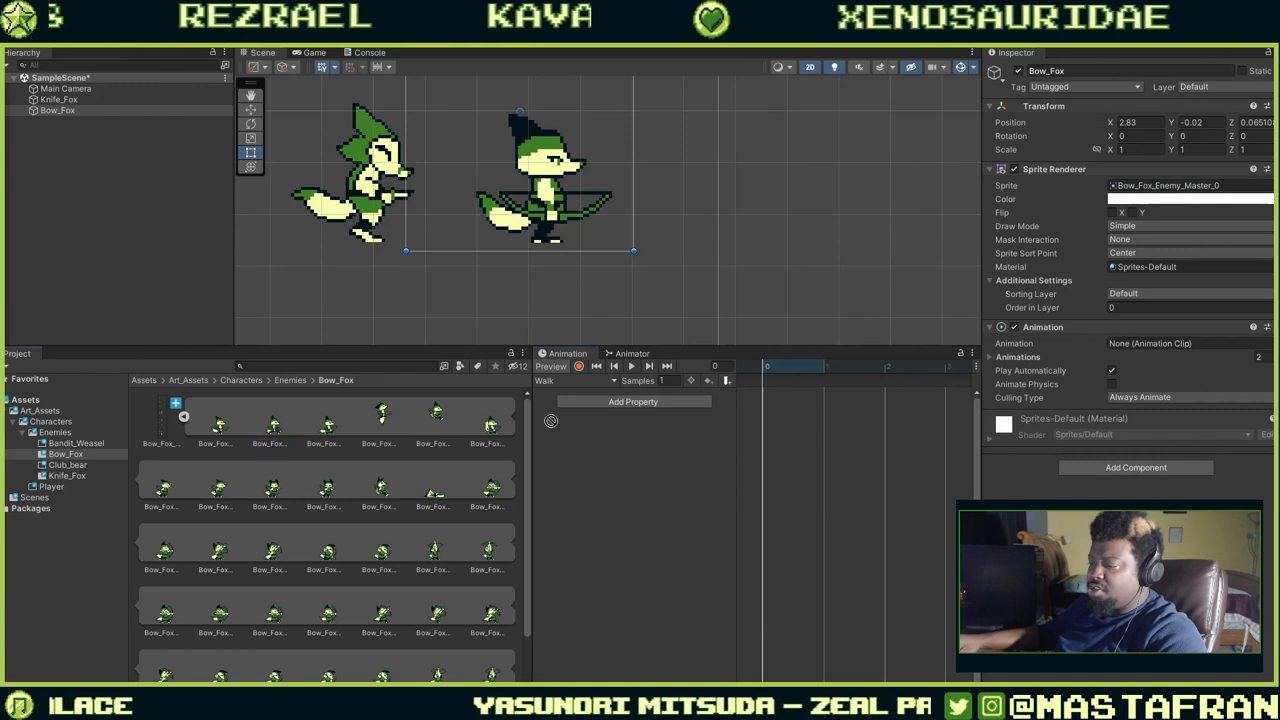
Rebuild Bow_Fox's Walk clip by placing Bow_Fox_Enemy_Master sprites as keyframes at frames 0, 1, 2 and 3.
drag(765, 405, 765, 402)
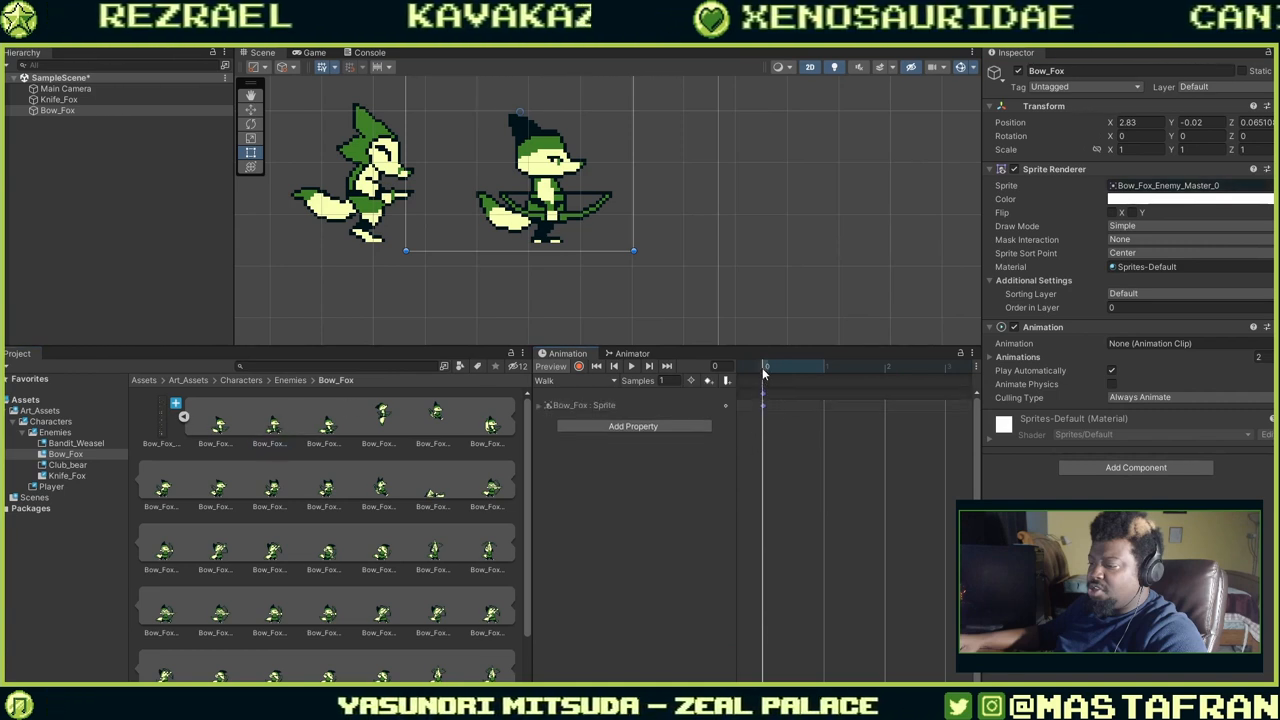
scroll(529, 272, down, 1)
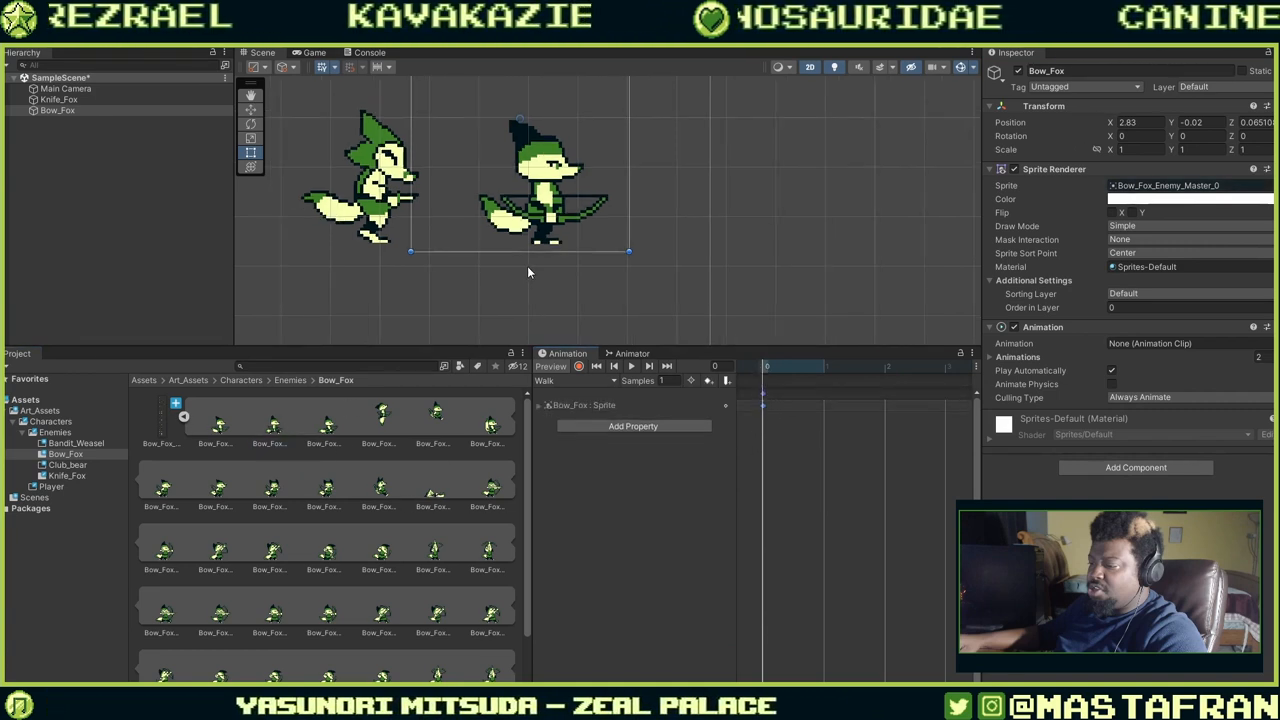
click(219, 427)
drag(320, 413, 790, 410)
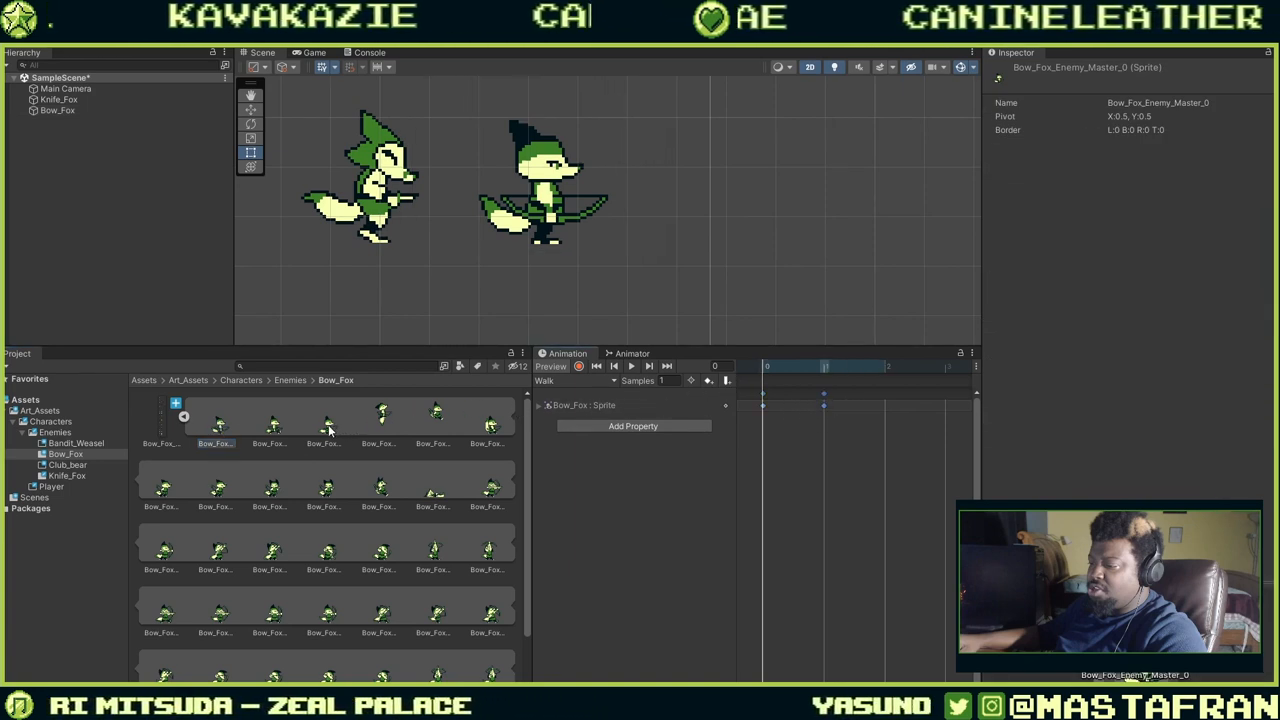
drag(328, 428, 855, 370)
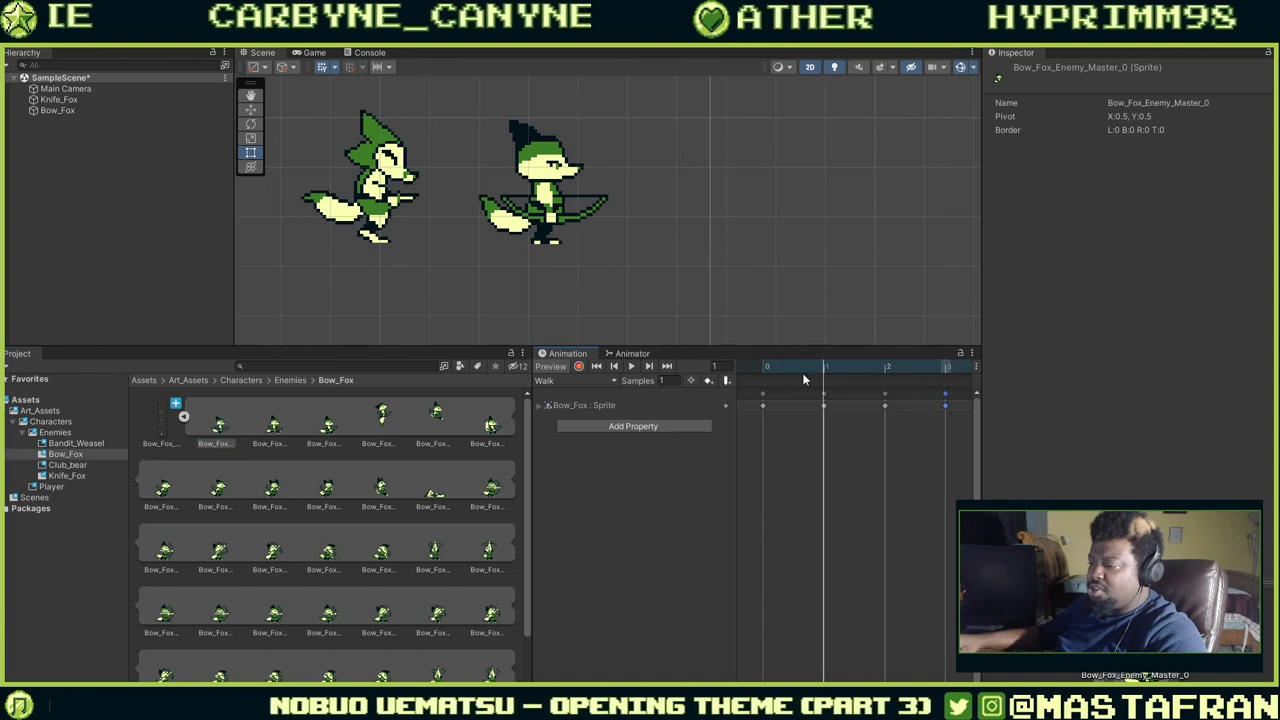
Play Bow_Fox's Walk clip and look through the clips available for its Animation component without choosing one.
click(631, 367)
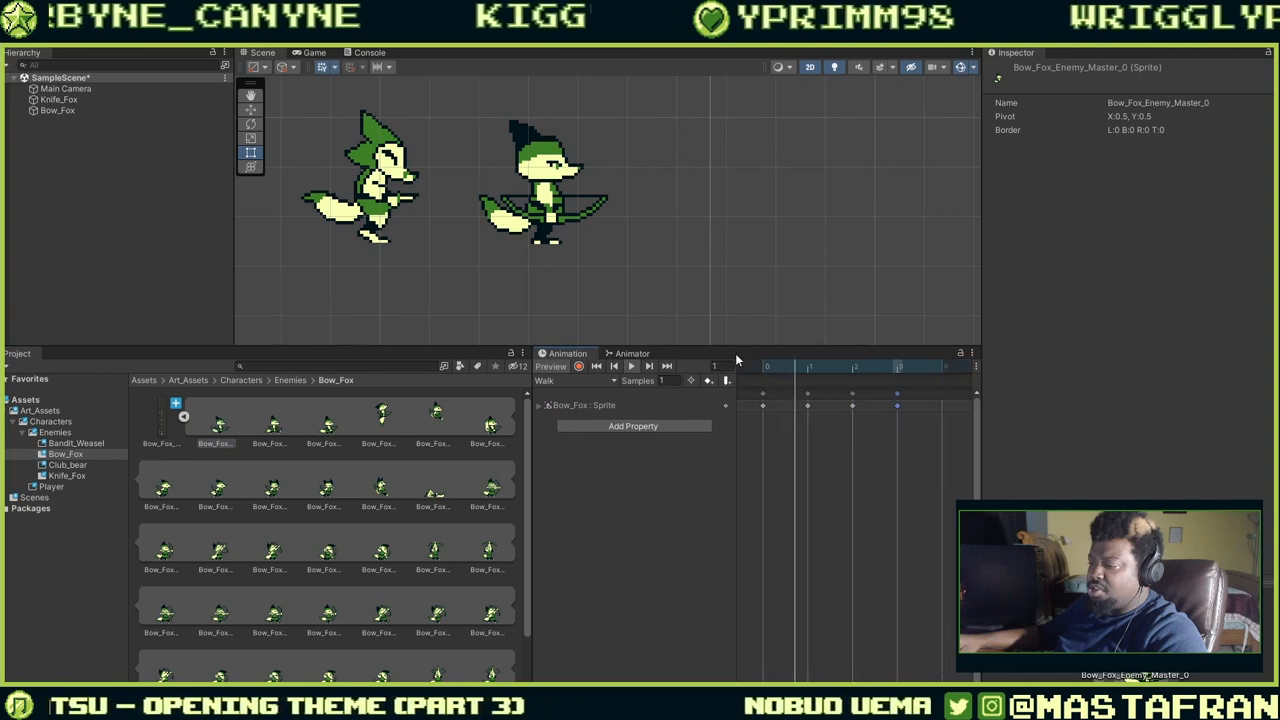
click(567, 215)
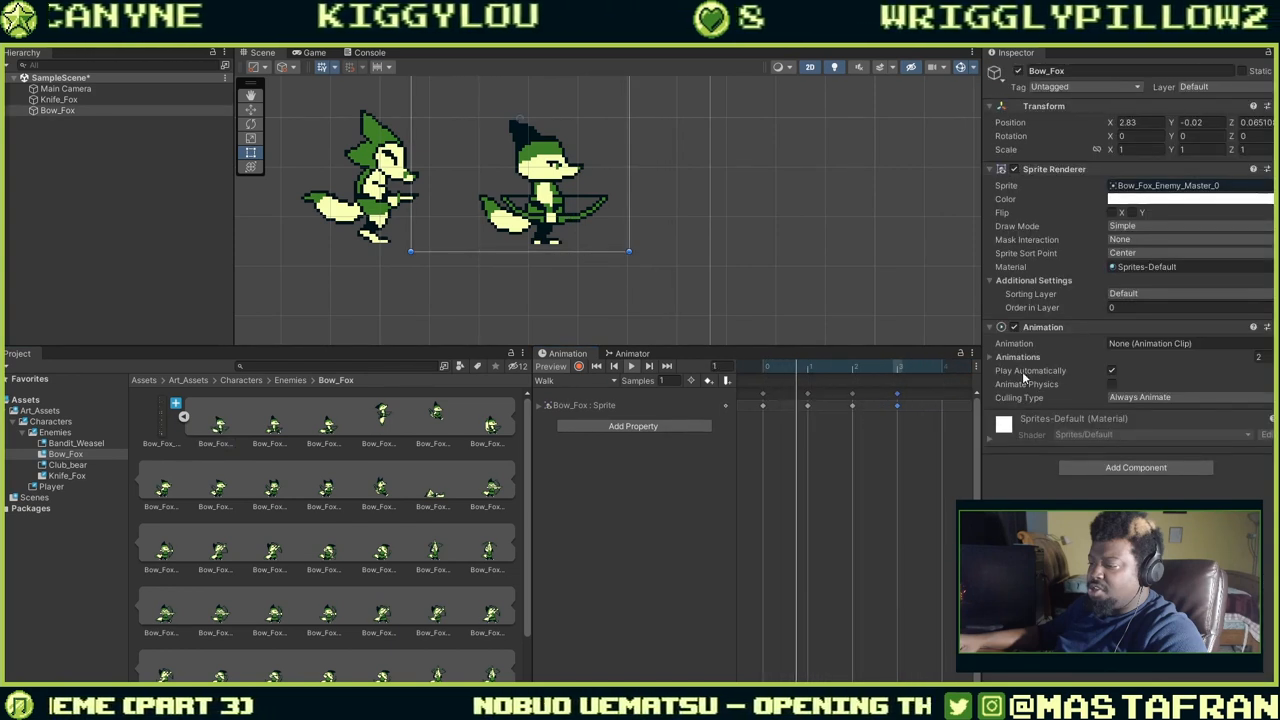
click(1150, 343)
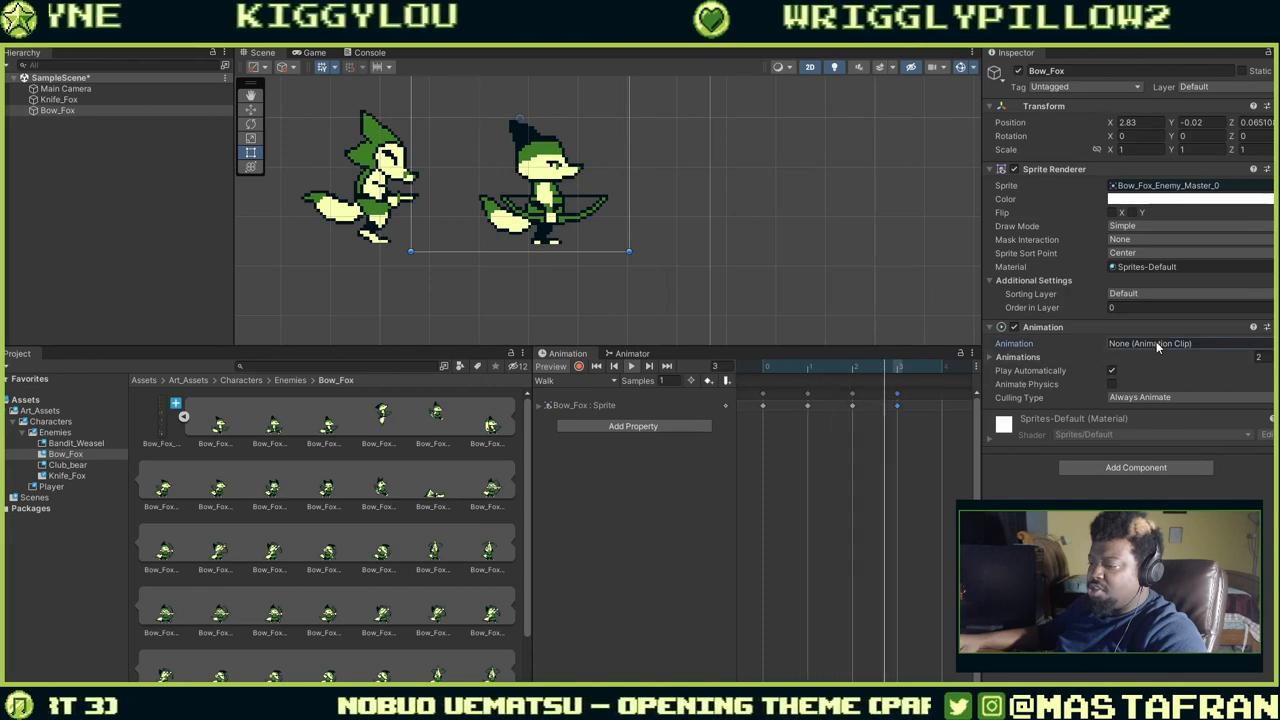
click(1273, 343)
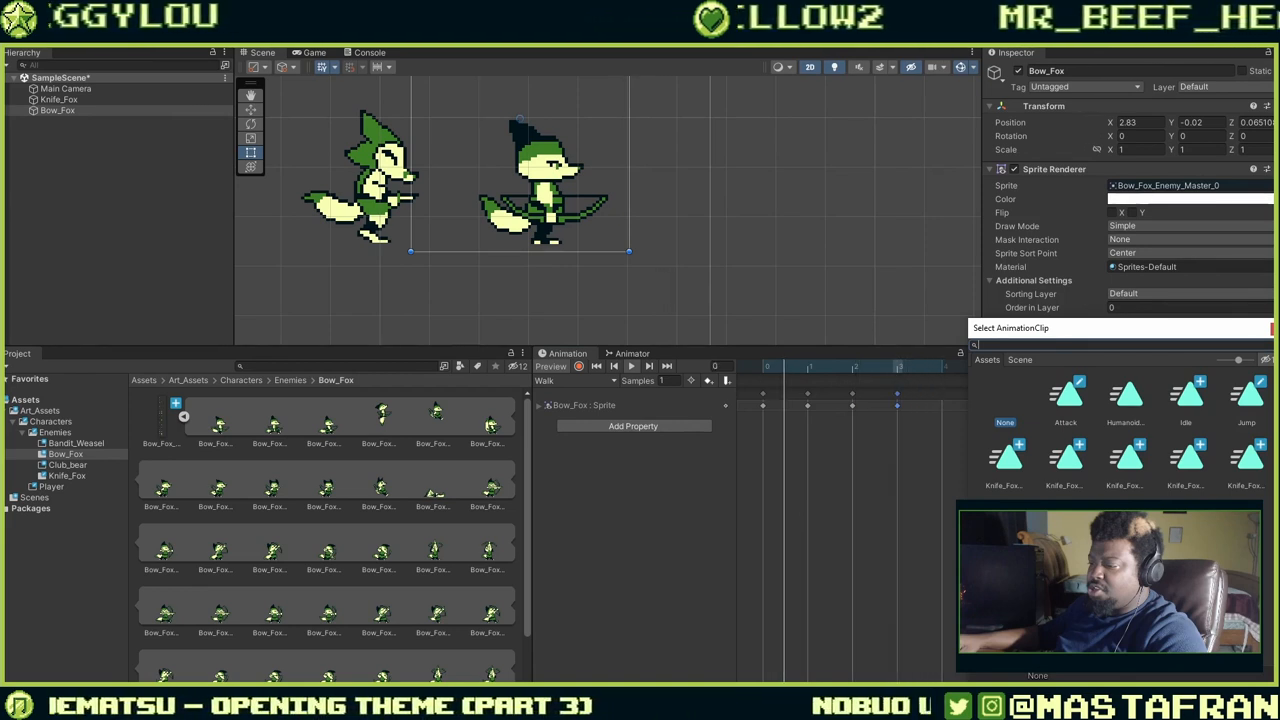
click(1272, 332)
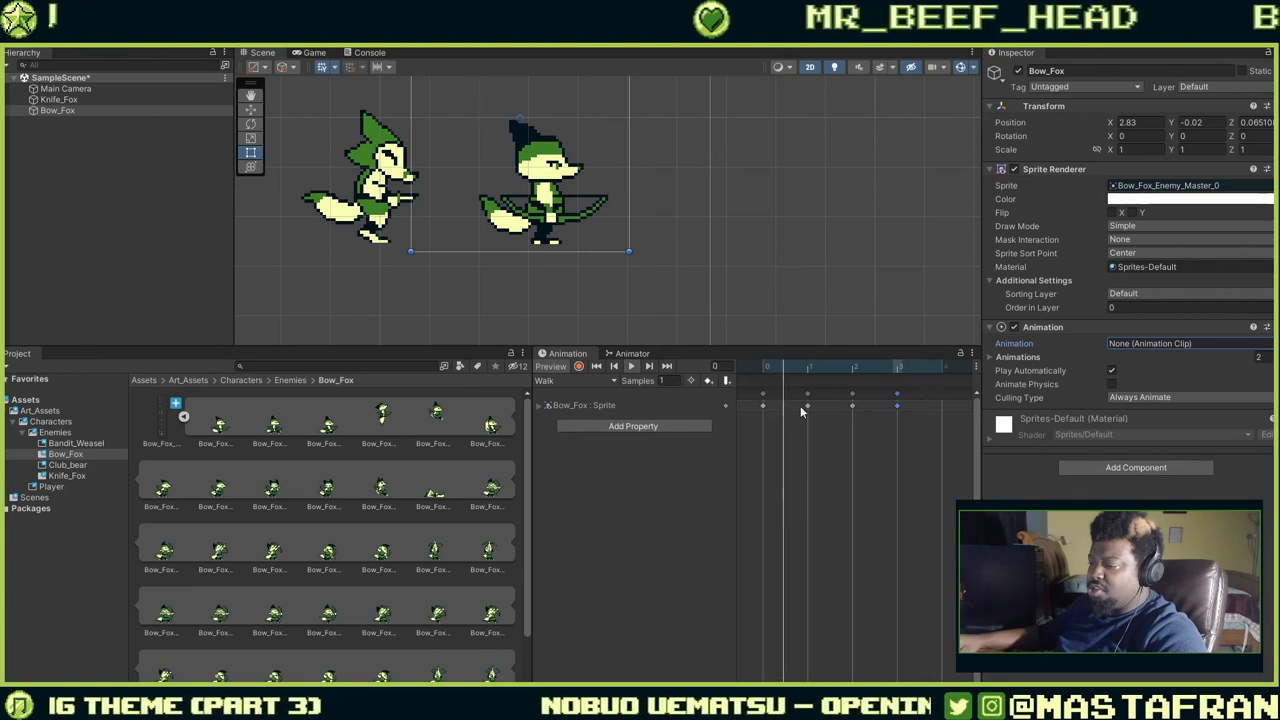
key(space)
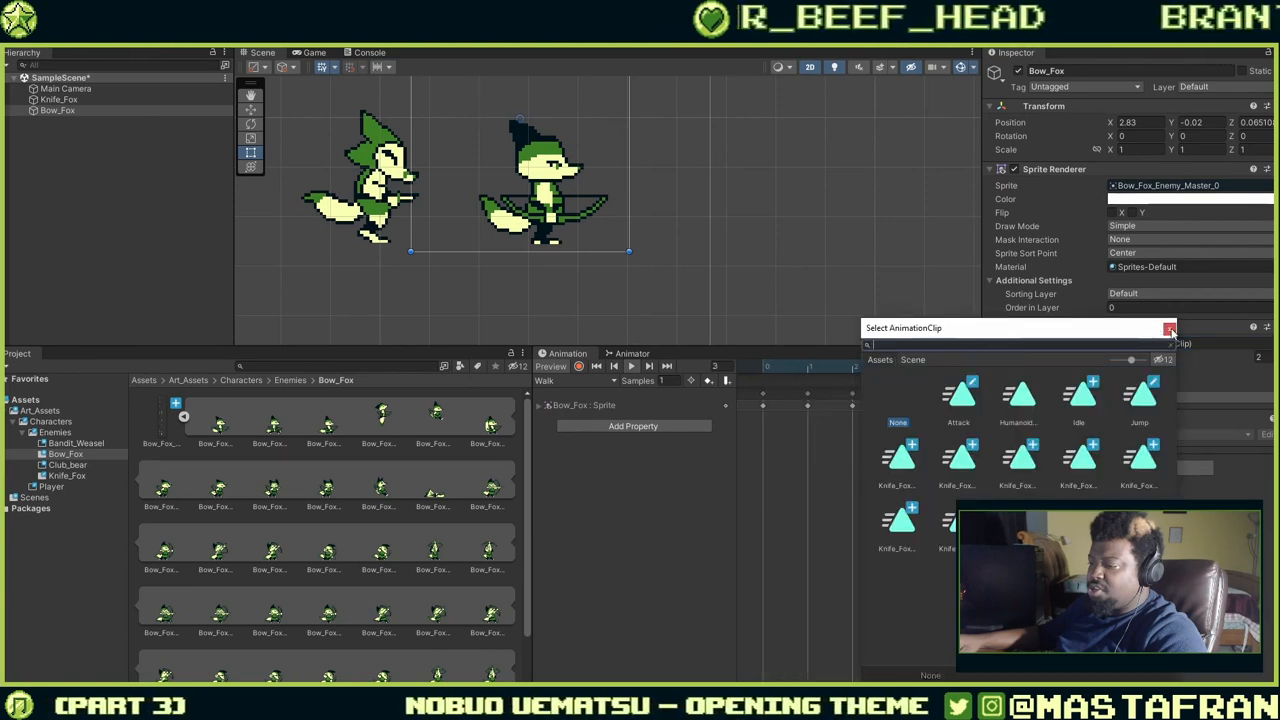
click(1170, 330)
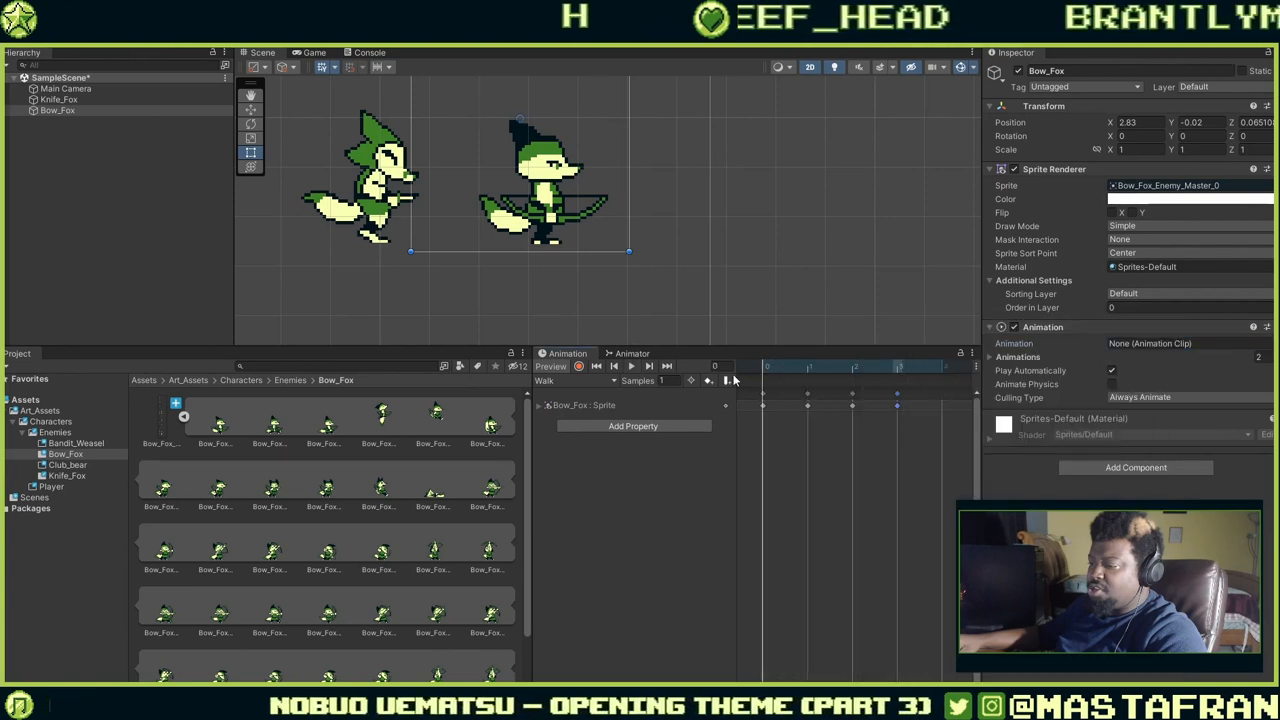
Show Knife_Fox's assets and bring up its Knife_Fox_Animation_Walk clip for comparison.
click(360, 185)
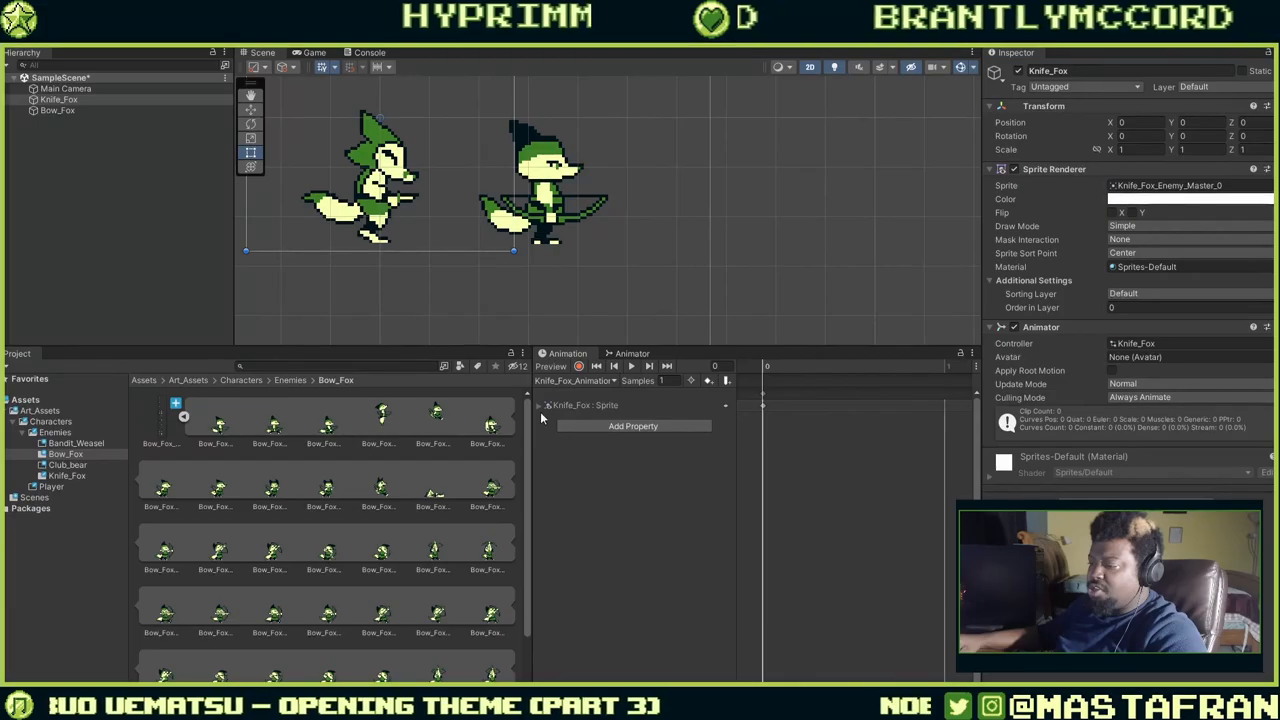
click(67, 476)
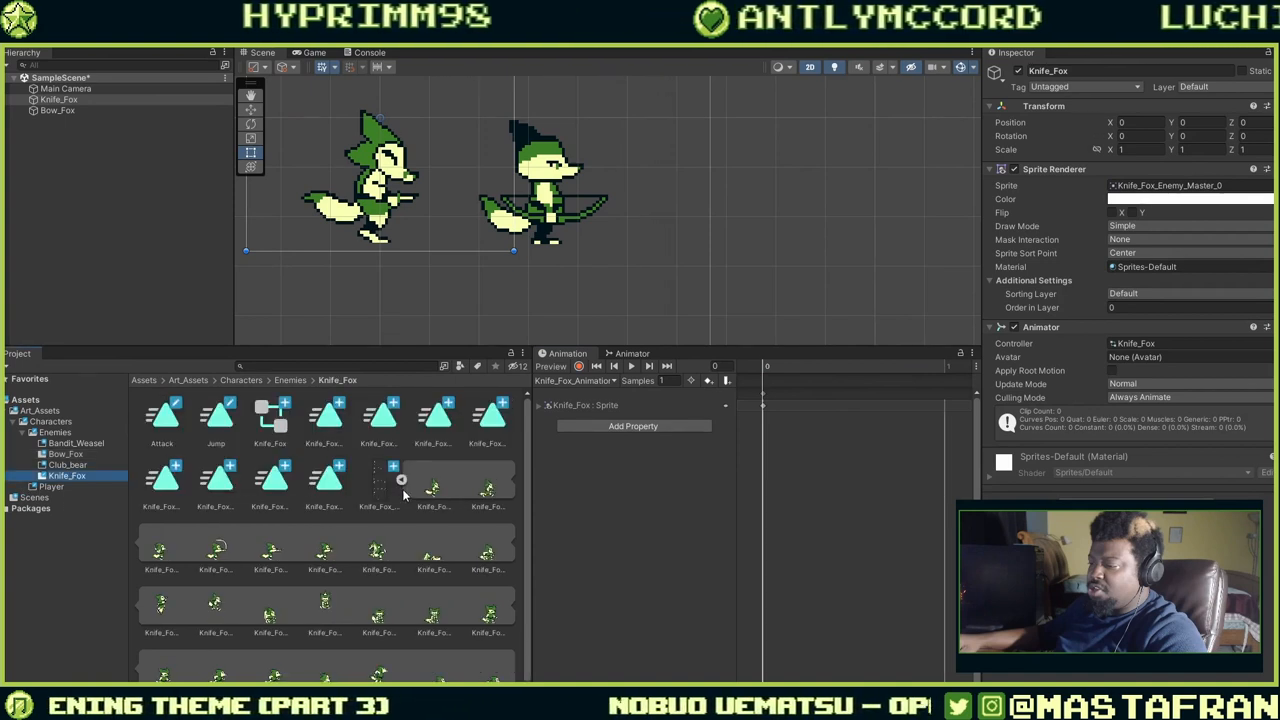
click(333, 418)
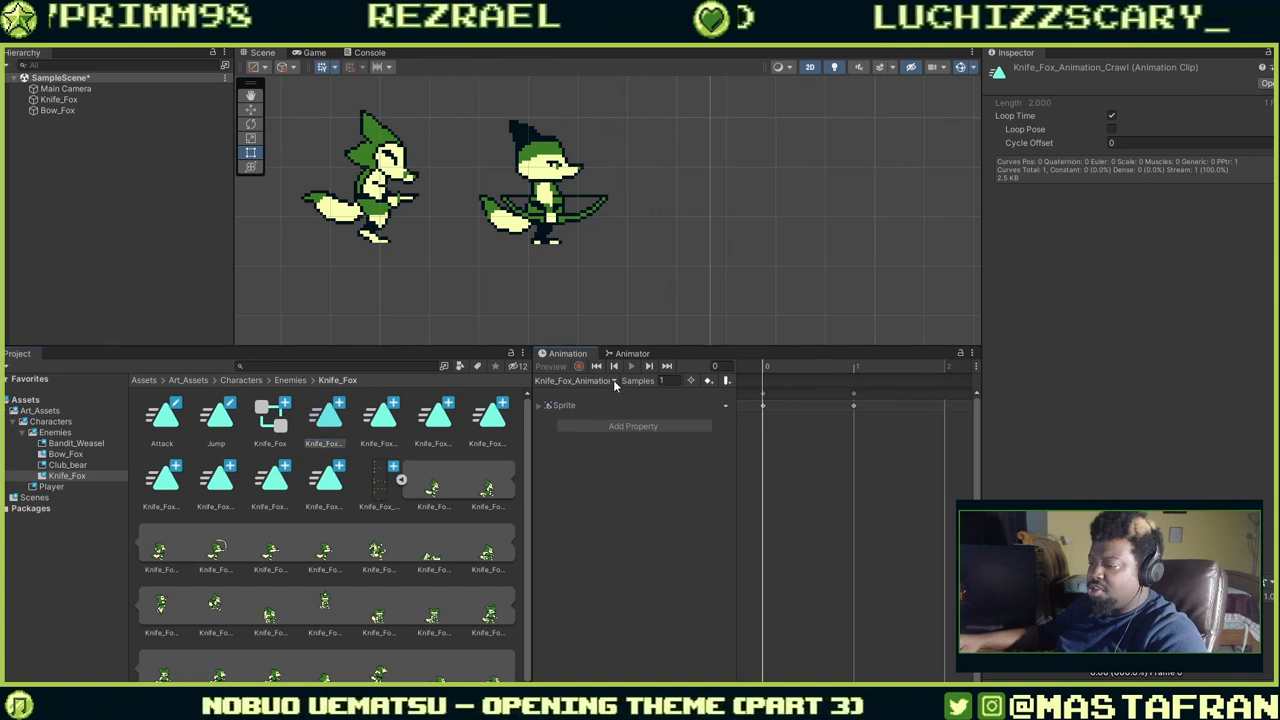
click(370, 208)
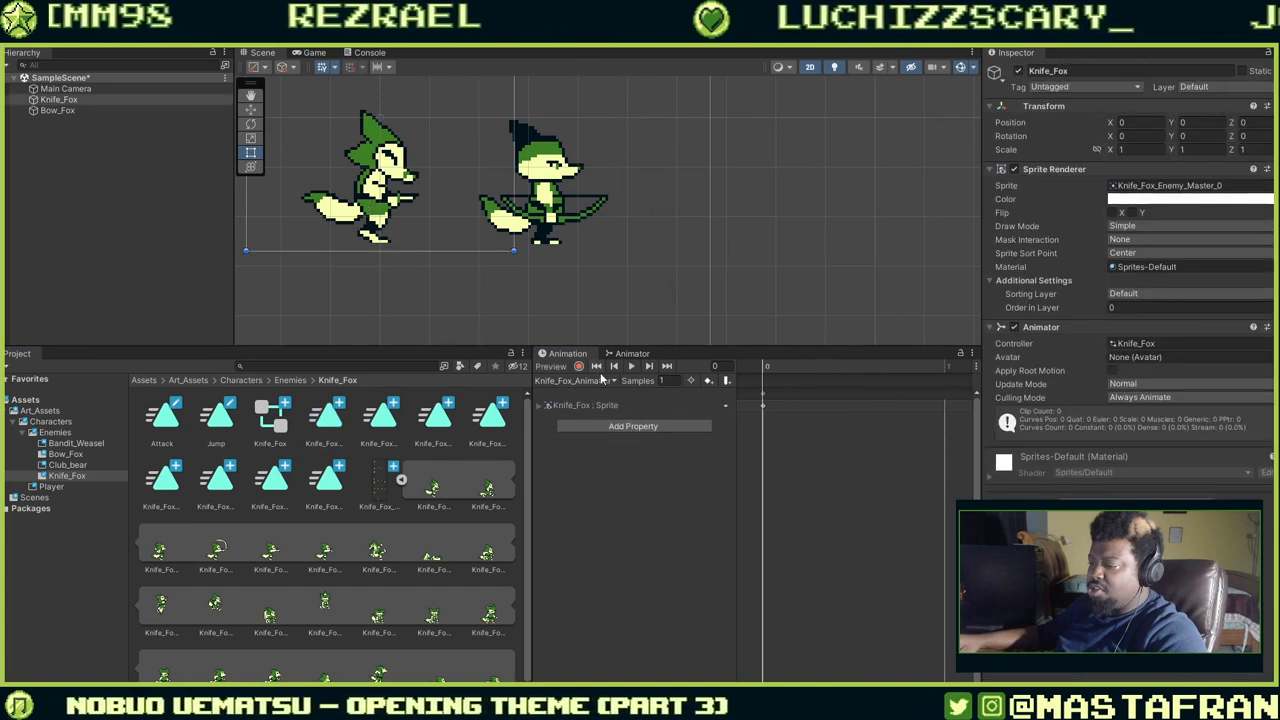
click(615, 382)
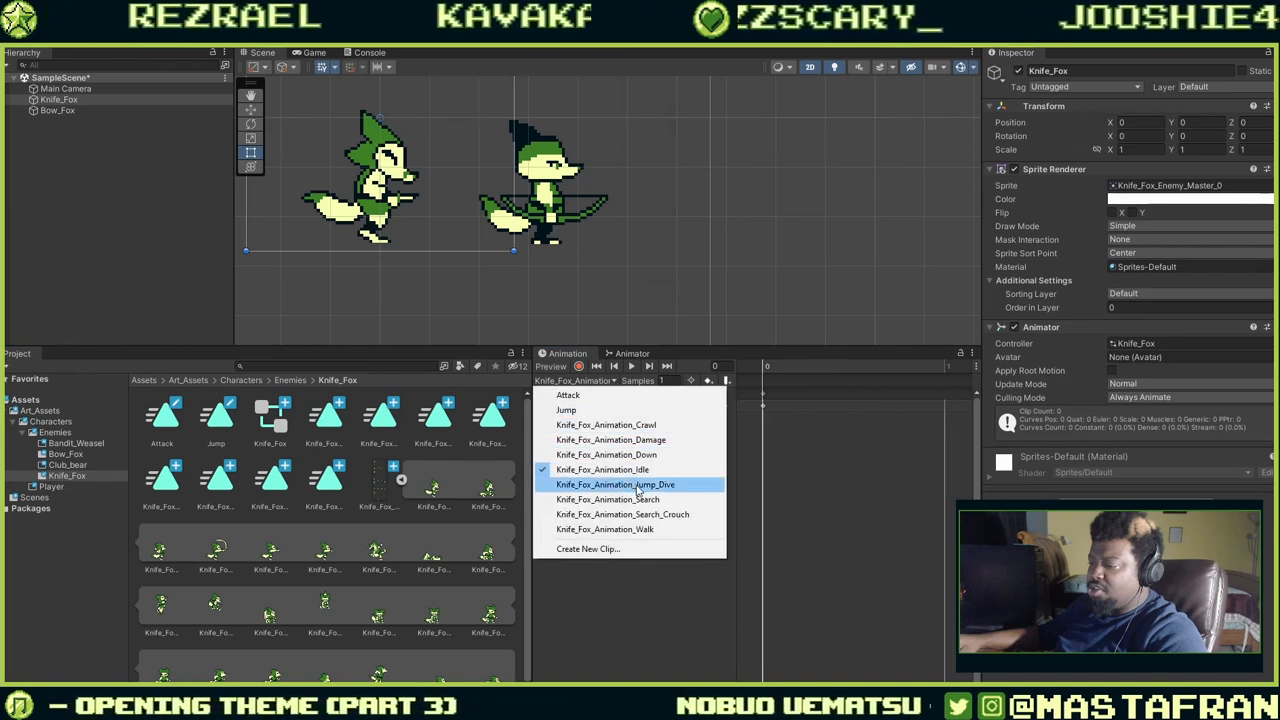
click(632, 531)
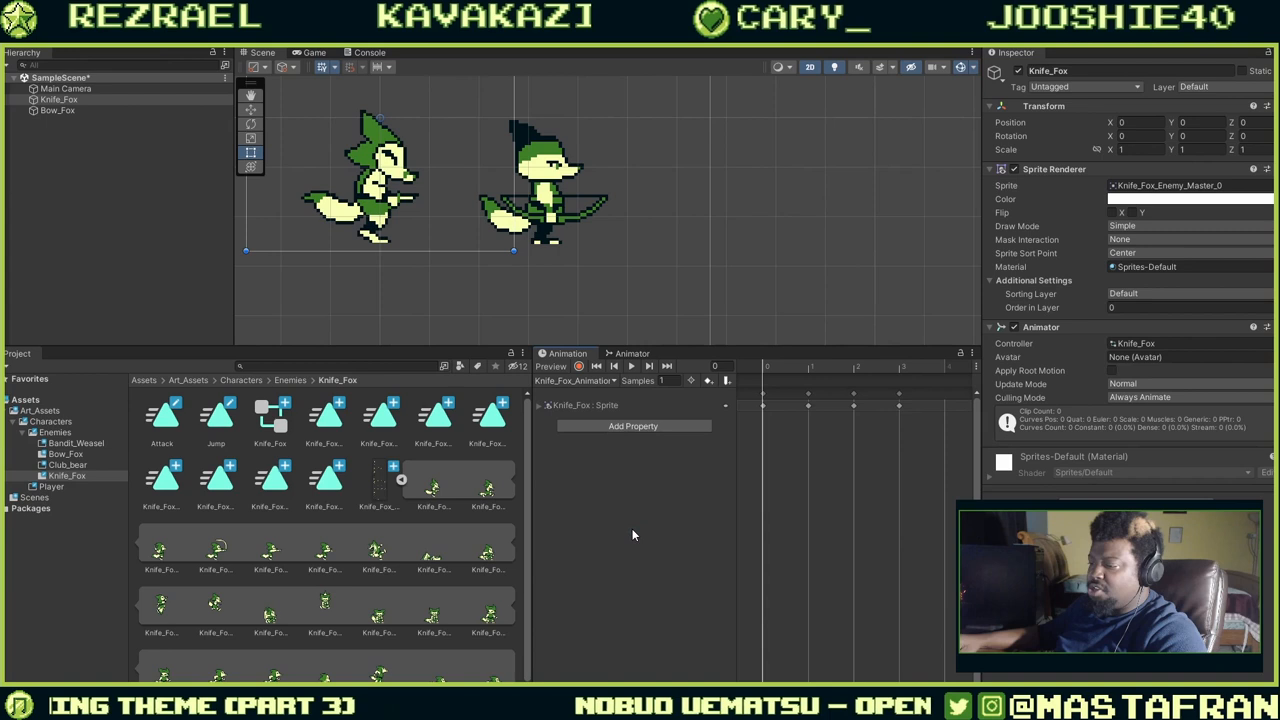
Rename the Knife_Fox_Animation_Walk clip as Walk.
right_click(321, 482)
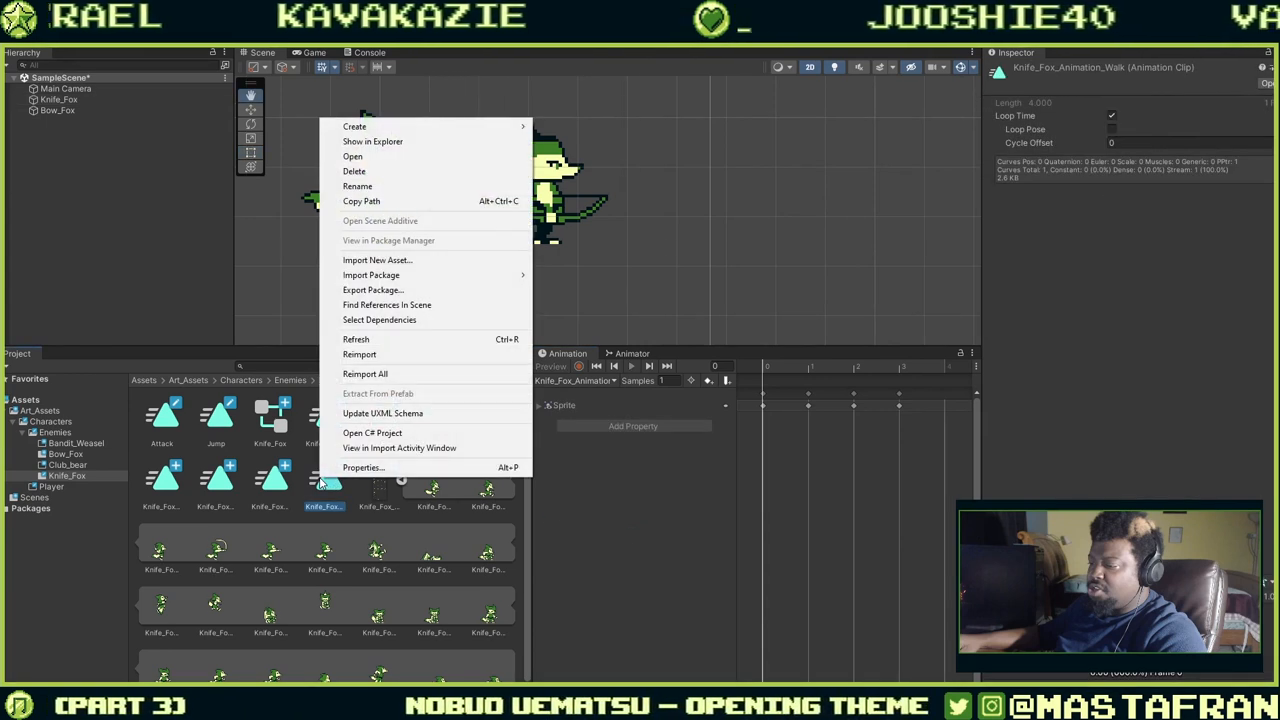
click(281, 495)
right_click(336, 494)
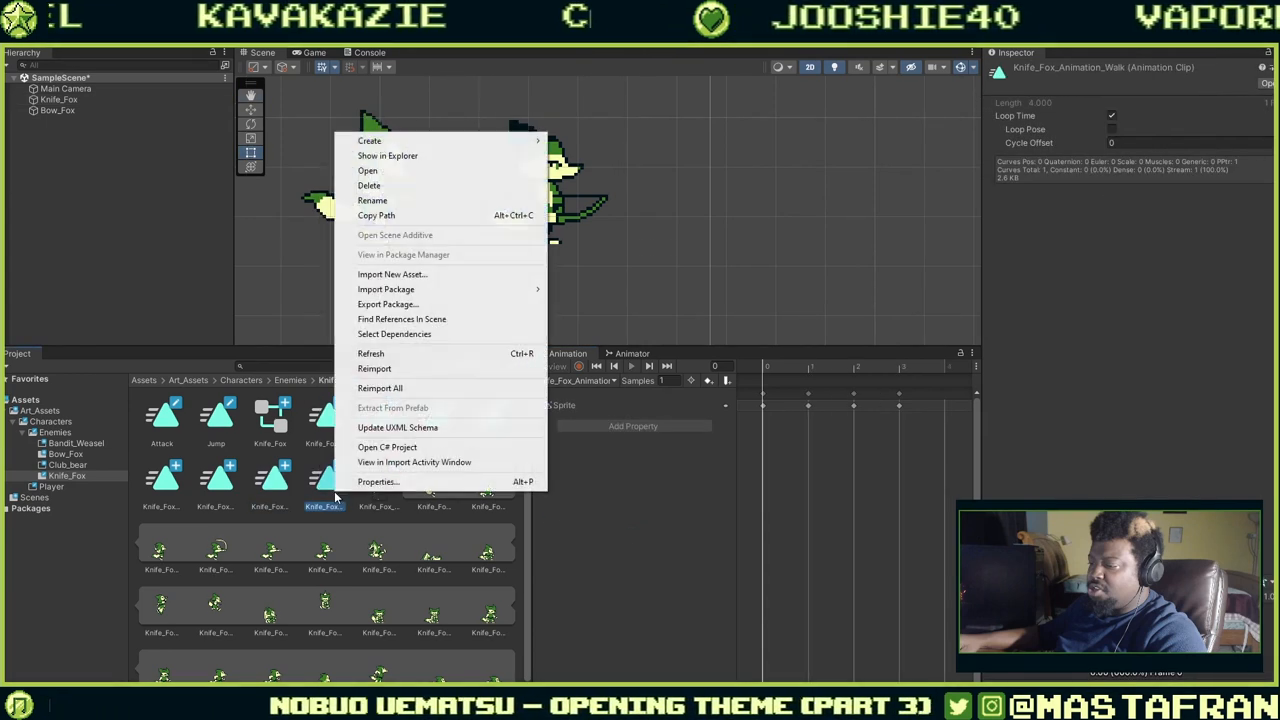
click(388, 201)
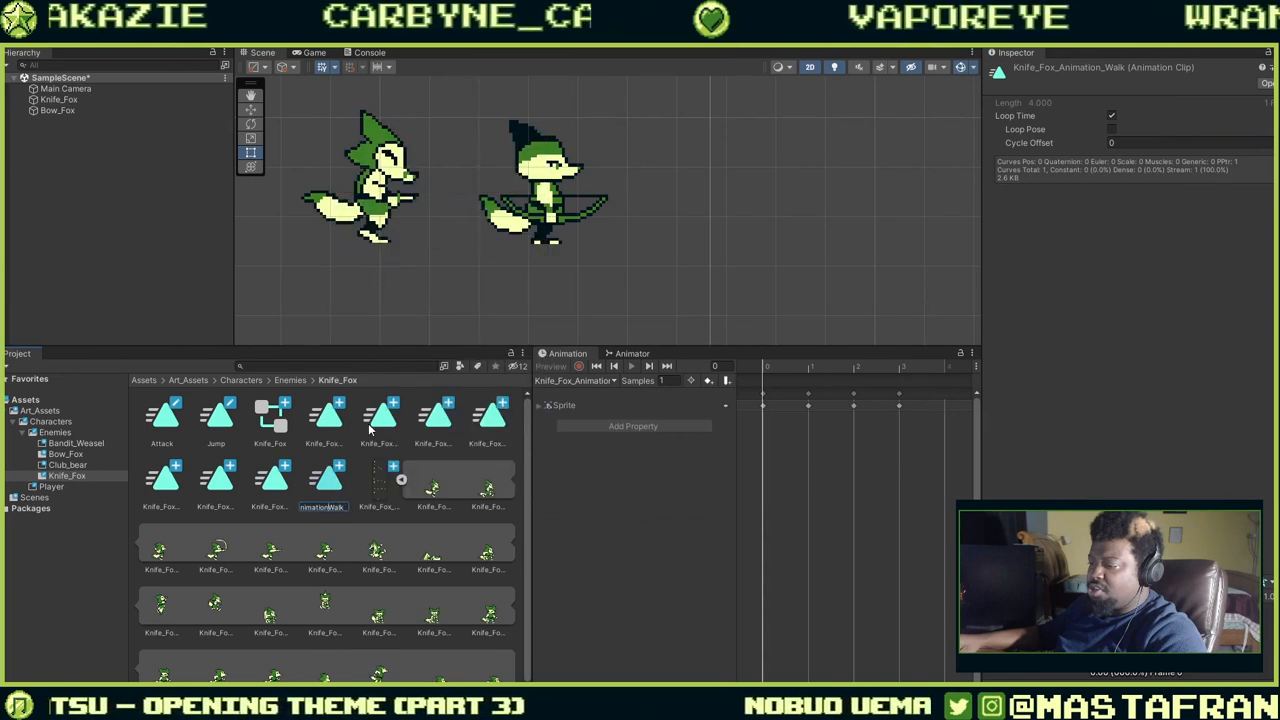
text(Walk)
key(Return)
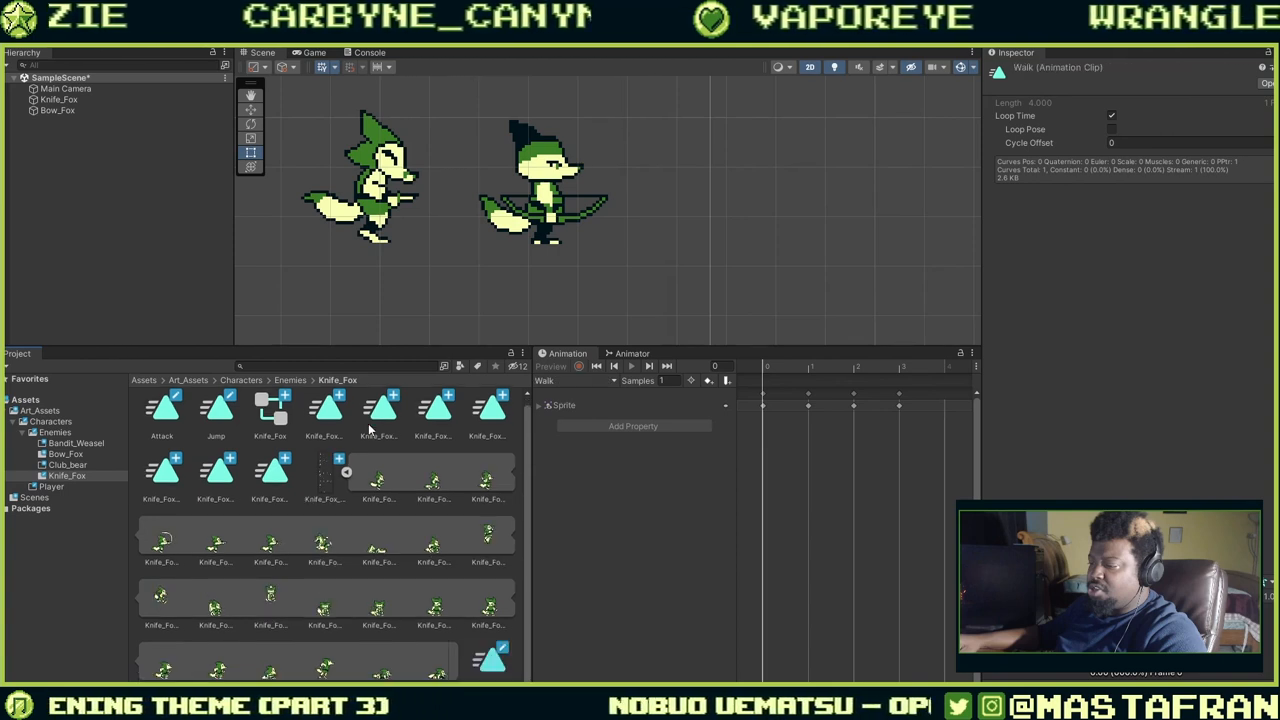
Delete all sprite keyframes from Knife_Fox's renamed Walk clip and try to place Knife_Fox_Enemy_Master_1 at frame 0.
drag(941, 437, 755, 404)
key(Delete)
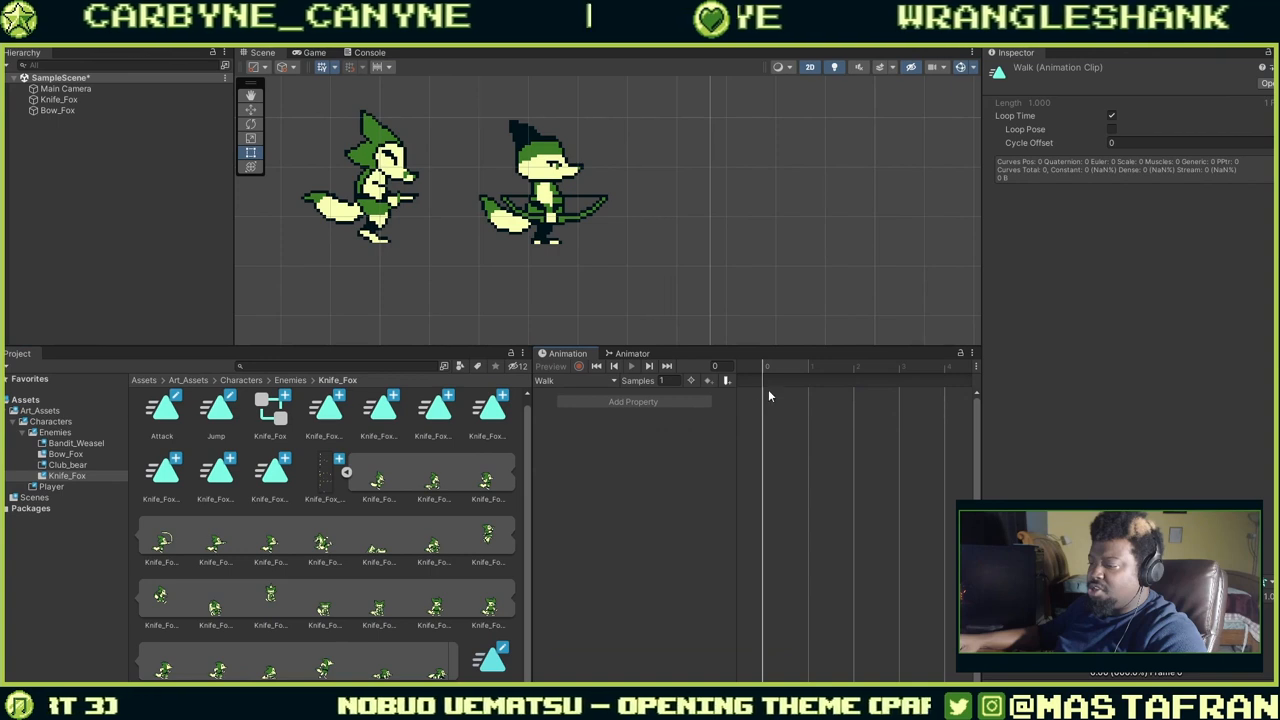
click(432, 484)
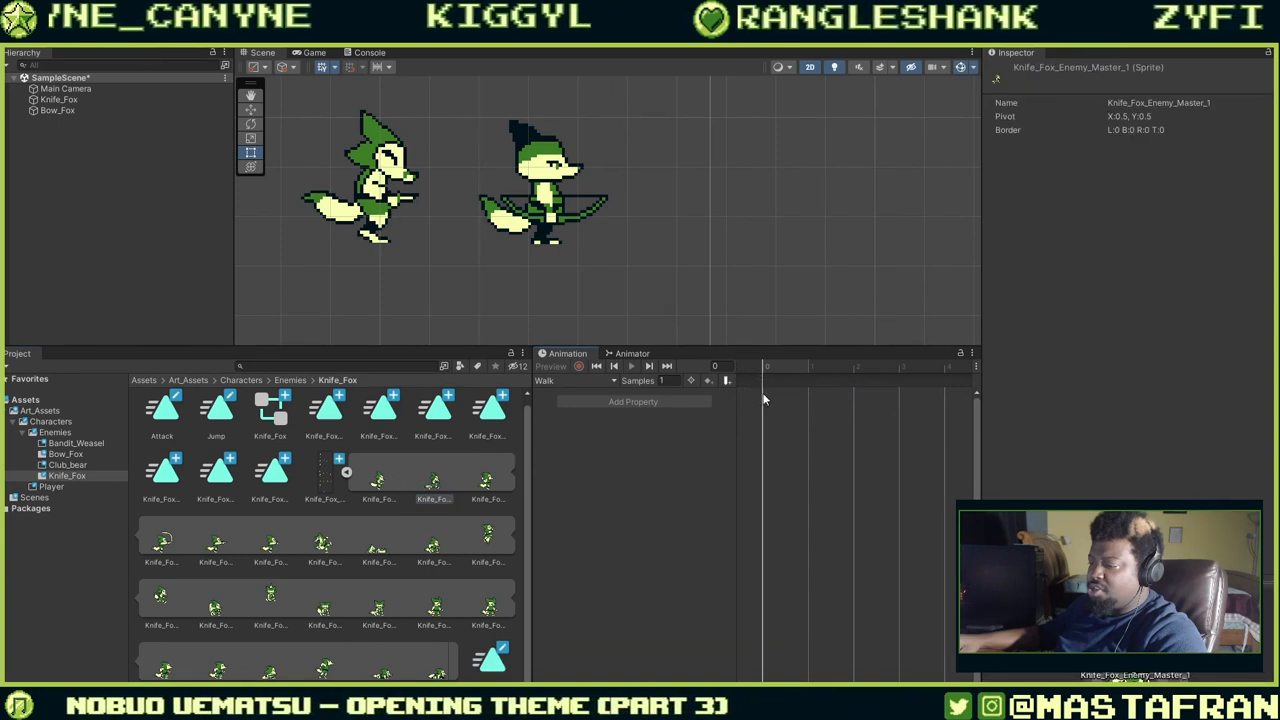
Add Knife_Fox_Enemy_Master sprites as keyframes at frames 1, 2 and 3 of the Knife_Fox object's current clip and play it.
click(363, 222)
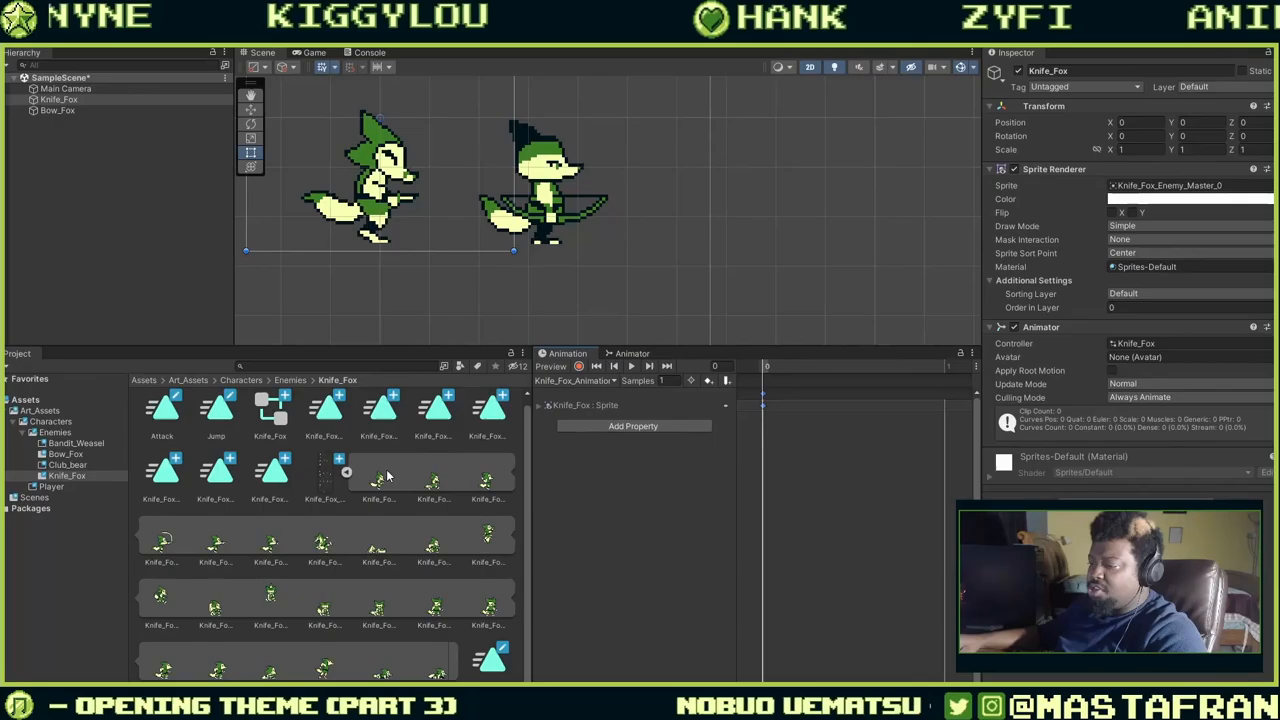
drag(388, 476, 720, 450)
drag(942, 412, 944, 408)
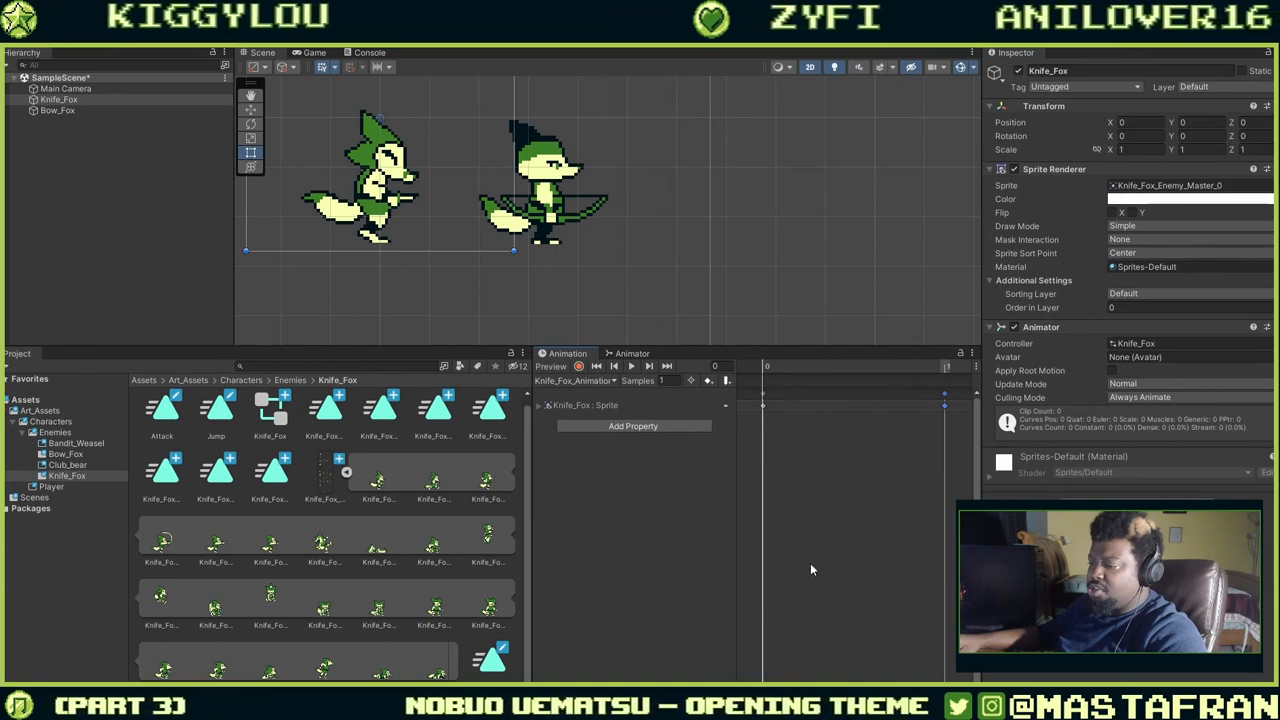
scroll(815, 555, down, 5)
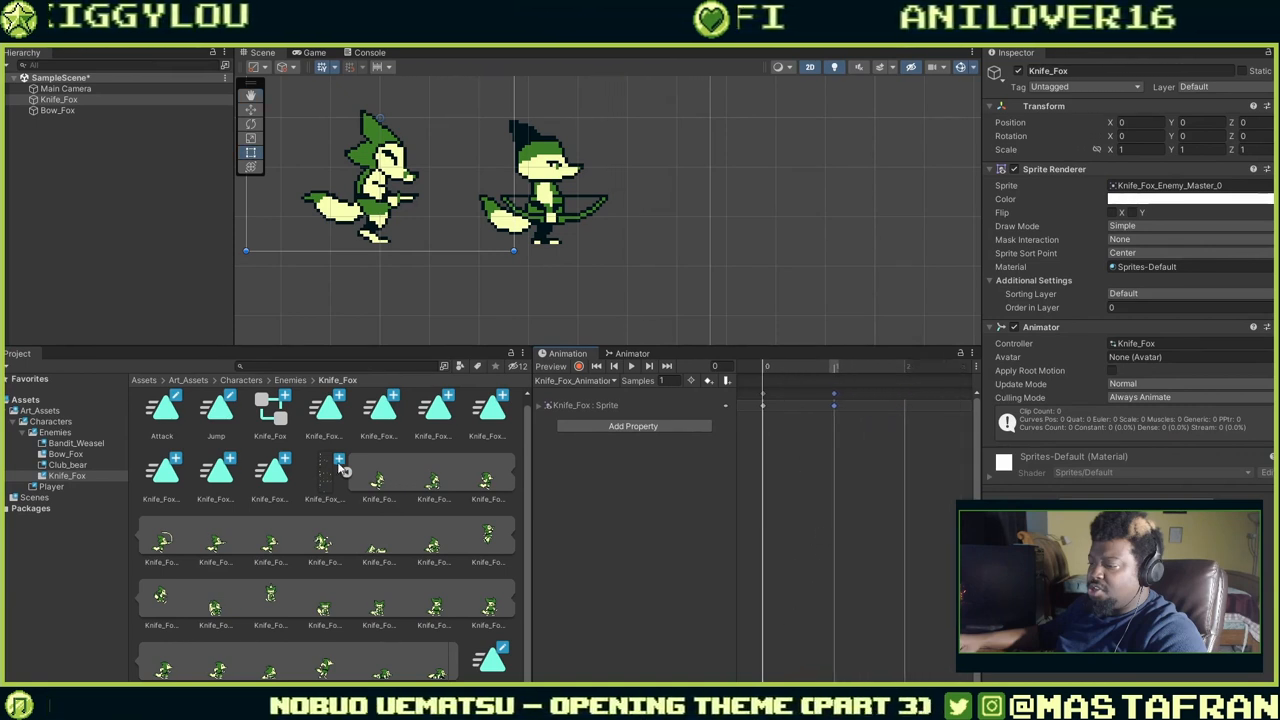
drag(433, 482, 909, 404)
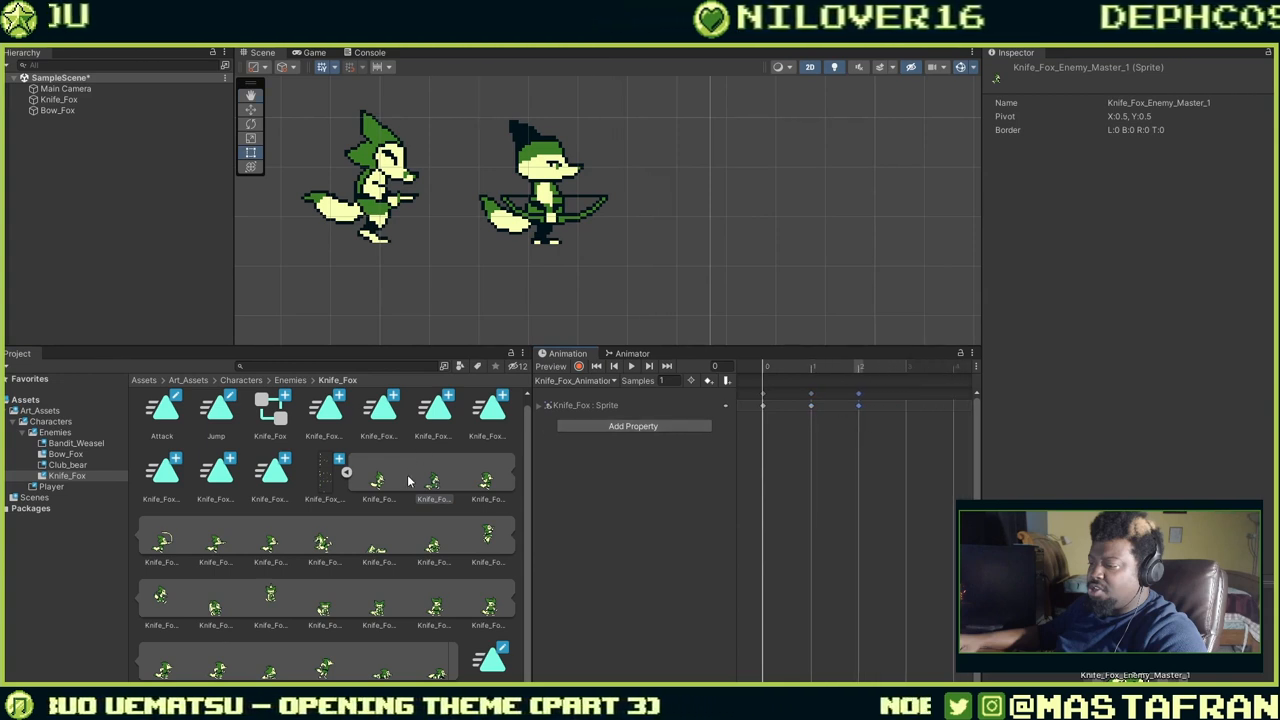
drag(408, 482, 908, 410)
click(630, 366)
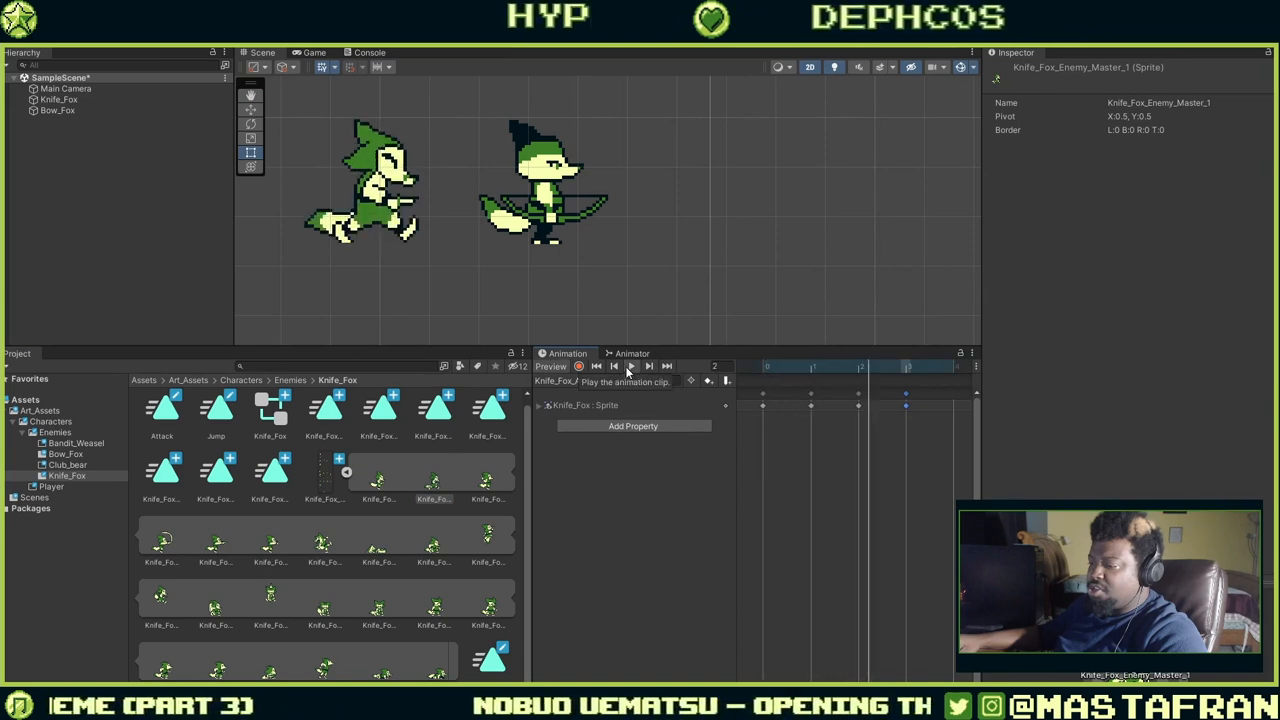
Play Bow_Fox's Idle and Walk clips to check whether the sprite animates in the scene.
click(556, 200)
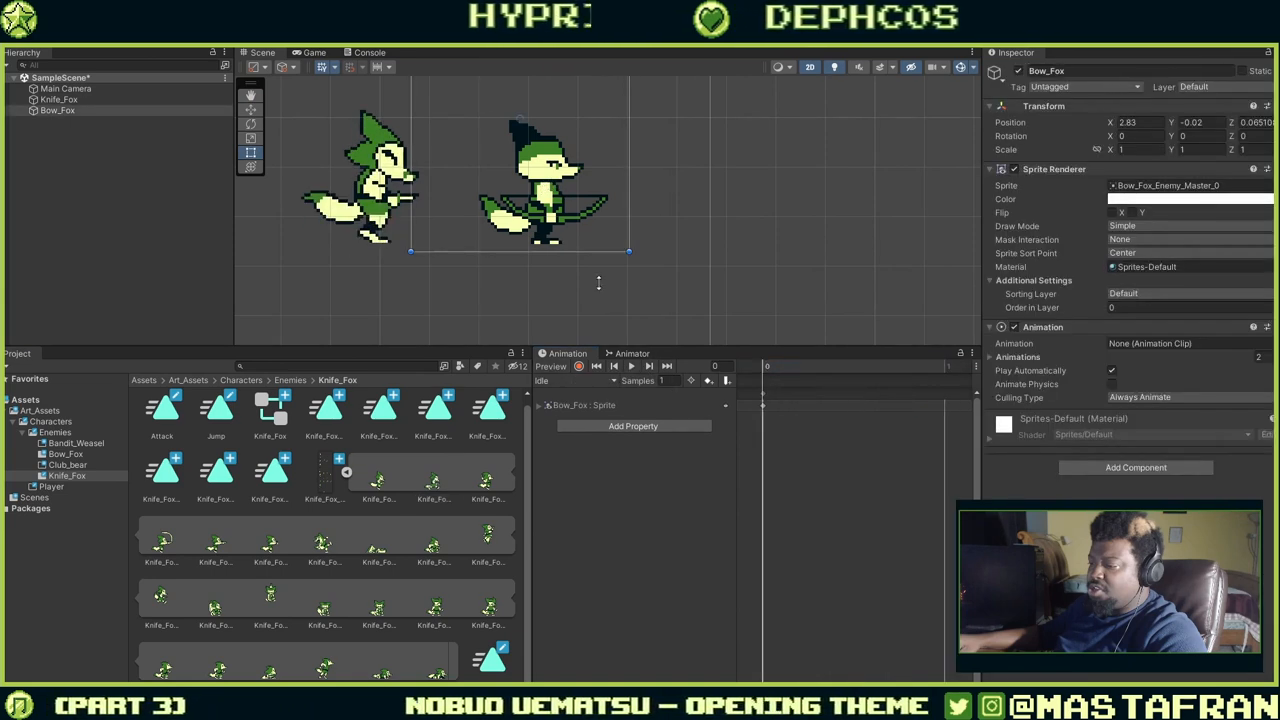
click(630, 366)
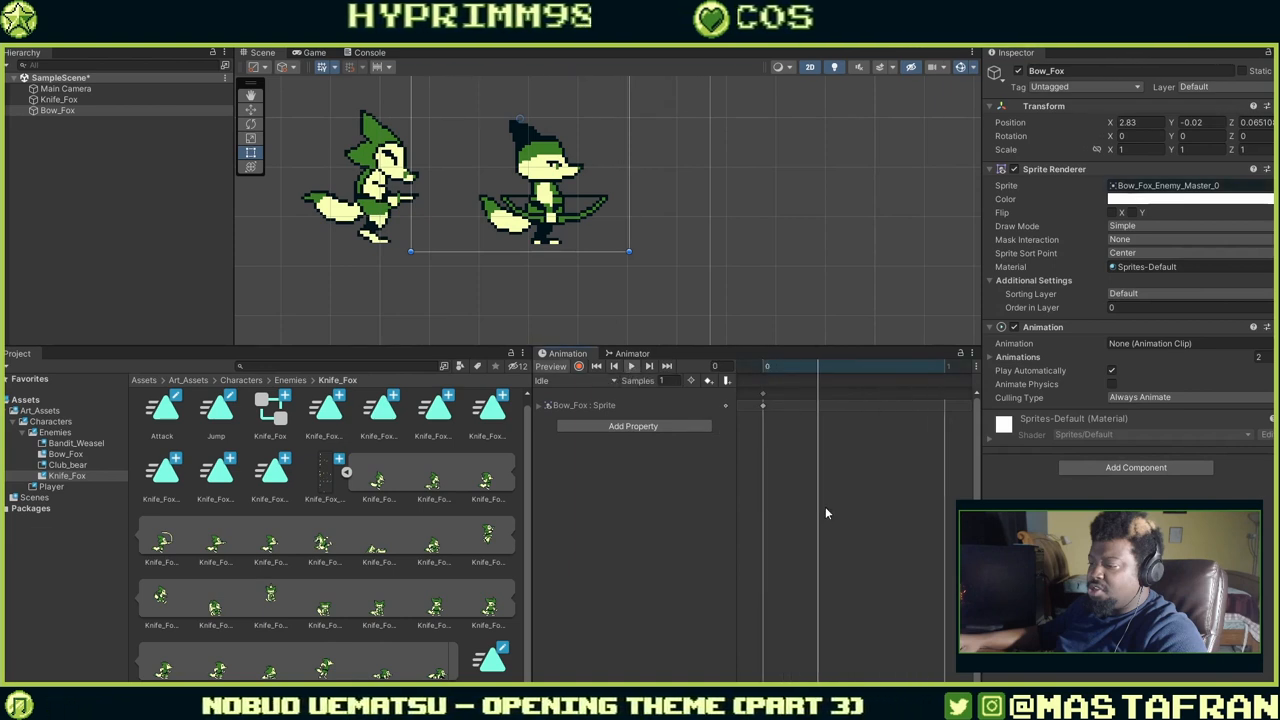
click(604, 382)
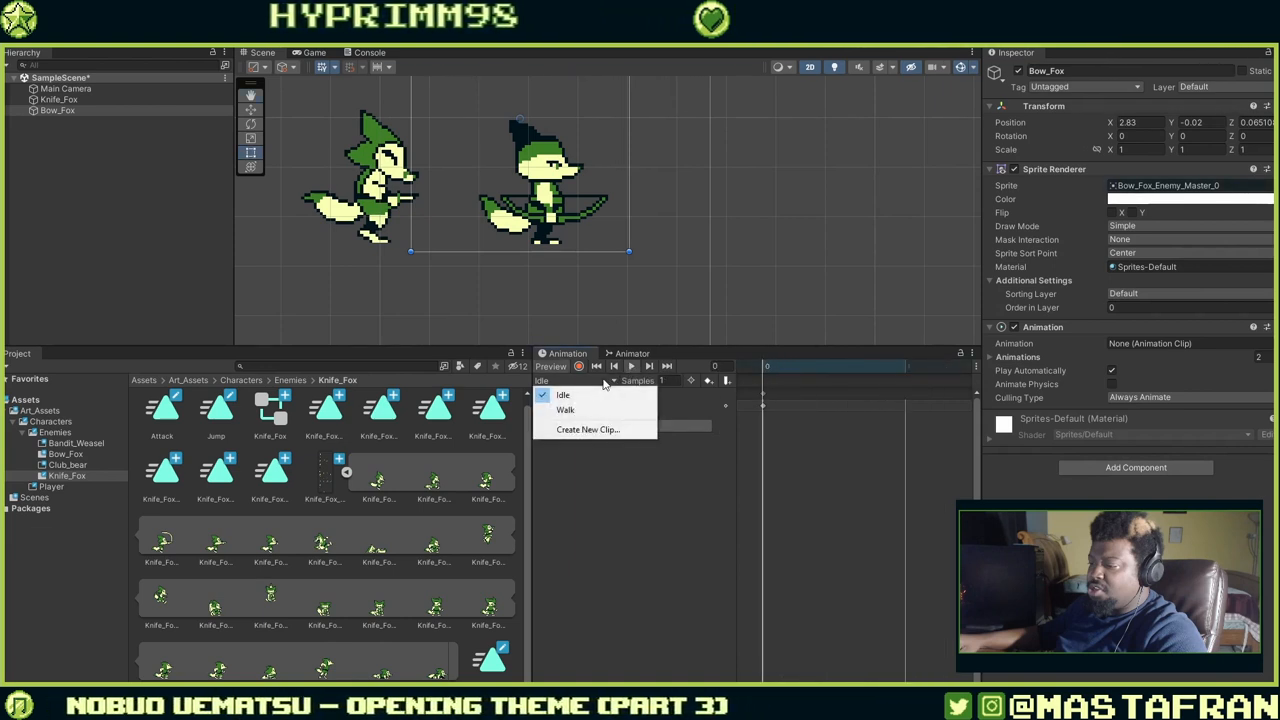
click(565, 410)
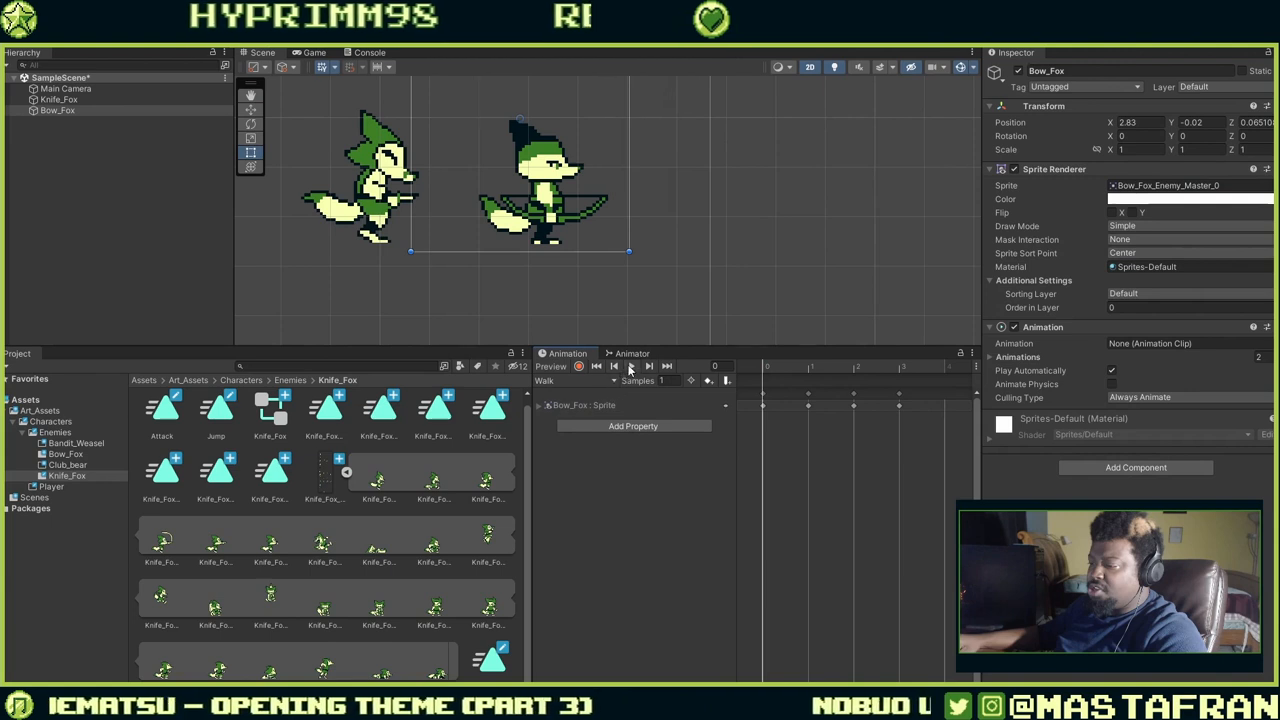
click(630, 366)
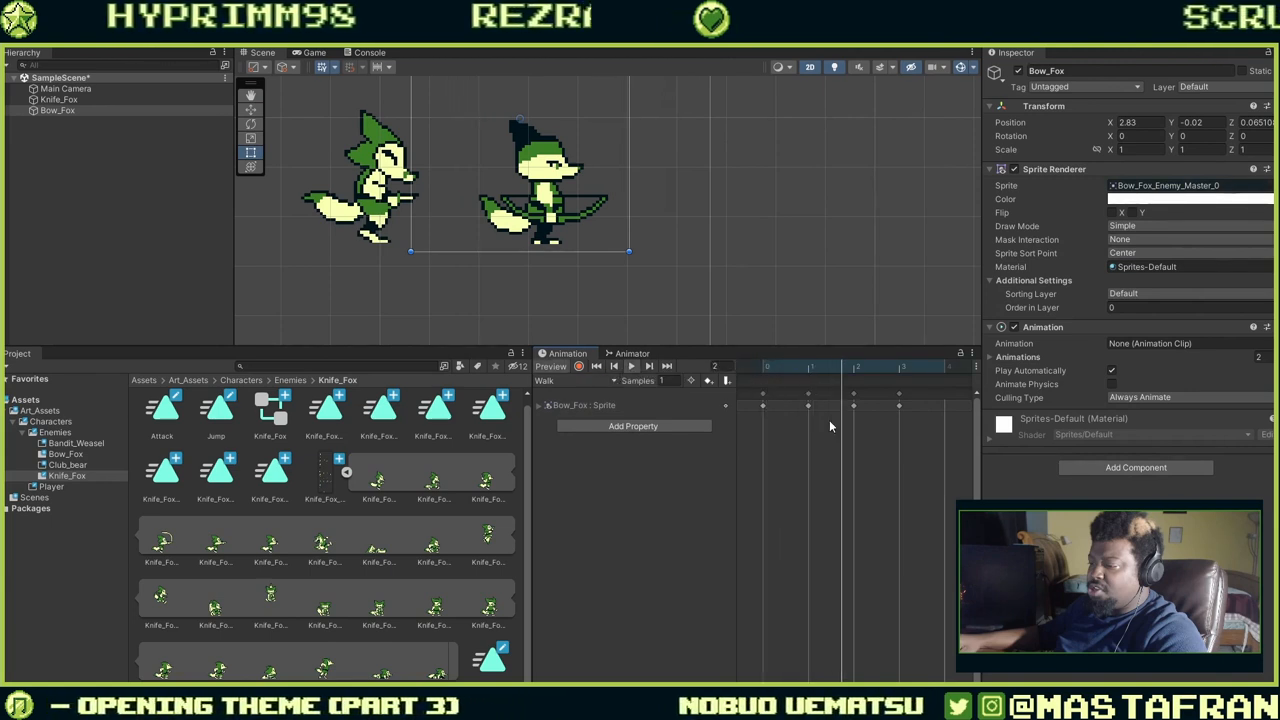
Scrub through Bow_Fox's Walk clip and expand its Sprite track to examine the sprites on its keyframes.
key(space)
click(890, 367)
drag(890, 367, 742, 379)
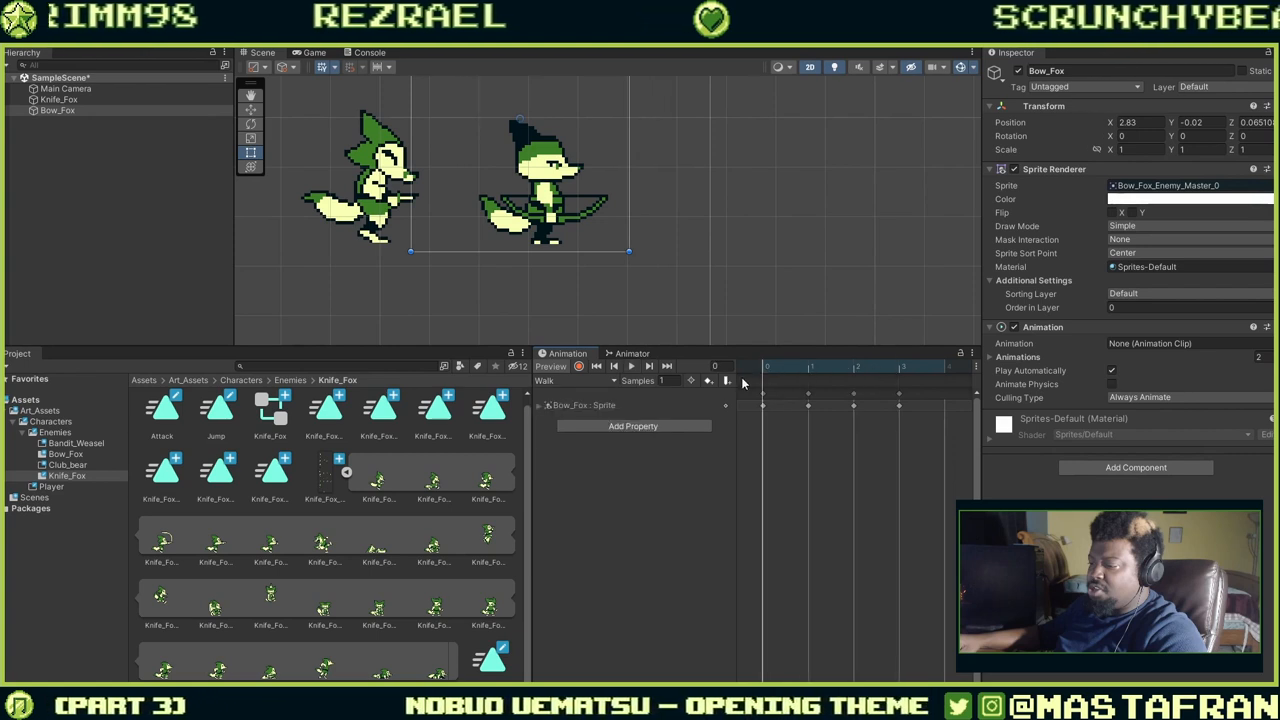
click(808, 405)
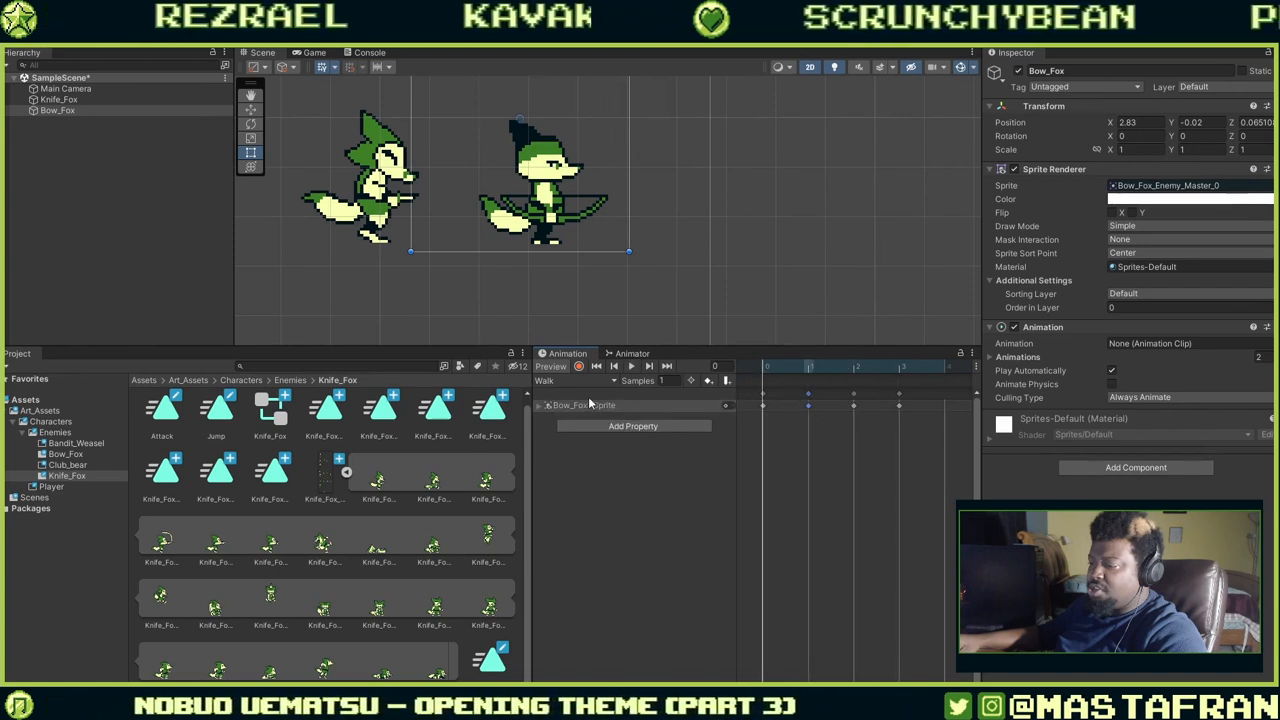
click(539, 406)
scroll(829, 429, up, 3)
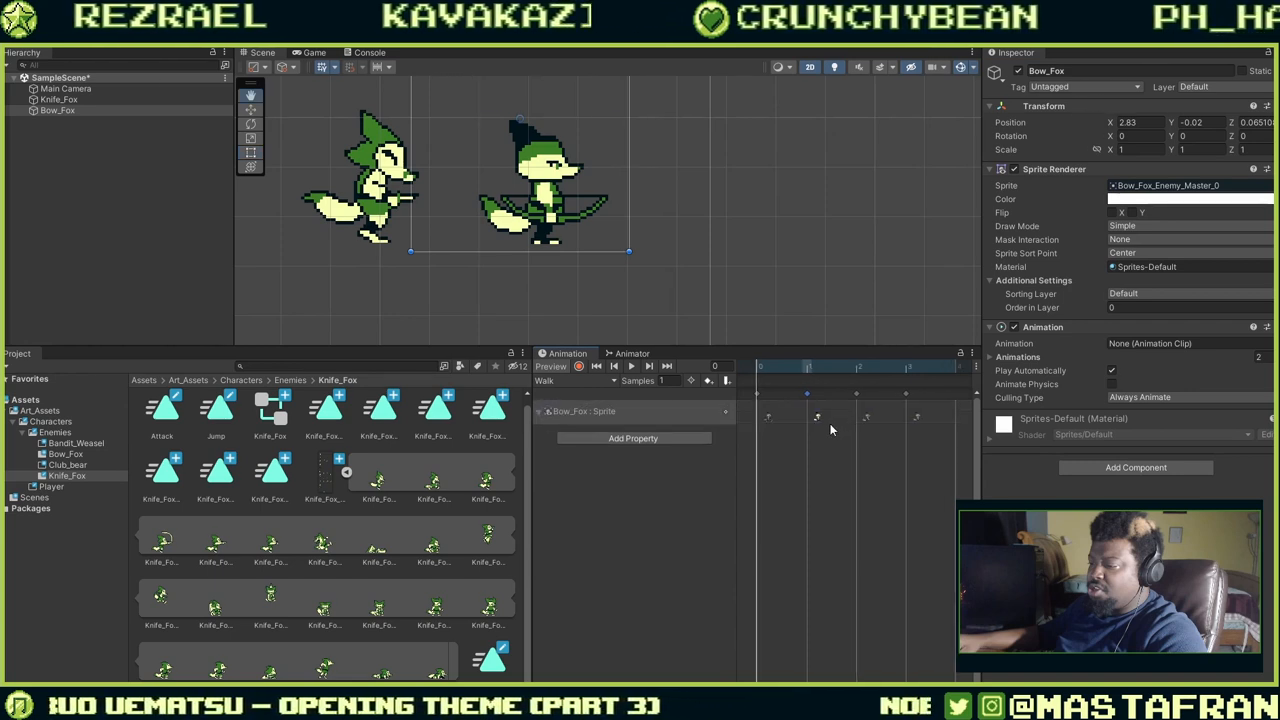
scroll(832, 424, up, 4)
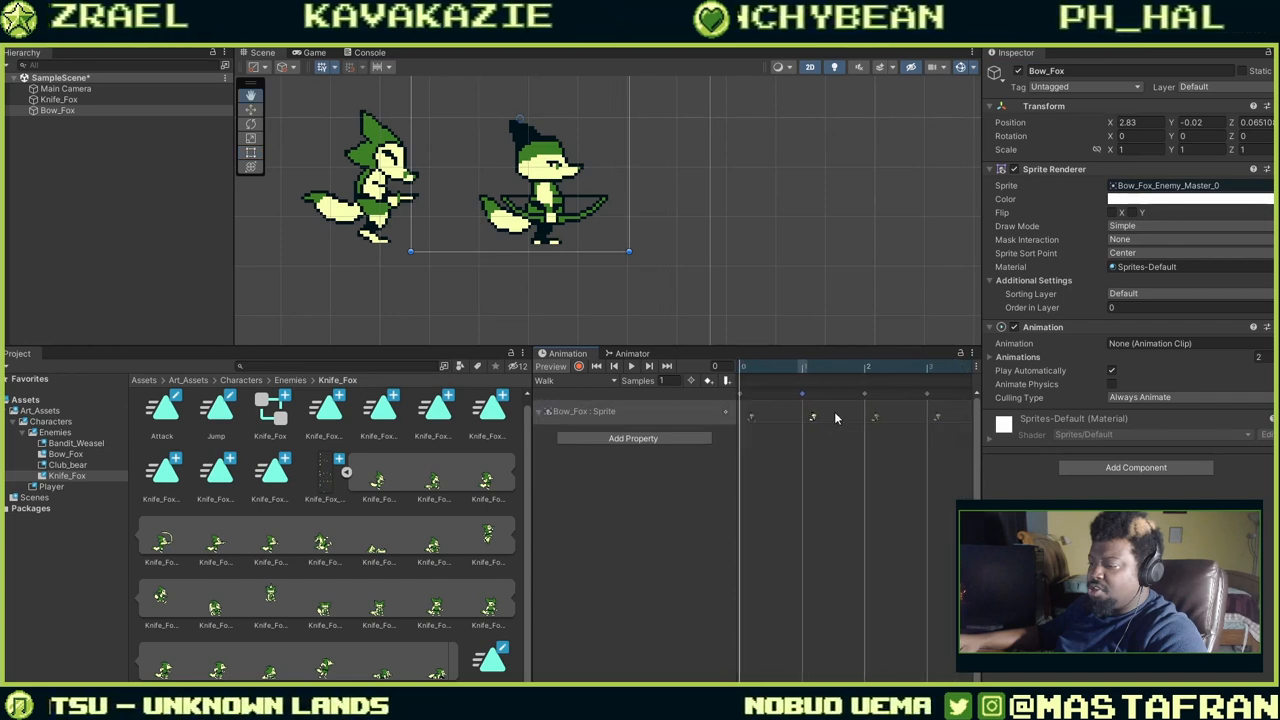
scroll(835, 418, down, 2)
drag(806, 375, 724, 405)
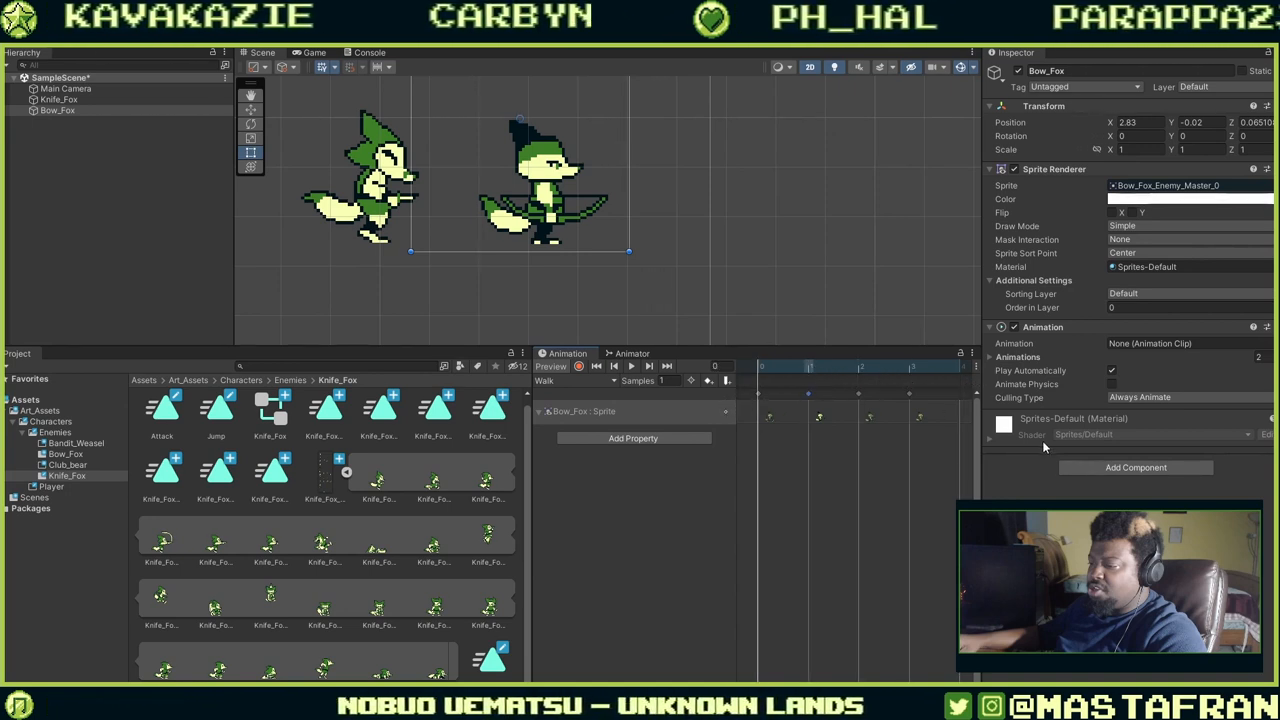
Compare Knife_Fox's Animator component with Bow_Fox's Animation component and check the latter's clip choices.
click(385, 216)
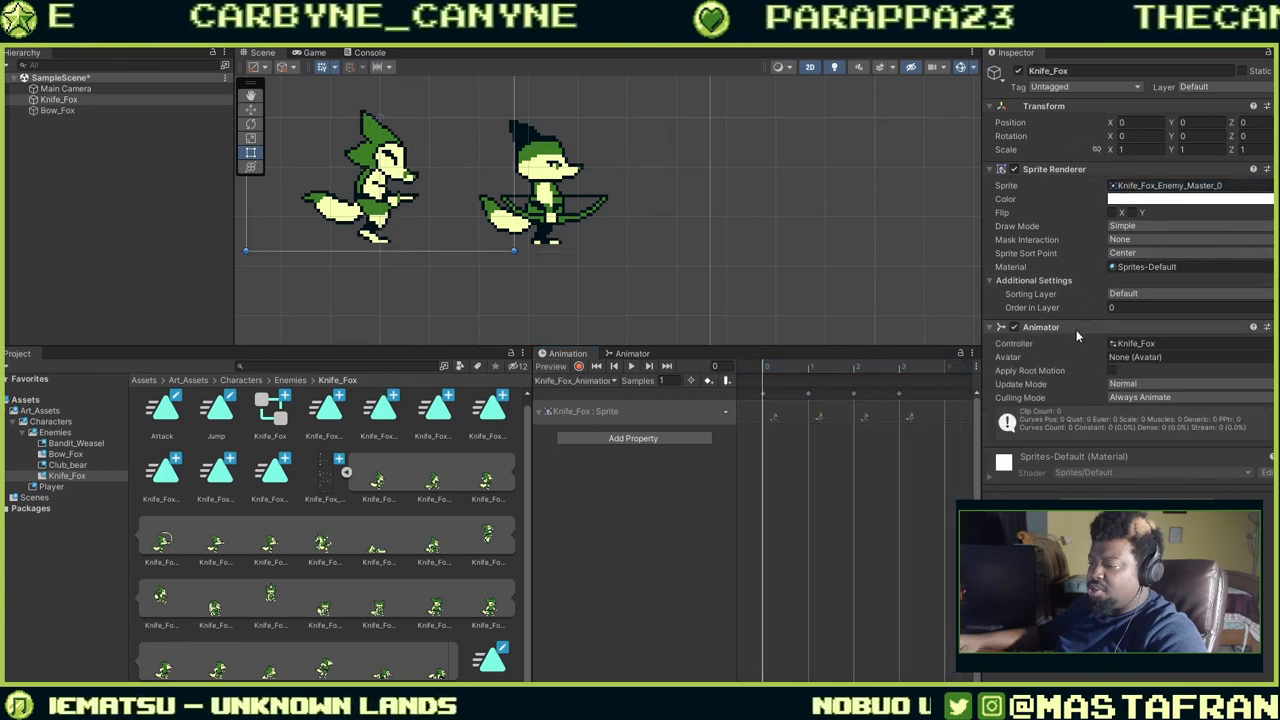
click(548, 217)
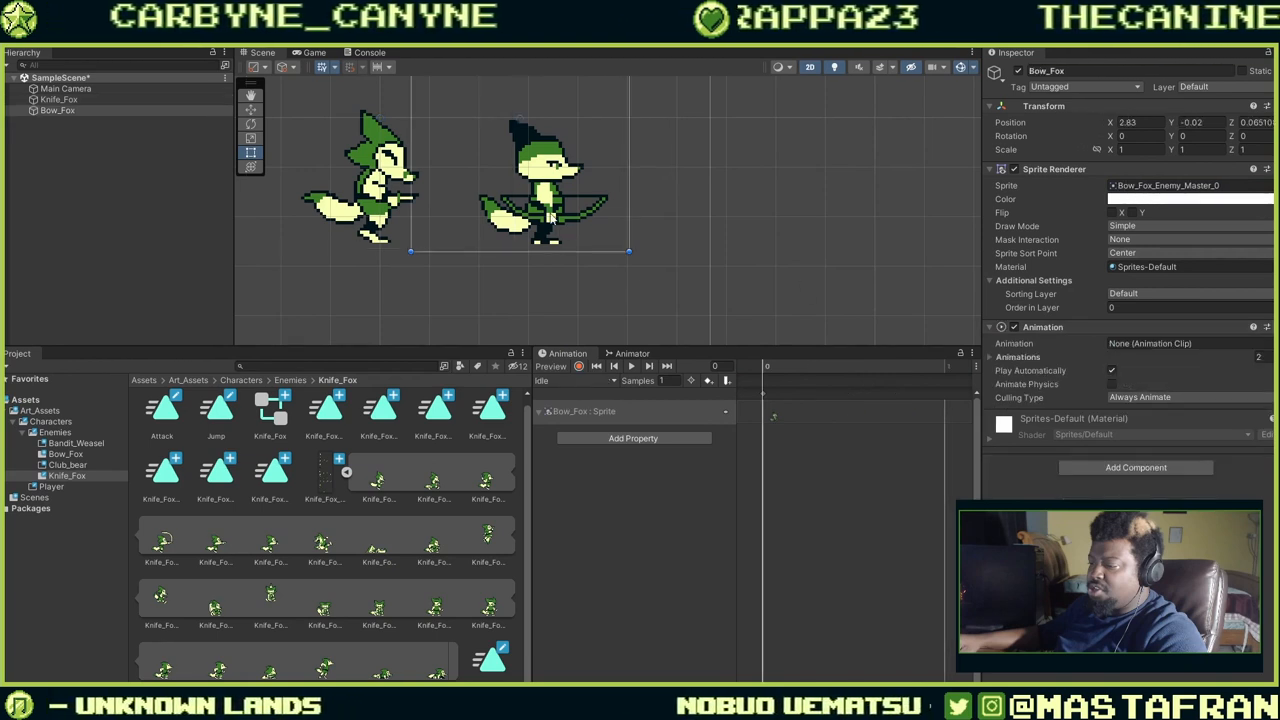
click(1266, 343)
click(1275, 328)
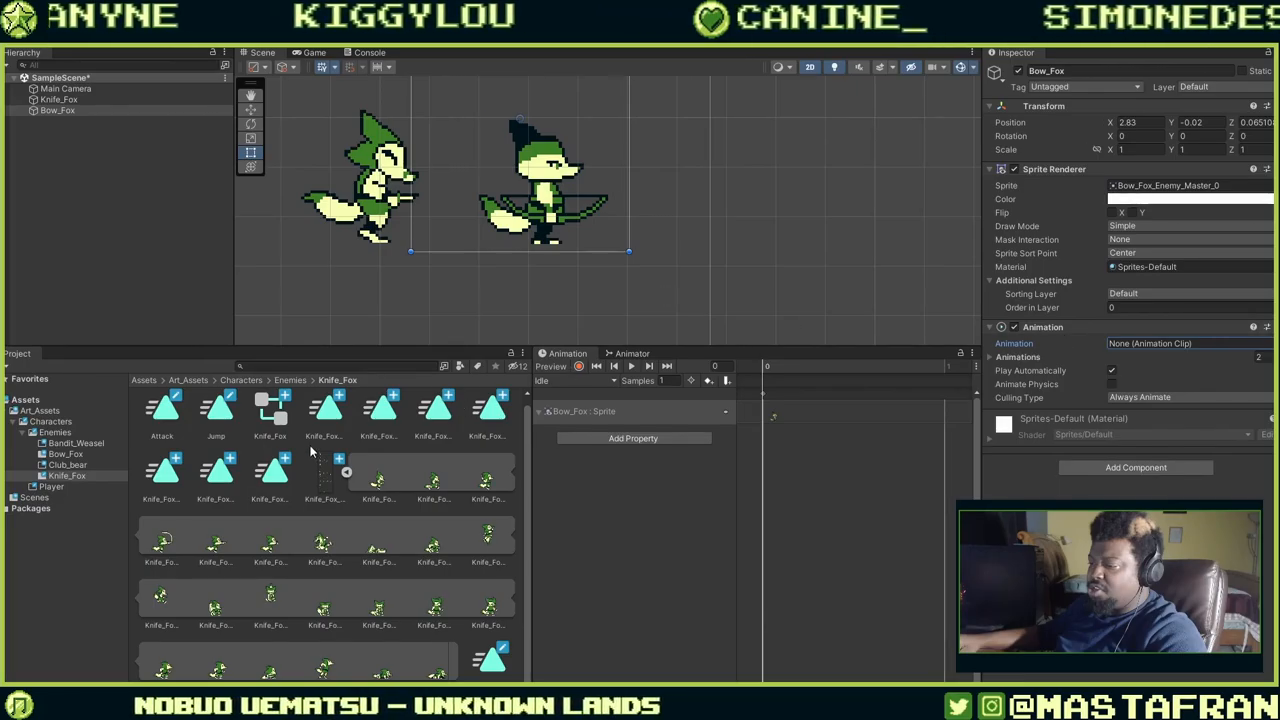
Create an Animator Controller named Bow_Fox in the Bow_Fox asset folder.
click(64, 454)
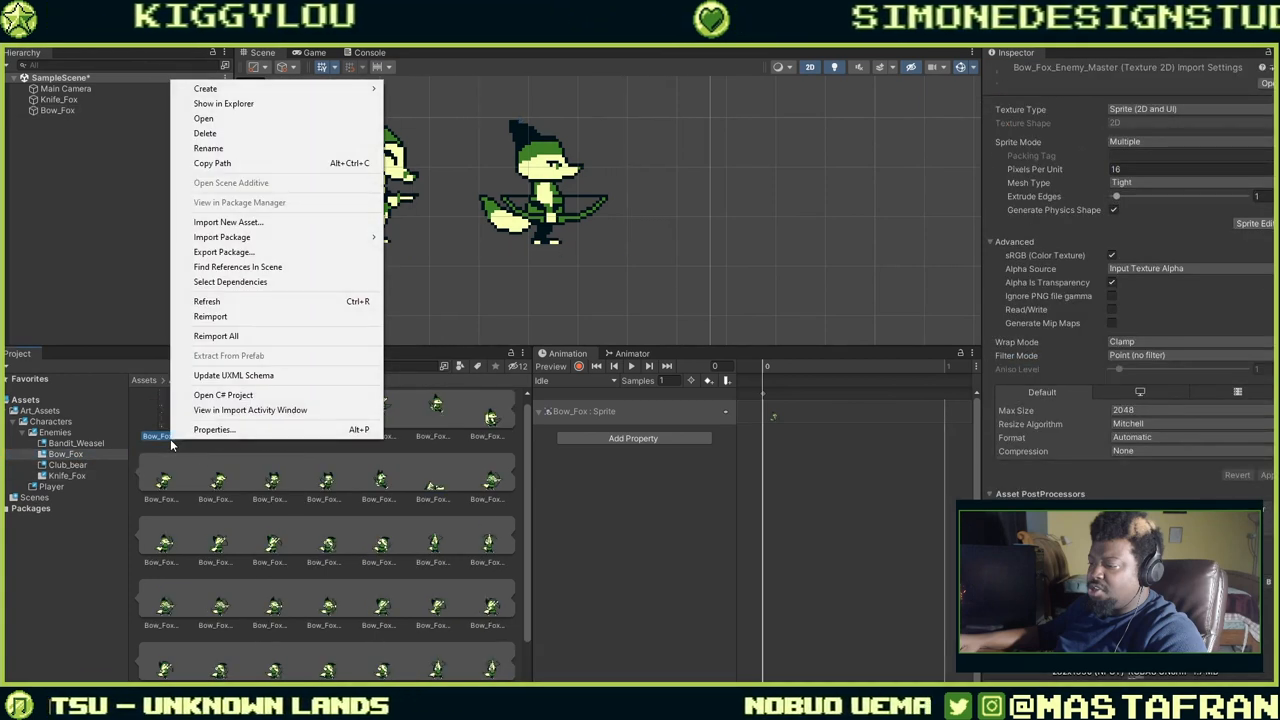
mouse_move(326, 92)
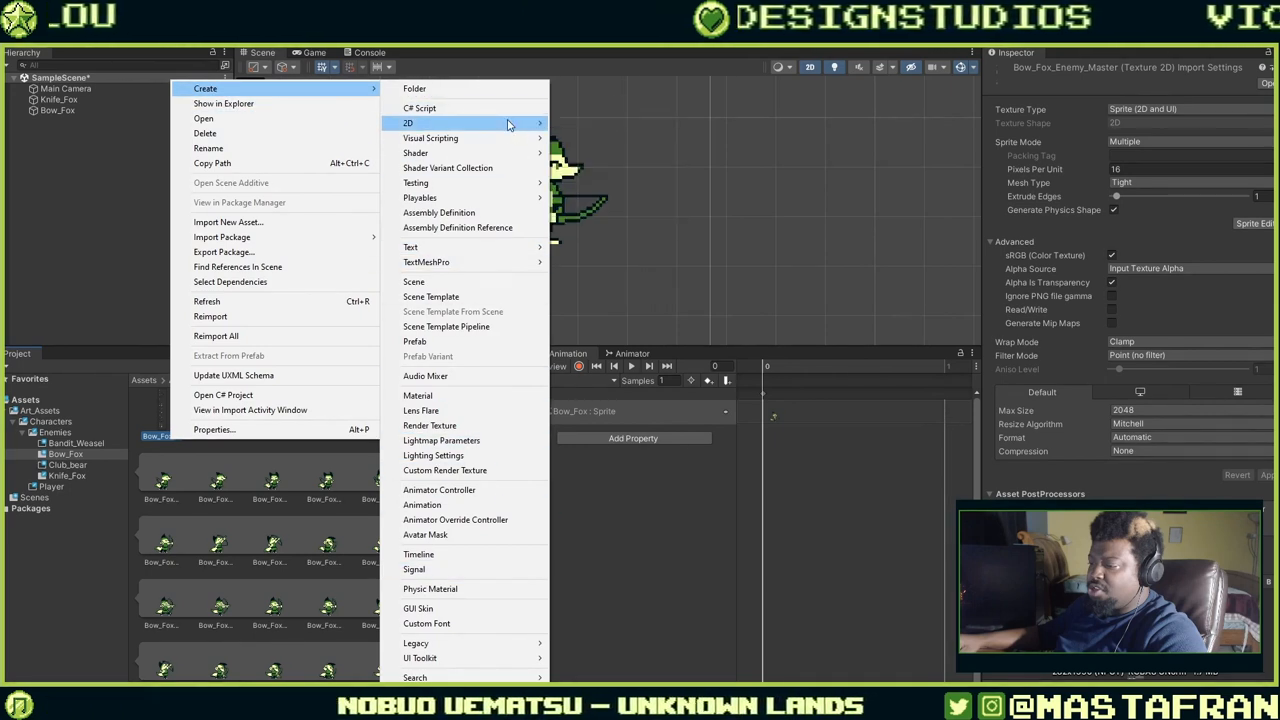
mouse_move(507, 131)
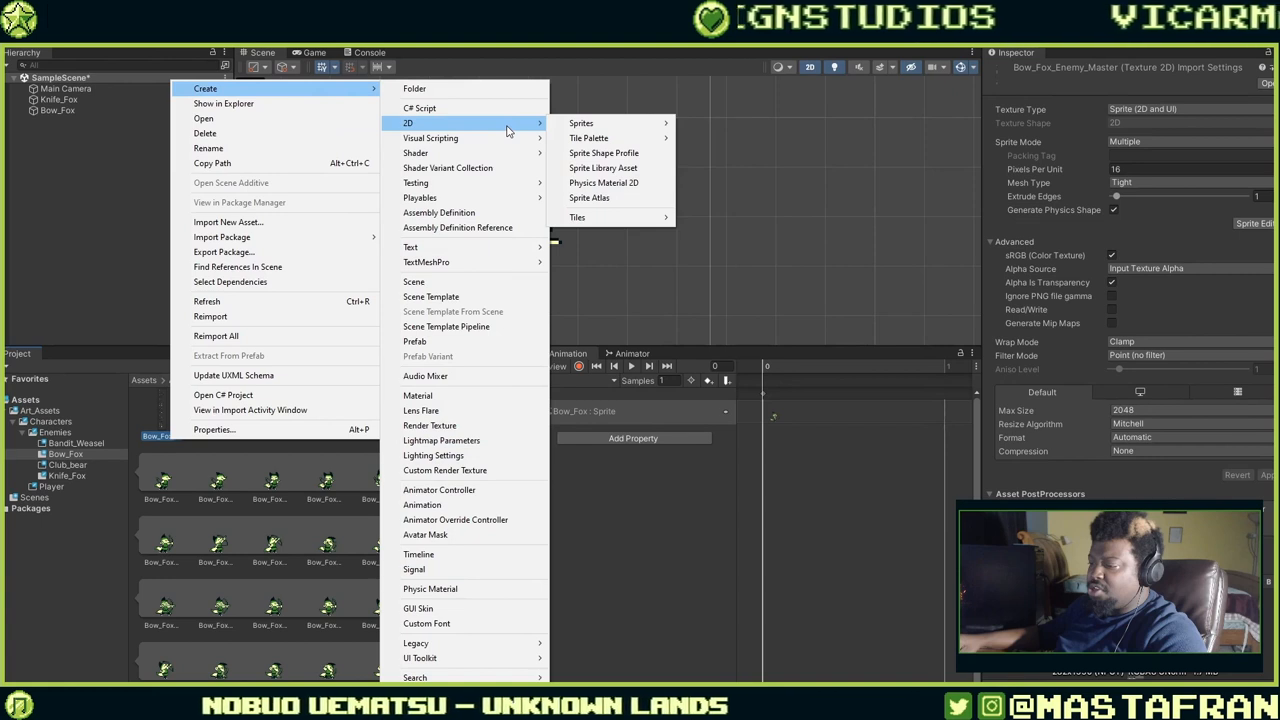
mouse_move(600, 124)
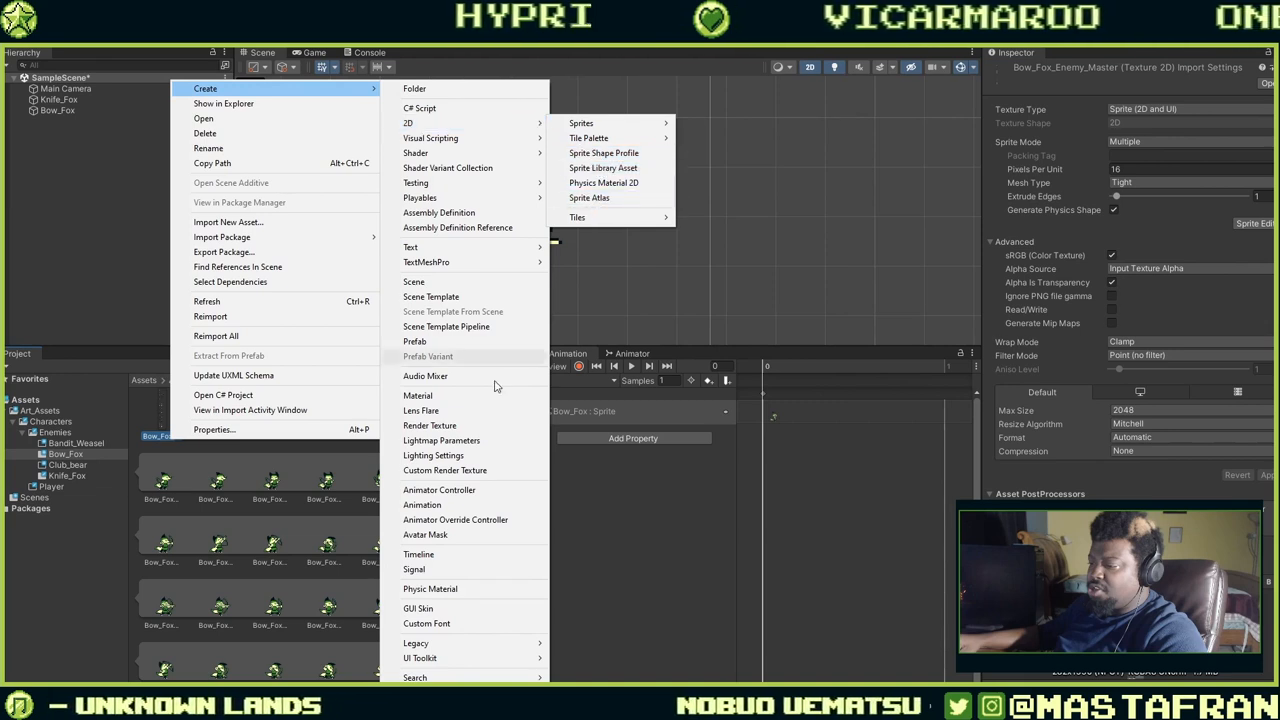
click(461, 496)
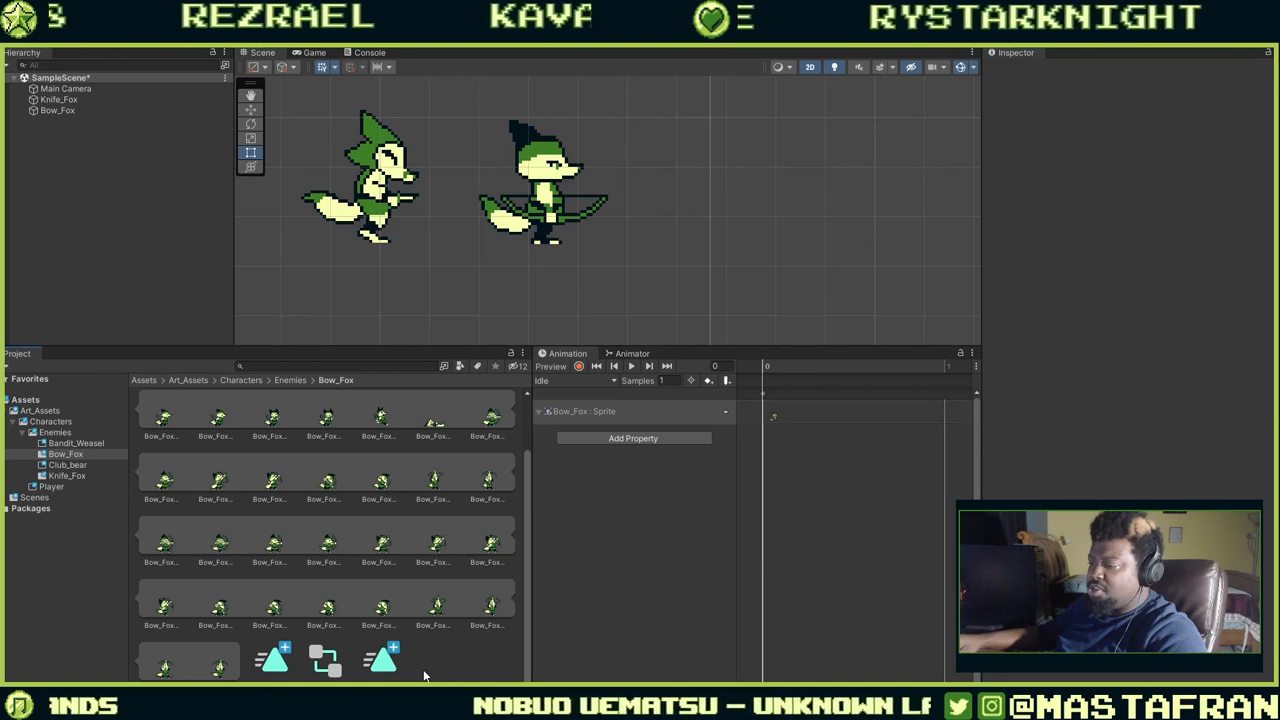
key(Down)
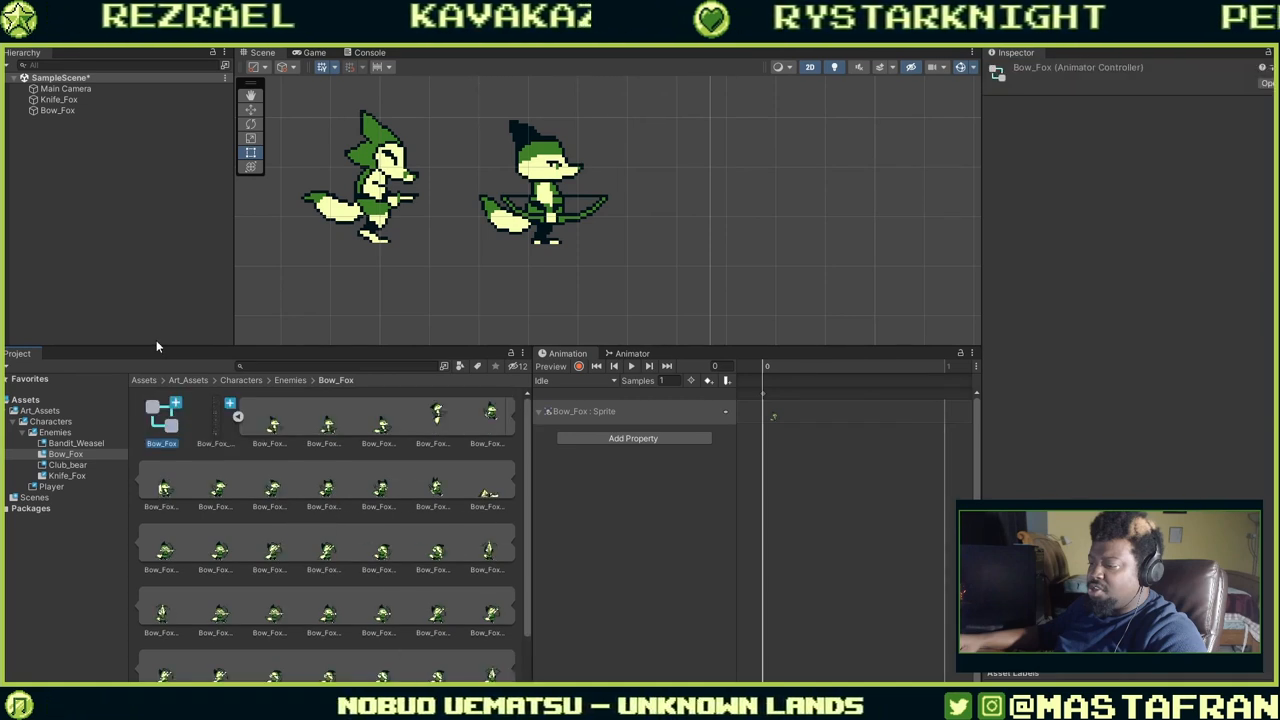
Compare the components of the Knife_Fox and Bow_Fox objects and inspect the Knife_Fox Animator Controller asset.
click(100, 99)
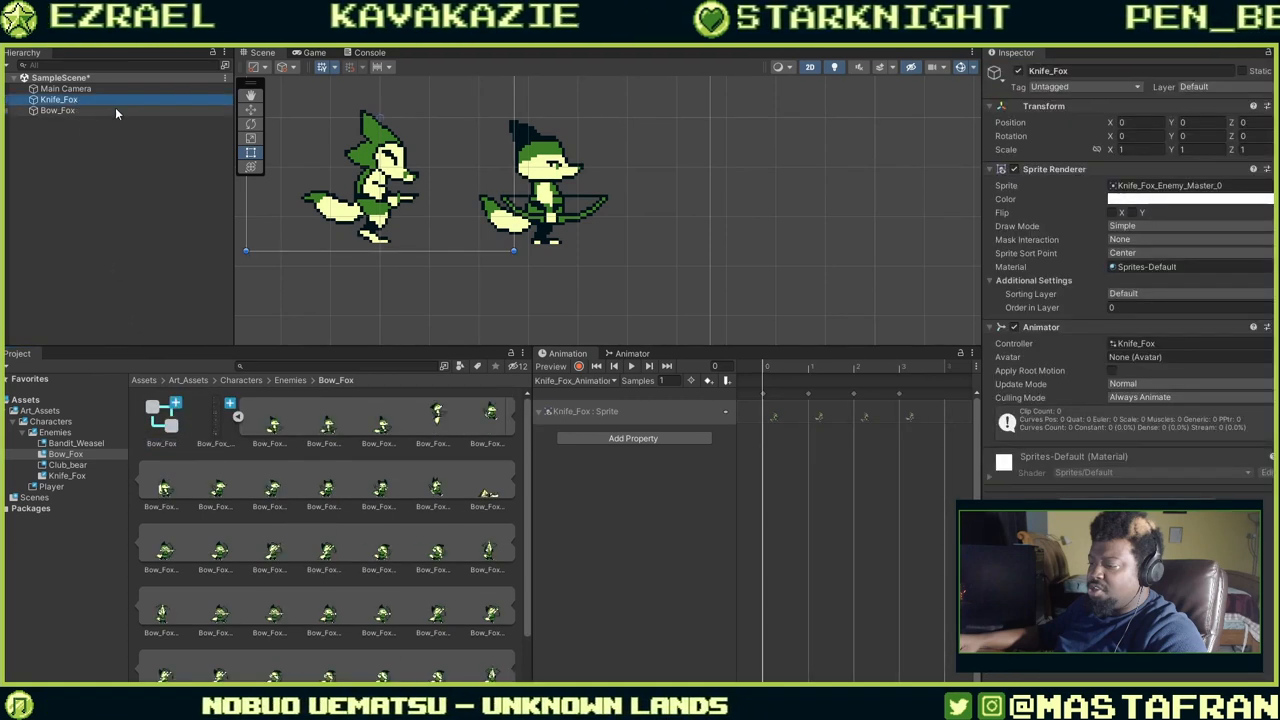
click(380, 190)
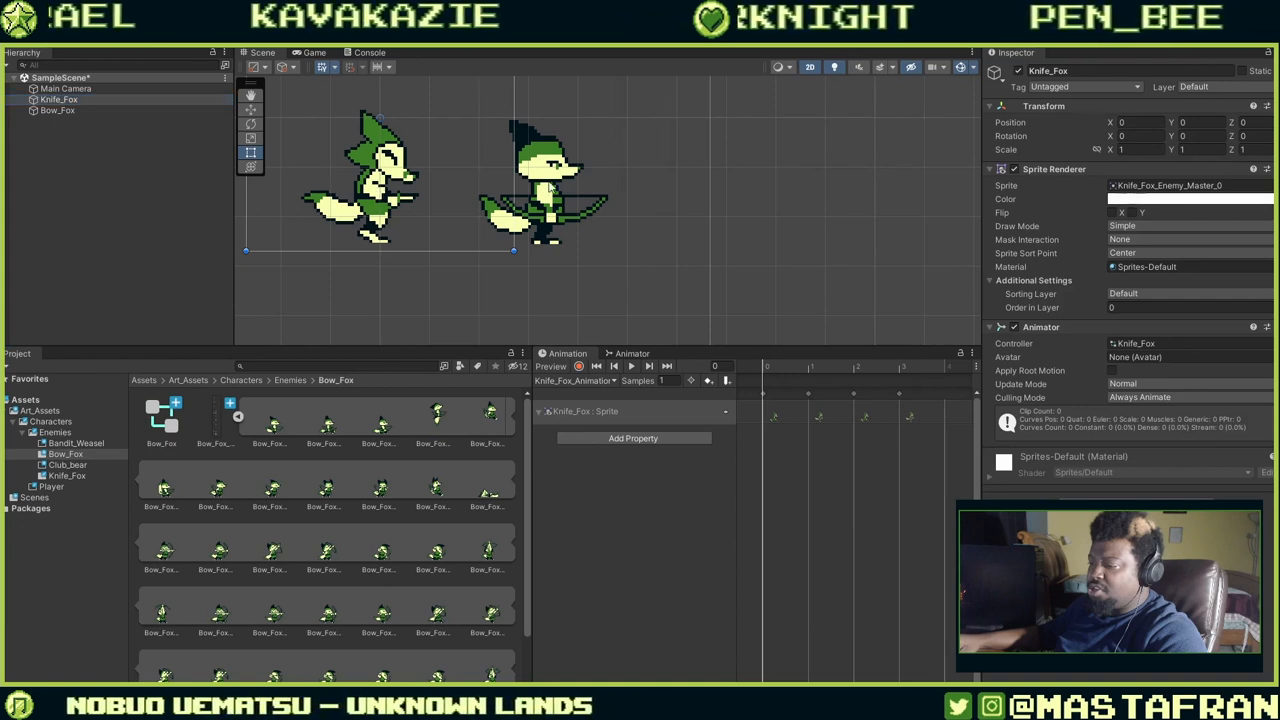
click(567, 190)
click(372, 206)
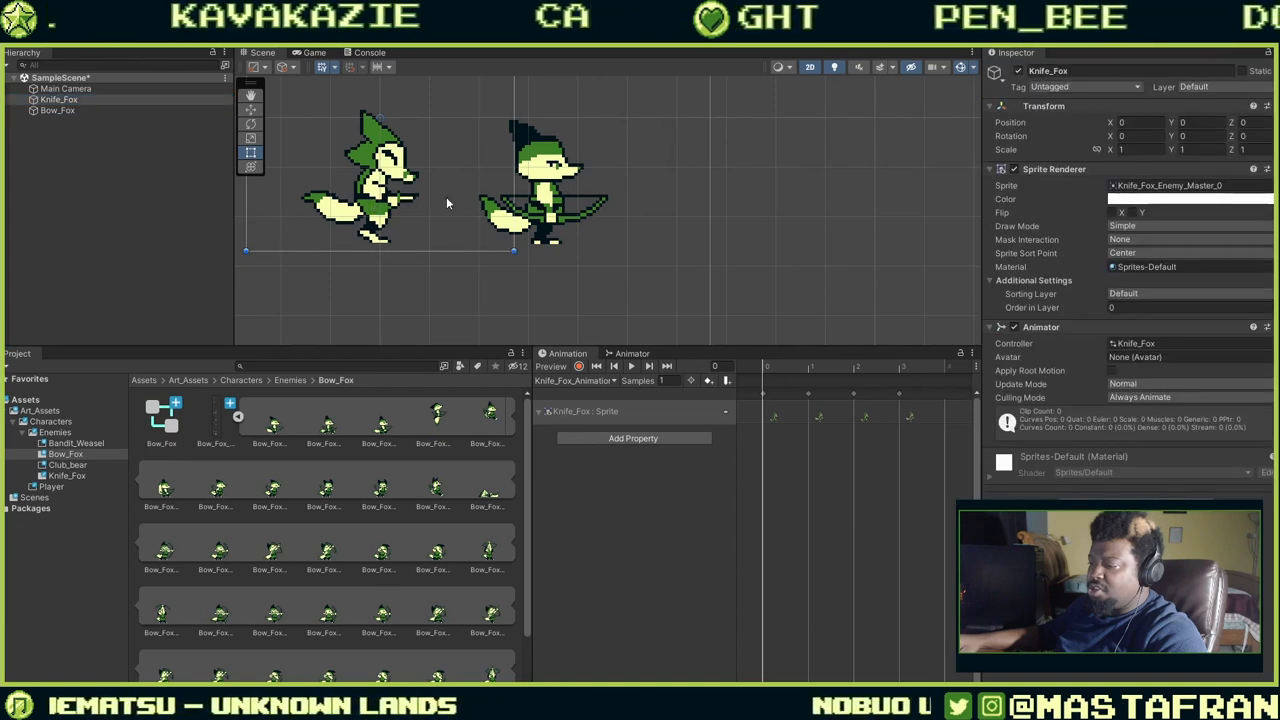
click(575, 207)
click(551, 211)
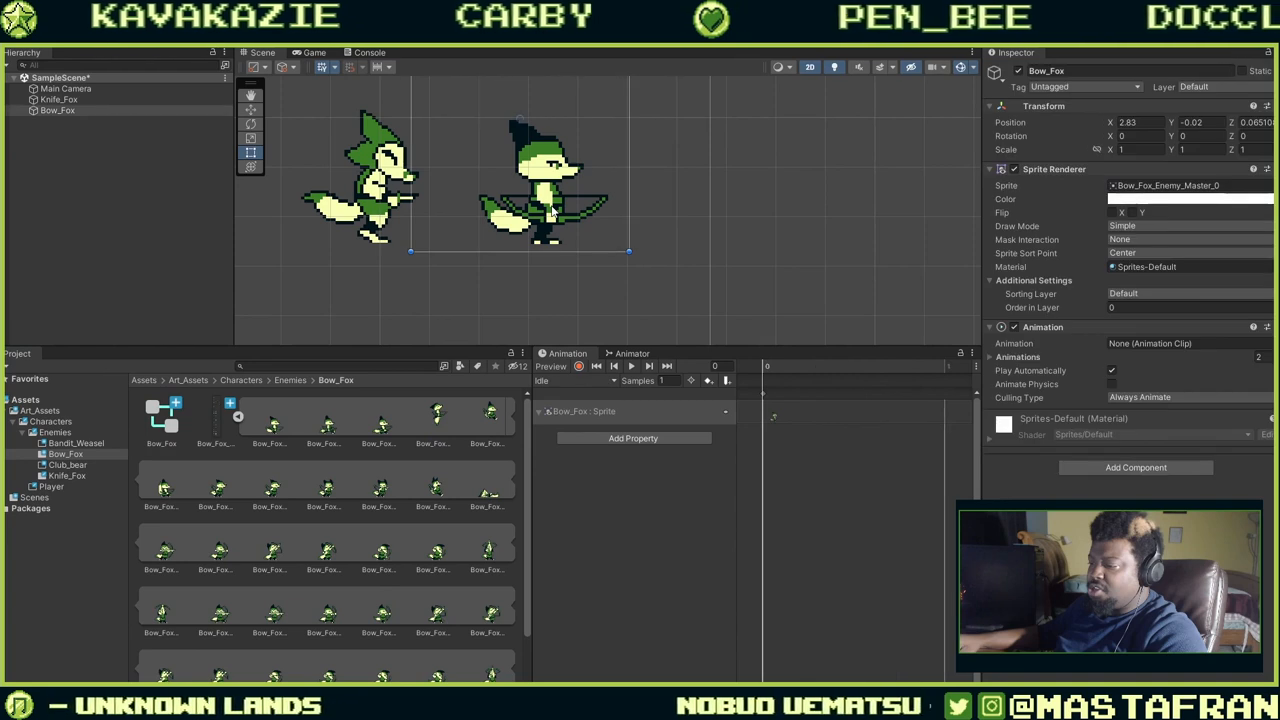
click(51, 477)
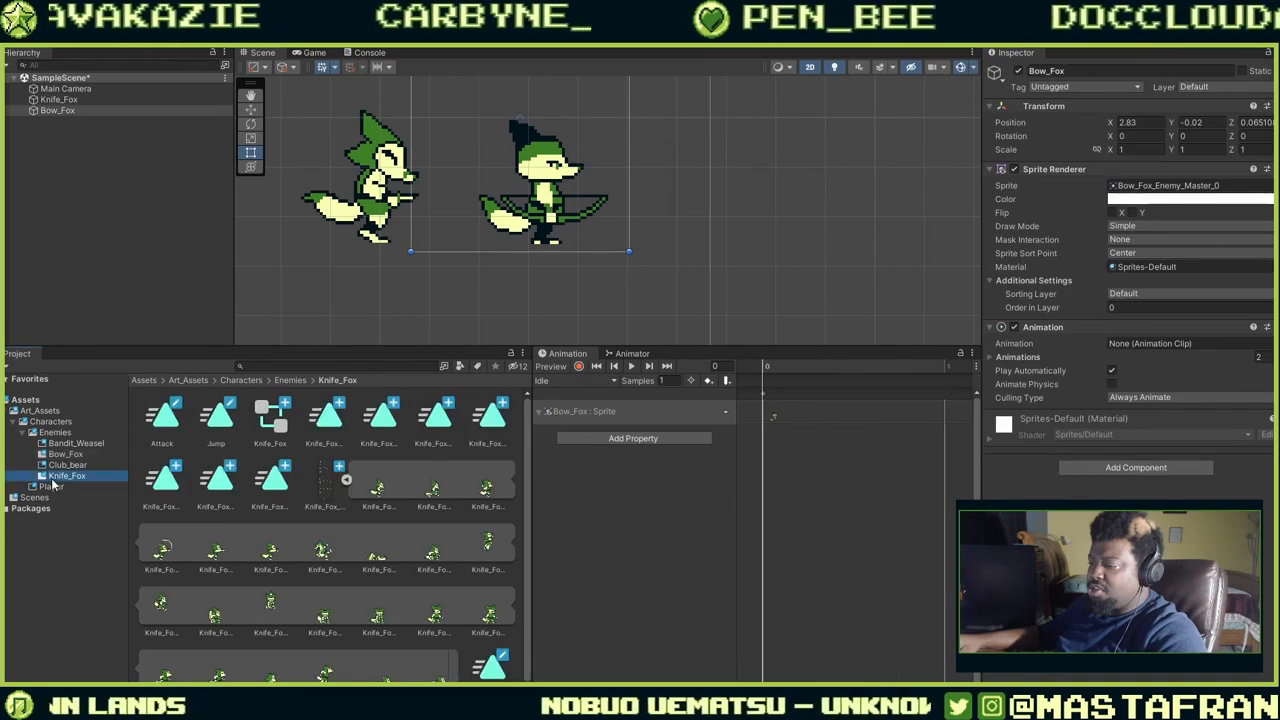
click(272, 420)
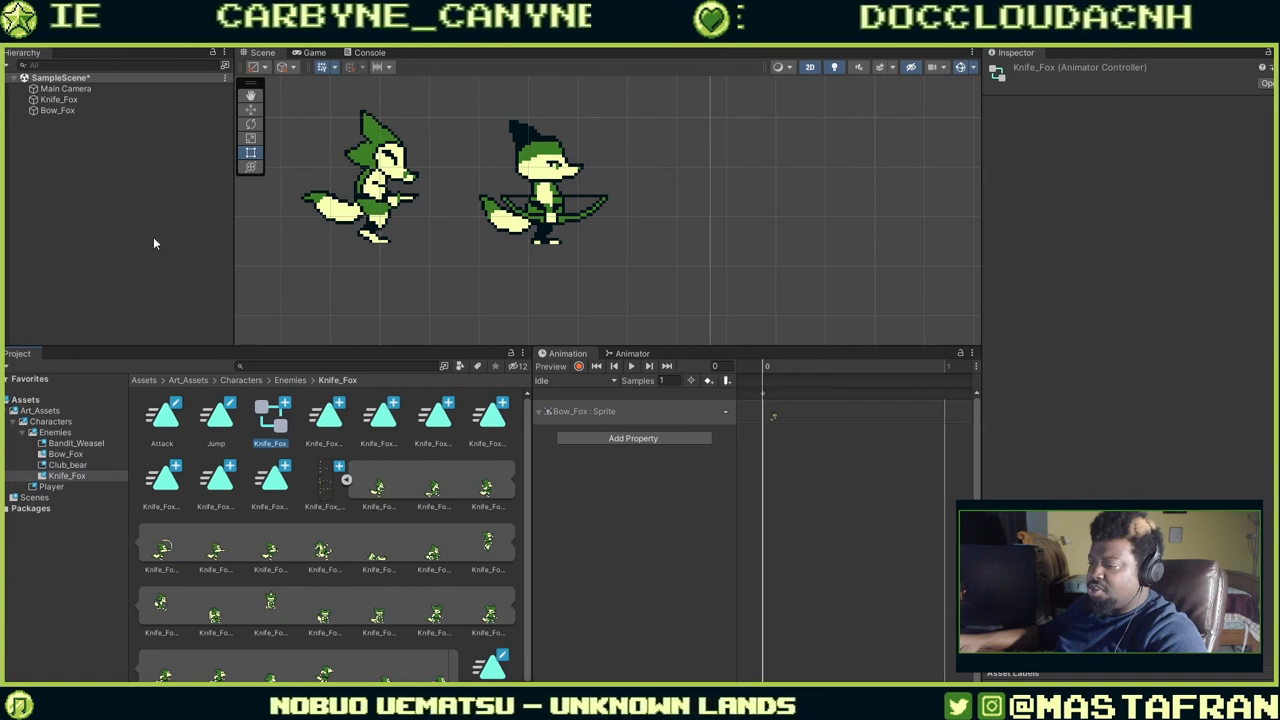
click(50, 115)
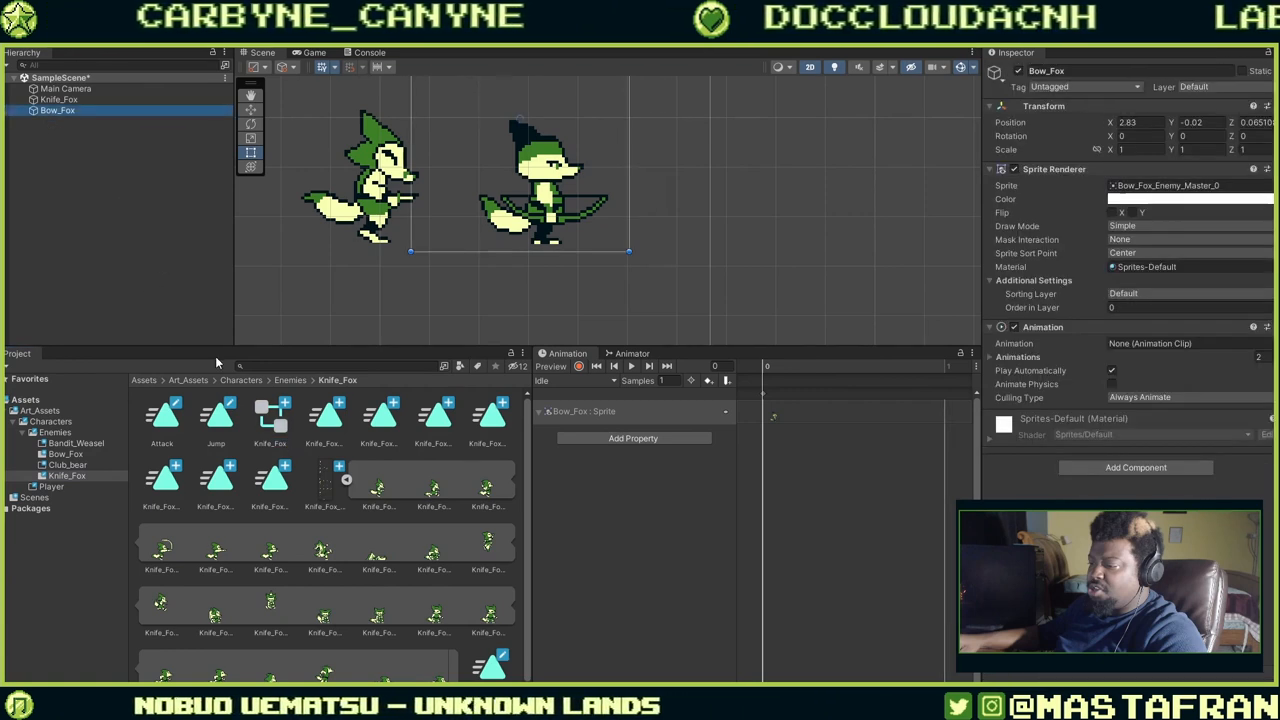
Check the clips available for Bow_Fox's Animation component and inspect the Bow_Fox Animator Controller asset.
click(64, 455)
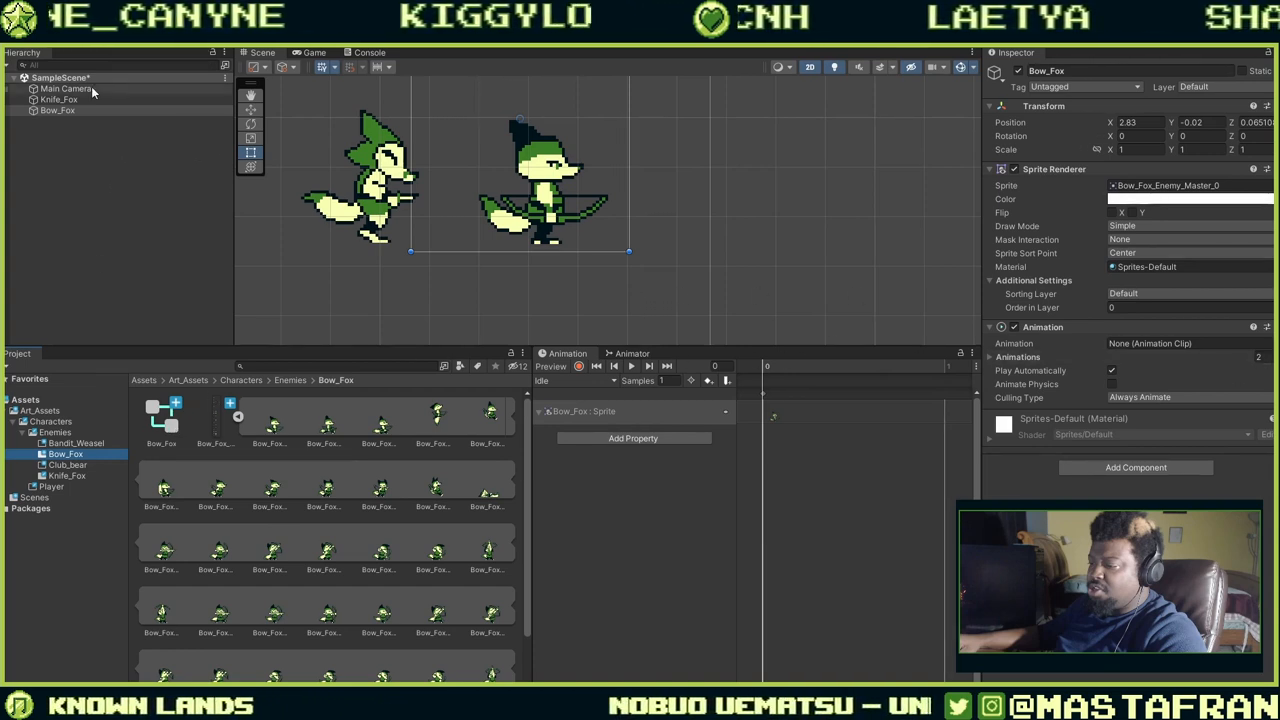
click(1270, 344)
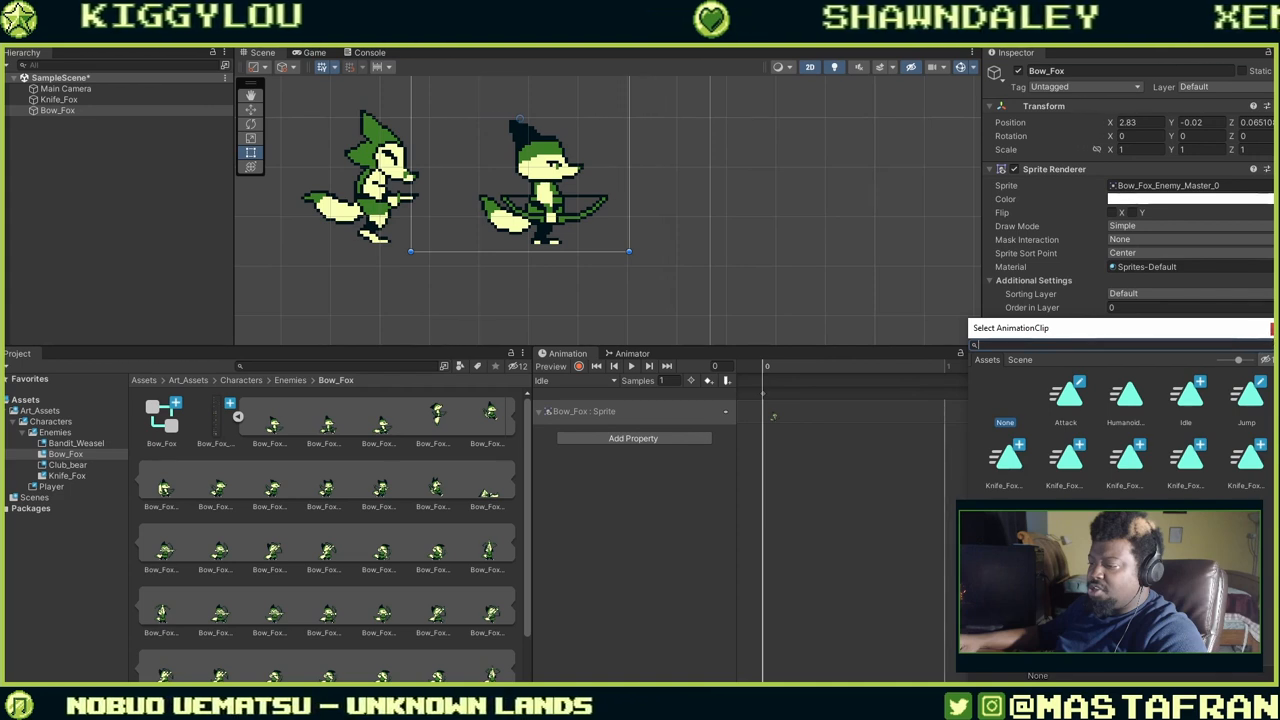
click(1273, 329)
click(162, 426)
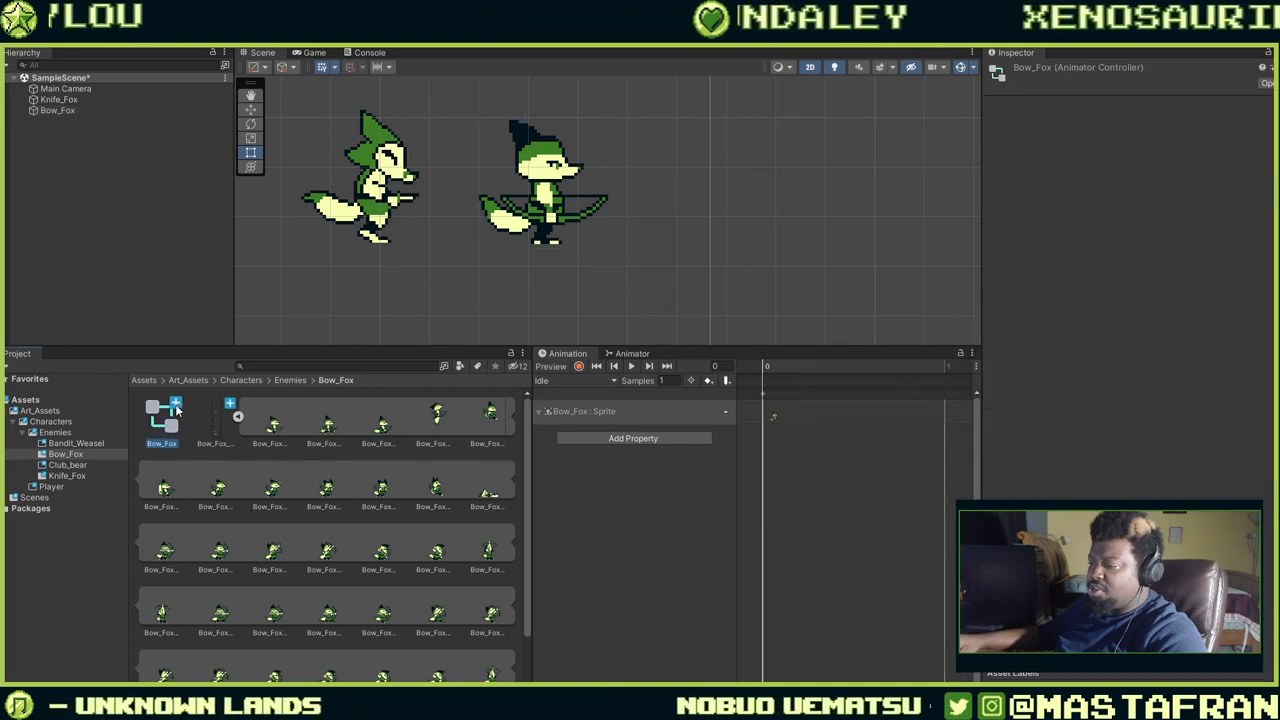
click(542, 190)
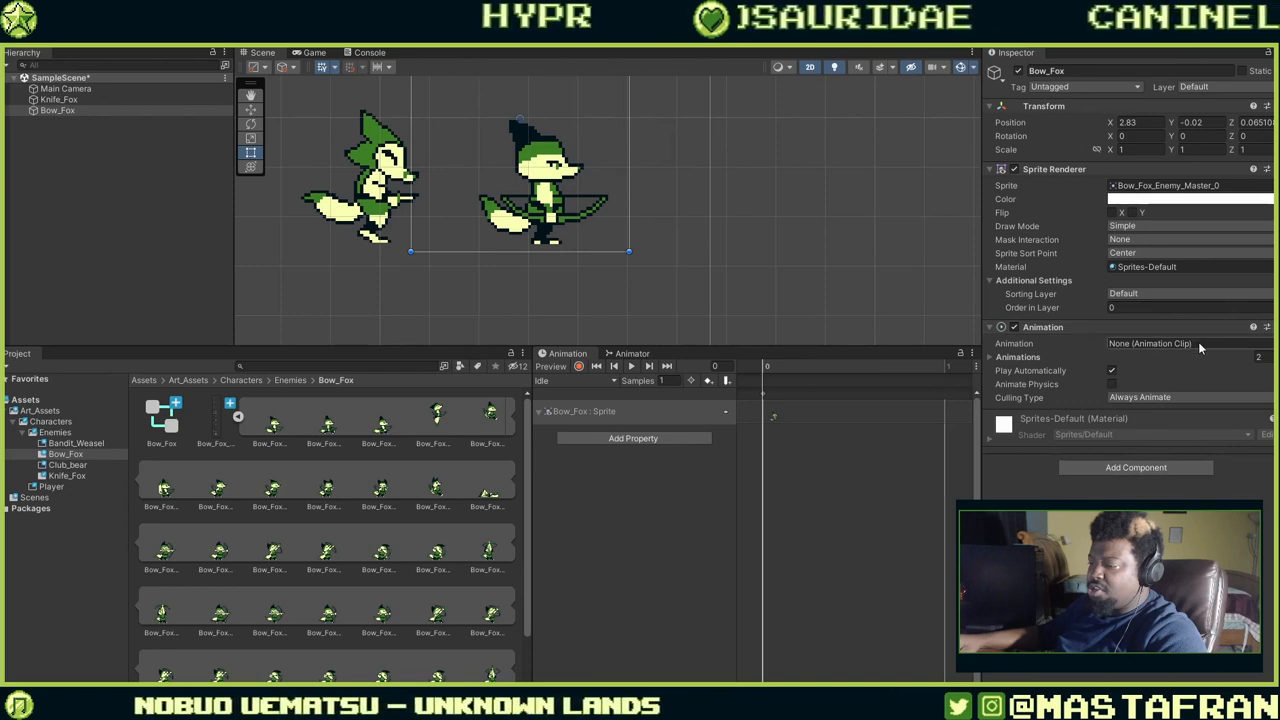
Examine the Animations list and Culling Type options of Bow_Fox's Animation component, plus its sprite sheet's import settings.
click(989, 359)
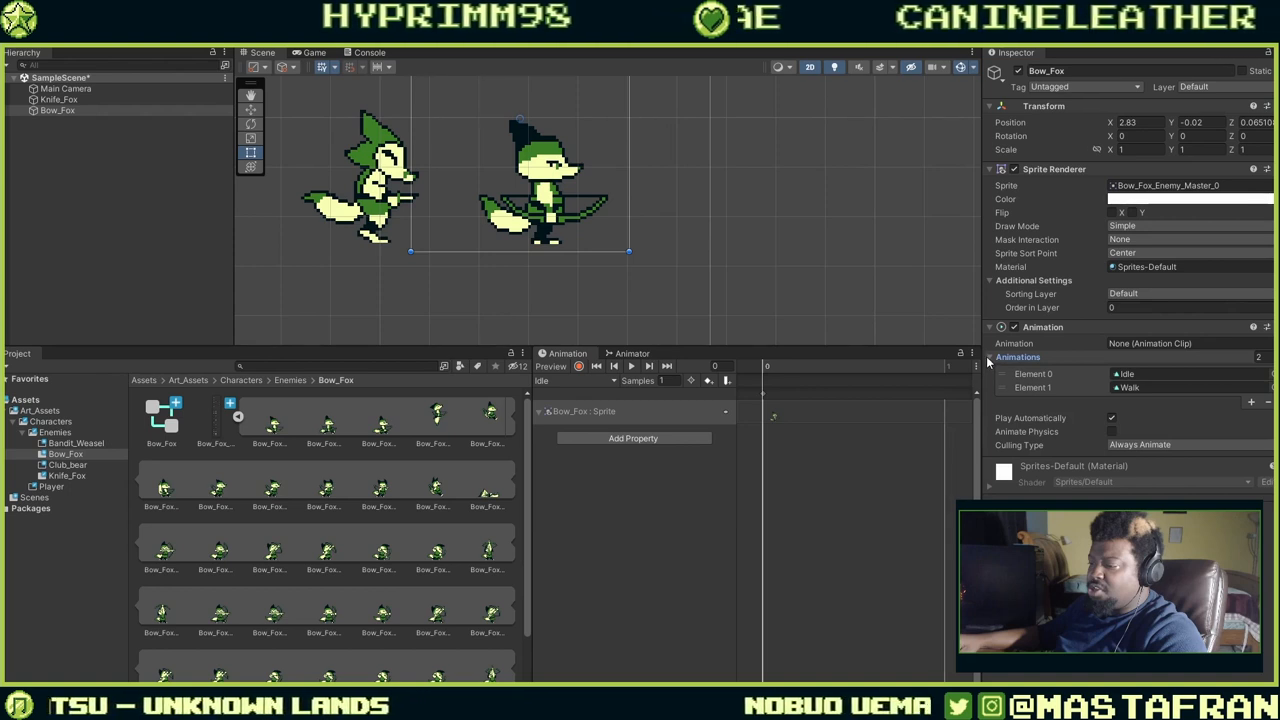
click(989, 361)
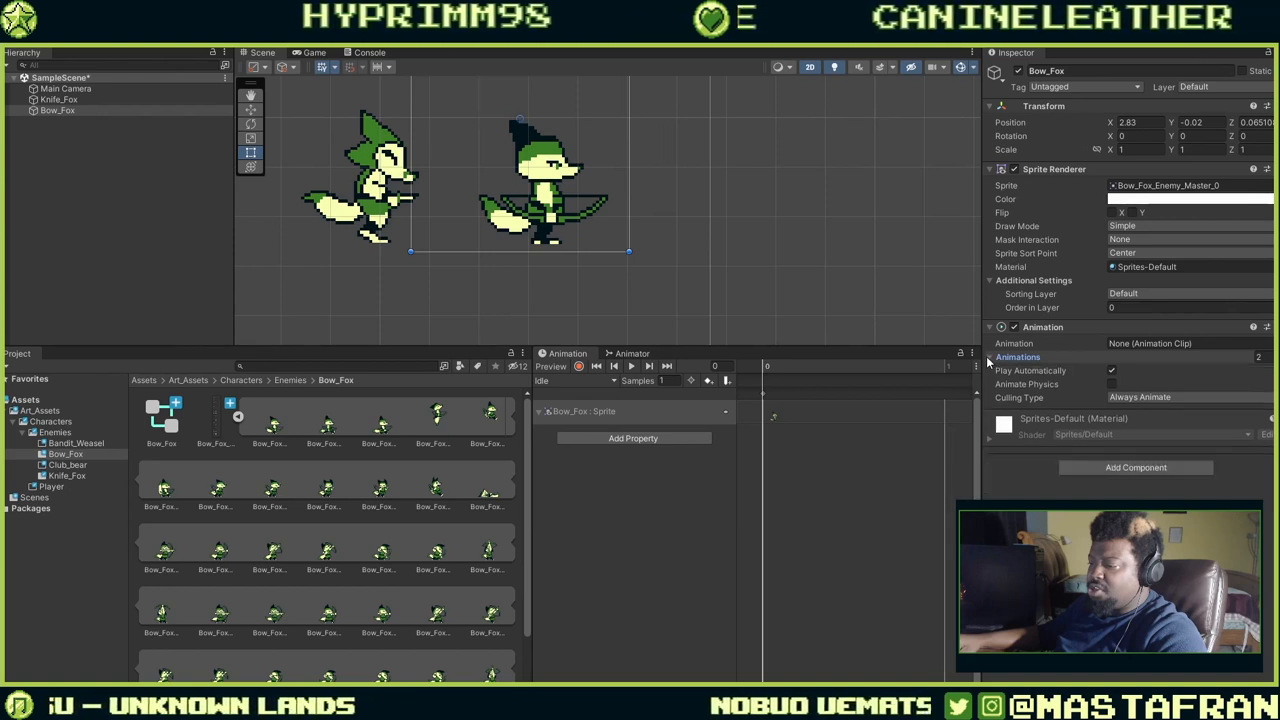
click(1118, 402)
click(1121, 397)
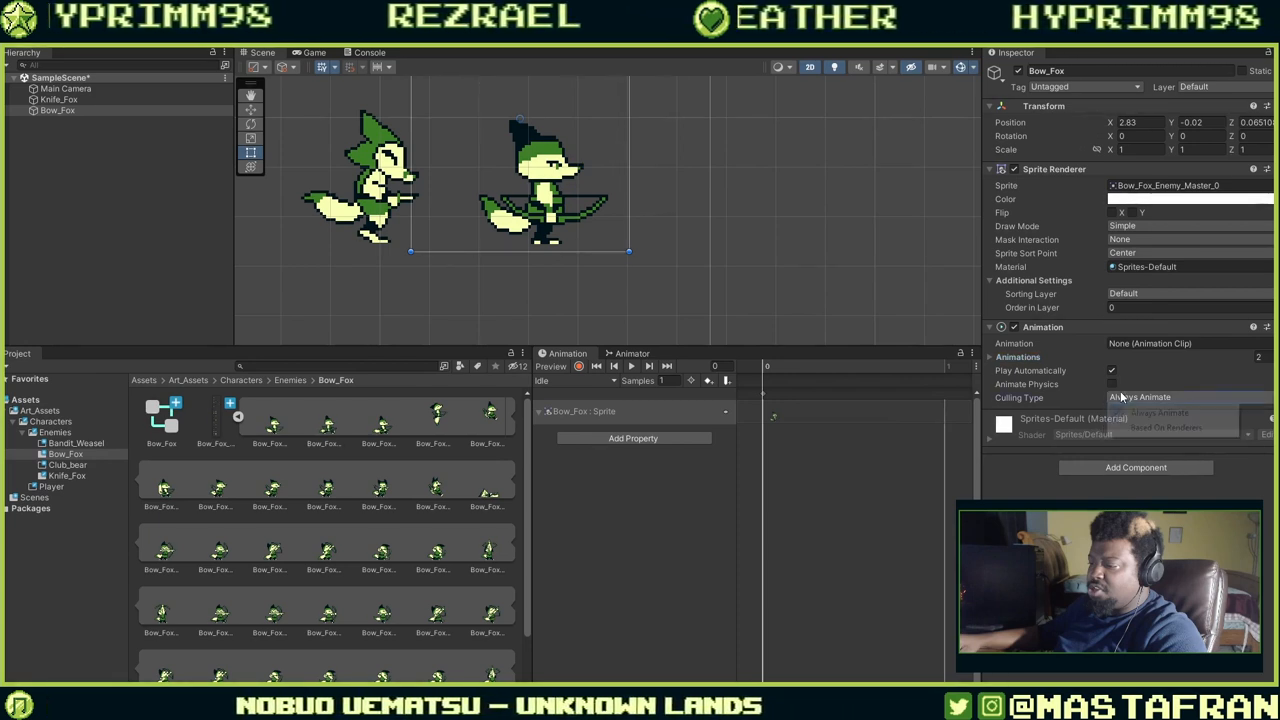
click(1188, 358)
click(1188, 358)
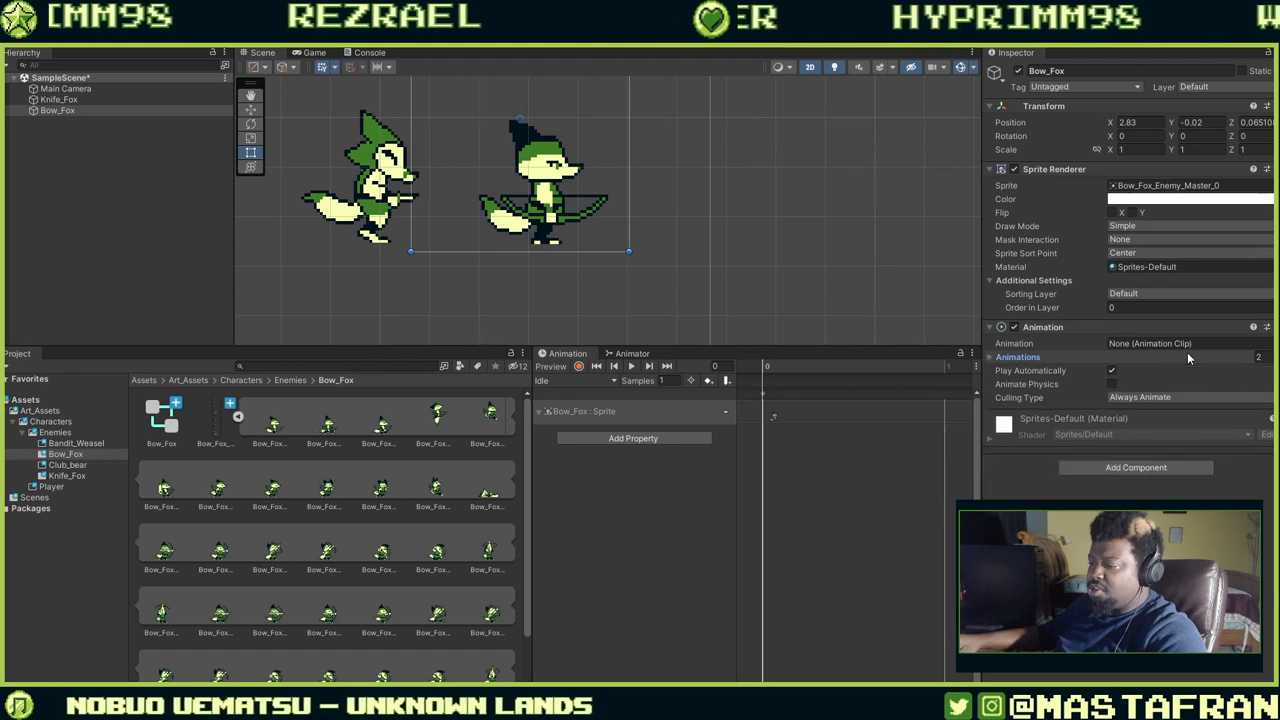
click(272, 427)
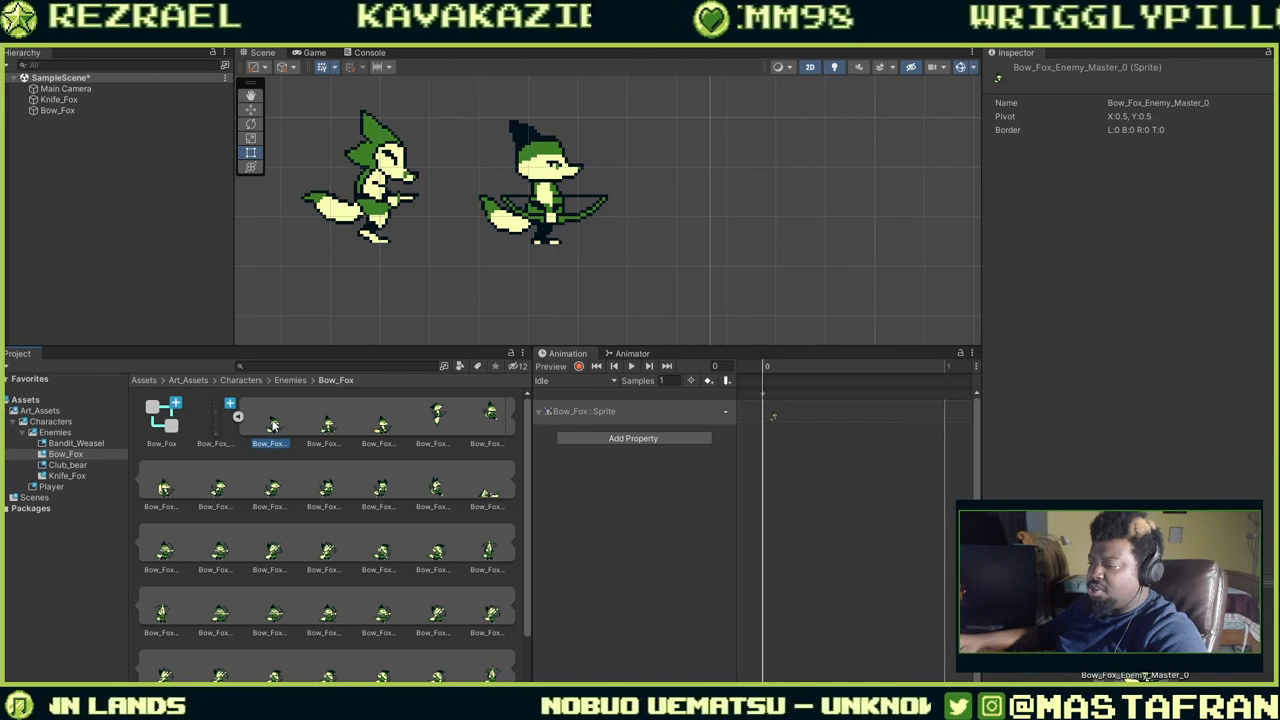
click(230, 430)
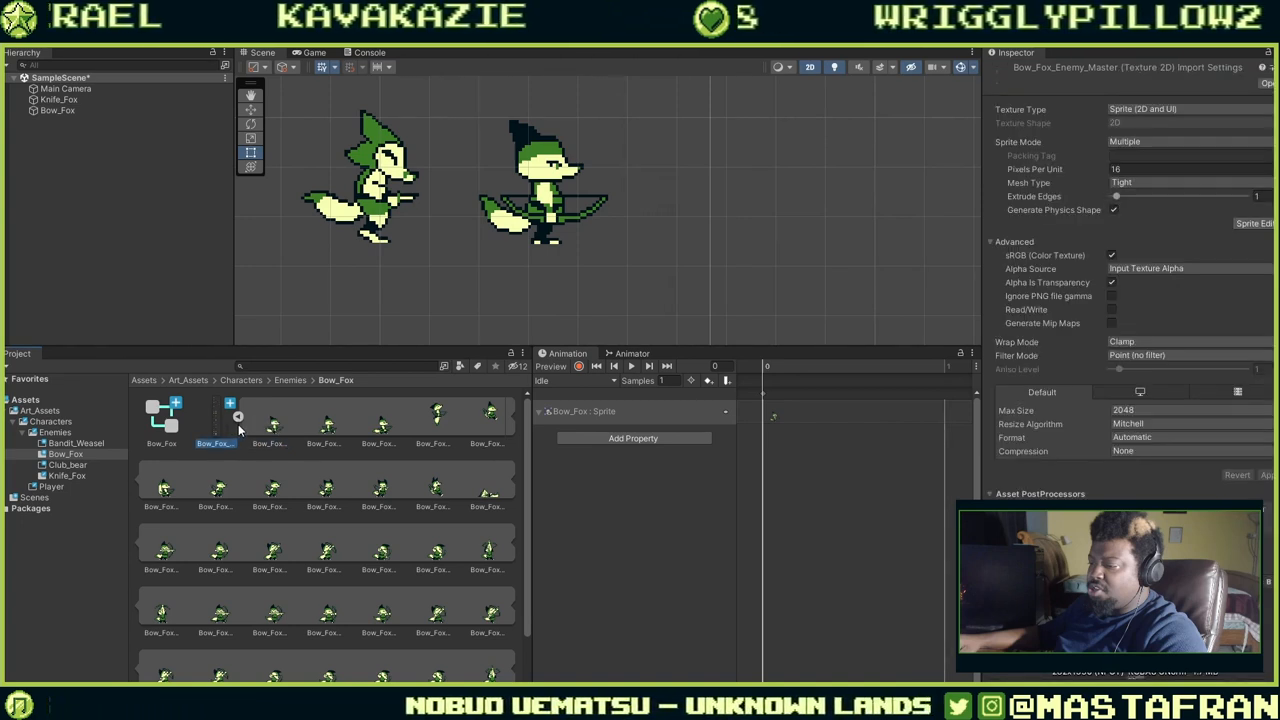
Assign the Idle clip as the default animation of Bow_Fox's Animation component.
click(561, 211)
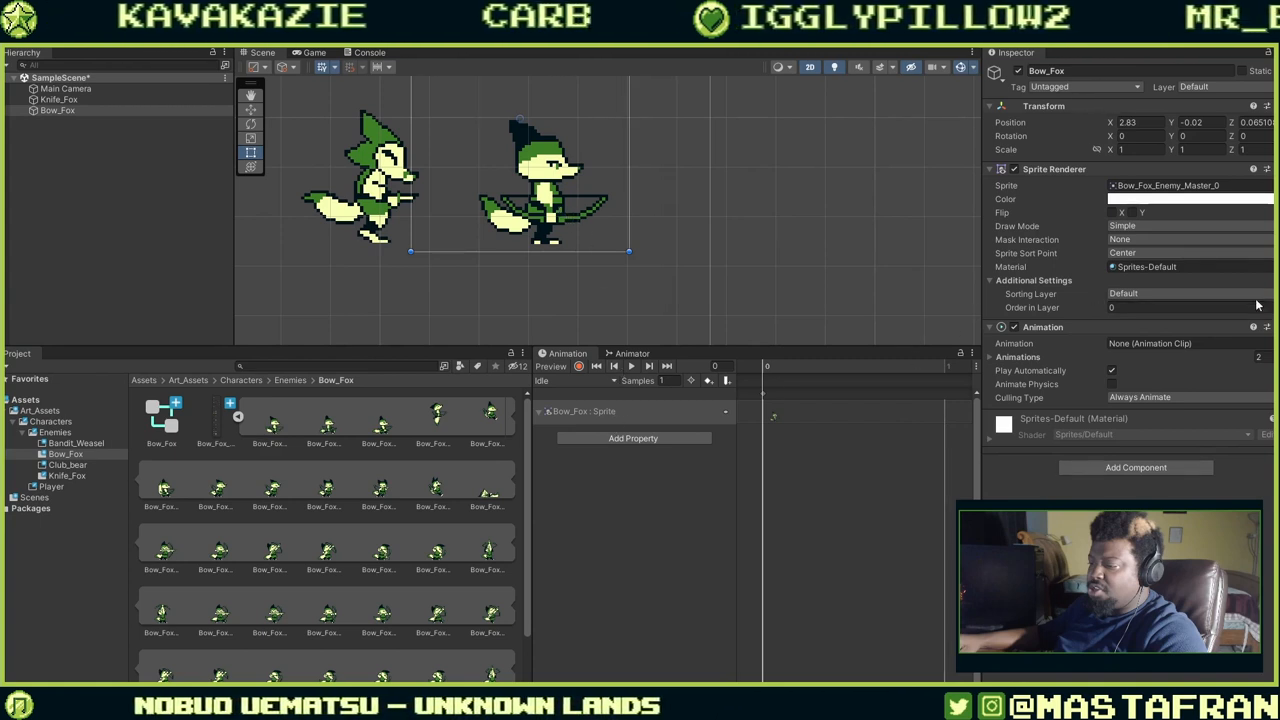
click(1267, 343)
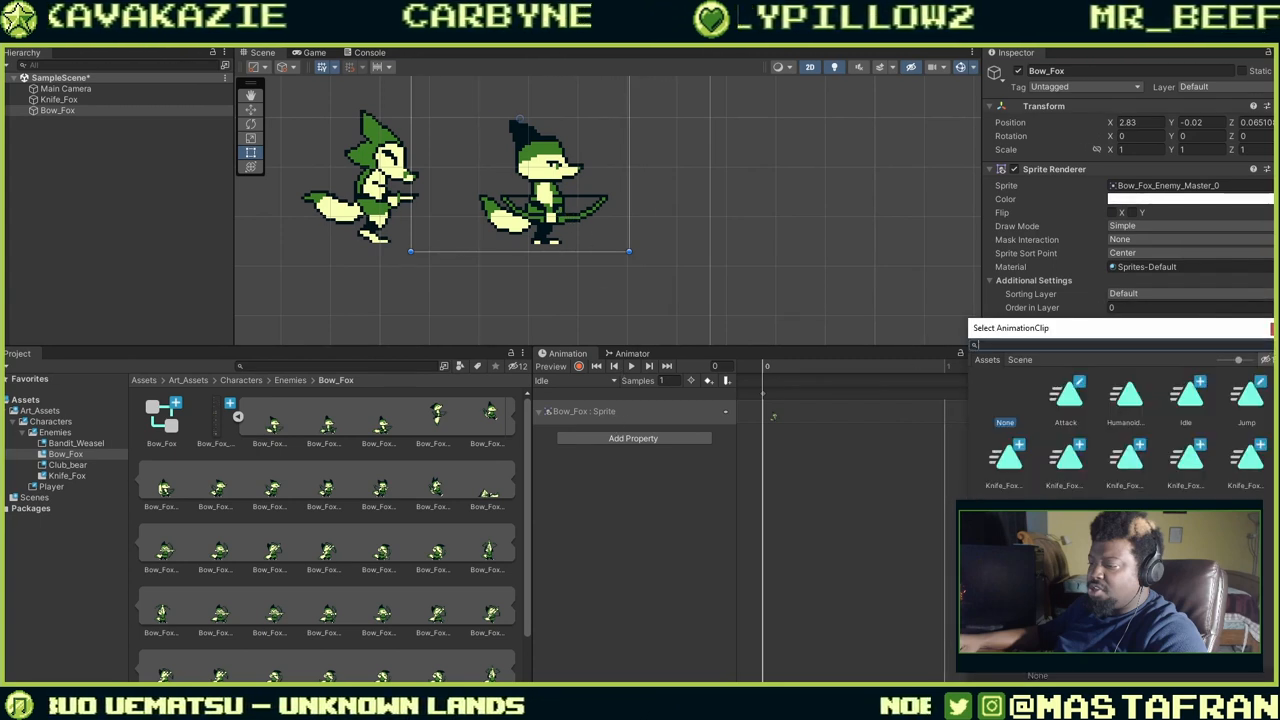
click(1185, 398)
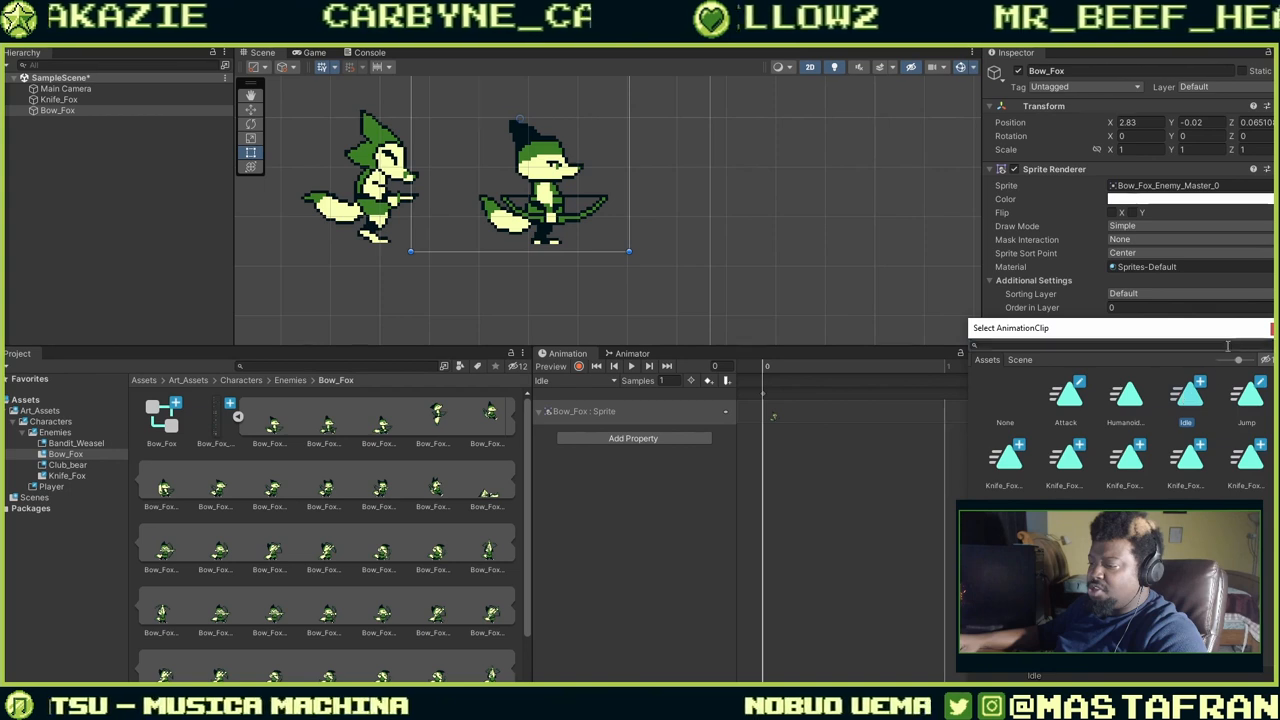
drag(1212, 336, 850, 388)
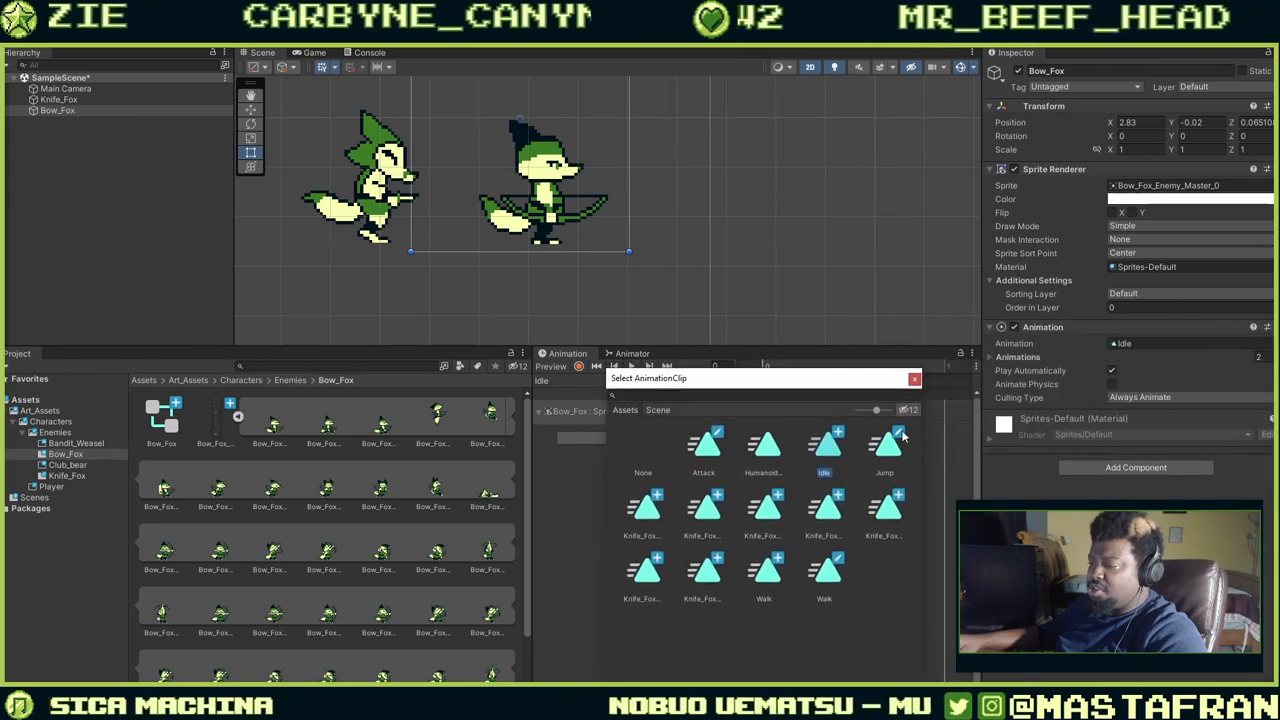
Preview Bow_Fox's Walk clip and check the entries of its Animations list and the clips available as its default animation.
click(989, 360)
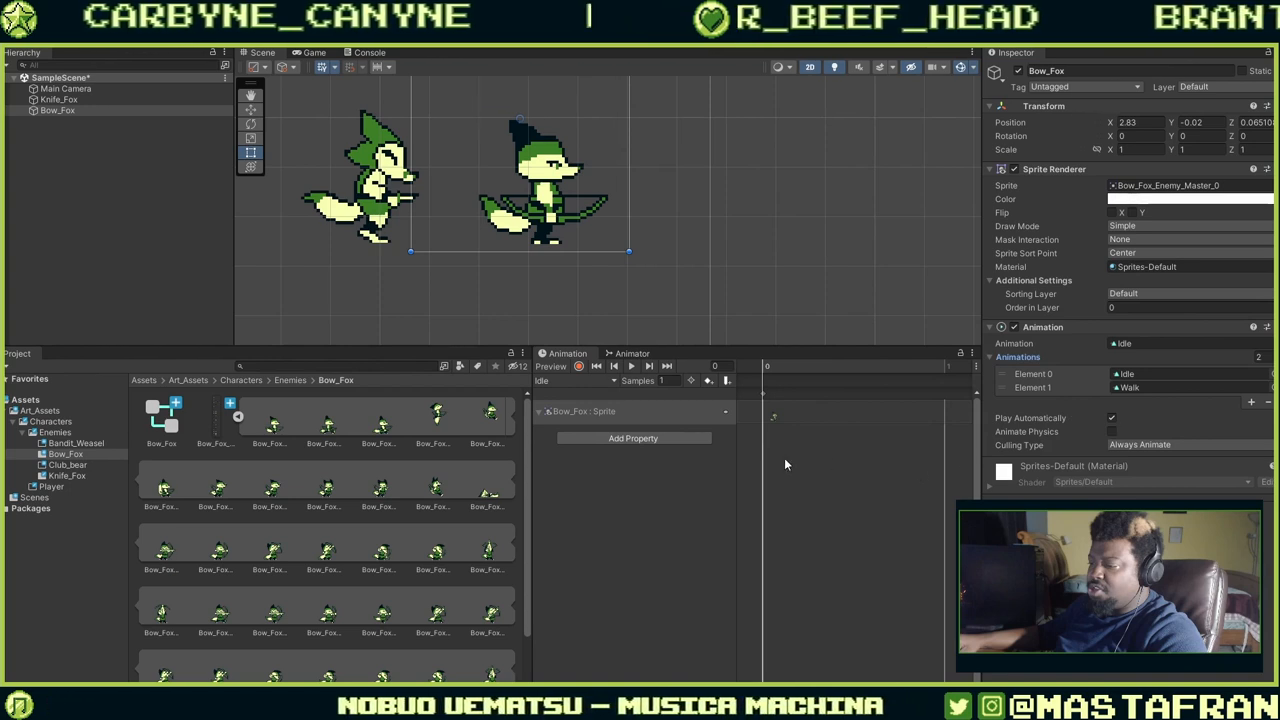
click(603, 385)
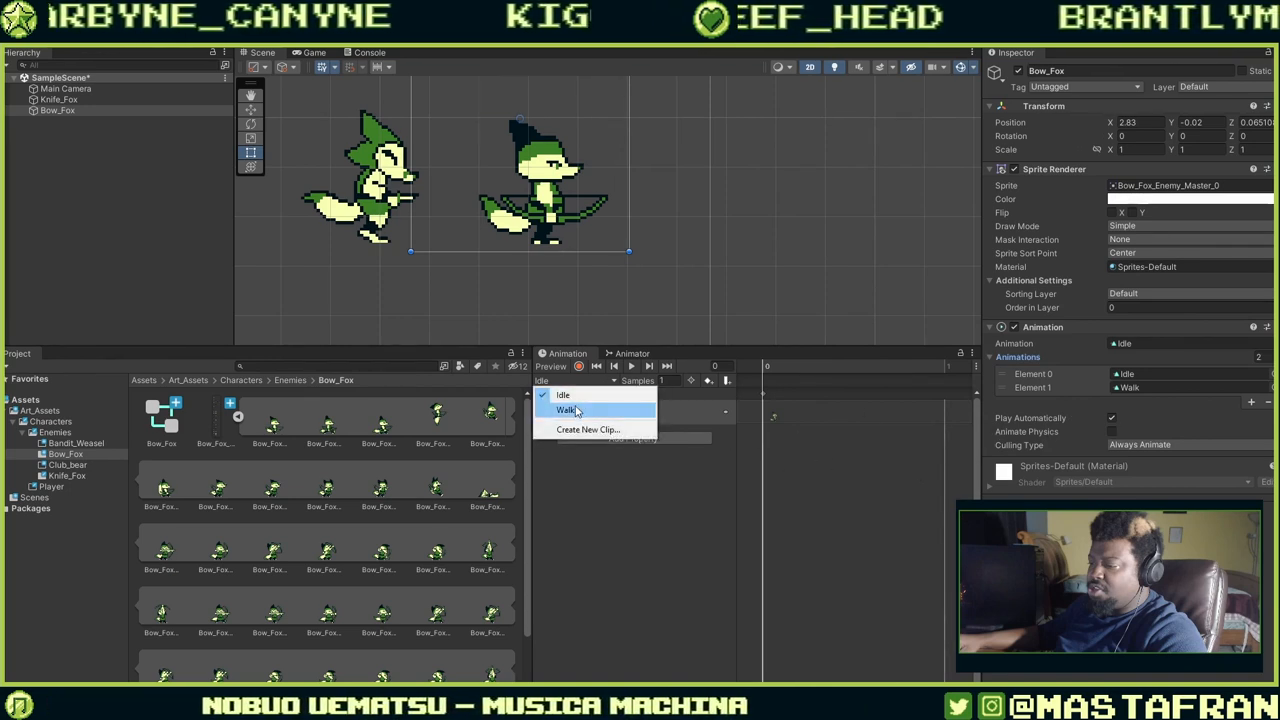
click(565, 408)
click(633, 366)
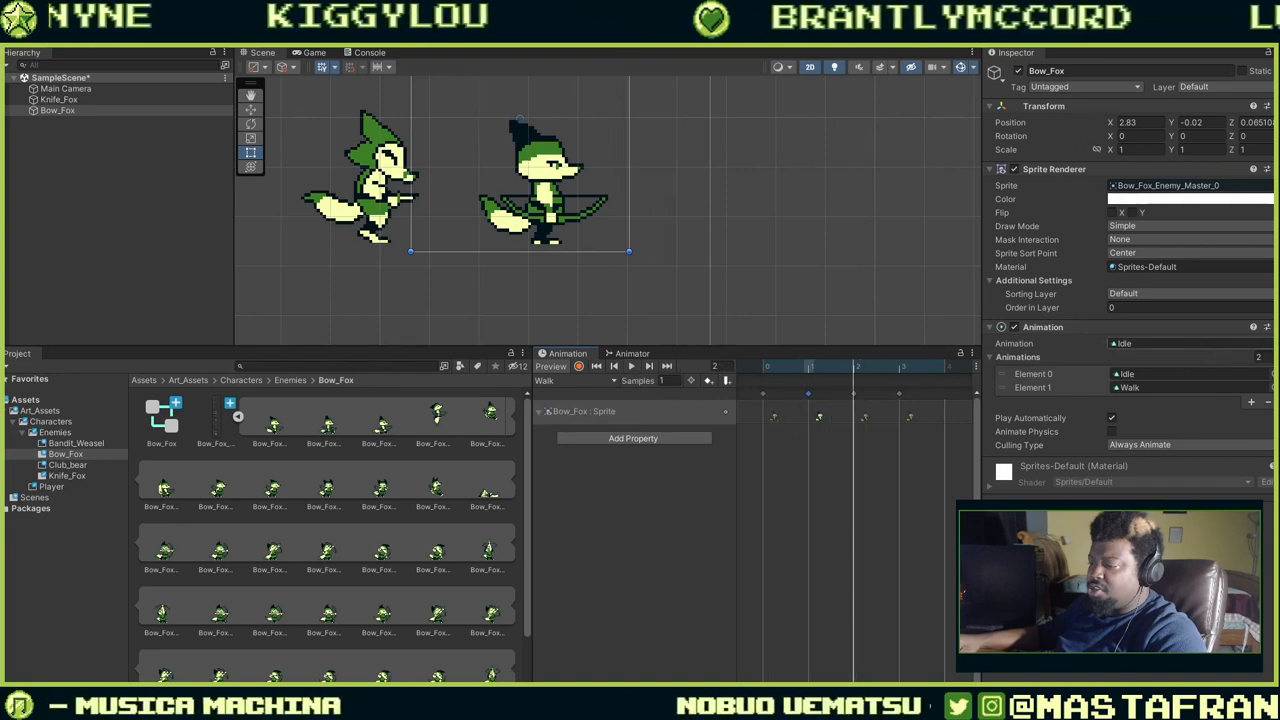
click(1268, 343)
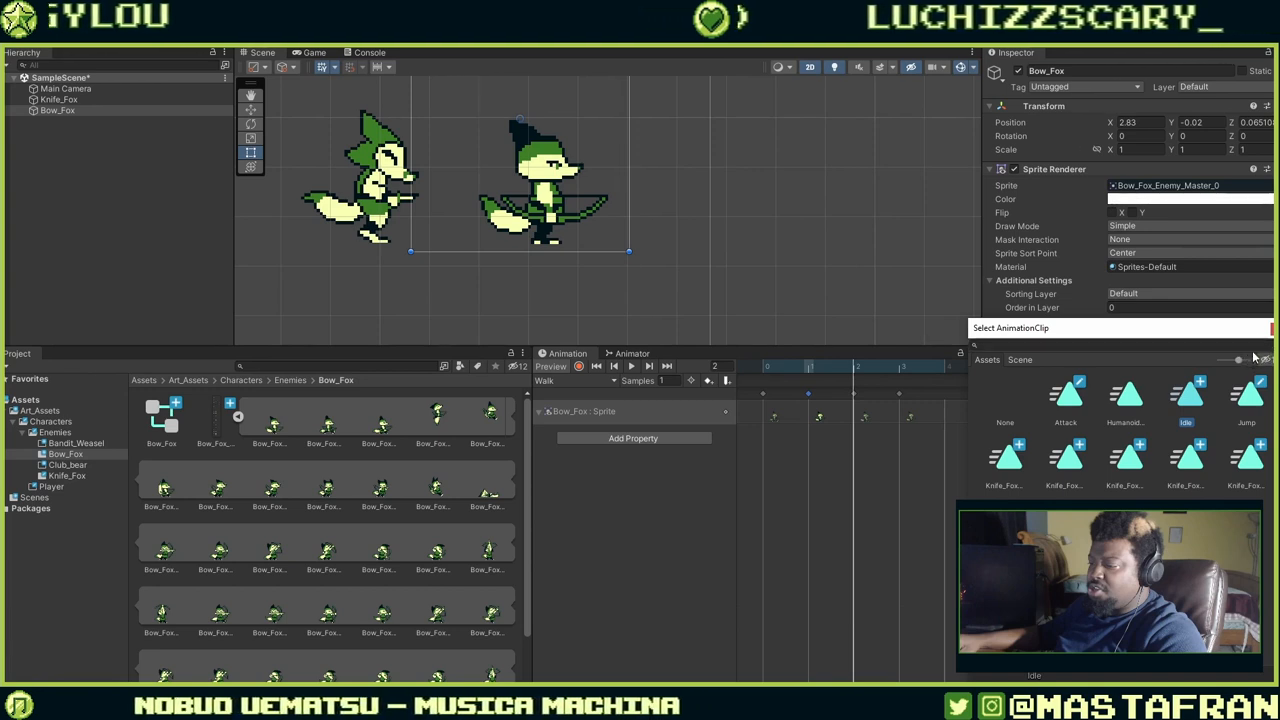
drag(1238, 359, 1215, 373)
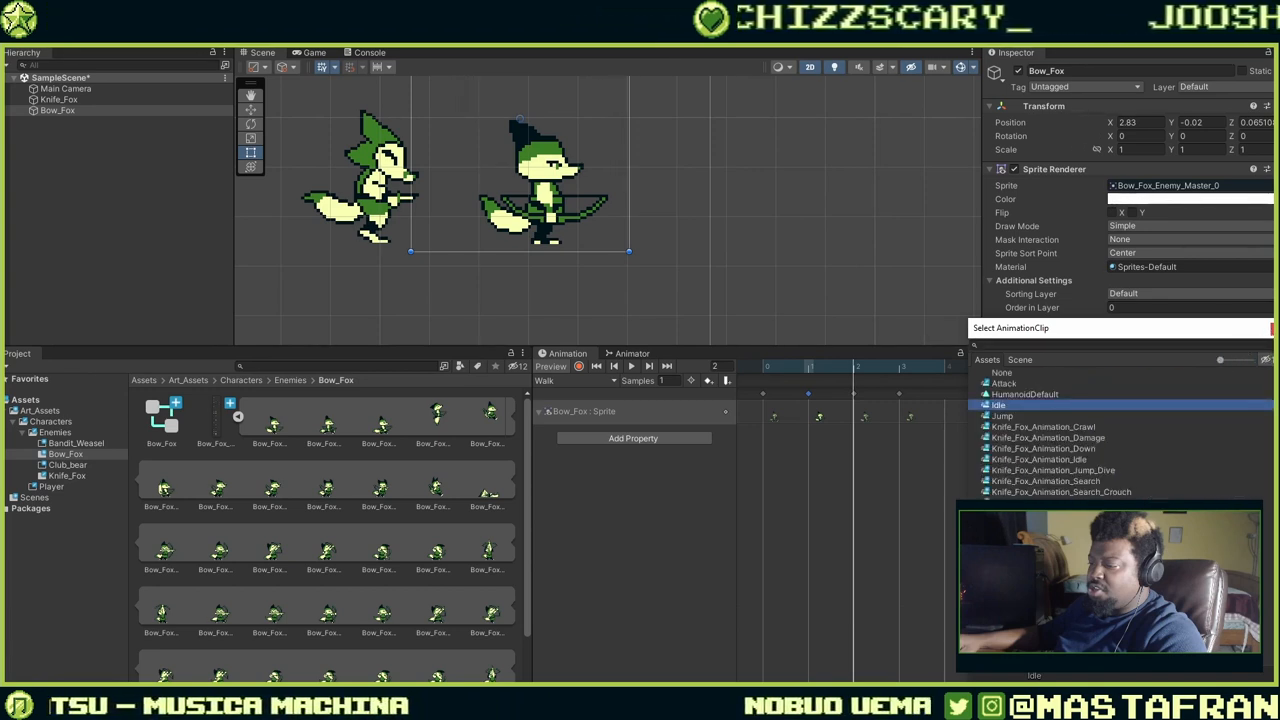
click(1270, 328)
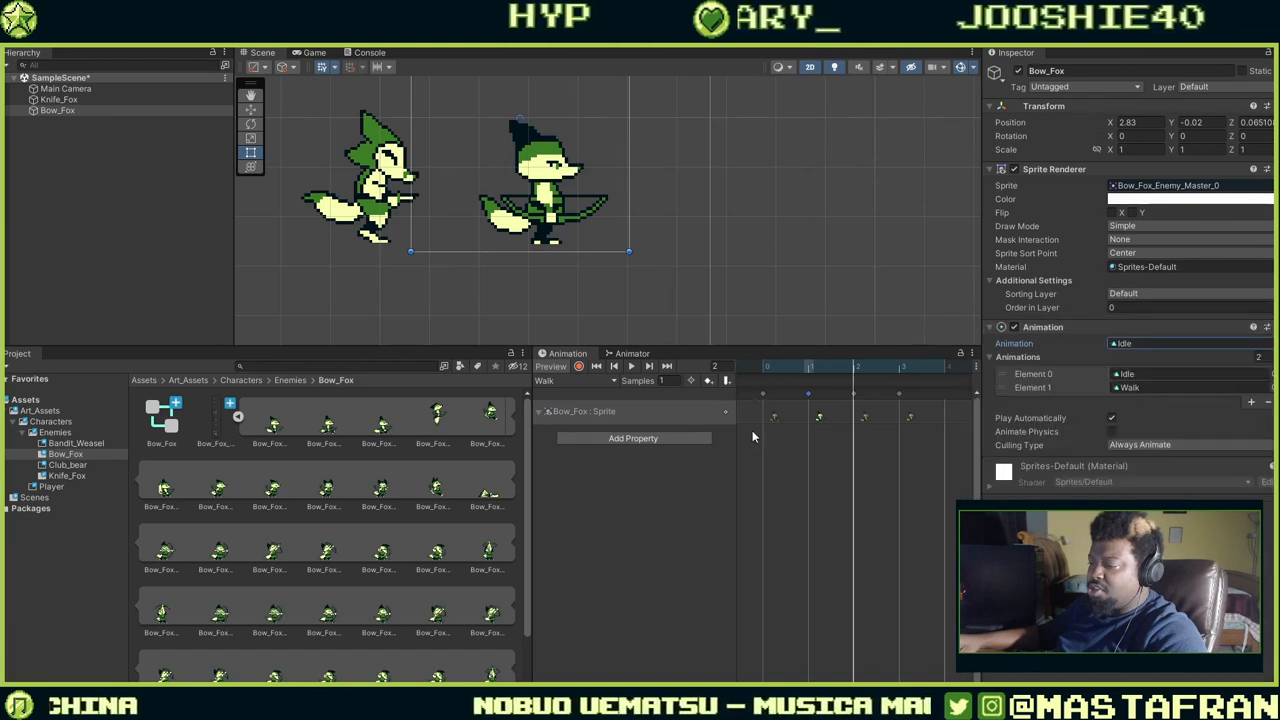
Inspect the Bow_Fox Animator Controller's state graph and the Idle and Walk clips stored in the Bow_Fox folder.
click(160, 428)
double_click(165, 420)
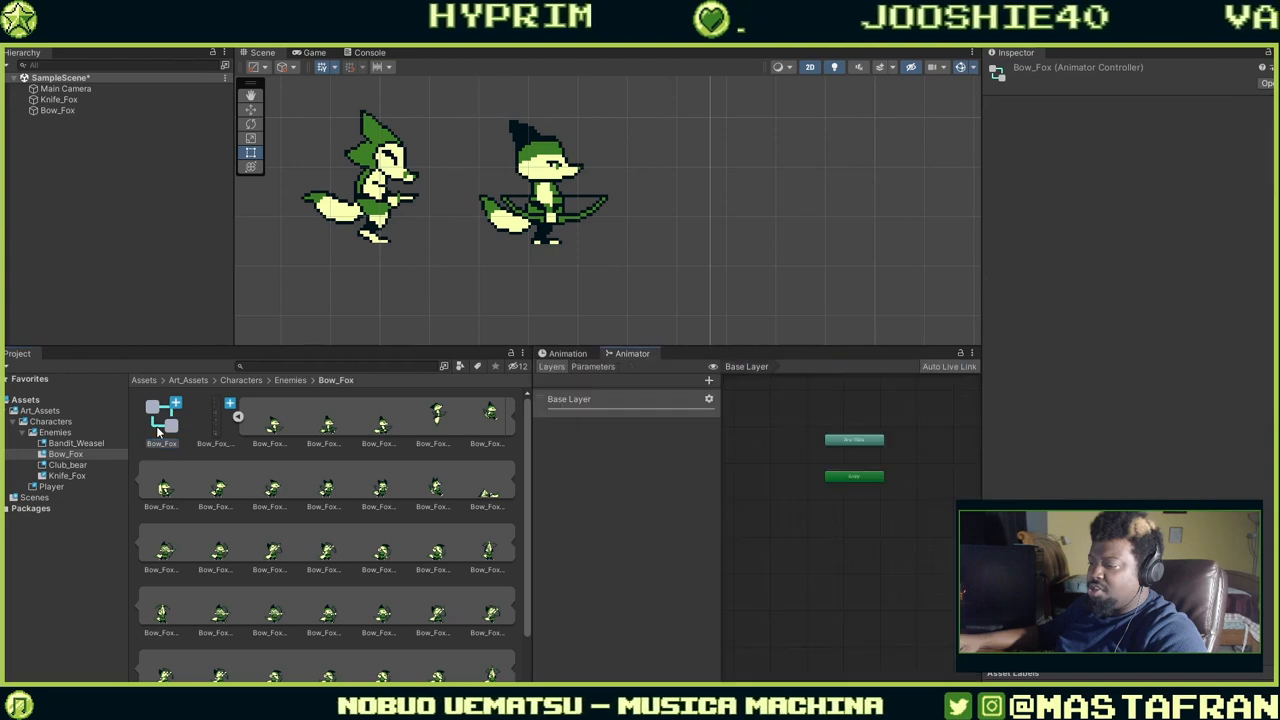
click(178, 408)
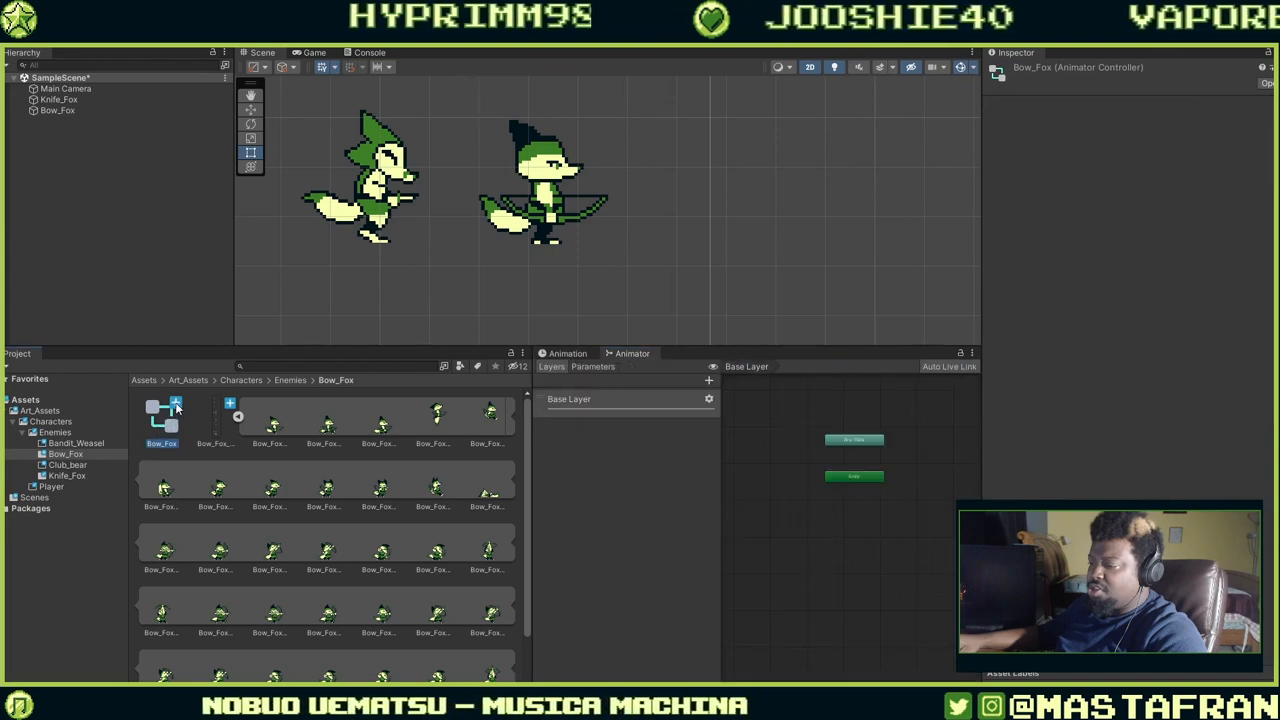
click(237, 416)
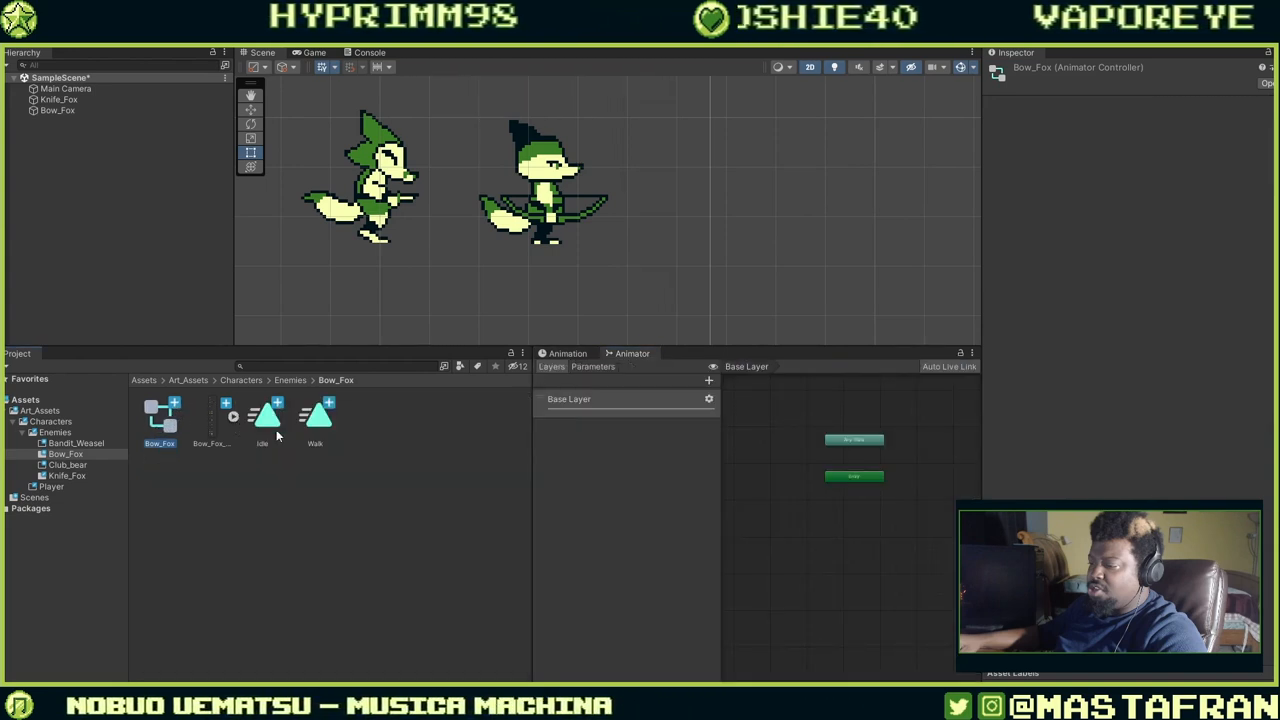
click(265, 412)
click(158, 417)
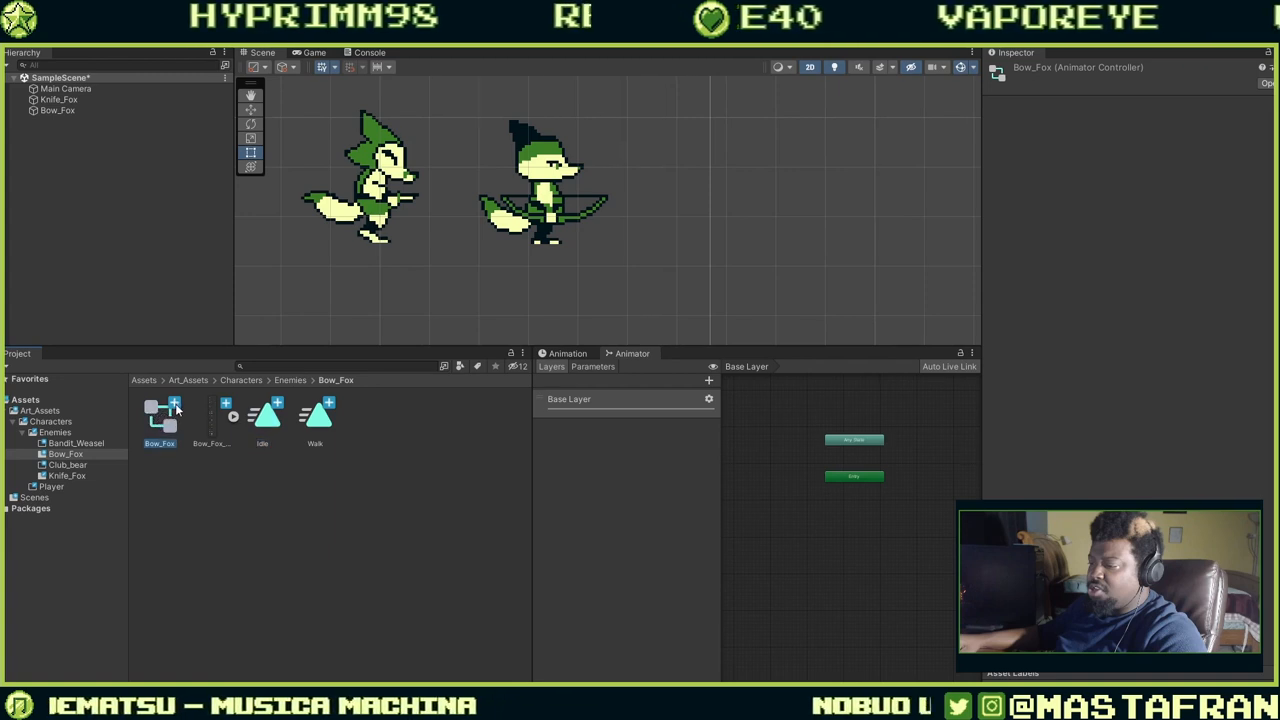
drag(278, 428, 176, 400)
click(176, 399)
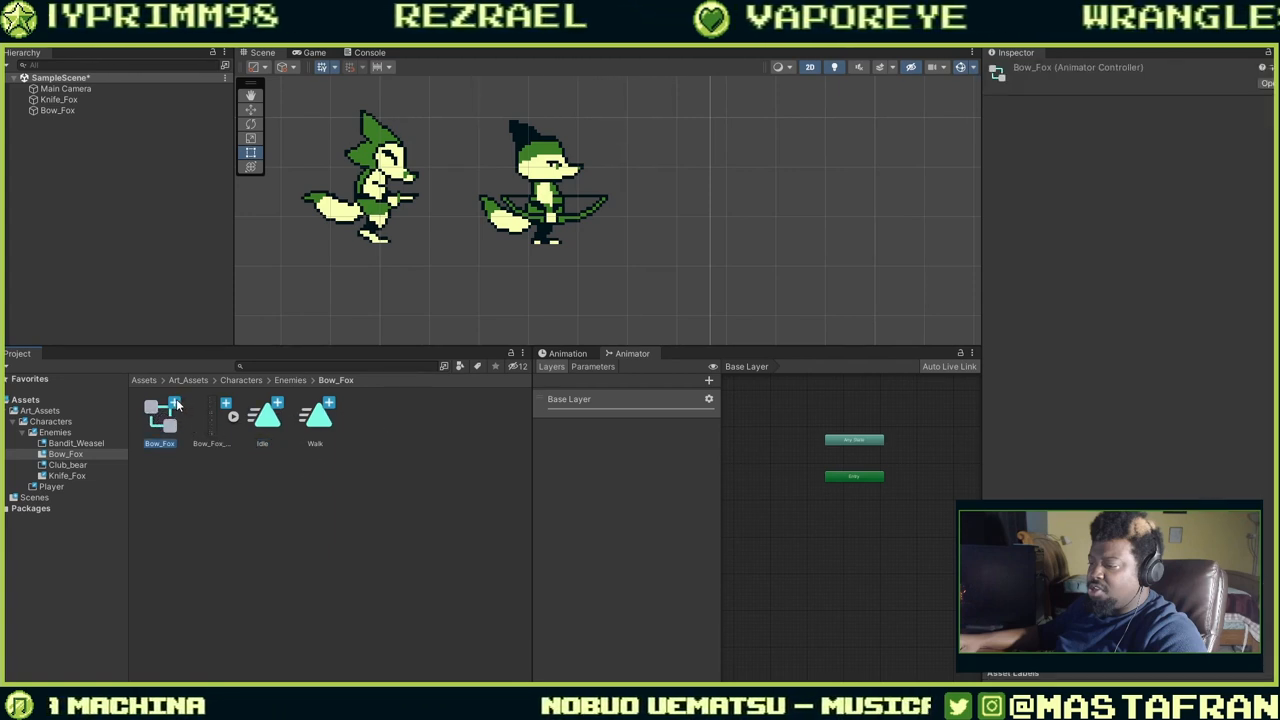
Examine the Knife_Fox folder's clips and its Animator Controller's states for comparison, and return to the Bow_Fox folder.
click(62, 476)
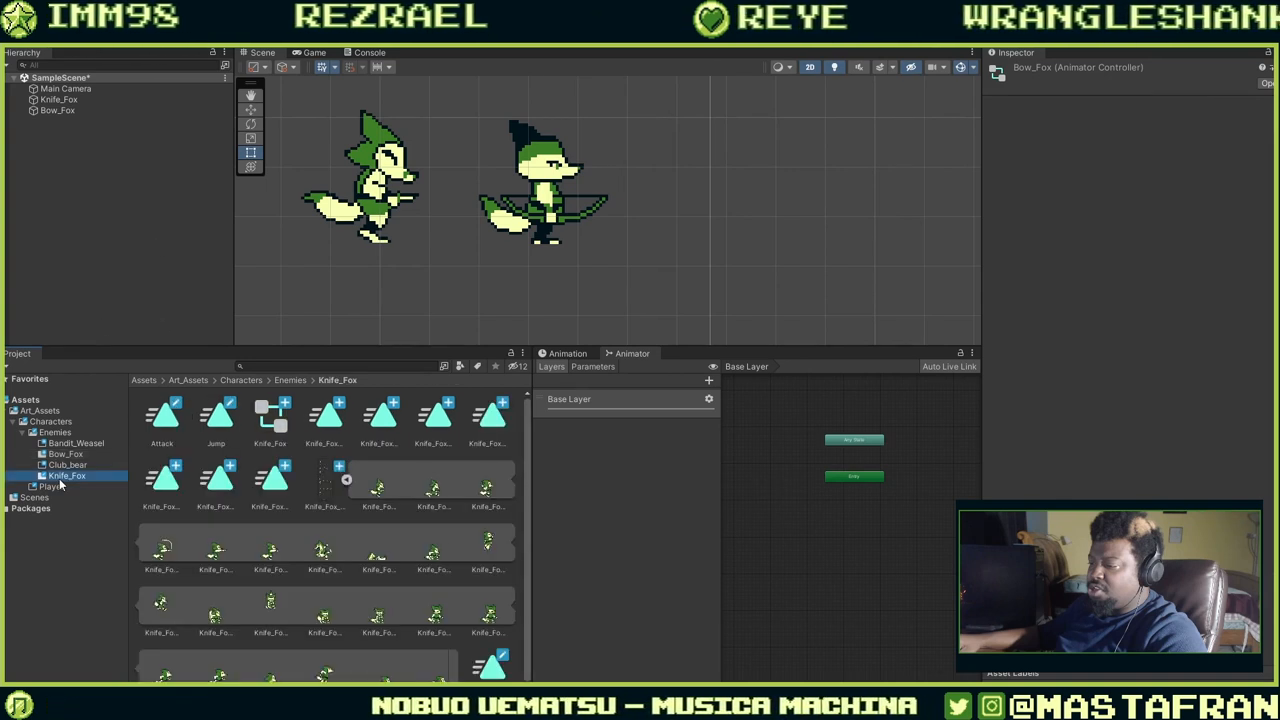
click(346, 478)
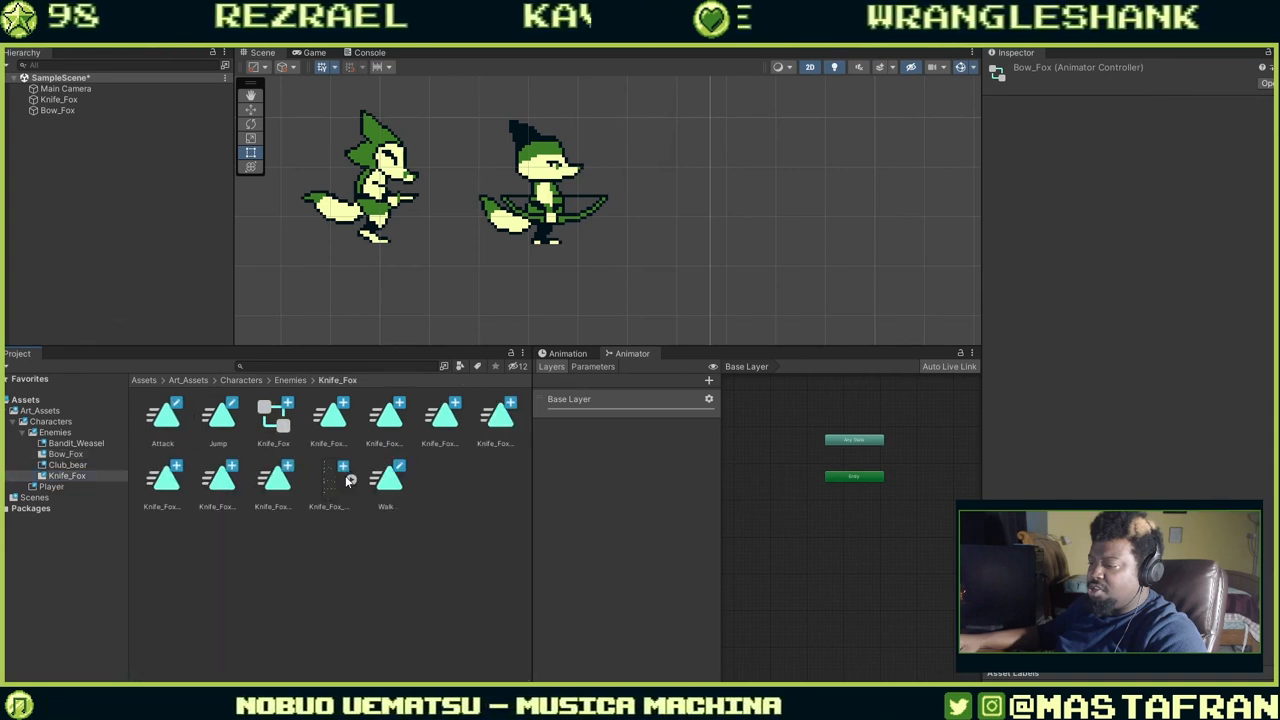
click(276, 415)
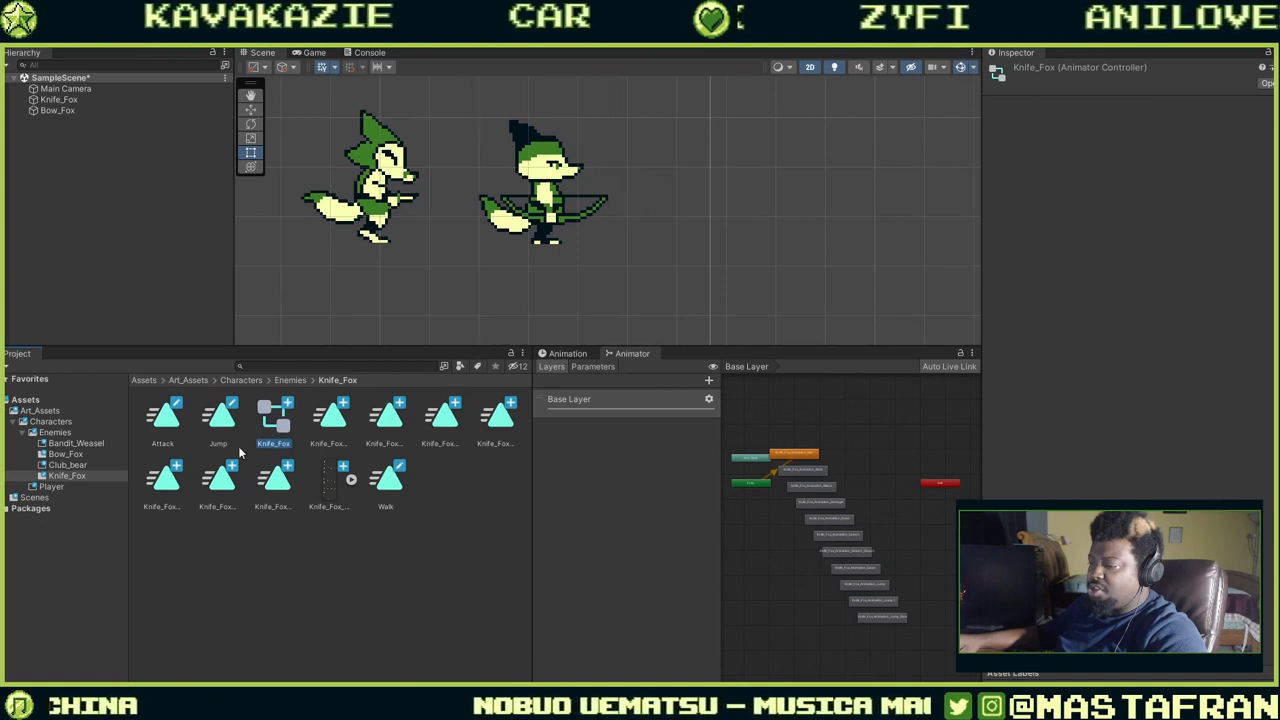
click(64, 455)
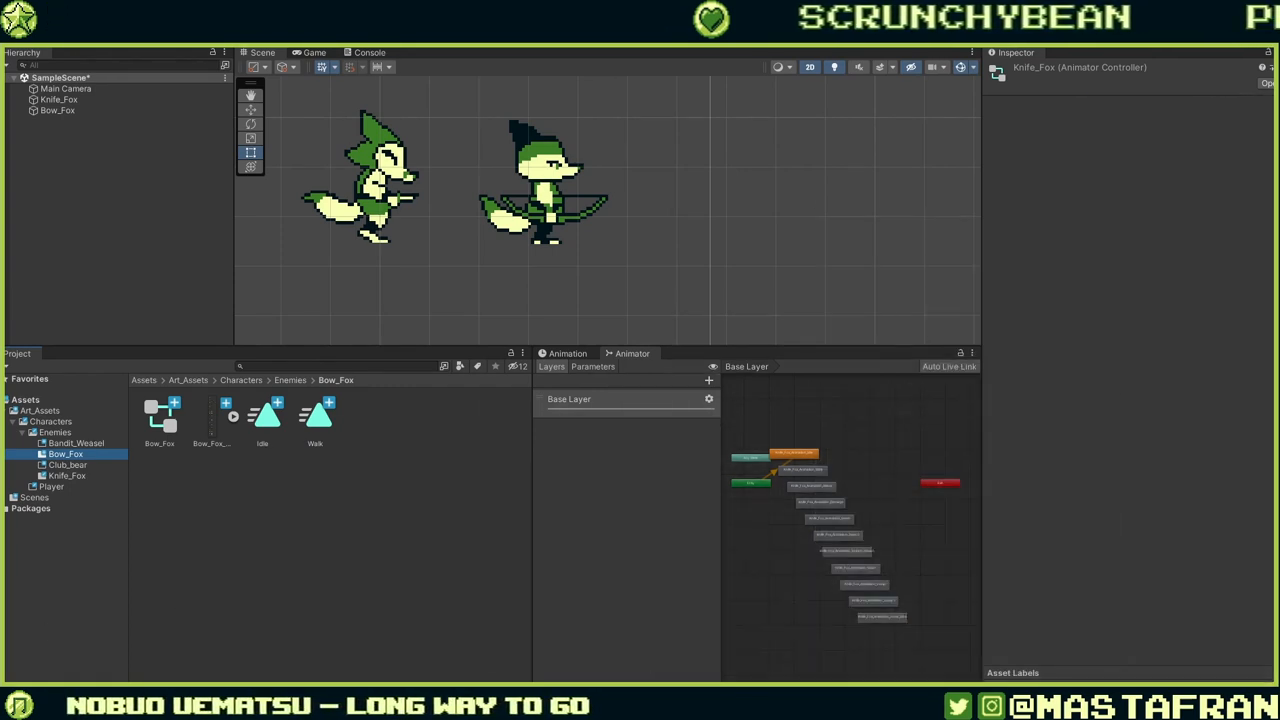
key(alt+Tab)
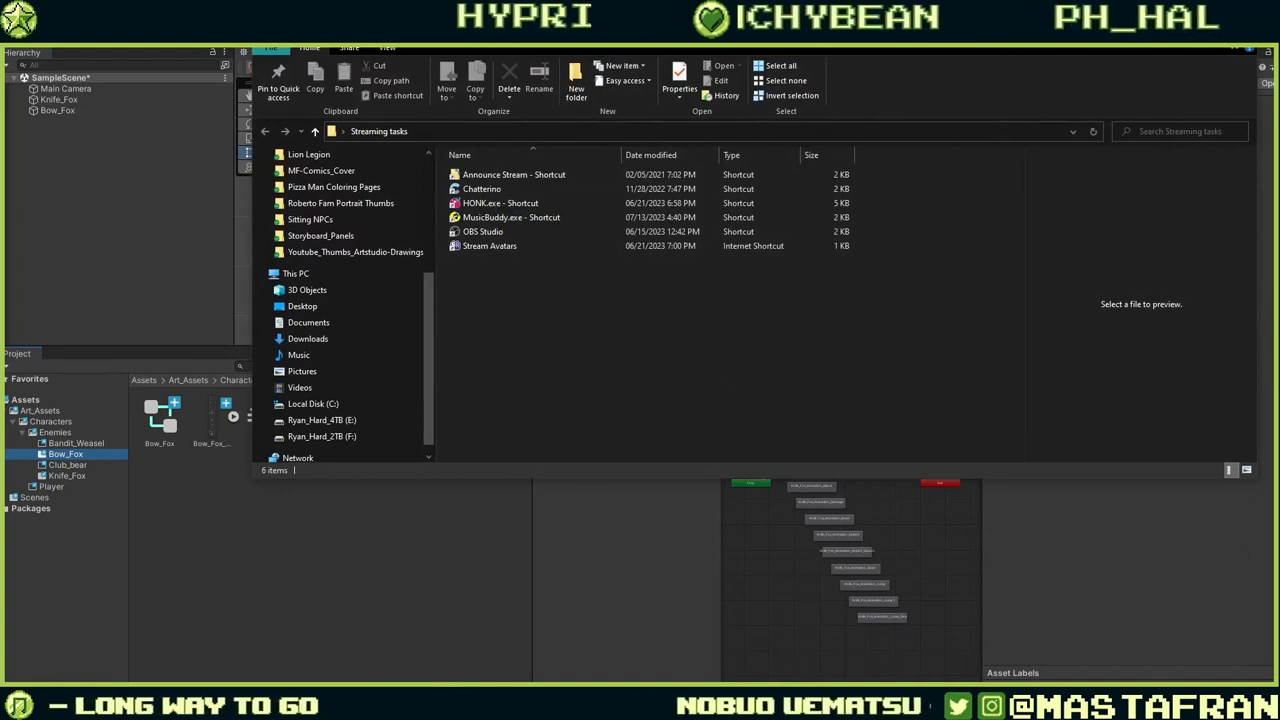
key(super+Right)
key(alt+Tab)
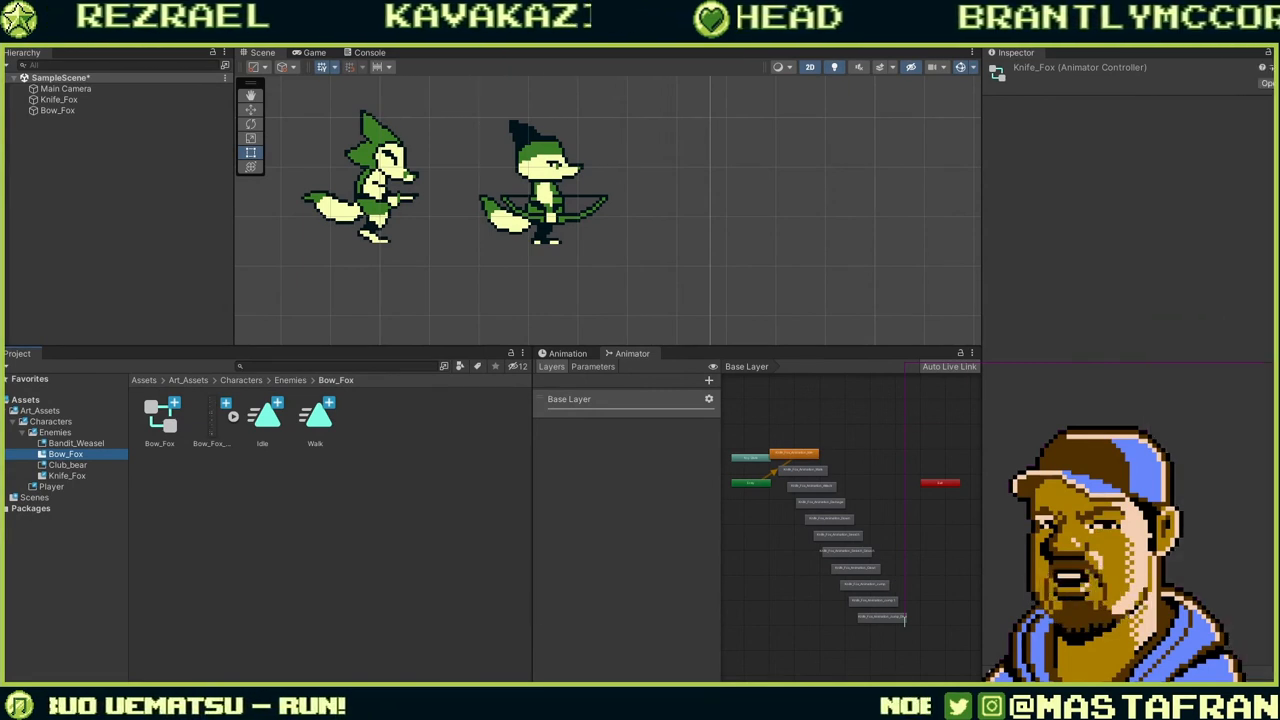
Replace the Animation component on the Bow_Fox object with an Animator component.
click(552, 203)
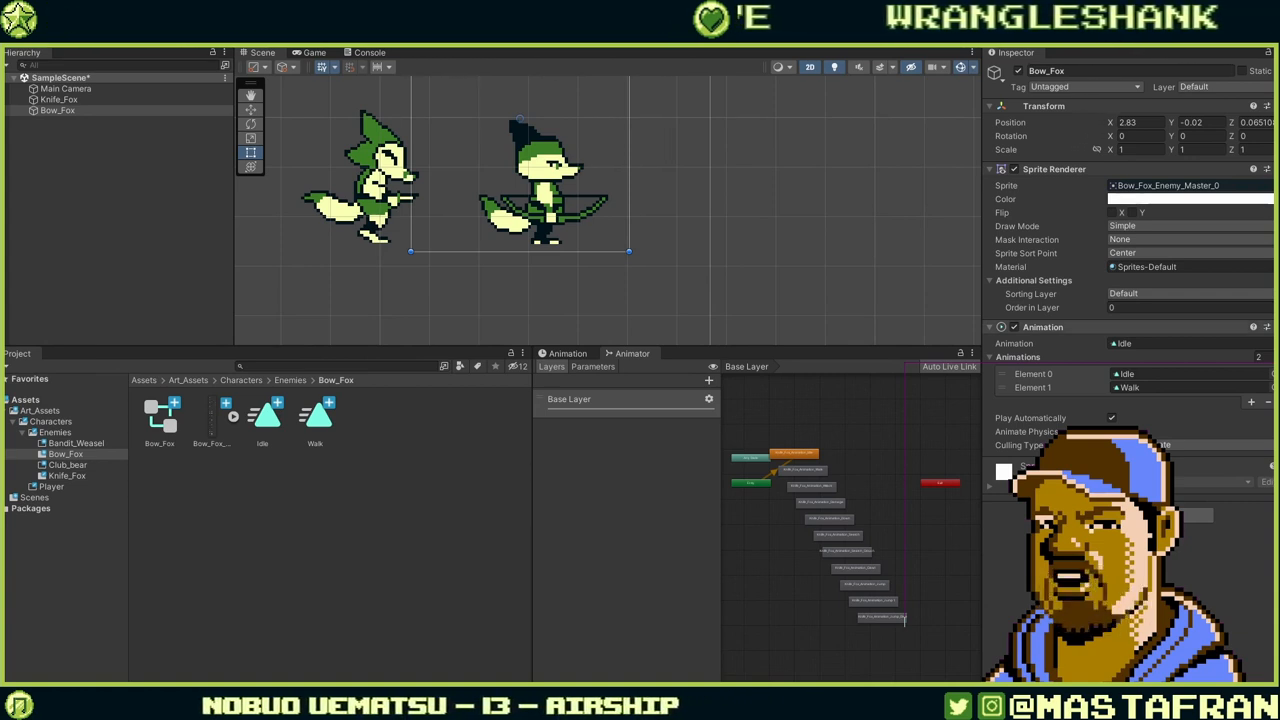
click(1278, 327)
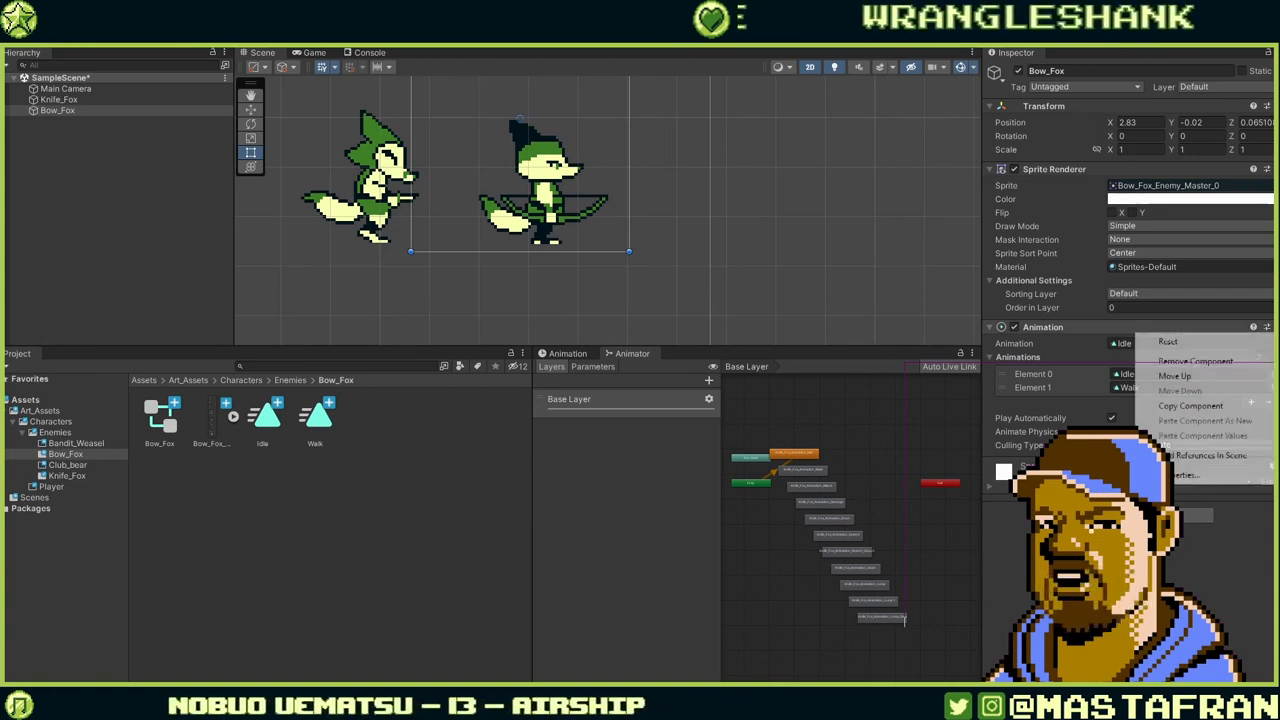
click(1222, 551)
click(1267, 327)
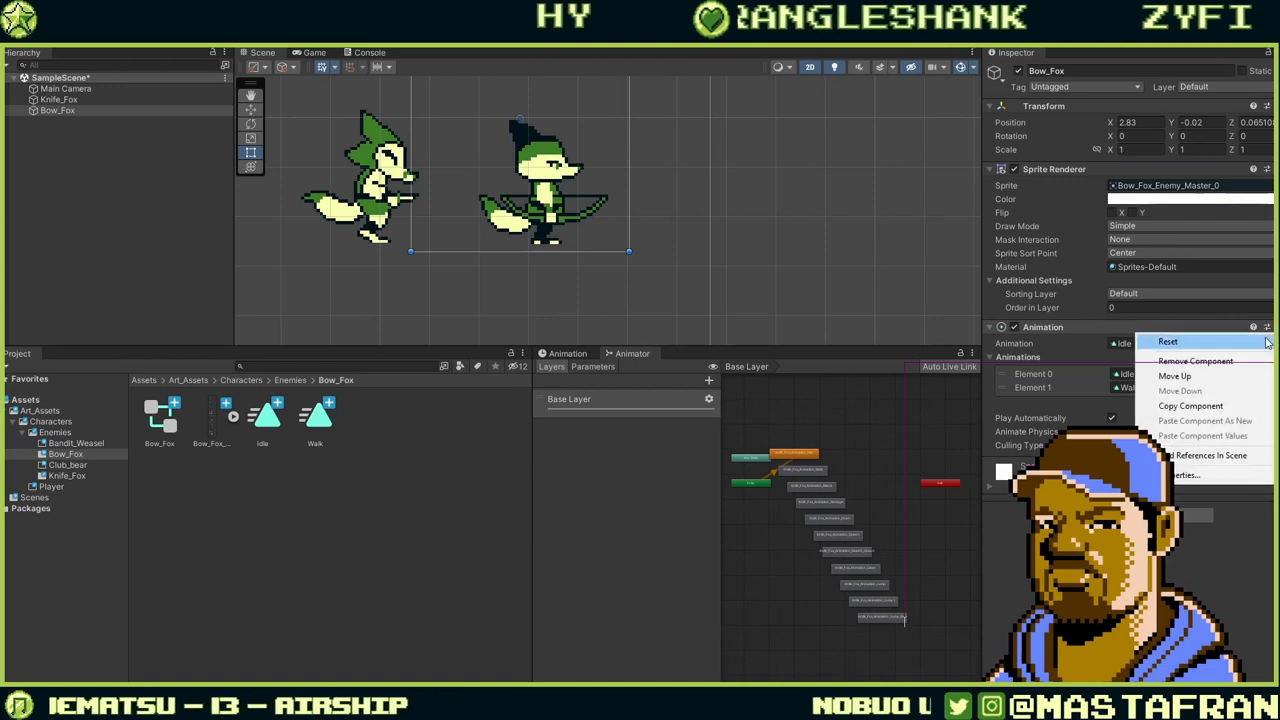
click(1262, 344)
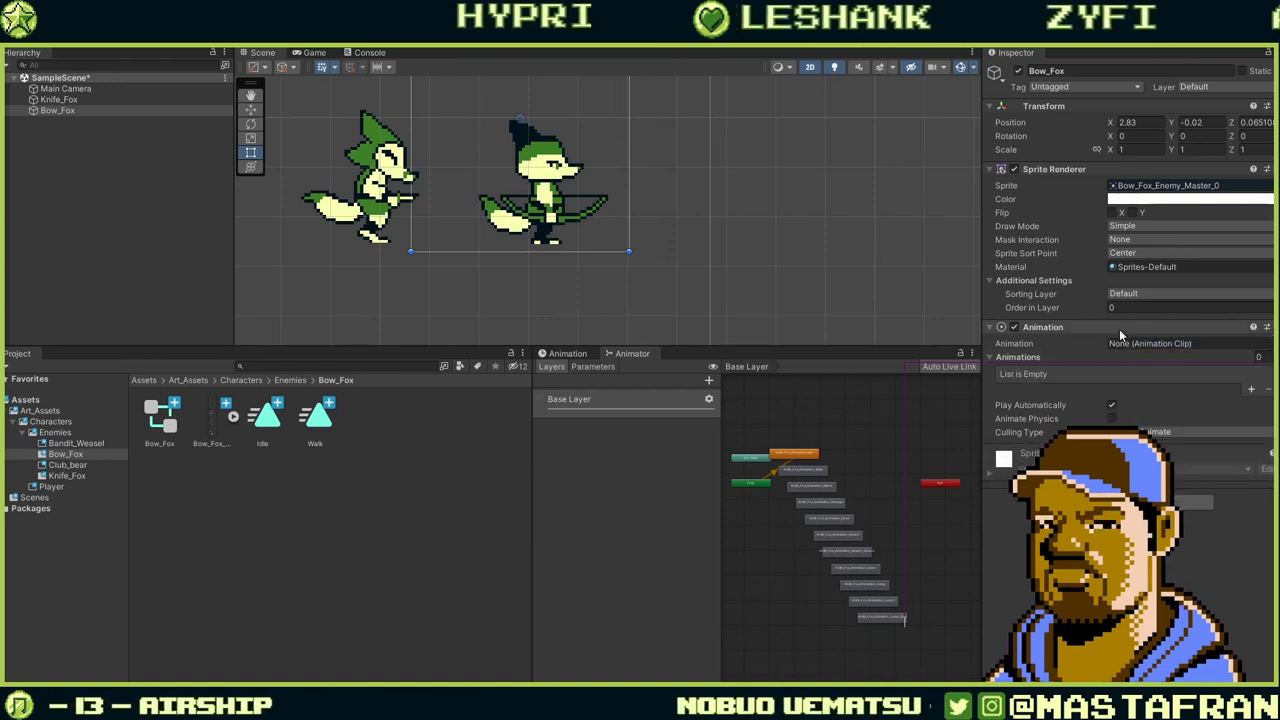
click(1278, 327)
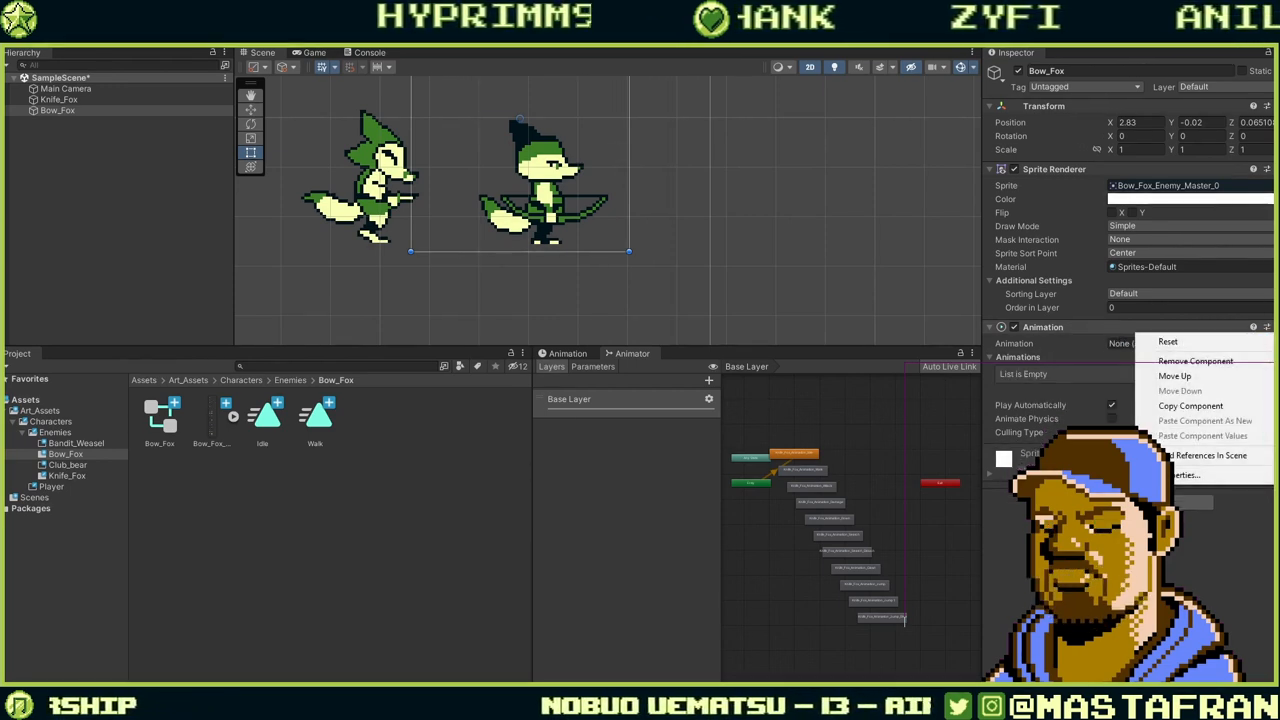
click(1228, 361)
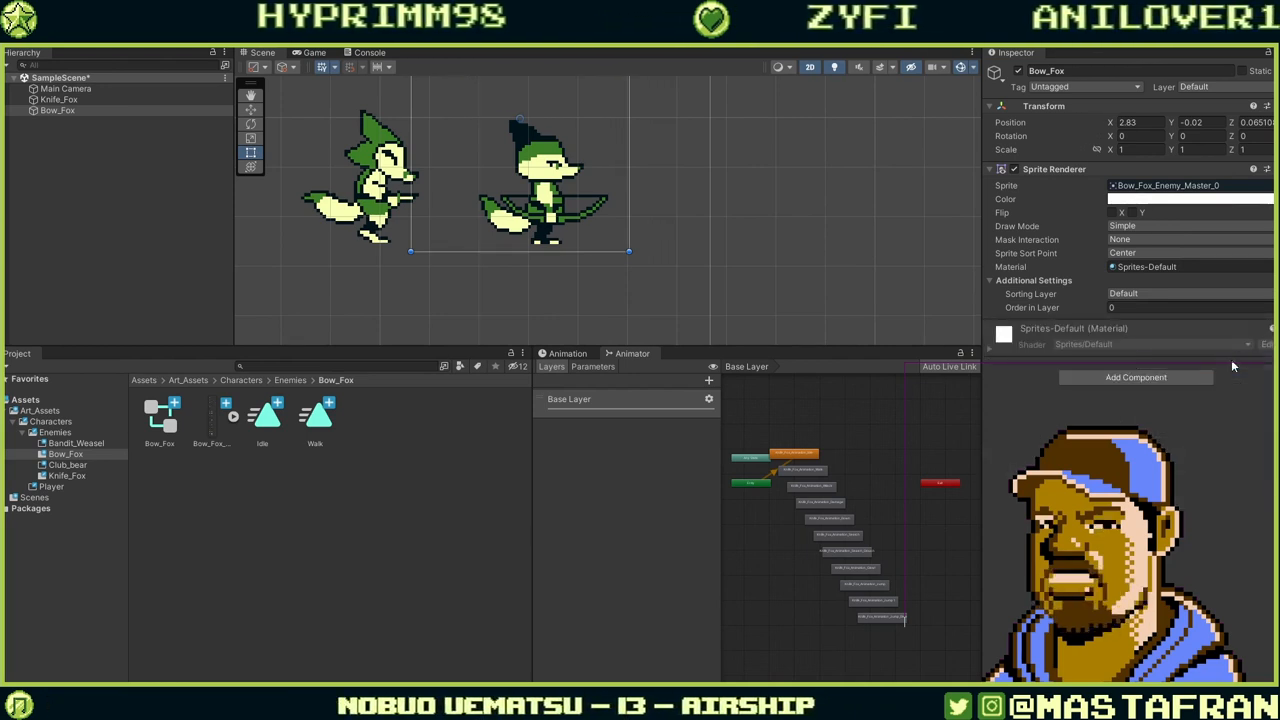
click(1175, 381)
click(1180, 438)
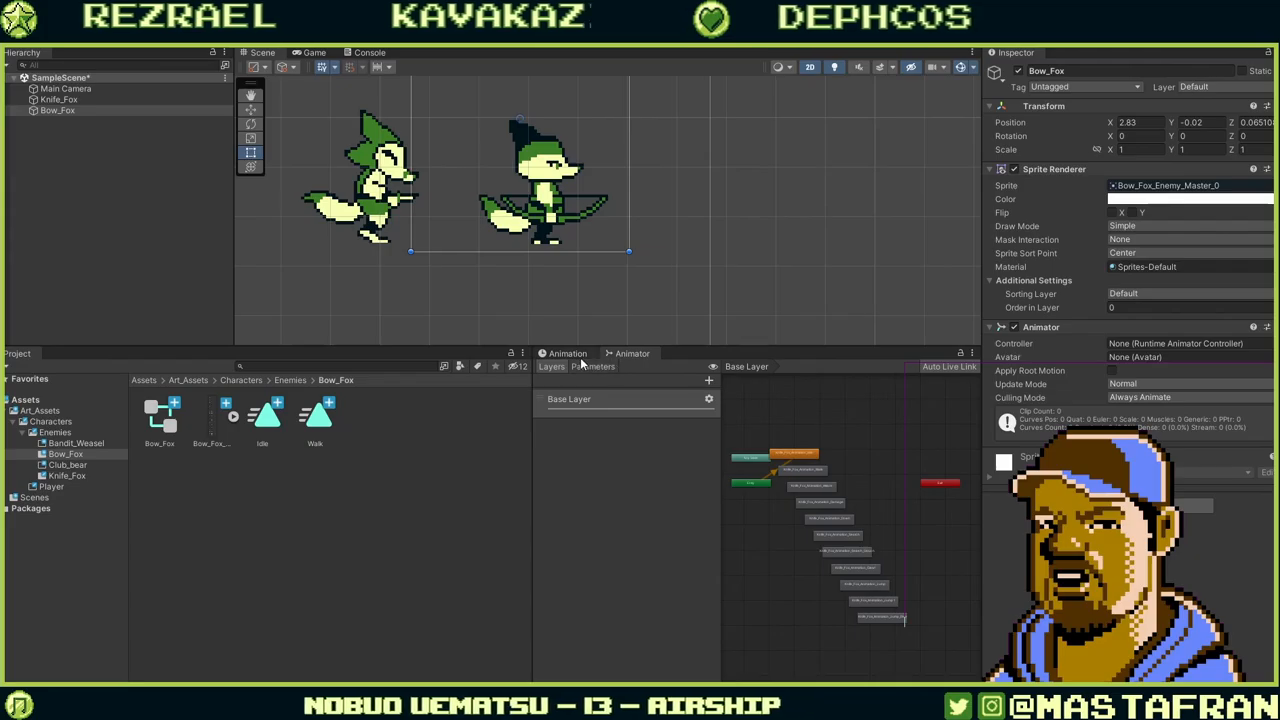
Create a new Idle clip for Bow_Fox in the Bow_Fox folder, overwriting the existing Idle.anim.
click(566, 353)
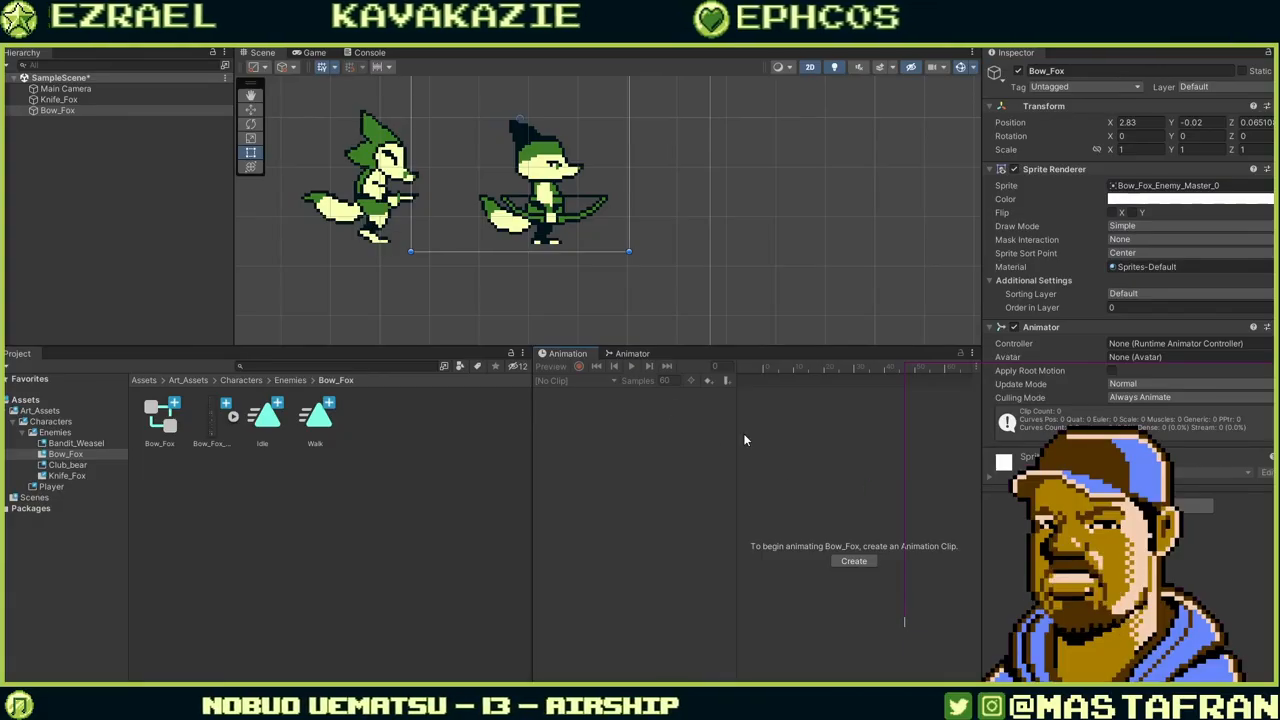
click(866, 563)
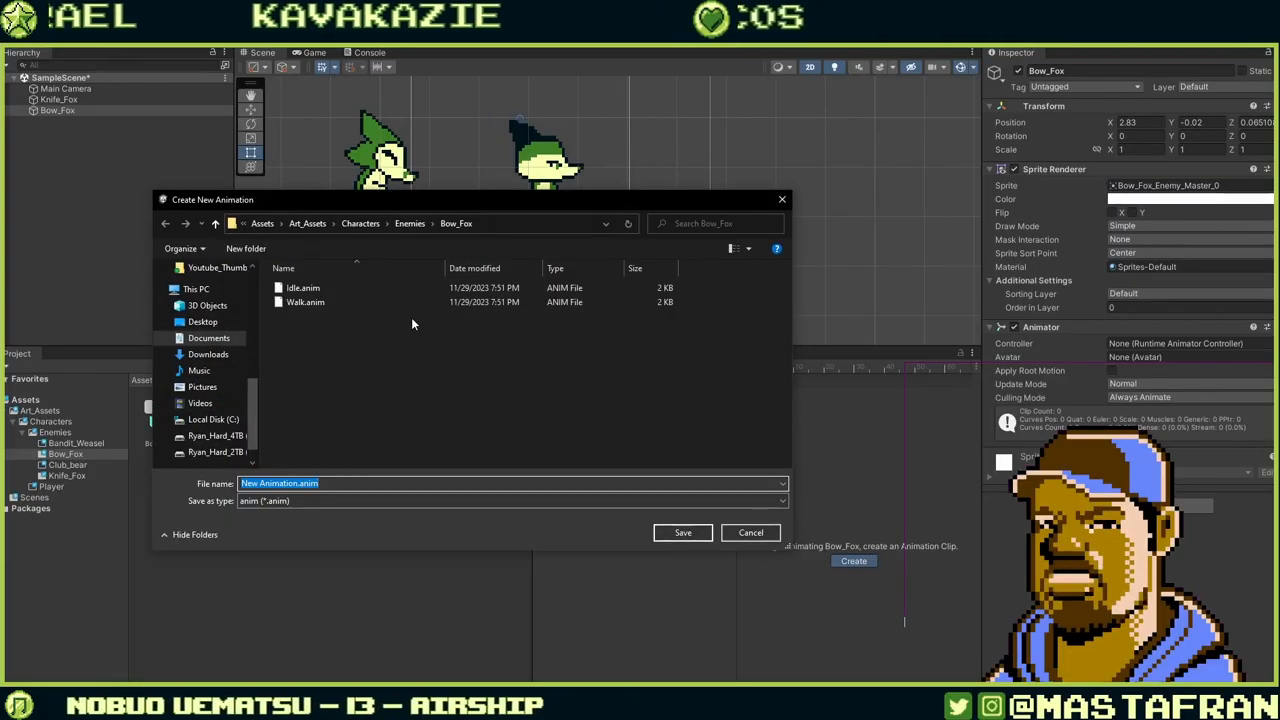
click(333, 291)
click(700, 533)
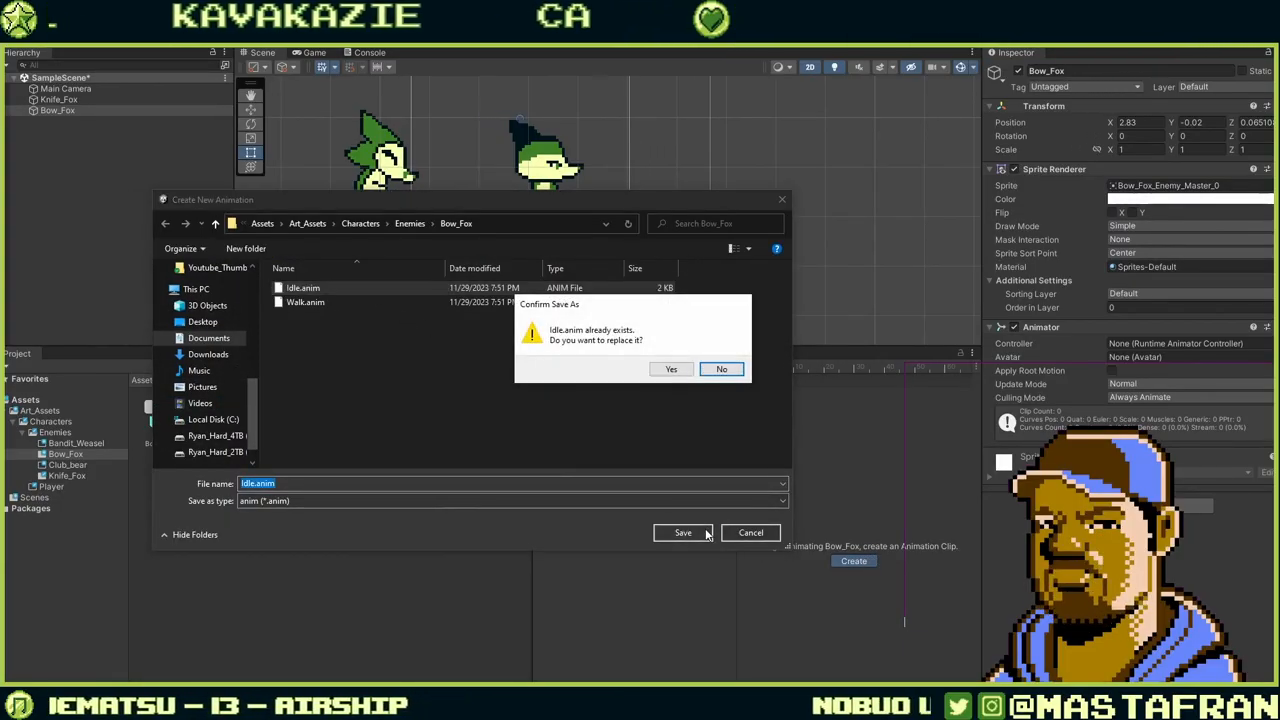
click(670, 369)
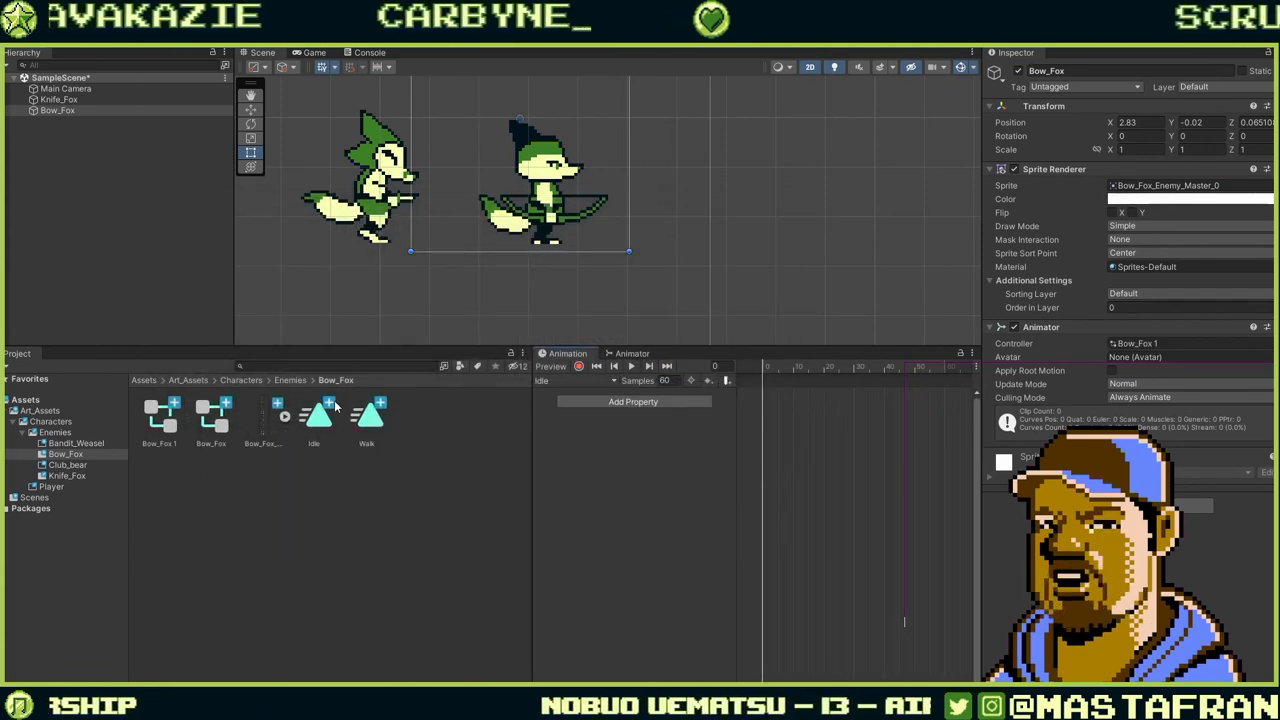
Place the first Bow_Fox sprite at frame 0 of the Idle clip and set its sample rate to 1.
click(285, 417)
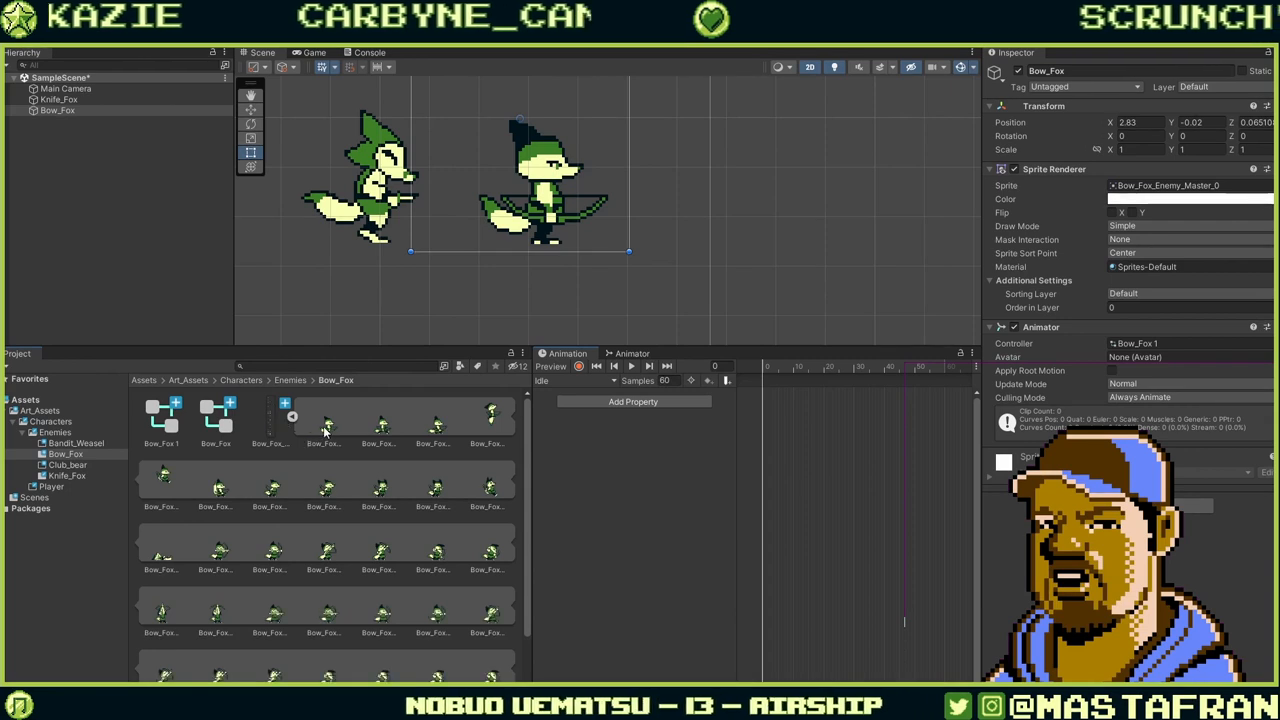
drag(325, 430, 761, 400)
text(1)
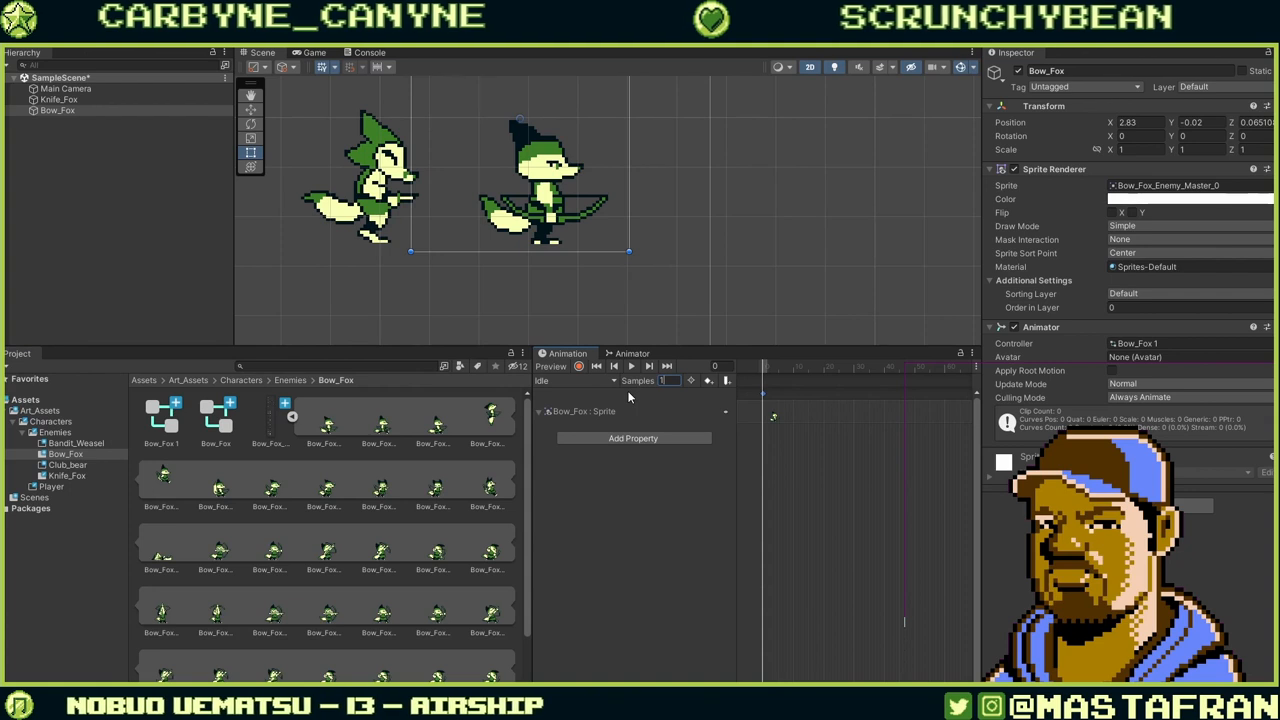
key(Return)
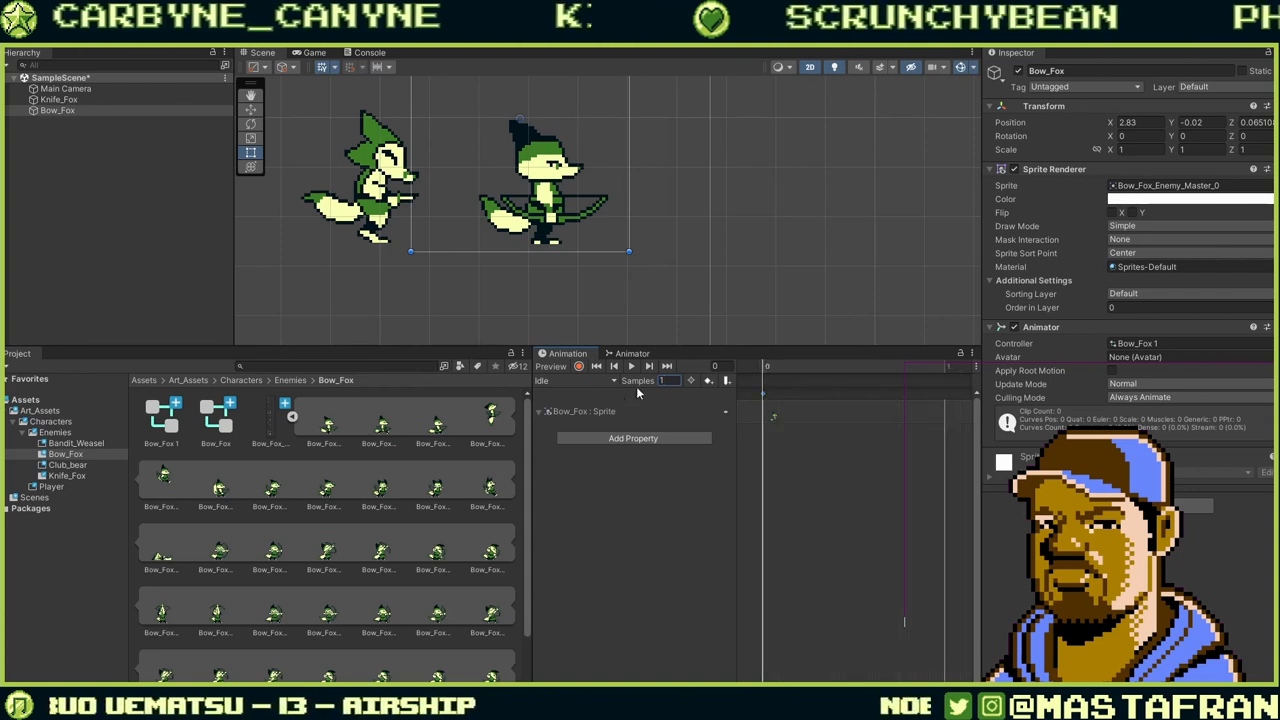
Create a new Walk clip for Bow_Fox in the same folder, overwriting the existing Walk.anim.
click(594, 381)
click(582, 416)
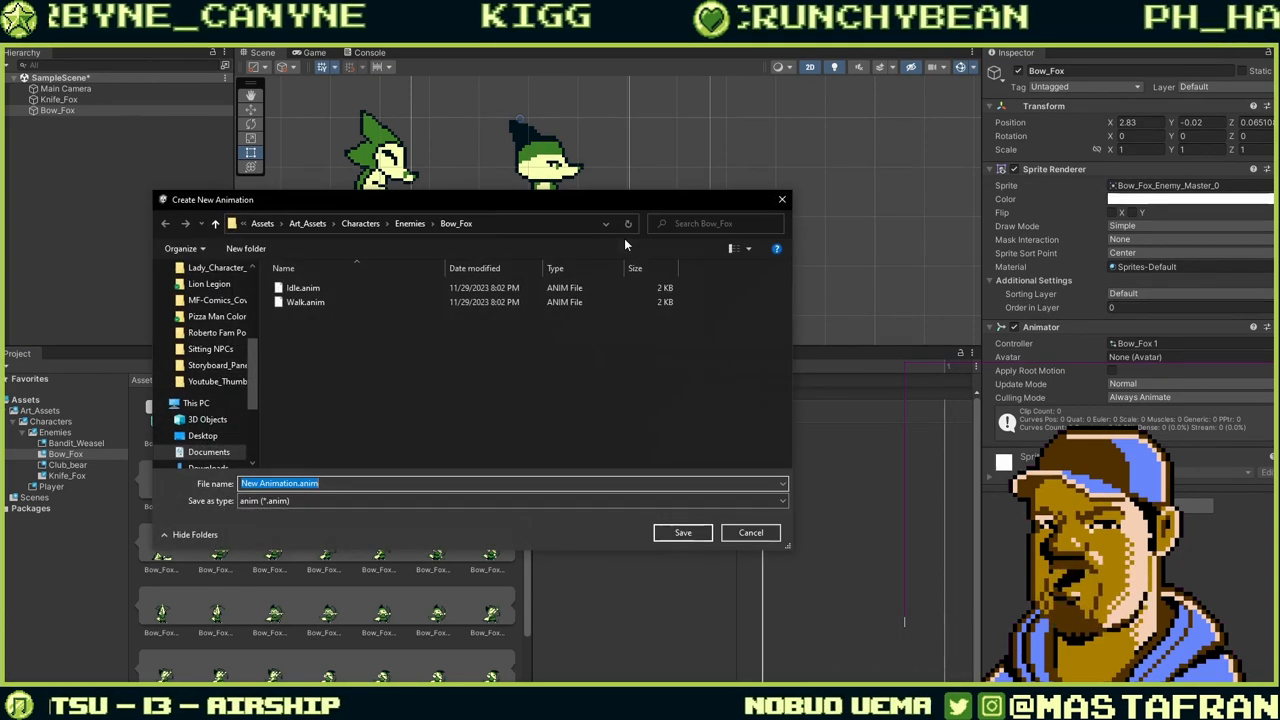
click(388, 304)
click(683, 532)
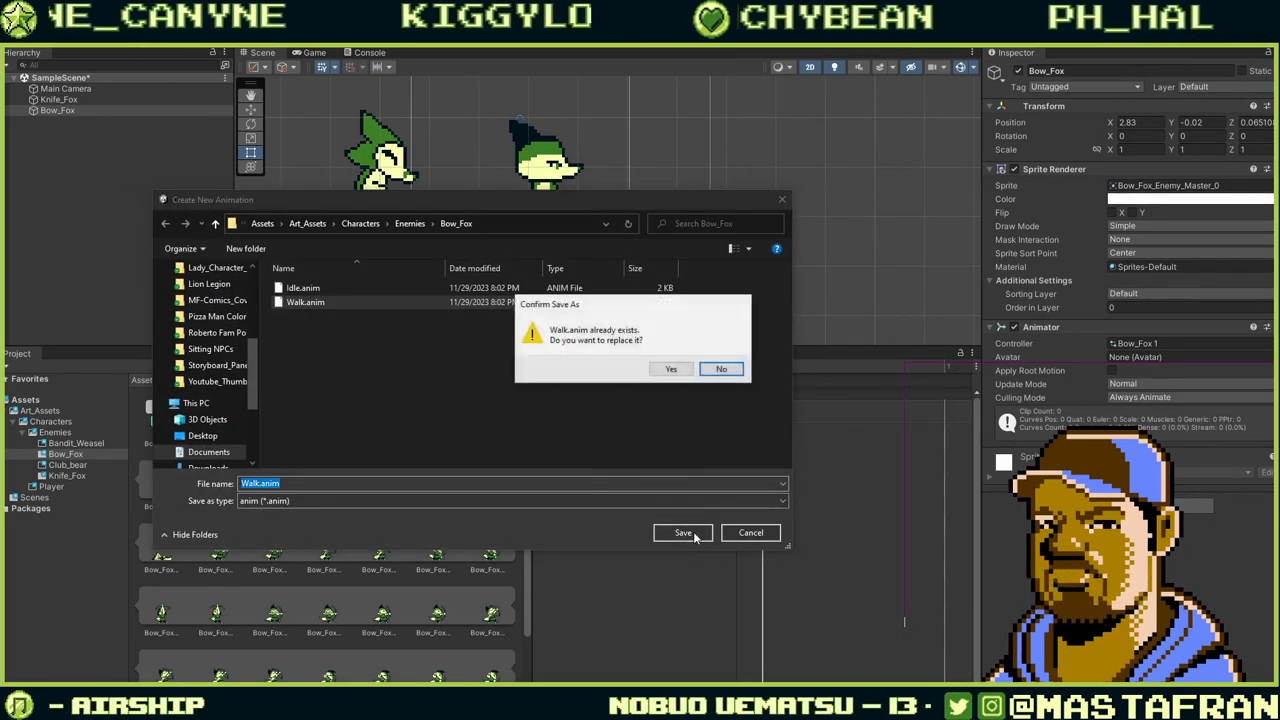
click(670, 372)
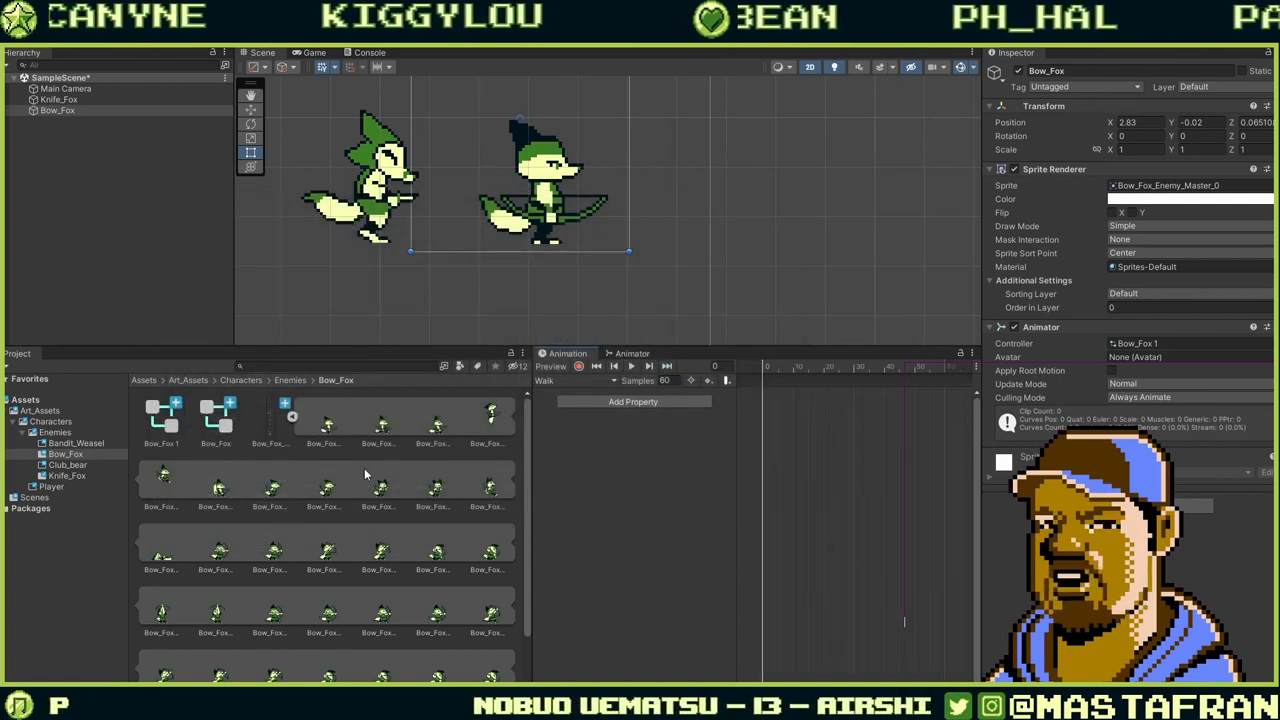
Place the Bow_Fox_Enemy_Master_1 sprite at frame 0 of the Walk clip and set its sample rate to 1.
drag(382, 432, 593, 443)
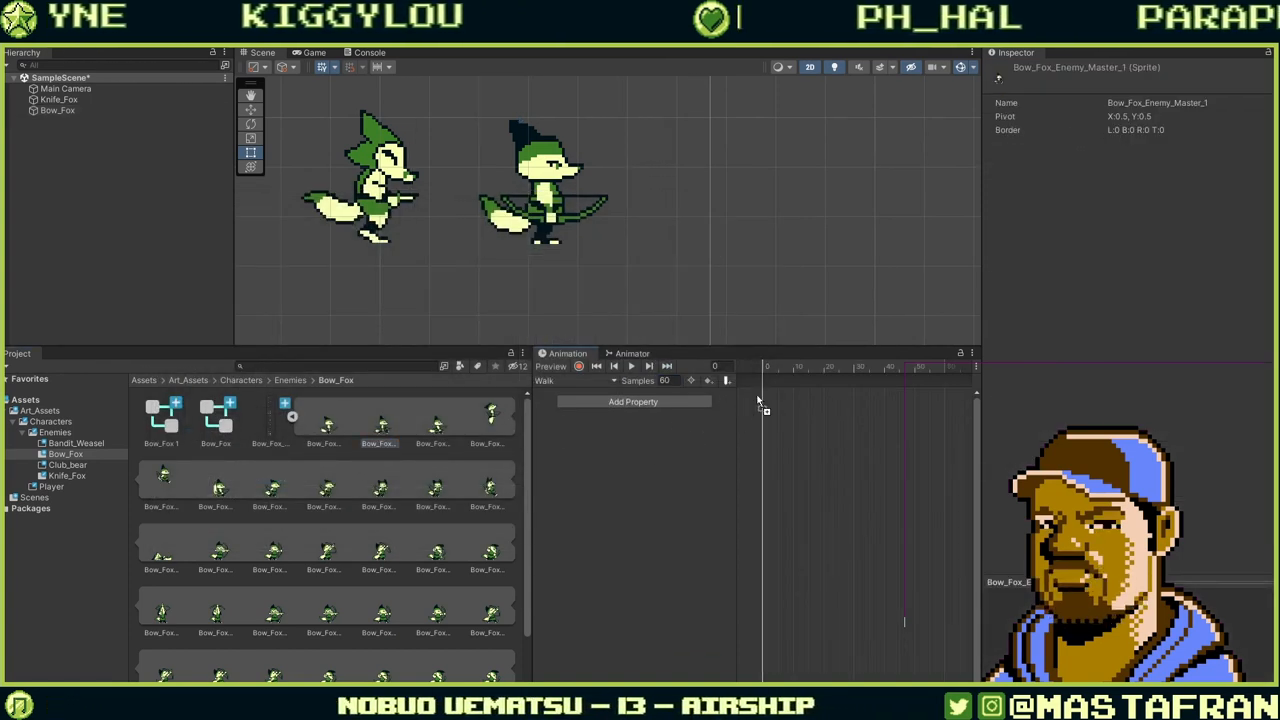
drag(768, 397, 770, 402)
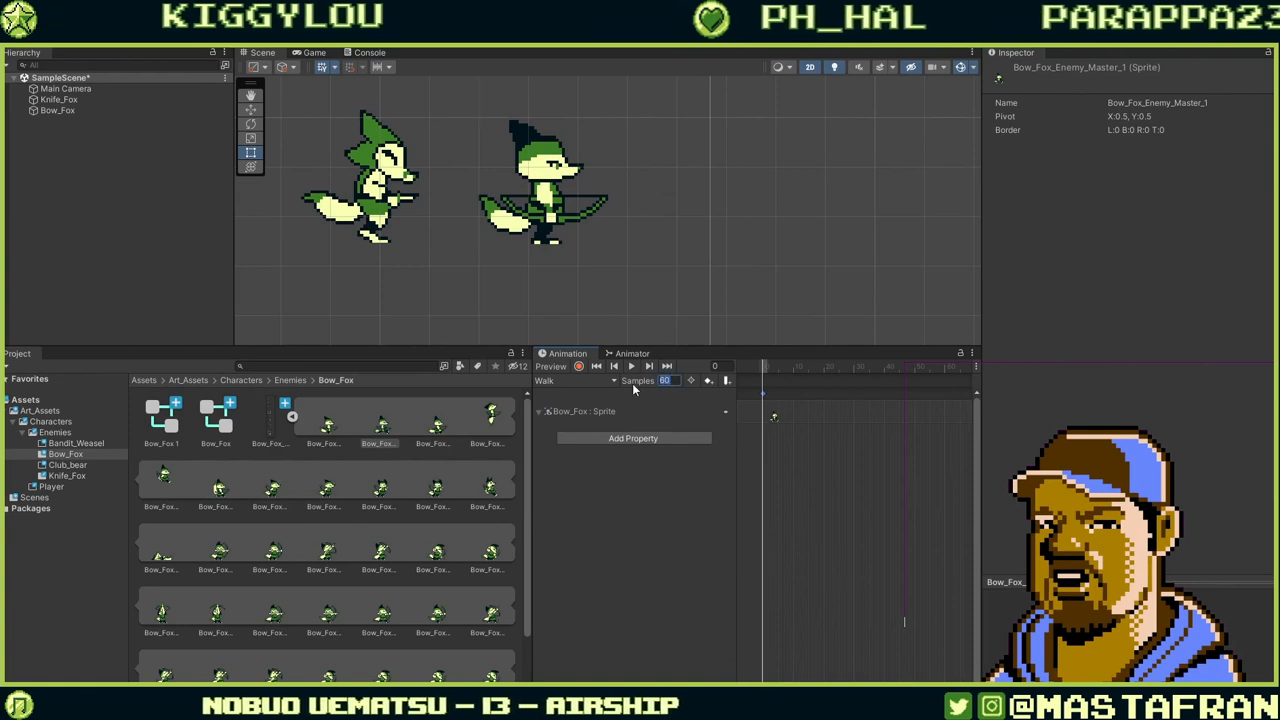
text(1)
click(607, 497)
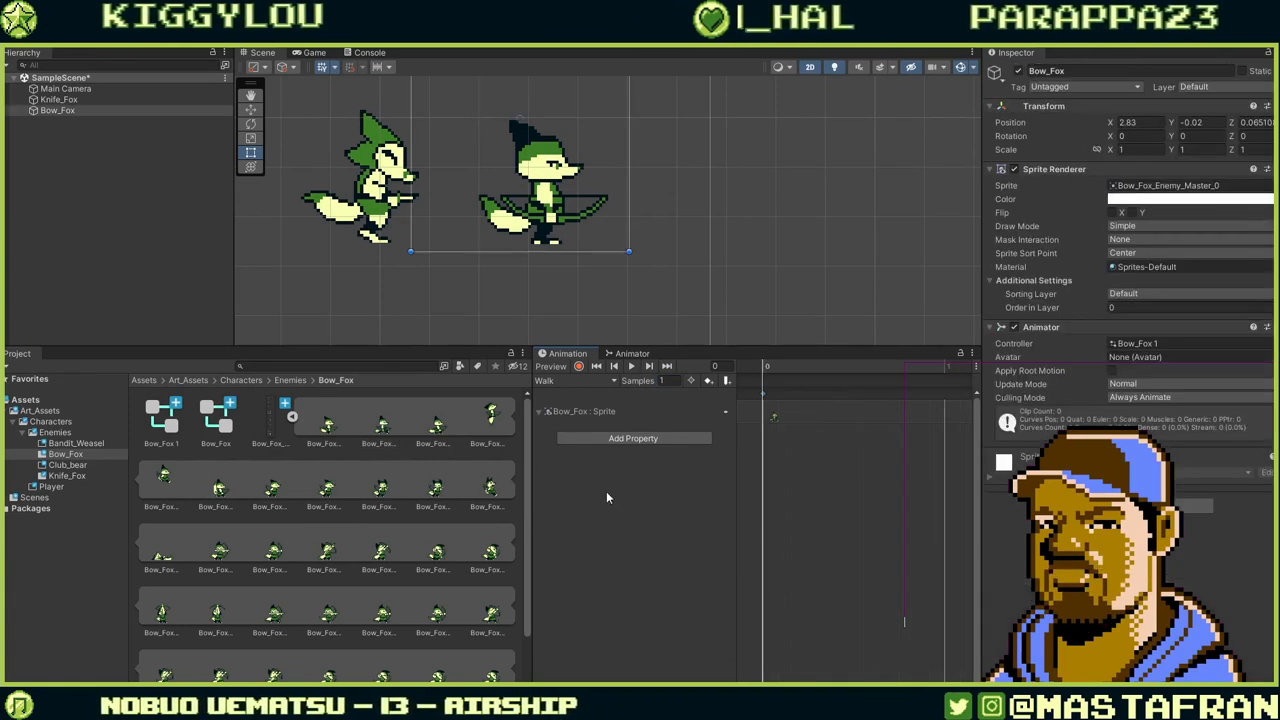
Add Bow_Fox_Enemy_Master_0 at frame 1, Bow_Fox_Enemy_Master_2 at frame 2 and Bow_Fox_Enemy_Master_0 at frame 3 of the Walk clip.
click(318, 433)
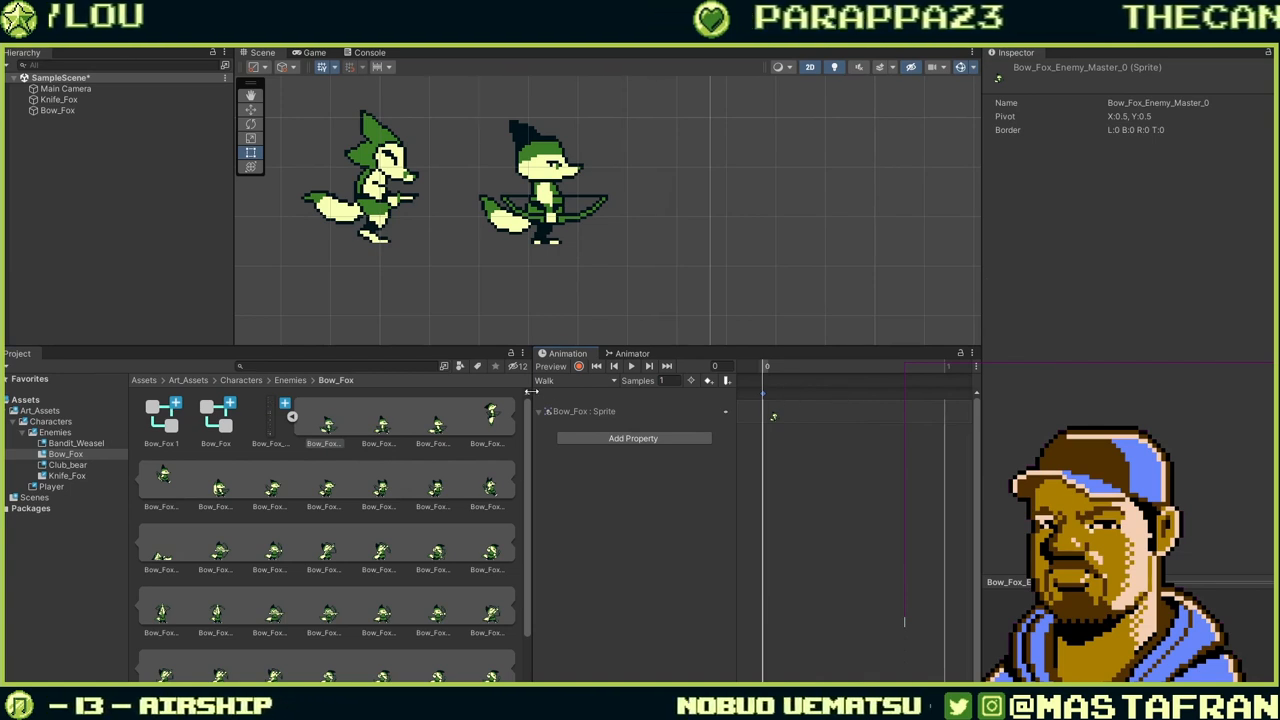
drag(510, 407, 944, 398)
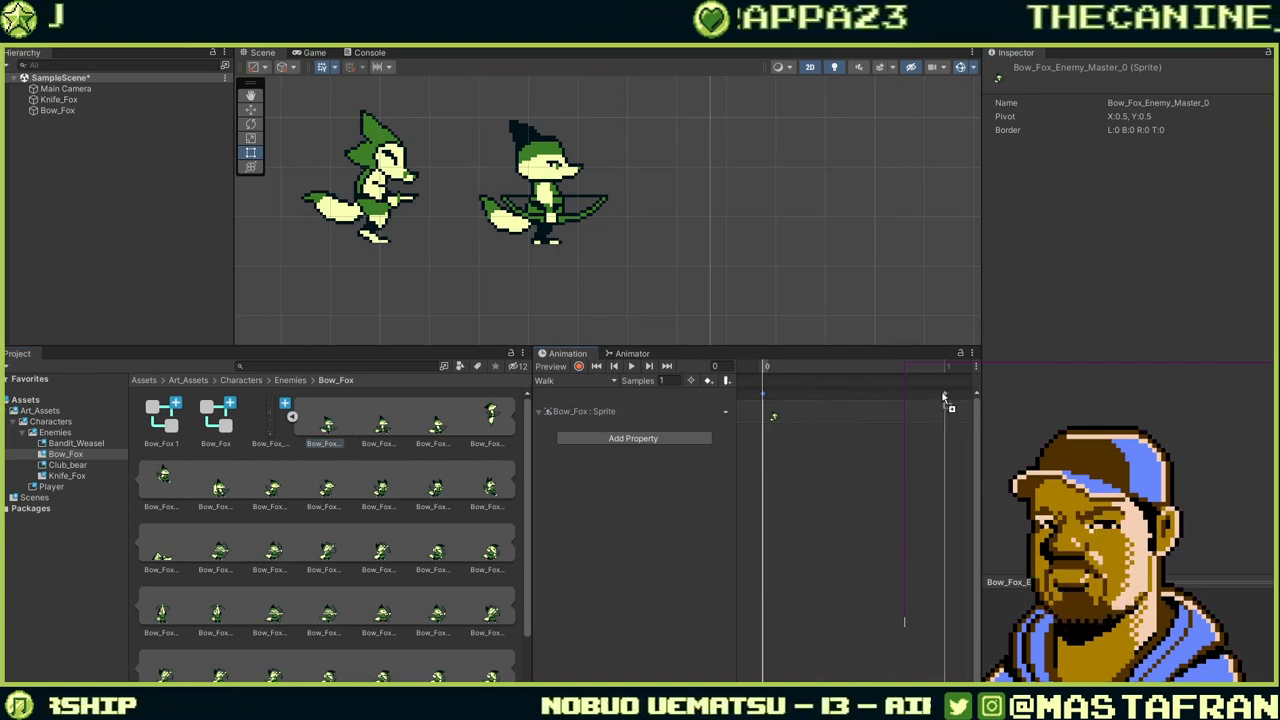
scroll(900, 438, down, 1)
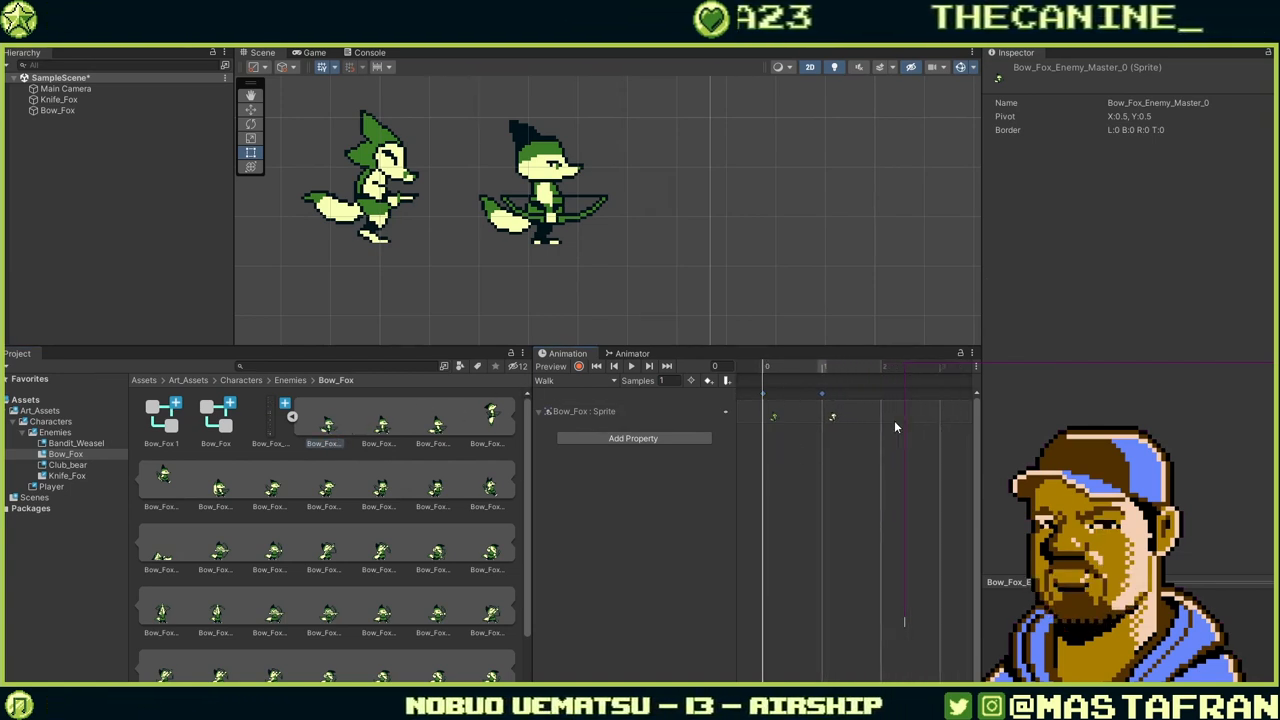
drag(390, 425, 888, 418)
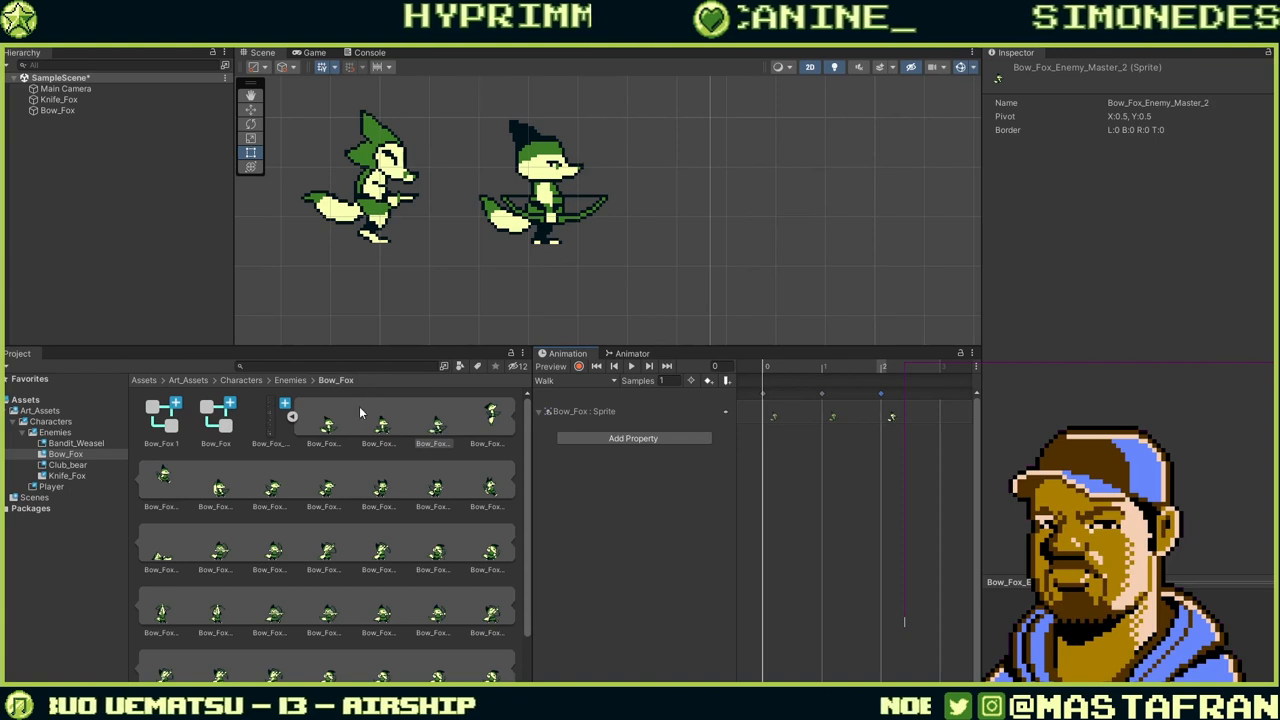
drag(323, 425, 945, 415)
Play the Walk clip, set its sample rate to 15 and check its individual frames.
click(632, 366)
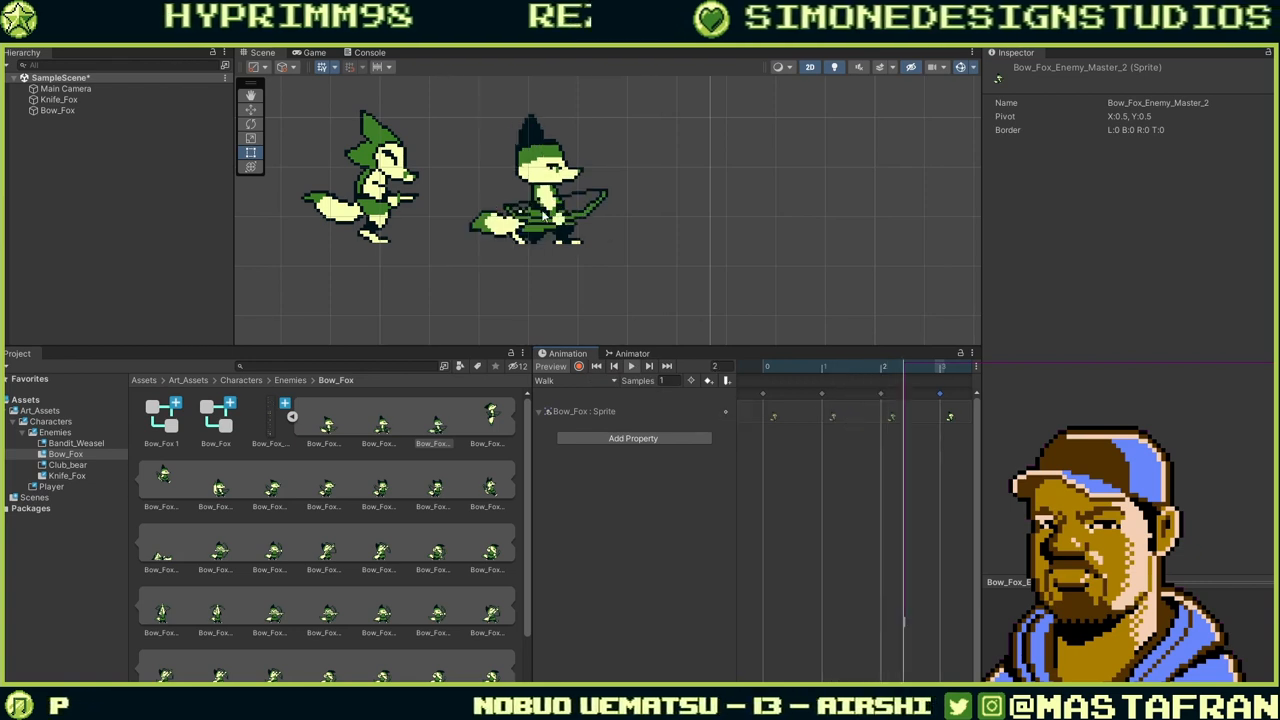
middle_drag(540, 205, 515, 245)
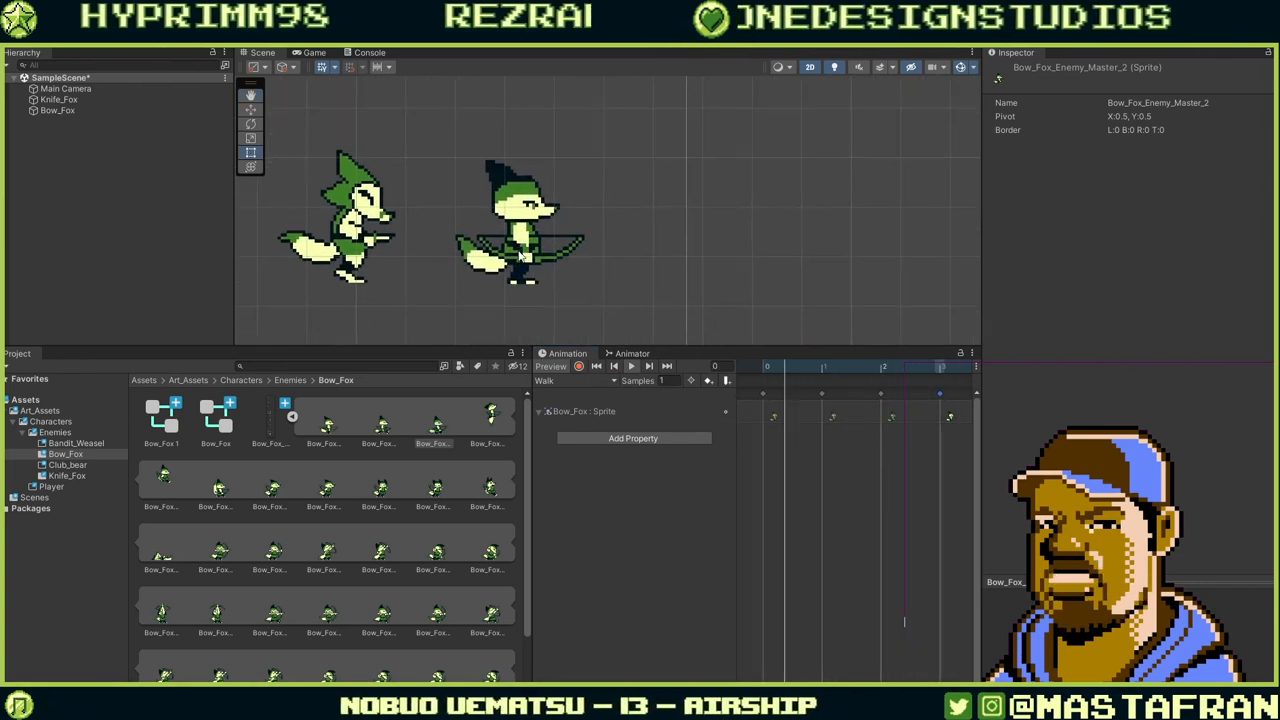
click(663, 380)
text(15)
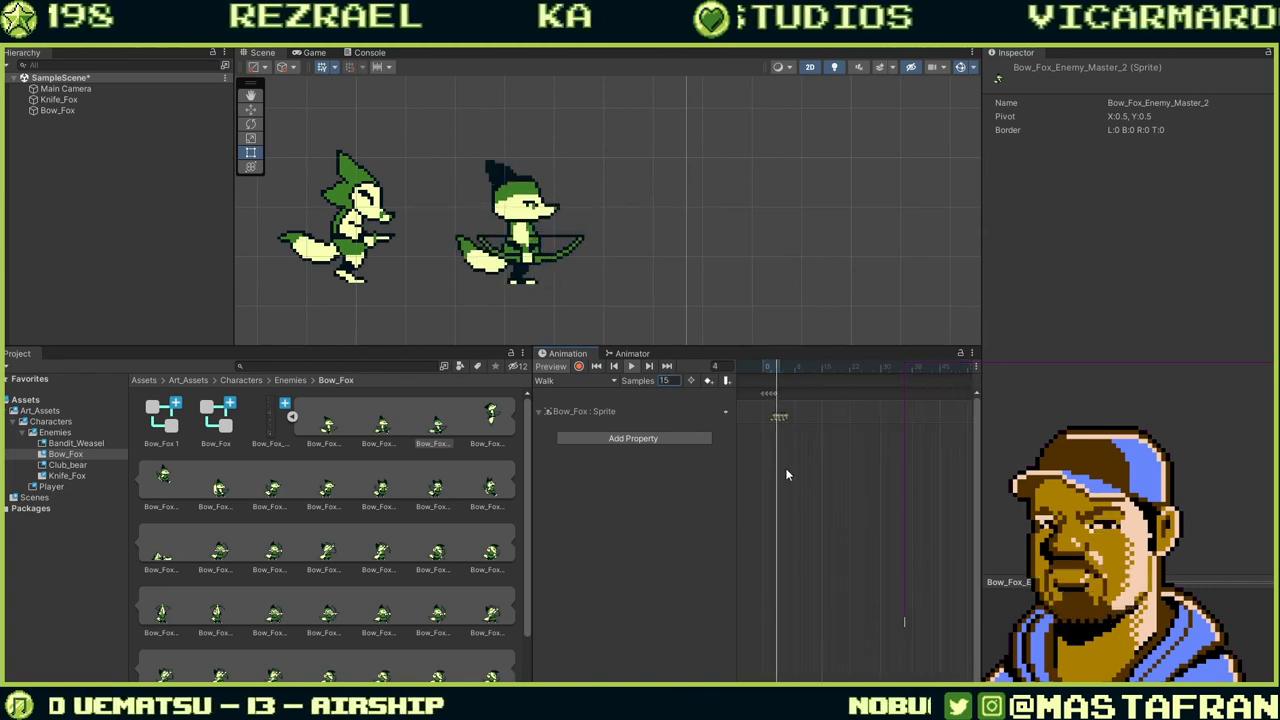
scroll(781, 457, up, 2)
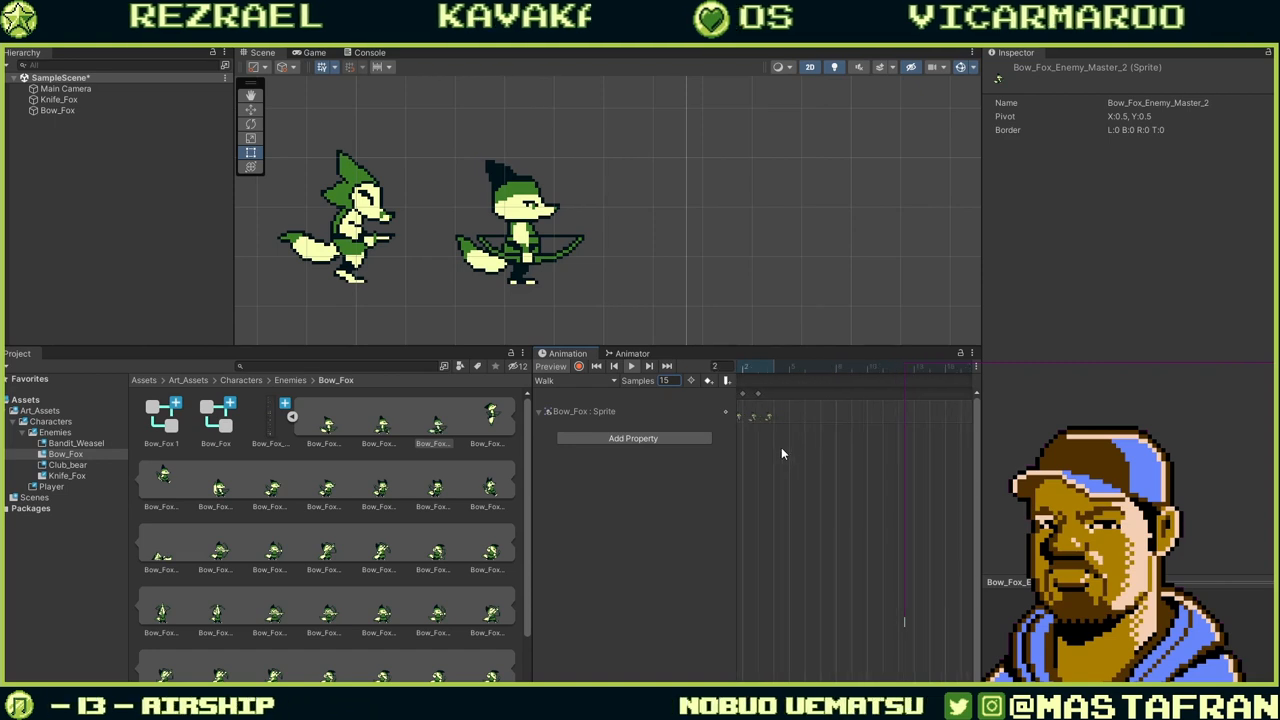
middle_drag(852, 454, 907, 461)
scroll(912, 463, up, 2)
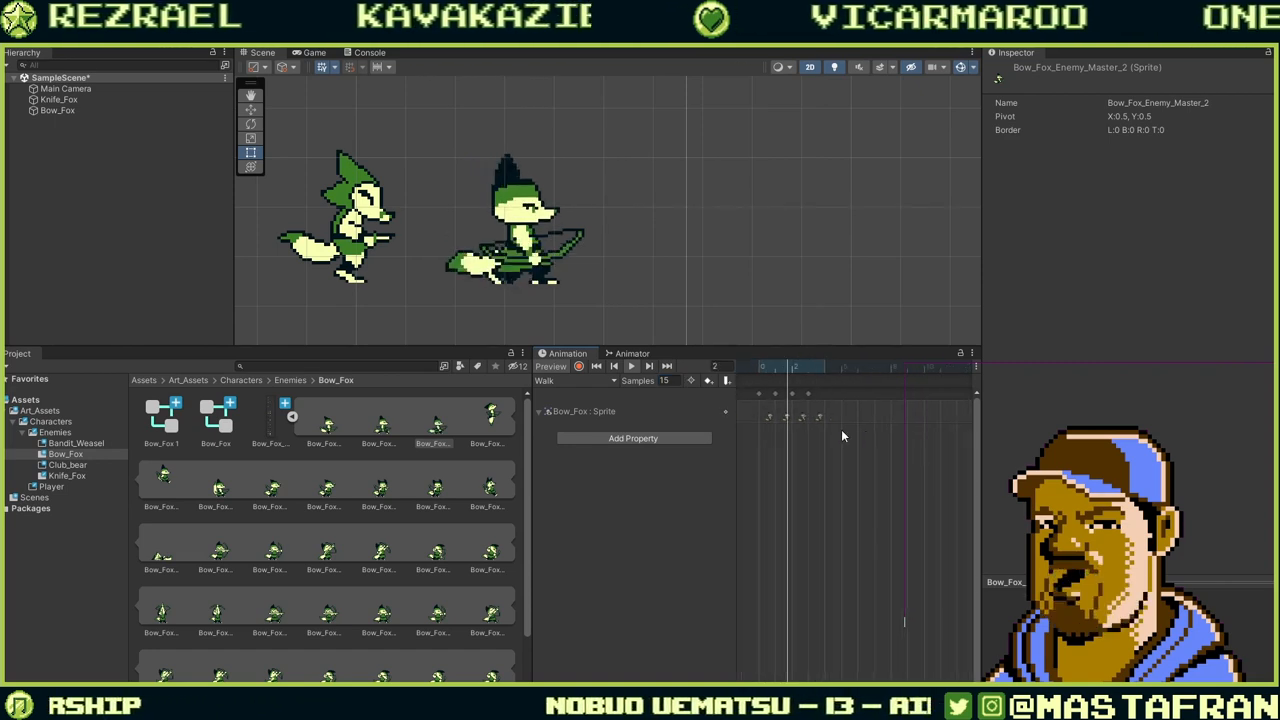
scroll(841, 436, up, 1)
click(766, 370)
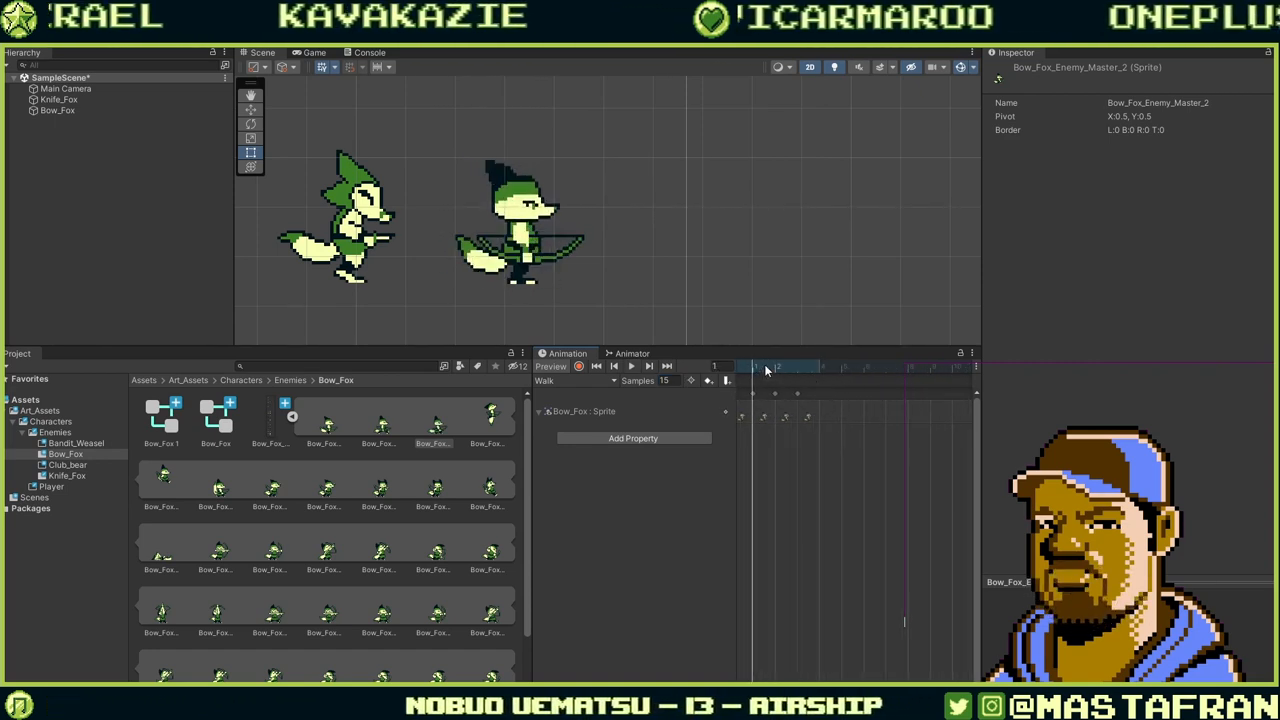
click(735, 370)
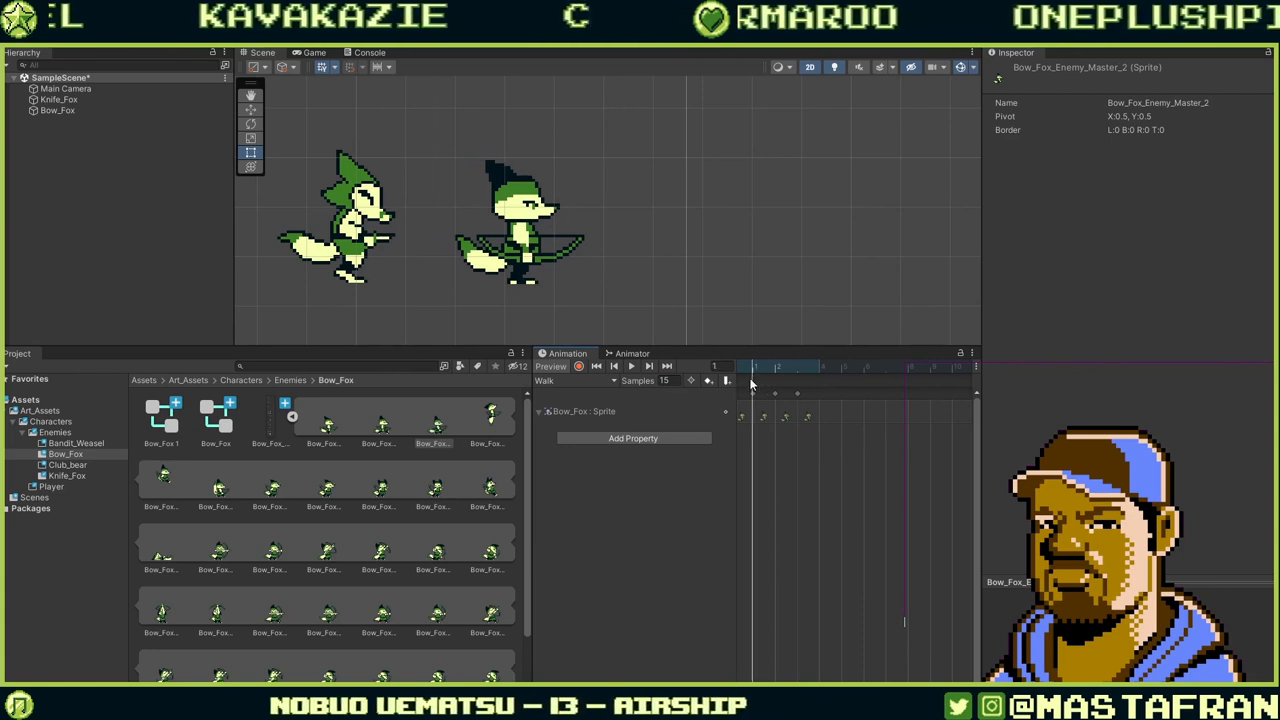
Set the Walk clip's sample rate to 1 and replace the frame 0 sprite with Bow_Fox_Enemy_Master_1.
drag(672, 384, 638, 390)
text(1)
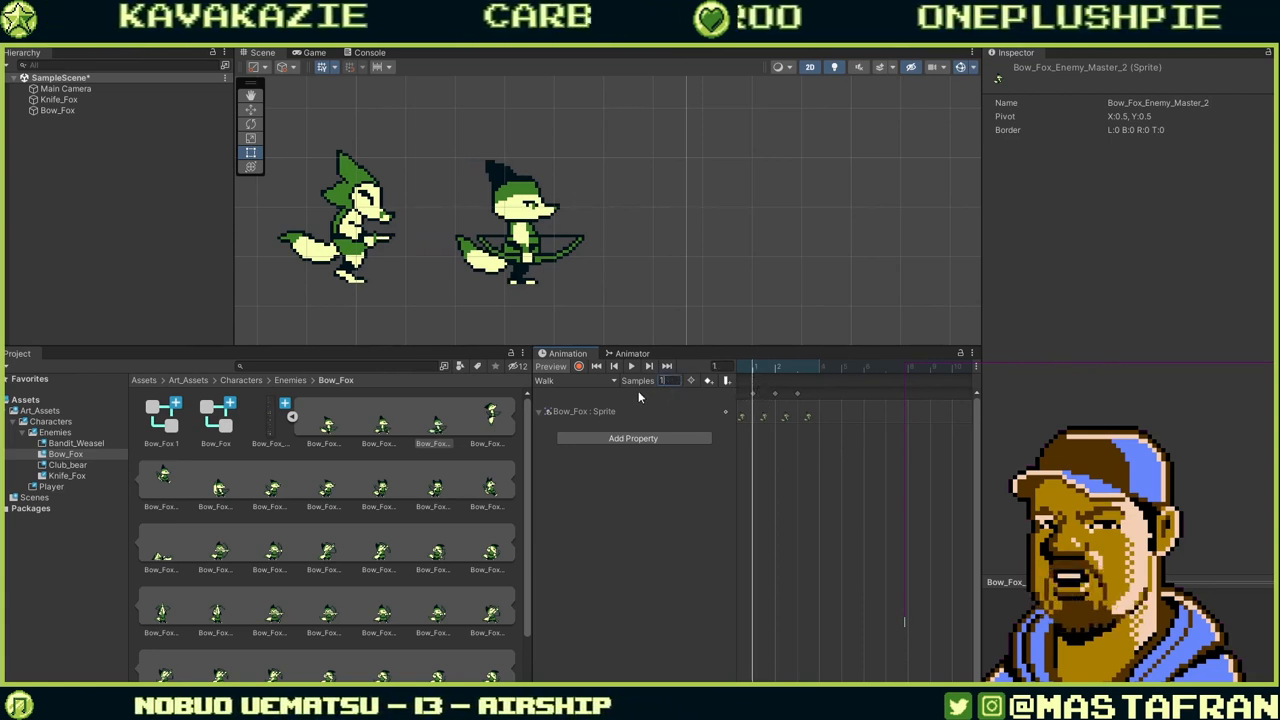
key(Return)
scroll(859, 463, down, 8)
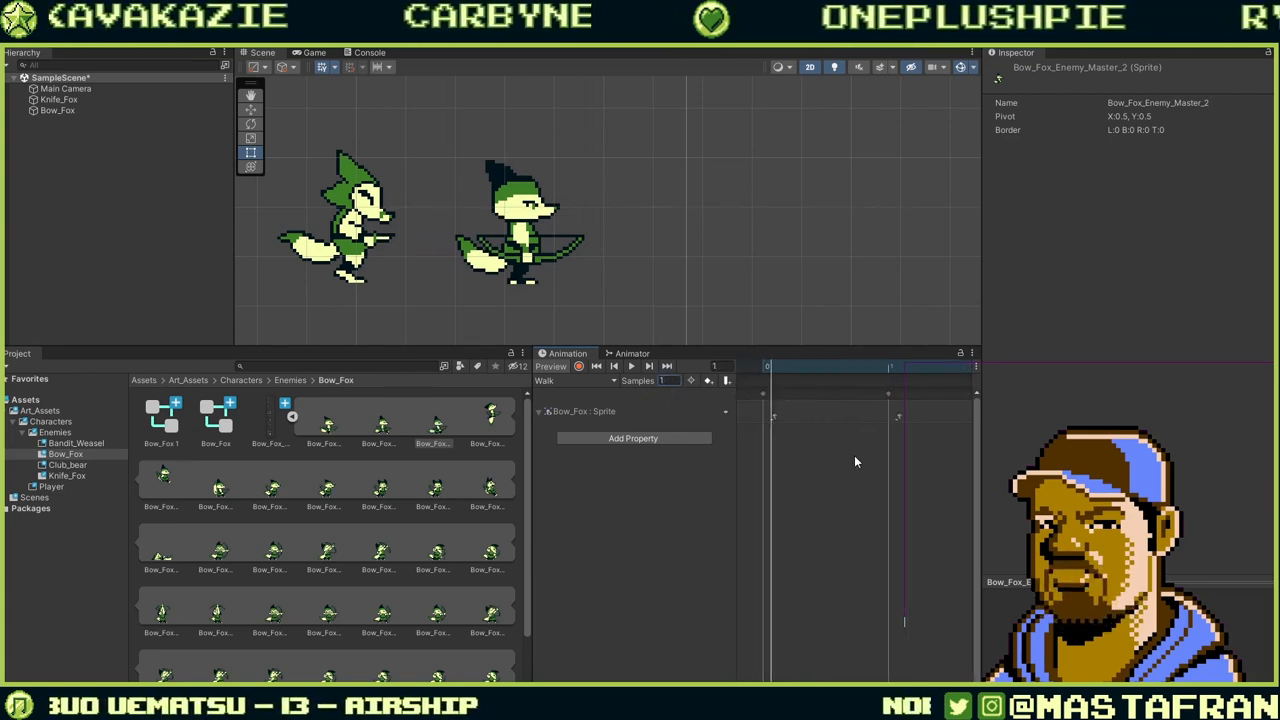
drag(857, 388, 760, 392)
click(768, 418)
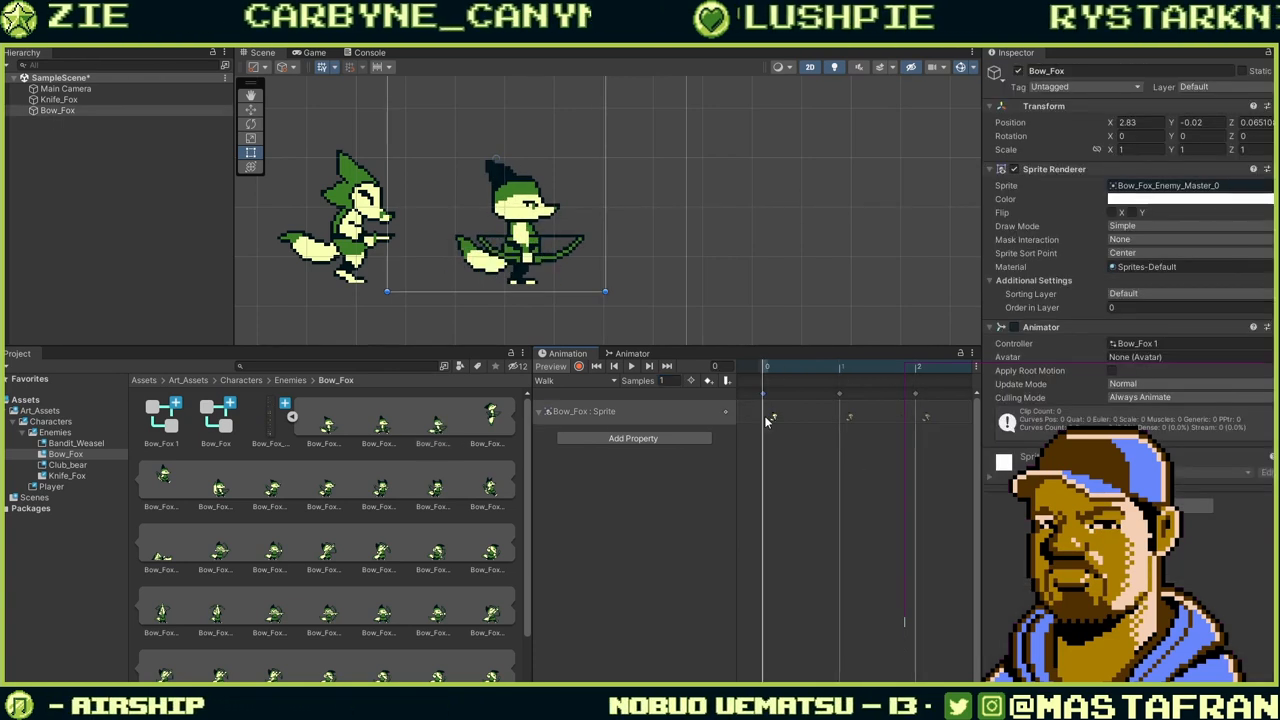
click(379, 430)
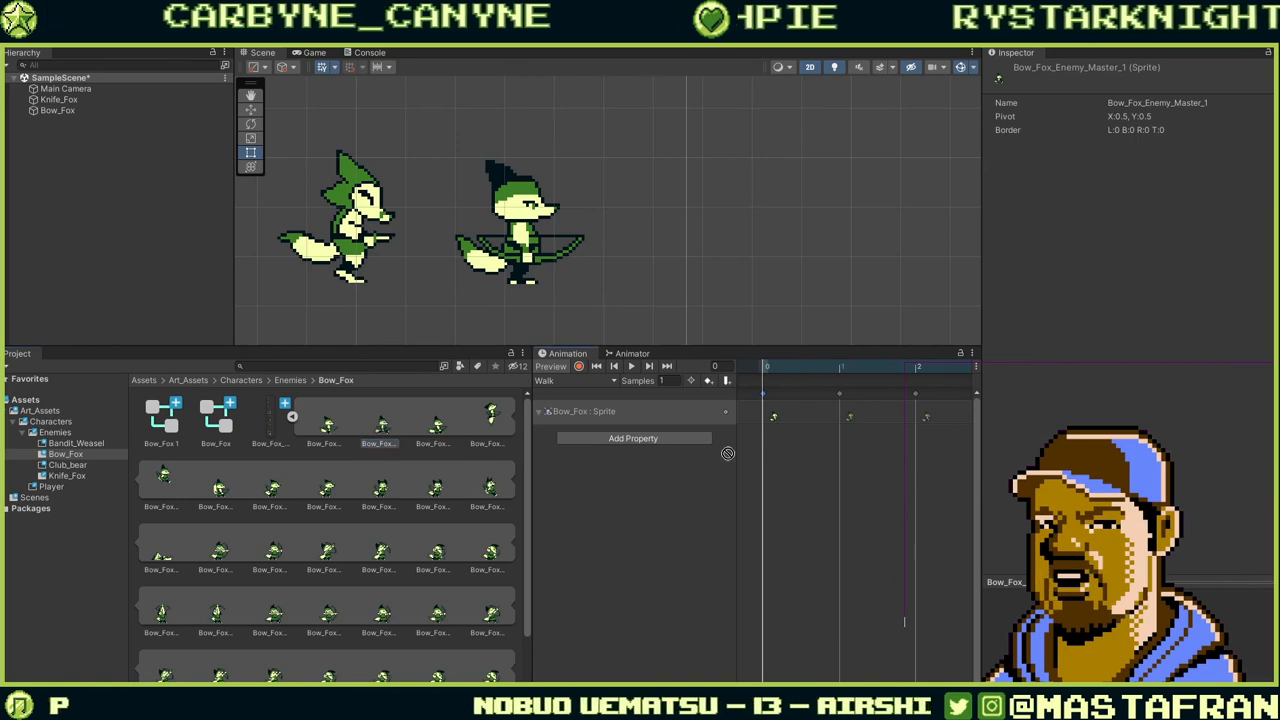
drag(728, 454, 766, 398)
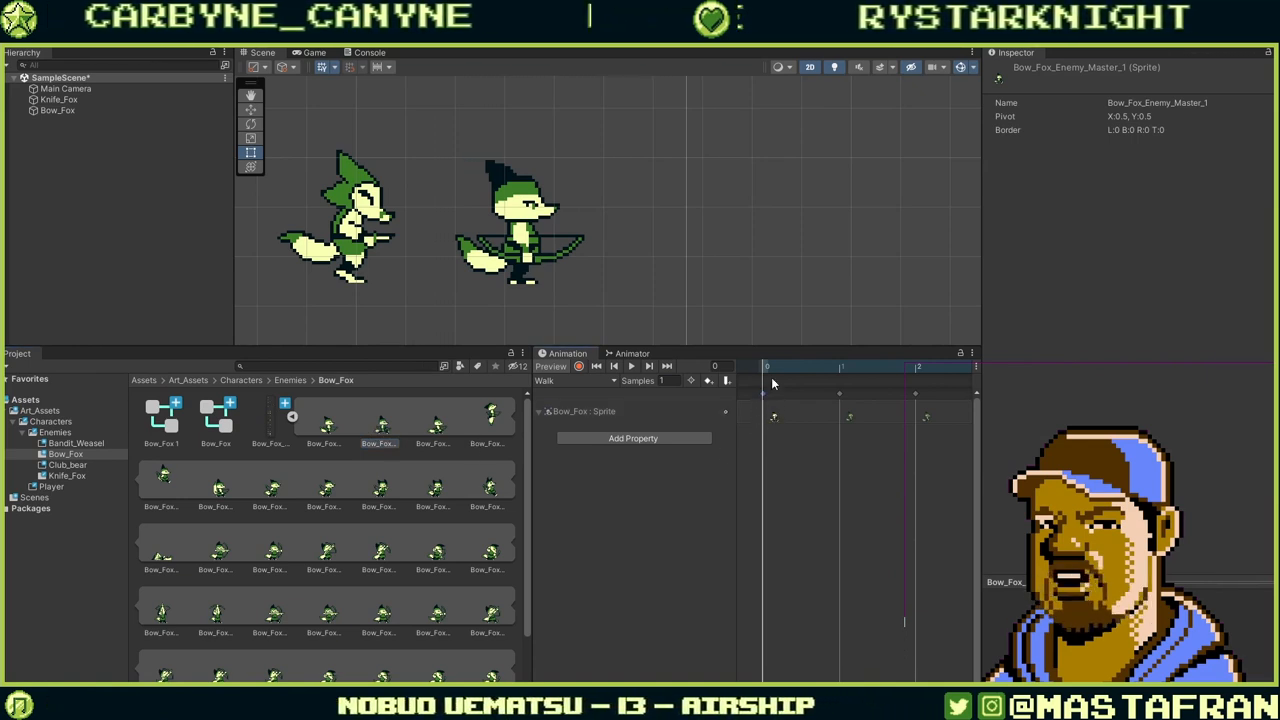
Scrub through and play the corrected Walk clip, and set its sample rate to 15.
click(816, 378)
drag(870, 384, 948, 376)
scroll(776, 640, down, 3)
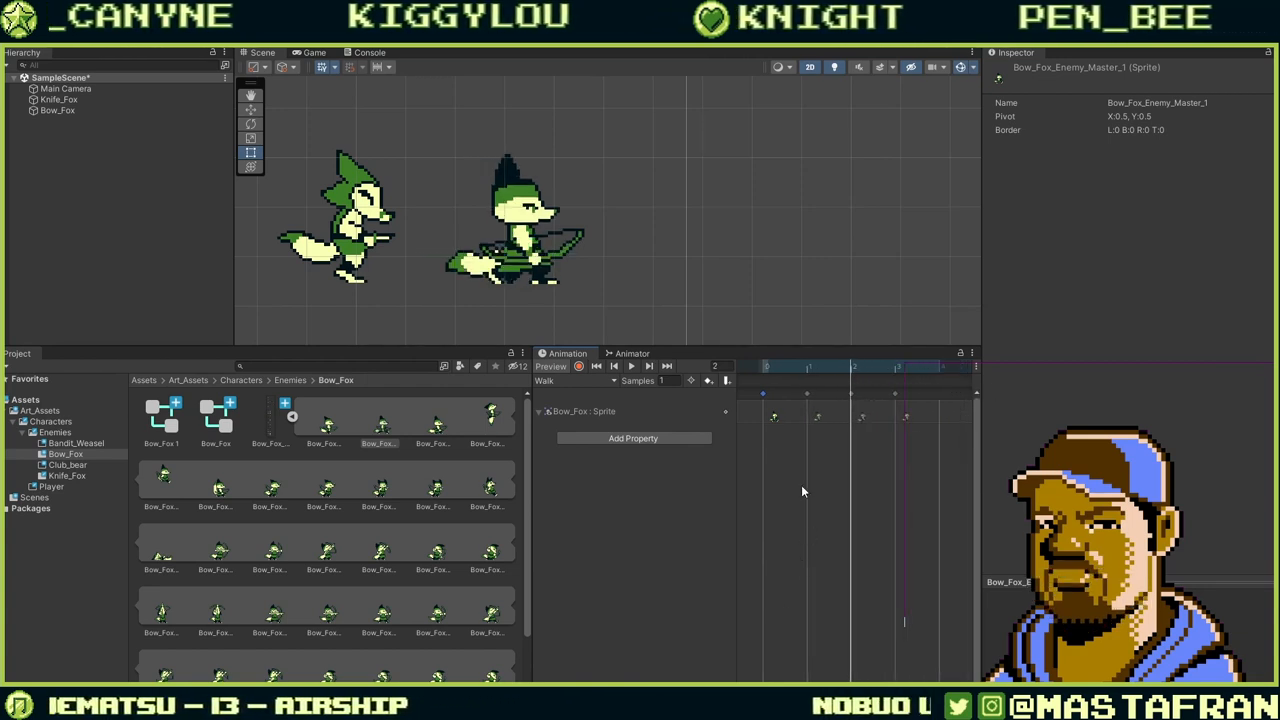
click(897, 383)
drag(897, 383, 920, 384)
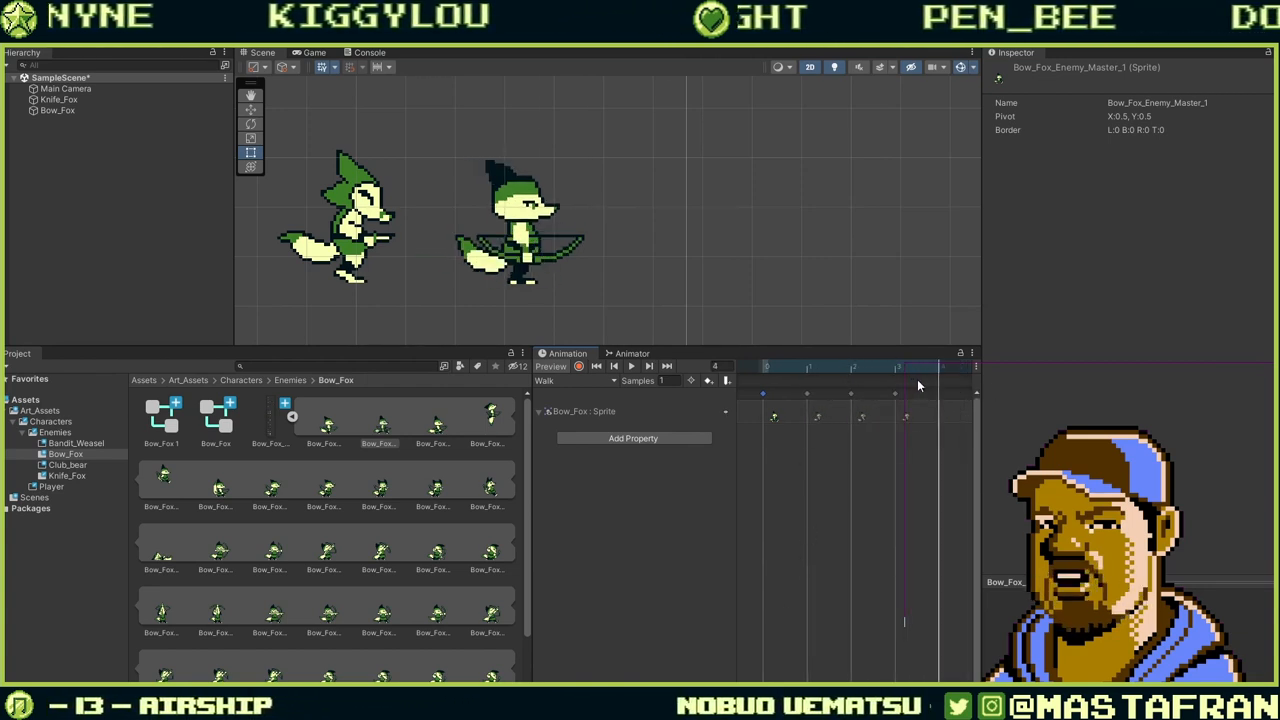
click(633, 367)
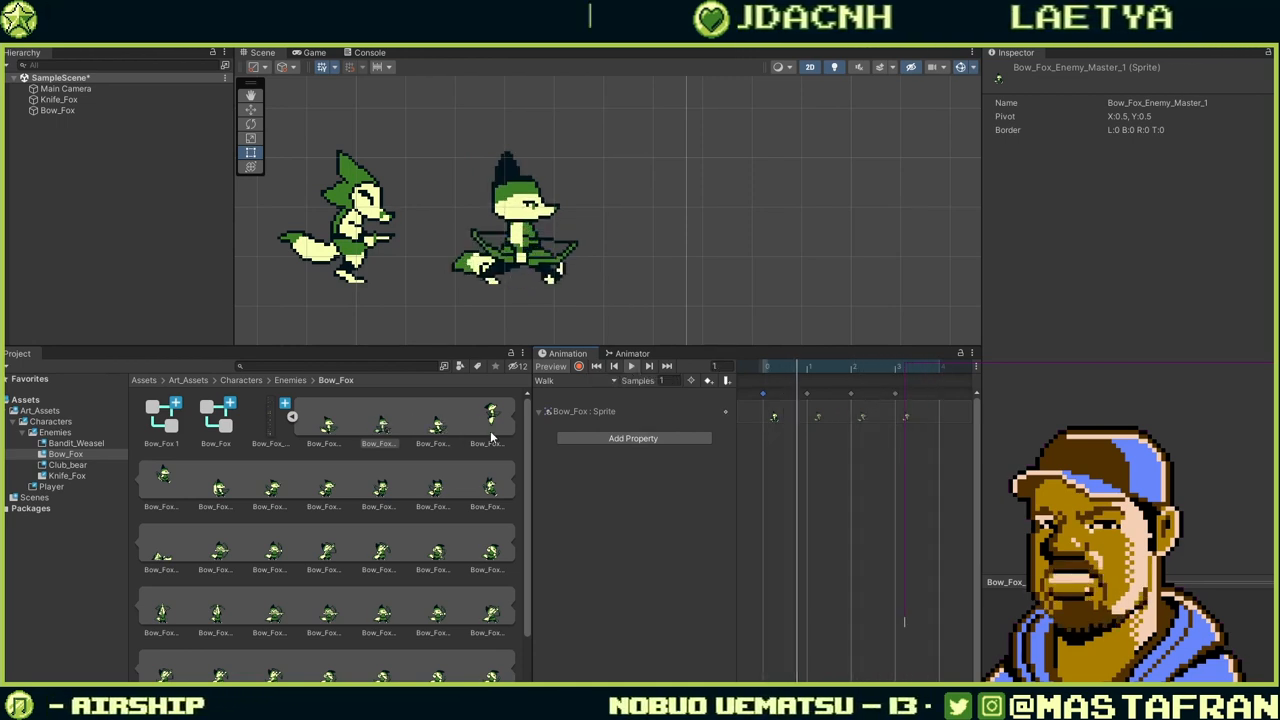
text(5)
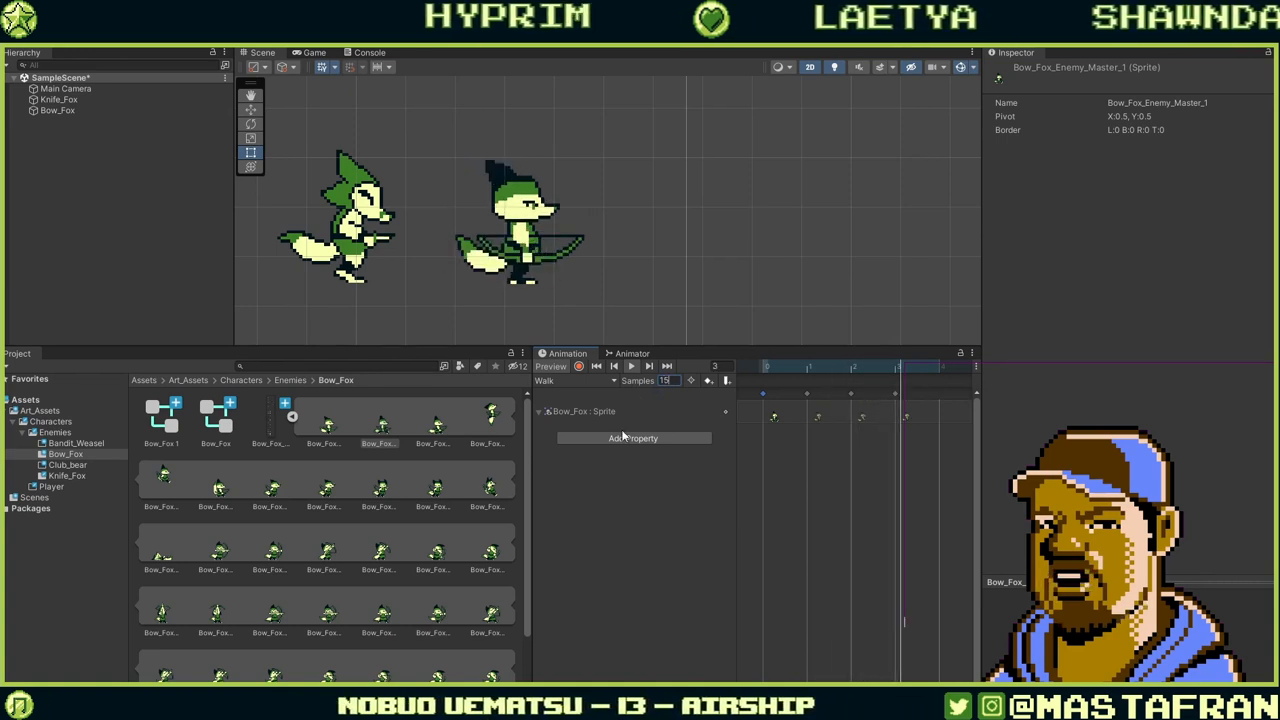
key(Return)
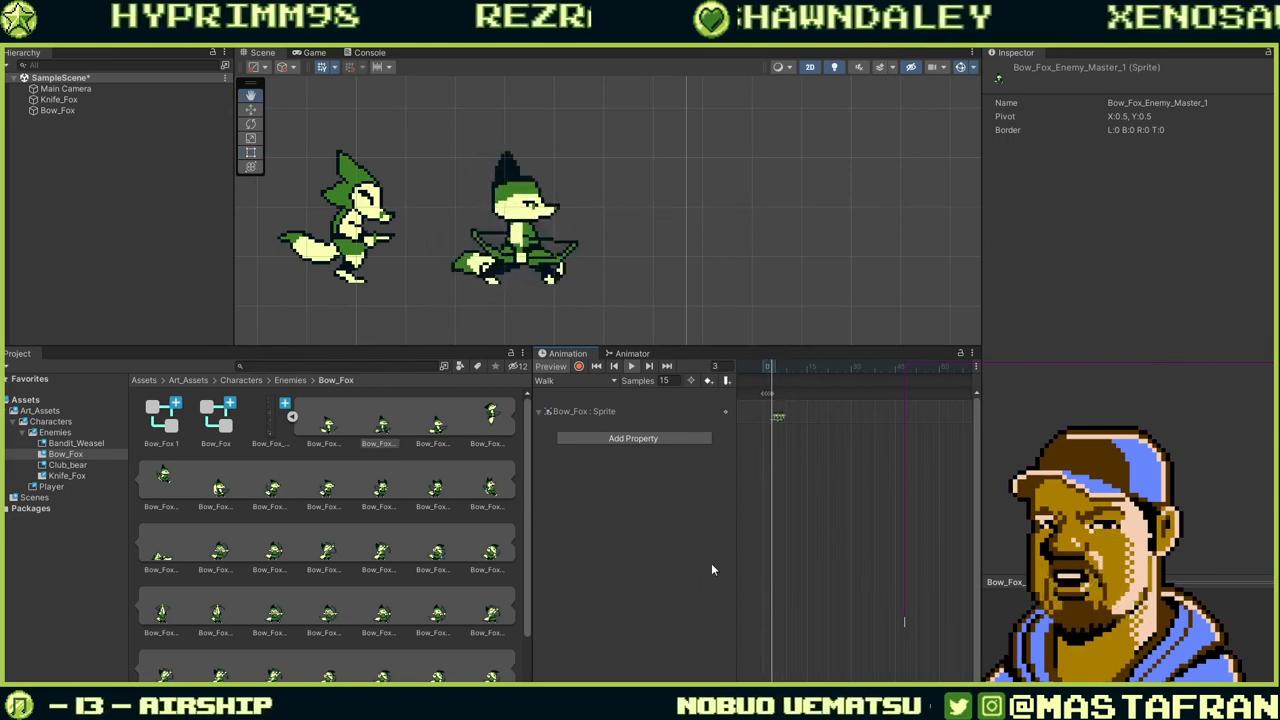
Switch to Aseprite, play the fox's Walk frames for comparison, and return to Unity.
key(alt+Tab)
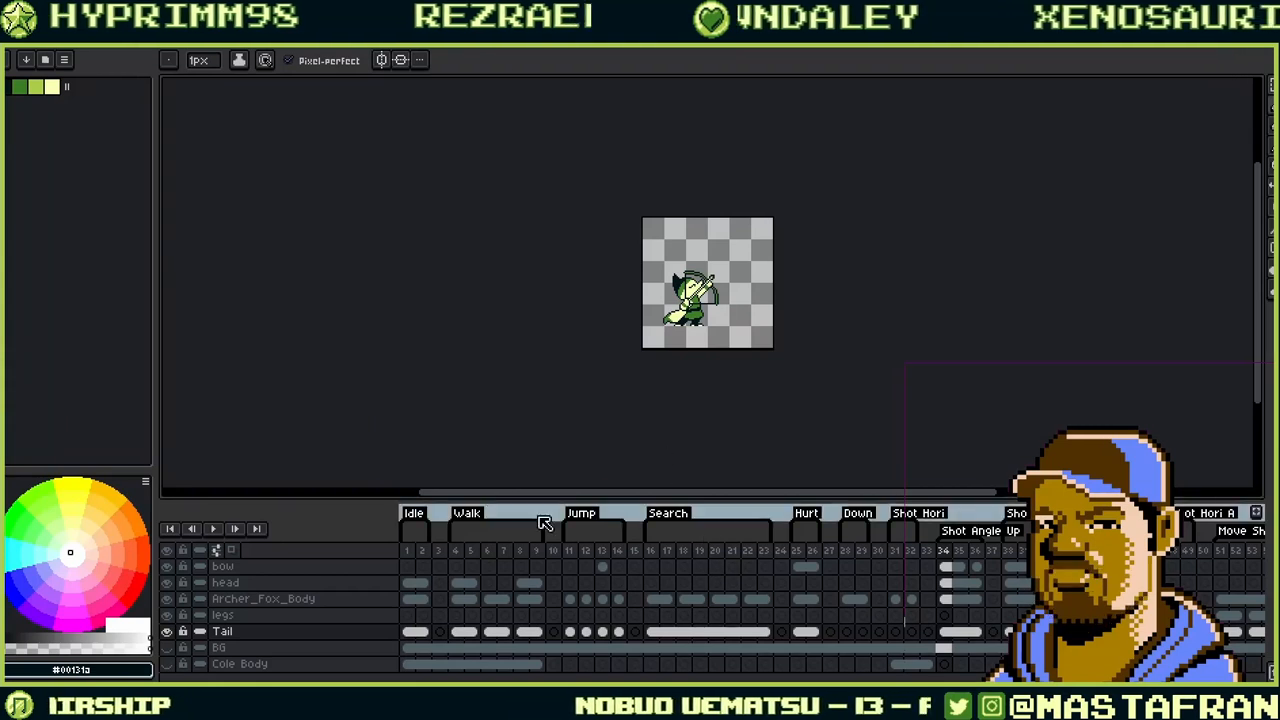
click(457, 551)
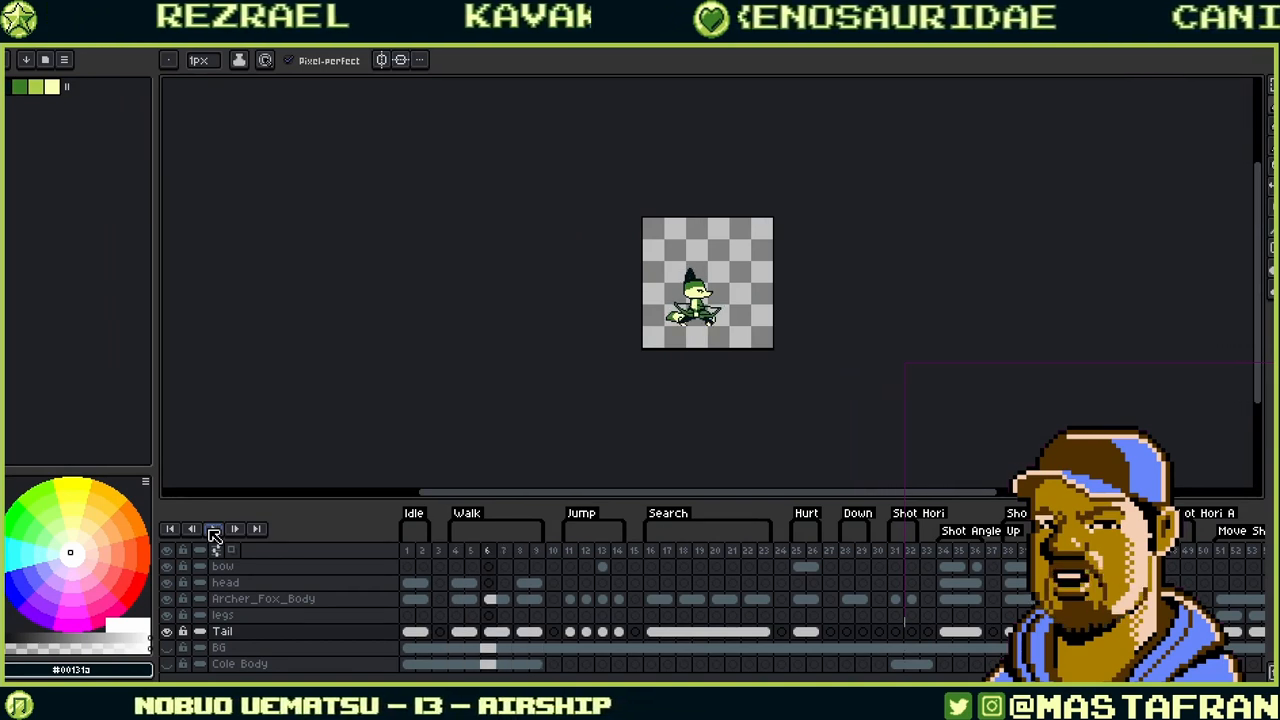
click(213, 530)
click(570, 551)
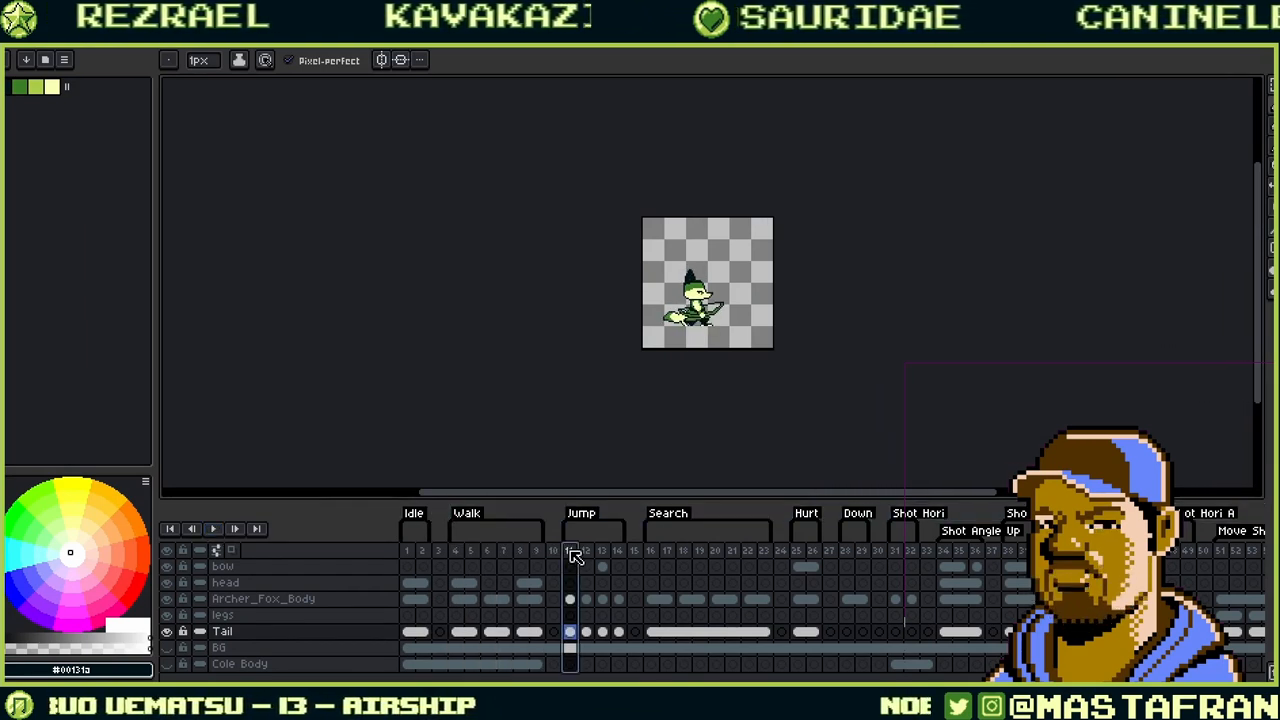
key(alt+Tab)
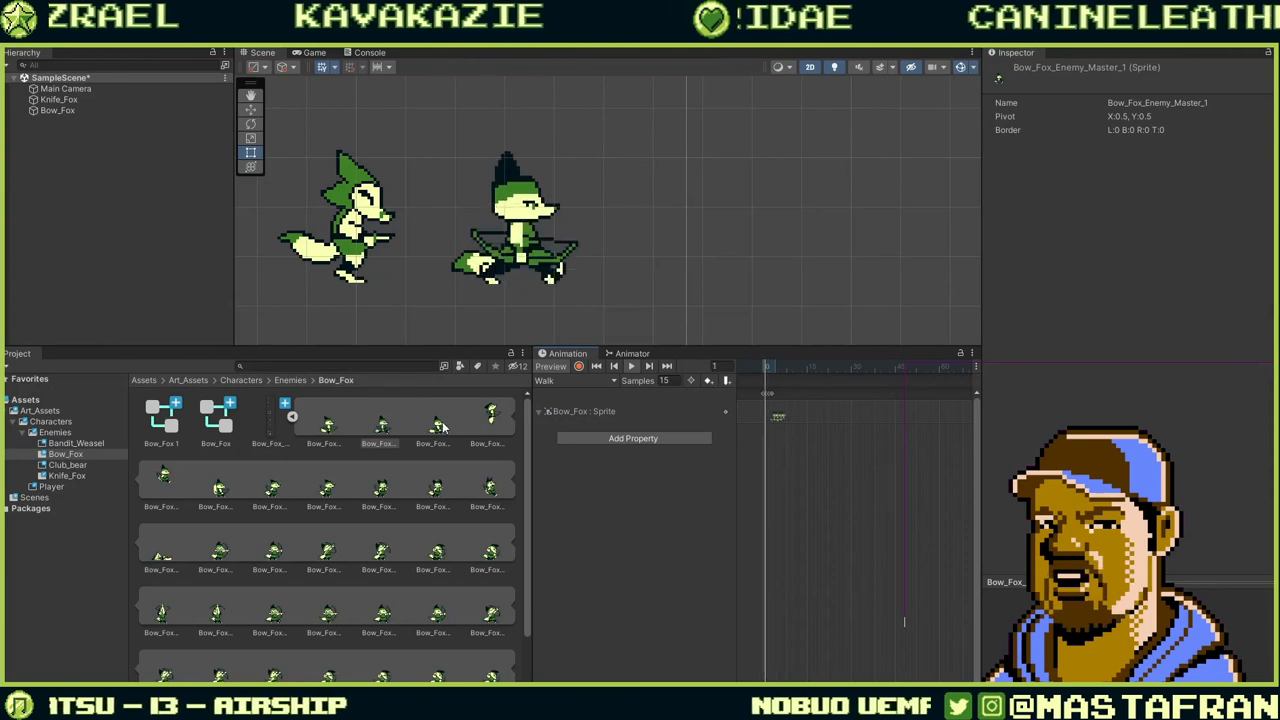
Replace the sprite on frame 2 of the Walk clip with Bow_Fox_Enemy_Master_1.
scroll(766, 418, up, 6)
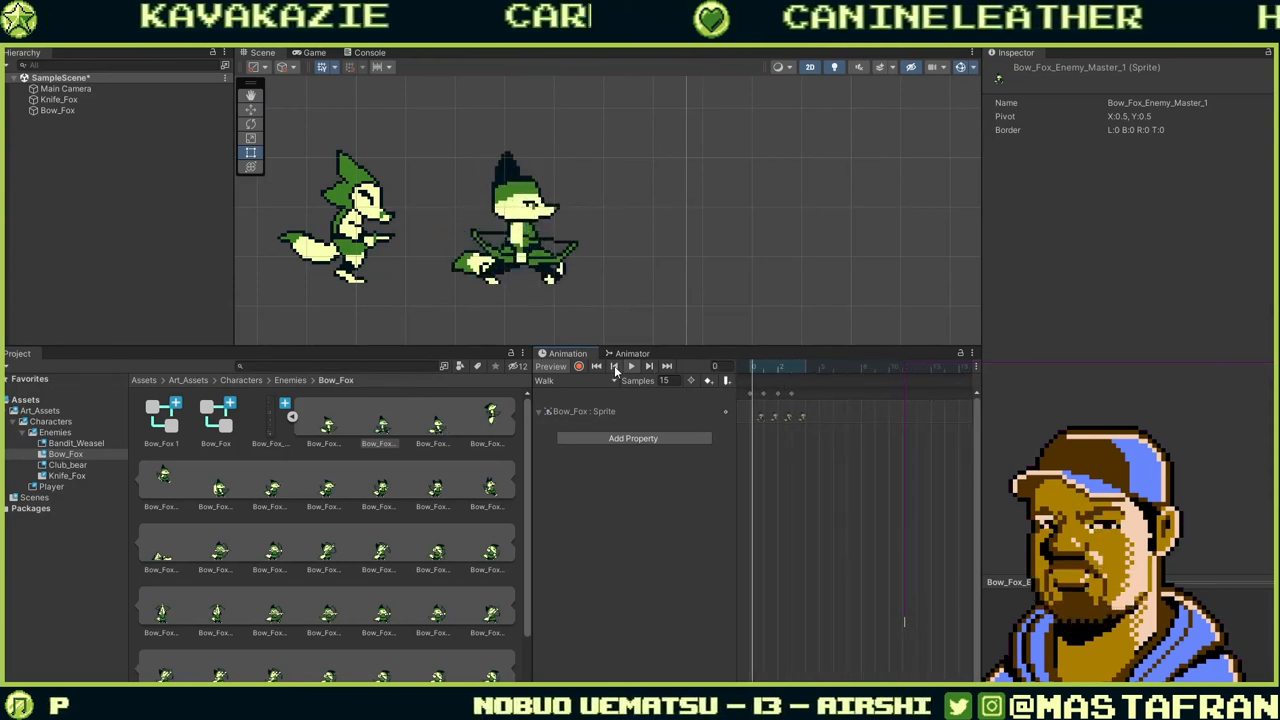
scroll(800, 452, up, 8)
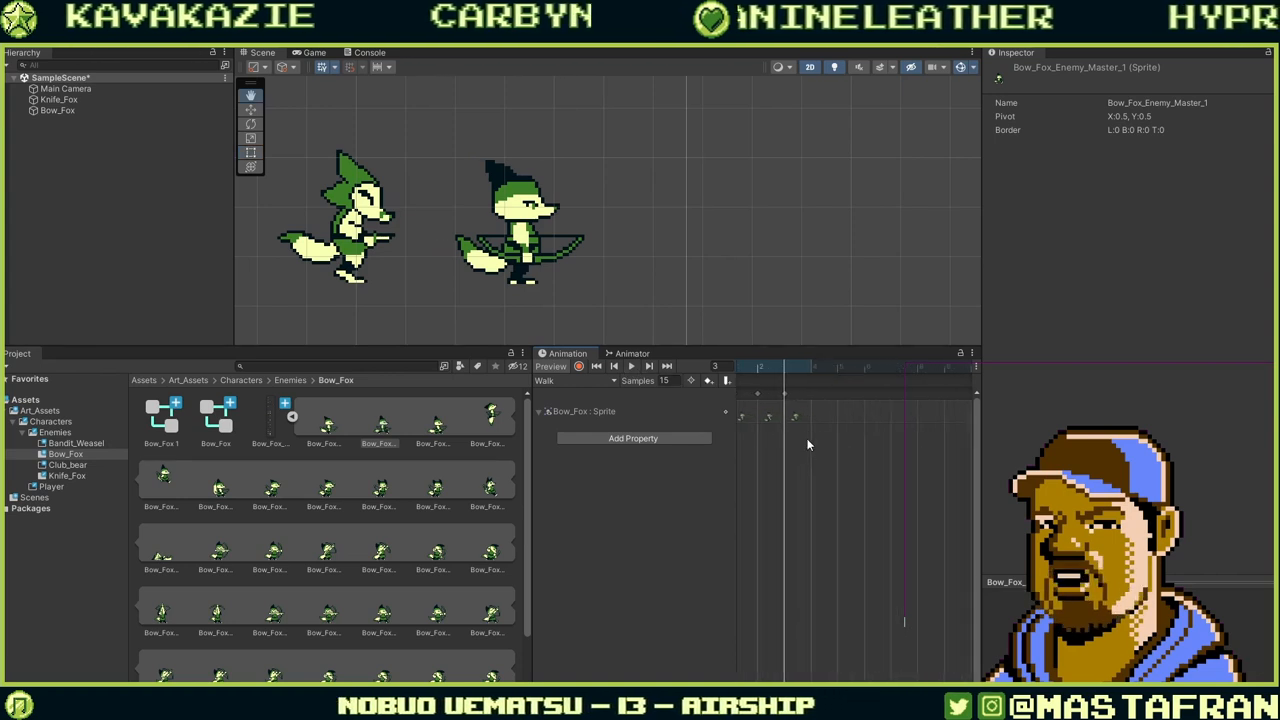
middle_drag(841, 423, 898, 447)
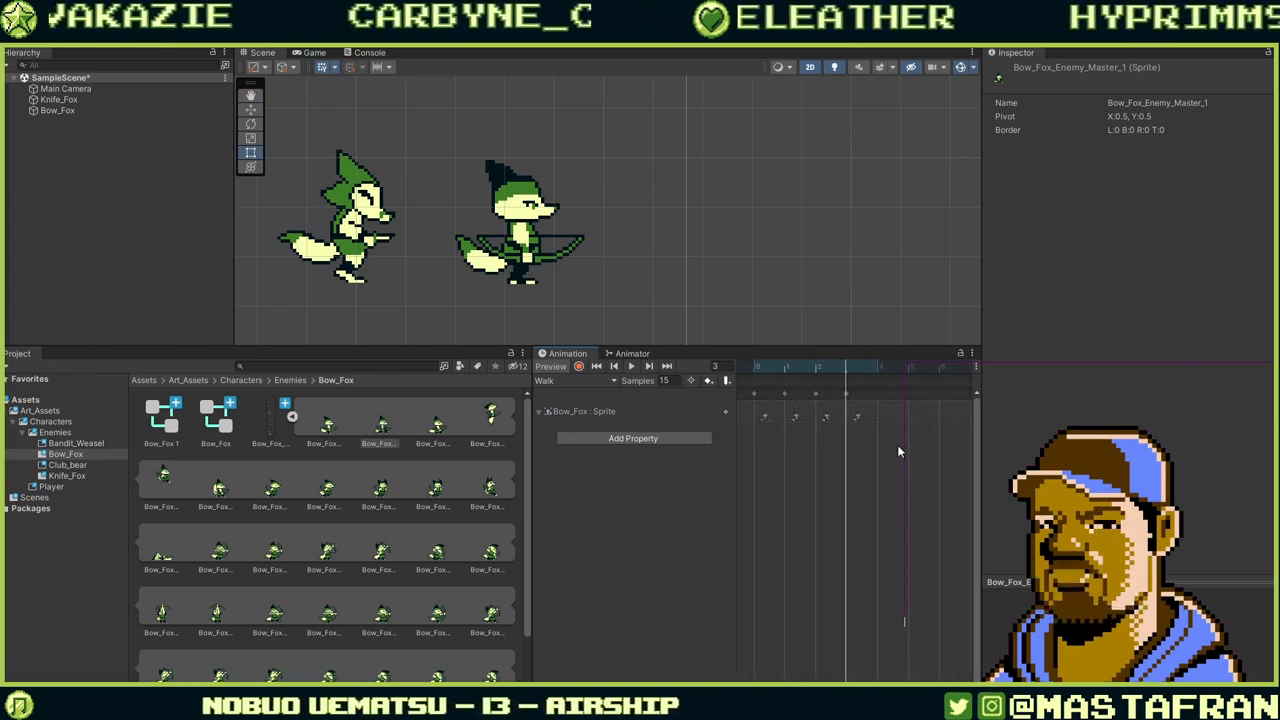
scroll(783, 448, up, 6)
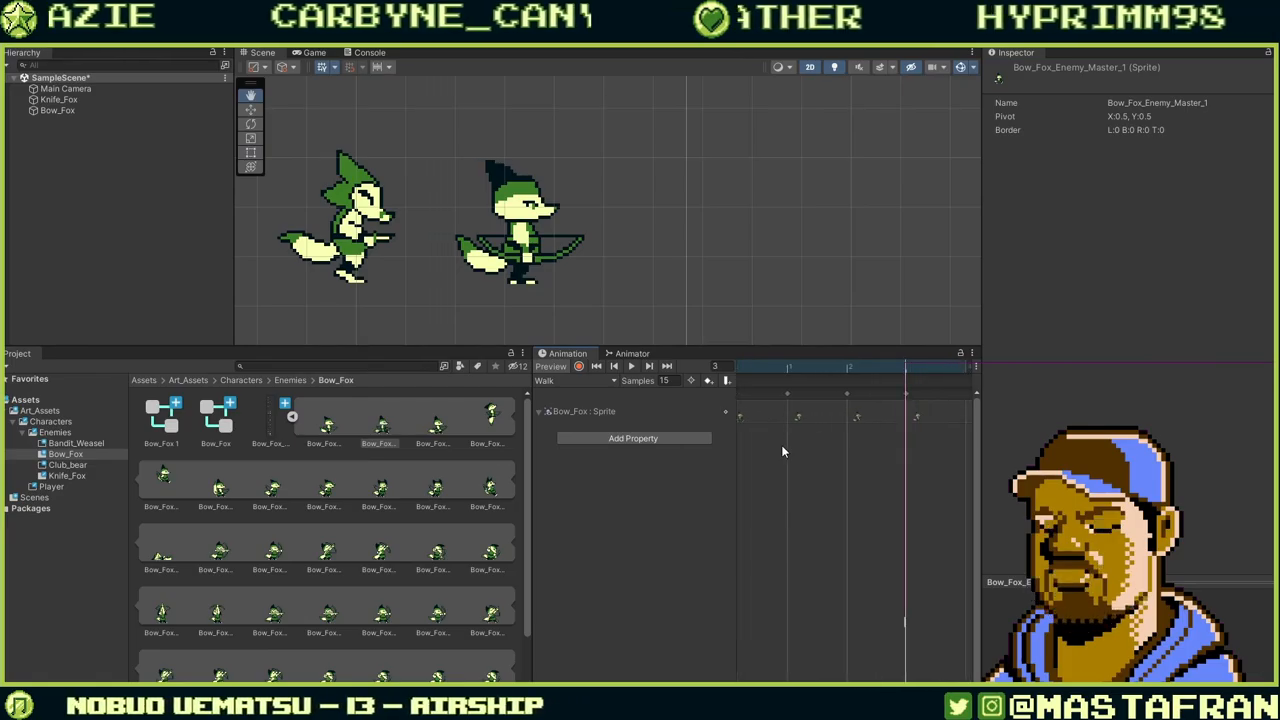
click(864, 372)
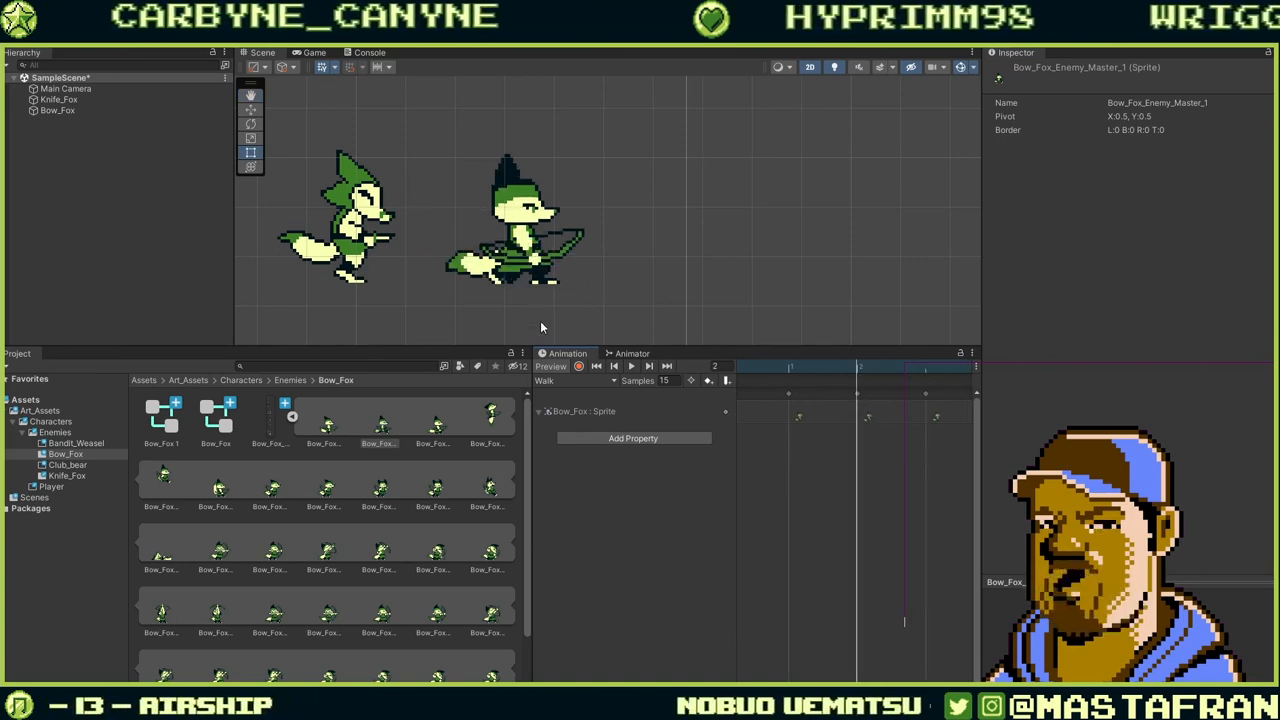
click(867, 422)
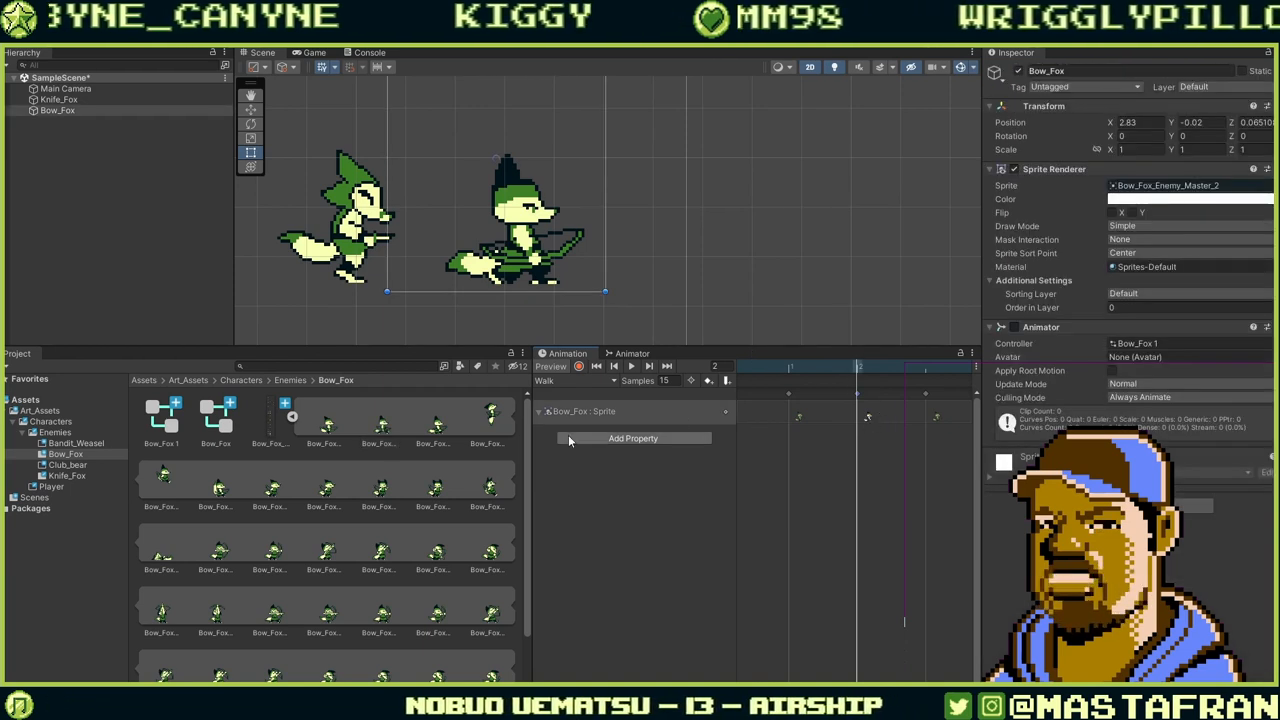
drag(398, 425, 898, 451)
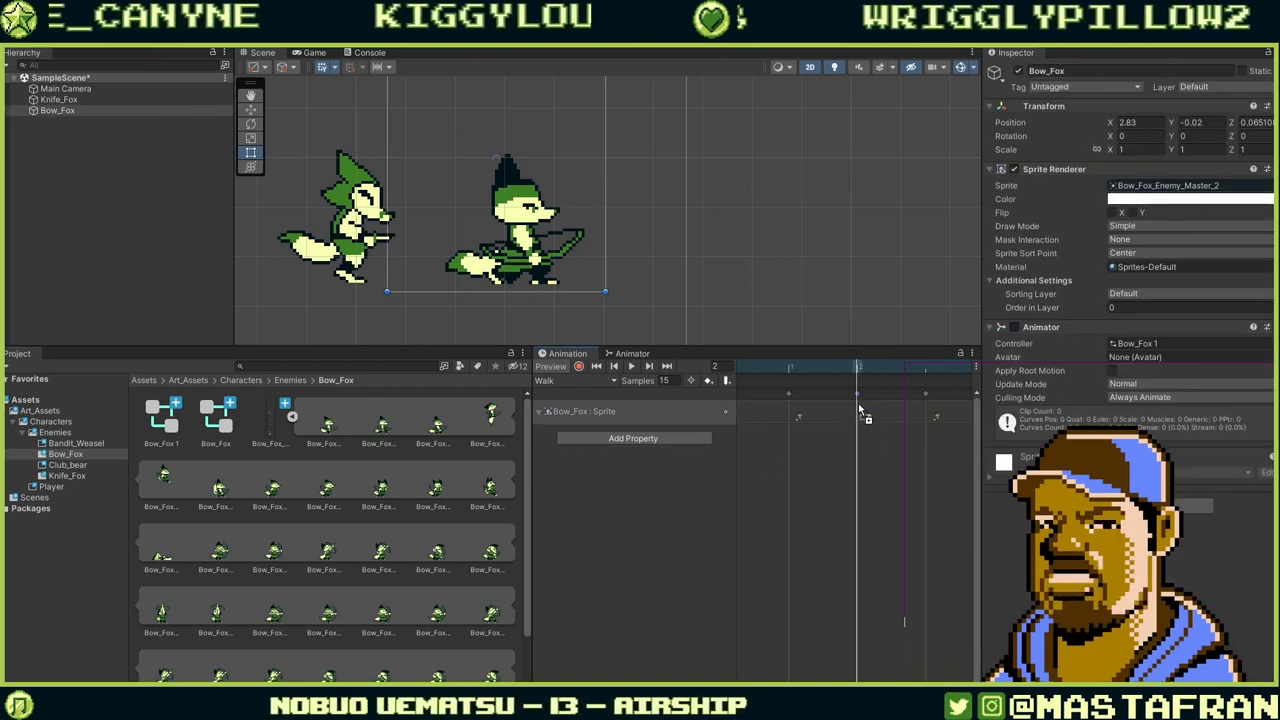
drag(860, 410, 862, 415)
Scrub through the Walk clip's frames and play it to check the motion.
drag(856, 370, 713, 405)
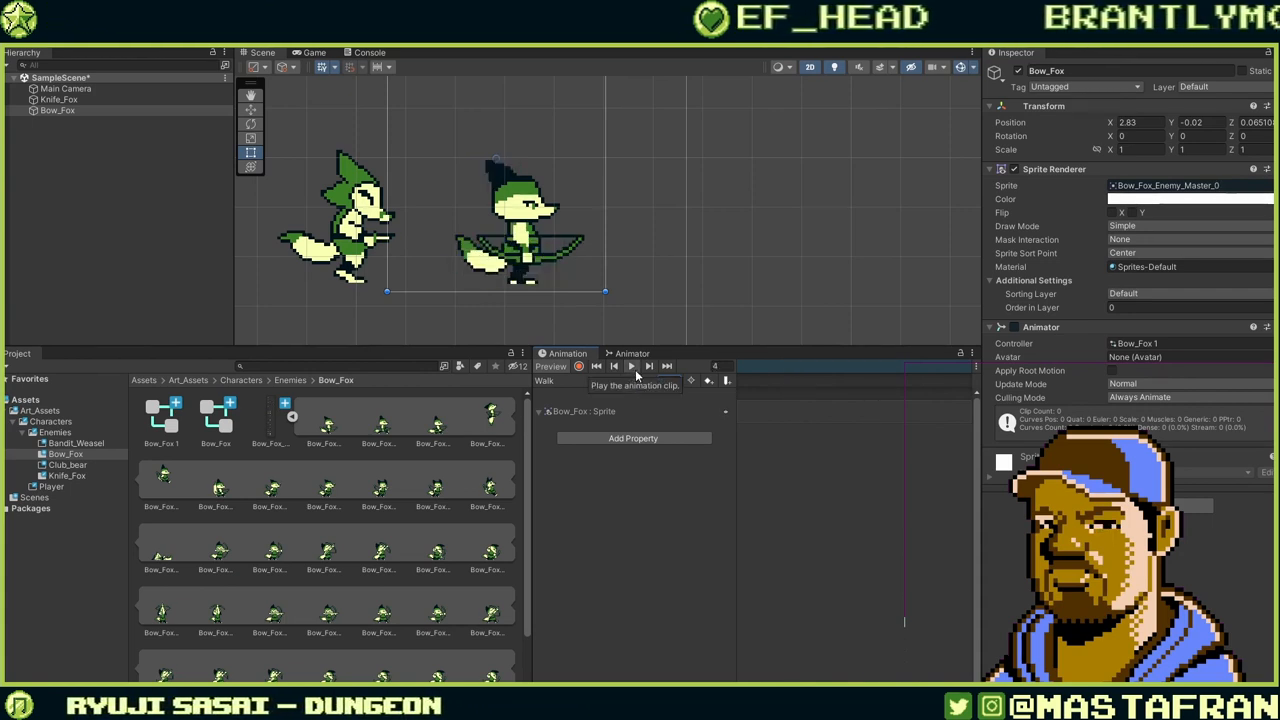
click(636, 372)
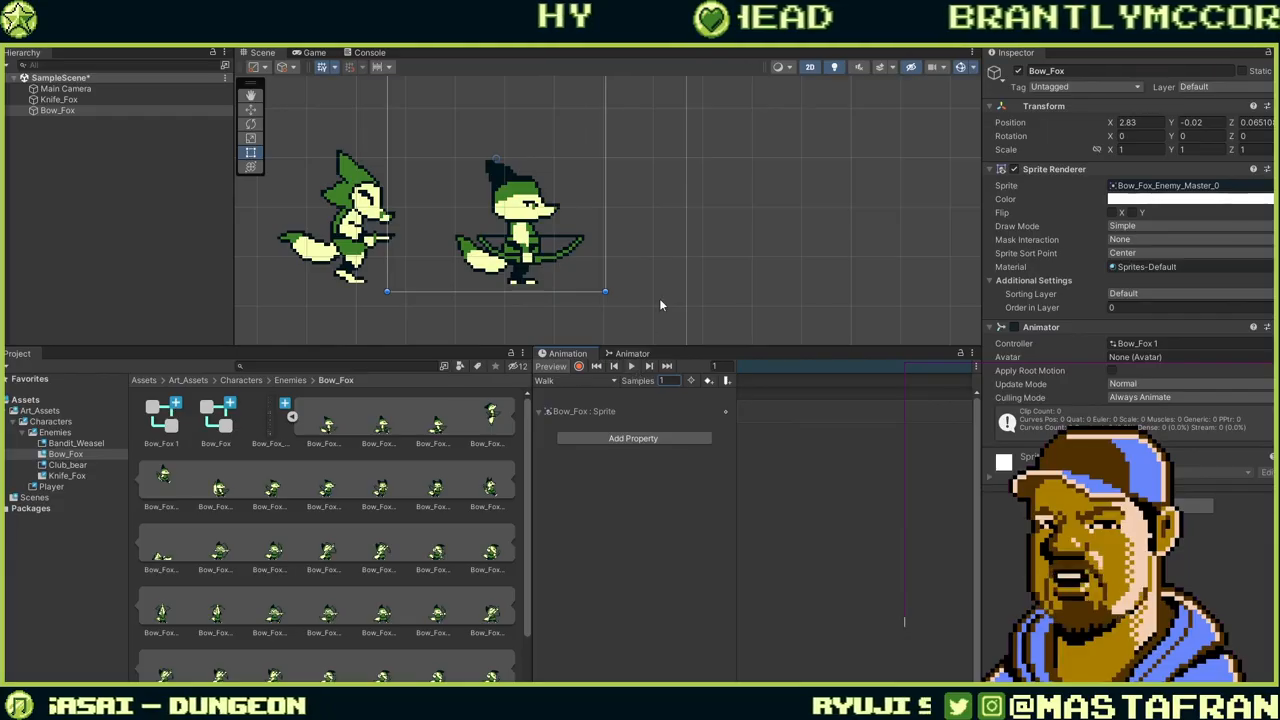
scroll(660, 299, down, 5)
middle_drag(663, 301, 645, 267)
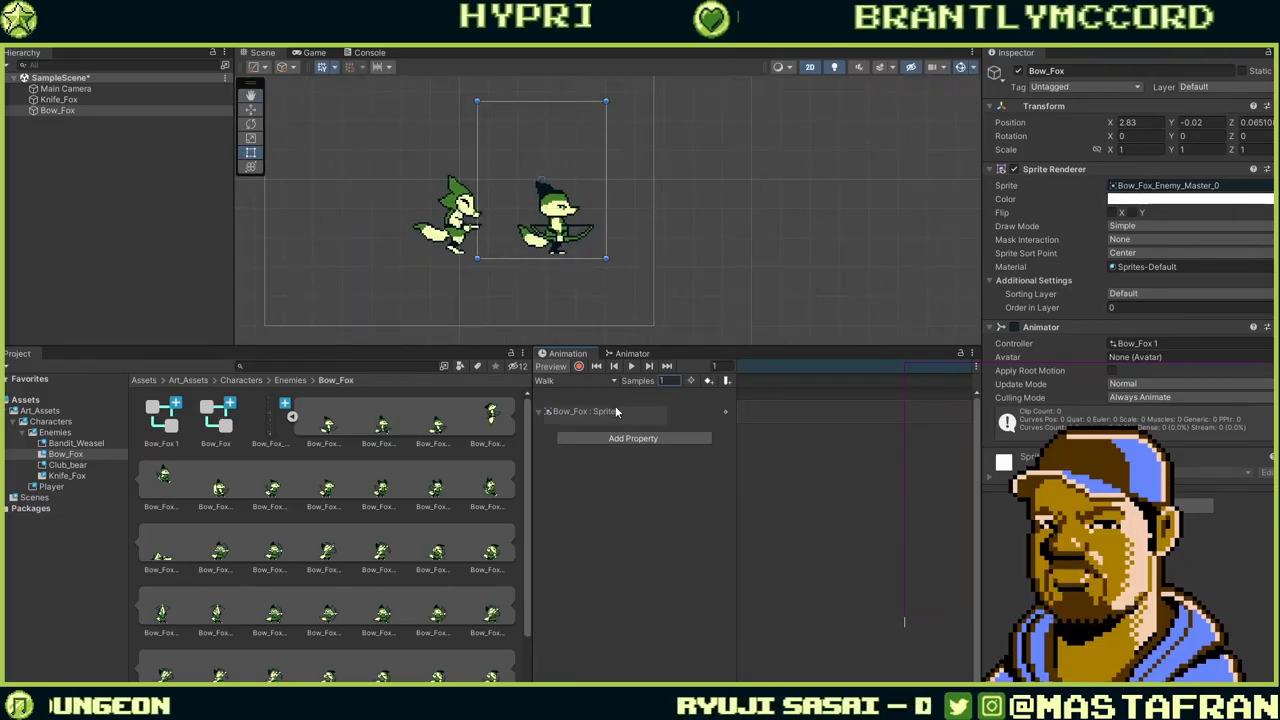
Check which animator controller the Bow_Fox object uses, and permanently delete the unused Bow_Fox controller asset.
click(212, 437)
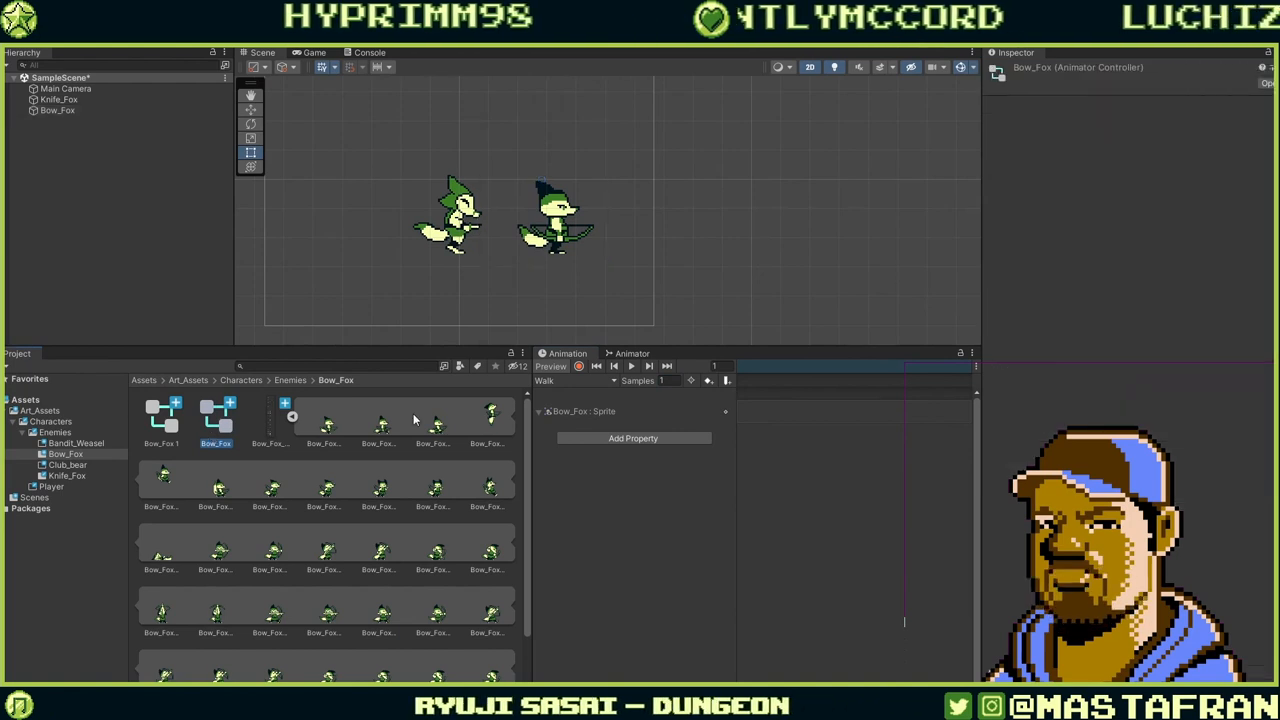
click(580, 381)
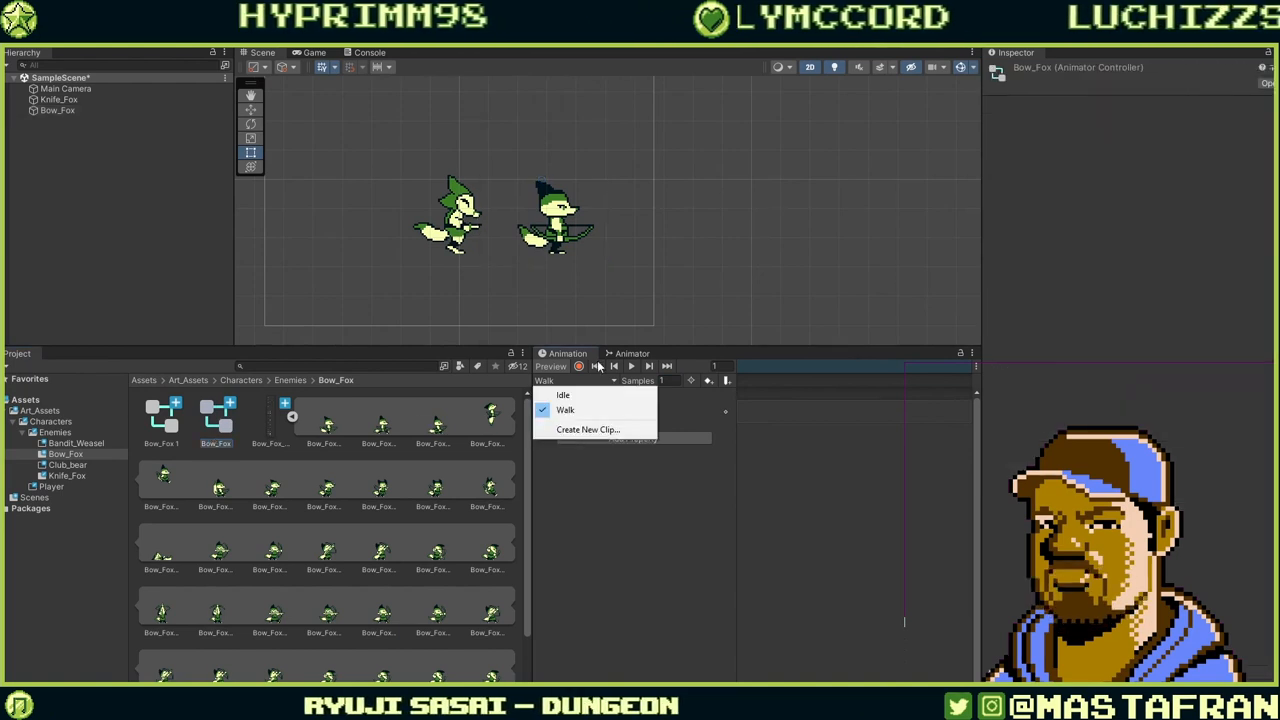
click(163, 428)
click(216, 428)
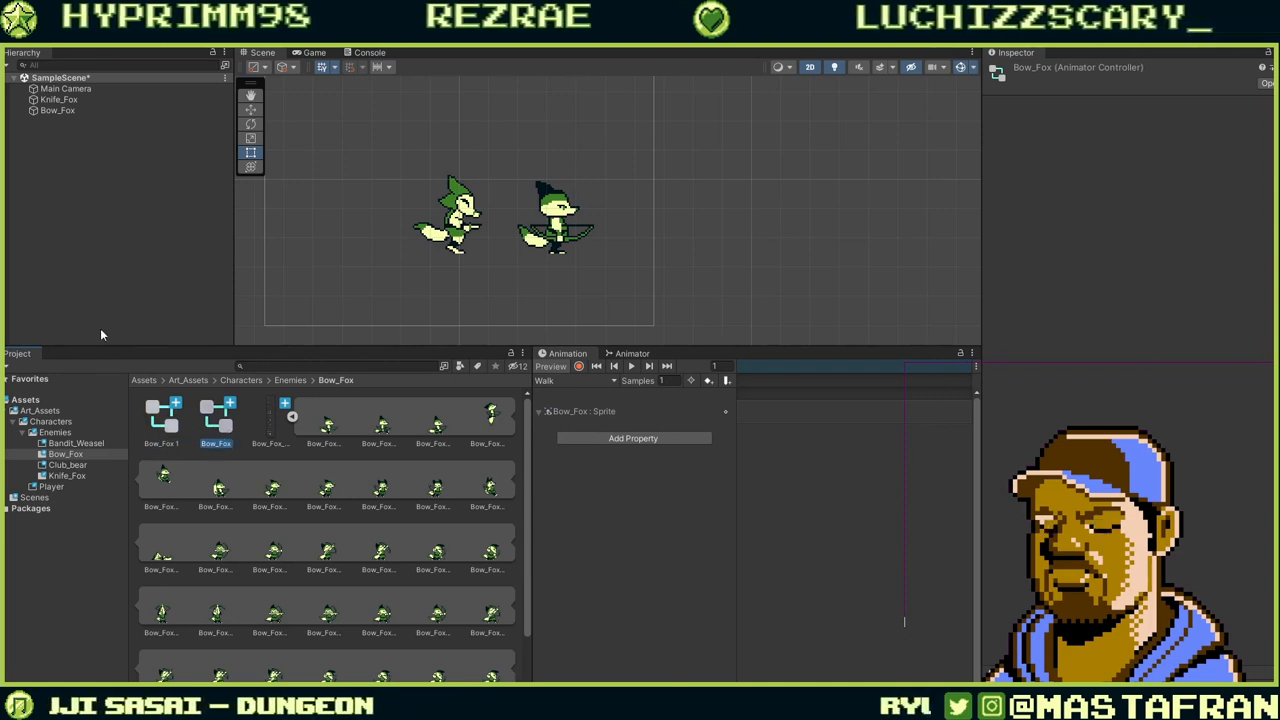
click(64, 111)
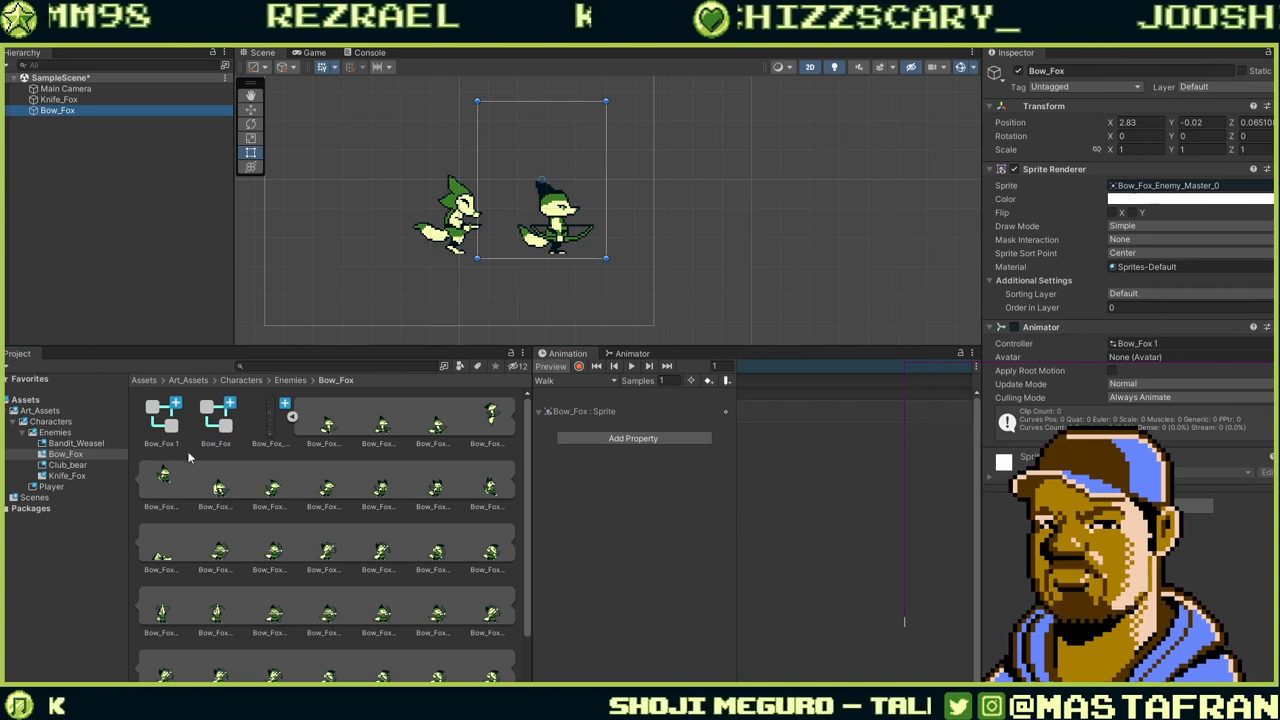
click(222, 421)
right_click(222, 421)
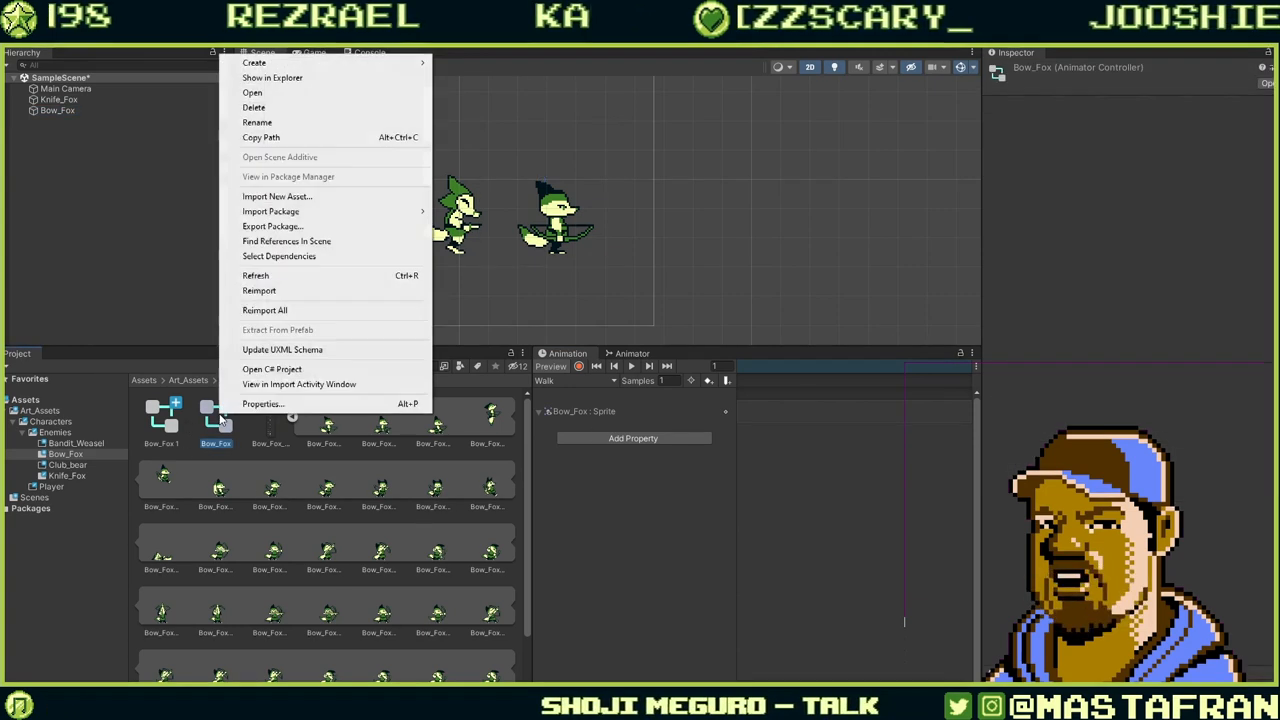
click(314, 108)
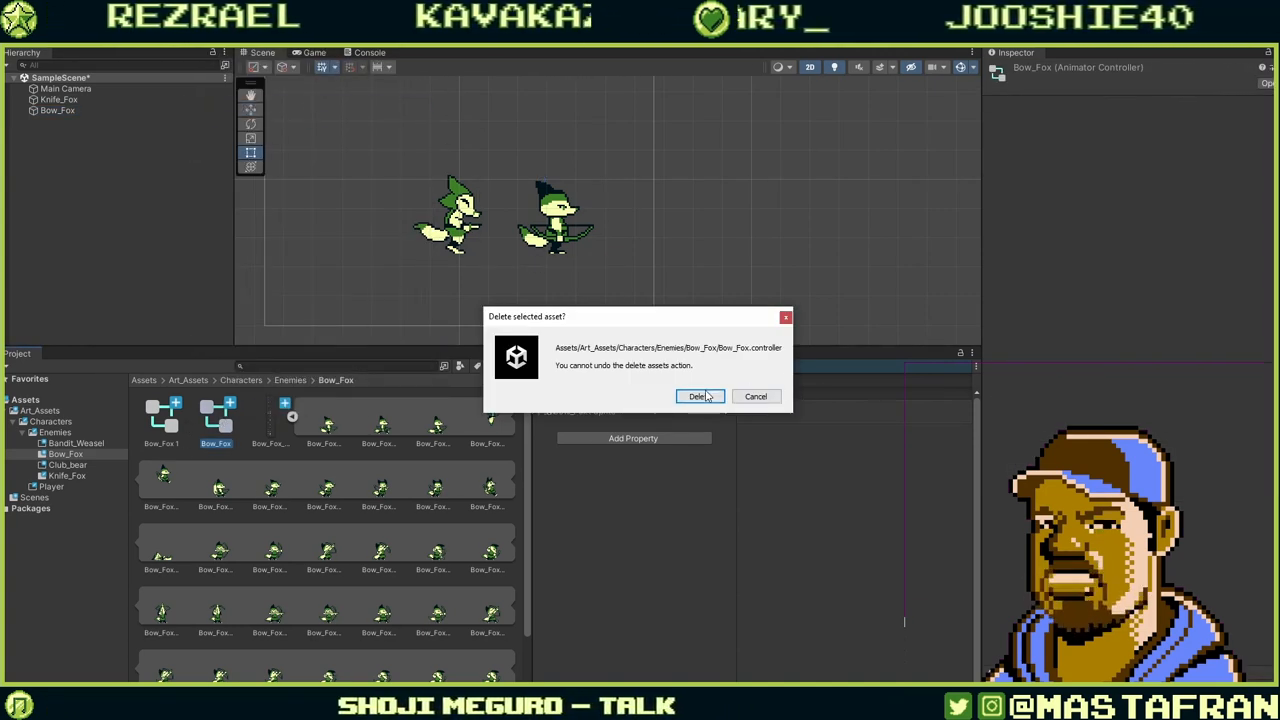
click(700, 393)
Rename the Bow_Fox 1 animator controller to Bow_Fox, and play the Walk clip on the Bow_Fox object.
right_click(158, 425)
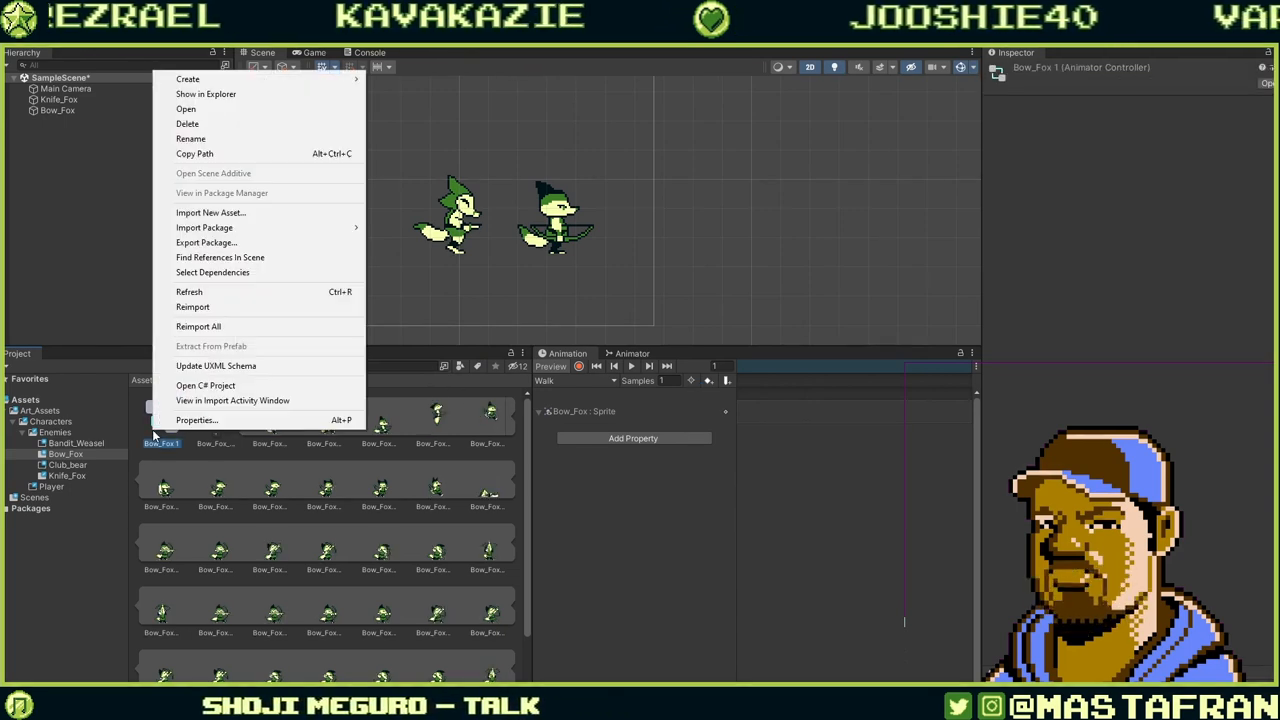
click(240, 138)
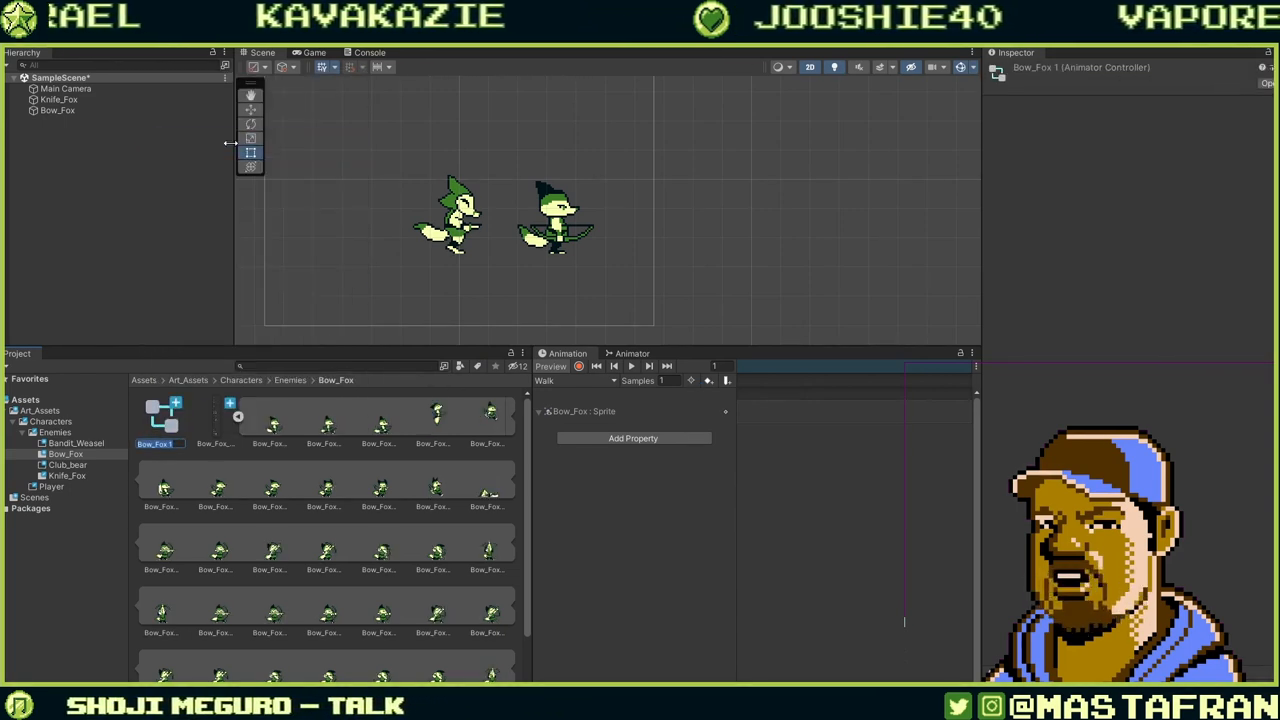
key(BackSpace)
key(BackSpace)
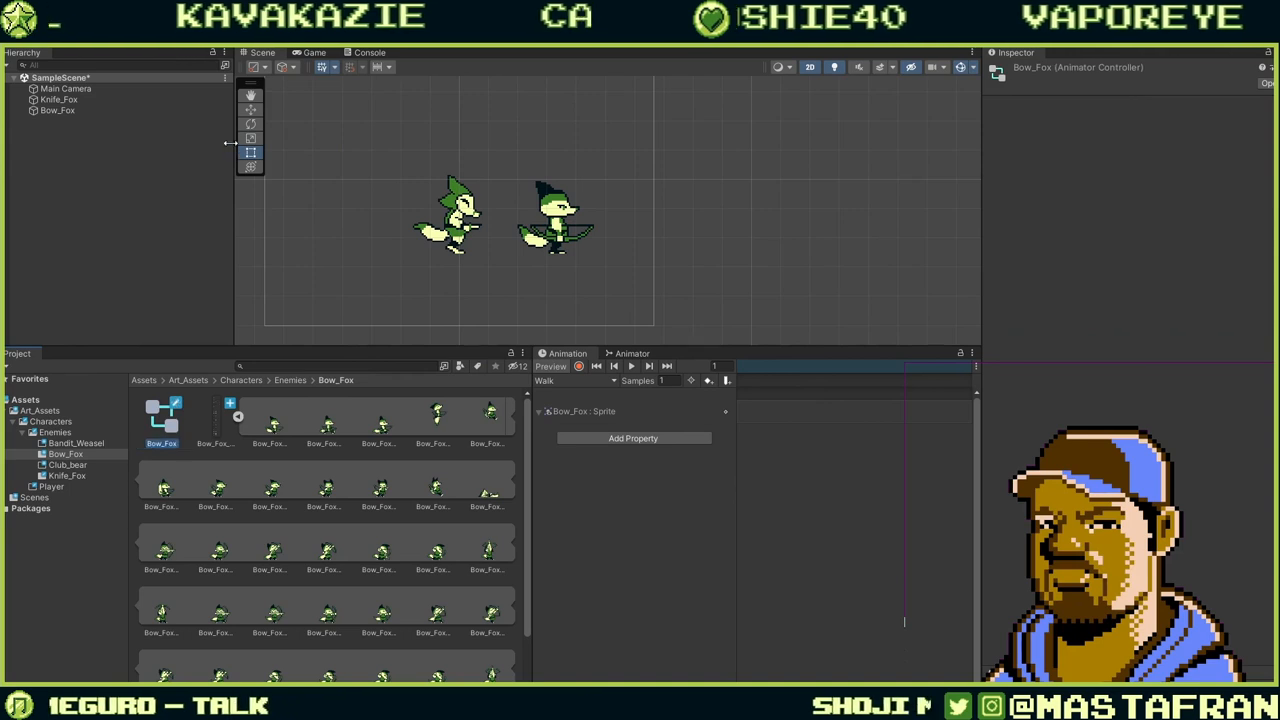
click(64, 112)
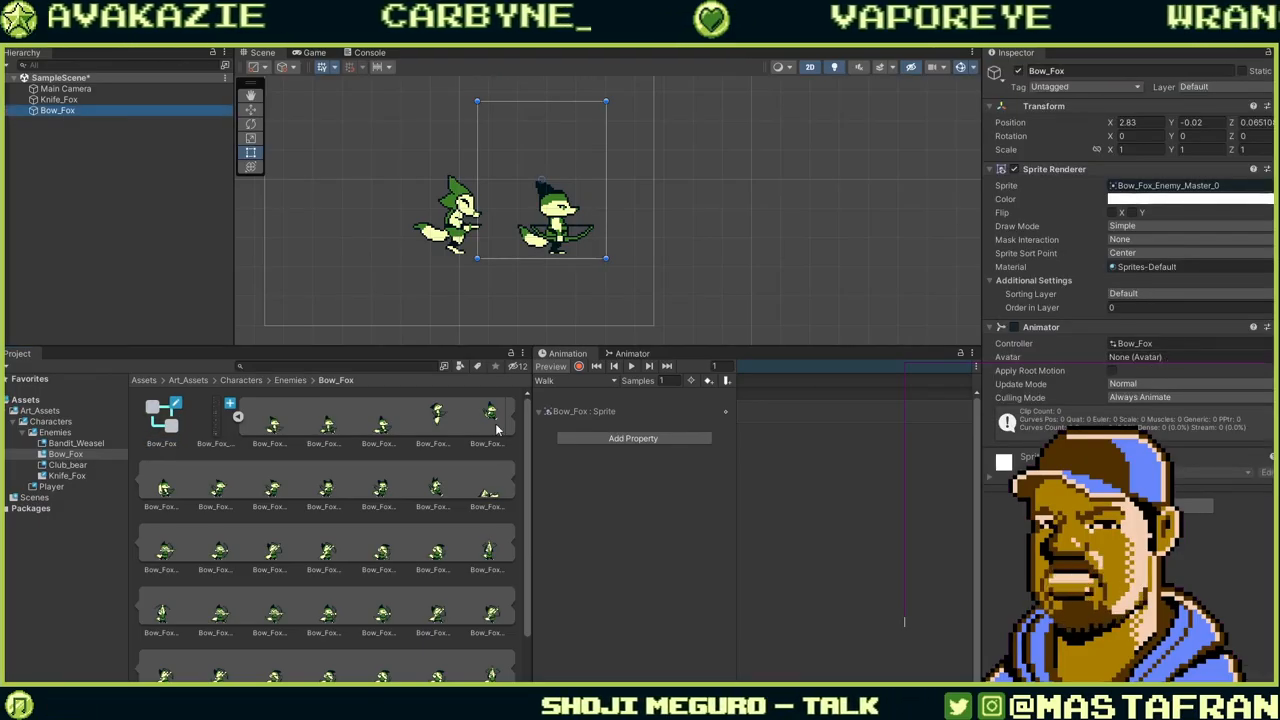
click(630, 367)
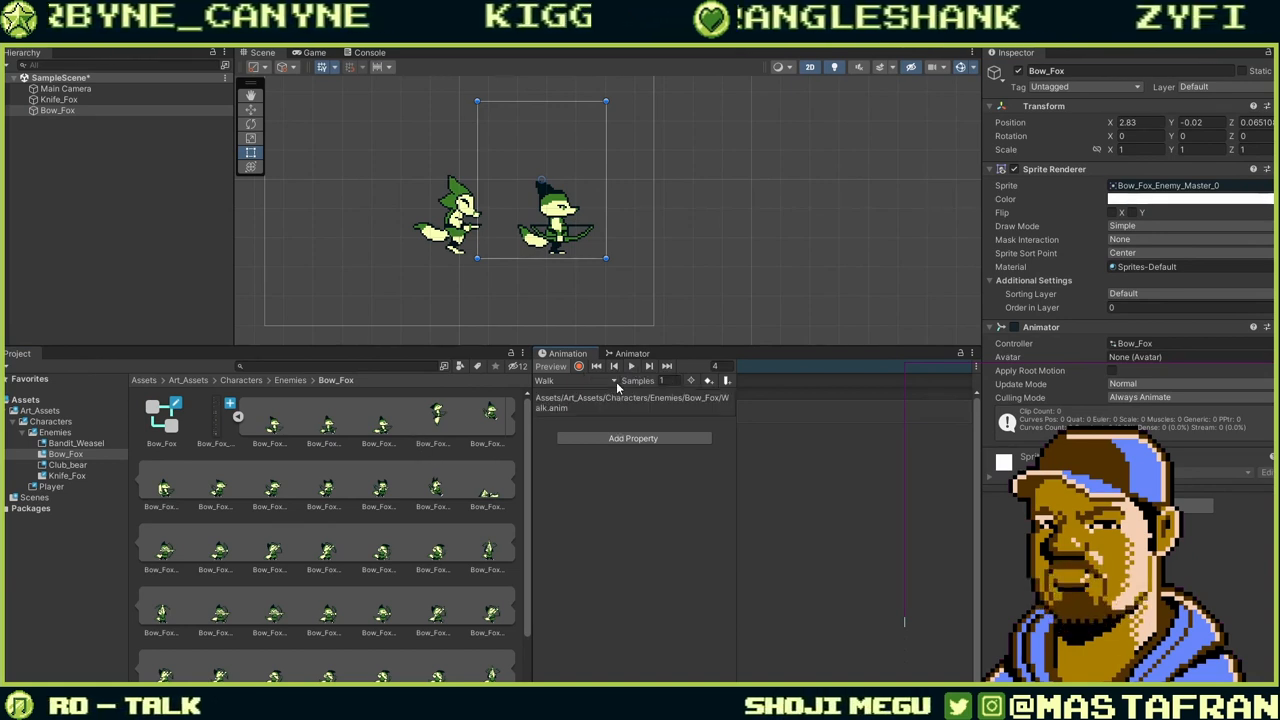
Create a new animation clip named Jump in the Bow_Fox folder.
click(613, 382)
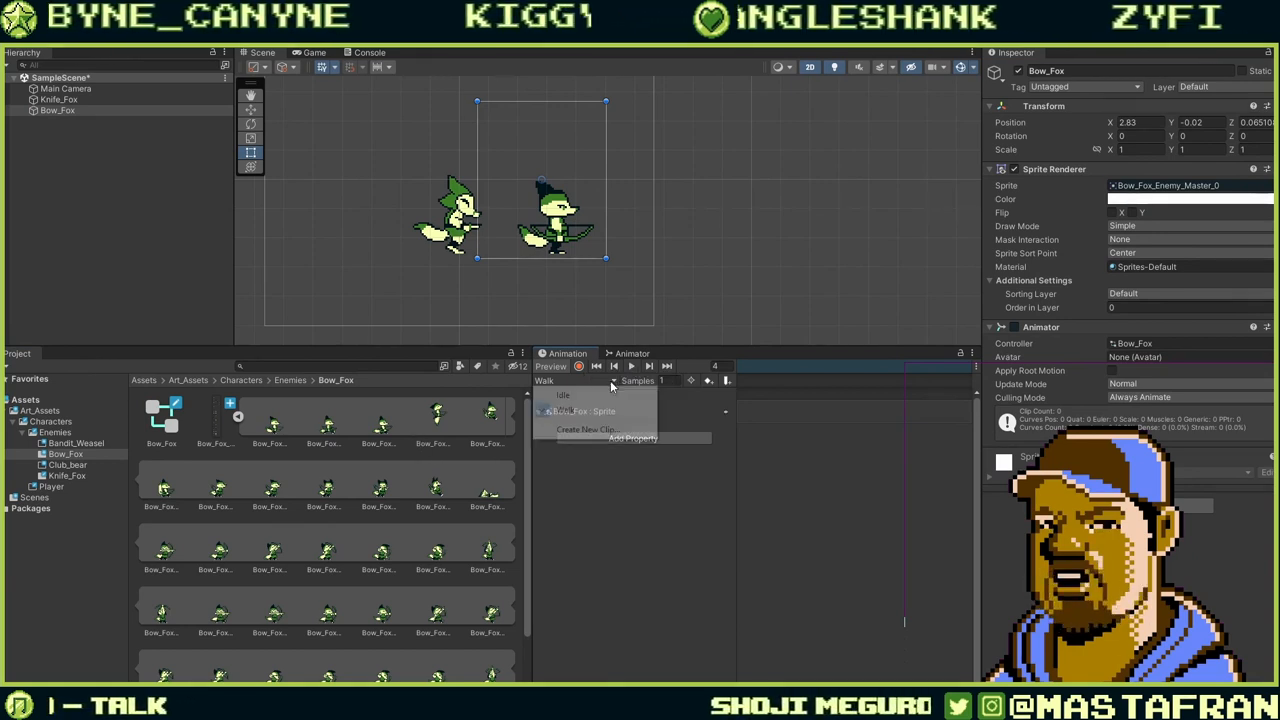
click(595, 429)
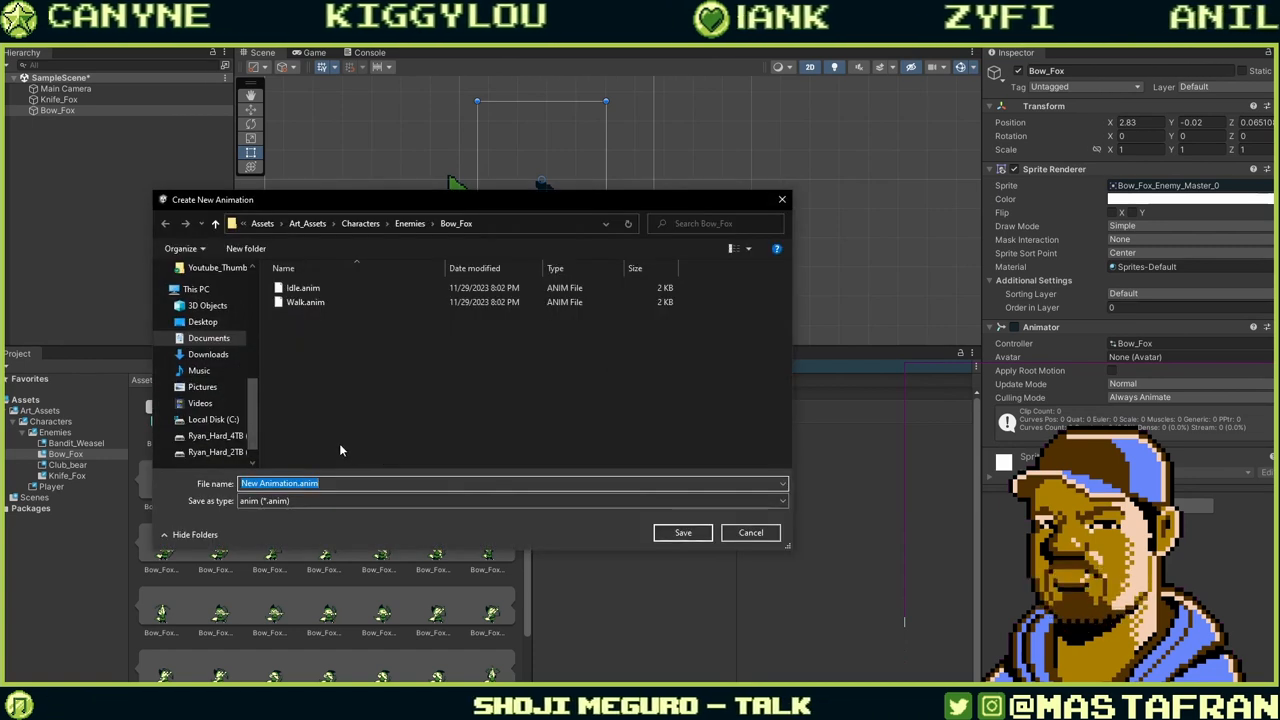
text(Jump)
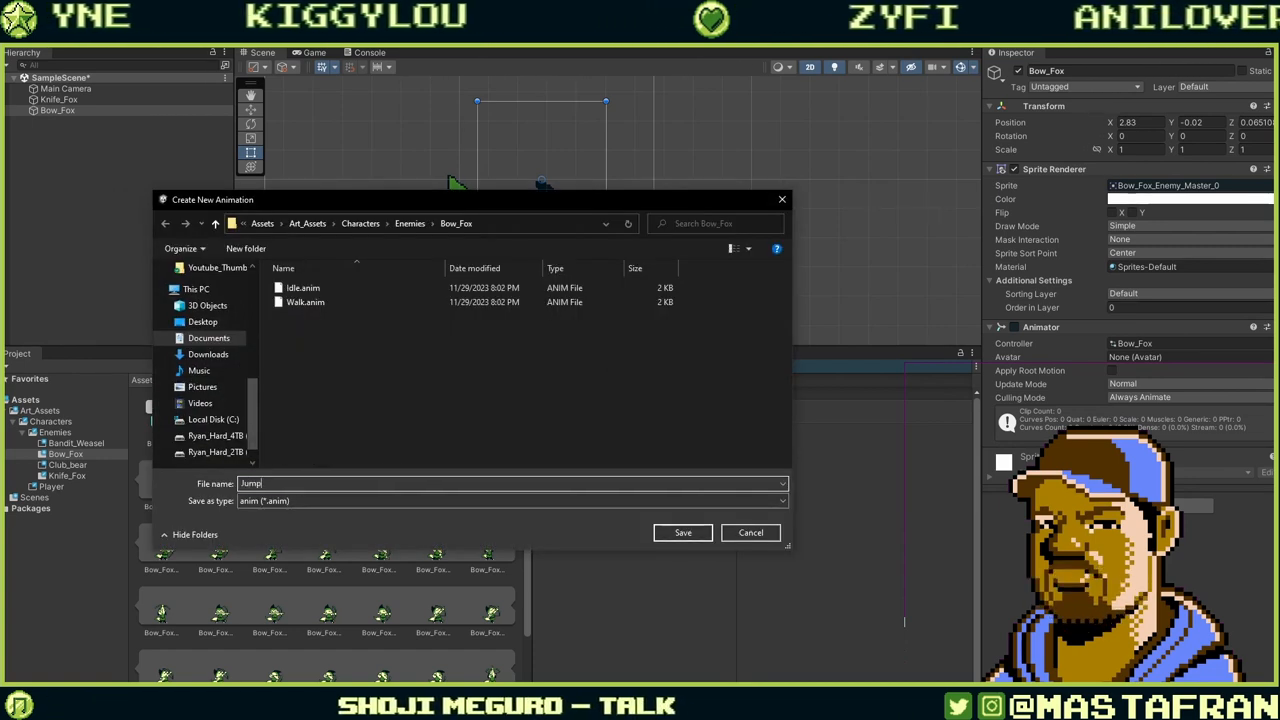
key(Return)
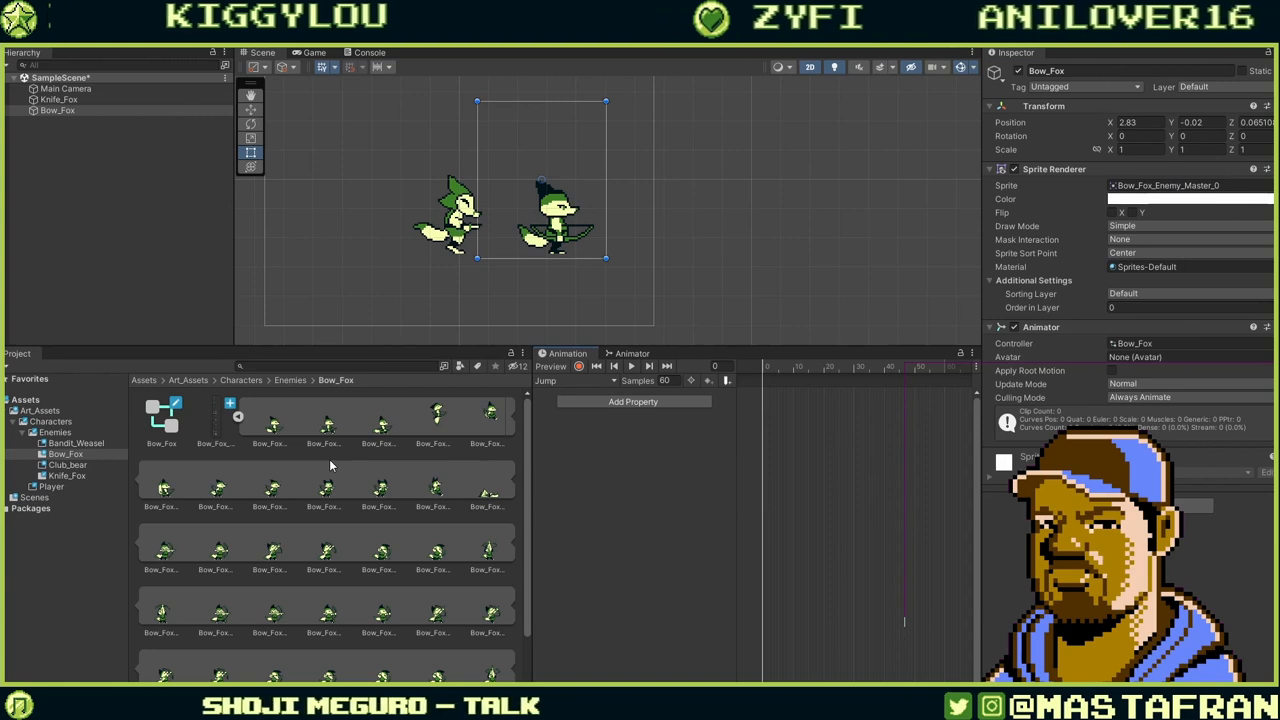
Add Bow_Fox_Enemy_Master_2 and Bow_Fox_Enemy_Master_3 as the Jump clip's first two keyframes, and set its sample rate to 1.
click(380, 425)
drag(385, 427, 762, 401)
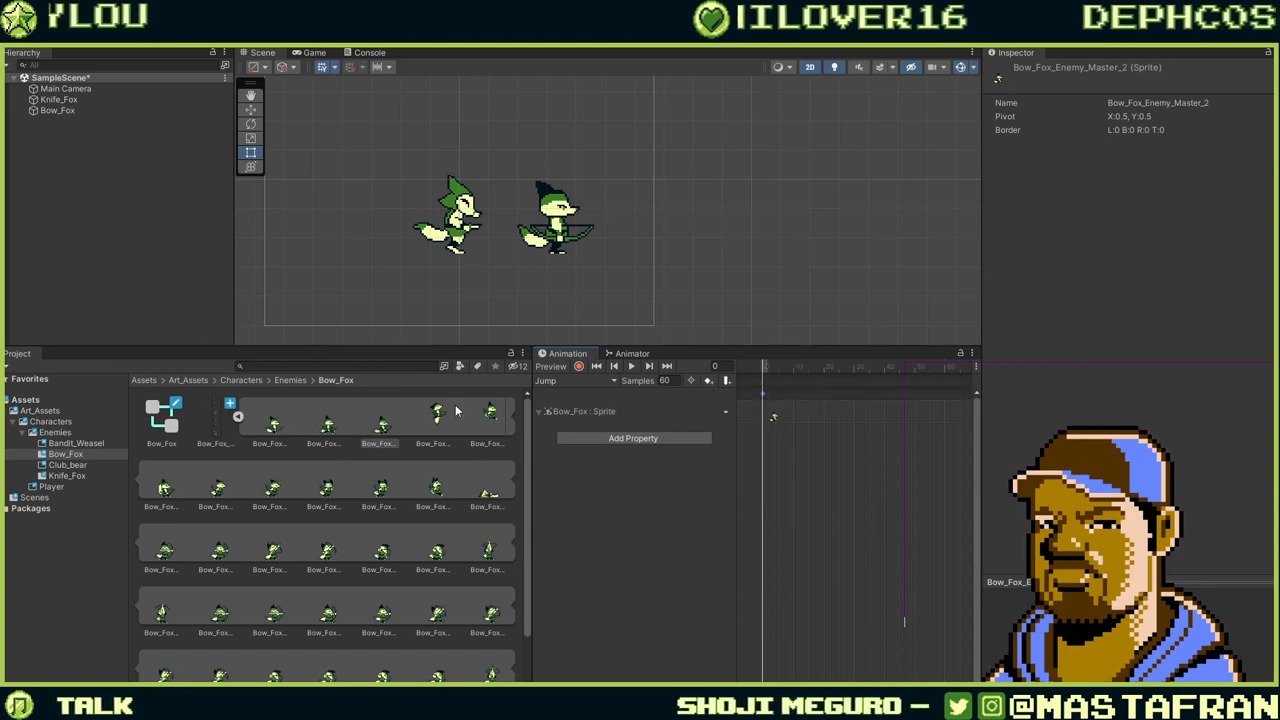
drag(436, 415, 765, 395)
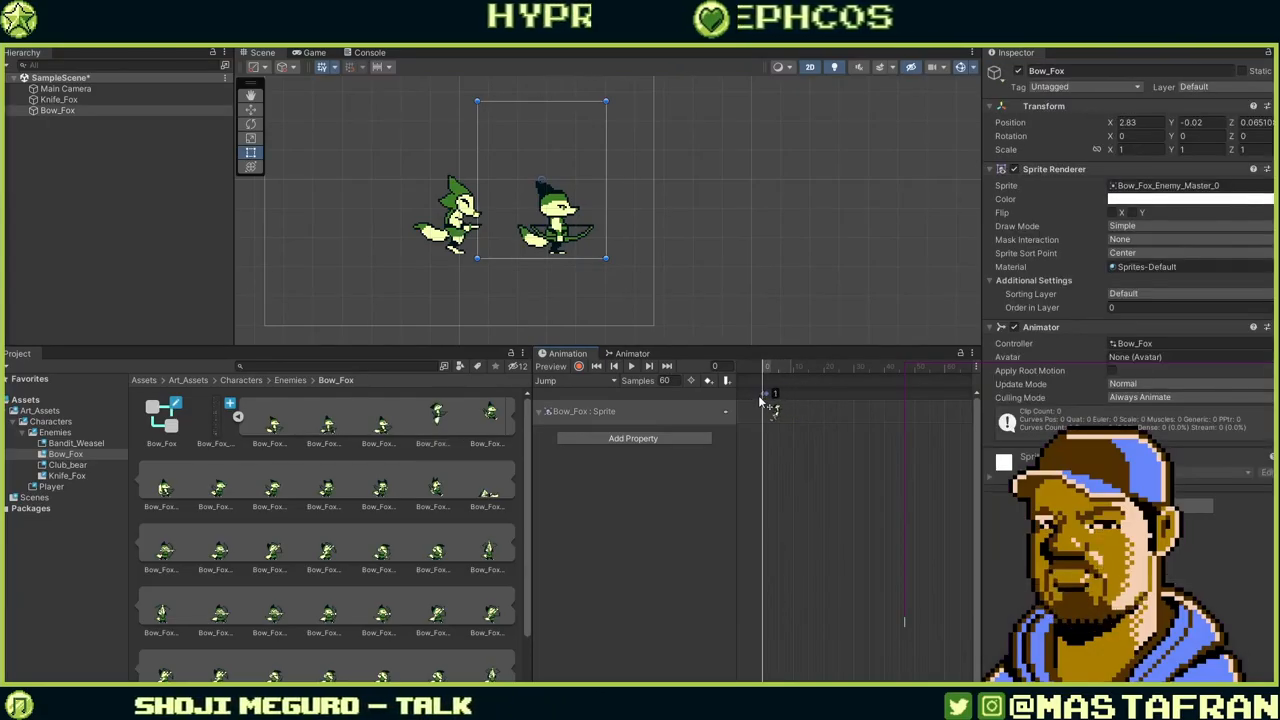
click(664, 381)
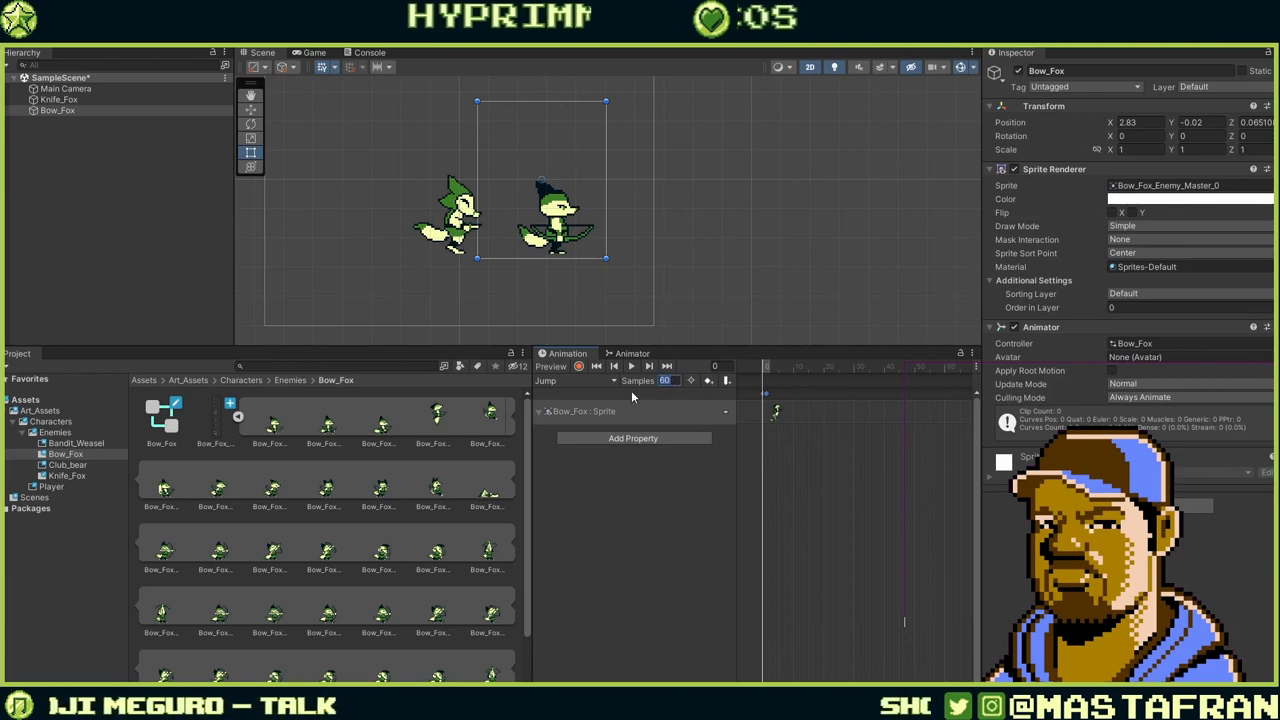
text(1)
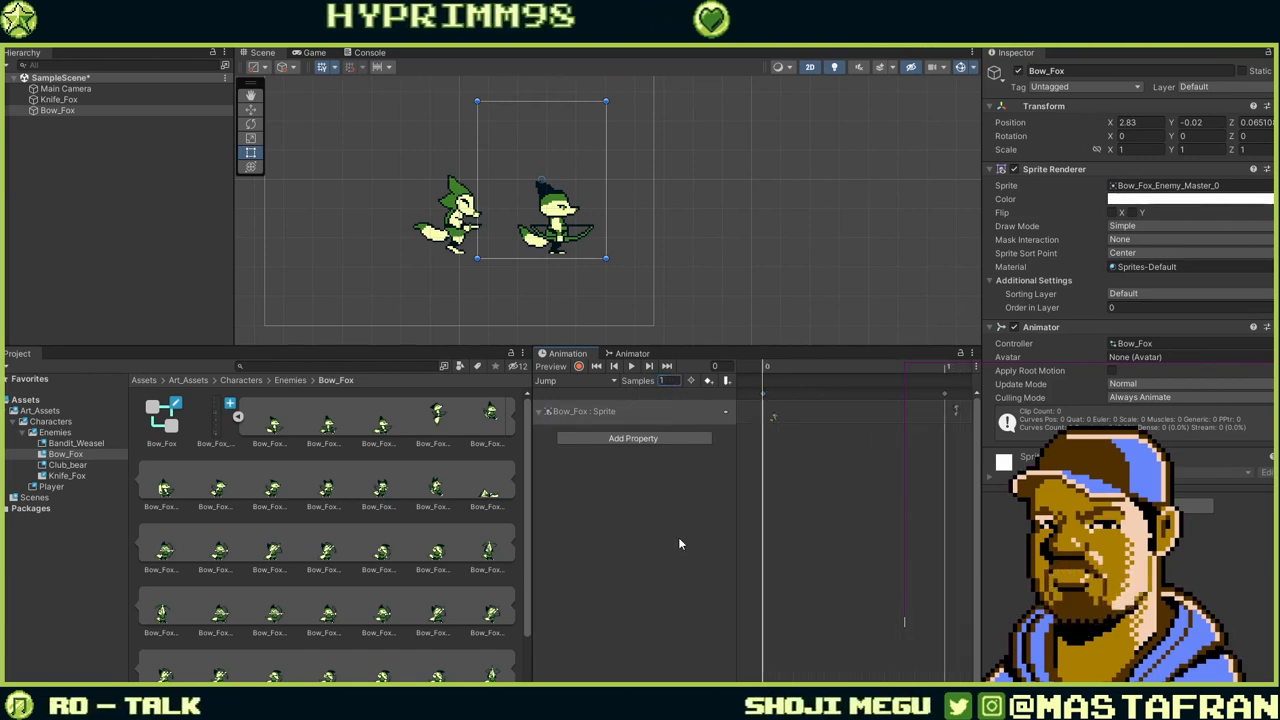
Add Bow_Fox_Enemy_Master_4 on frame 2 and Bow_Fox_Enemy_Master_5 on frame 3 of the Jump clip.
alt+right_drag(837, 499, 835, 459)
click(489, 414)
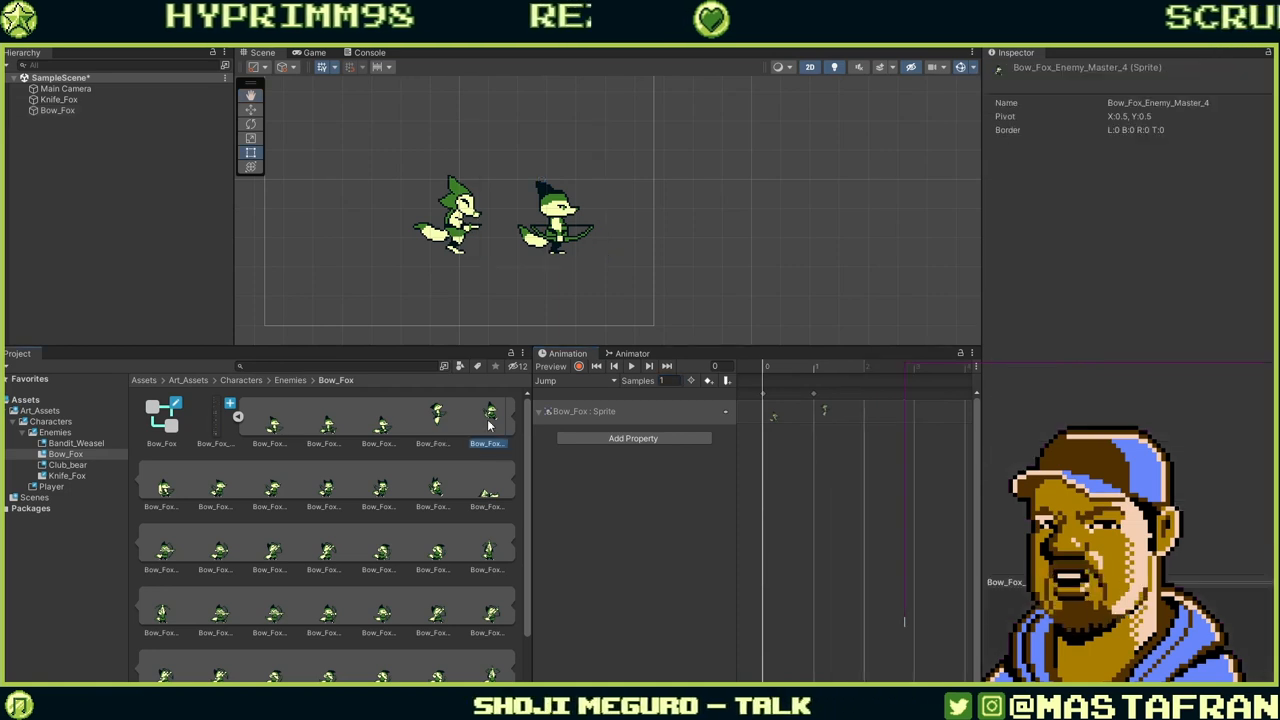
drag(489, 414, 874, 410)
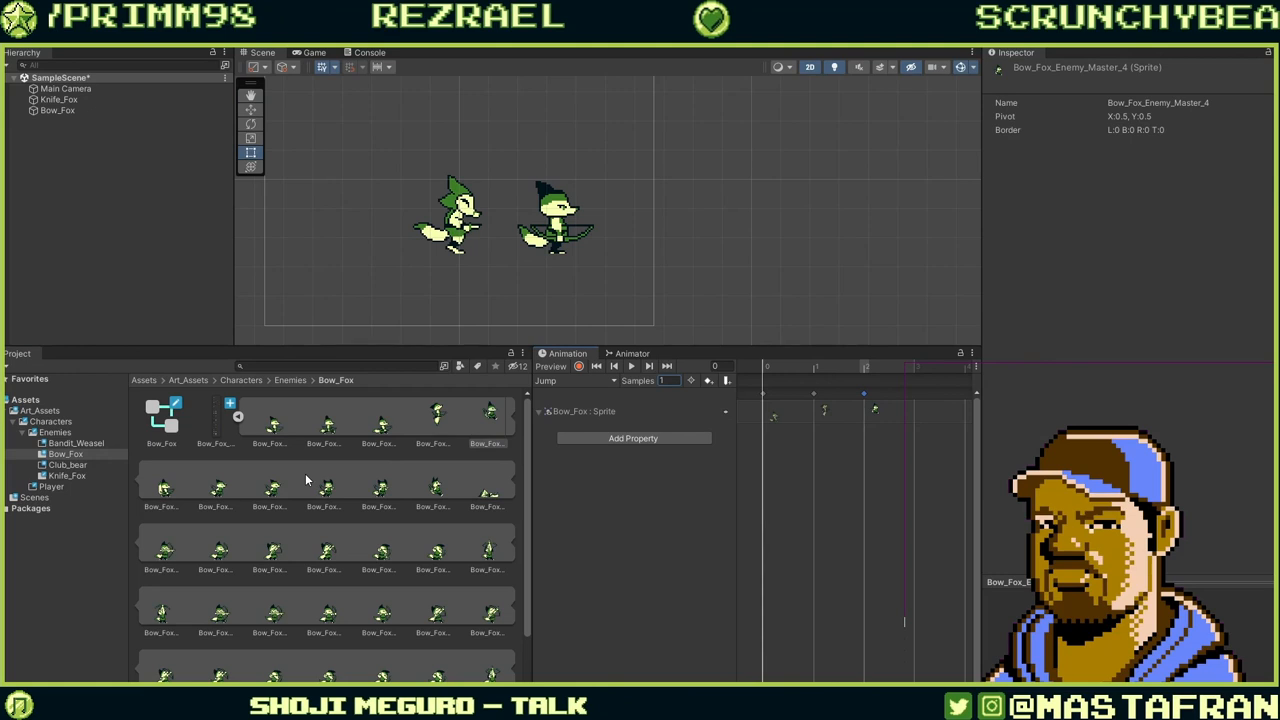
click(164, 487)
drag(164, 487, 930, 404)
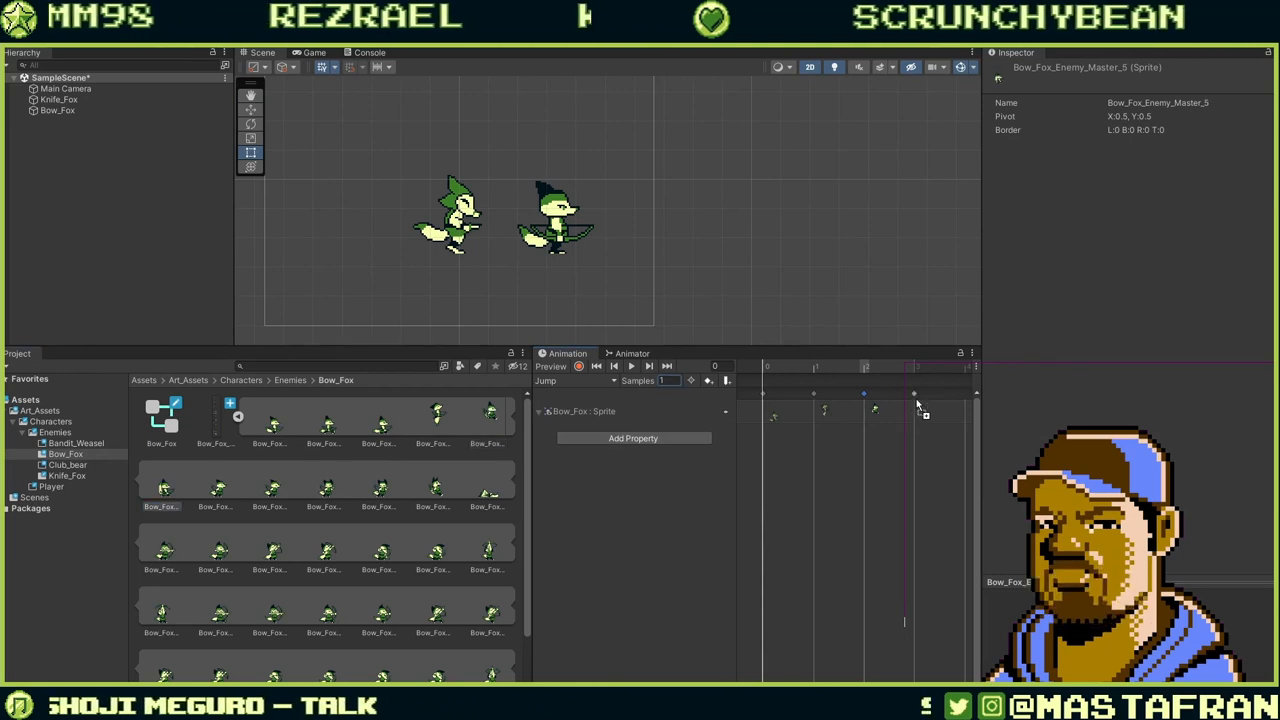
Add Bow_Fox_Enemy_Master_2 on frame 4 of the Jump clip and scrub through its frames.
click(332, 433)
click(372, 436)
drag(384, 432, 964, 405)
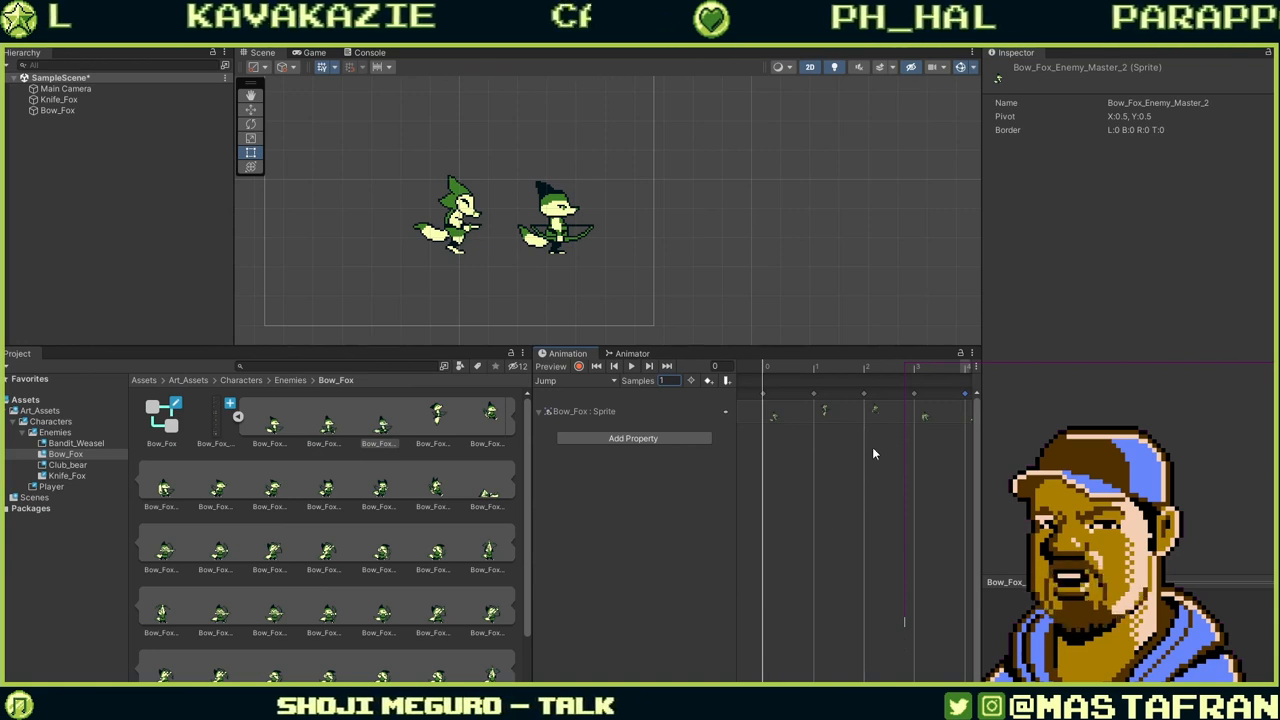
drag(910, 369, 856, 390)
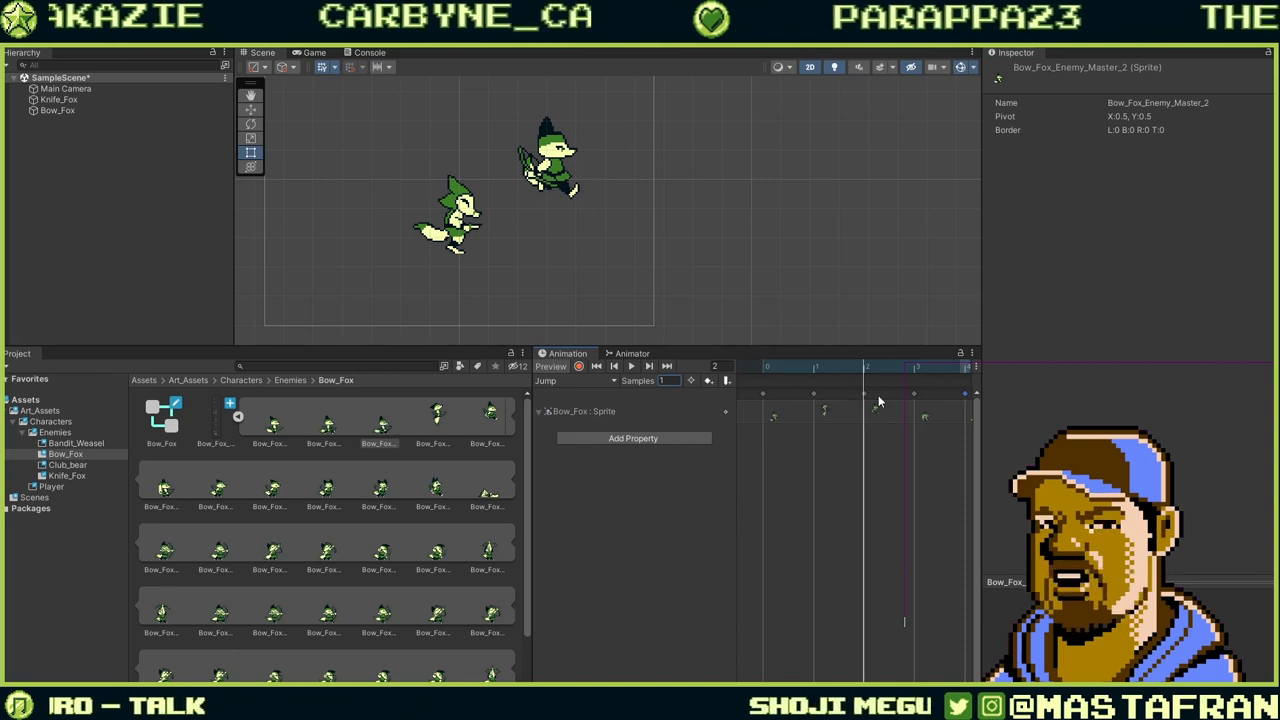
drag(880, 401, 978, 382)
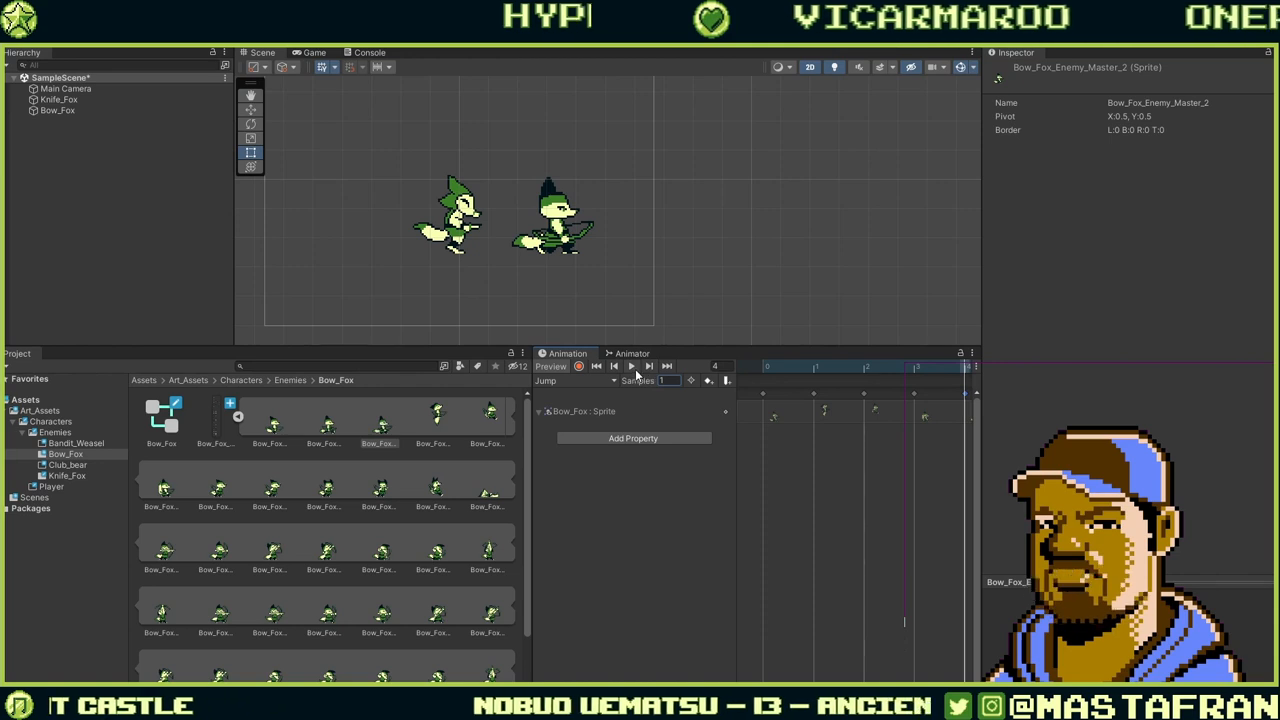
Play back the Jump clip with its whole keyframe range in view.
click(636, 372)
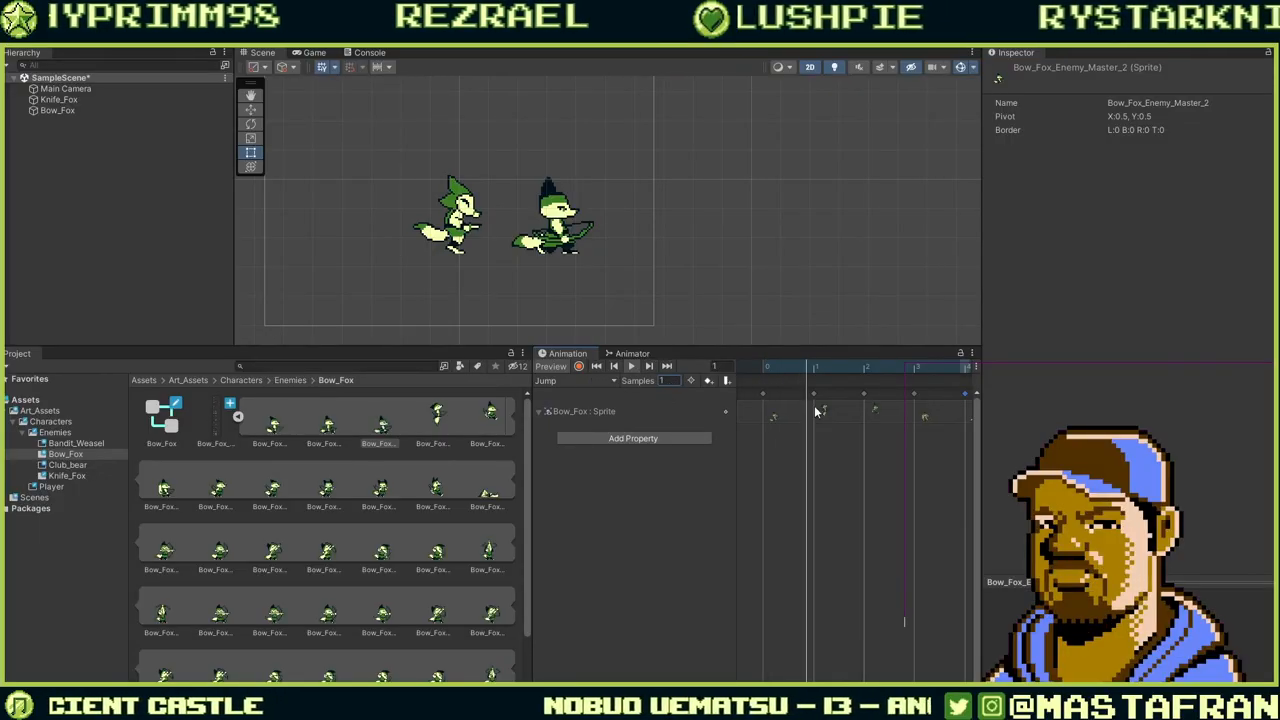
scroll(876, 425, down, 2)
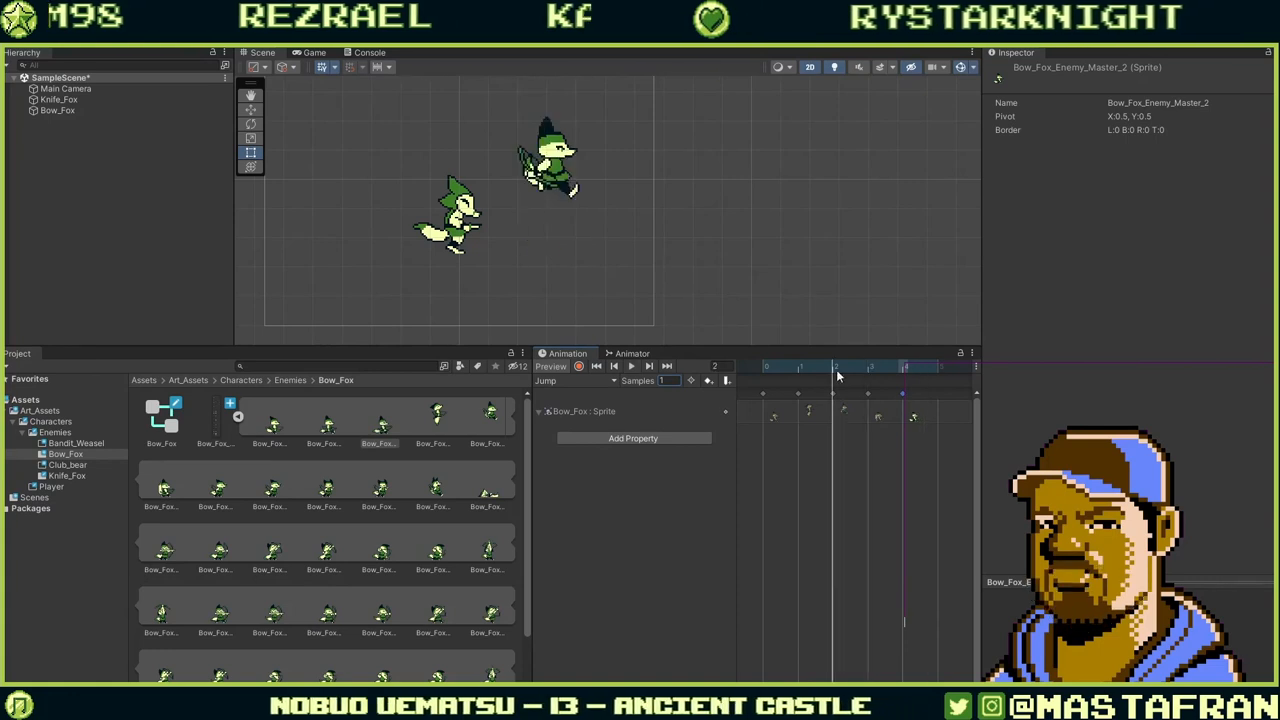
Create a new animation clip named Aim_Side in the Bow_Fox folder.
click(591, 384)
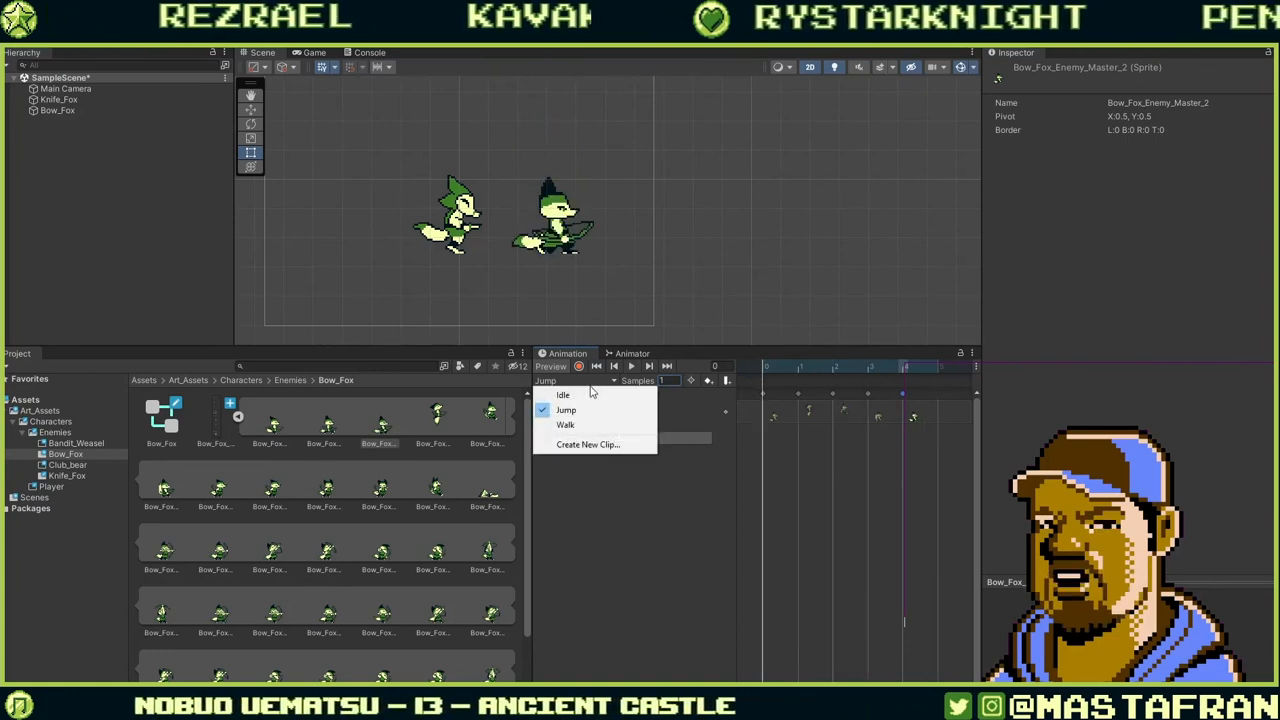
click(582, 445)
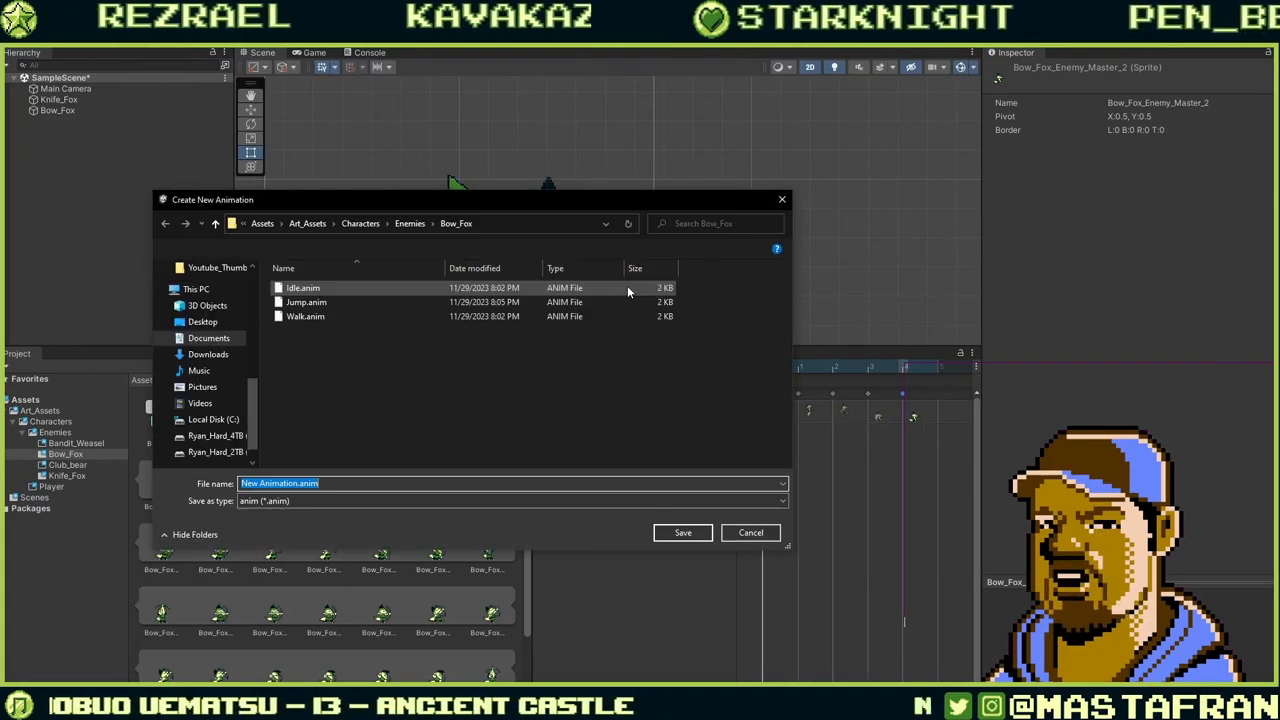
click(326, 318)
double_click(254, 484)
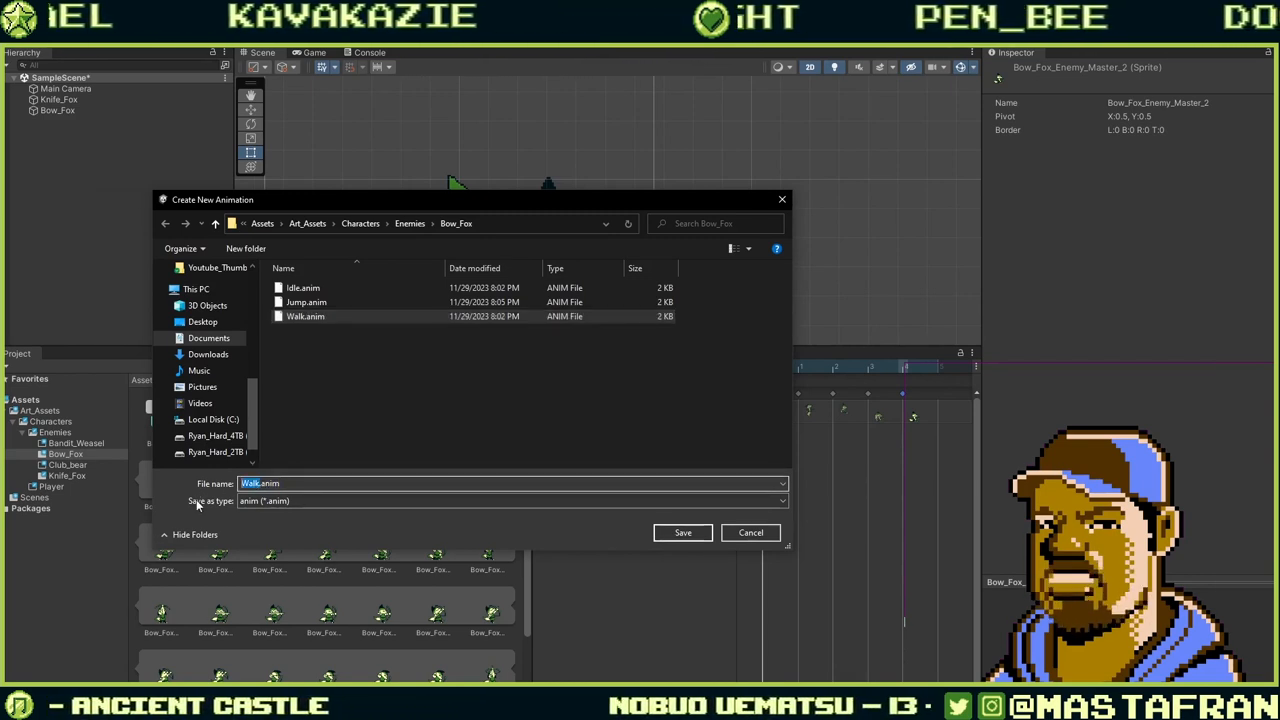
text(Side)
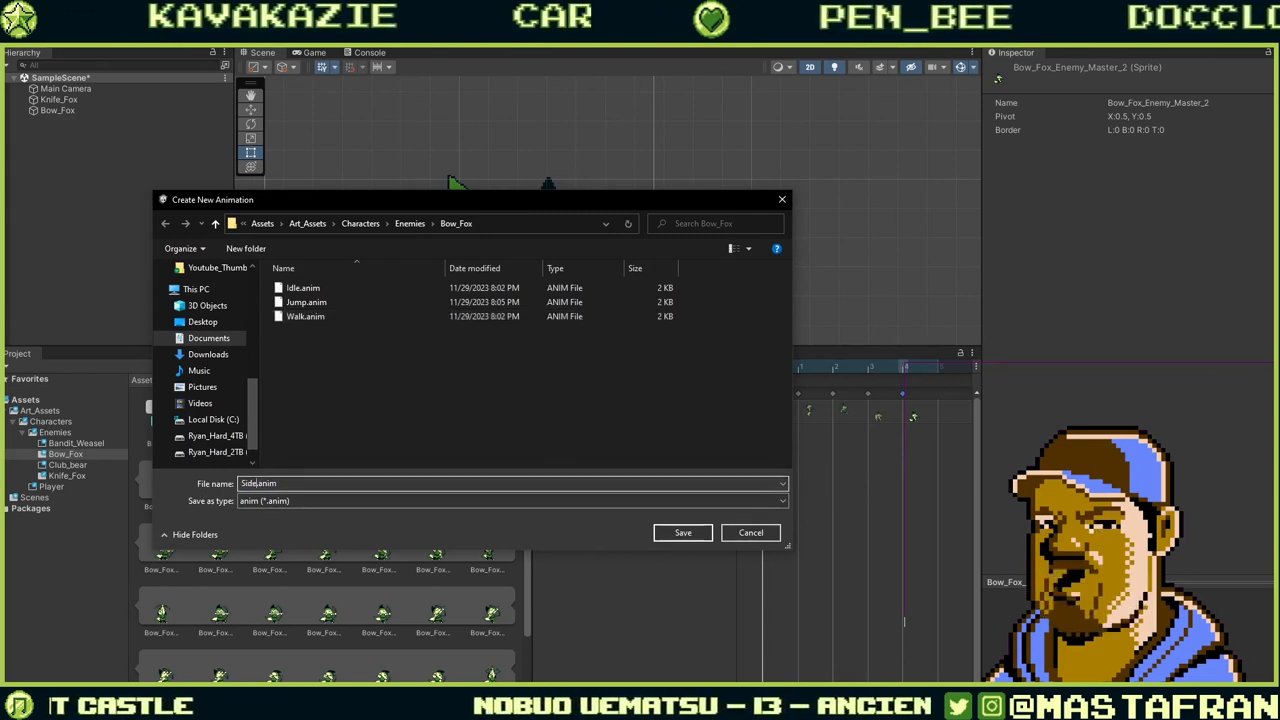
text(Shoot)
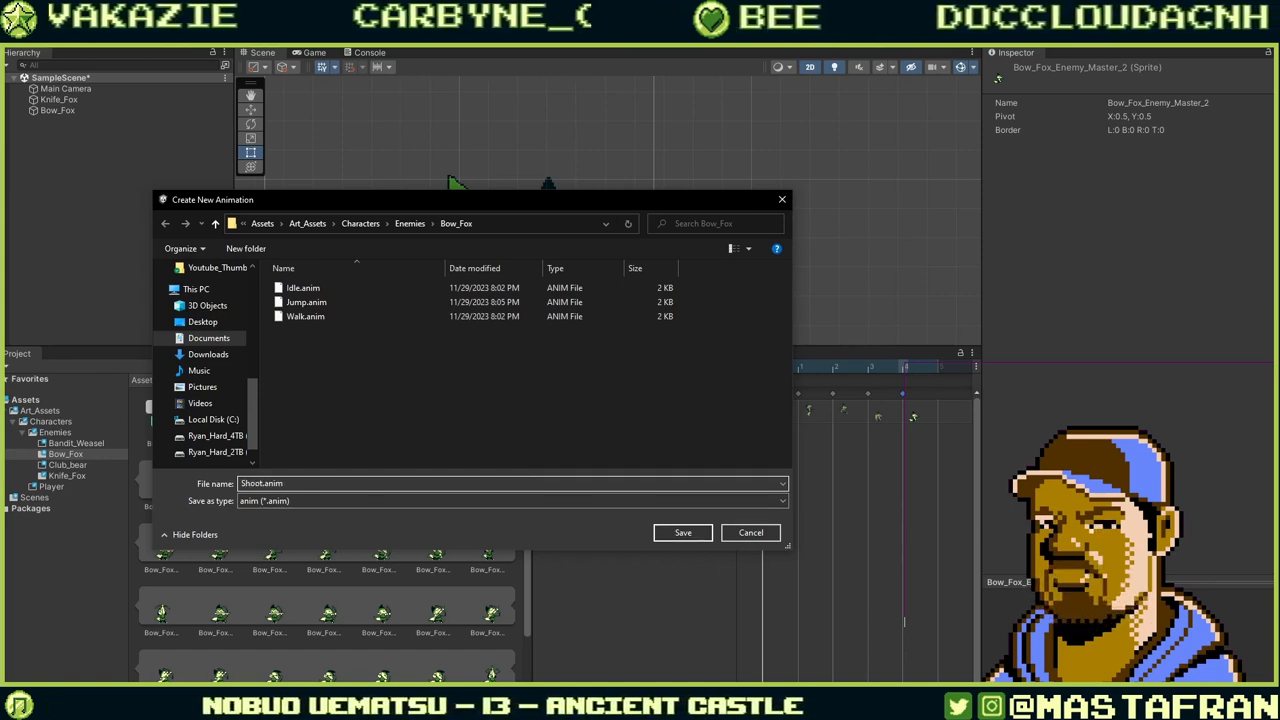
text(_Side)
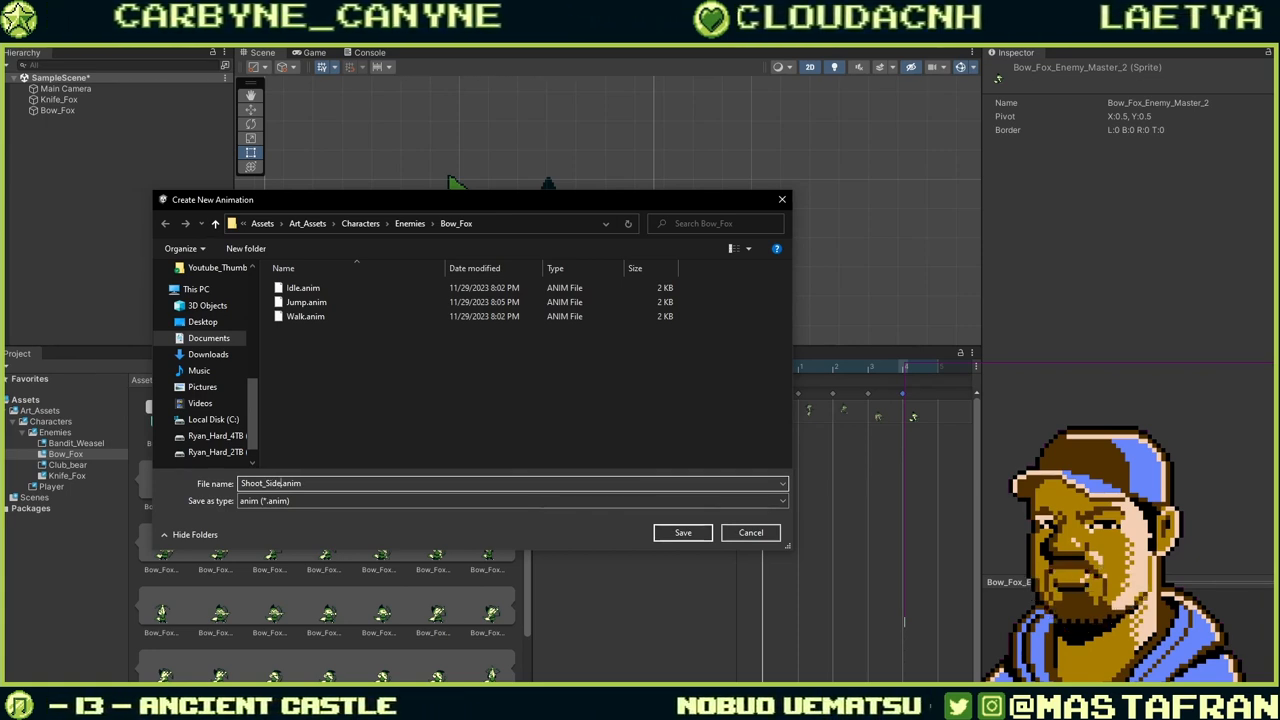
key(BackSpace)
key(BackSpace)
key(BackSpace)
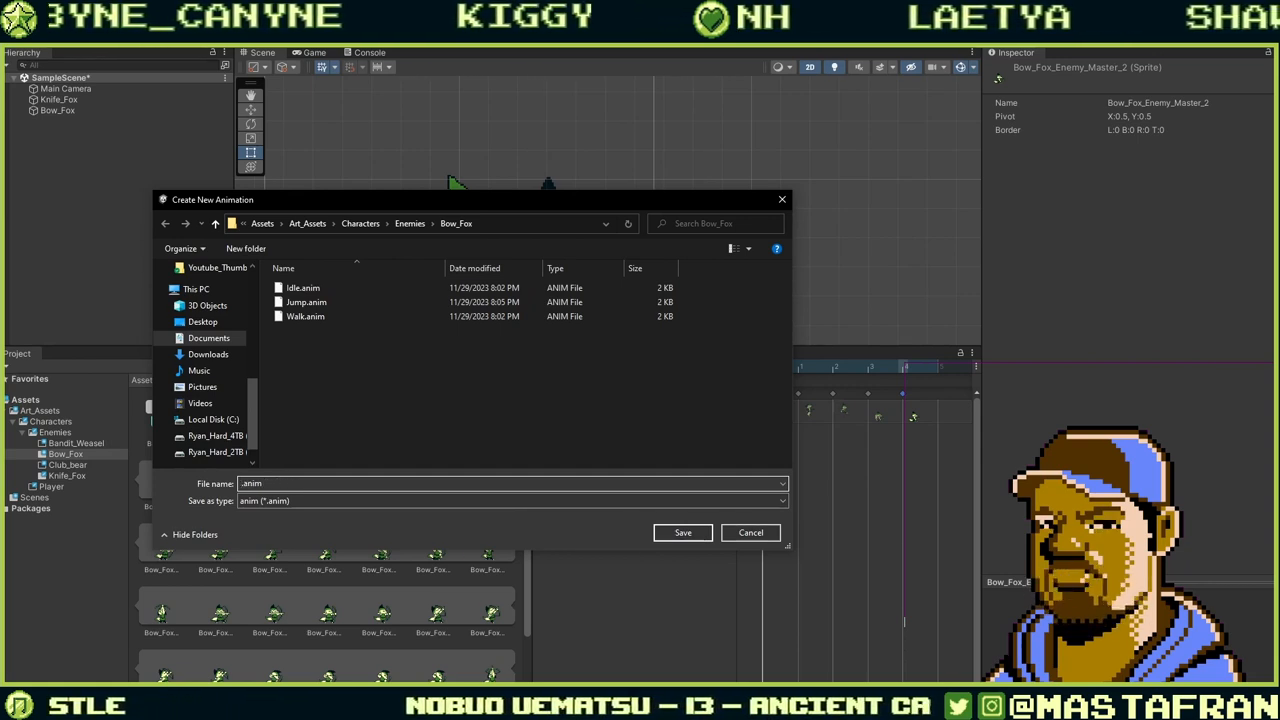
text(Aim_)
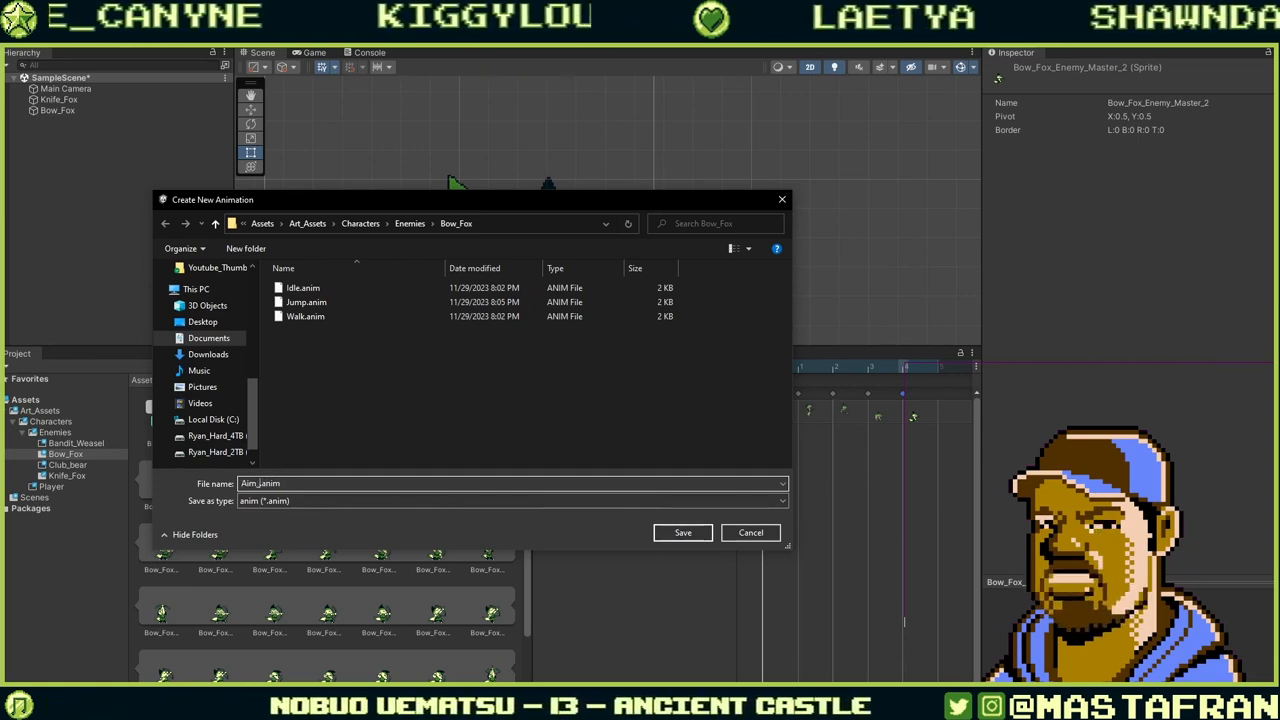
text(Side)
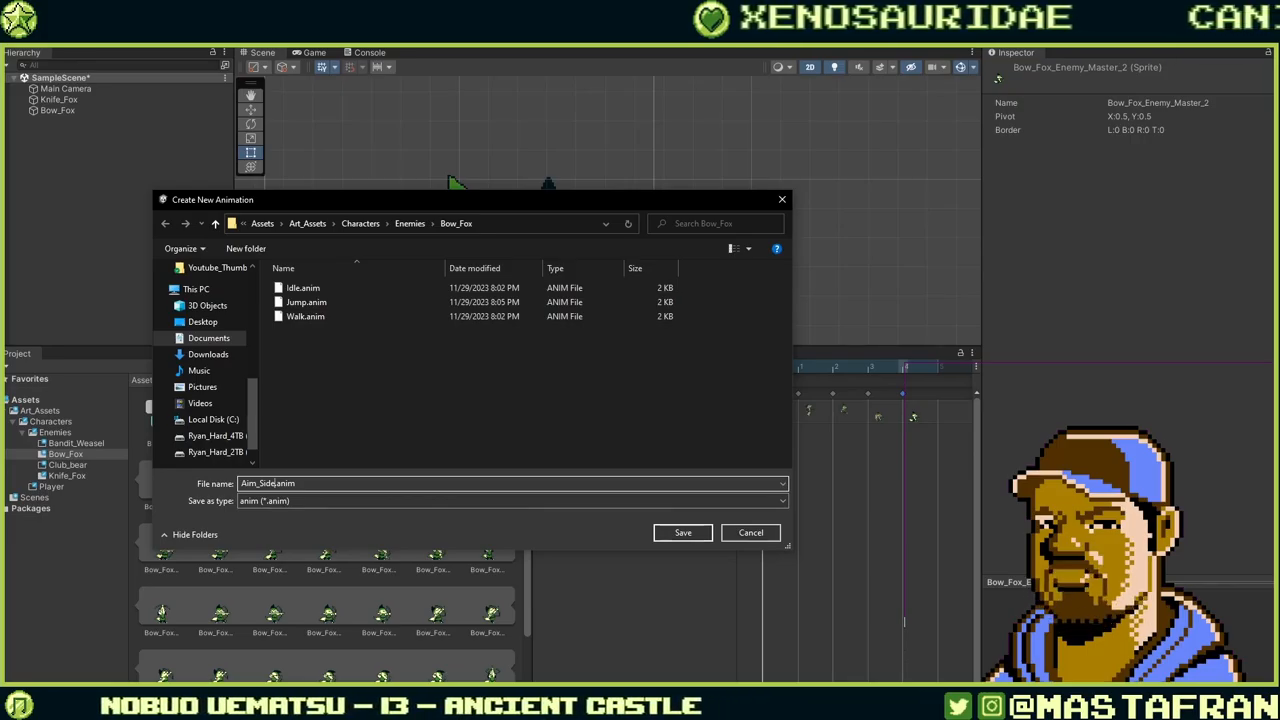
key(Return)
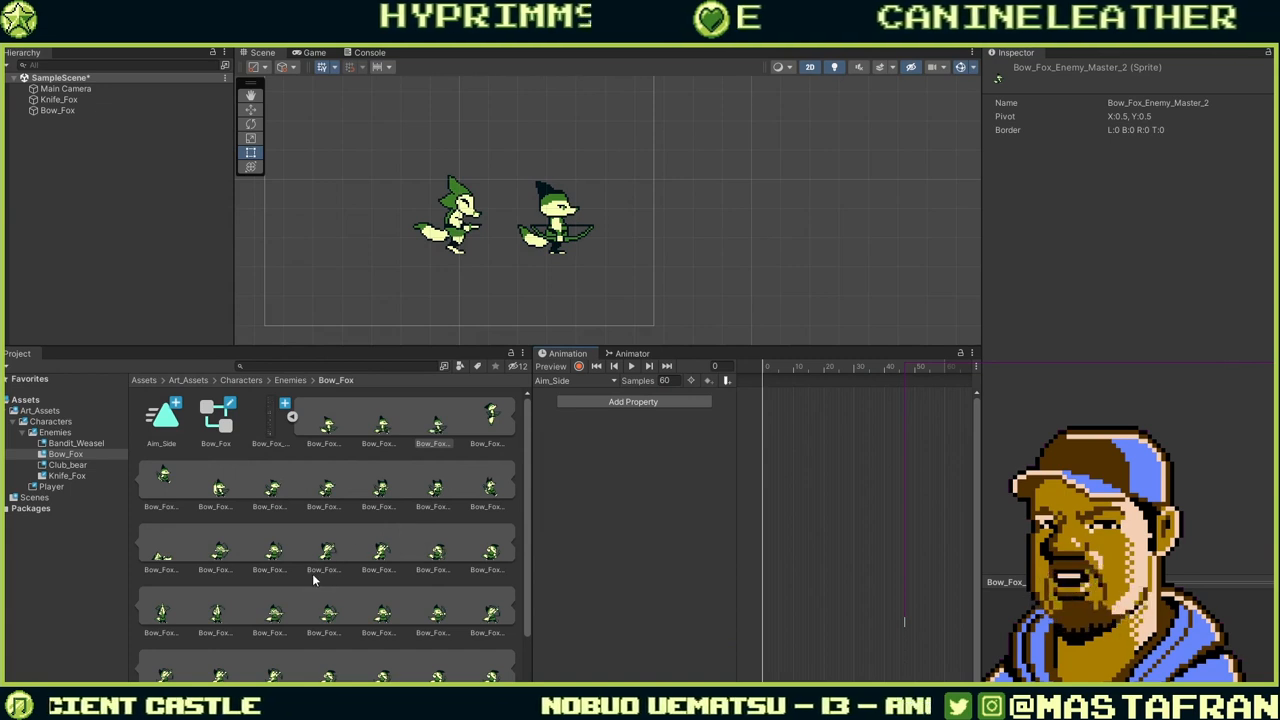
Set the Aim_Side clip's sample rate to 1, add Bow_Fox_Enemy_Master_12 as its keyframe on frame 0, and preview it.
click(277, 556)
click(219, 552)
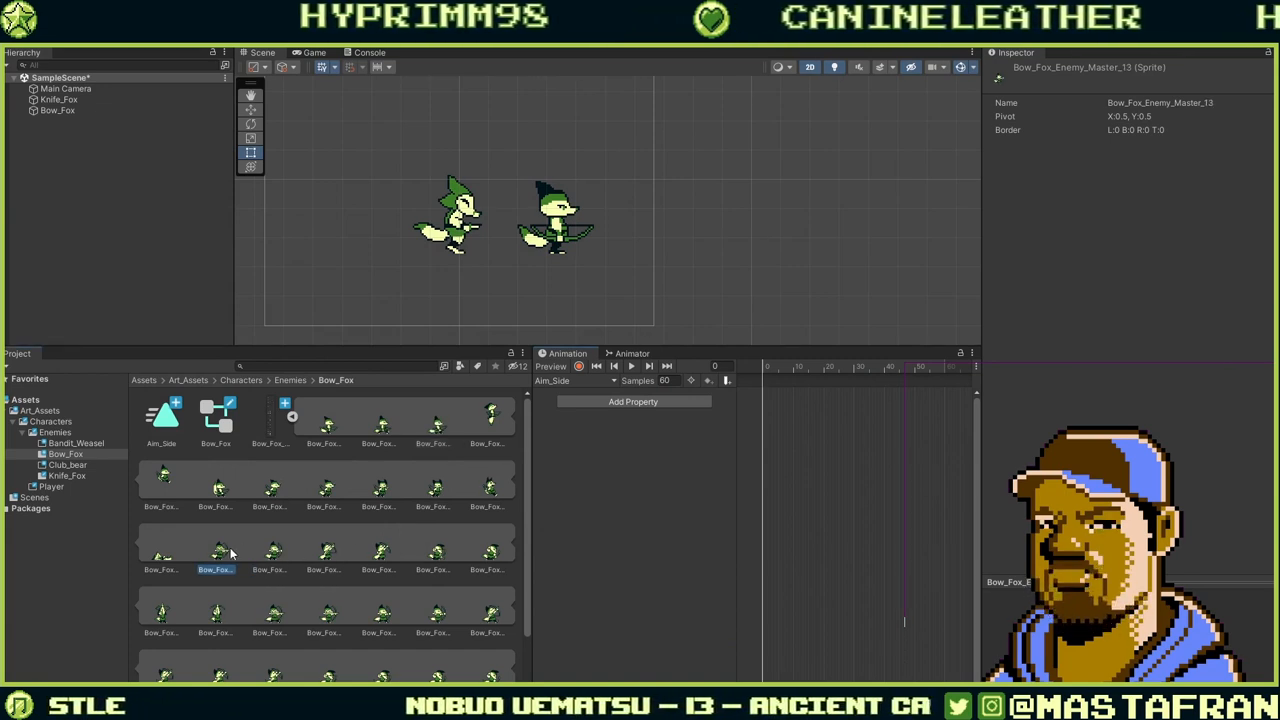
drag(225, 555, 543, 430)
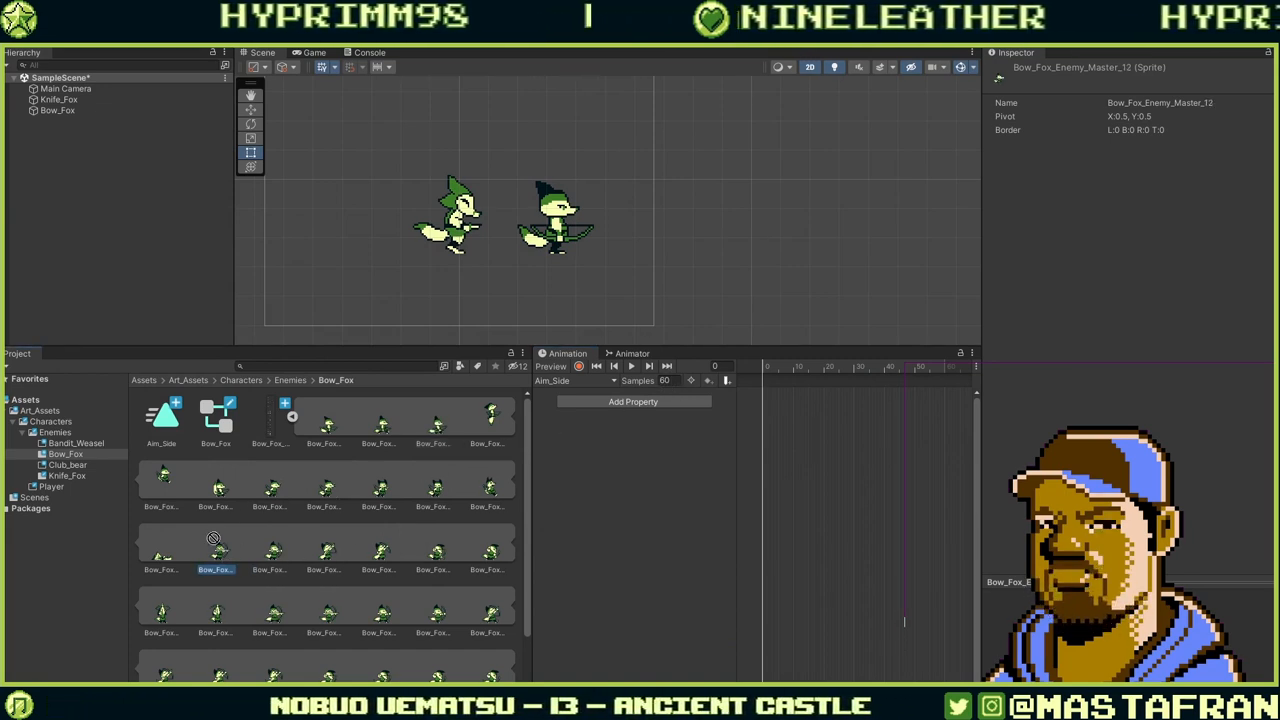
drag(213, 538, 236, 550)
click(664, 381)
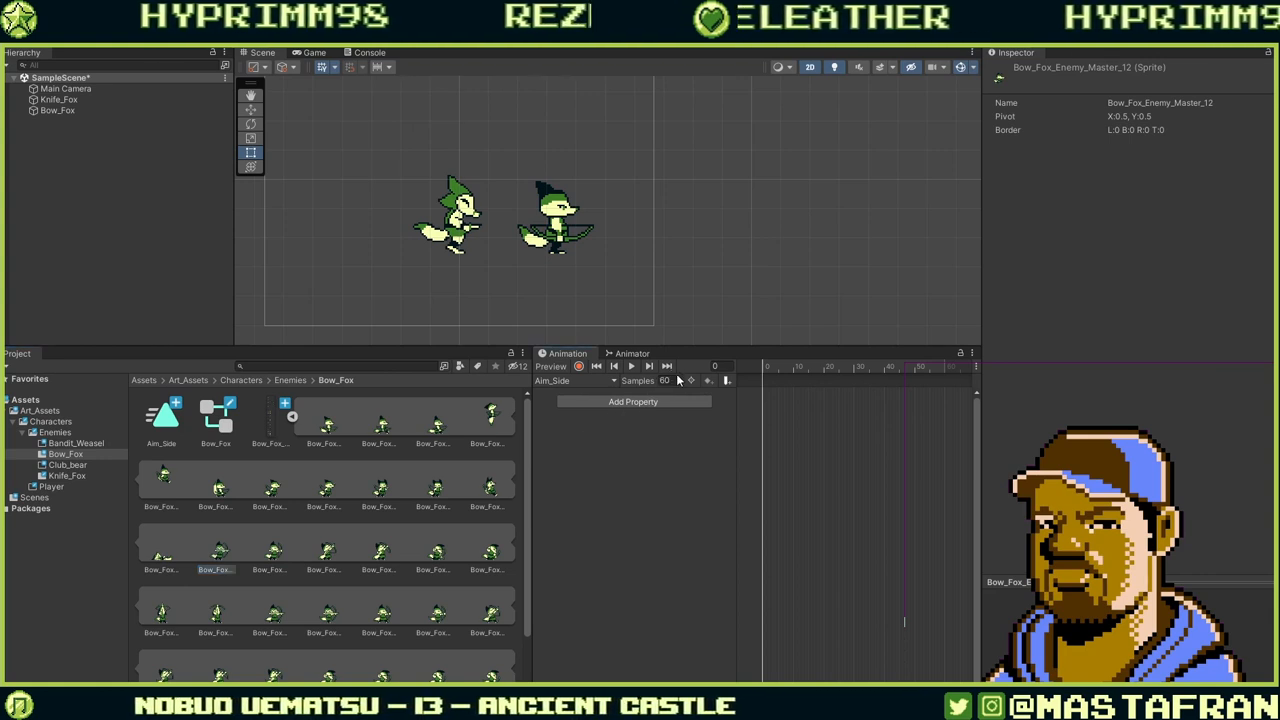
text(1)
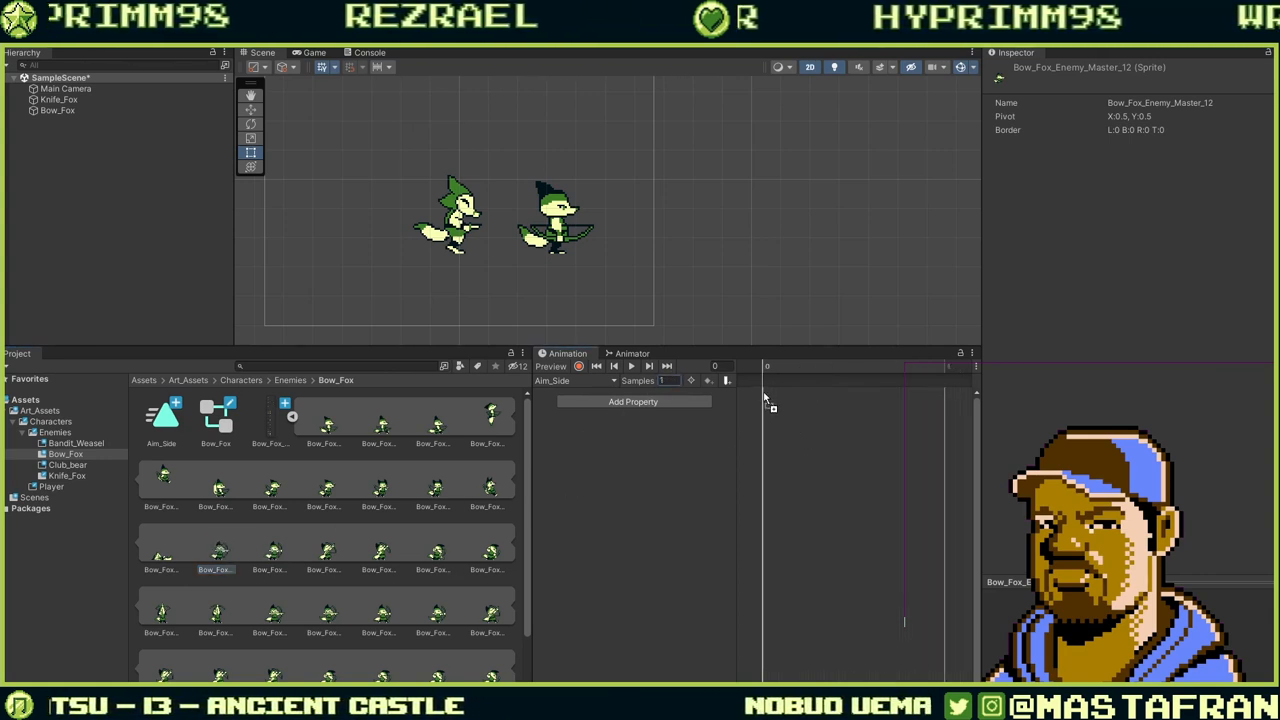
drag(765, 400, 765, 398)
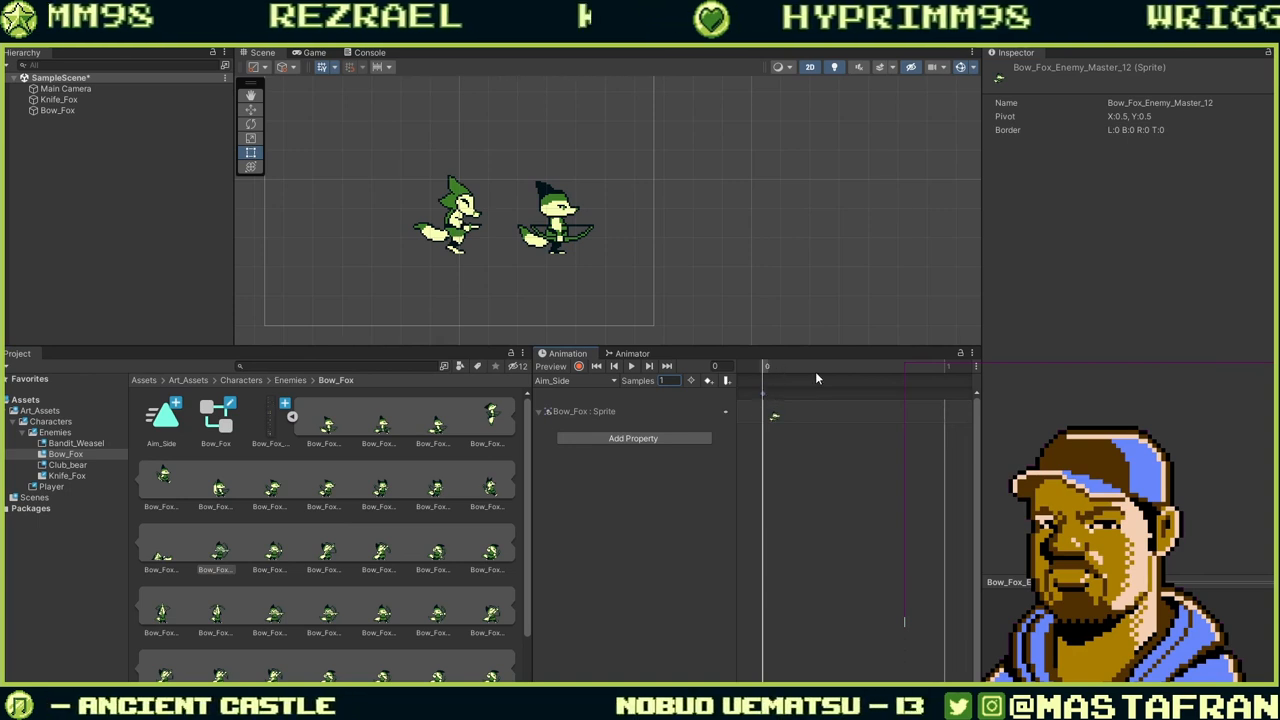
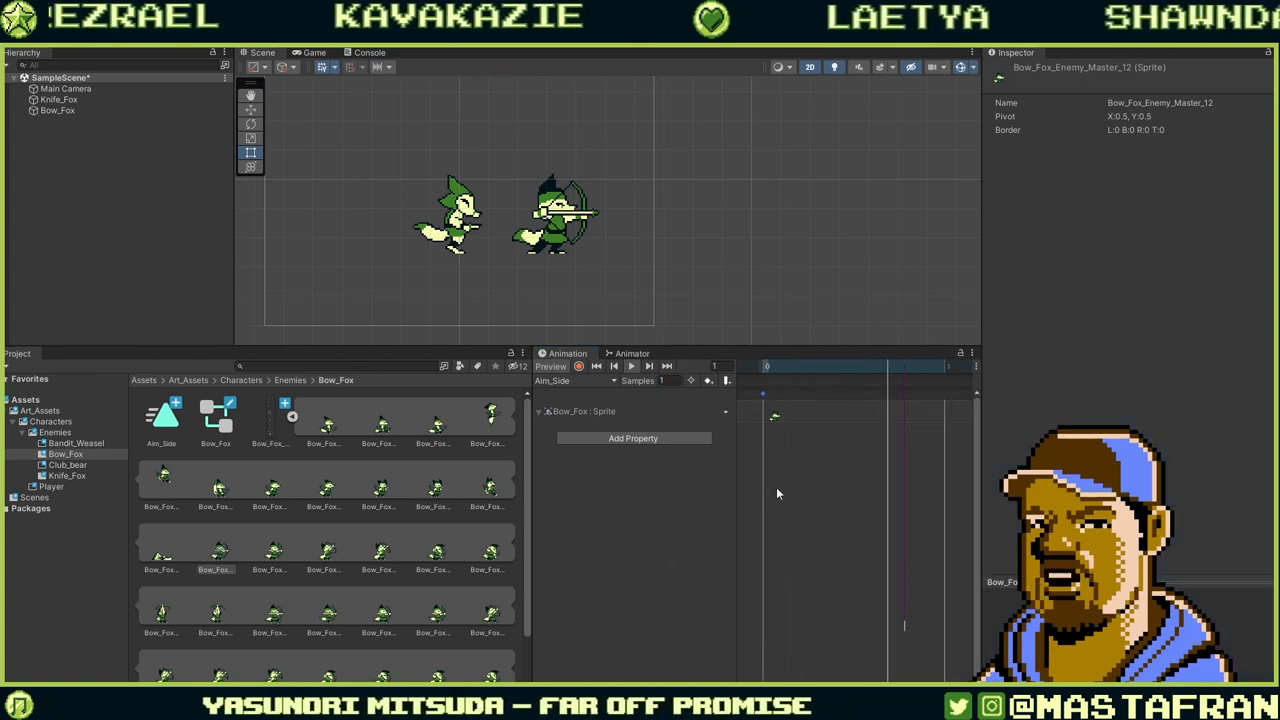
click(631, 366)
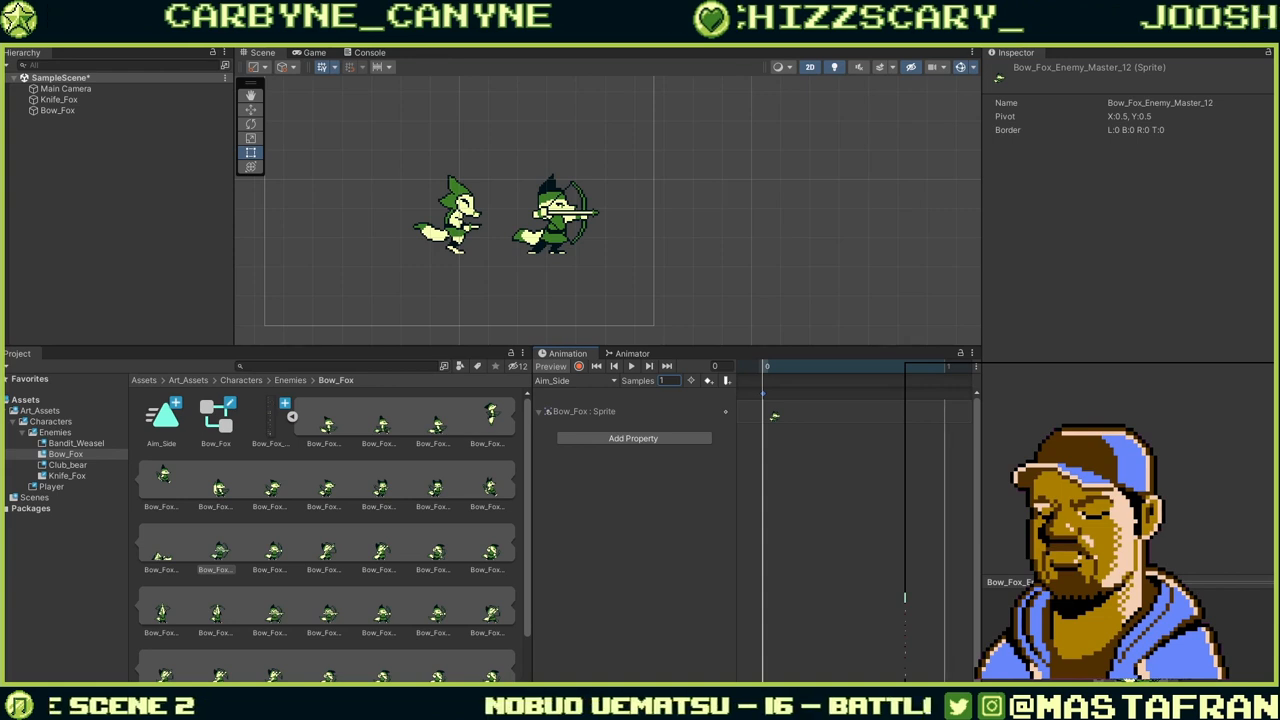
Create a new animation clip named Shoot_Side in the Bow_Fox folder.
click(575, 381)
click(584, 459)
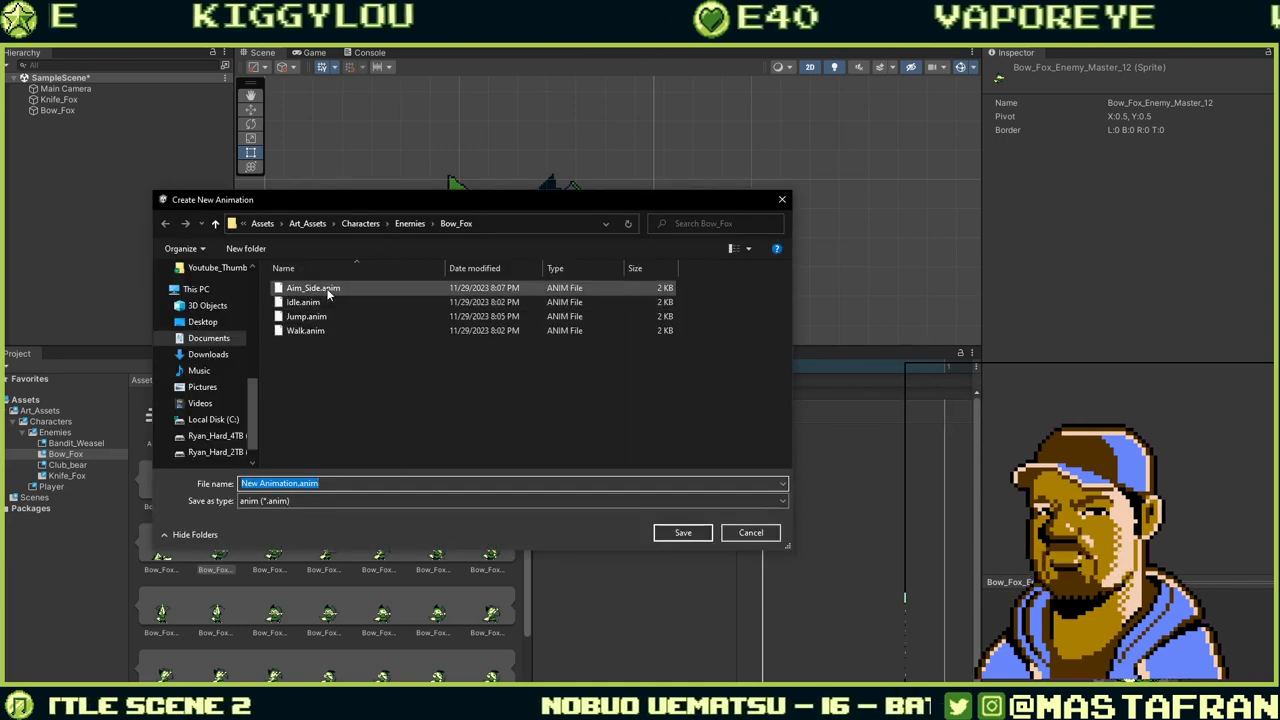
click(310, 288)
click(258, 484)
drag(258, 484, 233, 495)
text(Shoio)
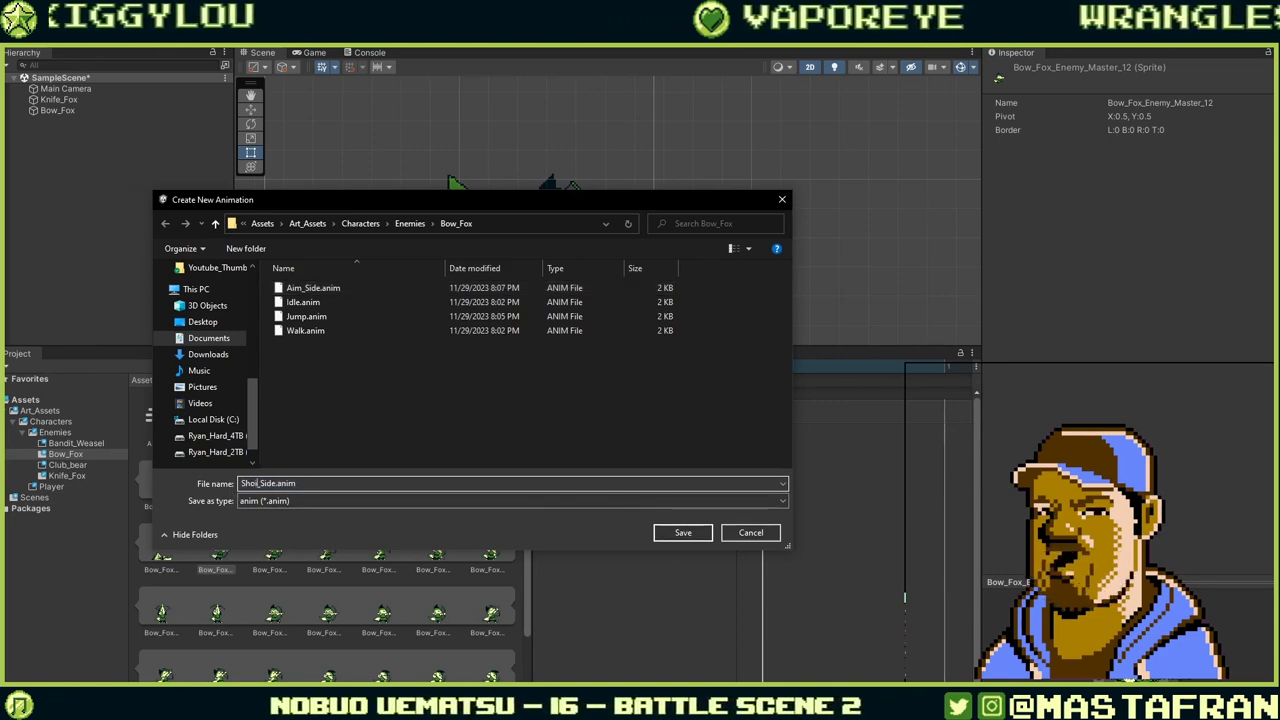
key(BackSpace)
key(BackSpace)
text(ot)
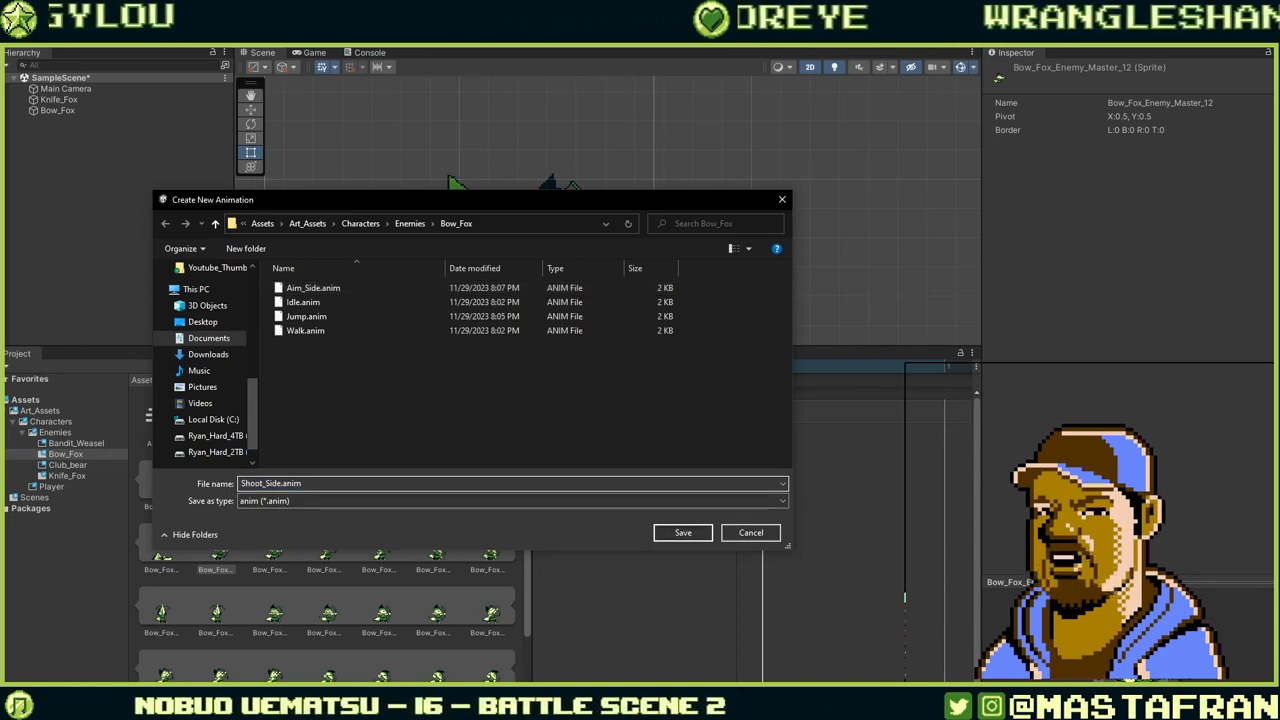
key(Return)
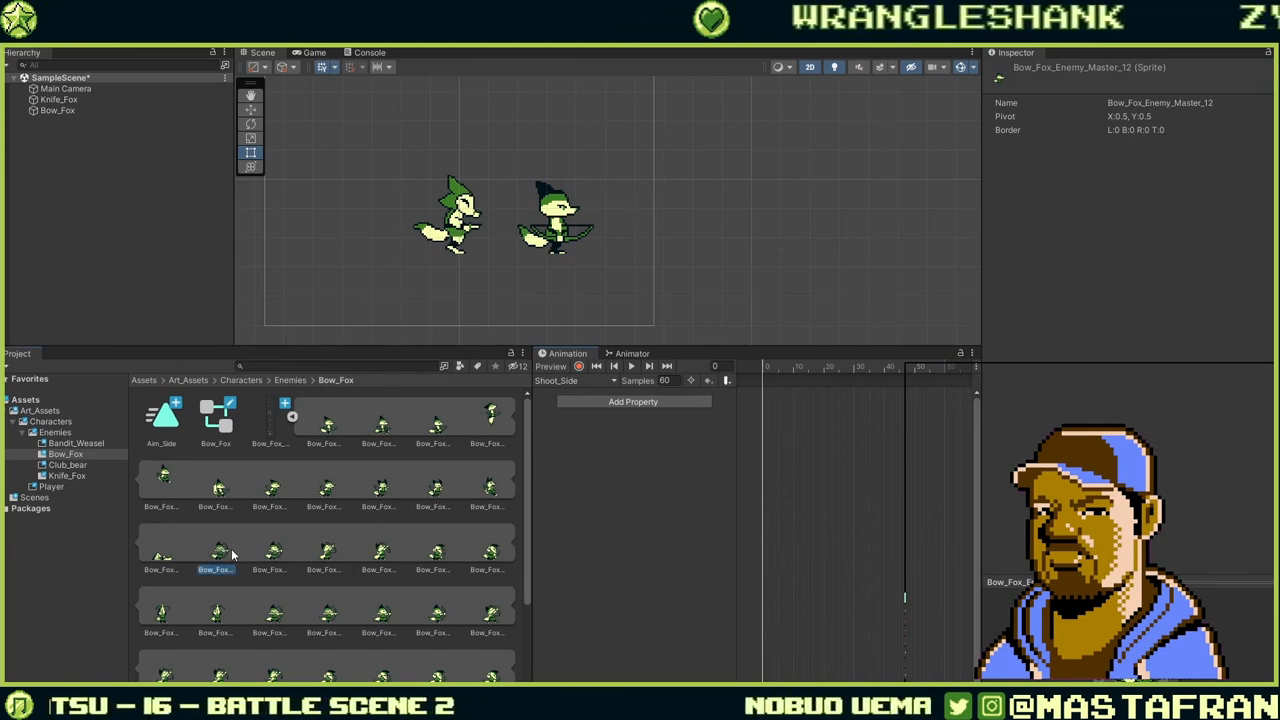
Add Bow_Fox_Enemy_Master_12 and Bow_Fox_Enemy_Master_13 as the Shoot_Side clip's first two keyframes, and set its sample rate to 1.
ctrl+click(274, 556)
drag(778, 427, 765, 387)
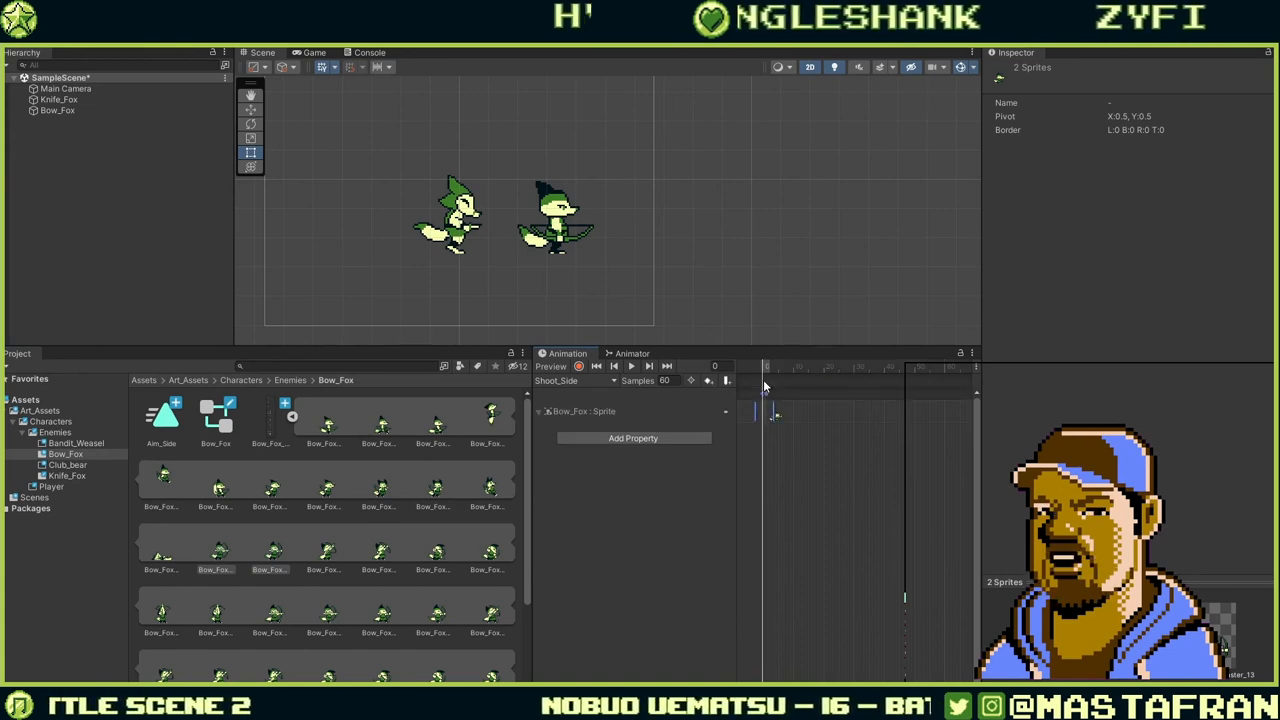
double_click(662, 381)
text(1)
key(Return)
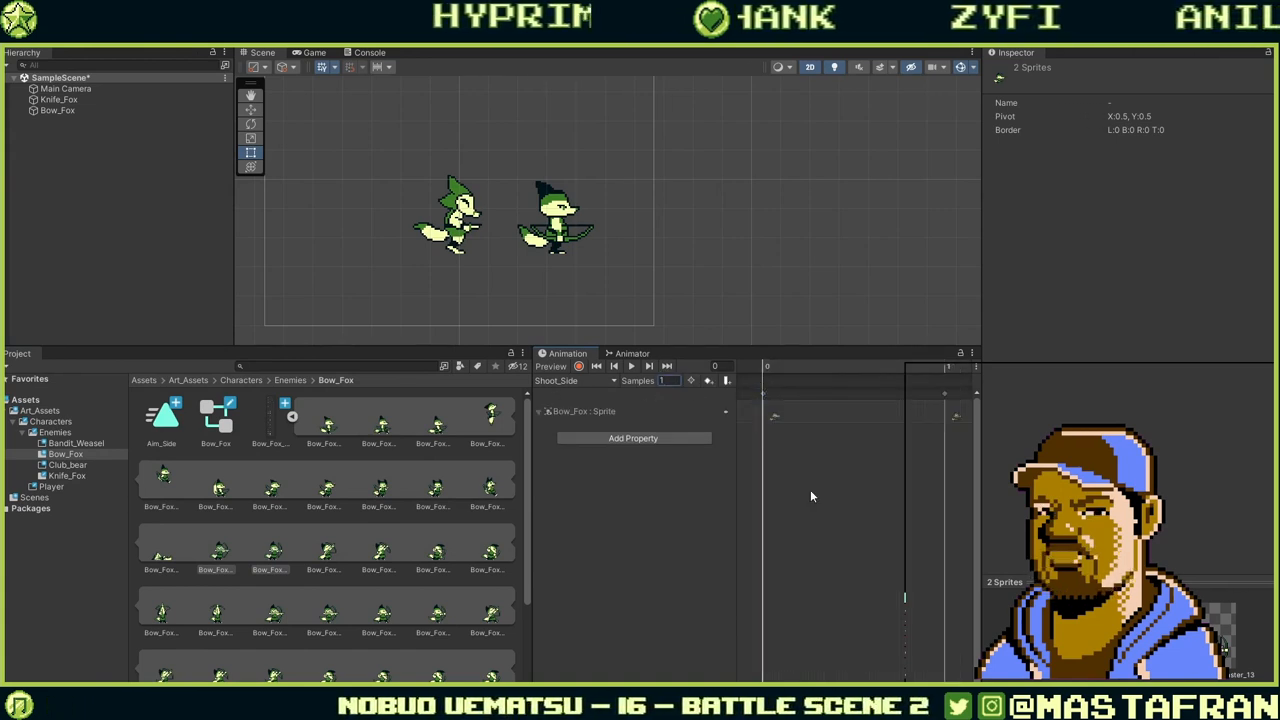
Preview the Shoot_Side animation and create a new Bow_Fox animation clip named Damage in the Bow_Fox folder.
click(634, 368)
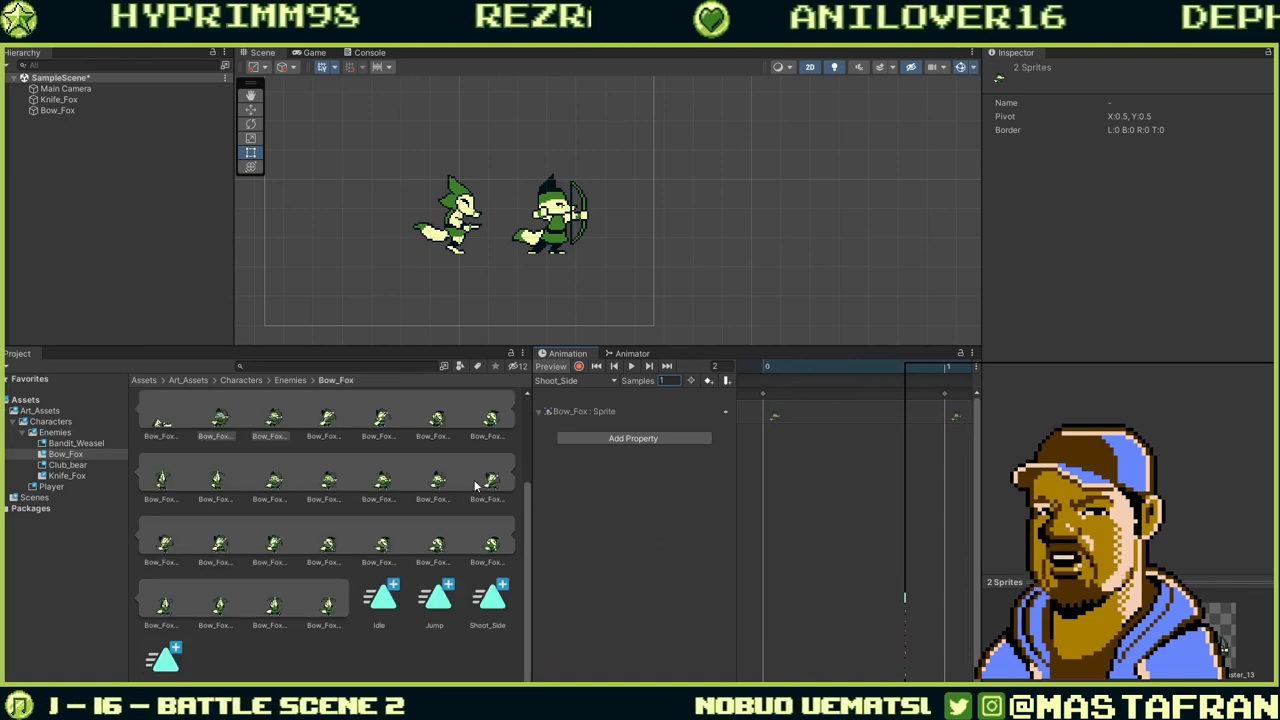
click(613, 382)
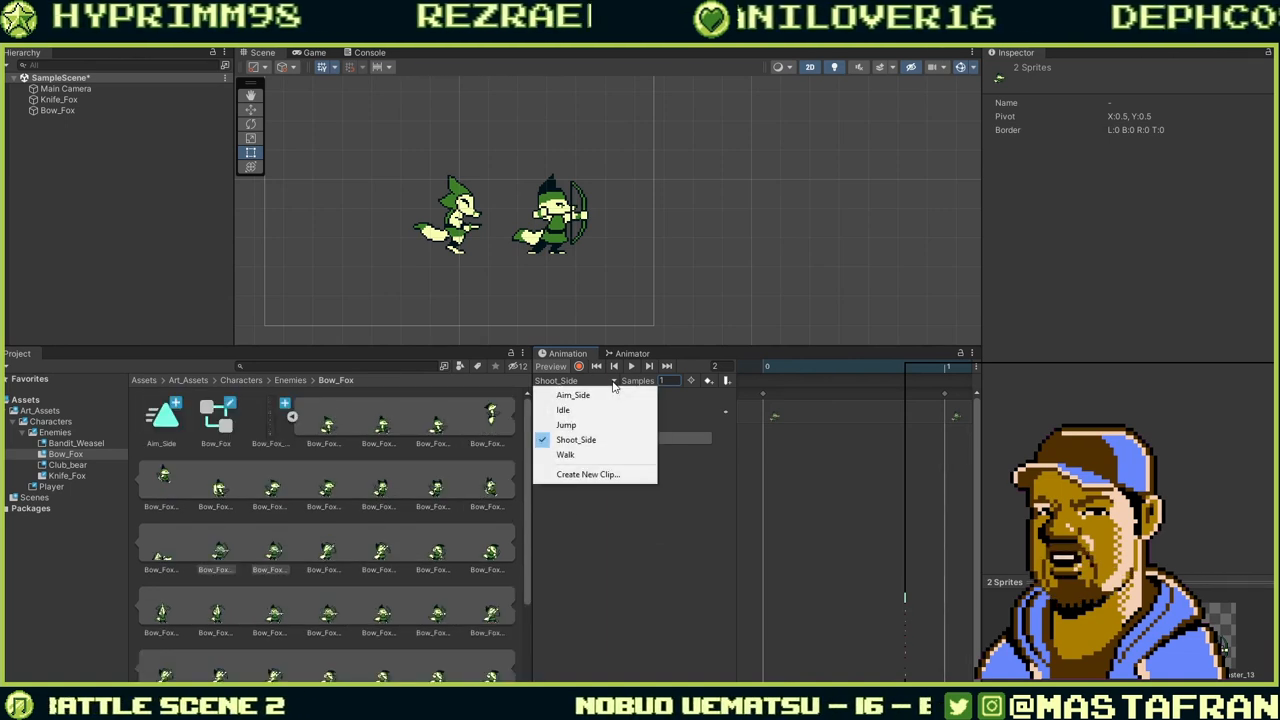
click(588, 474)
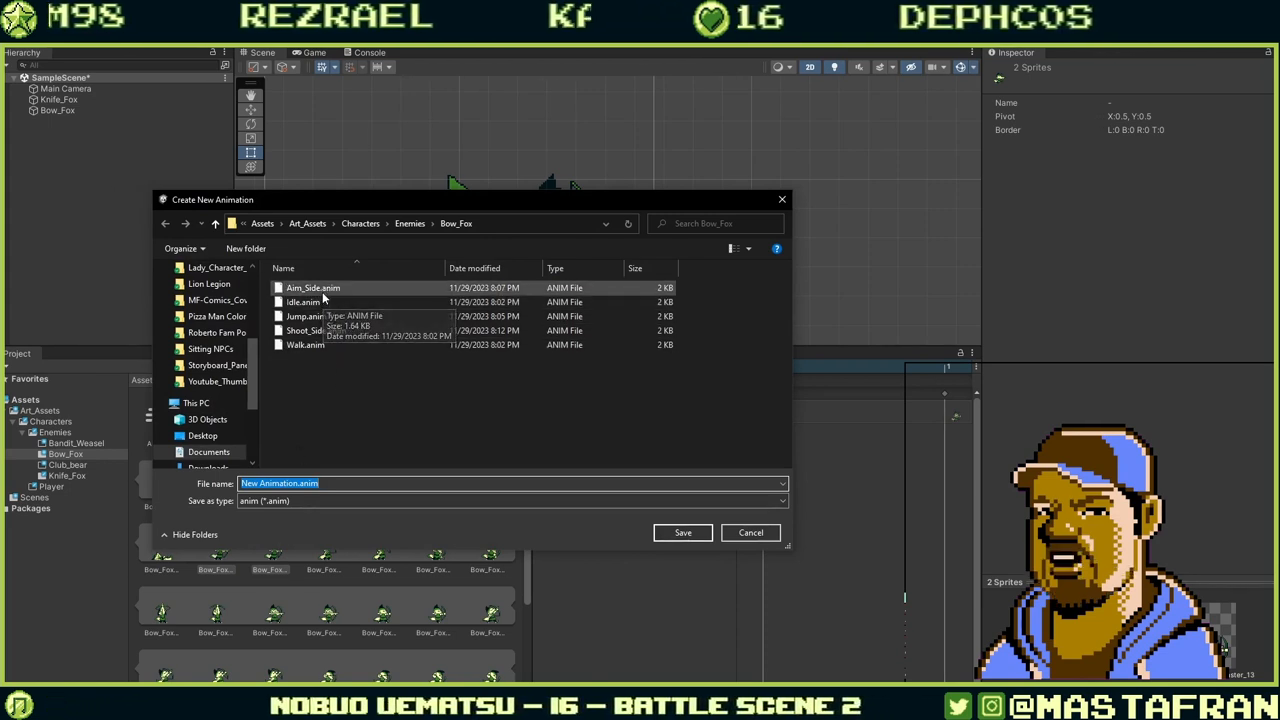
click(305, 344)
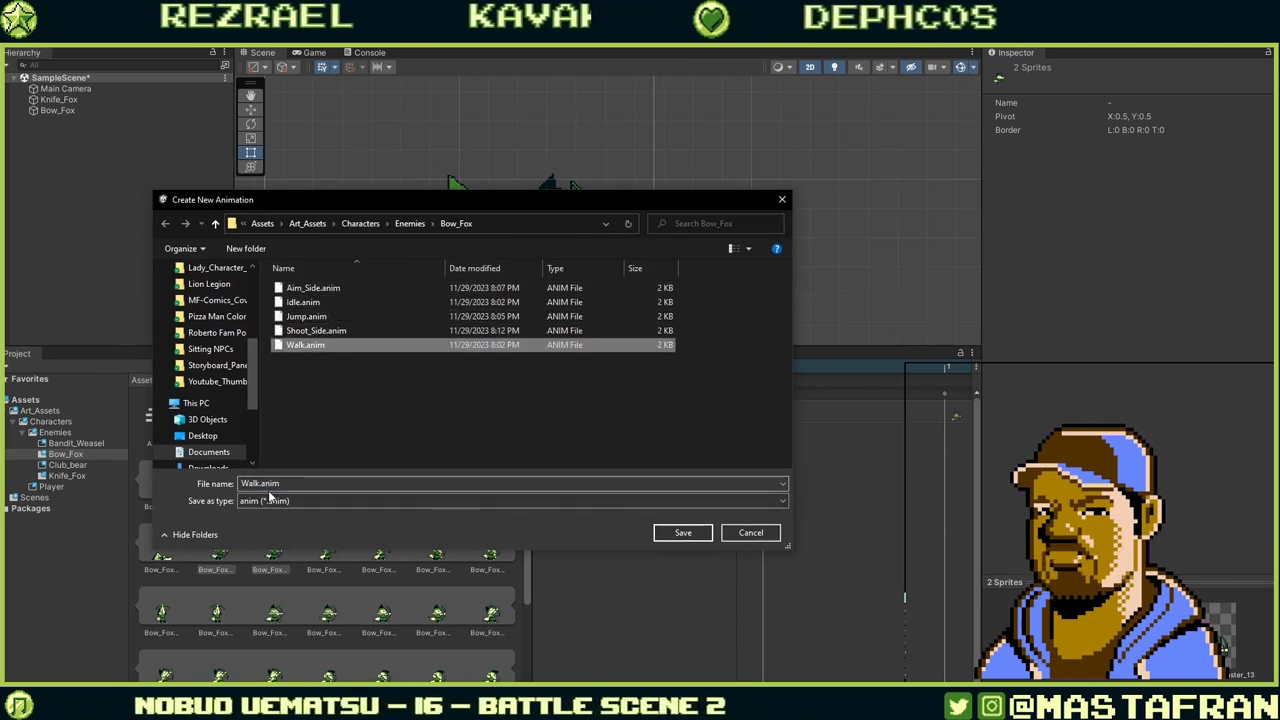
double_click(279, 483)
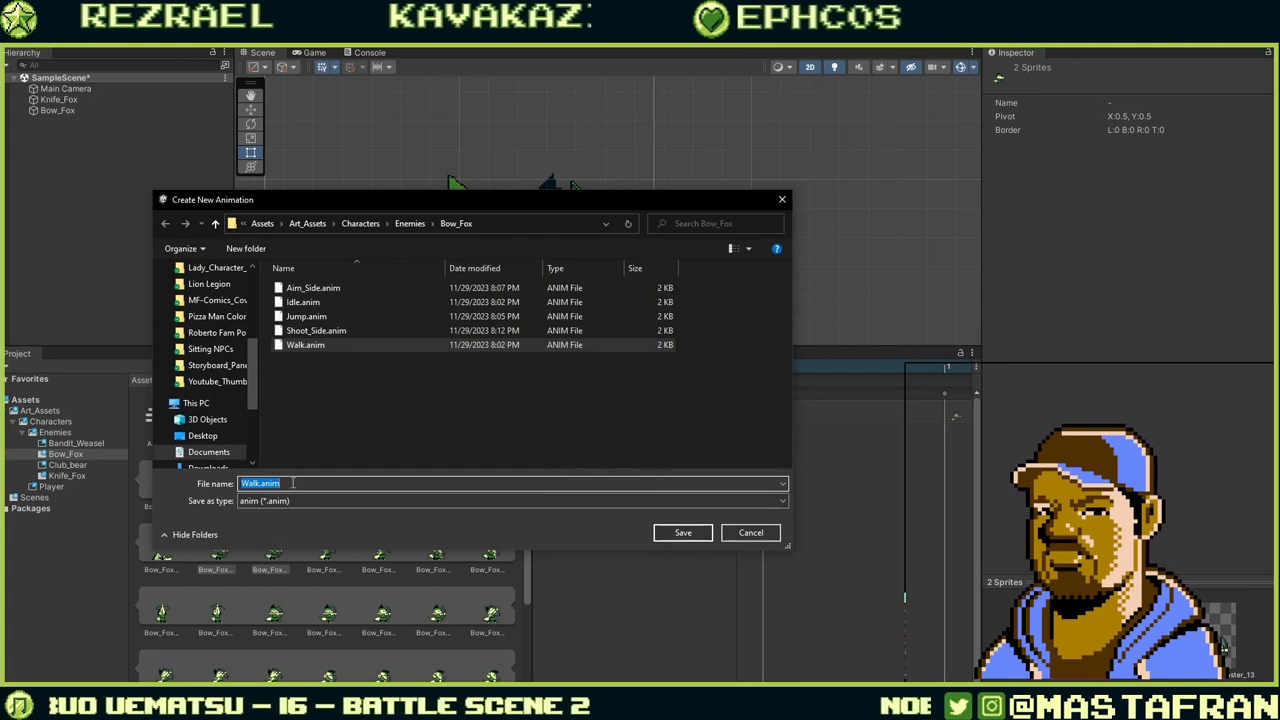
text(Damage)
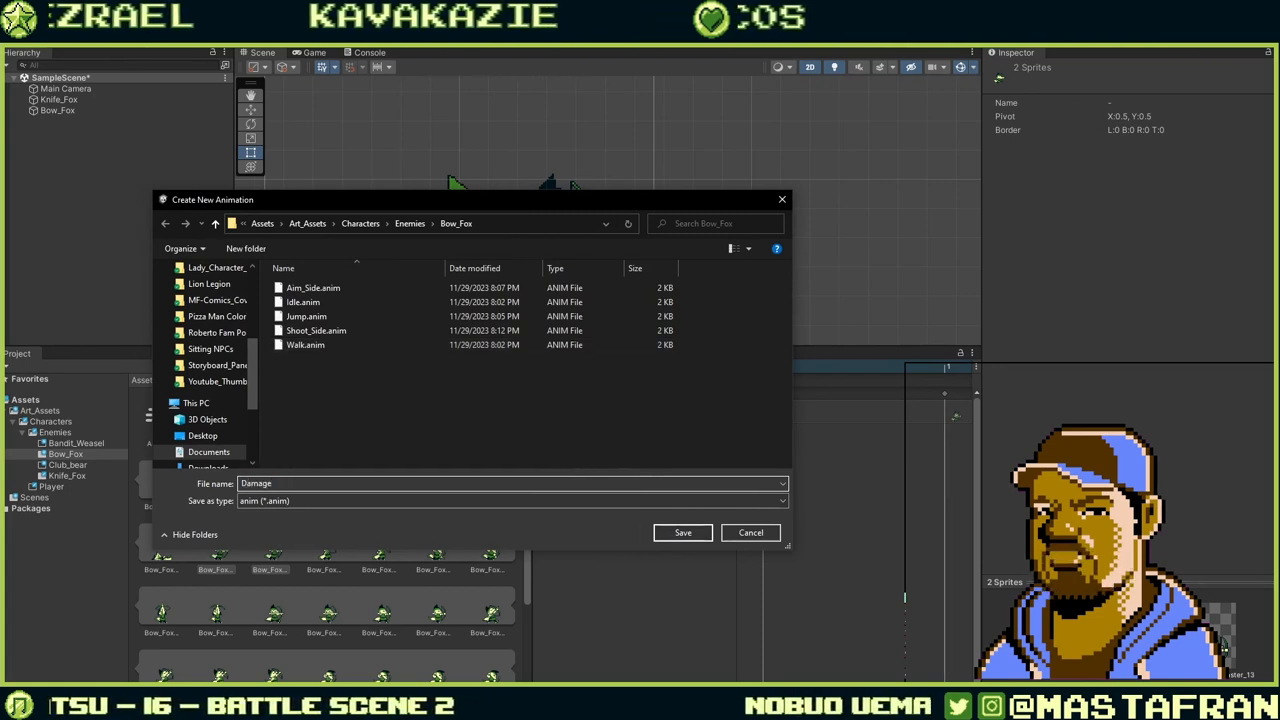
key(Return)
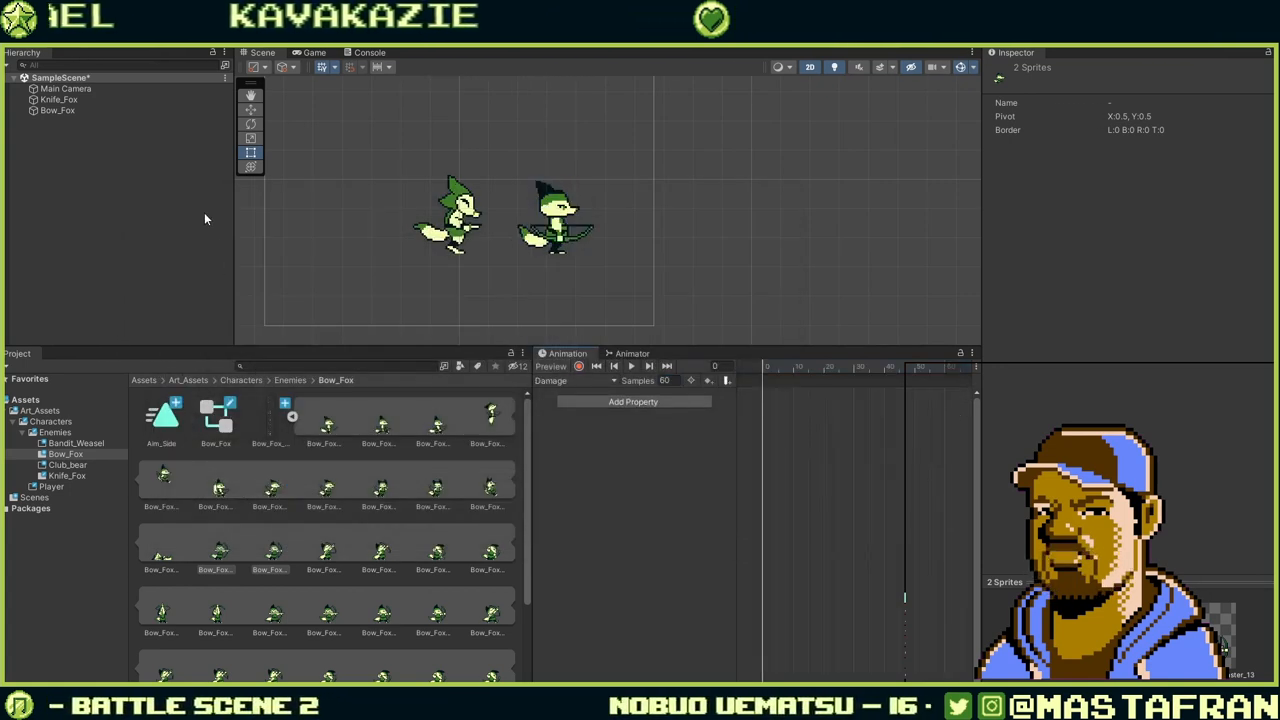
Select the Knife_Fox object, open its Knife_Fox asset folder and display its Knife_Fox_Animation_Damage clip.
click(70, 101)
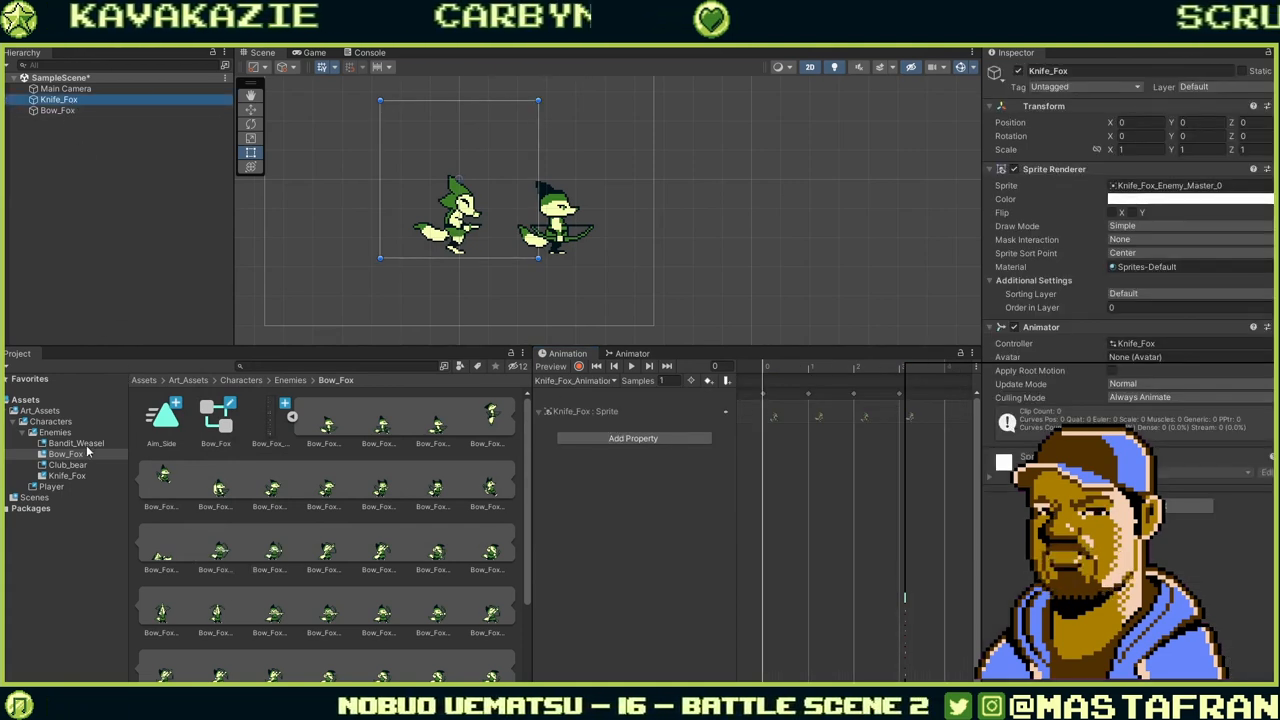
click(67, 475)
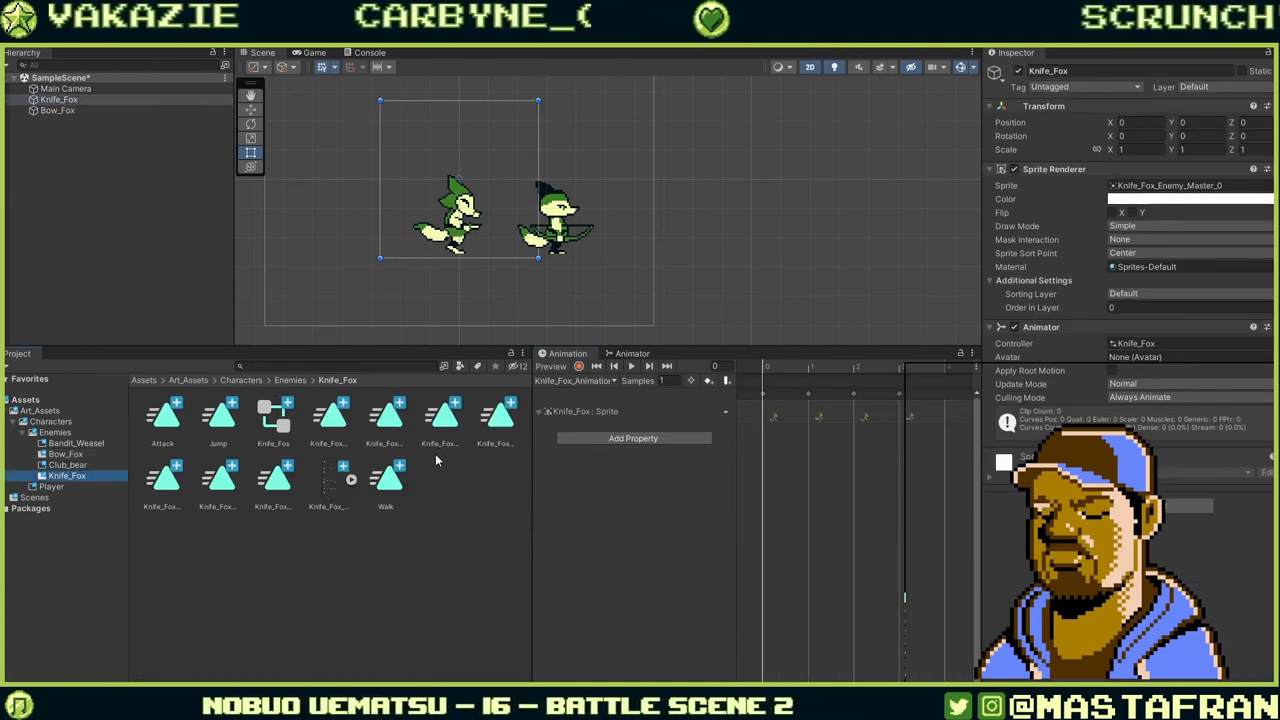
click(580, 381)
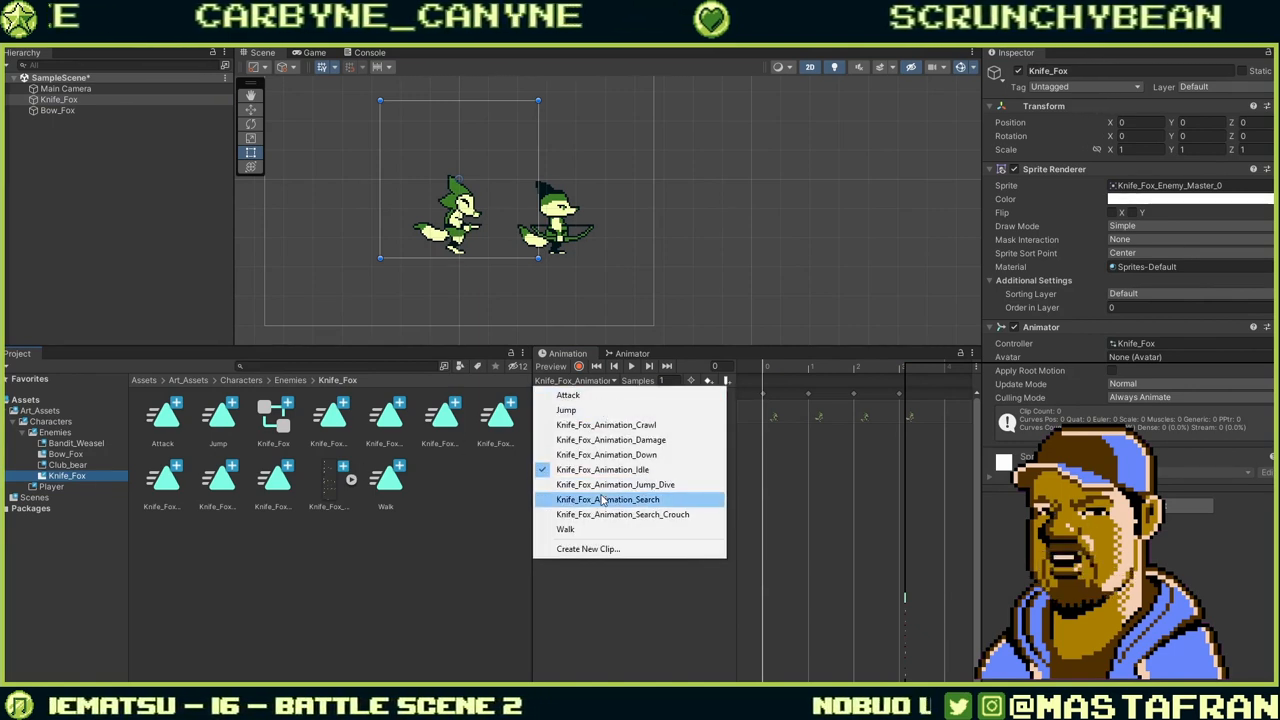
click(600, 440)
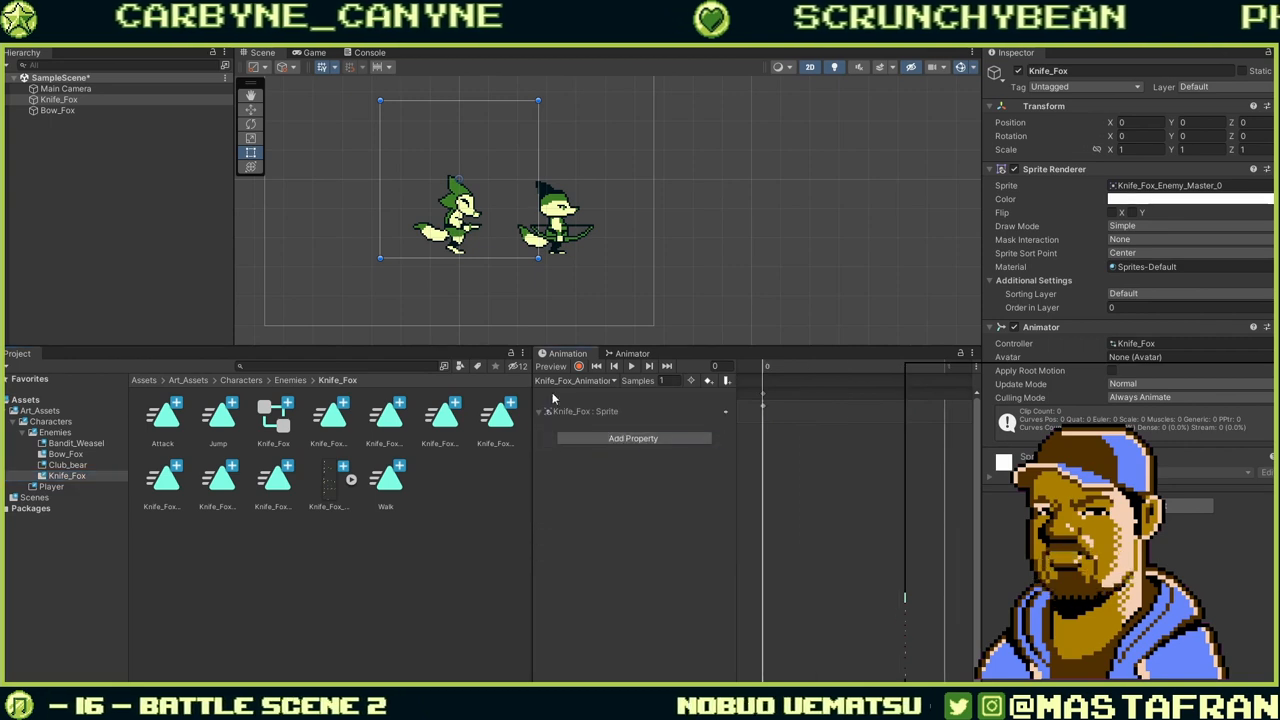
Rename the Knife_Fox_Animation_Damage clip as Damage in the Knife_Fox folder.
click(334, 421)
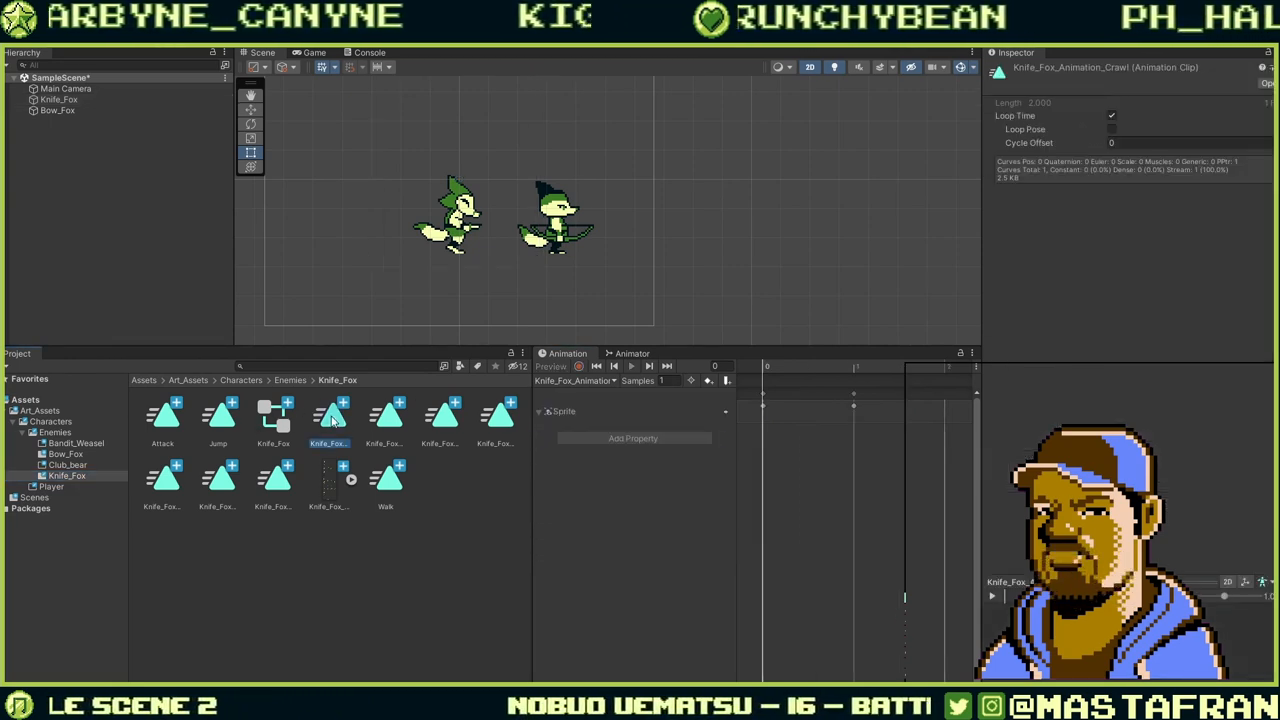
click(382, 424)
right_click(391, 424)
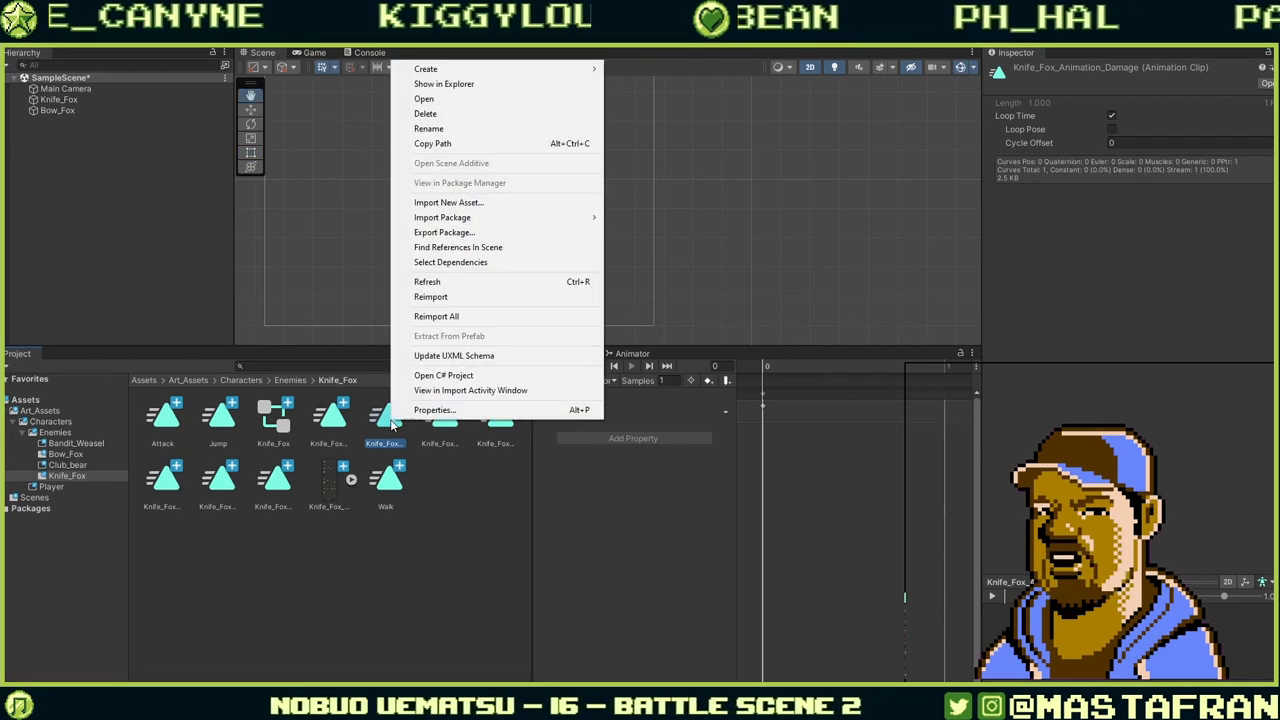
click(428, 128)
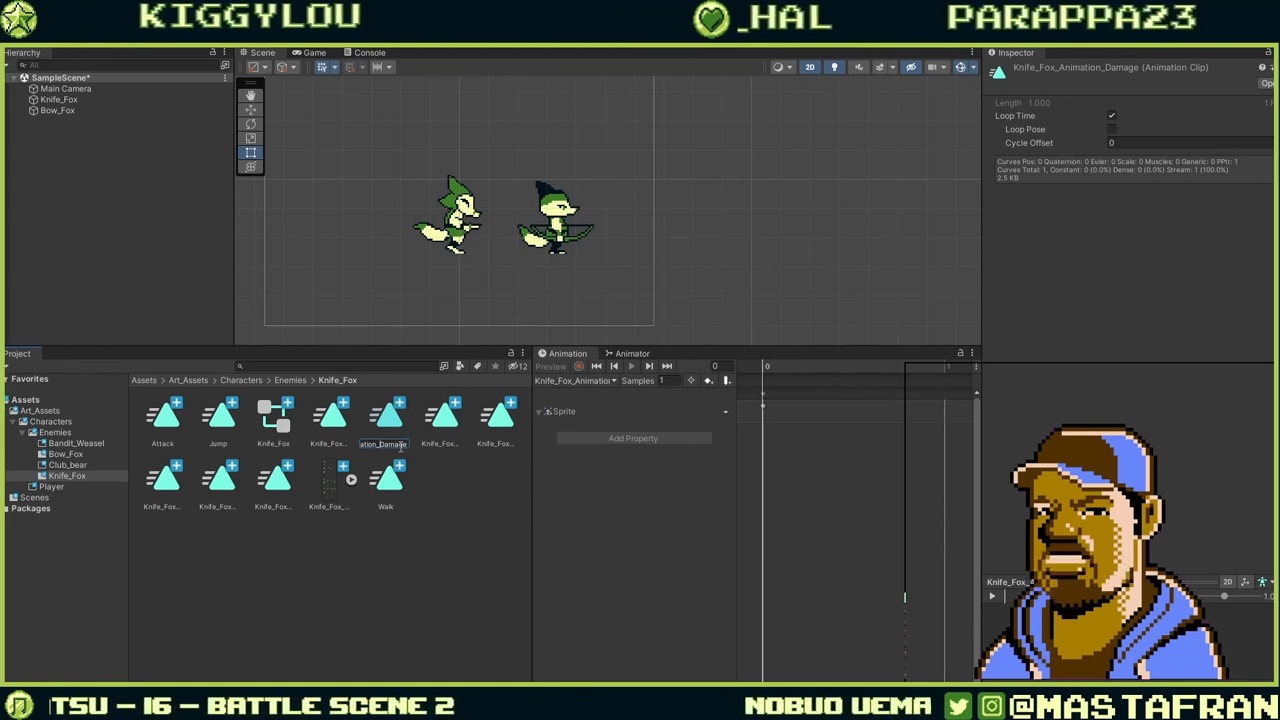
key(BackSpace)
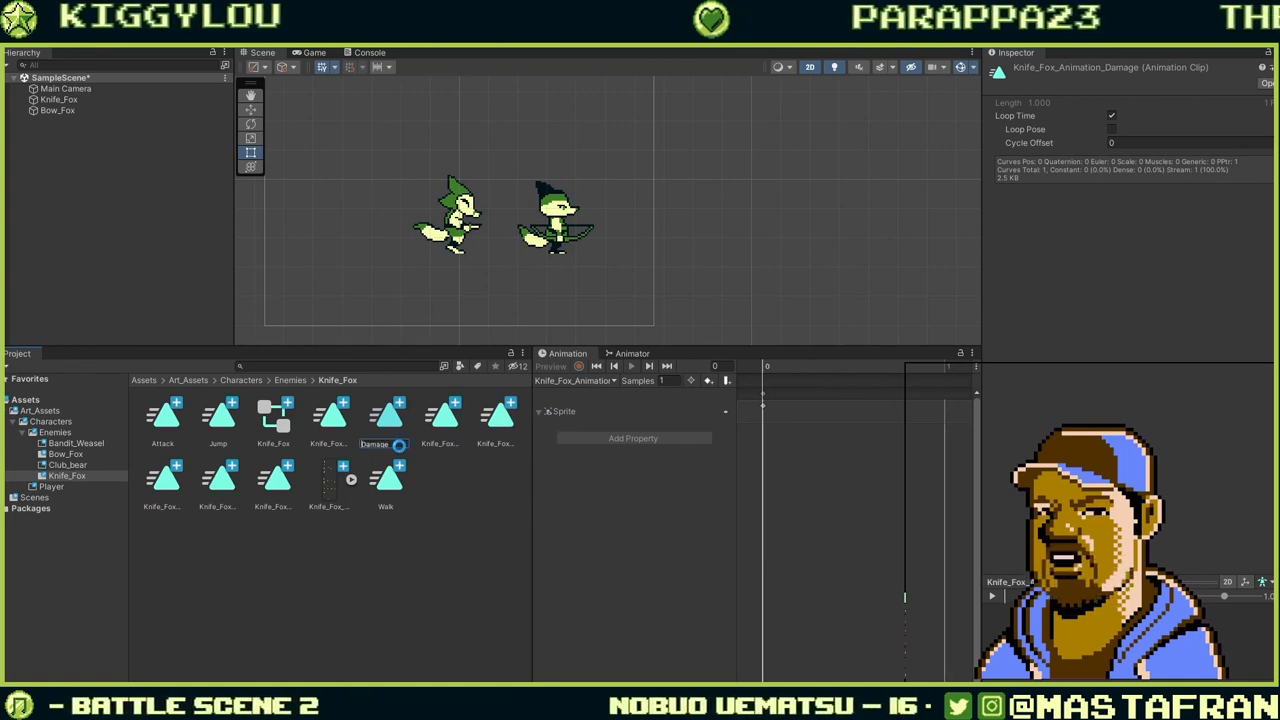
key(Return)
Rename the Knife_Fox_Animation_Crawl clip as Crawl in the Knife_Fox folder.
click(386, 416)
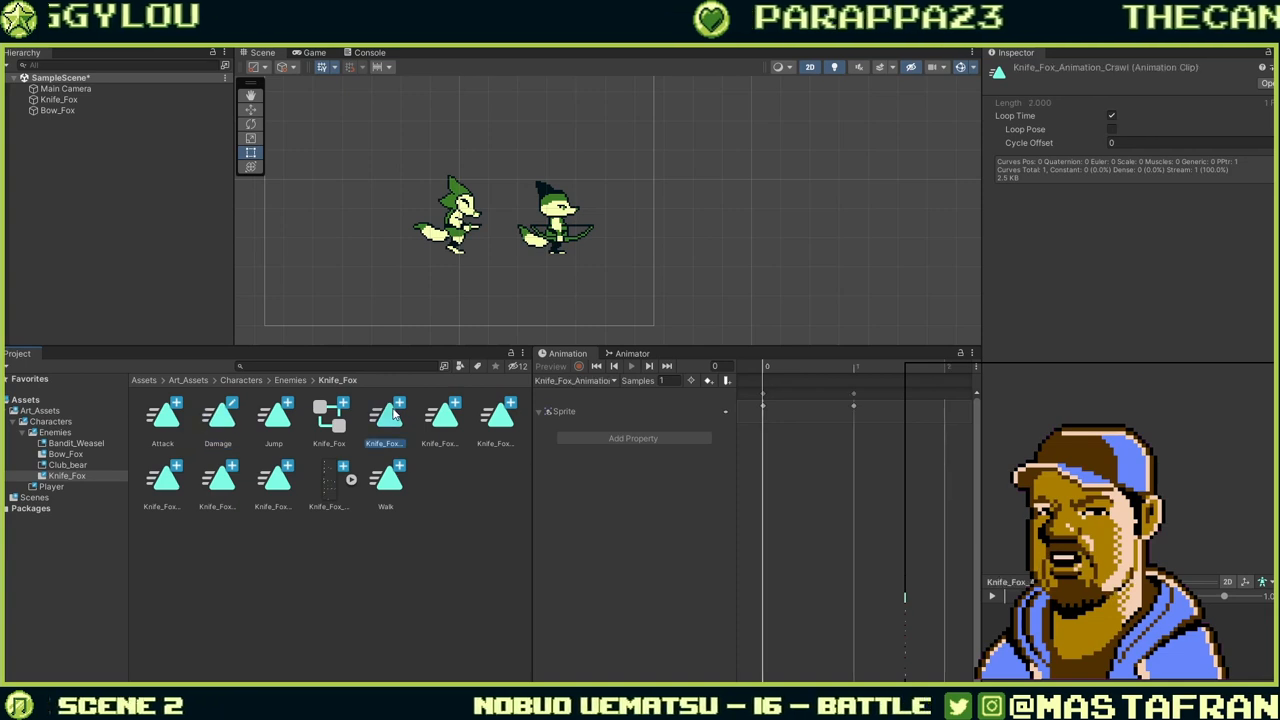
right_click(386, 416)
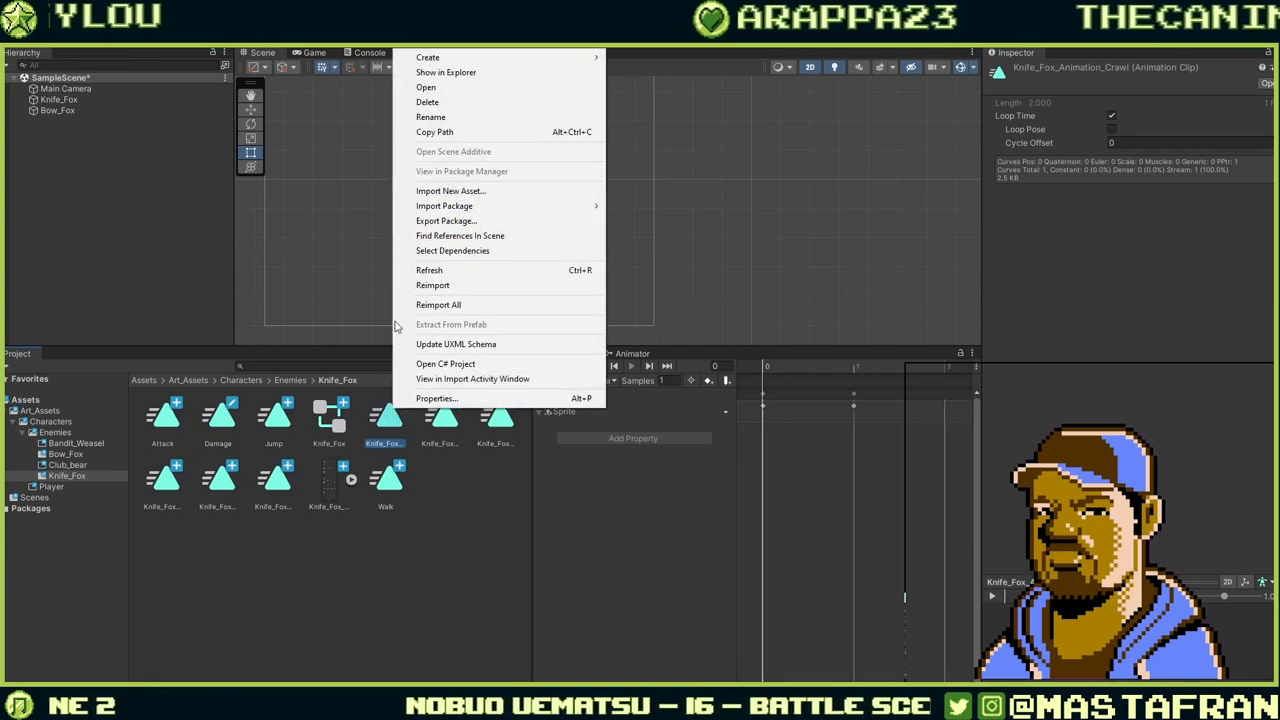
click(452, 117)
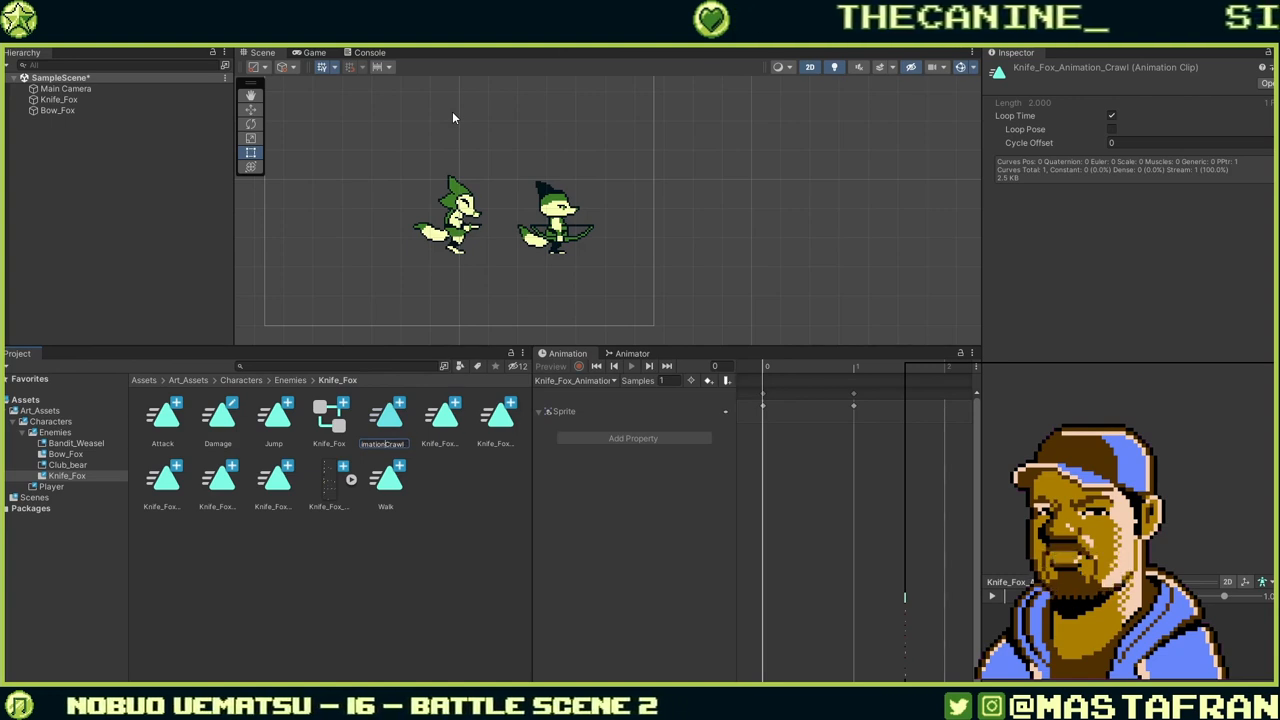
key(BackSpace)
key(BackSpace)
key(BackSpace)
key(BackSpace)
key(BackSpace)
key(BackSpace)
key(BackSpace)
key(BackSpace)
key(BackSpace)
key(BackSpace)
key(BackSpace)
key(BackSpace)
key(BackSpace)
key(BackSpace)
key(BackSpace)
key(BackSpace)
key(BackSpace)
key(BackSpace)
key(BackSpace)
key(BackSpace)
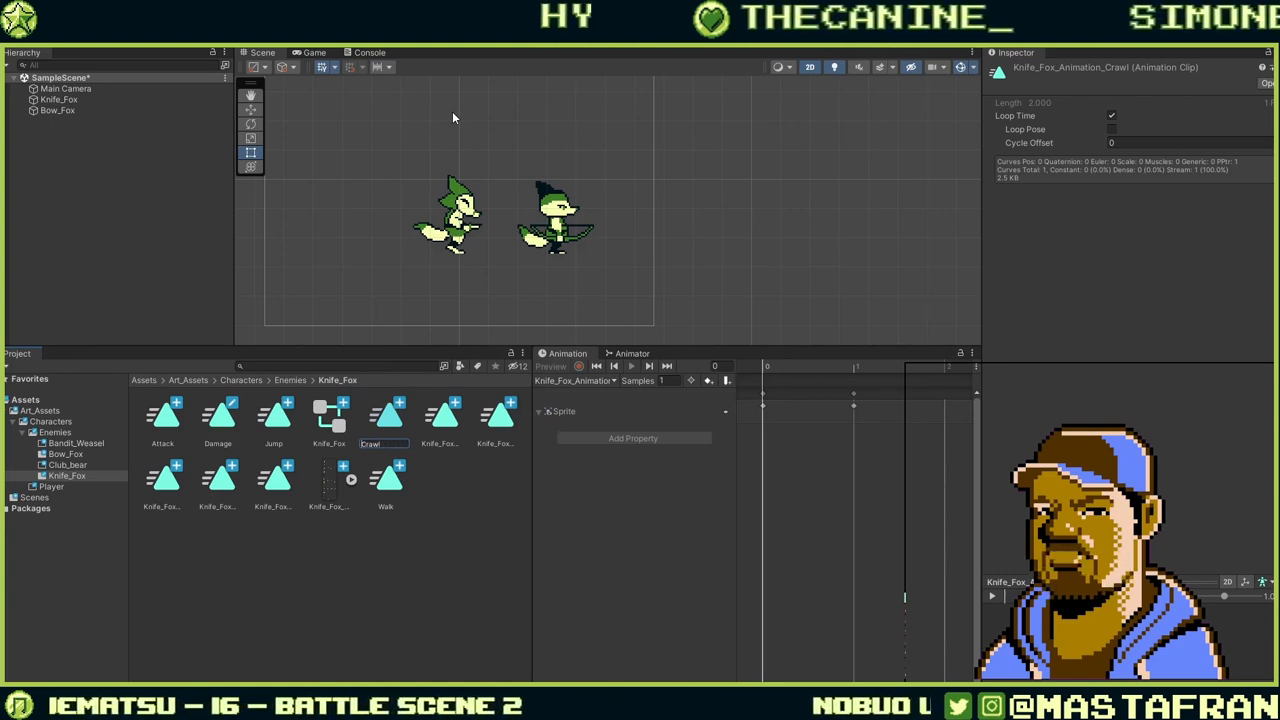
key(Return)
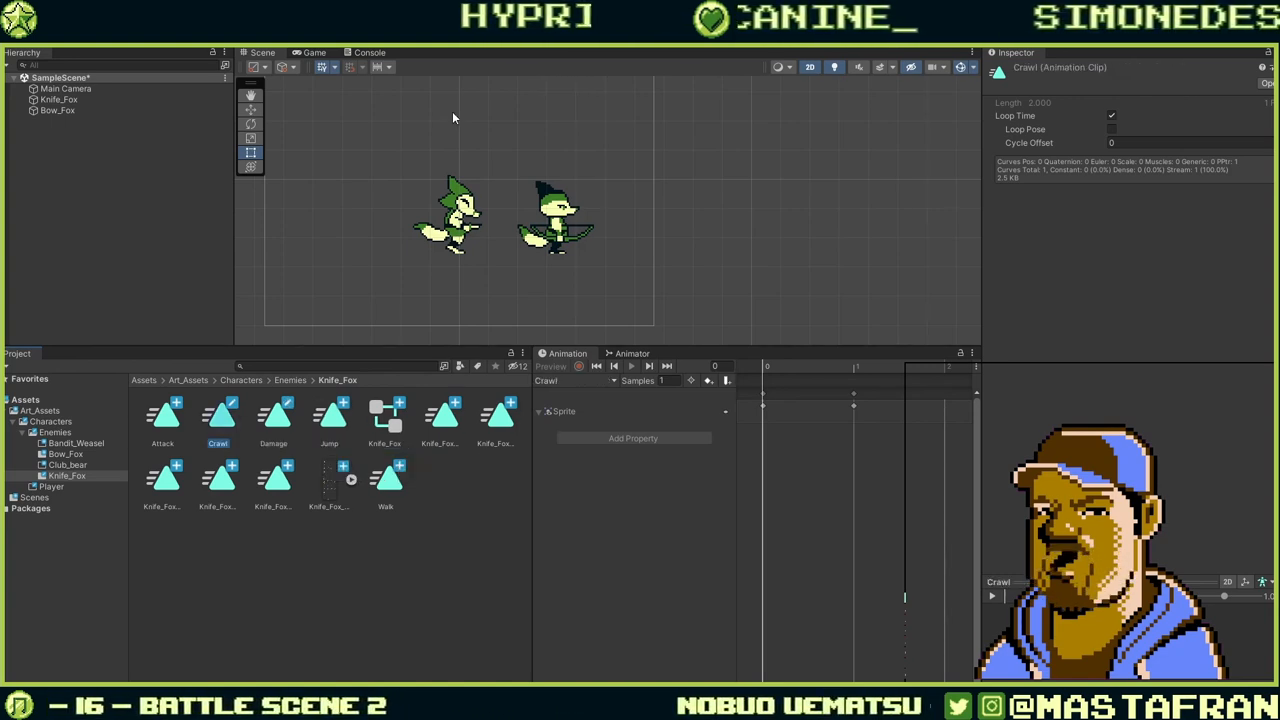
Rename the Knife_Fox_Animation_Down clip as Down in the Knife_Fox folder.
right_click(457, 420)
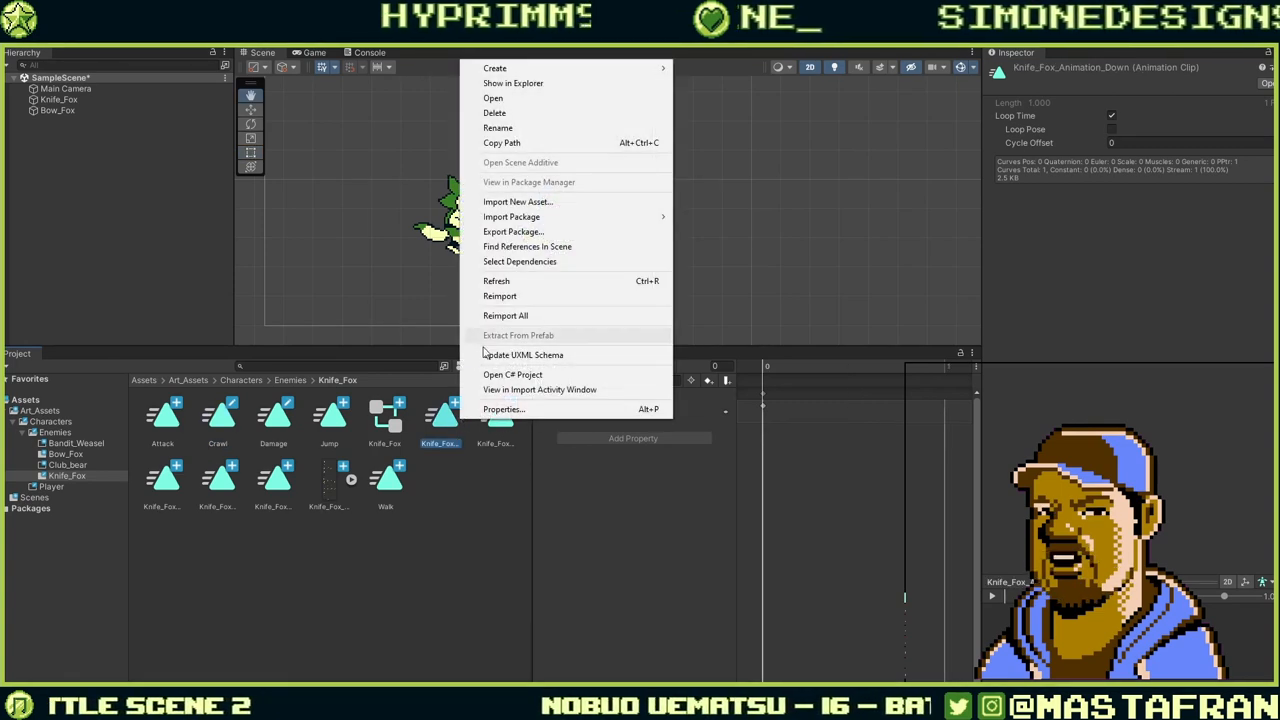
click(550, 133)
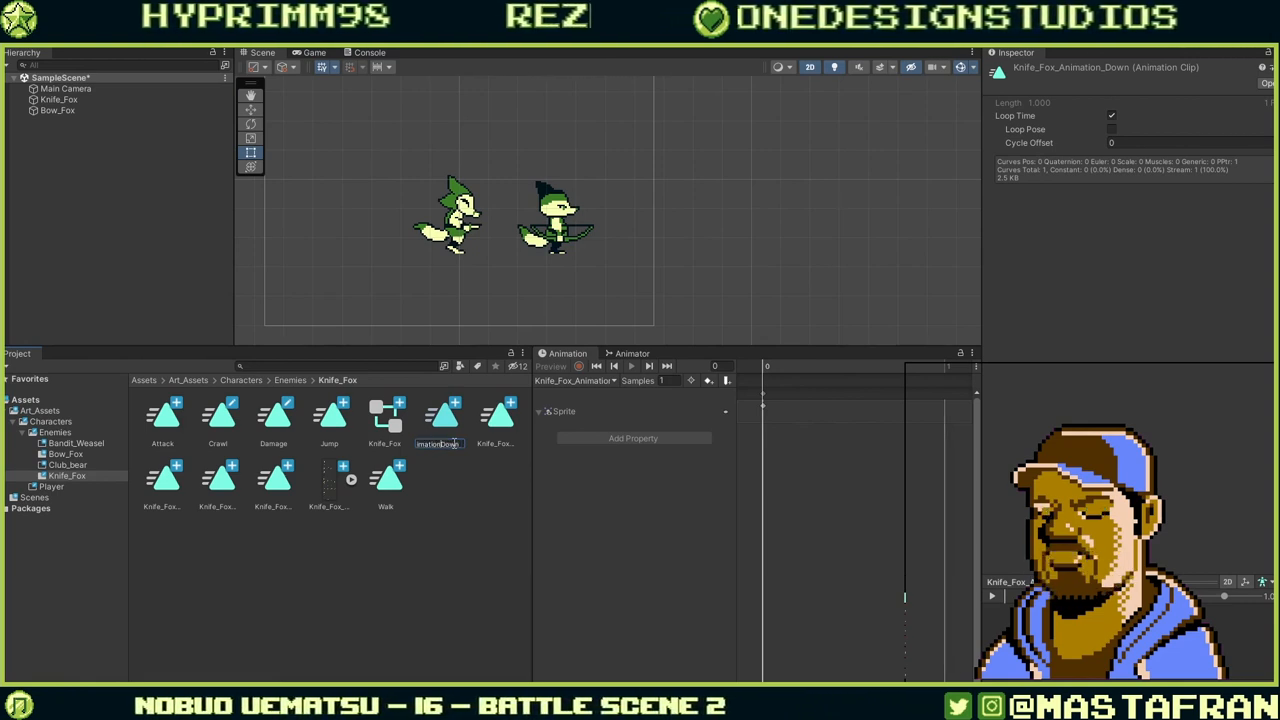
key(BackSpace)
key(BackSpace)
key(BackSpace)
key(BackSpace)
key(BackSpace)
key(BackSpace)
key(BackSpace)
key(BackSpace)
key(BackSpace)
key(BackSpace)
key(BackSpace)
key(BackSpace)
key(BackSpace)
key(BackSpace)
key(BackSpace)
key(BackSpace)
key(BackSpace)
key(BackSpace)
key(BackSpace)
key(Return)
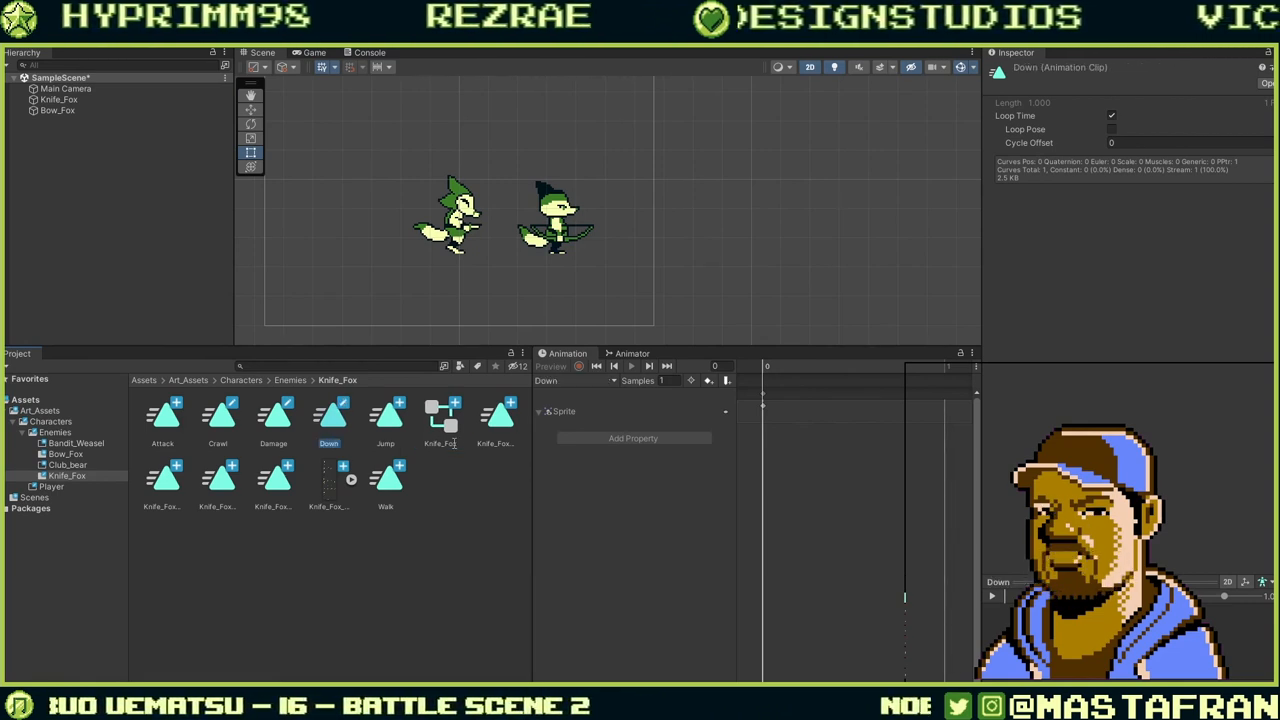
Rename the Knife_Fox_Animation_Idle clip as Idle in the Knife_Fox folder.
right_click(497, 420)
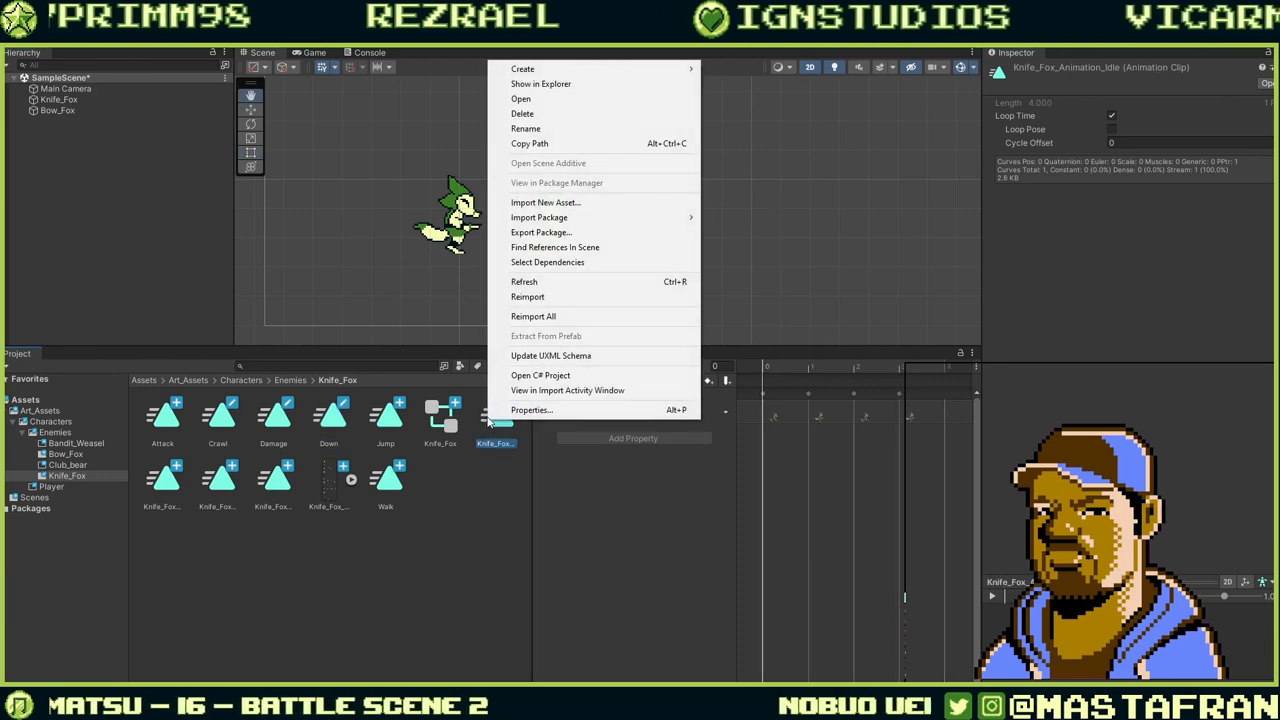
click(556, 128)
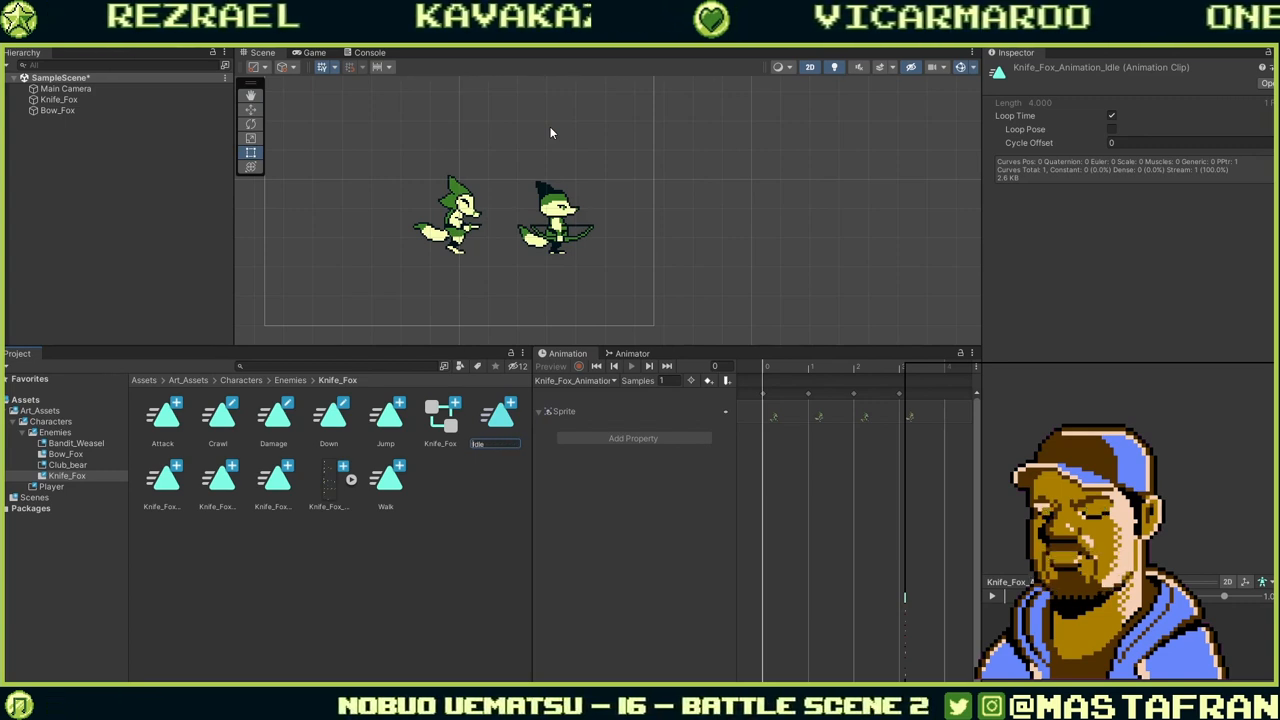
key(Return)
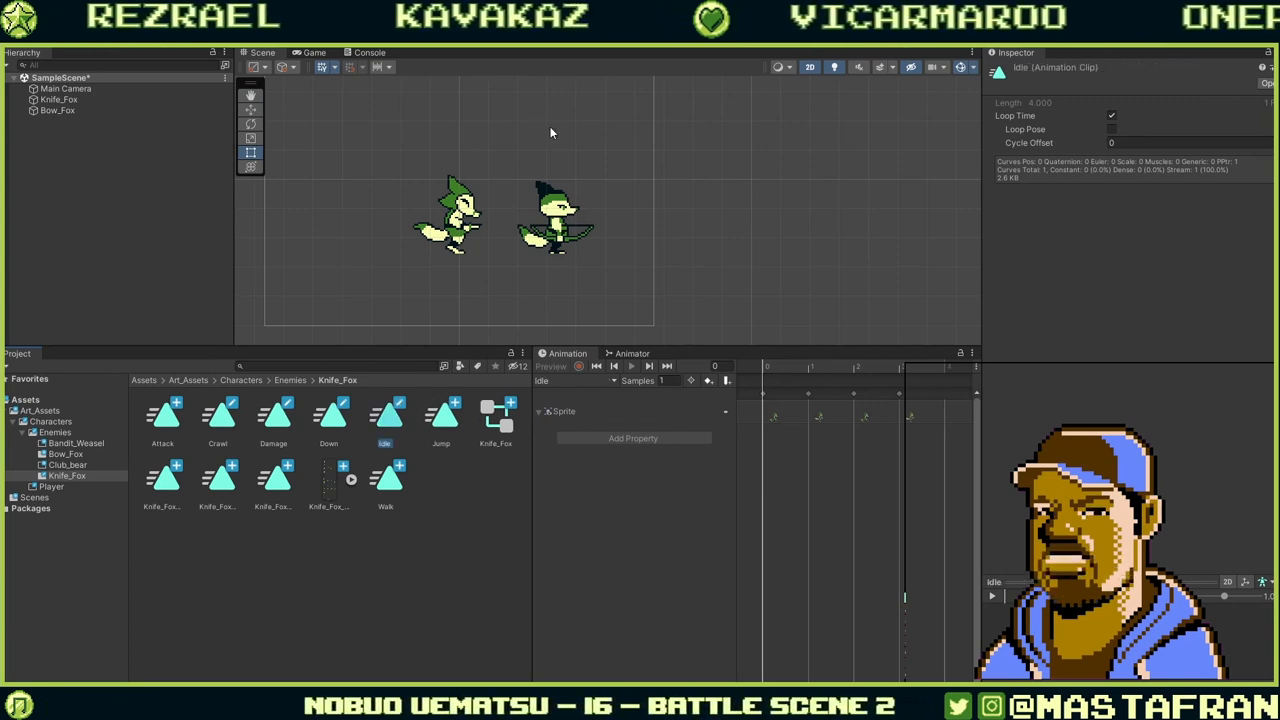
Rename the Knife_Fox_Animation_Jump_Dive clip as Jump_Dive and the Knife_Fox_Animation_Search clip as Search.
right_click(178, 483)
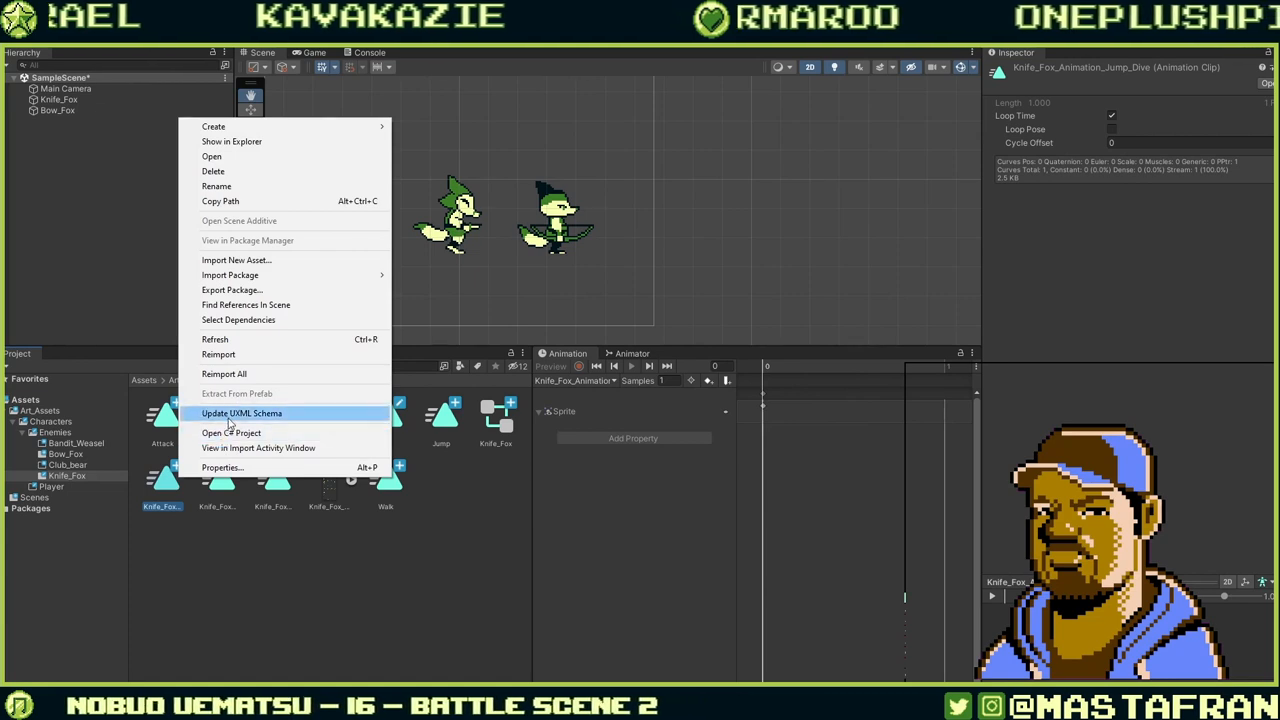
click(238, 187)
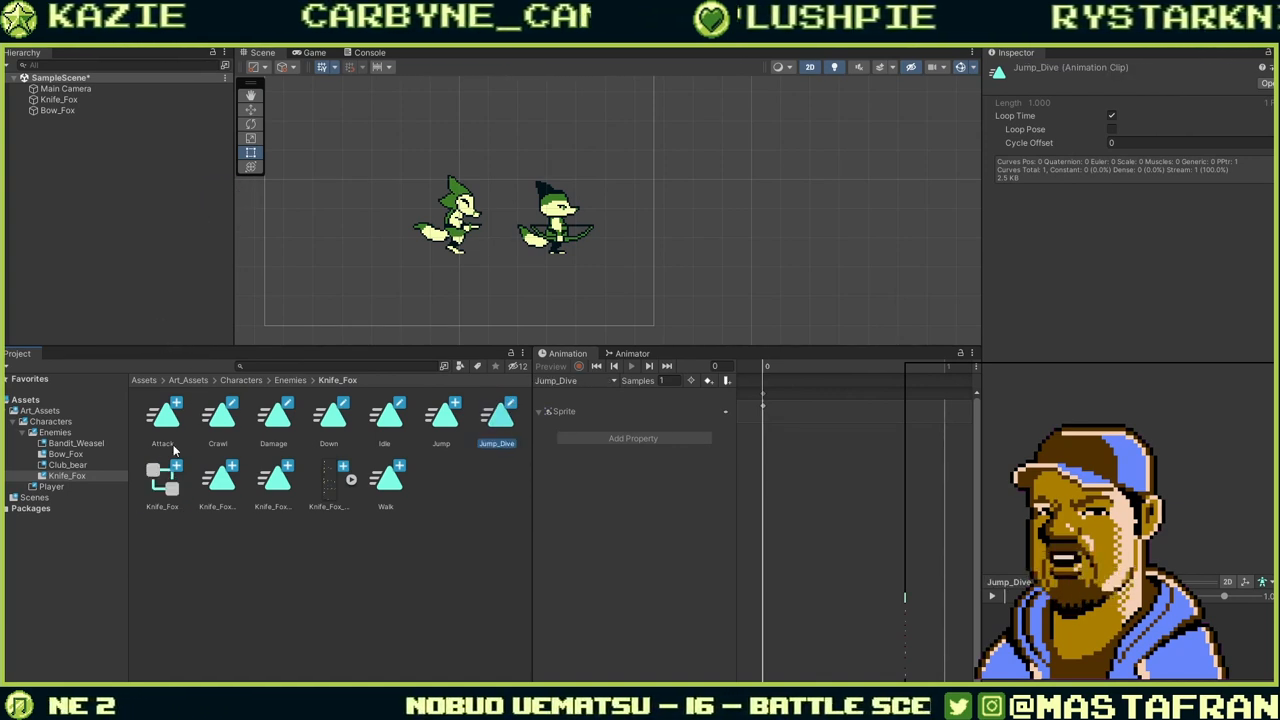
right_click(216, 494)
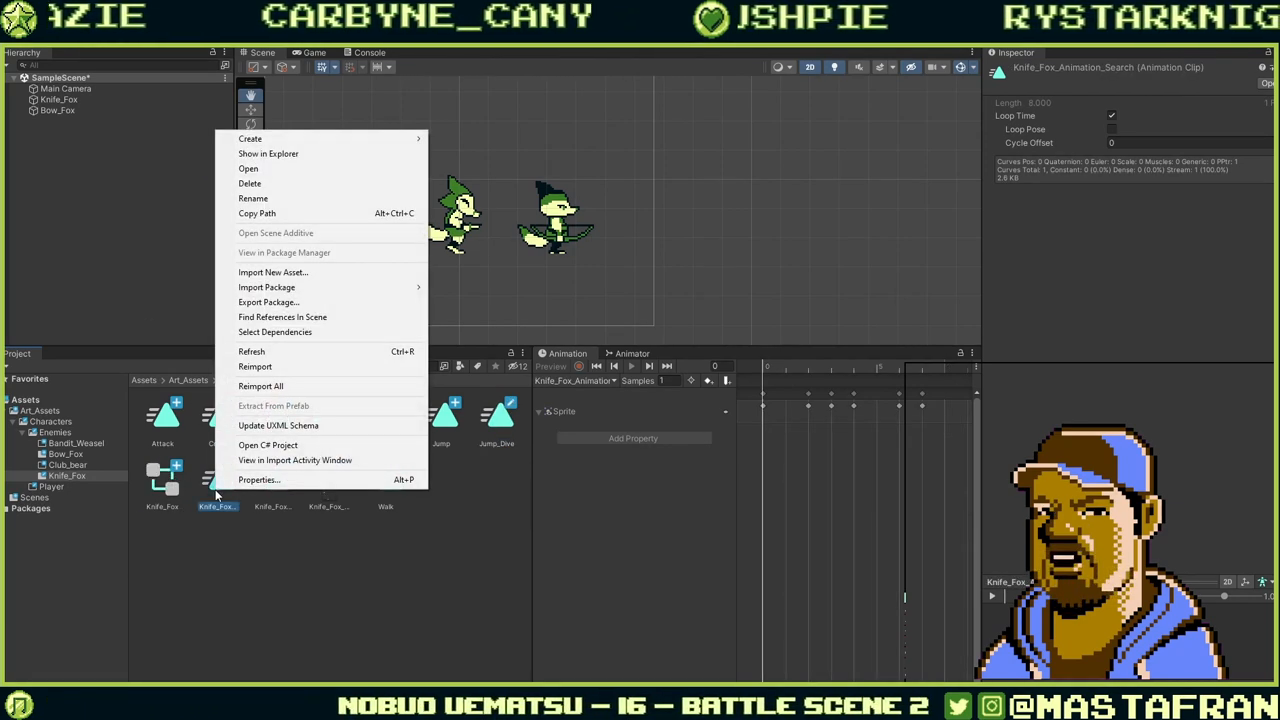
click(290, 214)
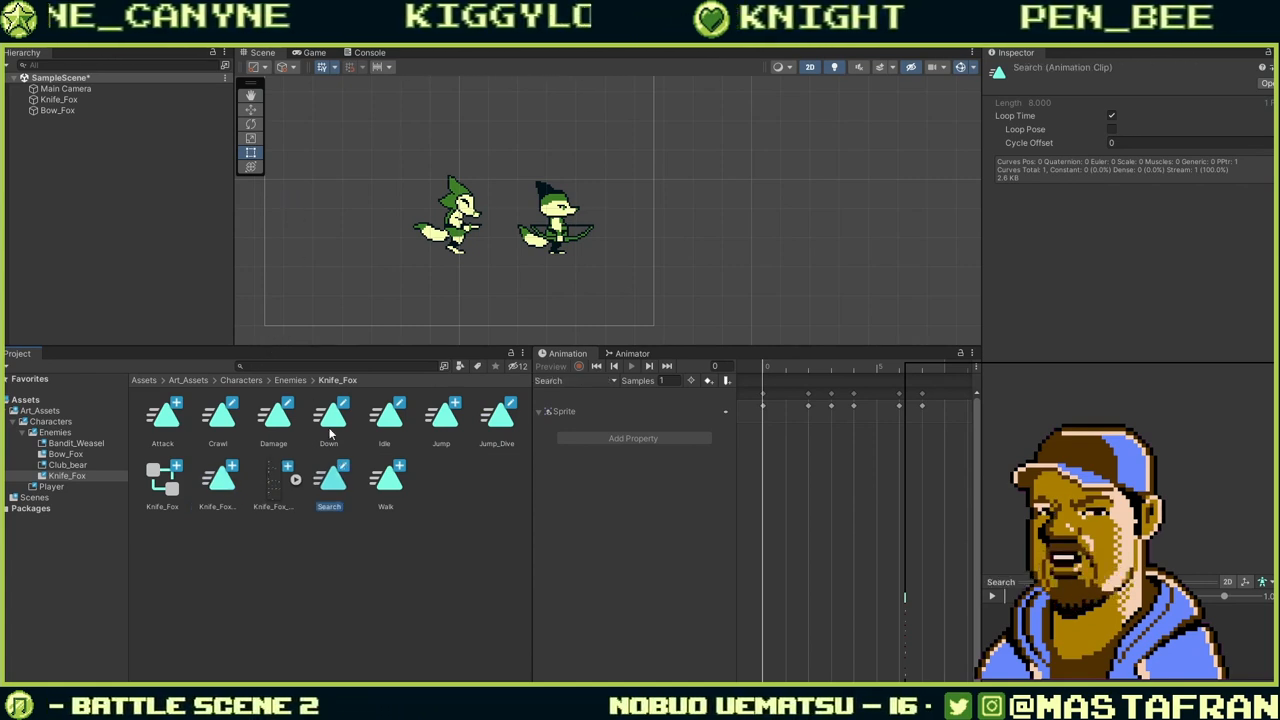
Rename the Knife_Fox_Animation_Search_Crouch clip as Search_Crouch in the Knife_Fox folder.
right_click(217, 484)
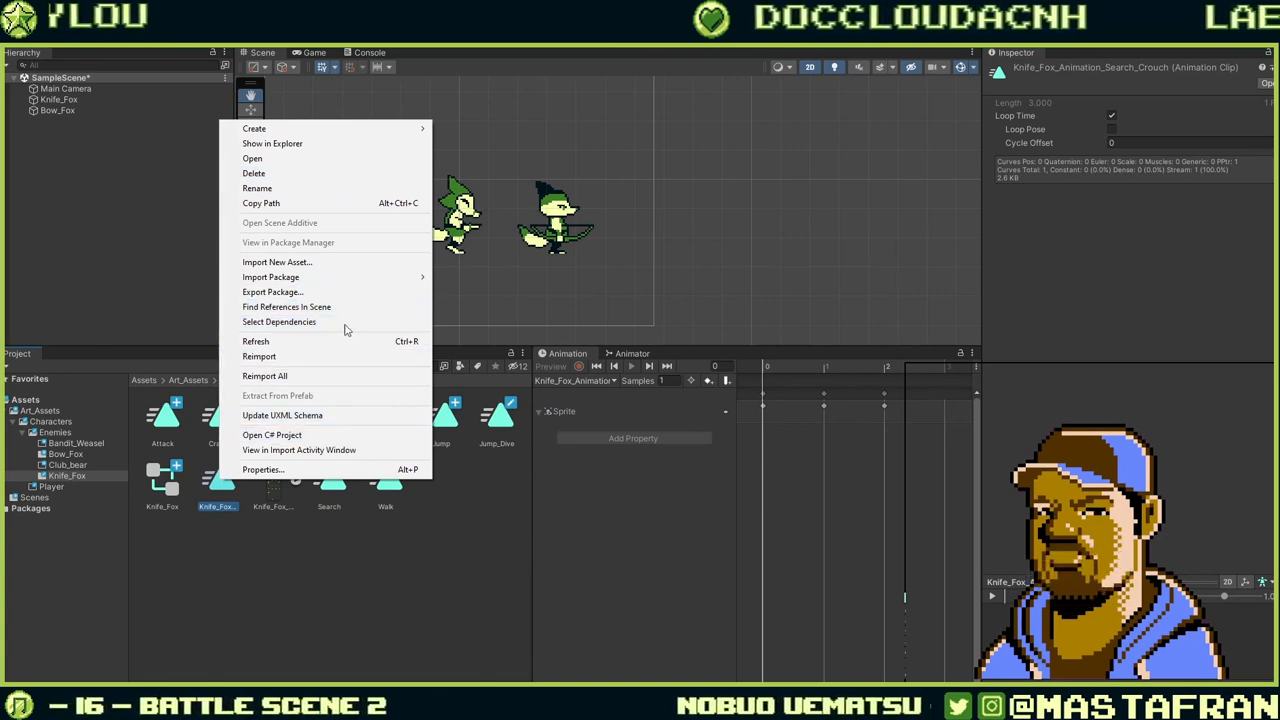
click(323, 190)
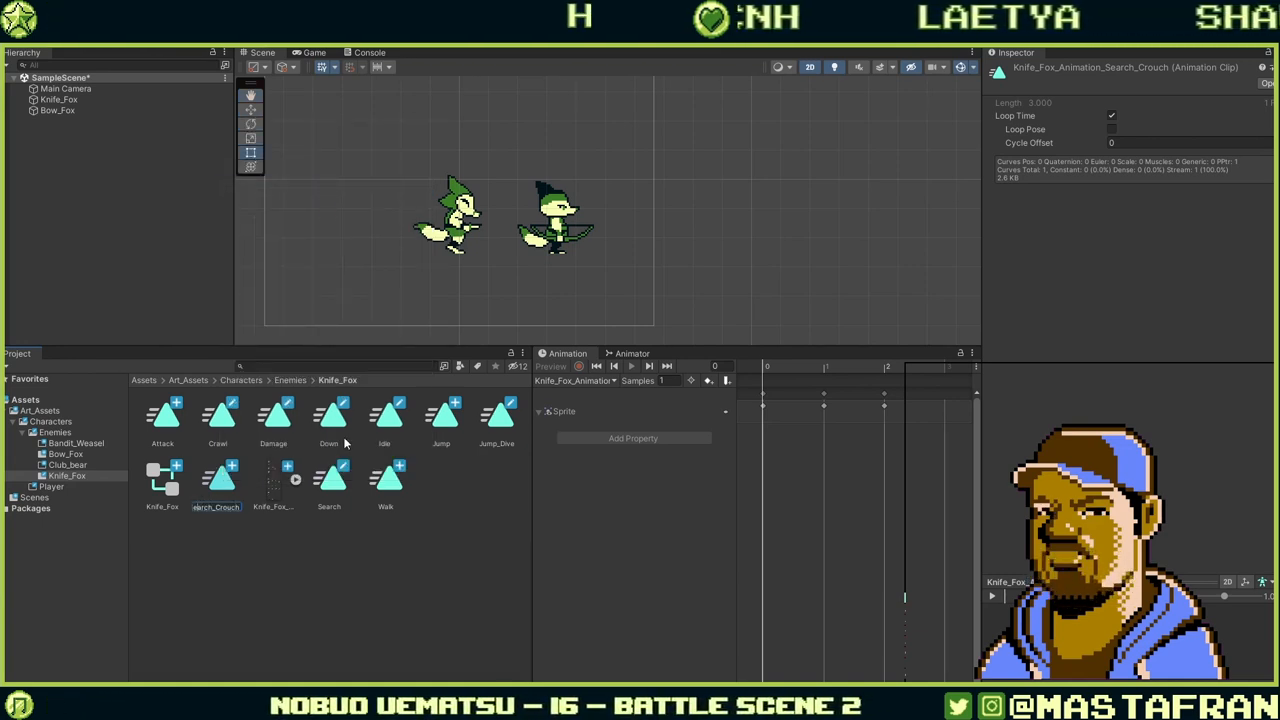
key(Left)
key(Left)
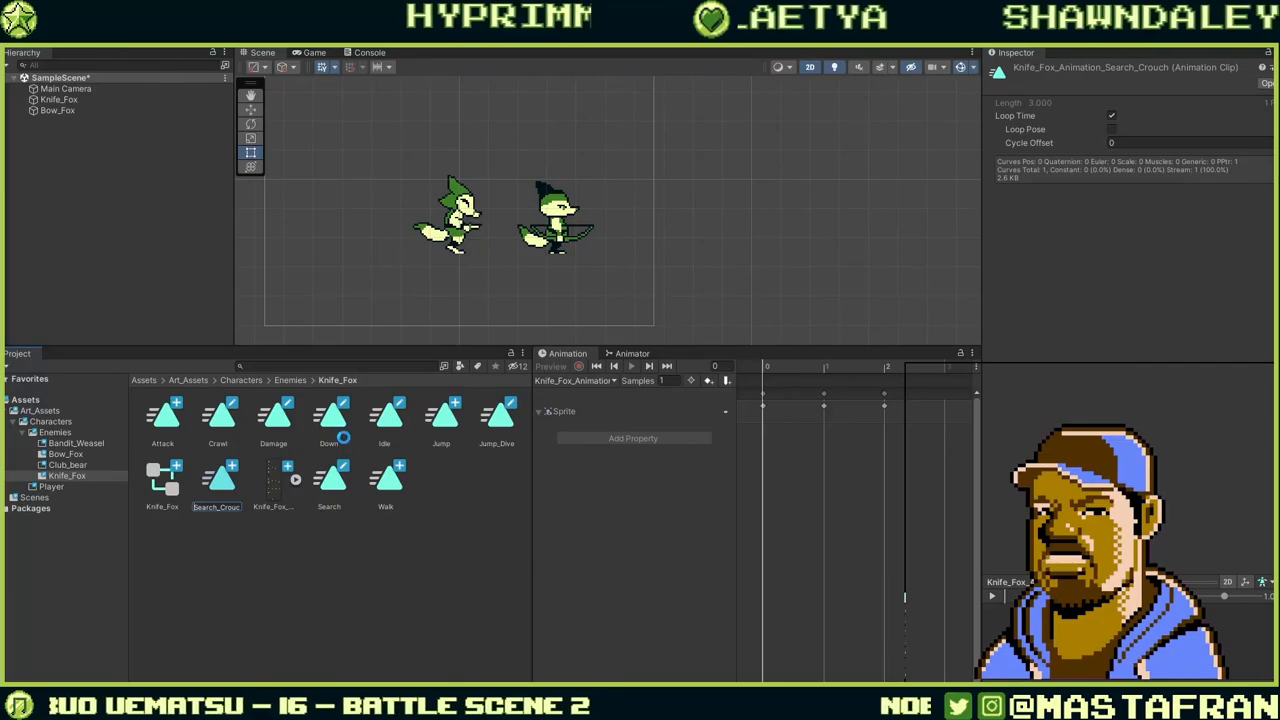
click(374, 613)
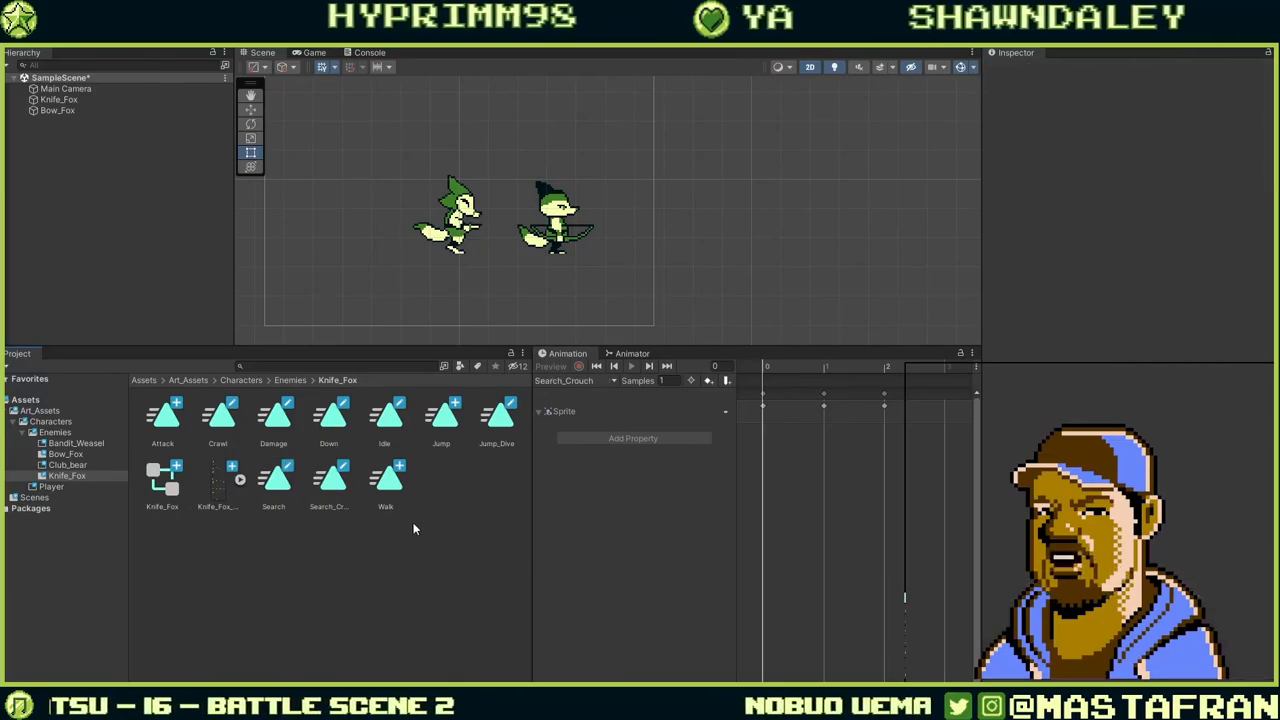
Open the Knife_Fox object's Search_Crouch clip with the sprite sheet expanded and delete all of the clip's keyframes.
click(241, 482)
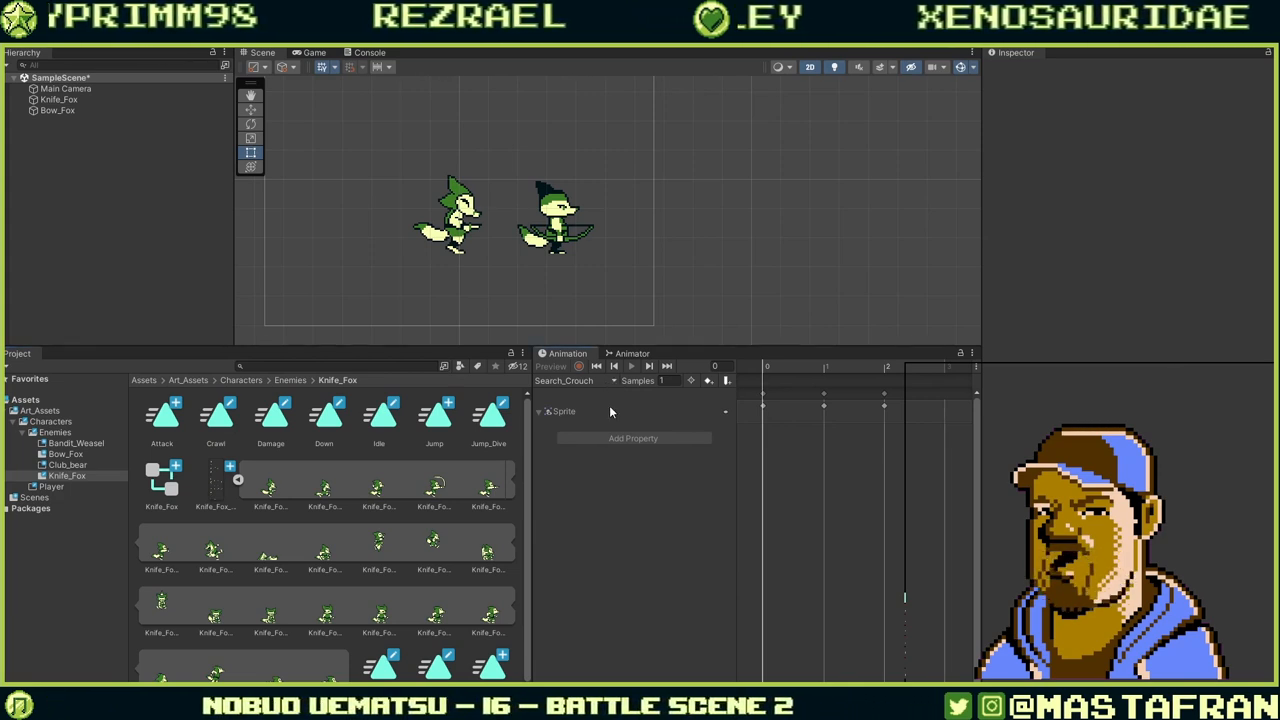
click(503, 197)
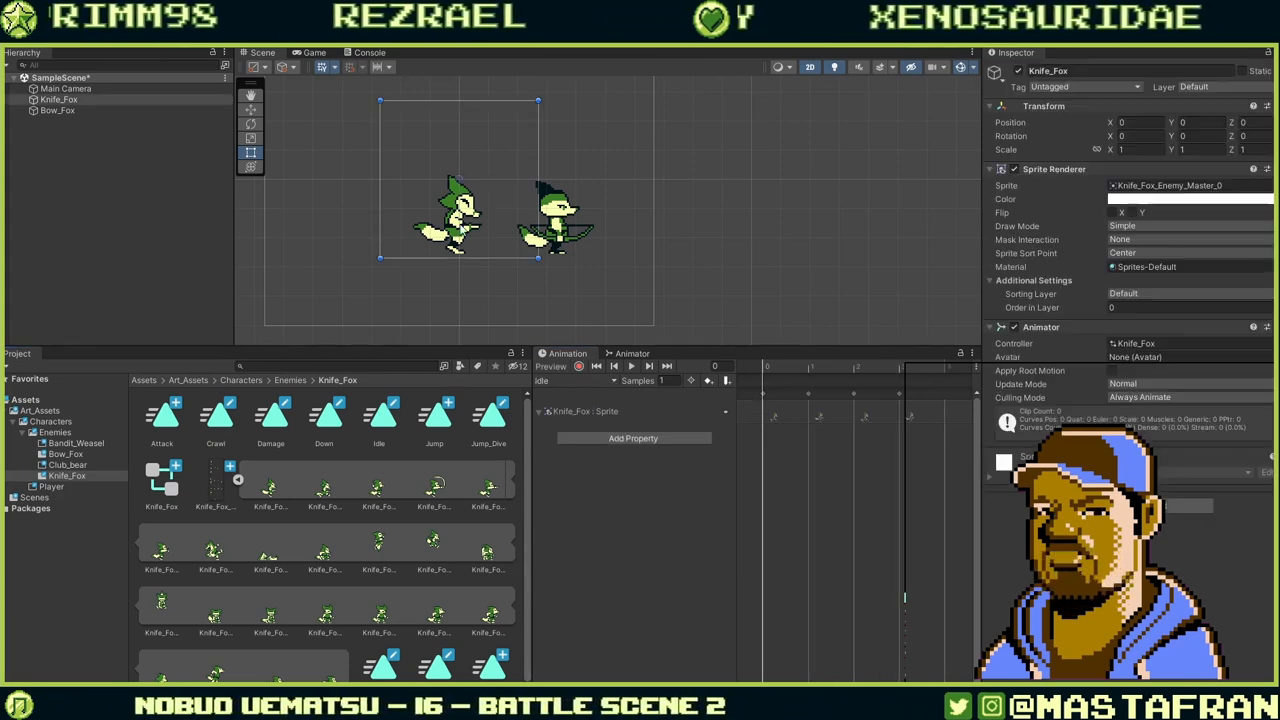
click(598, 381)
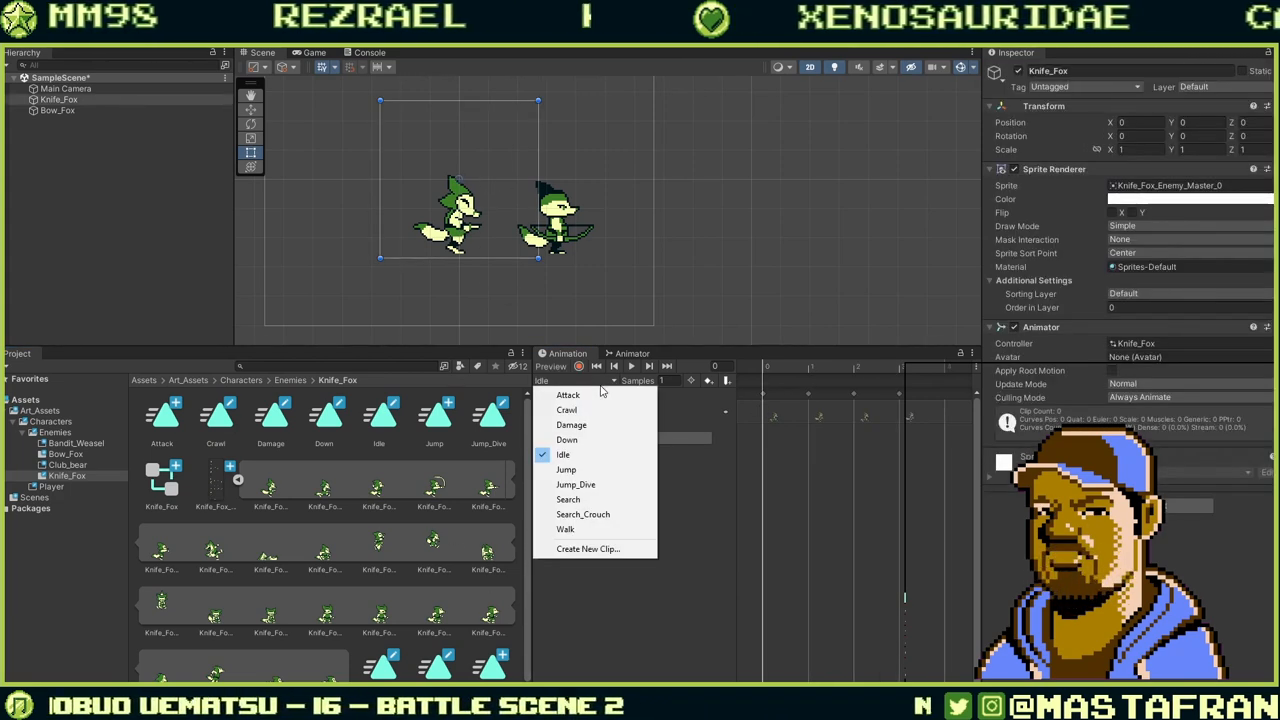
click(595, 516)
drag(917, 434, 752, 408)
key(Delete)
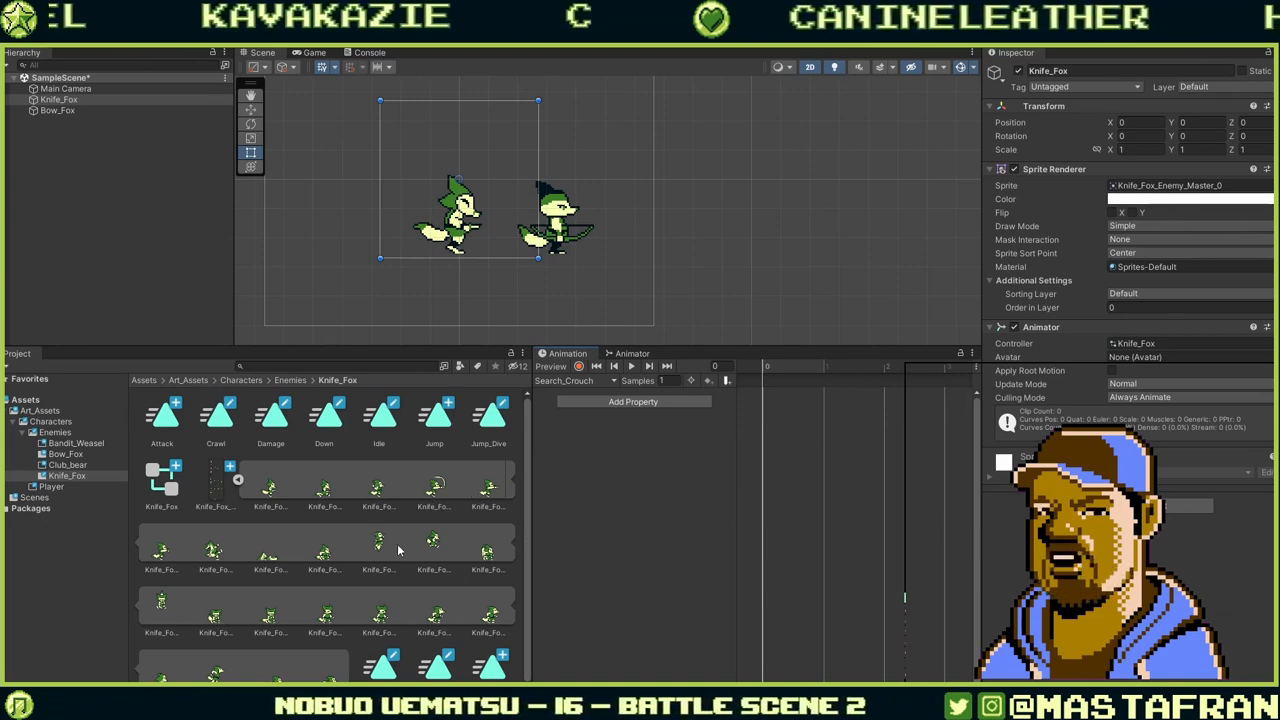
Place sprites Knife_Fox_Enemy_Master_8 and Knife_Fox_Enemy_Master_19 on frames 0 and 1 of the Search_Crouch clip and scrub through it.
click(328, 553)
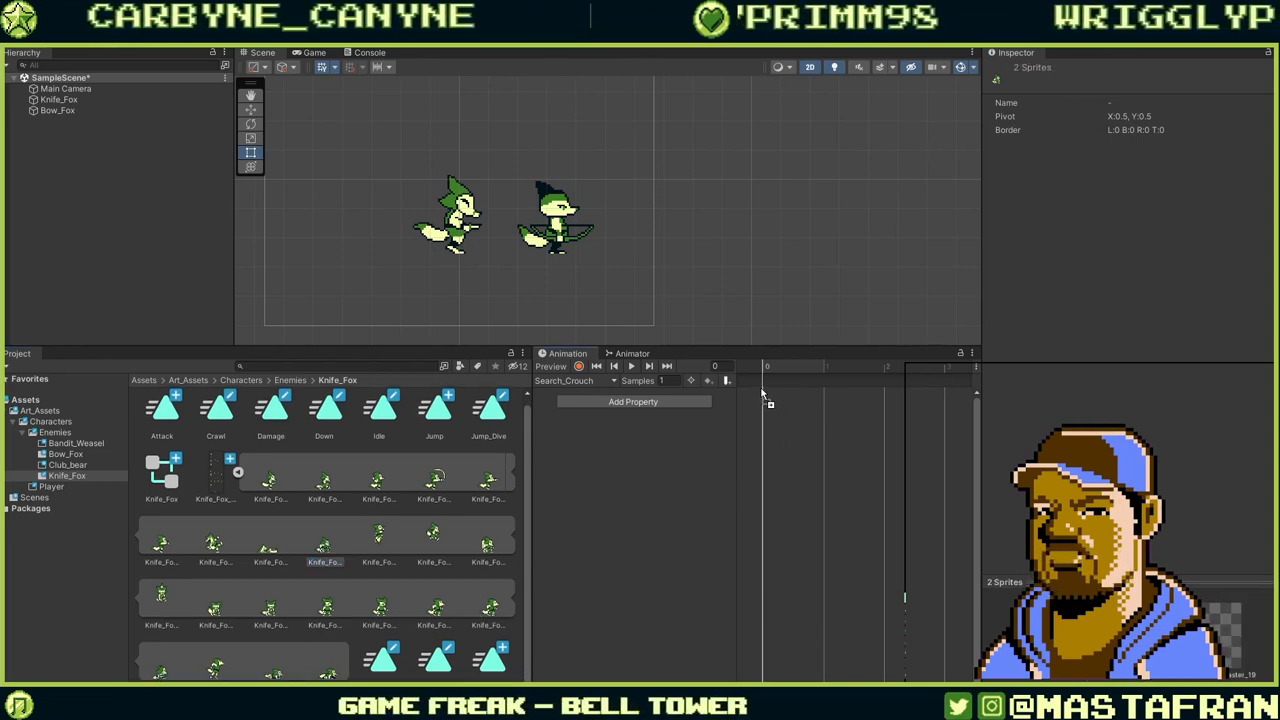
mouse_move(763, 392)
mouse_down()
mouse_move(823, 366)
mouse_move(691, 400)
mouse_move(944, 392)
mouse_move(732, 402)
mouse_move(874, 390)
mouse_move(769, 404)
mouse_up()
click(799, 369)
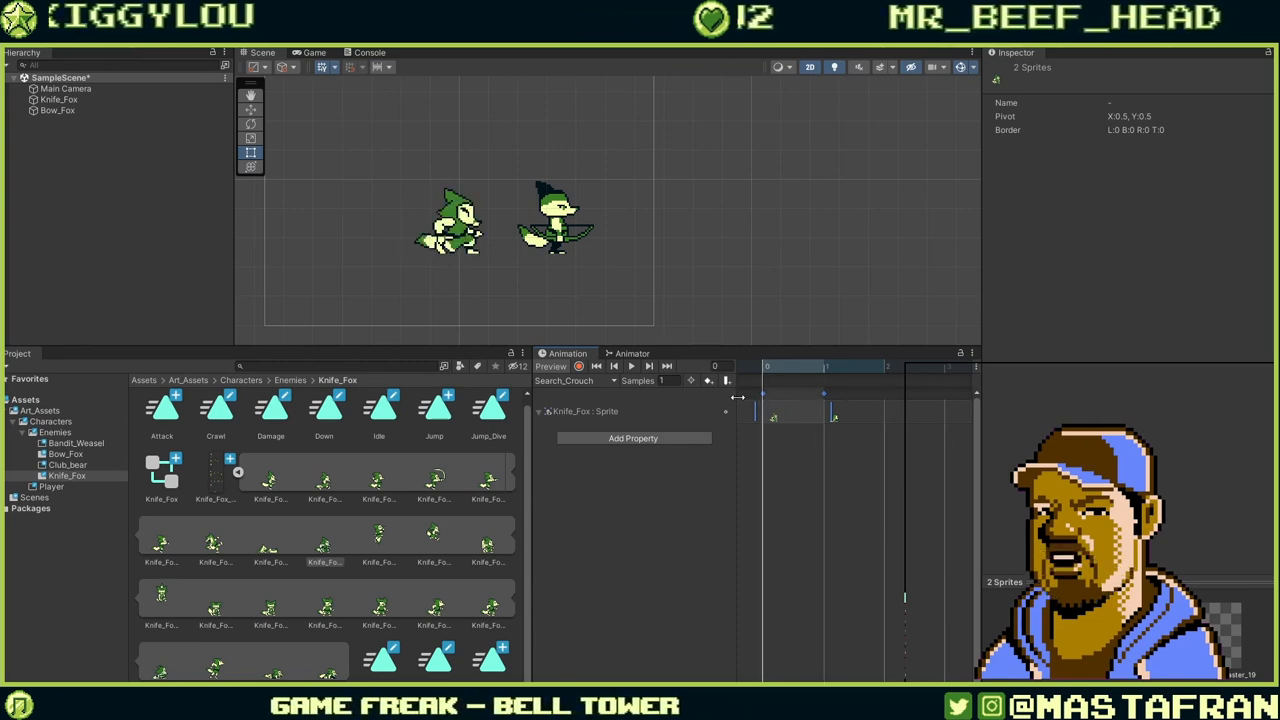
drag(834, 372, 730, 383)
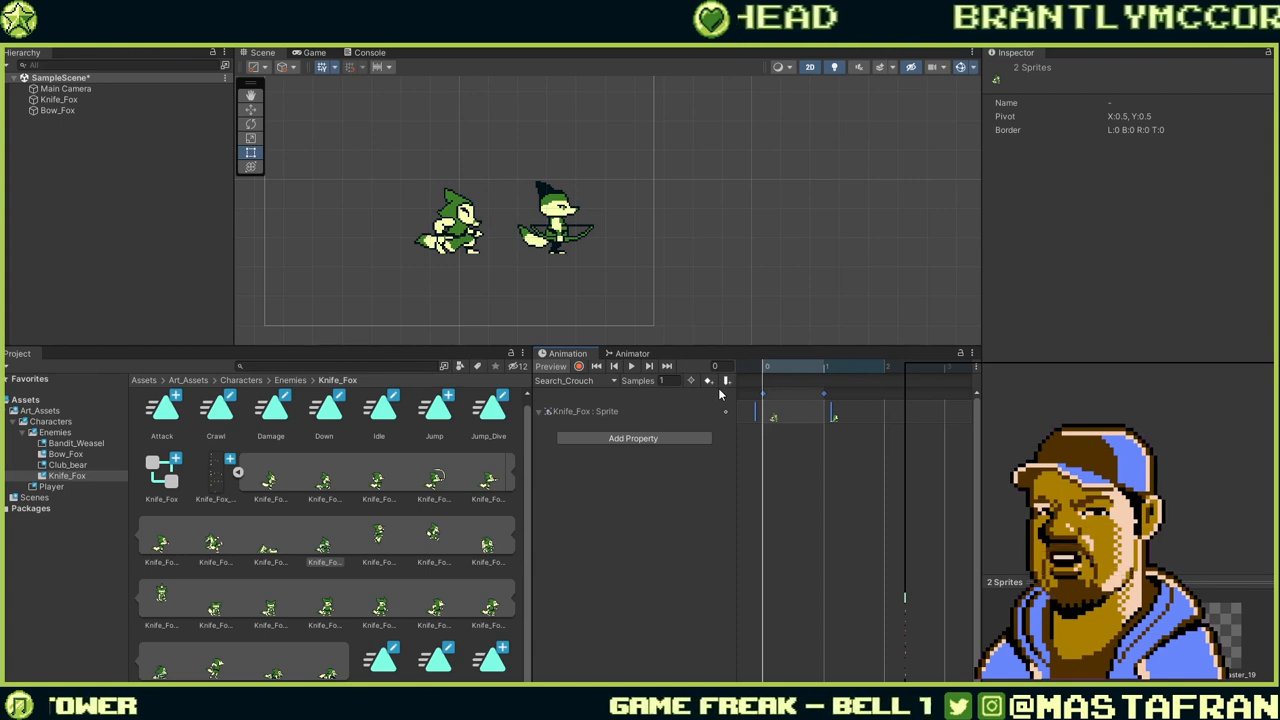
Switch to the Search clip and delete all of its keyframes.
click(614, 381)
click(569, 500)
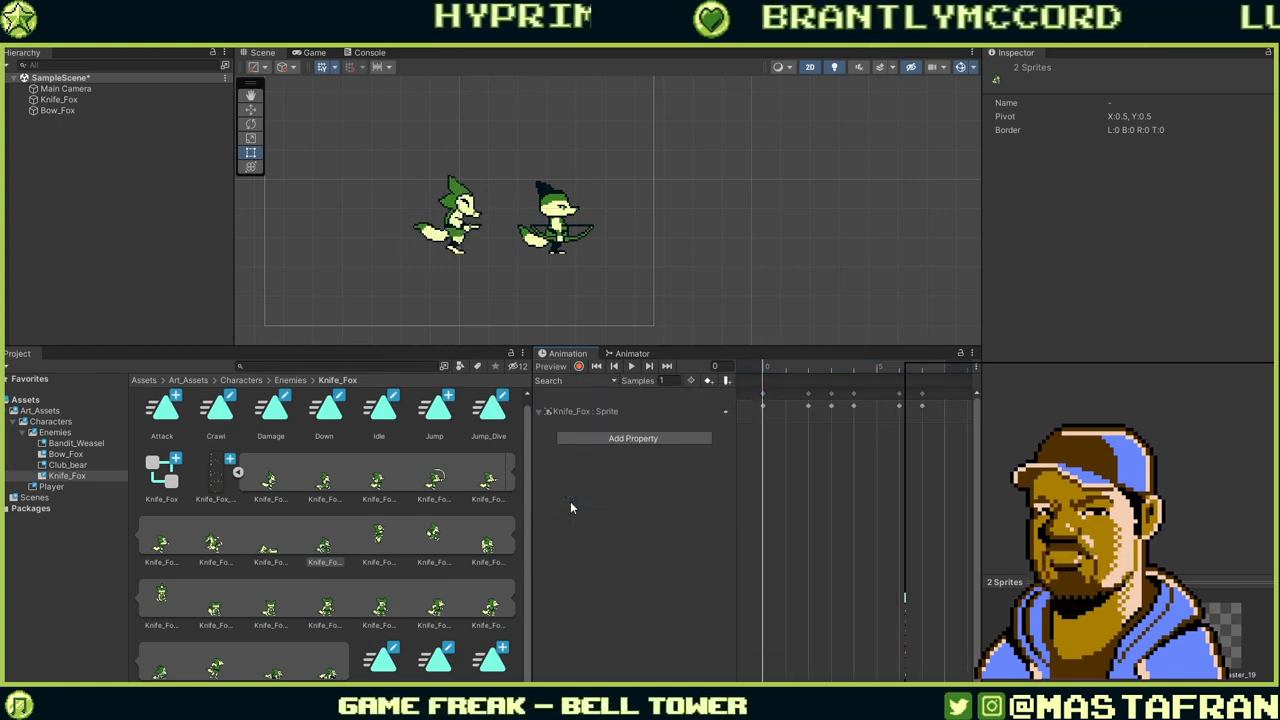
drag(953, 411, 765, 408)
key(Delete)
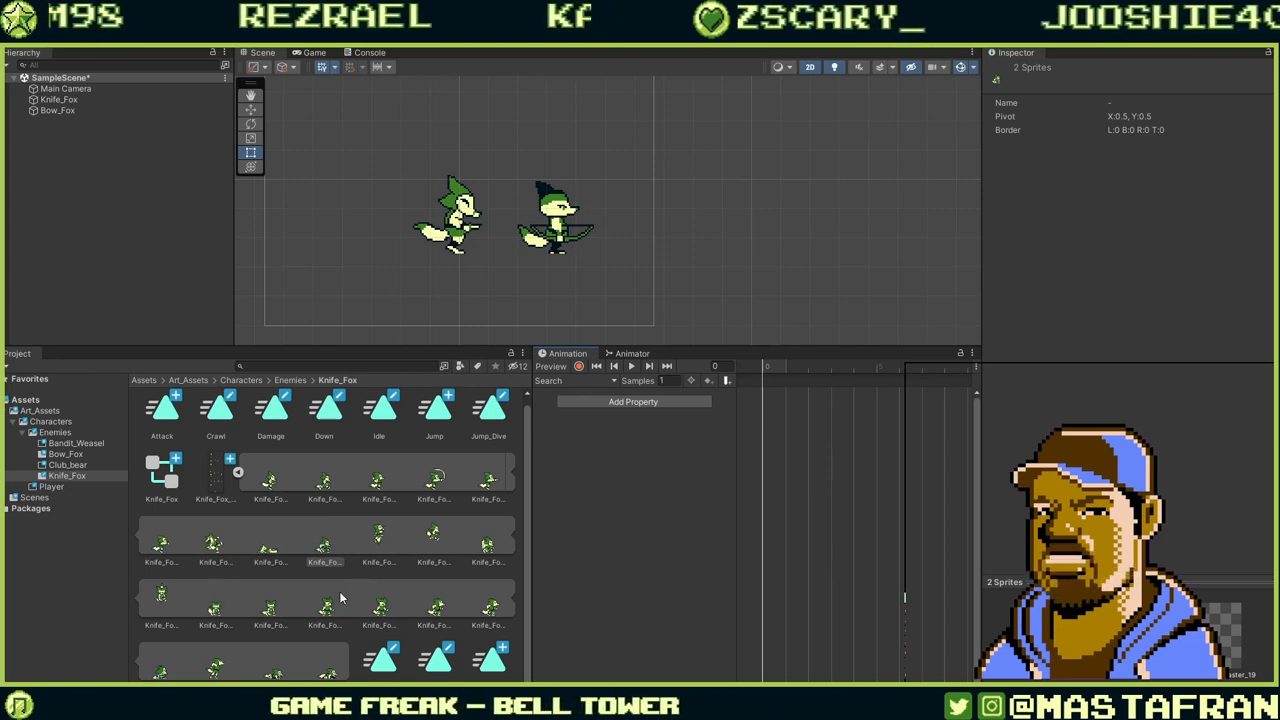
Place sprites Knife_Fox_Enemy_Master_17 and Knife_Fox_Enemy_Master_18 on frames 0 and 1 of the Search clip and repeat the first keyframe at frame 2.
click(441, 605)
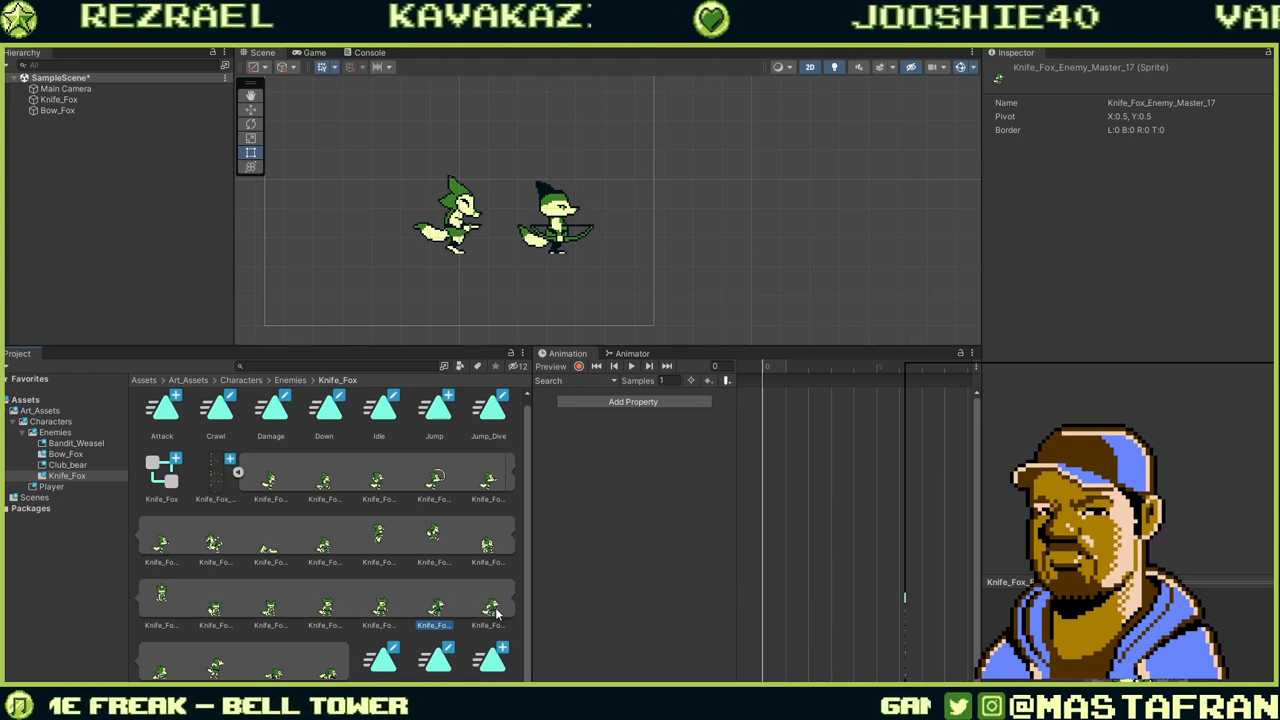
ctrl+click(490, 608)
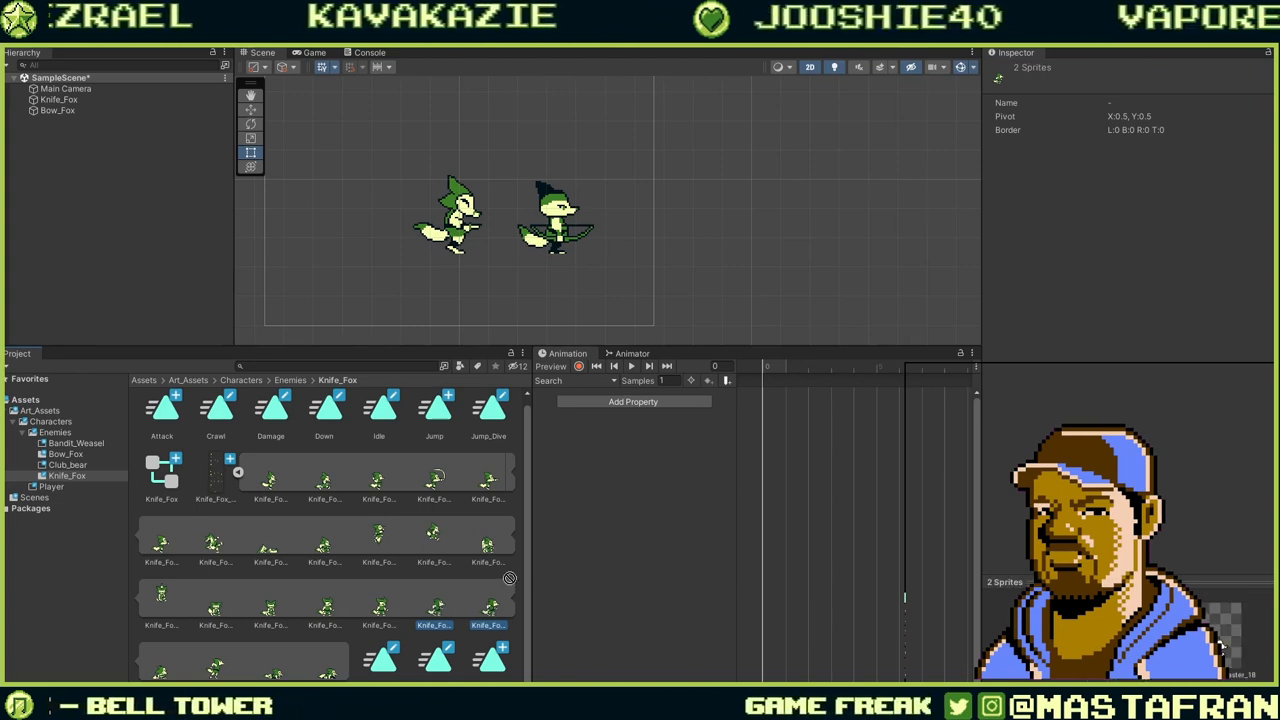
drag(509, 578, 766, 390)
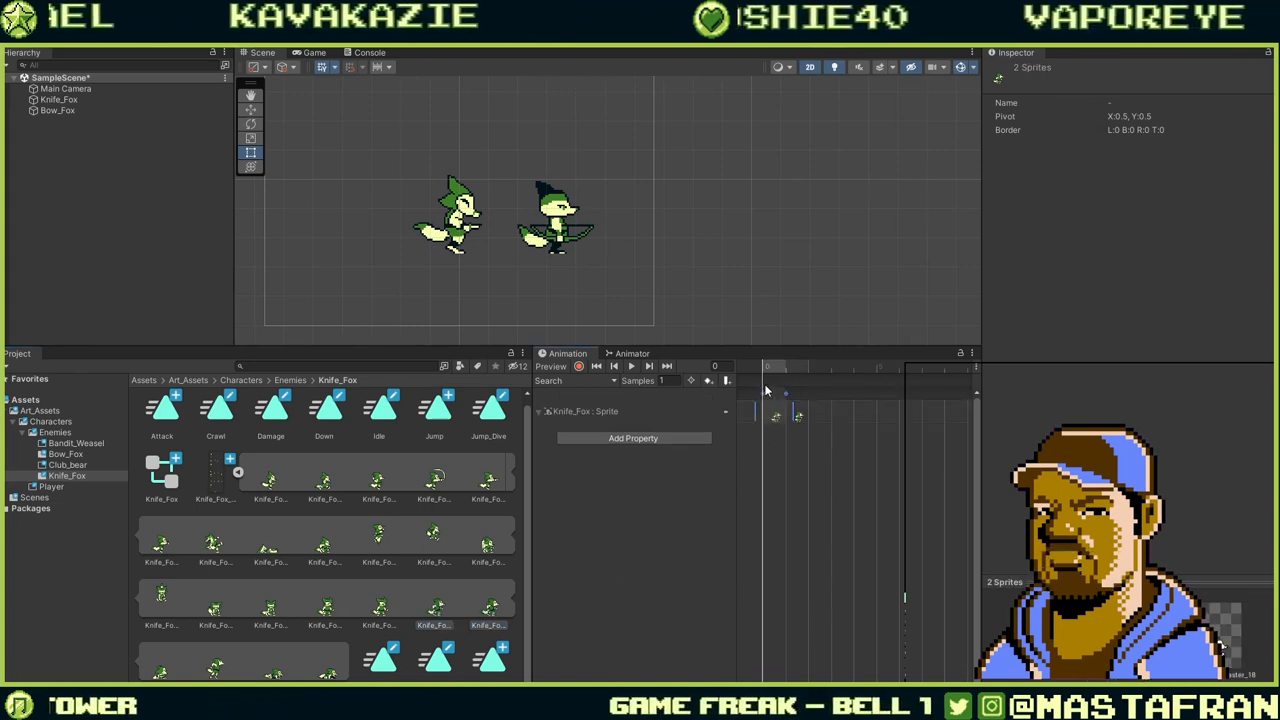
click(766, 369)
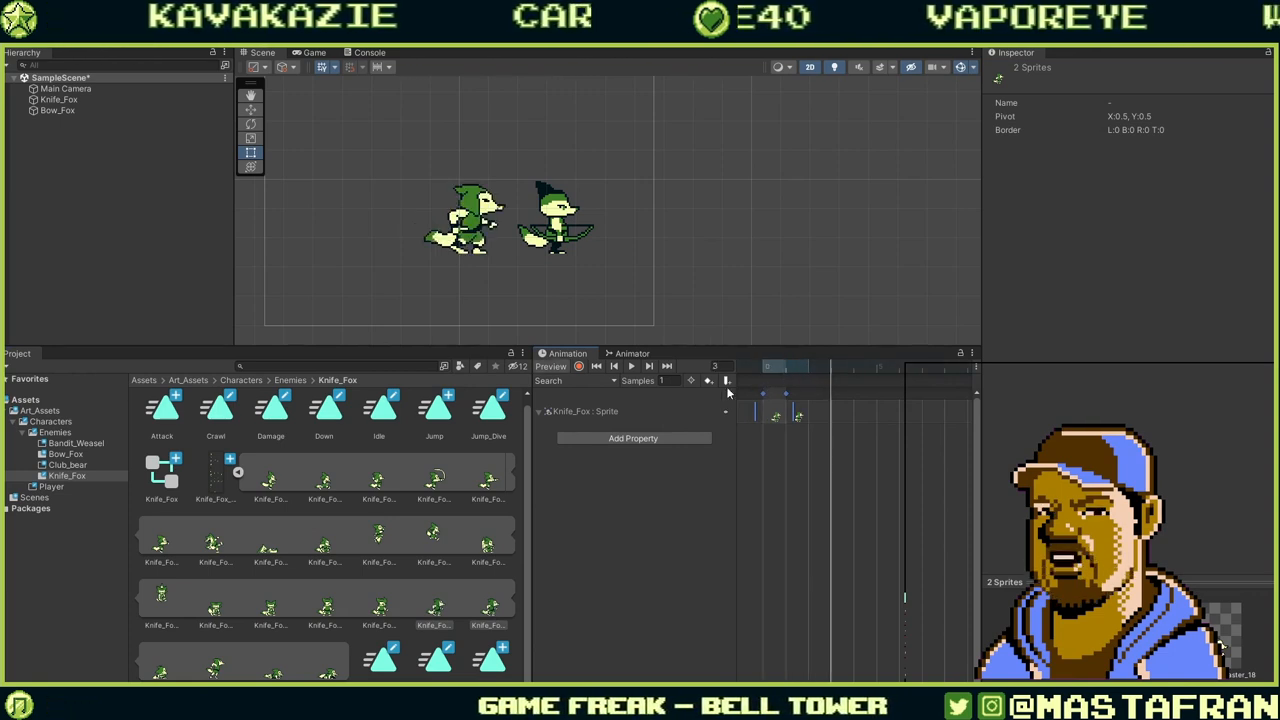
drag(728, 398, 789, 392)
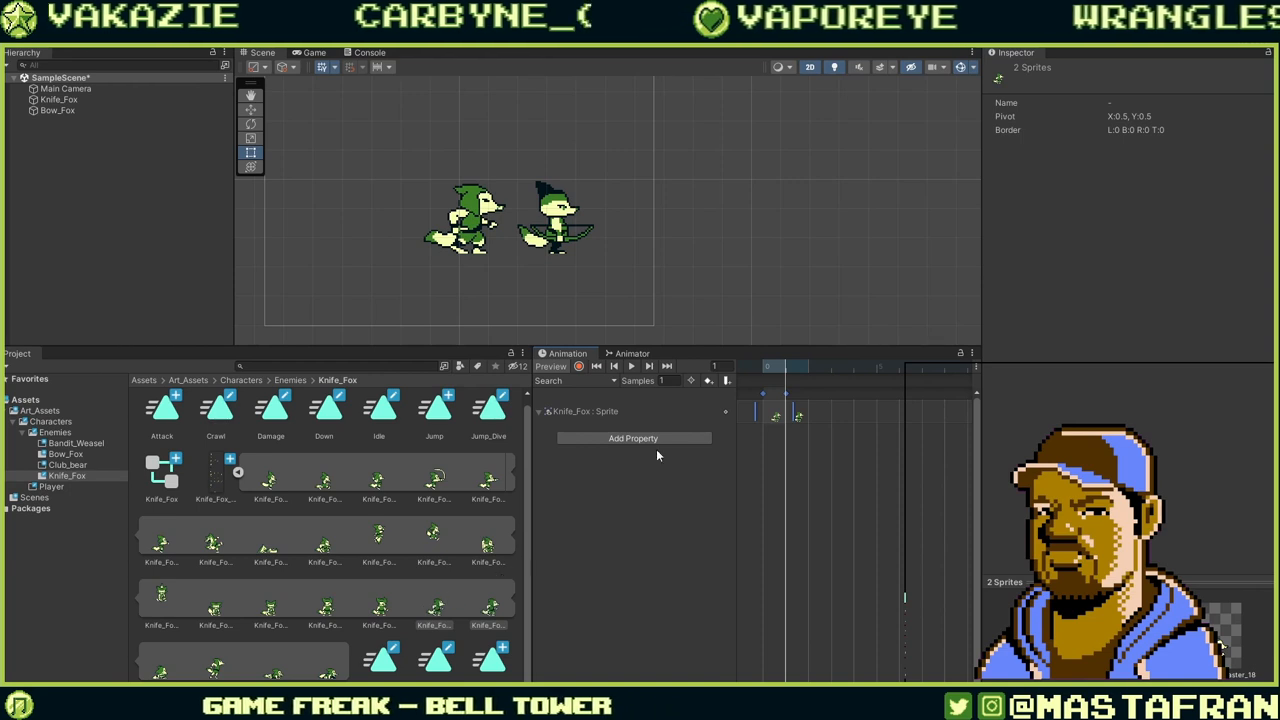
click(772, 415)
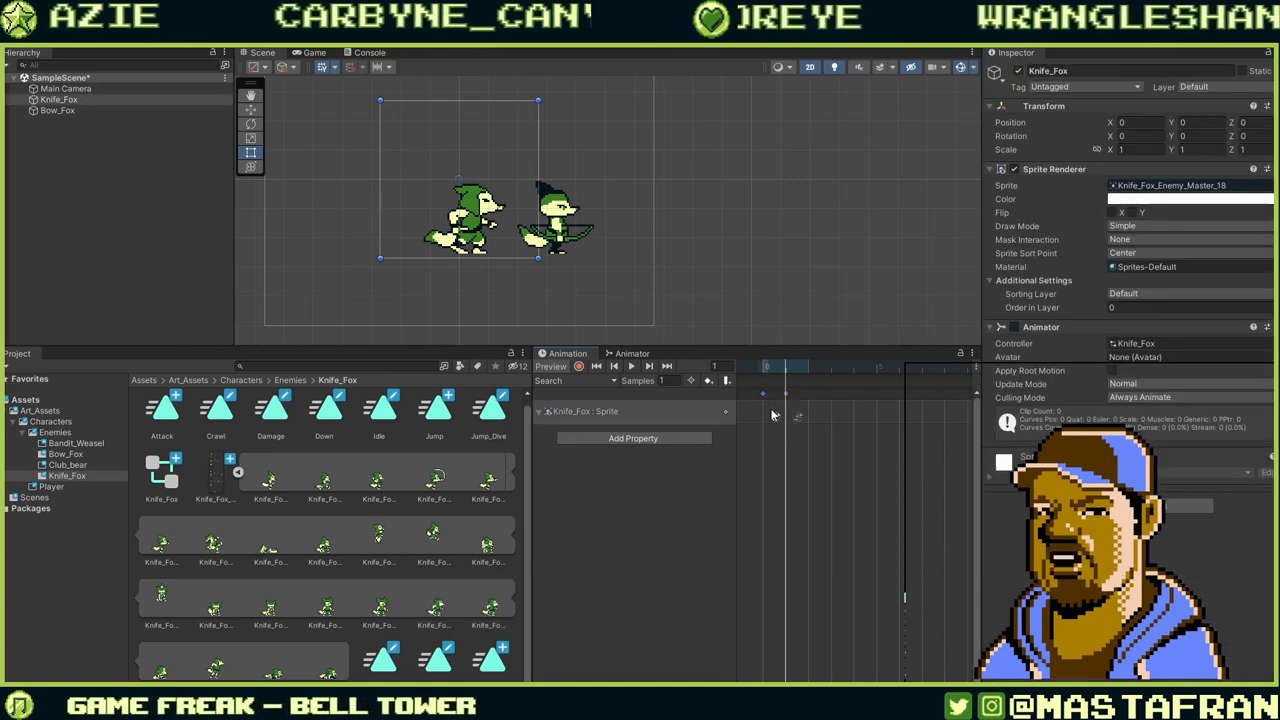
click(822, 370)
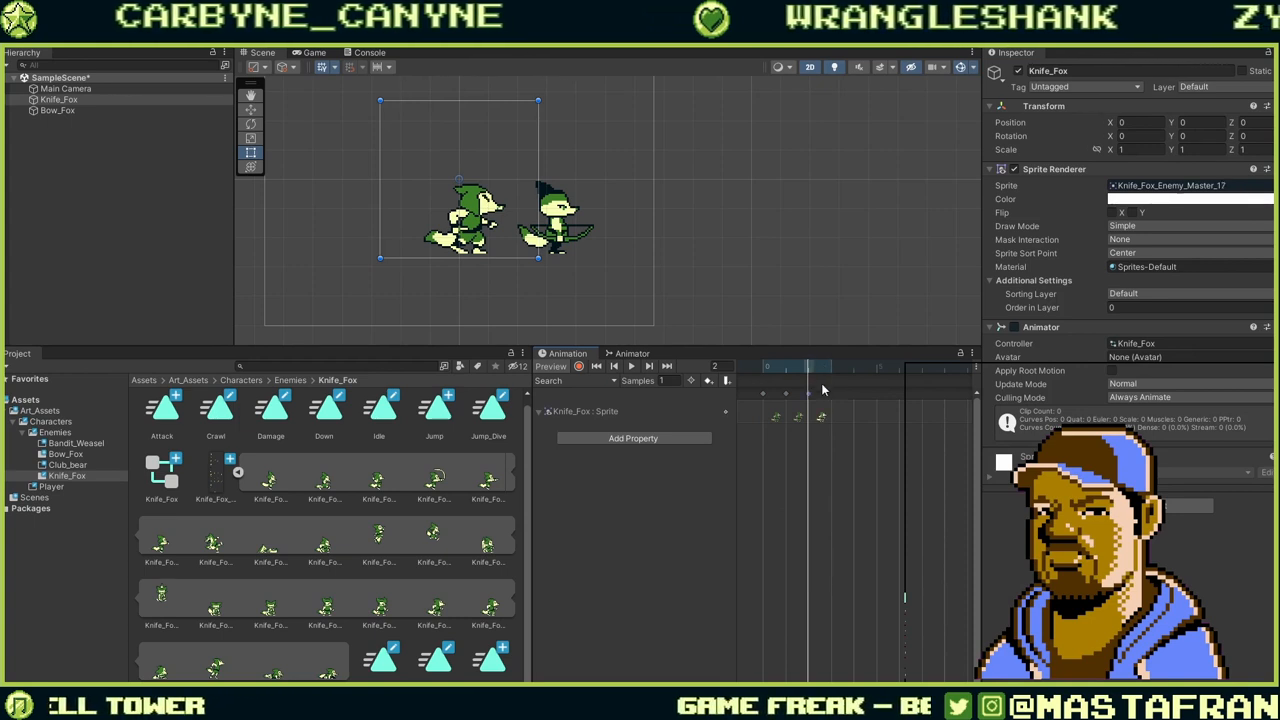
Place sprites Knife_Fox_Enemy_Master_15 and Knife_Fox_Enemy_Master_16 on frames 4 and 5 of the Search clip and repeat the frame 4 keyframe at frame 7.
drag(802, 374, 855, 372)
click(379, 608)
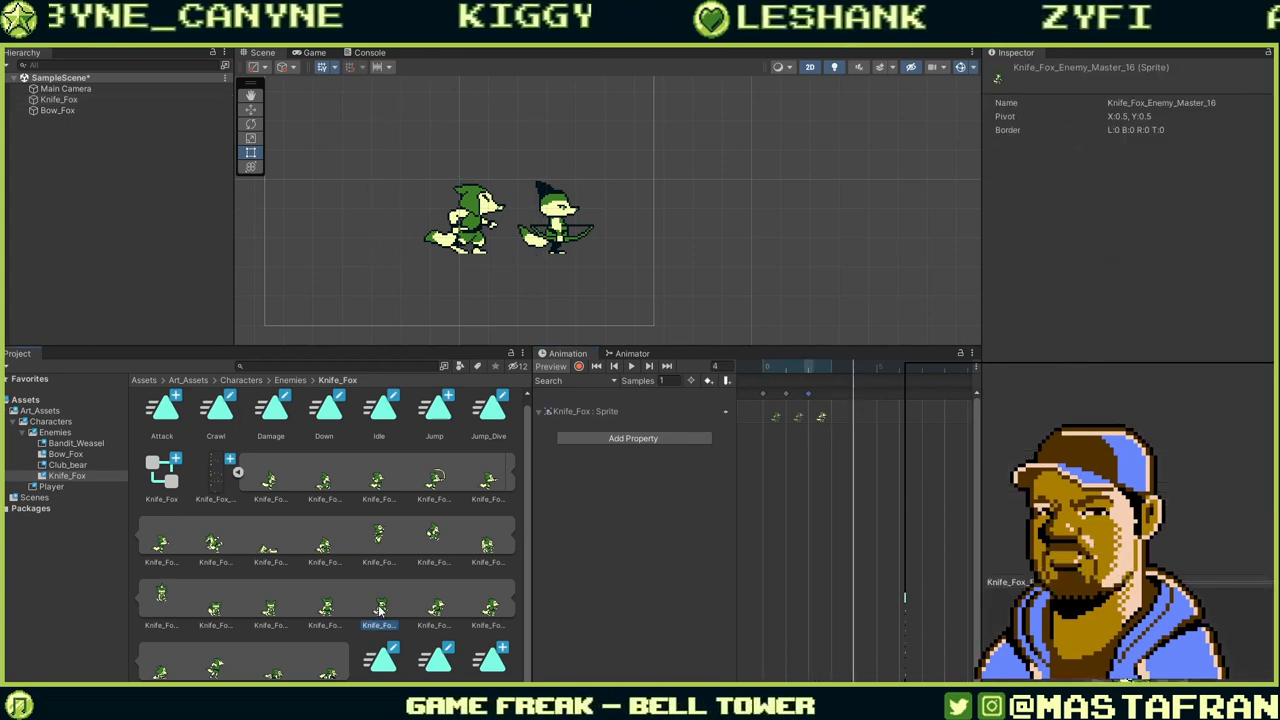
ctrl+click(379, 607)
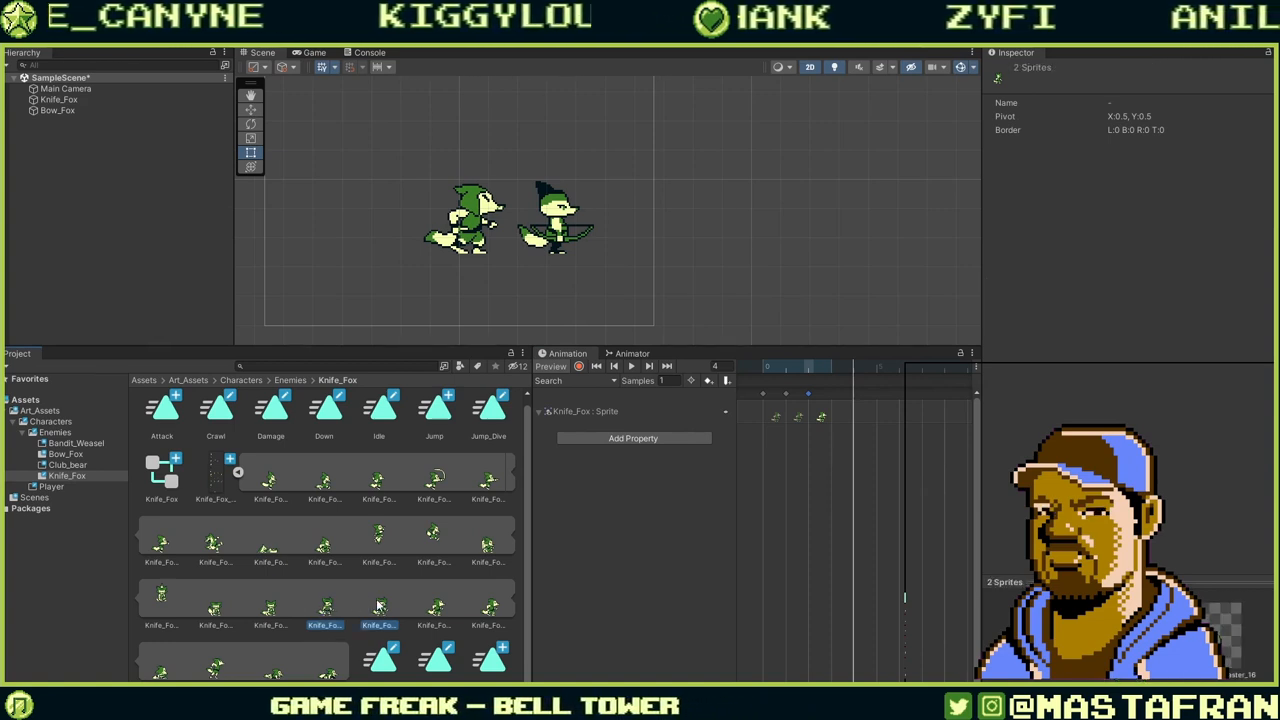
drag(326, 610, 919, 381)
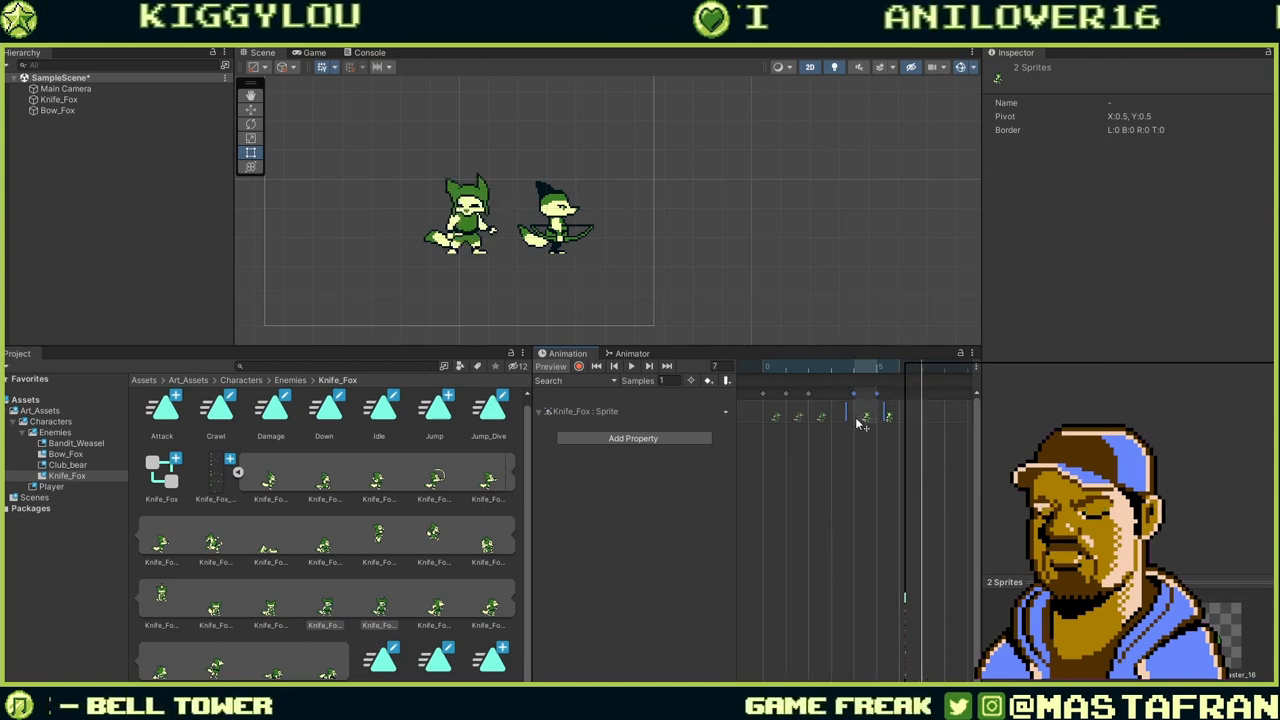
click(867, 420)
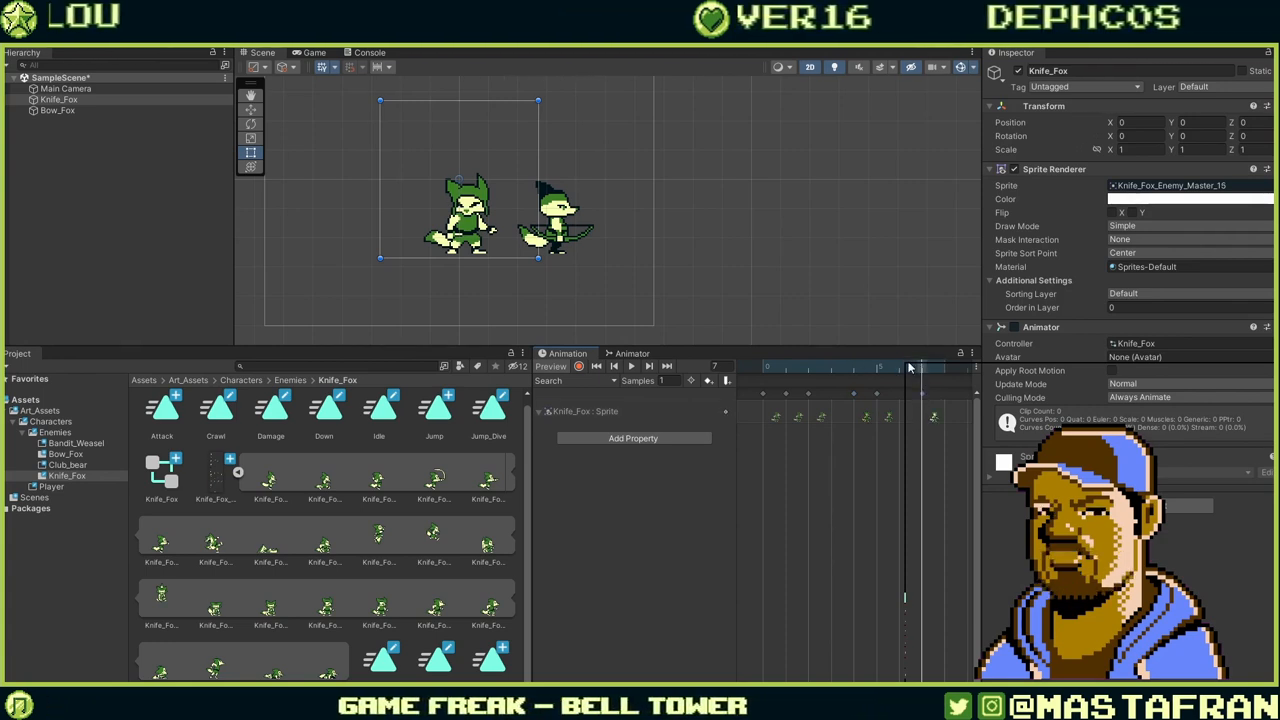
Scrub through the Search clip's timeline and return to frame 0 to check the pose sequence.
click(857, 385)
drag(857, 385, 962, 418)
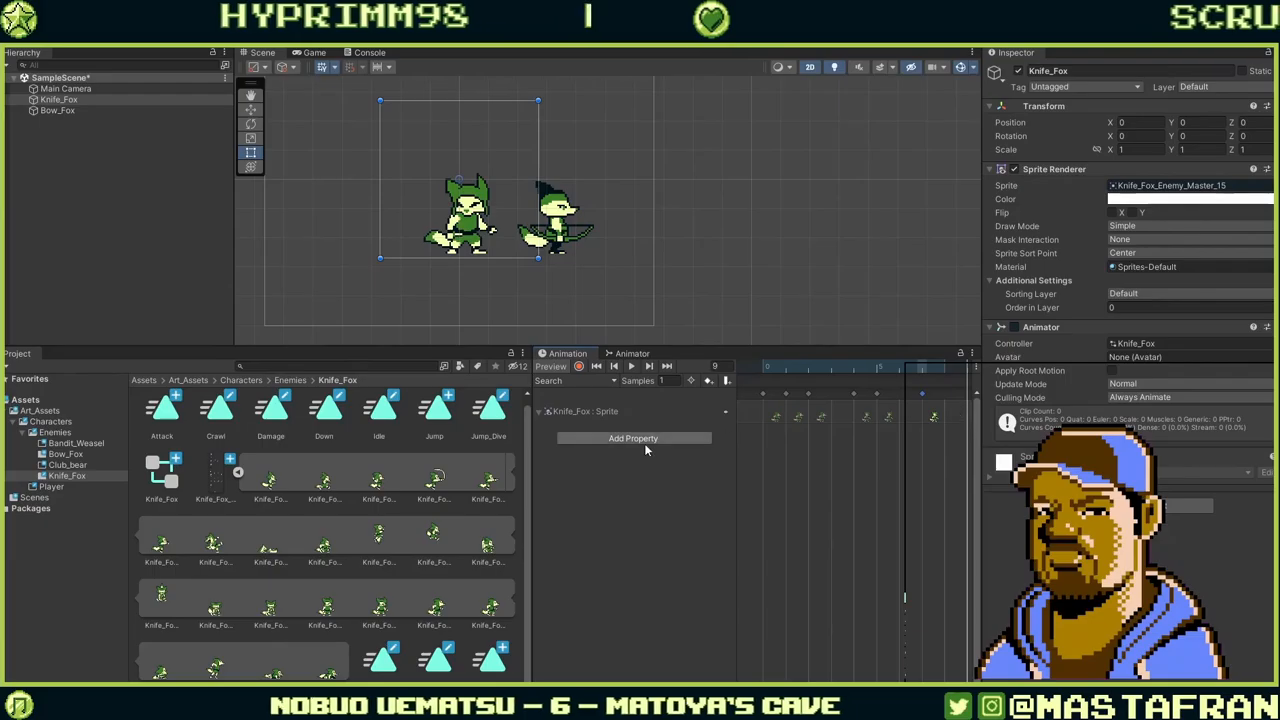
click(268, 485)
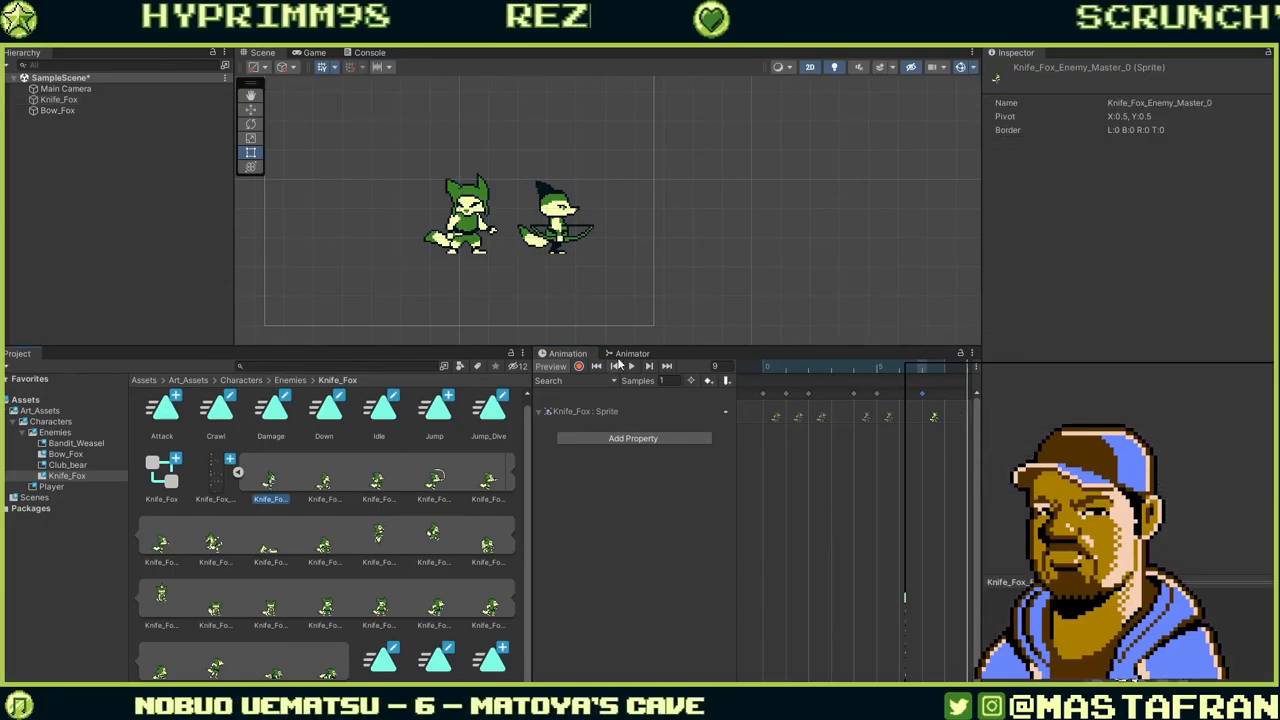
click(856, 373)
drag(855, 373, 752, 392)
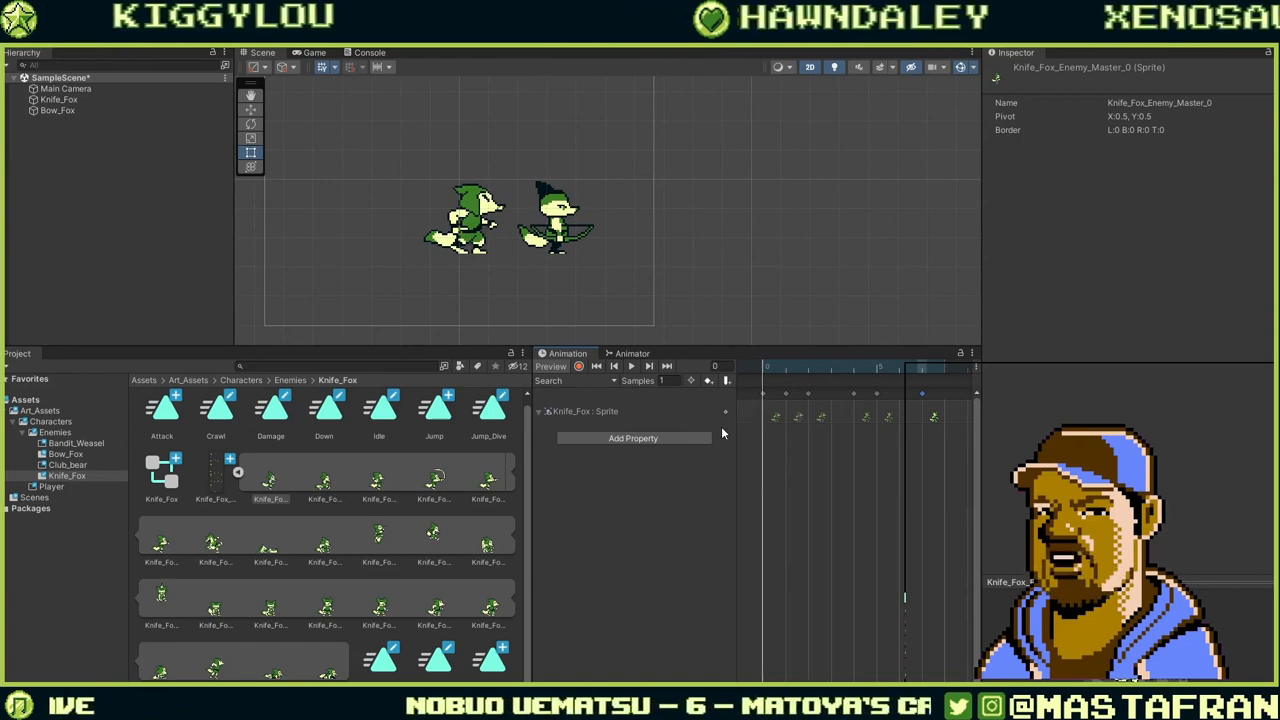
Switch to the Jump clip, scrub its keyframes and play it to check the sprites.
click(605, 381)
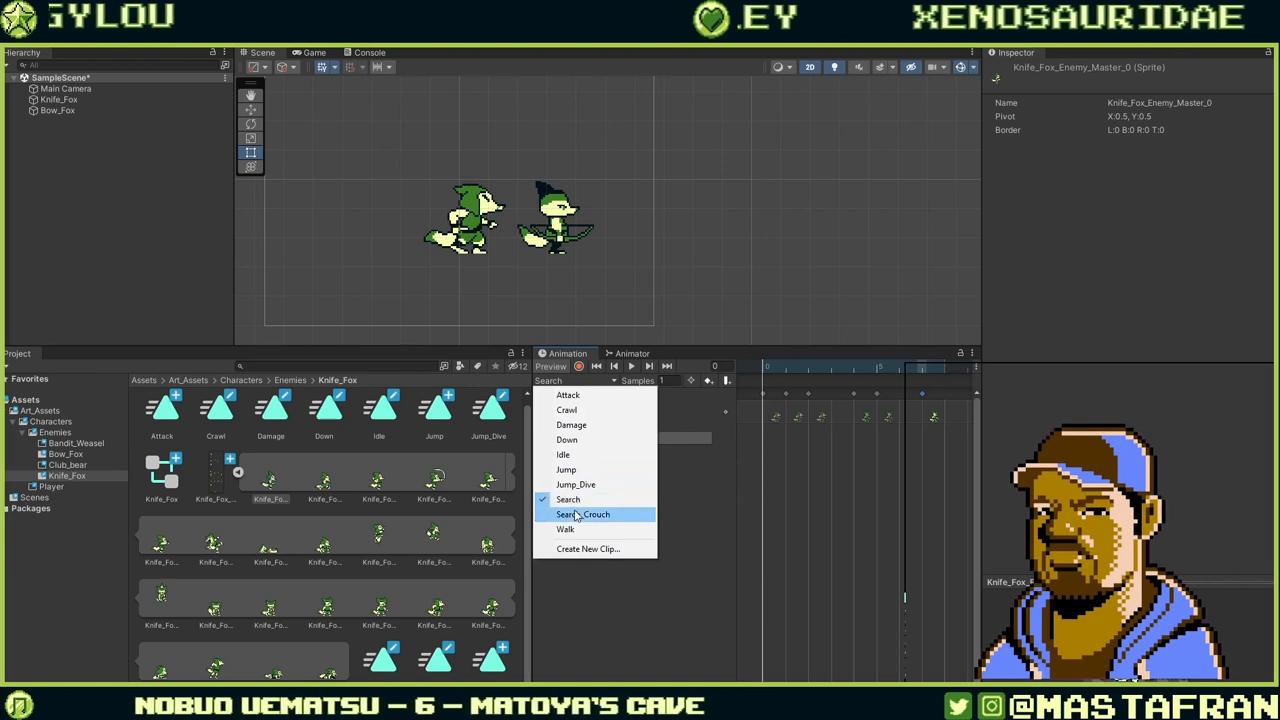
click(572, 472)
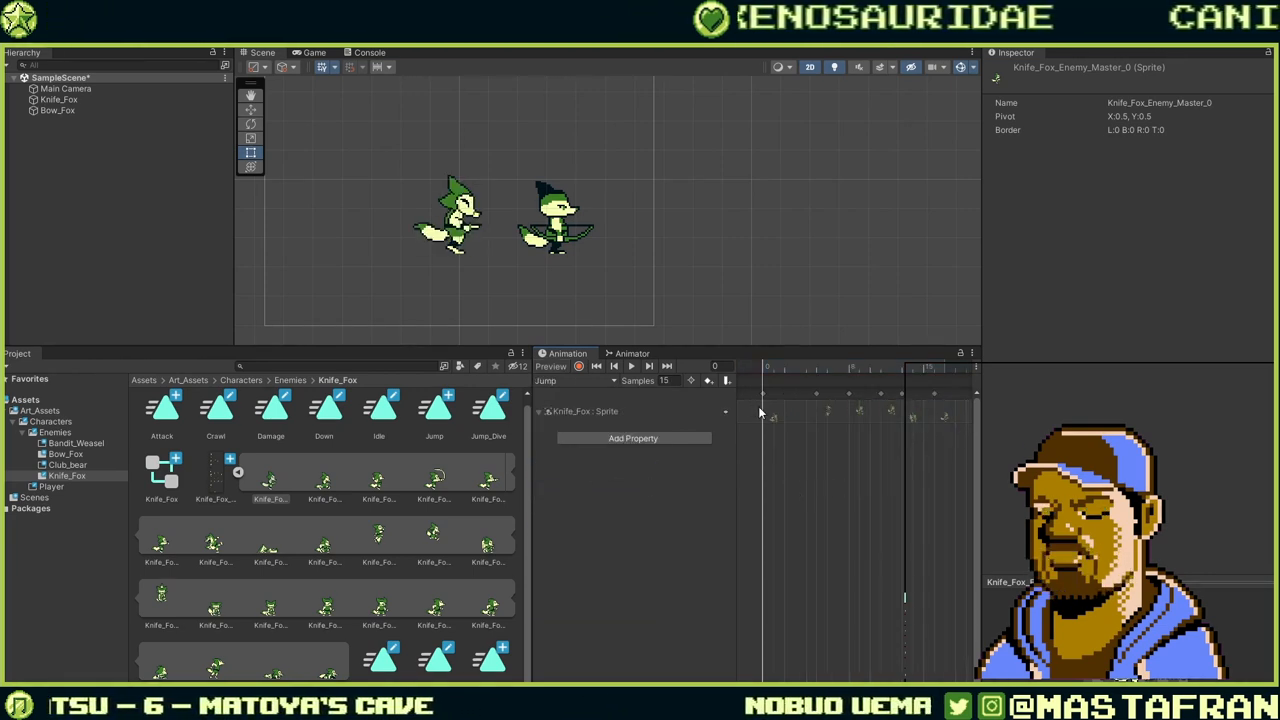
drag(776, 419, 862, 424)
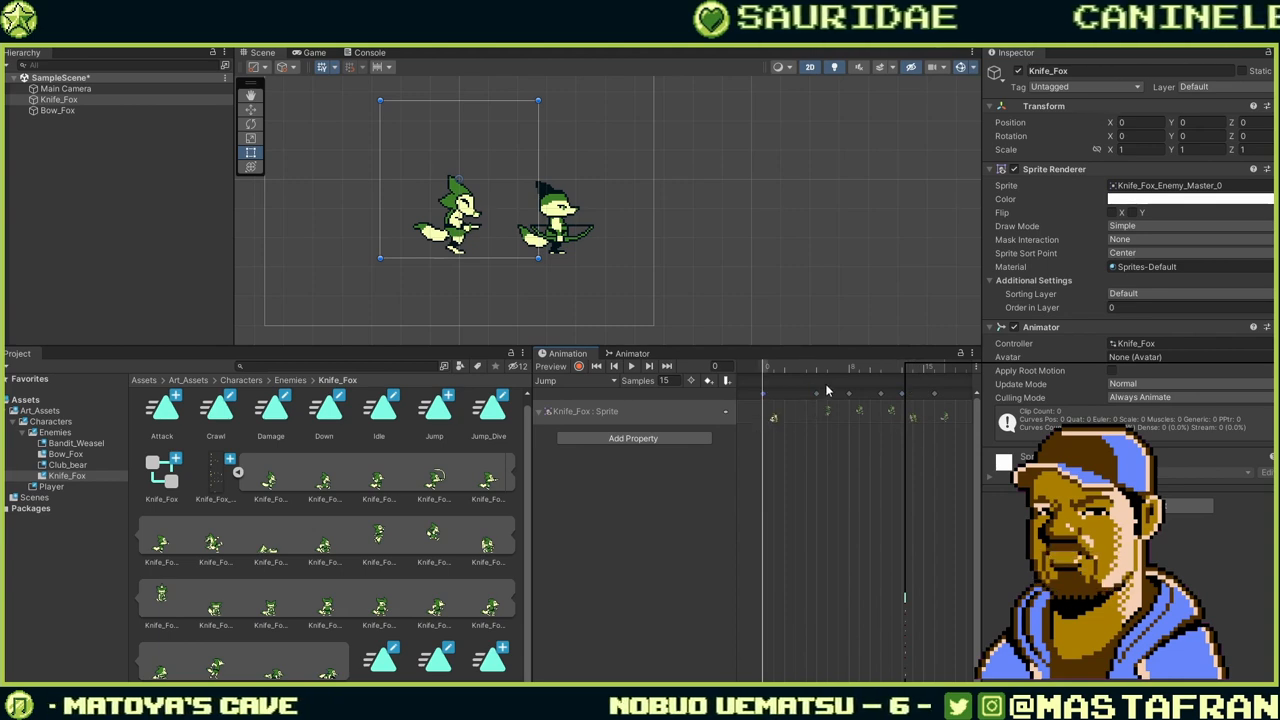
drag(826, 385, 743, 417)
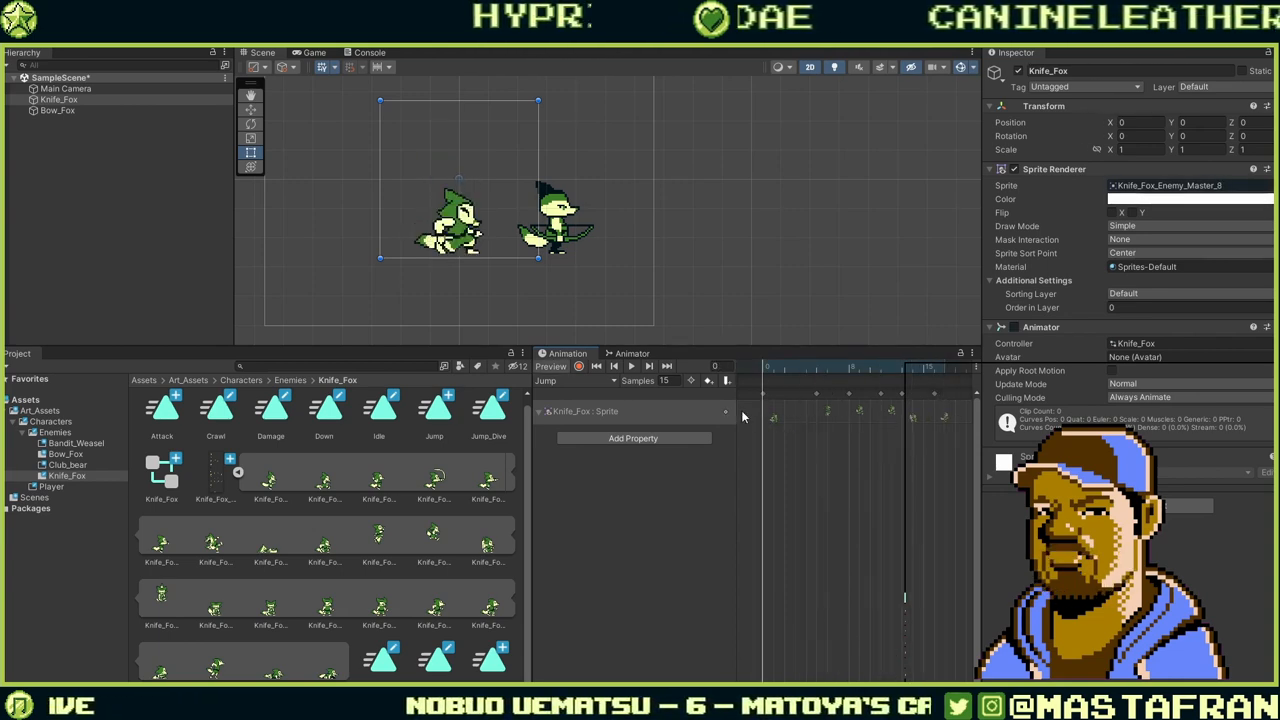
click(632, 367)
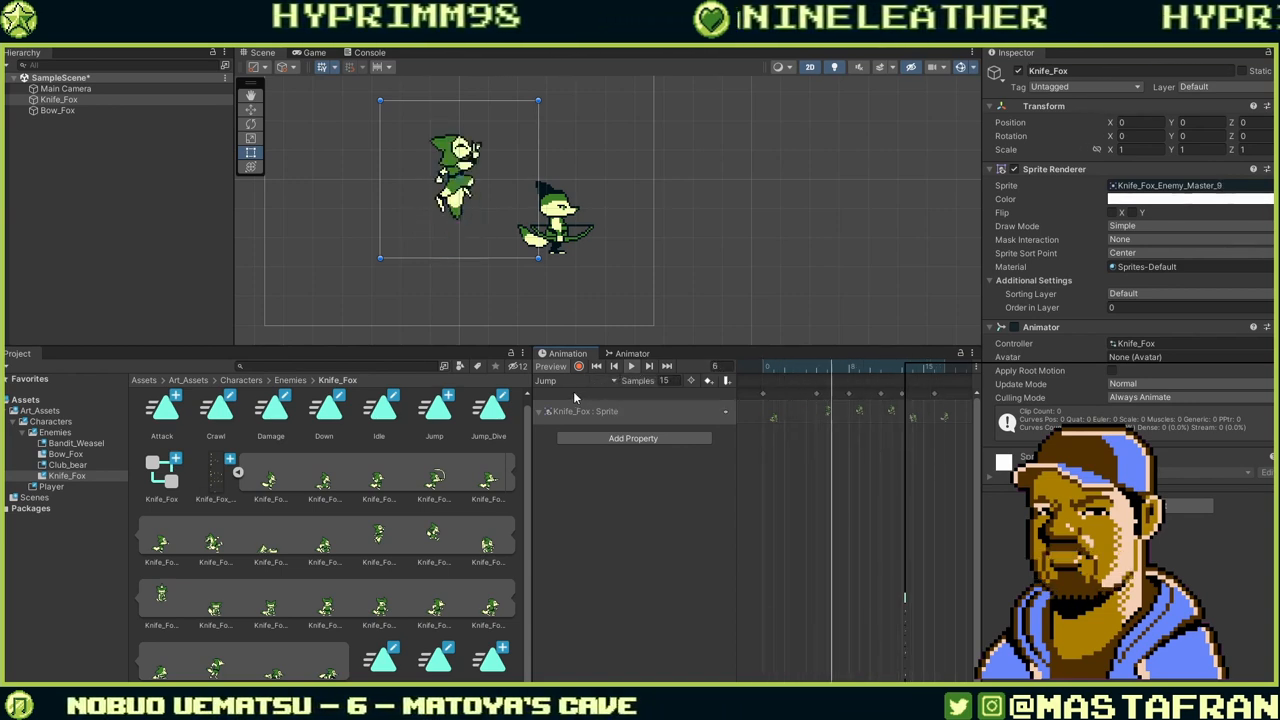
Switch to the Jump_Dive clip and remove its keyframe with the missing sprite.
click(614, 382)
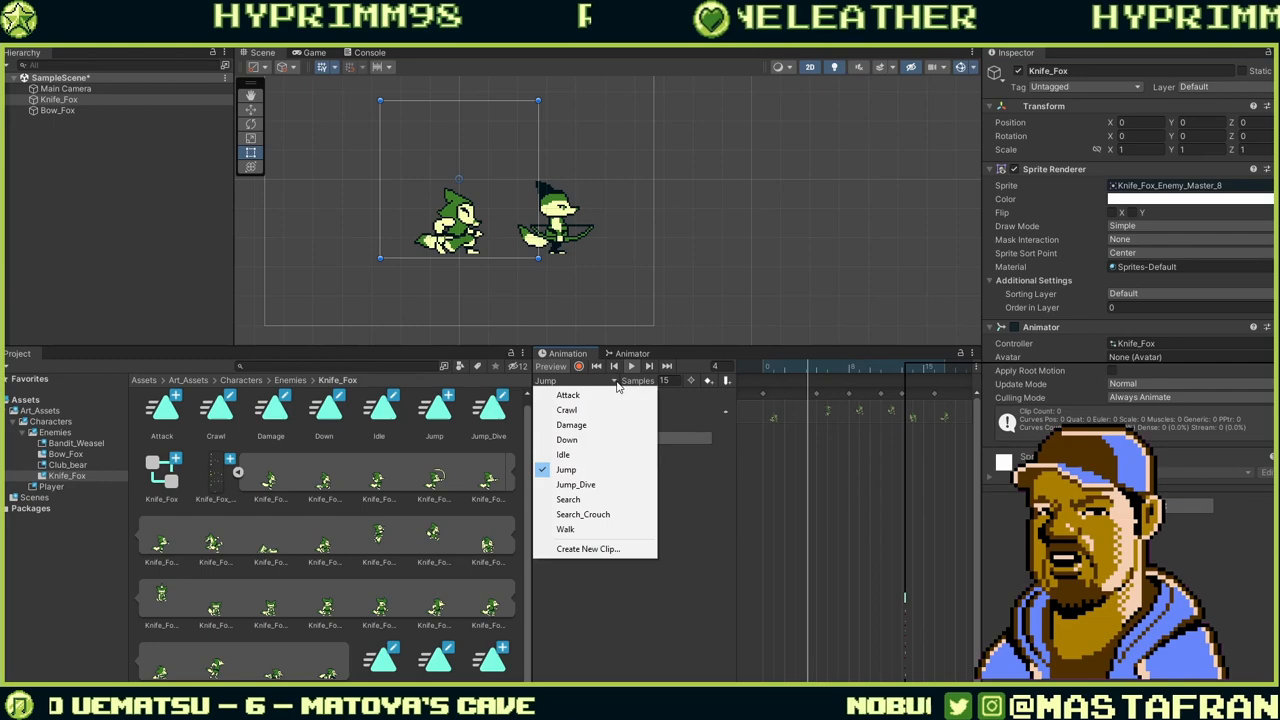
click(575, 484)
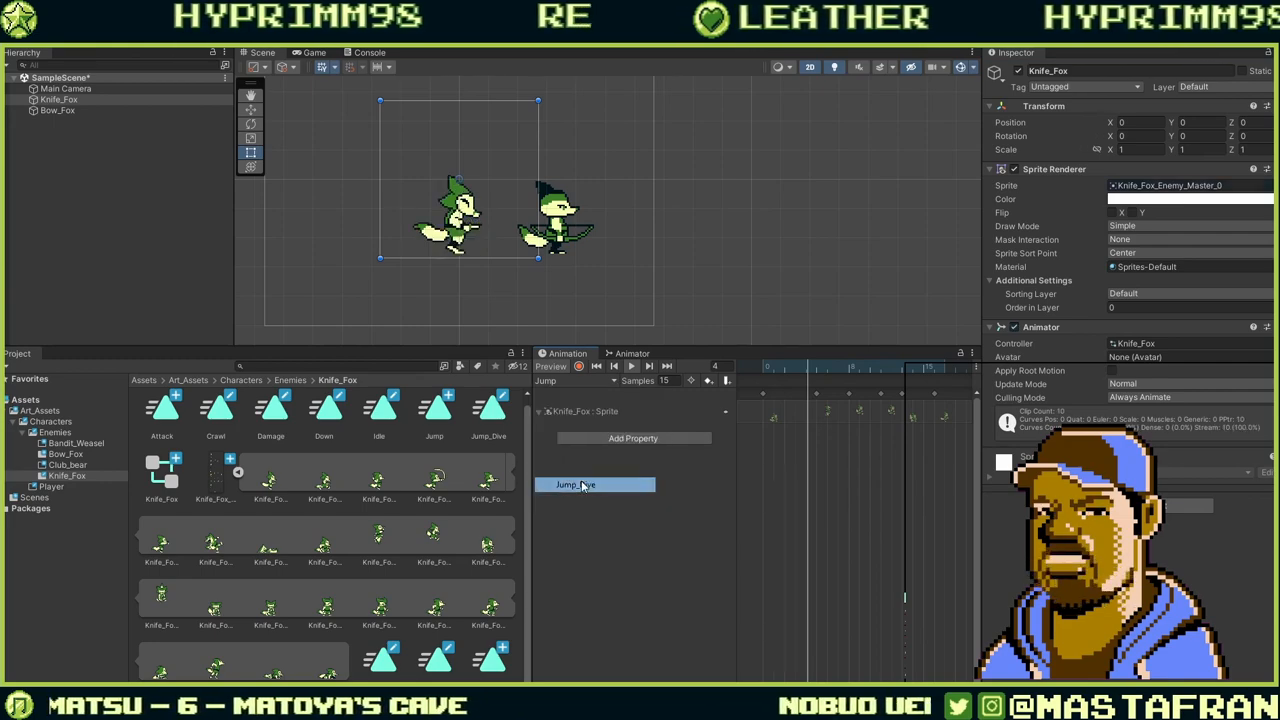
click(631, 366)
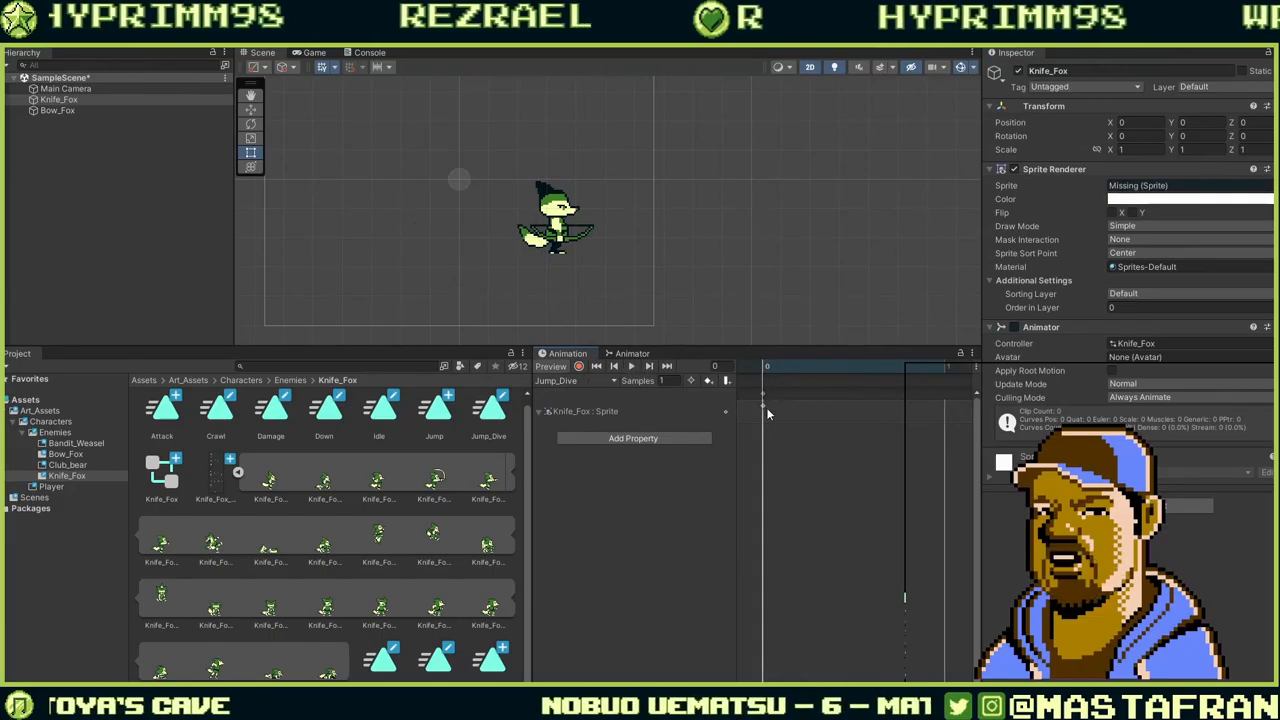
scroll(855, 454, down, 10)
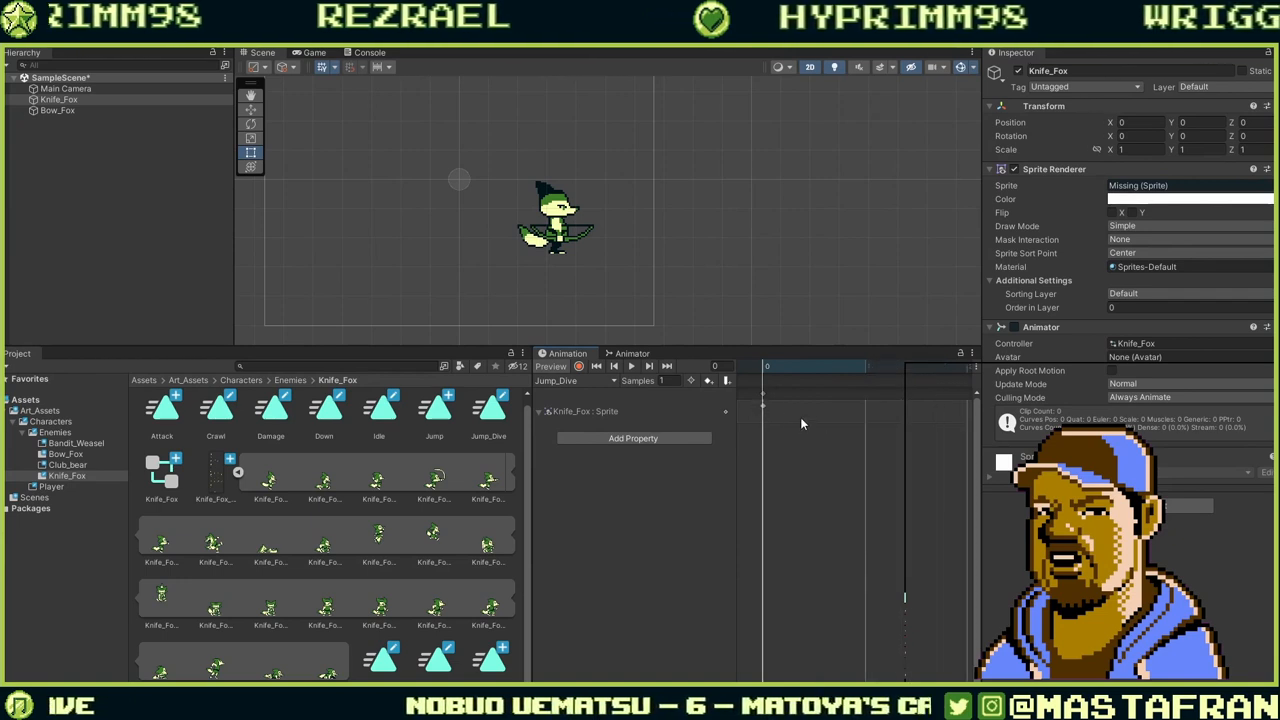
scroll(798, 427, up, 3)
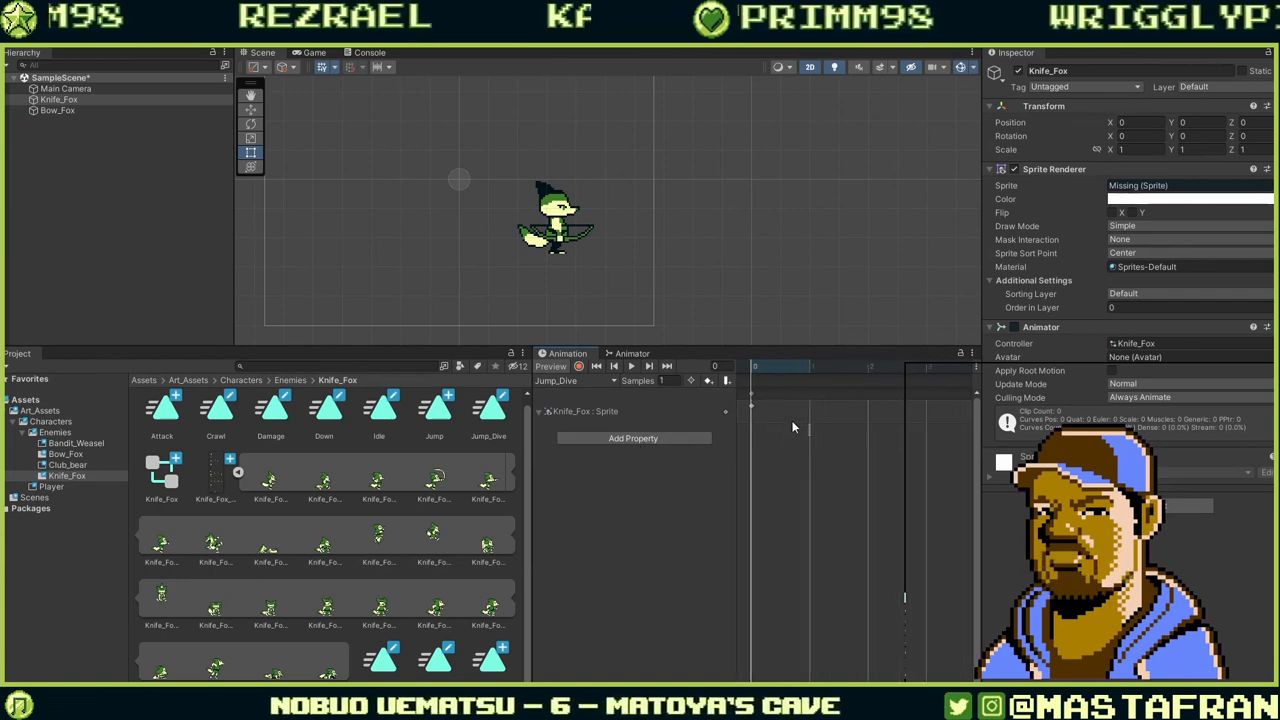
key(ctrl+z)
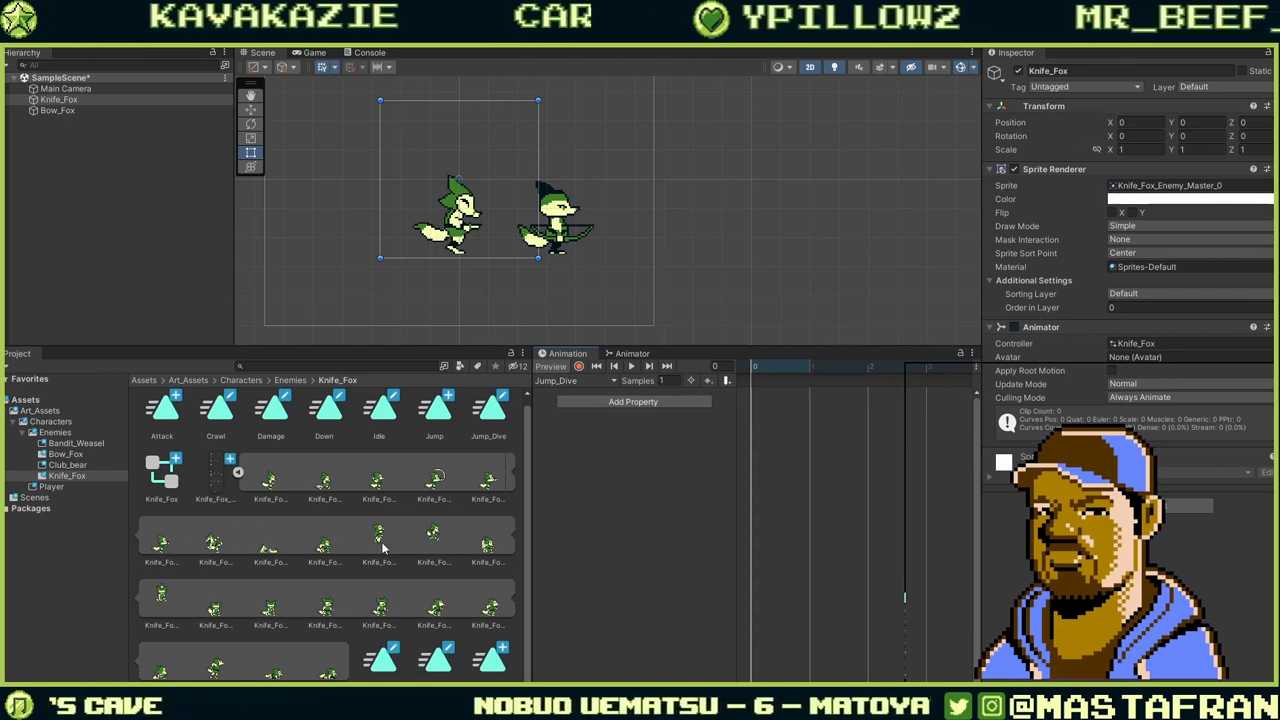
Place sprites Knife_Fox_Enemy_Master_8 and Knife_Fox_Enemy_Master_9 on frames 0 and 1 of the Jump_Dive clip.
click(334, 554)
ctrl+click(381, 547)
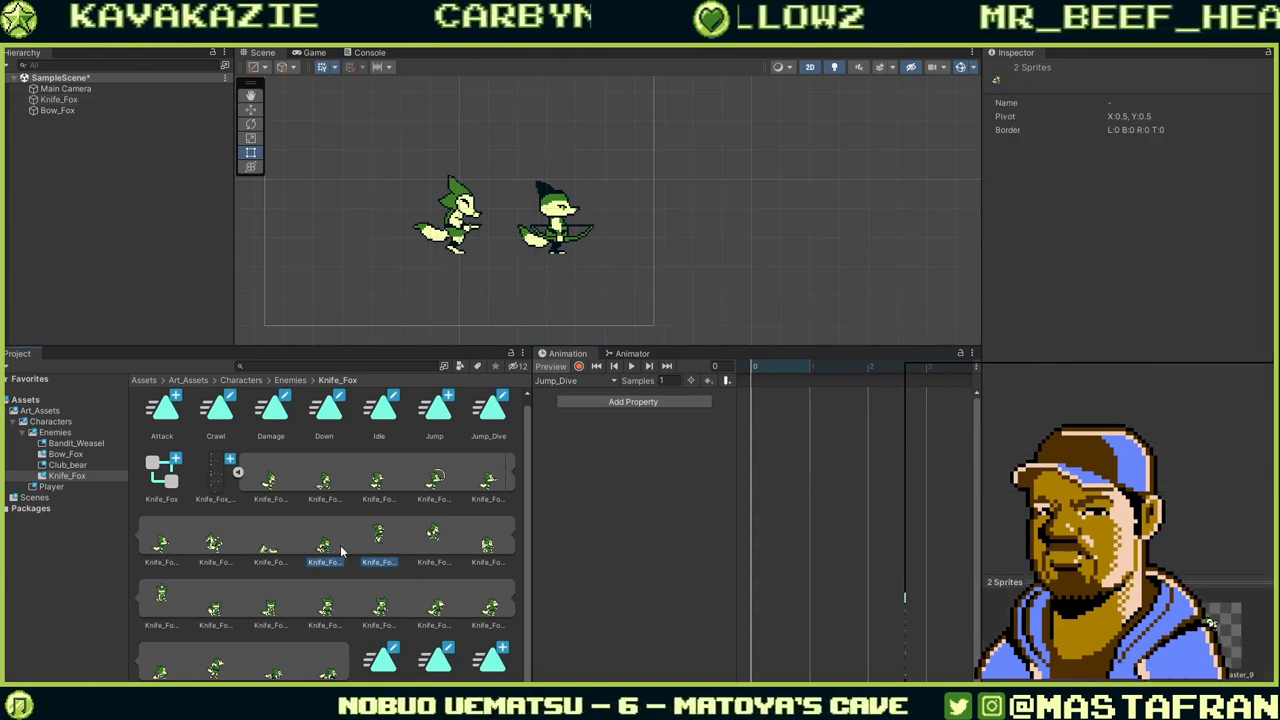
drag(373, 543, 738, 416)
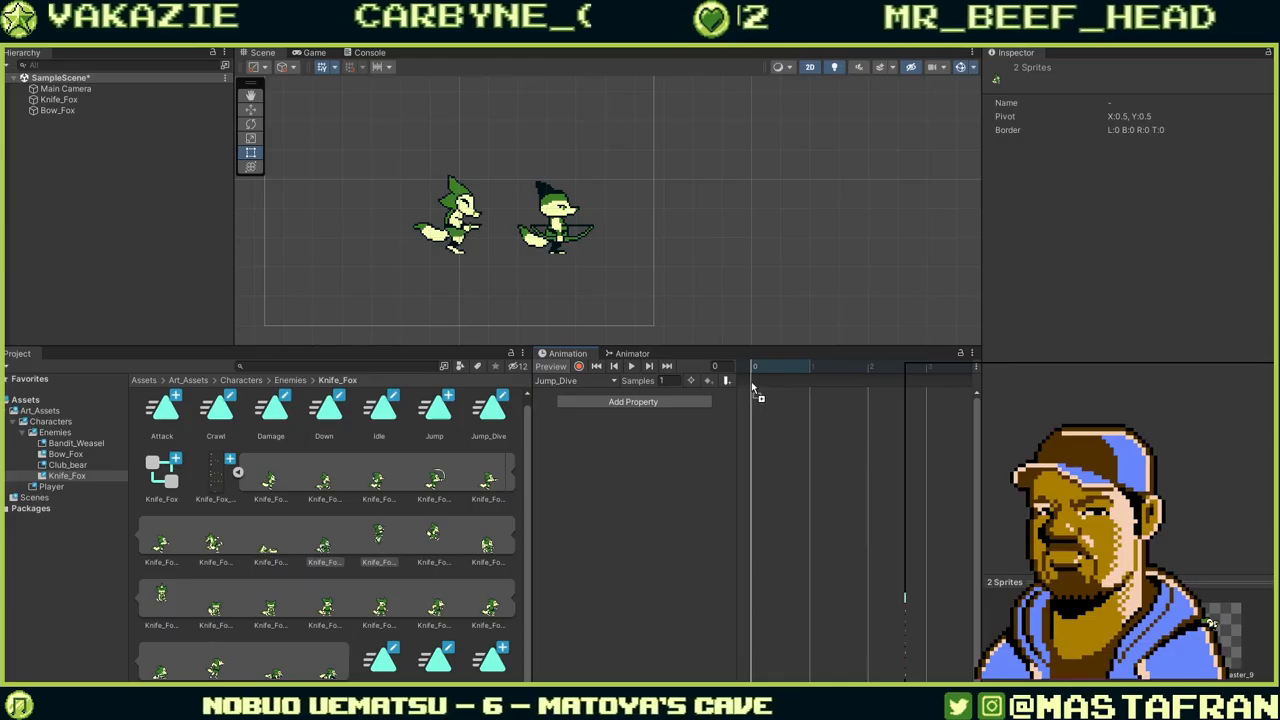
drag(751, 388, 754, 388)
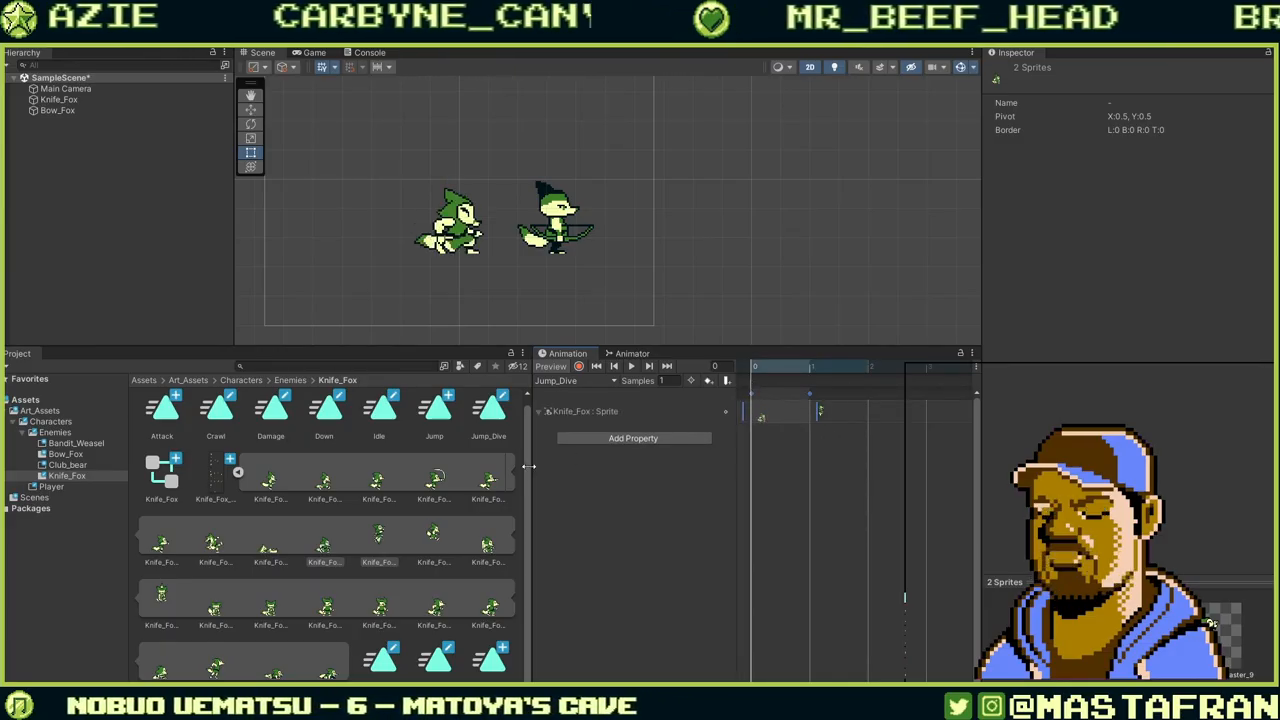
Place Knife_Fox_Enemy_Master_12 and the two sprites following it on frames 2 to 4 of the Jump_Dive clip.
click(161, 600)
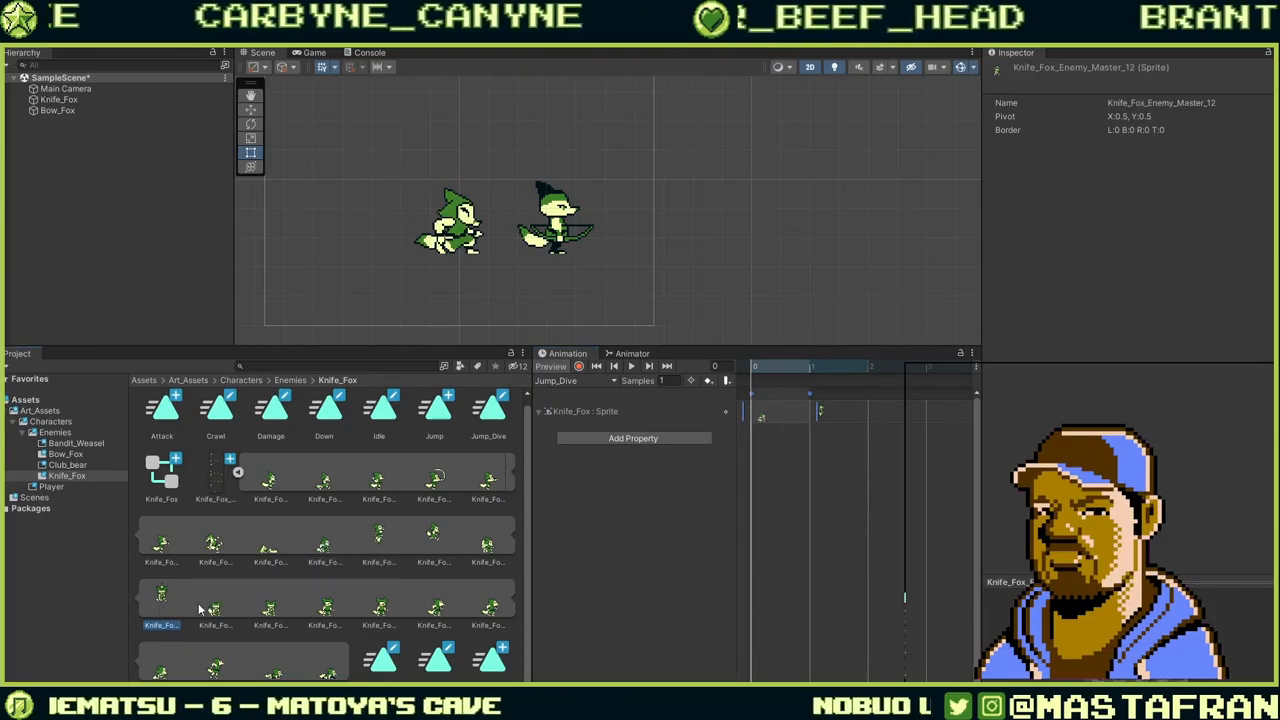
ctrl+click(214, 607)
ctrl+click(262, 618)
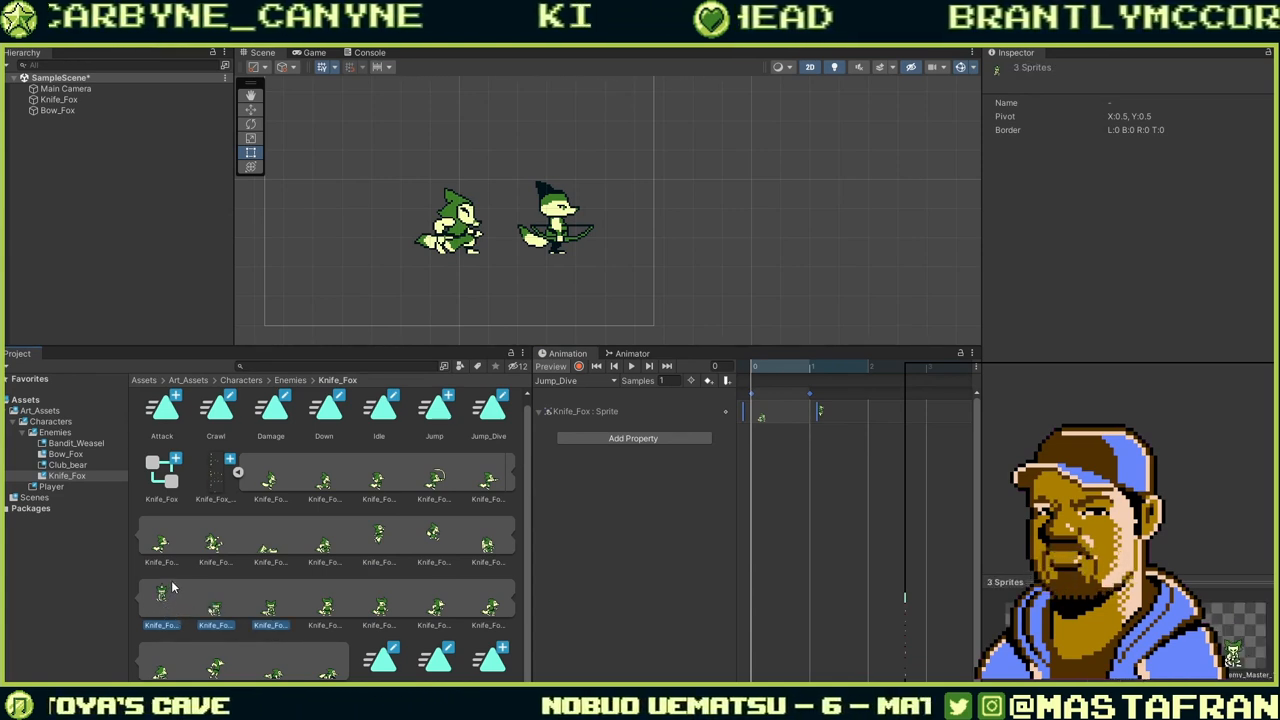
drag(817, 397, 877, 403)
drag(823, 368, 1039, 385)
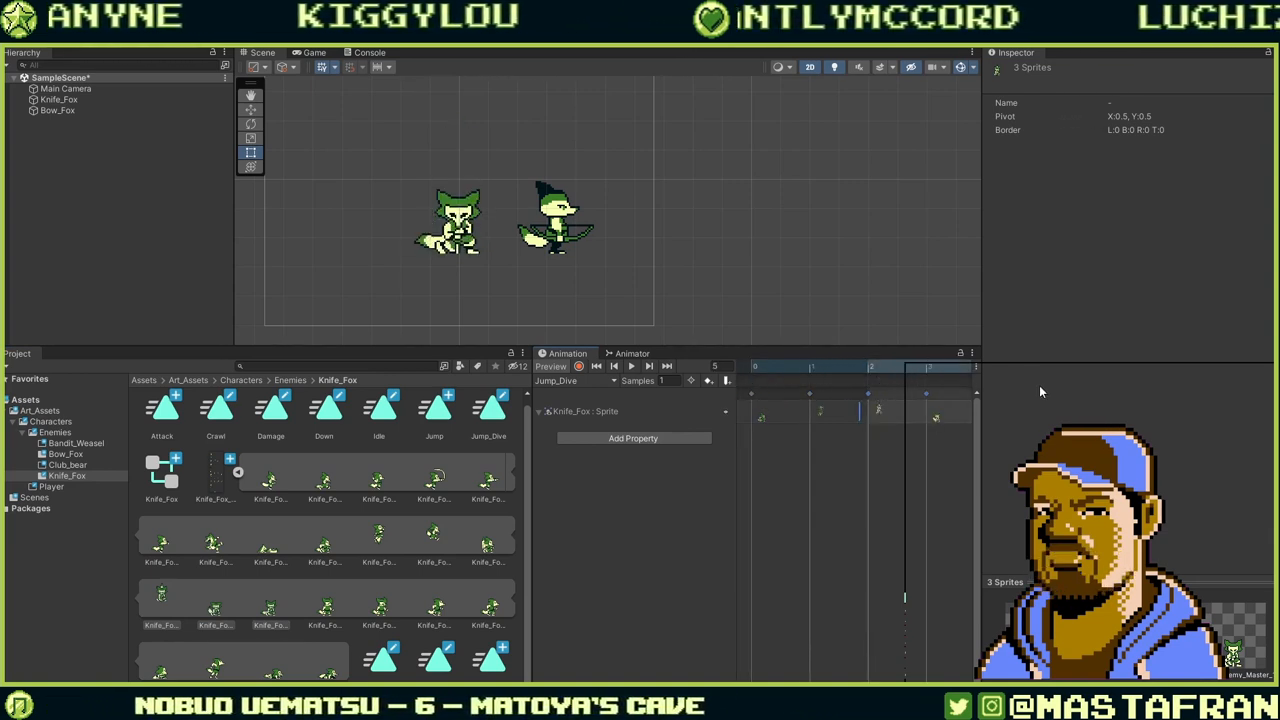
Repeat the frame 0 keyframe of the Jump_Dive clip at frame 5.
scroll(930, 441, down, 3)
scroll(929, 440, down, 2)
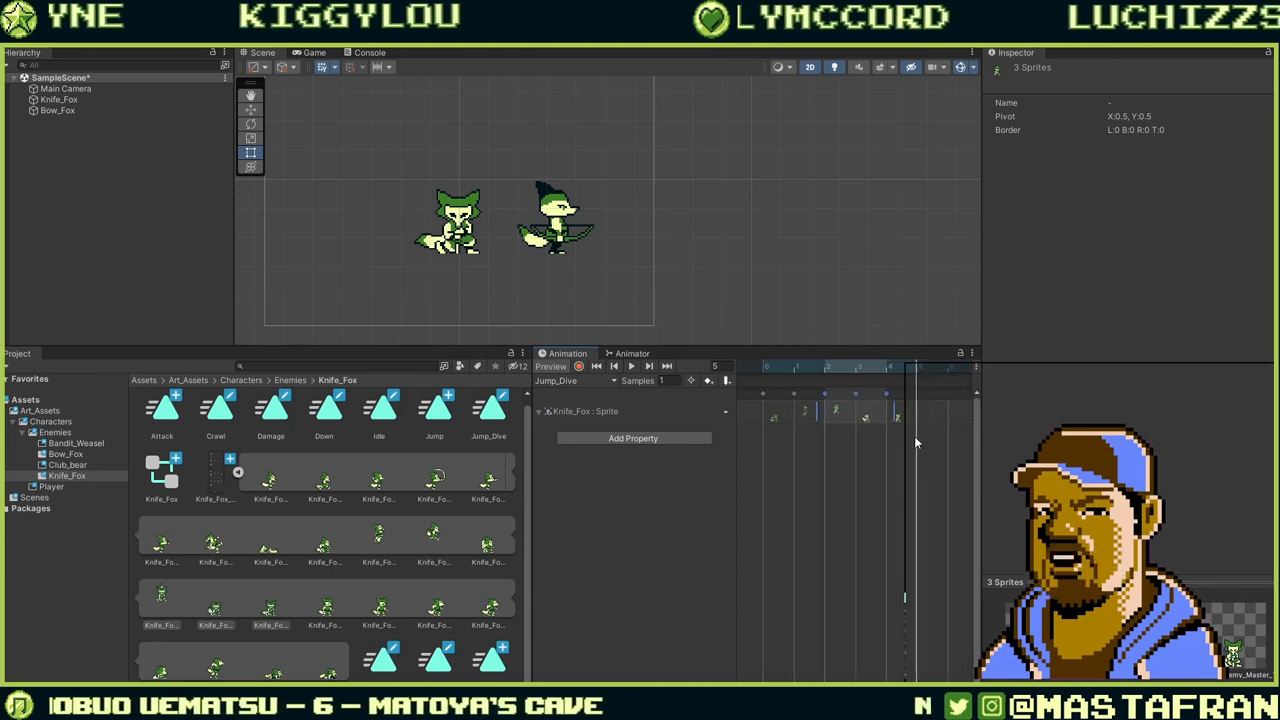
click(781, 375)
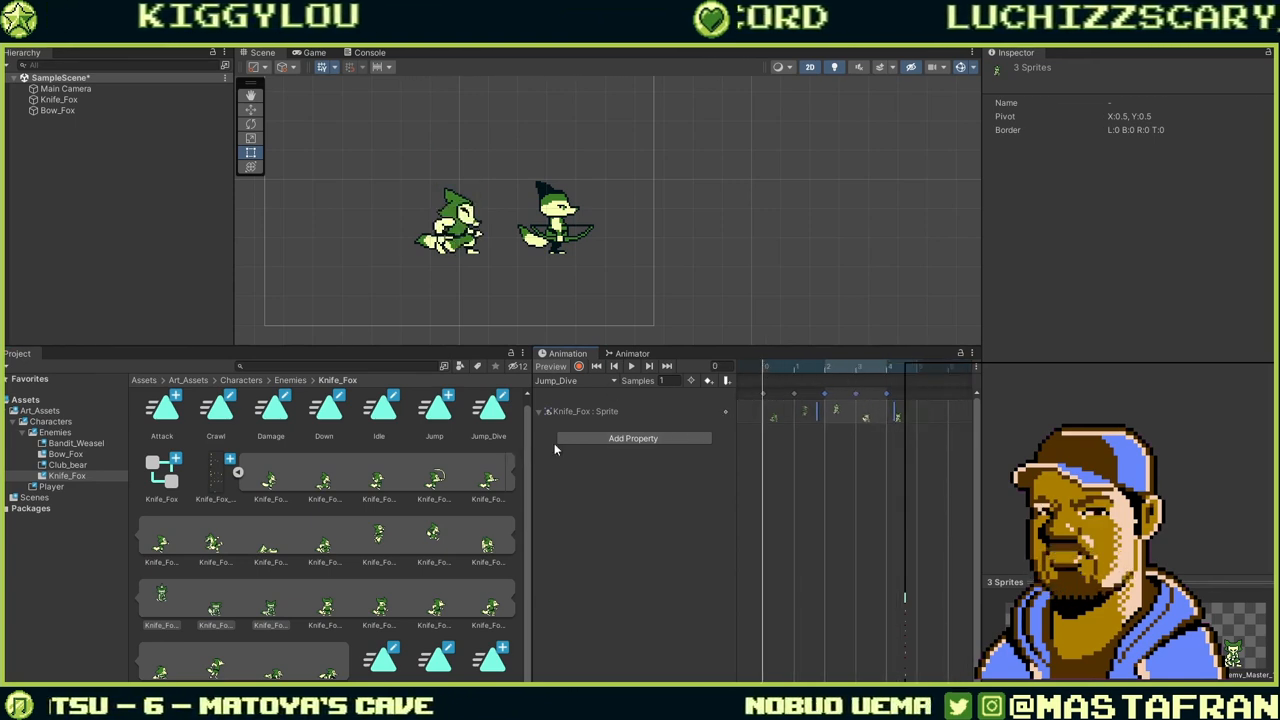
click(765, 418)
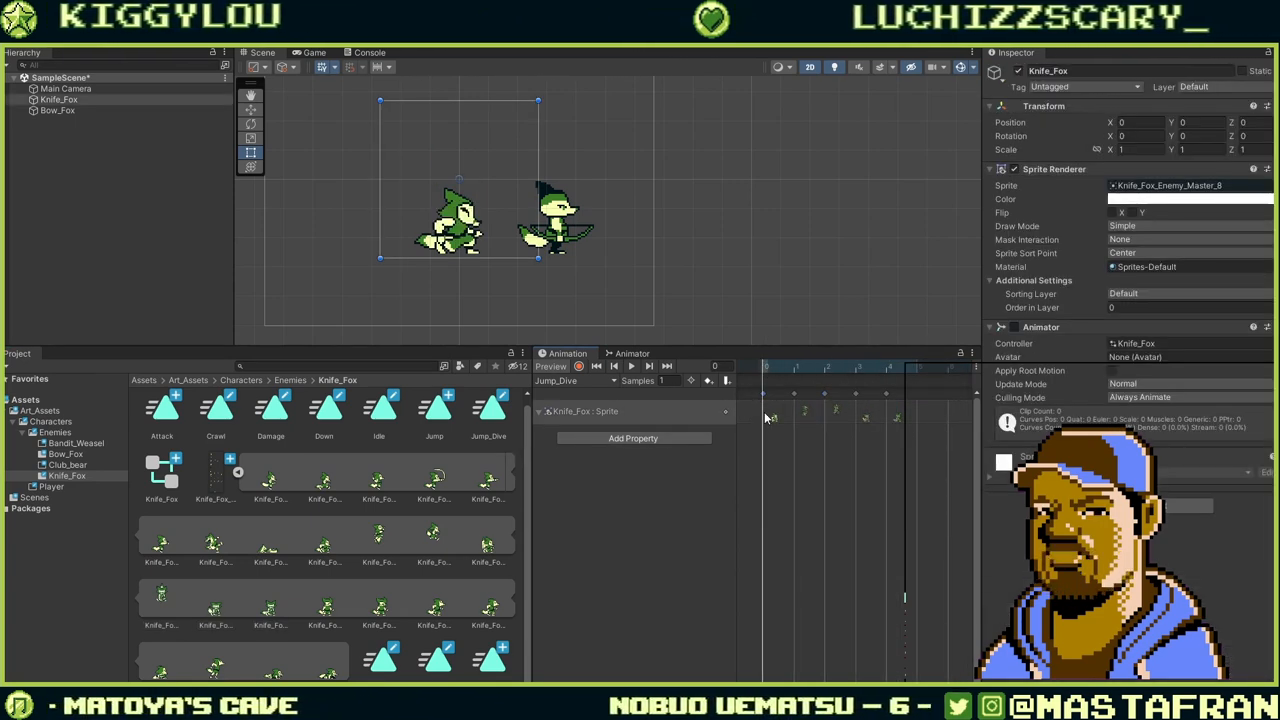
click(914, 373)
key(ctrl+v)
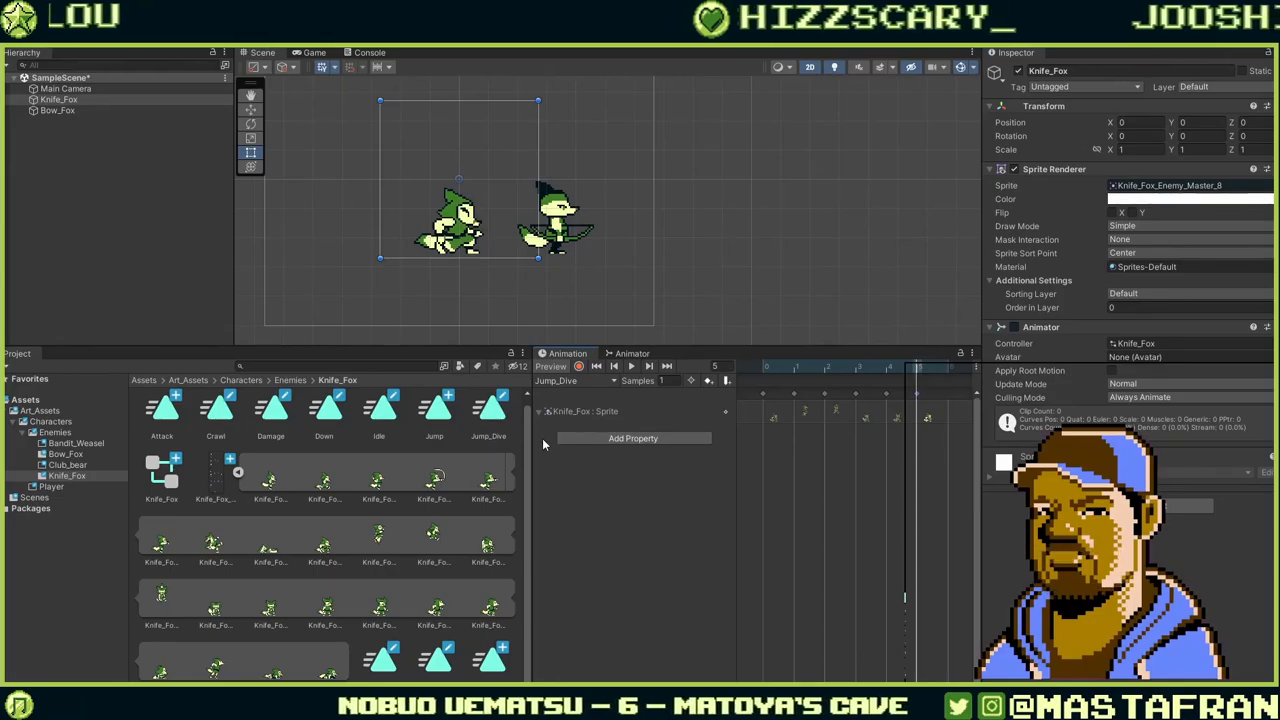
Place sprite Knife_Fox_Enemy_Master_0 on frame 6 of the Jump_Dive clip and scrub through the poses.
click(271, 486)
drag(413, 488, 957, 419)
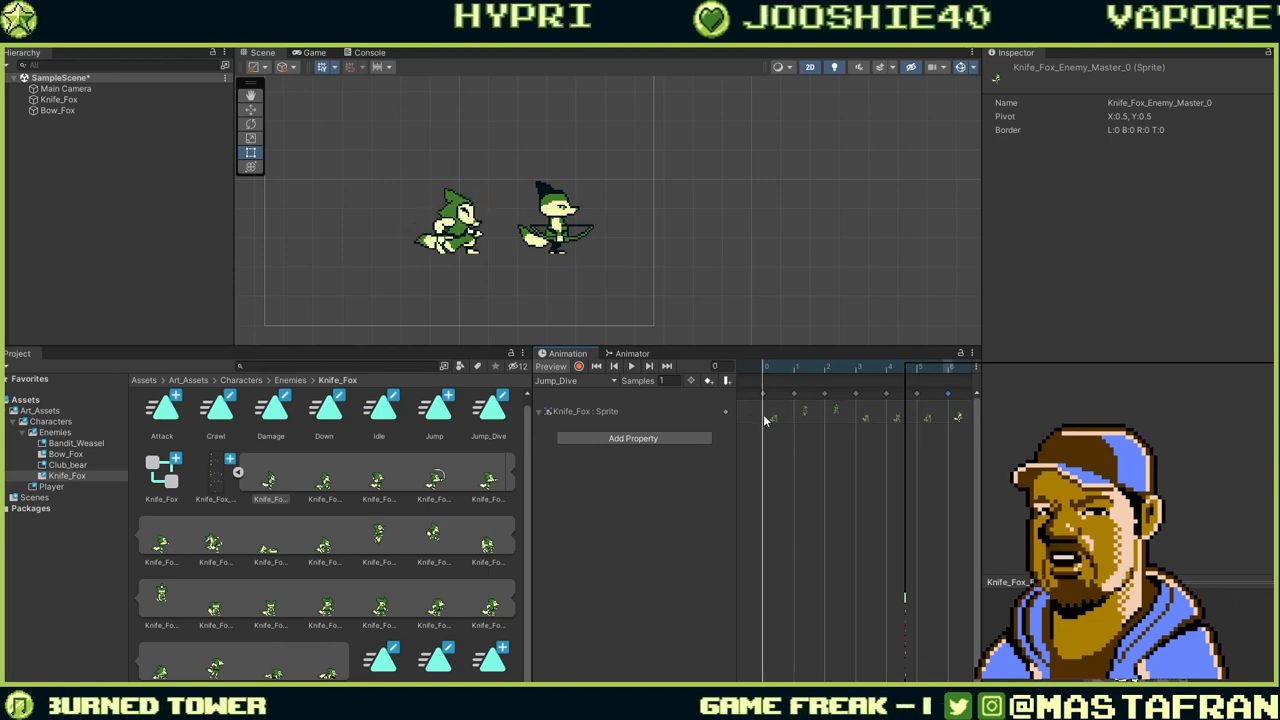
drag(843, 413, 977, 415)
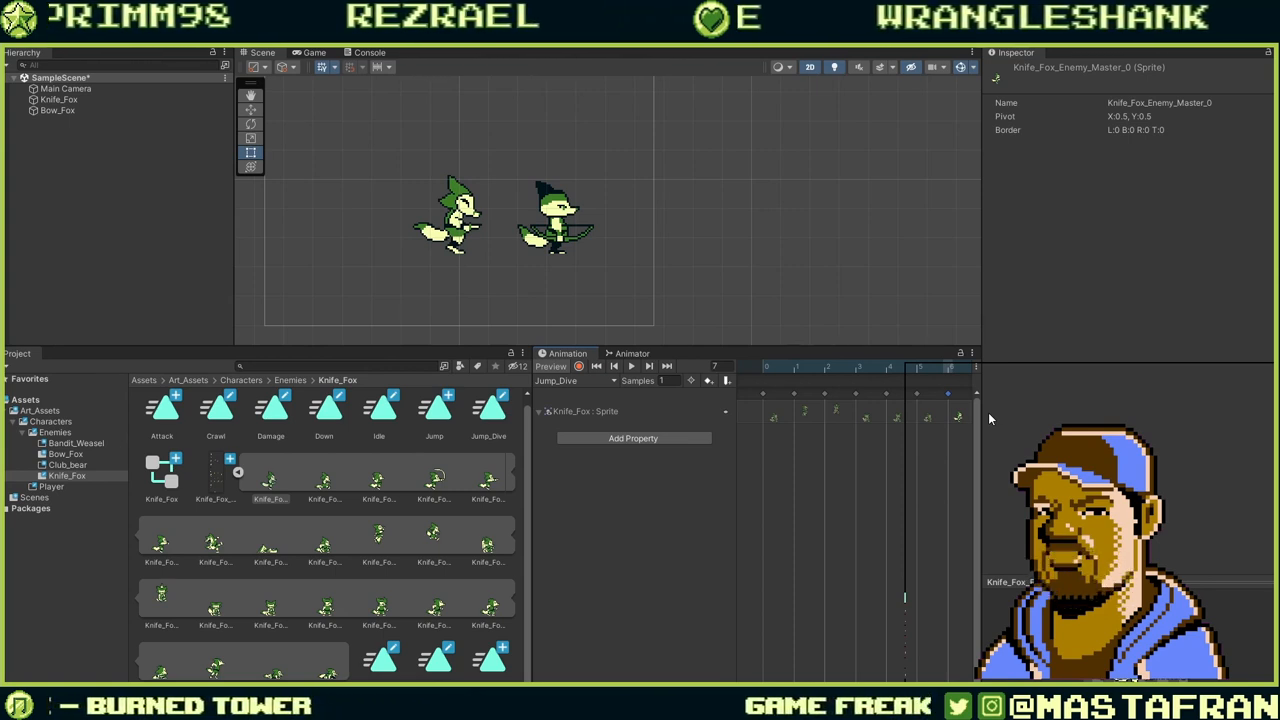
scroll(891, 477, down, 2)
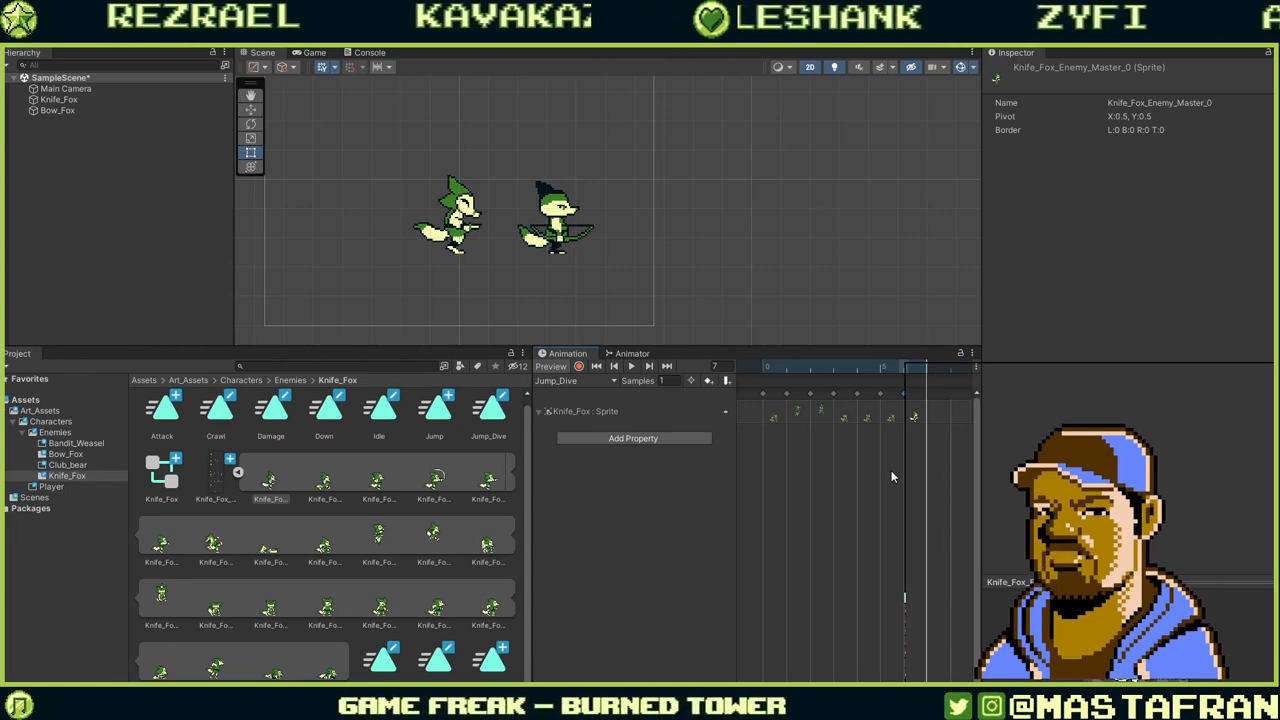
Check the keyframes of the Jump clip and scrub through the Search clip back to frame 0.
click(606, 382)
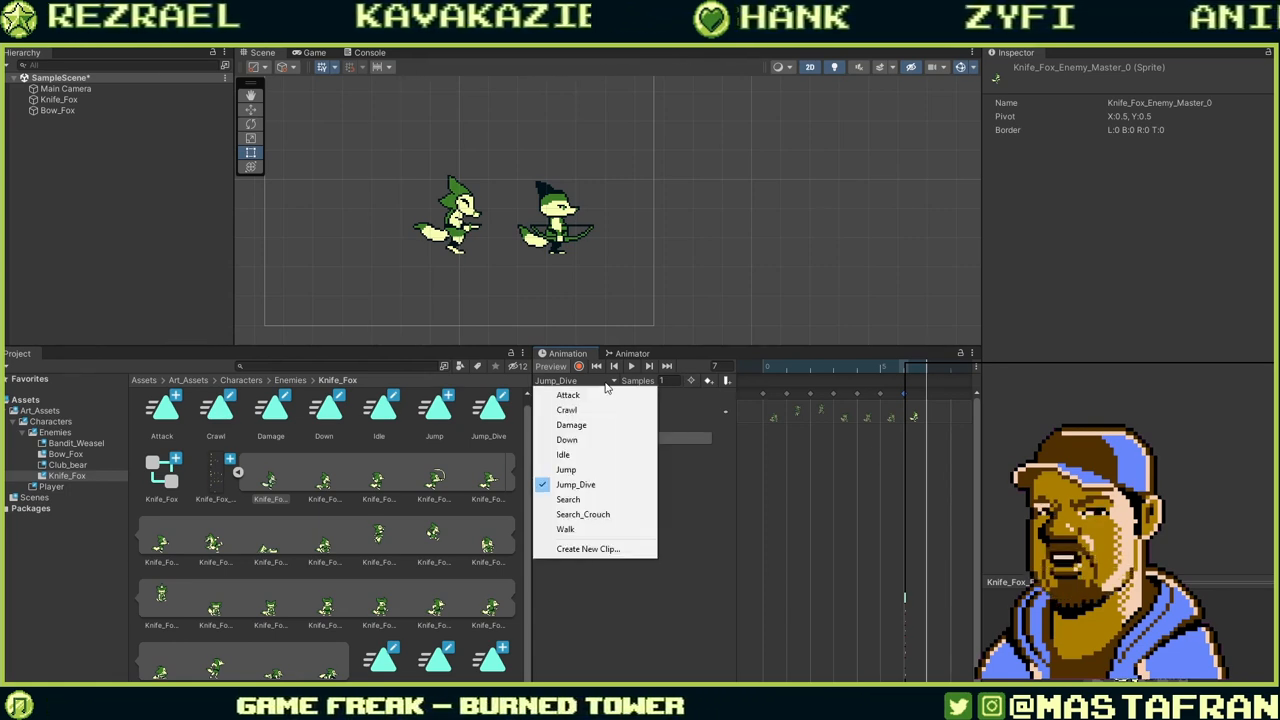
click(590, 467)
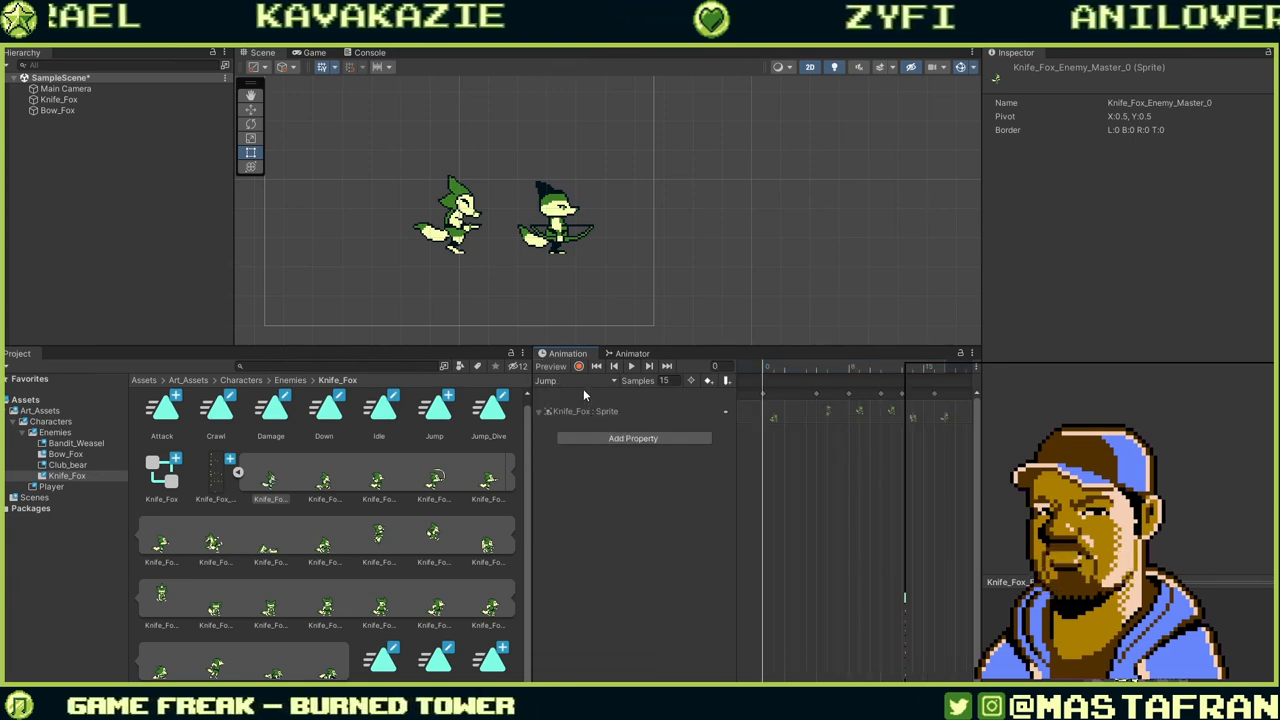
click(583, 385)
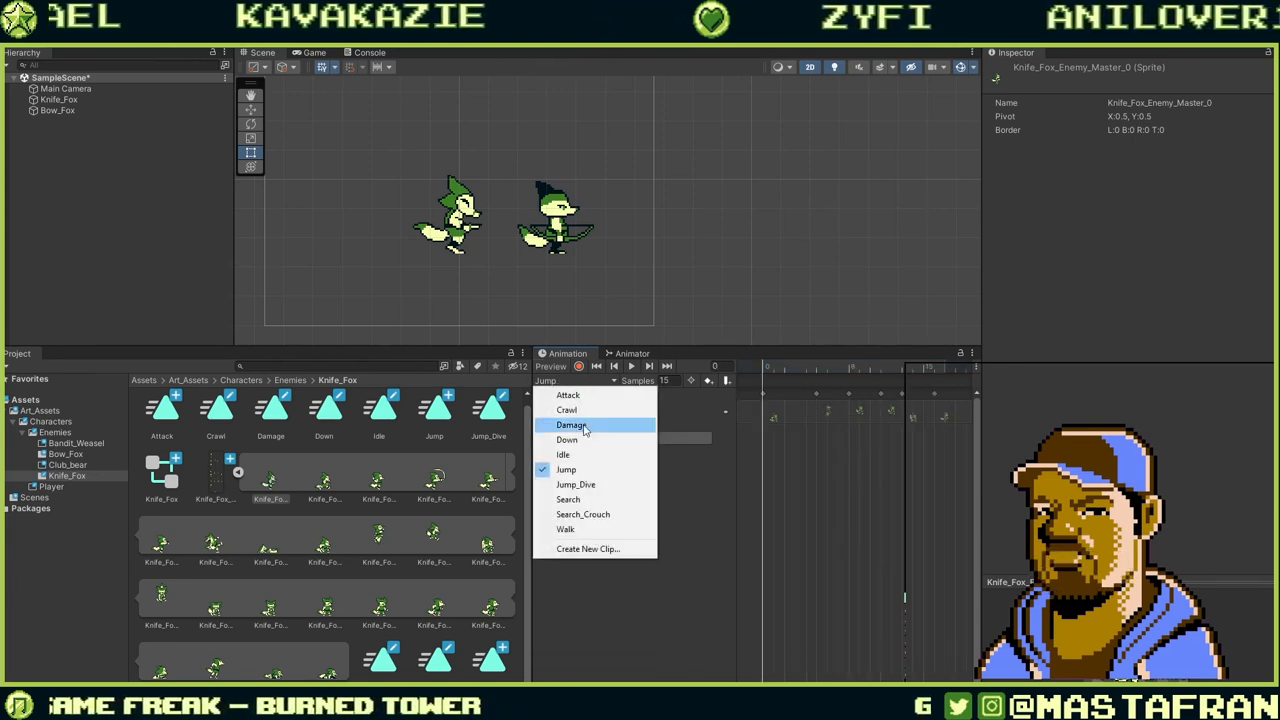
click(585, 500)
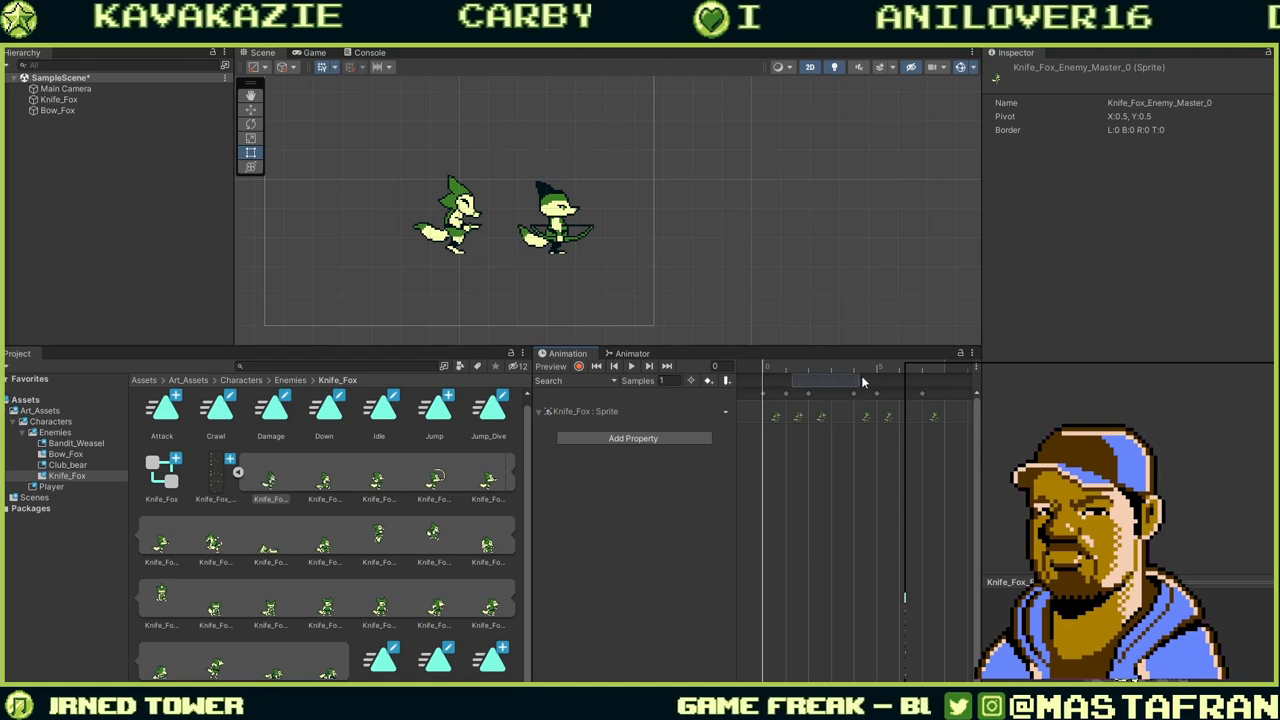
drag(862, 380, 866, 380)
drag(878, 368, 745, 388)
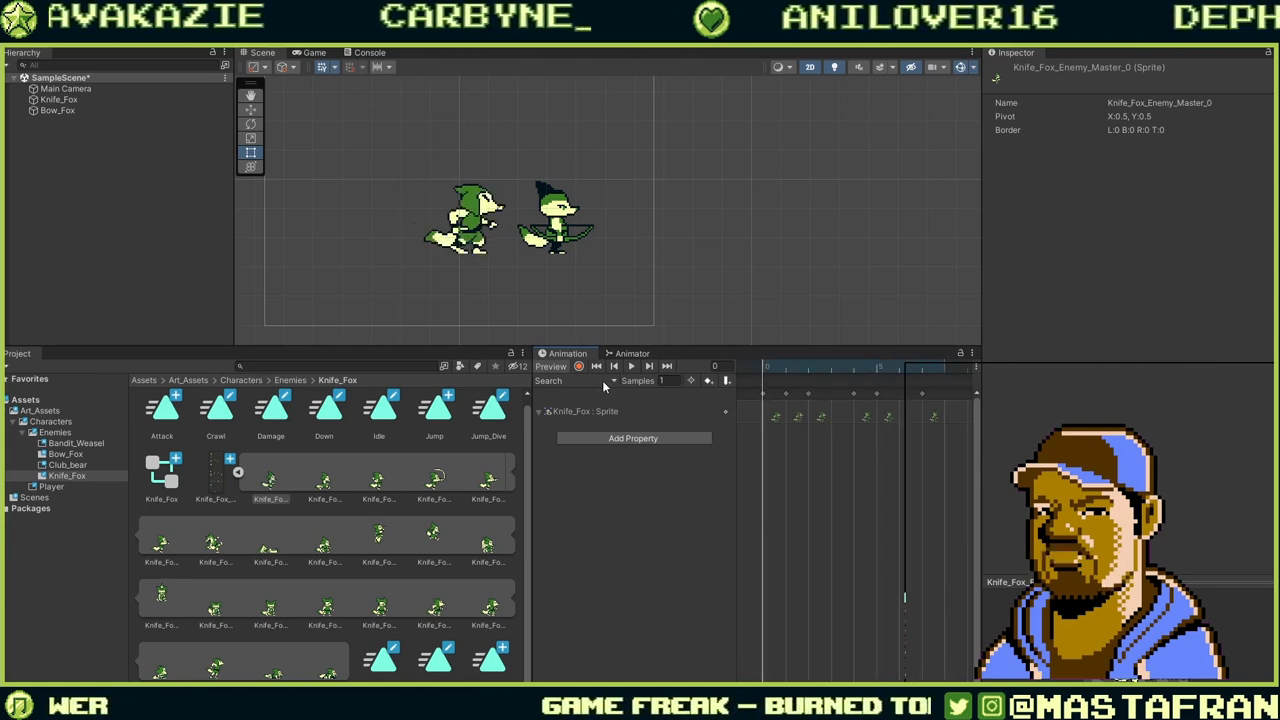
Replace the missing-sprite keyframe in the Damage clip with the hurt-pose fox sprite on frame 0.
click(604, 383)
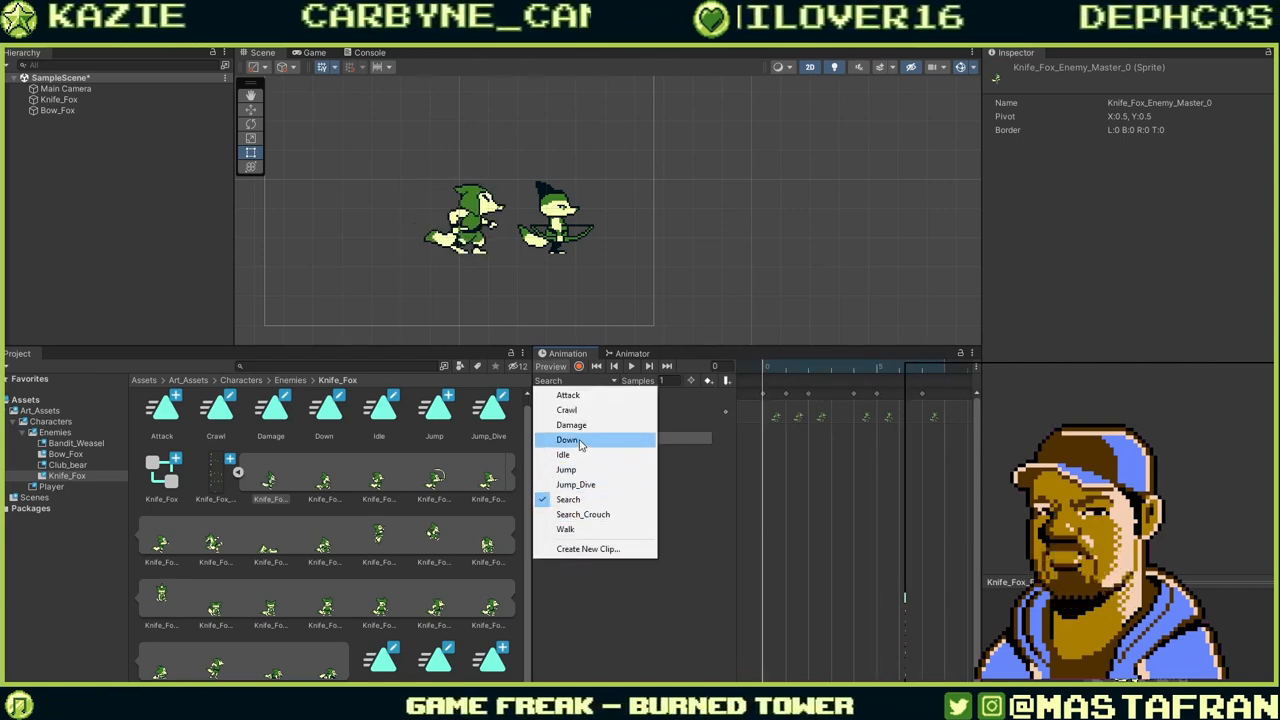
click(571, 425)
click(765, 410)
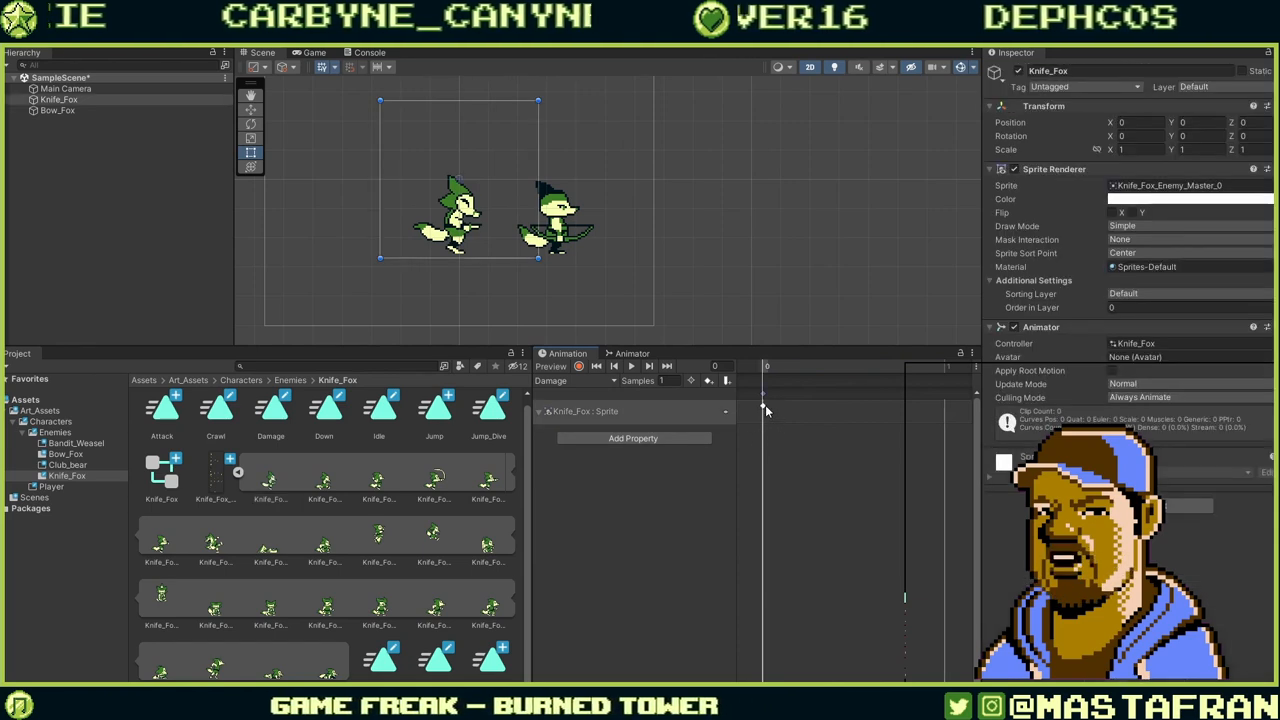
key(Delete)
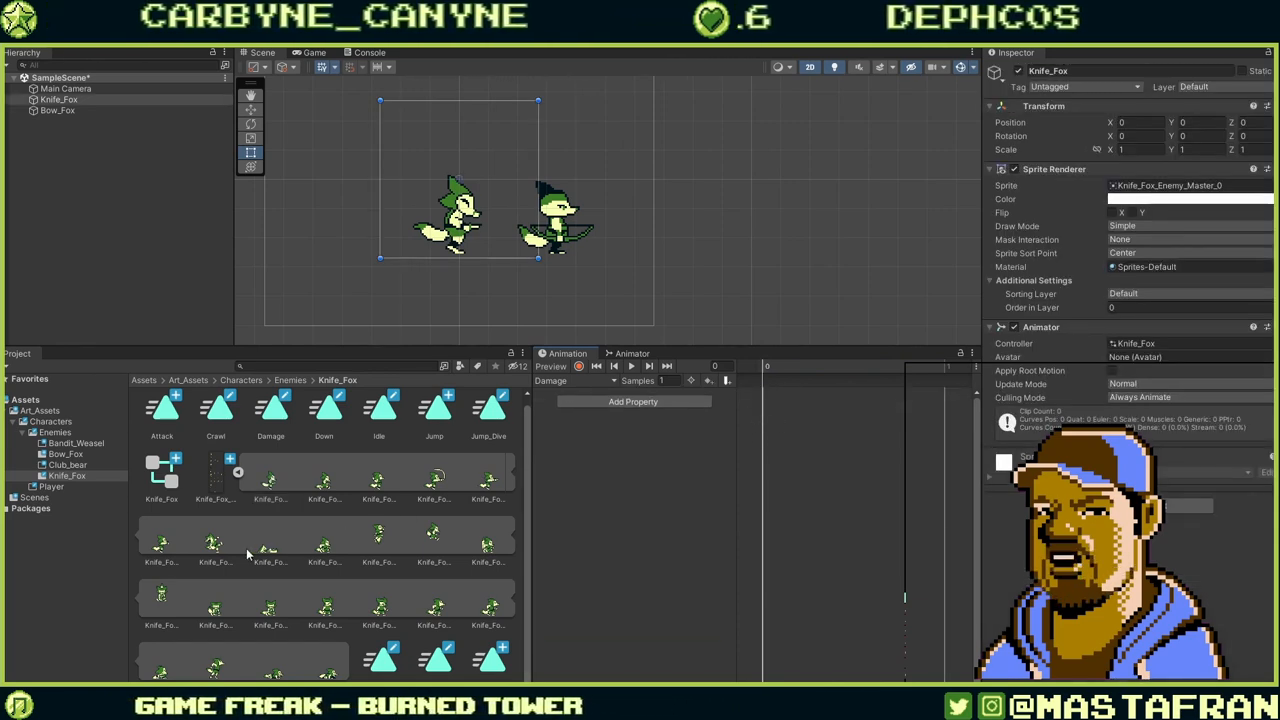
drag(214, 545, 766, 404)
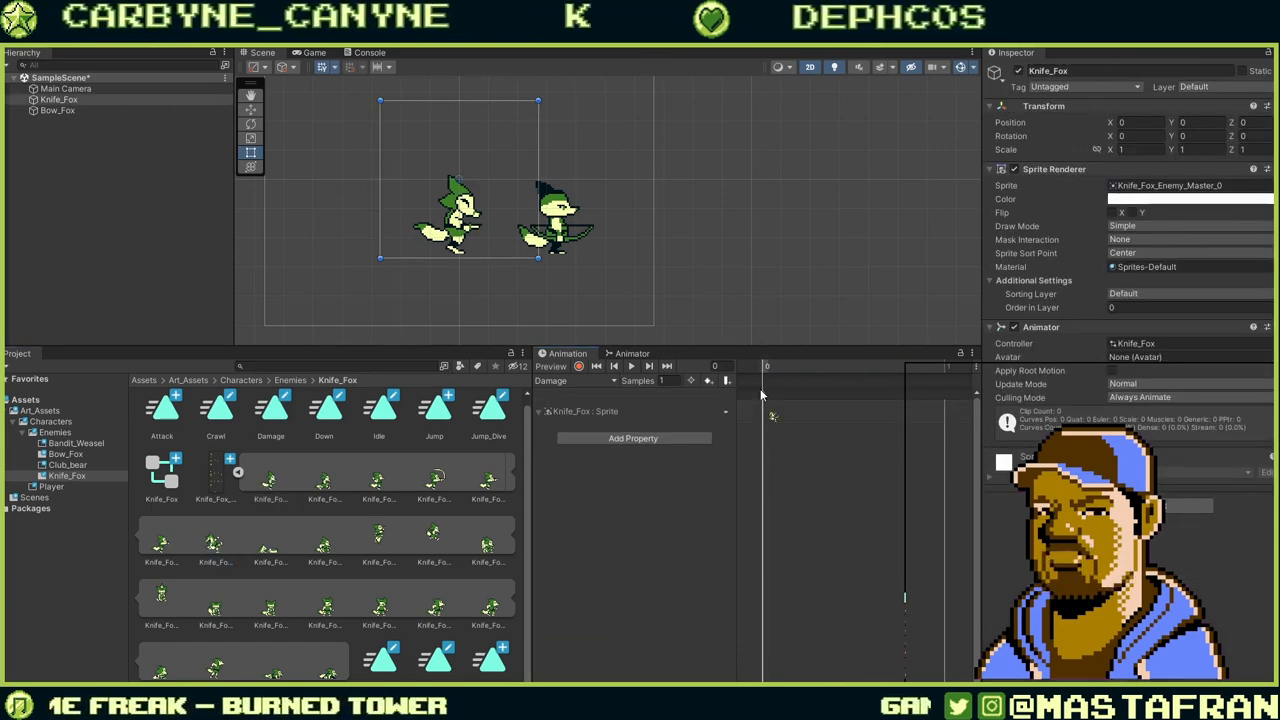
Replace the missing-sprite keyframe in the Down clip with the lying fox sprite on frame 0.
click(580, 381)
click(575, 440)
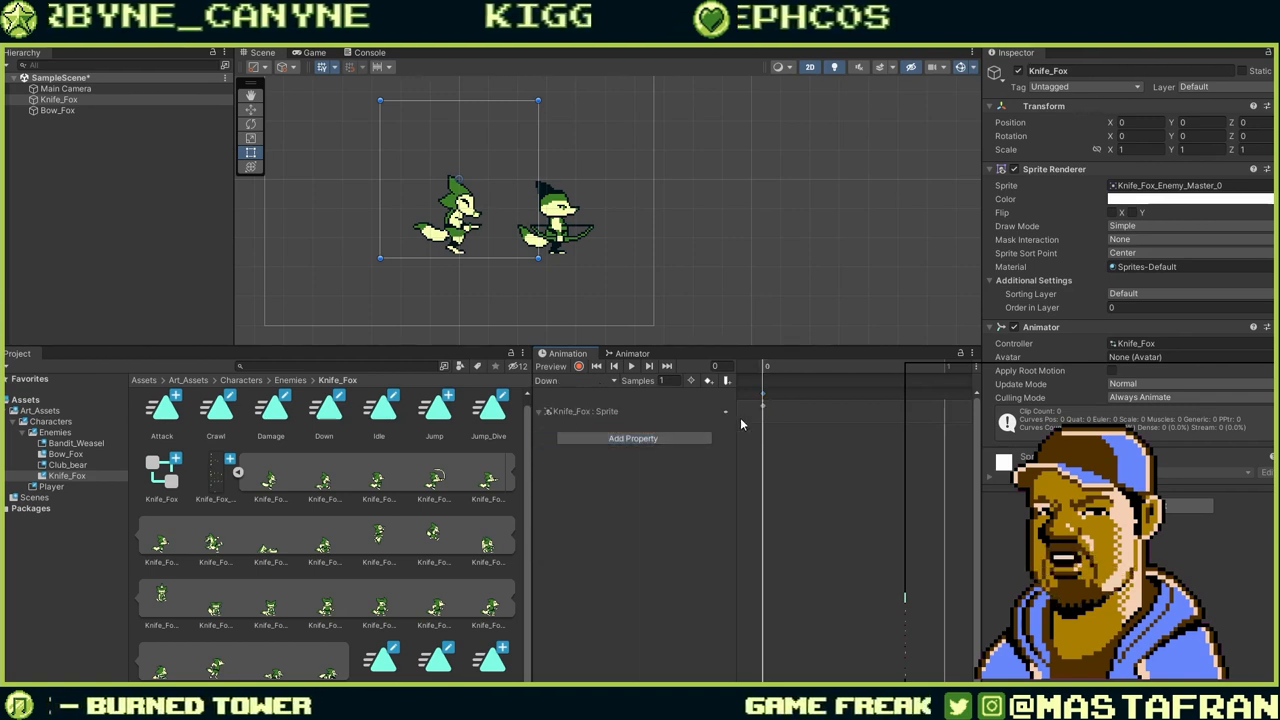
click(763, 405)
key(Delete)
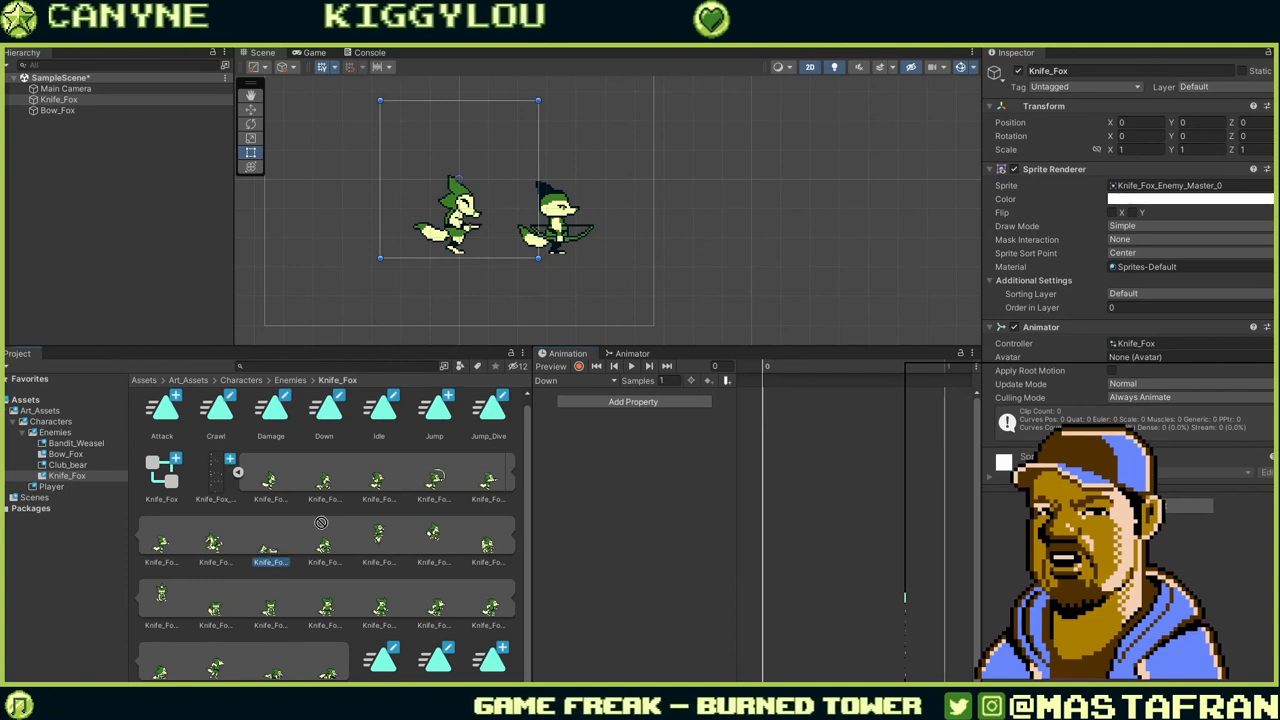
drag(321, 522, 765, 400)
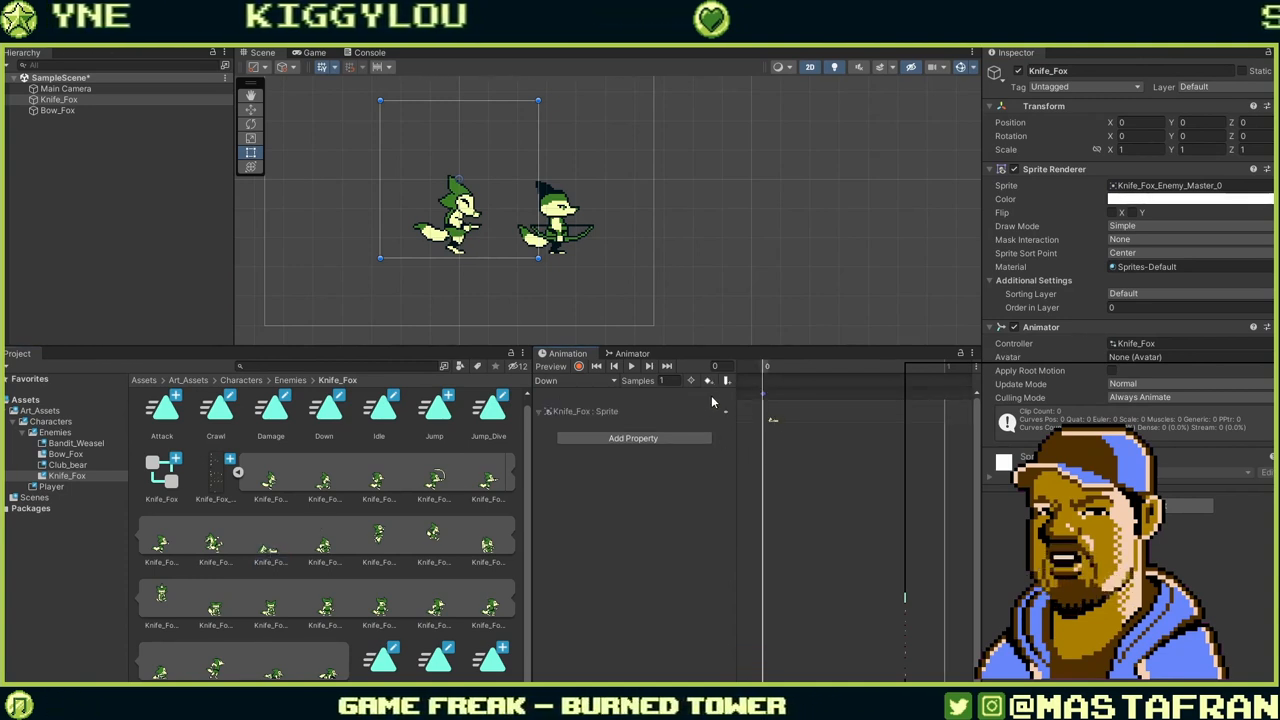
Switch to the Crawl clip and remove its missing-sprite keyframes on frames 0 and 1.
click(575, 381)
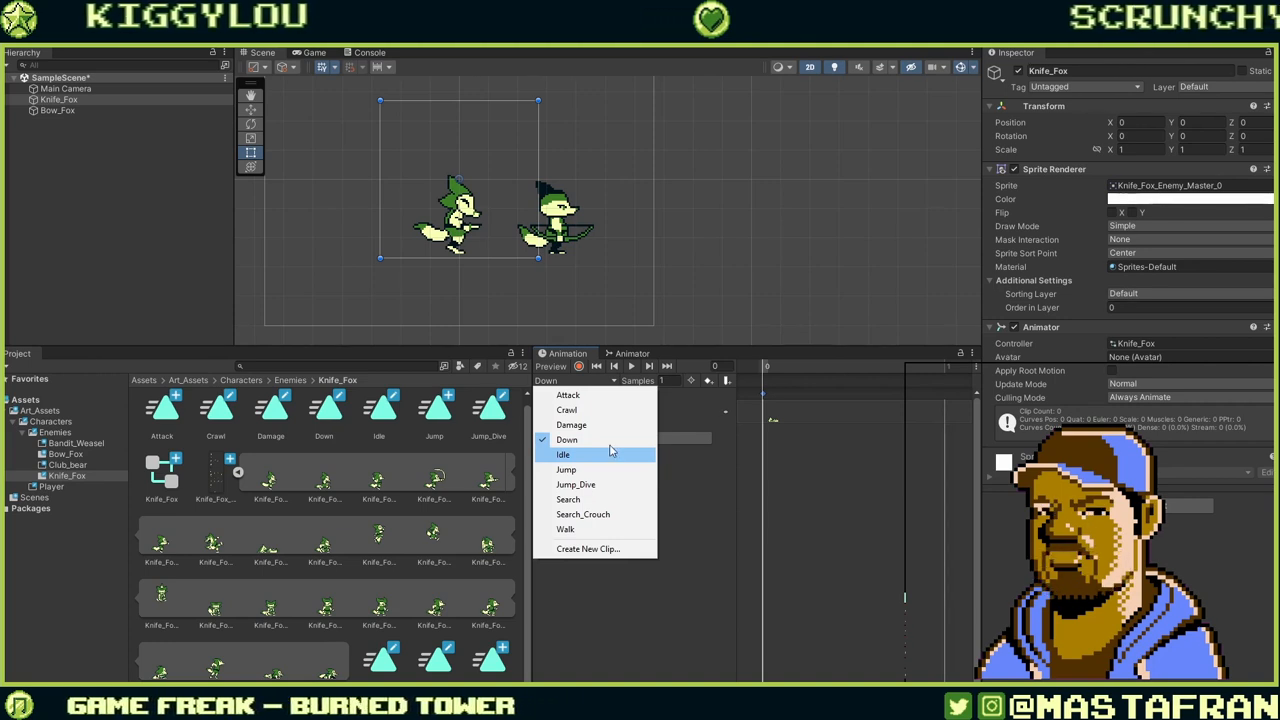
click(566, 410)
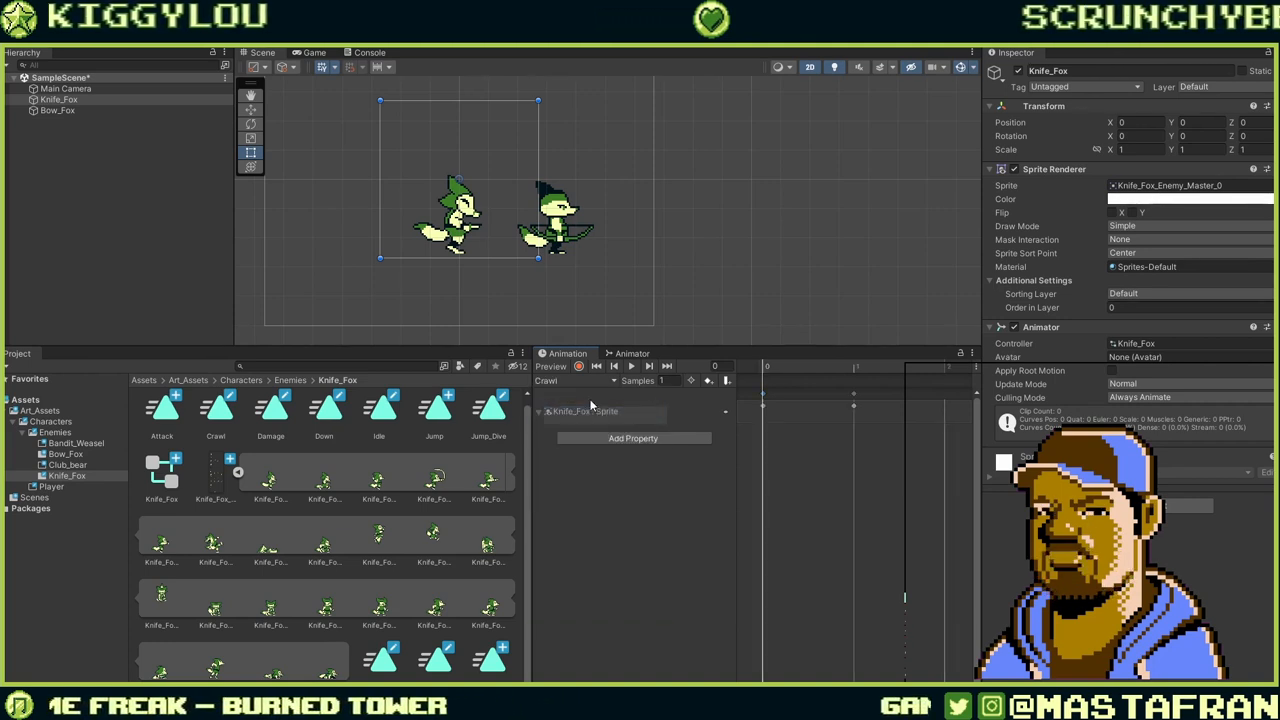
click(764, 406)
key(Delete)
click(855, 408)
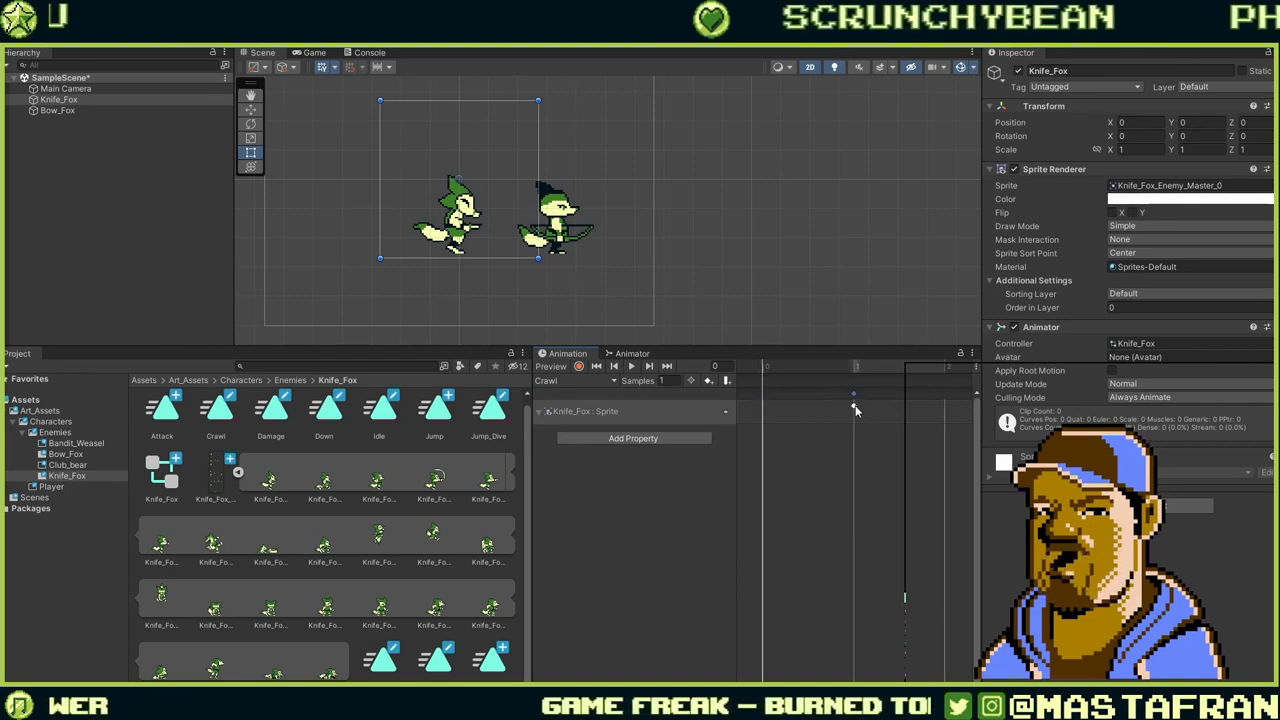
key(Delete)
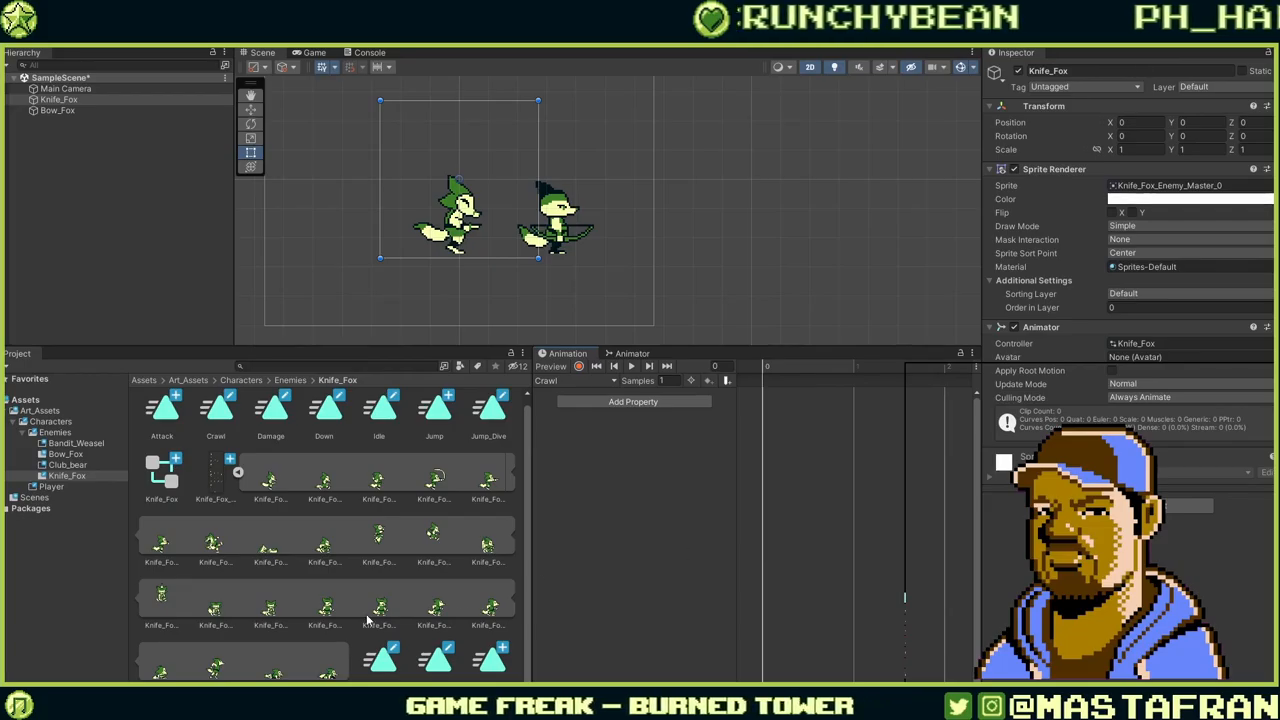
Place the two crawling-pose sprites on frames 0 and 1 of the Crawl clip and play it.
click(440, 609)
drag(735, 436, 776, 418)
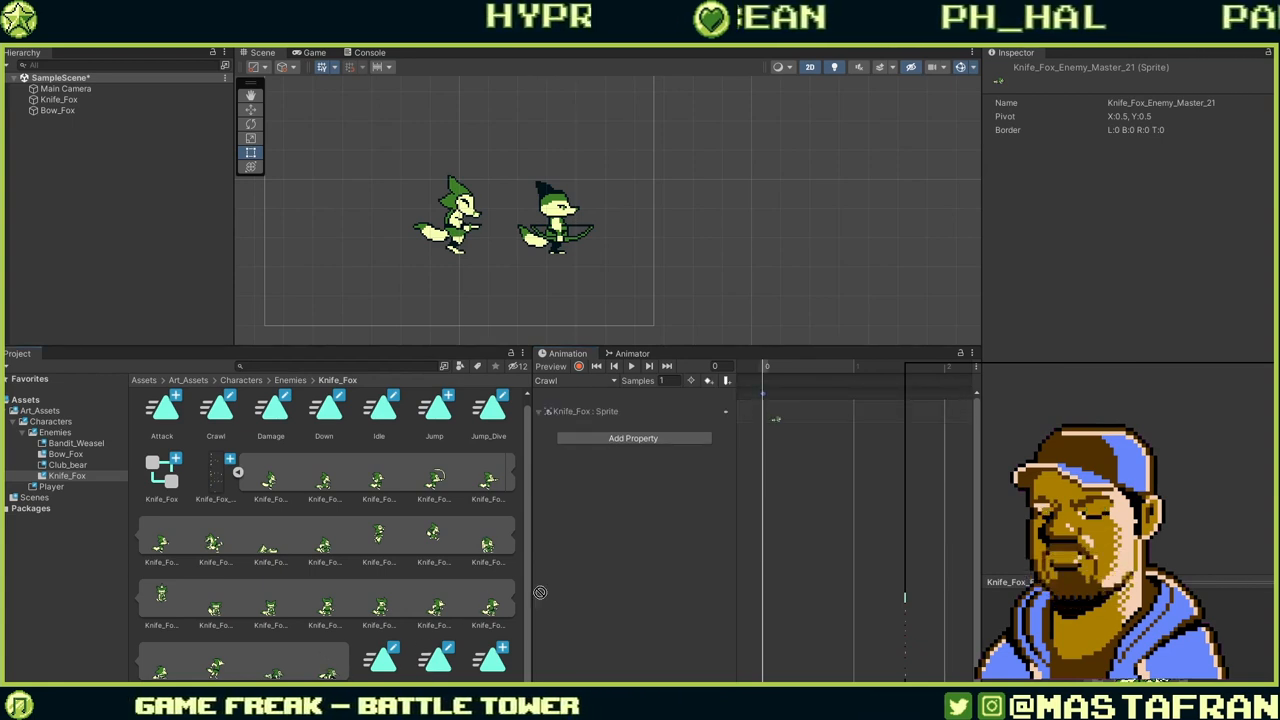
drag(868, 434, 866, 420)
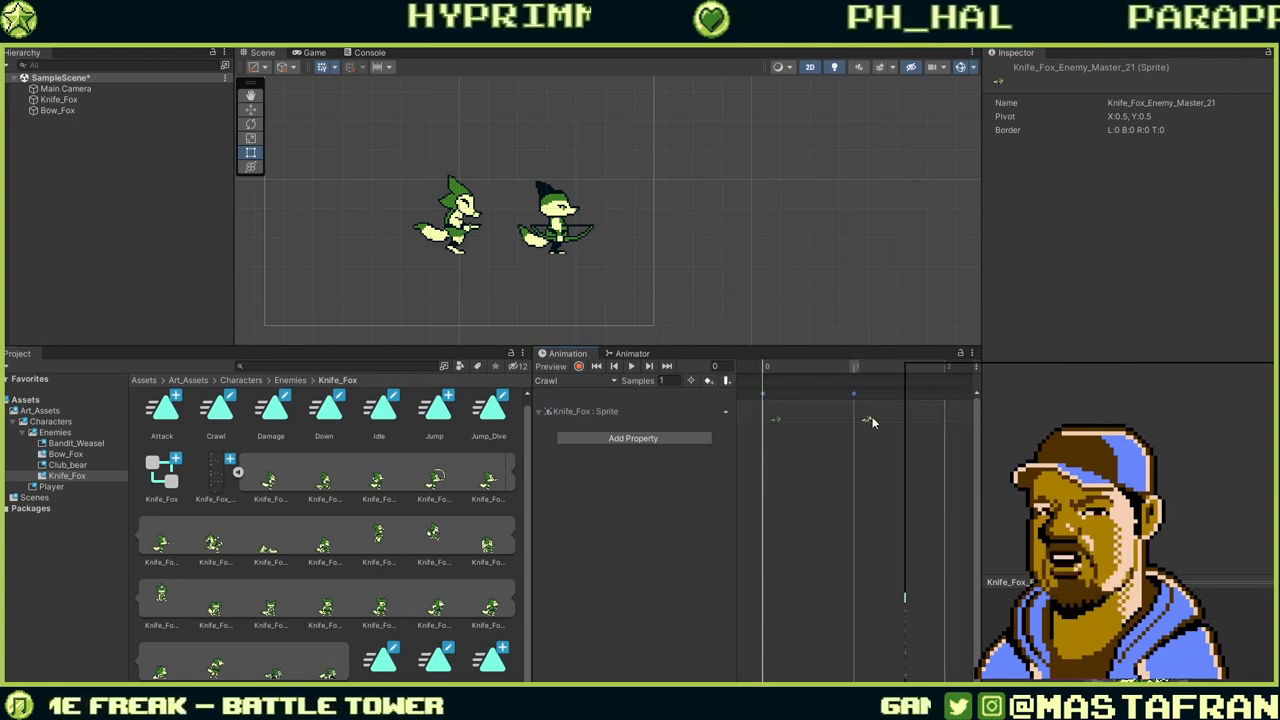
mouse_move(778, 369)
mouse_down()
mouse_move(903, 382)
mouse_move(764, 388)
mouse_up()
click(632, 367)
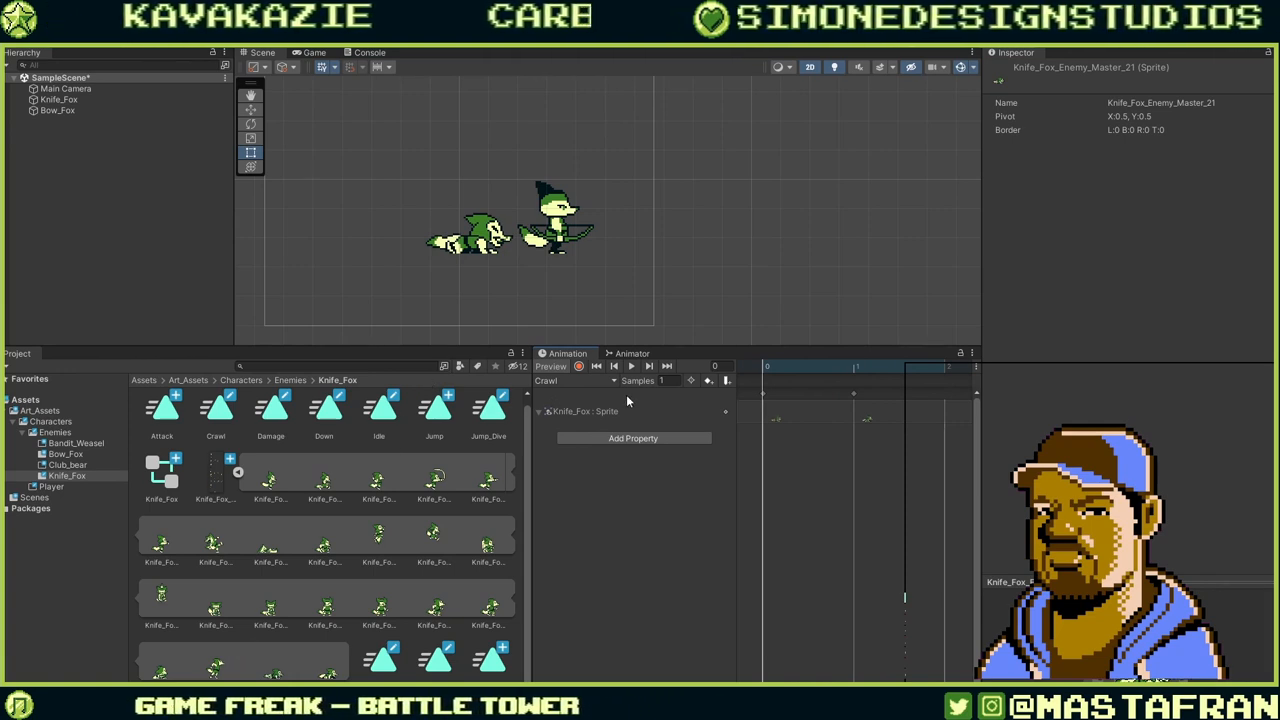
Check the keyframes of the Attack clip and open the Knife_Fox state graph in the Animator.
click(600, 381)
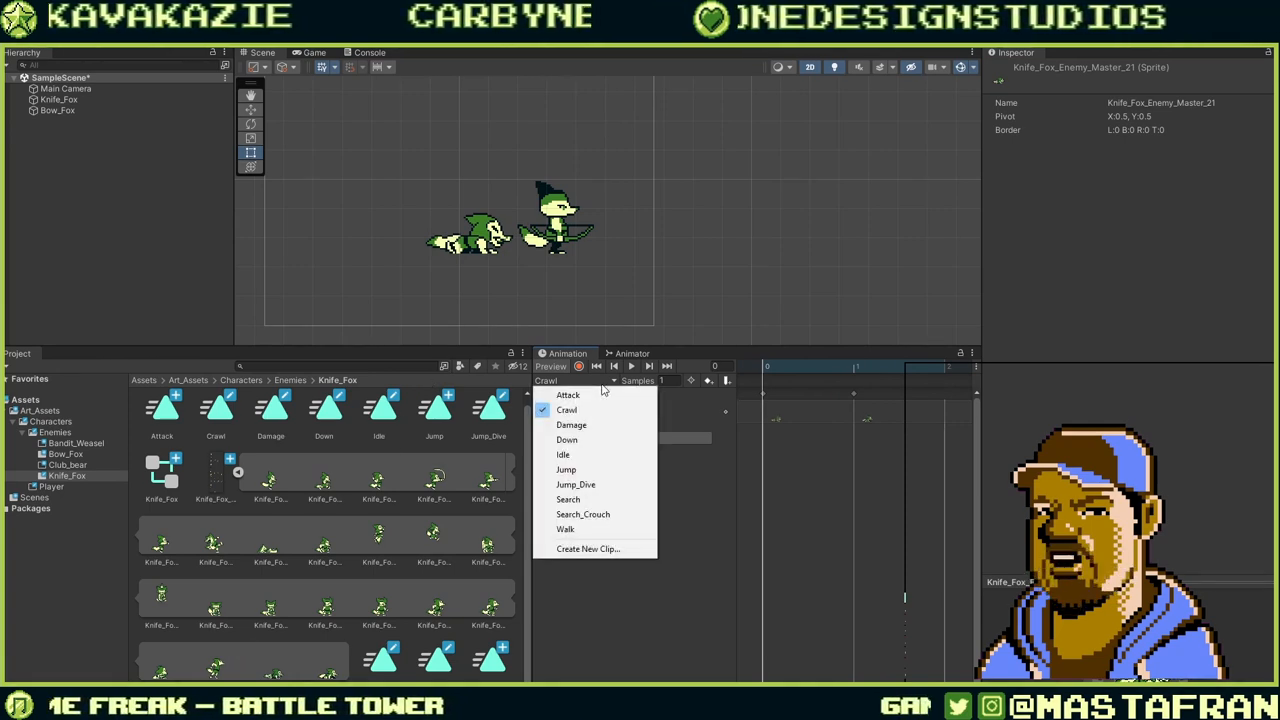
click(603, 400)
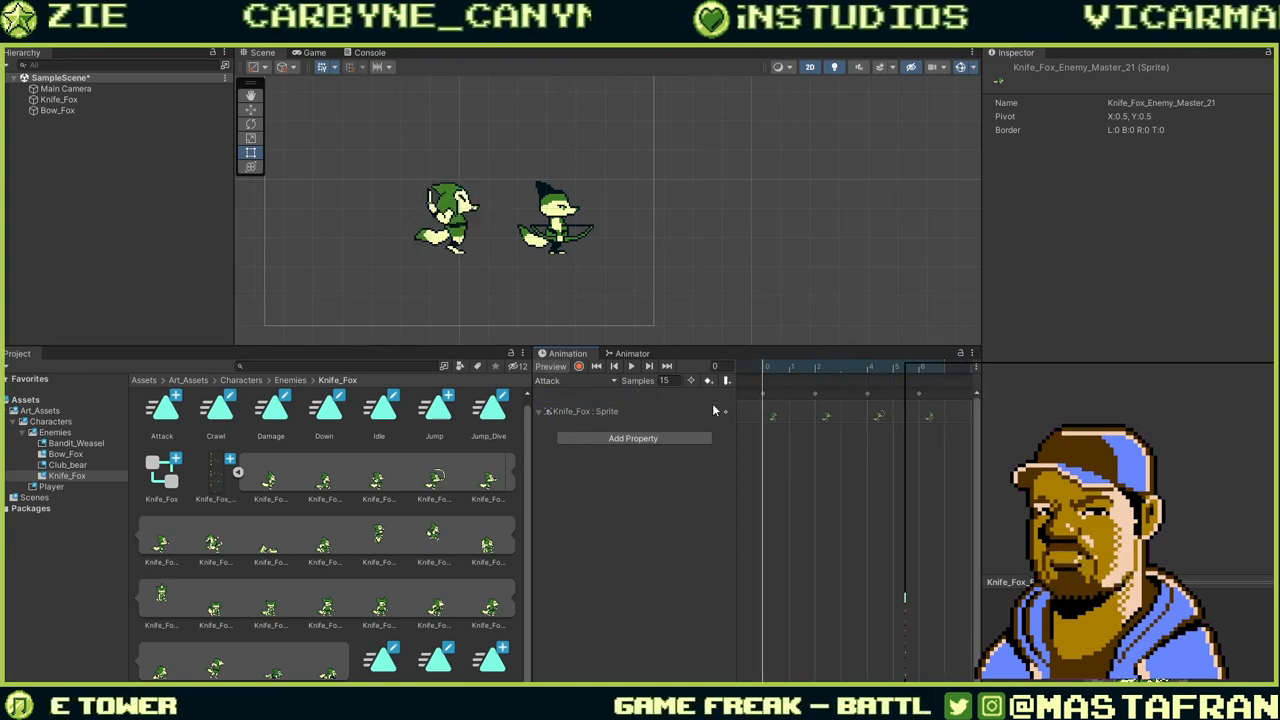
click(632, 354)
scroll(833, 489, up, 3)
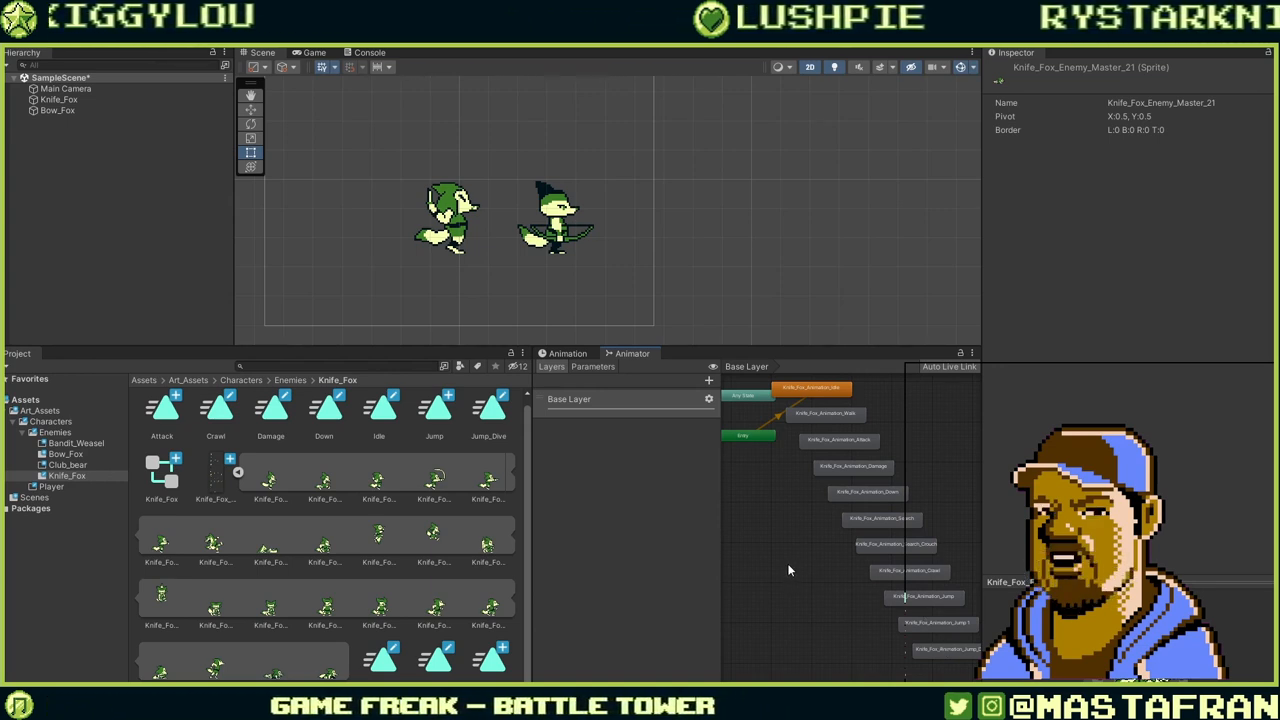
Open the Bow_Fox asset folder and select the Bow_Fox in the scene to examine its Animator state graph.
scroll(787, 563, down, 5)
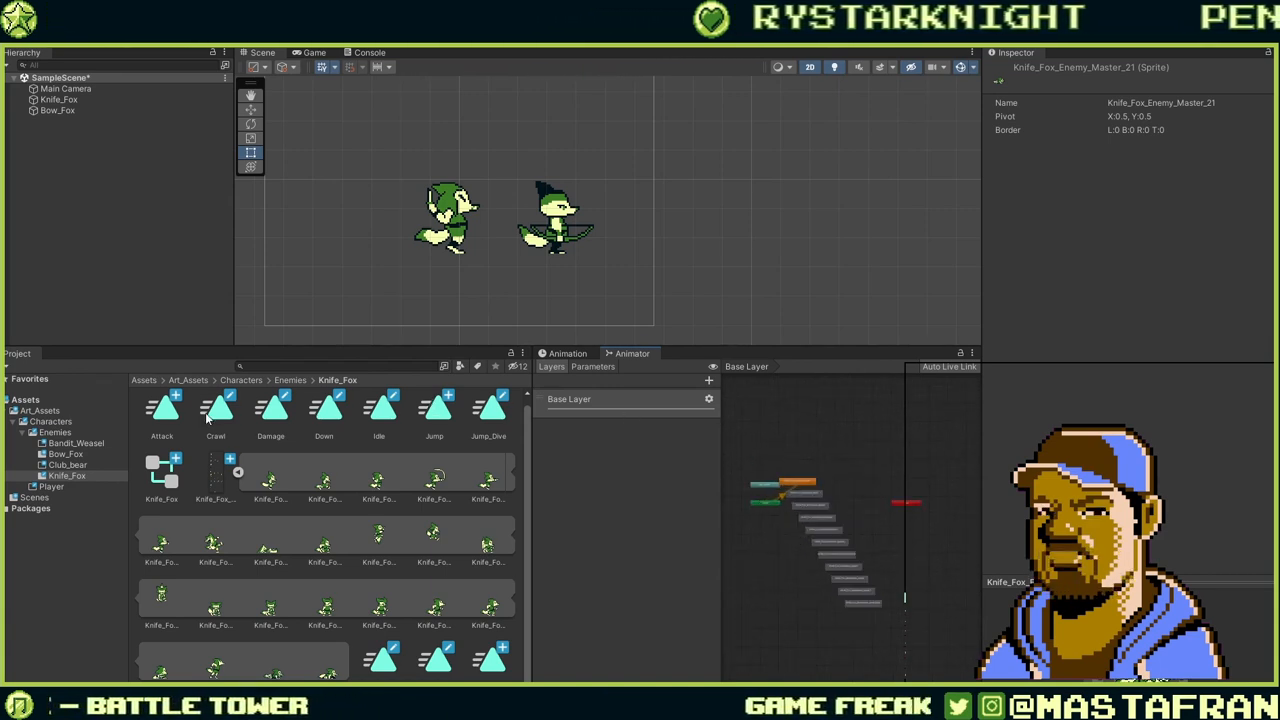
click(66, 454)
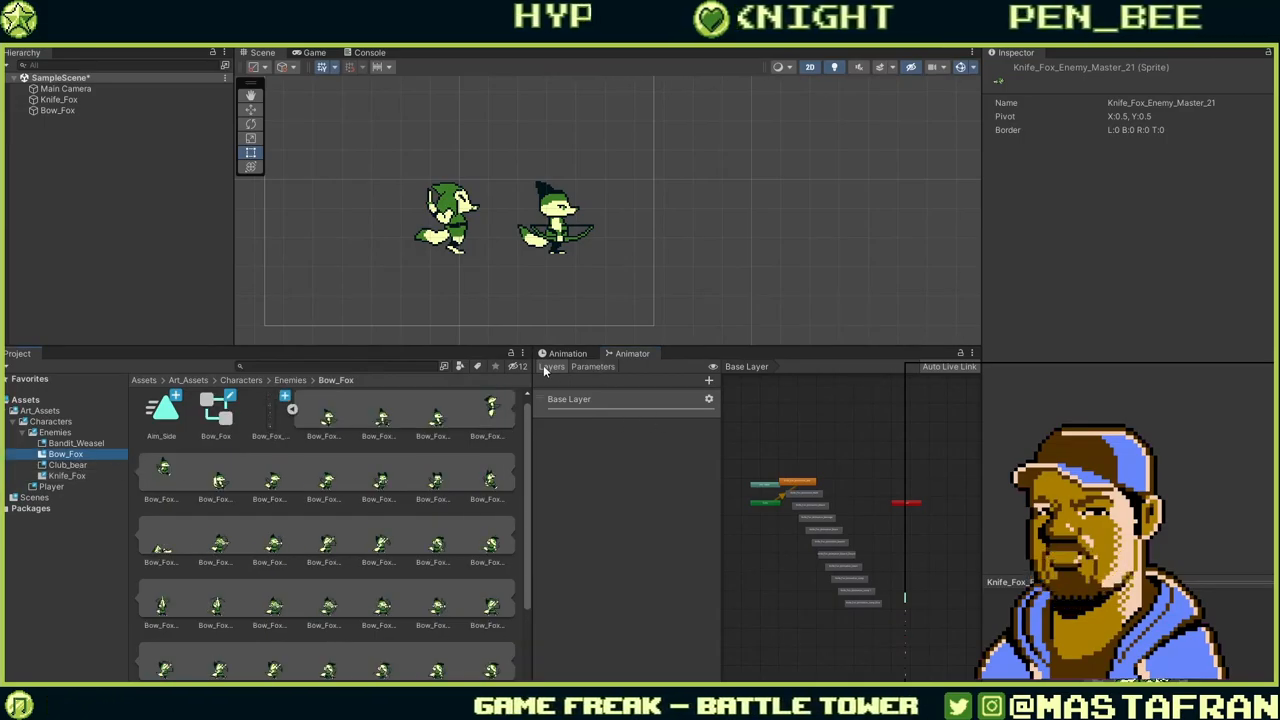
click(523, 254)
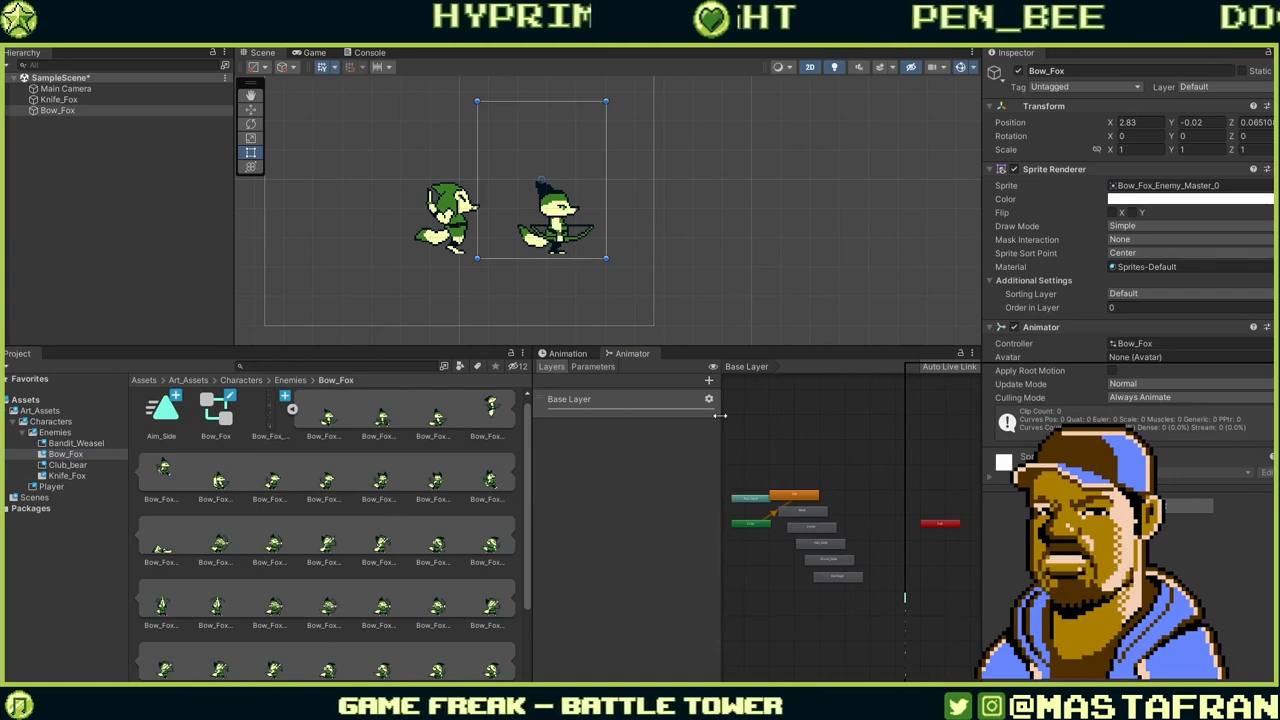
scroll(819, 607, up, 8)
scroll(851, 570, down, 3)
middle_drag(851, 559, 886, 710)
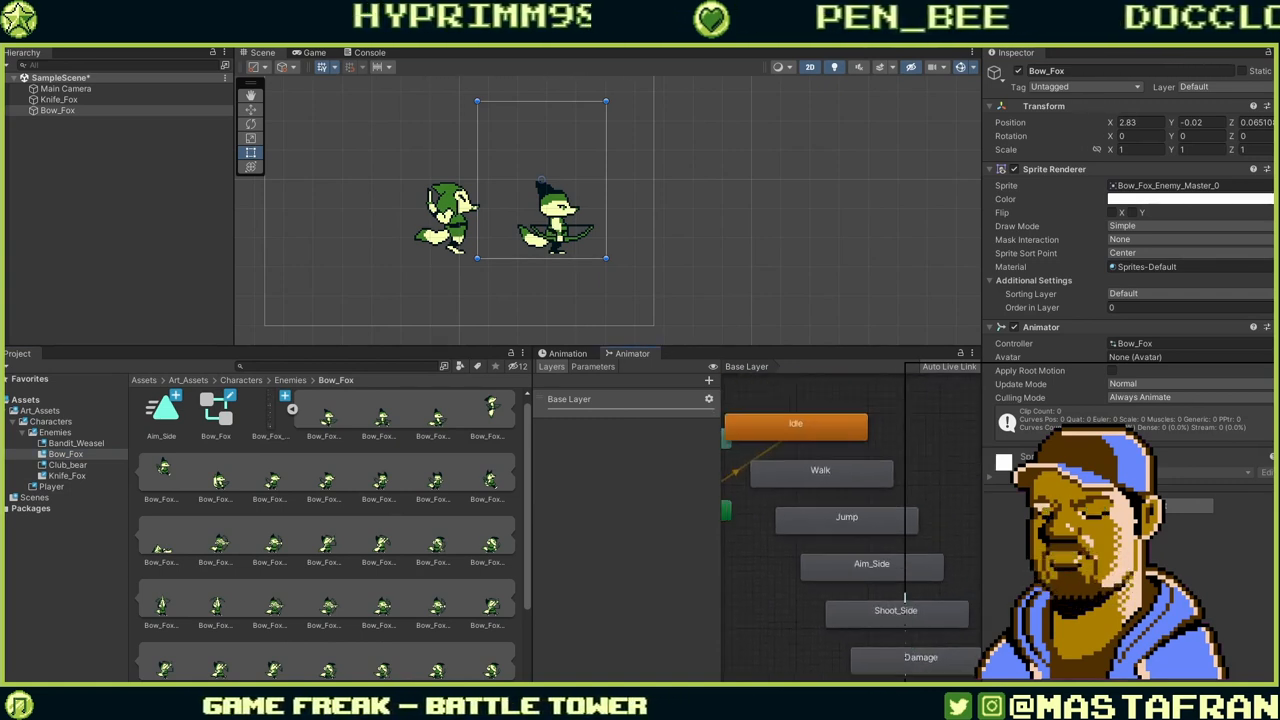
scroll(855, 622, down, 3)
middle_drag(855, 622, 866, 517)
Check the keyframes of the Bow_Fox clips Idle, Aim_Side and Shoot_Side in the Animation window.
click(564, 355)
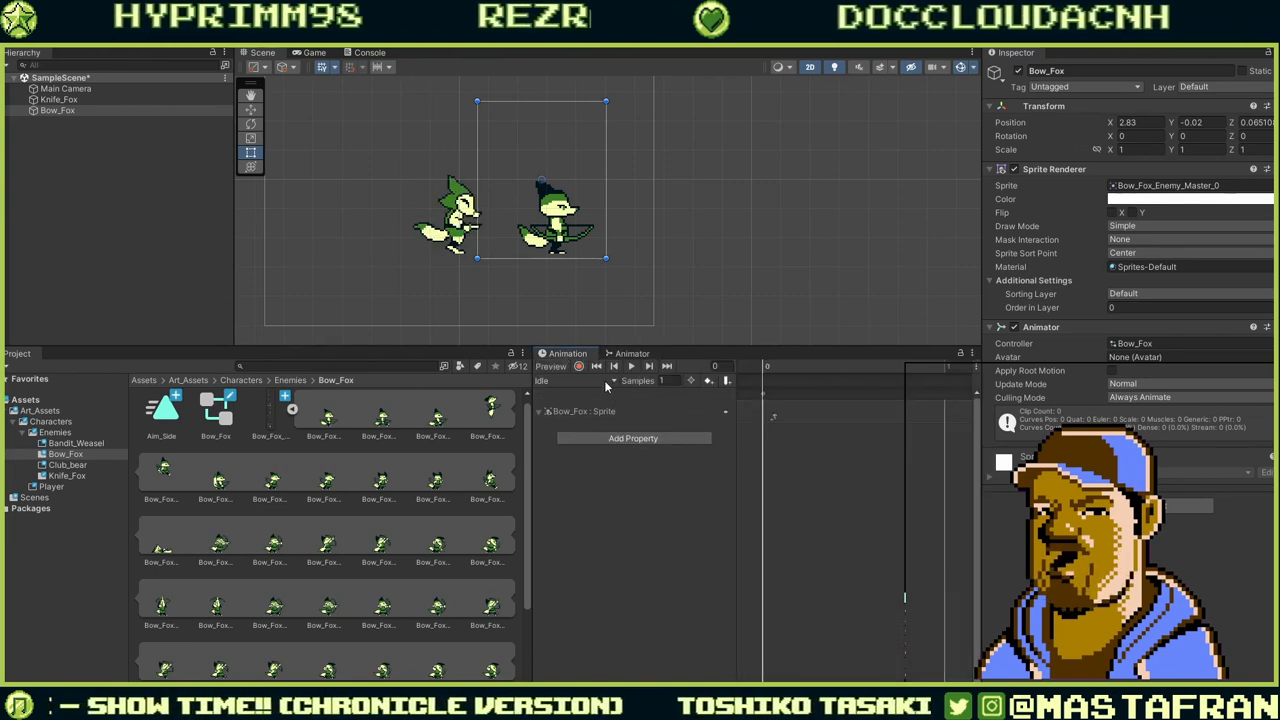
click(600, 381)
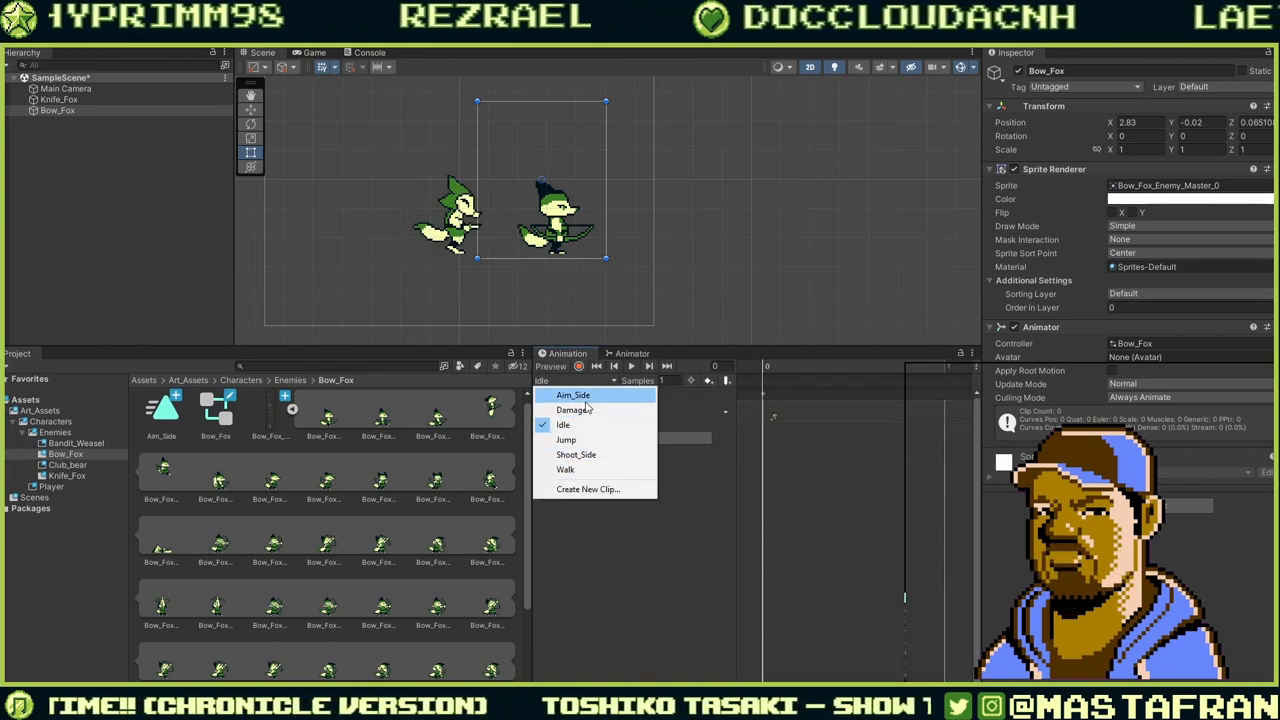
click(573, 395)
click(578, 381)
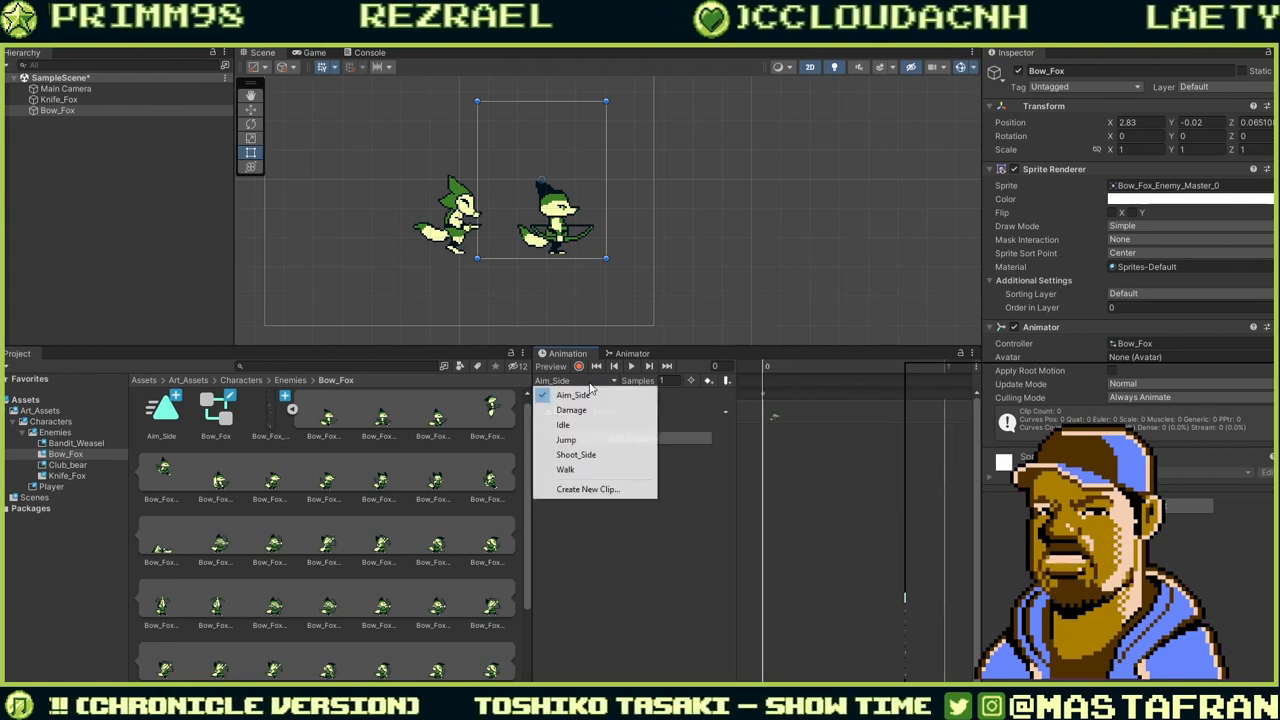
click(586, 457)
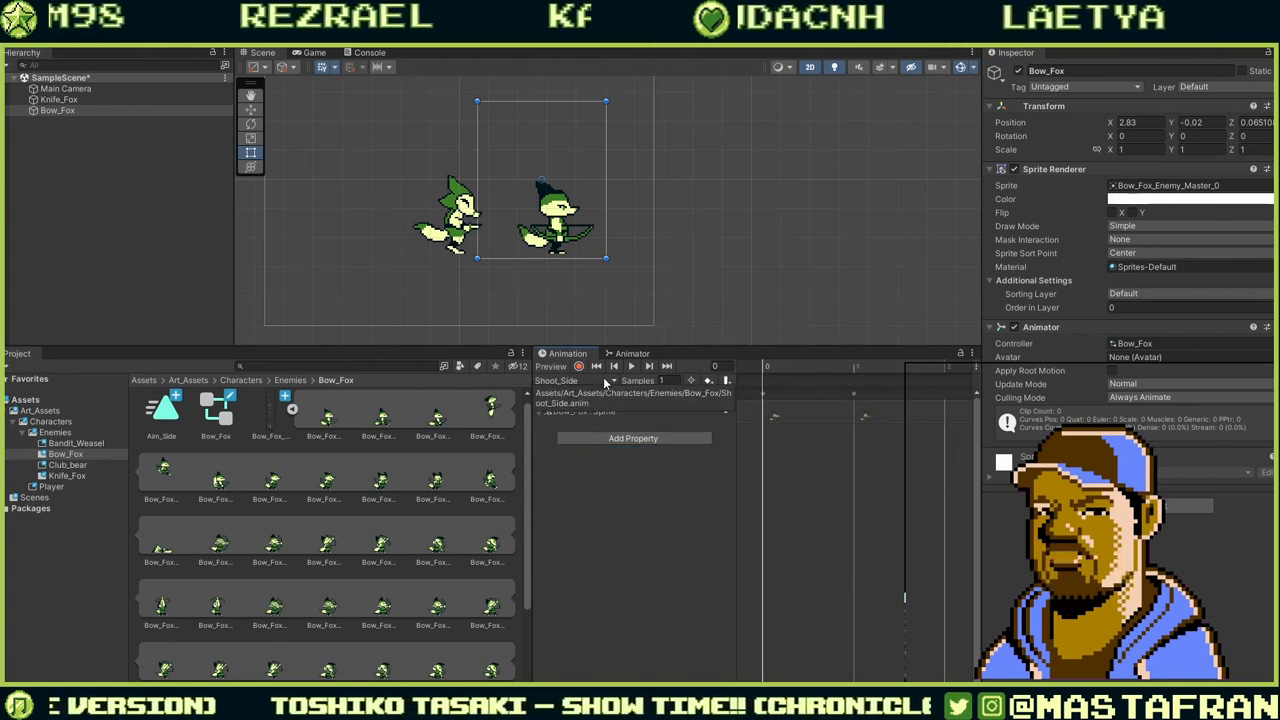
click(605, 382)
click(576, 395)
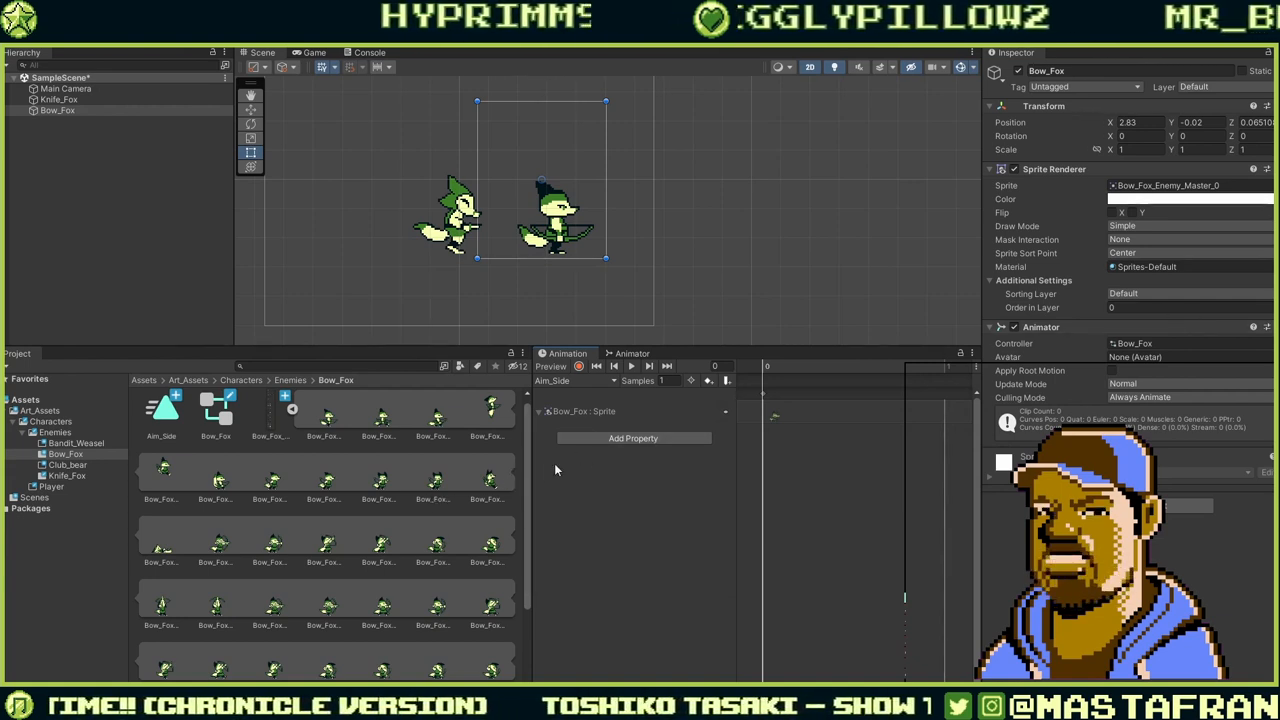
Set the Bow_Fox Damage clip to 1 sample and place the sprite preceding the lying fox sprite on frame 0.
click(612, 382)
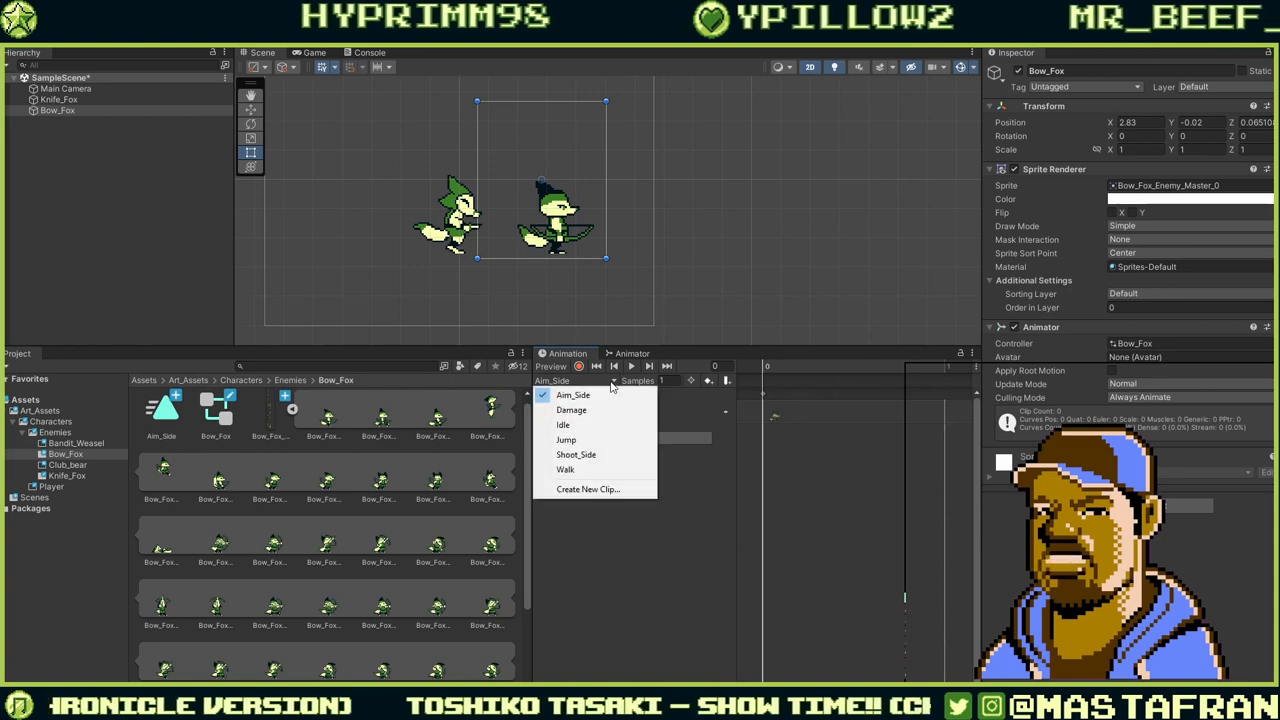
click(571, 410)
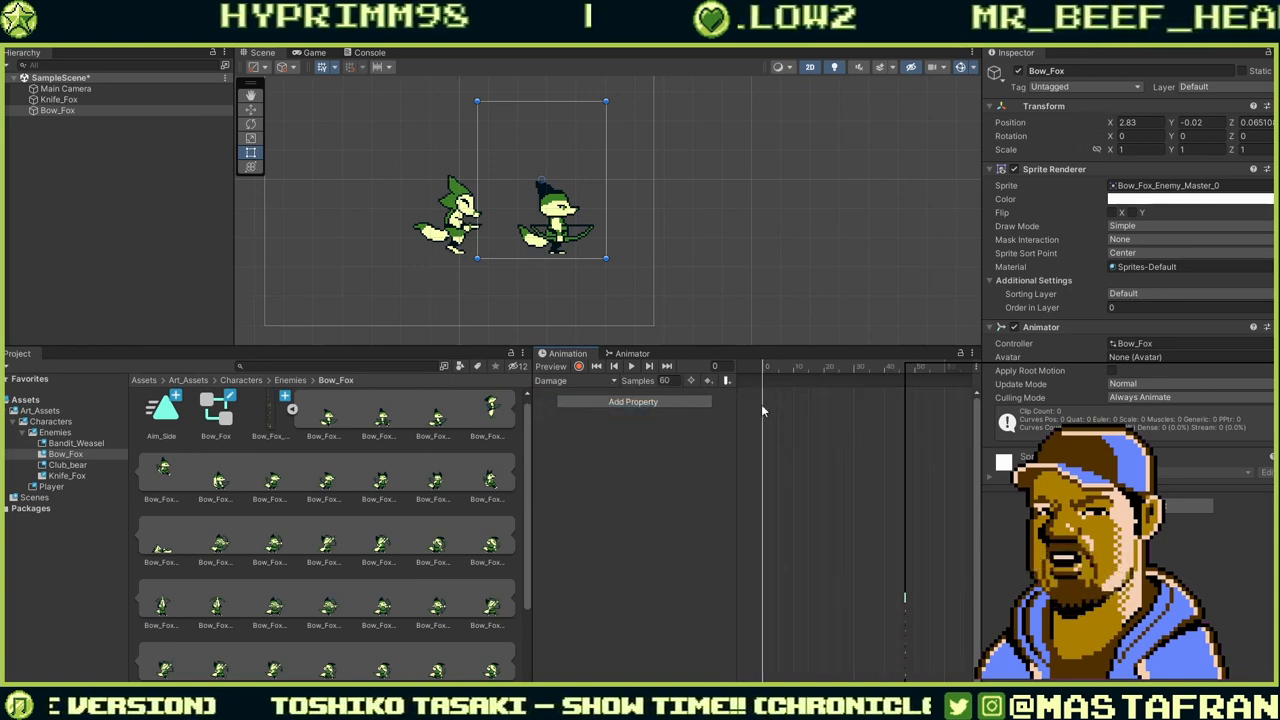
click(667, 381)
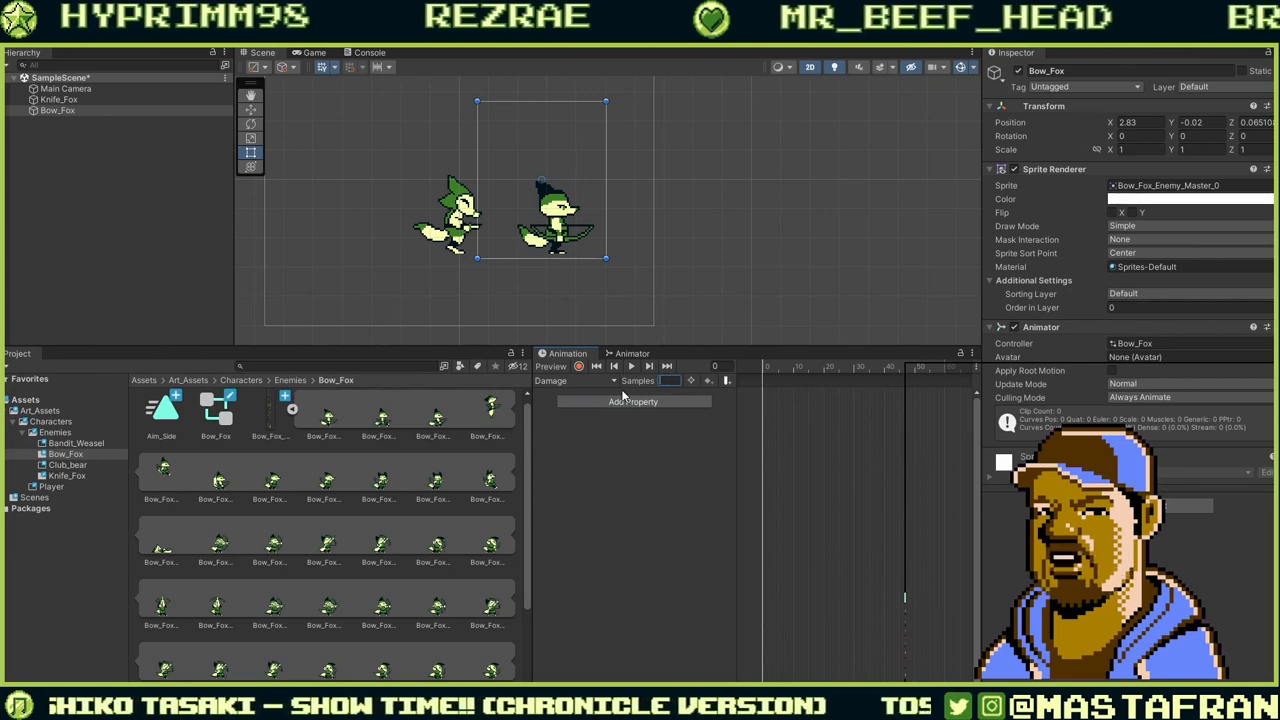
text(1)
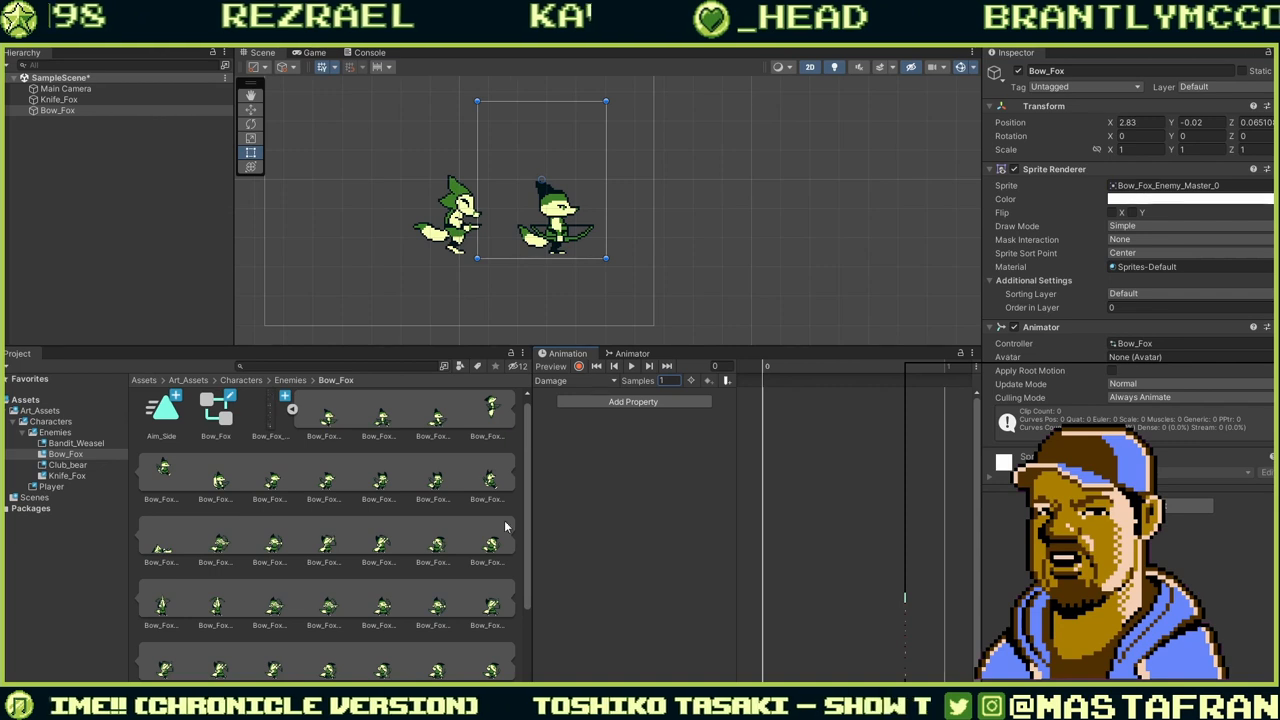
drag(489, 482, 765, 400)
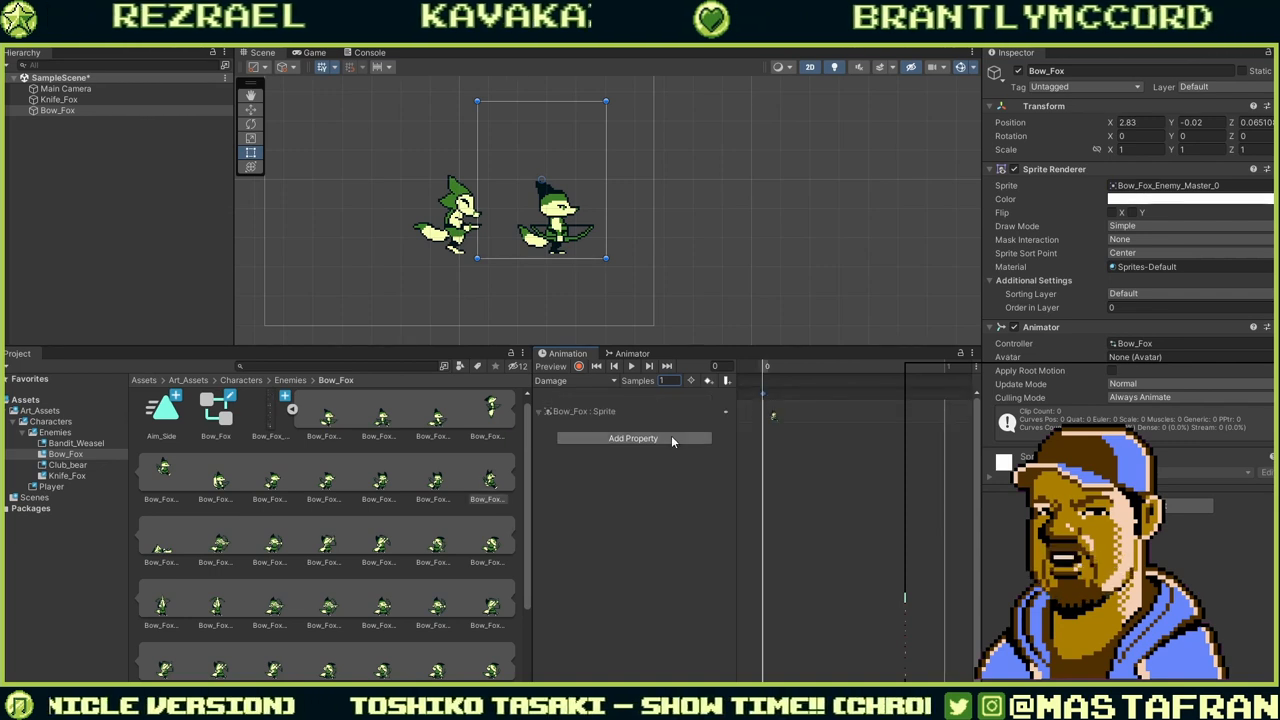
Create a Bow_Fox clip named Down with the lying fox sprite on frame 0 and 1 sample.
click(570, 381)
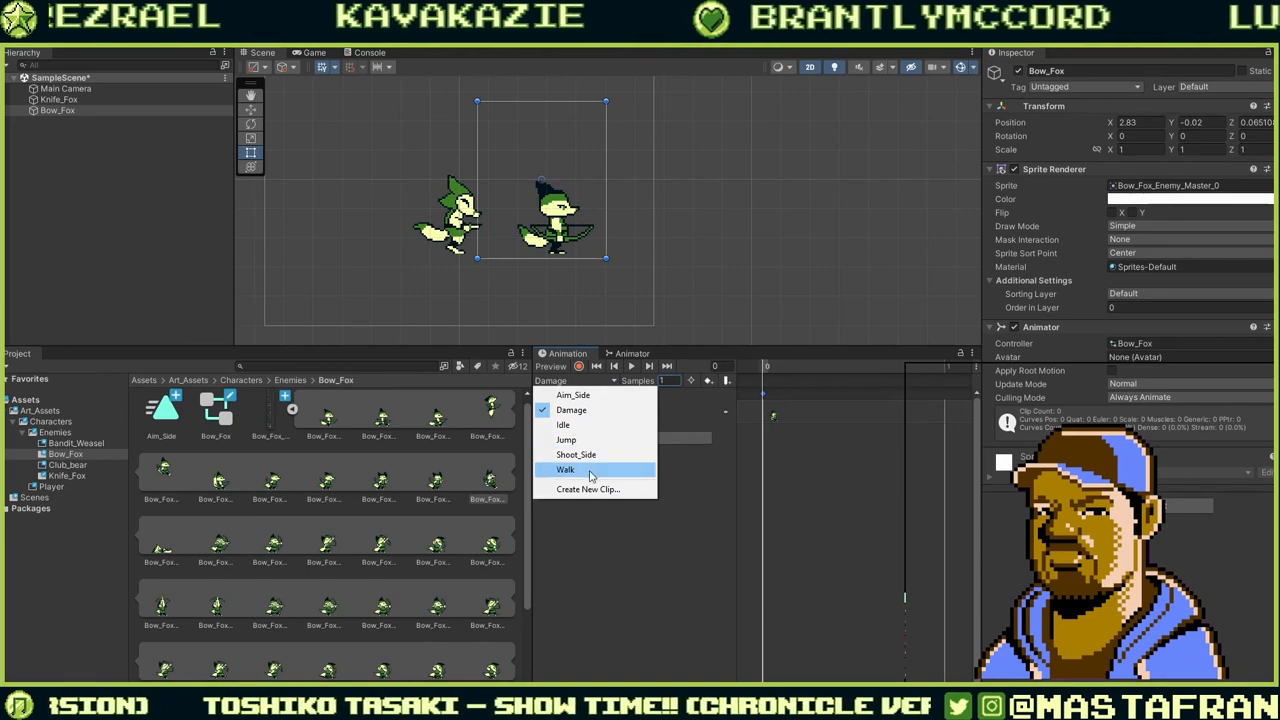
click(585, 490)
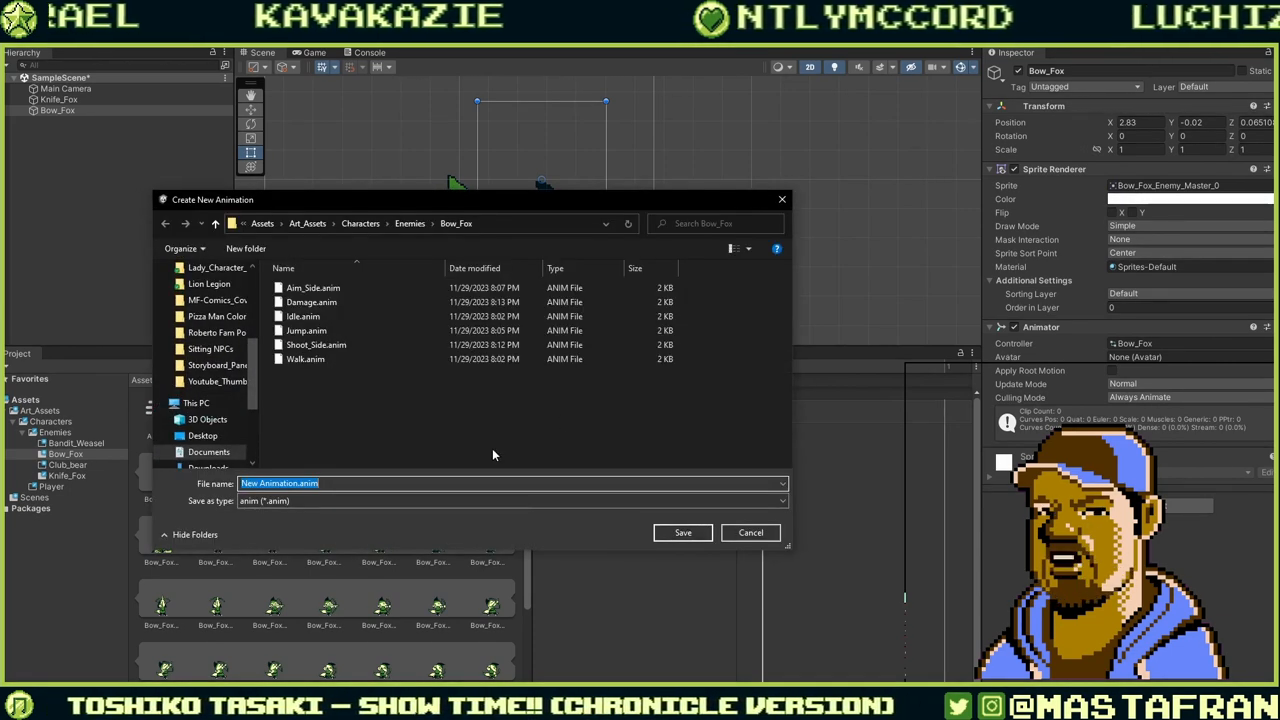
click(450, 471)
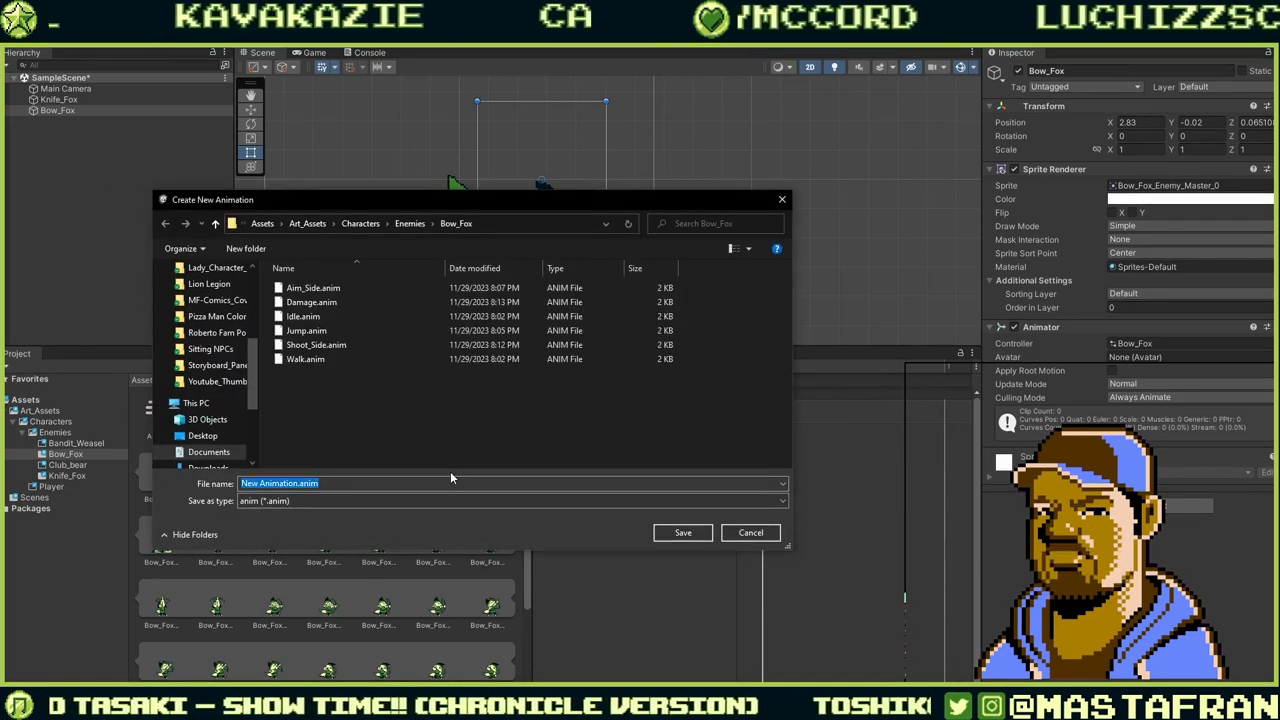
text(Down)
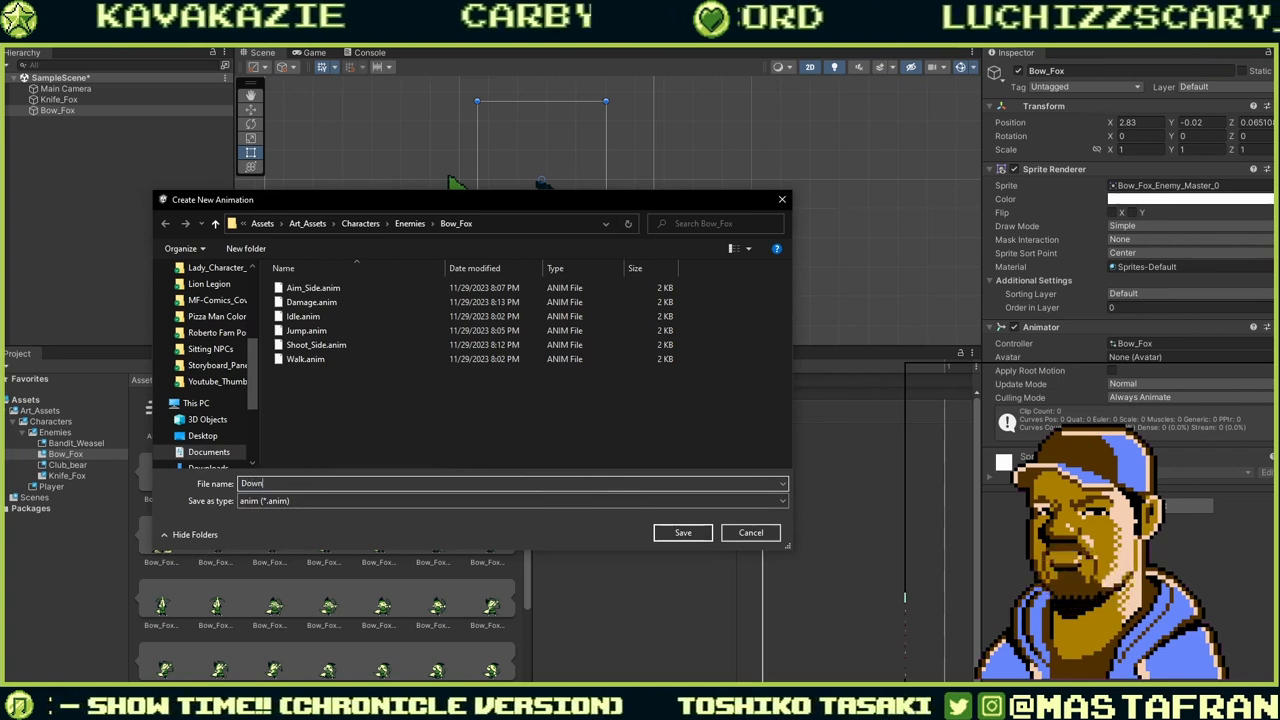
key(Return)
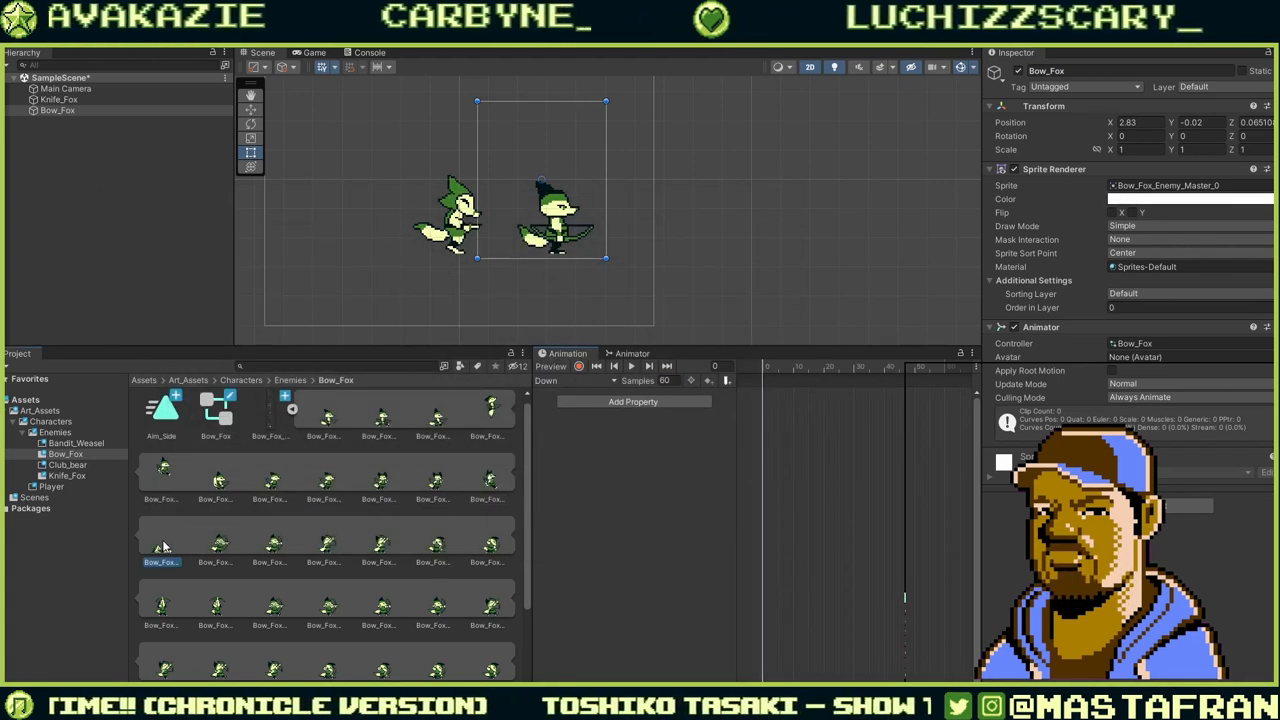
drag(163, 546, 762, 398)
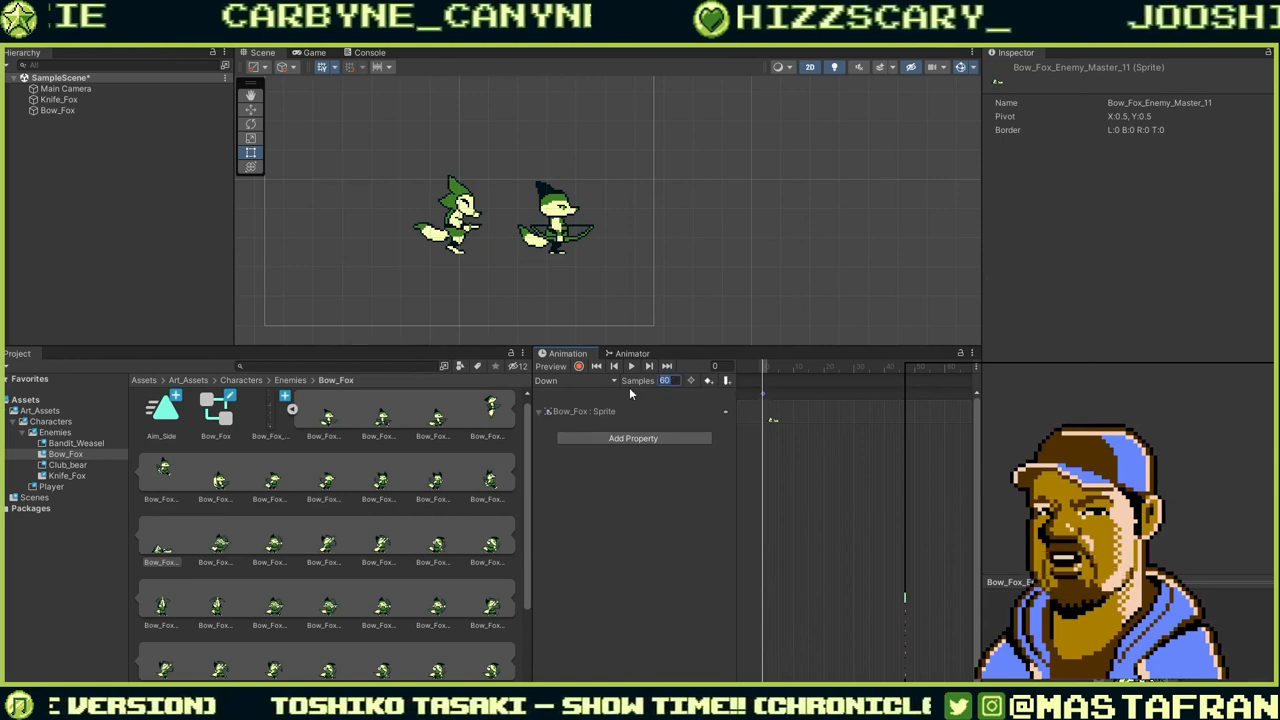
text(1)
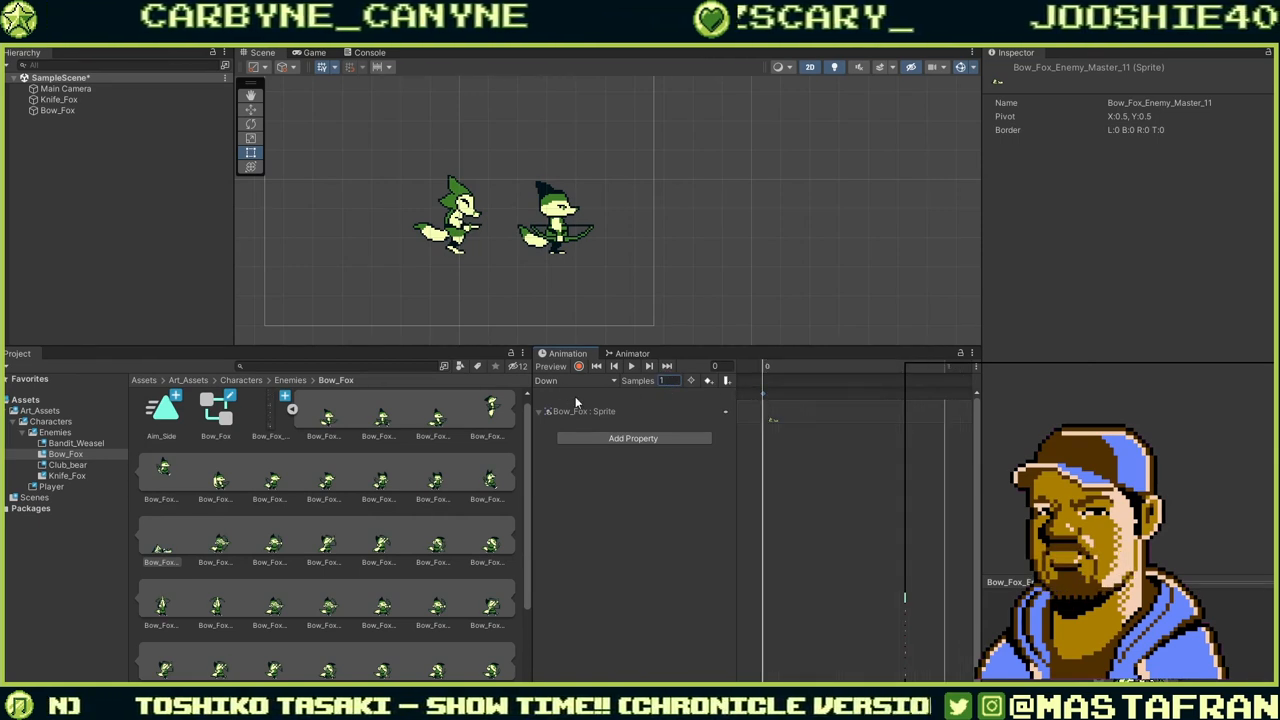
Create another animation clip named Search in the Bow_Fox folder.
scroll(403, 568, down, 3)
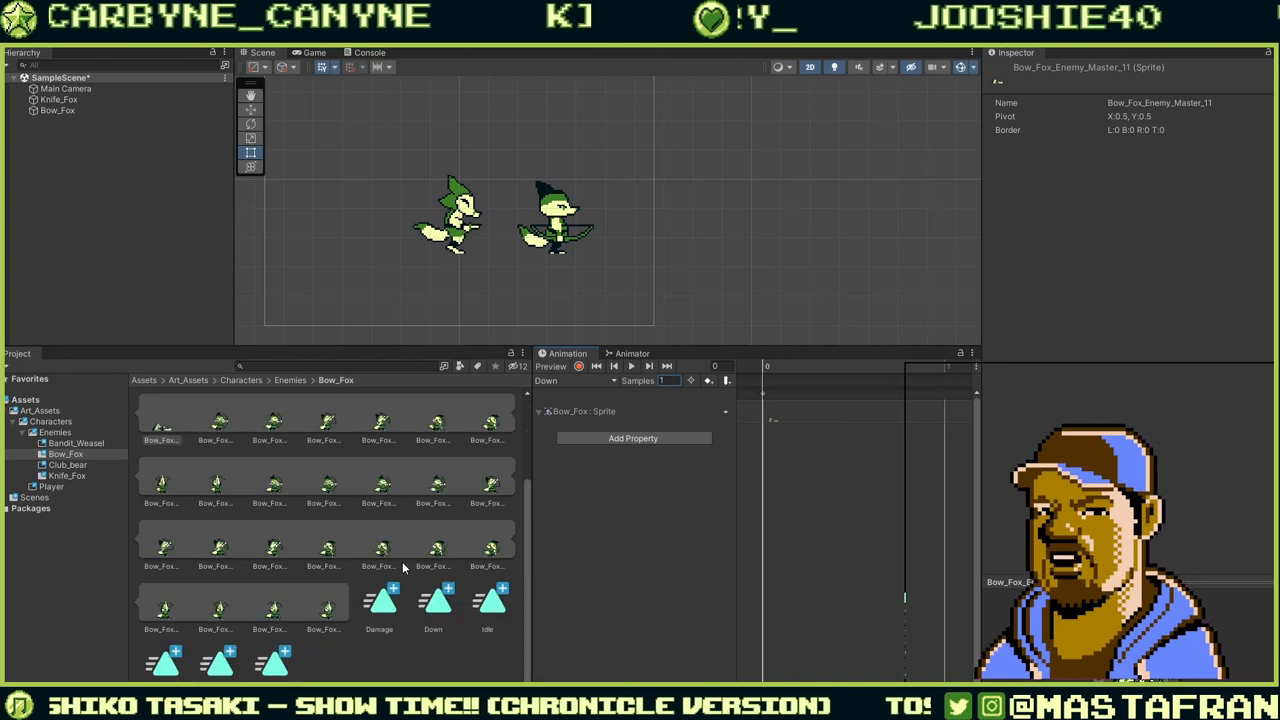
scroll(403, 568, up, 3)
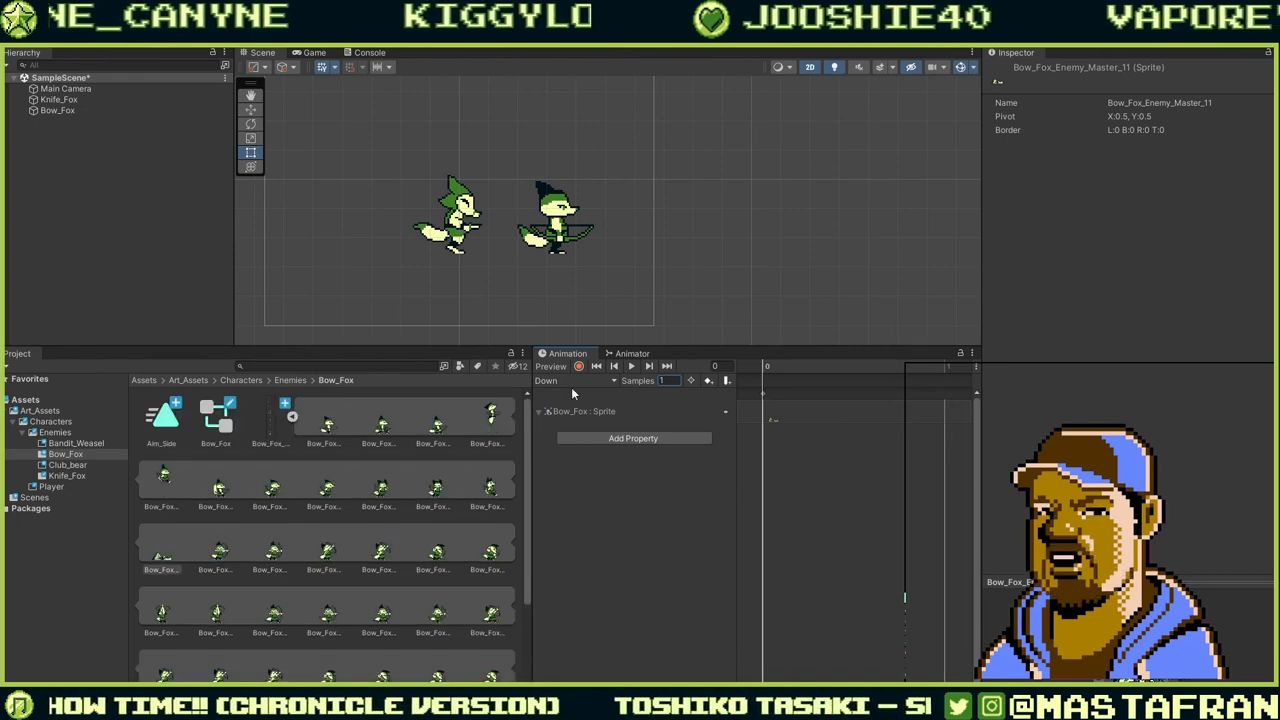
click(574, 381)
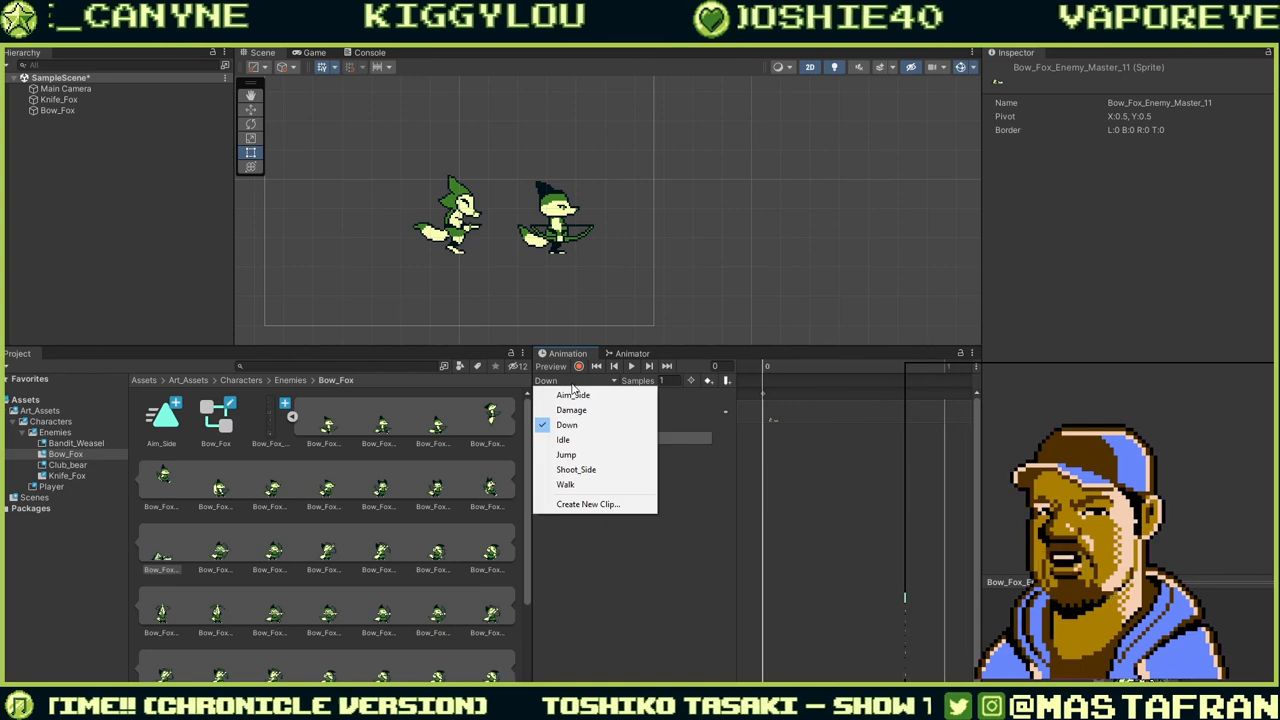
click(585, 505)
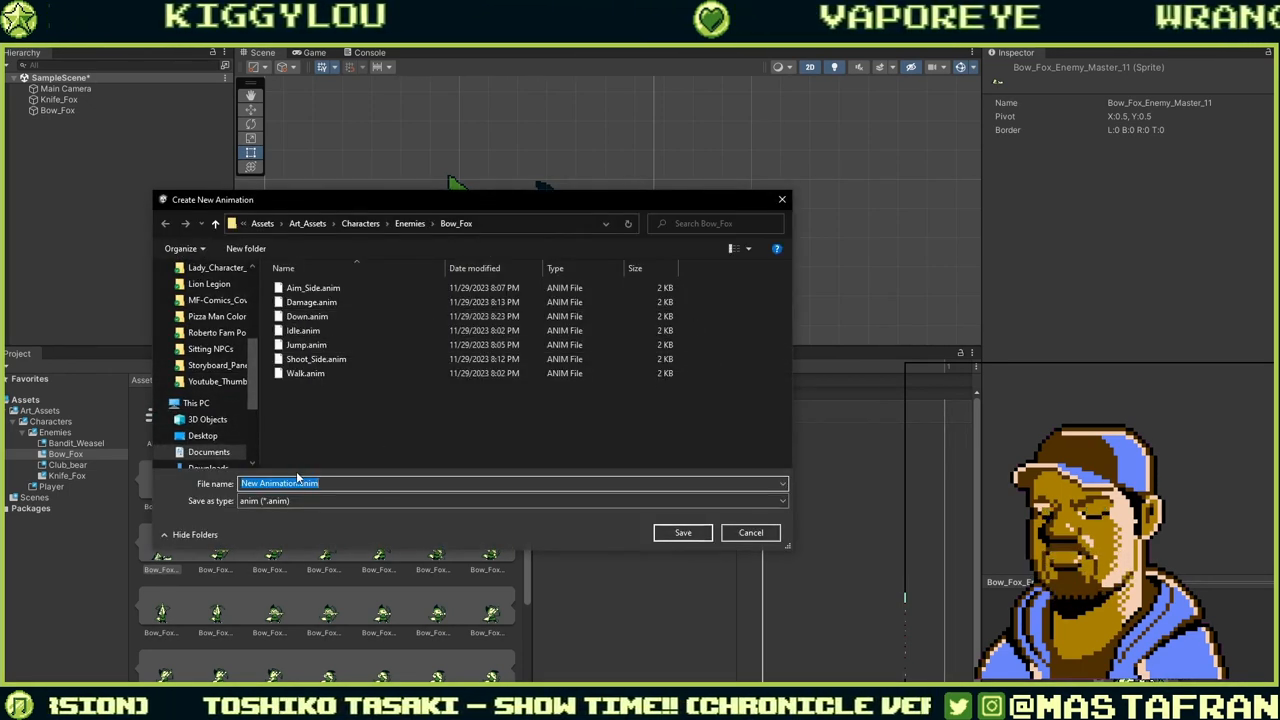
text(Searchg)
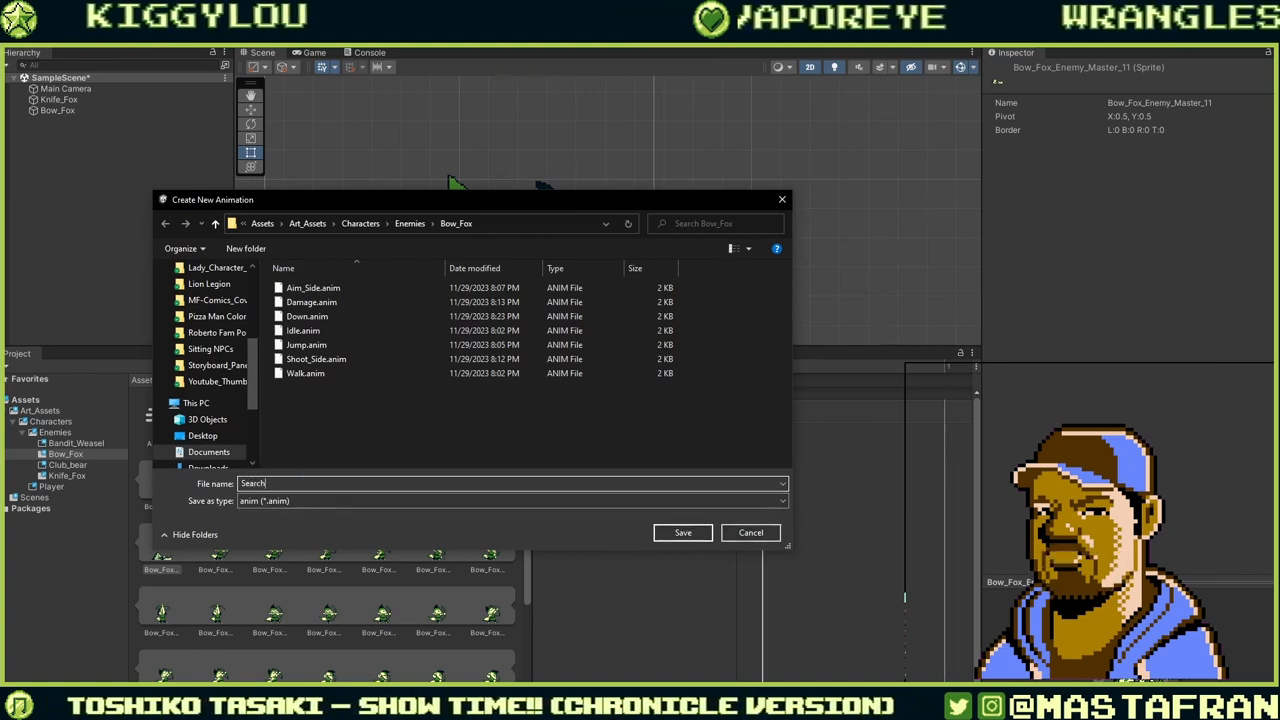
key(Return)
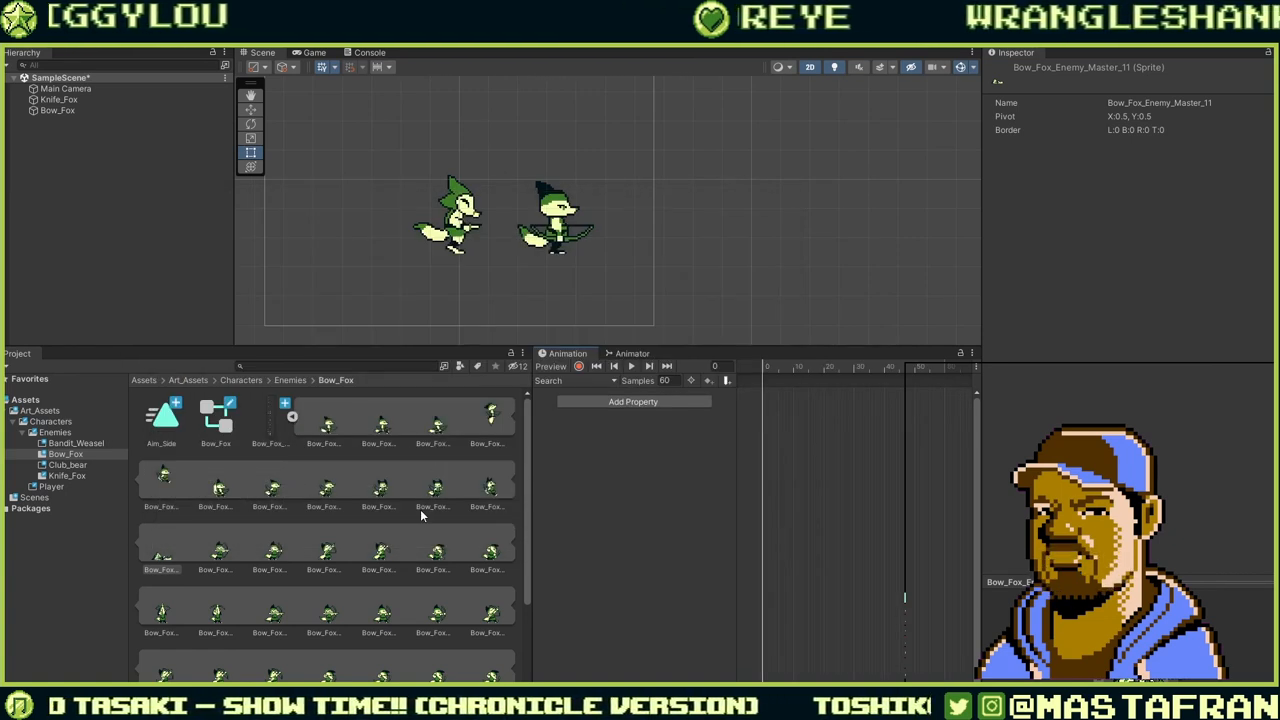
Add the four consecutive sprites starting with Bow_Fox_Enemy_Master_6 to the Search clip from frame 0 and set its samples to 1.
click(333, 499)
click(274, 493)
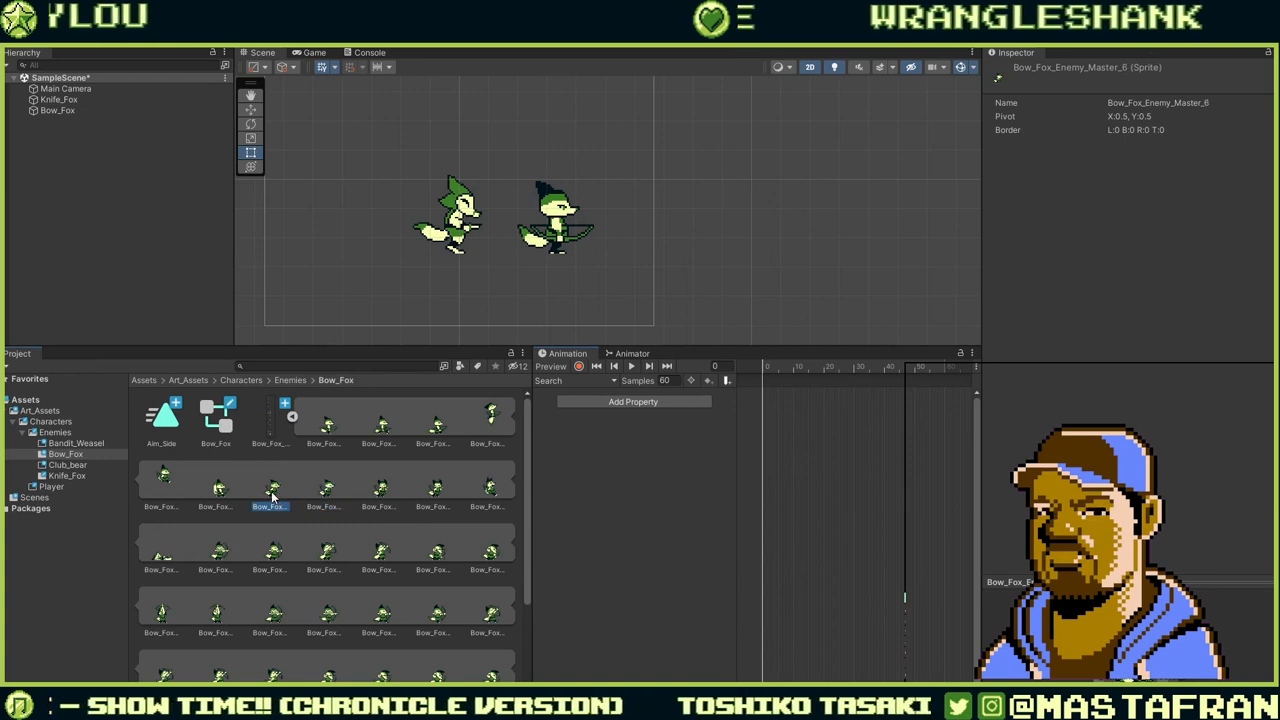
ctrl+click(333, 497)
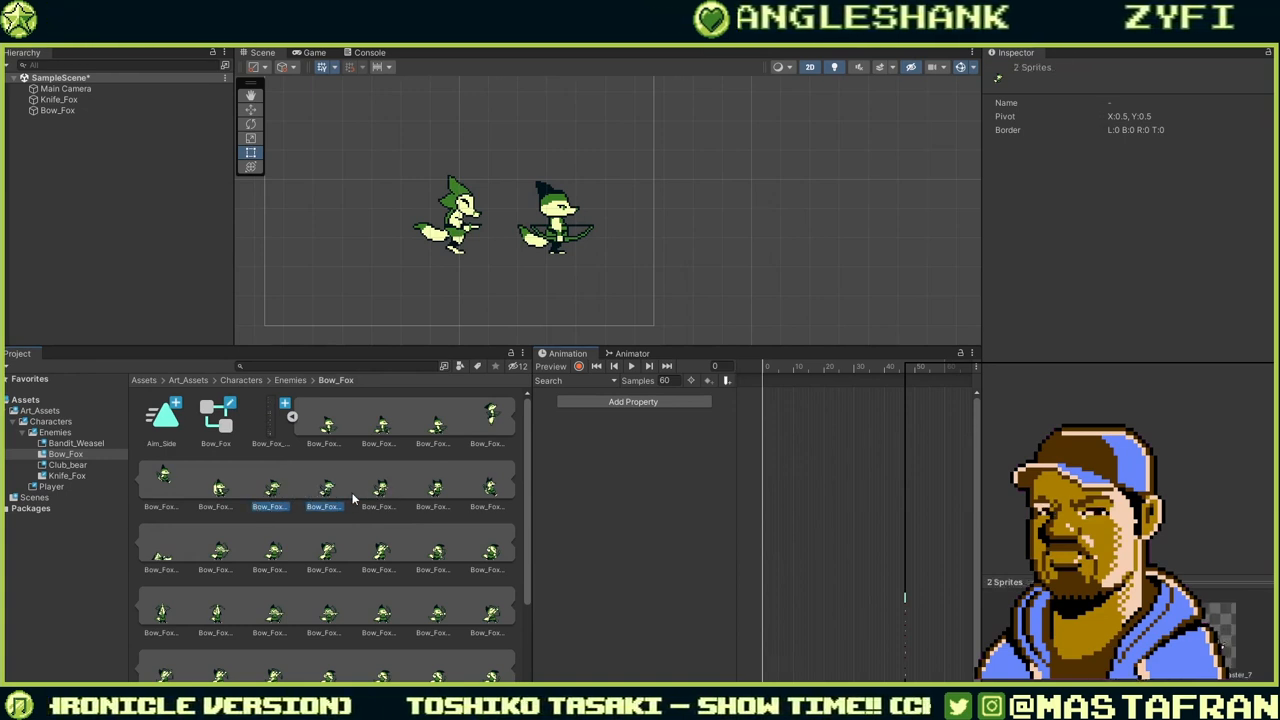
ctrl+click(376, 494)
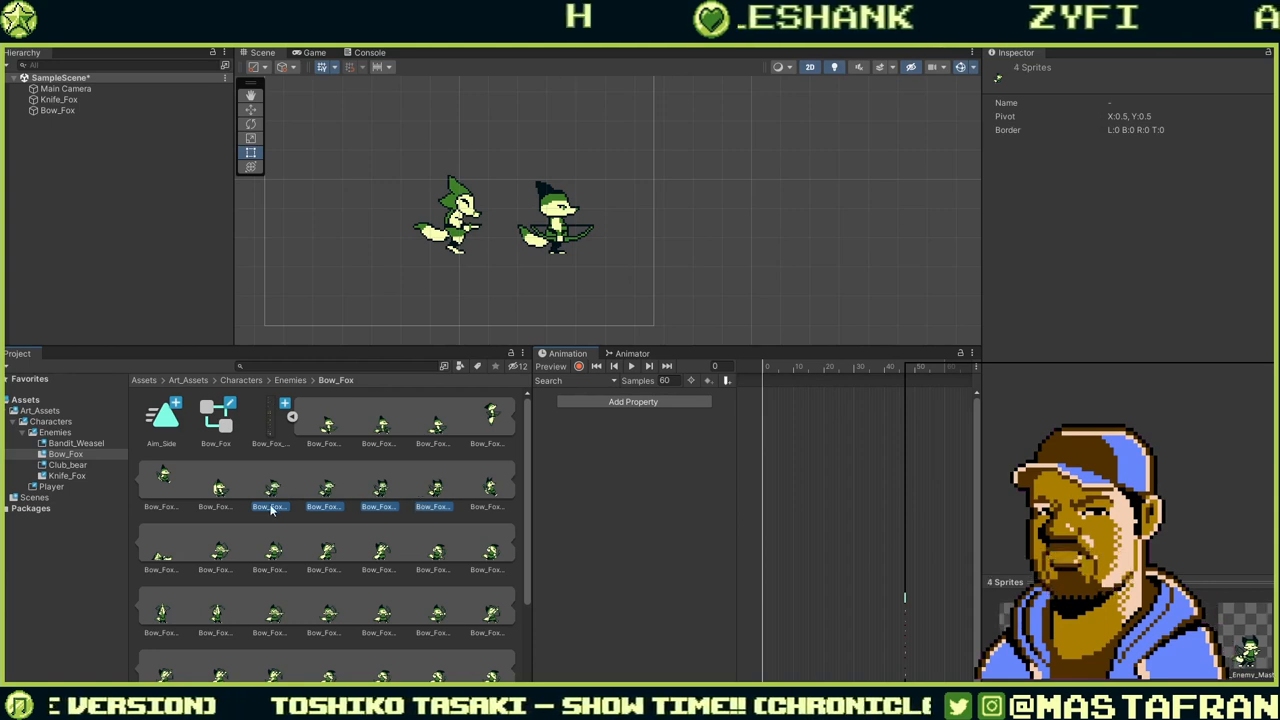
drag(270, 492, 770, 398)
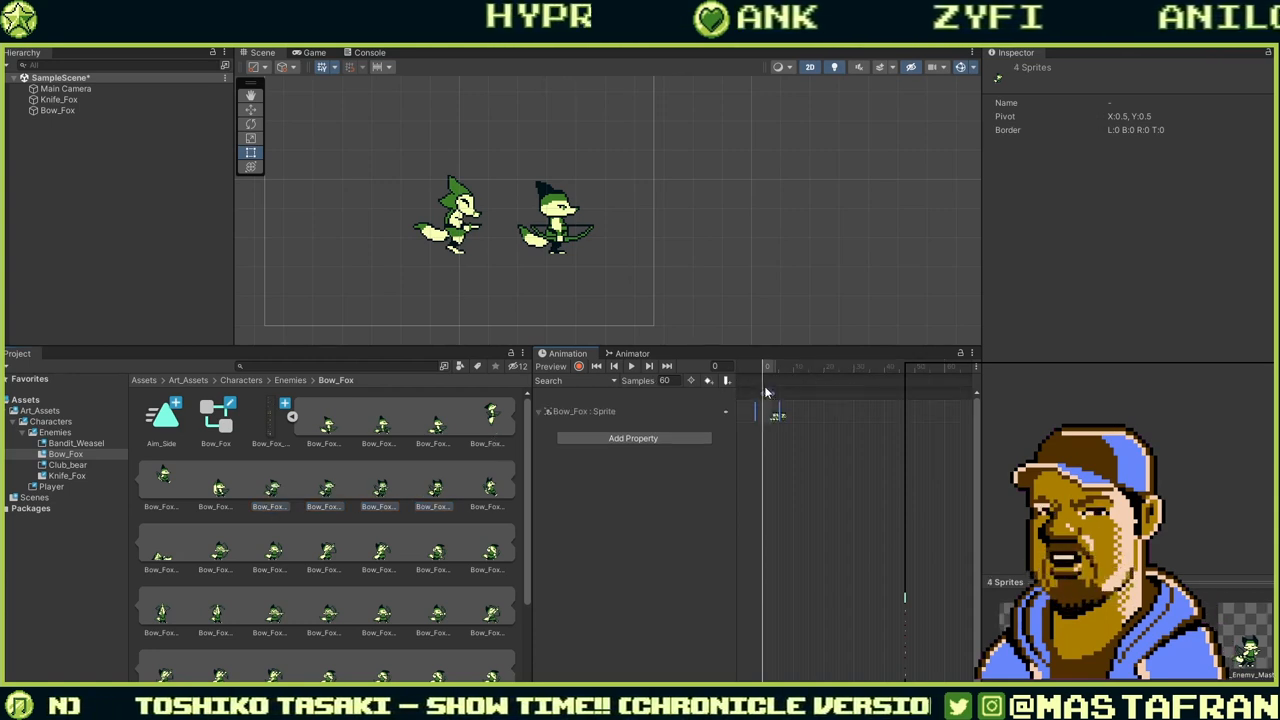
click(664, 380)
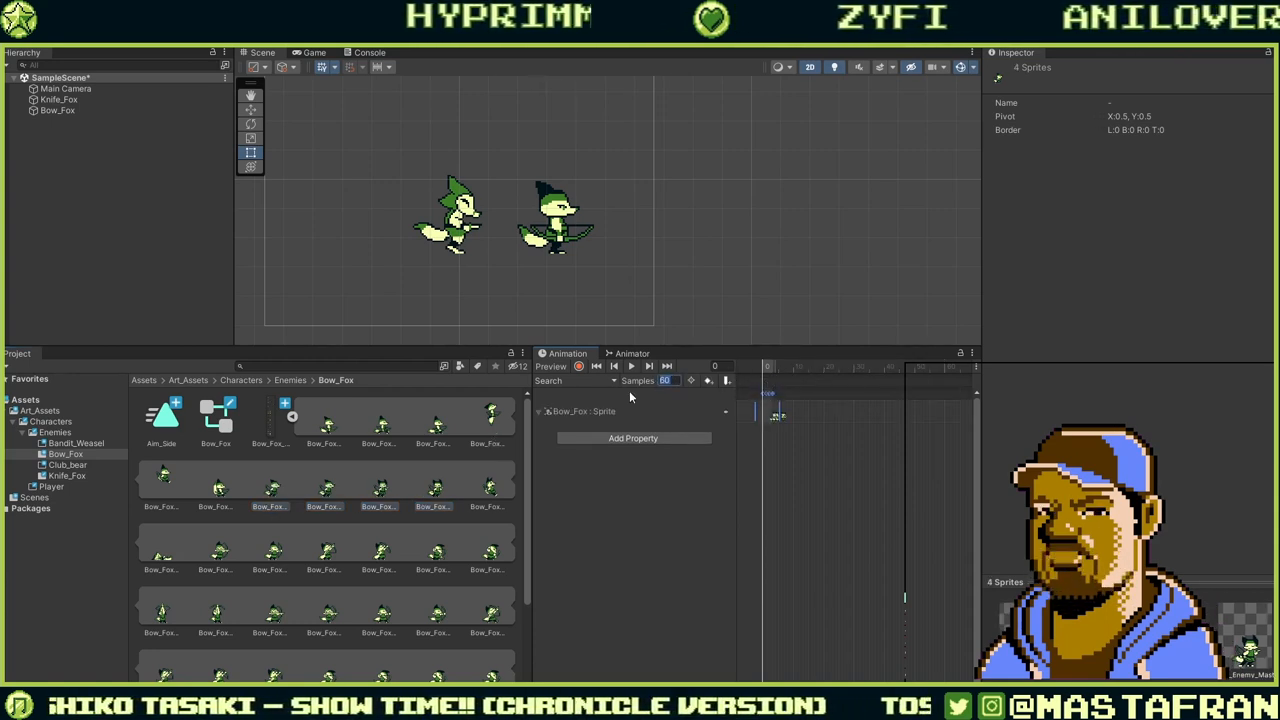
text(1)
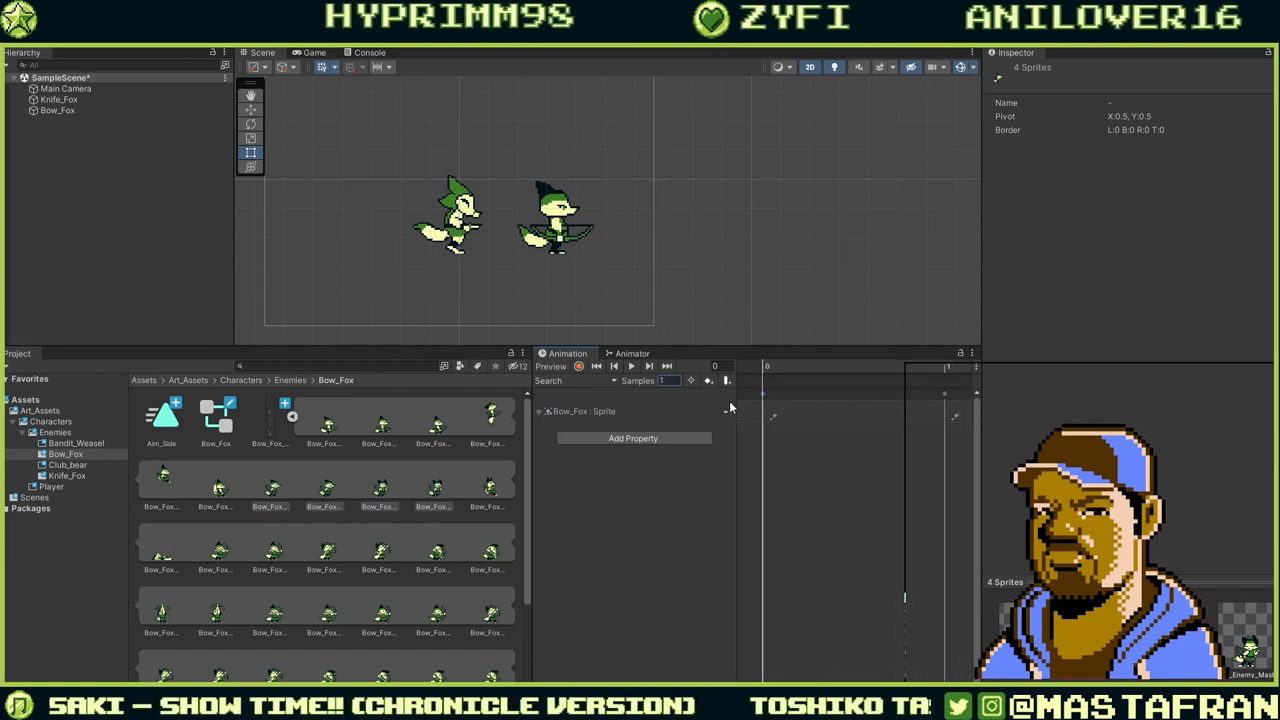
Scrub through the Search clip's keyframes up to frame 3 to preview the poses.
scroll(828, 449, down, 18)
scroll(834, 441, down, 3)
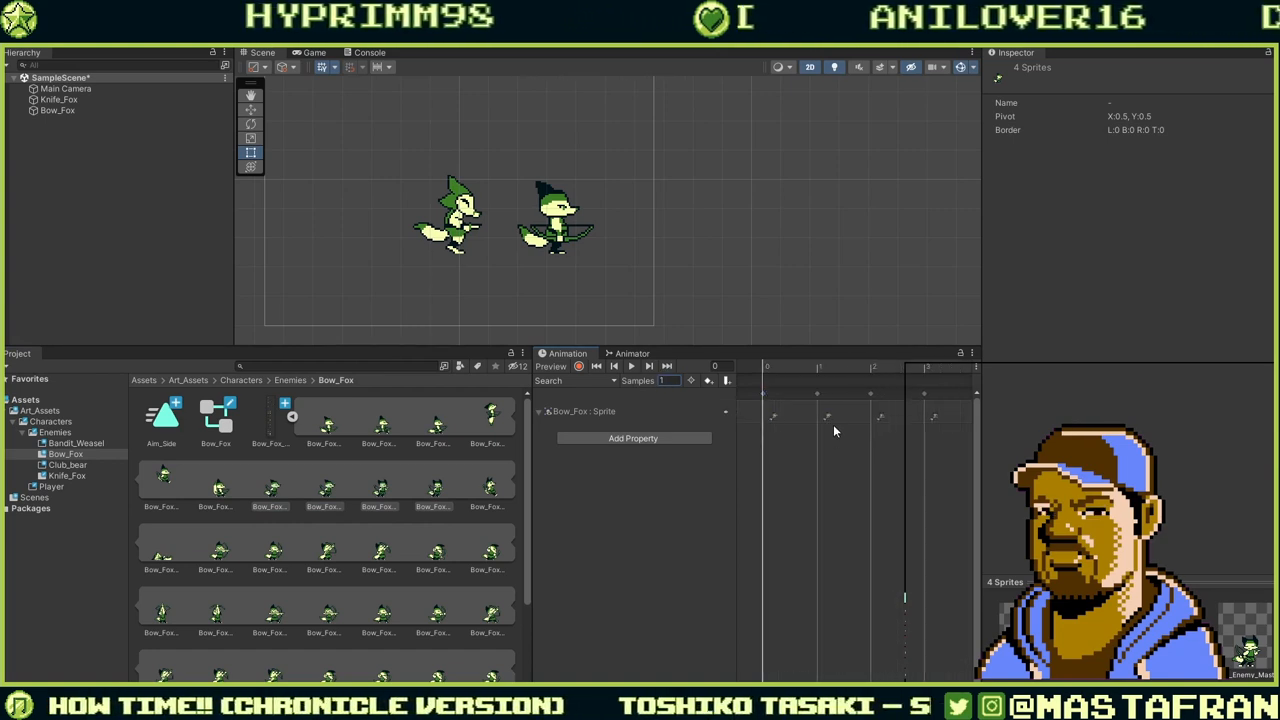
click(860, 369)
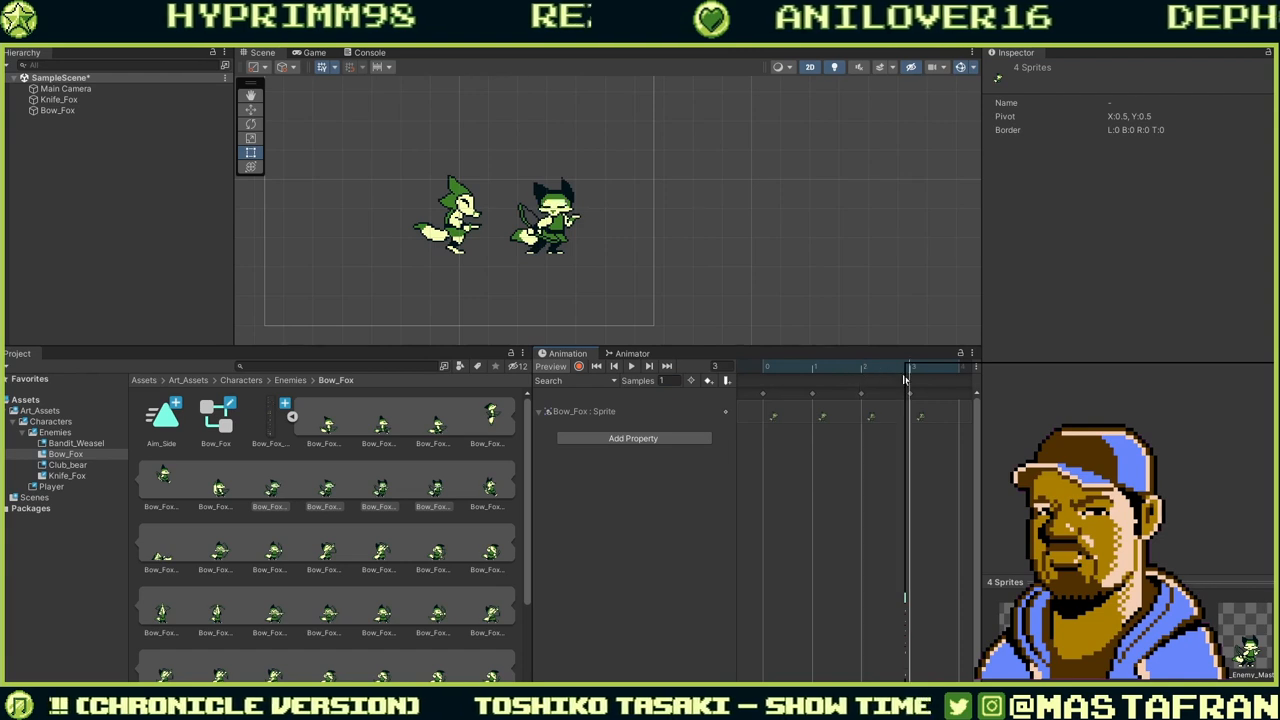
Shift the Search clip's last two keyframes to frames 3 and 4, and paste a copy of the first keyframe on frame 2.
drag(866, 381, 894, 375)
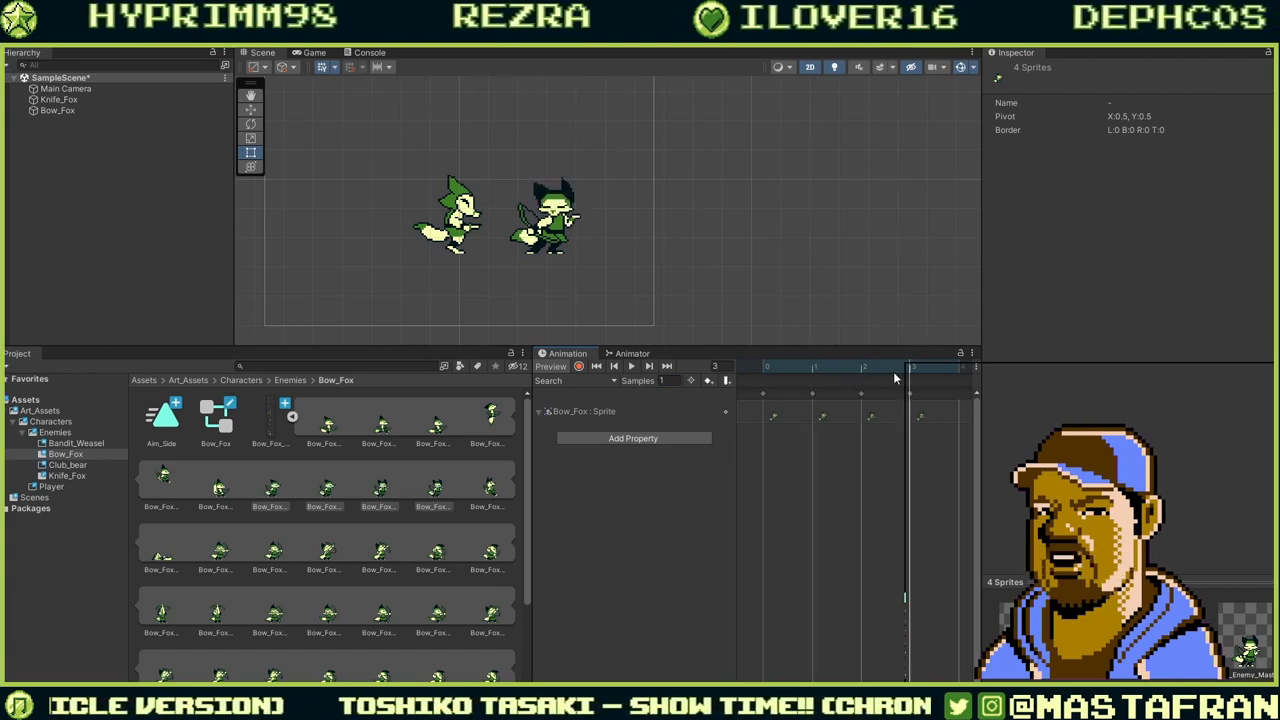
drag(940, 432, 914, 420)
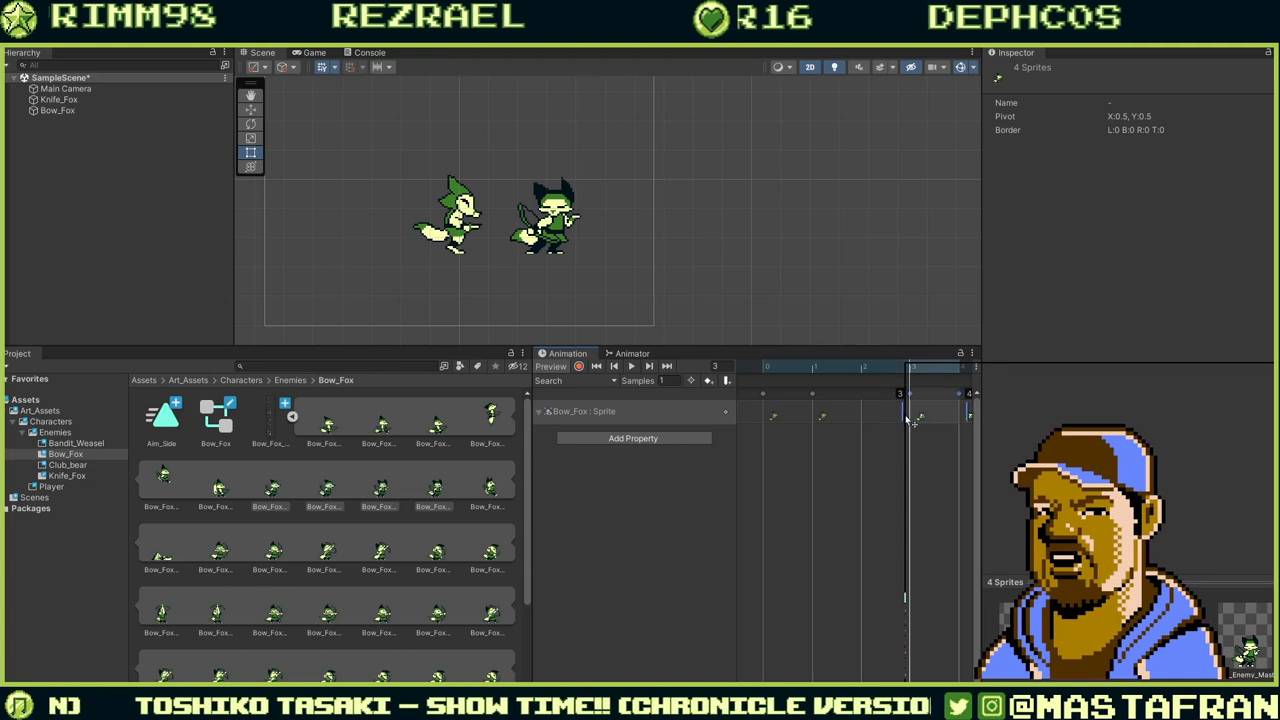
click(772, 418)
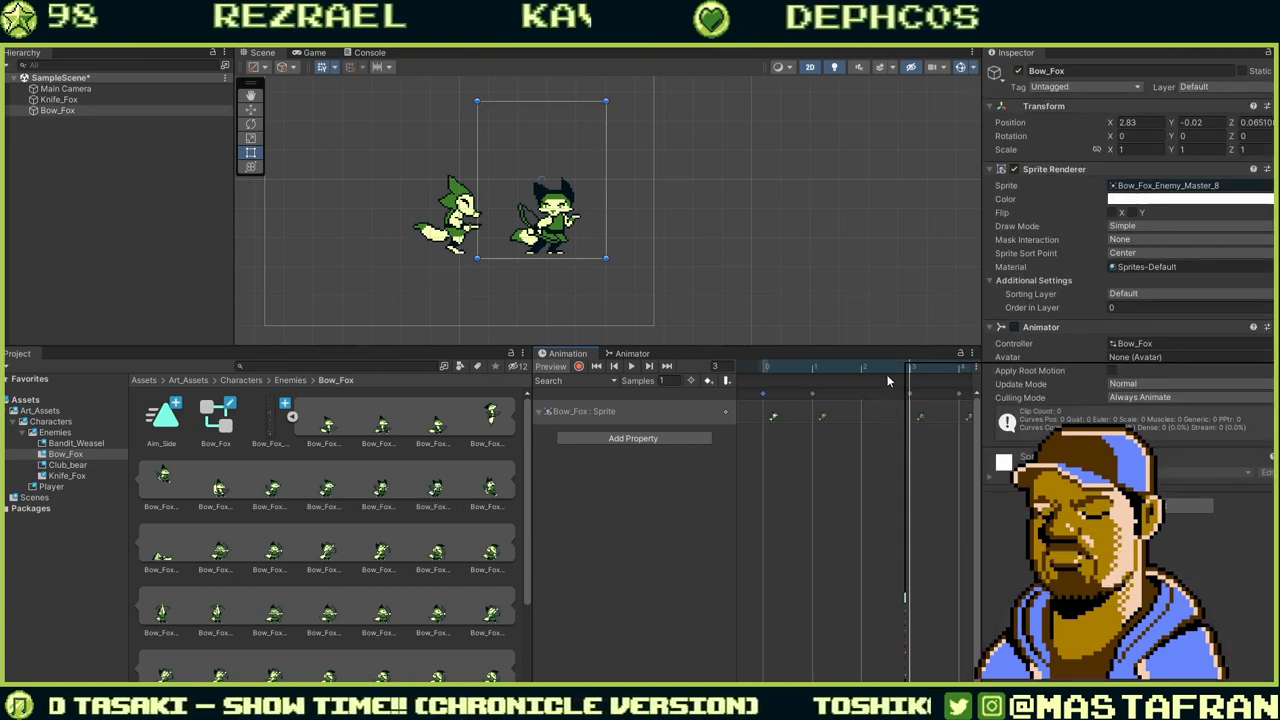
click(829, 372)
click(862, 372)
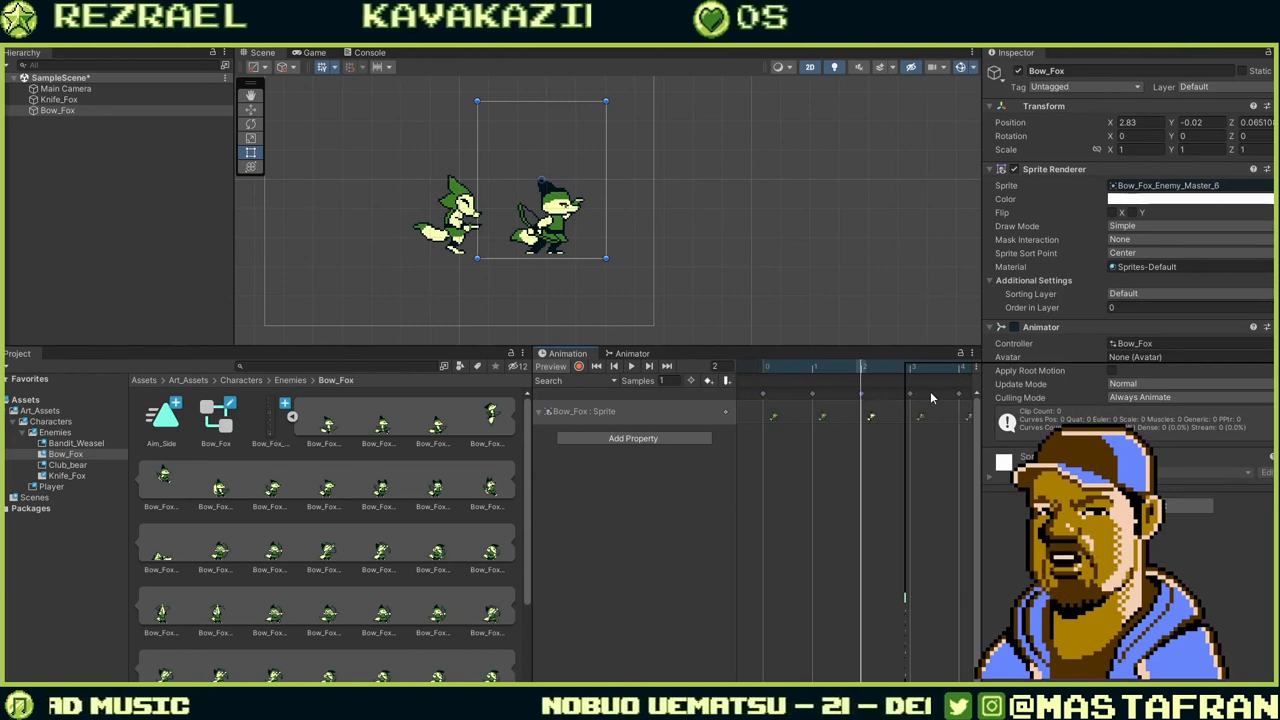
Copy the Search clip's frame 3 keyframe to frame 5.
scroll(870, 395, down, 3)
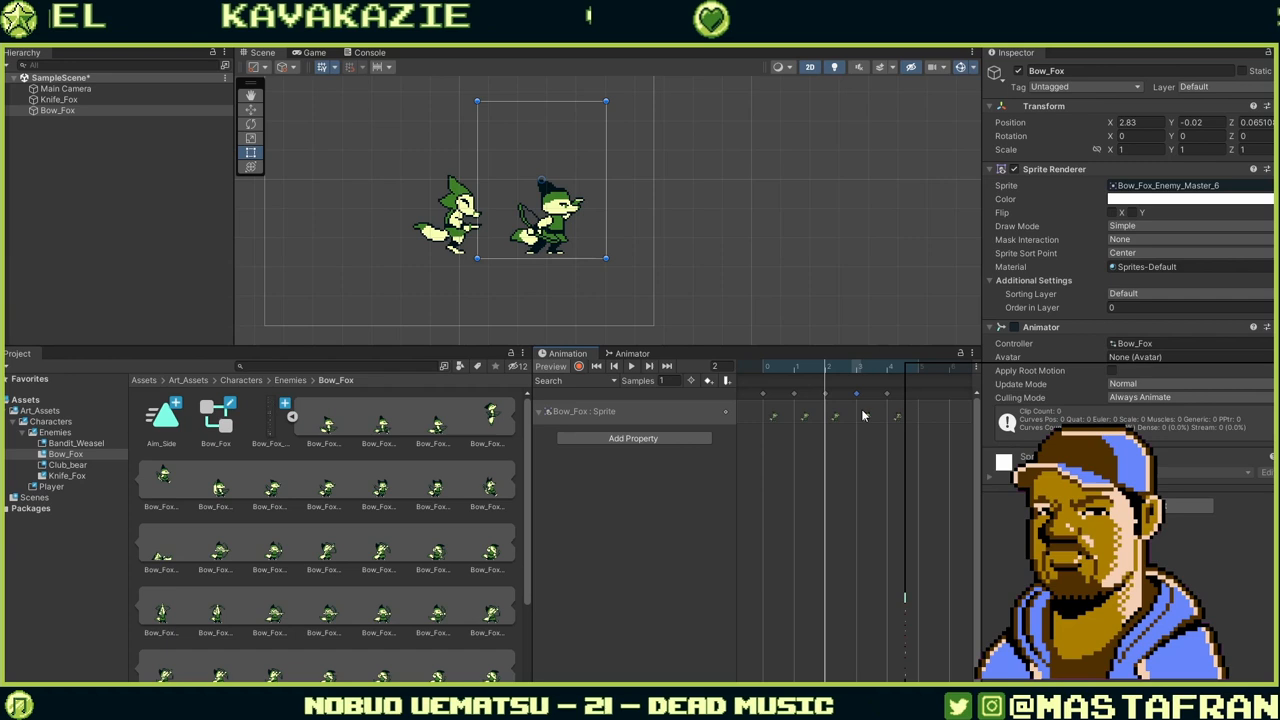
click(920, 372)
key(ctrl+v)
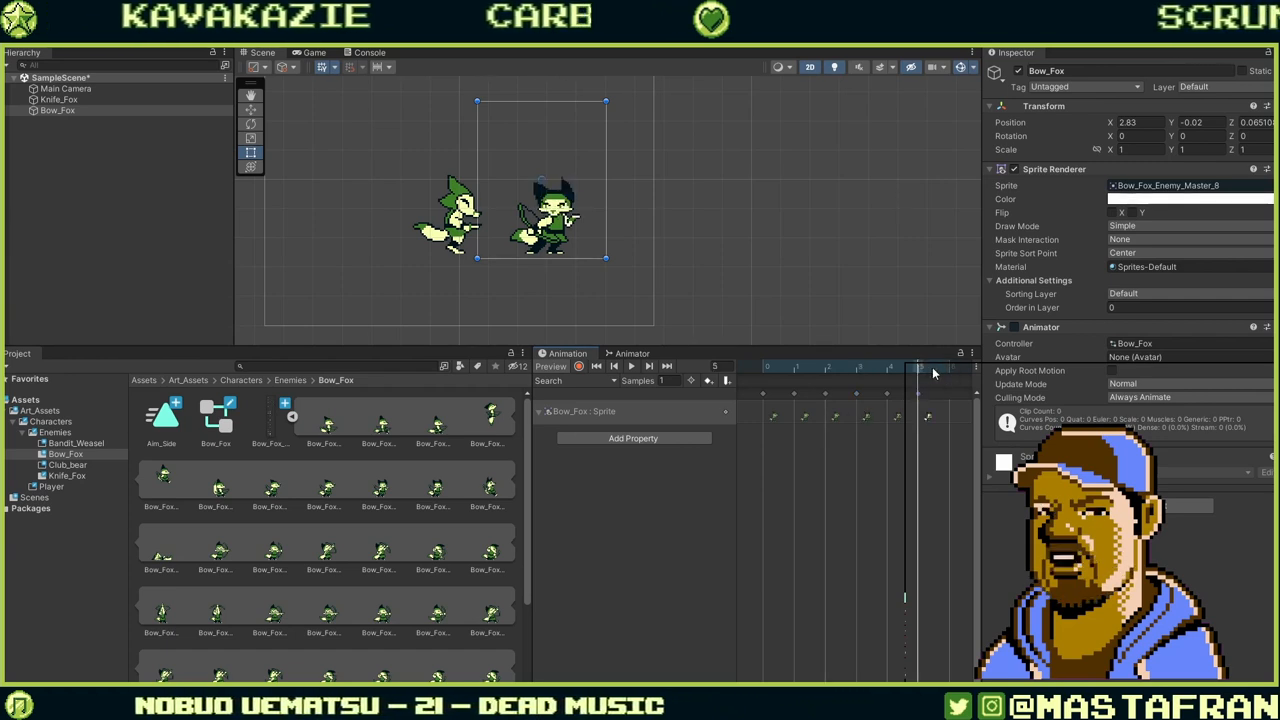
Scrub the Search clip back to frame 0 and play it to preview the full head-turning sequence.
click(957, 372)
drag(959, 374, 745, 378)
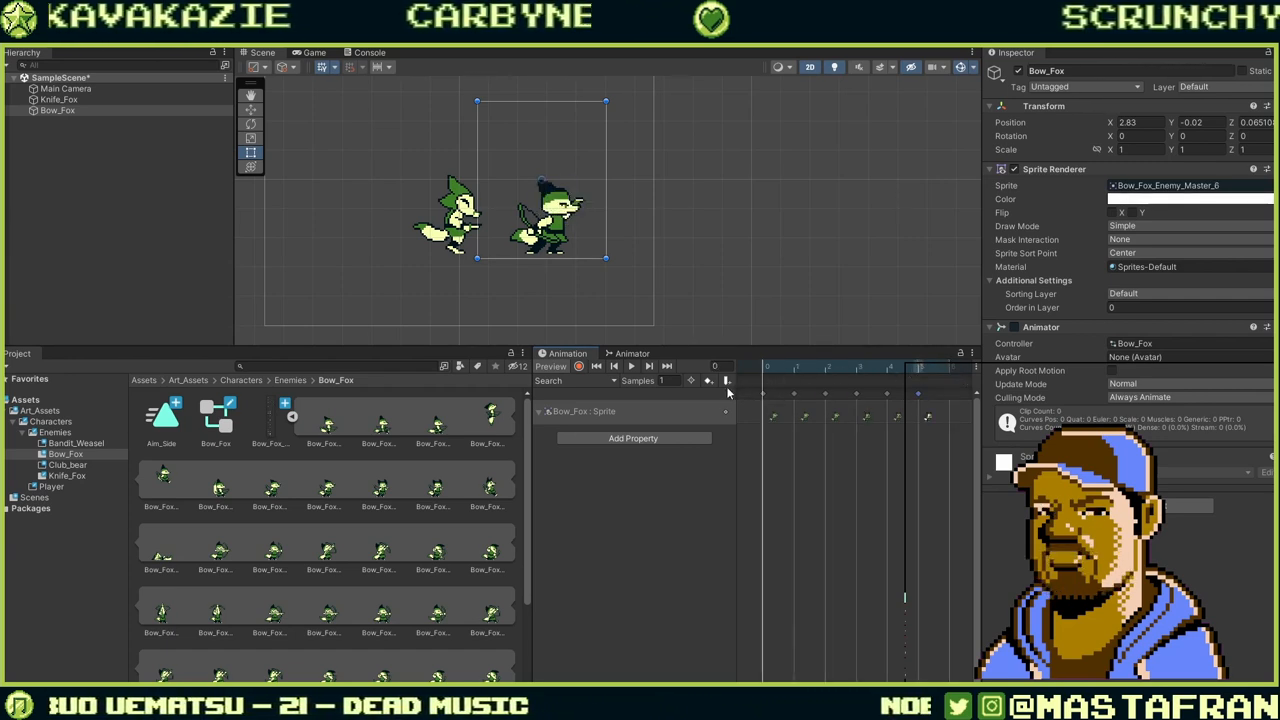
click(636, 368)
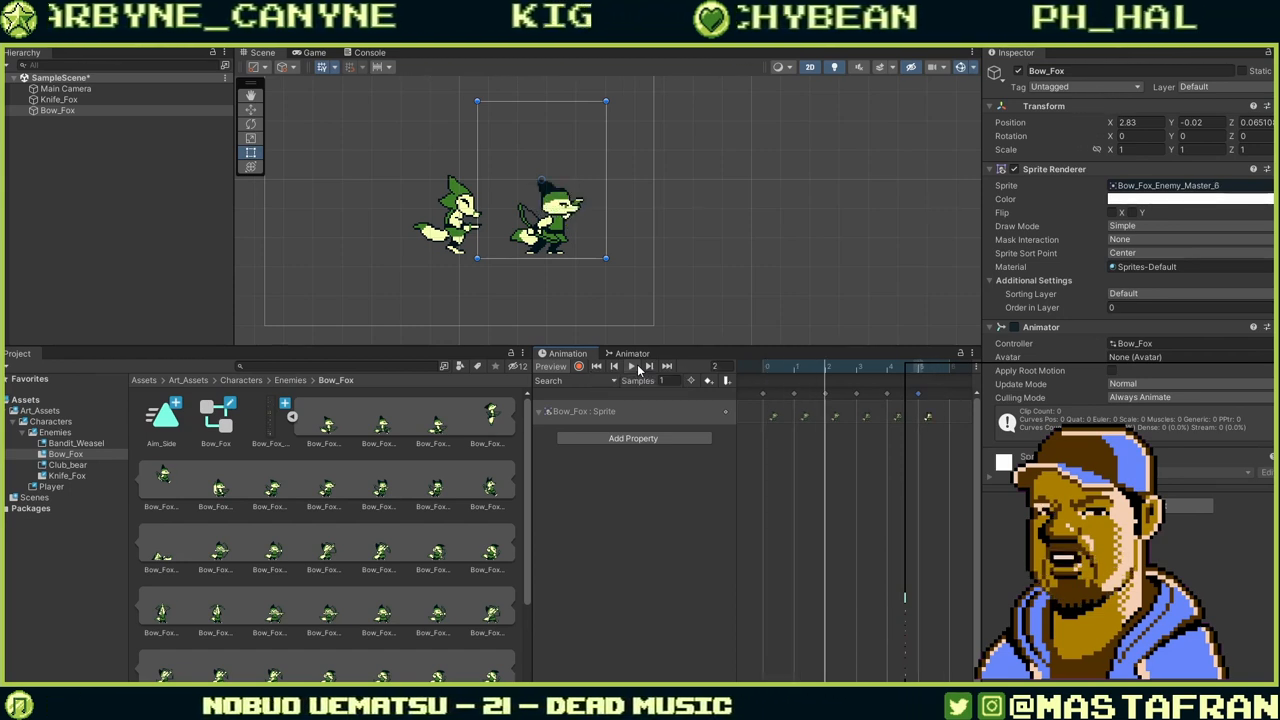
click(640, 369)
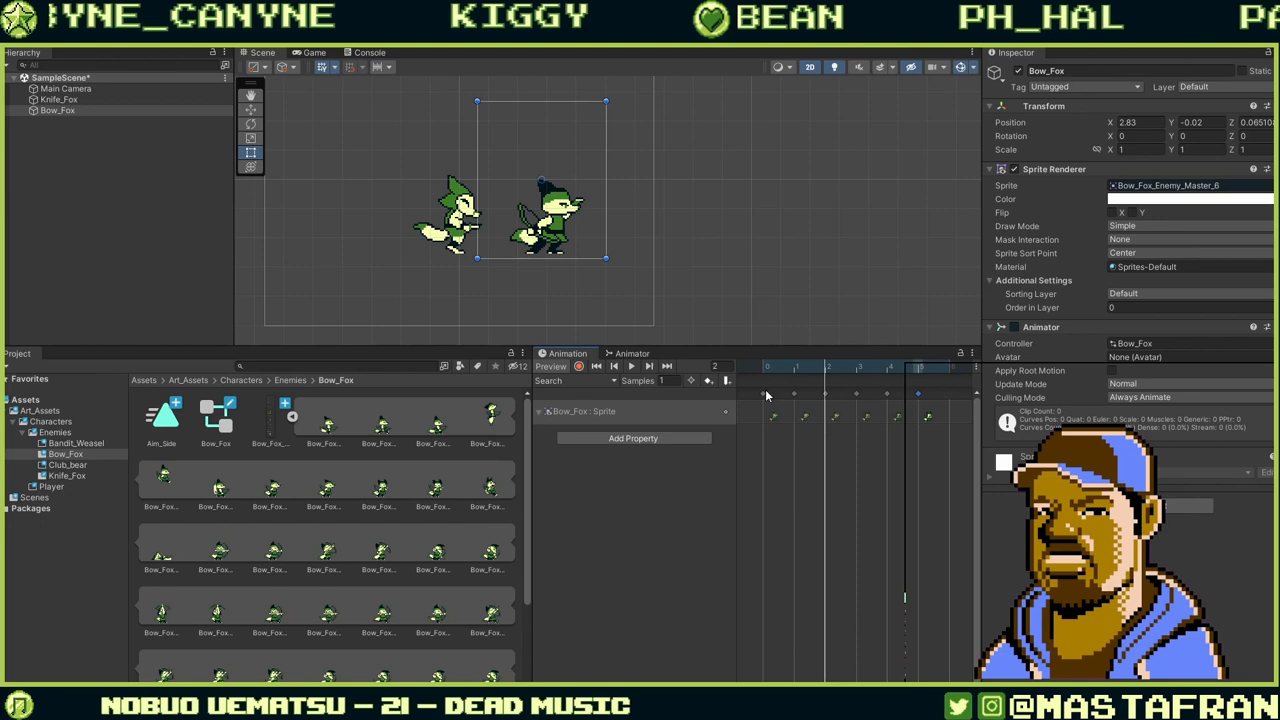
click(588, 381)
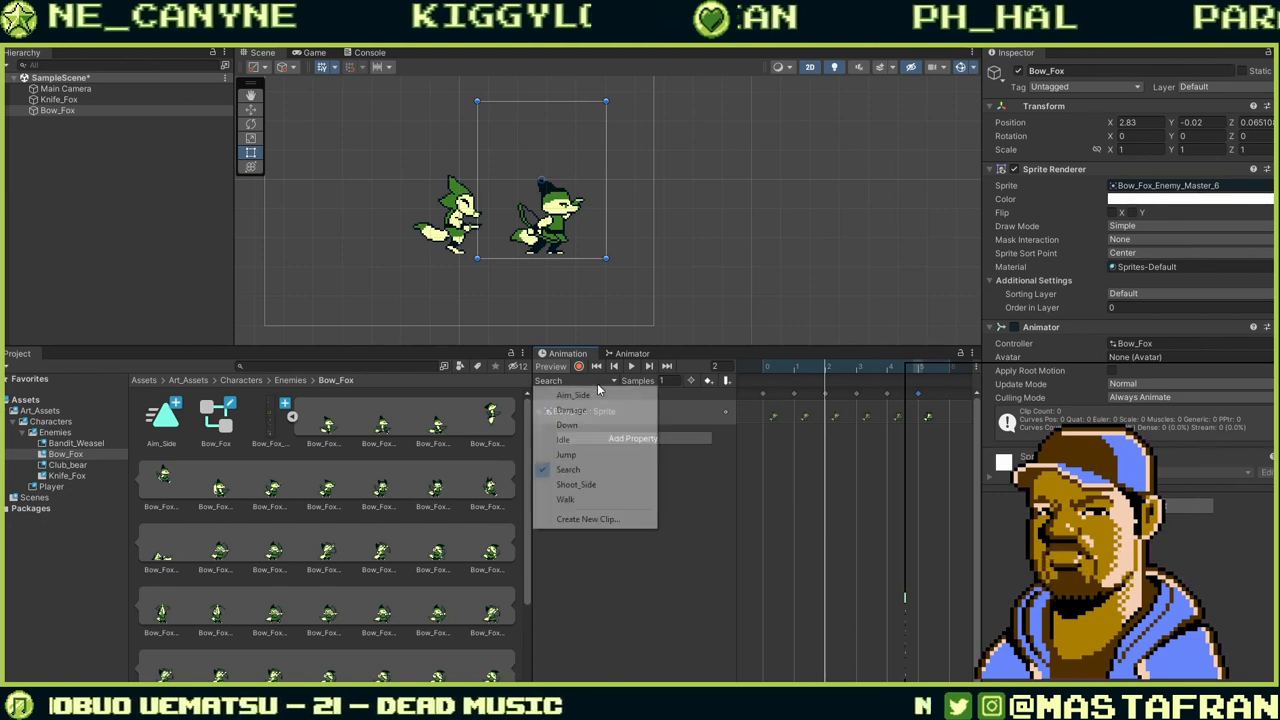
click(711, 477)
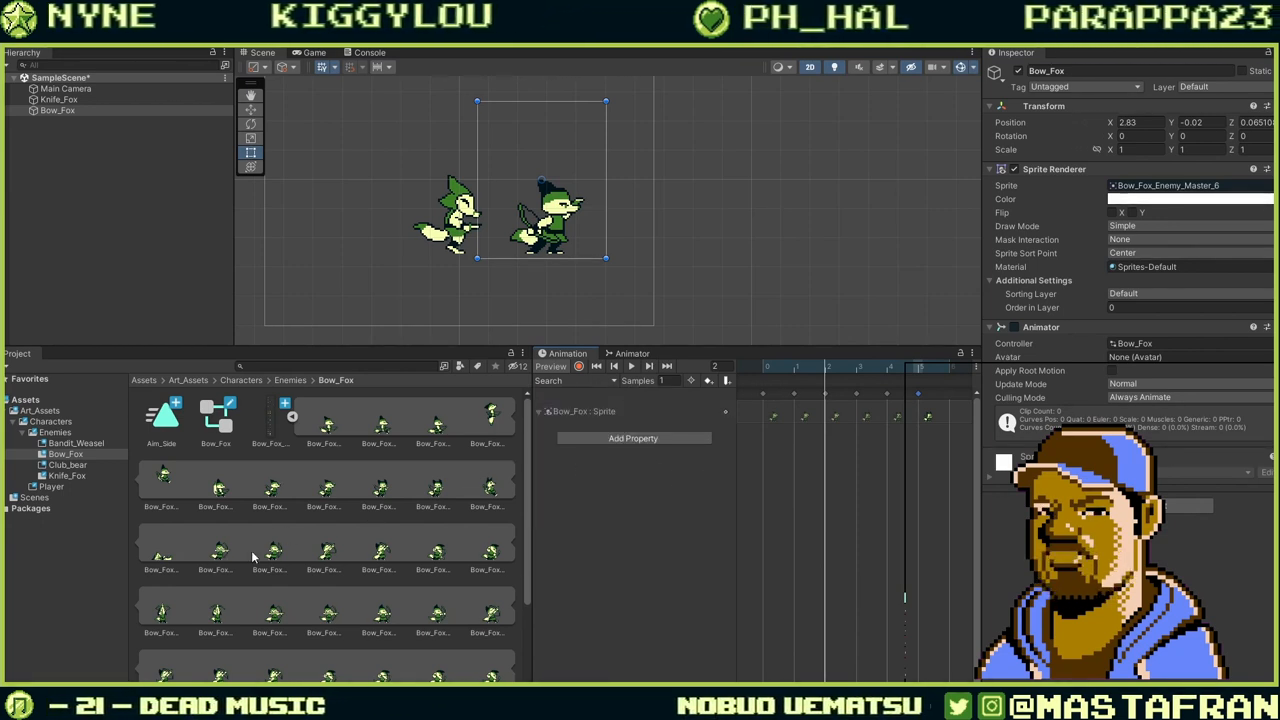
scroll(355, 540, down, 3)
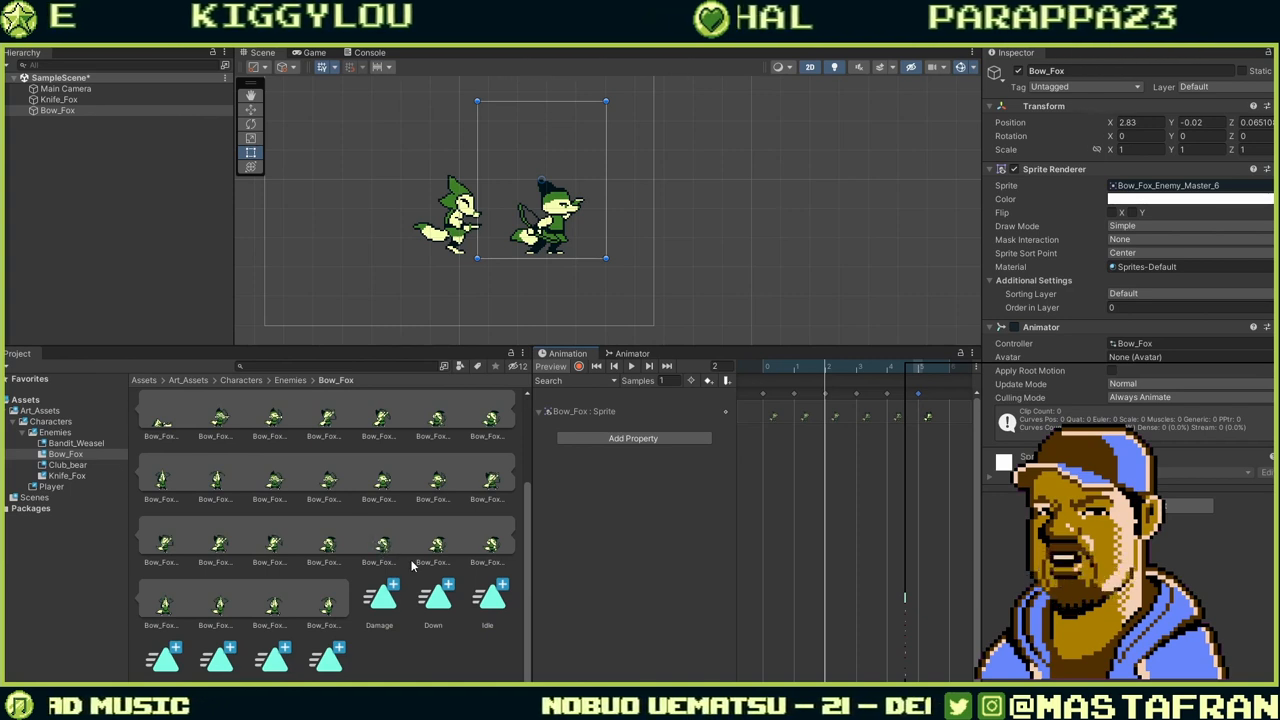
scroll(420, 565, up, 3)
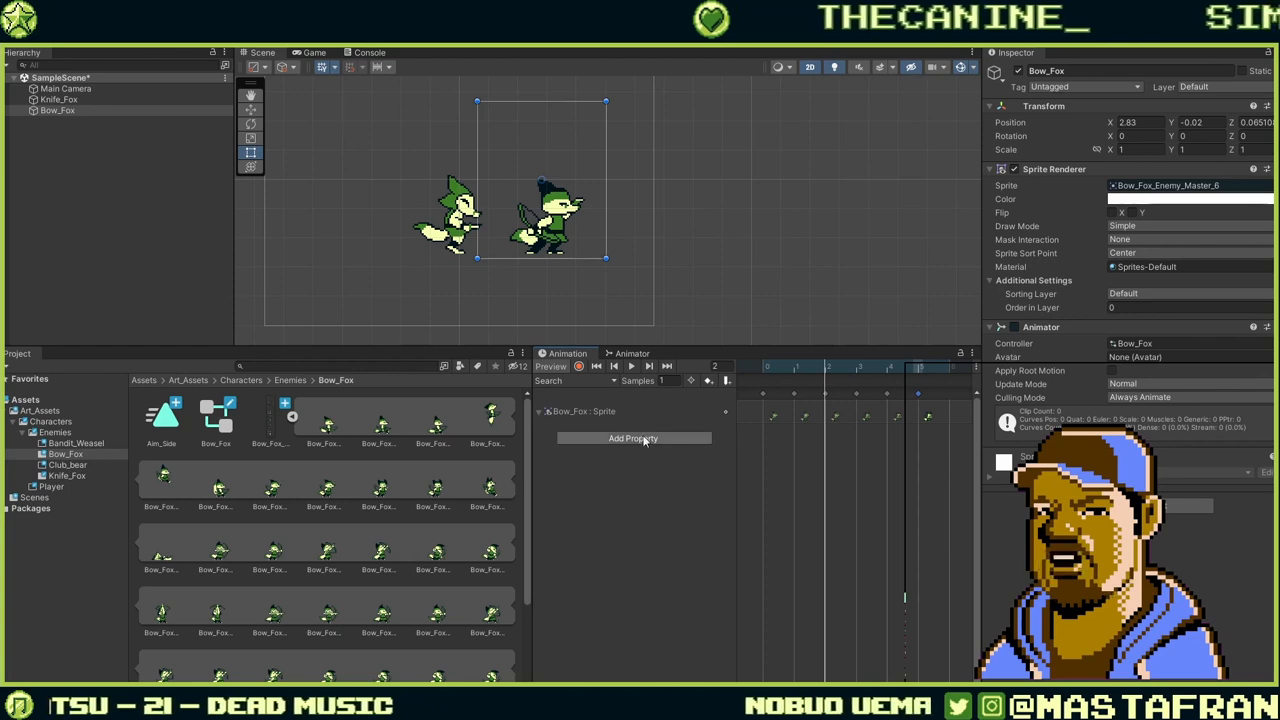
Switch to the Bow_Fox Jump clip and scrub through its keyframes to review the poses.
click(578, 381)
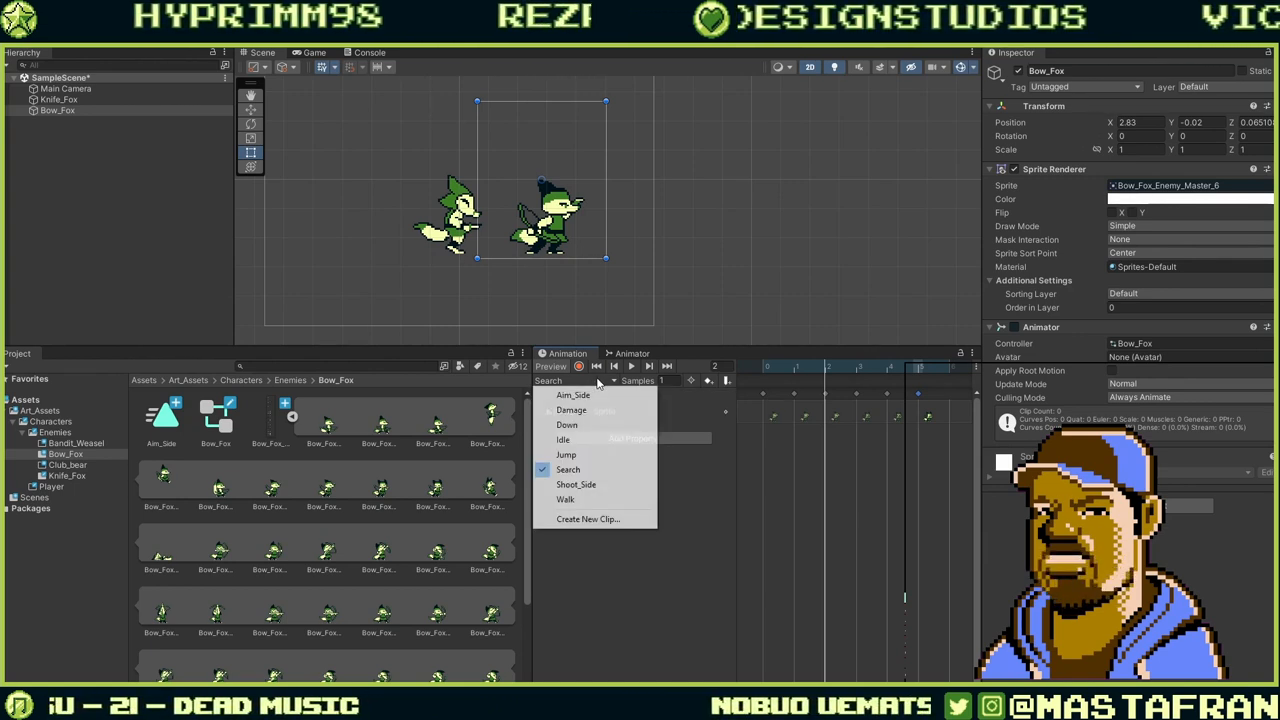
click(569, 455)
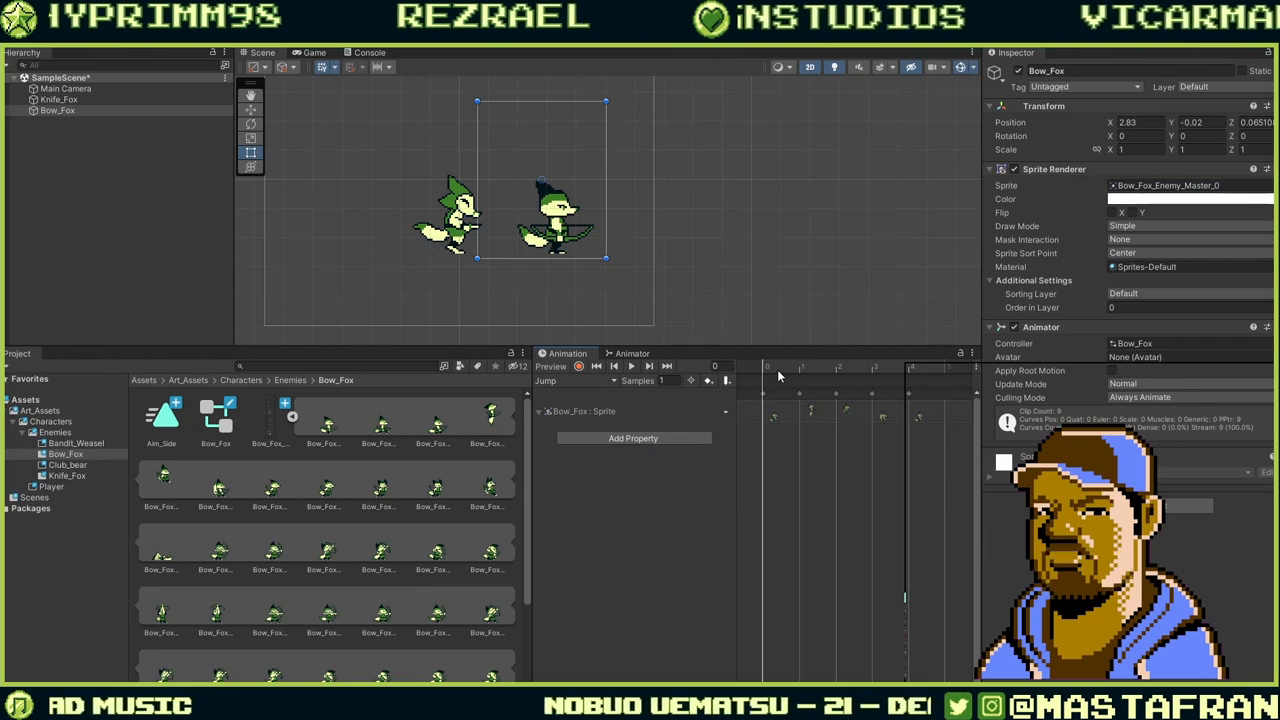
drag(783, 373, 770, 412)
key(ctrl+z)
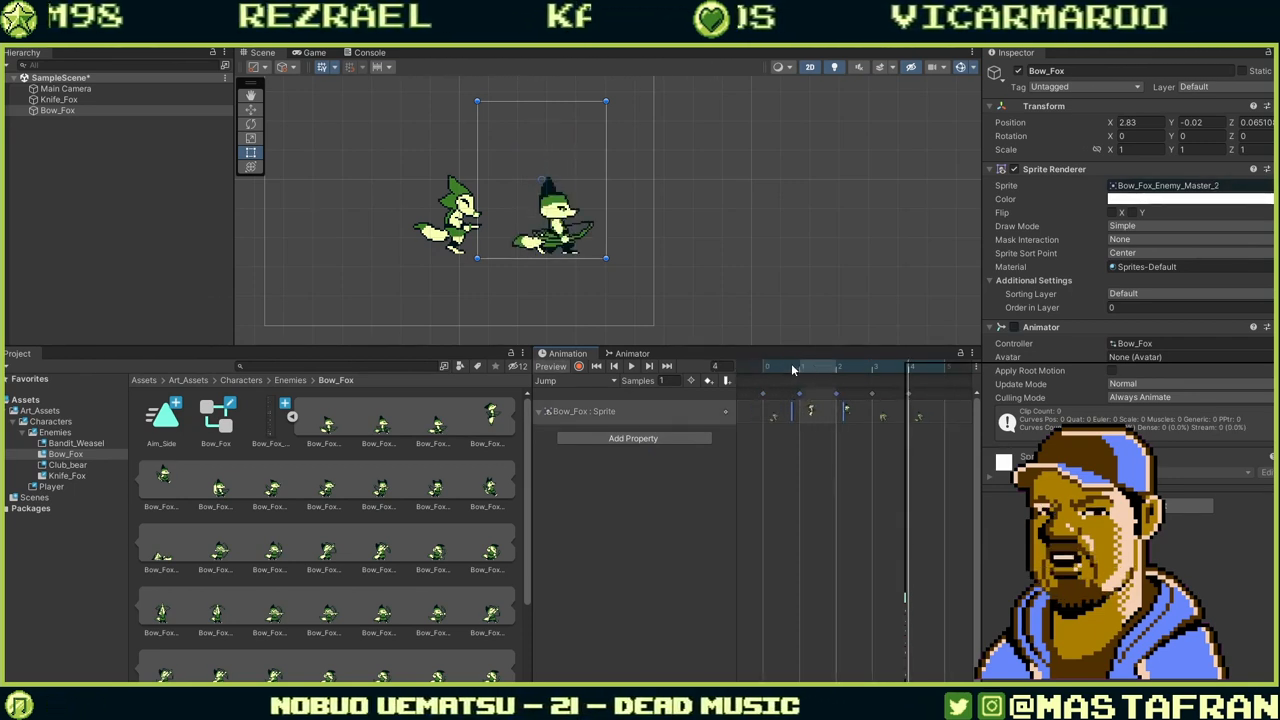
drag(789, 370, 743, 394)
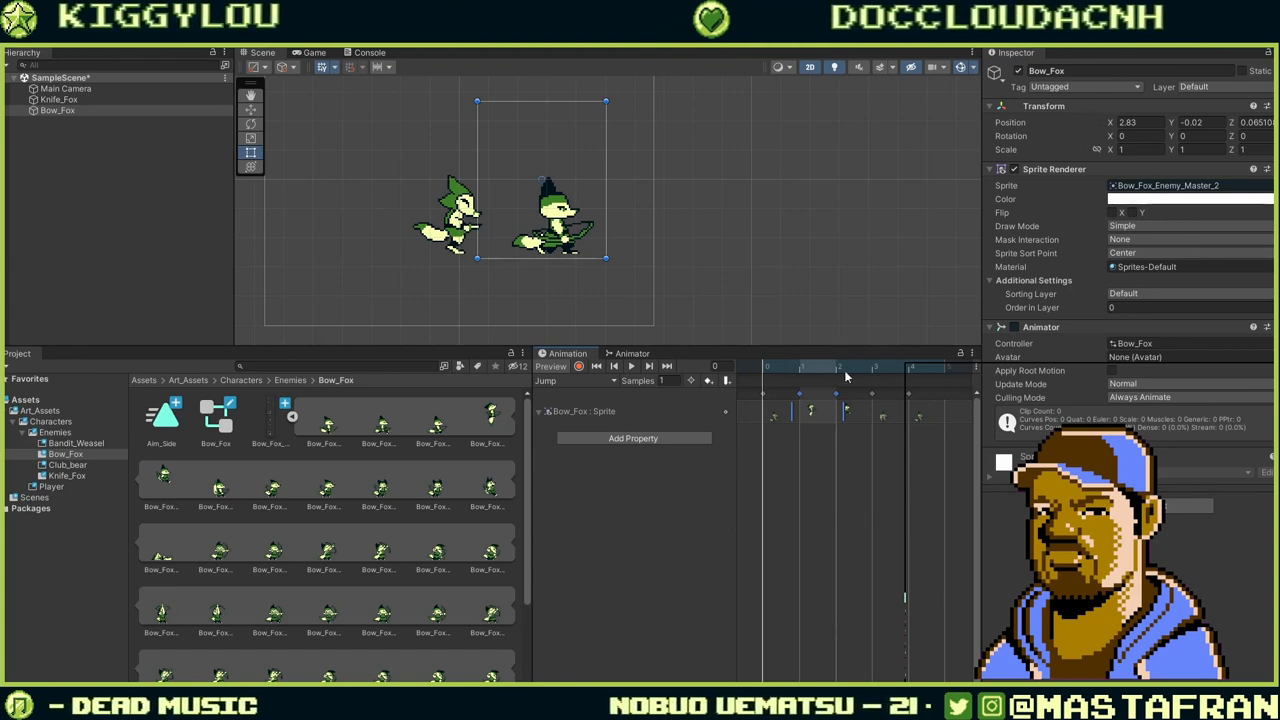
drag(837, 367, 760, 420)
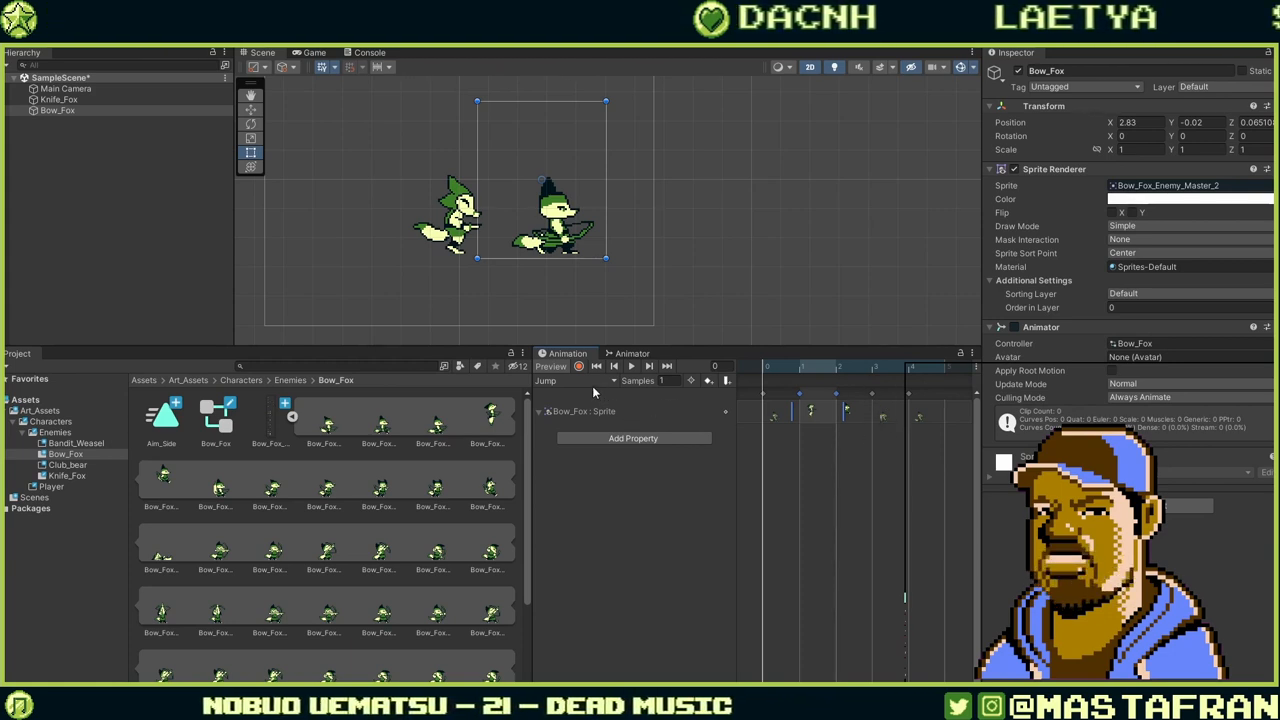
Switch to the Aim_Side clip to review its keyframe.
click(588, 382)
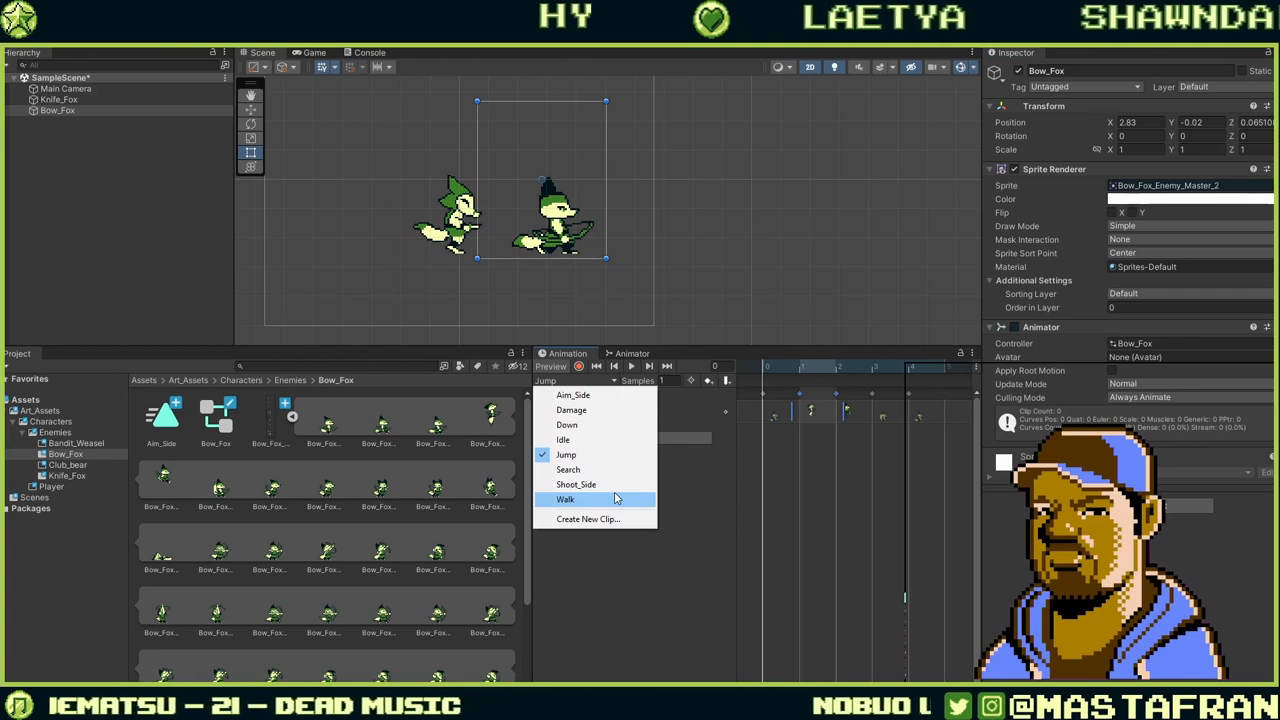
click(590, 398)
click(608, 439)
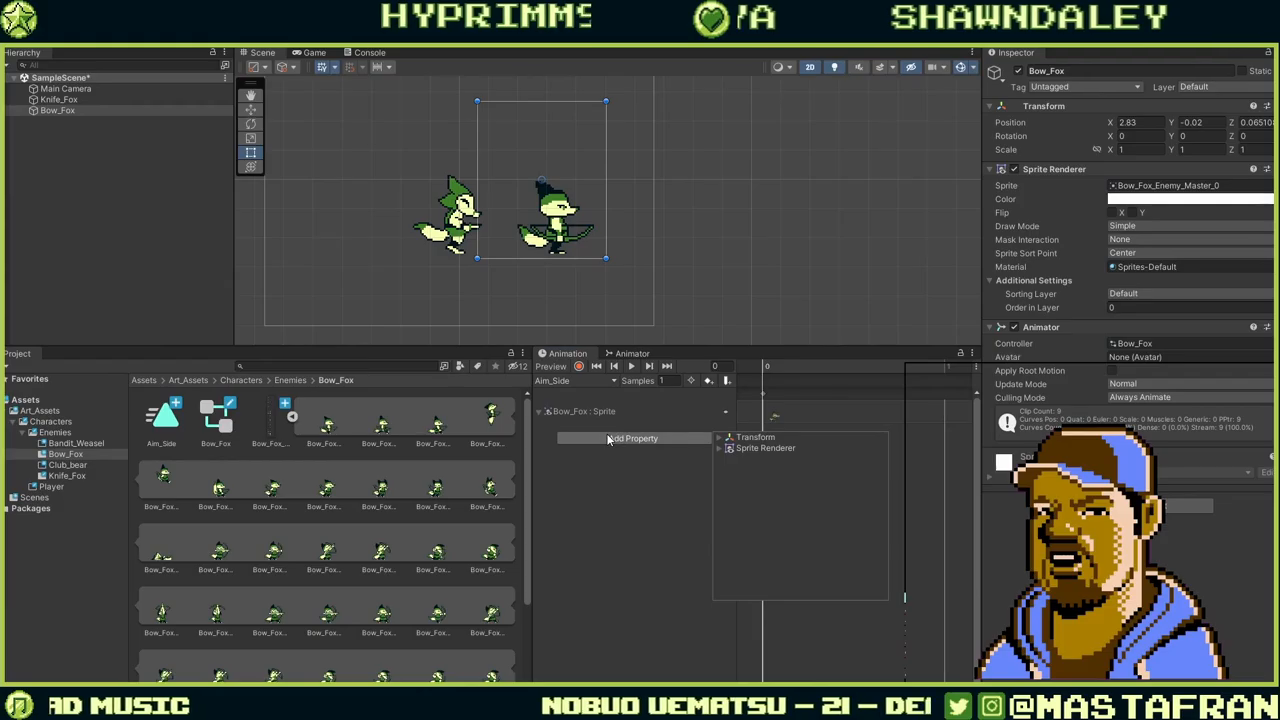
click(625, 477)
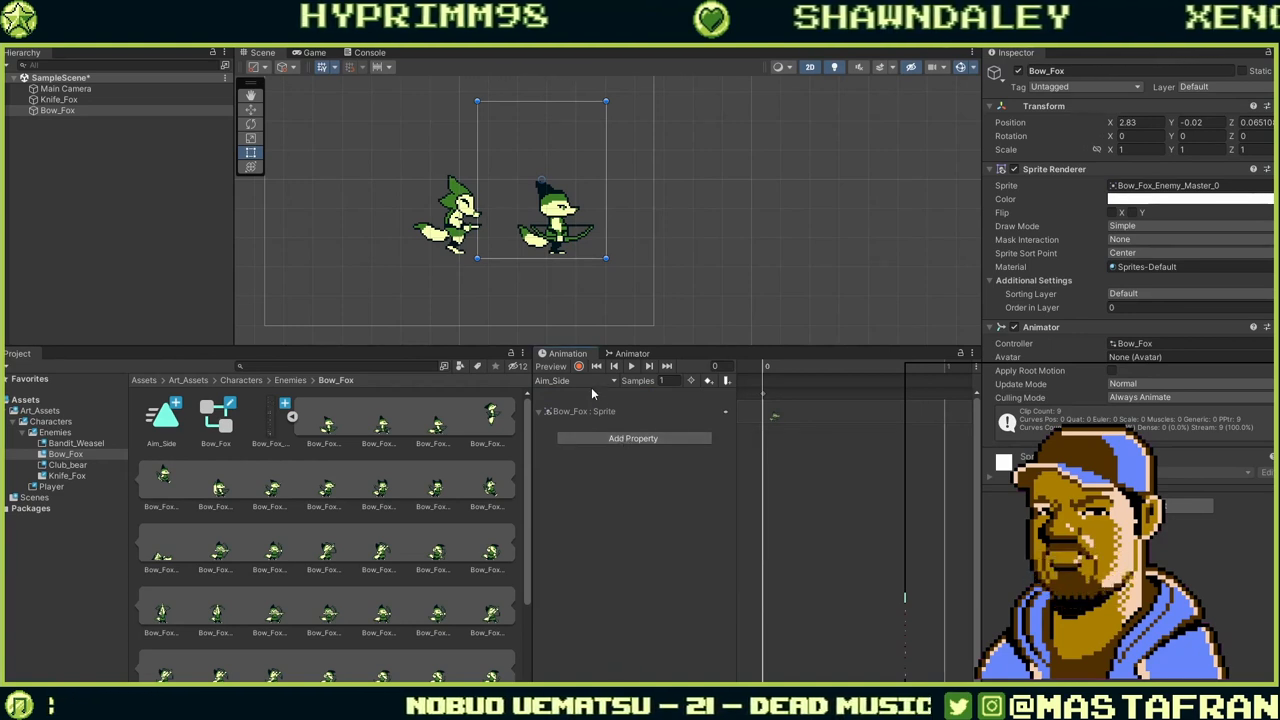
Create a Bow_Fox clip named Aim_Up with the Bow_Fox_Enemy_Master_18 sprite on frame 0 and 1 sample.
click(591, 381)
click(585, 517)
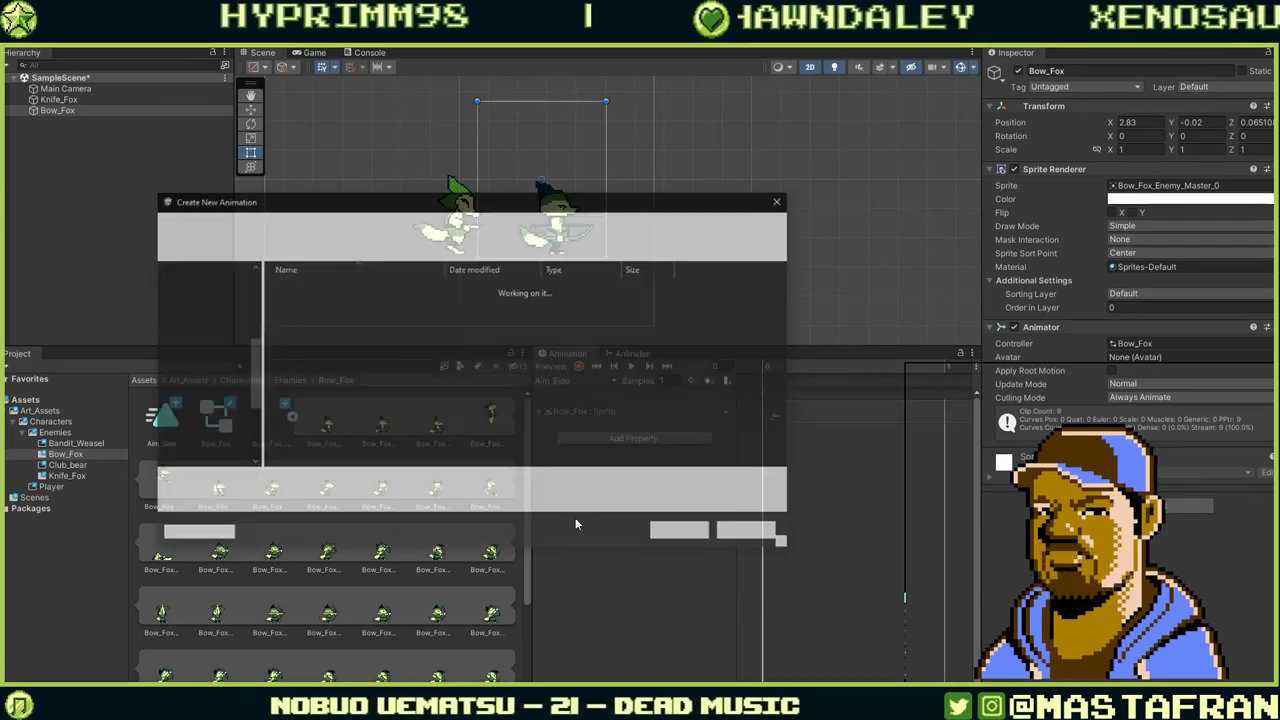
click(320, 288)
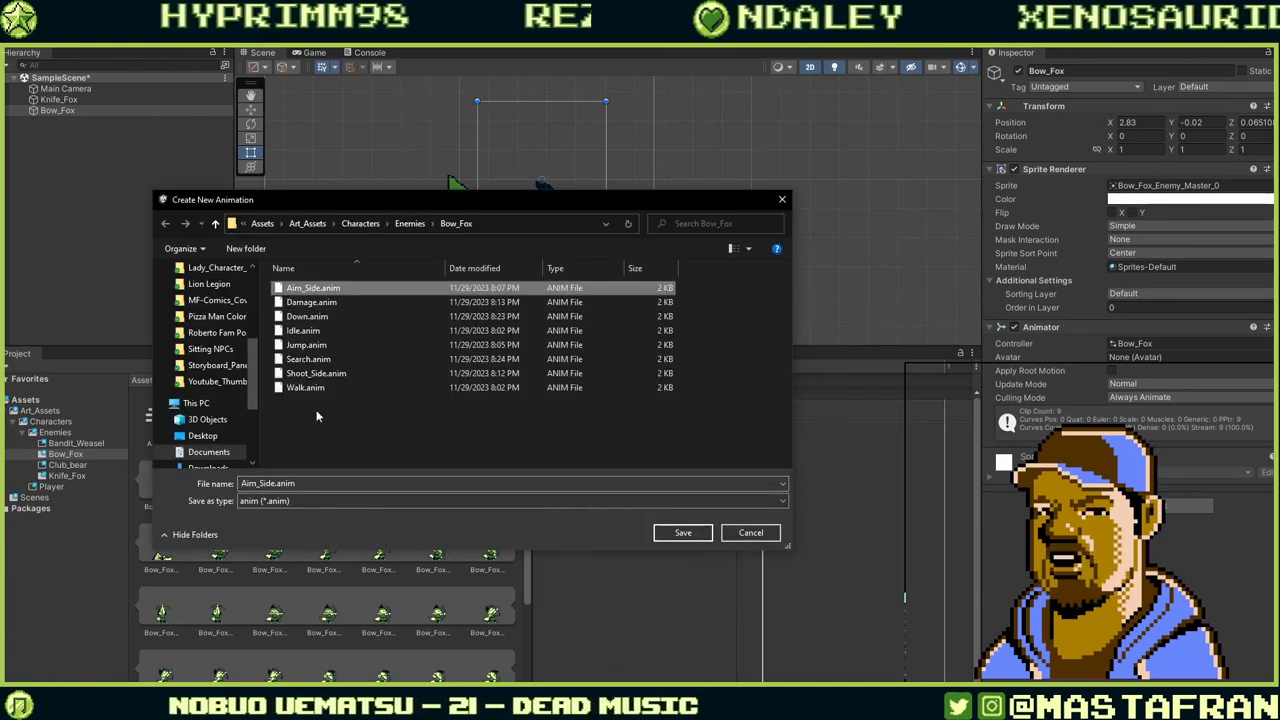
click(262, 483)
drag(260, 483, 349, 480)
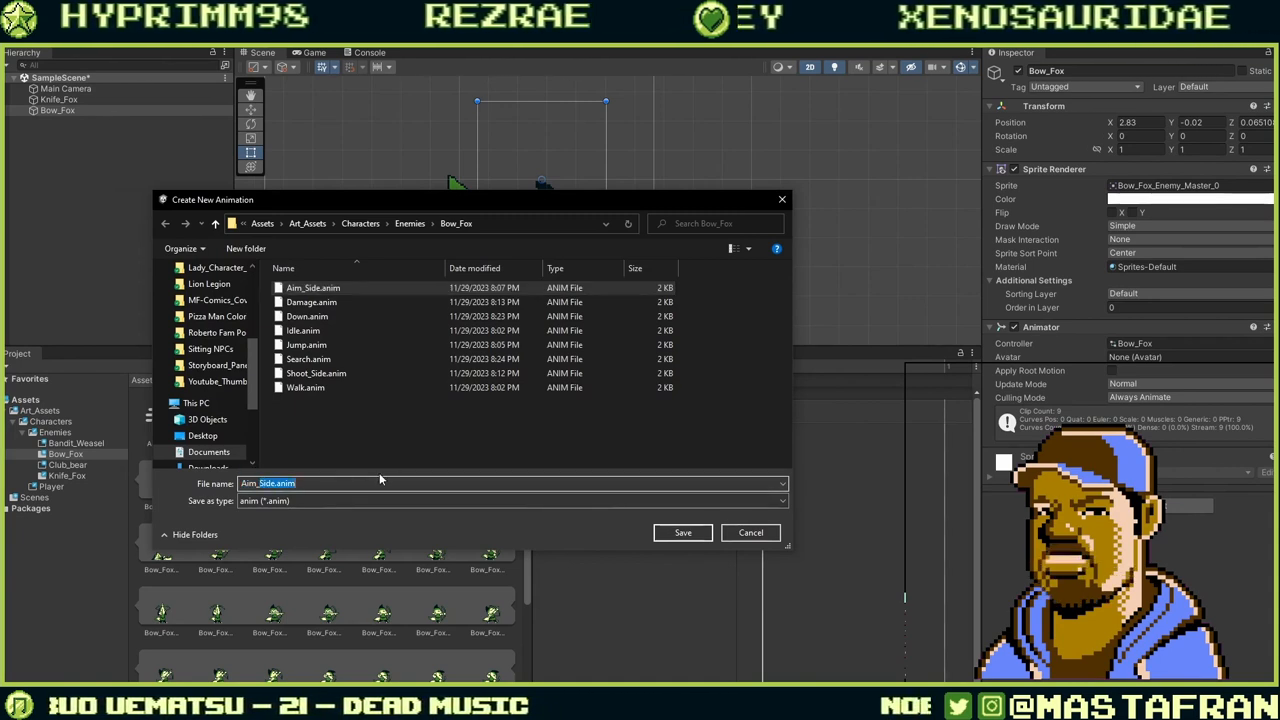
text(Up)
key(Return)
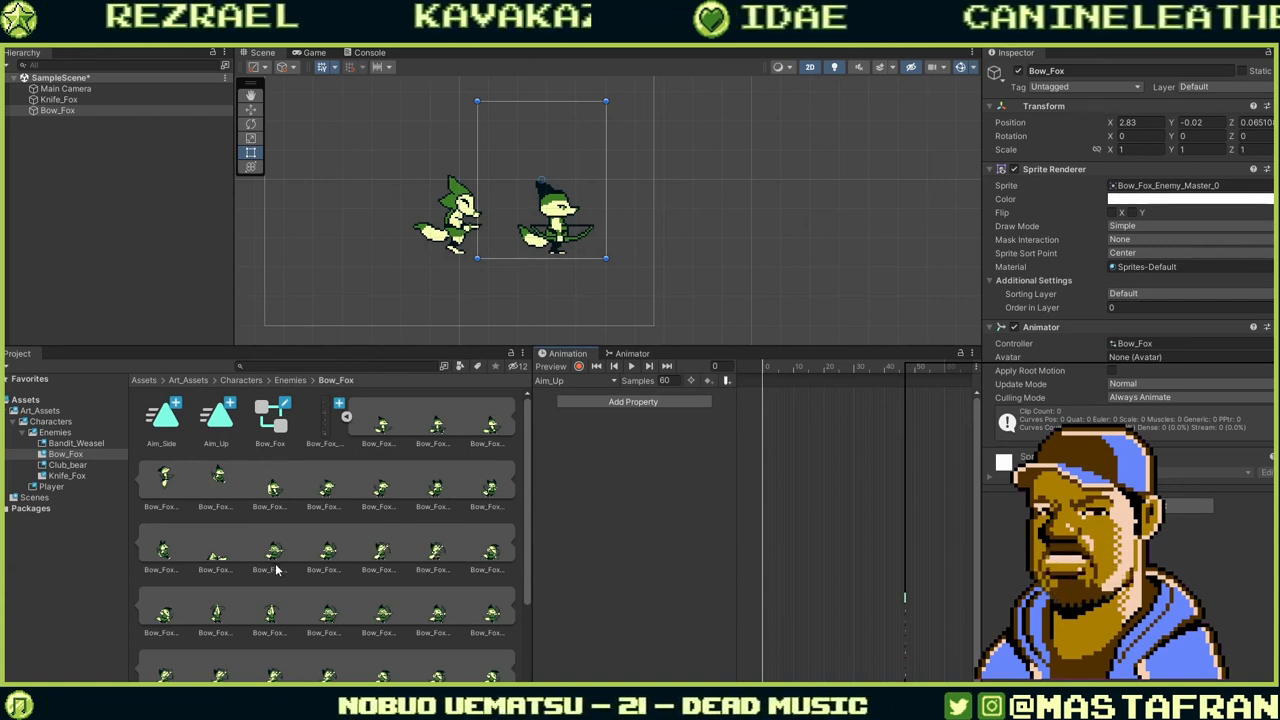
drag(226, 617, 772, 395)
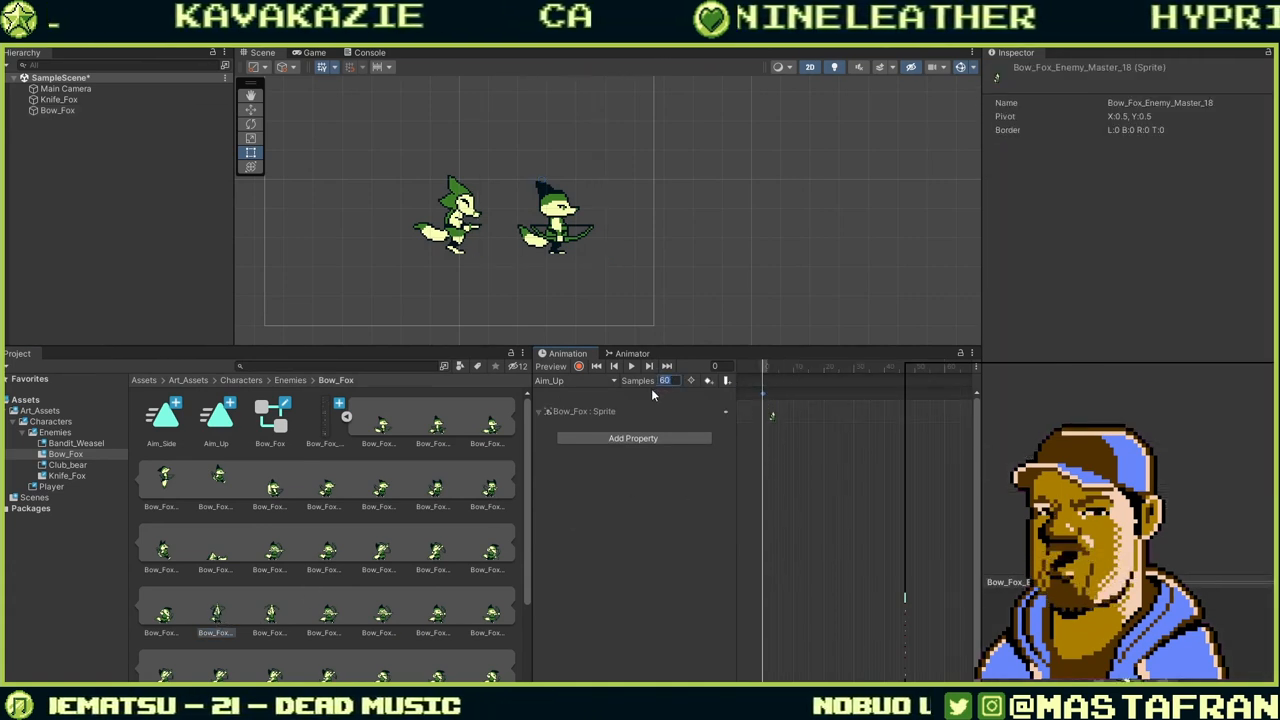
text(1)
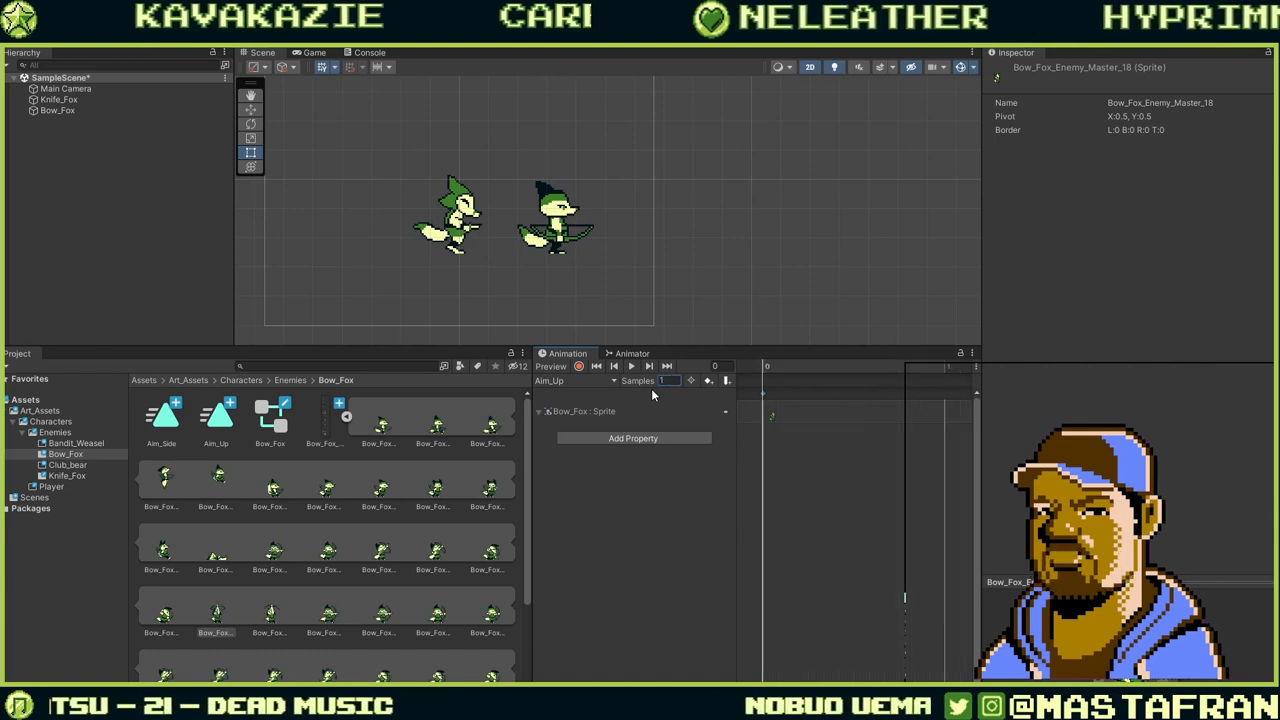
Create another animation clip named Shoot_Up in the Bow_Fox folder.
click(585, 381)
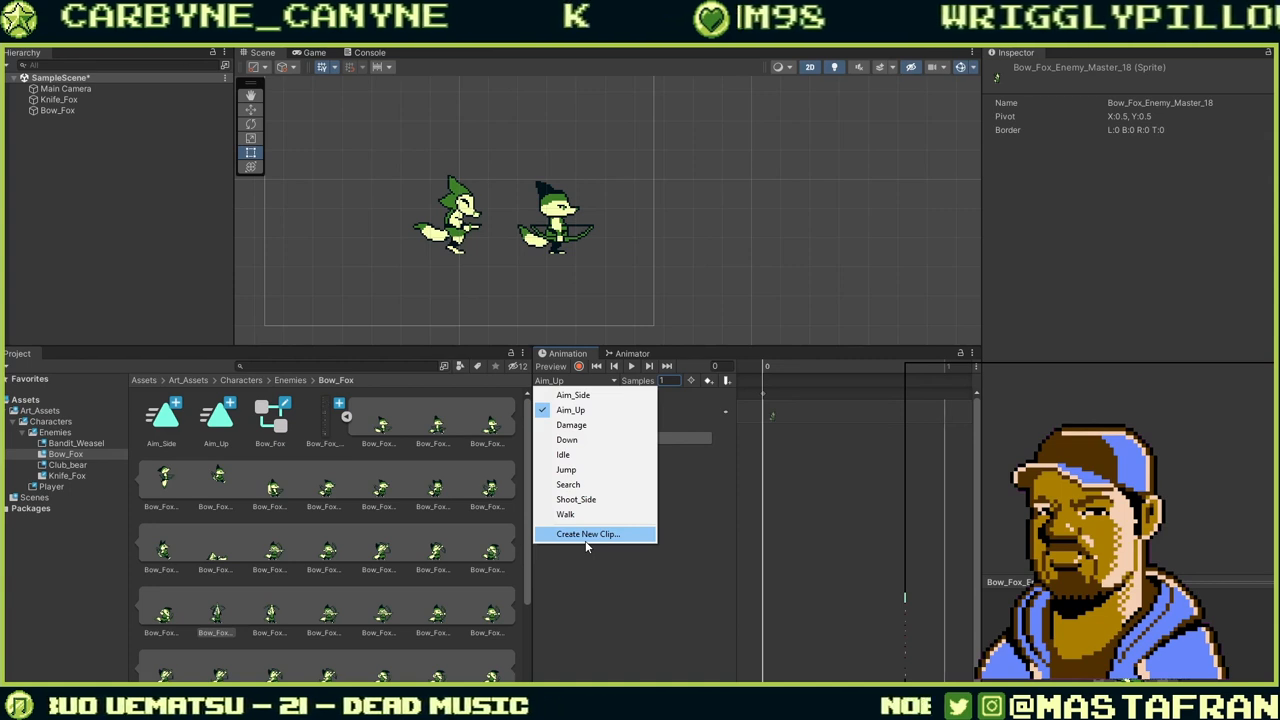
click(587, 534)
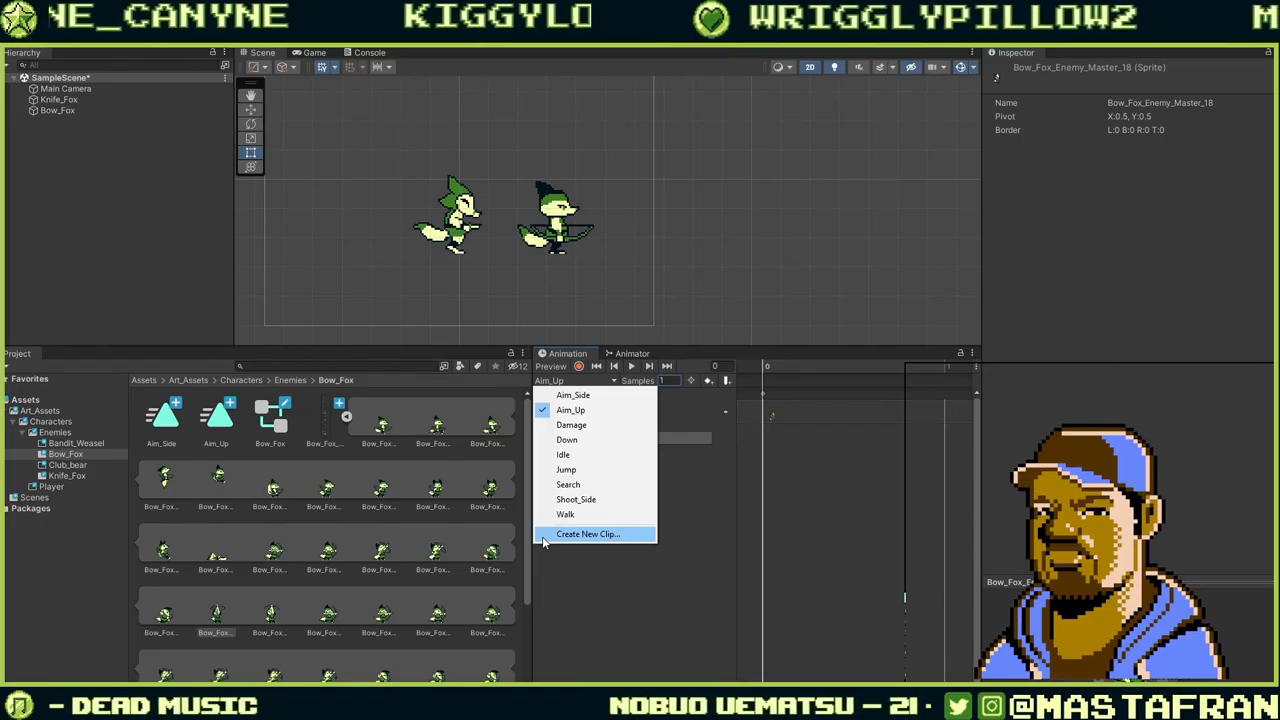
click(545, 535)
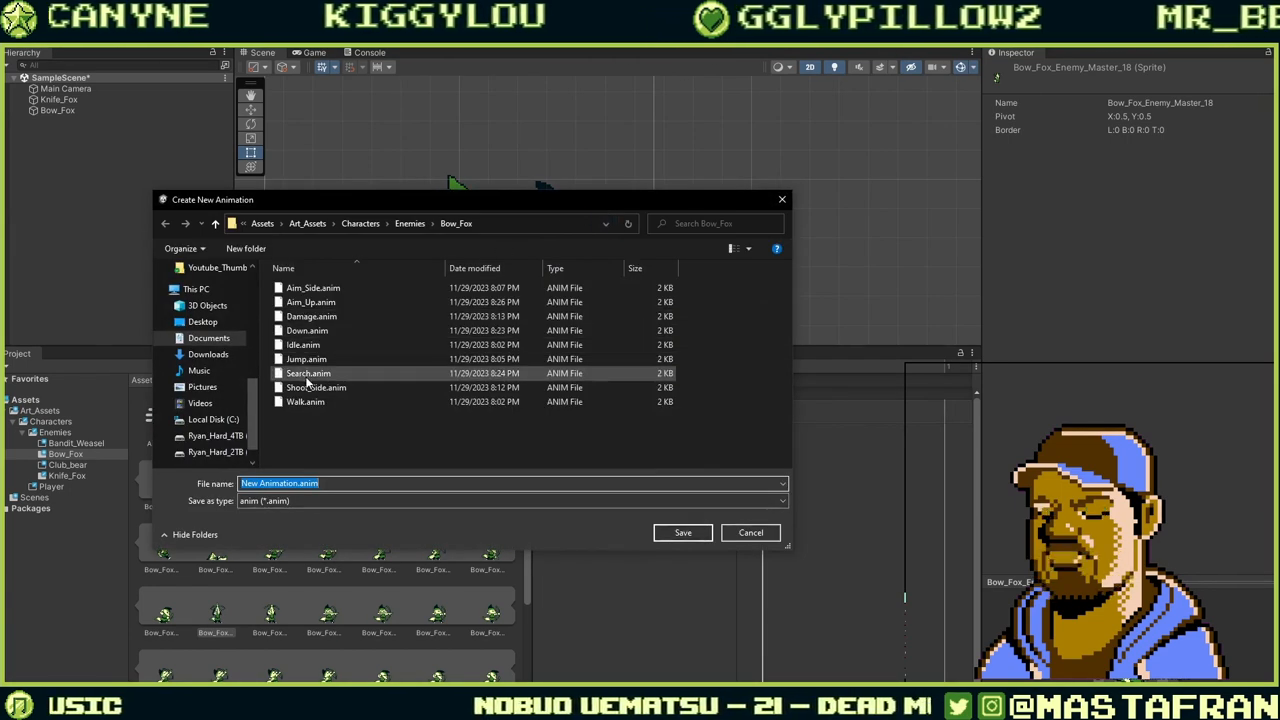
click(310, 387)
double_click(283, 483)
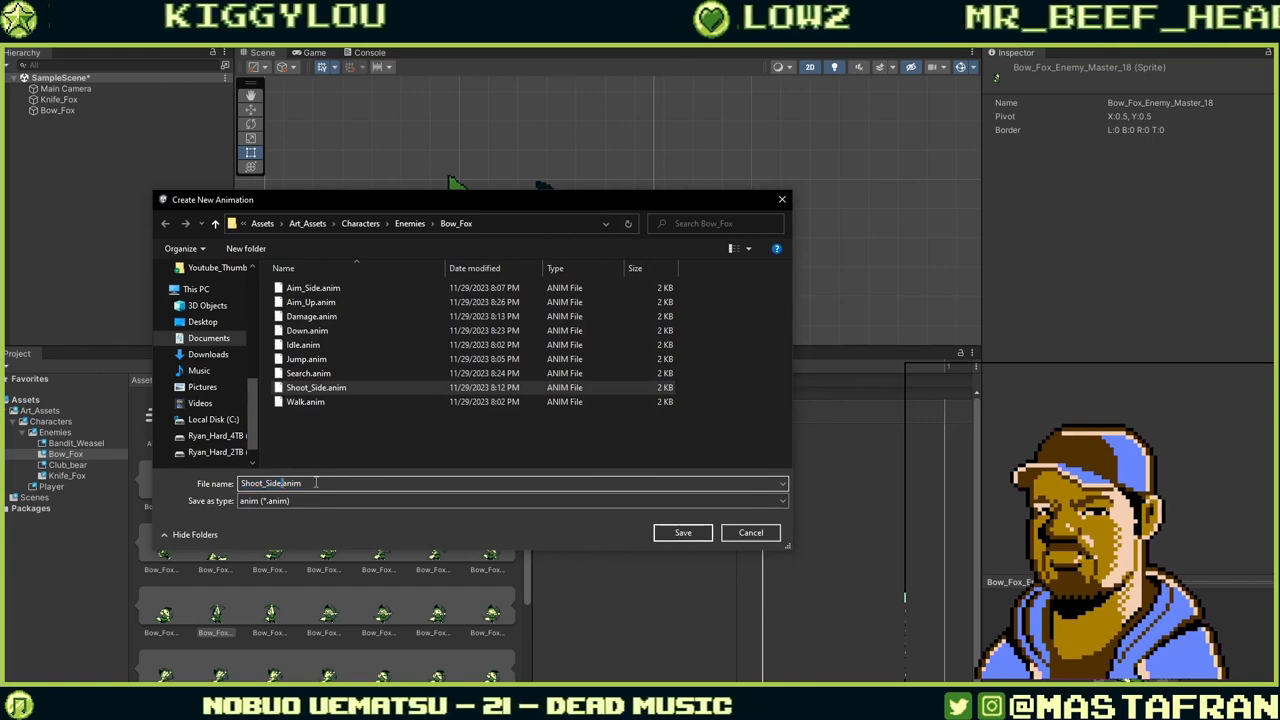
key(BackSpace)
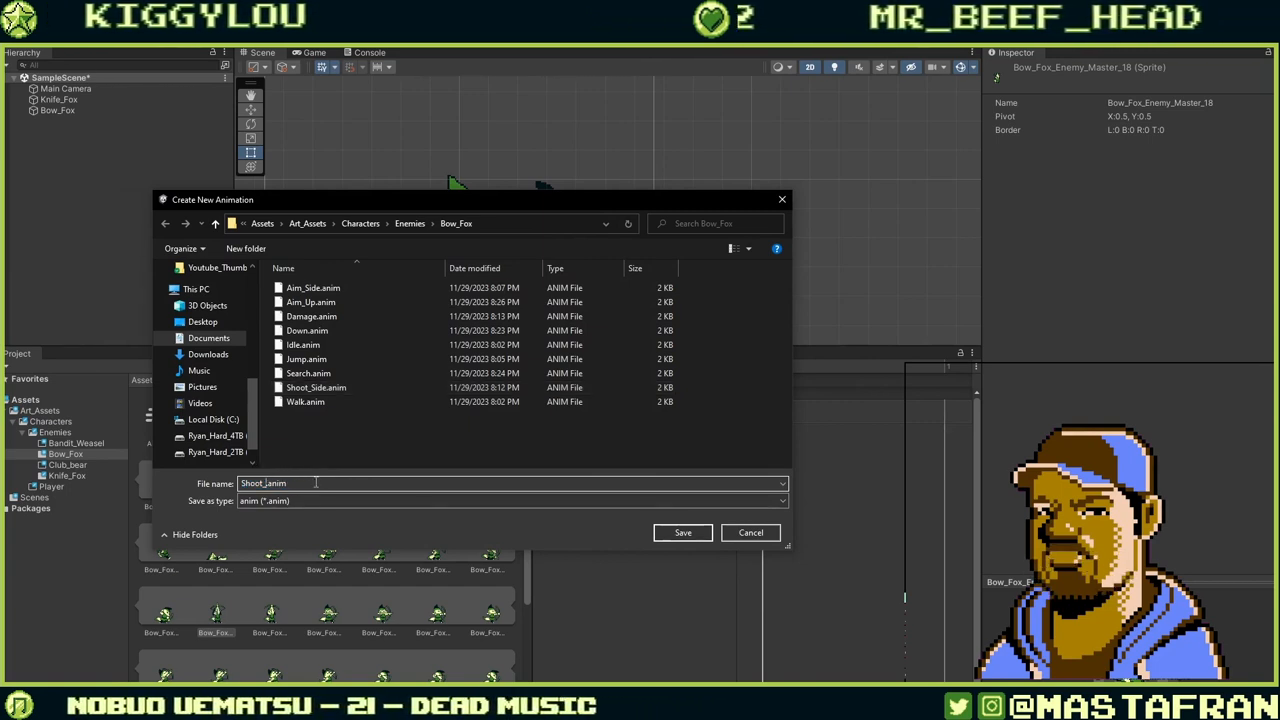
text(Up)
key(Return)
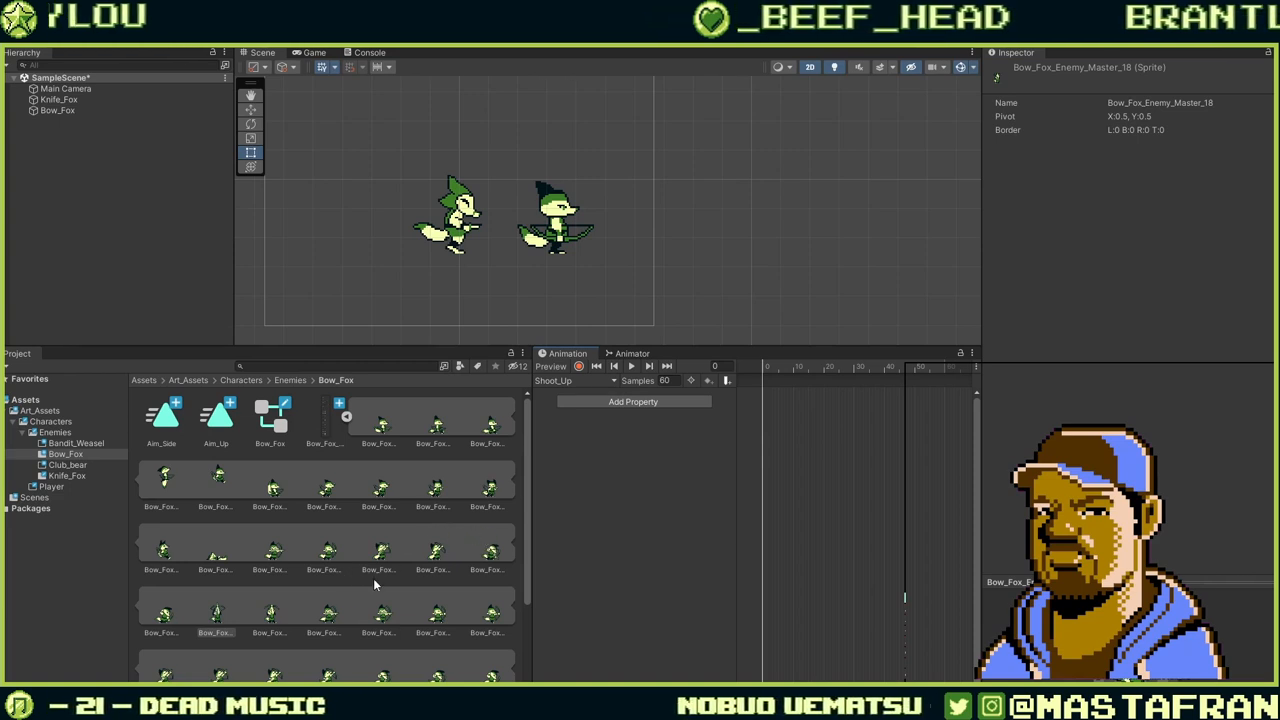
Set the Shoot_Up clip to 1 sample, add the Bow_Fox_Enemy_Master_18 and Bow_Fox_Enemy_Master_19 sprites from frame 0, and preview the playback.
ctrl+click(264, 613)
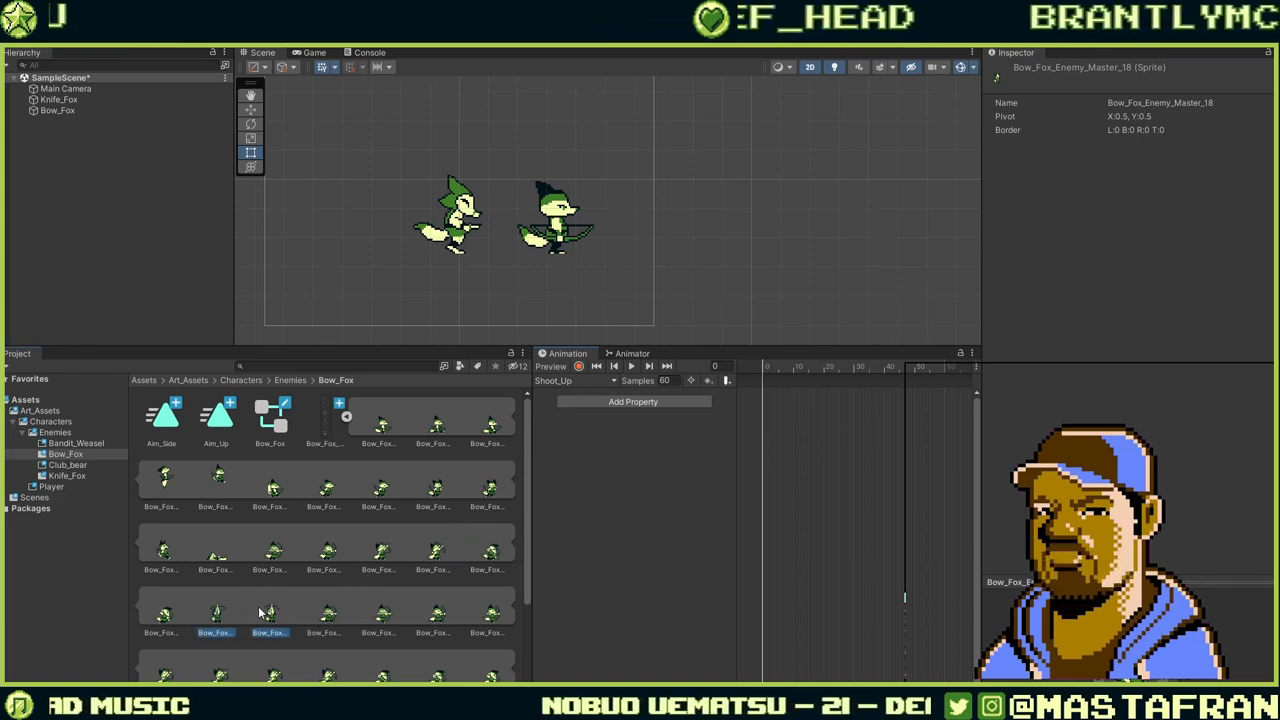
click(671, 380)
text(1)
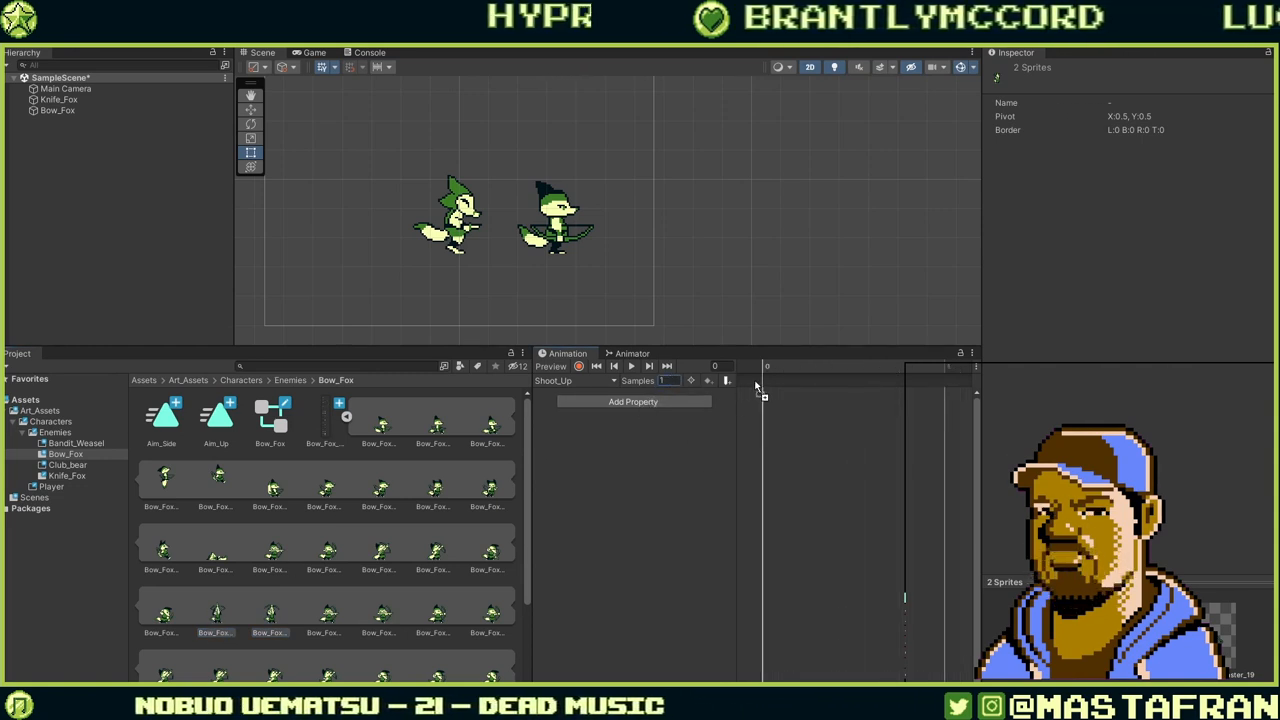
drag(757, 387, 758, 390)
click(632, 367)
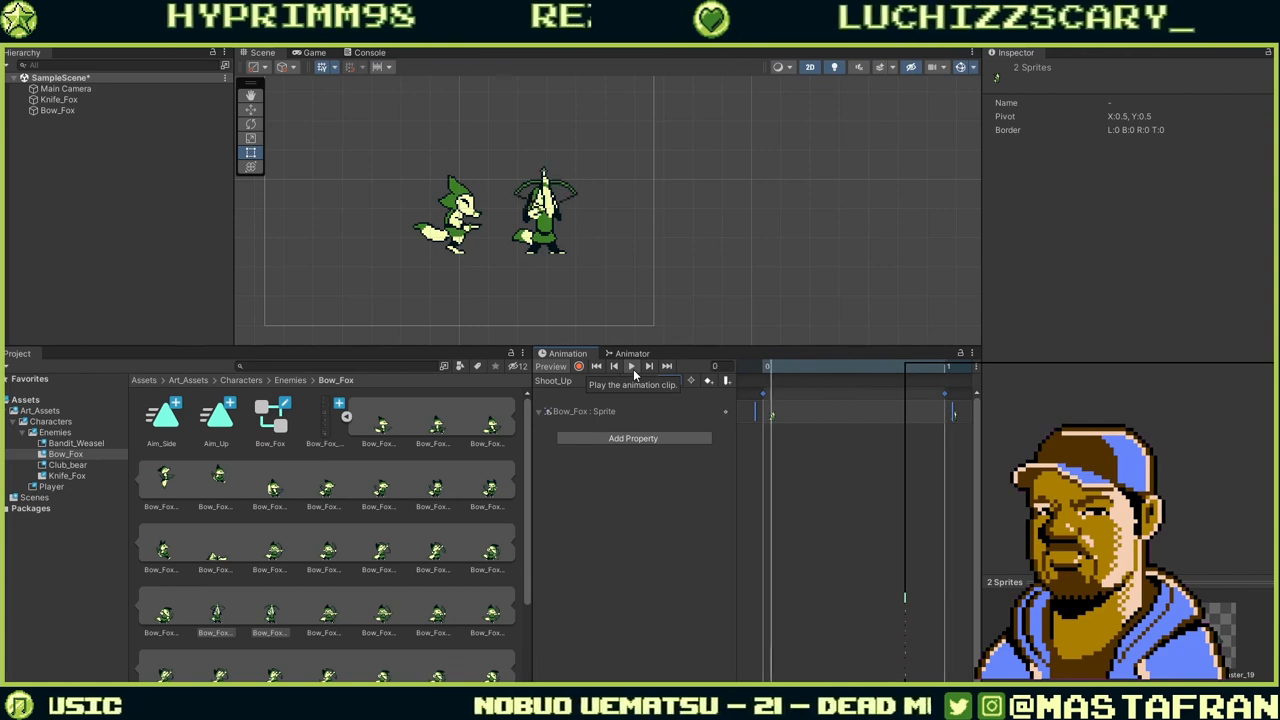
click(632, 368)
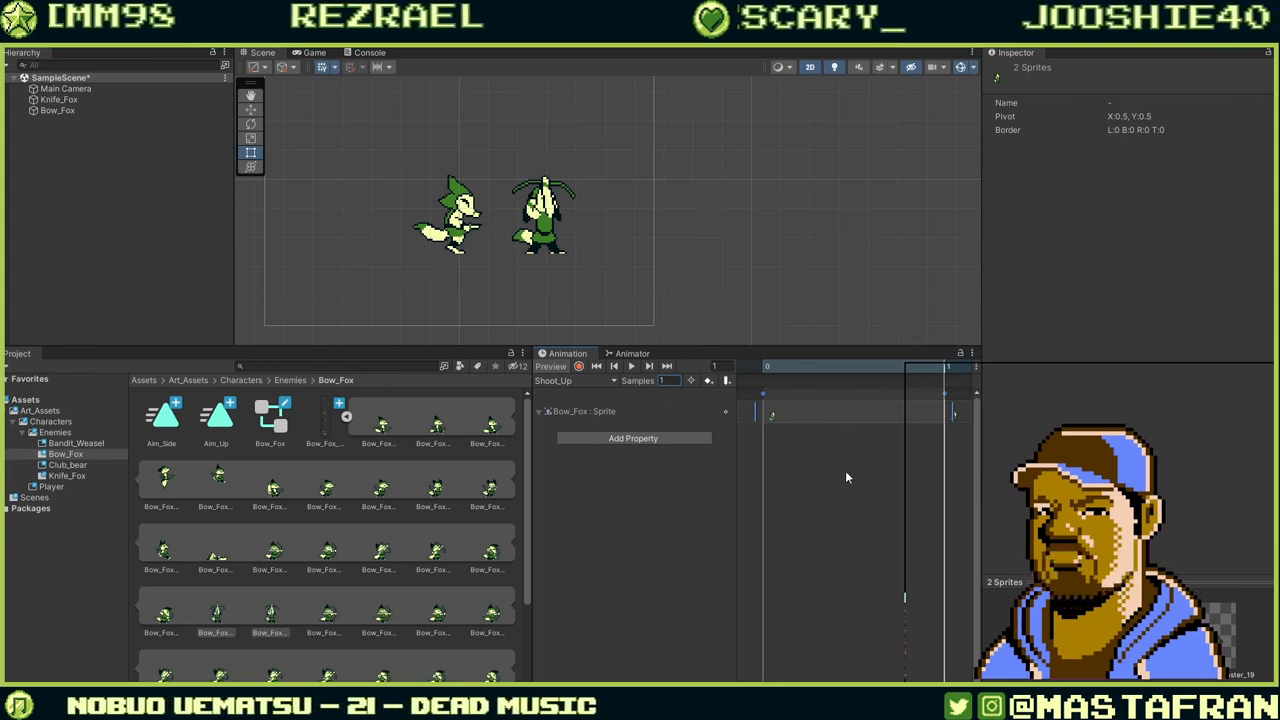
Look through the Bow_Fox sprites and review the poses in the Aim_Side and Shoot_Side clips.
scroll(837, 452, down, 3)
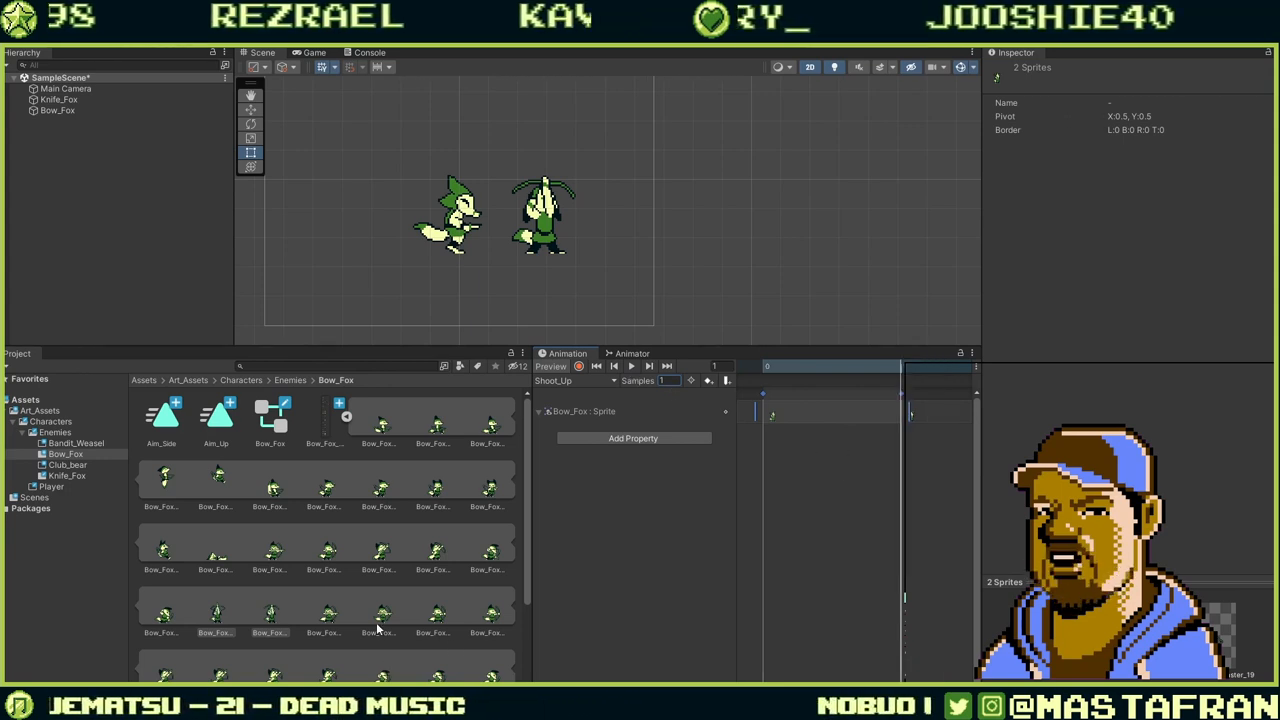
scroll(380, 612, down, 3)
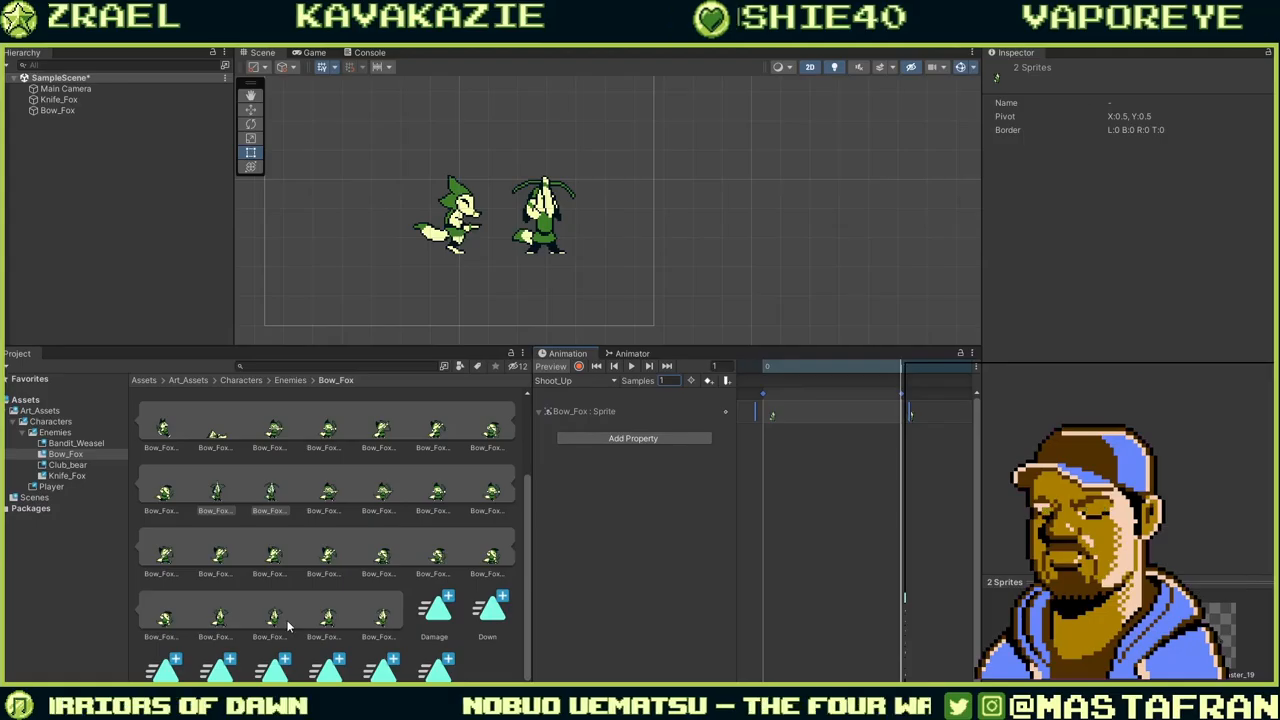
scroll(316, 562, up, 5)
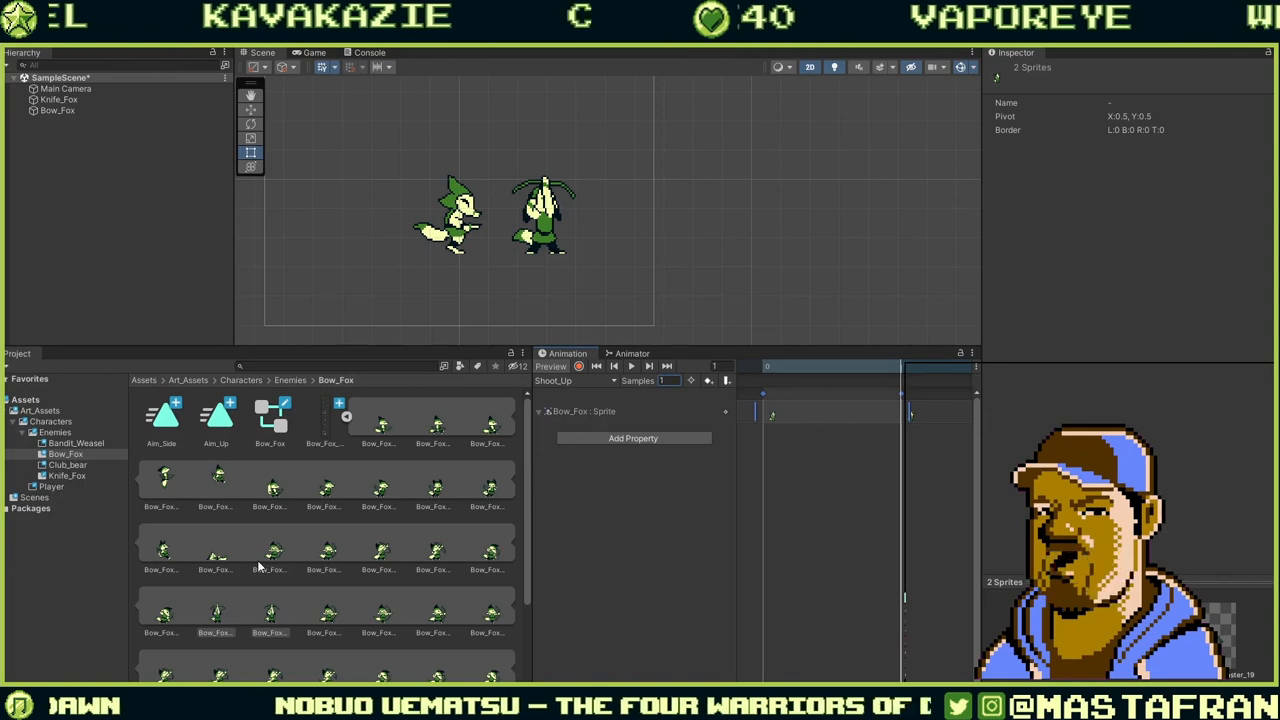
click(604, 383)
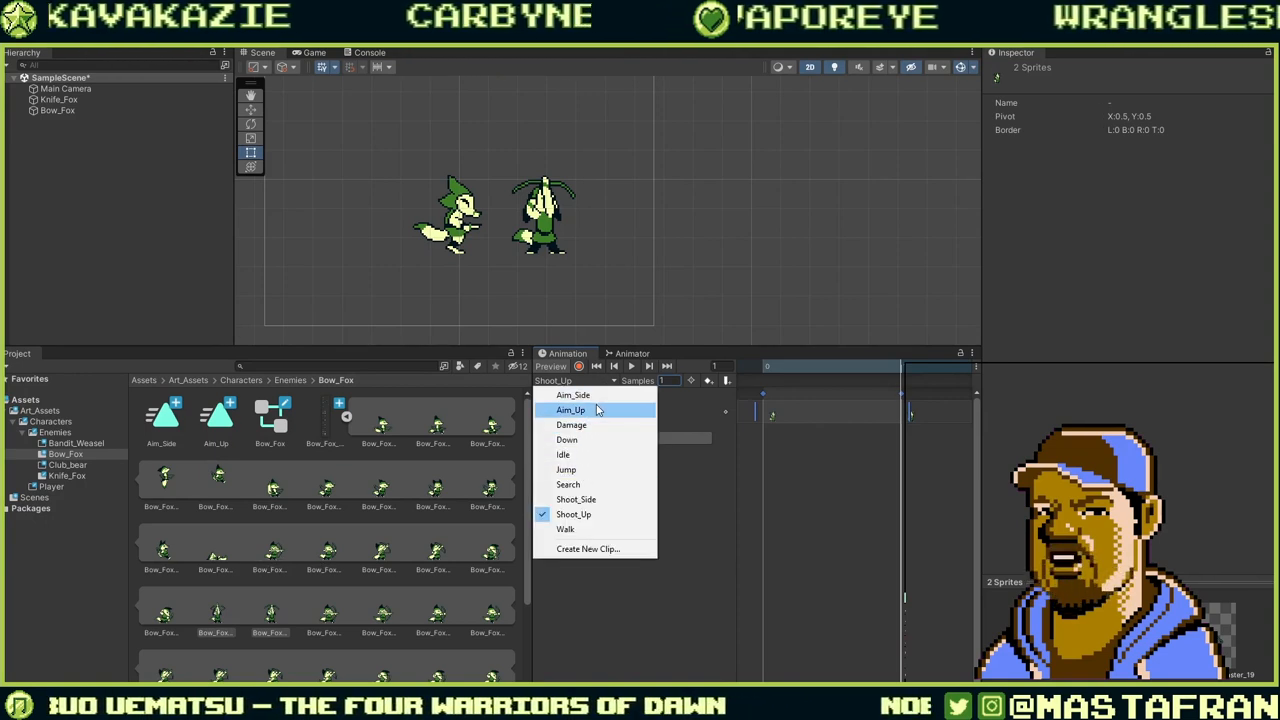
click(596, 396)
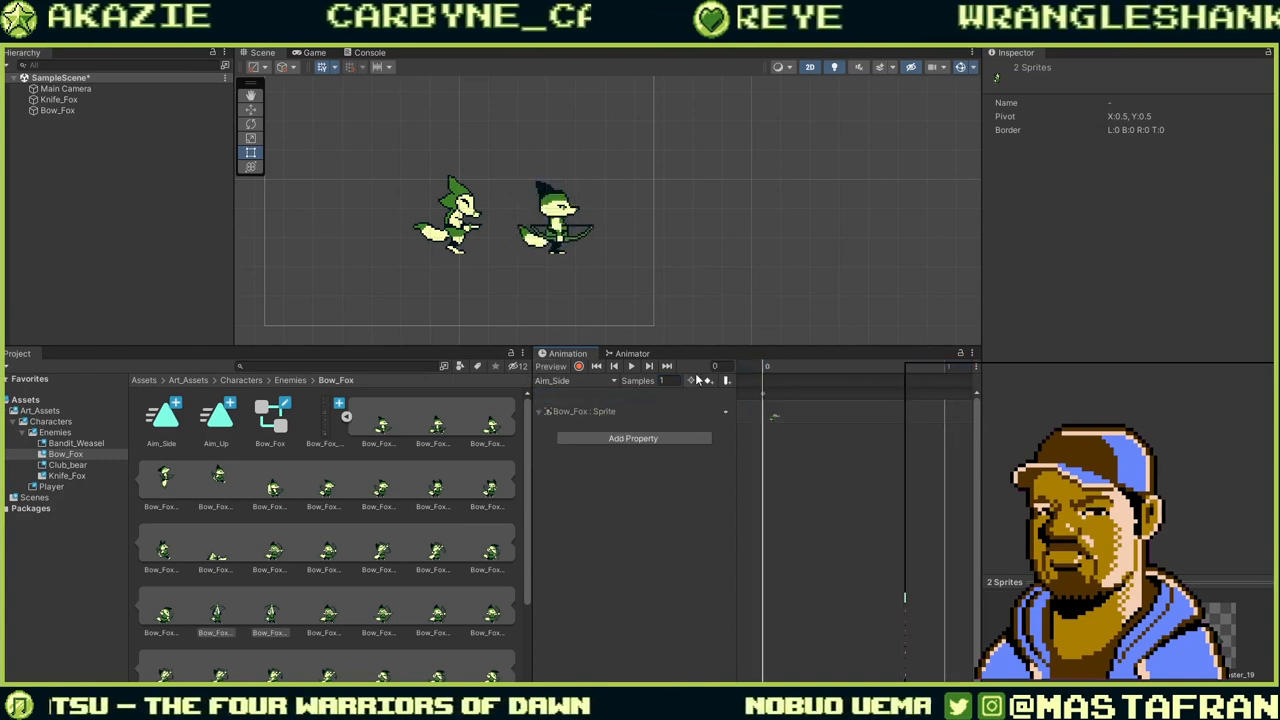
click(611, 384)
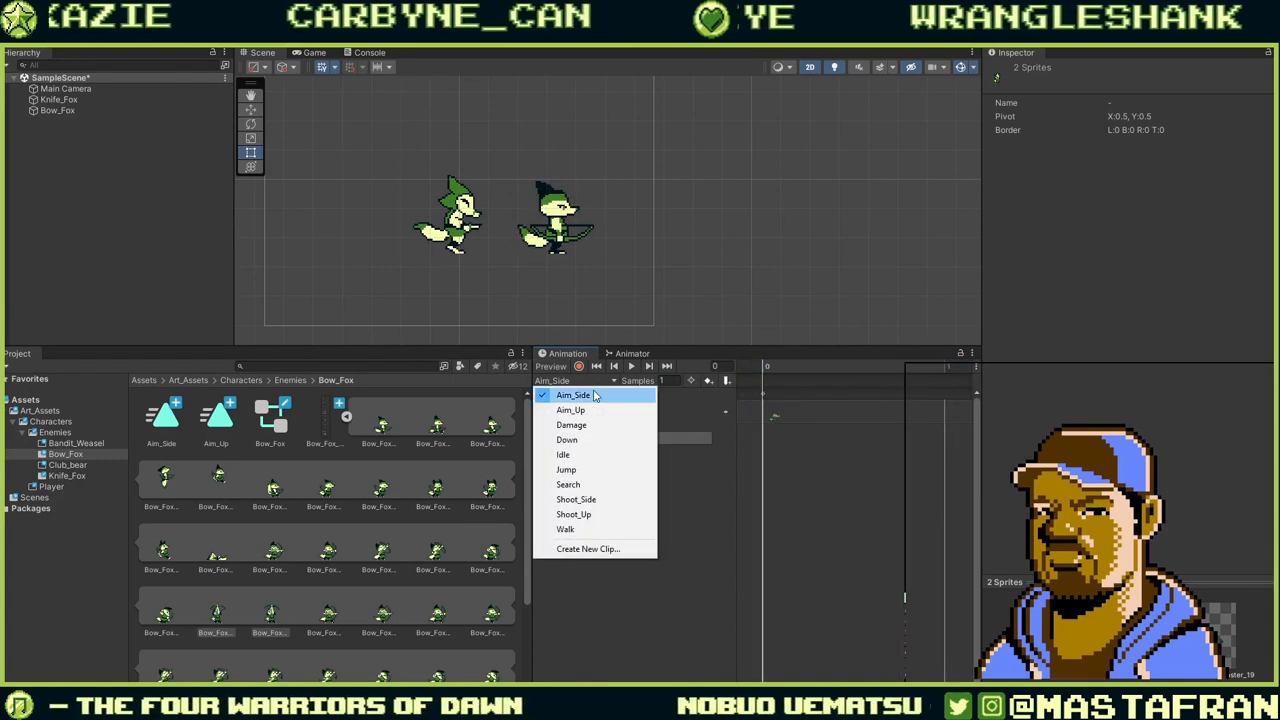
click(585, 501)
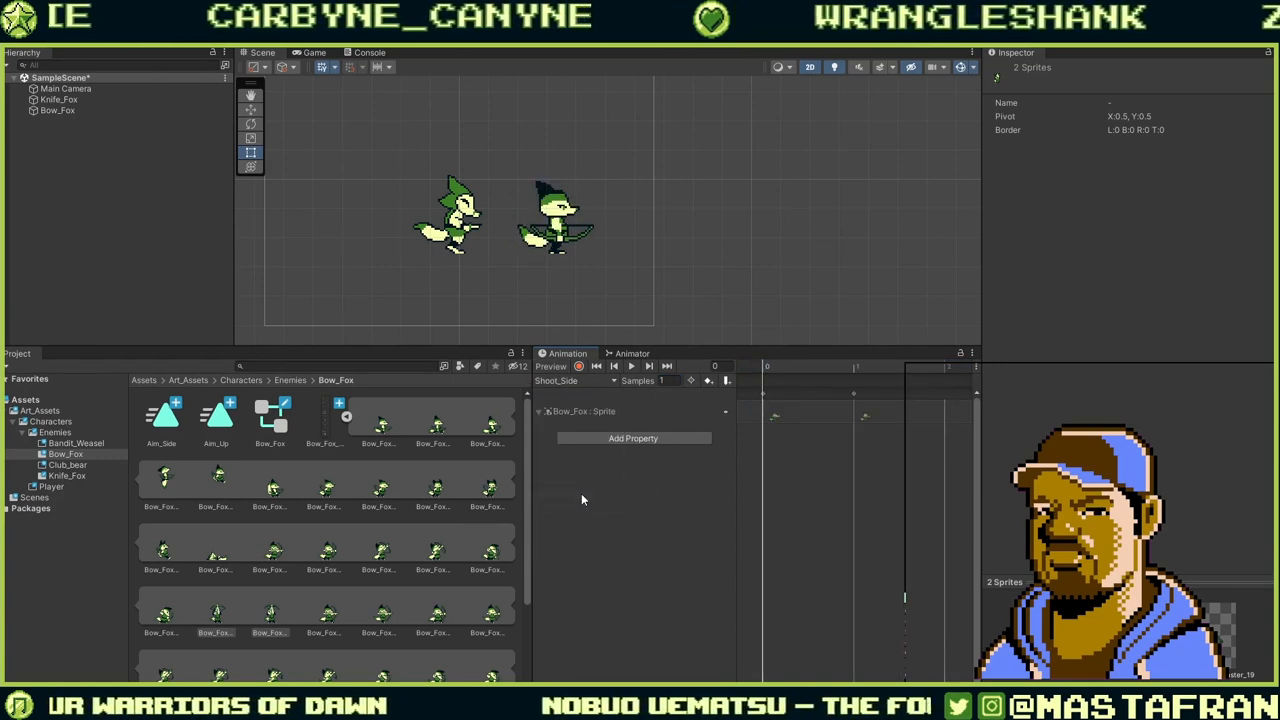
click(857, 369)
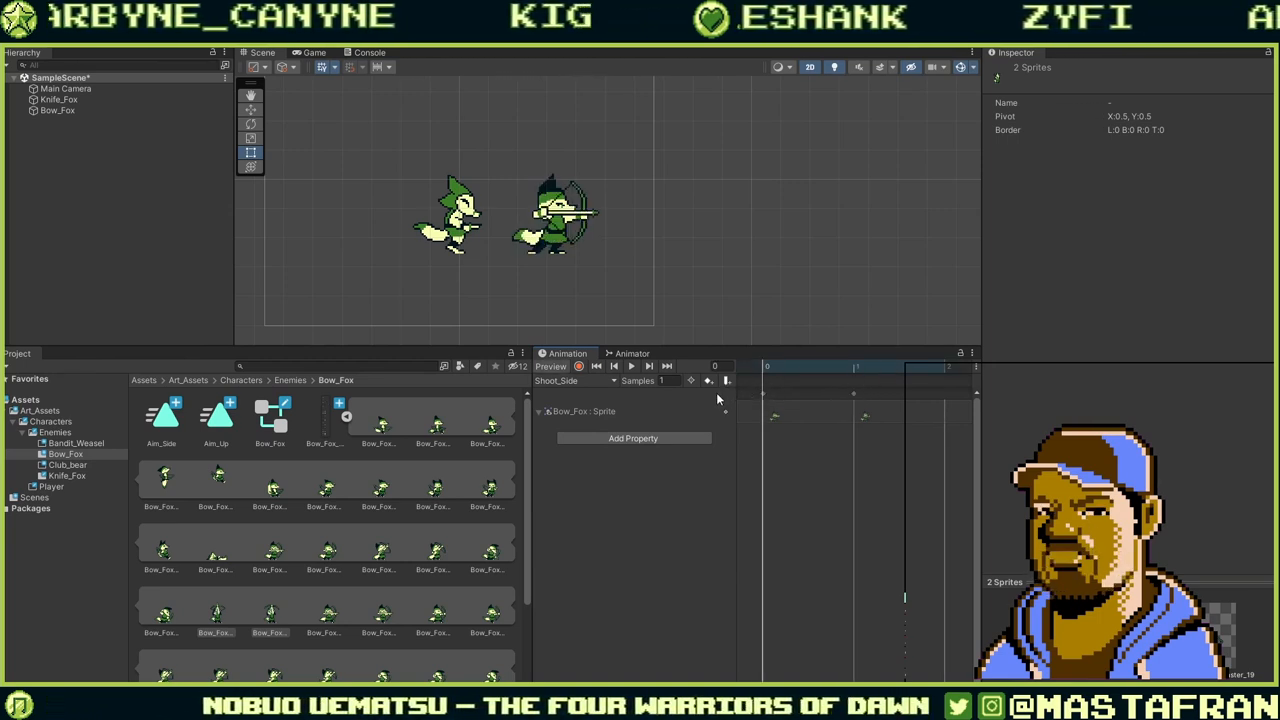
Create a Bow_Fox clip named Aim_DiagUp with the Bow_Fox_Enemy_Master_14 sprite on frame 0.
click(596, 382)
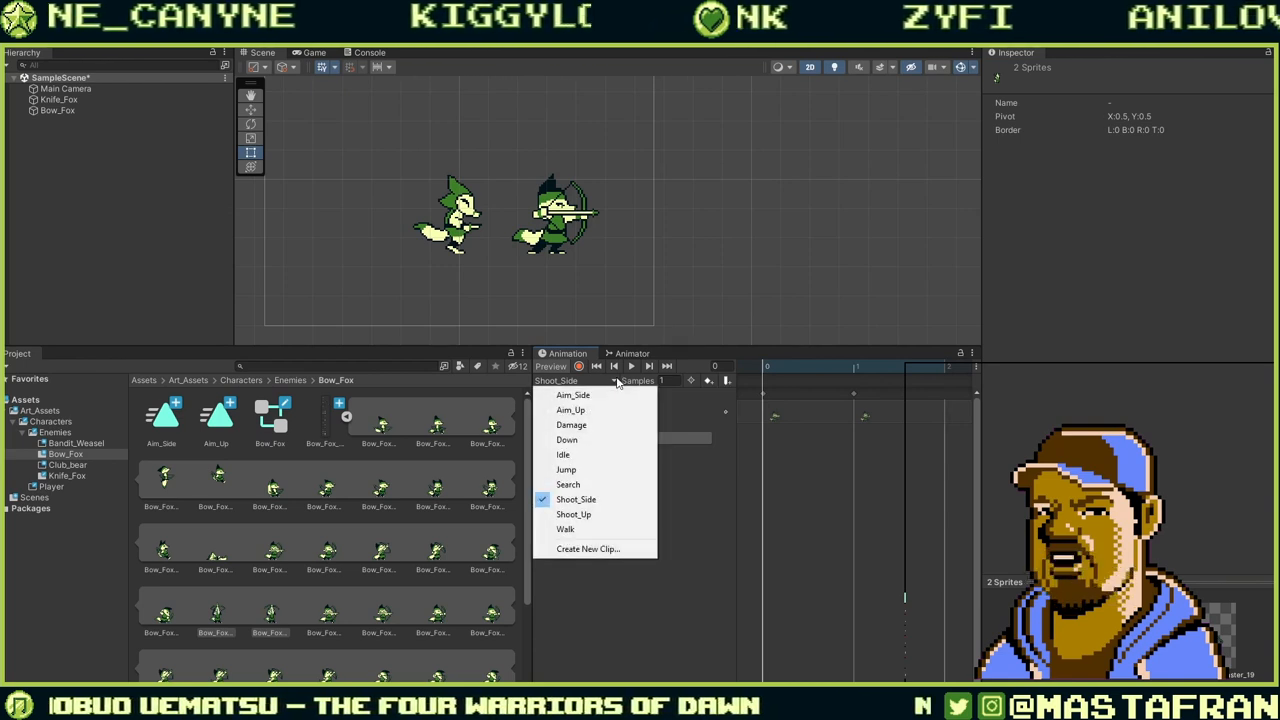
click(592, 549)
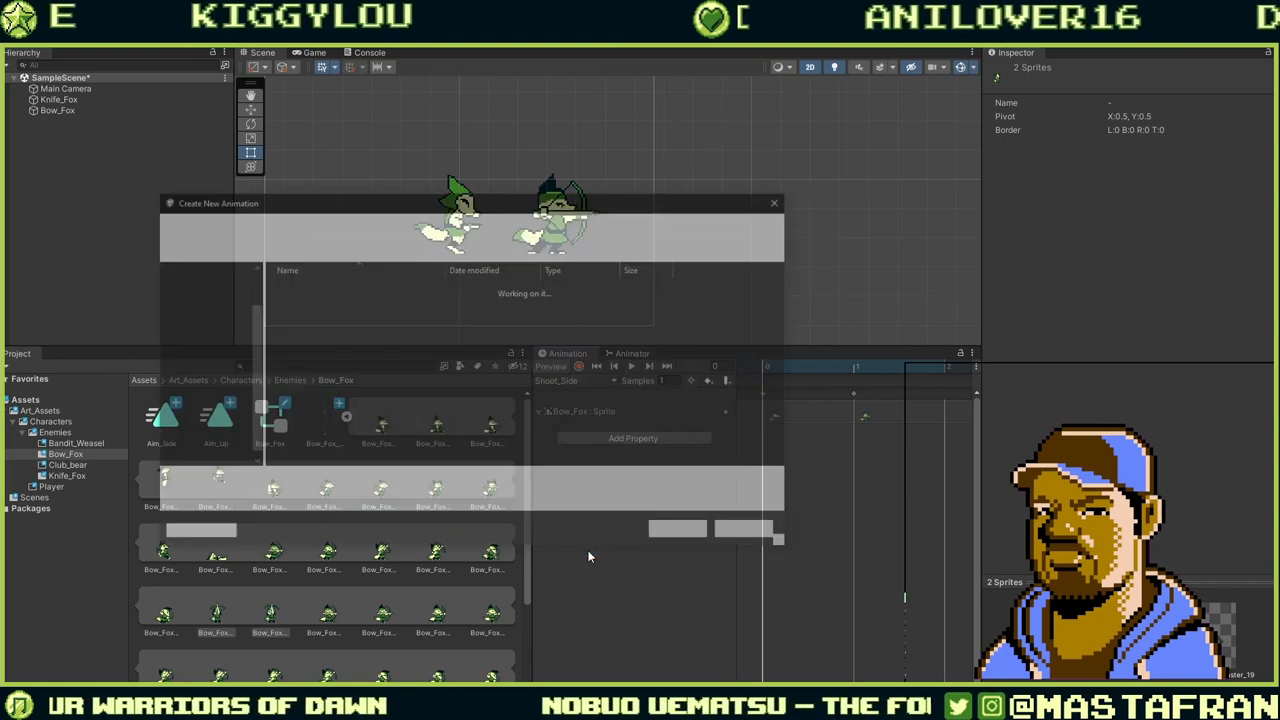
click(300, 302)
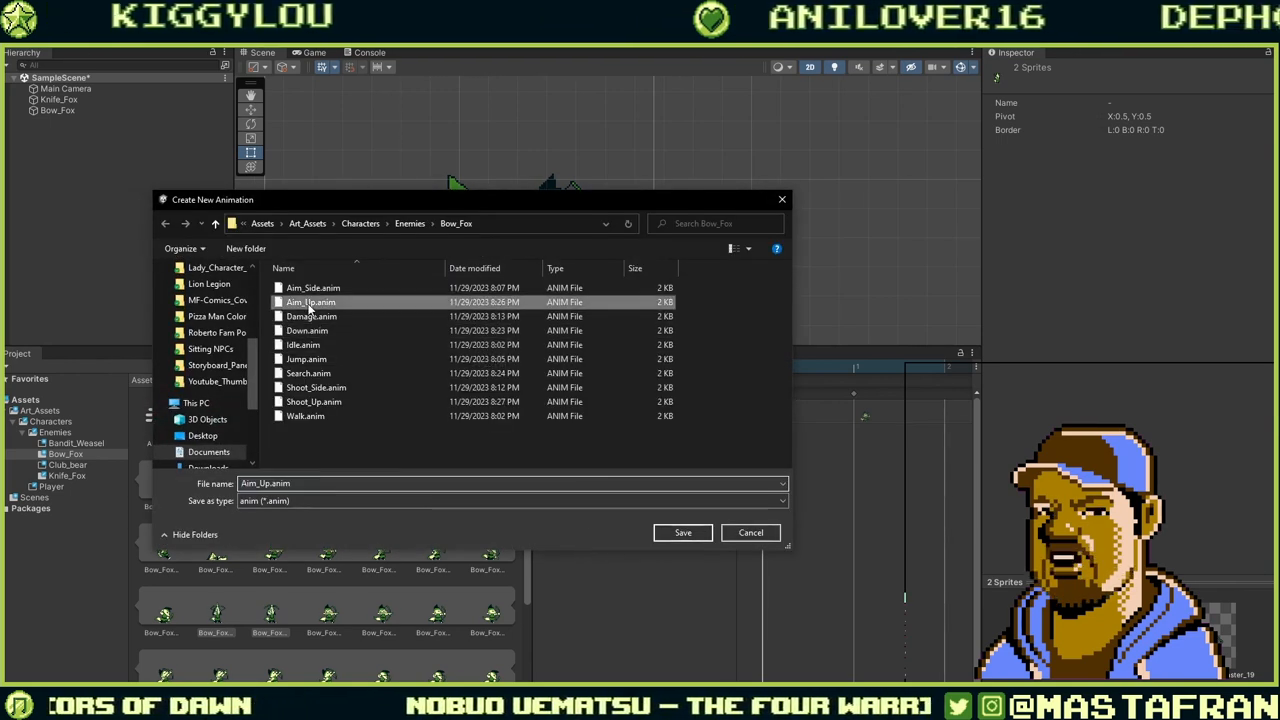
click(272, 482)
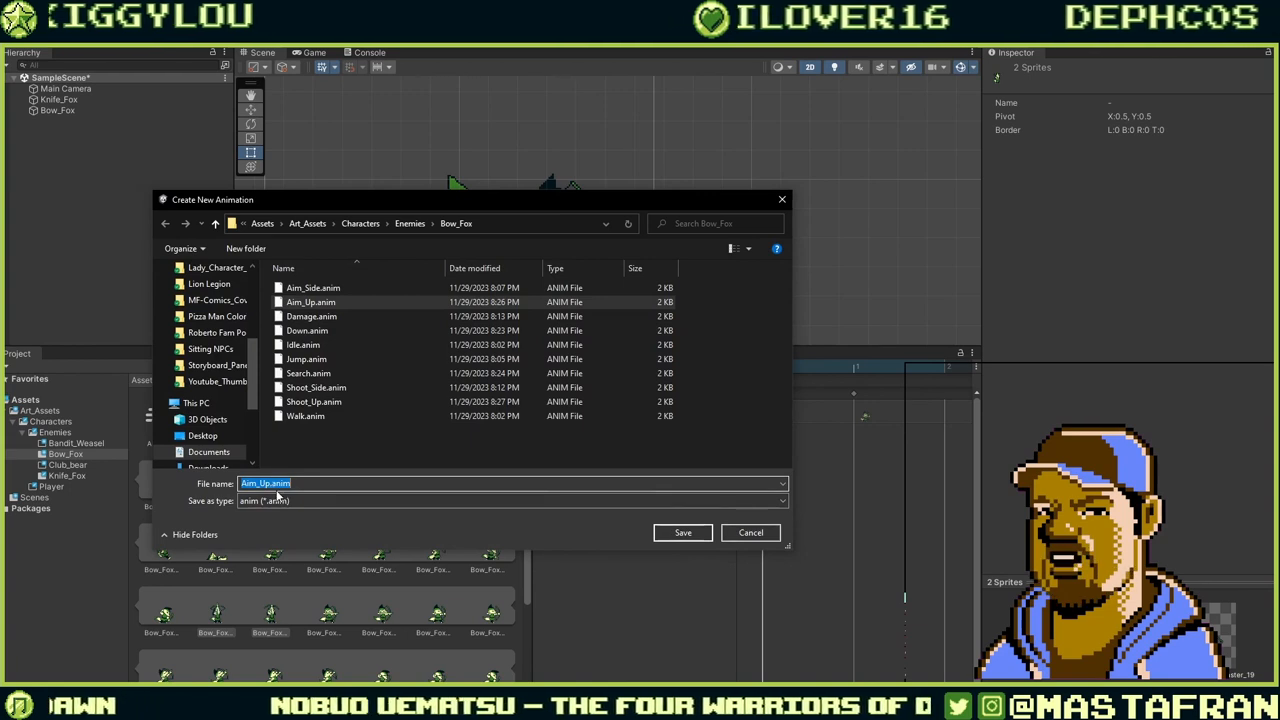
click(267, 485)
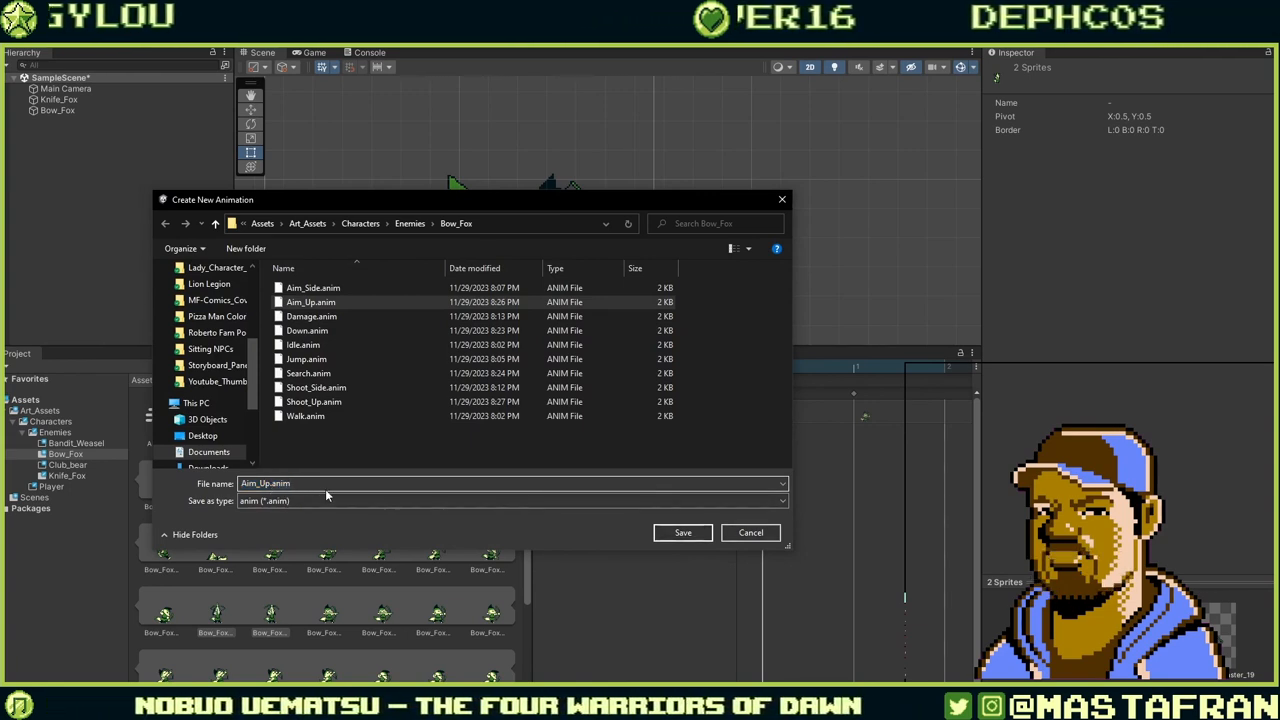
text(Angle)
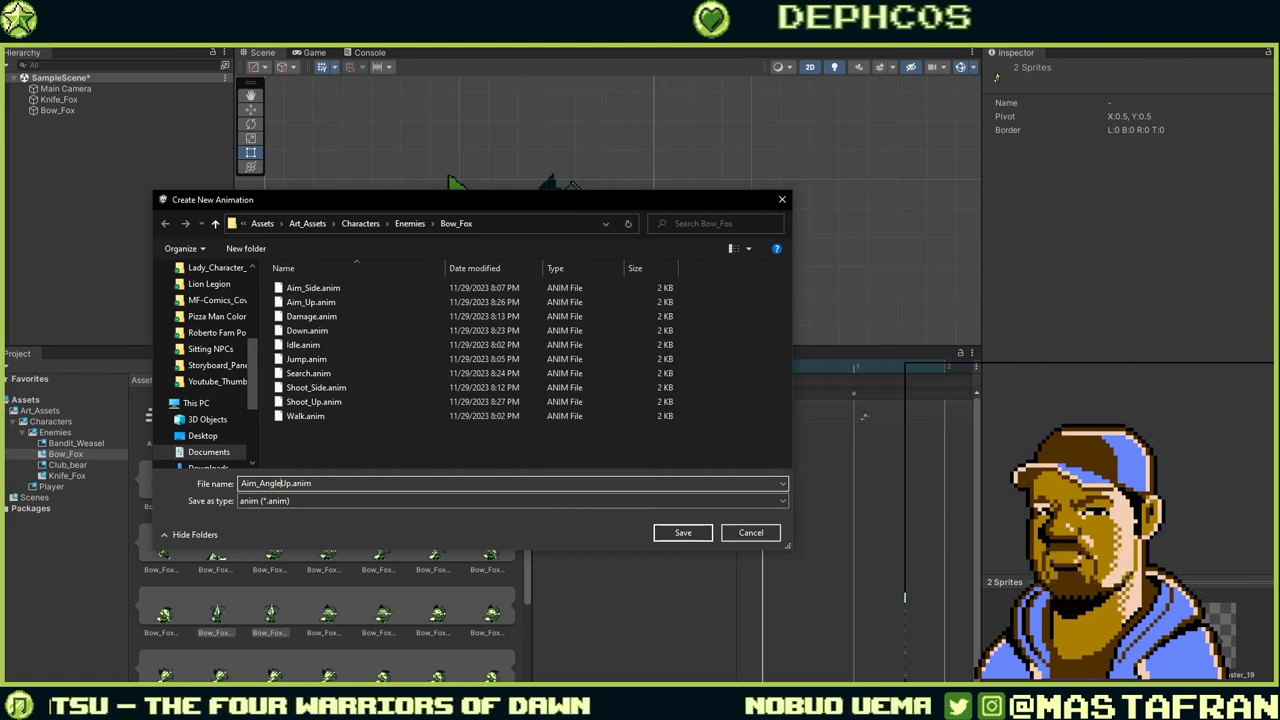
key(BackSpace)
key(BackSpace)
key(BackSpace)
key(BackSpace)
key(BackSpace)
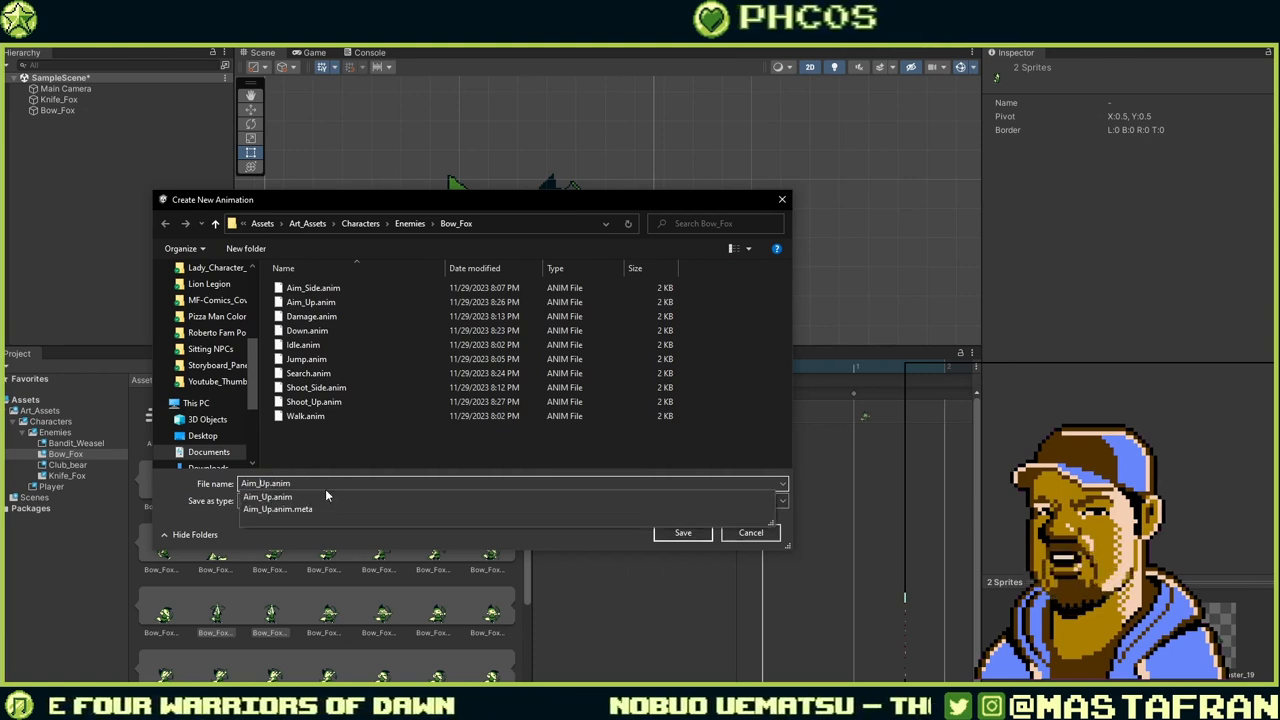
text(Diag)
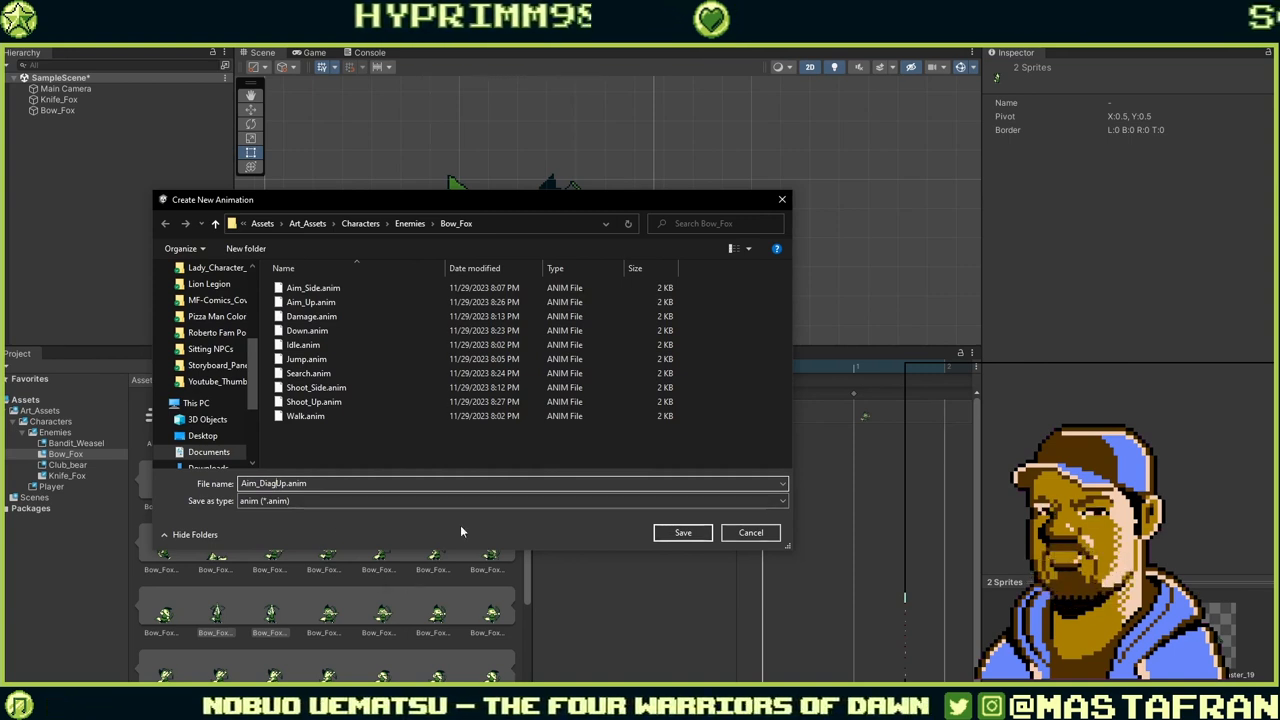
click(682, 534)
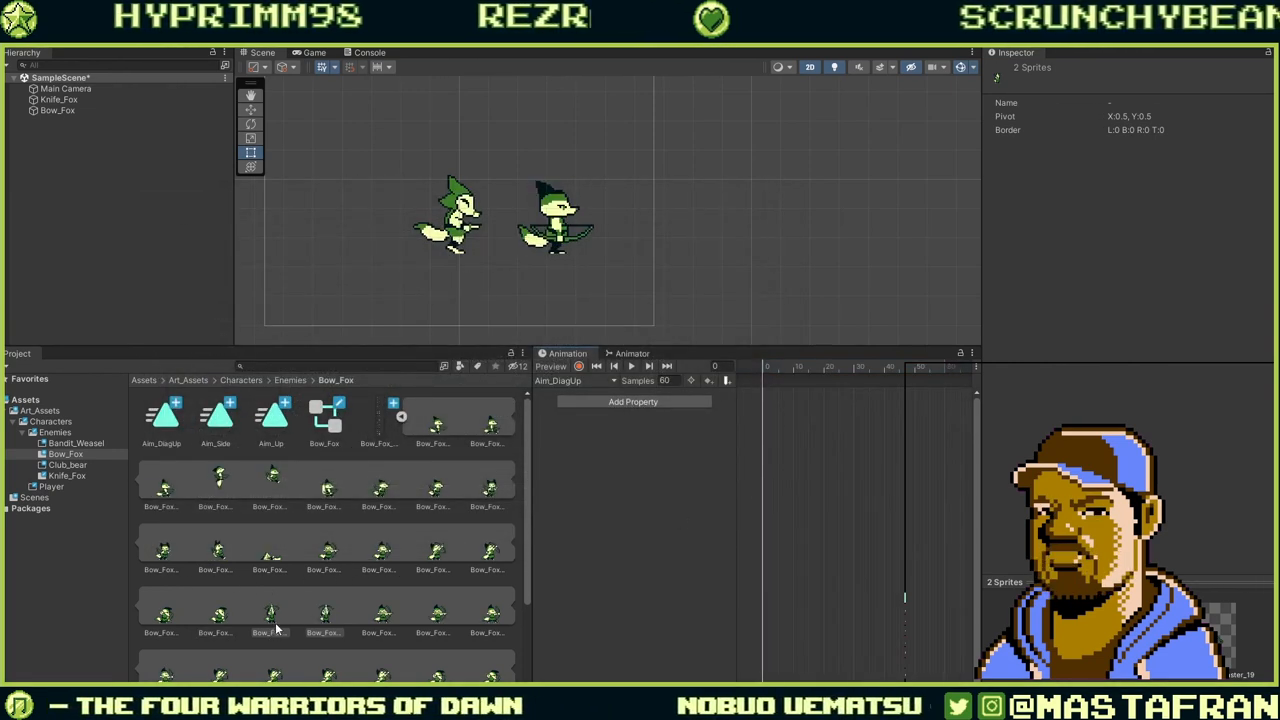
click(438, 553)
drag(443, 556, 767, 400)
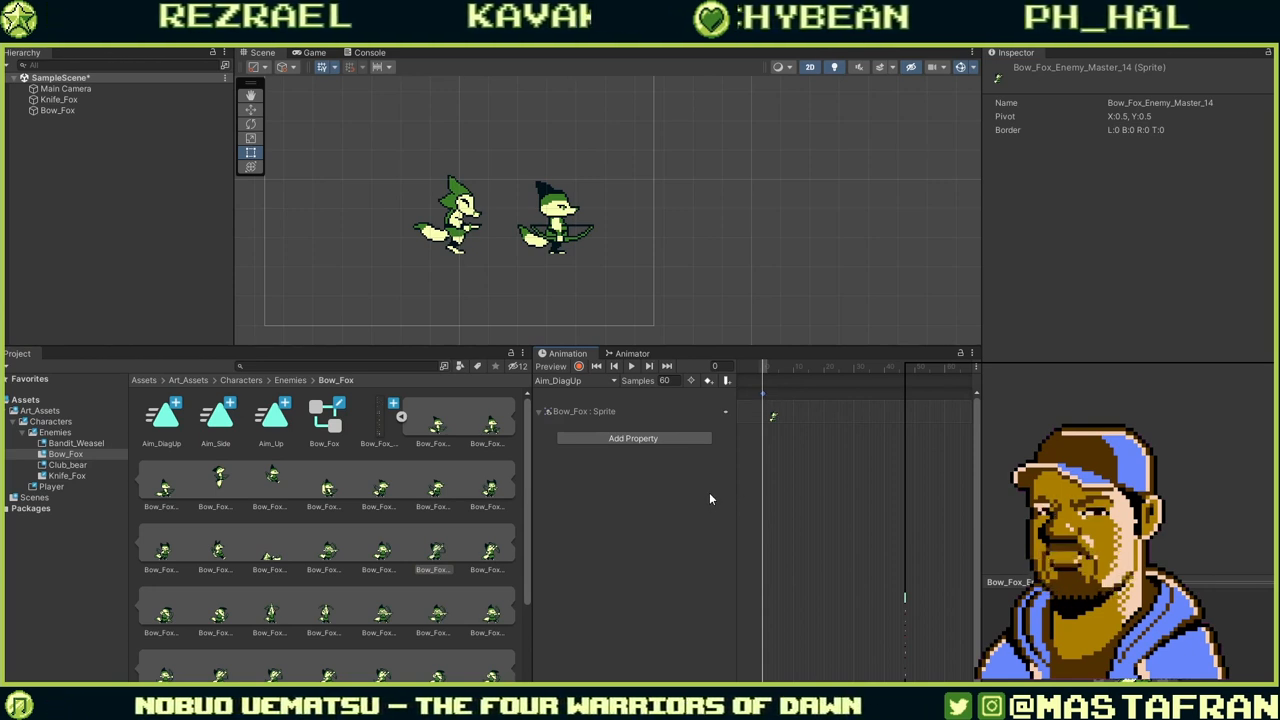
Create a Bow_Fox clip named Aim_DiagDown with the Bow_Fox_Enemy_Master_16 sprite on frame 0.
click(560, 381)
click(575, 566)
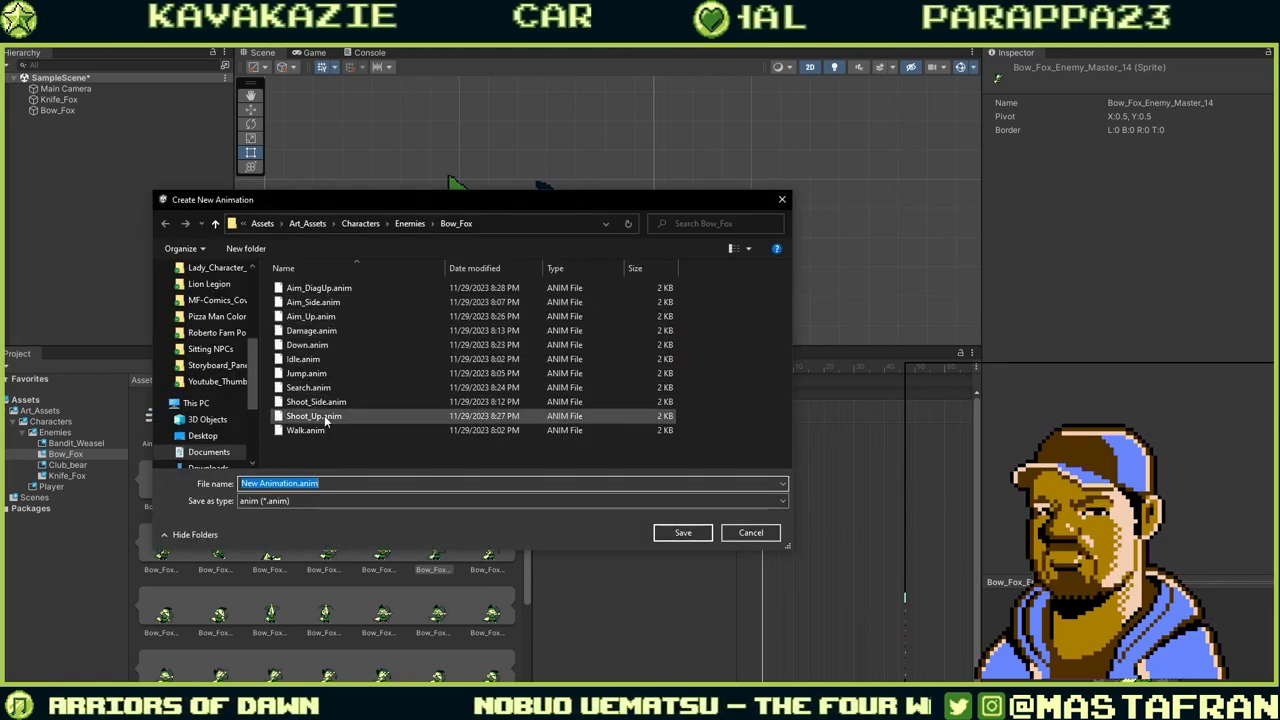
click(322, 288)
click(283, 483)
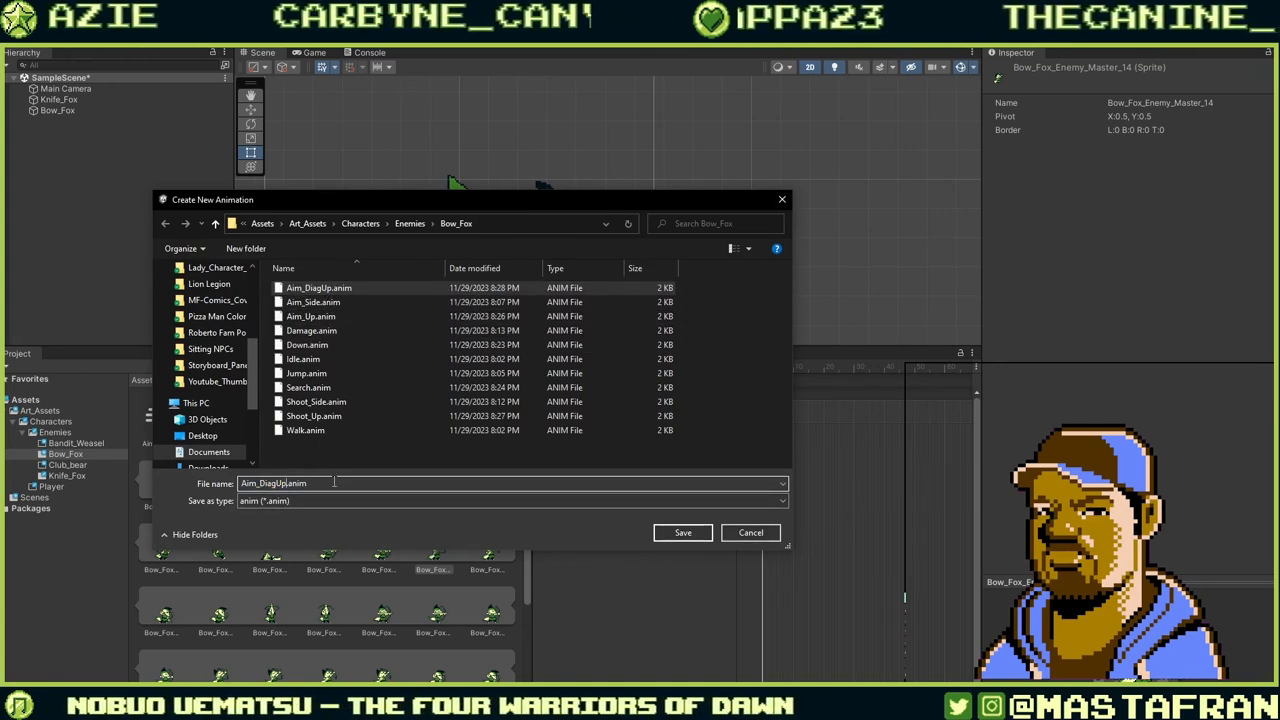
key(BackSpace)
key(BackSpace)
text(Down)
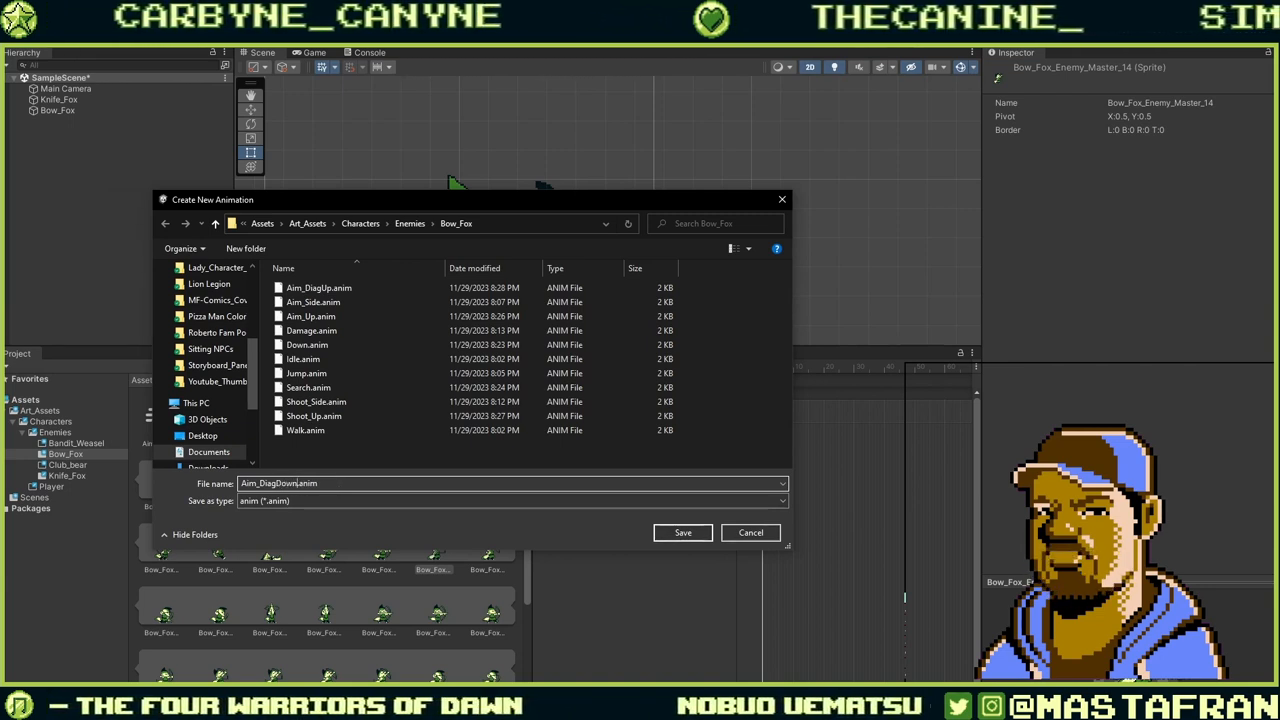
key(Return)
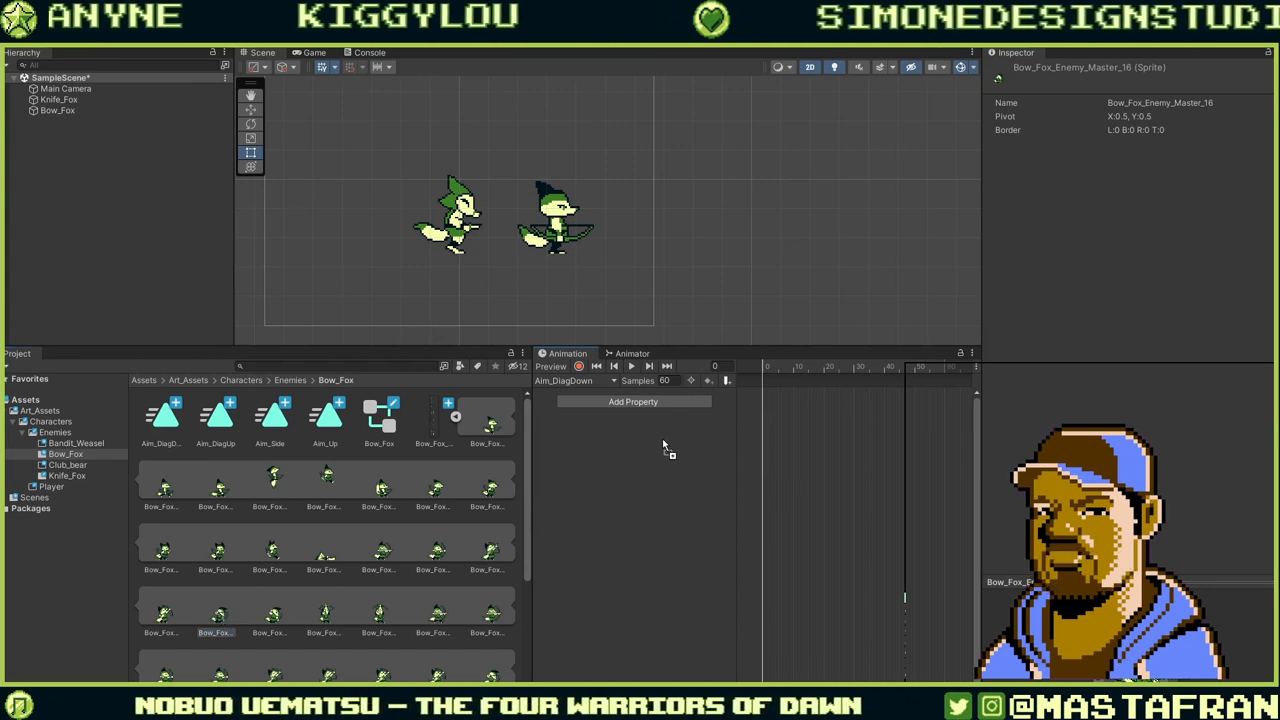
drag(768, 397, 770, 400)
Review the pose in the Aim_DiagUp clip and play back the Aim_Up clip to check its keyframe.
click(586, 384)
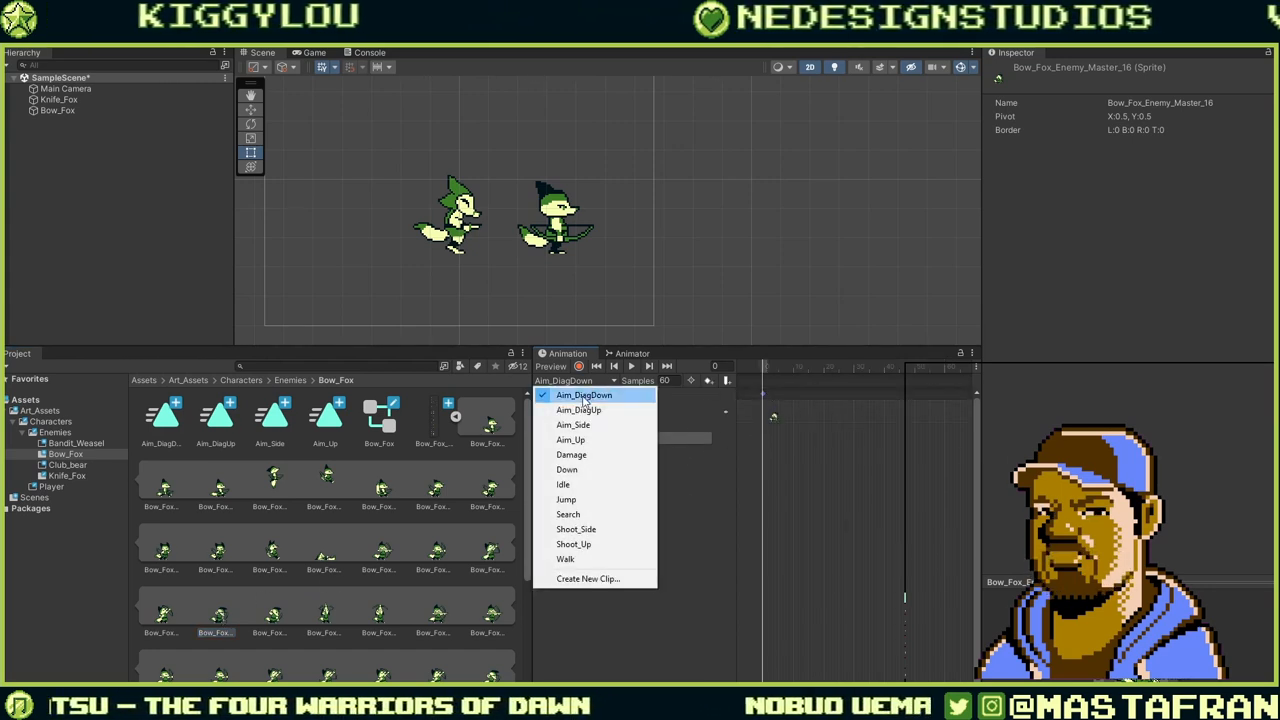
click(573, 411)
click(784, 375)
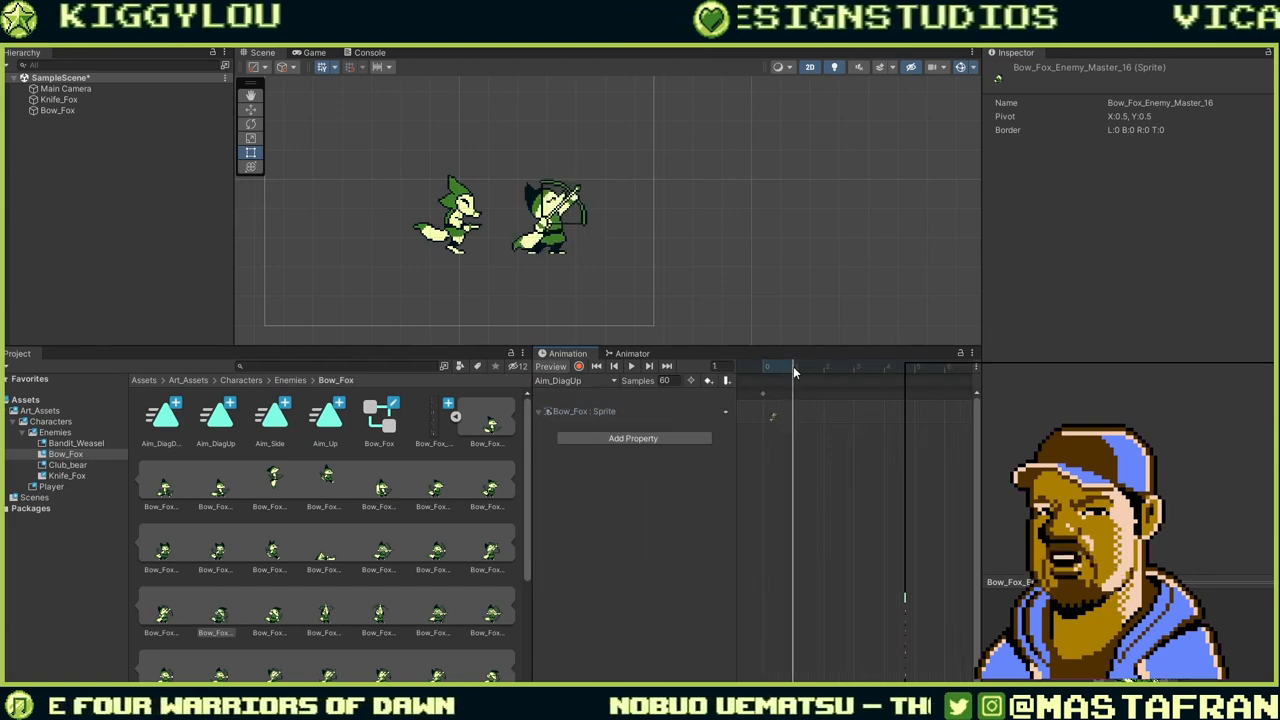
click(568, 382)
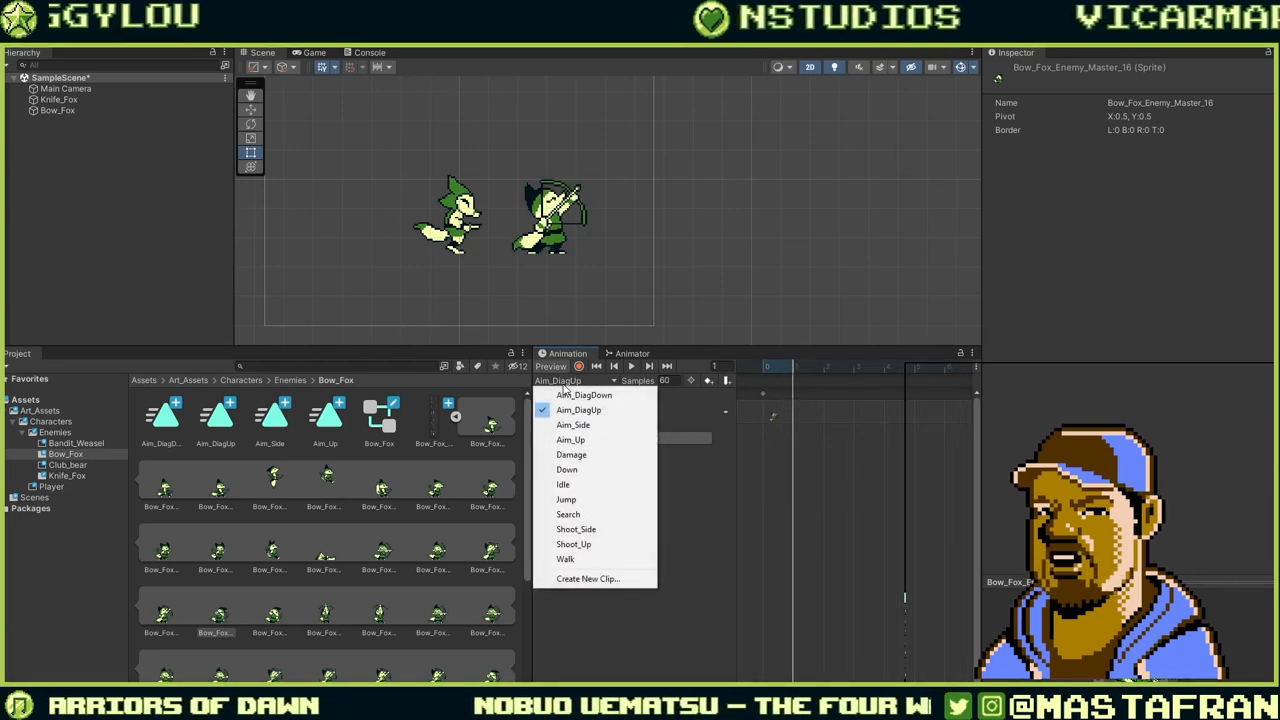
click(607, 441)
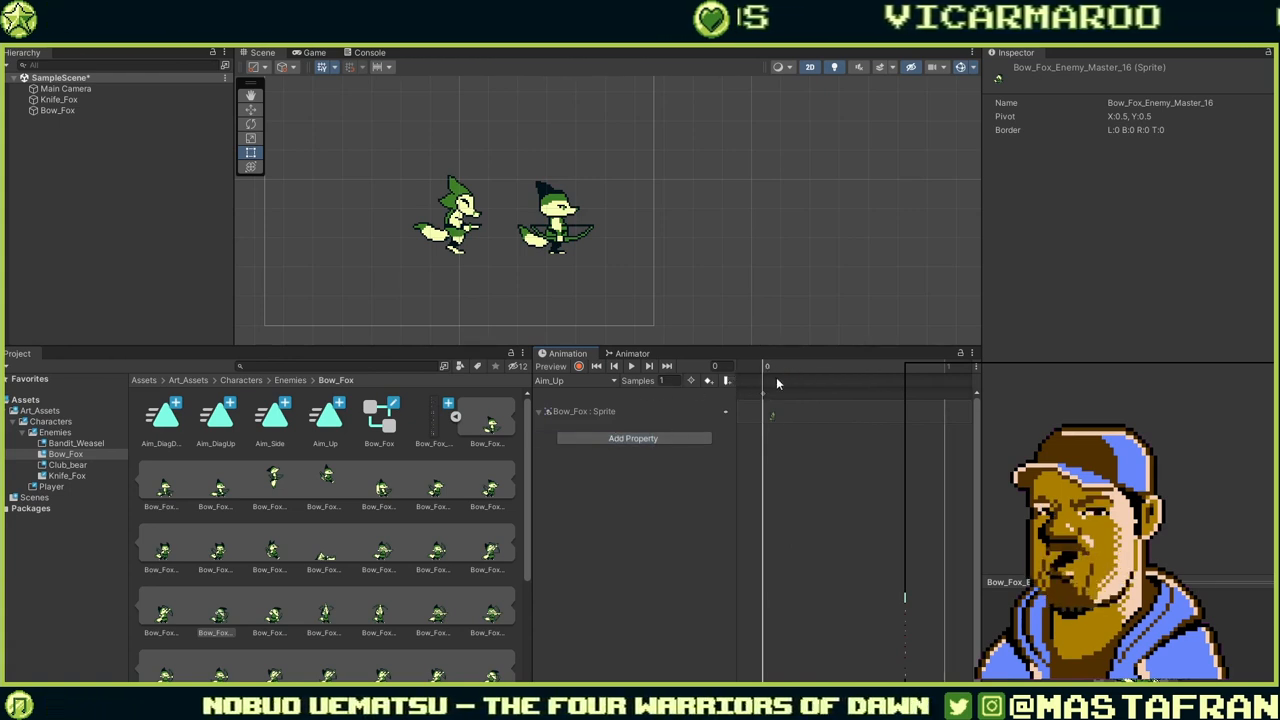
click(772, 411)
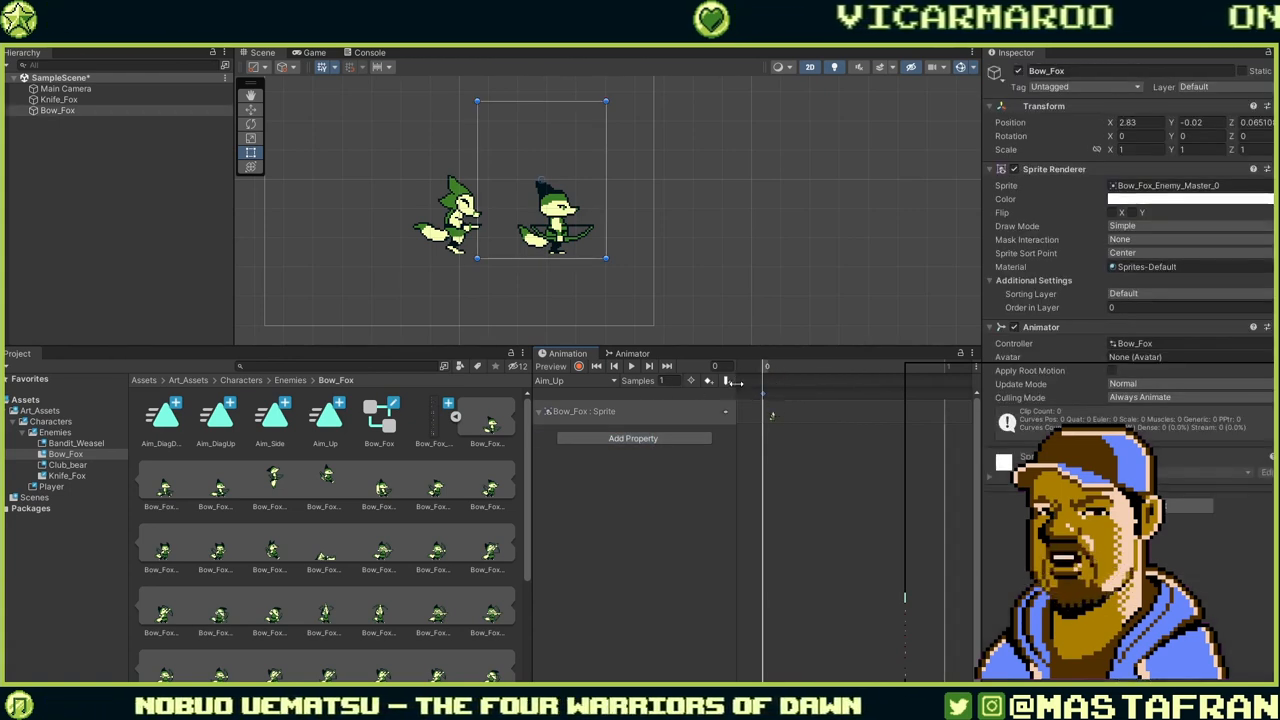
click(633, 367)
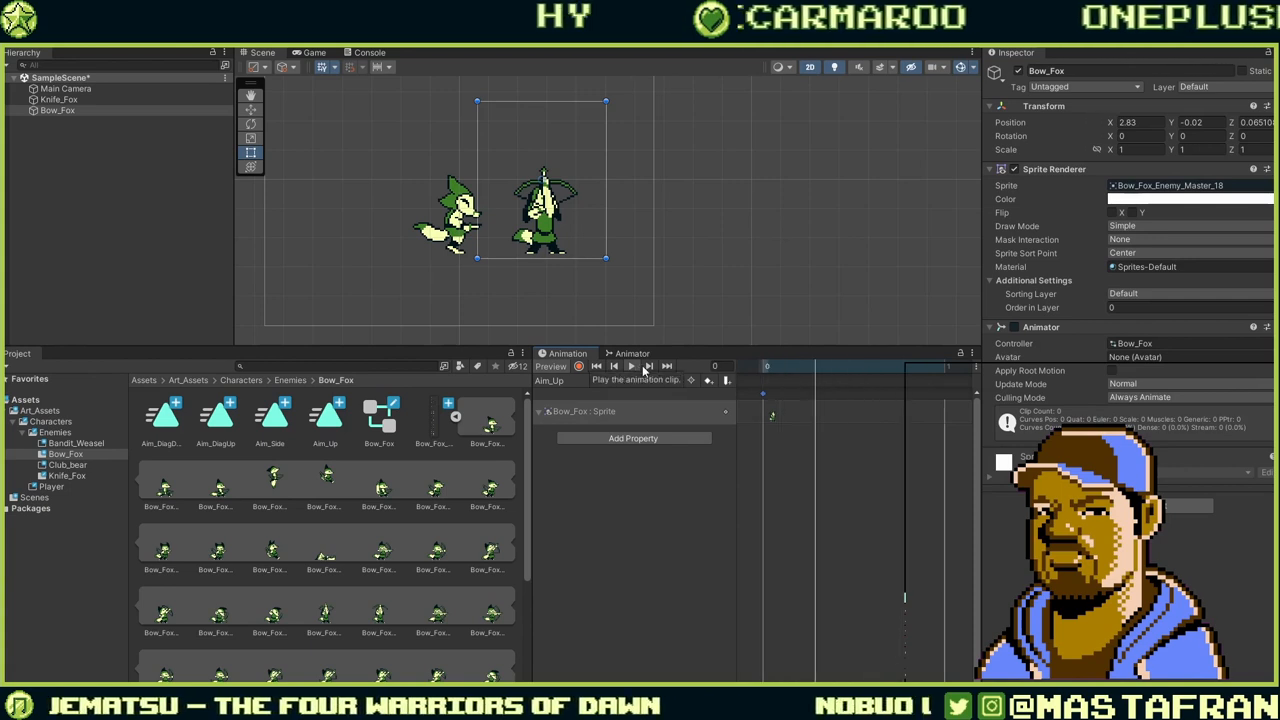
click(767, 367)
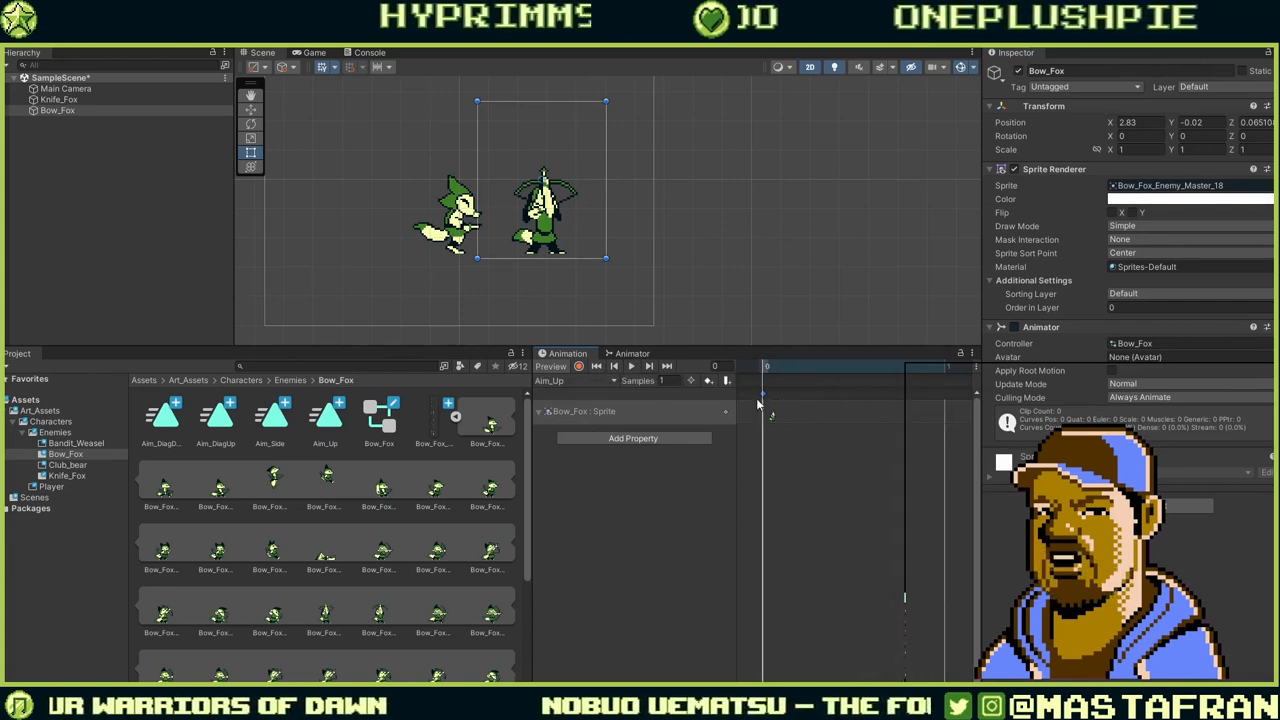
Create a new Bow_Fox animation clip named Shoot_DiagUp in the Bow_Fox folder.
click(575, 381)
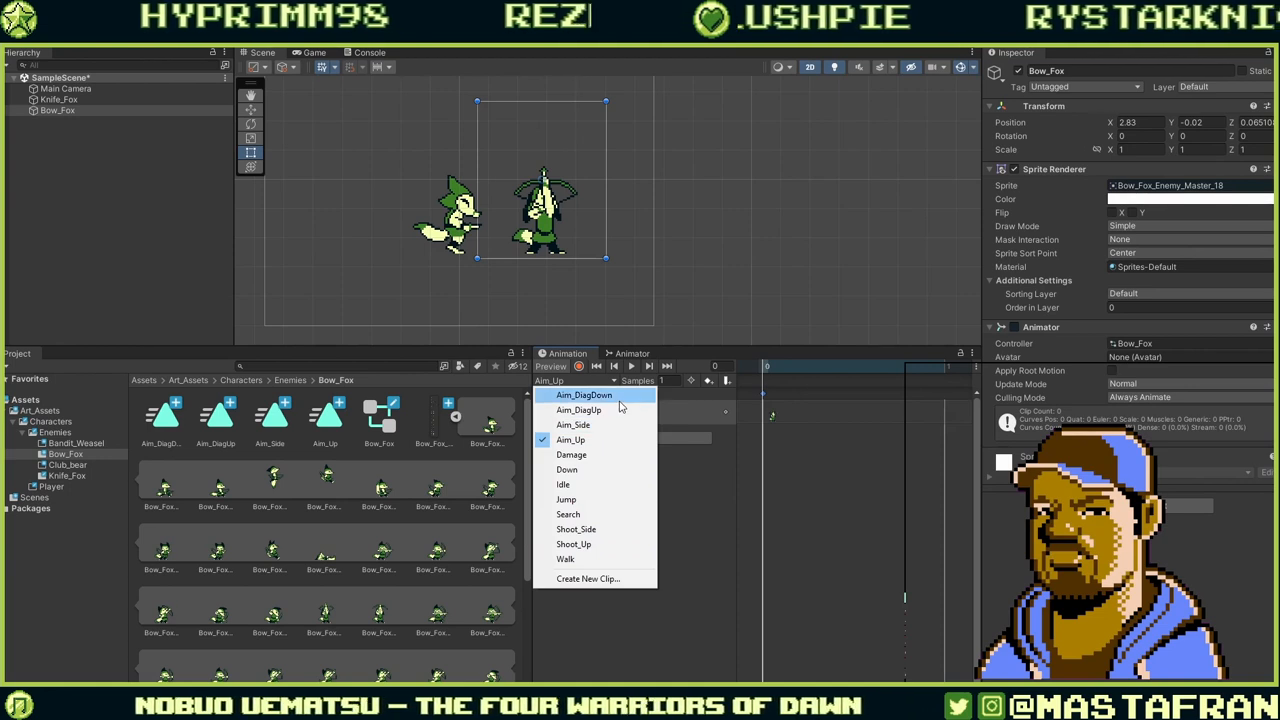
click(590, 579)
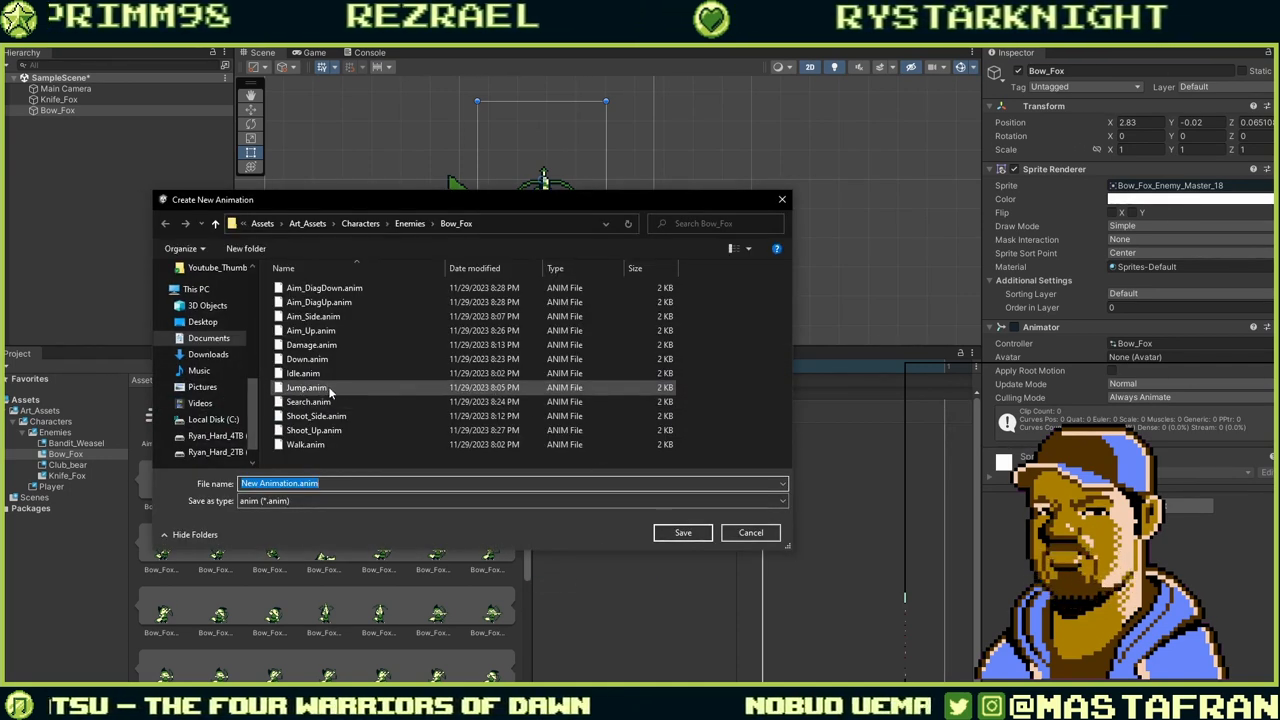
click(322, 431)
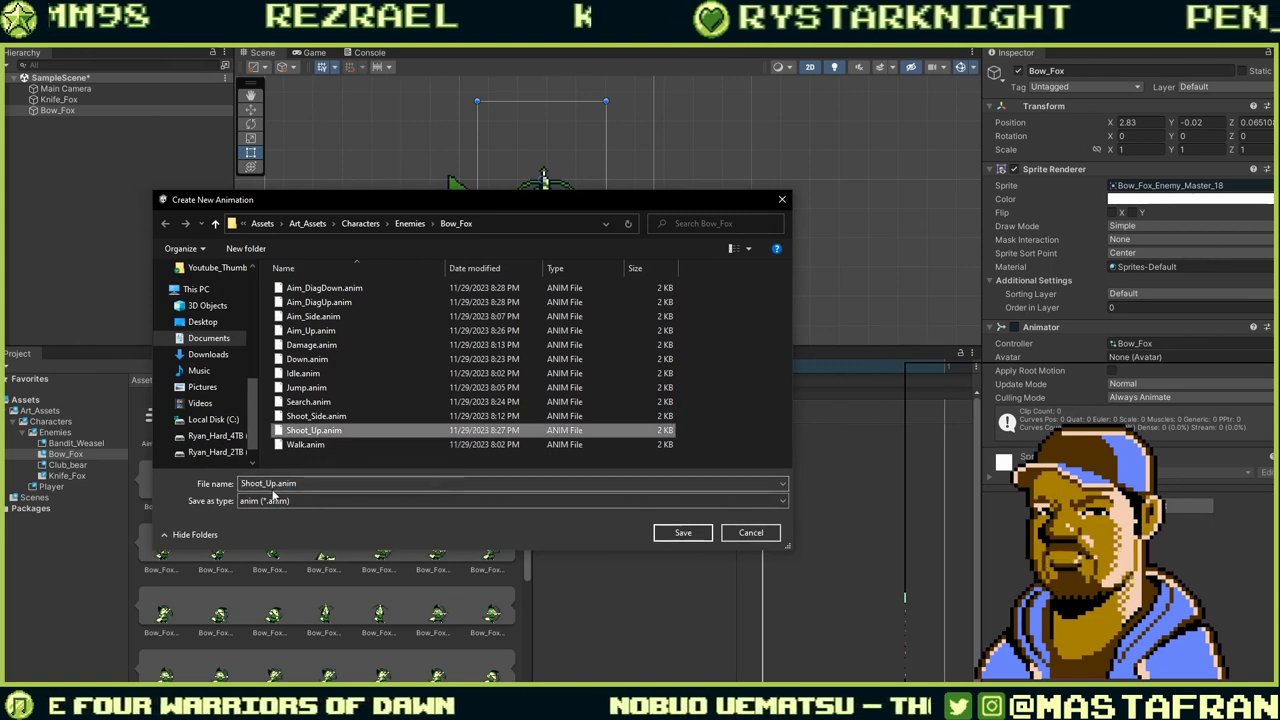
click(302, 483)
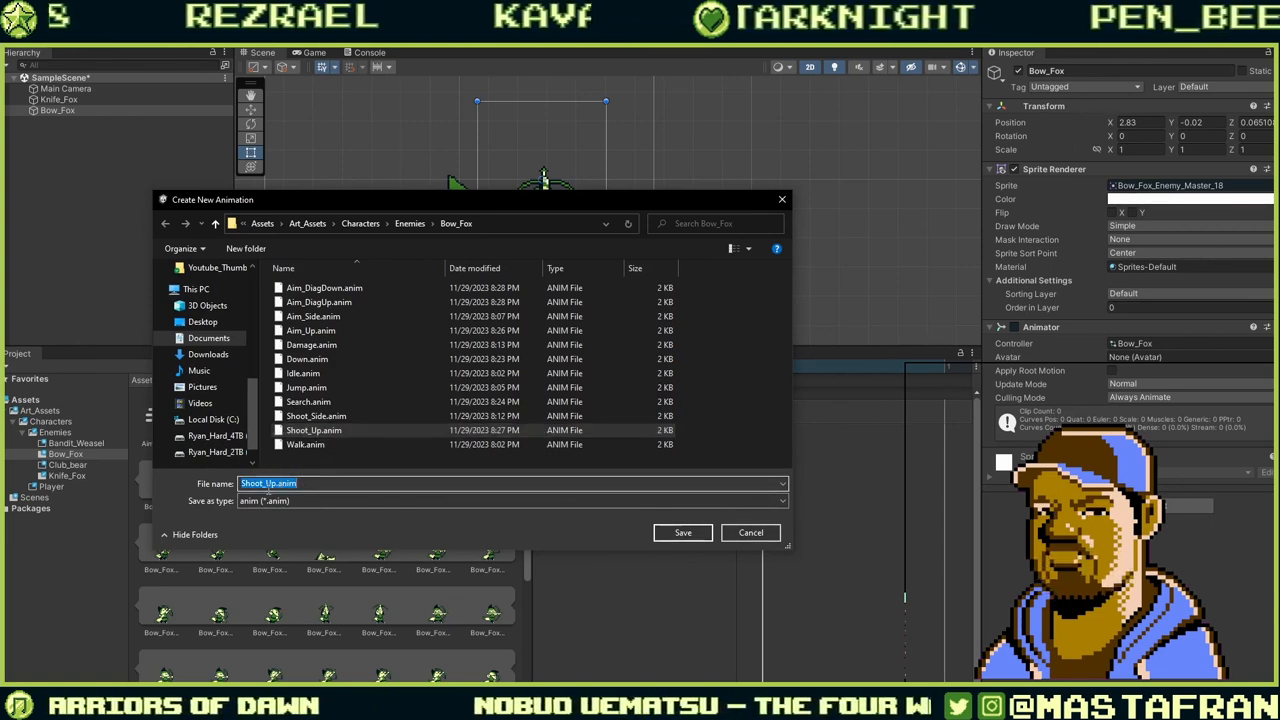
text(Diag)
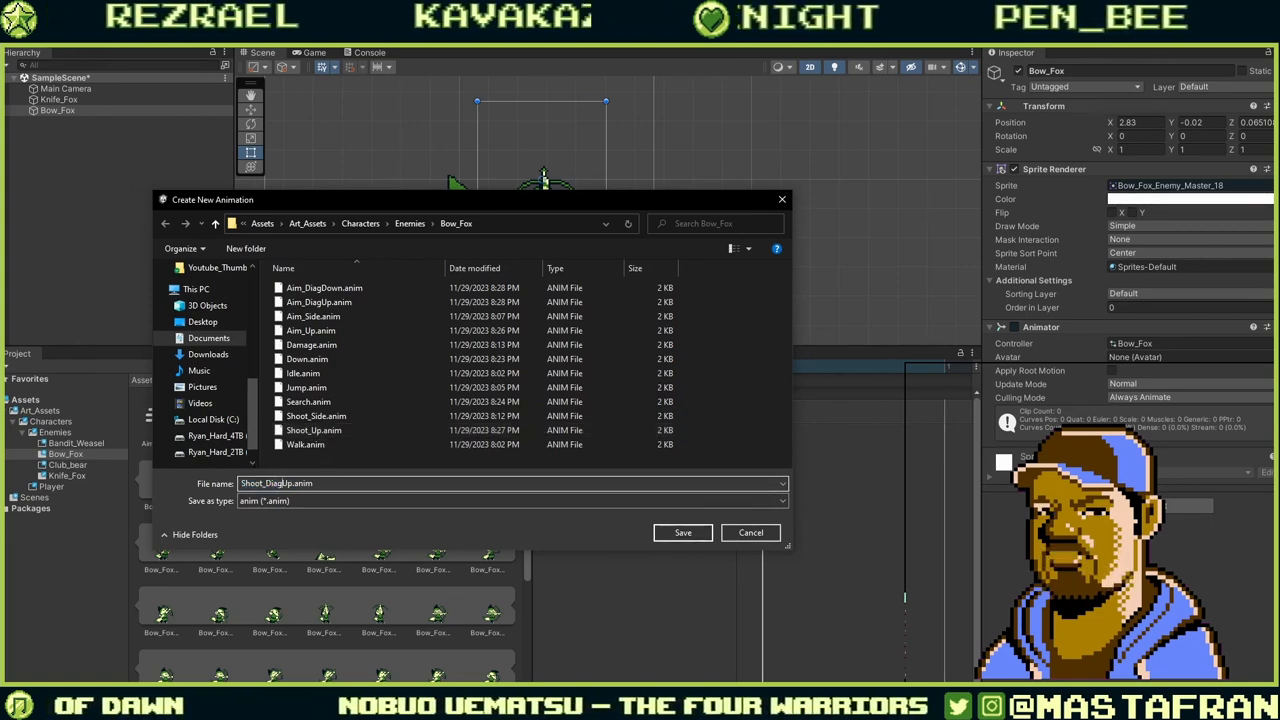
key(Return)
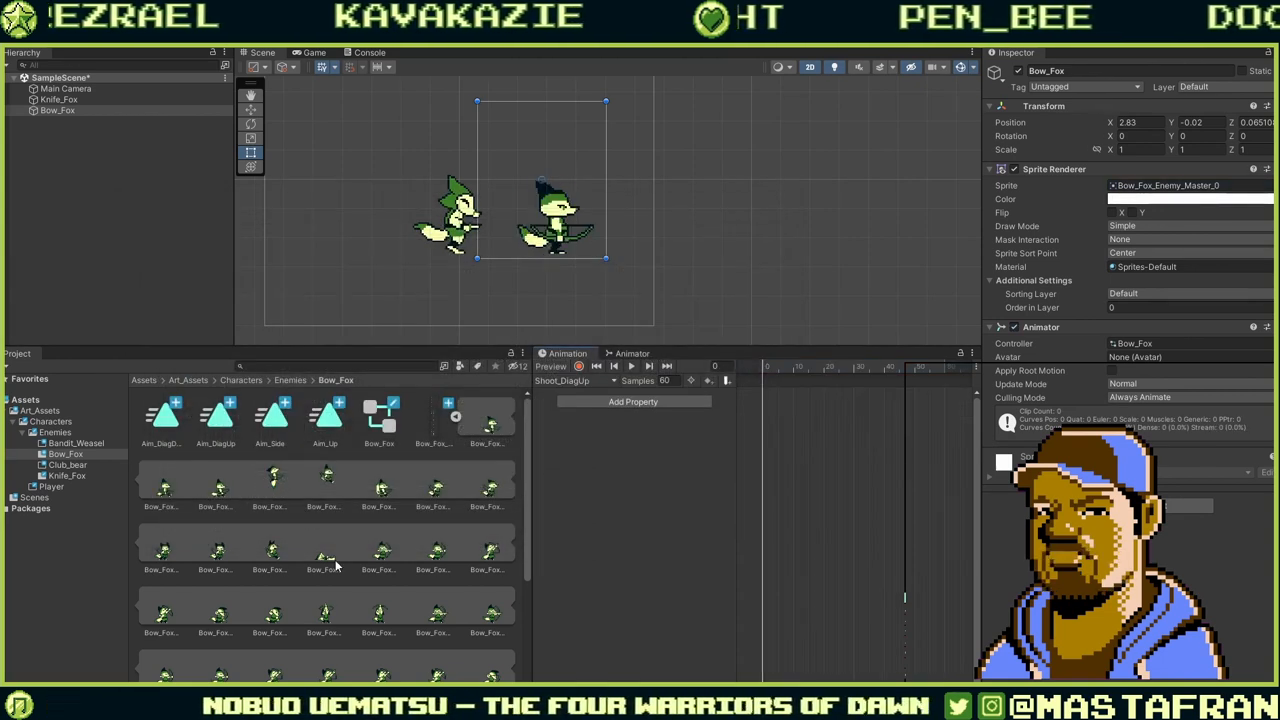
Add the Bow_Fox_Enemy_Master_14 and 15 sprites to Shoot_DiagUp from frame 0 and set its sample rate to 1.
click(491, 558)
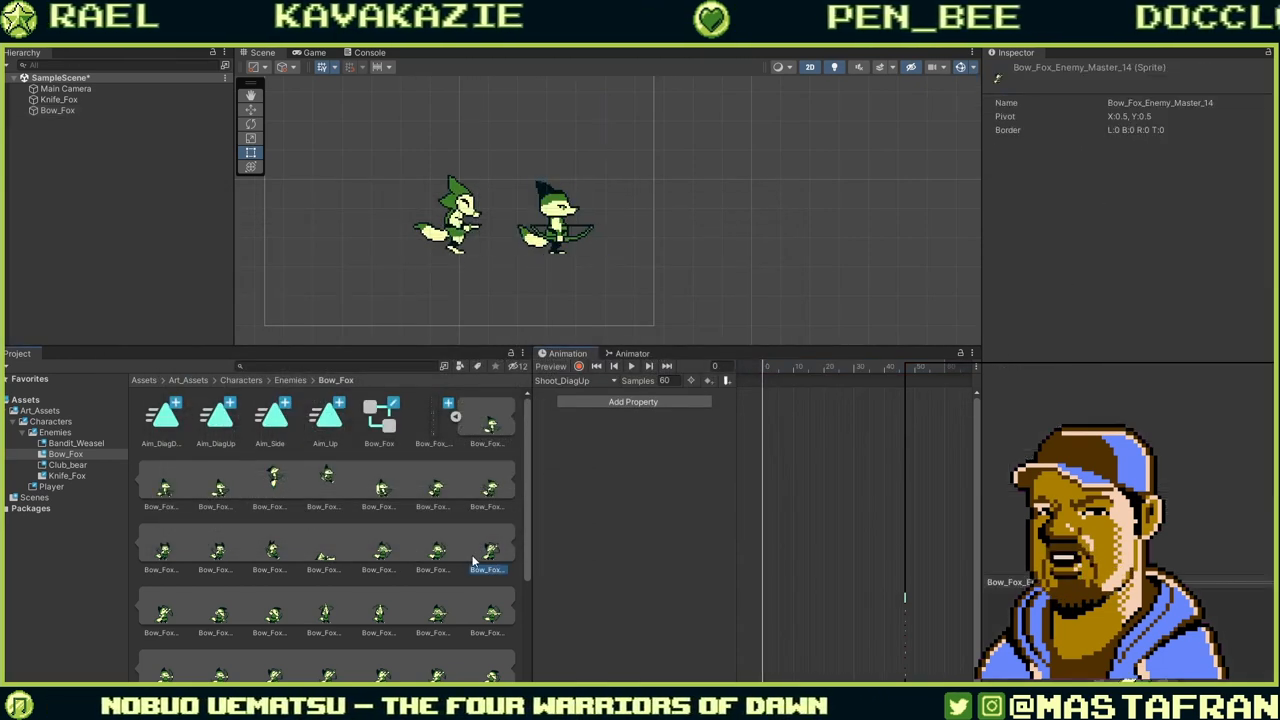
ctrl+click(172, 622)
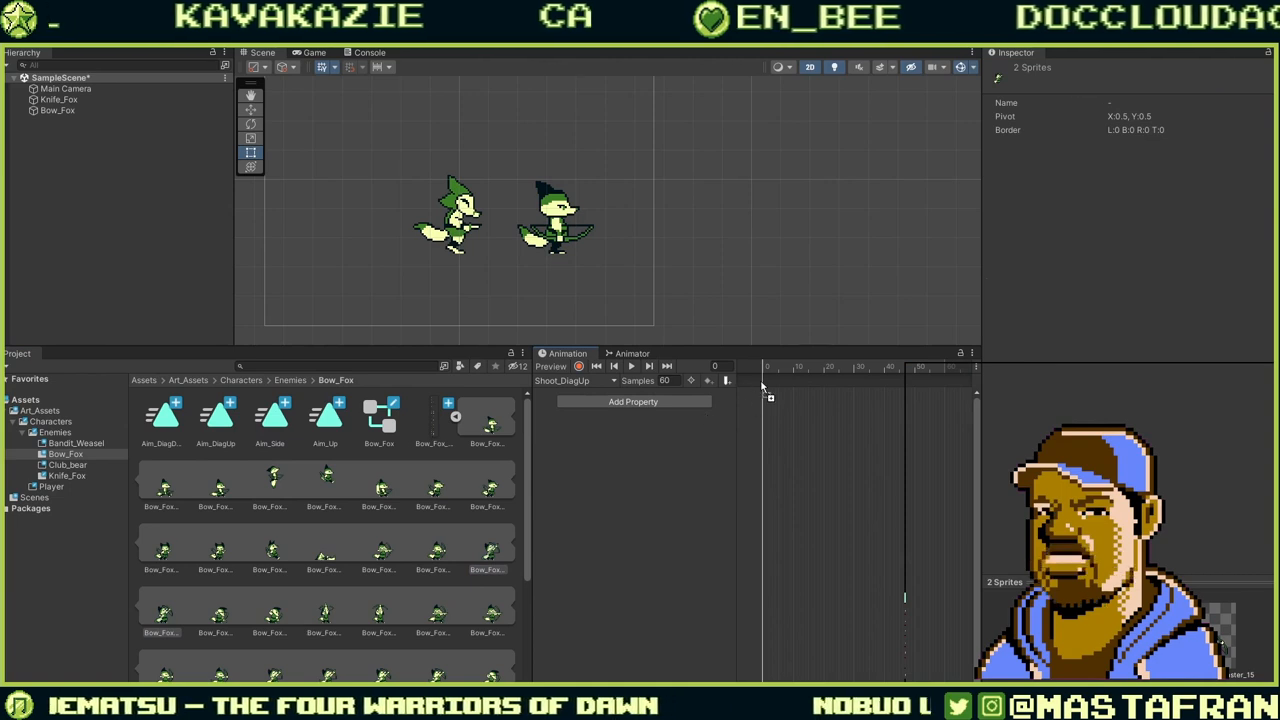
drag(765, 398, 763, 397)
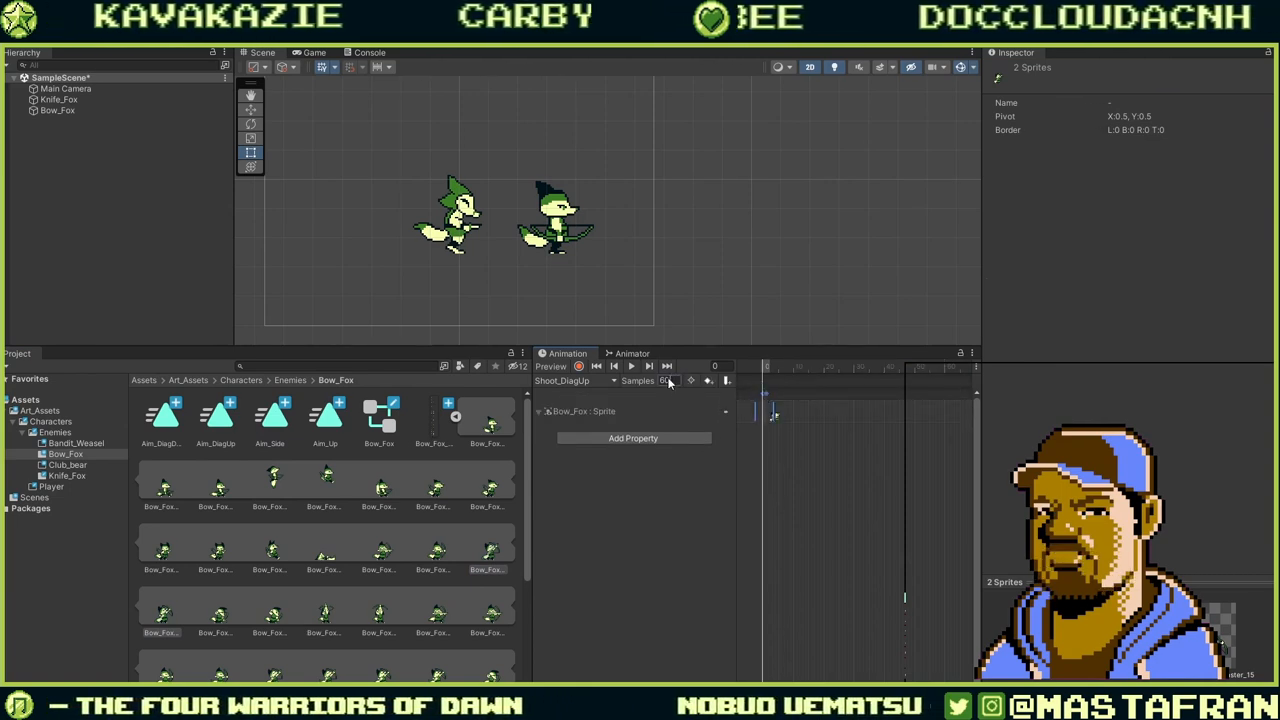
text(1)
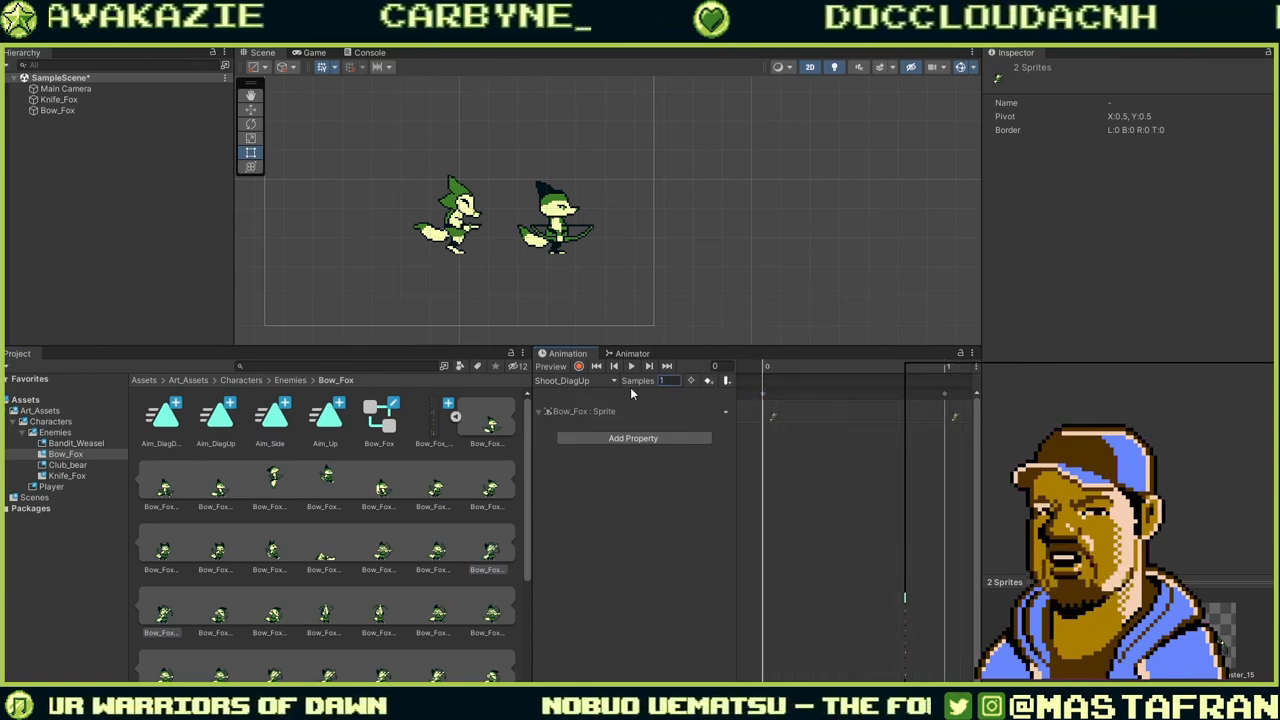
click(682, 566)
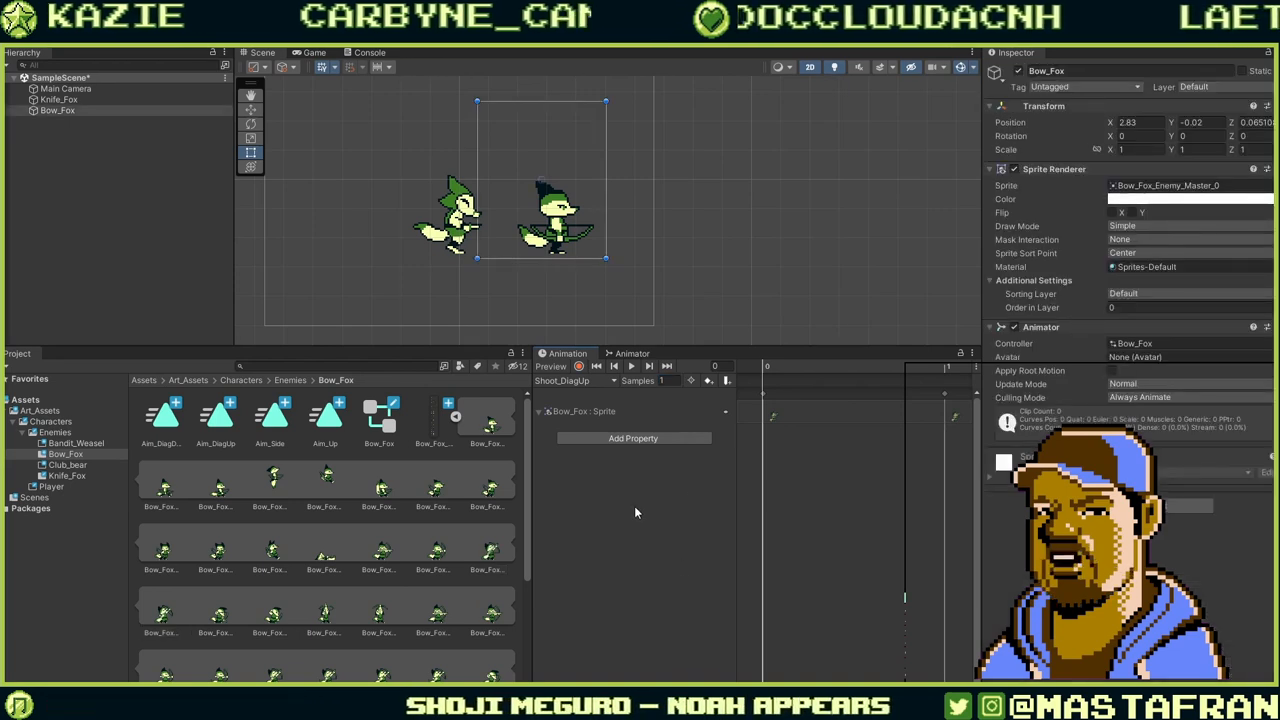
Create a new Bow_Fox animation clip named Shoot_DiagDown in the Bow_Fox folder.
click(590, 386)
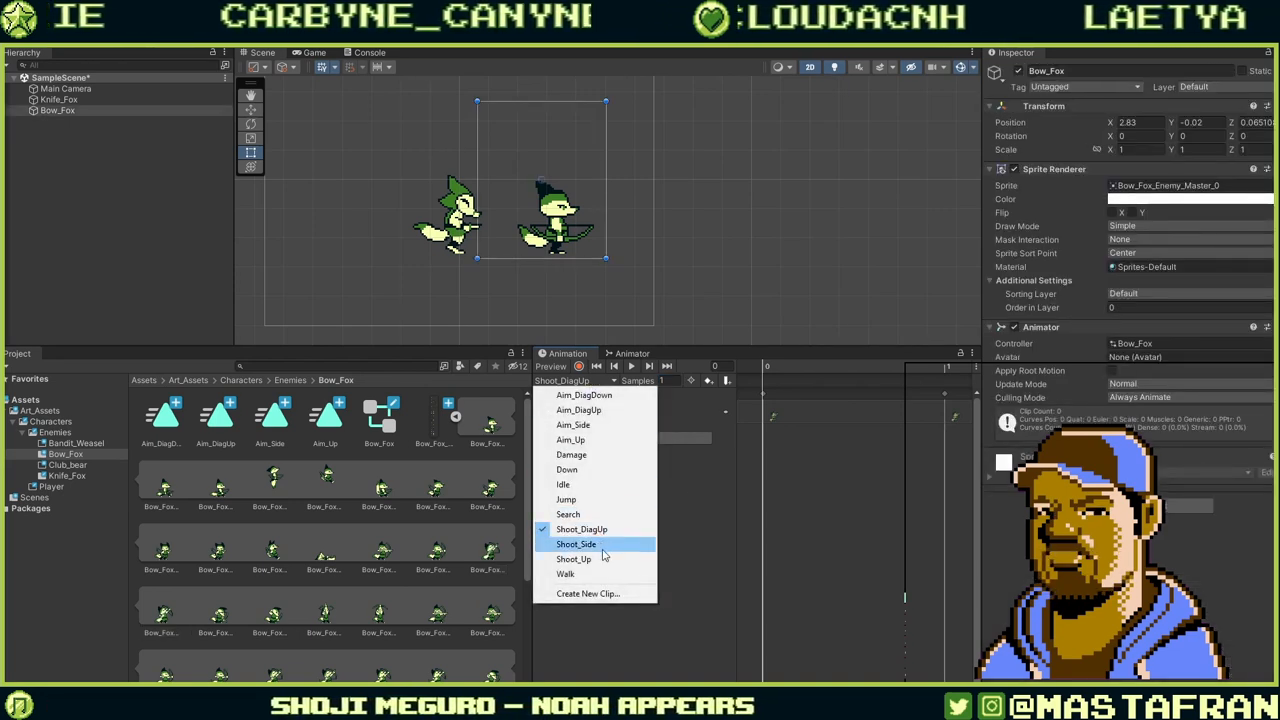
click(603, 594)
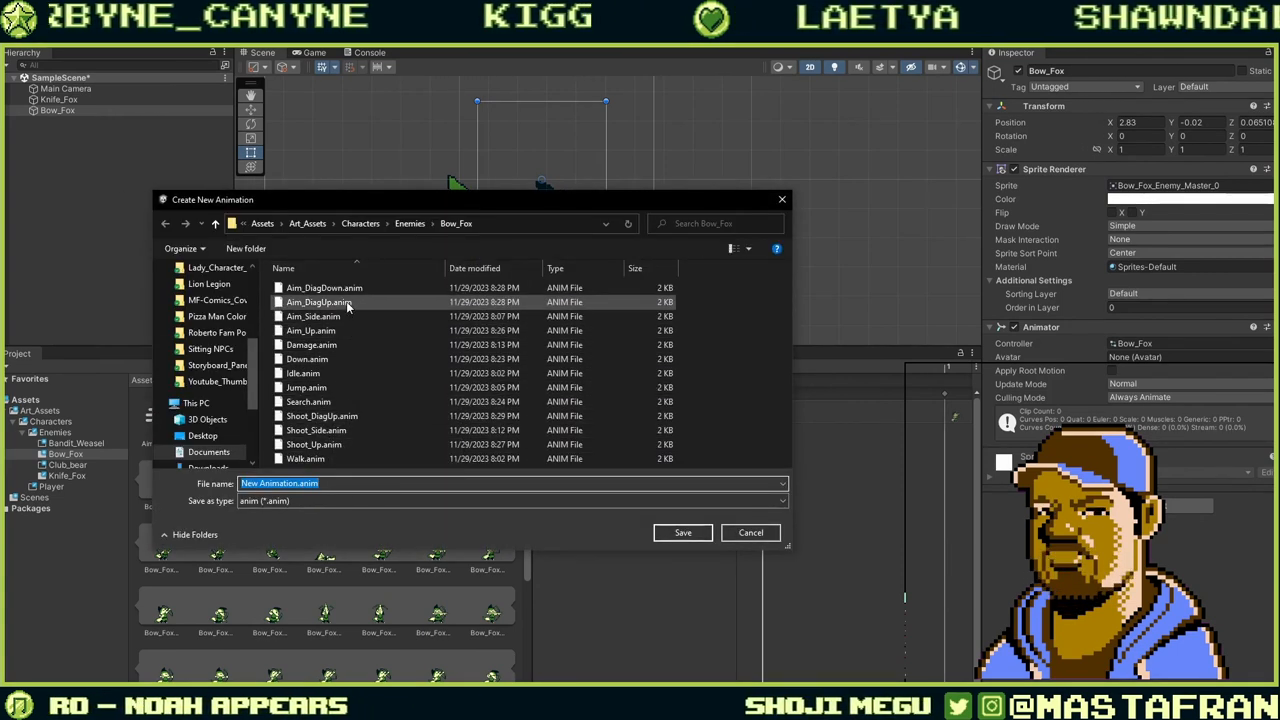
click(340, 417)
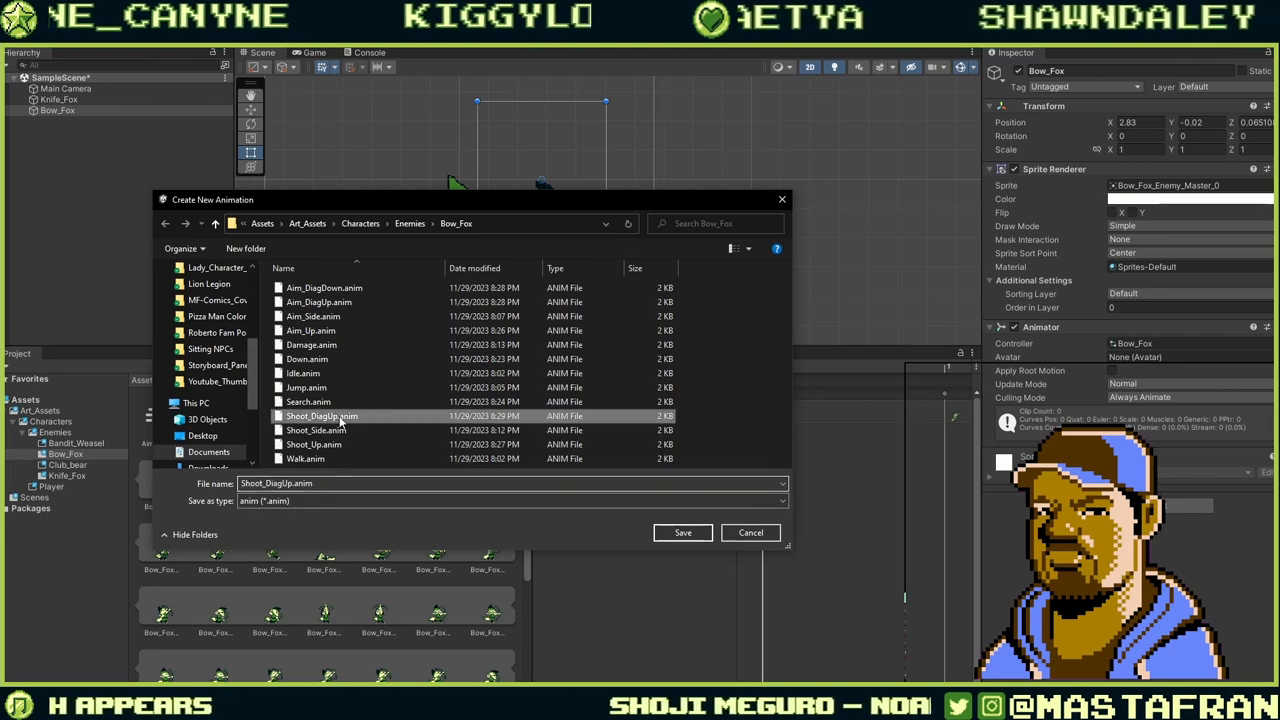
click(290, 483)
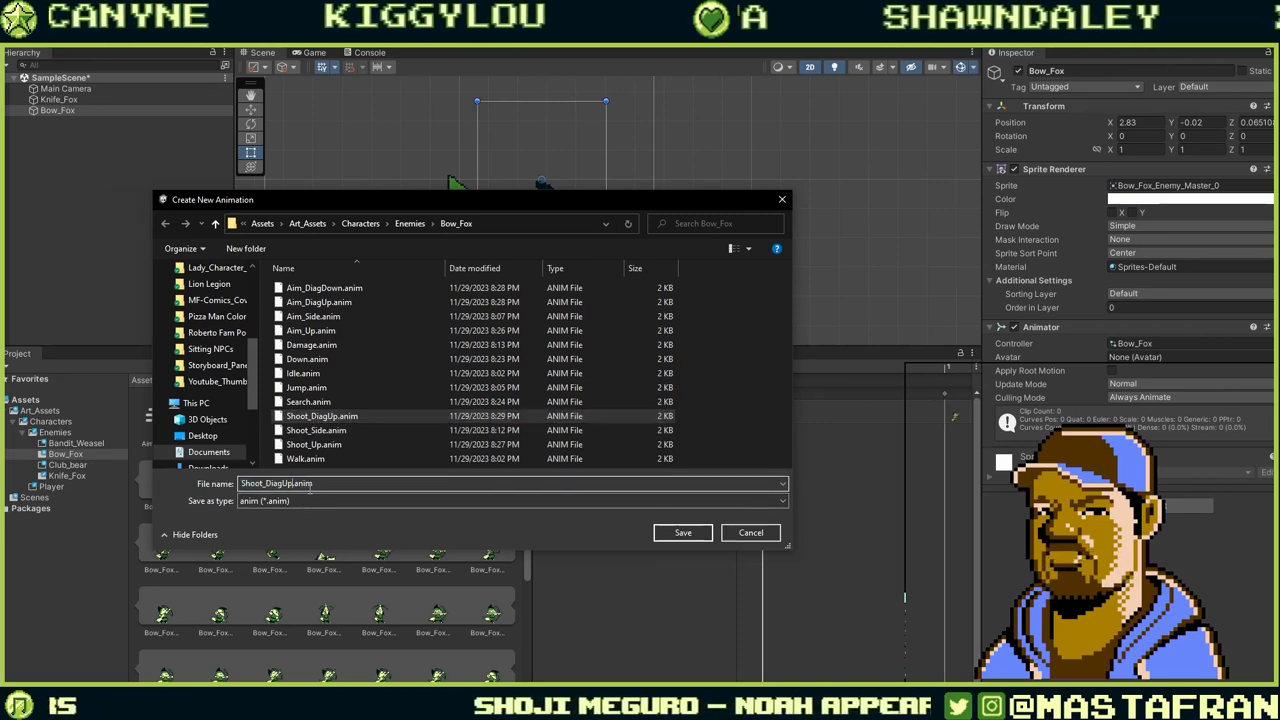
key(BackSpace)
key(BackSpace)
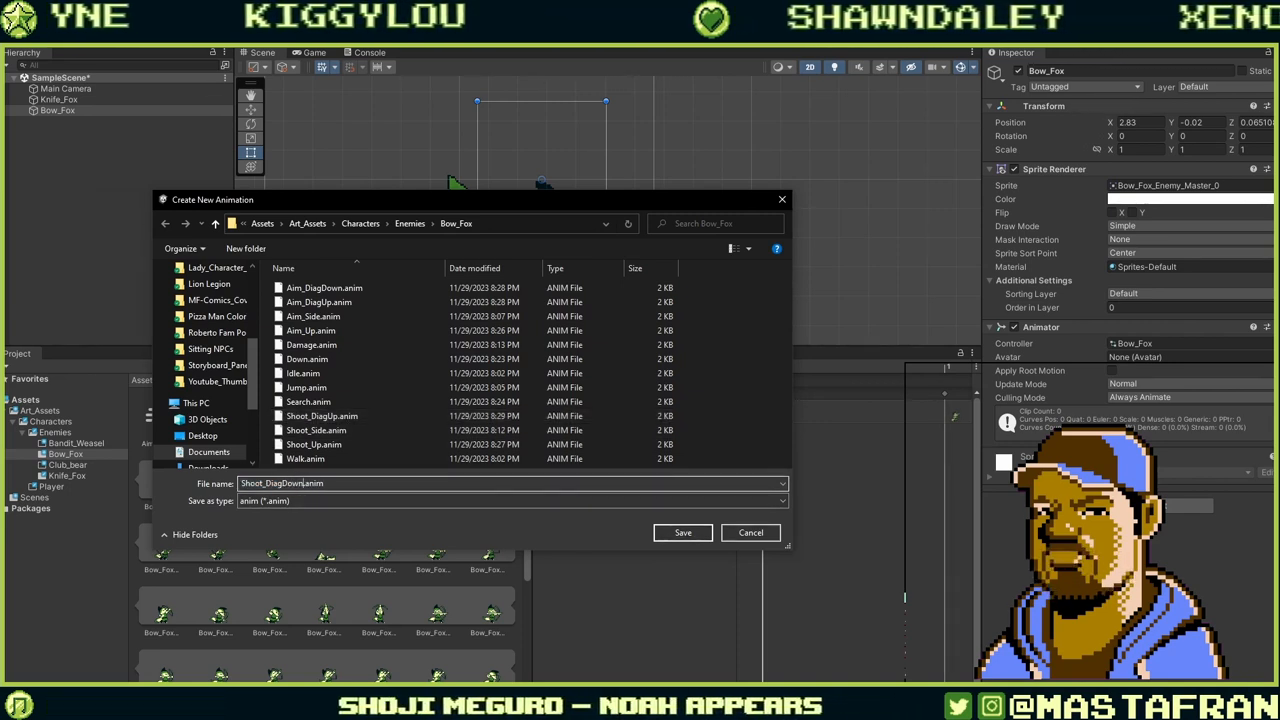
key(Return)
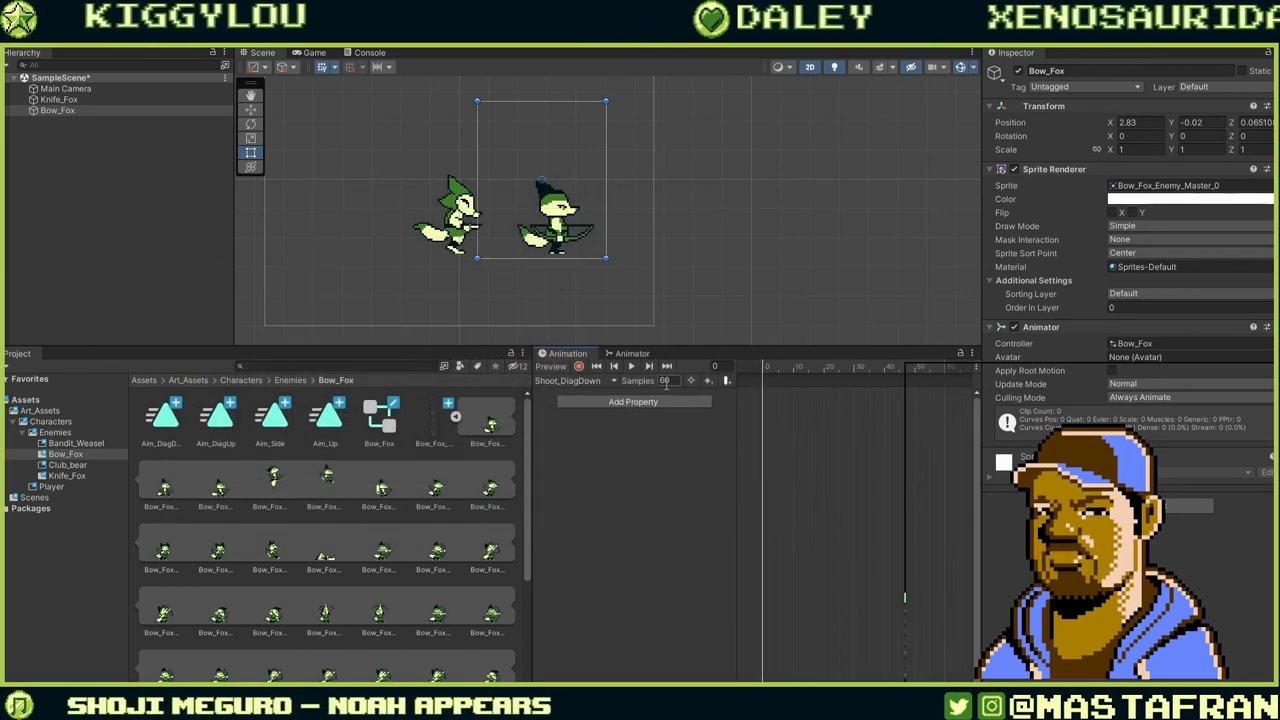
Set Shoot_DiagDown to 15 samples, add the Bow_Fox_Enemy_Master_16 and 17 sprites from frame 0, and preview the frames.
key(Return)
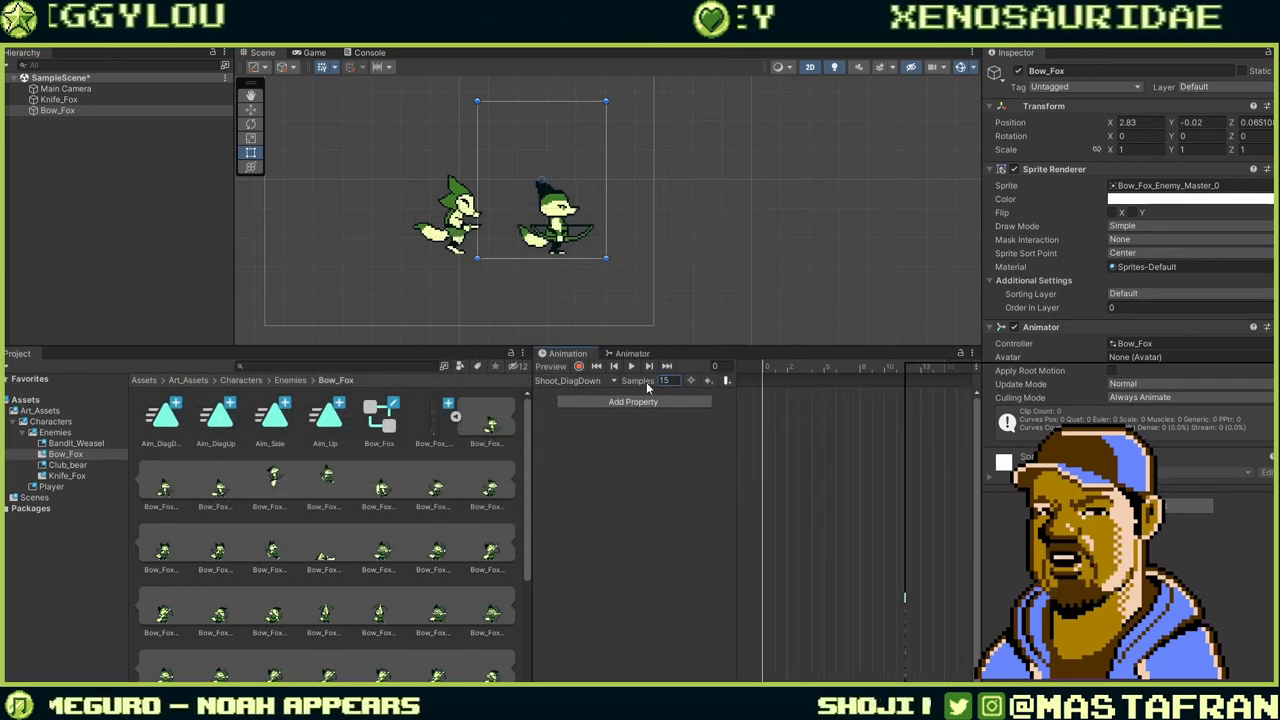
click(230, 622)
ctrl+click(259, 621)
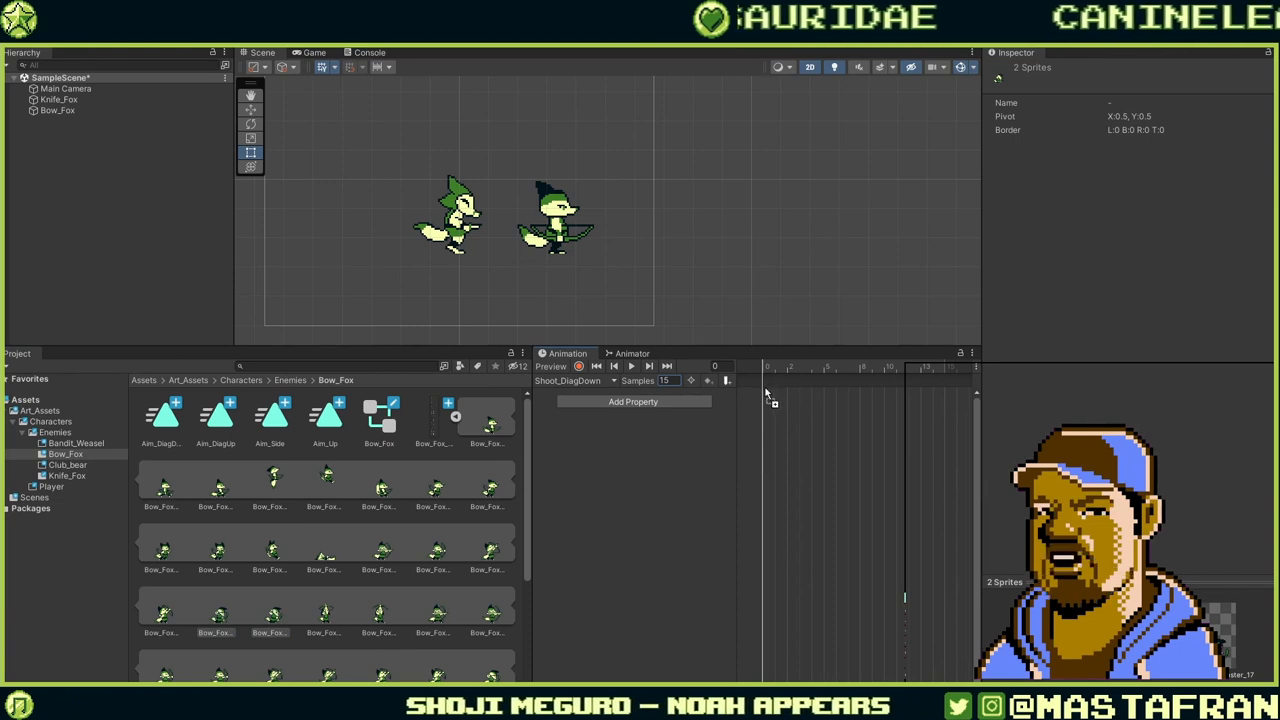
drag(768, 395, 770, 397)
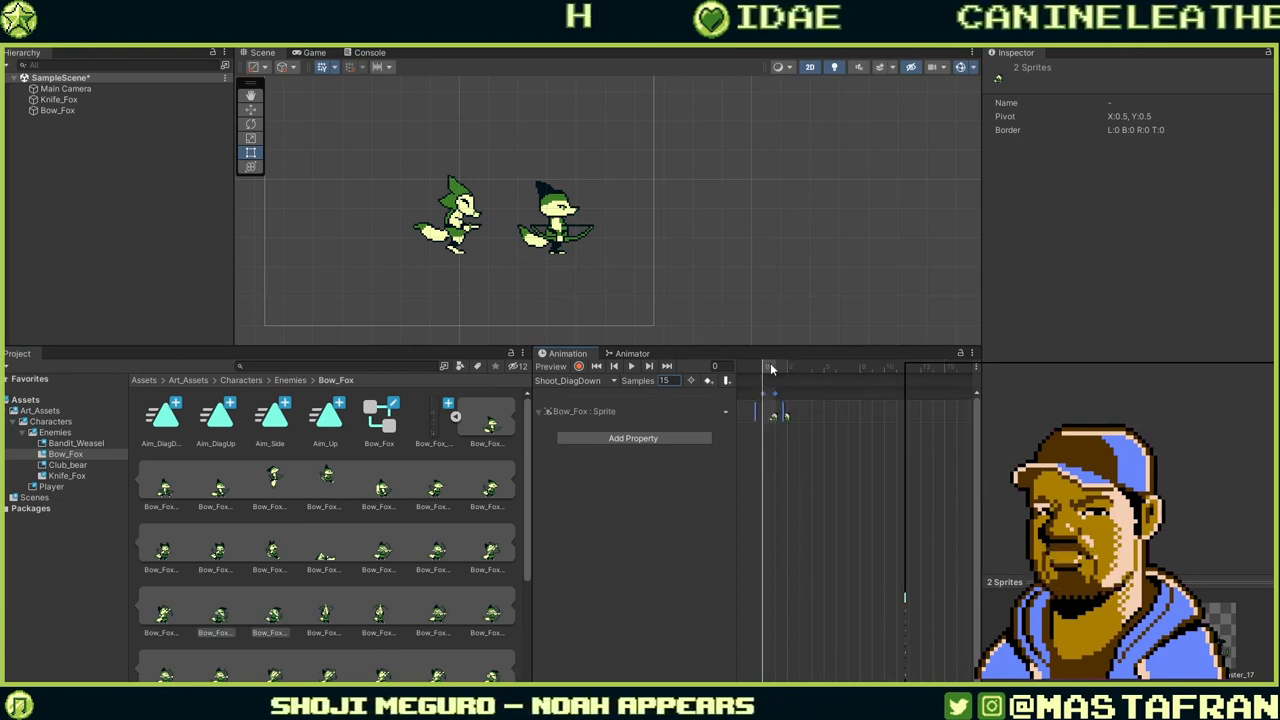
click(772, 369)
drag(832, 369, 727, 387)
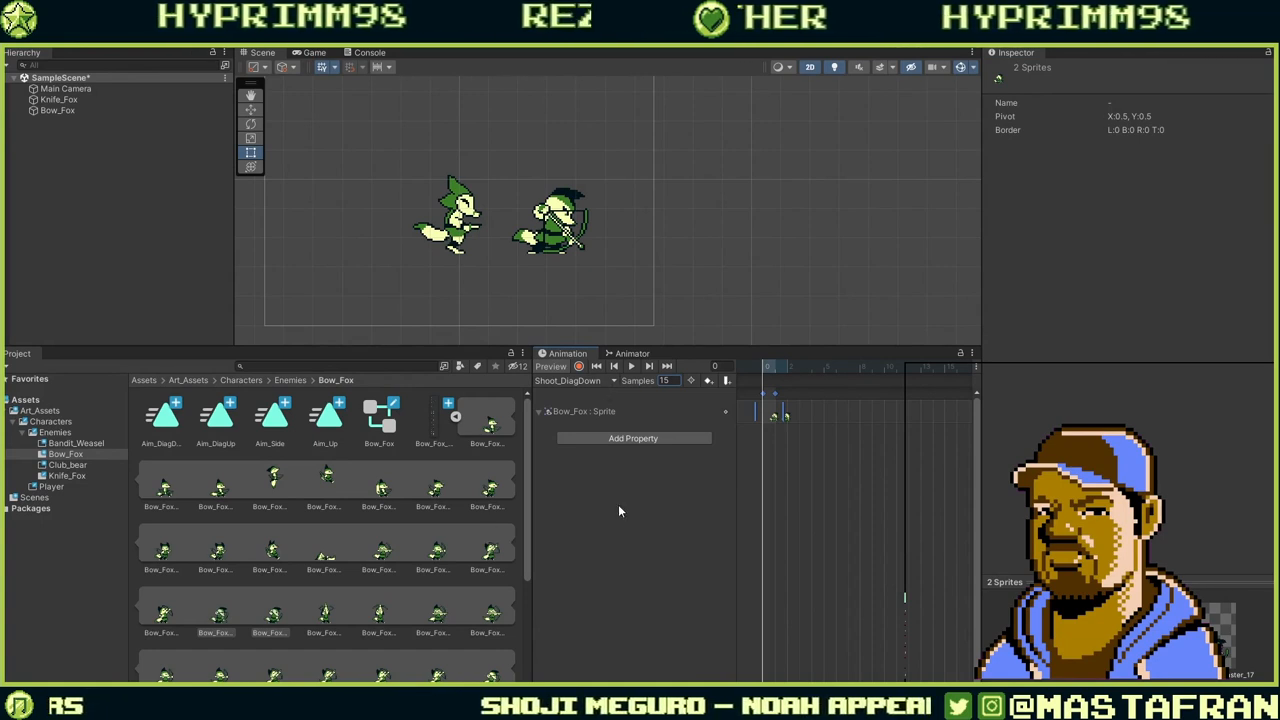
Create a new Bow_Fox animation clip named Walk_Aim_Side in the Bow_Fox folder.
scroll(484, 549, down, 4)
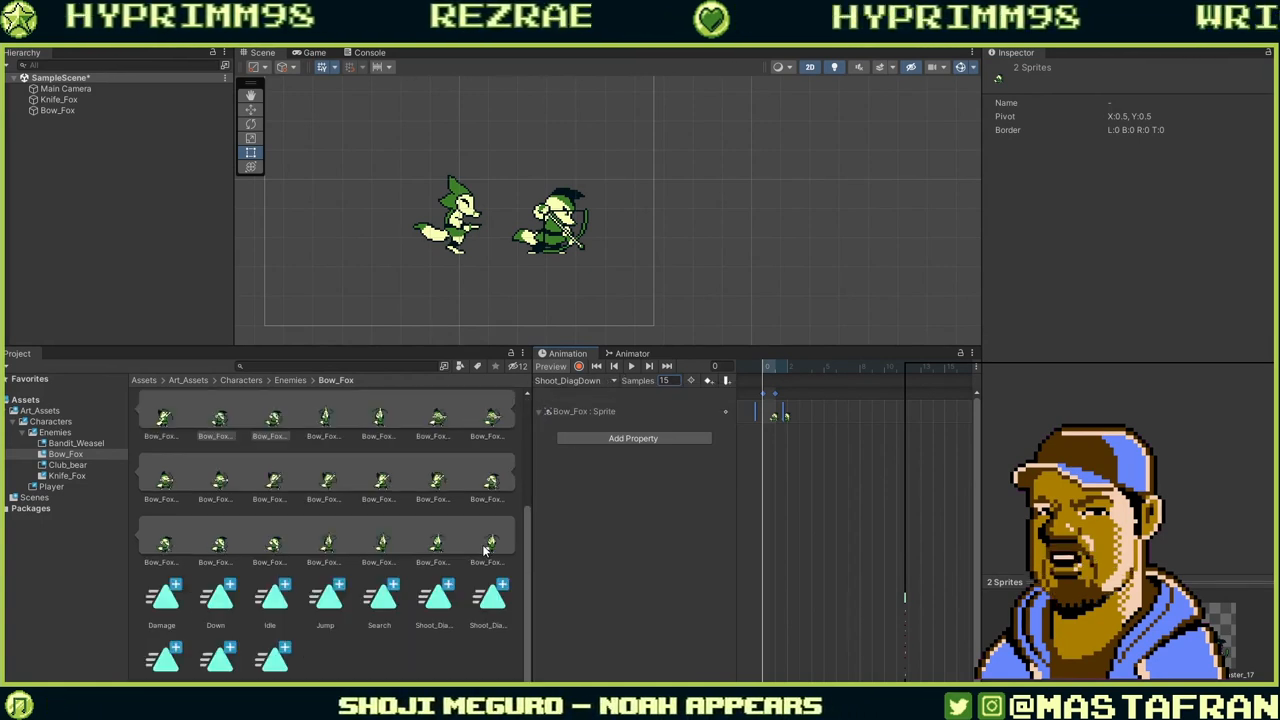
scroll(484, 540, up, 2)
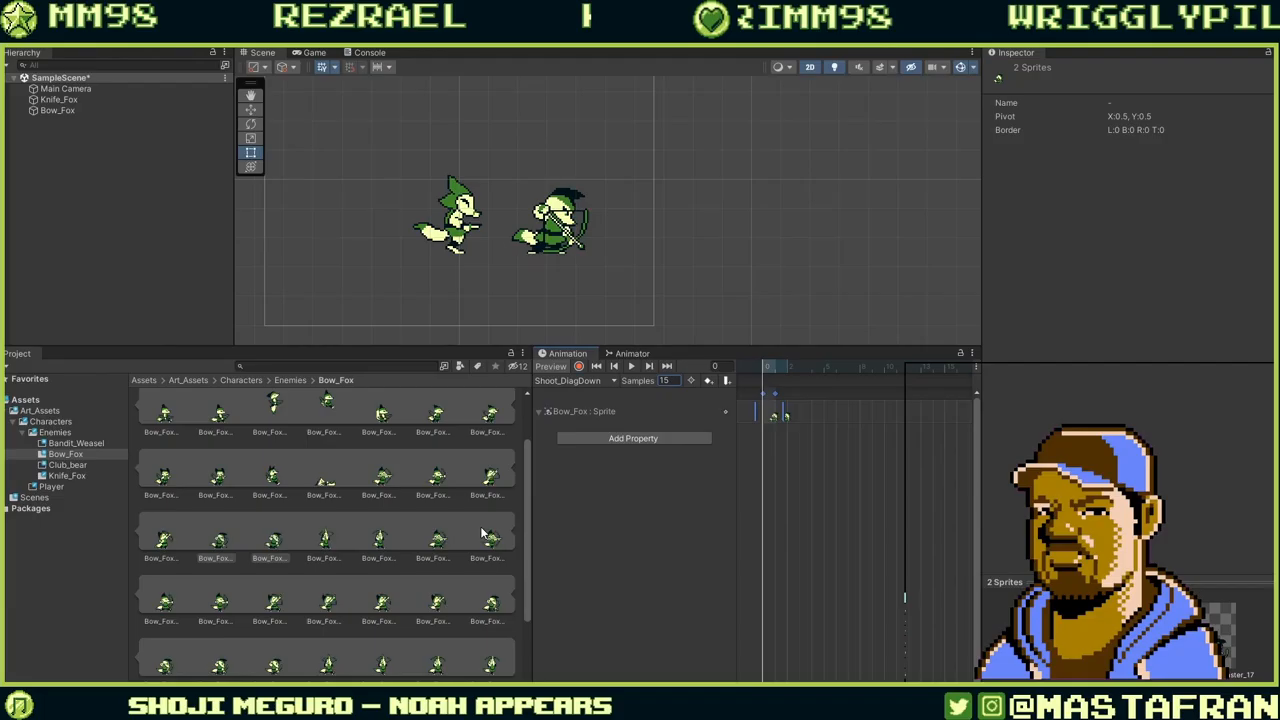
click(614, 386)
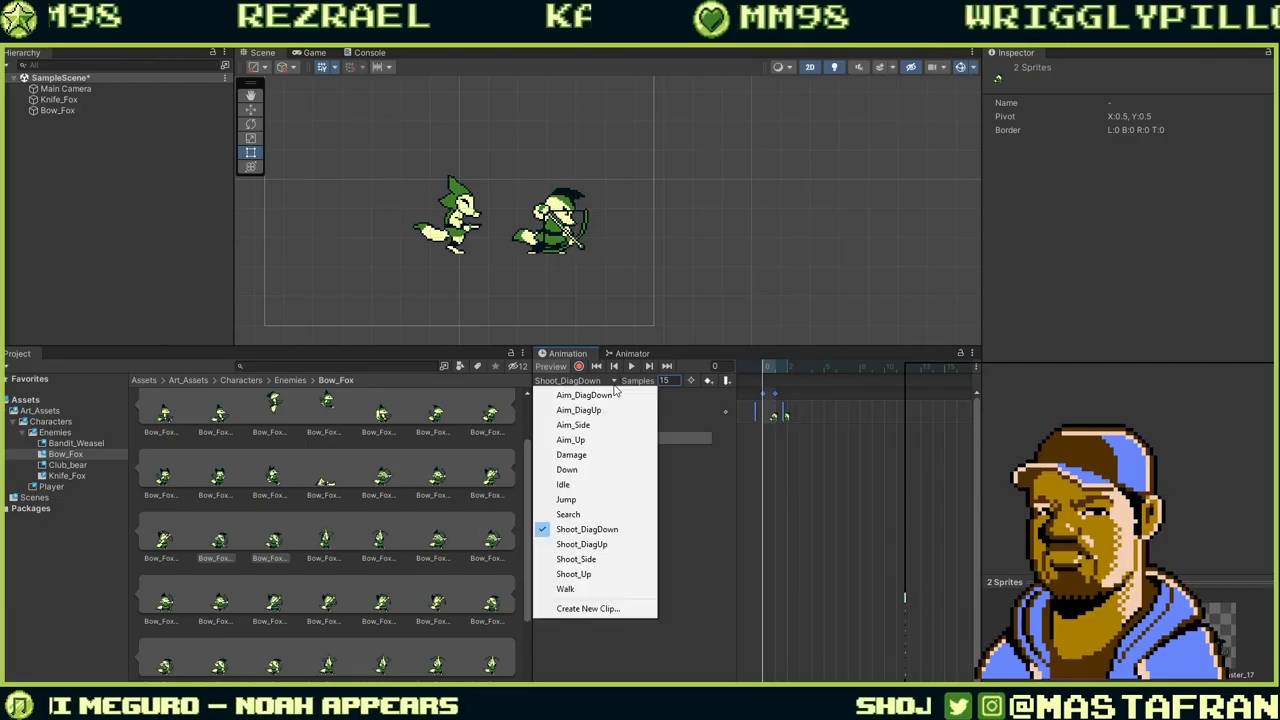
click(585, 607)
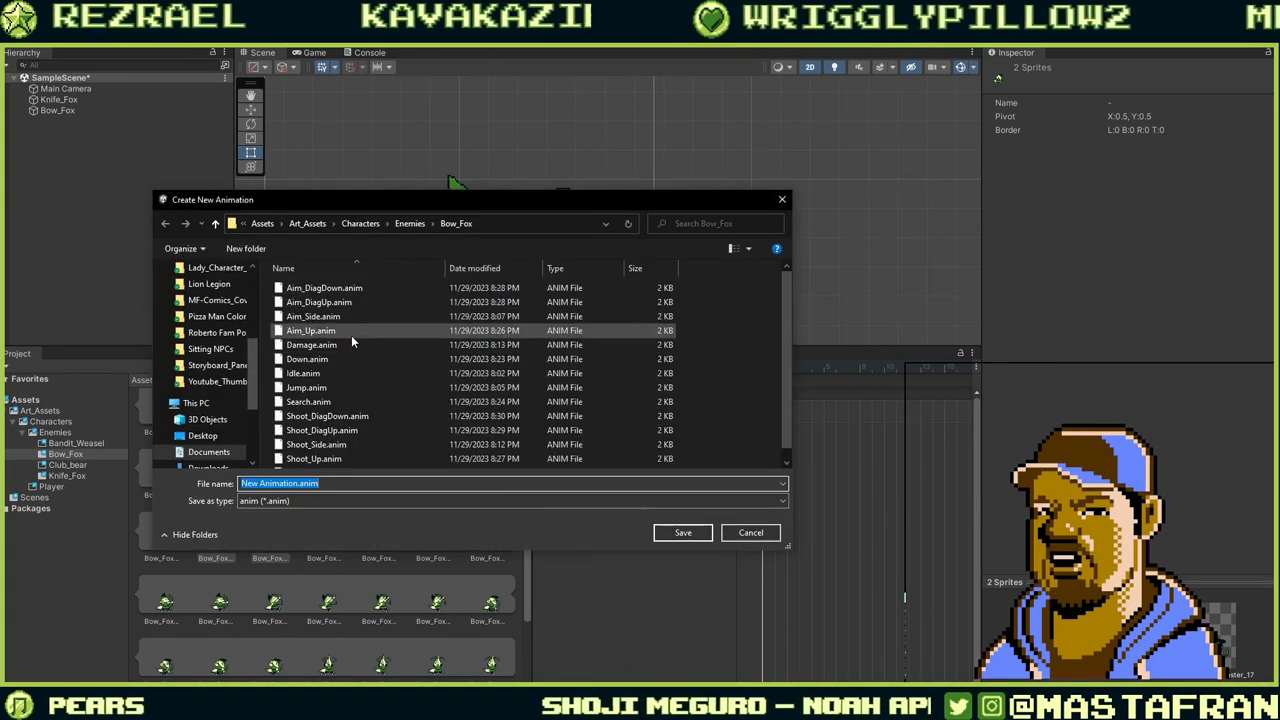
scroll(317, 455, down, 1)
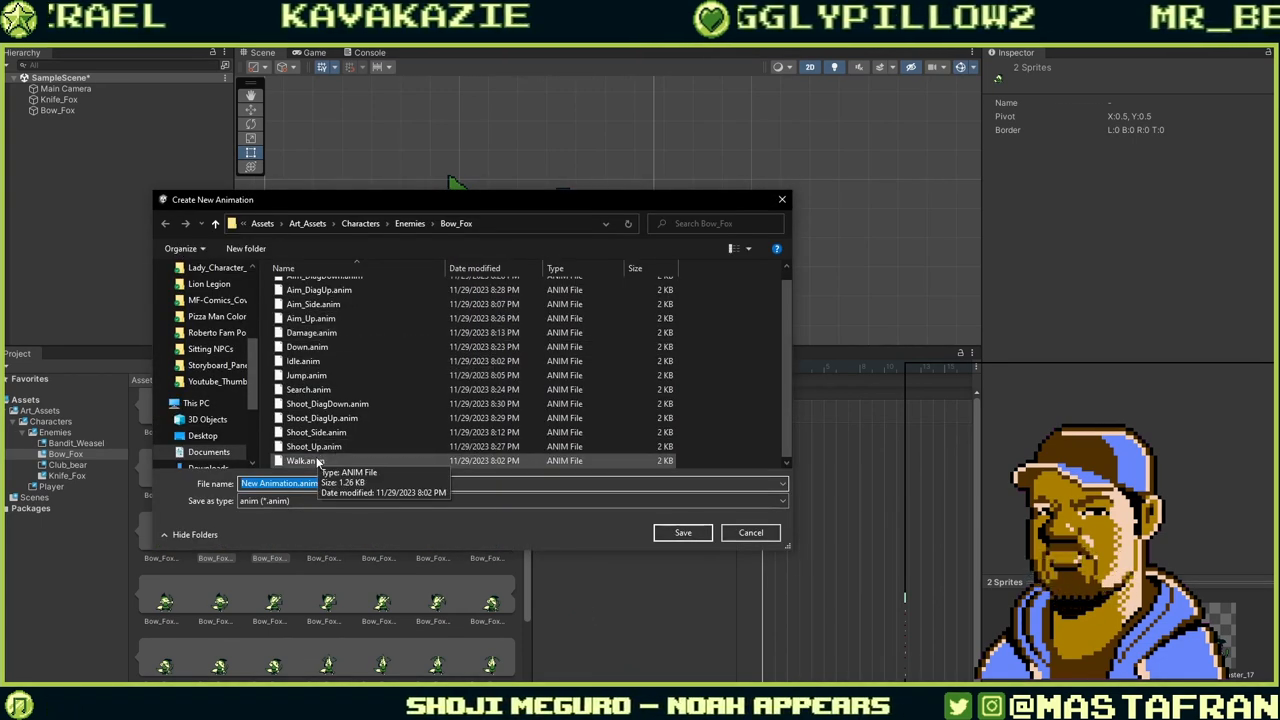
click(317, 461)
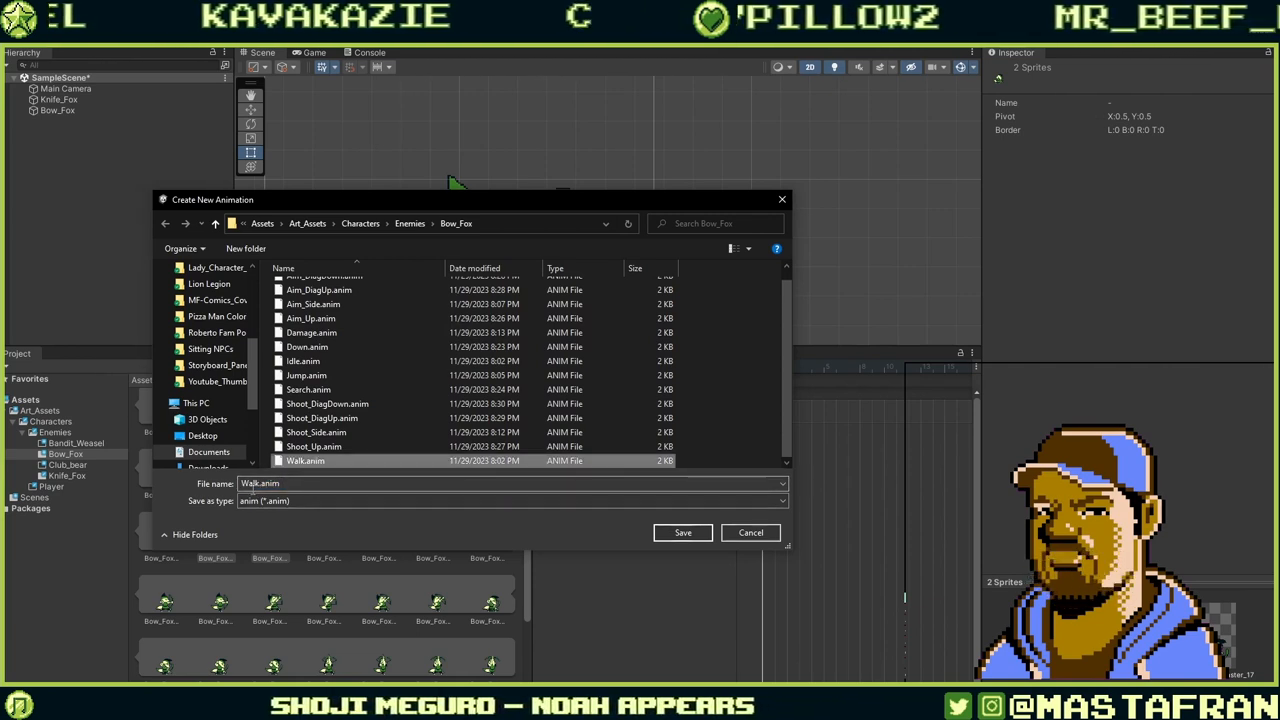
double_click(255, 484)
click(256, 484)
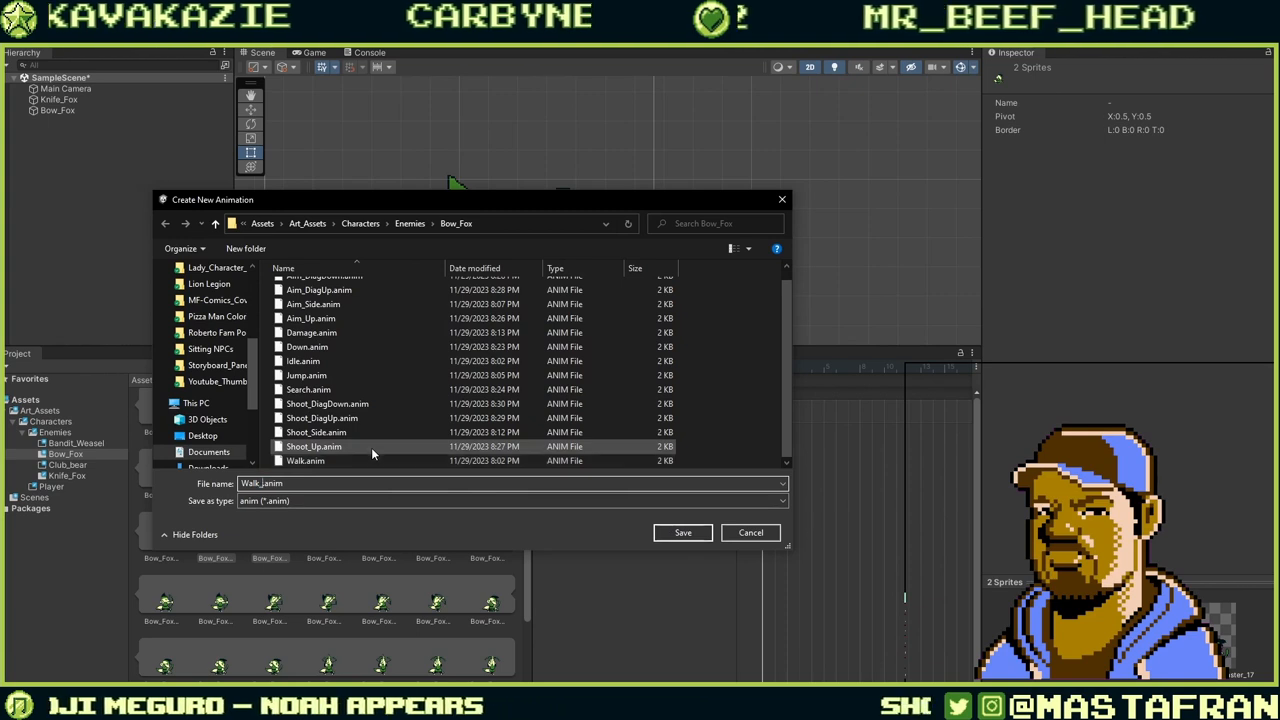
text(_Aim)
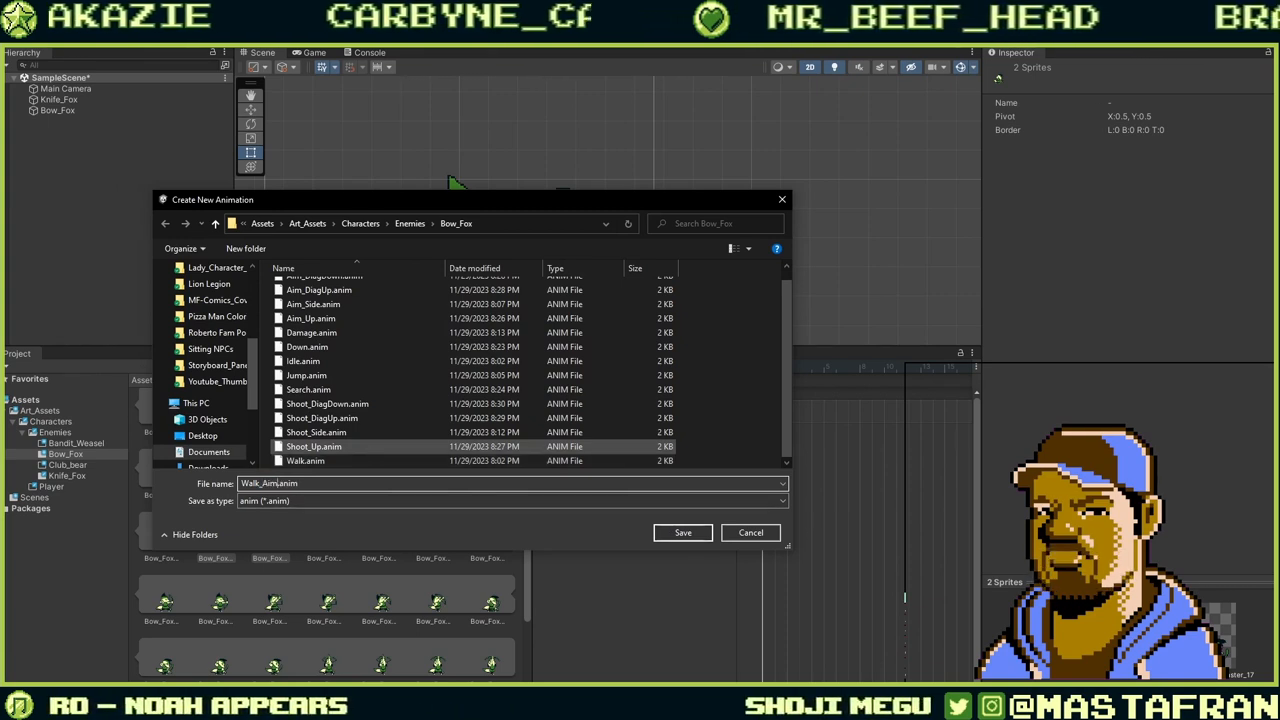
text(_Sid)
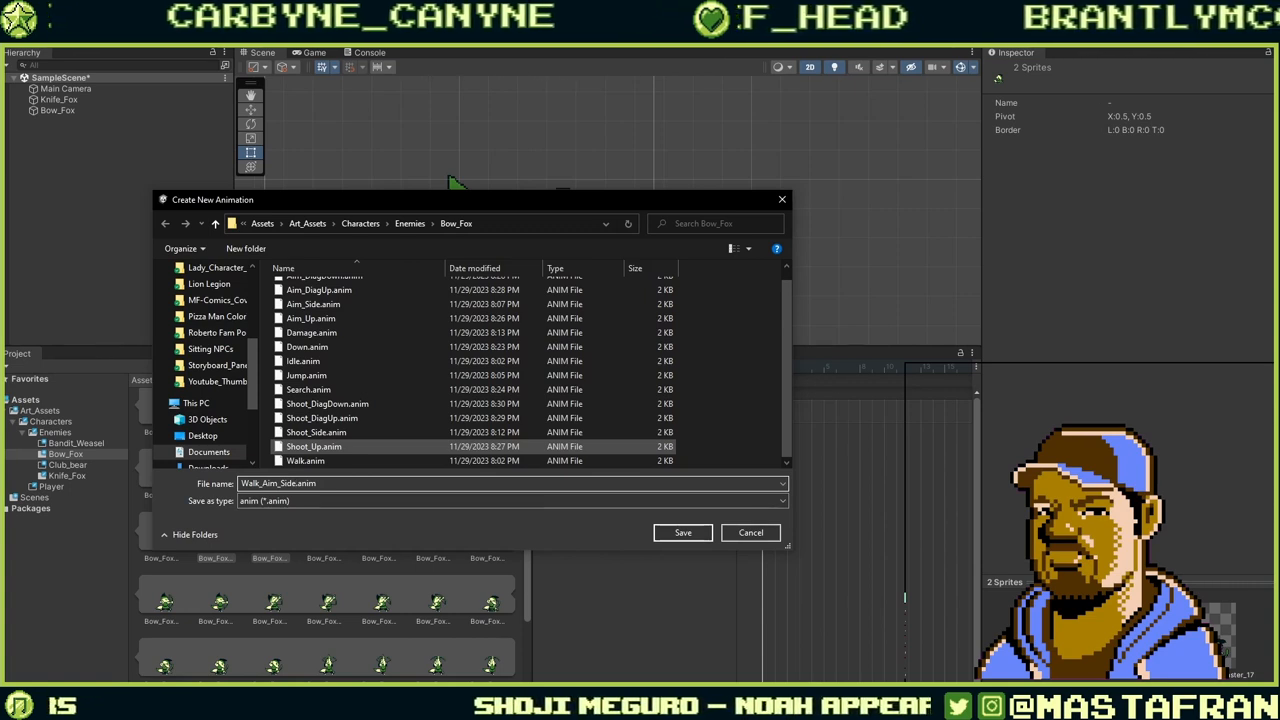
text(e)
key(Return)
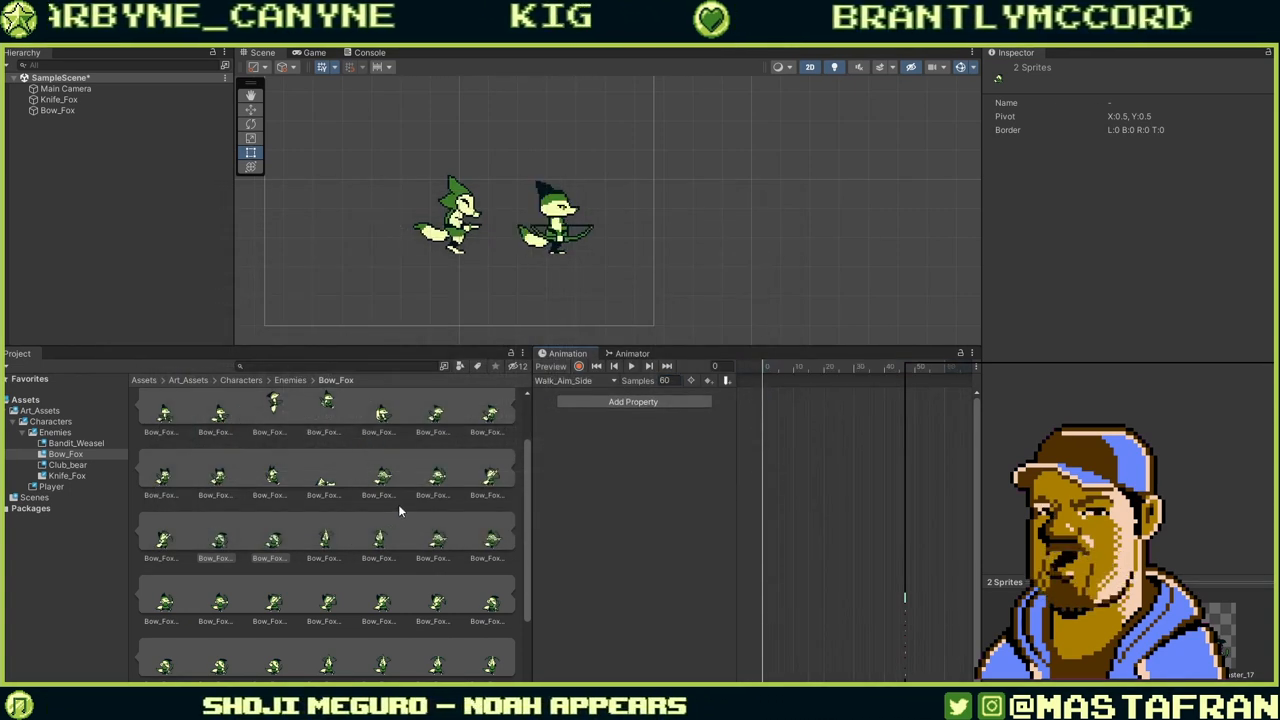
Add the Bow_Fox_Enemy_Master_20 and 21 sprites to Walk_Aim_Side from frame 0 and set its sample rate to 15.
scroll(378, 572, down, 3)
scroll(318, 645, up, 2)
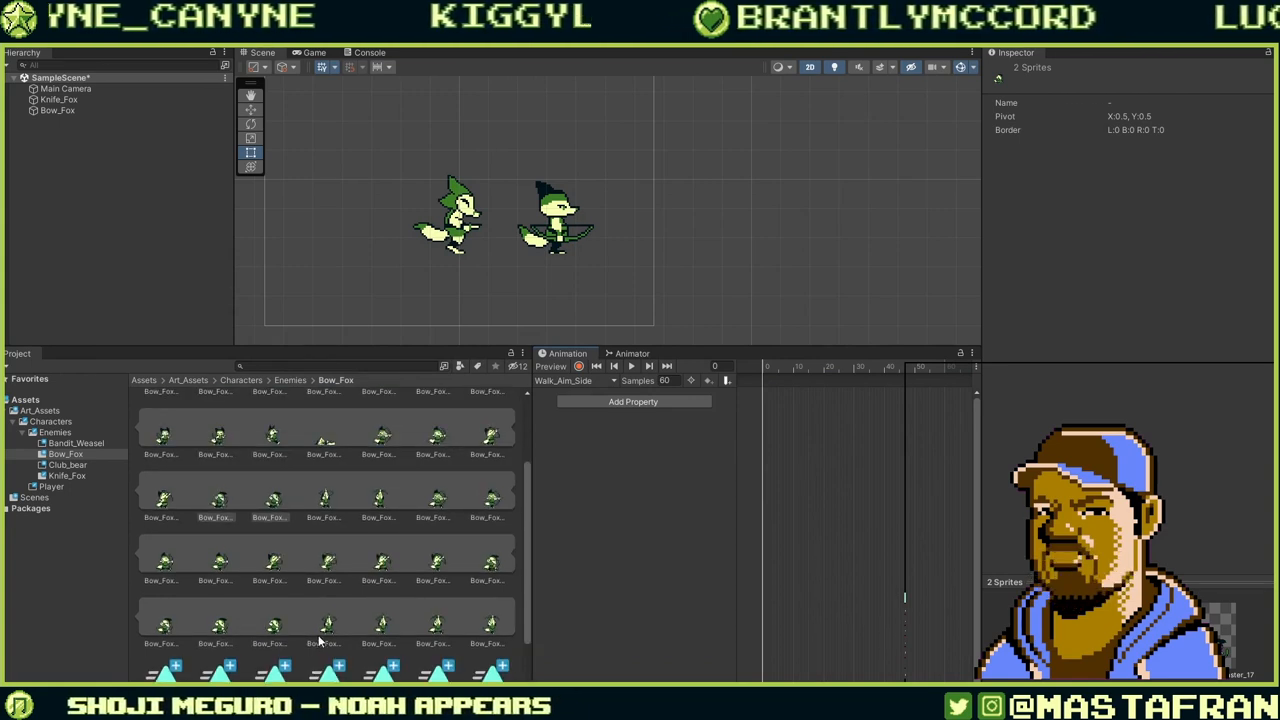
click(437, 505)
ctrl+click(490, 500)
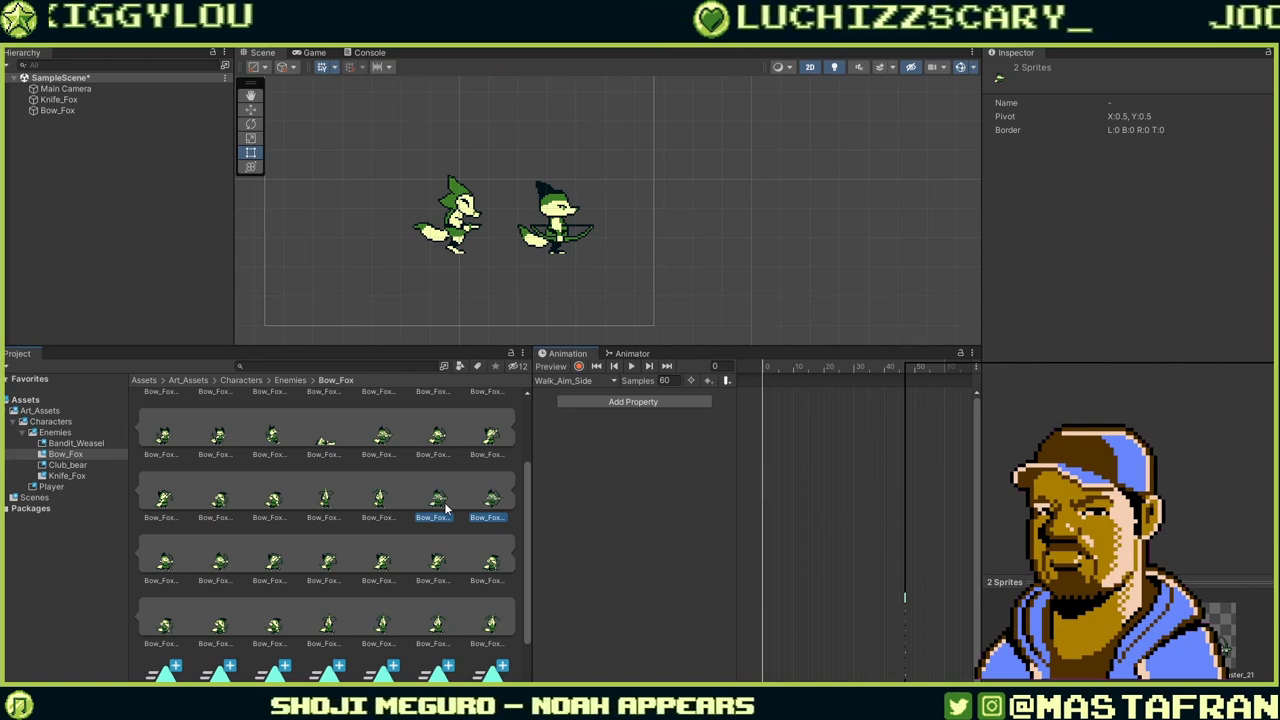
drag(446, 510, 708, 458)
drag(768, 398, 768, 400)
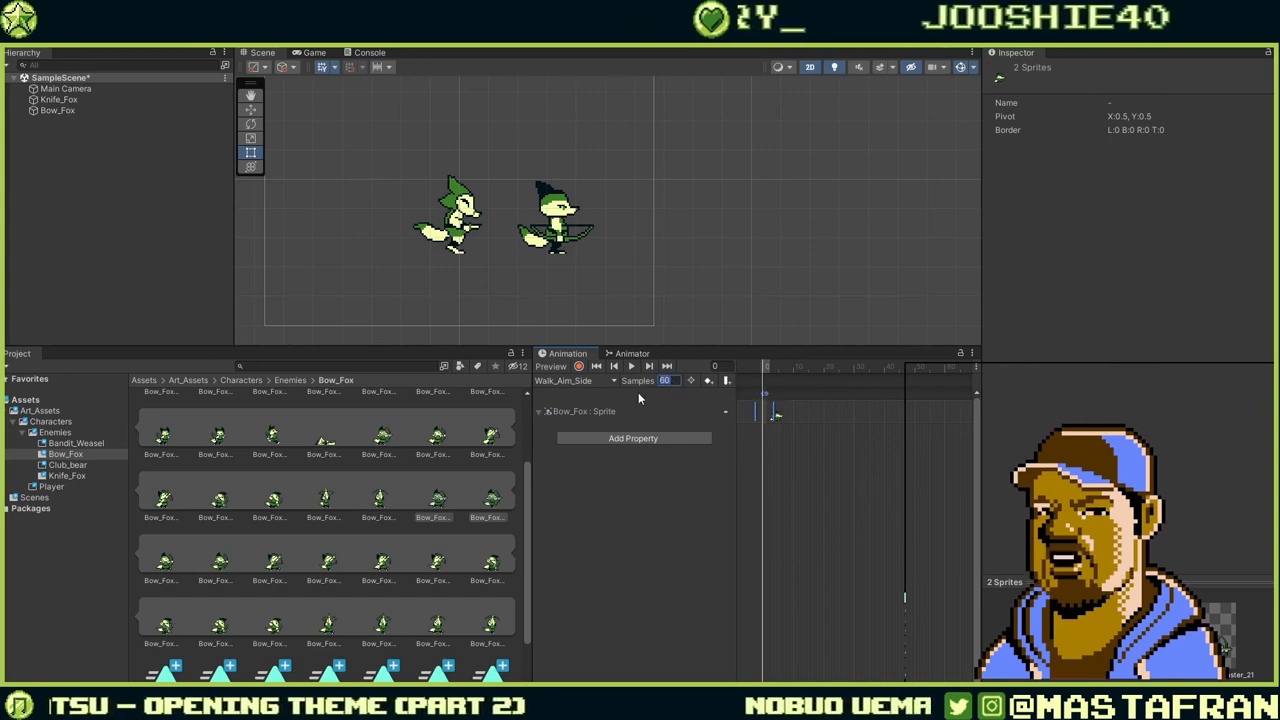
text(5)
key(Return)
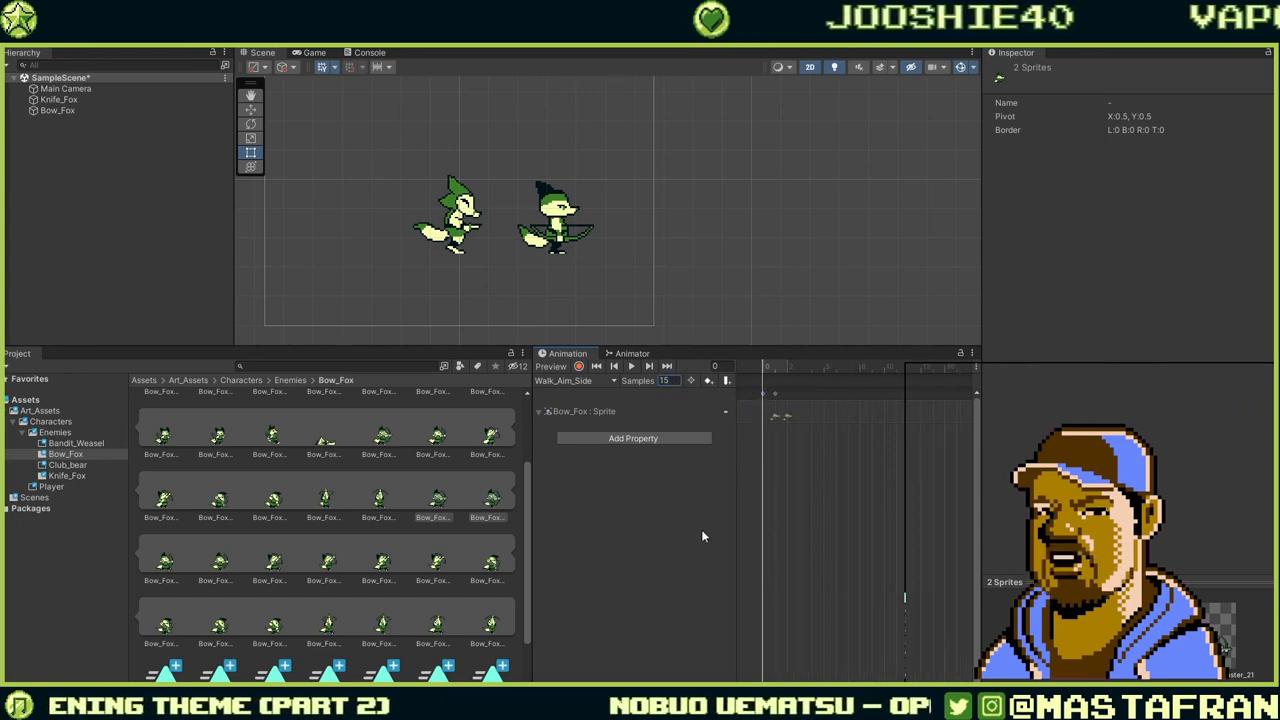
Swap the Walk_Aim_Side sprite order, putting Bow_Fox_Enemy_Master_21 at frame 0 and Bow_Fox_Enemy_Master_20 at frame 1.
click(795, 471)
scroll(790, 464, up, 5)
drag(762, 371, 769, 397)
click(777, 419)
key(Delete)
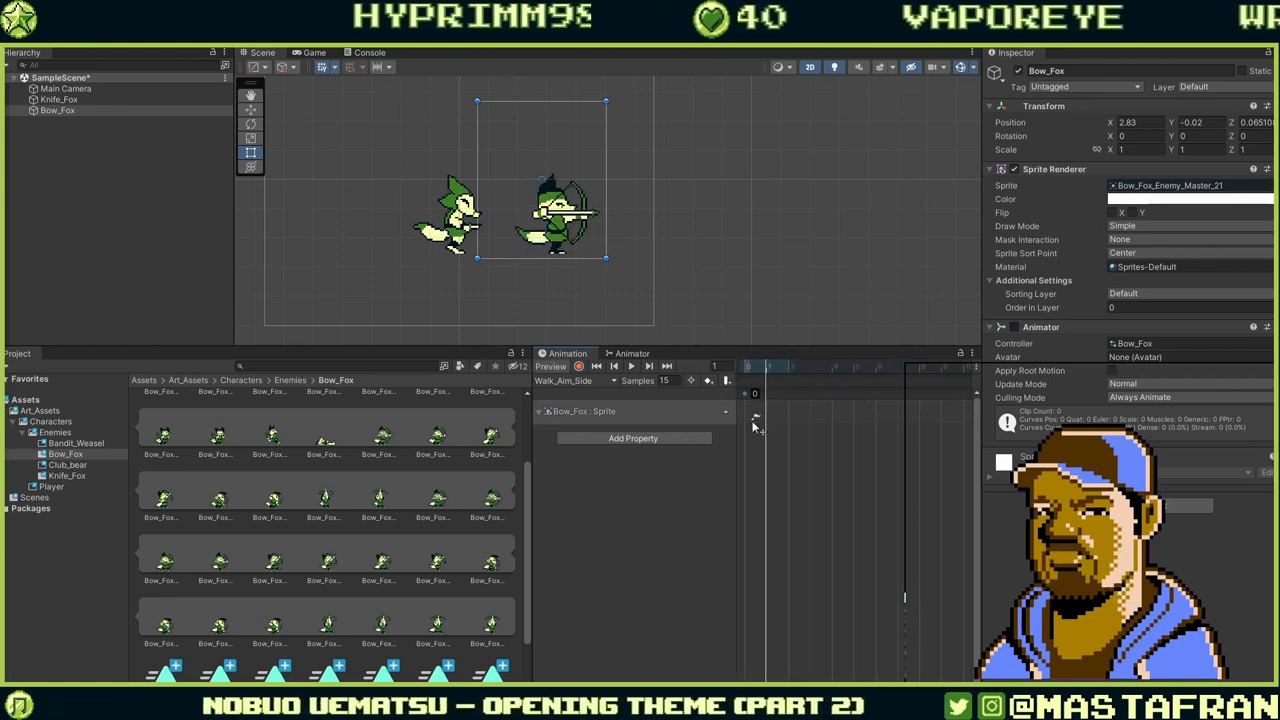
click(754, 419)
click(437, 497)
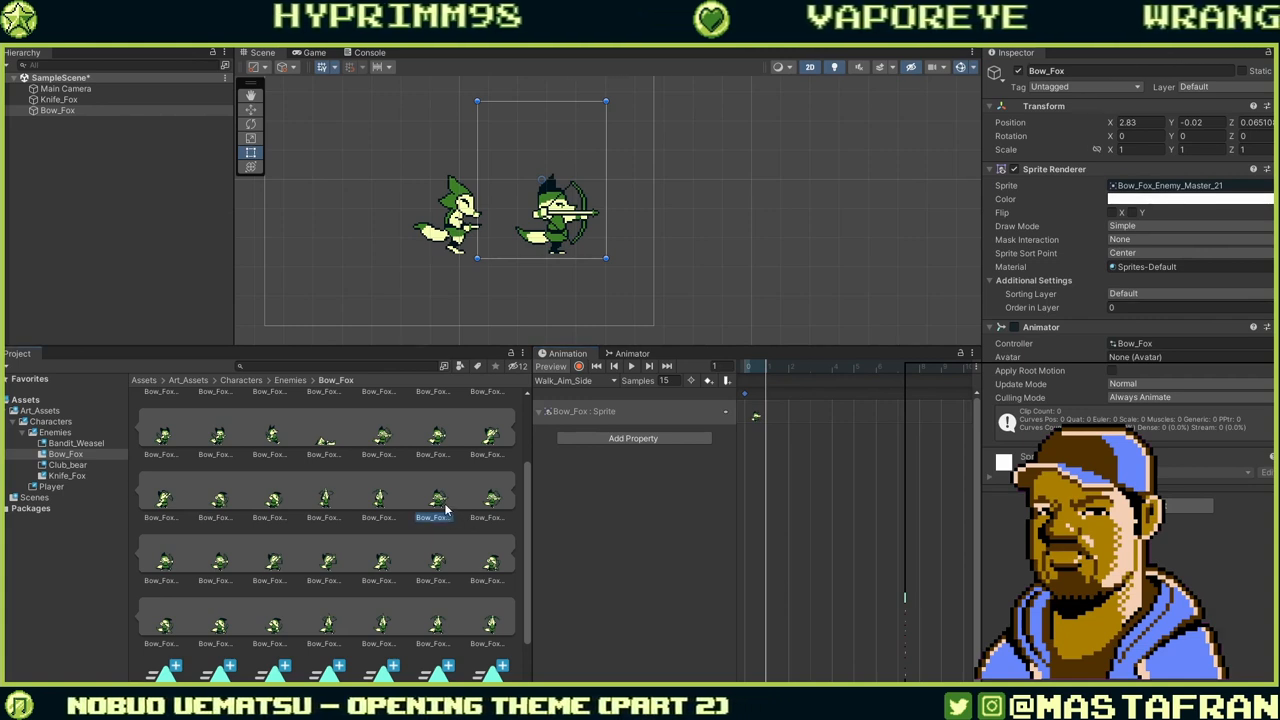
drag(437, 497, 767, 394)
Set the Walk_Aim_Side sample rate to 1 and preview the two-frame walk.
click(665, 381)
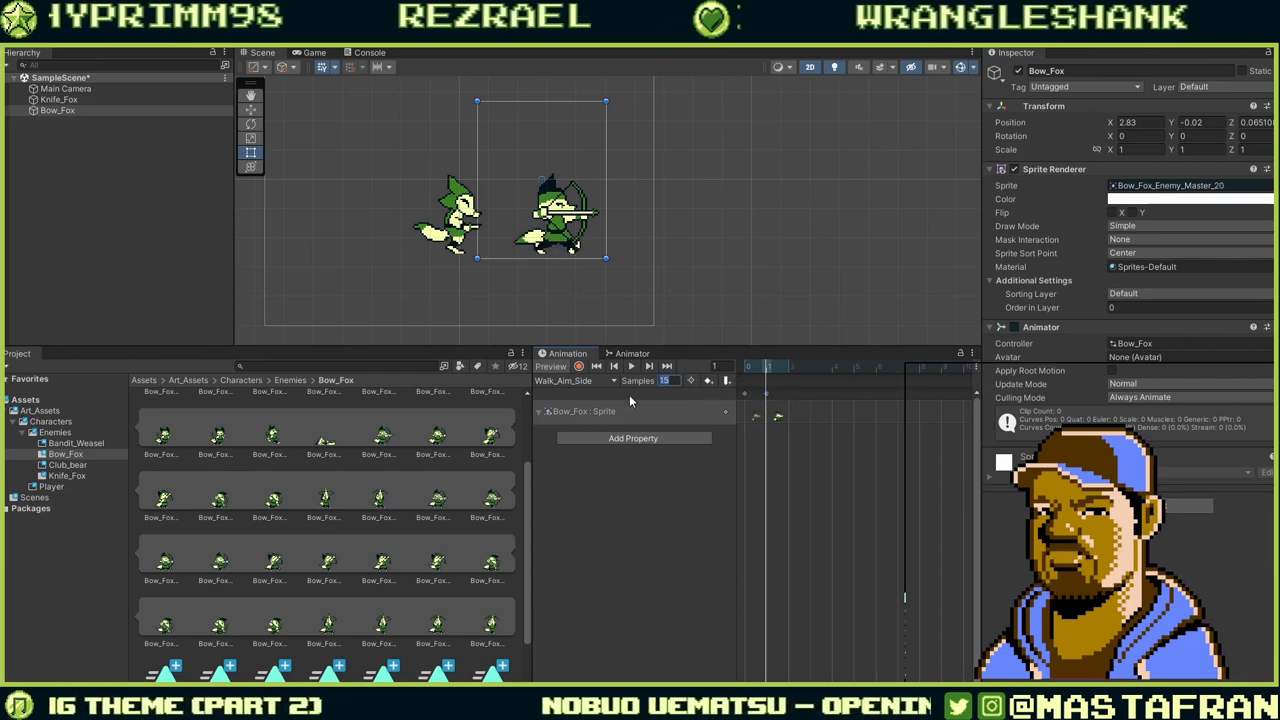
text(1)
key(Return)
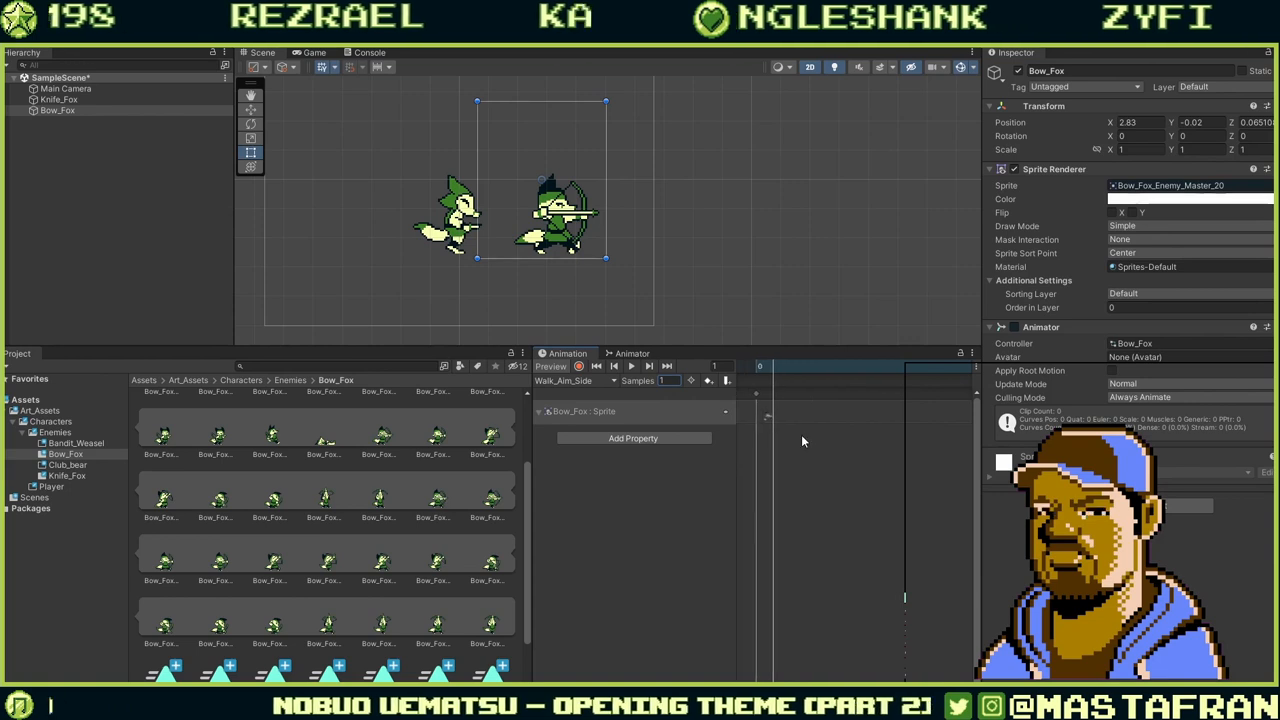
click(846, 367)
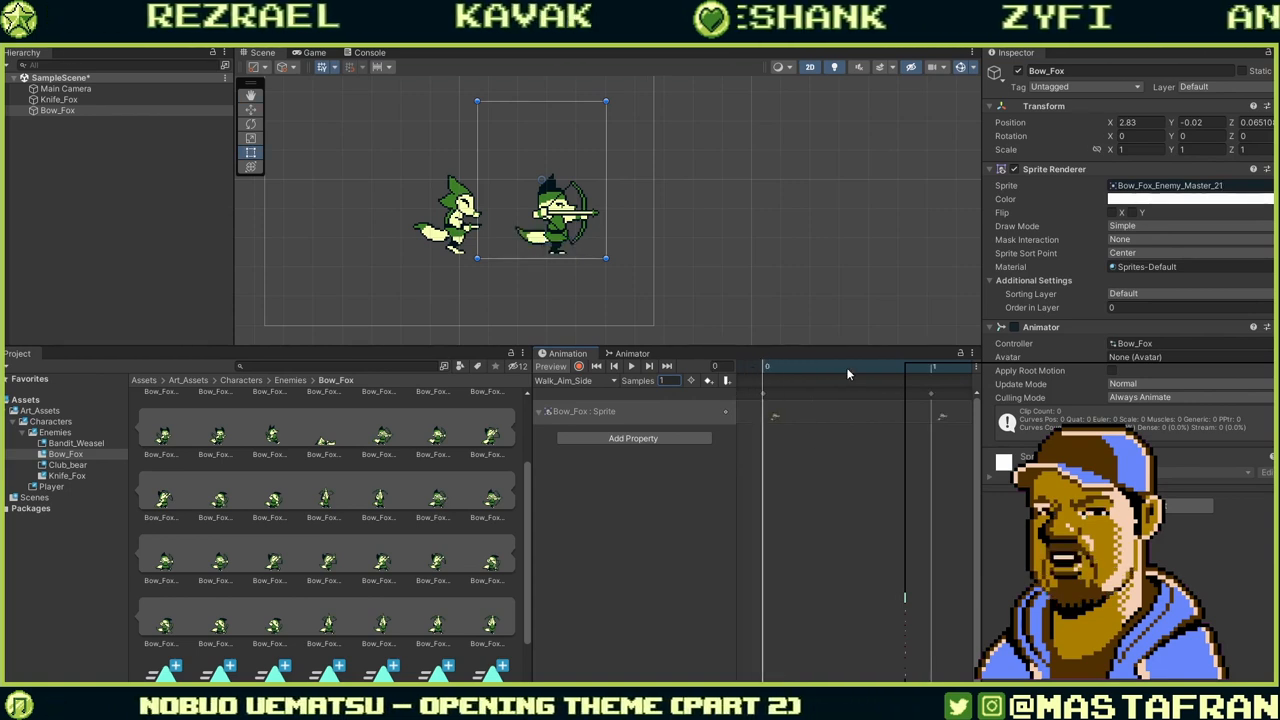
click(875, 368)
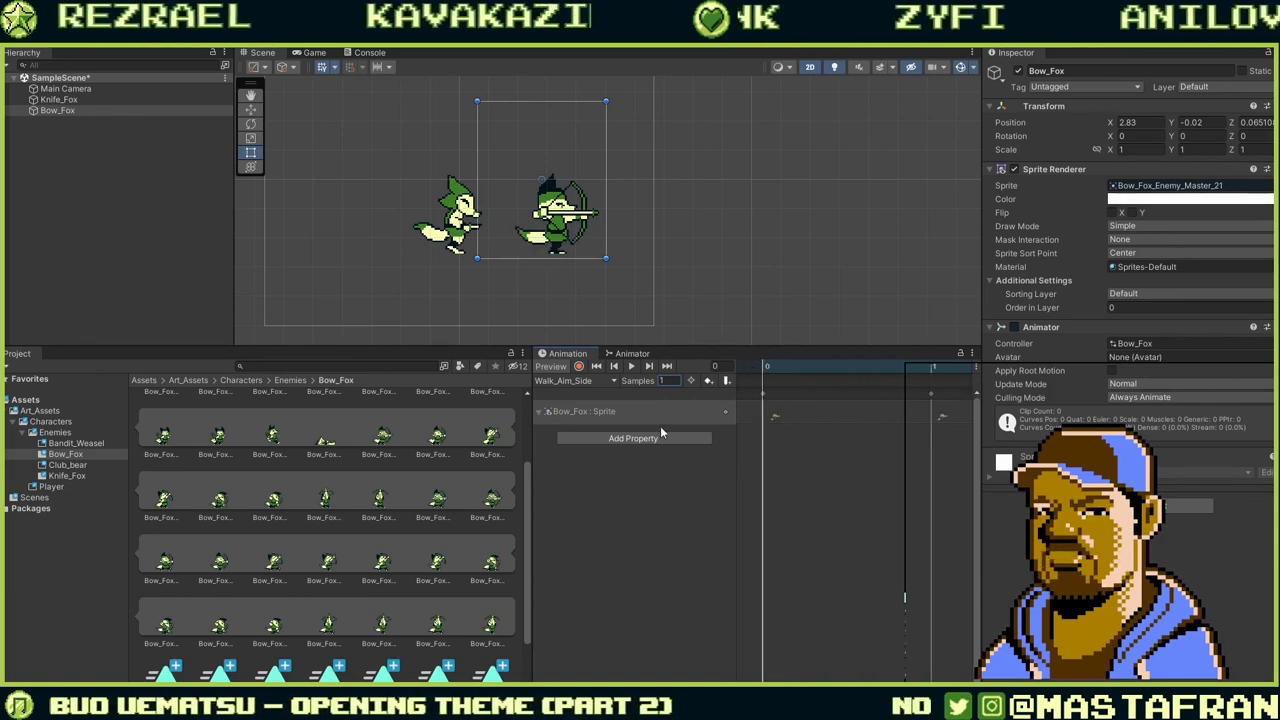
click(631, 369)
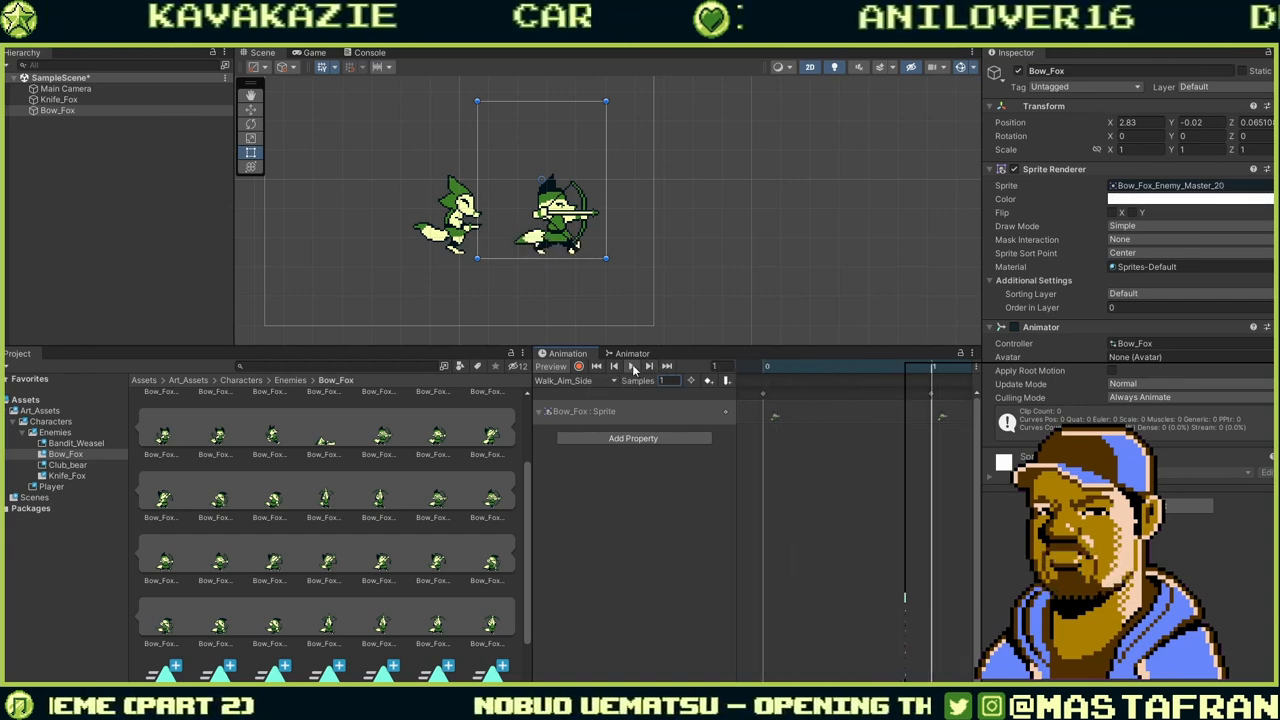
Move the Bow_Fox_Enemy_Master_20 keyframe to frame 0, add Bow_Fox_Enemy_Master_21 at frame 1, and preview Walk_Aim_Side.
scroll(790, 416, down, 4)
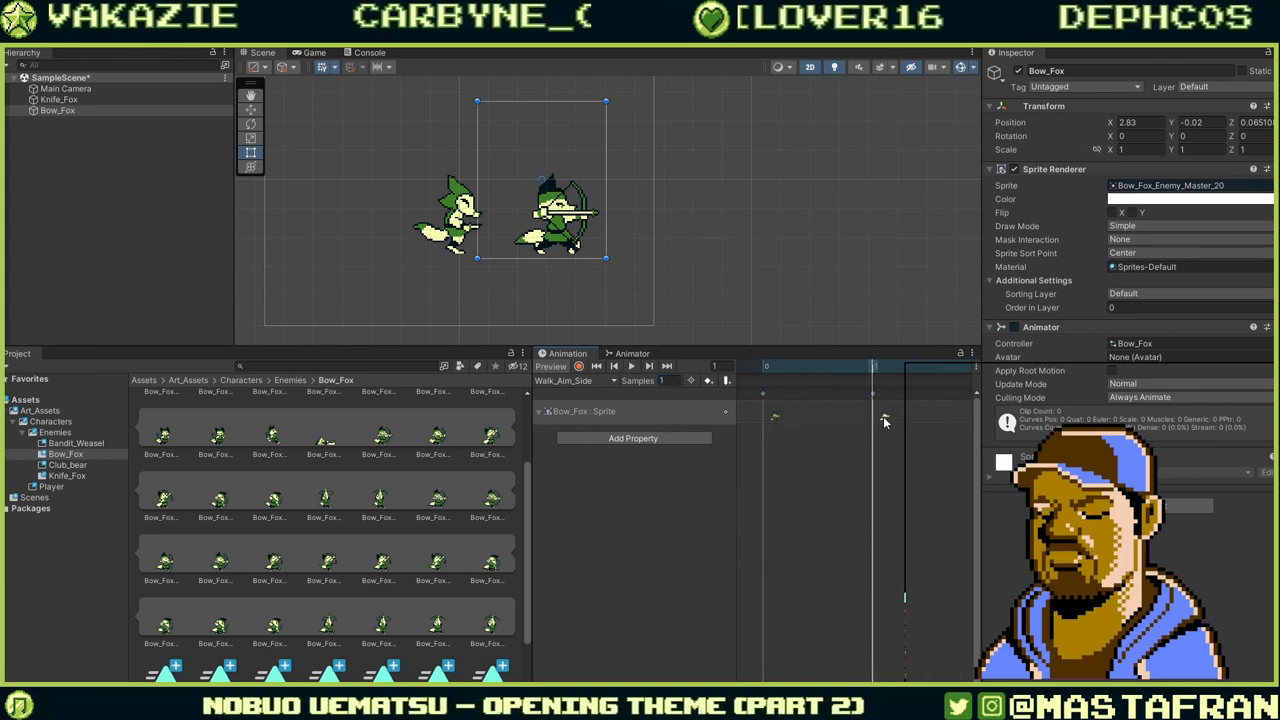
drag(885, 419, 780, 420)
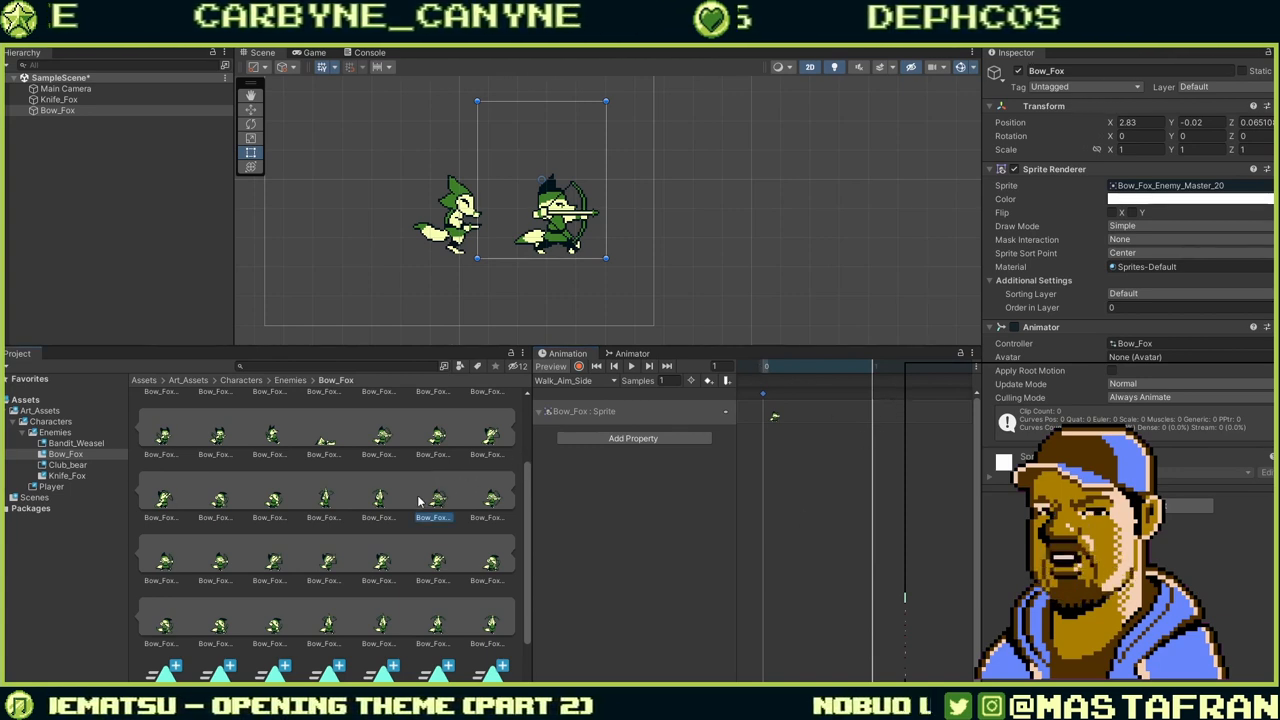
click(490, 500)
drag(531, 503, 885, 416)
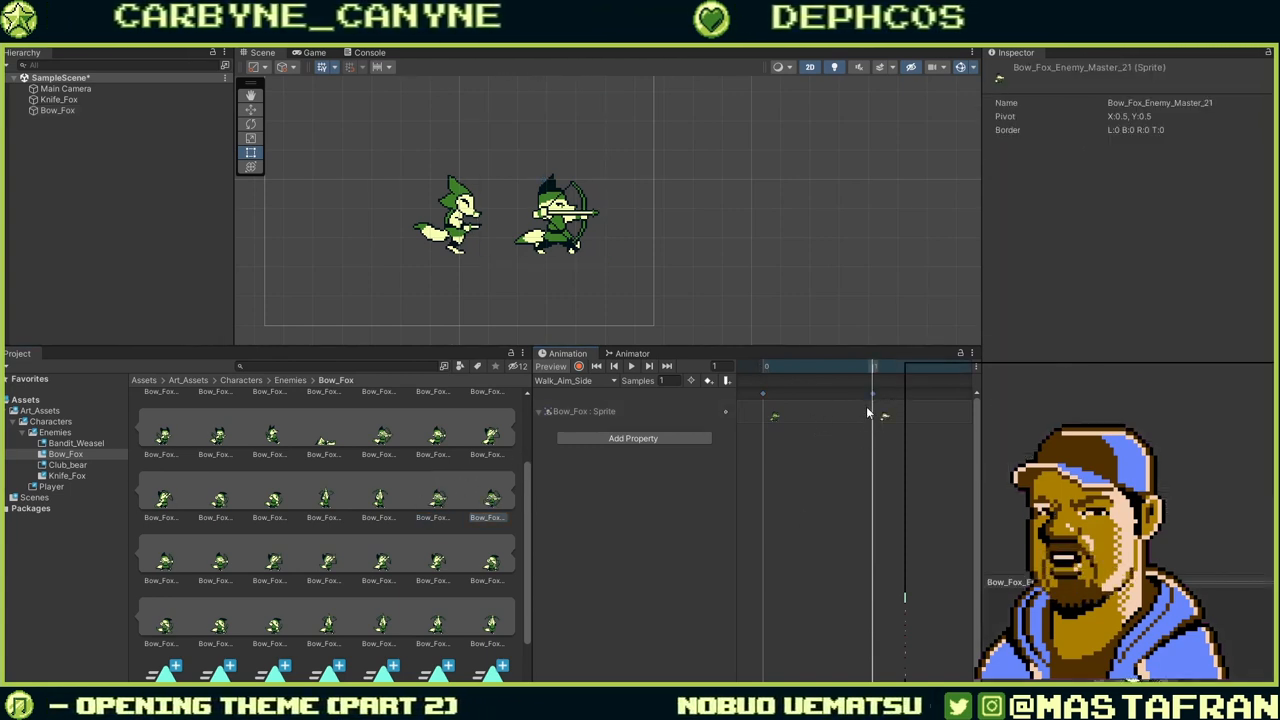
click(630, 367)
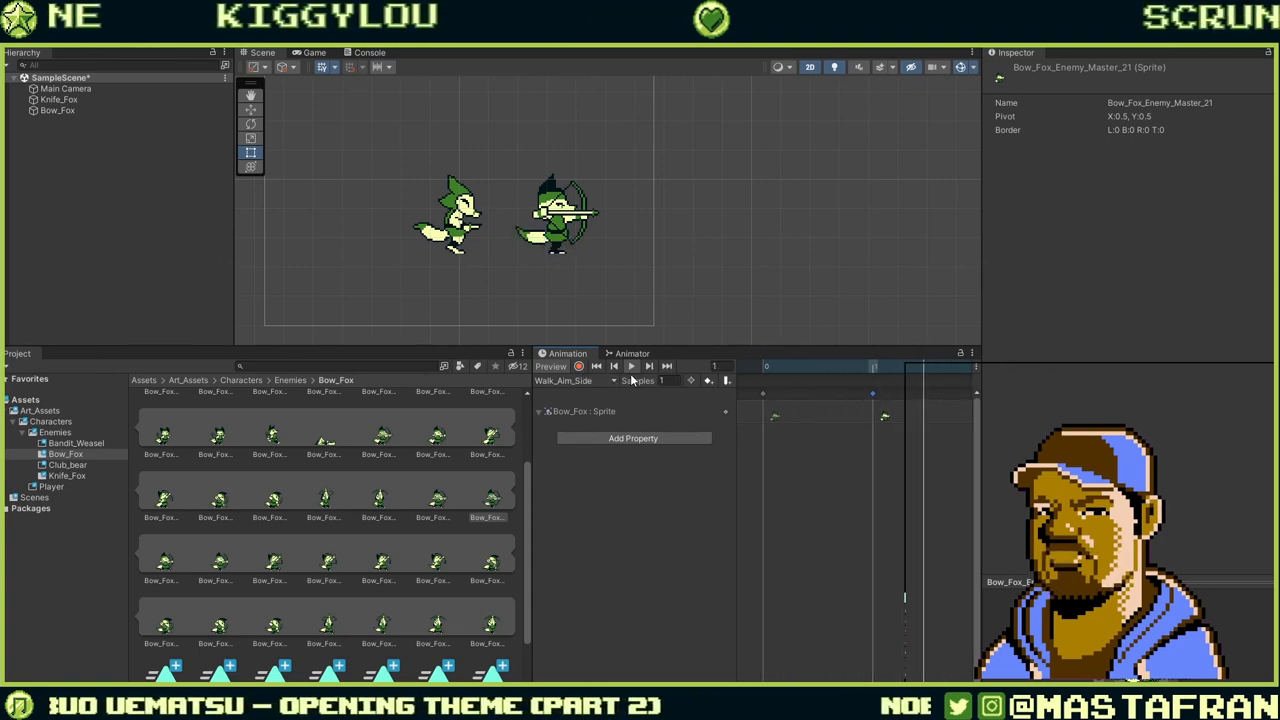
Create a new Bow_Fox animation clip named Walk_Shoot_Side in the Bow_Fox folder.
click(602, 384)
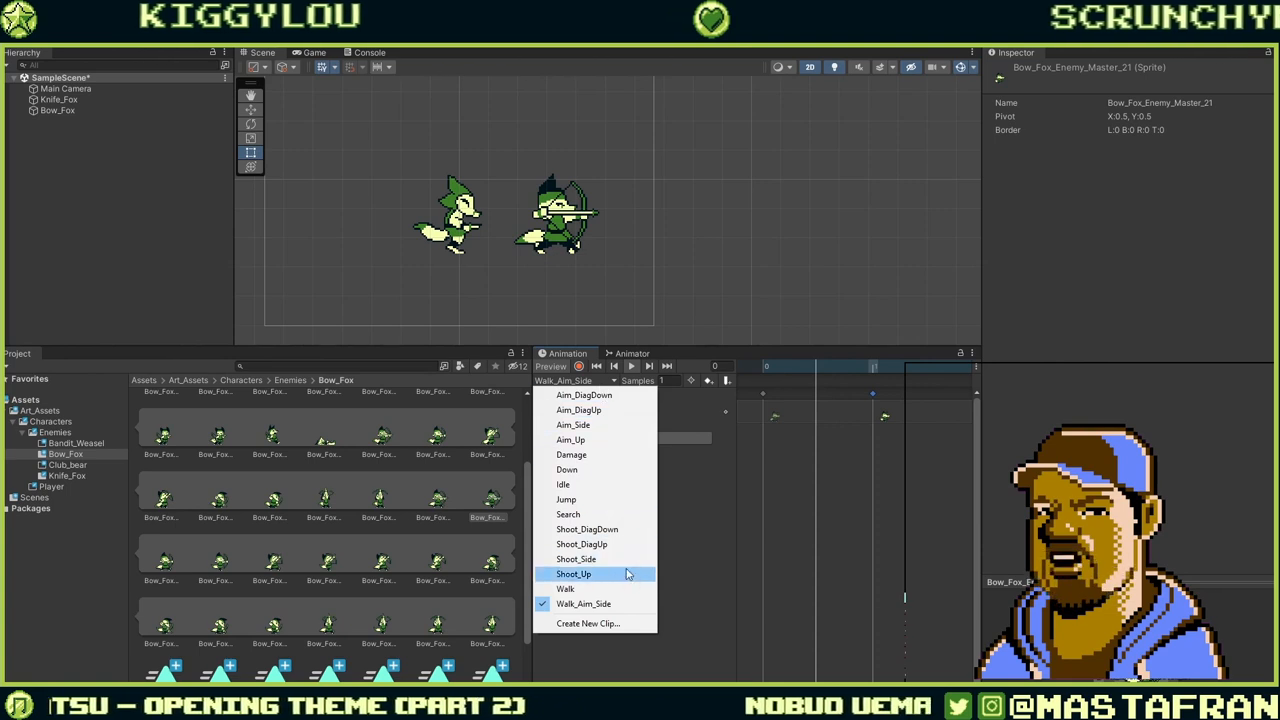
click(592, 623)
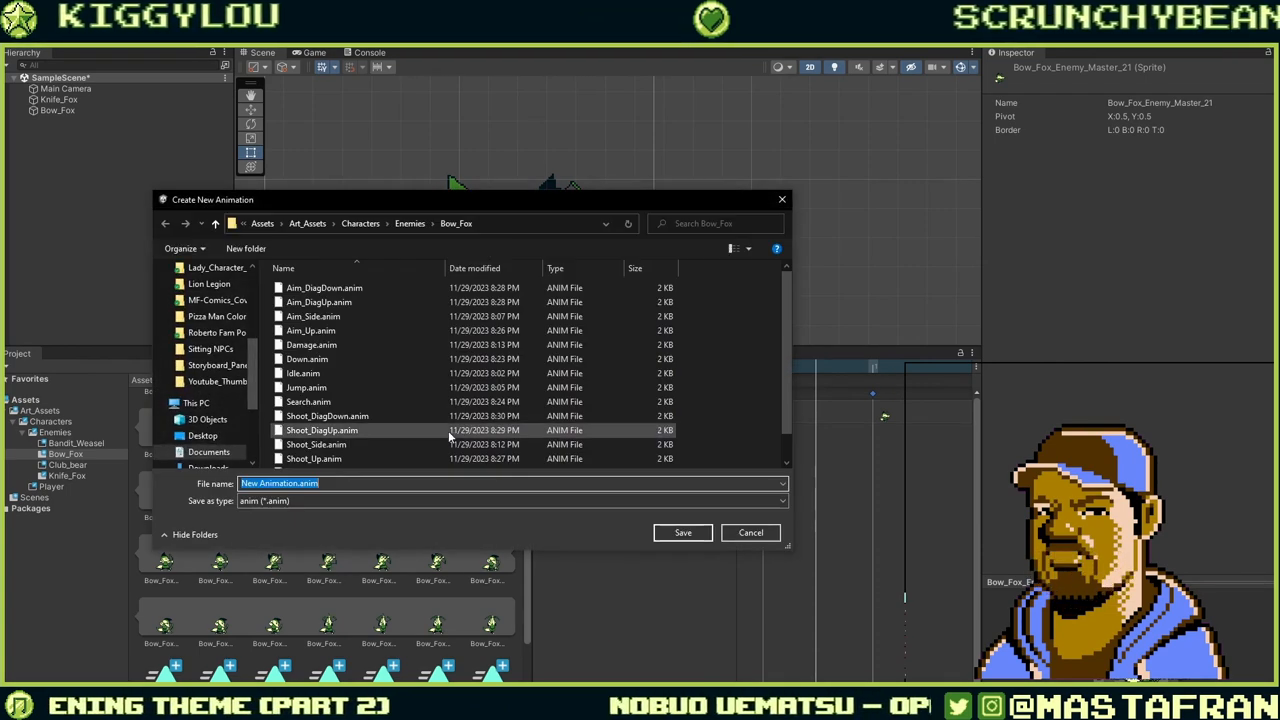
click(380, 460)
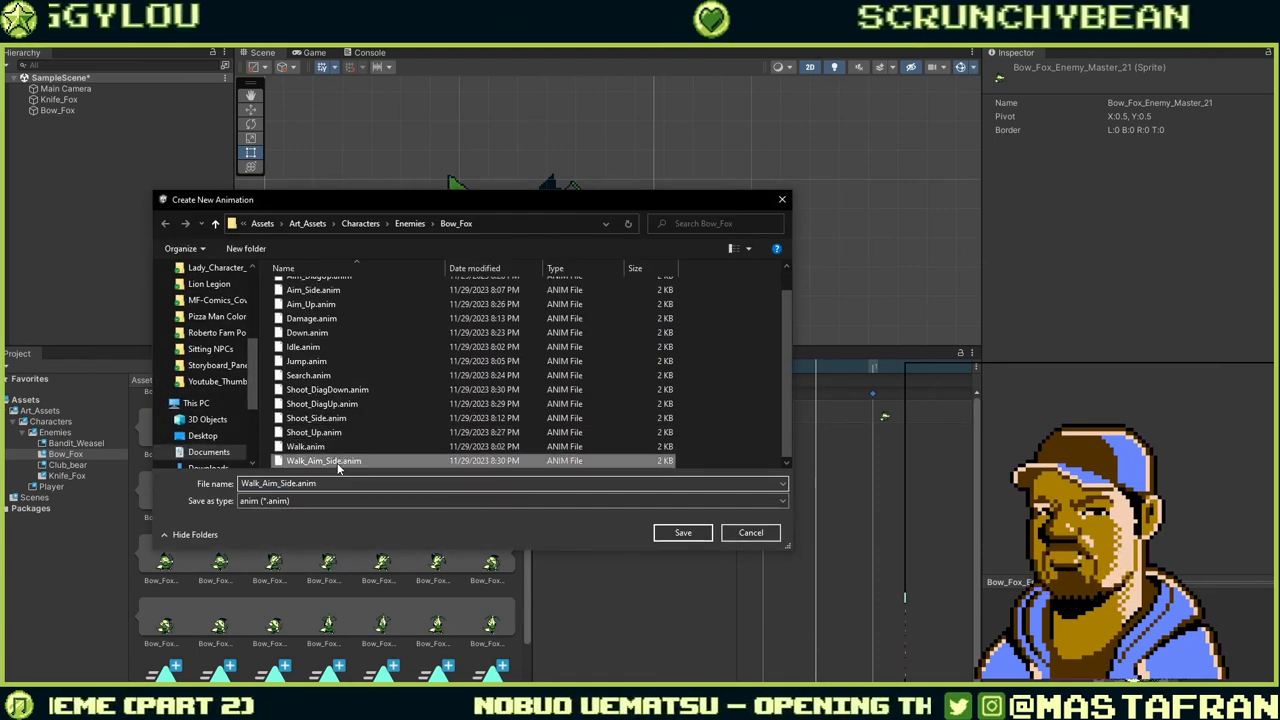
click(275, 483)
click(278, 483)
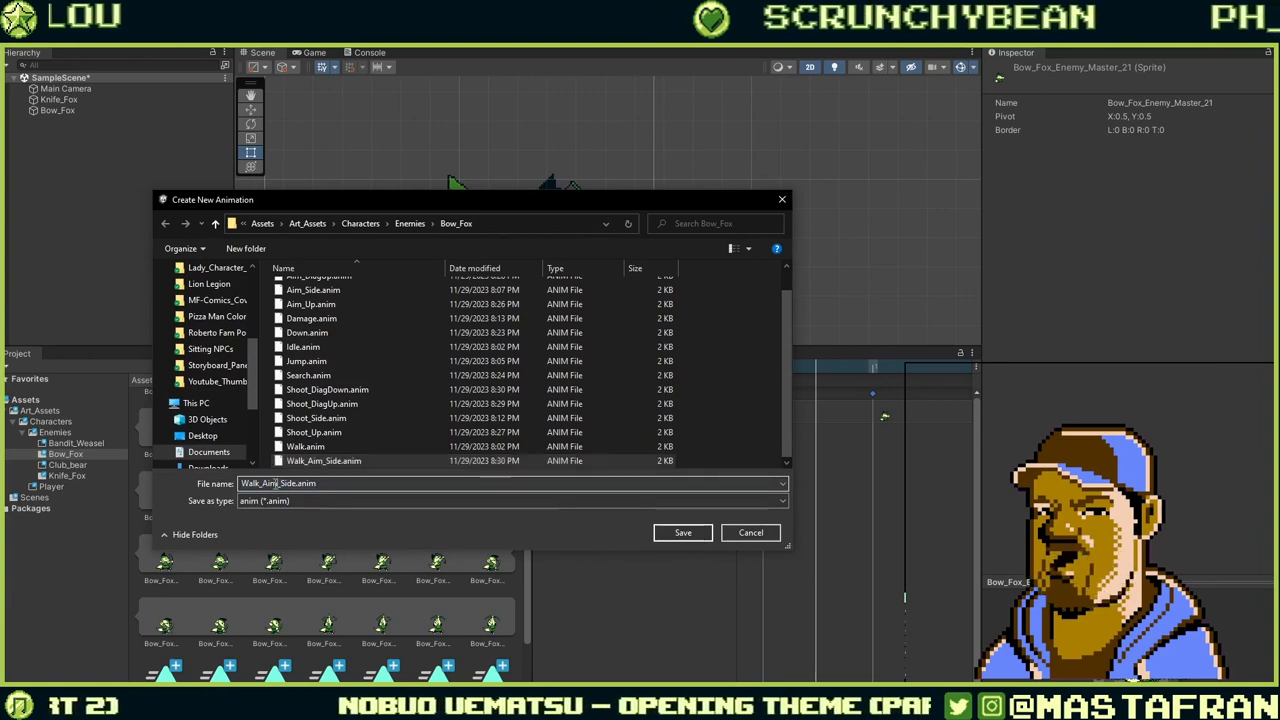
key(BackSpace)
key(BackSpace)
key(BackSpace)
text(Shoot)
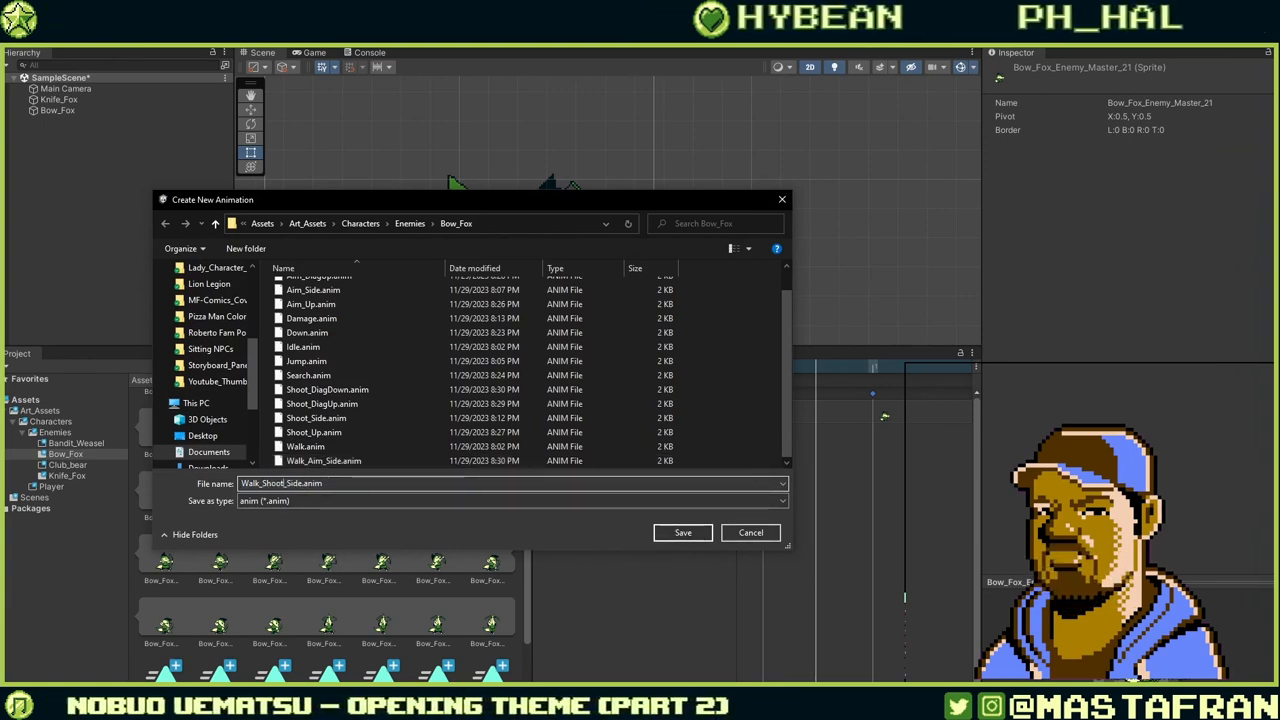
key(Return)
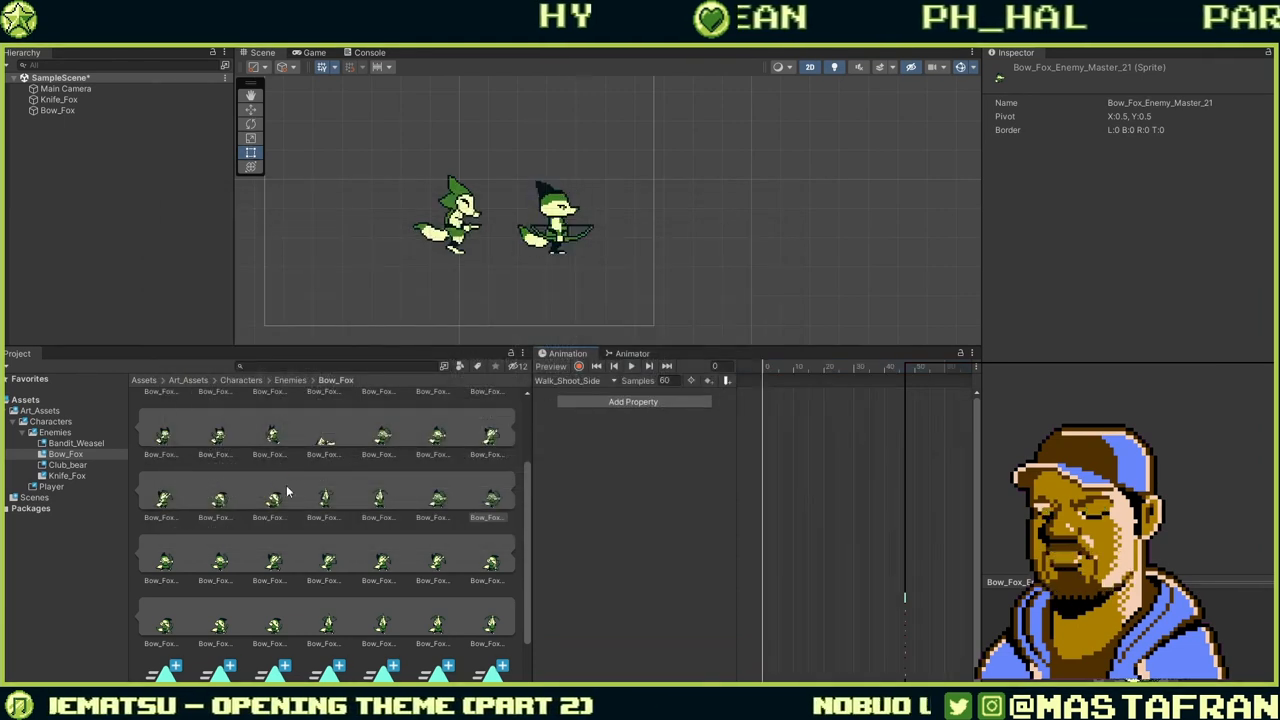
Set Walk_Shoot_Side to 1 sample, add Bow_Fox_Enemy_Master_23 at frame 0 and the striding shoot sprite at frame 1, and preview the clip.
click(226, 570)
drag(218, 566, 763, 385)
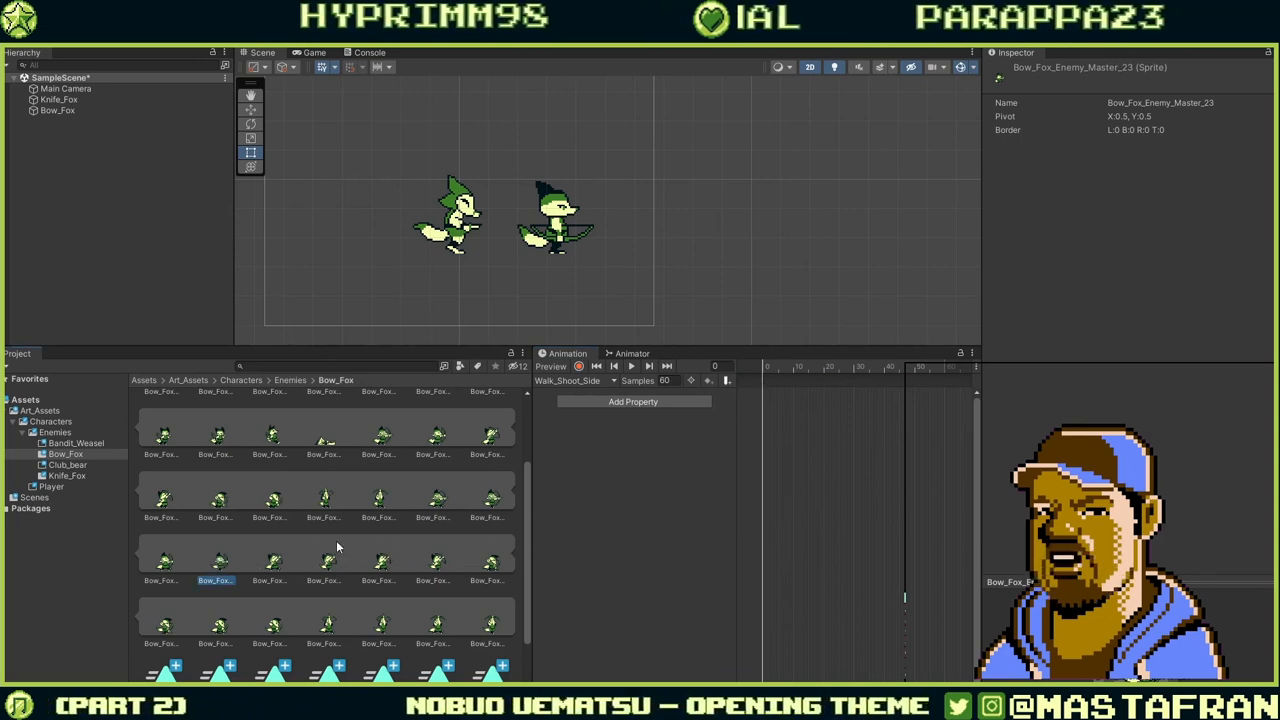
drag(670, 383, 646, 392)
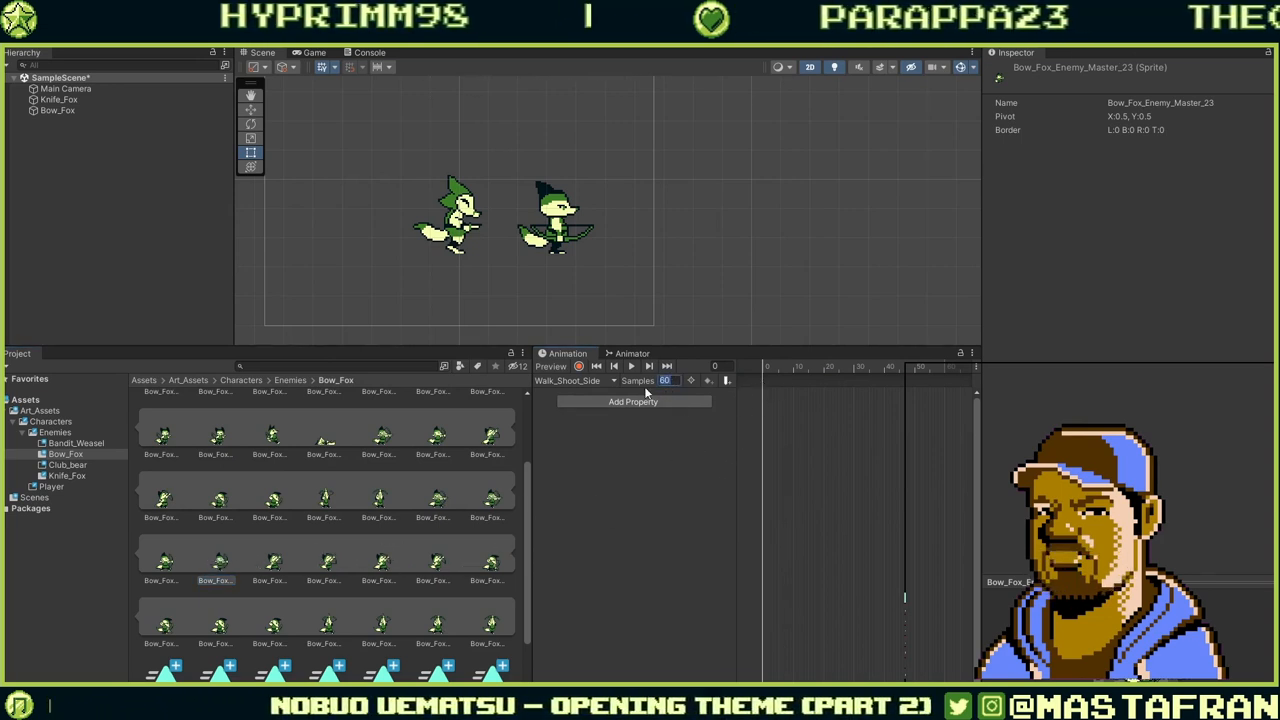
text(1)
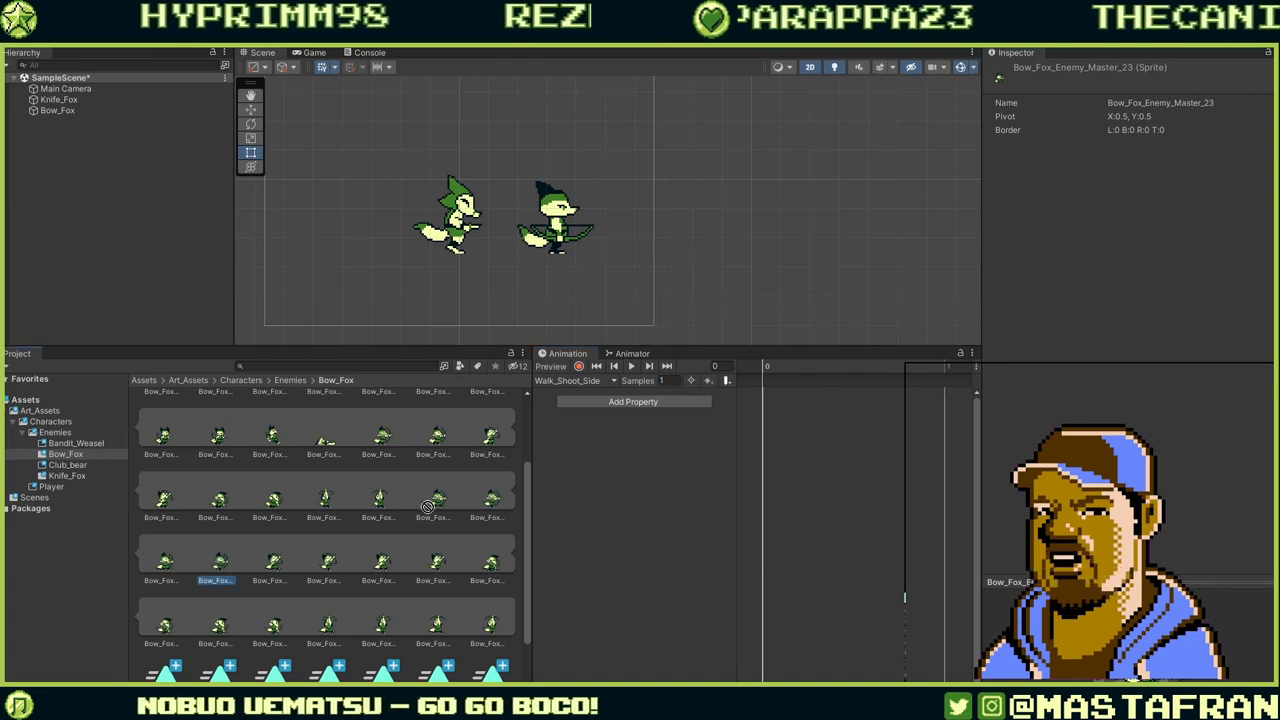
drag(428, 507, 770, 398)
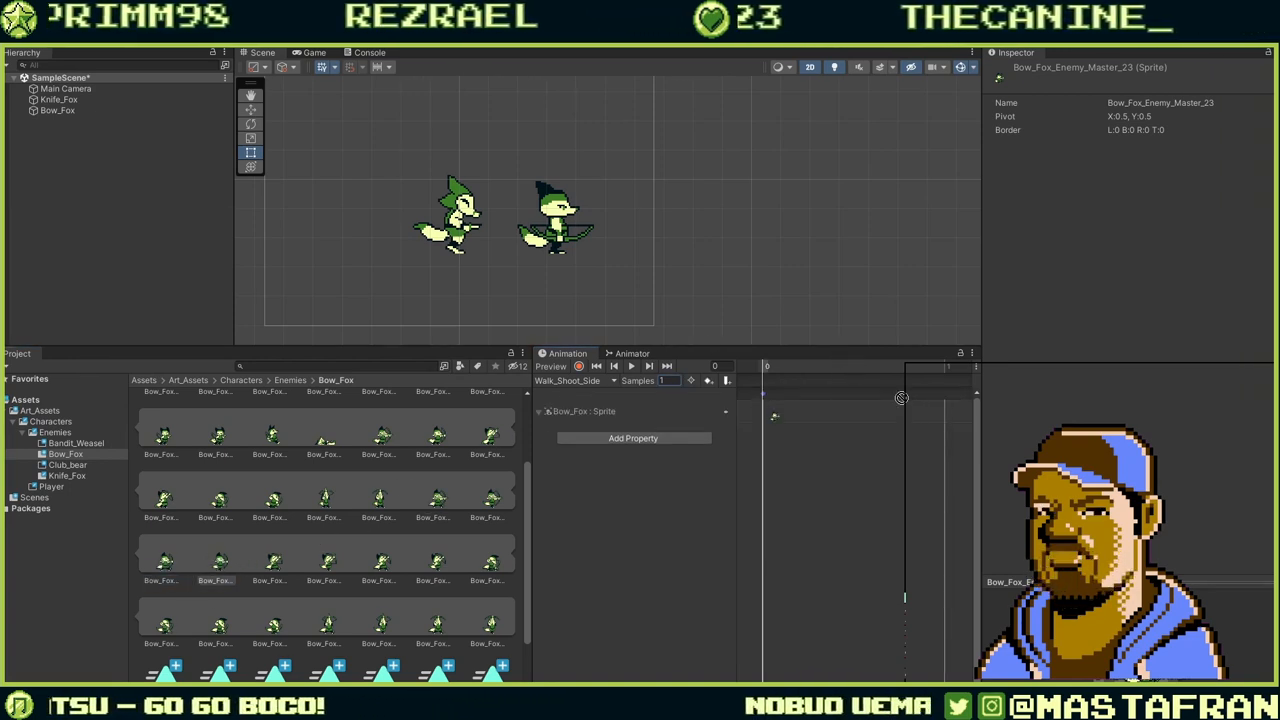
click(630, 366)
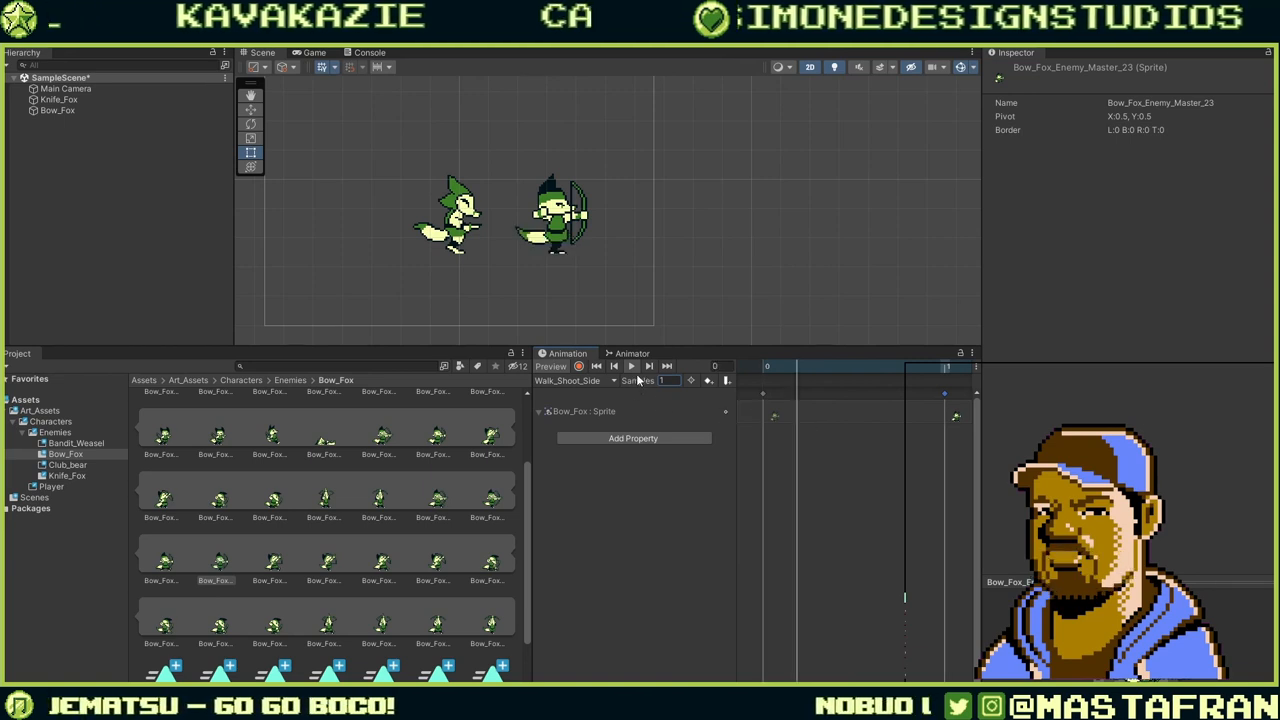
scroll(878, 455, down, 6)
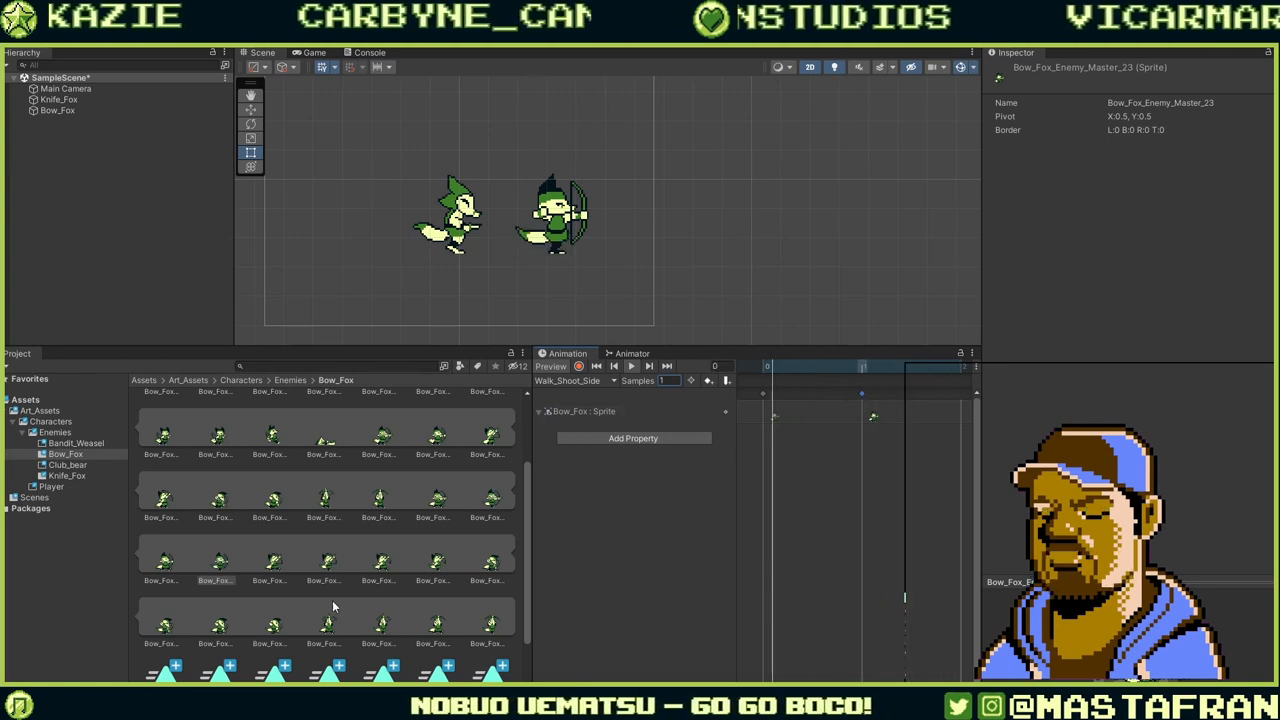
Create a new Bow_Fox animation clip named Walk_Aim_Up in the Bow_Fox folder.
click(575, 381)
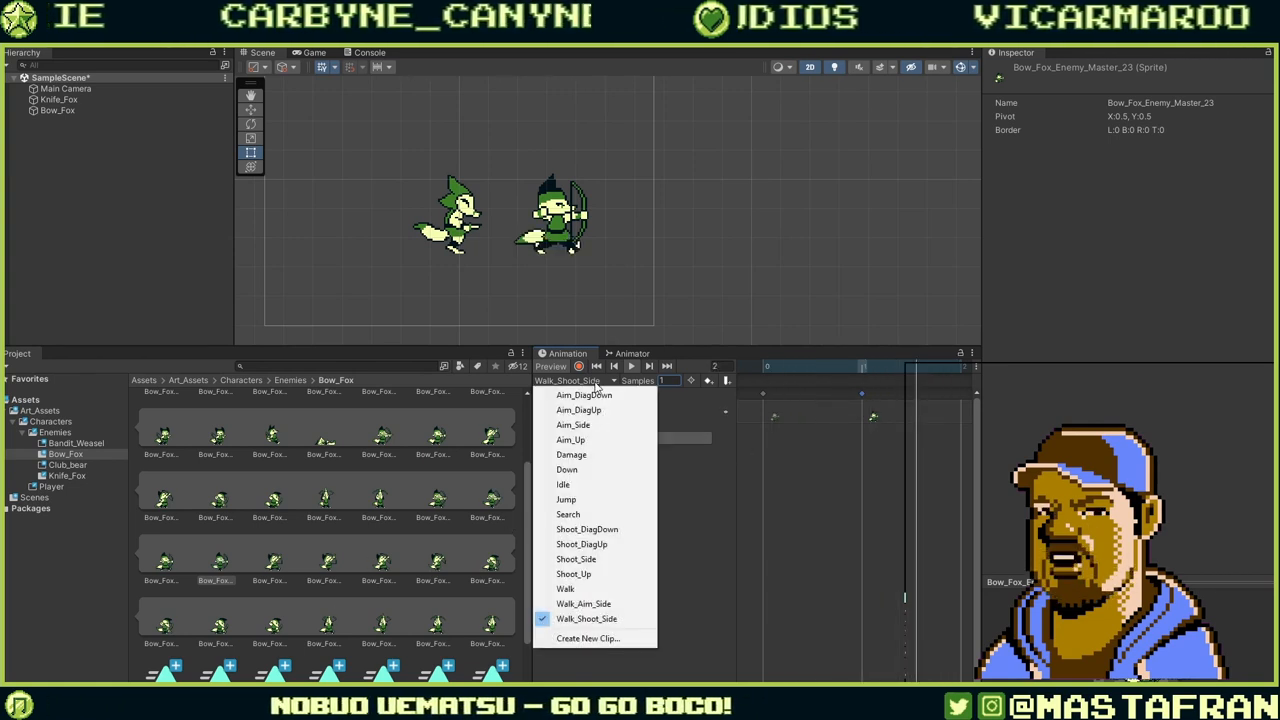
click(620, 638)
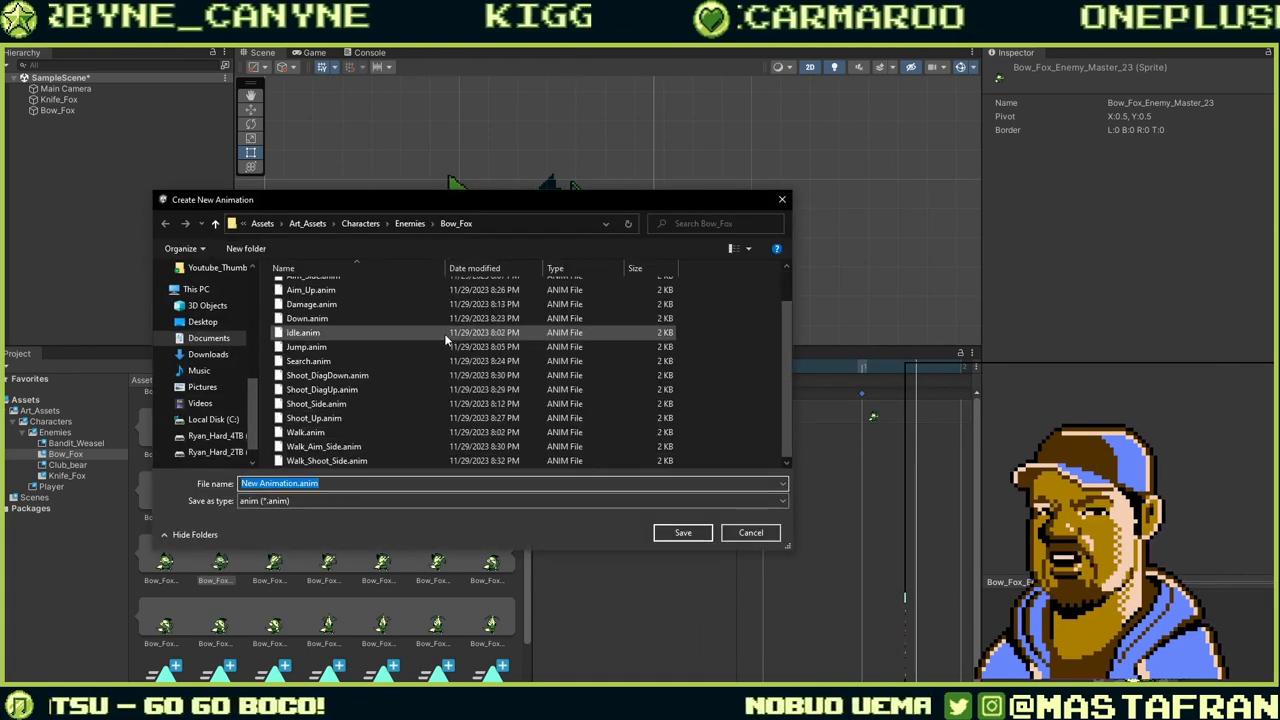
scroll(368, 455, down, 1)
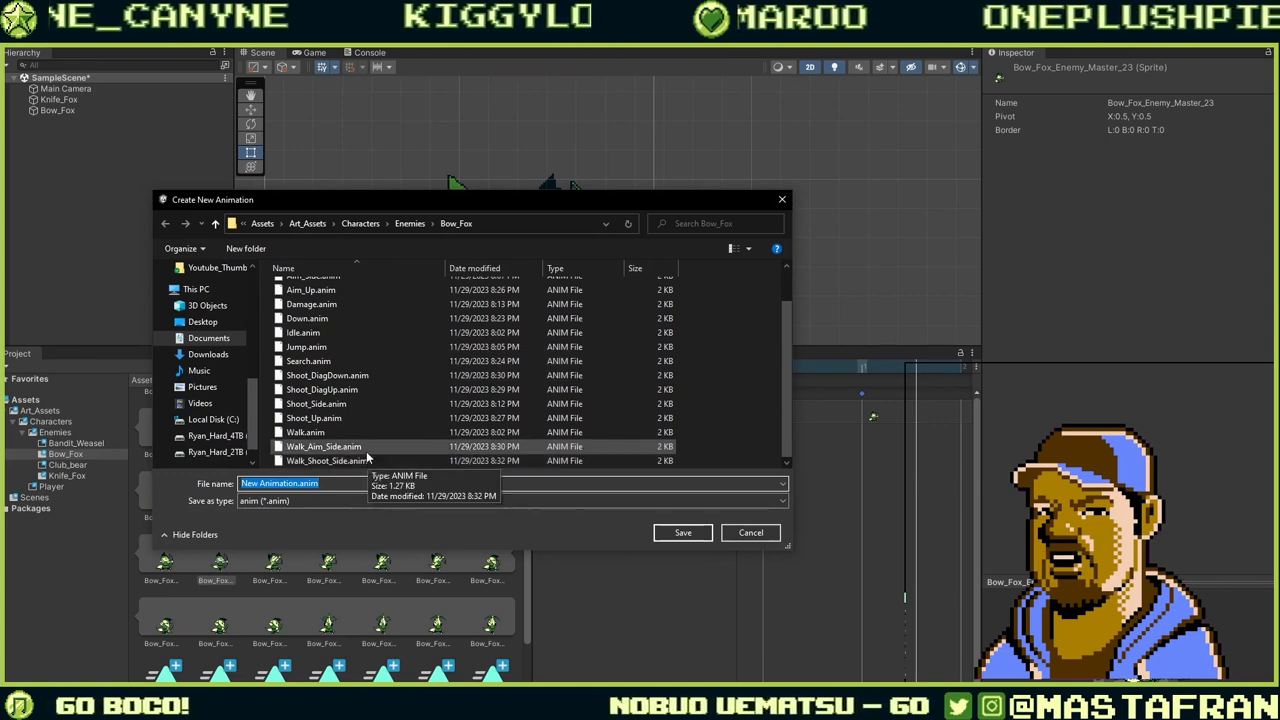
click(336, 449)
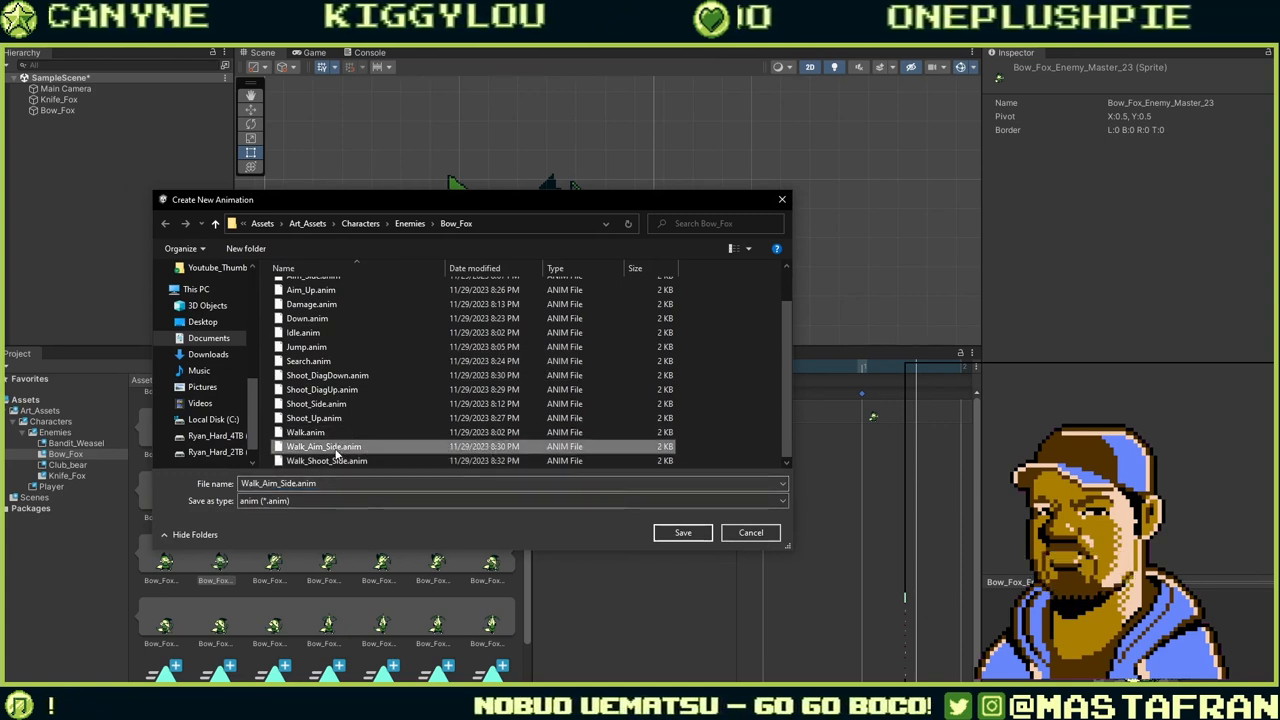
click(285, 485)
click(290, 483)
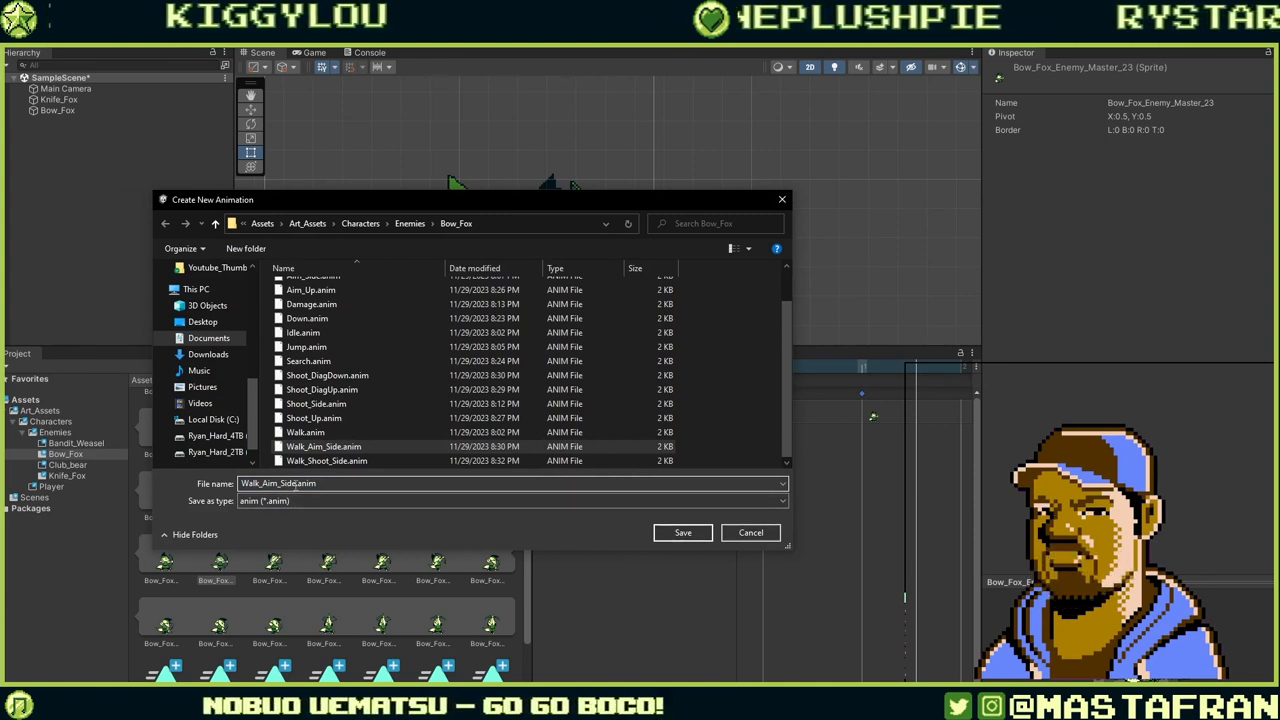
key(BackSpace)
key(BackSpace)
key(BackSpace)
text(U)
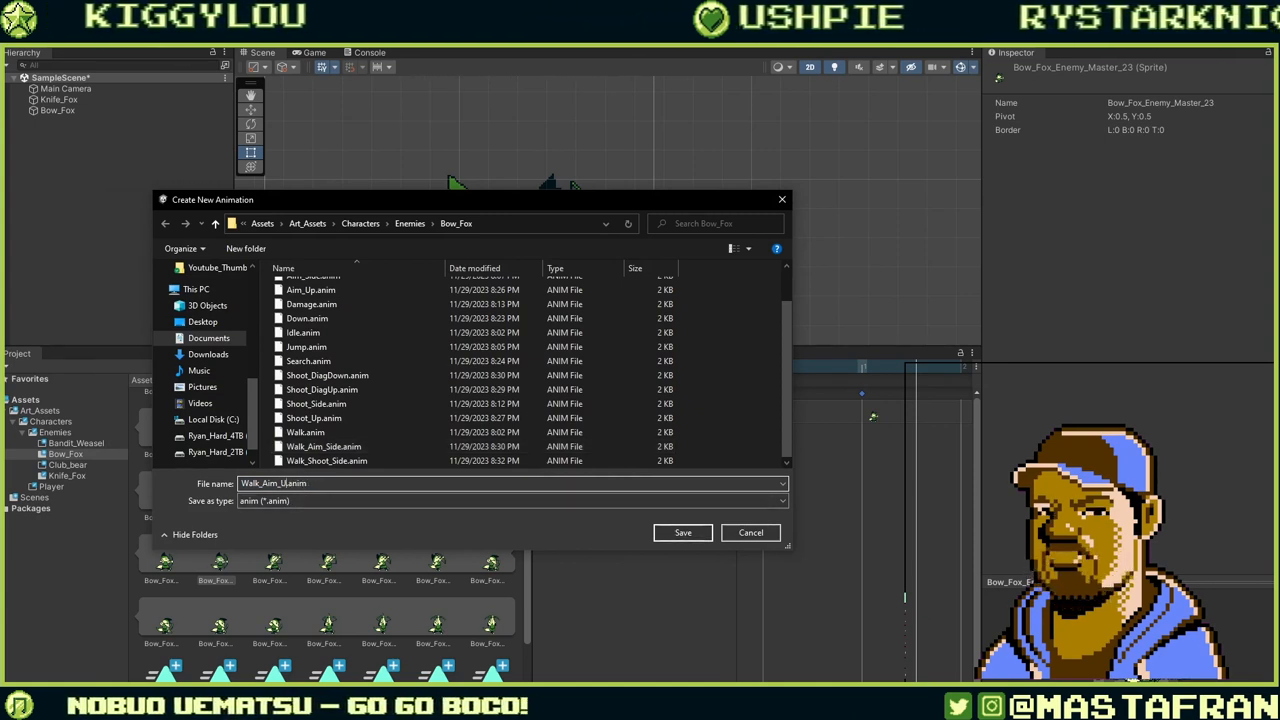
text(p)
key(Return)
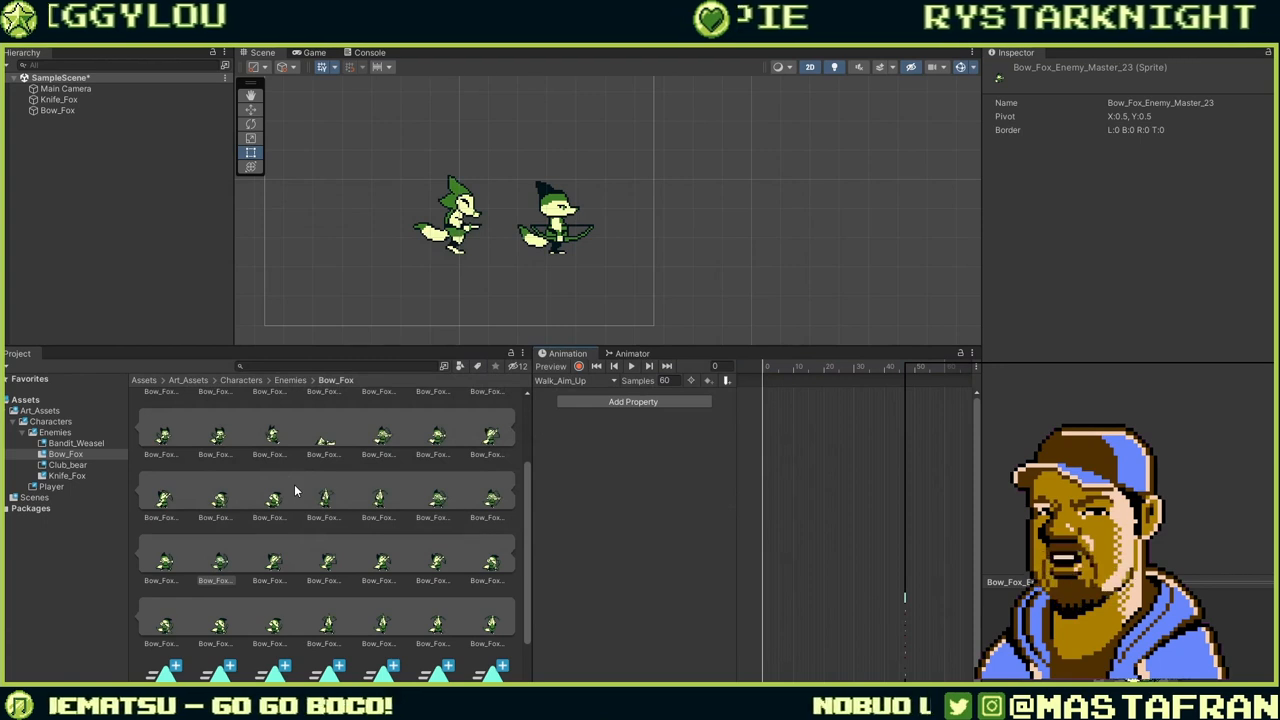
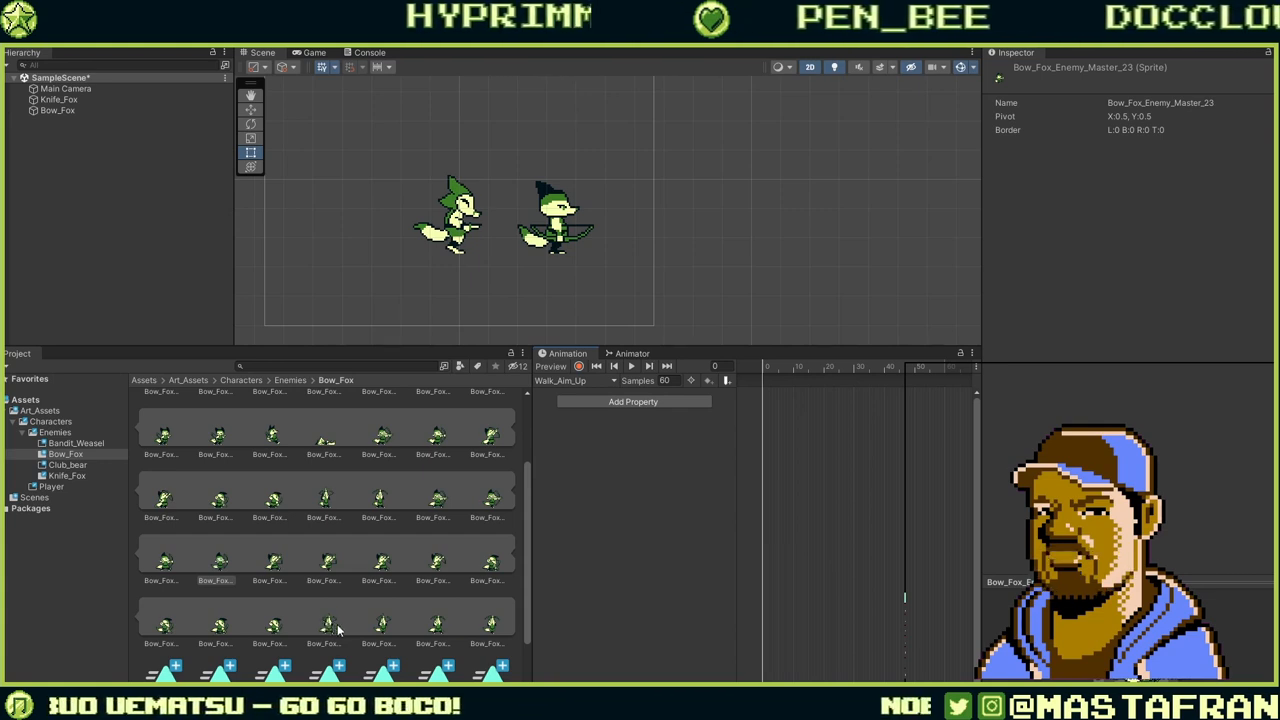
Set Walk_Aim_Up to 15 samples and add Bow_Fox_Enemy_Master_33 and the sprite just before it as keyframes starting at frame 0.
click(388, 628)
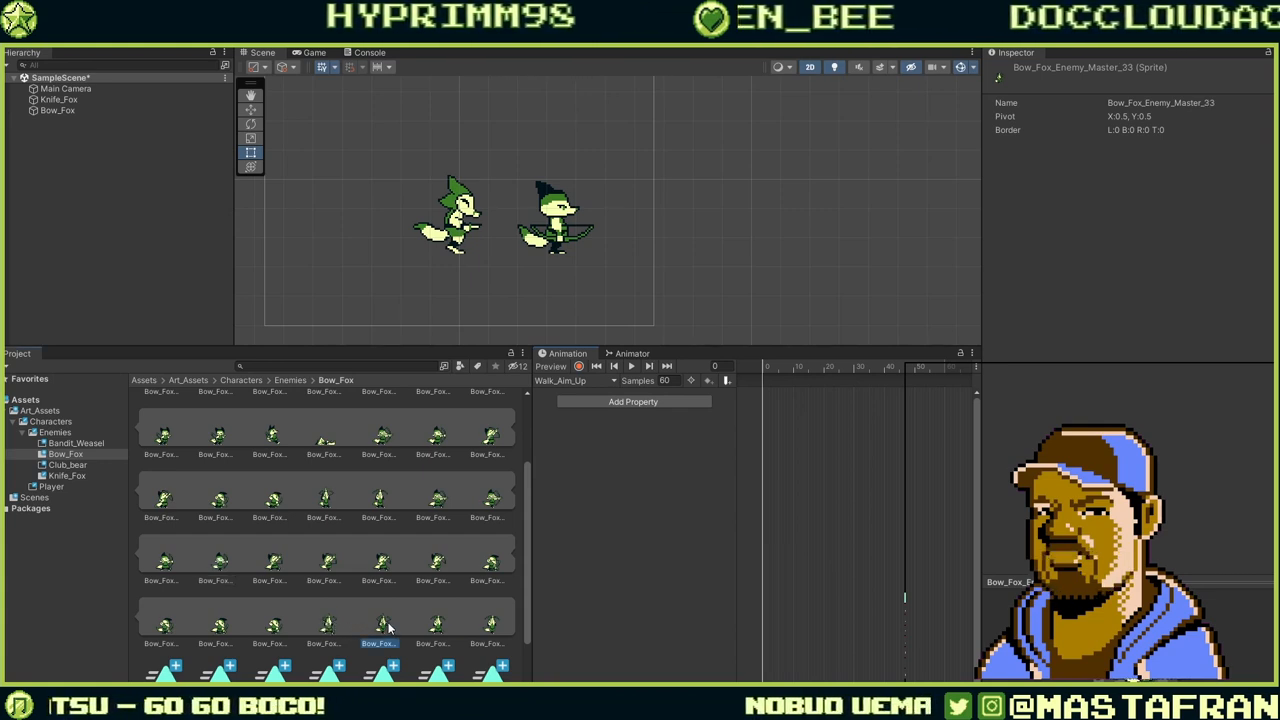
click(666, 381)
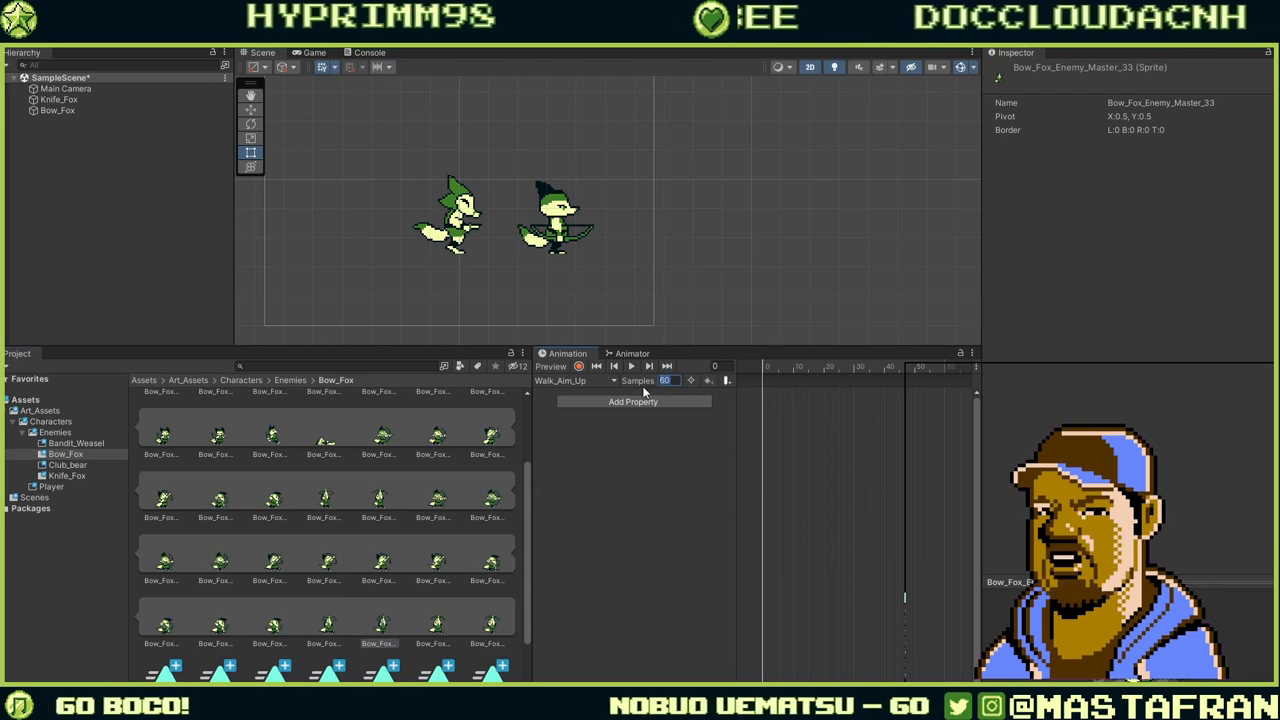
text(15)
key(Return)
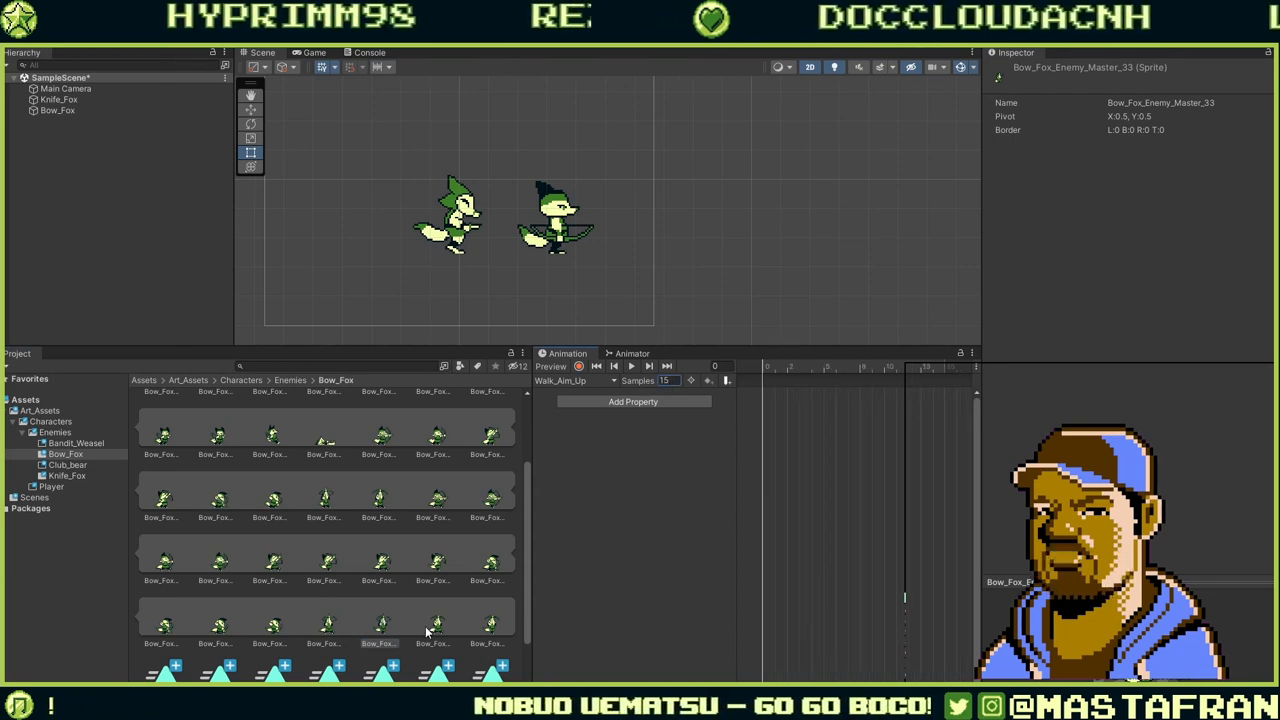
click(381, 632)
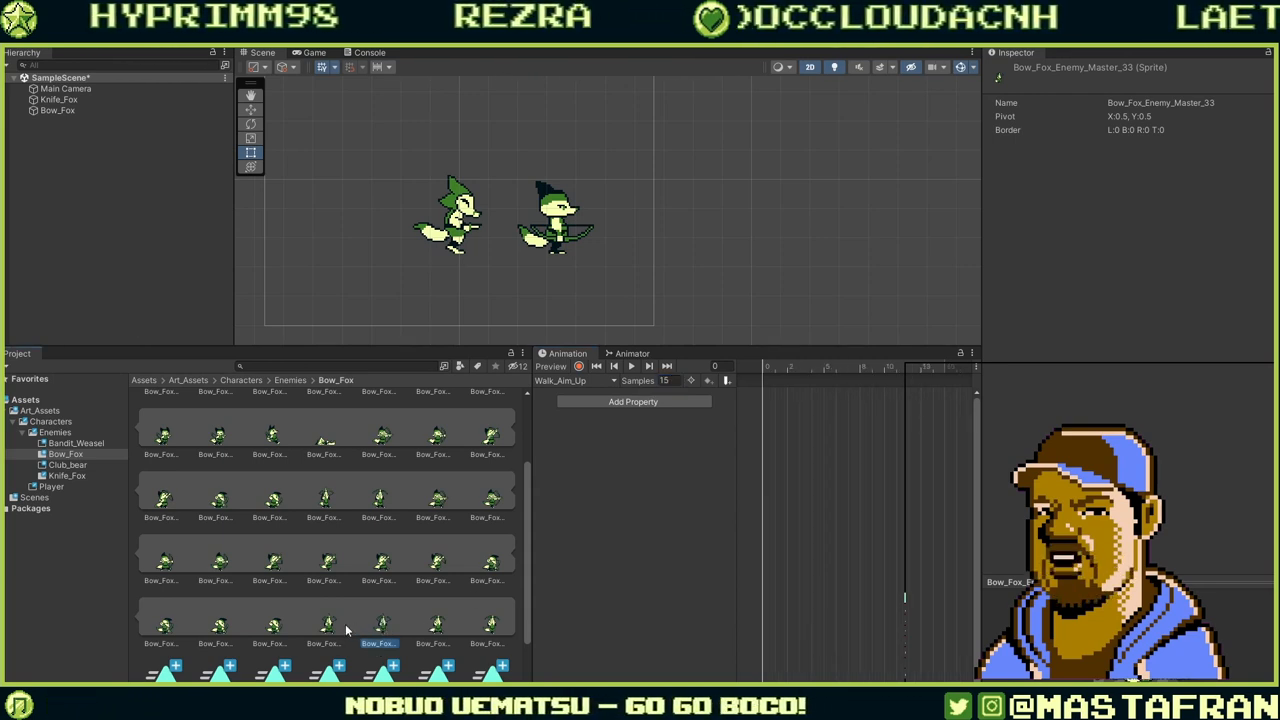
shift+click(335, 625)
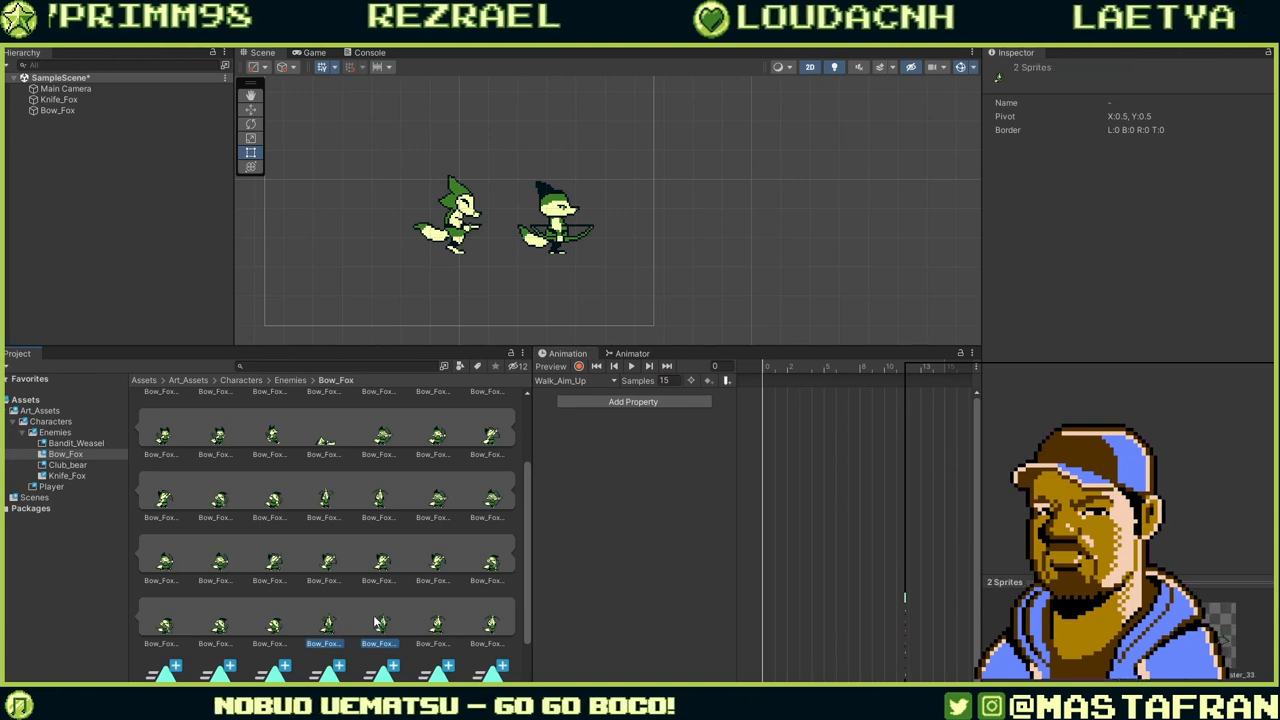
drag(383, 625, 765, 390)
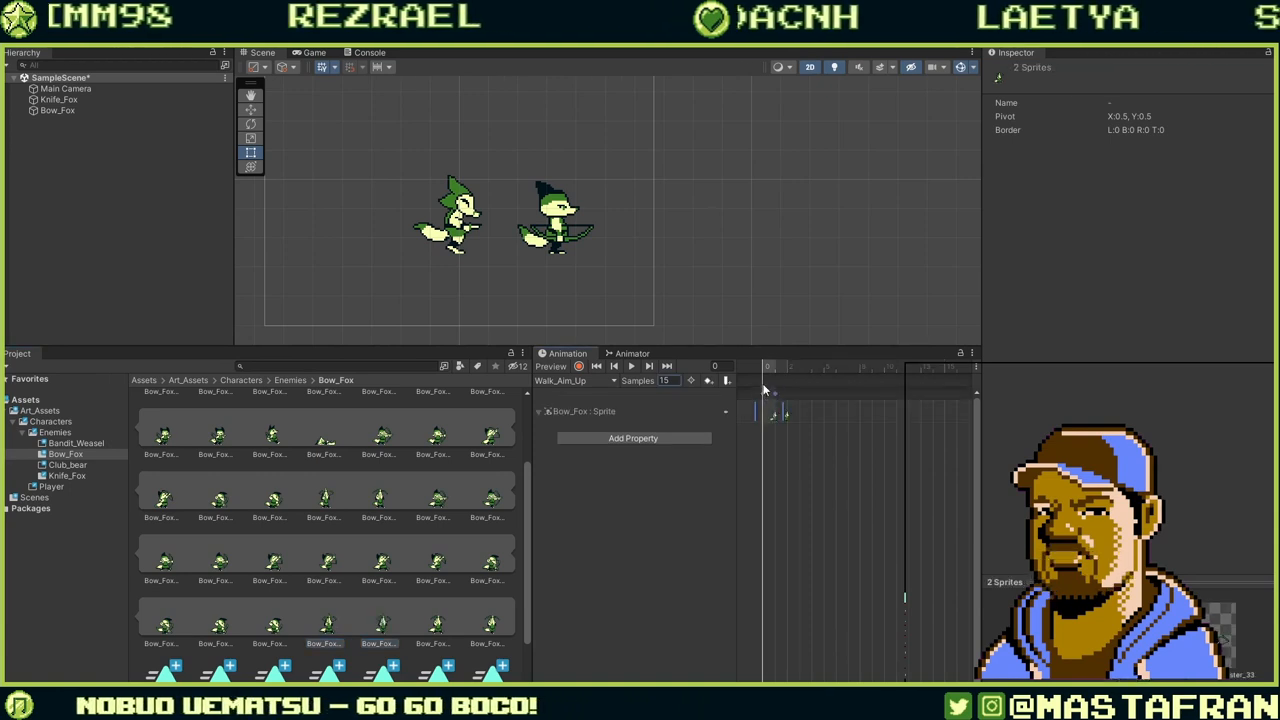
Check the Walk_Aim_Up frames, set the clip to 1 sample, and preview it.
click(785, 370)
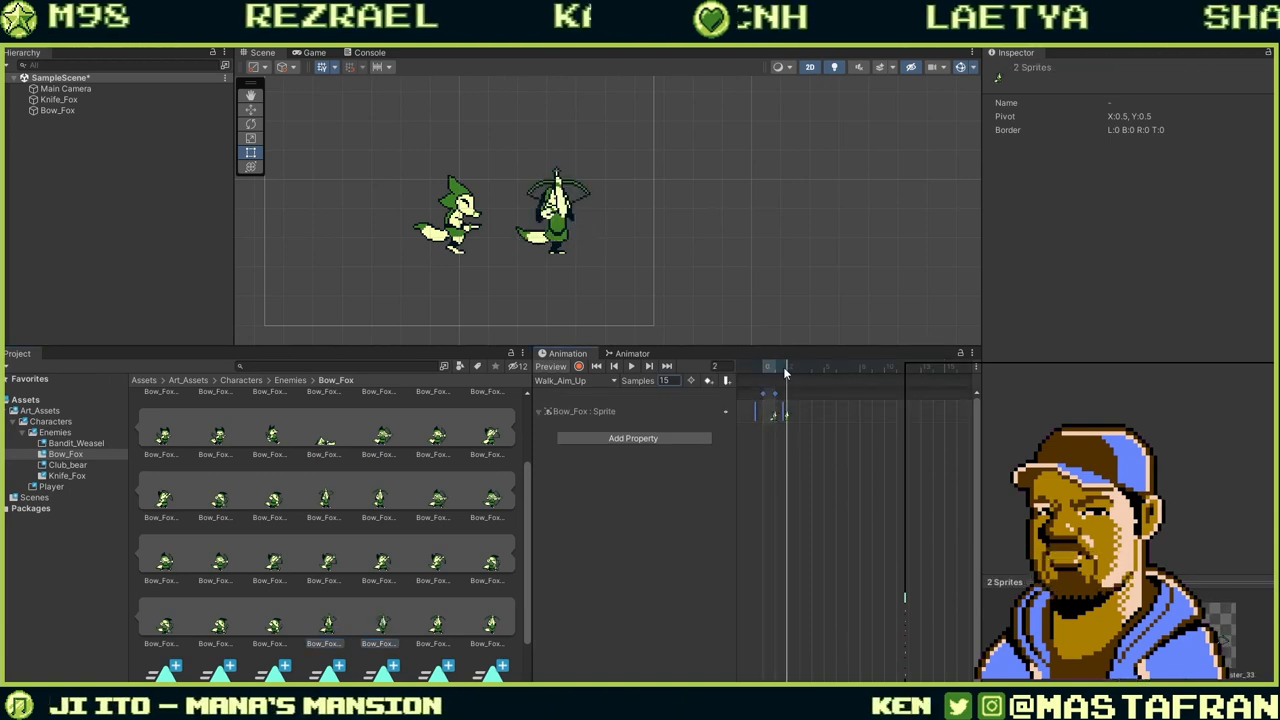
drag(785, 372, 651, 391)
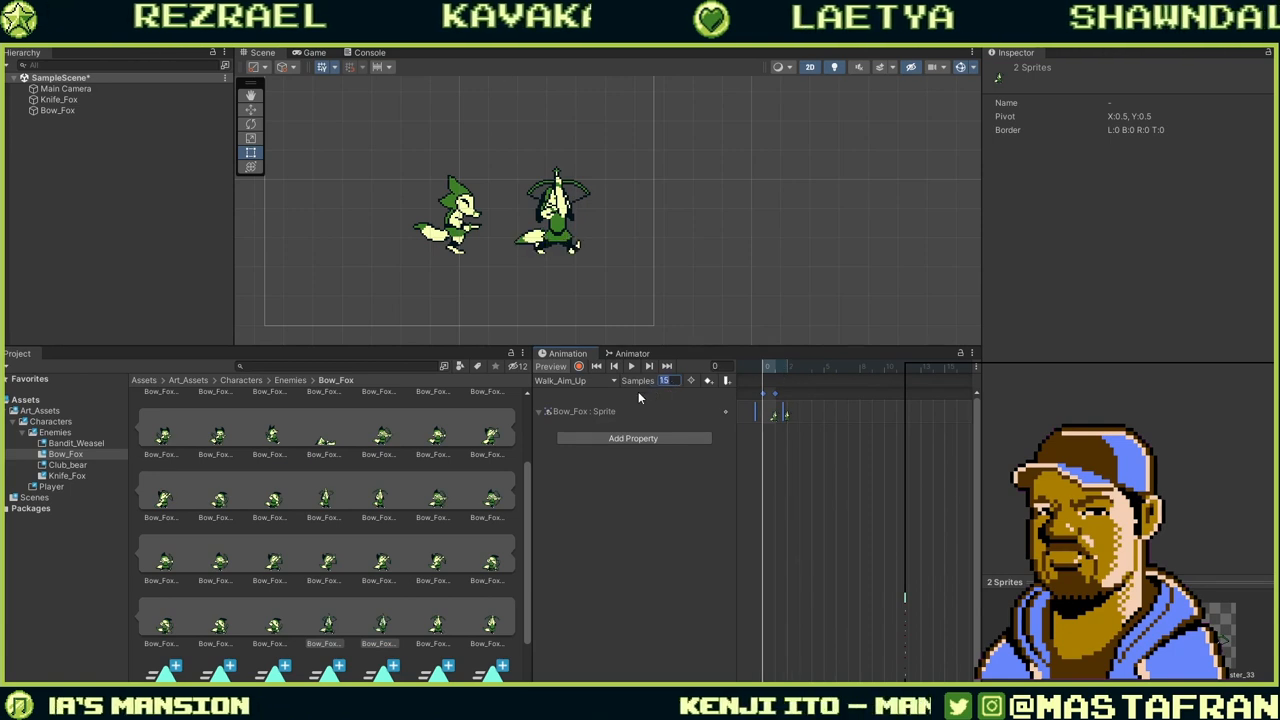
text(1)
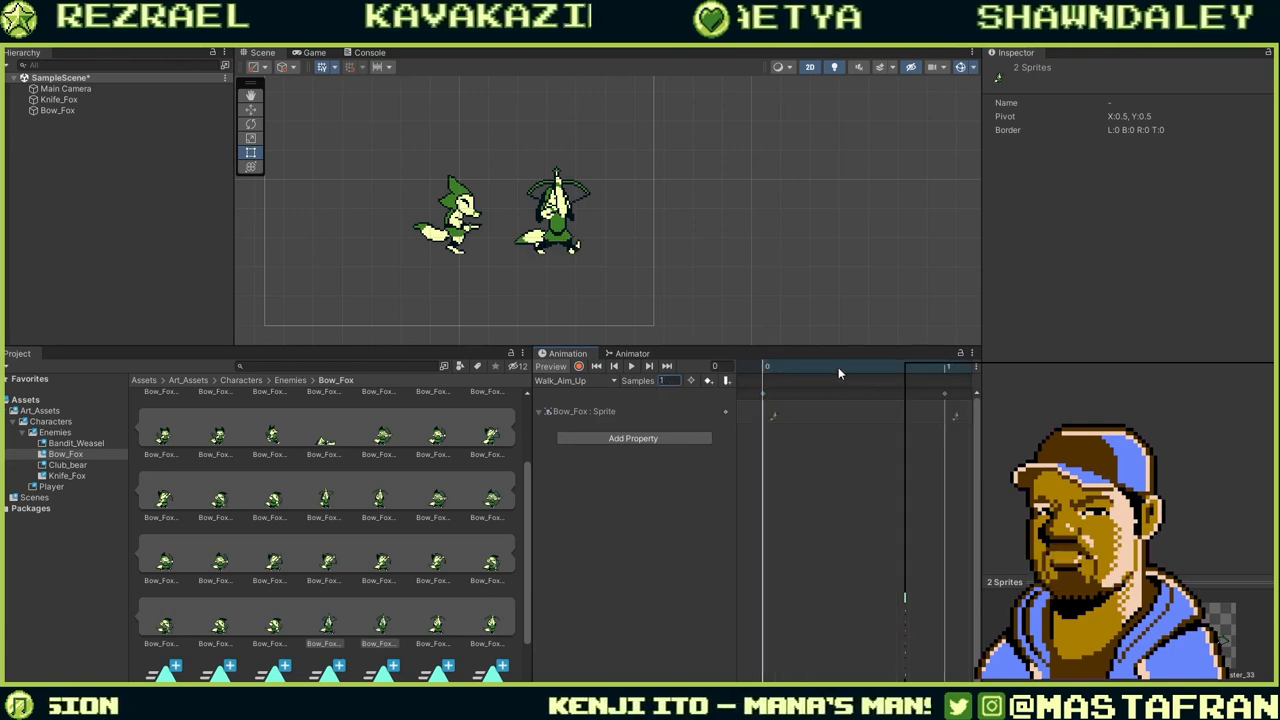
click(634, 367)
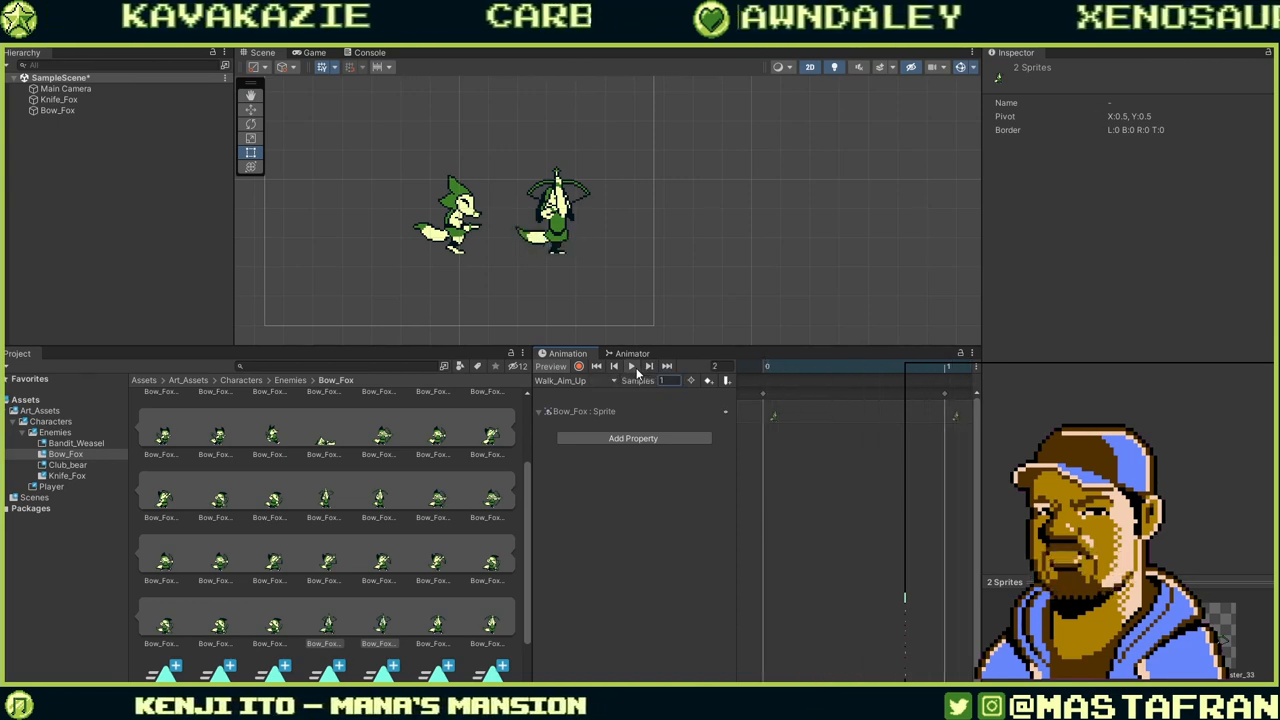
click(770, 368)
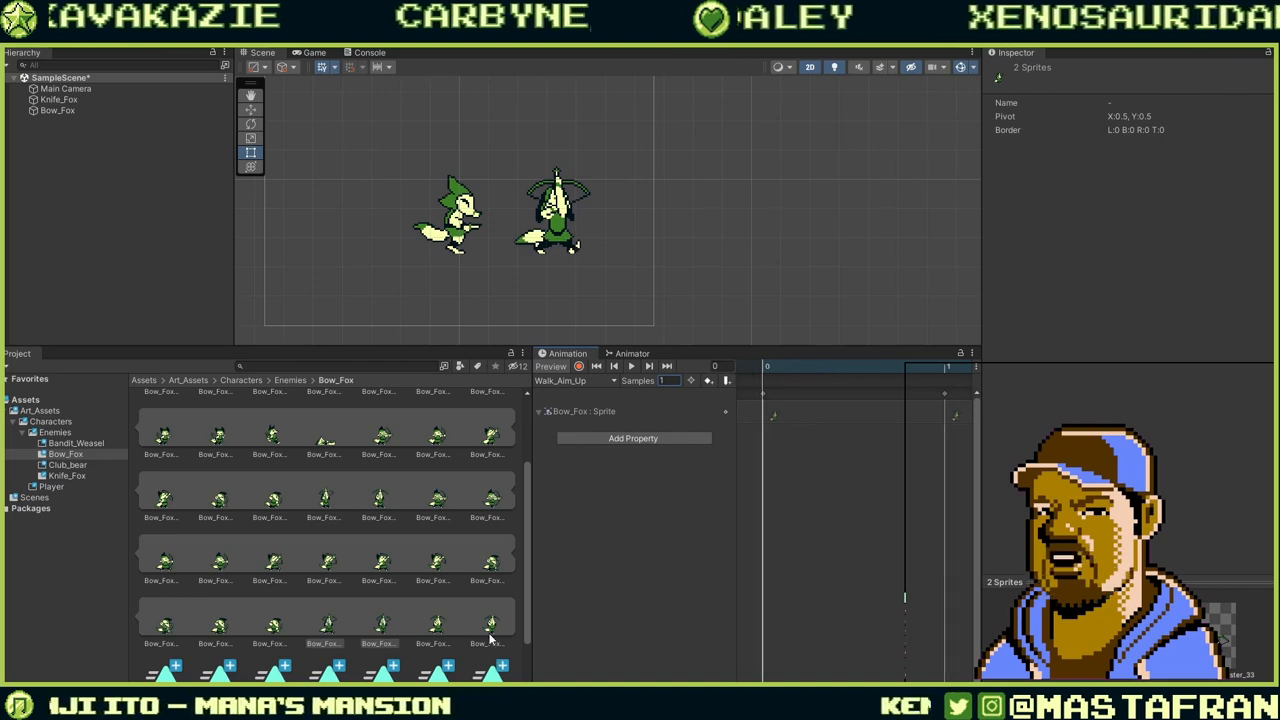
Create a new Bow_Fox animation clip named Walk_Shoot_Up in the Bow_Fox folder.
click(596, 383)
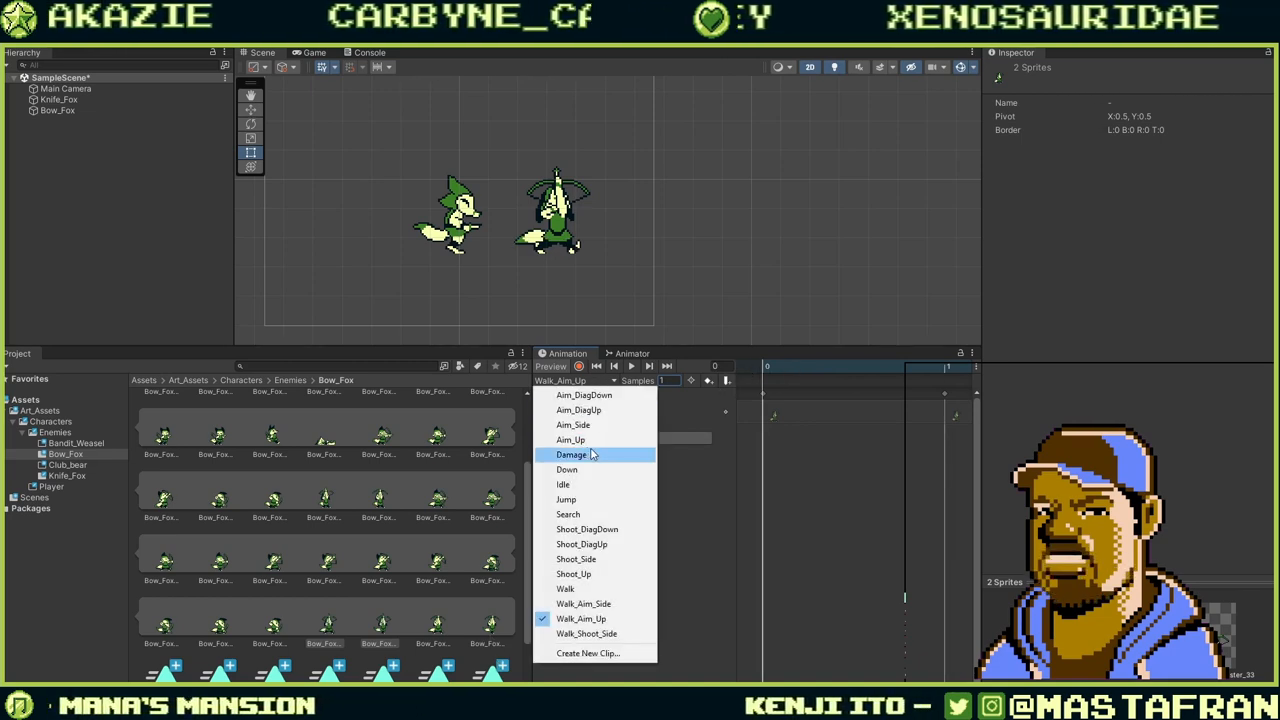
click(584, 651)
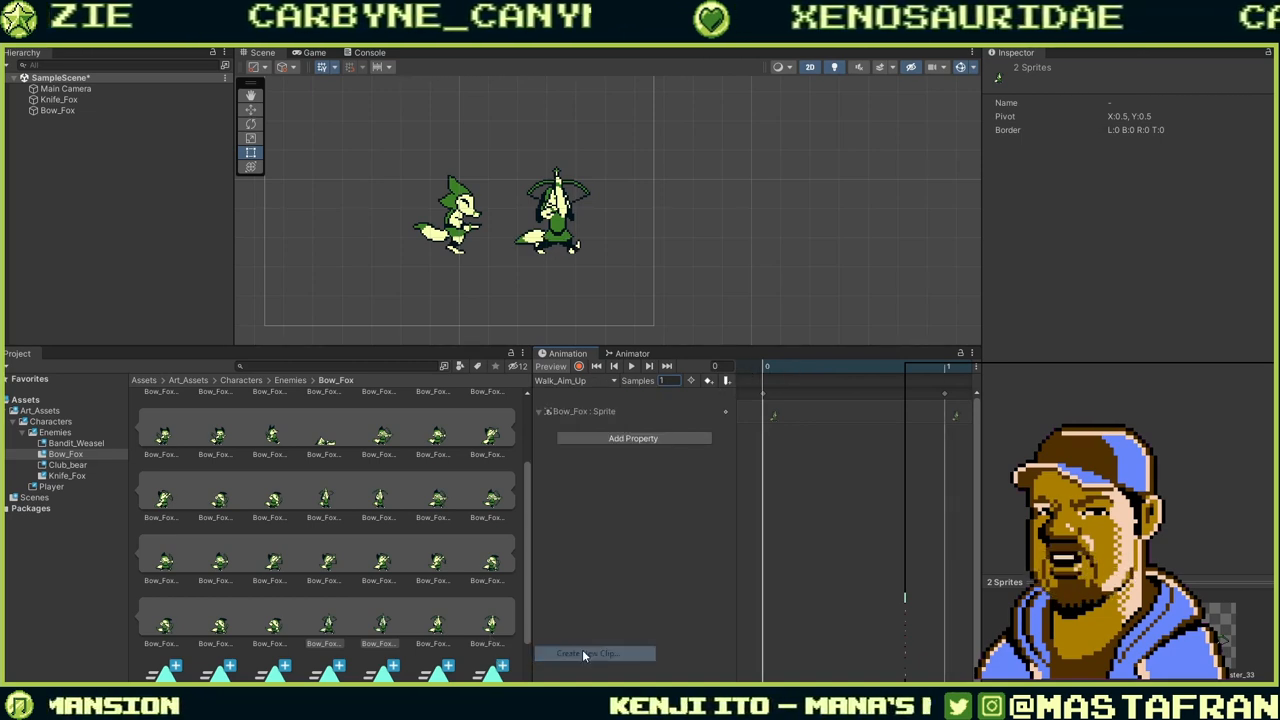
scroll(445, 377, down, 2)
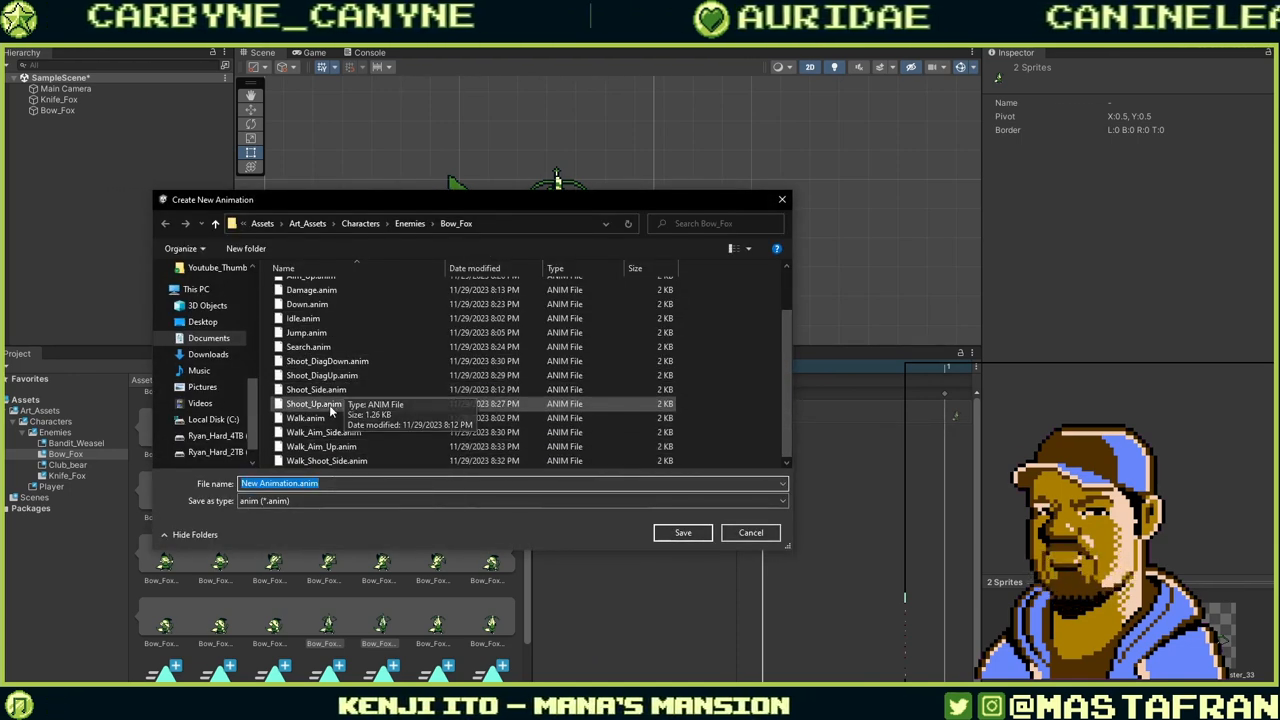
click(330, 460)
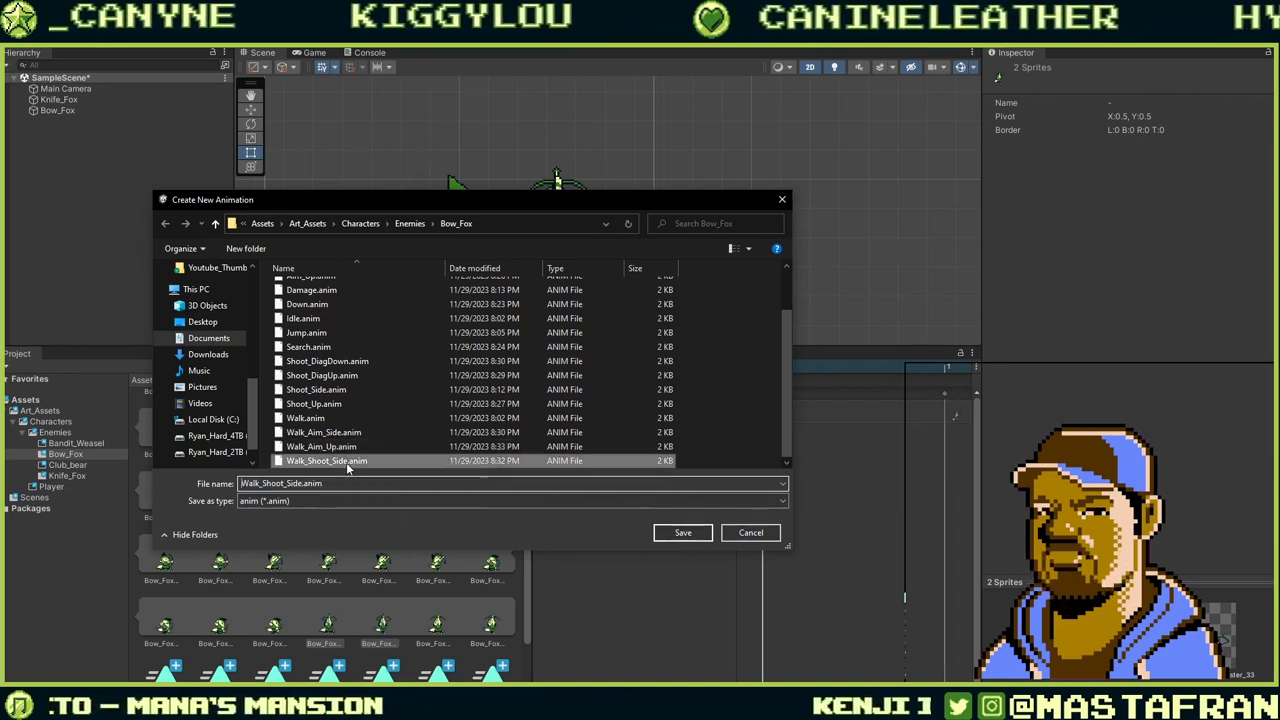
double_click(302, 484)
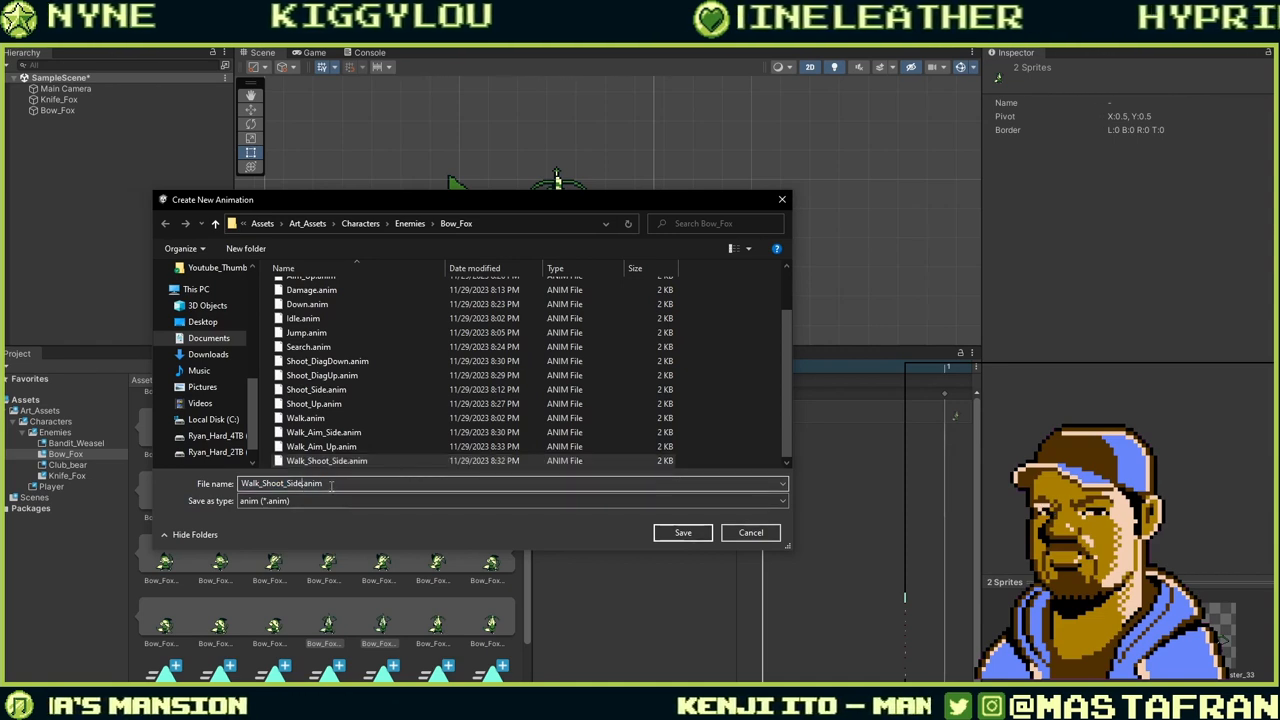
key(BackSpace)
text(U)
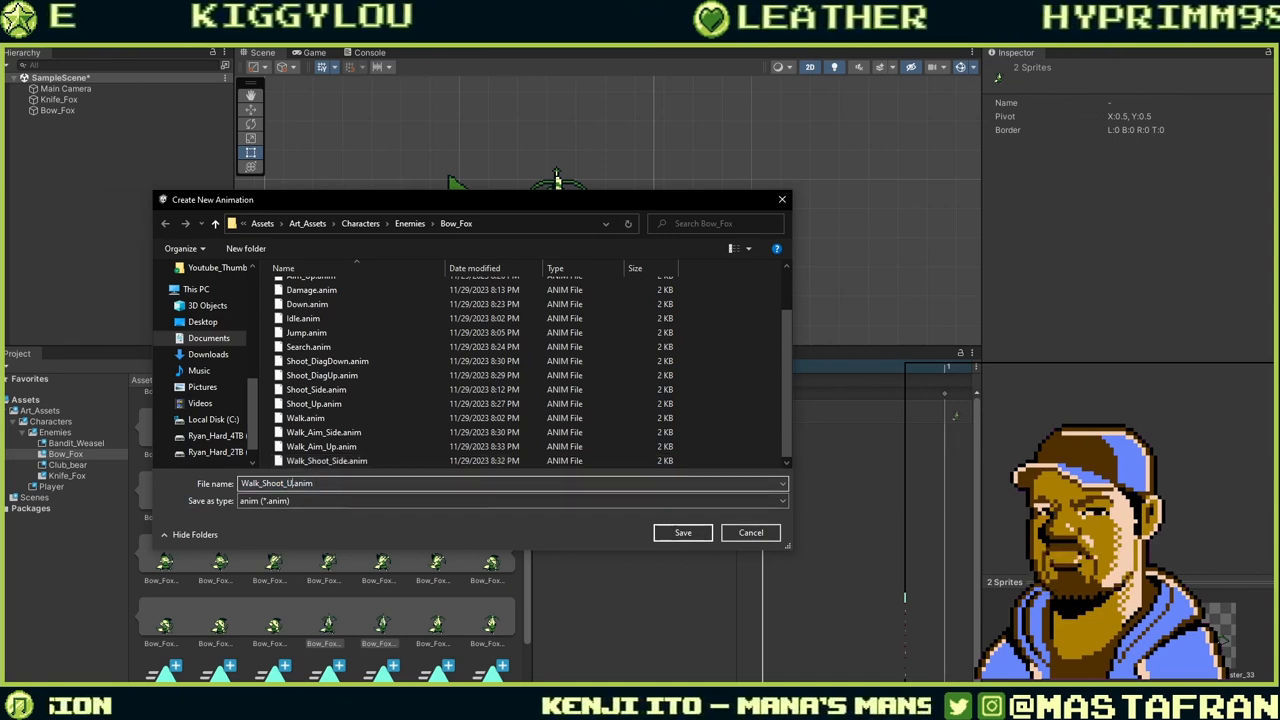
text(p)
key(Return)
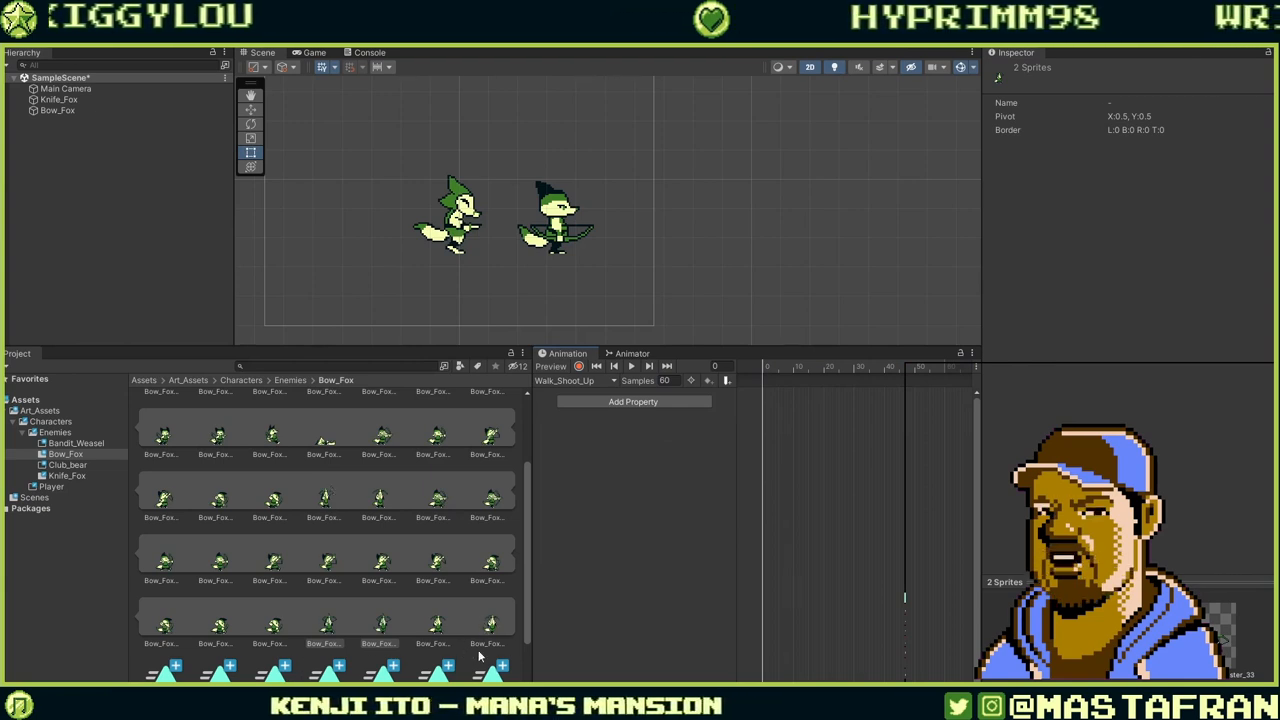
Add Bow_Fox_Enemy_Master_34 and Bow_Fox_Enemy_Master_35 together as keyframes at the start of Walk_Shoot_Up.
click(450, 632)
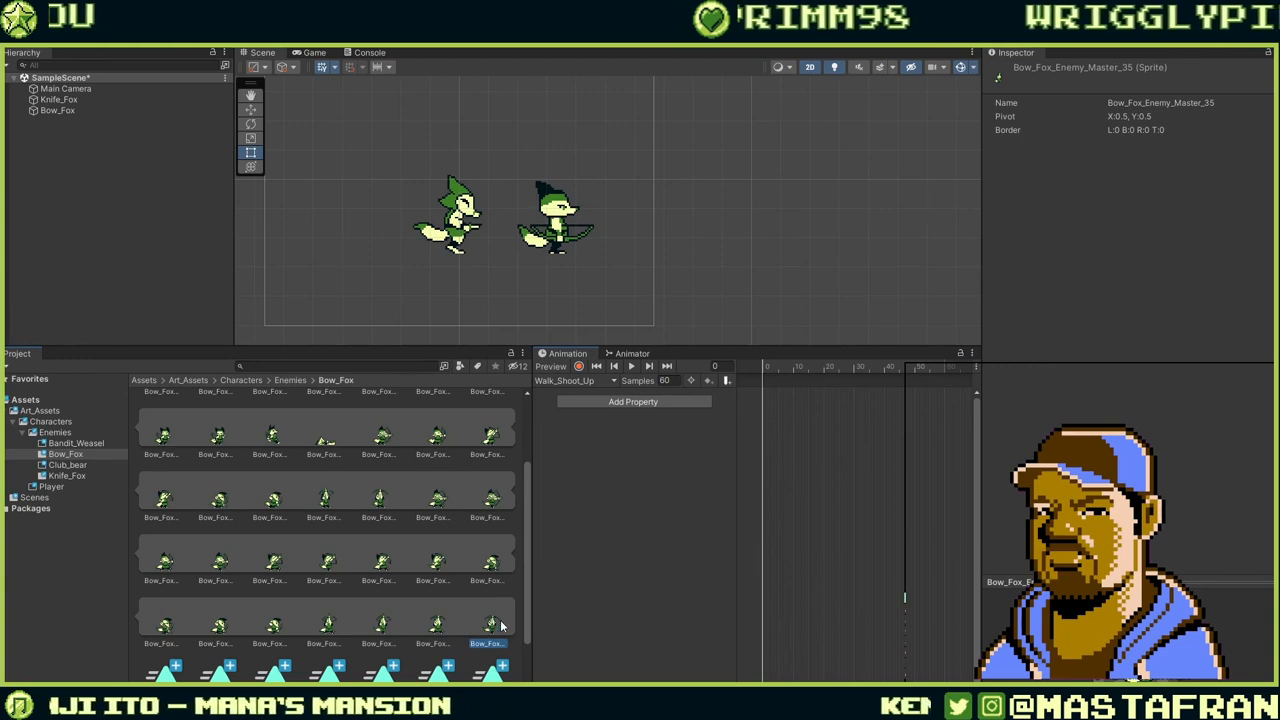
shift+click(444, 630)
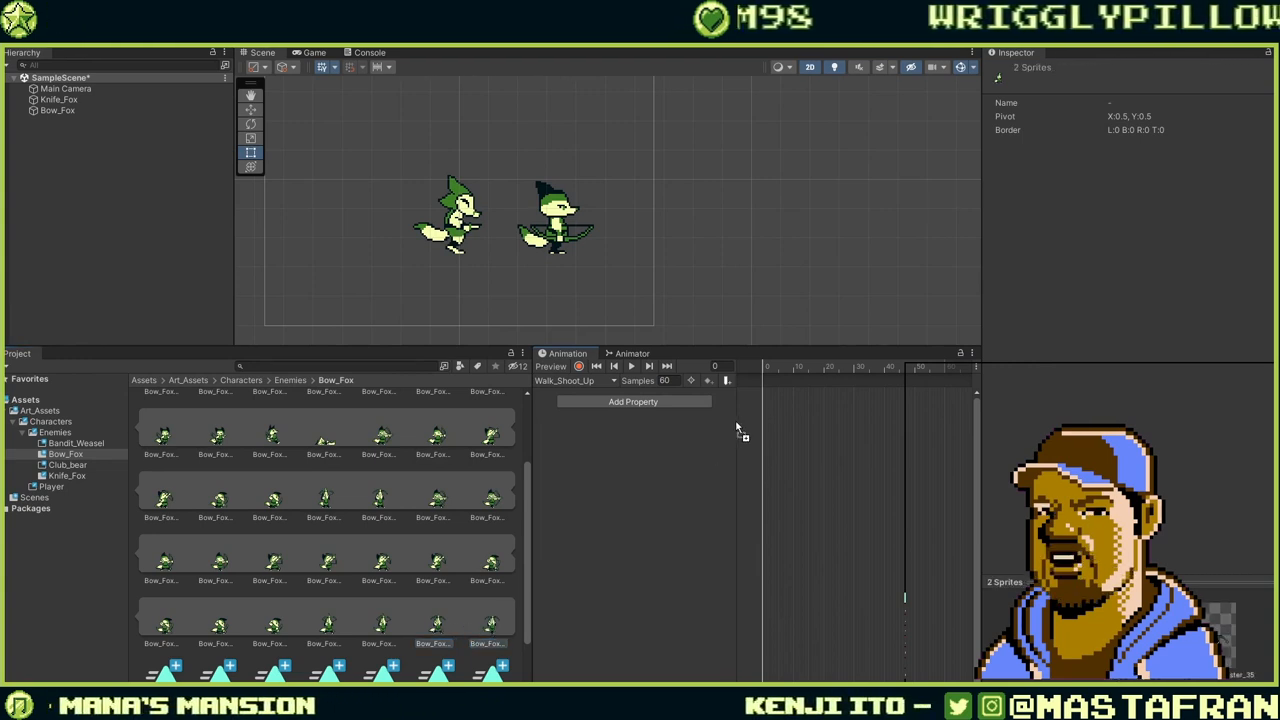
drag(737, 430, 764, 411)
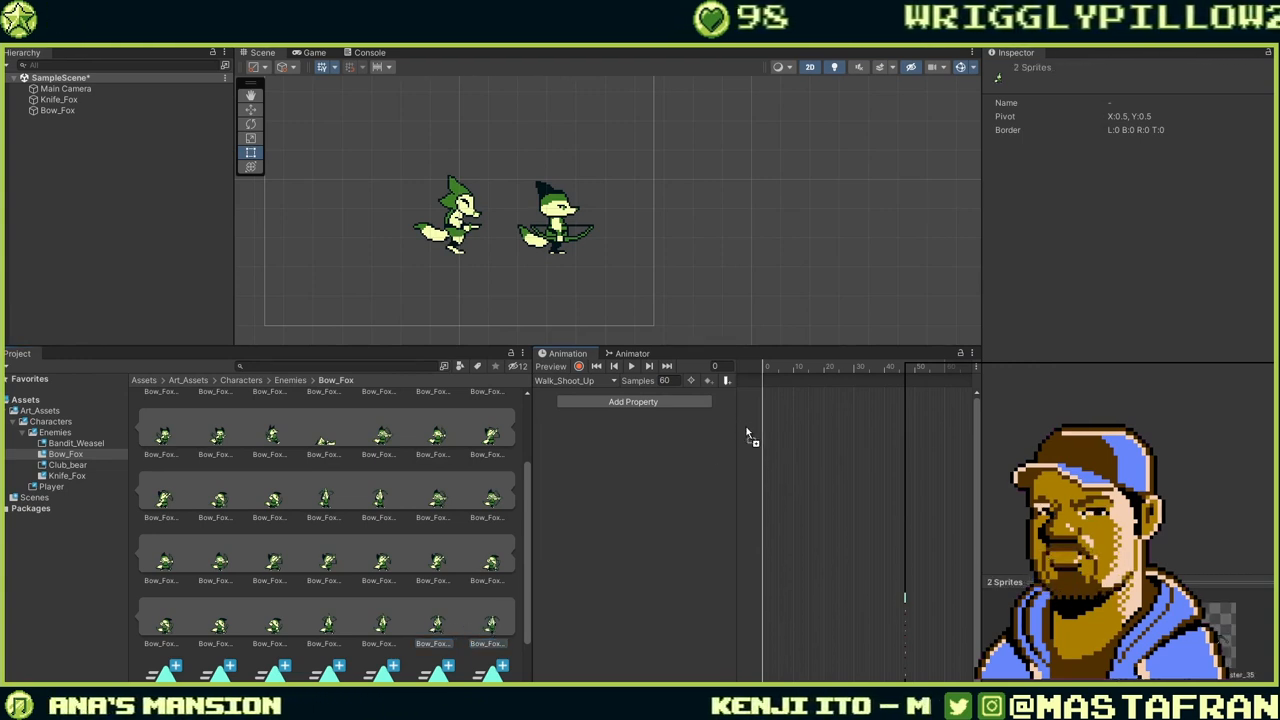
click(437, 630)
shift+click(490, 626)
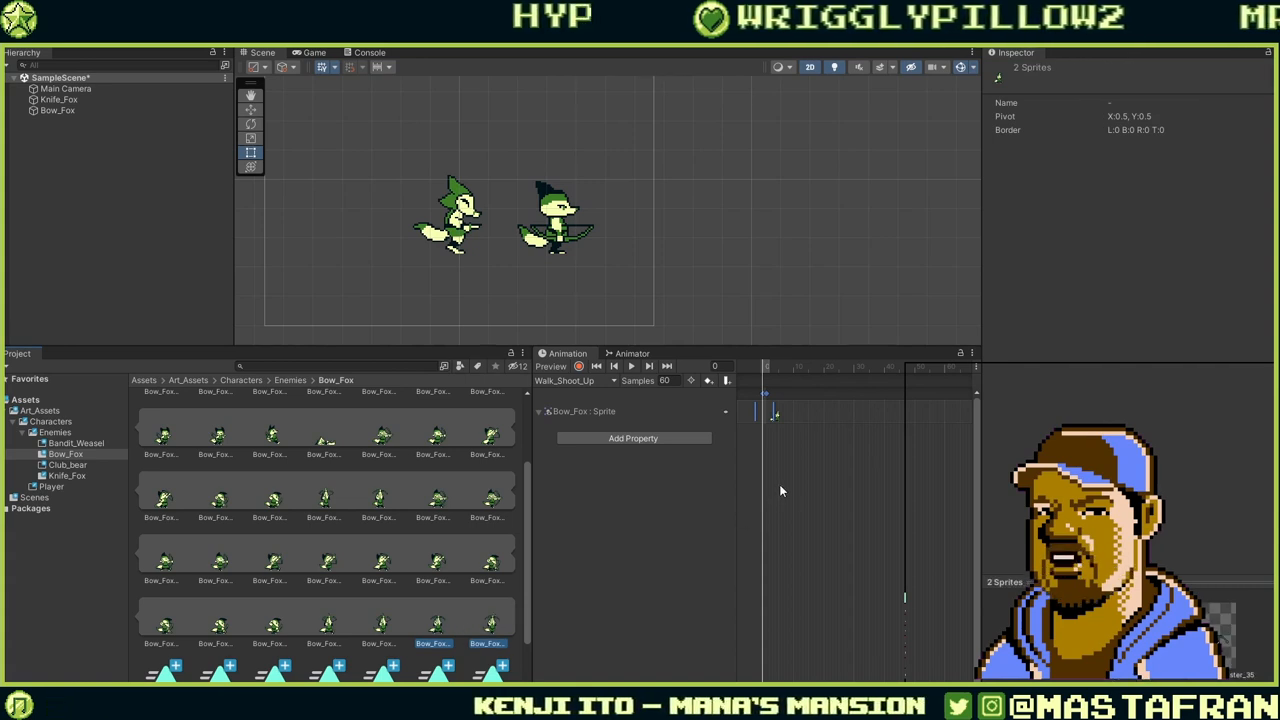
key(ctrl+z)
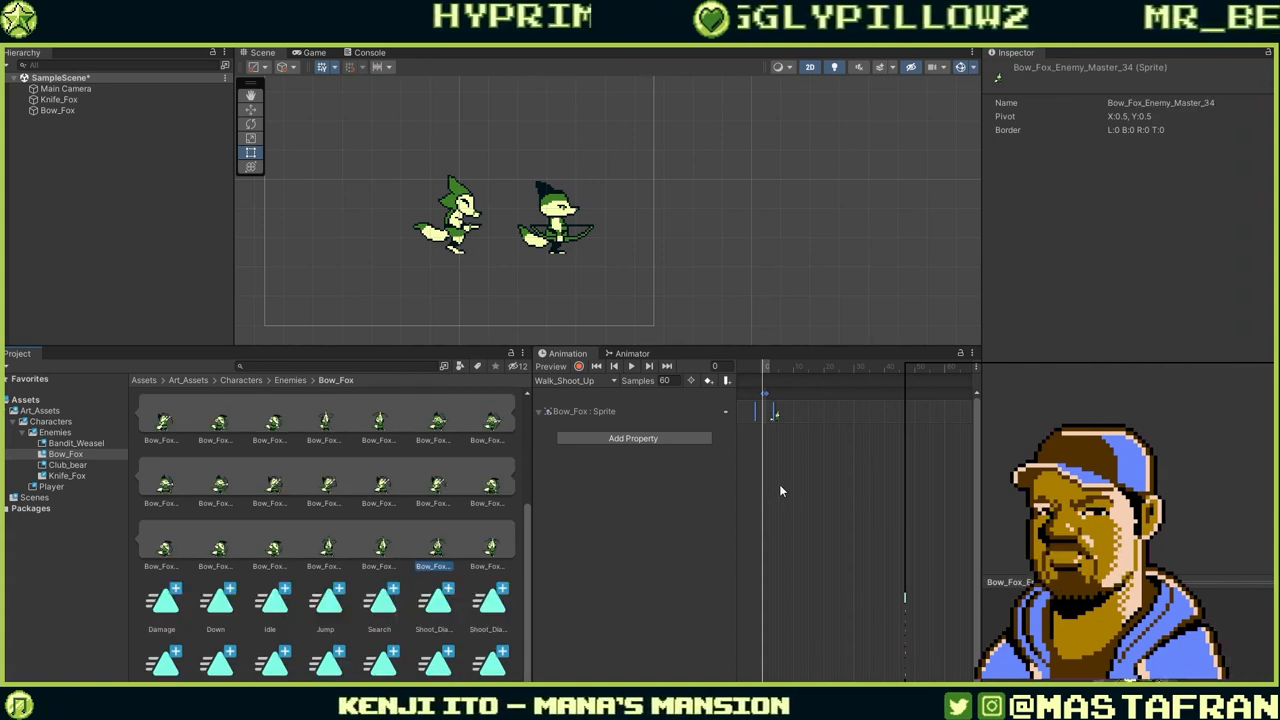
key(ctrl+z)
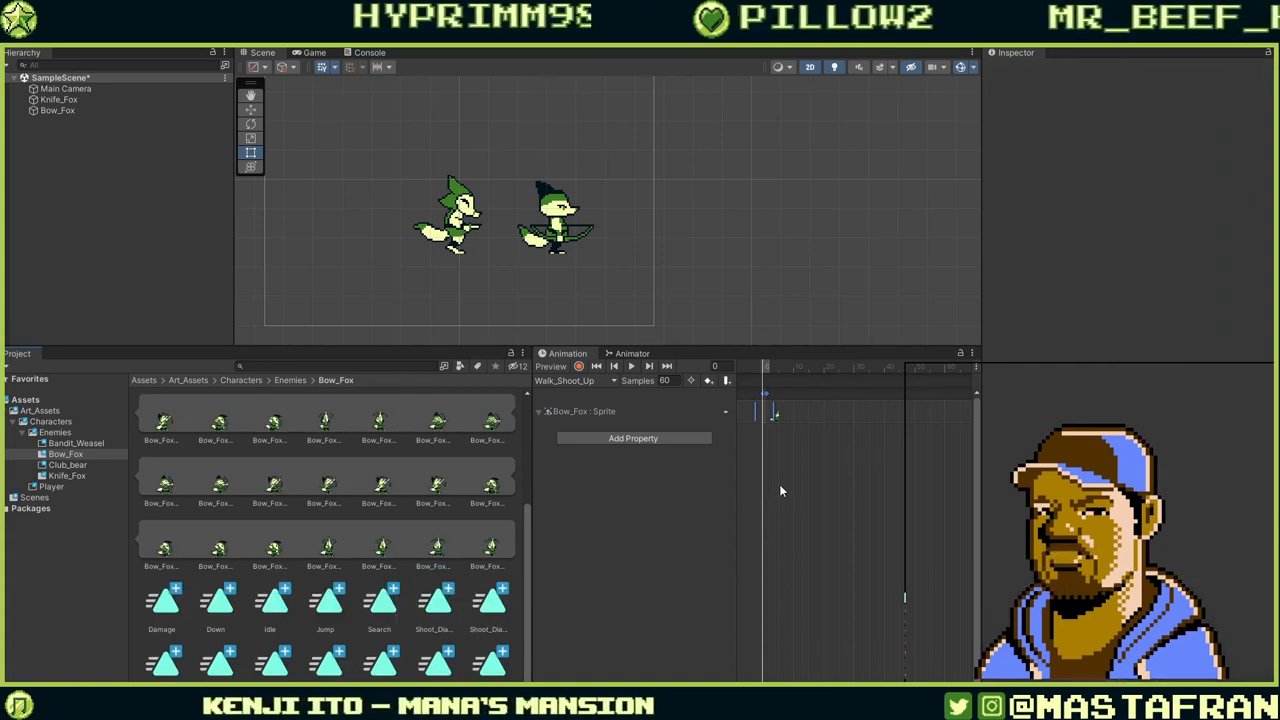
Set the Walk_Shoot_Up clip to 1 sample.
click(794, 421)
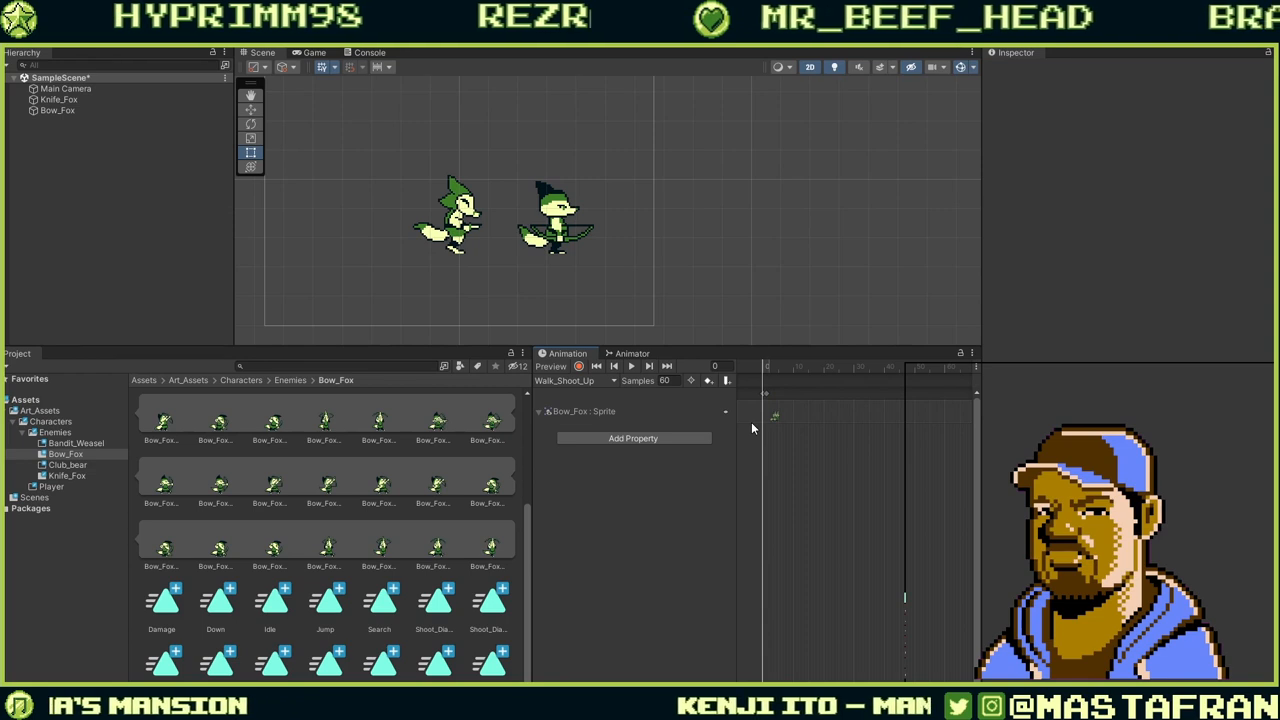
click(636, 381)
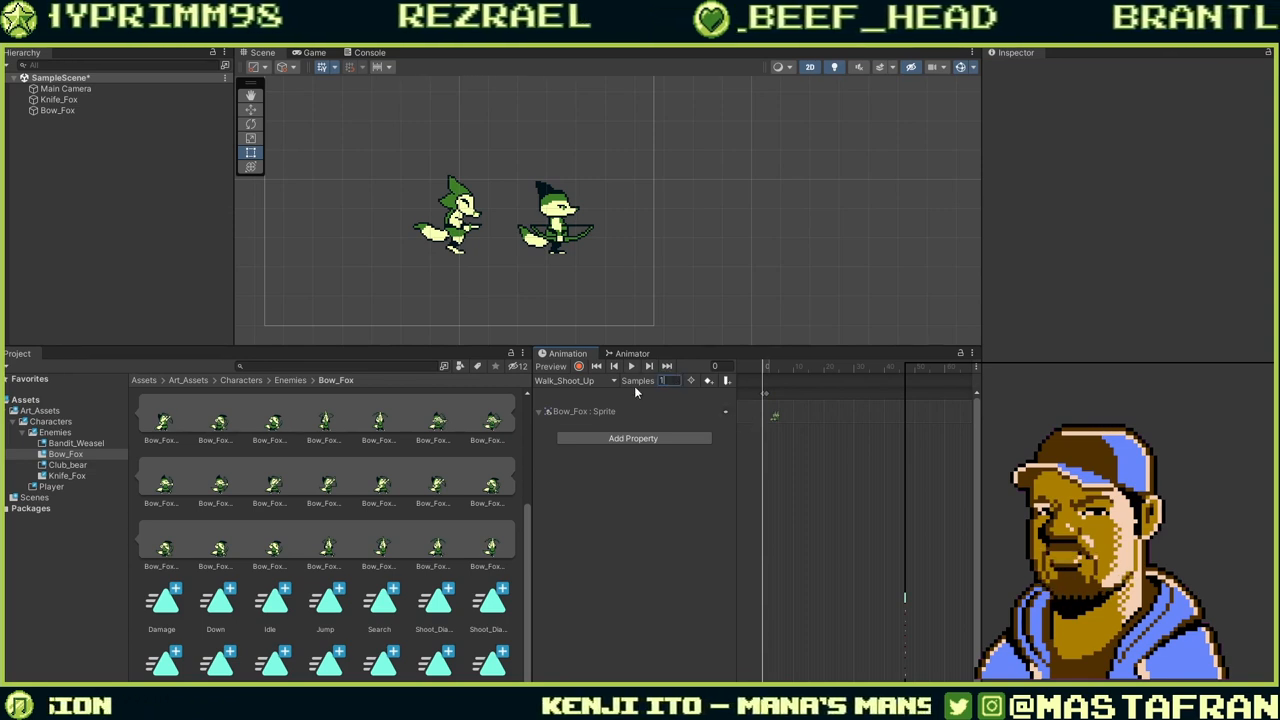
key(BackSpace)
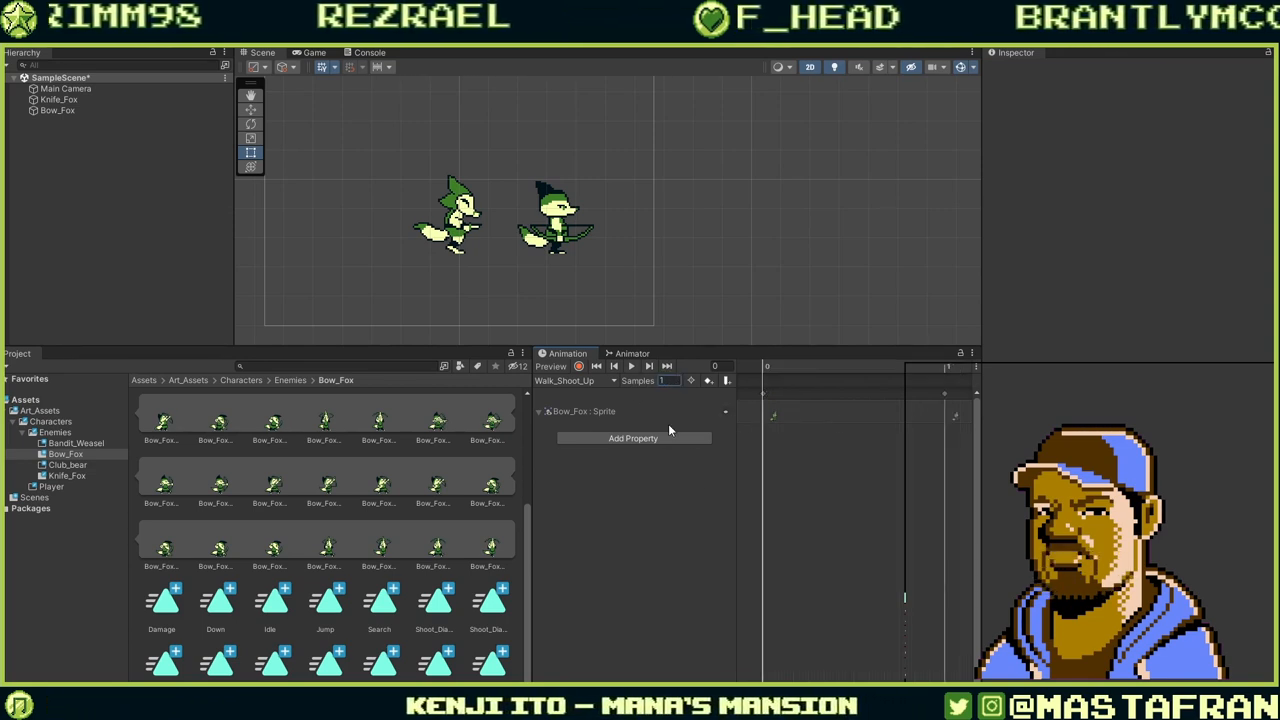
Keep only the frame 0 keyframe in Walk_Shoot_Up, add Bow_Fox_Enemy_Master_35 at frame 1, and preview the clip.
click(872, 418)
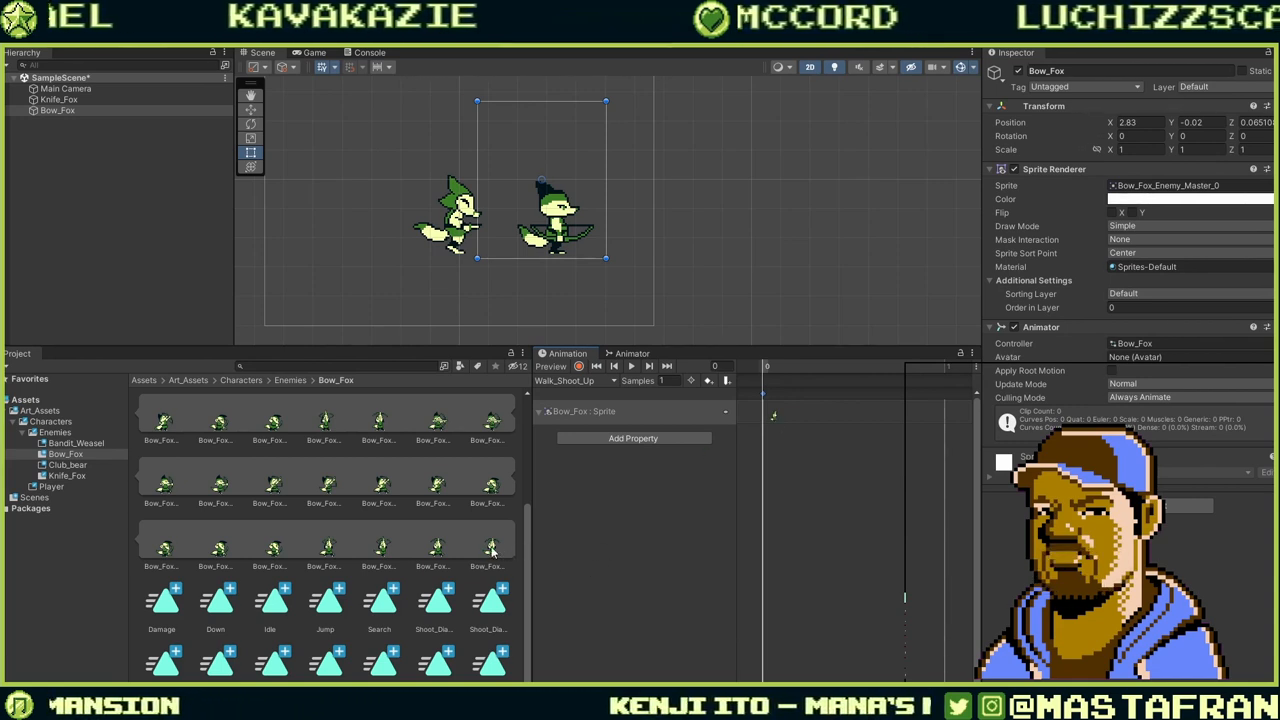
click(437, 548)
drag(875, 416, 772, 416)
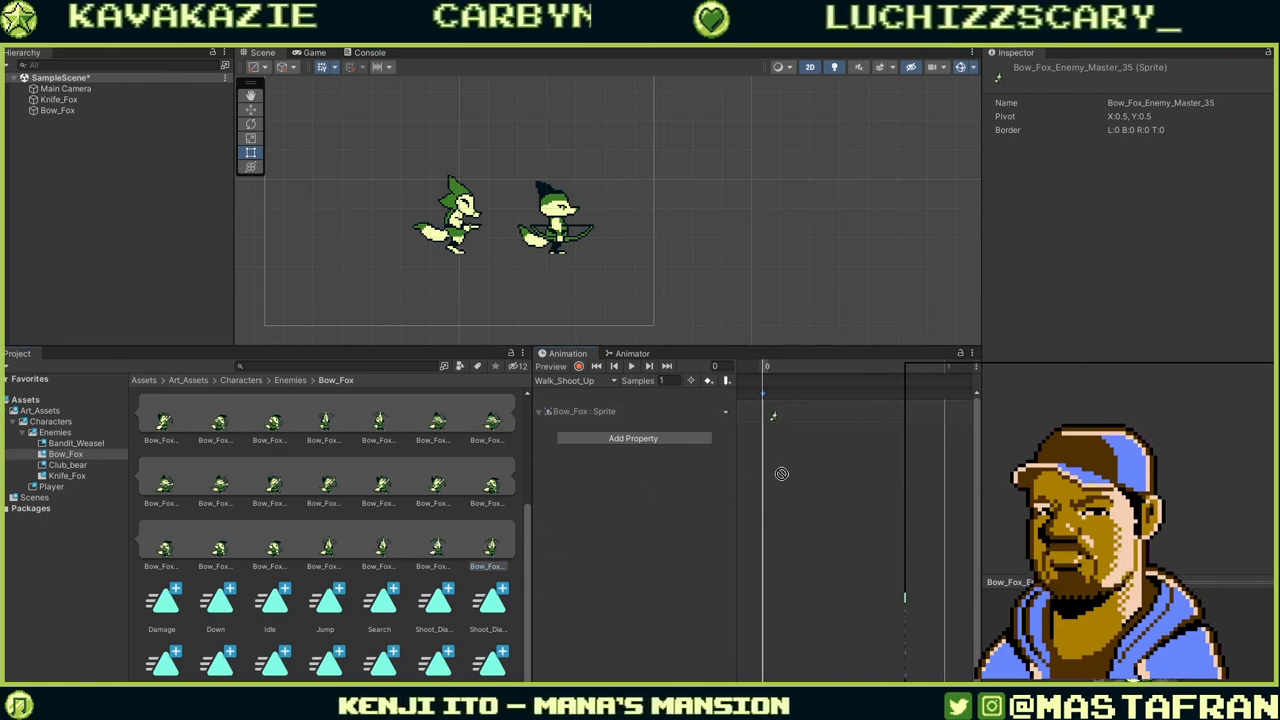
drag(934, 414, 936, 416)
click(630, 366)
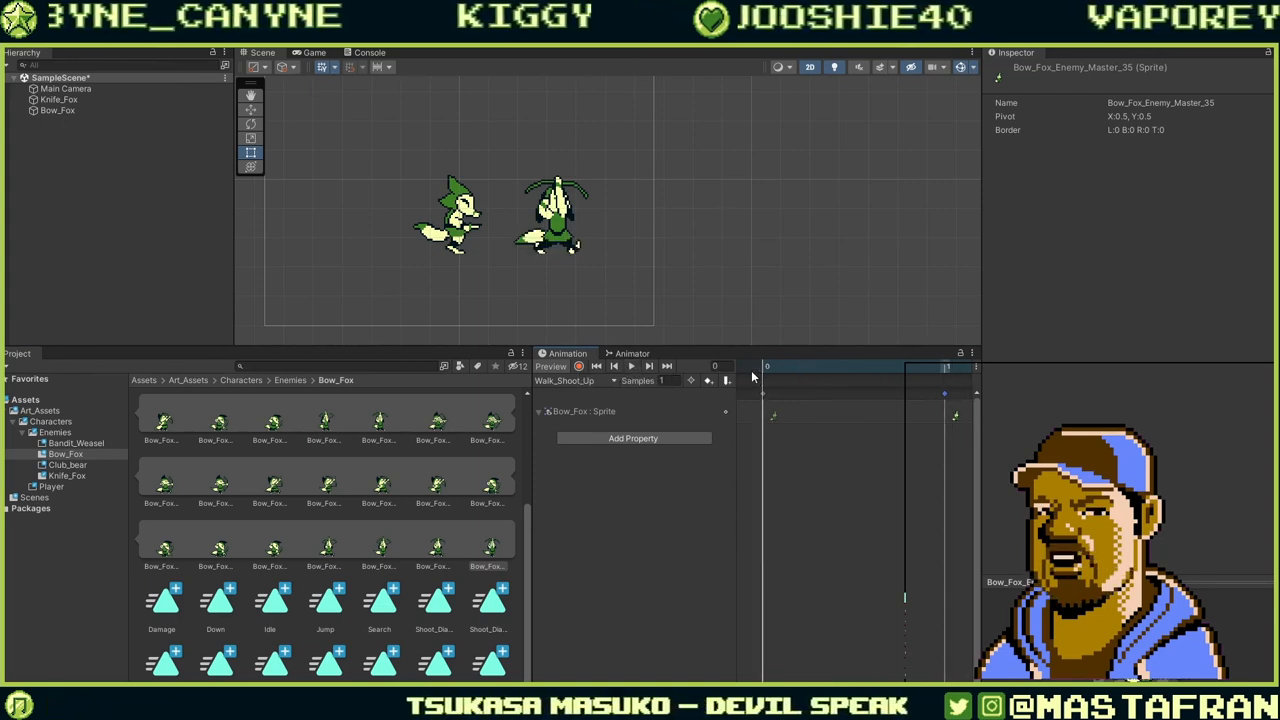
Create a new Bow_Fox animation clip named Walk_Aim_DiagUp in the Bow_Fox folder.
click(616, 383)
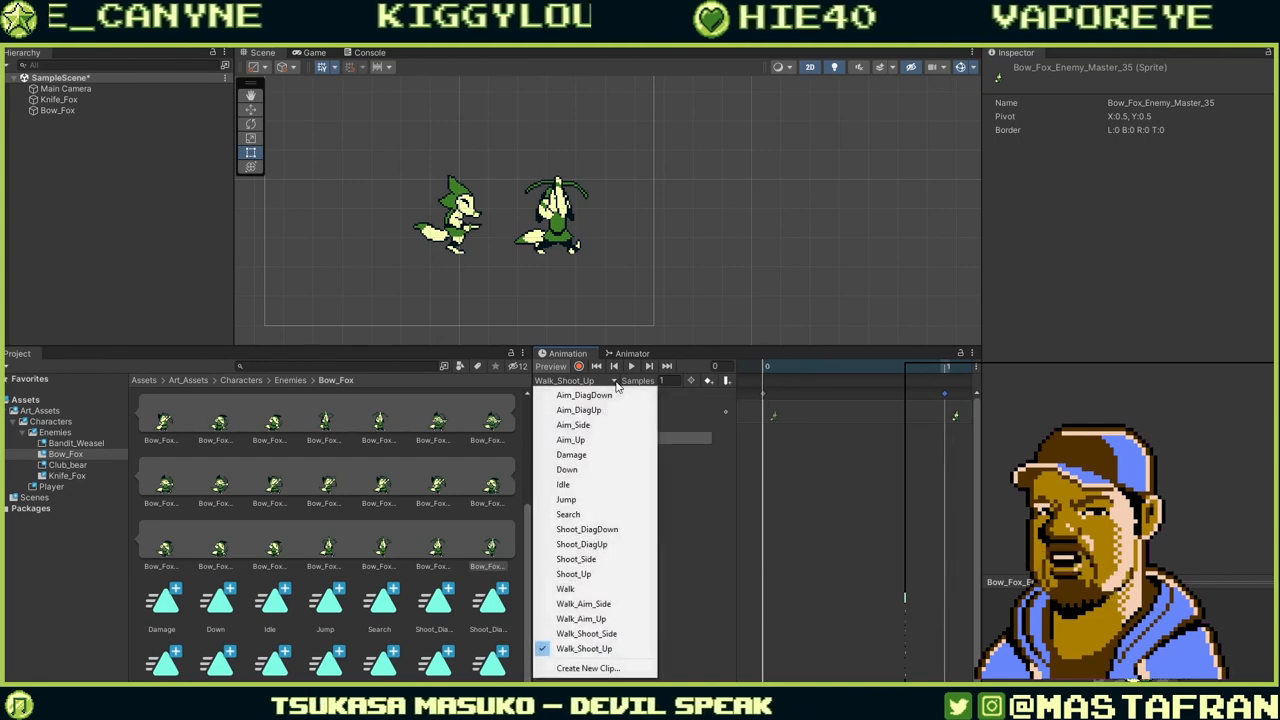
click(600, 668)
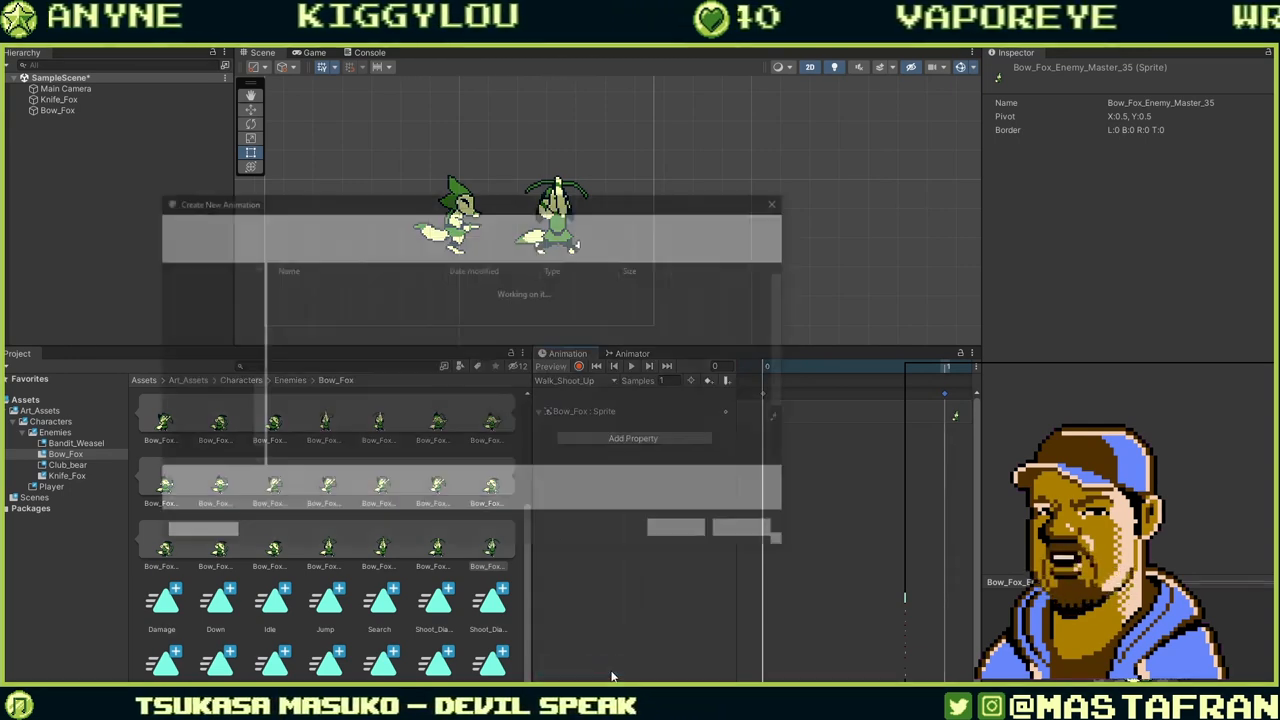
scroll(500, 430, down, 2)
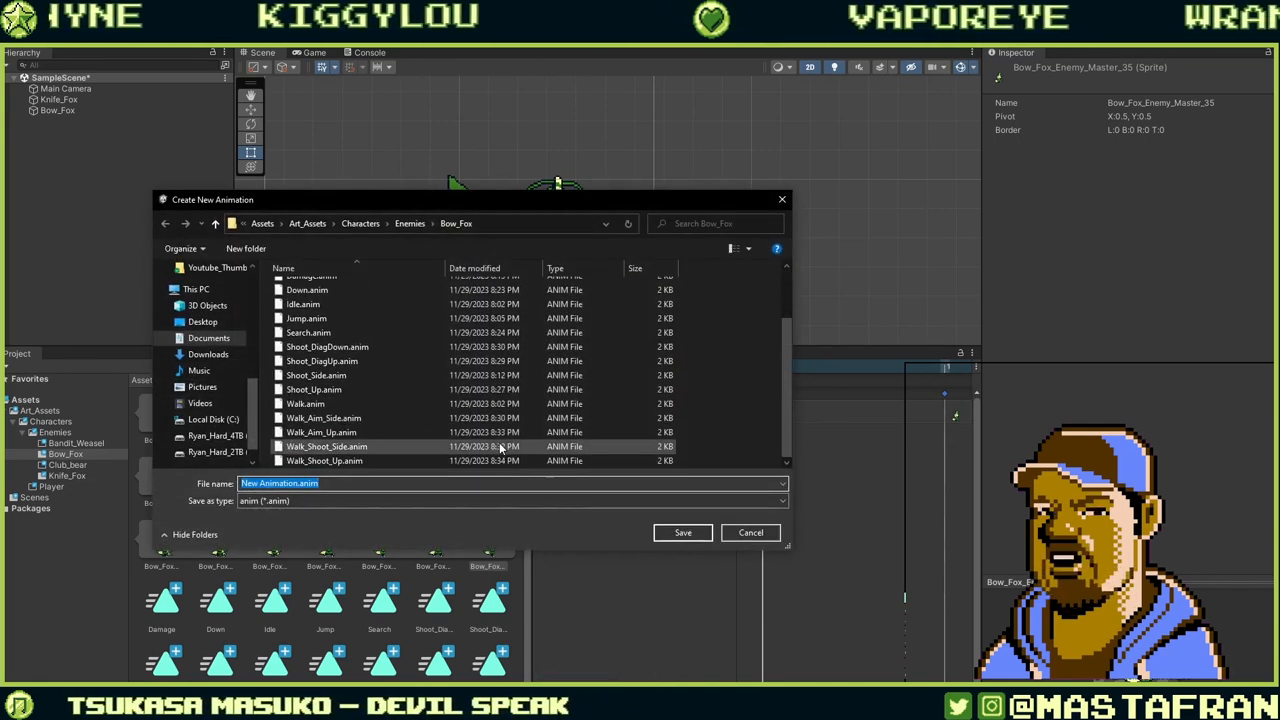
click(335, 461)
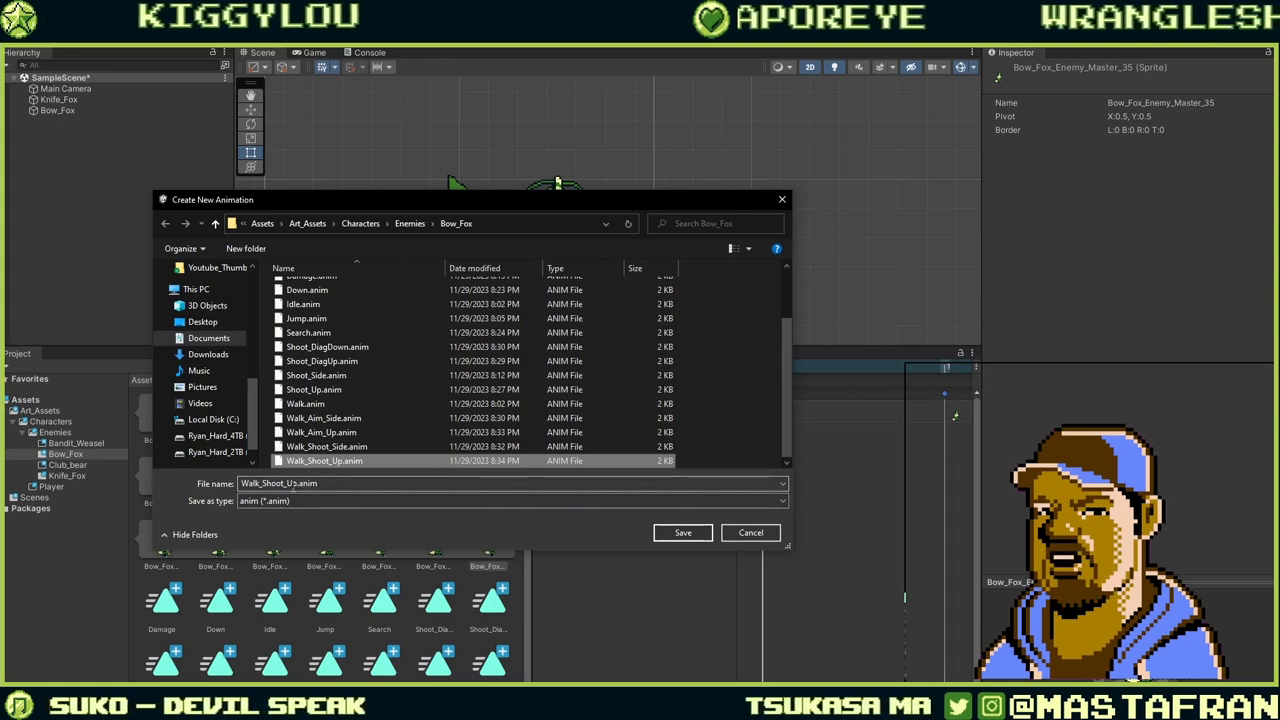
click(339, 433)
click(266, 483)
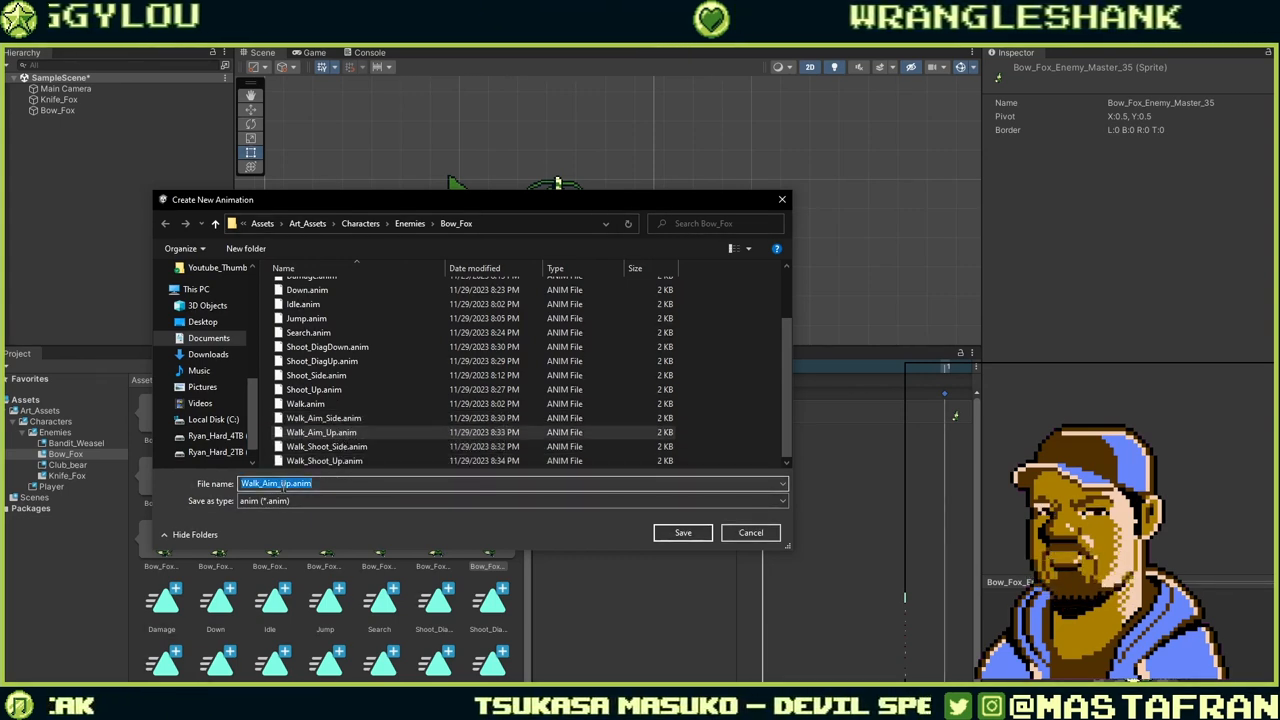
click(279, 484)
text(Diag)
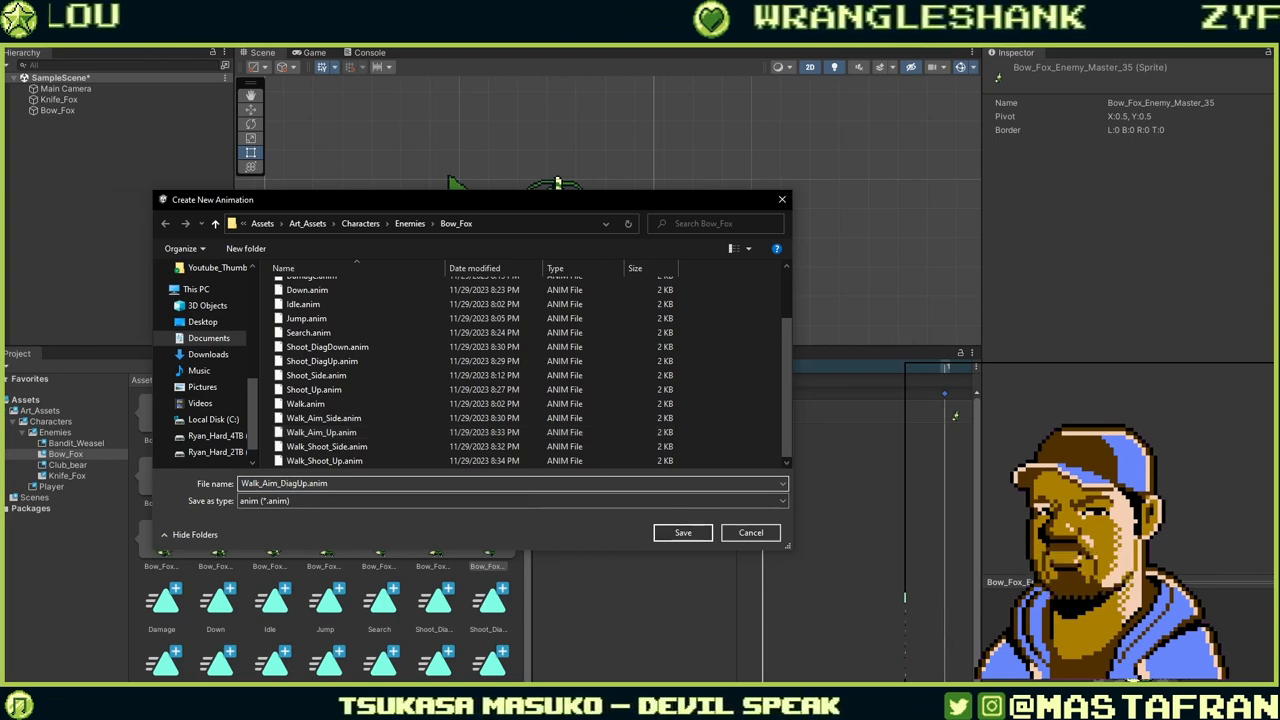
key(Return)
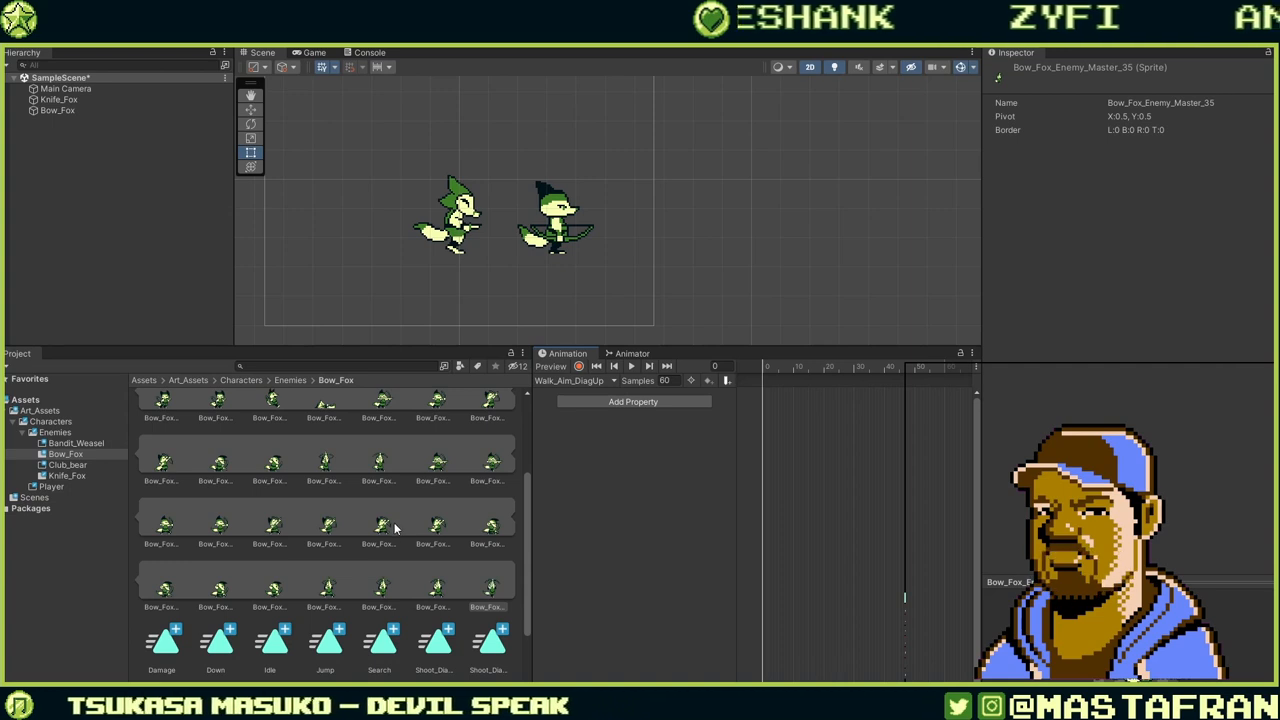
Add Bow_Fox_Enemy_Master_25 and Bow_Fox_Enemy_Master_26 together as keyframes at the start of Walk_Aim_DiagUp.
click(393, 528)
ctrl+click(326, 528)
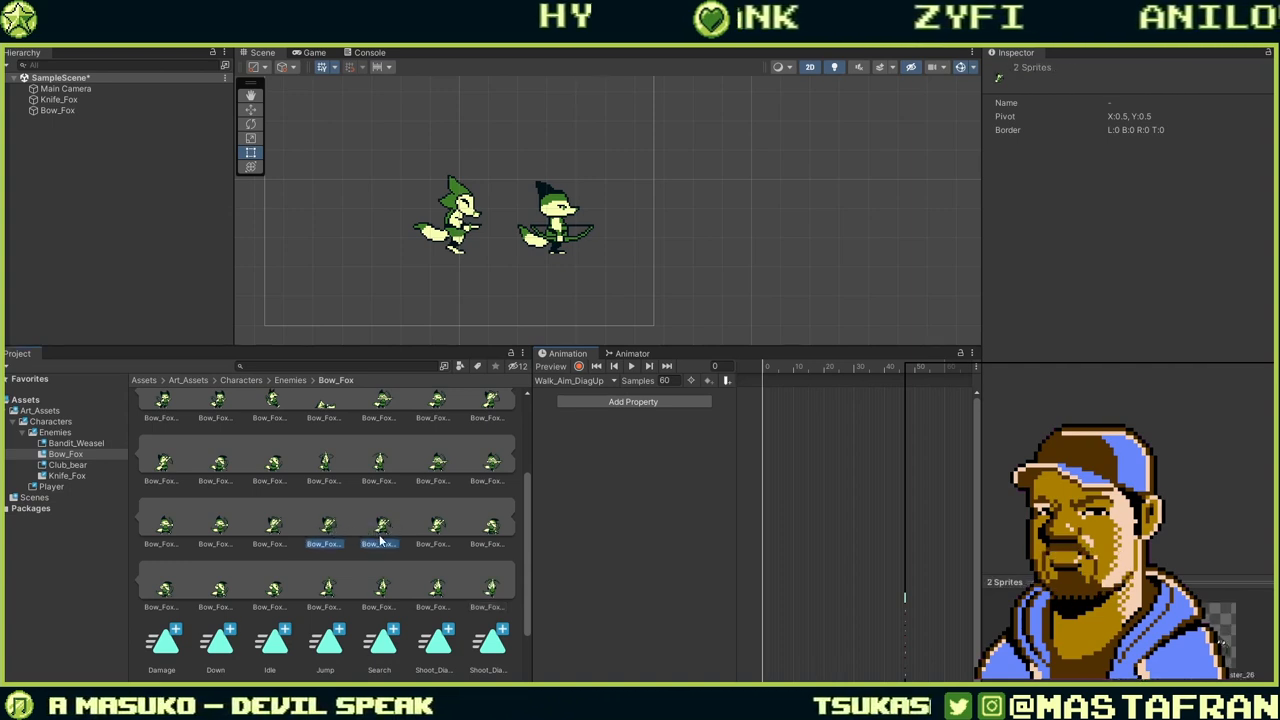
drag(380, 540, 765, 401)
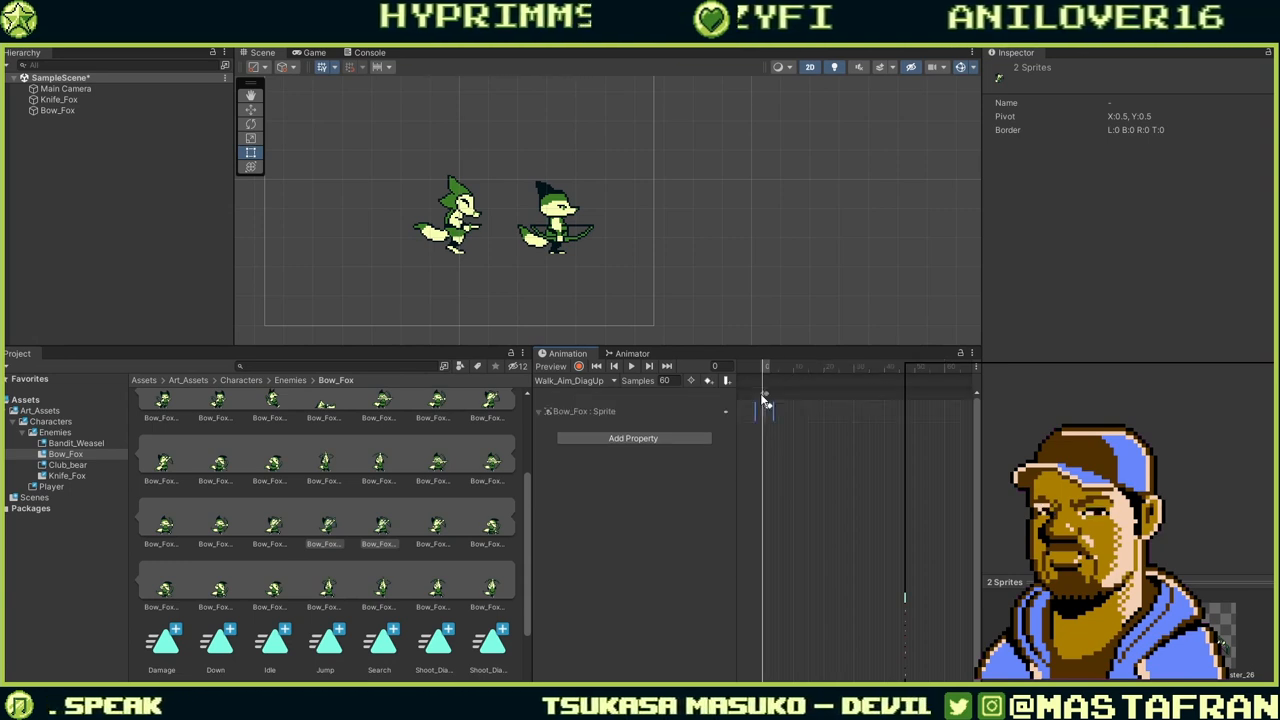
Set the Walk_Aim_DiagUp clip to 1 sample and play it back.
drag(674, 381, 649, 388)
text(1)
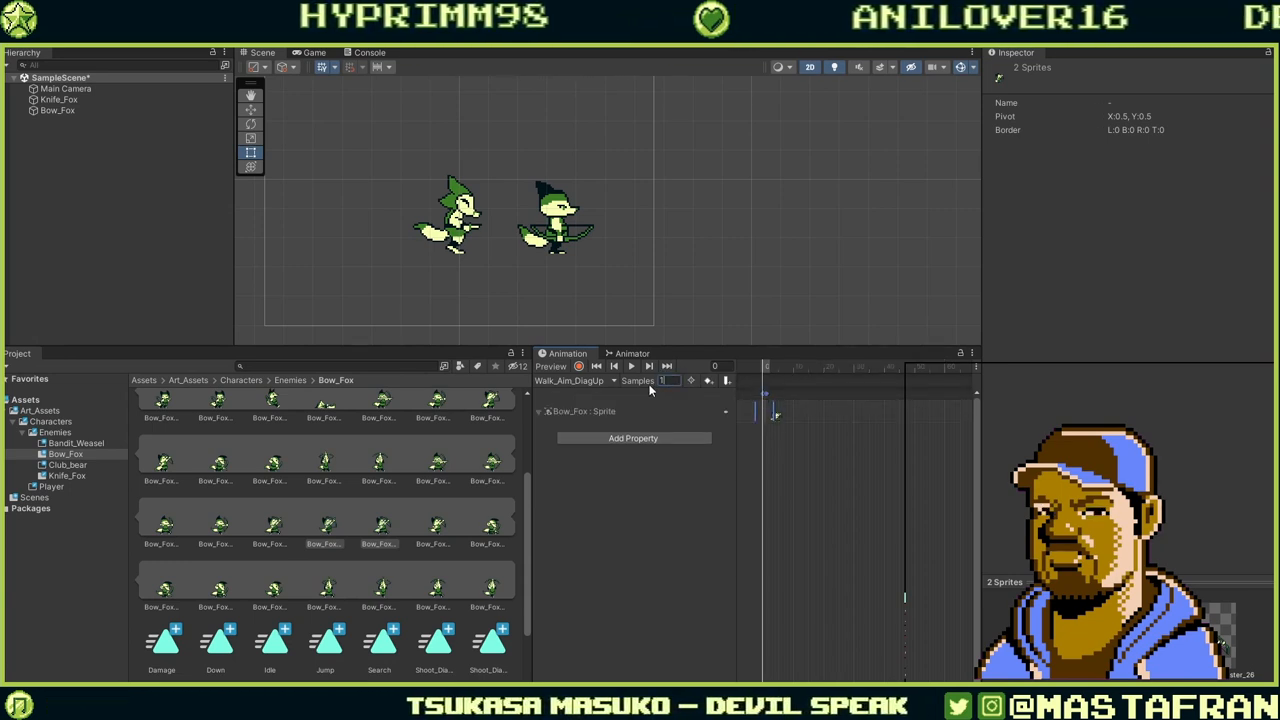
key(Return)
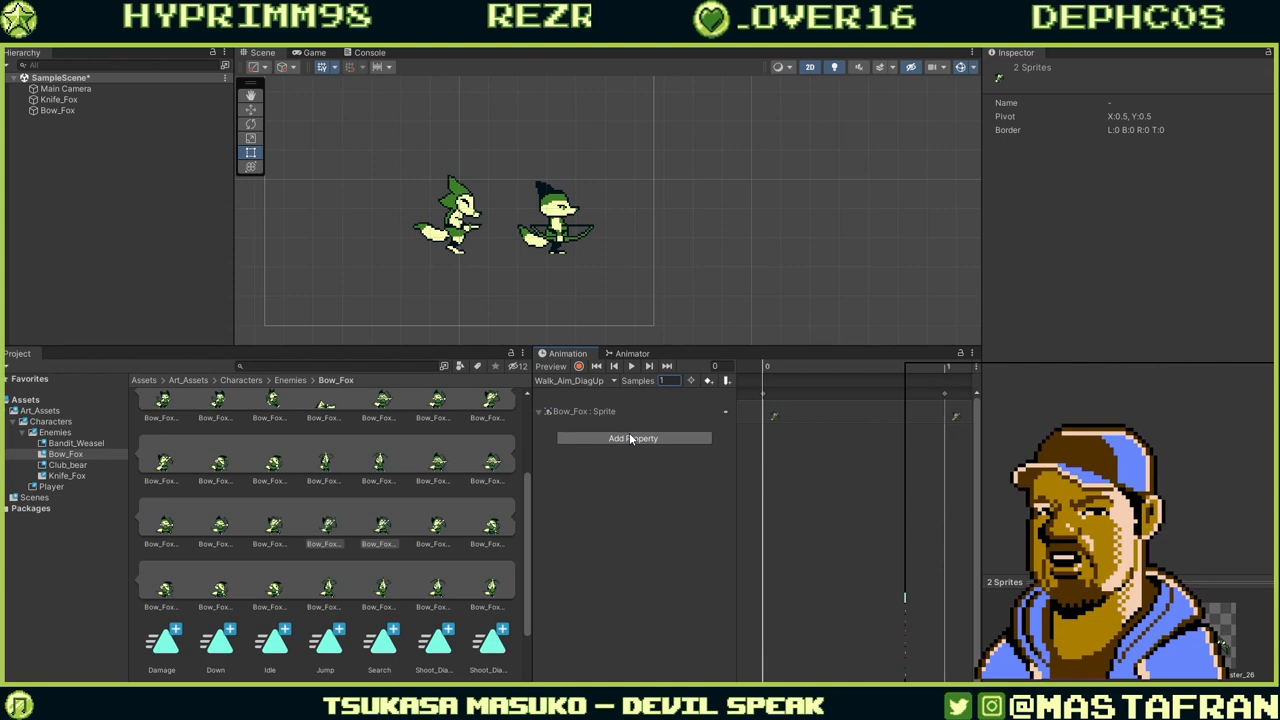
click(631, 367)
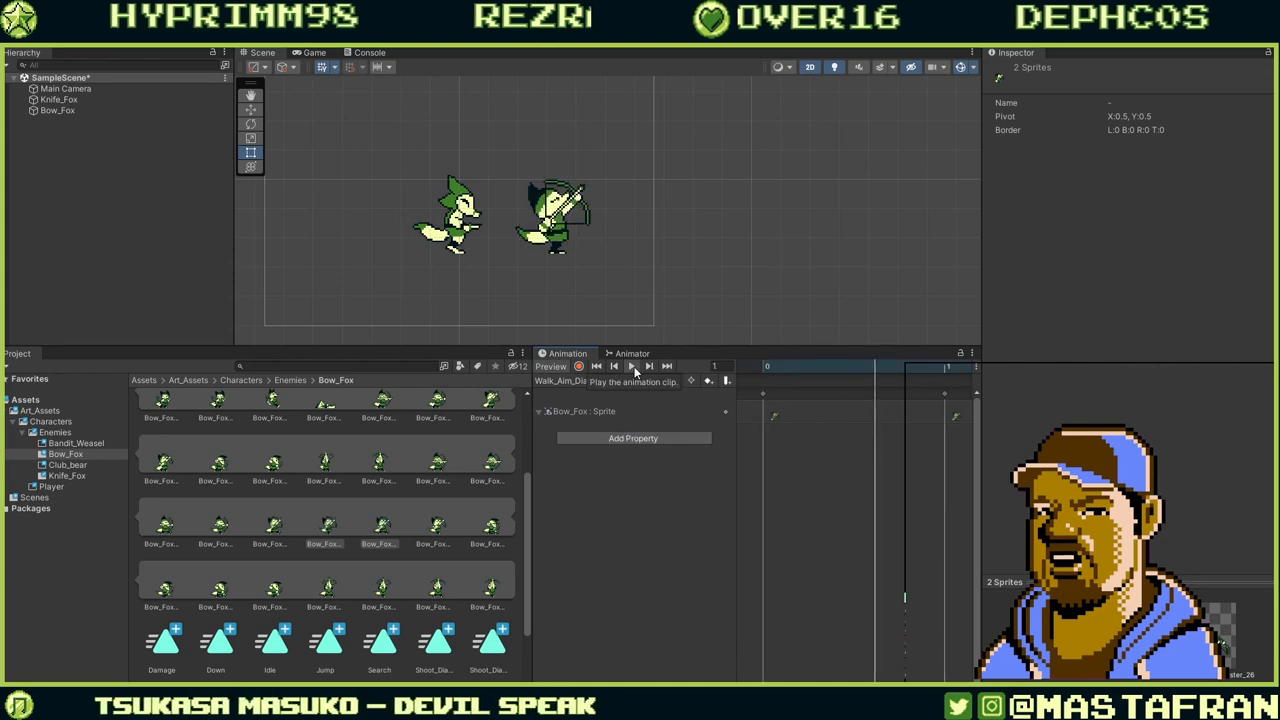
Replace the Walk_Aim_DiagUp sprites with Bow_Fox_Enemy_Master_24 at frame 0 and Bow_Fox_Enemy_Master_25 at frame 1, and preview the clip.
click(435, 528)
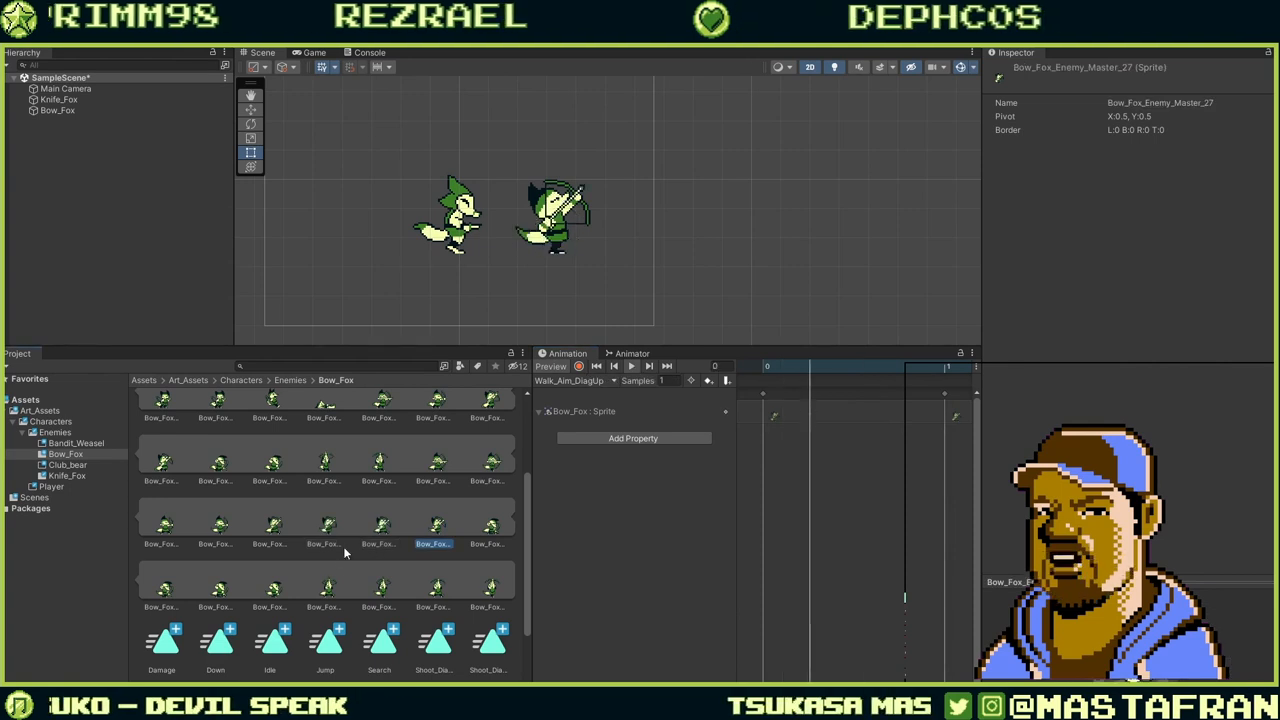
click(275, 530)
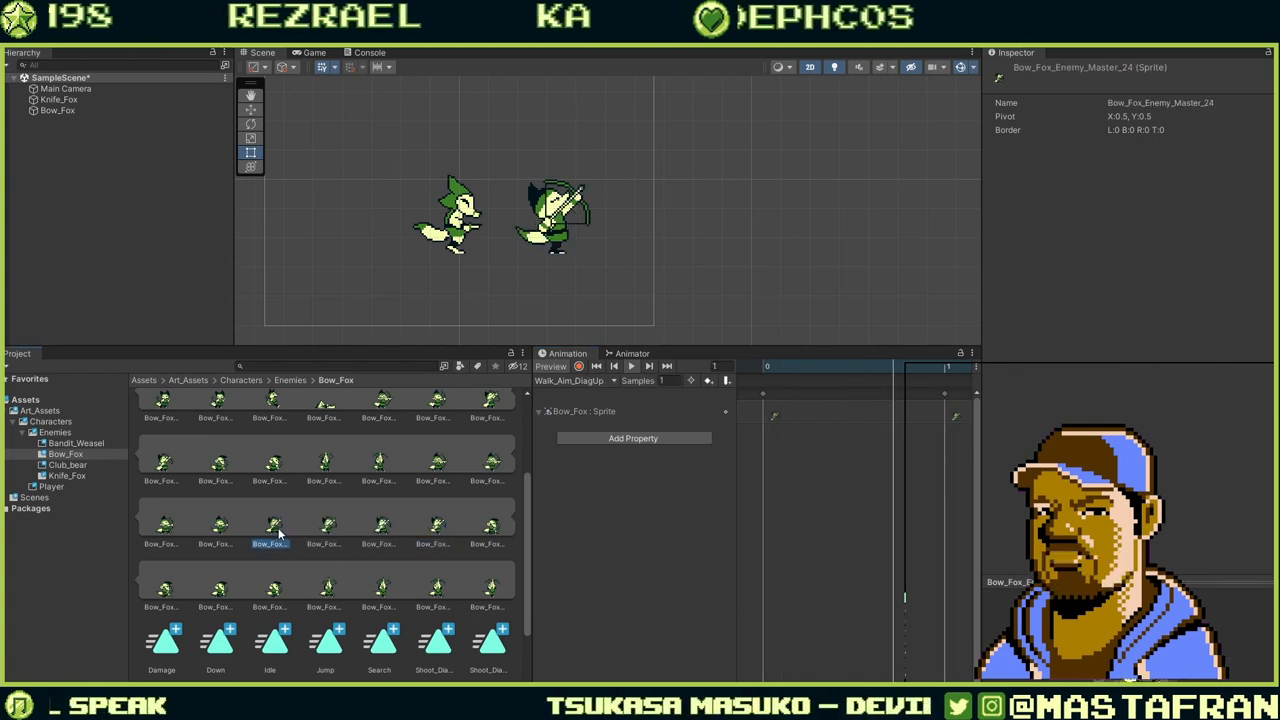
click(767, 368)
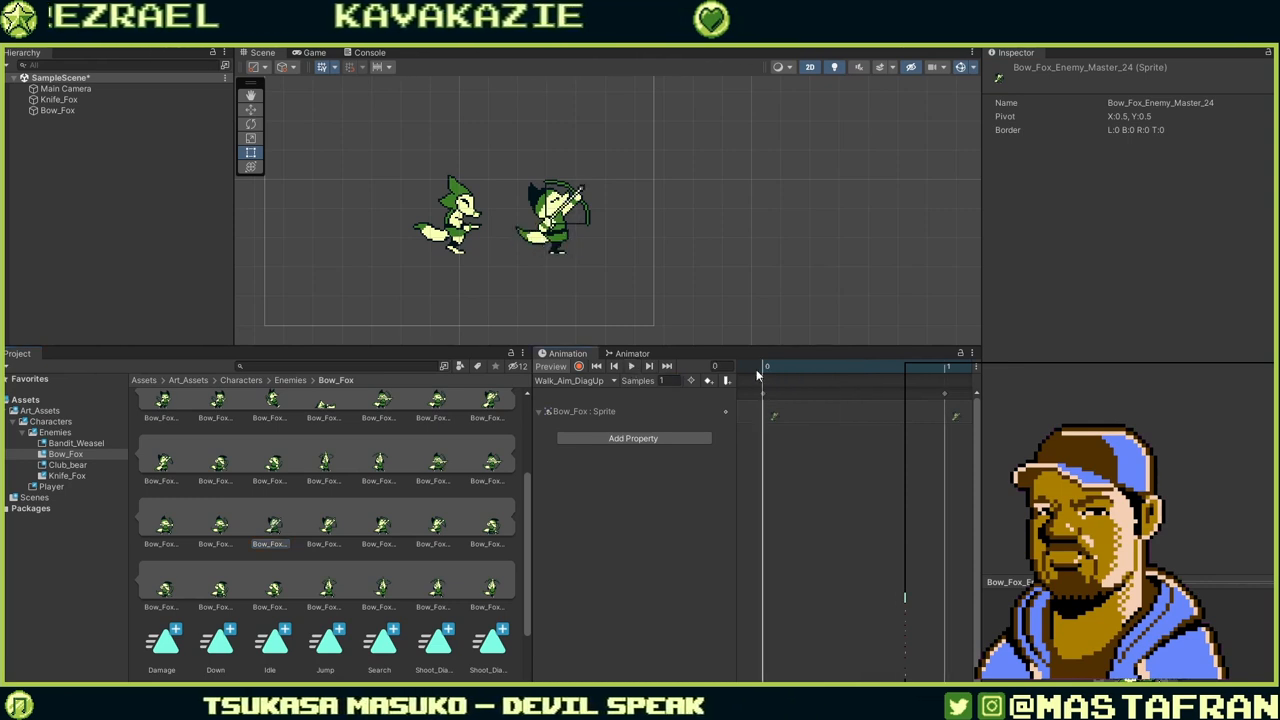
click(271, 530)
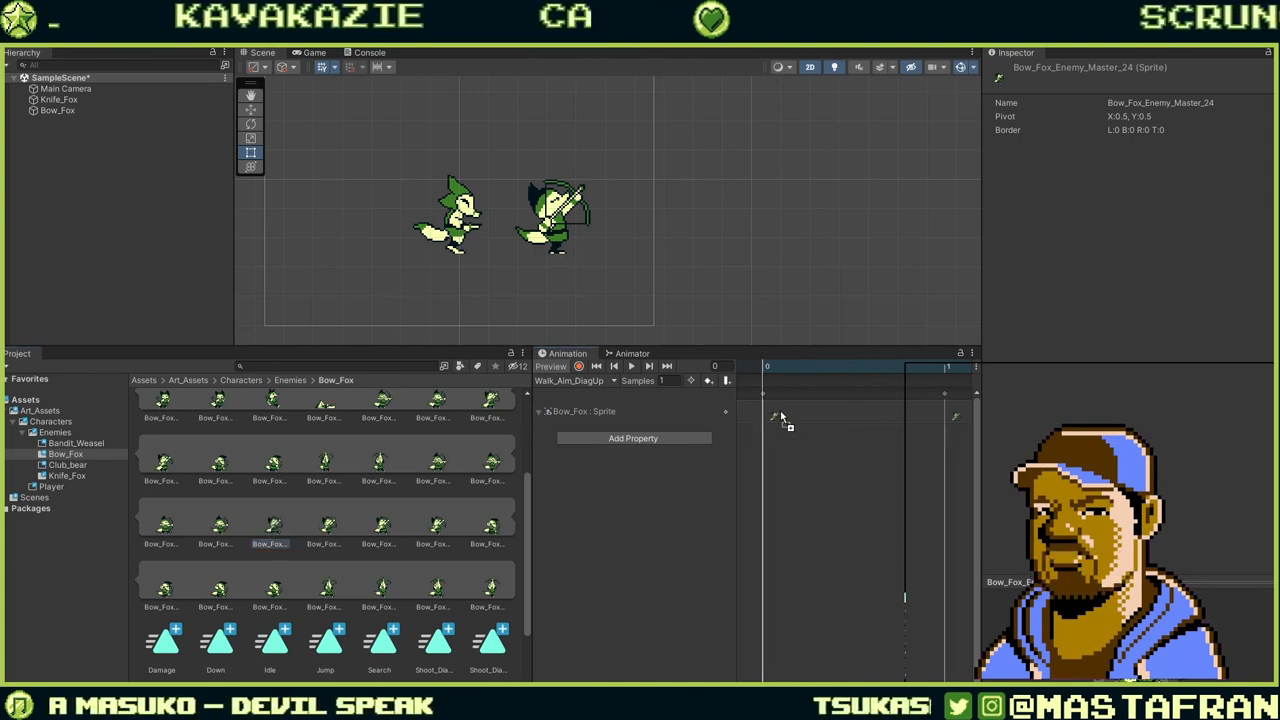
drag(782, 415, 780, 414)
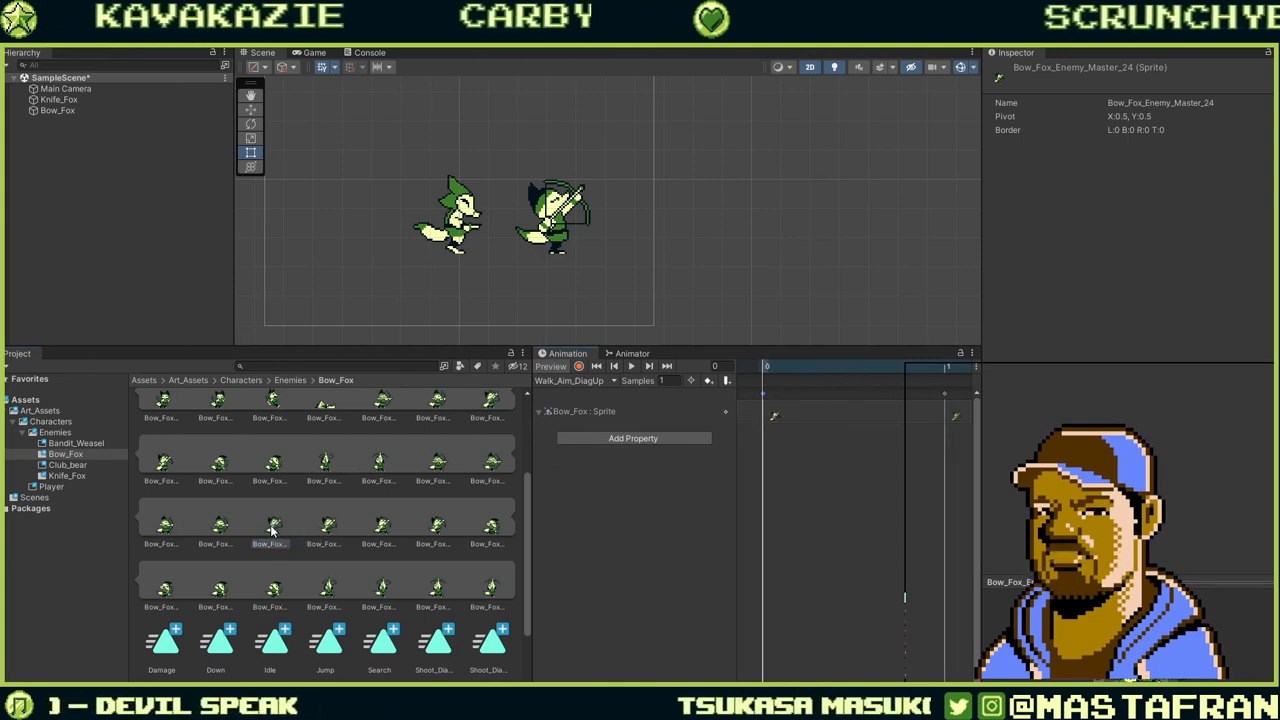
click(325, 530)
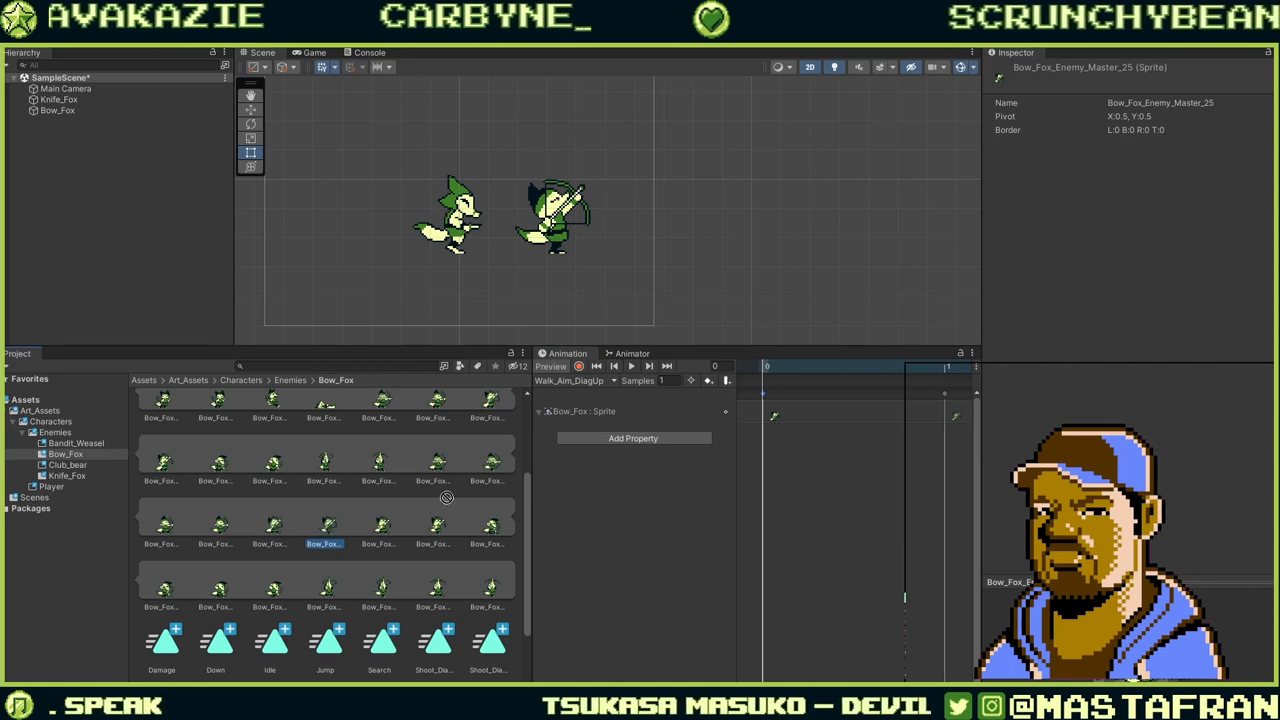
drag(446, 497, 955, 418)
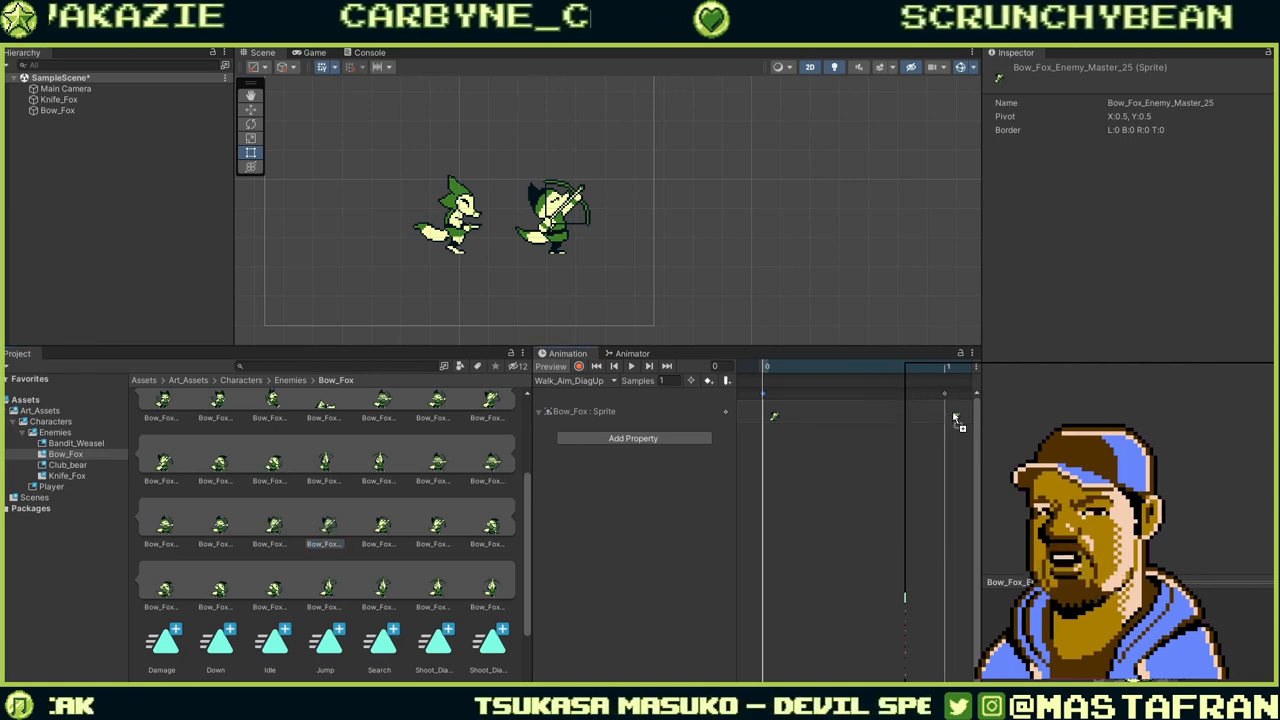
click(633, 366)
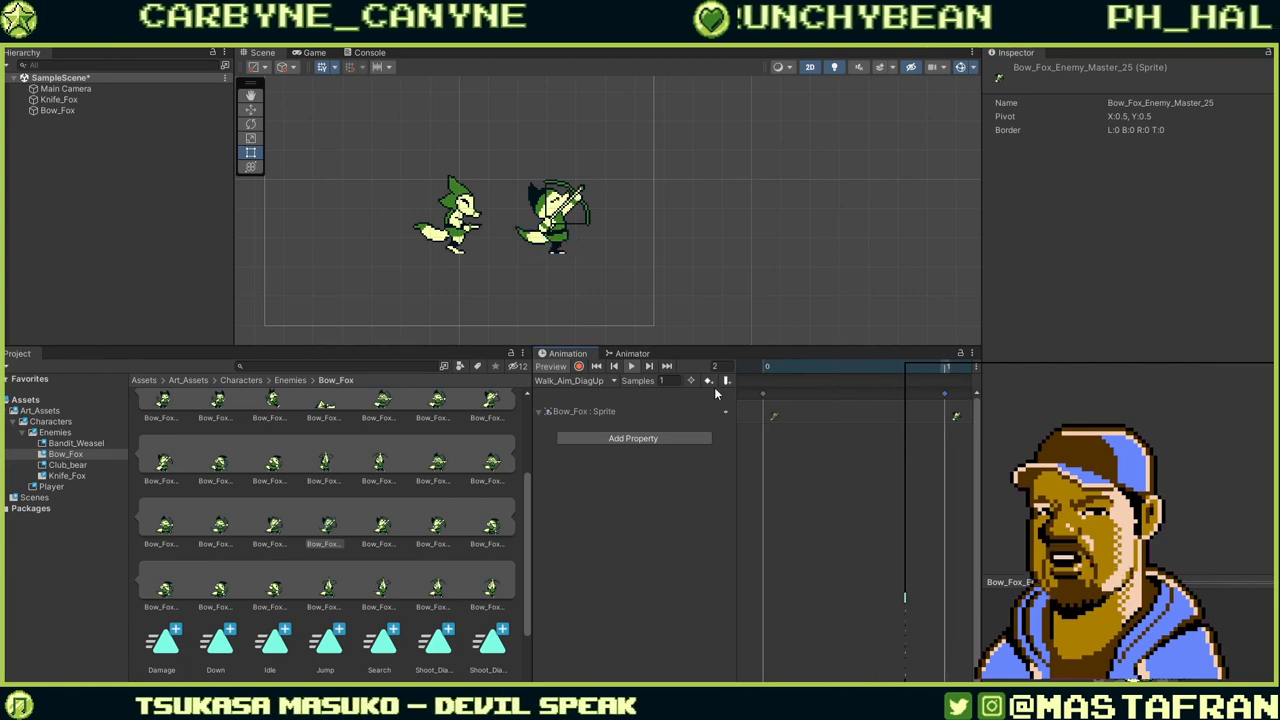
click(802, 368)
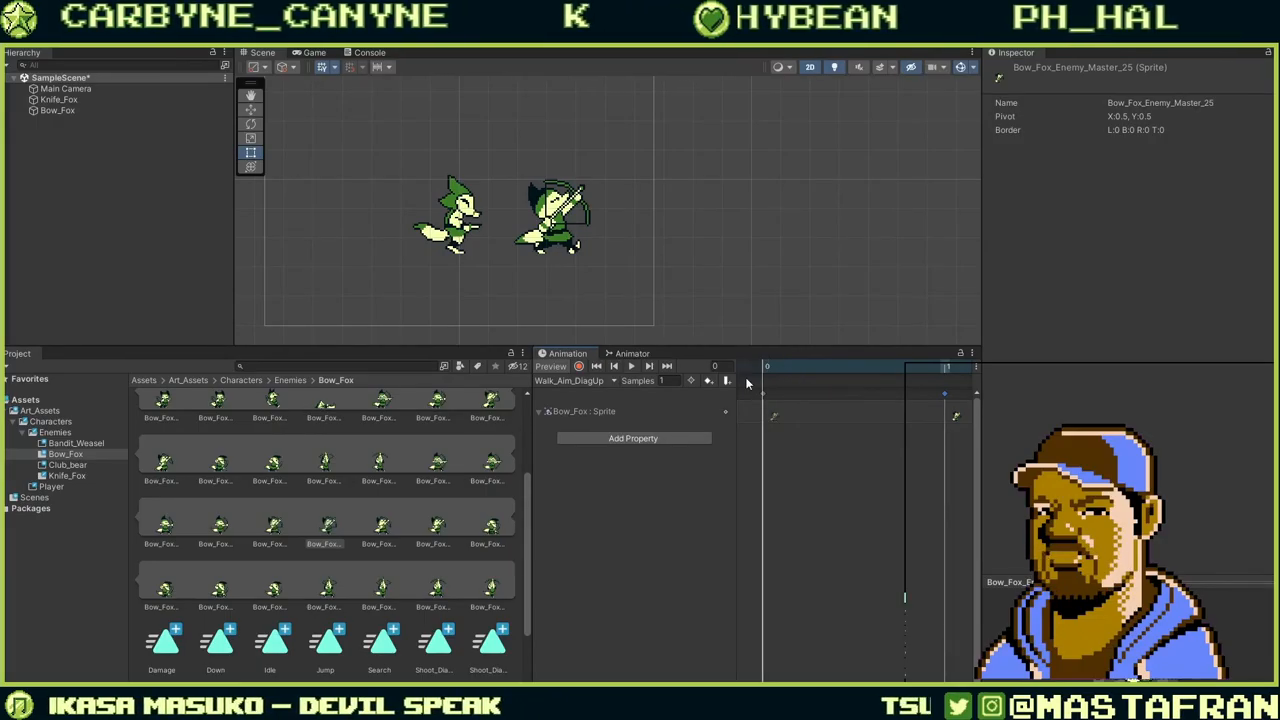
scroll(814, 586, down, 2)
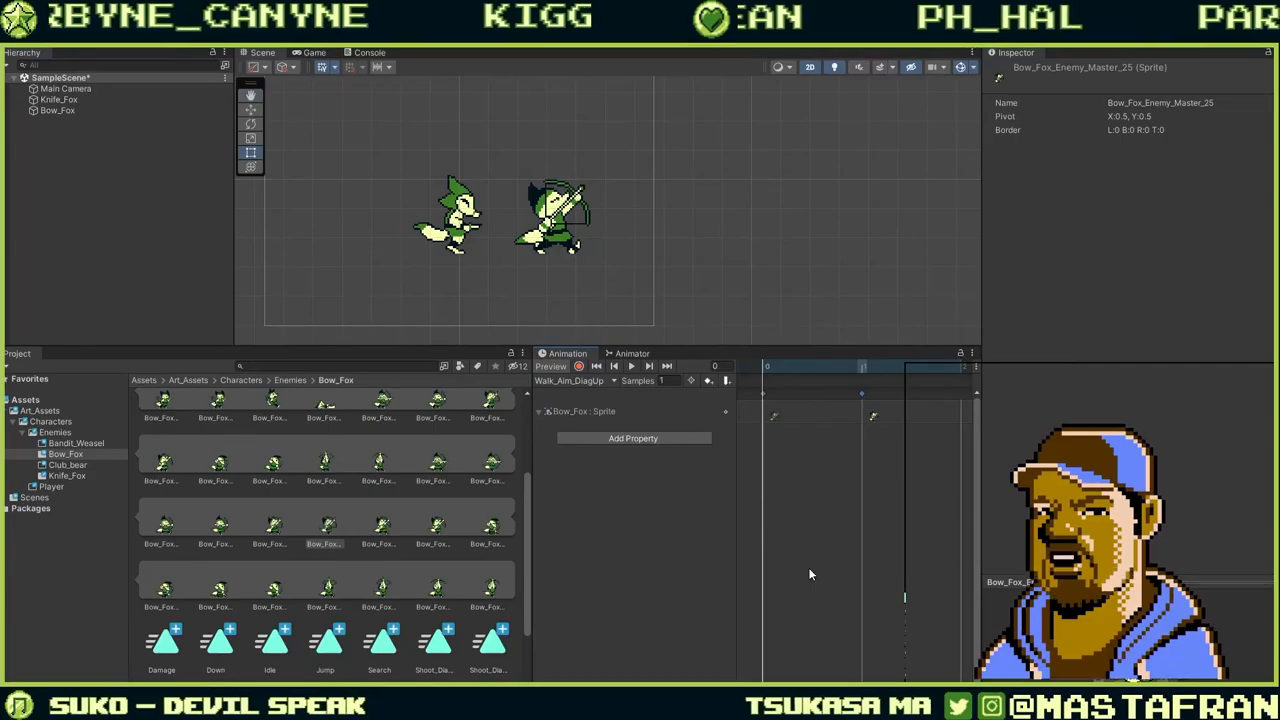
Create a new Bow_Fox animation clip named Walk_Shoot_DiagUp in the Bow_Fox folder.
click(610, 383)
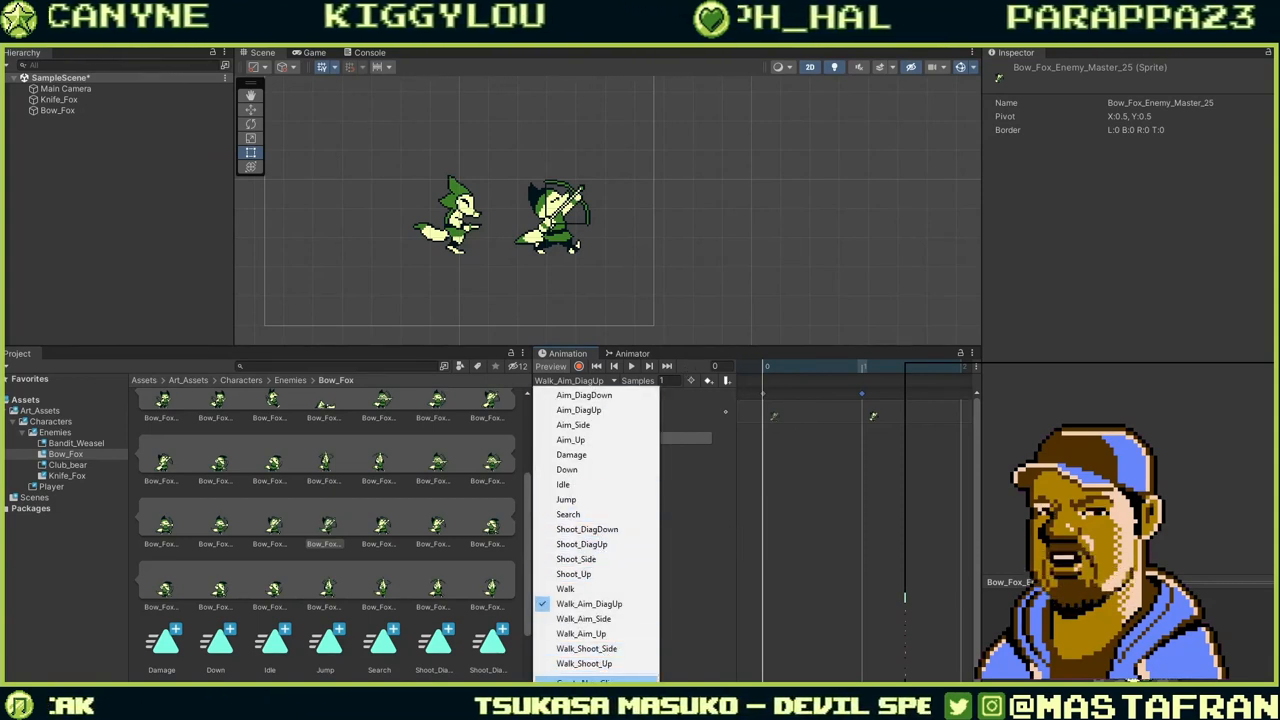
click(585, 680)
scroll(387, 456, down, 2)
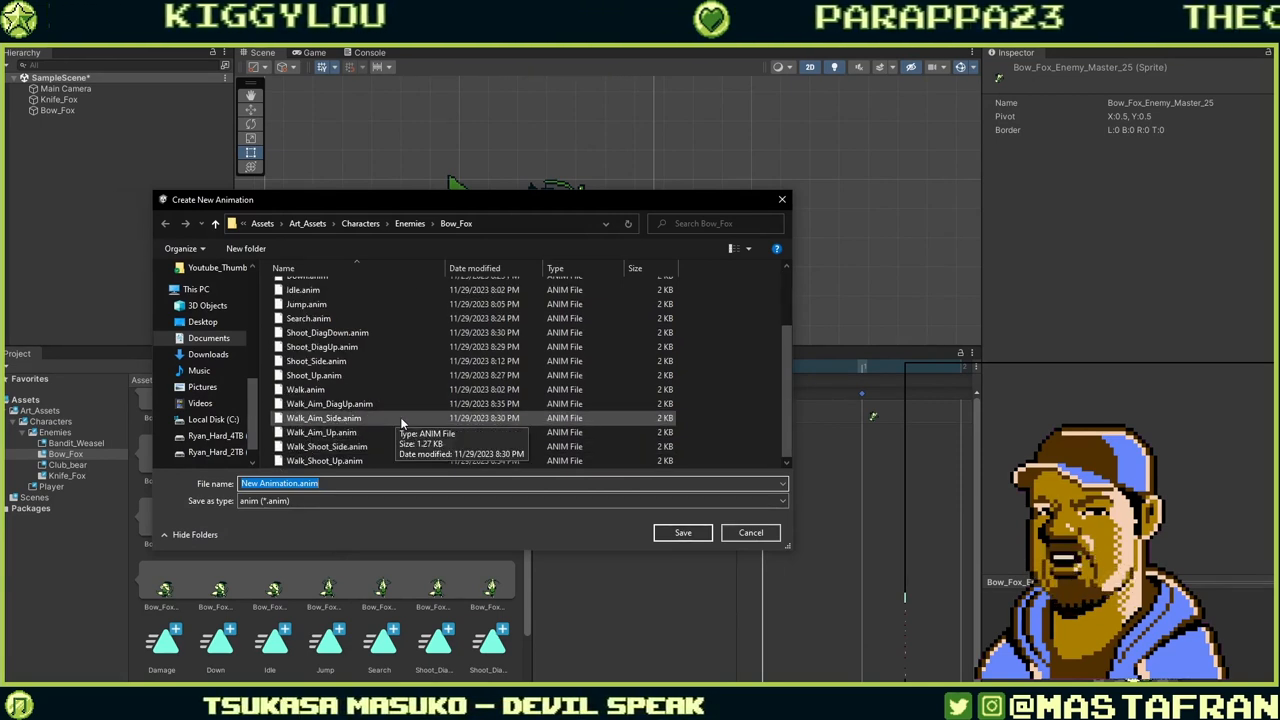
click(322, 460)
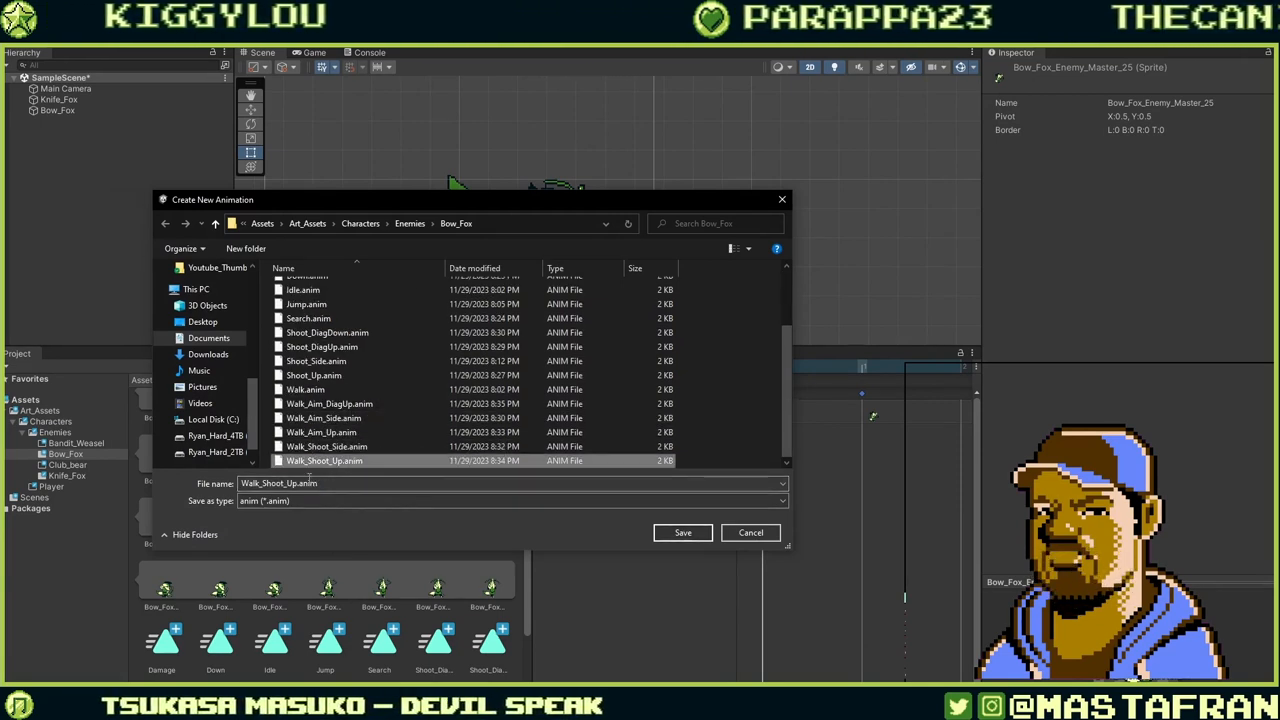
click(311, 483)
click(279, 483)
text(Diag)
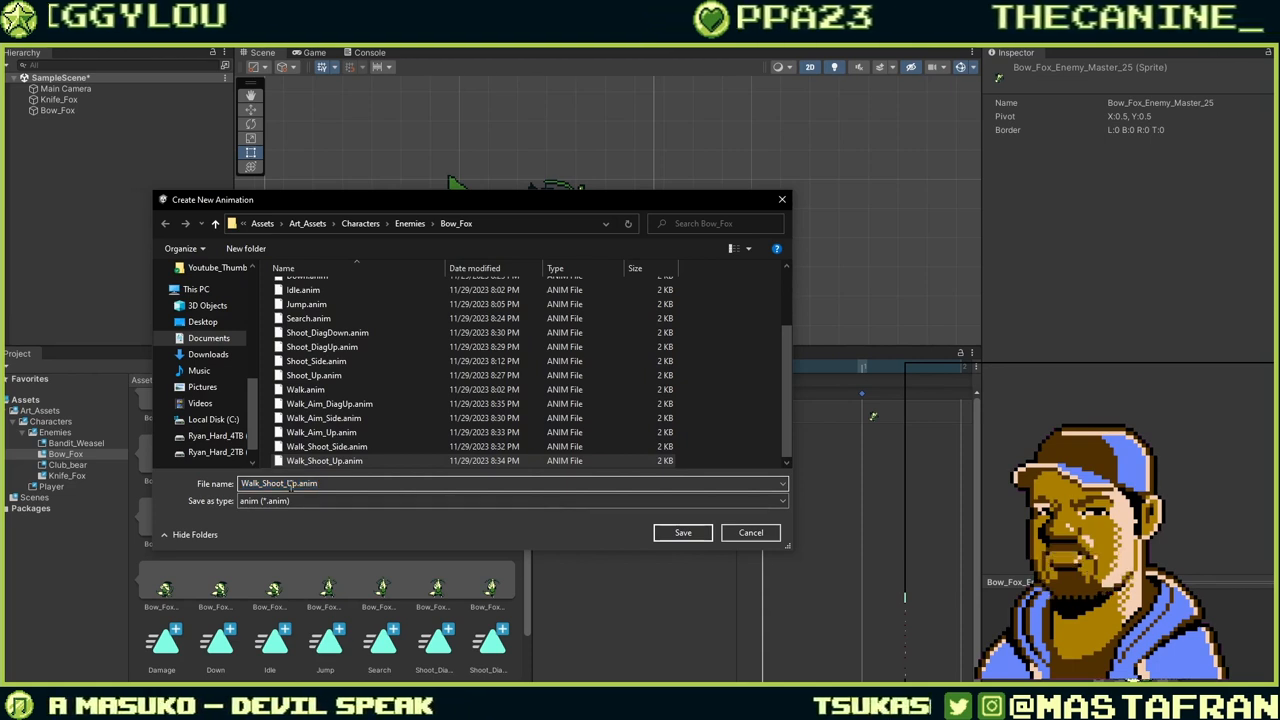
text(g)
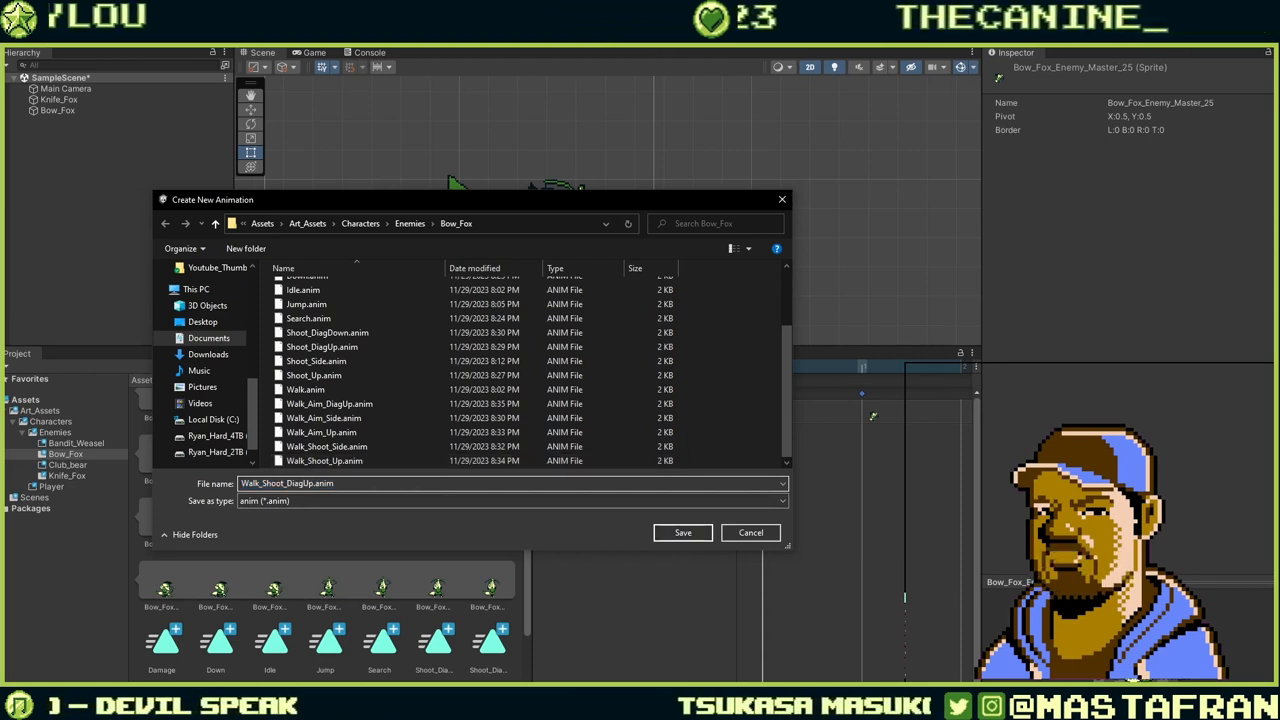
key(Return)
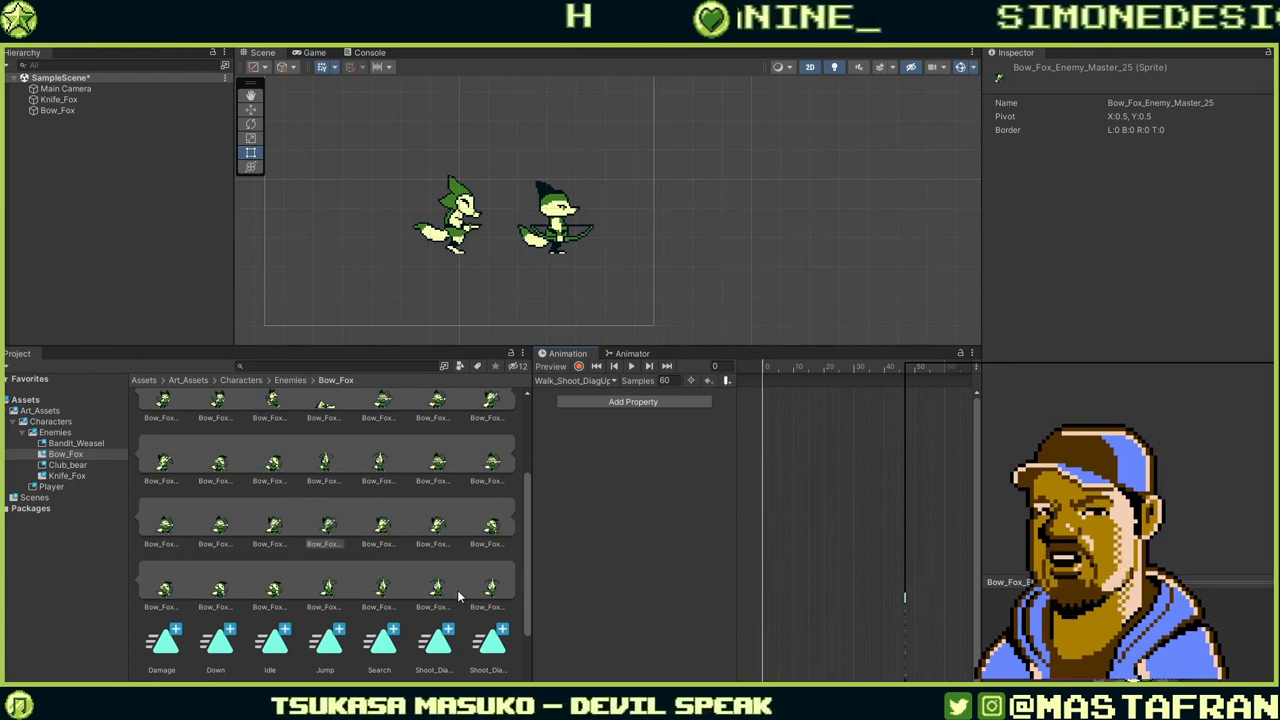
Add Bow_Fox_Enemy_Master_26 and Bow_Fox_Enemy_Master_27 together as keyframes at the start of Walk_Shoot_DiagUp.
click(487, 533)
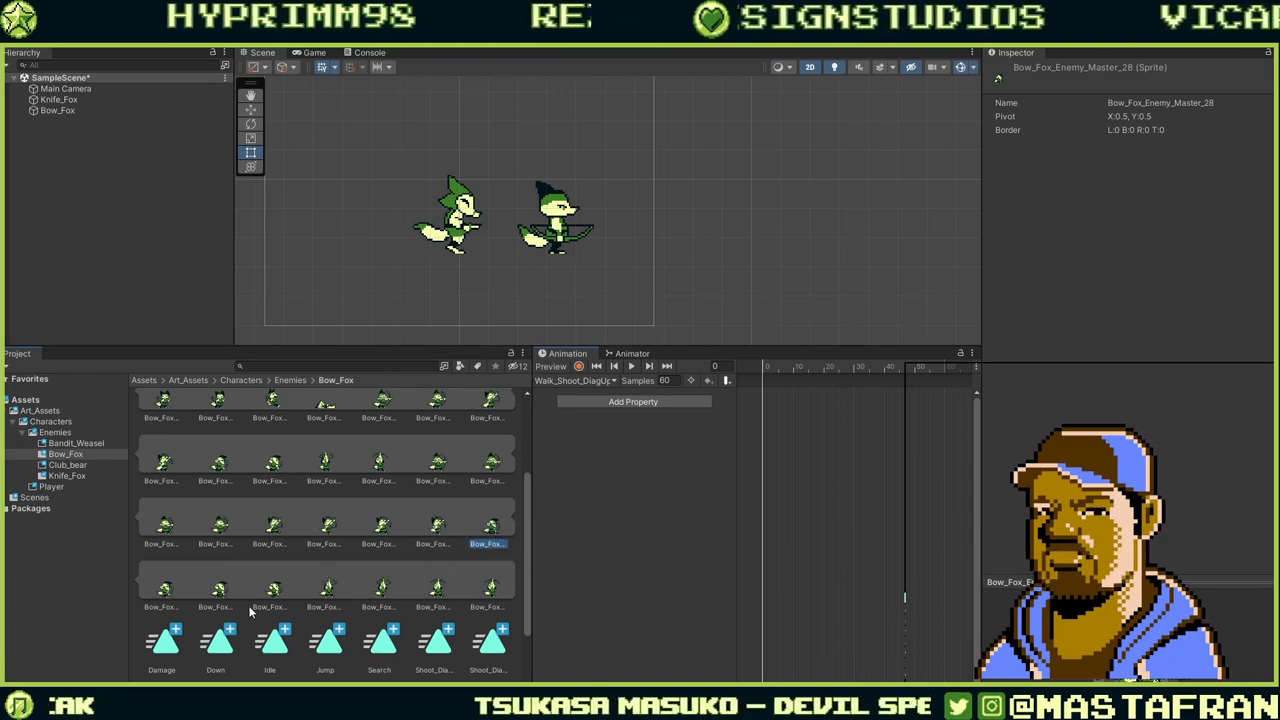
ctrl+click(164, 590)
scroll(527, 533, up, 1)
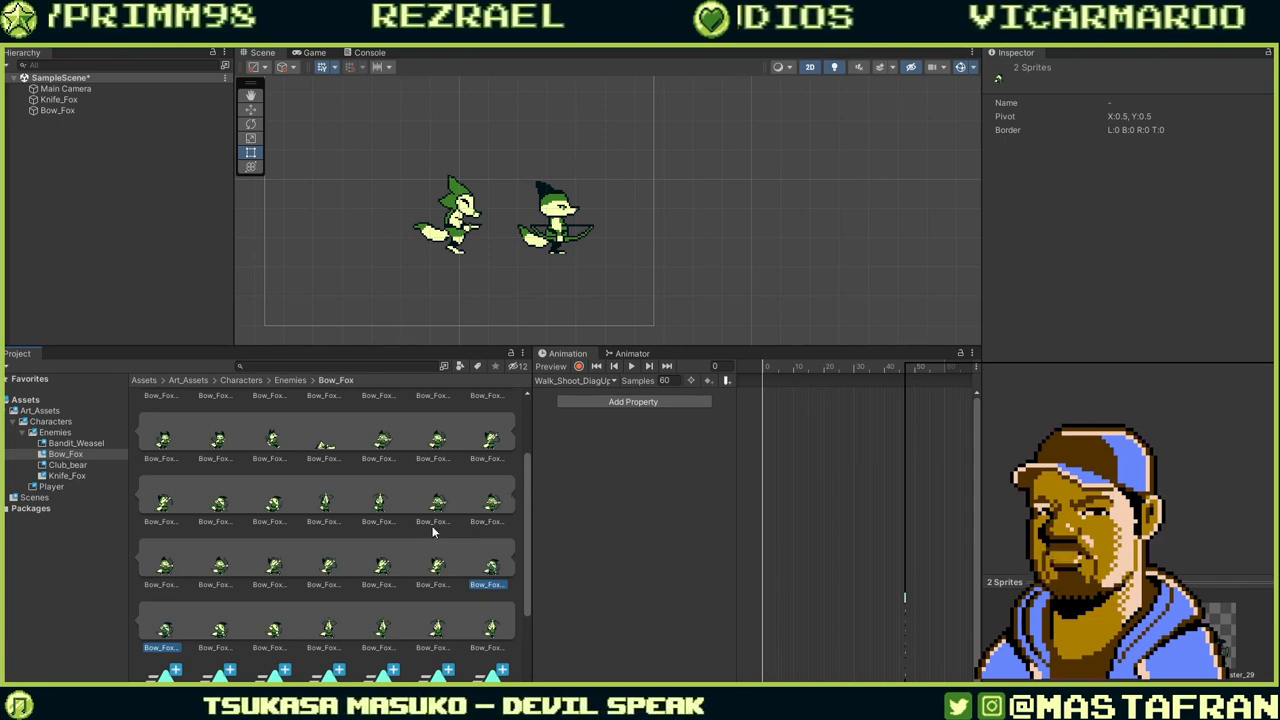
click(450, 571)
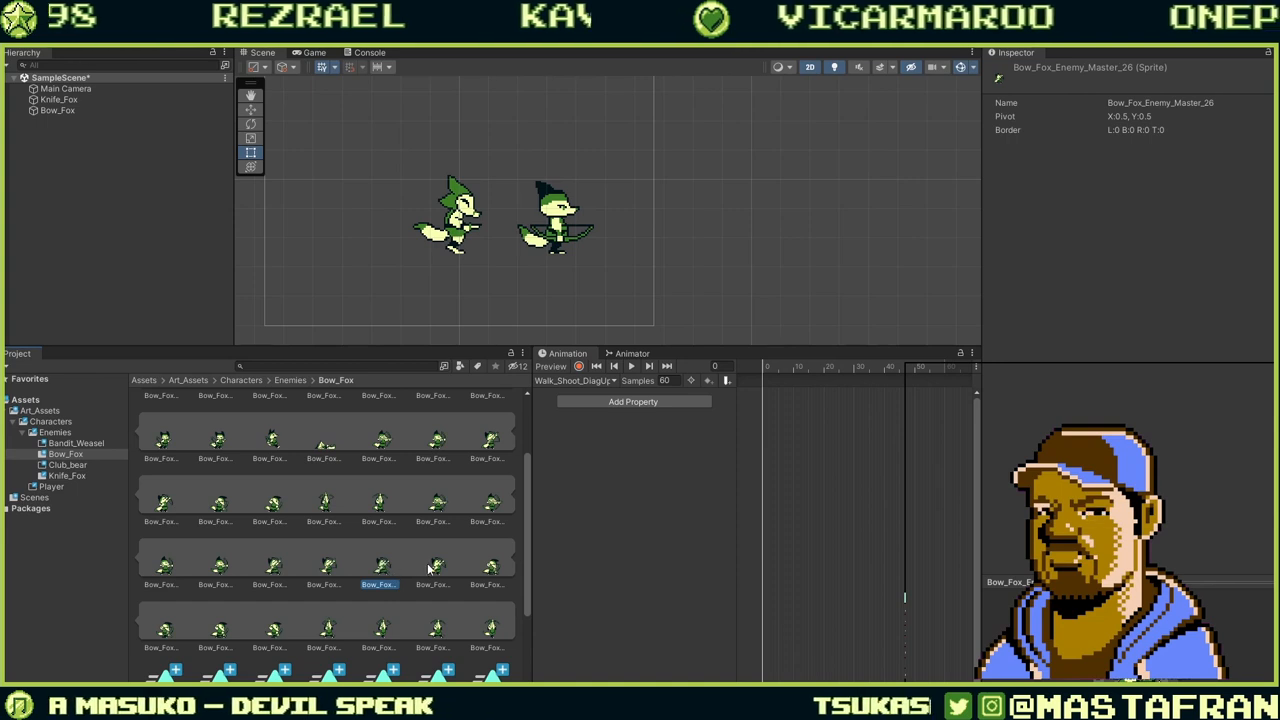
ctrl+click(437, 568)
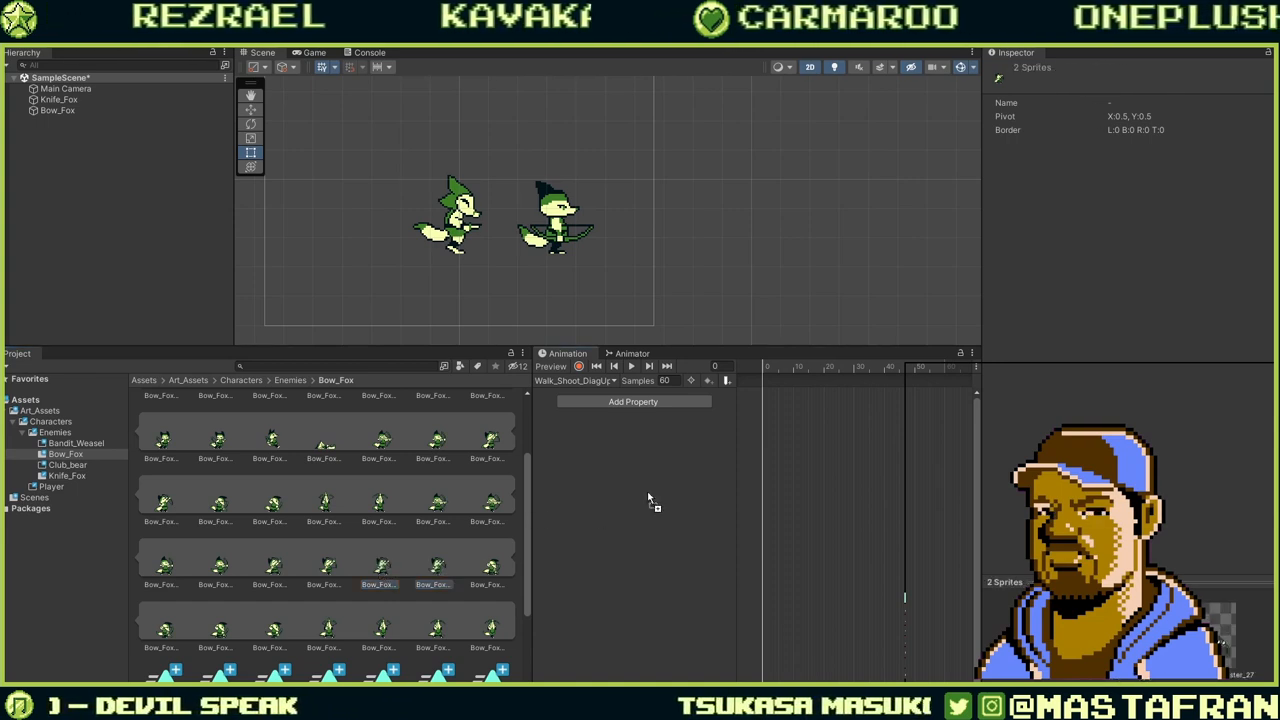
drag(648, 500, 650, 500)
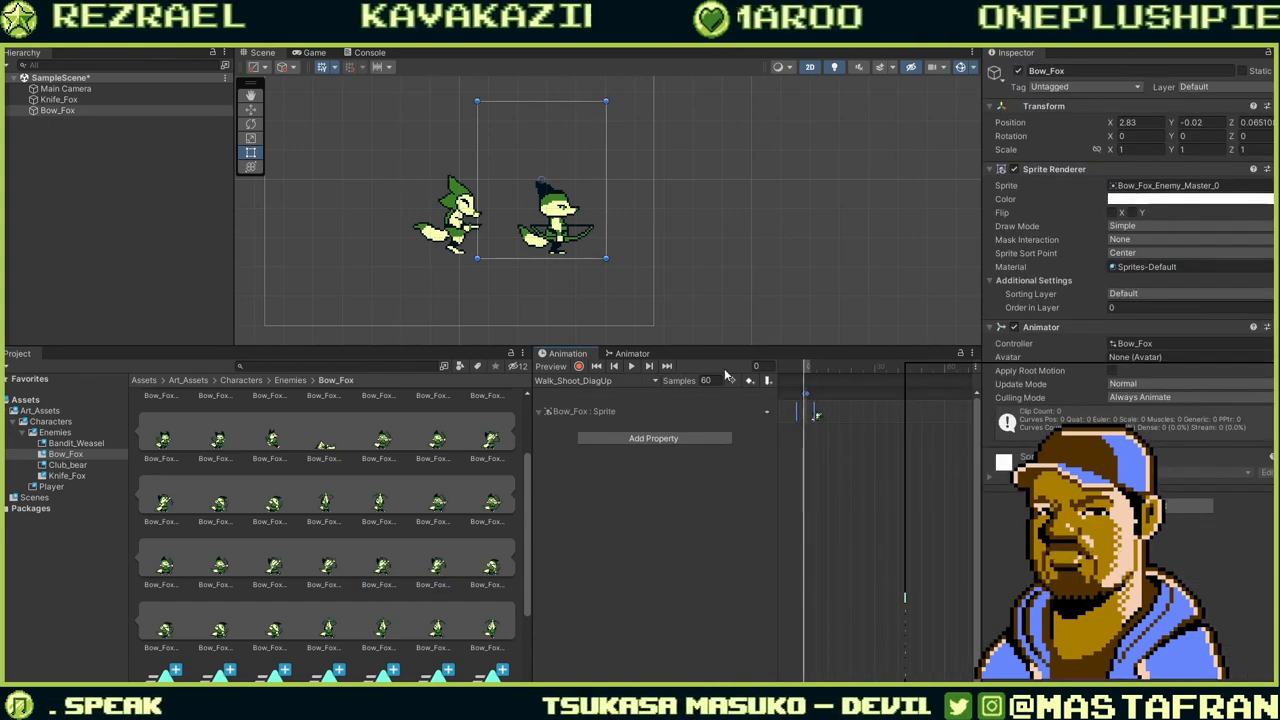
Set the Walk_Shoot_DiagUp clip to 1 sample and scrub through its frames to preview it.
text(1)
key(Return)
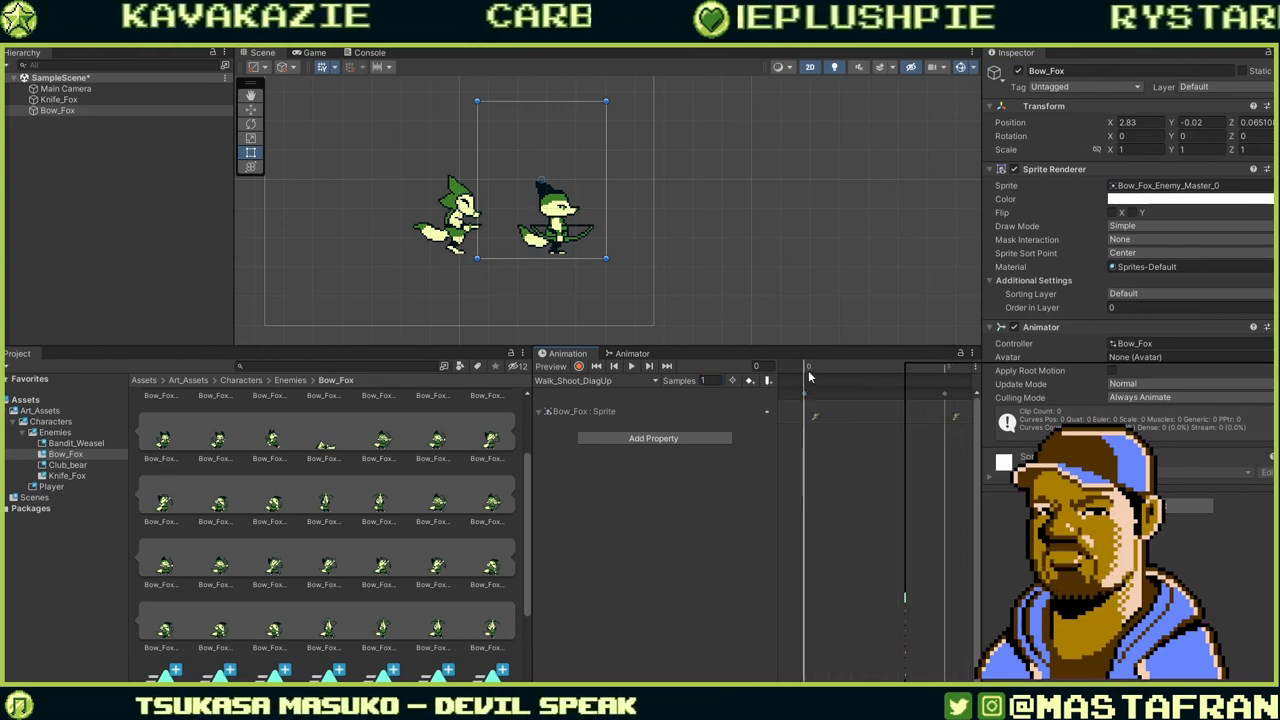
click(903, 368)
drag(1016, 368, 955, 386)
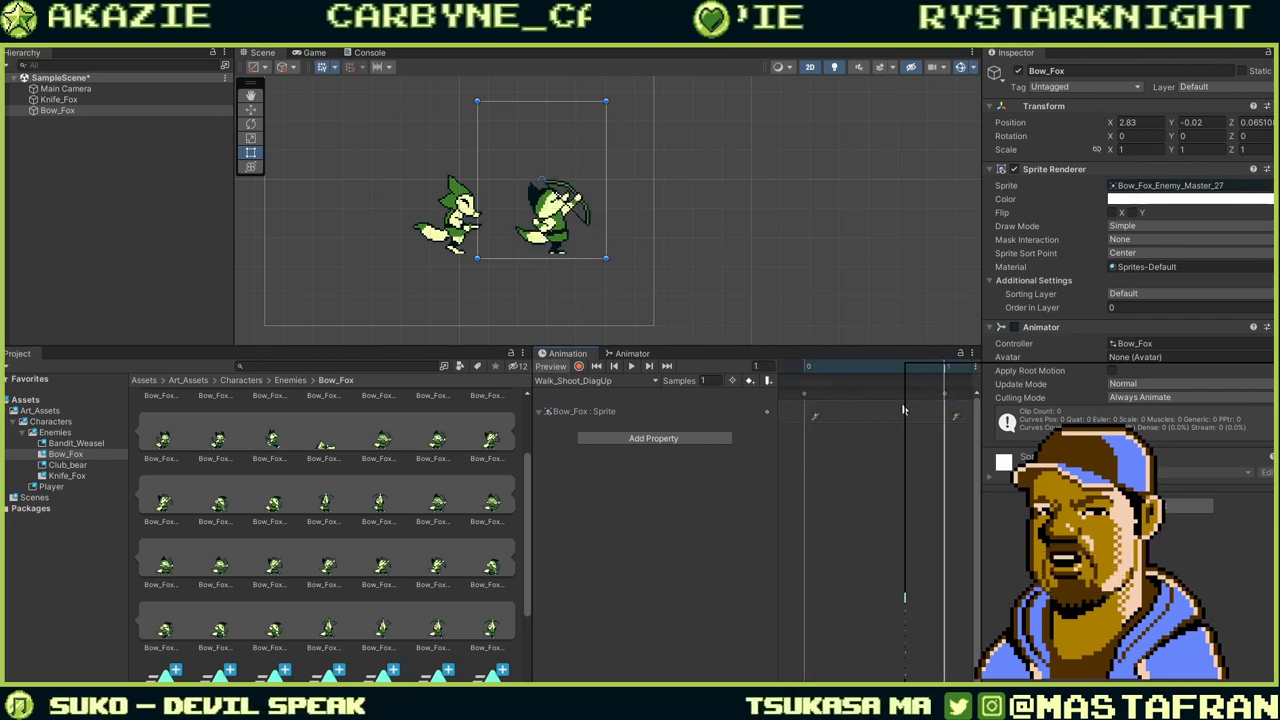
Create a new Bow_Fox animation clip named Walk_Aim_DiagDown in the Bow_Fox folder.
scroll(890, 403, down, 3)
scroll(898, 430, down, 2)
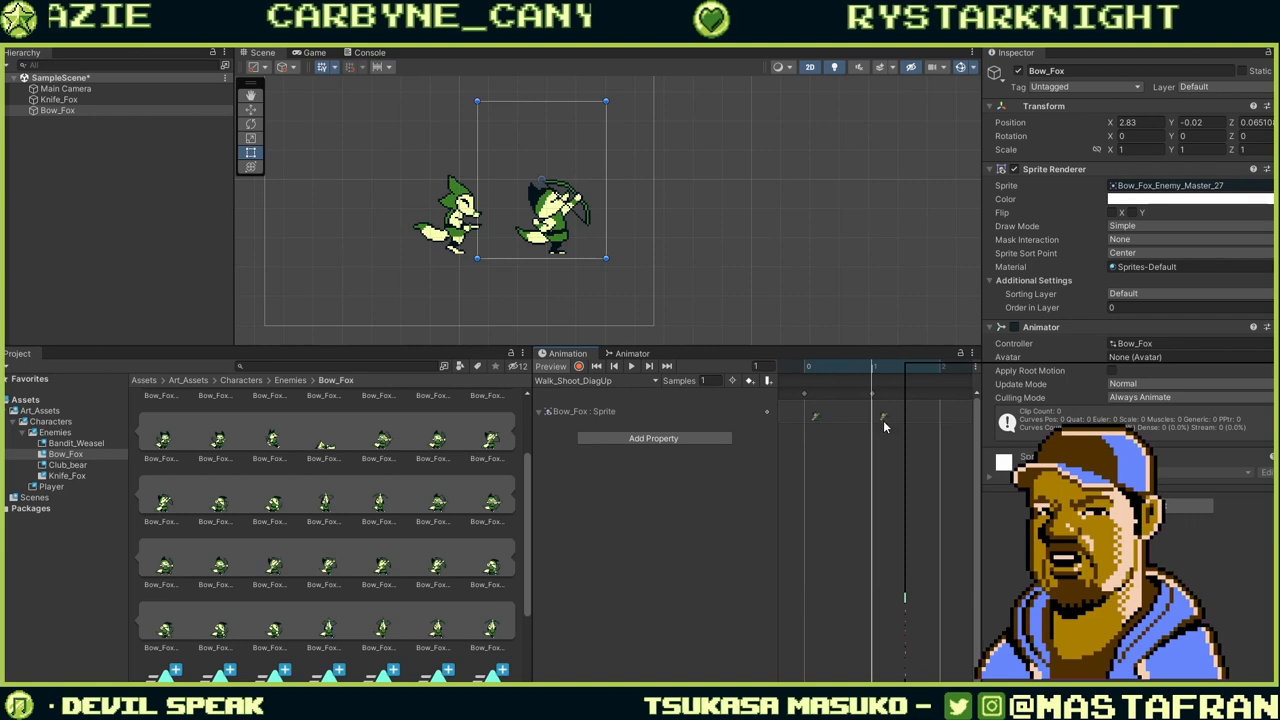
click(621, 382)
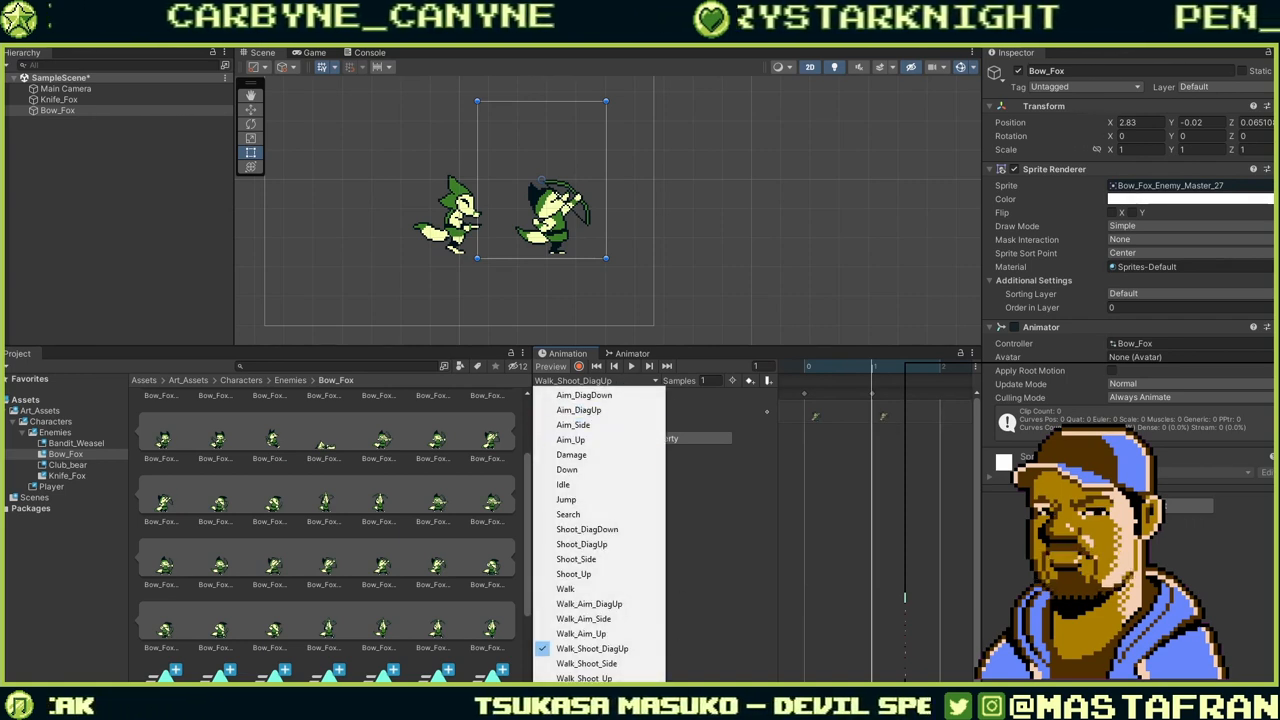
click(590, 699)
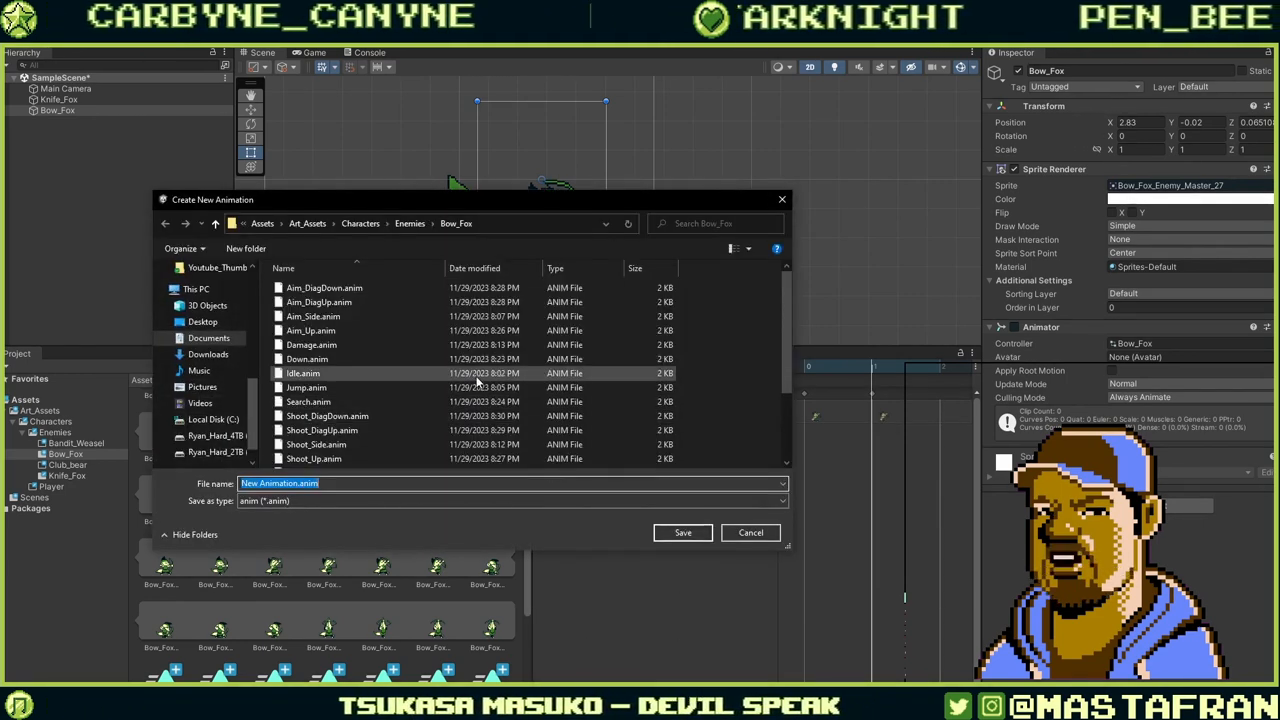
scroll(467, 381, down, 3)
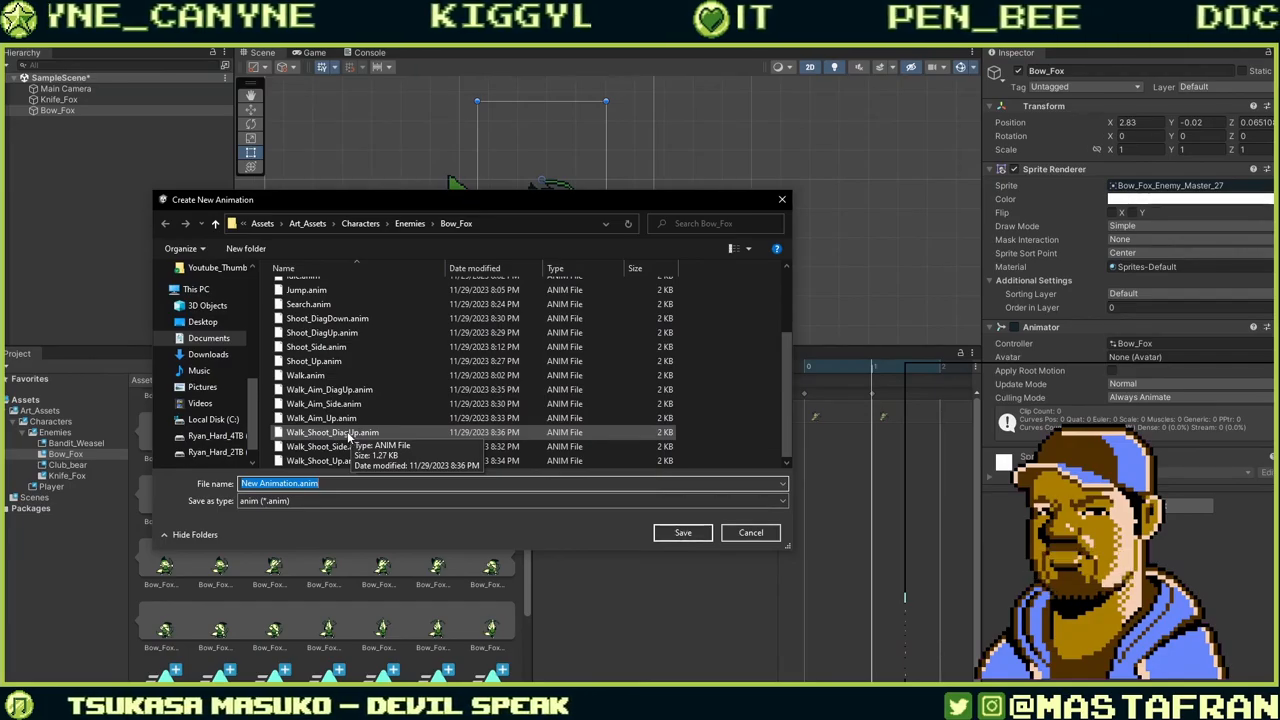
click(330, 389)
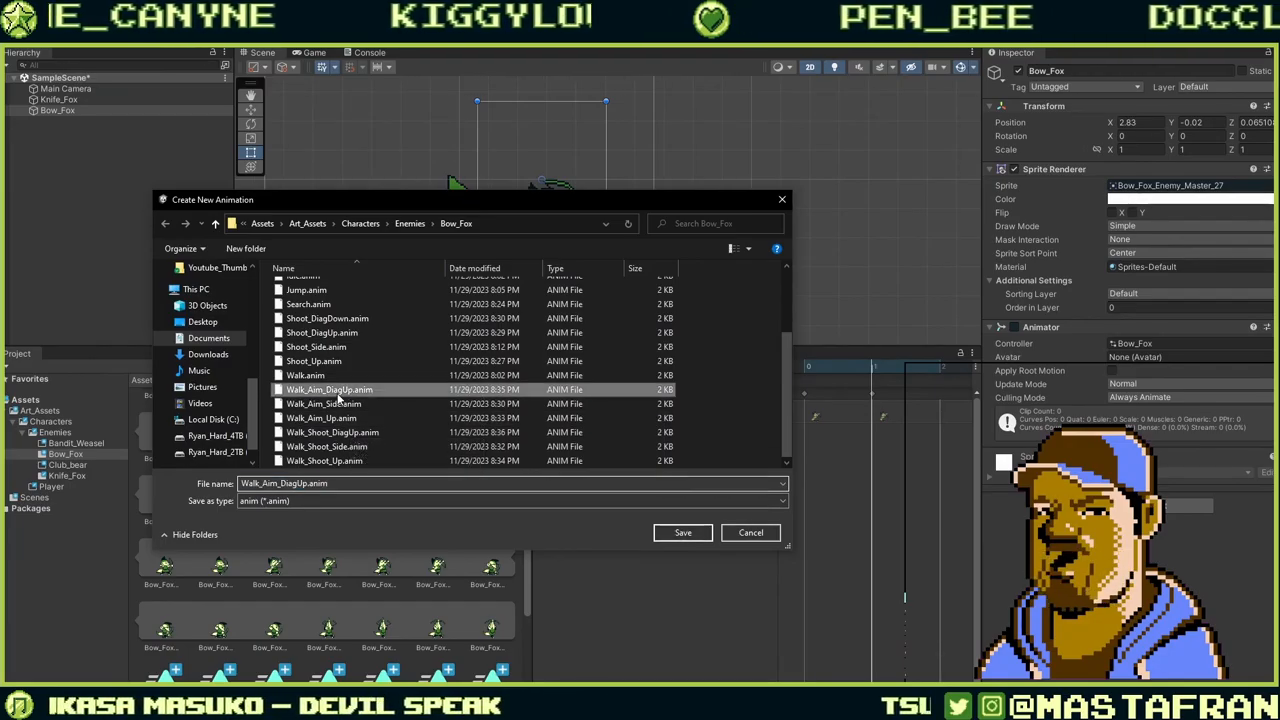
double_click(299, 485)
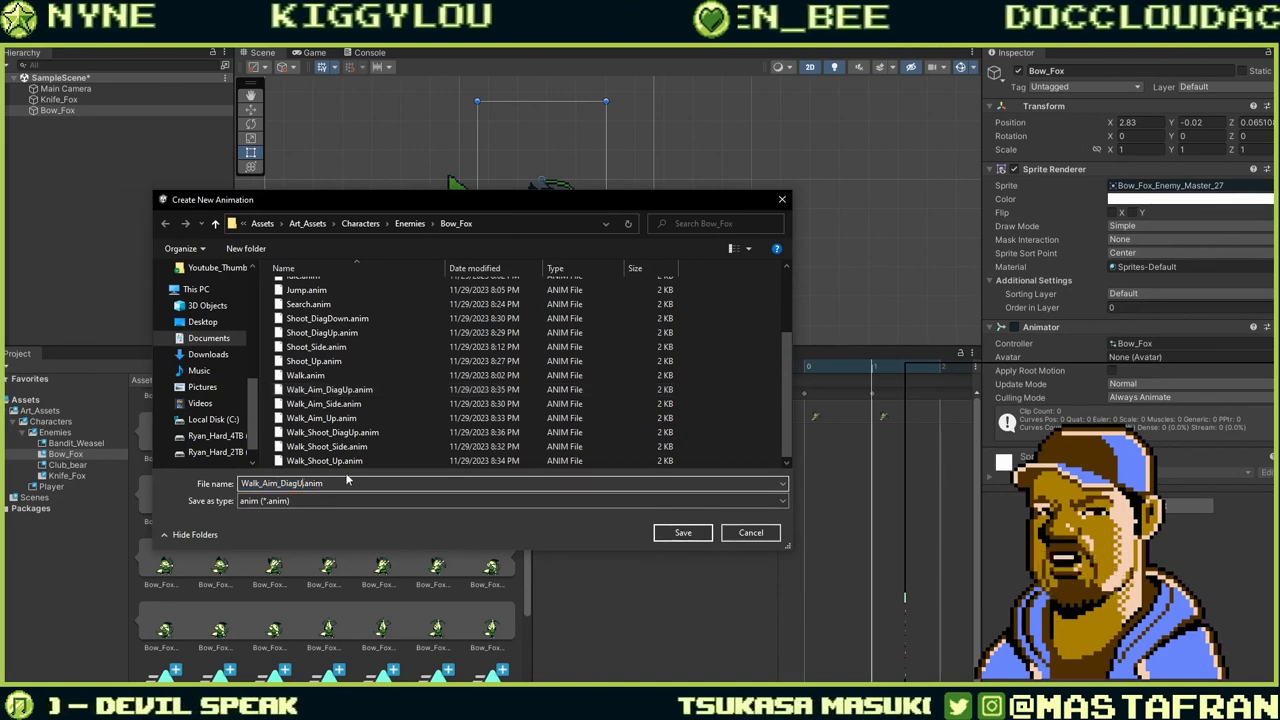
key(BackSpace)
key(BackSpace)
text(Down)
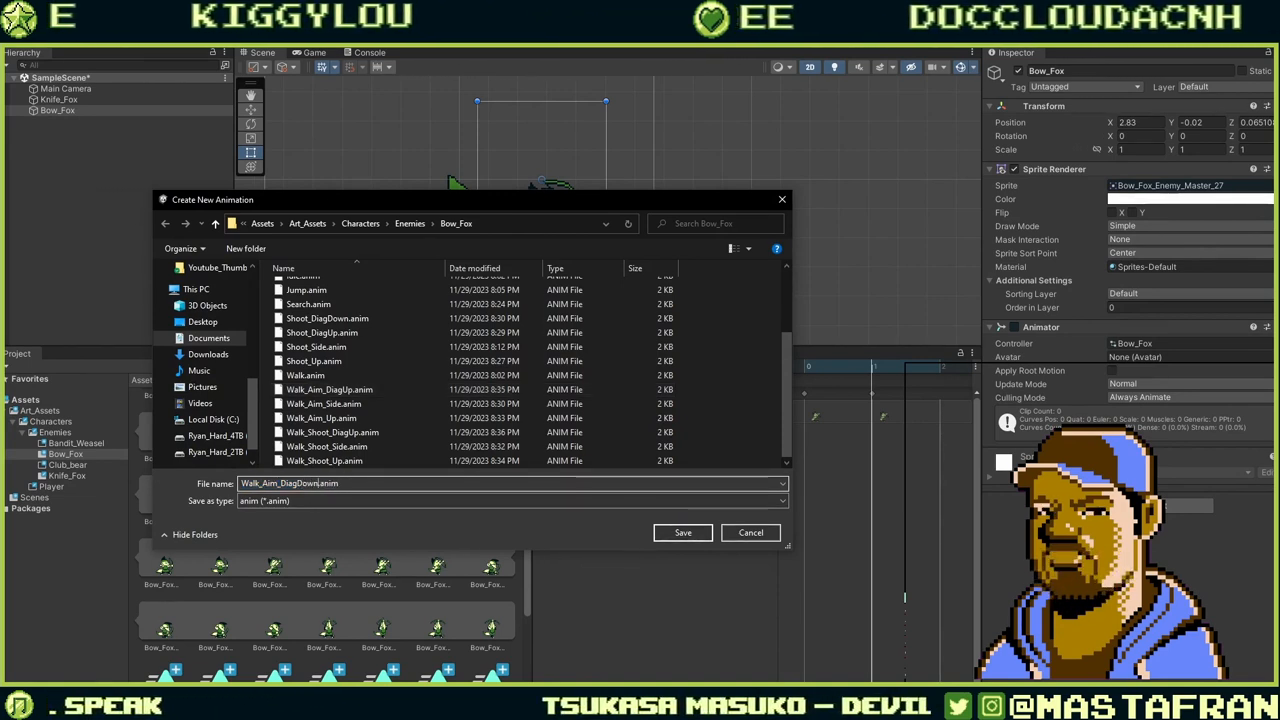
key(Return)
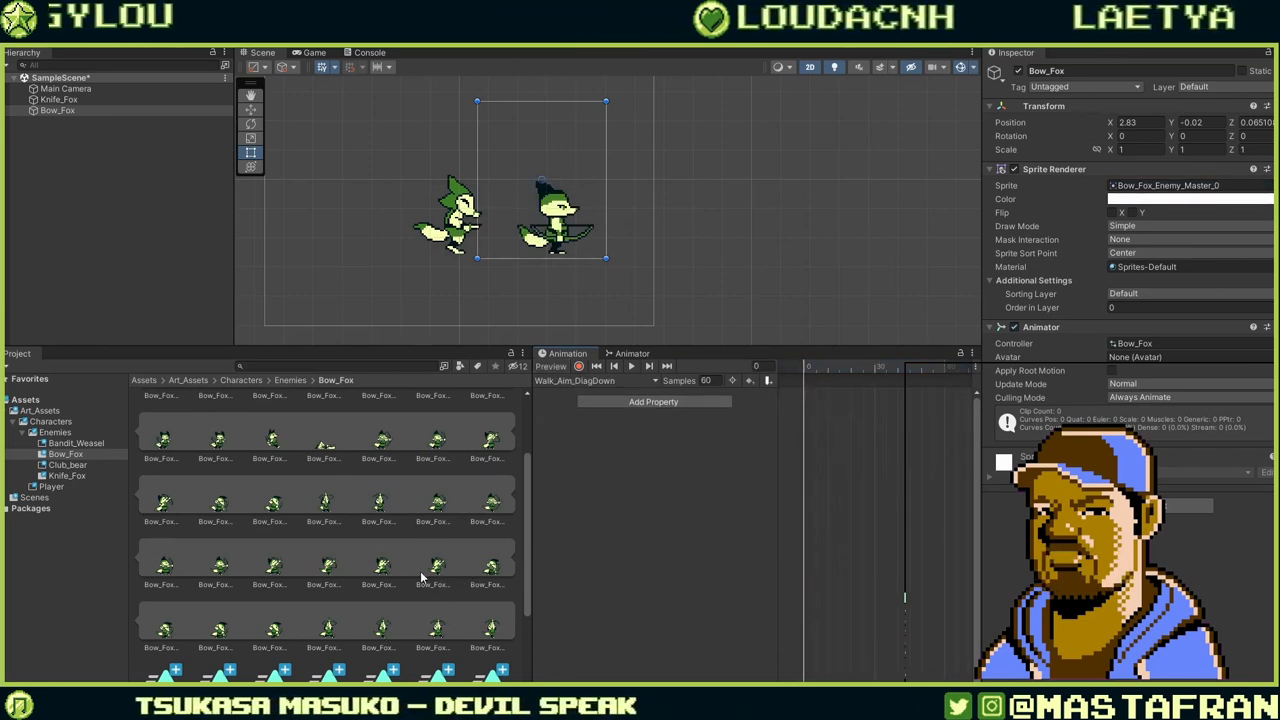
Set Walk_Aim_DiagDown to 1 sample, add Bow_Fox_Enemy_Master_28 and Bow_Fox_Enemy_Master_29 as keyframes from frame 0, and play the clip.
click(492, 570)
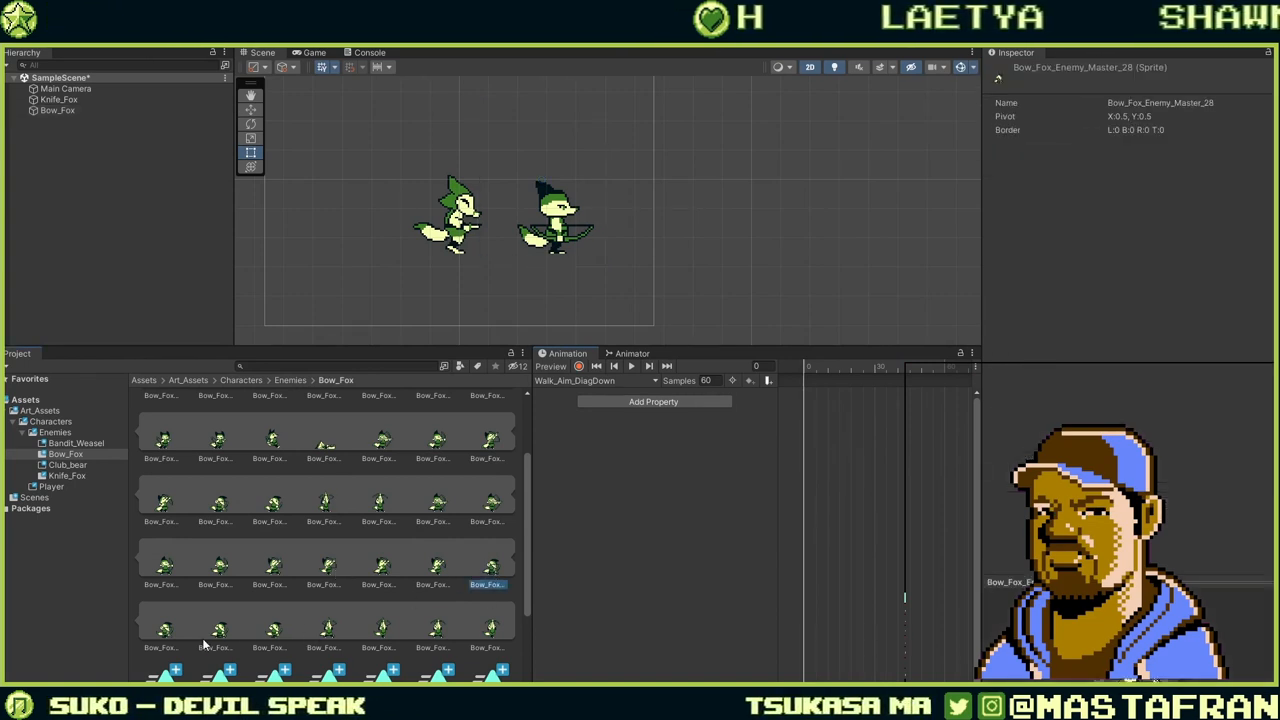
ctrl+click(160, 630)
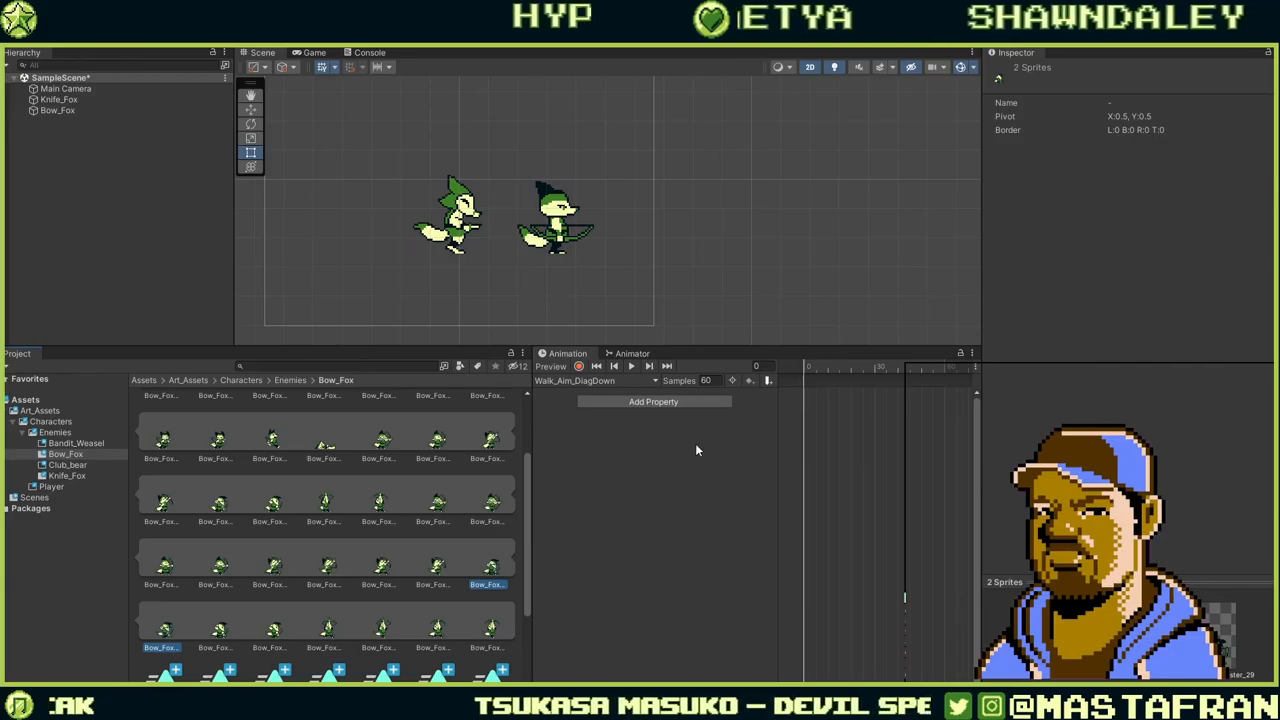
click(712, 381)
text(1)
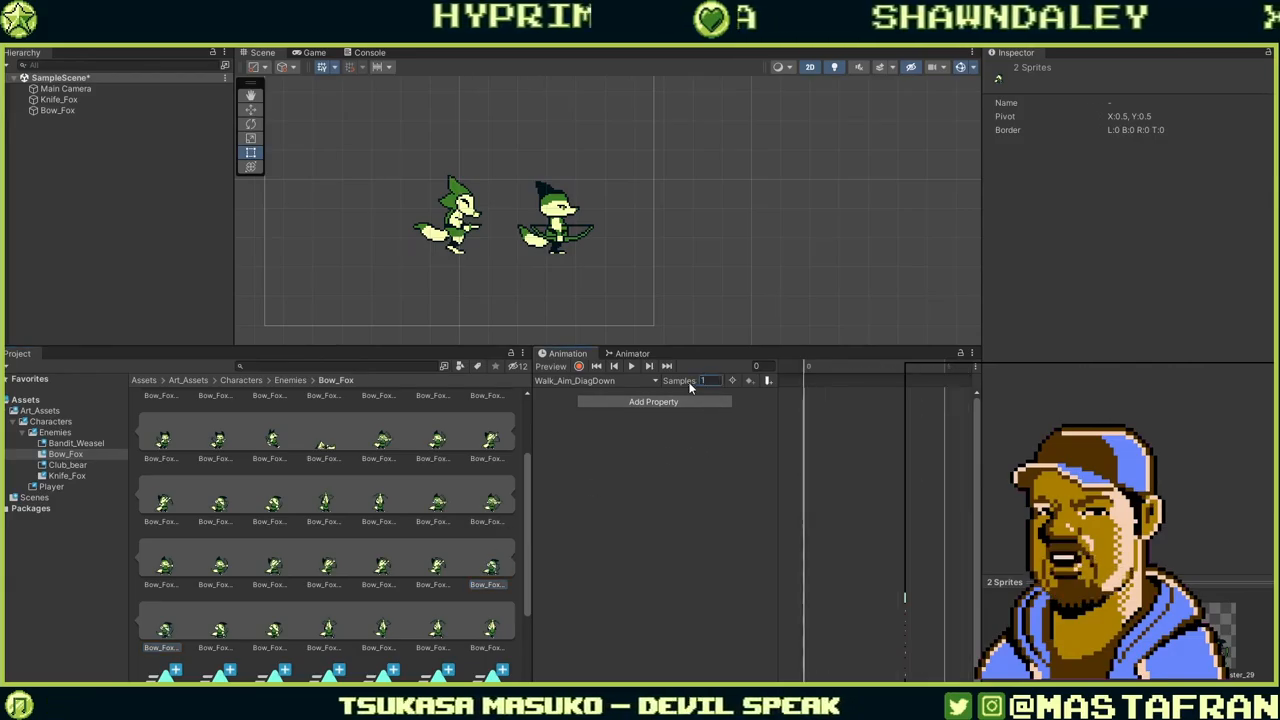
drag(491, 571, 813, 402)
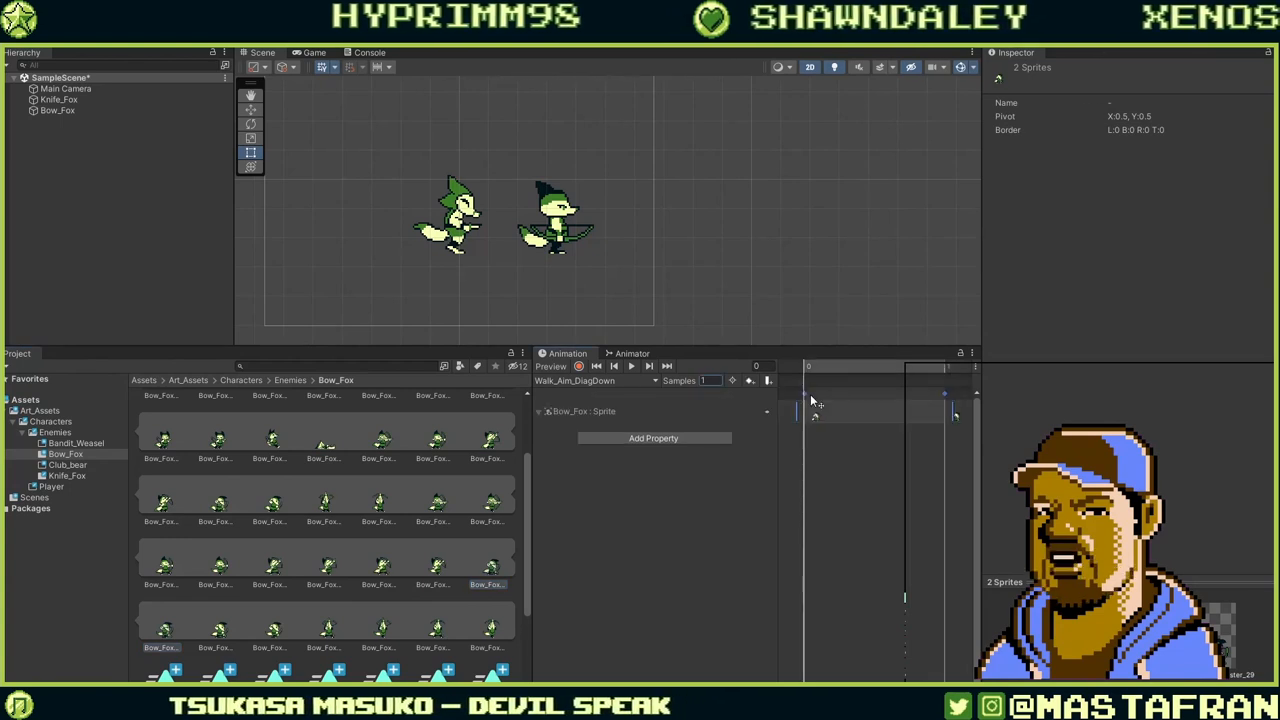
click(630, 367)
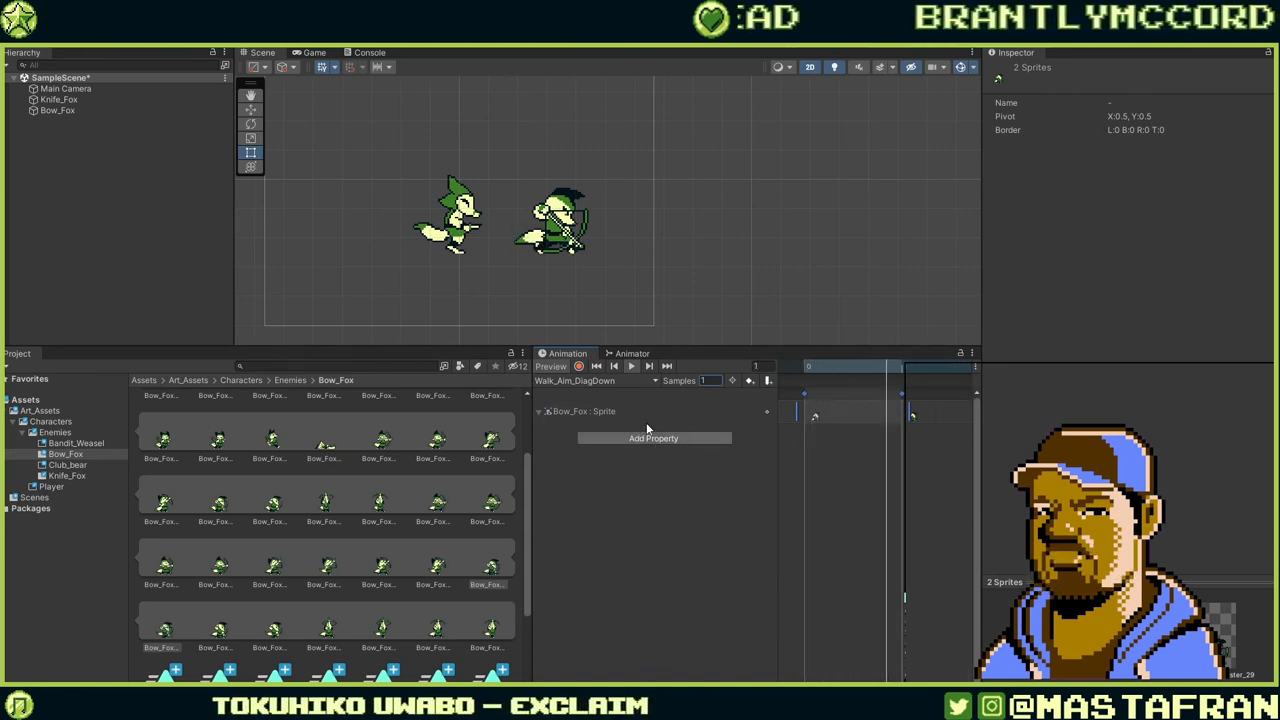
Create a new Bow_Fox animation clip named Walk_Shoot_DiagDown in the Bow_Fox folder.
click(622, 384)
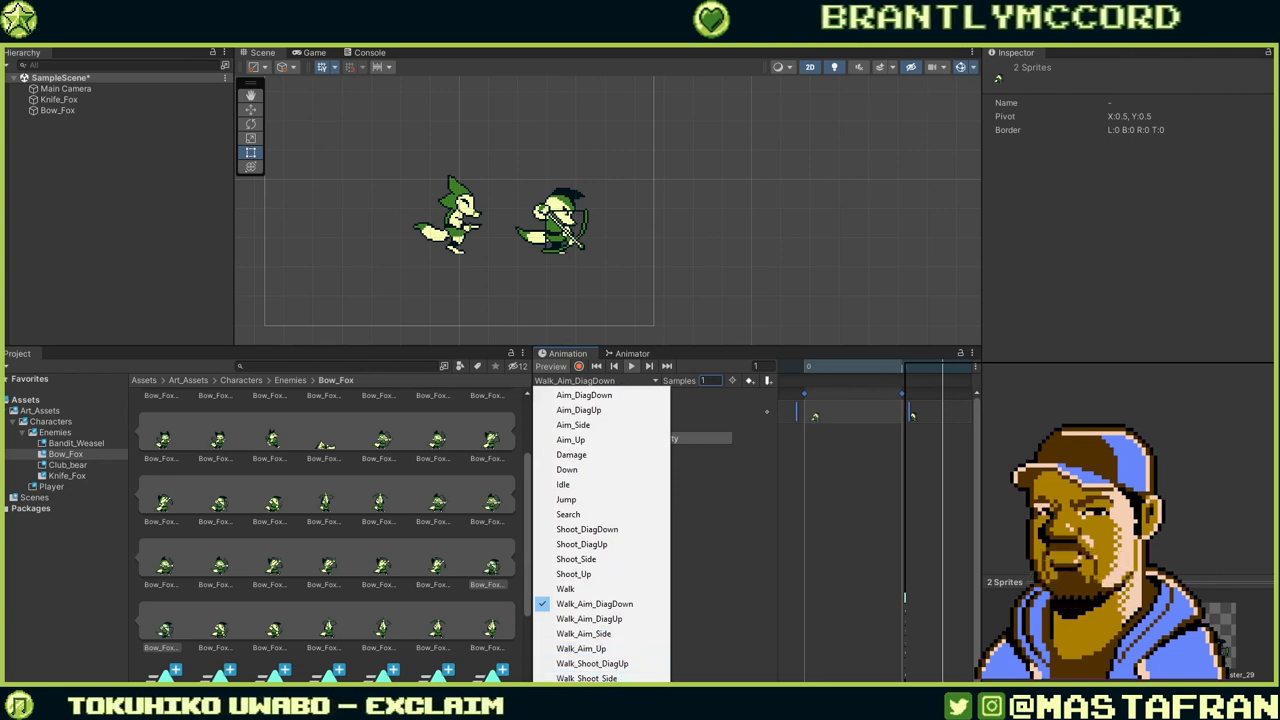
click(593, 711)
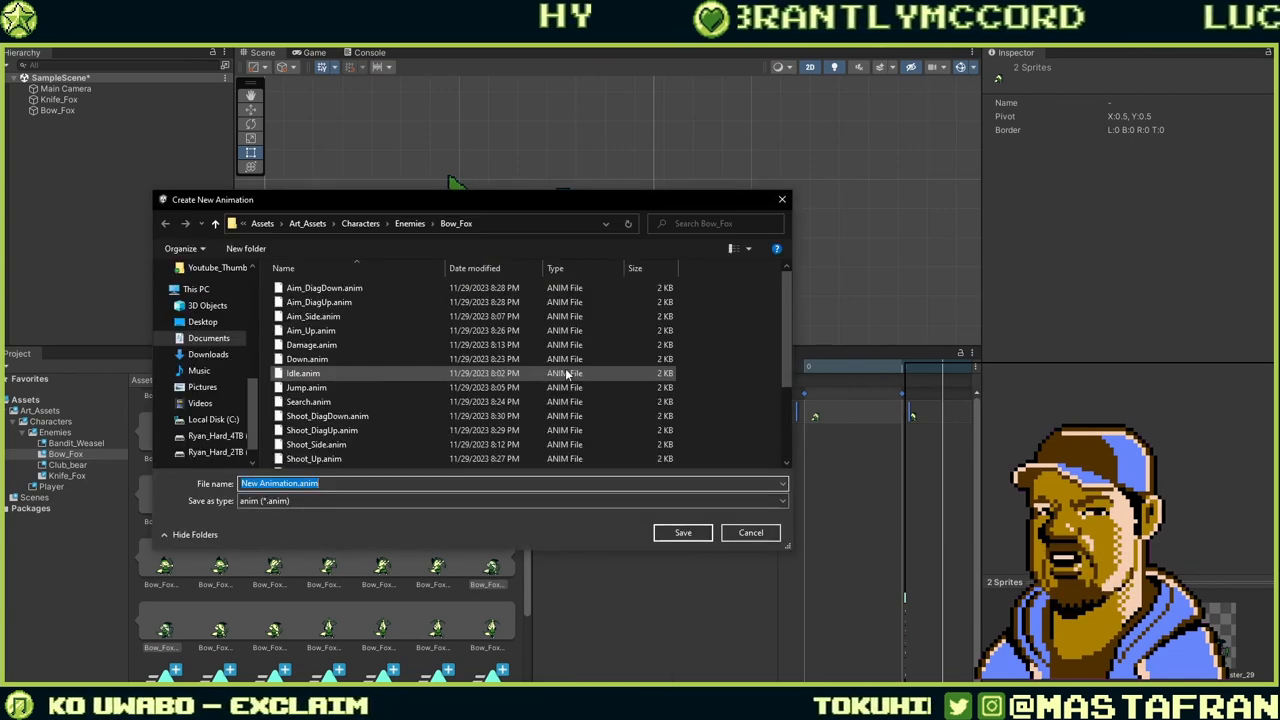
scroll(567, 371, down, 3)
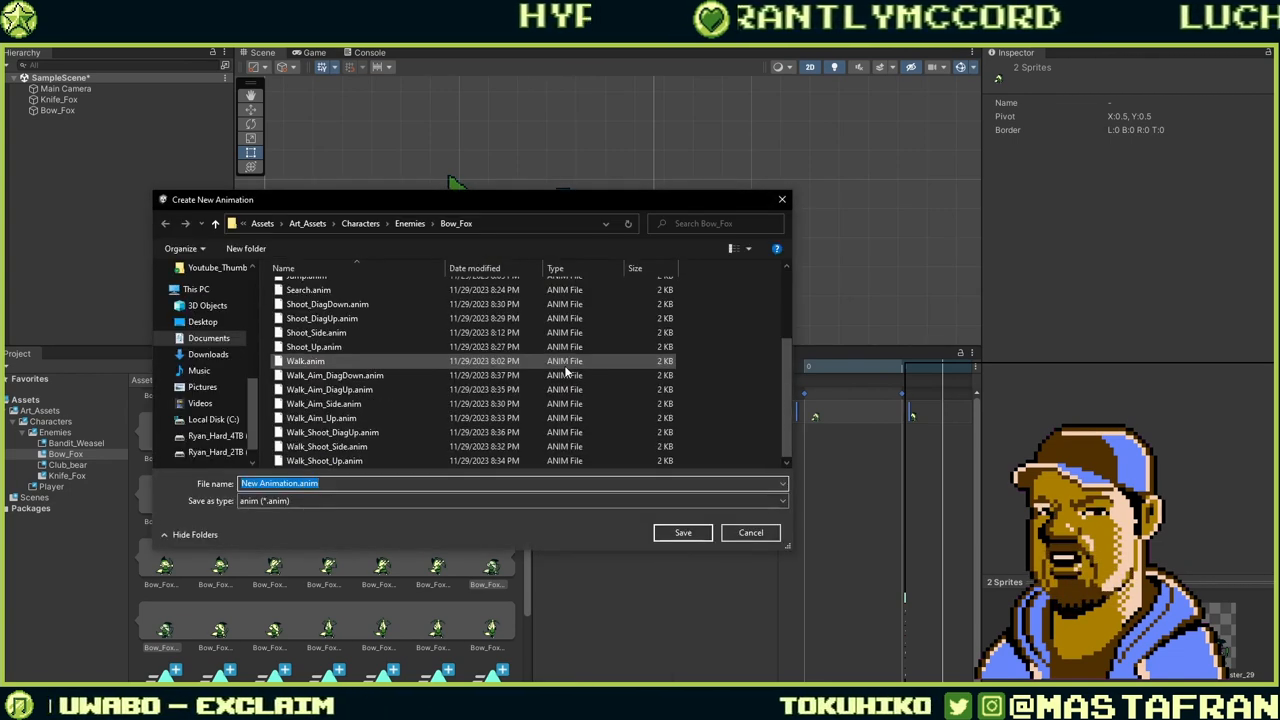
click(340, 432)
click(316, 483)
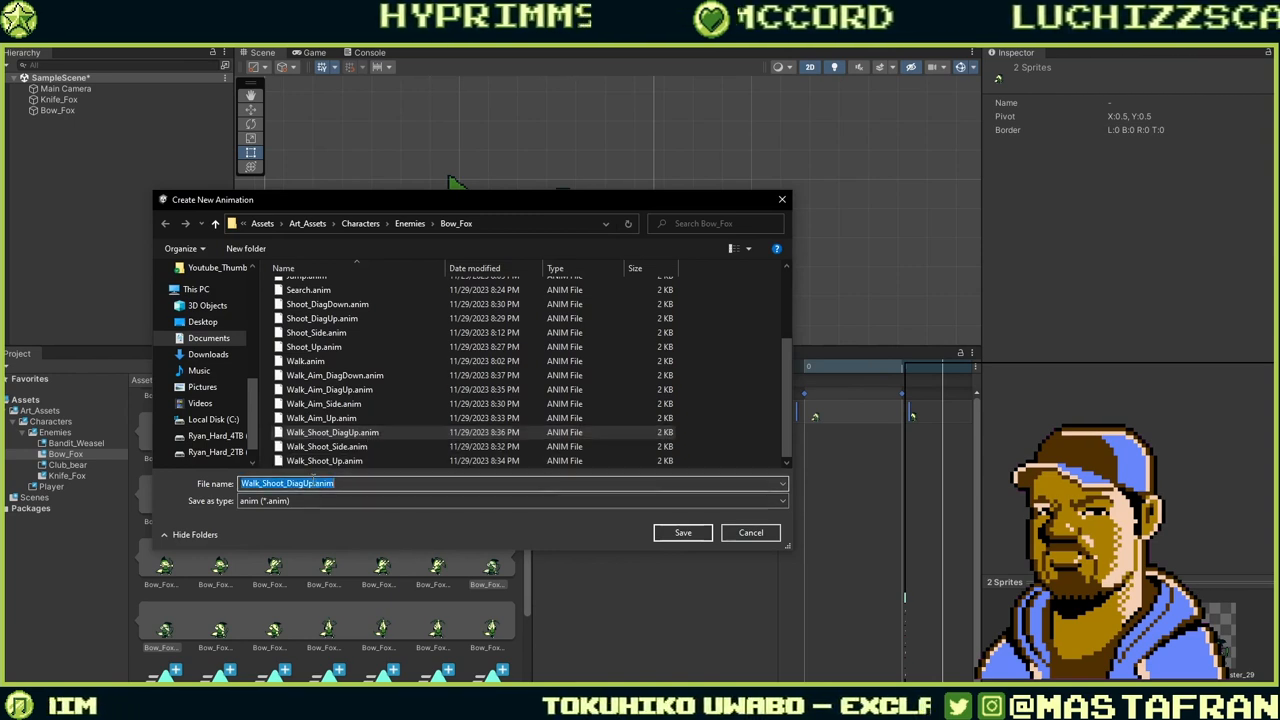
key(BackSpace)
key(BackSpace)
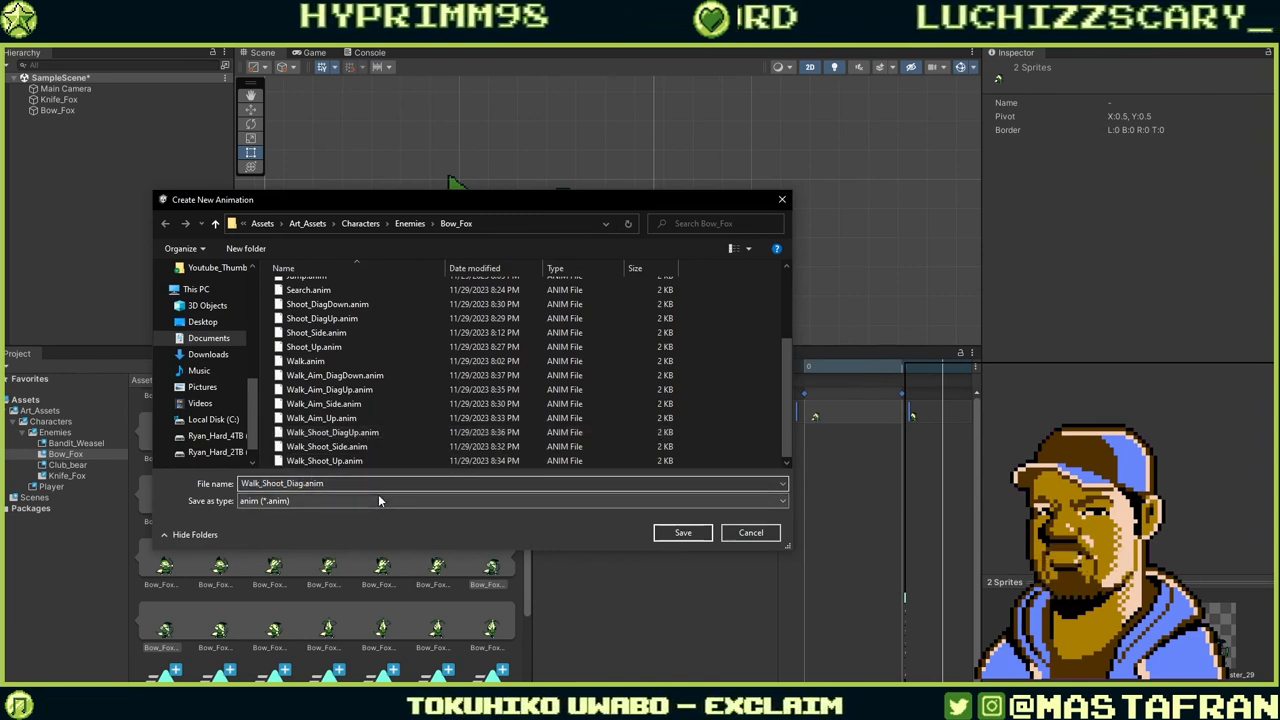
text(Down)
key(Return)
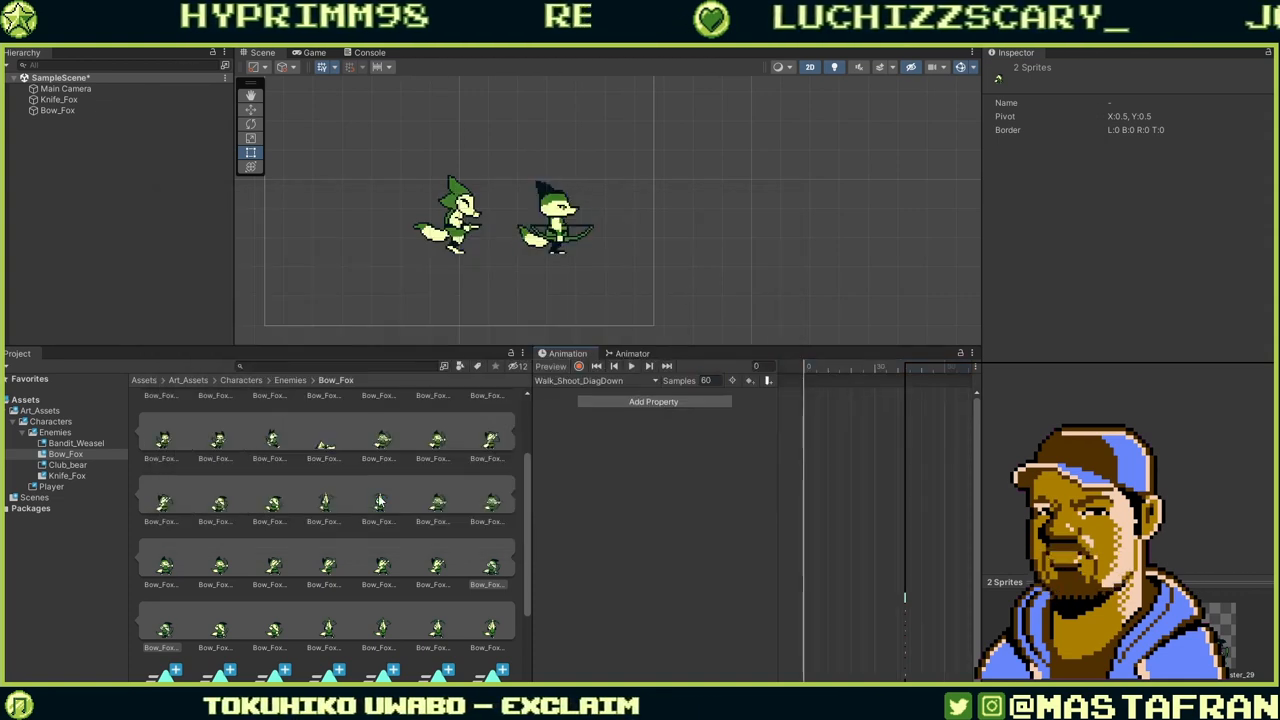
Set Walk_Shoot_DiagDown to 1 sample and add Bow_Fox_Enemy_Master_30 and Bow_Fox_Enemy_Master_31 together as keyframes from frame 0.
click(708, 380)
text(1)
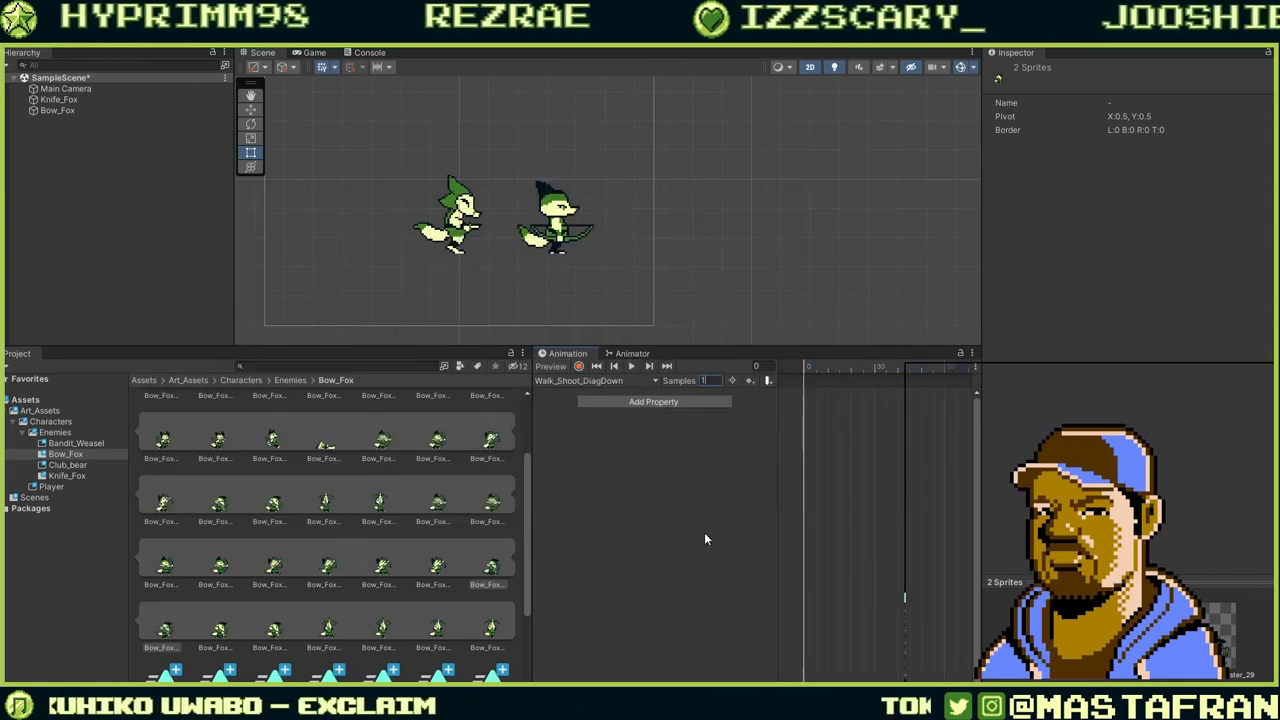
text(5)
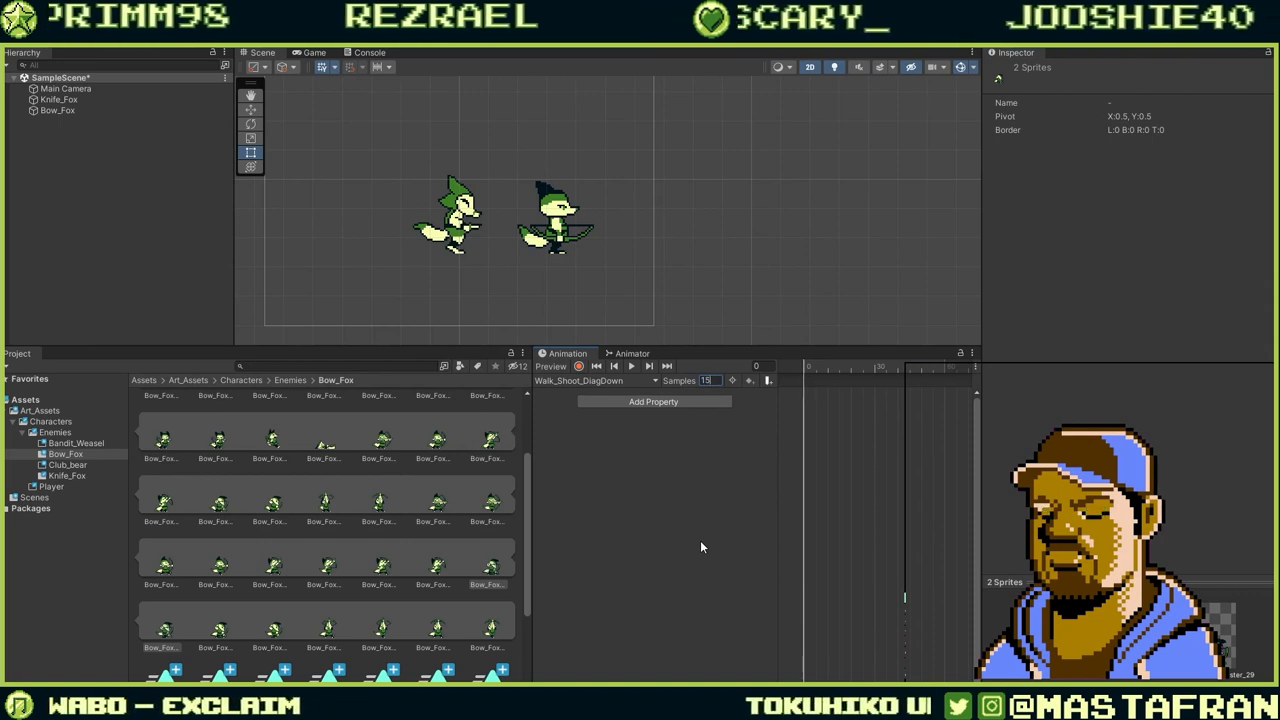
key(BackSpace)
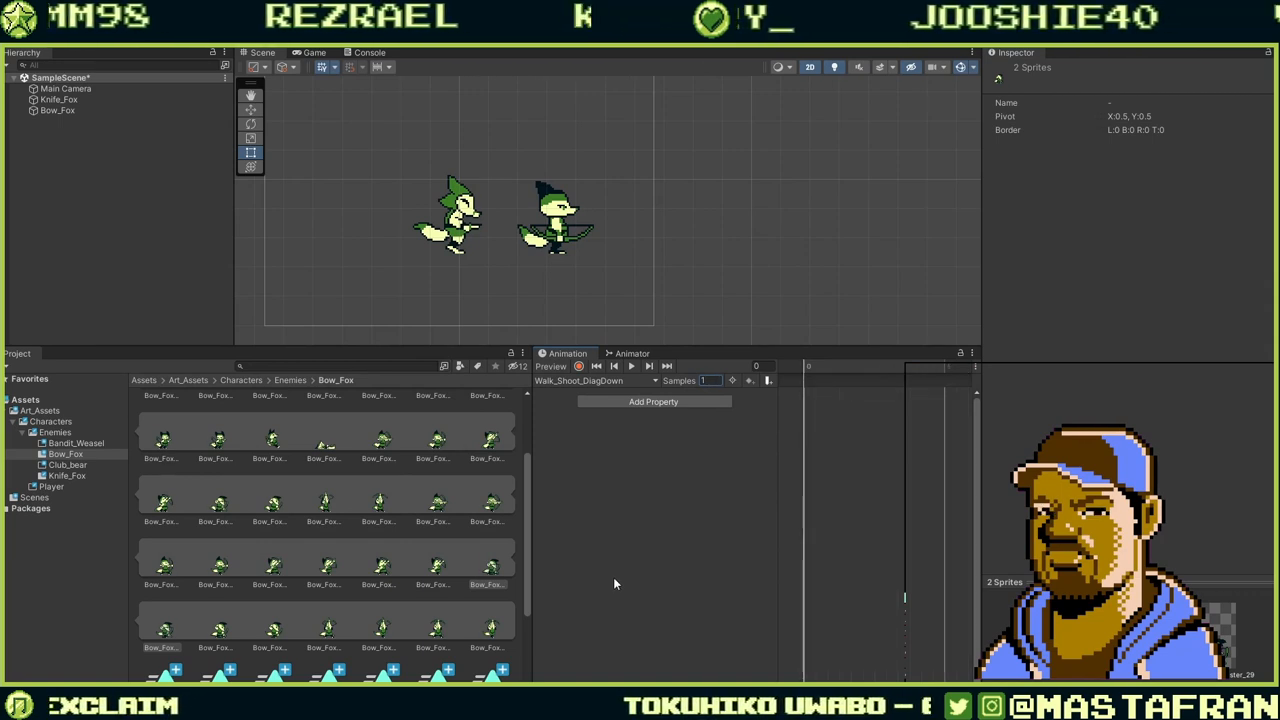
click(493, 570)
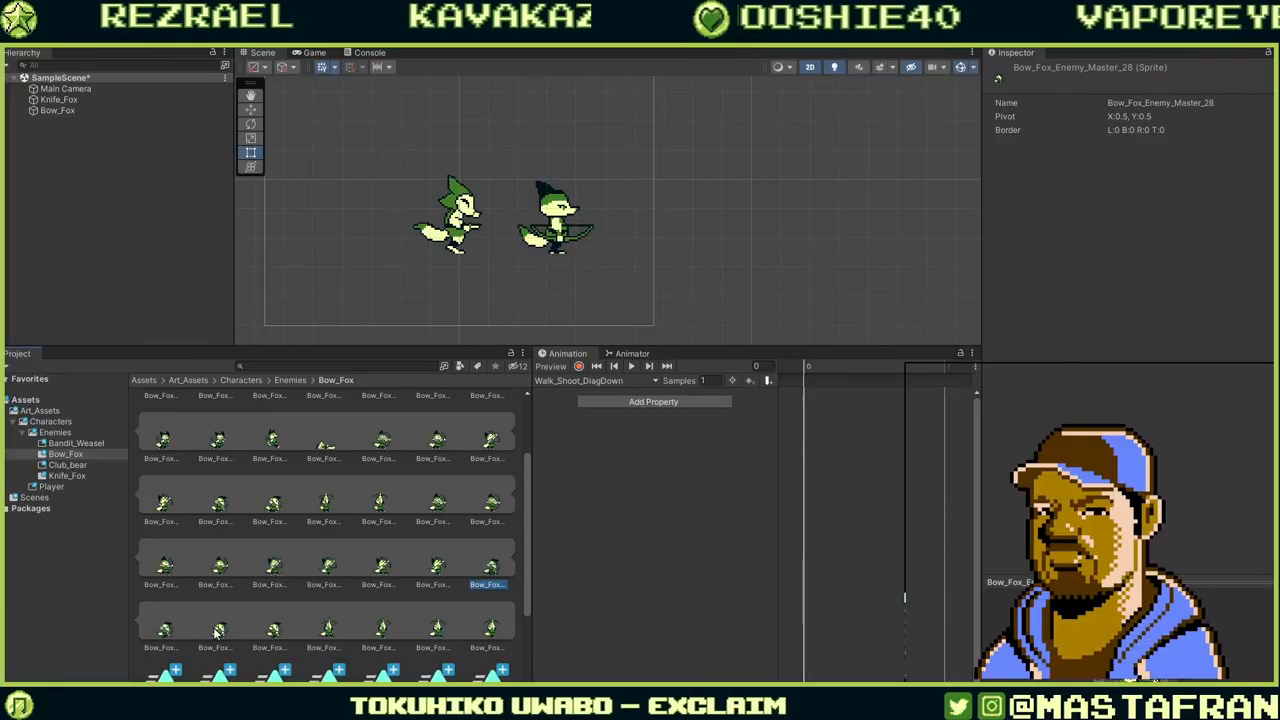
ctrl+click(270, 629)
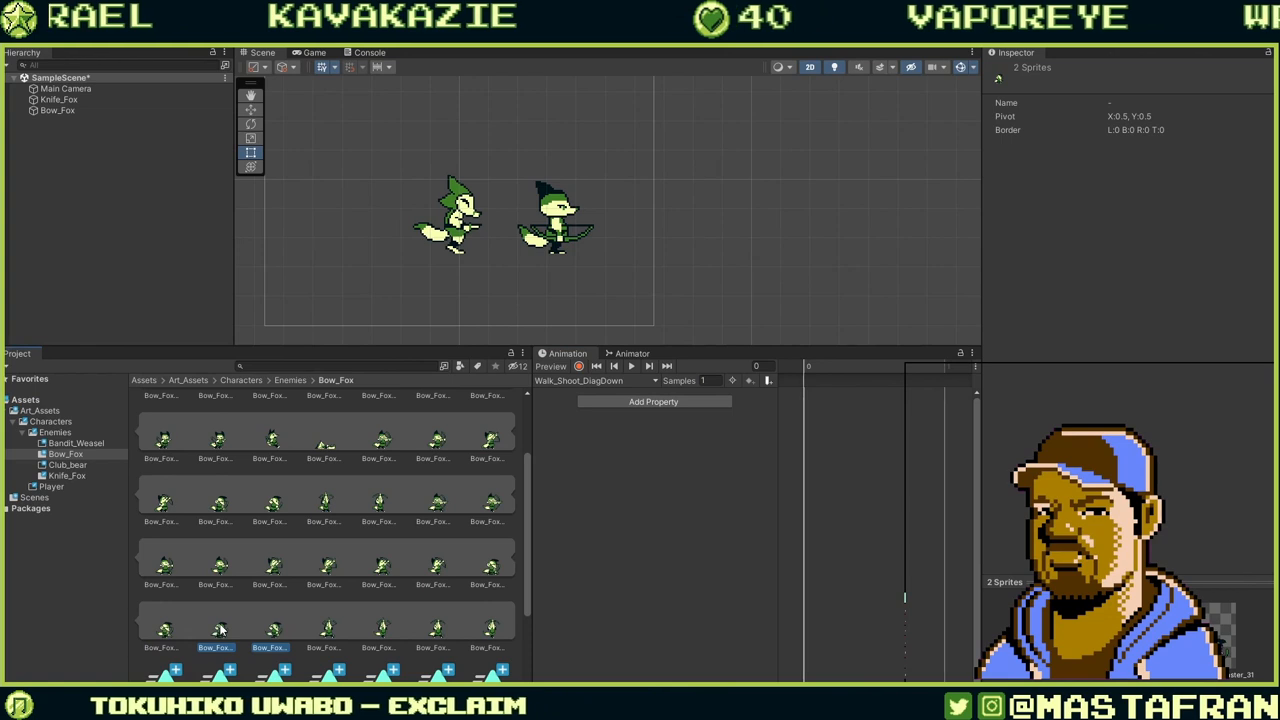
drag(800, 400, 783, 421)
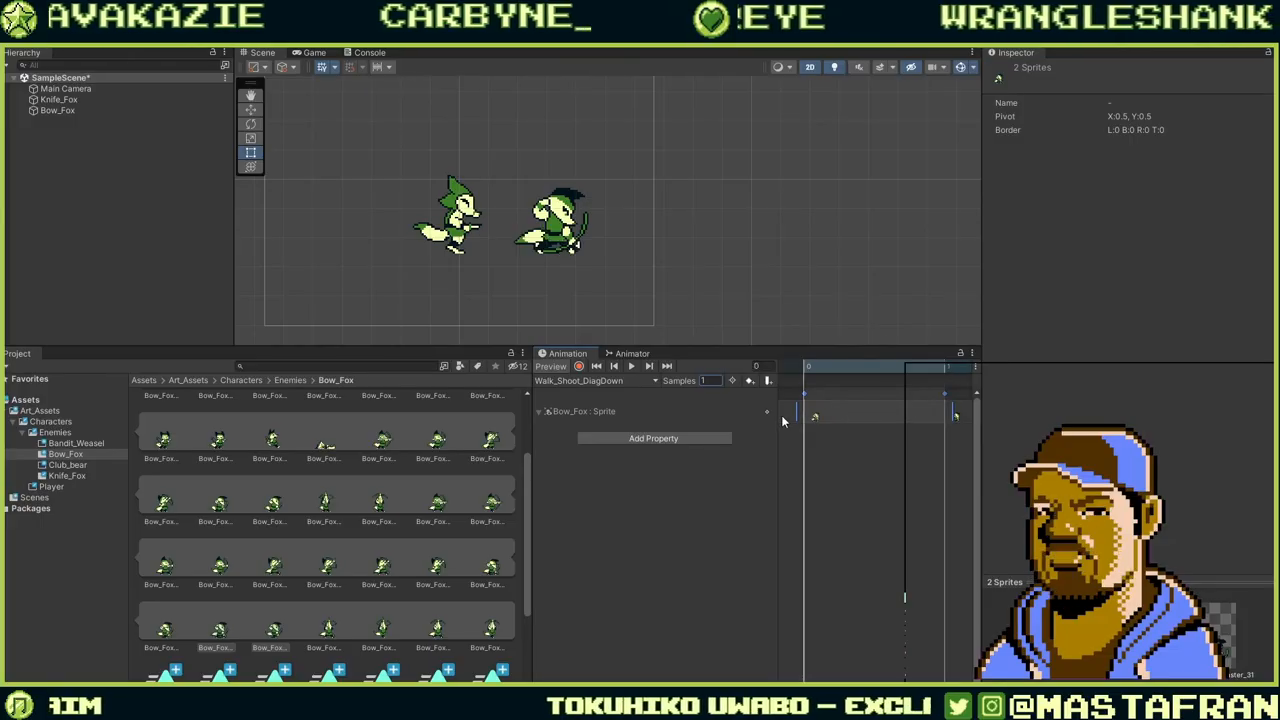
click(635, 383)
click(634, 383)
click(635, 386)
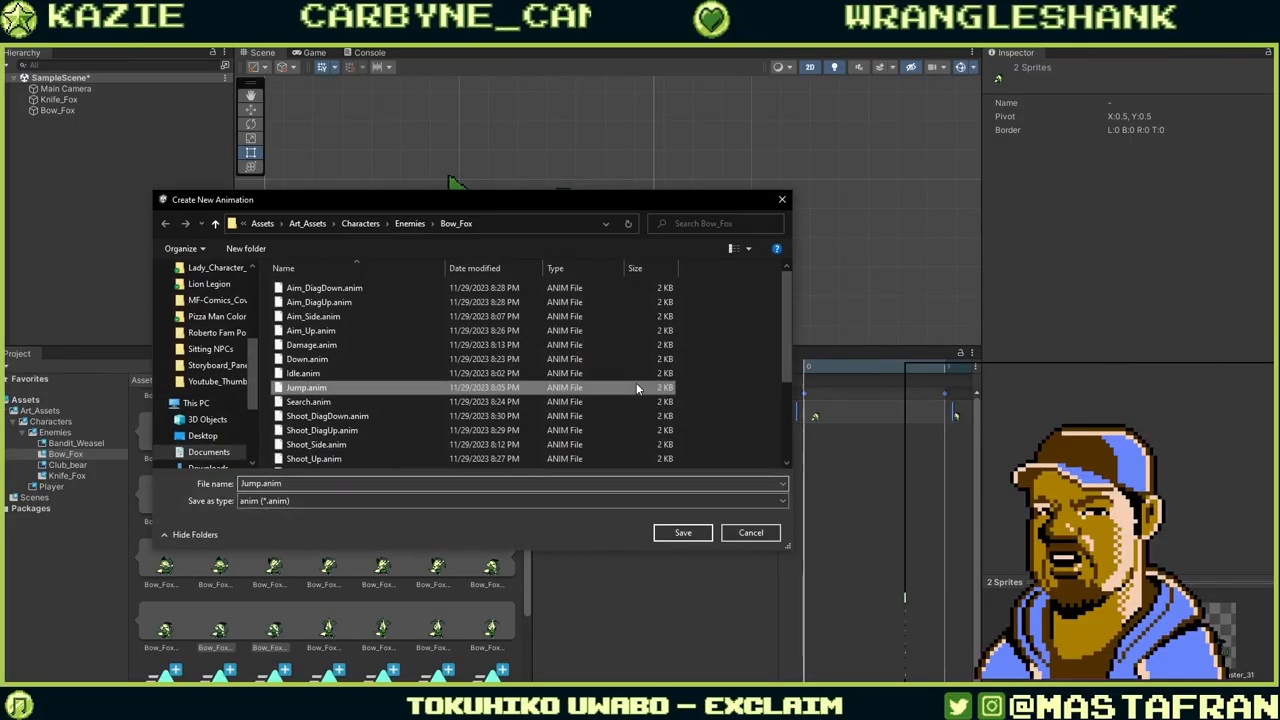
click(746, 530)
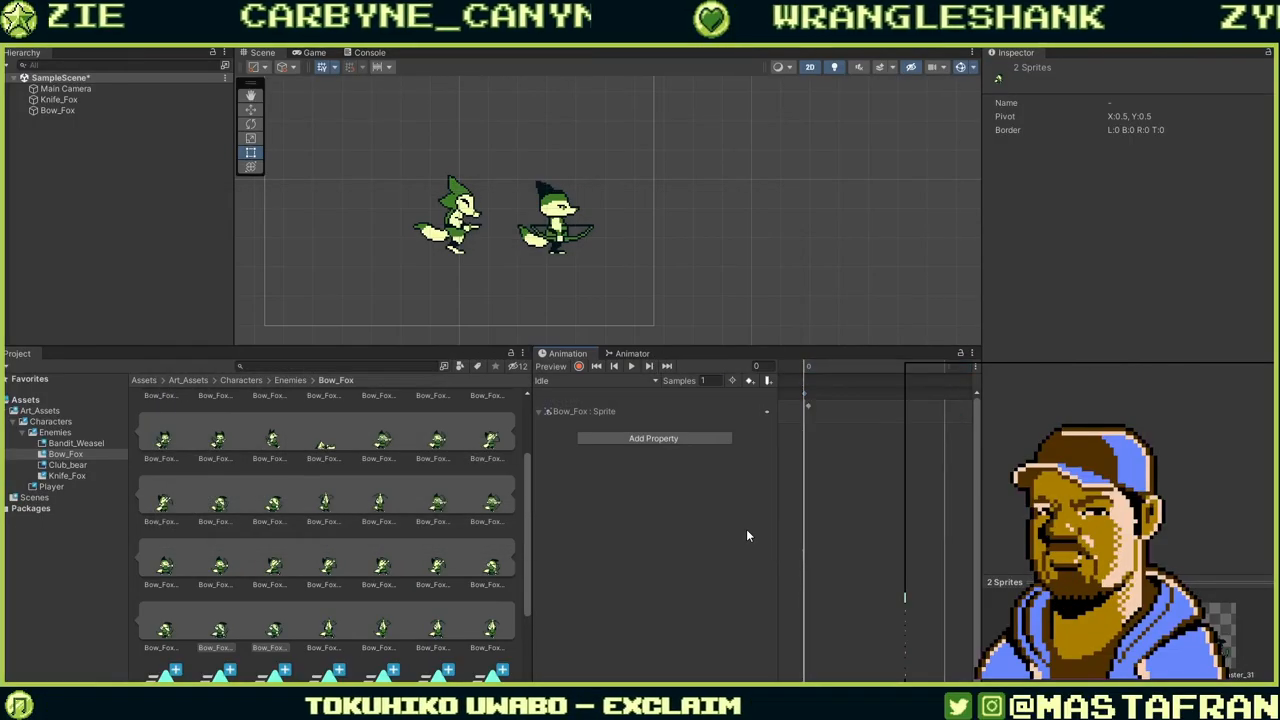
Switch to the Walk_Shoot_Up clip and play its preview.
click(638, 381)
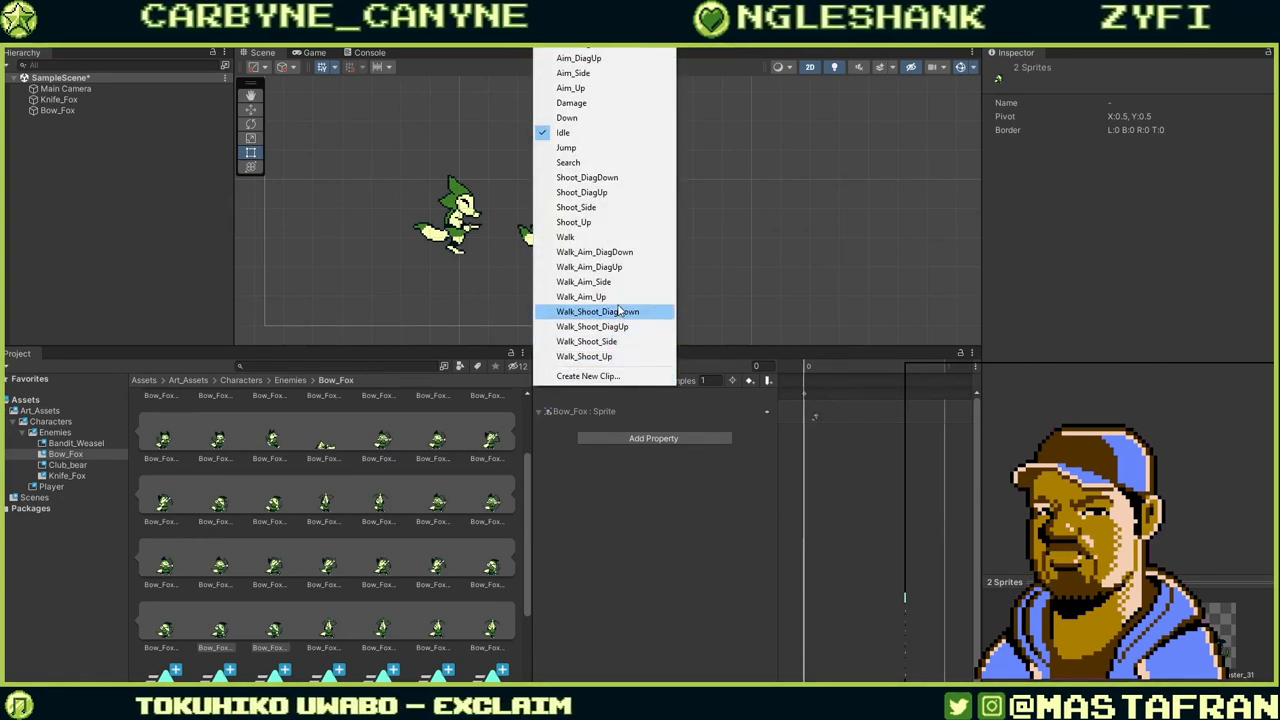
click(620, 360)
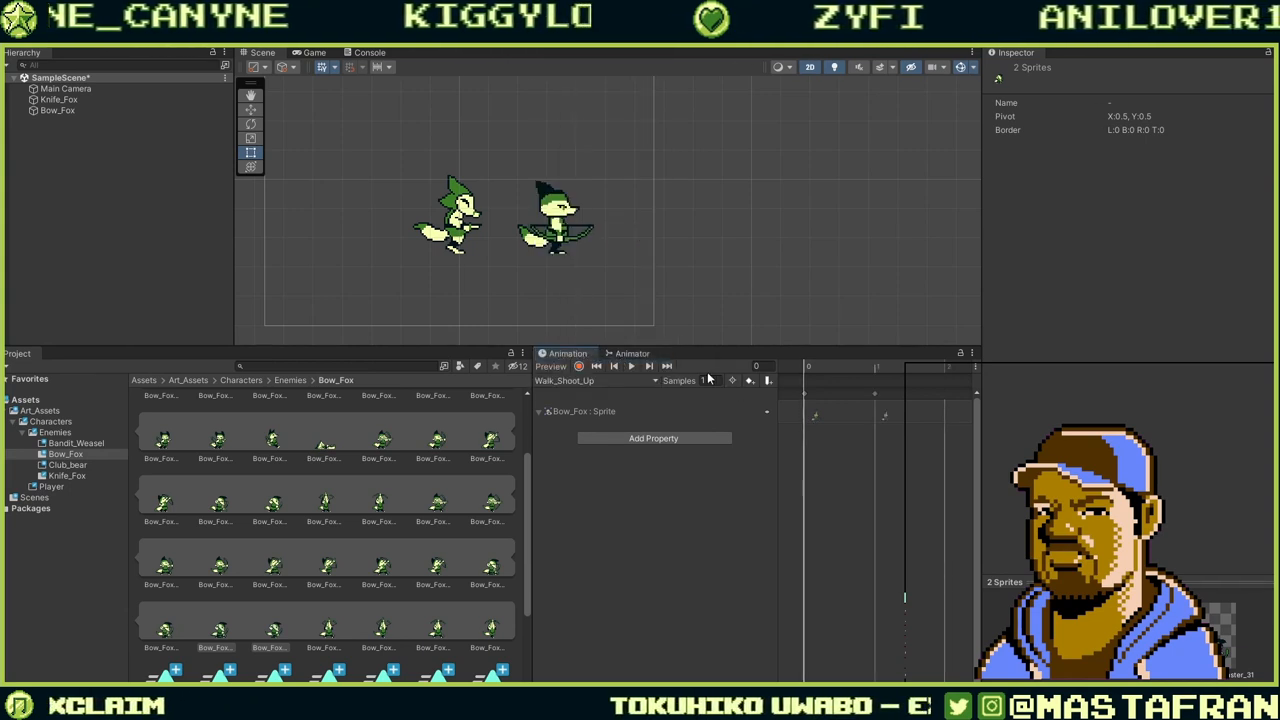
click(632, 367)
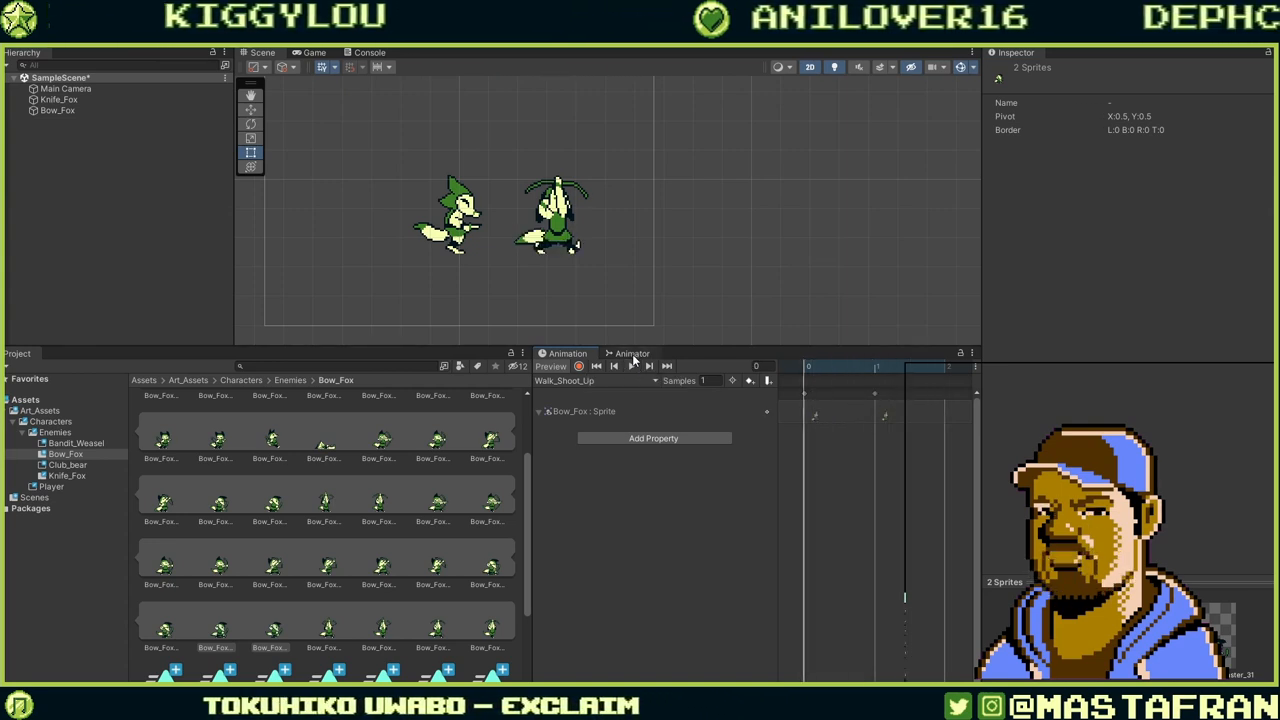
Open the Bow_Fox Animator state graph and examine the states made from the walking aim and shoot clips.
click(632, 353)
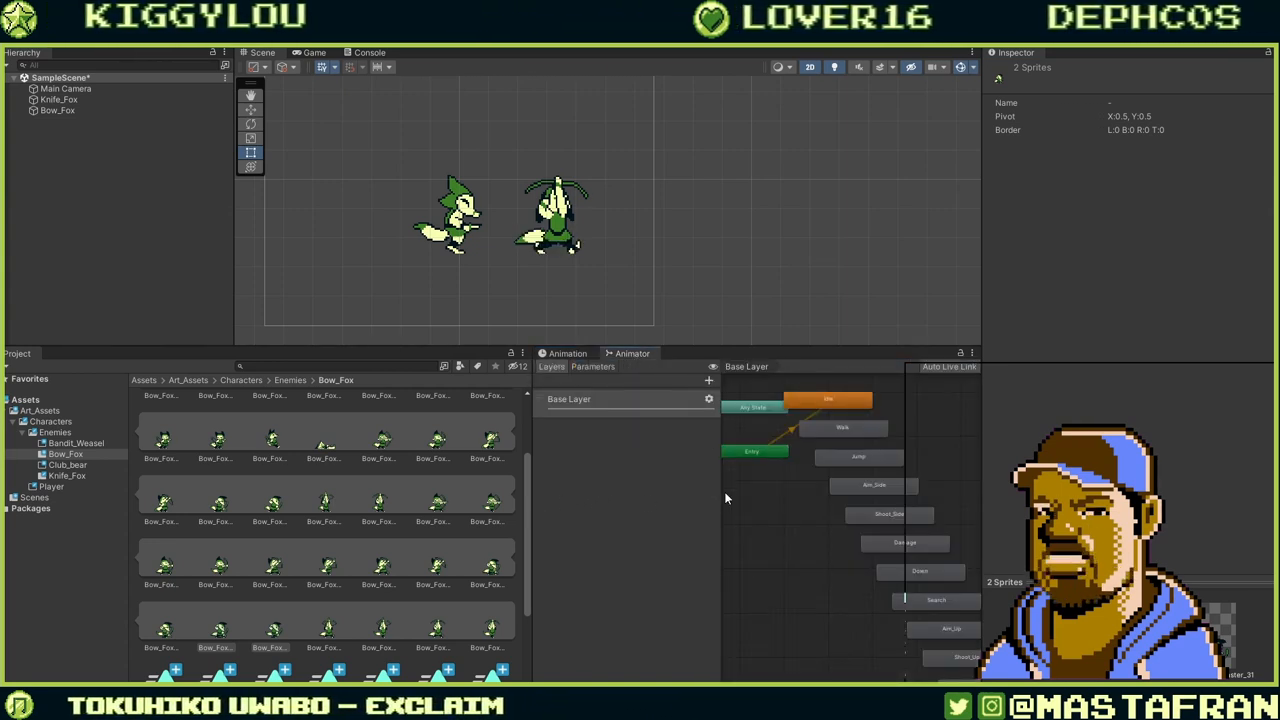
scroll(724, 491, down, 5)
scroll(801, 491, up, 4)
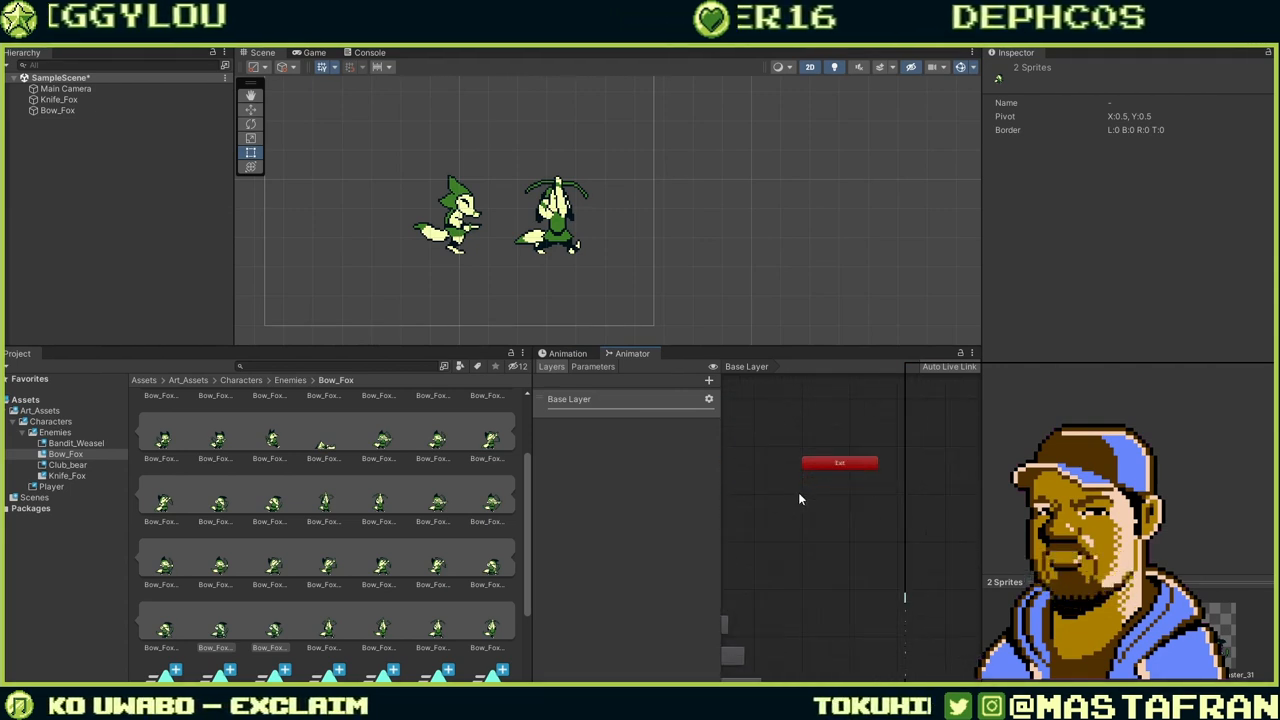
scroll(800, 496, down, 5)
middle_drag(894, 609, 930, 483)
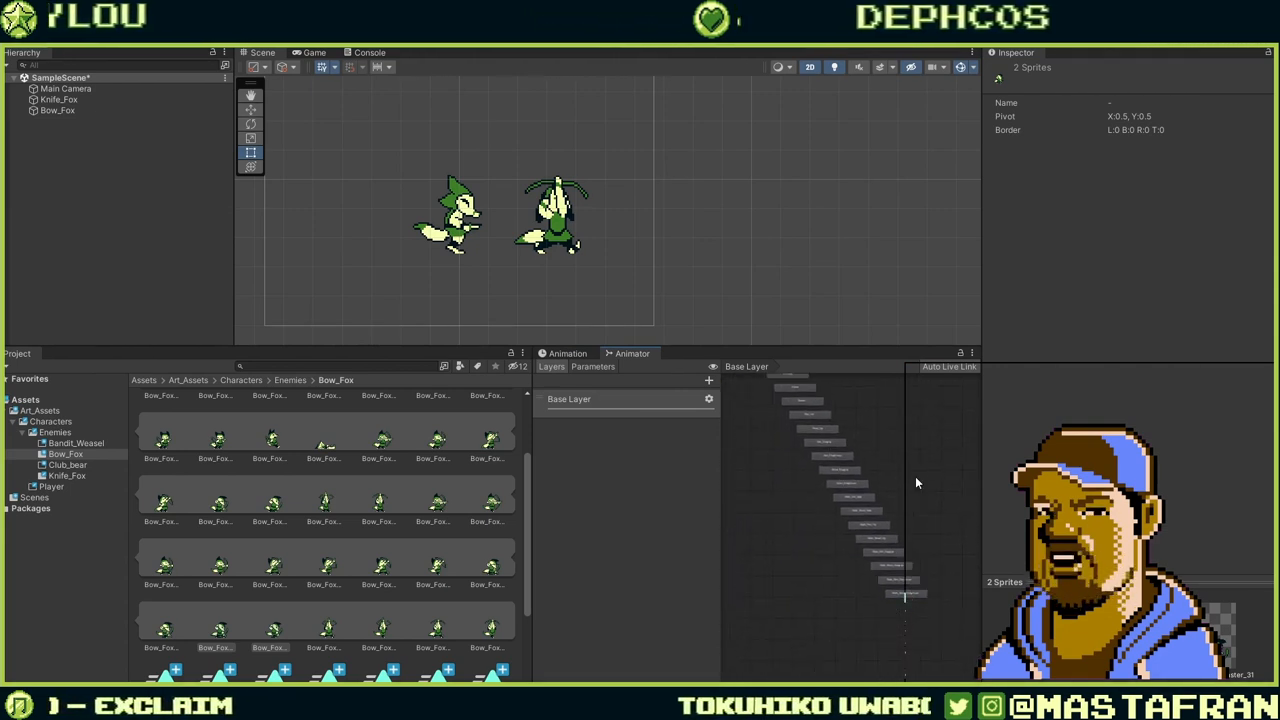
scroll(915, 478, up, 6)
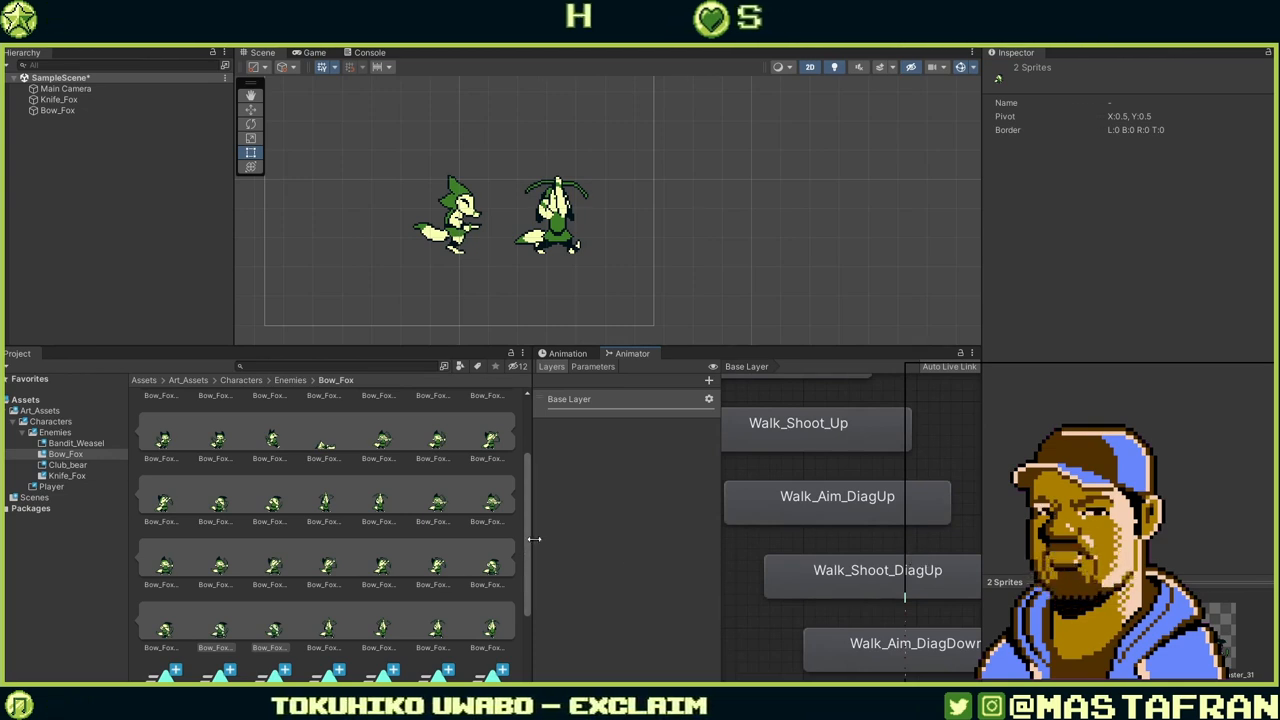
Widen the Animator area at the expense of the Project area and fit the whole chain of states in view.
drag(531, 541, 311, 591)
scroll(684, 570, down, 10)
scroll(642, 499, up, 2)
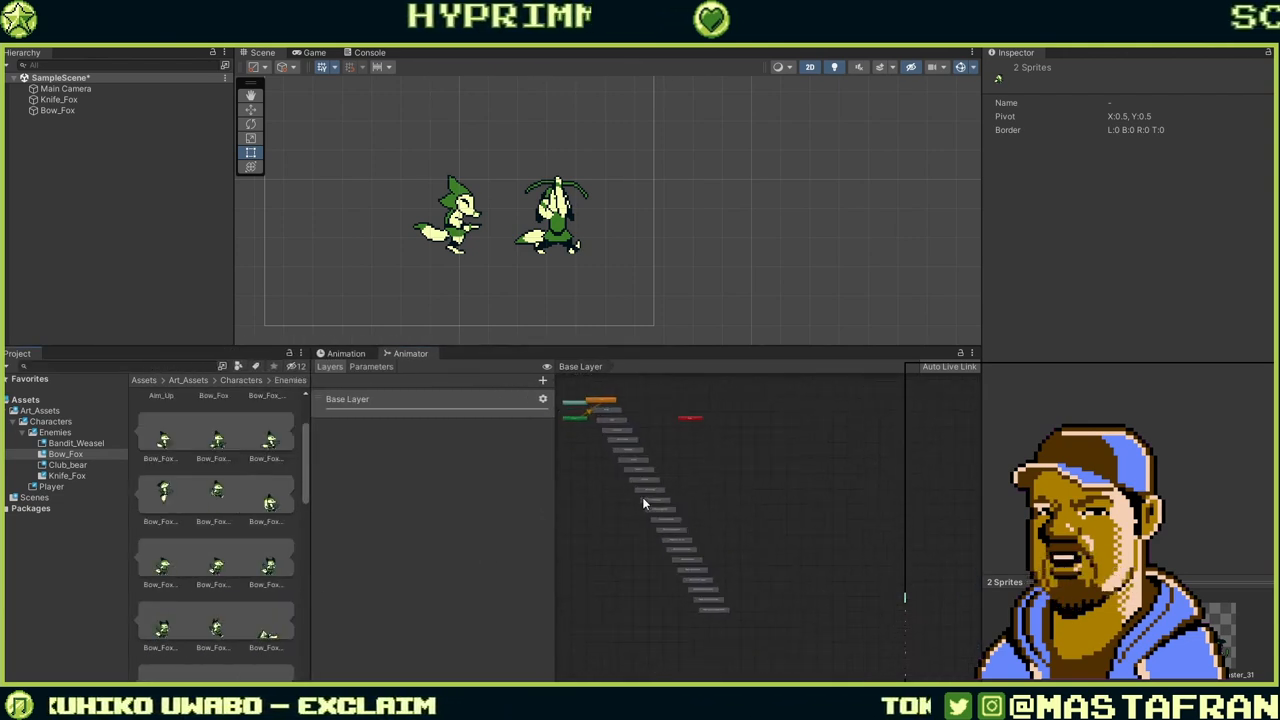
Examine the Bow_Fox Animator graph around the Entry, Any State and Idle nodes, and check its parameters and layers.
middle_drag(645, 499, 712, 516)
scroll(653, 445, up, 5)
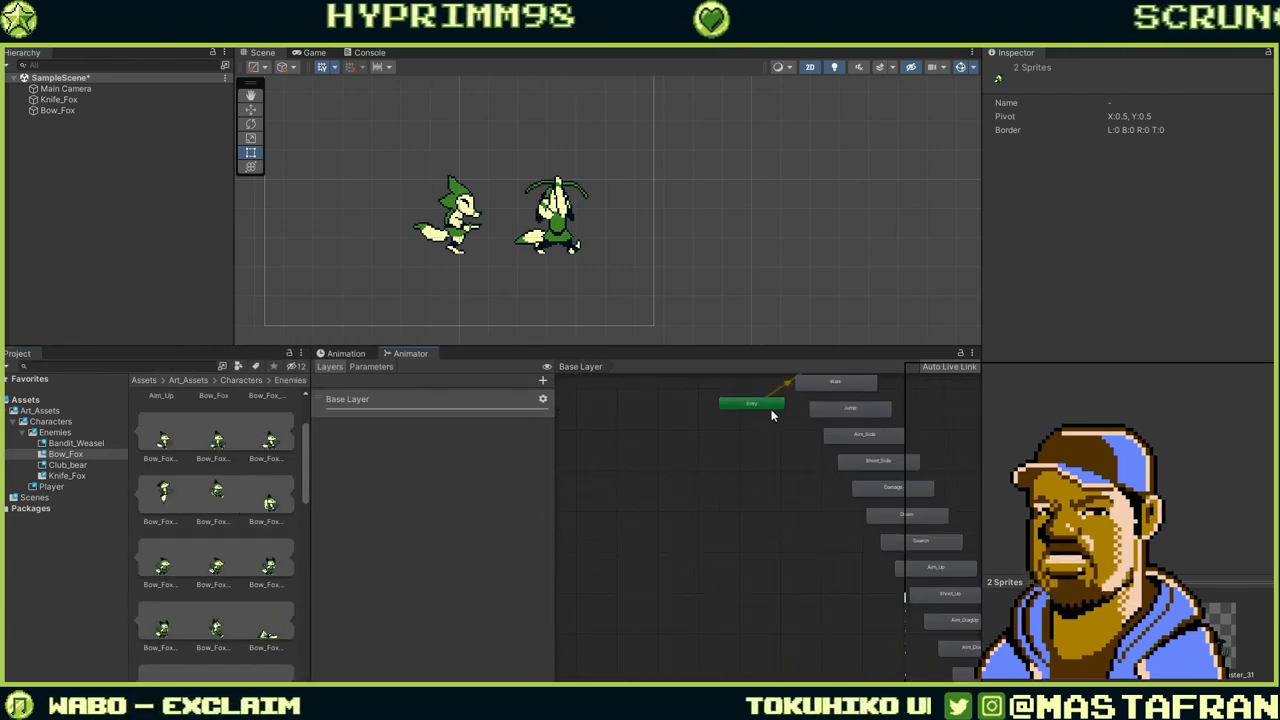
middle_drag(771, 414, 724, 509)
scroll(726, 505, up, 5)
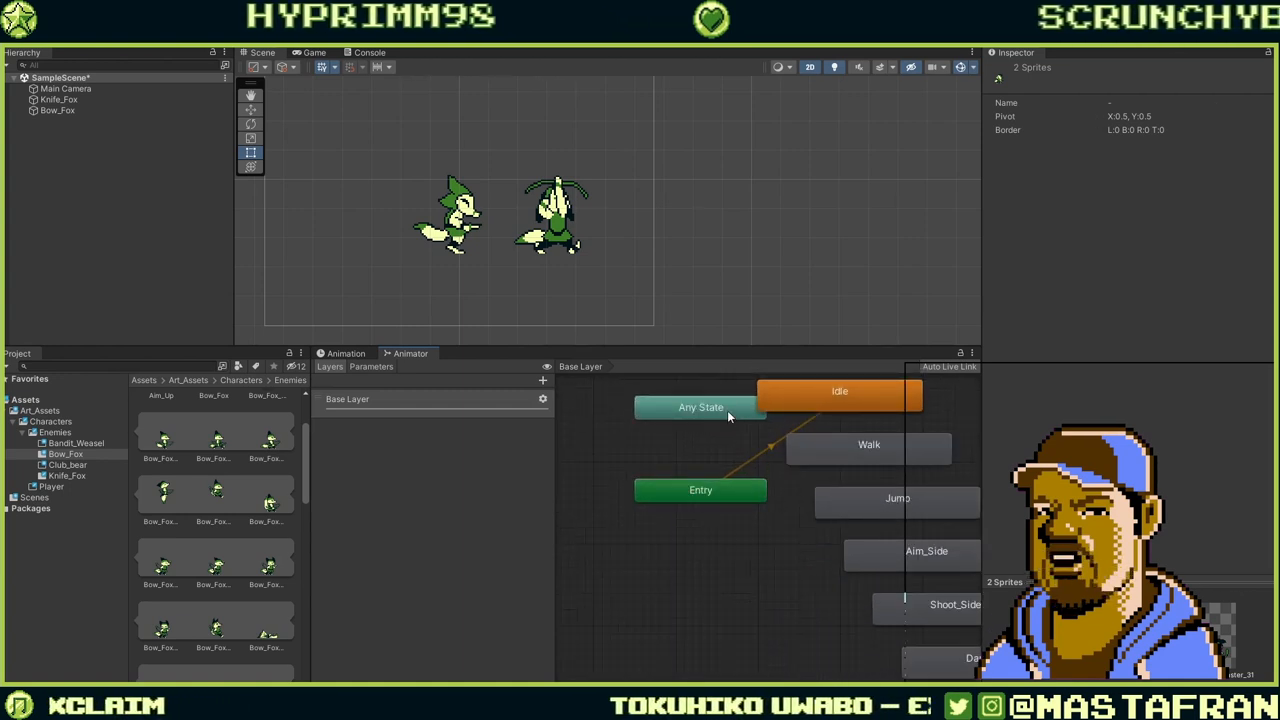
scroll(734, 426, down, 5)
scroll(740, 428, up, 3)
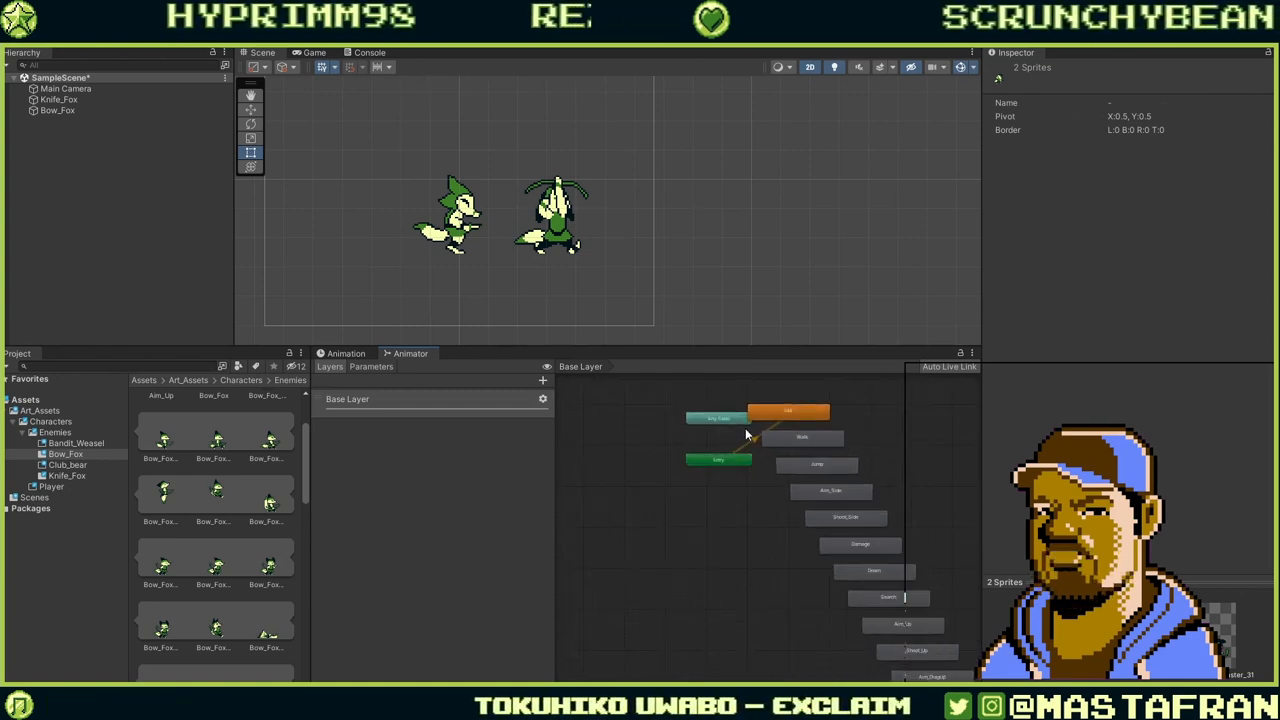
click(370, 367)
click(330, 367)
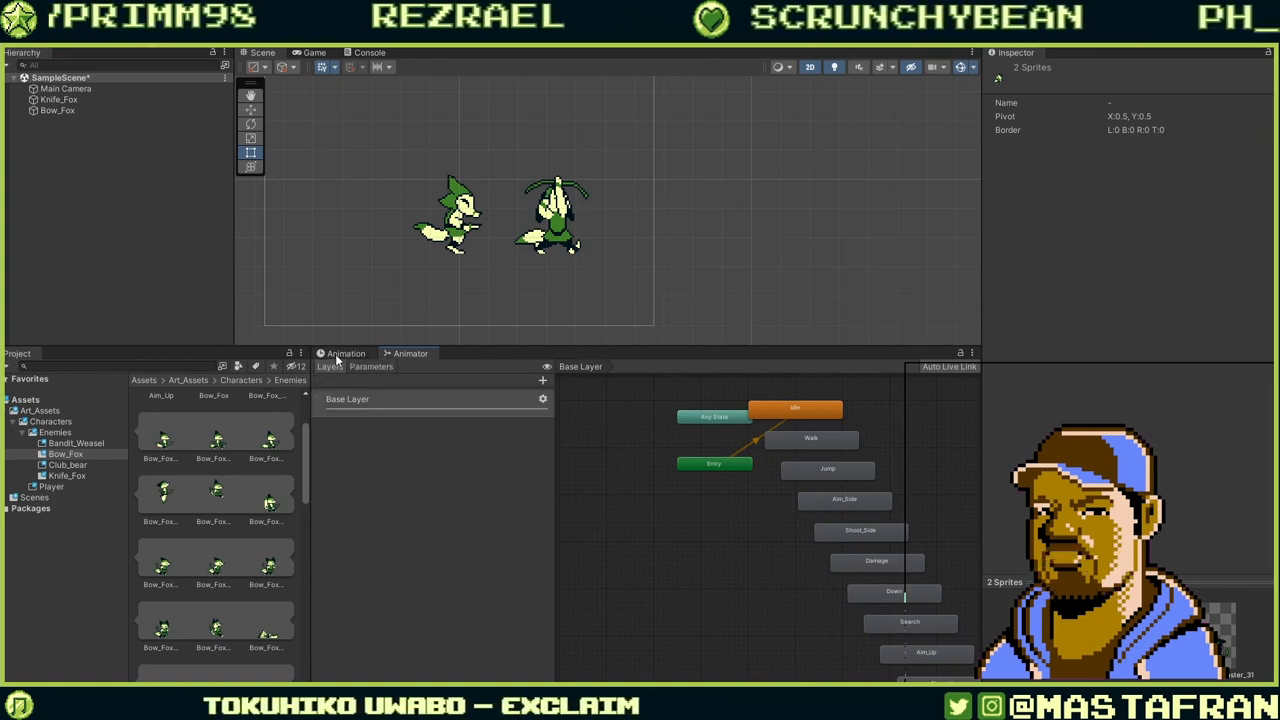
Return to the Walk_Shoot_Up clip timeline, widen the Project area and collapse the sliced sprites in the Bow_Fox folder.
click(342, 354)
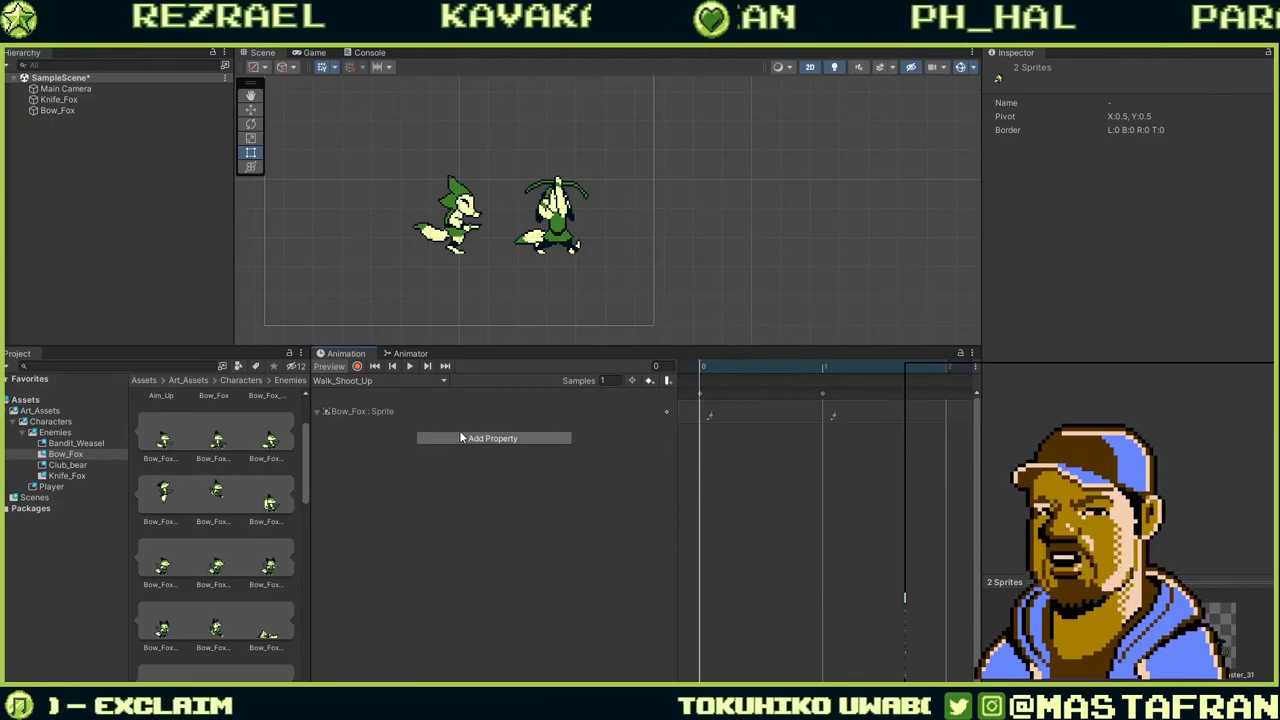
drag(310, 513, 520, 515)
scroll(343, 500, up, 5)
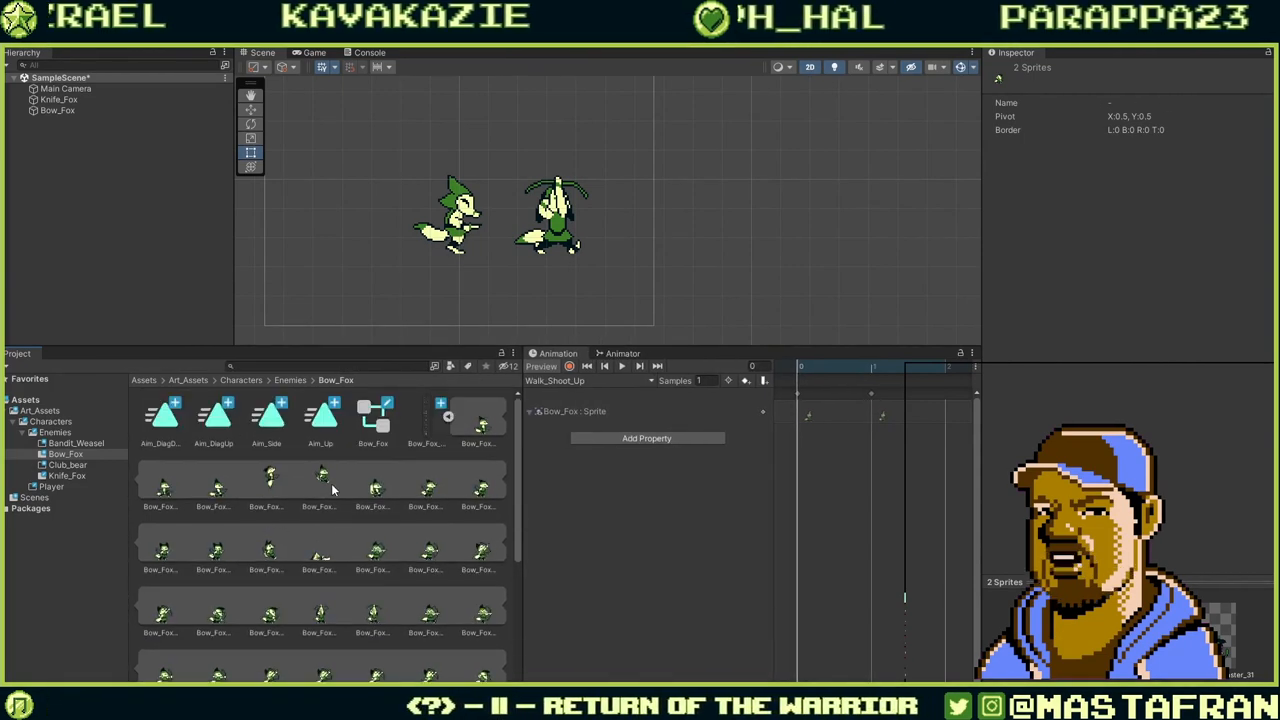
click(448, 417)
click(426, 614)
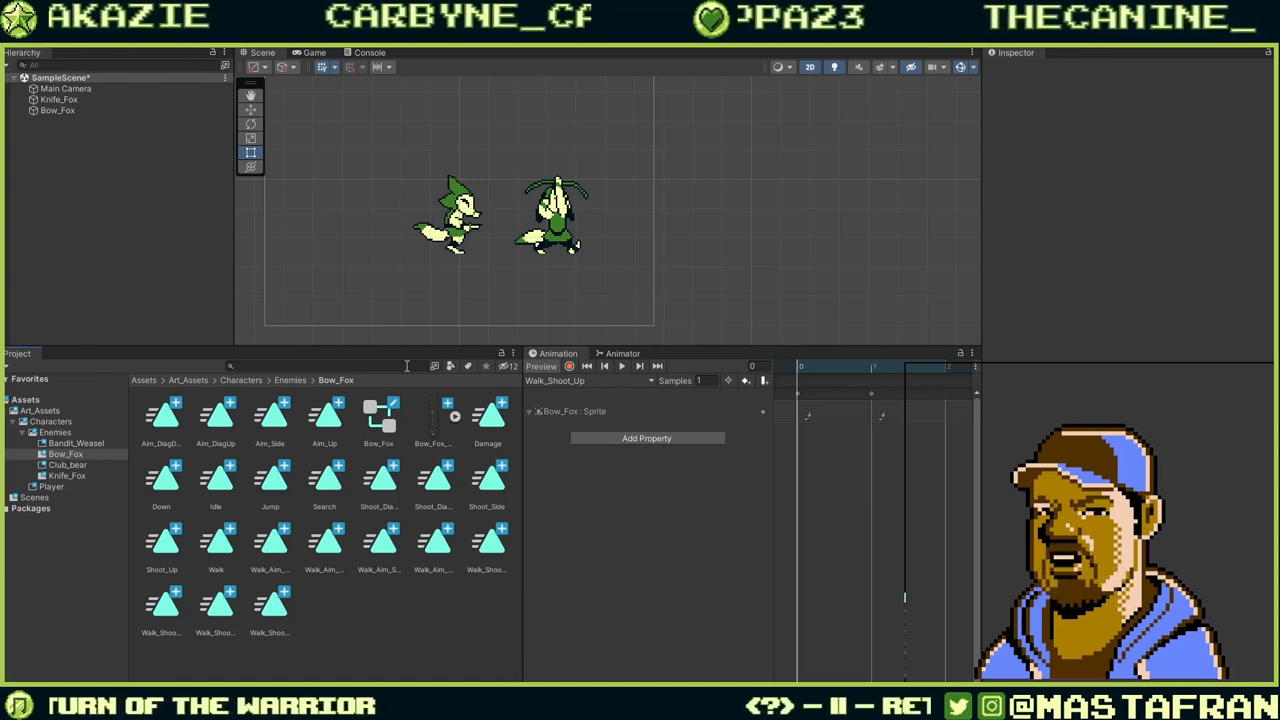
scroll(540, 252, up, 2)
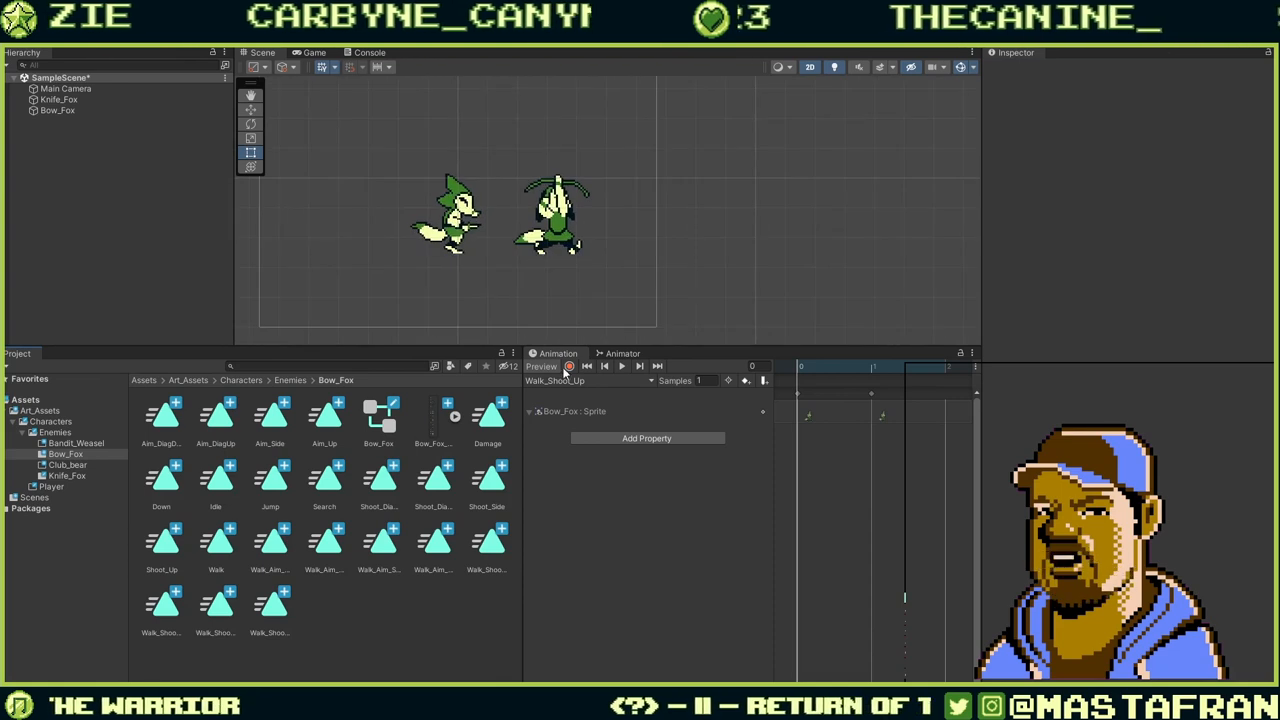
Preview the Walk_Shoot_Up clip, and select the Bow_Fox character in the scene.
click(624, 367)
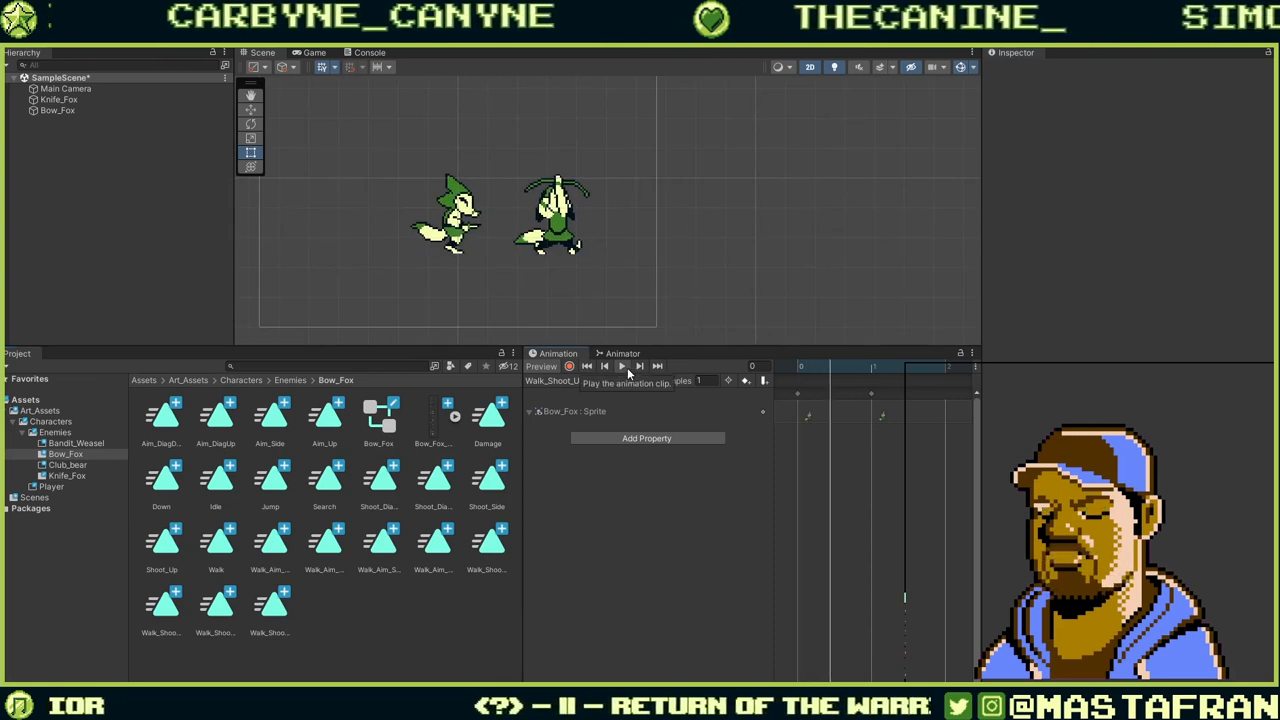
click(560, 236)
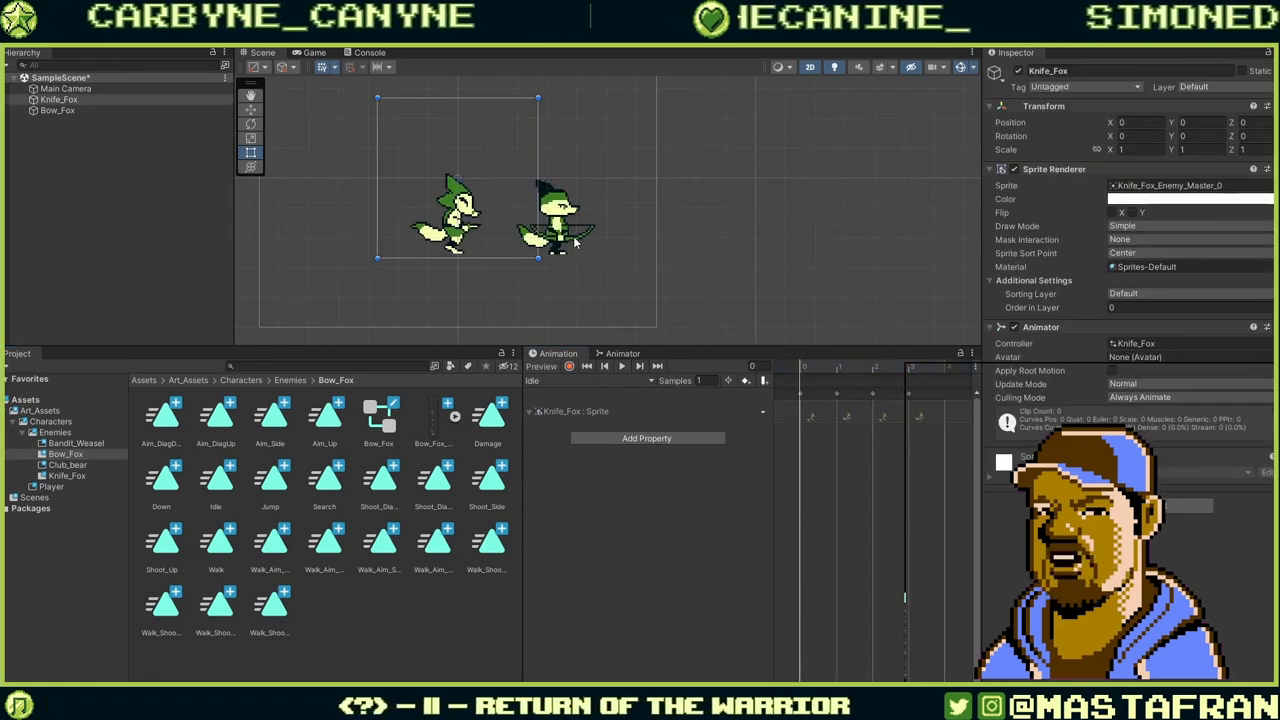
click(575, 243)
click(465, 228)
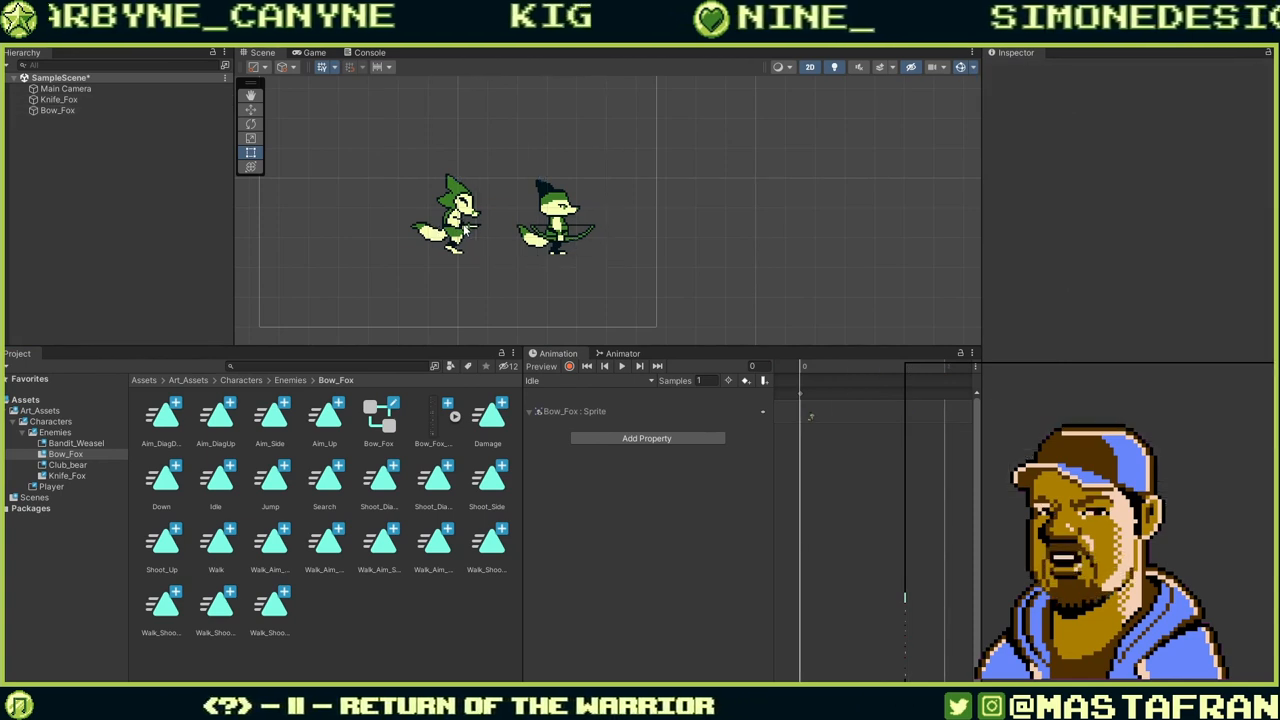
click(561, 232)
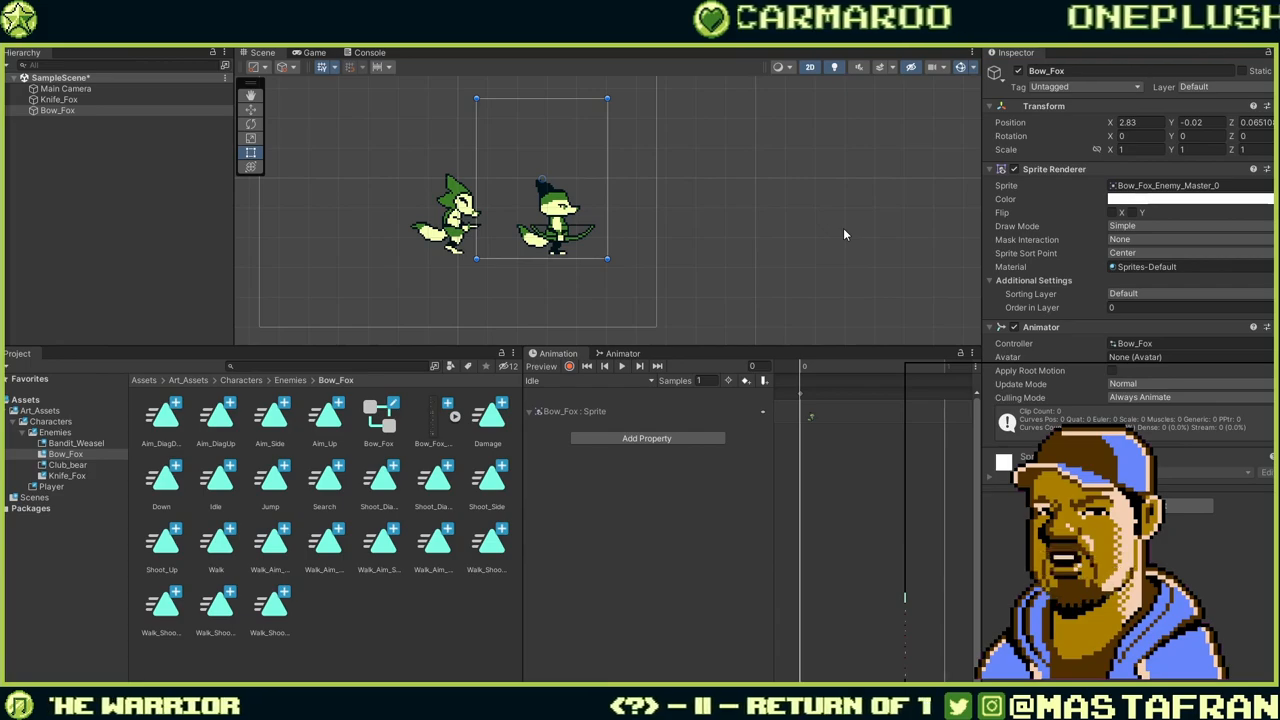
Open the Bandit_Weasel asset folder and move the file browser showing the Bow_Fox master files beside it.
click(100, 442)
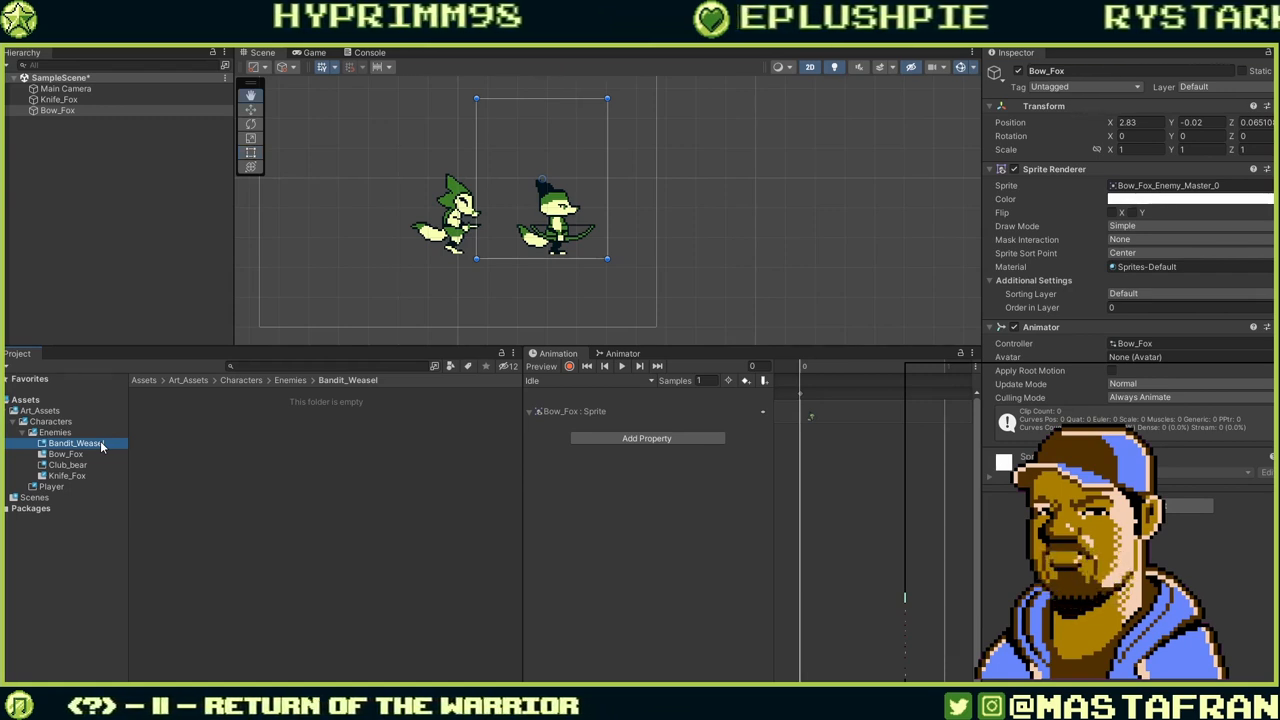
key(alt+Tab)
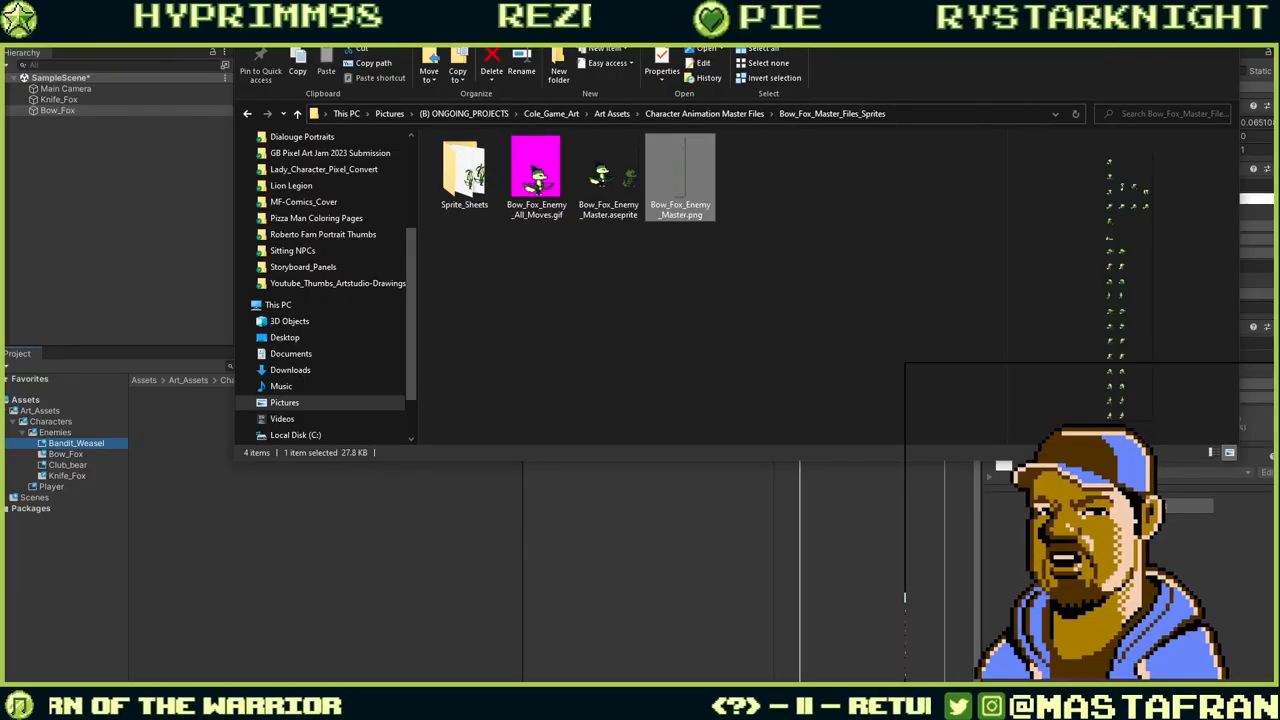
drag(700, 15, 1118, 4)
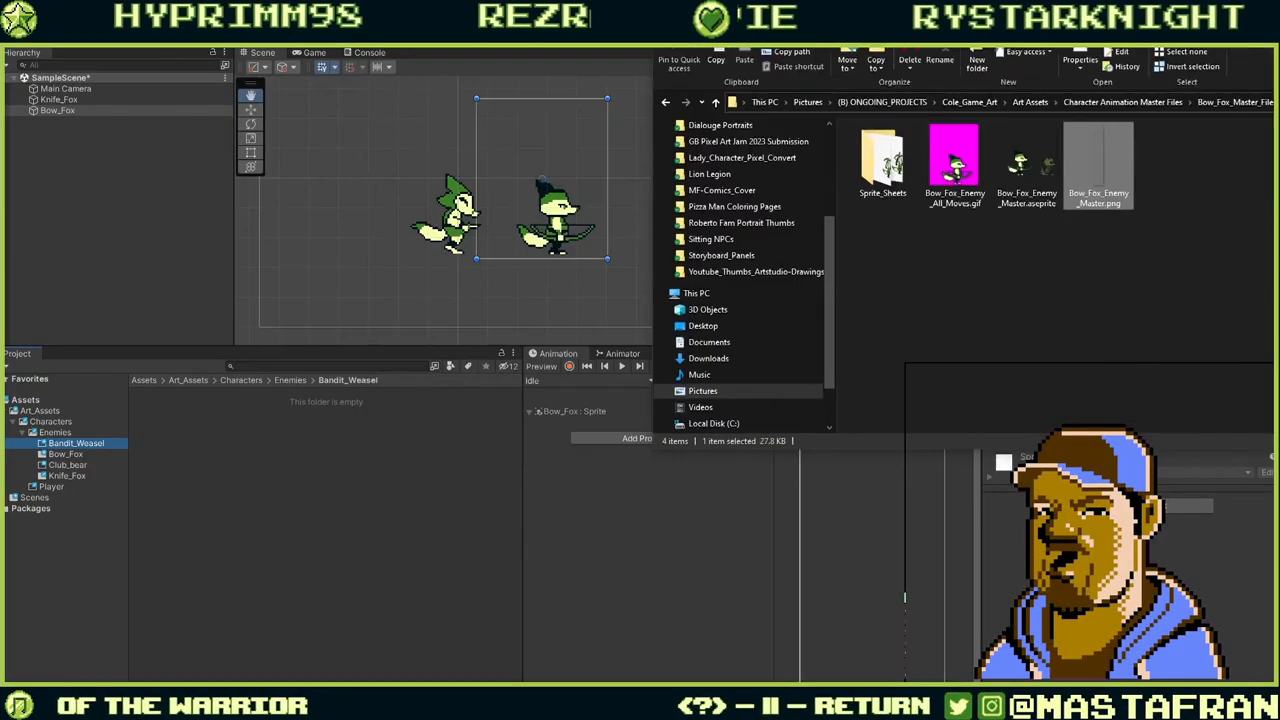
key(alt+Tab)
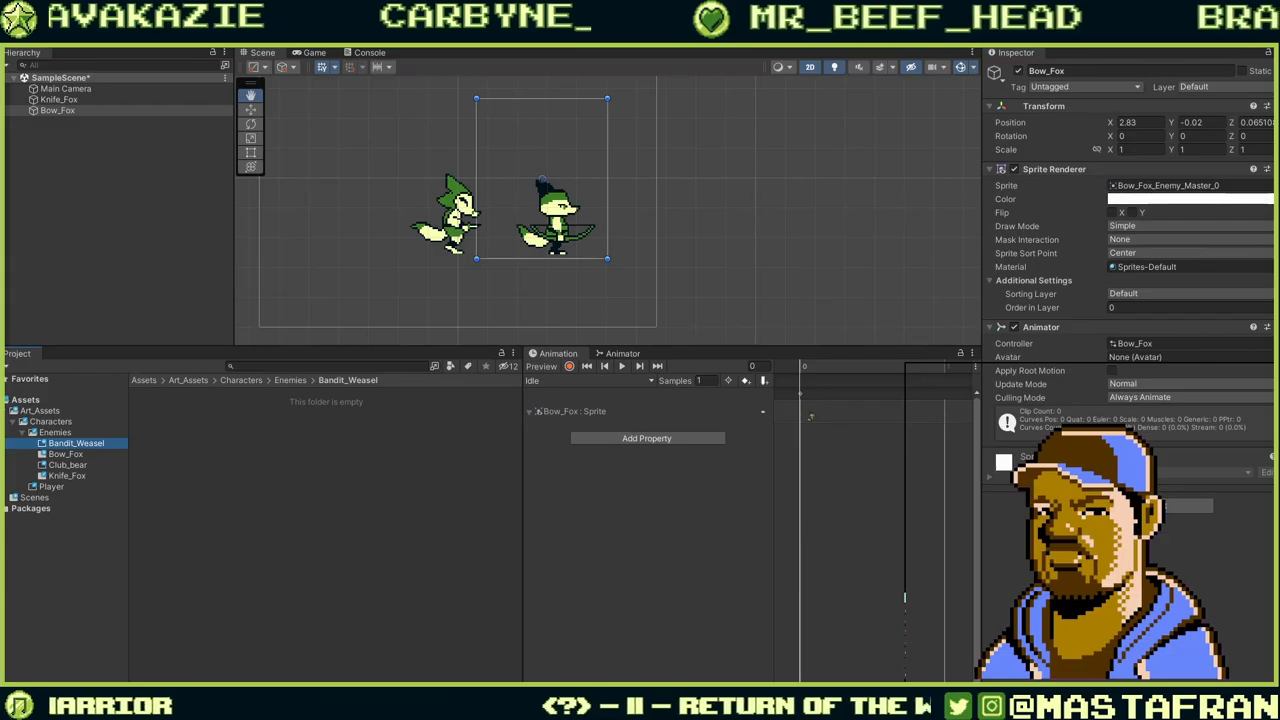
Switch to the weasel sprite file in Aseprite and play its Run, Tall Vert Attack and Tall Hori Attack animations.
key(alt+Tab)
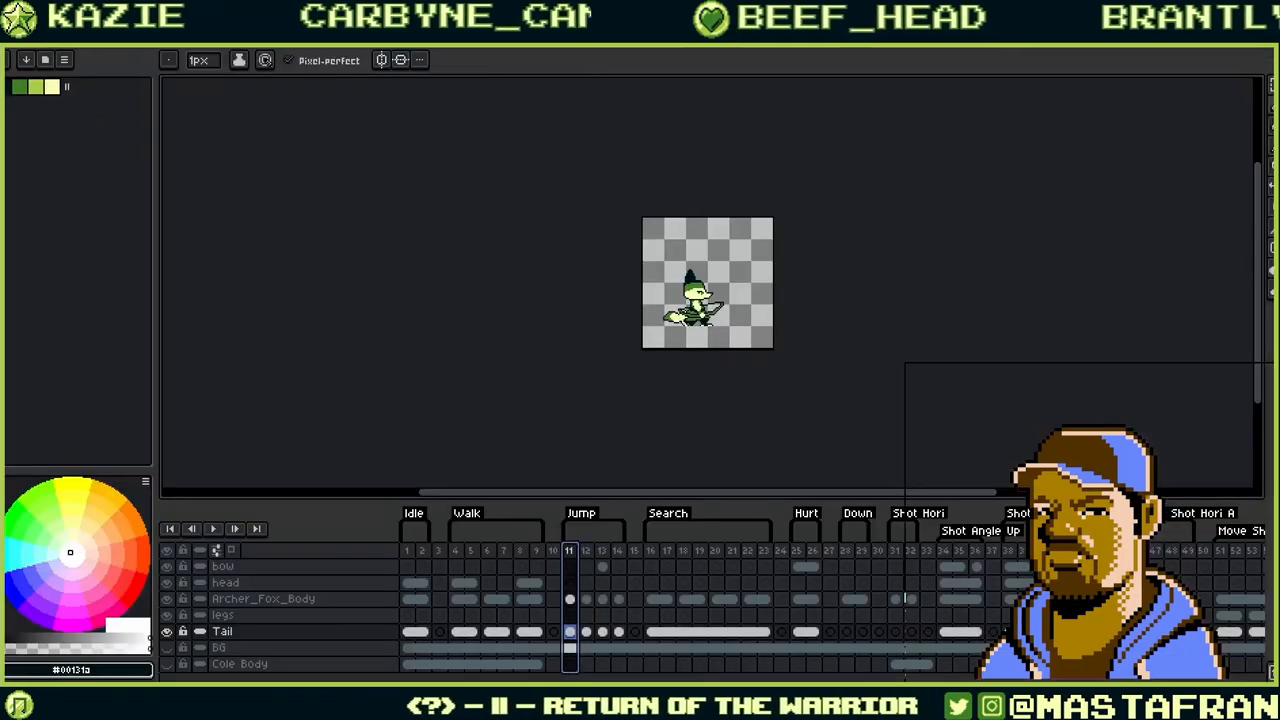
key(ctrl+Tab)
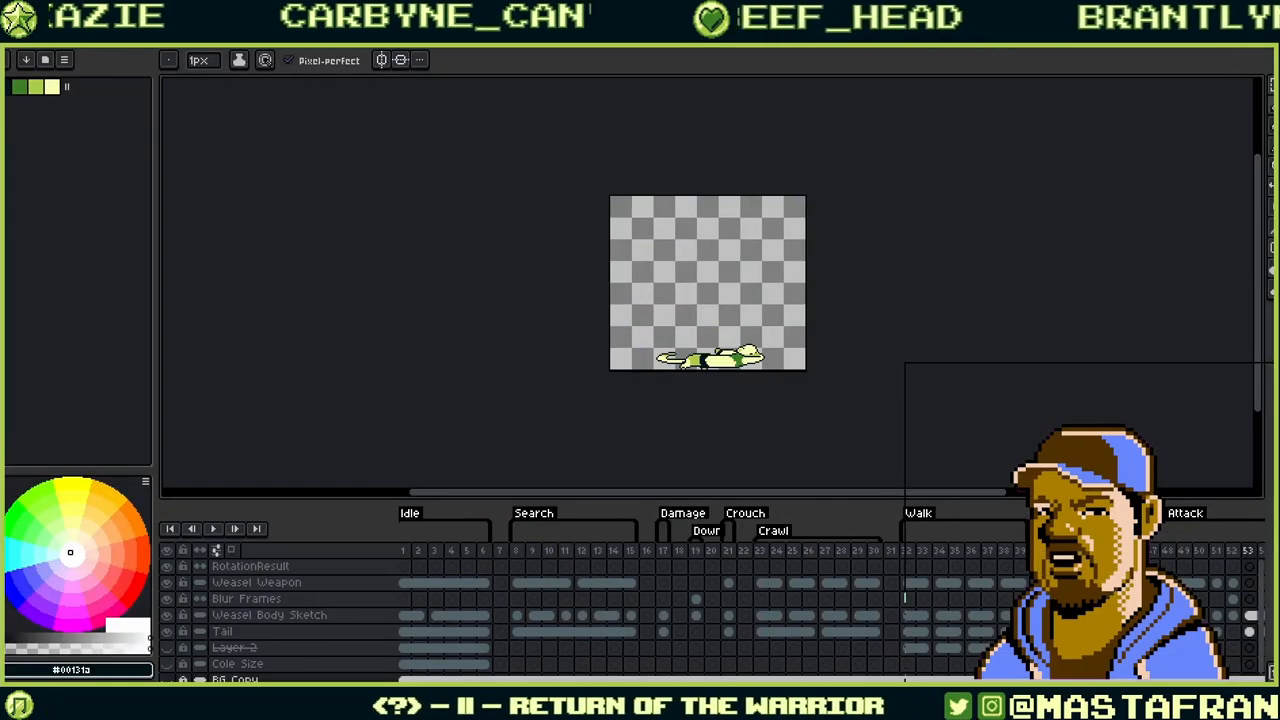
click(216, 530)
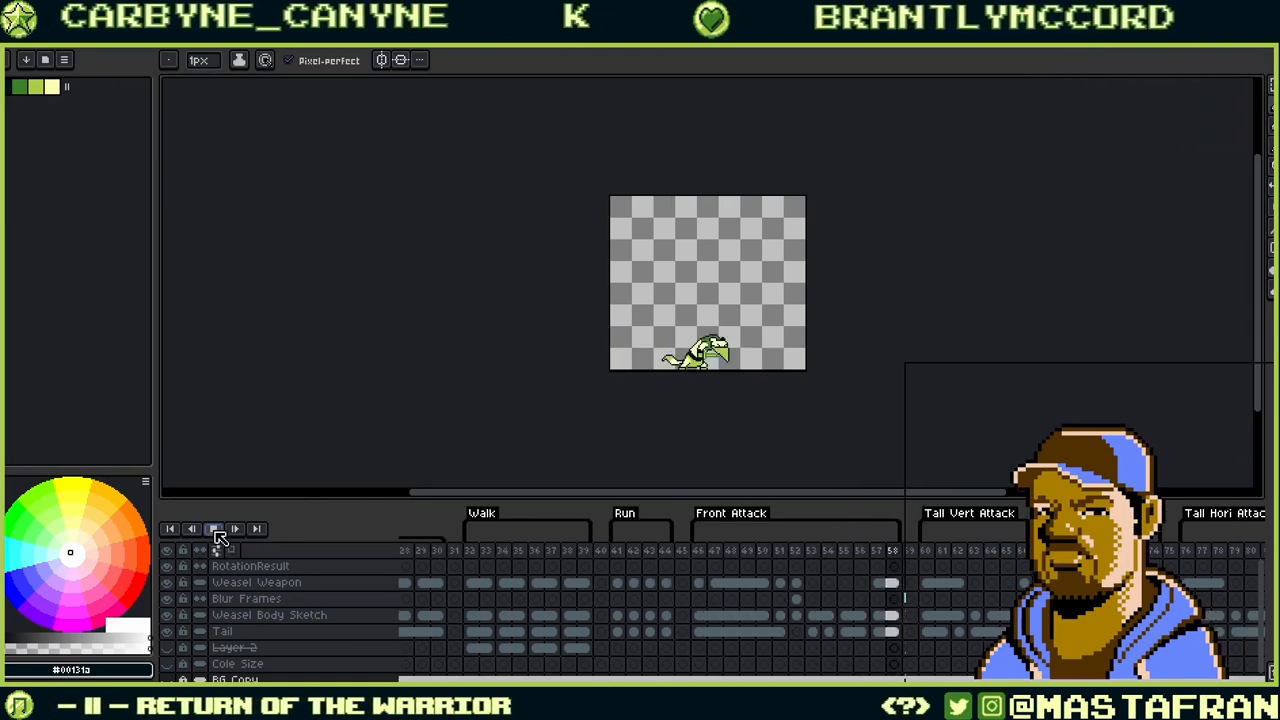
click(627, 553)
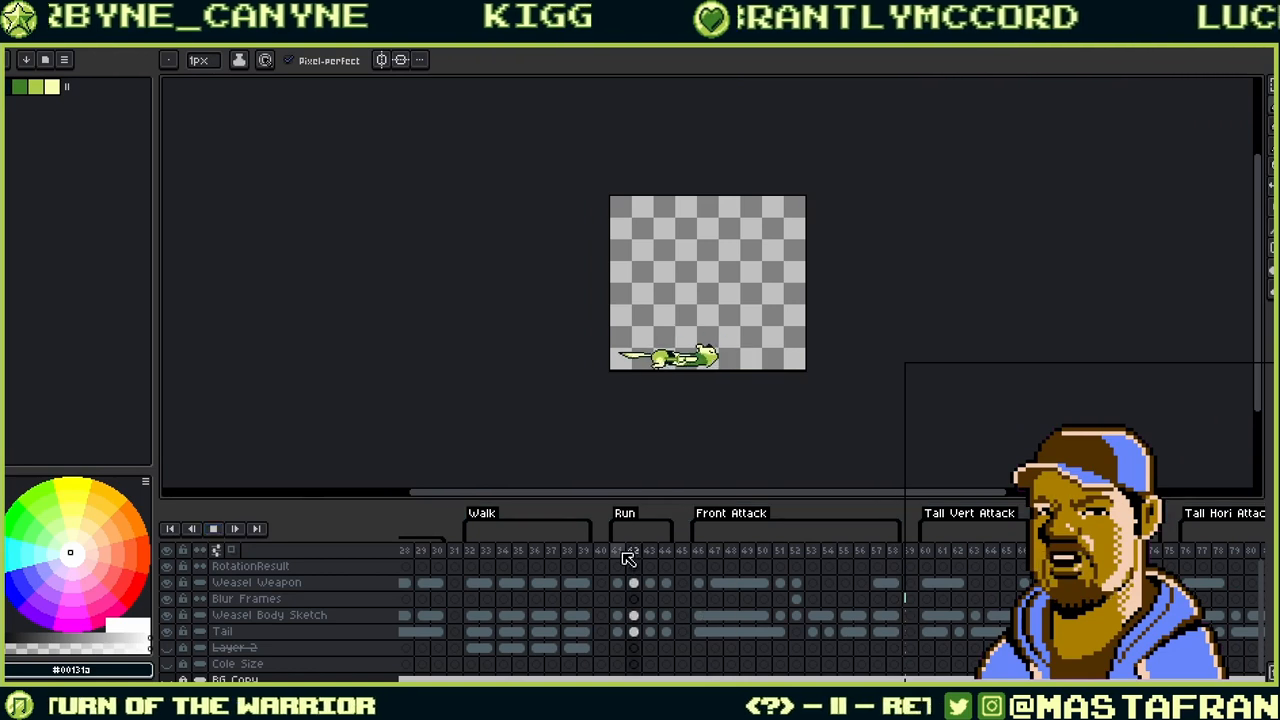
click(925, 553)
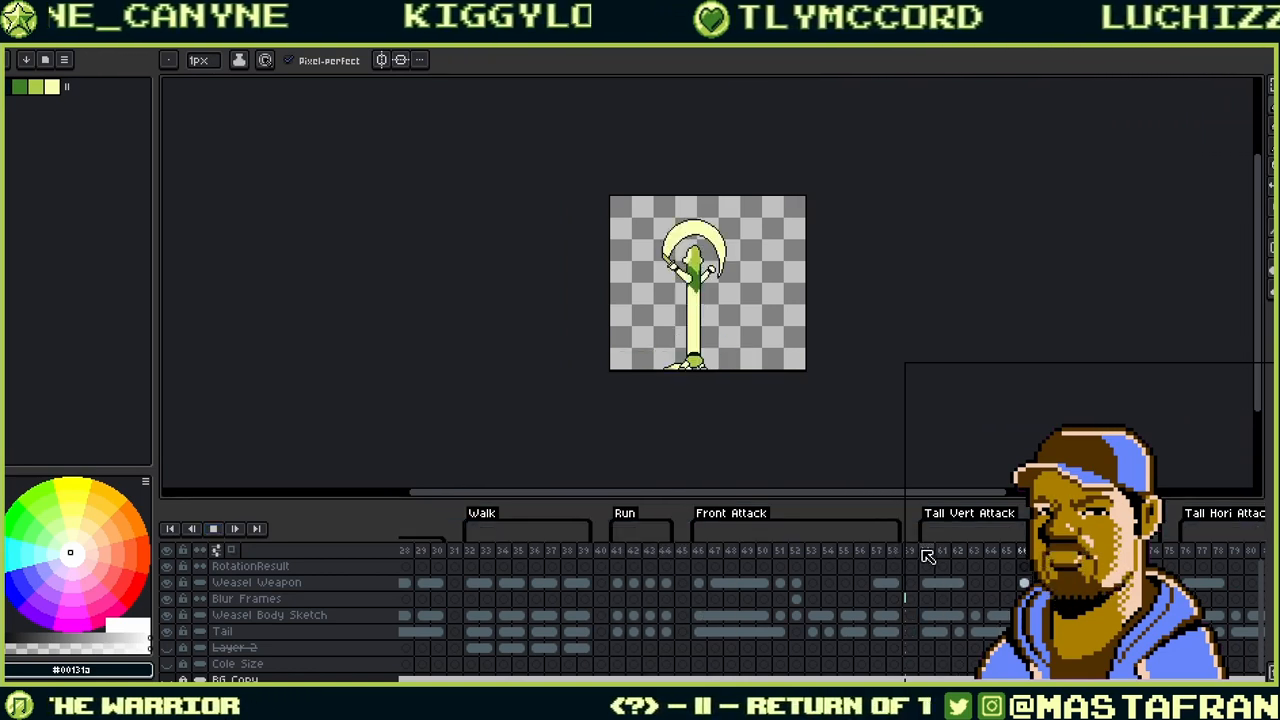
click(1187, 558)
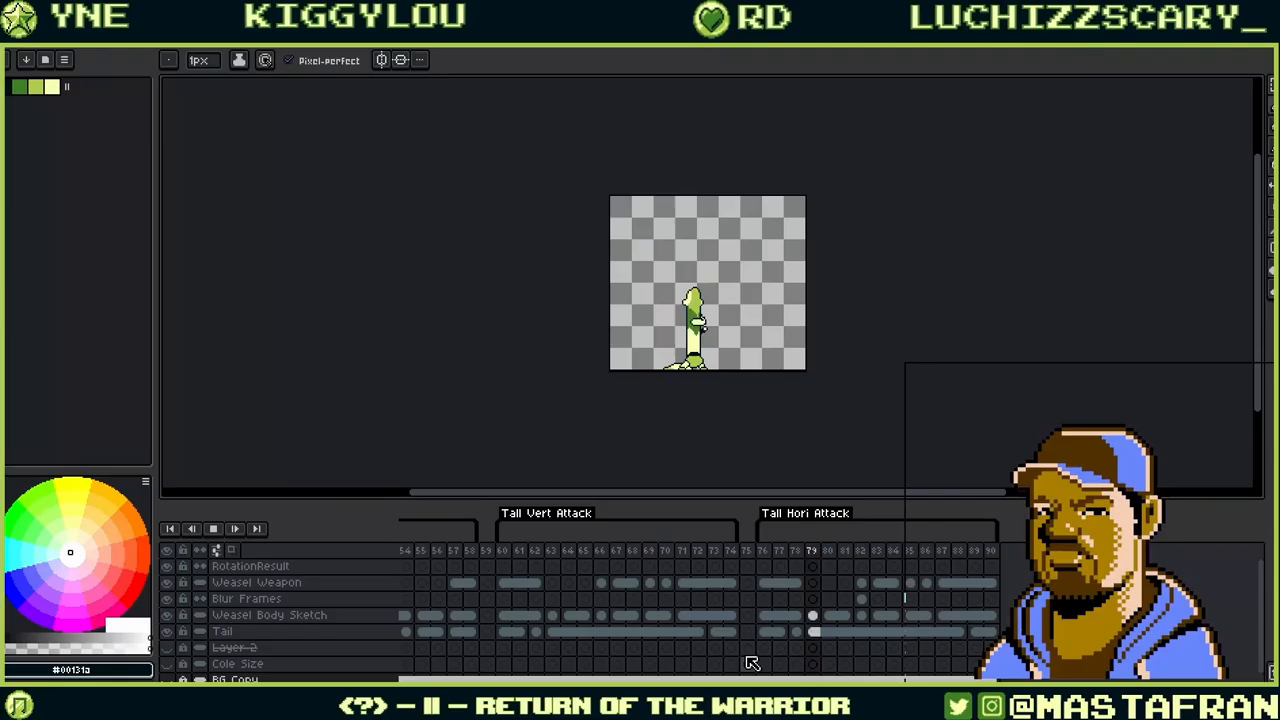
click(220, 530)
middle_drag(270, 608, 1128, 608)
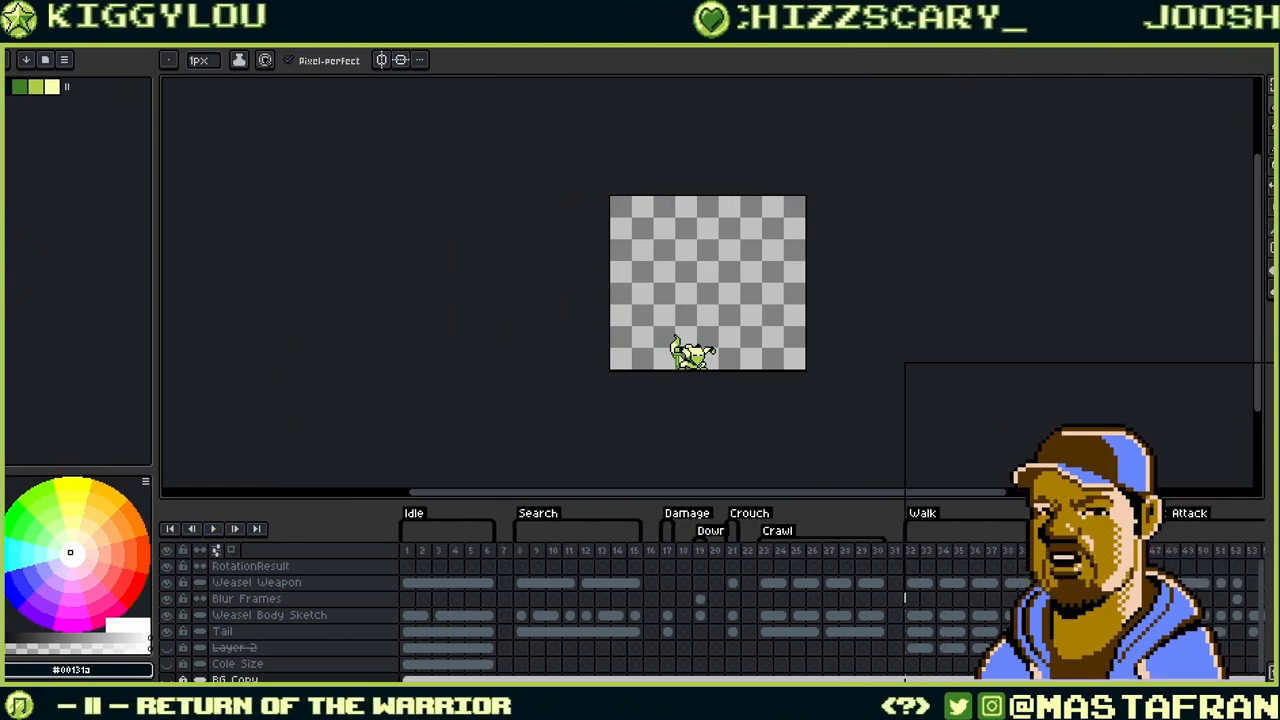
Play the weasel animation from frame 1, and inspect the Damage, Down and Crouch poses in frames 17, 19 and 21.
click(410, 566)
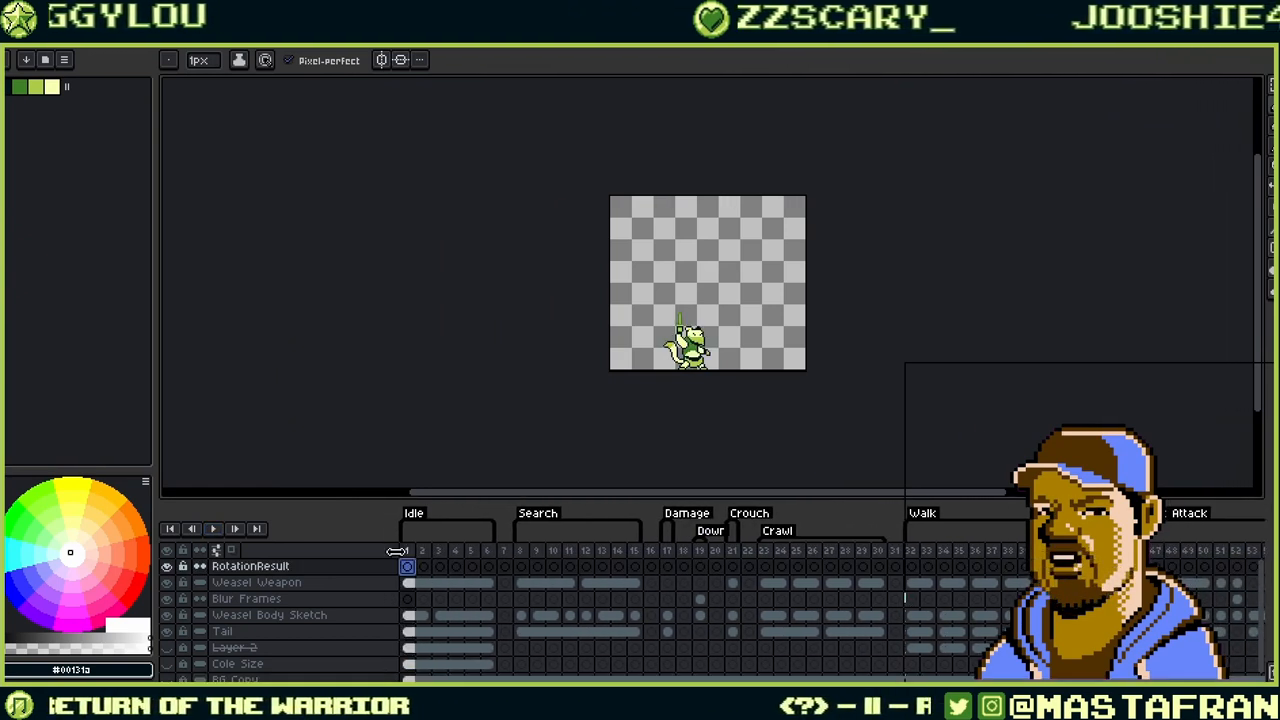
click(215, 531)
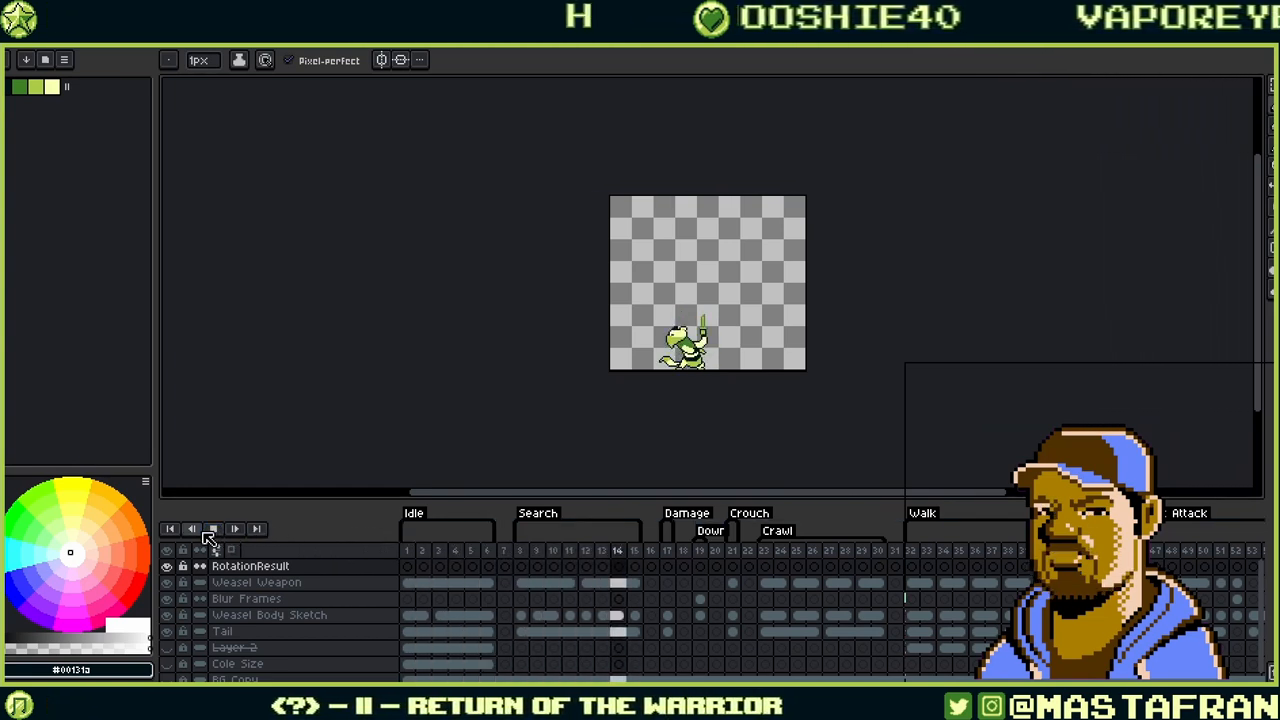
click(668, 552)
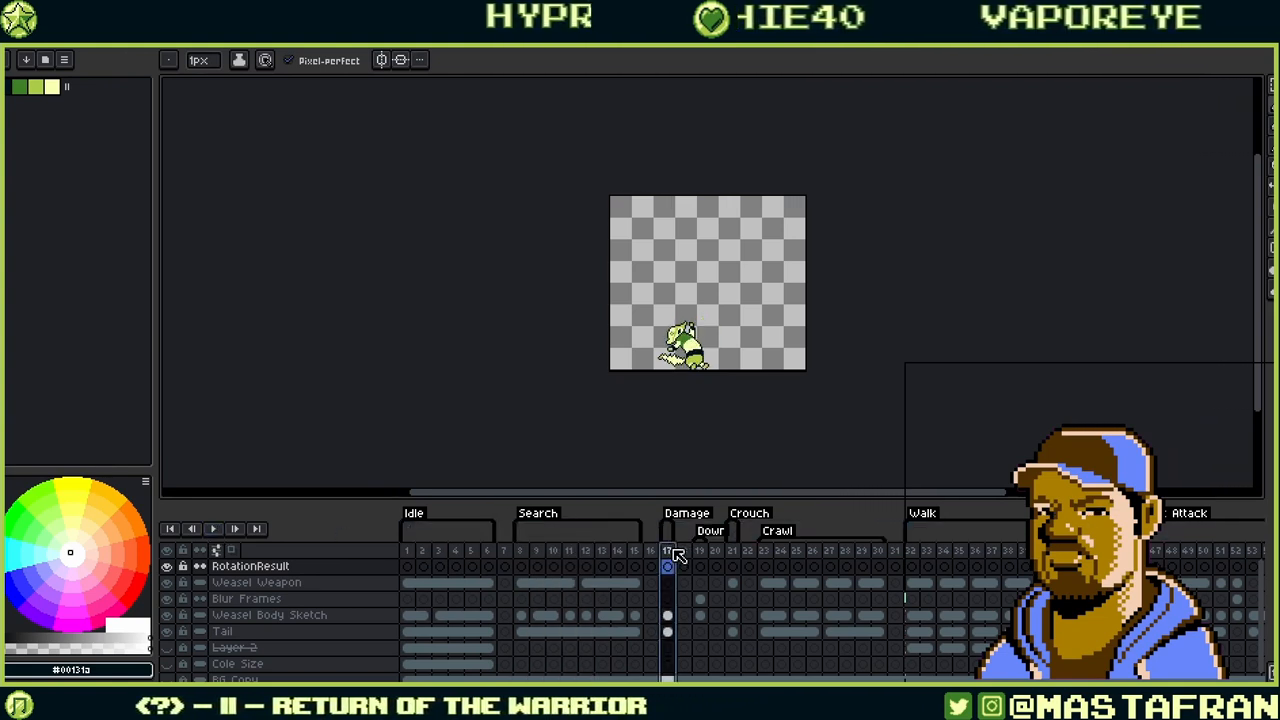
click(701, 562)
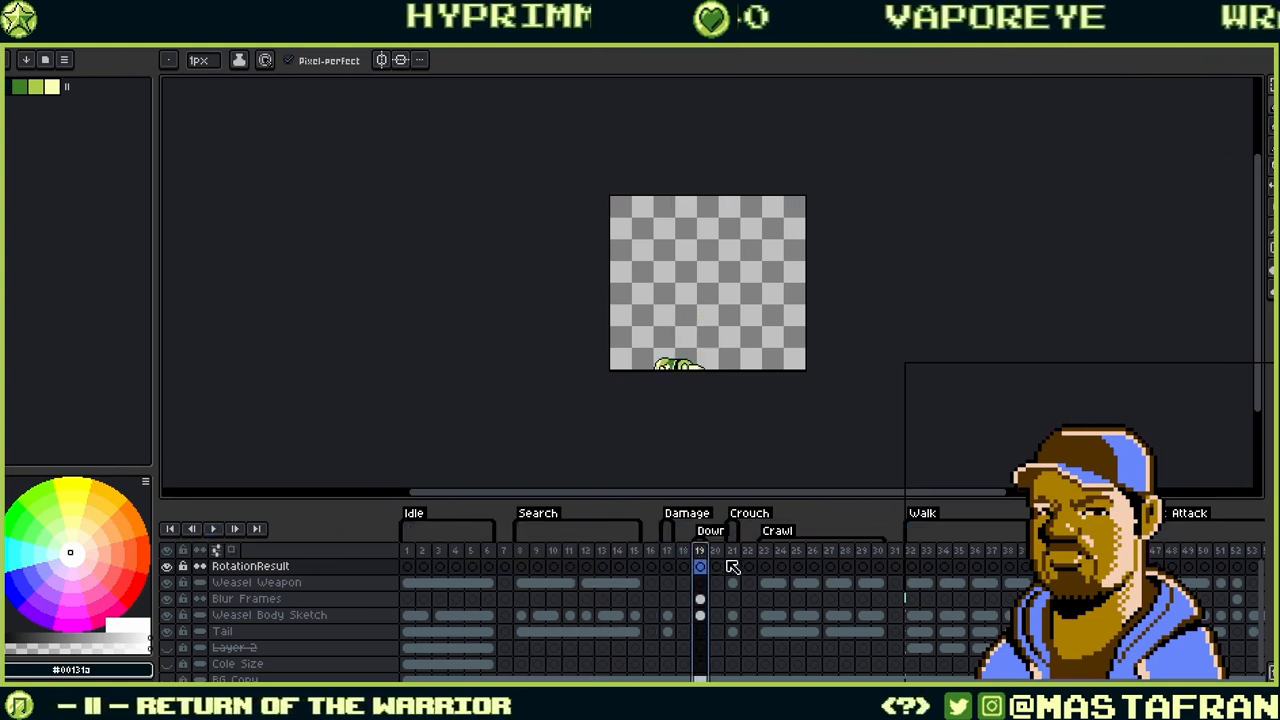
click(733, 562)
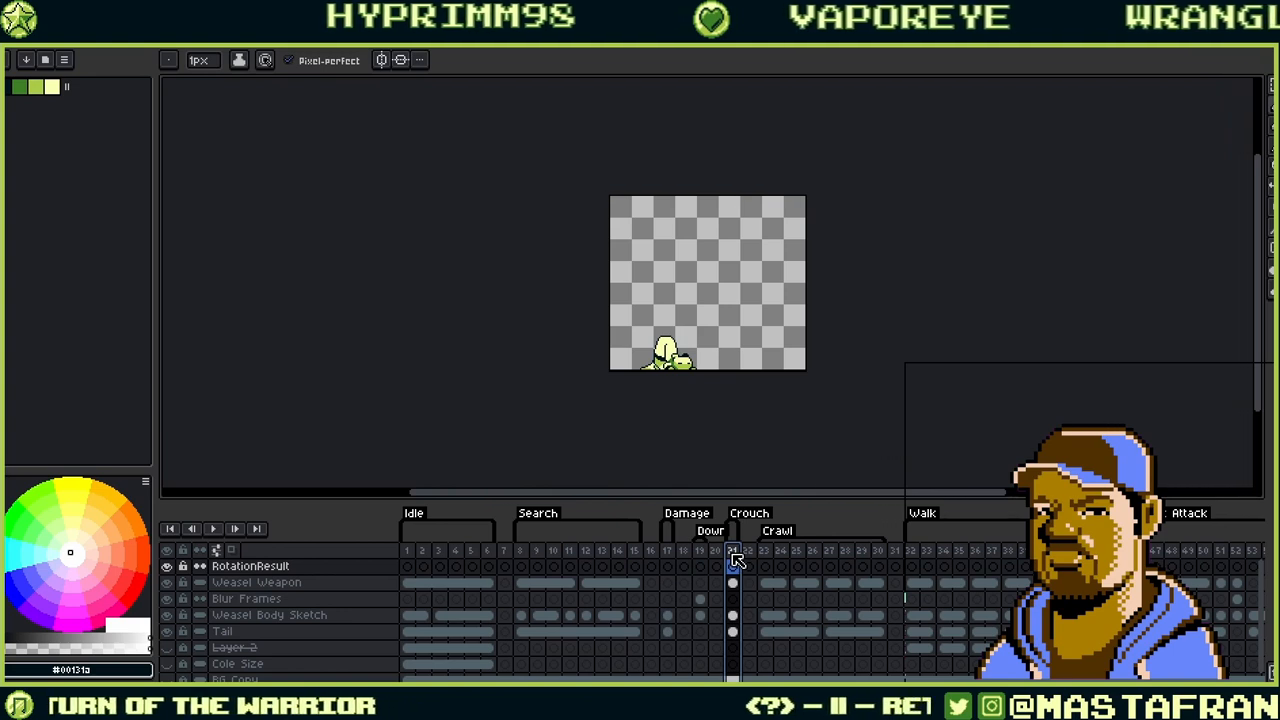
scroll(645, 354, up, 4)
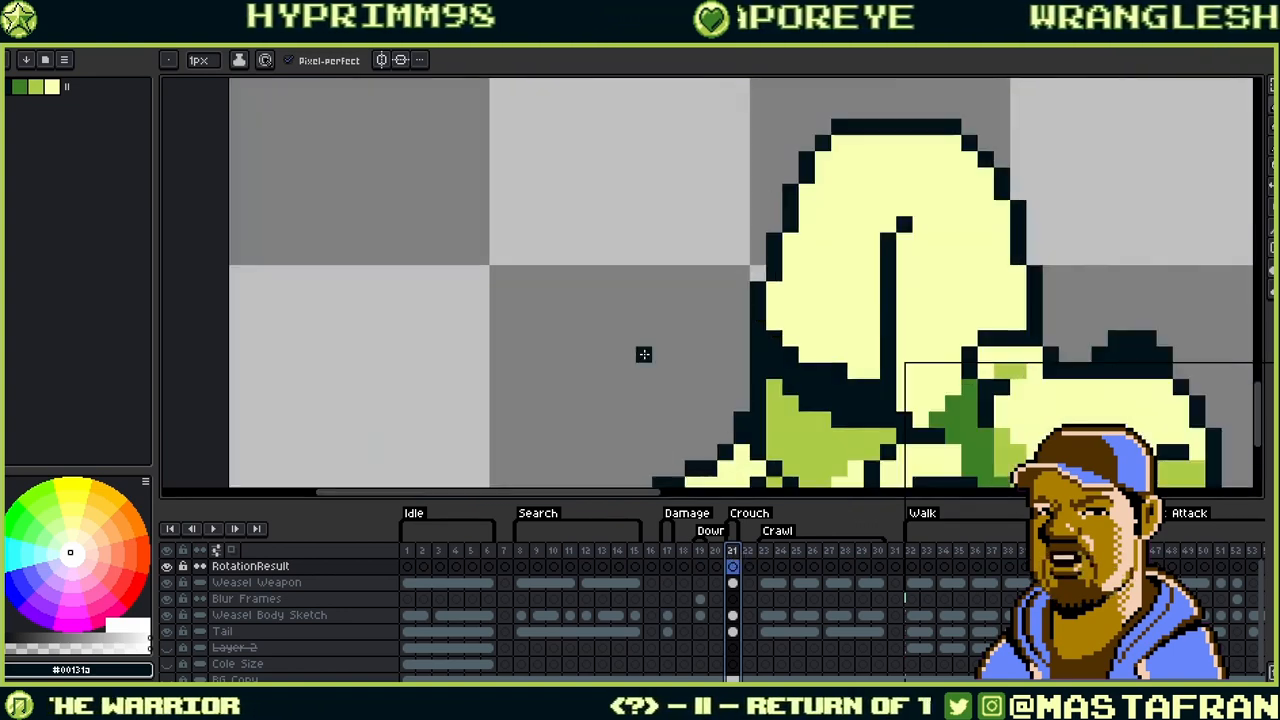
scroll(650, 327, down, 3)
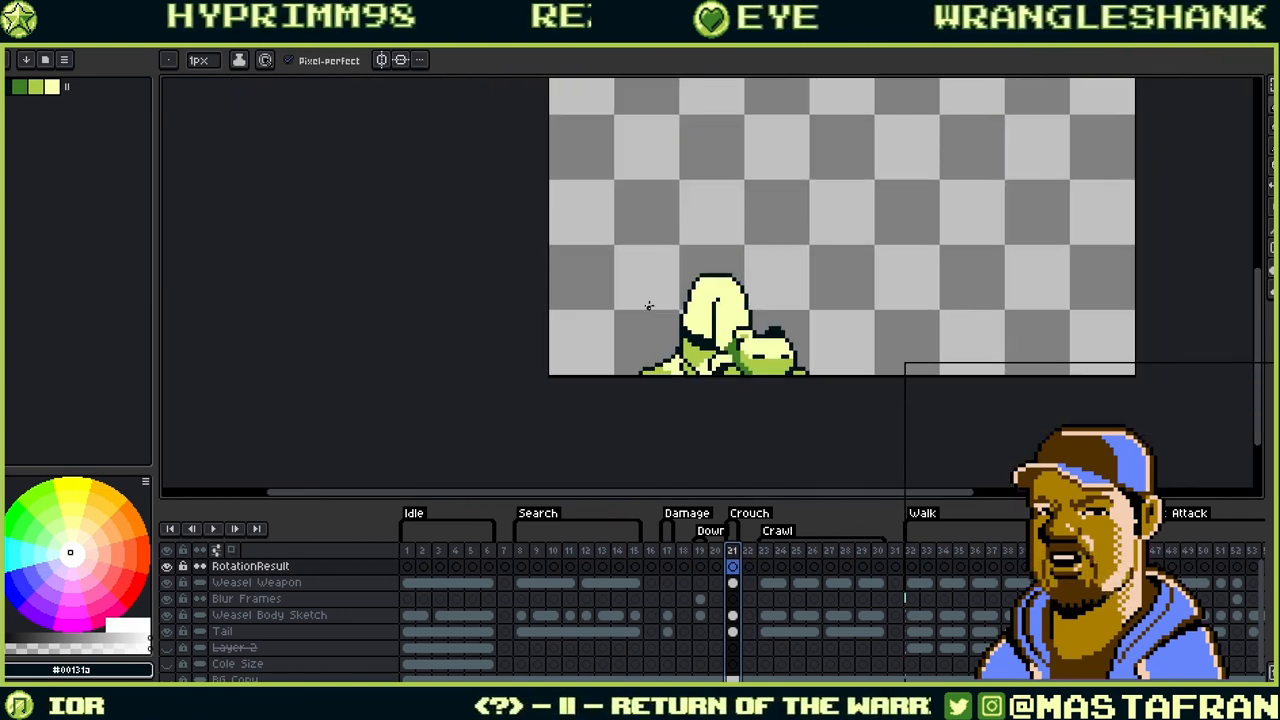
Compare the Crouch pose in frame 21 with the first Crawl pose in frame 23.
click(765, 555)
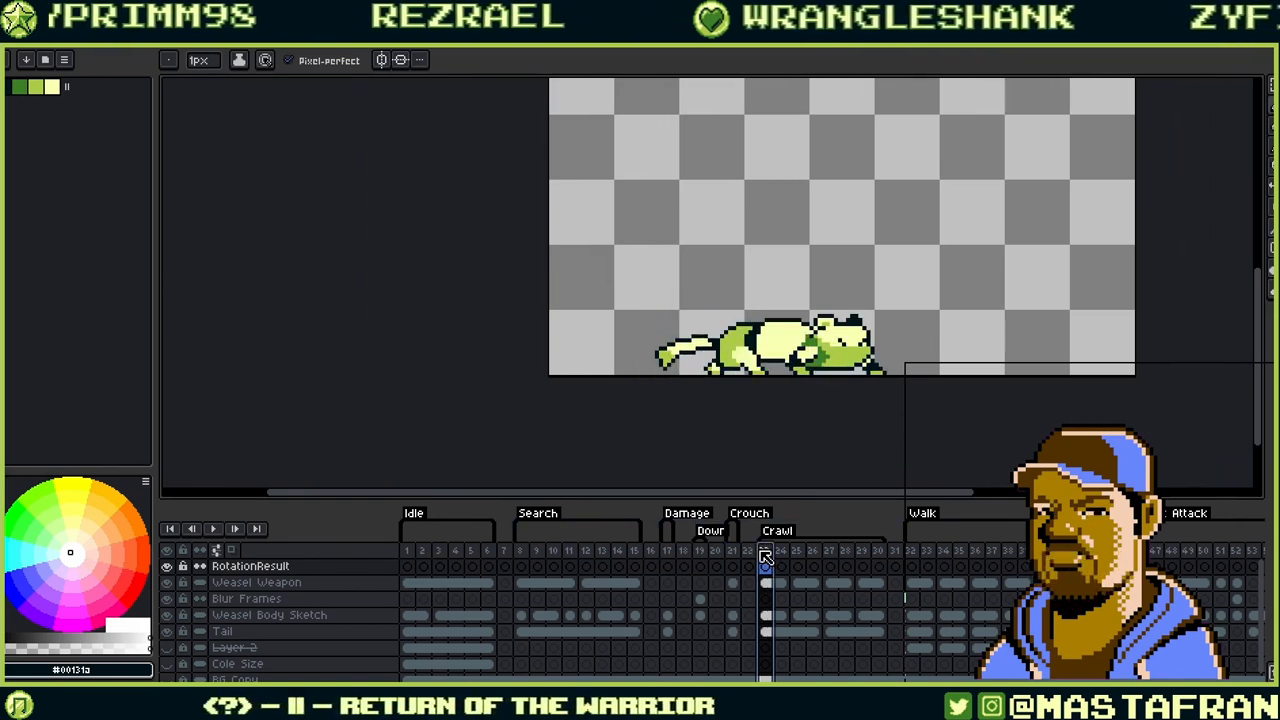
click(732, 553)
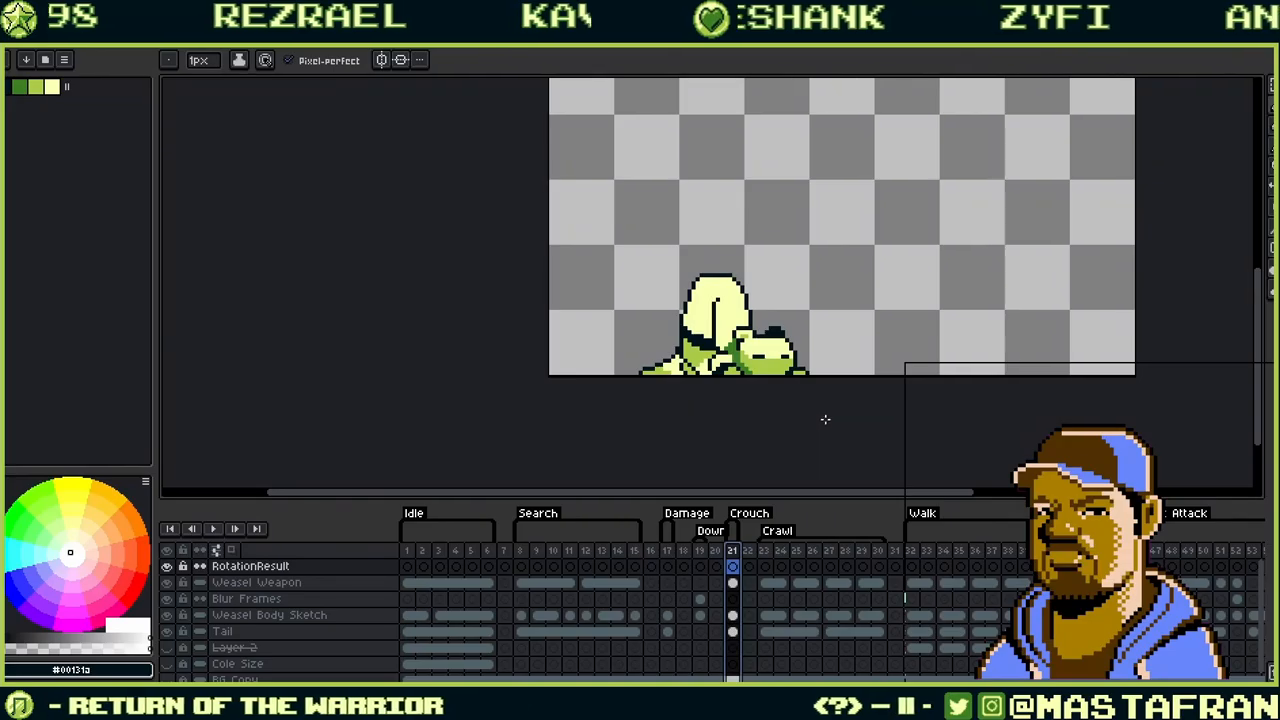
scroll(773, 391, down, 5)
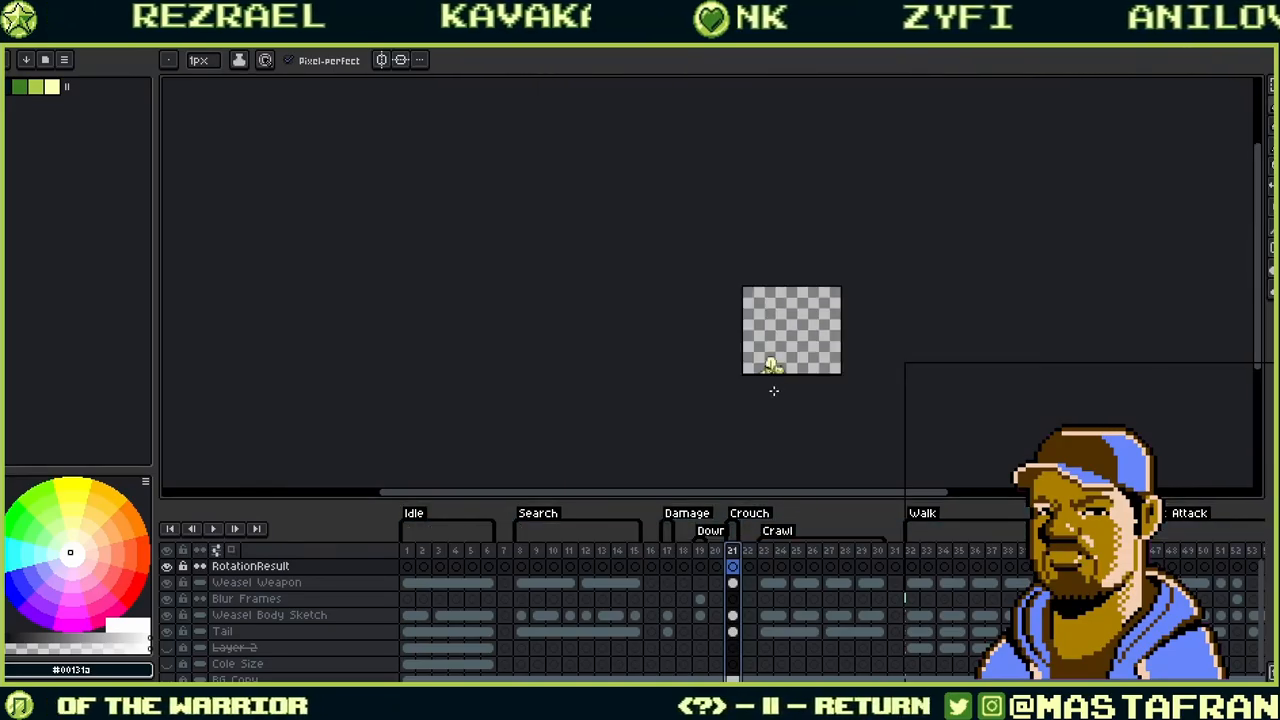
scroll(773, 391, up, 5)
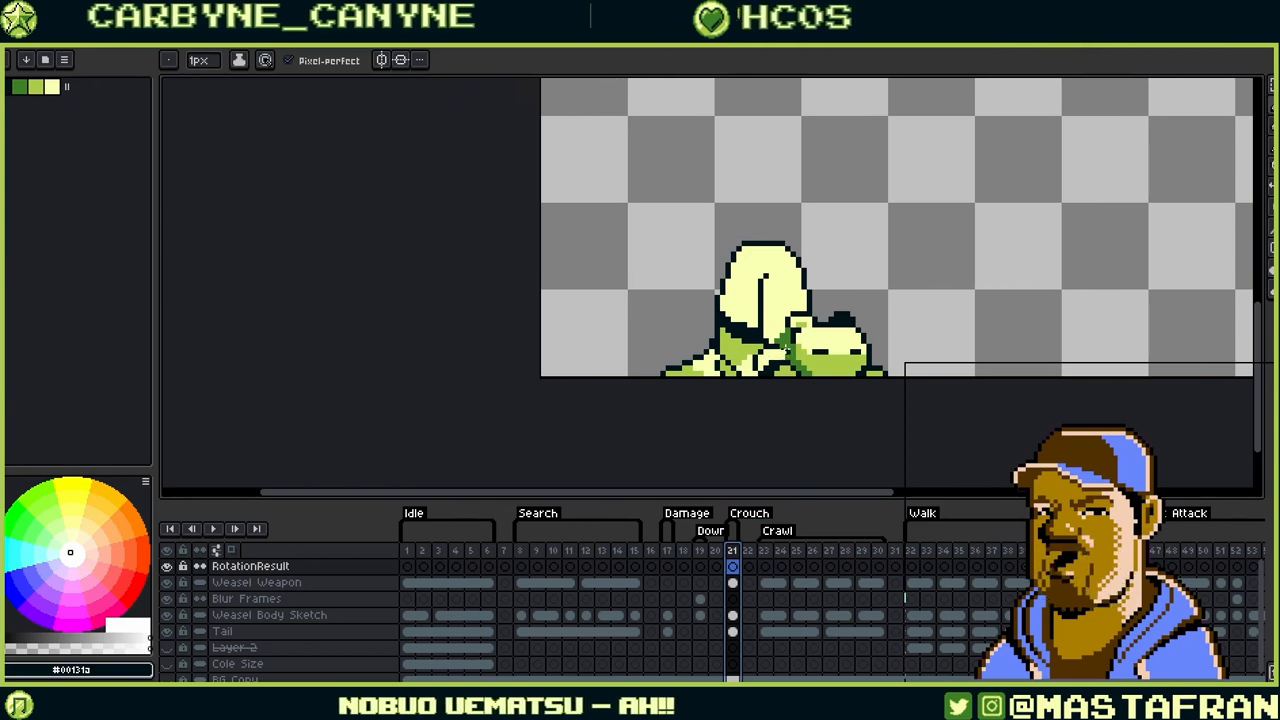
click(766, 552)
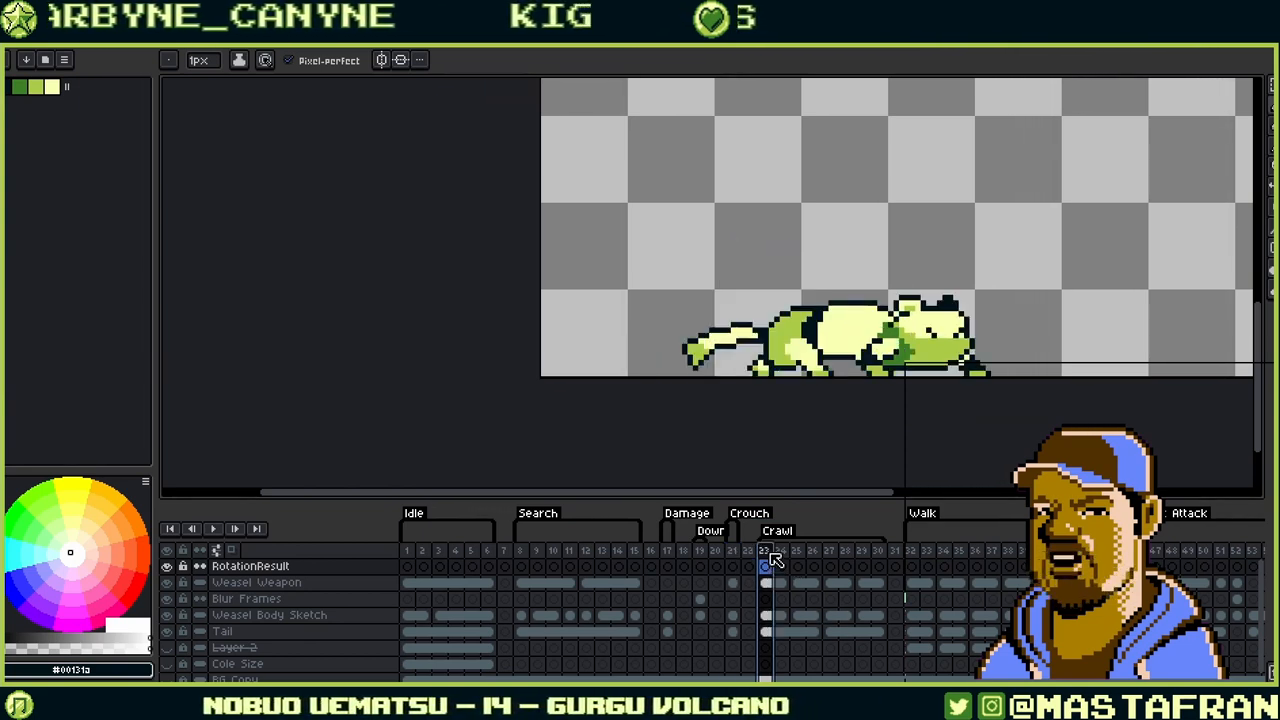
click(733, 552)
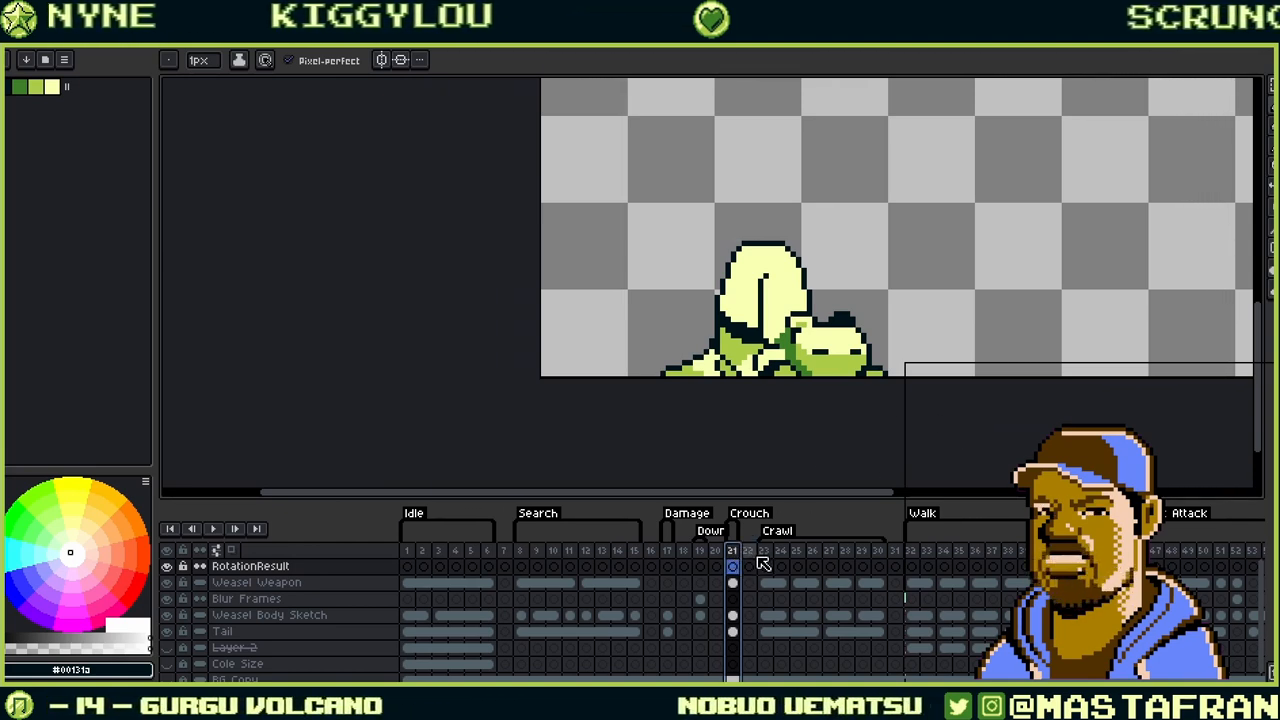
click(768, 556)
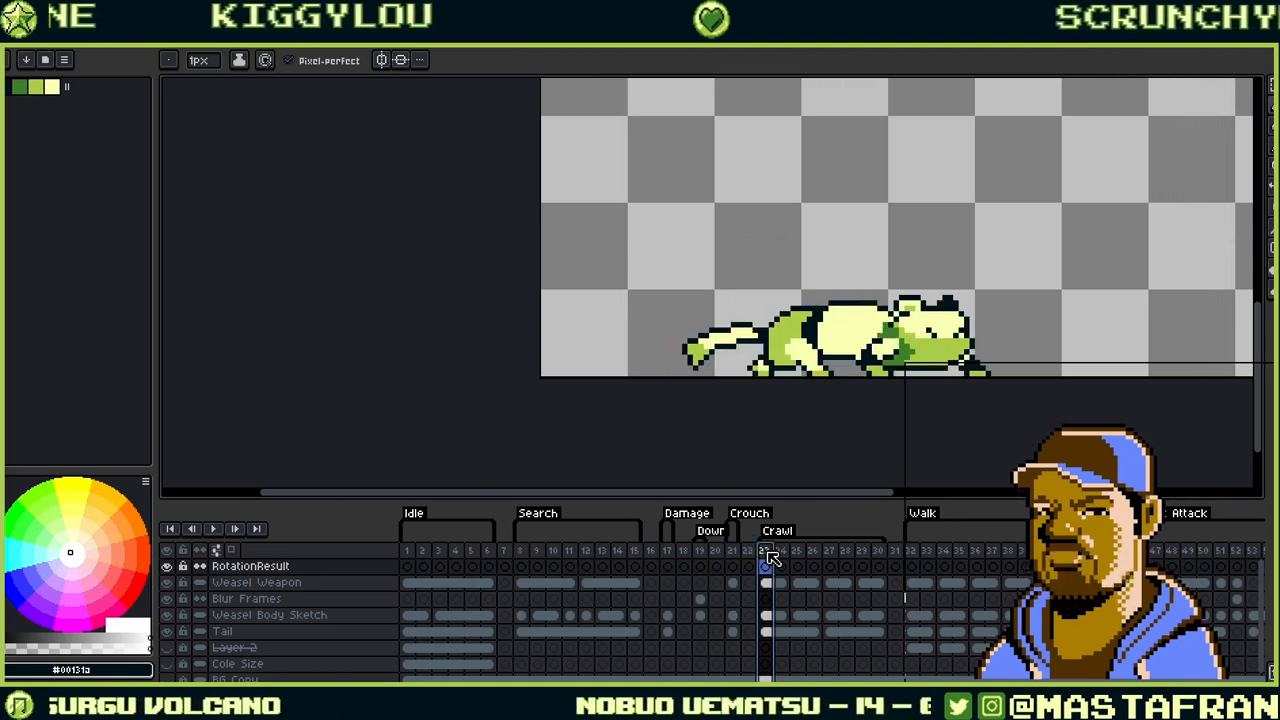
Review the weasel's poses from the first Walk frame, 32, through to the frames leading into the attack.
click(914, 556)
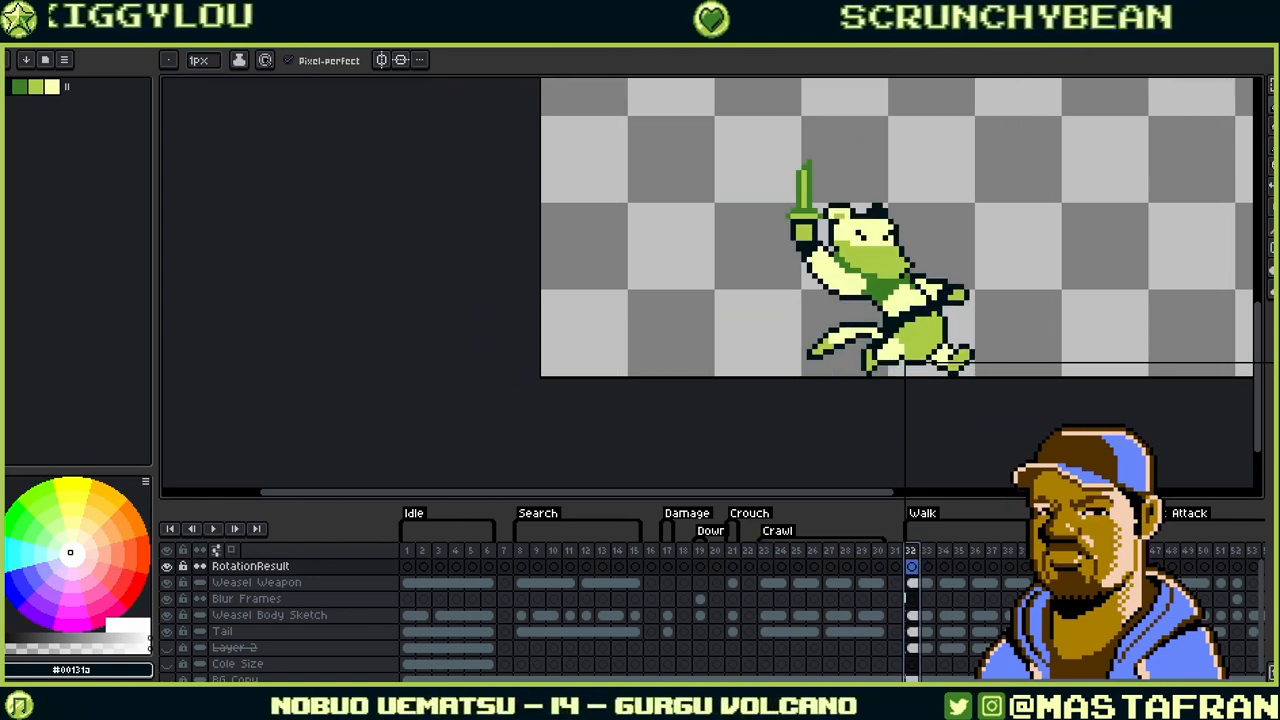
click(1078, 553)
click(1124, 553)
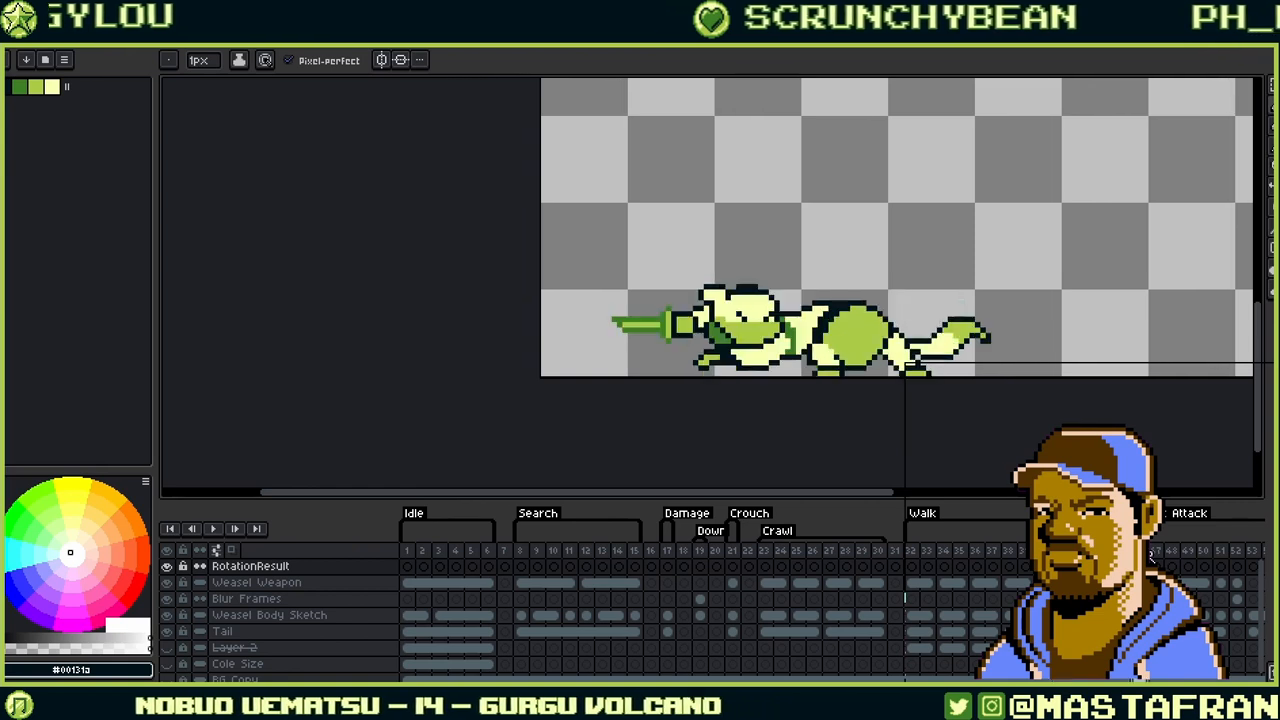
click(914, 552)
click(1078, 552)
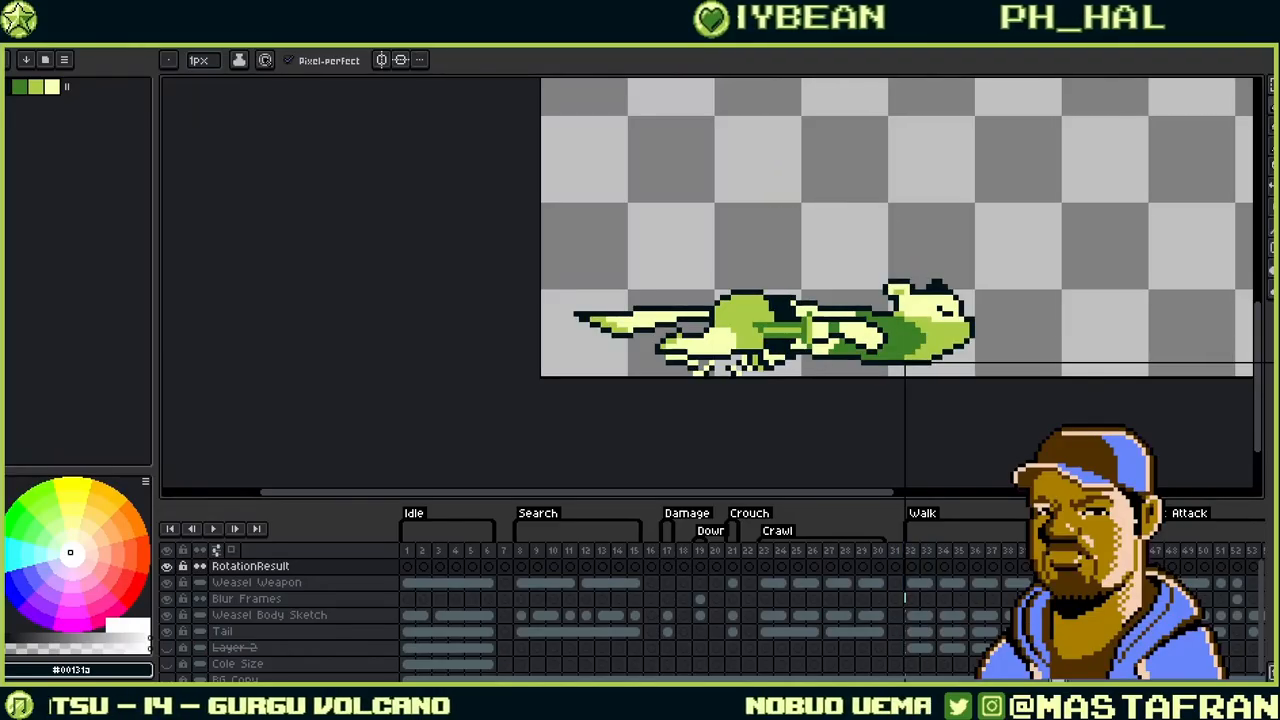
Compare the first Crawl and Walk poses in frames 23 and 32 with the low attack pose holding the sword.
click(768, 552)
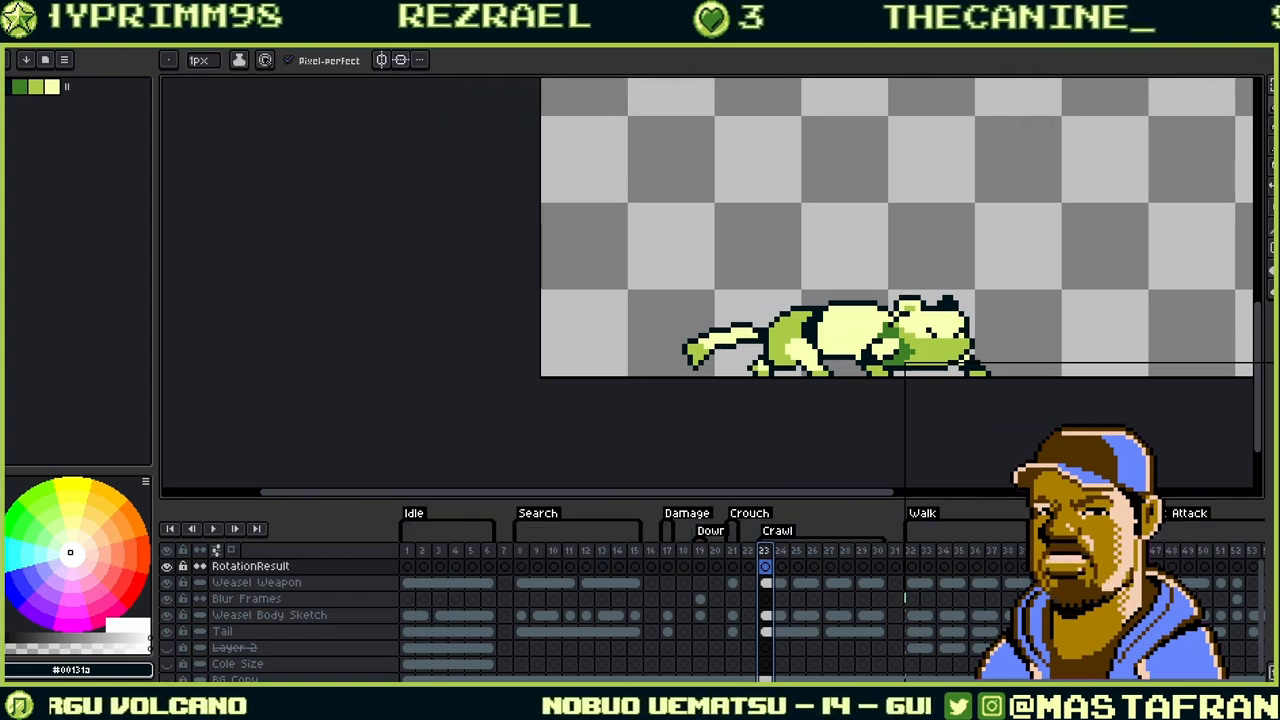
click(914, 551)
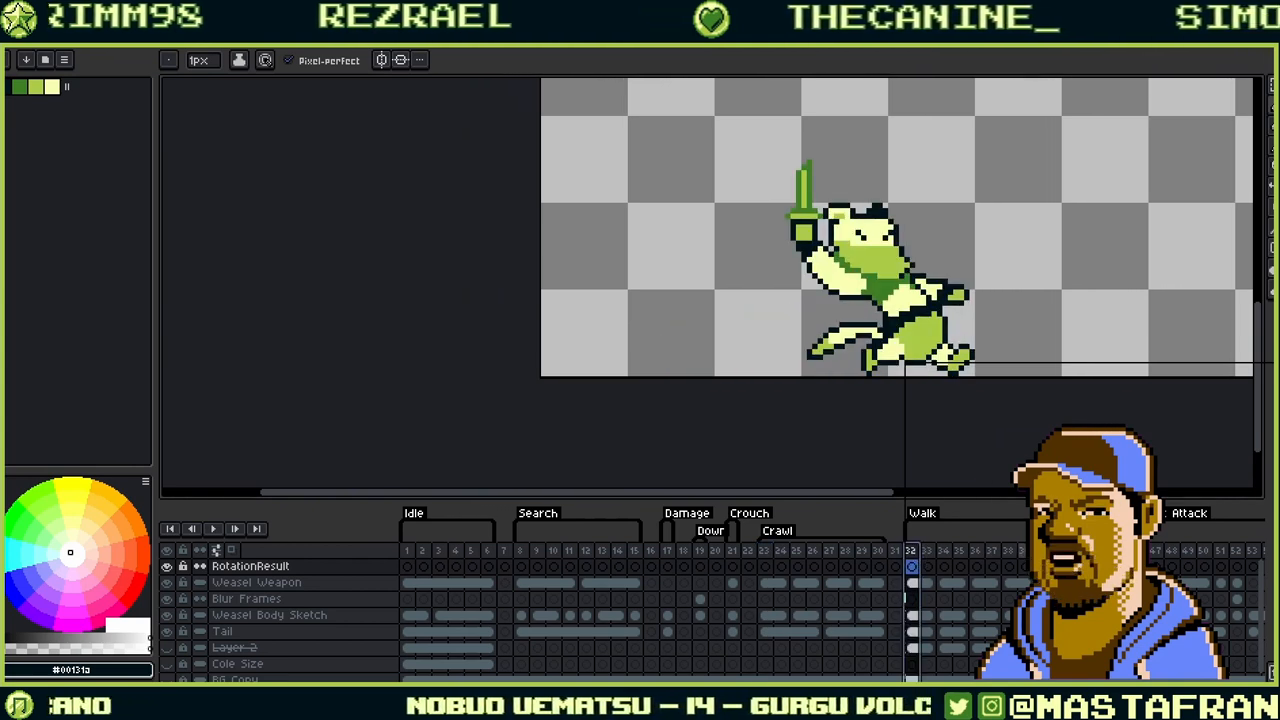
click(1110, 551)
click(1149, 551)
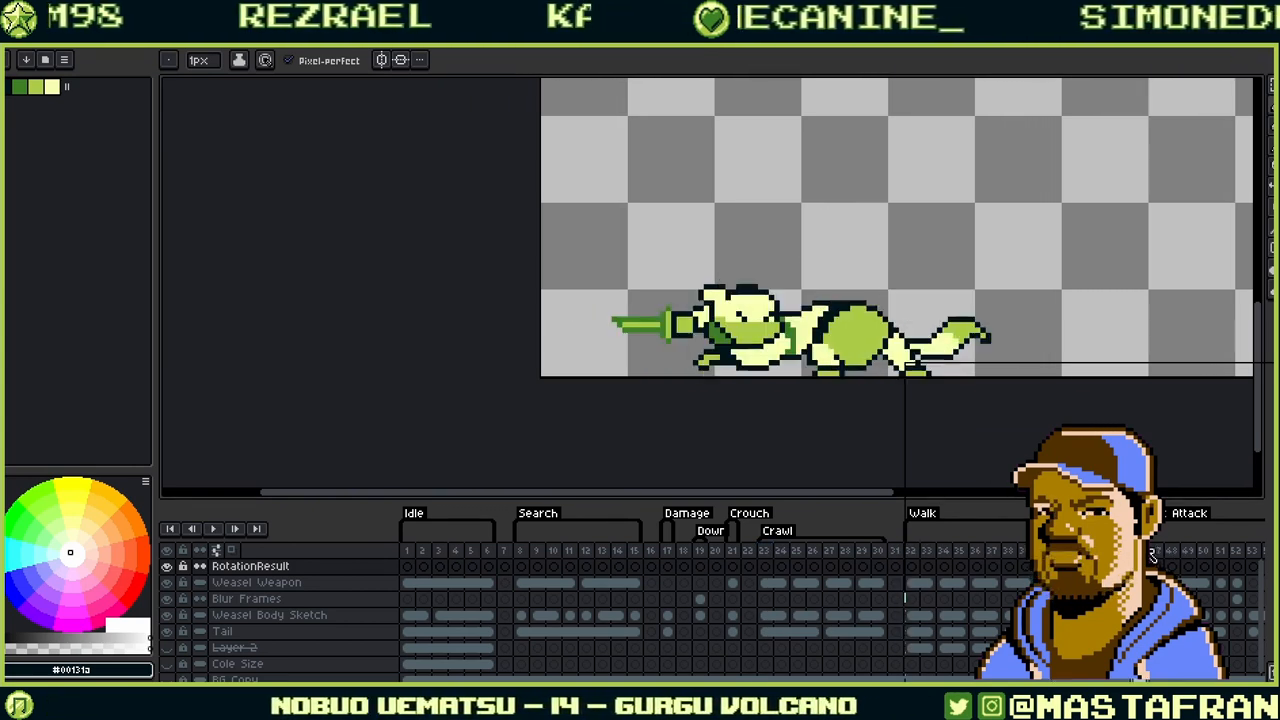
Play the Front Attack animation, stop at frame 52, and examine its motion-blur pose up close and at reduced size.
scroll(966, 396, down, 3)
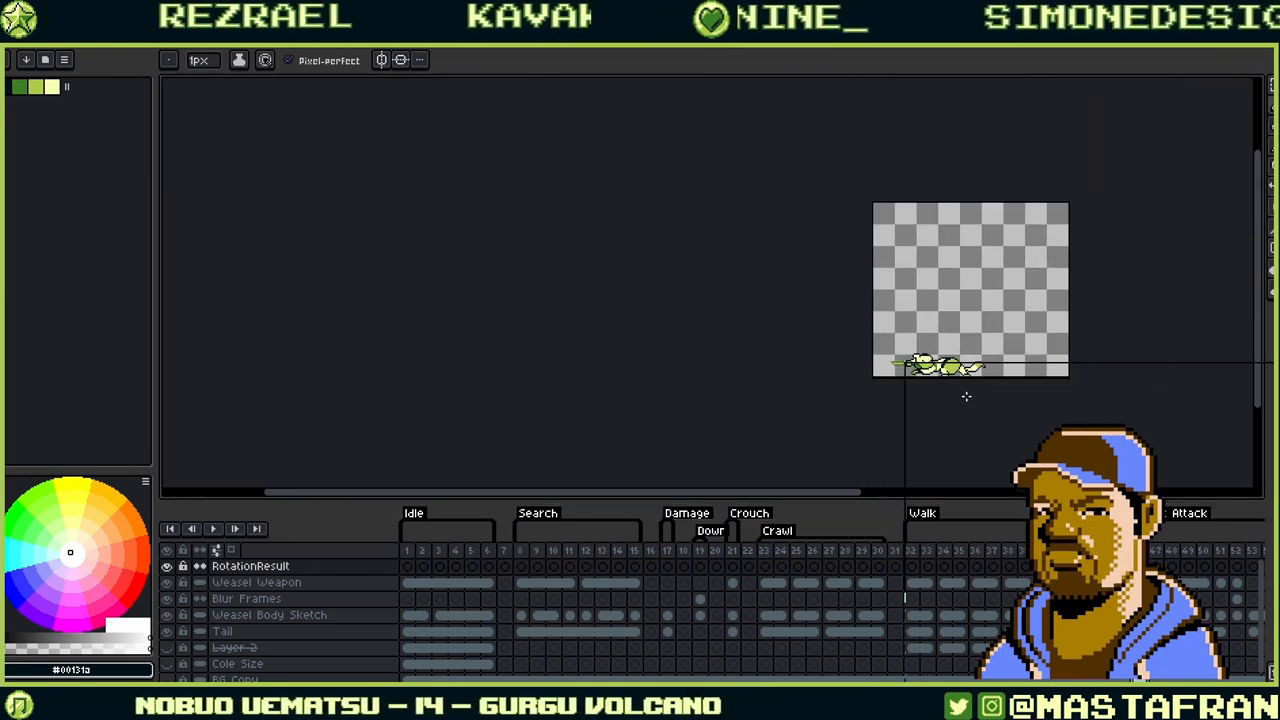
scroll(963, 396, up, 2)
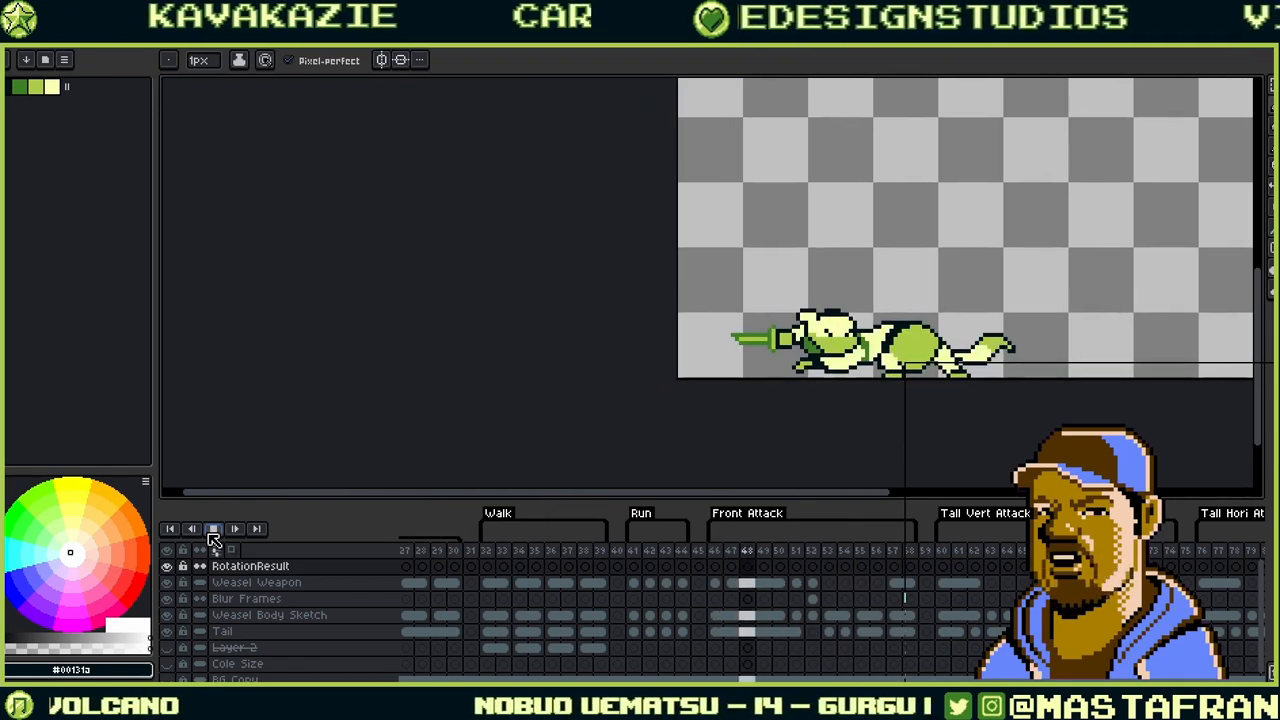
click(213, 530)
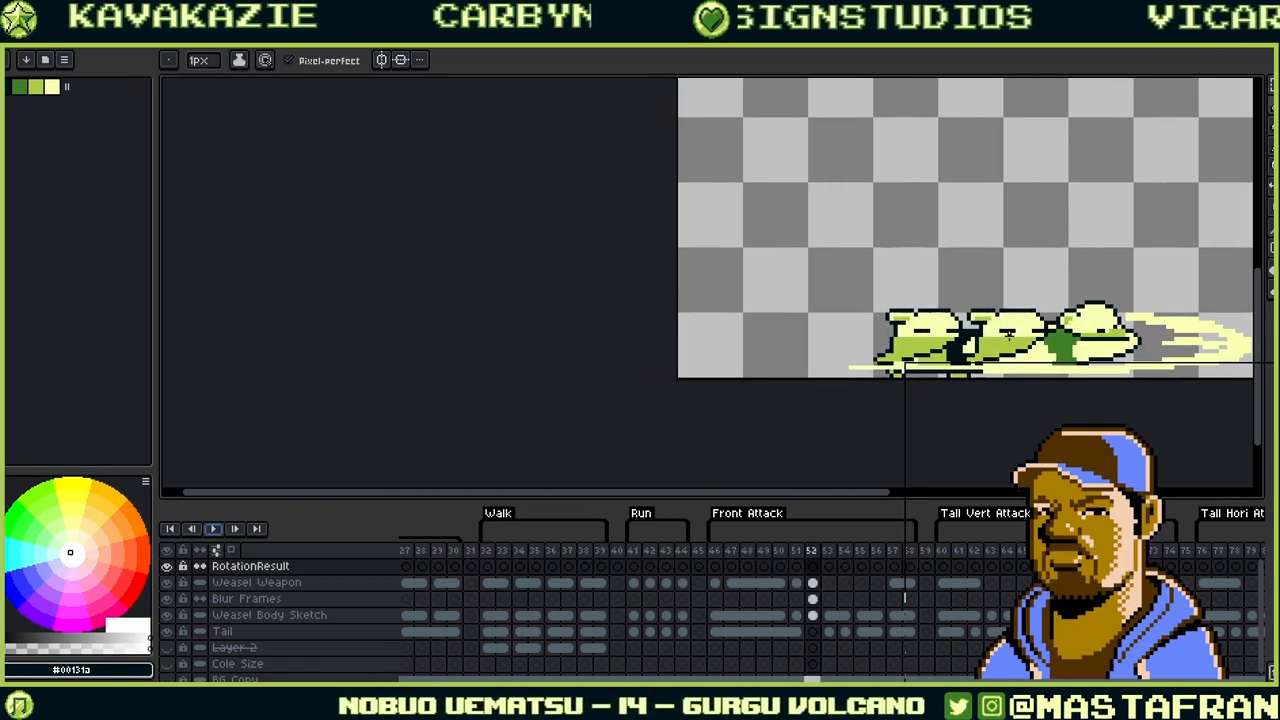
middle_drag(1010, 335, 703, 335)
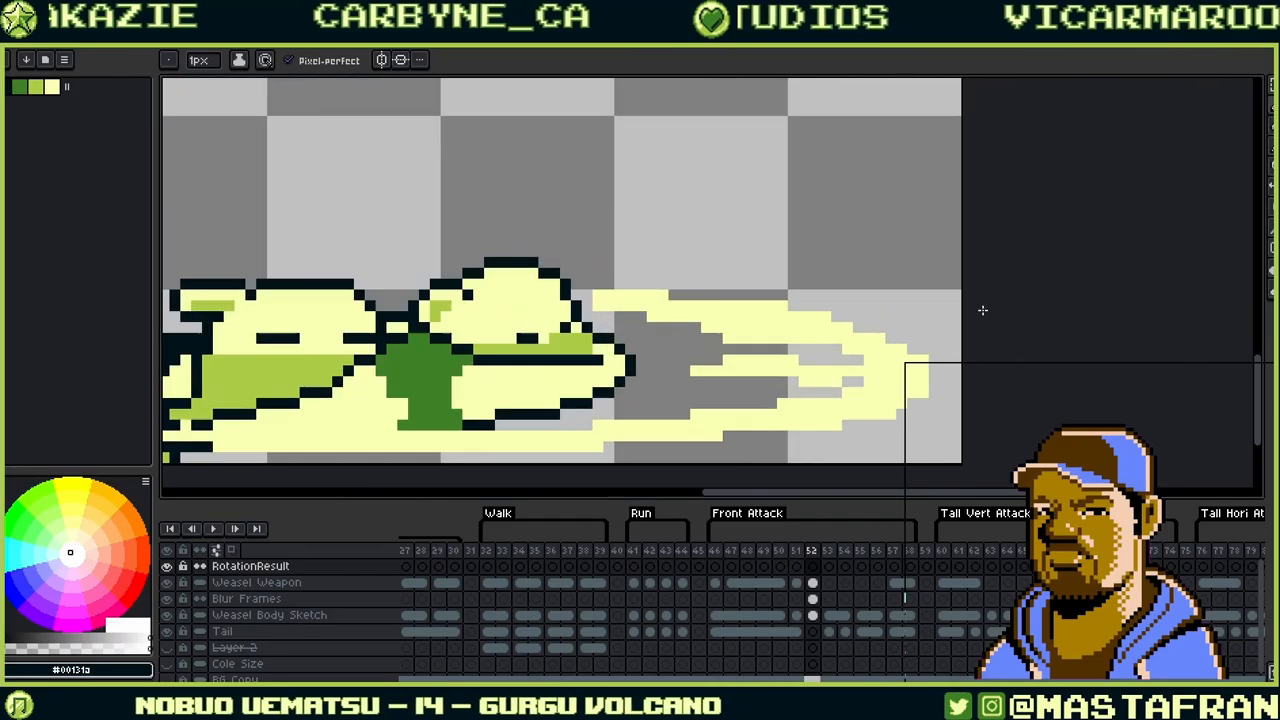
scroll(947, 315, down, 1)
scroll(947, 315, down, 1)
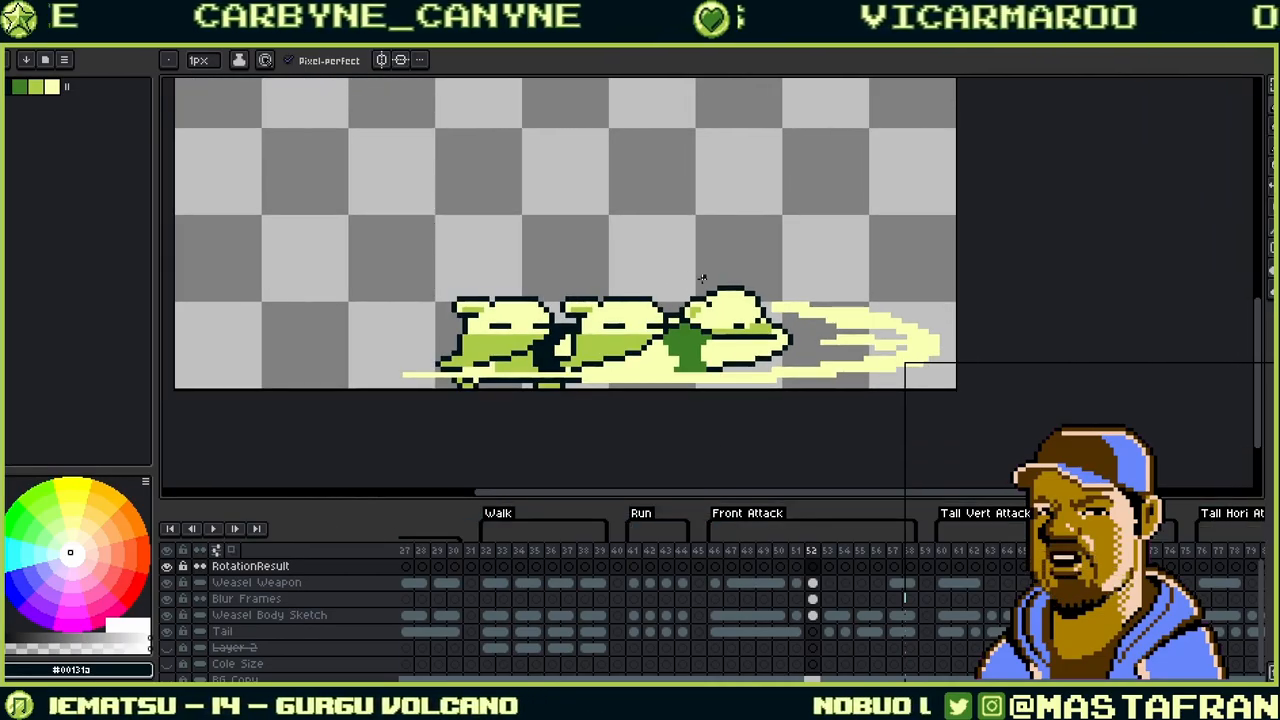
scroll(702, 279, down, 3)
scroll(698, 280, up, 2)
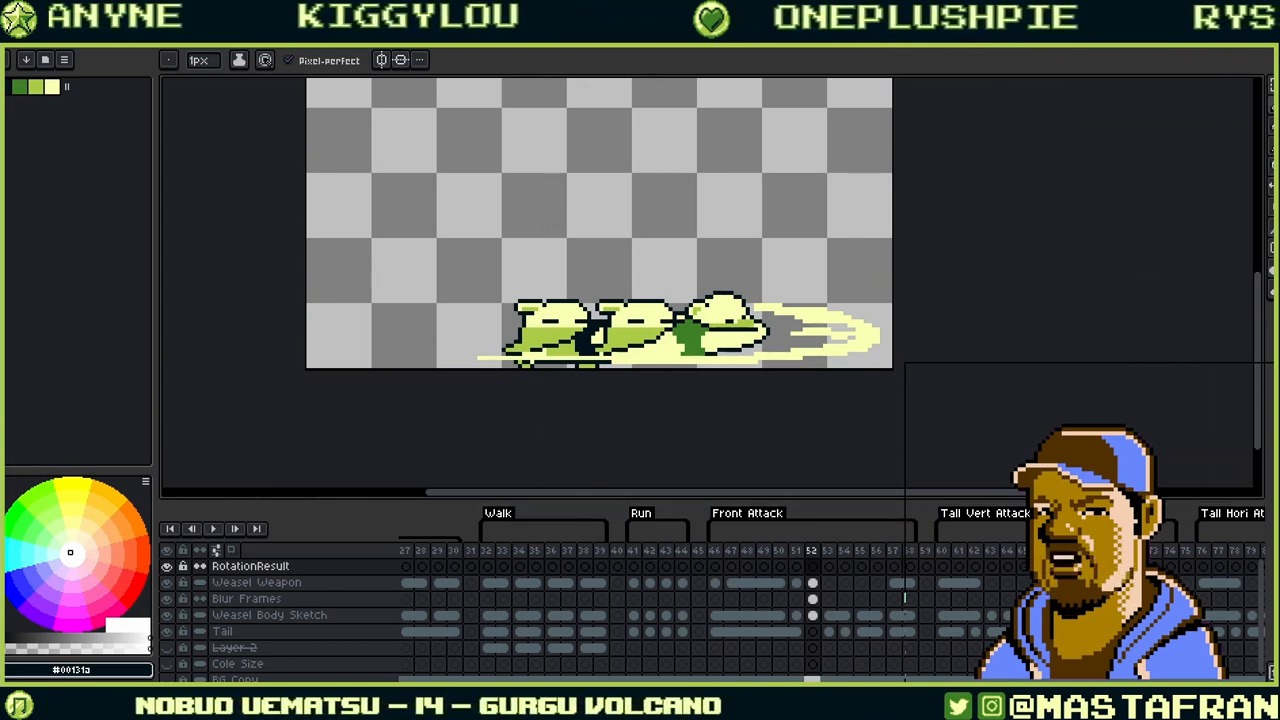
Open the sprite sheet export for the weasel and examine the tall attack poses in its preview.
click(14, 22)
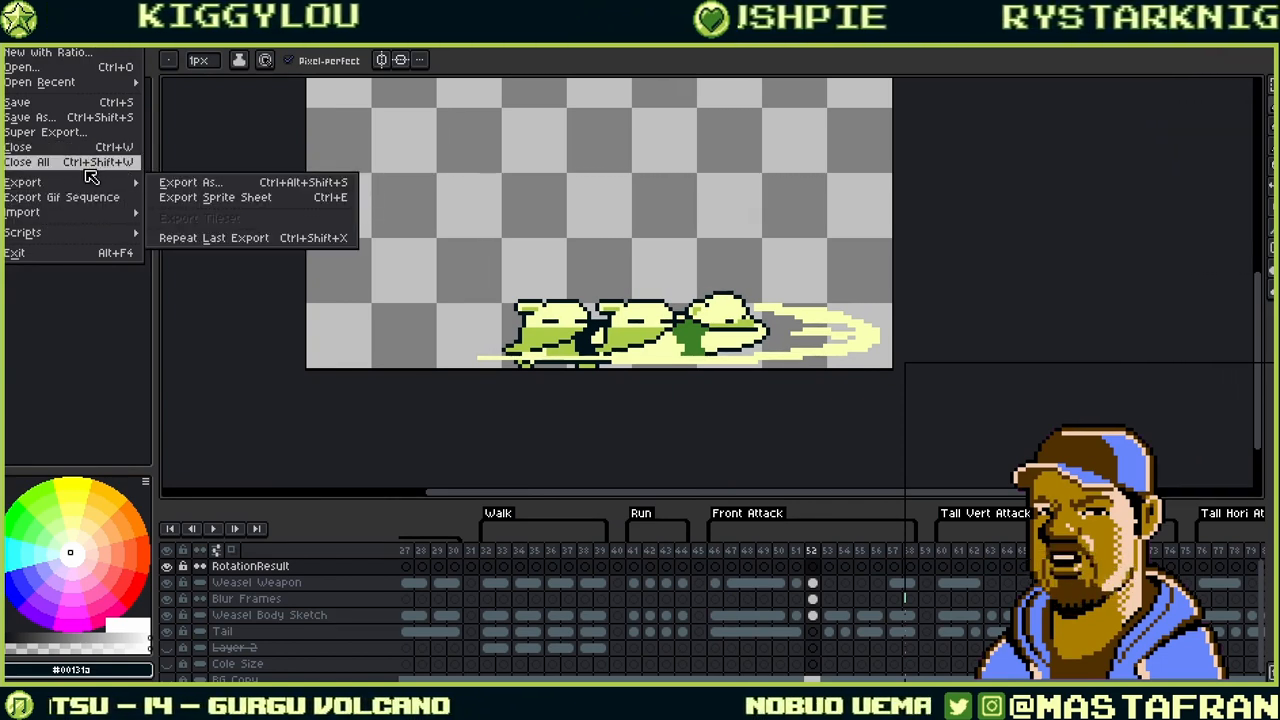
click(218, 198)
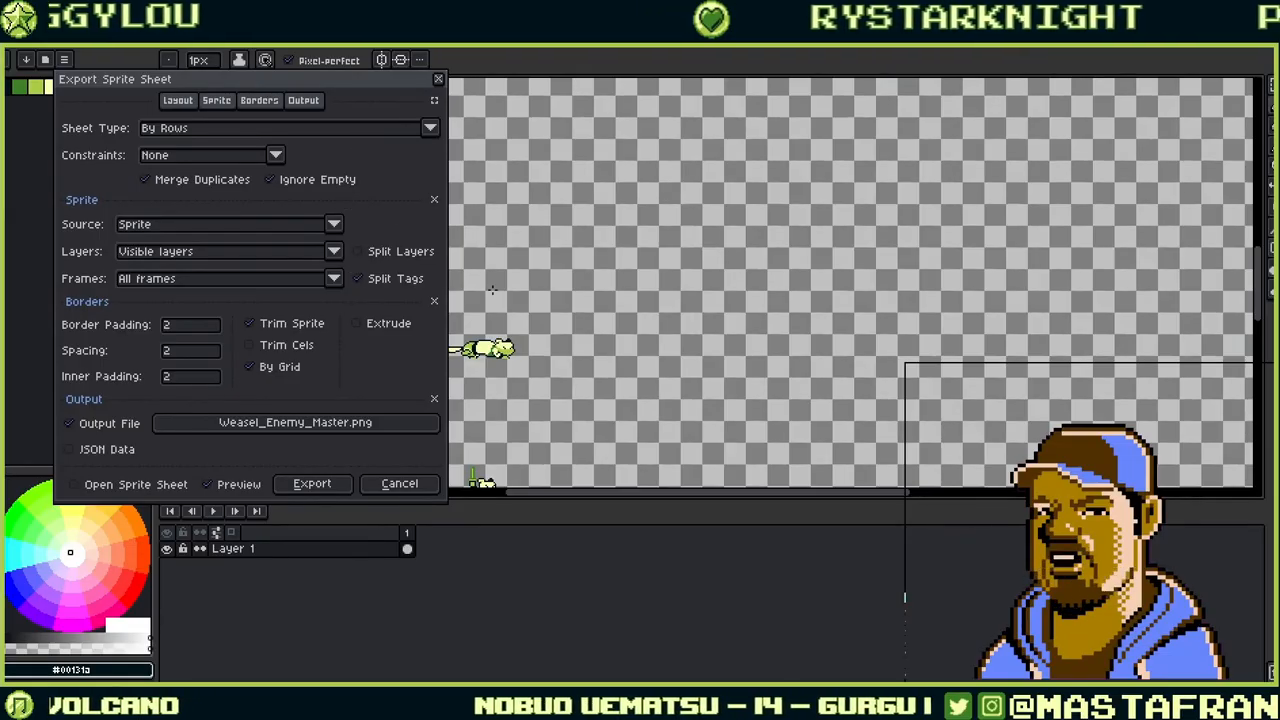
scroll(597, 278, down, 4)
scroll(627, 377, up, 1)
scroll(627, 377, up, 2)
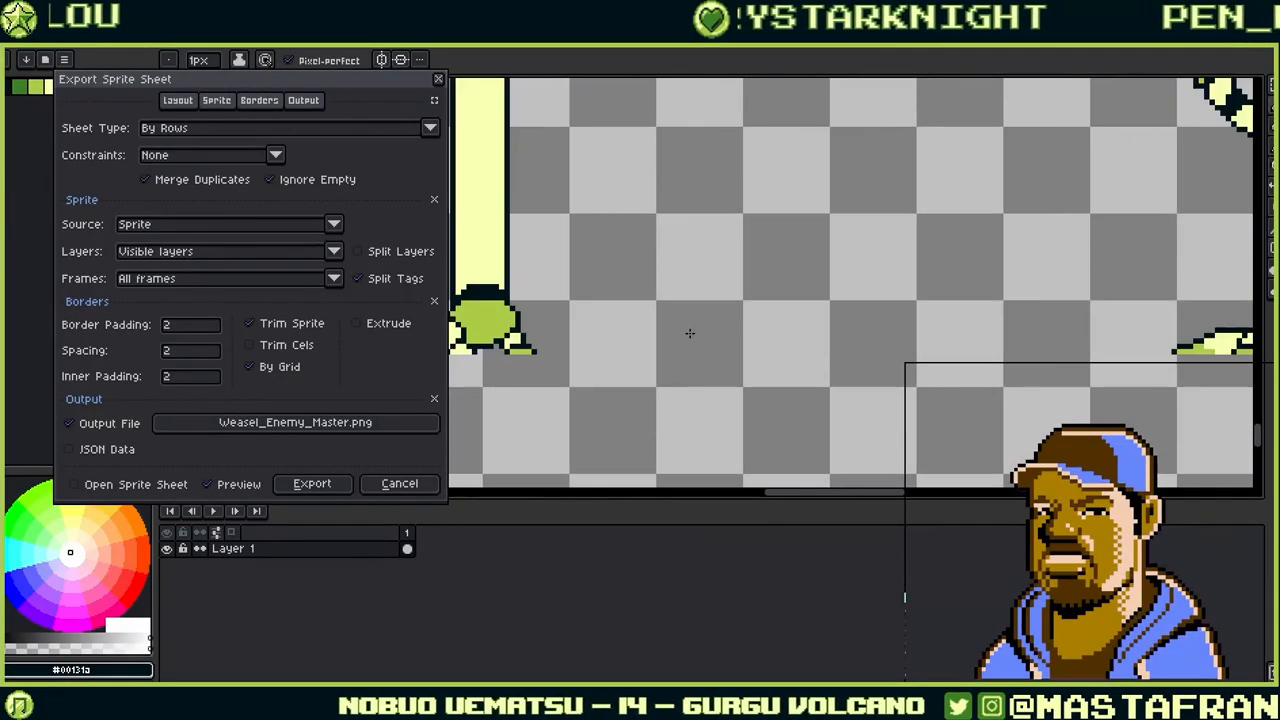
scroll(717, 323, down, 1)
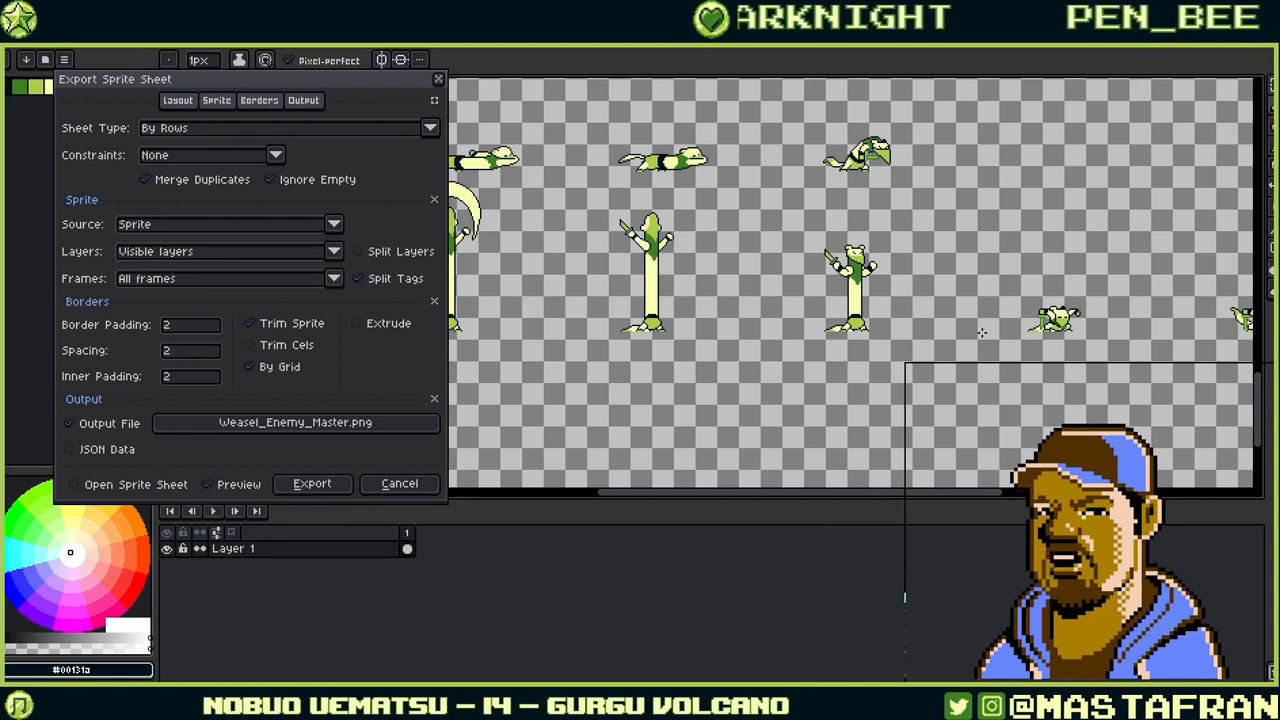
scroll(857, 366, down, 1)
scroll(732, 346, down, 1)
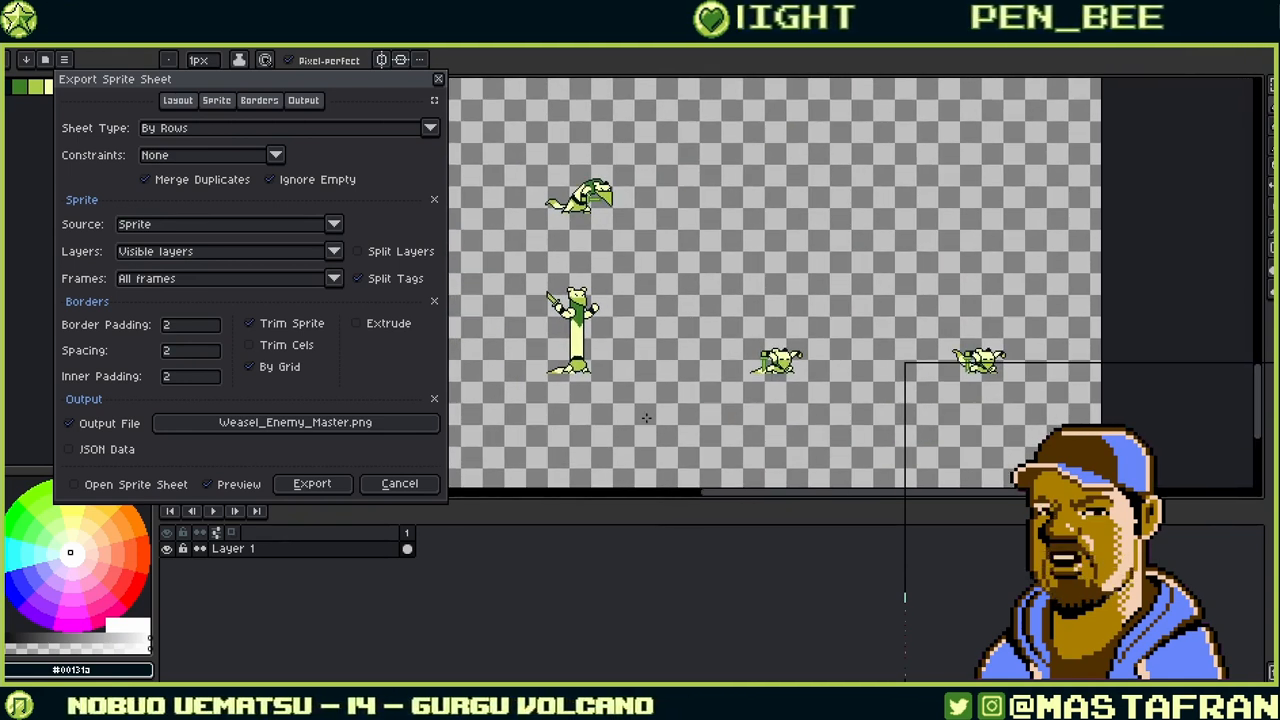
Examine the previewed sprite sheet's layout from the lower attack rows up to the first animation rows.
middle_drag(658, 415, 822, 364)
scroll(822, 365, down, 2)
middle_drag(664, 353, 1001, 328)
scroll(656, 315, up, 4)
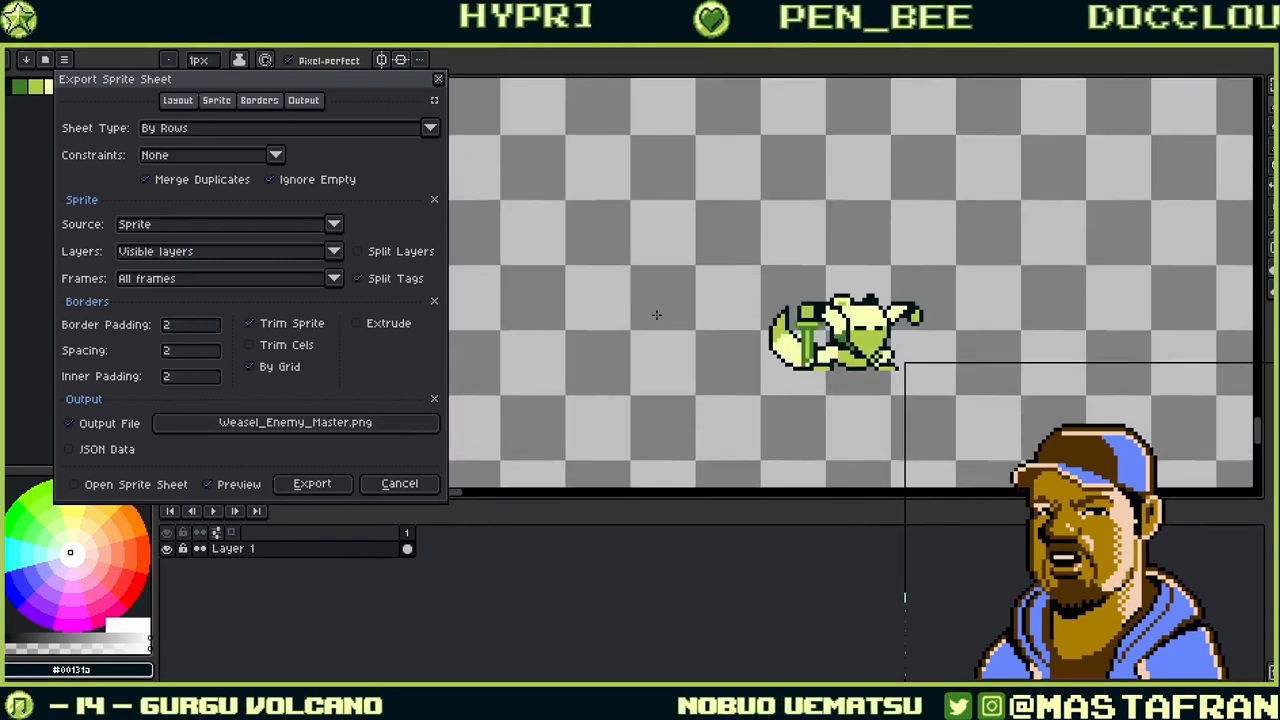
scroll(700, 315, down, 5)
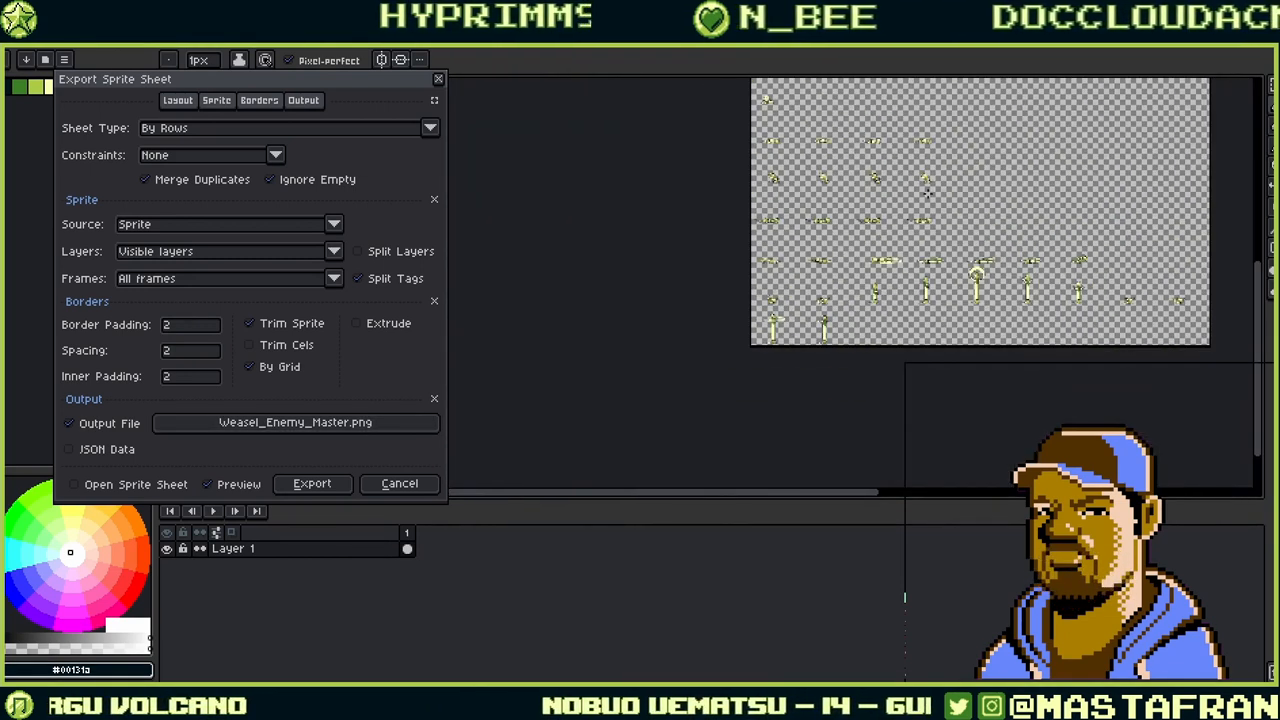
scroll(928, 191, up, 3)
scroll(932, 230, down, 2)
scroll(934, 268, up, 2)
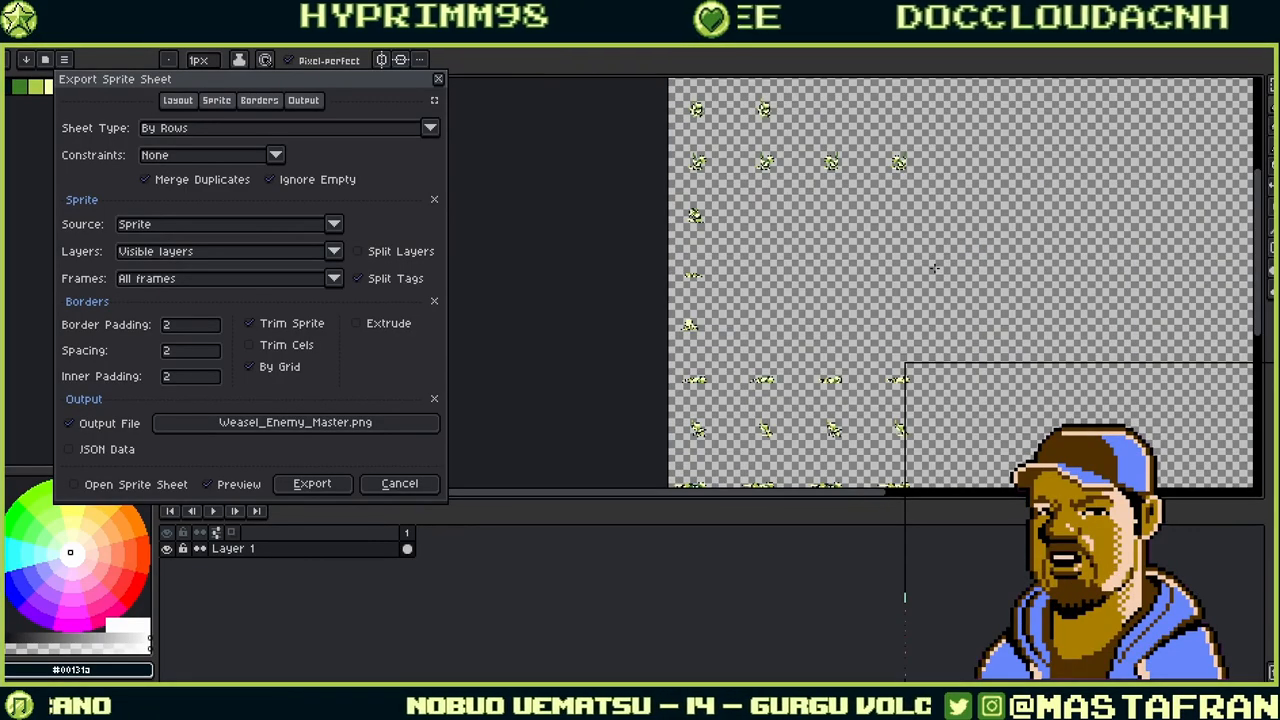
scroll(910, 270, down, 1)
scroll(895, 272, up, 3)
scroll(902, 262, down, 2)
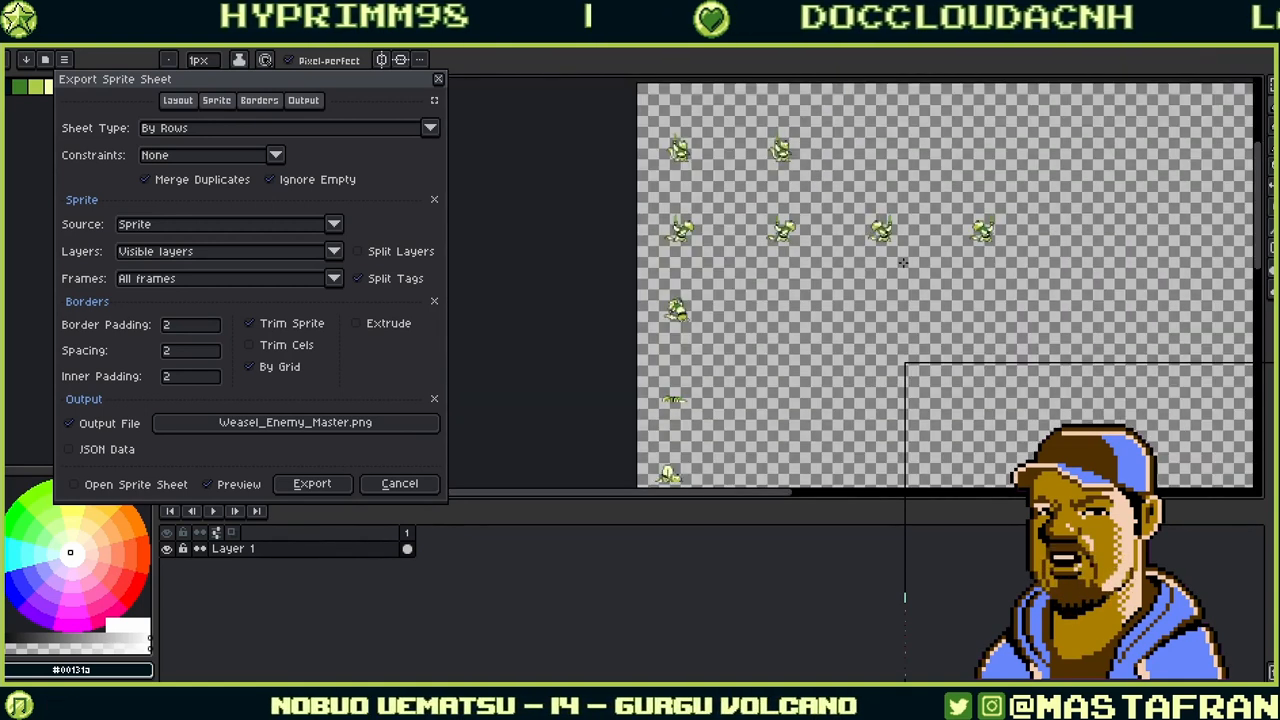
Export the weasel sprite sheet, overwriting the existing Weasel_Enemy_Master.png.
scroll(902, 262, down, 1)
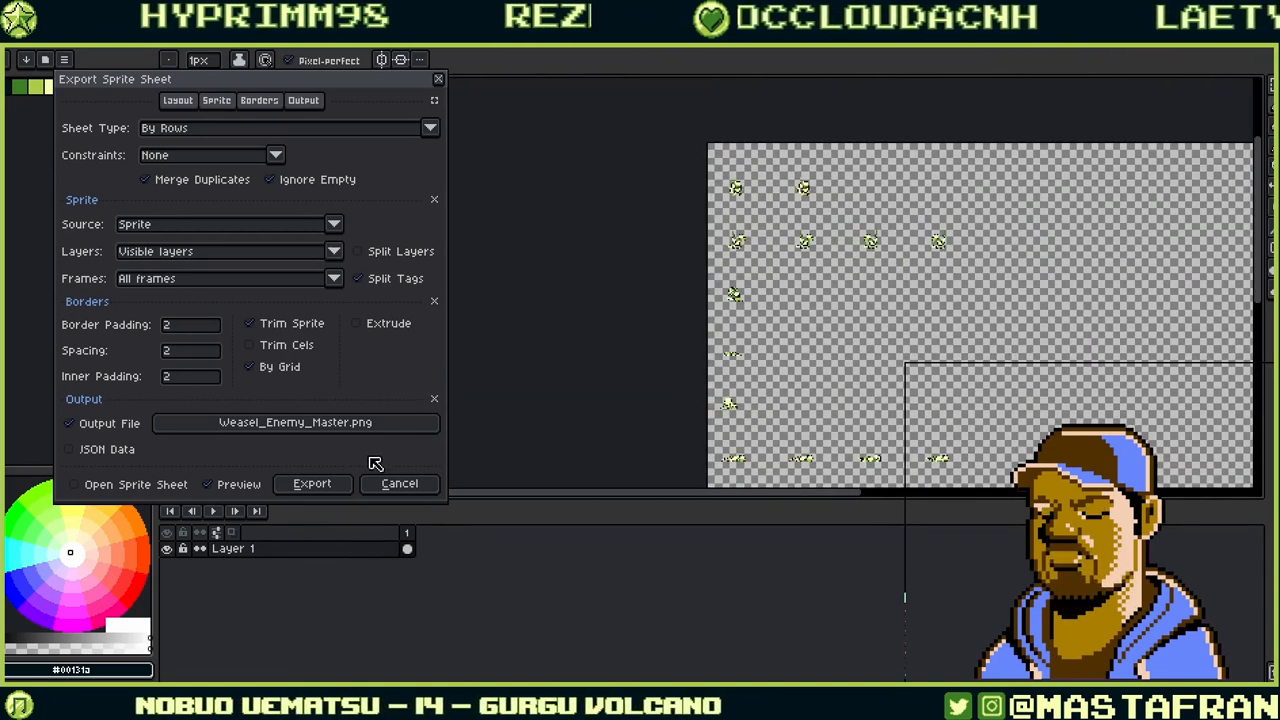
click(331, 483)
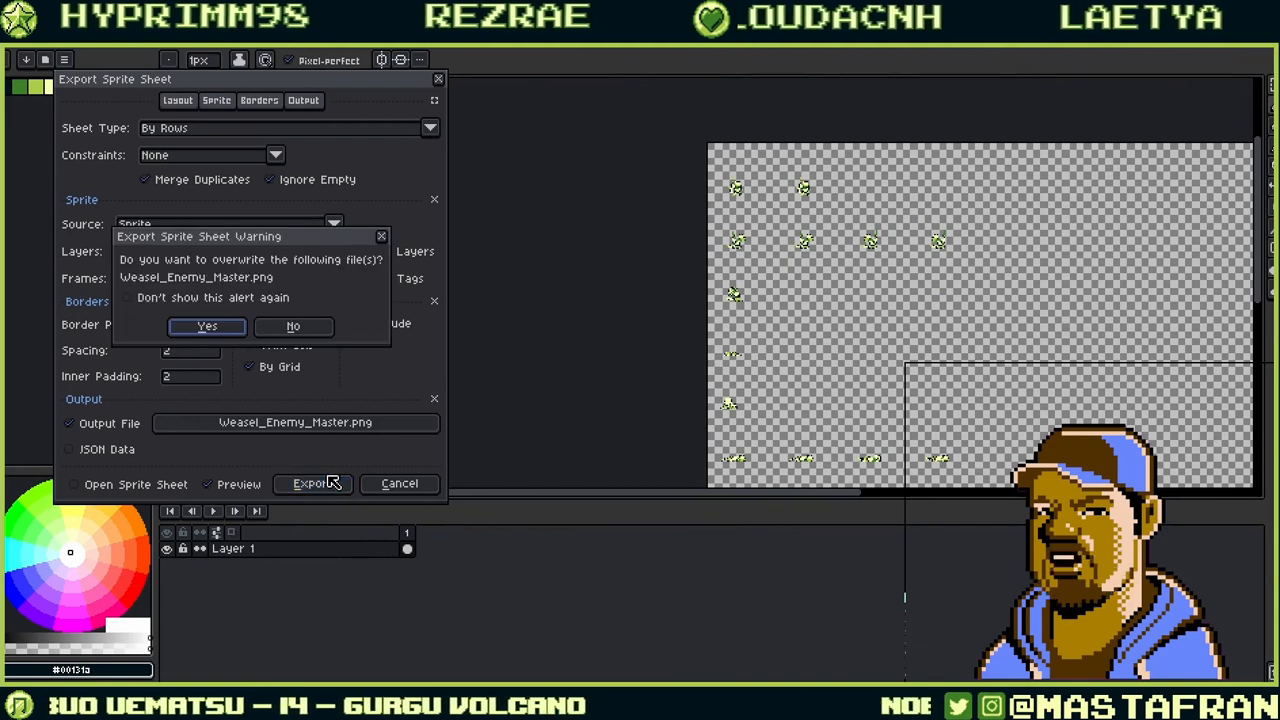
click(215, 326)
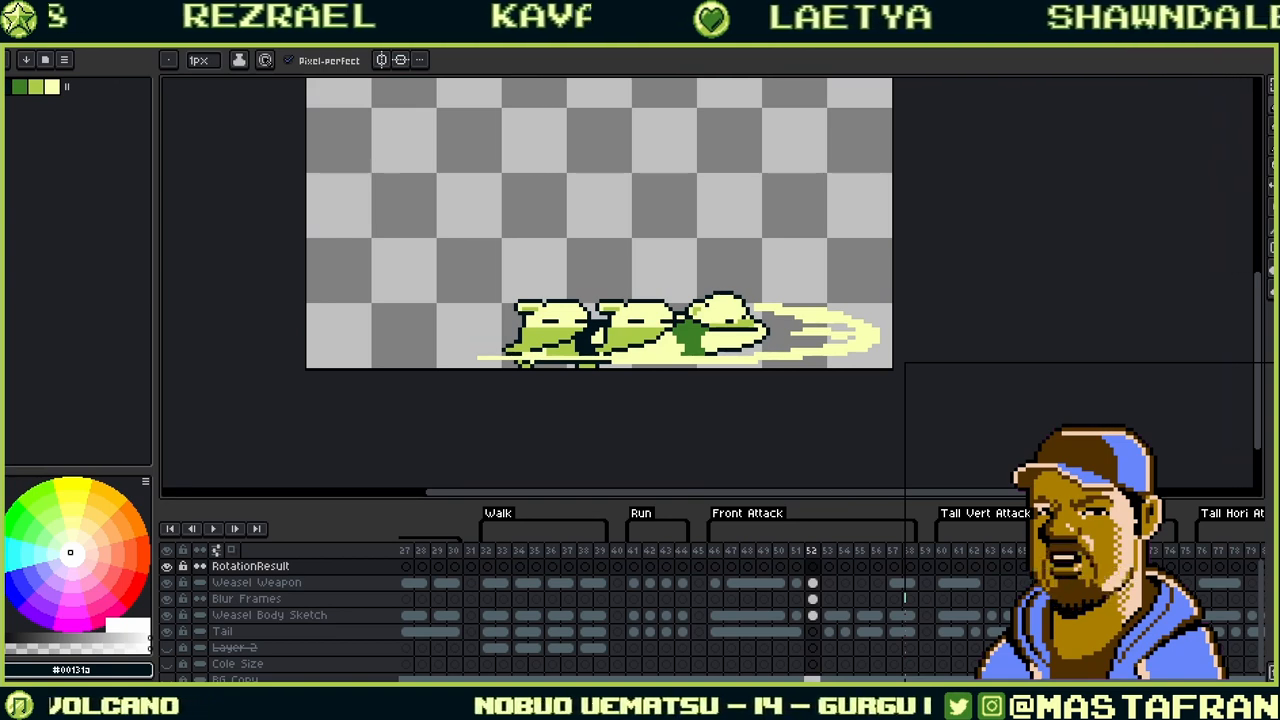
Switch to Unity, add the Bandit_Weasel_Enemy_Master sprite sheet to the Bandit_Weasel folder and show its import settings.
key(alt+Tab)
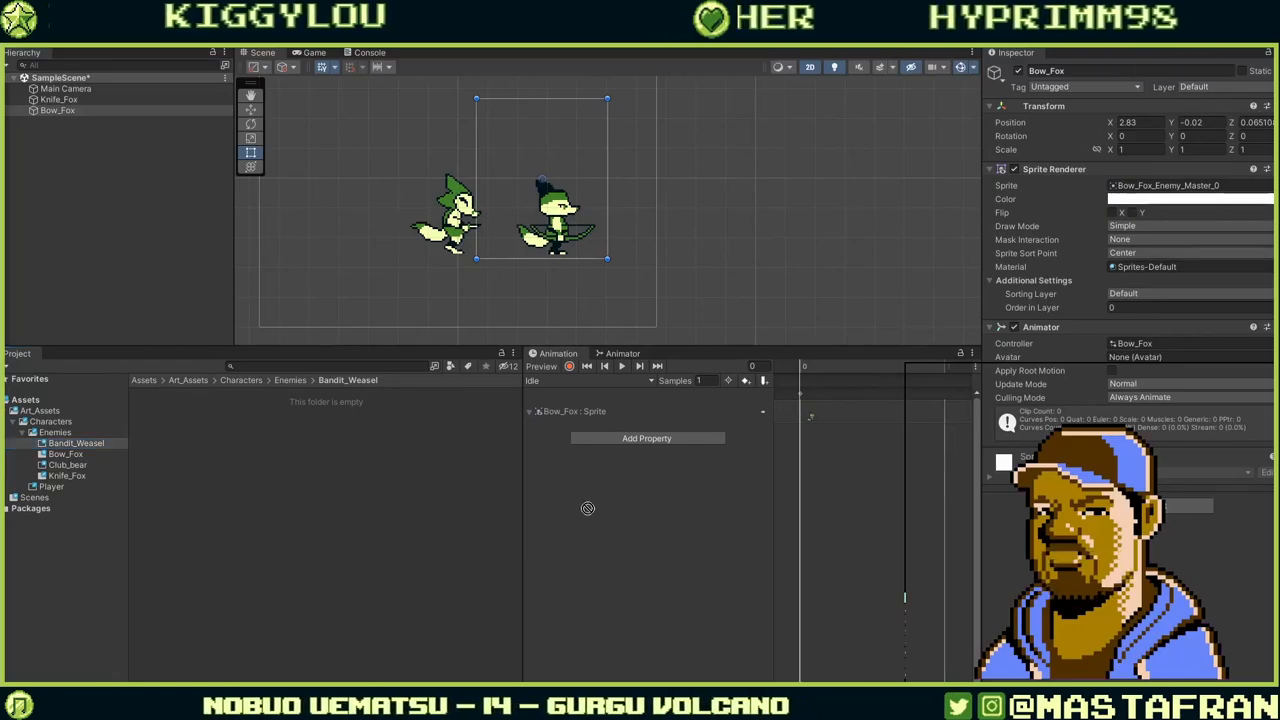
drag(409, 520, 409, 520)
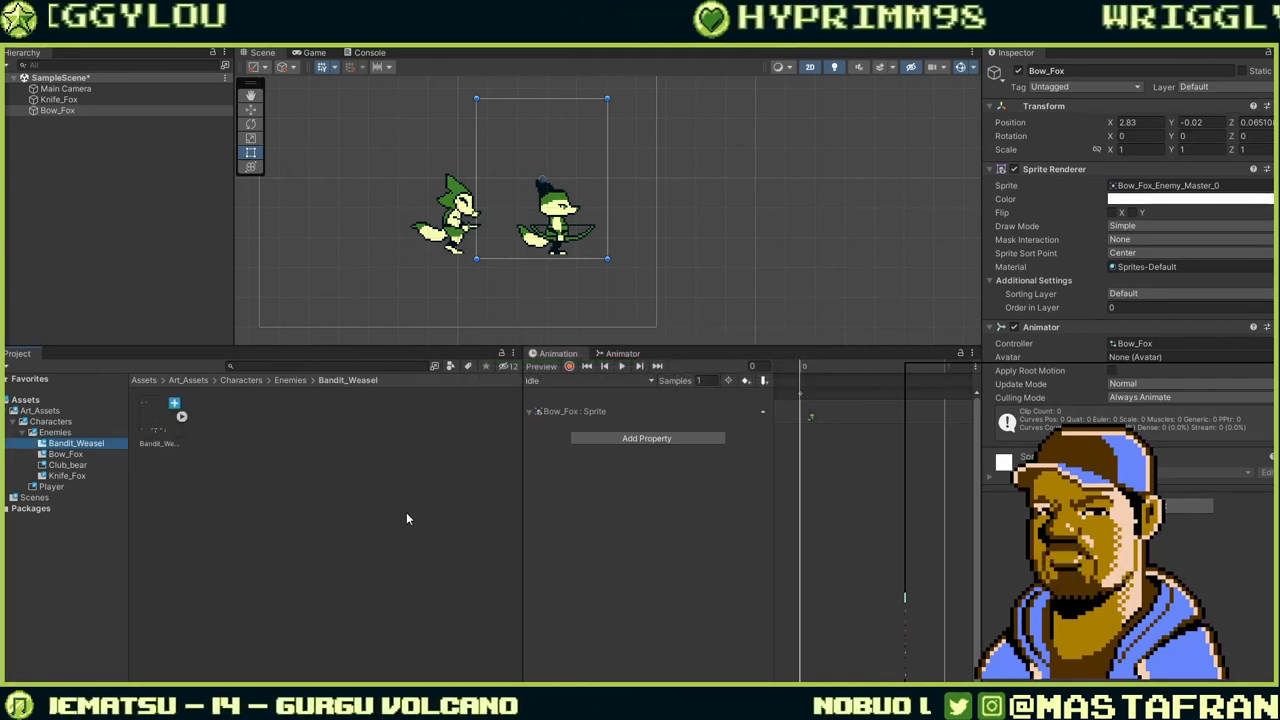
click(170, 428)
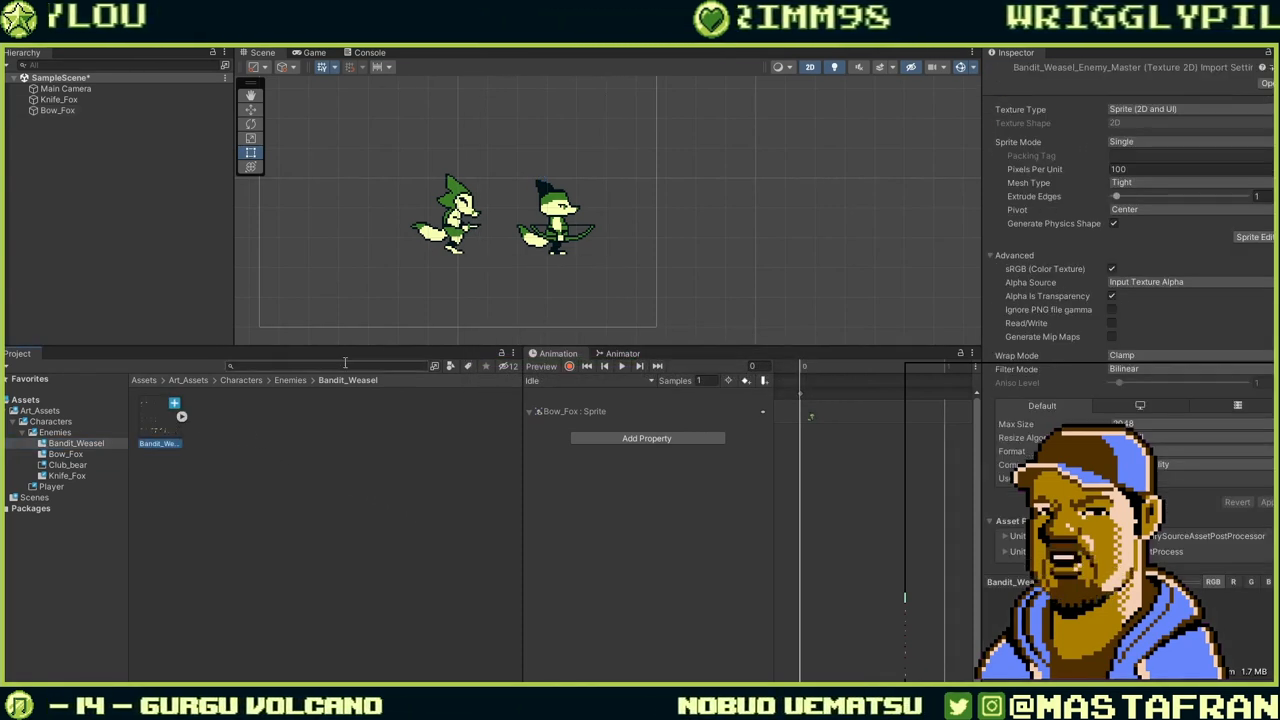
Set the weasel sheet's Pixels Per Unit to 16 and Filter Mode to Point (no filter), and turn off its compression.
click(1128, 168)
text(16)
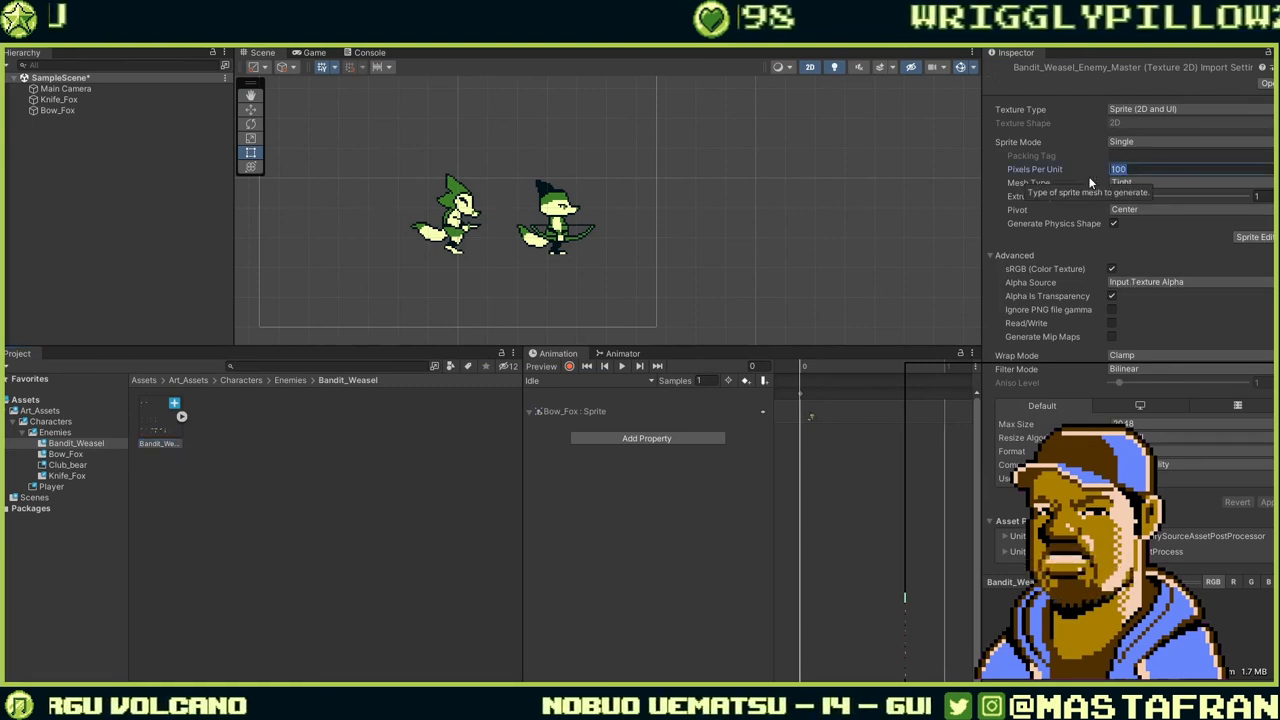
click(1179, 211)
click(1255, 267)
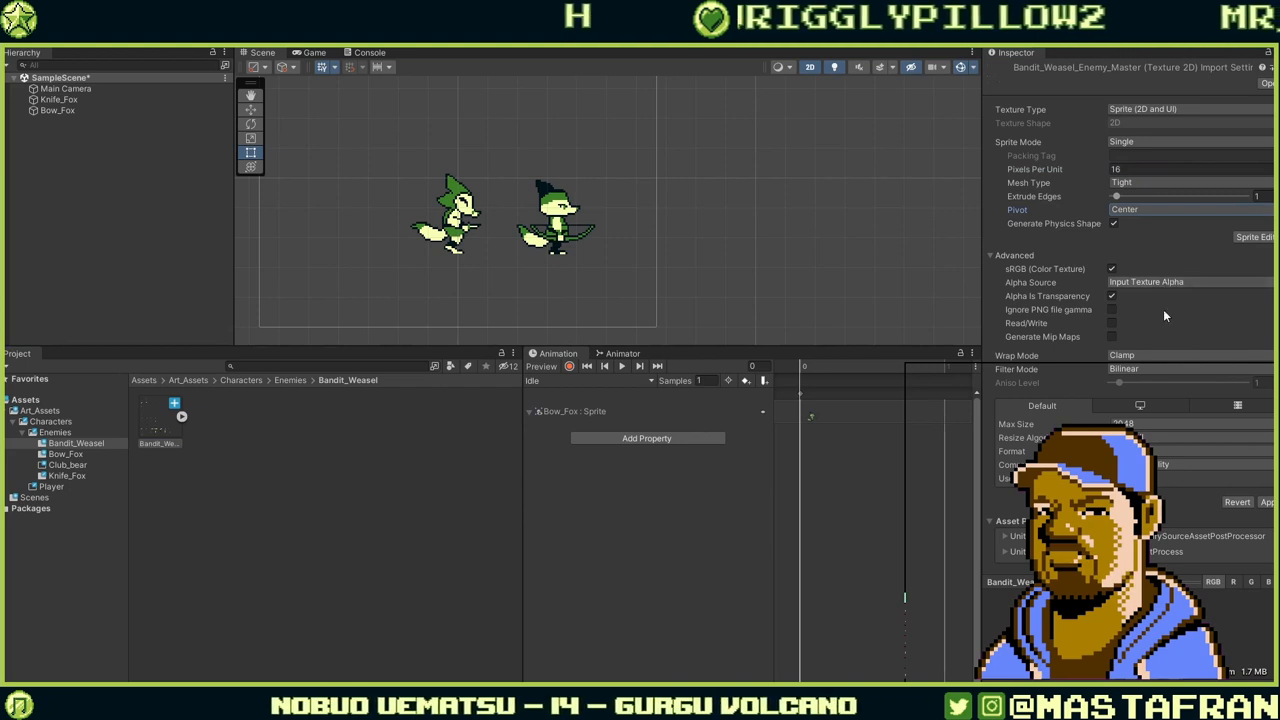
click(1138, 368)
click(1135, 383)
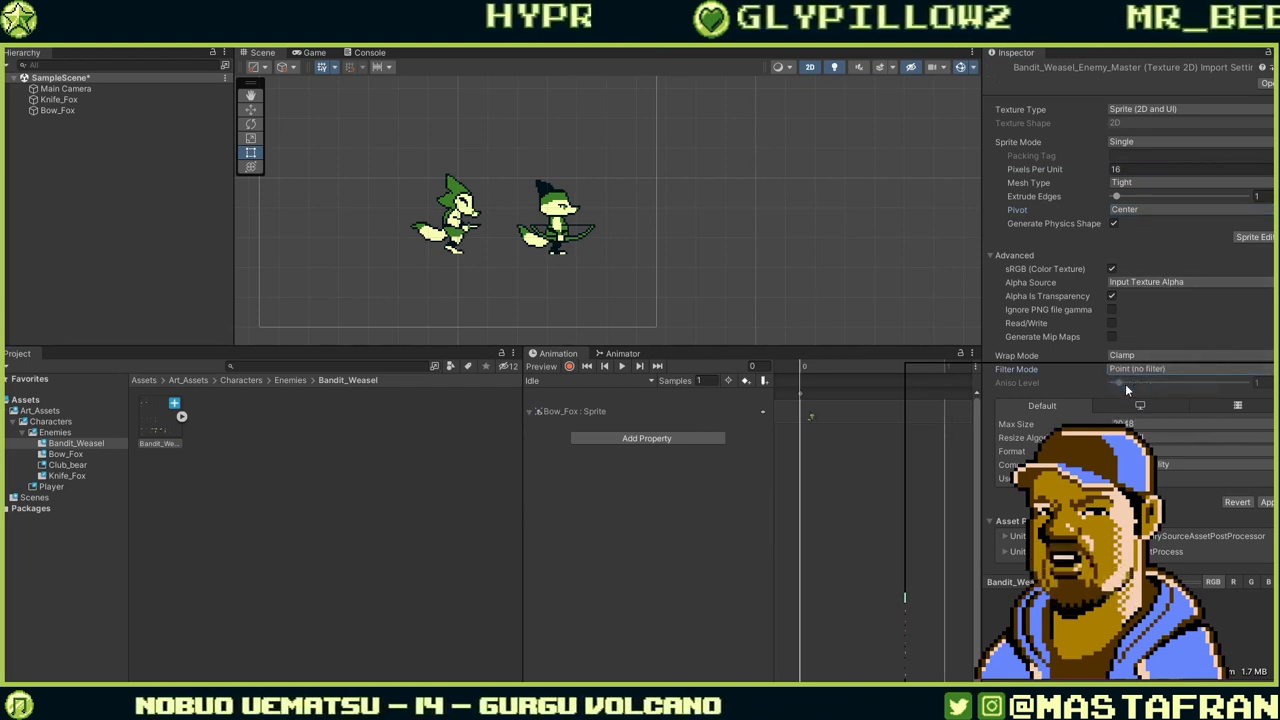
click(1168, 464)
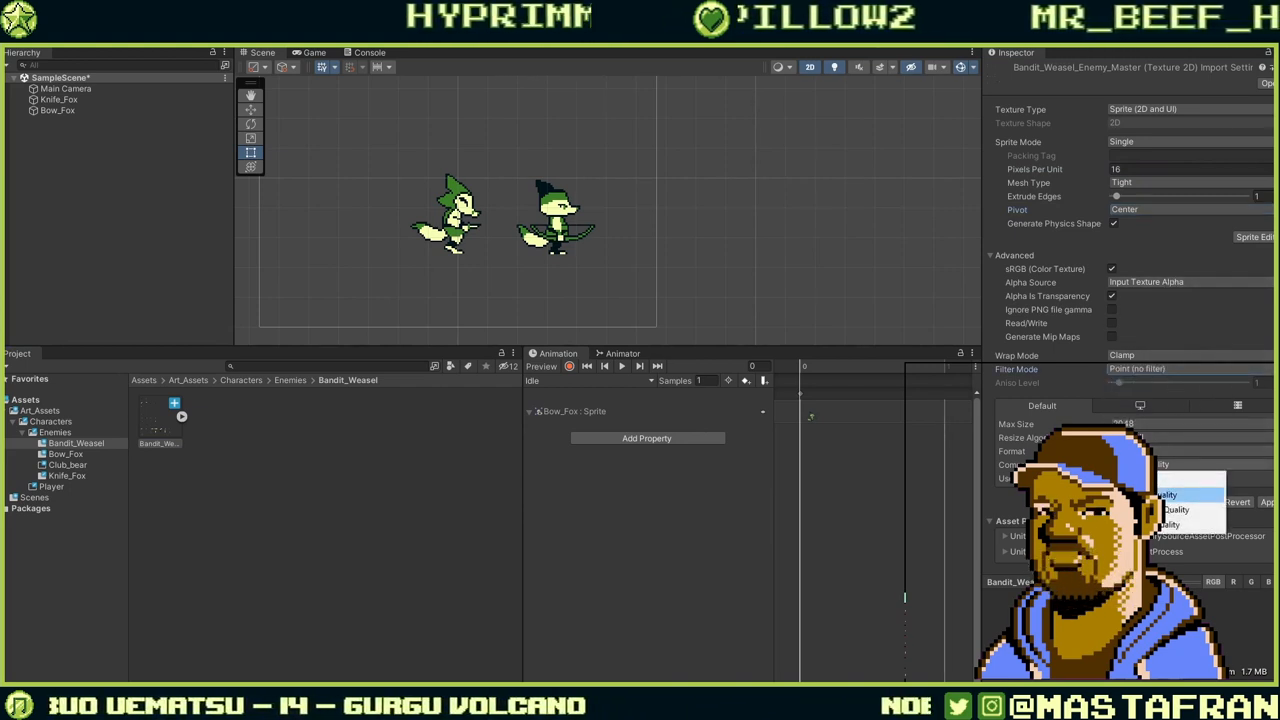
click(1168, 486)
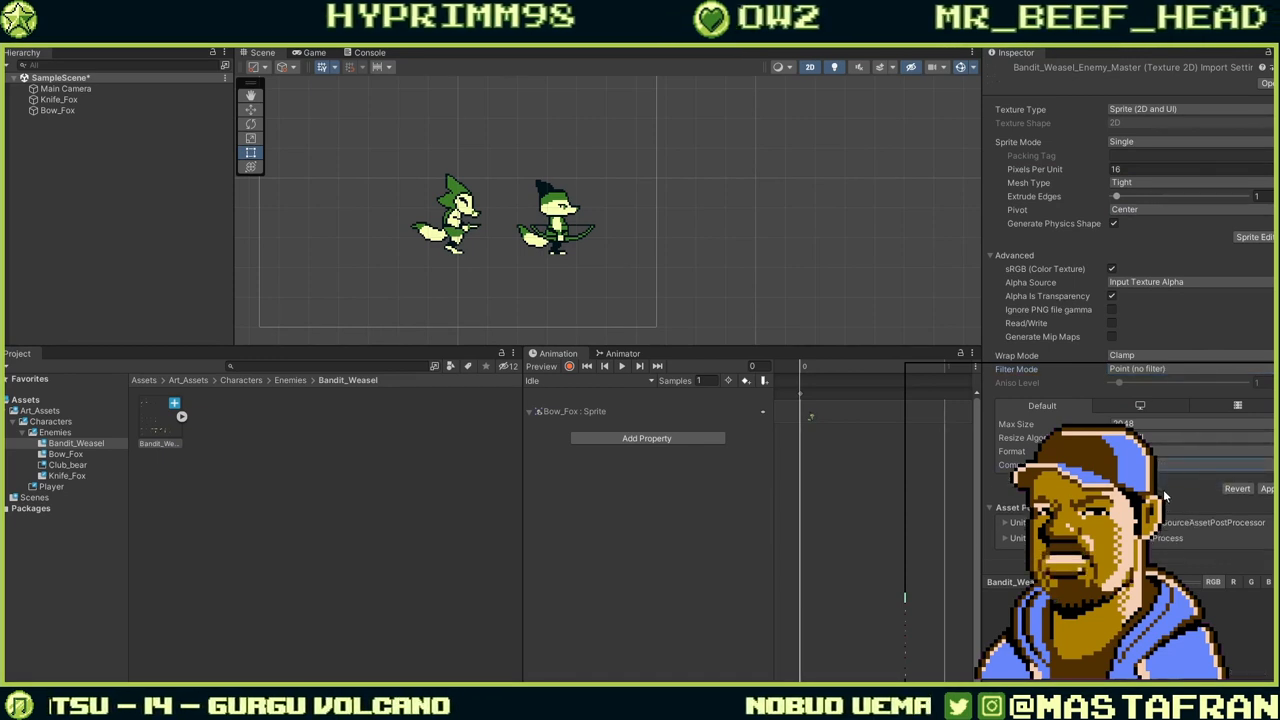
Set the weasel texture's Sprite Mode to Multiple and apply the import settings.
click(1139, 143)
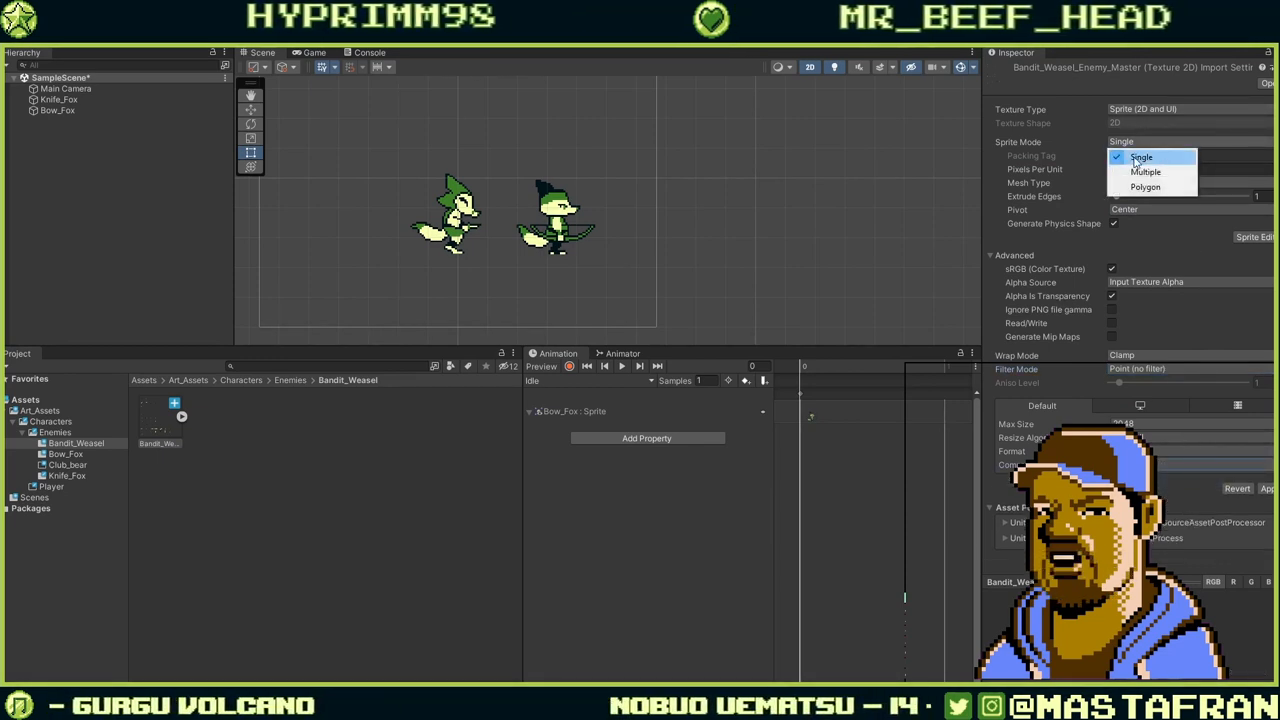
click(1142, 171)
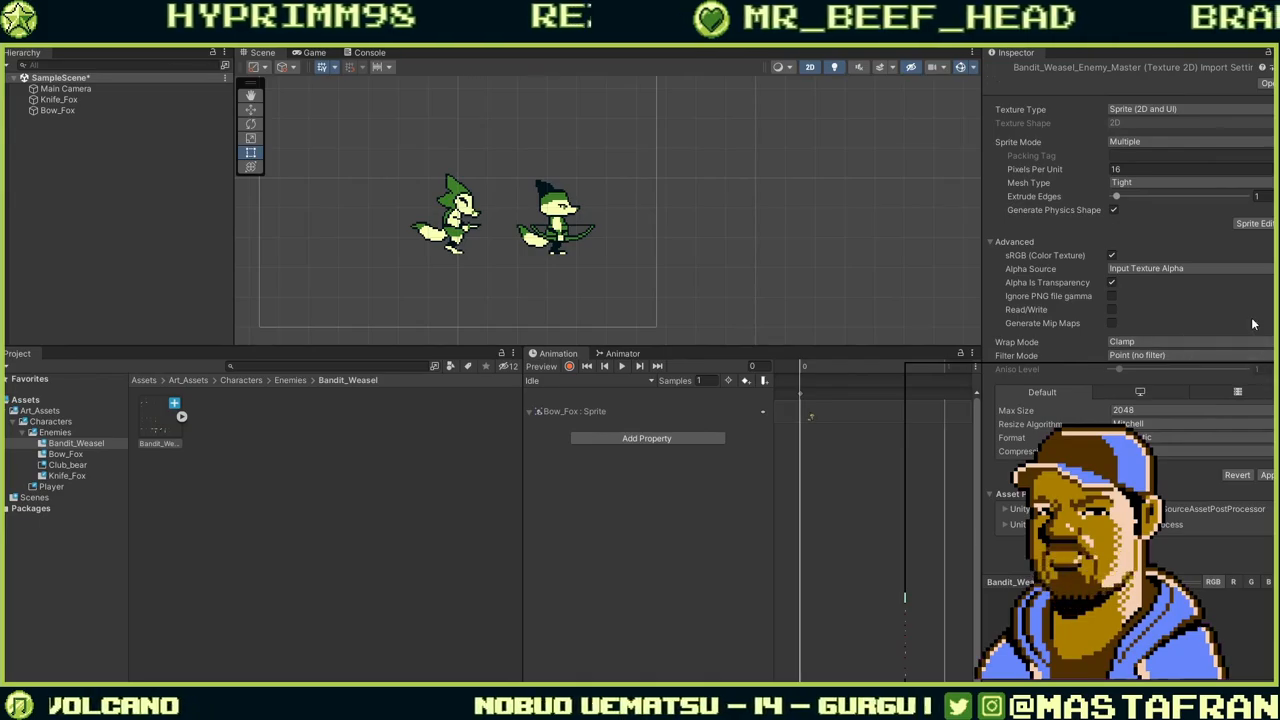
click(1266, 477)
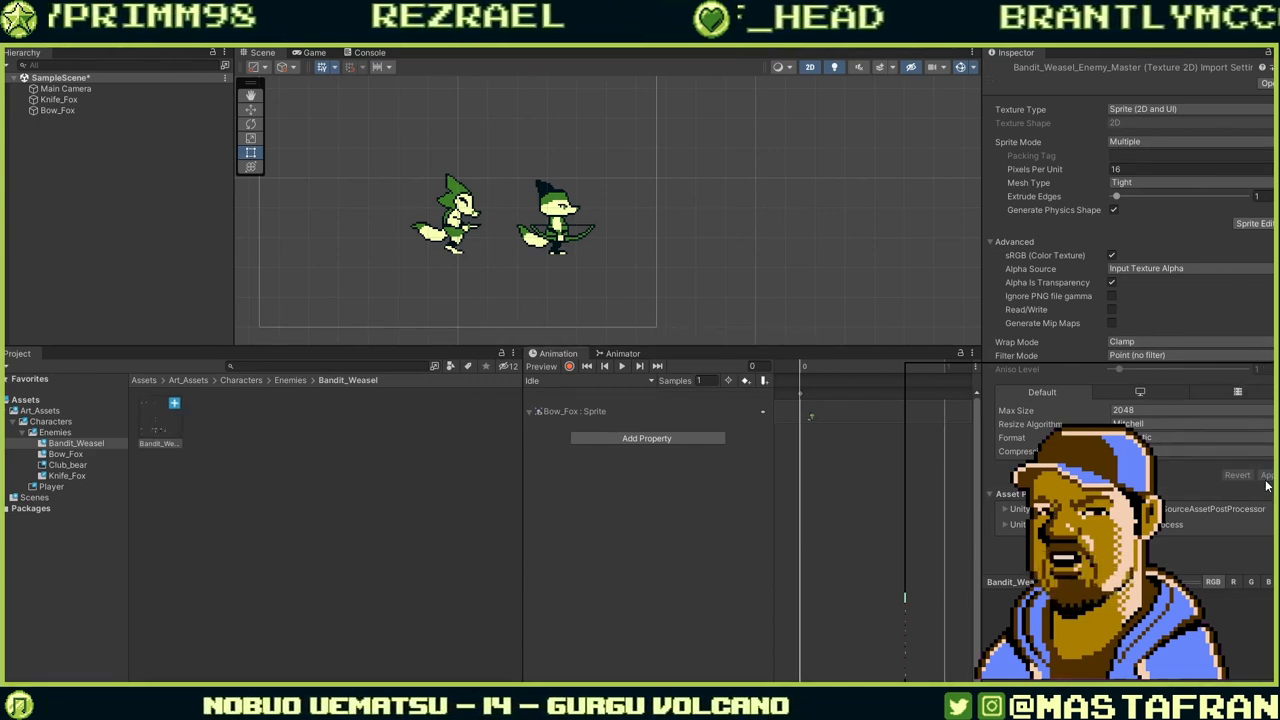
Open the weasel sheet in the Sprite Editor and preview slicing with Grid By Cell Count.
click(1253, 224)
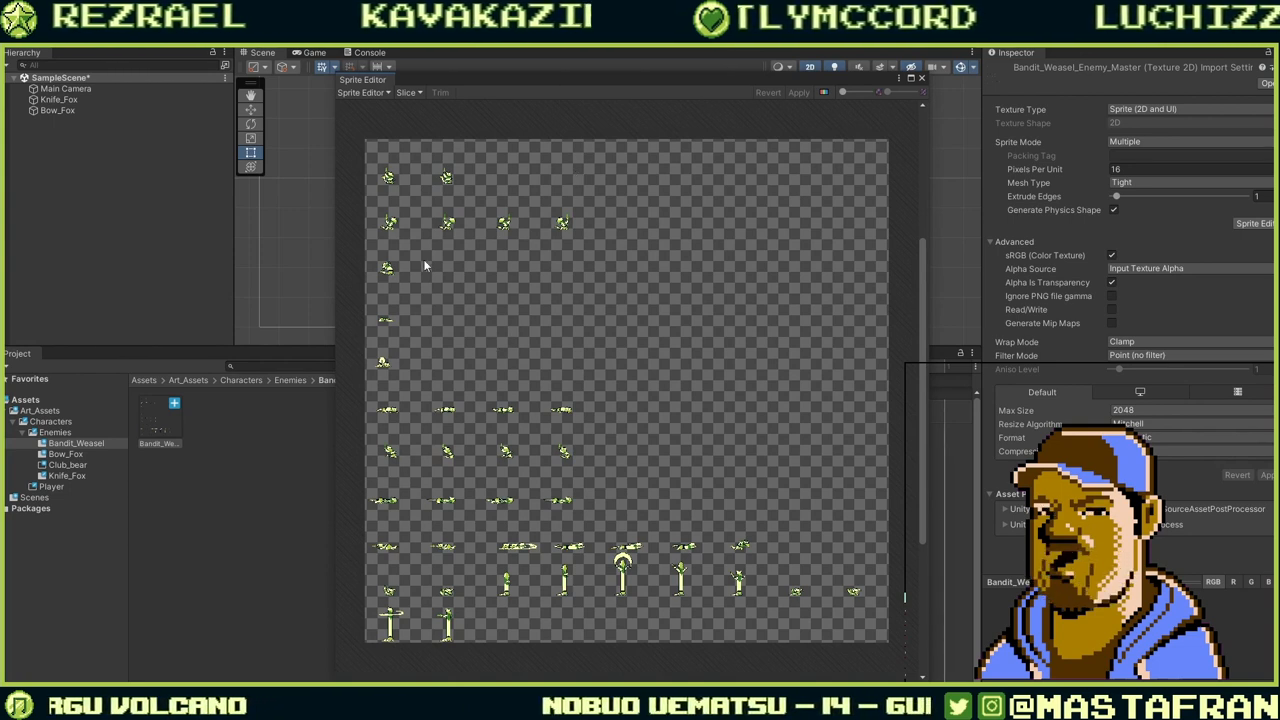
click(410, 93)
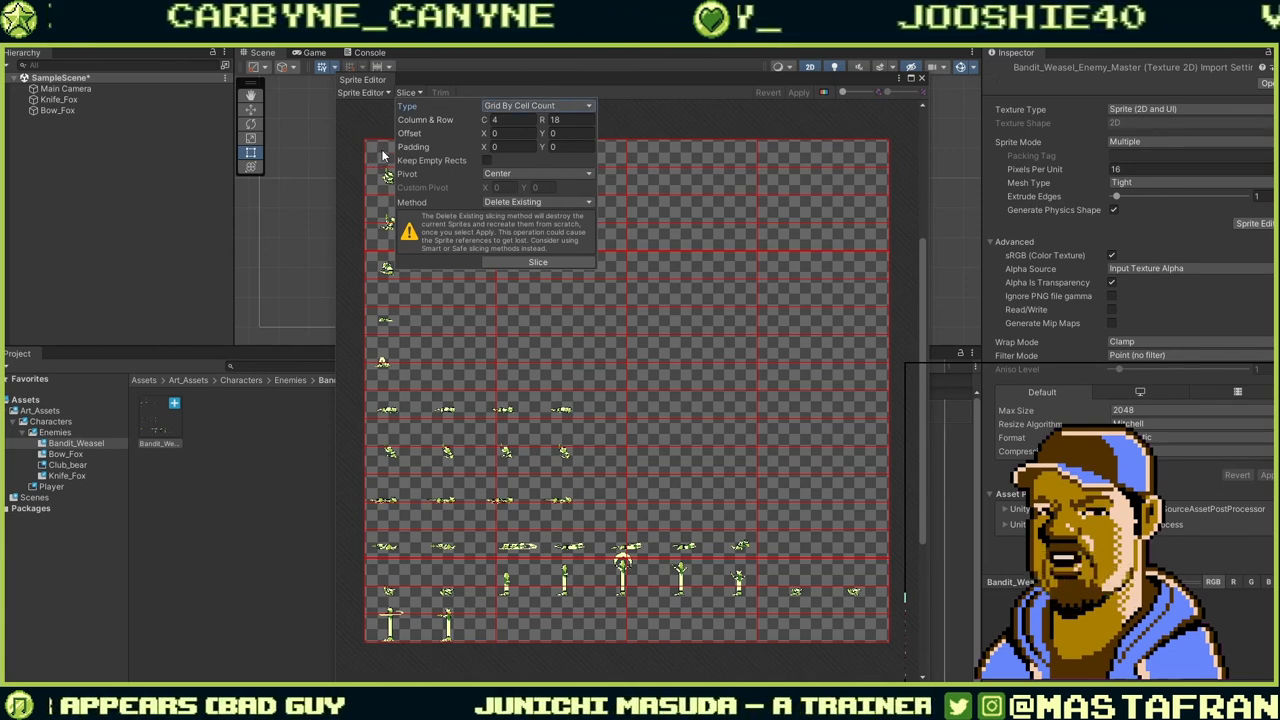
click(517, 88)
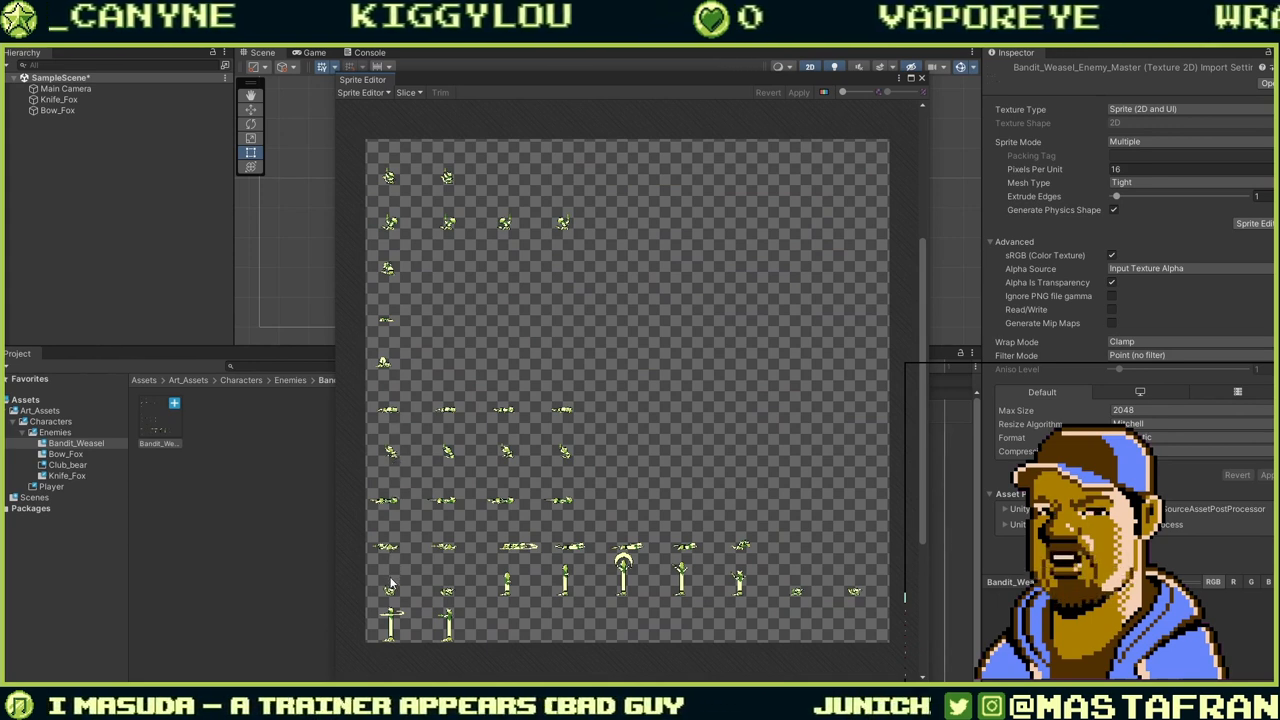
Try a slicing grid with 11 columns and compare it with the sprites on the sheet.
click(407, 92)
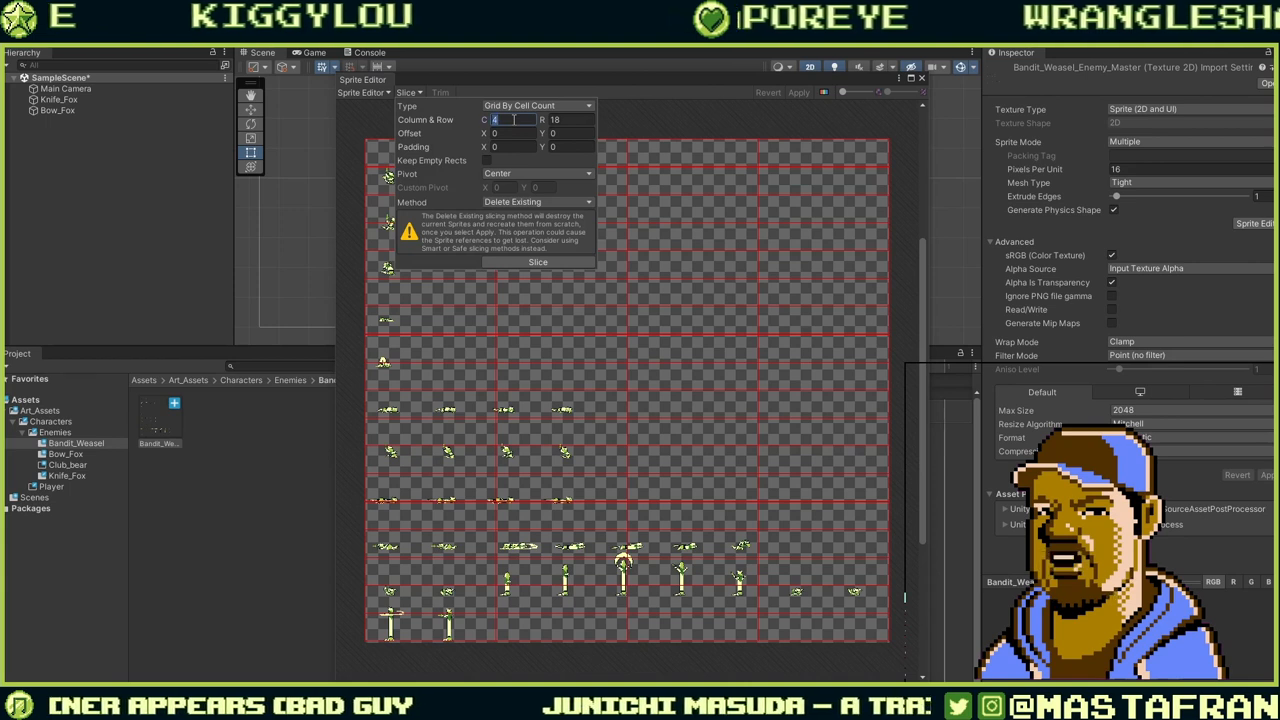
text(11)
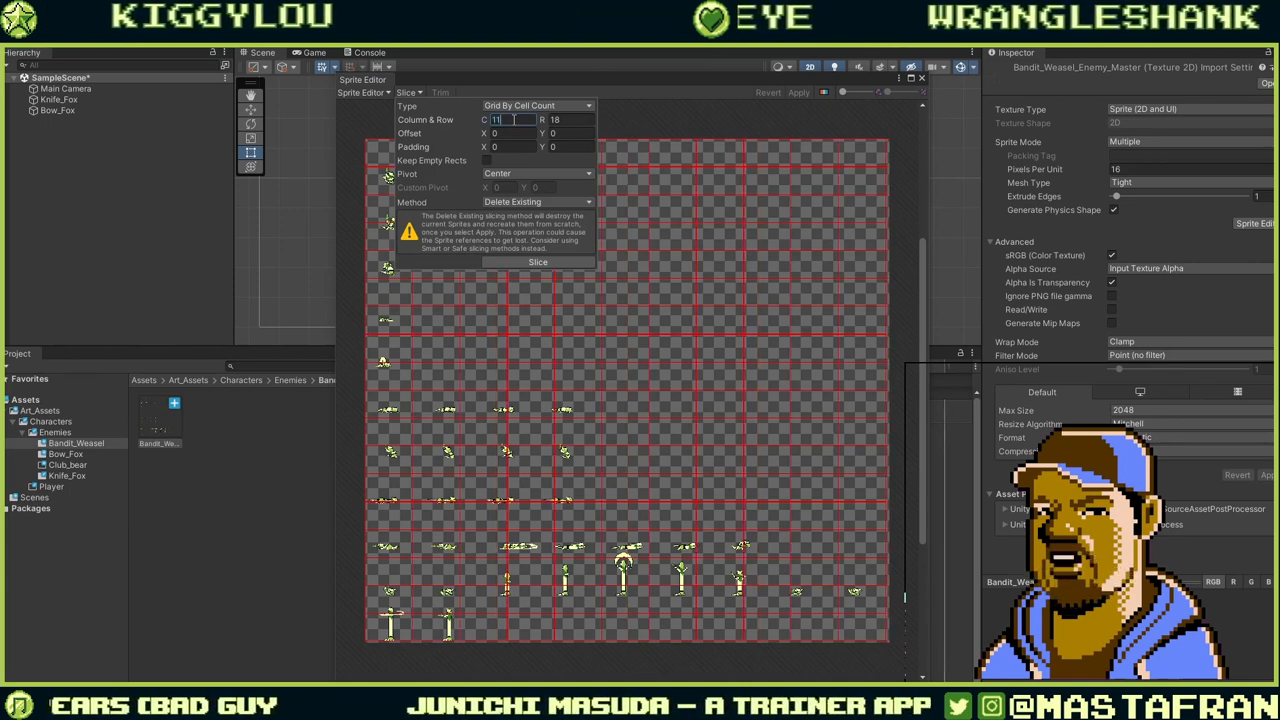
click(645, 120)
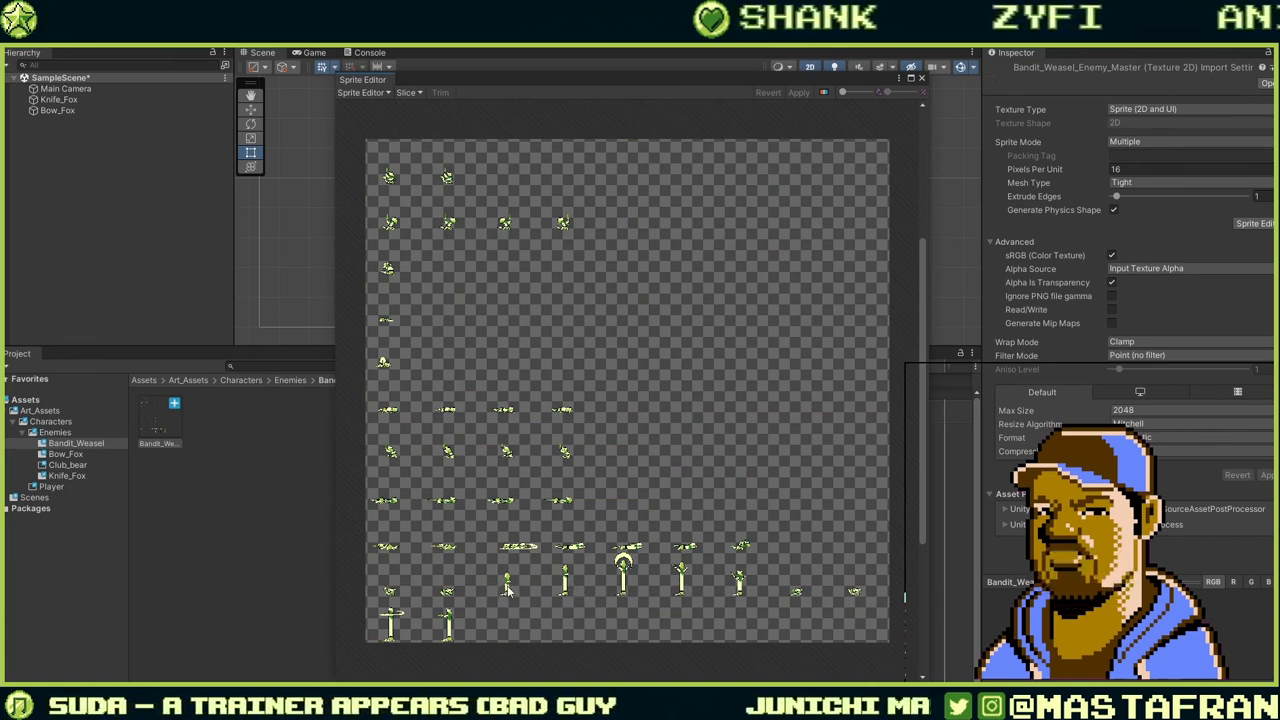
Set the slicing grid to 9 rows, try 12 columns, and change the column count to 9.
click(417, 94)
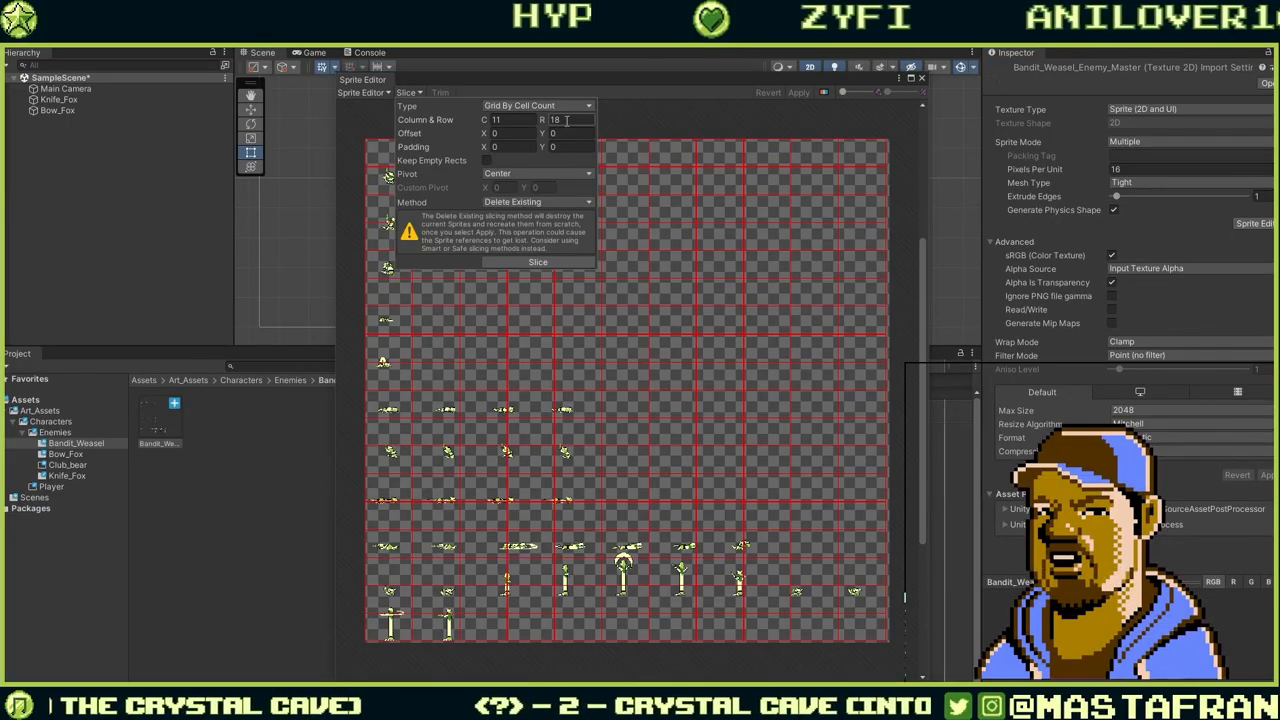
drag(567, 120, 543, 125)
text(9)
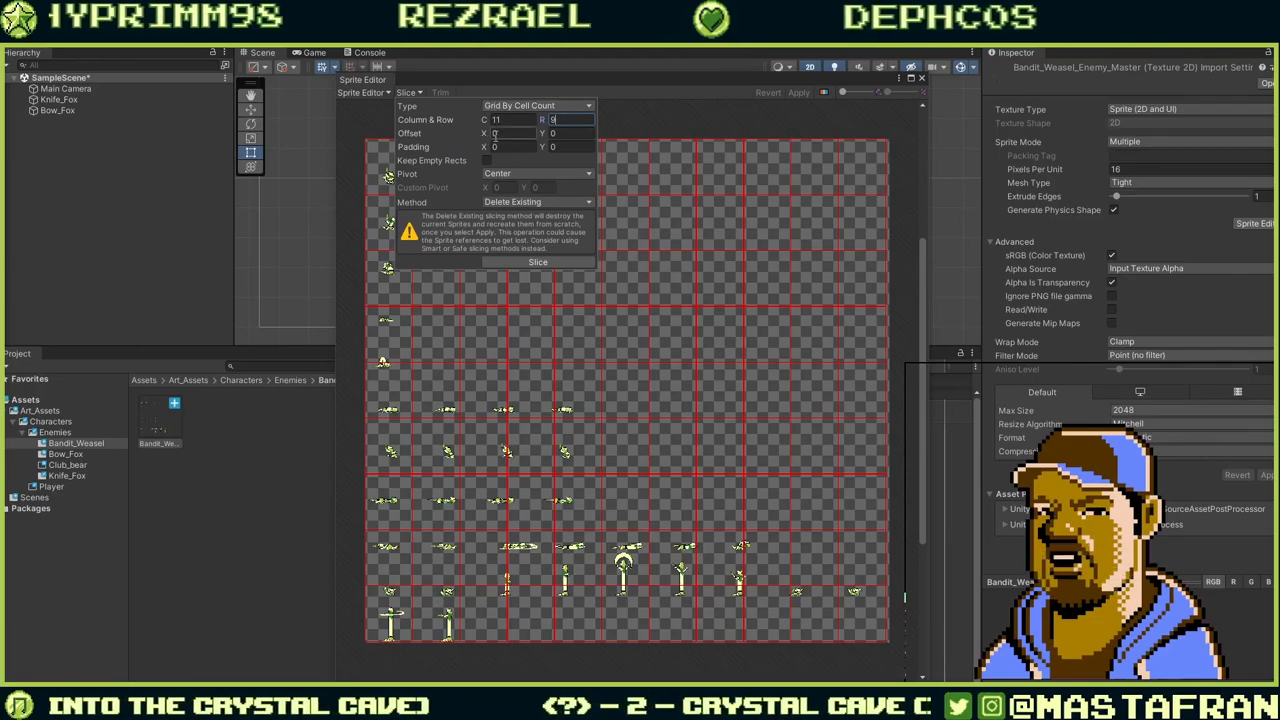
click(505, 120)
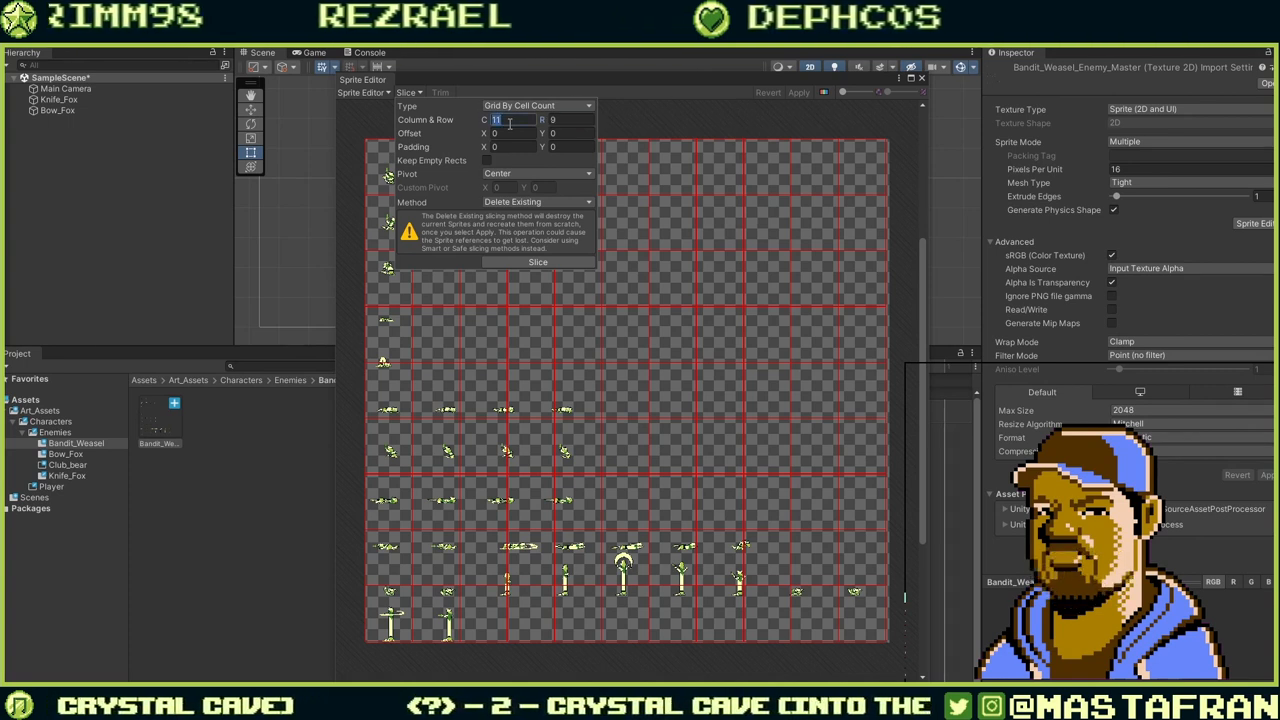
text(12)
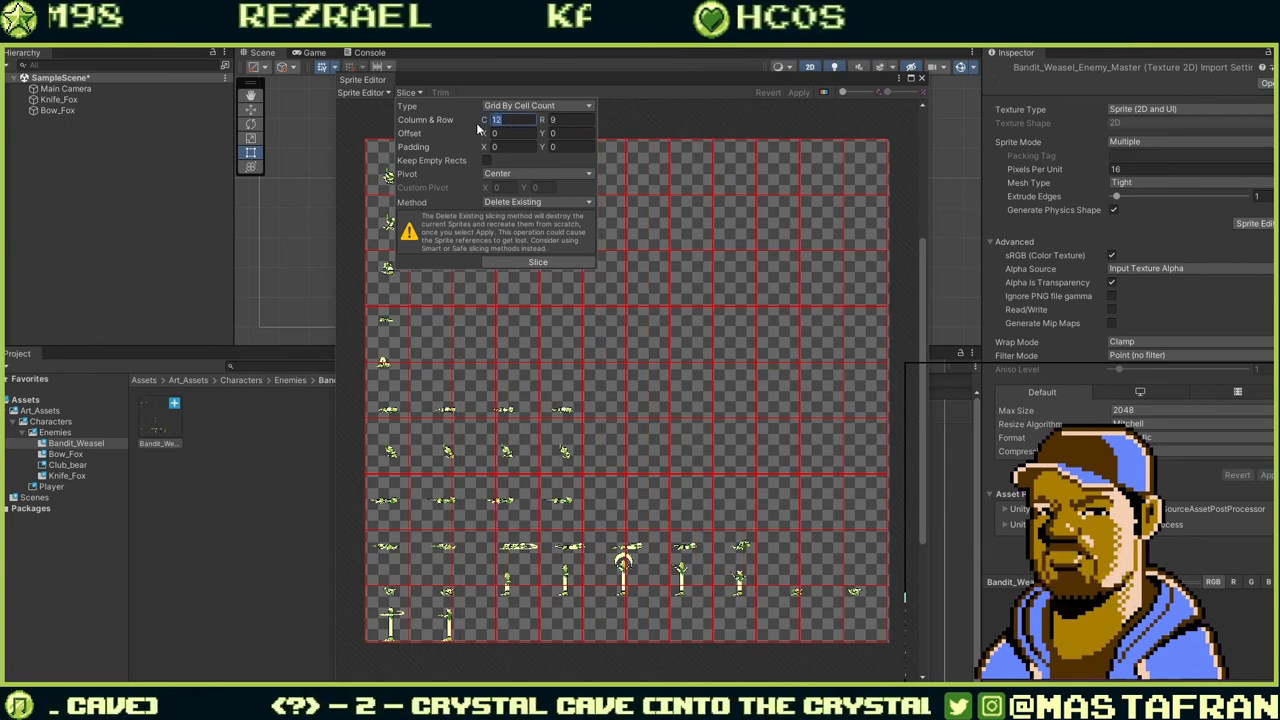
text(9)
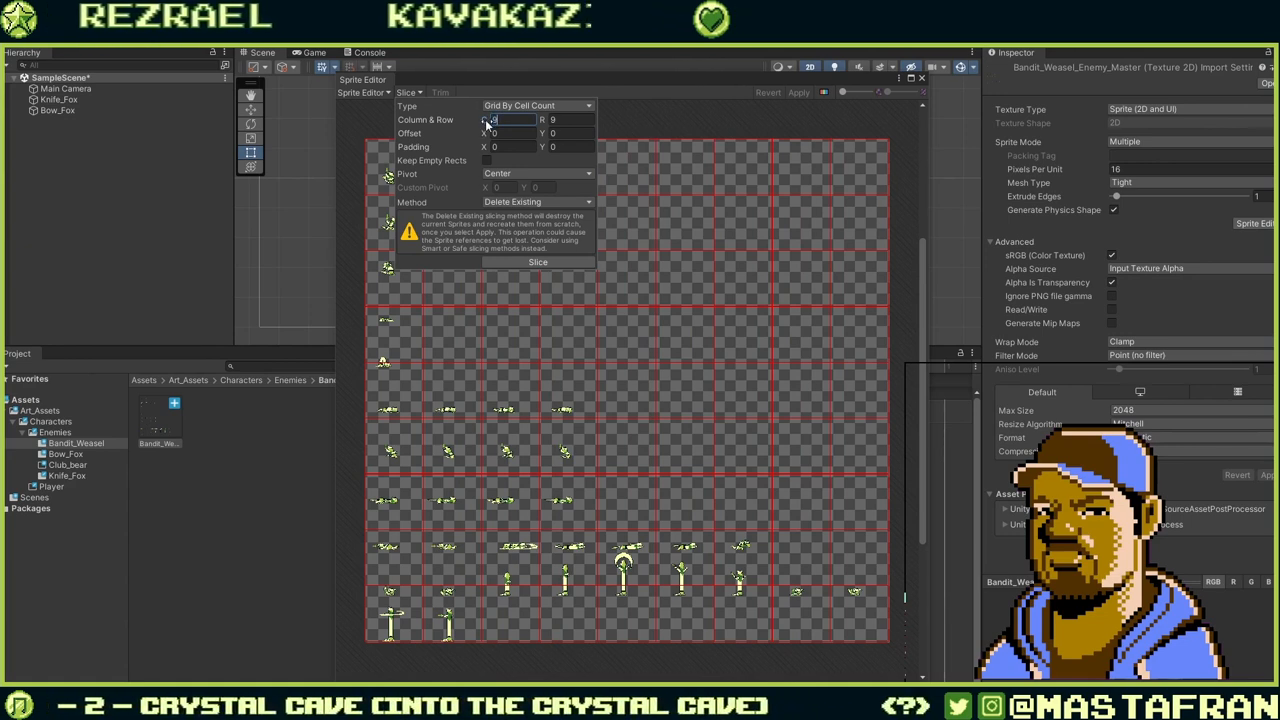
Compare the Grid By Cell Size, Automatic and Isometric Grid slicing types, and return to Grid By Cell Count.
click(525, 105)
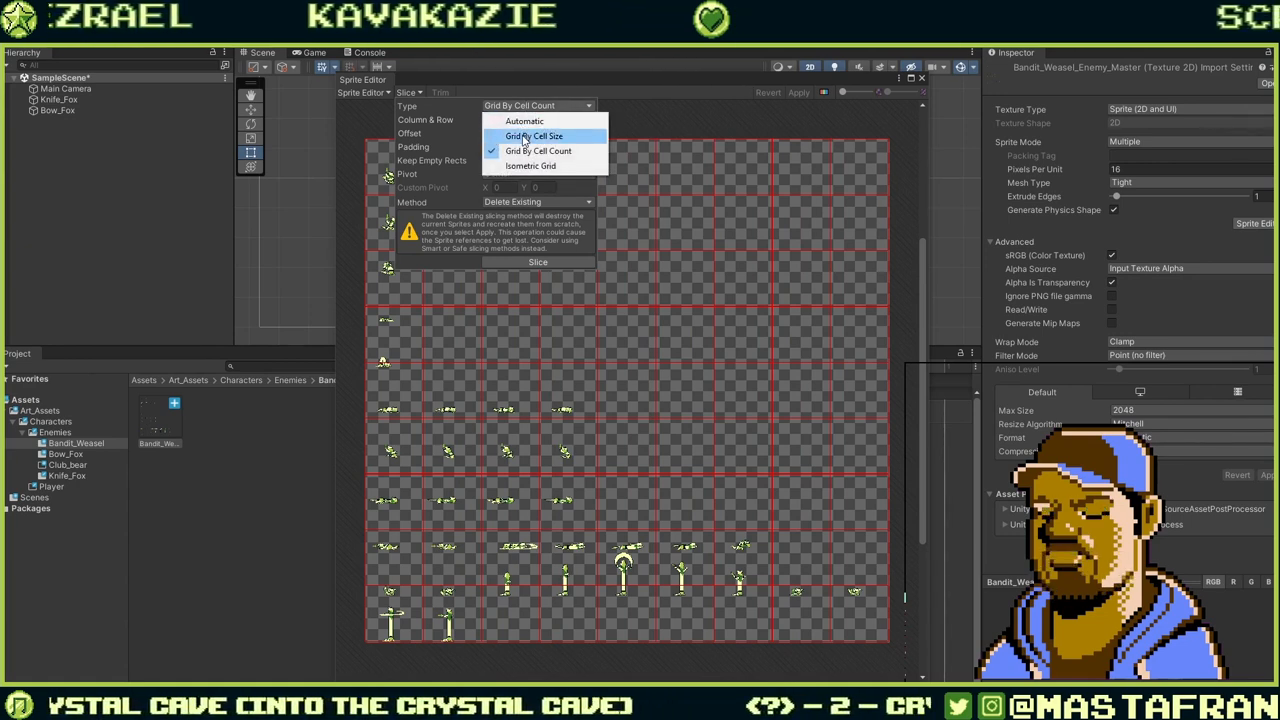
click(523, 137)
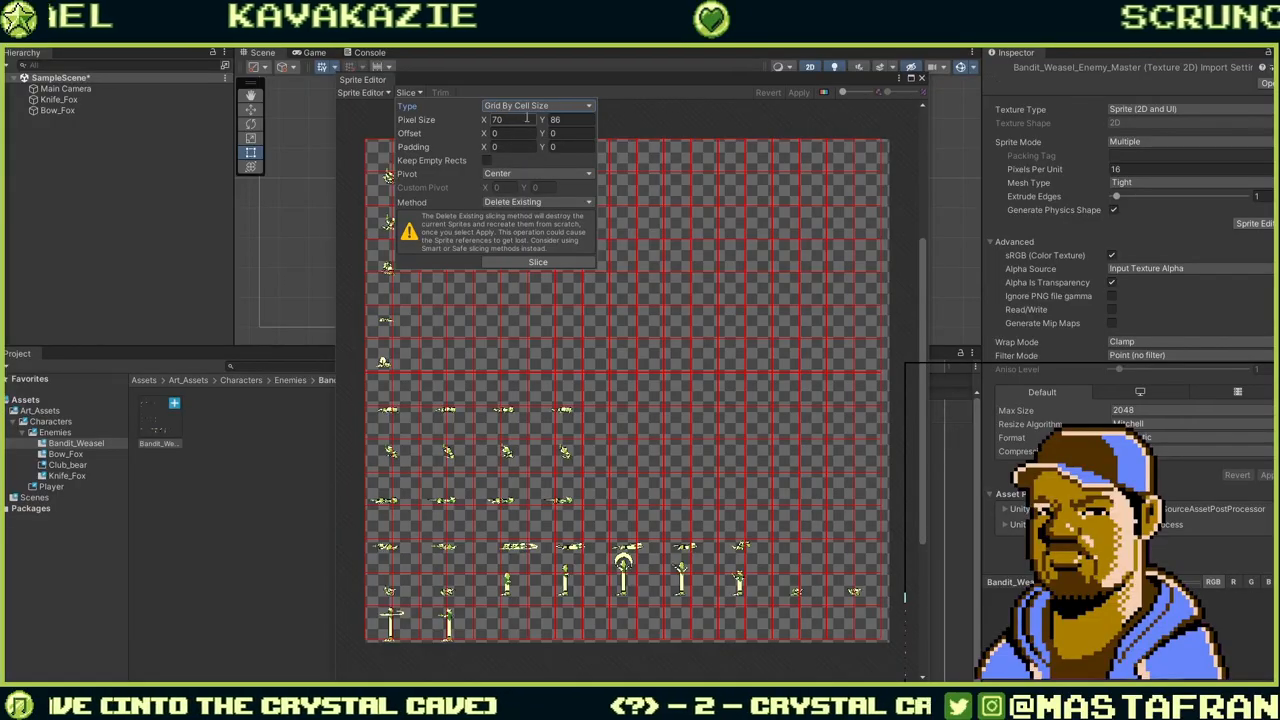
click(515, 106)
click(519, 151)
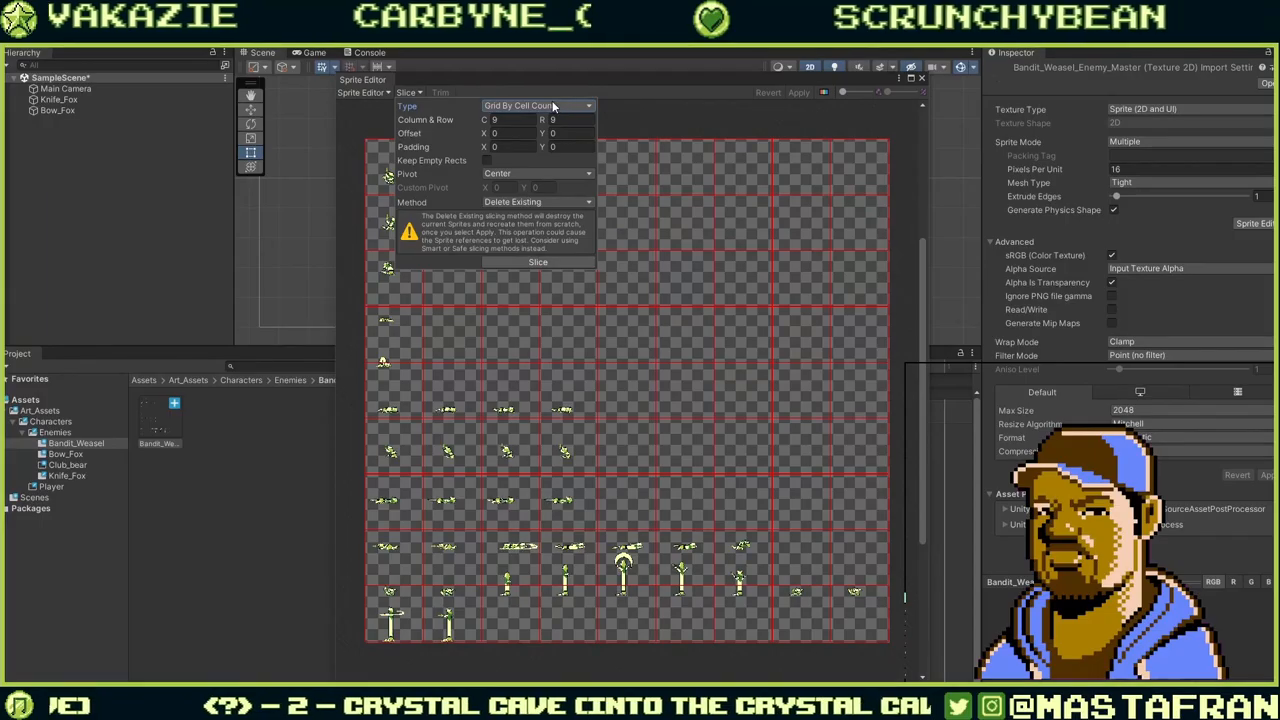
click(540, 106)
click(540, 120)
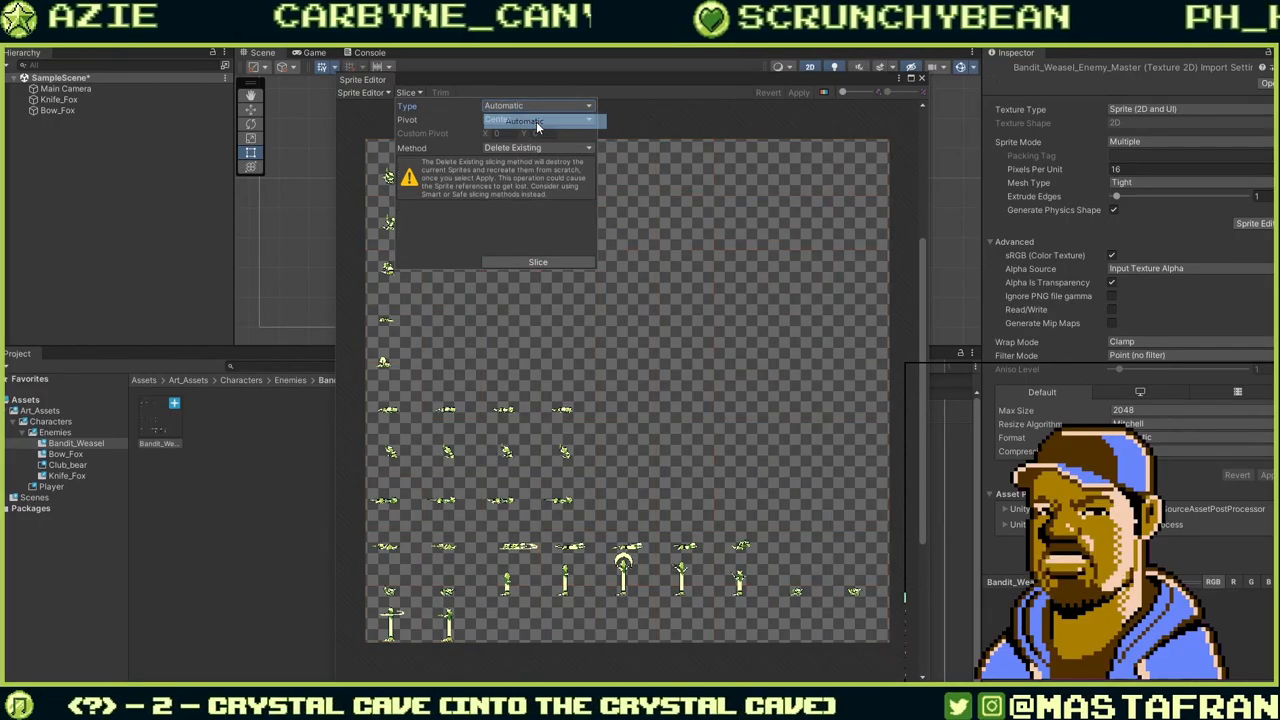
click(538, 106)
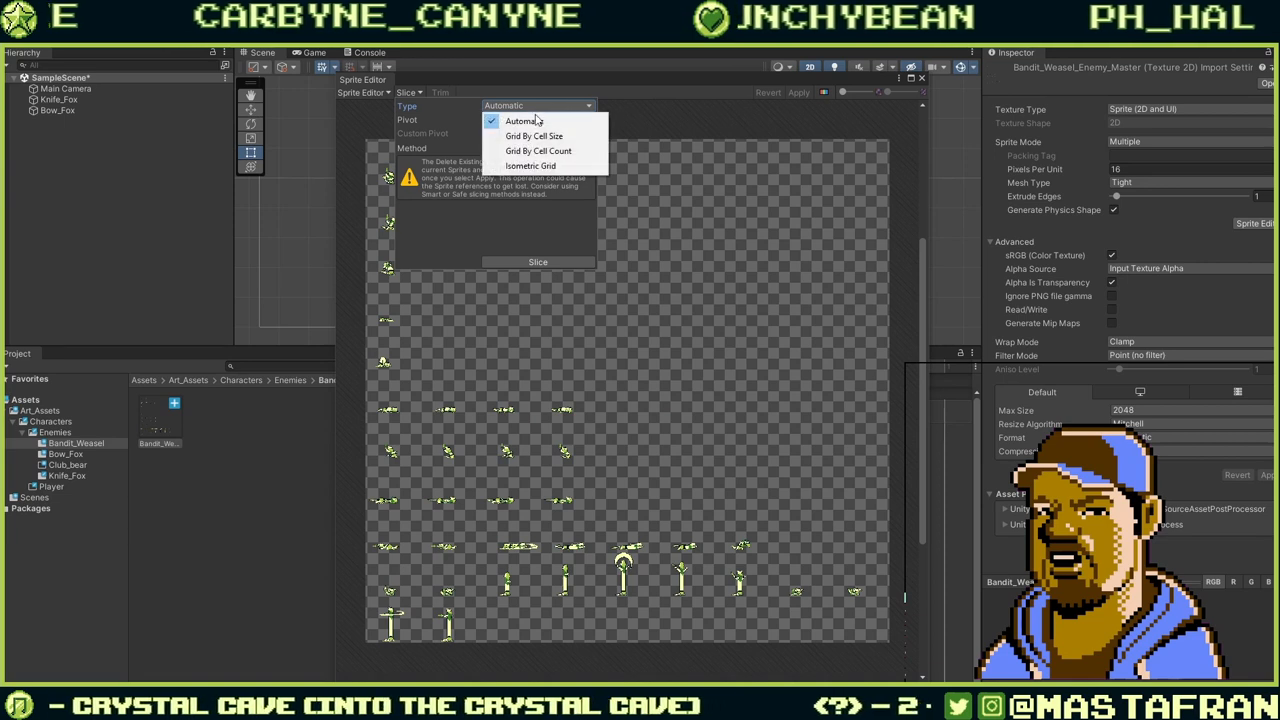
click(530, 166)
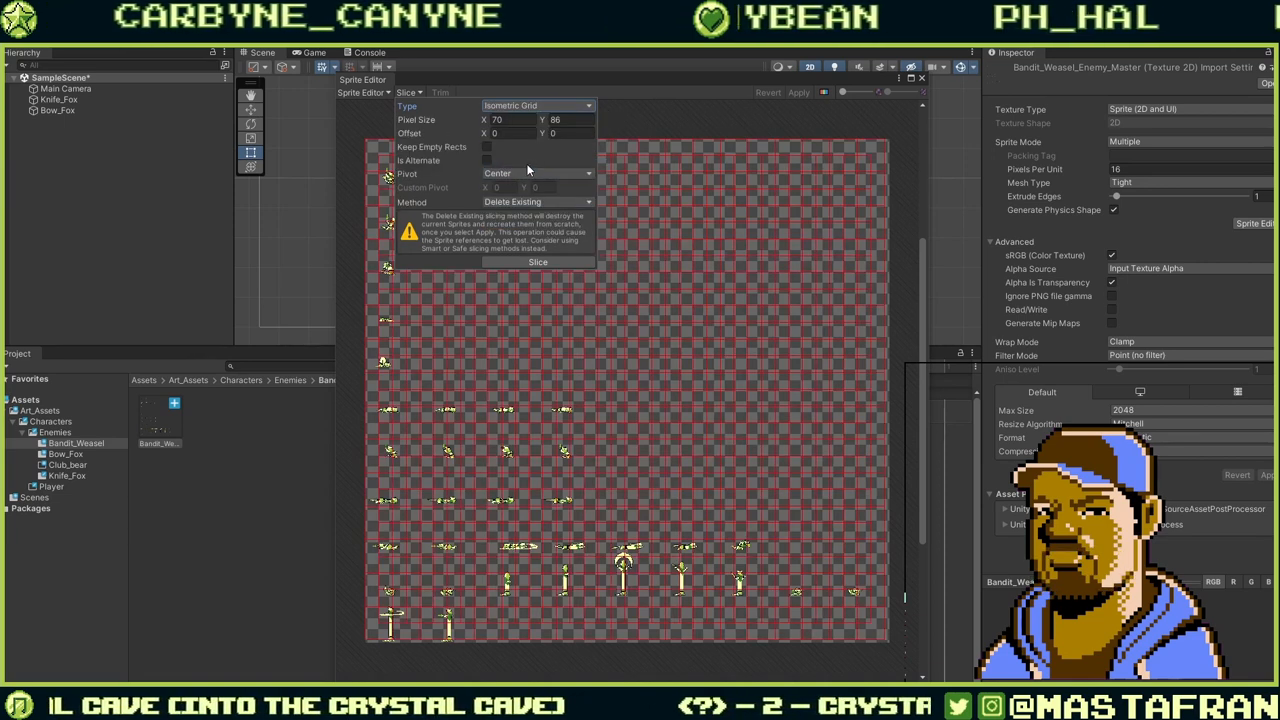
click(550, 106)
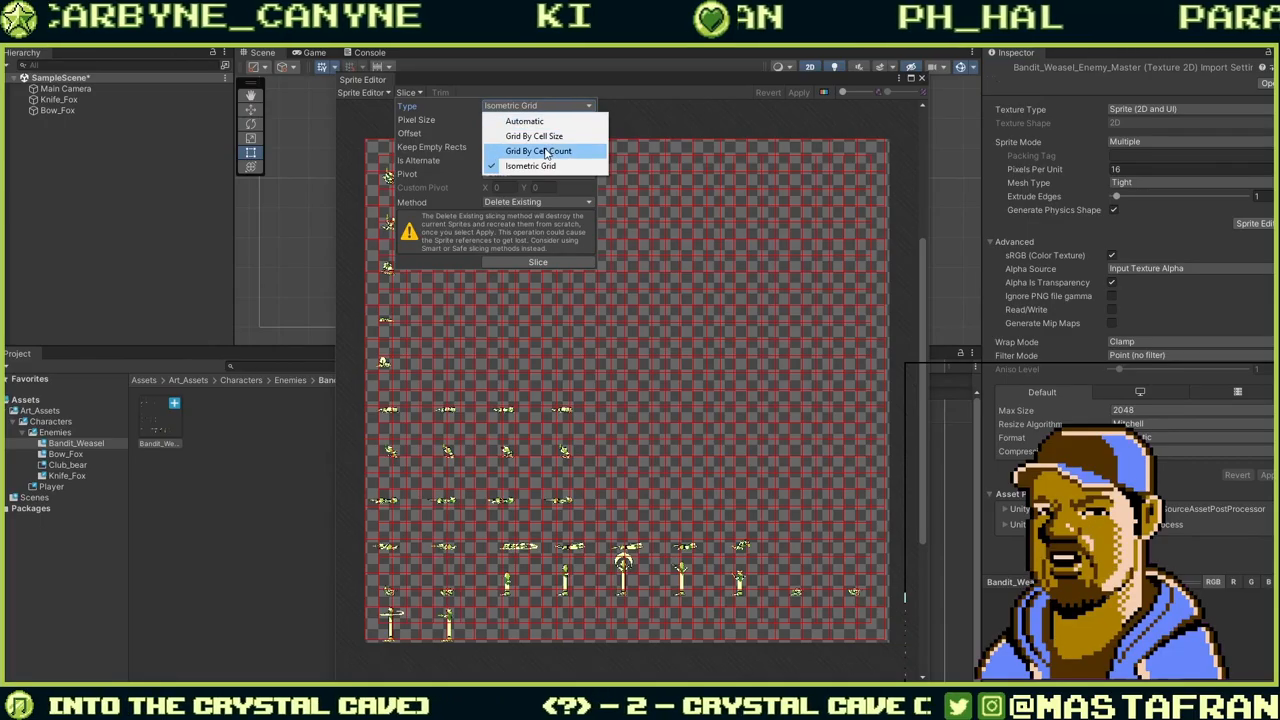
click(546, 151)
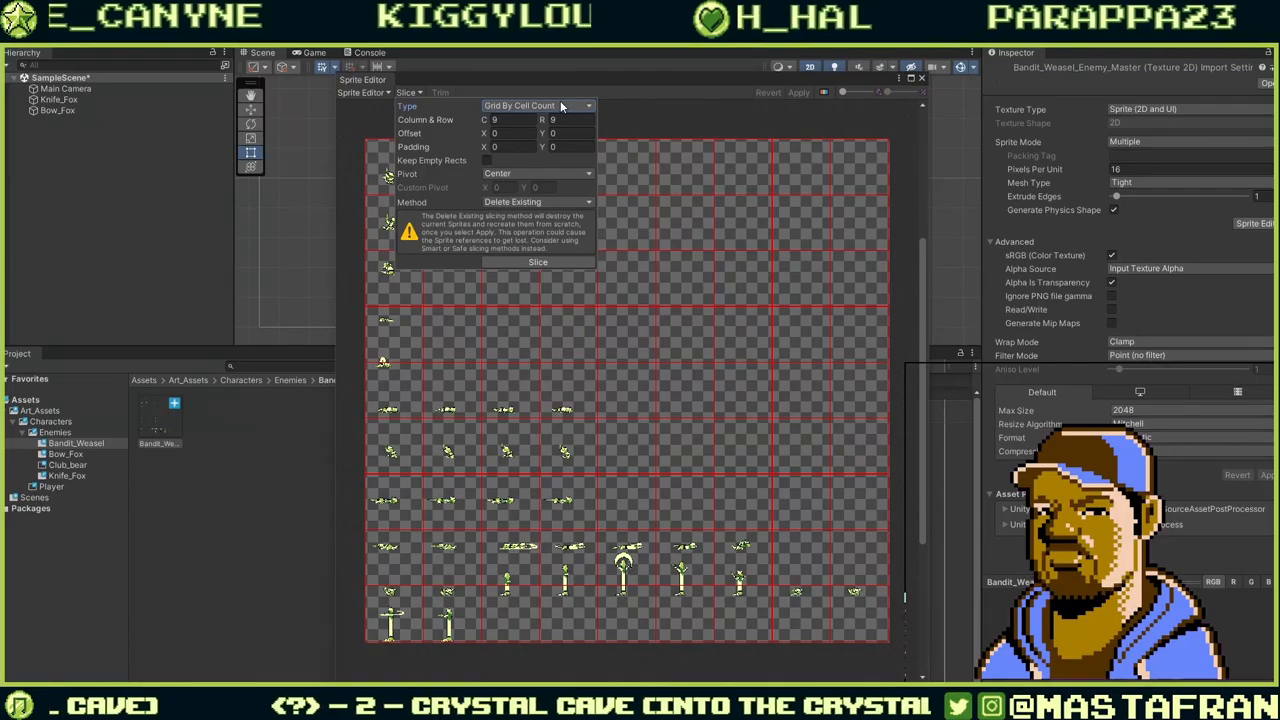
click(561, 105)
click(535, 121)
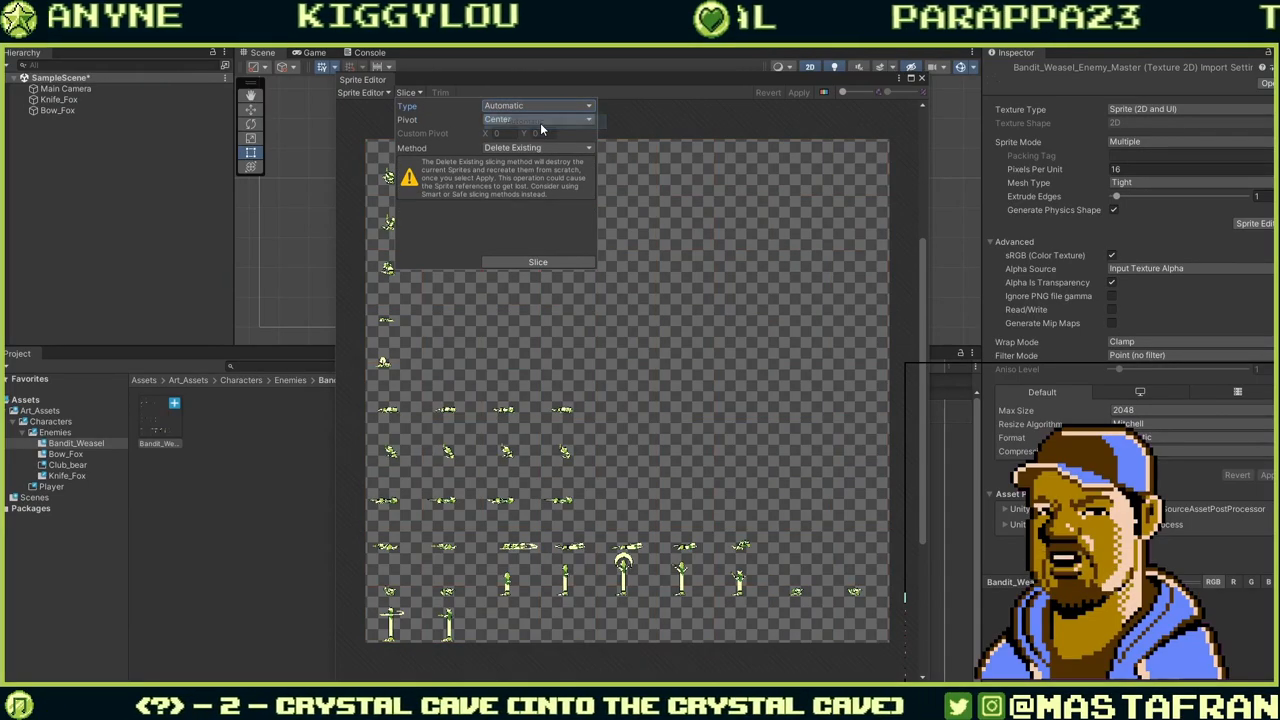
click(520, 121)
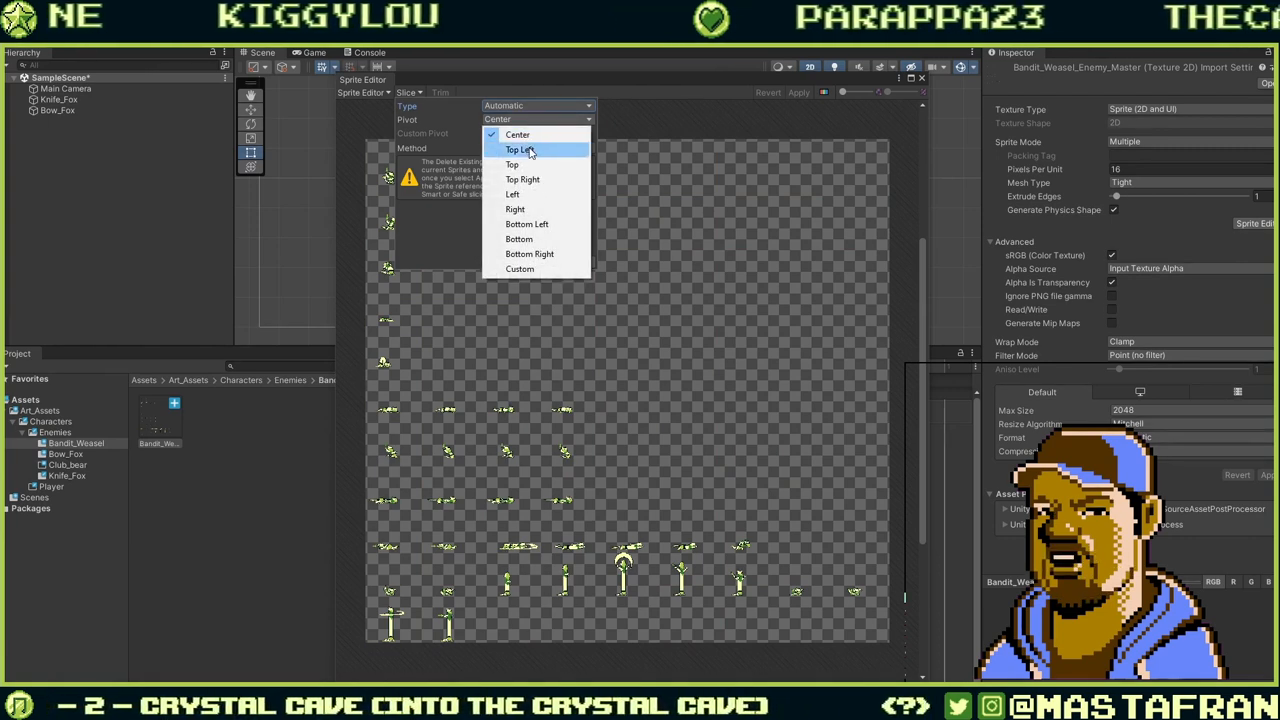
click(505, 134)
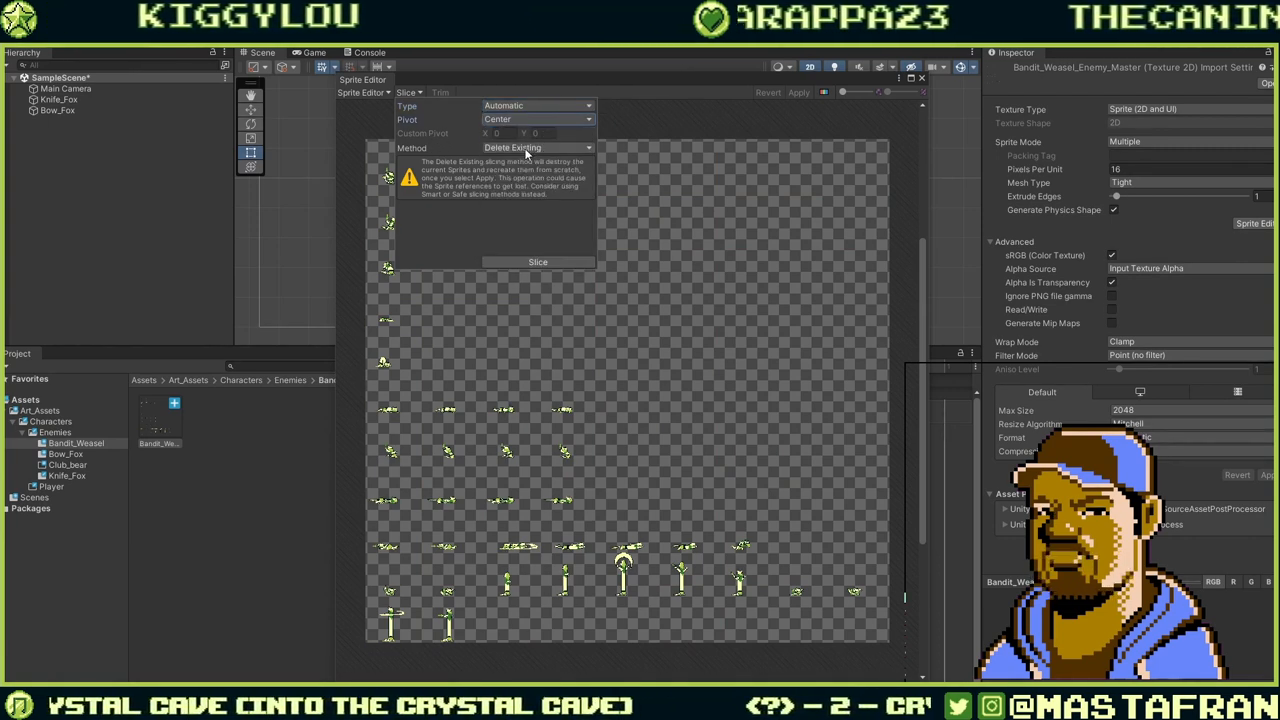
click(530, 107)
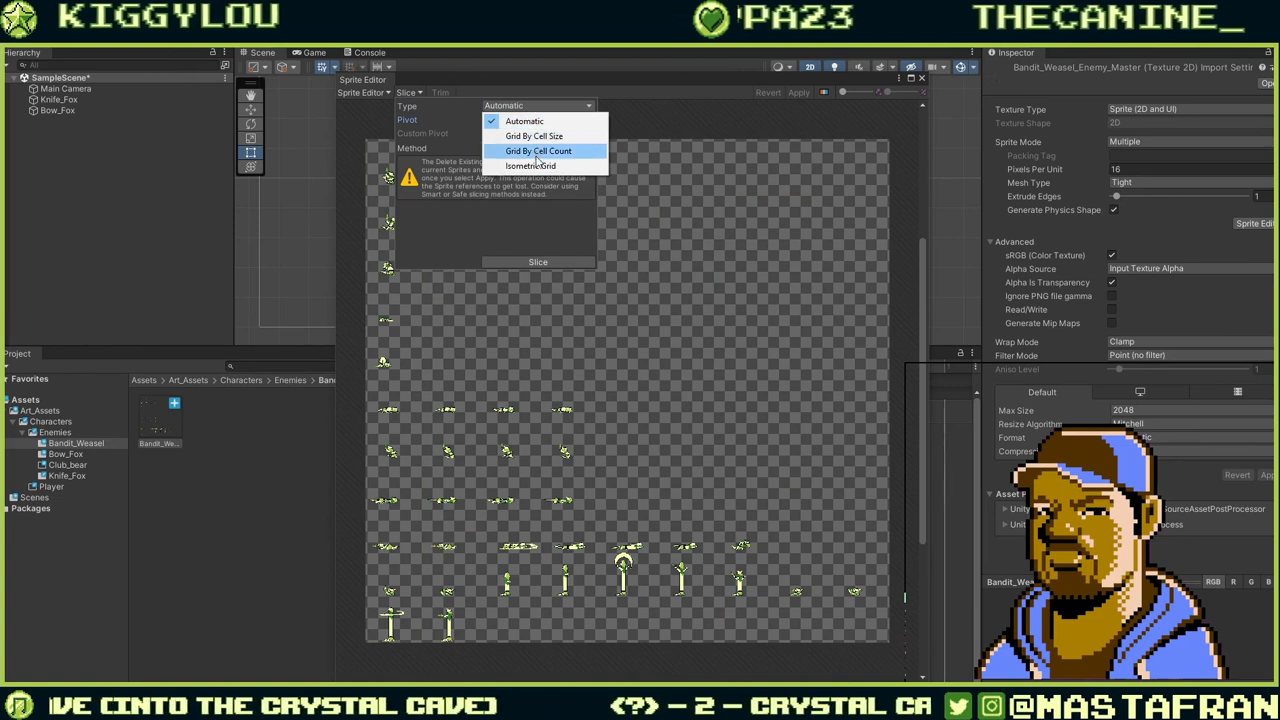
click(530, 148)
Slice the weasel sheet with the Automatic type, Center pivot and the Delete Existing method.
click(530, 106)
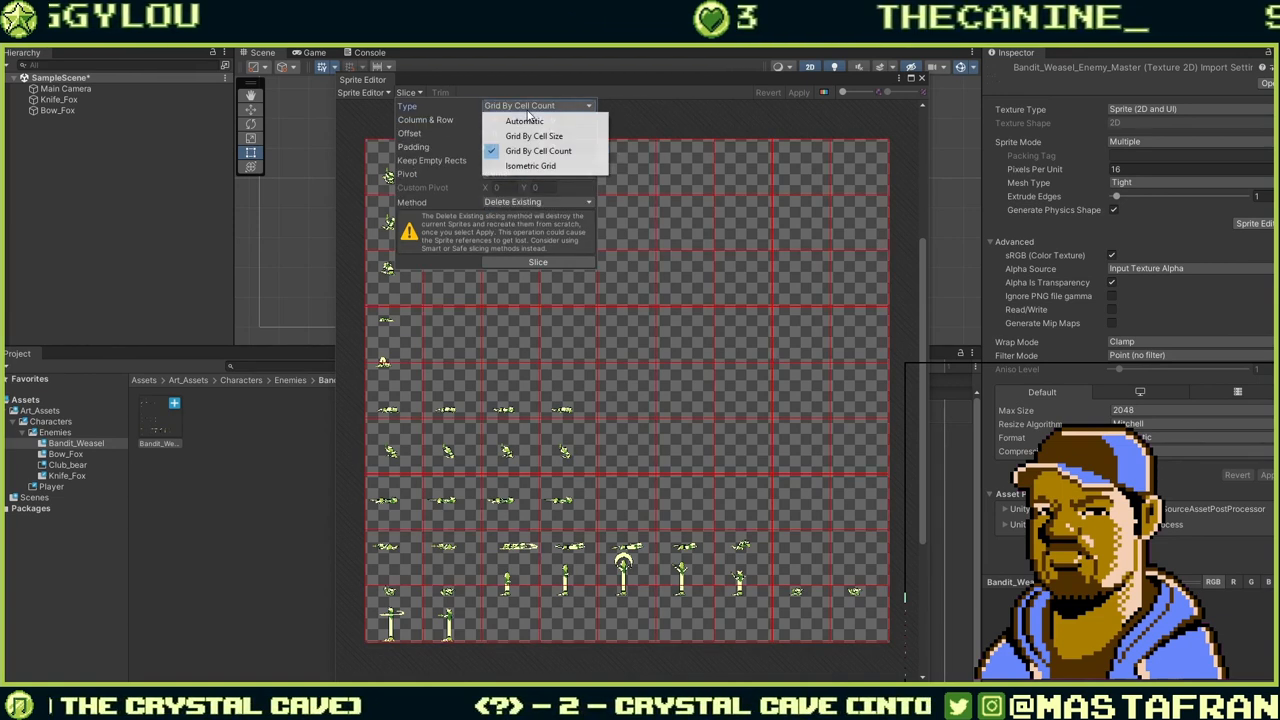
click(521, 121)
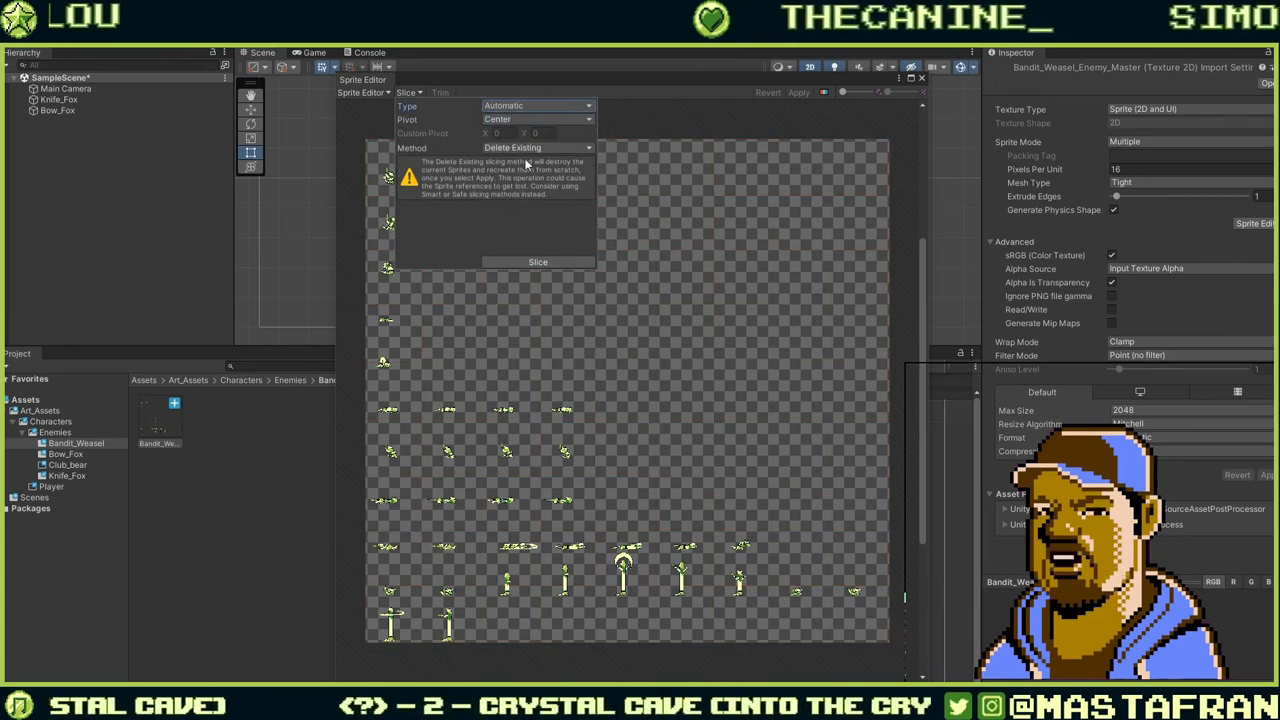
click(517, 262)
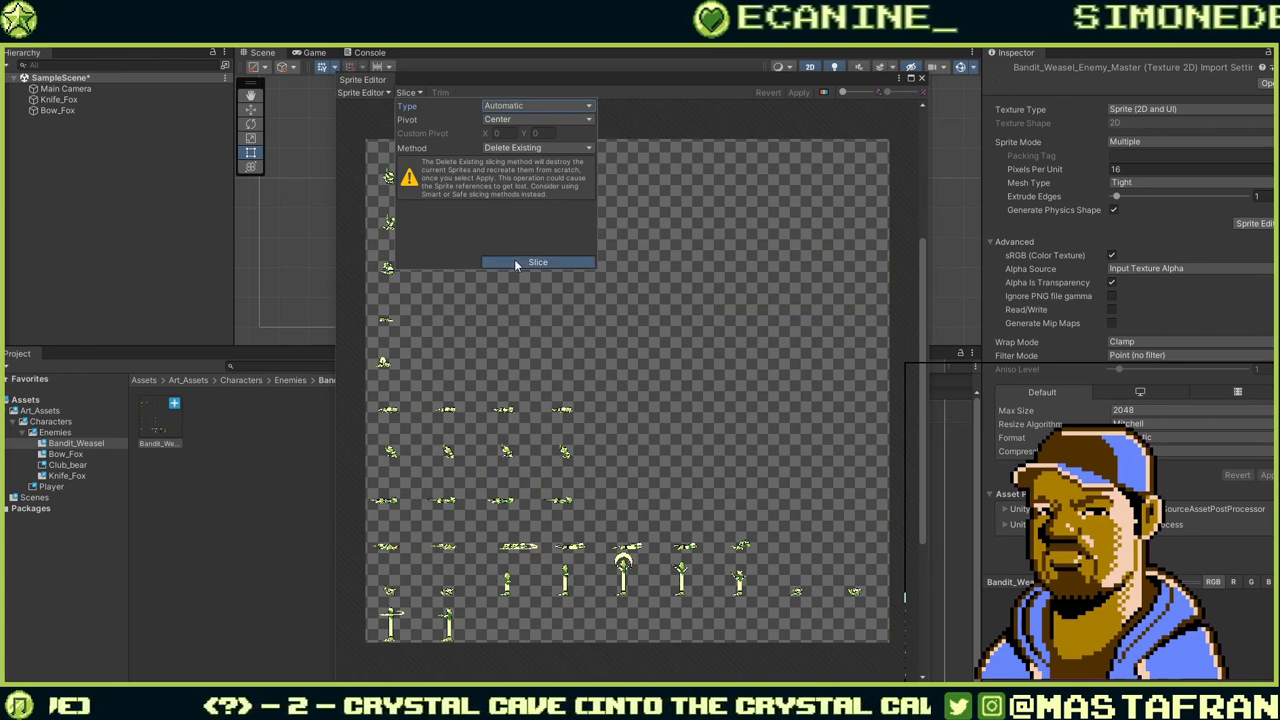
click(526, 83)
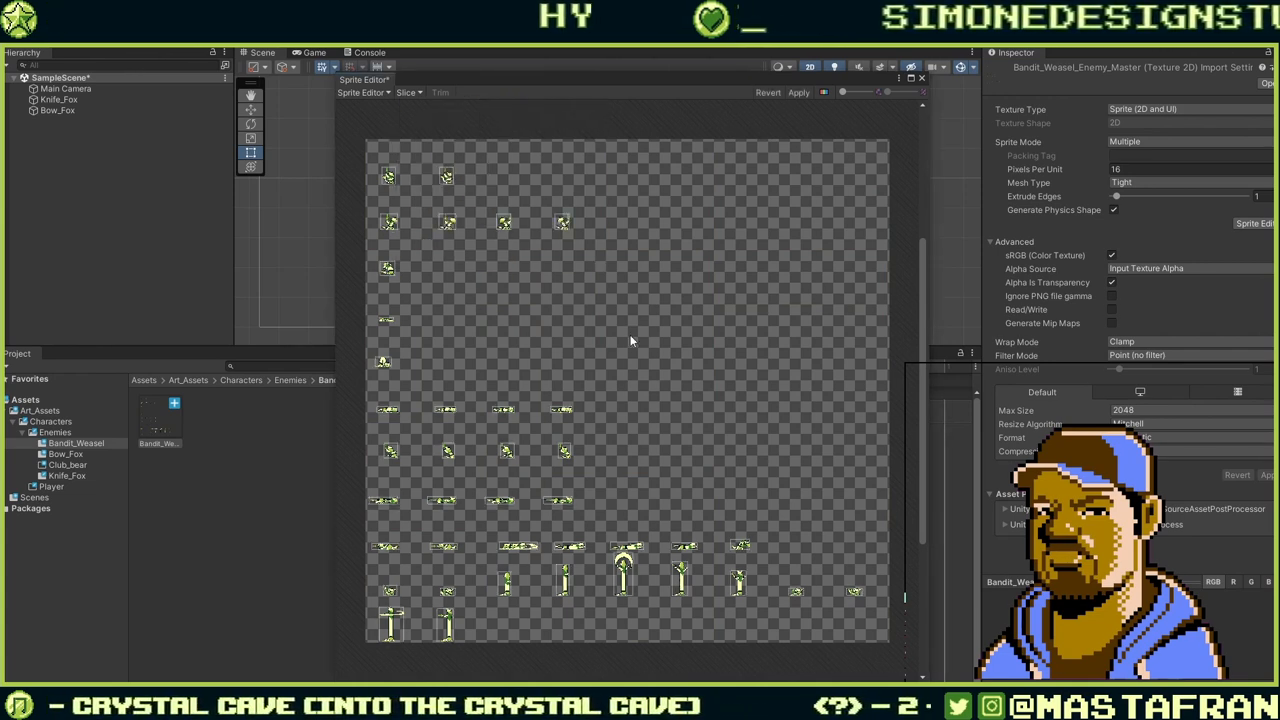
Examine the automatically generated slice outlines around the sprites in every row of the weasel sheet.
scroll(707, 567, up, 3)
scroll(712, 637, up, 4)
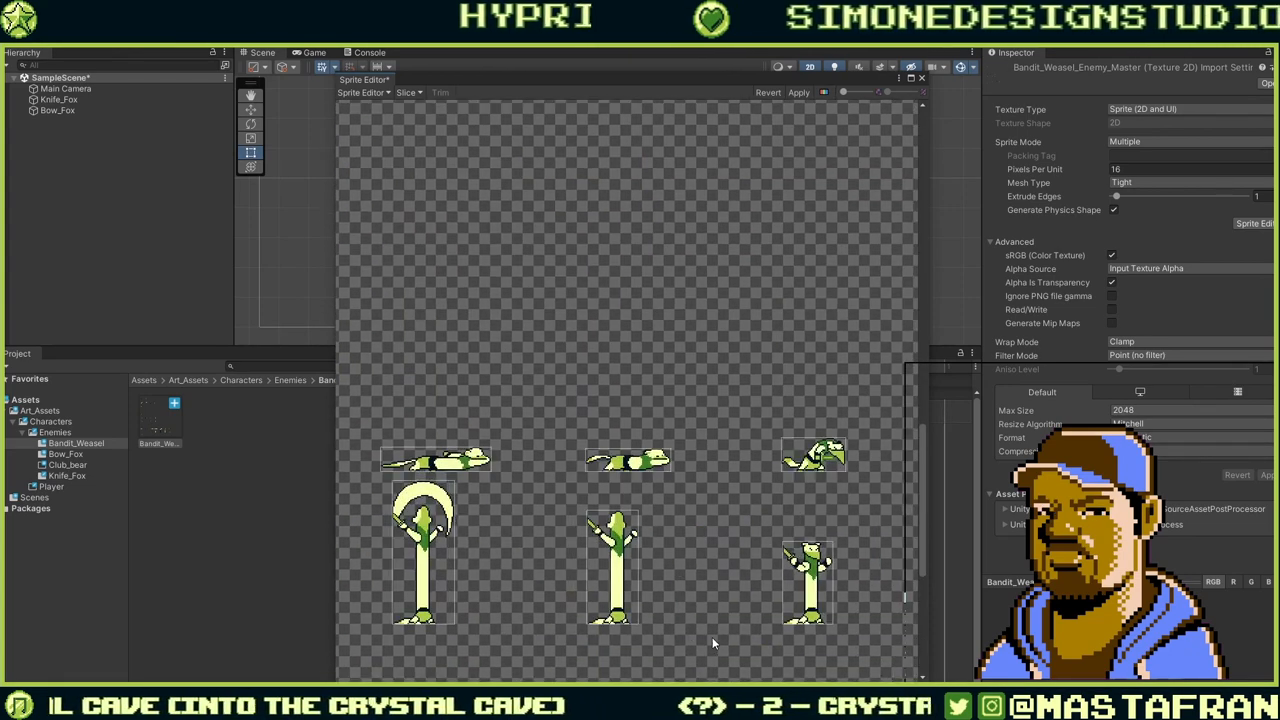
scroll(743, 609, down, 3)
scroll(379, 573, down, 3)
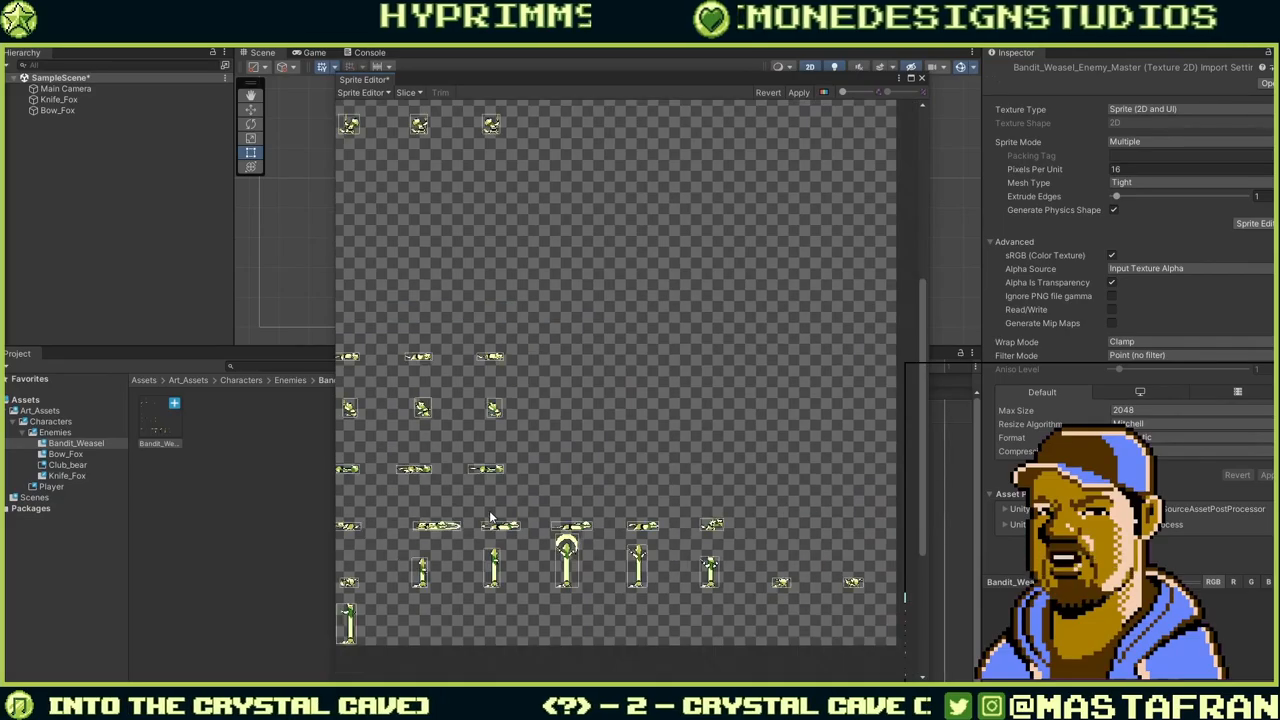
scroll(379, 573, up, 5)
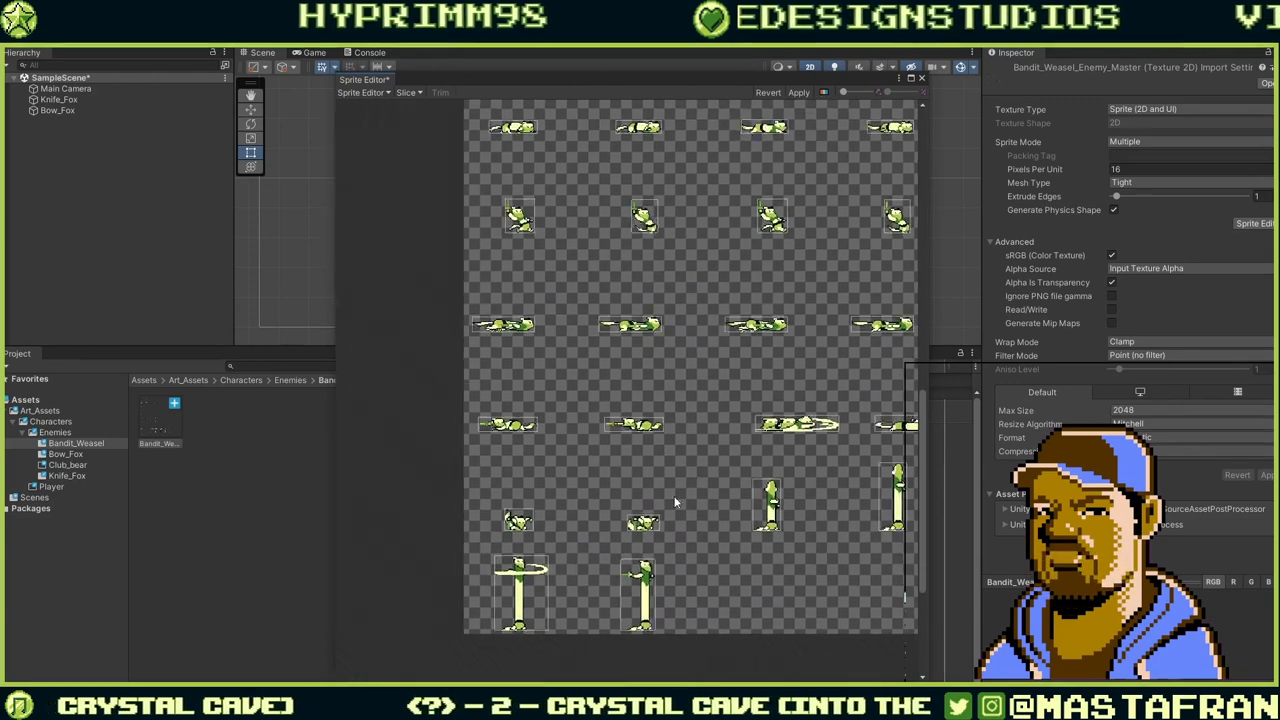
middle_drag(673, 456, 635, 433)
scroll(470, 291, up, 9)
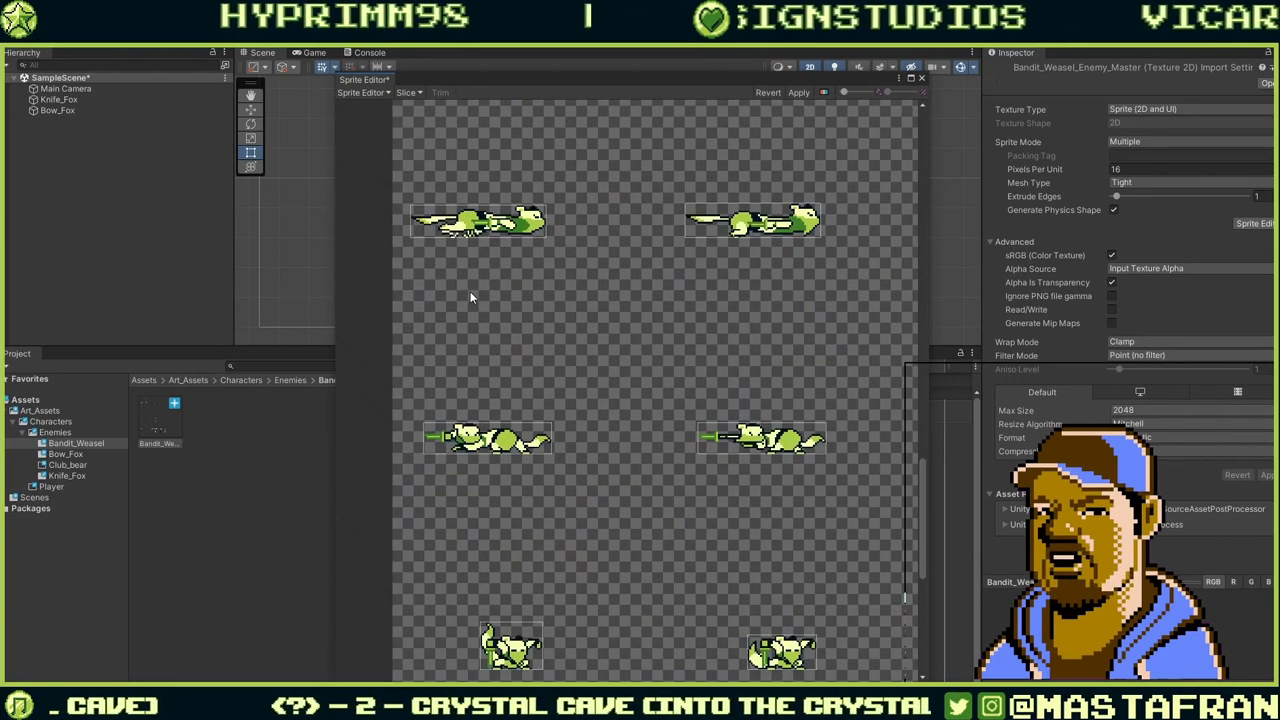
scroll(646, 395, down, 5)
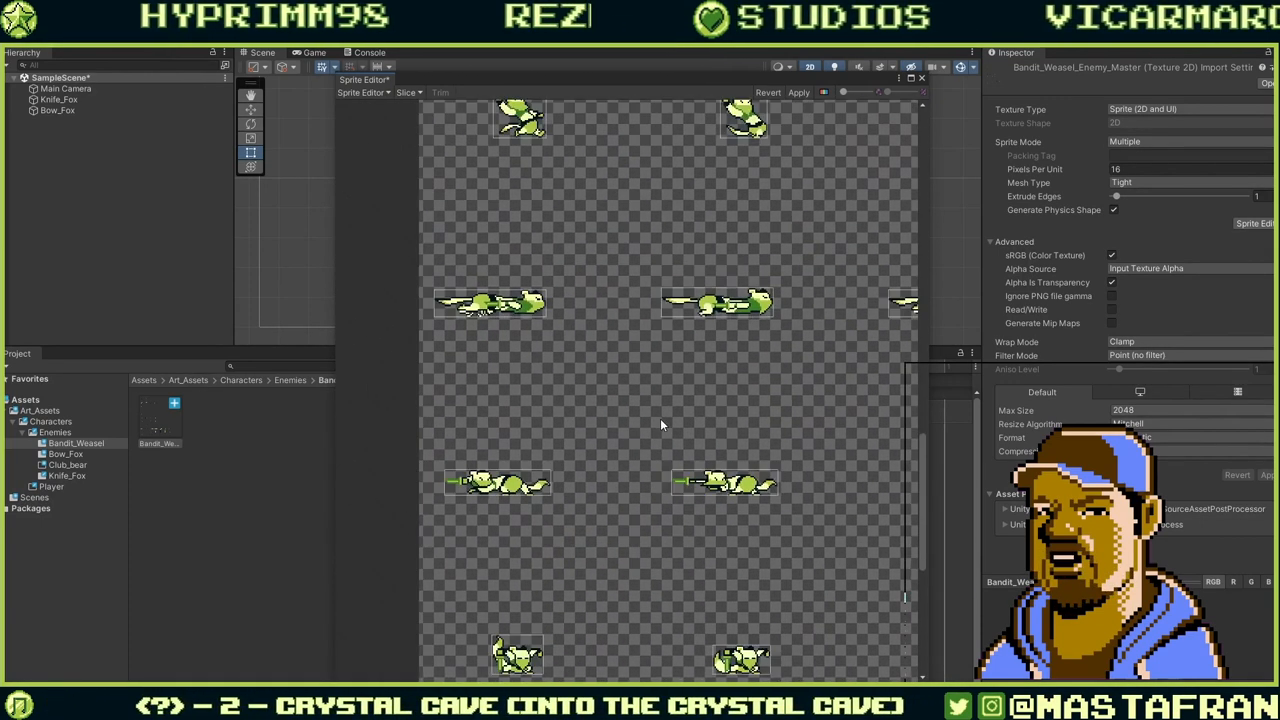
scroll(653, 404, down, 3)
scroll(600, 215, up, 4)
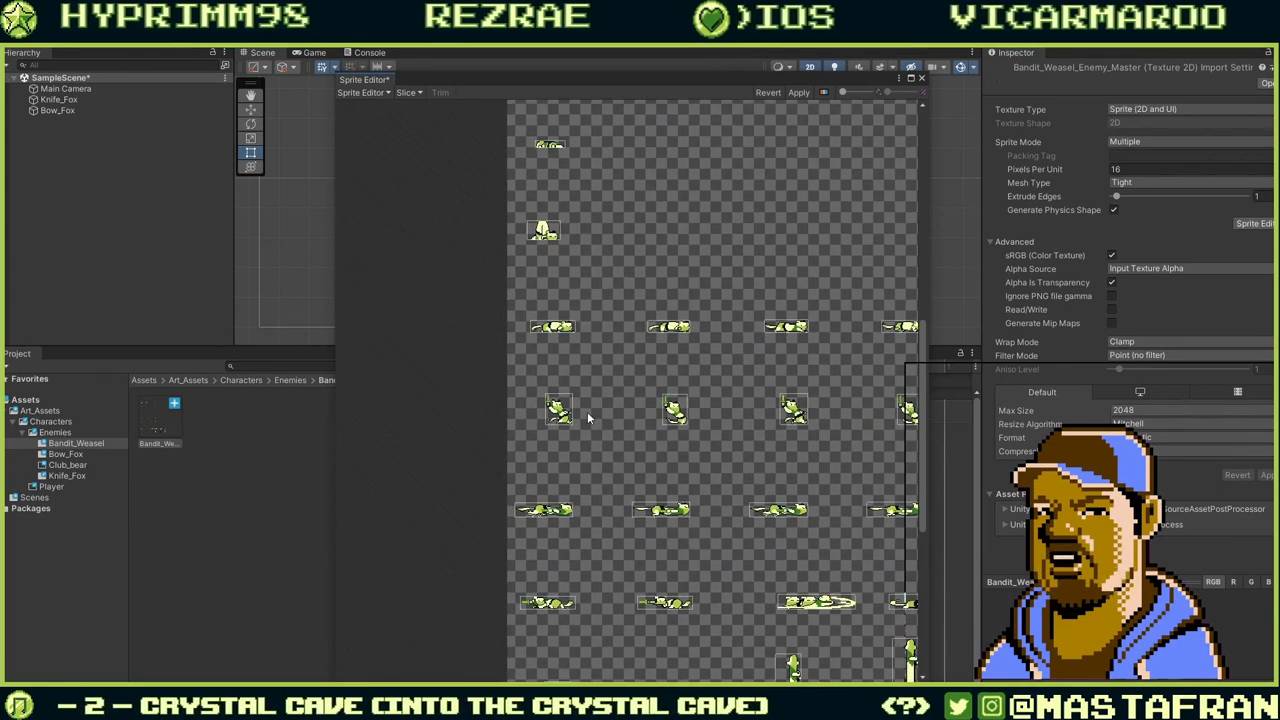
middle_drag(504, 233, 476, 484)
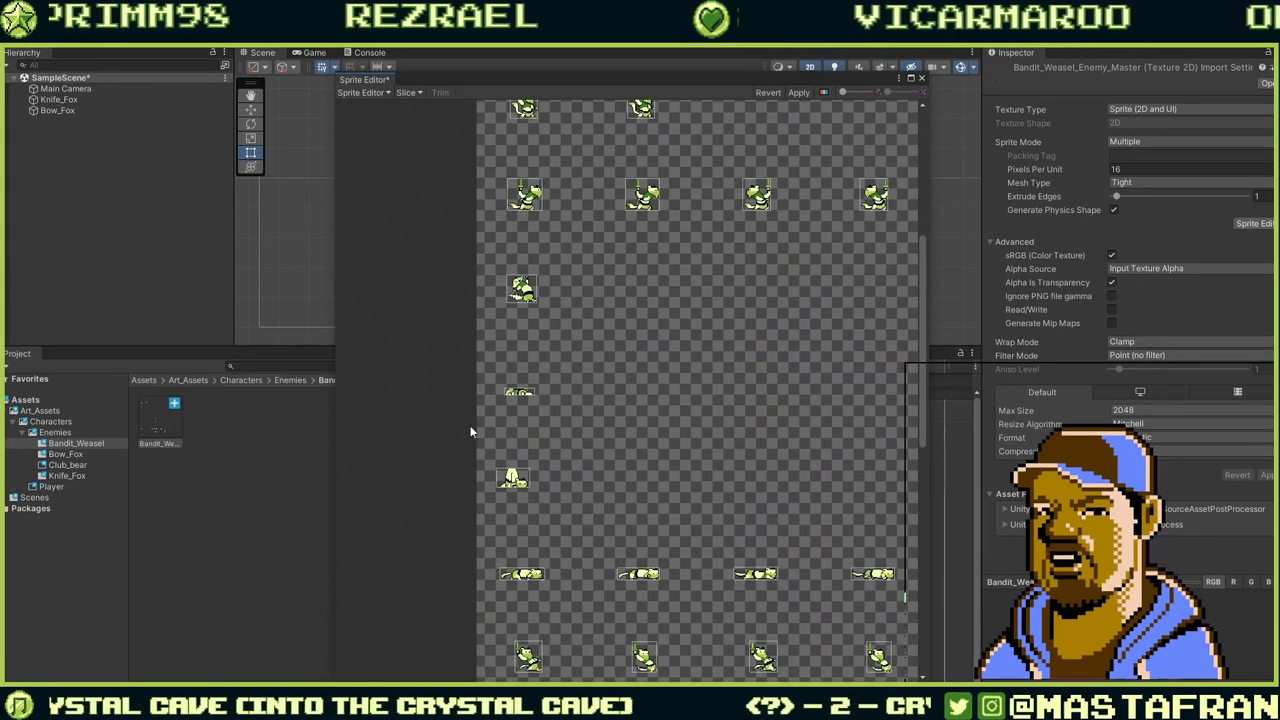
middle_drag(513, 227, 425, 398)
scroll(466, 378, up, 3)
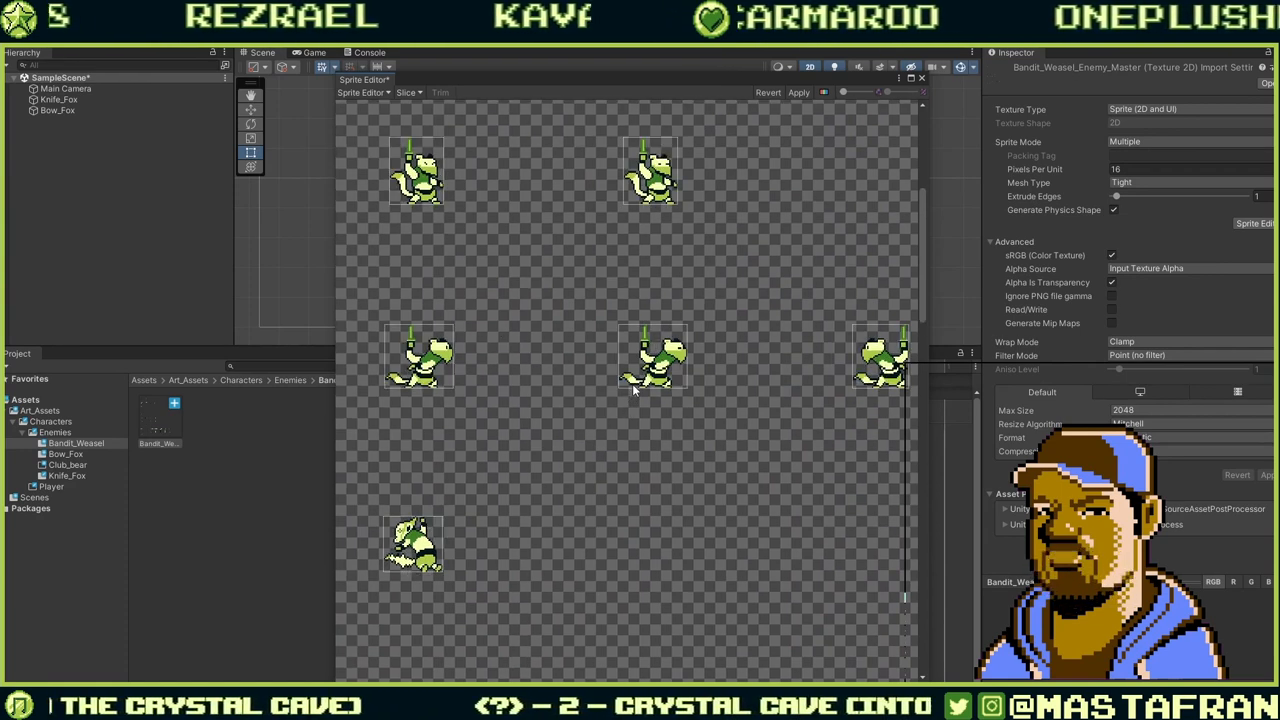
scroll(630, 391, down, 3)
middle_drag(633, 390, 549, 171)
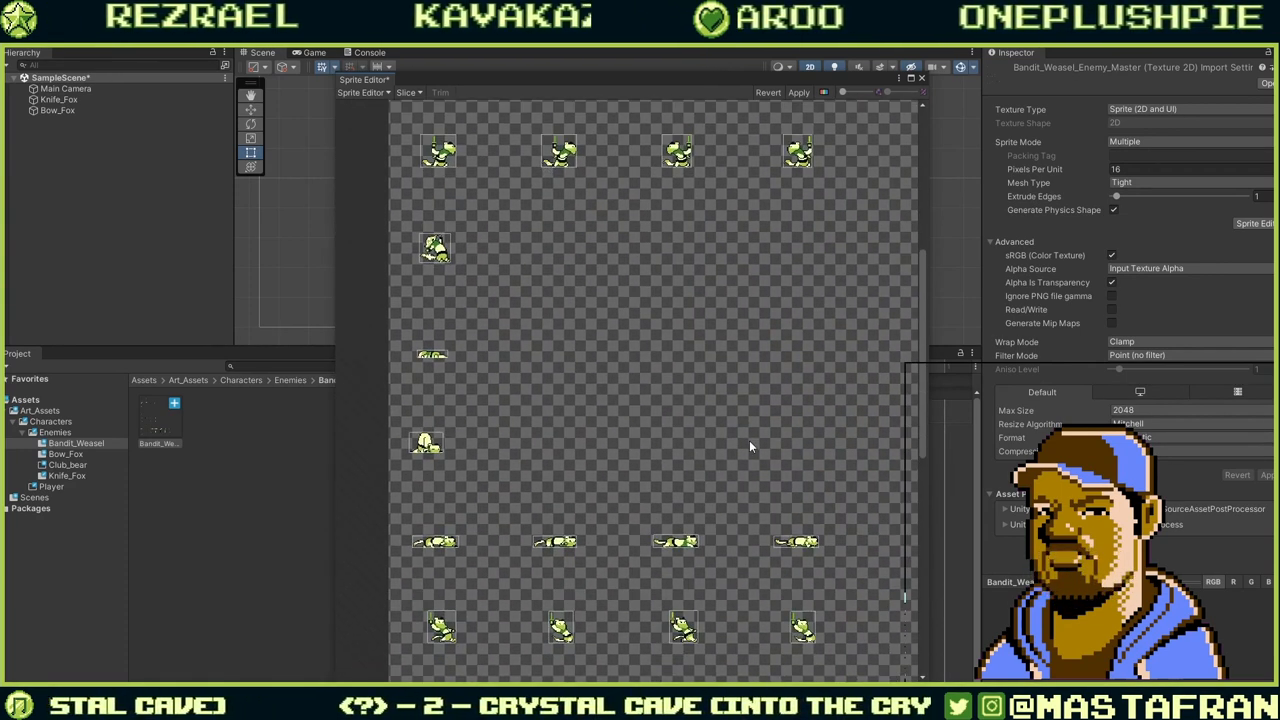
middle_drag(749, 446, 527, 240)
middle_drag(738, 636, 575, 281)
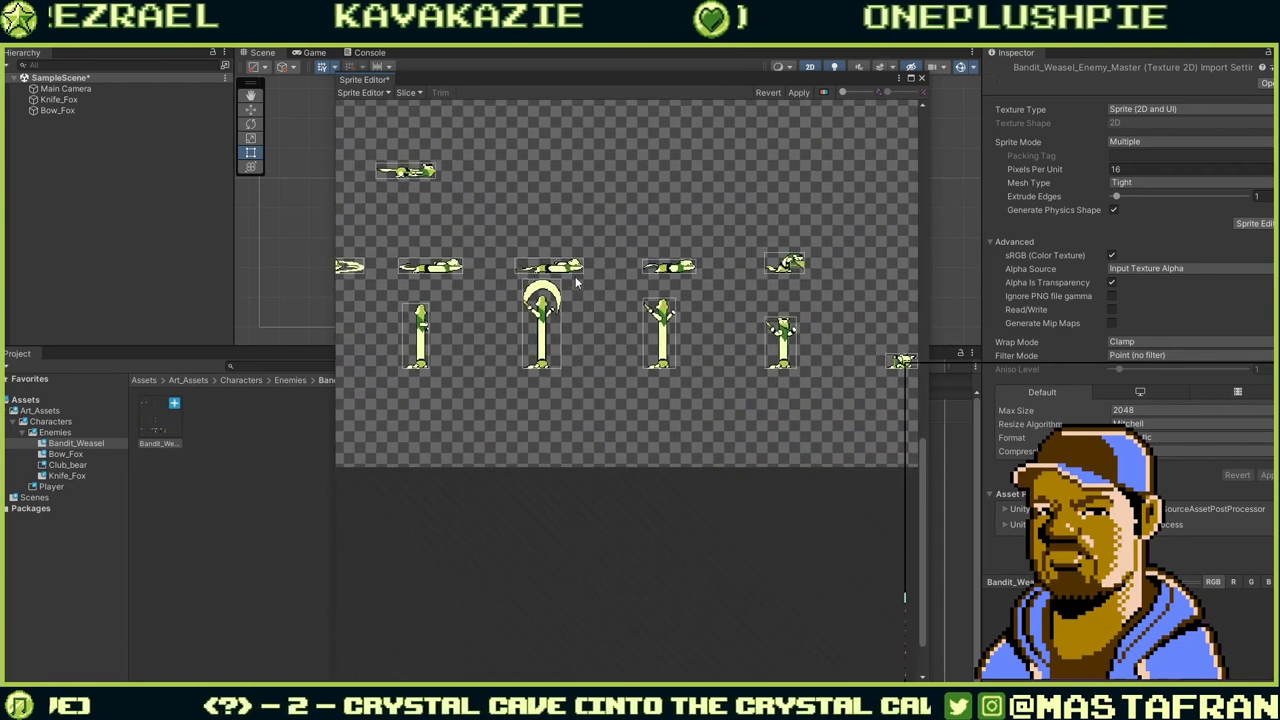
middle_drag(860, 363, 611, 383)
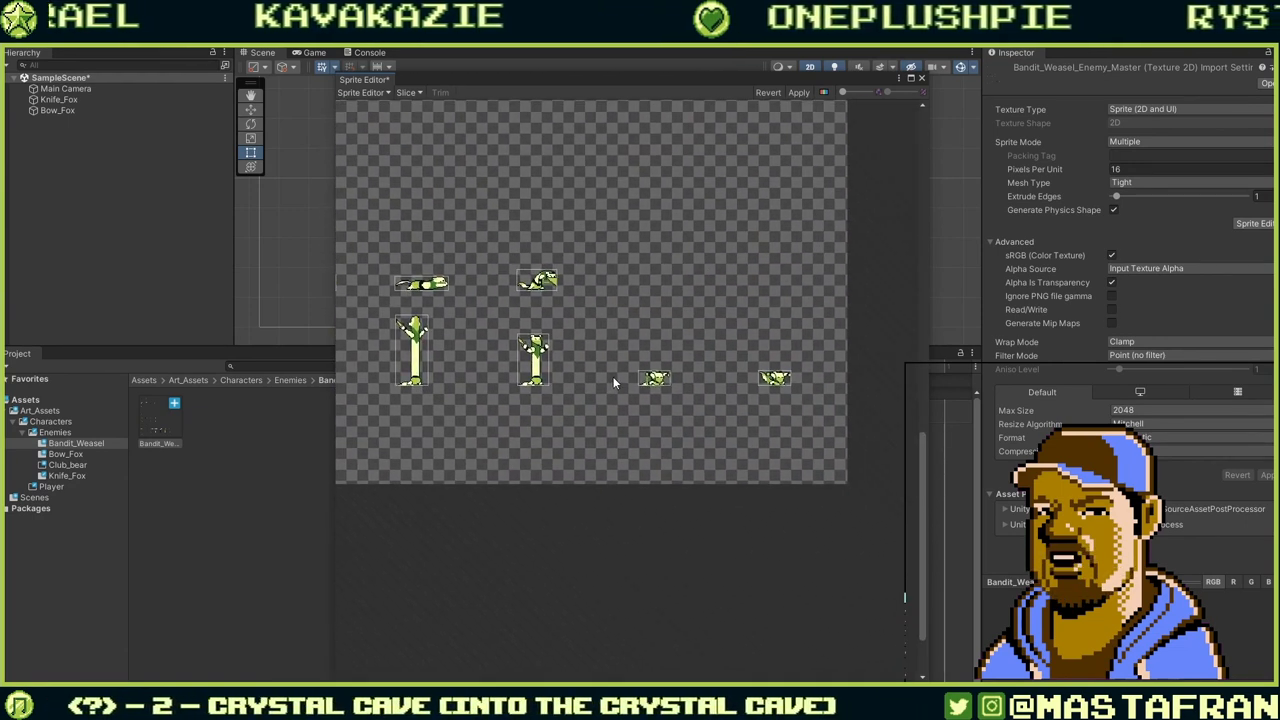
scroll(596, 371, up, 4)
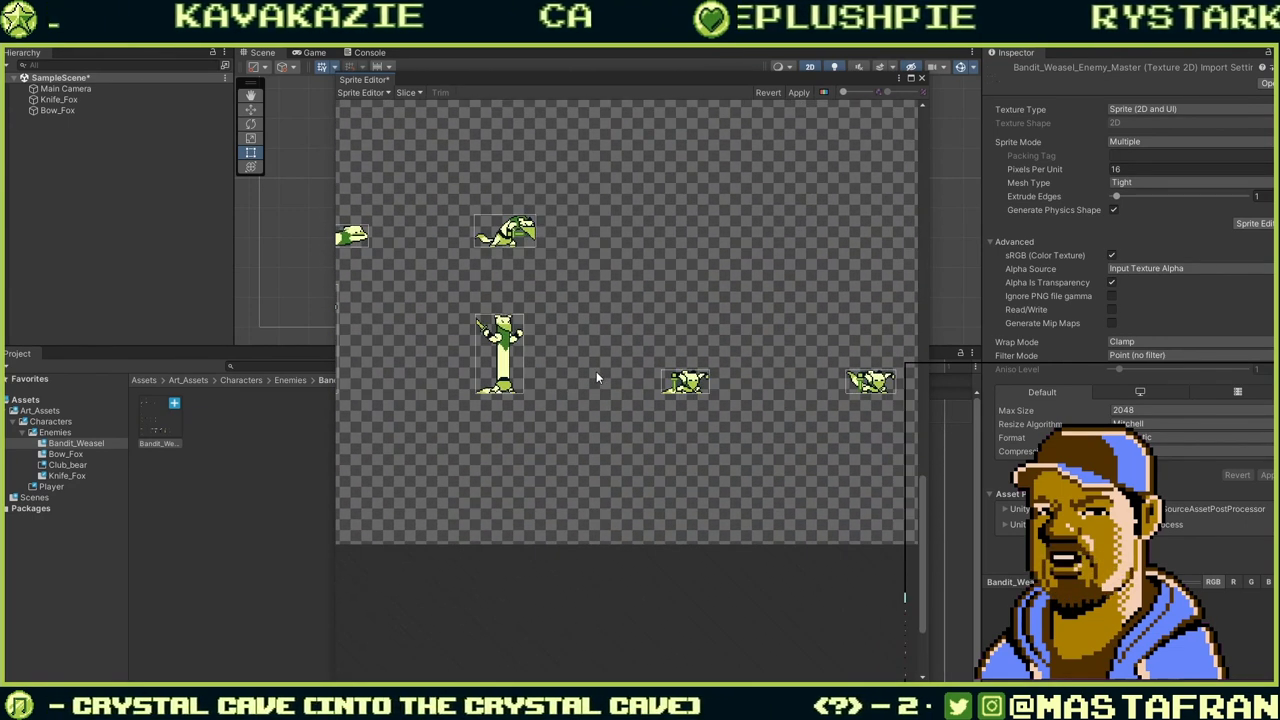
Set the first crouching weasel's slice height to 64, matching the standing weasel before it in the same row.
click(712, 385)
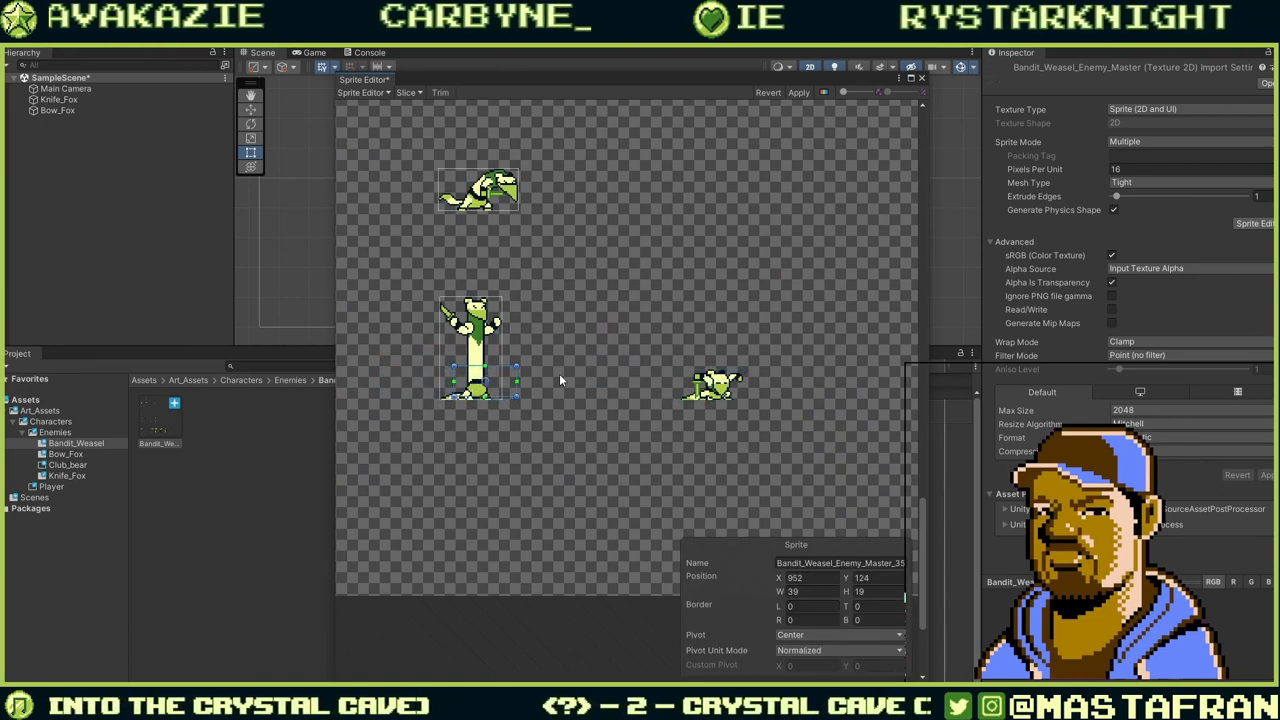
key(ctrl+z)
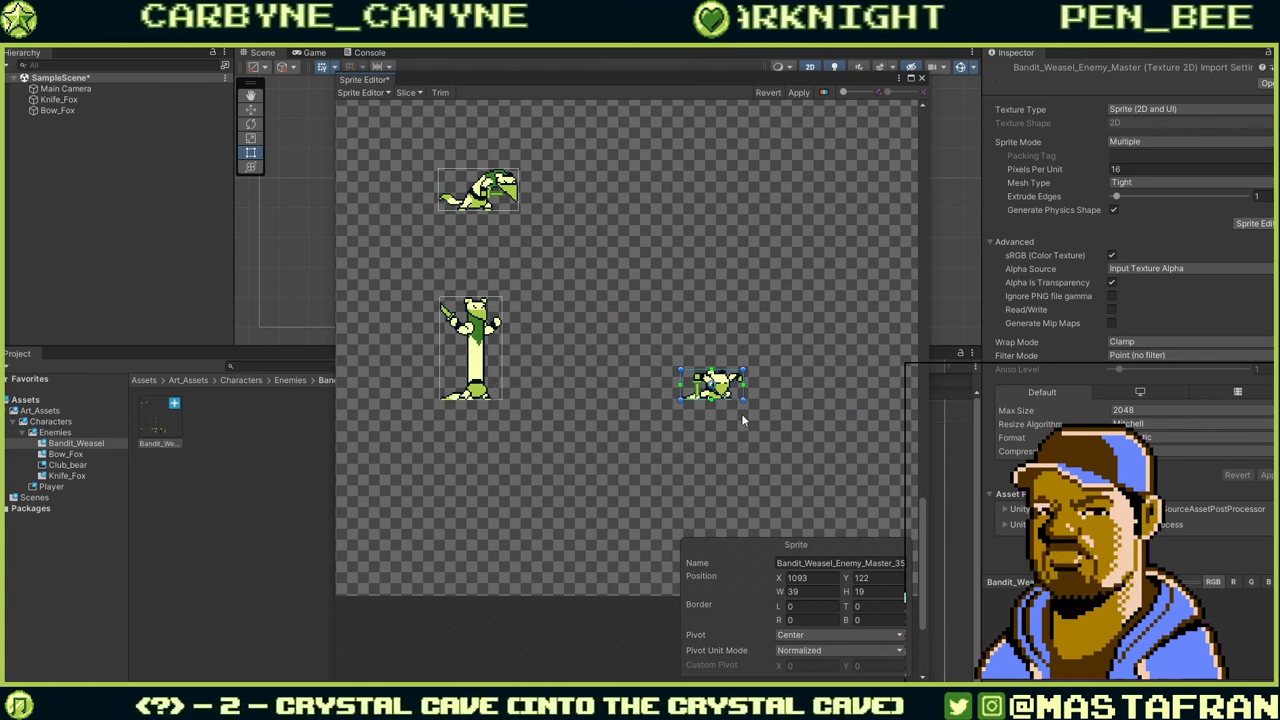
click(497, 372)
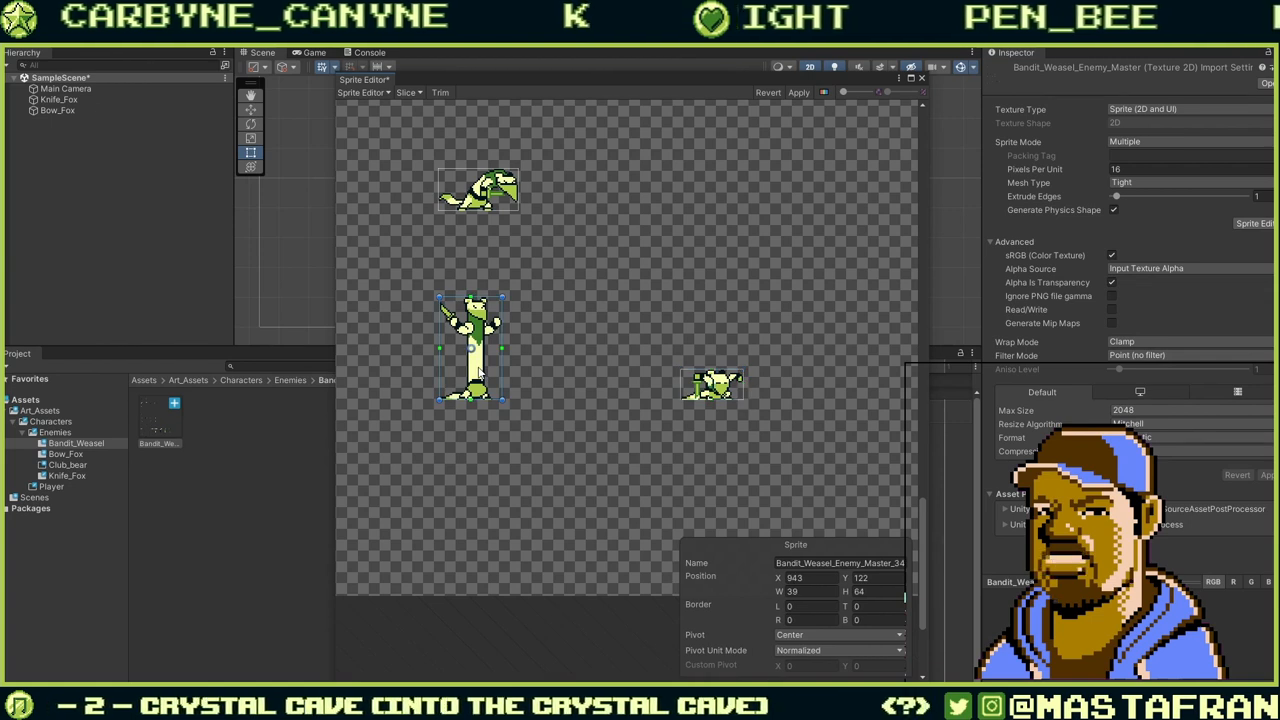
click(736, 391)
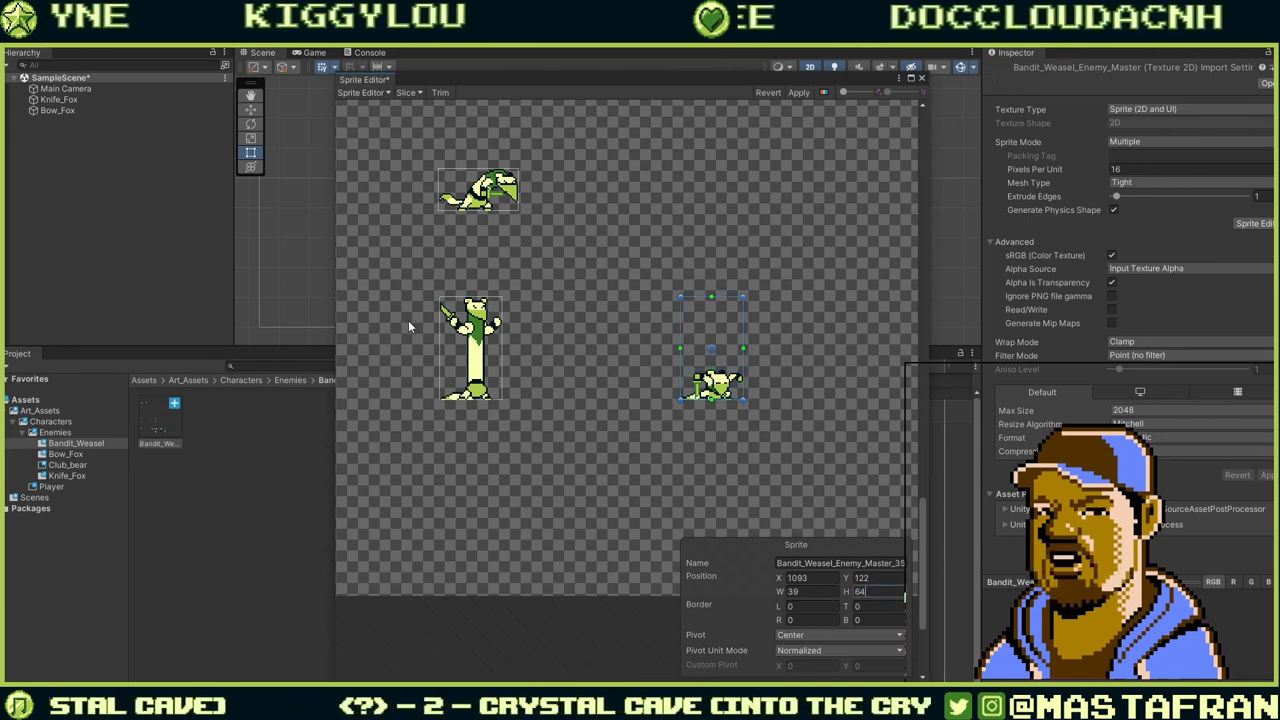
click(465, 355)
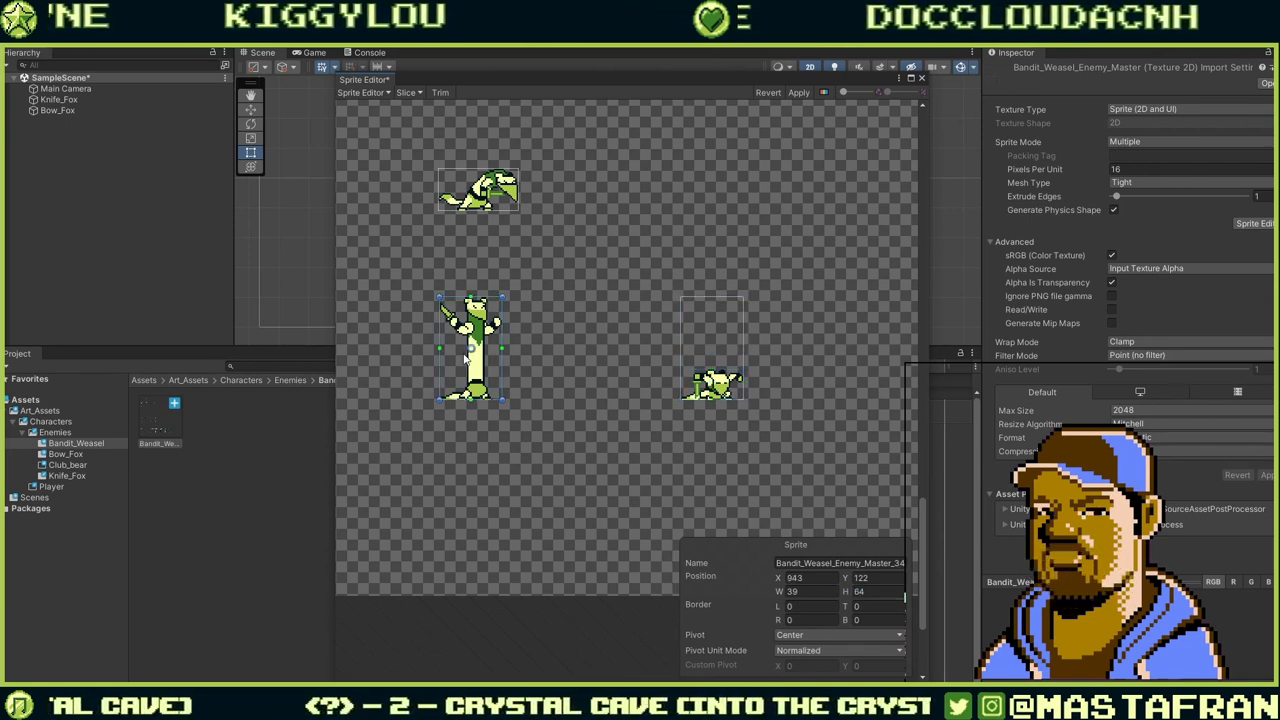
click(730, 370)
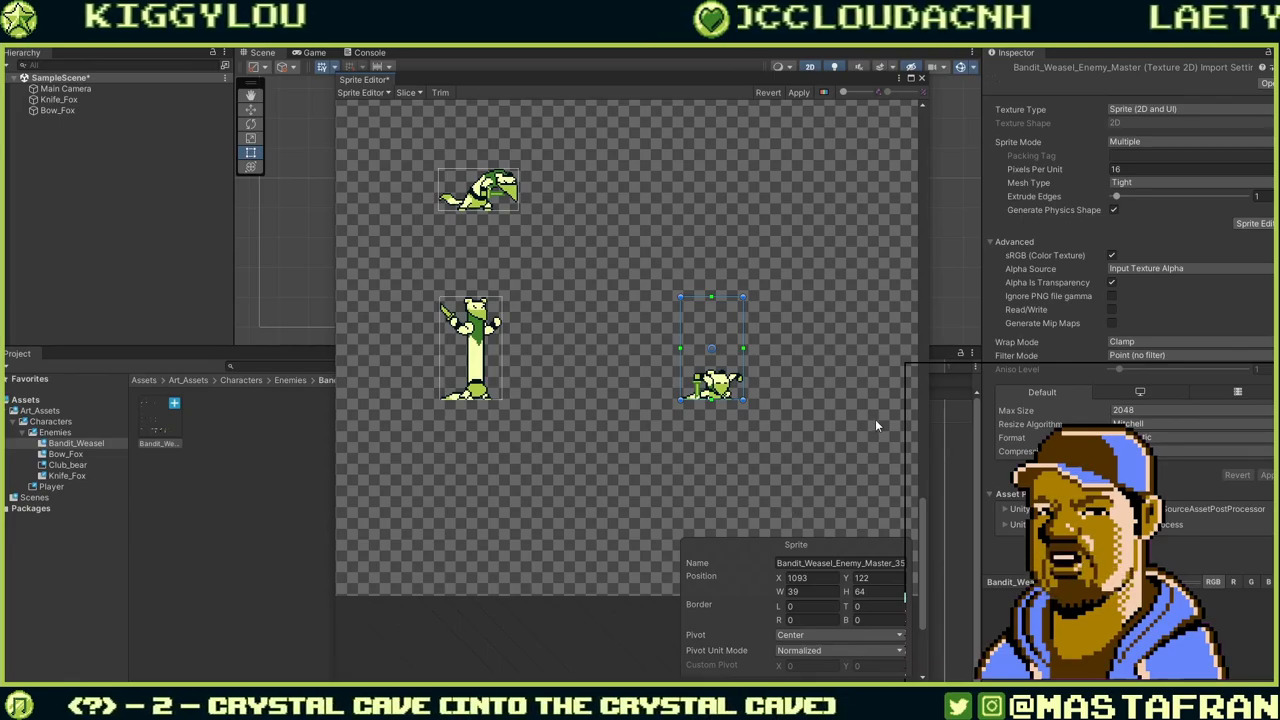
Set the slice height of the last crouching weasel in the row to 64.
middle_drag(875, 419, 743, 419)
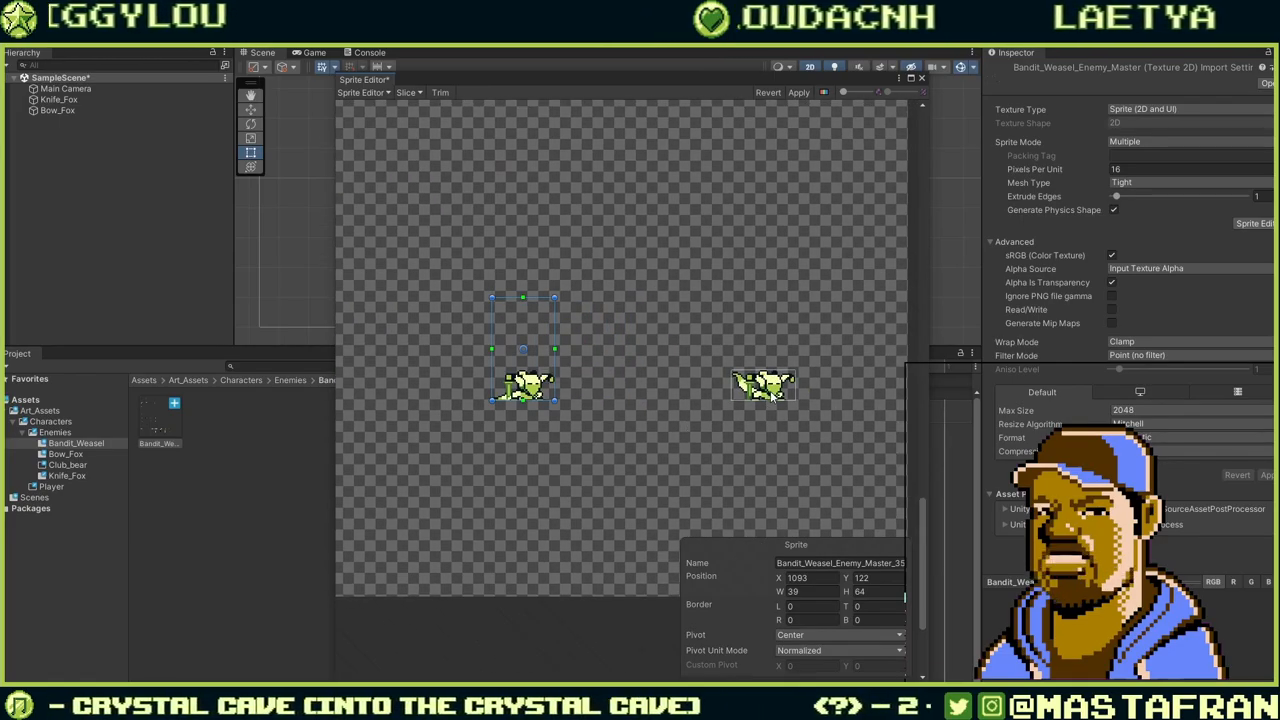
click(770, 397)
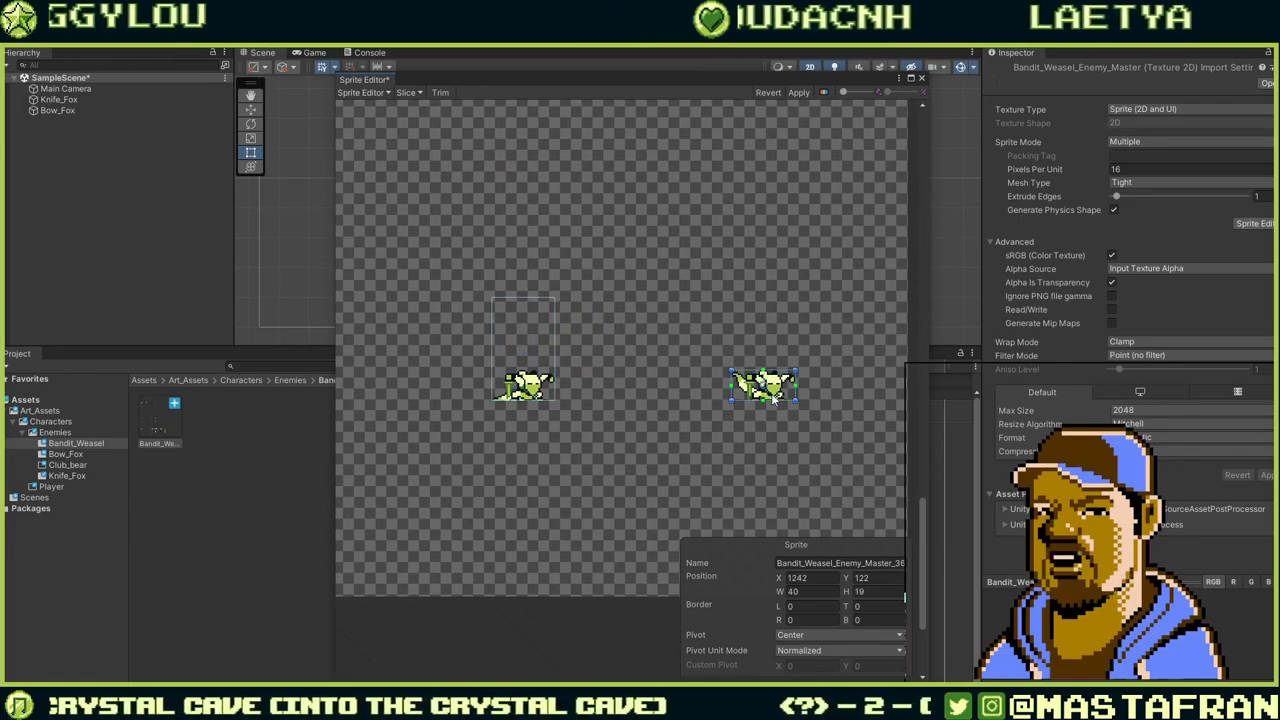
click(858, 591)
text(64)
key(Return)
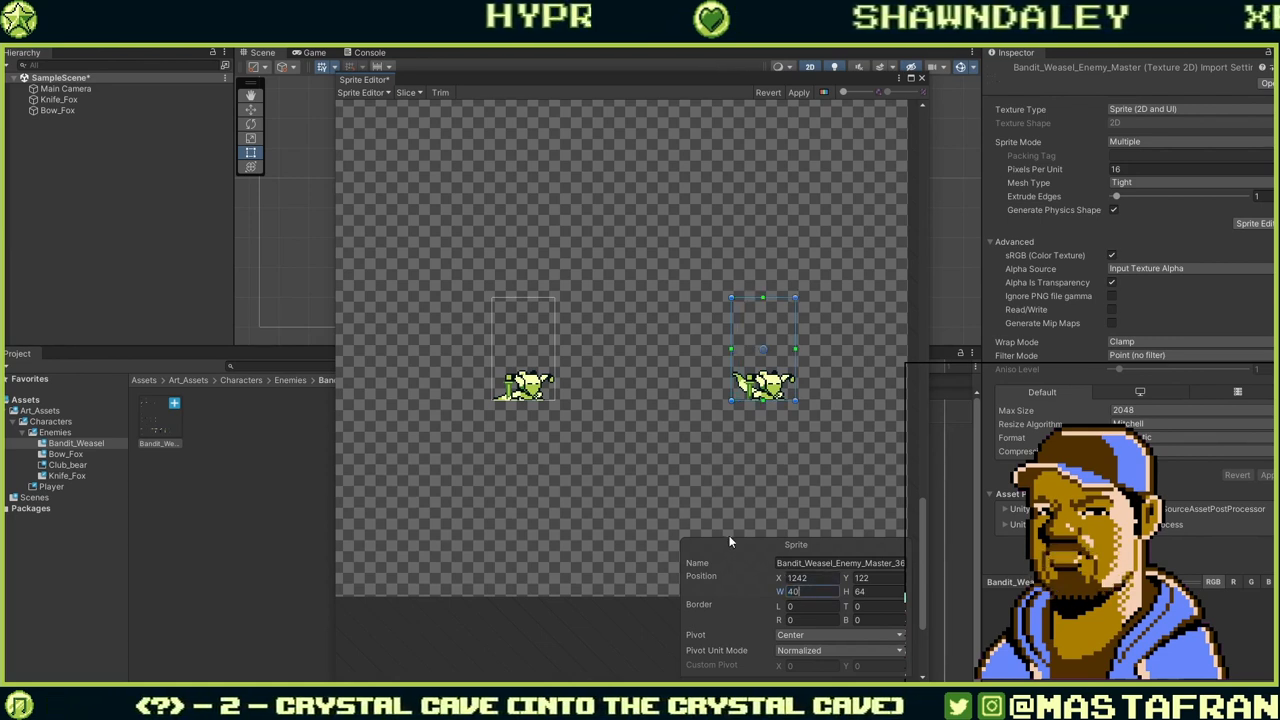
Set the first crouching weasel's slice width to 40, and match the width of the short standing weasel's slice to it.
click(524, 360)
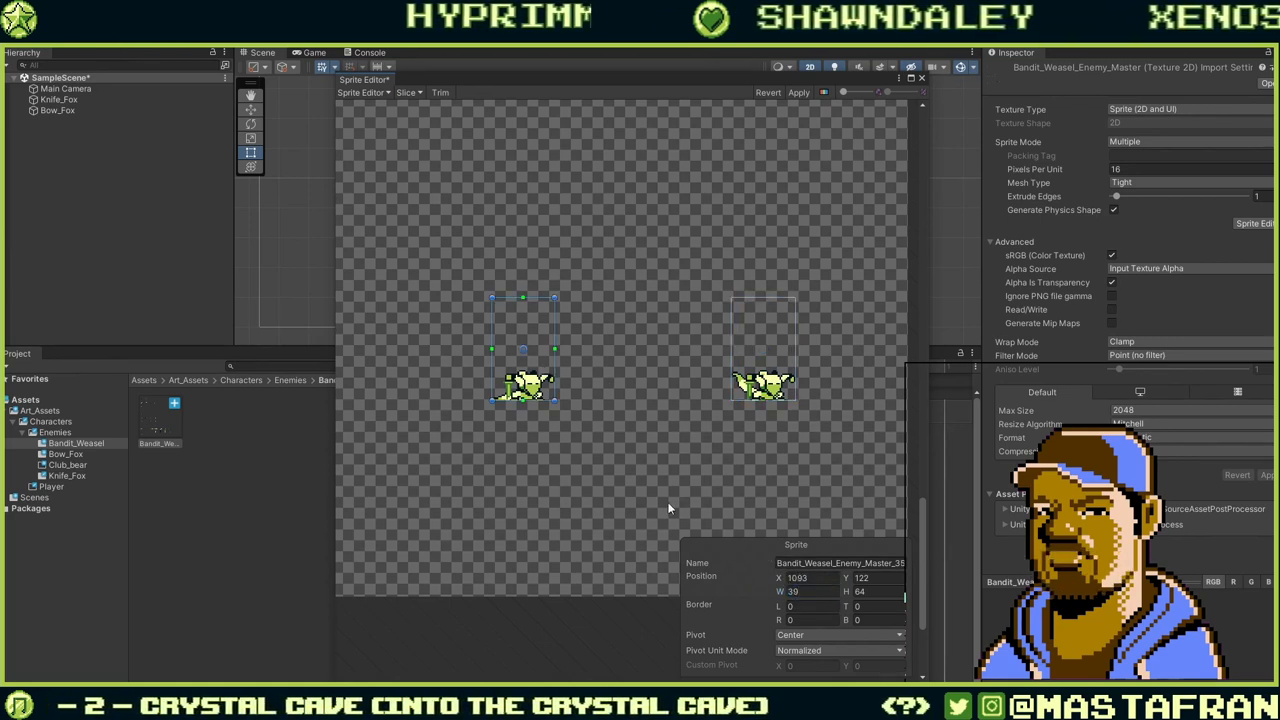
text(40)
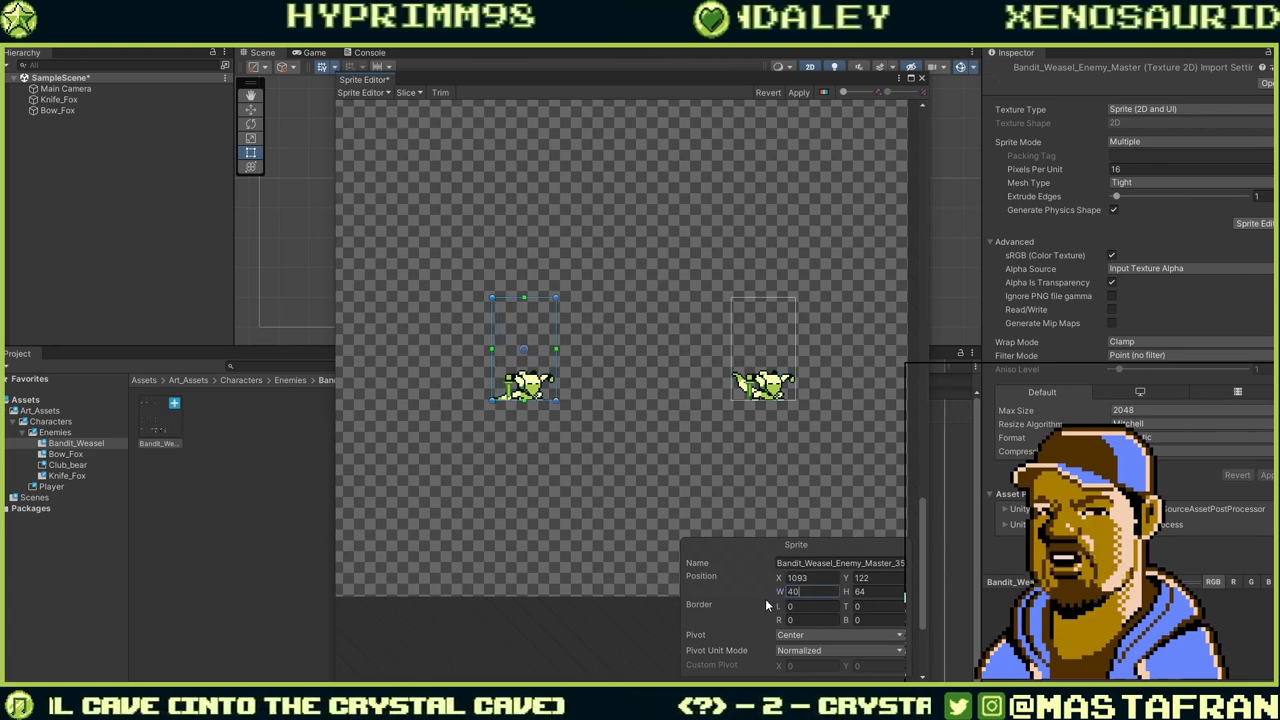
click(446, 478)
middle_drag(446, 478, 689, 406)
click(540, 330)
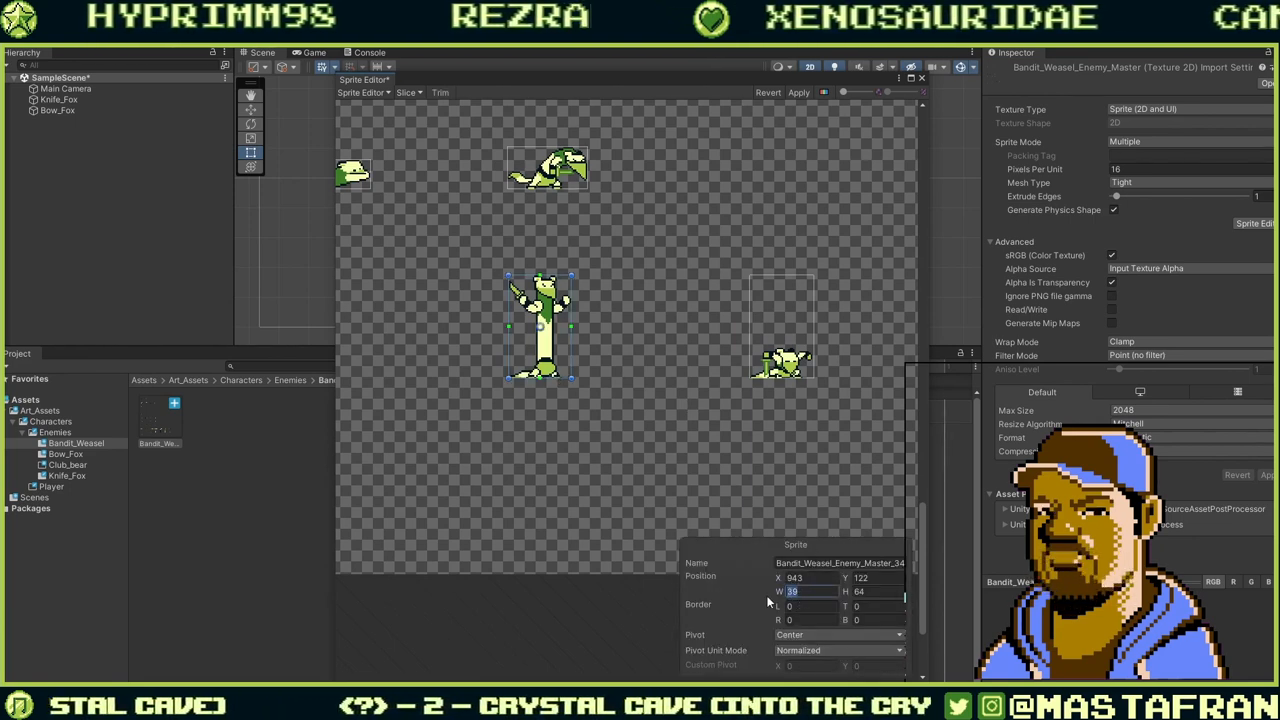
click(569, 523)
Set the slice width of the taller knife-raising weasel, just before the short standing one, to 40.
middle_drag(461, 449, 673, 386)
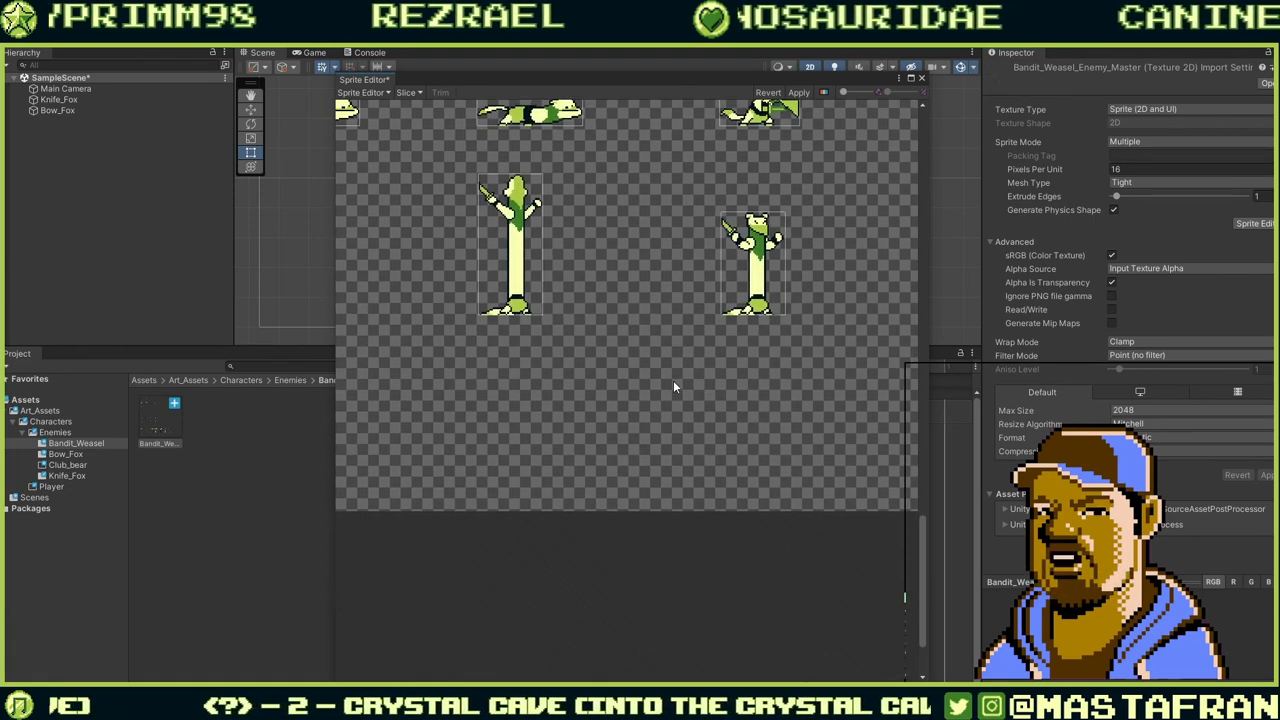
click(515, 255)
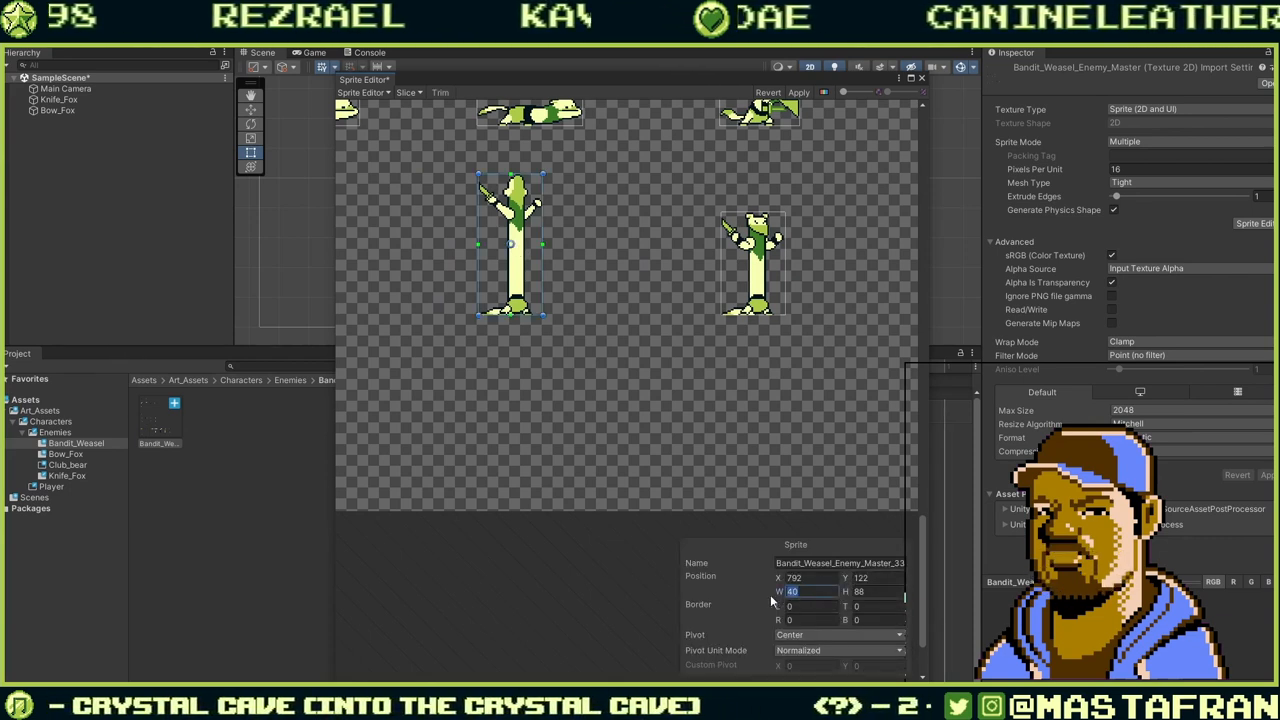
text(40)
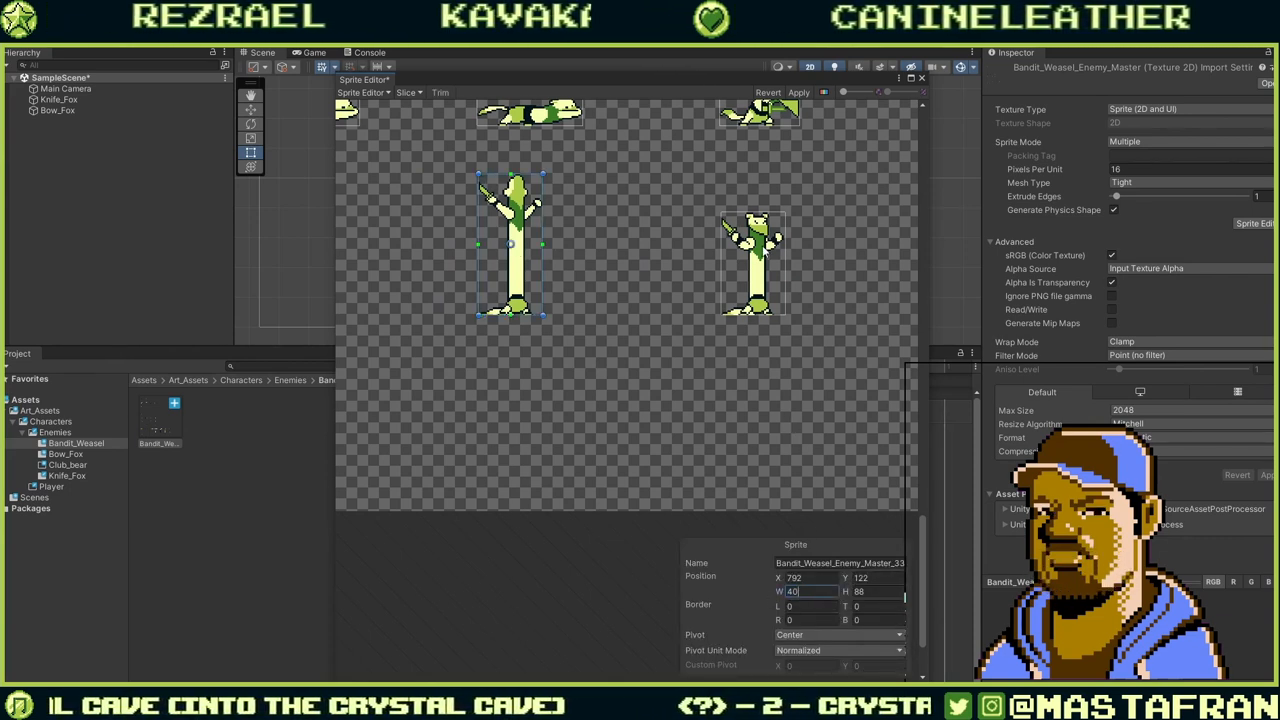
Set the slice width of the standing weasel just before the crescent-slash frame to 48, matching the crescent-slash slice.
scroll(677, 287, down, 2)
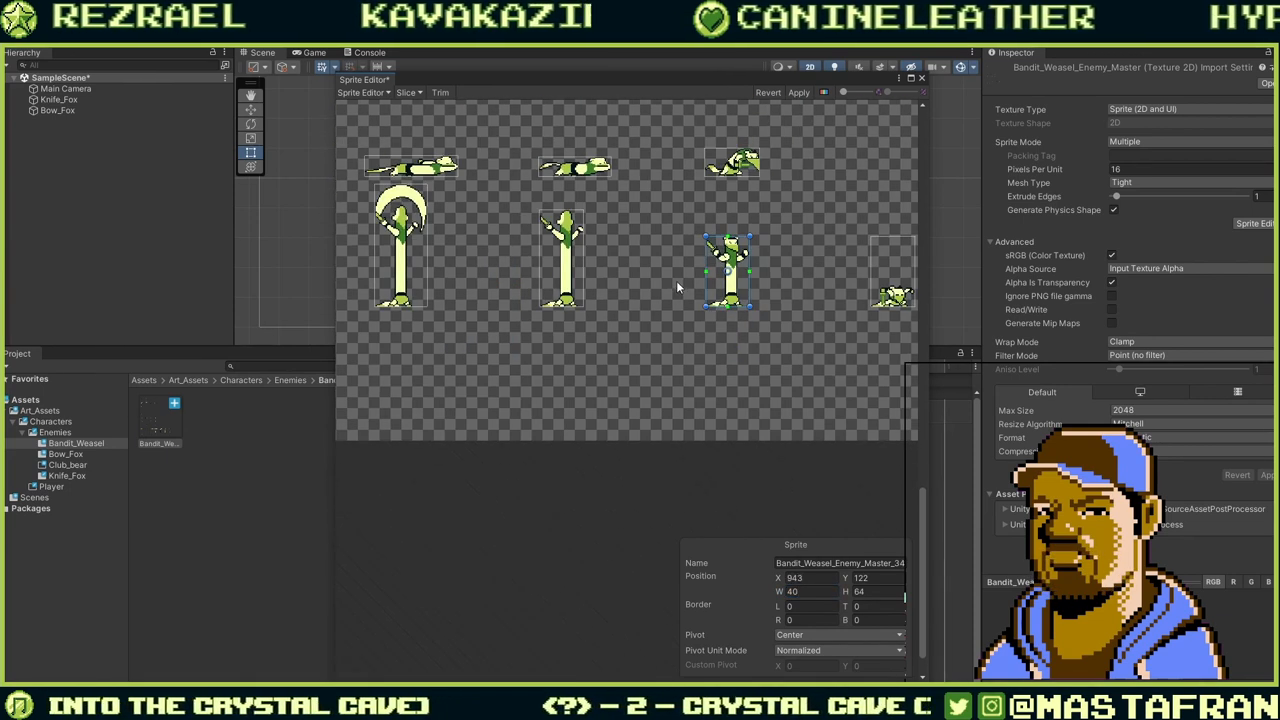
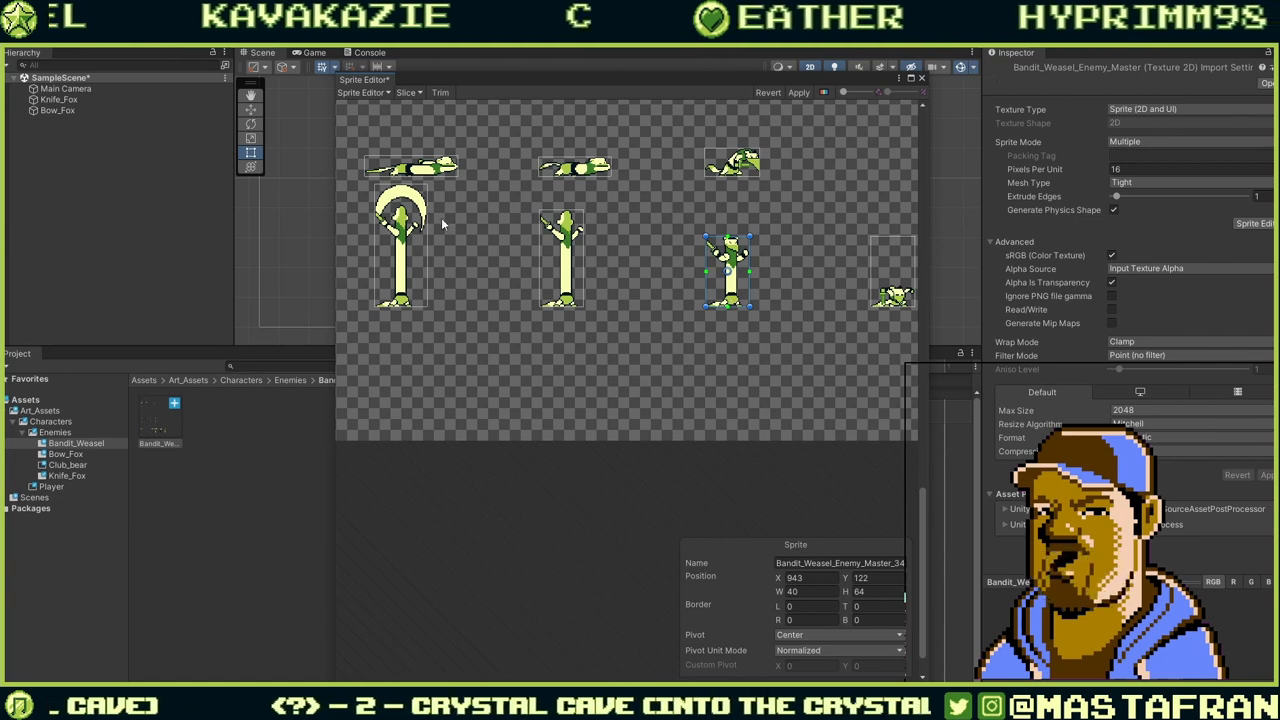
click(418, 242)
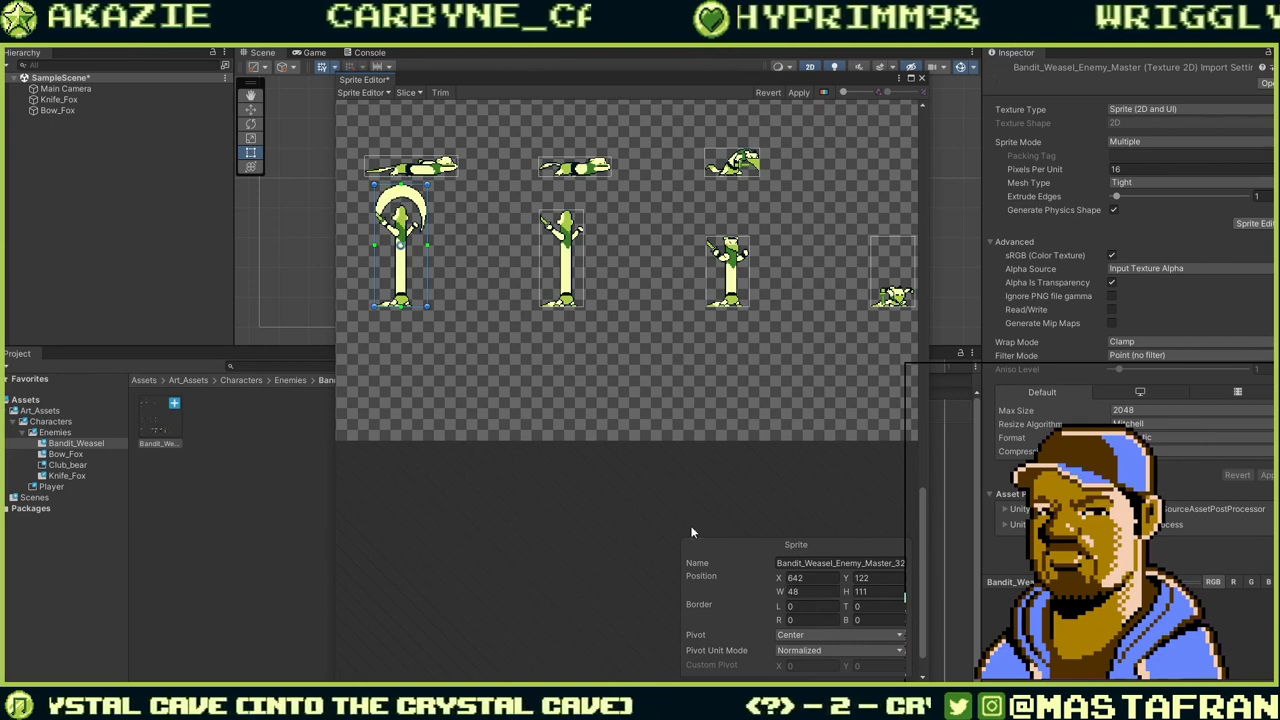
scroll(498, 458, down, 2)
middle_drag(518, 392, 703, 378)
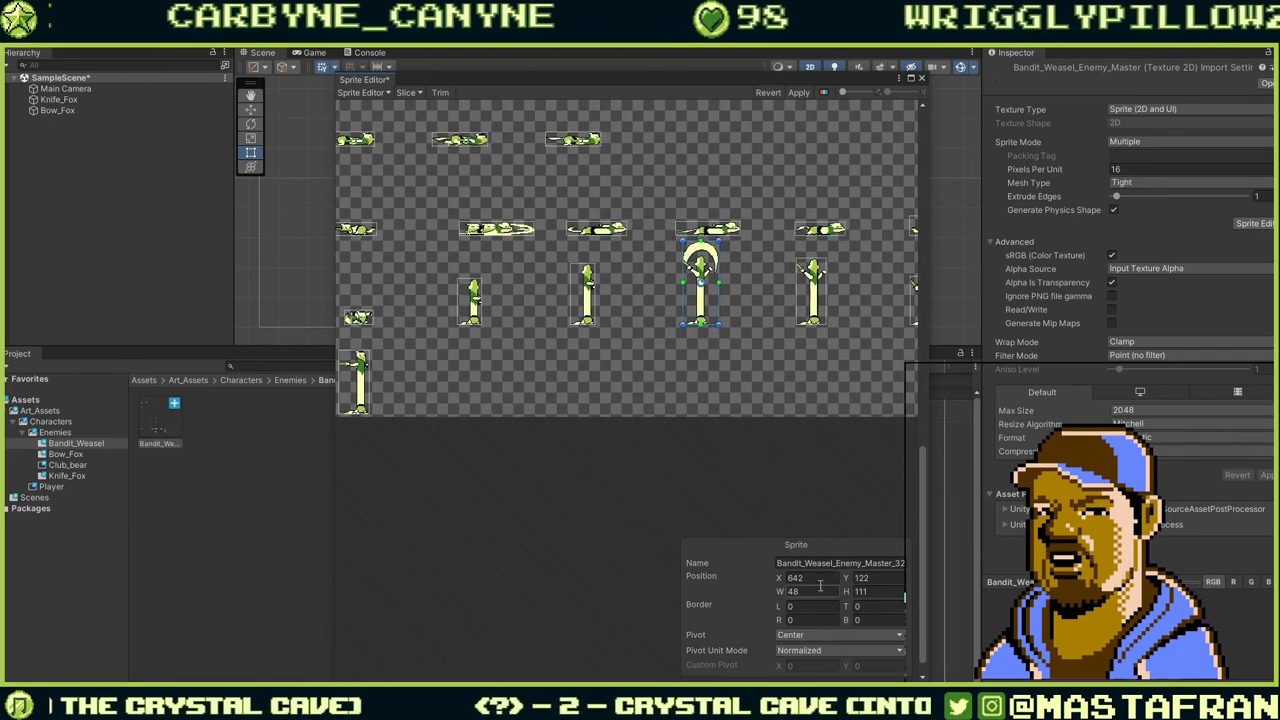
click(805, 591)
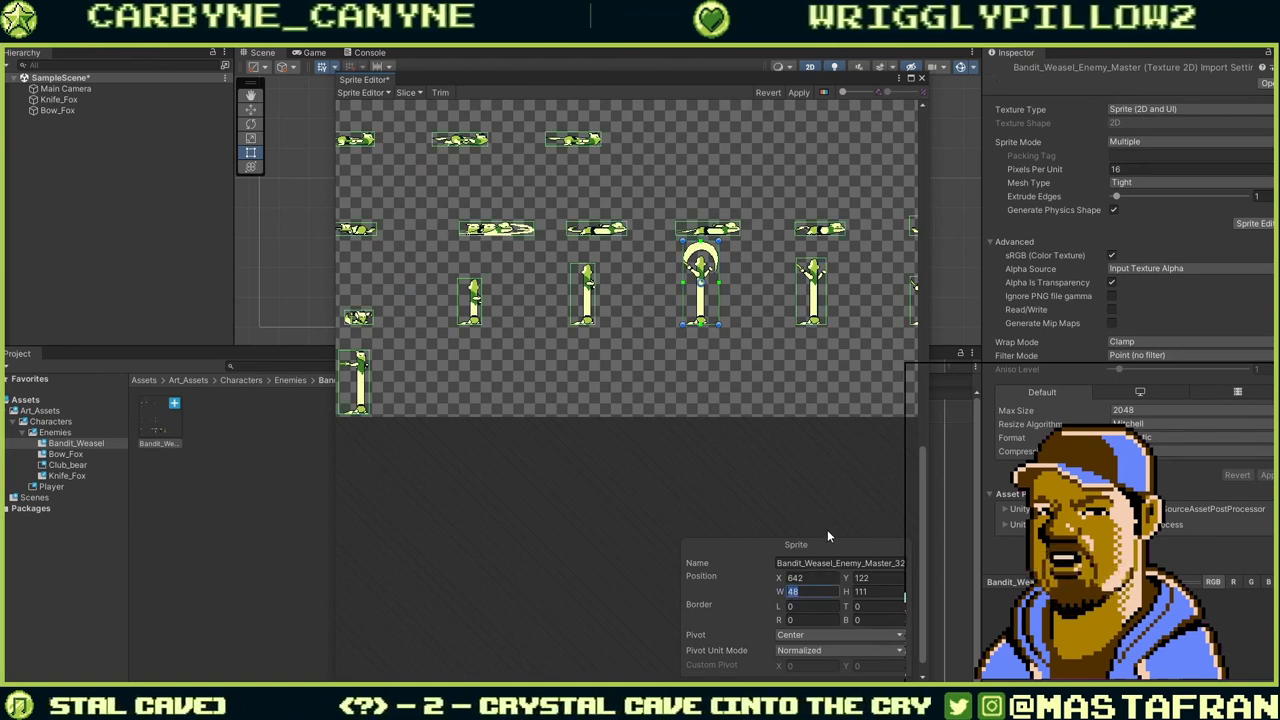
click(576, 308)
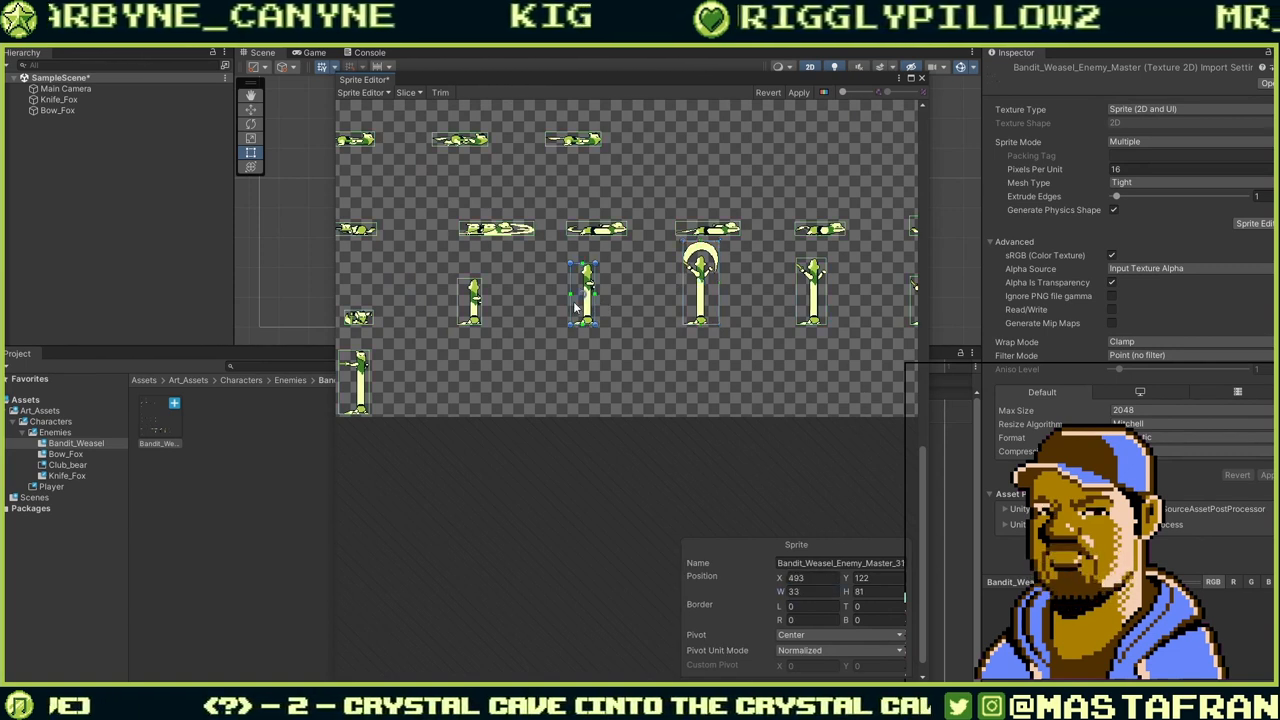
click(818, 591)
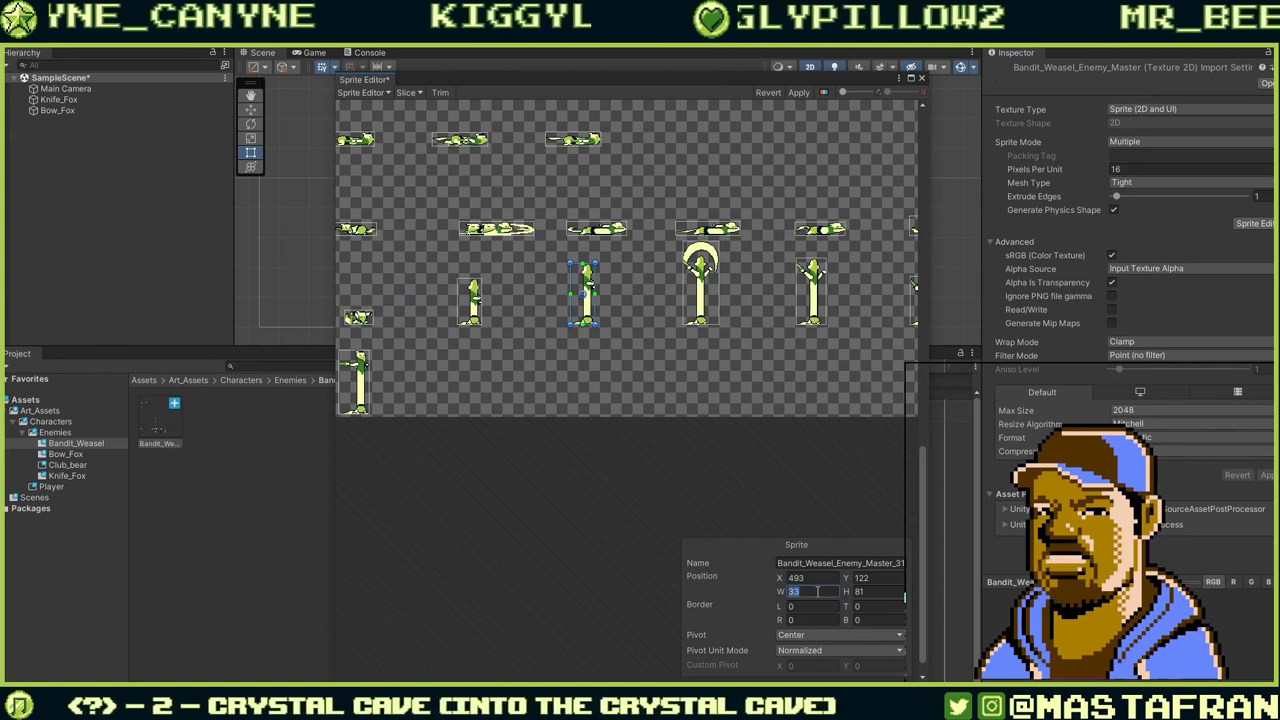
key(ctrl+b)
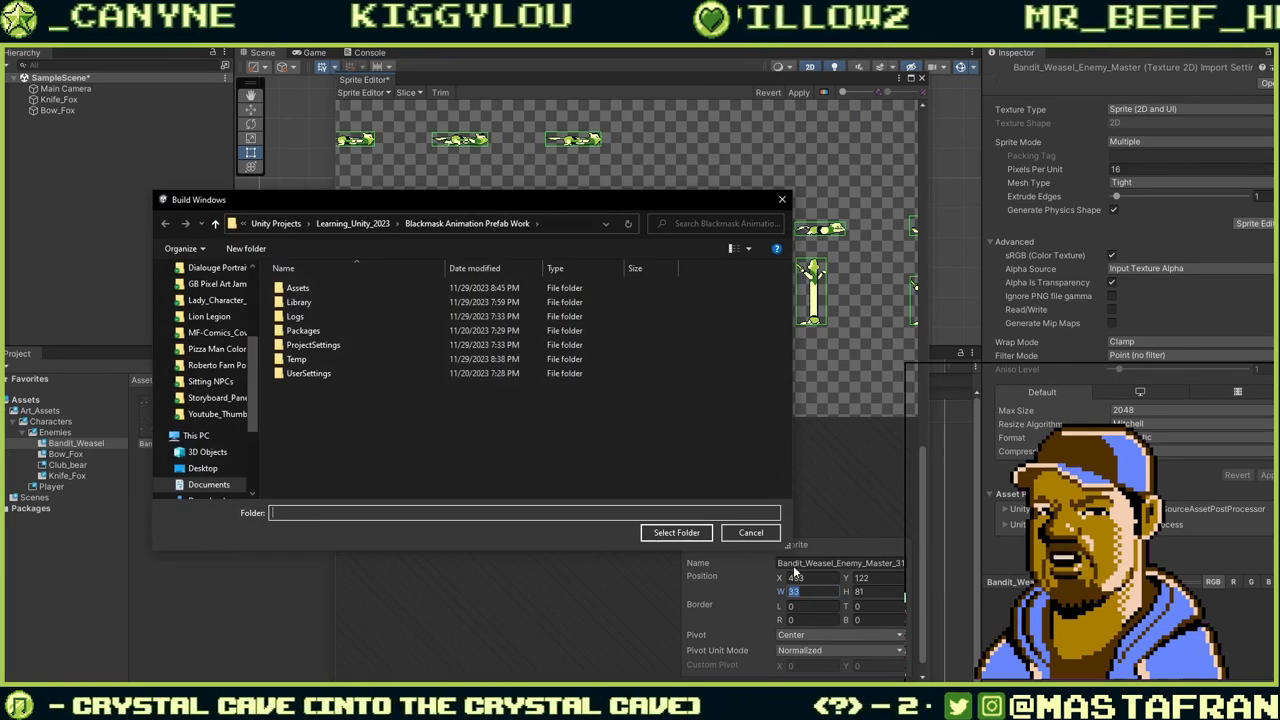
click(751, 533)
text(48)
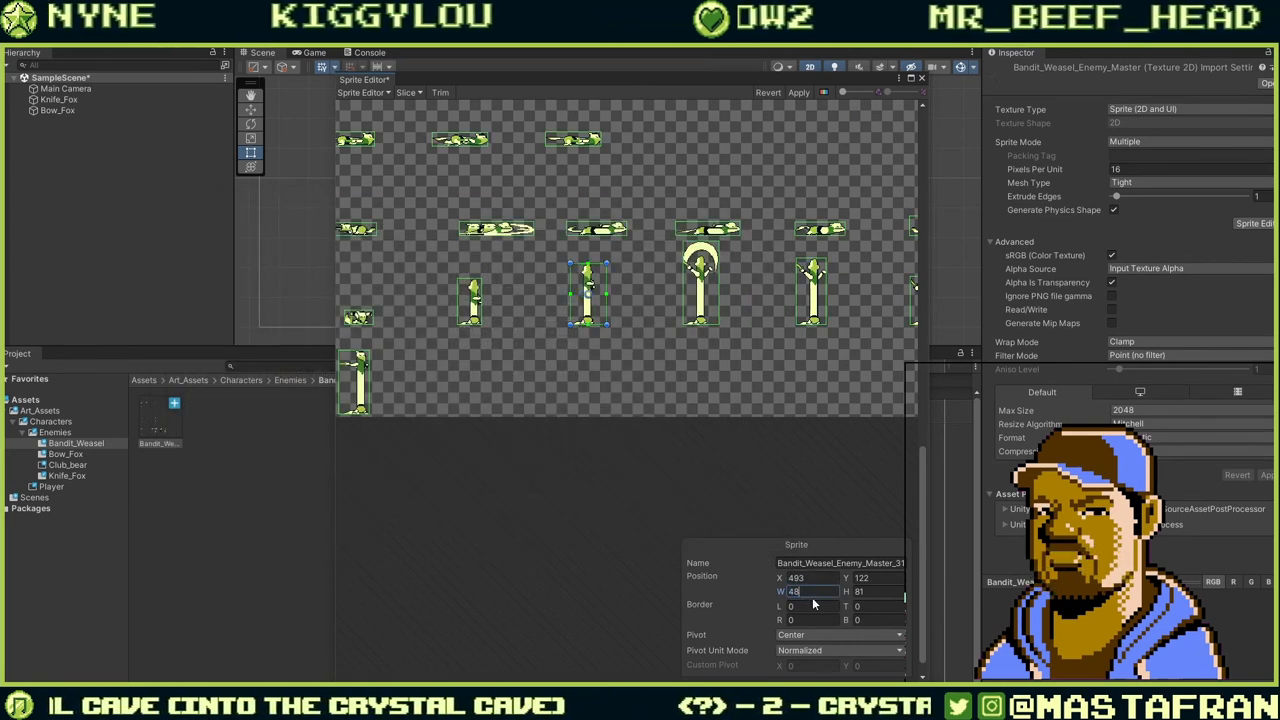
Match the slice height of the standing weasel just before the crescent-slash frame to that frame by setting it to 111.
click(710, 305)
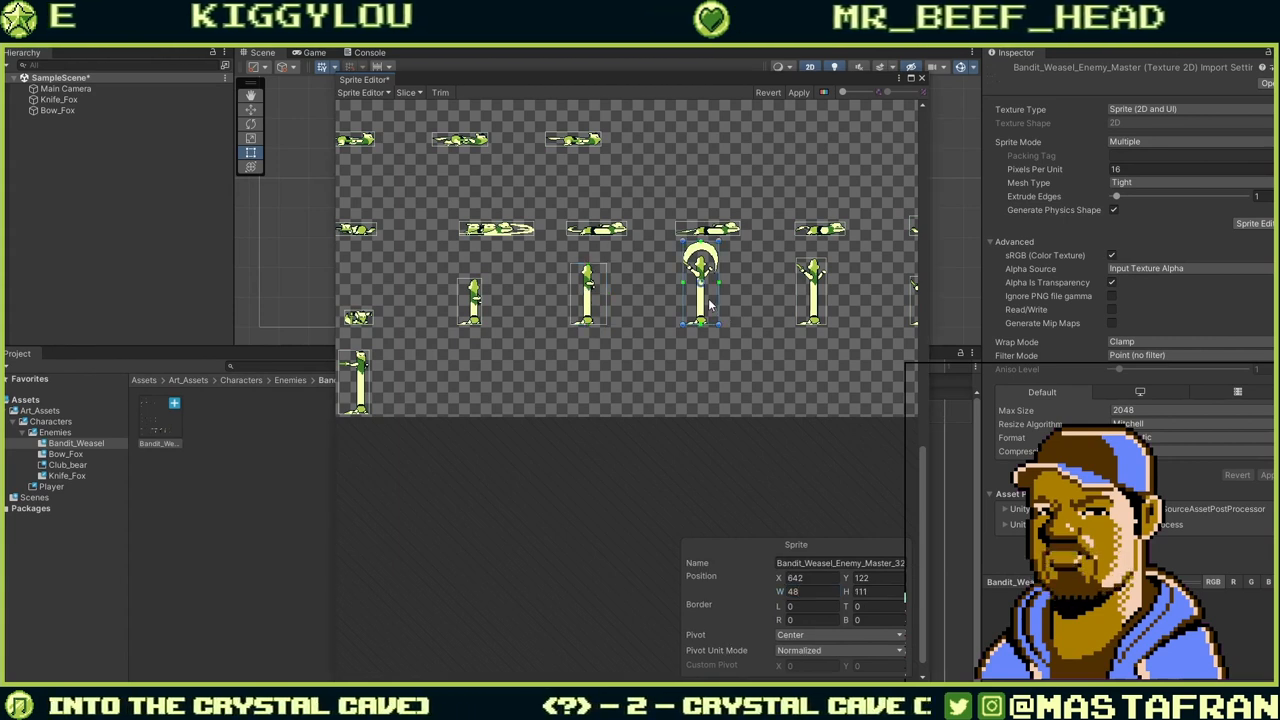
click(588, 293)
click(868, 591)
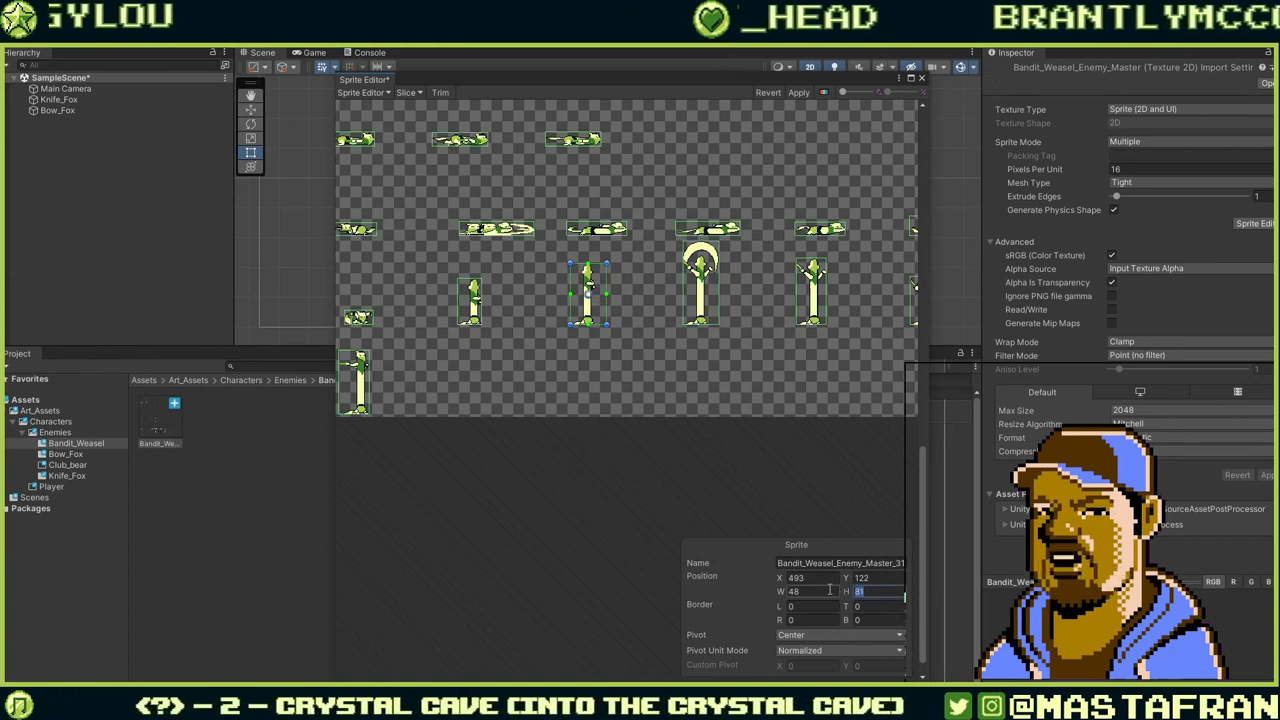
text(111)
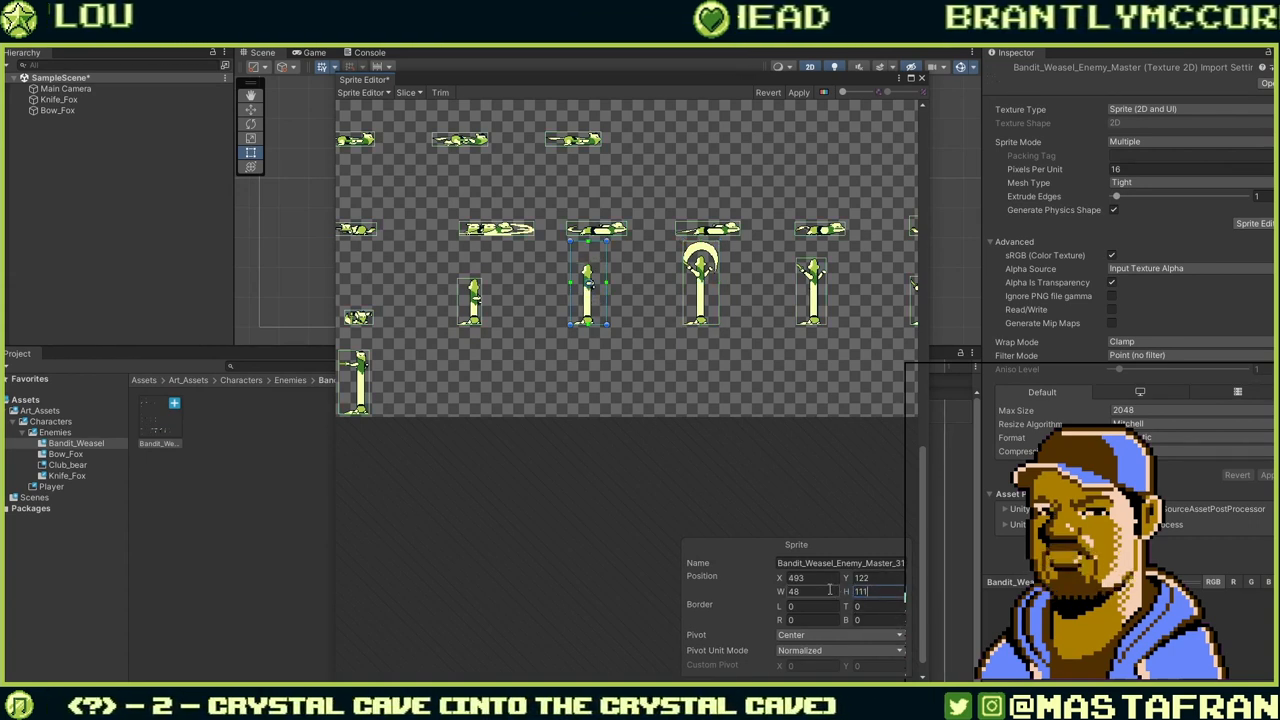
Set the slice heights of the short standing weasel two frames before the crescent slash and the knife-raising weasel just after it to 111.
click(475, 293)
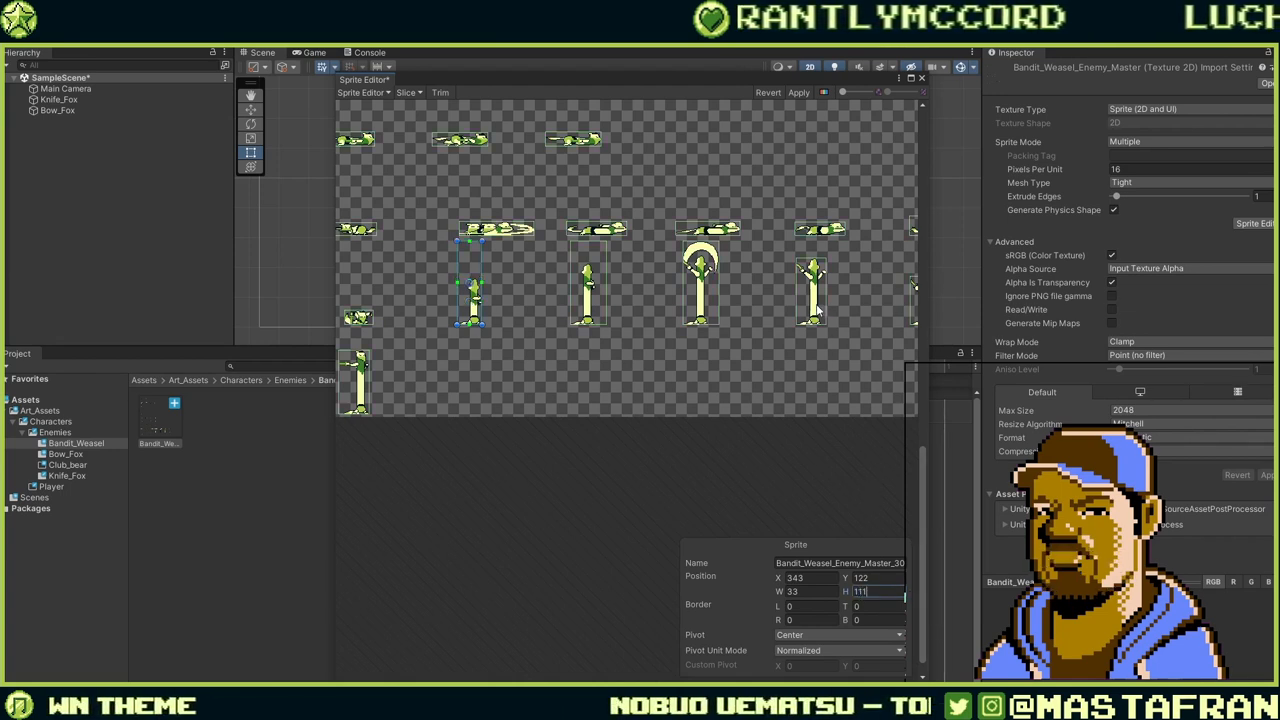
click(860, 591)
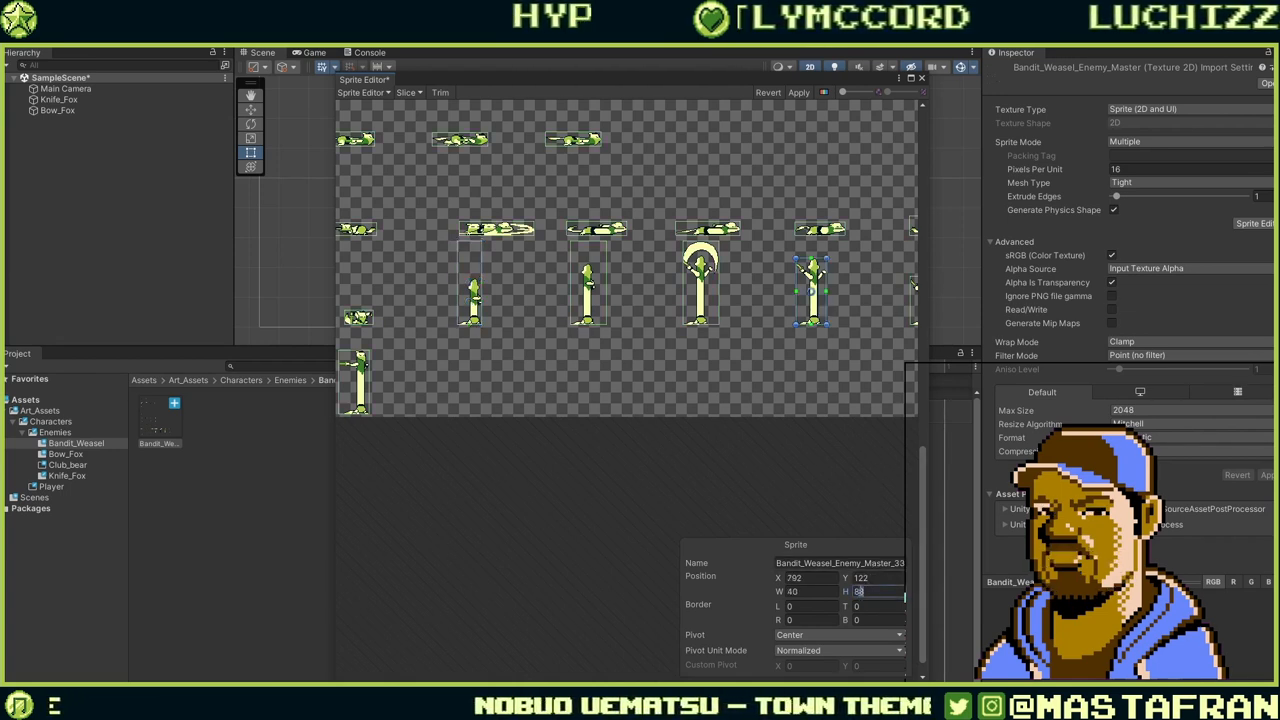
text(111)
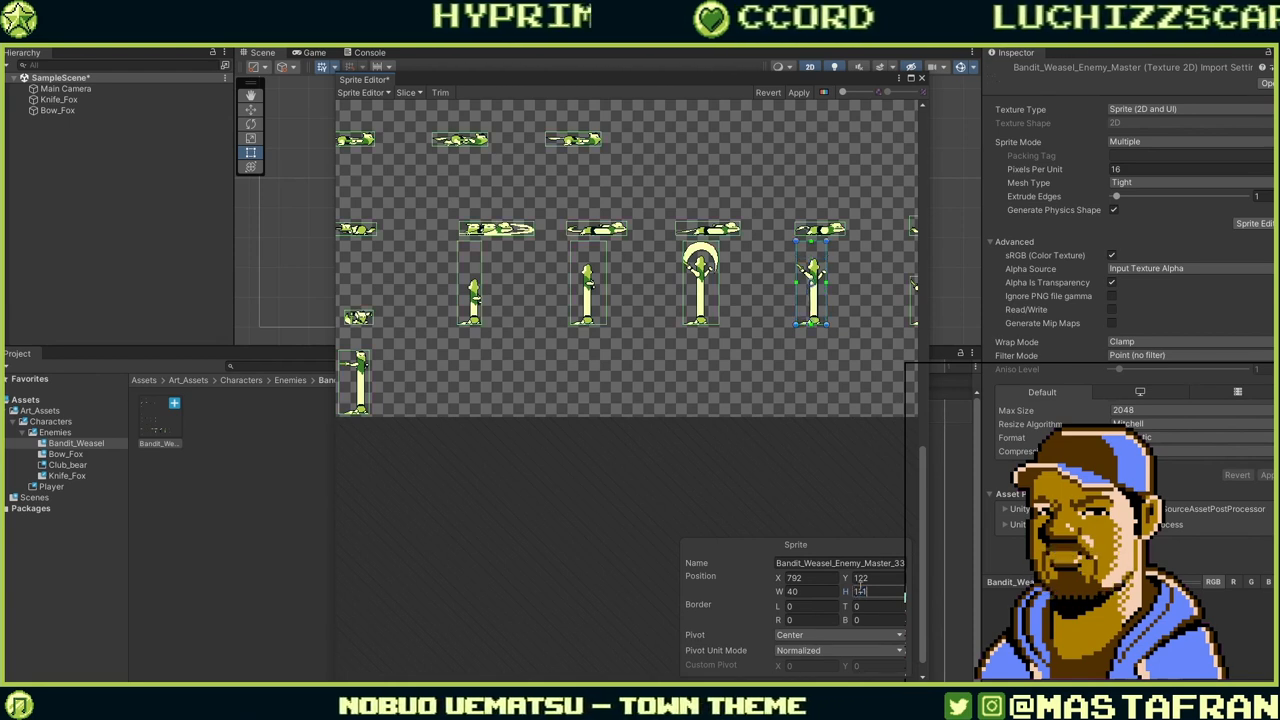
Set the slice height of the short standing knife weasel, just before the two crouching weasels, to 111.
middle_drag(894, 328, 596, 350)
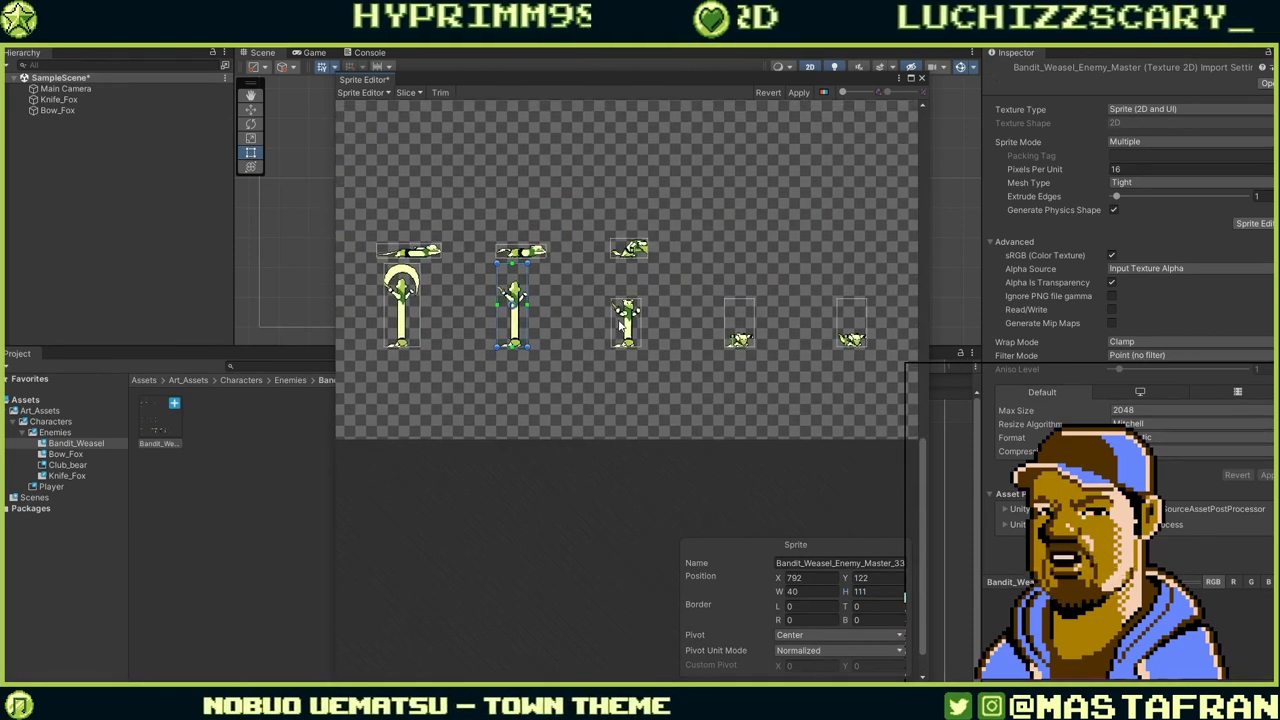
click(631, 330)
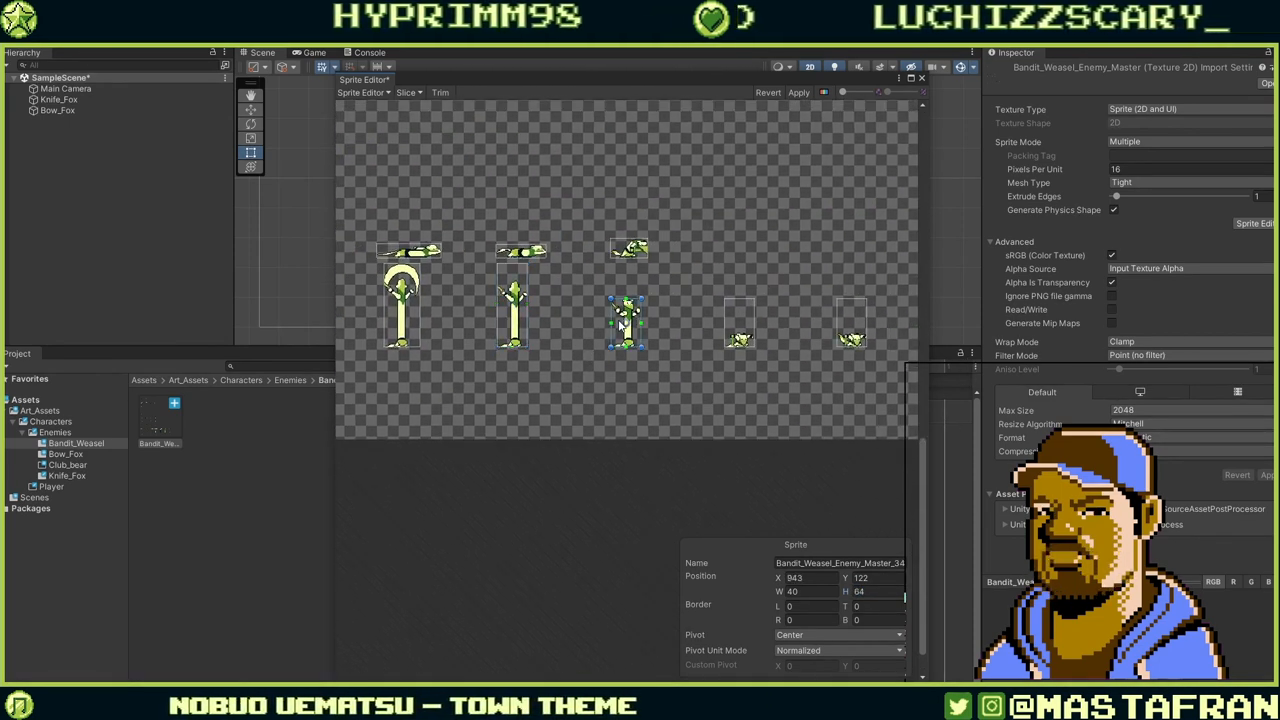
click(745, 335)
click(627, 318)
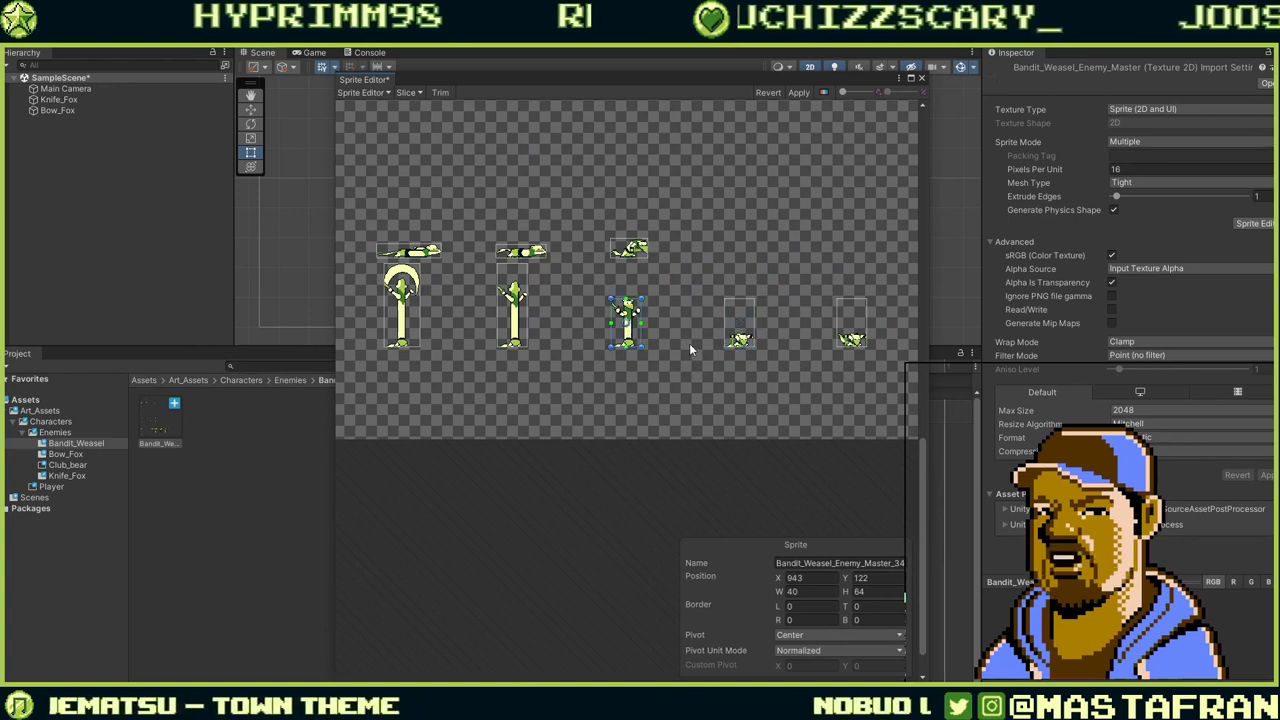
click(858, 591)
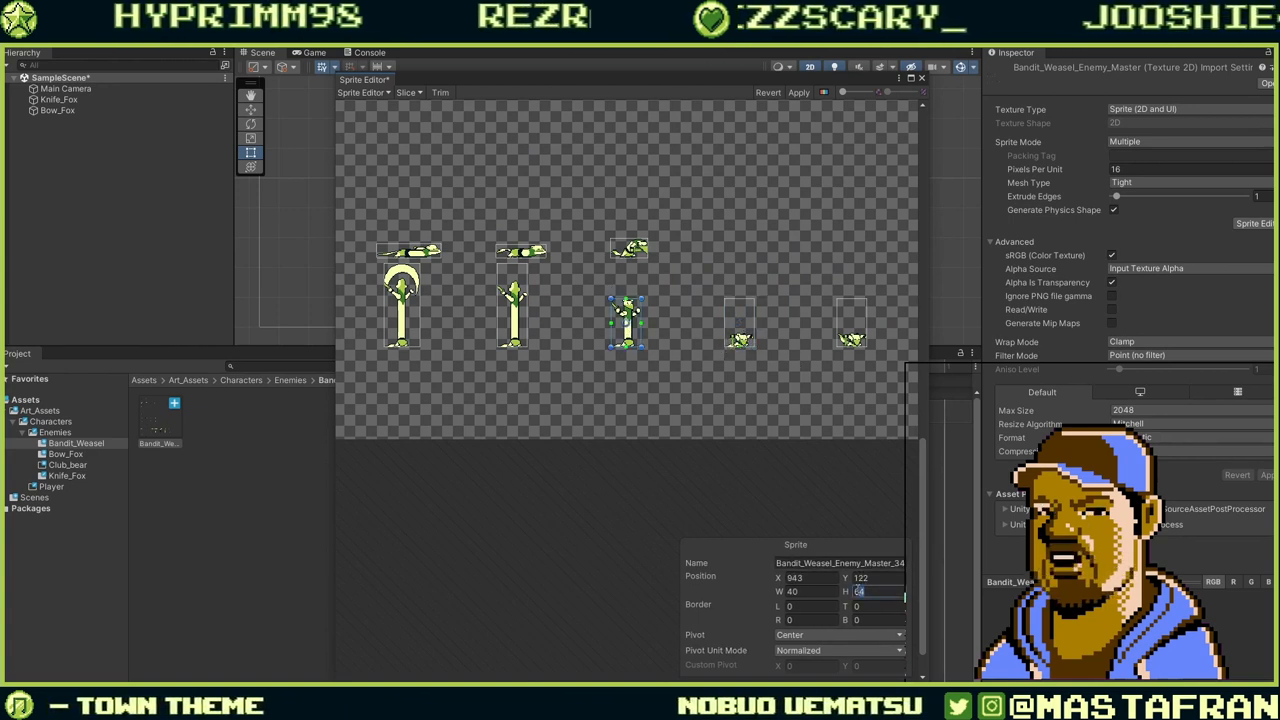
Set the slice heights of the two crouching weasels at the end of the row to 111.
click(740, 322)
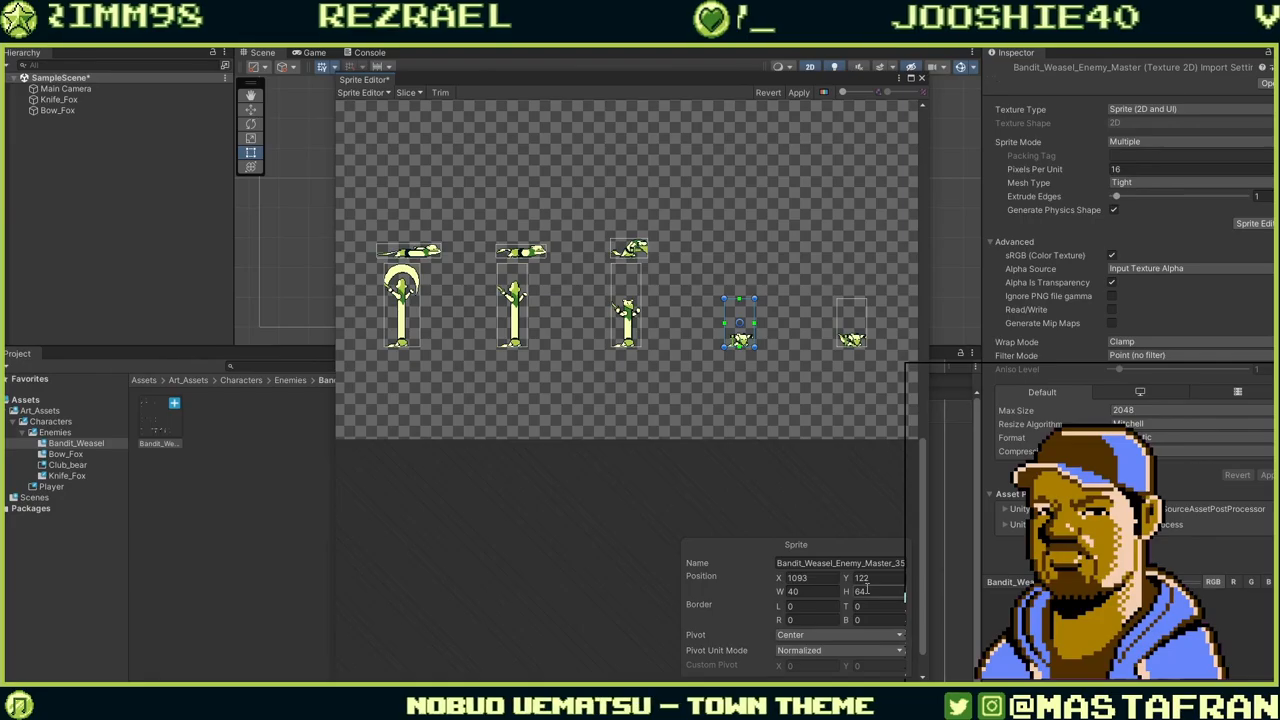
text(111)
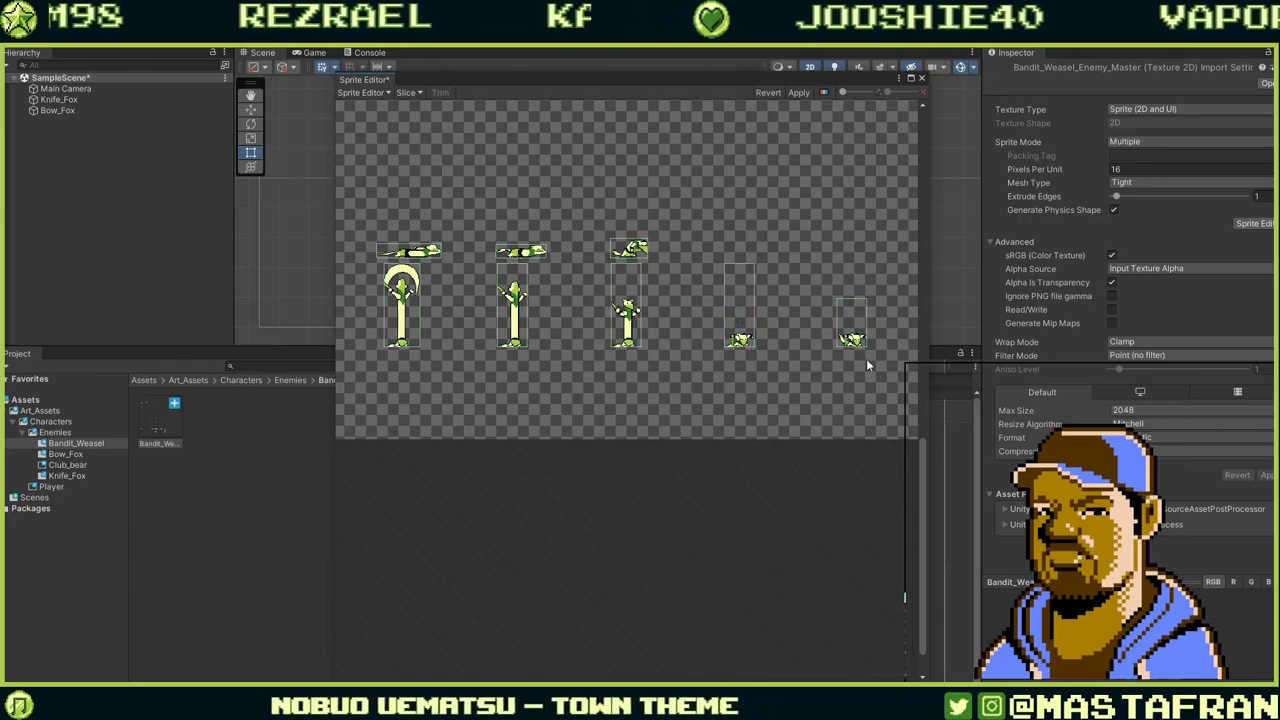
click(856, 333)
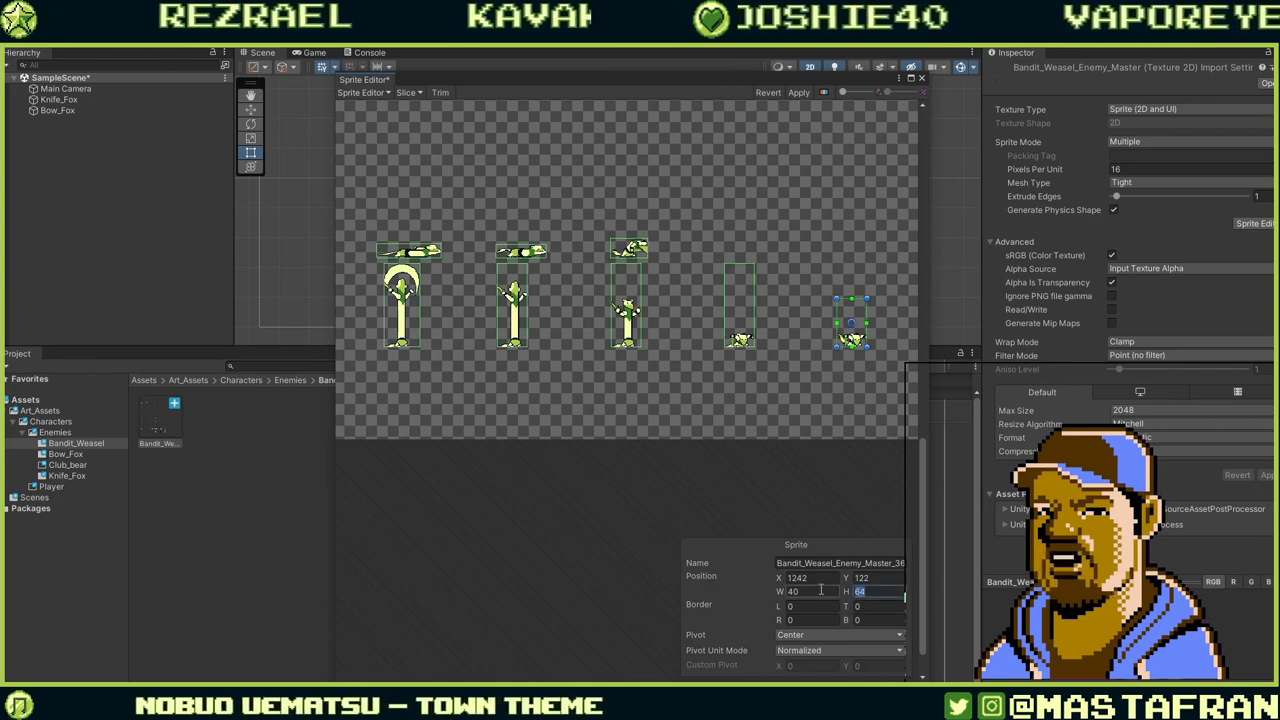
click(765, 442)
Set the slice width of the short standing weasel two frames before the crescent slash to 48, matching the crescent-slash slice.
click(408, 284)
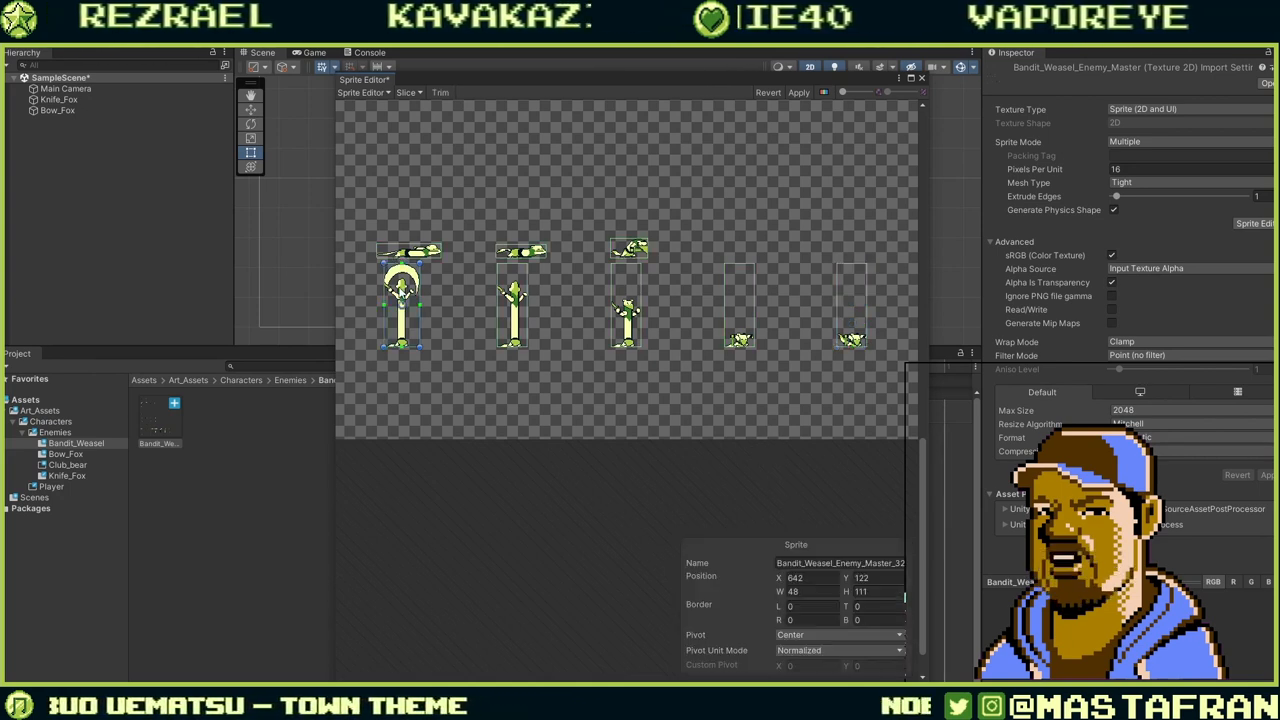
click(796, 591)
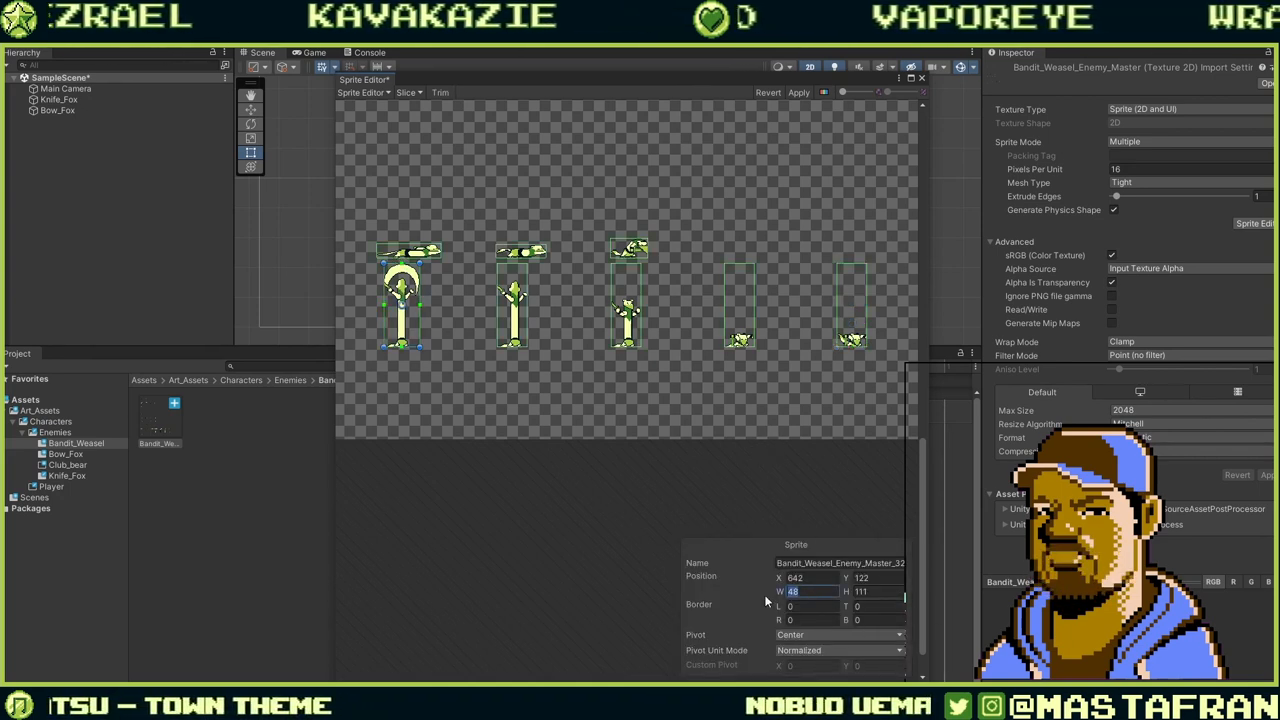
click(558, 442)
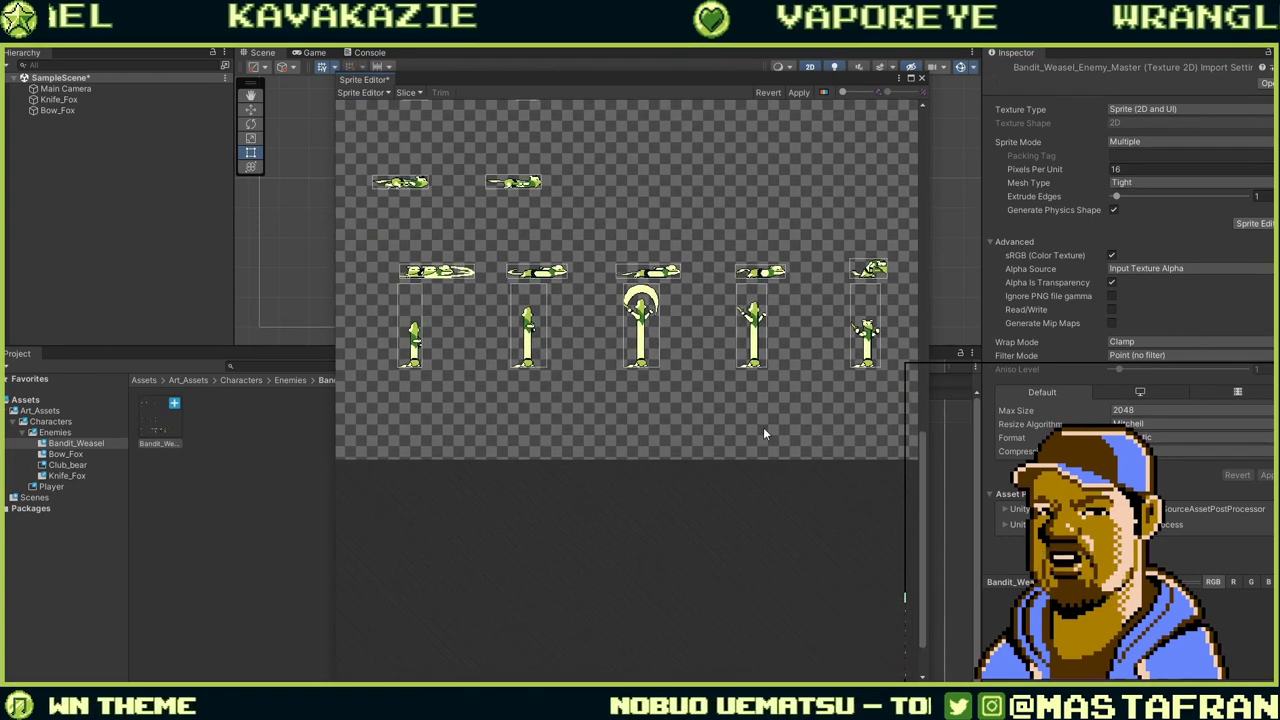
click(524, 313)
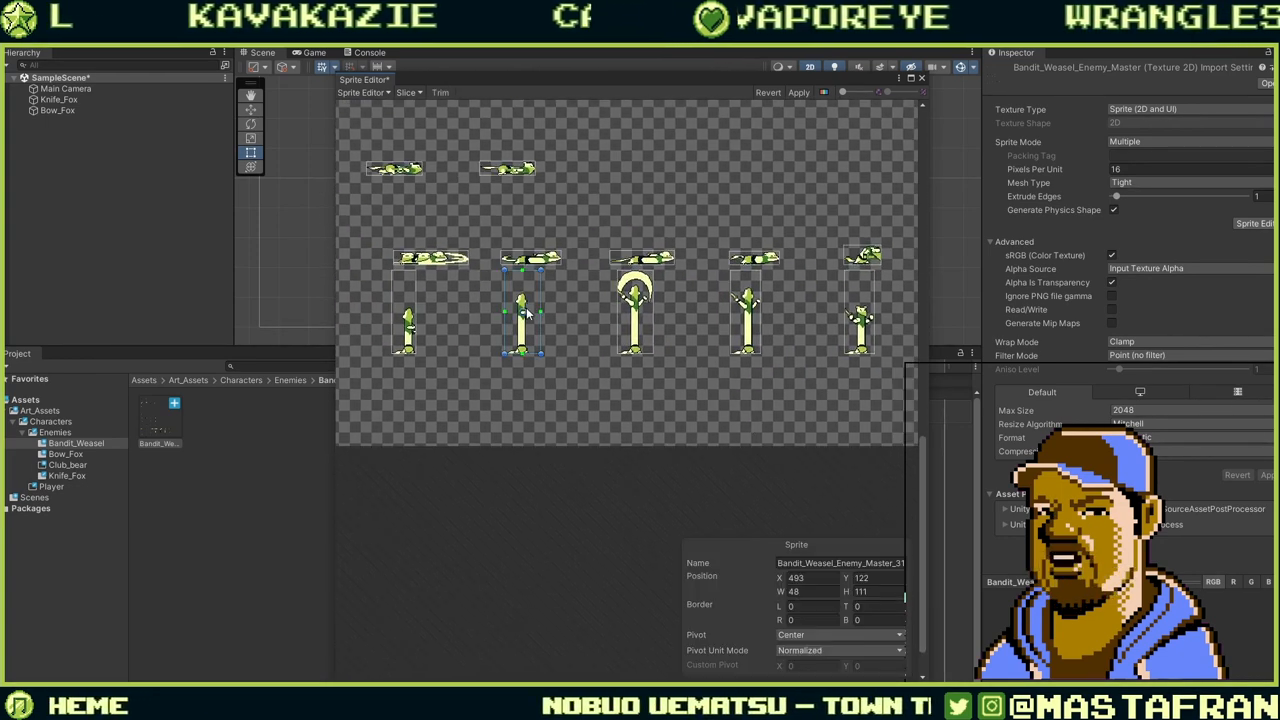
click(383, 307)
click(407, 318)
click(796, 591)
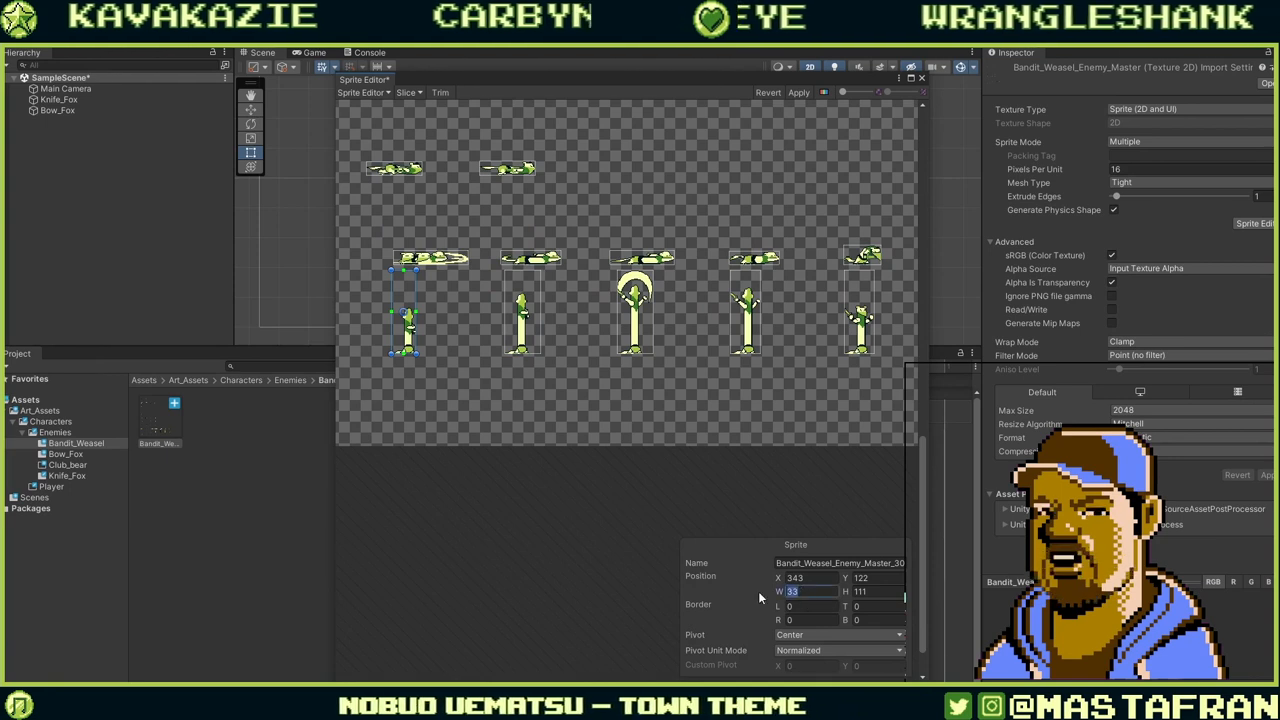
text(48)
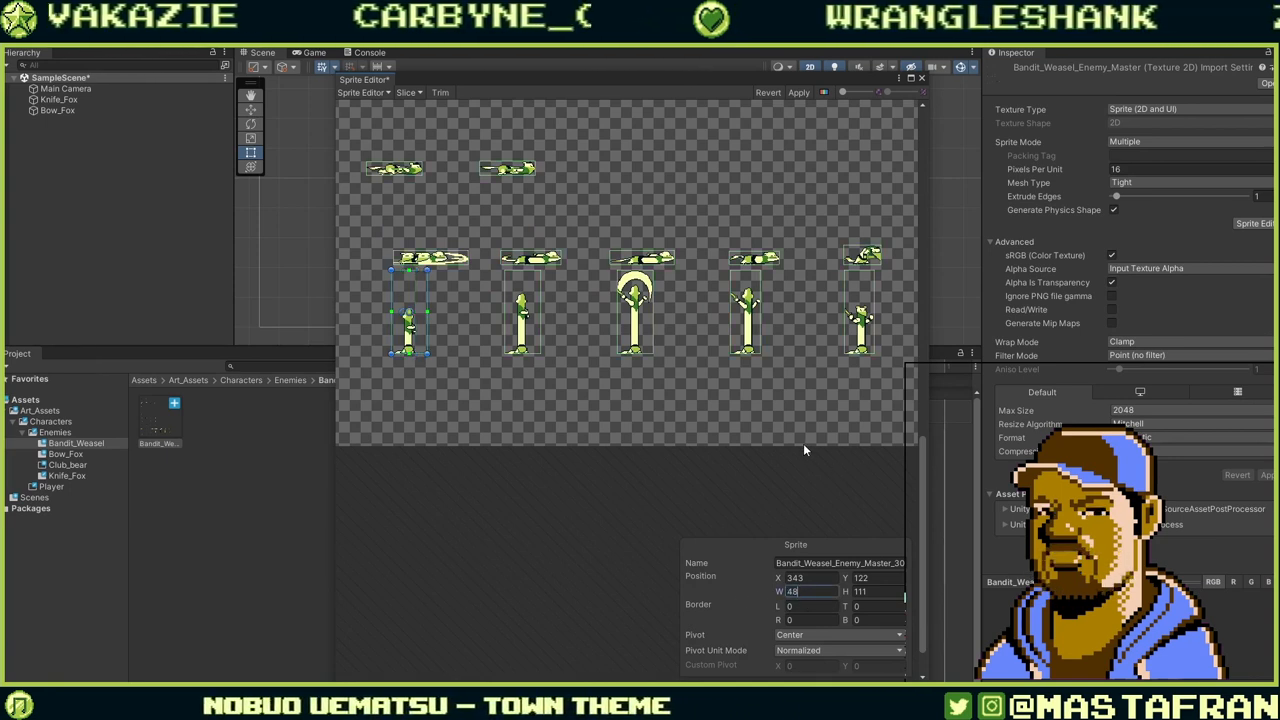
Set the slice widths of the two standing knife weasels after the crescent-slash frame to 48.
click(803, 449)
click(762, 321)
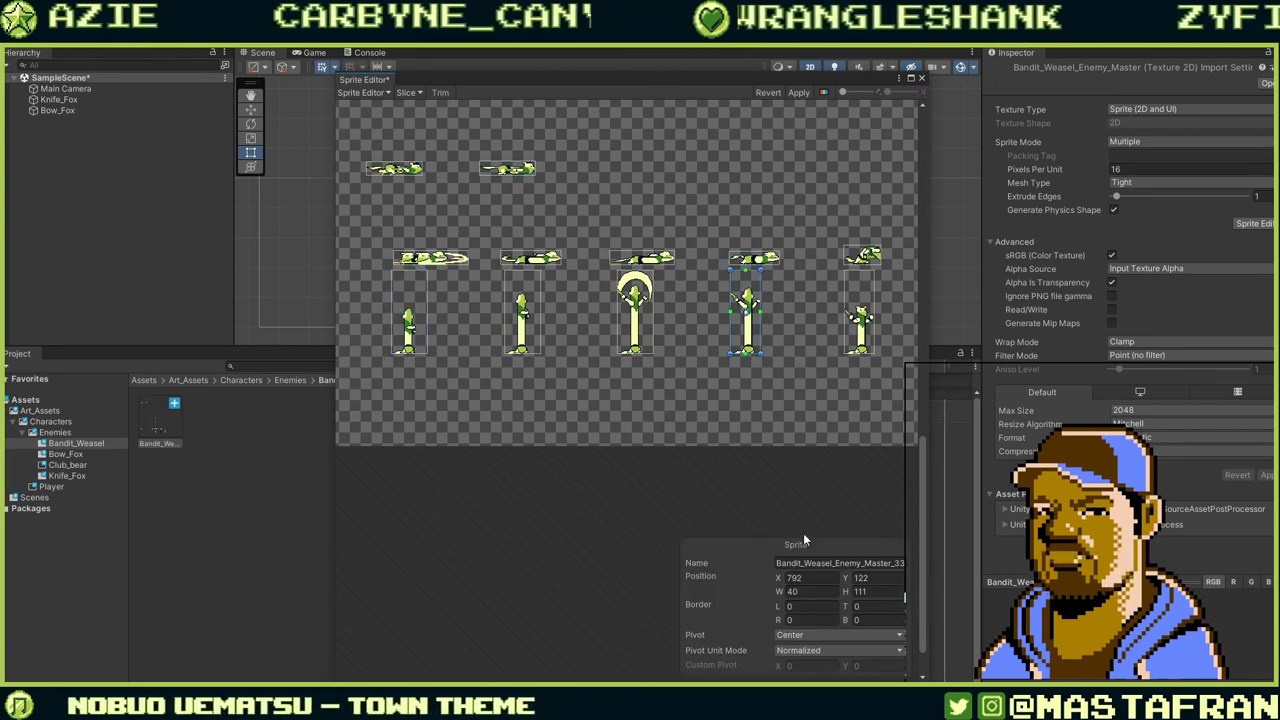
text(48)
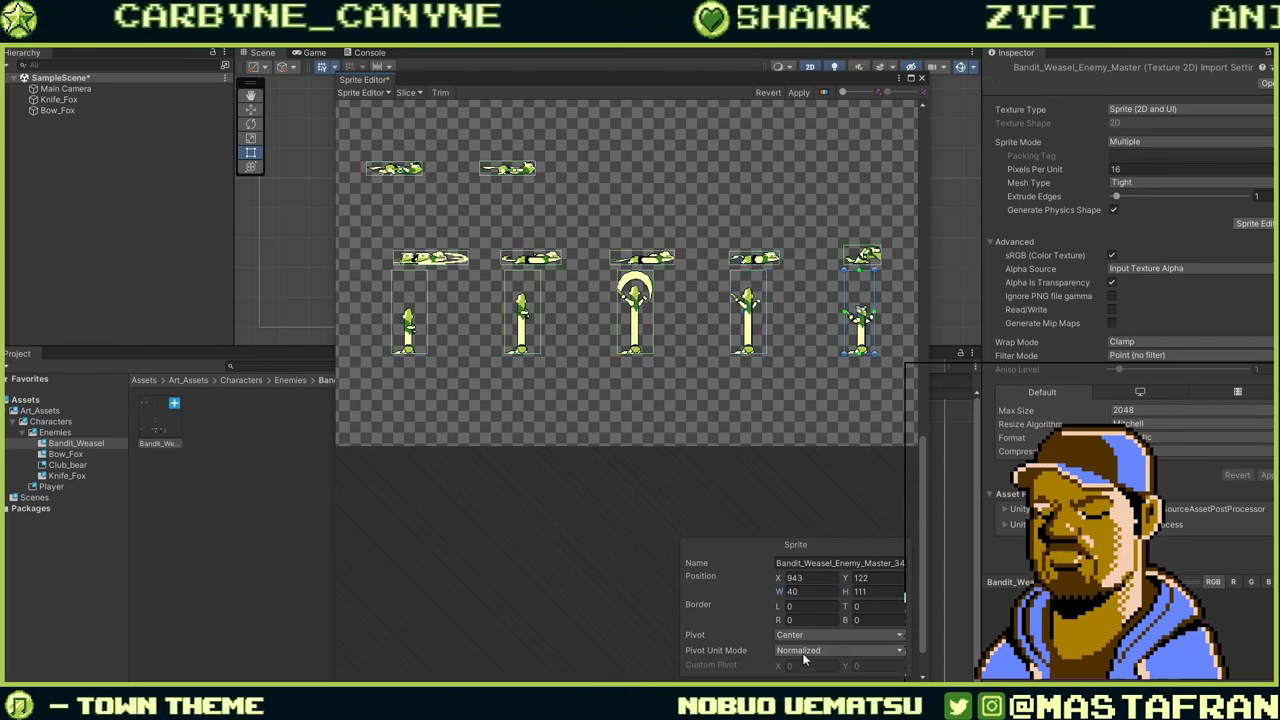
click(800, 591)
text(48)
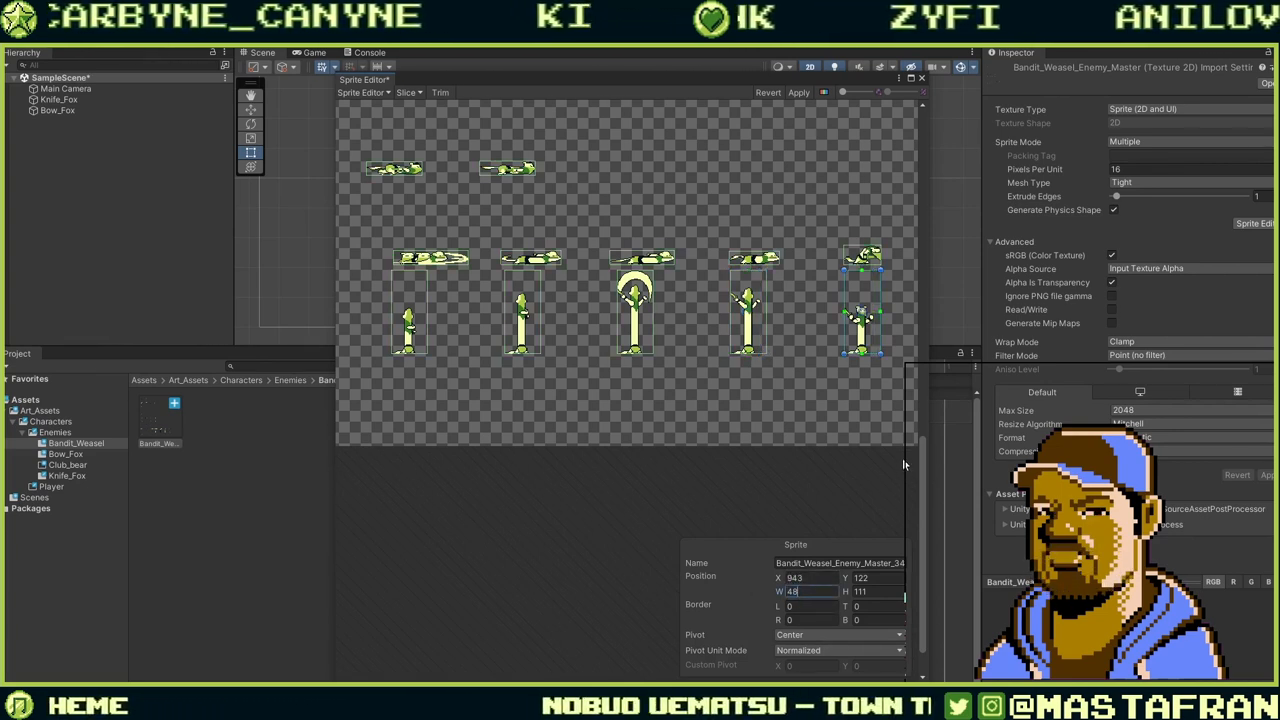
Set the slice widths of the two crouching weasels at the end of the row to 48.
click(903, 464)
middle_drag(903, 464, 615, 497)
click(684, 350)
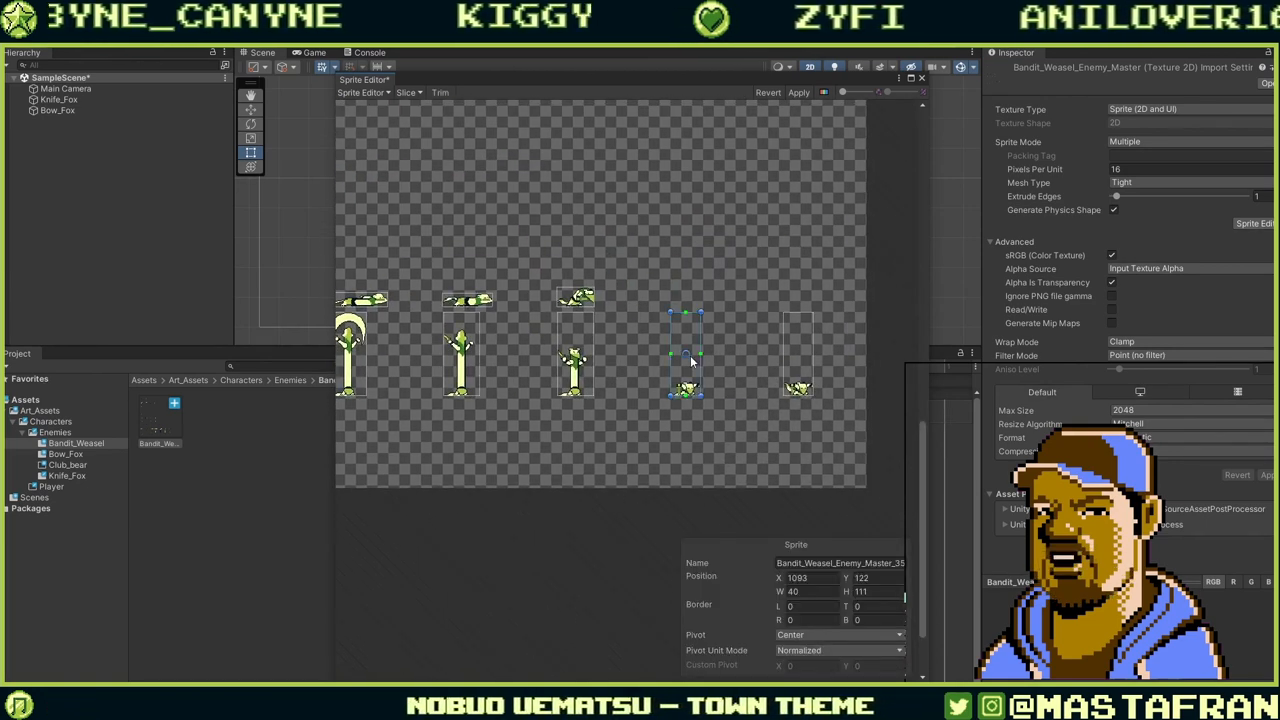
click(795, 591)
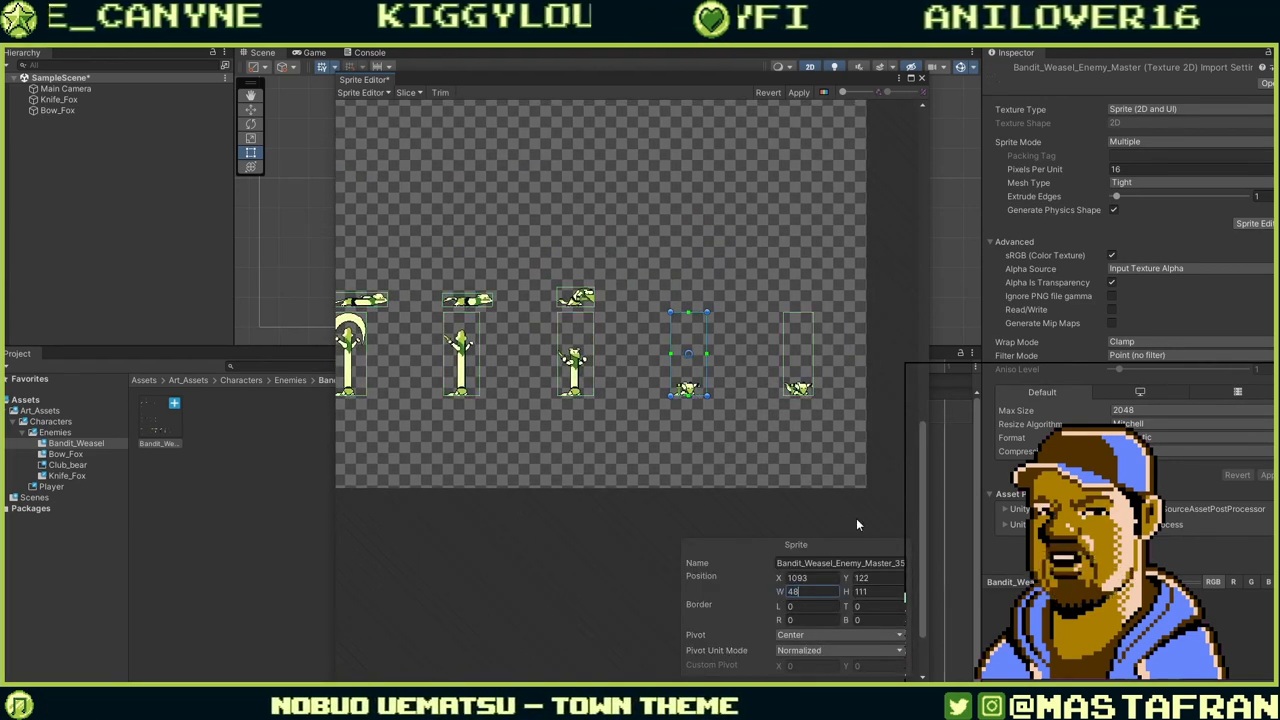
click(805, 441)
click(790, 386)
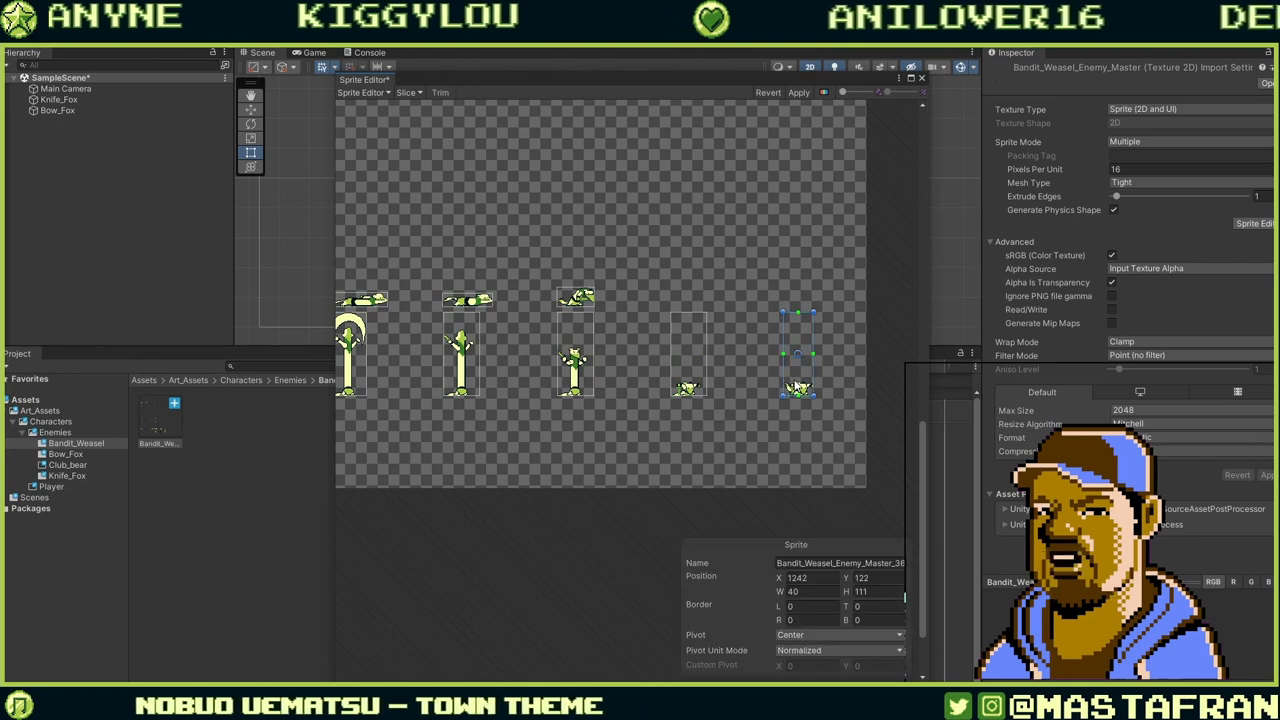
click(795, 591)
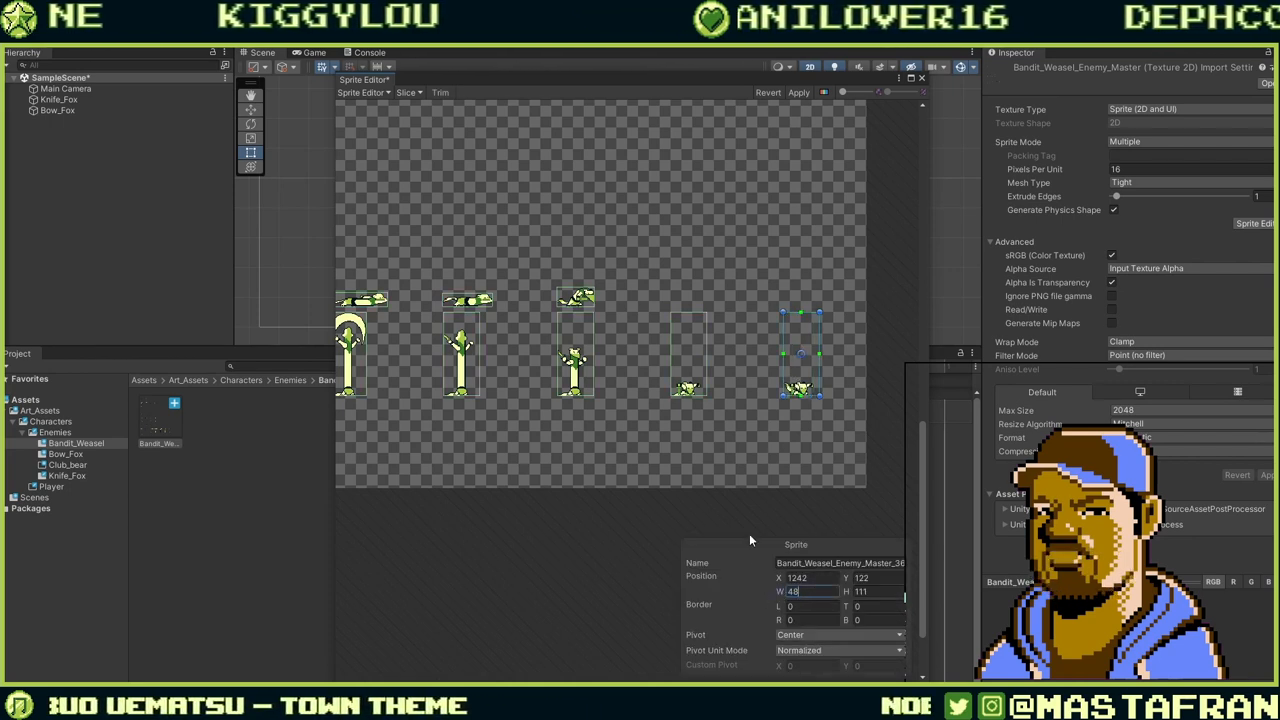
Set the slice width of the second weasel in the bottom row to 48.
click(745, 489)
middle_drag(522, 465, 593, 460)
scroll(593, 460, down, 3)
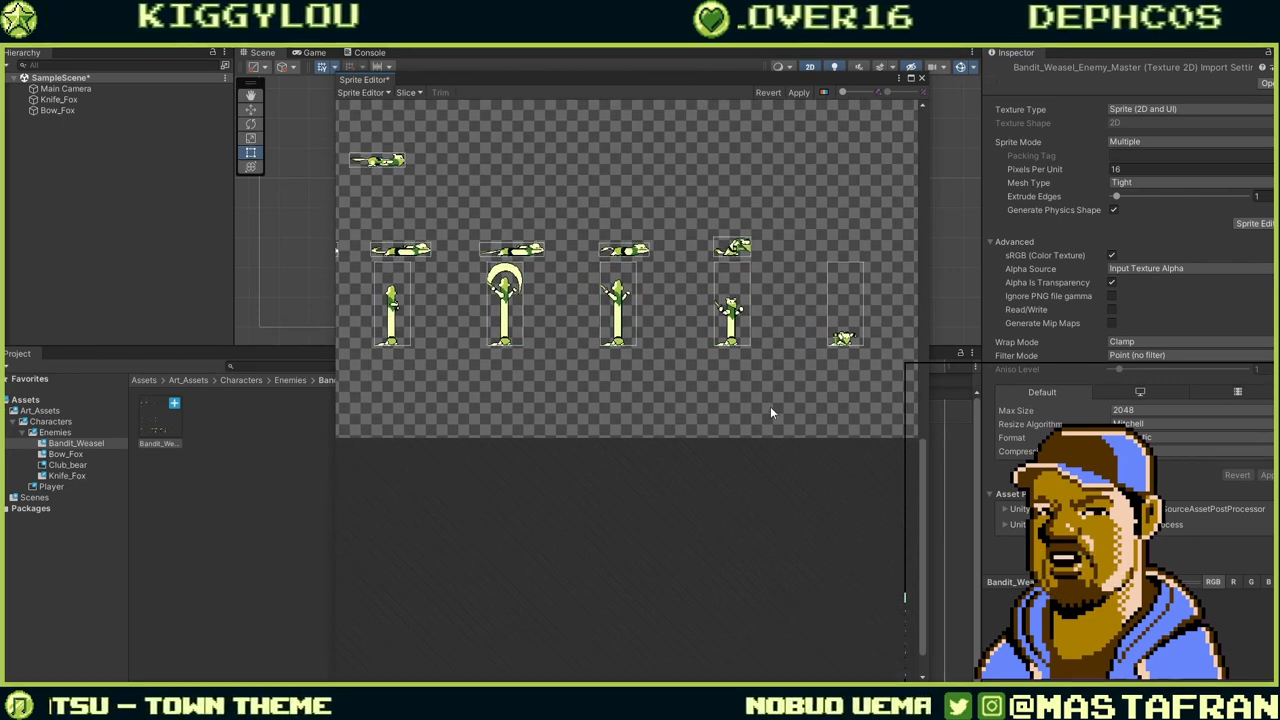
middle_drag(480, 395, 691, 366)
scroll(641, 370, up, 3)
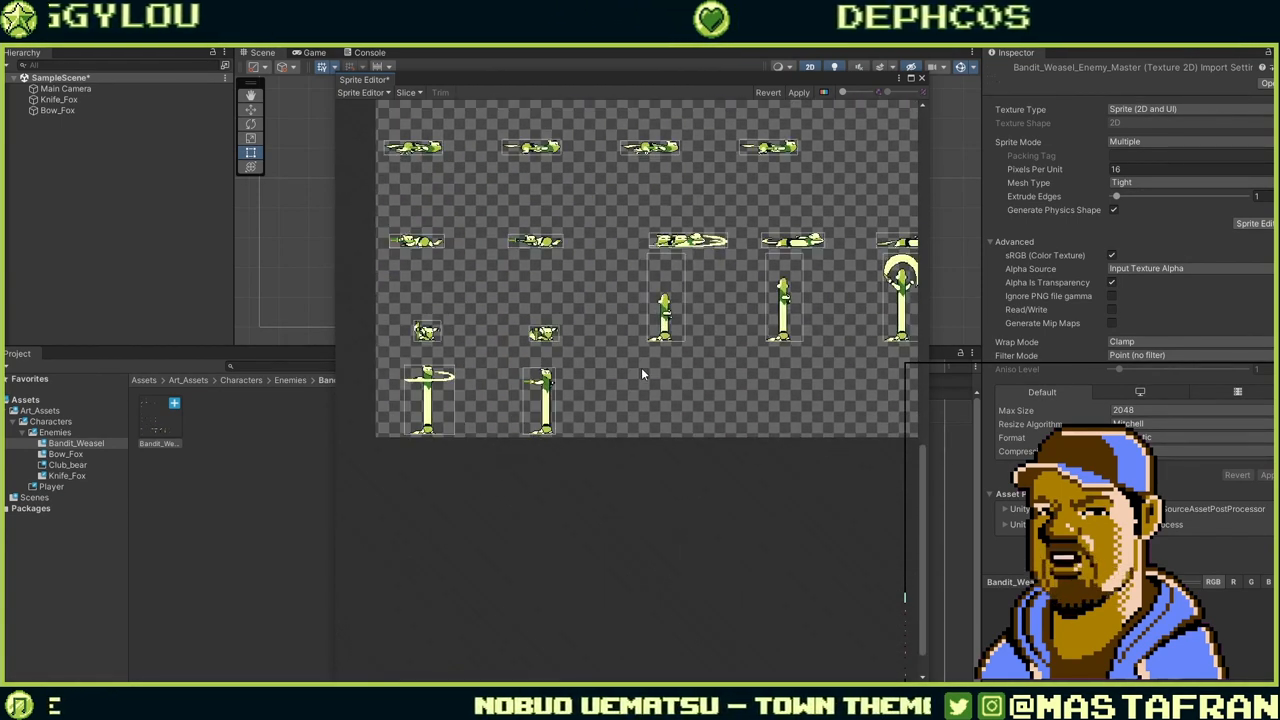
scroll(641, 370, up, 2)
click(505, 415)
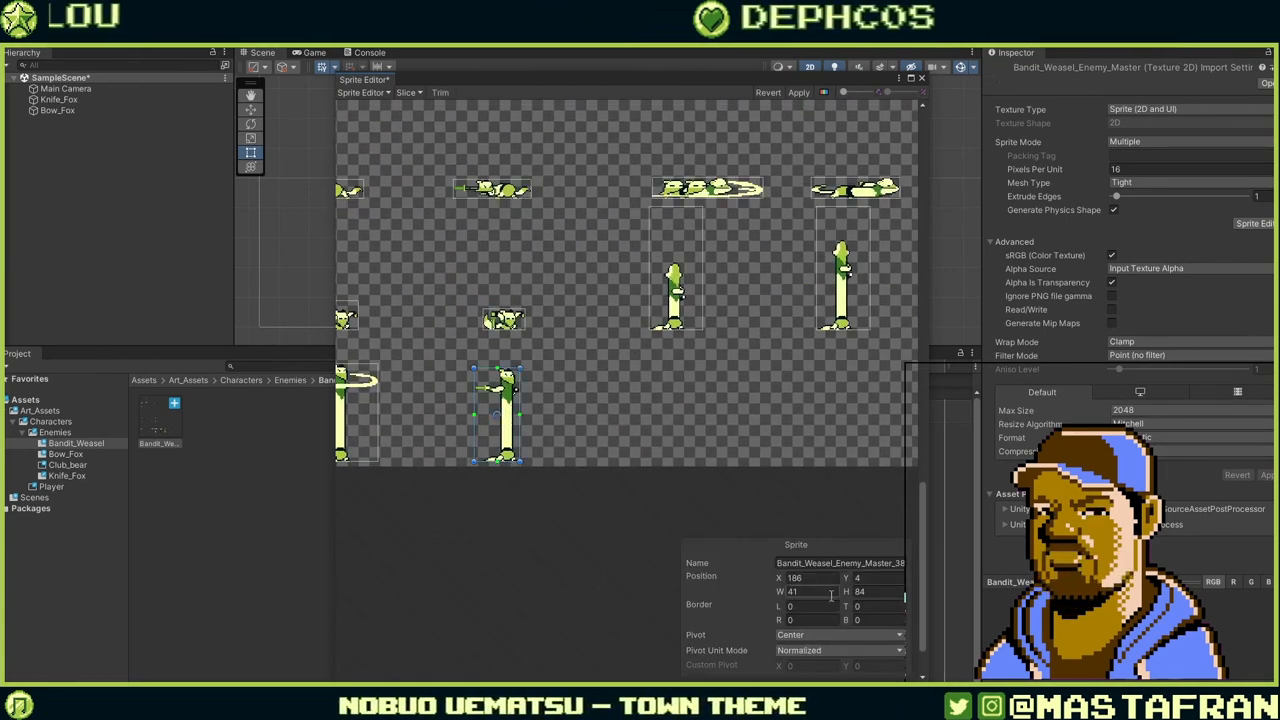
drag(805, 593, 741, 603)
text(48)
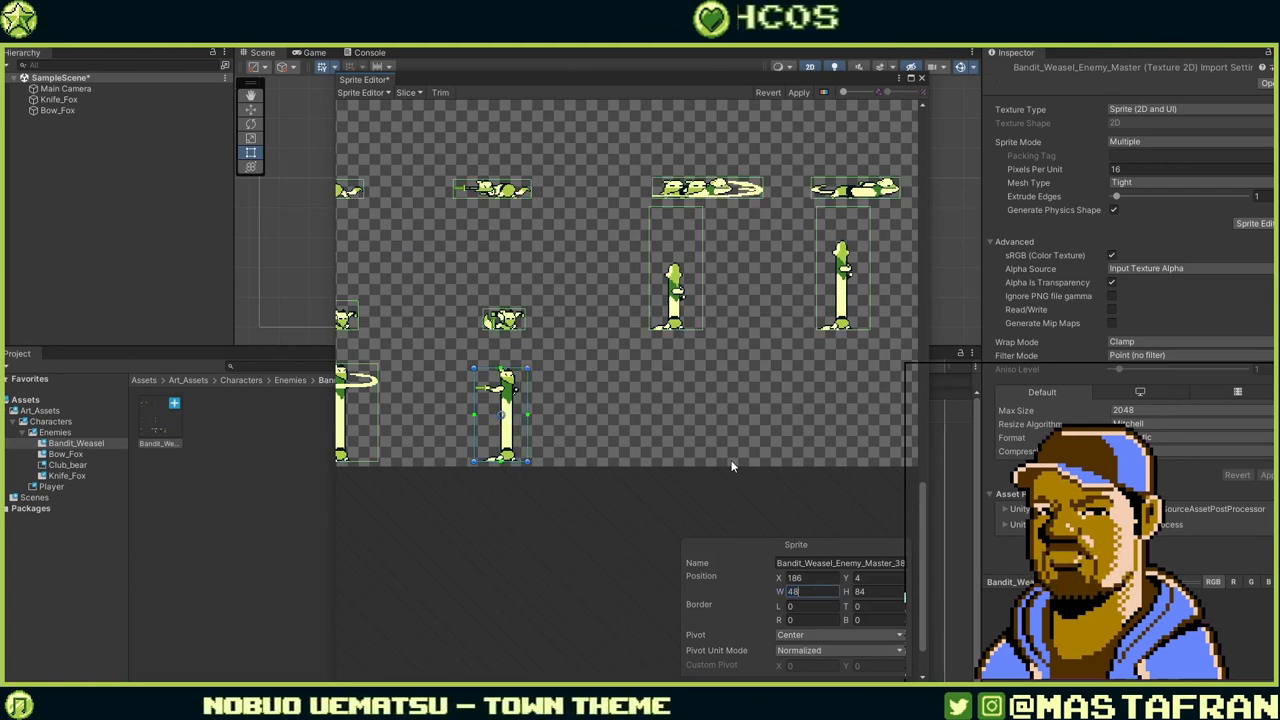
Set the slice height of the second weasel in the bottom row to 111, matching the standing weasels in the row above.
click(703, 262)
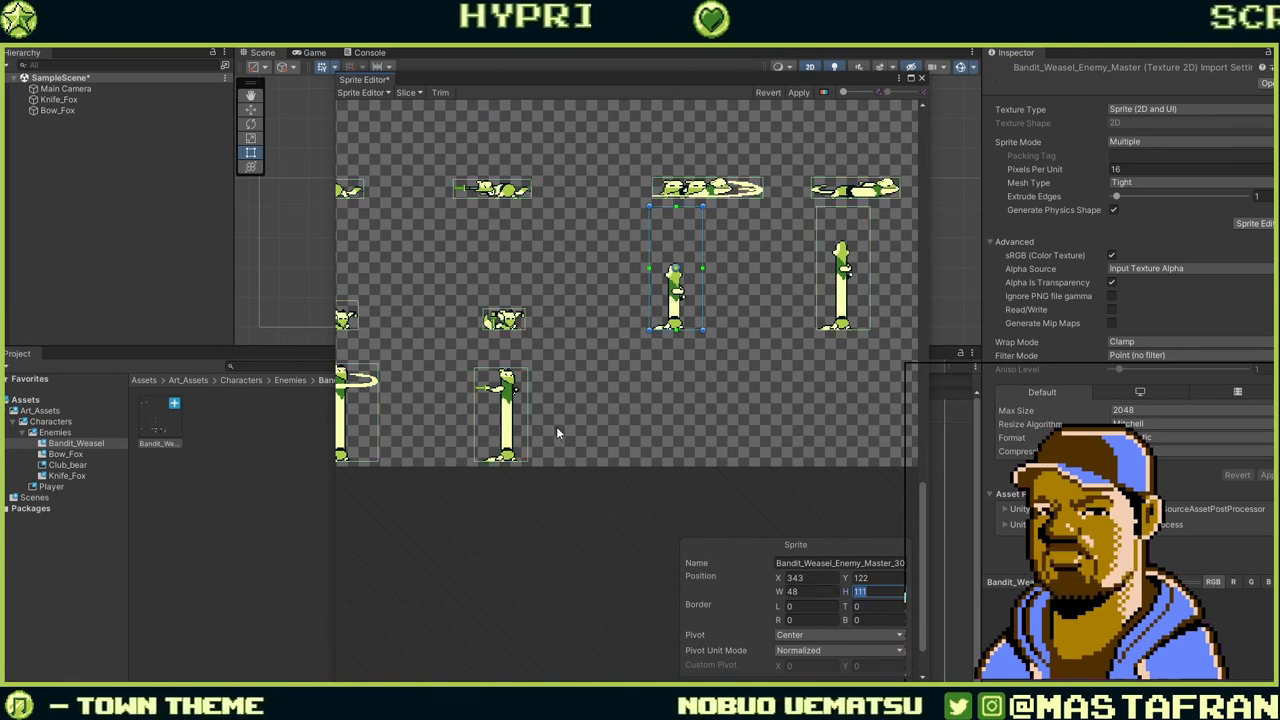
click(510, 429)
click(866, 591)
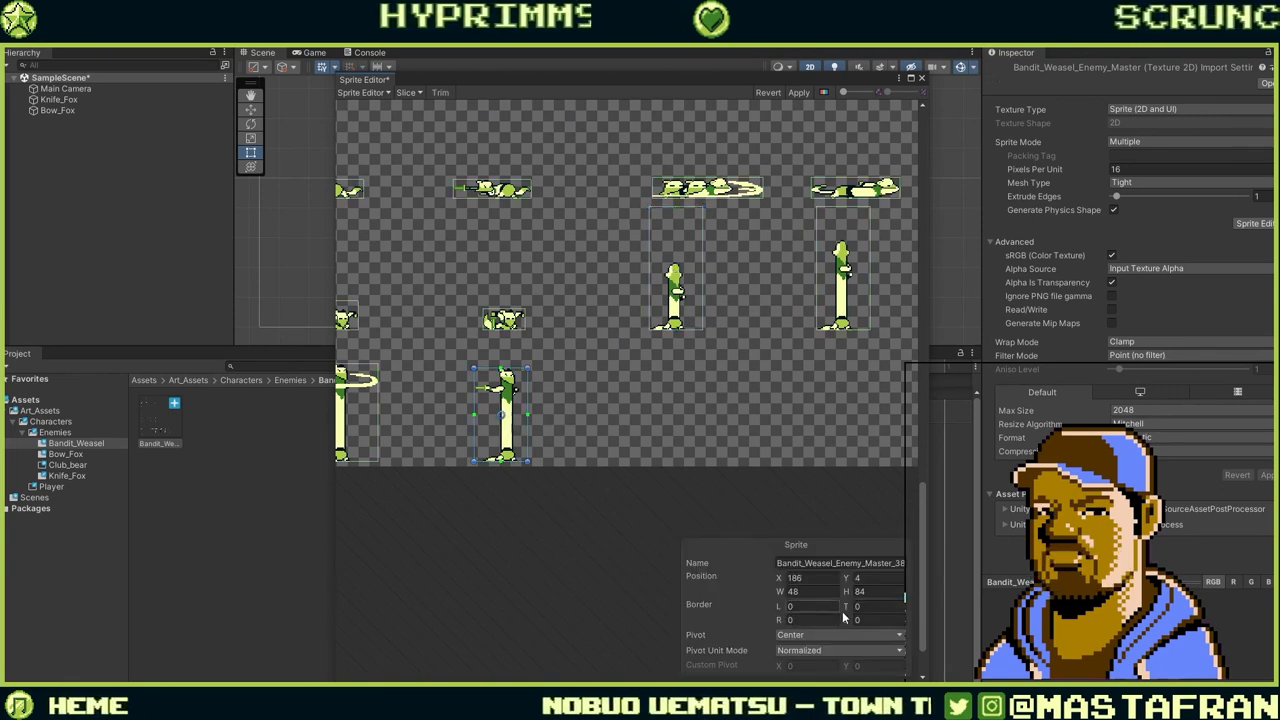
text(111)
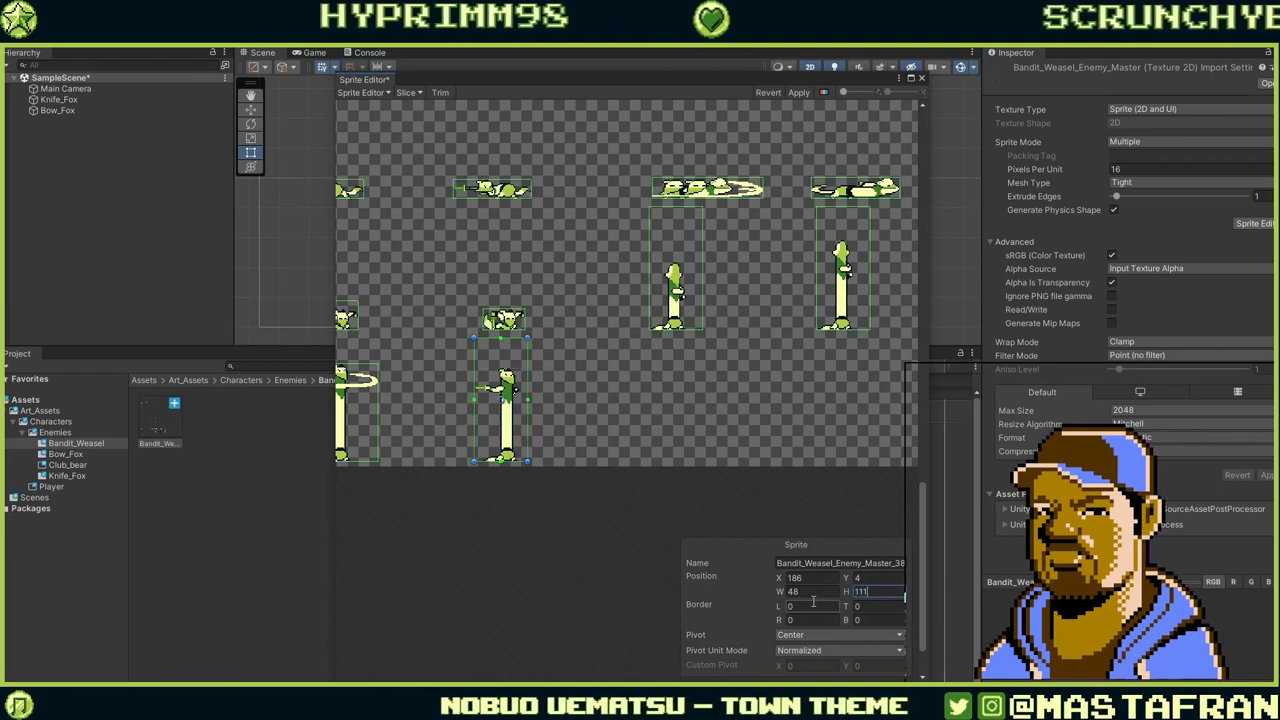
click(747, 447)
click(526, 390)
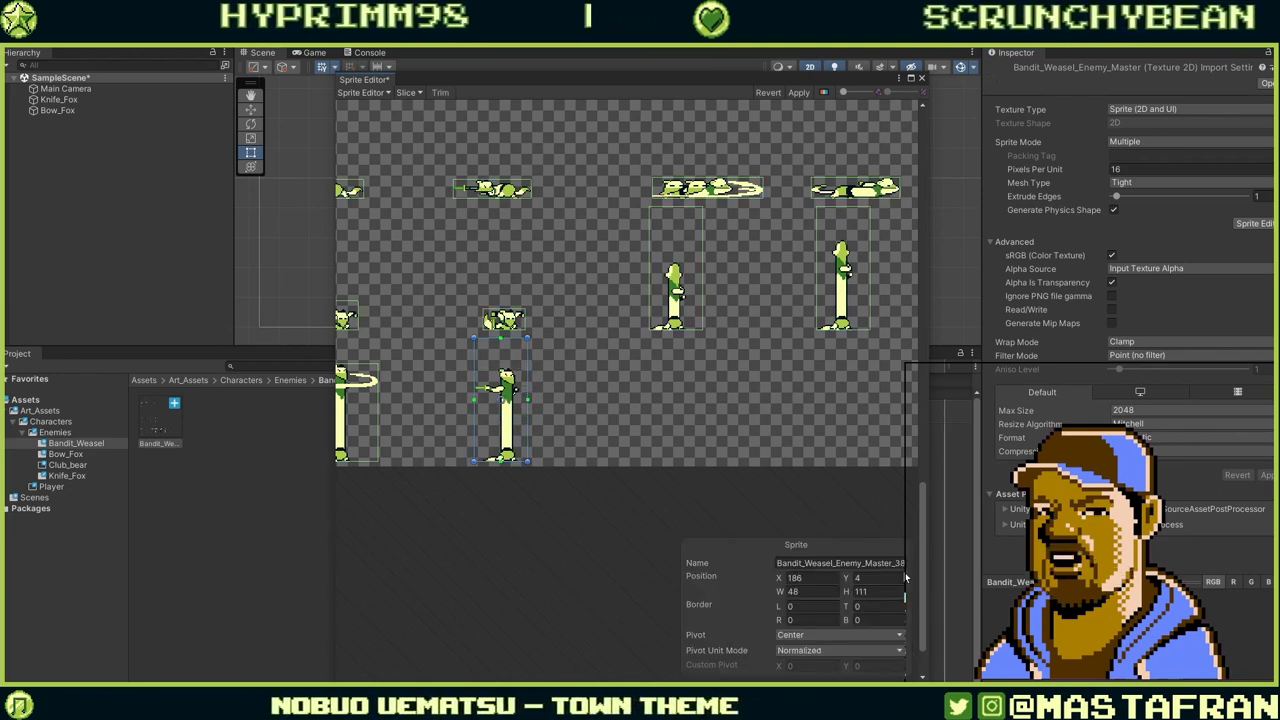
click(623, 417)
Set the slice height of the horizontal-slash weasel at the start of the bottom row to 111.
scroll(641, 397, down, 2)
scroll(641, 400, down, 1)
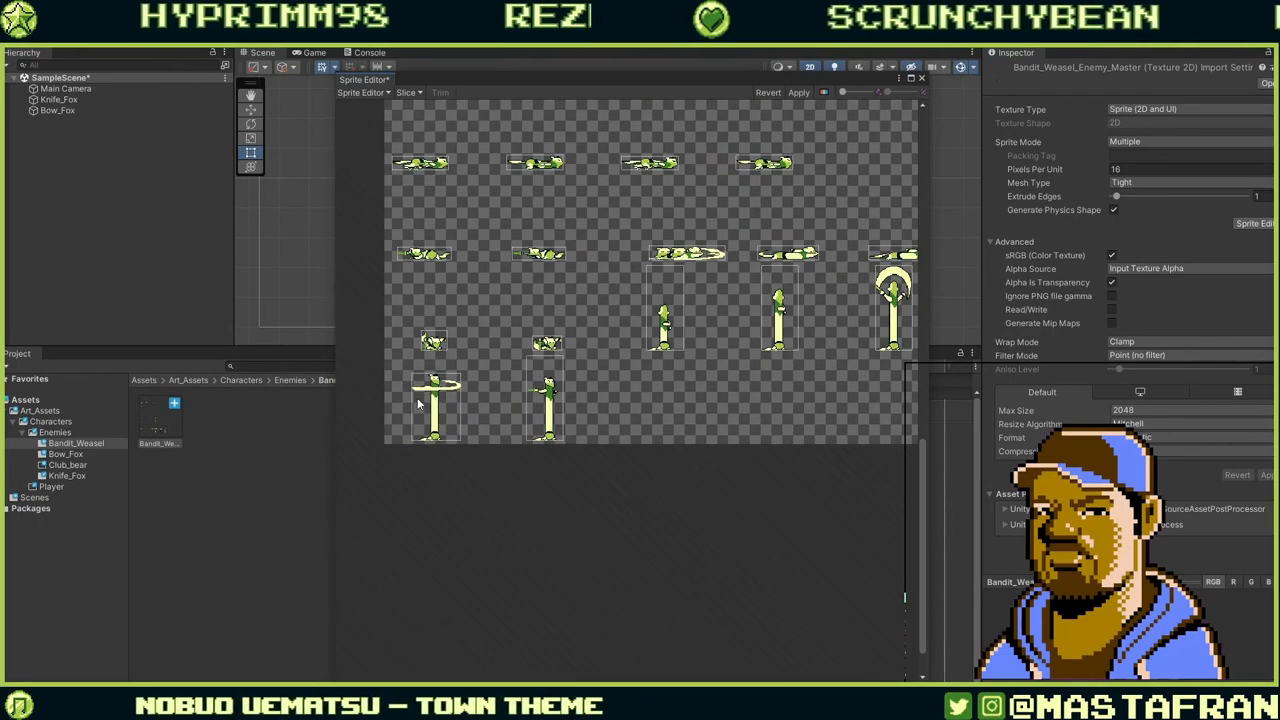
click(436, 404)
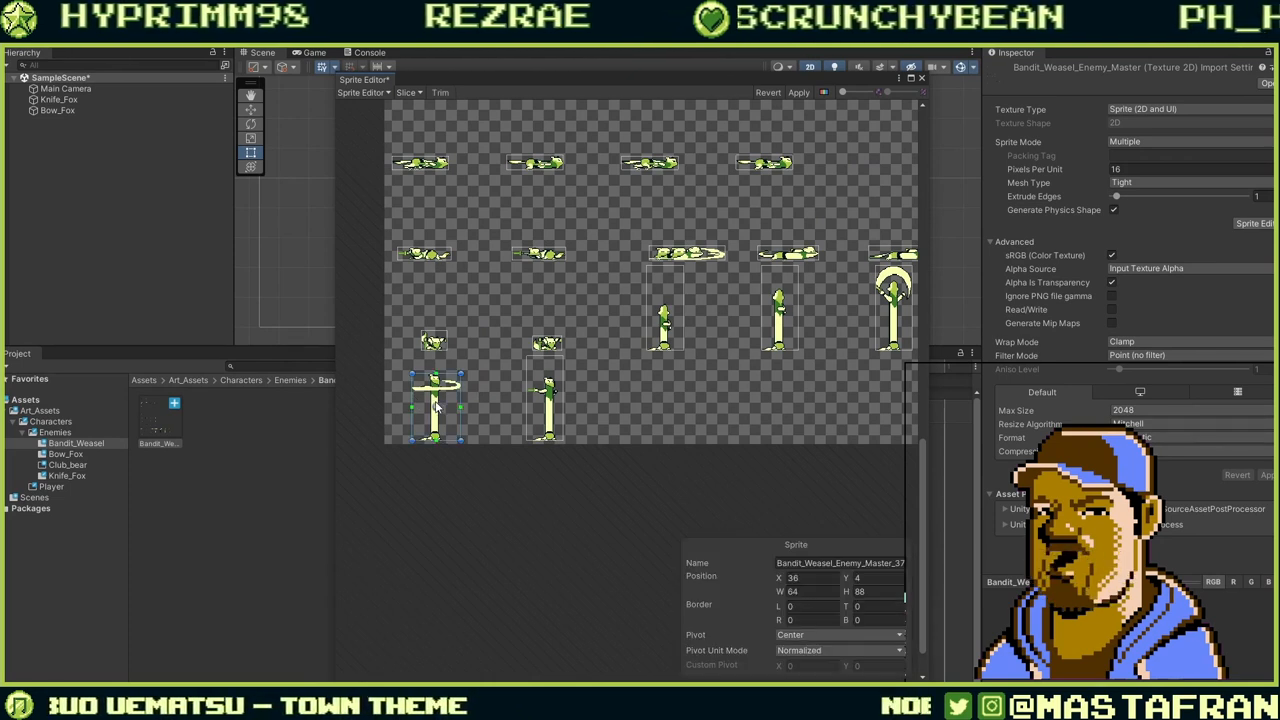
click(549, 405)
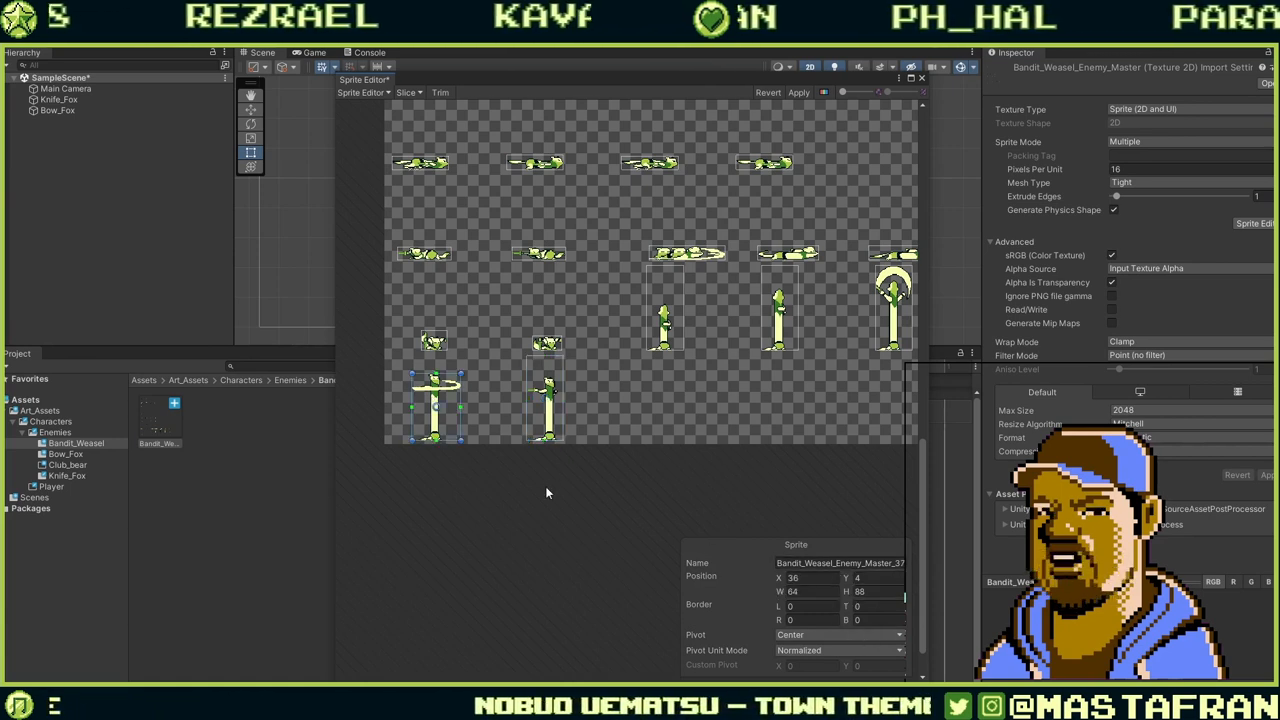
click(543, 423)
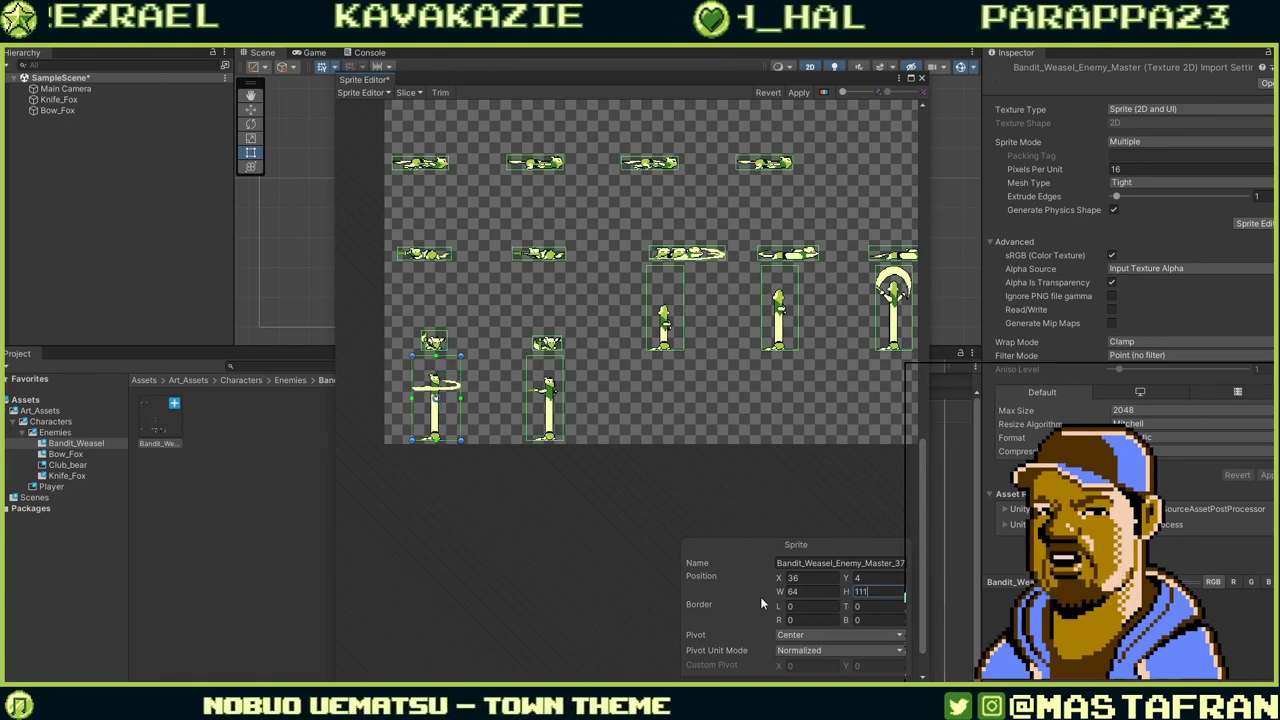
click(716, 436)
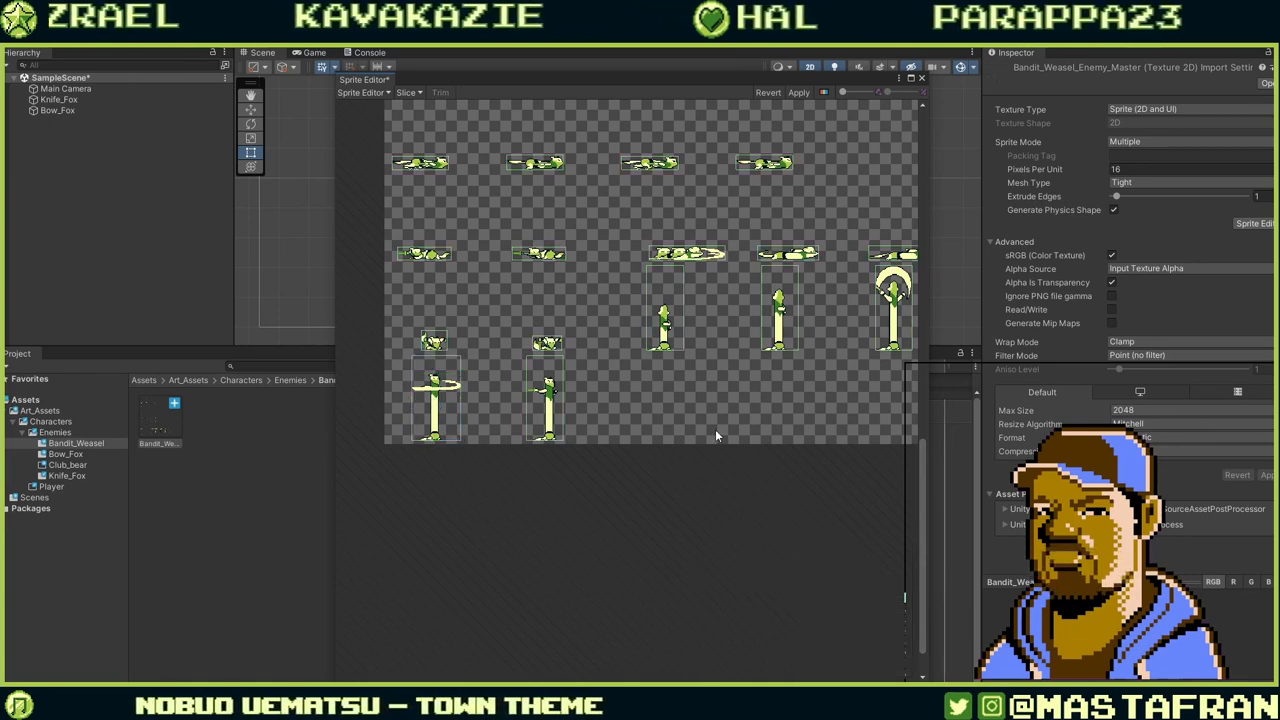
click(449, 401)
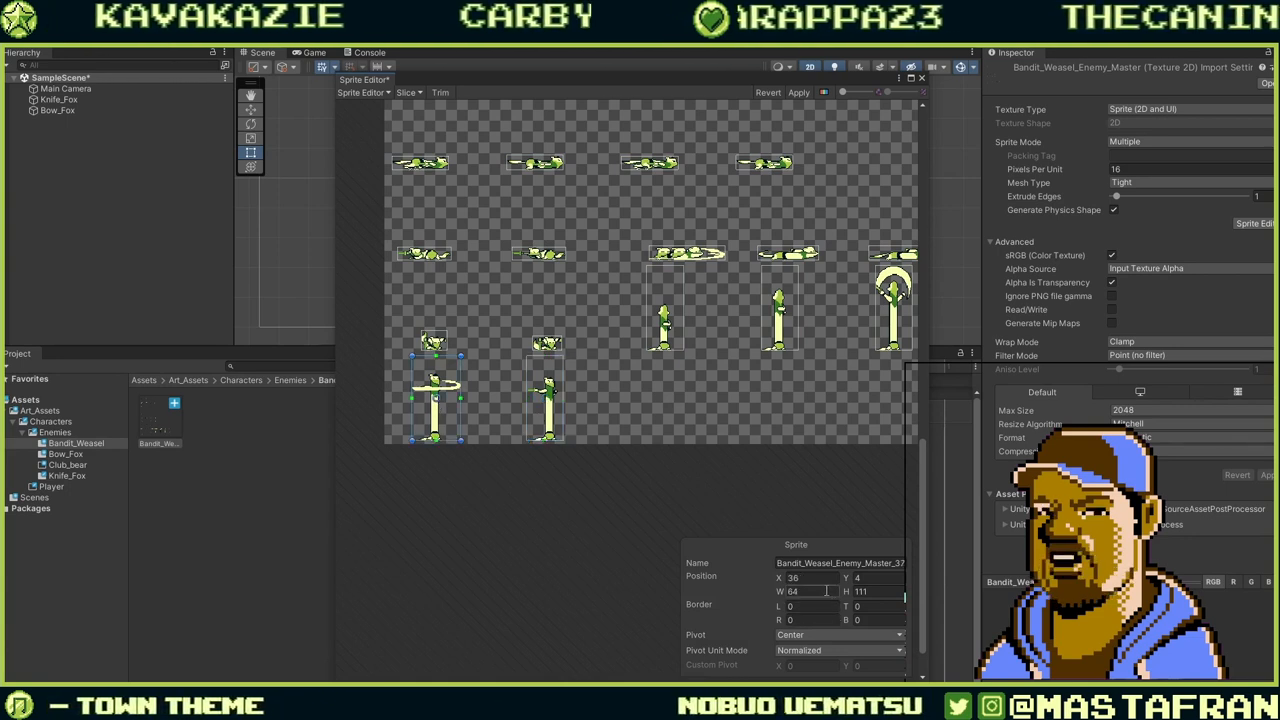
text(111)
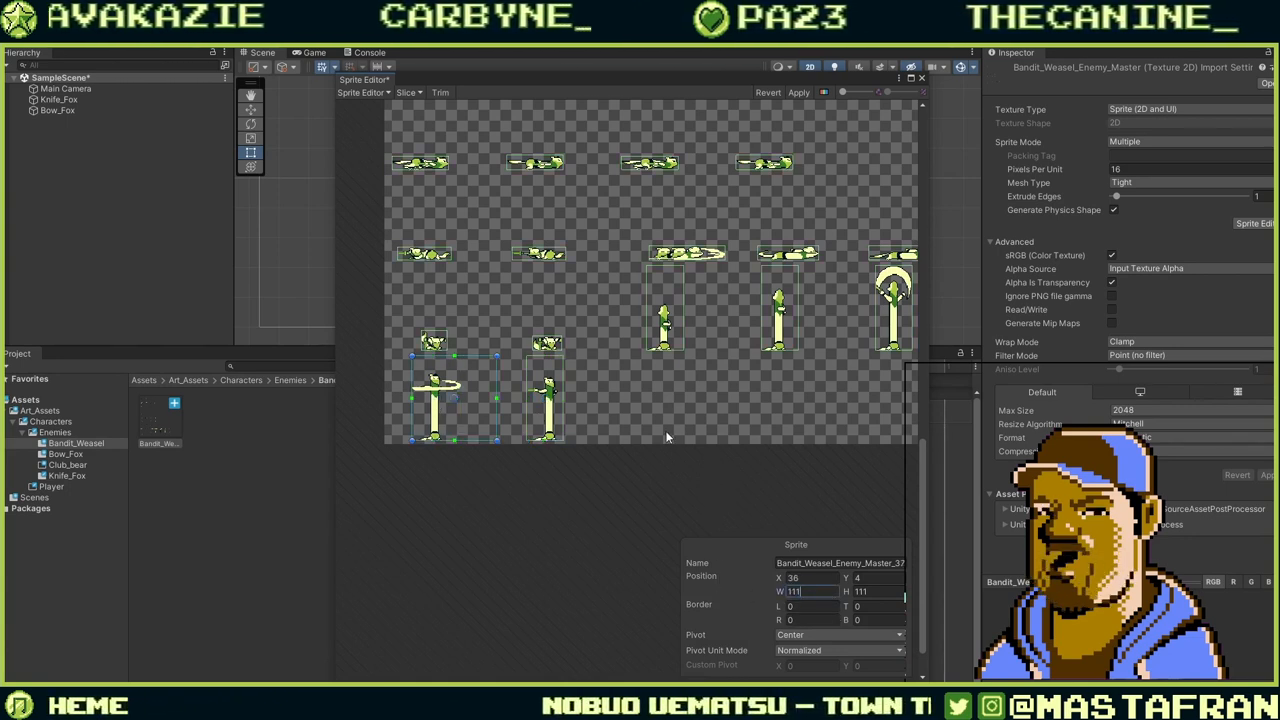
key(ctrl+z)
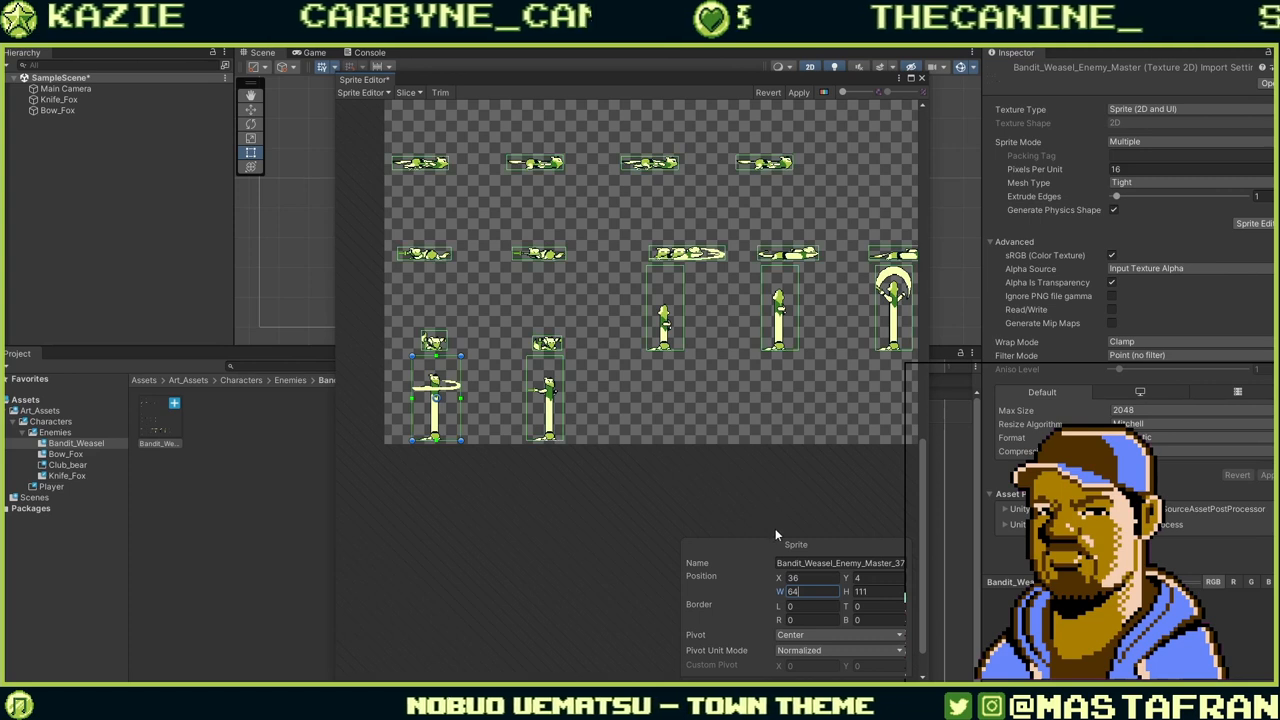
click(622, 401)
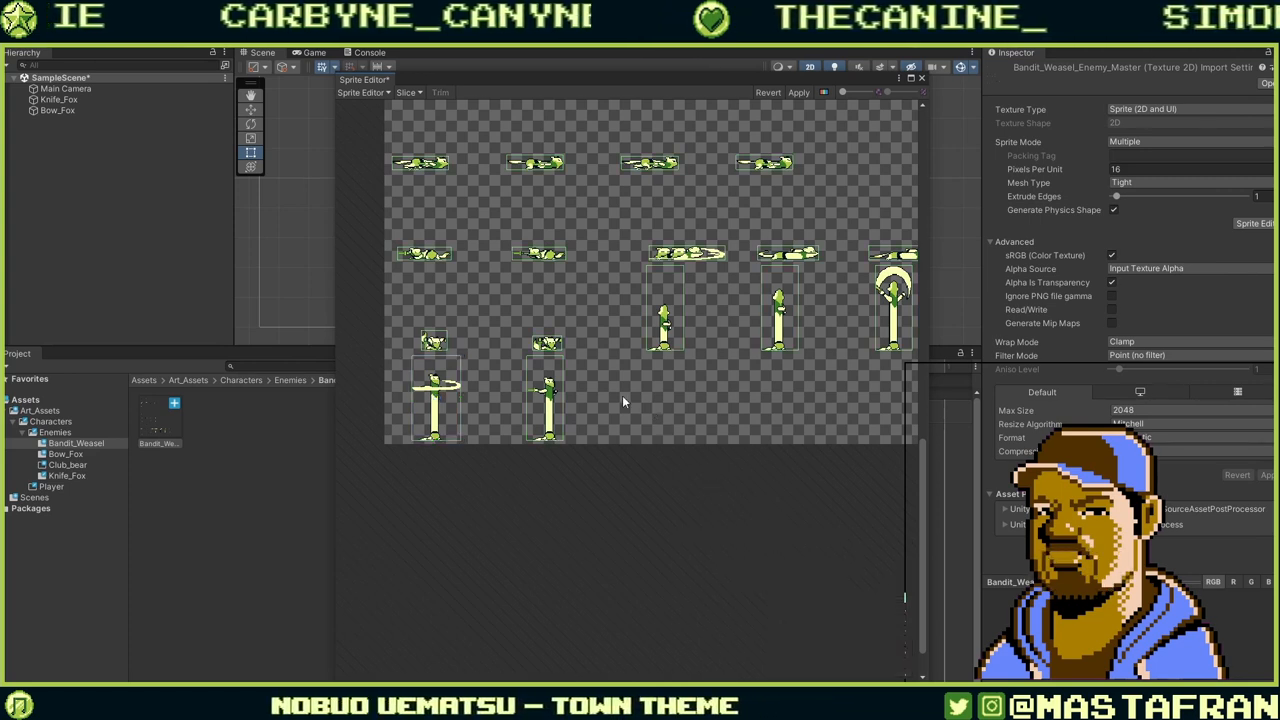
Set the slice widths of the second bottom-row weasel and the first standing weasel in the row above to 64, matching the horizontal-slash slice.
click(556, 397)
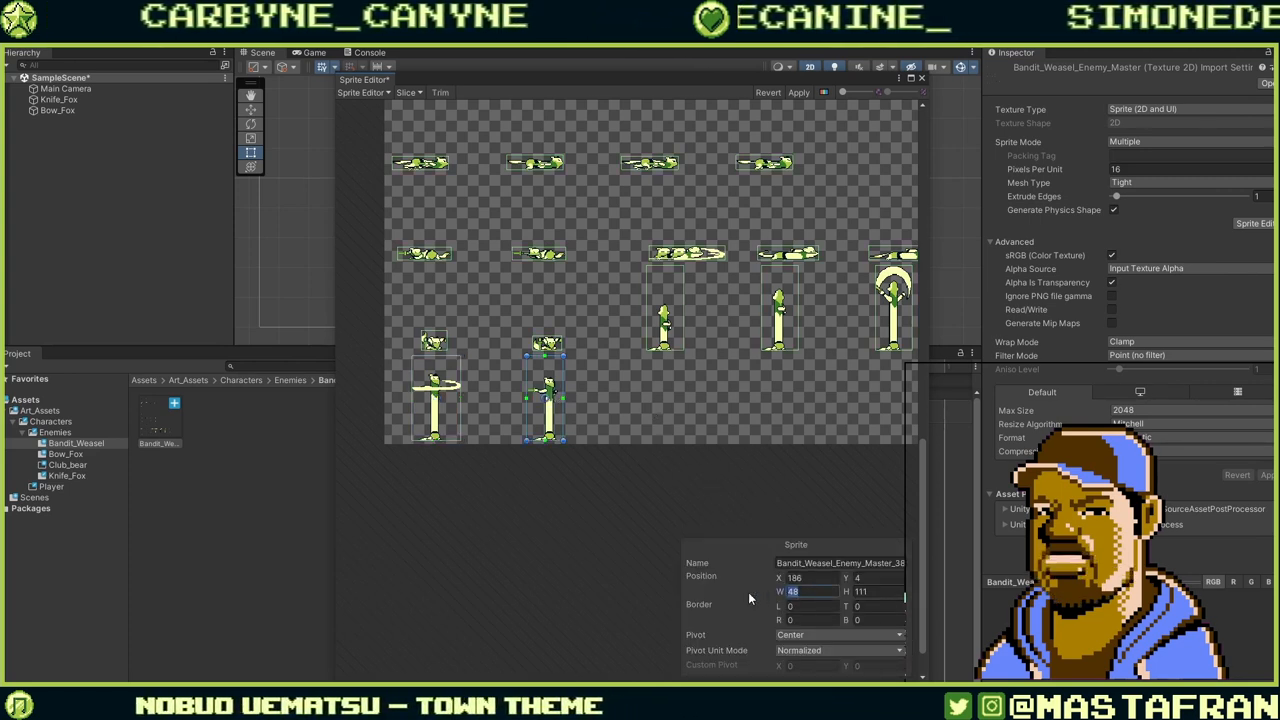
key(Return)
click(665, 320)
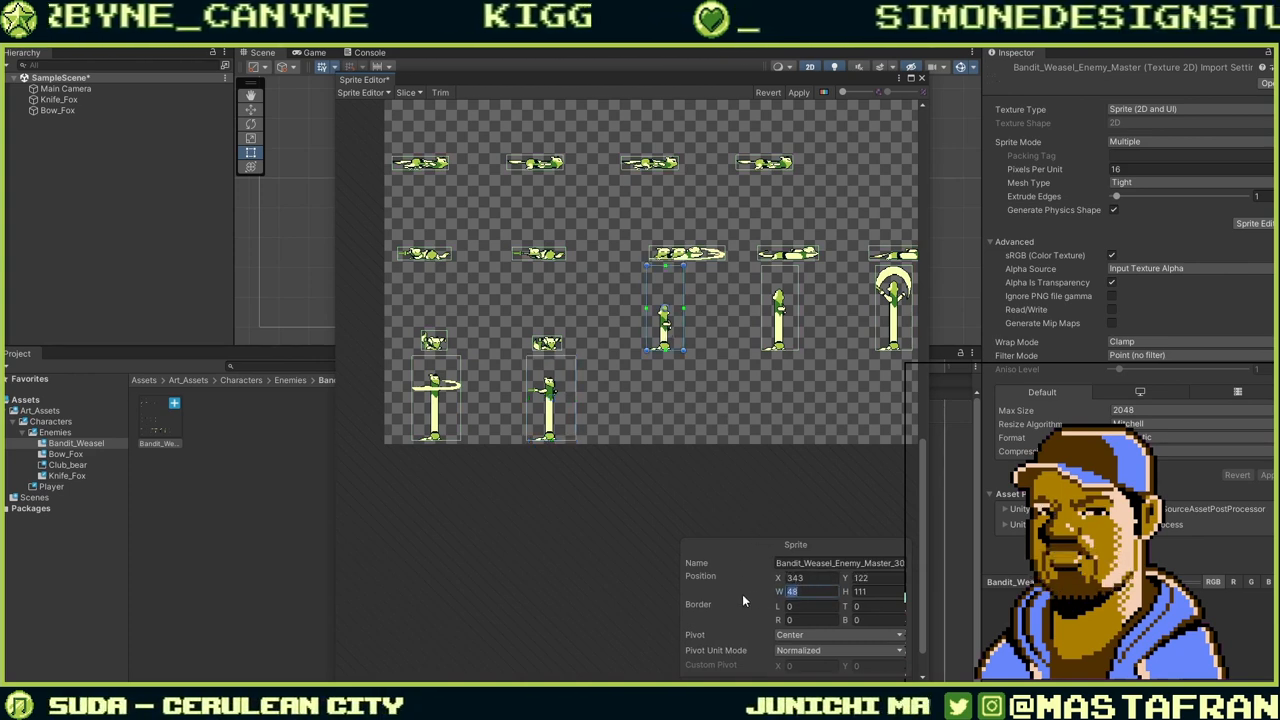
text(64)
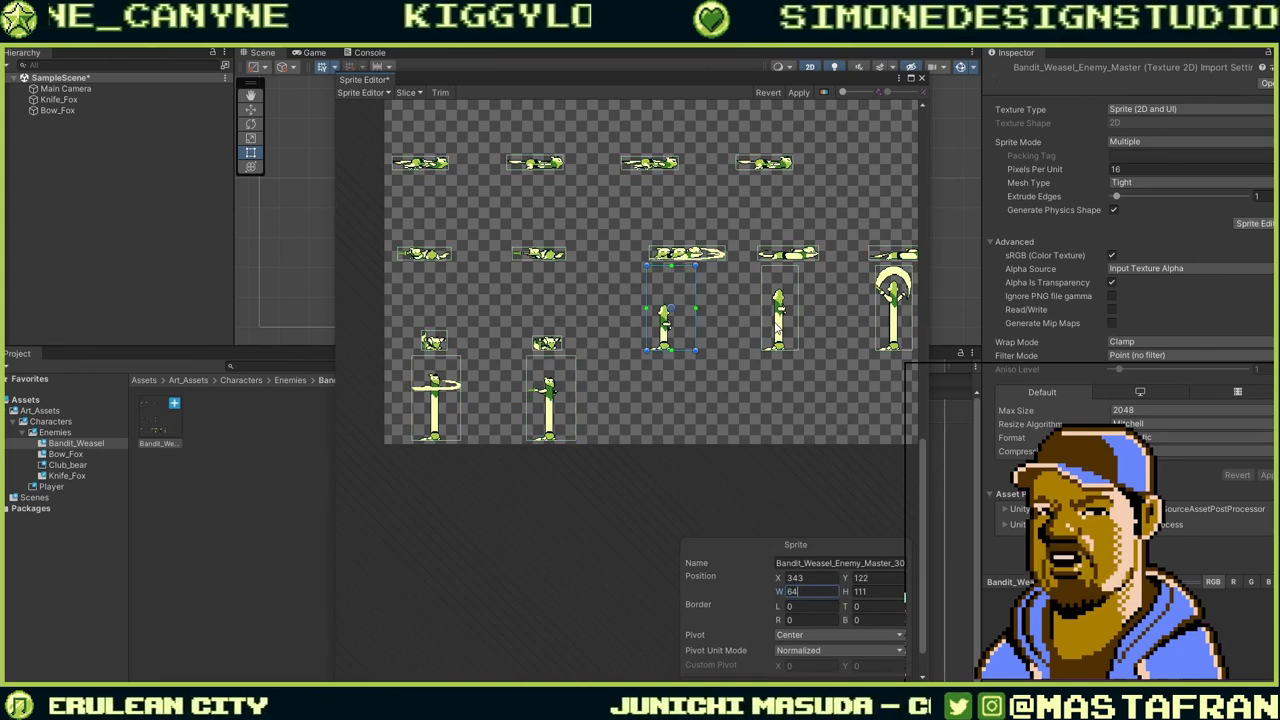
Set the slice widths of the crescent-slash weasel and the standing weasel just before it to 64.
click(778, 320)
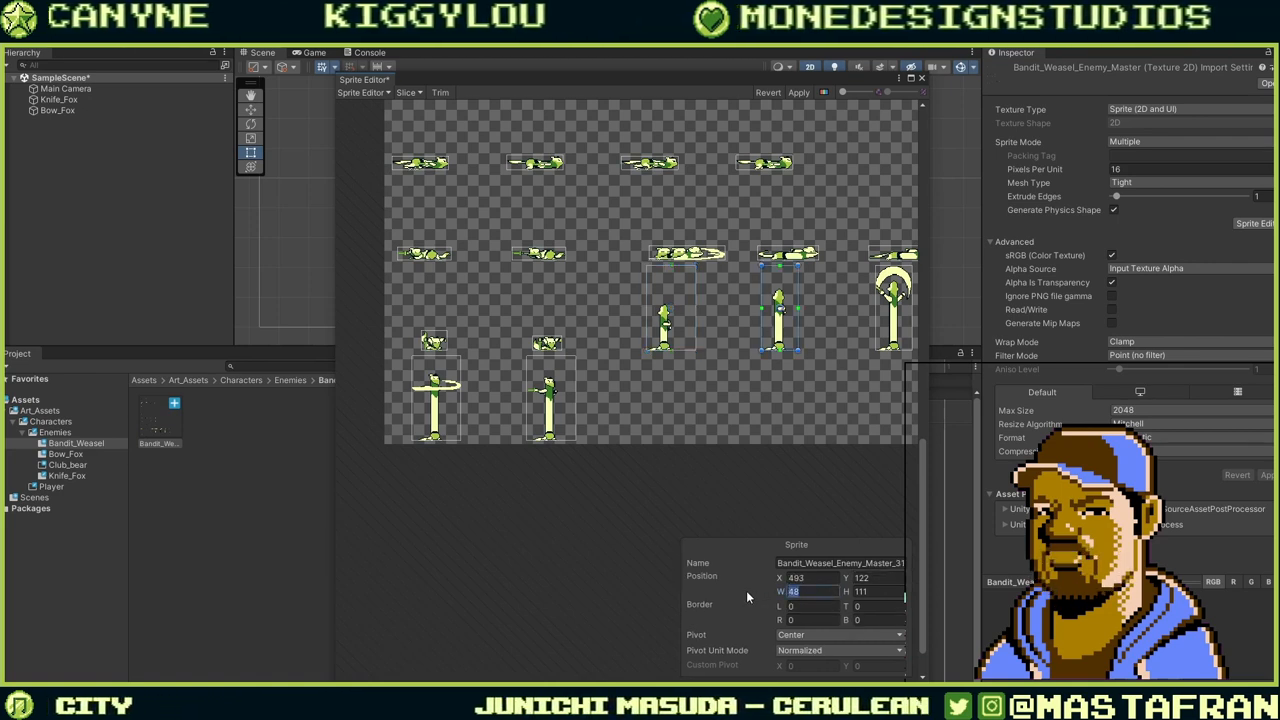
click(895, 325)
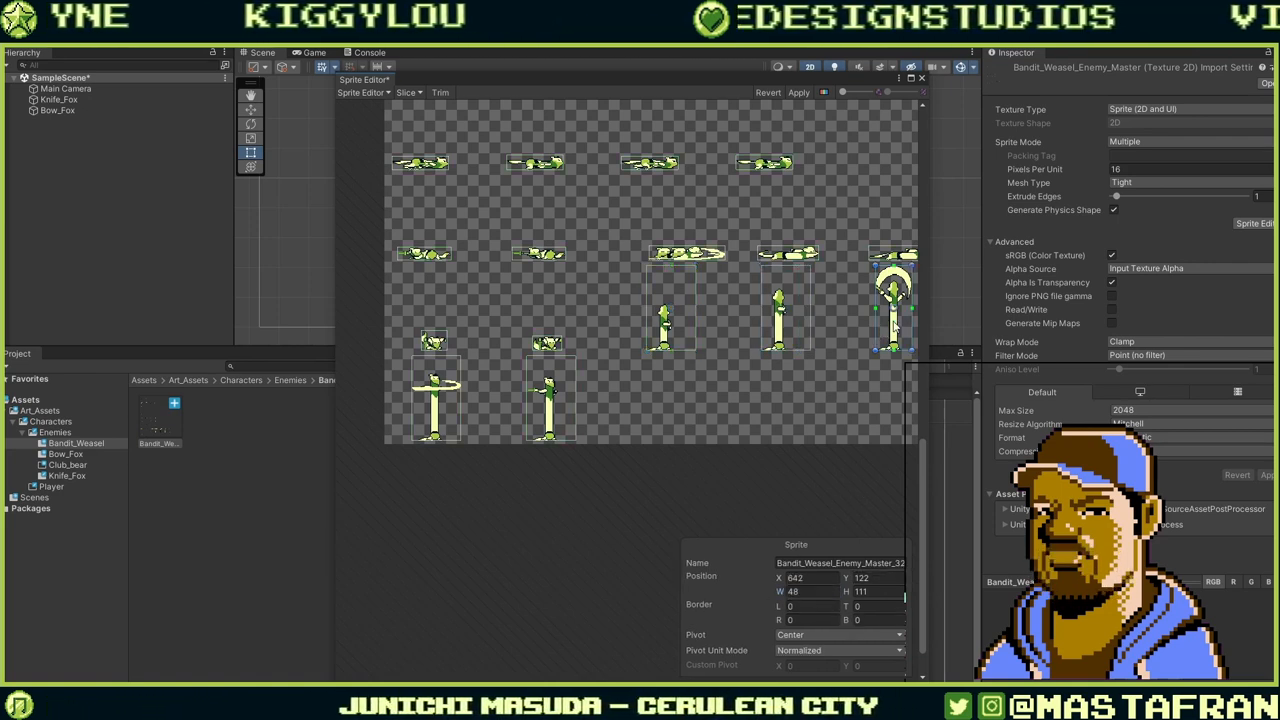
text(64)
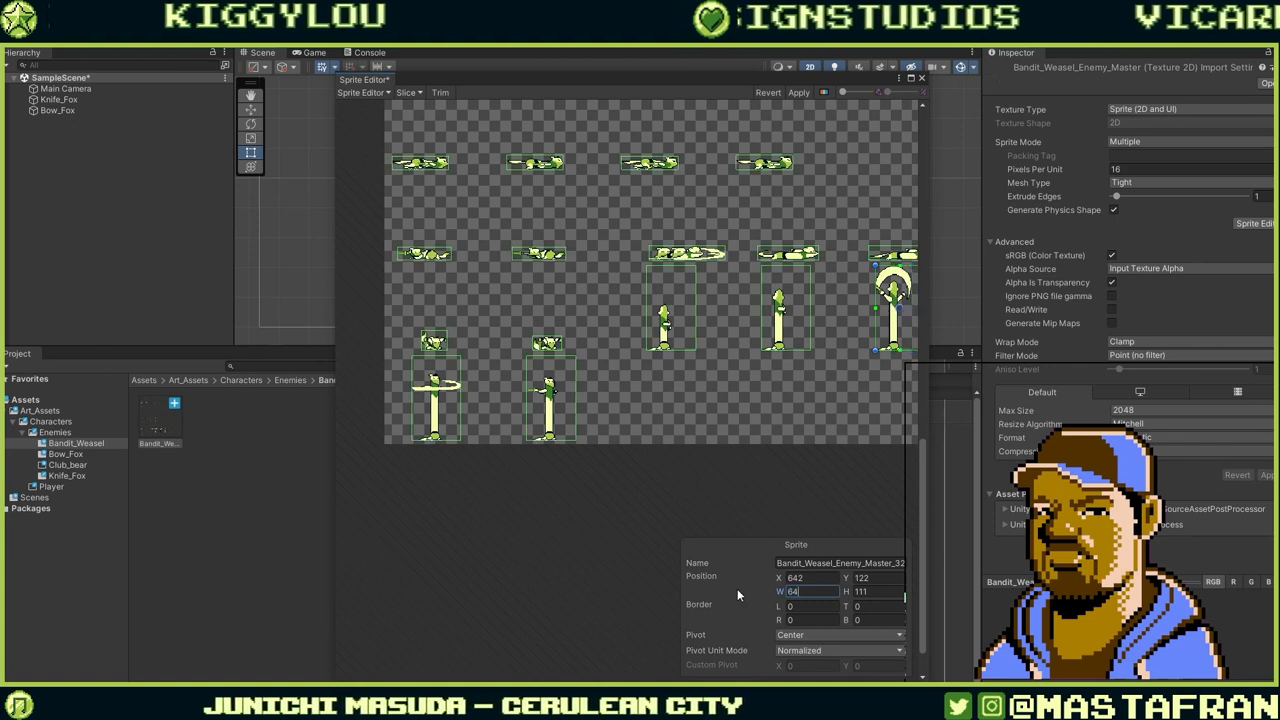
Set the slice widths of the two standing knife weasels after the crescent-slash frame to 64.
middle_drag(896, 410, 682, 442)
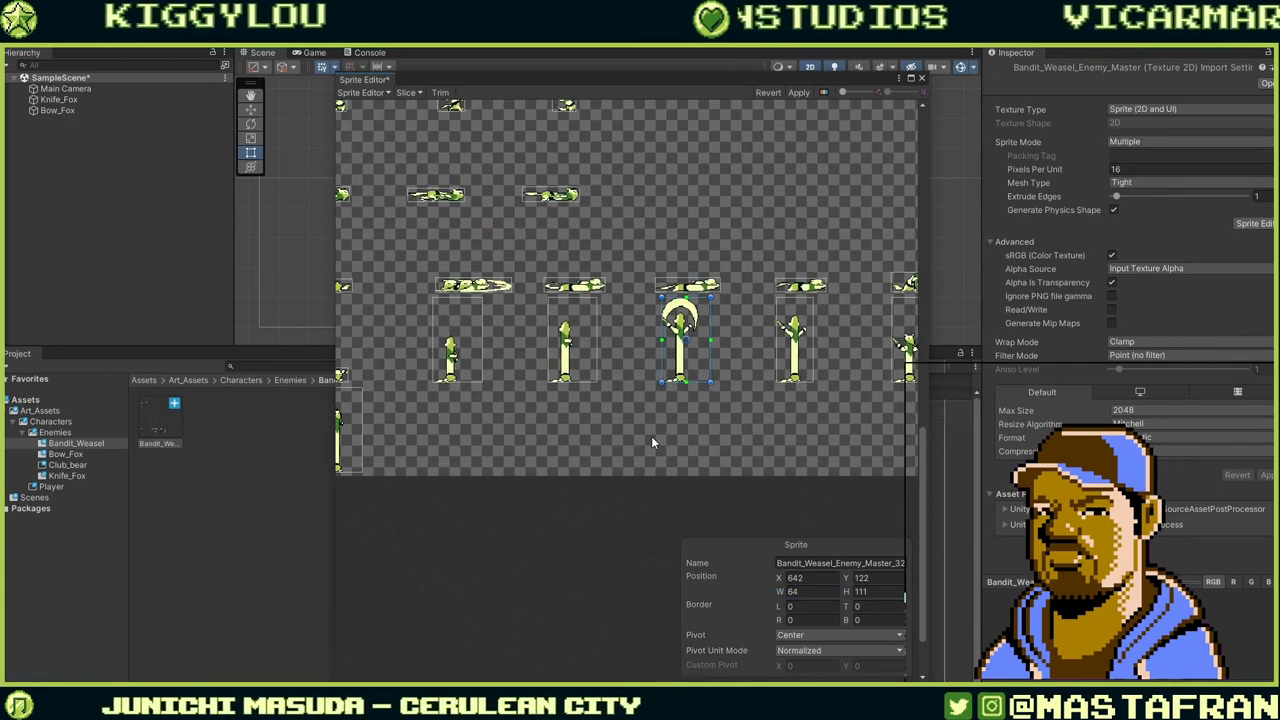
click(790, 350)
click(805, 591)
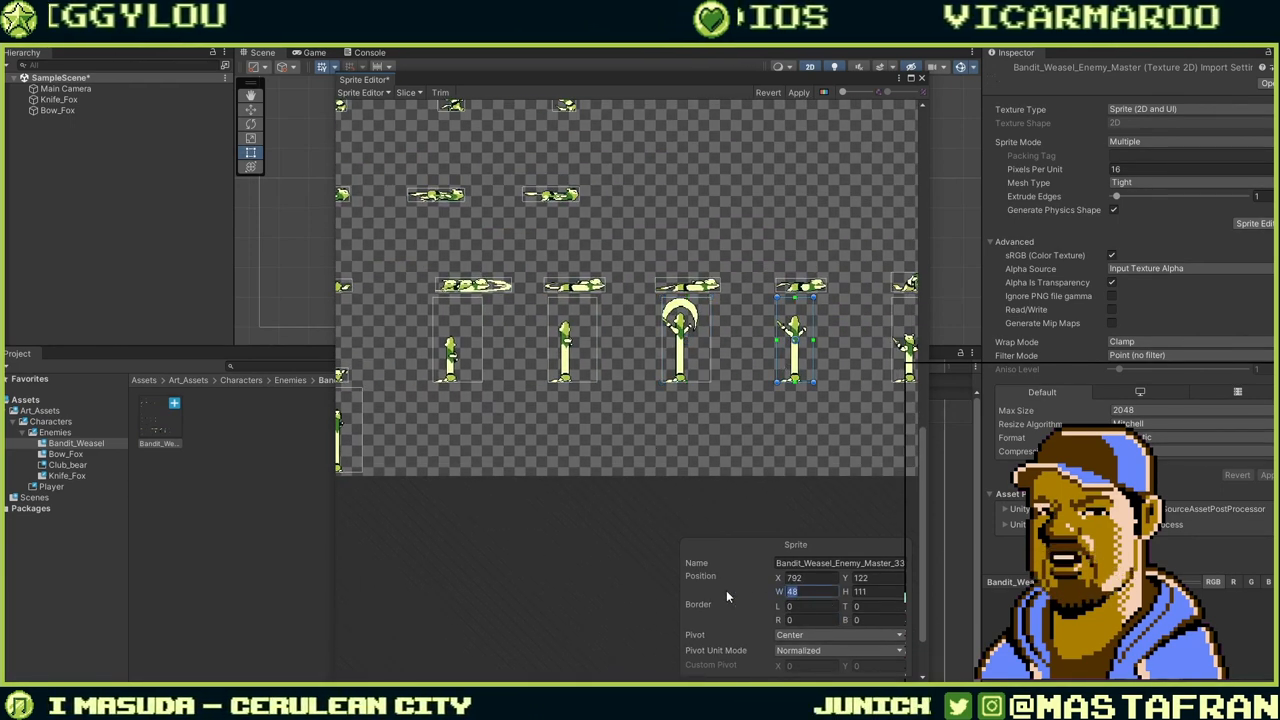
click(815, 447)
middle_drag(815, 447, 613, 455)
click(717, 372)
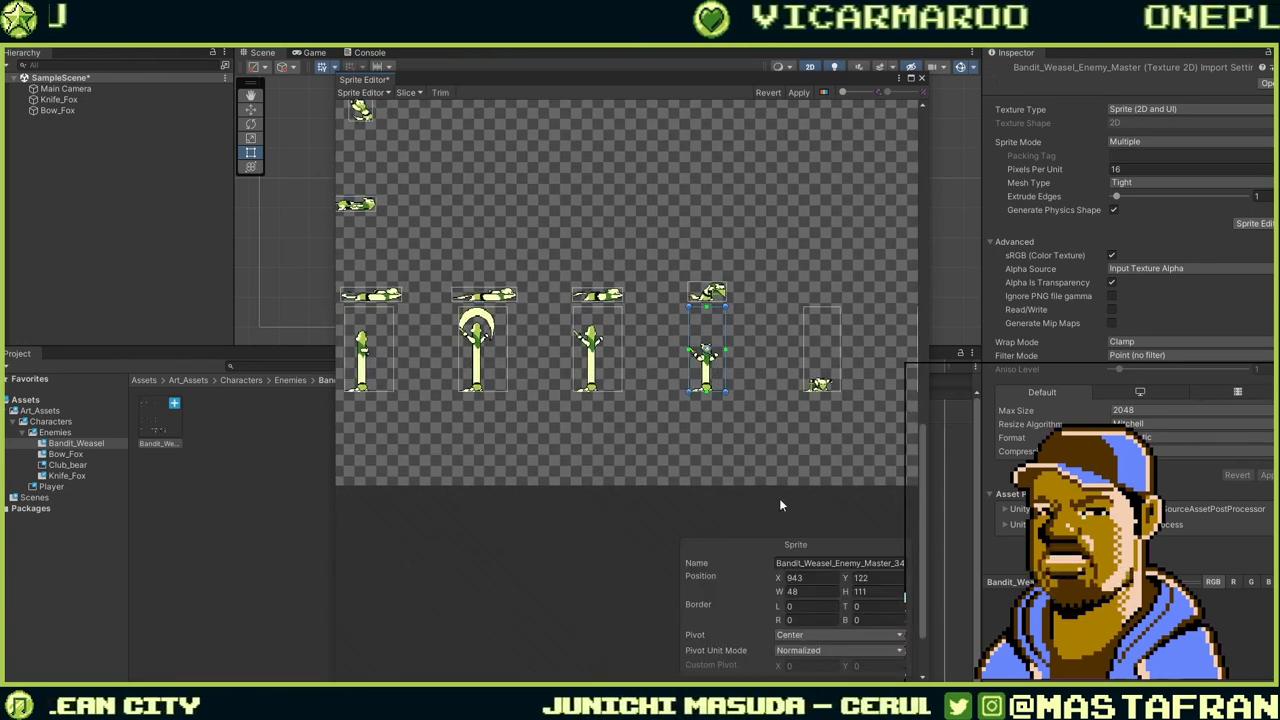
drag(804, 591, 740, 593)
text(64)
click(804, 416)
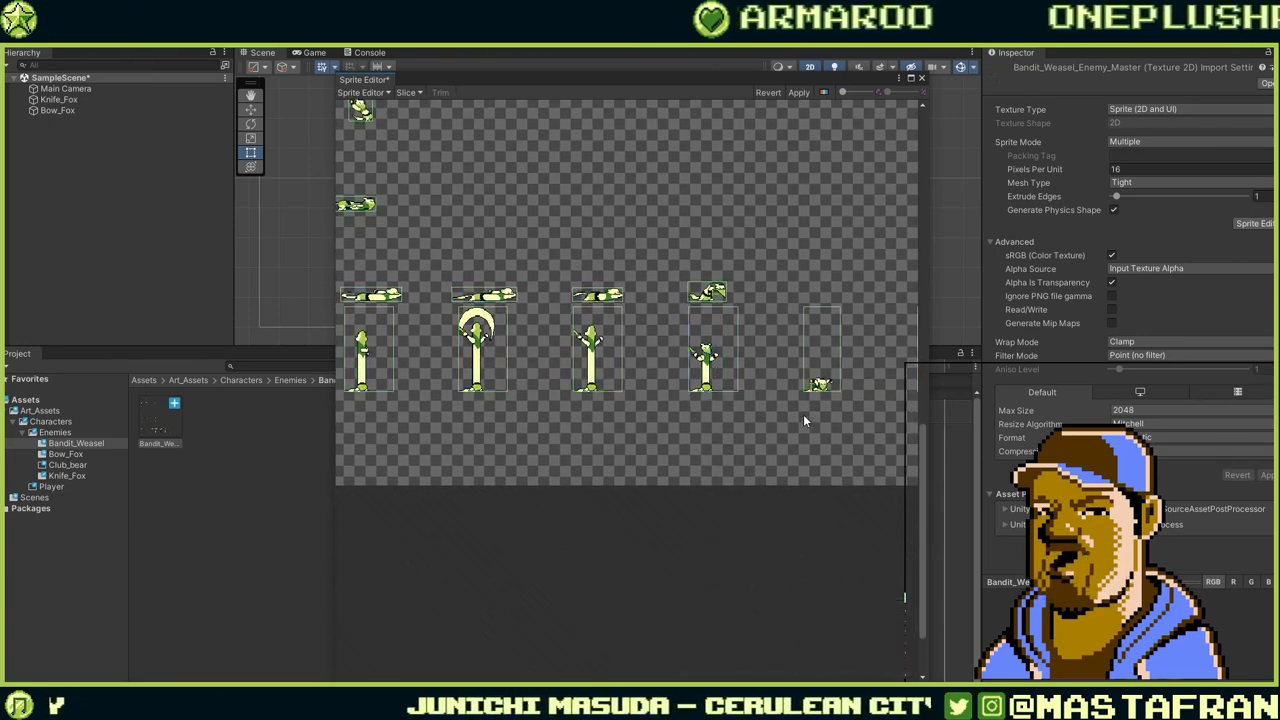
Set the slice widths of the two crouching weasels at the end of the row to 64.
click(821, 360)
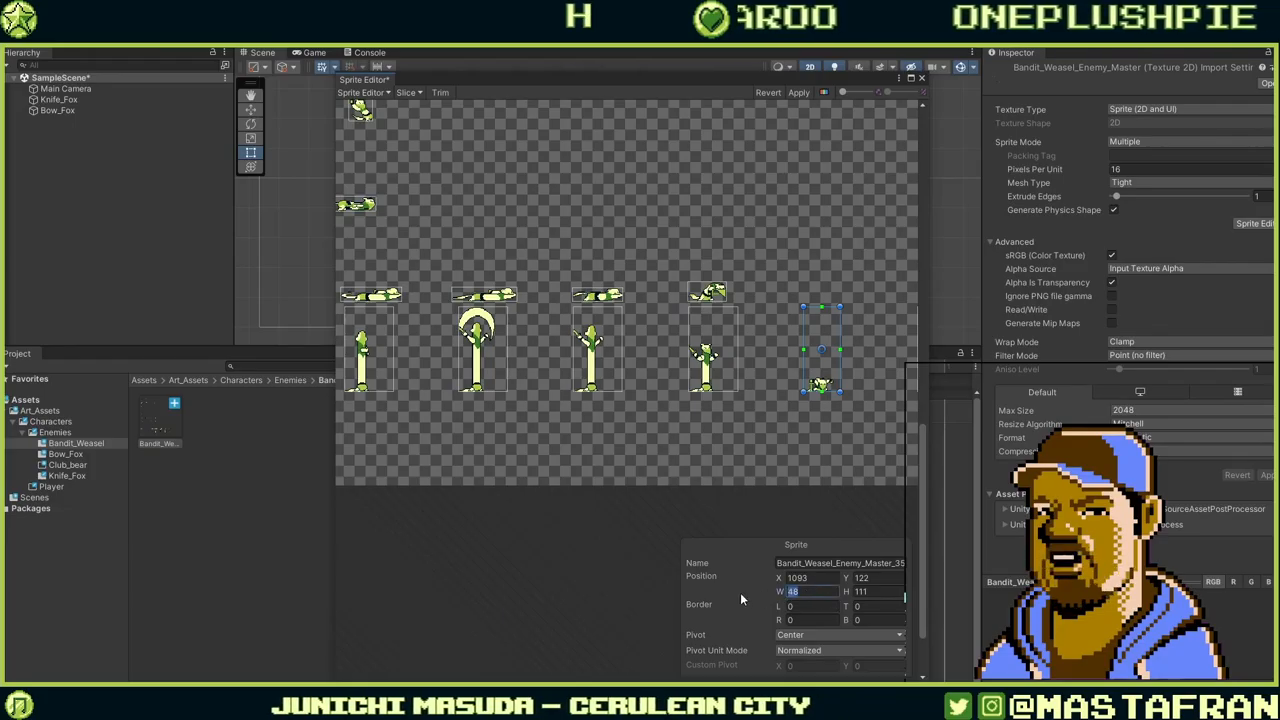
text(64)
click(768, 481)
middle_drag(768, 481, 506, 488)
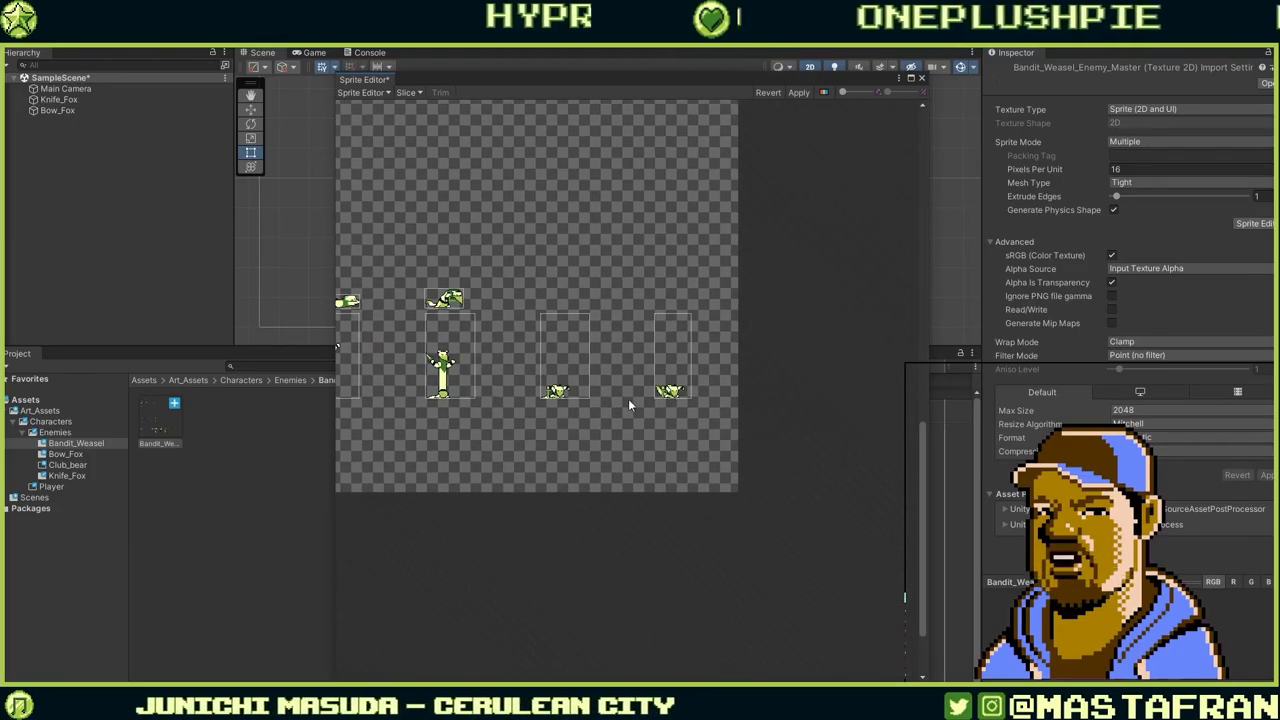
click(670, 375)
drag(806, 591, 728, 595)
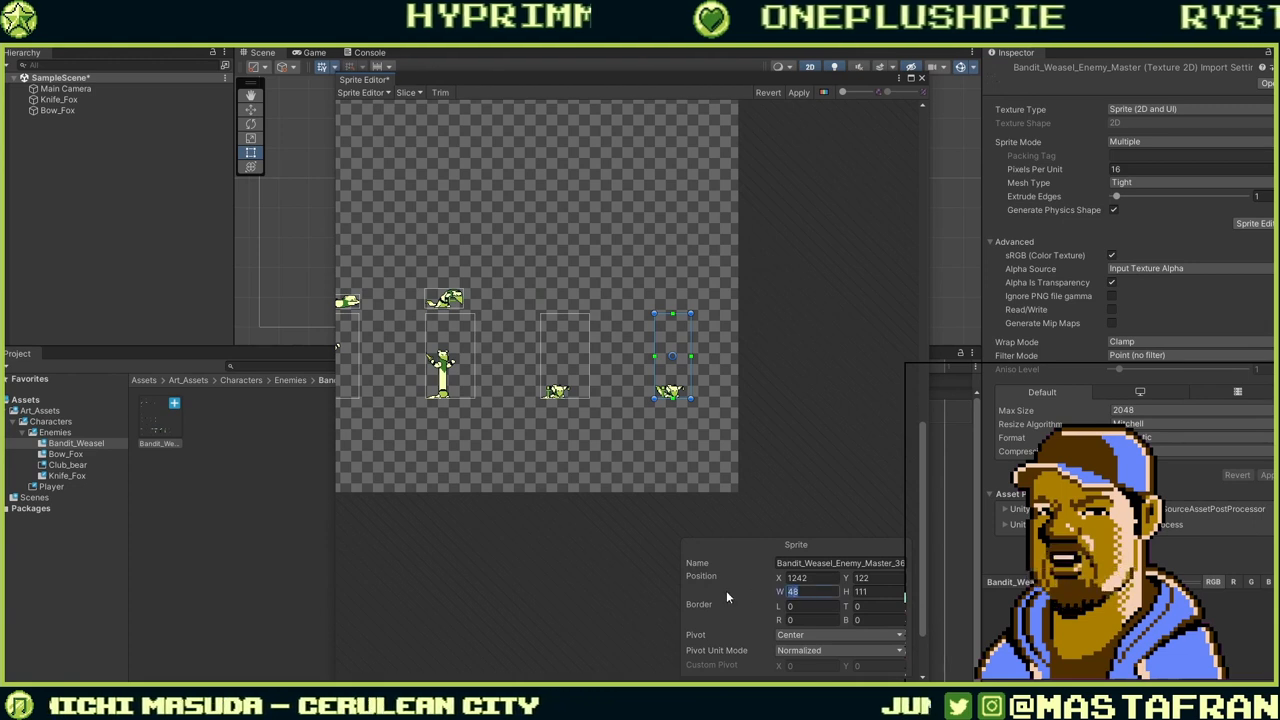
text(64)
click(671, 463)
Check the resized slices across the two bottom attack rows, including the size of the first standing weasel's slice.
scroll(676, 424, down, 2)
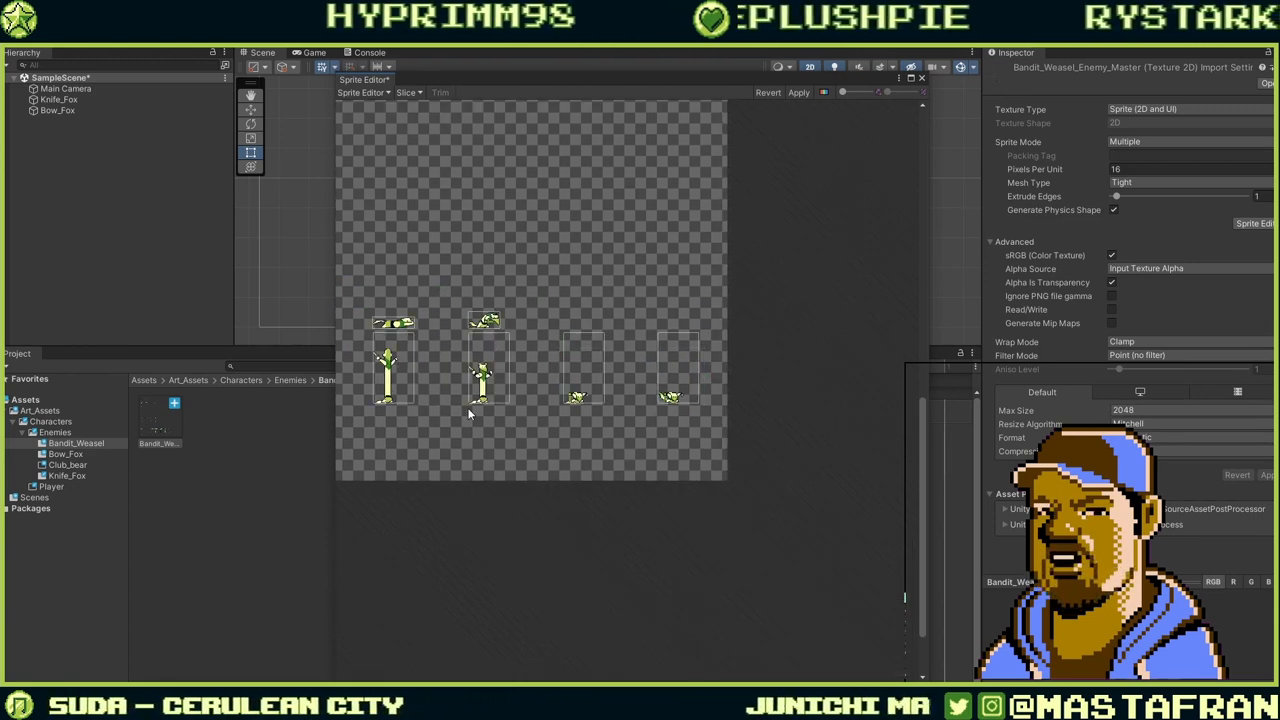
middle_drag(470, 413, 903, 352)
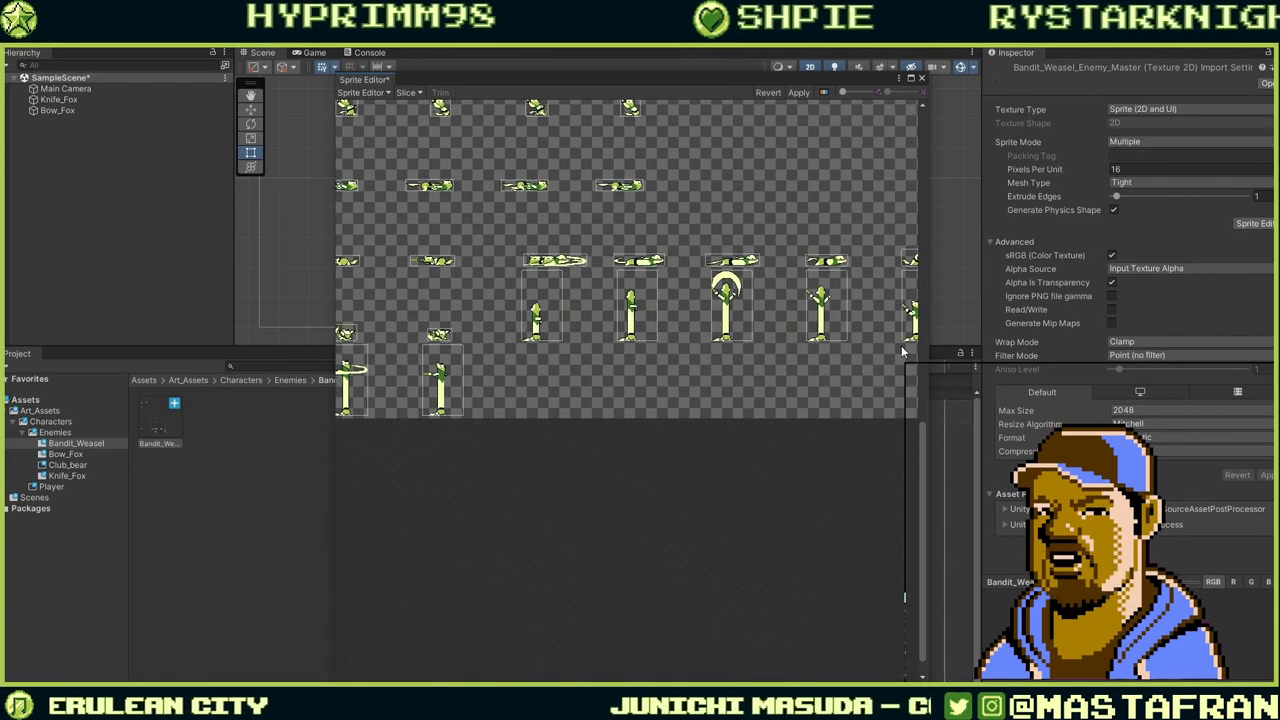
scroll(746, 353, up, 3)
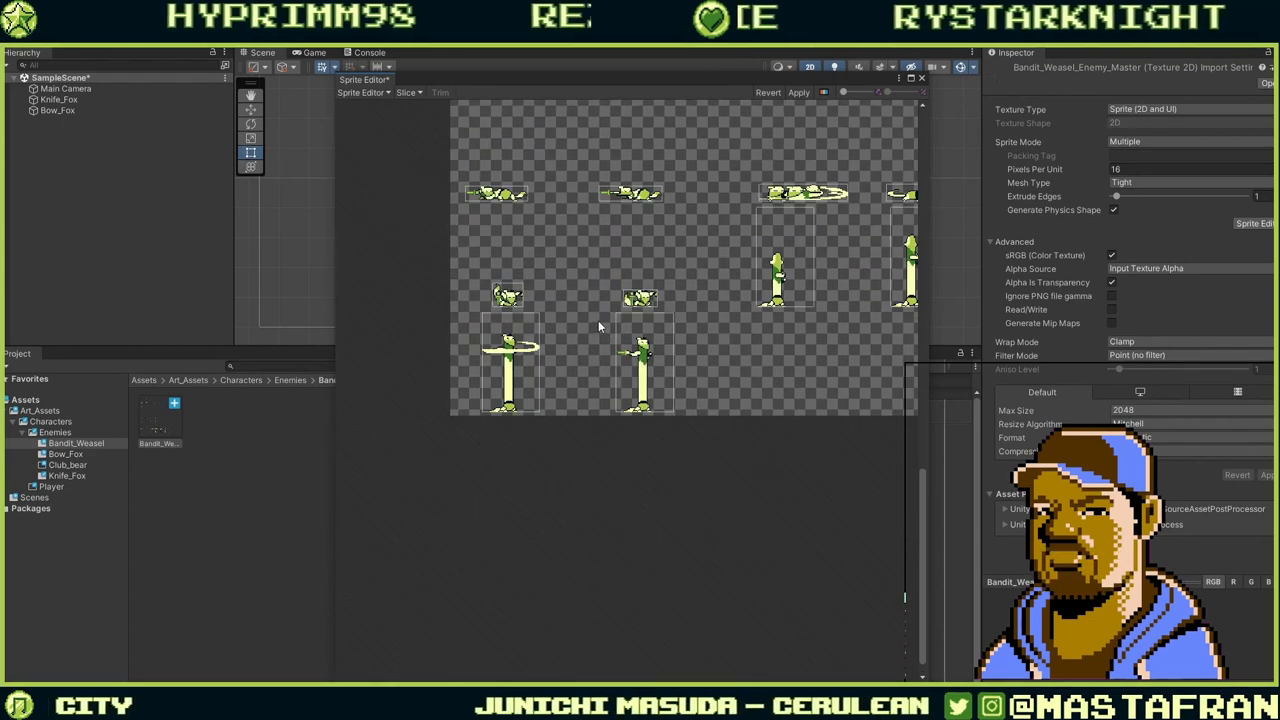
scroll(787, 280, down, 3)
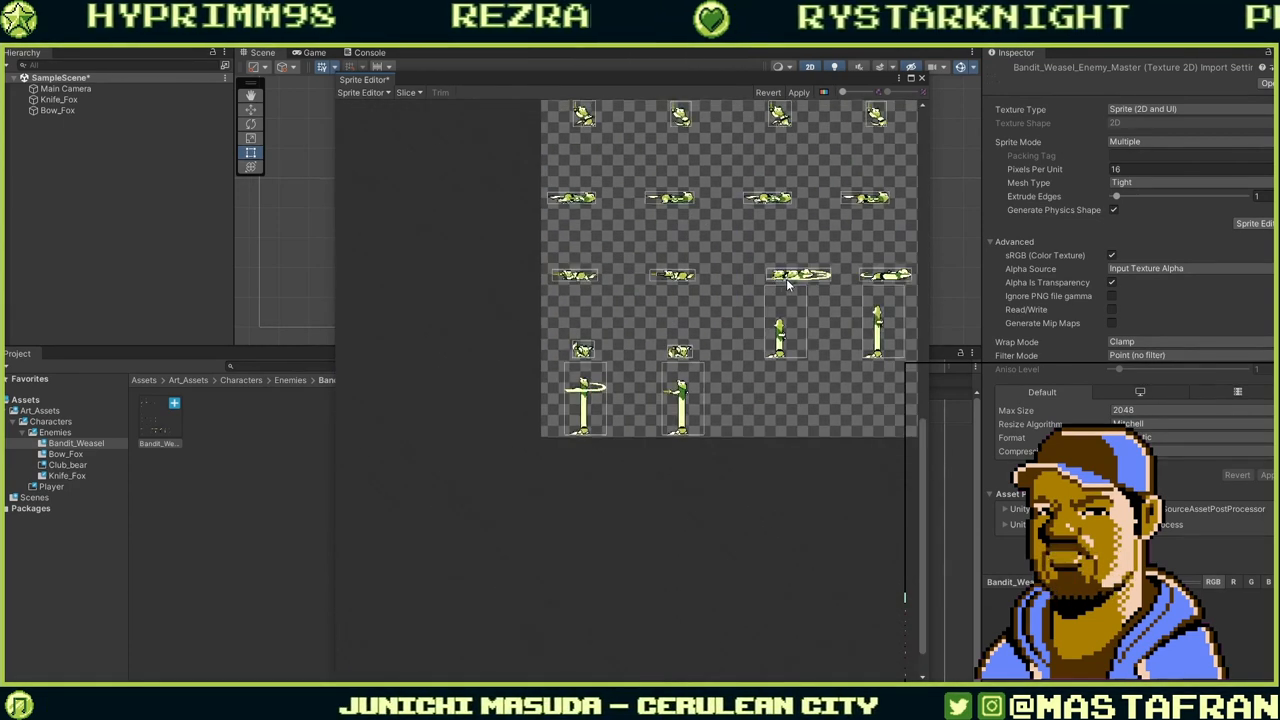
scroll(787, 285, up, 1)
click(784, 328)
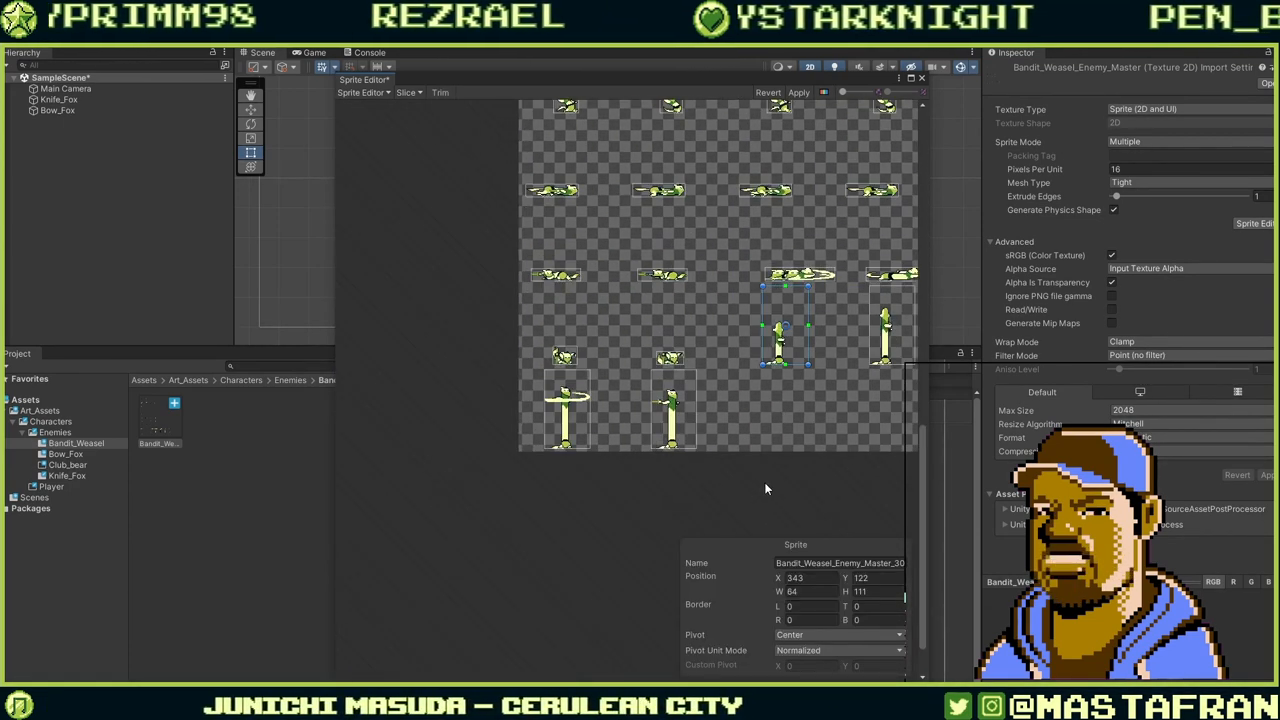
Resize the slice of the second crouching weasel in the standing attack row to width 64 and height 111.
click(672, 358)
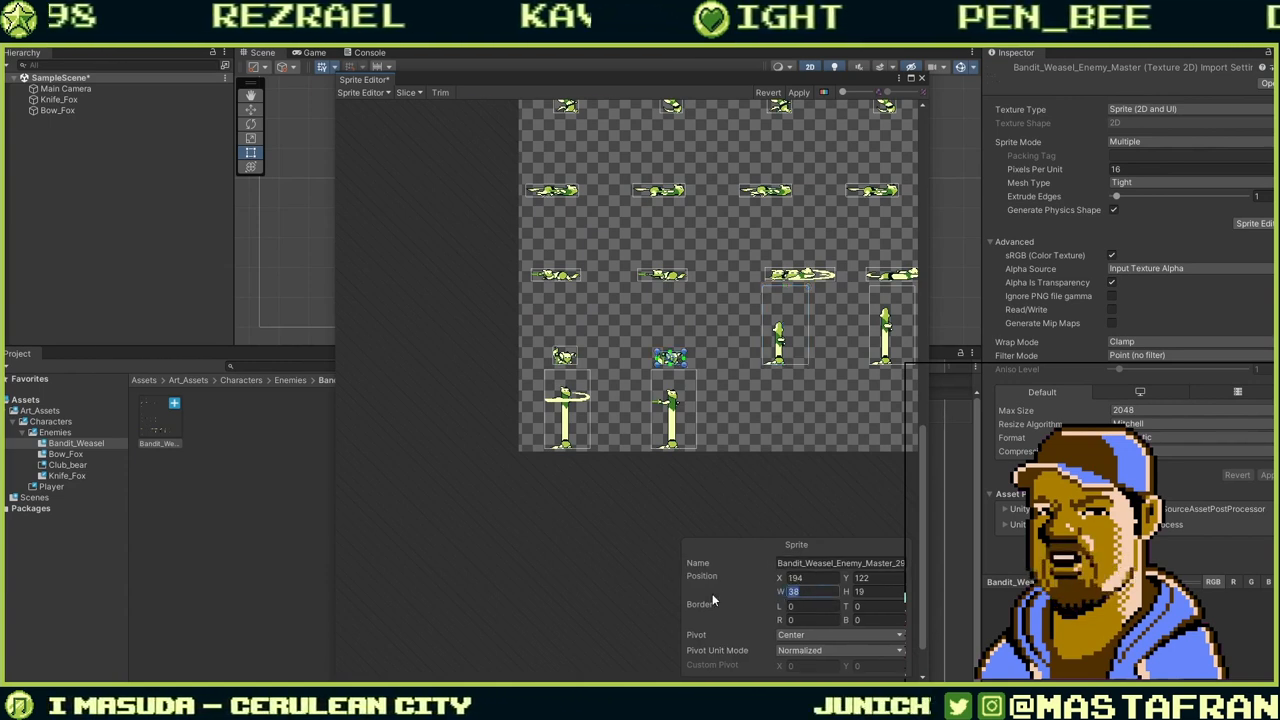
text(8)
text(4)
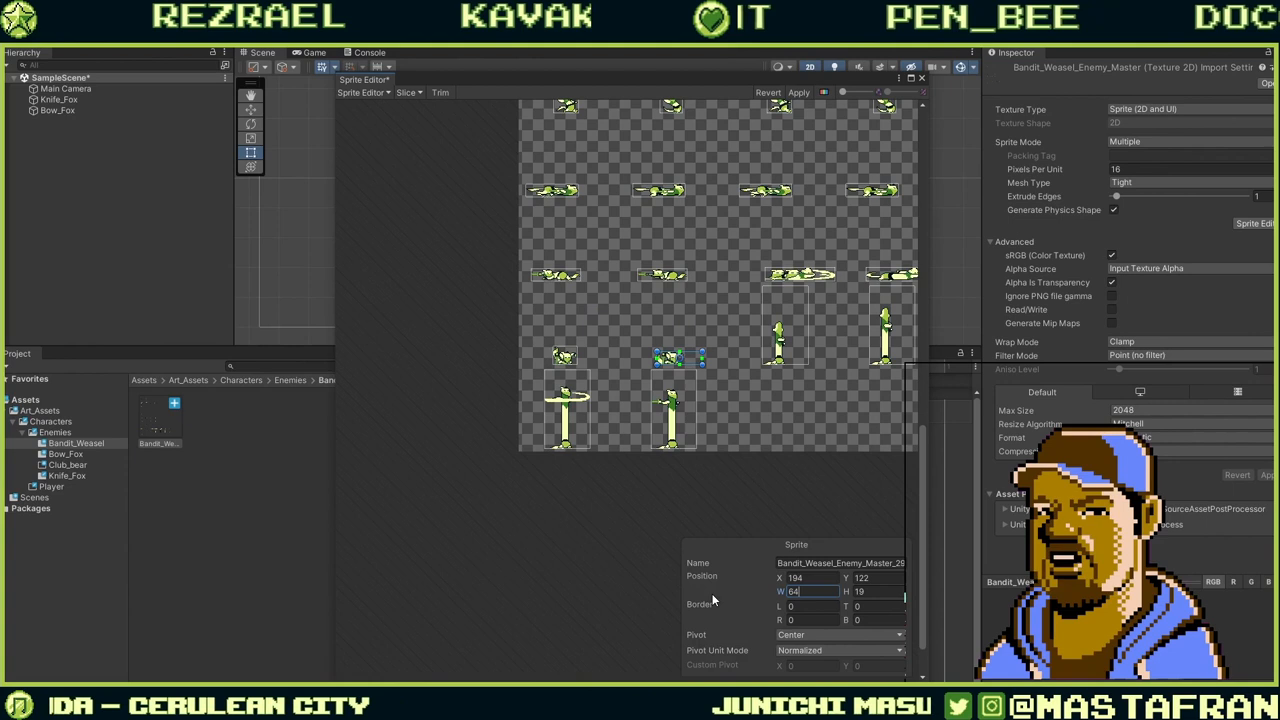
click(858, 592)
text(11)
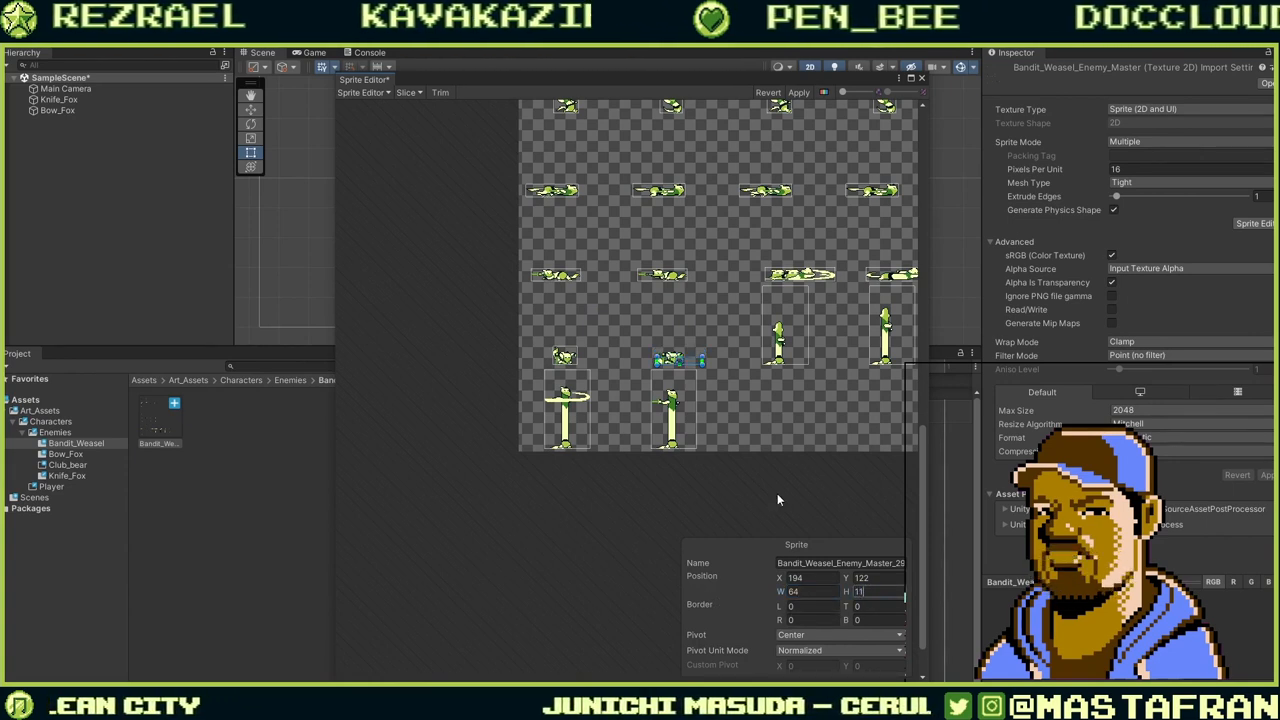
text(2)
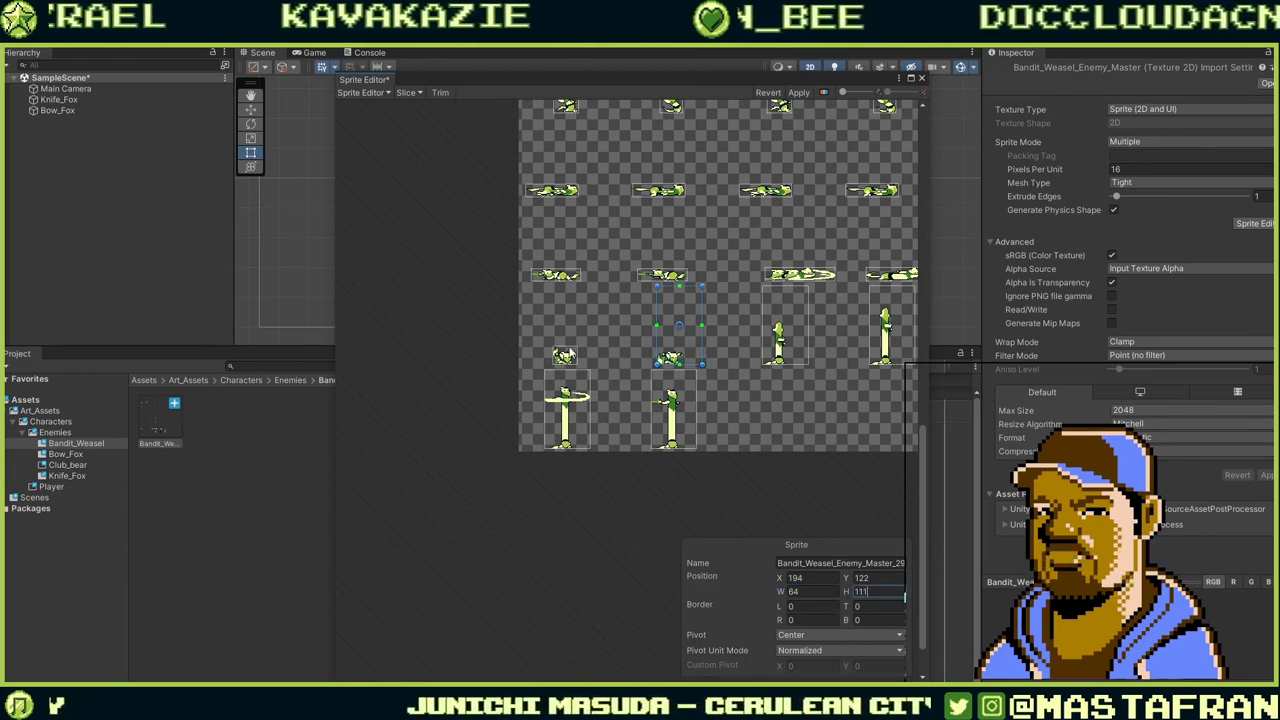
Resize the slice of the first crouching weasel in the standing attack row to width 64 and height 111.
click(568, 354)
drag(808, 592, 730, 601)
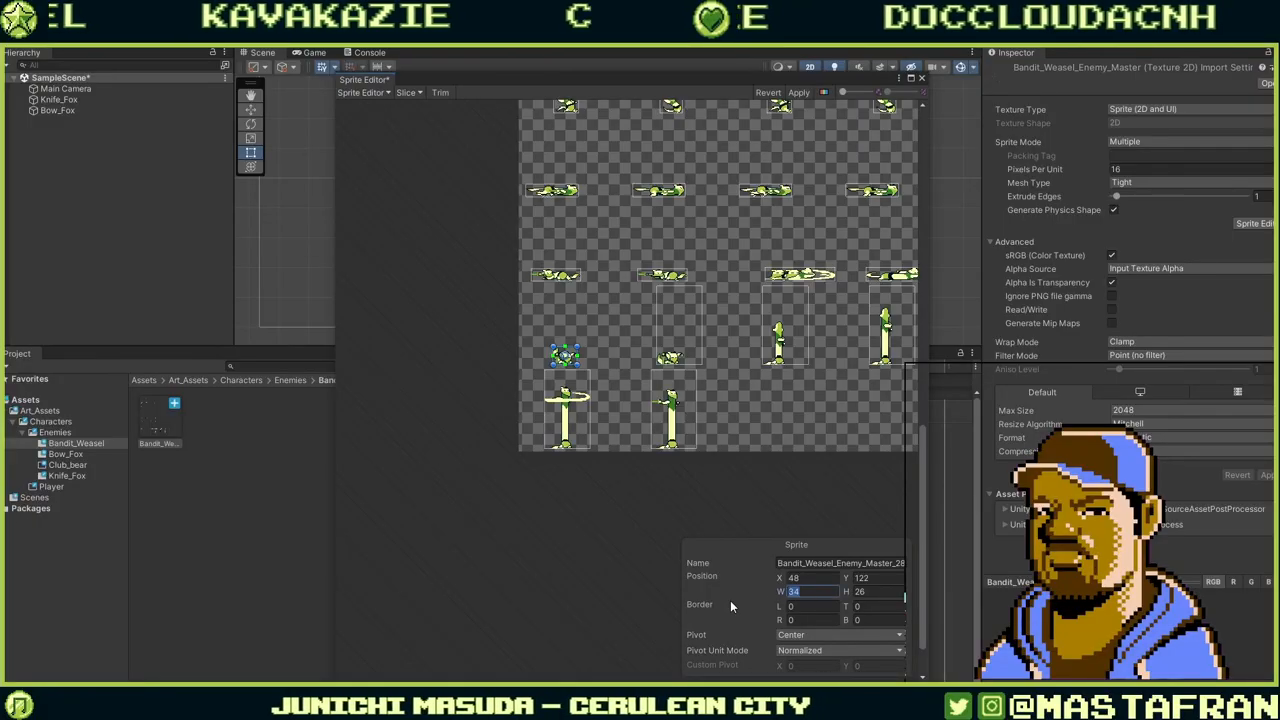
key(BackSpace)
text(64)
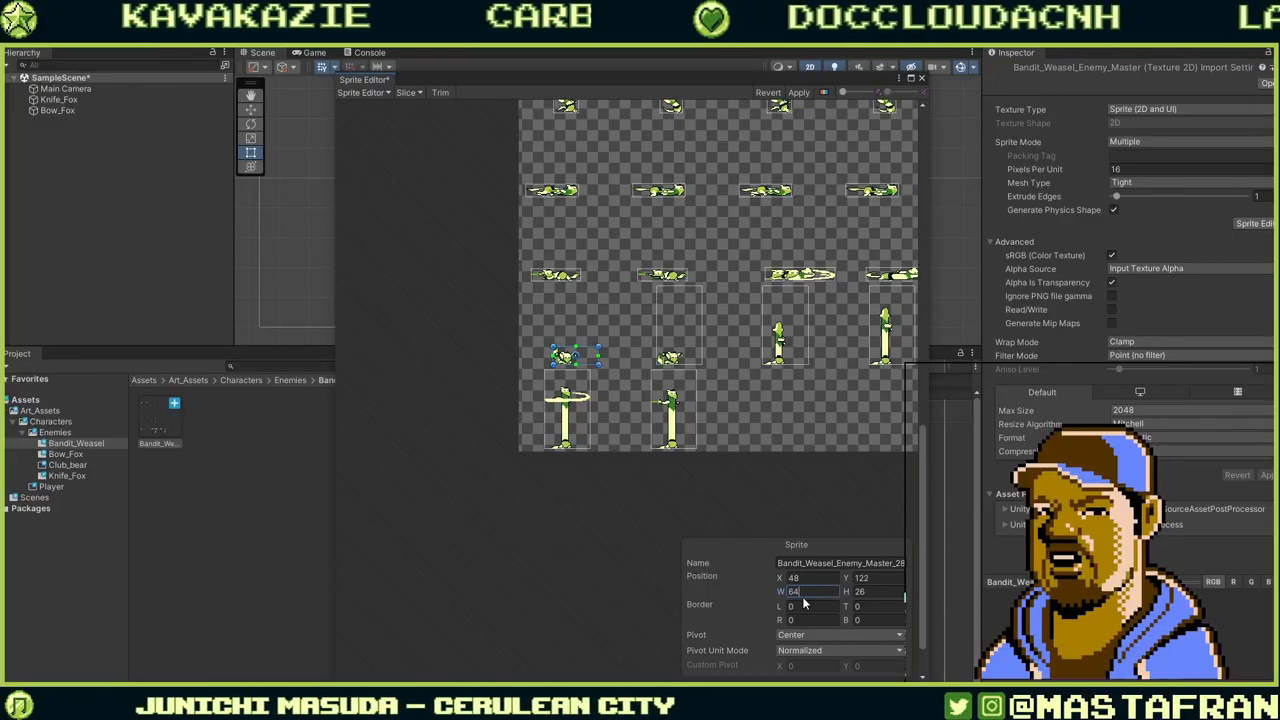
click(870, 593)
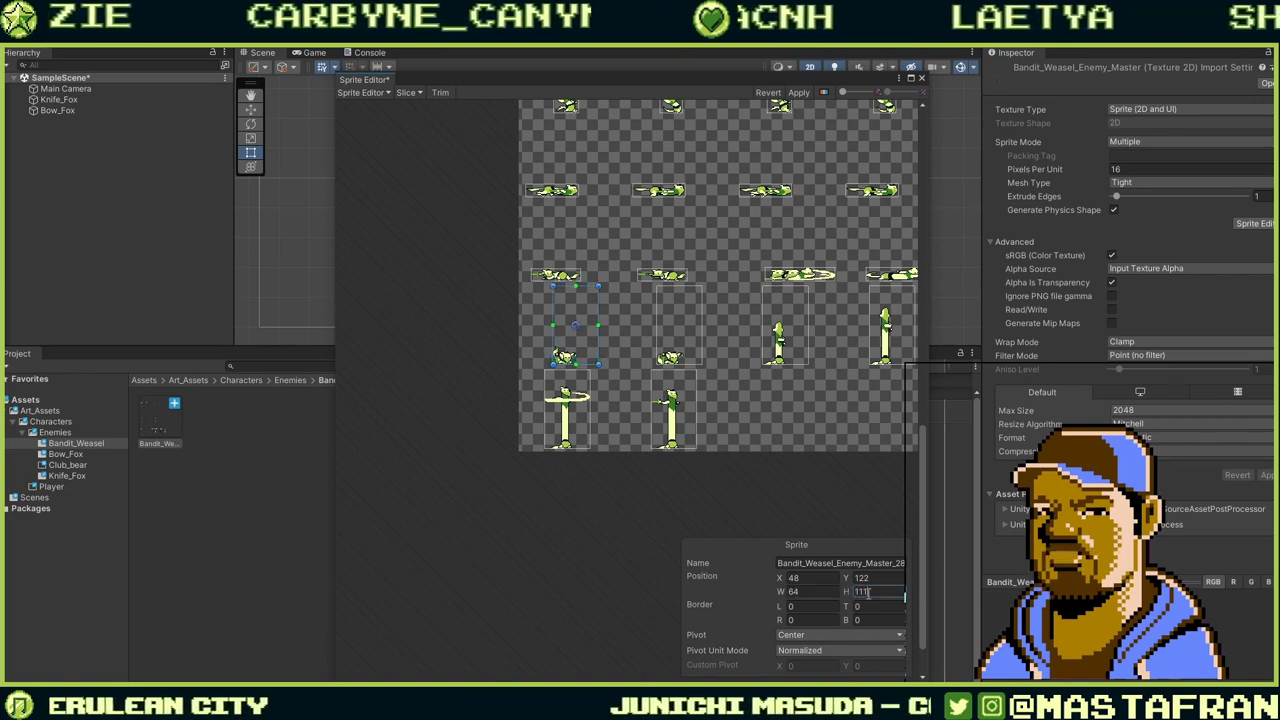
click(740, 392)
Set the slice widths of the first two prone weasels in the prone slash row to 99, matching the slash frame.
middle_drag(738, 384, 478, 479)
scroll(637, 447, down, 5)
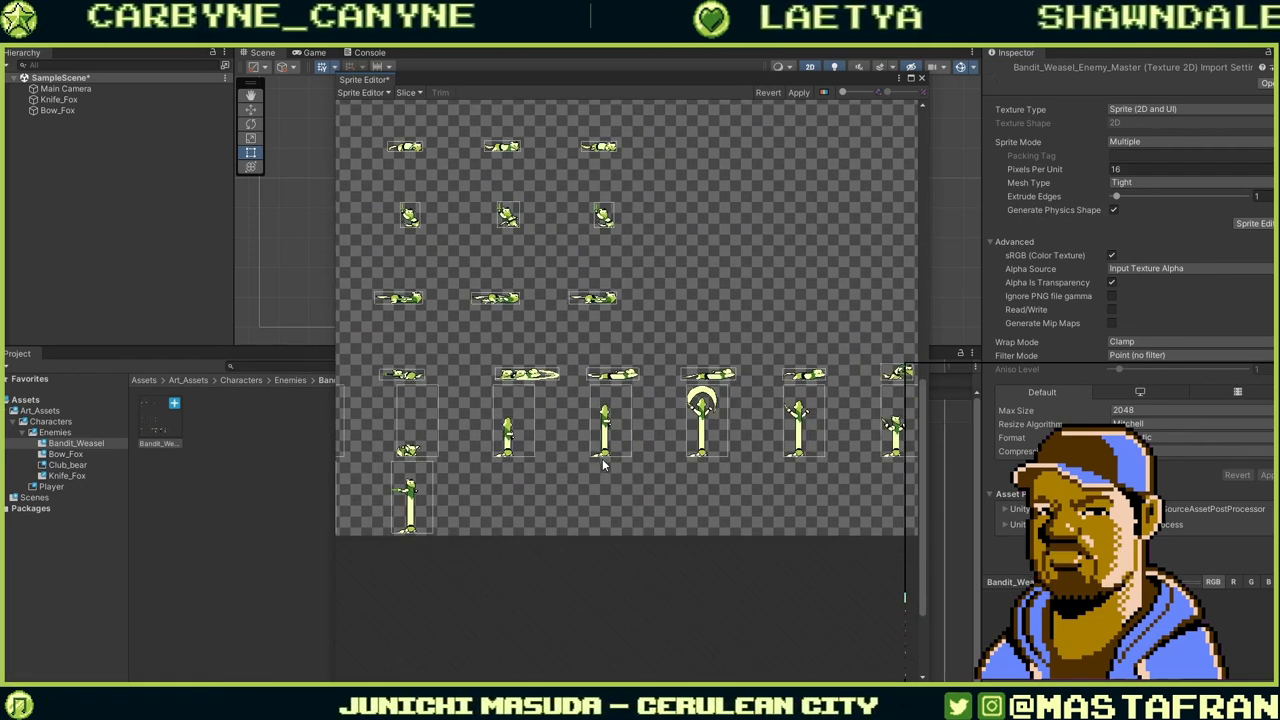
scroll(700, 472, down, 1)
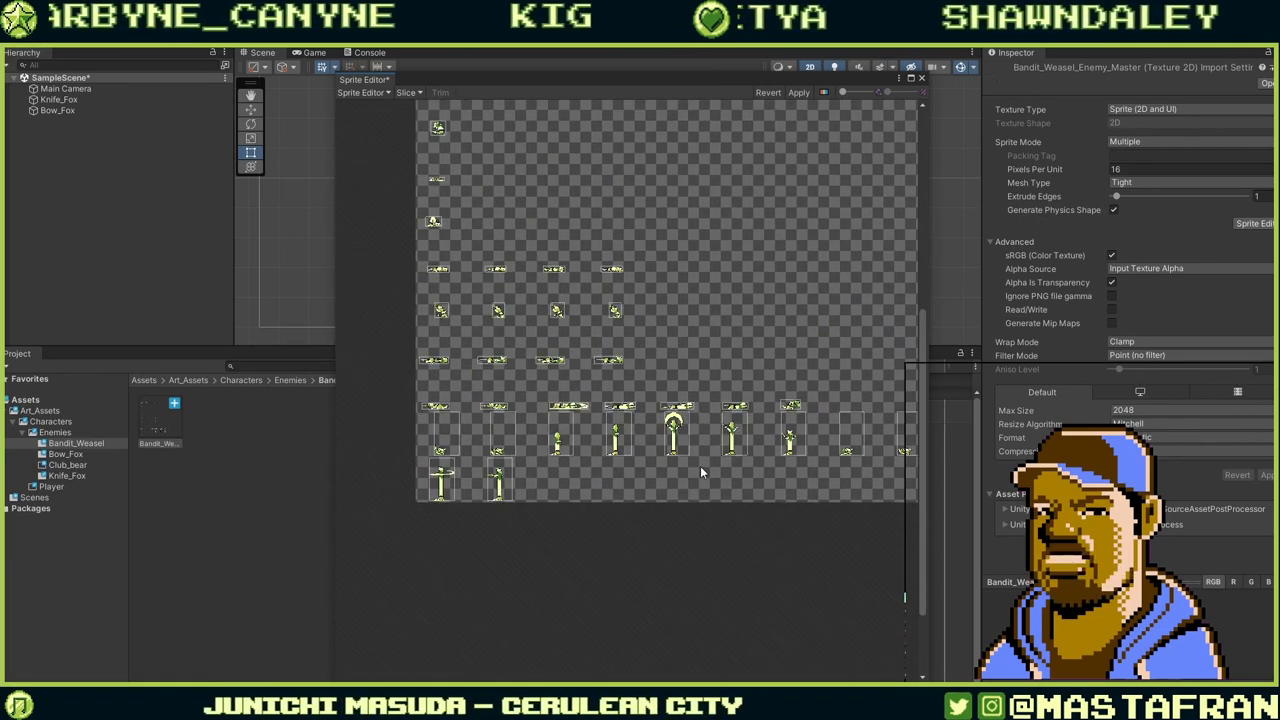
scroll(701, 472, up, 1)
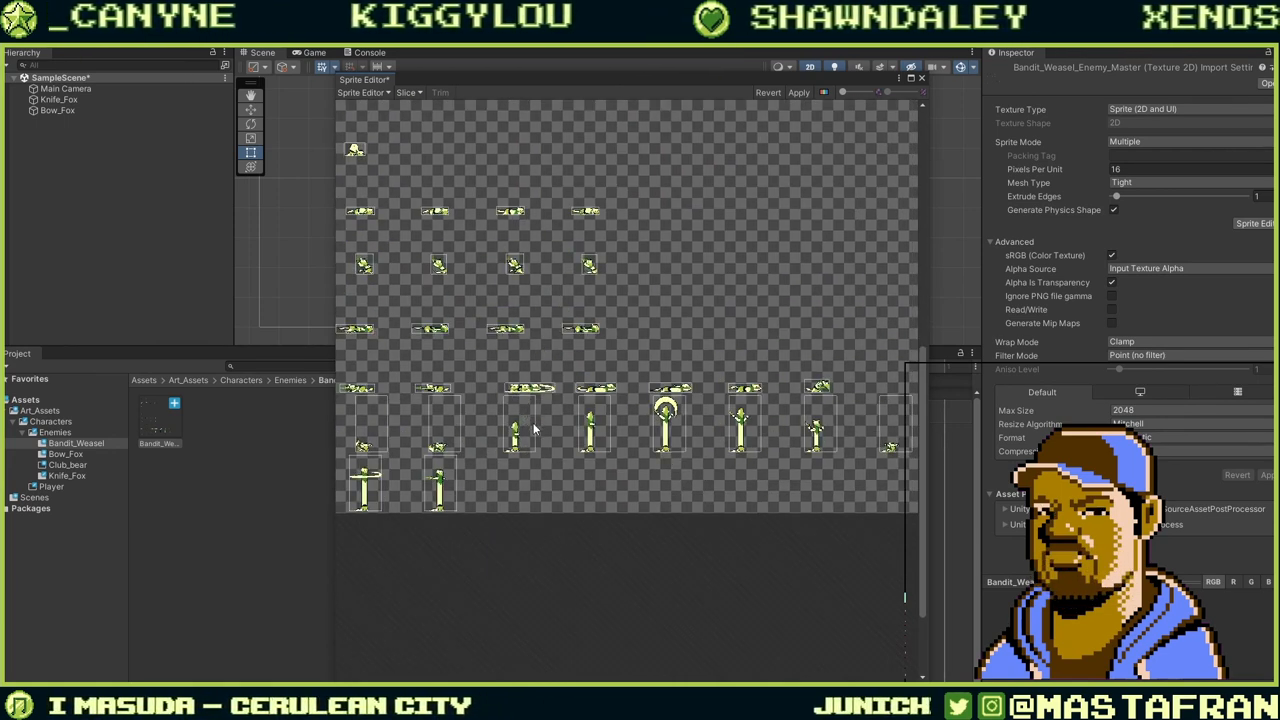
middle_drag(534, 428, 640, 398)
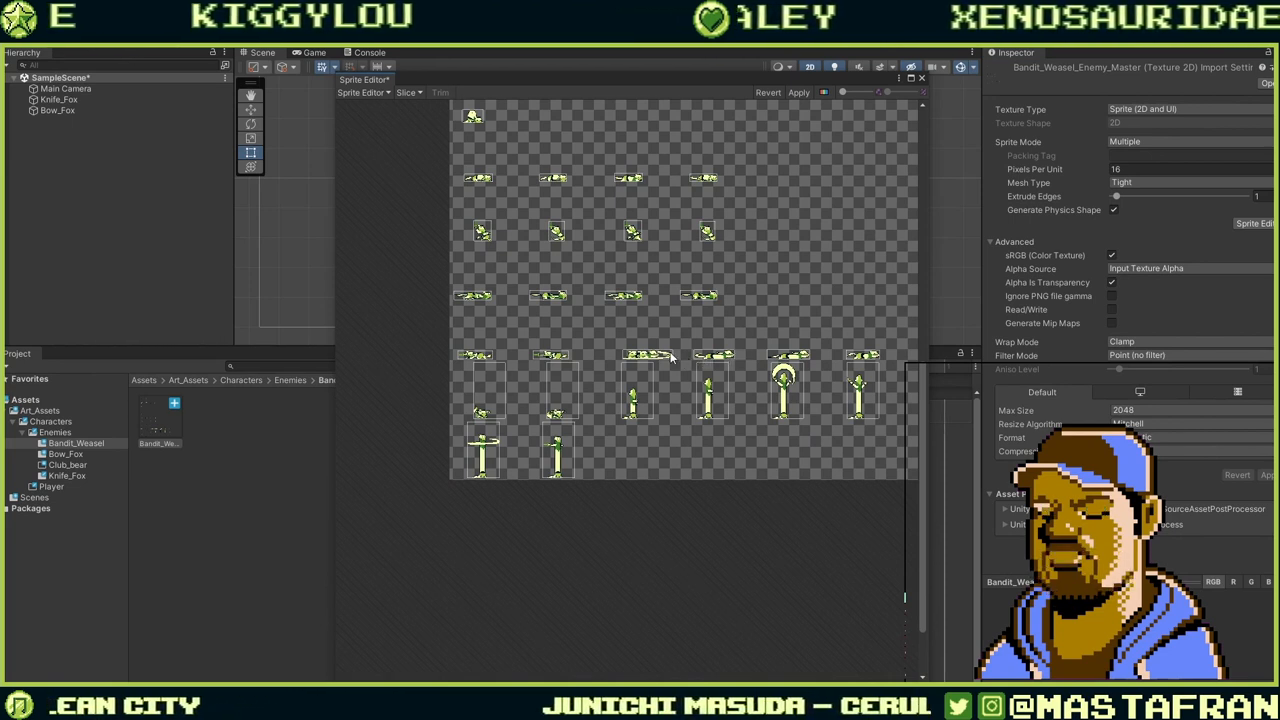
click(668, 356)
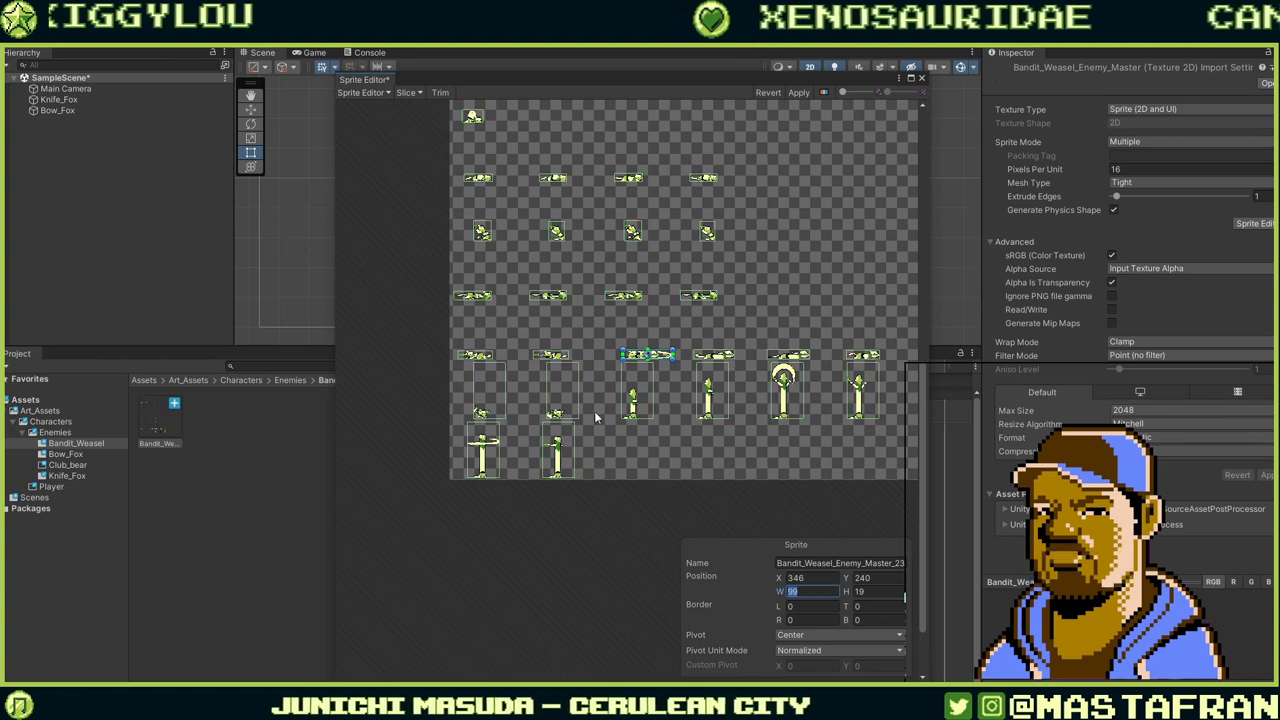
click(552, 356)
click(807, 596)
key(BackSpace)
key(BackSpace)
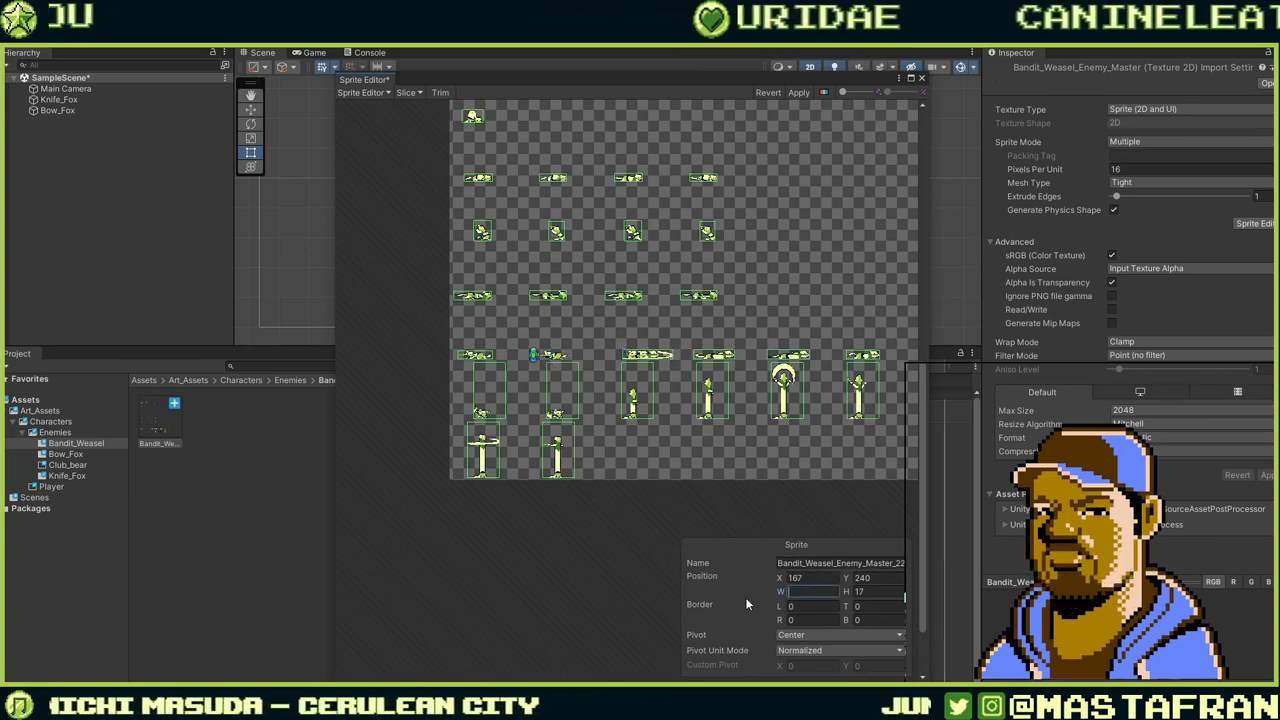
text(99)
click(470, 354)
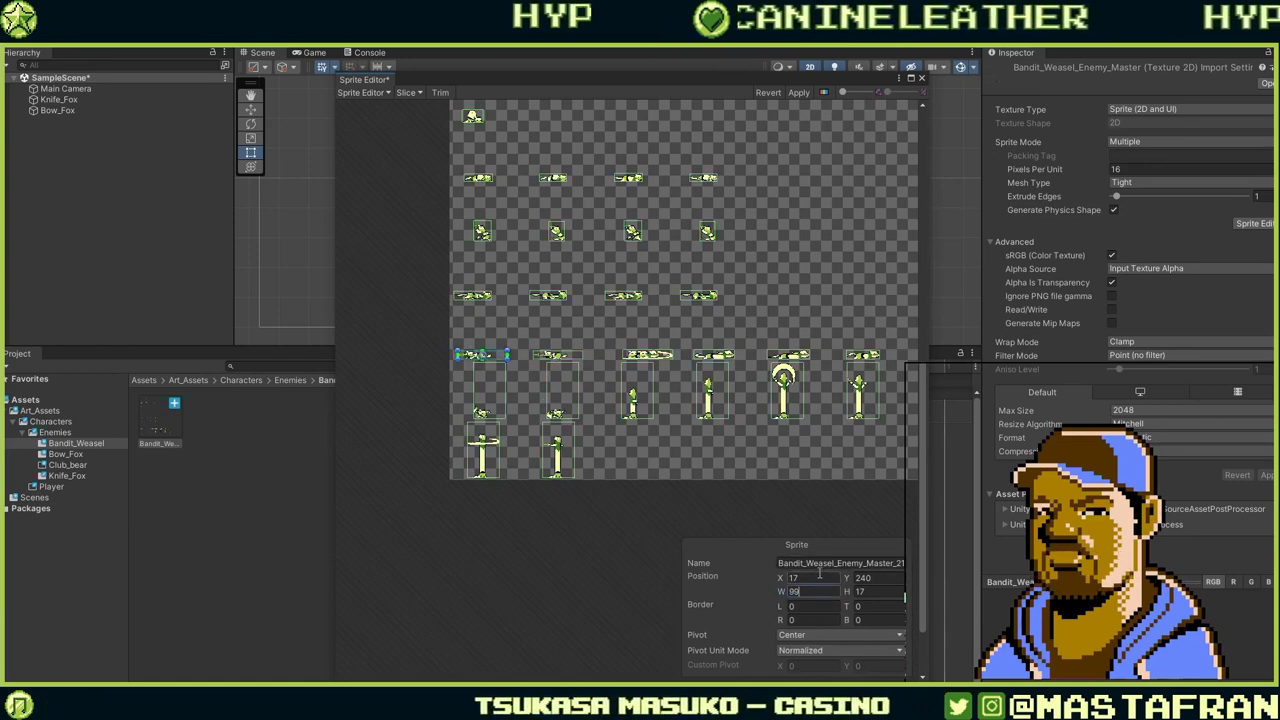
Set the slice widths of the three prone weasels following the slash frame to 99.
click(713, 354)
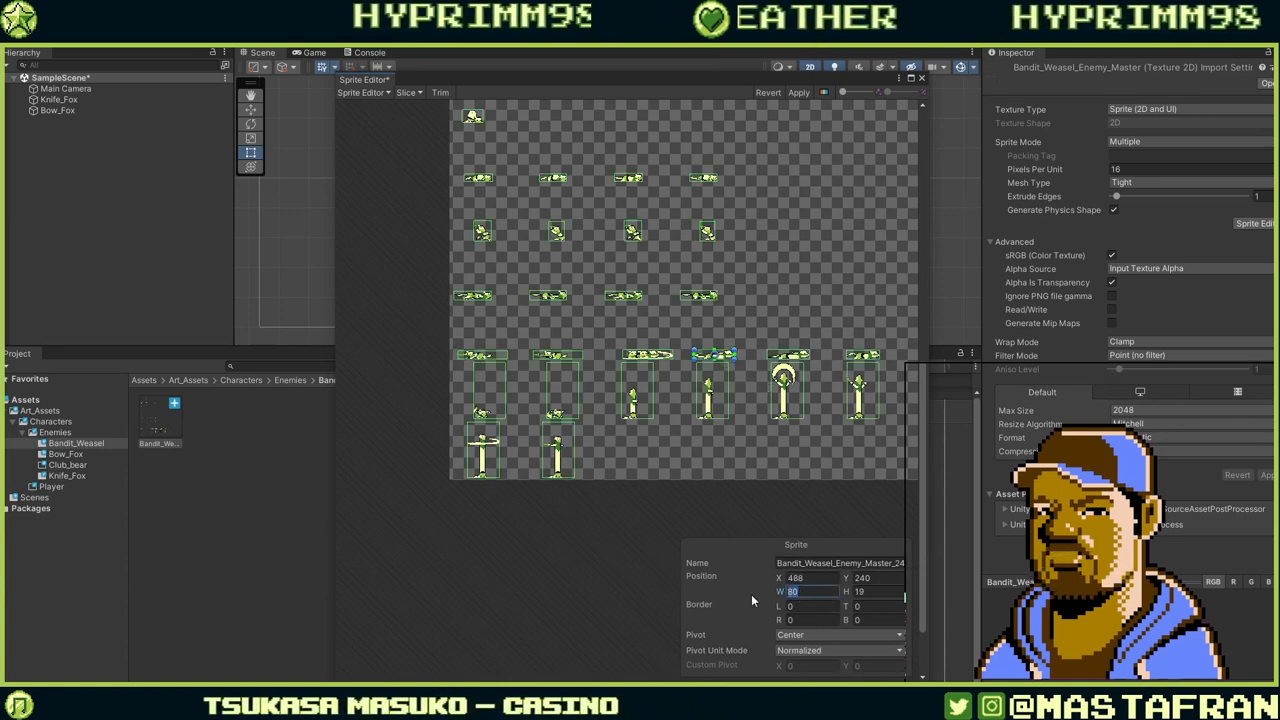
text(99)
click(790, 355)
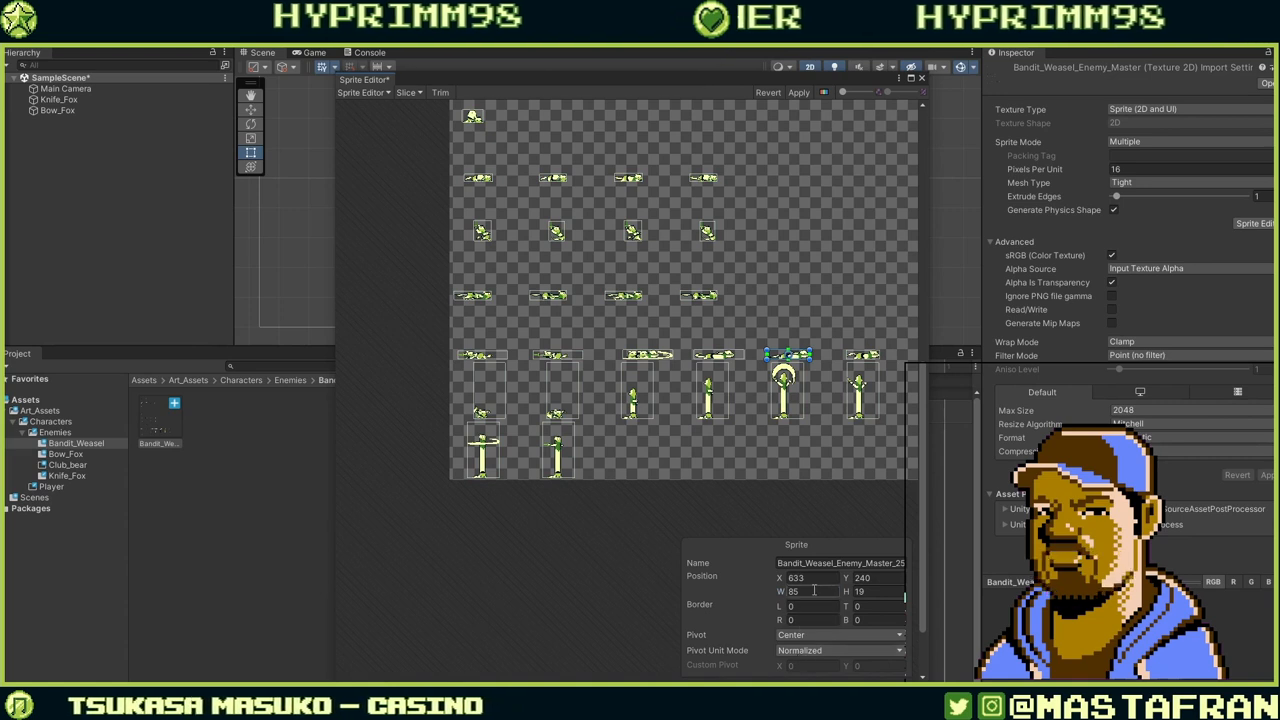
click(862, 354)
click(805, 591)
key(BackSpace)
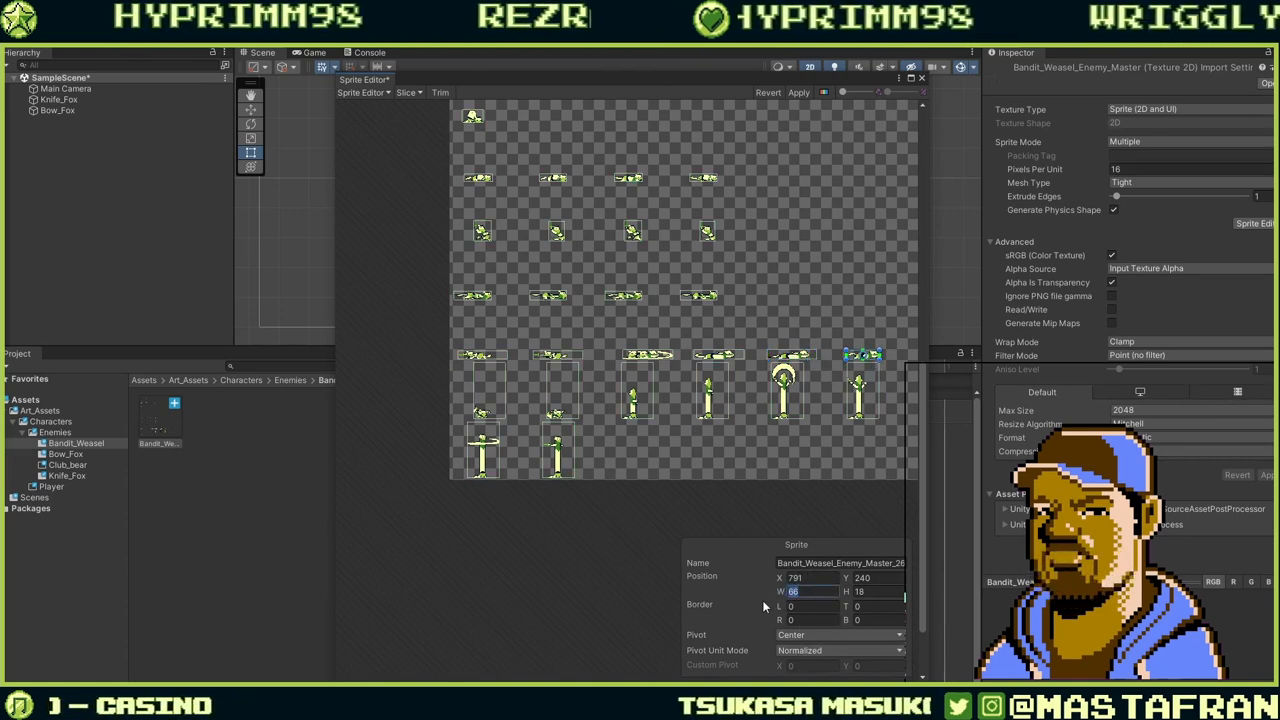
text(99)
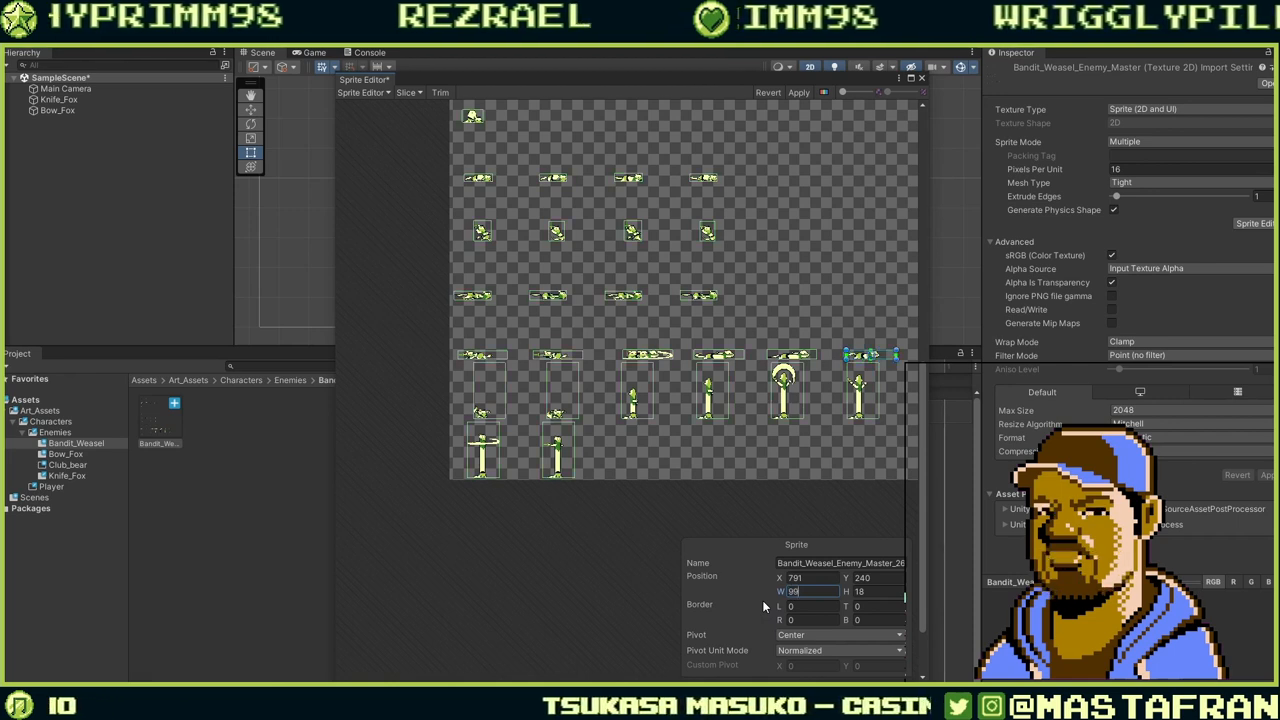
Set the slice width of the last weasel in the prone slash row to 99.
click(806, 506)
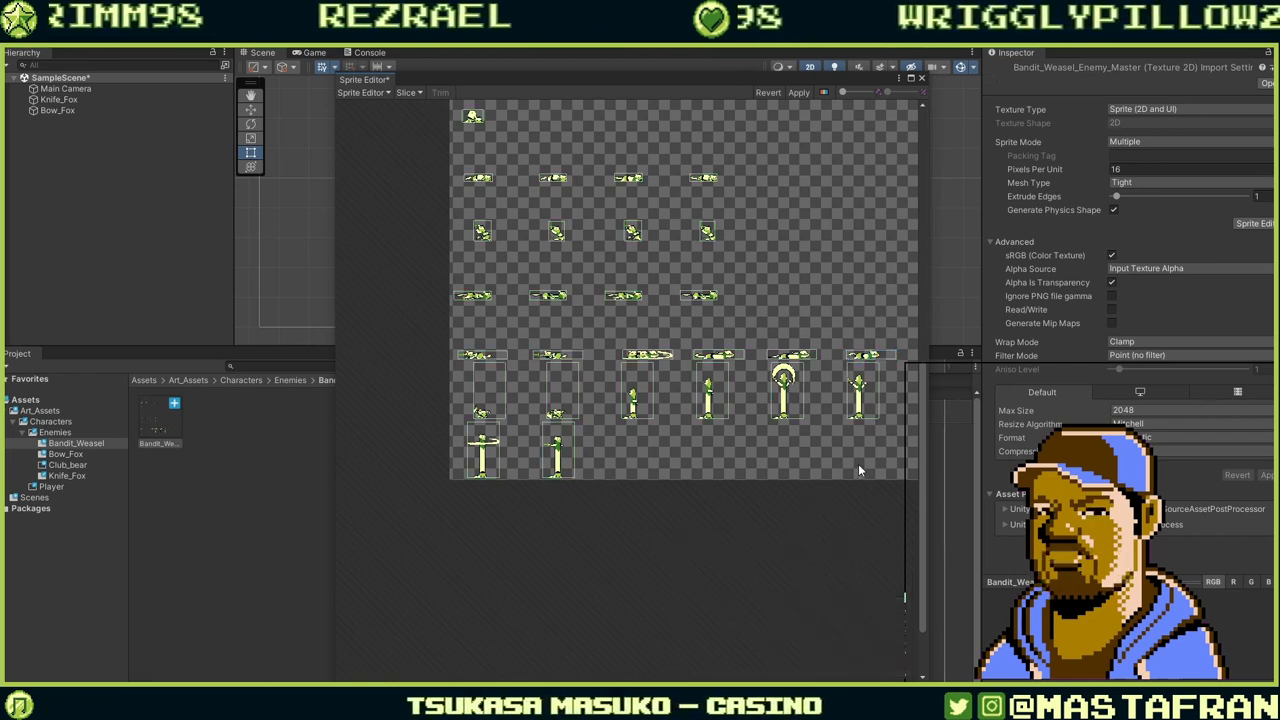
middle_drag(806, 506, 612, 494)
click(622, 358)
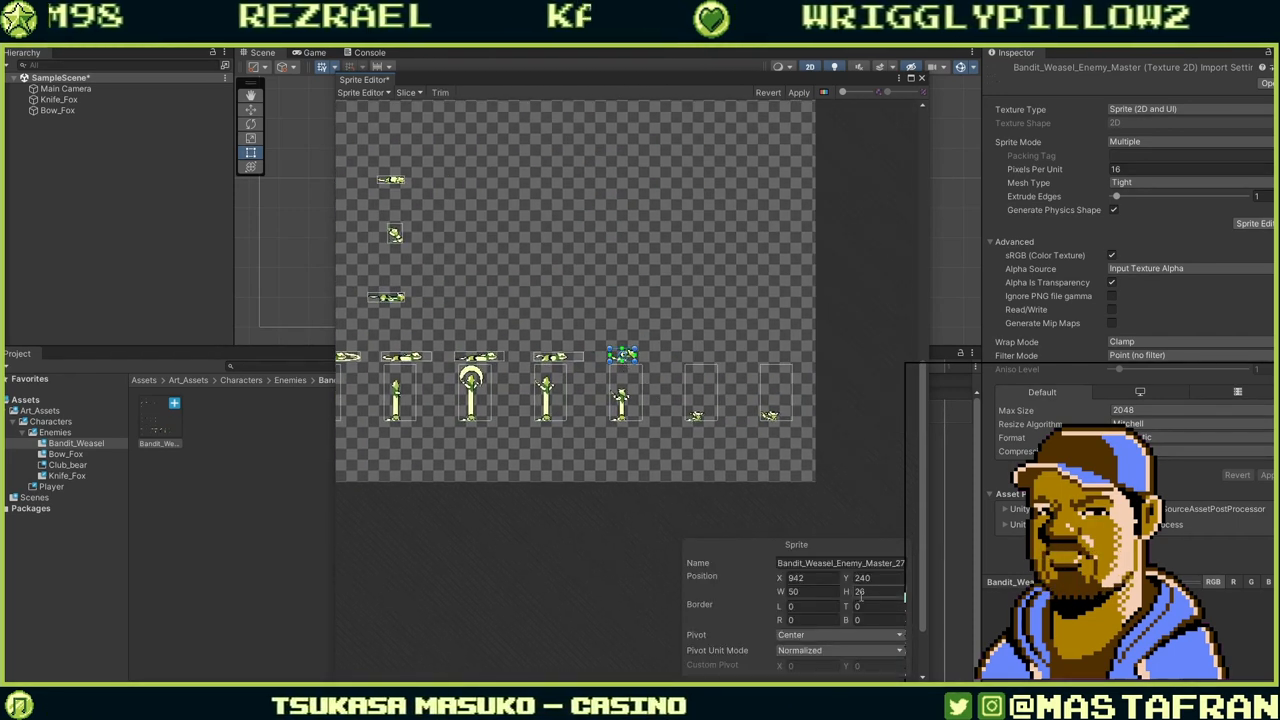
text(99)
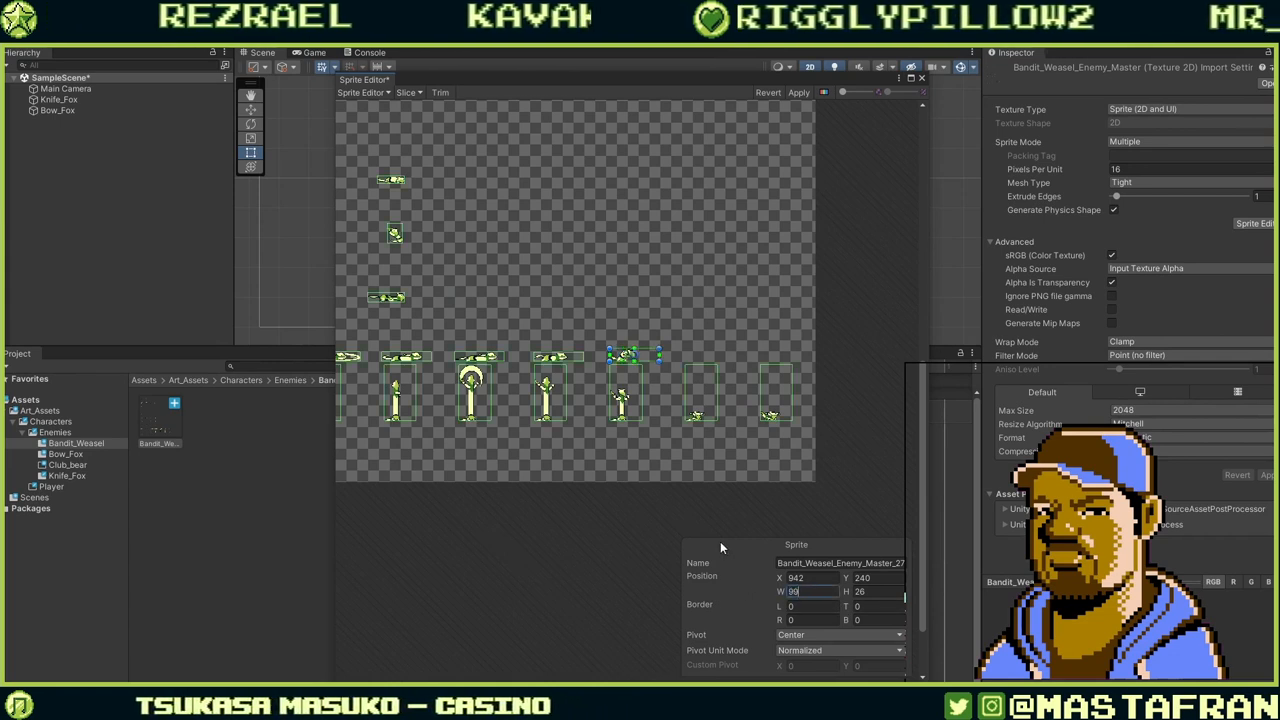
click(718, 488)
Set the slice heights of the slash frame and the three prone weasels after it to 26, matching the row's last slice.
middle_drag(694, 480, 760, 410)
click(851, 341)
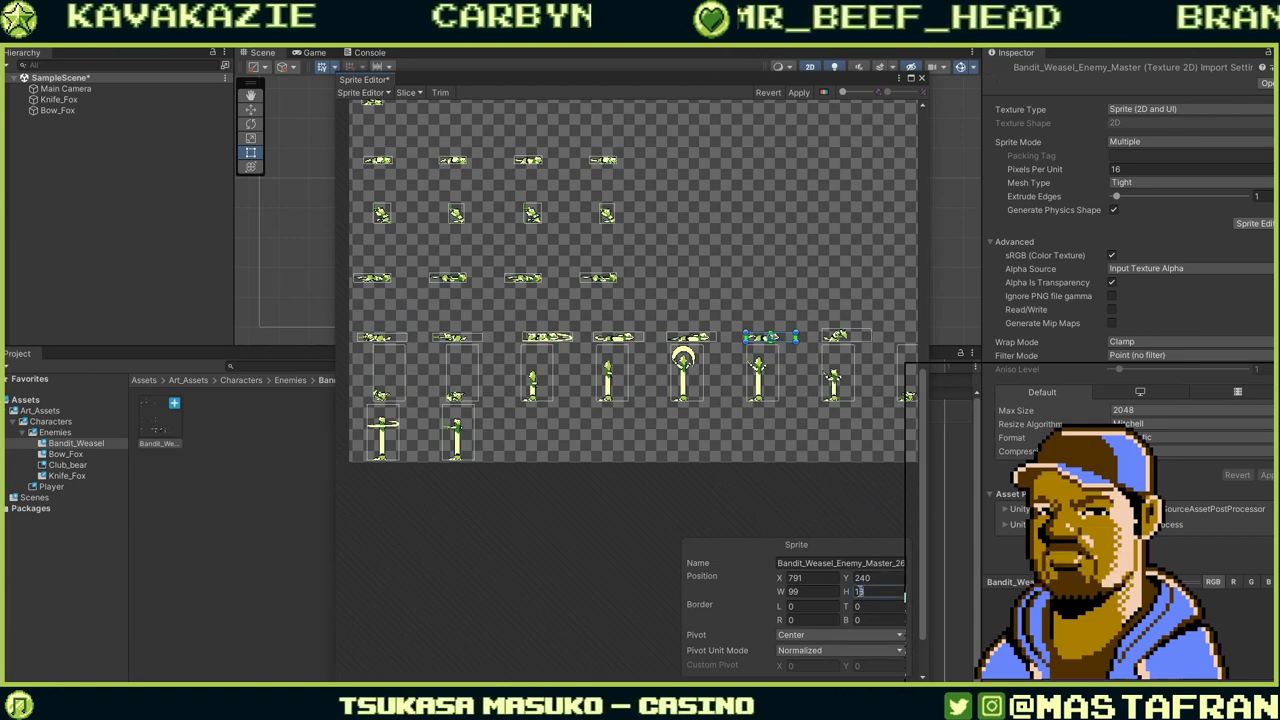
text(26)
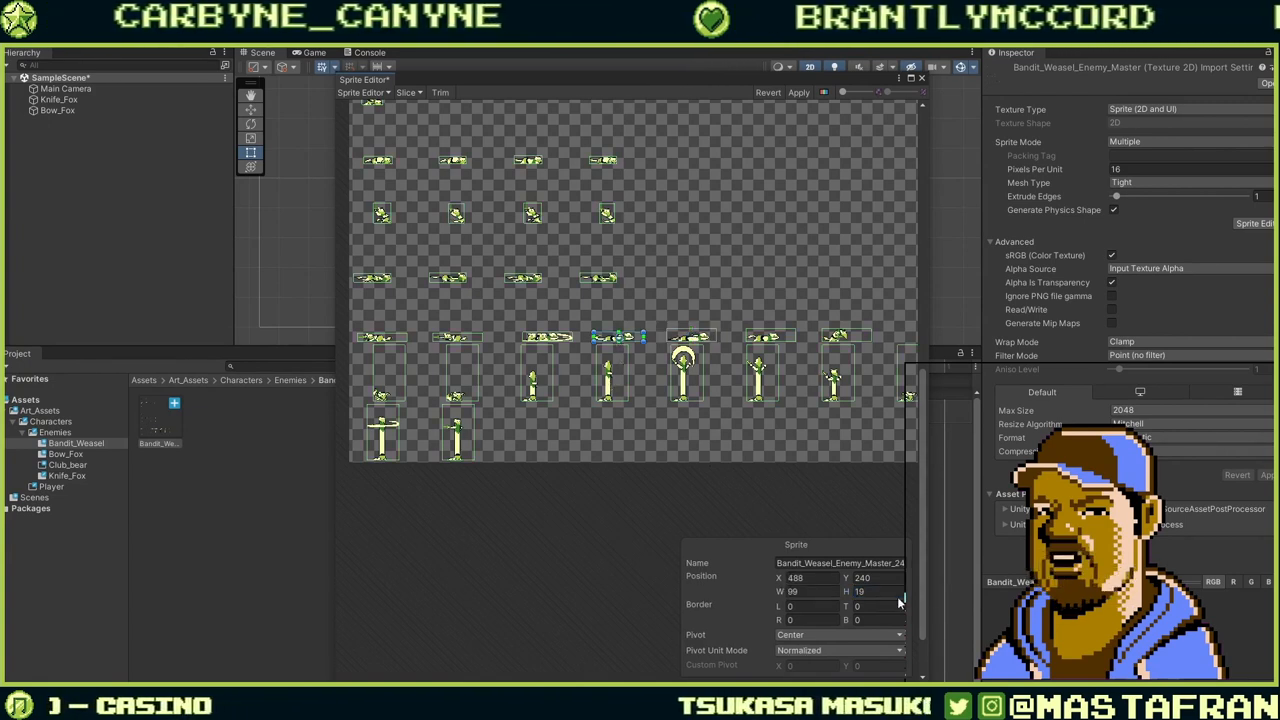
drag(892, 595, 793, 591)
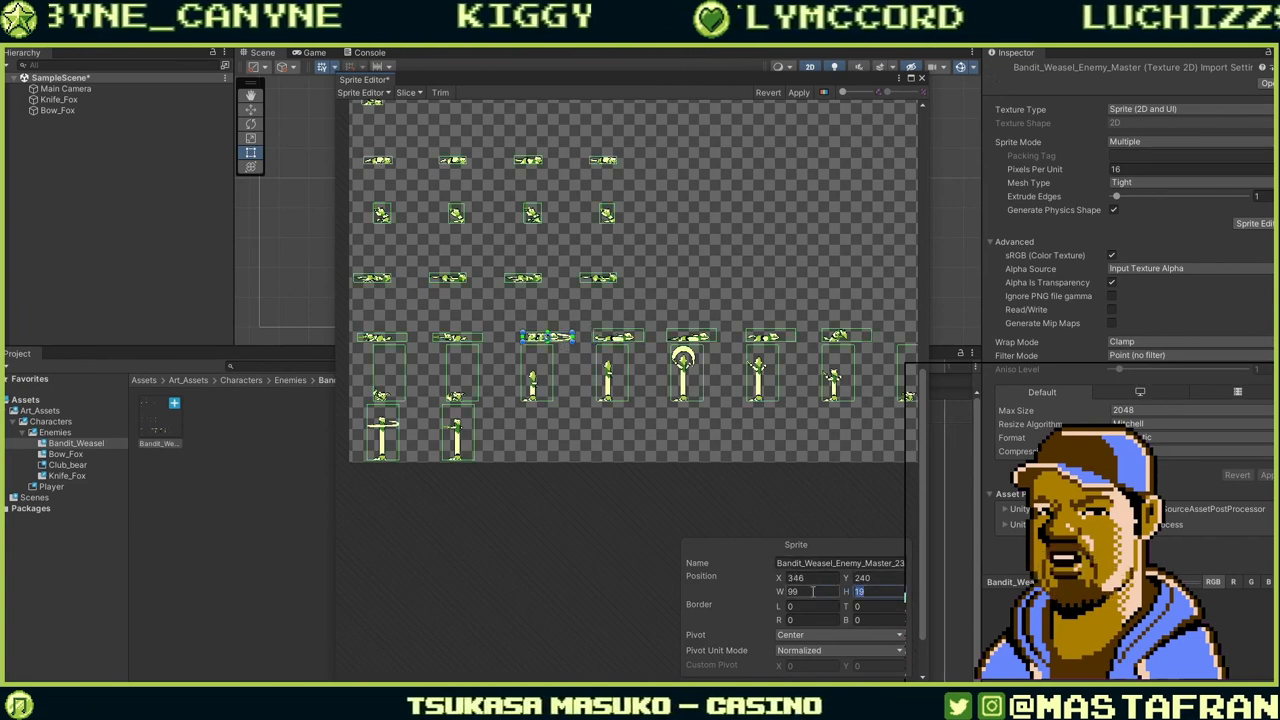
text(25)
Set the slice heights of the first two weasels in the prone slash row to 26.
click(464, 337)
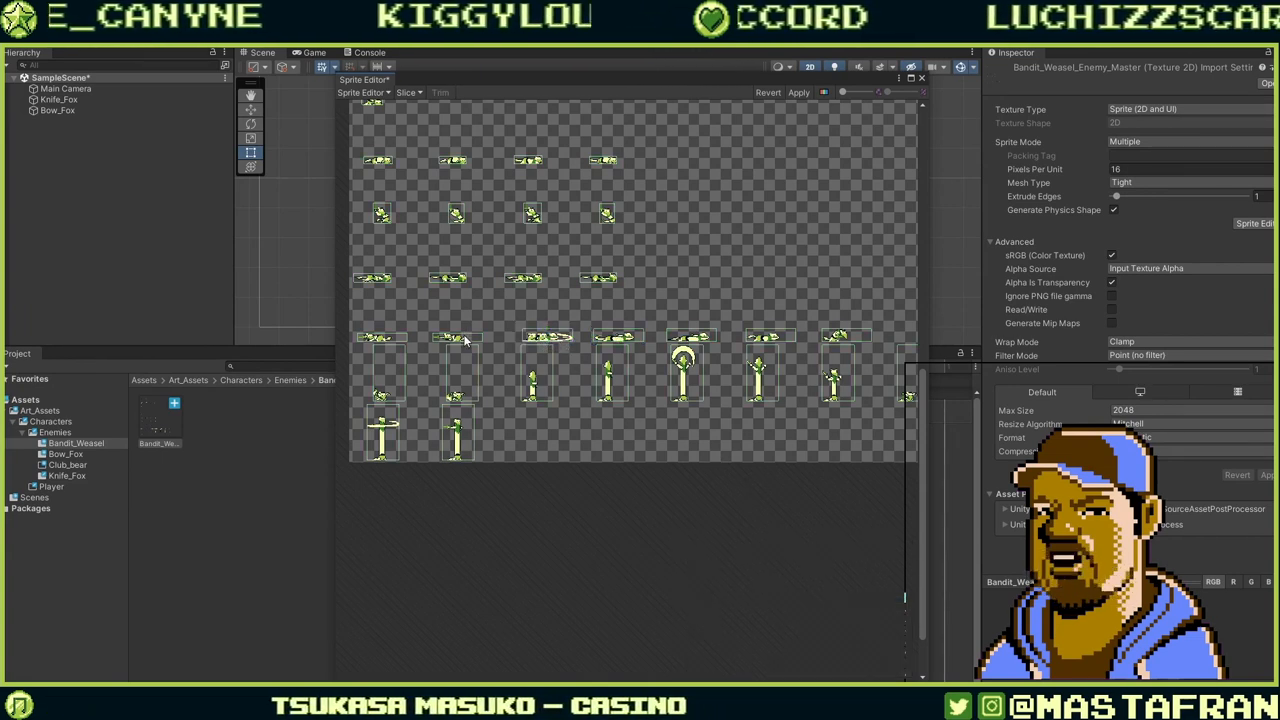
click(464, 340)
drag(876, 592, 827, 594)
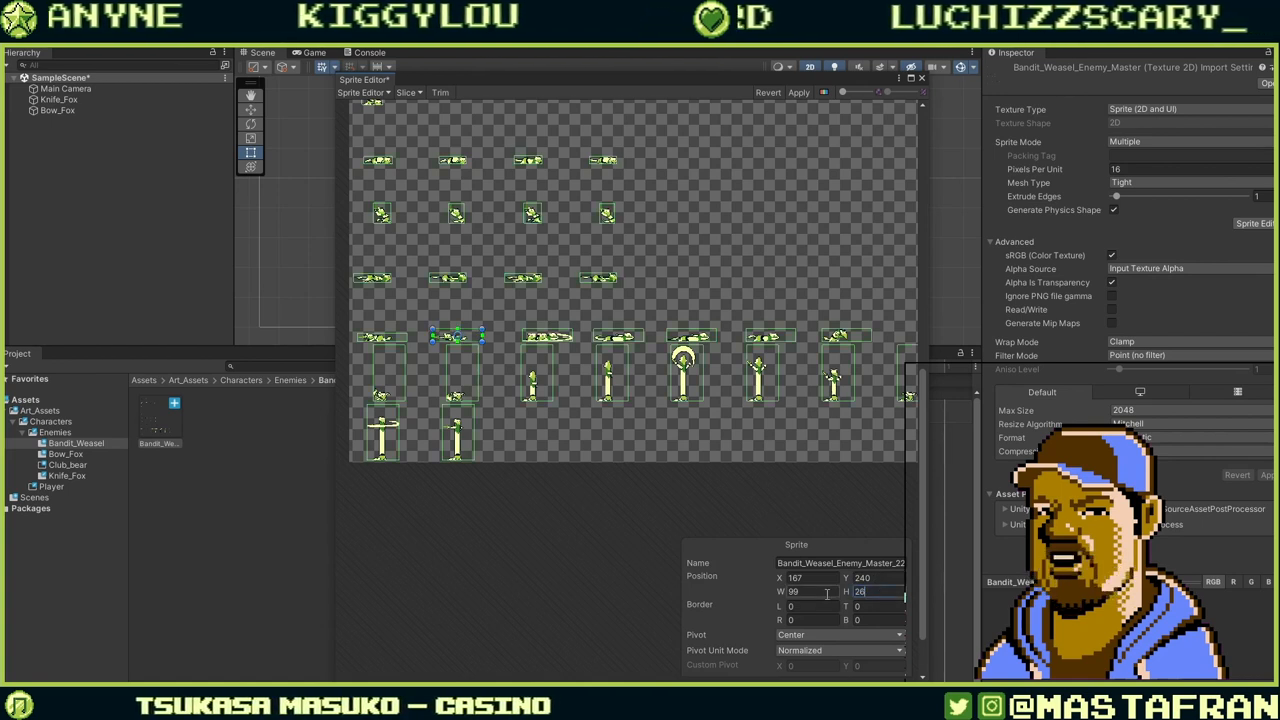
click(394, 340)
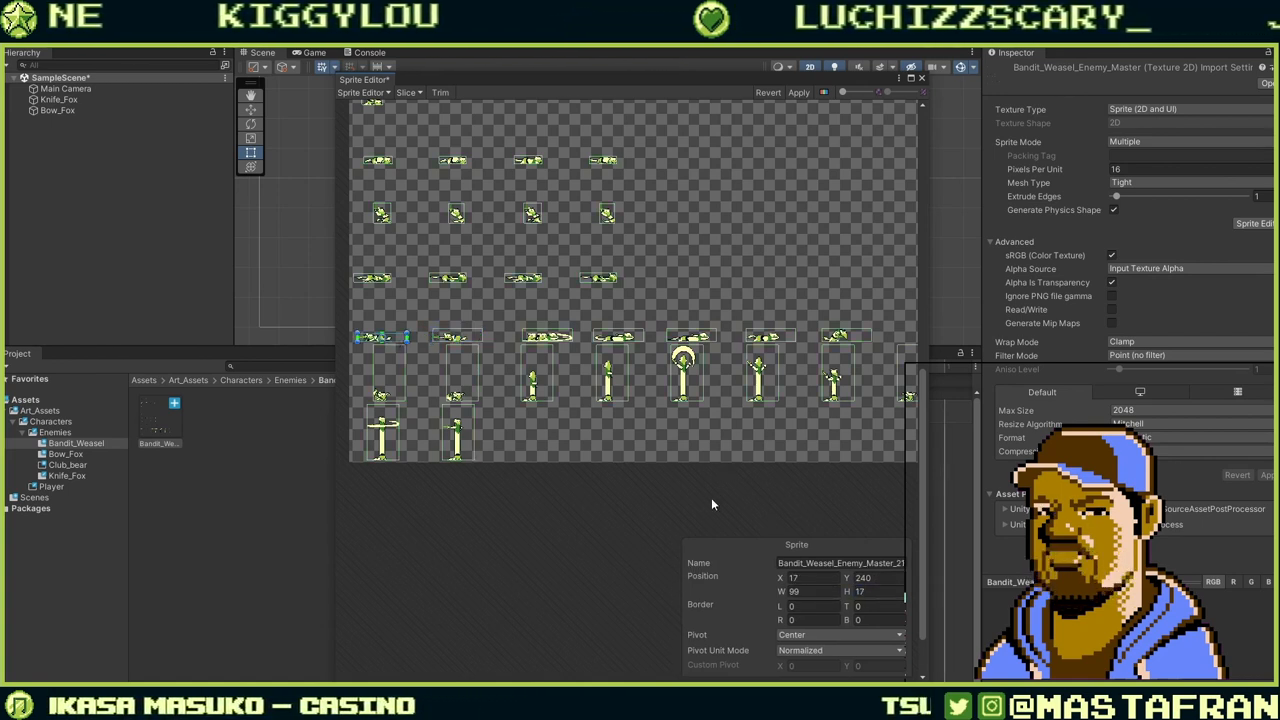
text(26)
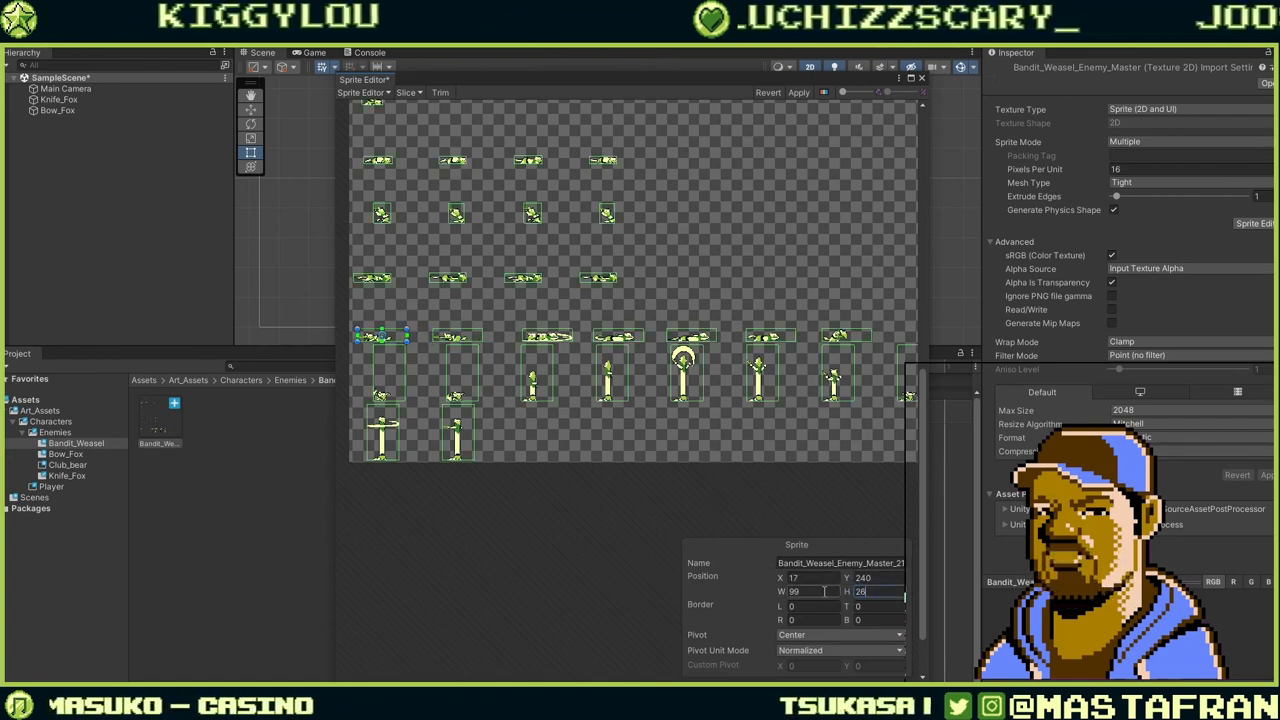
click(731, 434)
Compare the slice sizes of the first three weasels in the four-frame row above the prone slash row.
scroll(596, 380, up, 3)
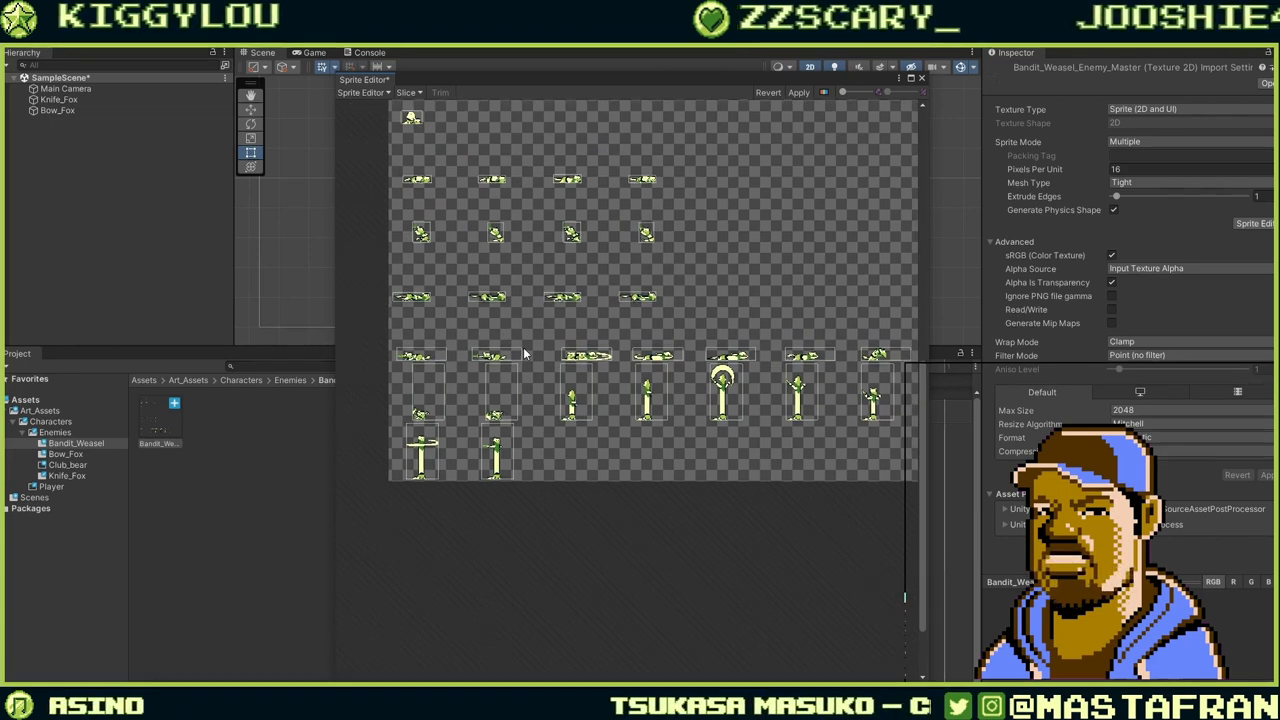
scroll(596, 380, up, 2)
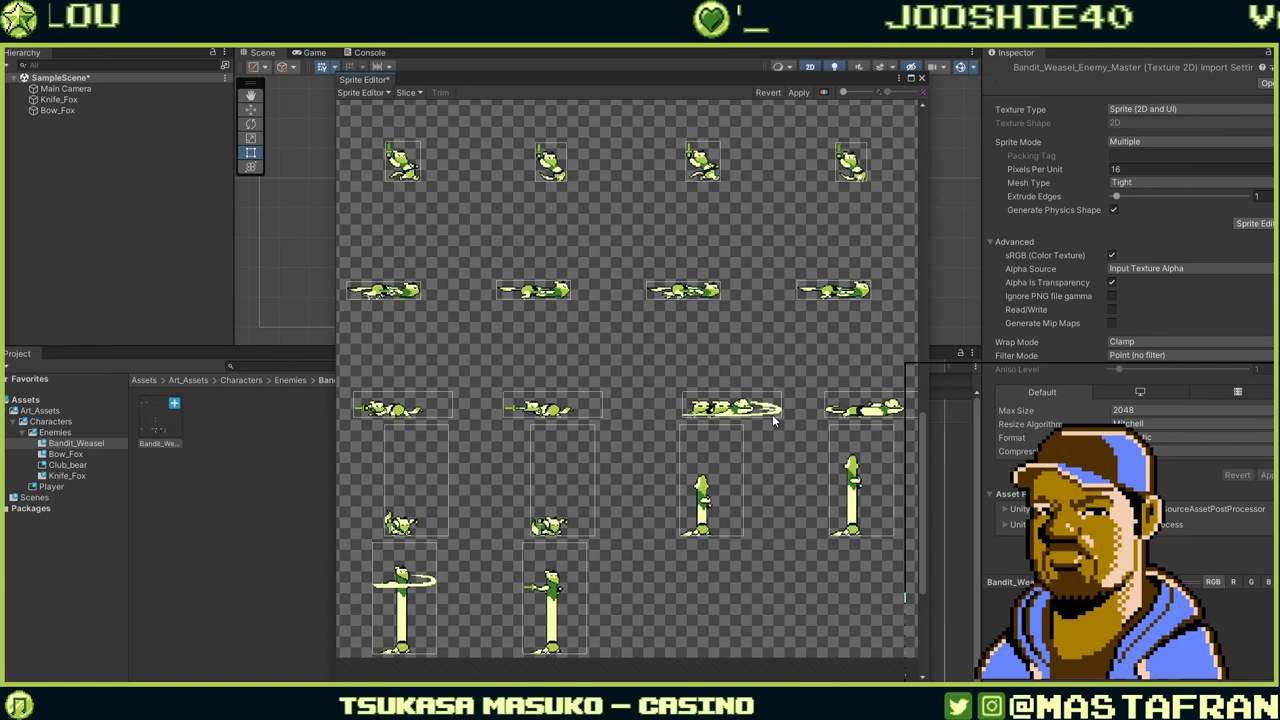
middle_drag(849, 333, 861, 391)
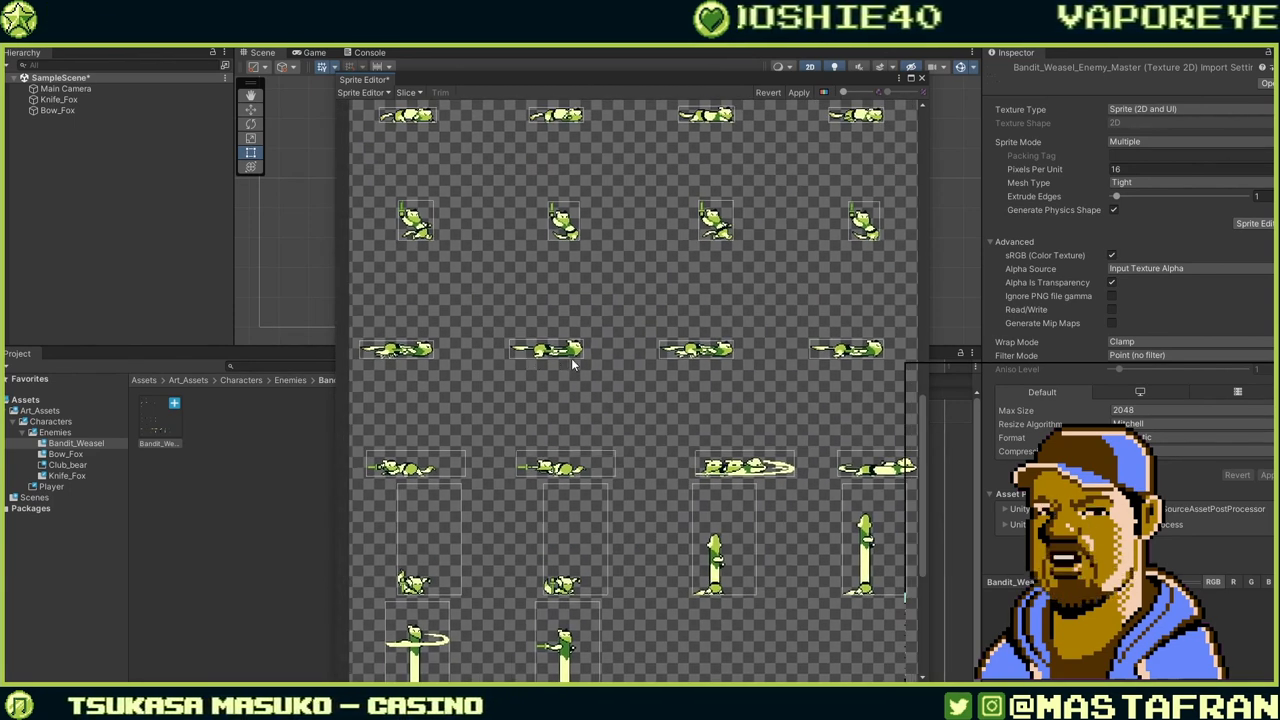
mouse_move(592, 361)
middle_down()
mouse_move(614, 371)
mouse_move(596, 353)
middle_up()
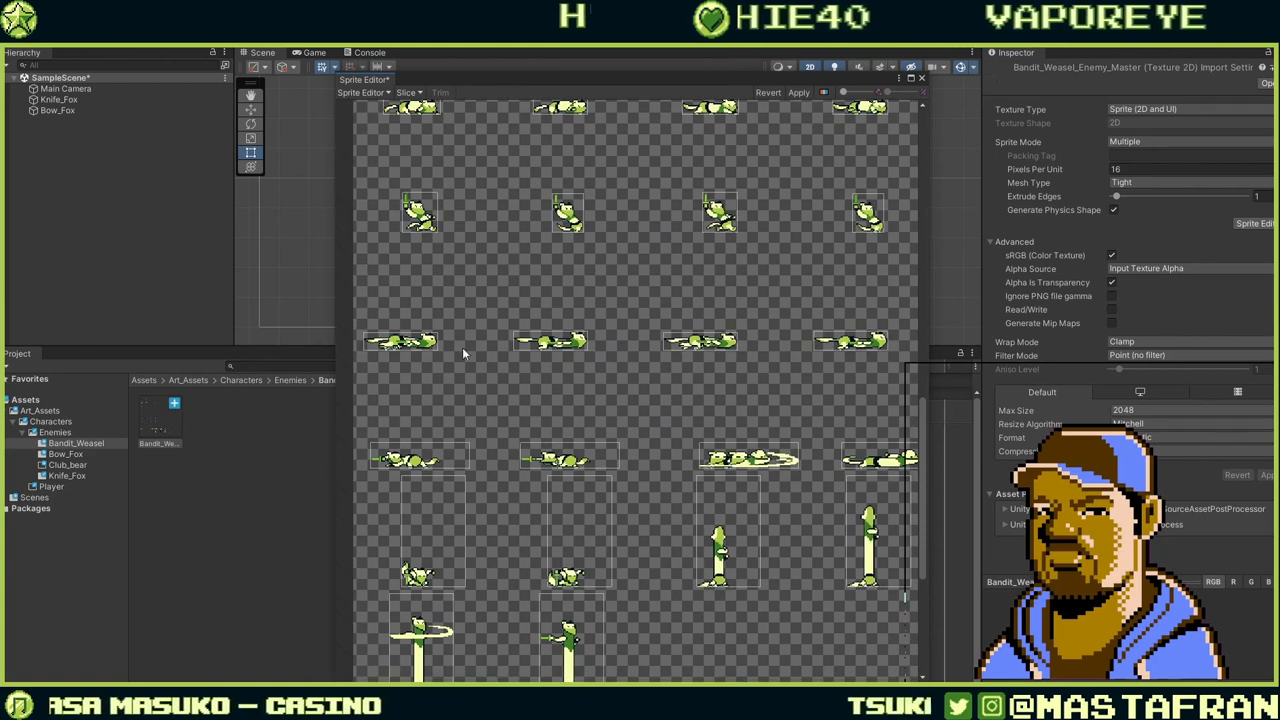
click(410, 342)
click(701, 346)
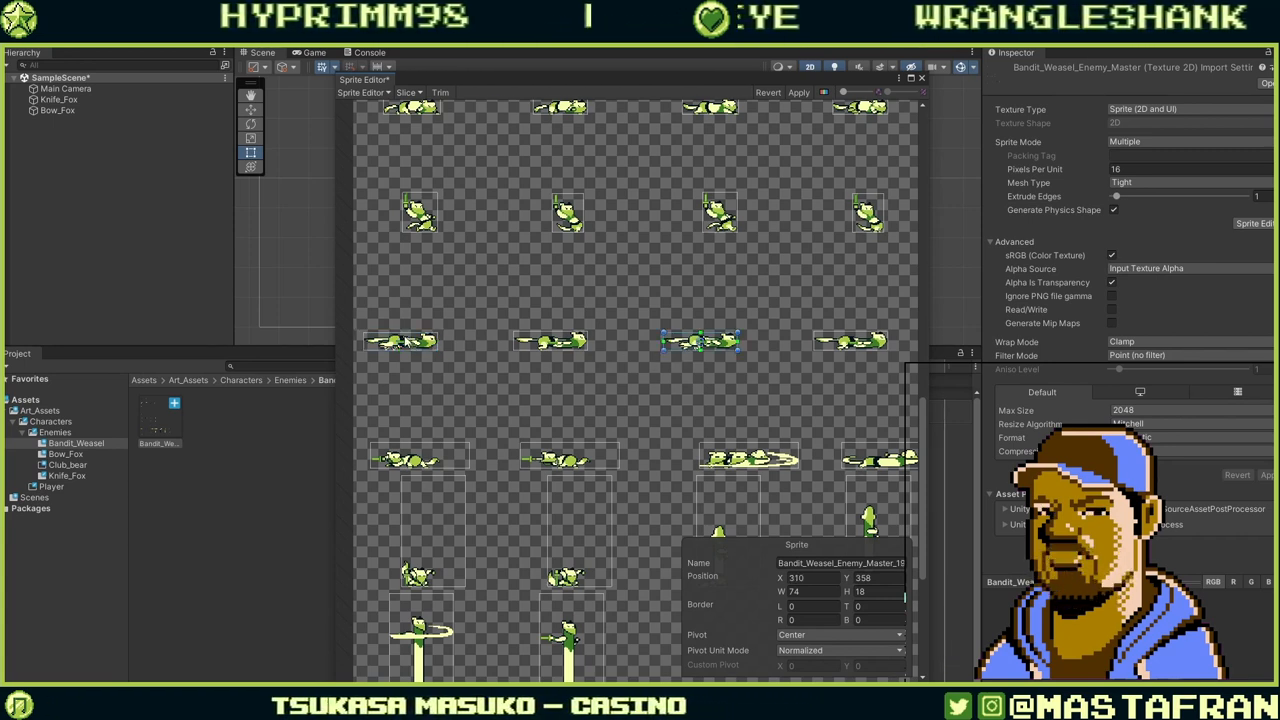
click(406, 342)
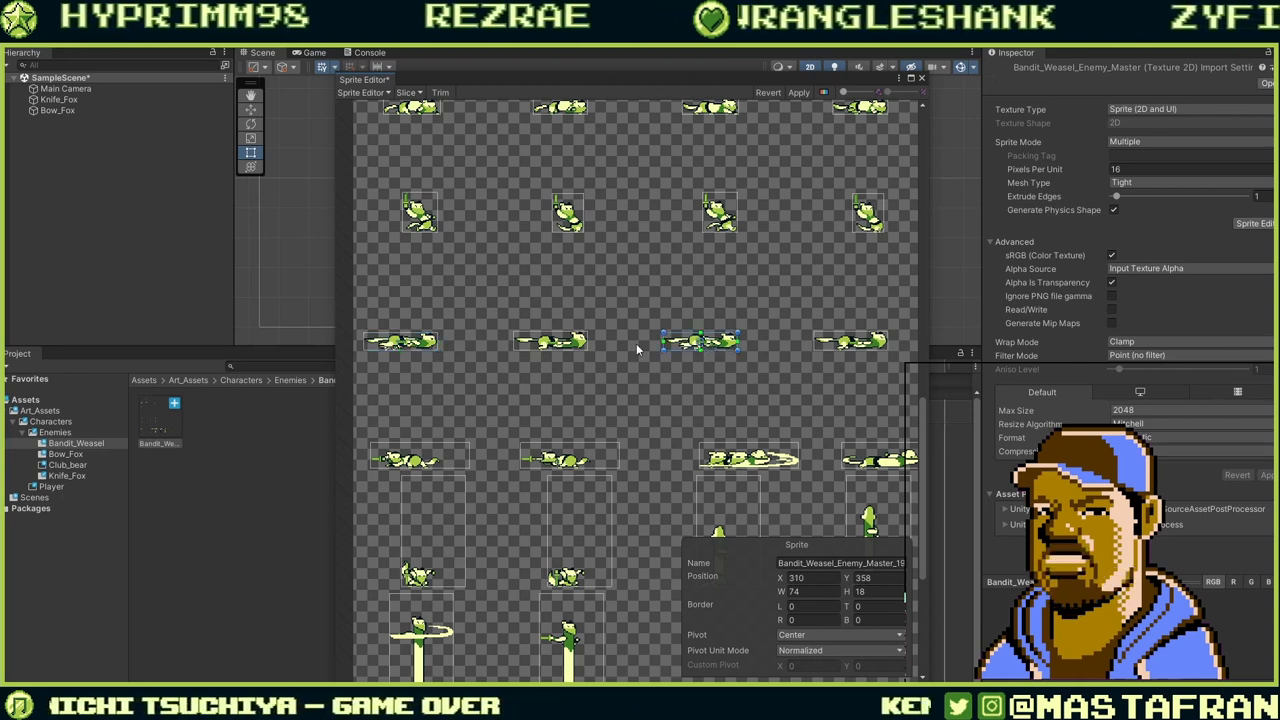
click(580, 346)
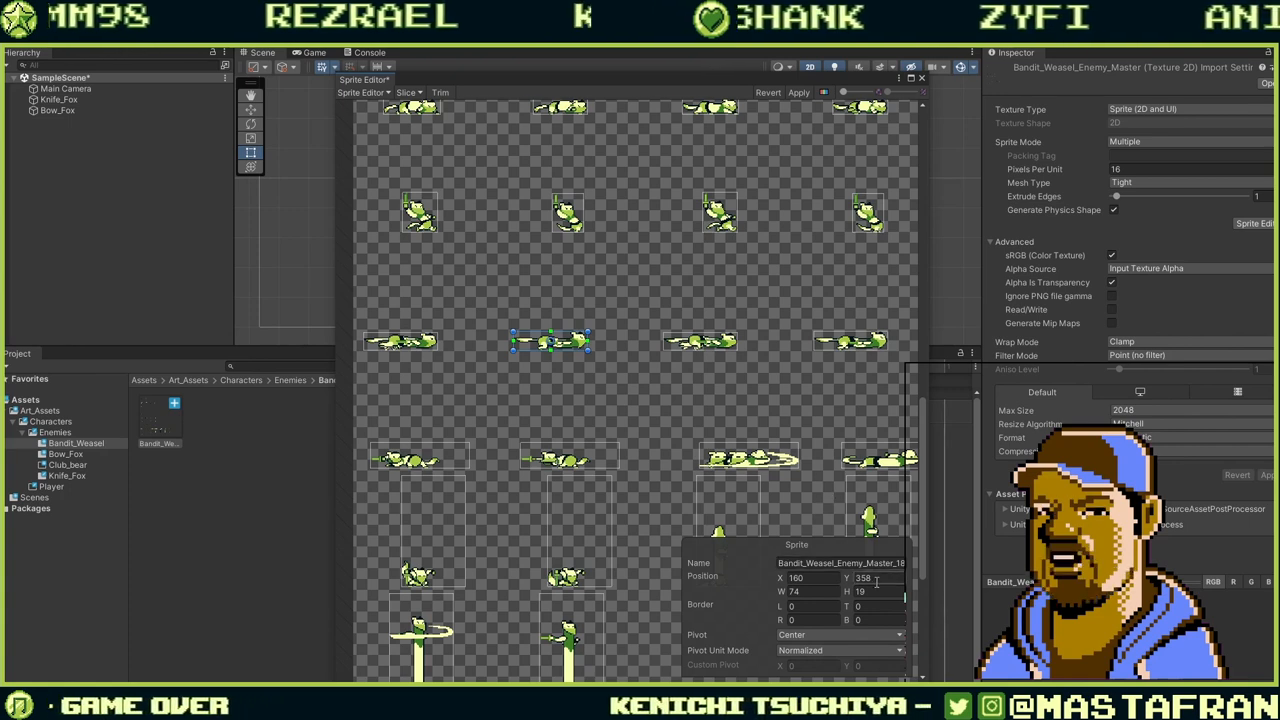
Set the slice height of the third weasel in the row above the prone slash row to 19, then check the fourth.
click(400, 341)
click(874, 592)
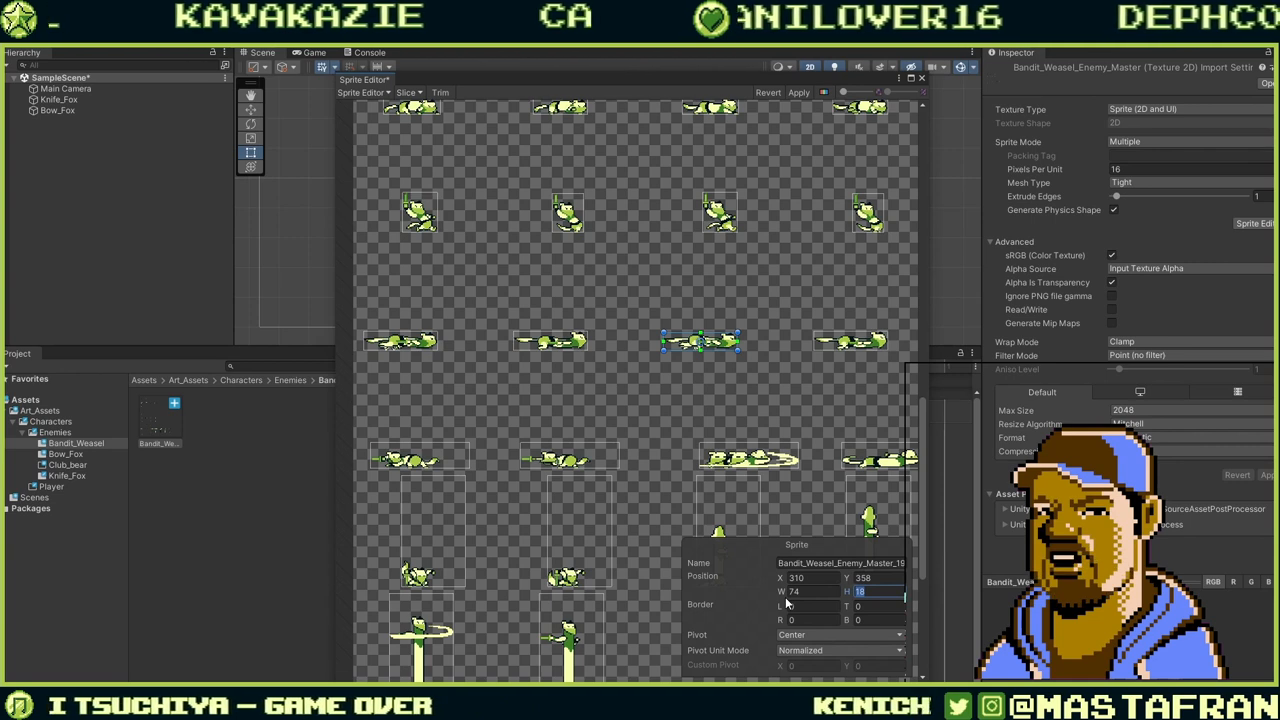
text(19)
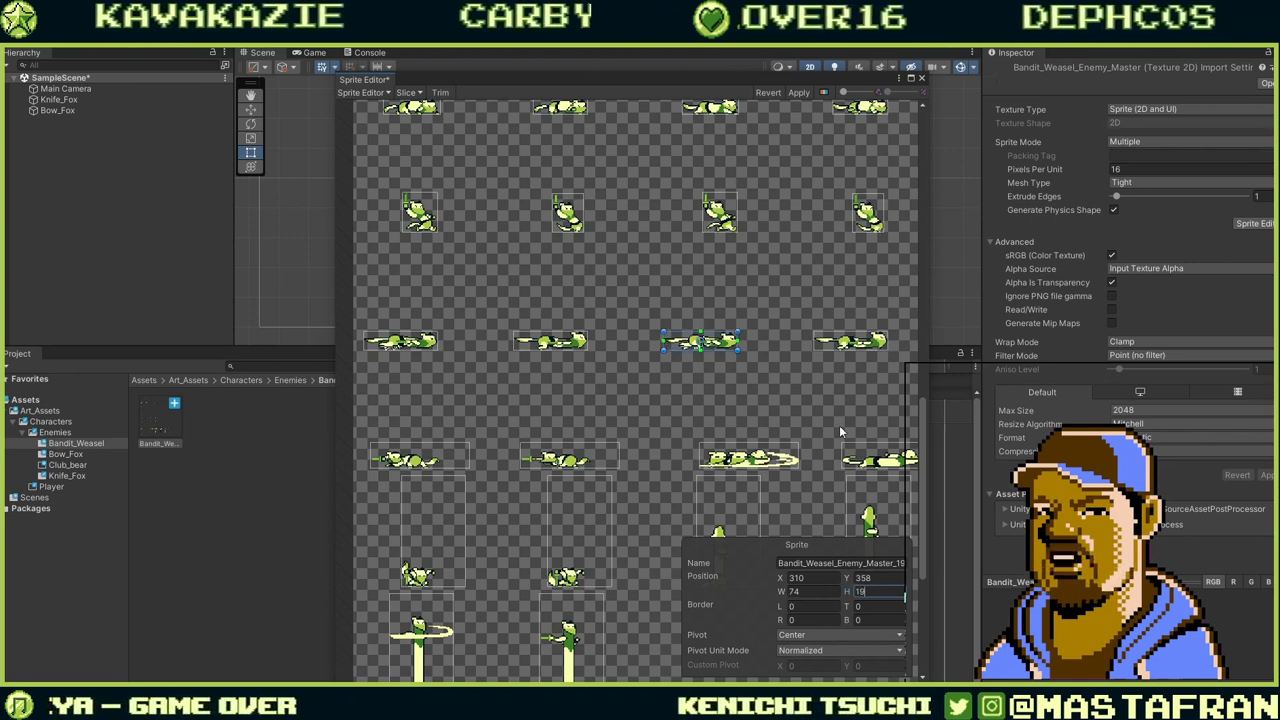
click(840, 345)
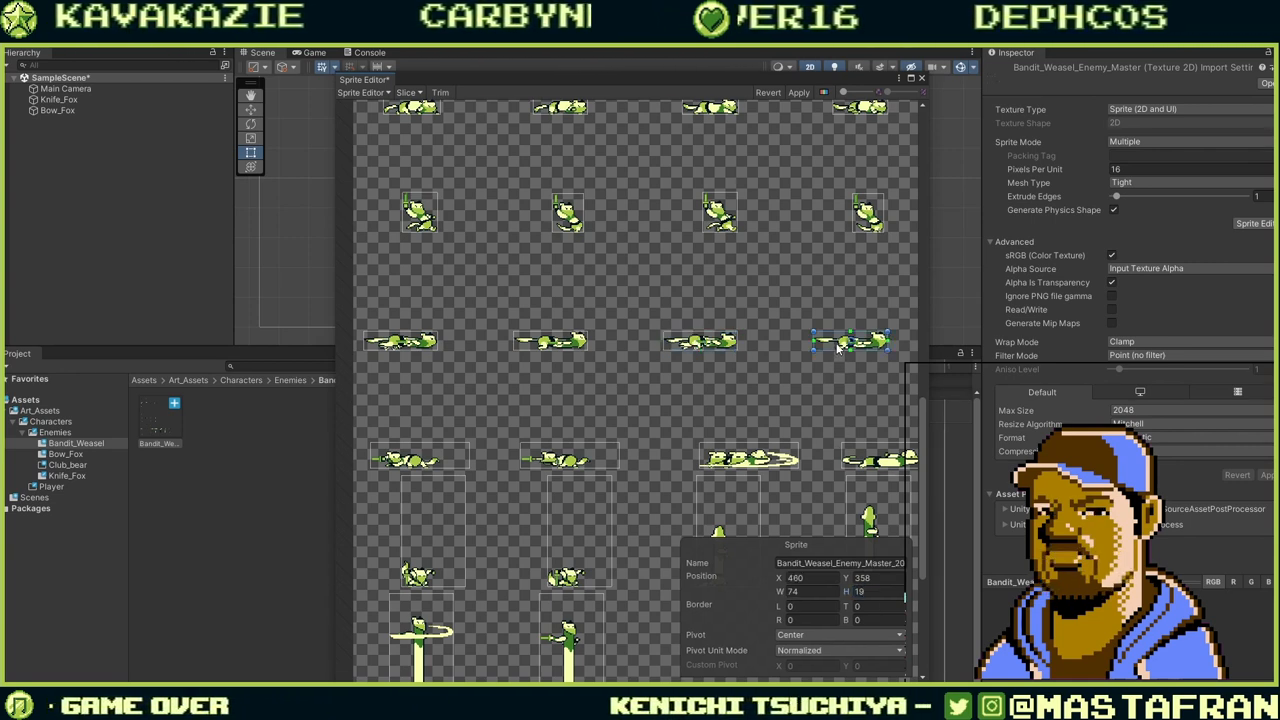
click(708, 345)
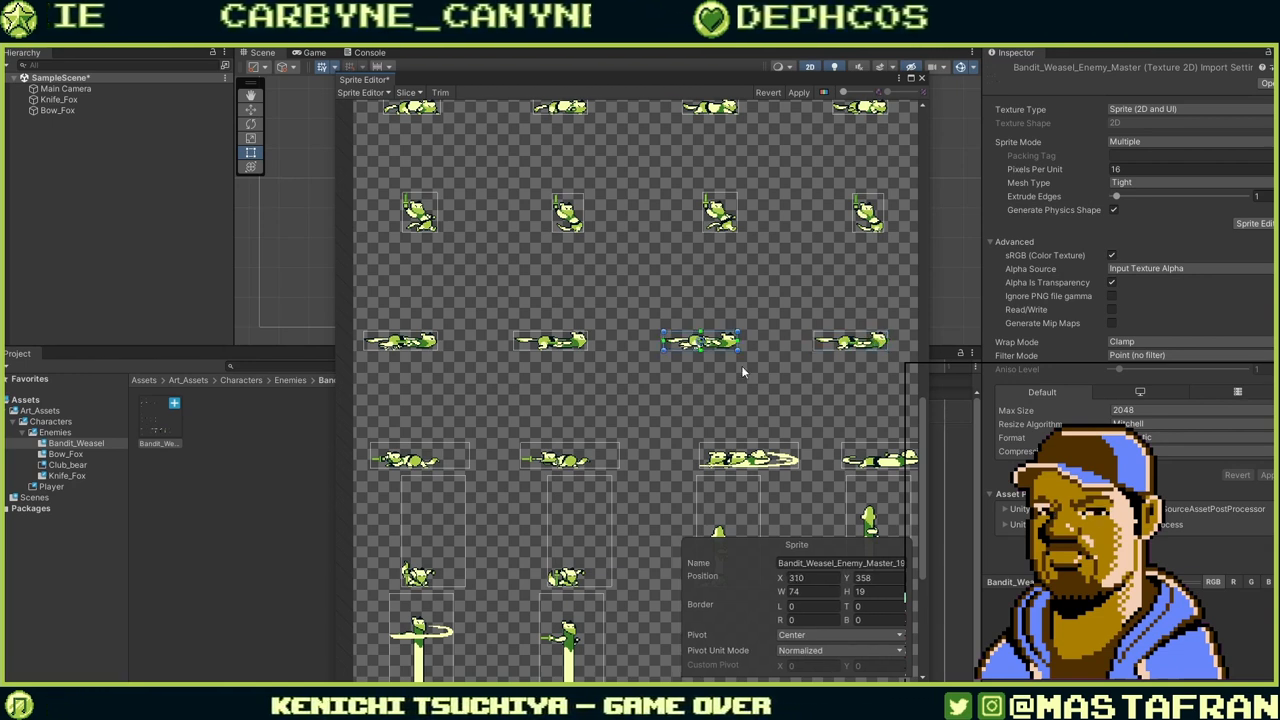
Set the slice of the second weasel in the next row up to width 35 and height 40, matching the third frame.
scroll(742, 406, down, 5)
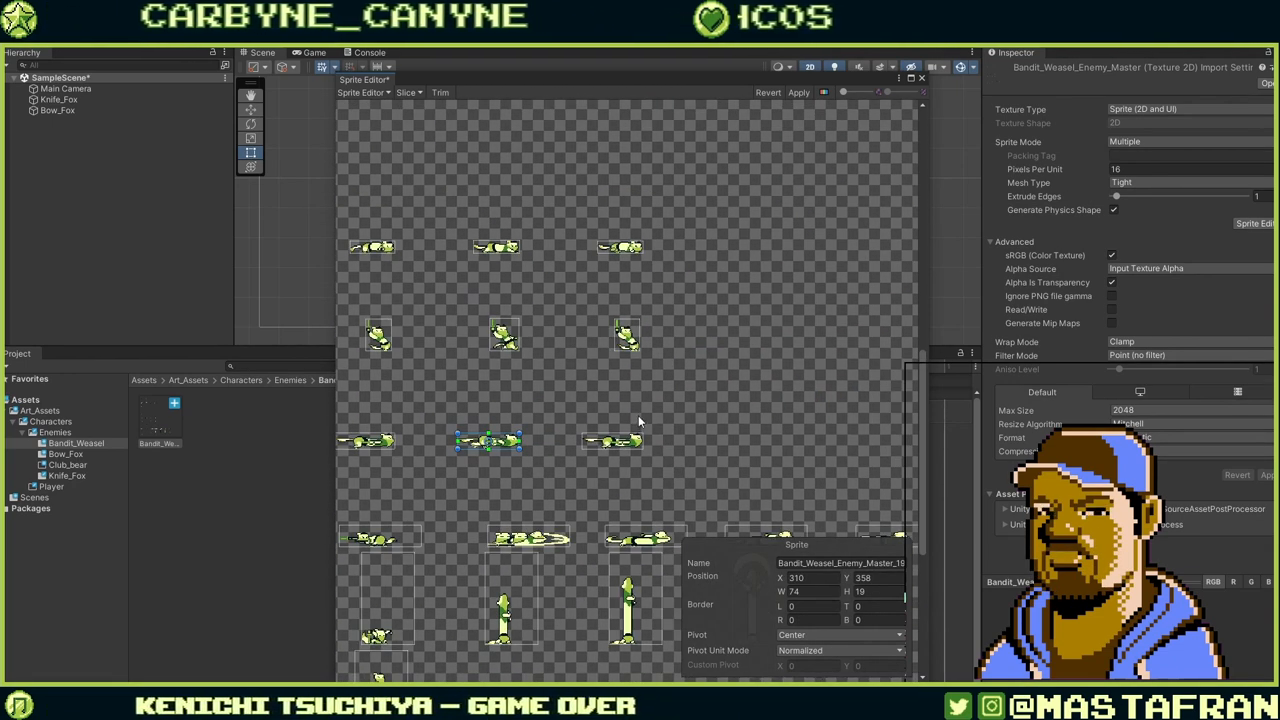
middle_drag(640, 422, 780, 380)
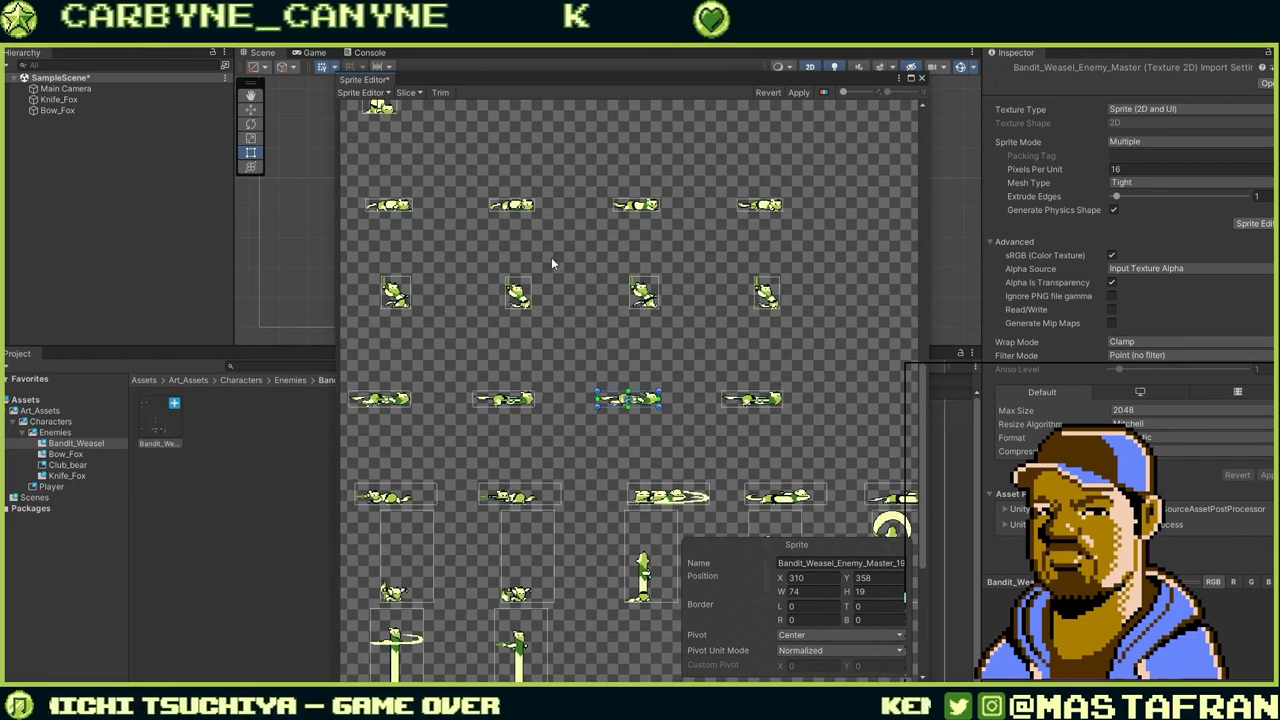
middle_drag(551, 257, 640, 234)
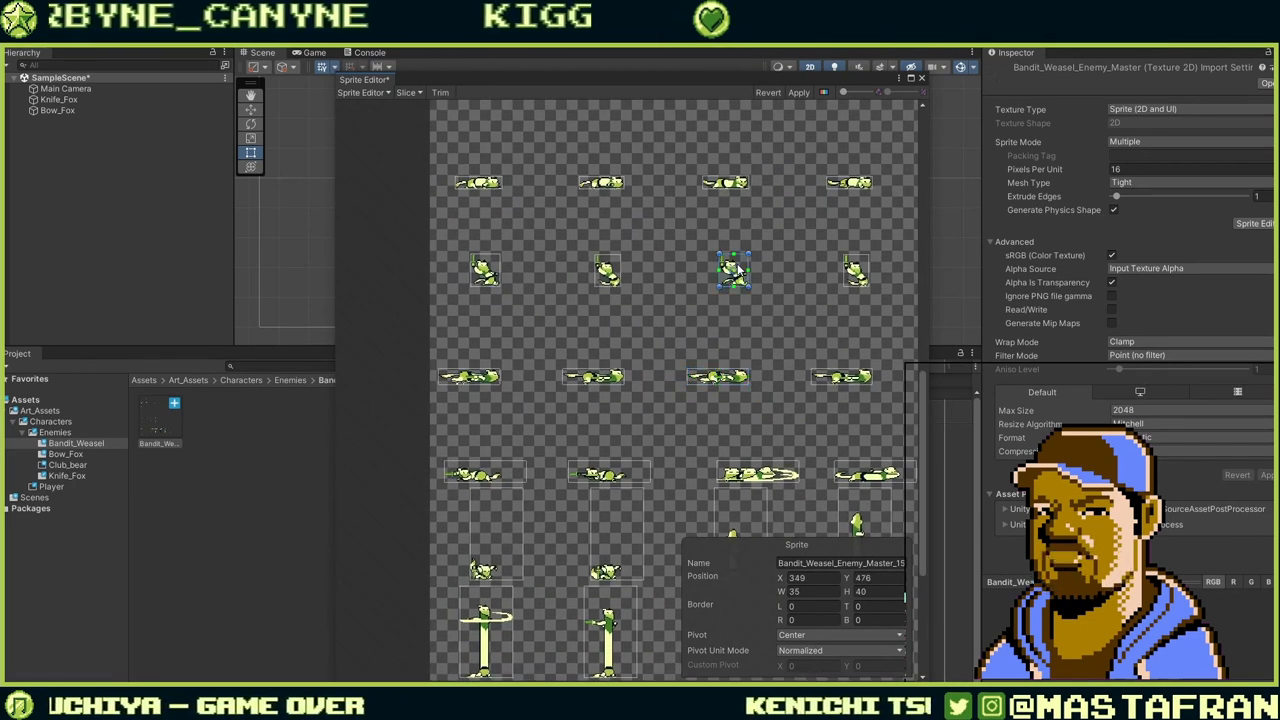
click(610, 274)
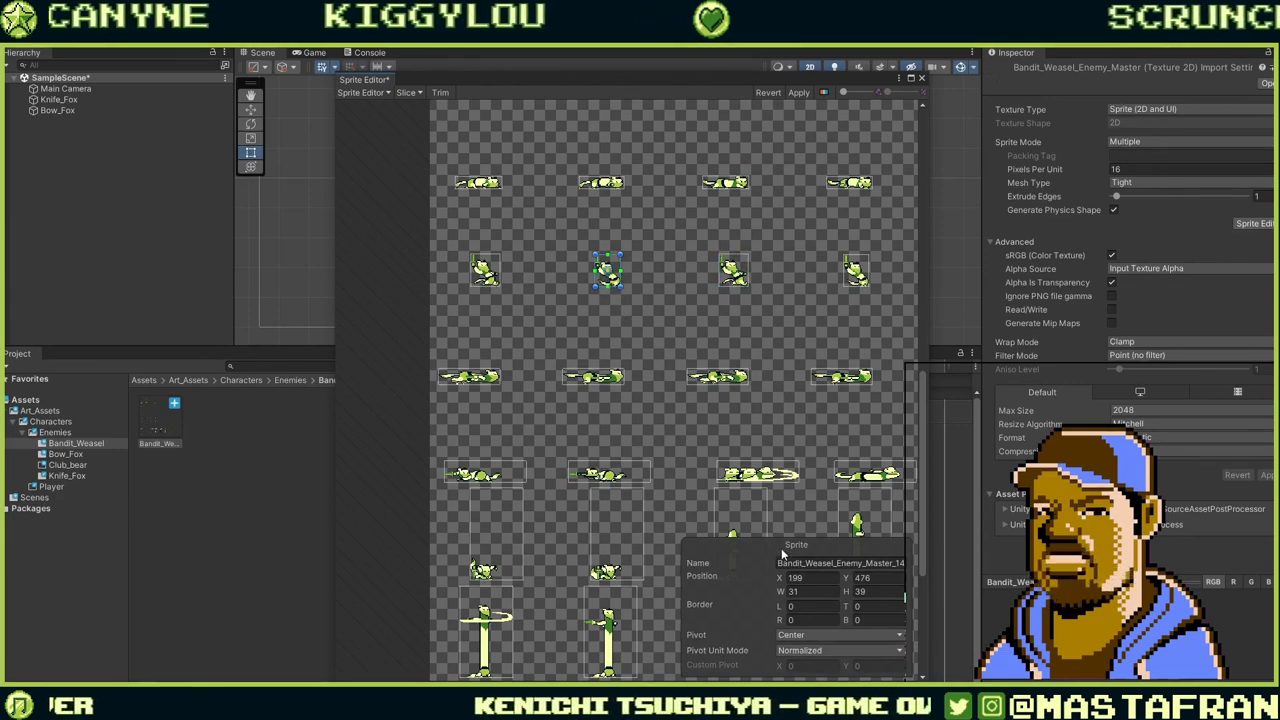
click(812, 591)
text(35)
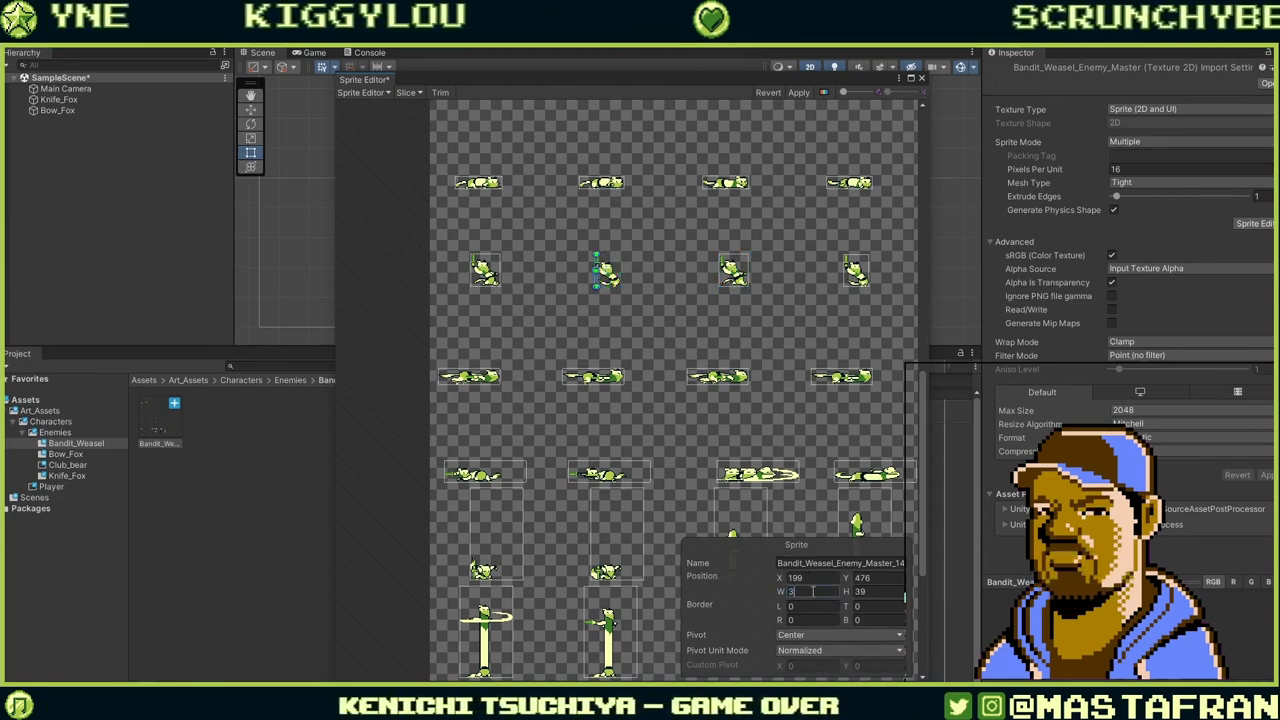
key(Tab)
text(40)
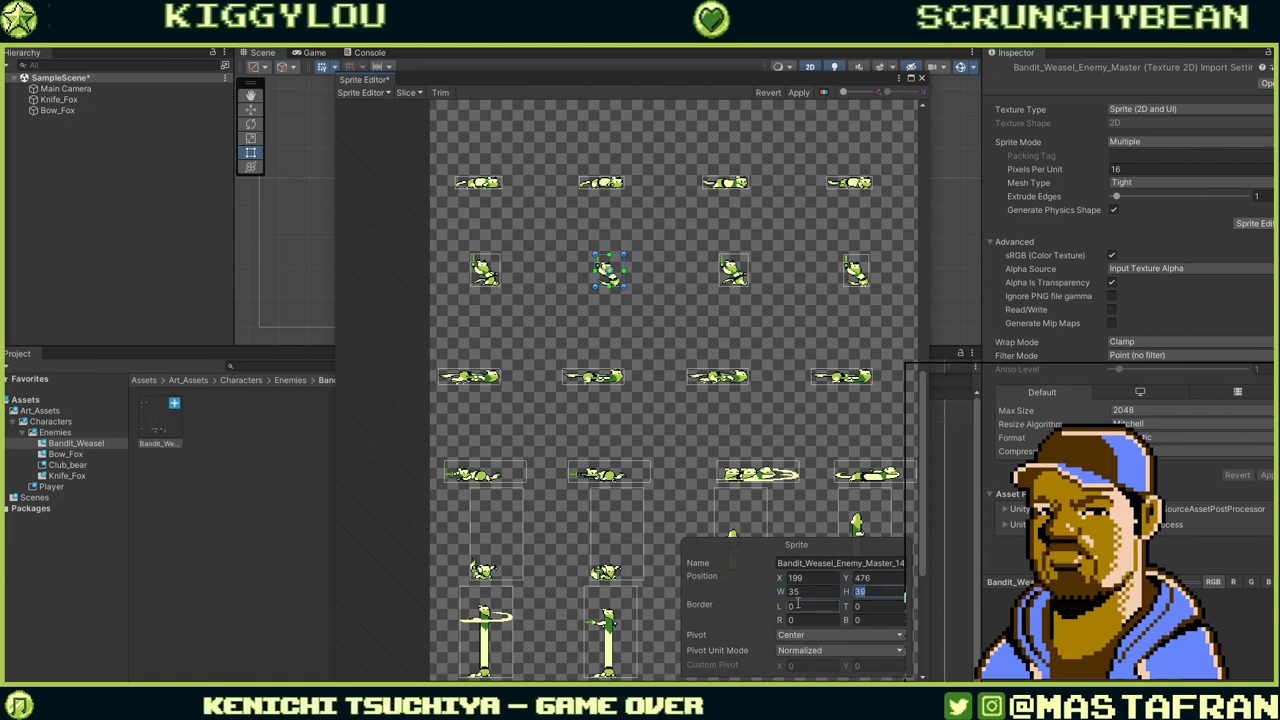
Set the slice of the fourth weasel in the same crouching row to width 35 and height 40.
click(485, 274)
click(855, 270)
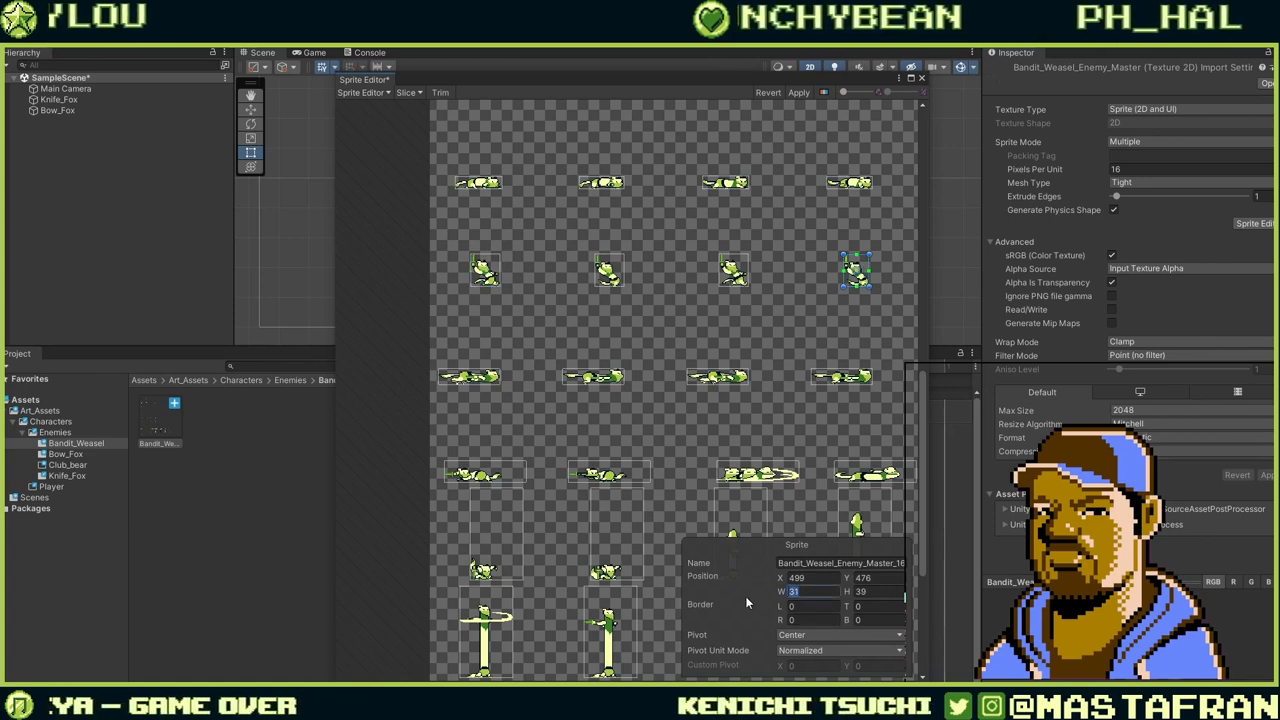
text(35)
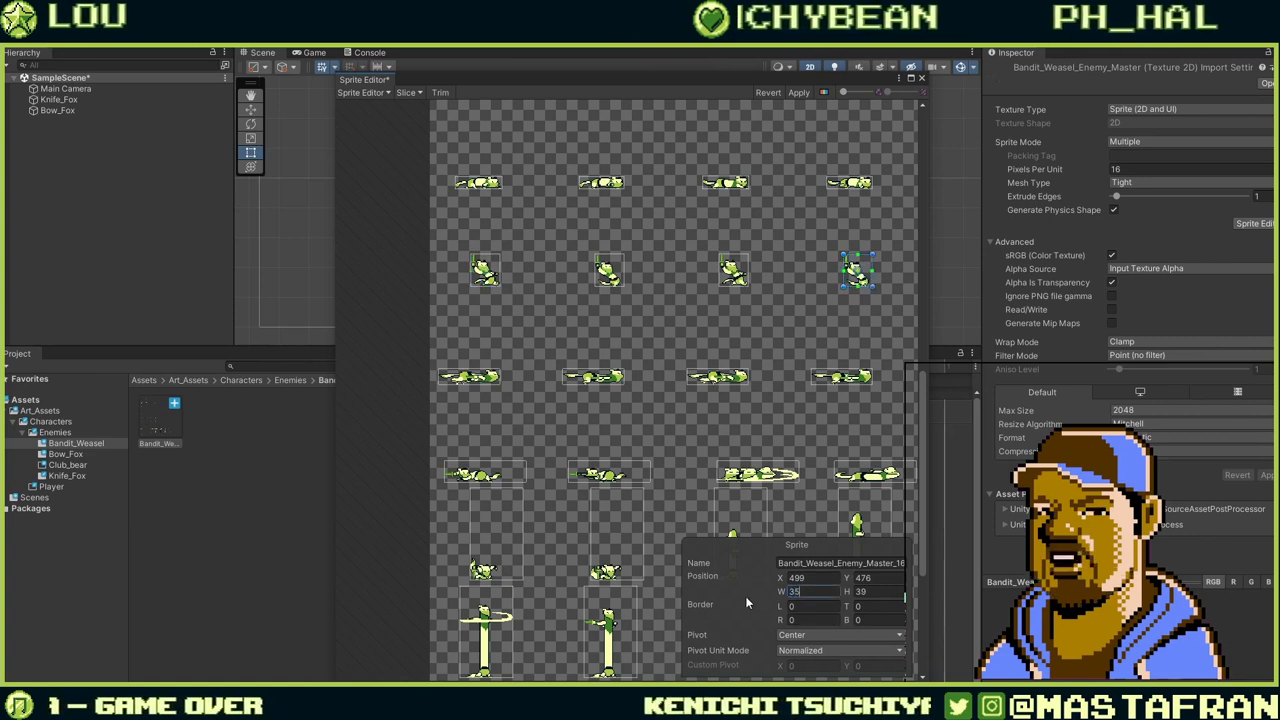
double_click(878, 591)
text(40)
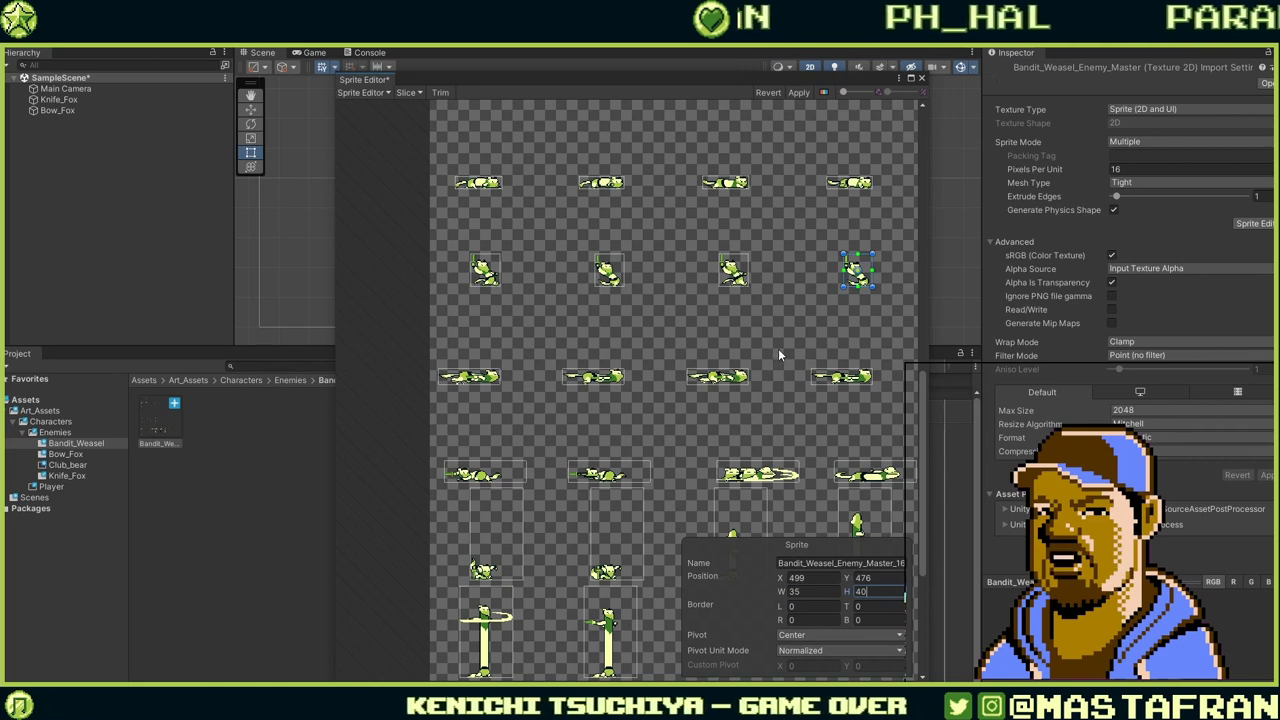
click(779, 348)
Set the slice of the last weasel in the lying row above the crouching row to width 56 and height 16.
middle_drag(779, 348, 669, 546)
scroll(669, 546, down, 1)
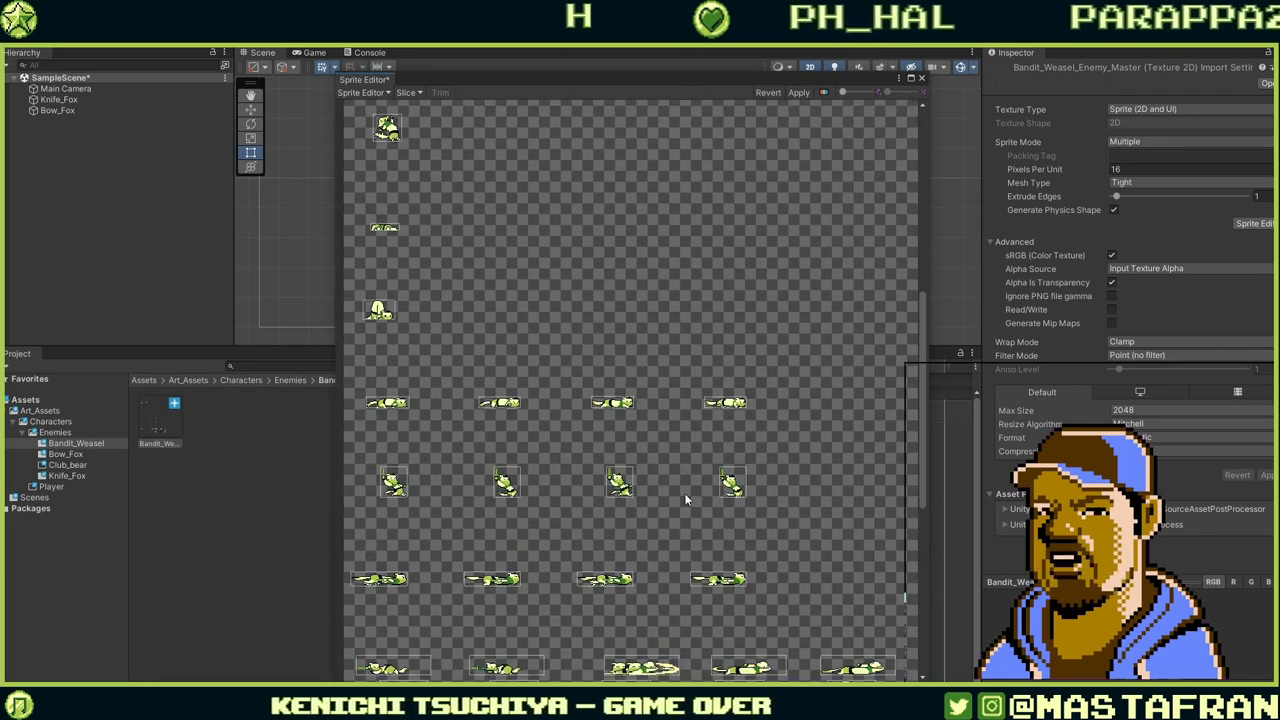
middle_drag(748, 465, 780, 427)
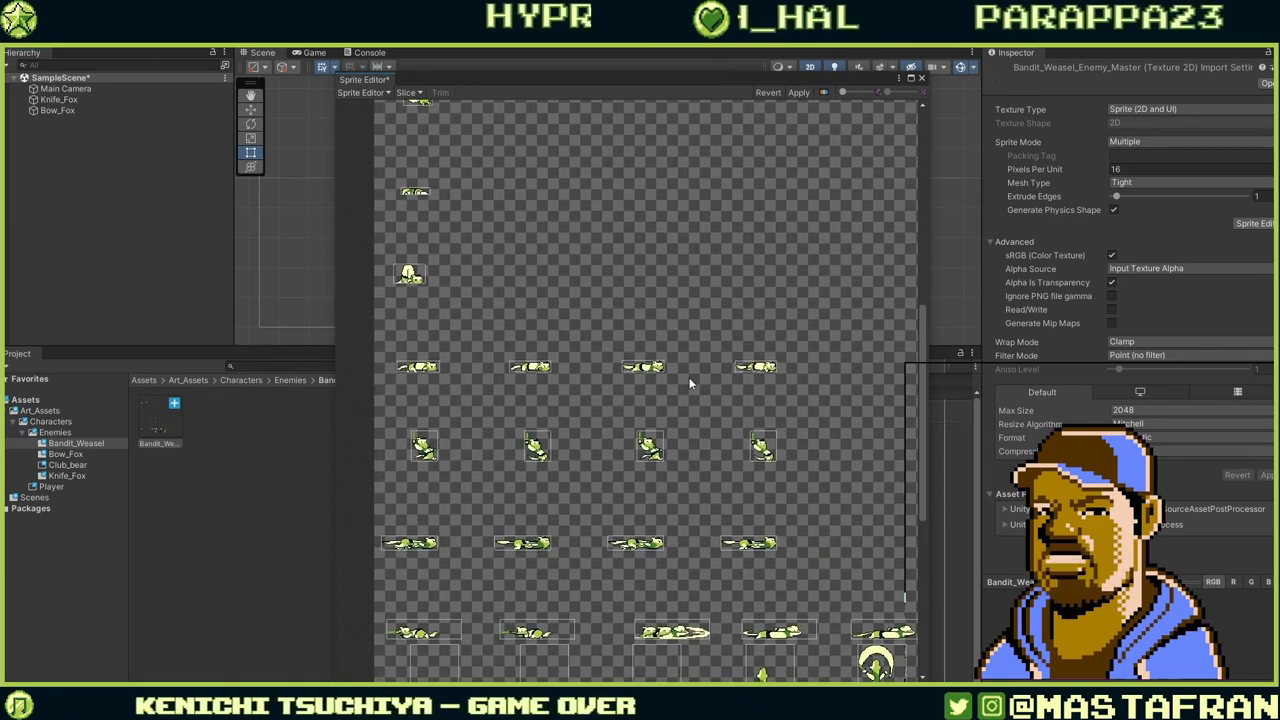
click(757, 366)
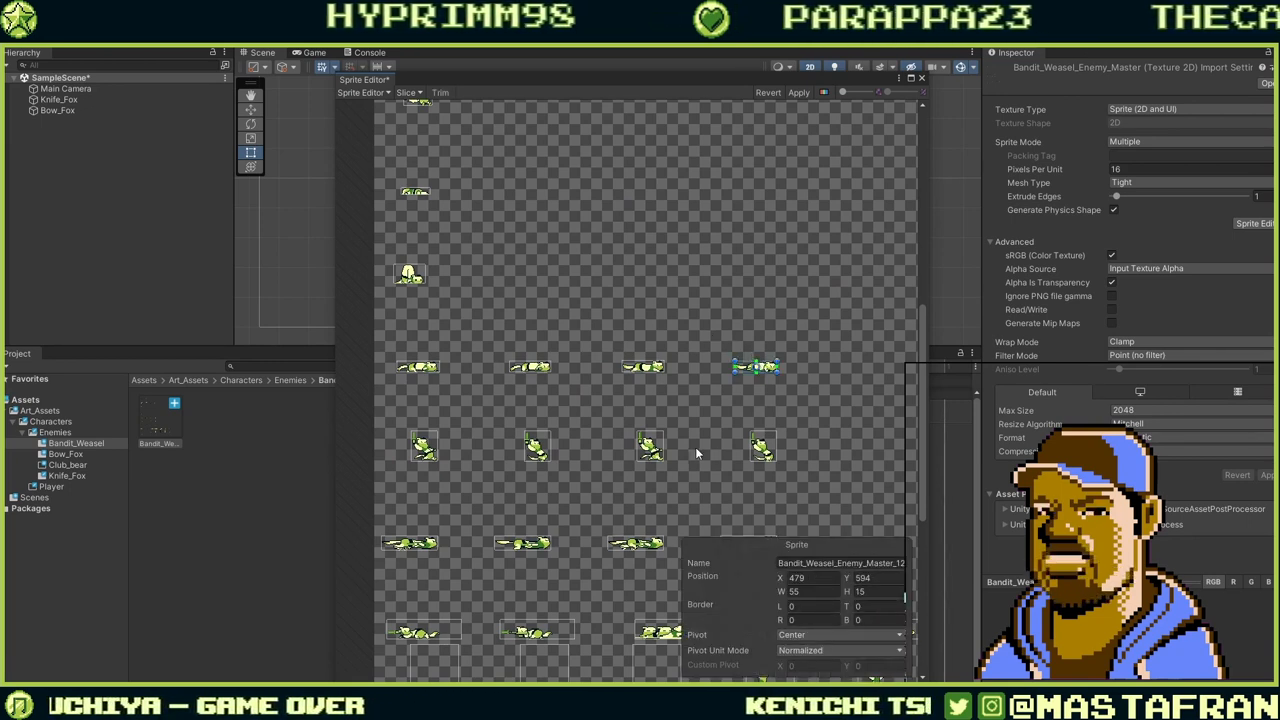
scroll(712, 402, down, 2)
scroll(707, 366, up, 4)
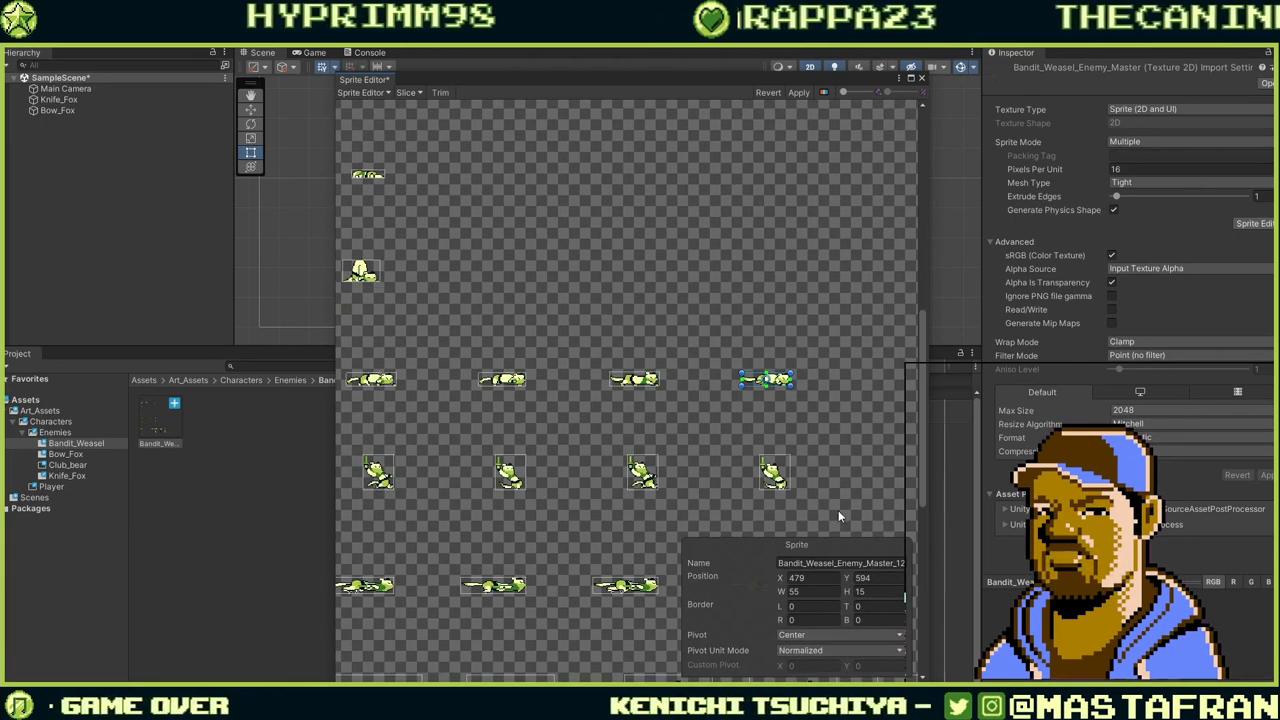
click(884, 590)
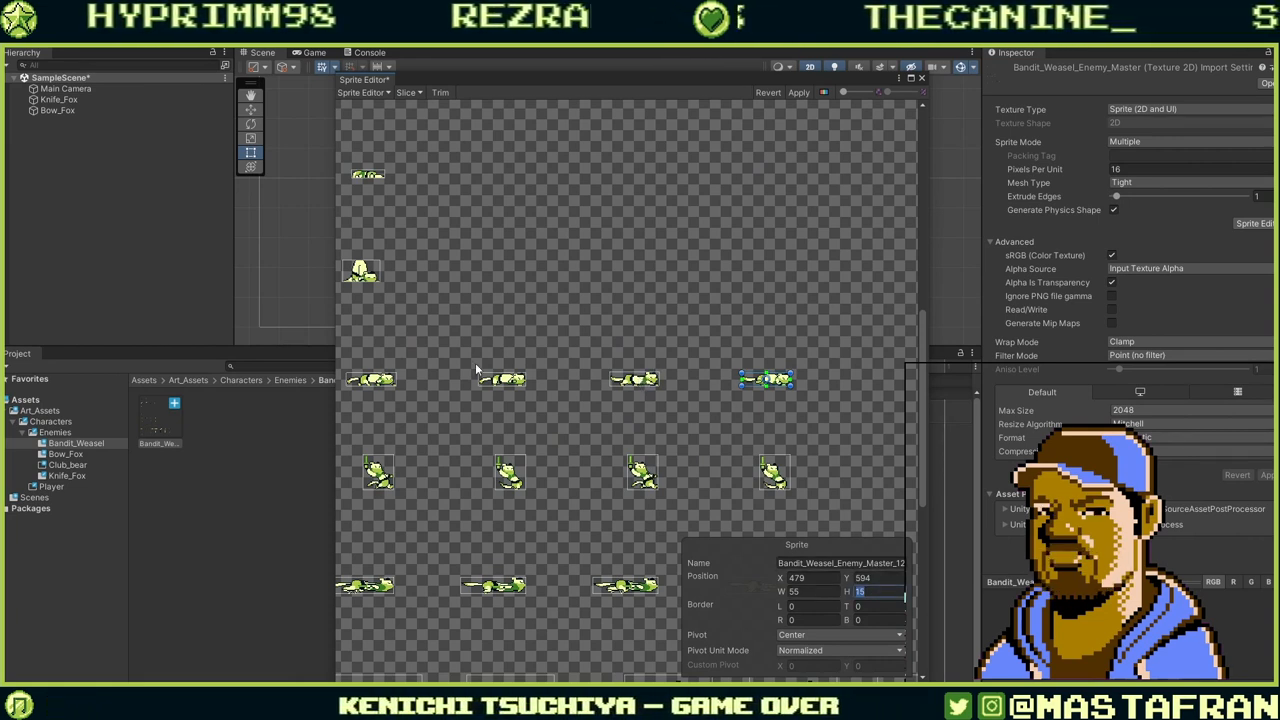
click(640, 381)
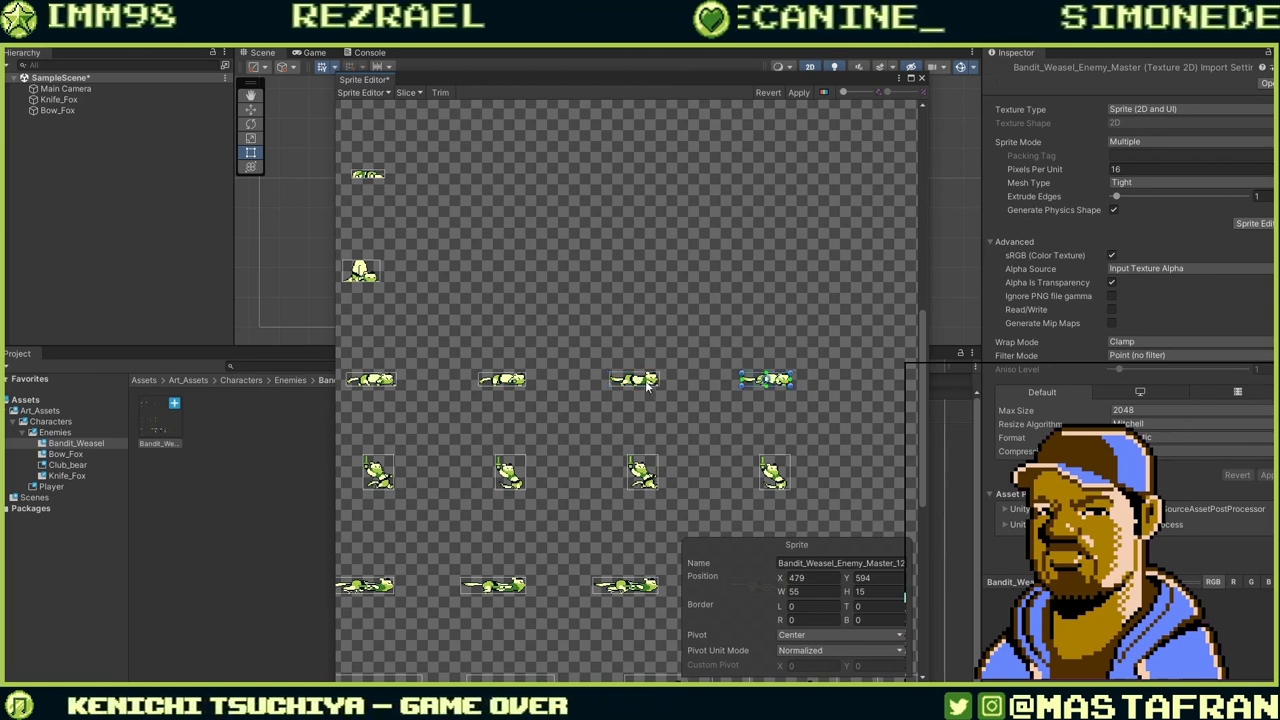
click(788, 381)
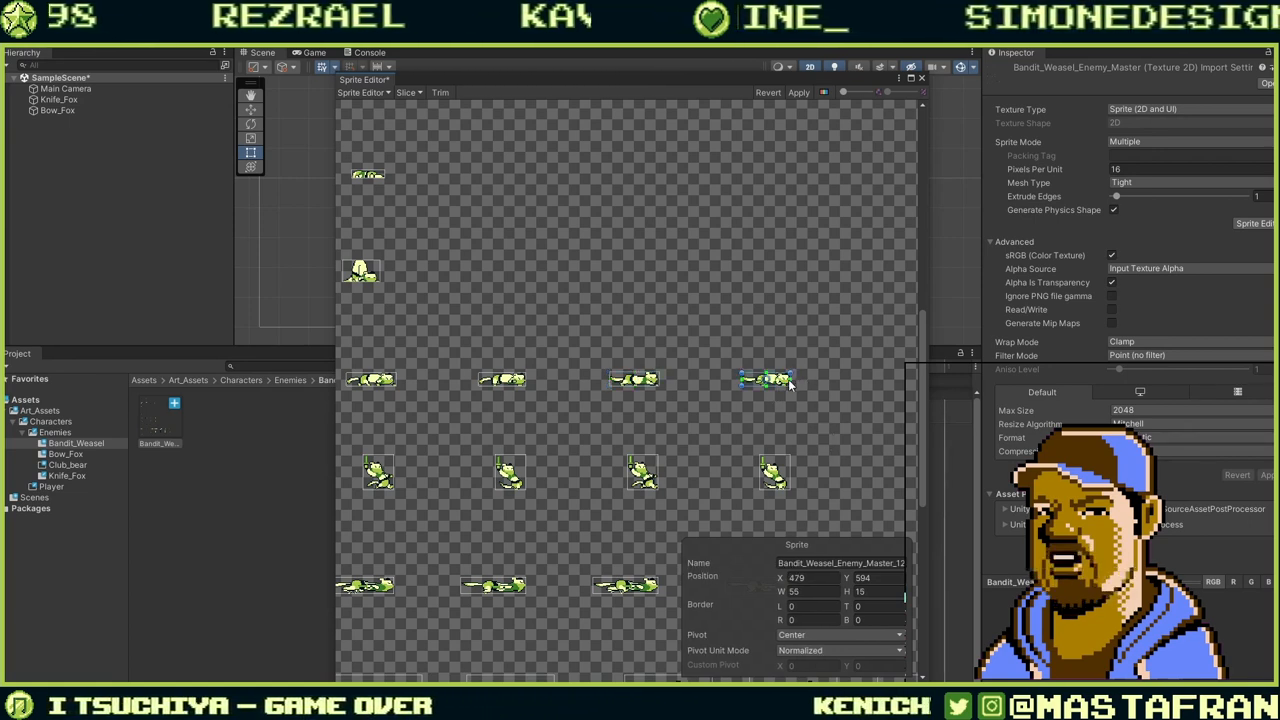
click(807, 591)
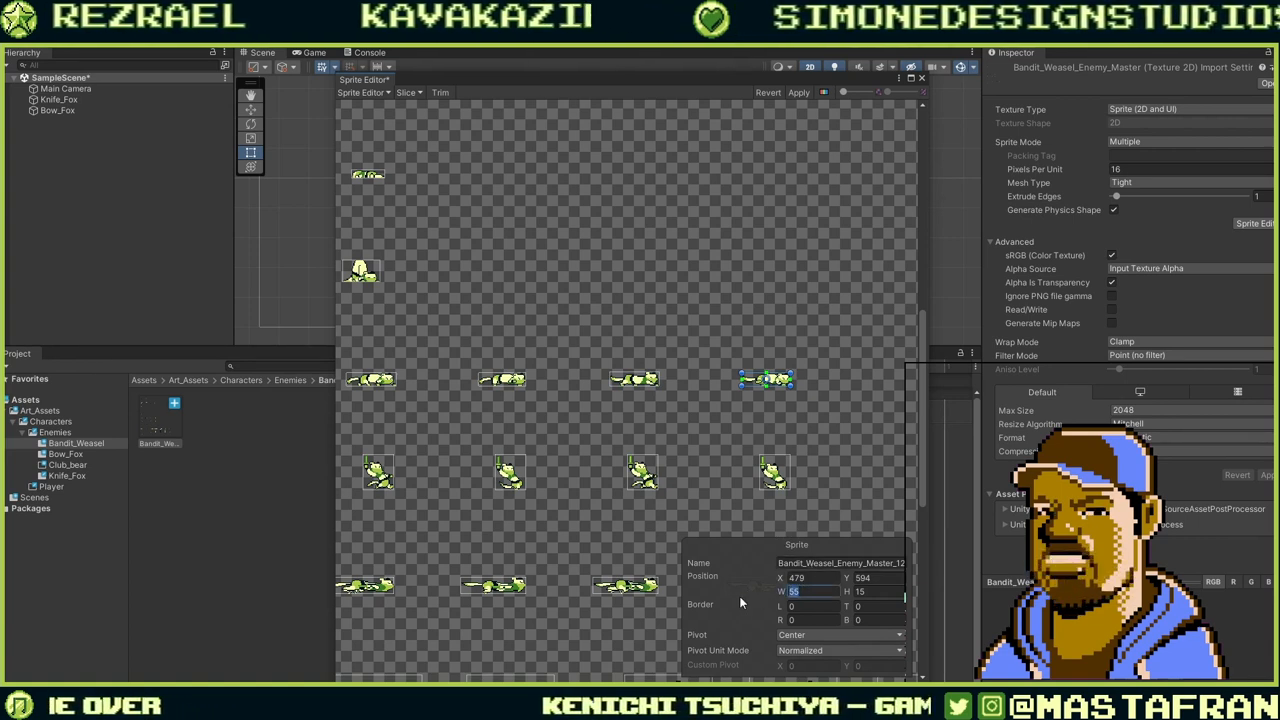
text(56)
key(Tab)
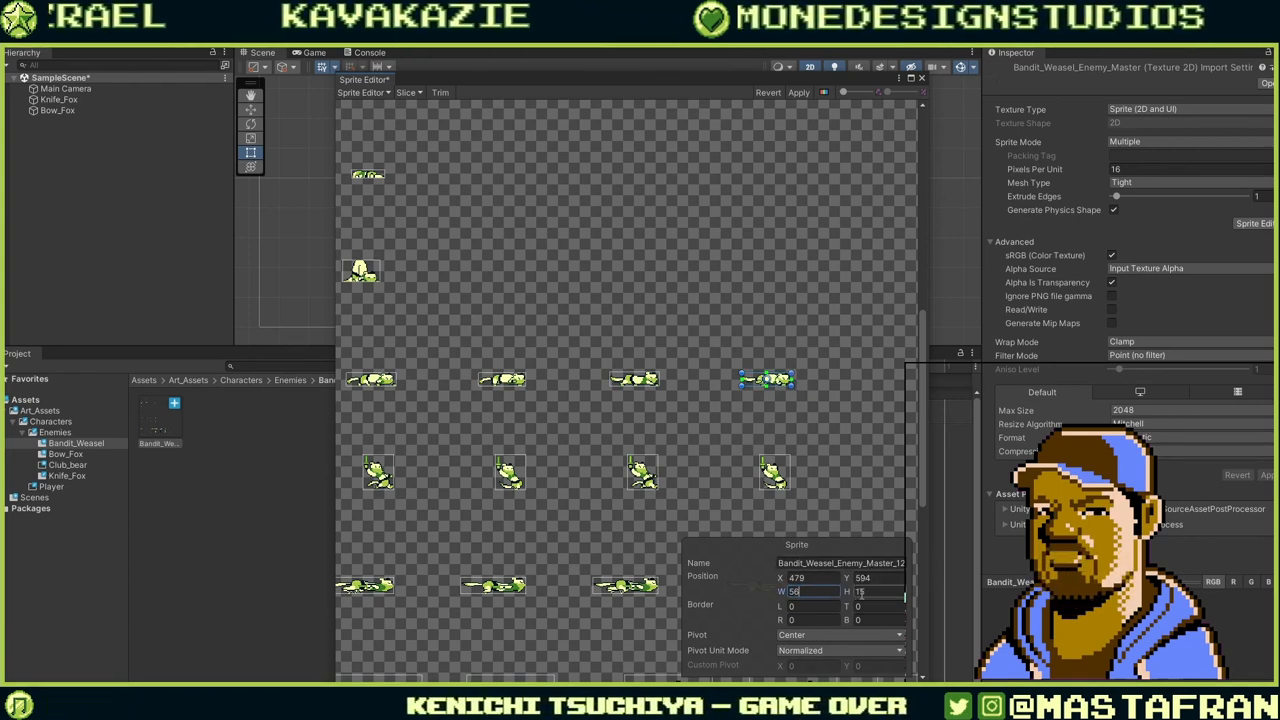
text(16)
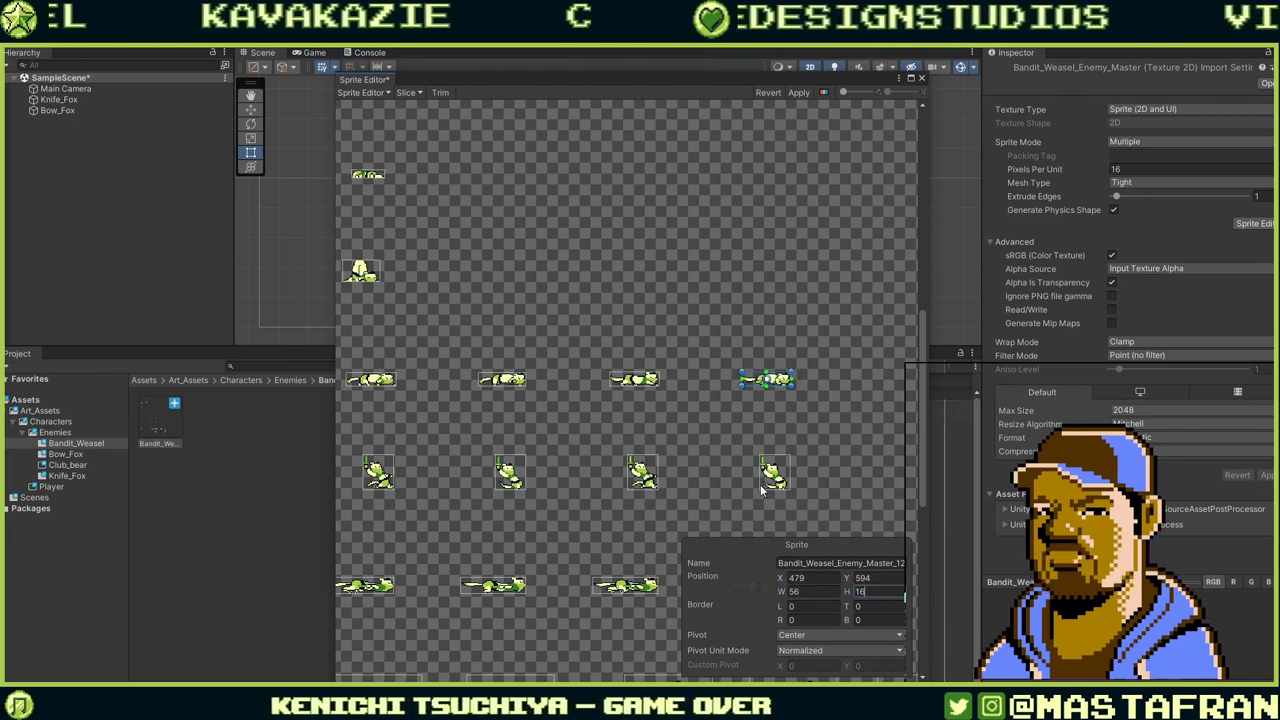
Set the first lying weasel's slice height to 16 and the second one's slice to width 57 and height 16.
click(378, 380)
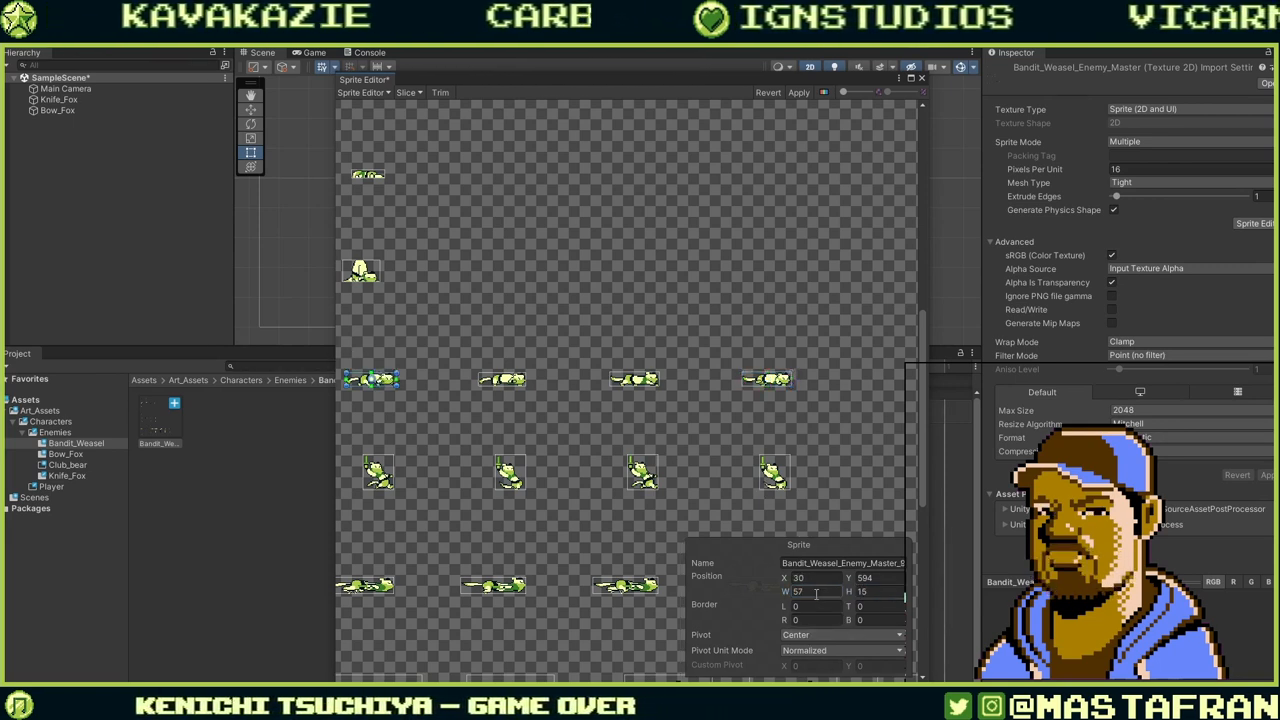
click(882, 595)
text(16)
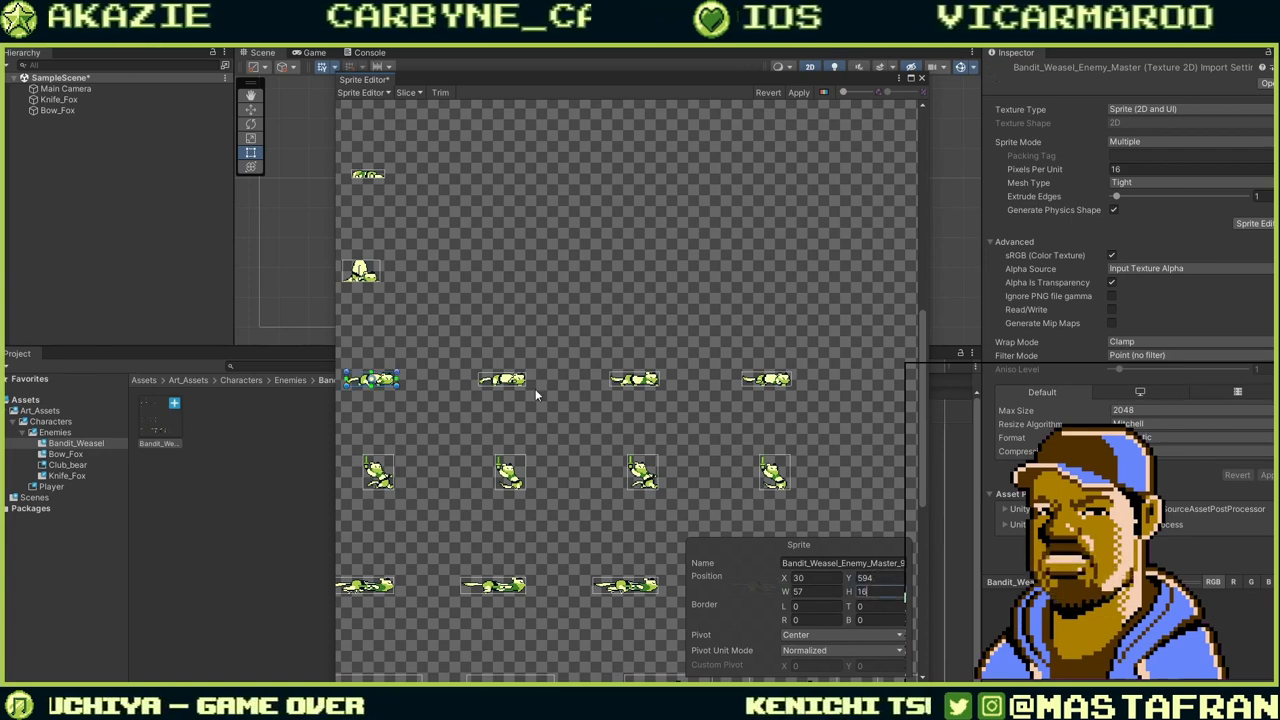
click(483, 381)
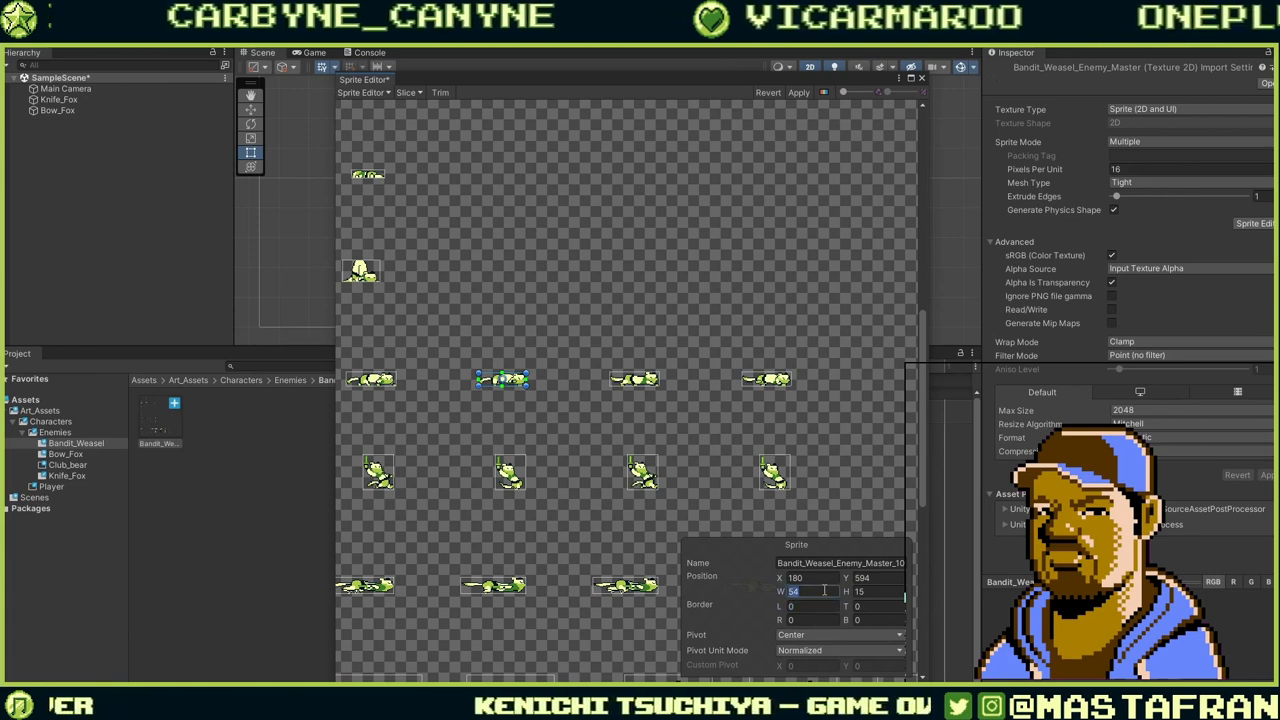
click(889, 597)
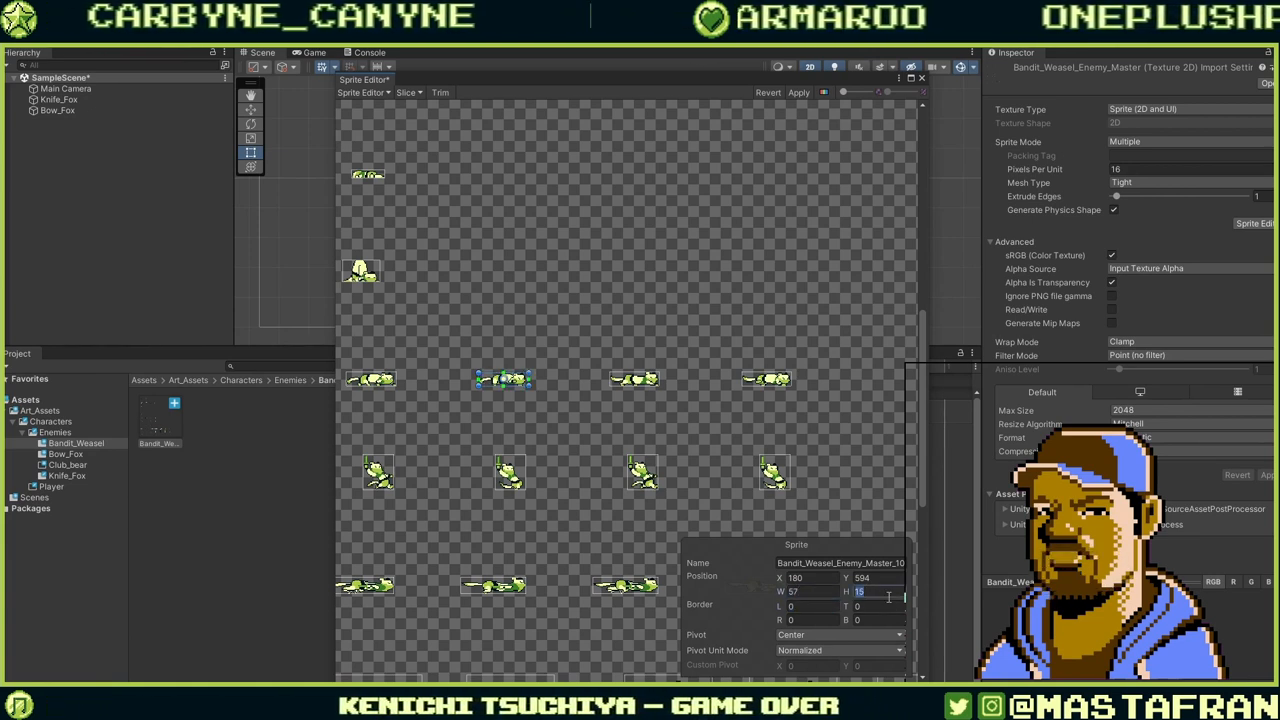
text(16)
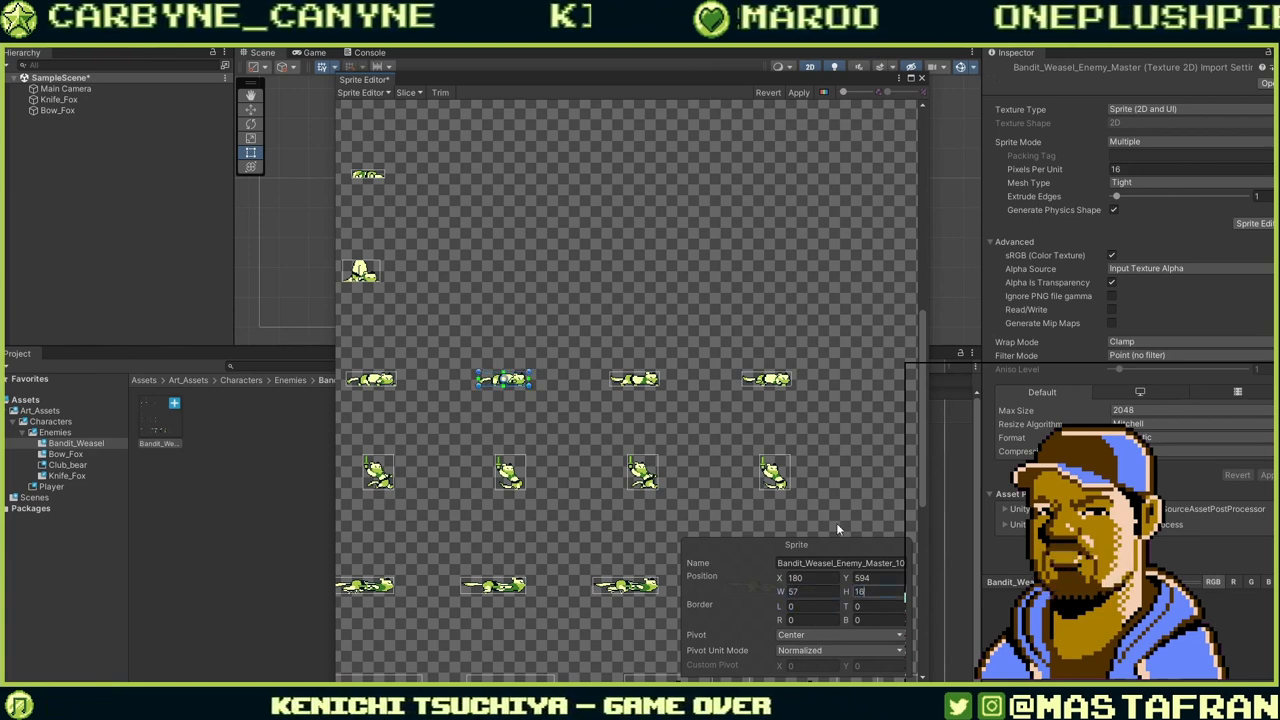
Set the slice widths of the third and fourth weasels in the lying row to 57.
click(640, 385)
click(780, 596)
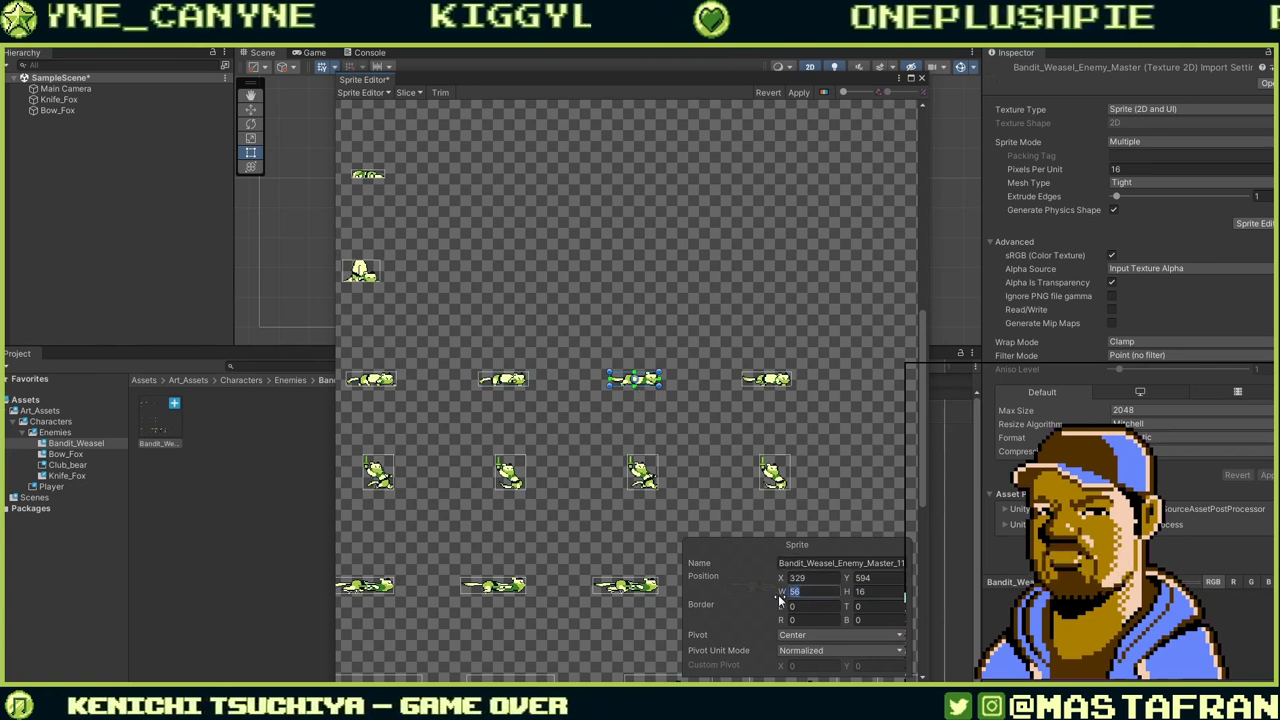
text(57)
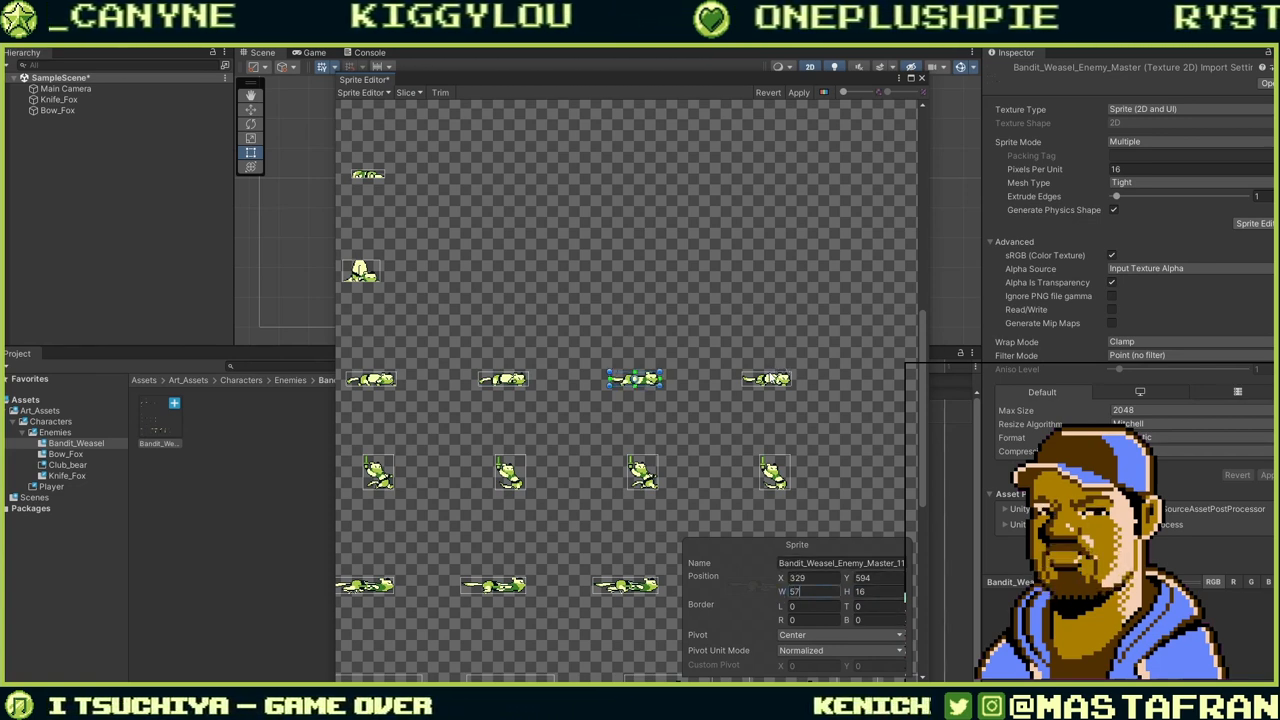
click(769, 380)
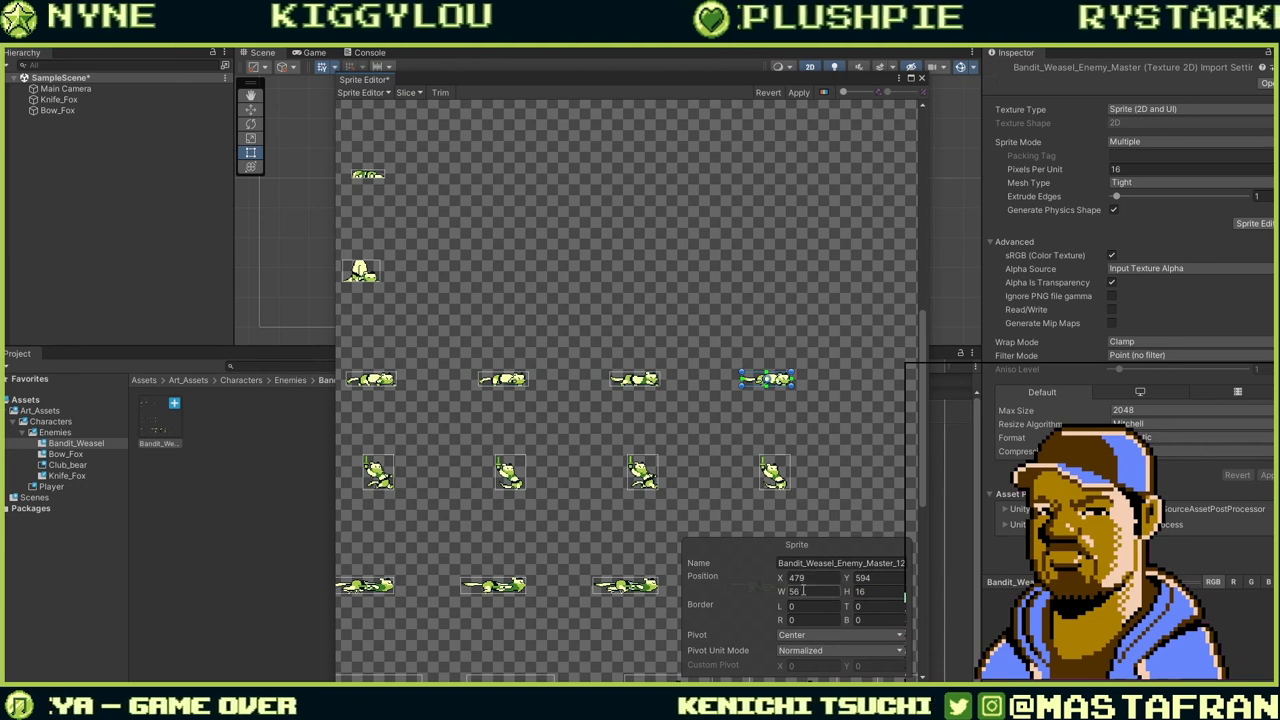
text(57)
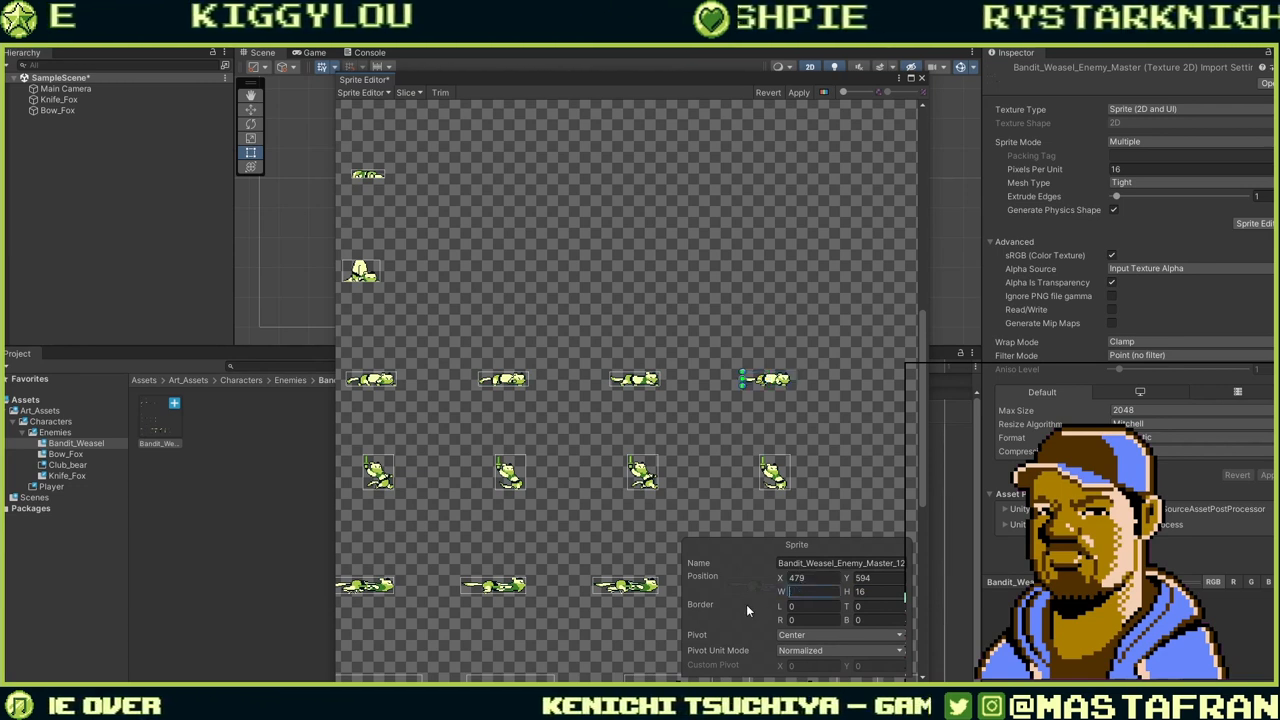
click(543, 445)
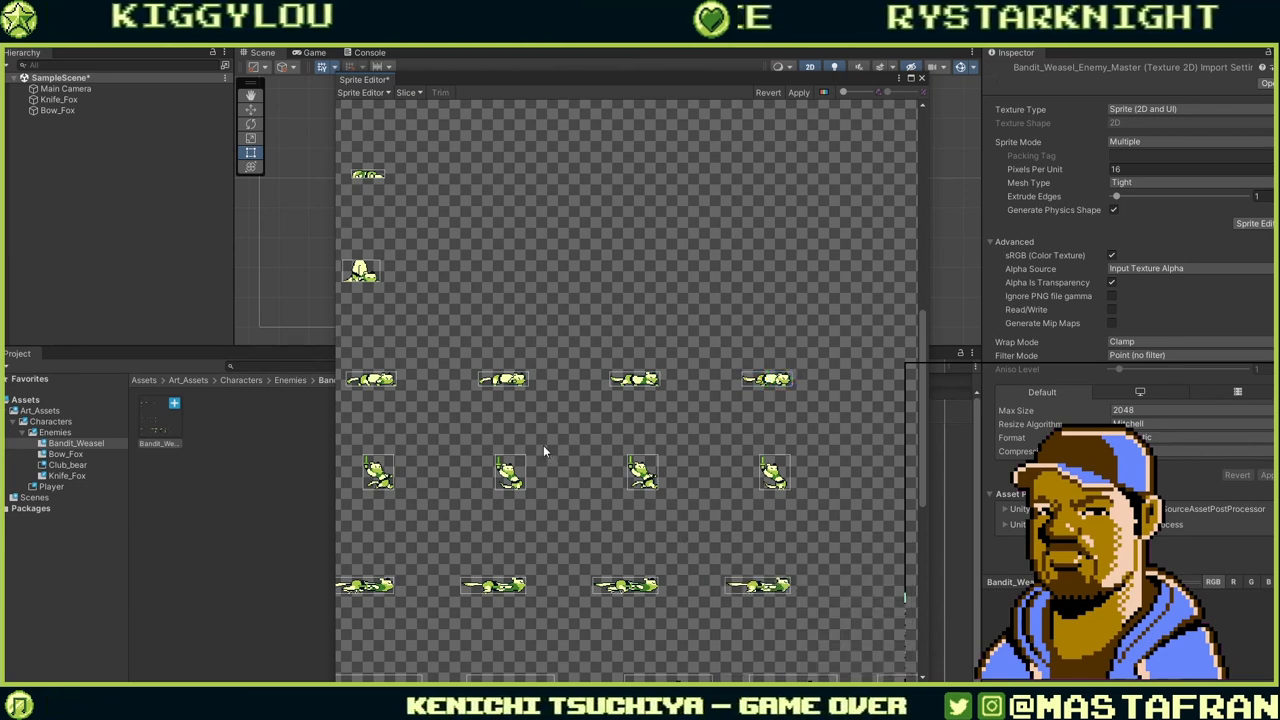
middle_drag(543, 445, 687, 475)
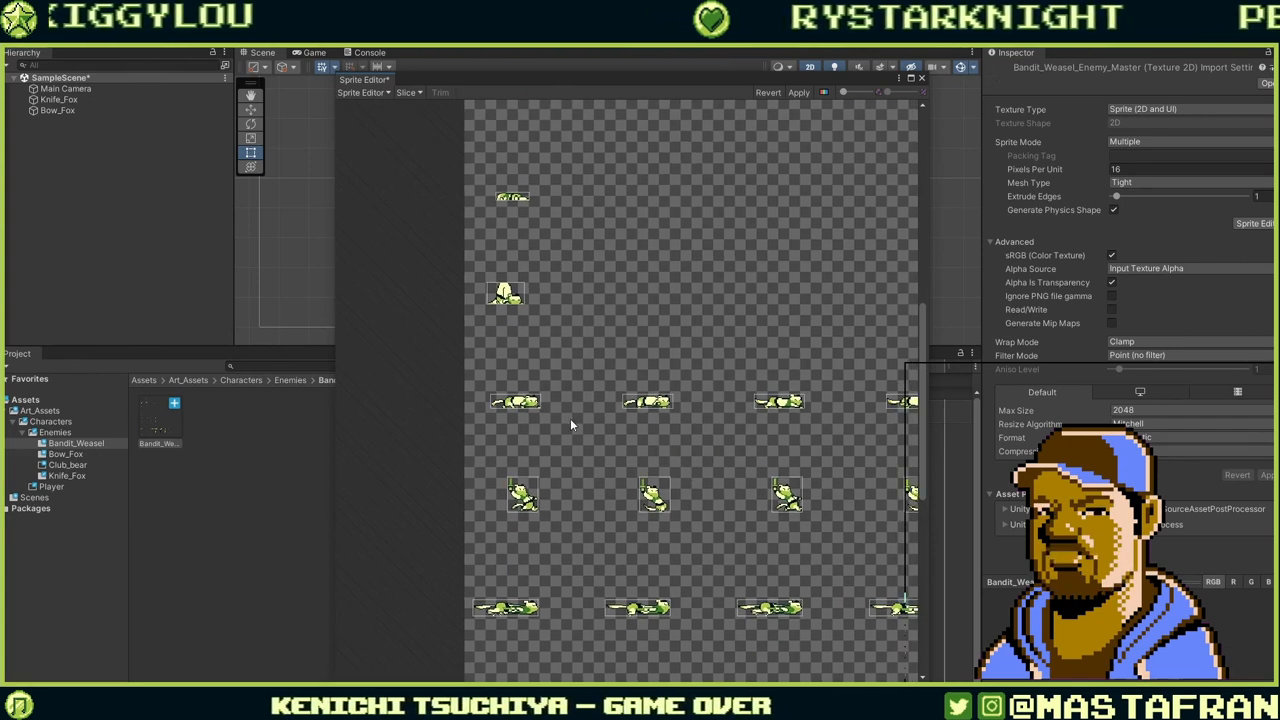
middle_drag(571, 424, 474, 477)
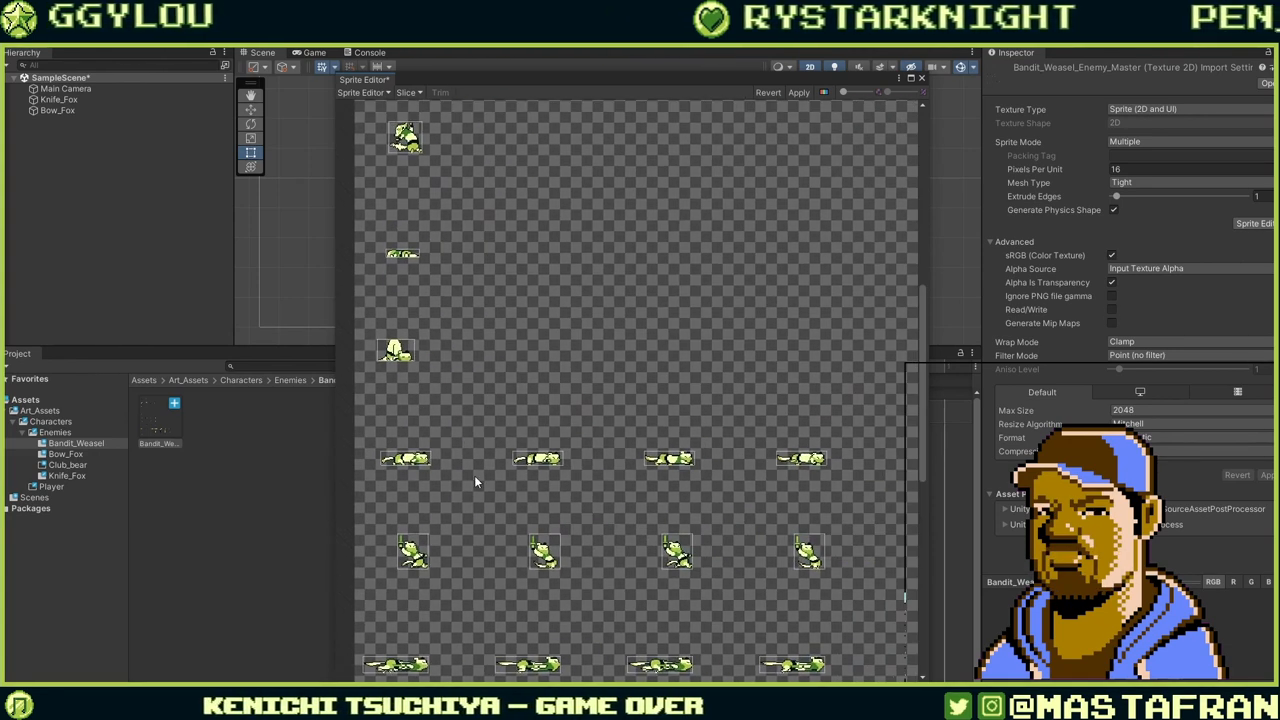
Set the slice of the second weasel in the four-sprite row below the top row to width 45 and height 46.
click(396, 350)
click(437, 313)
middle_drag(437, 313, 476, 481)
click(435, 420)
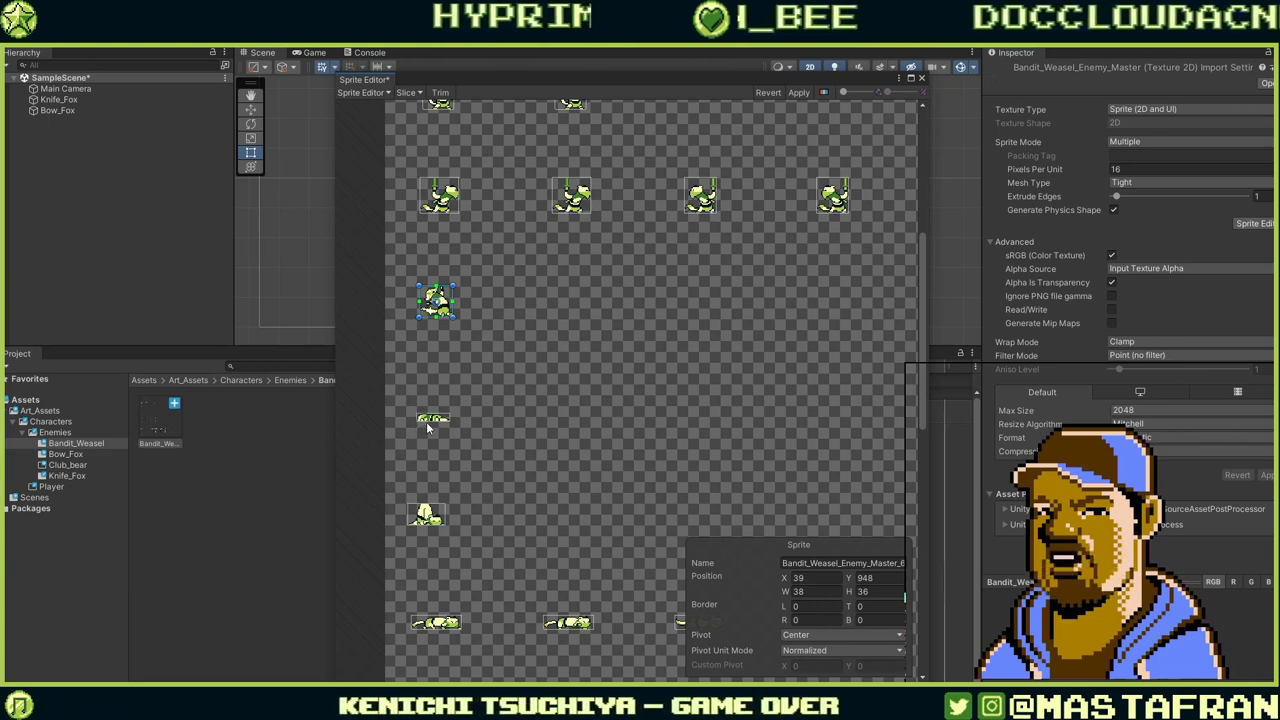
scroll(457, 470, up, 3)
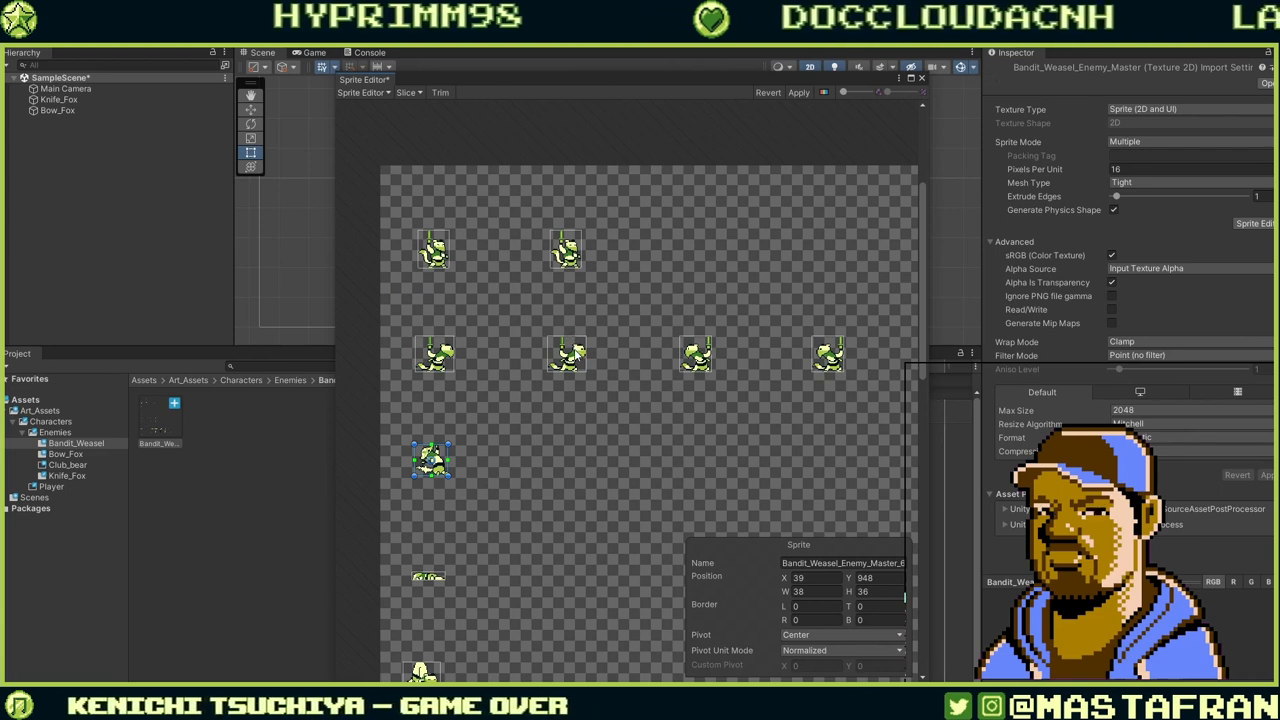
click(576, 352)
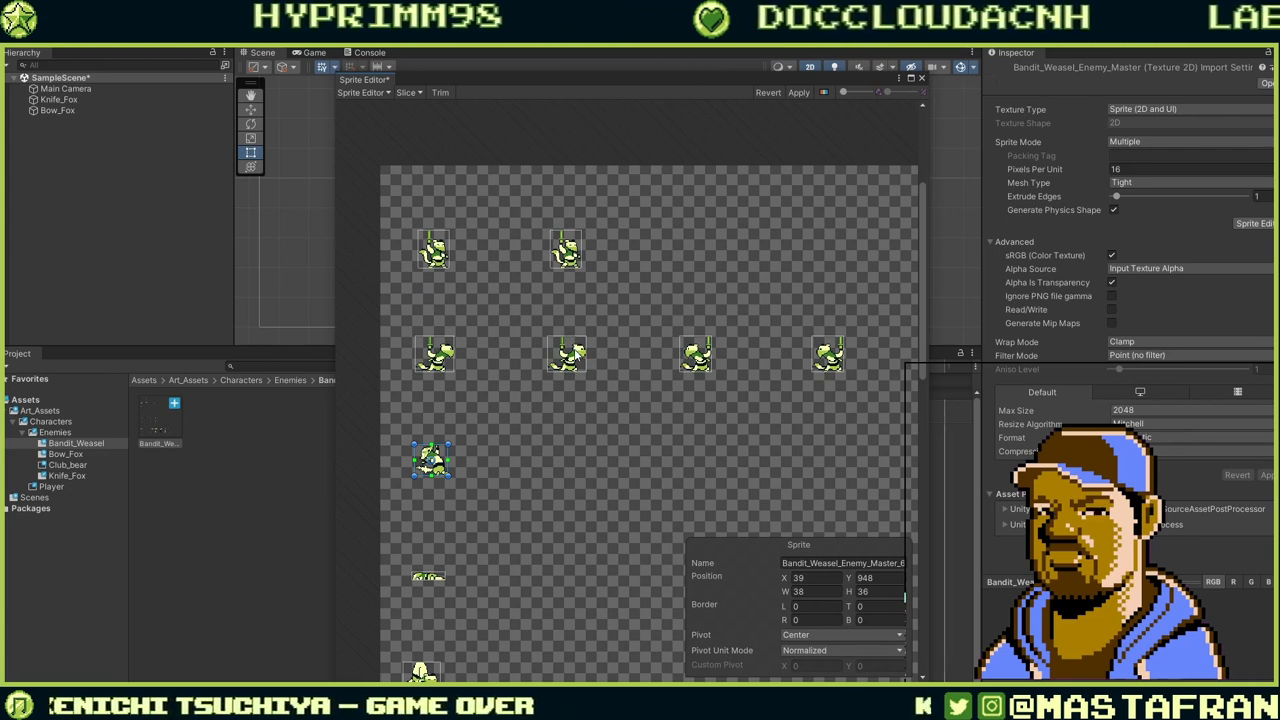
click(874, 591)
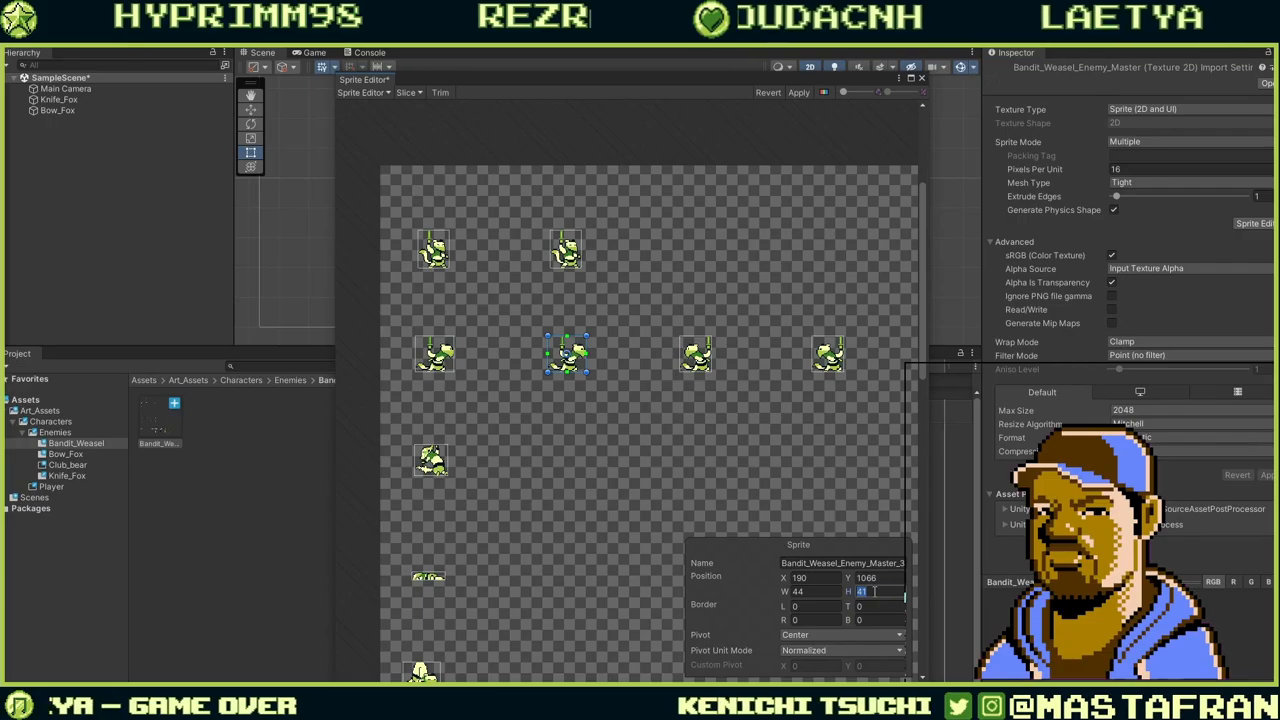
text(45)
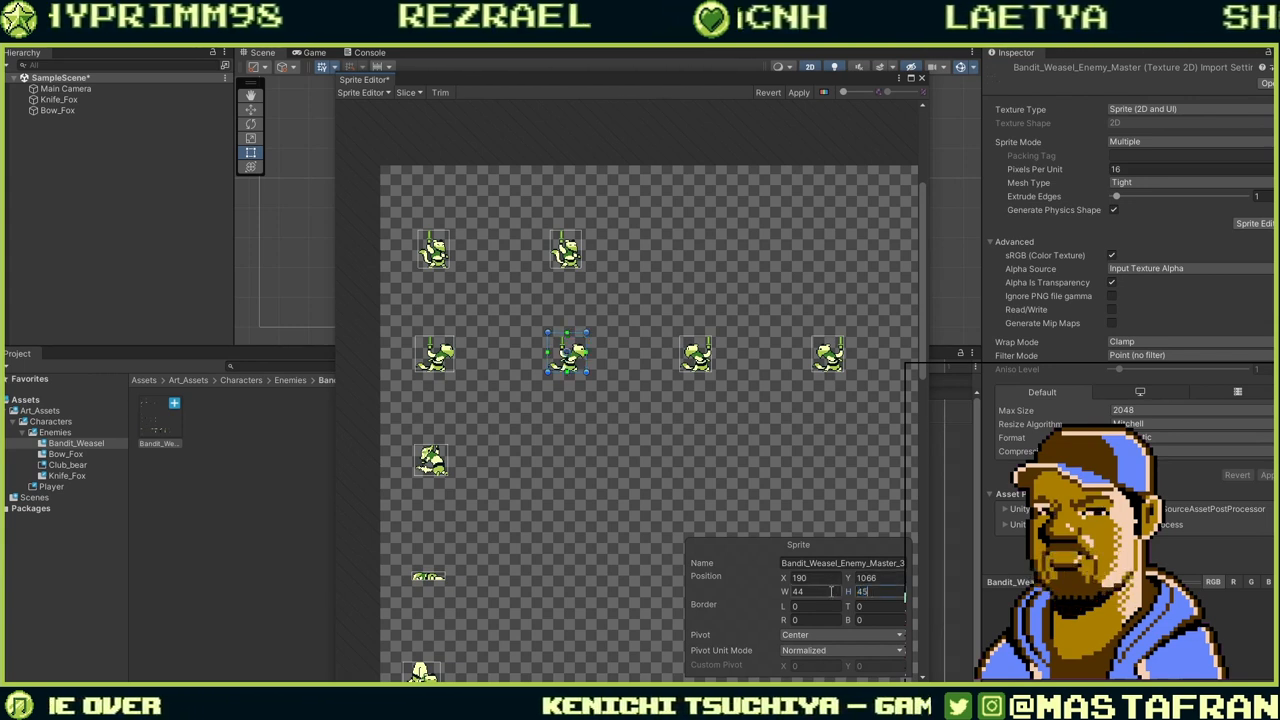
text(45)
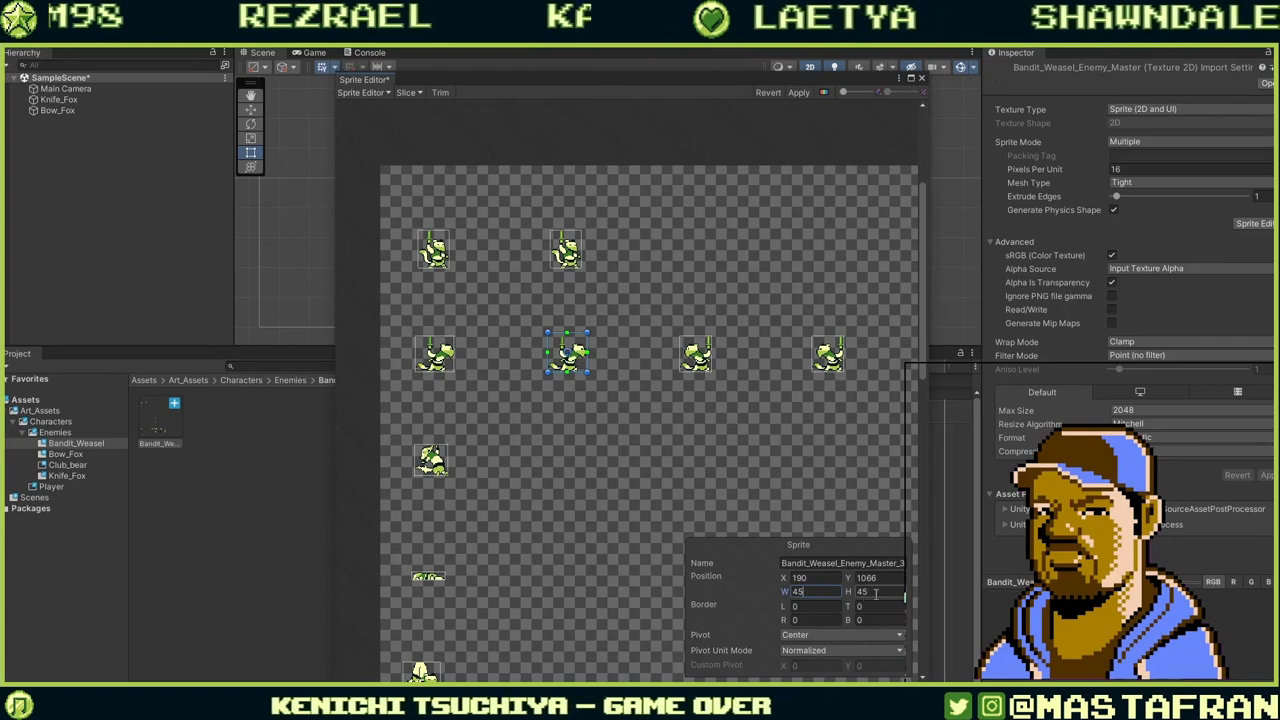
text(46)
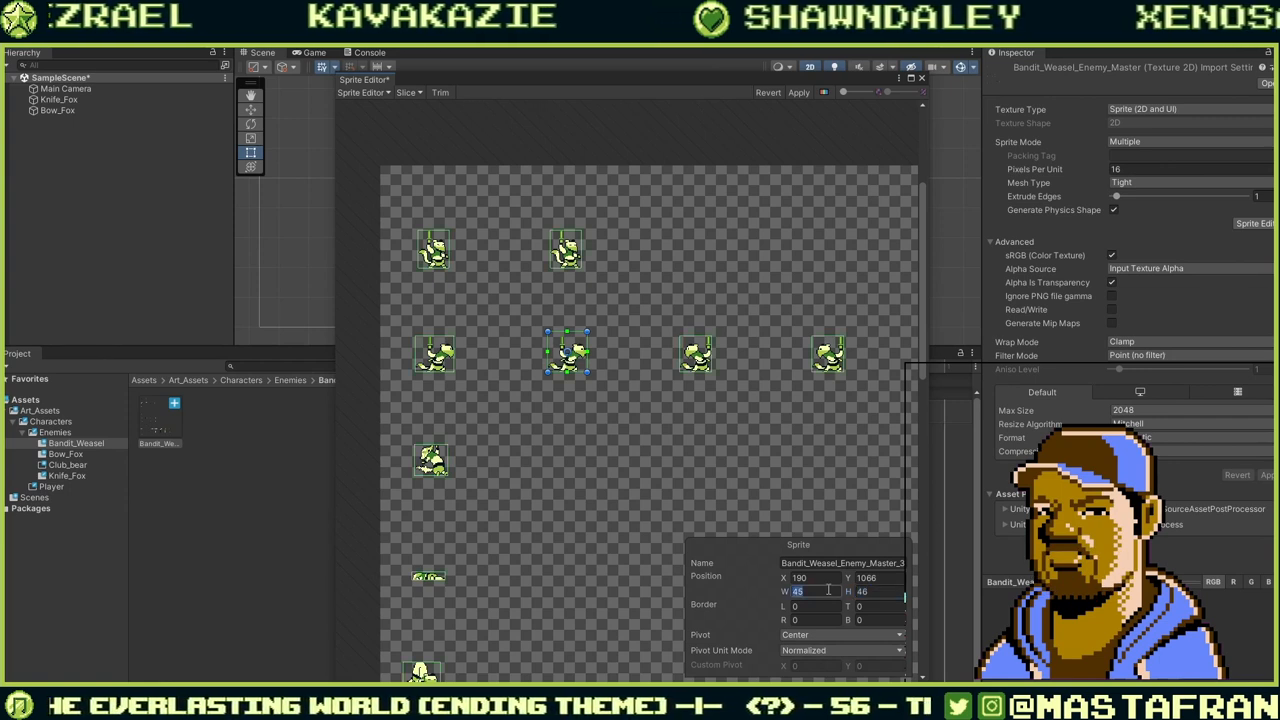
Set the slice of the first weasel in the same four-sprite row to width 46 and height 46.
click(428, 368)
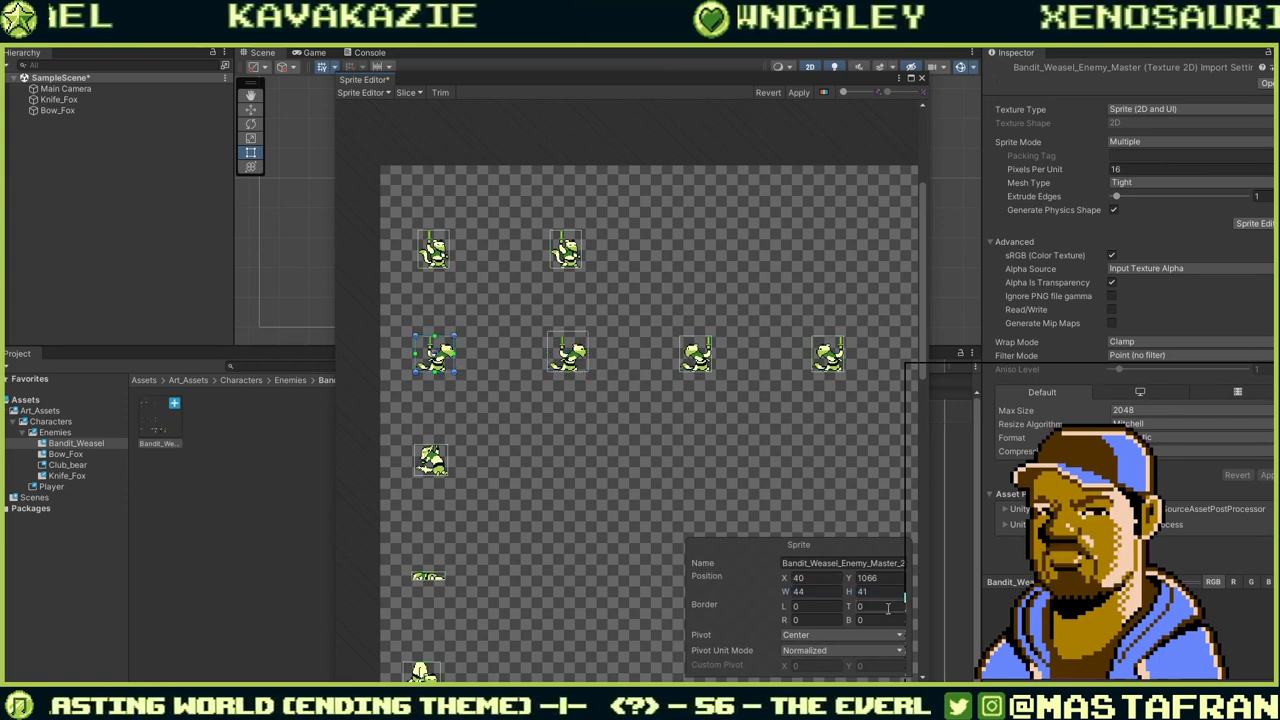
click(820, 591)
text(46)
key(Tab)
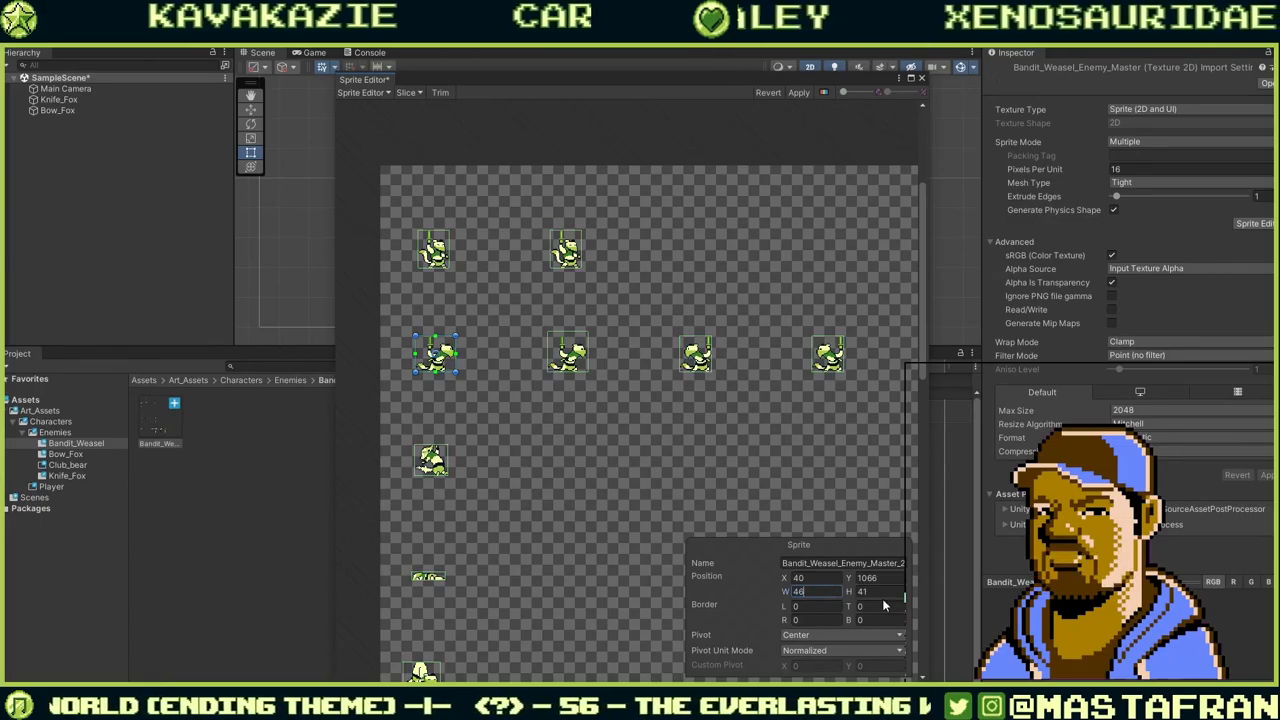
text(46)
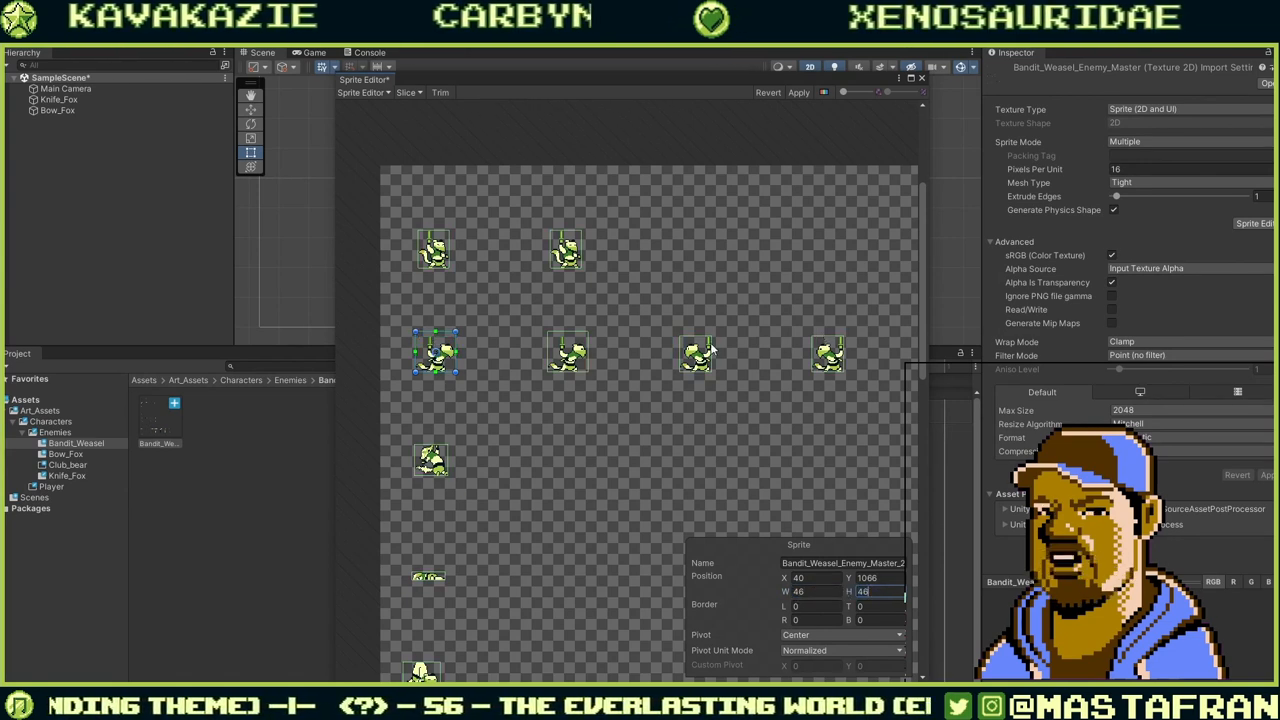
Set the third weasel's slice in that row to width 46 and height 46, and the fourth one's height to 46.
click(703, 355)
click(810, 591)
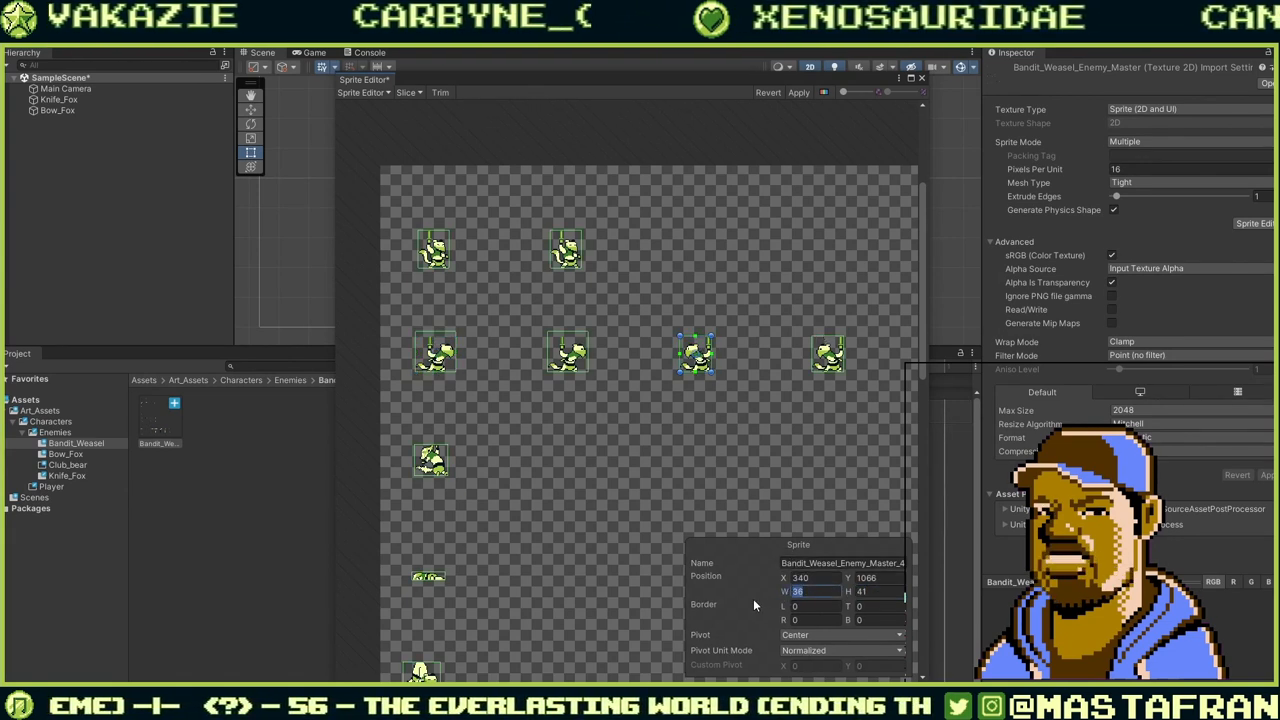
text(46)
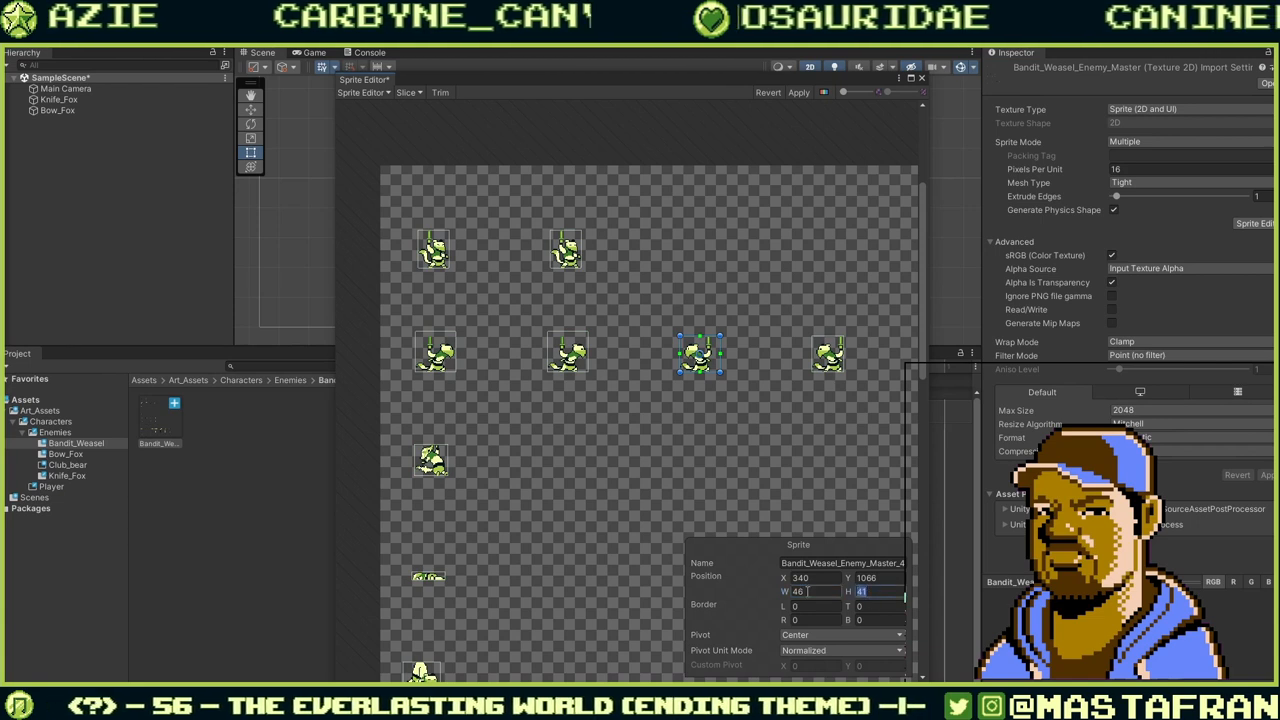
click(828, 362)
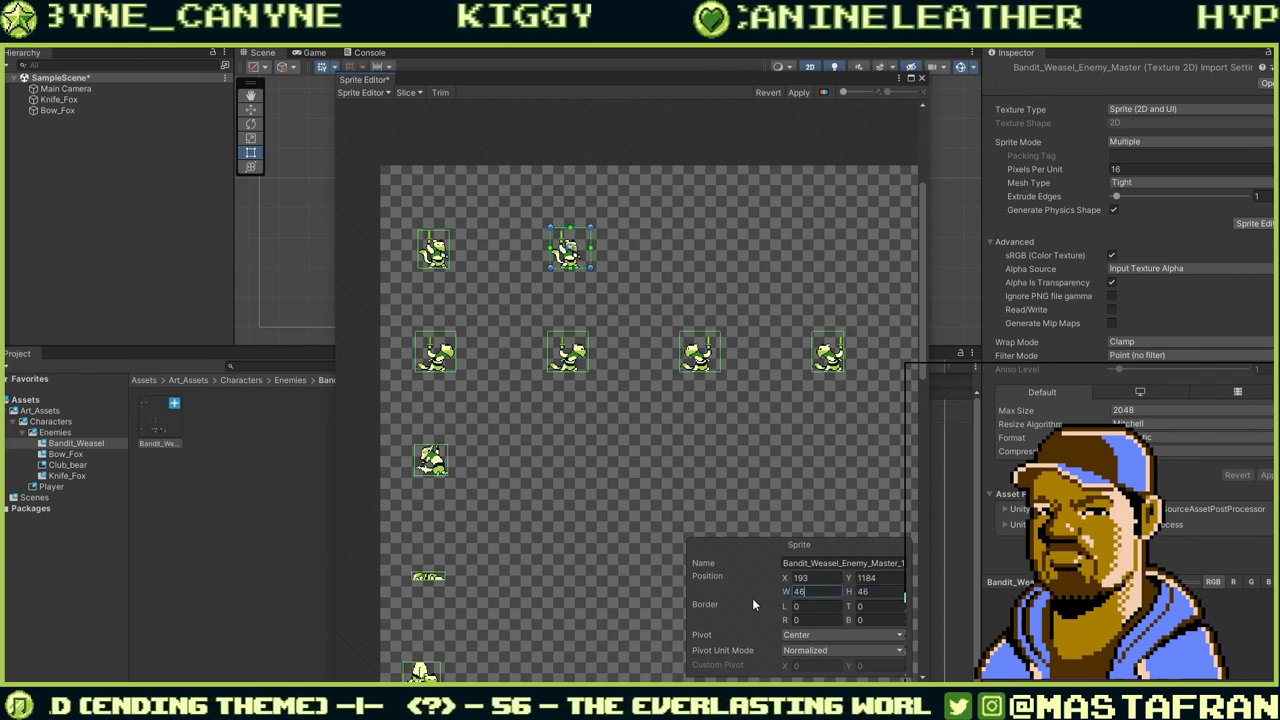
Set the slice width of the first weasel in the top row to 46.
click(436, 250)
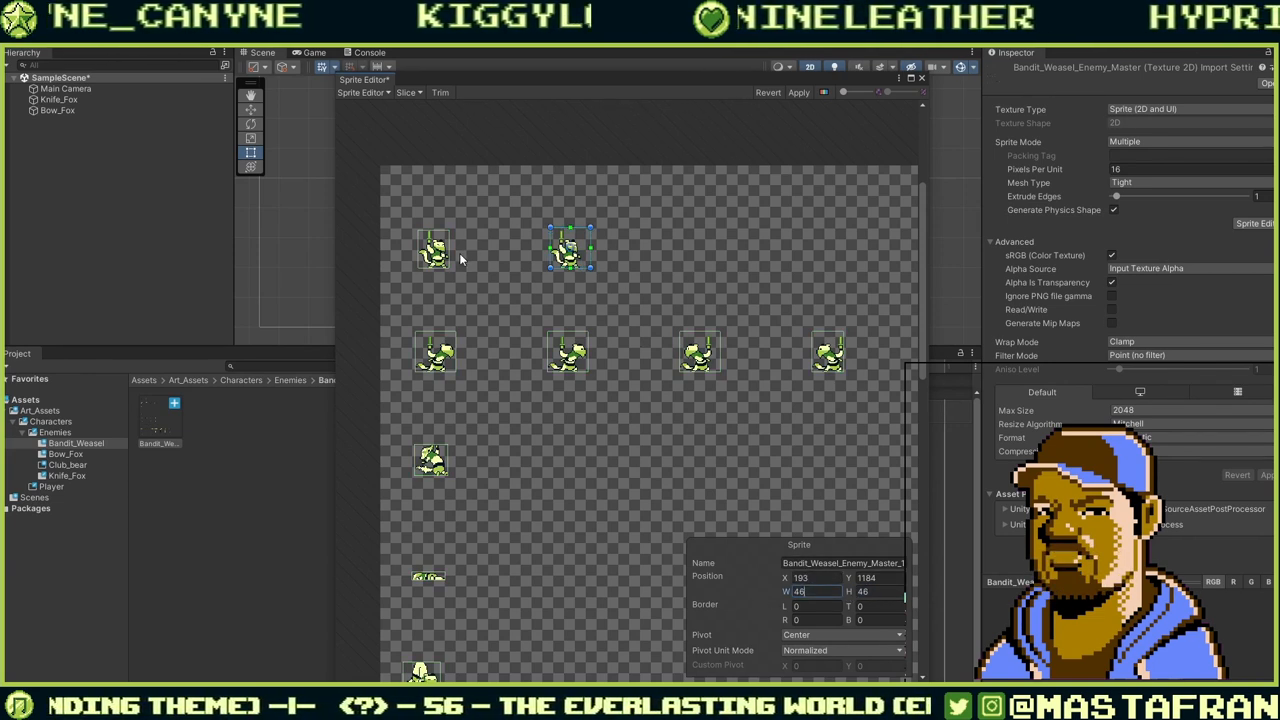
click(800, 591)
text(46)
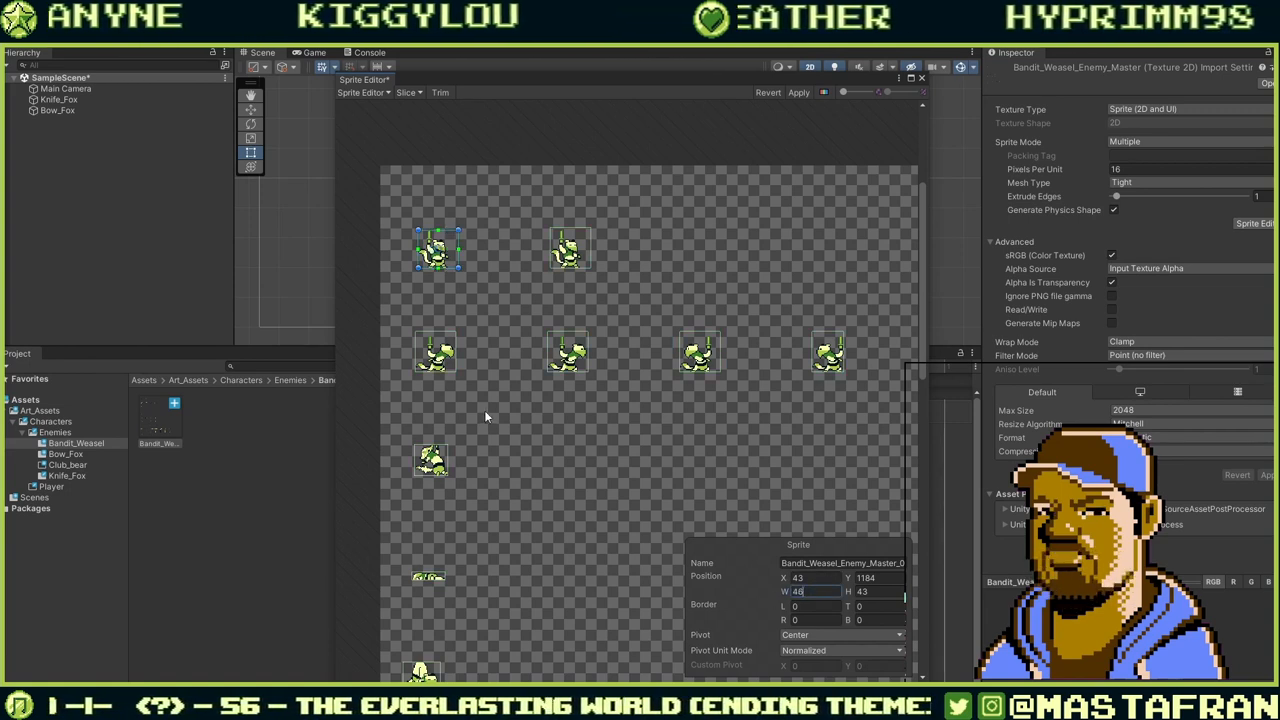
Set the slice of the single hunched weasel below the four-sprite row to width 46 and height 46.
click(433, 462)
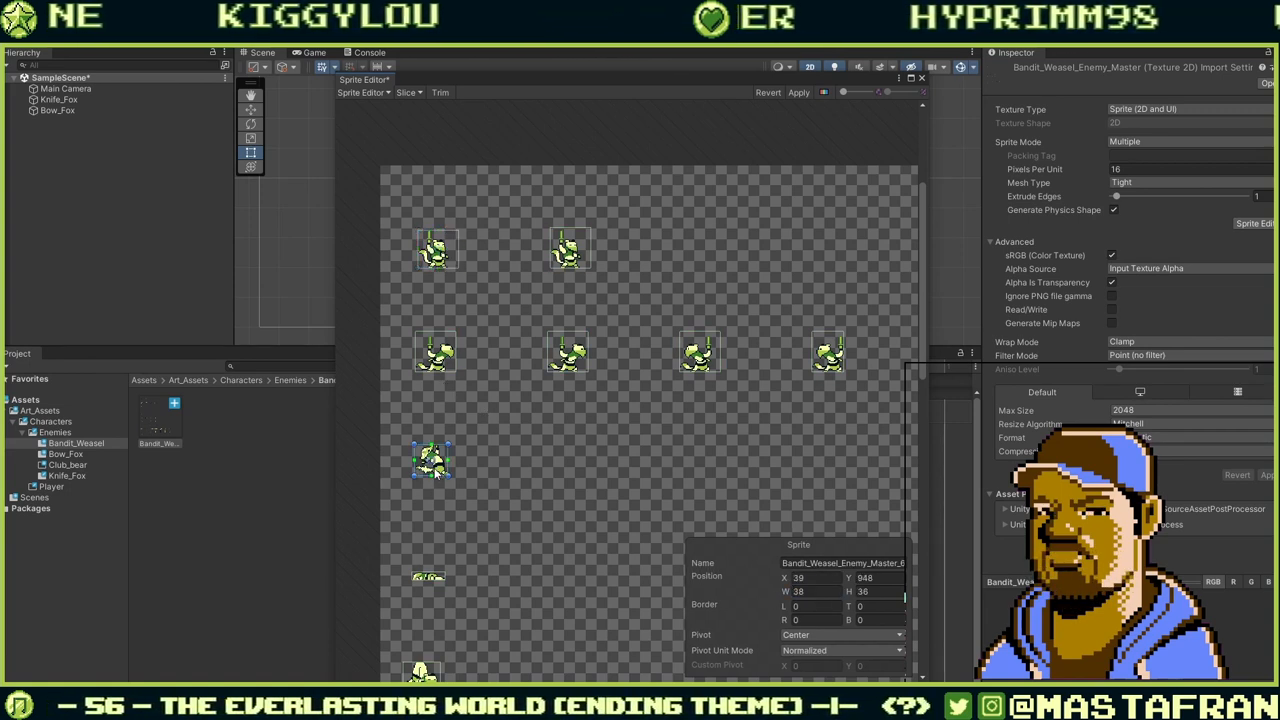
click(800, 591)
text(46)
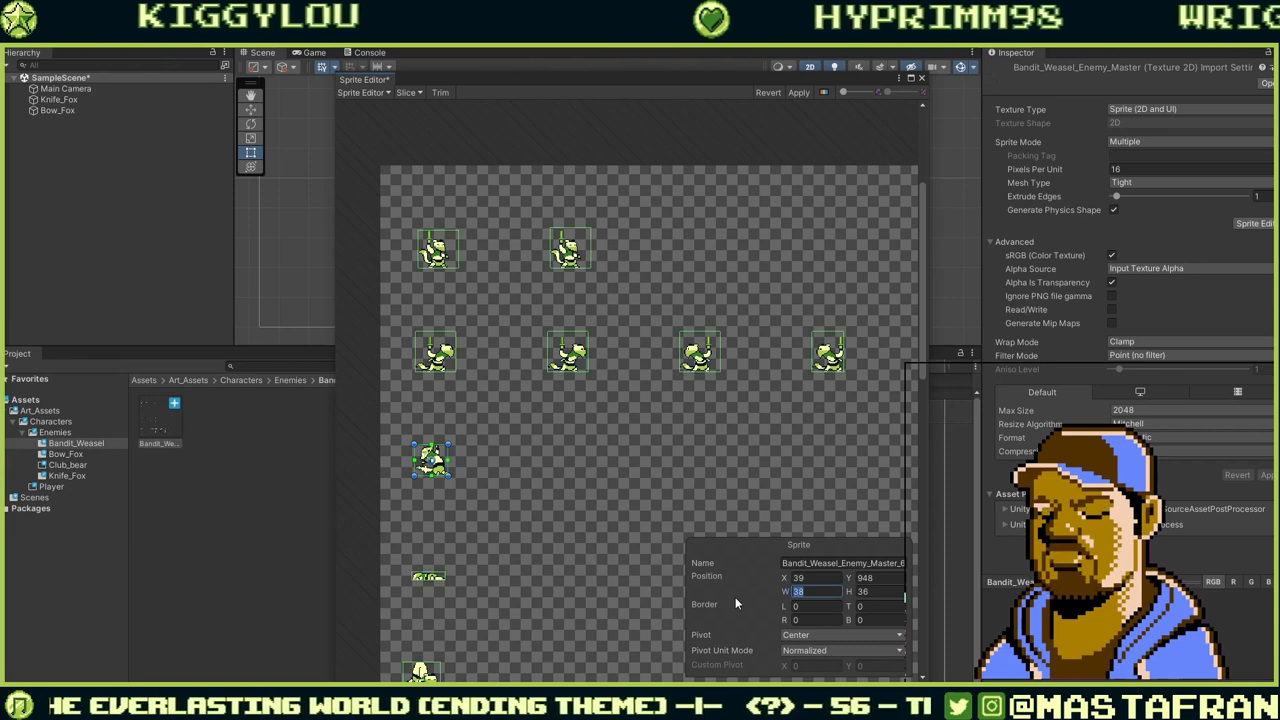
click(868, 592)
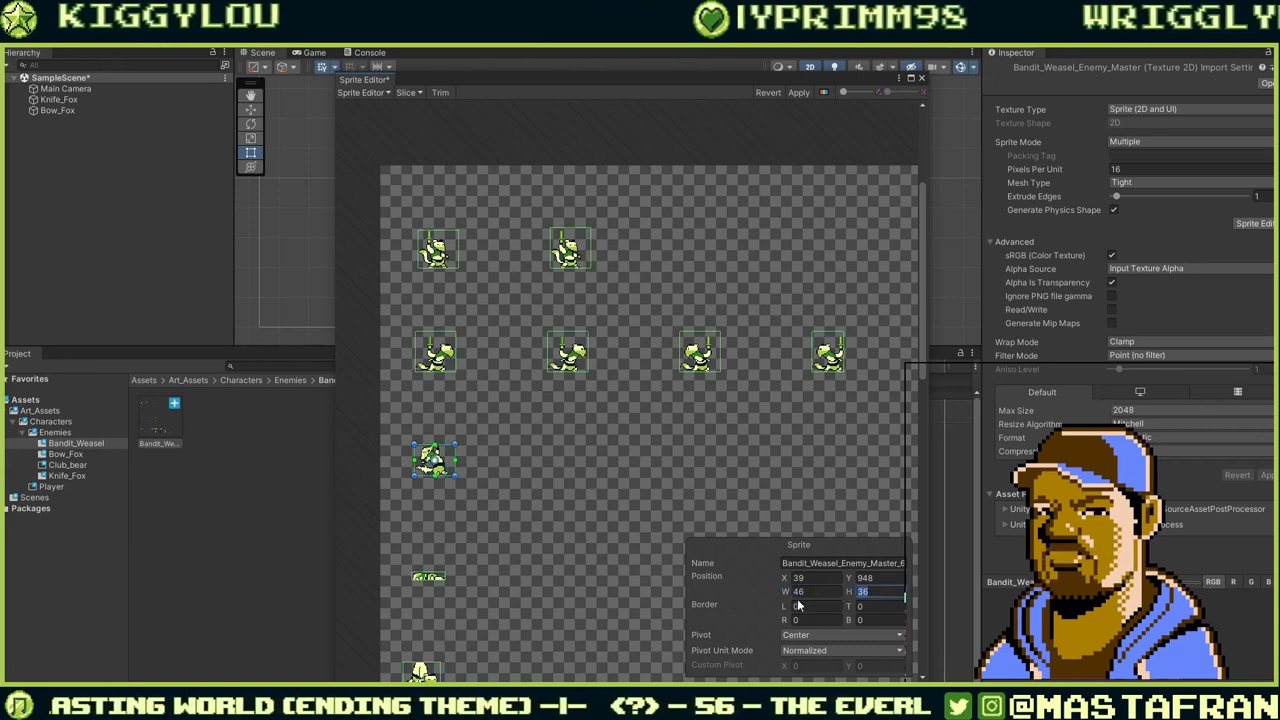
text(46)
Set the slice of the flattened weasel below the hunched one to width 46 and height 46.
click(420, 580)
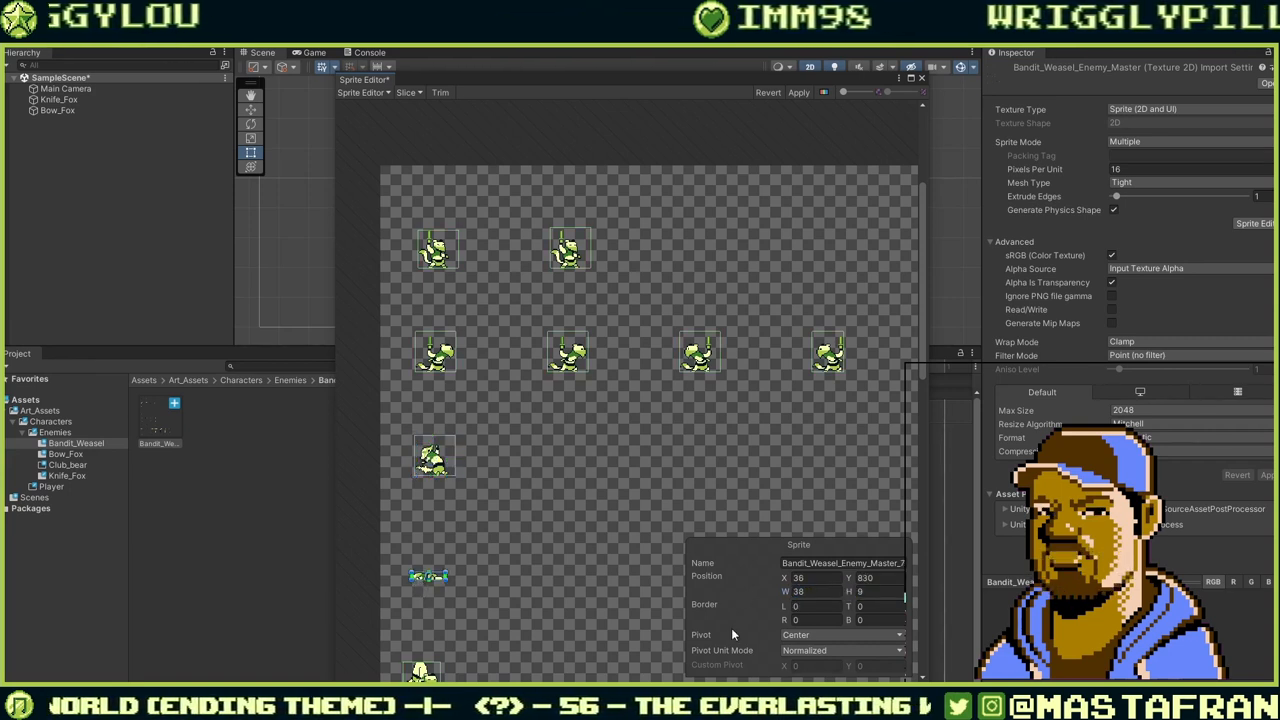
text(46)
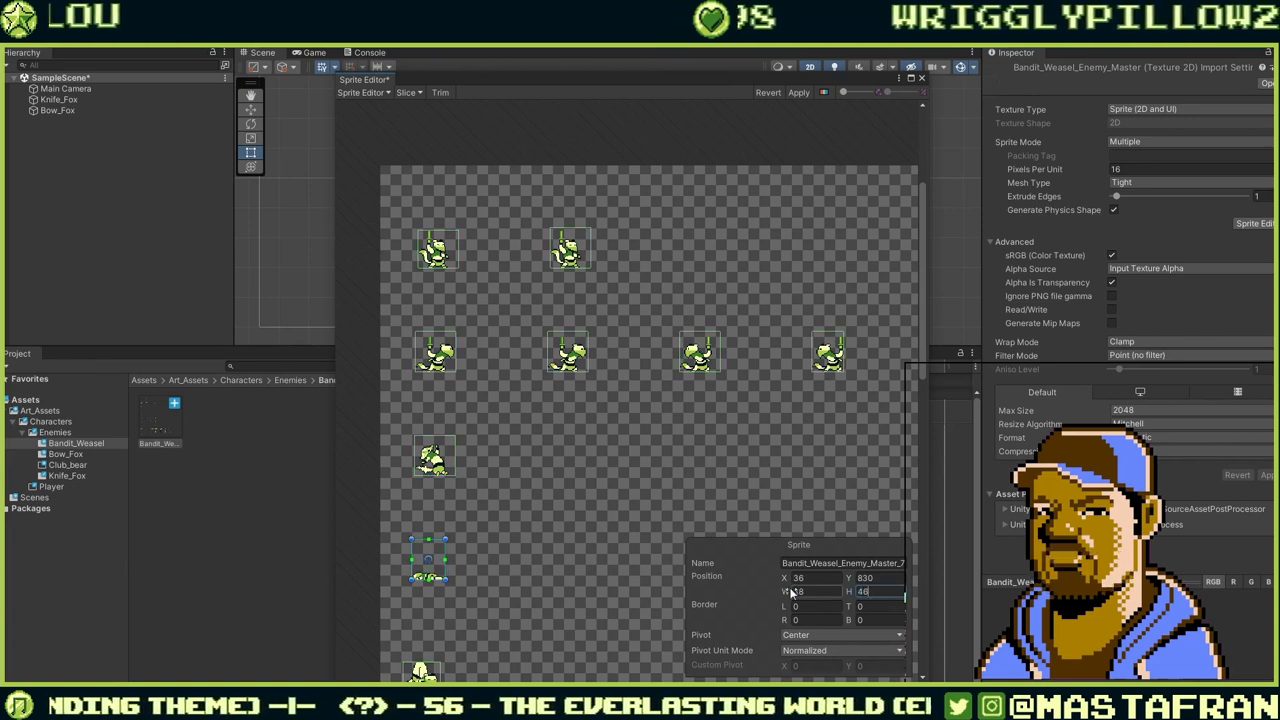
text(46)
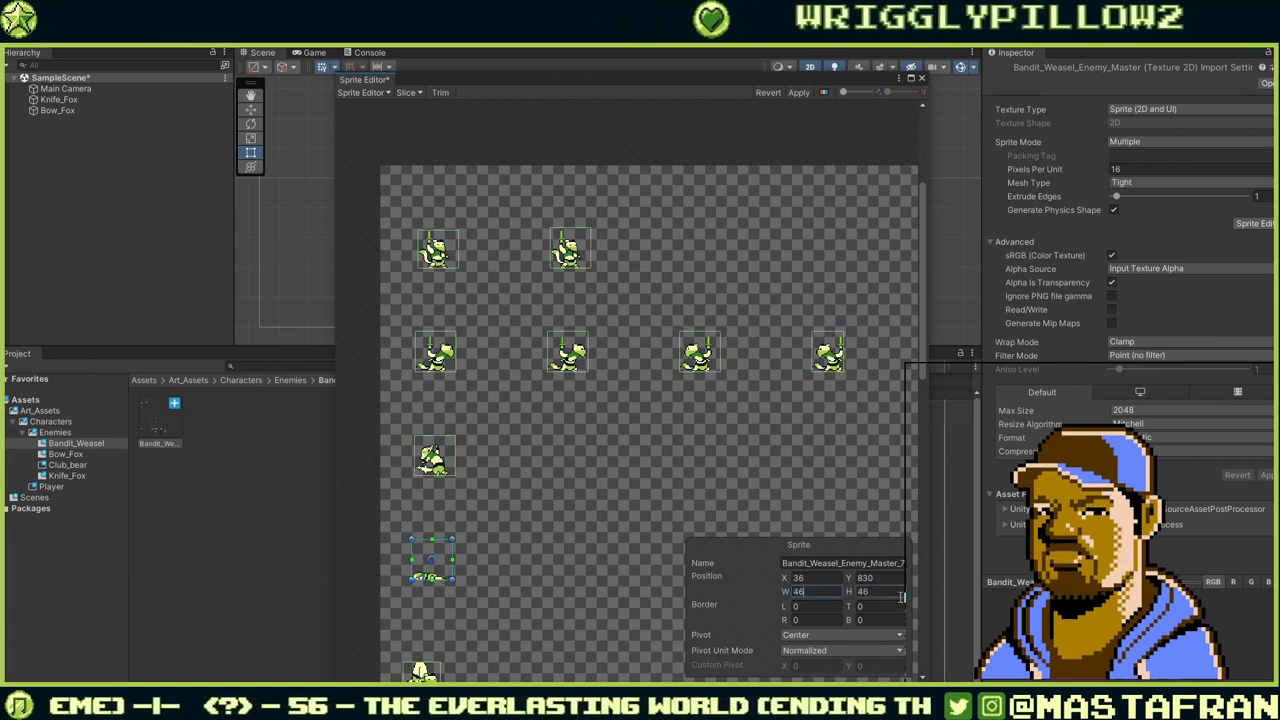
click(609, 591)
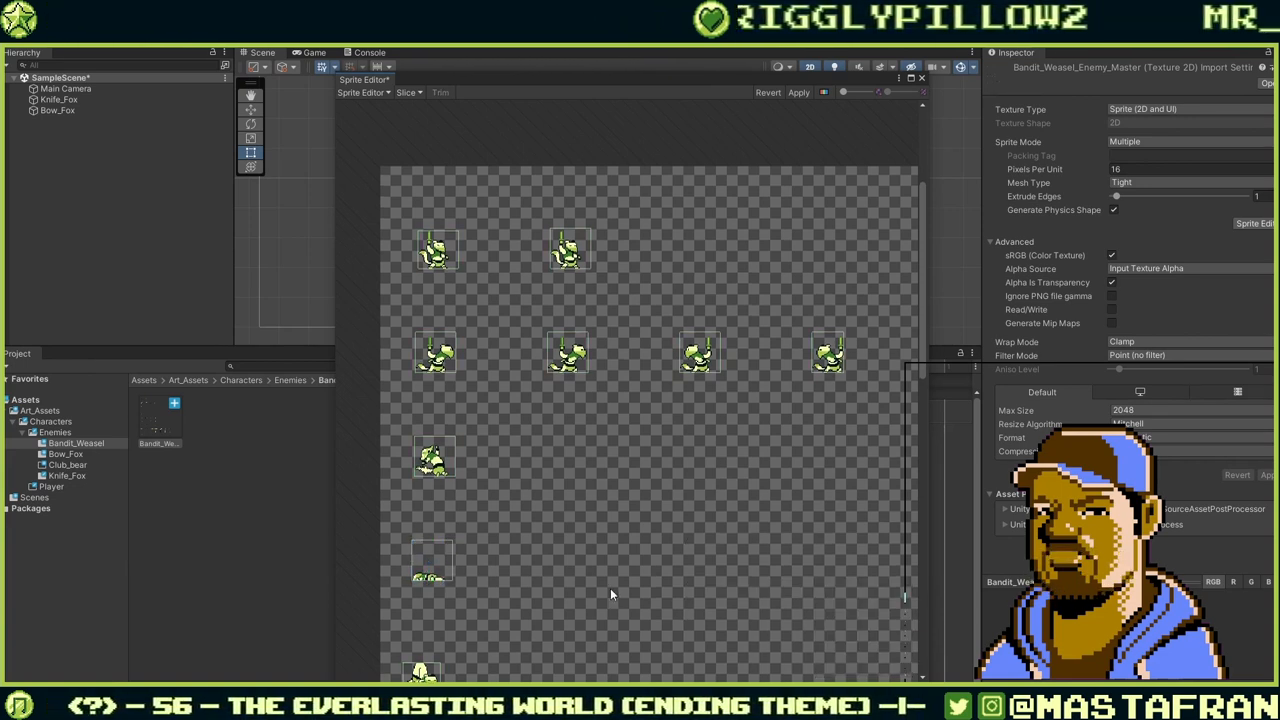
Set the slice of the single weasel just above the lying row to width 46 and height 46.
middle_drag(610, 588, 599, 350)
click(413, 440)
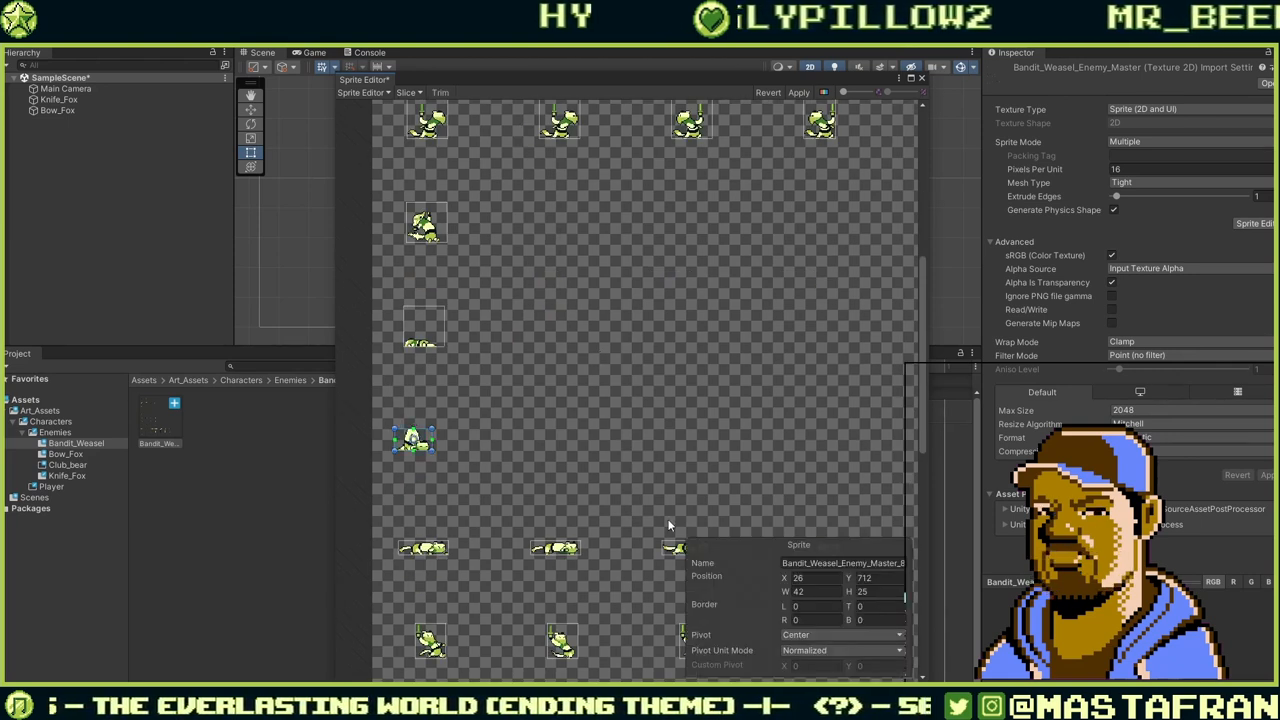
click(870, 591)
text(46)
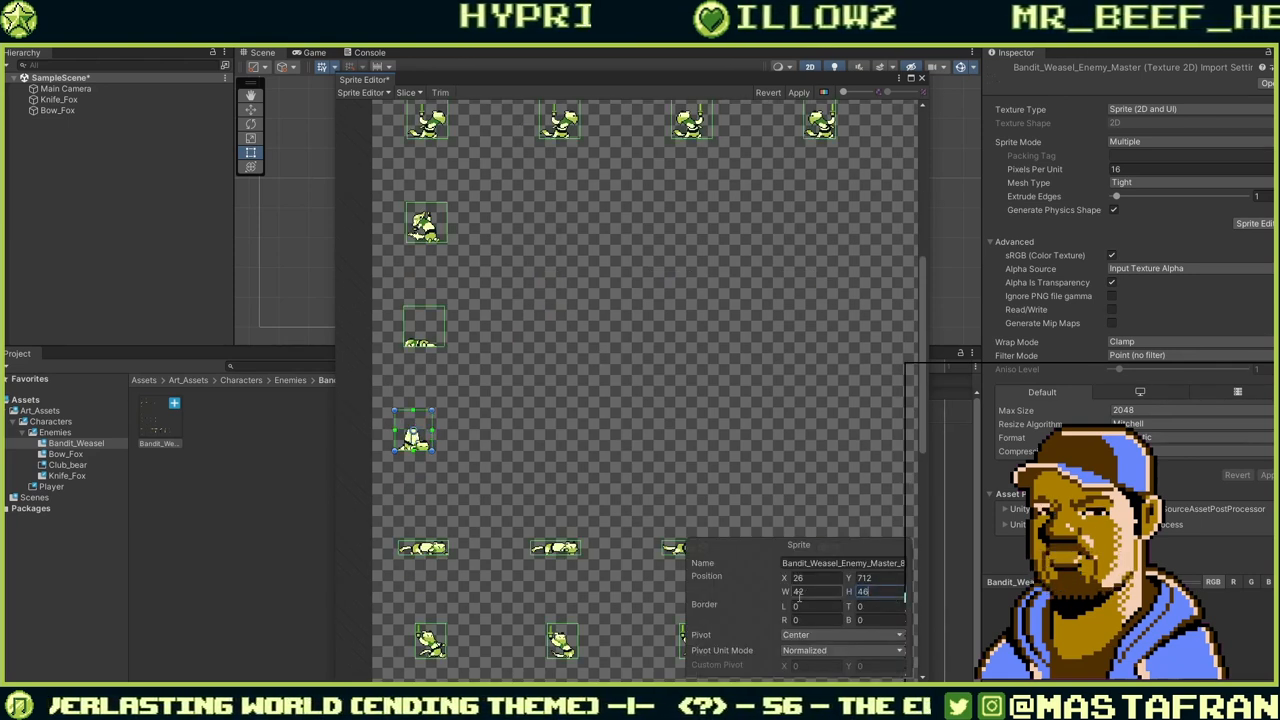
click(800, 591)
text(46)
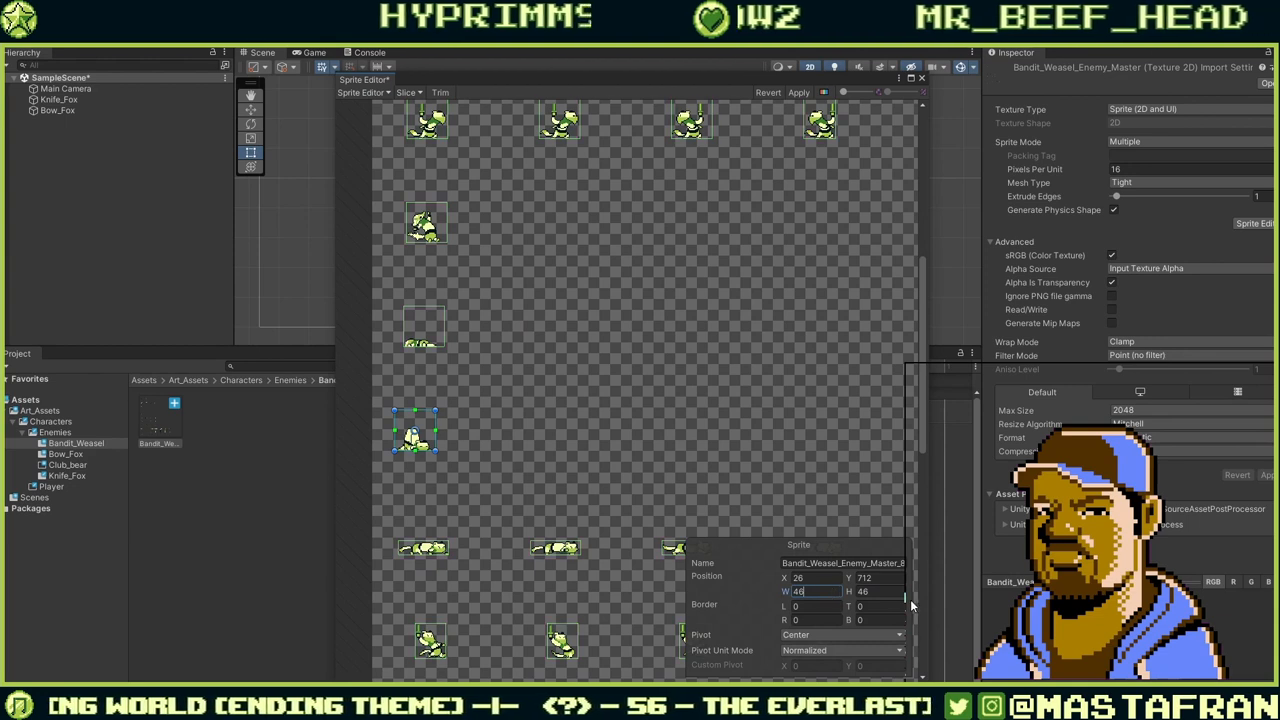
click(533, 519)
Check the remaining slices across the sheet, apply the slice changes and close the Sprite Editor.
click(428, 548)
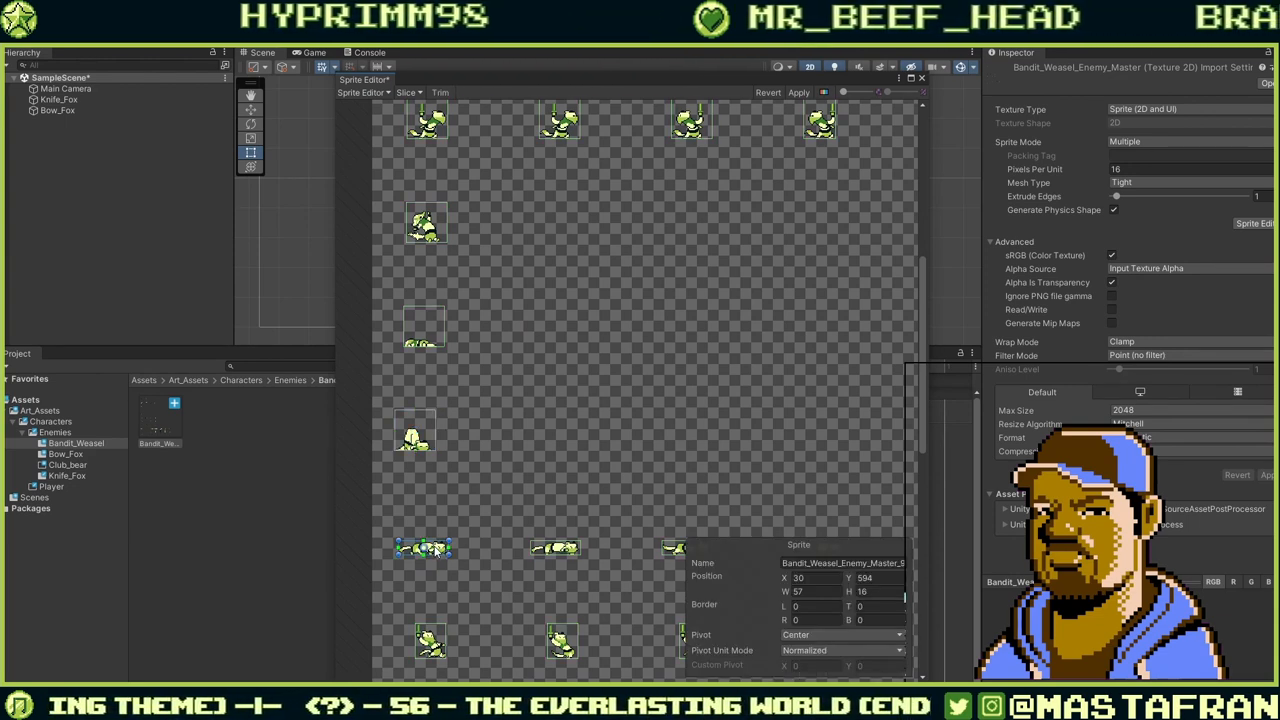
click(515, 531)
scroll(543, 500, down, 5)
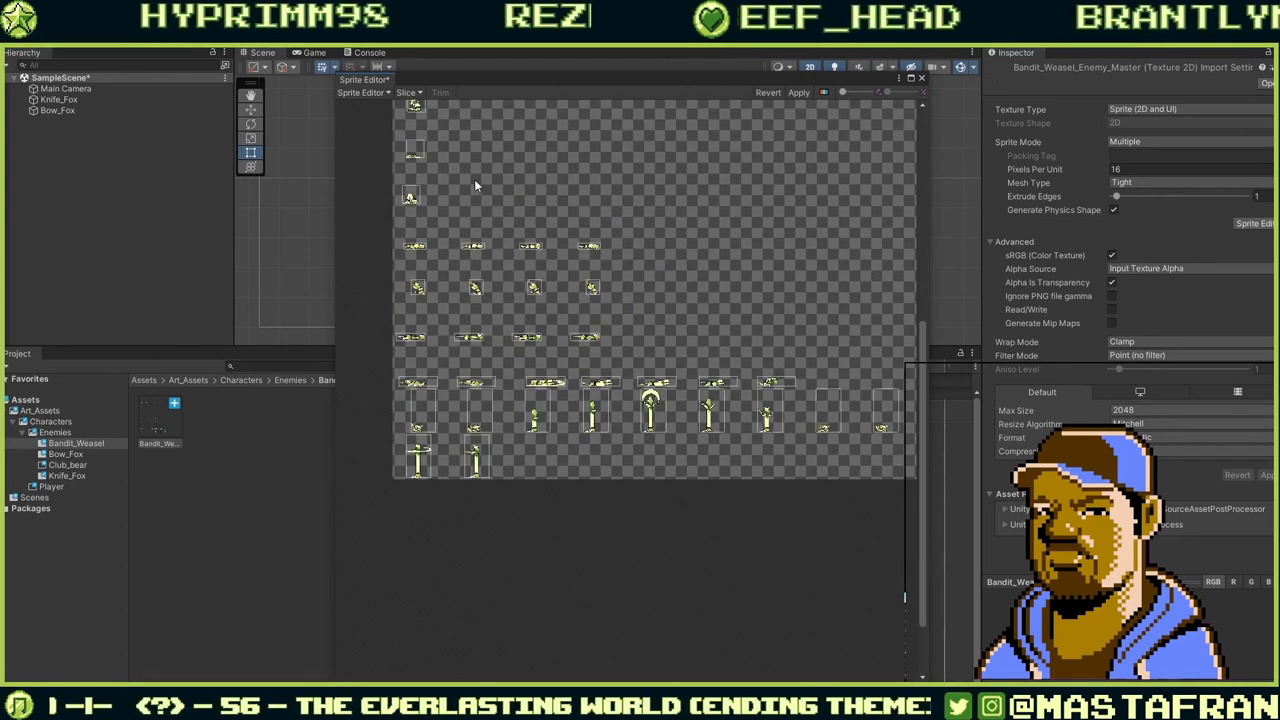
middle_drag(476, 186, 447, 102)
middle_drag(612, 274, 575, 481)
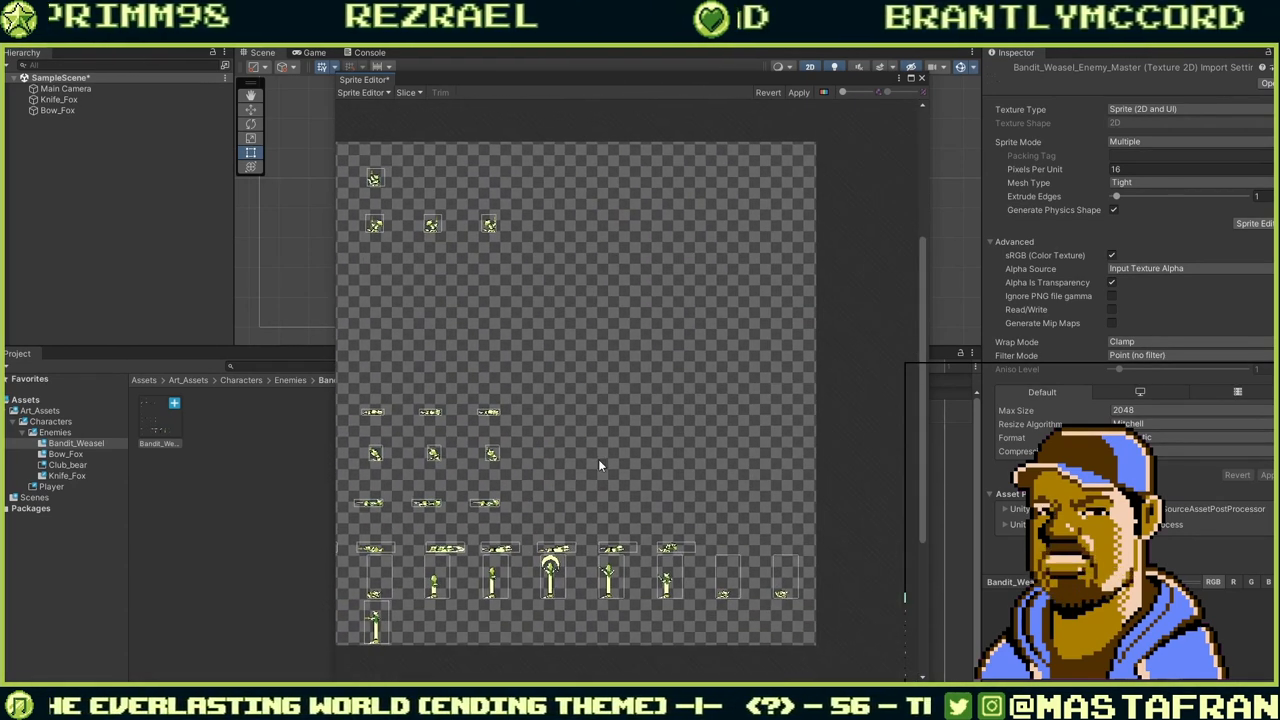
click(799, 93)
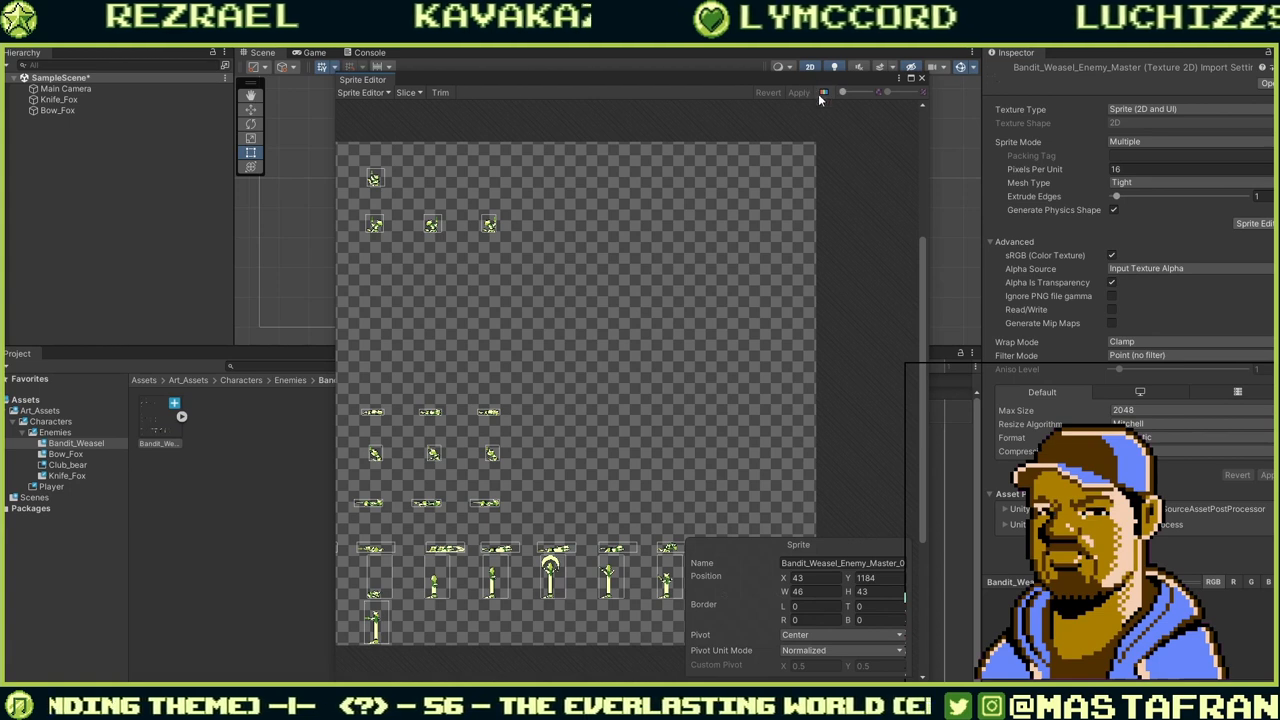
click(920, 78)
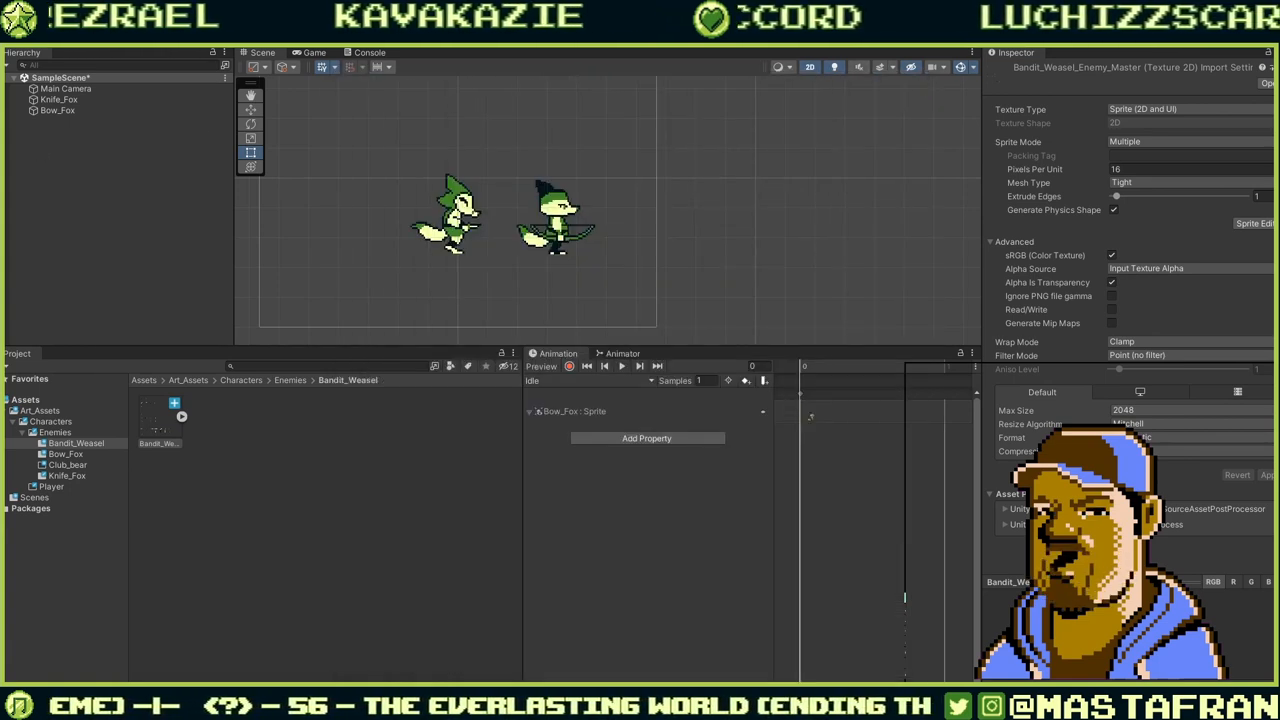
Create an empty game object in the scene and name it Bandit_Weasel.
right_click(83, 132)
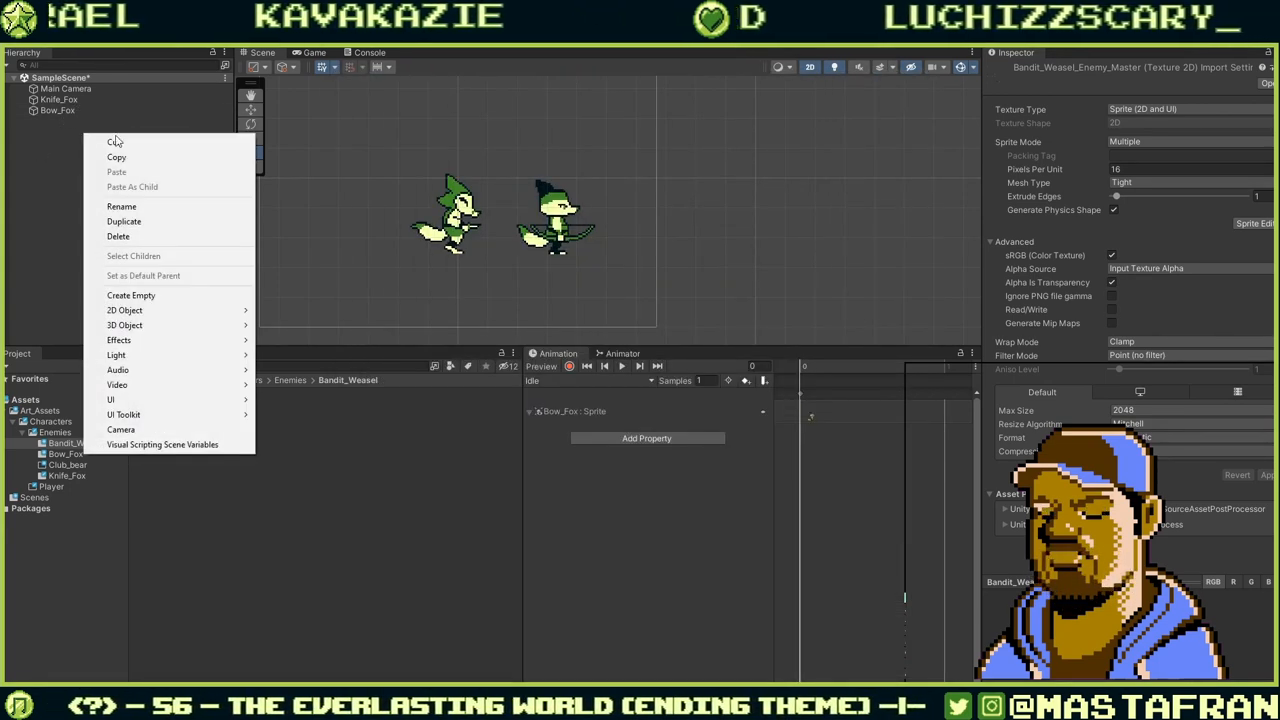
mouse_move(234, 311)
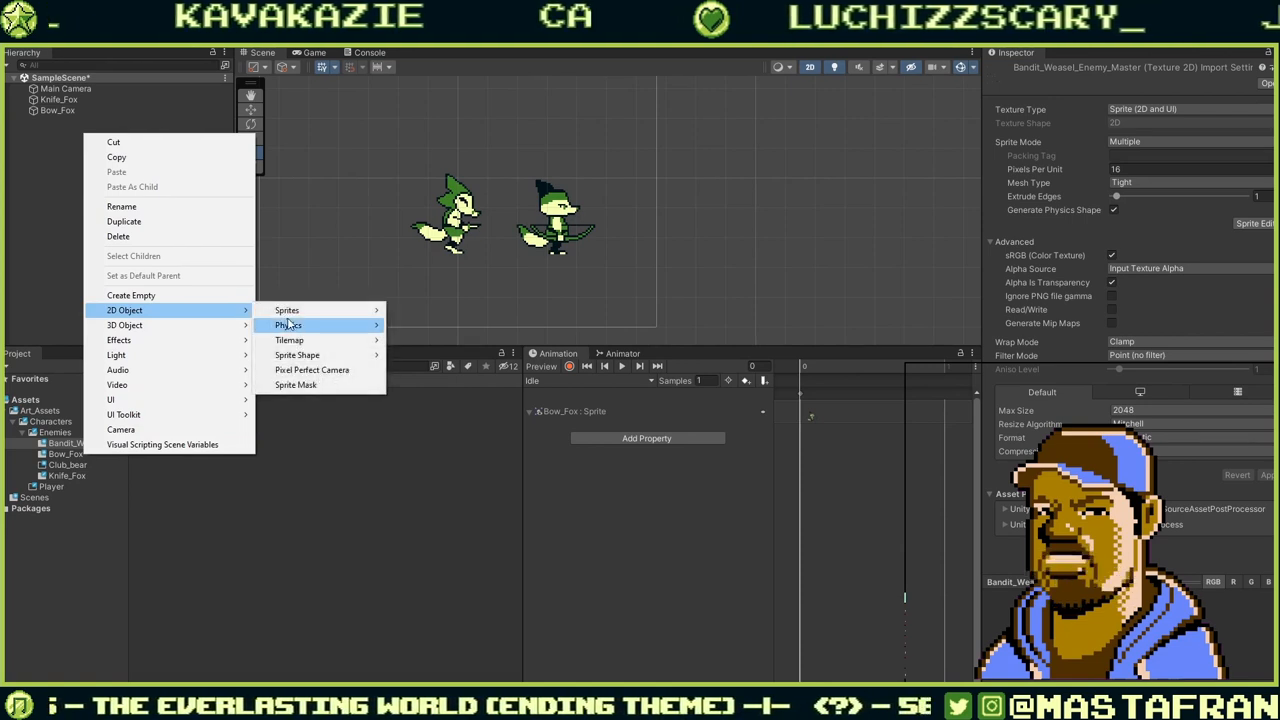
click(181, 295)
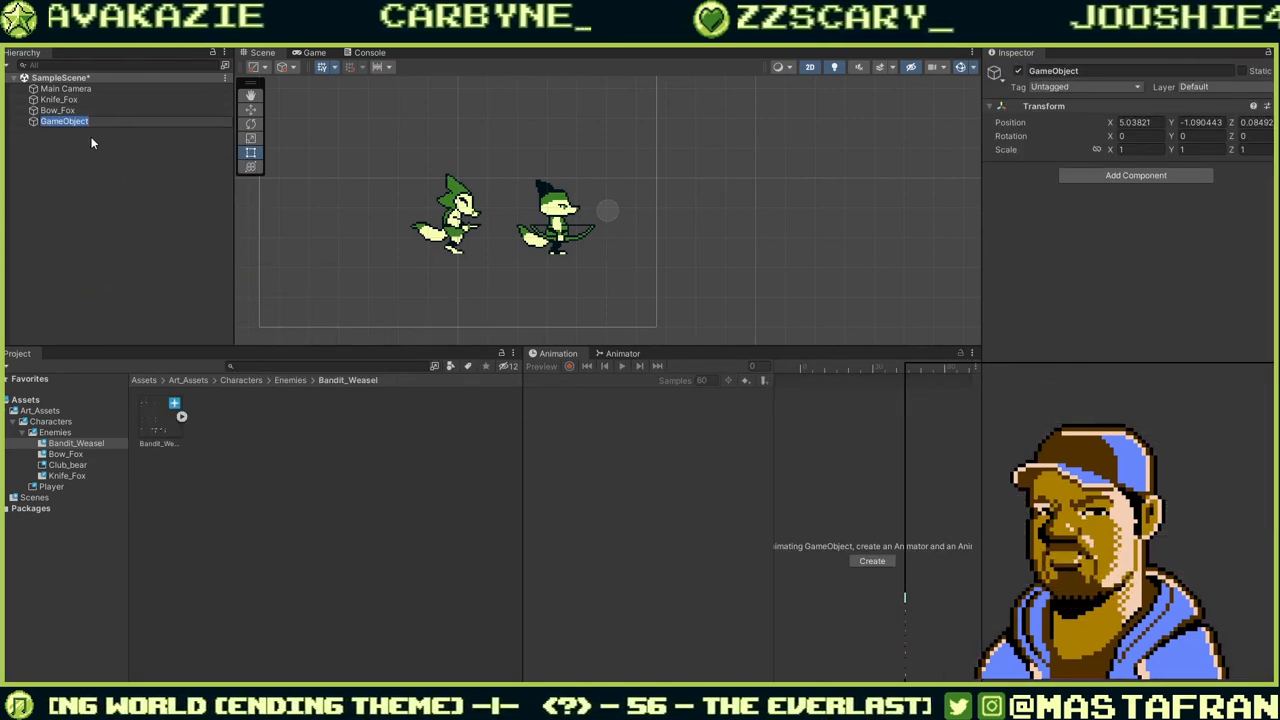
text(Bandi)
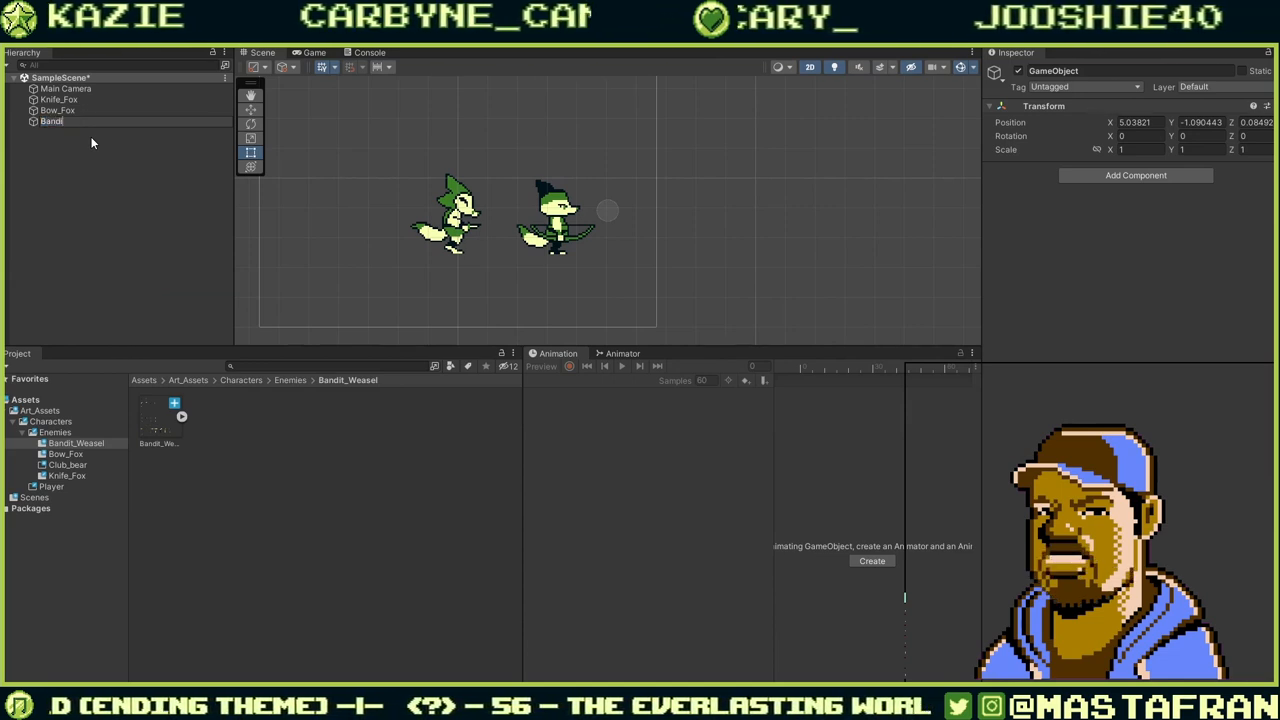
text(t)
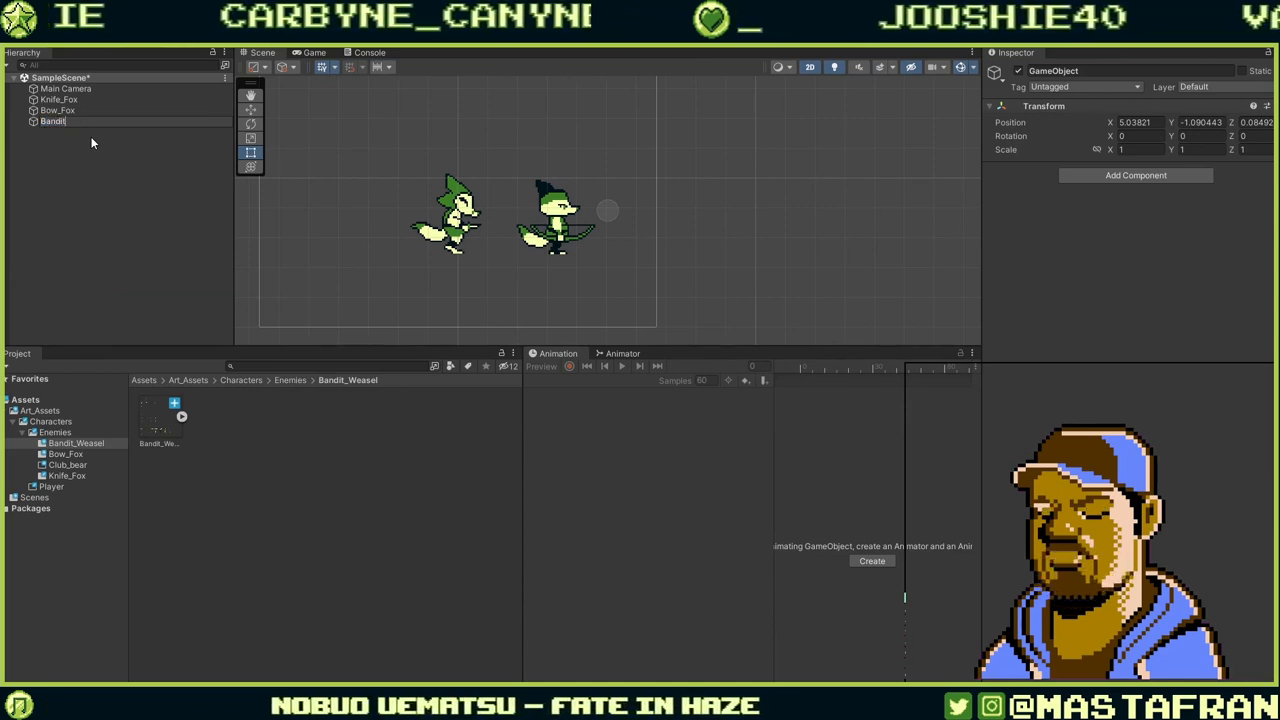
text(_Wease)
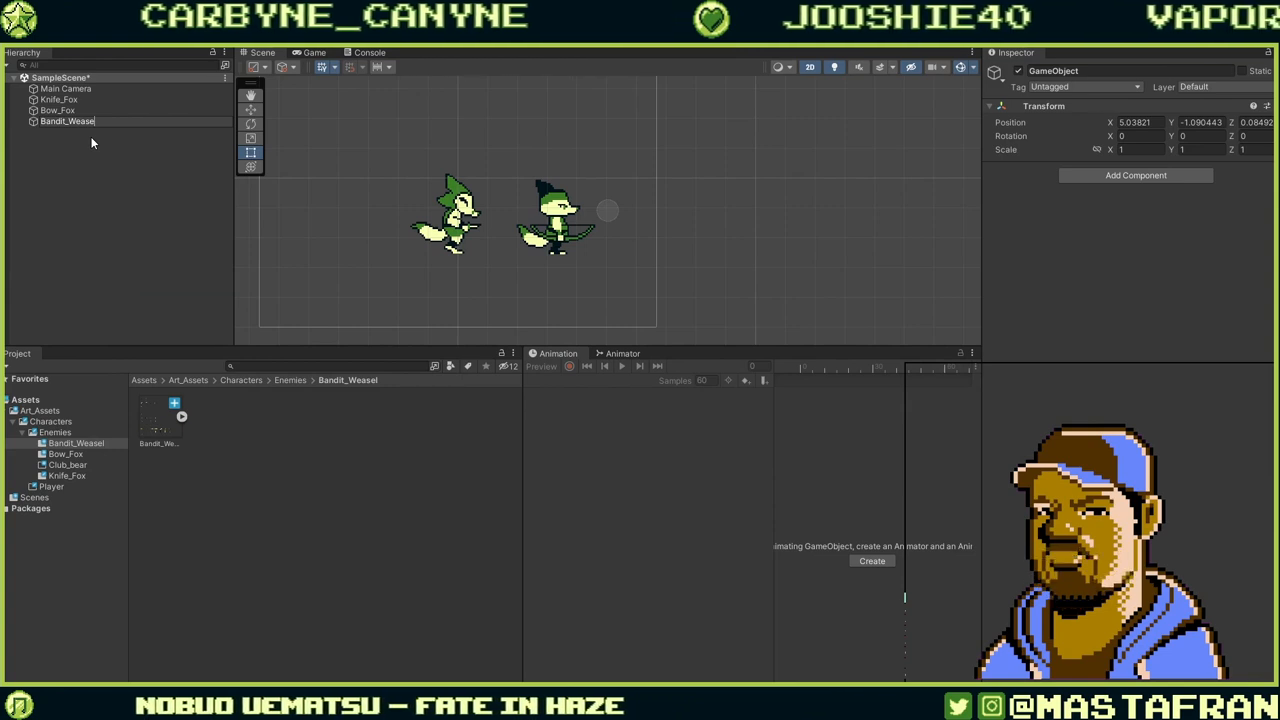
text(l)
key(Return)
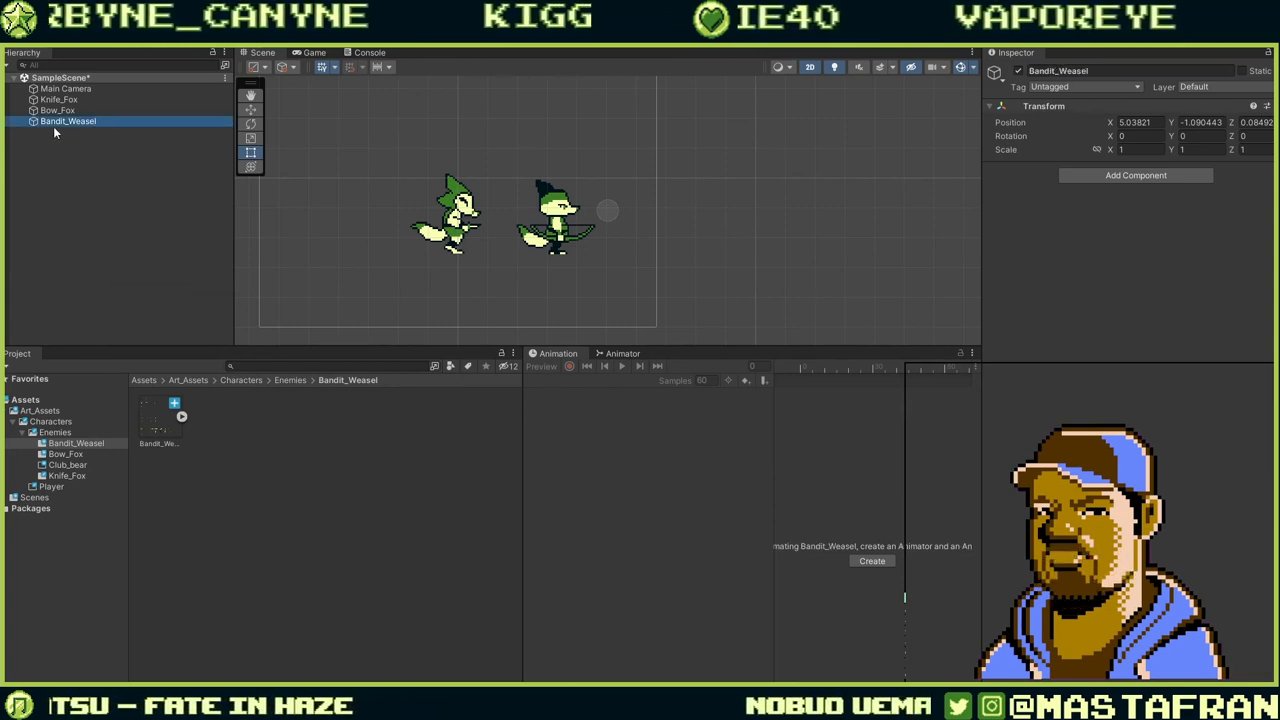
Add a Sprite Renderer component to the Bandit_Weasel object.
click(1173, 180)
text(Sp)
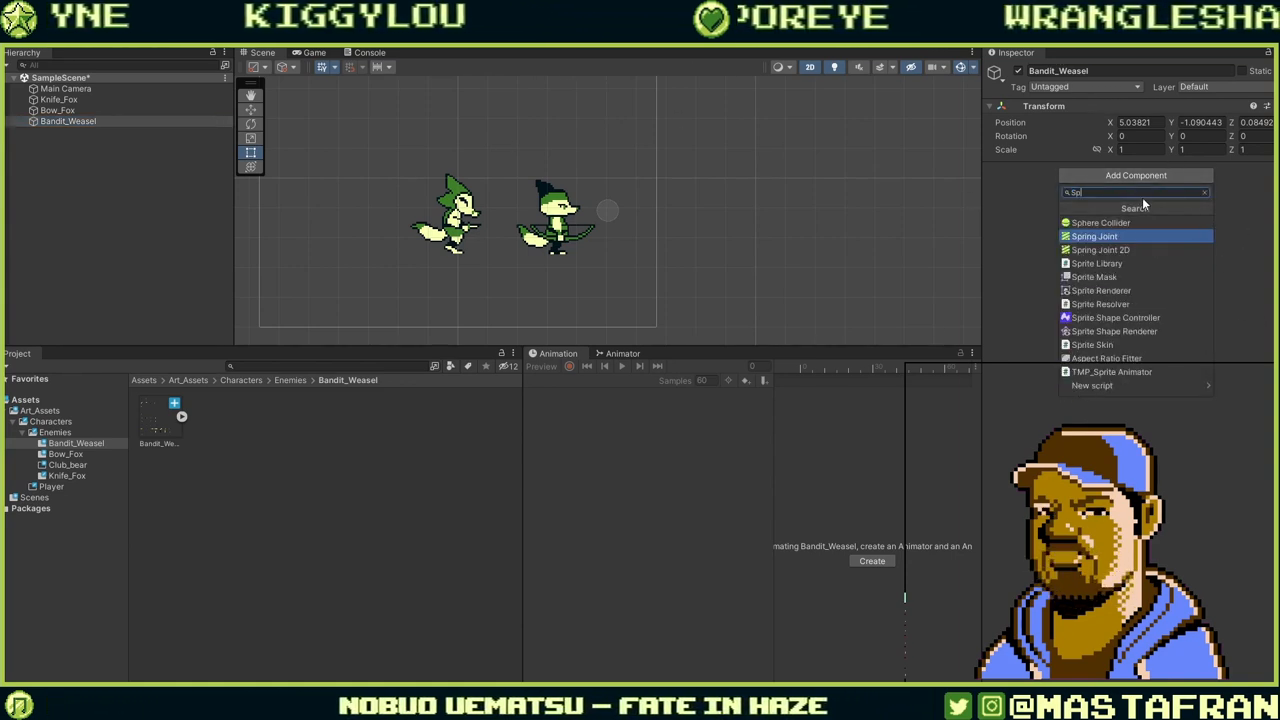
text(rit)
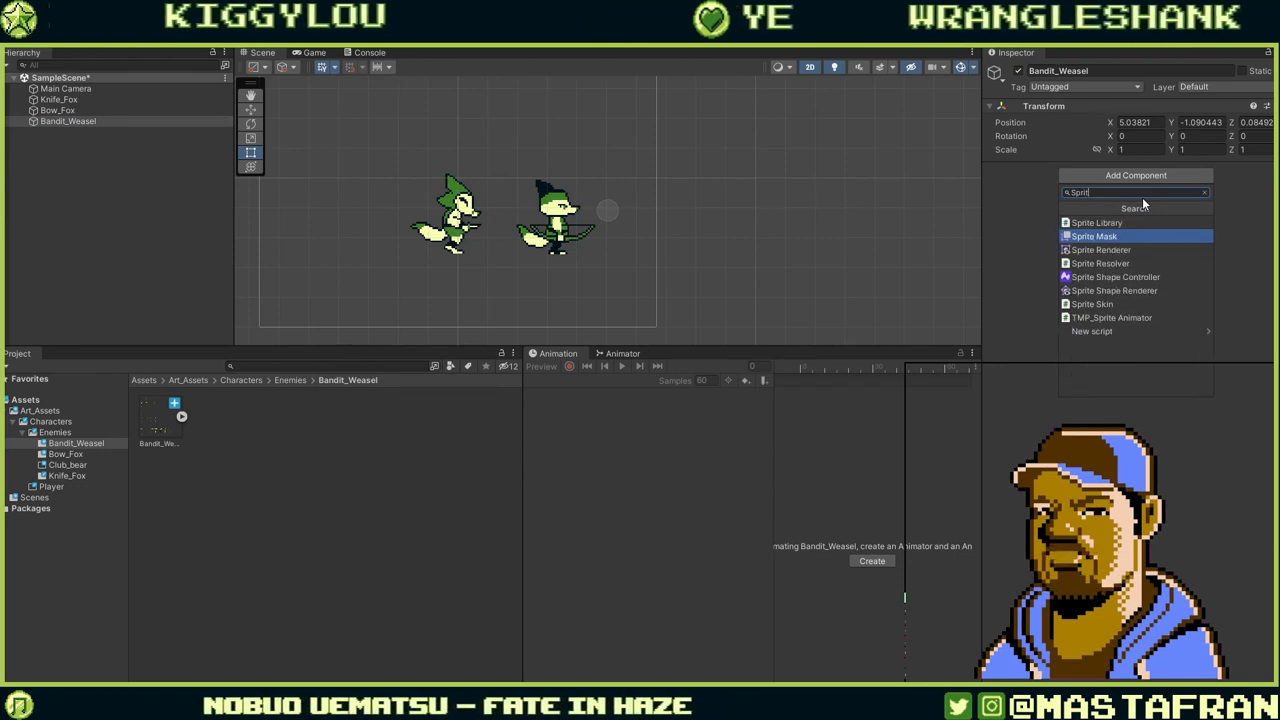
click(1149, 249)
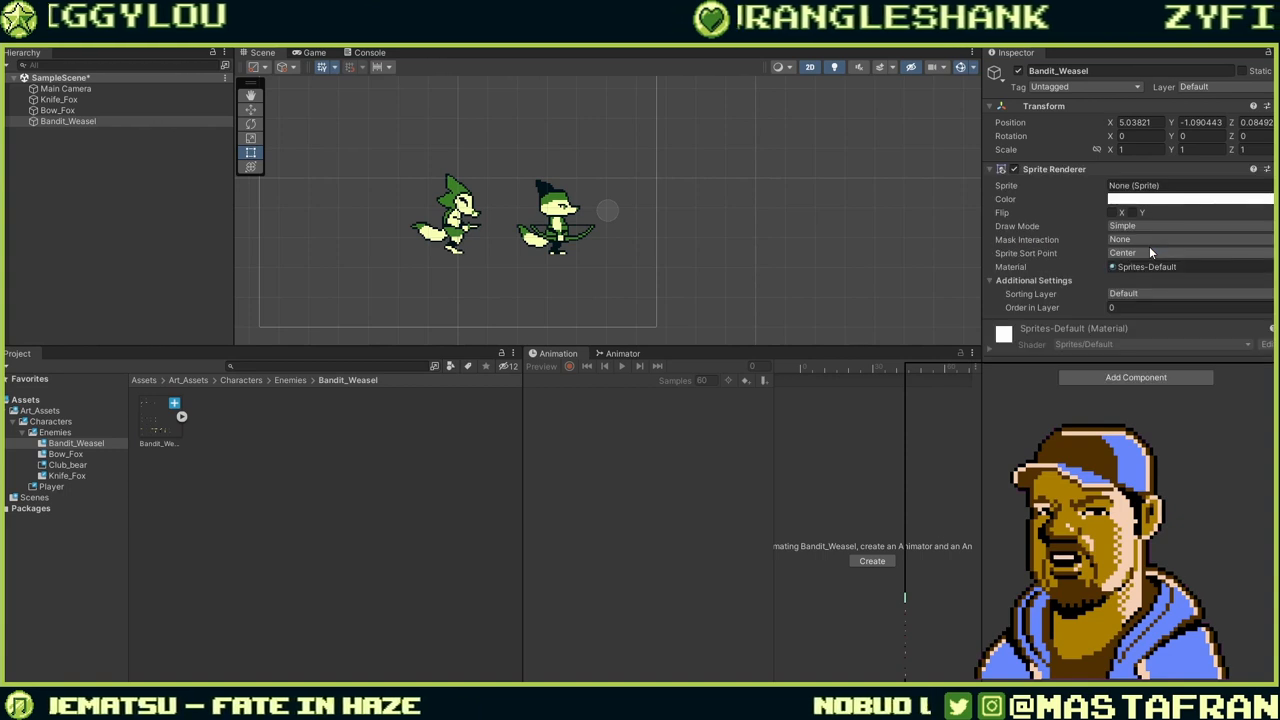
Assign the sprite Bandit_Weasel_Enemy_Master_0 to the renderer and move the weasel beside the knife fox, to about X -2.77, Y -1.25.
click(181, 418)
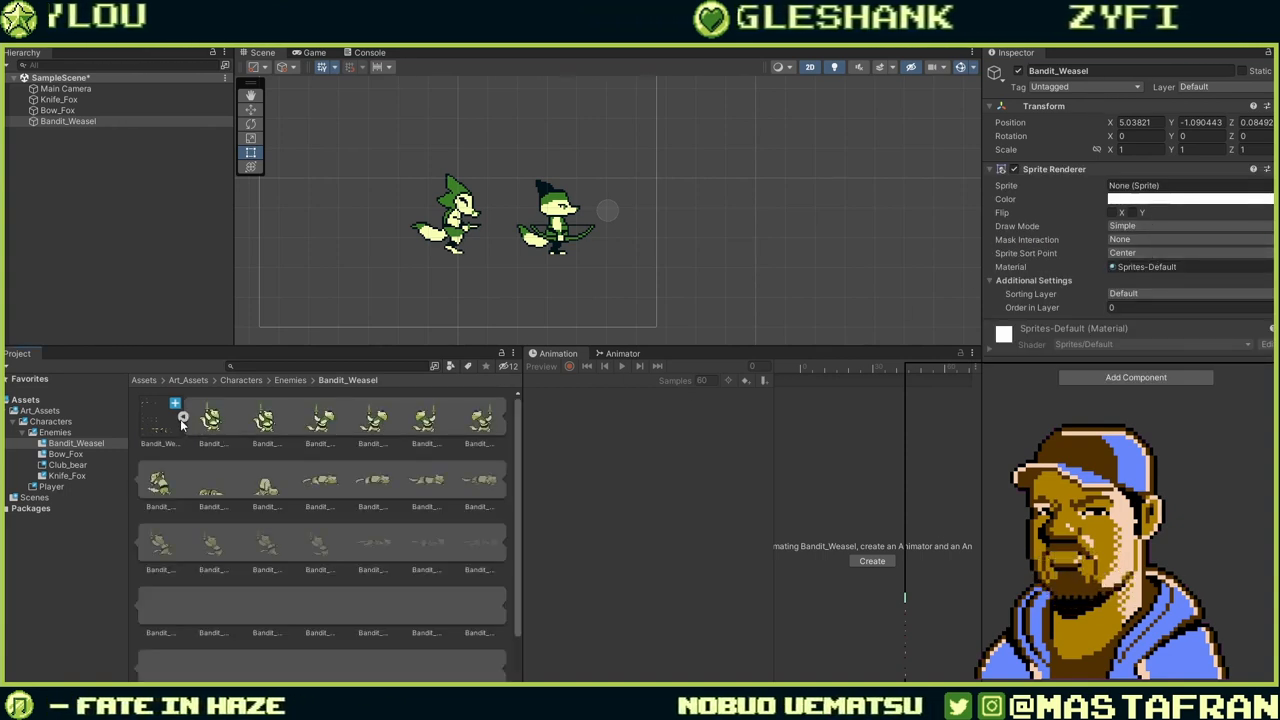
drag(805, 405, 1122, 190)
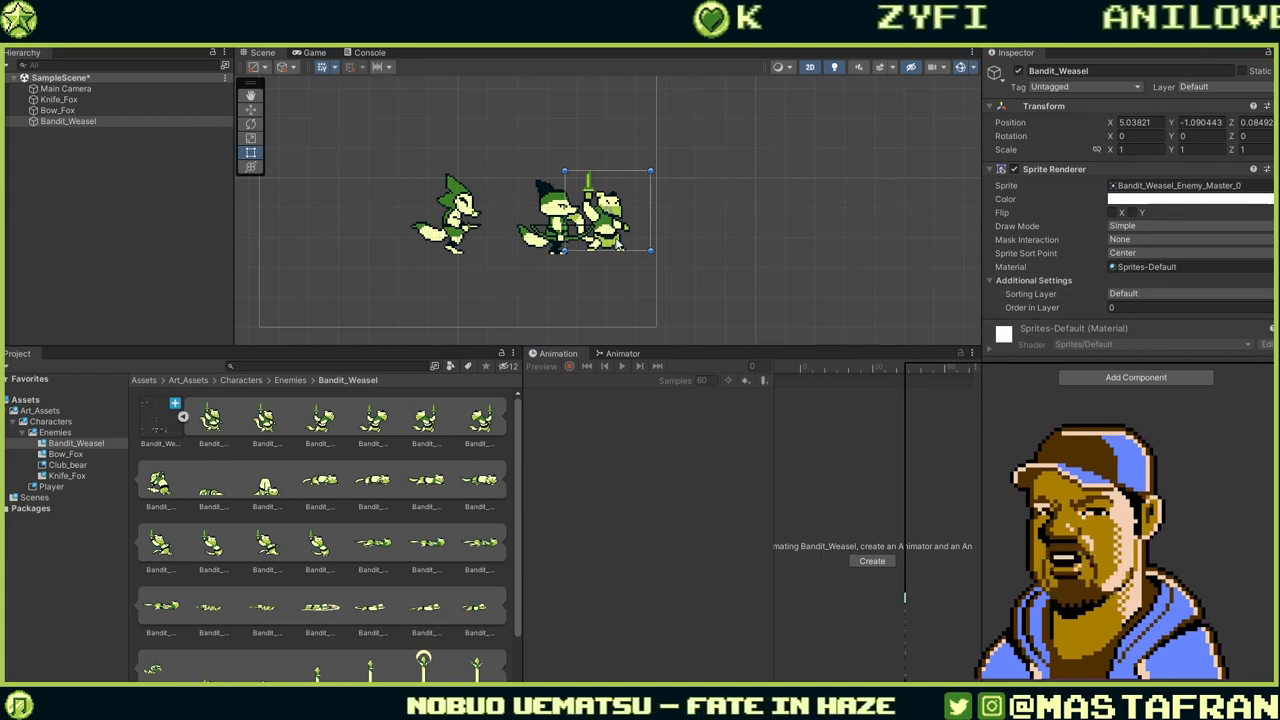
drag(617, 248, 384, 252)
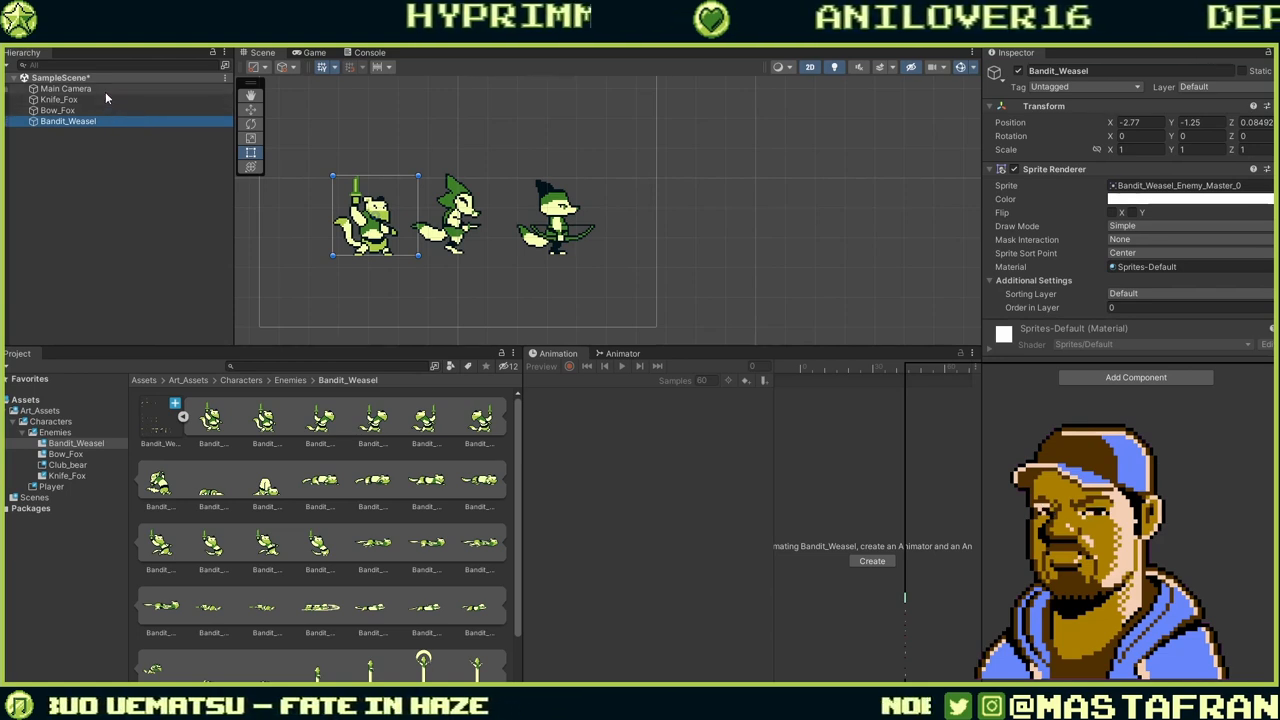
Inspect the weasel up close beside the foxes, along with its sprite sheet's import settings and its first sprite.
click(148, 416)
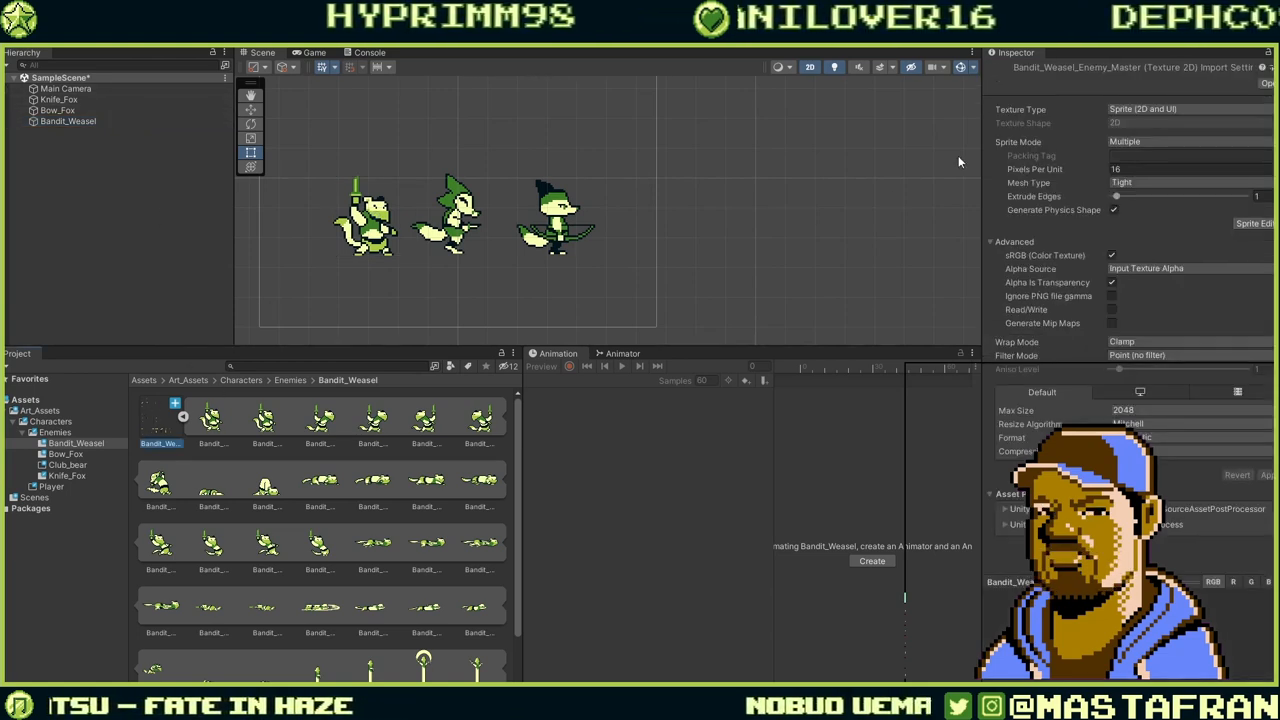
scroll(345, 208, up, 2)
scroll(344, 203, up, 2)
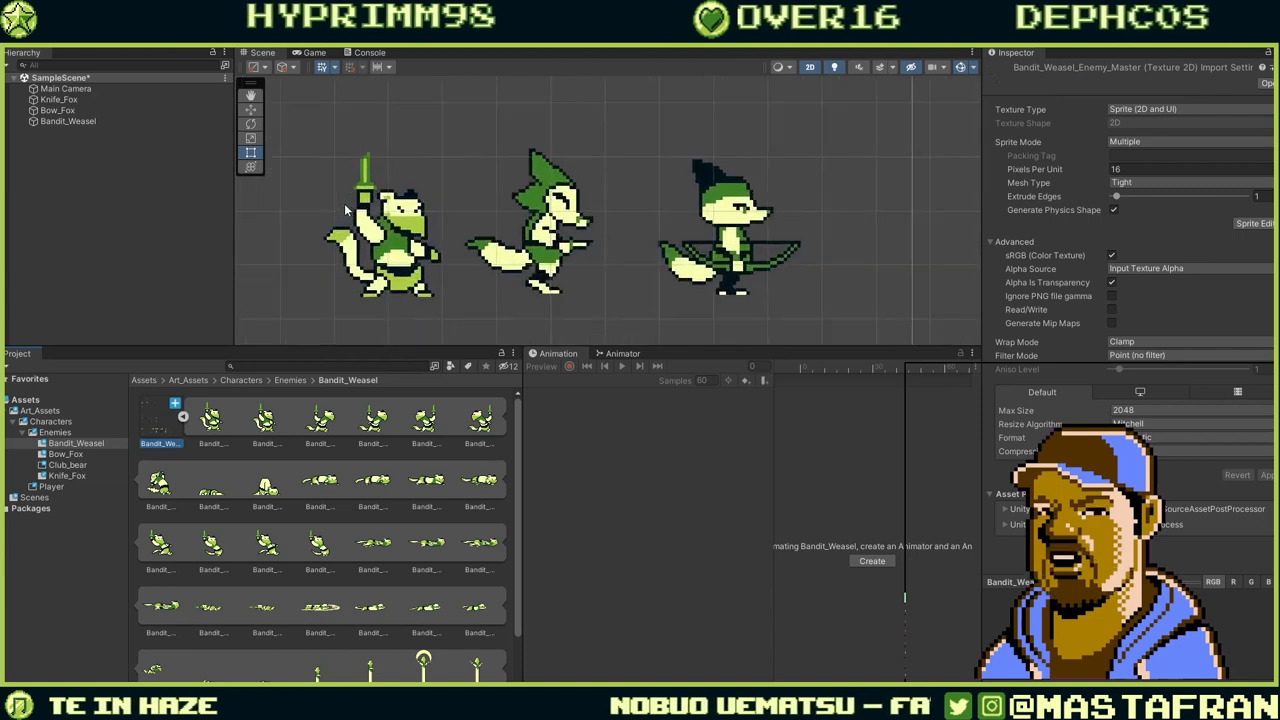
click(406, 280)
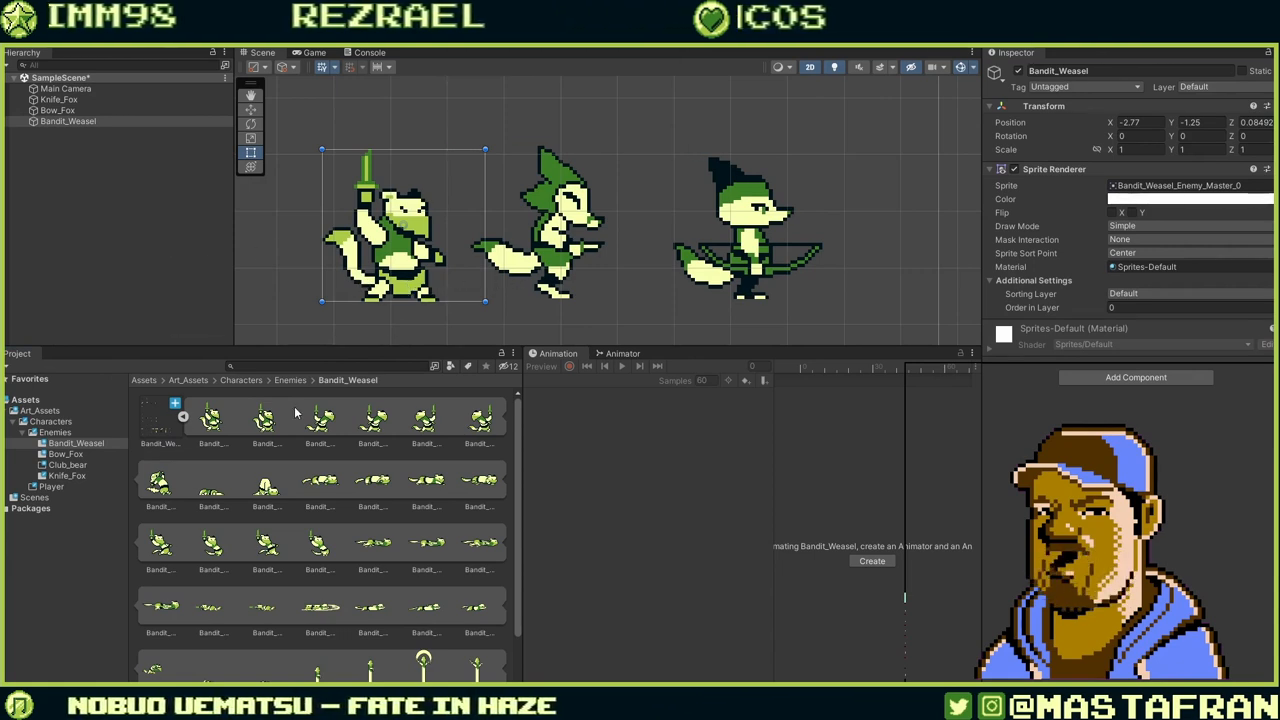
click(219, 430)
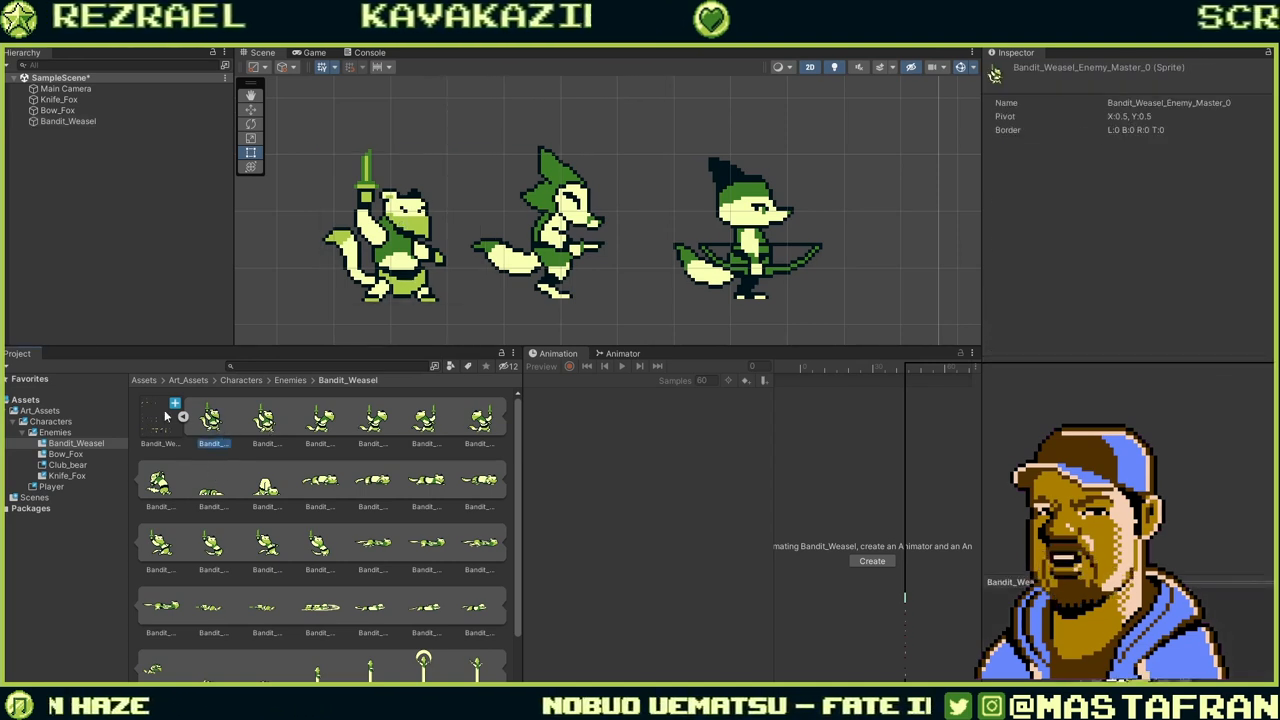
click(157, 409)
click(203, 421)
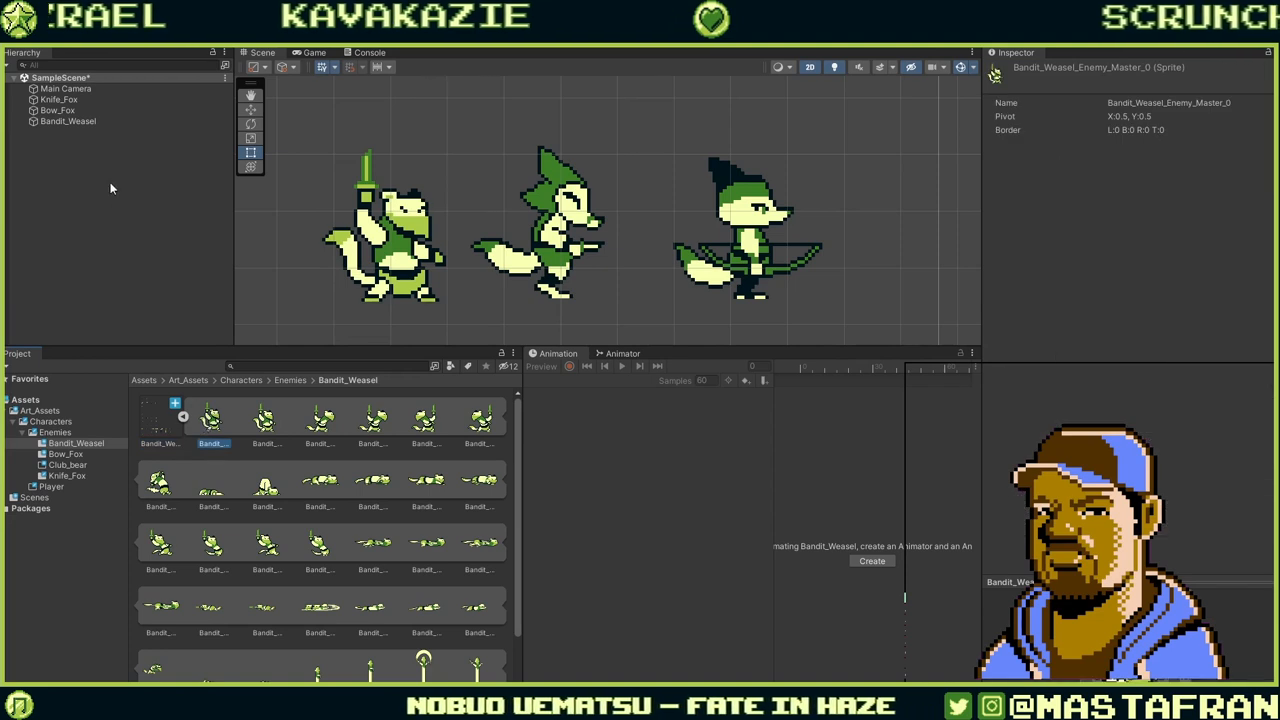
Add an Animator component to the Bandit_Weasel object.
click(82, 122)
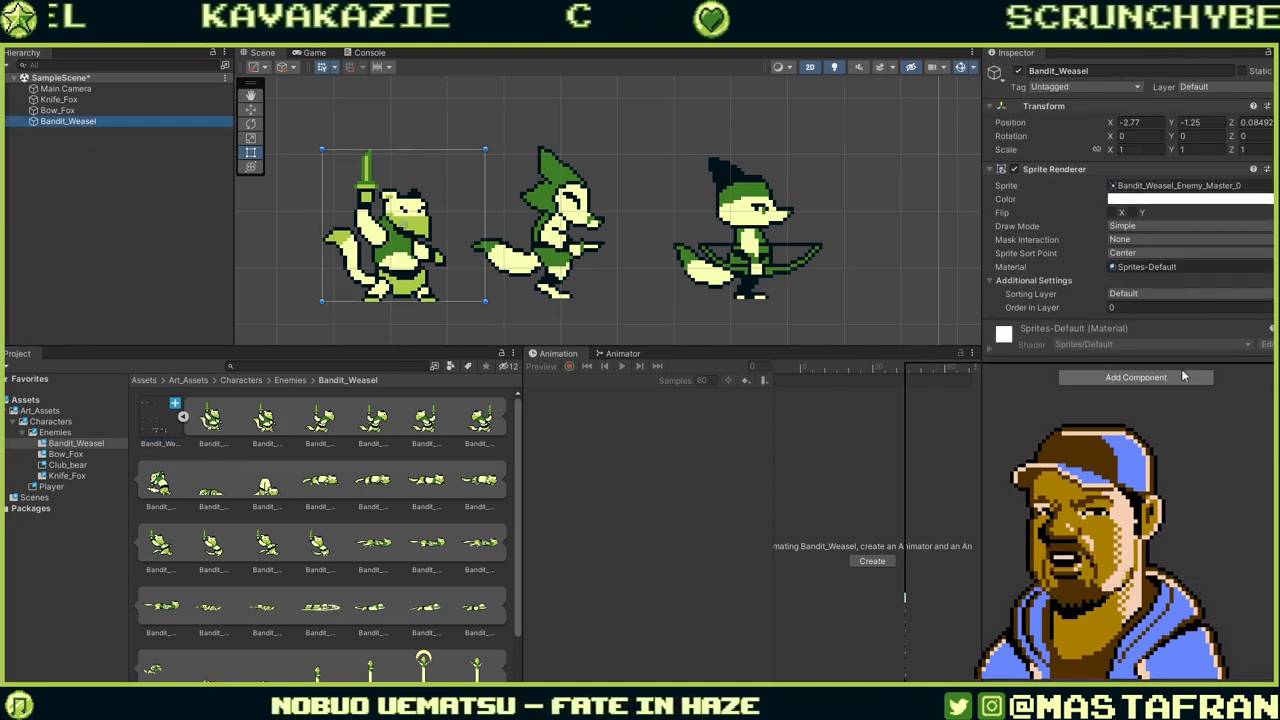
click(1155, 377)
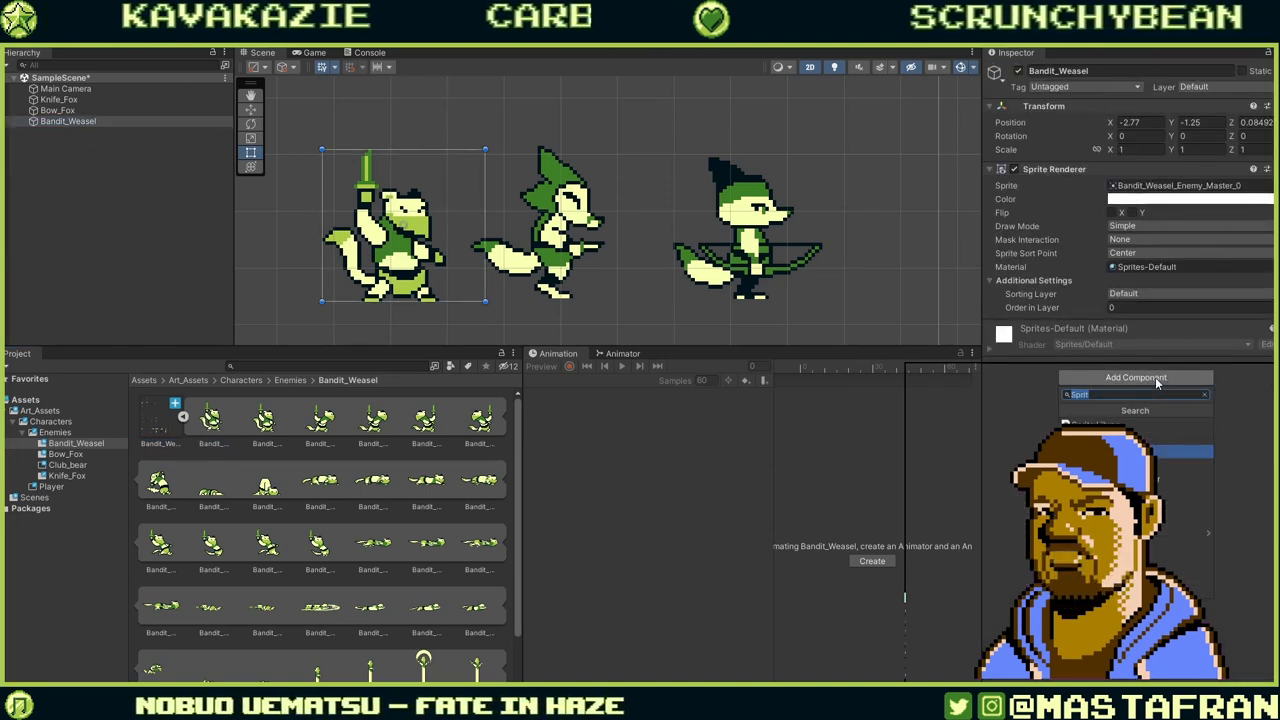
text(anim)
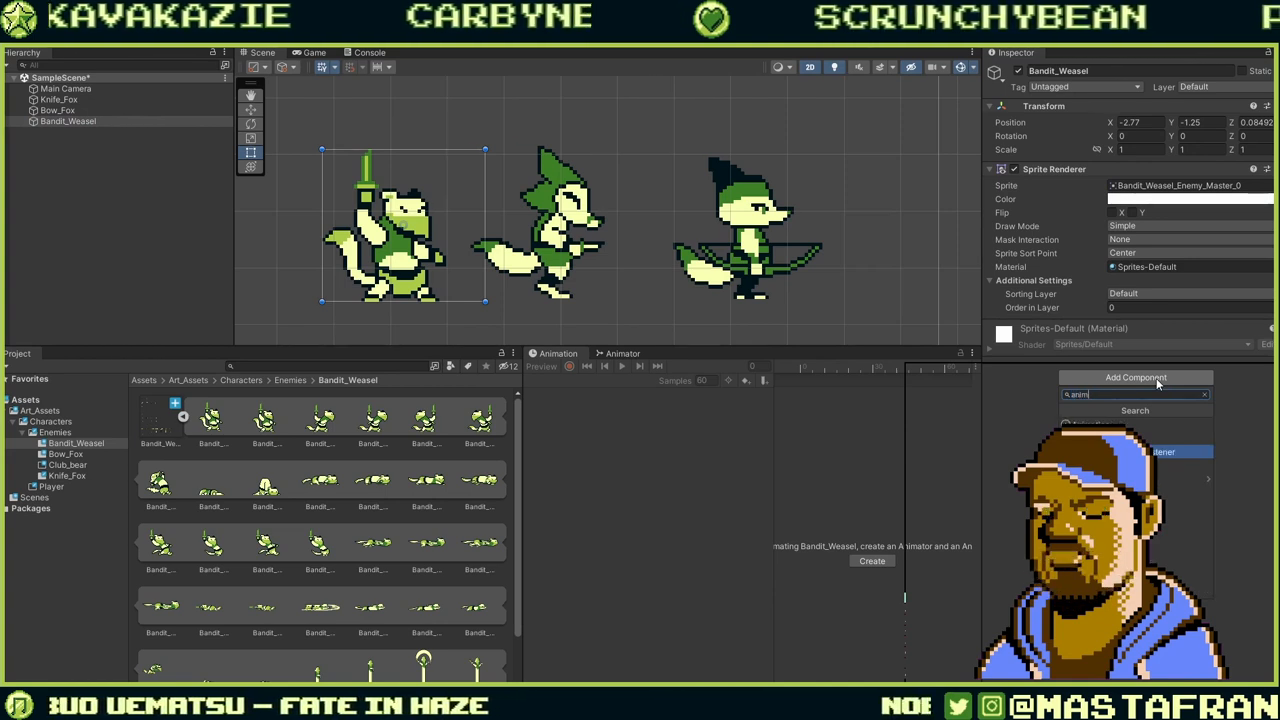
click(1148, 427)
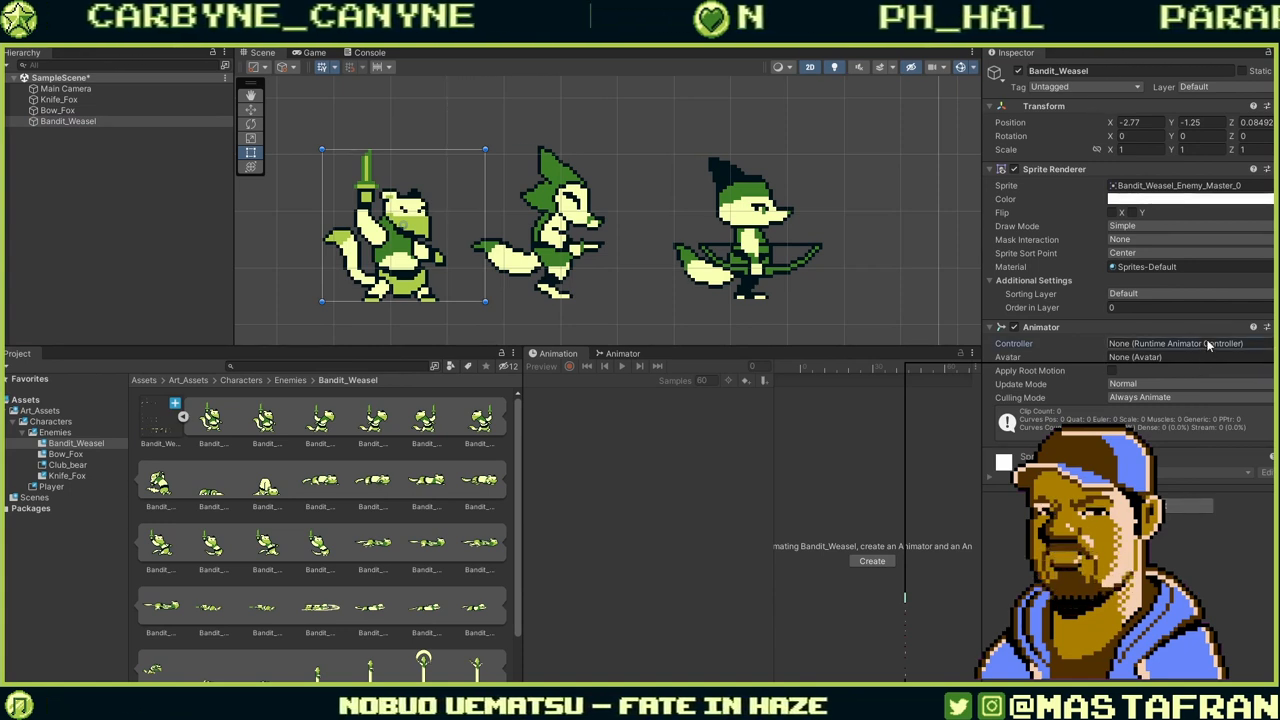
click(1267, 343)
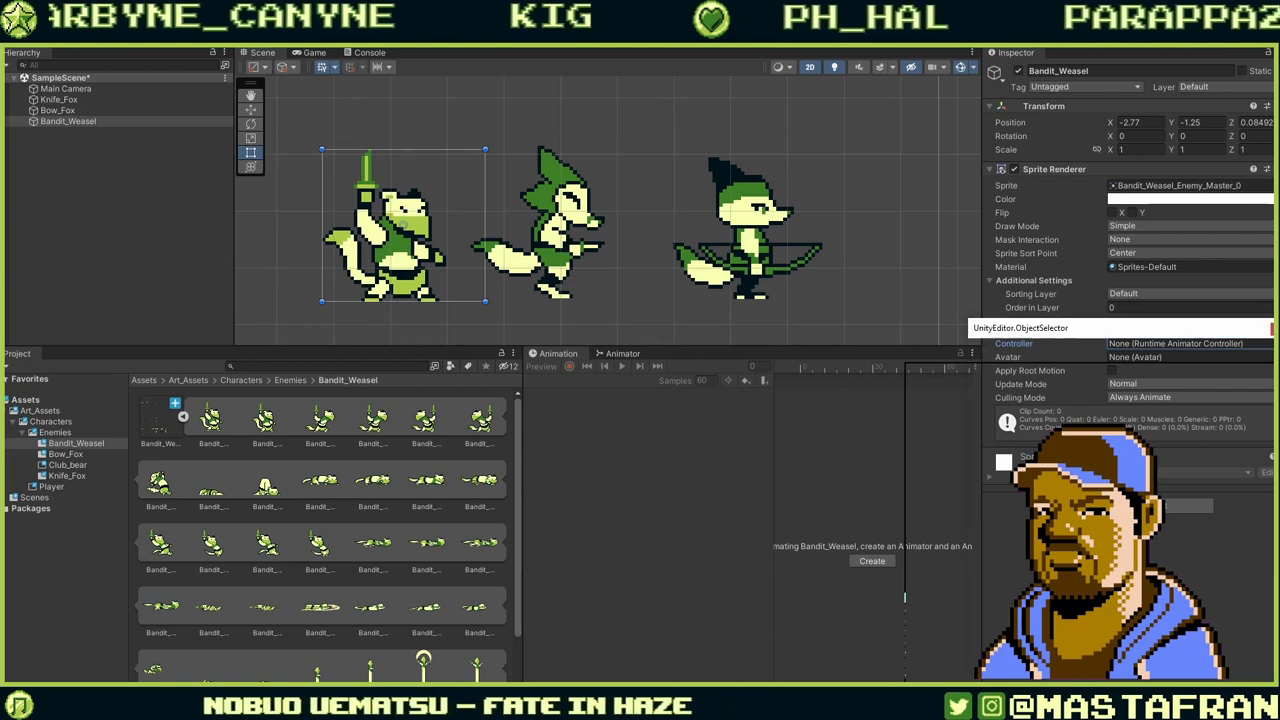
click(1272, 328)
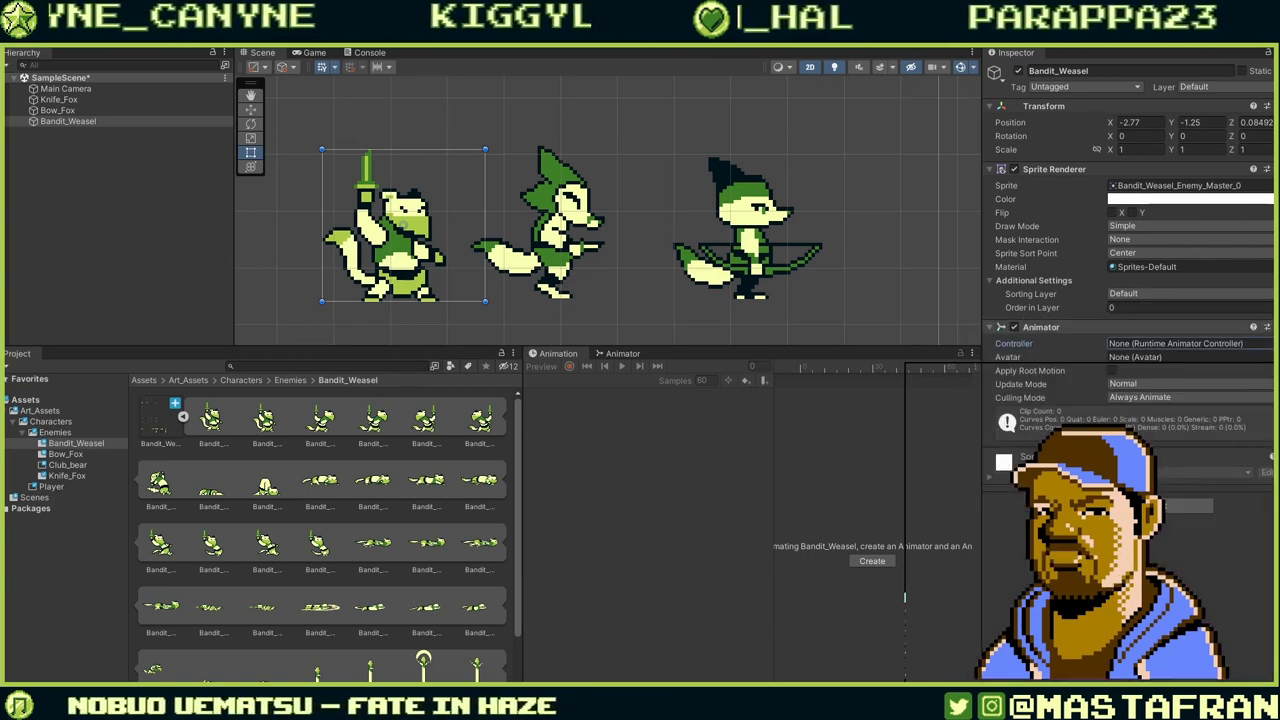
scroll(443, 475, down, 2)
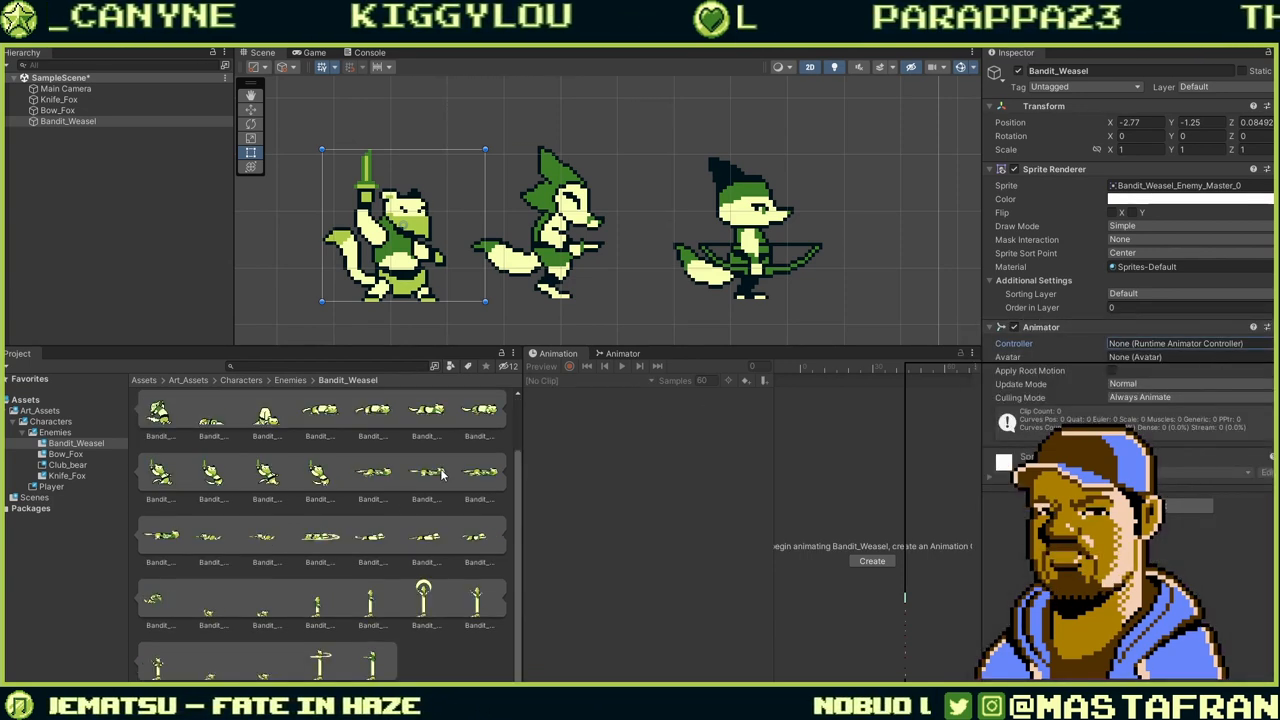
scroll(440, 472, up, 2)
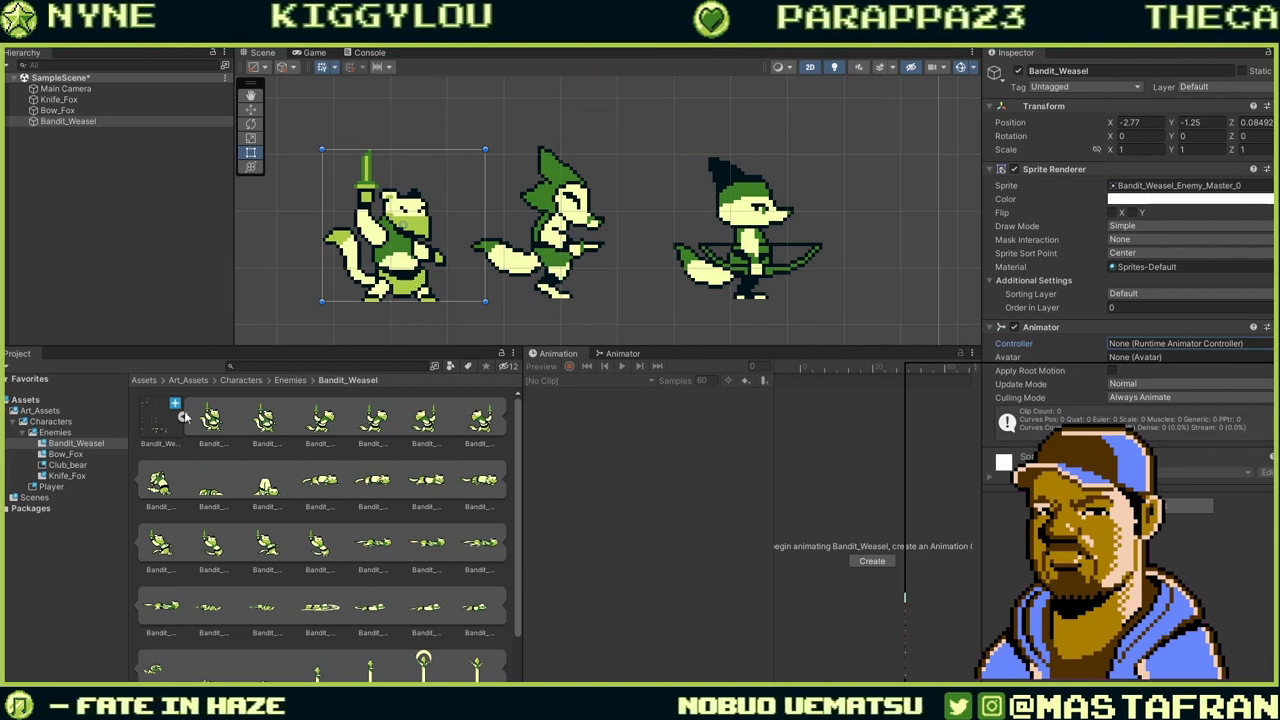
Create a new animation clip for the weasel and save it as Idle in the Enemies/Bandit_Weasel folder.
click(872, 561)
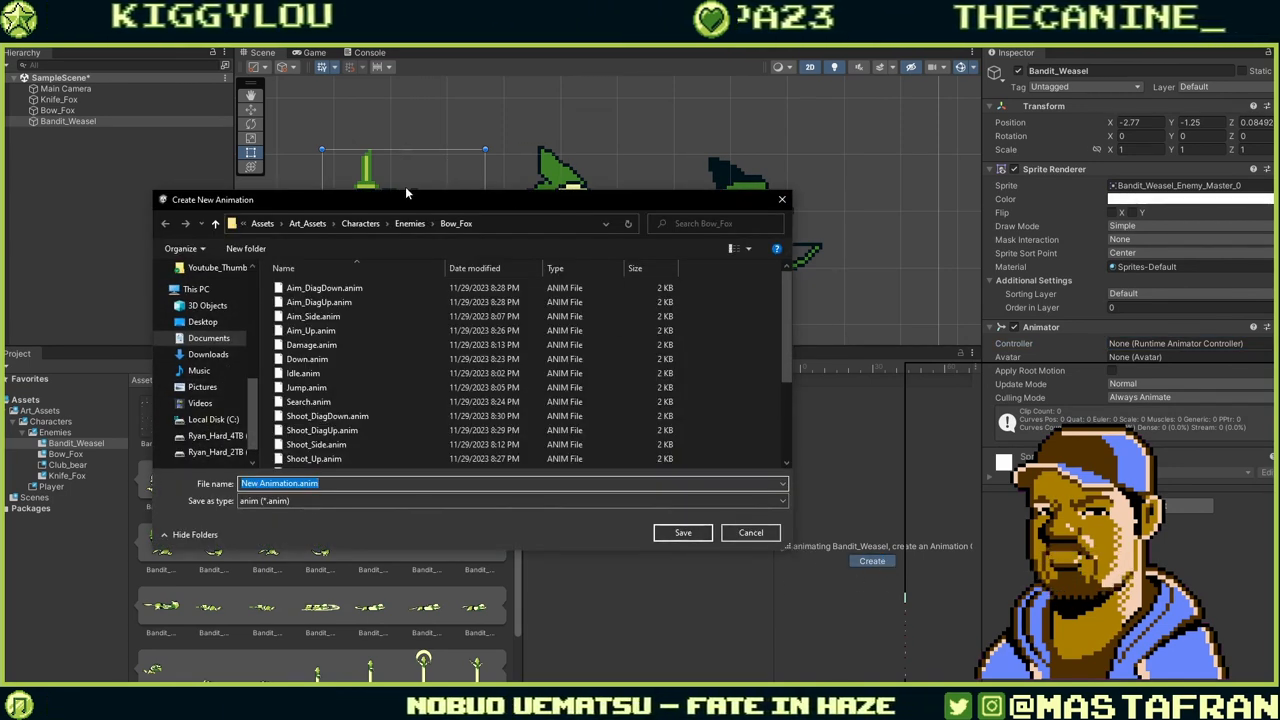
click(407, 223)
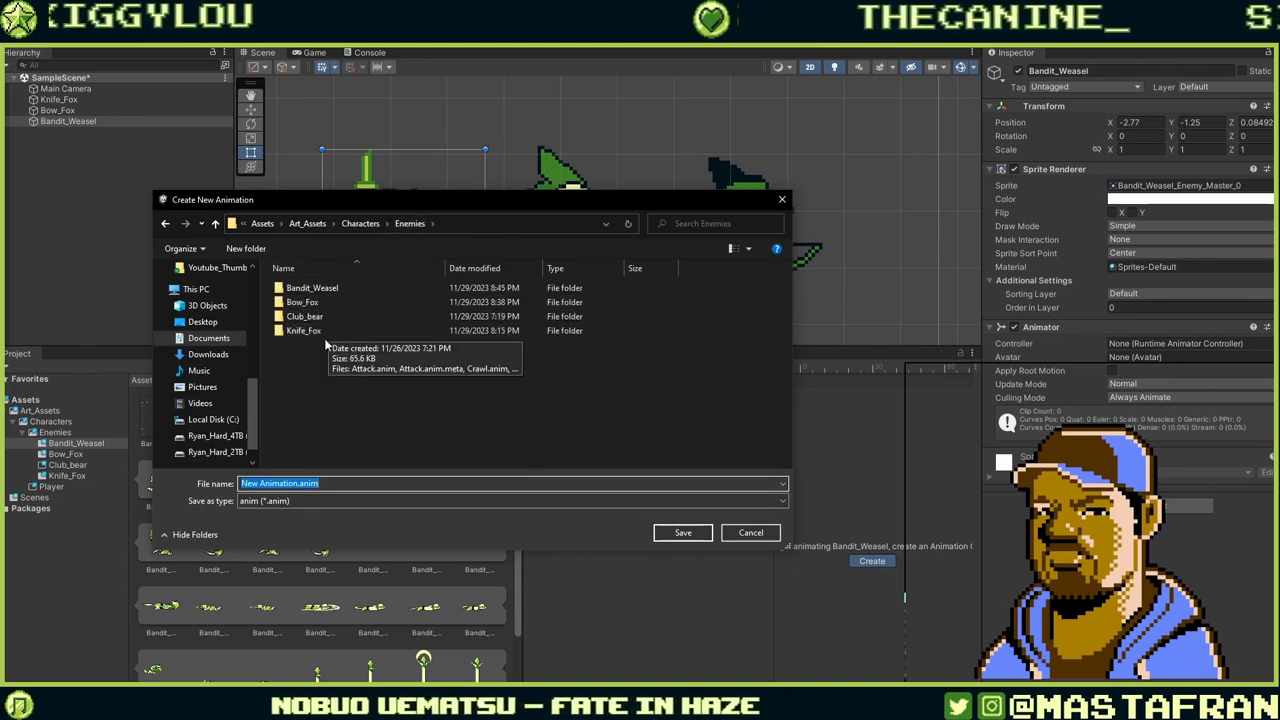
double_click(312, 288)
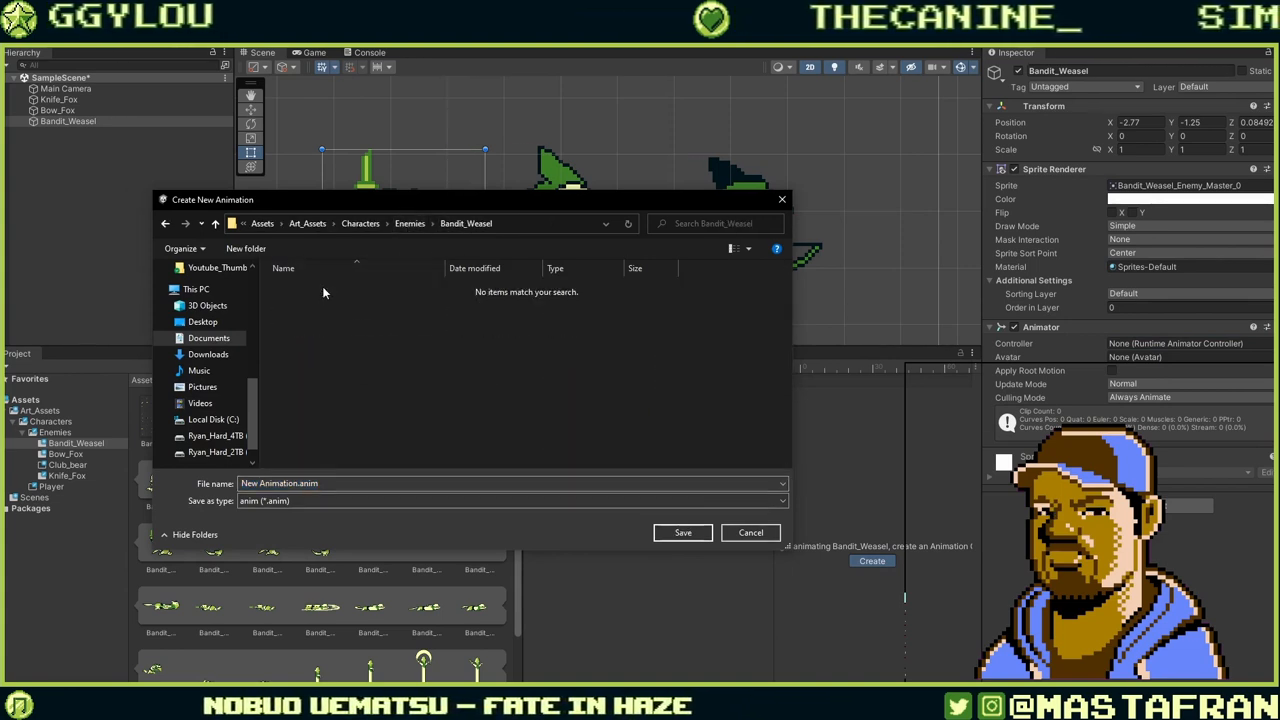
click(340, 483)
text(Idle)
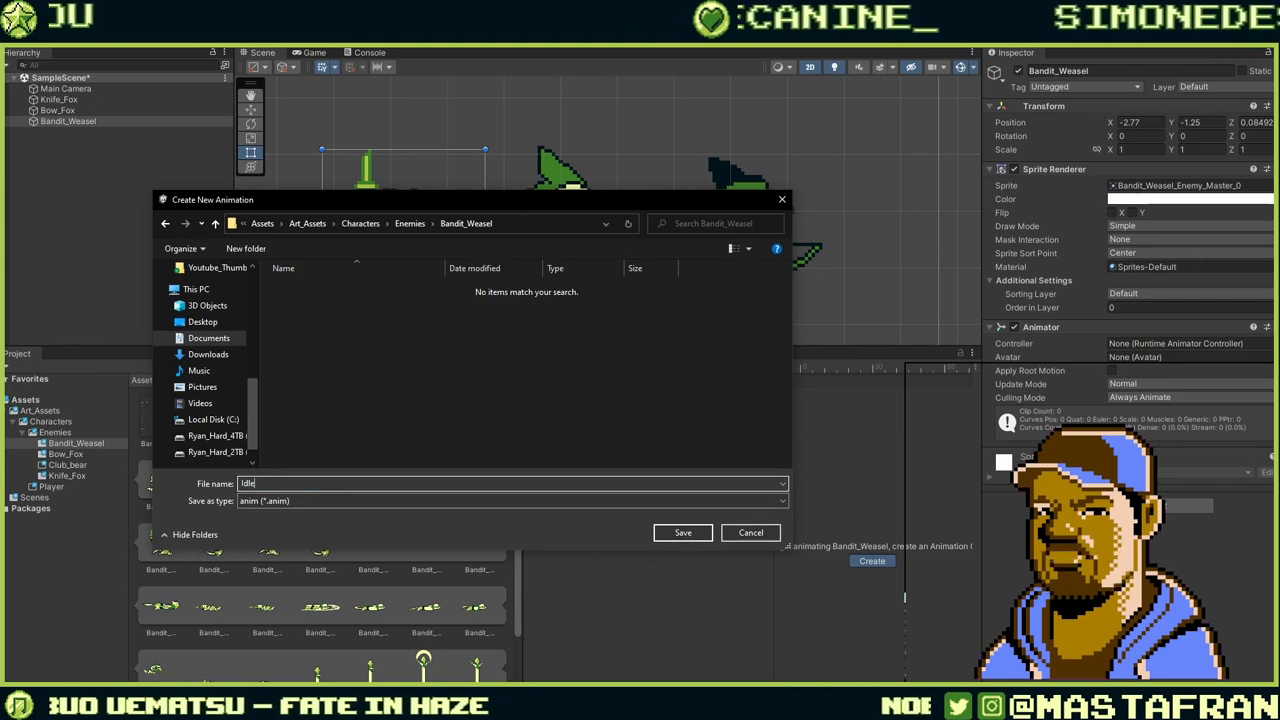
key(Return)
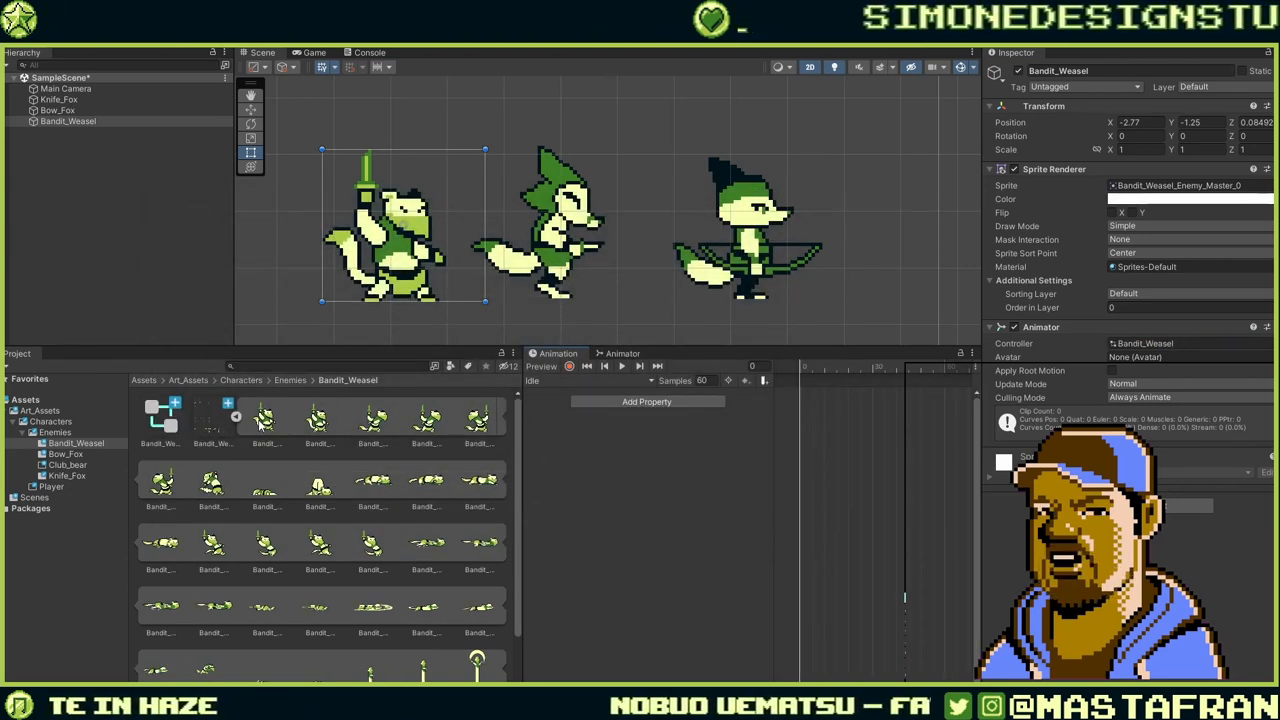
Place the first weasel sprite at frame 0 of the Idle clip and set the clip's sample rate to 1.
drag(775, 440, 808, 405)
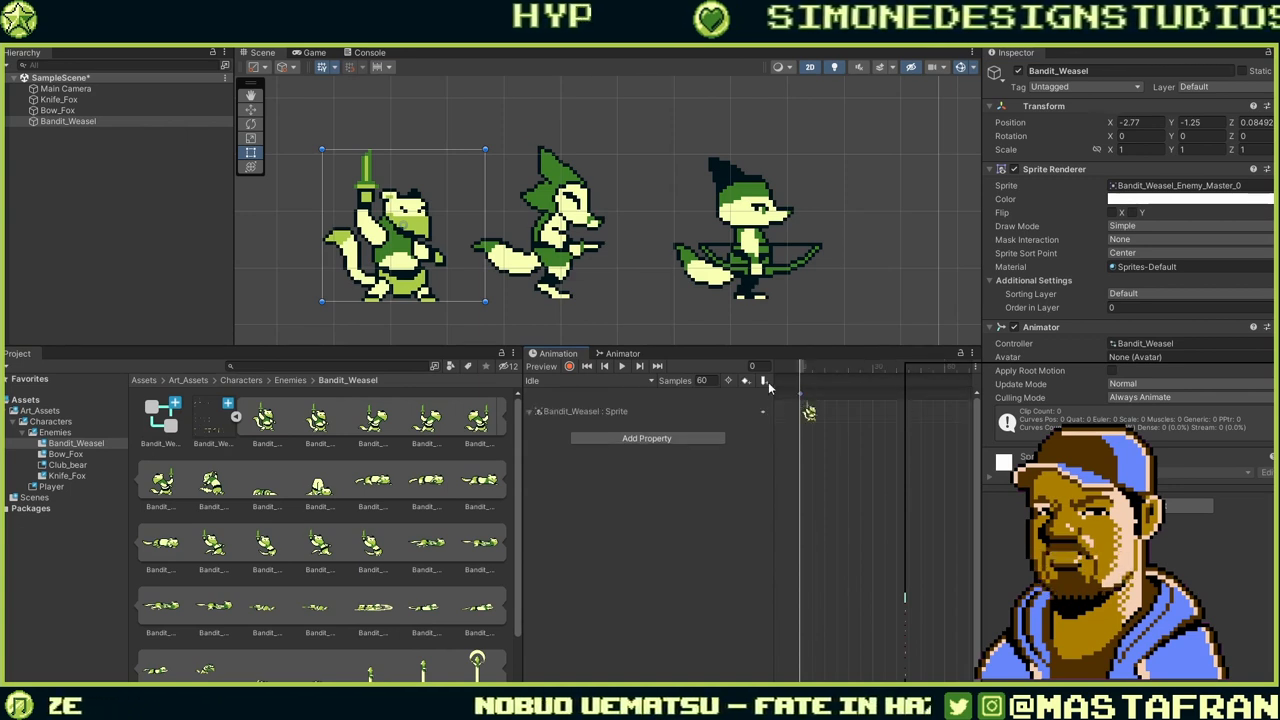
click(706, 380)
text(16)
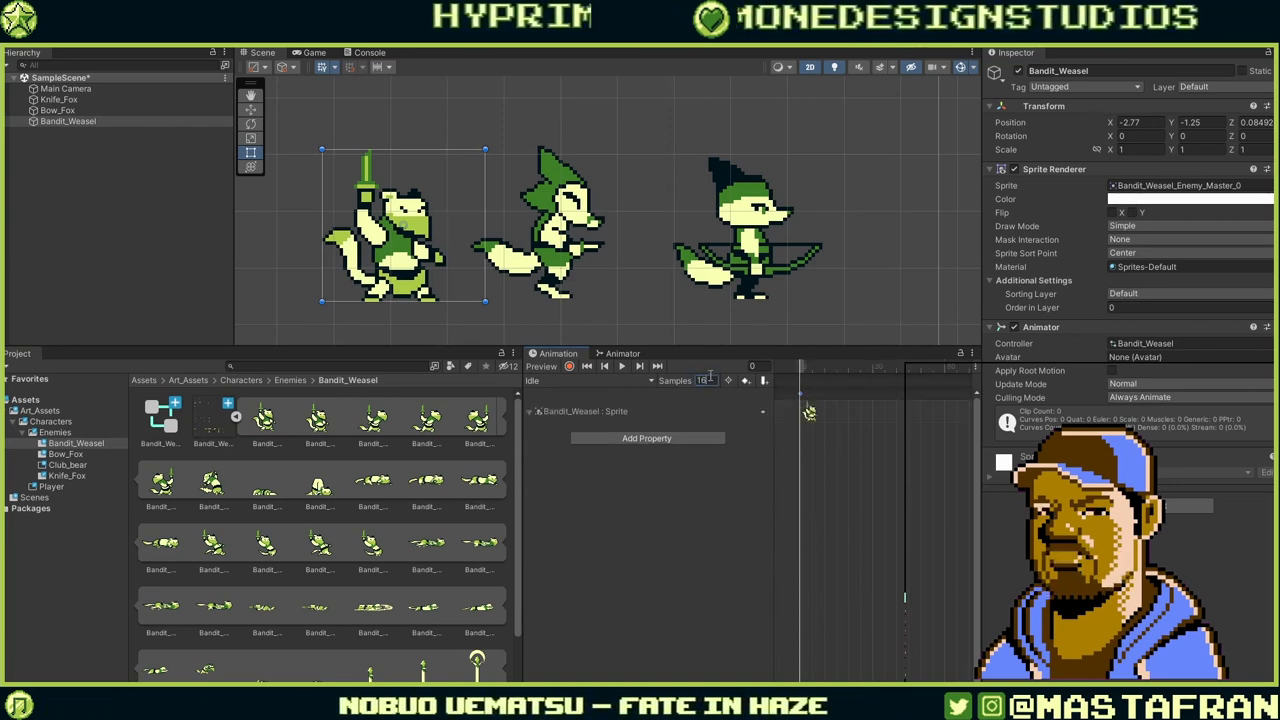
click(719, 535)
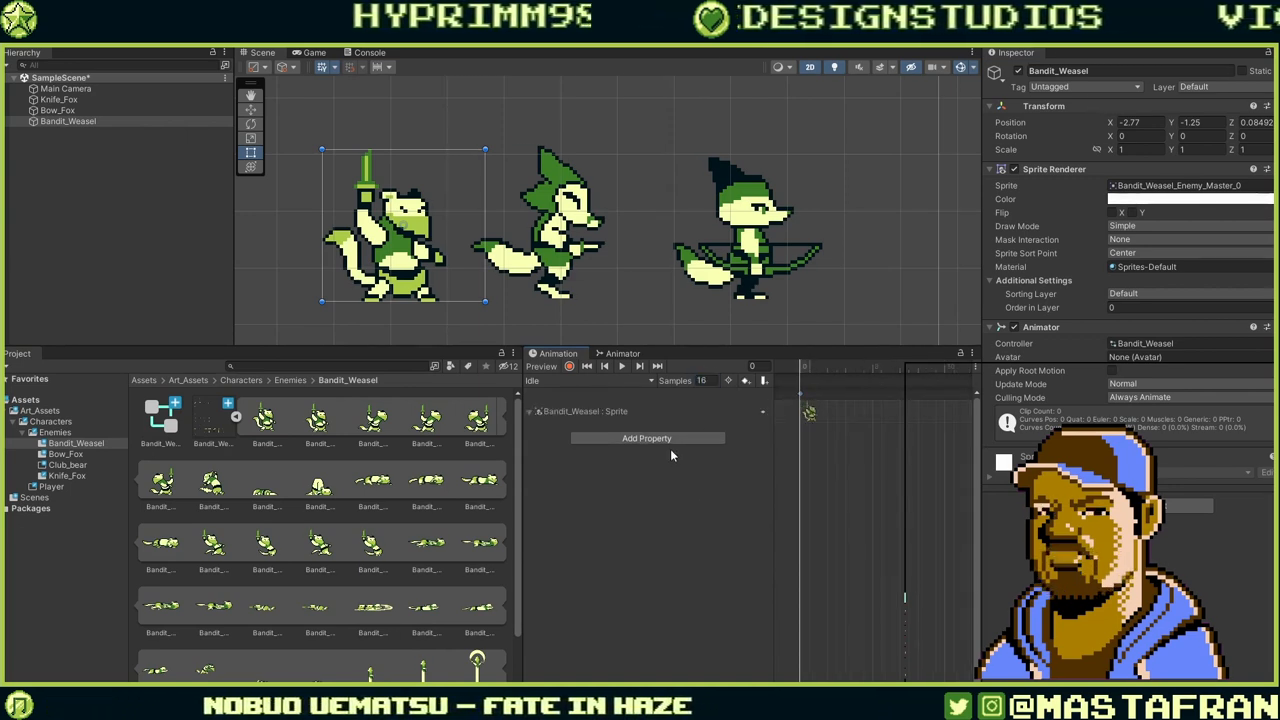
drag(711, 381, 680, 378)
text(1)
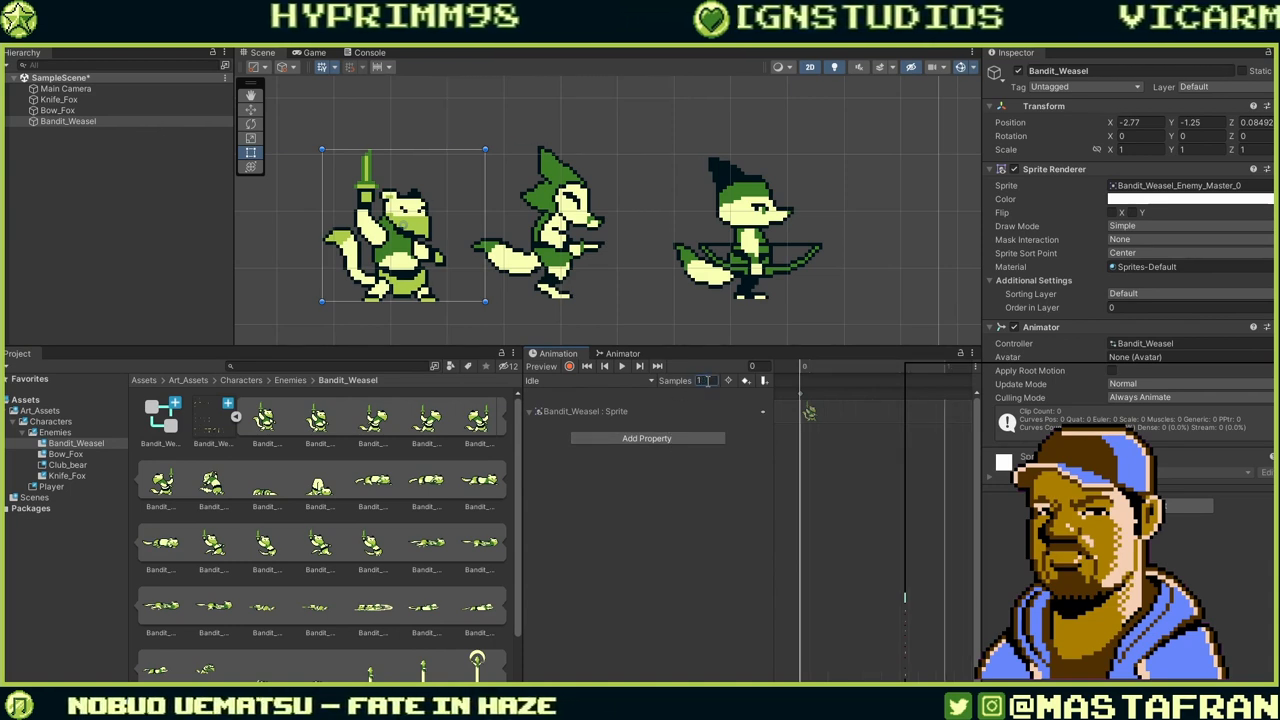
Create a new animation clip for the weasel and save it as Walk in the Bandit_Weasel folder.
click(651, 381)
click(636, 401)
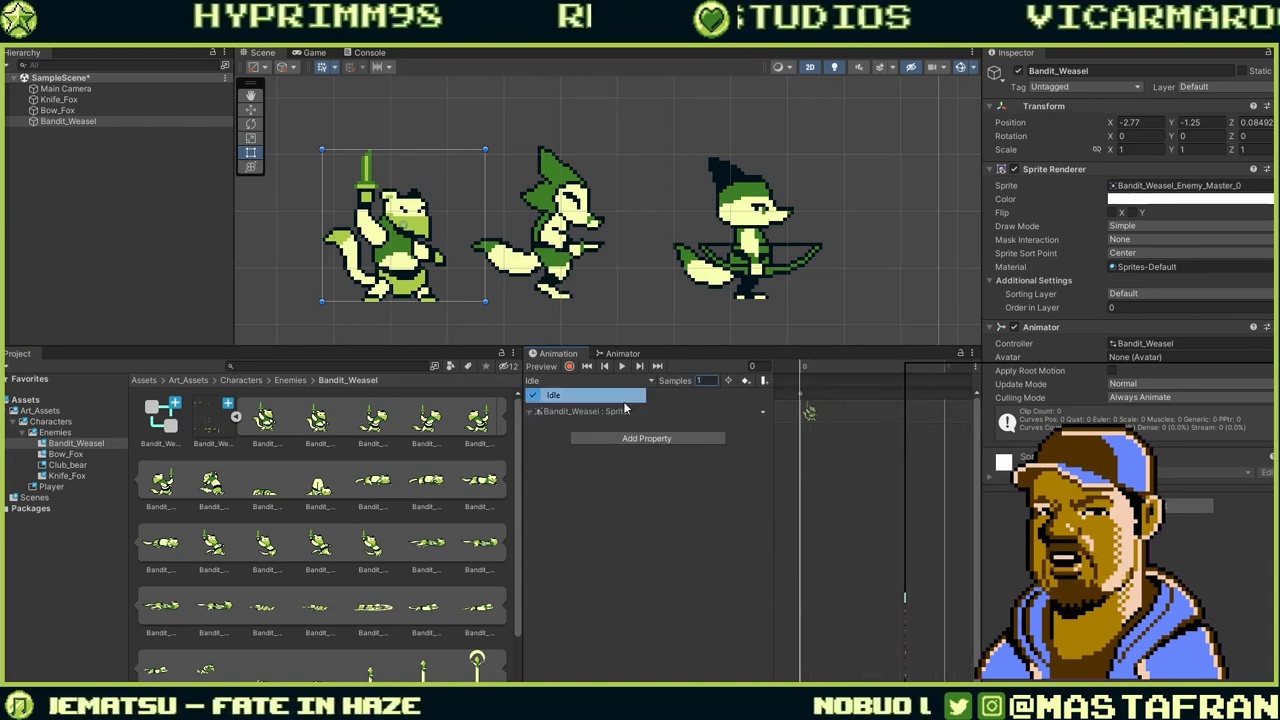
click(630, 381)
click(613, 408)
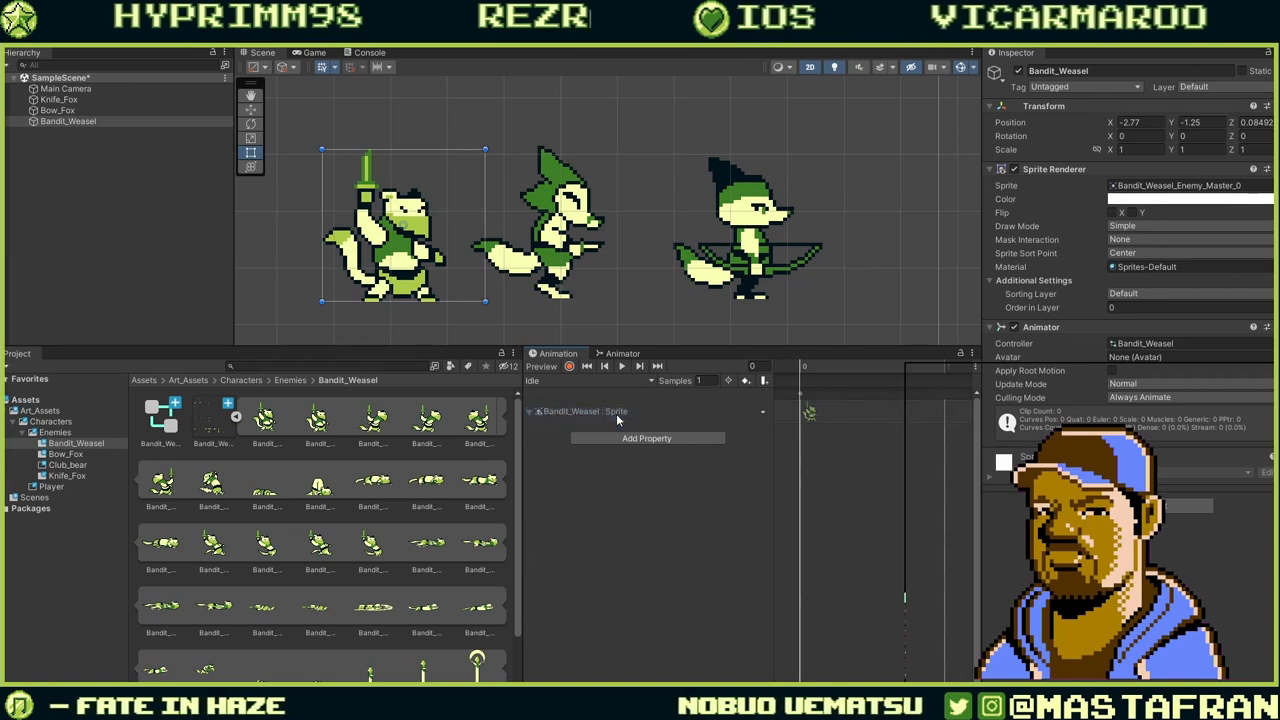
text(Walk)
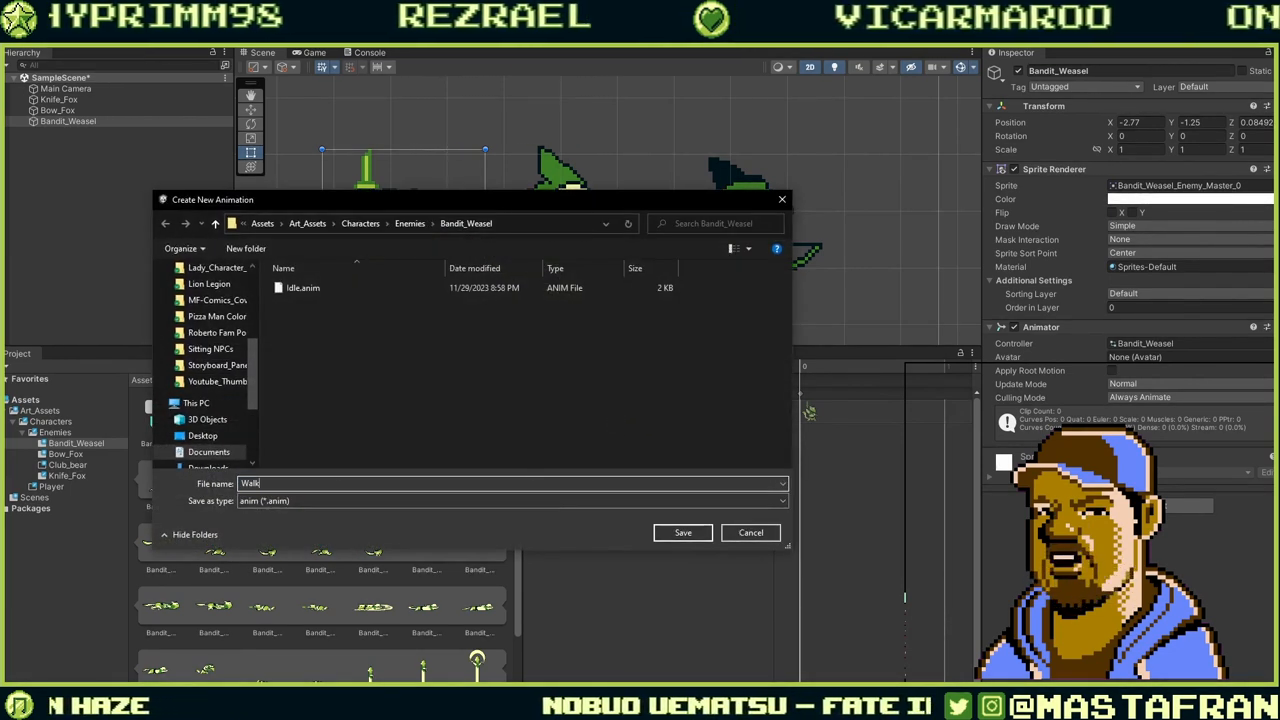
key(Return)
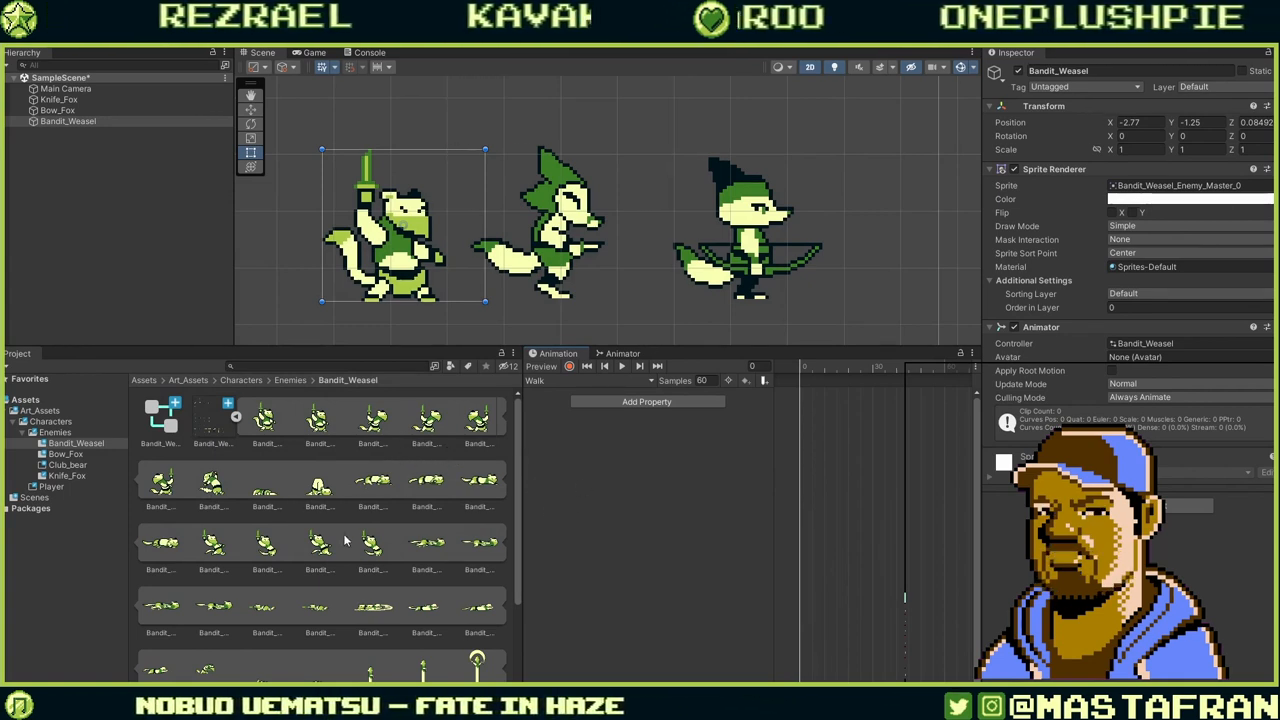
Set the Walk clip's sample rate to 1 and place the four walking sprites, starting with Bandit_Weasel_Enemy_Master_13, from frame 0.
click(228, 549)
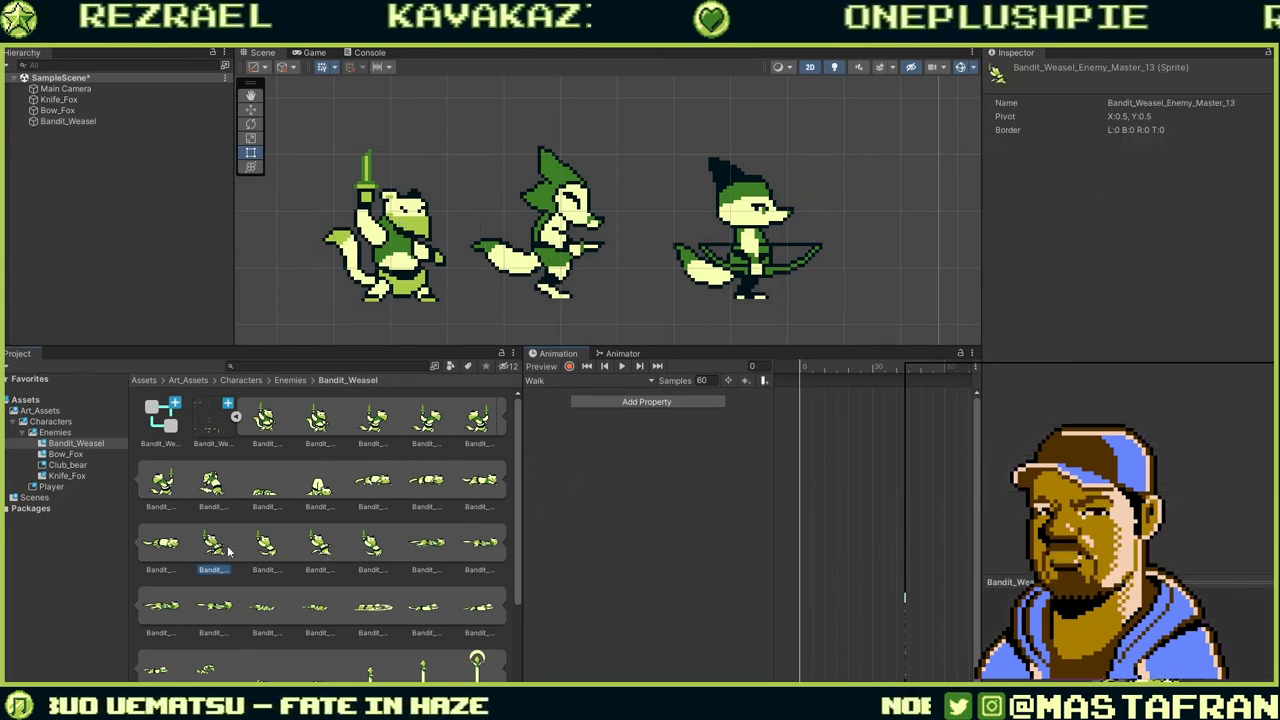
shift+click(277, 563)
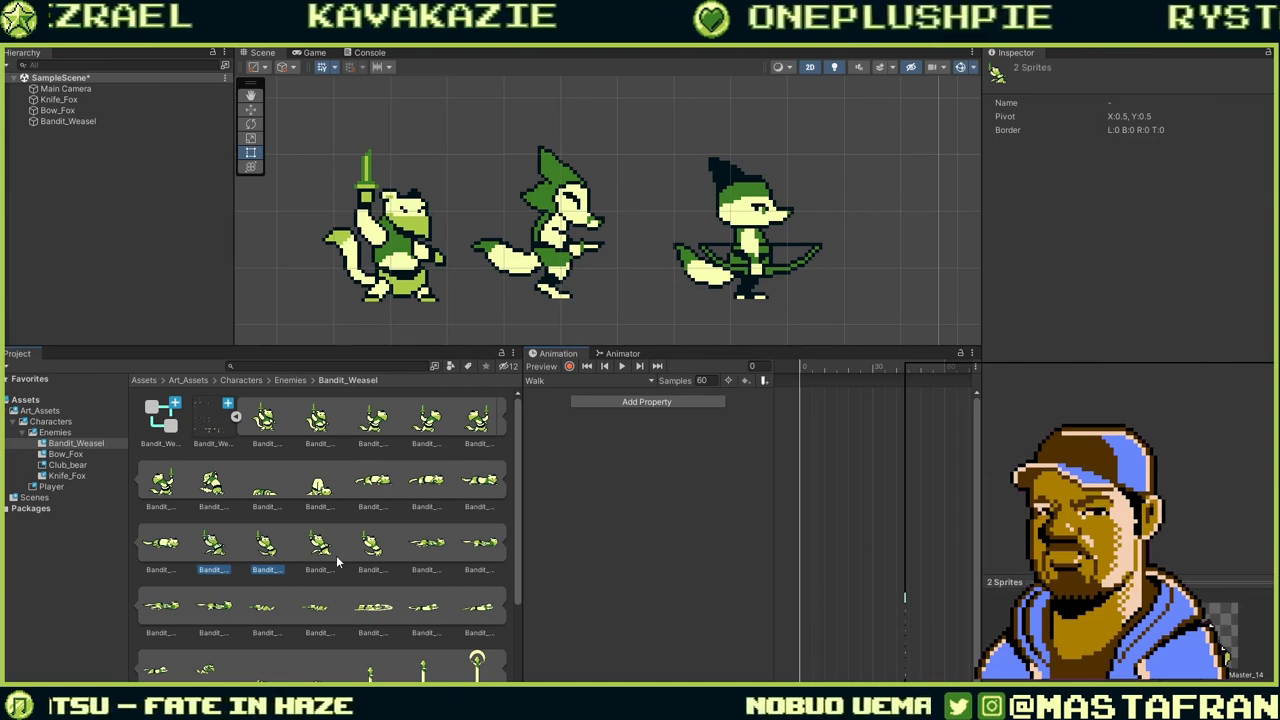
shift+click(337, 563)
shift+click(373, 562)
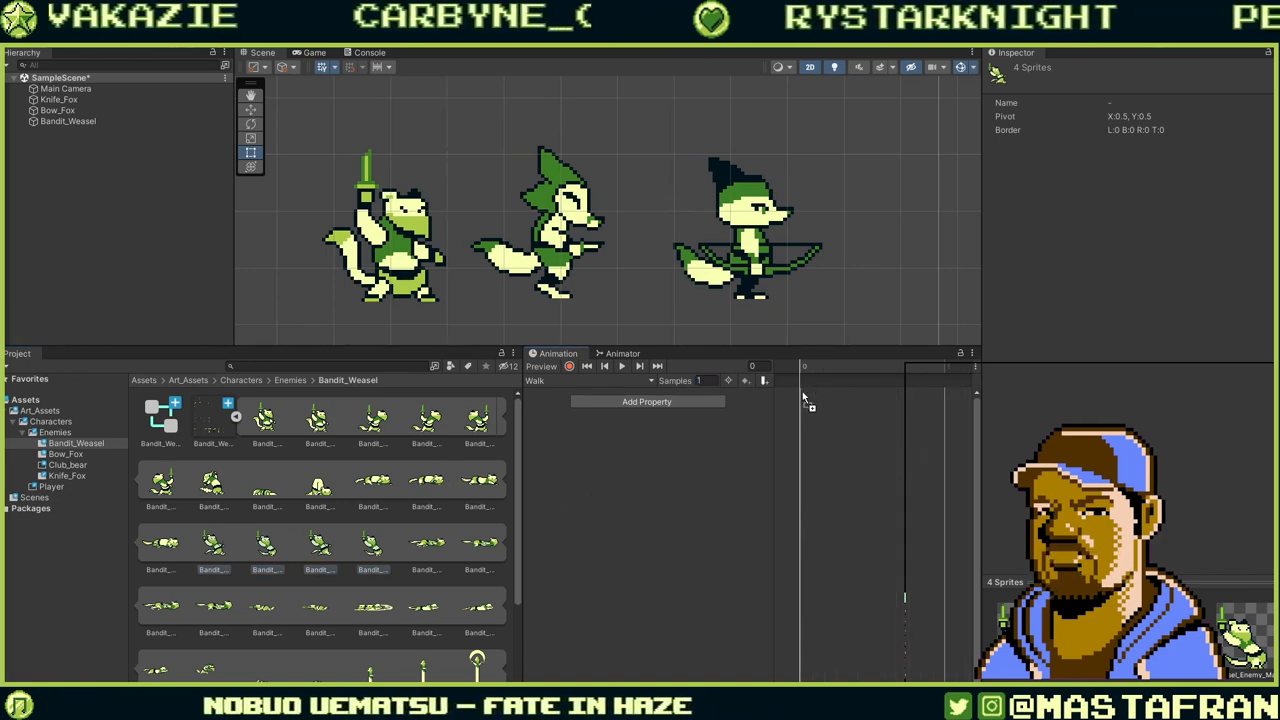
drag(802, 398, 802, 396)
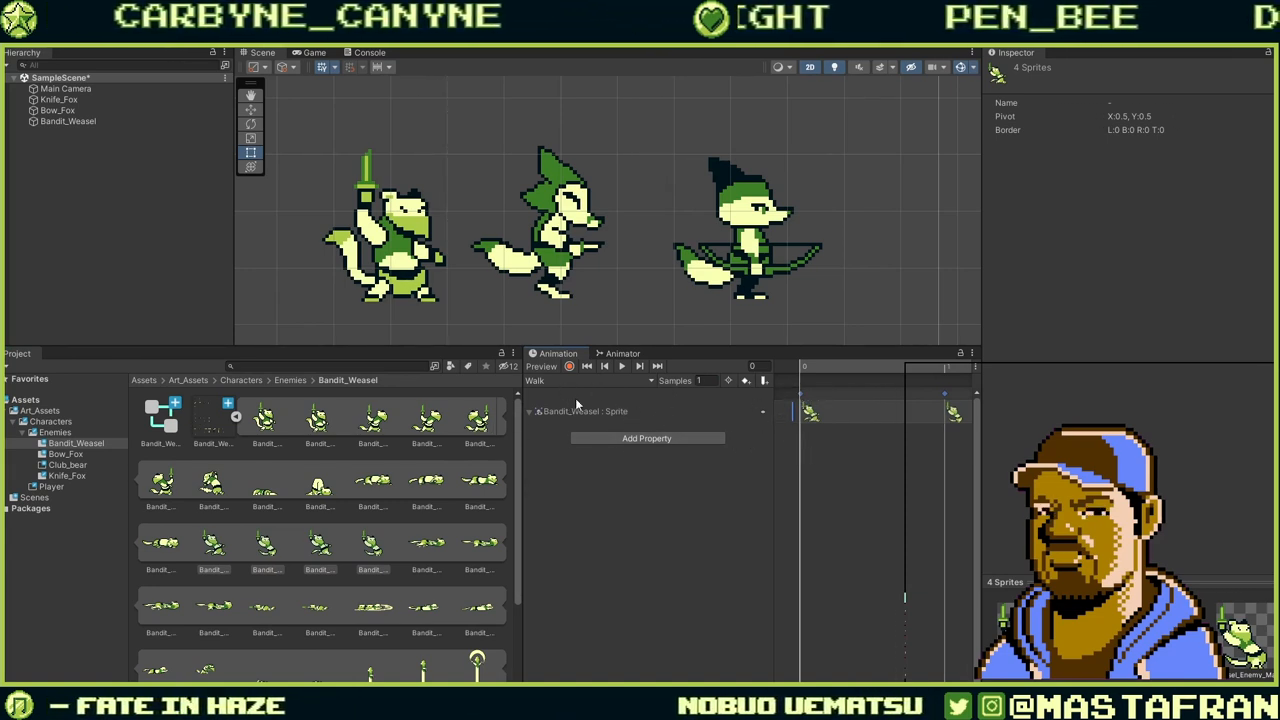
Add the Bandit_Weasel_Enemy_Master_1 sprite to the Idle clip at frame 1.
click(537, 381)
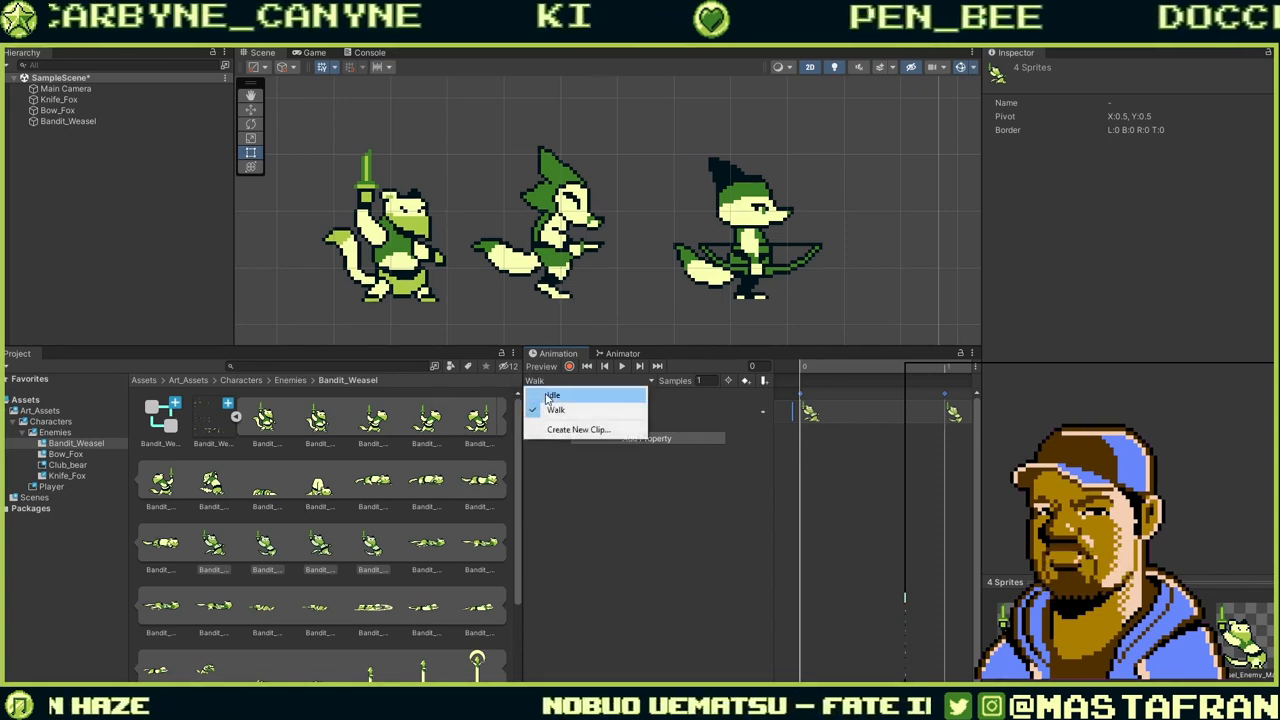
click(556, 394)
click(322, 421)
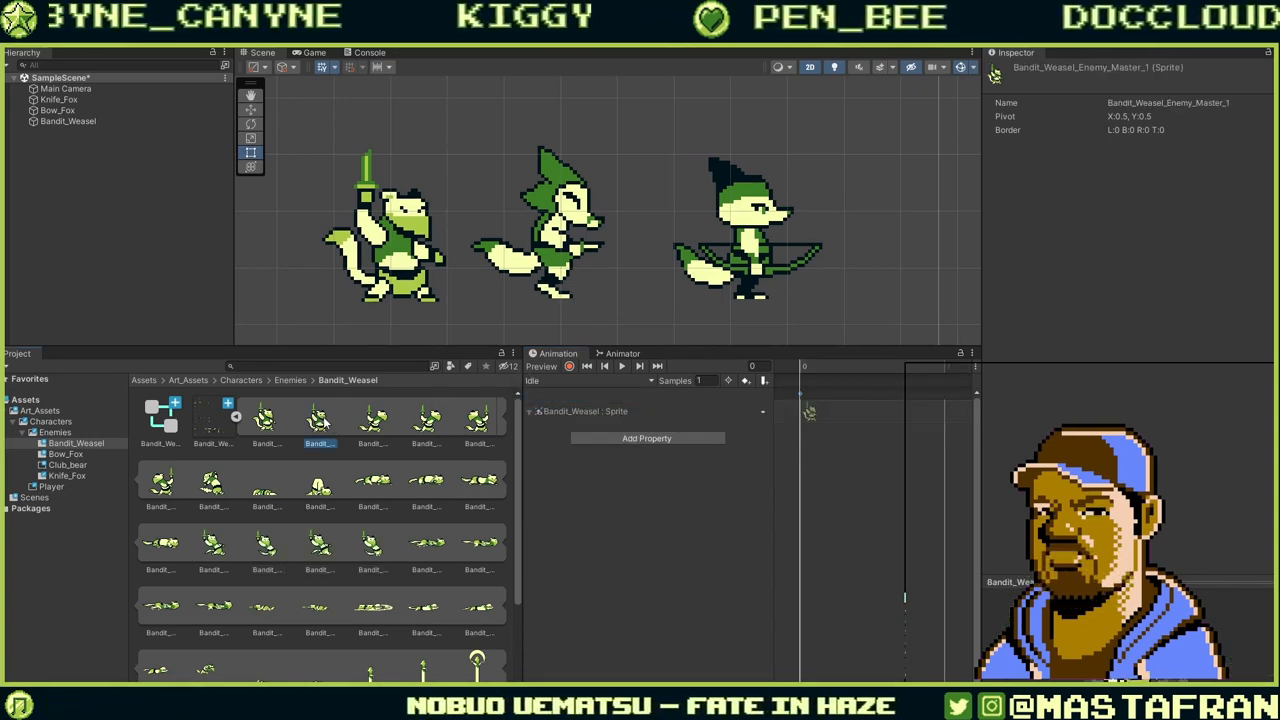
drag(317, 425, 937, 428)
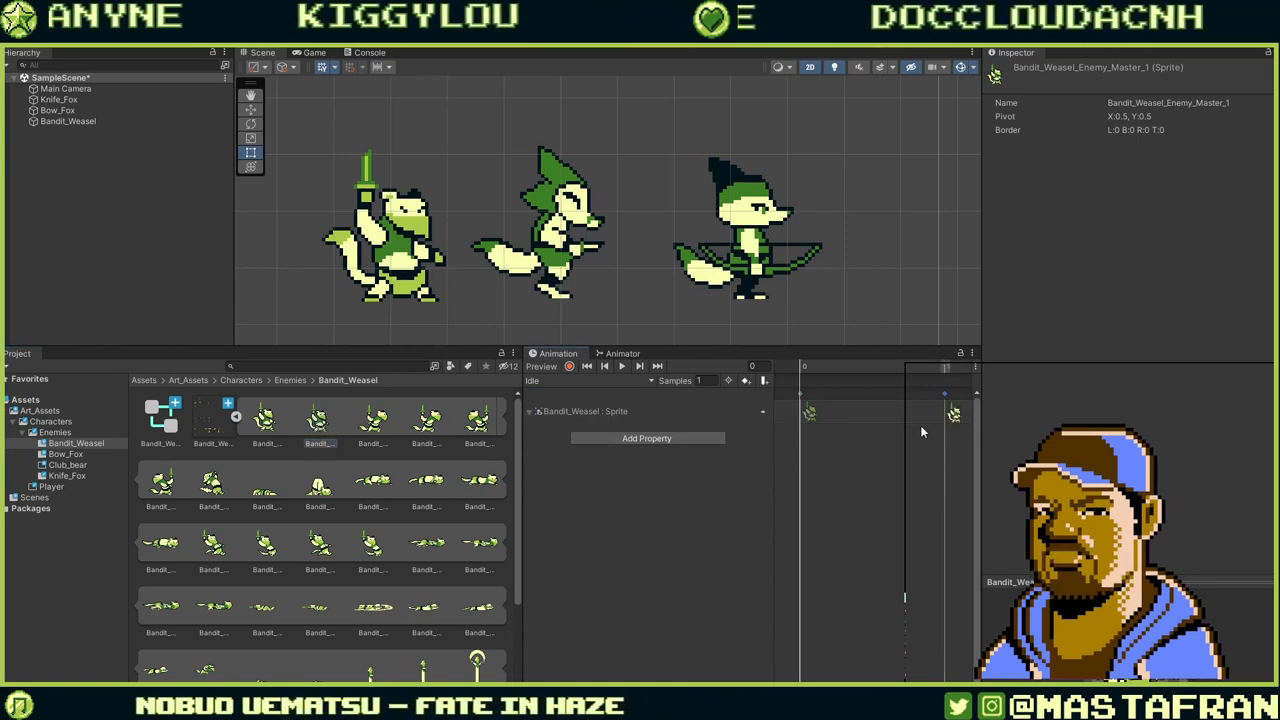
scroll(840, 452, down, 3)
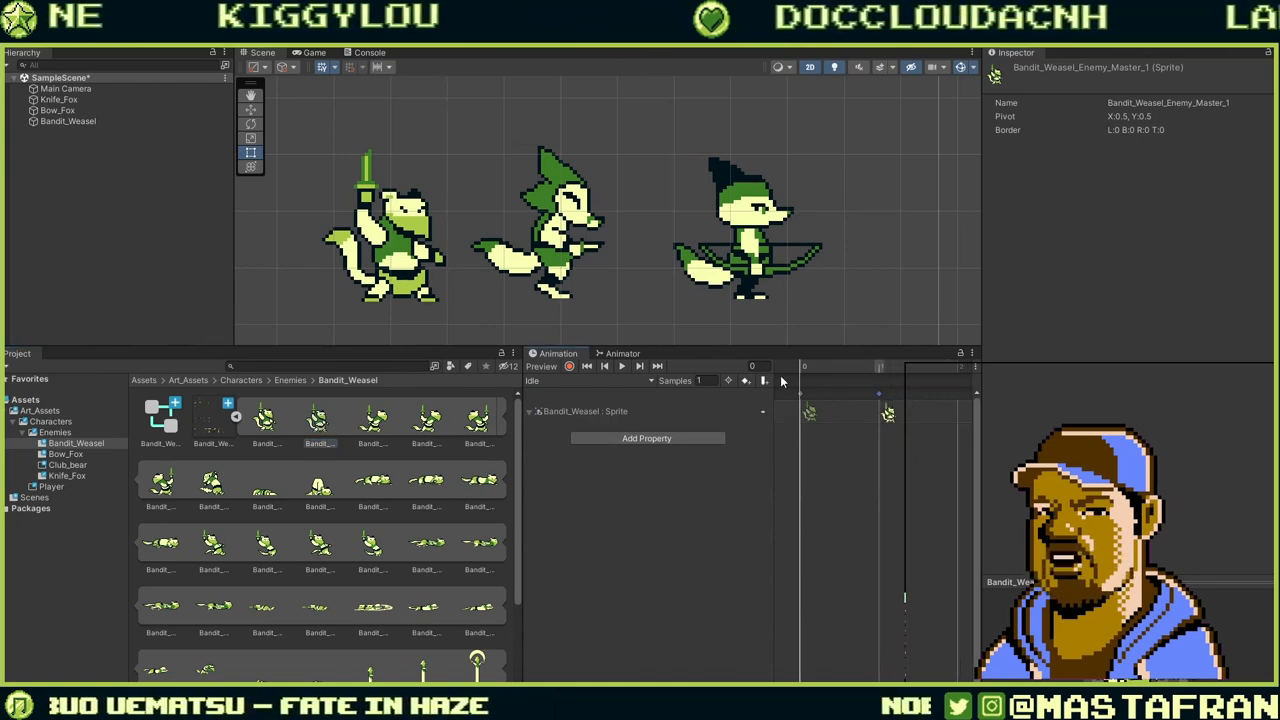
Play back the Idle and Walk clips to check the weasel's motion.
click(625, 366)
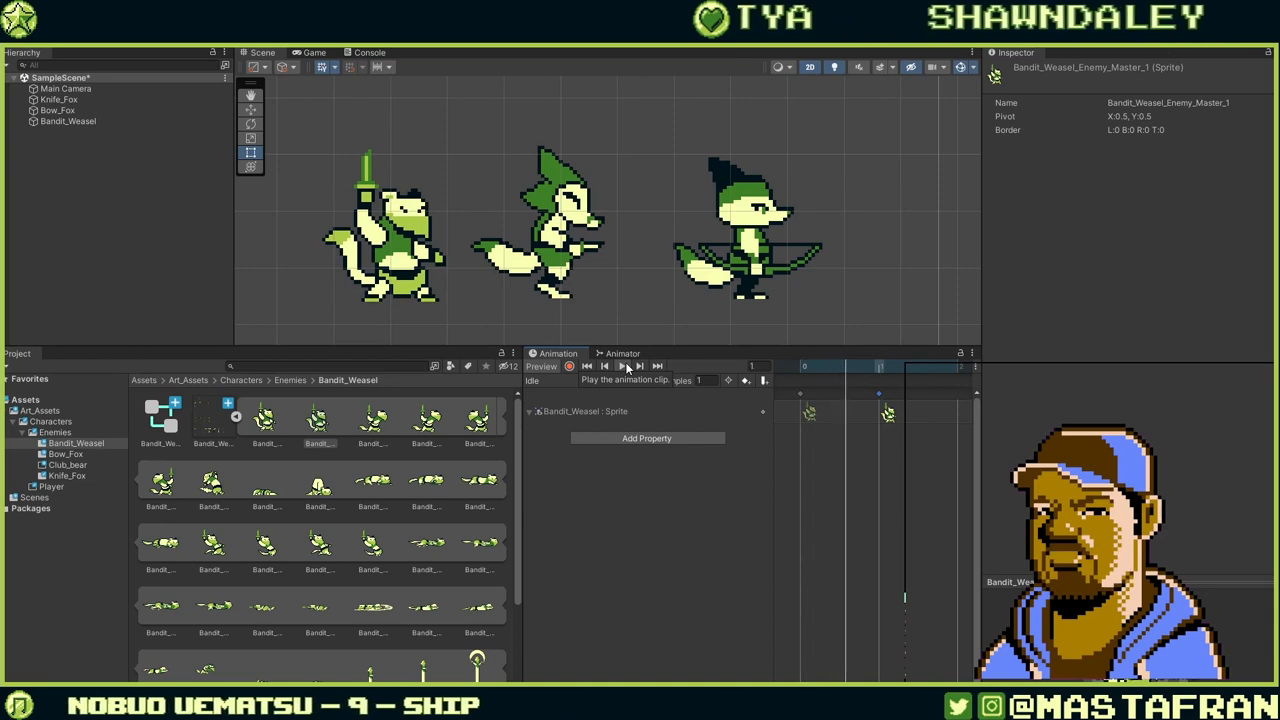
click(585, 378)
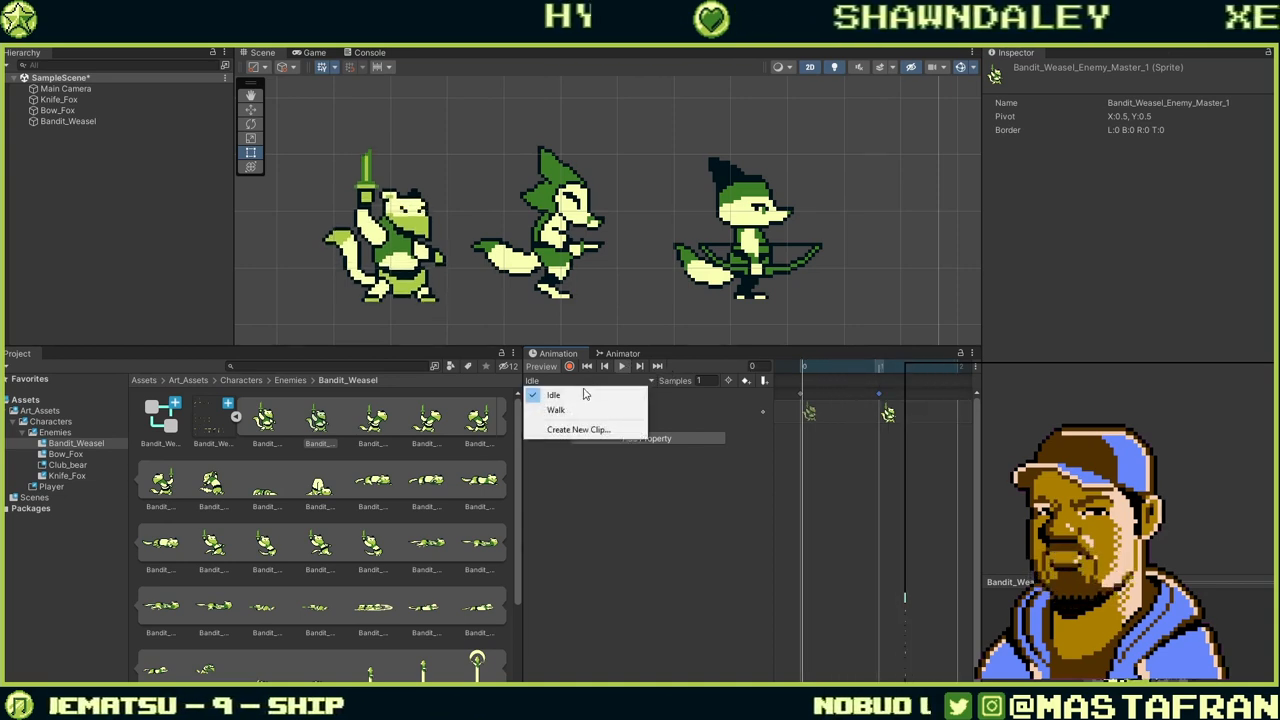
click(570, 409)
click(621, 367)
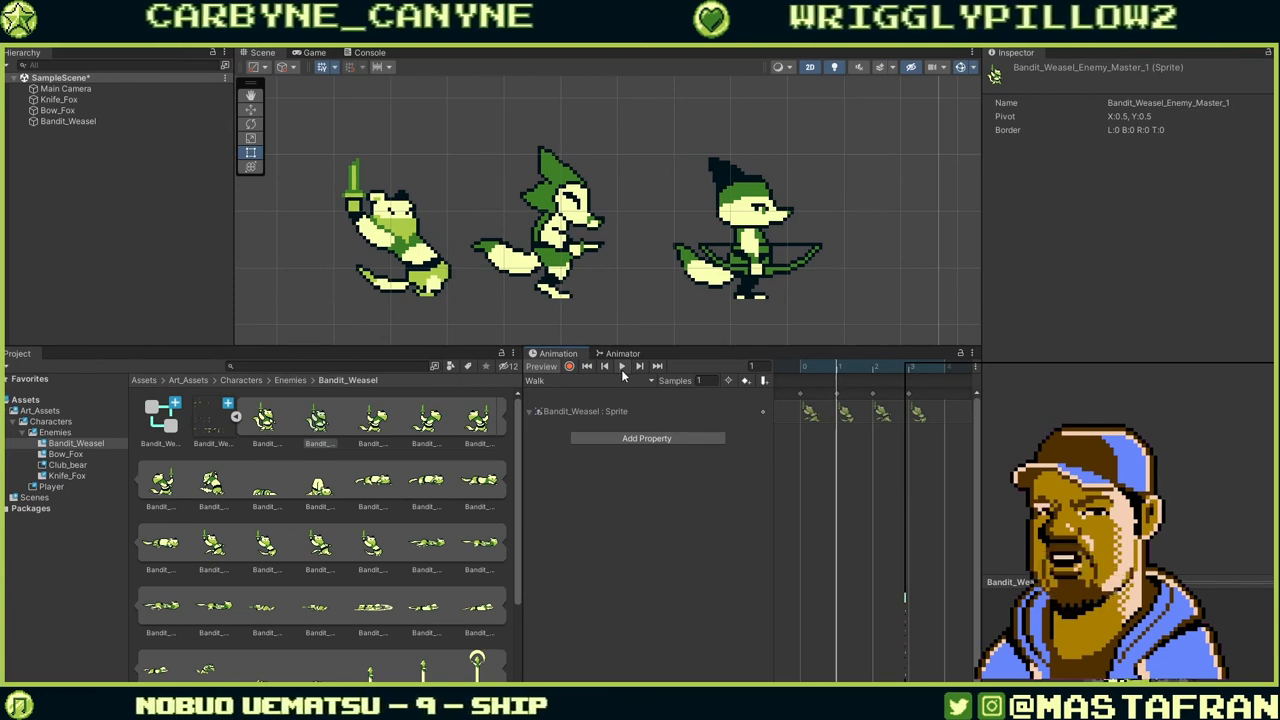
Create a new animation clip for the weasel and save it as Attack_Side in the Bandit_Weasel folder.
click(622, 381)
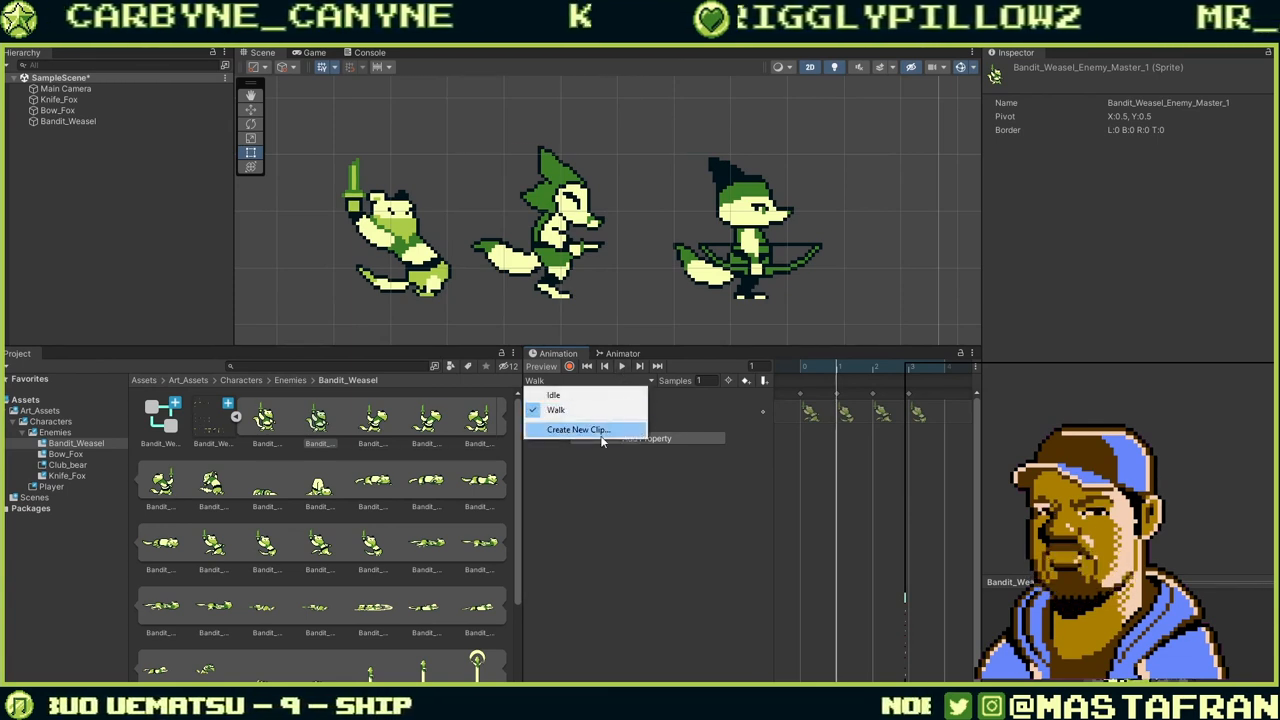
click(601, 430)
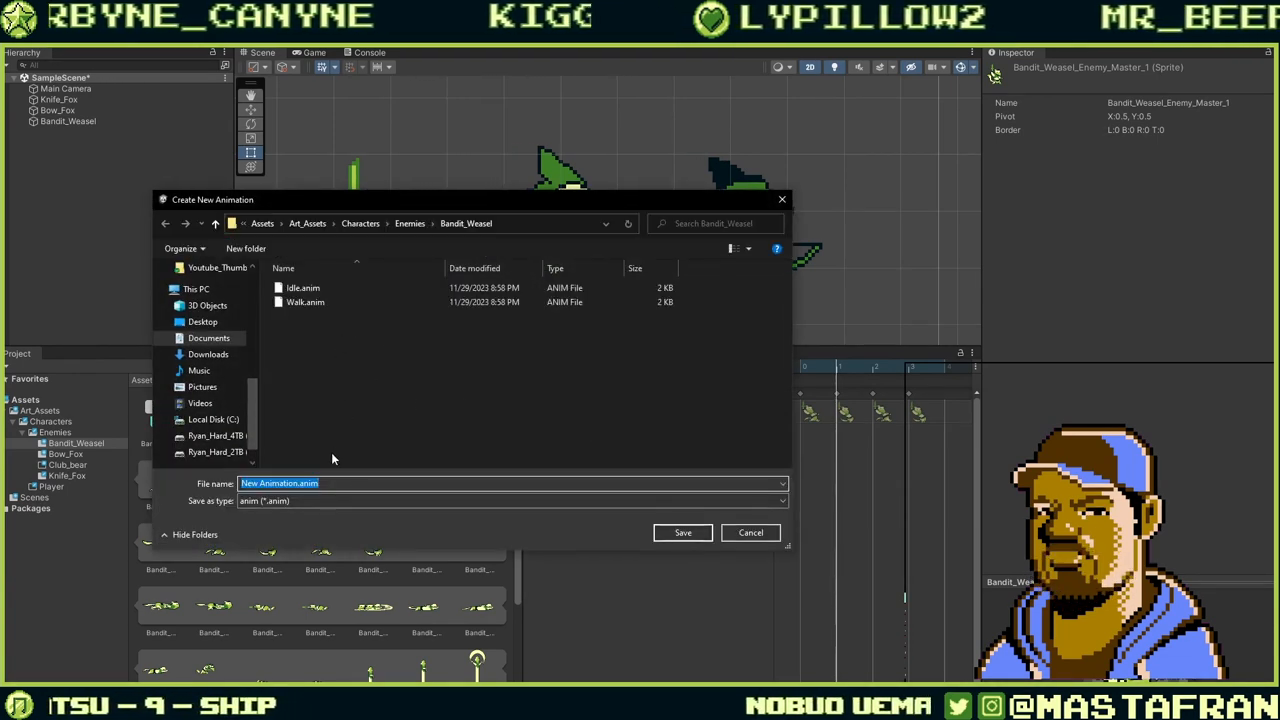
text(Side)
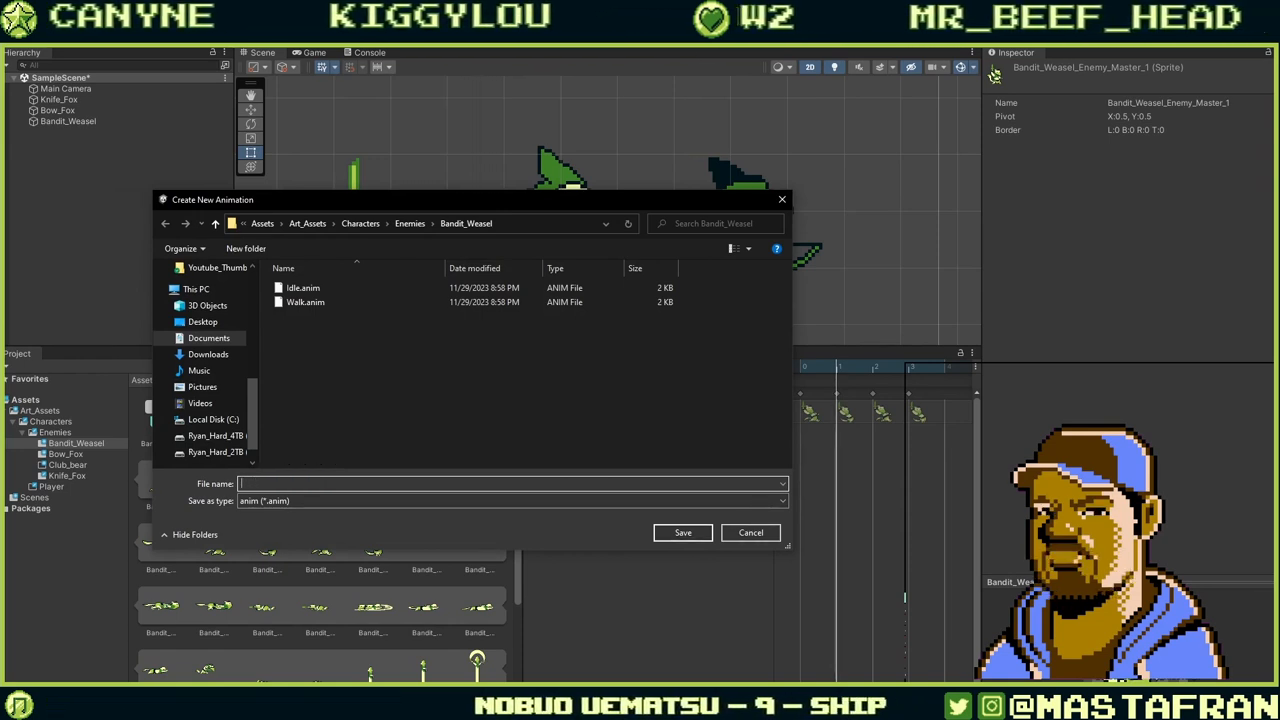
text(Attack)
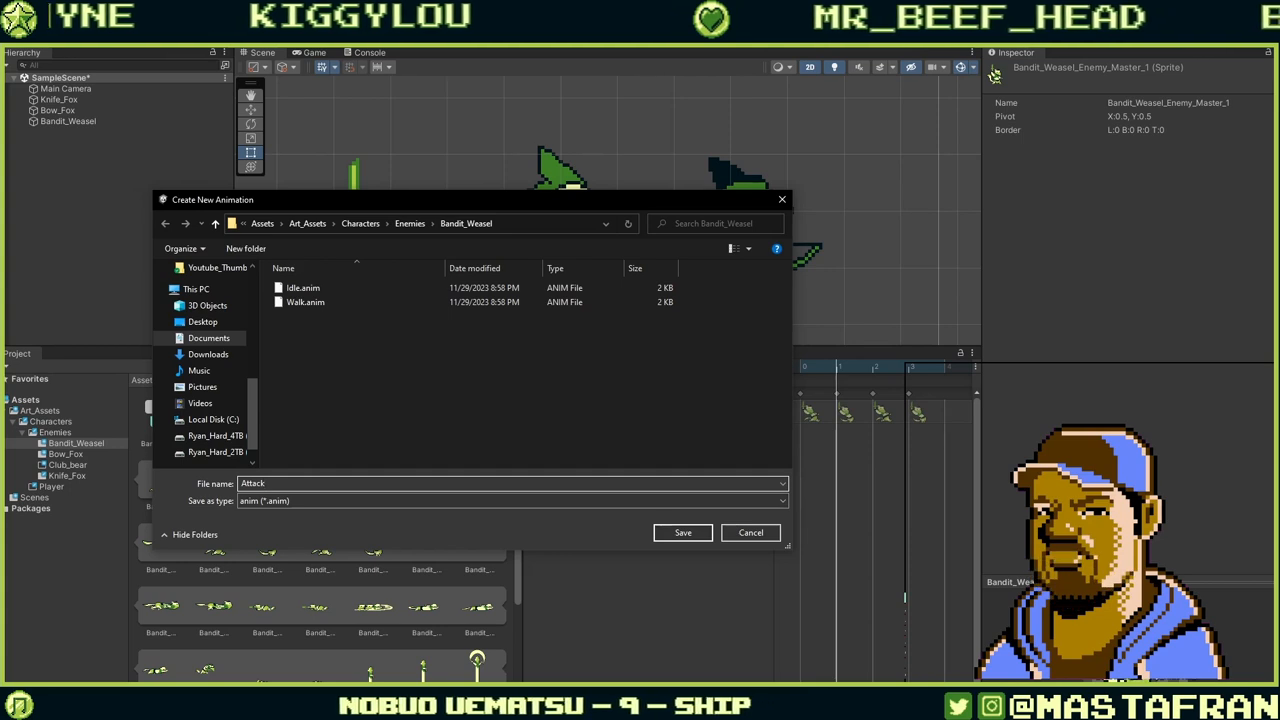
text(_Side)
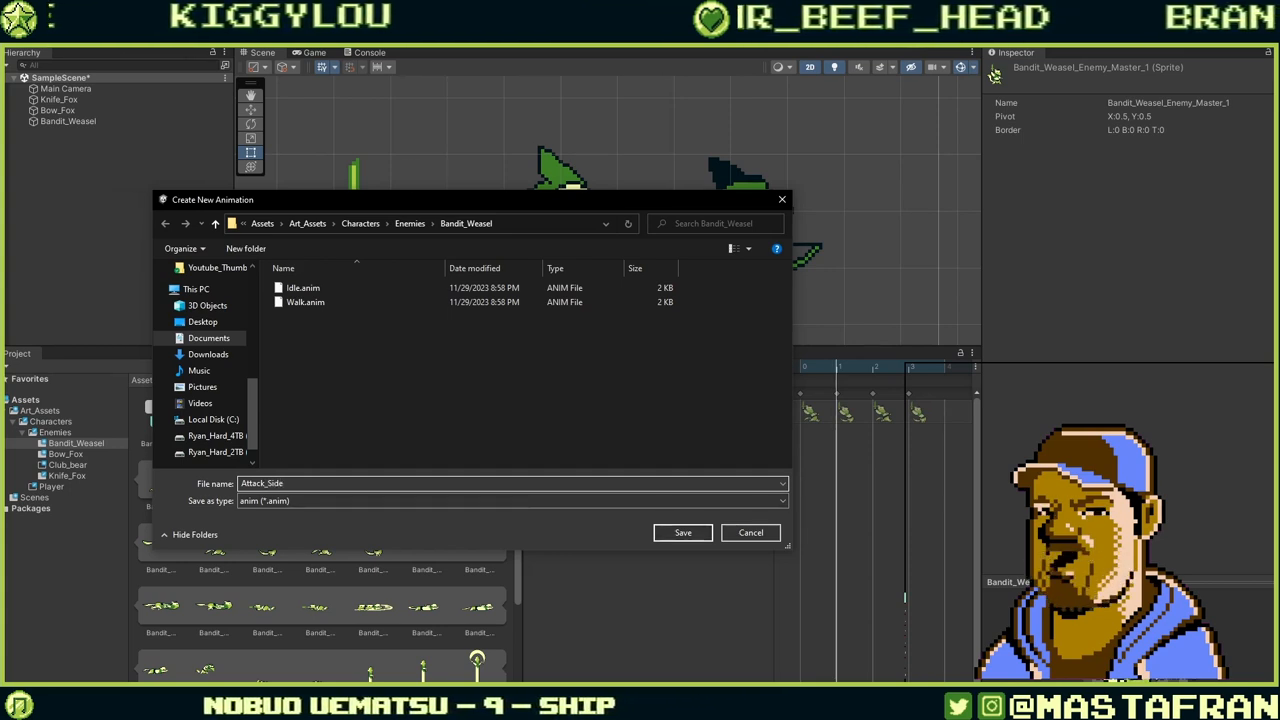
key(Return)
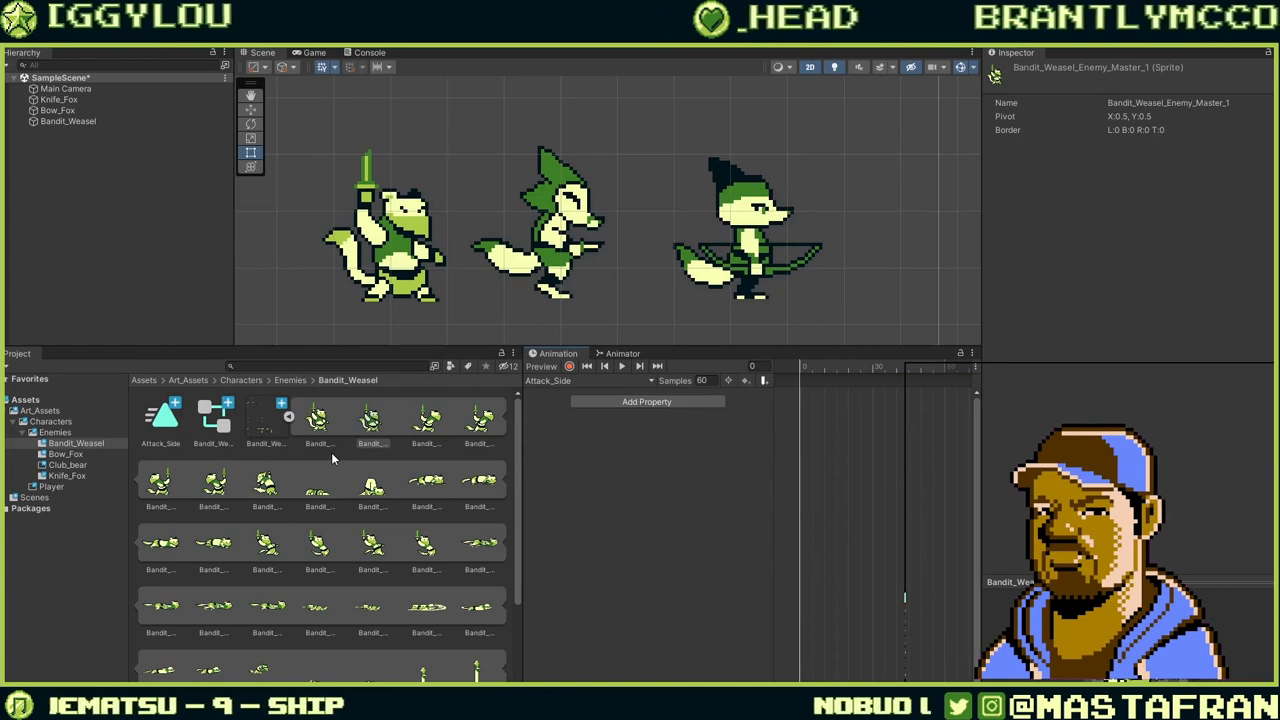
Set the Attack_Side clip's sample rate to 1 and place the seven side-attack sprites, starting with Bandit_Weasel_Enemy_Master_21, from frame 0.
scroll(331, 452, down, 3)
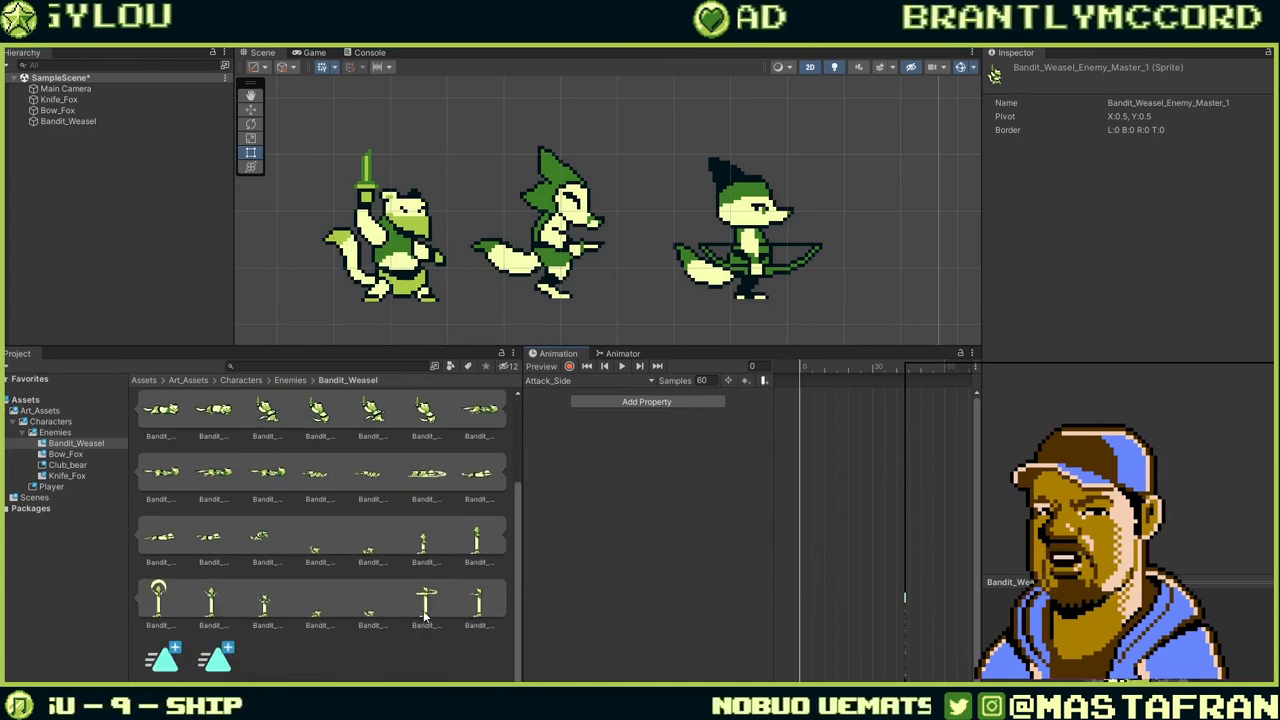
click(436, 537)
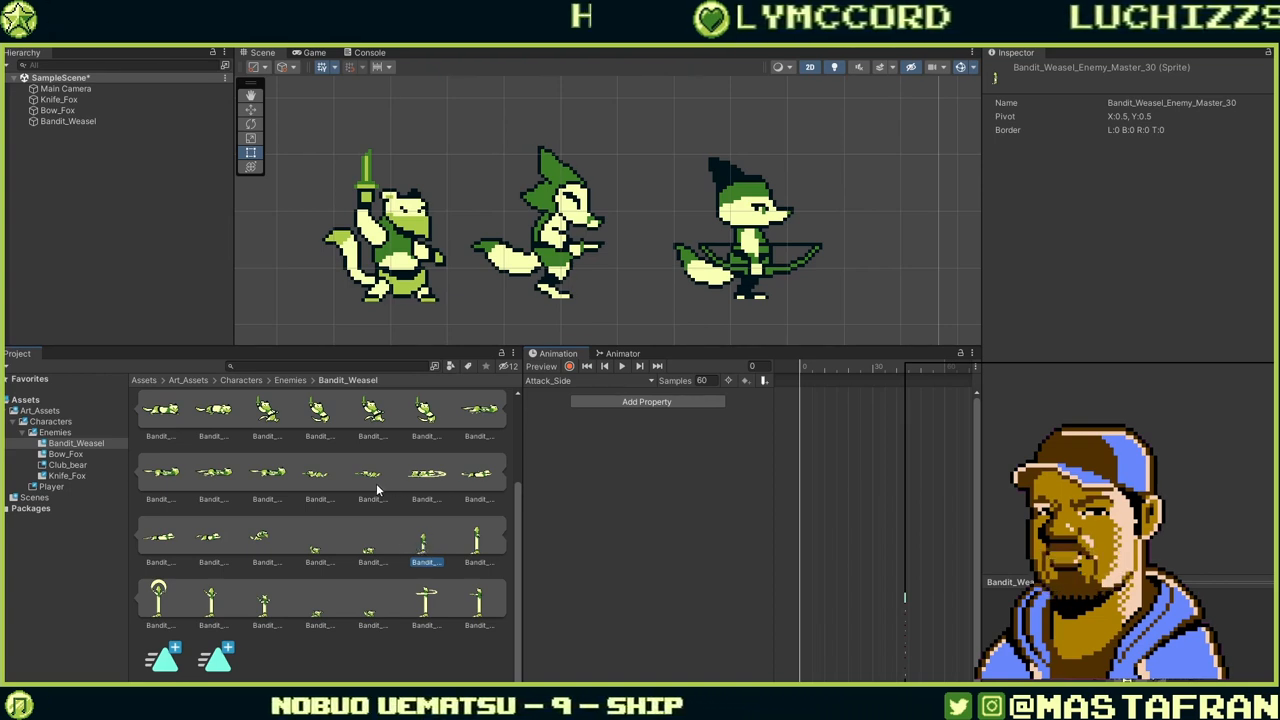
scroll(366, 487, up, 2)
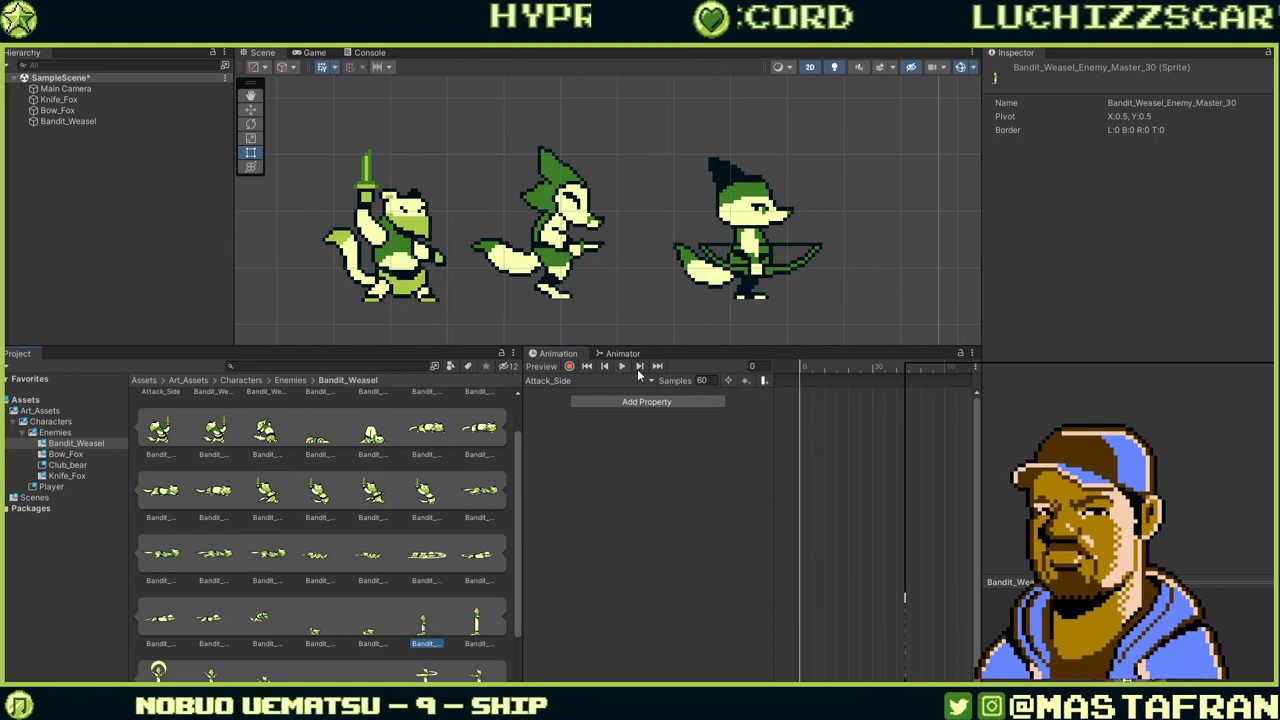
click(703, 380)
text(1)
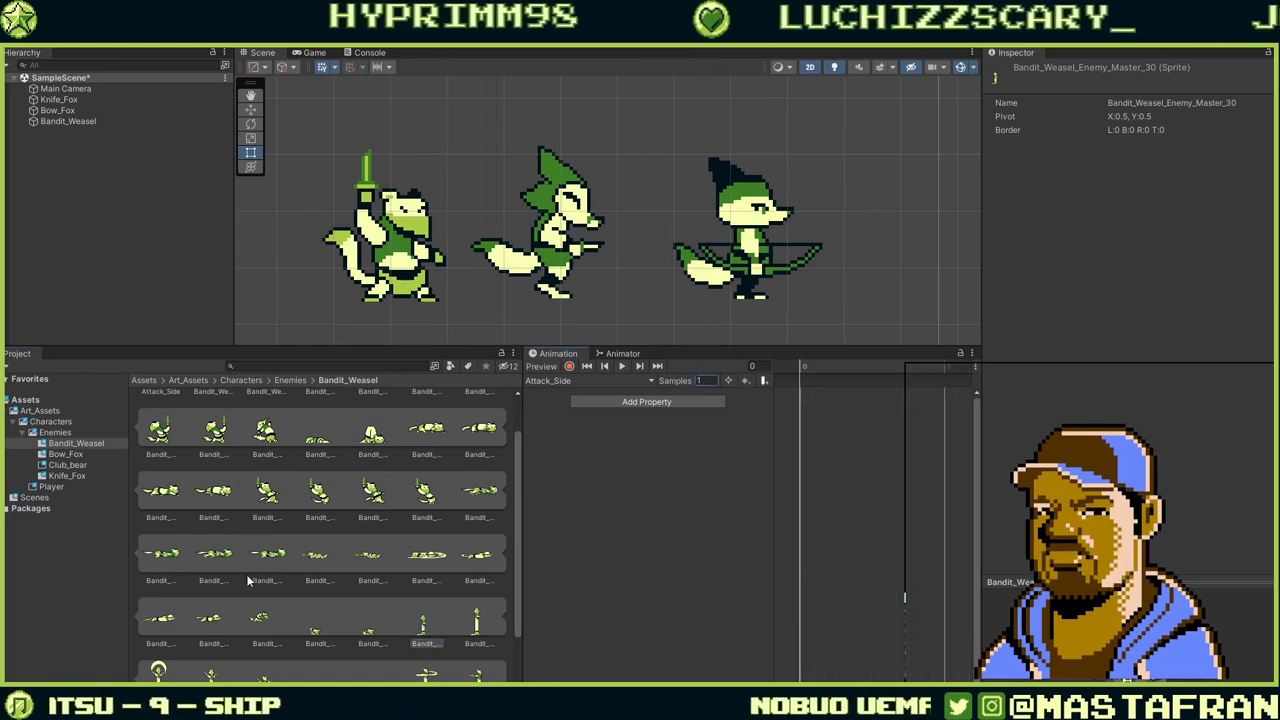
click(309, 564)
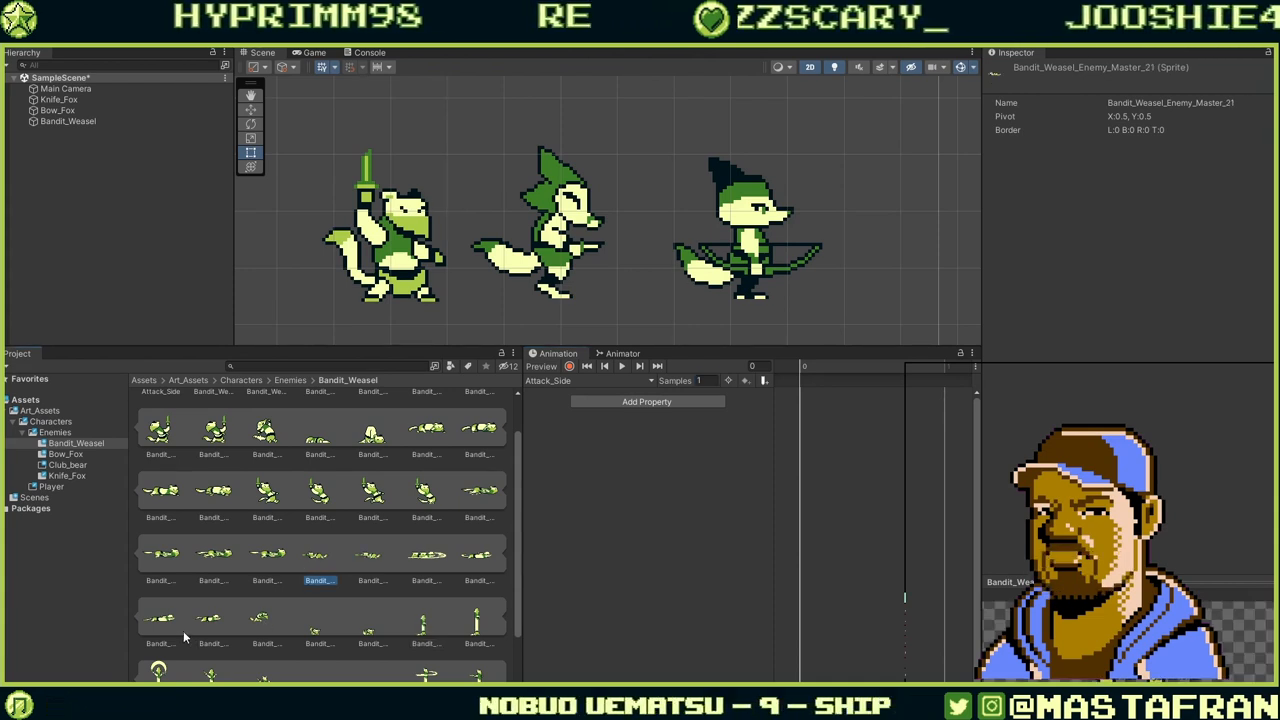
shift+click(255, 628)
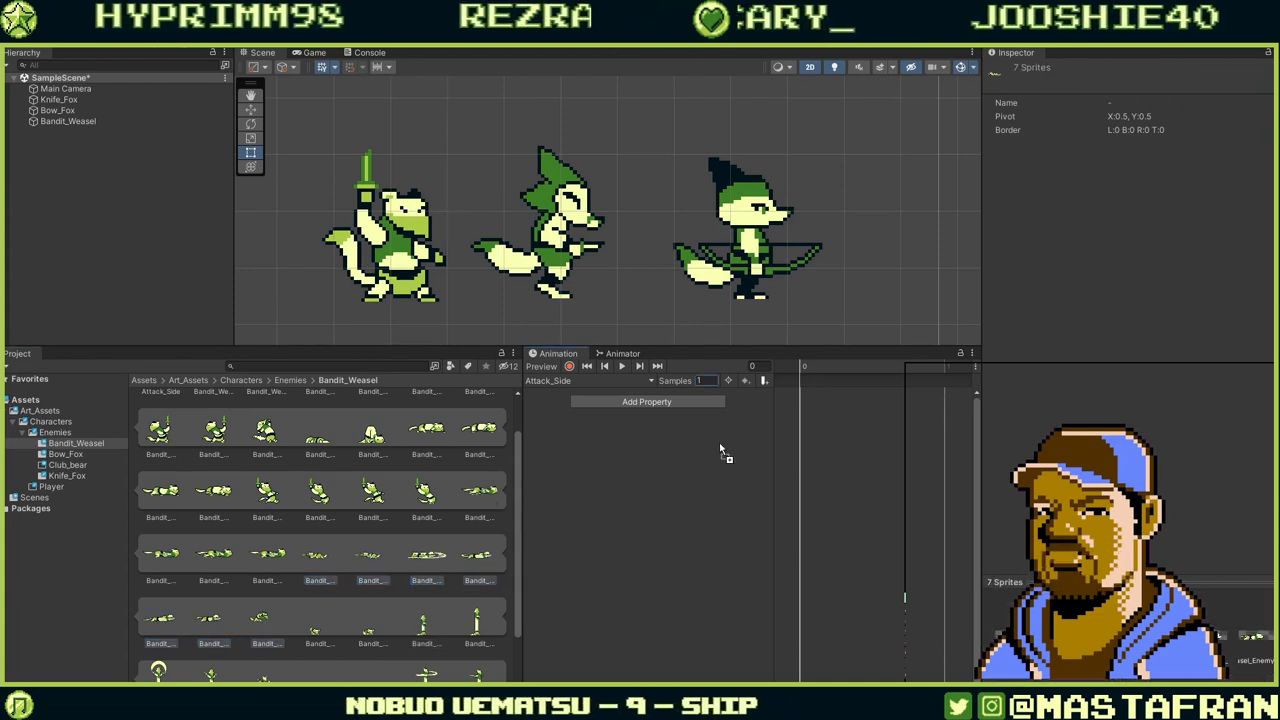
drag(720, 445, 805, 390)
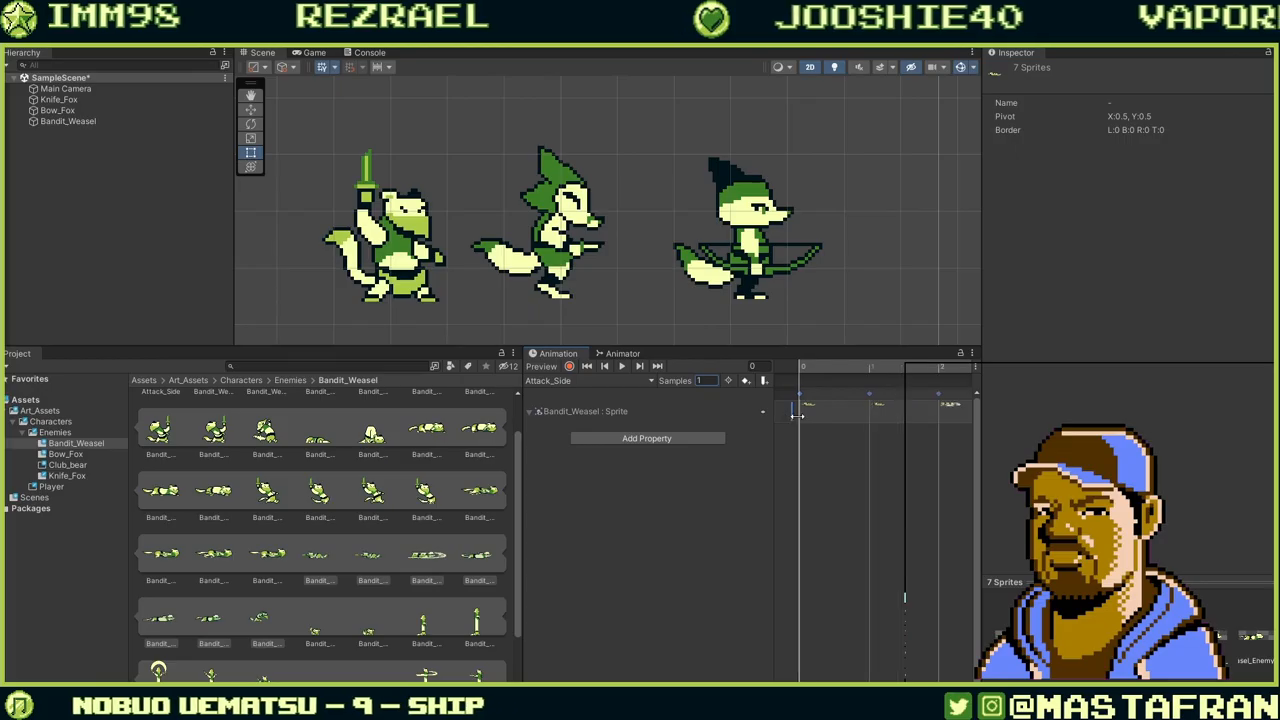
drag(817, 401, 810, 405)
scroll(810, 405, down, 2)
scroll(810, 405, down, 2)
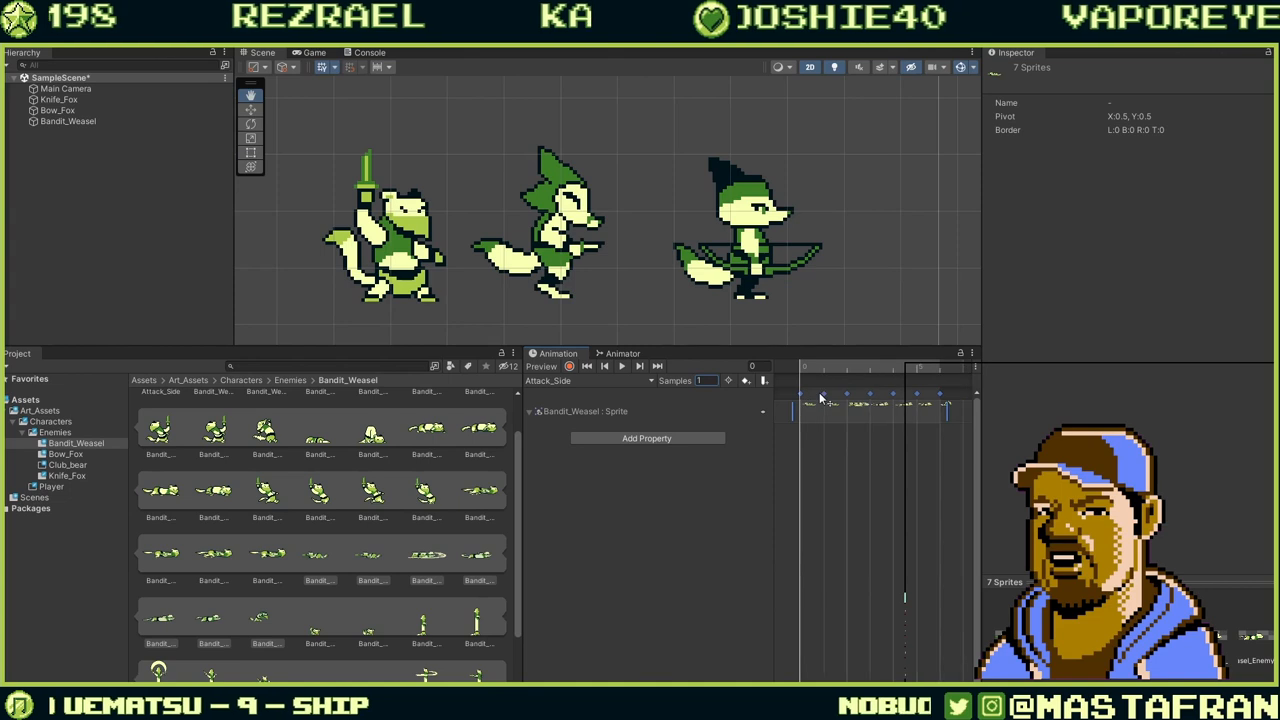
Append the sprites Bandit_Weasel_Enemy_Master_0 and Bandit_Weasel_Enemy_Master_1 to the end of the Attack_Side clip at frames 7 and 8.
scroll(416, 478, up, 1)
click(330, 435)
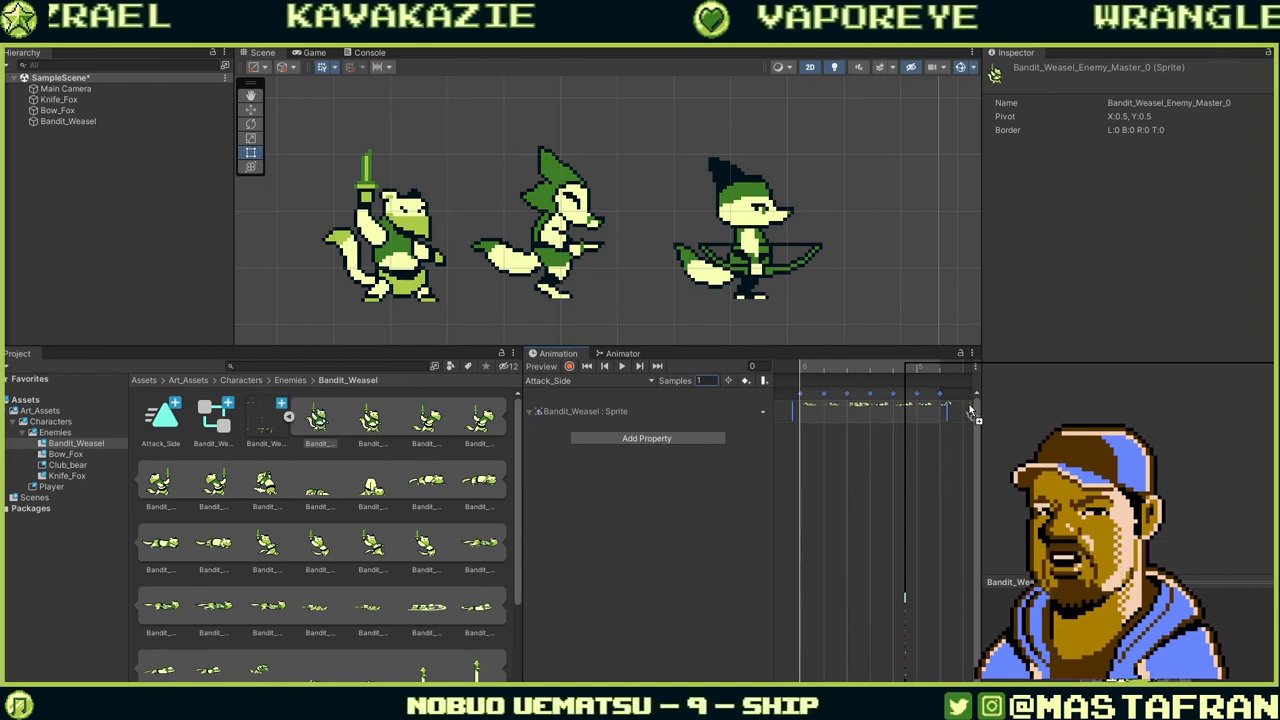
drag(969, 404, 882, 408)
drag(958, 415, 967, 414)
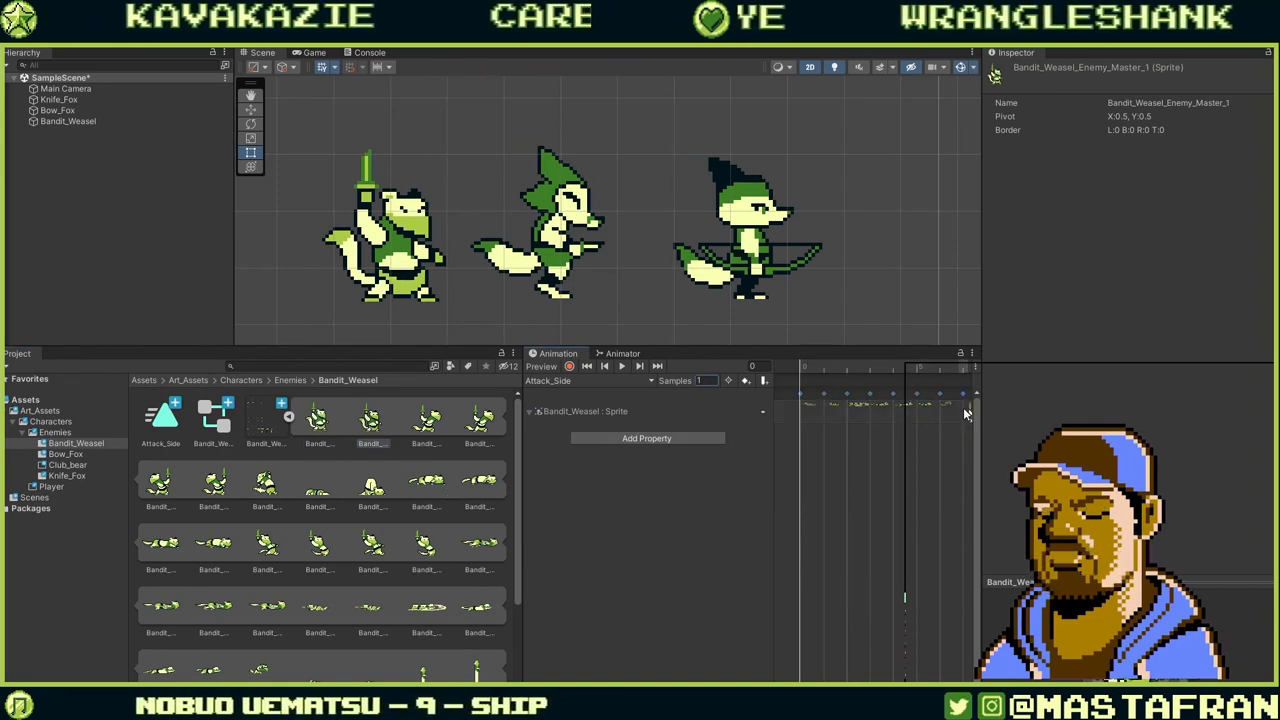
scroll(907, 482, down, 4)
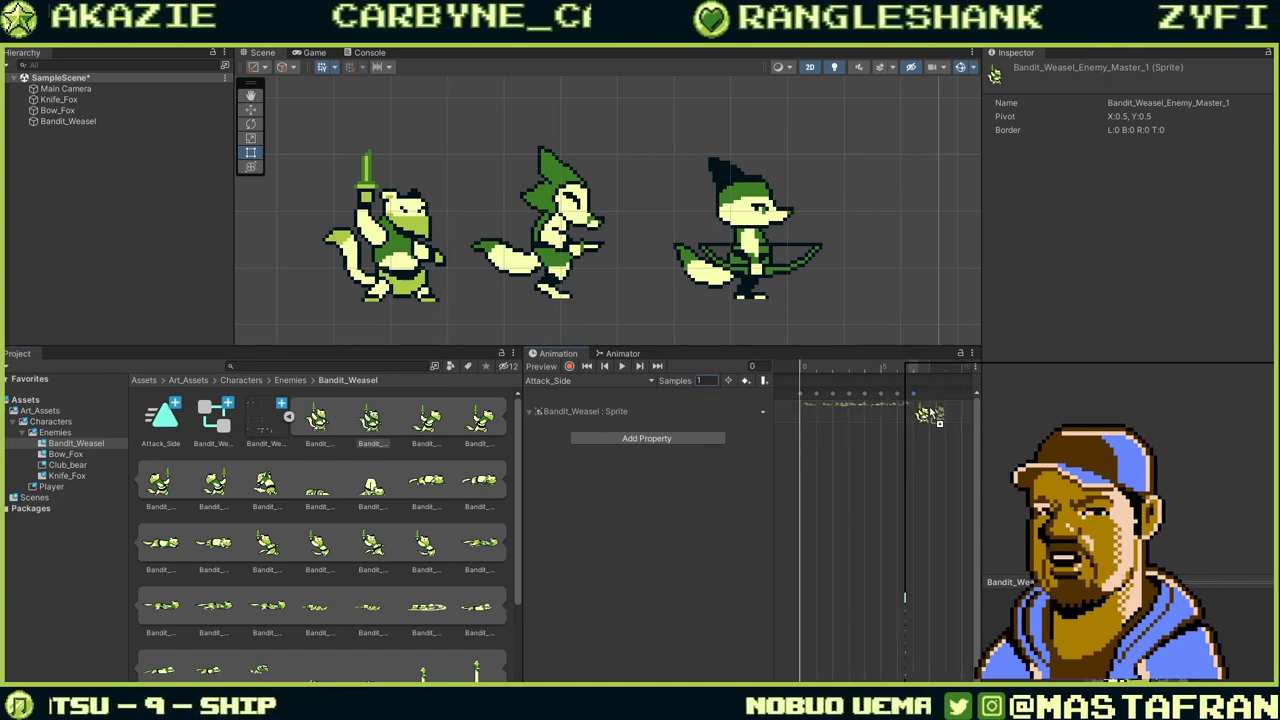
drag(930, 412, 932, 413)
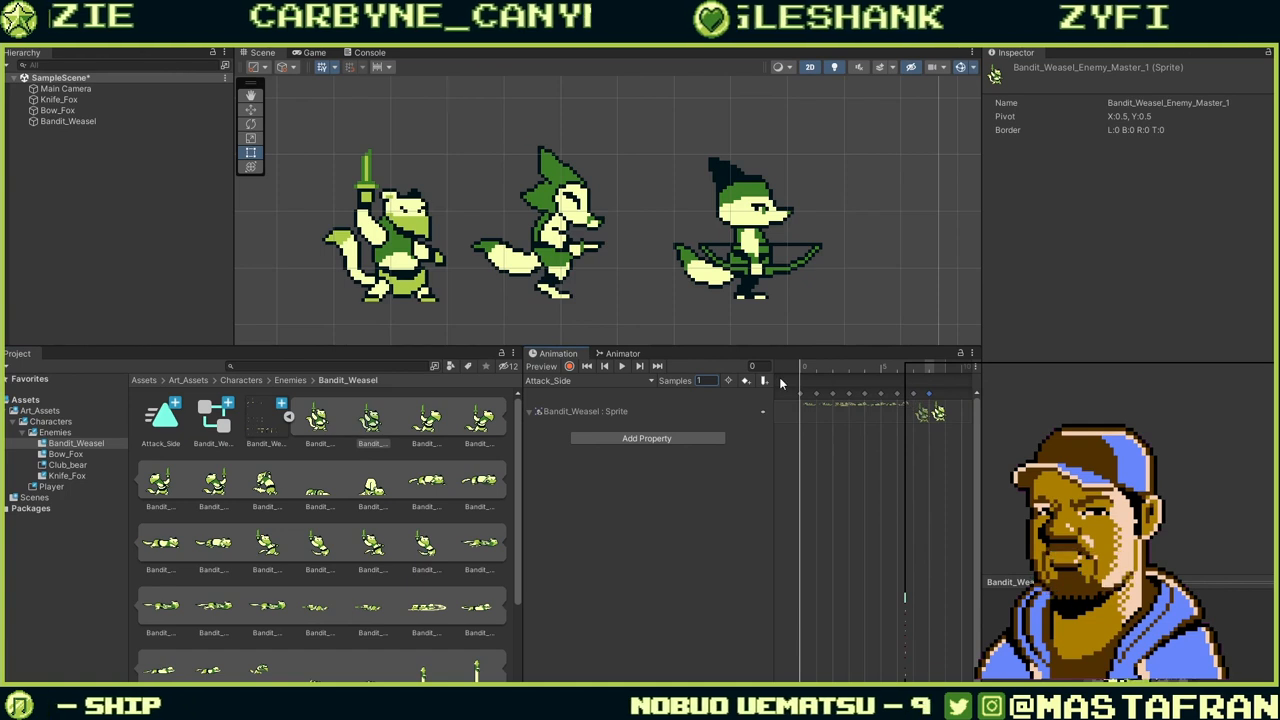
Play back the Attack_Side clip with the whole side attack in view beside the foxes.
click(619, 367)
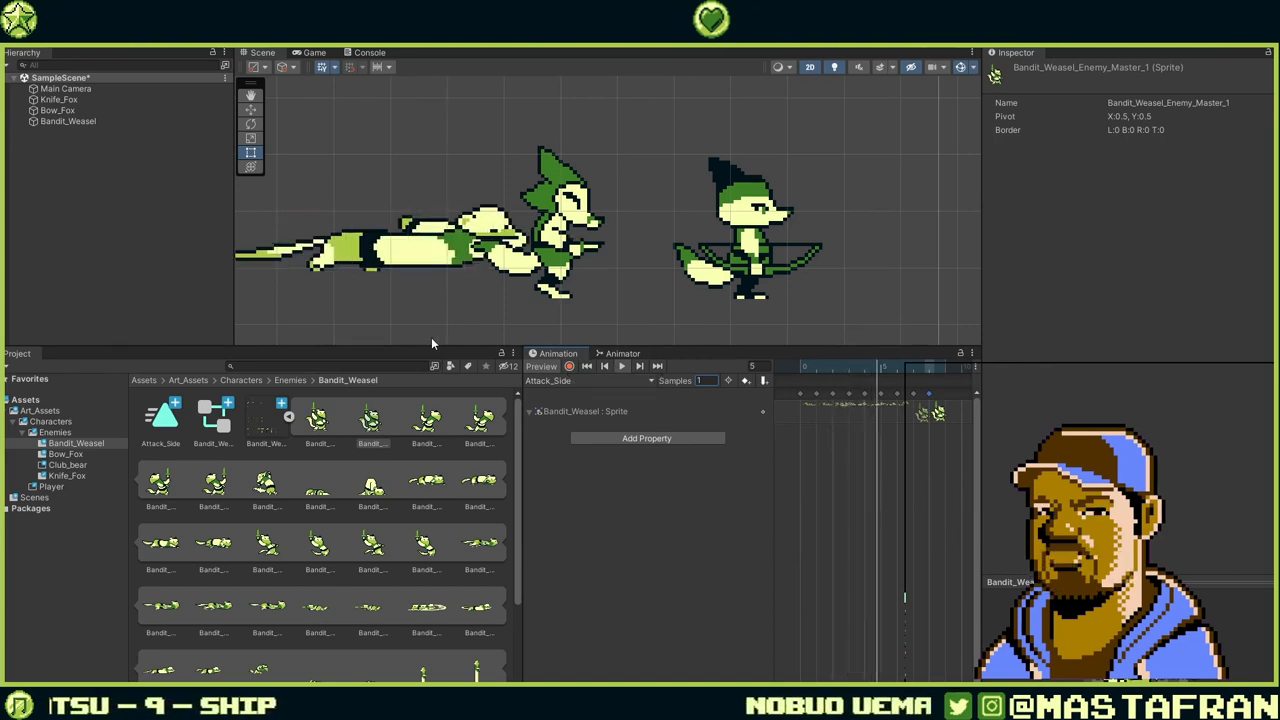
middle_drag(460, 266, 504, 159)
scroll(504, 159, down, 4)
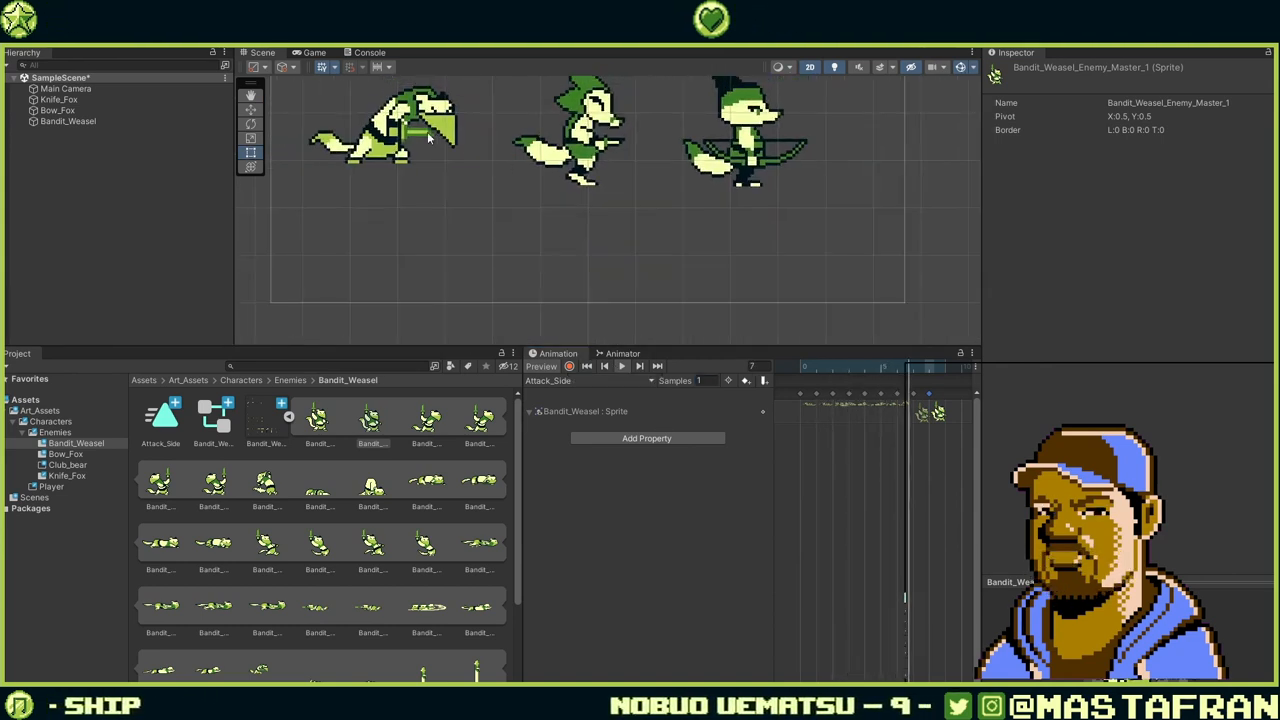
Move the Bandit_Weasel below the two foxes to about X 1.73, Y -4.17 and scrub the Attack_Side clip back to frame 0.
click(466, 184)
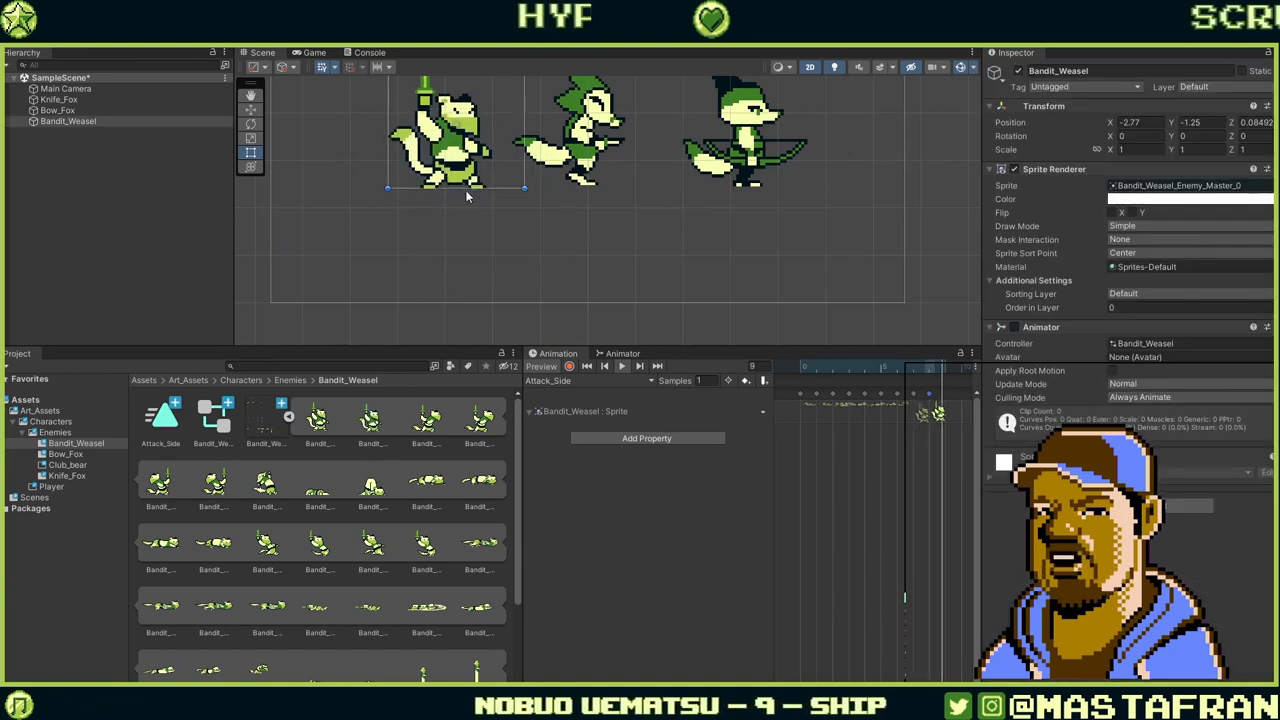
drag(466, 196, 675, 295)
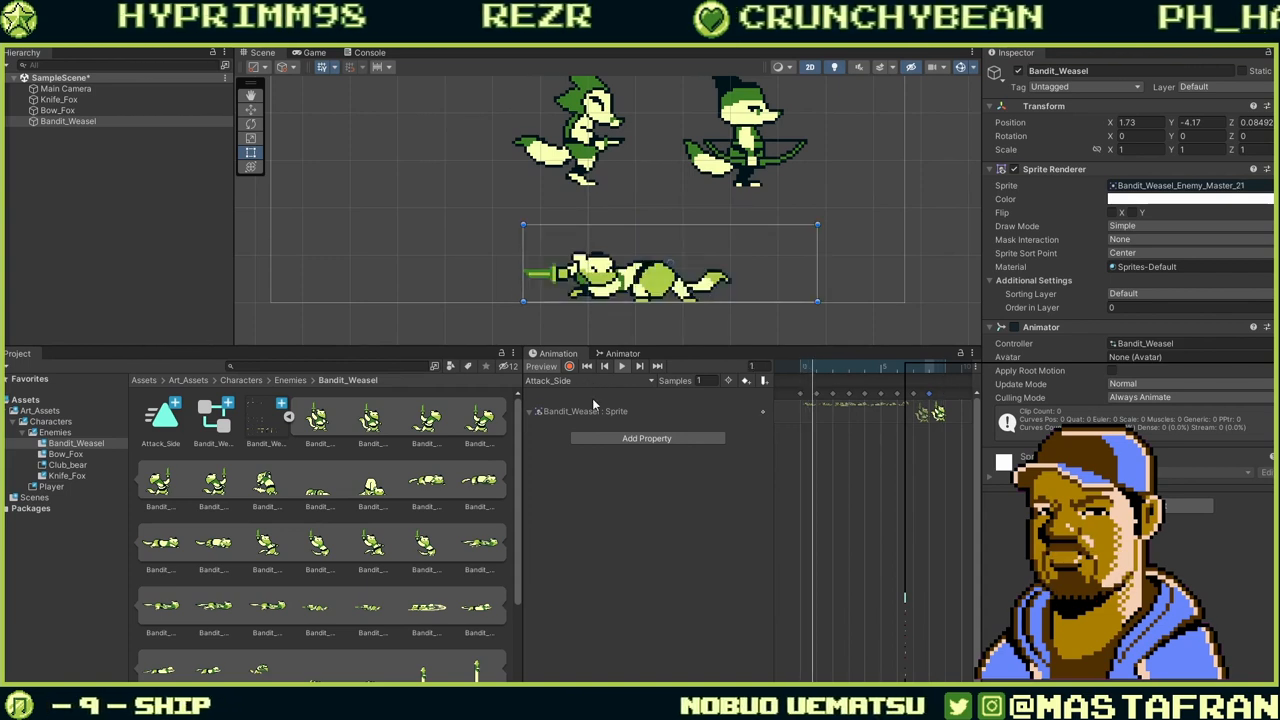
click(828, 370)
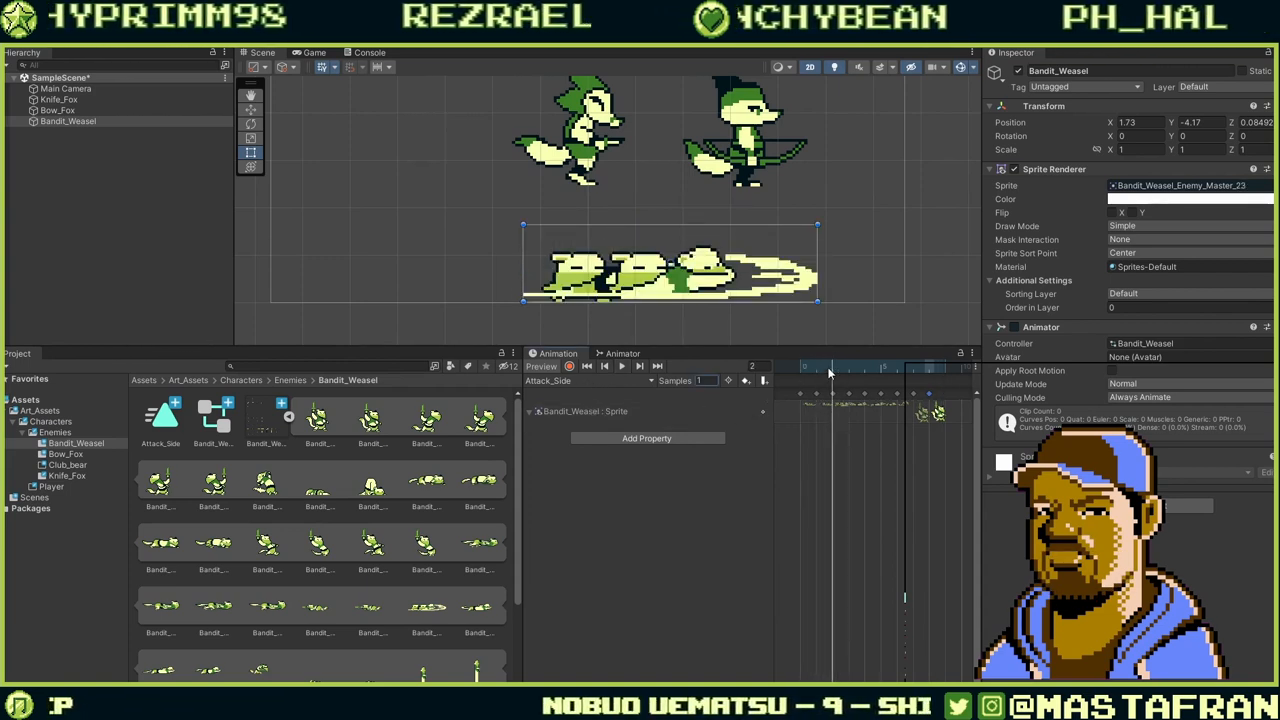
drag(828, 372, 790, 378)
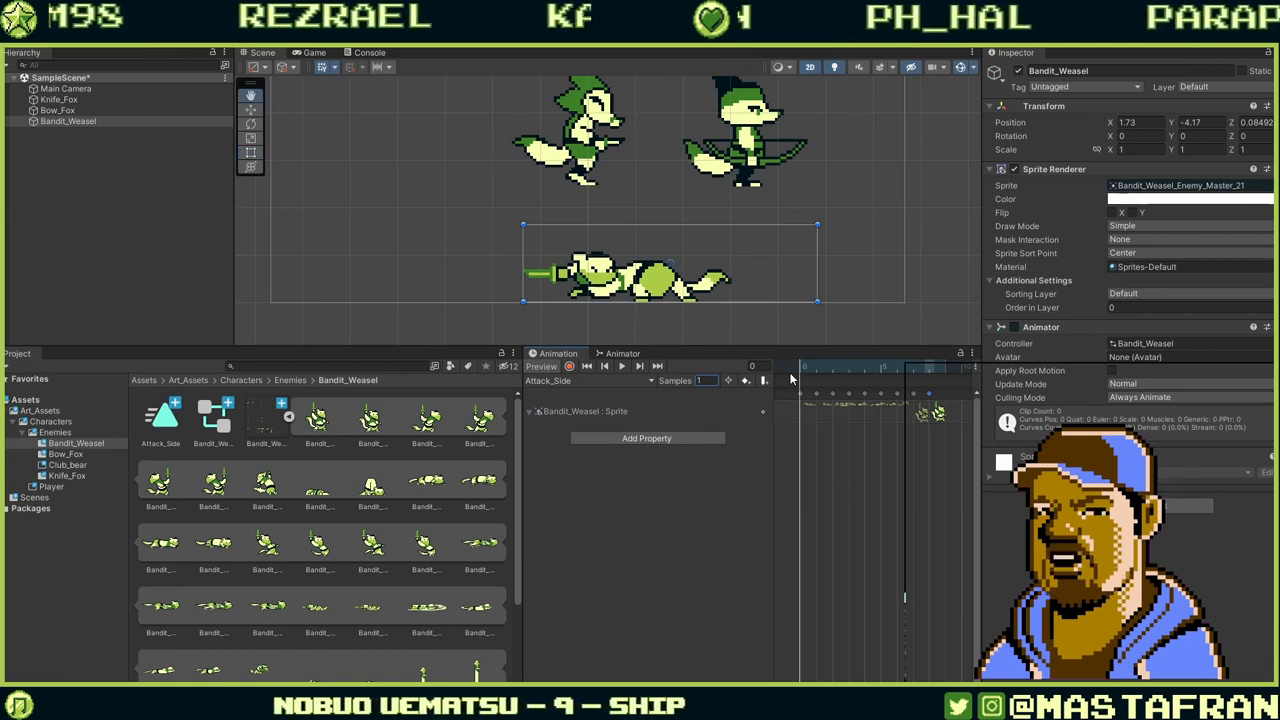
Switch to the weasel sprite file in Aseprite and show frame 47 of the Front Attack on the full canvas.
key(alt+Tab)
scroll(710, 345, down, 6)
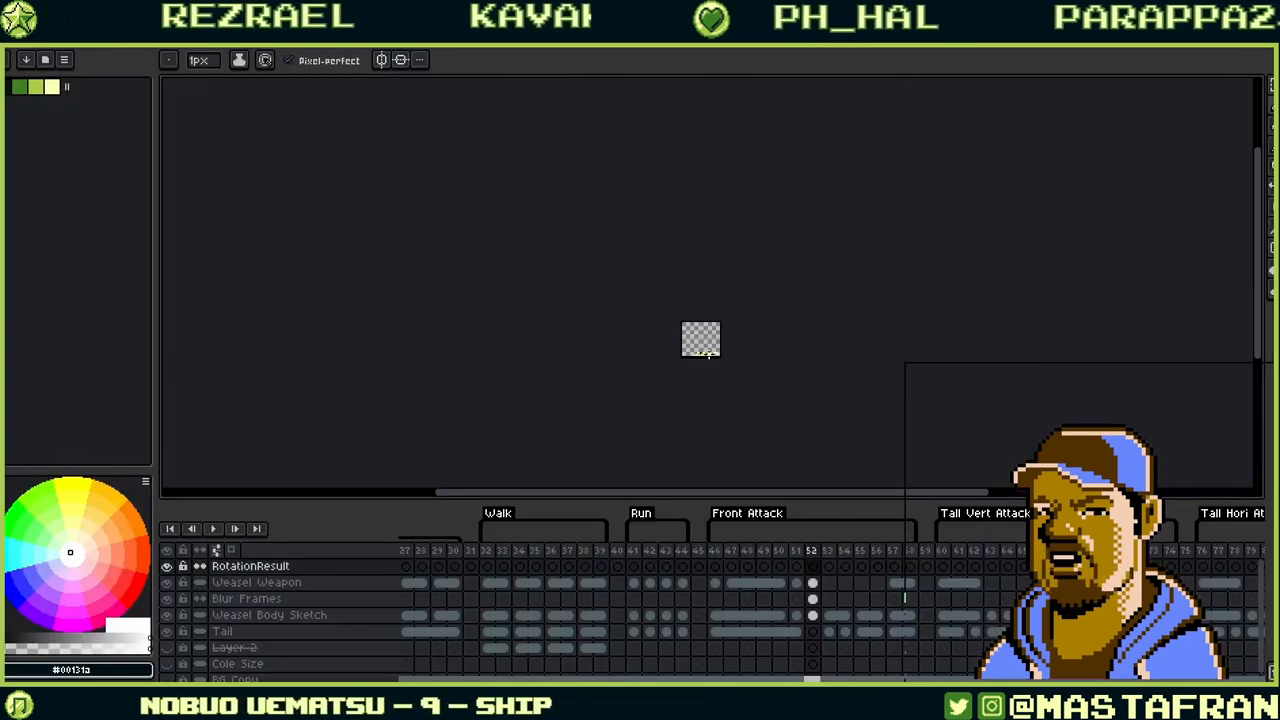
scroll(710, 346, up, 6)
scroll(722, 346, down, 1)
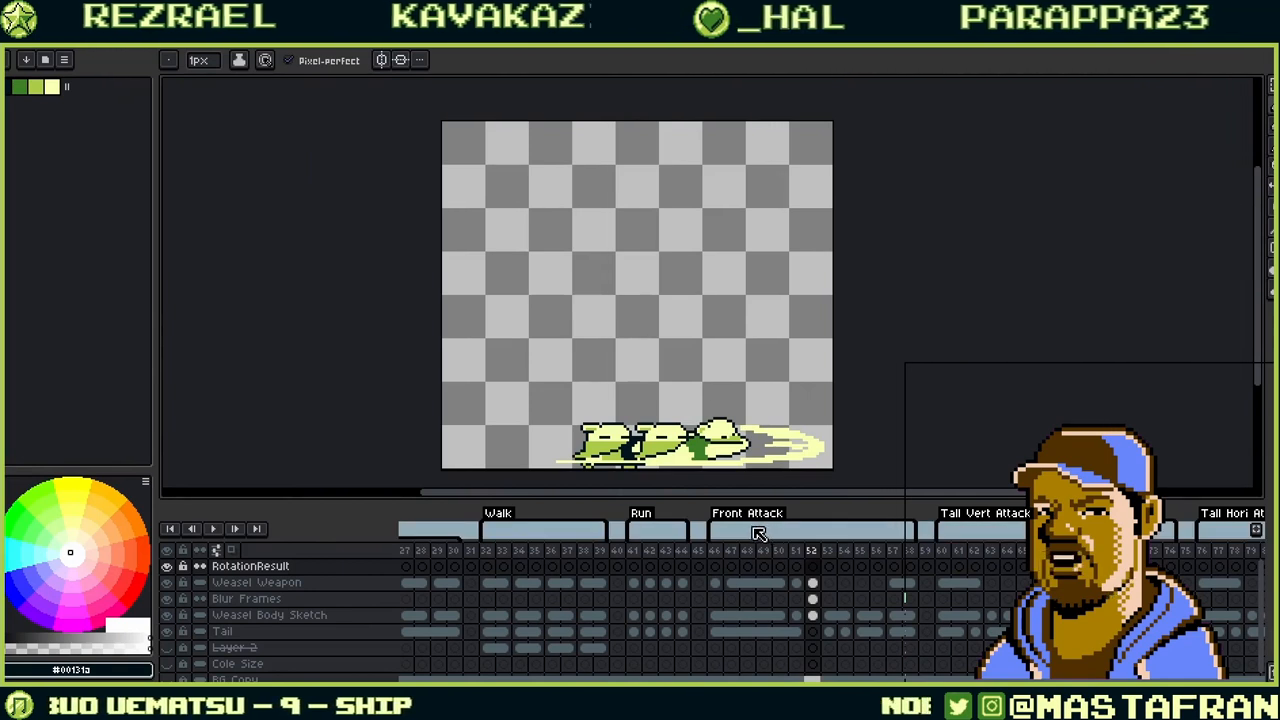
click(731, 551)
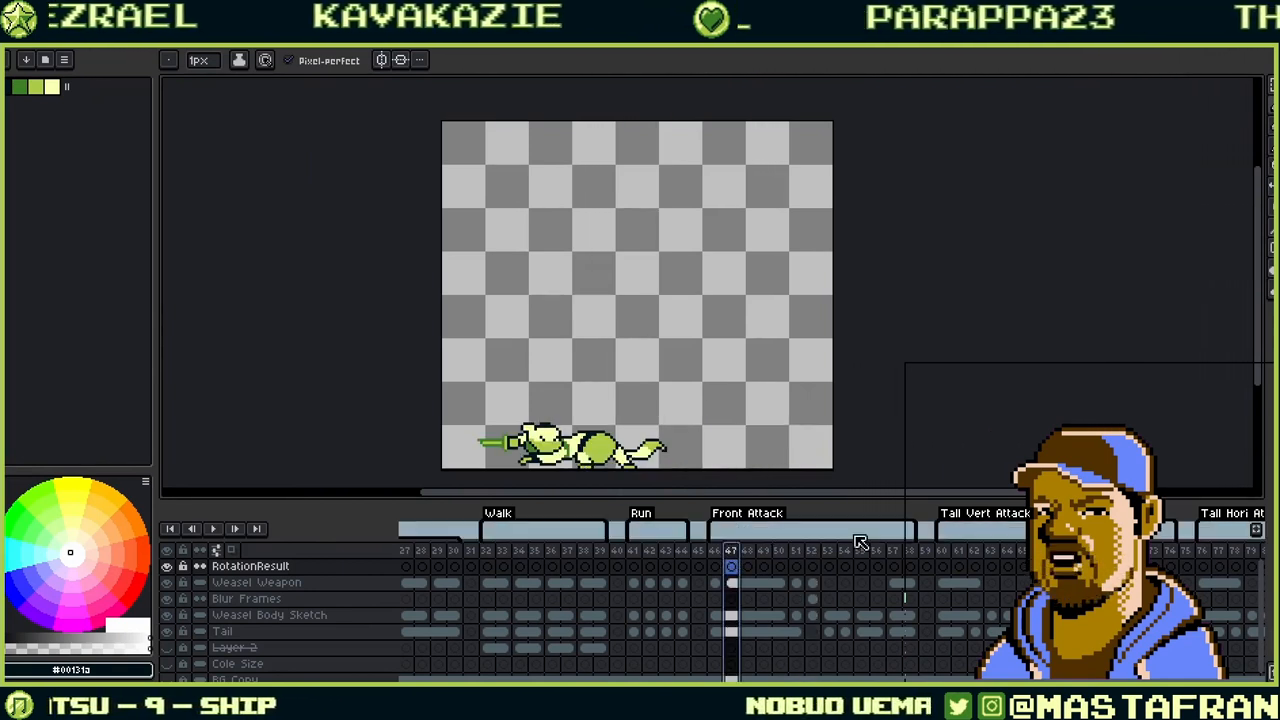
Examine the weasel's placement on the canvas at the Tall Vert Attack and in Tall Hori Attack frames 76 and 77.
click(967, 551)
click(1203, 551)
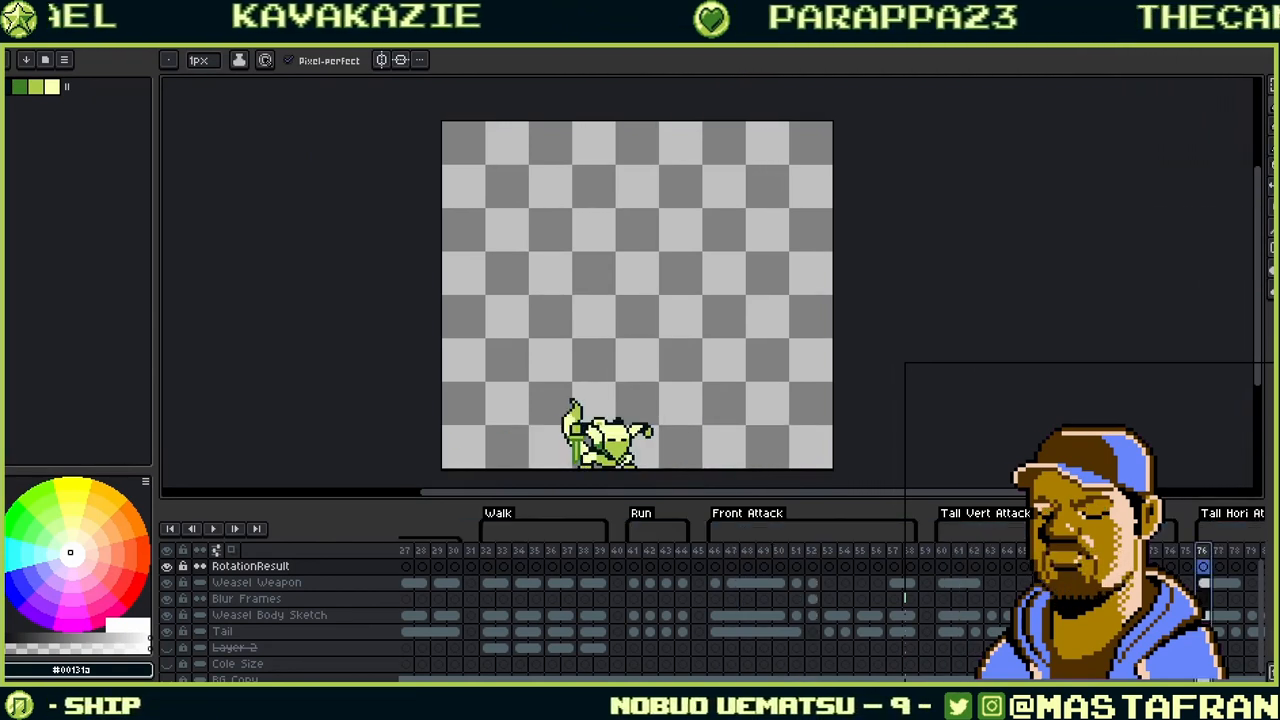
click(1219, 551)
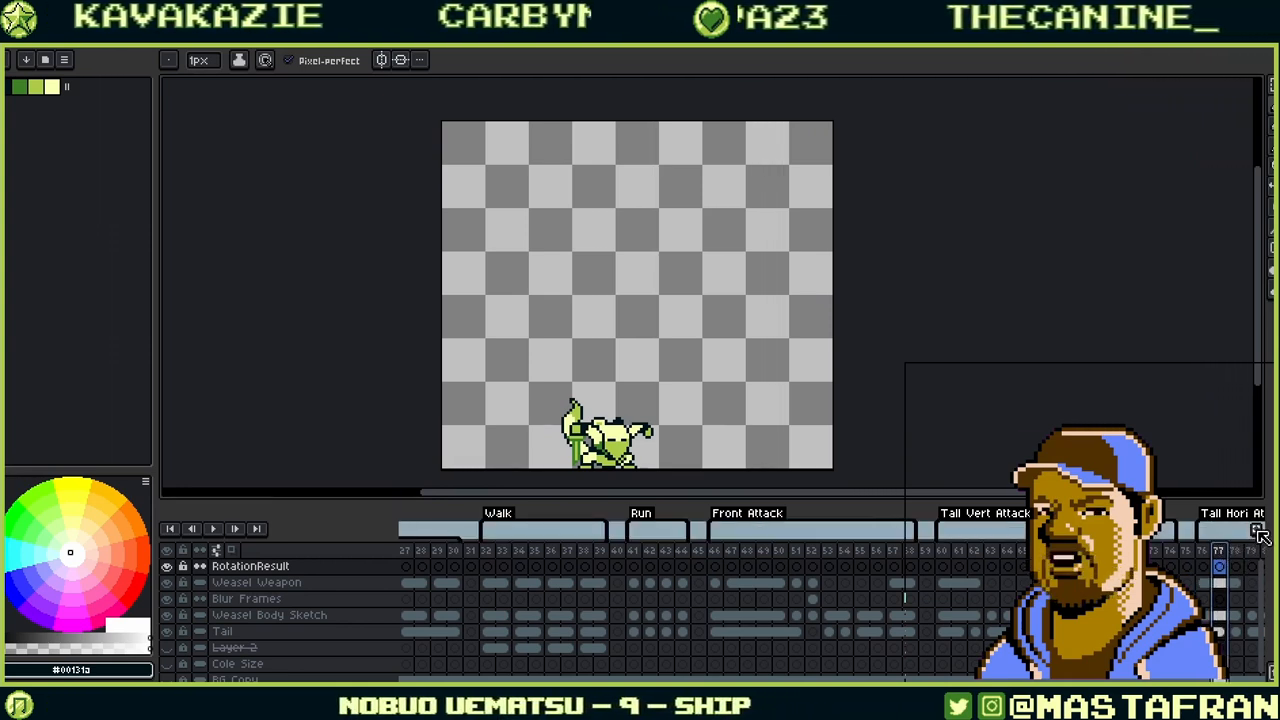
click(1258, 531)
click(1258, 530)
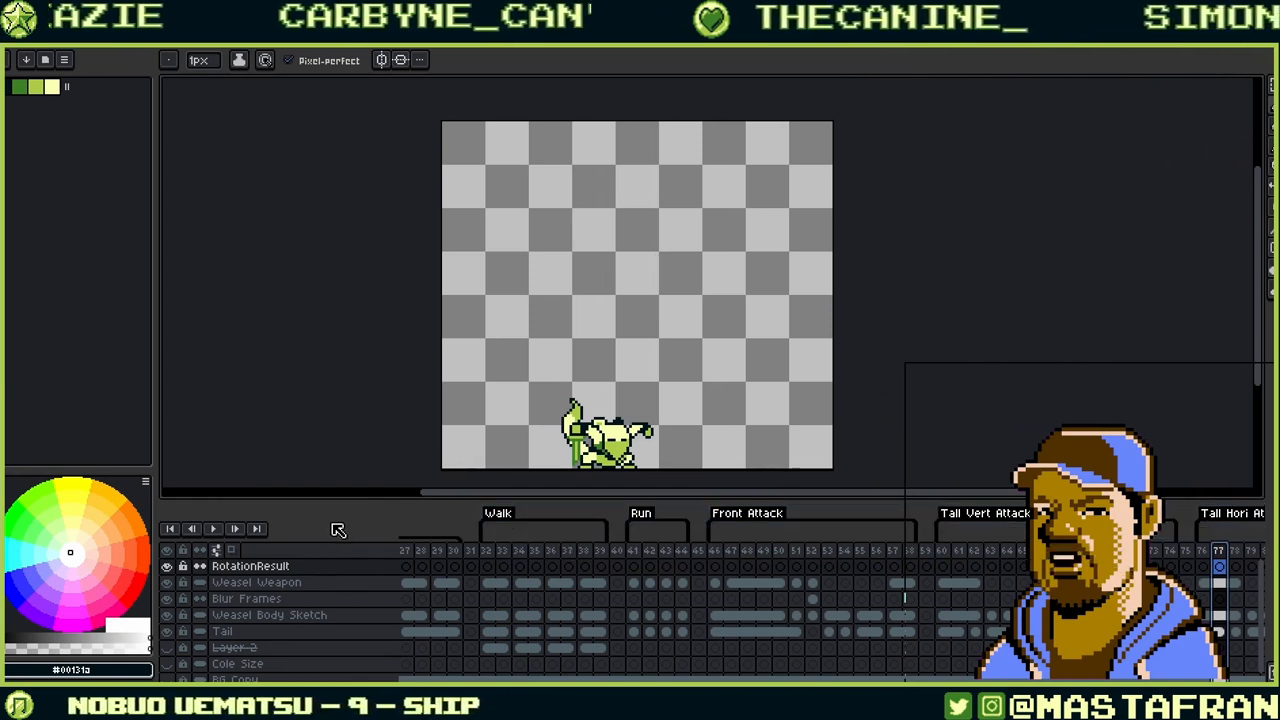
scroll(355, 524, down, 2)
scroll(385, 541, up, 2)
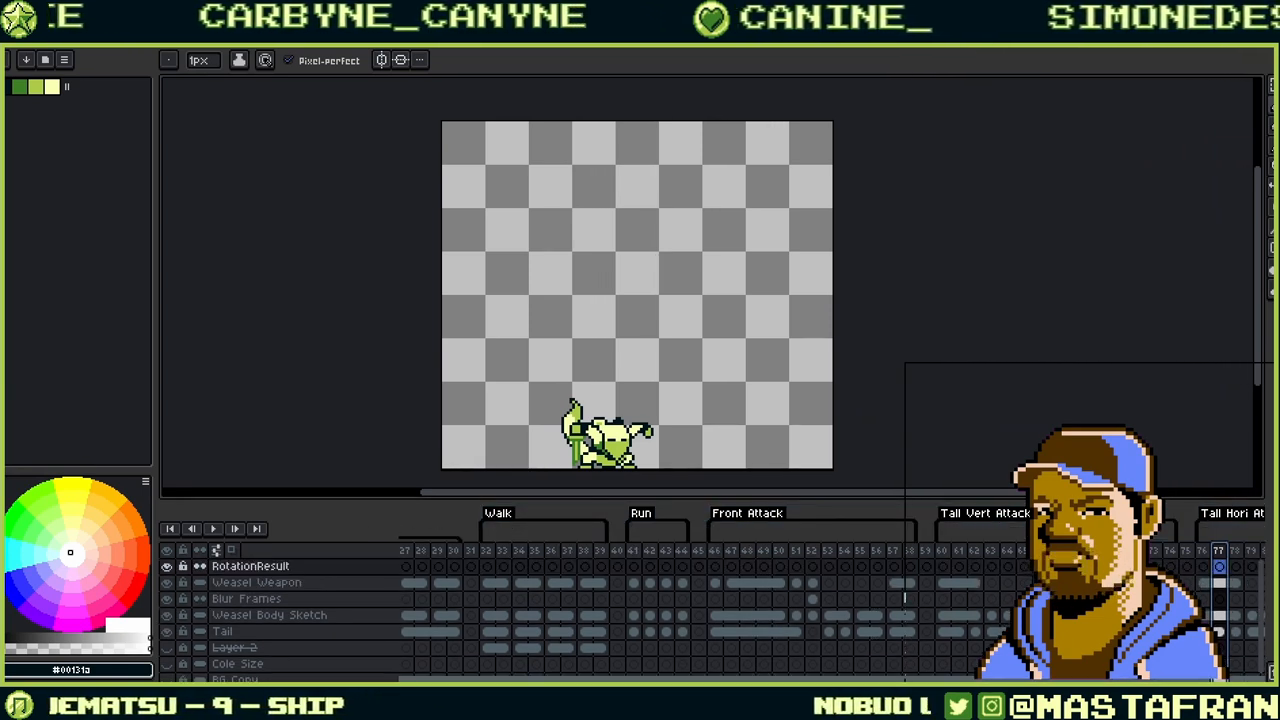
scroll(832, 610, right, 12)
scroll(832, 610, left, 3)
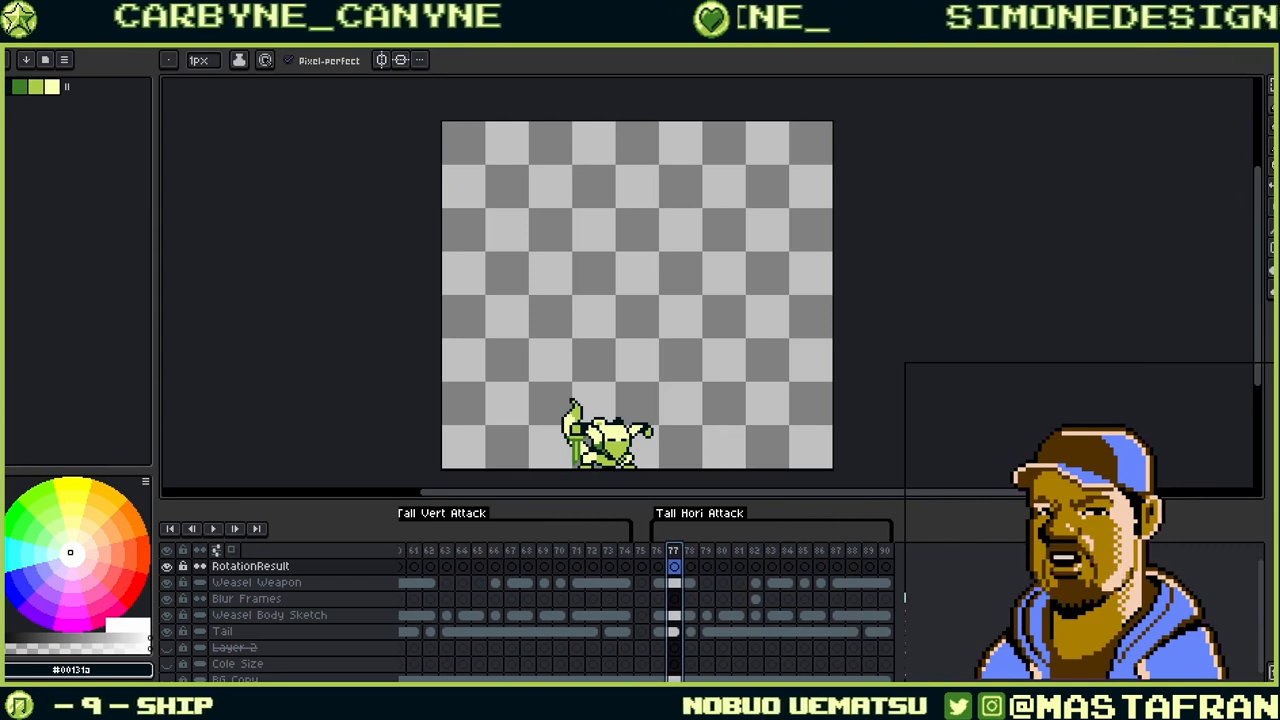
Open the sprite sheet export settings and compare the sheet preview with Trim Sprite off and on.
click(14, 22)
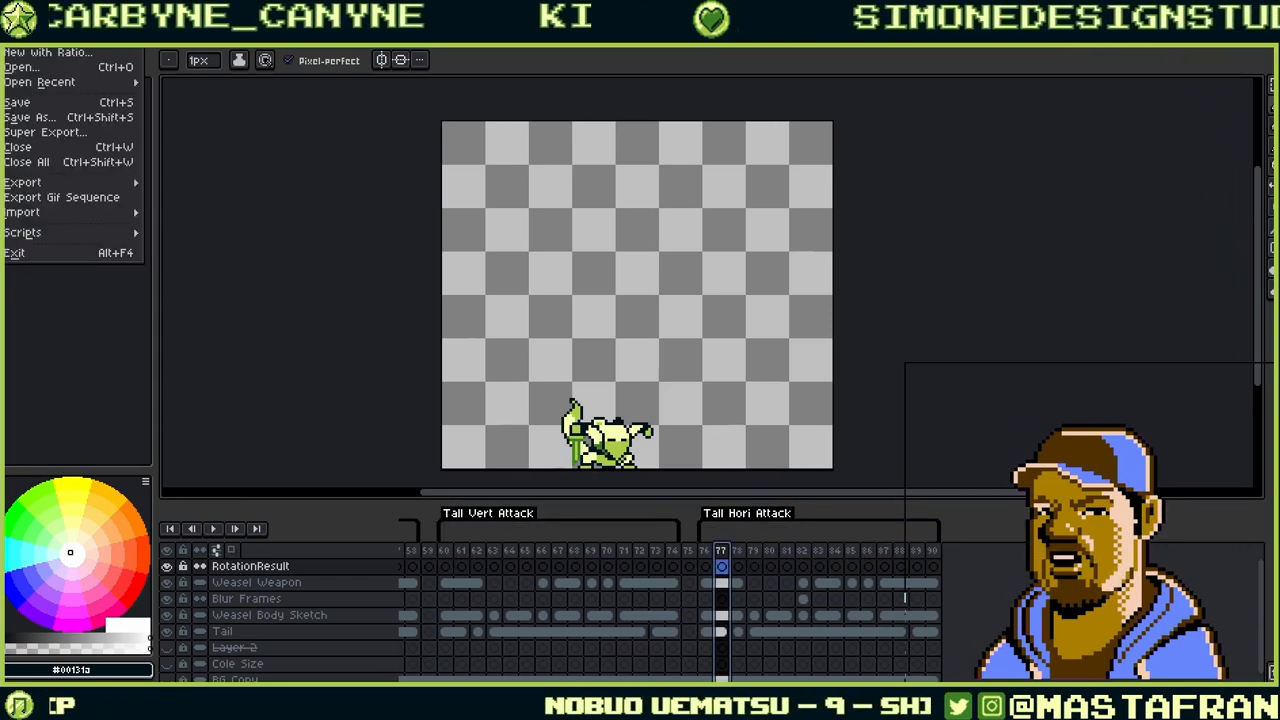
mouse_move(71, 179)
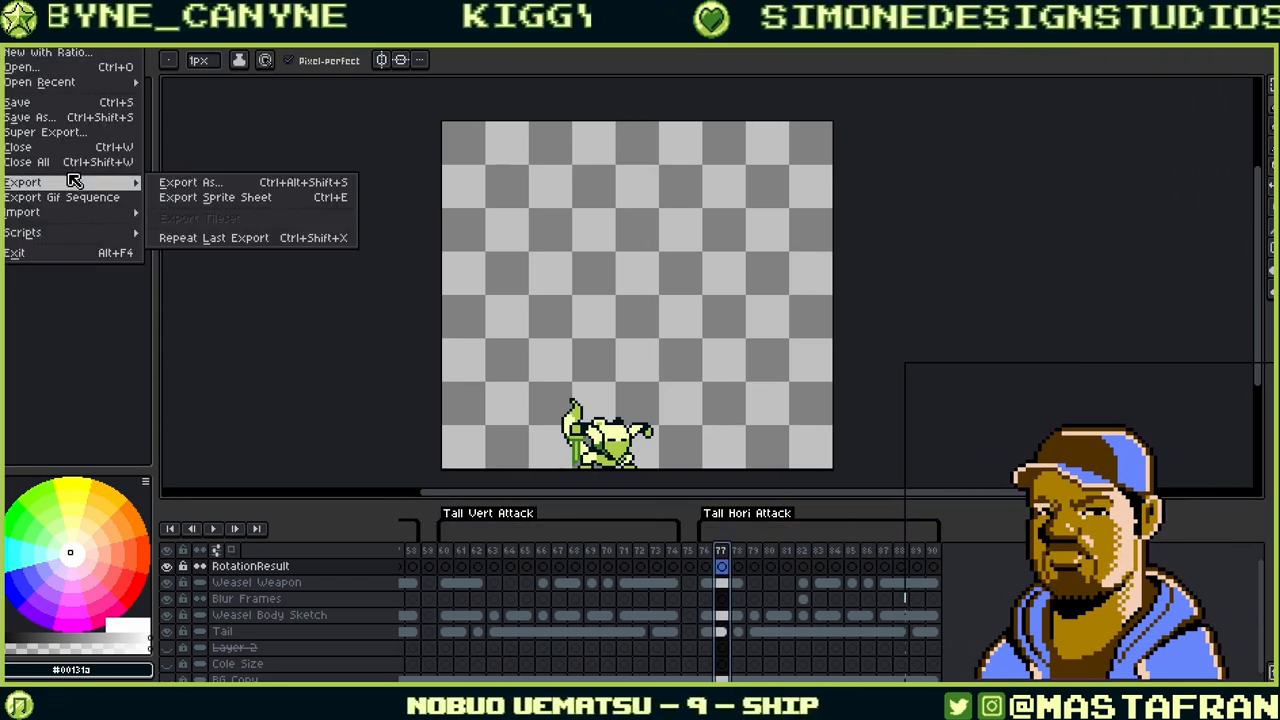
click(190, 197)
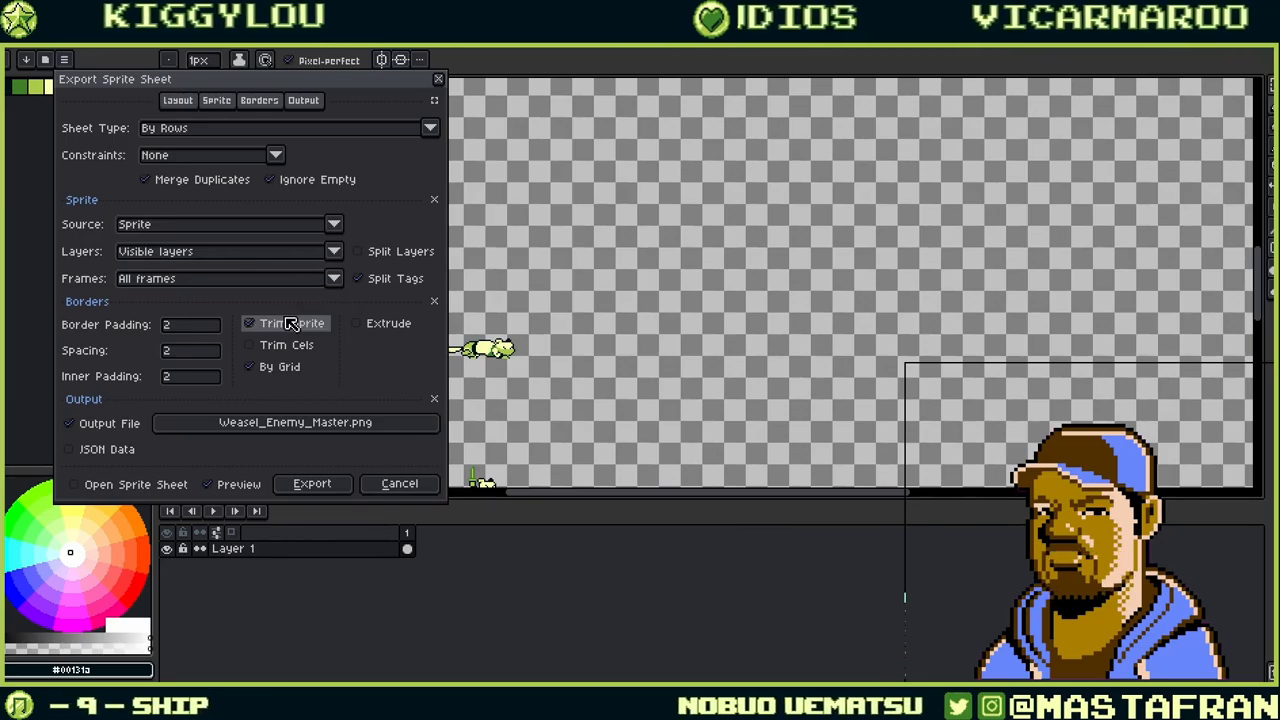
click(283, 320)
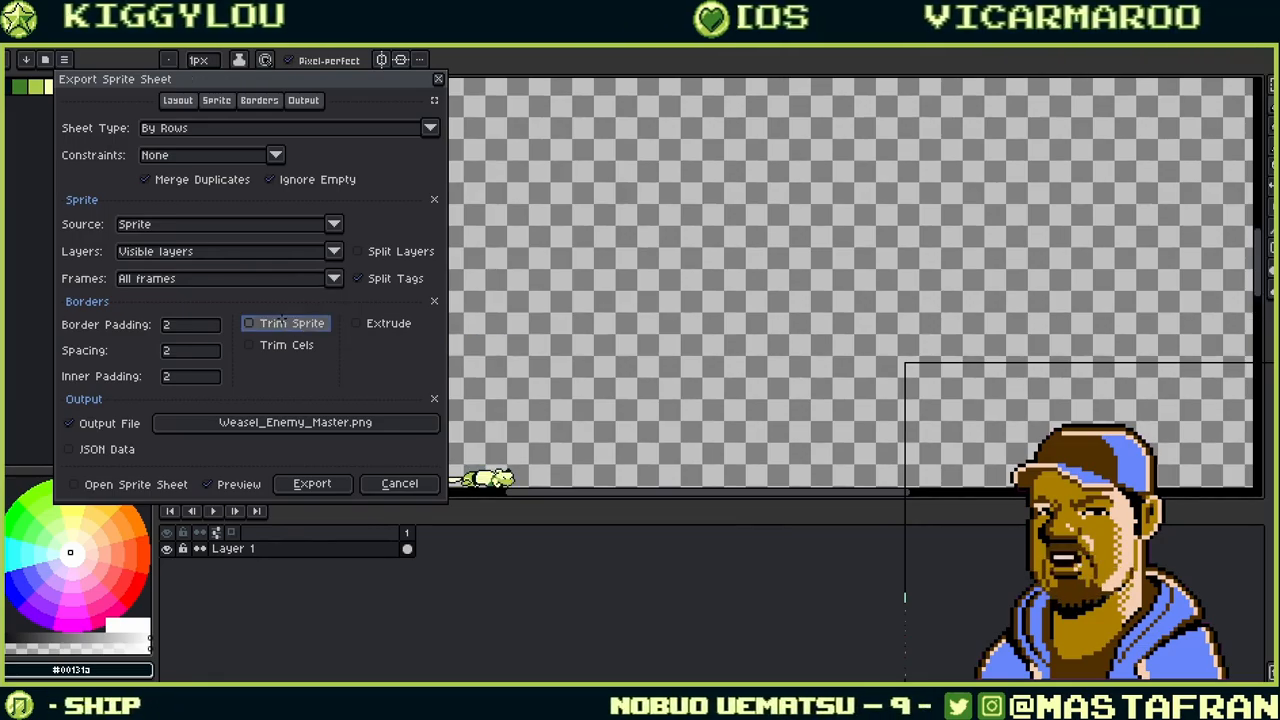
click(283, 323)
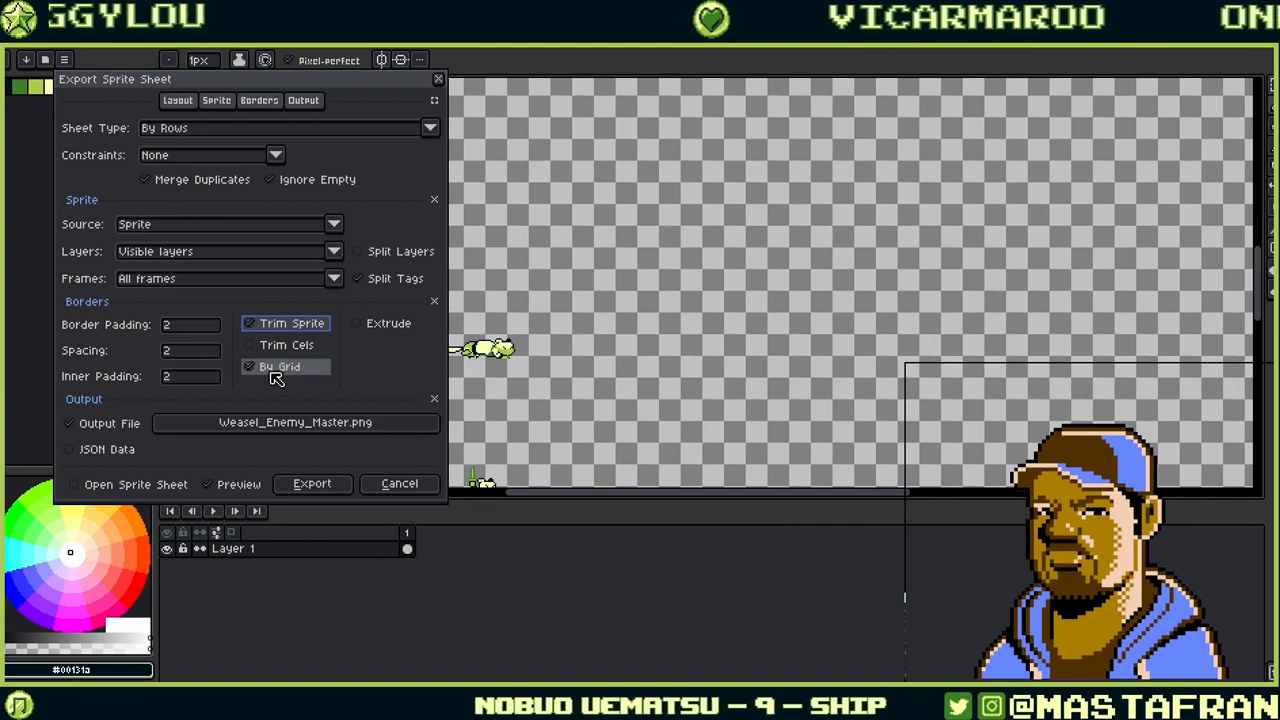
Try Trim Cels with By Grid in the sheet preview, both without and with Trim Sprite, and return to Trim Sprite and By Grid only.
click(279, 345)
click(260, 323)
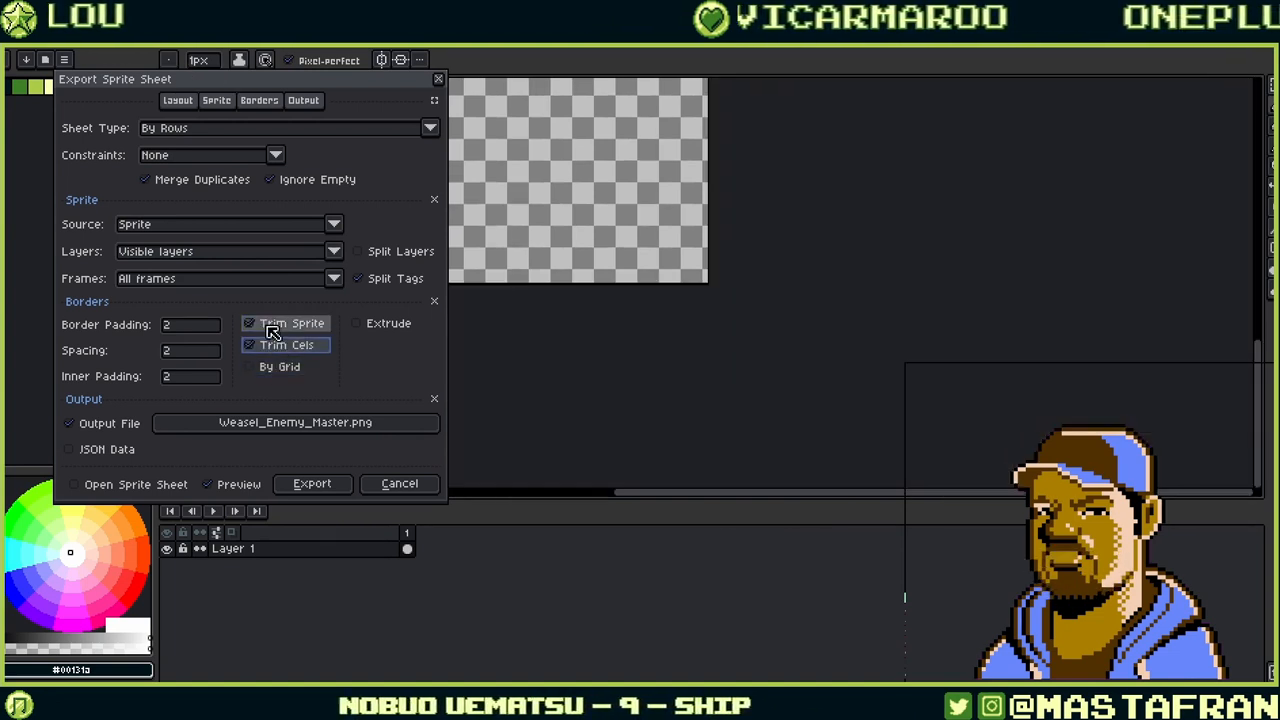
click(263, 367)
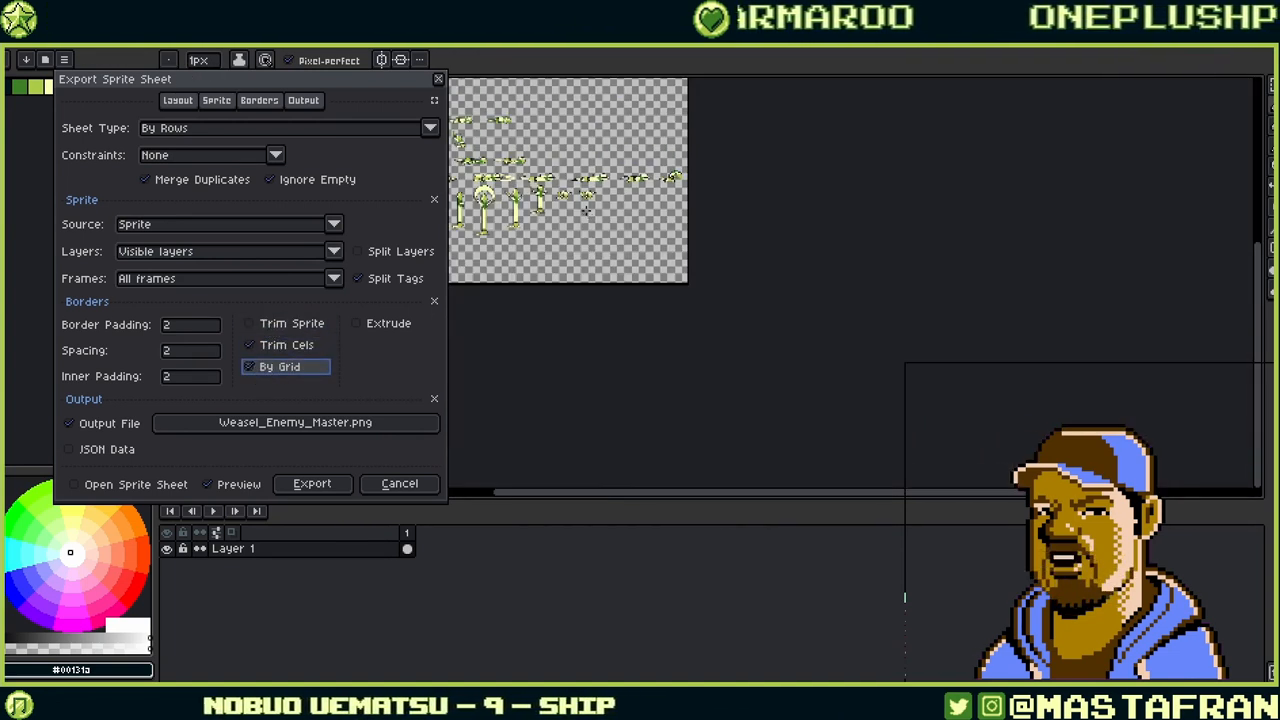
scroll(701, 308, down, 4)
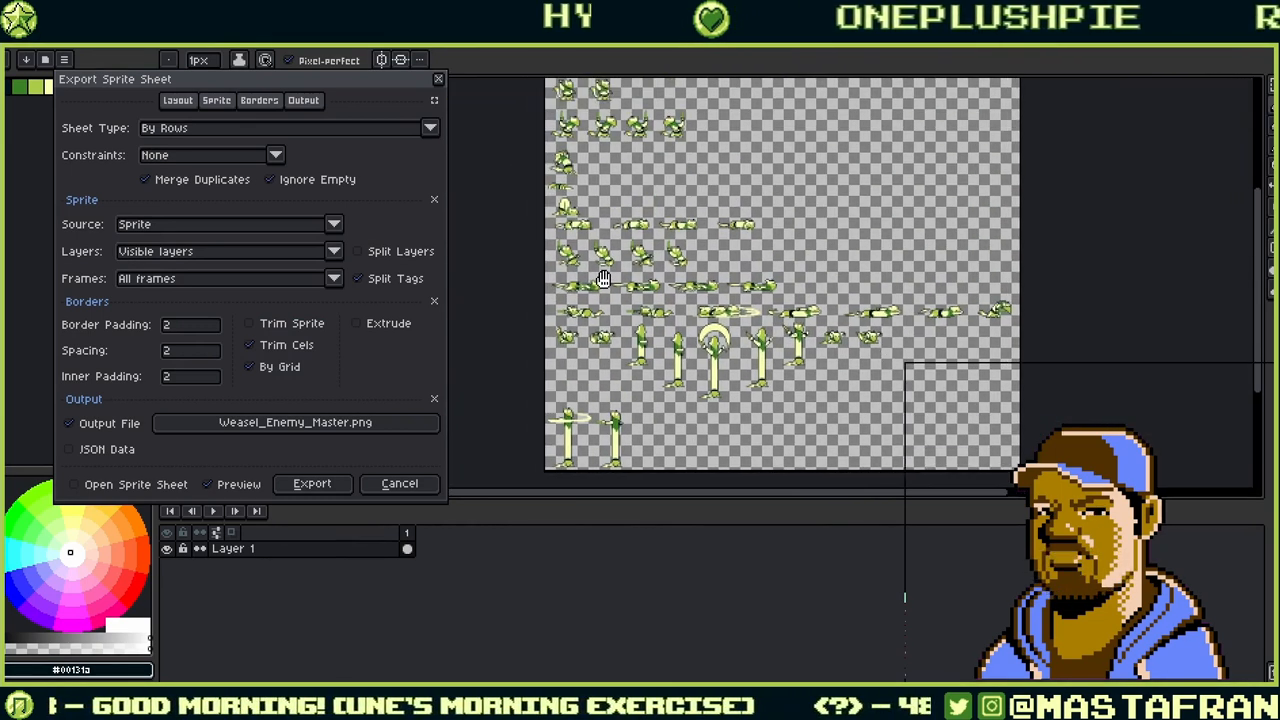
scroll(701, 308, up, 4)
scroll(627, 170, down, 3)
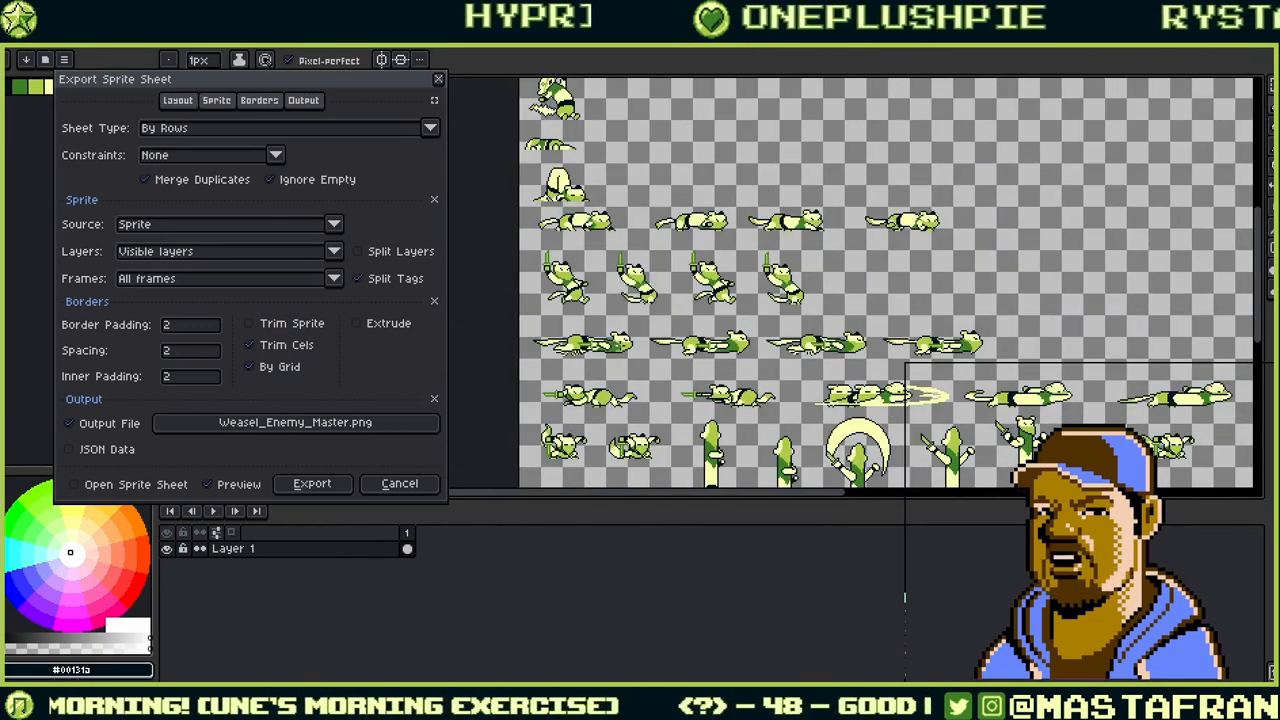
scroll(627, 170, up, 3)
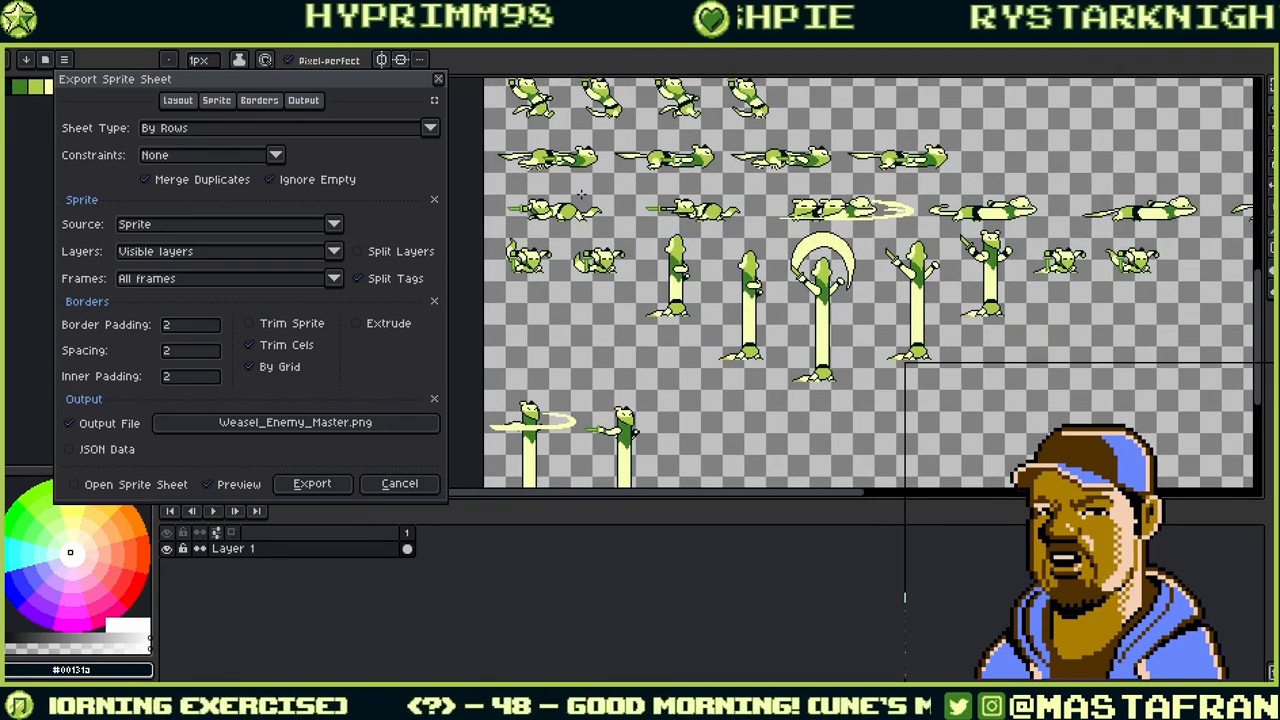
click(320, 323)
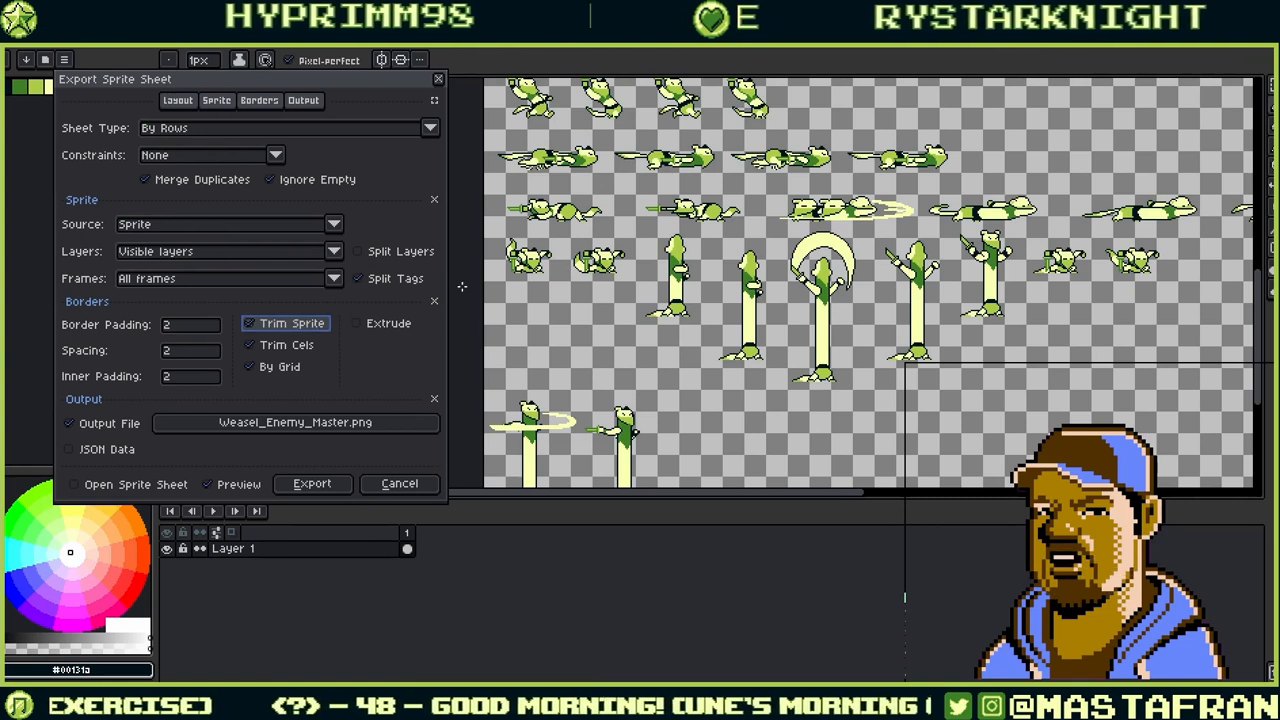
click(286, 345)
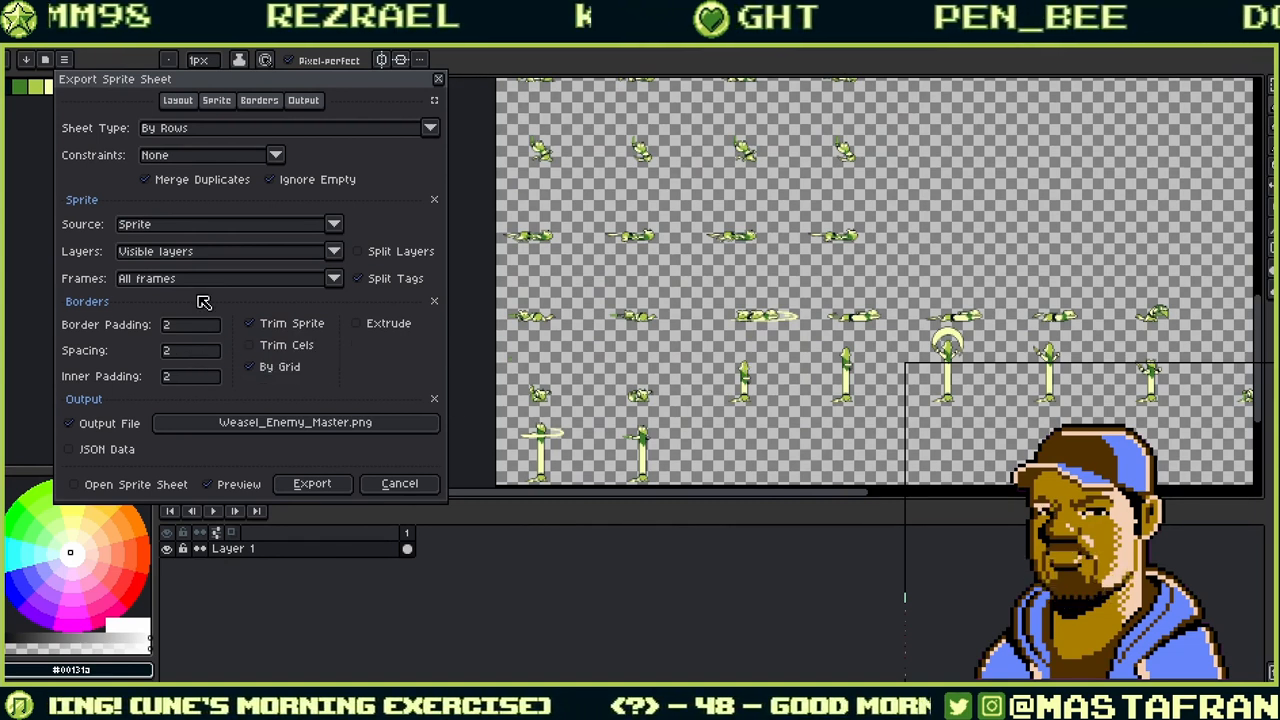
Try the Fixed Width constraint for the sprite sheet and set the constraint back to None.
click(279, 156)
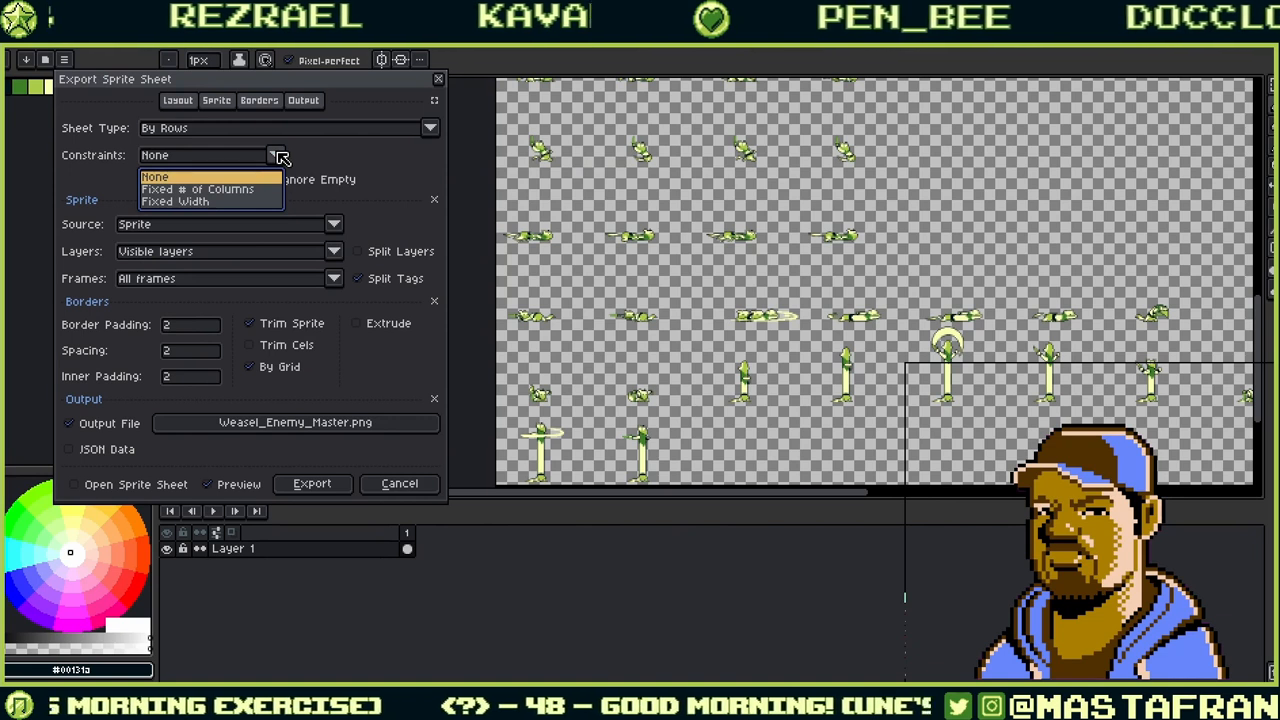
click(260, 202)
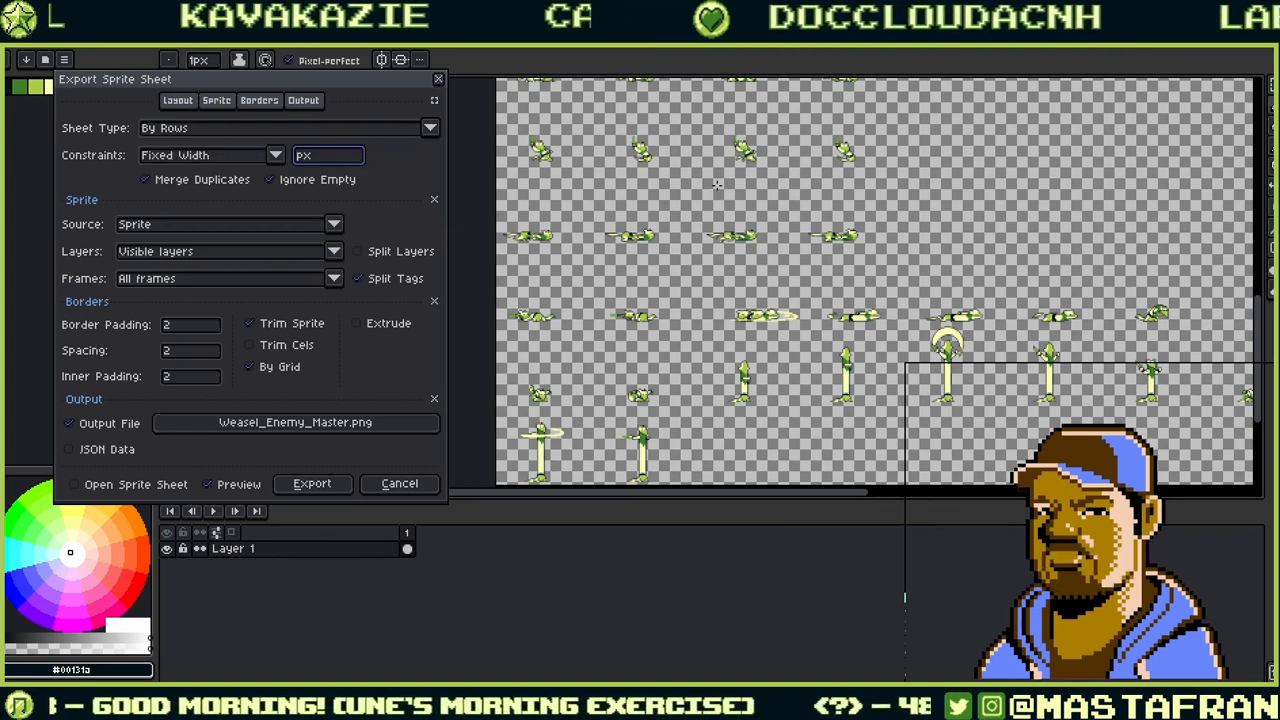
scroll(717, 184, down, 1)
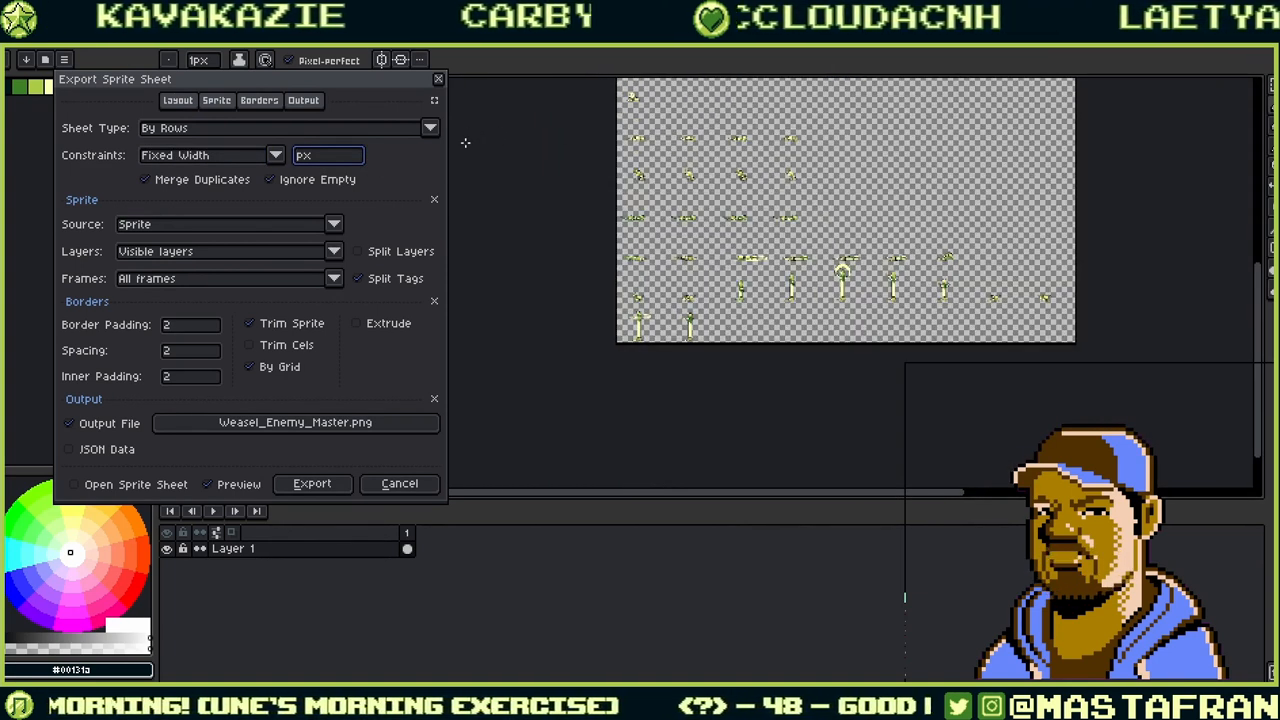
click(274, 156)
click(249, 178)
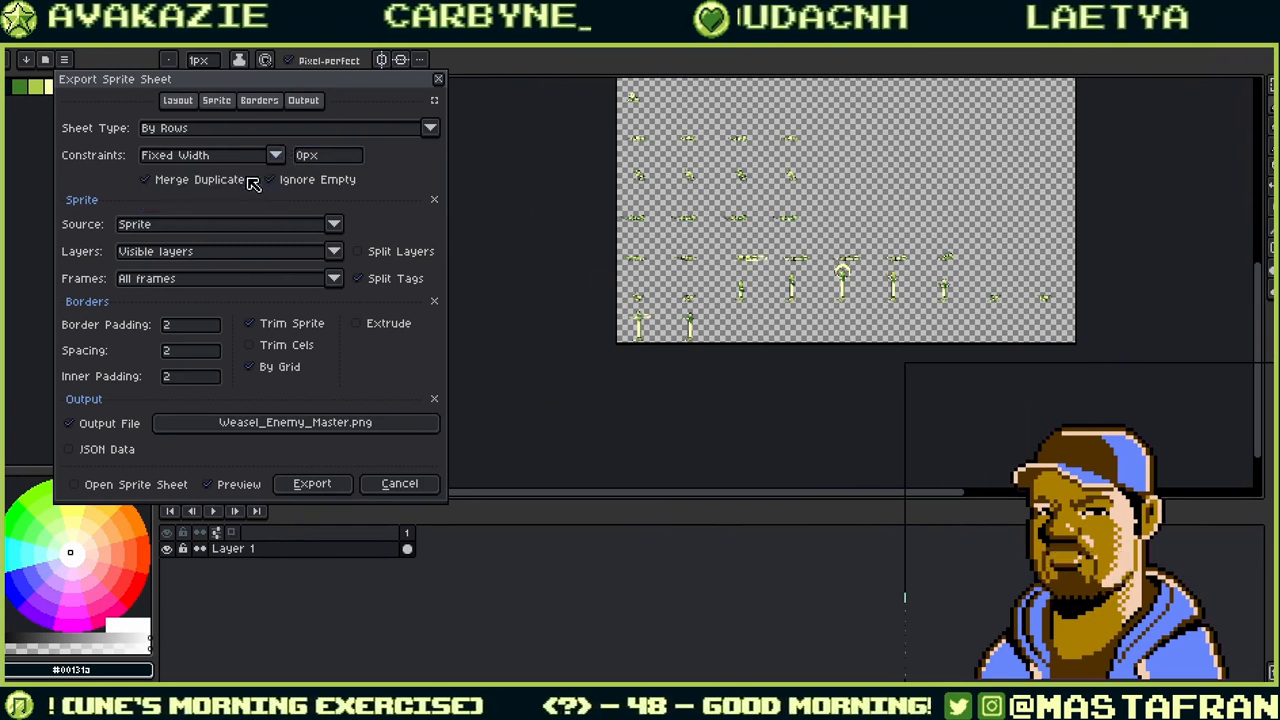
Try Sprite Grid and Tilesets as the sheet's source and set the source back to Sprite.
click(334, 226)
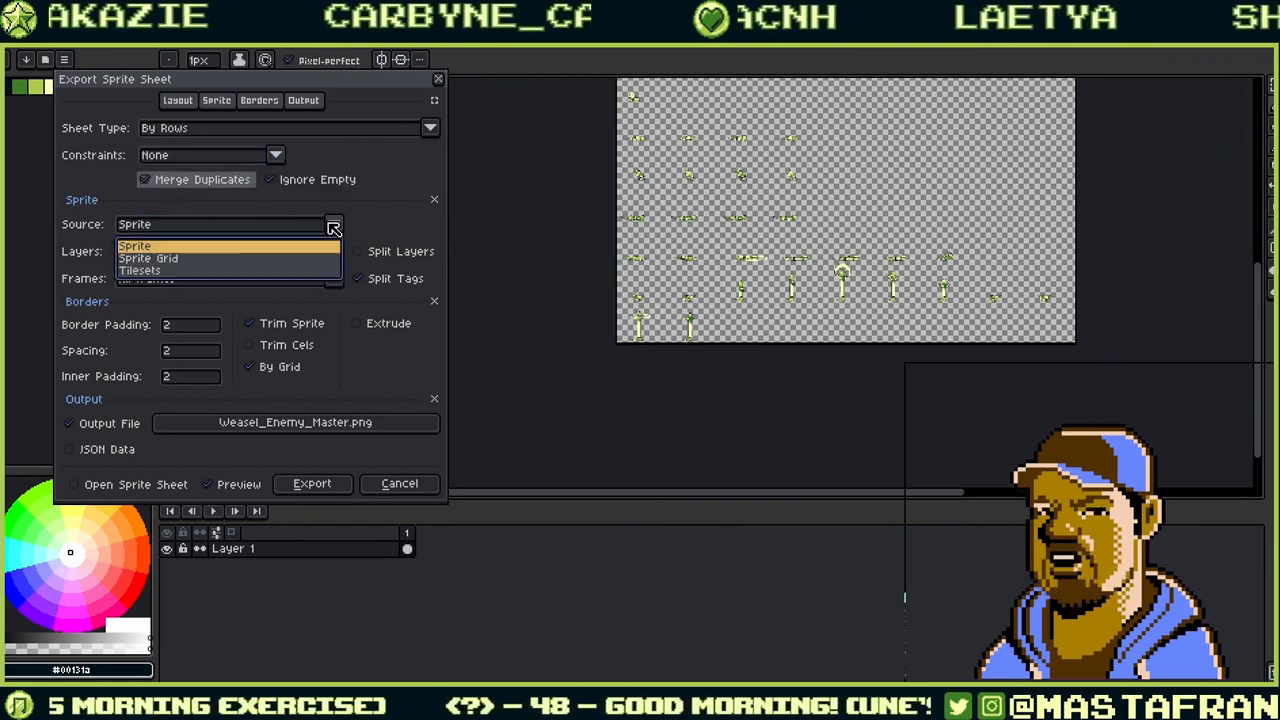
click(277, 259)
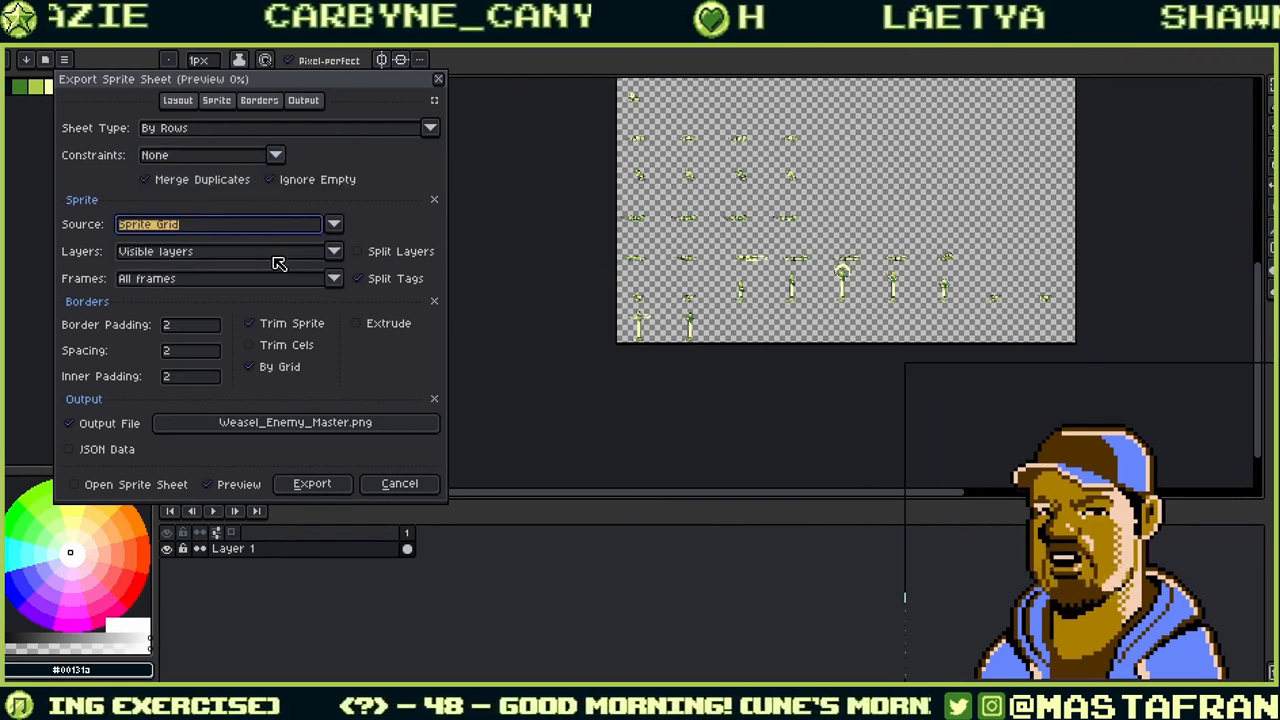
click(334, 226)
click(275, 271)
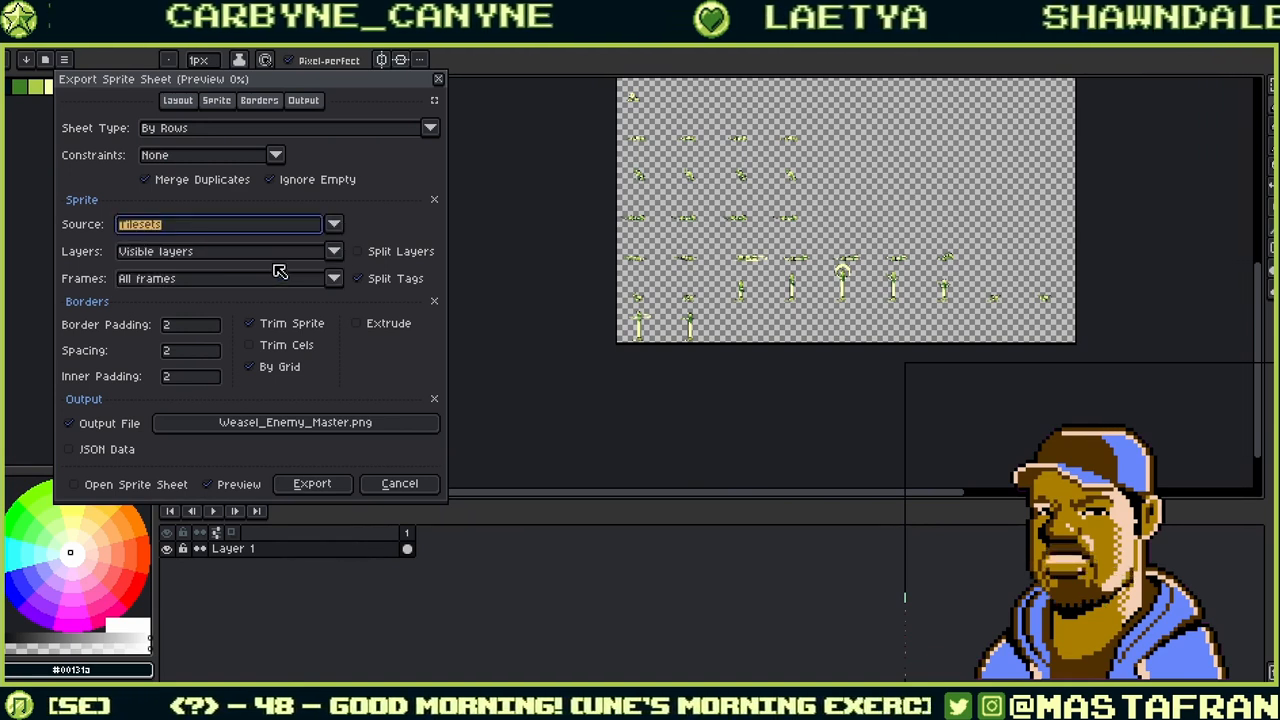
click(334, 224)
click(292, 247)
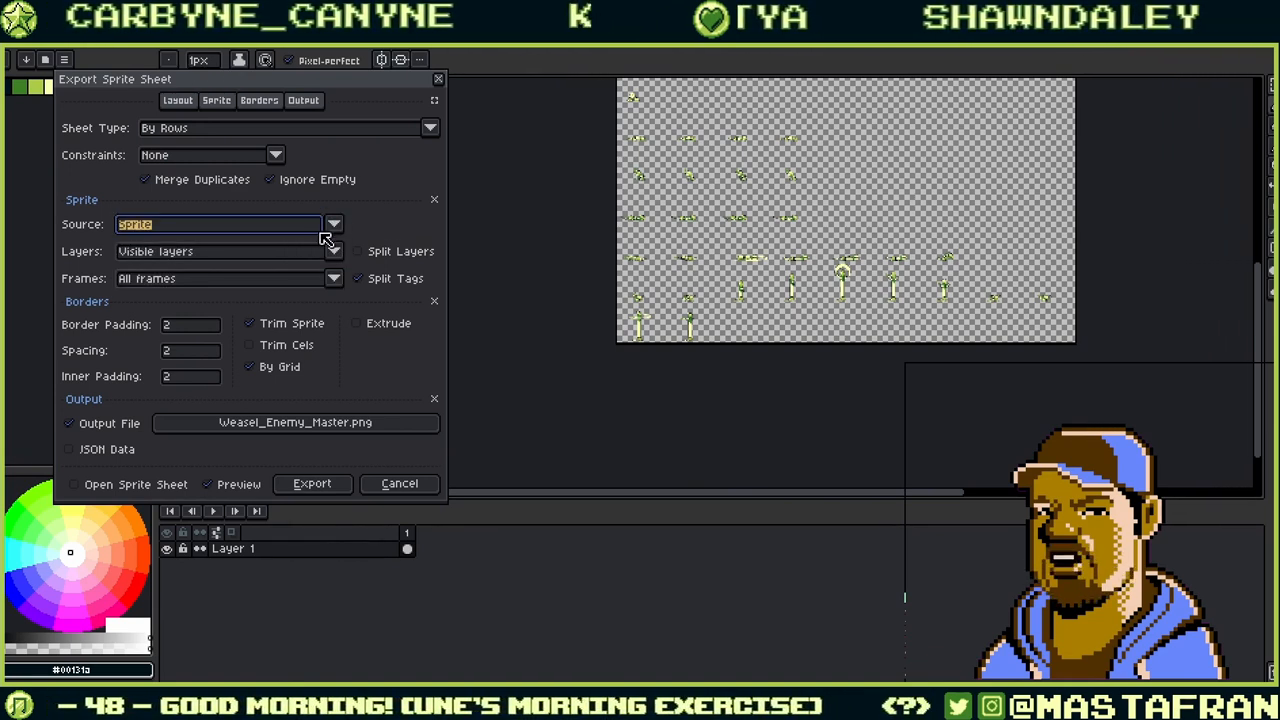
Review the export's Layers and Frames choices, try Split Layers on and off, and keep Visible layers and All frames.
click(332, 253)
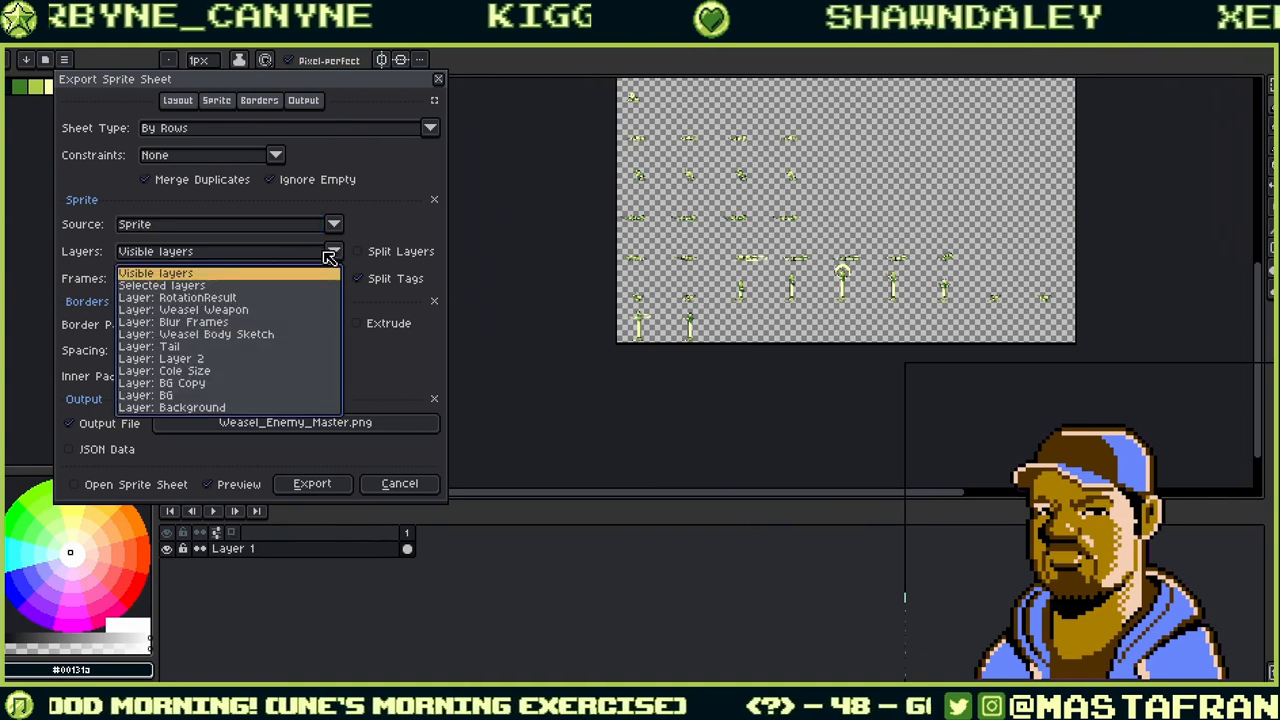
click(331, 254)
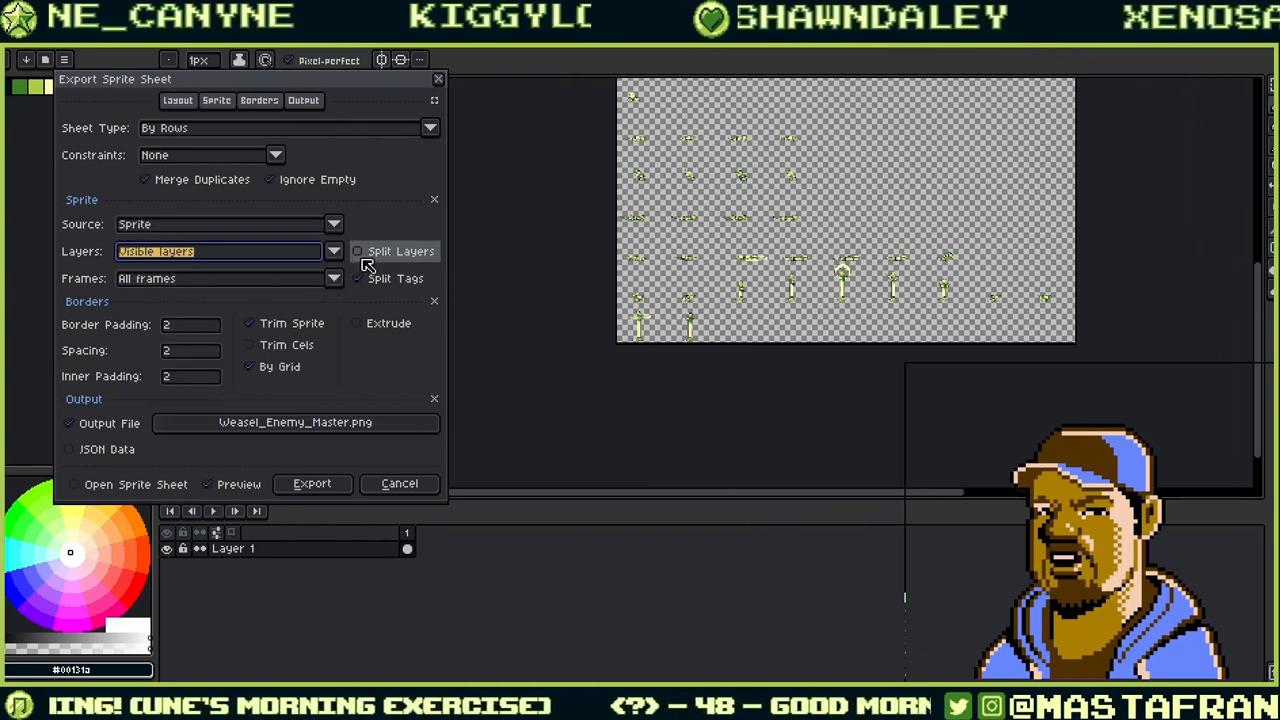
click(366, 262)
click(366, 262)
click(332, 280)
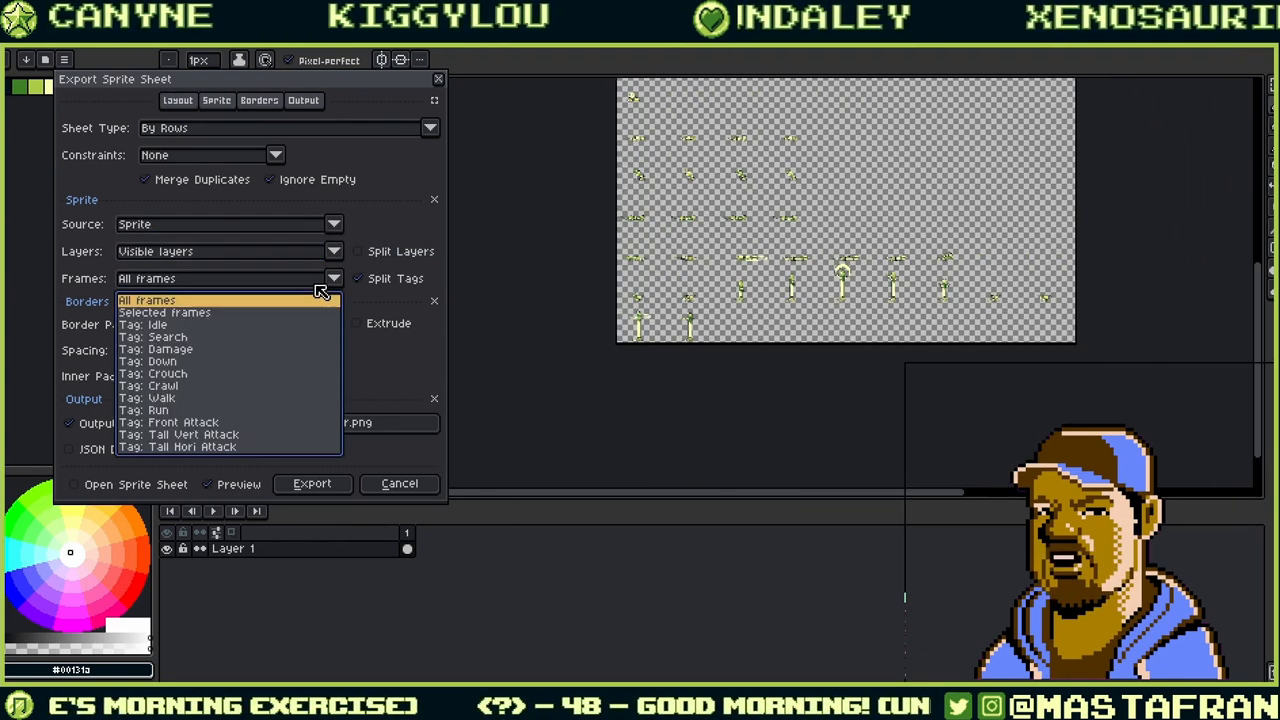
click(333, 284)
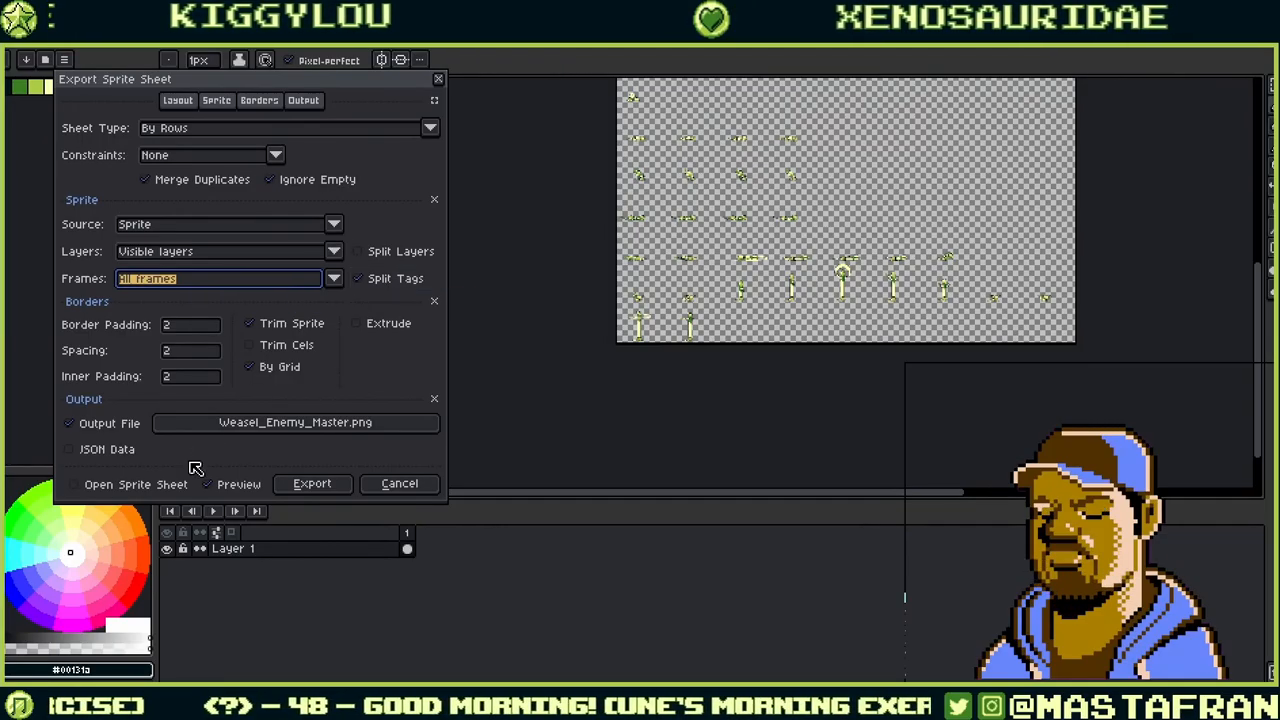
Examine the weasel's frame spacing across the rows of the sheet preview and close the export settings without exporting.
scroll(757, 371, up, 5)
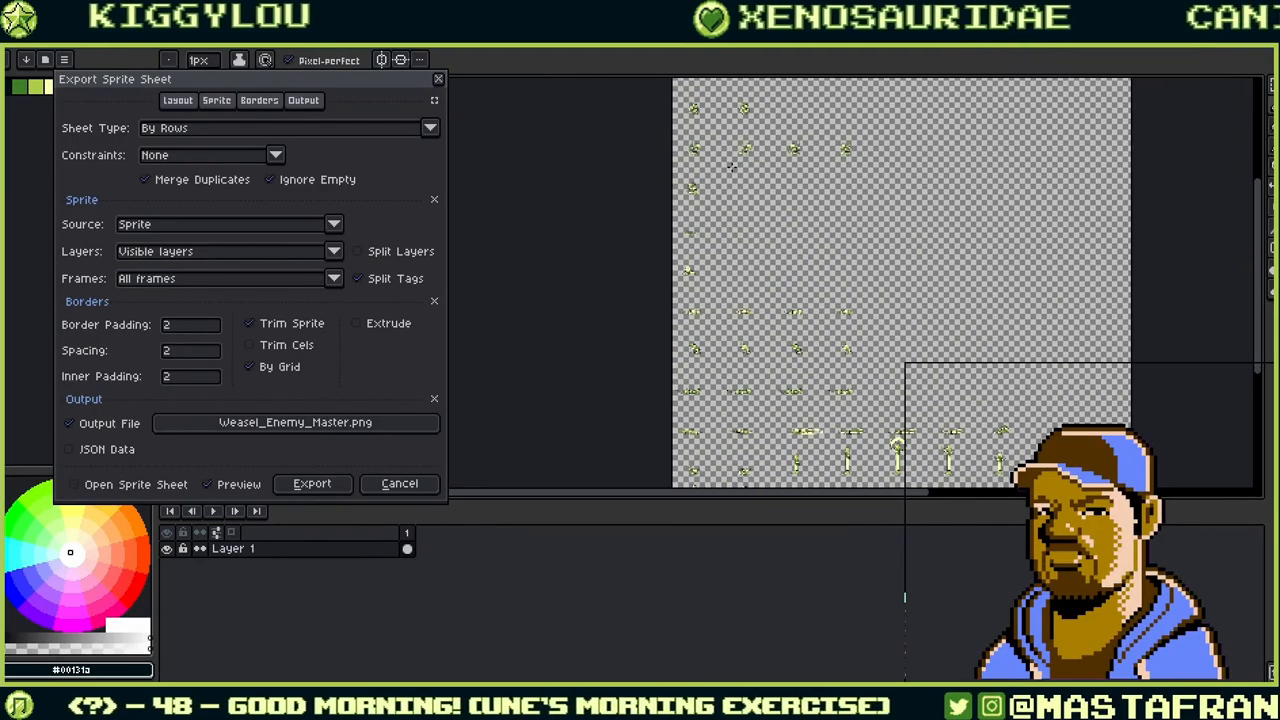
scroll(868, 350, down, 4)
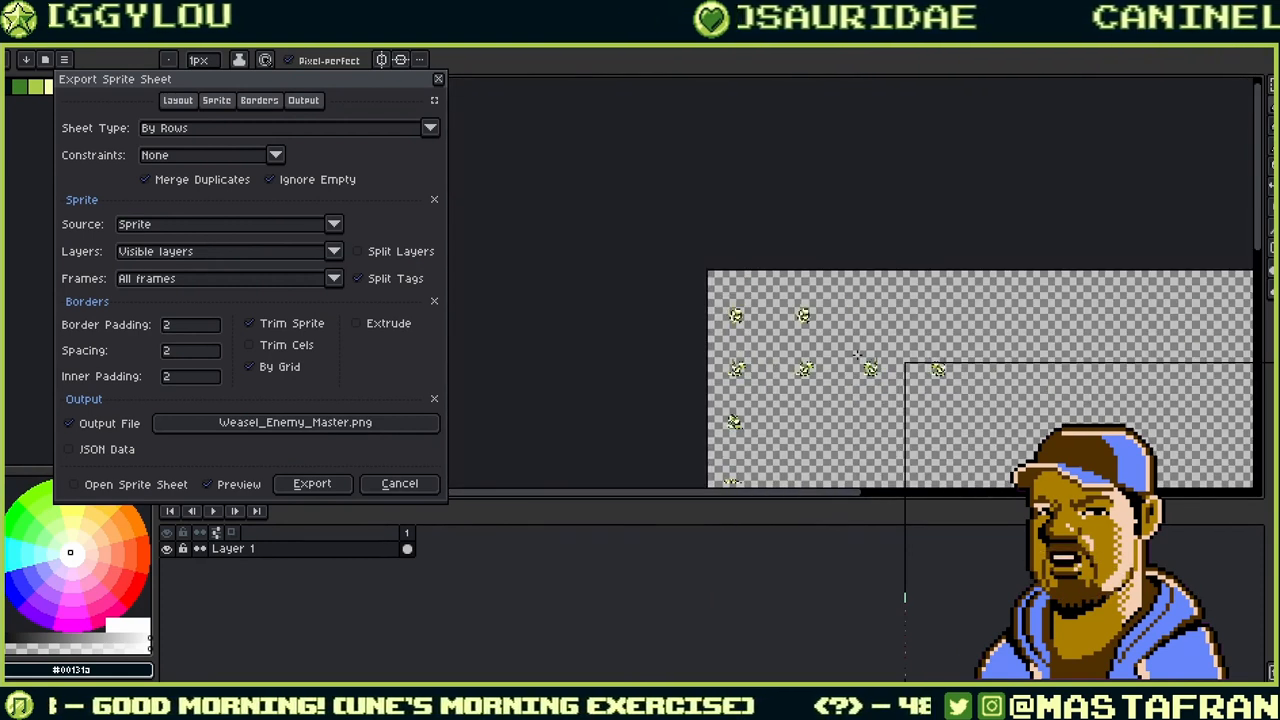
scroll(860, 356, up, 2)
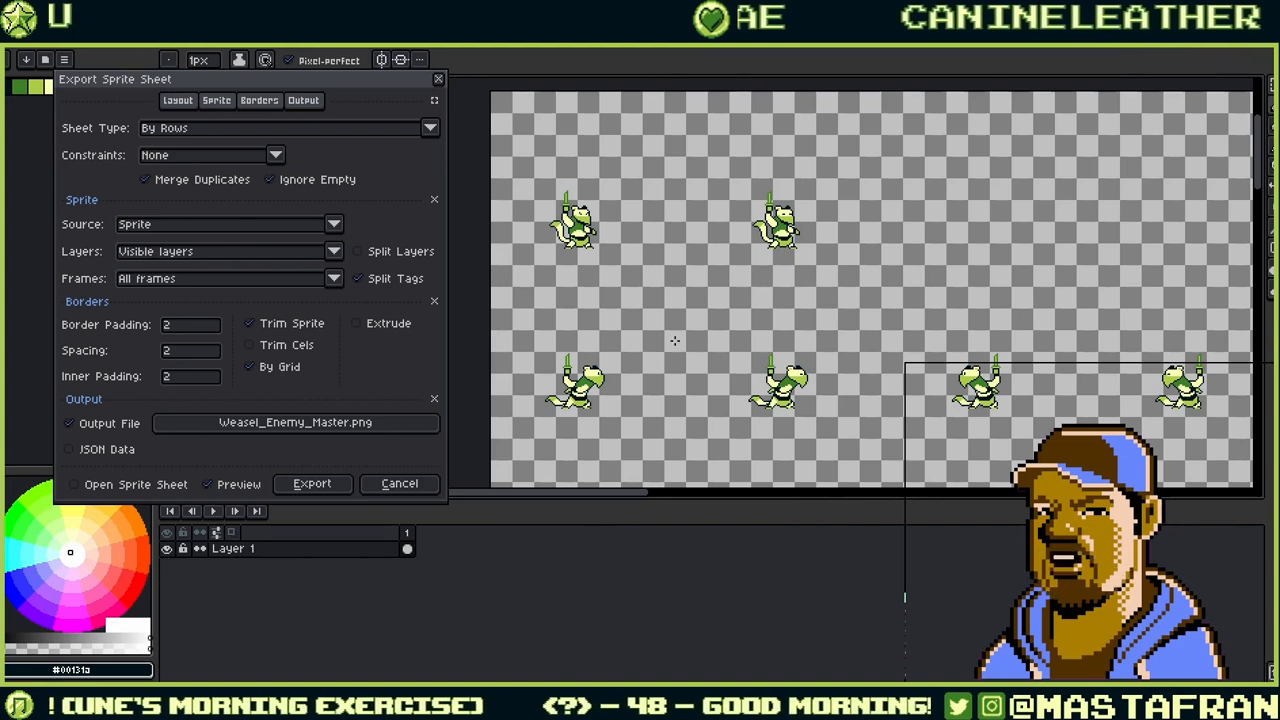
scroll(668, 341, down, 3)
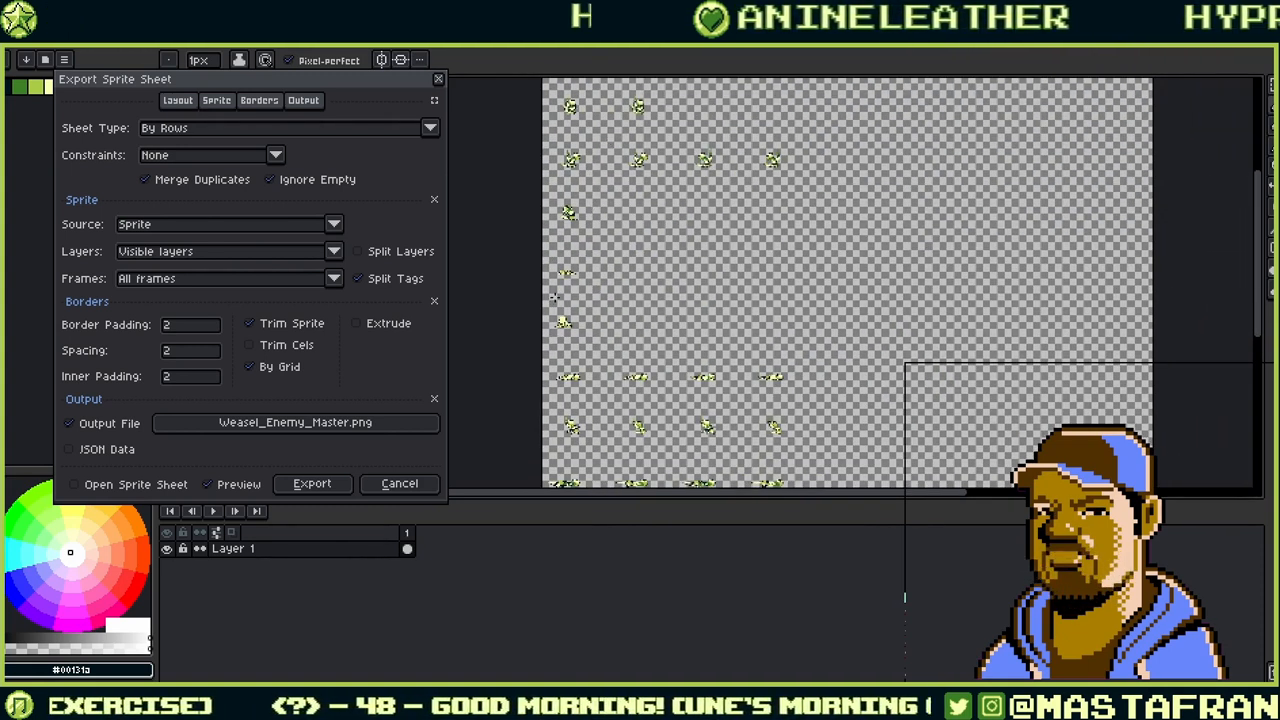
click(392, 483)
Compare the weasel's position on the canvas in frames 58, 63, 80, 82 and 66 across its attack animations.
drag(595, 393, 440, 358)
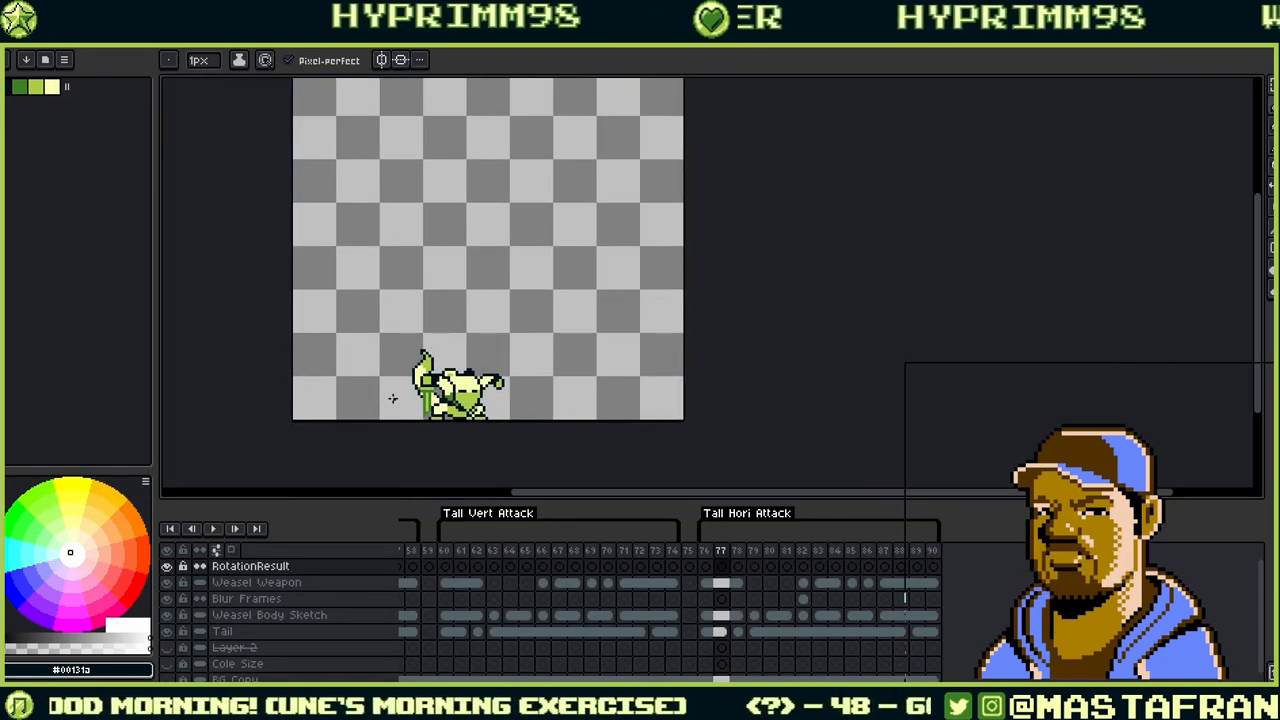
scroll(375, 189, down, 2)
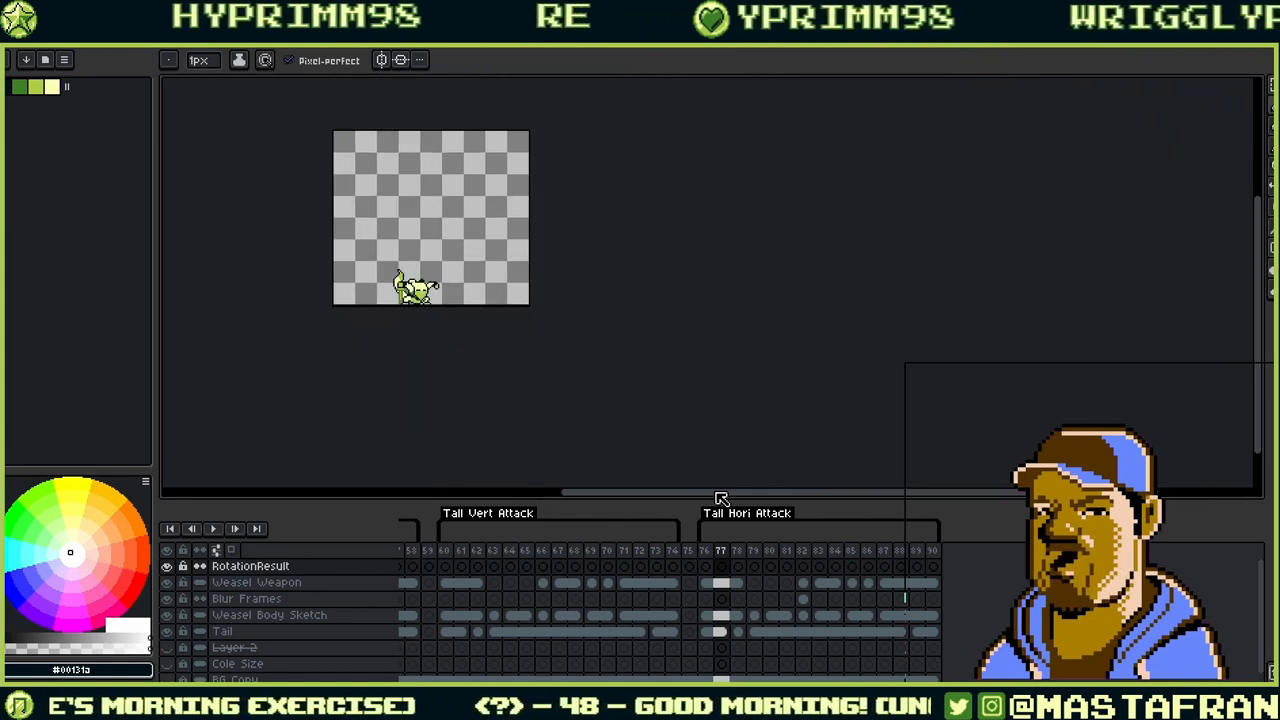
click(440, 551)
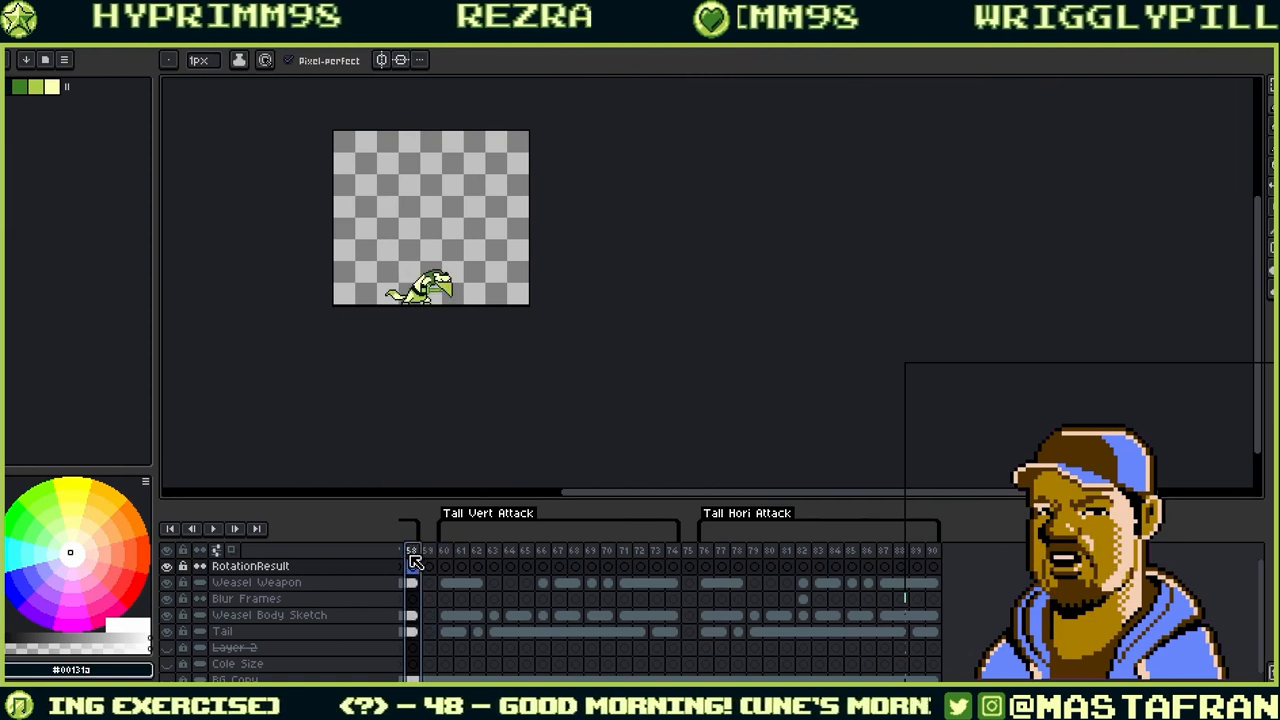
click(412, 551)
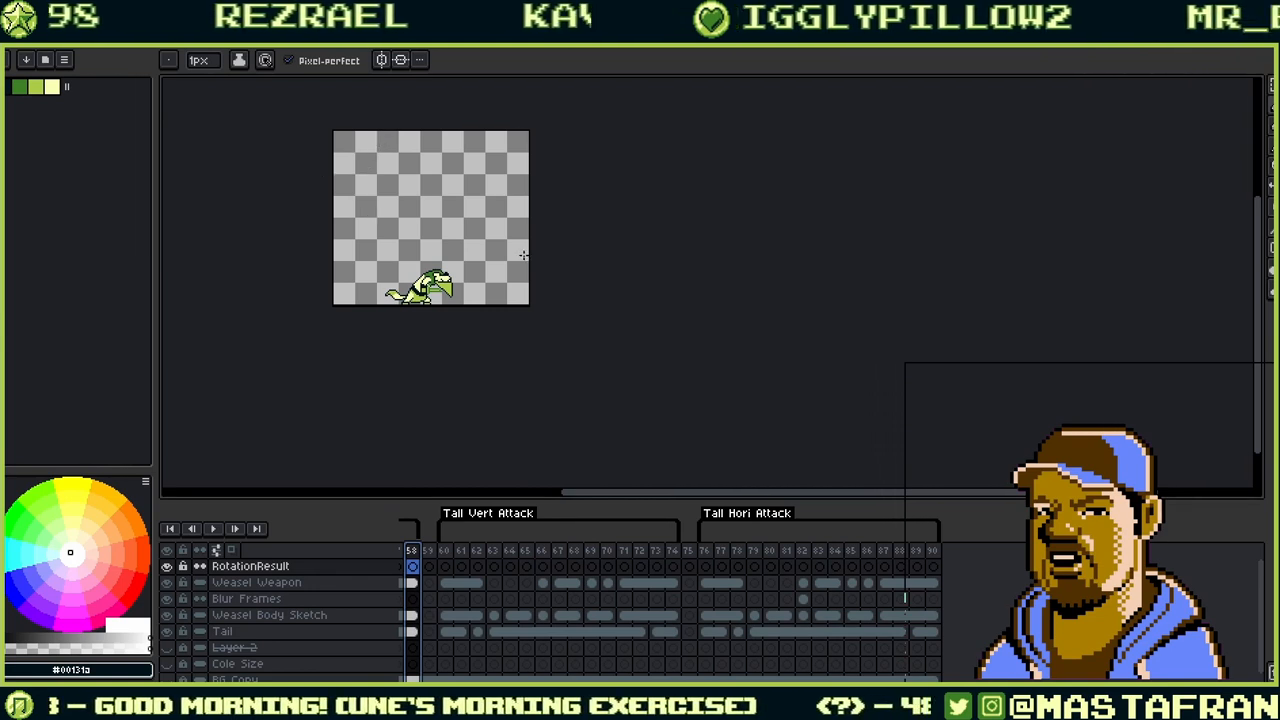
click(493, 551)
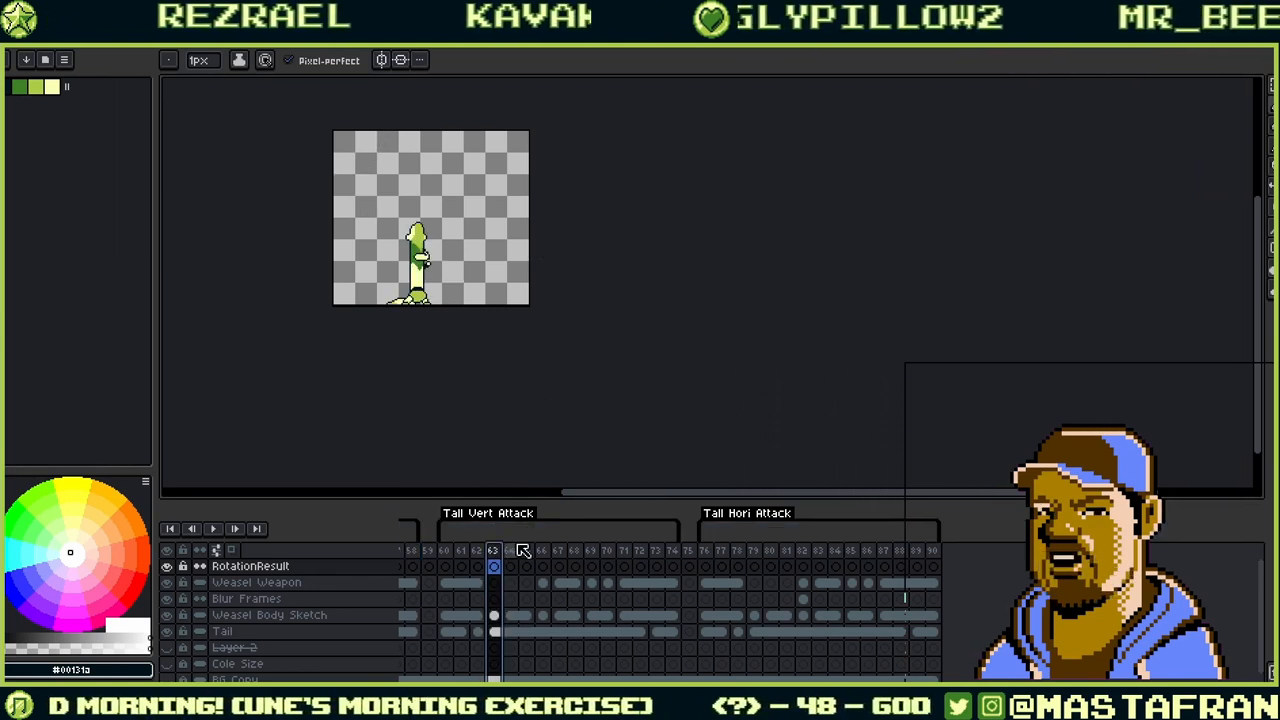
click(712, 548)
click(781, 550)
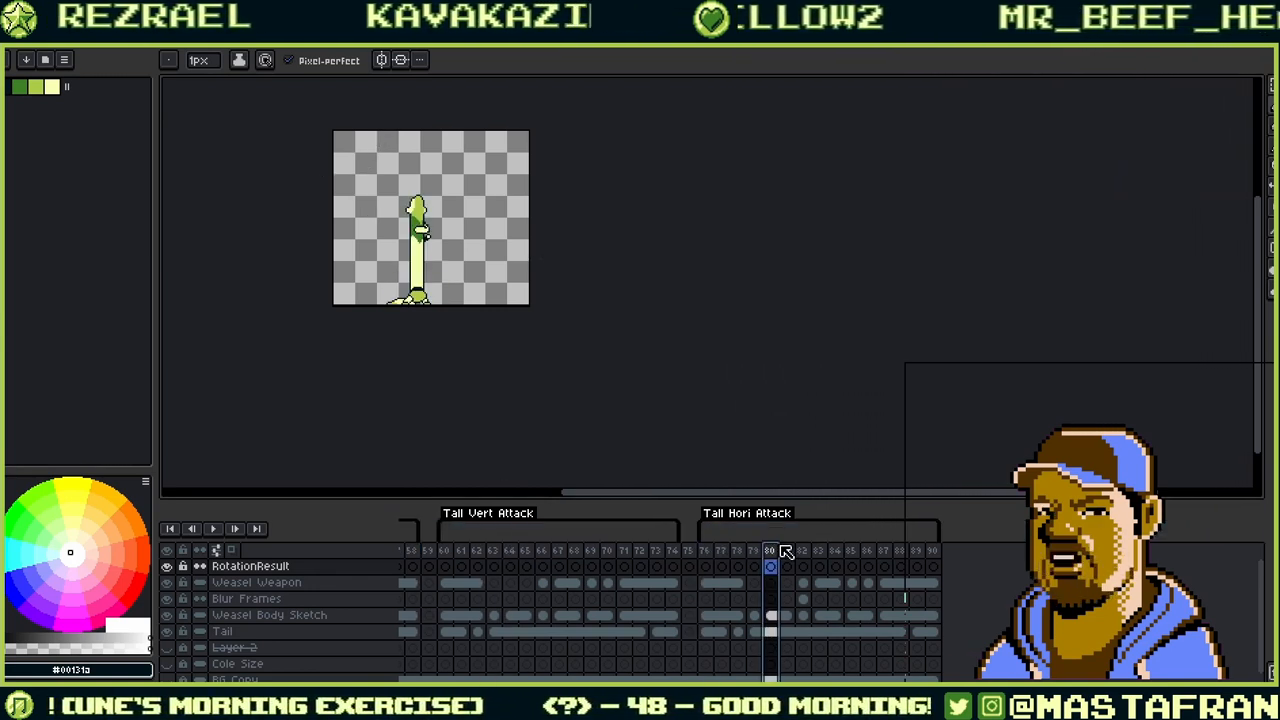
click(803, 560)
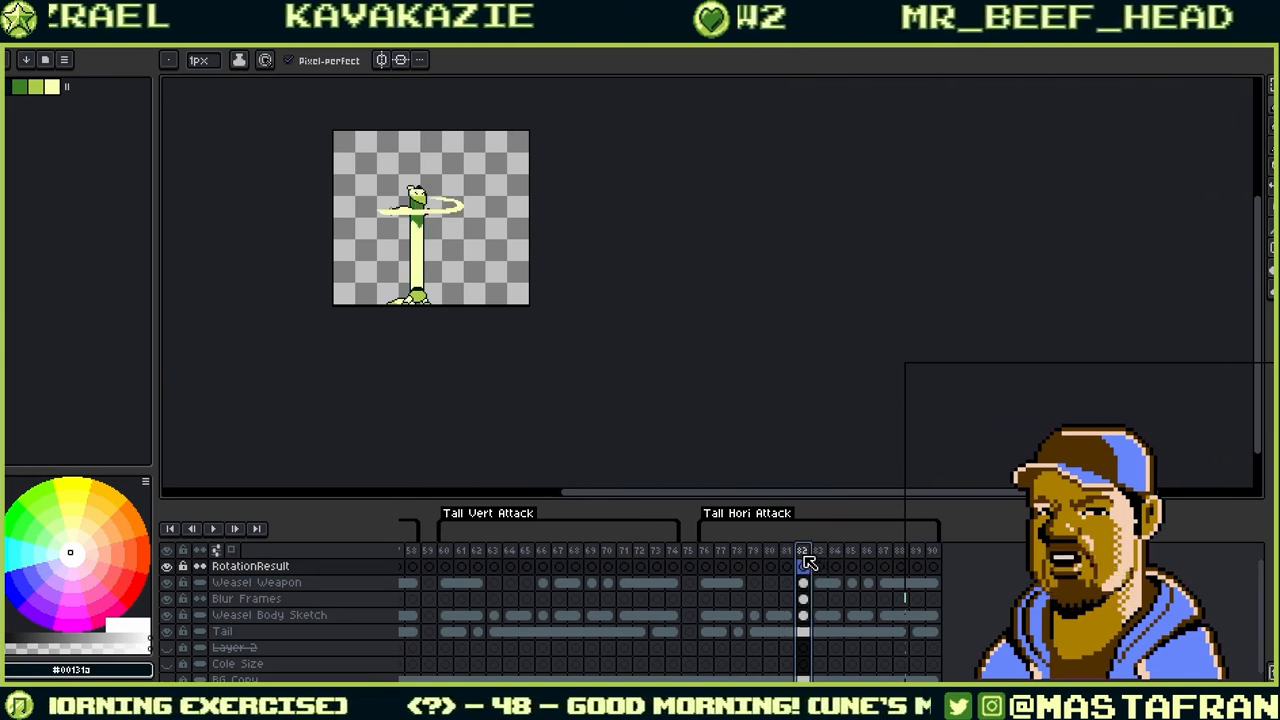
click(545, 553)
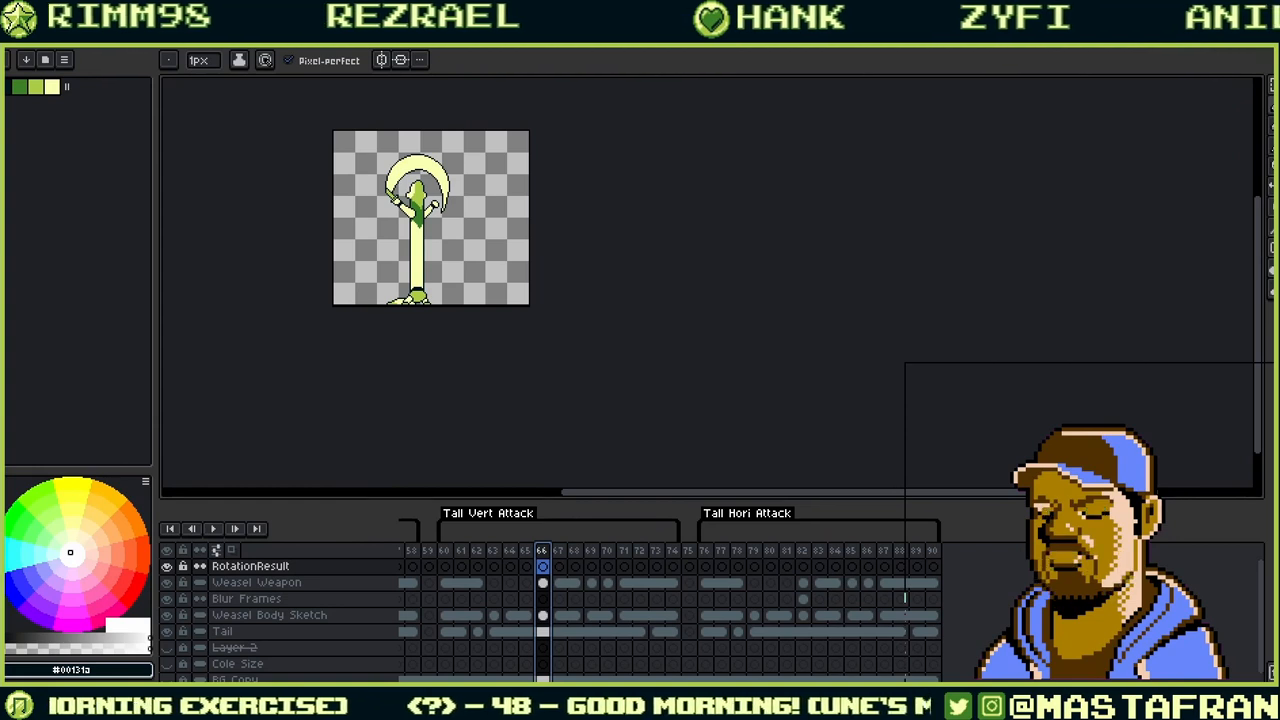
Switch to Unity and play the Bandit_Weasel's Attack_Side clip, keeping the weasel in view in the scene.
key(alt+Tab)
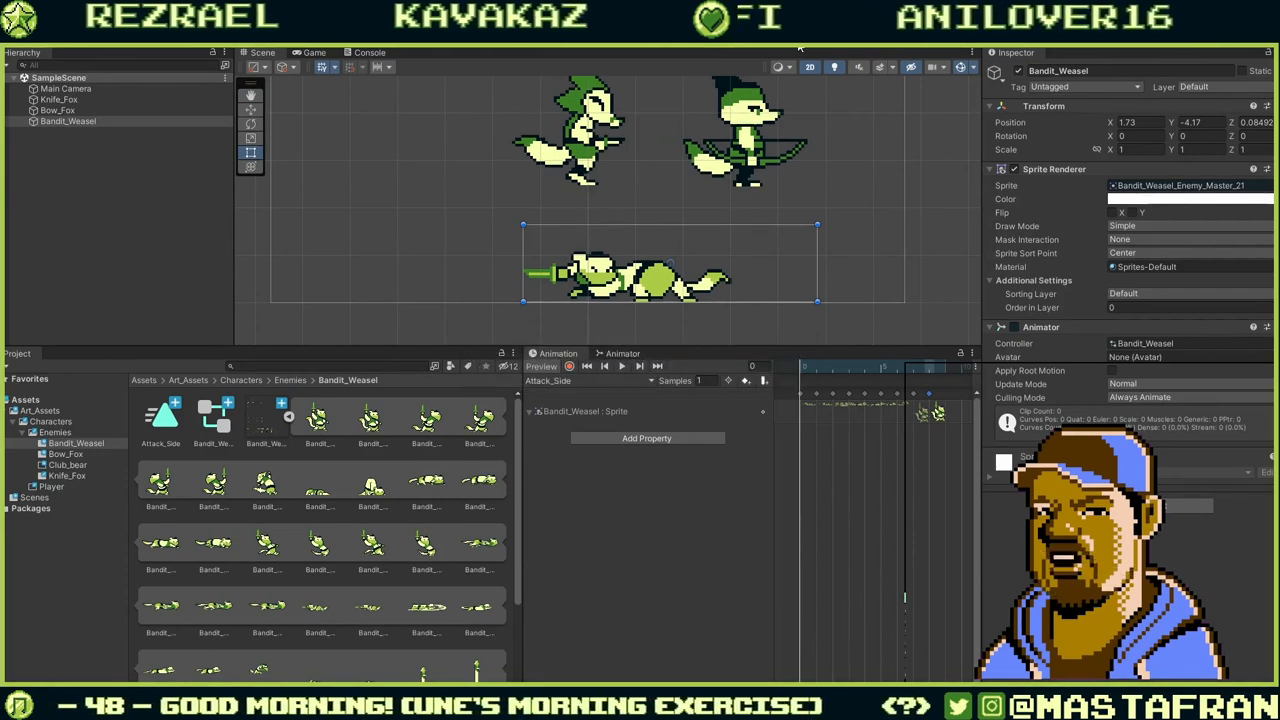
click(622, 366)
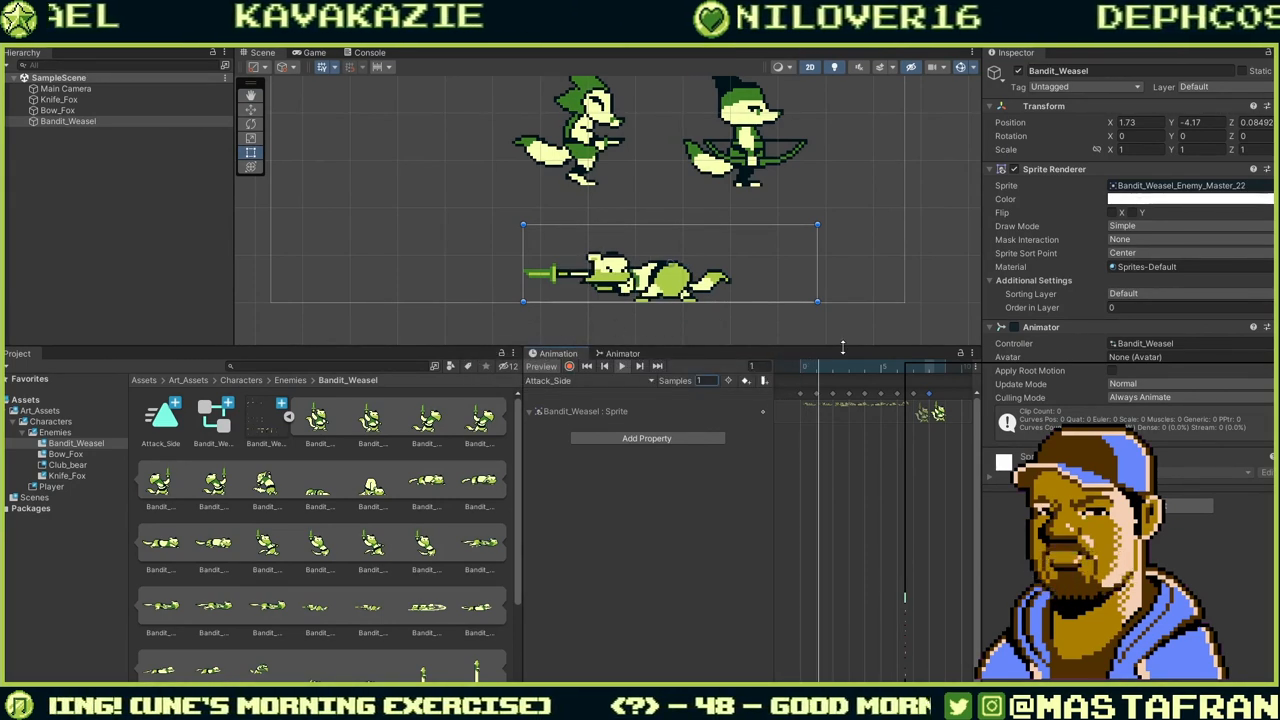
middle_drag(849, 304, 705, 346)
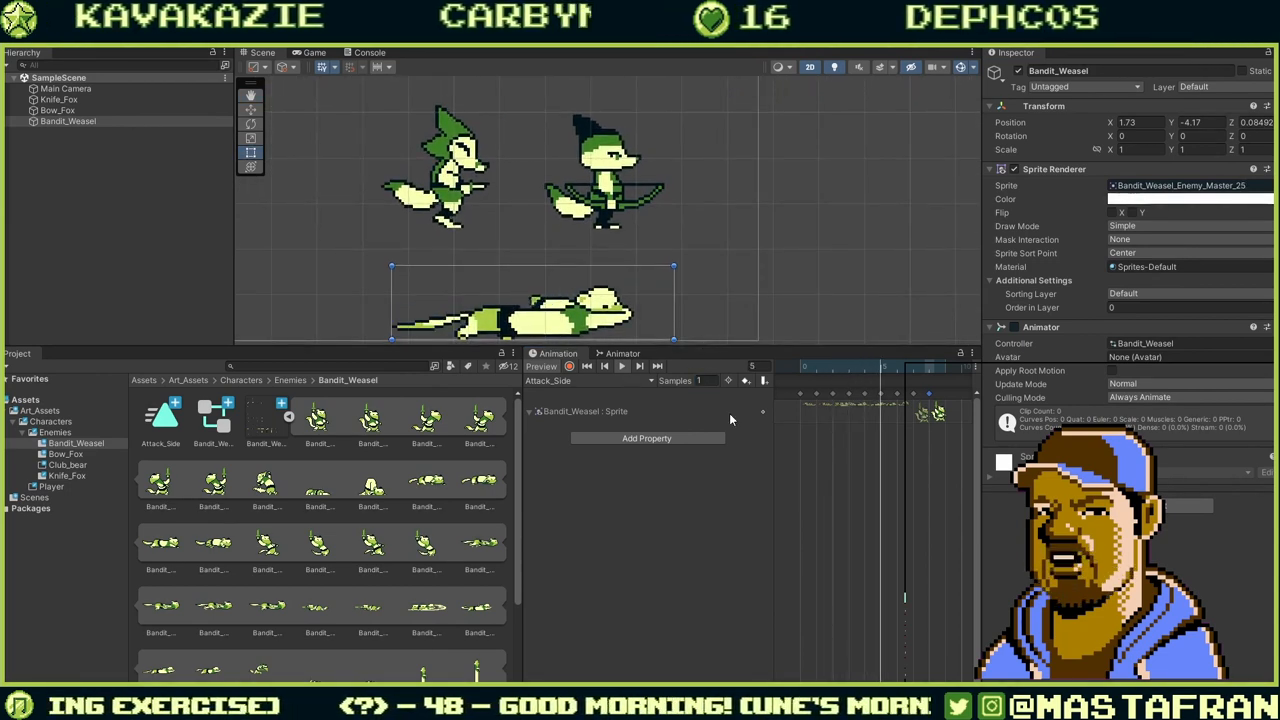